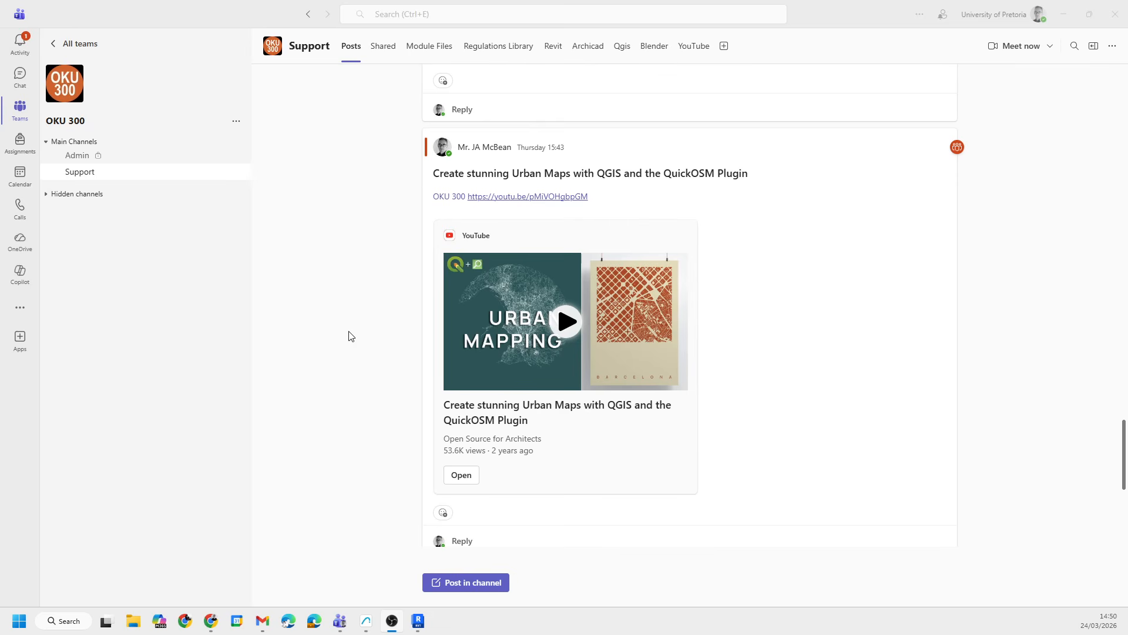
- Browse the Support channel's module files into 2026 0 Project Data, CAD Export, and the topo OBJ folder
left_click(86, 176)
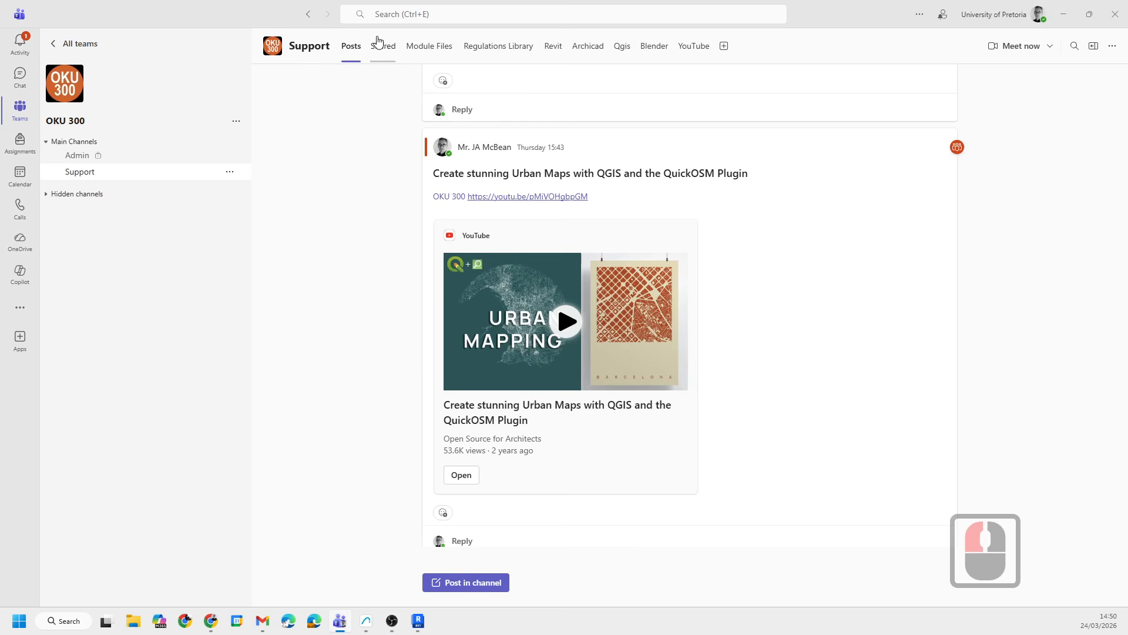
left_click(440, 48)
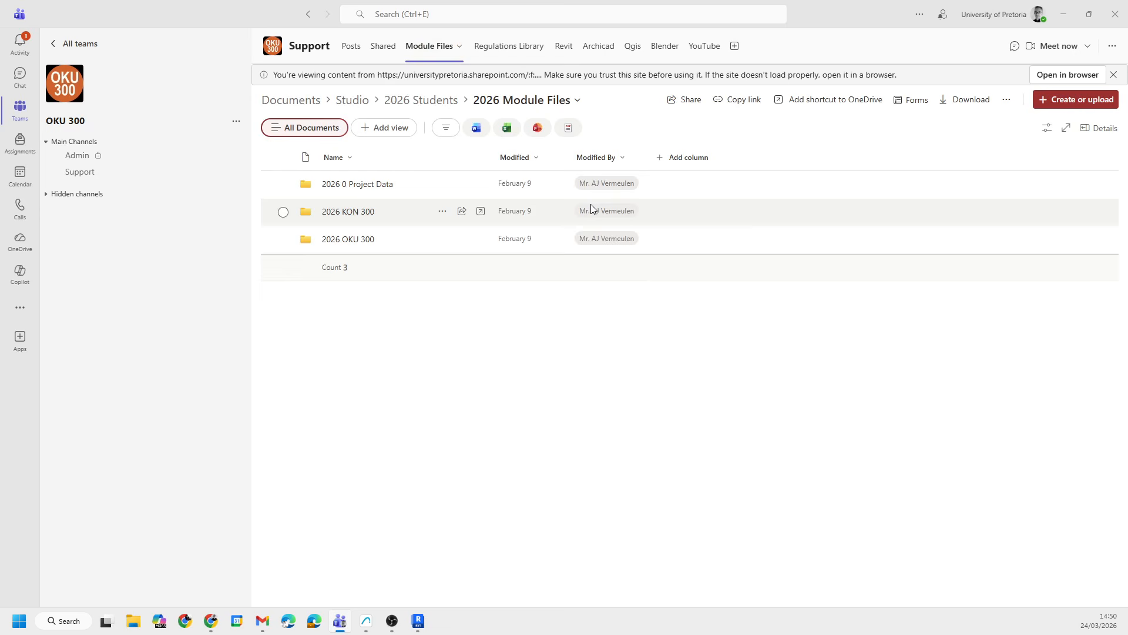
mouse_move(590, 203)
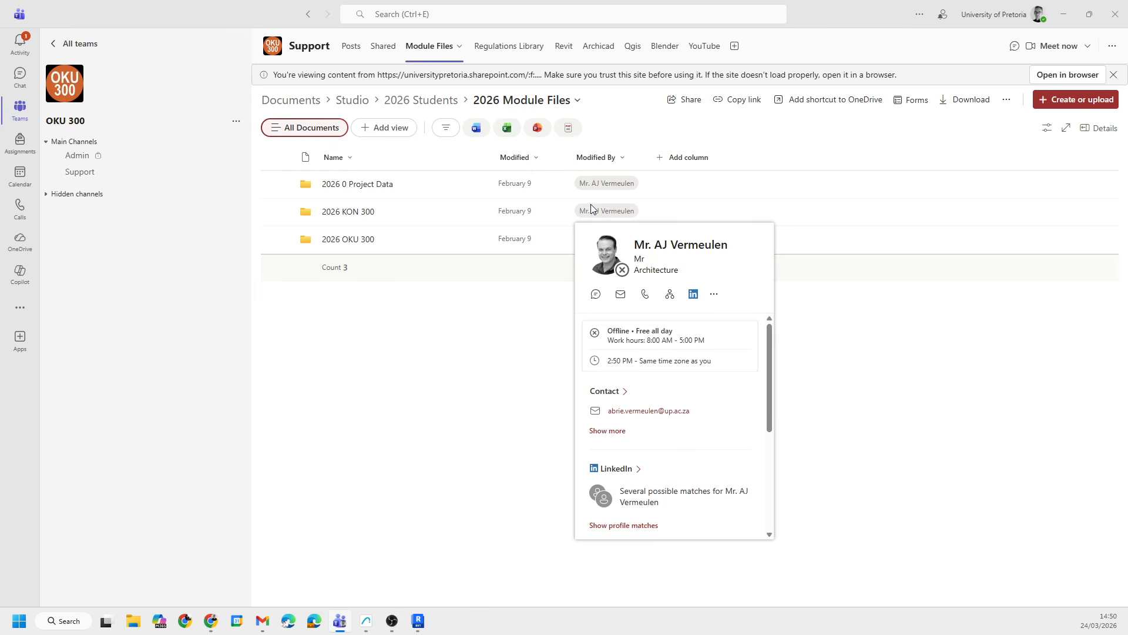
left_click(431, 375)
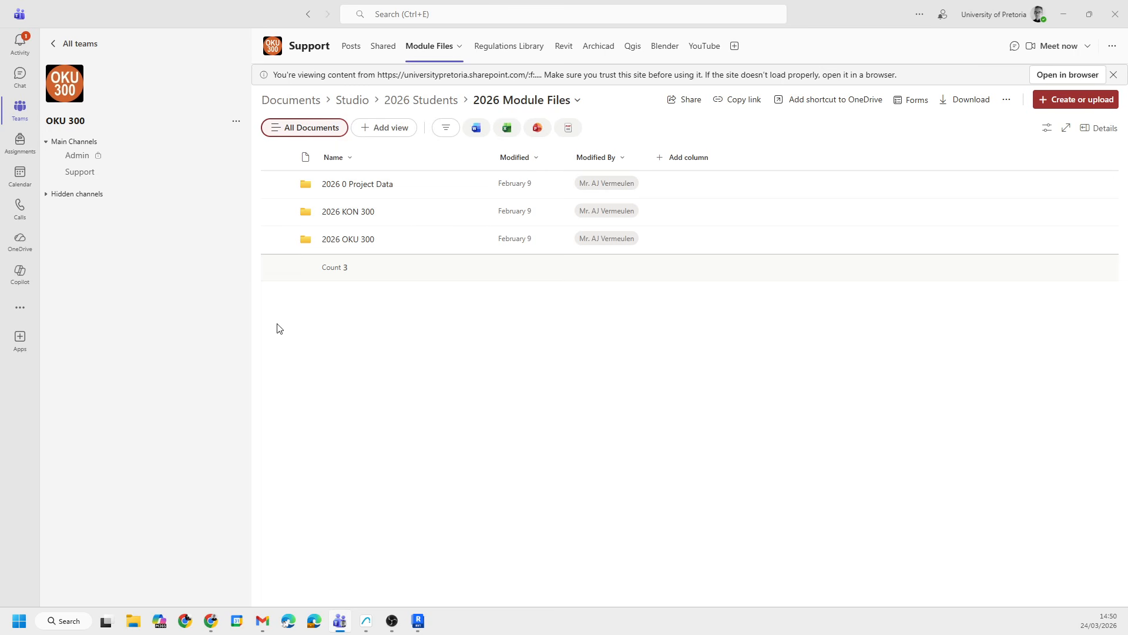
left_click(368, 189)
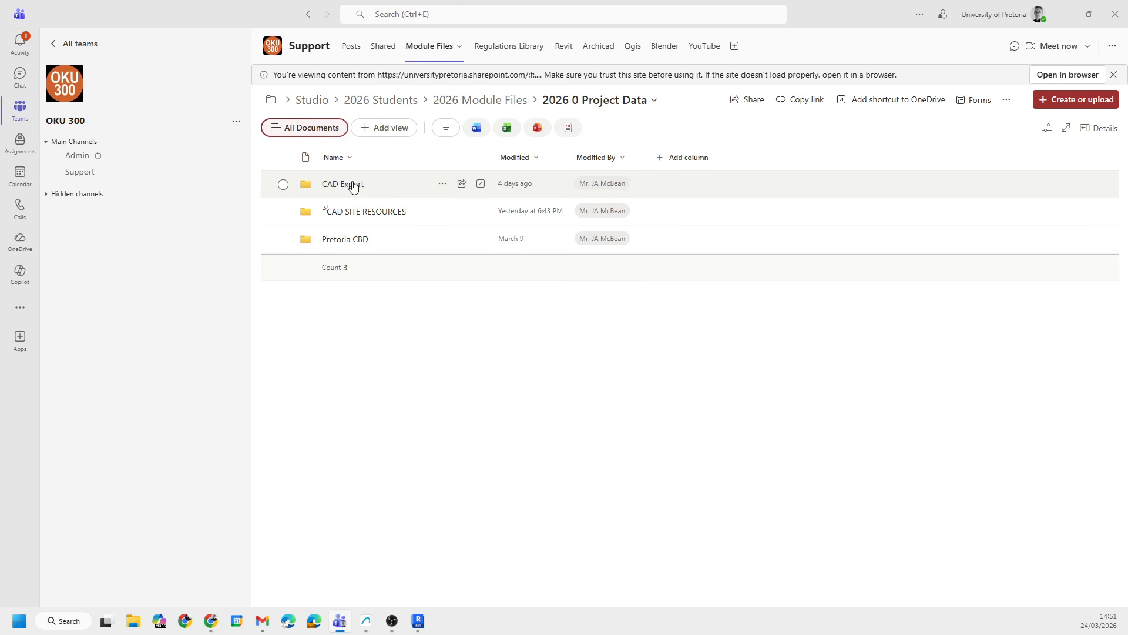
left_click(340, 185)
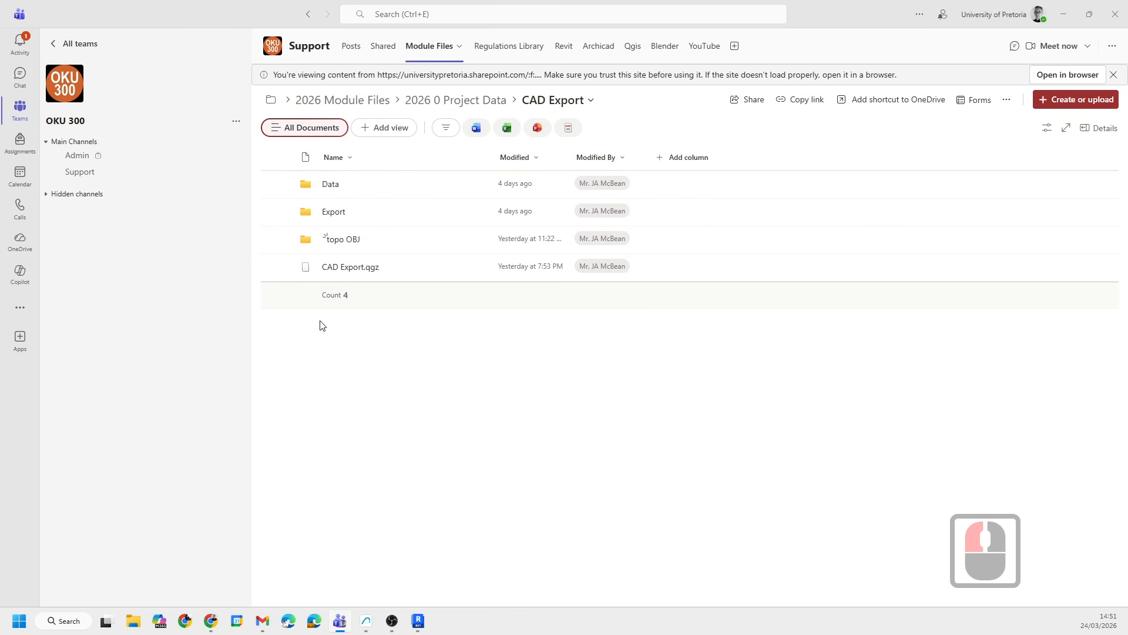
left_click(341, 238)
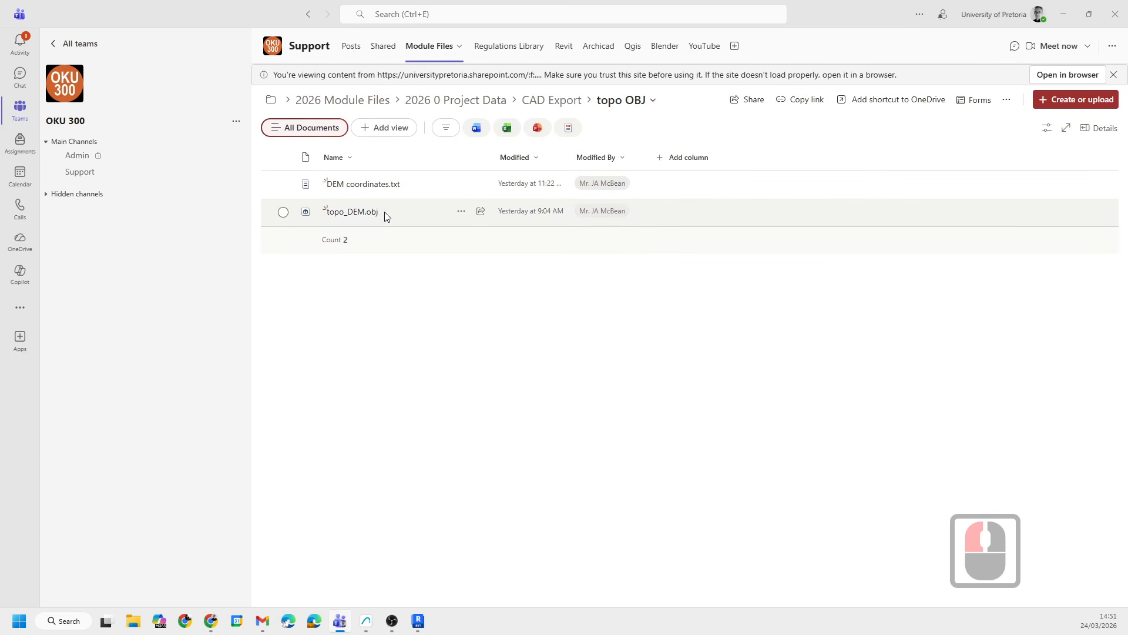
- Open DEM coordinates.txt to read the site coordinate system and centre coordinates, then close the preview
left_click(364, 182)
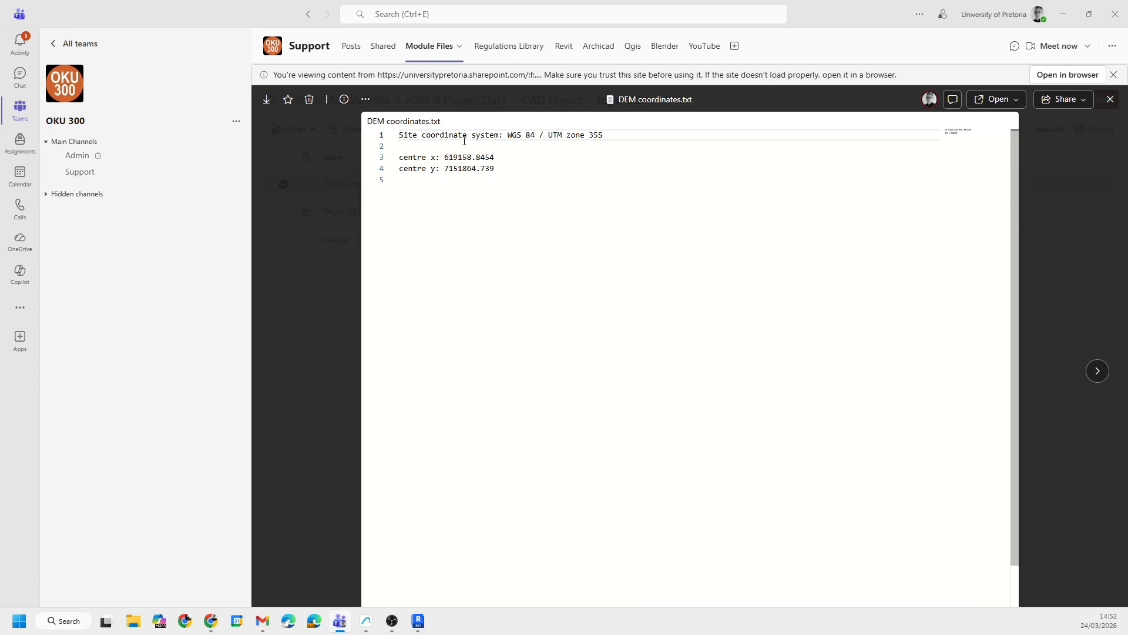
left_click(1109, 100)
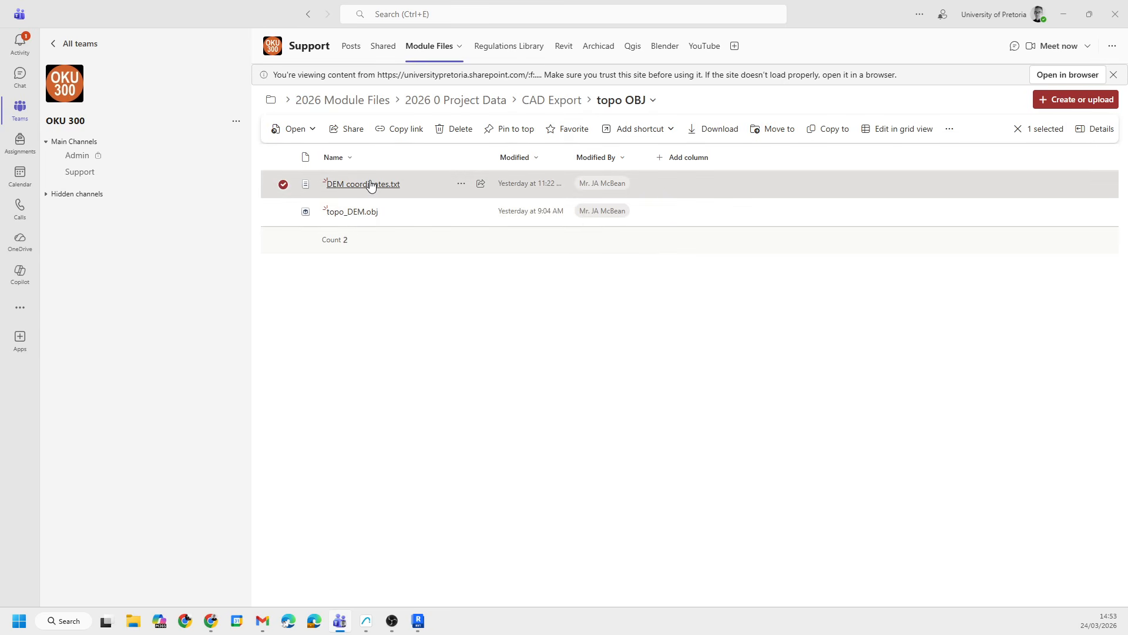
- Look through the Export folder inside CAD Export, then go back up to 2026 0 Project Data
left_click(566, 106)
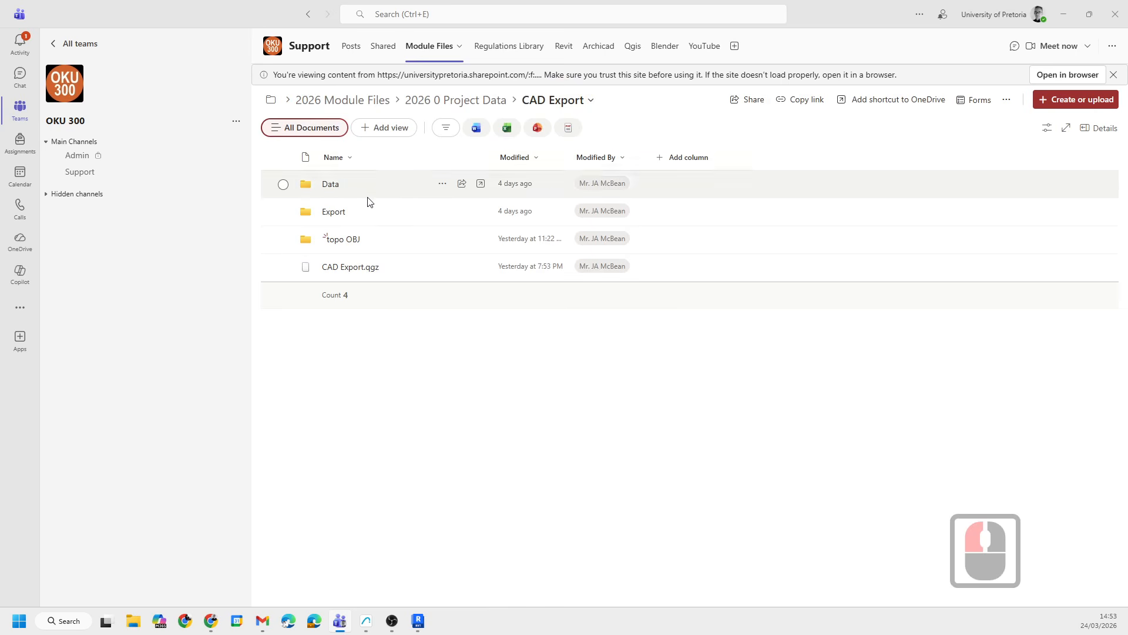
left_click(330, 211)
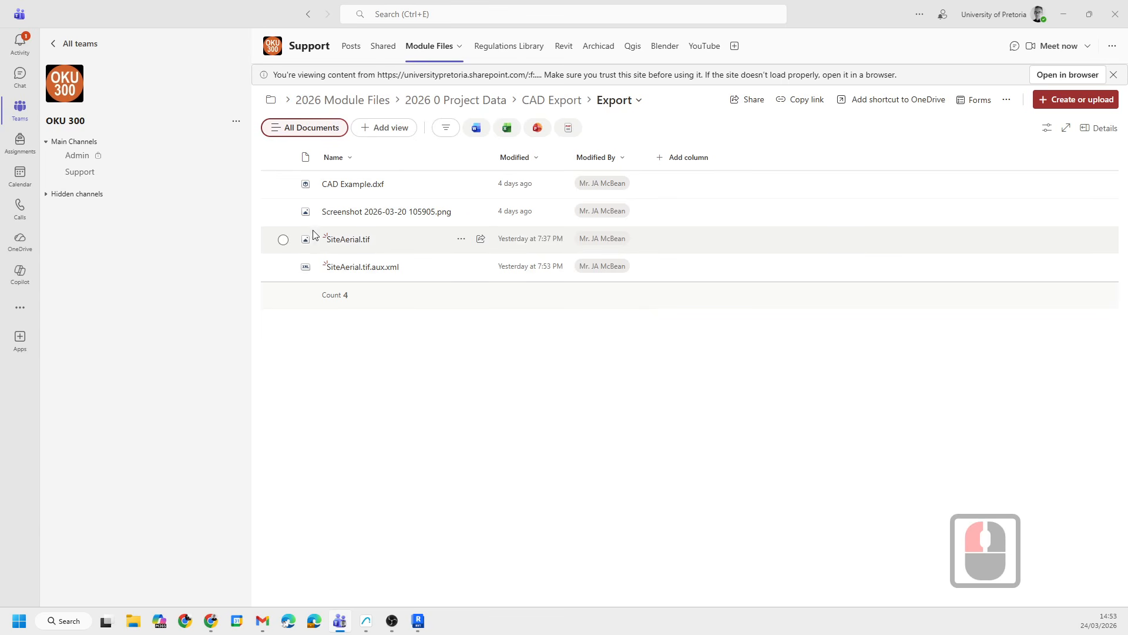
left_click(544, 103)
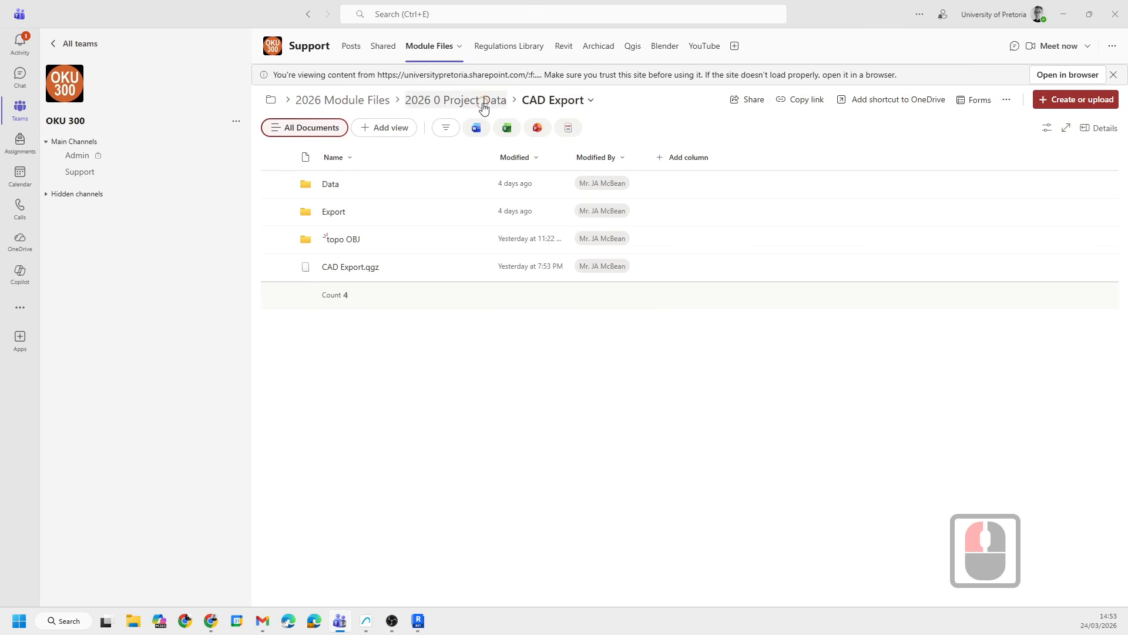
left_click(483, 103)
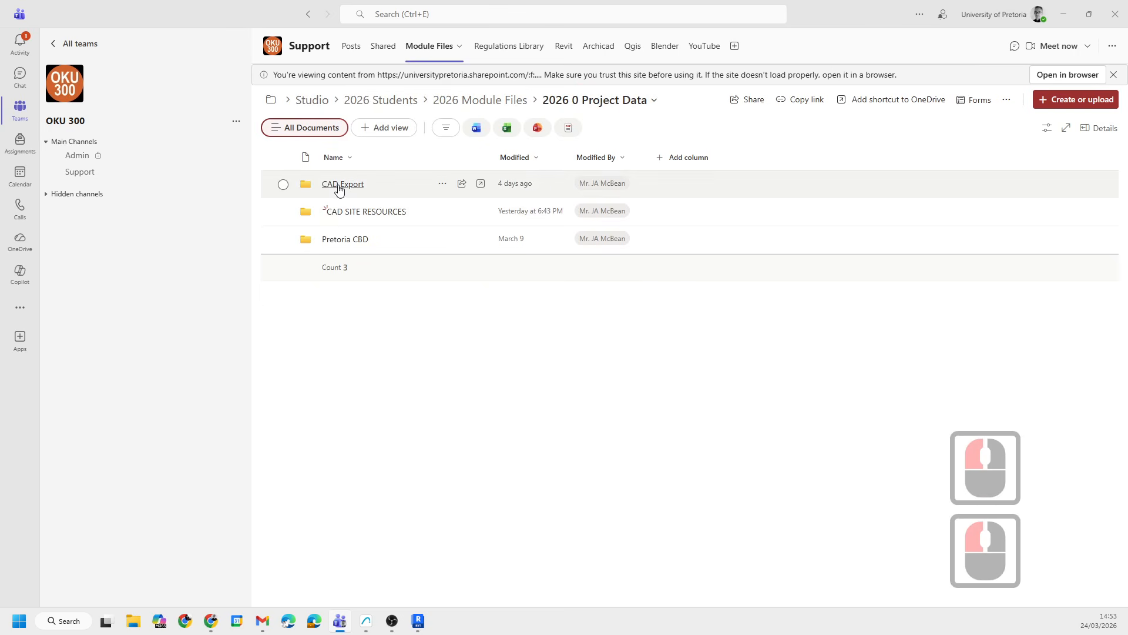
- Browse the REVIT and ARCHICAD subfolders of CAD SITE RESOURCES to see the available site resources
left_click(346, 211)
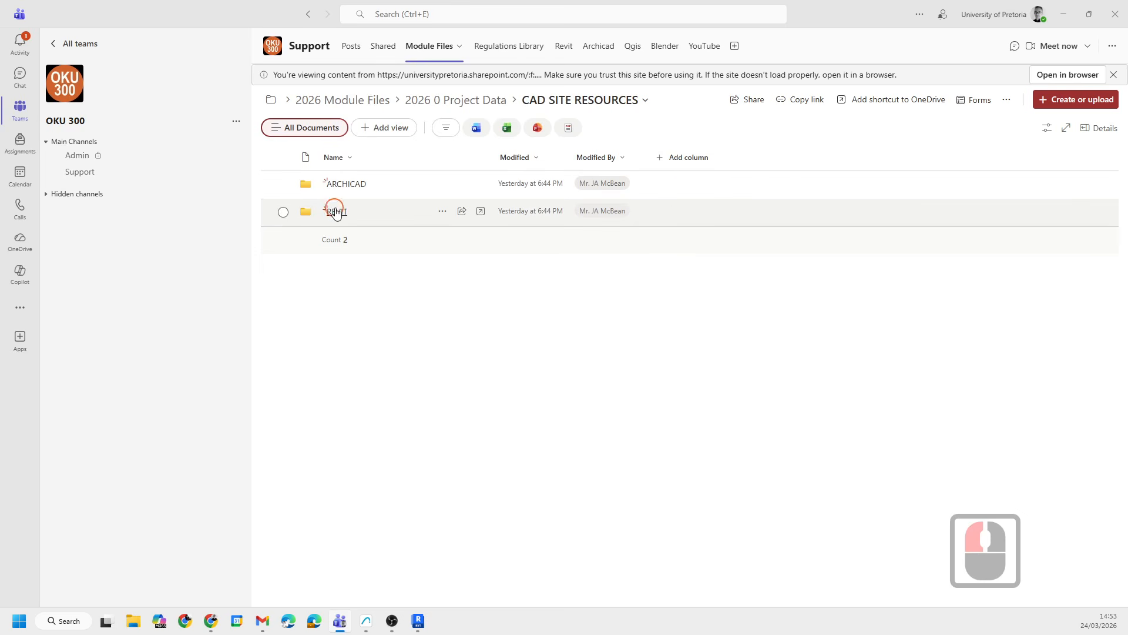
left_click(336, 212)
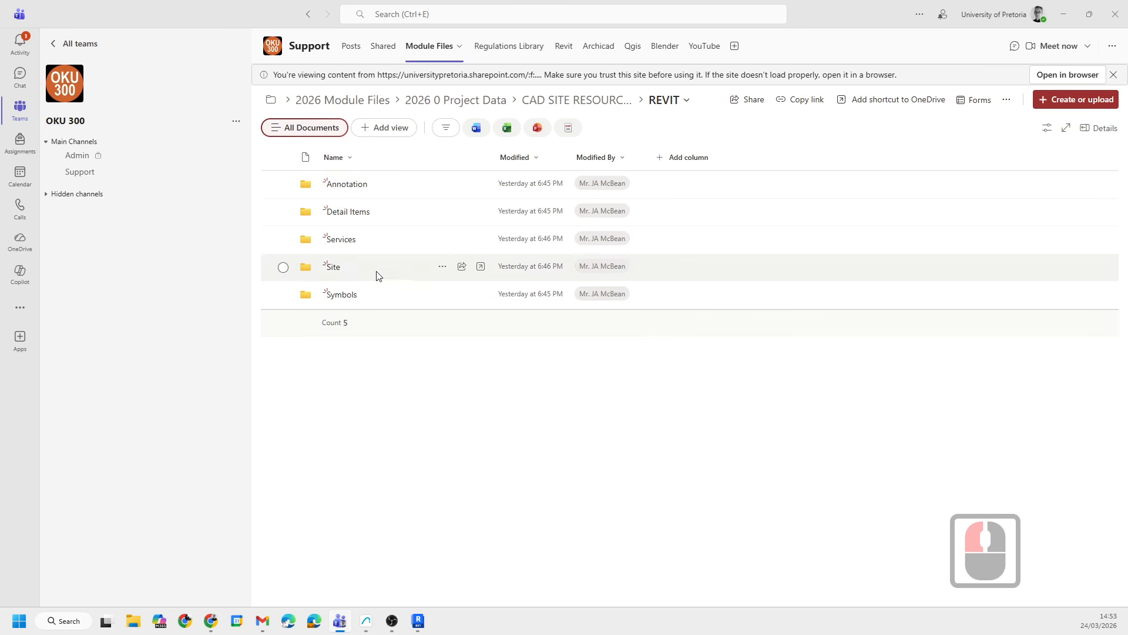
left_click(570, 102)
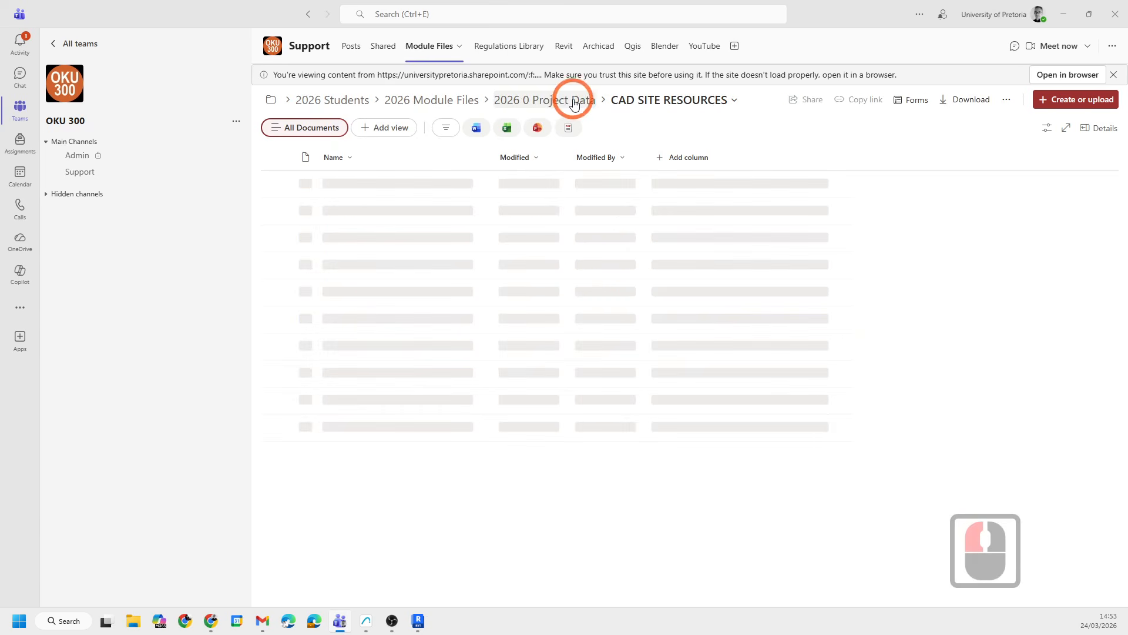
left_click(345, 186)
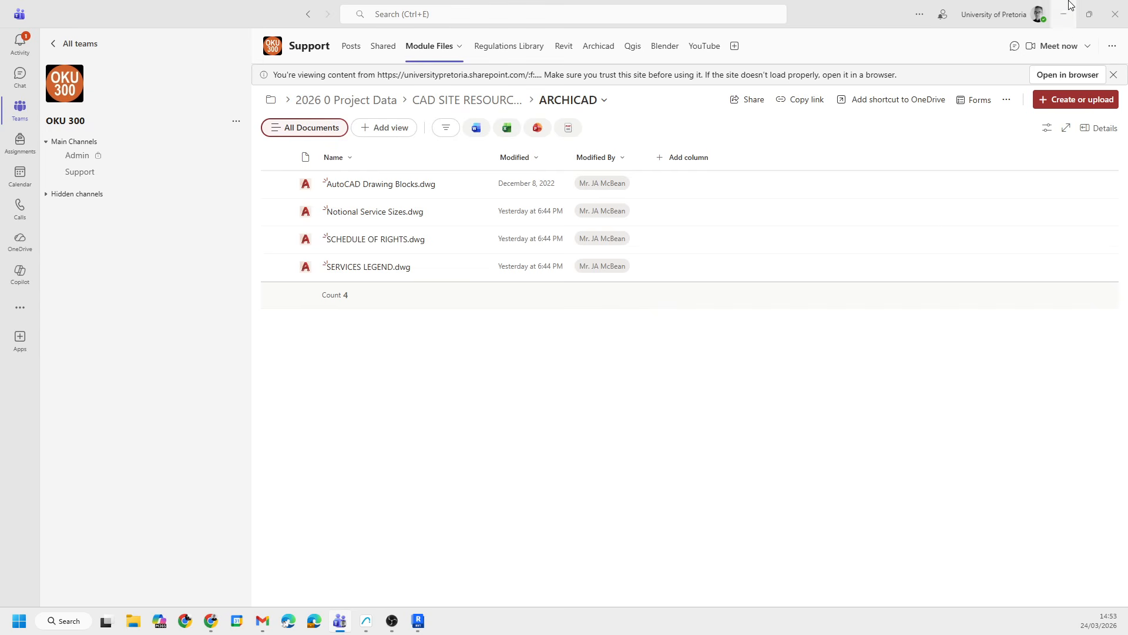
left_click(465, 100)
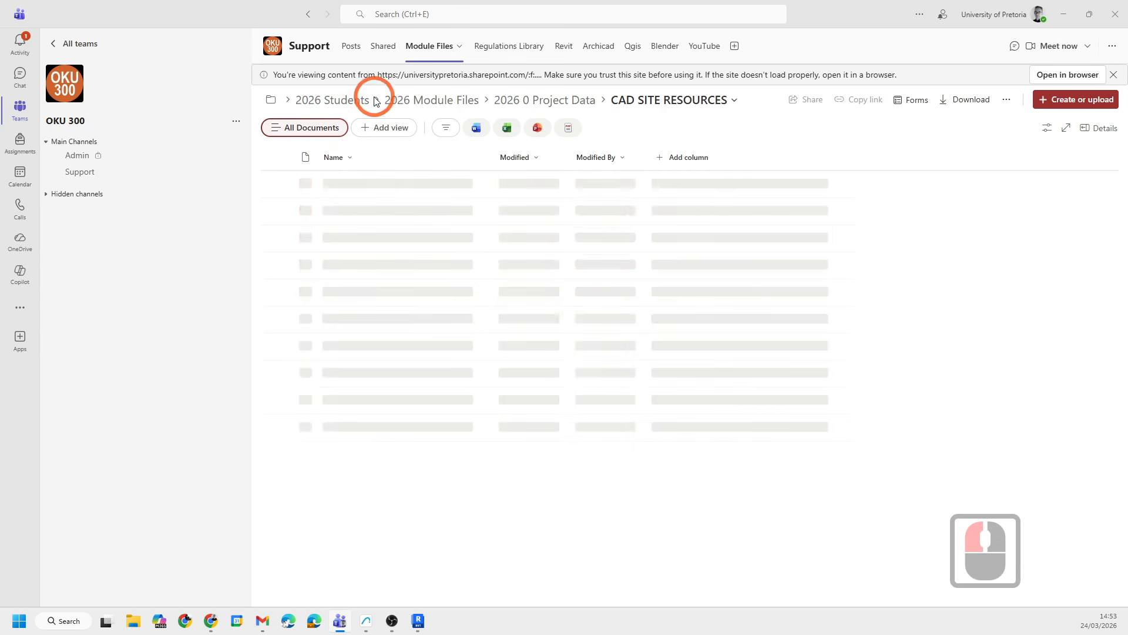
- Reload the Module Files tab and return to the 2026 0 Project Data folder
left_click(431, 53)
left_click(385, 52)
left_click(387, 53)
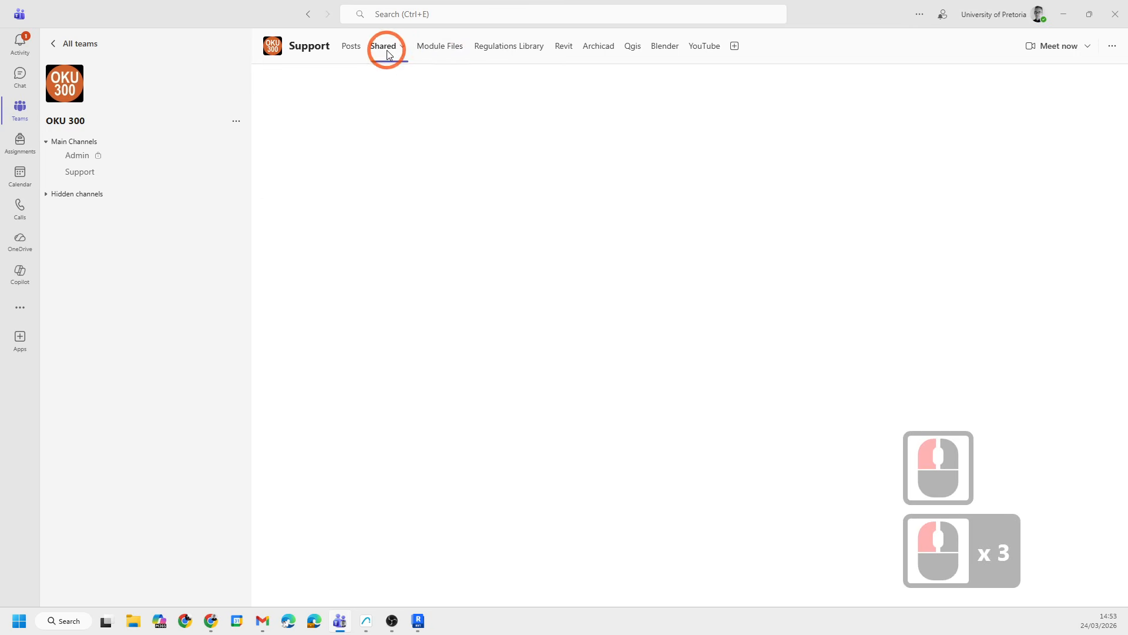
left_click(444, 50)
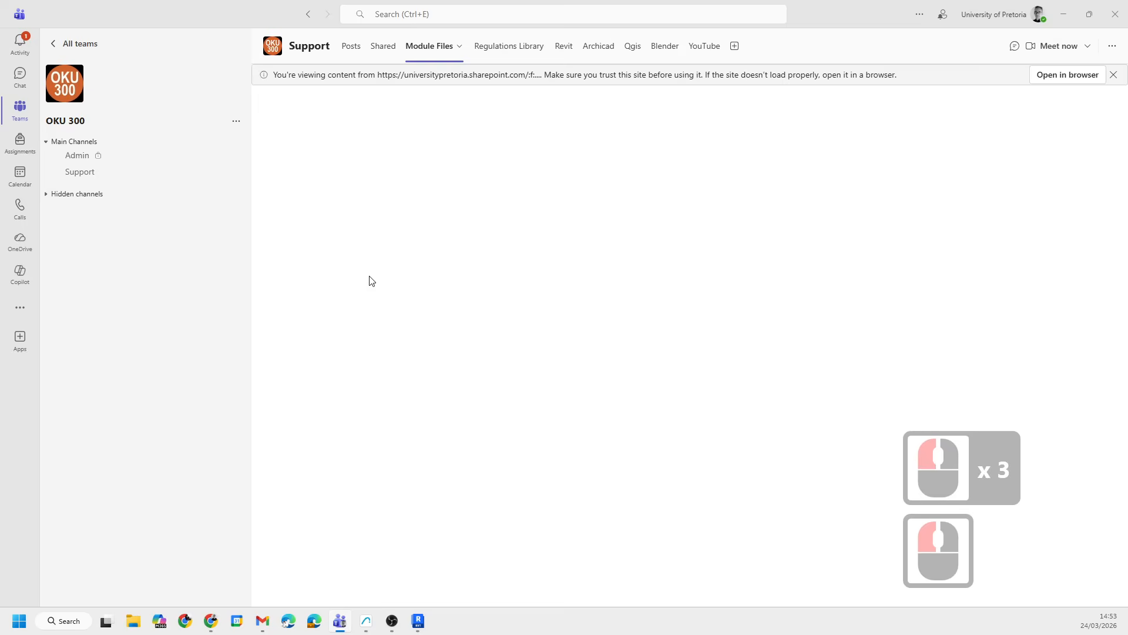
left_click(368, 184)
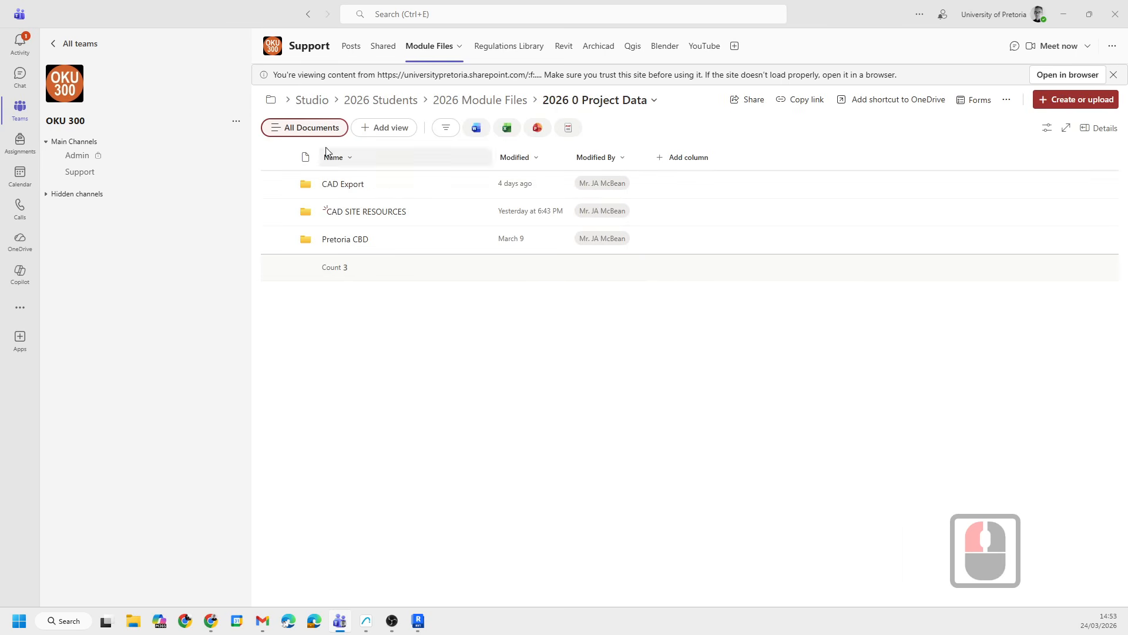
- Switch to Autodesk Forma and orbit and zoom around the Pretoria site model to inspect the imported linework
left_click(1062, 12)
scroll(474, 360, "down", 20)
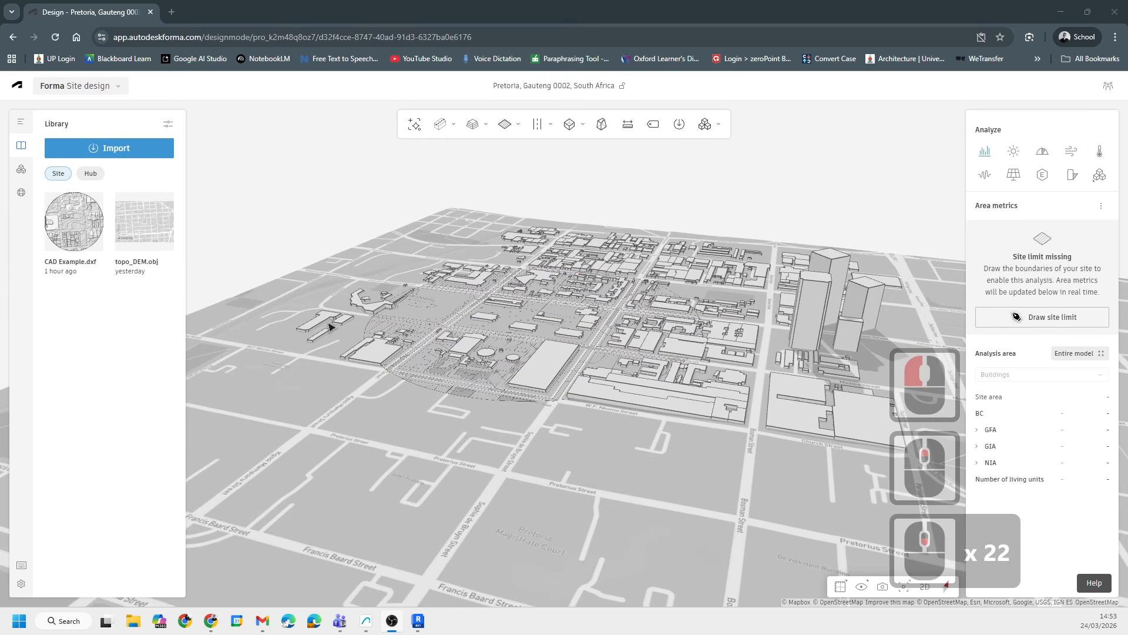
mouse_move(394, 281)
middle_mouse_down()
mouse_move(386, 348)
mouse_move(516, 425)
mouse_move(515, 472)
middle_mouse_up()
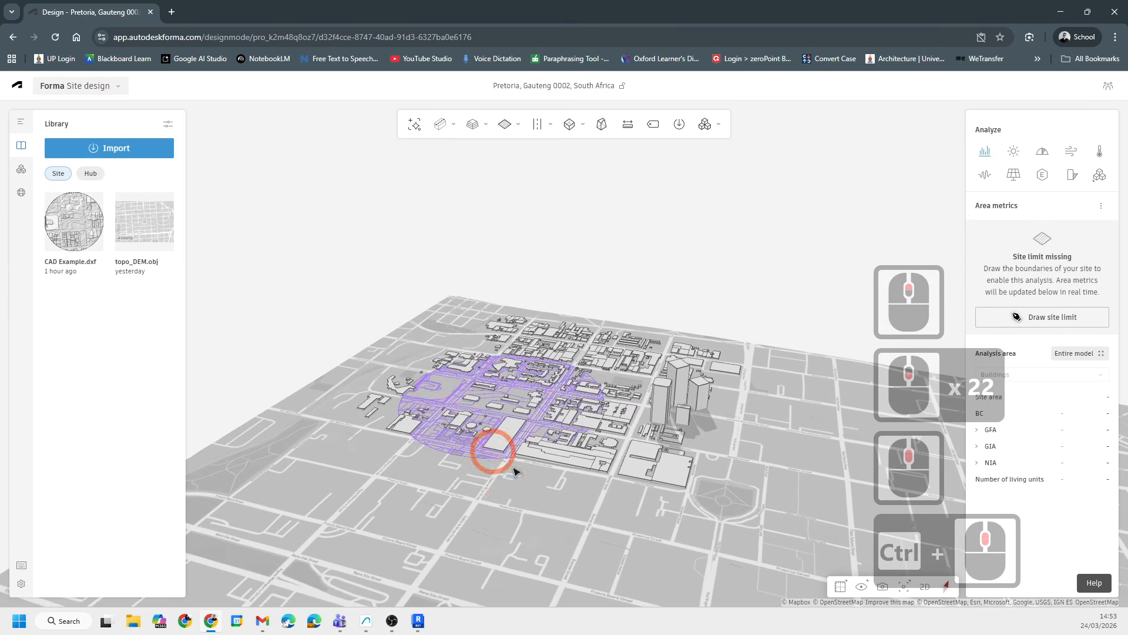
mouse_move(515, 472)
left_mouse_down()
mouse_move(574, 537)
mouse_move(503, 476)
left_mouse_up()
middle_click_drag(503, 476, 449, 348)
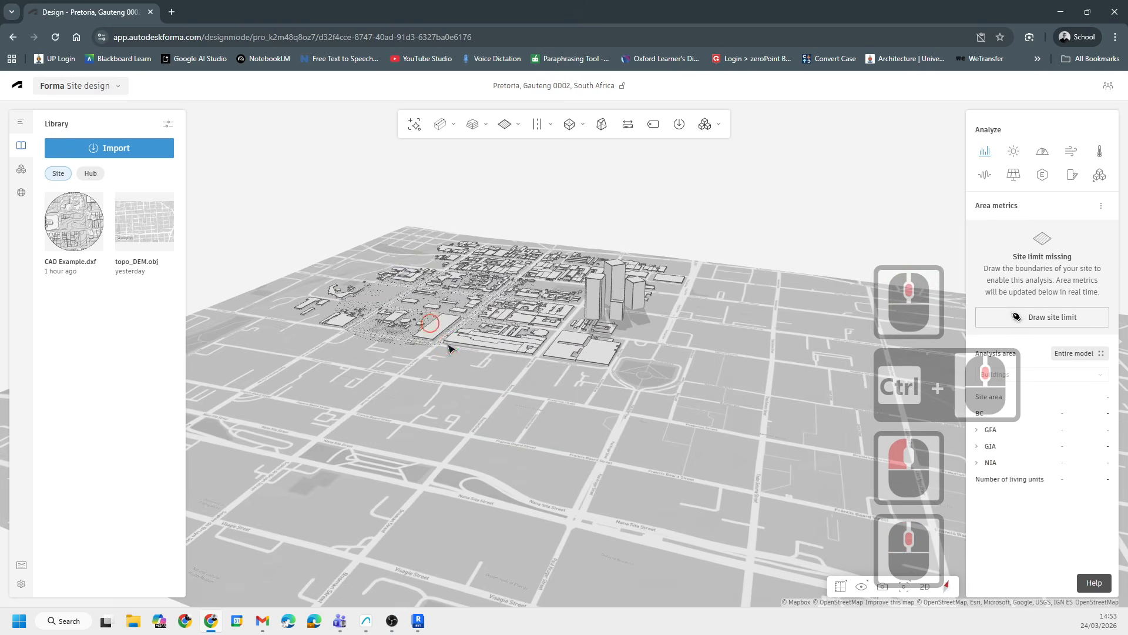
scroll(448, 348, "up", 2)
scroll(404, 290, "up", 1)
scroll(411, 291, "down", 8)
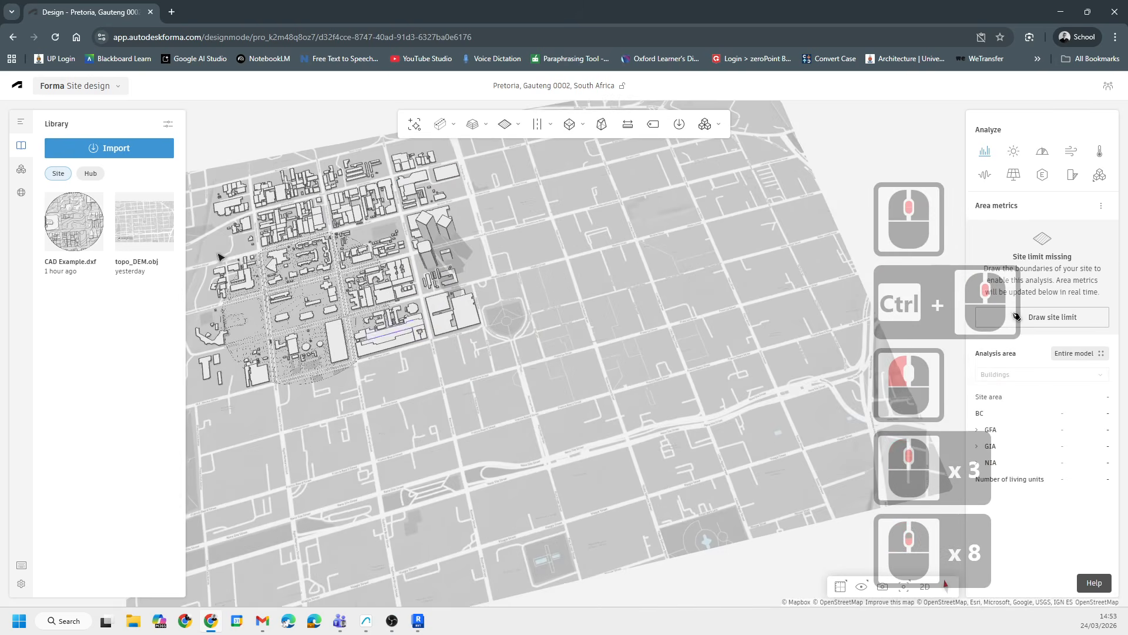
- Open the options for the topo_DEM.obj library item and close them without choosing anything
mouse_move(164, 215)
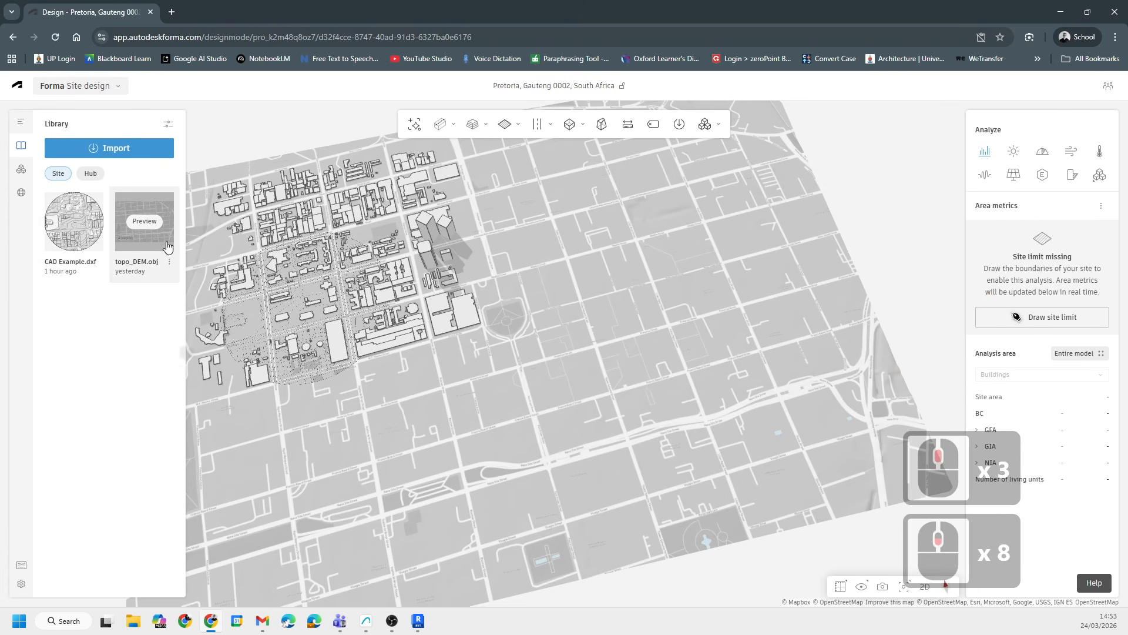
left_click(168, 263)
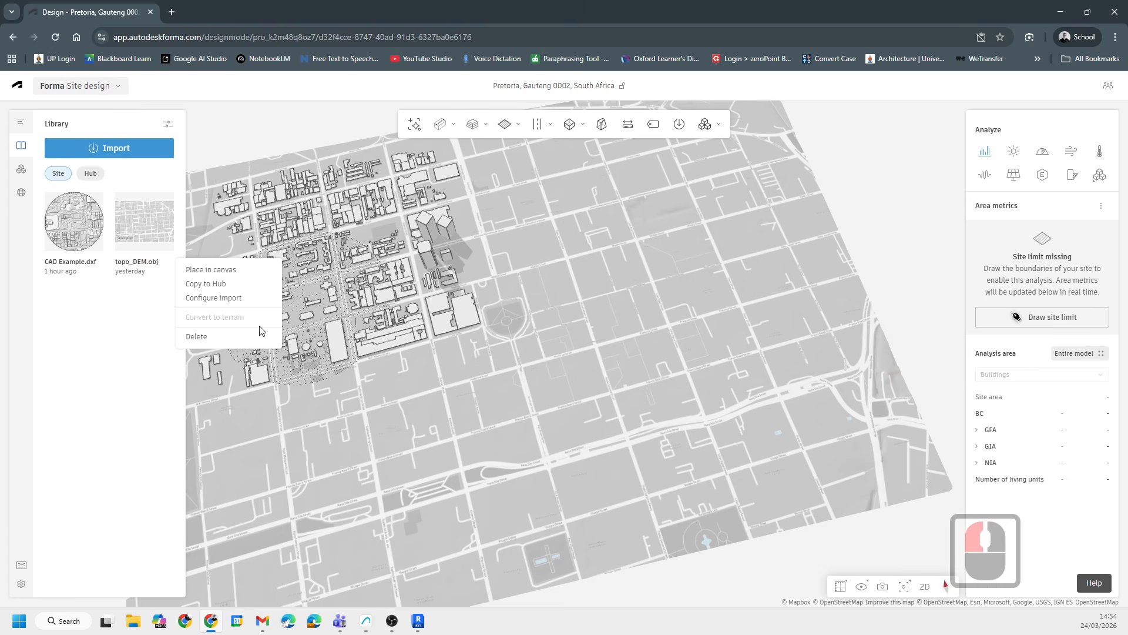
mouse_move(158, 230)
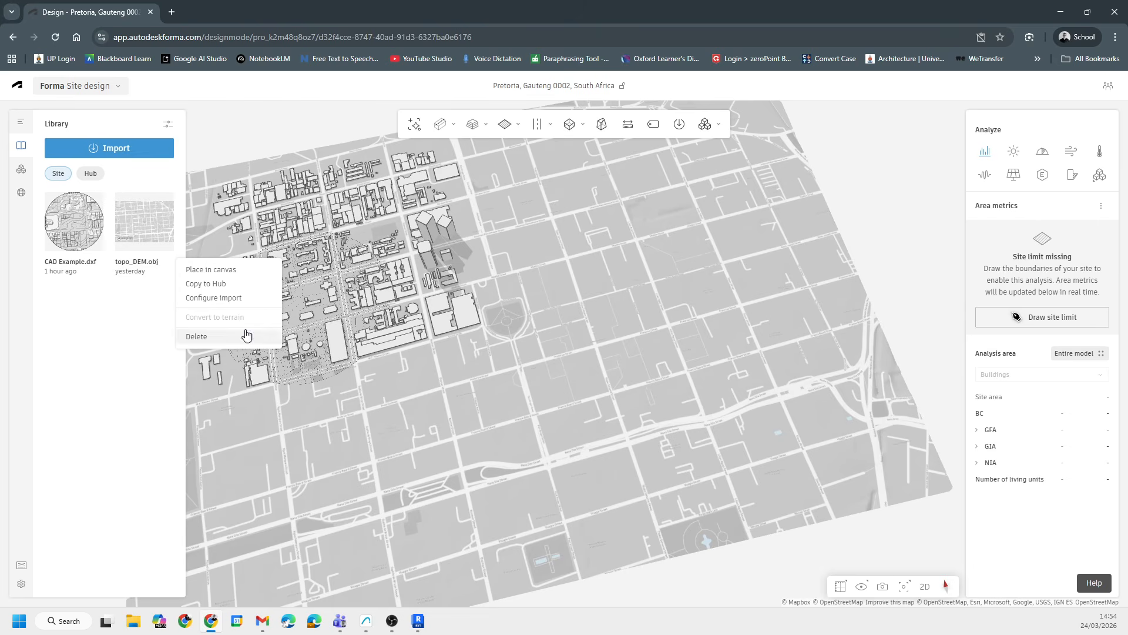
scroll(623, 396, "up", 8)
scroll(668, 355, "down", 20)
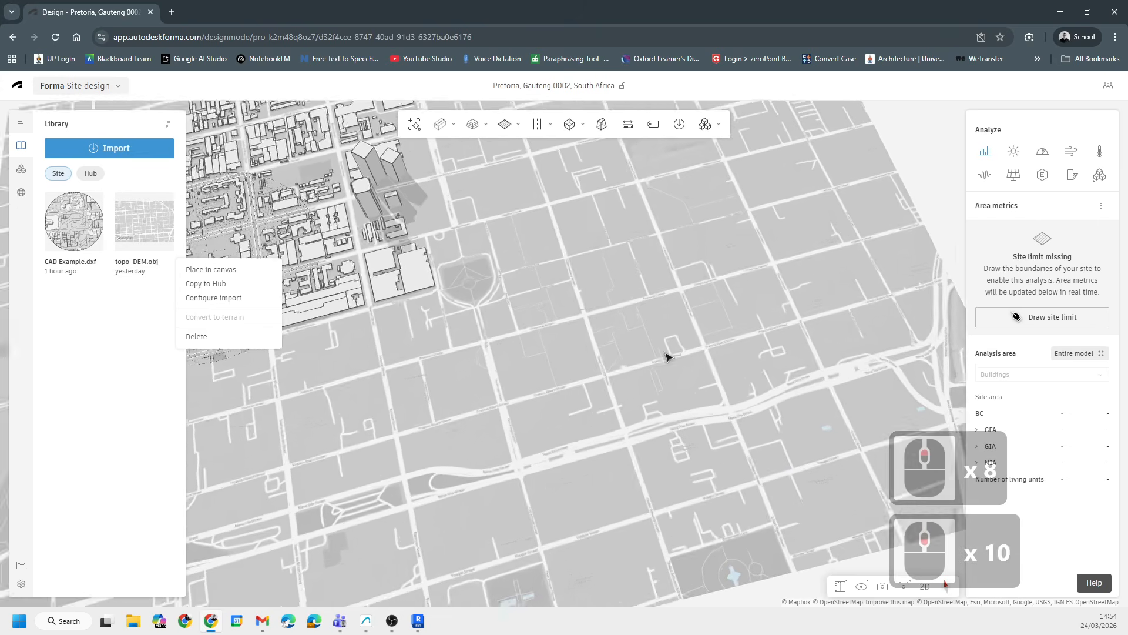
left_click(471, 335)
- Orbit, pan and zoom around the site to examine the CAD Example overlay among the city buildings
scroll(601, 364, "up", 7)
middle_click_drag(598, 359, 571, 433)
scroll(418, 431, "up", 8)
right_click_drag(577, 533, 660, 456)
scroll(628, 454, "up", 2)
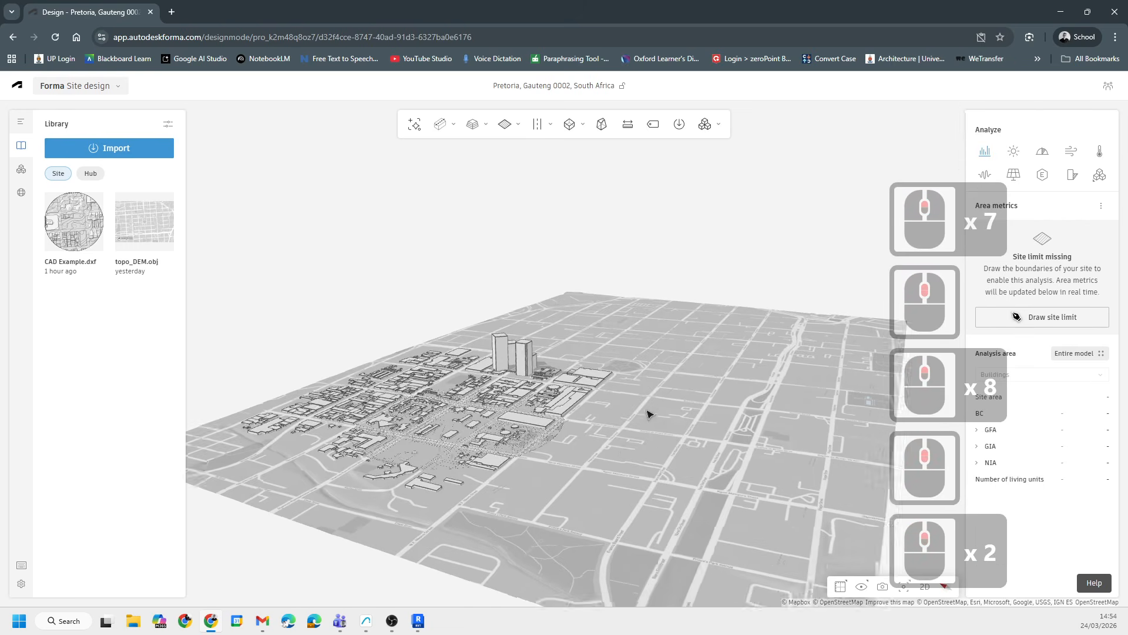
scroll(659, 417, "down", 8)
middle_click_drag(670, 423, 542, 289, "shift")
scroll(542, 288, "up", 16)
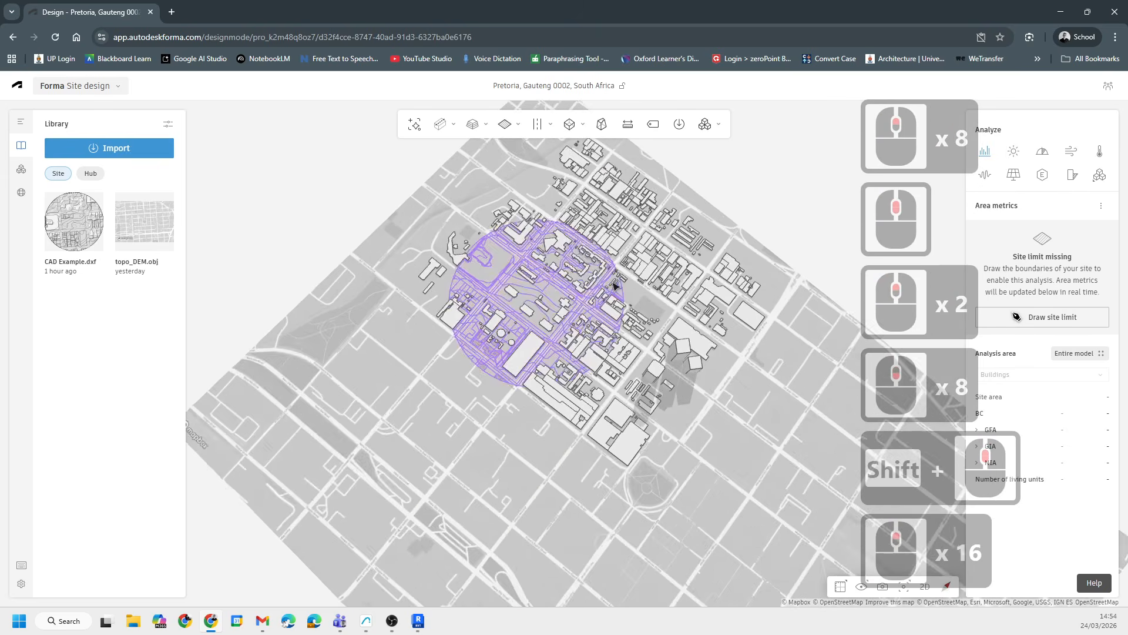
middle_click_drag(617, 285, 575, 391)
mouse_move(627, 469)
middle_mouse_down("shift")
mouse_move(621, 444)
mouse_move(628, 451)
middle_mouse_up("shift")
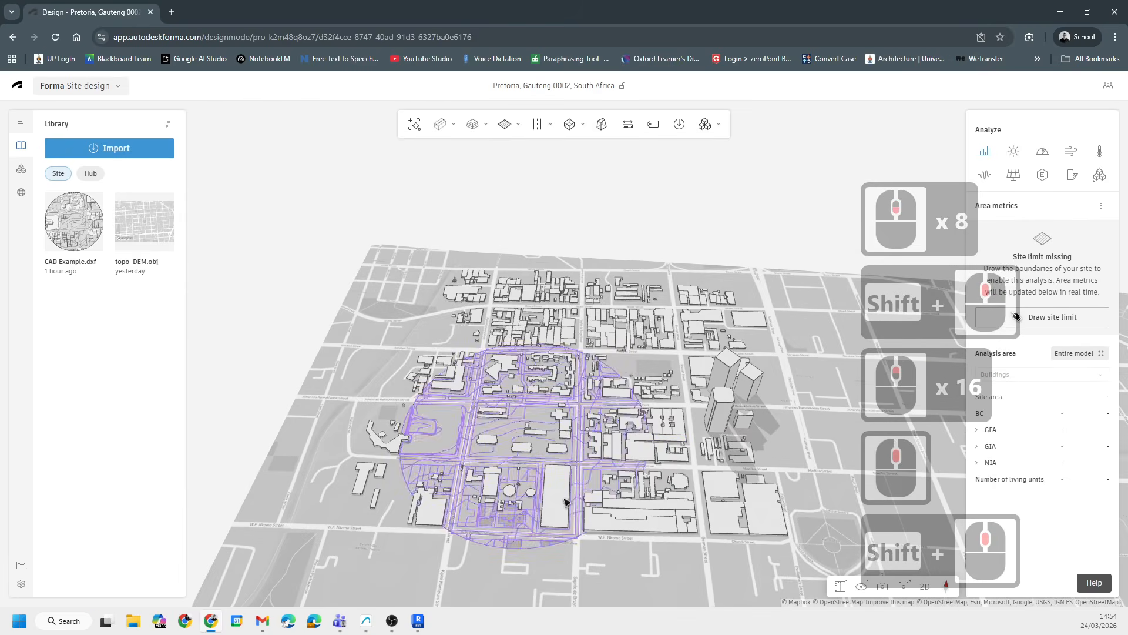
scroll(534, 423, "down", 8)
scroll(447, 352, "down", 20)
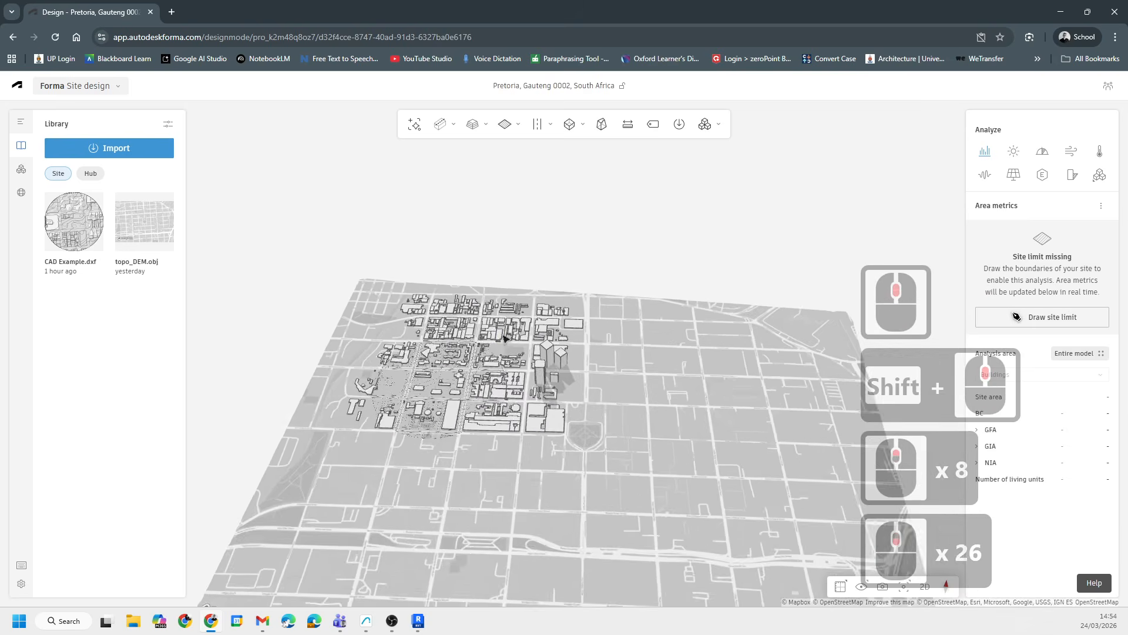
scroll(504, 338, "down", 5)
scroll(516, 458, "up", 15)
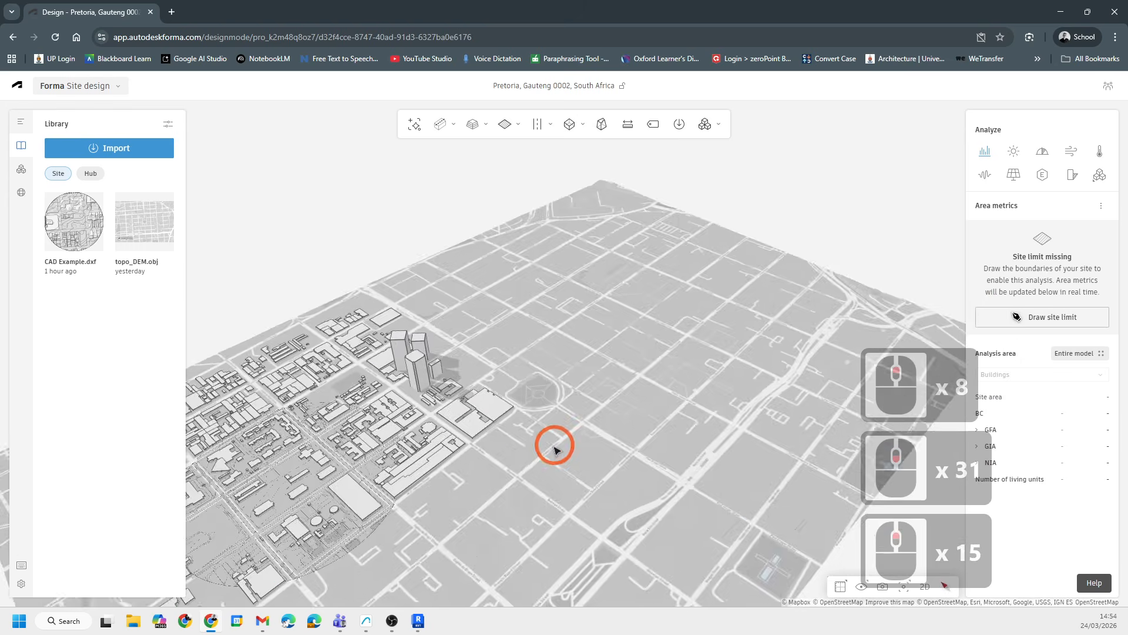
middle_click_drag(554, 446, 746, 371, "shift")
scroll(517, 397, "up", 15)
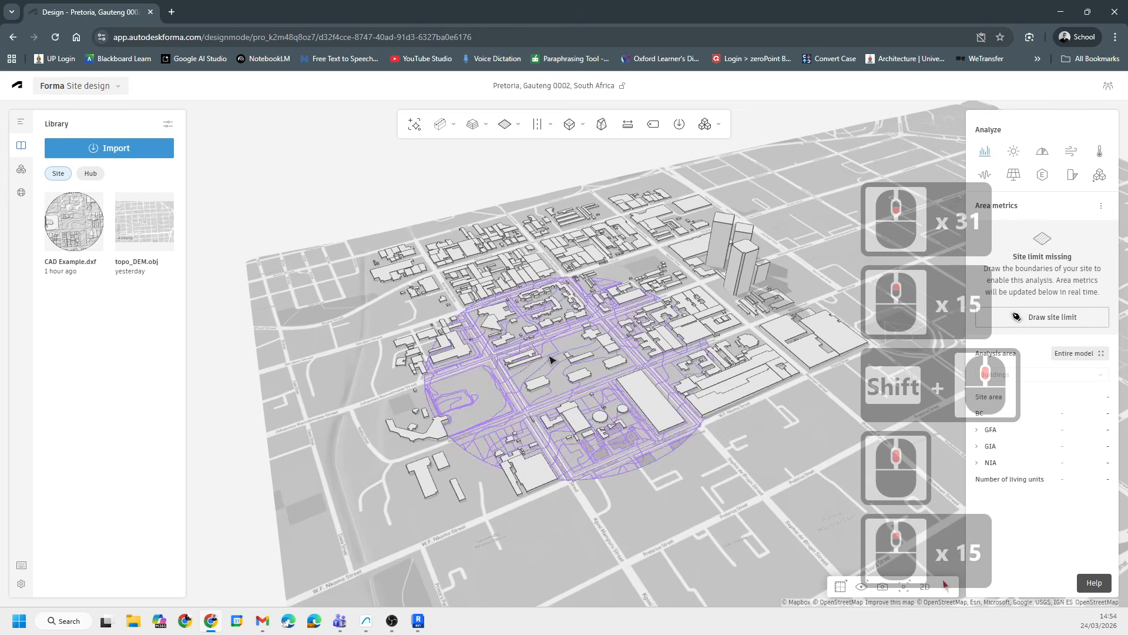
- Zoom and pan across the downtown blocks to inspect the CAD linework against the city buildings
scroll(551, 360, "up", 20)
middle_click_drag(461, 323, 336, 436)
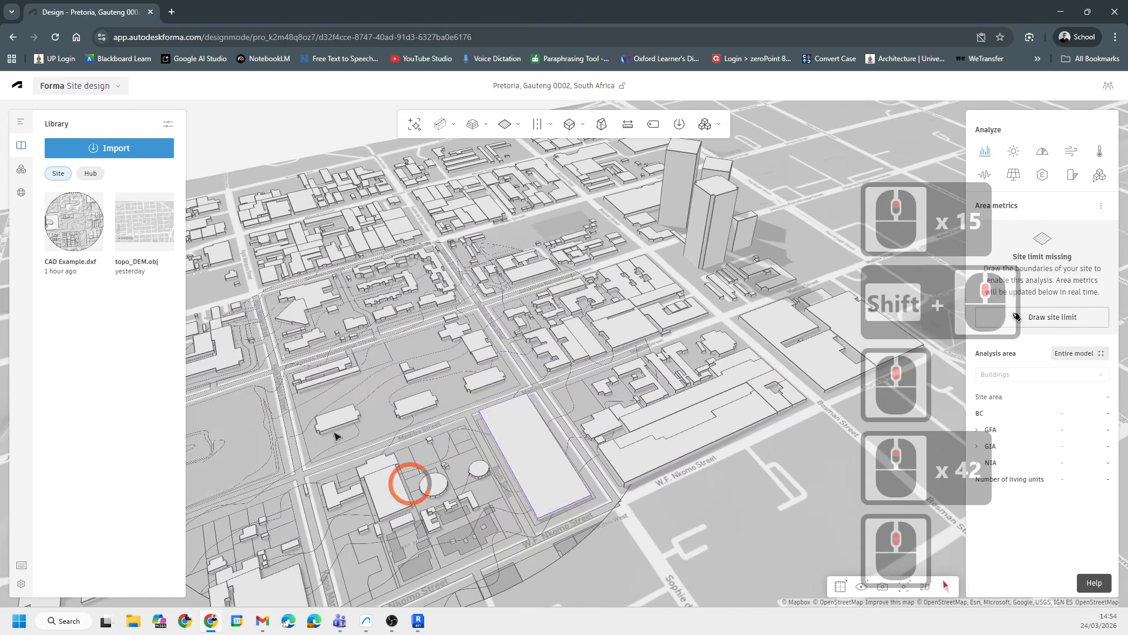
scroll(533, 383, "down", 12)
middle_click_drag(429, 378, 547, 372)
scroll(517, 317, "up", 8)
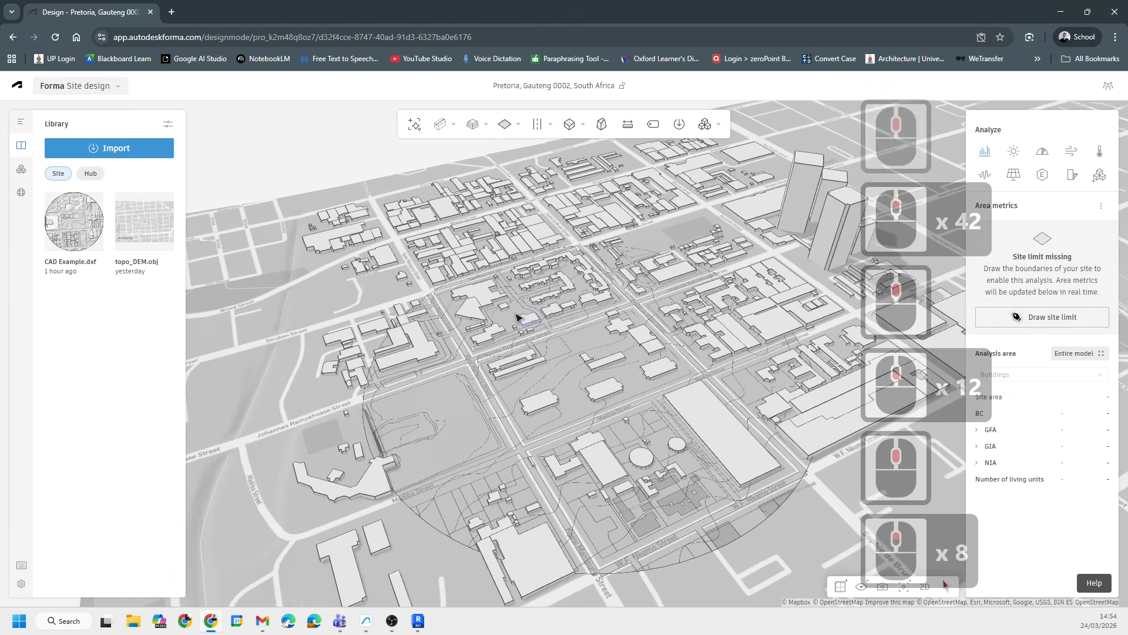
scroll(362, 267, "up", 5)
- Browse the Proposals, Extensions, Contextual data and Library side panels
left_click(24, 127)
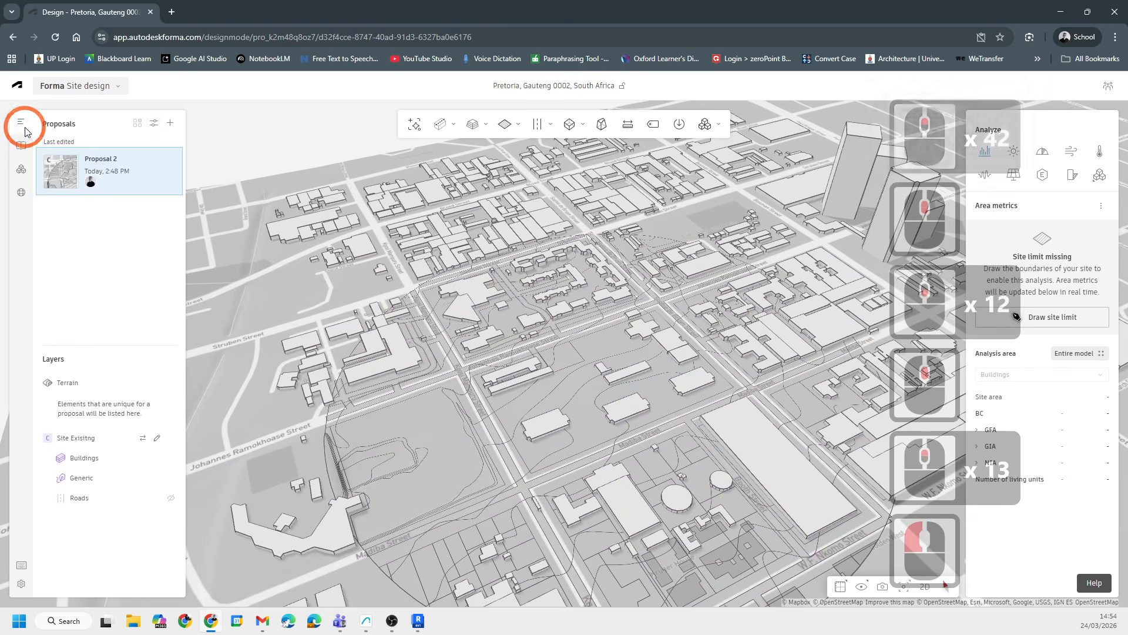
left_click(21, 122)
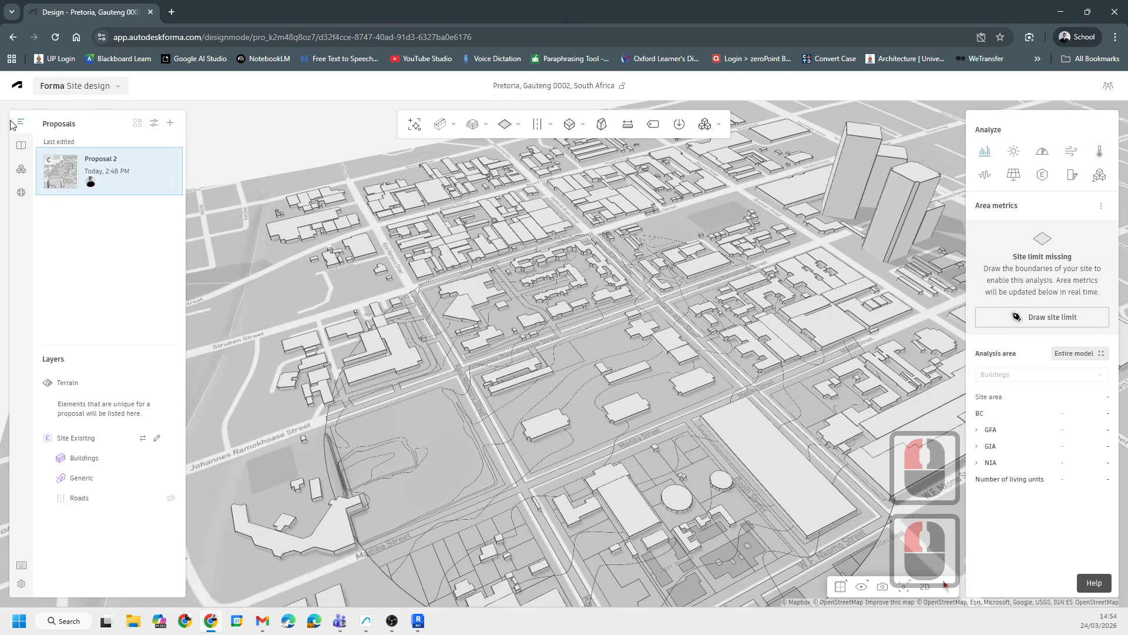
left_click(21, 171)
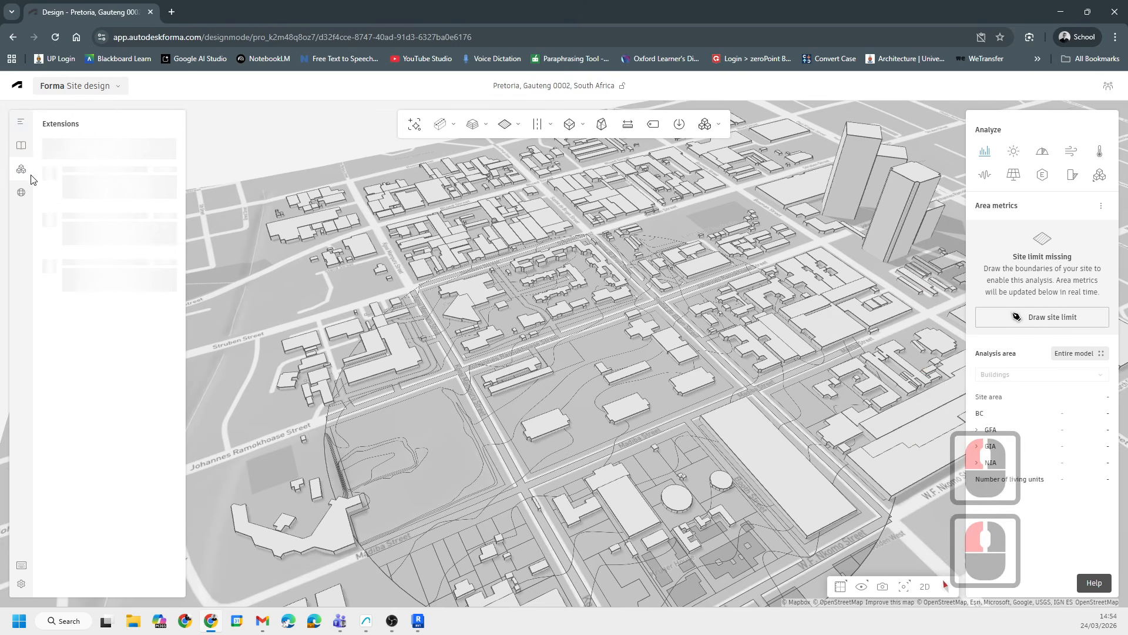
left_click(20, 191)
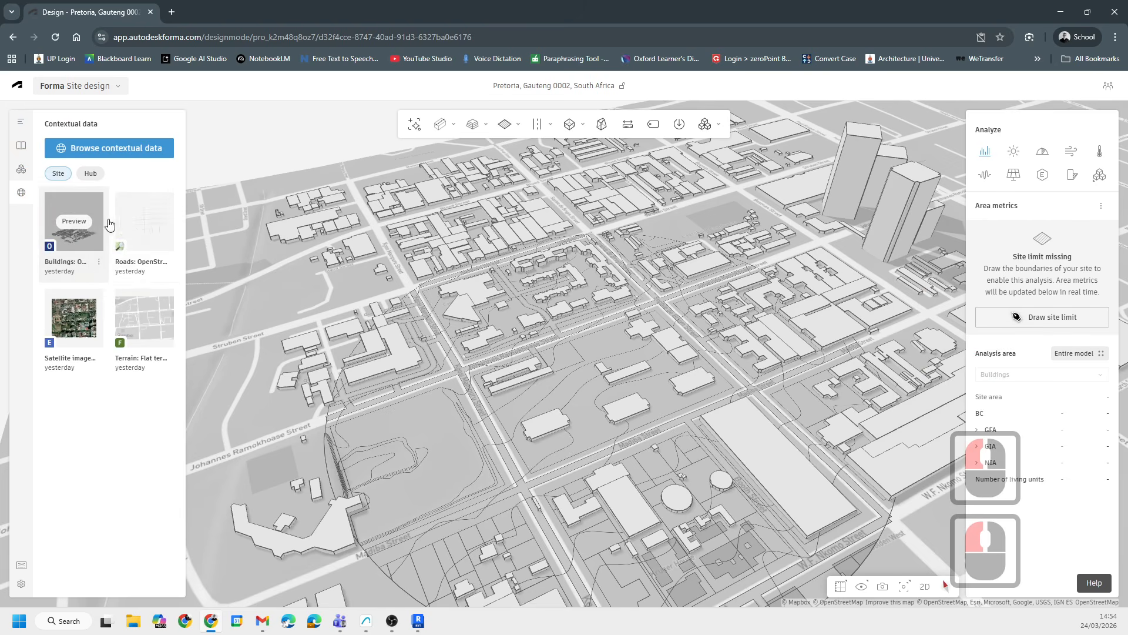
left_click(21, 171)
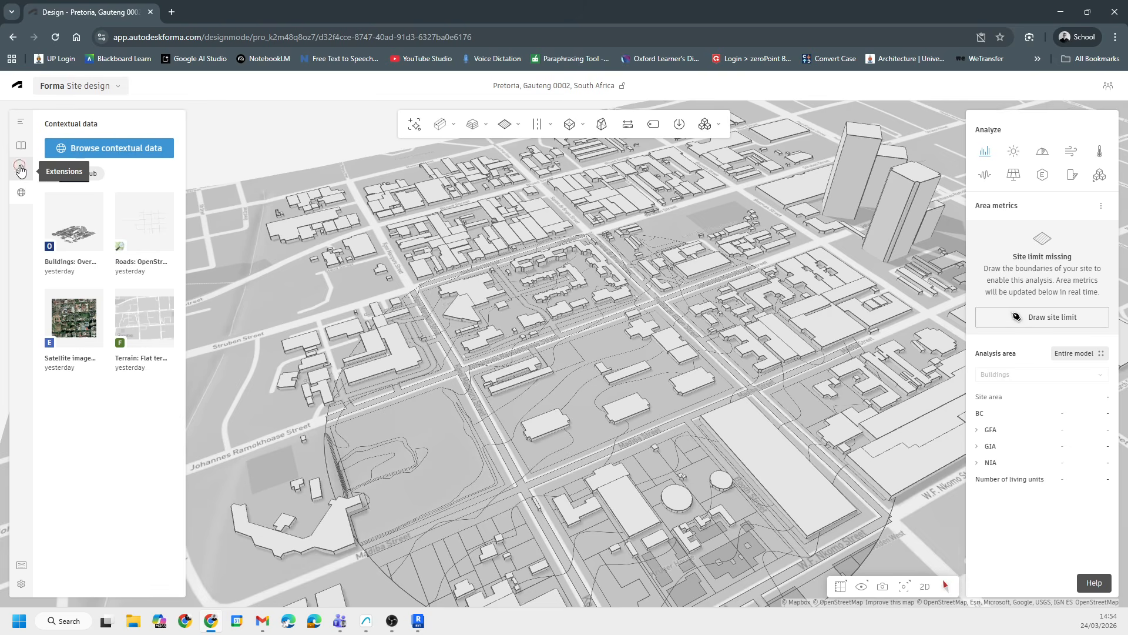
left_click(21, 153)
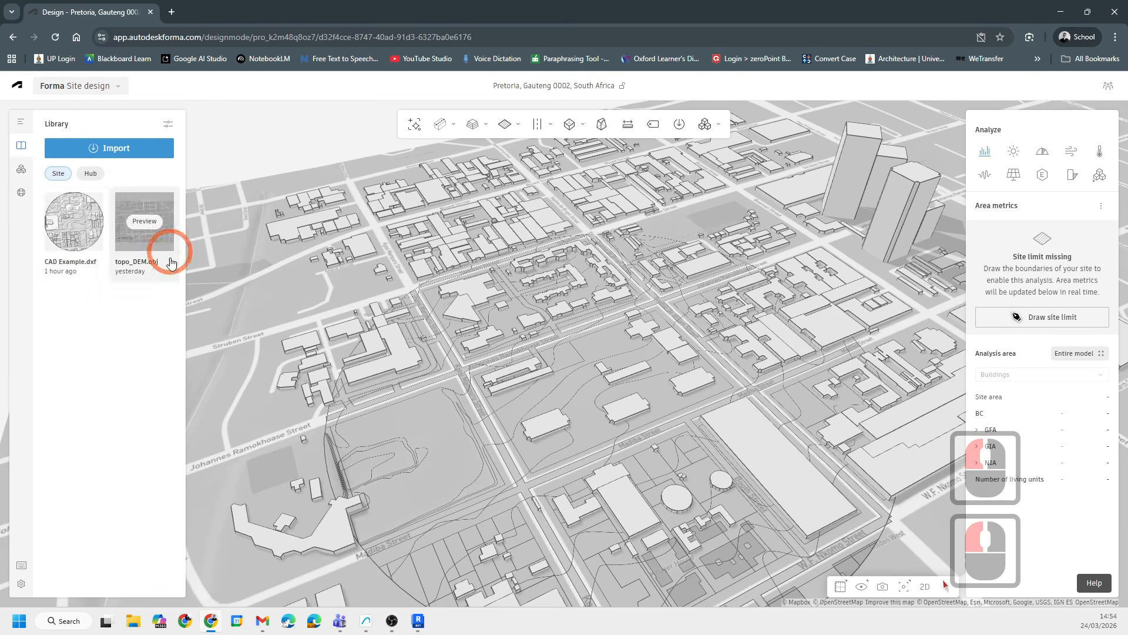
- Open the options menu of the CAD Example.dxf library item and orbit the view without choosing an option
left_click(99, 264)
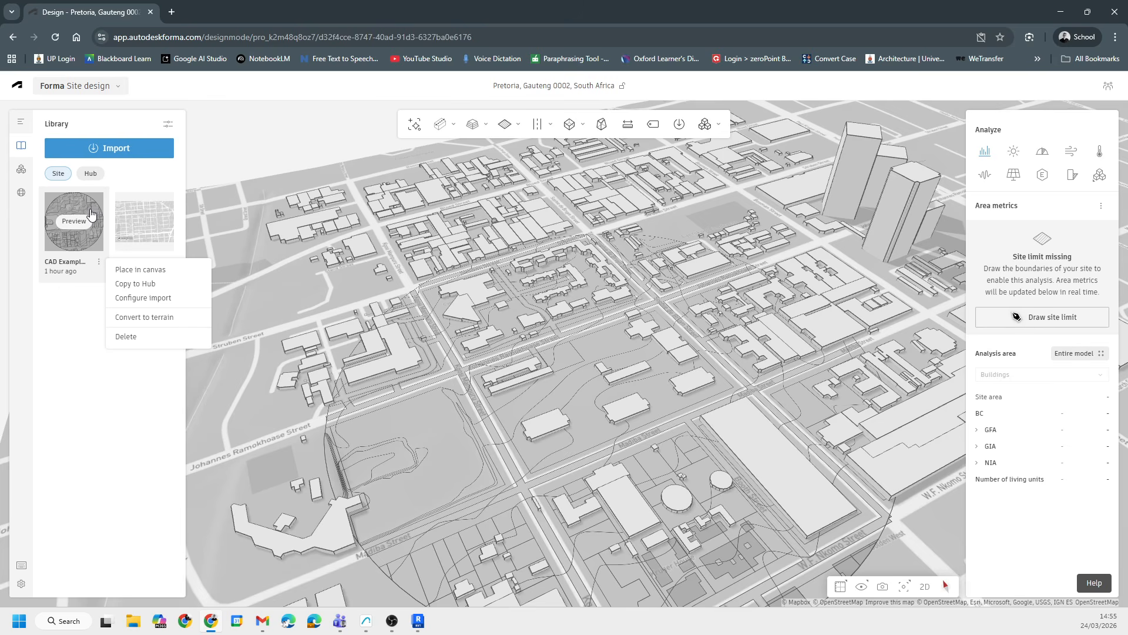
scroll(756, 463, "up", 20)
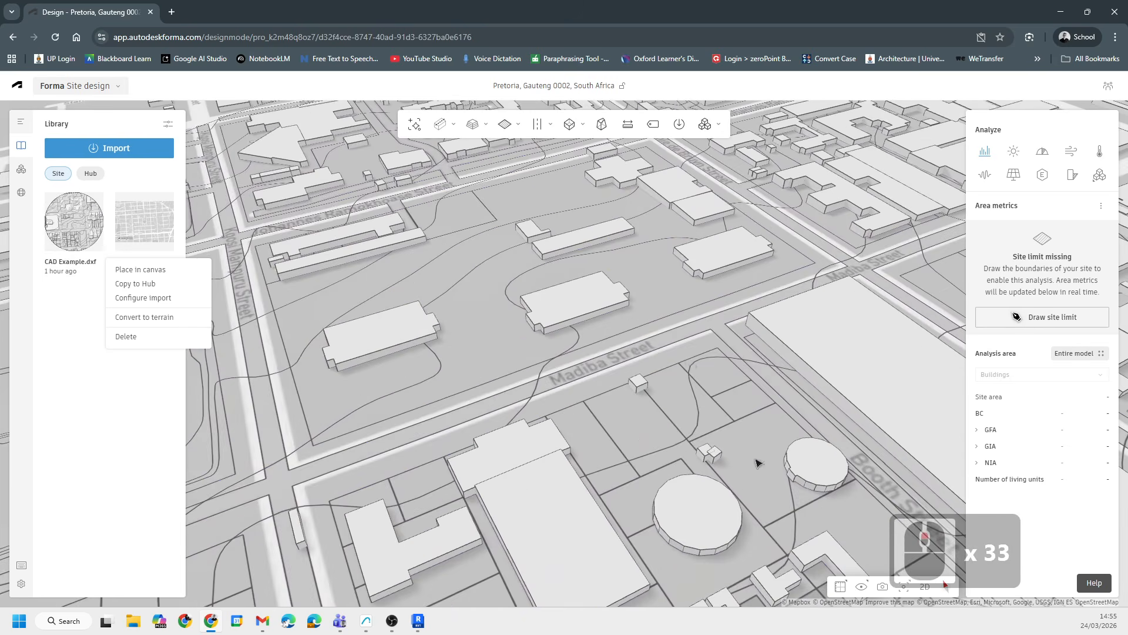
middle_click_drag(687, 363, 683, 471)
scroll(496, 340, "down", 14)
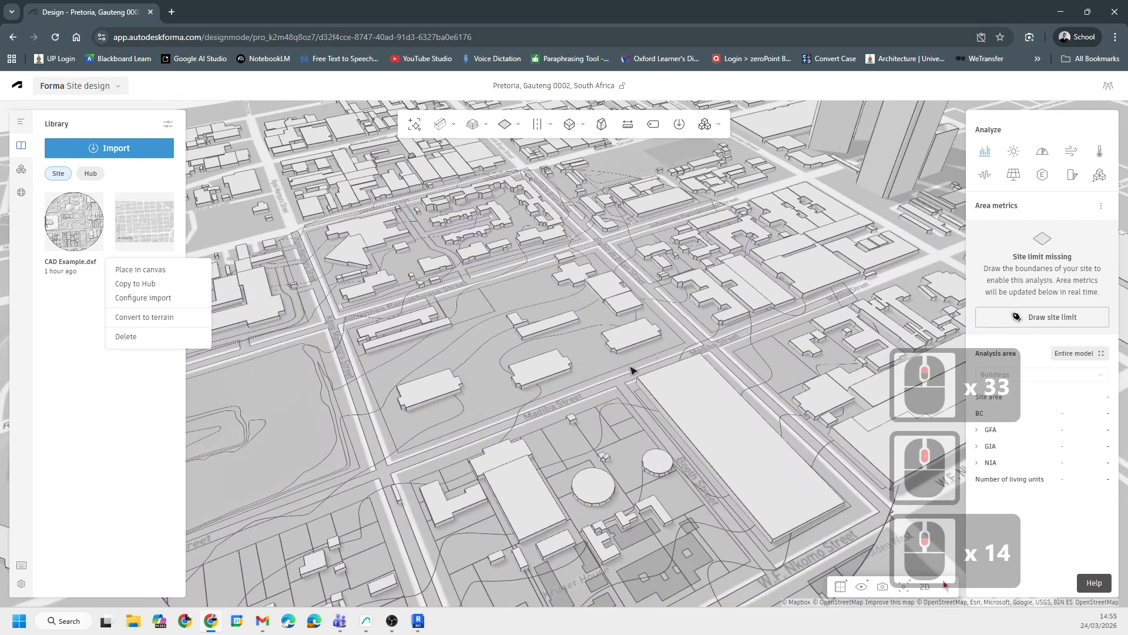
middle_click_drag(631, 370, 594, 352)
- Open the proposal layers and toggle the visibility of the Generic layer under Site Existing
left_click(20, 122)
left_click(134, 447)
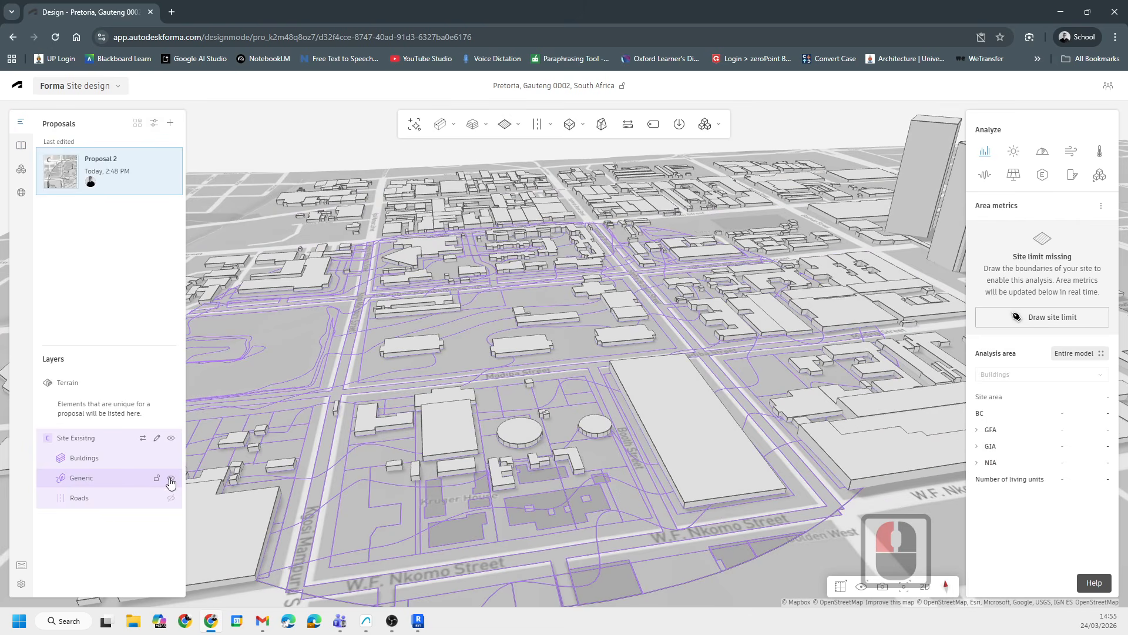
left_click(170, 480)
left_click(171, 480)
left_click(170, 481)
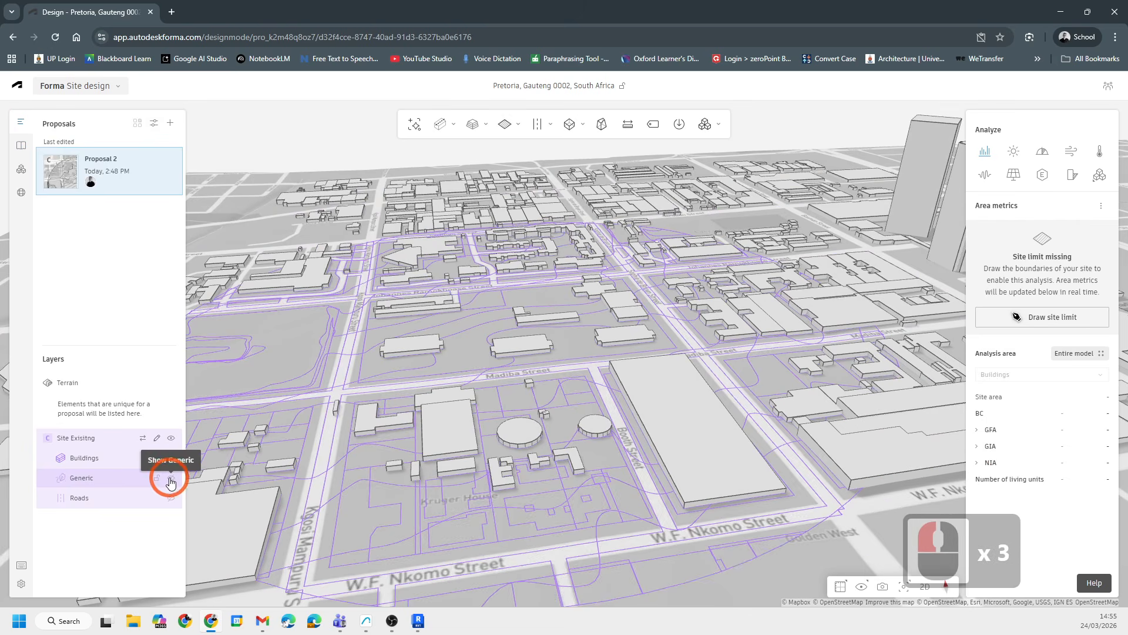
- Orbit and zoom in on the blocks around Madiba Street to examine the contour linework
scroll(756, 333, "down", 7)
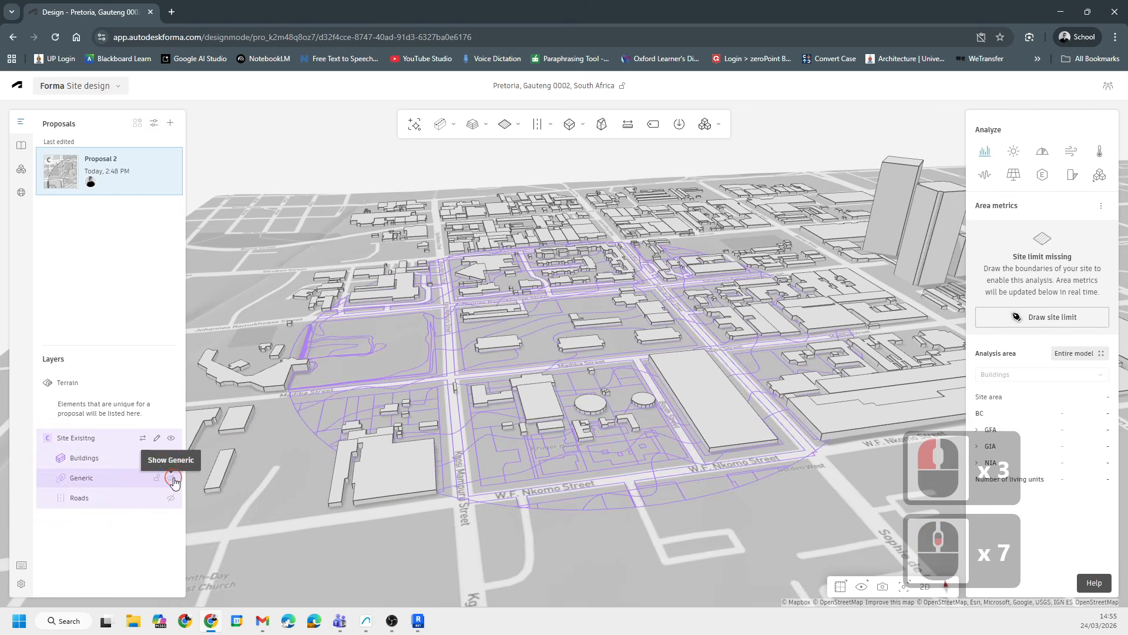
scroll(506, 455, "up", 18)
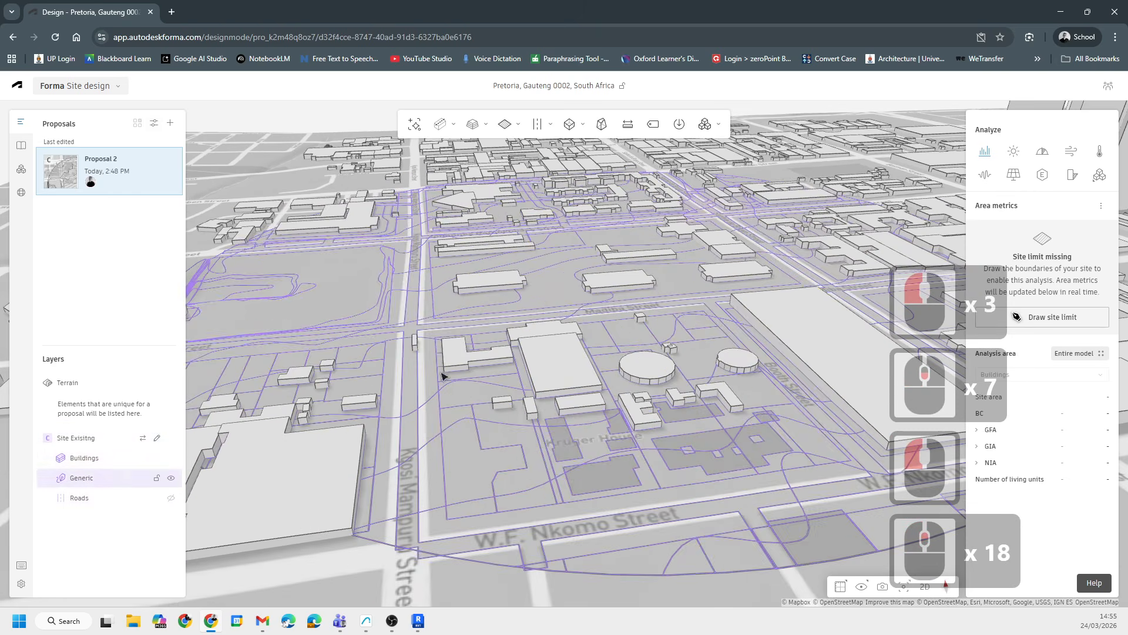
middle_click_drag(772, 467, 449, 522)
scroll(764, 517, "down", 7)
scroll(443, 282, "up", 8)
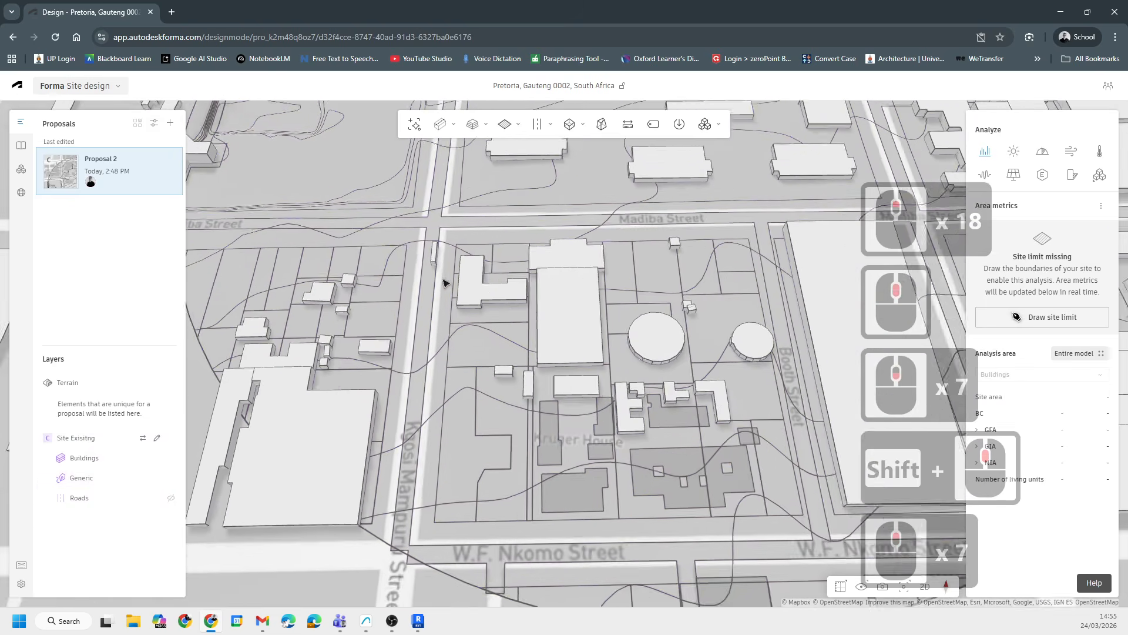
middle_click_drag(503, 360, 596, 427)
scroll(625, 373, "down", 4)
scroll(566, 378, "down", 8)
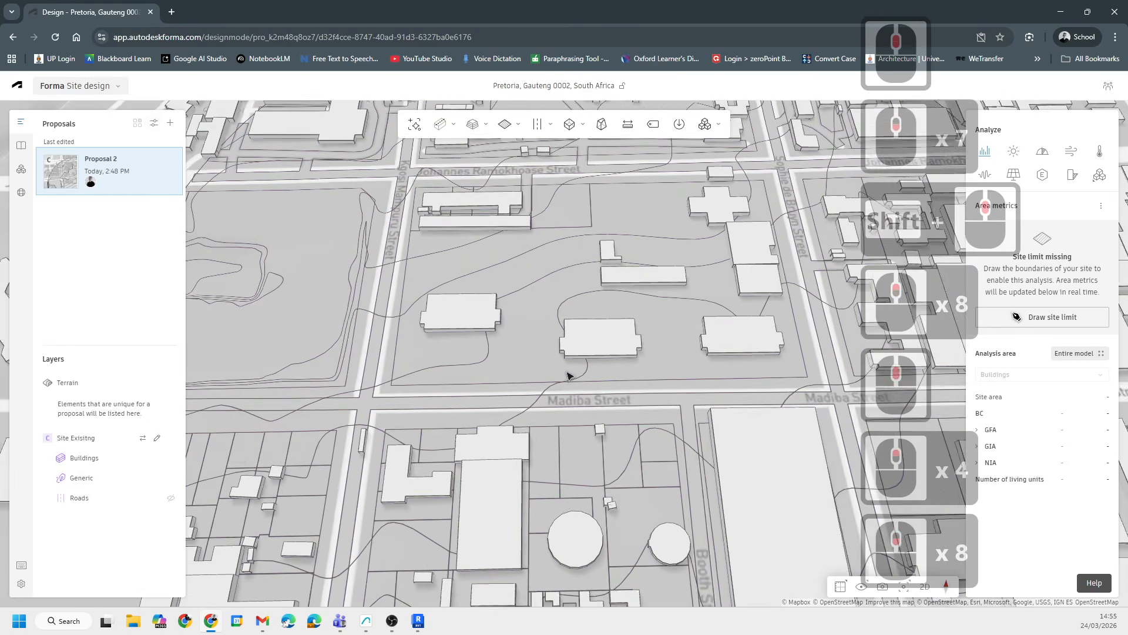
middle_click_drag(516, 377, 519, 394)
scroll(587, 442, "up", 7)
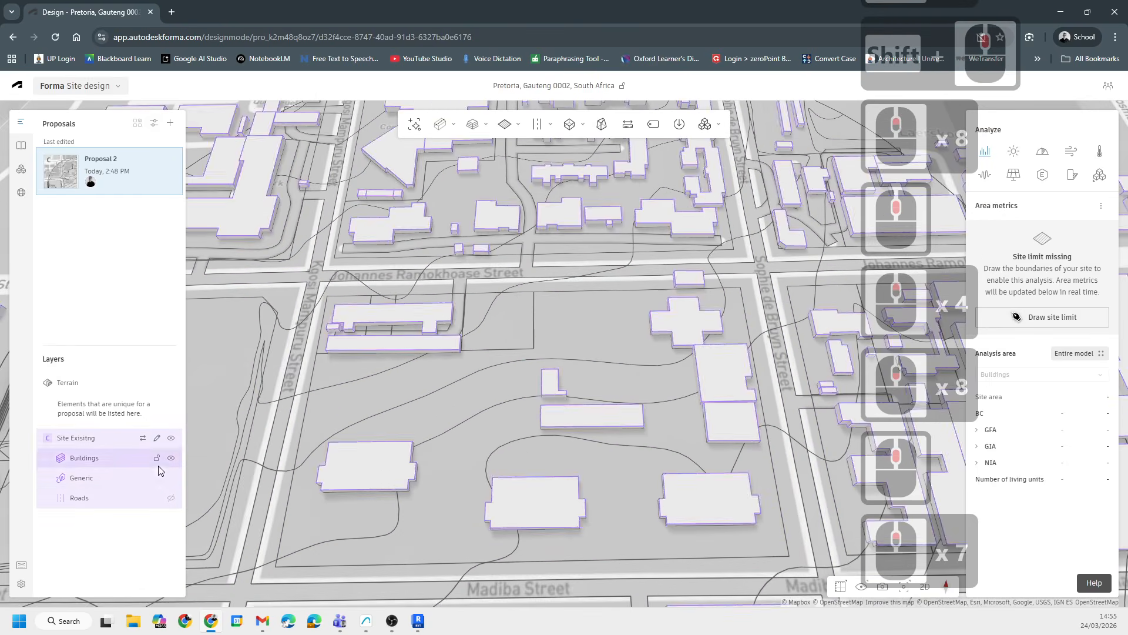
- Hide the Buildings layer and zoom out to a top view of the whole circular site
left_click(171, 458)
scroll(693, 345, "down", 14)
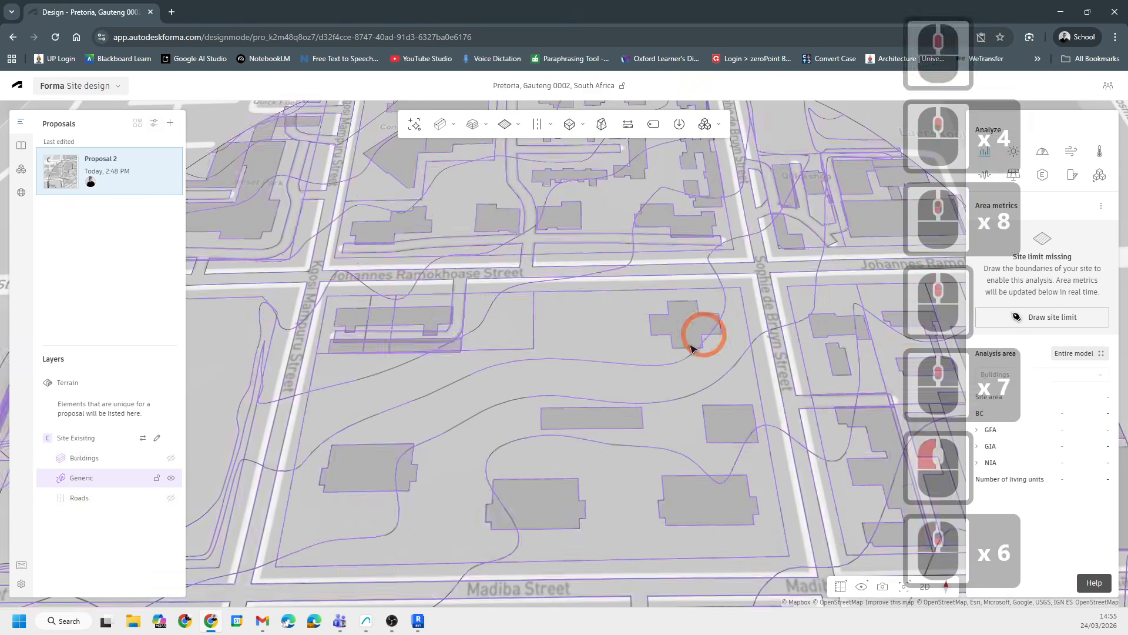
middle_click_drag(588, 384, 538, 254, "ctrl")
middle_click_drag(538, 415, 564, 425, "ctrl")
scroll(627, 451, "up", 2)
middle_click_drag(629, 450, 423, 368)
scroll(510, 406, "down", 2)
scroll(425, 368, "down", 8)
middle_click_drag(615, 456, 658, 432)
scroll(592, 386, "down", 14)
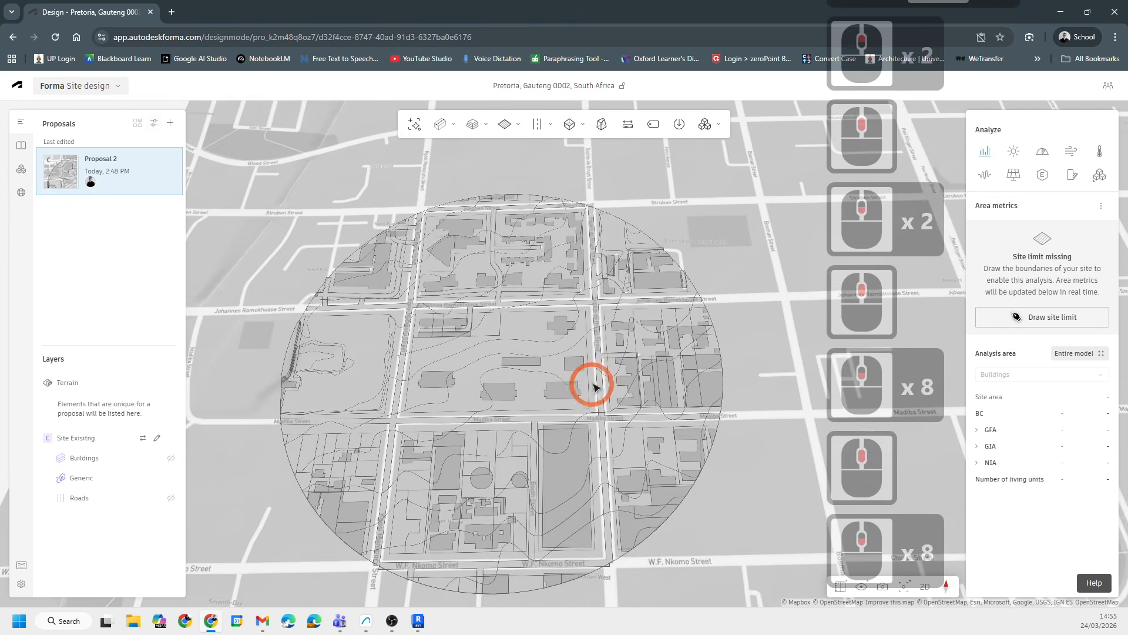
scroll(574, 335, "up", 8)
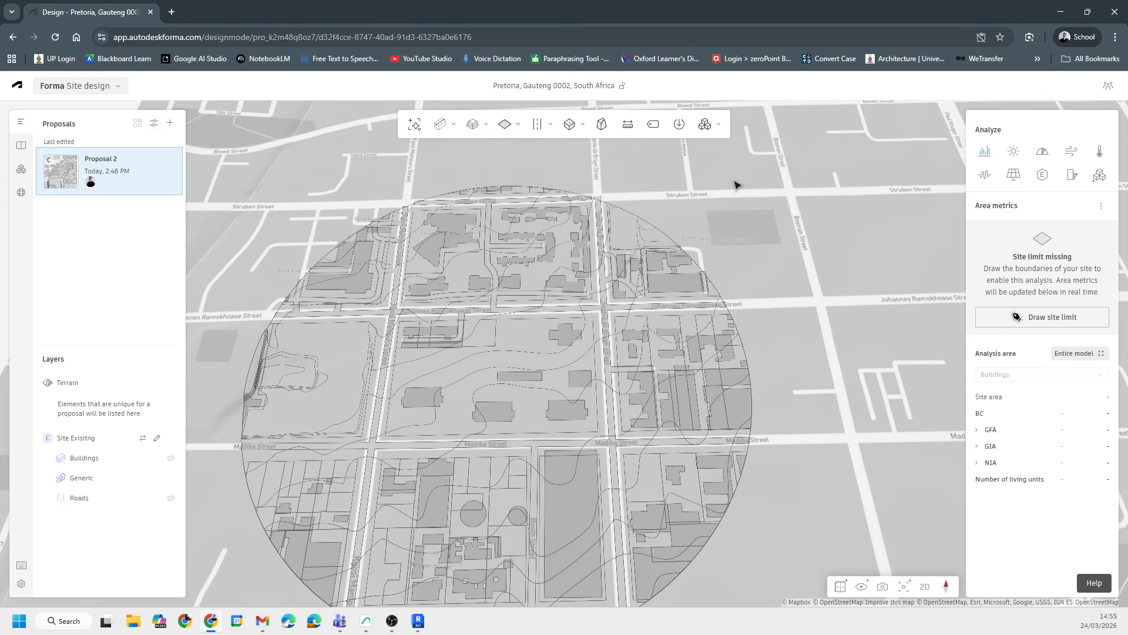
scroll(438, 382, "up", 9)
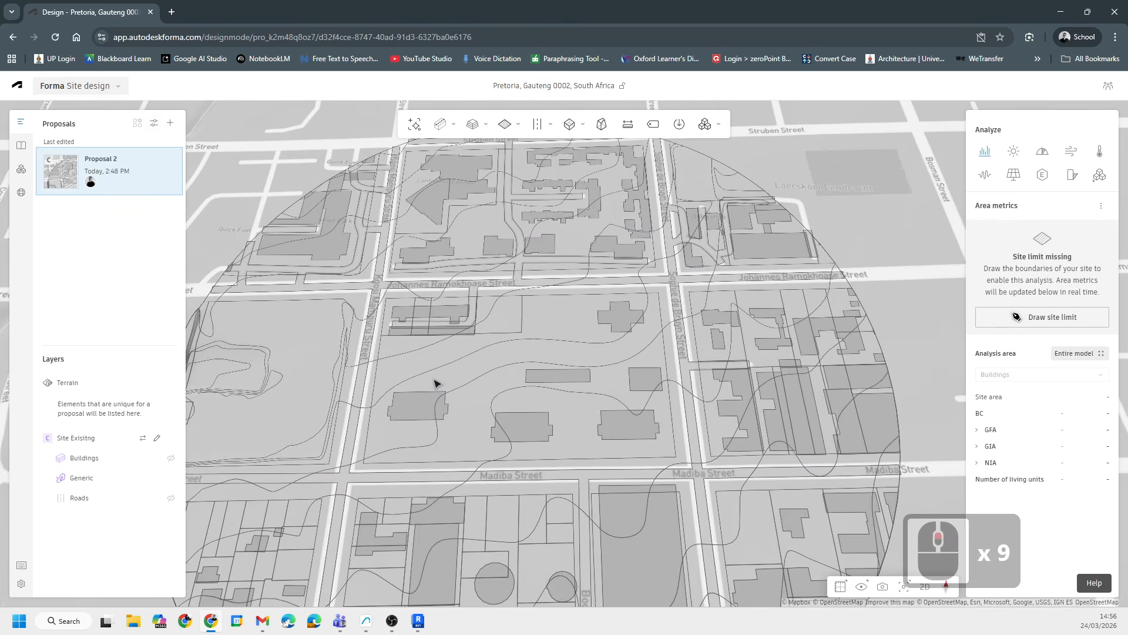
- Draw a site limit of about 217 m by 138 m around the block between Johannes Ramokhoase and Madiba Streets
left_click(582, 351)
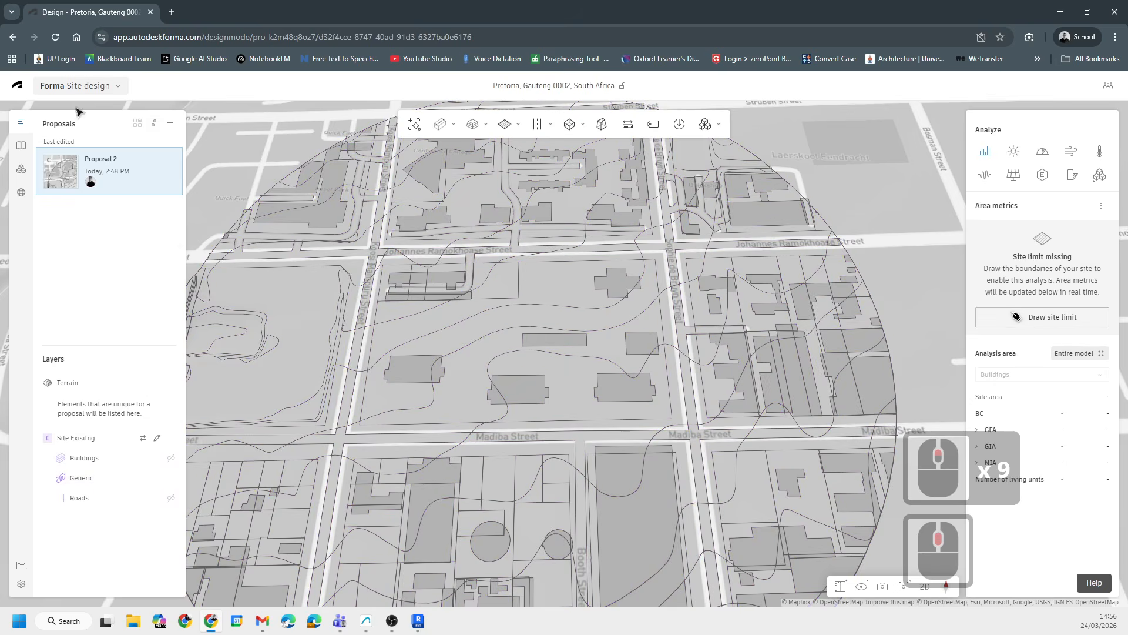
scroll(505, 335, "down", 5)
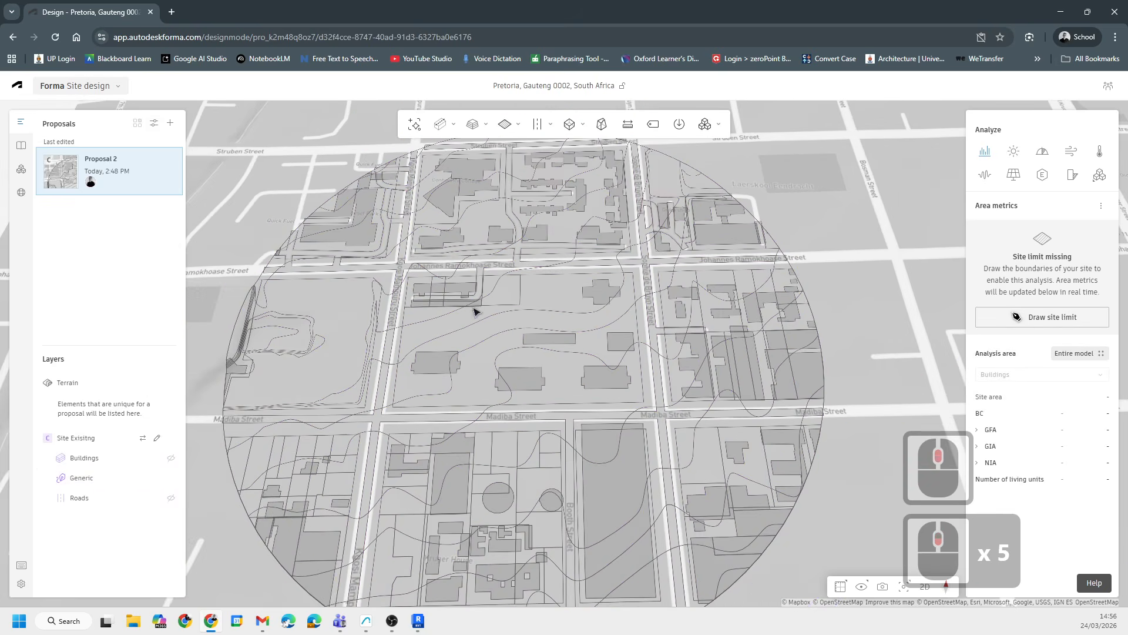
mouse_move(512, 126)
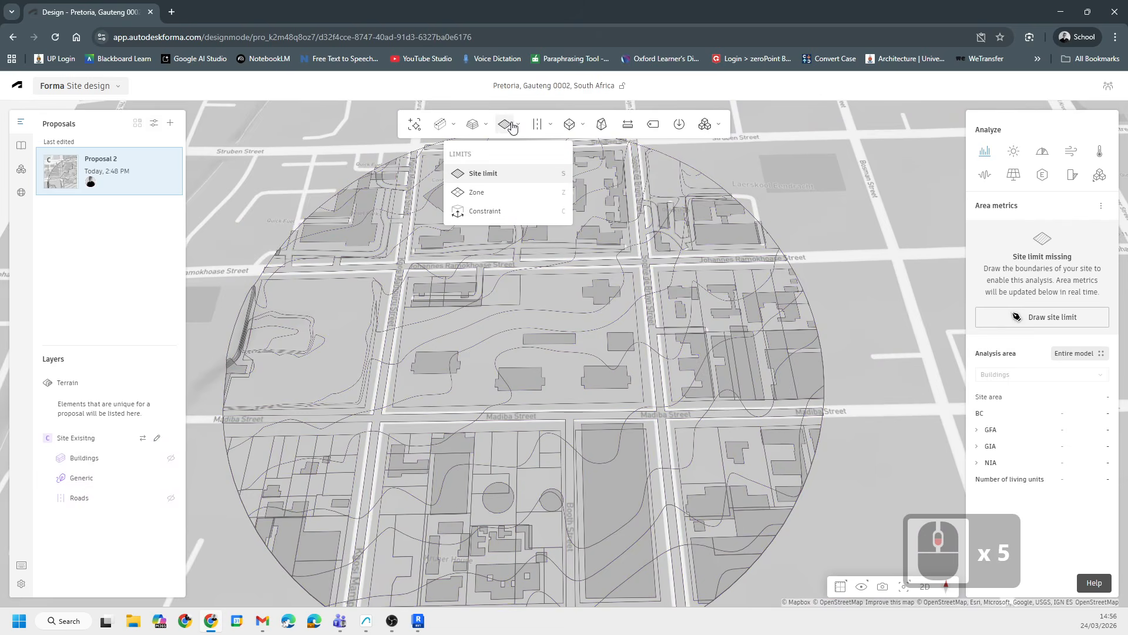
left_click(492, 179)
scroll(462, 277, "up", 8)
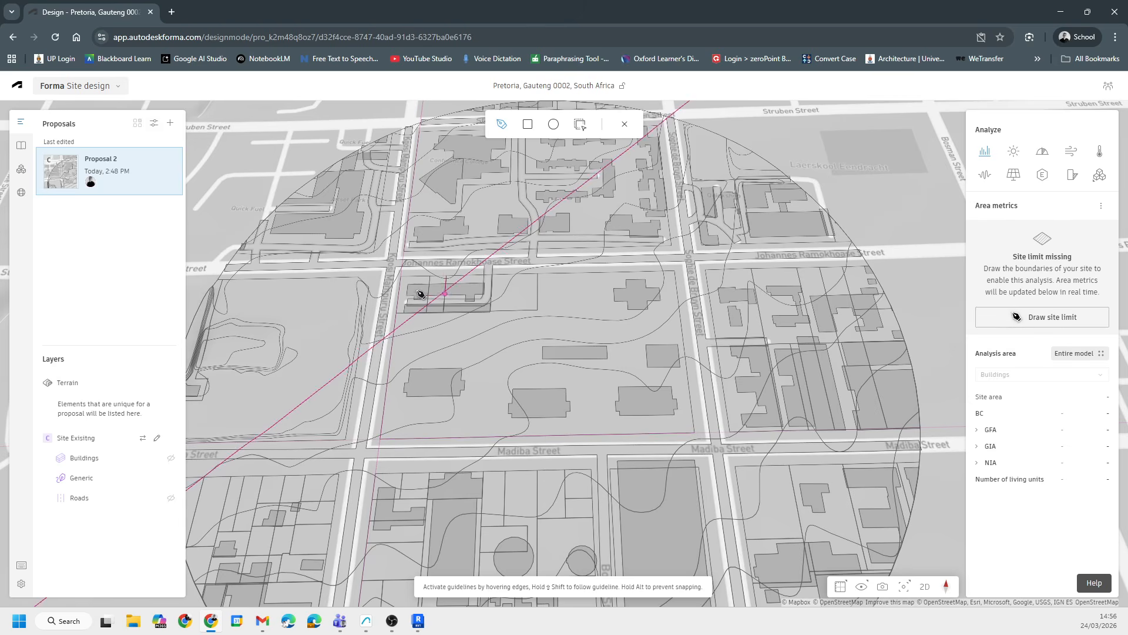
left_click(380, 439)
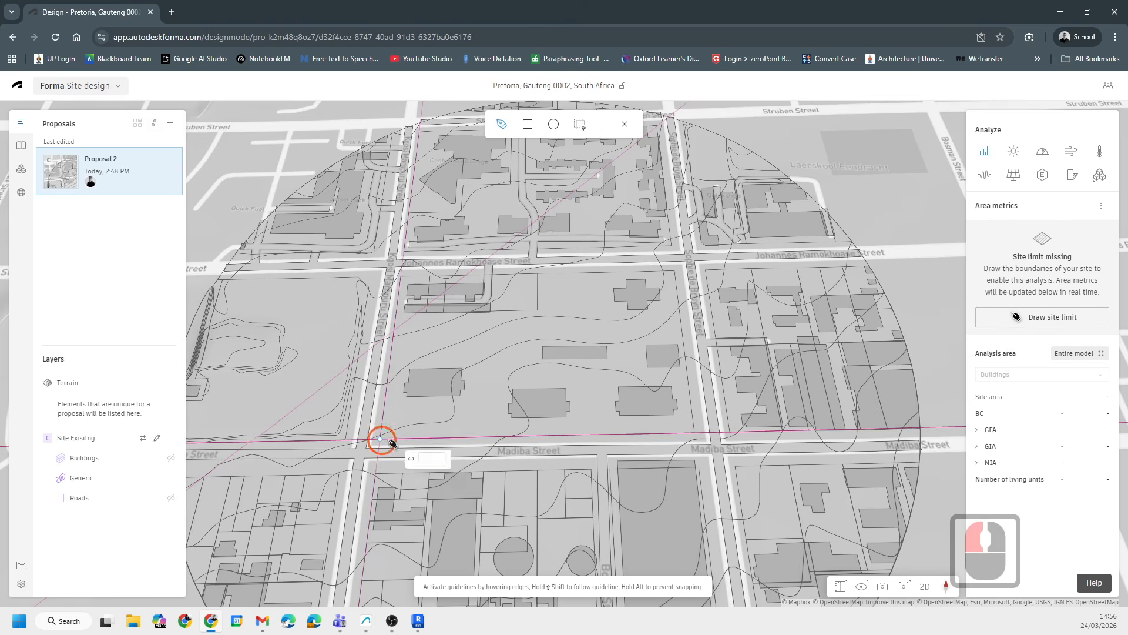
left_click(695, 433)
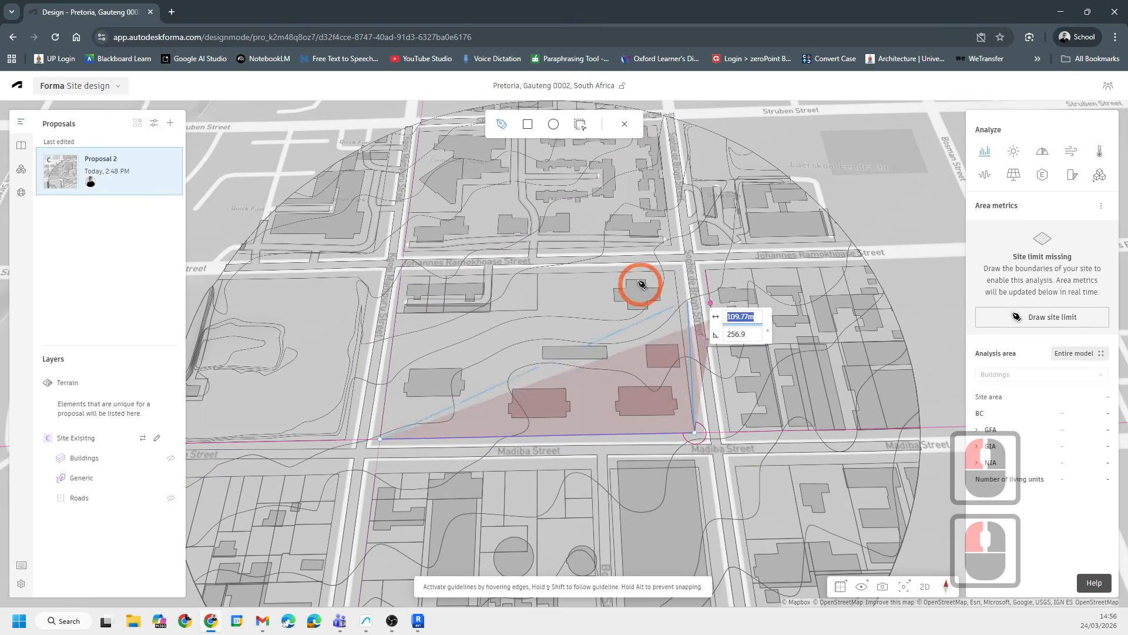
left_click(674, 272)
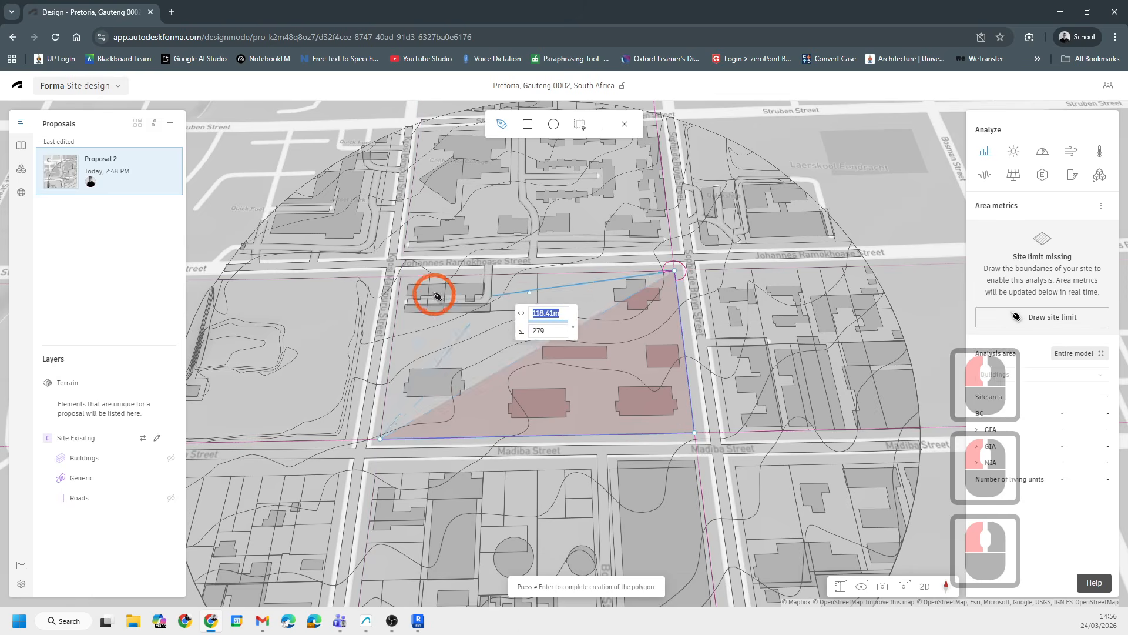
left_click(403, 276)
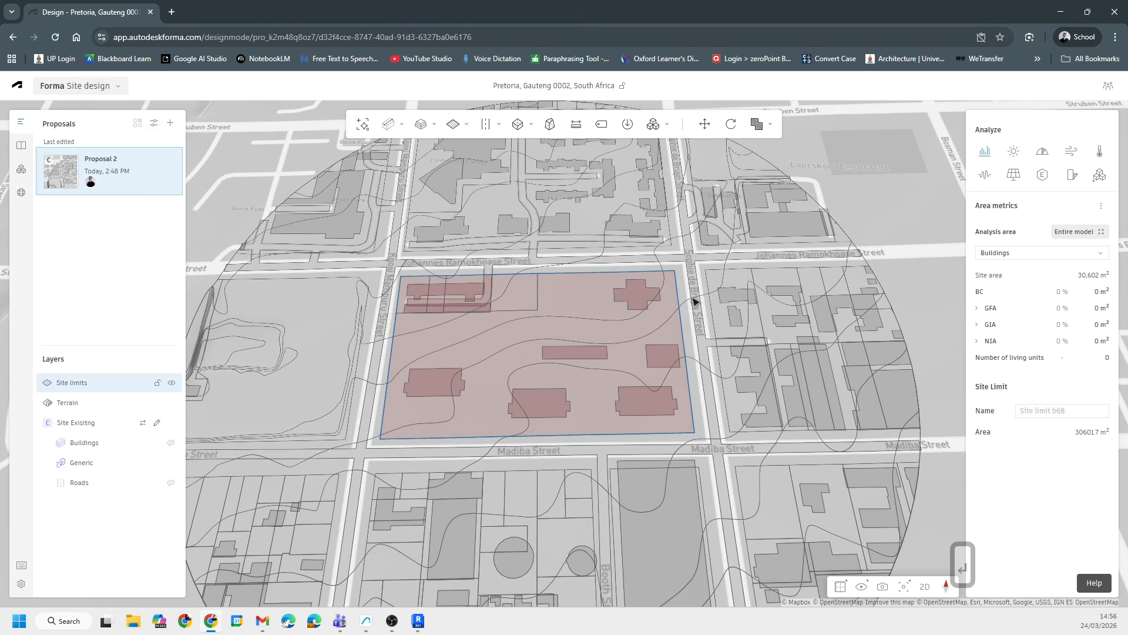
- Select the site limit and rename it as study
left_click(673, 281)
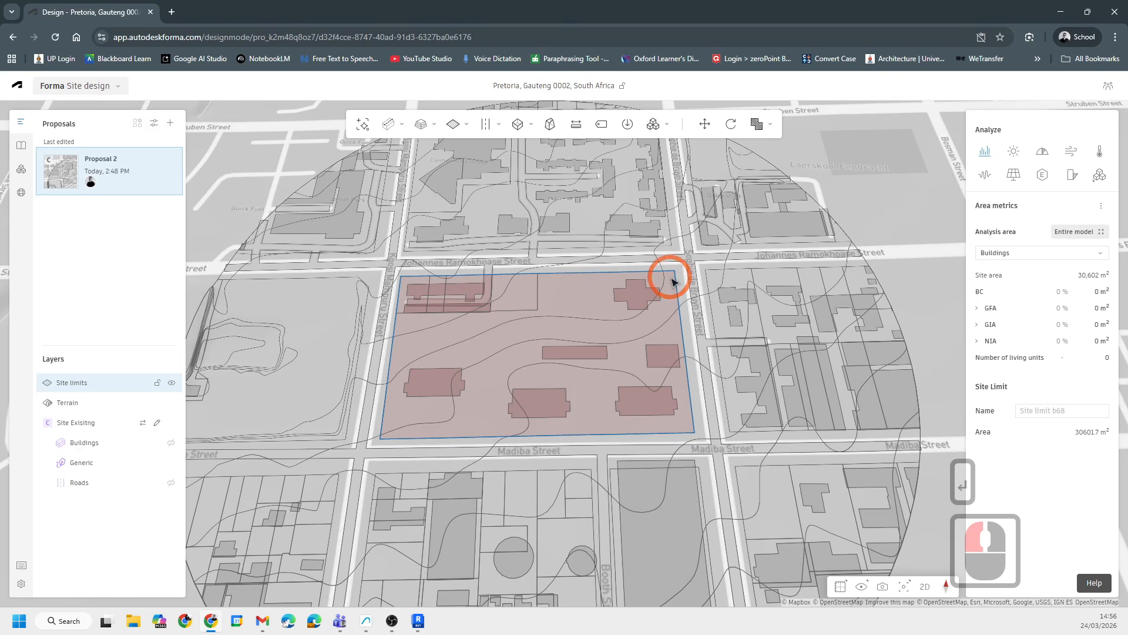
left_click(79, 383)
left_click(778, 313)
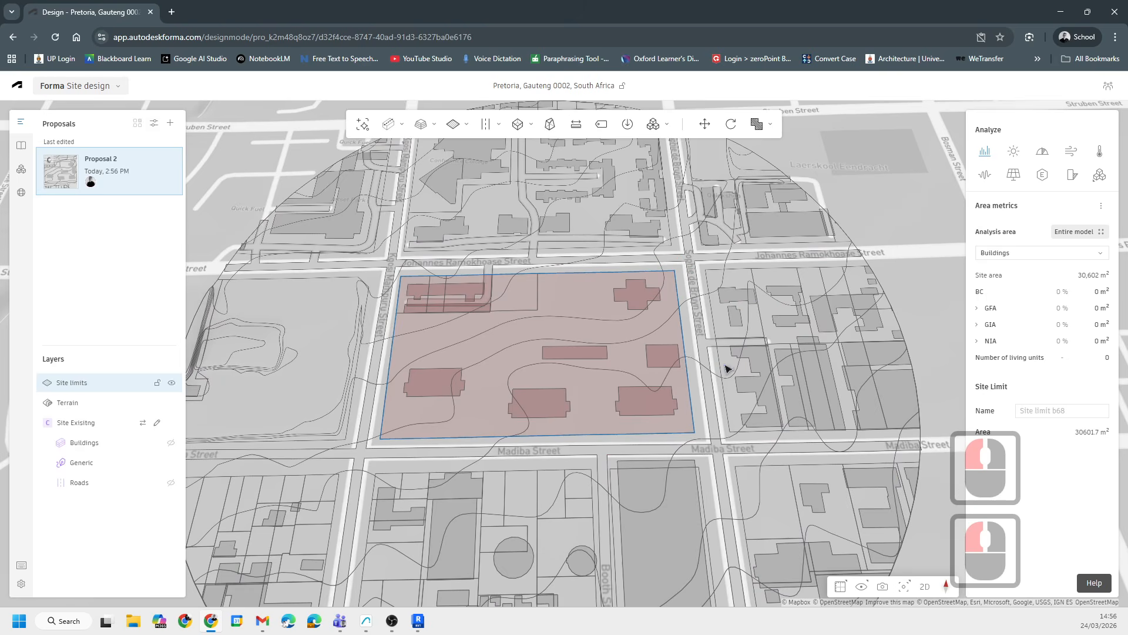
left_click(1036, 411)
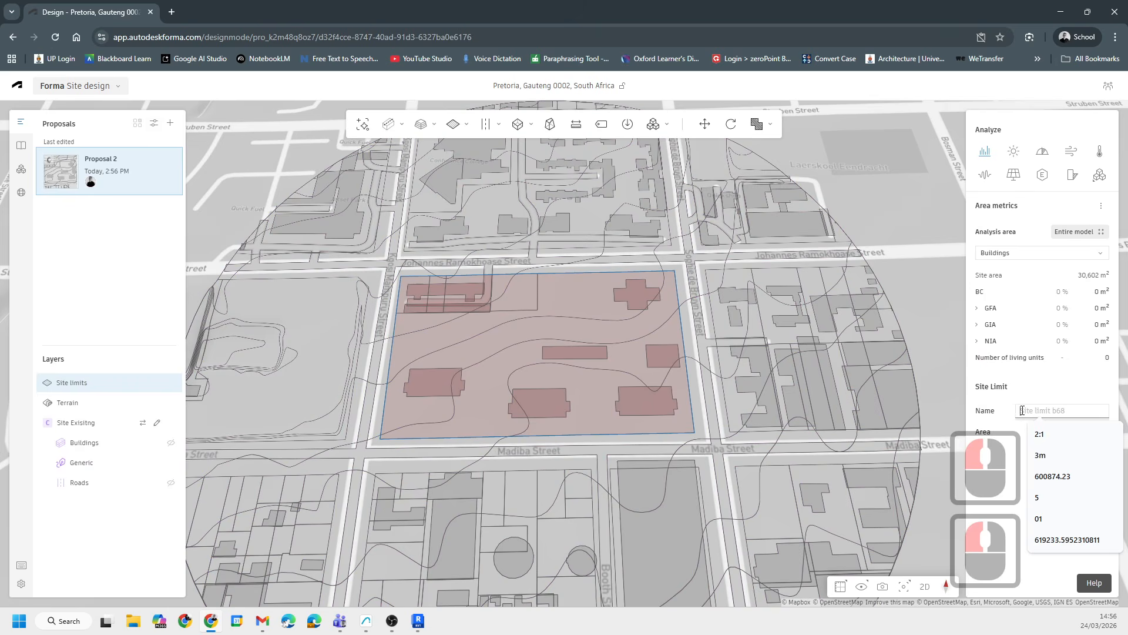
type("sTUDY")
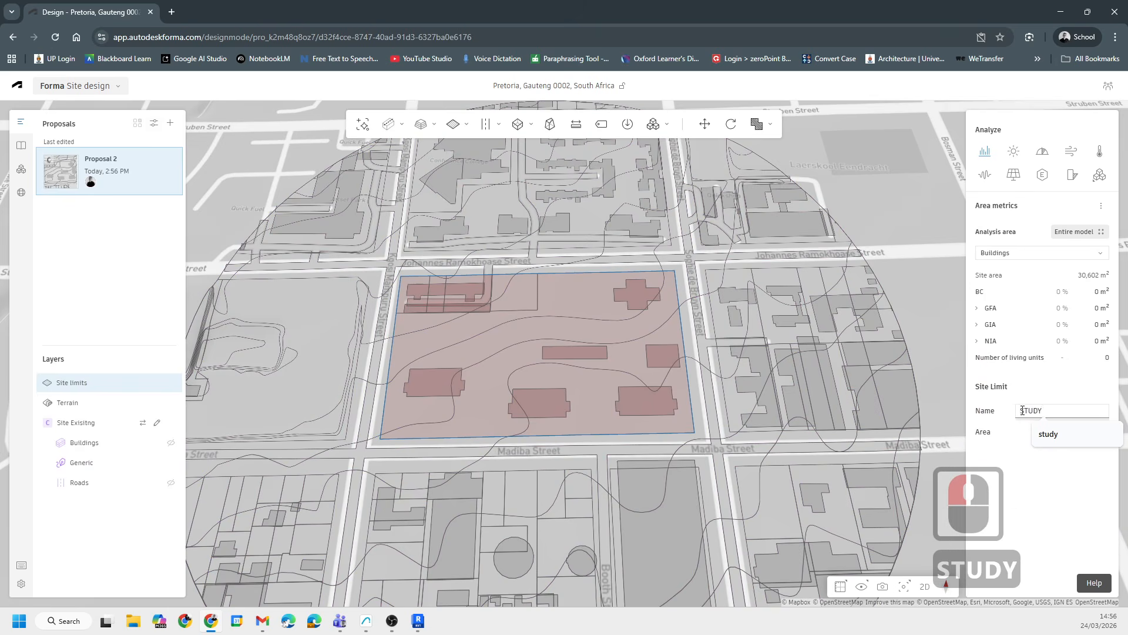
left_click(1045, 433)
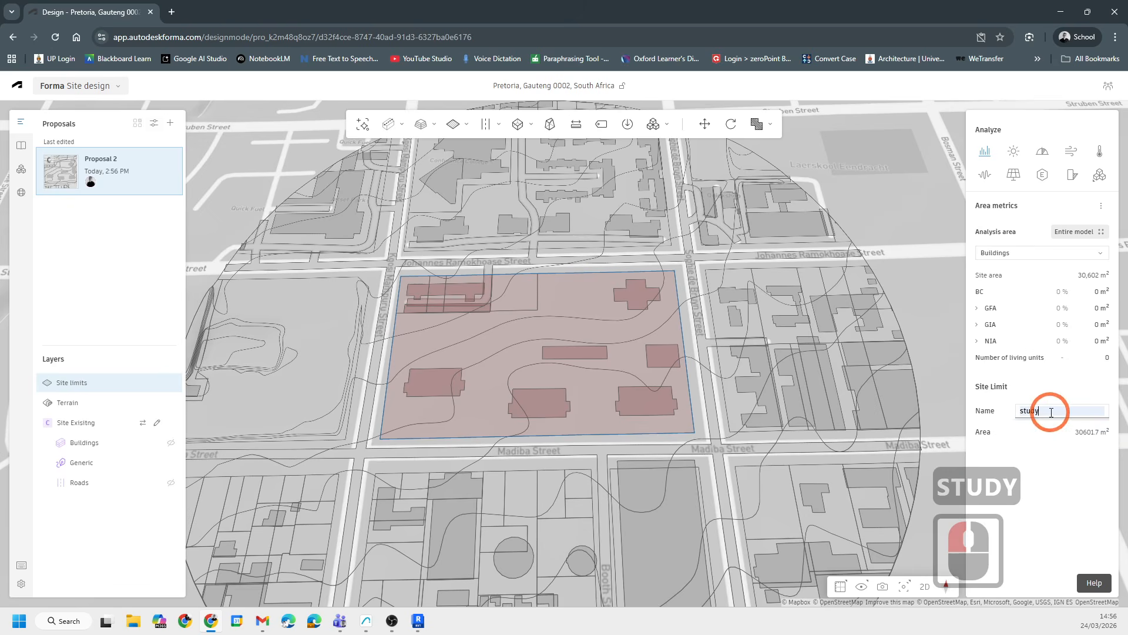
- Rename the site limit as Study Area
left_click(1051, 412)
type("aREA")
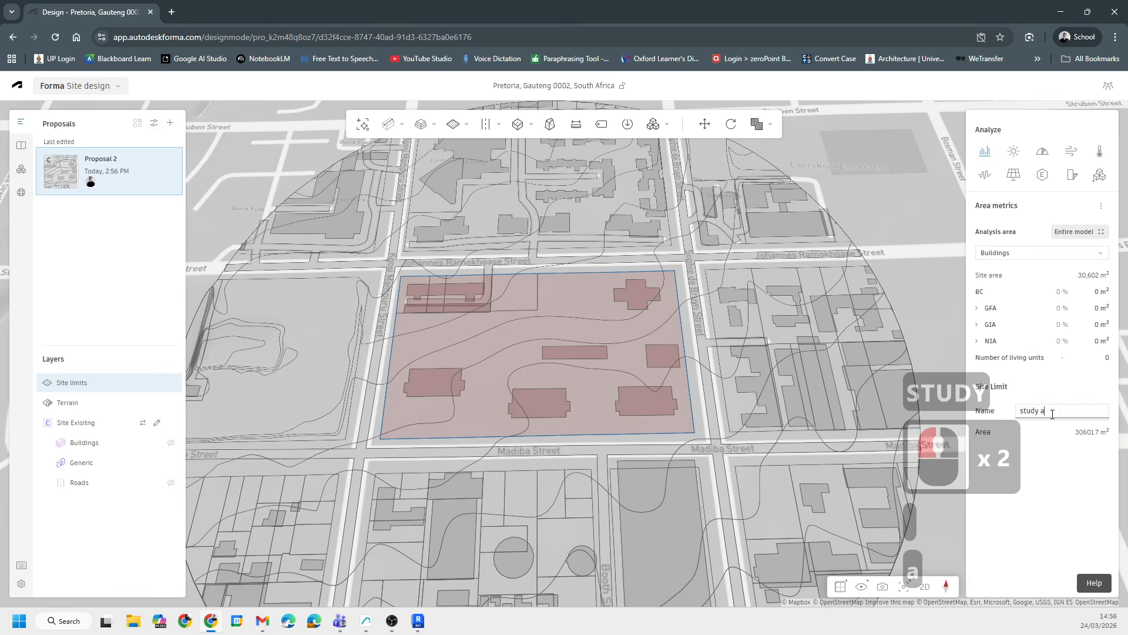
key("BackSpace")
key("BackSpace")
key("BackSpace")
key("BackSpace")
key("Caps_Lock")
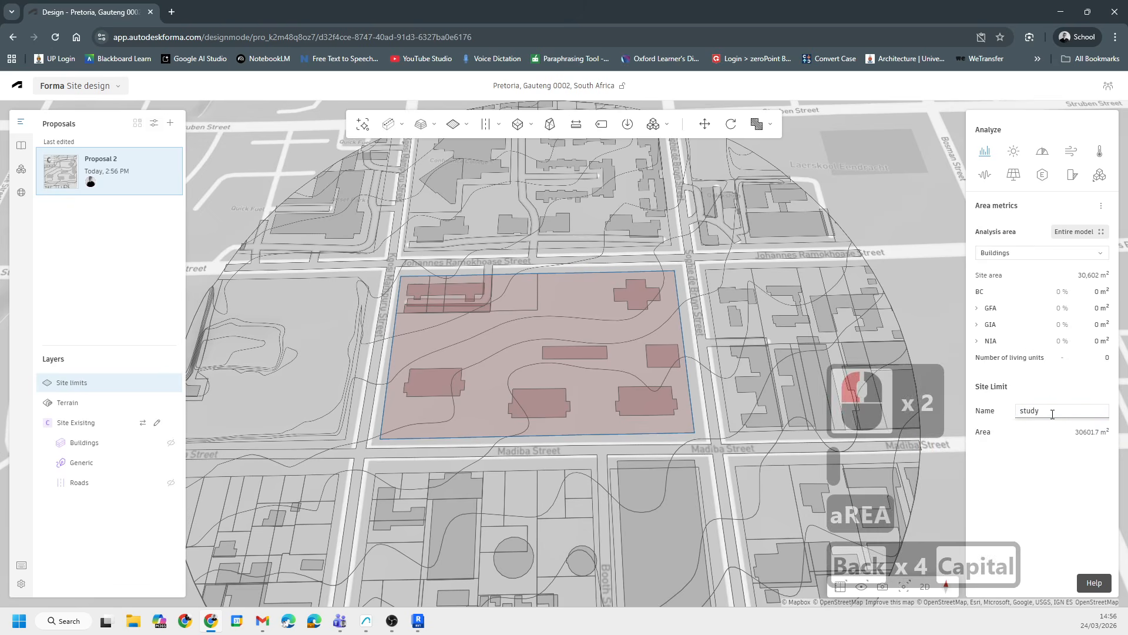
type("Area")
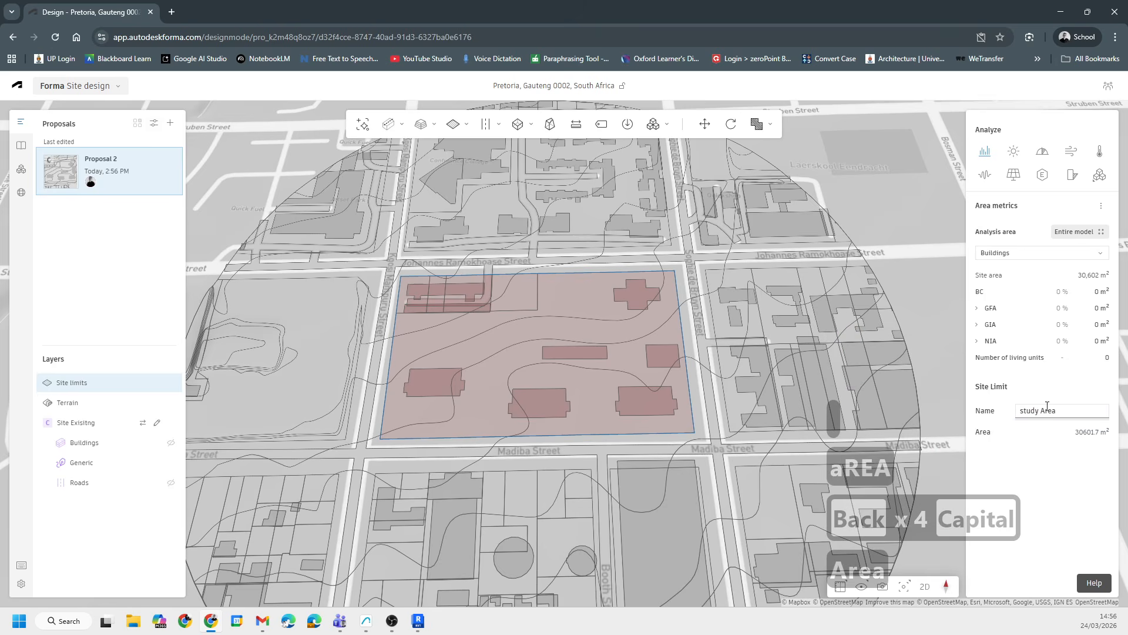
left_click(1024, 412)
key("BackSpace")
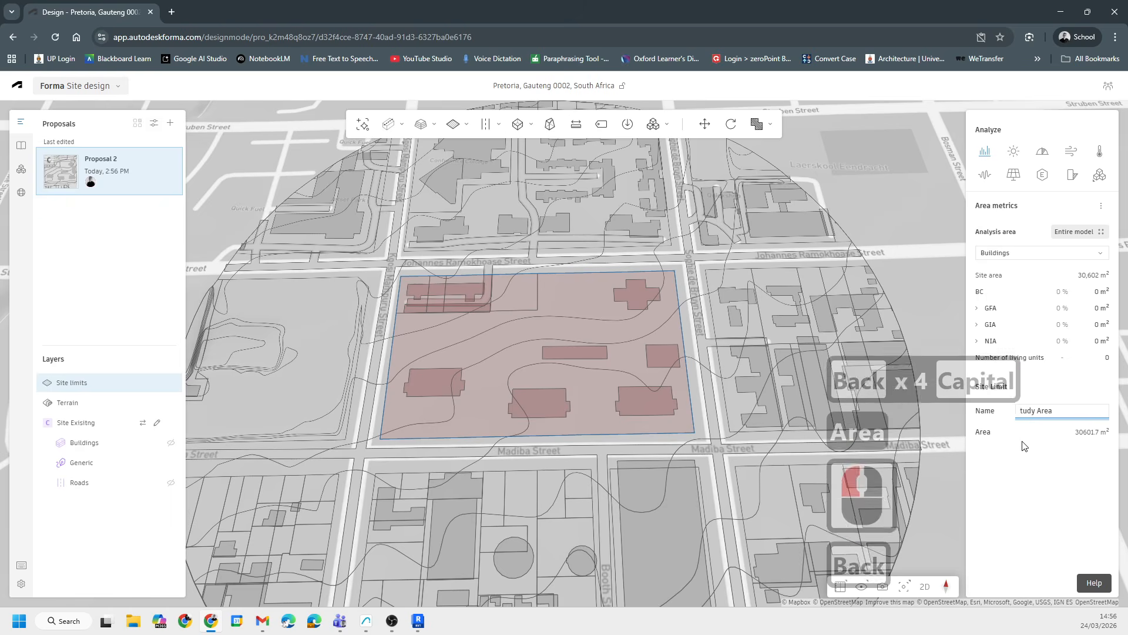
type("S")
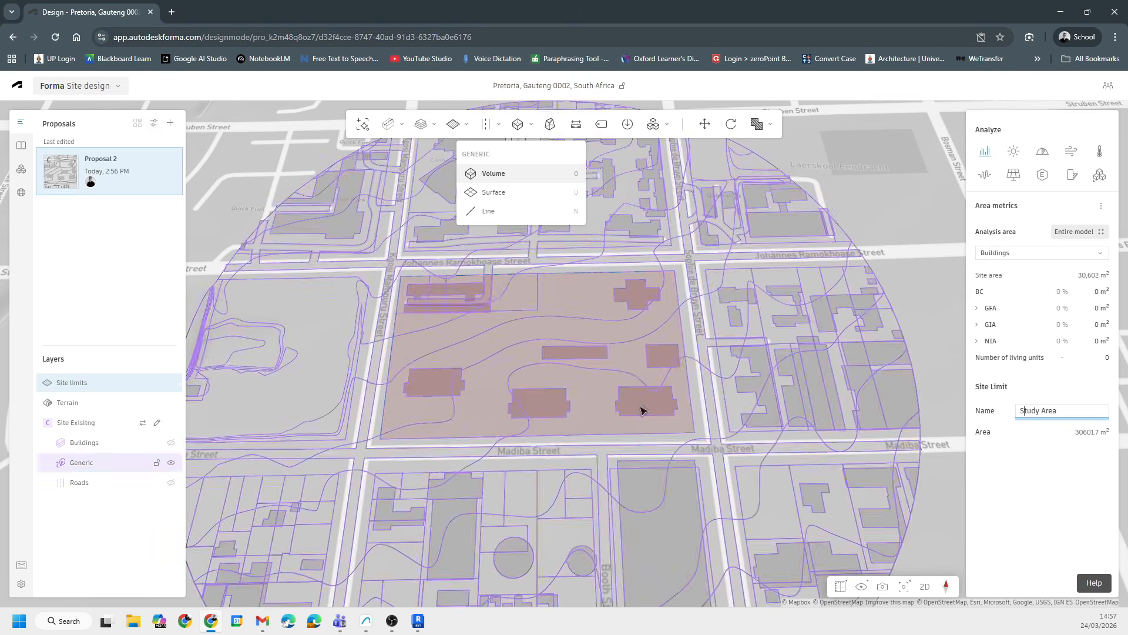
left_click(1085, 435)
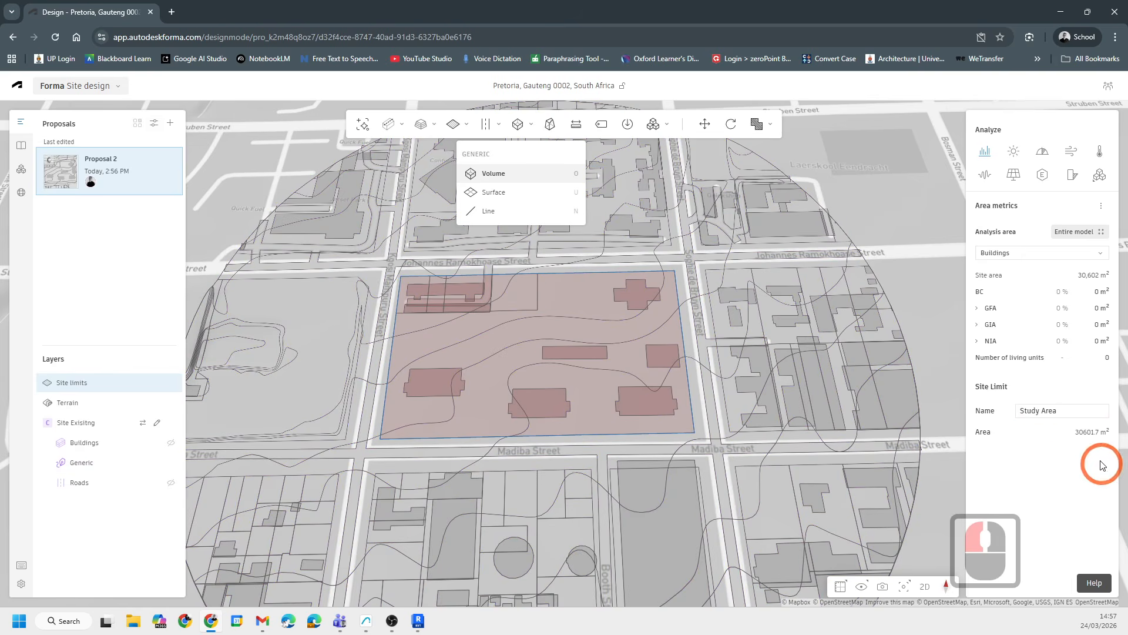
- Examine the site limit's area value in its properties
left_click(1091, 463)
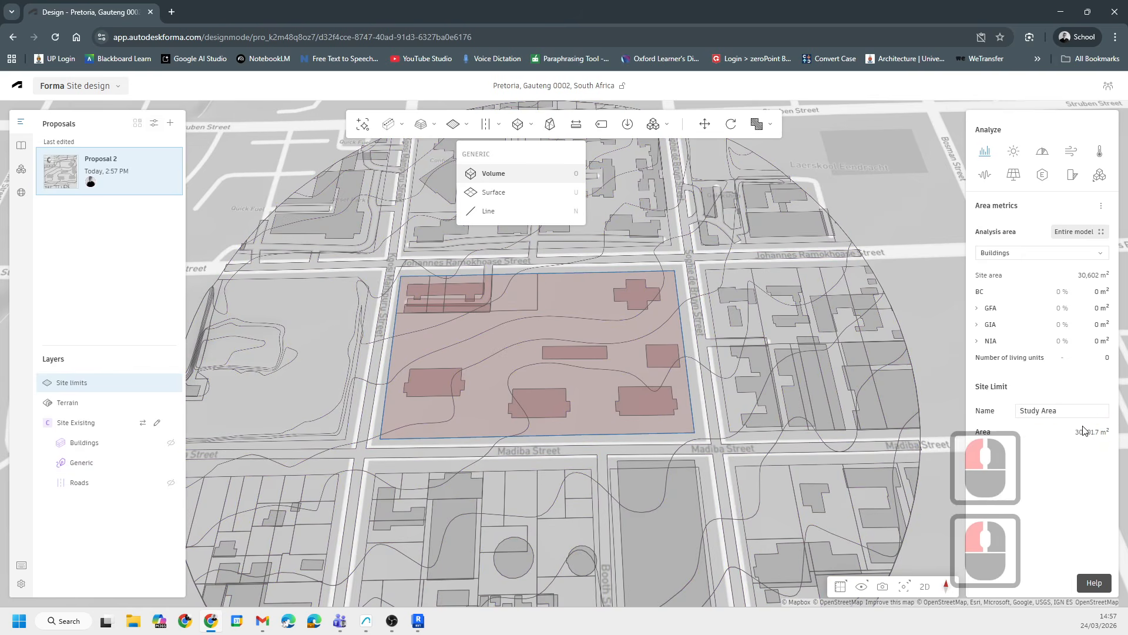
double_click(1090, 431)
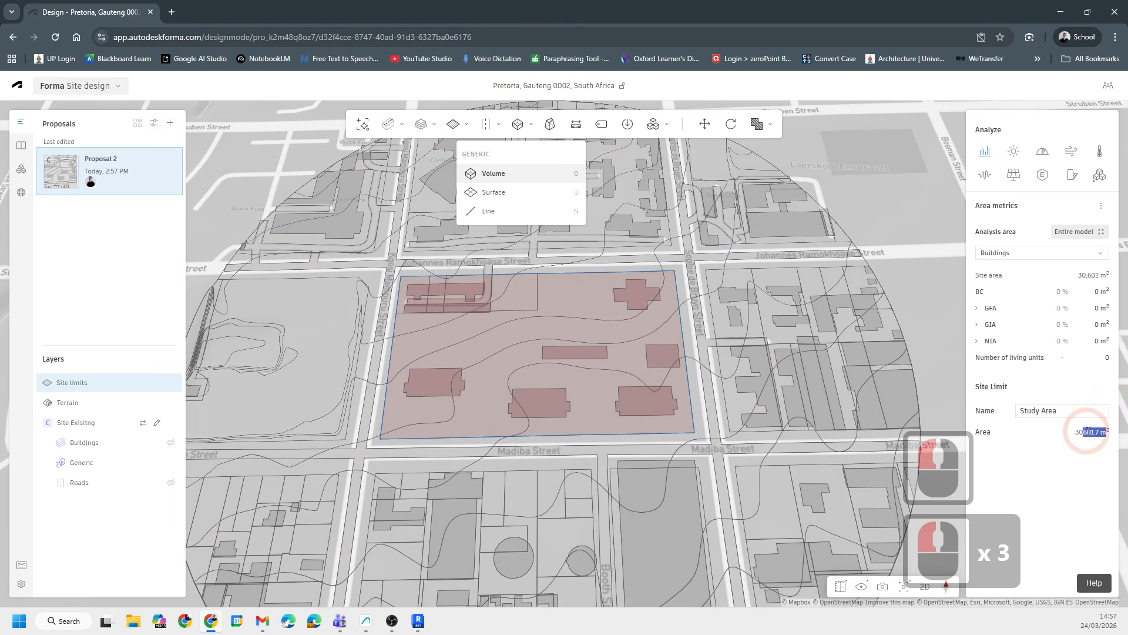
left_click(1089, 431)
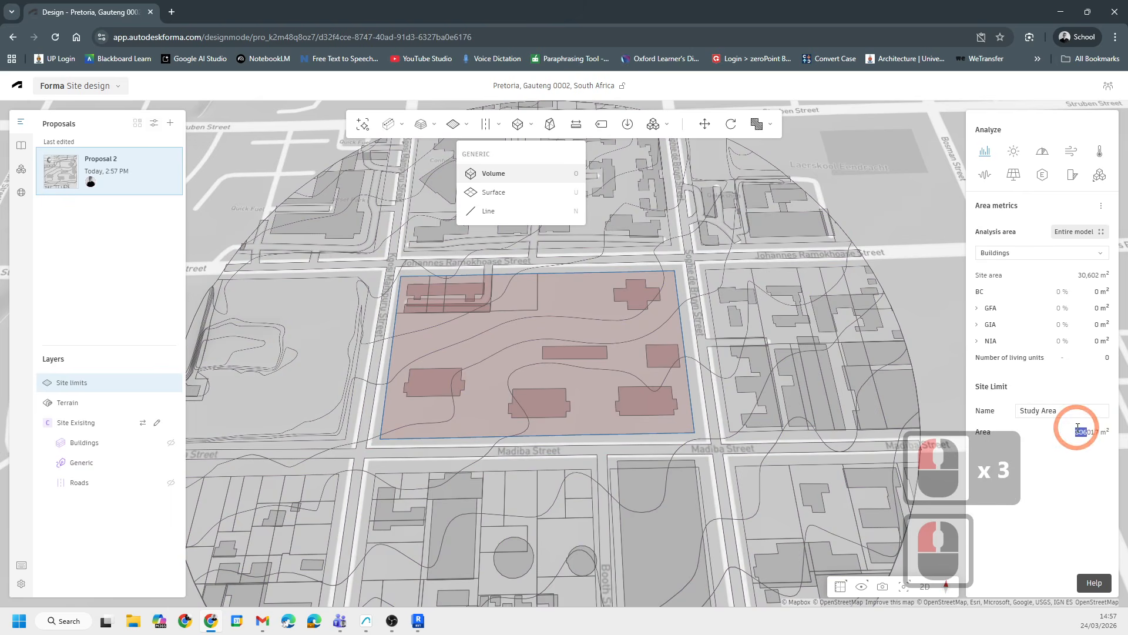
left_click(1077, 469)
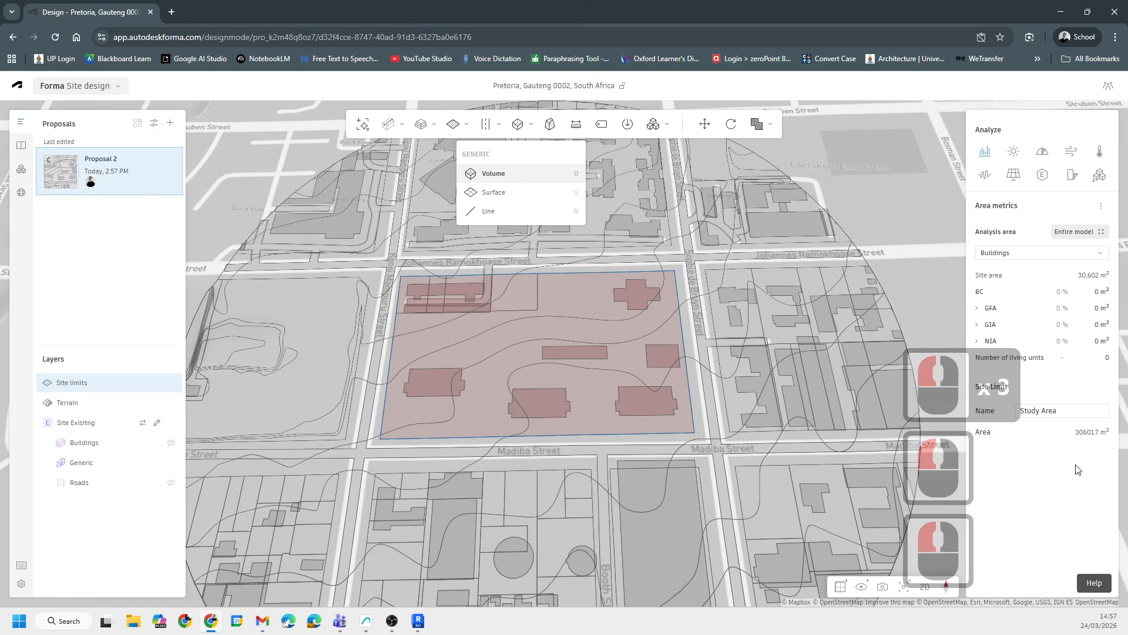
triple_click(1082, 432)
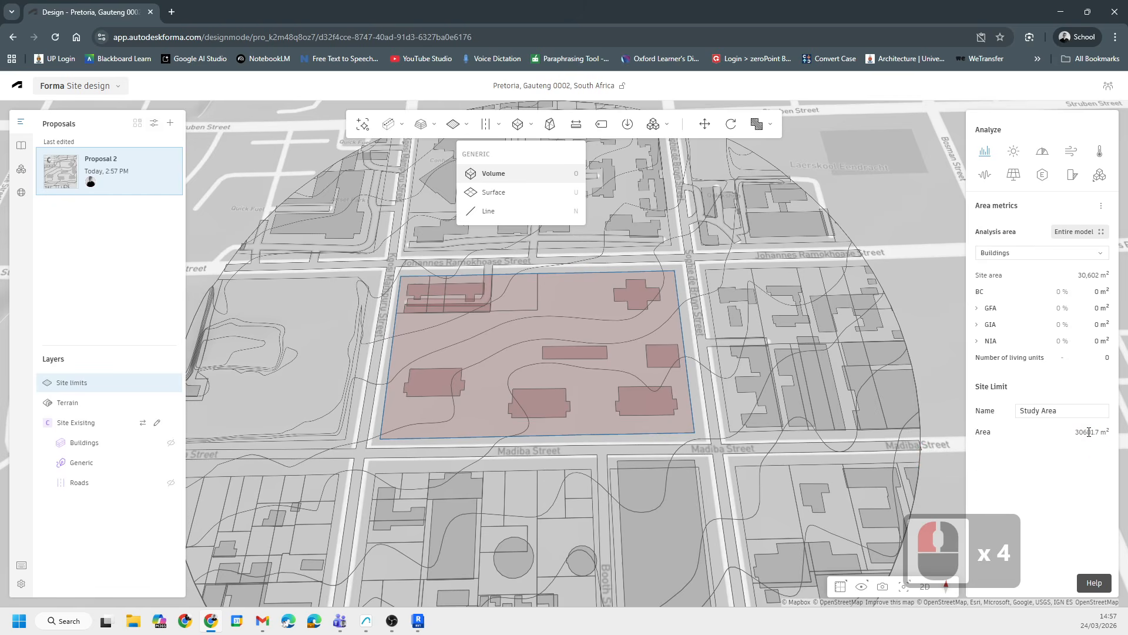
double_click(1090, 432)
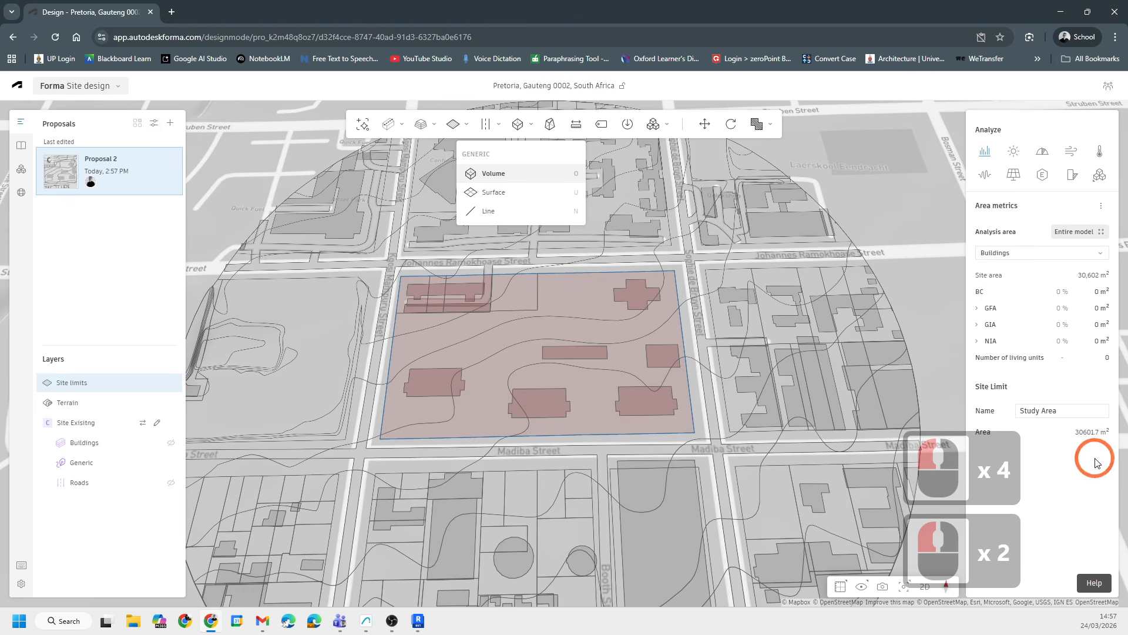
double_click(1090, 433)
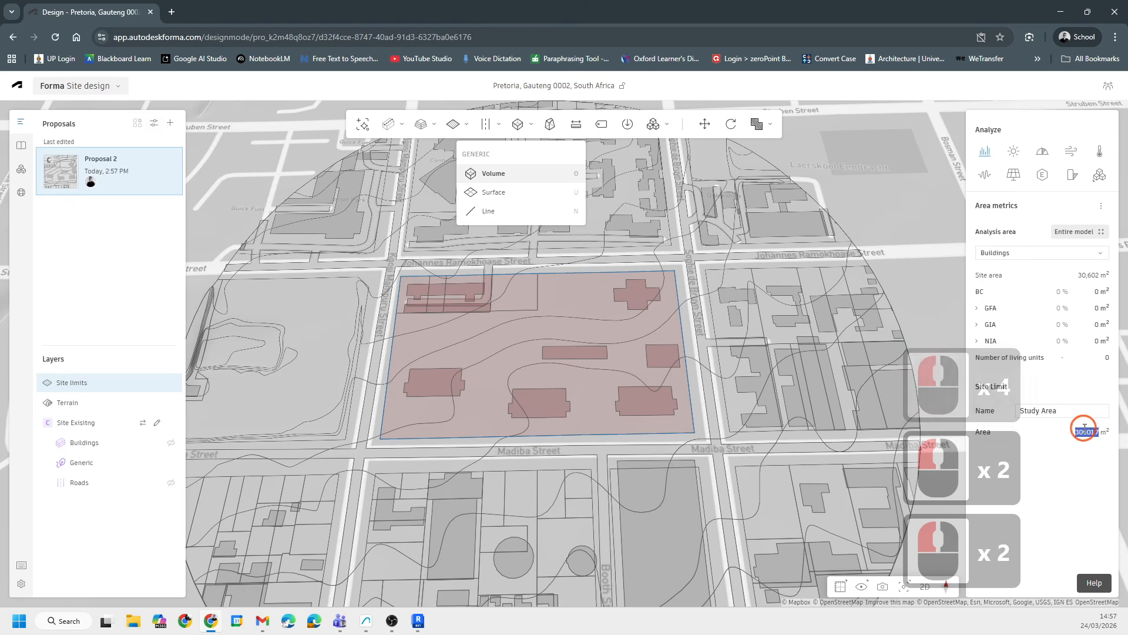
left_click(1090, 436)
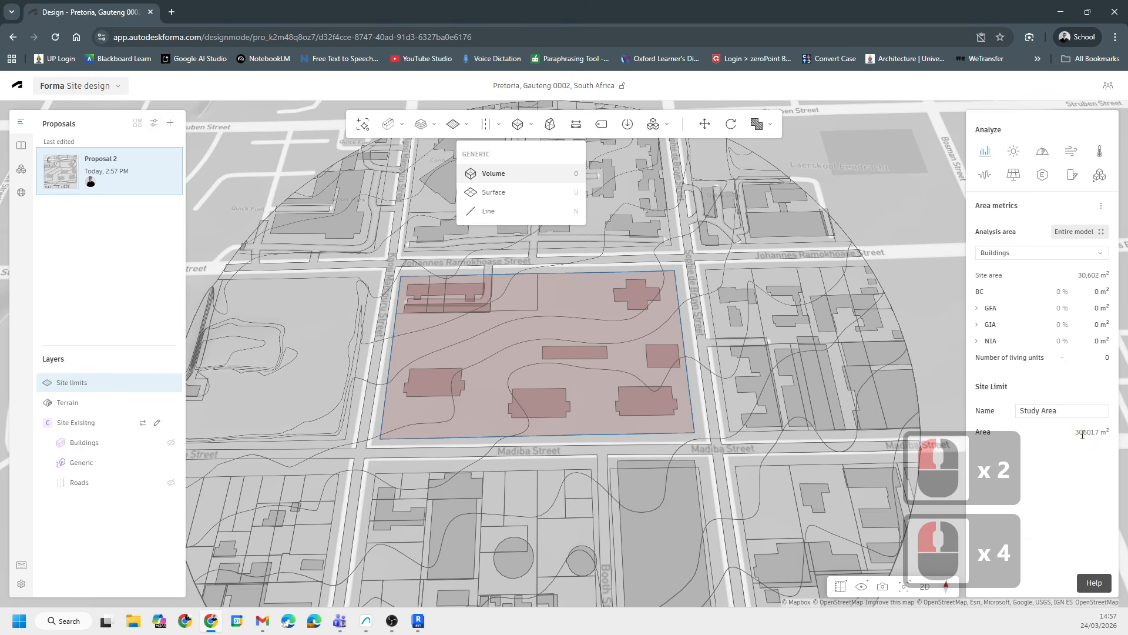
- Hide and show the Site limits layer to compare the block with the contour linework
scroll(406, 375, "up", 1)
scroll(432, 373, "down", 8)
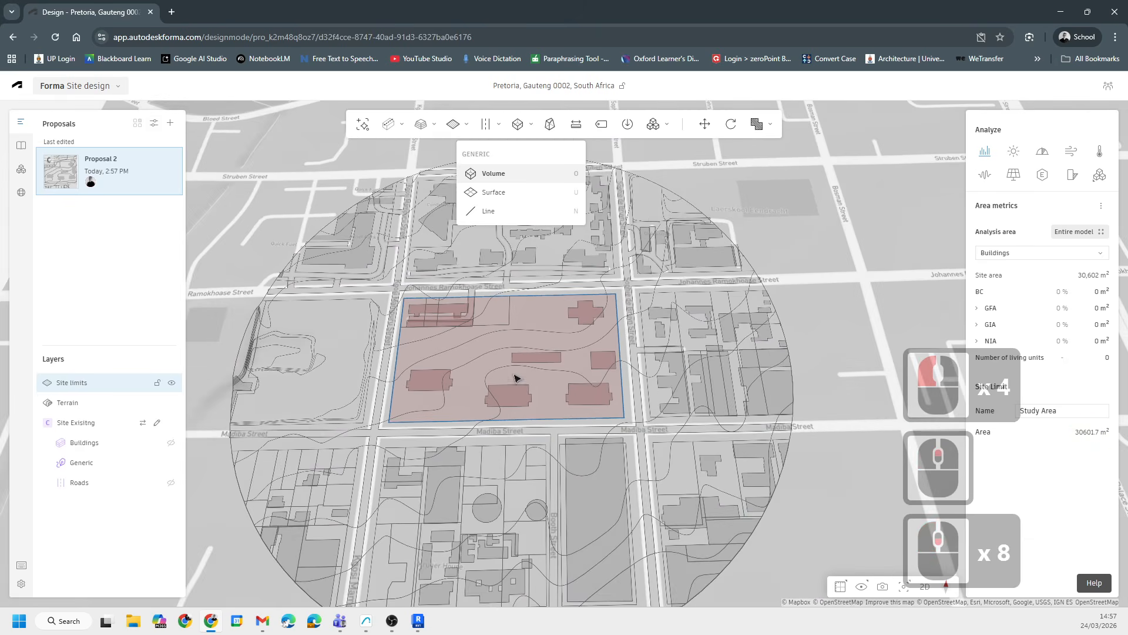
scroll(462, 356, "up", 7)
middle_click_drag(496, 336, 493, 383)
scroll(381, 386, "up", 6)
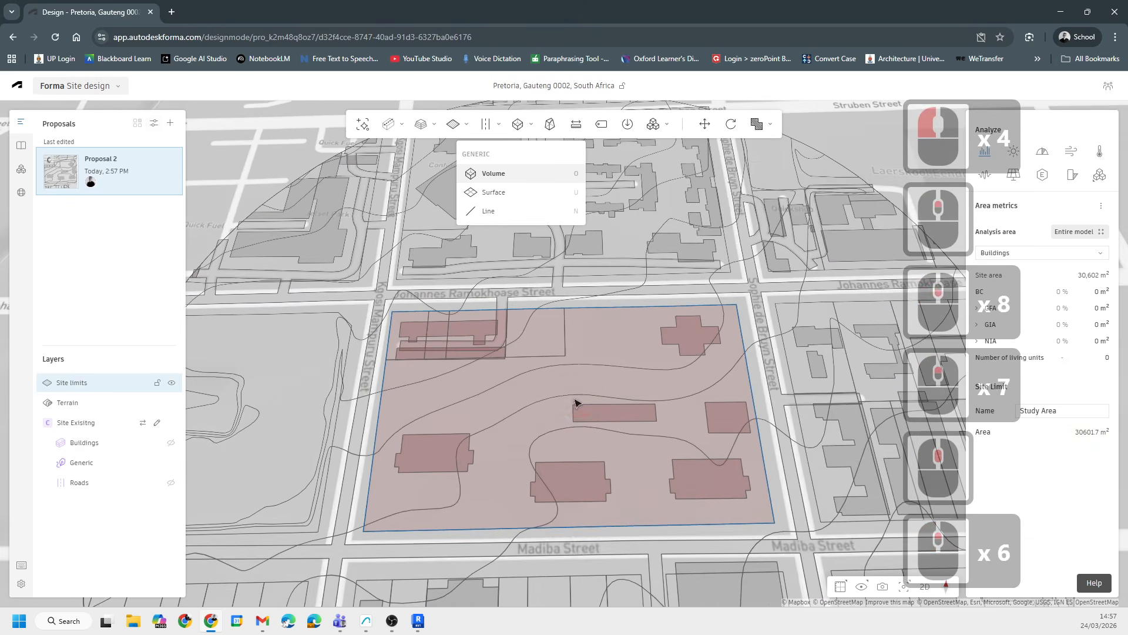
middle_click_drag(576, 401, 522, 329)
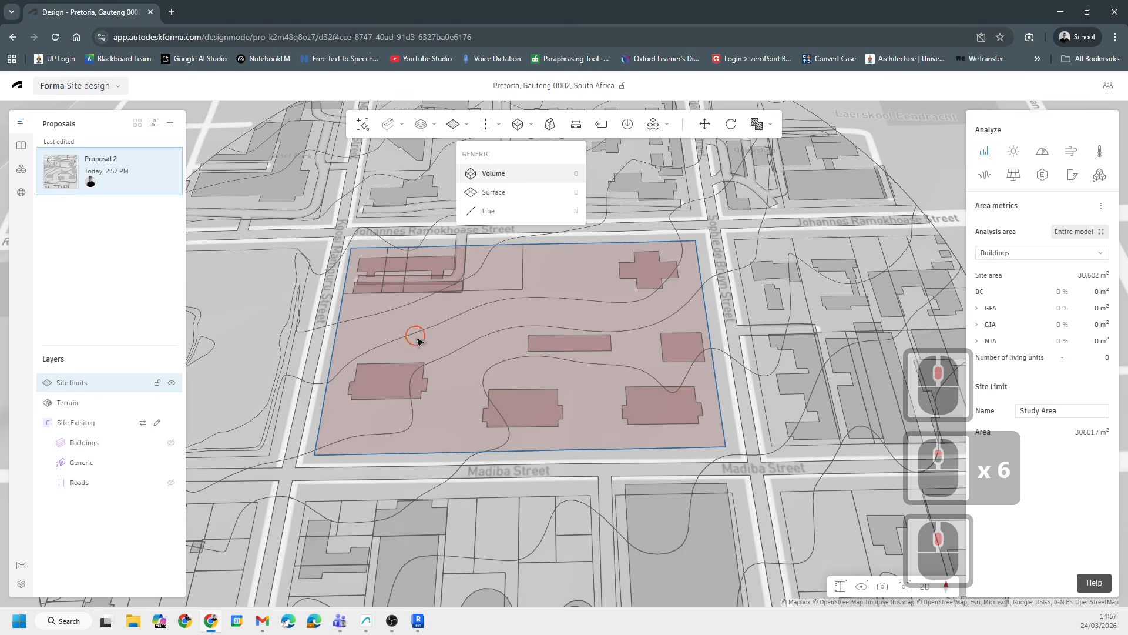
middle_click_drag(418, 335, 457, 382)
middle_click_drag(619, 381, 593, 337)
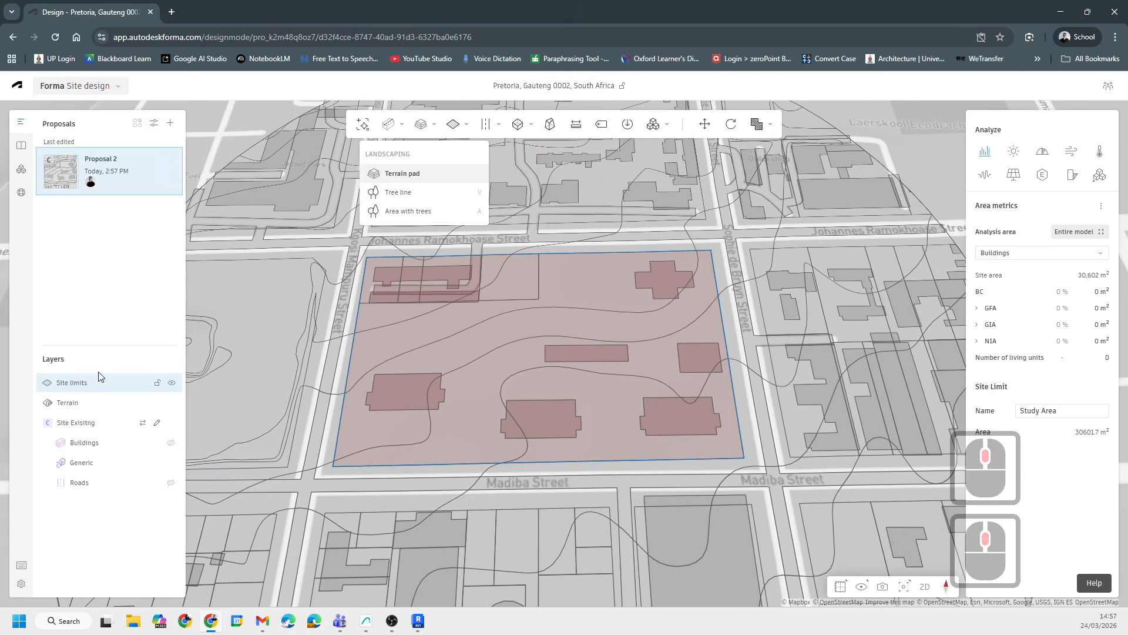
left_click(171, 382)
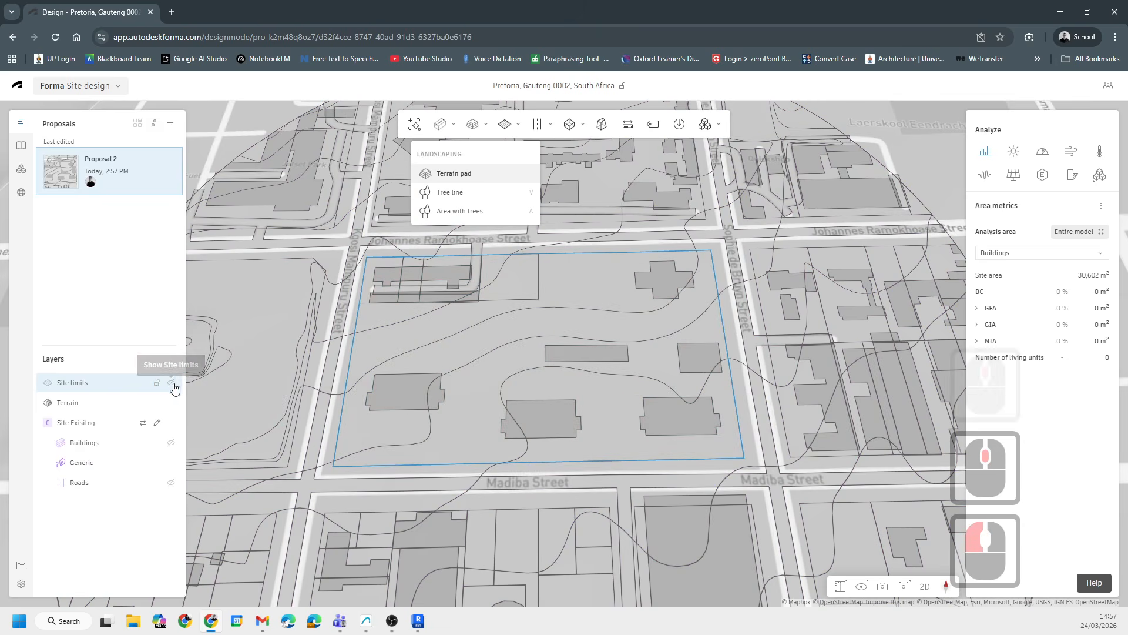
left_click(171, 383)
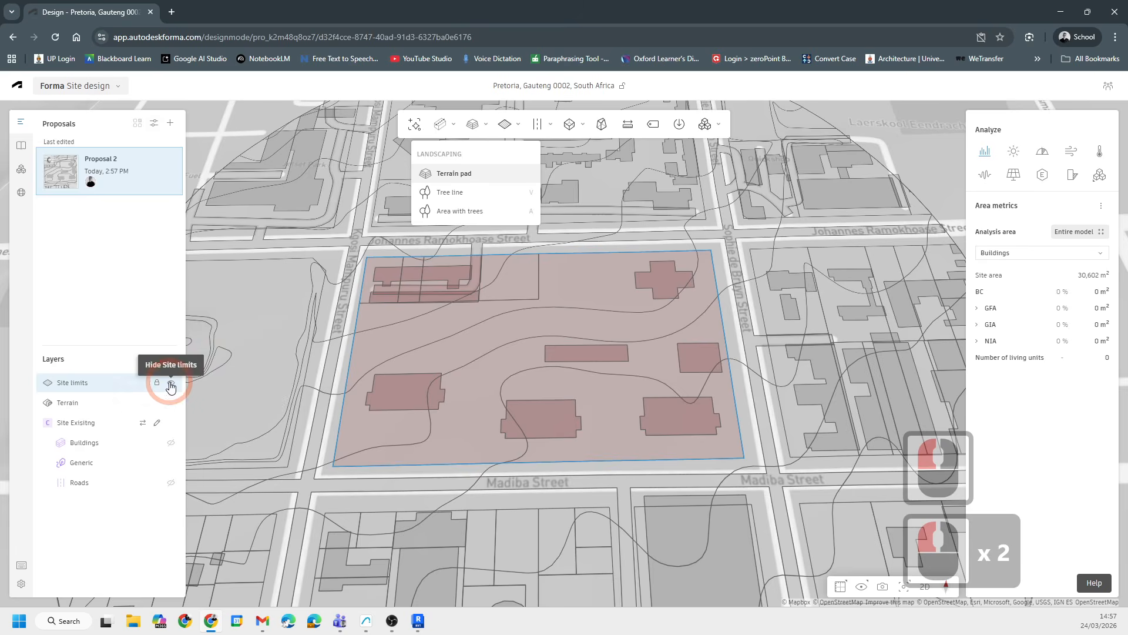
- Draw a four-sided zone covering the western part of the study block, from Madiba Street towards Johannes Ramokhoase Street
scroll(429, 358, "up", 4)
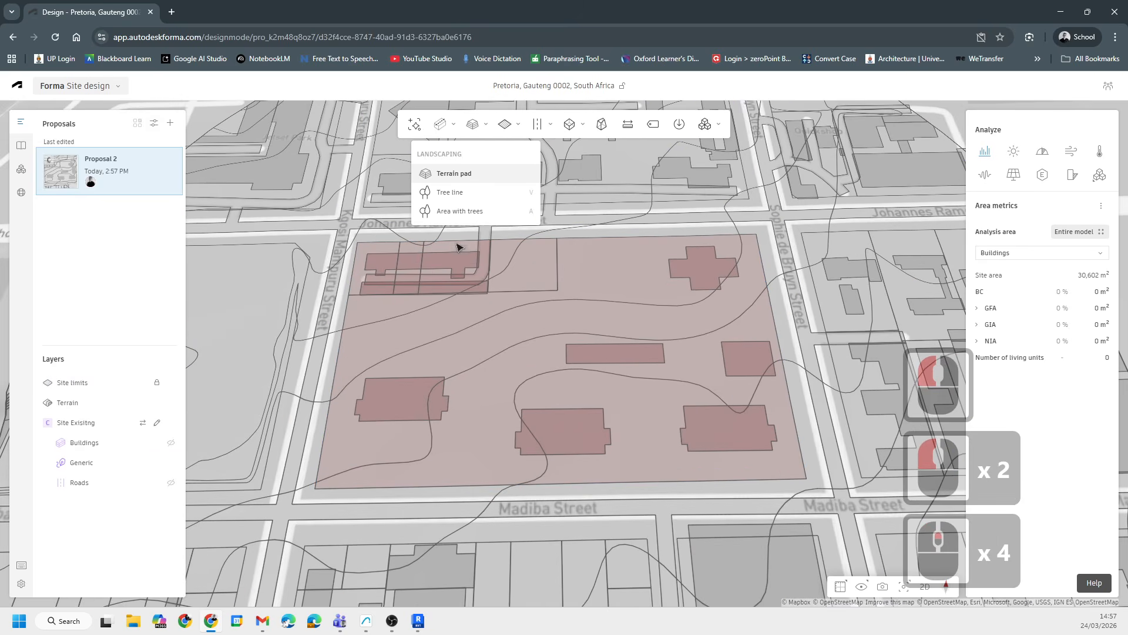
mouse_move(505, 124)
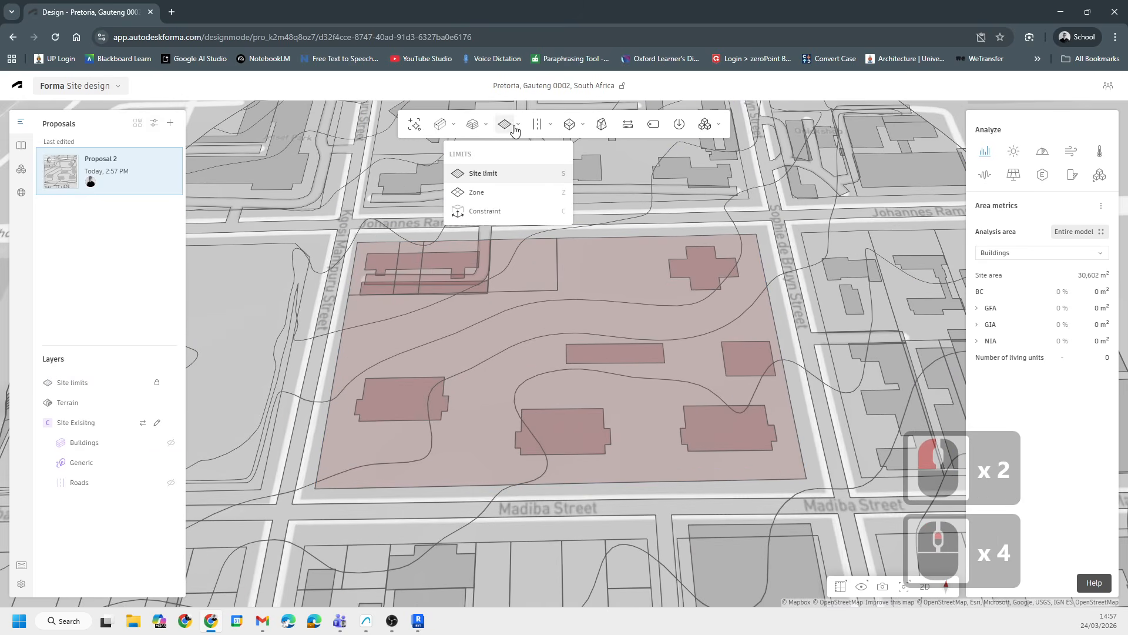
left_click(476, 194)
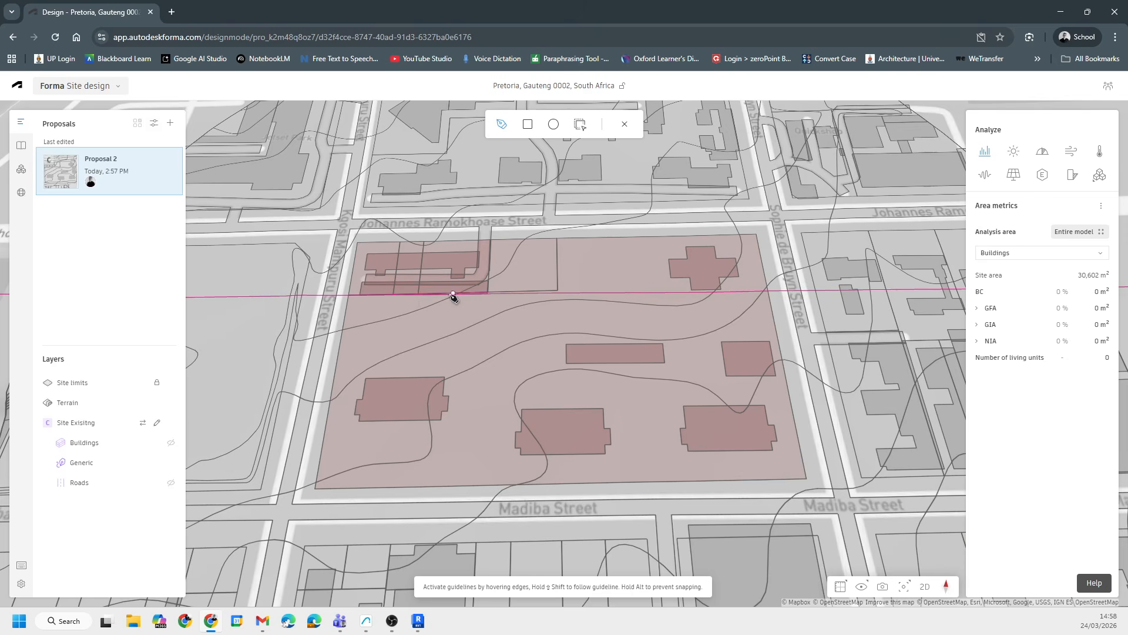
left_click(315, 488)
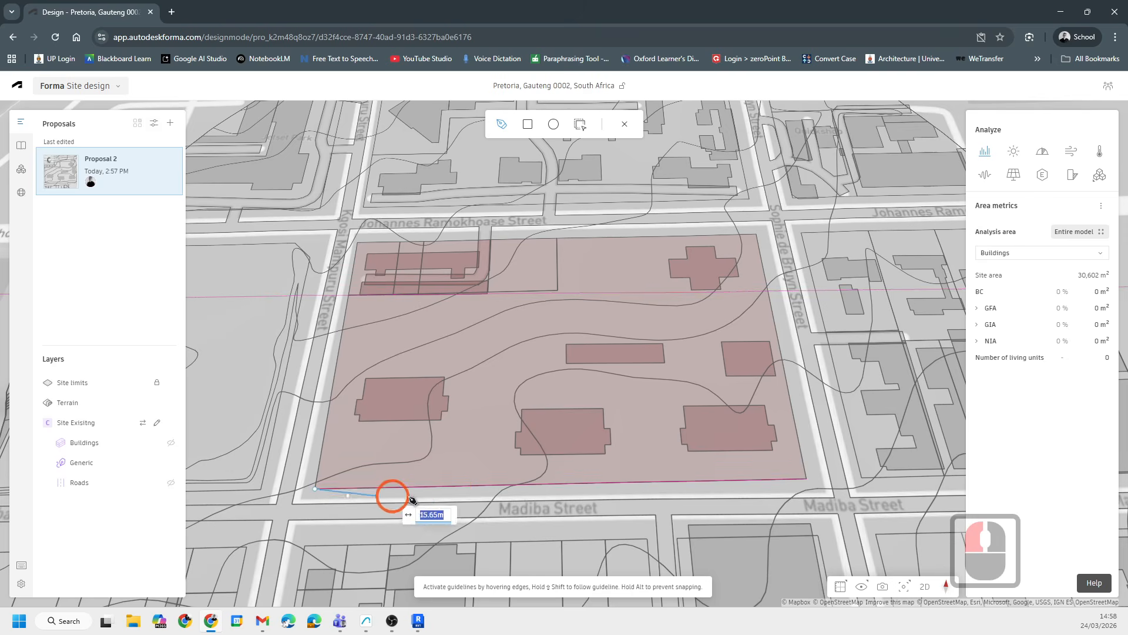
left_click(475, 476)
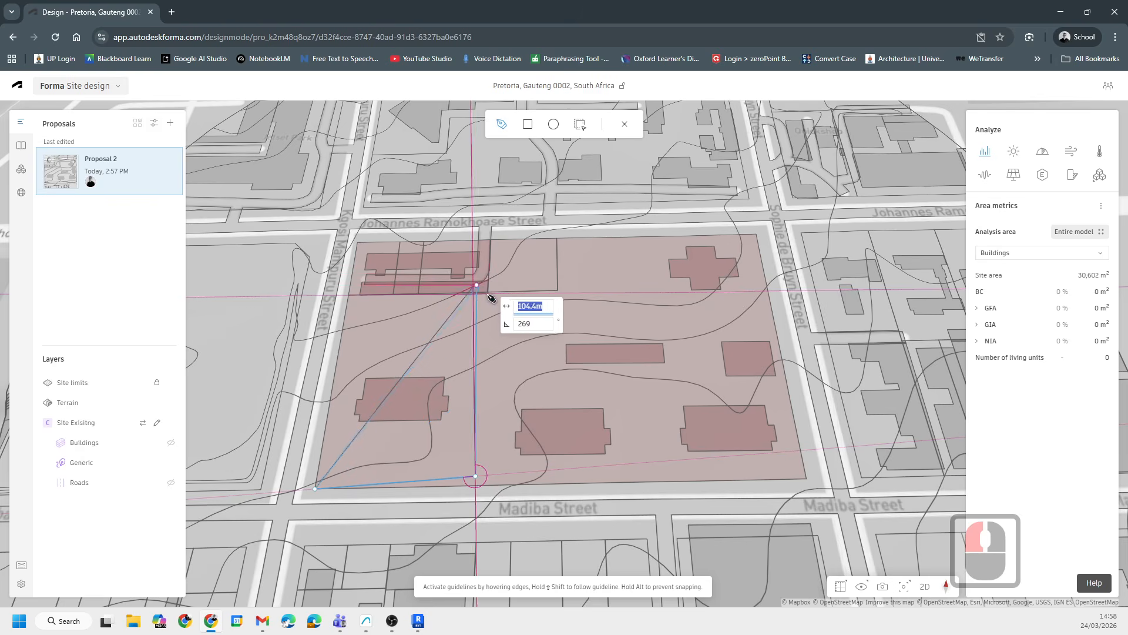
scroll(476, 292, "up", 20)
scroll(479, 297, "up", 20)
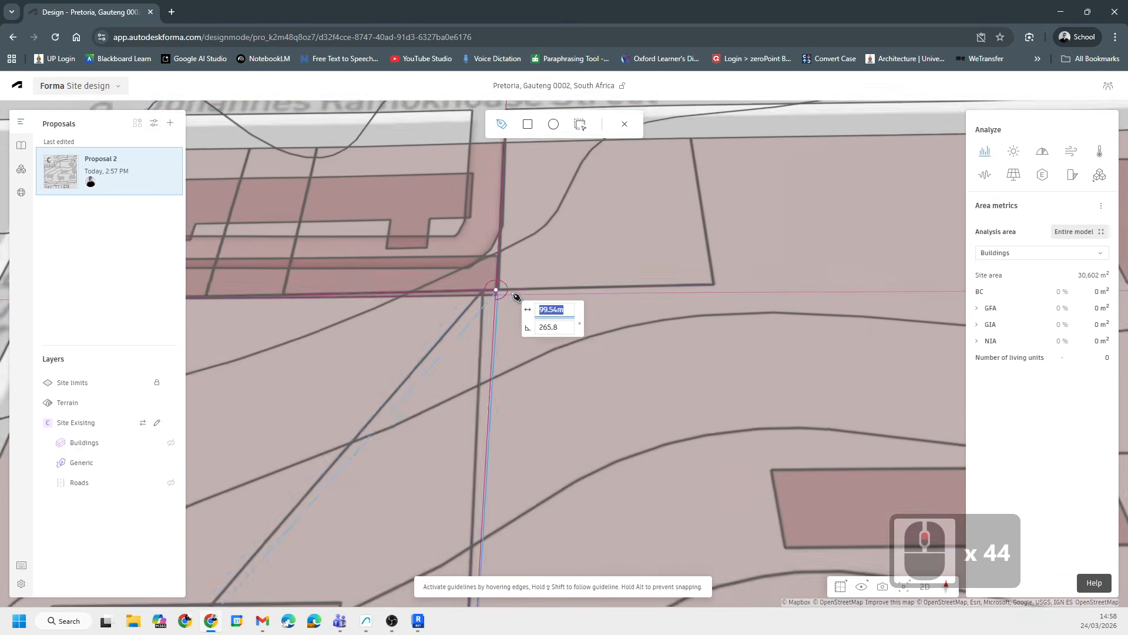
left_click(498, 286)
scroll(699, 291, "down", 20)
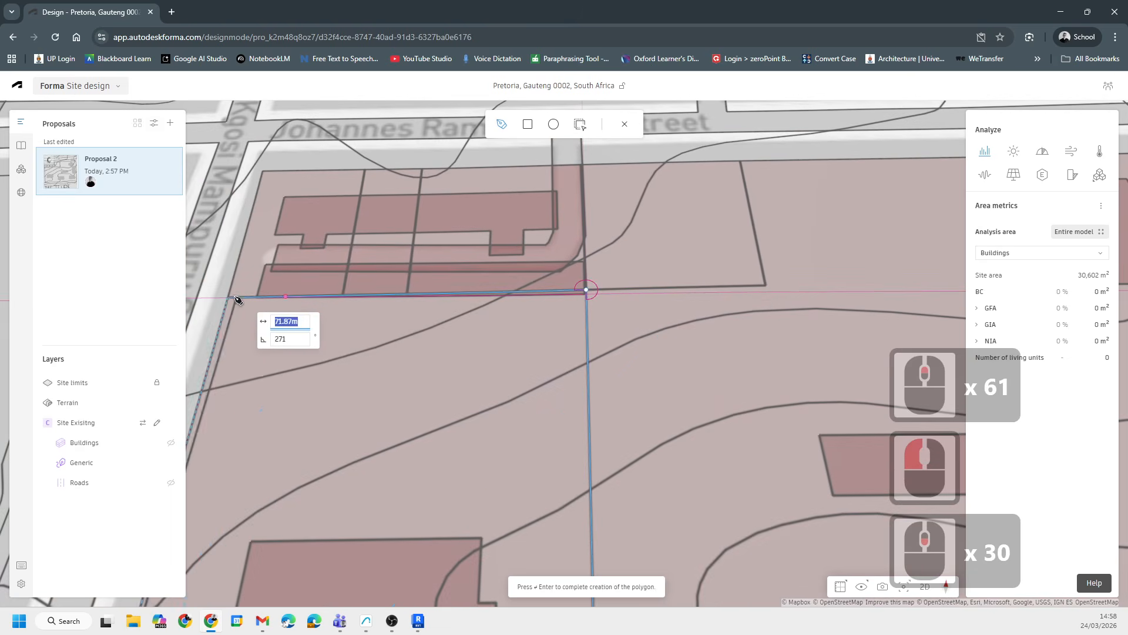
left_click(228, 298)
scroll(513, 230, "down", 7)
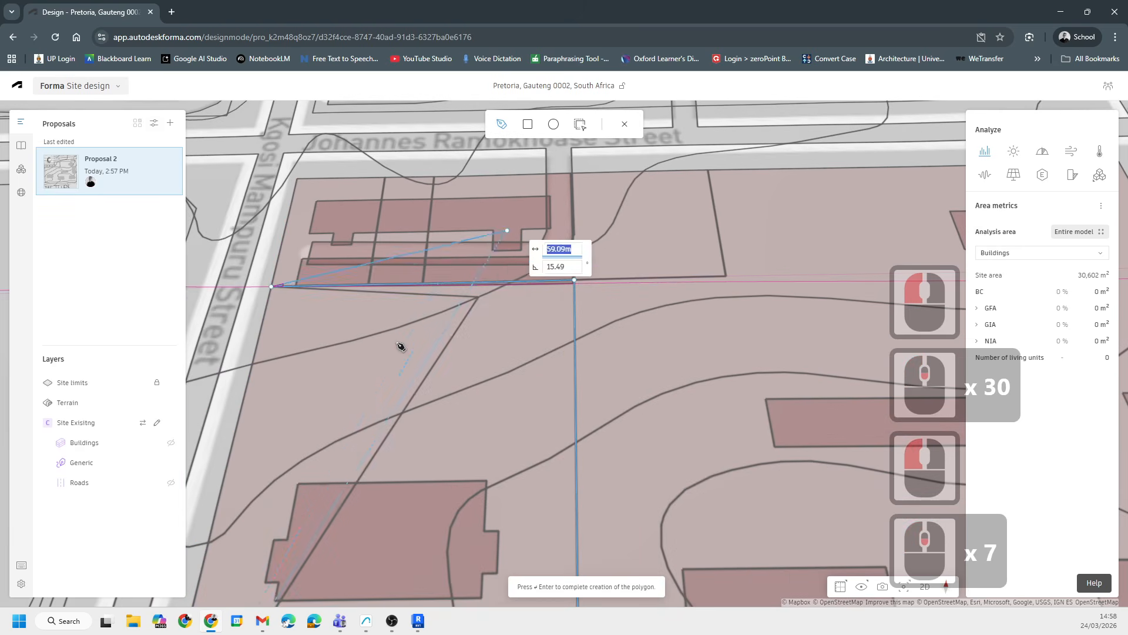
key("Return")
- Move the zone's south-eastern corner down onto the block's edge along Madiba Street
scroll(513, 364, "down", 13)
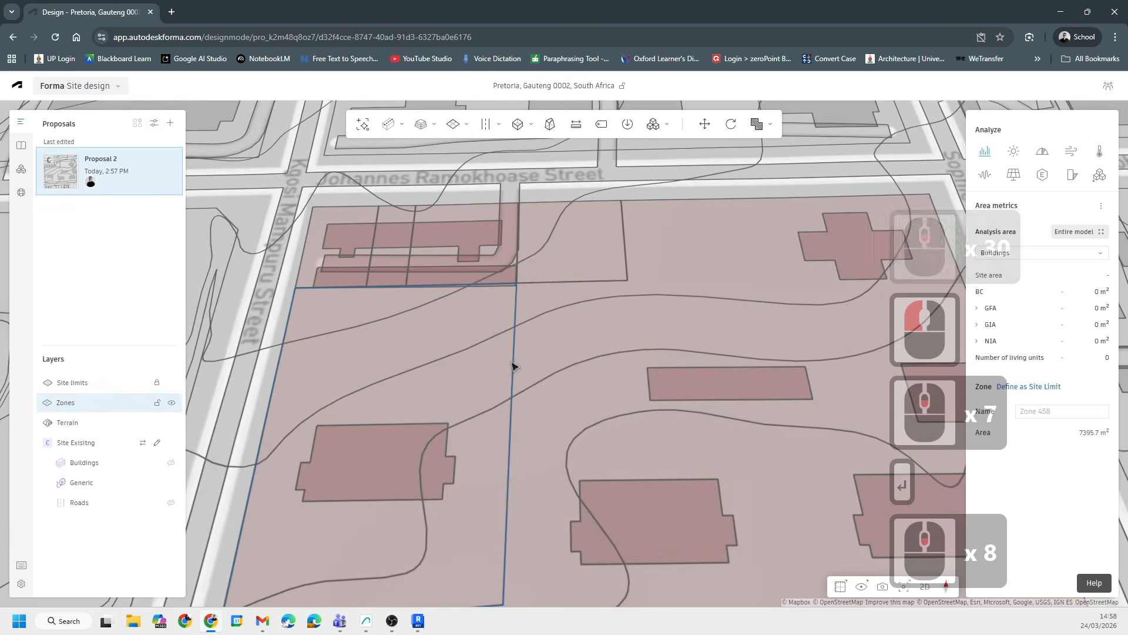
double_click(505, 557)
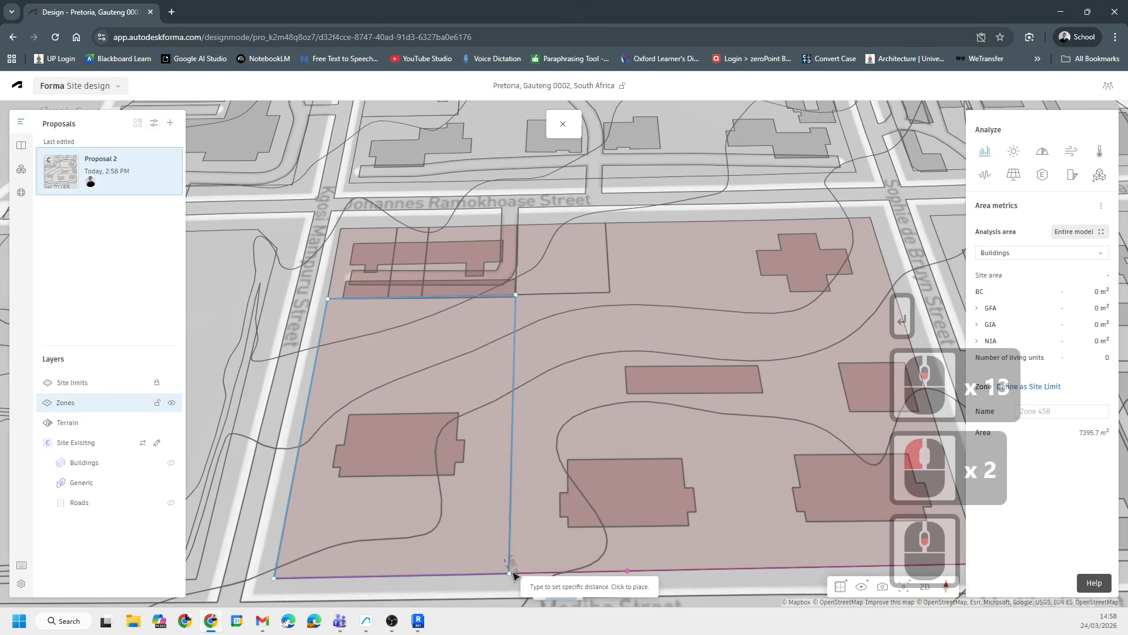
left_click(517, 572)
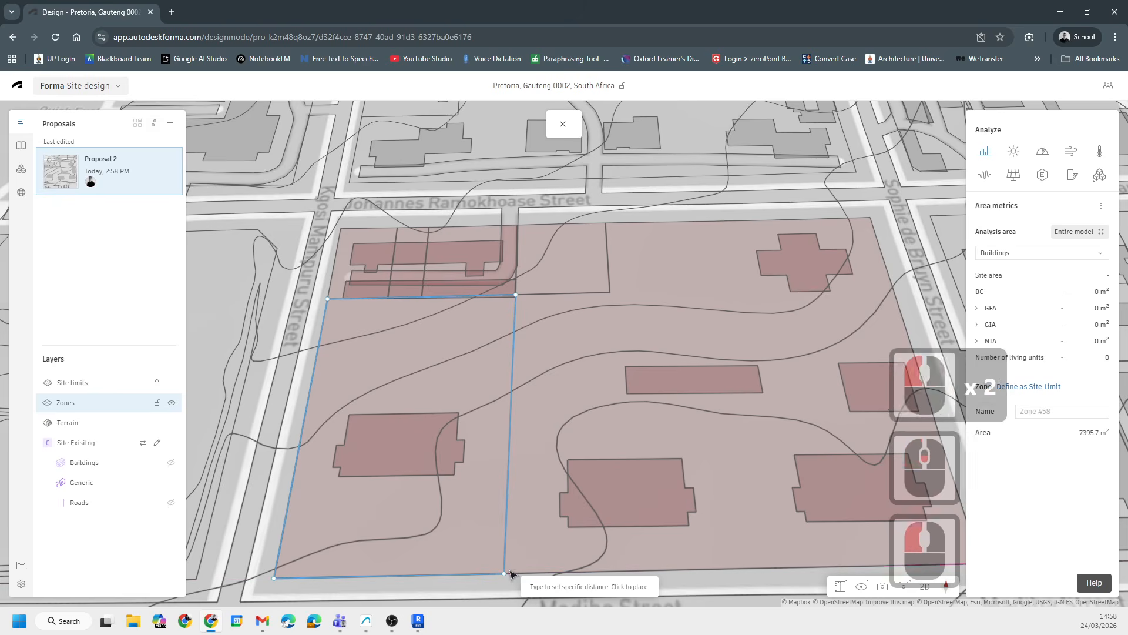
scroll(540, 344, "down", 7)
key("Escape")
scroll(513, 405, "down", 6)
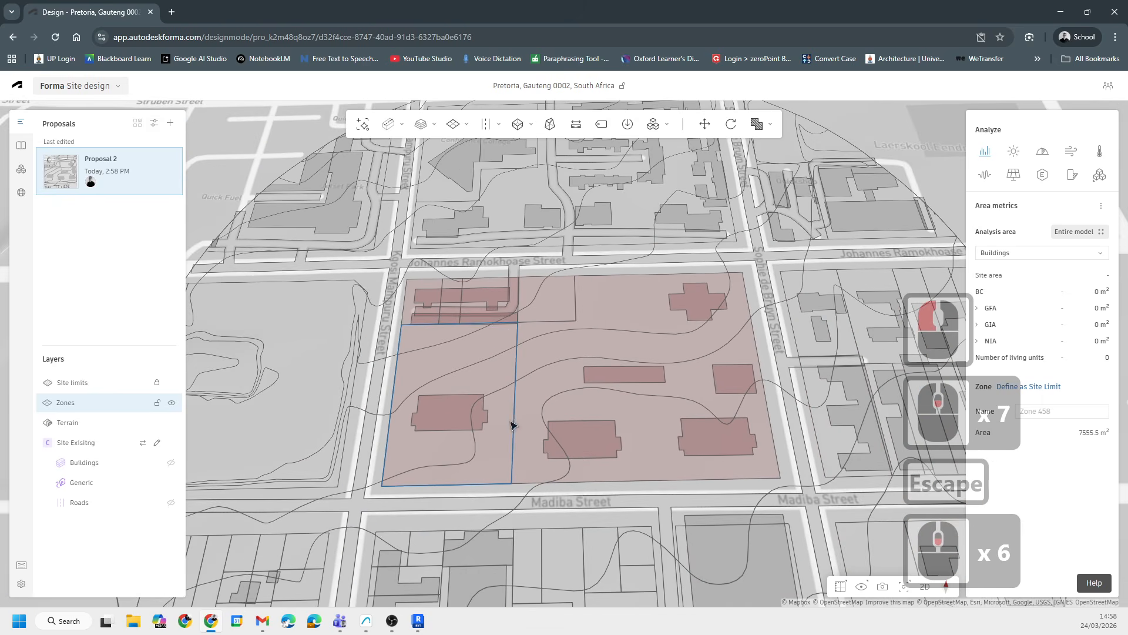
- Unlock the Site limits layer and select the Study Area site limit on the block
left_click(75, 403)
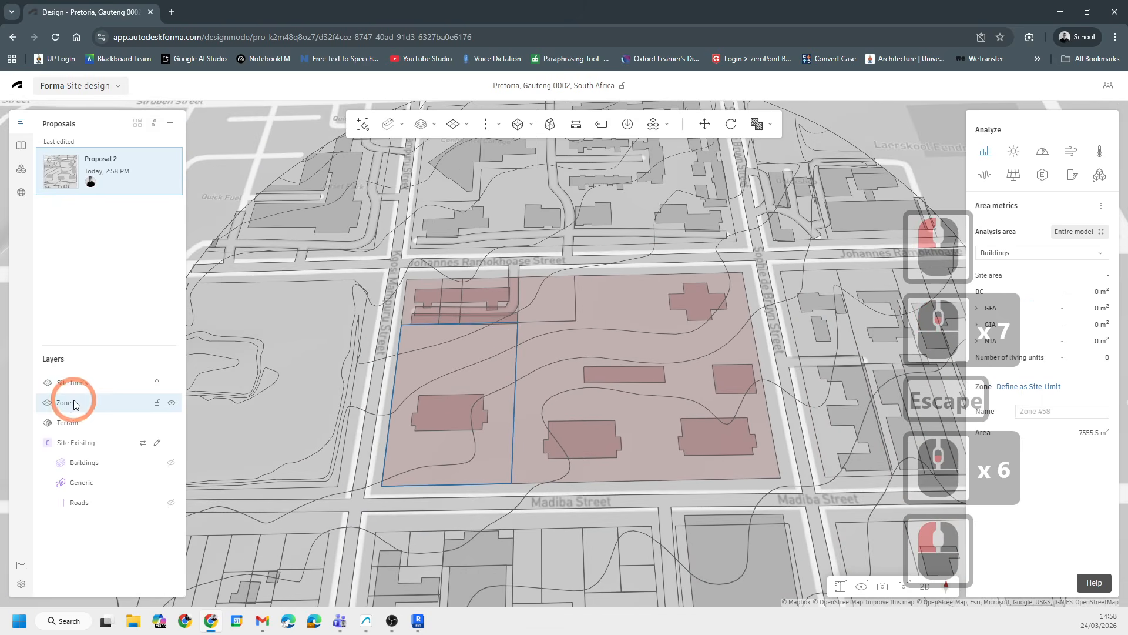
left_click(74, 385)
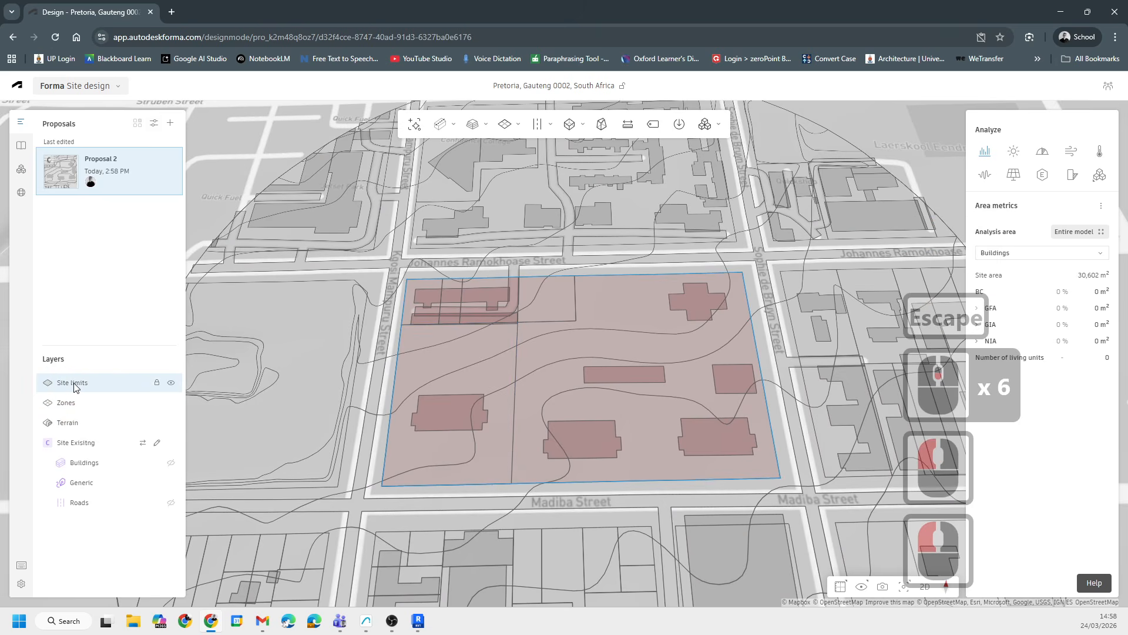
left_click(80, 383)
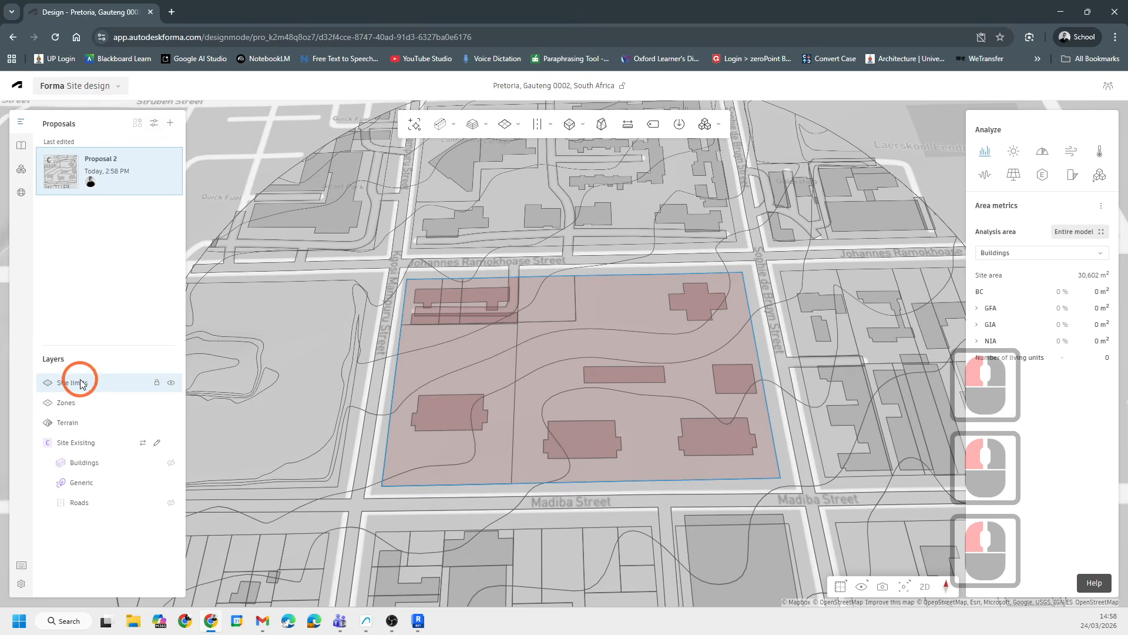
left_click(652, 324)
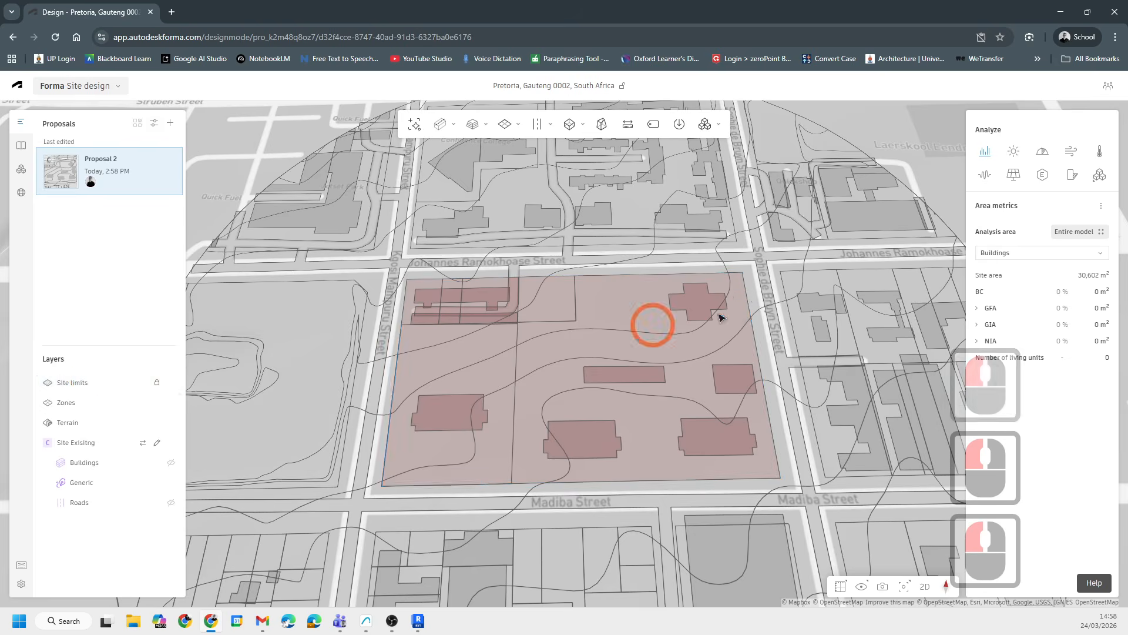
left_click(755, 345)
left_click(756, 345)
left_click(73, 342)
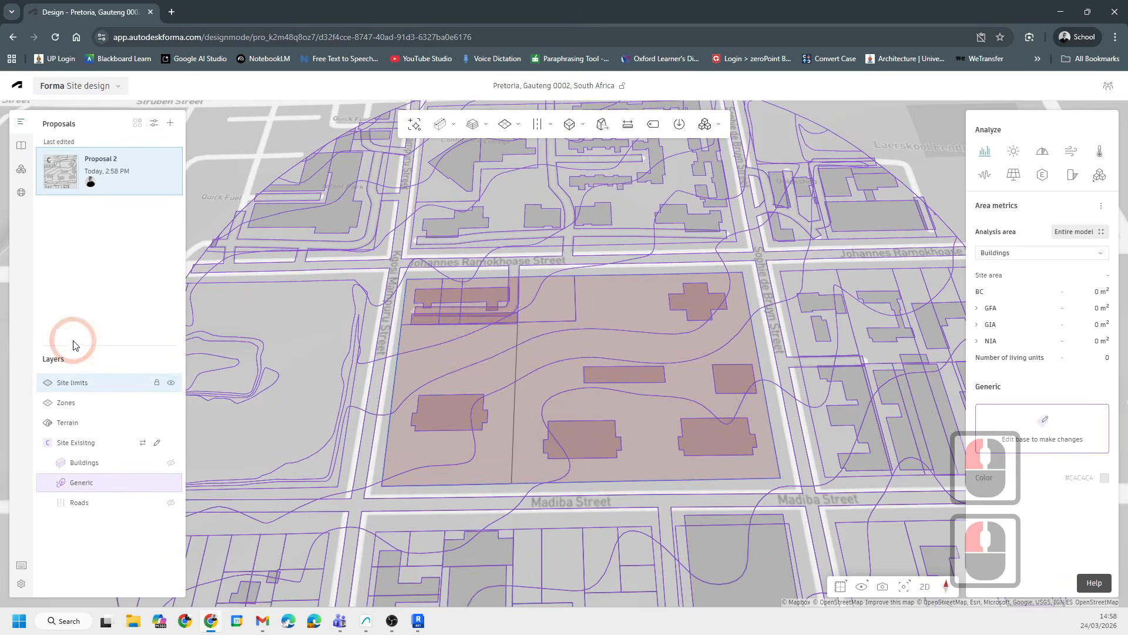
left_click(78, 382)
left_click(158, 383)
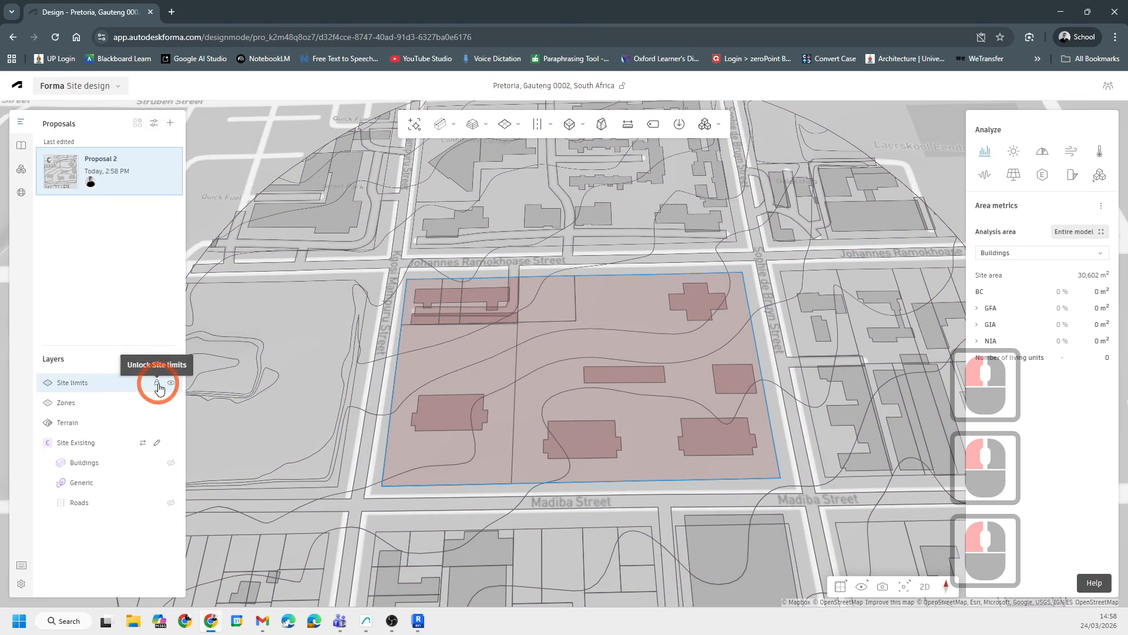
left_click(157, 384)
left_click(645, 416)
left_click(756, 360)
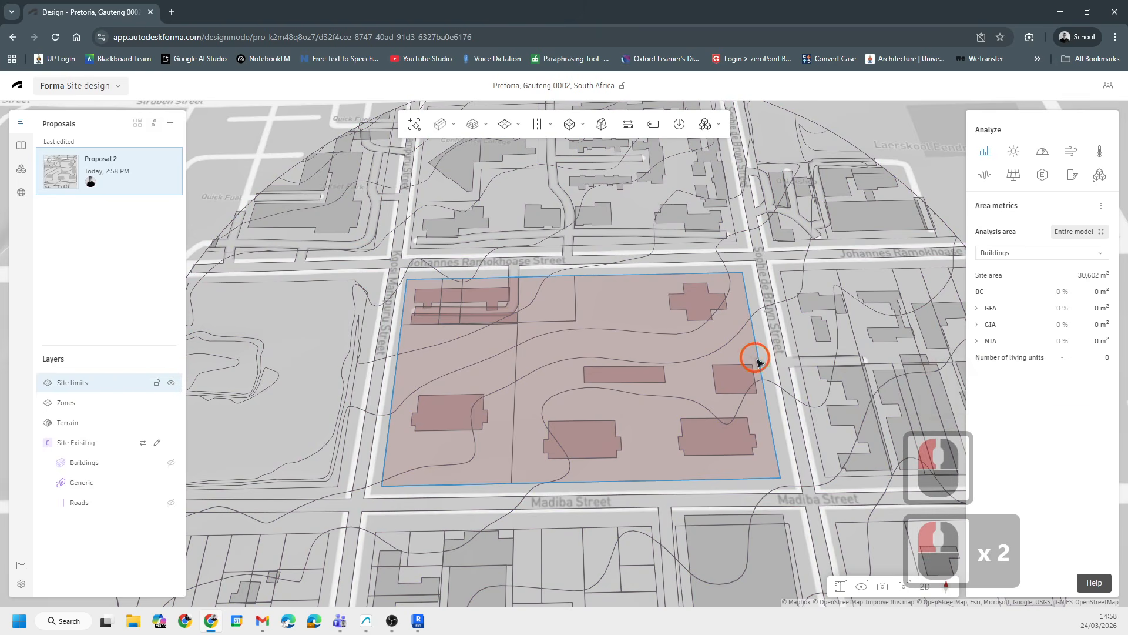
left_click(756, 361)
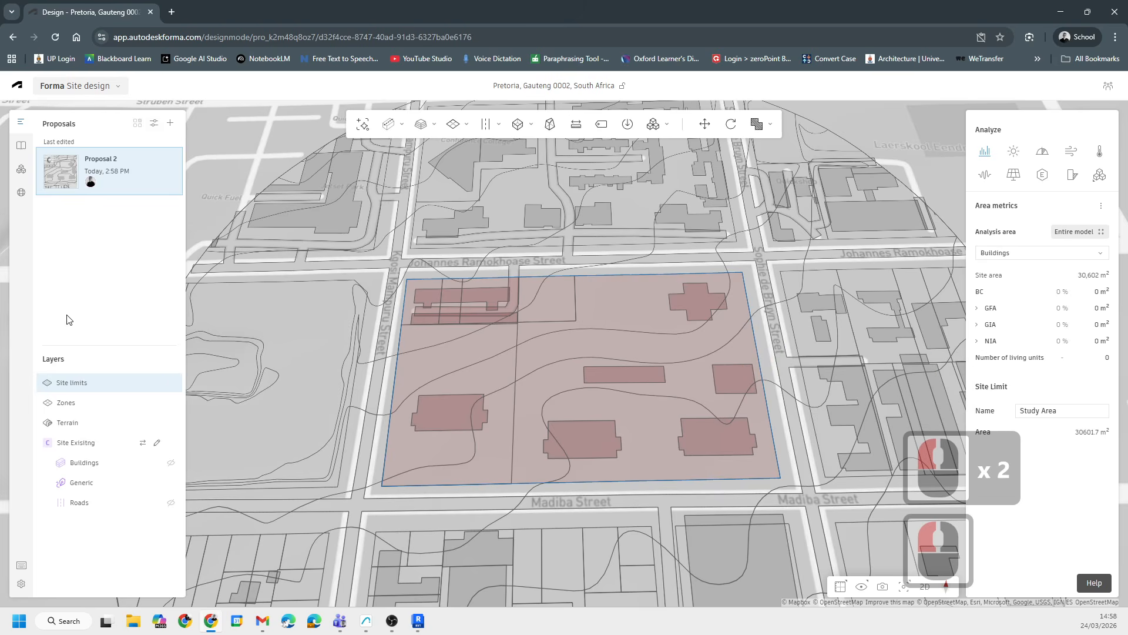
- Select the zone and orbit around the study block to inspect its outline against the streets and contours
left_click(71, 401)
left_click(583, 350)
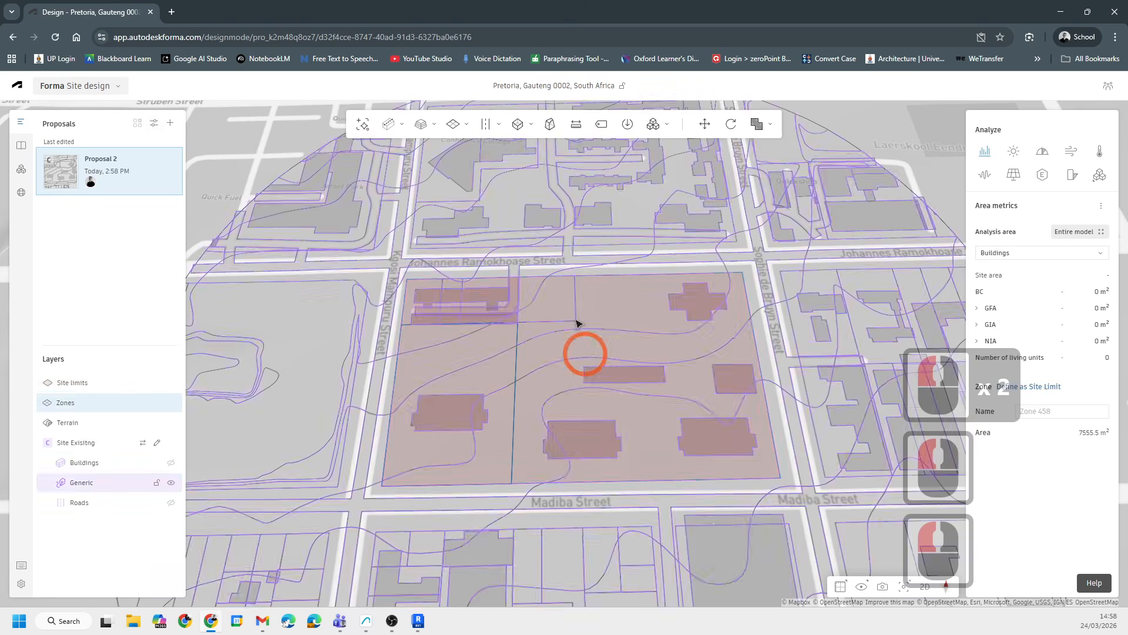
left_click(517, 353)
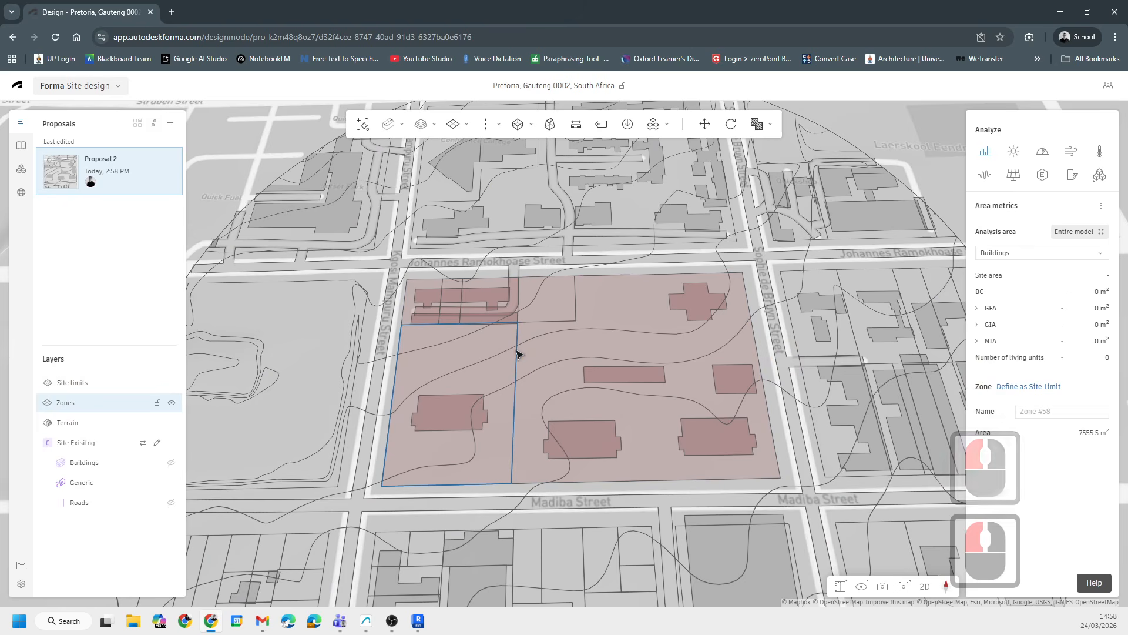
scroll(517, 353, "down", 8)
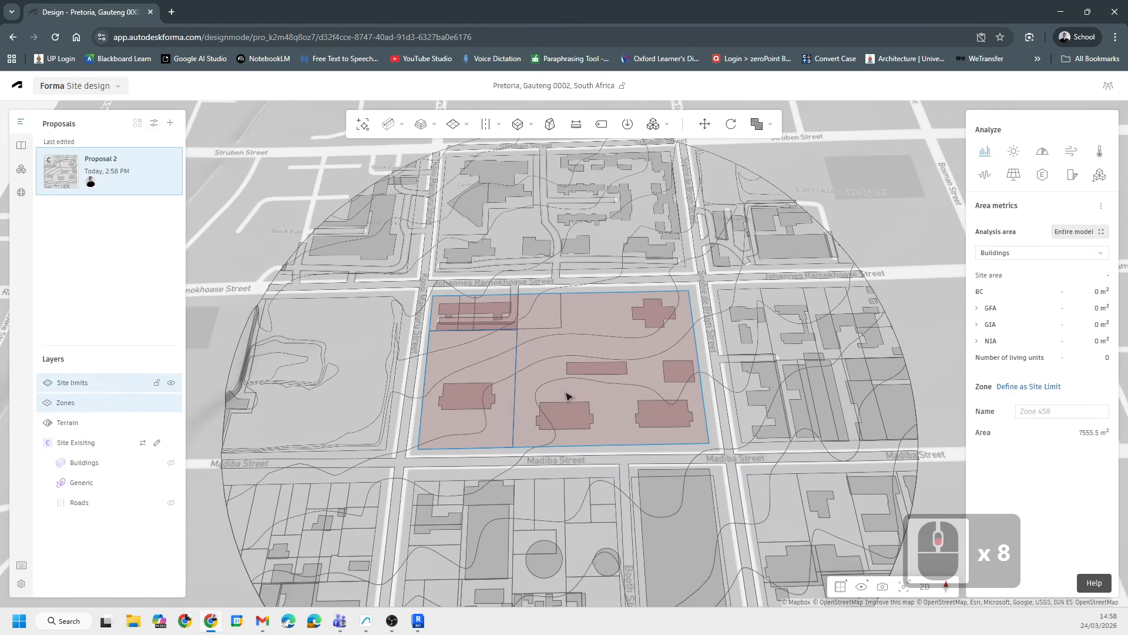
scroll(467, 378, "up", 20)
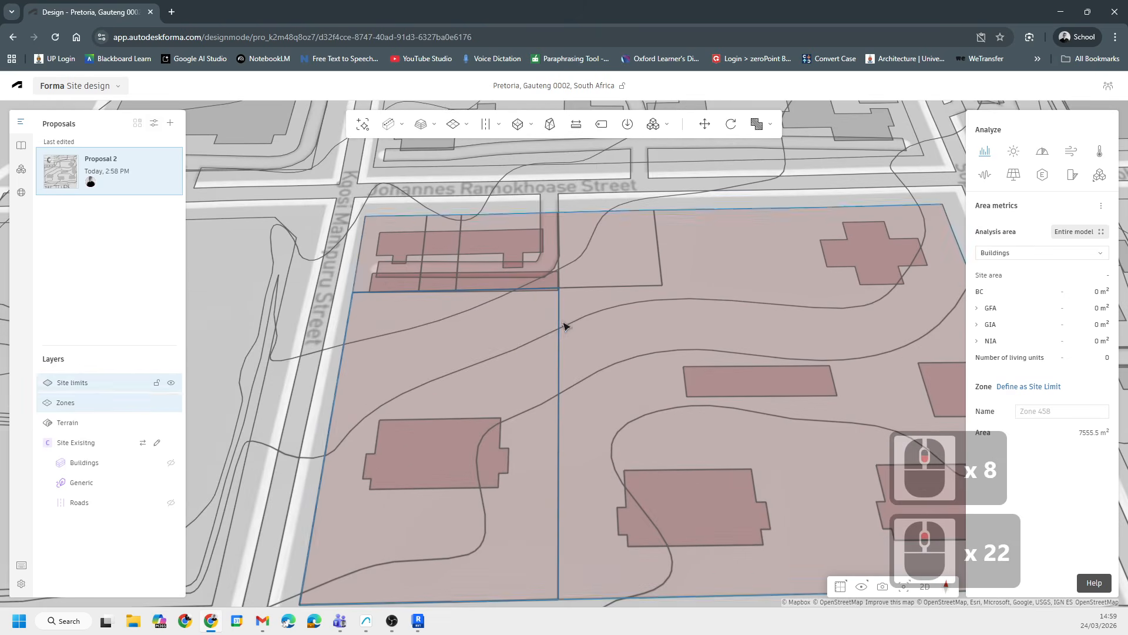
mouse_move(563, 323)
middle_mouse_down()
mouse_move(572, 319)
mouse_move(558, 320)
middle_mouse_up()
scroll(561, 327, "up", 1)
scroll(563, 330, "down", 13)
middle_click_drag(647, 422, 617, 547)
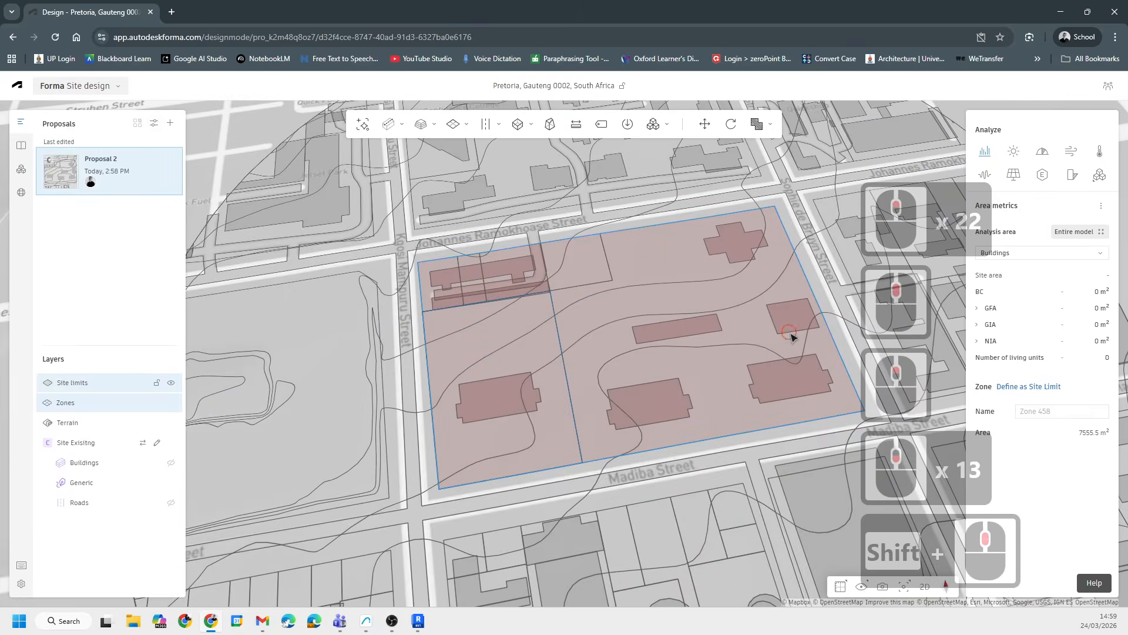
middle_click_drag(790, 334, 347, 369)
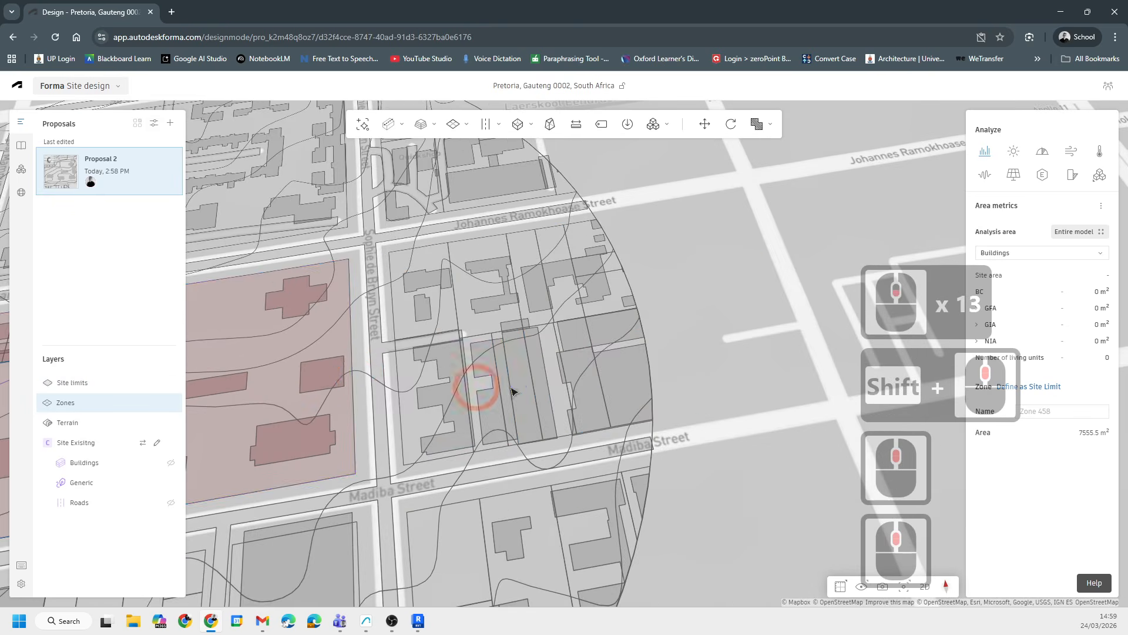
middle_click_drag(472, 285, 519, 393)
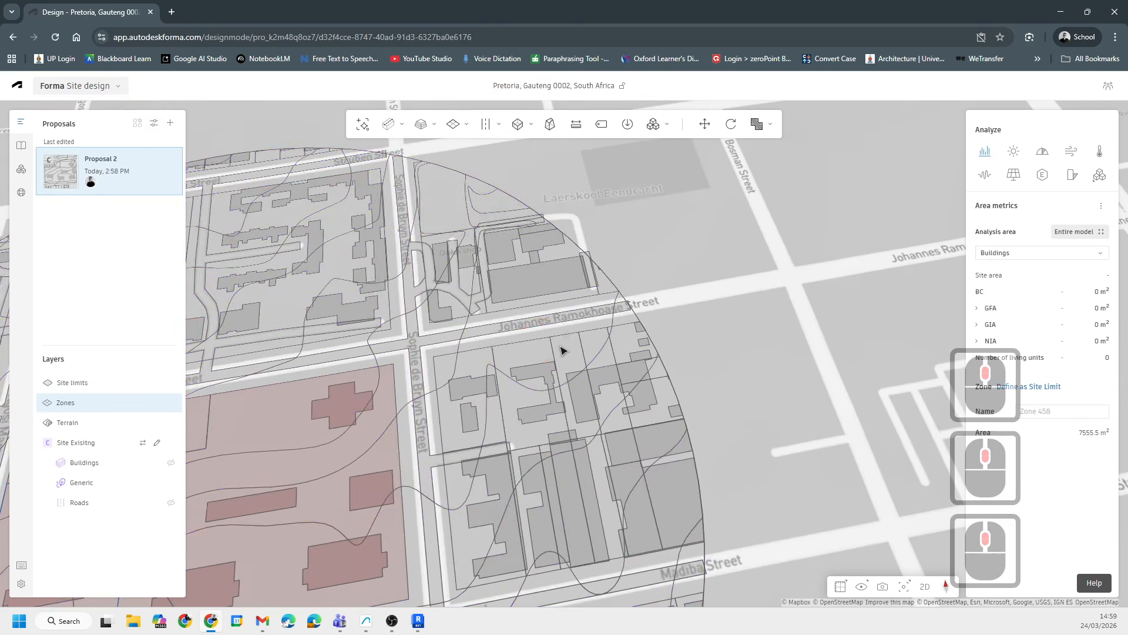
middle_click_drag(418, 347, 675, 322)
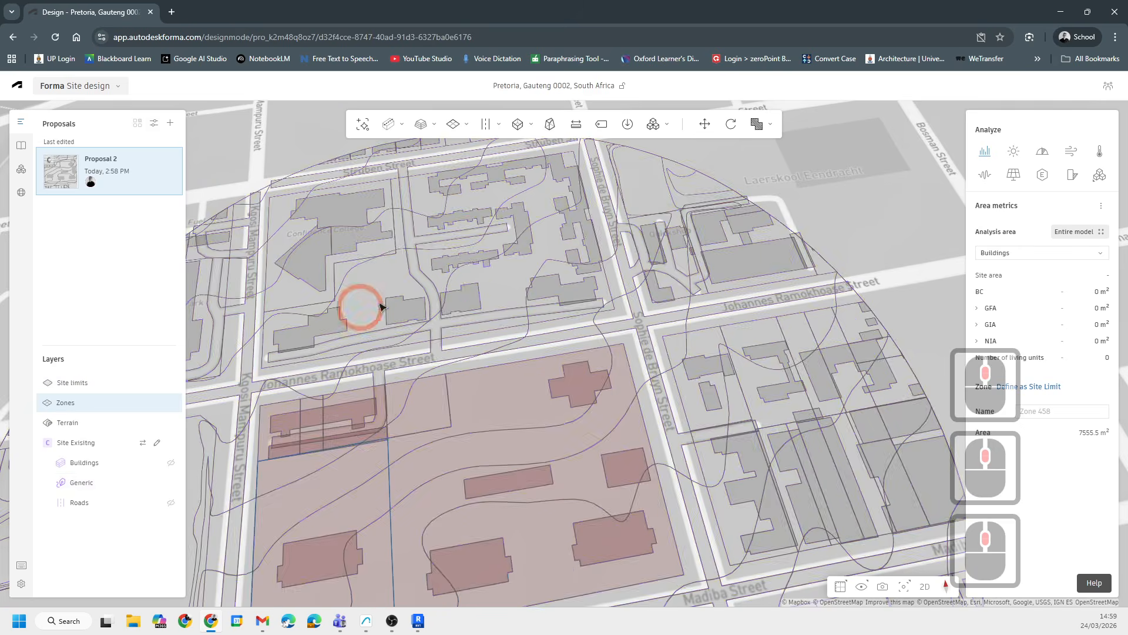
middle_click_drag(381, 307, 455, 294)
middle_click_drag(493, 340, 601, 260)
scroll(577, 465, "up", 4)
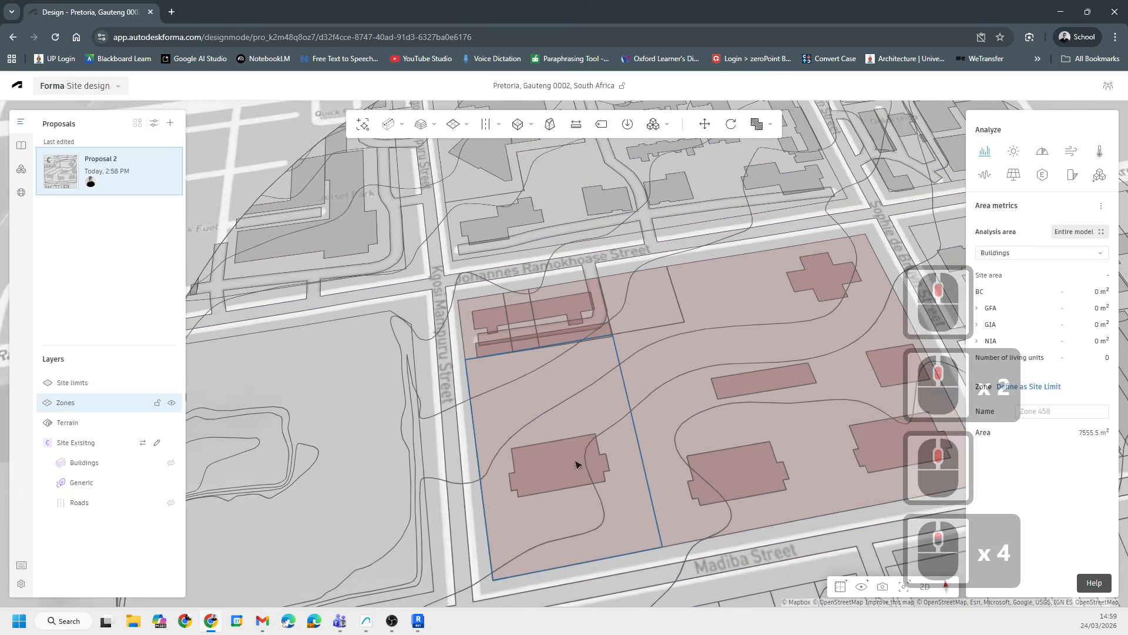
scroll(590, 532, "up", 2)
middle_click_drag(589, 531, 596, 438)
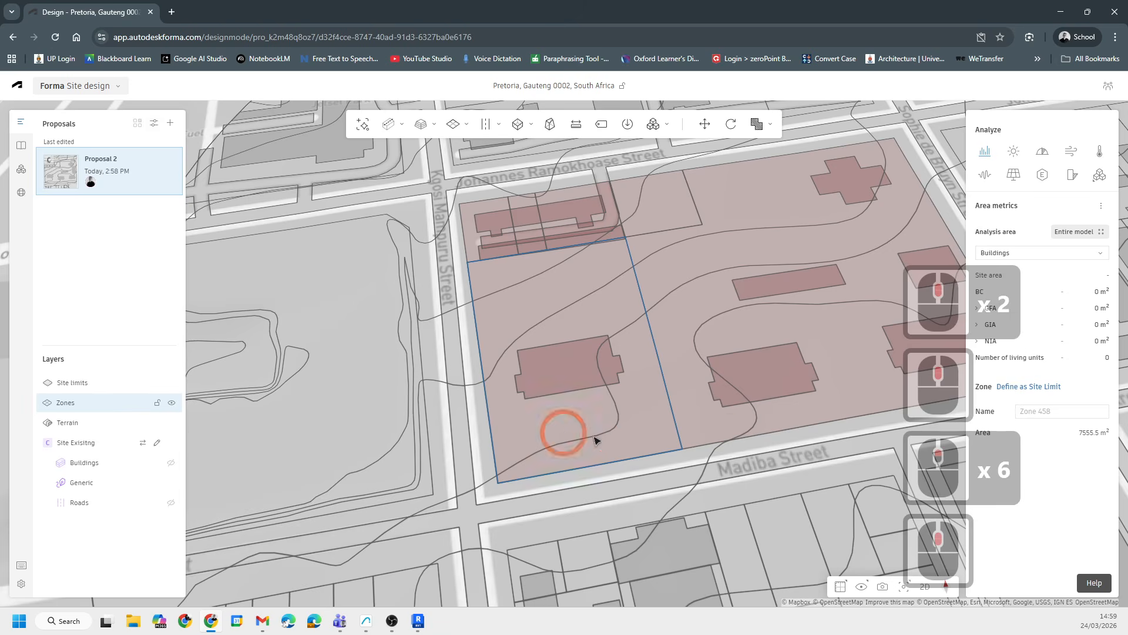
left_click(668, 413)
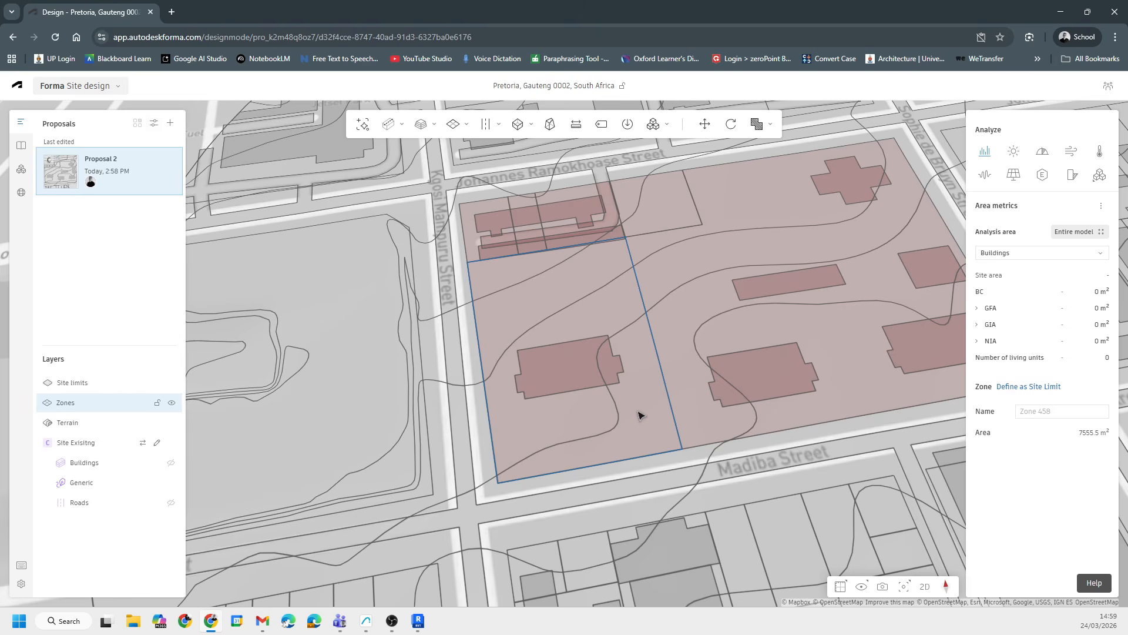
scroll(524, 419, "up", 1)
scroll(588, 395, "down", 9)
scroll(645, 340, "up", 3)
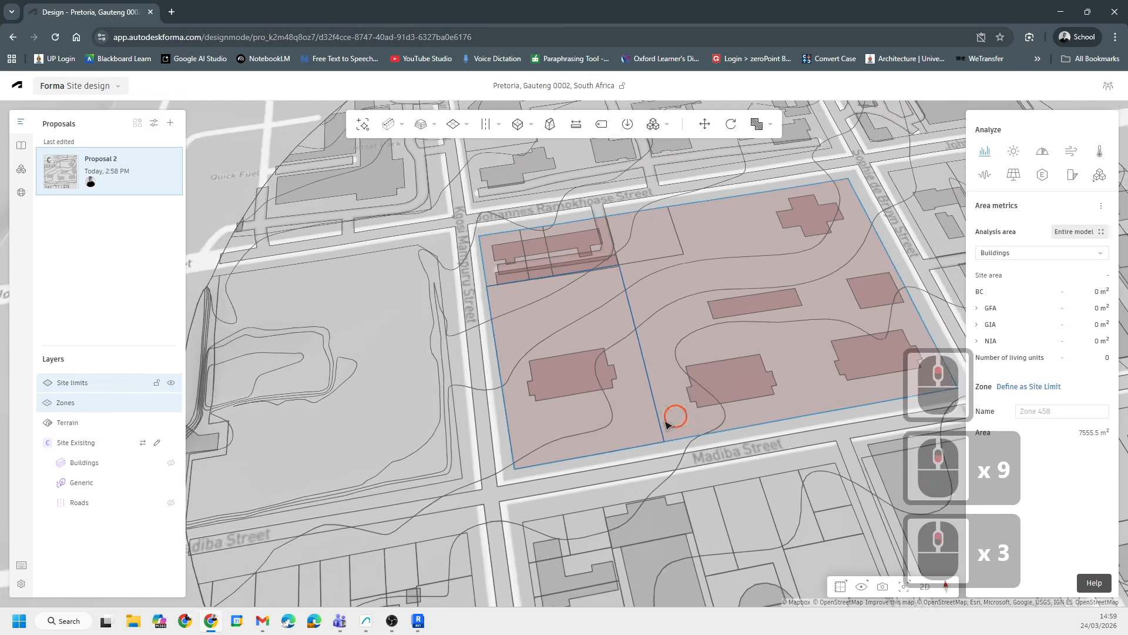
middle_click_drag(670, 420, 581, 255)
scroll(570, 347, "up", 4)
key("Escape")
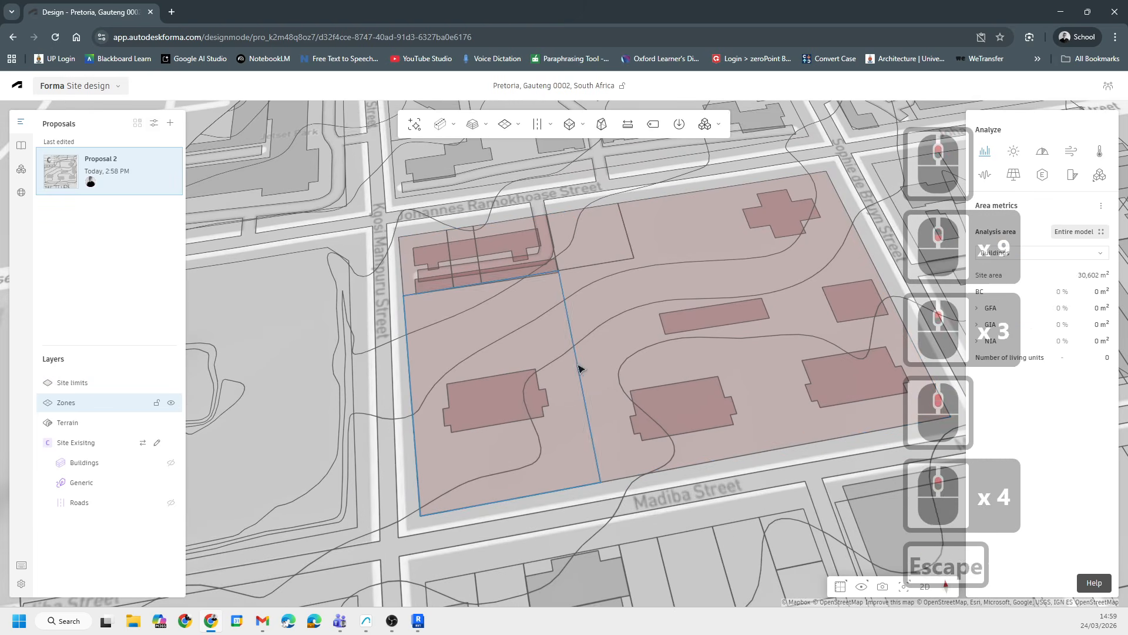
- Edit the zone's outline and slide its north-eastern corner westward along the block's northern edge
left_click(578, 365)
double_click(580, 370)
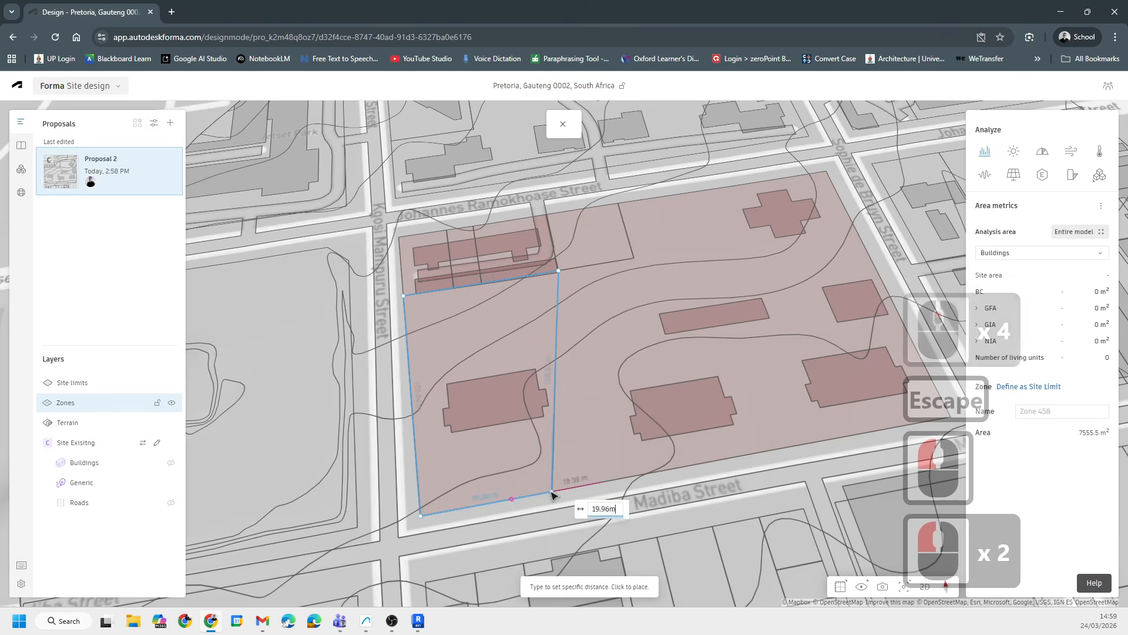
left_click(550, 492)
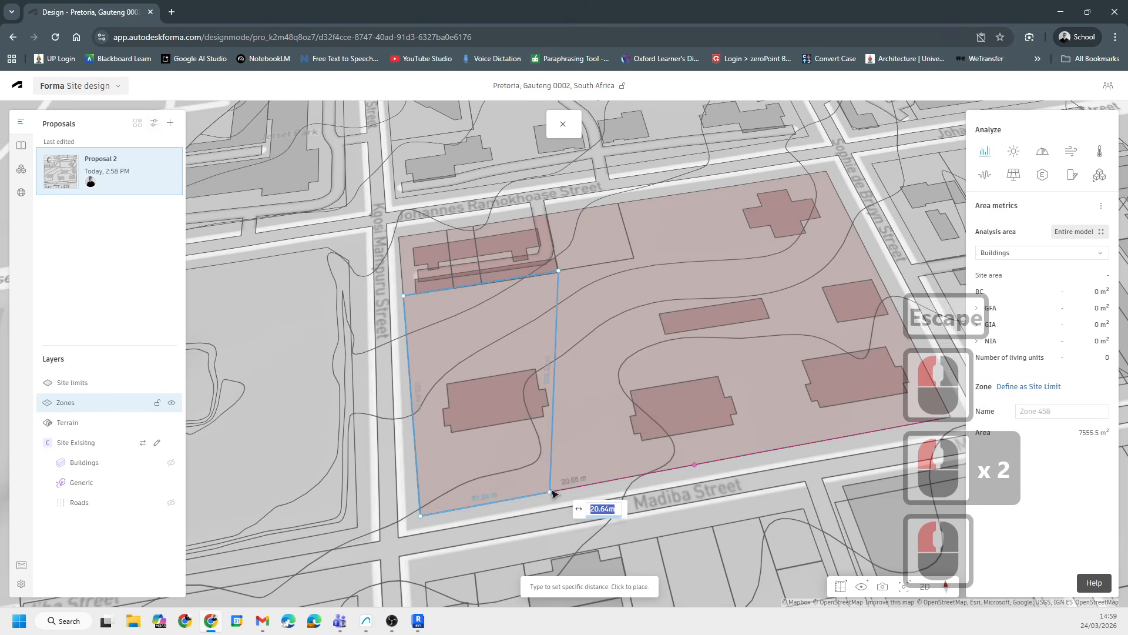
left_click(558, 272)
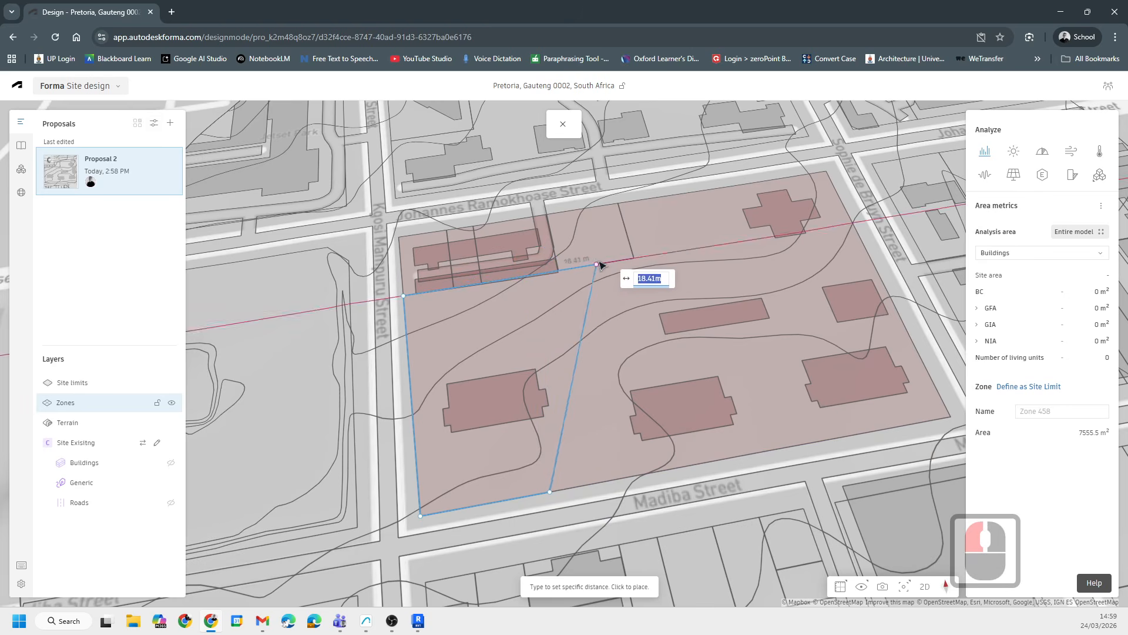
left_click(549, 494)
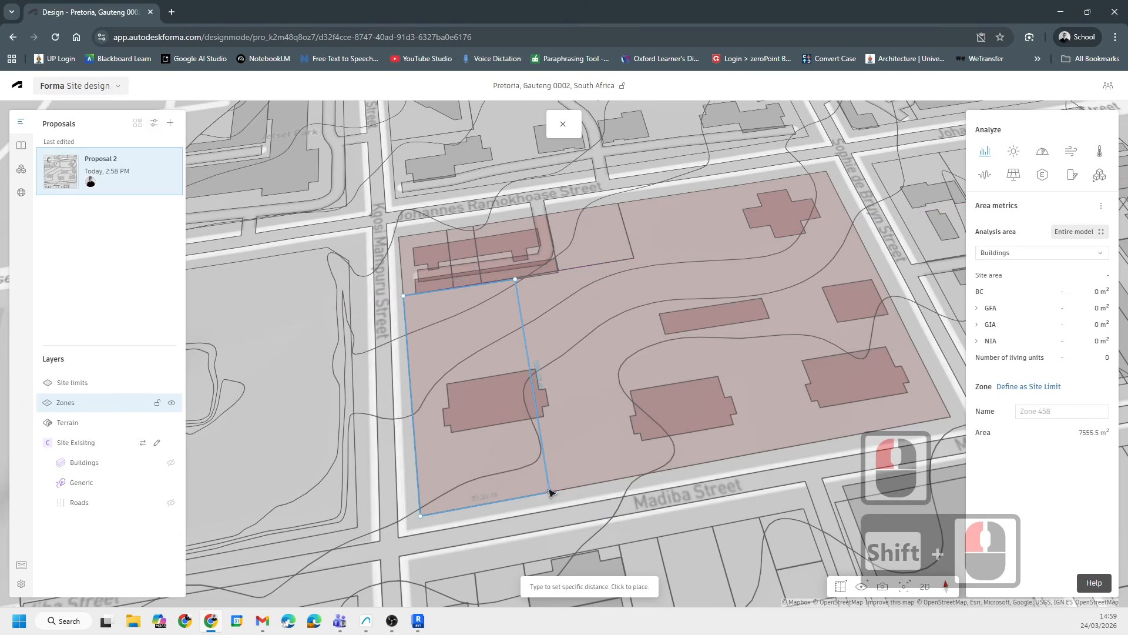
scroll(519, 285, "up", 20)
scroll(519, 286, "up", 20)
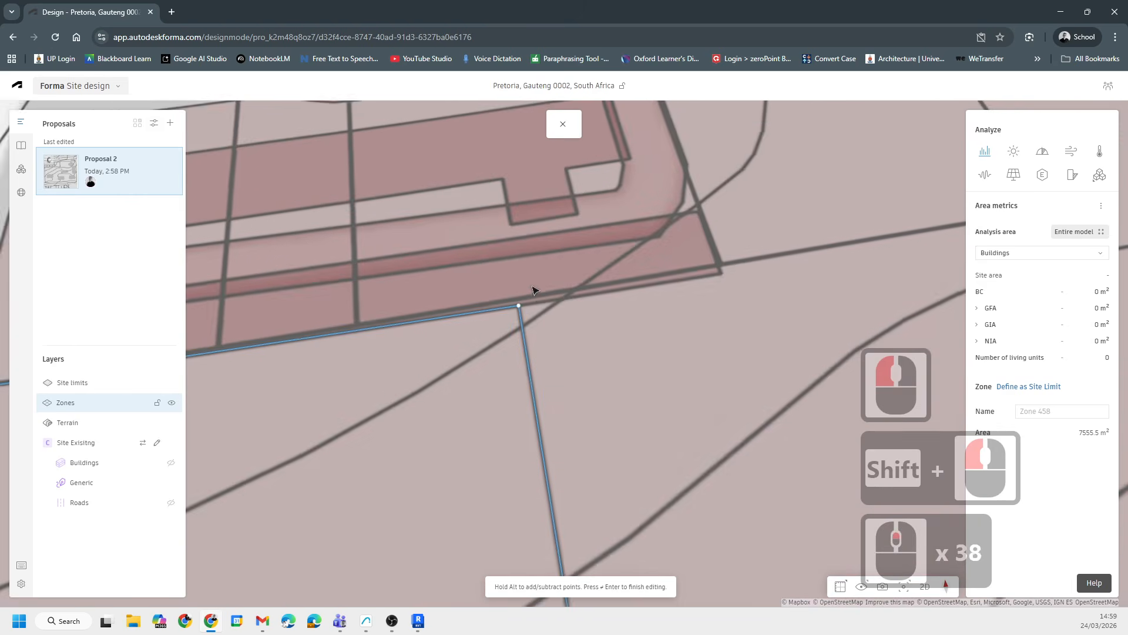
left_click(515, 318)
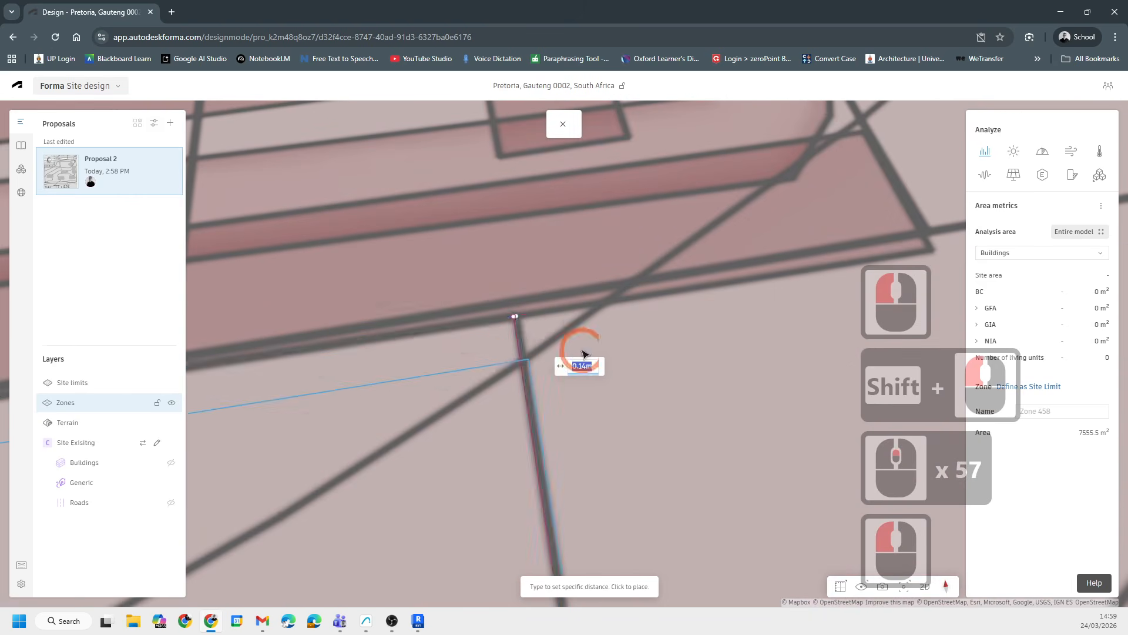
key("Escape")
scroll(581, 262, "down", 20)
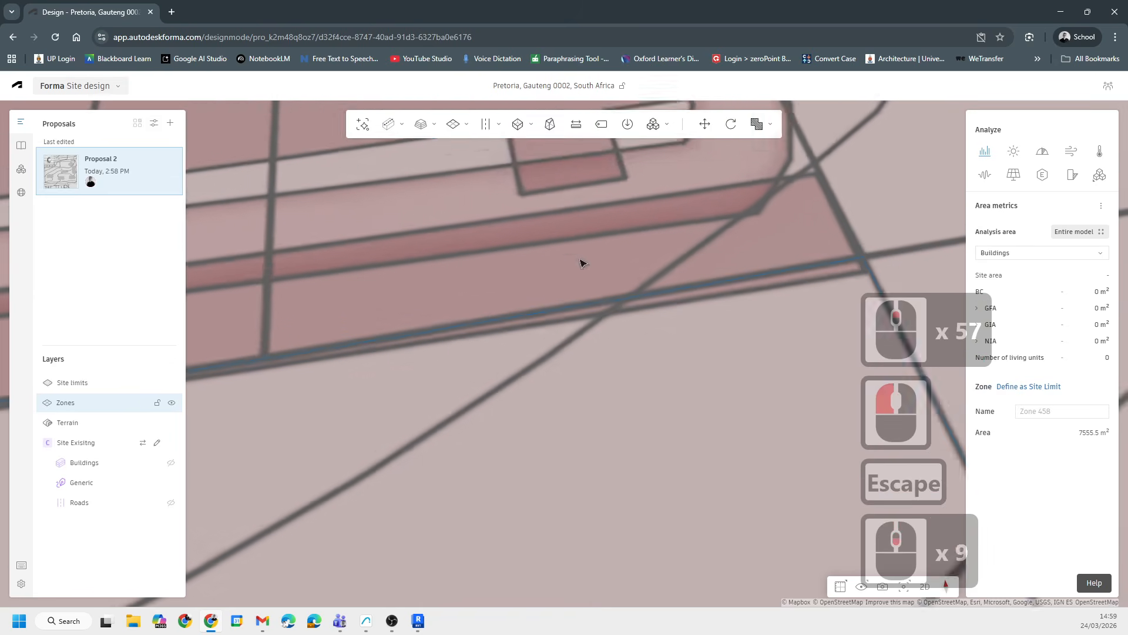
scroll(655, 342, "down", 8)
key("Escape")
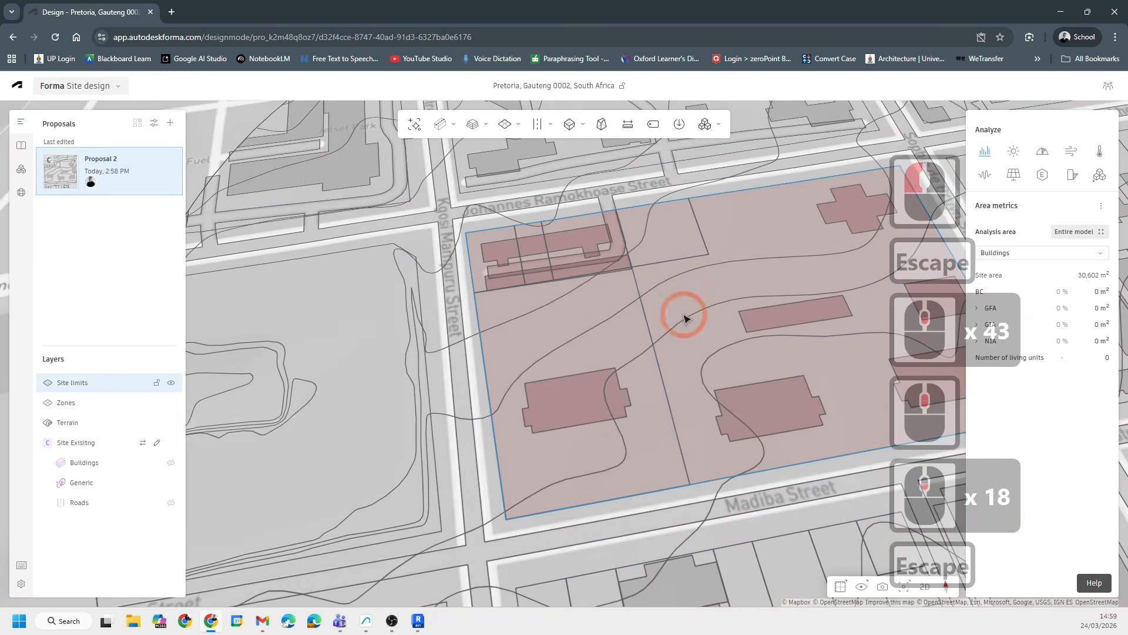
- Reopen the zone's outline and realign its north-eastern corner about 23 m along the northern edge and its south-eastern corner on Madiba Street
left_click(644, 296)
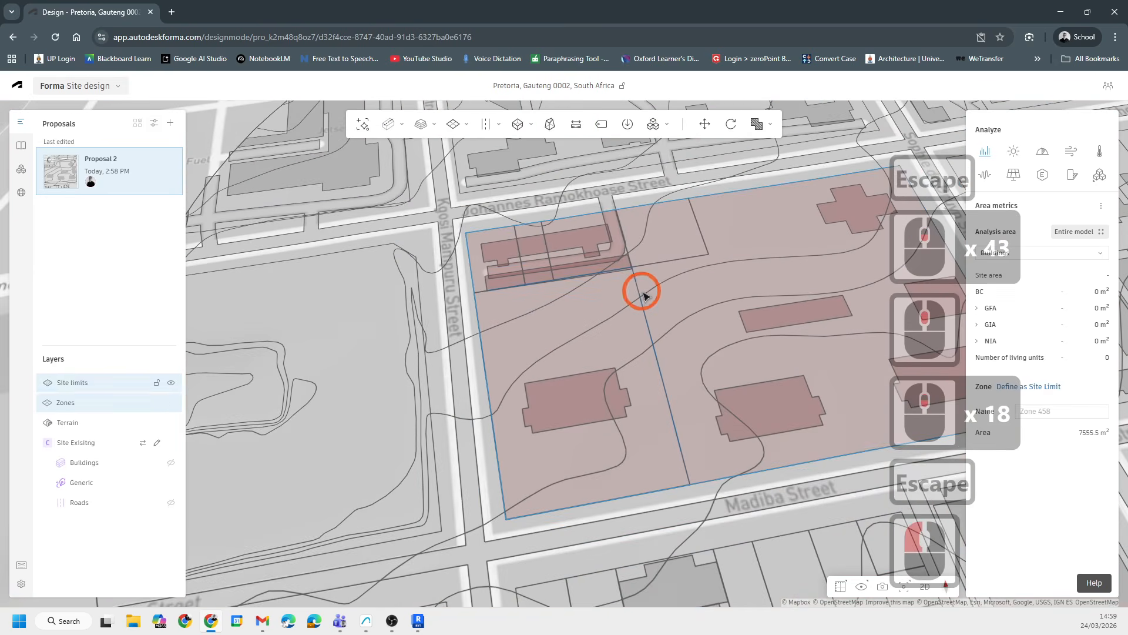
double_click(650, 339)
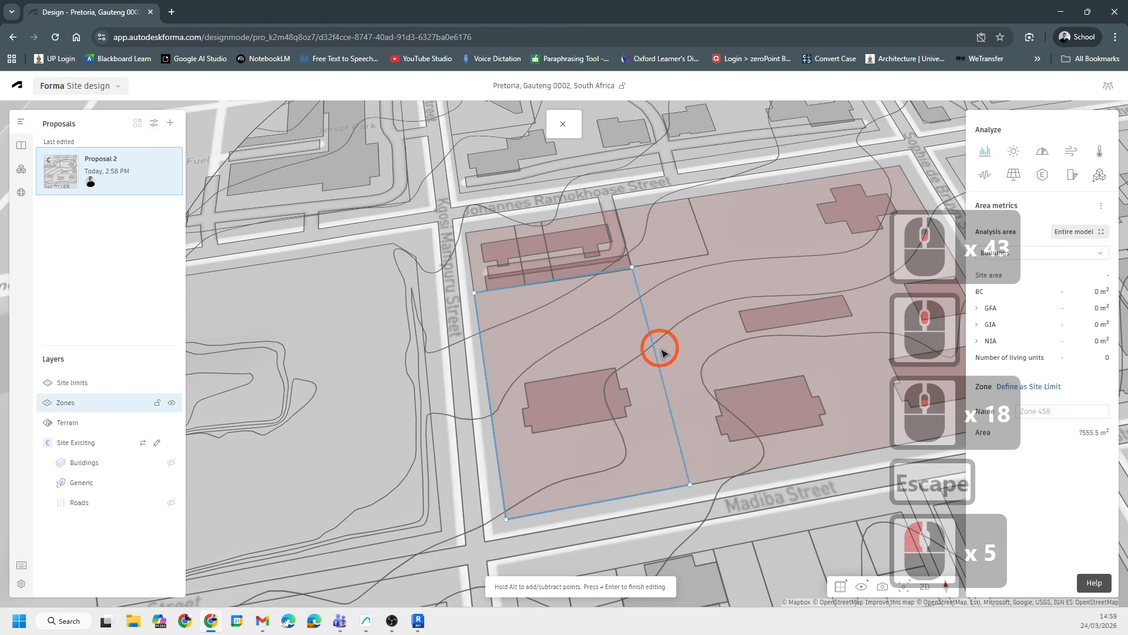
scroll(635, 269, "up", 8)
left_click_drag(635, 269, 556, 285)
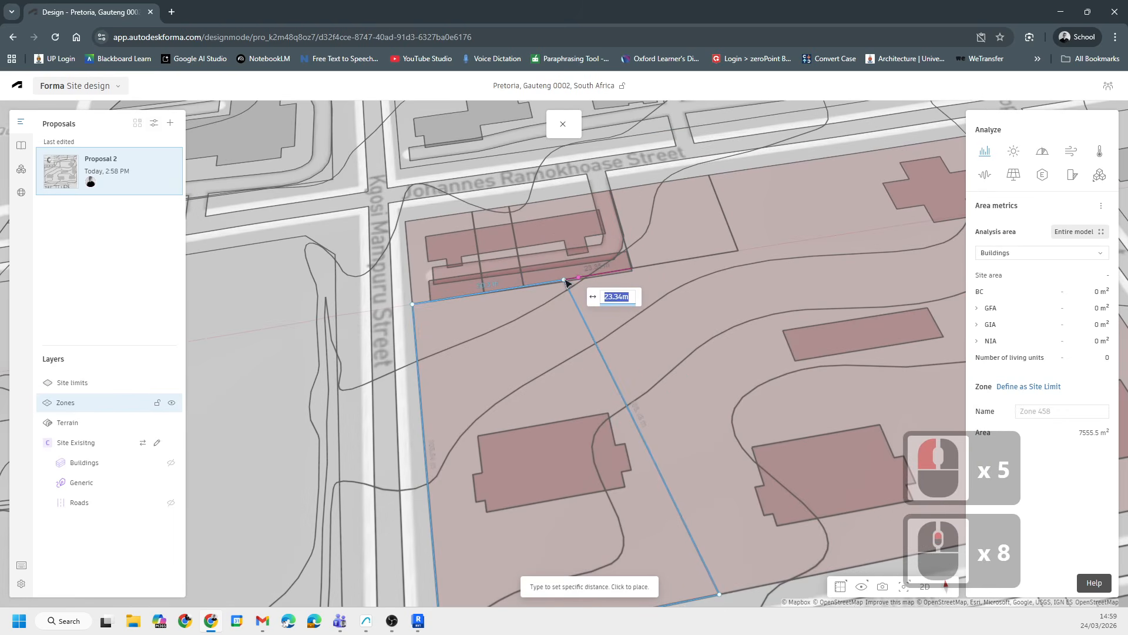
left_click(578, 282, "shift")
scroll(587, 273, "down", 6)
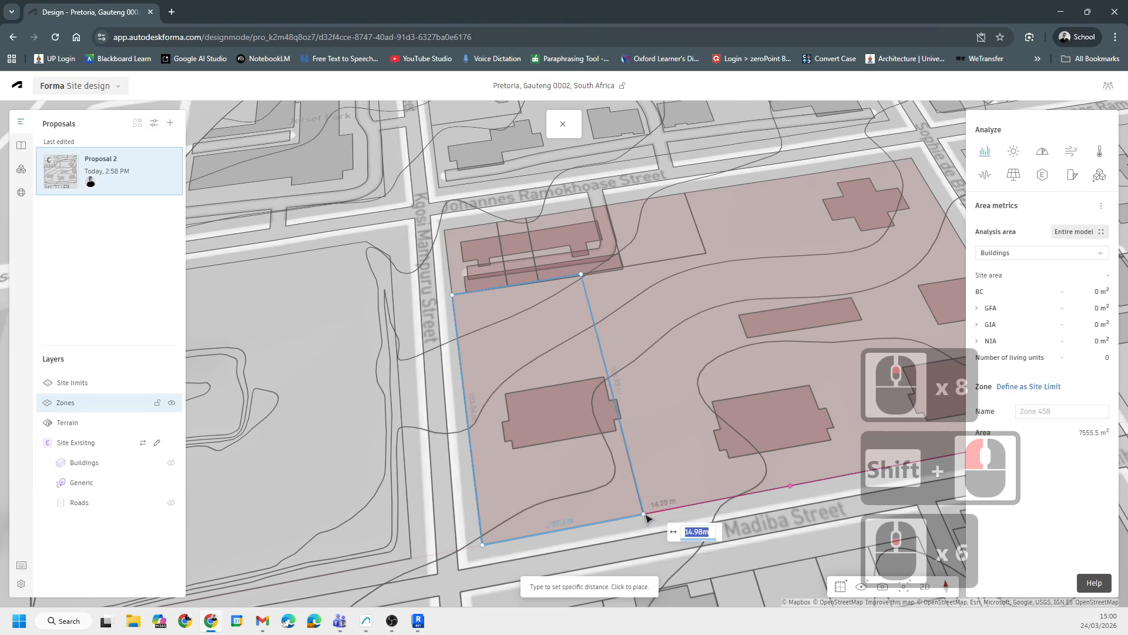
left_click(647, 515, "shift")
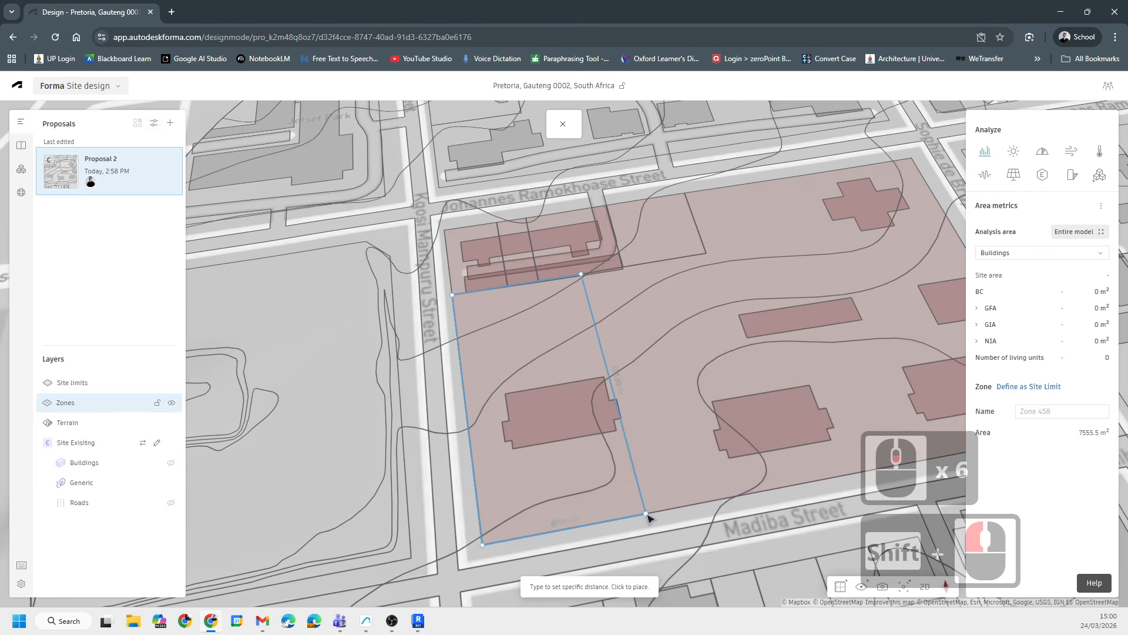
scroll(711, 440, "down", 9)
left_click(657, 357)
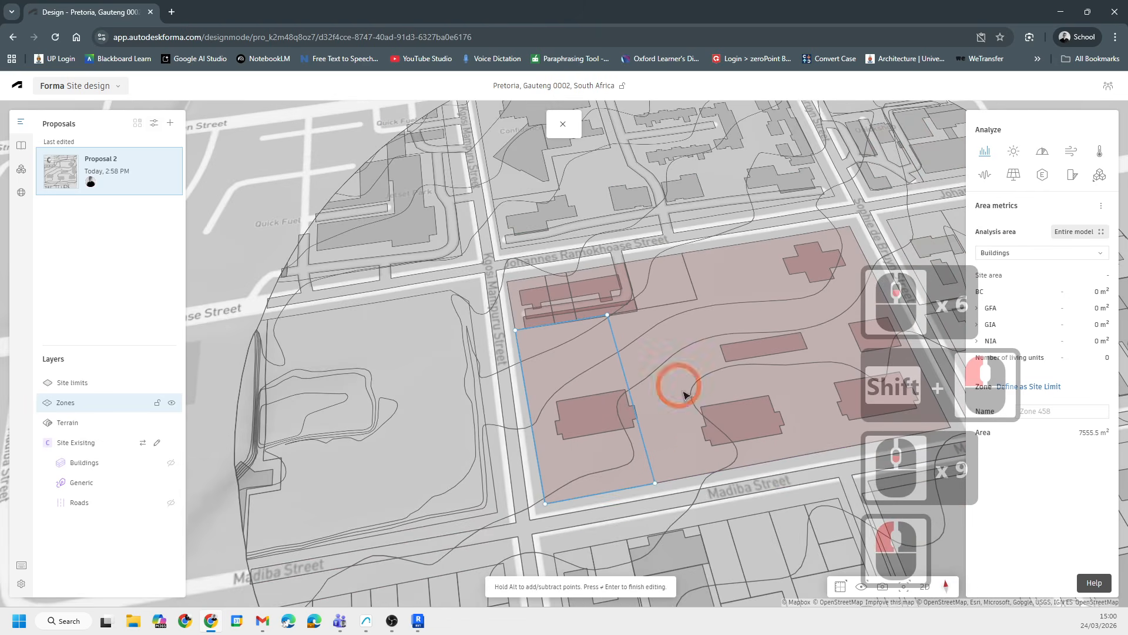
scroll(685, 394, "up", 10)
key("Caps_Lock")
key("Caps_Lock")
key("Caps_Lock")
key("Caps_Lock")
key("Caps_Lock")
key("Caps_Lock")
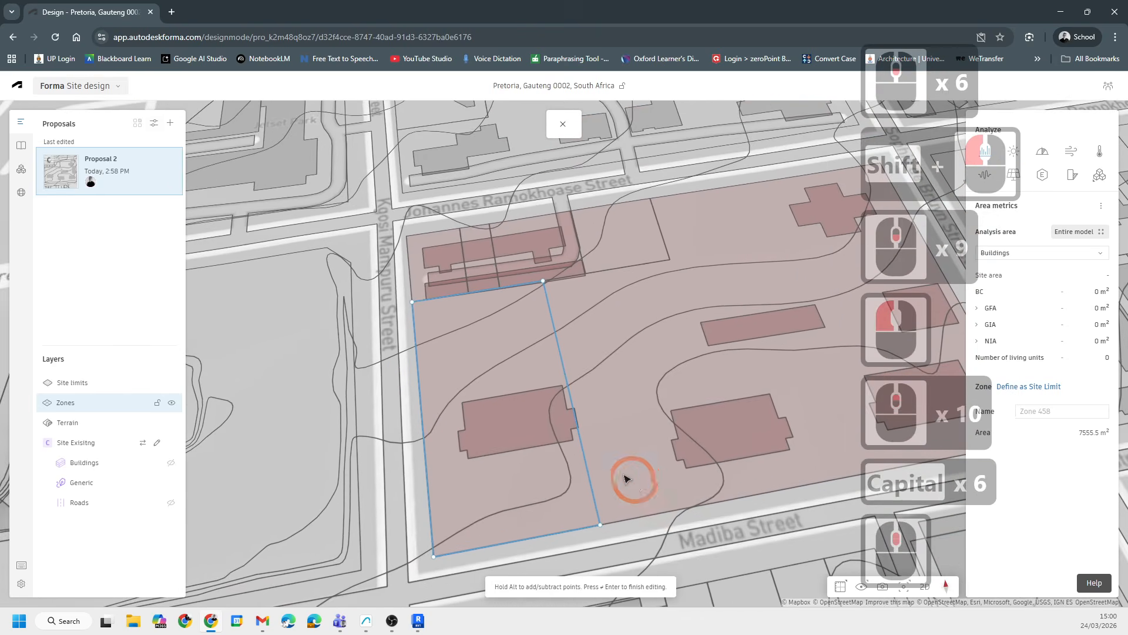
- Name the selected zone ERF 301
middle_click_drag(624, 479, 582, 481)
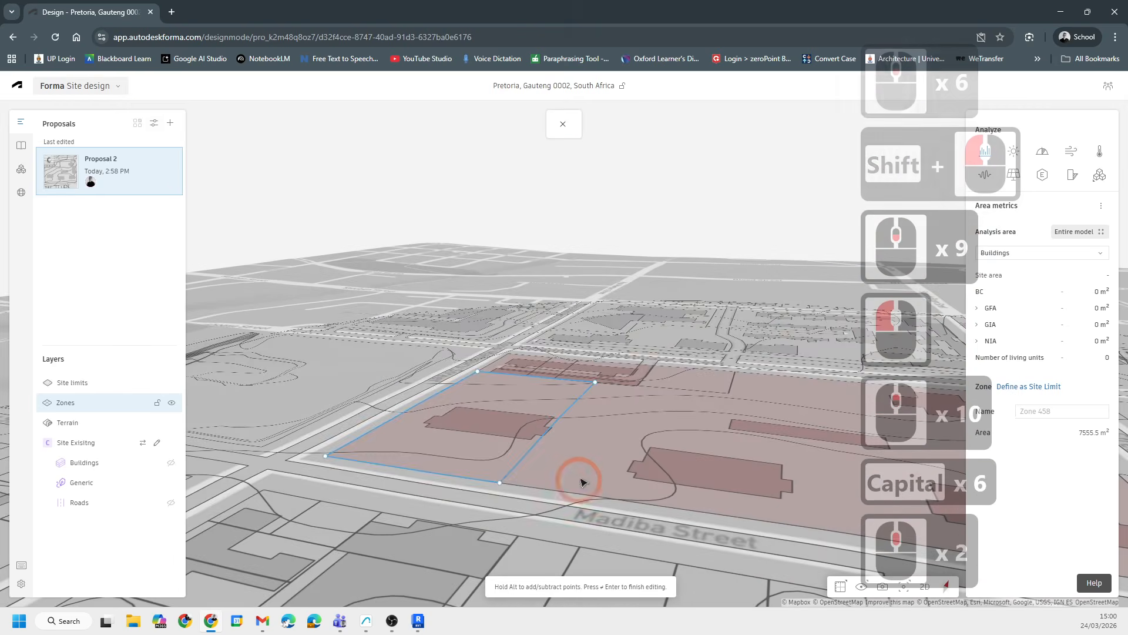
left_click(1043, 410)
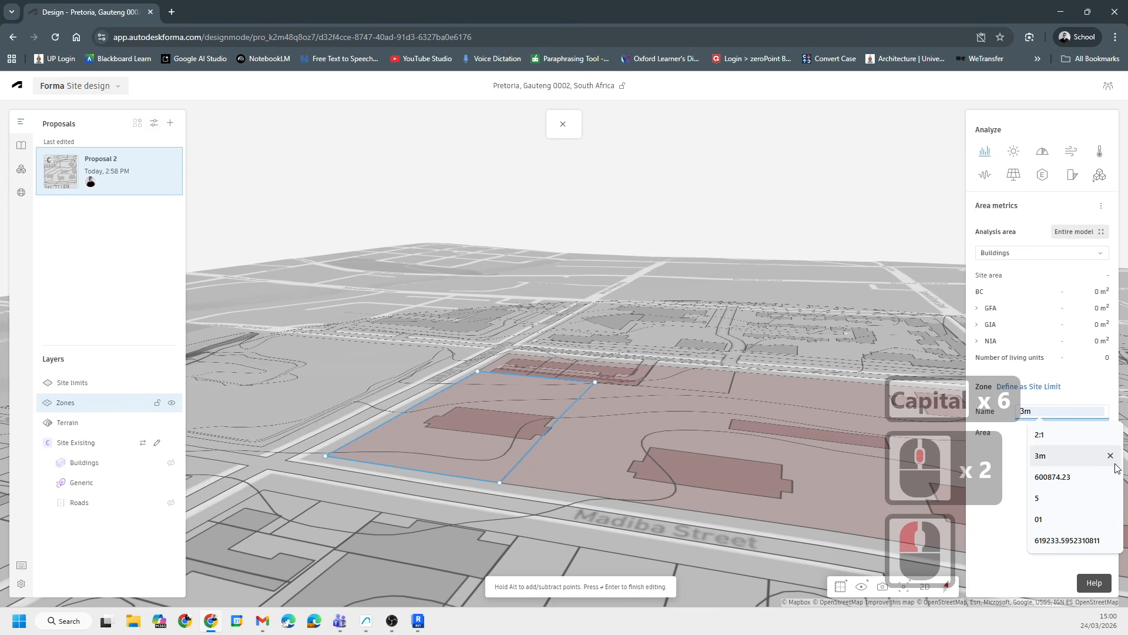
type("ER")
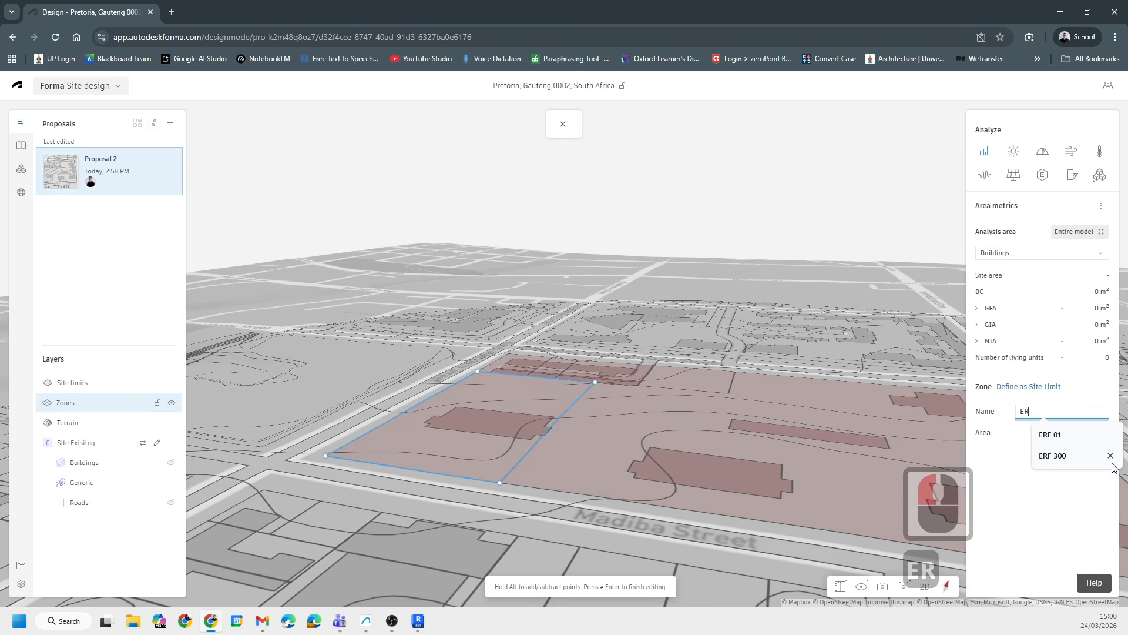
type("F ")
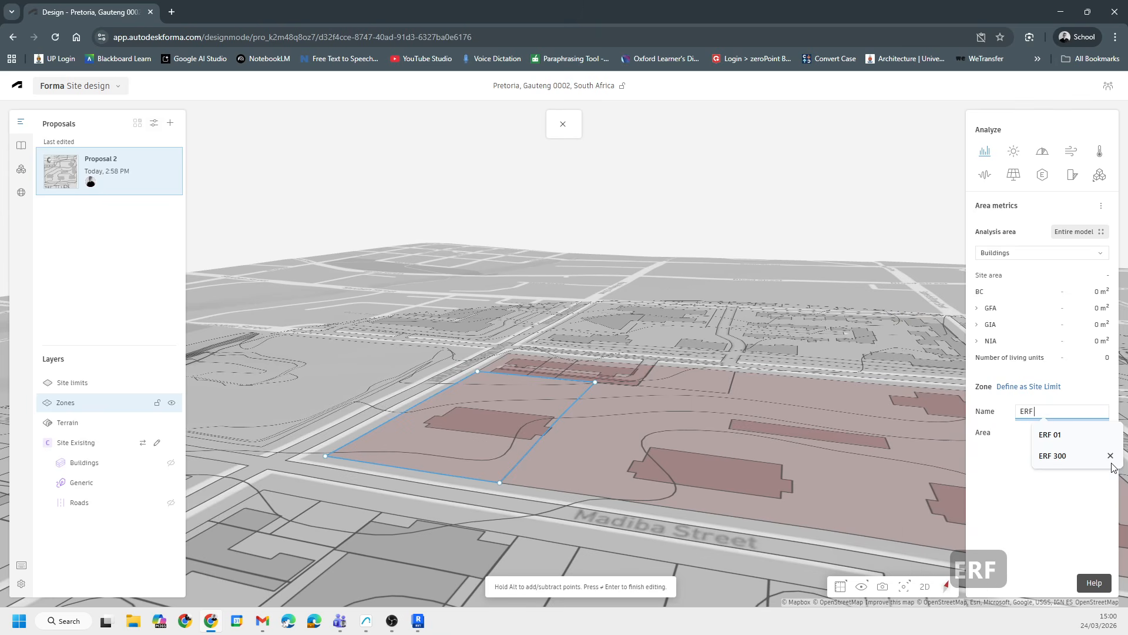
type("301")
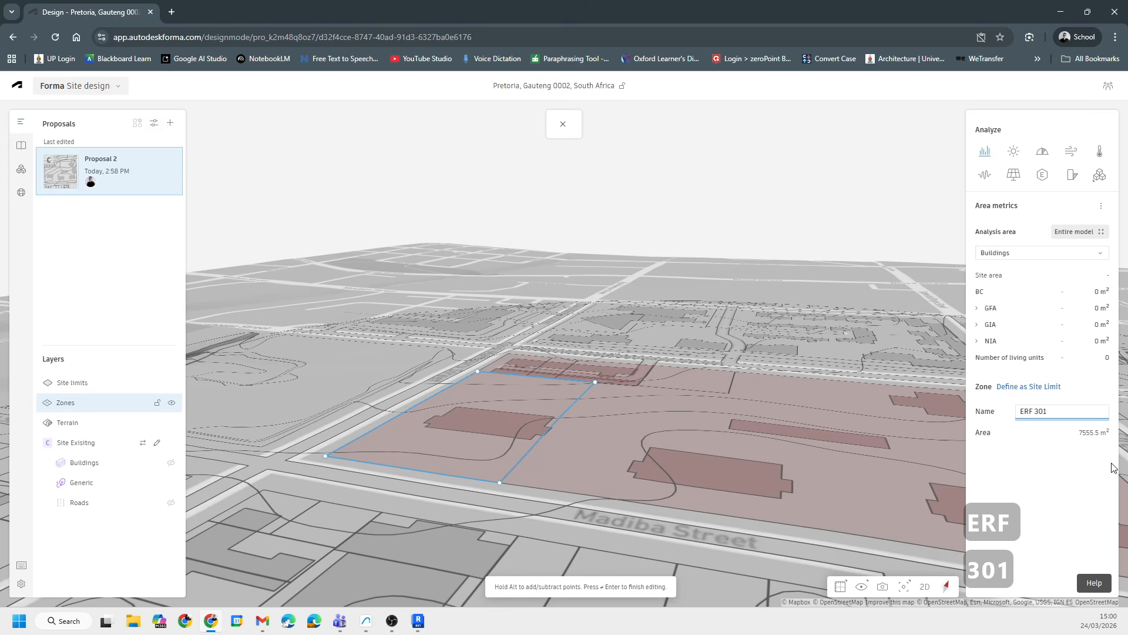
- Set the area metrics analysis area to the ERF 301 zone only
left_click(574, 422)
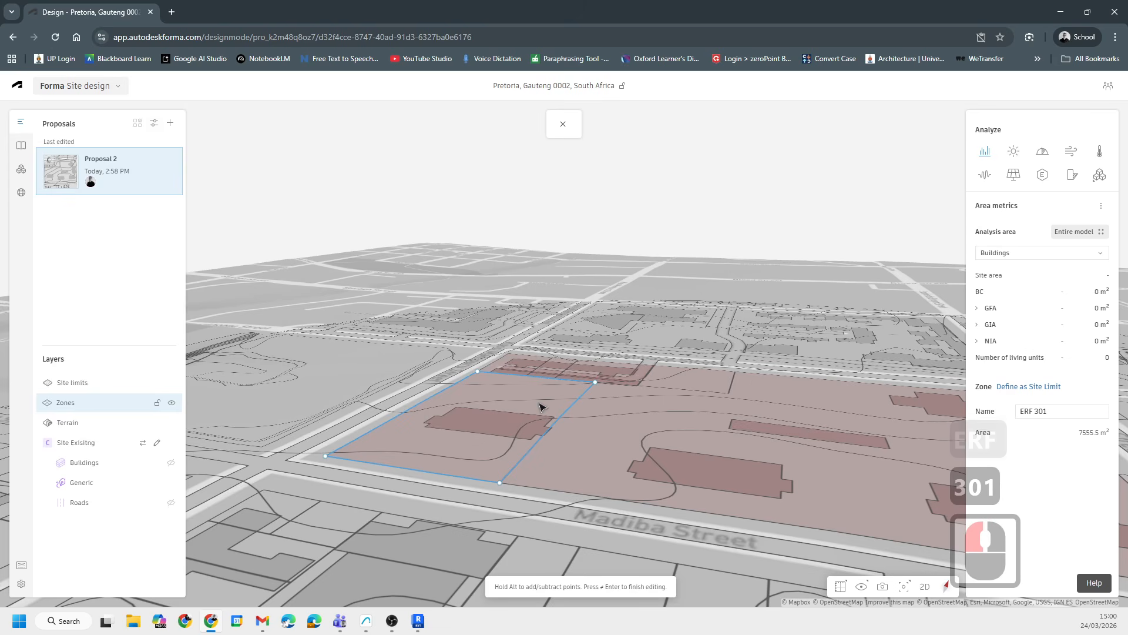
left_click(542, 406)
left_click(679, 438)
scroll(501, 420, "down", 8)
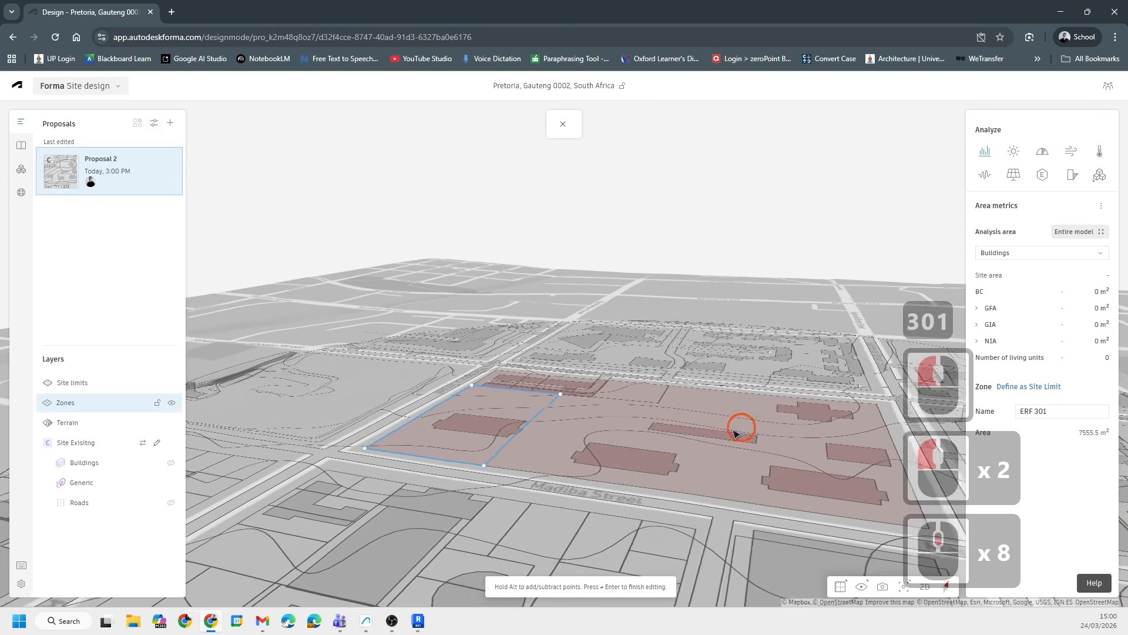
middle_click_drag(737, 434, 519, 457)
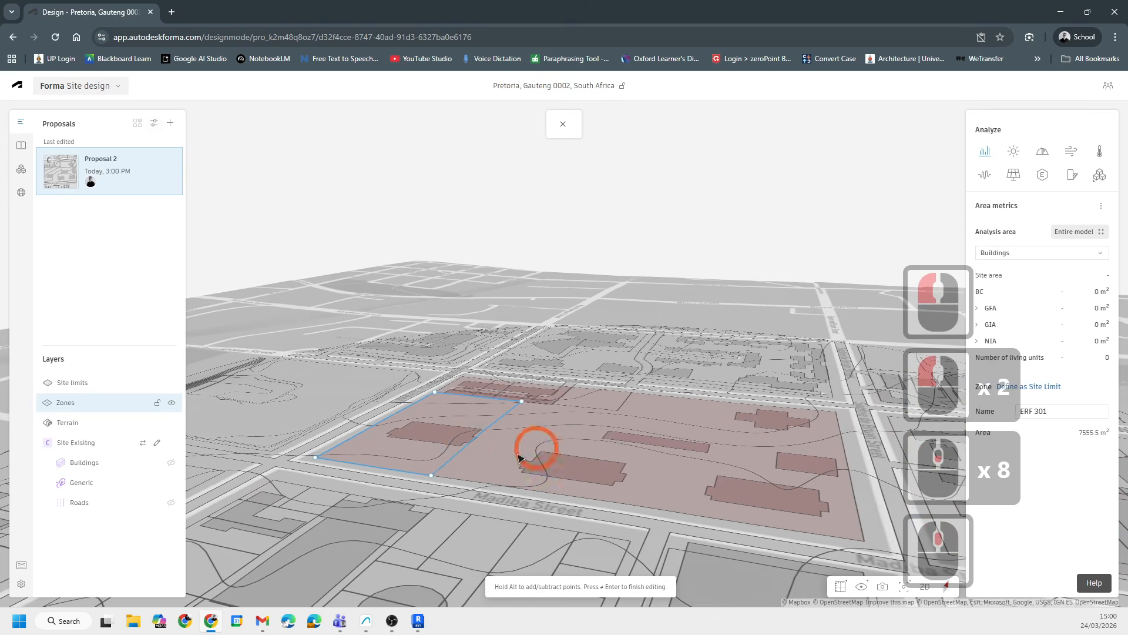
left_click(1093, 234)
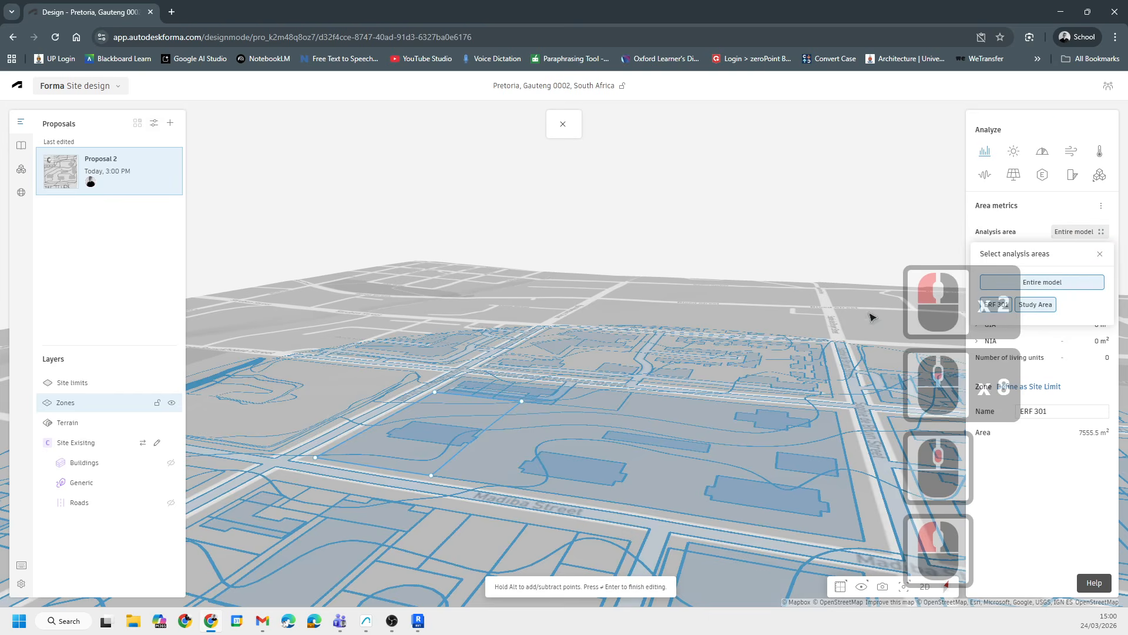
scroll(464, 327, "down", 11)
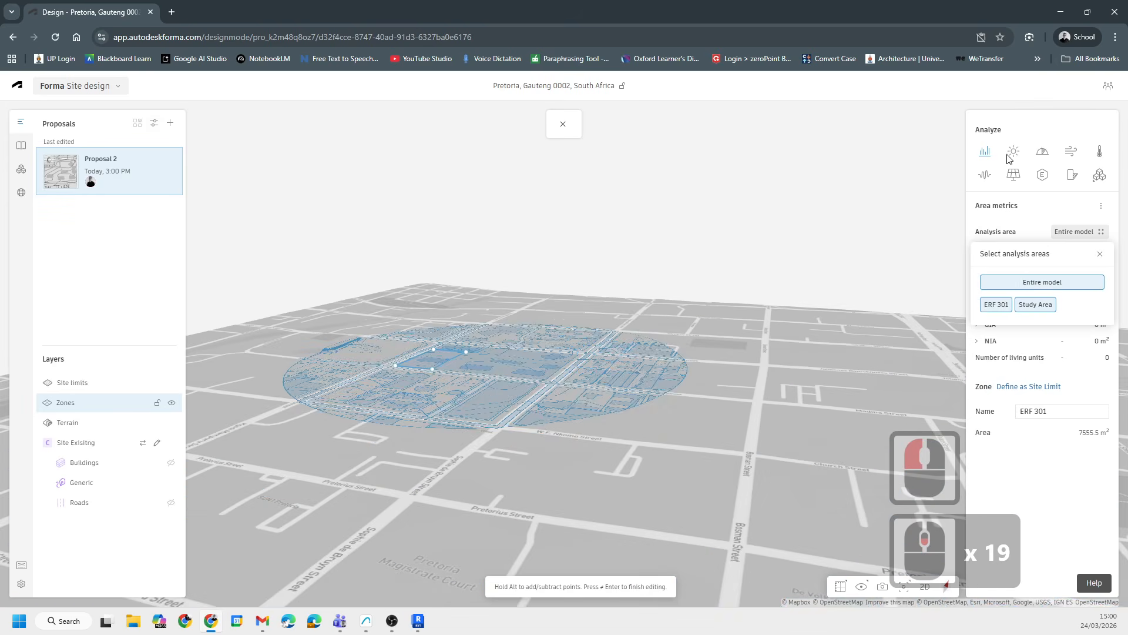
left_click(1043, 283)
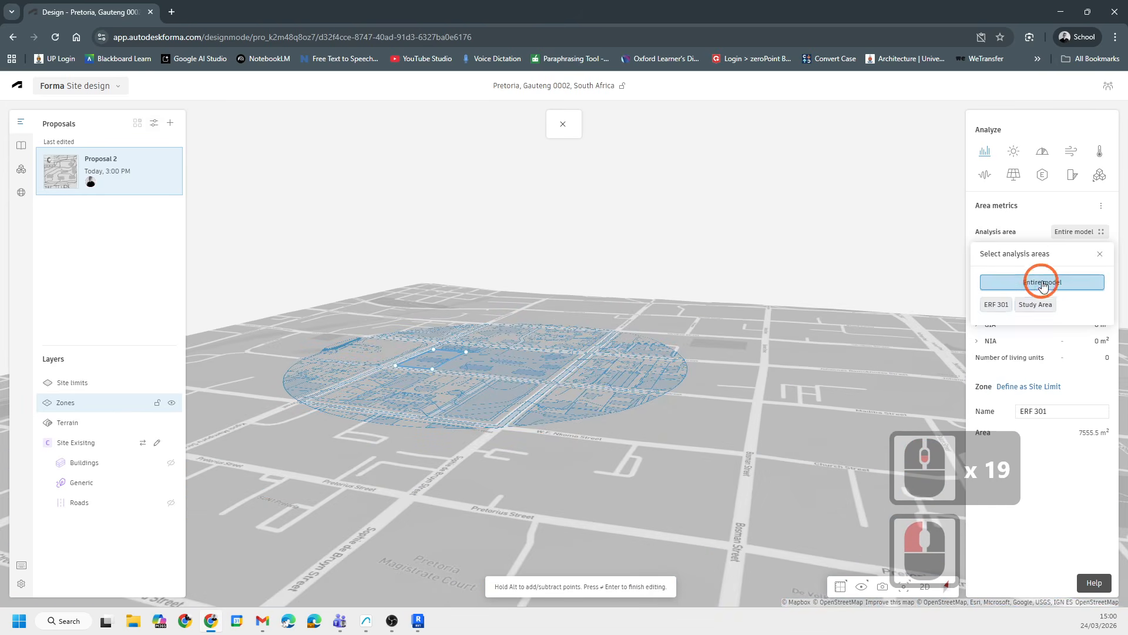
left_click(995, 305)
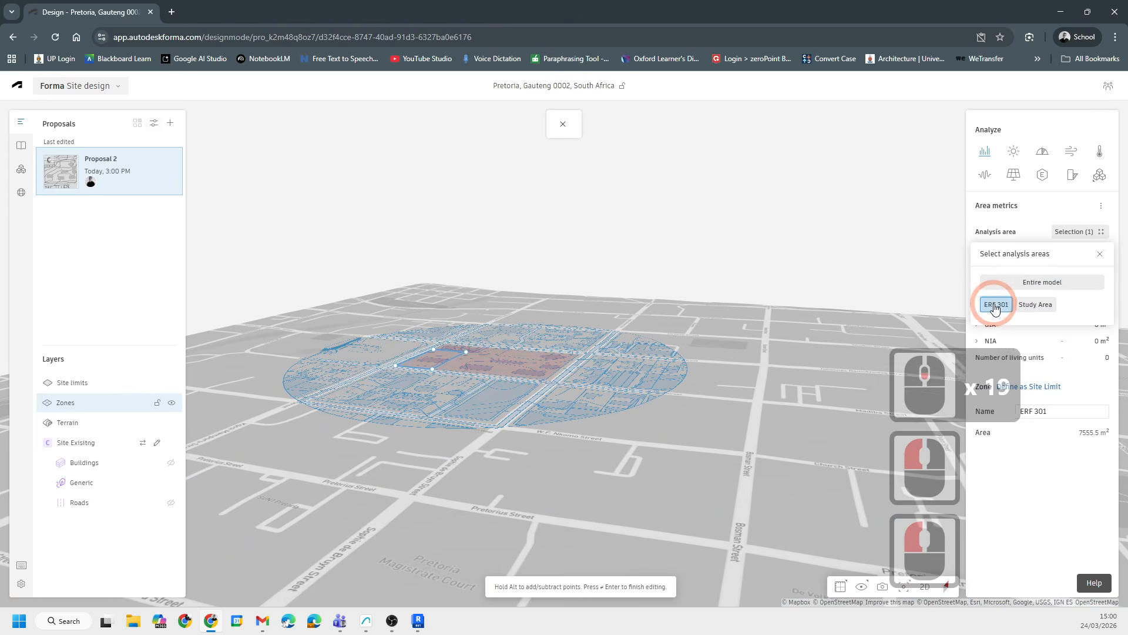
scroll(390, 340, "up", 15)
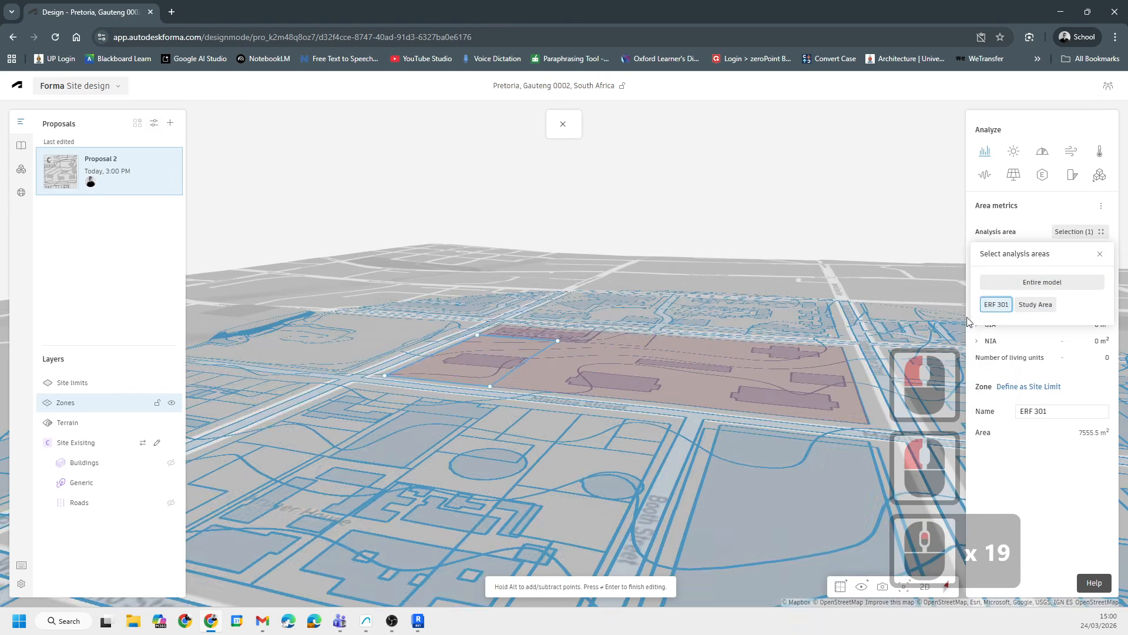
left_click(1042, 307)
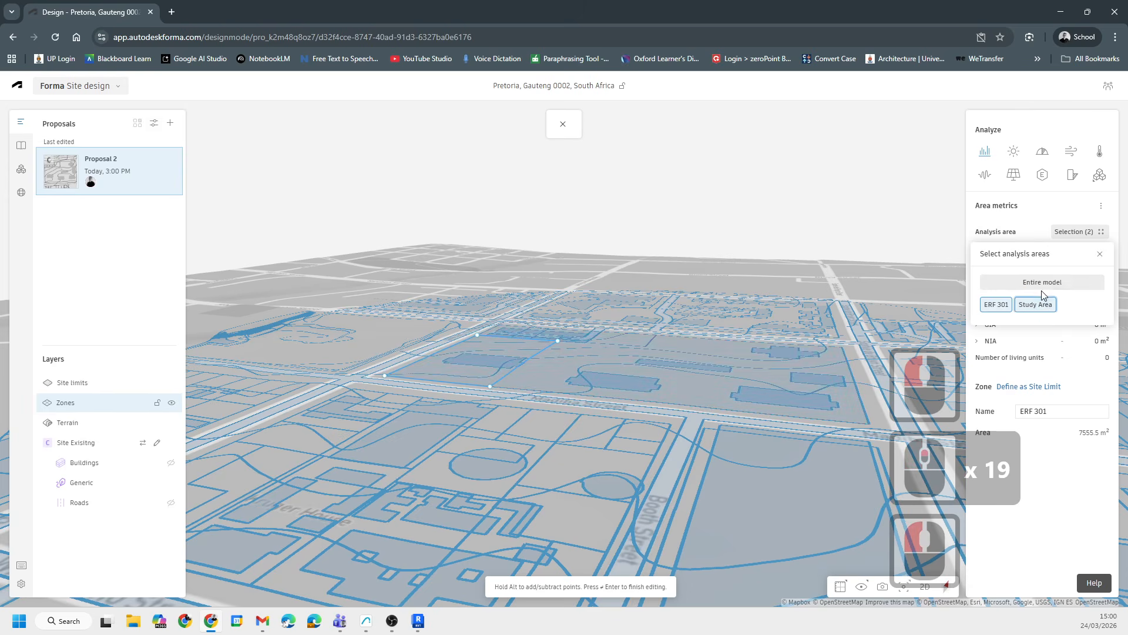
left_click(1042, 286)
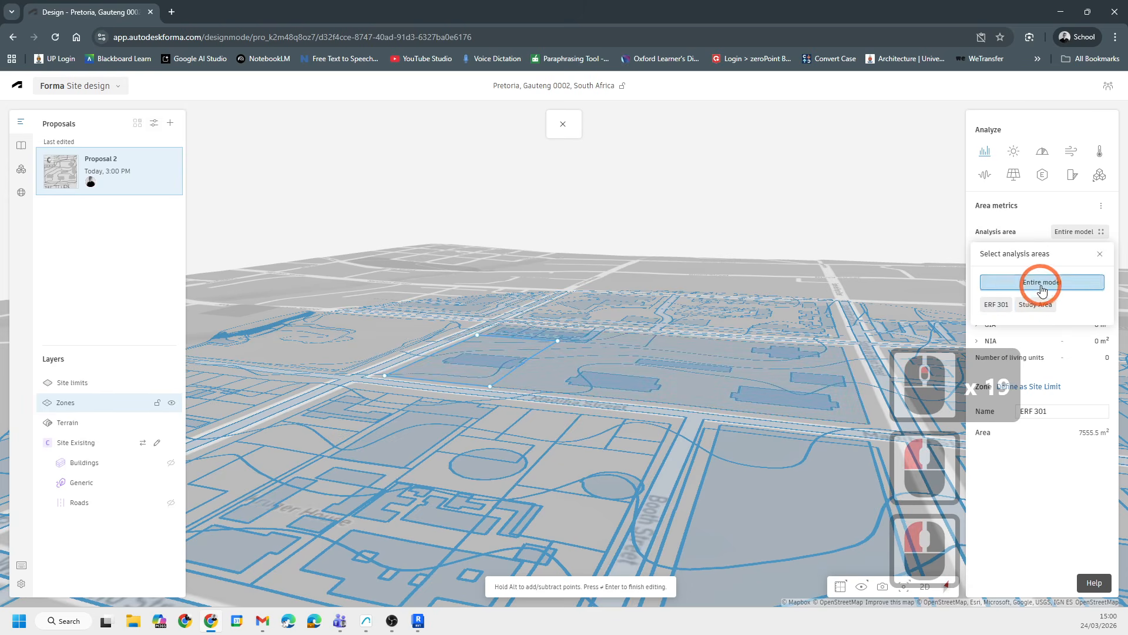
left_click(993, 305)
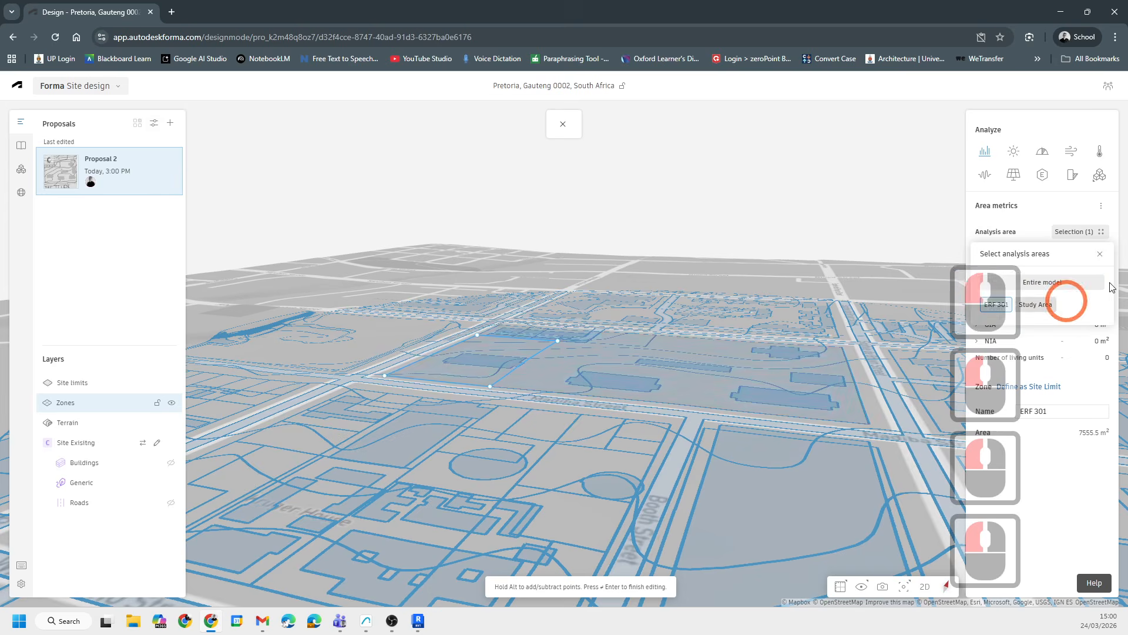
left_click(1100, 254)
- Orbit and zoom around the ERF 301 zone to inspect its outline on the block
scroll(547, 351, "down", 6)
scroll(553, 352, "up", 8)
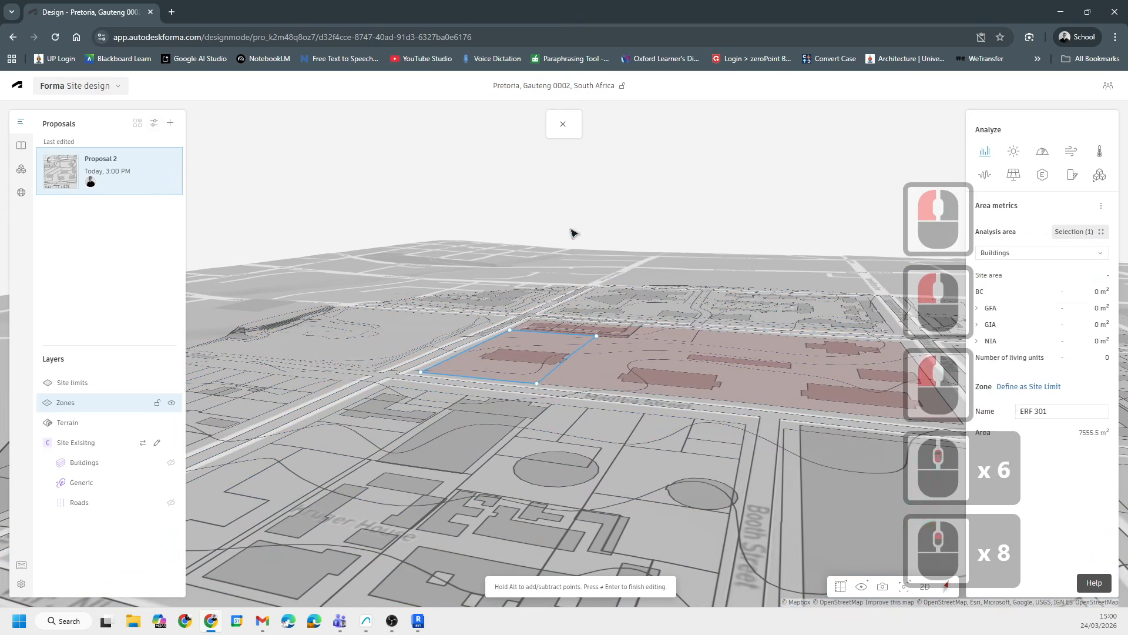
left_click_drag(570, 228, 622, 205)
middle_click_drag(621, 205, 405, 257)
middle_click_drag(485, 400, 470, 224)
scroll(470, 225, "down", 5)
scroll(454, 347, "up", 15)
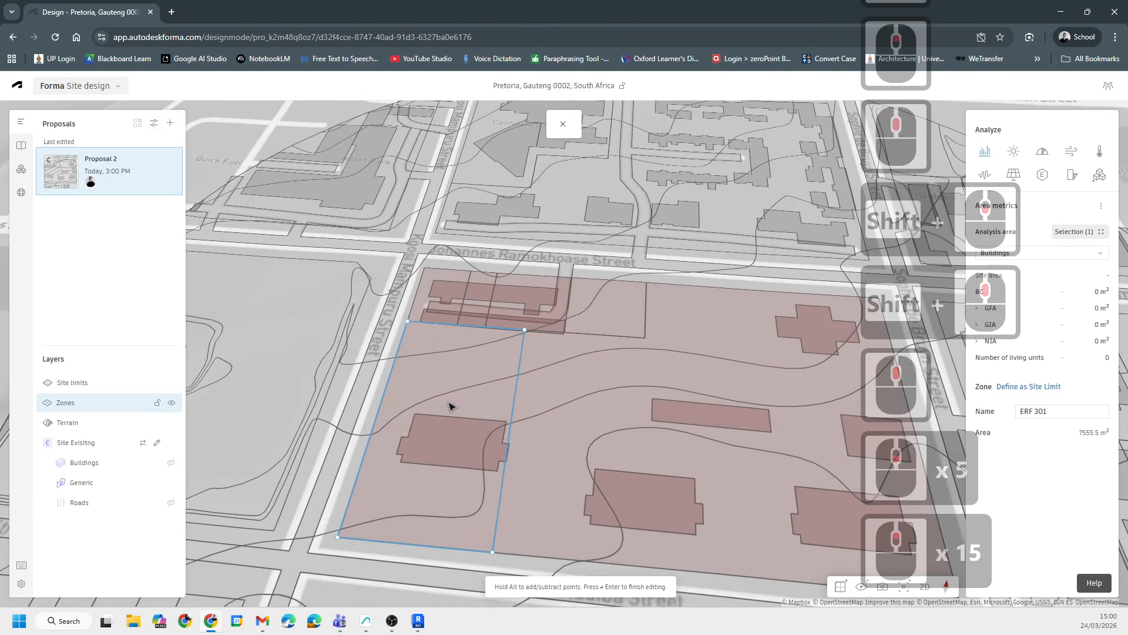
middle_click_drag(450, 405, 487, 377)
scroll(561, 400, "down", 5)
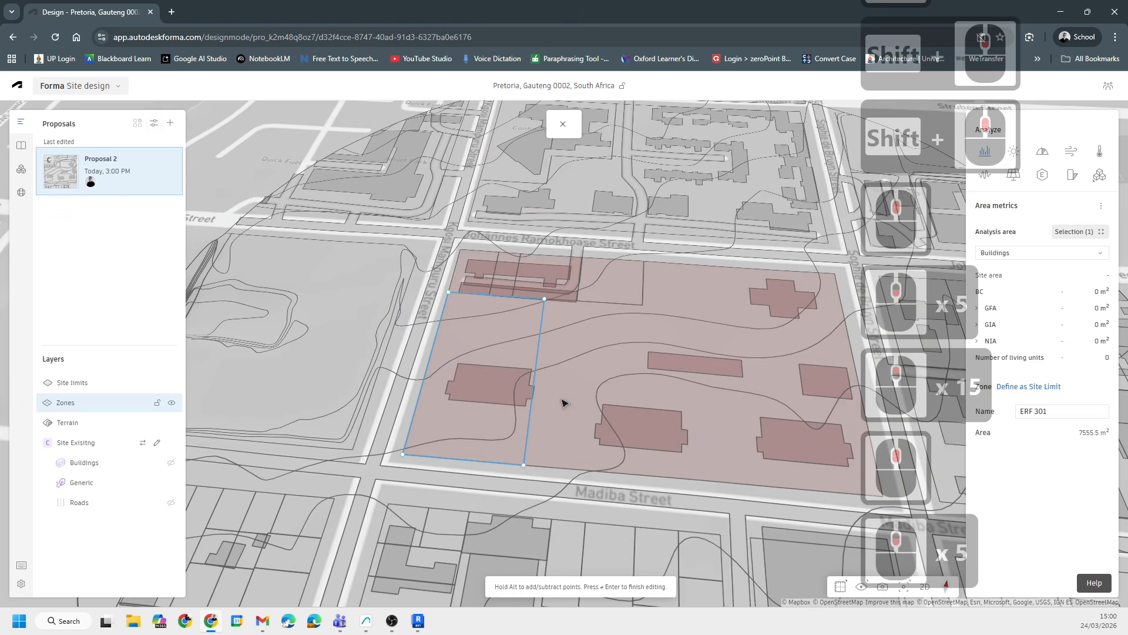
middle_click_drag(562, 400, 485, 424)
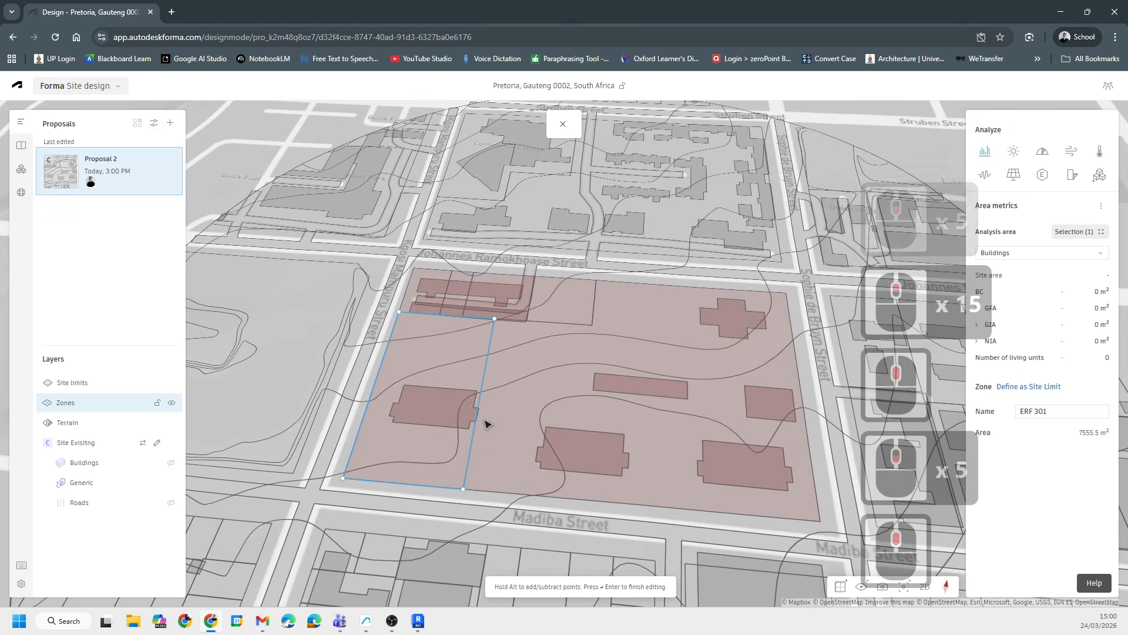
scroll(548, 484, "down", 5)
middle_click_drag(548, 483, 550, 447, "shift")
scroll(527, 370, "up", 8)
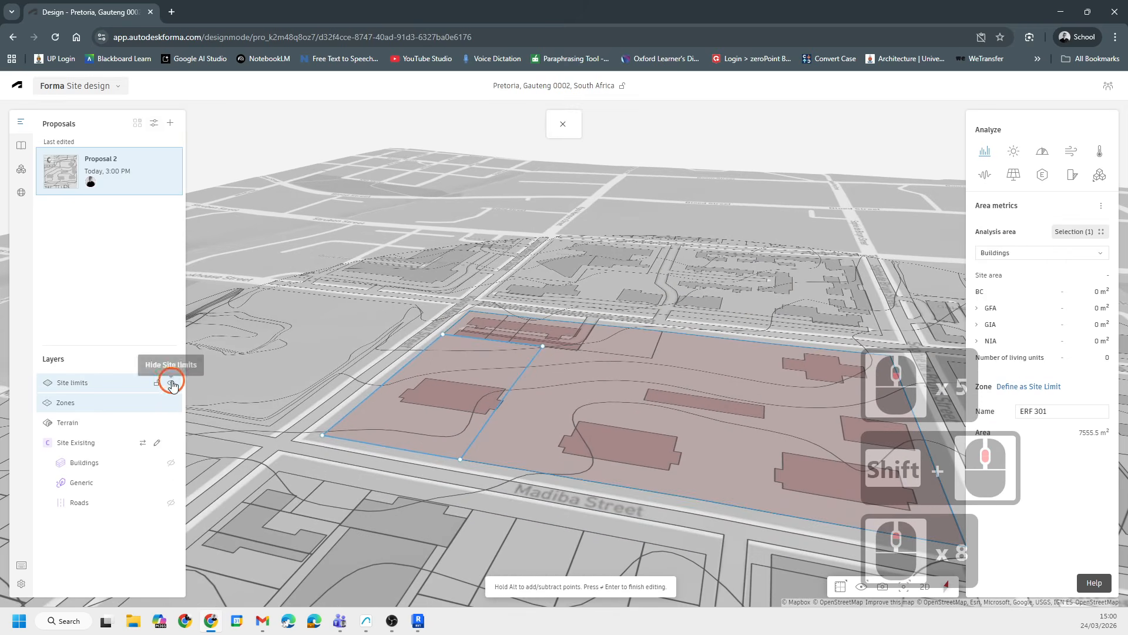
- Hide the Site limits layer and lock the Zones layer
left_click(172, 384)
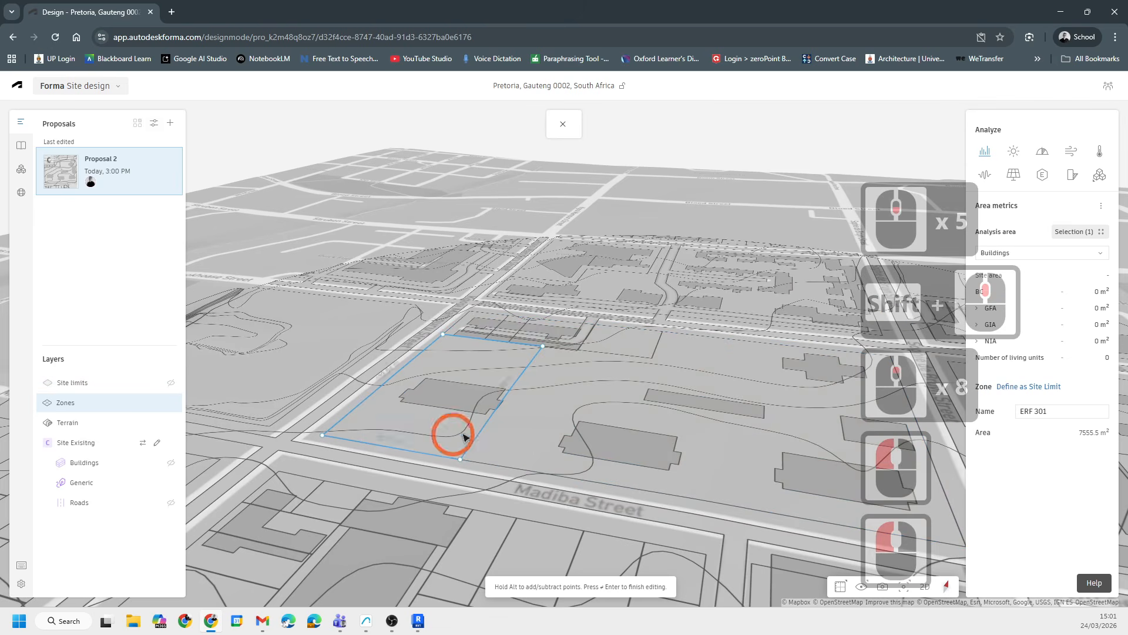
left_click(157, 404)
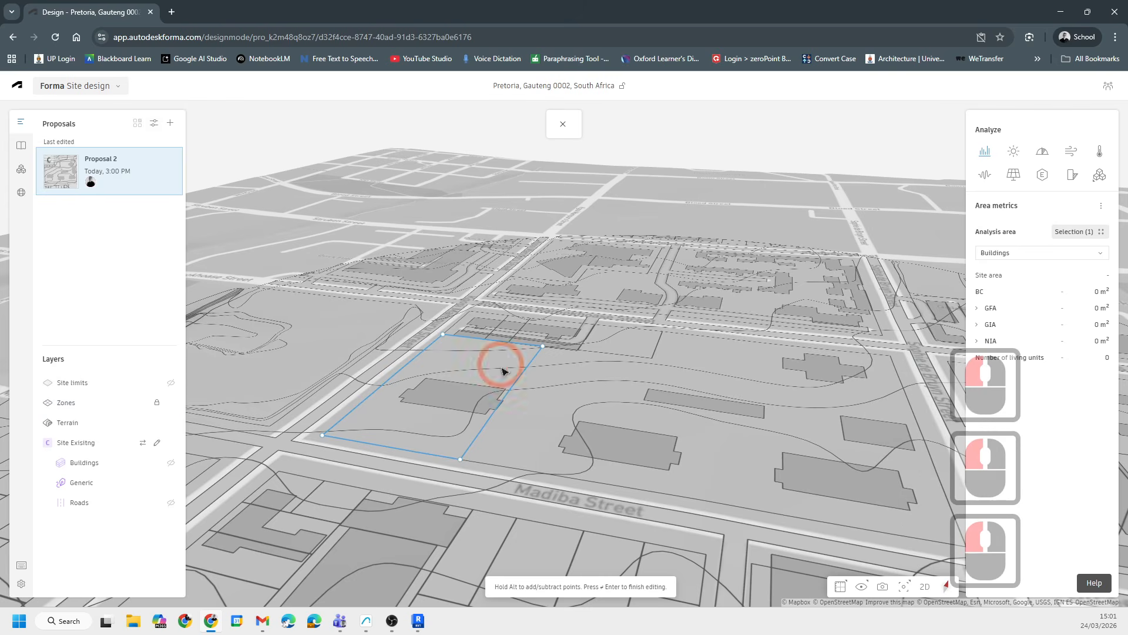
- Start a new zone polygon with a first edge about 72 m along Madiba Street
left_click(662, 157)
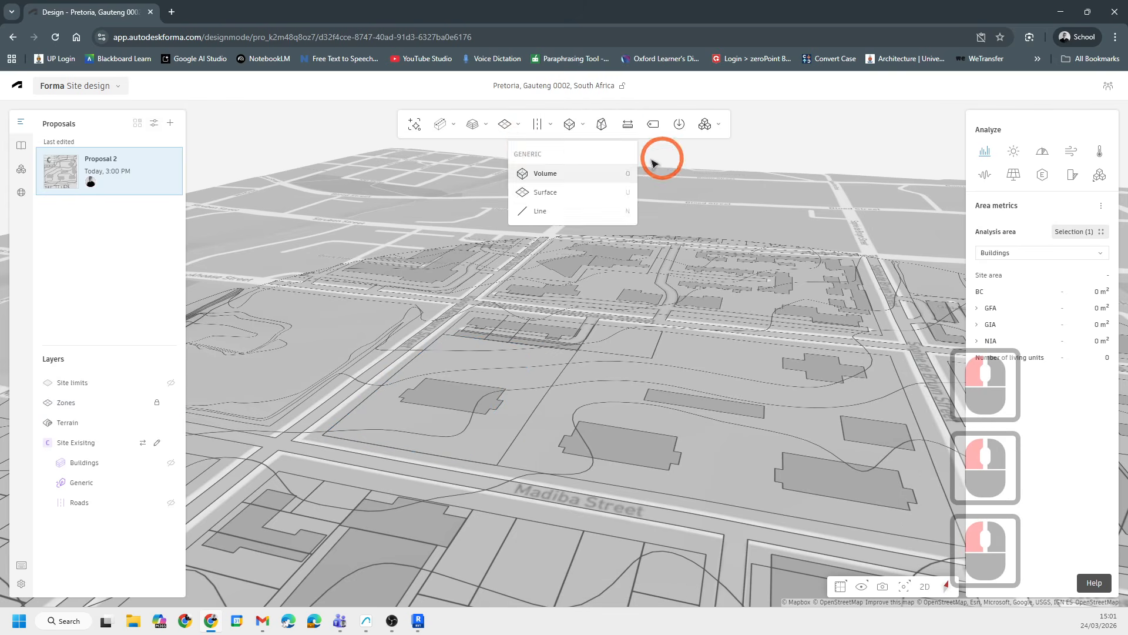
mouse_move(518, 125)
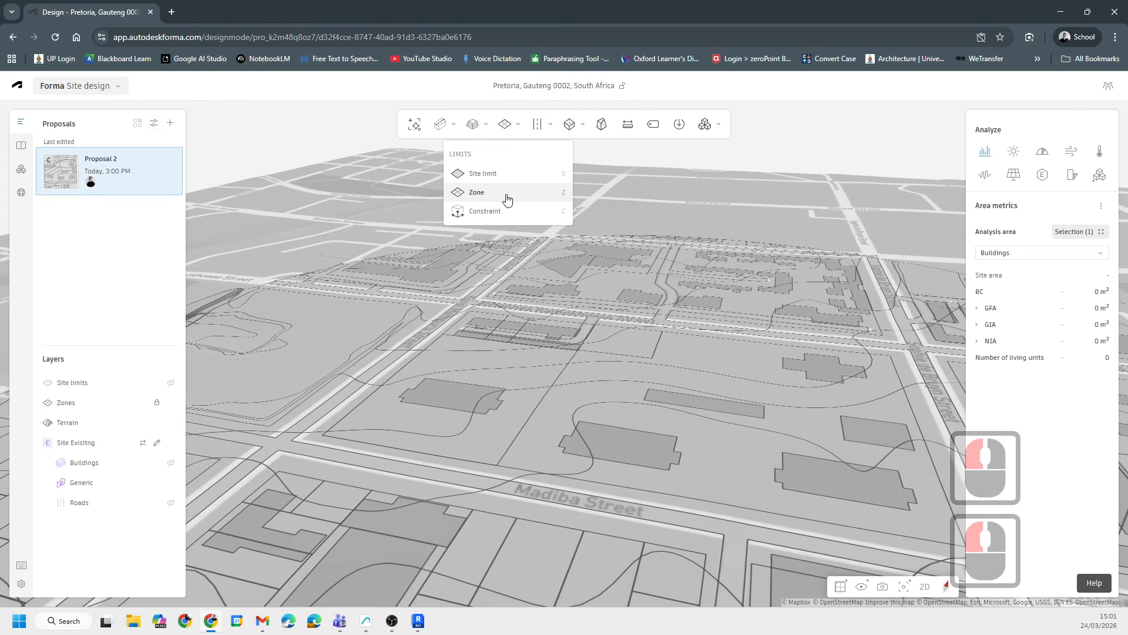
left_click(487, 213)
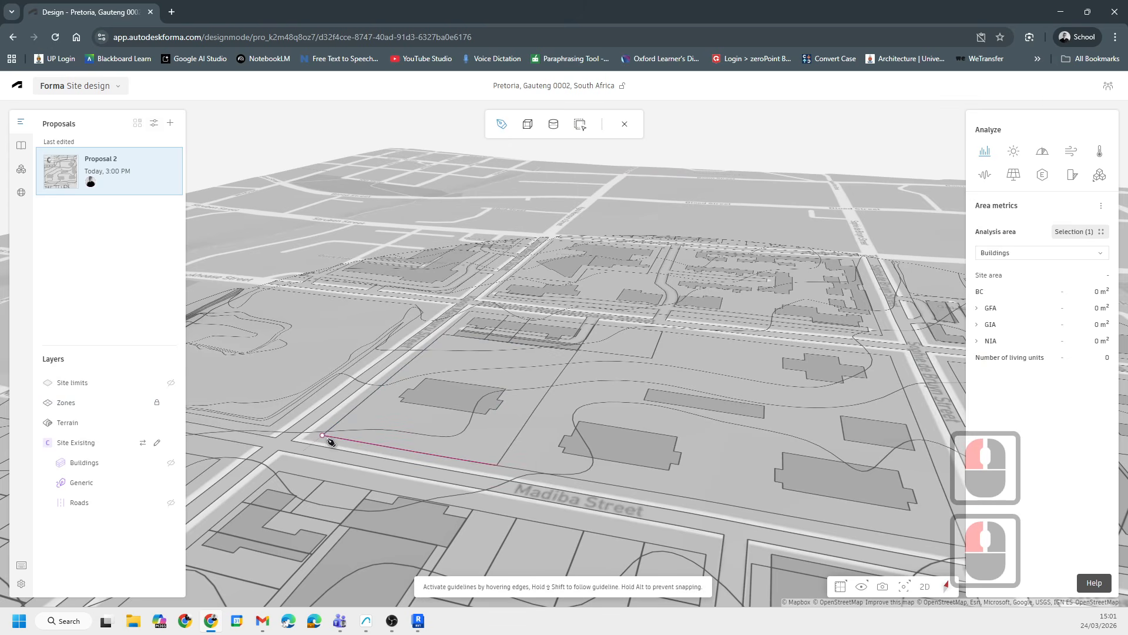
left_click(517, 459)
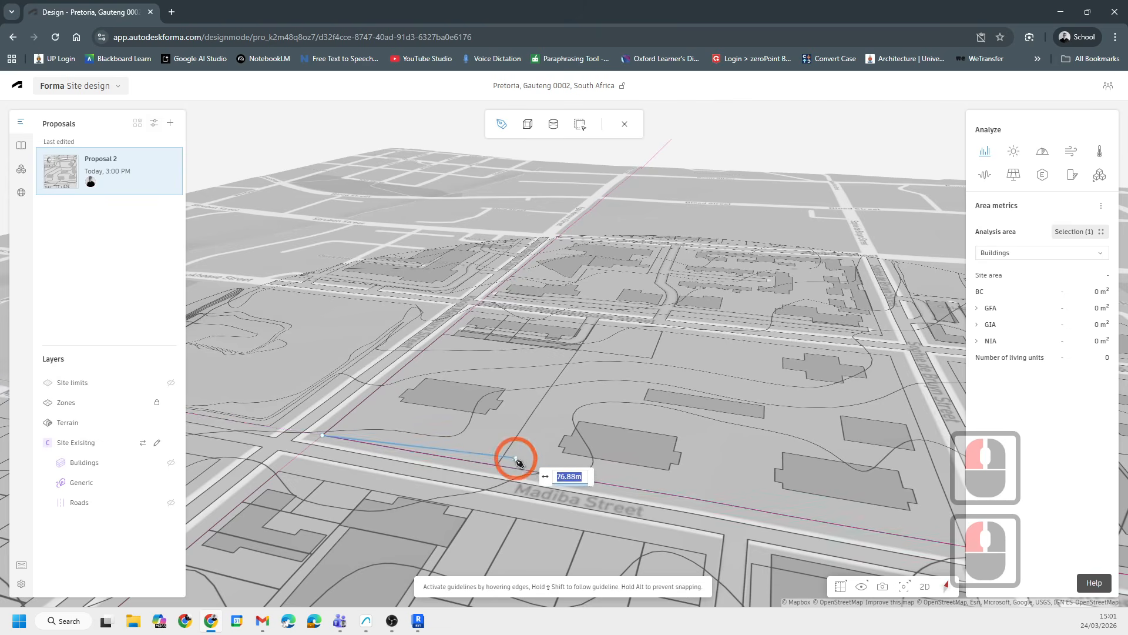
scroll(501, 468, "up", 20)
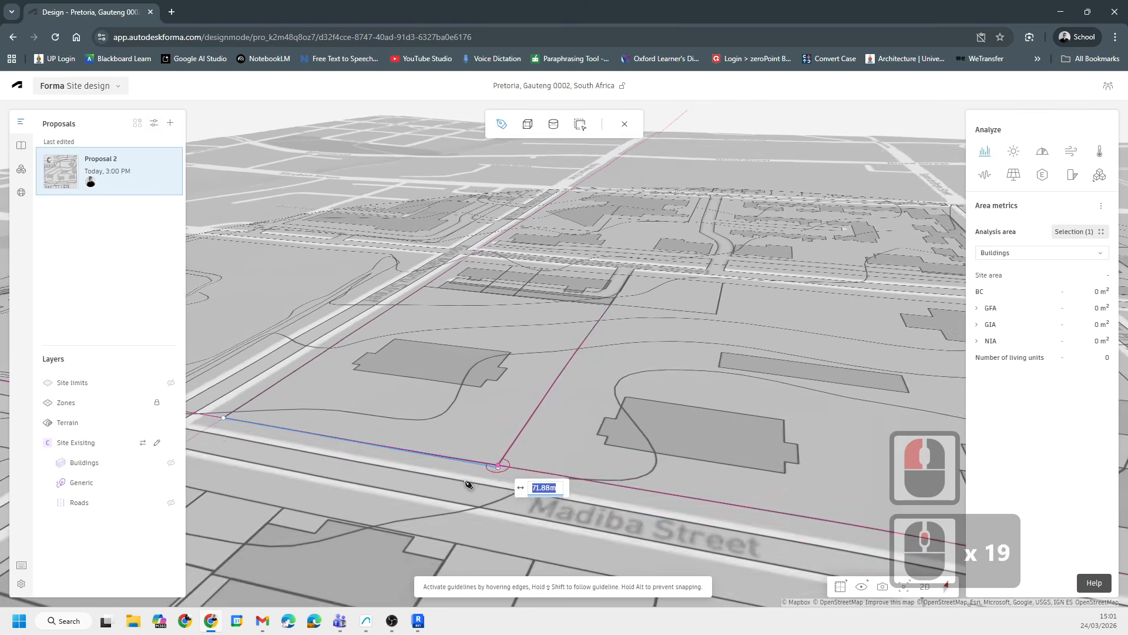
left_click(504, 475)
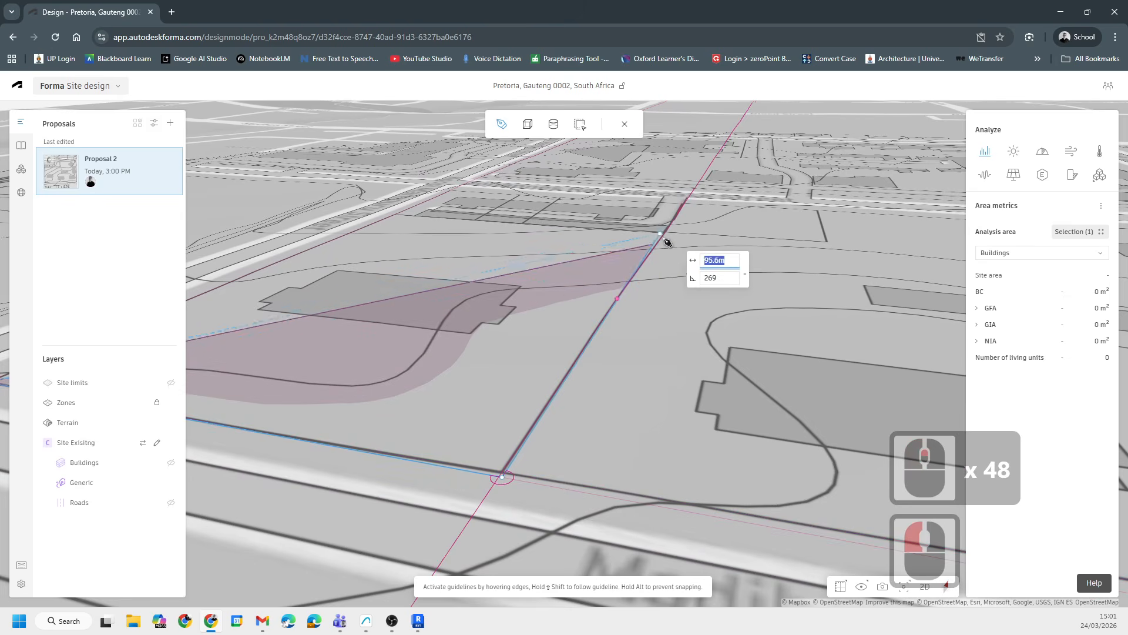
left_click(923, 586)
- Place the remaining corners of the polygon around the block and close it at the starting point
scroll(675, 288, "up", 12)
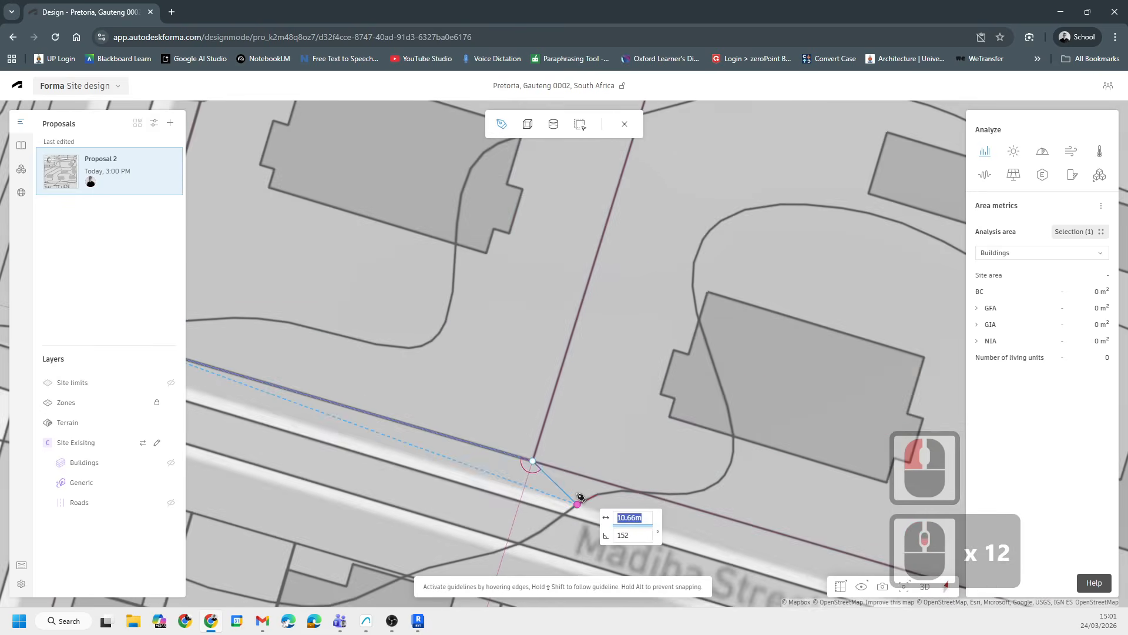
scroll(580, 496, "down", 3)
scroll(679, 191, "up", 20)
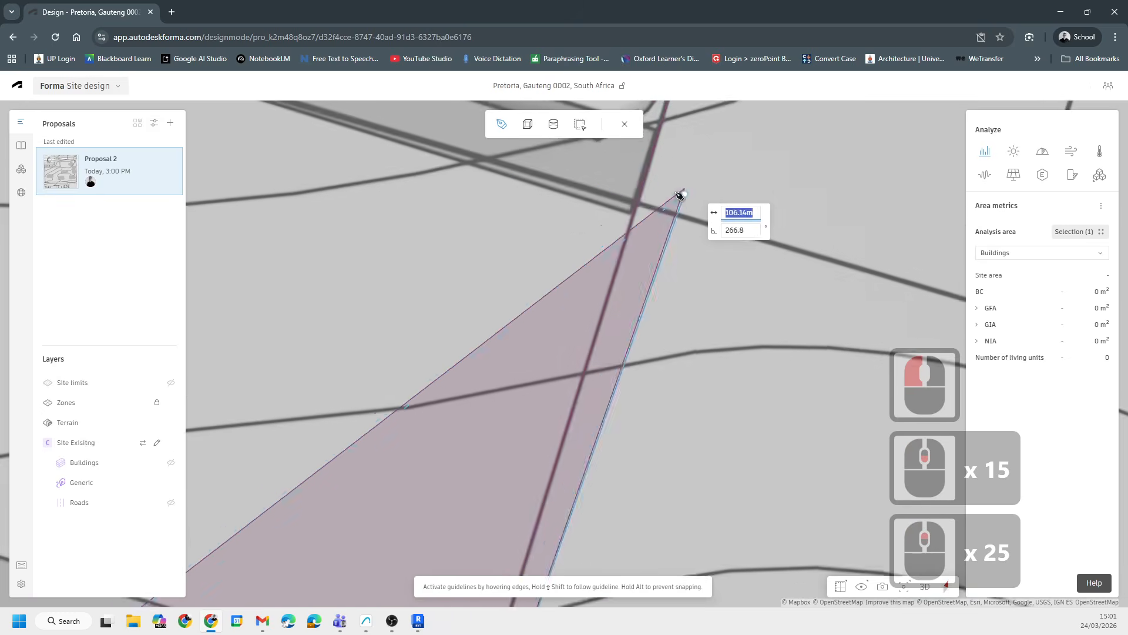
scroll(629, 212, "up", 7)
left_click(624, 206)
scroll(801, 228, "down", 20)
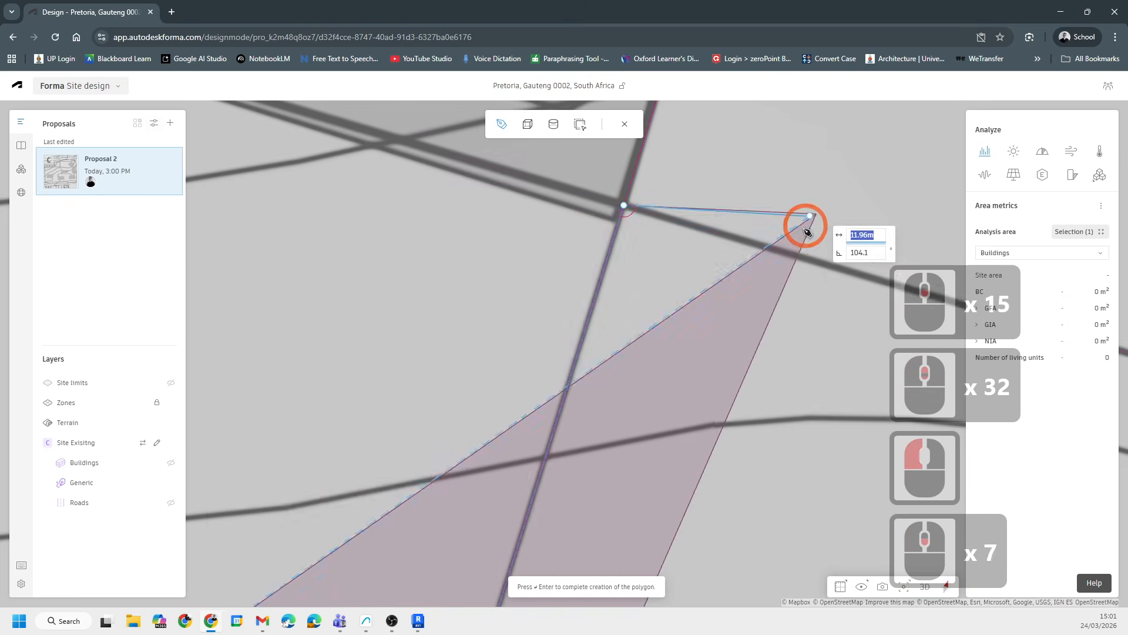
scroll(723, 262, "down", 6)
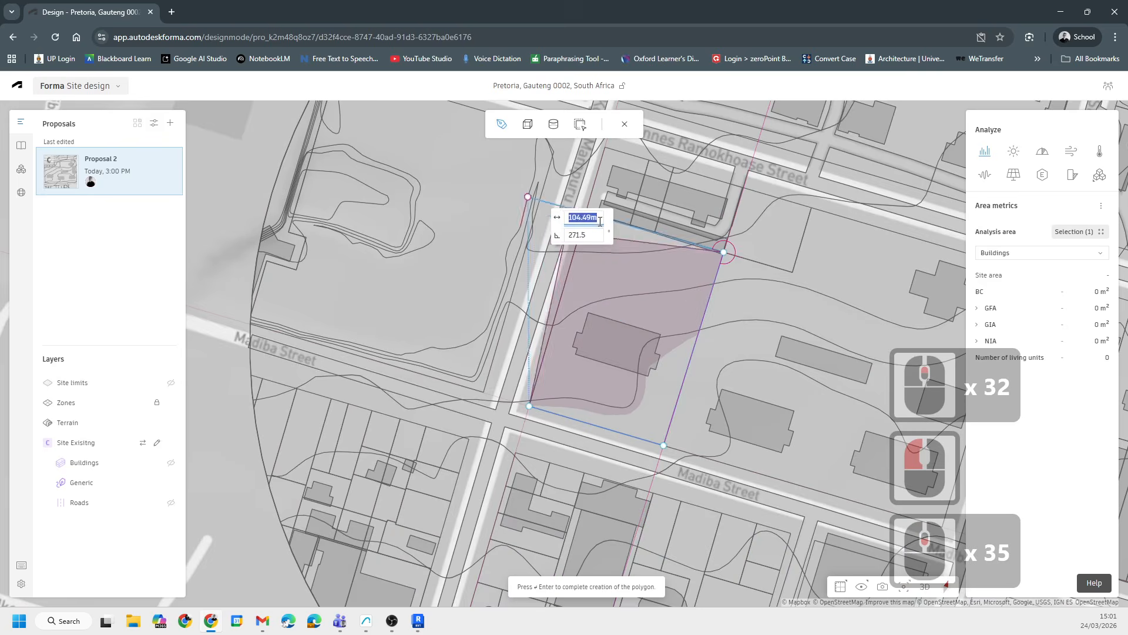
scroll(566, 223, "up", 15)
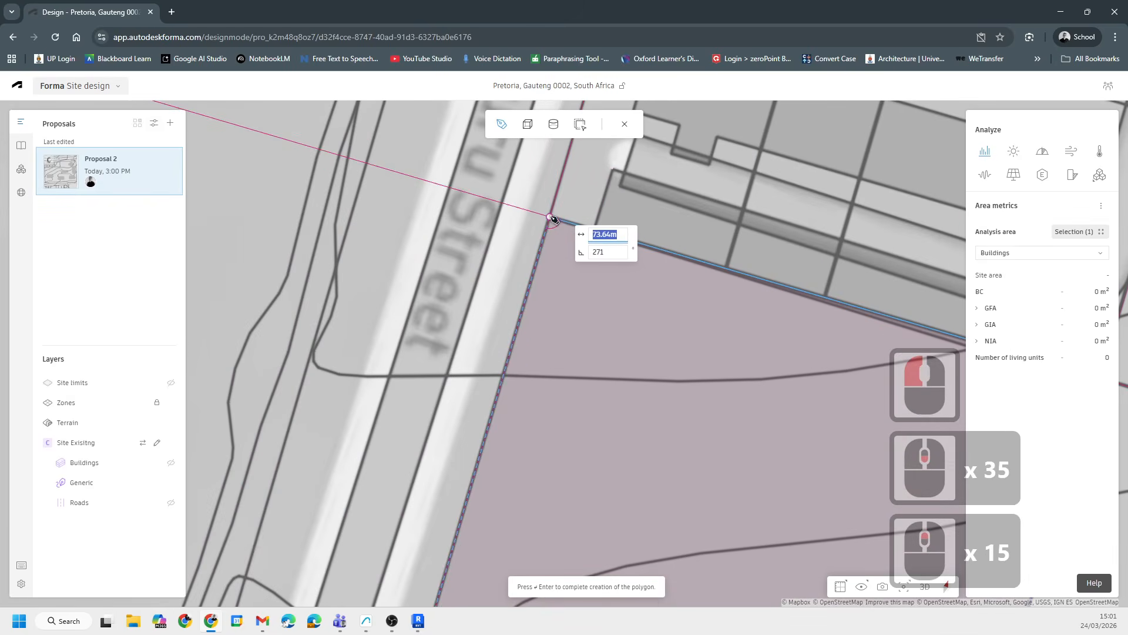
left_click(550, 217)
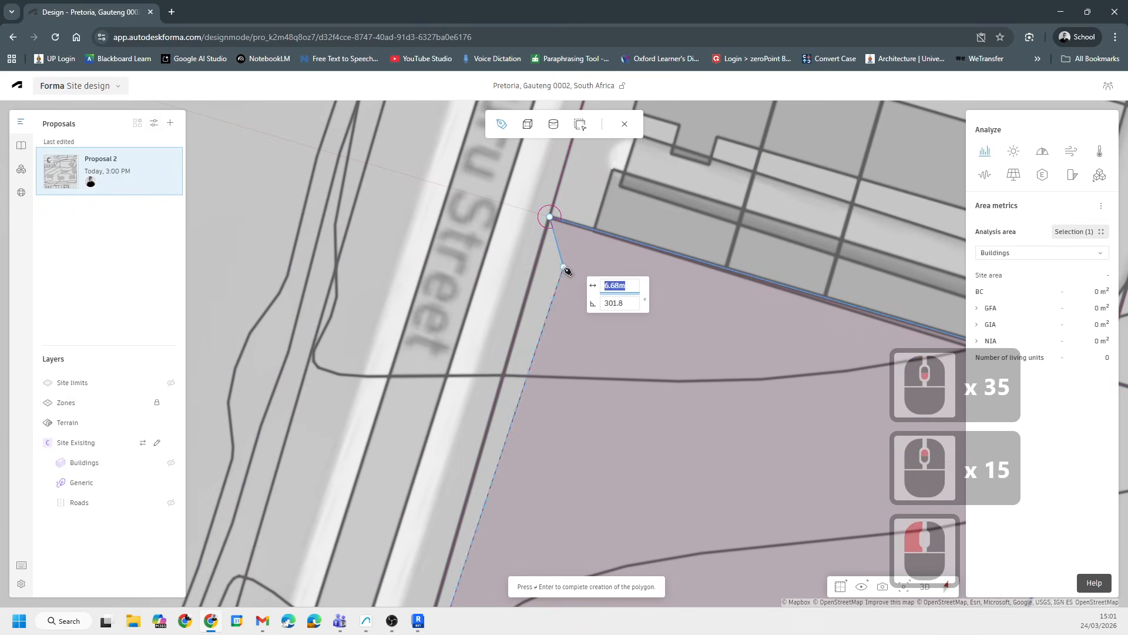
key("Return")
- Switch to 3D, select the new constraint volume, and set its height to 50 m
scroll(596, 332, "down", 20)
middle_click_drag(605, 325, 720, 485, "shift")
left_click(925, 586)
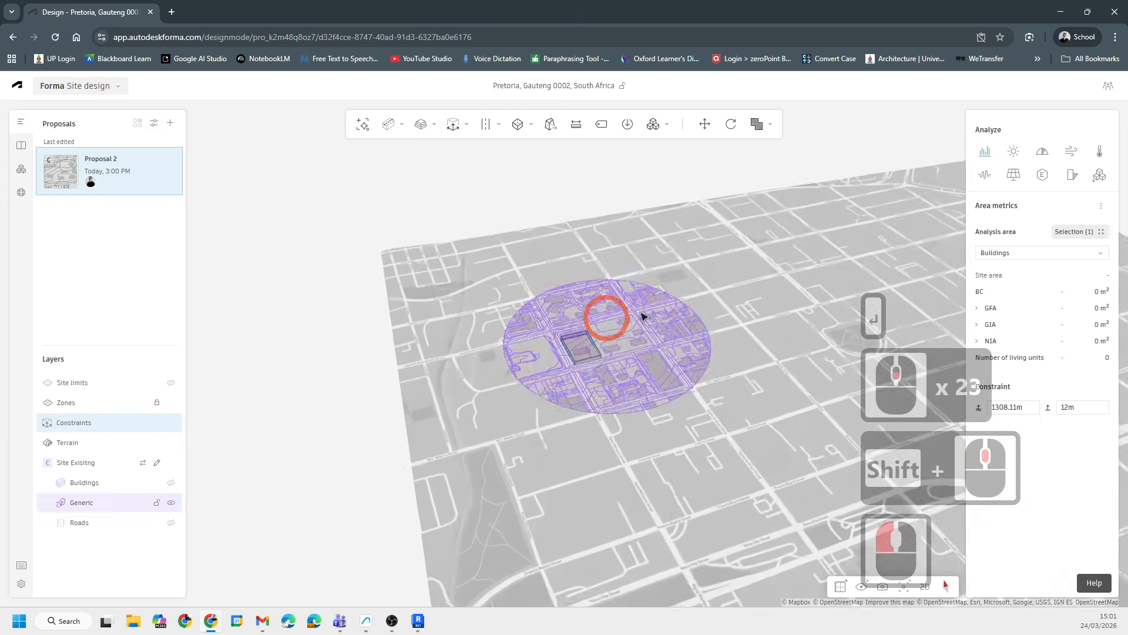
scroll(646, 350, "up", 19)
scroll(646, 349, "up", 20)
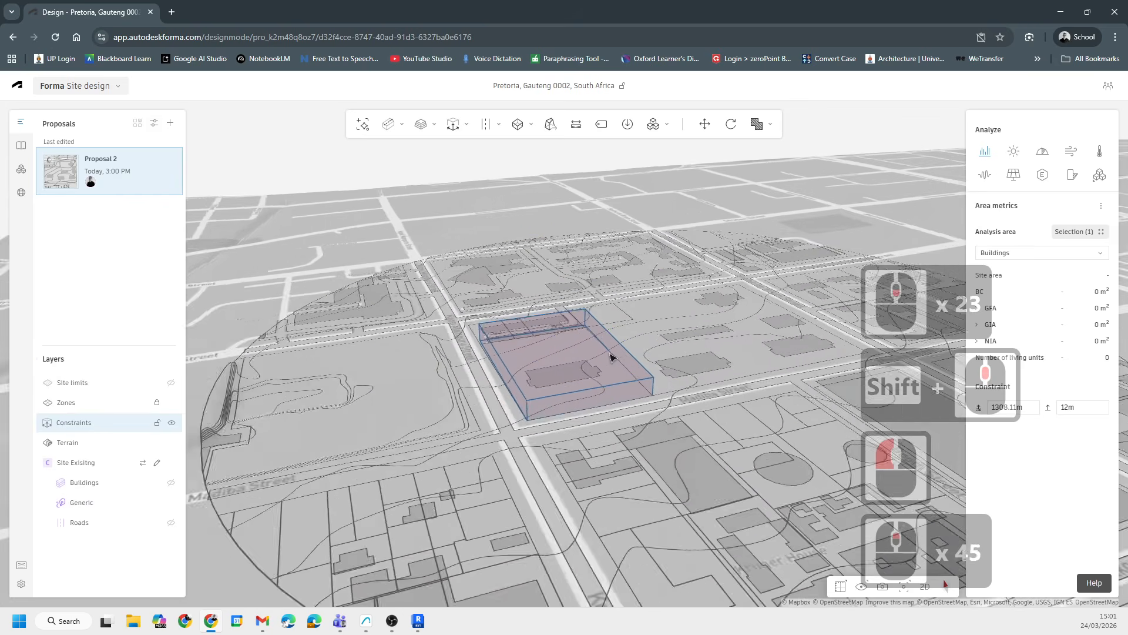
middle_click_drag(653, 403, 660, 372, "shift")
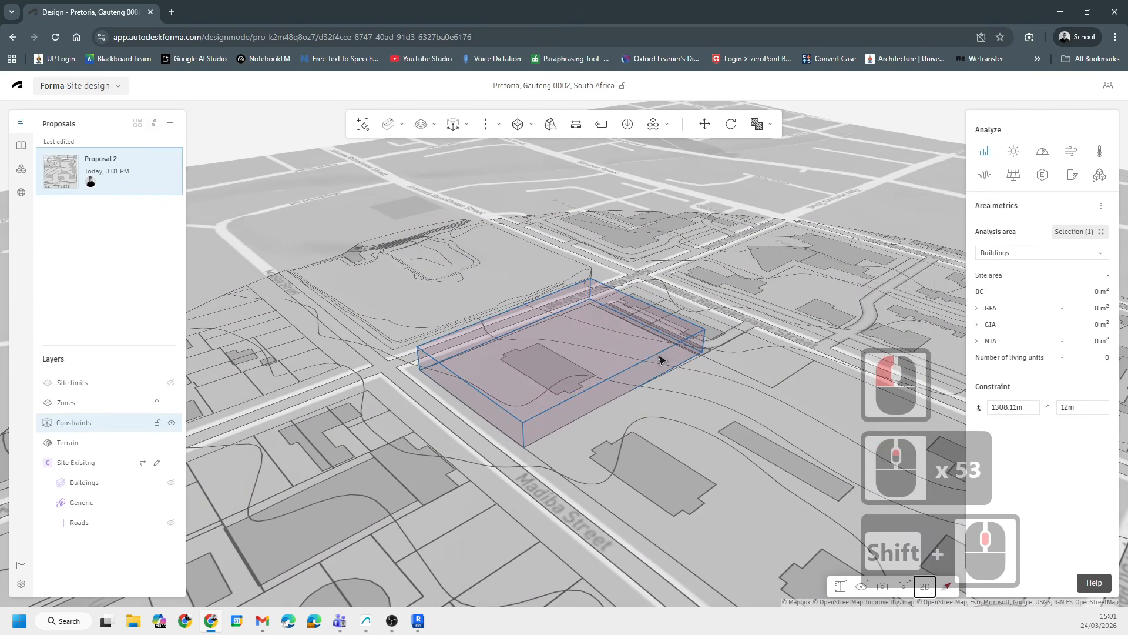
left_click(658, 354)
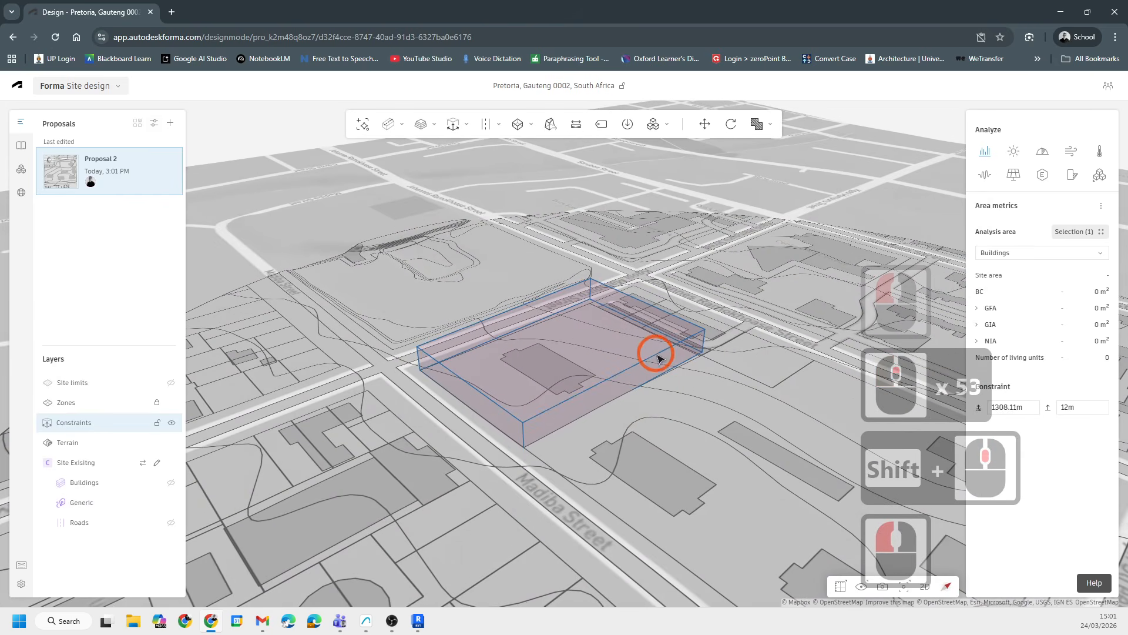
left_click(611, 376)
left_click(1088, 405)
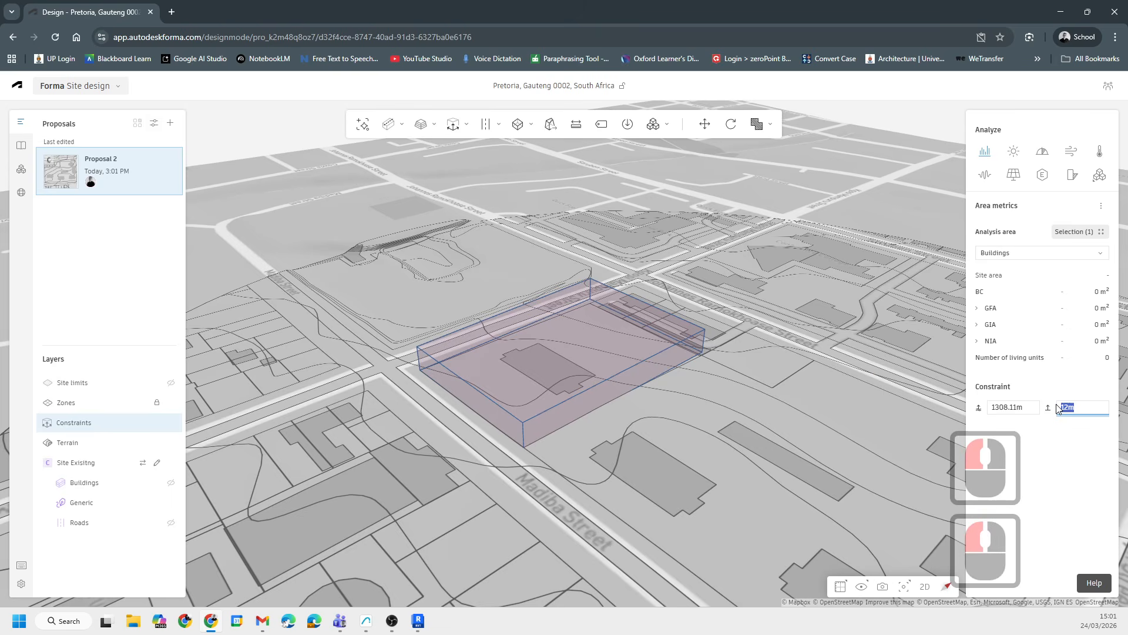
type("50")
key("Return")
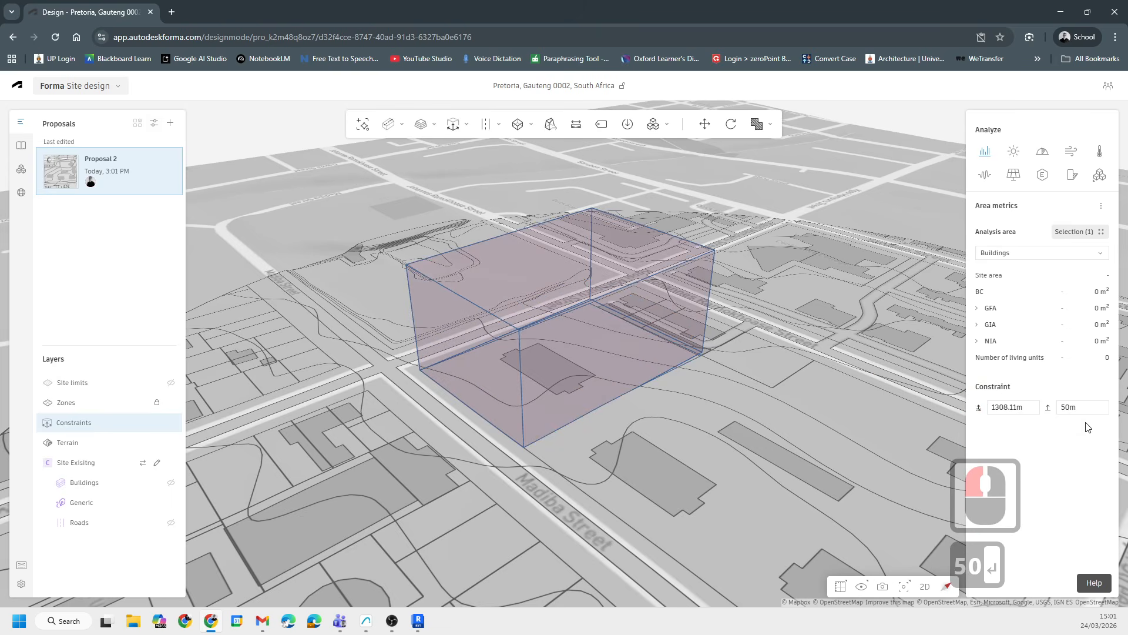
- Change the constraint volume's height to 30 m
left_click(1085, 405)
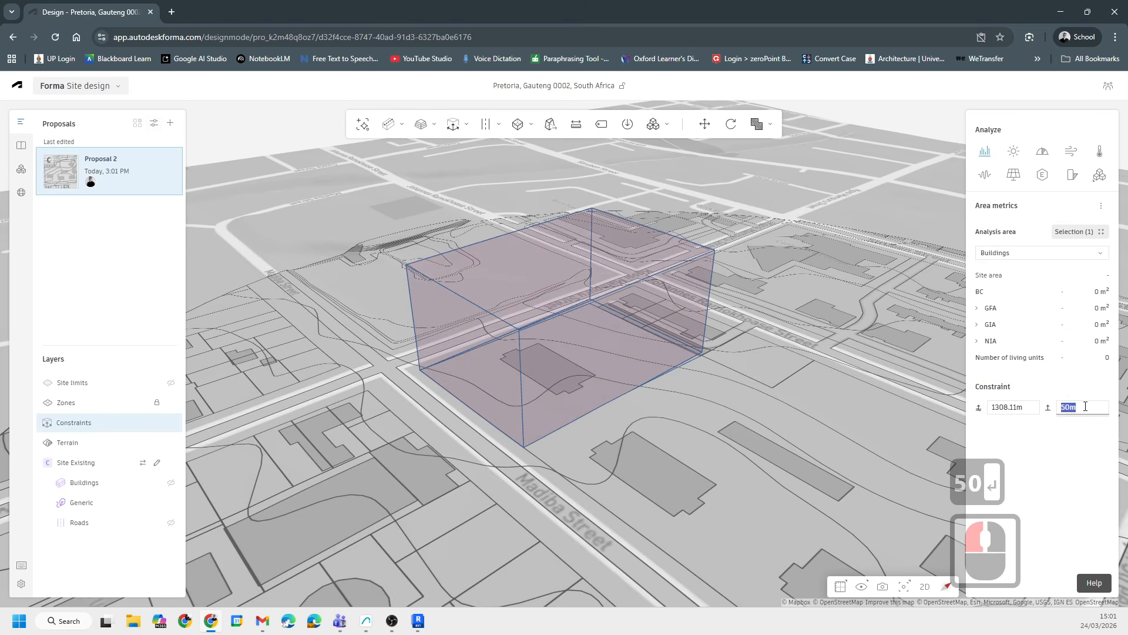
key("Return")
left_click(755, 241)
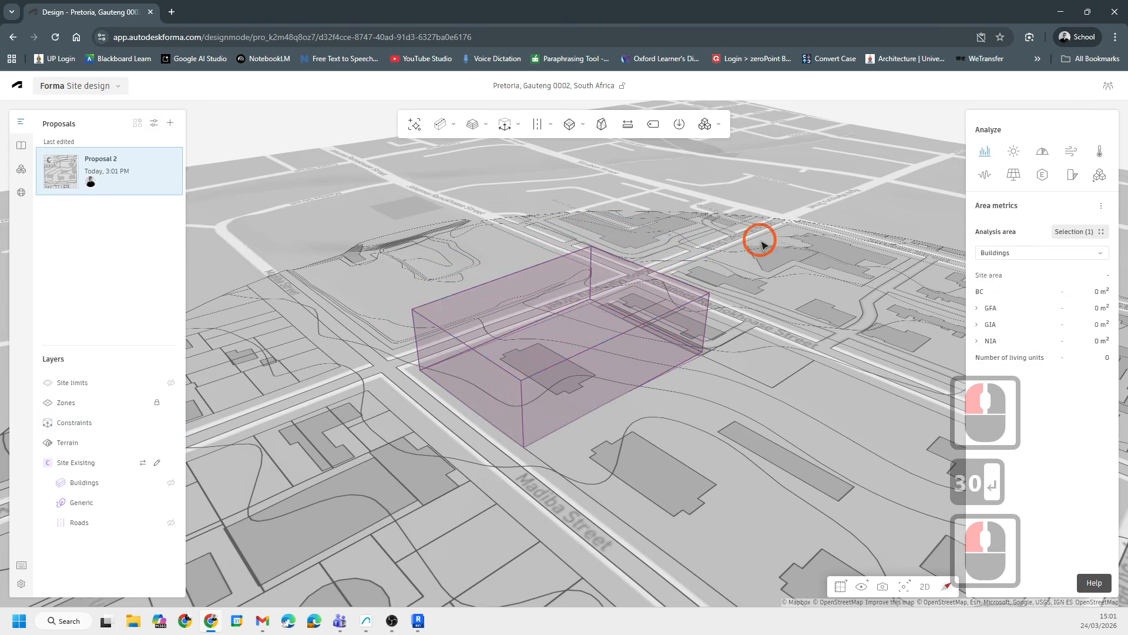
- Make the existing Buildings layer visible around the constraint volume
scroll(503, 360, "down", 14)
scroll(574, 358, "up", 17)
scroll(482, 426, "up", 6)
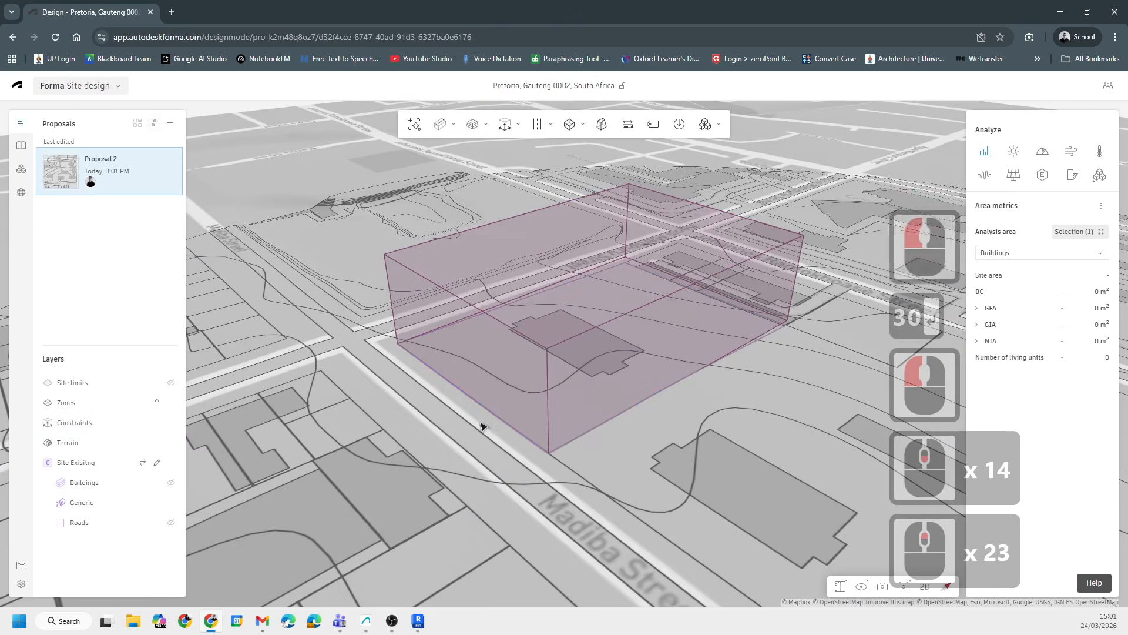
middle_click_drag(478, 423, 545, 413, "shift")
scroll(615, 448, "down", 7)
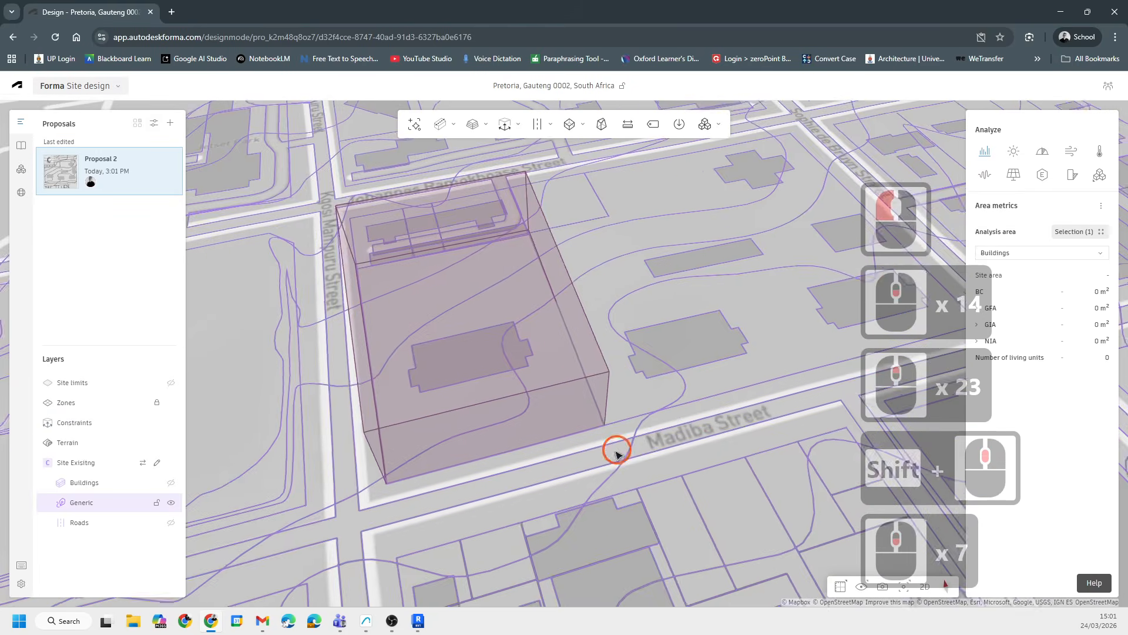
middle_click_drag(615, 449, 629, 398, "shift")
scroll(629, 398, "down", 11)
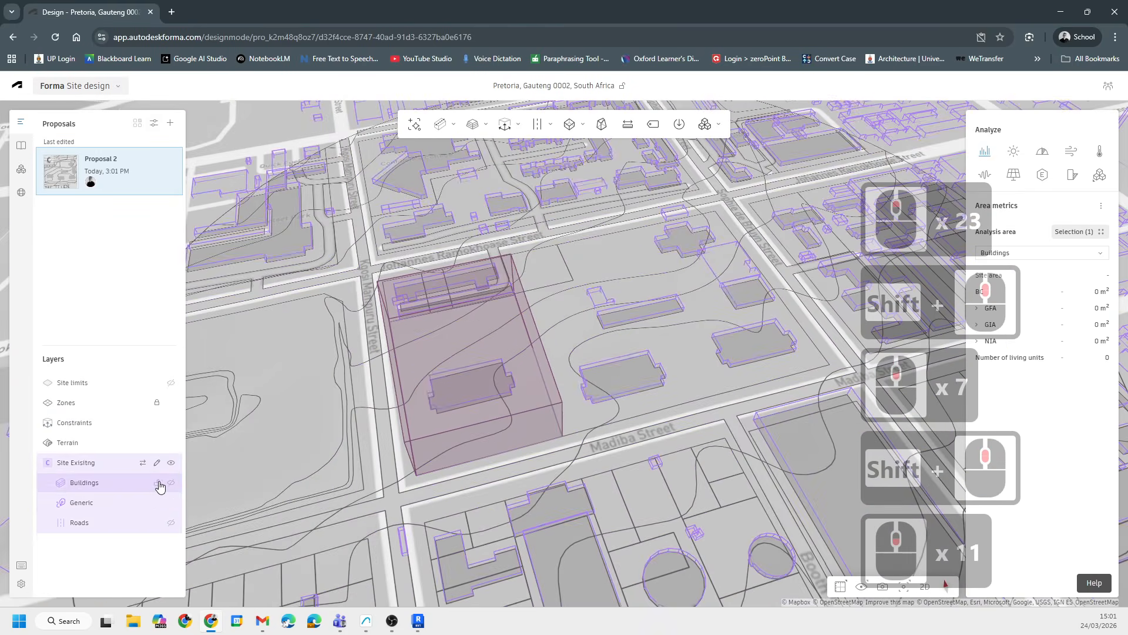
left_click(482, 422)
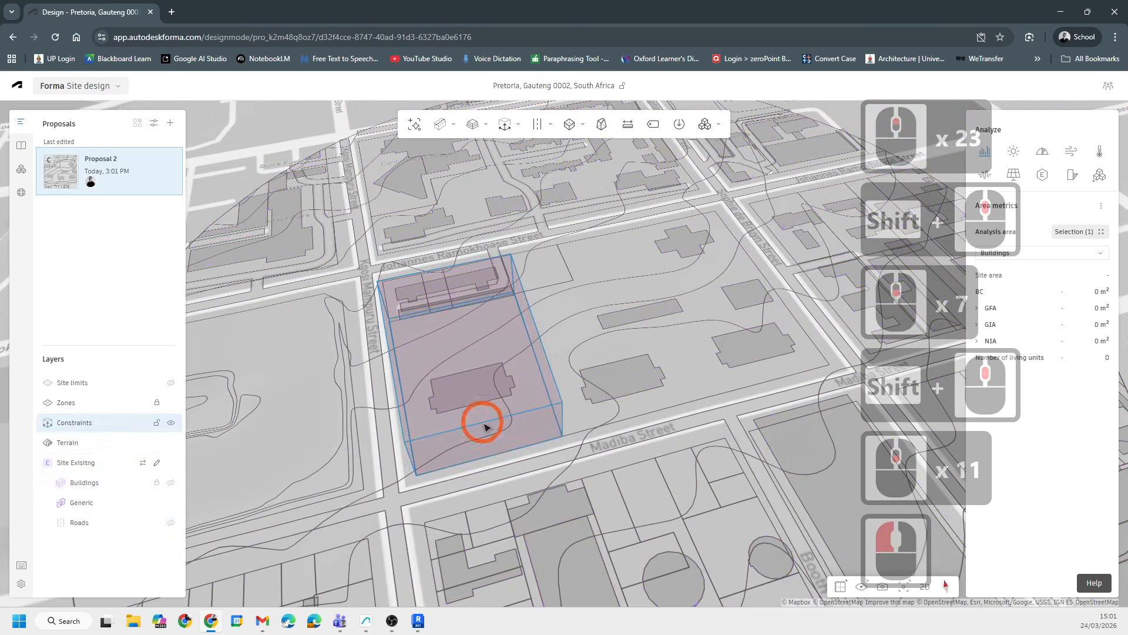
left_click(156, 484)
left_click(156, 485)
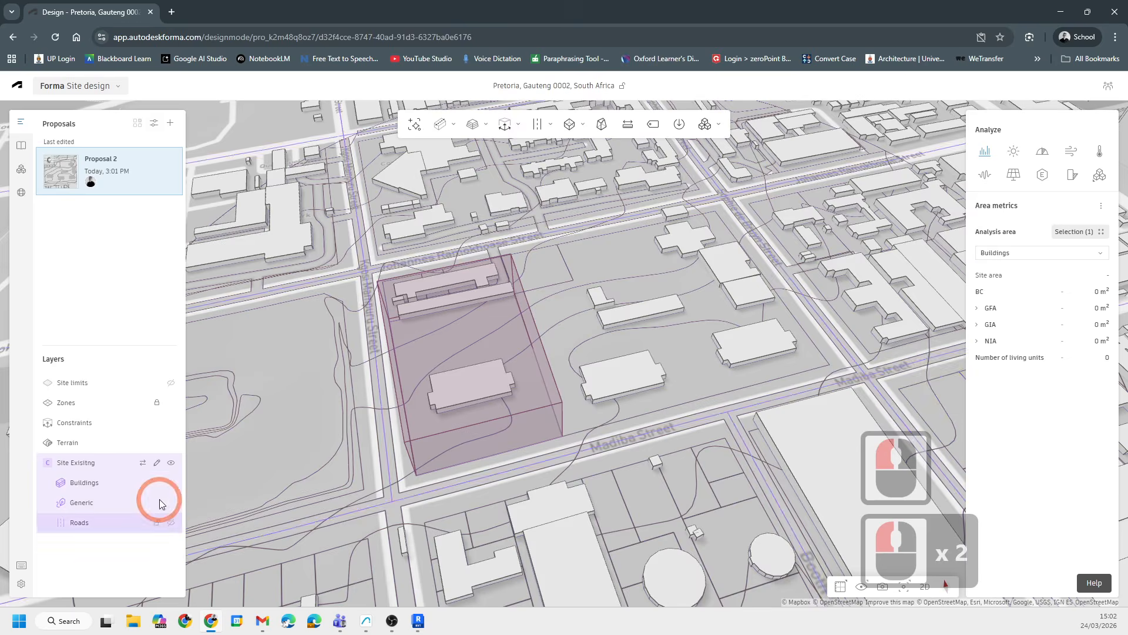
- Orbit and zoom around the constraint volume to inspect it among the surrounding buildings
scroll(731, 415, "down", 6)
middle_click_drag(521, 484, 522, 459, "shift")
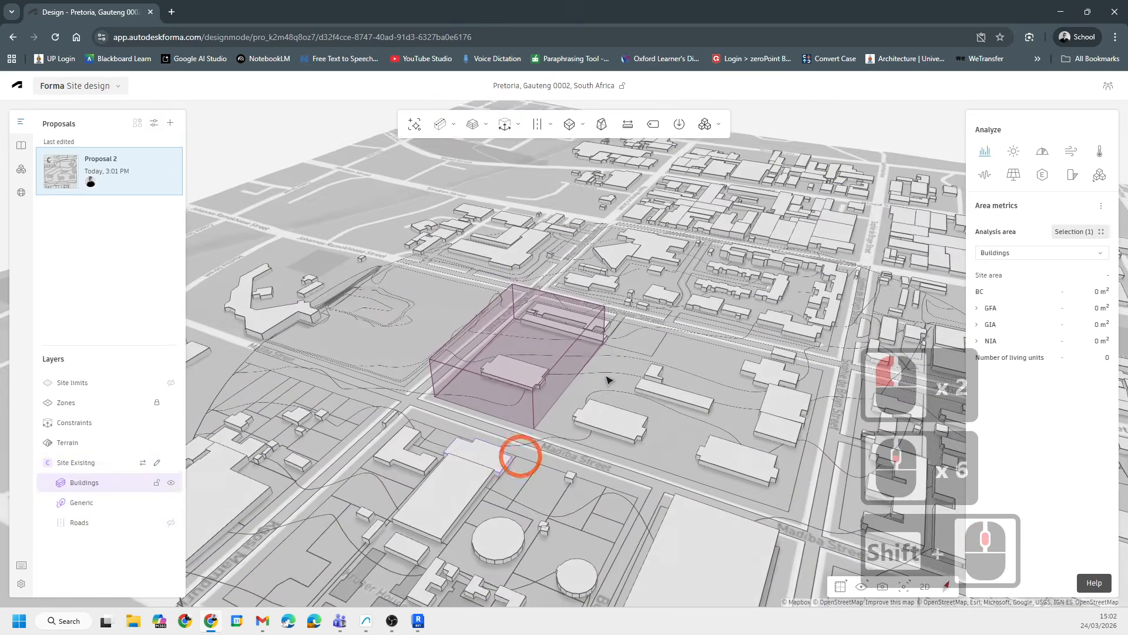
scroll(607, 389, "up", 7)
scroll(607, 389, "up", 7)
middle_click_drag(607, 389, 681, 367, "shift")
scroll(682, 367, "up", 7)
scroll(544, 306, "down", 7)
middle_click_drag(437, 390, 679, 398, "shift")
scroll(679, 398, "down", 7)
middle_click_drag(408, 439, 459, 408)
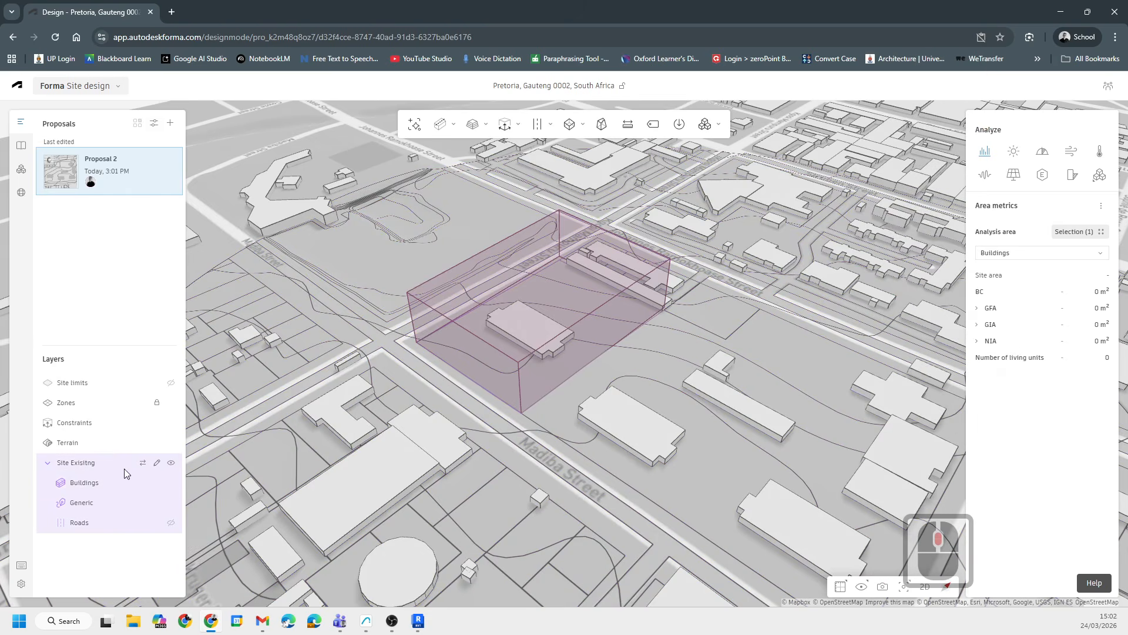
double_click(75, 464)
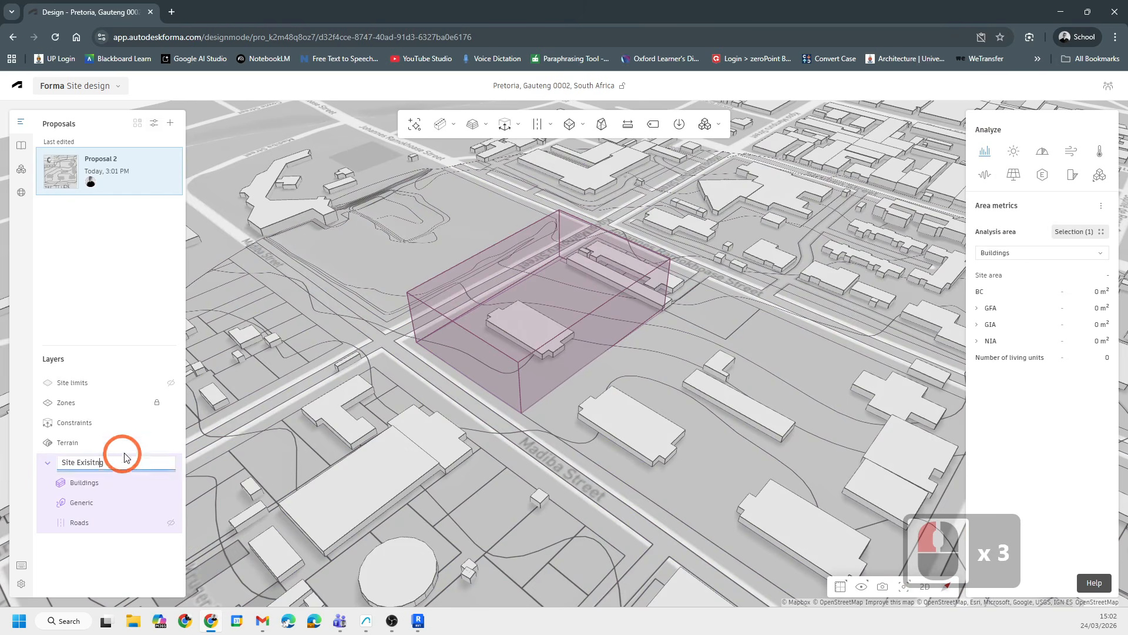
double_click(109, 462)
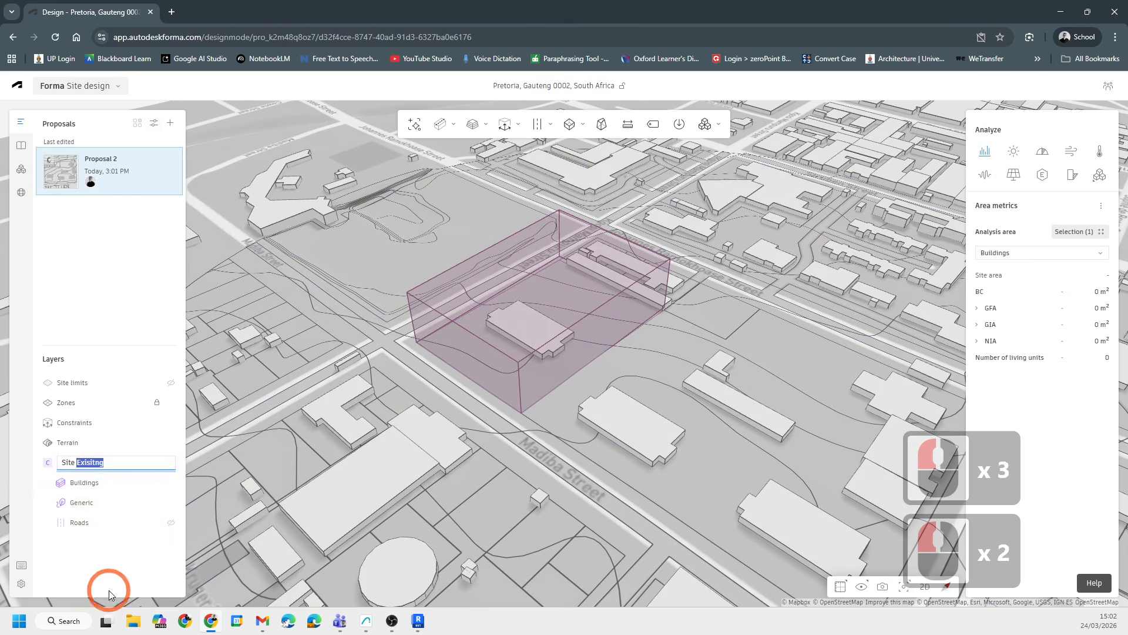
left_click(144, 469)
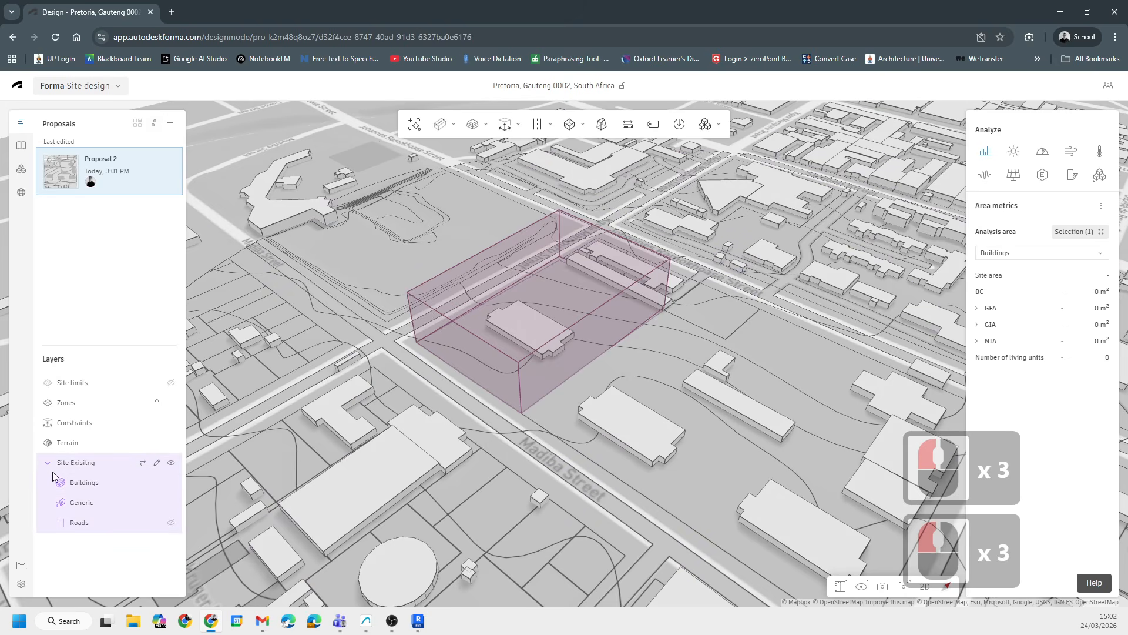
left_click(86, 467)
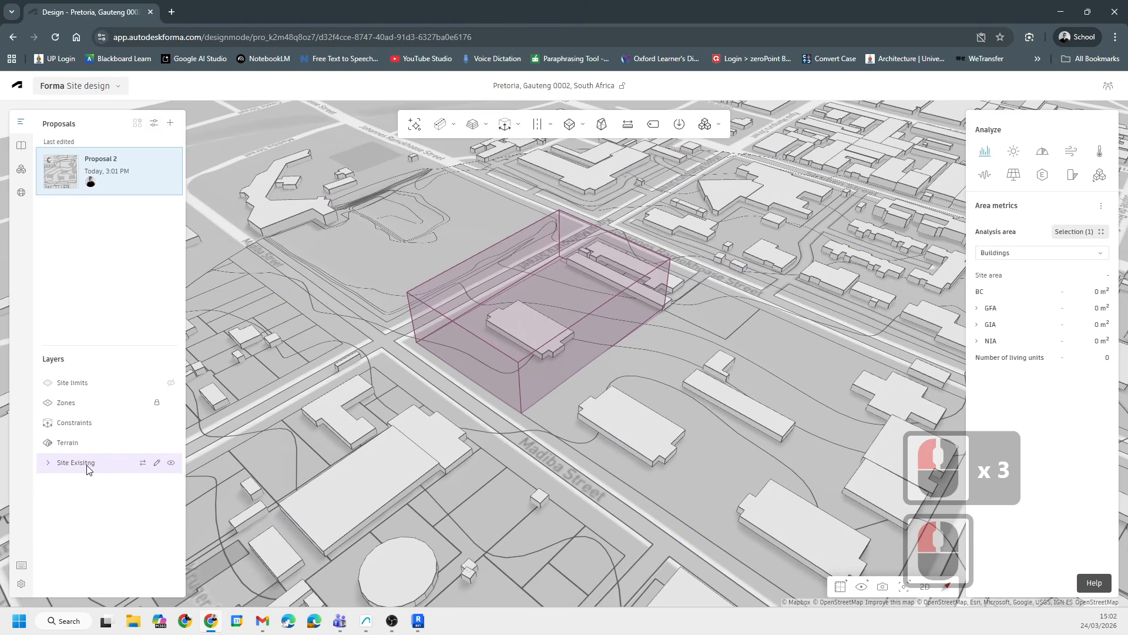
- Create a copy of the Site Existing context and rename it Site Proposed
right_click(86, 468)
left_click(121, 519)
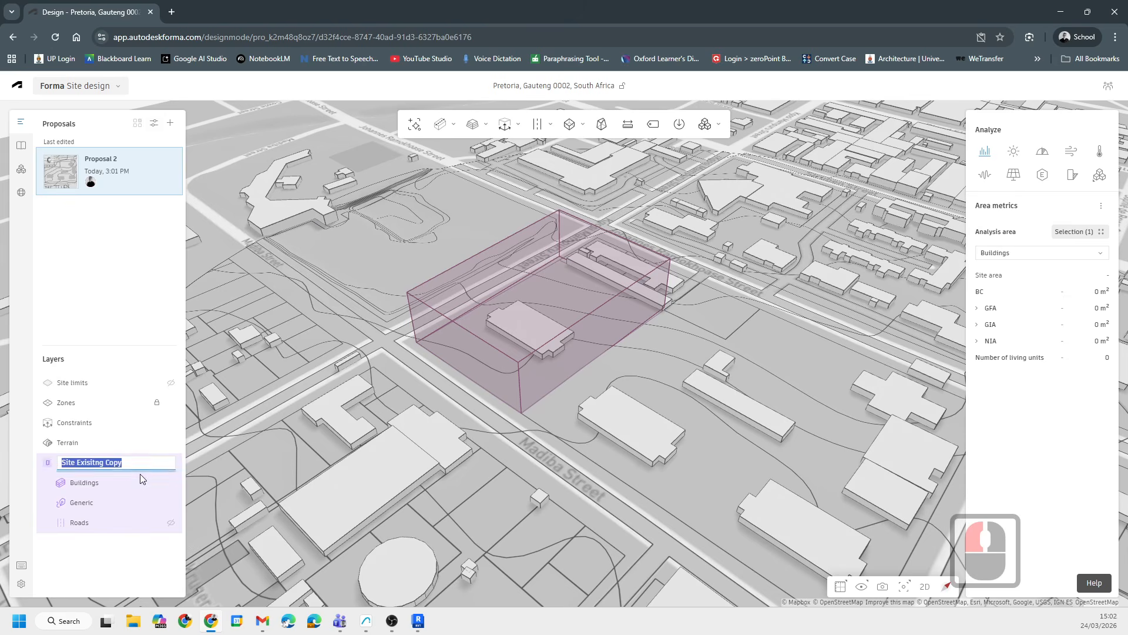
left_click(142, 462)
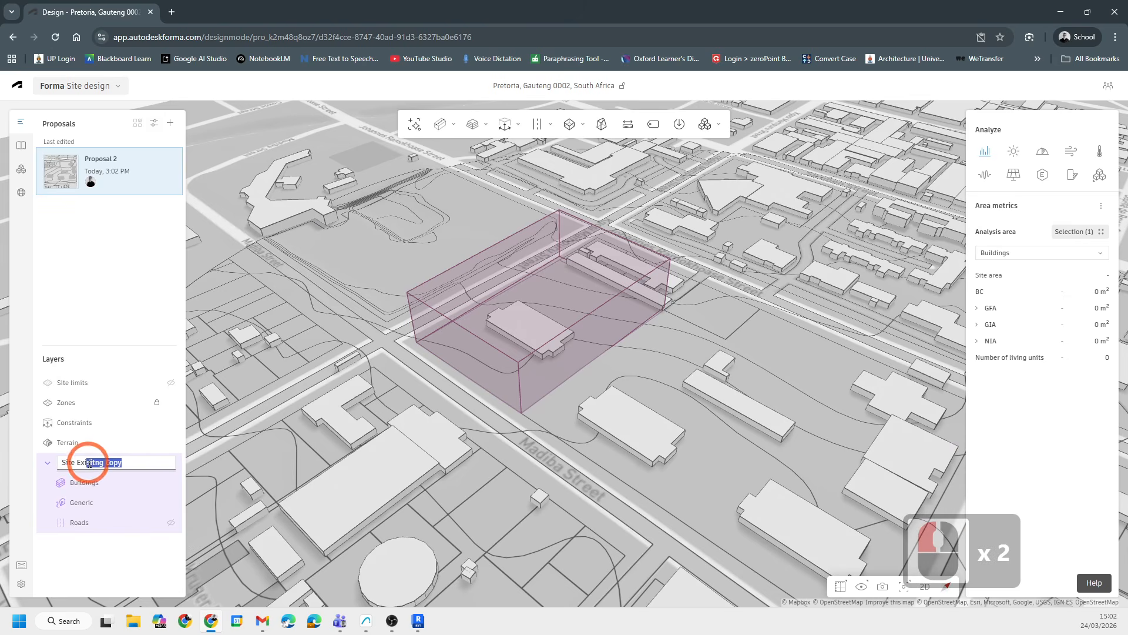
type("P")
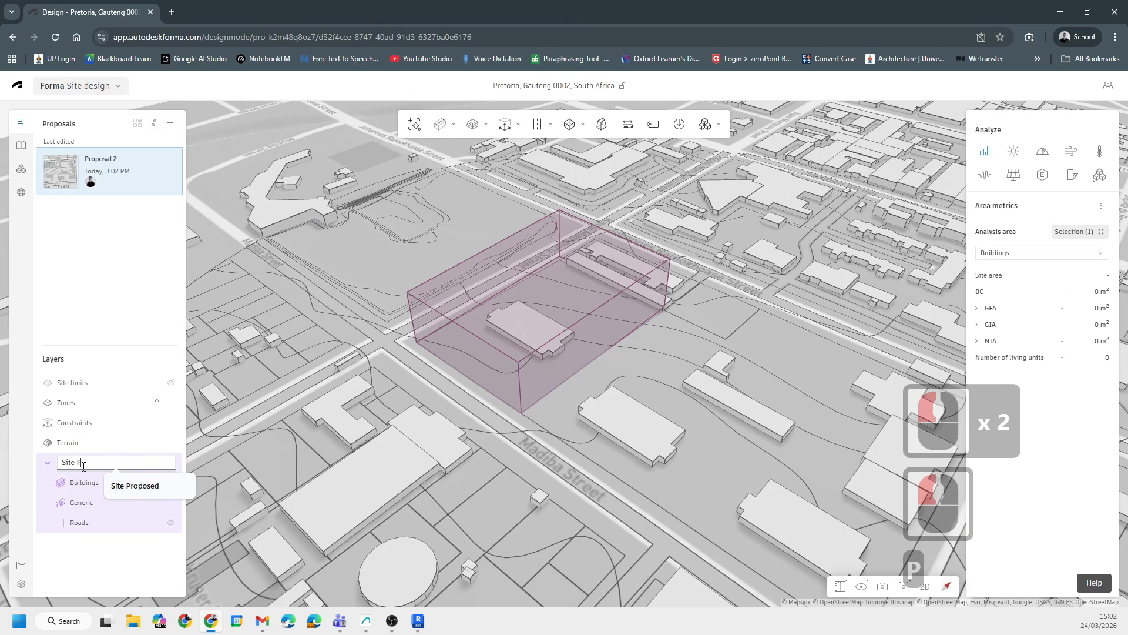
type("ROPOSED")
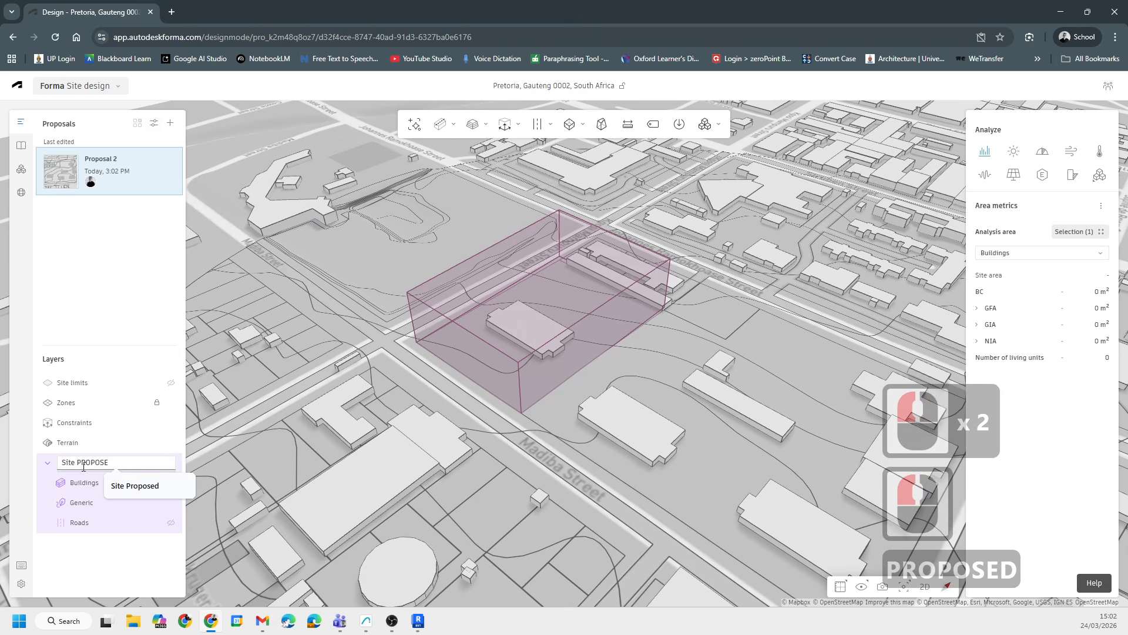
key("BackSpace")
key("BackSpace")
key("Caps_Lock")
key("BackSpace")
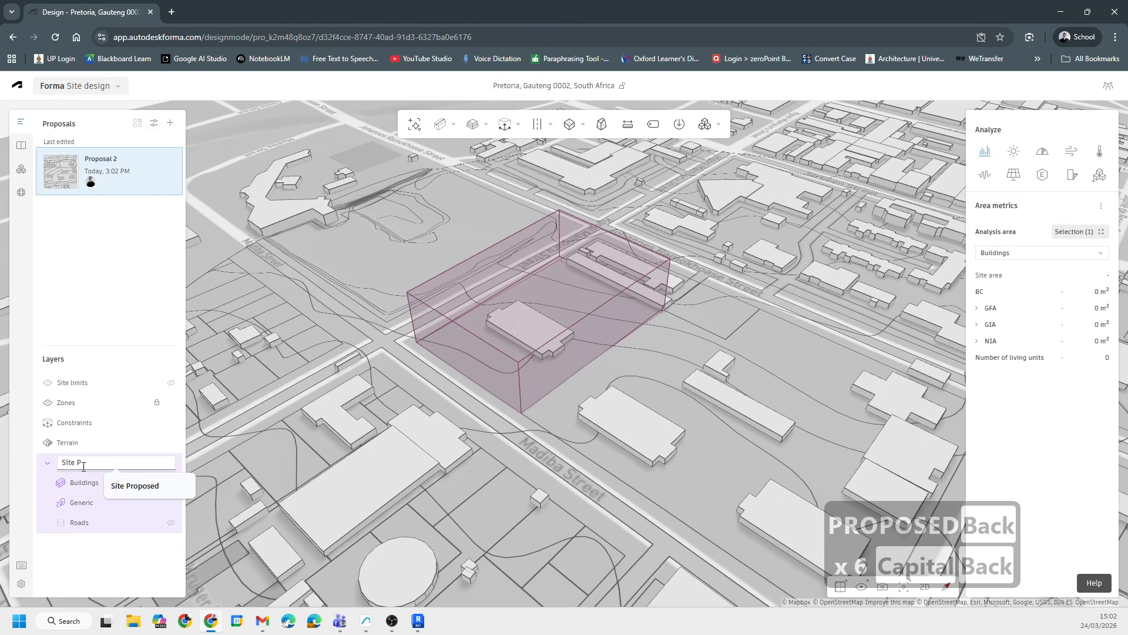
type("ropose")
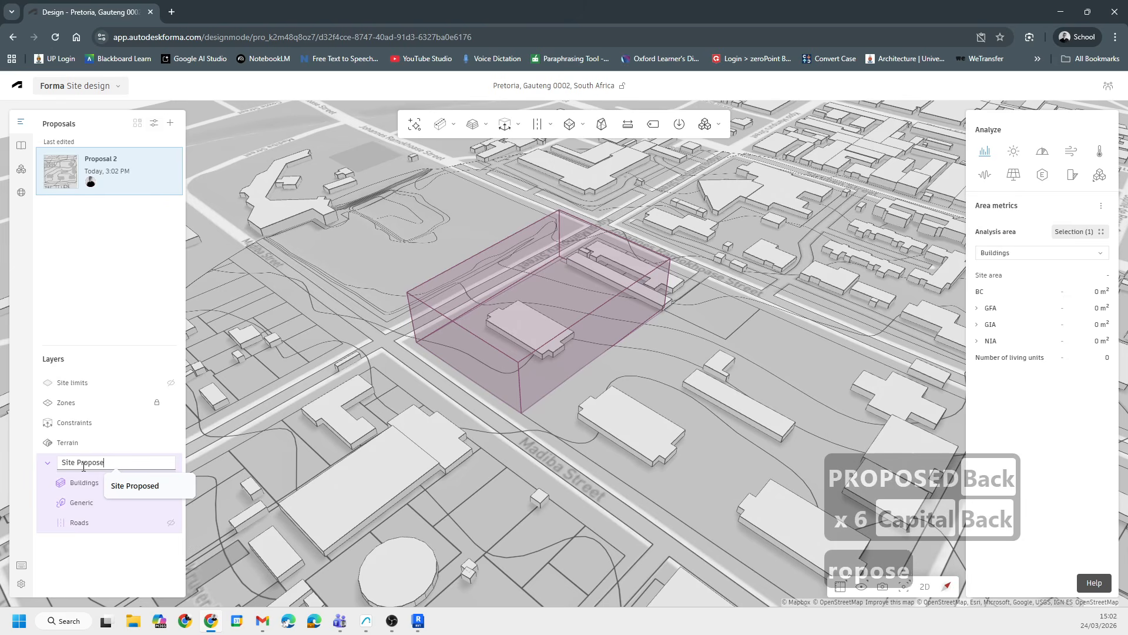
type("d")
key("Return")
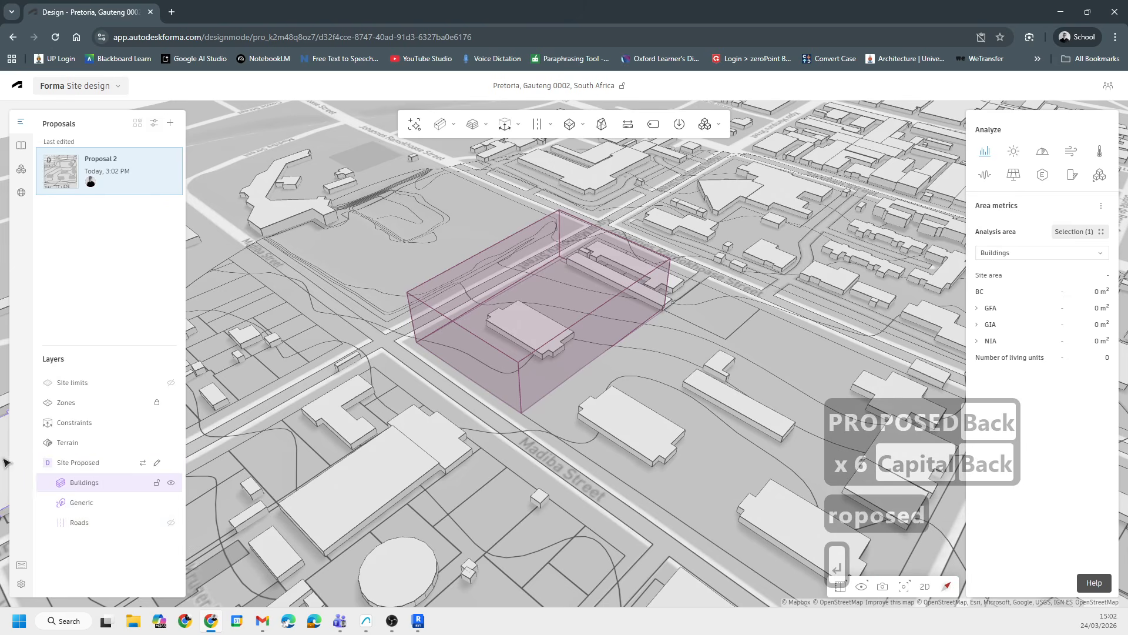
- Edit the Site Proposed context and delete the existing building inside the constraint volume
scroll(408, 511, "down", 3)
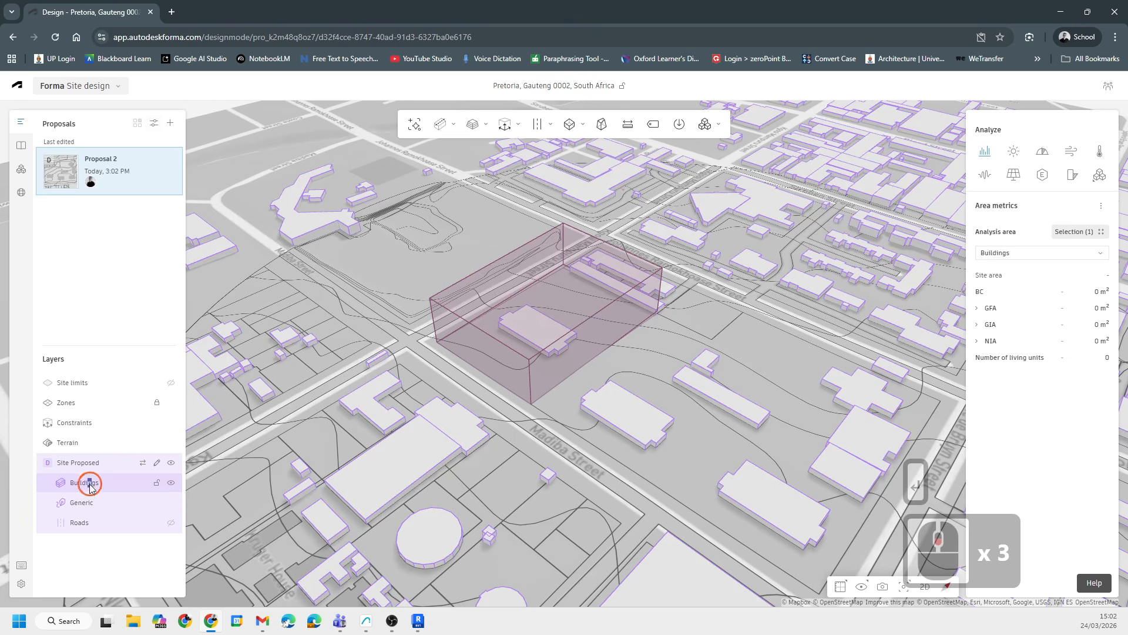
left_click(88, 483)
left_click(157, 464)
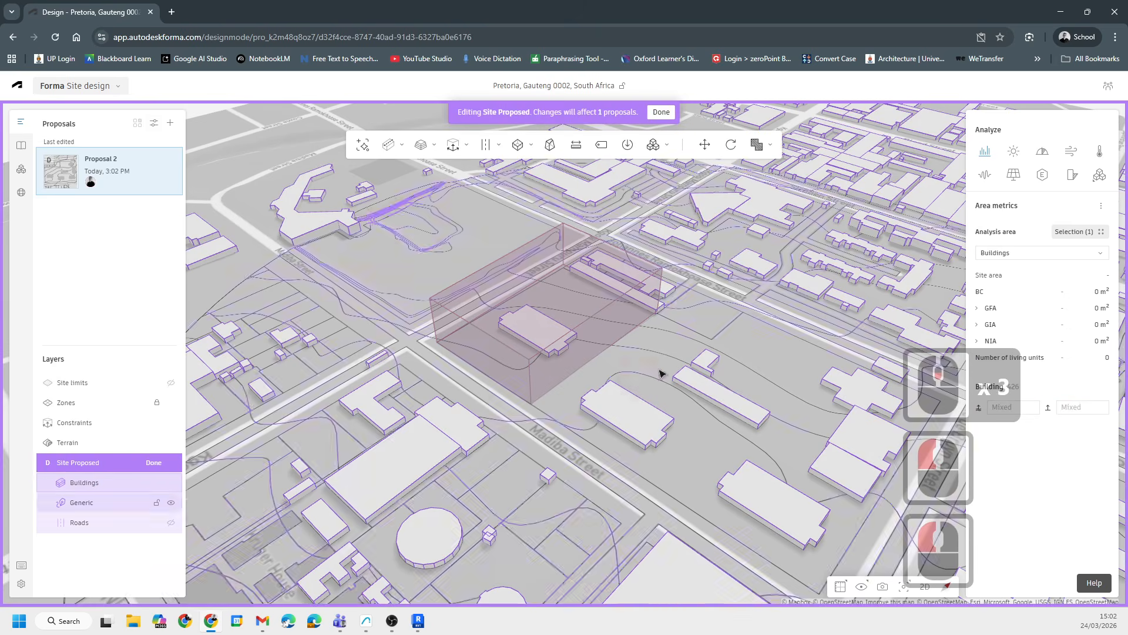
left_click(558, 325)
key("Delete")
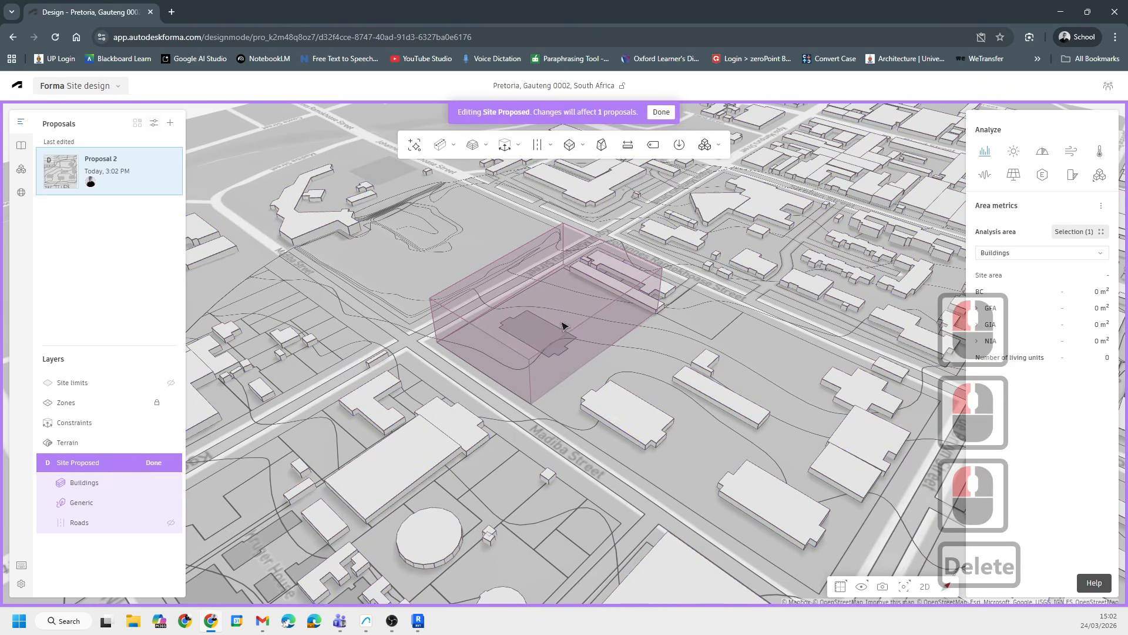
- Select the long building along the constraint volume's edge and orbit around the site to inspect the surrounding context
scroll(569, 355, "up", 12)
scroll(699, 284, "up", 6)
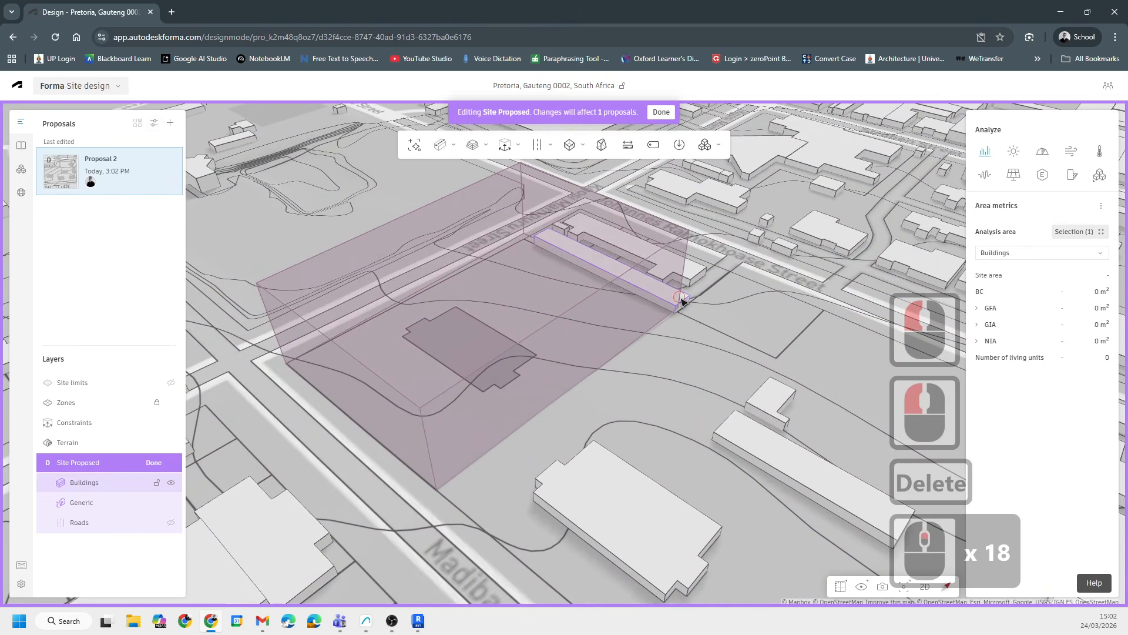
left_click(682, 301)
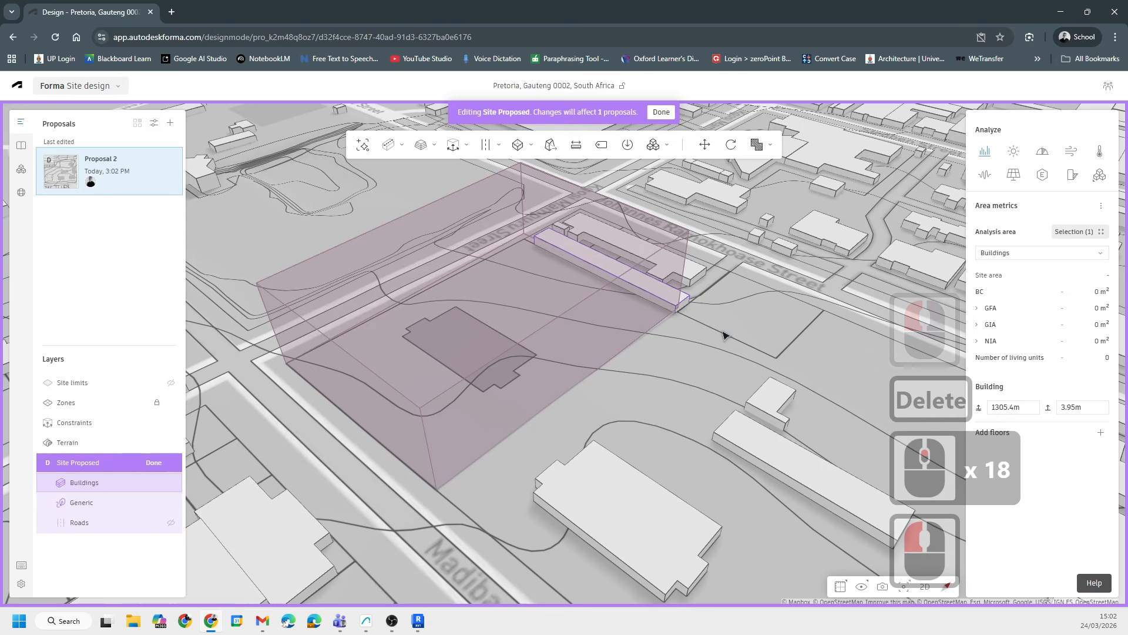
left_click(676, 330)
scroll(698, 320, "down", 11)
scroll(740, 332, "up", 7)
scroll(749, 336, "up", 5)
middle_click_drag(702, 342, 510, 398, "shift")
scroll(551, 365, "down", 8)
scroll(550, 364, "down", 6)
scroll(539, 388, "down", 8)
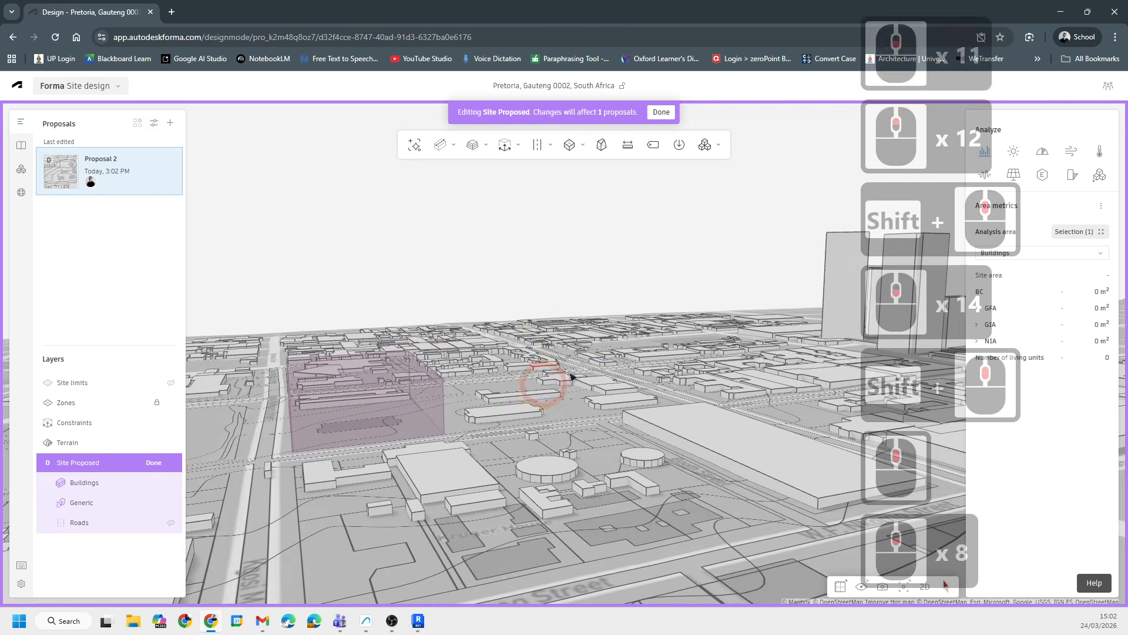
middle_click_drag(572, 338, 527, 389, "shift")
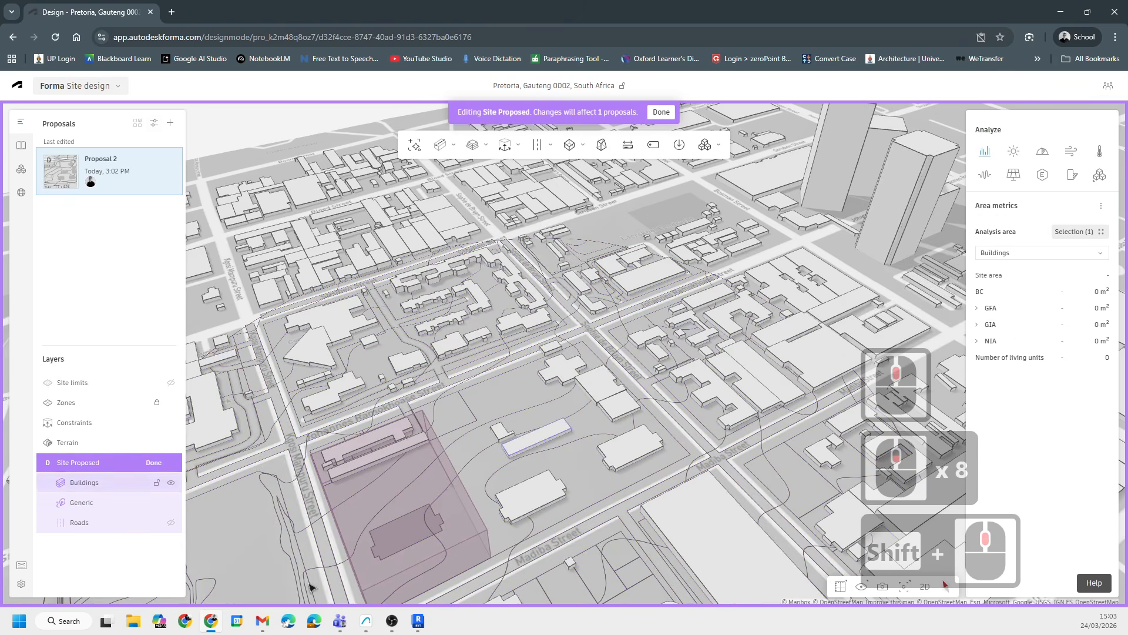
- Switch to a new browser tab, search the web for earth and open Google Earth
left_click(172, 12)
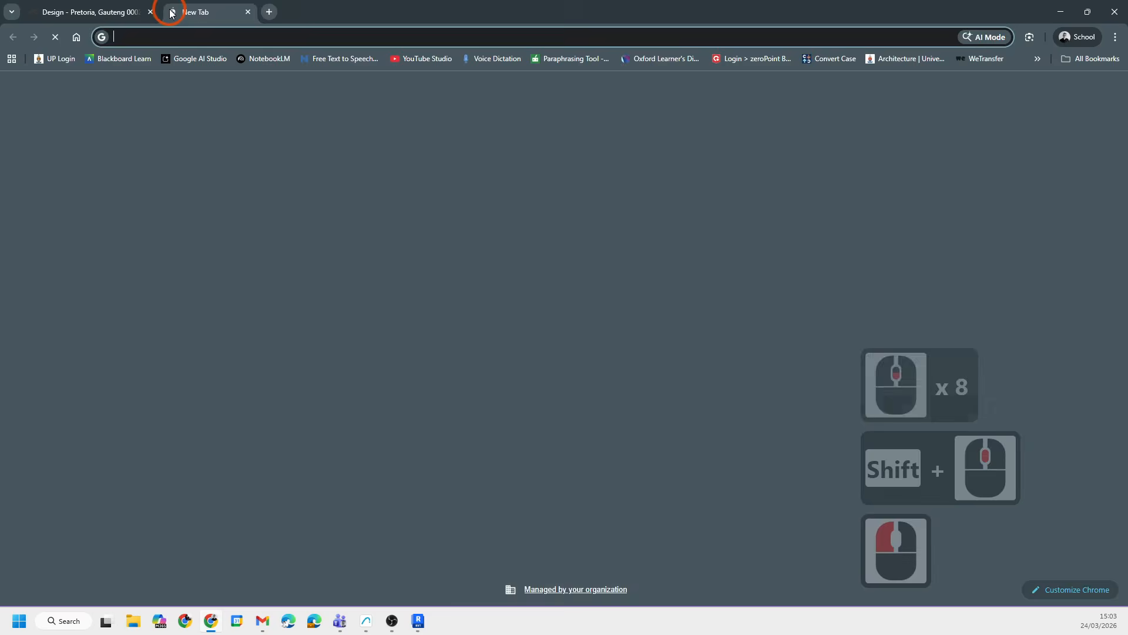
type("earth")
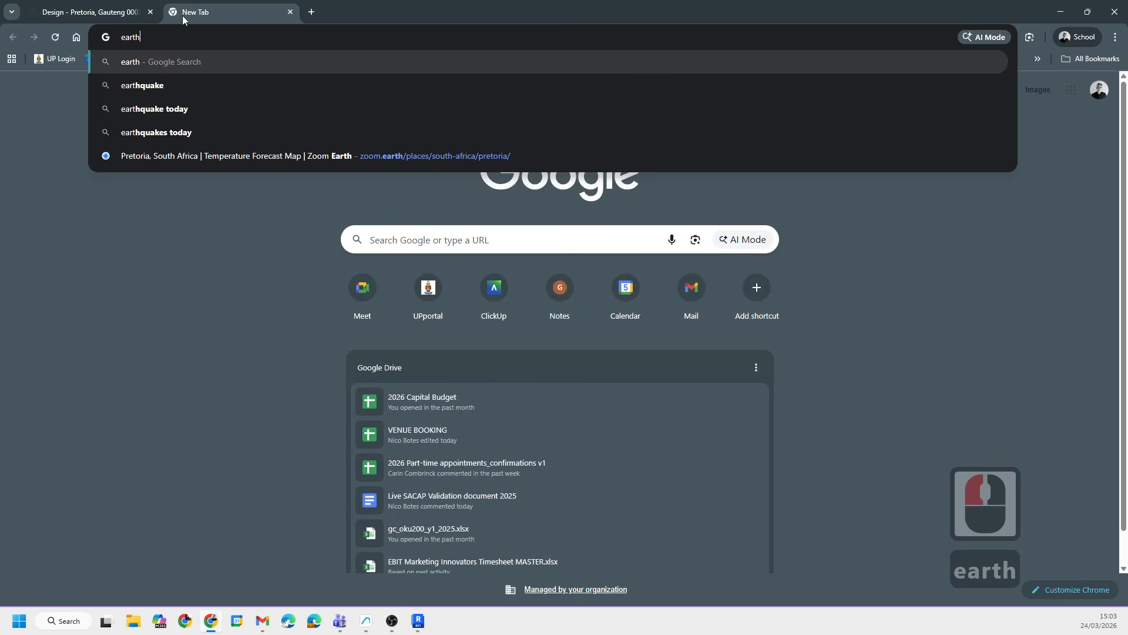
key("Return")
scroll(201, 238, "down", 6)
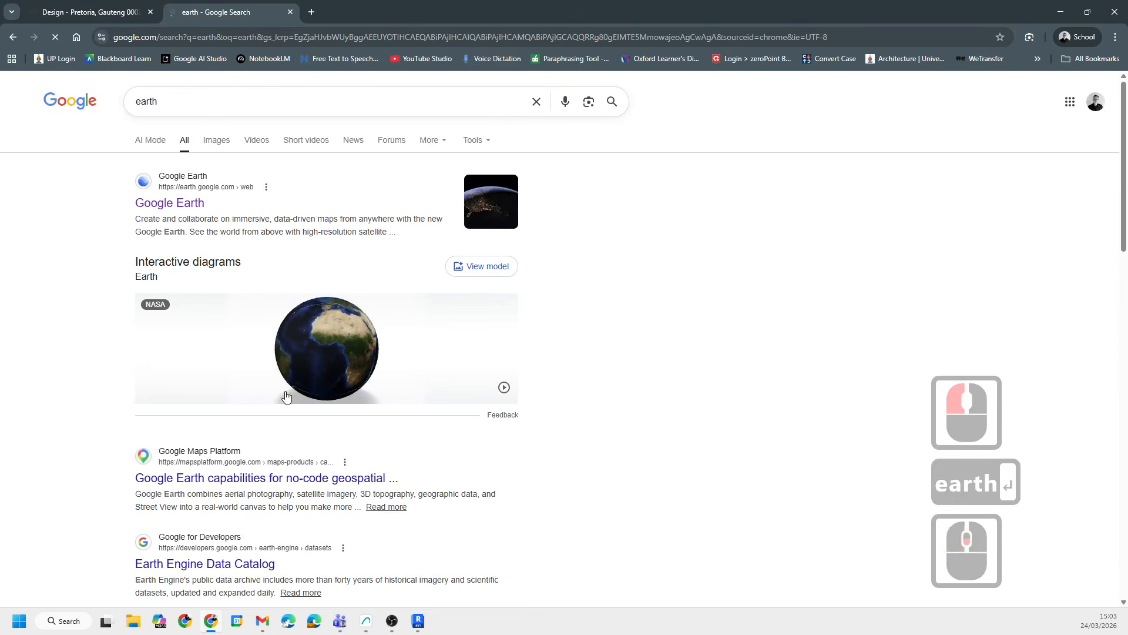
scroll(213, 418, "up", 6)
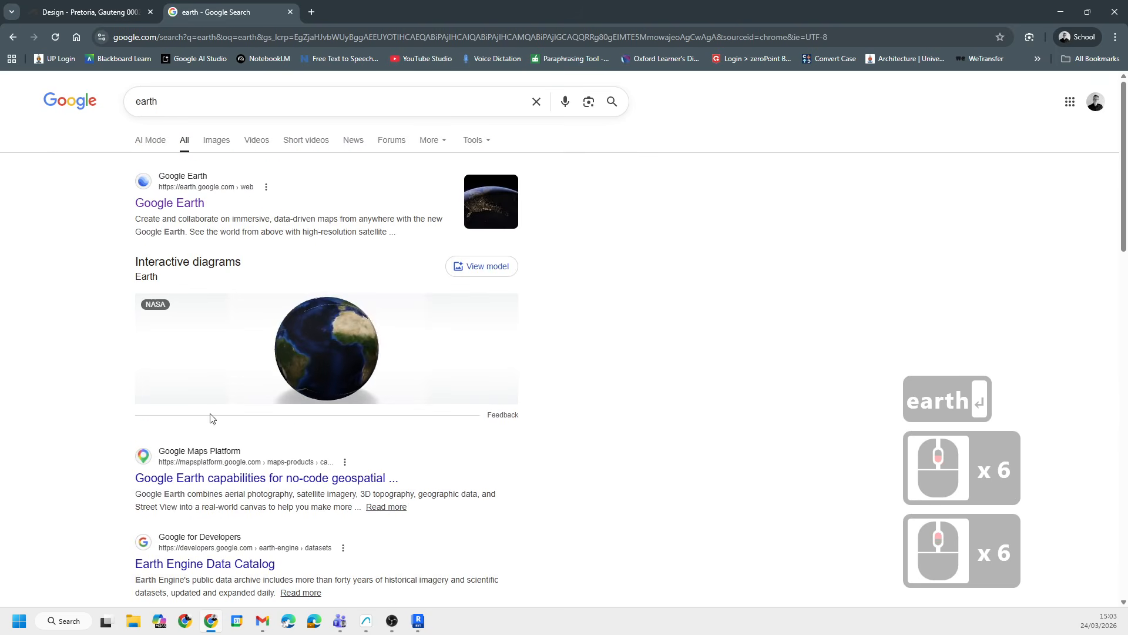
left_click(178, 187)
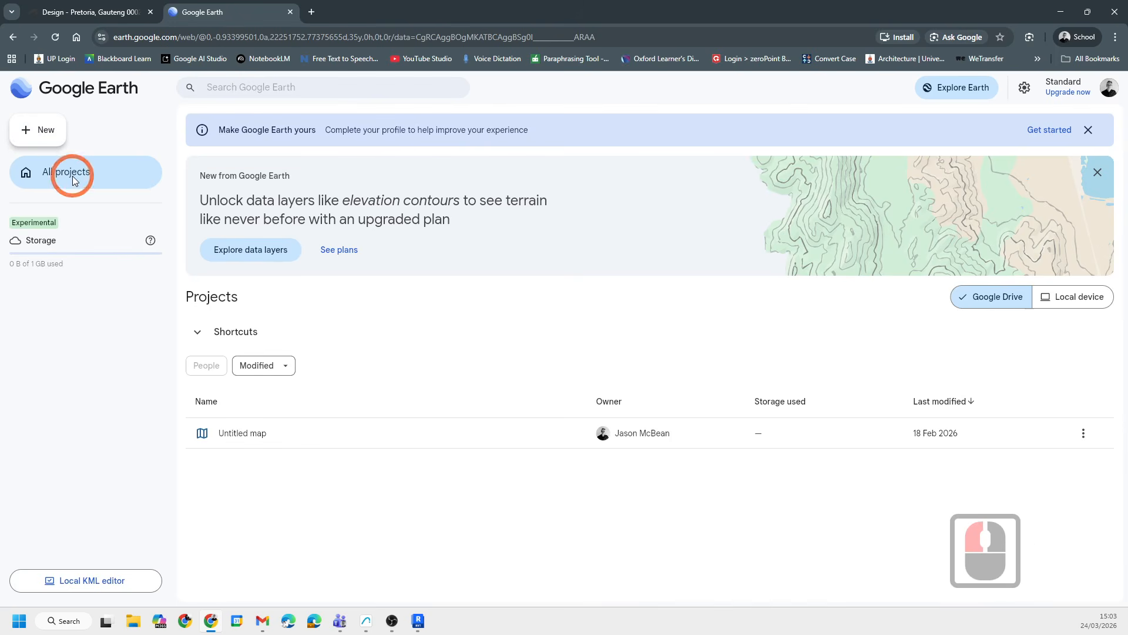
- Search Google Earth for pretoria and dismiss the new-features popup
left_click(258, 94)
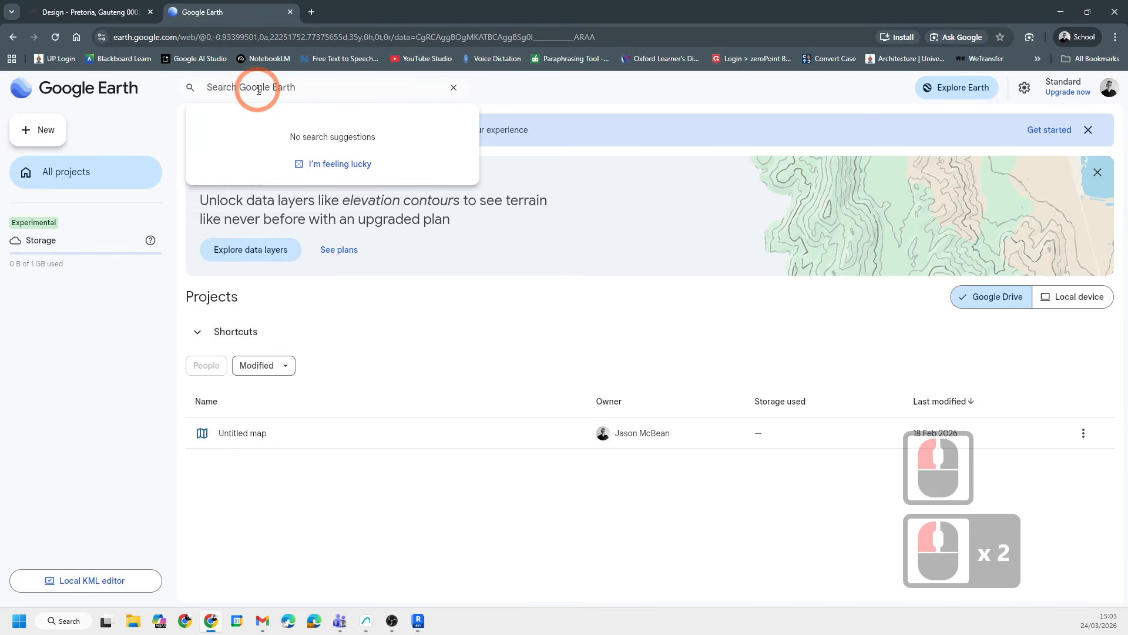
type("pretoria")
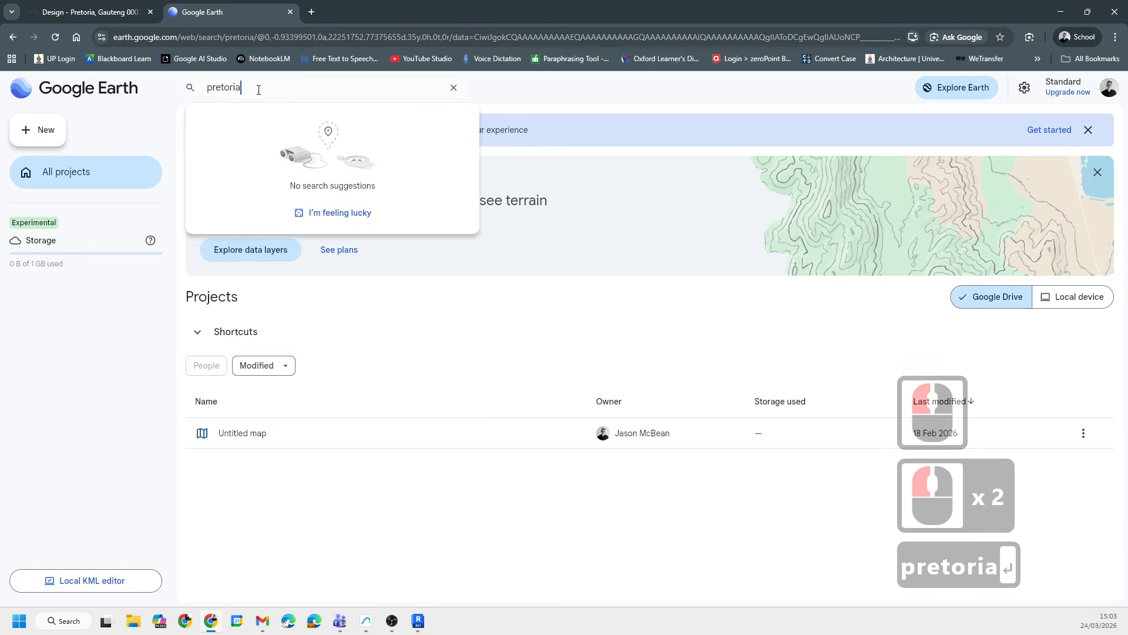
key("Return")
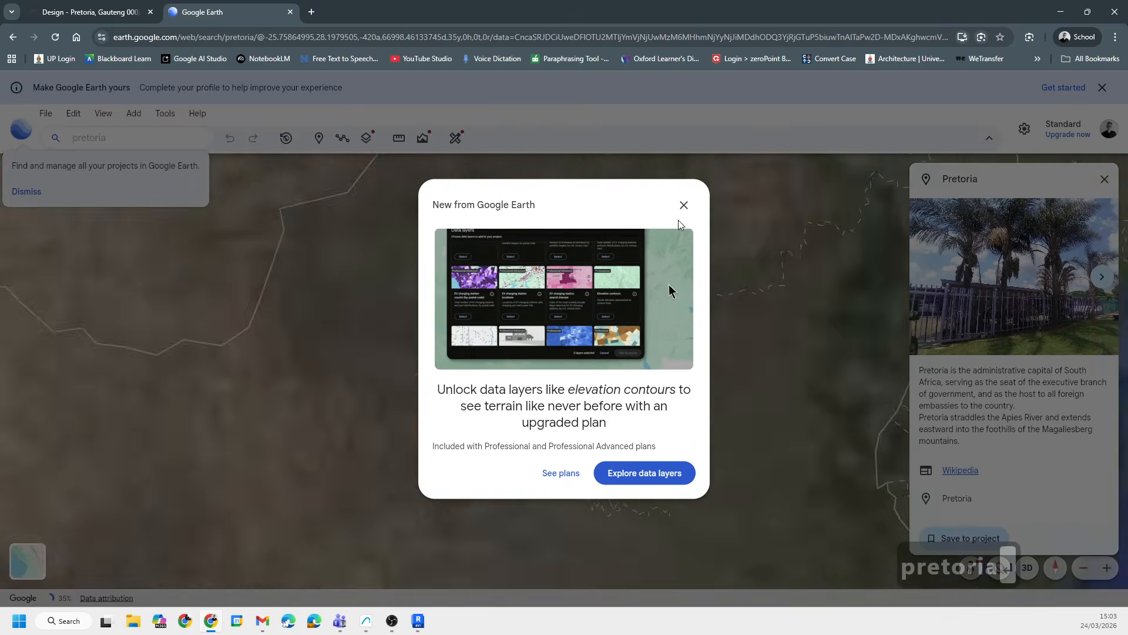
left_click(683, 205)
left_click(467, 515)
- Zoom into central Pretoria to locate the site
scroll(587, 350, "up", 19)
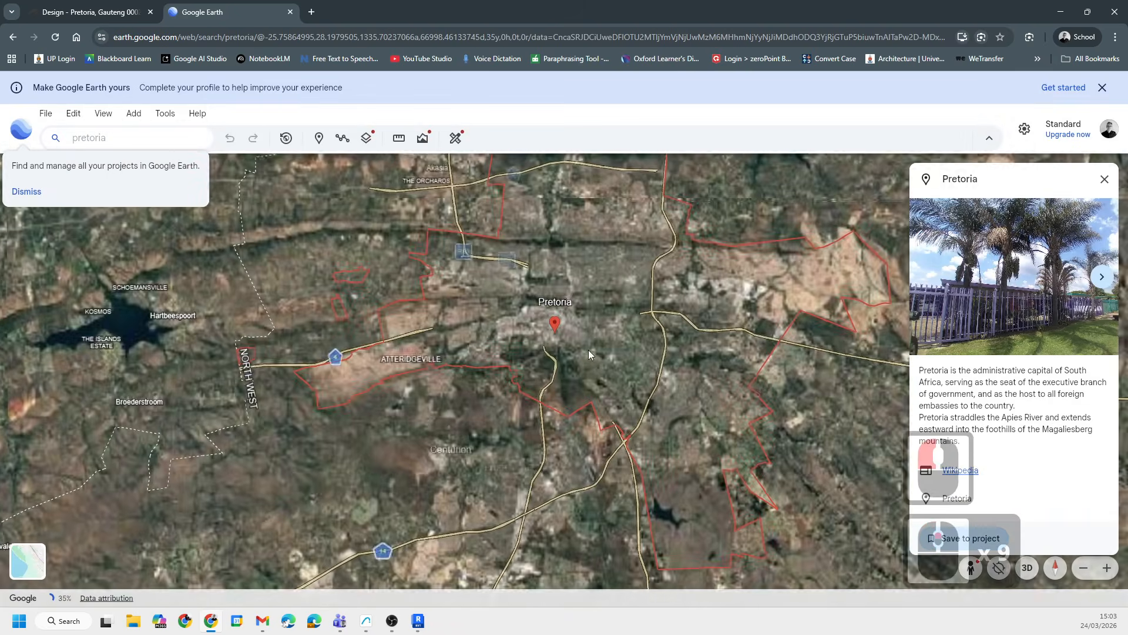
left_click(362, 284)
scroll(522, 340, "up", 9)
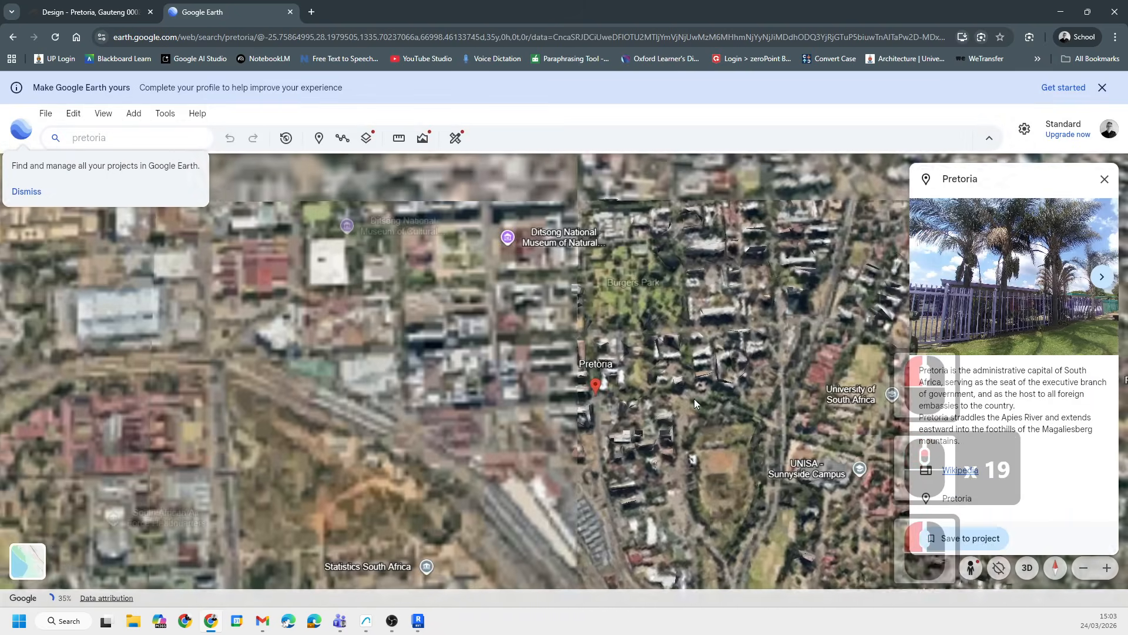
scroll(522, 340, "down", 19)
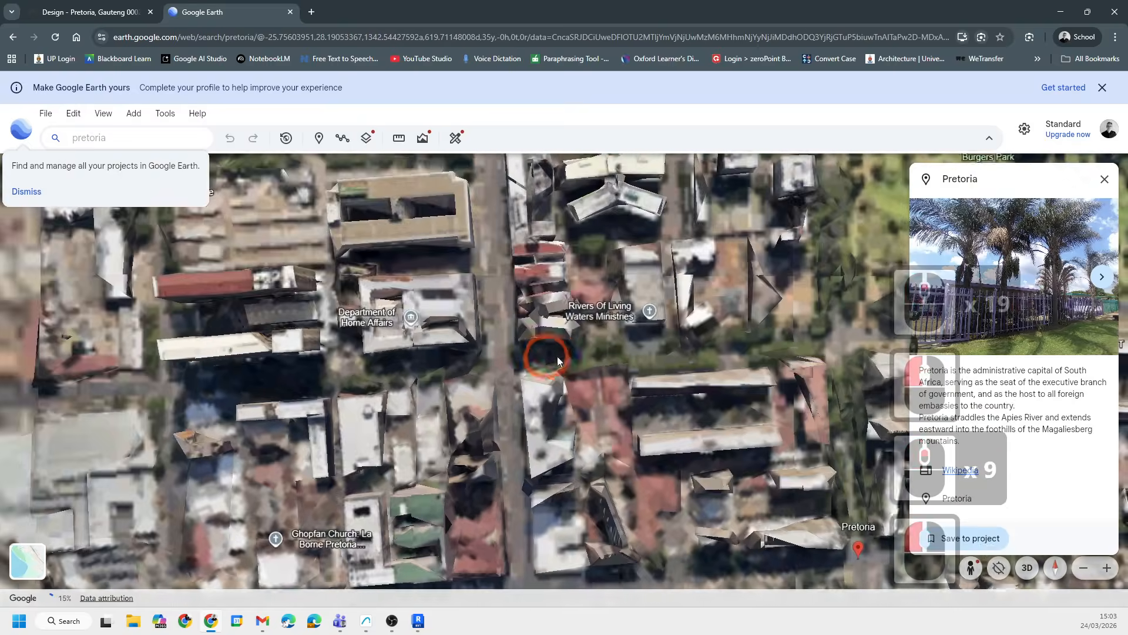
scroll(495, 310, "up", 7)
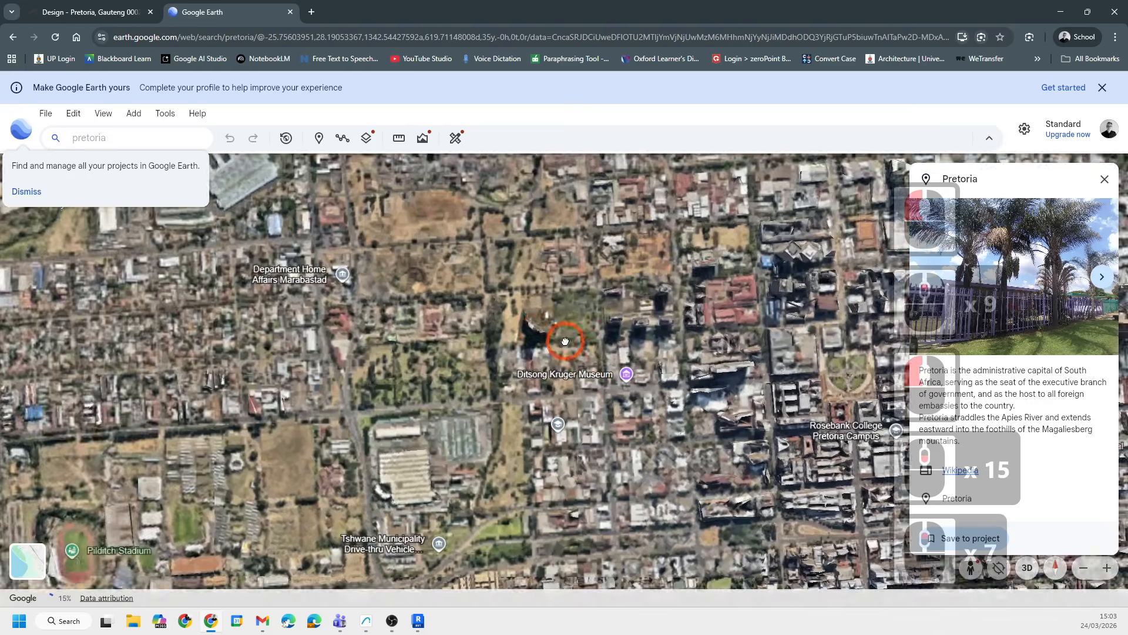
scroll(414, 329, "up", 3)
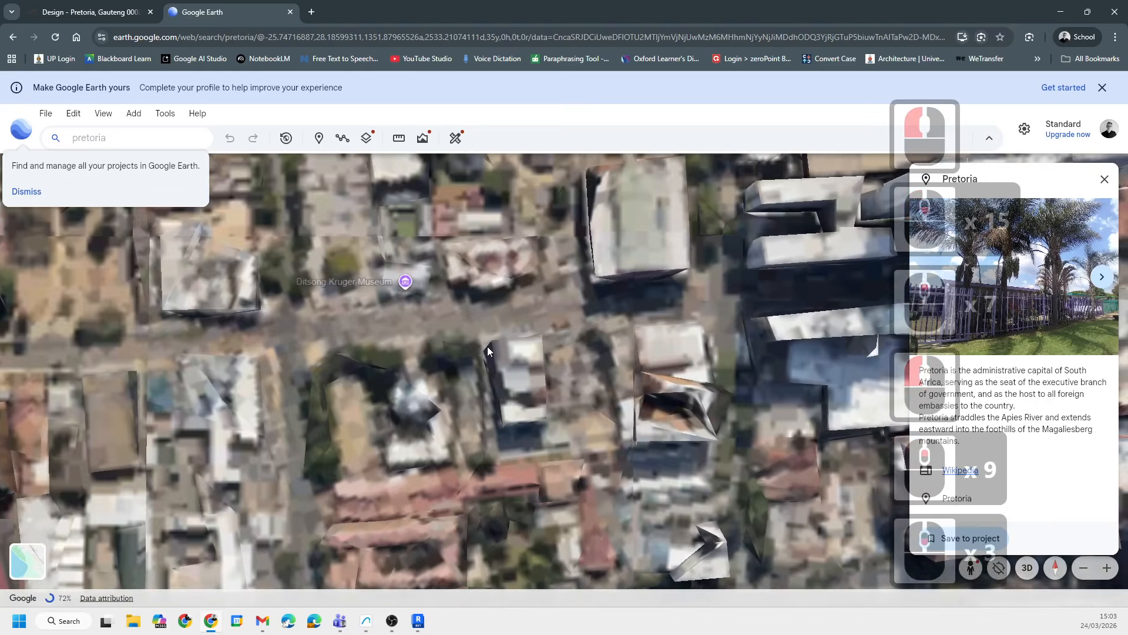
- Tilt and orbit the 3D view around the high-rise towers on the site to inspect them
left_click_drag(339, 312, 498, 401)
middle_click_drag(393, 298, 482, 290, "shift")
left_click_drag(482, 291, 506, 454)
scroll(580, 373, "up", 15)
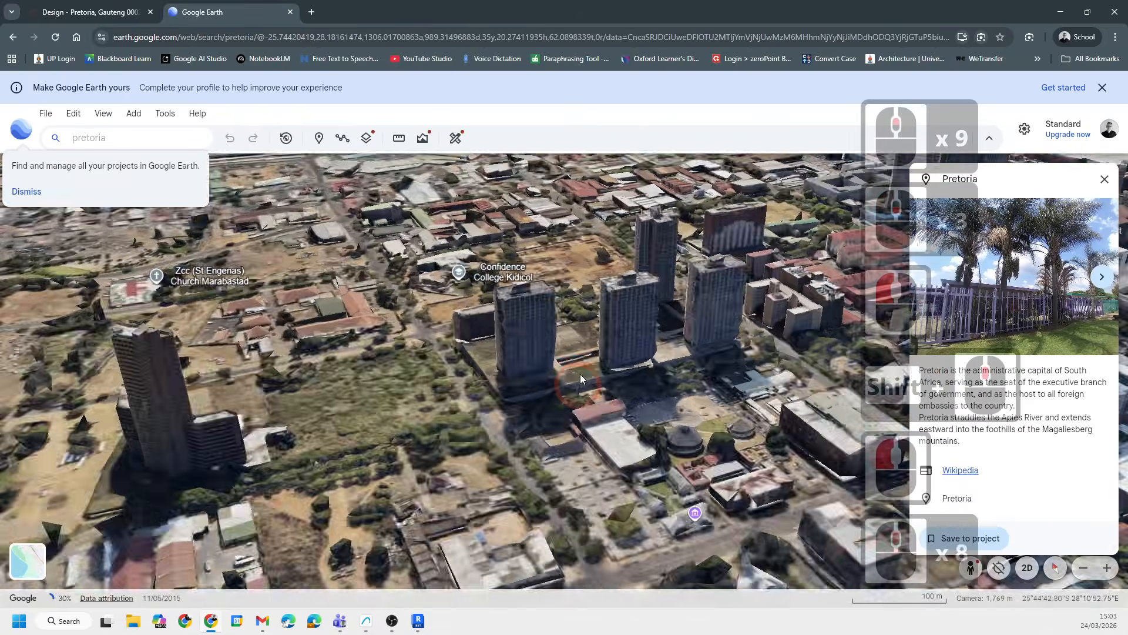
scroll(552, 326, "down", 5)
scroll(494, 332, "down", 2)
left_click_drag(454, 329, 503, 434)
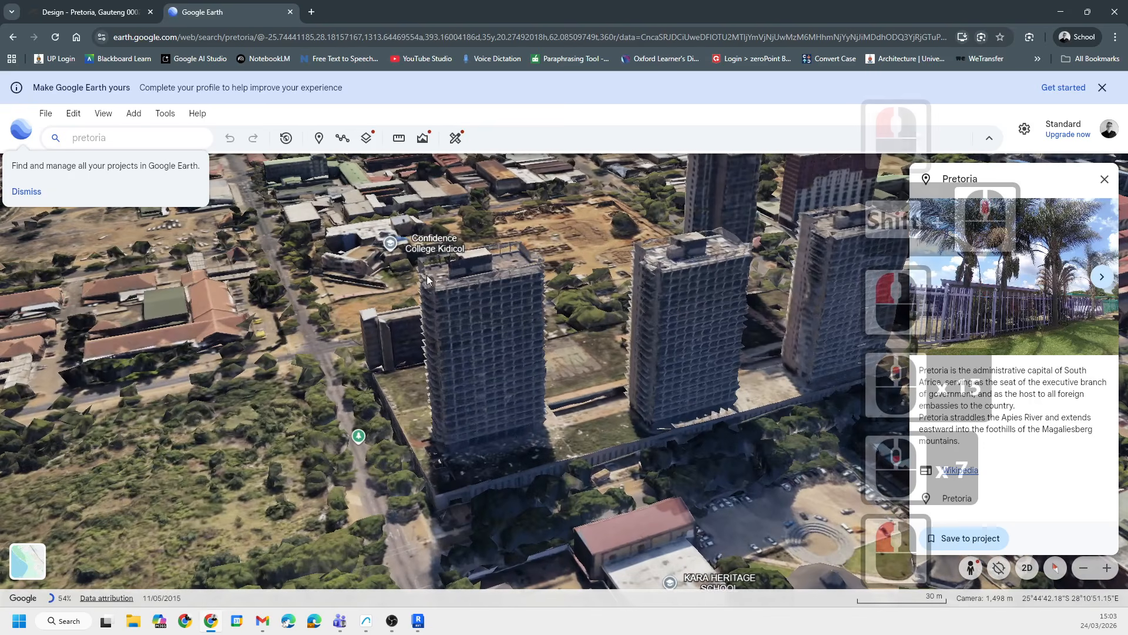
scroll(427, 275, "up", 4)
scroll(446, 270, "down", 2)
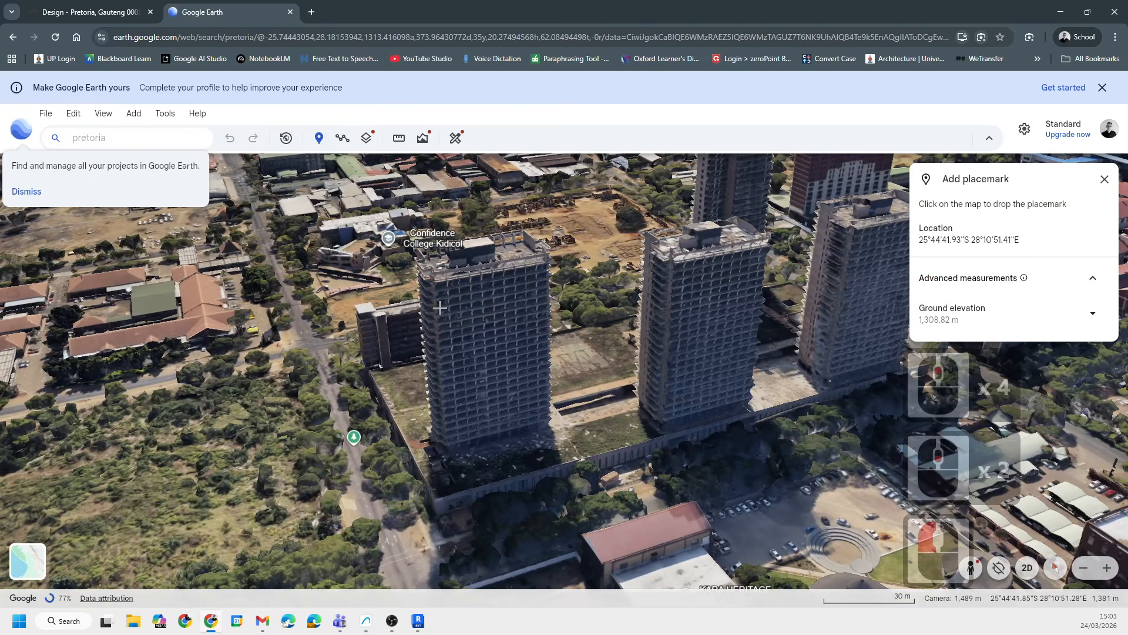
middle_click_drag(510, 444, 560, 371, "shift")
scroll(502, 473, "up", 9)
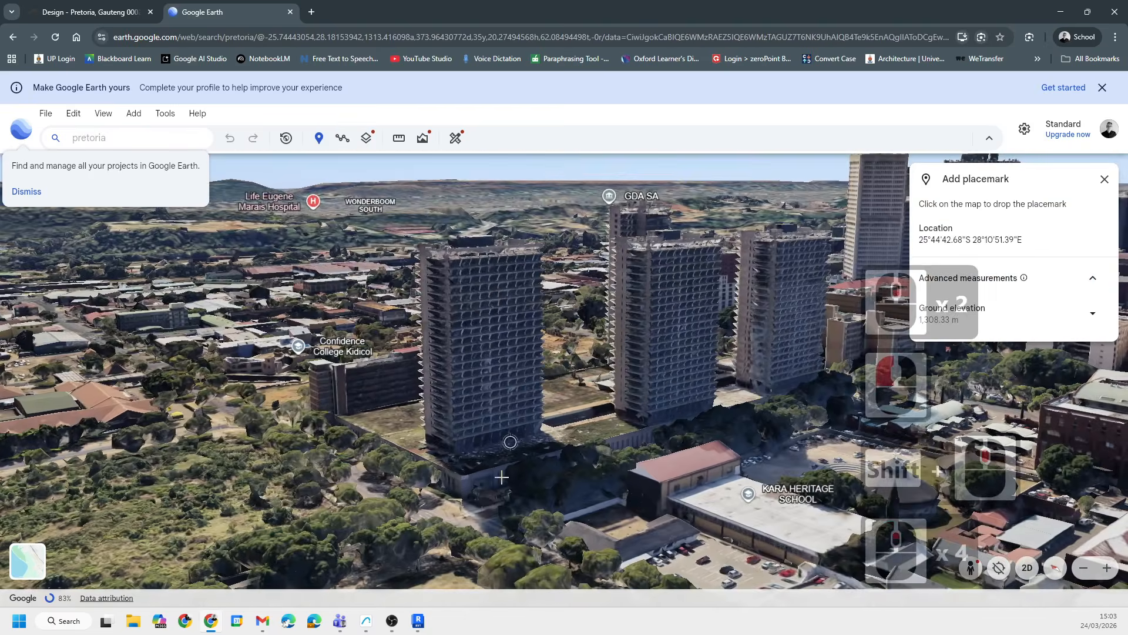
scroll(360, 524, "down", 6)
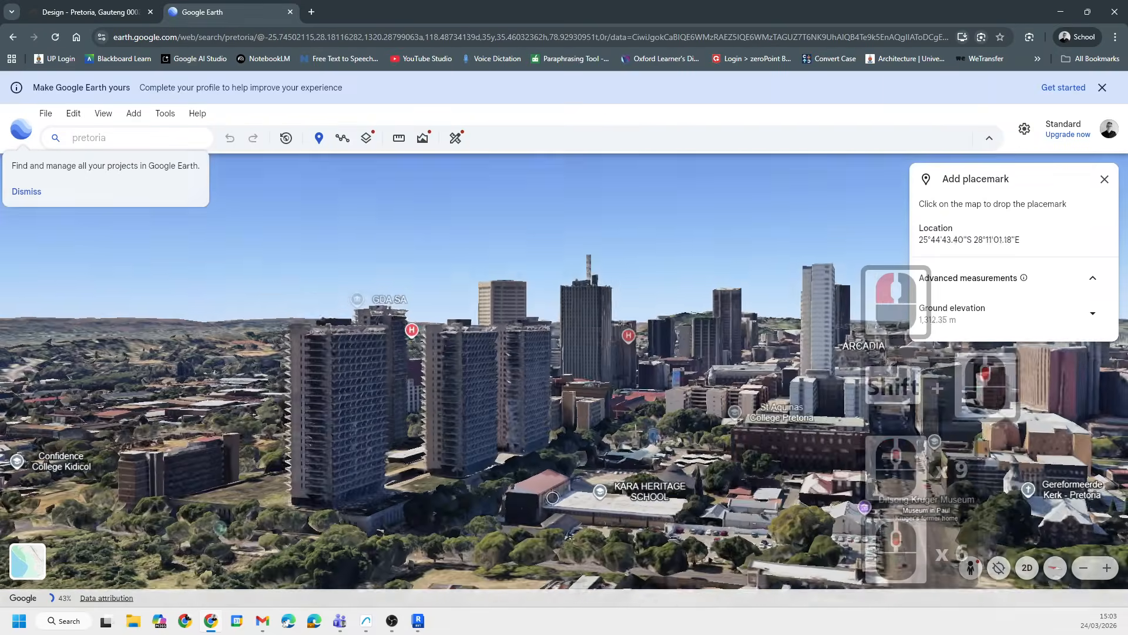
middle_click_drag(654, 441, 587, 514, "shift")
scroll(391, 518, "up", 10)
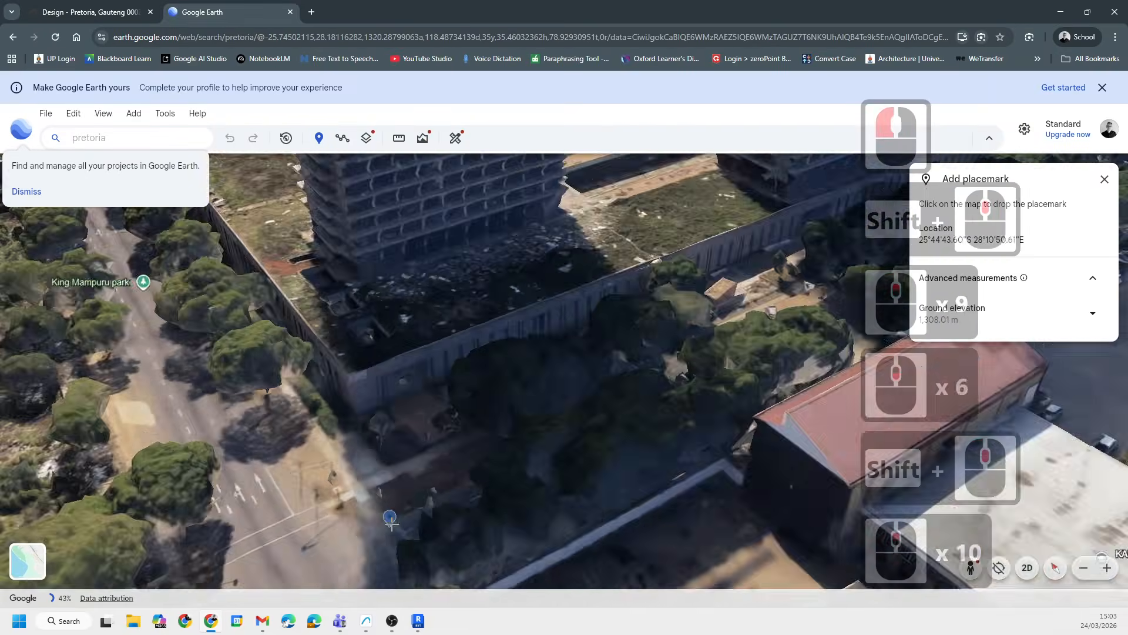
scroll(752, 516, "down", 7)
key("Escape")
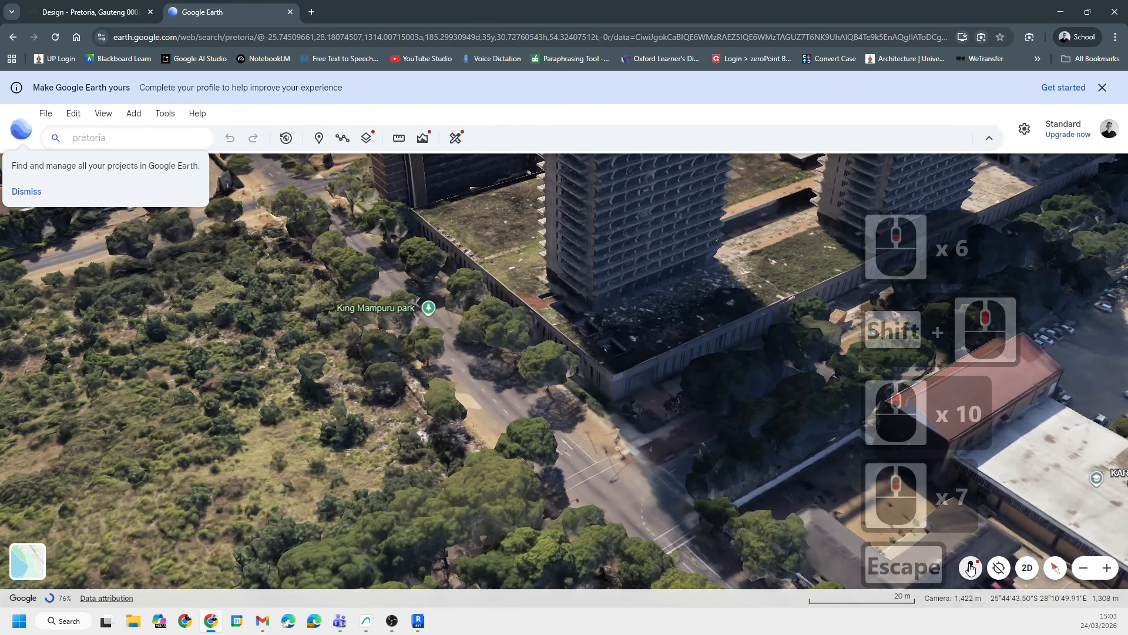
- Enter Street View beside the towers on Pretoria Main Rd and look around the buildings
left_click_drag(609, 460, 534, 295)
left_click(534, 295)
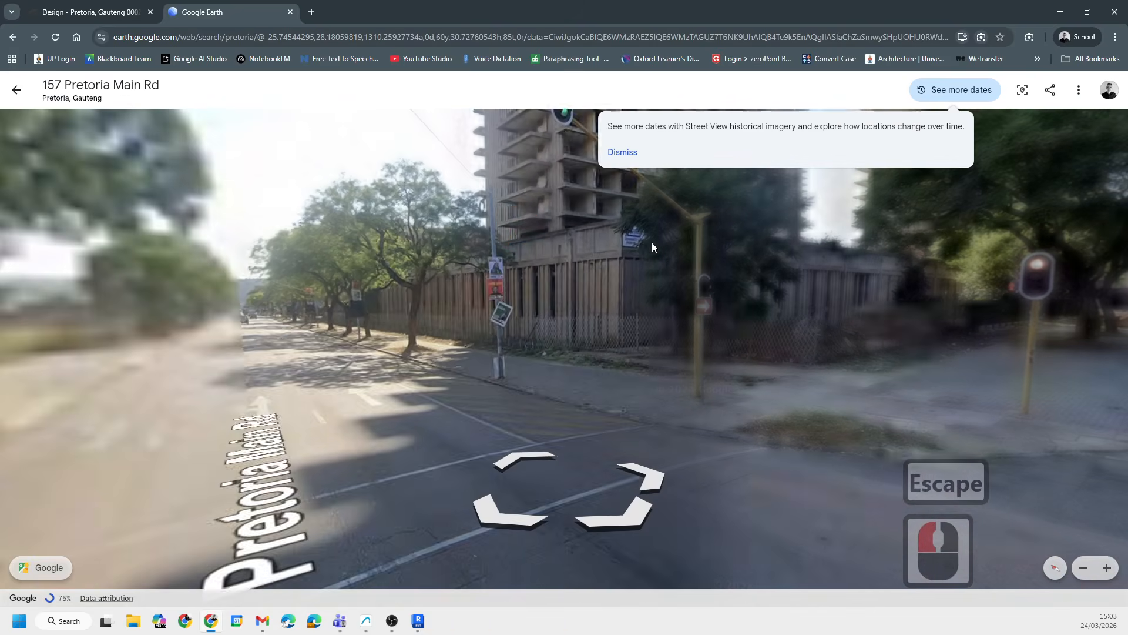
left_click_drag(488, 363, 488, 456)
left_click_drag(555, 544, 523, 376)
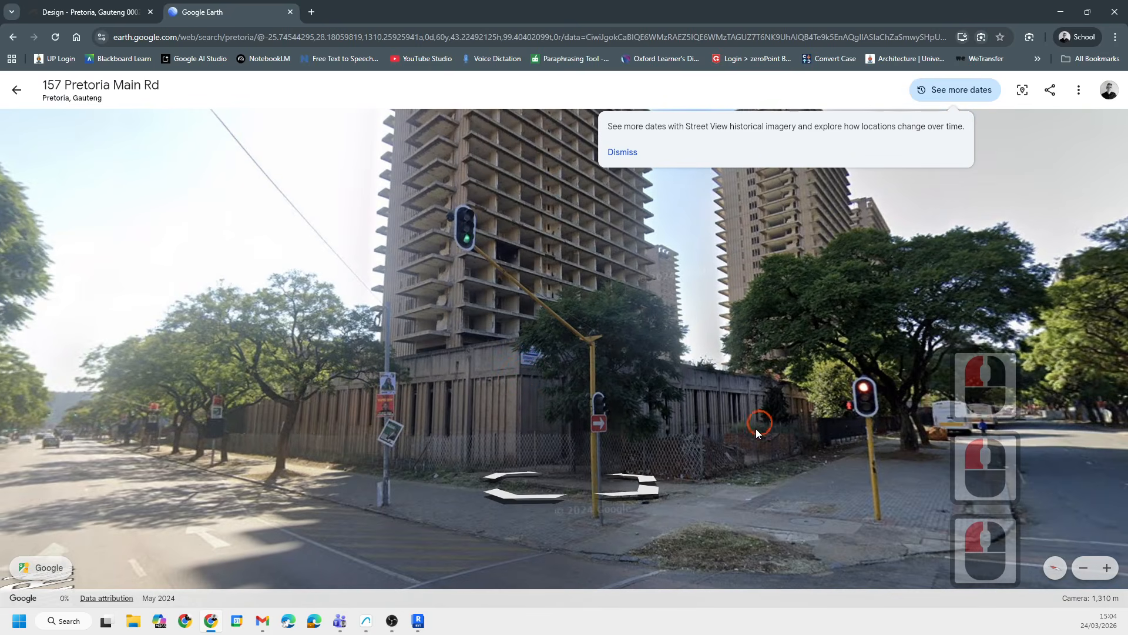
left_click_drag(756, 428, 577, 482)
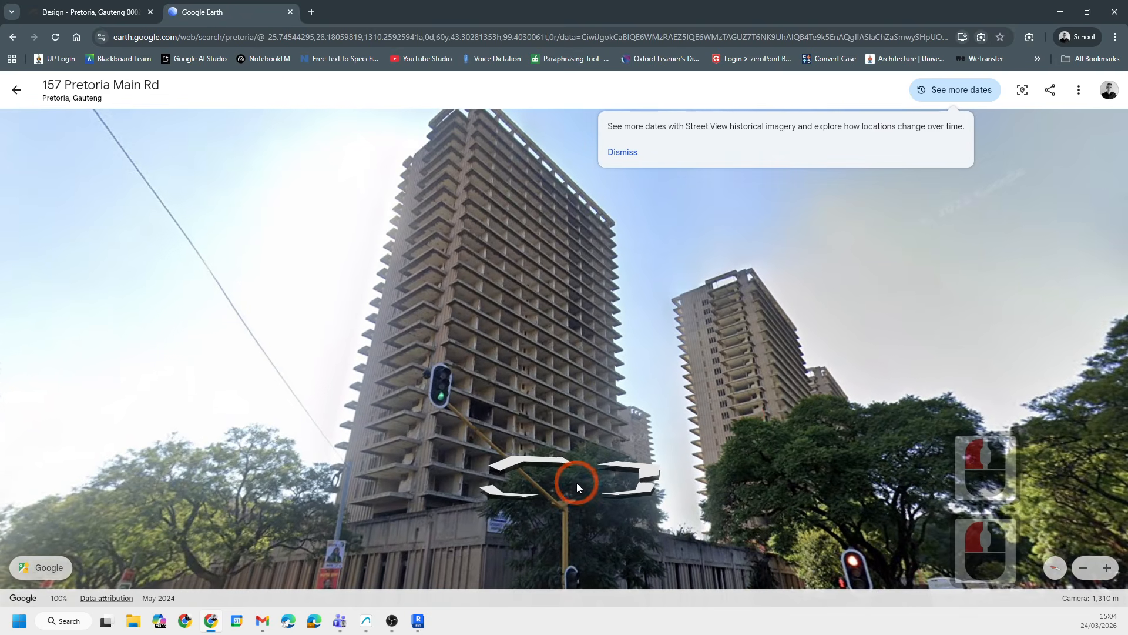
left_click_drag(731, 403, 460, 417)
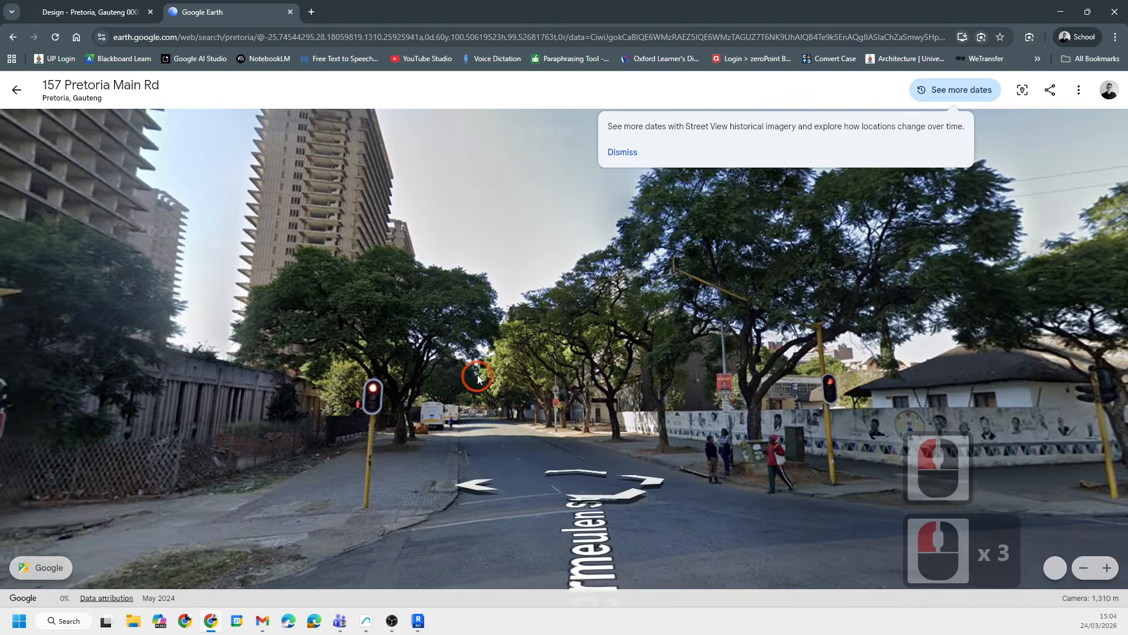
scroll(436, 387, "up", 6)
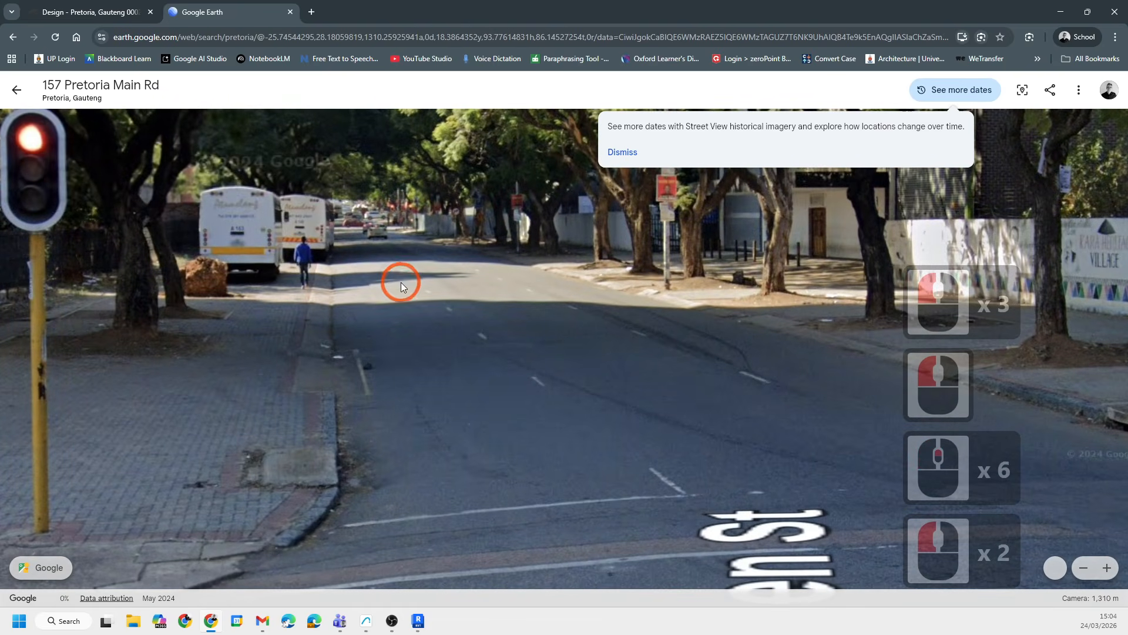
- Move along Vermeulen St in Street View and examine the towers' podium from street level
left_click(406, 279)
left_click(430, 327)
mouse_move(515, 358)
left_mouse_down()
mouse_move(555, 480)
mouse_move(498, 334)
mouse_move(517, 340)
left_mouse_up()
scroll(590, 446, "down", 14)
left_click(620, 453)
left_click(567, 404)
double_click(567, 407)
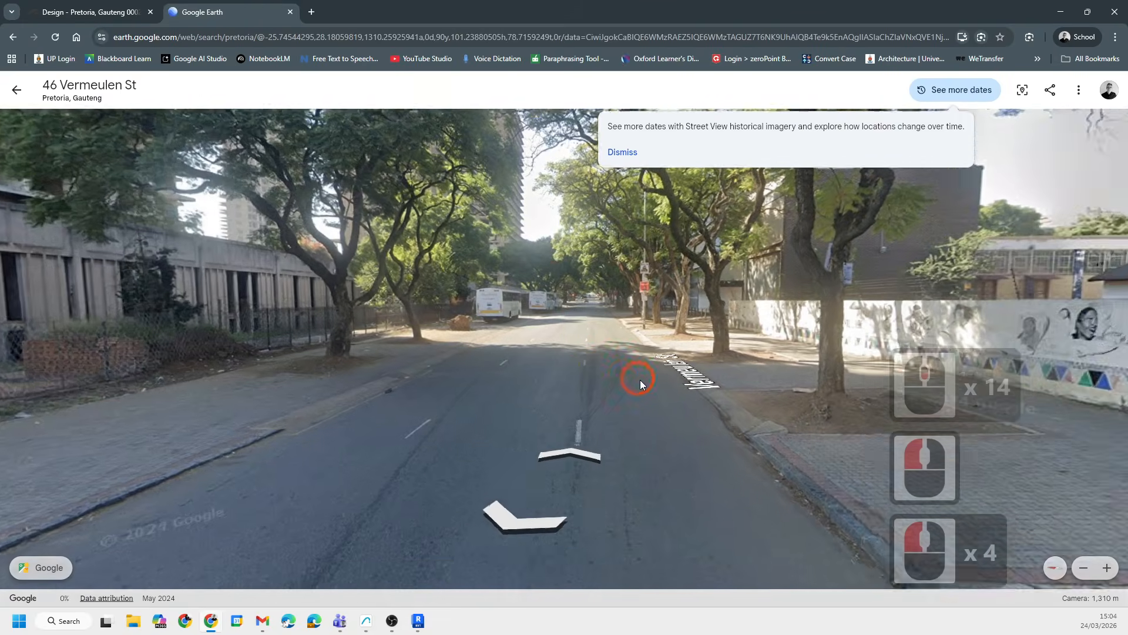
left_click(645, 379)
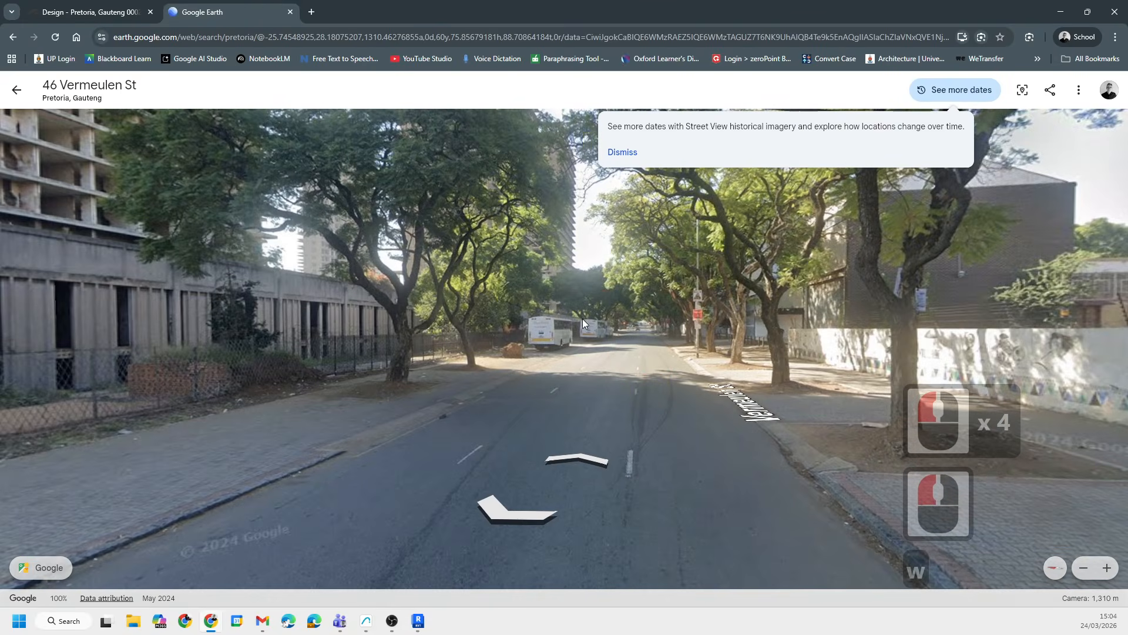
key("d")
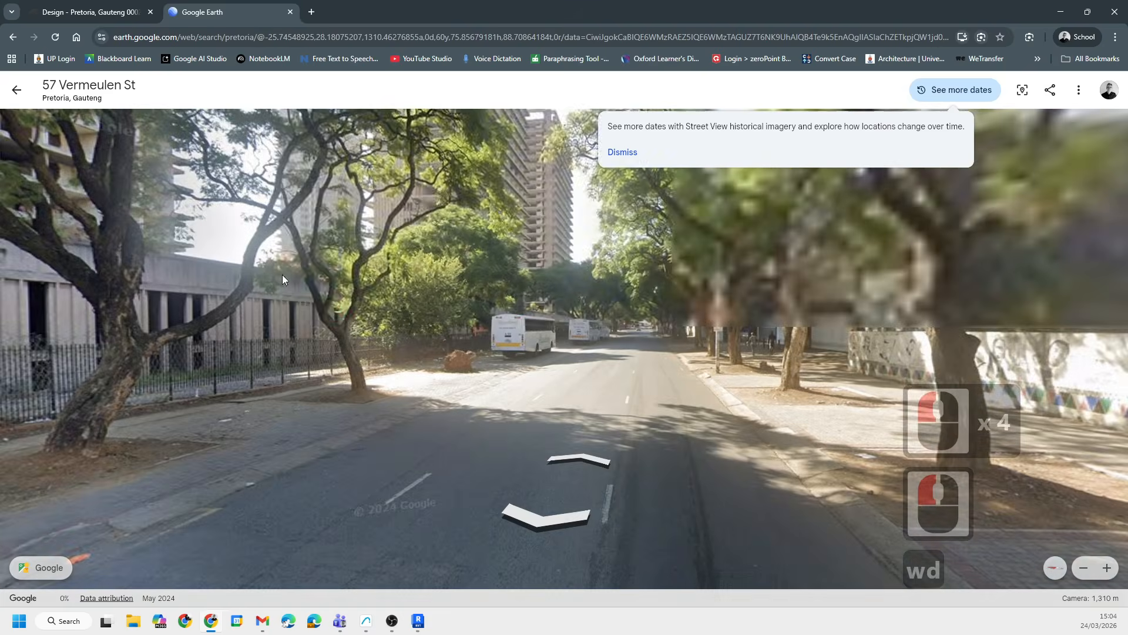
left_click_drag(282, 274, 507, 396)
left_click_drag(438, 375, 598, 405)
key("d")
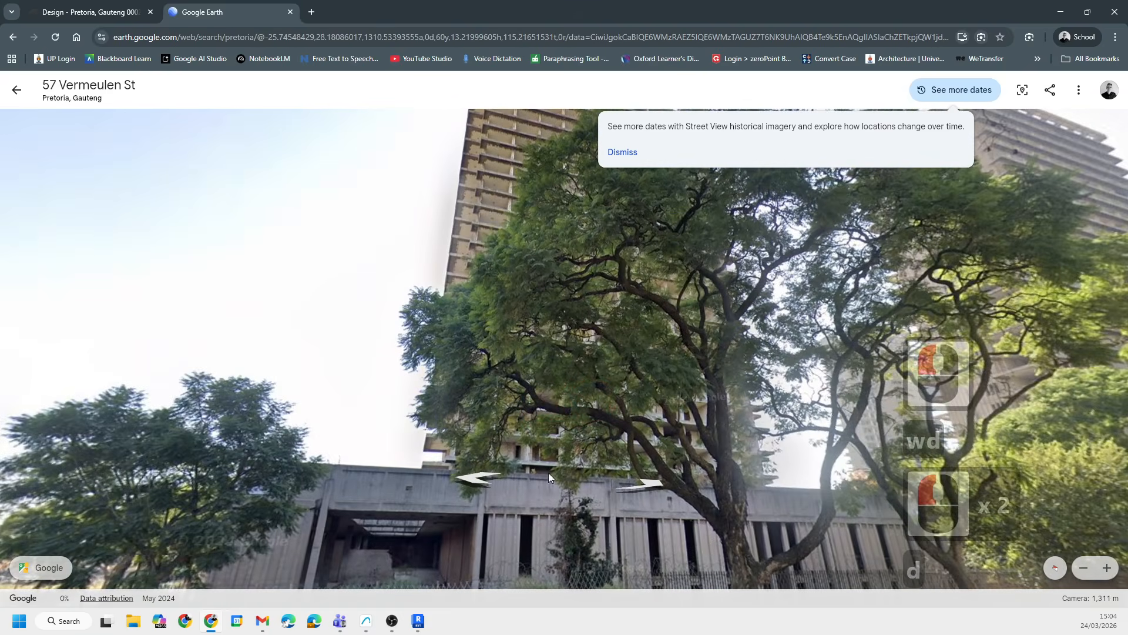
left_click_drag(549, 472, 520, 403)
key("d")
key("a")
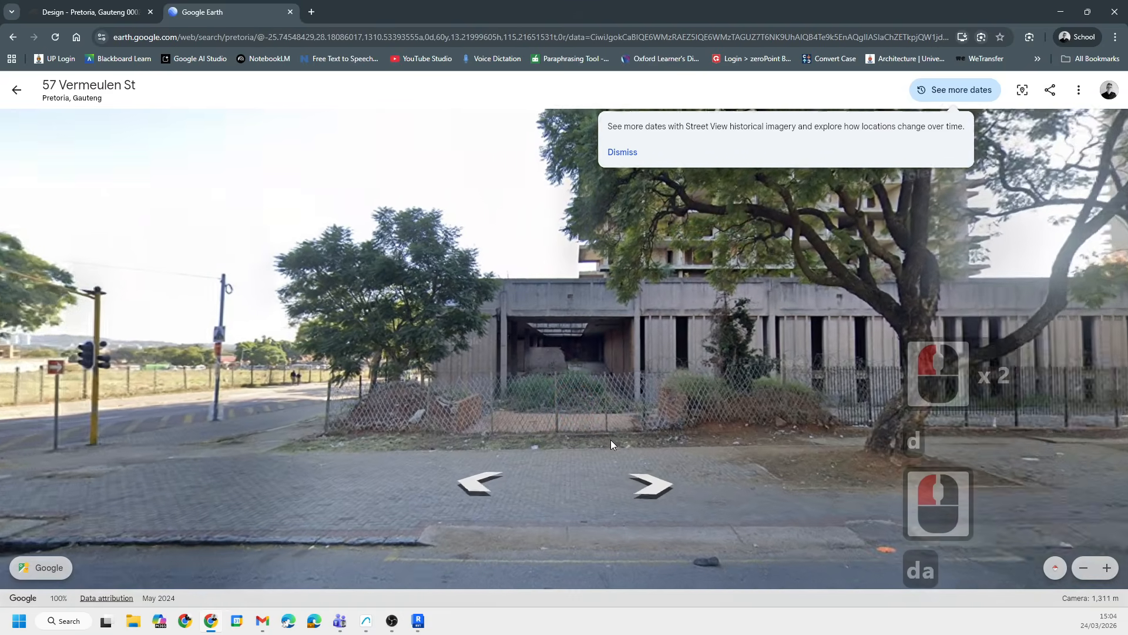
key("w")
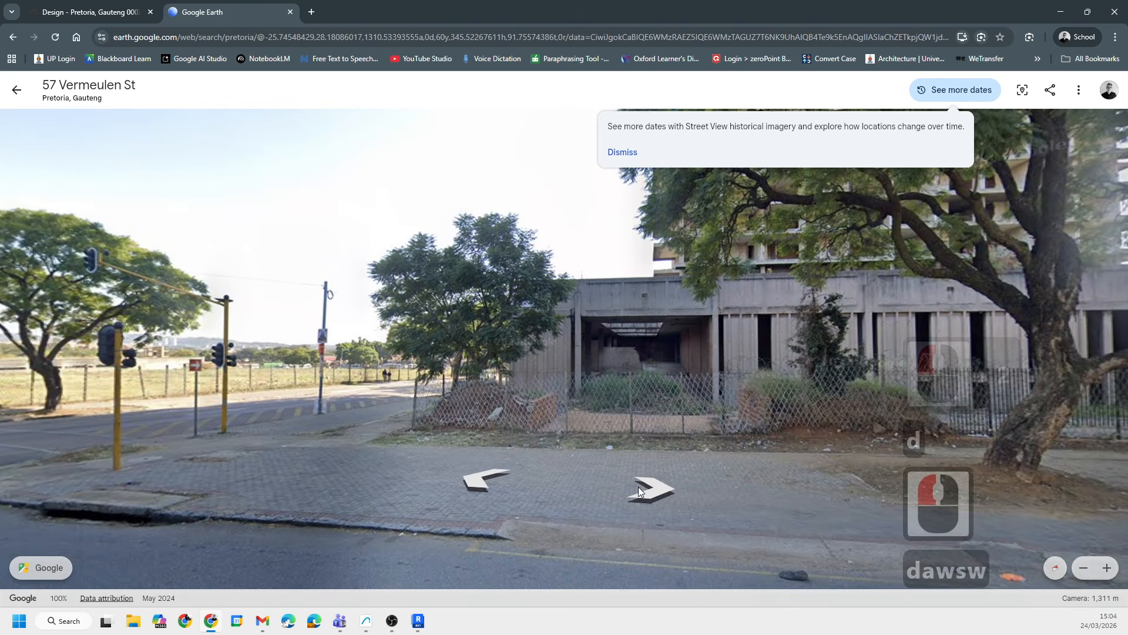
- Move forward in Street View around the corner from Vermeulen St onto Madiba St
left_click(659, 485)
scroll(703, 383, "down", 8)
left_click_drag(336, 389, 289, 386)
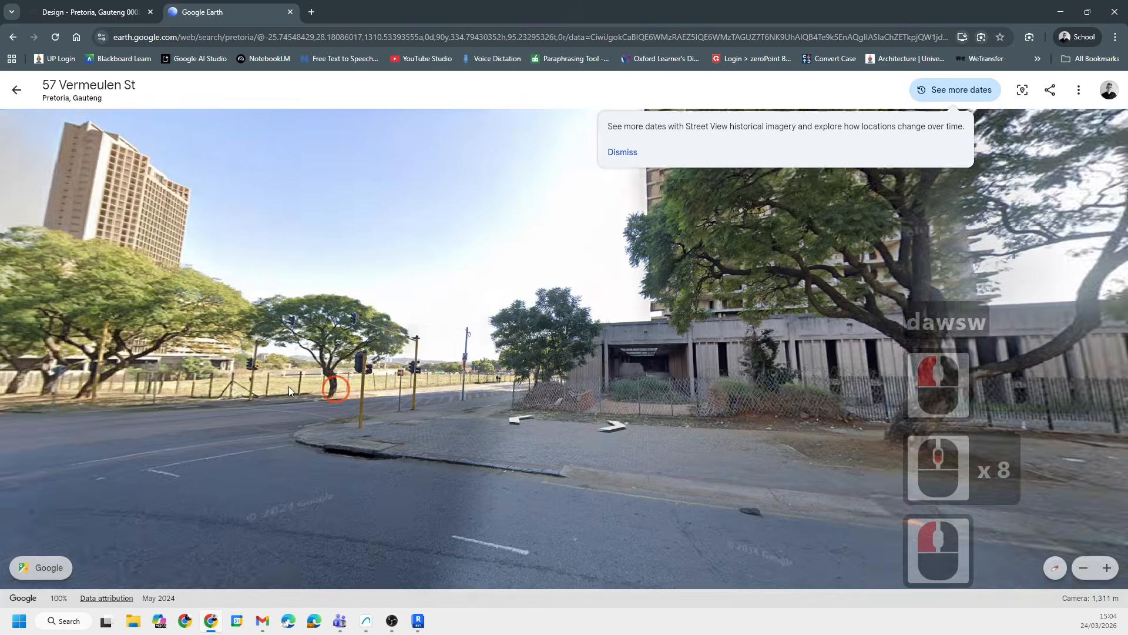
left_click(553, 399)
key("w")
key("w")
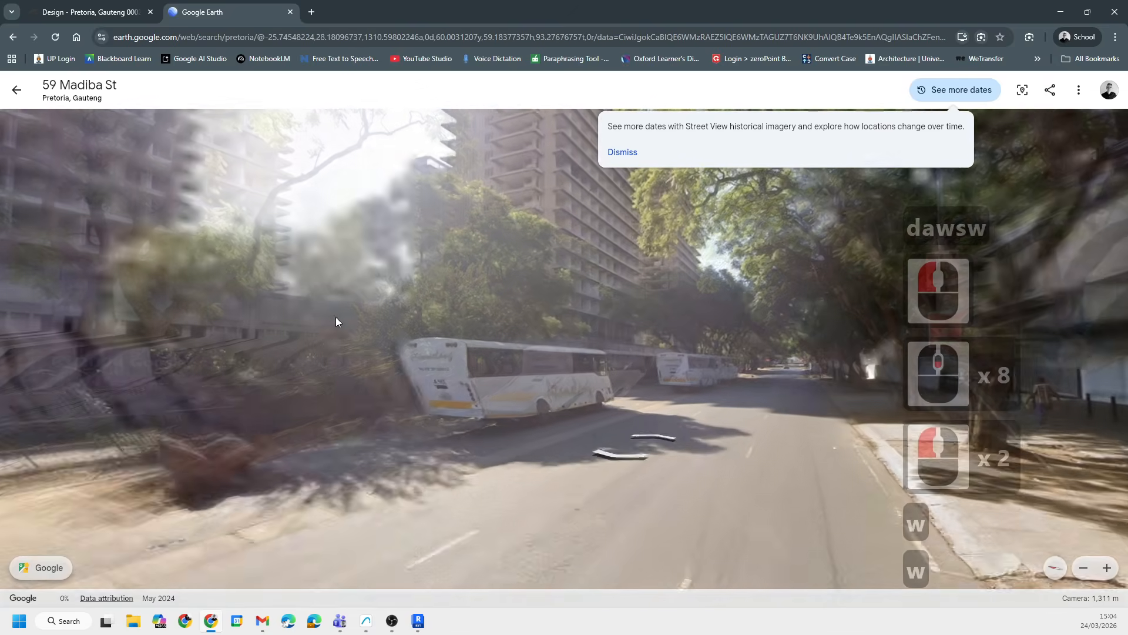
- Look up at the high-rise towers from Madiba St in Street View
left_click_drag(337, 316, 640, 470)
left_click_drag(479, 365, 427, 466)
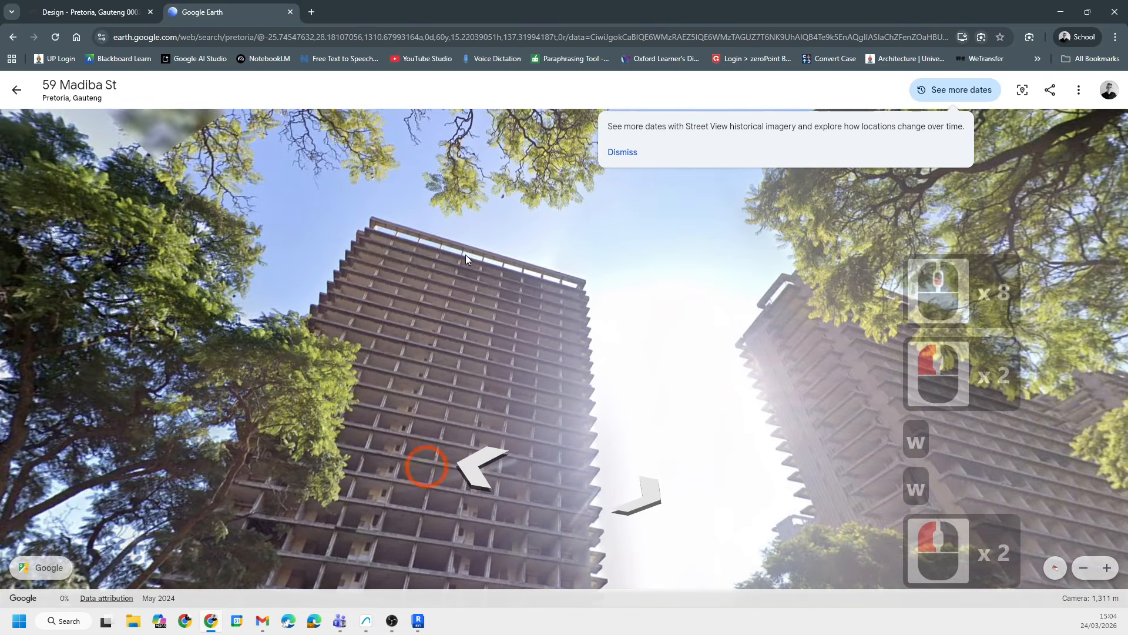
left_click(434, 249)
scroll(453, 260, "down", 7)
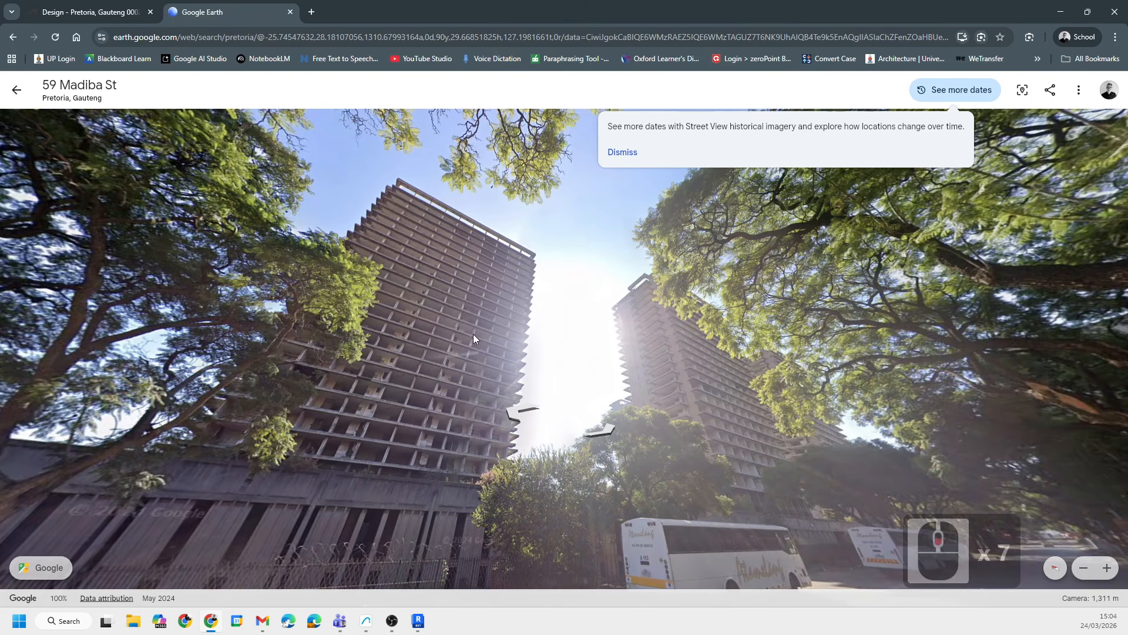
- Return to the Forma design, select the proposed building on the site and pull its height upward
left_click(101, 12)
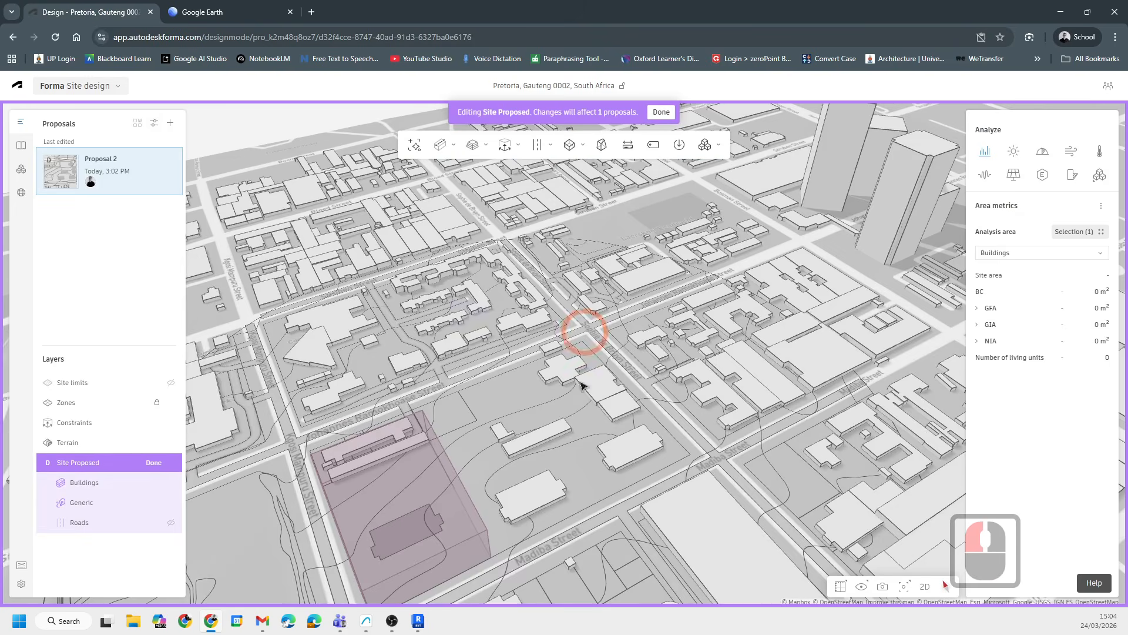
scroll(601, 410, "up", 15)
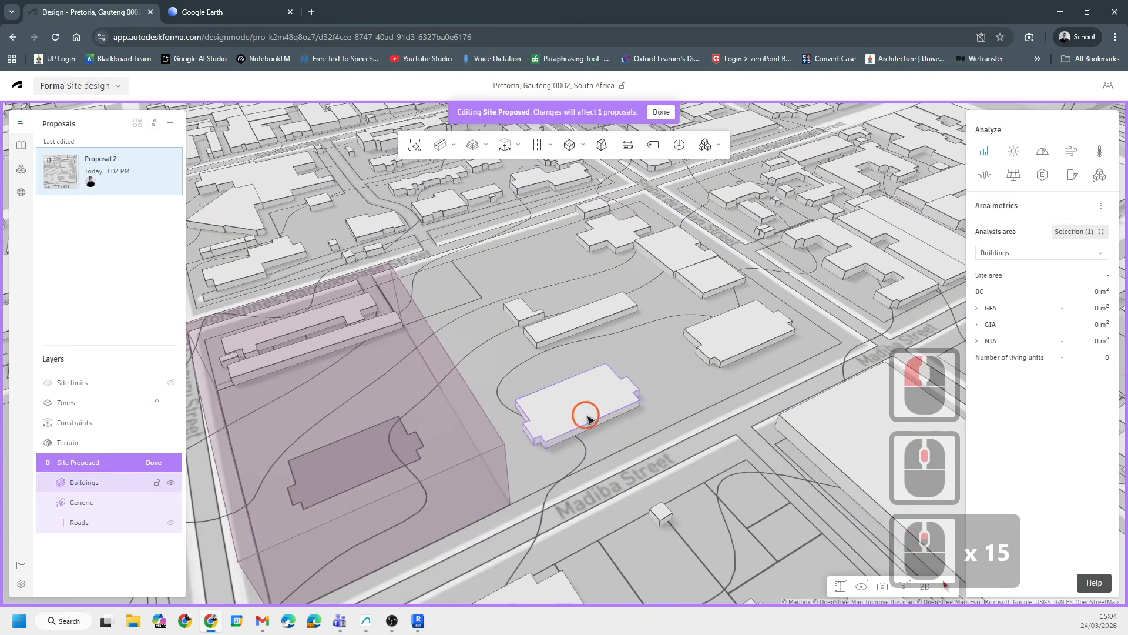
left_click(582, 409)
left_click_drag(579, 403, 587, 241)
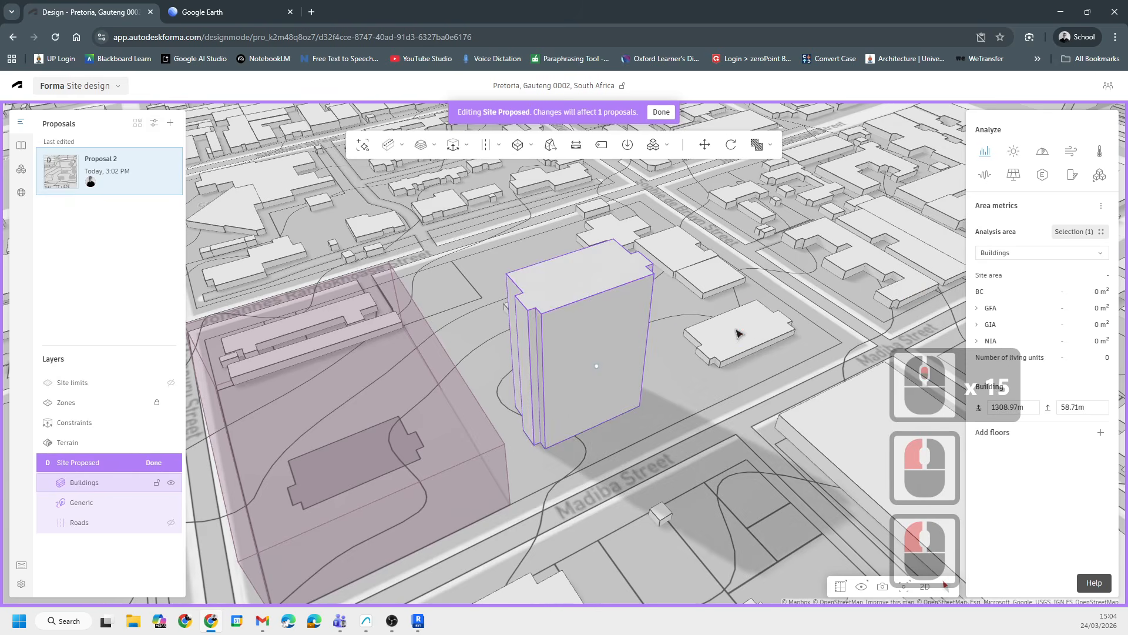
middle_click_drag(737, 333, 668, 351)
- Try to set the building's height with the expression 10*3
double_click(1085, 407)
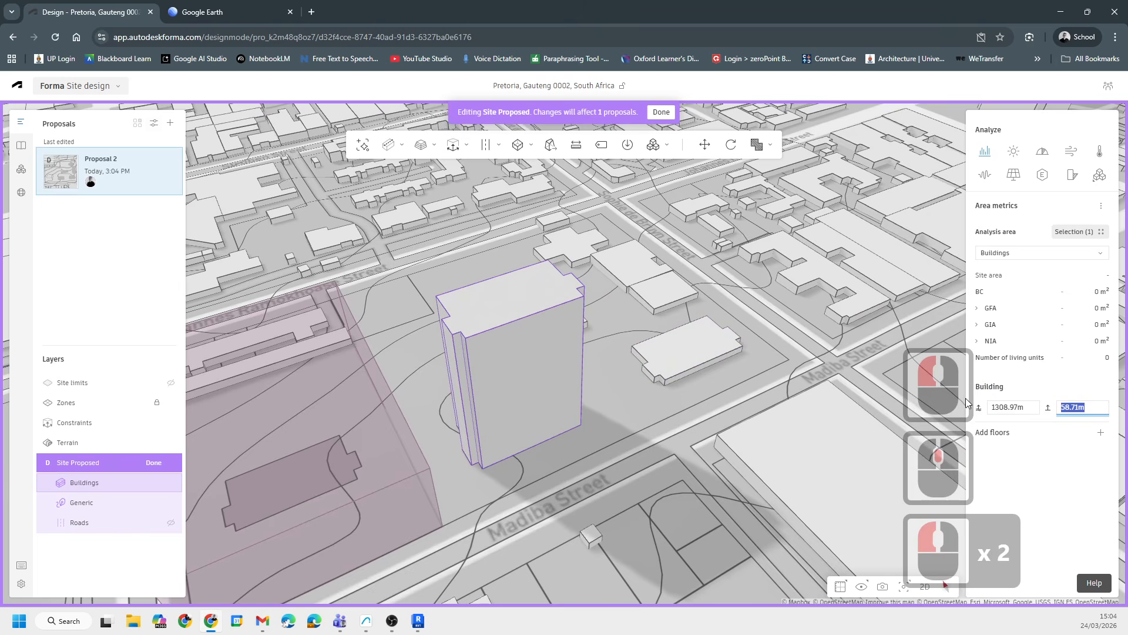
type("10")
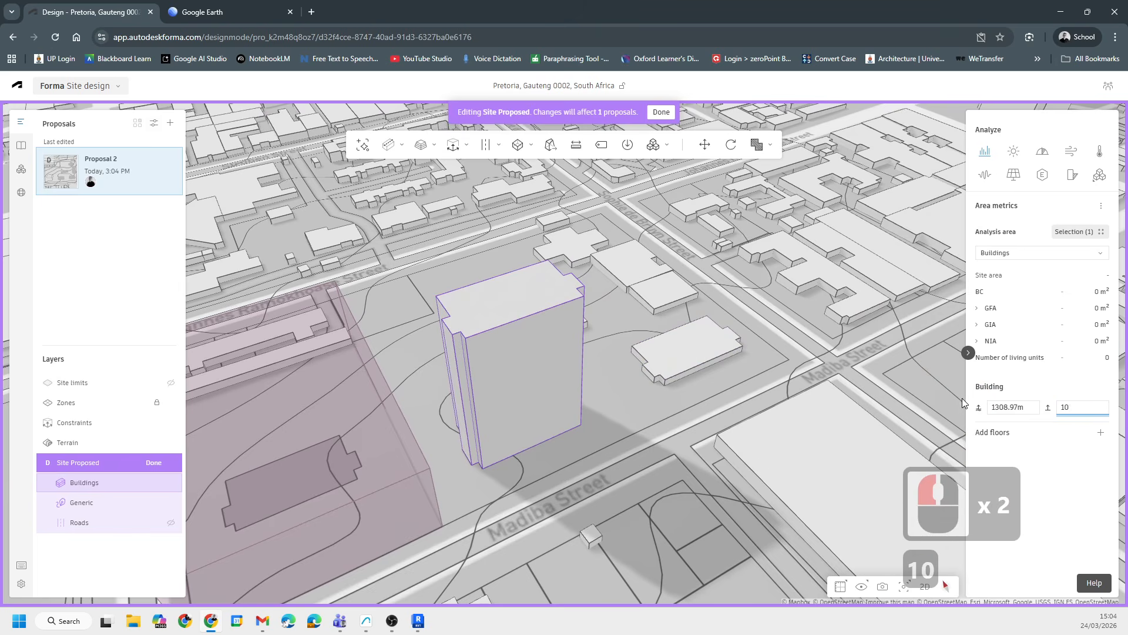
type("*3")
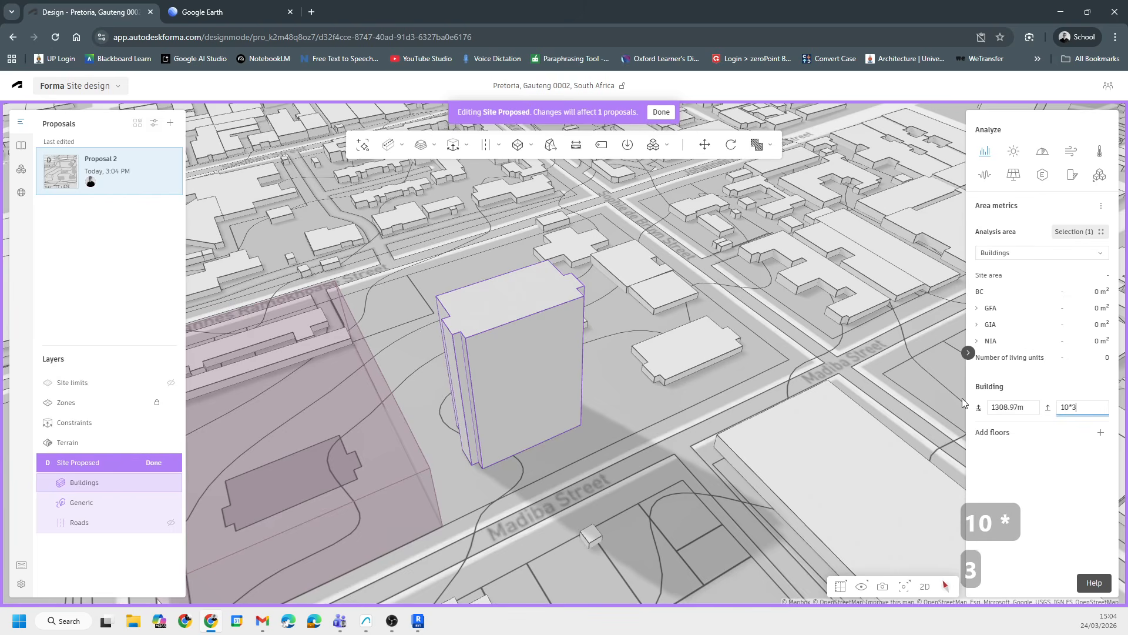
key("Return")
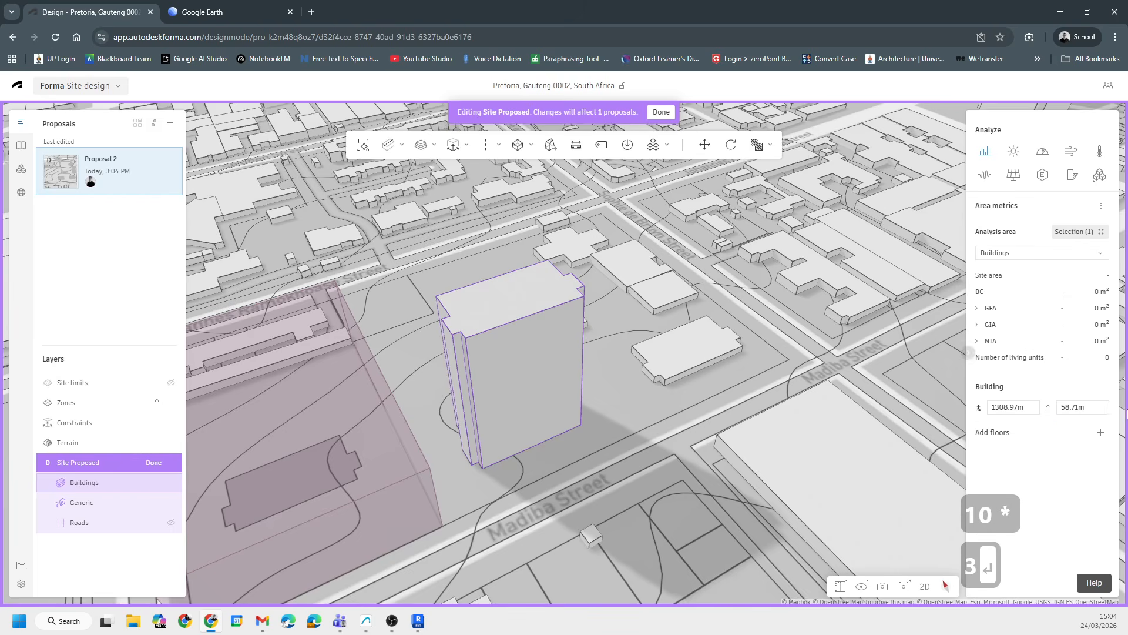
- Set the selected building's height to 30 m
left_click(1084, 405)
left_click_drag(1085, 405, 737, 444)
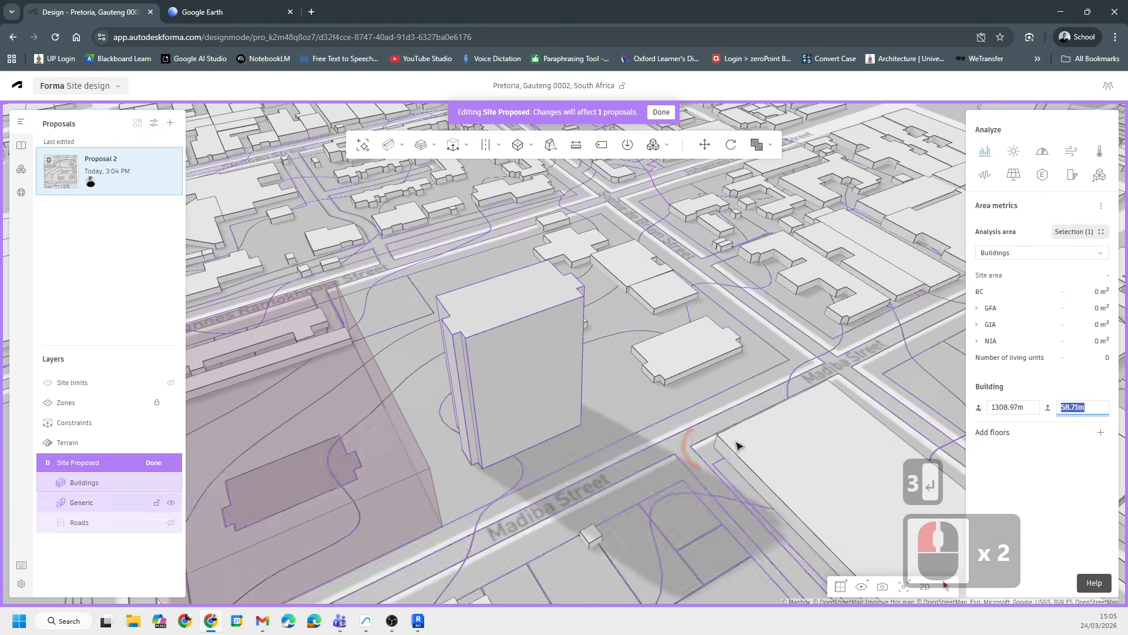
type("30")
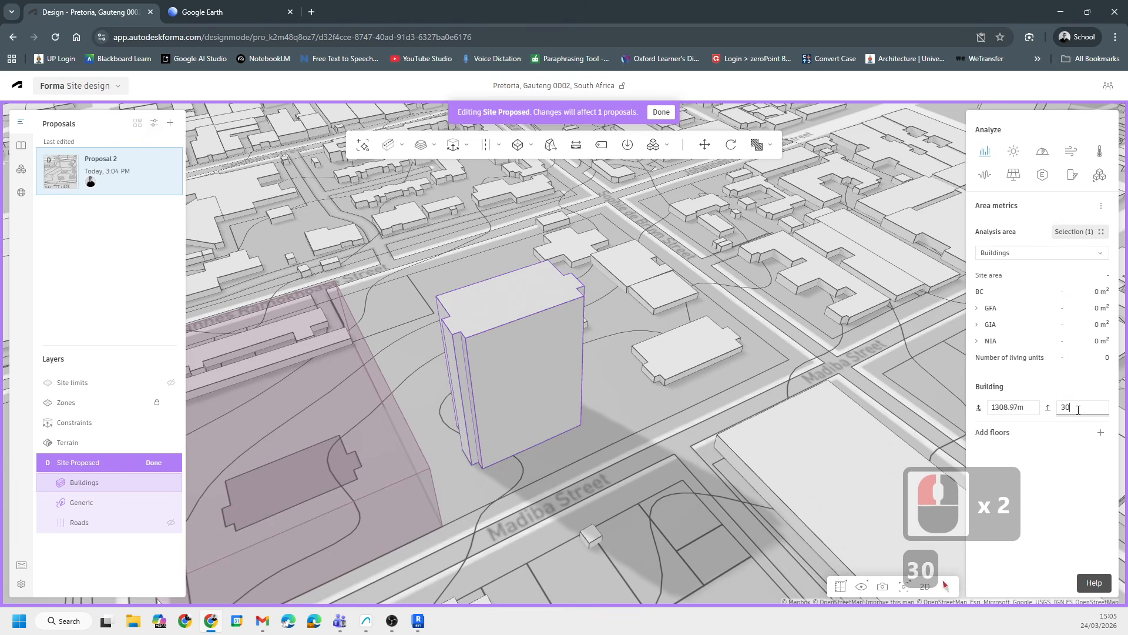
left_click(1079, 407)
left_click(711, 430)
- Zoom in on the site and reselect the building to check its height
scroll(652, 339, "up", 2)
scroll(653, 341, "up", 7)
scroll(679, 389, "down", 6)
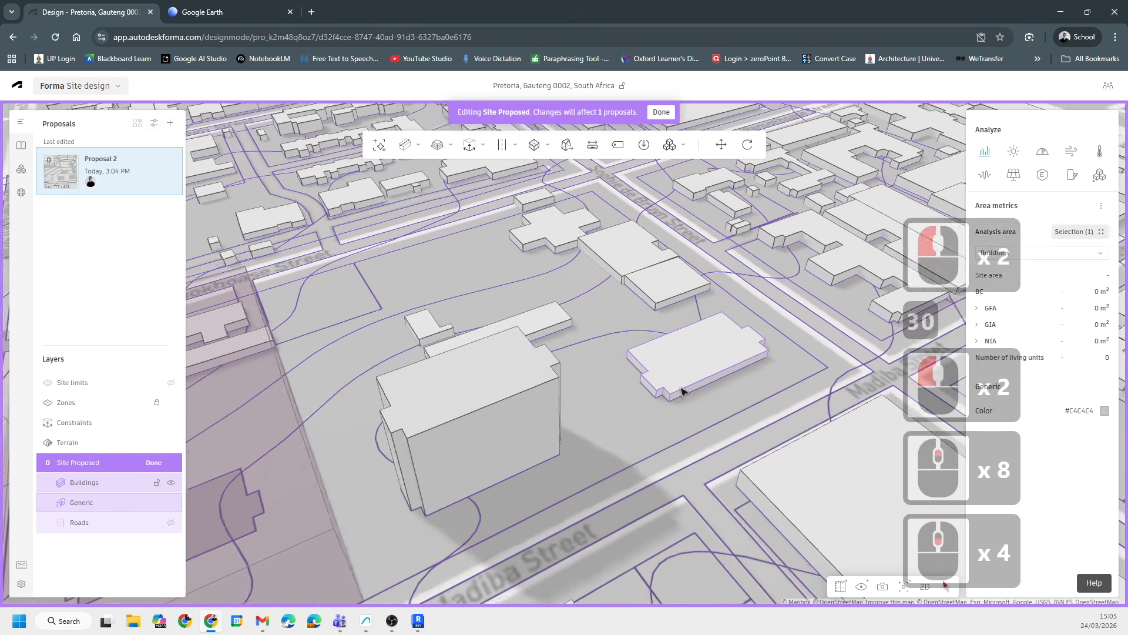
left_click(550, 385)
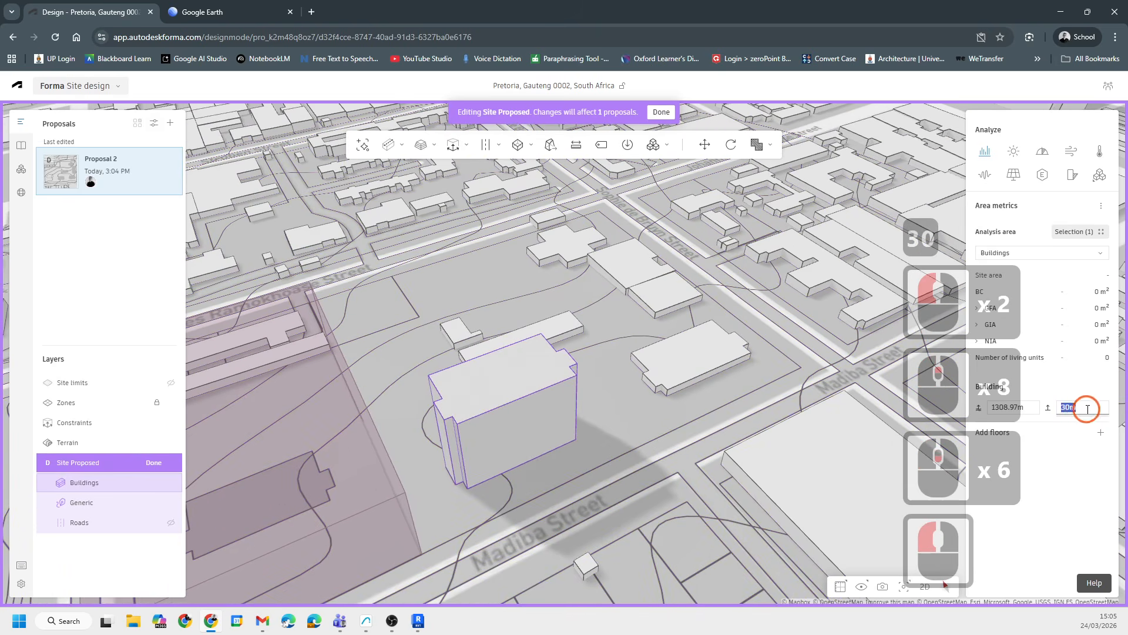
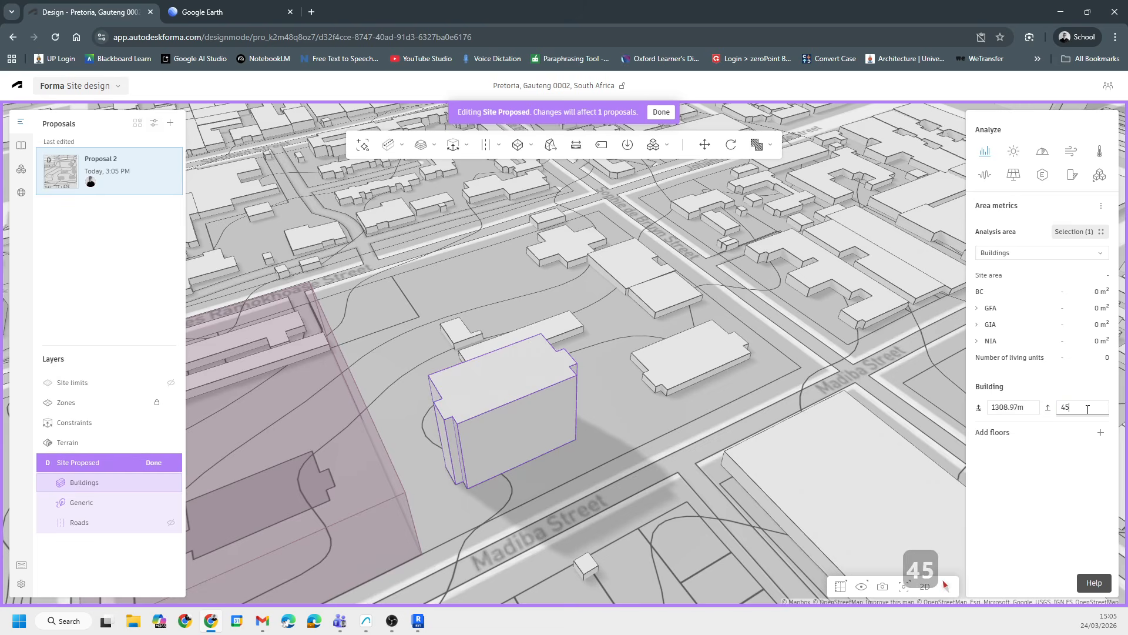
- Set the selected building's height to 45 m and pull the neighbouring low building up to about 45 m
key("Return")
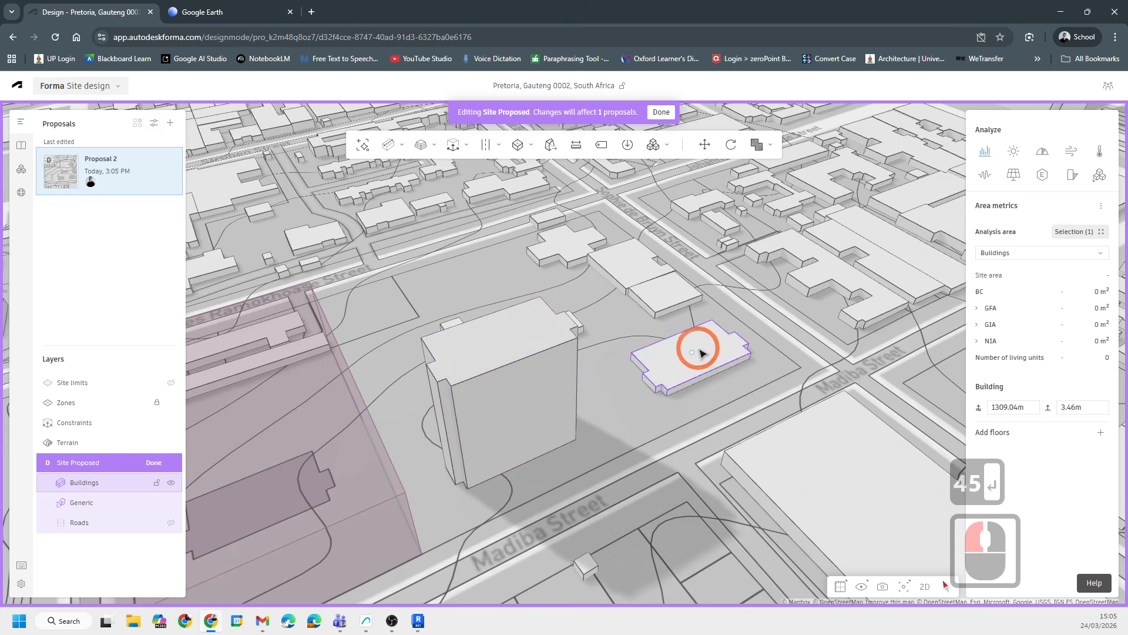
mouse_move(558, 334)
left_mouse_down()
mouse_move(535, 343)
mouse_move(575, 337)
left_mouse_up()
left_click(573, 340)
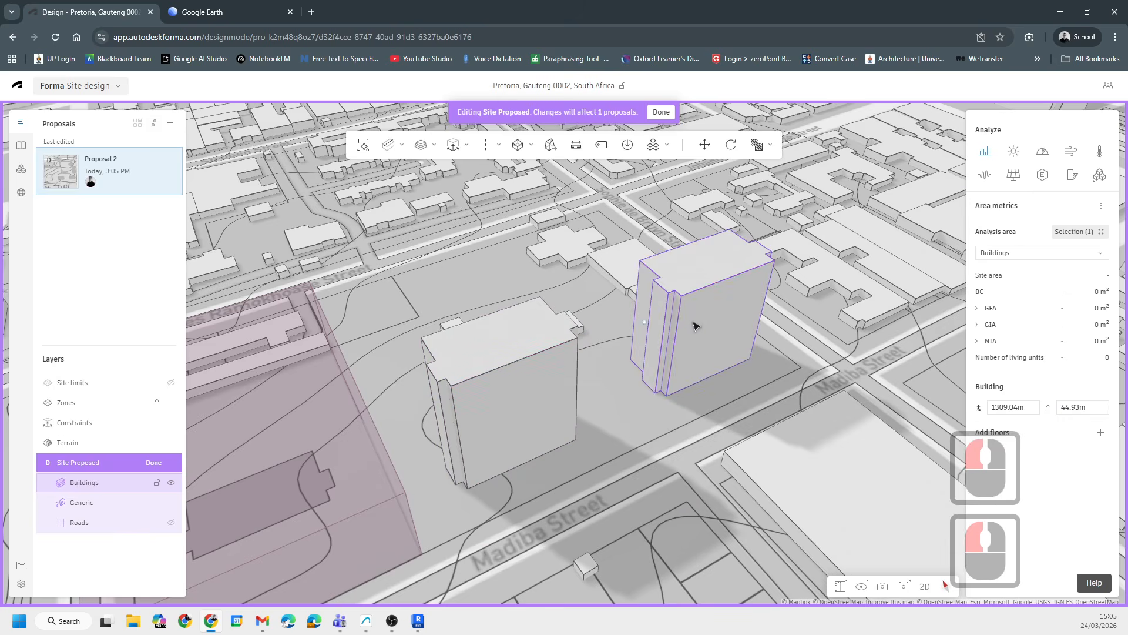
- Select the cross-shaped building on the block and raise it to about 47 m
middle_click_drag(694, 326, 559, 535)
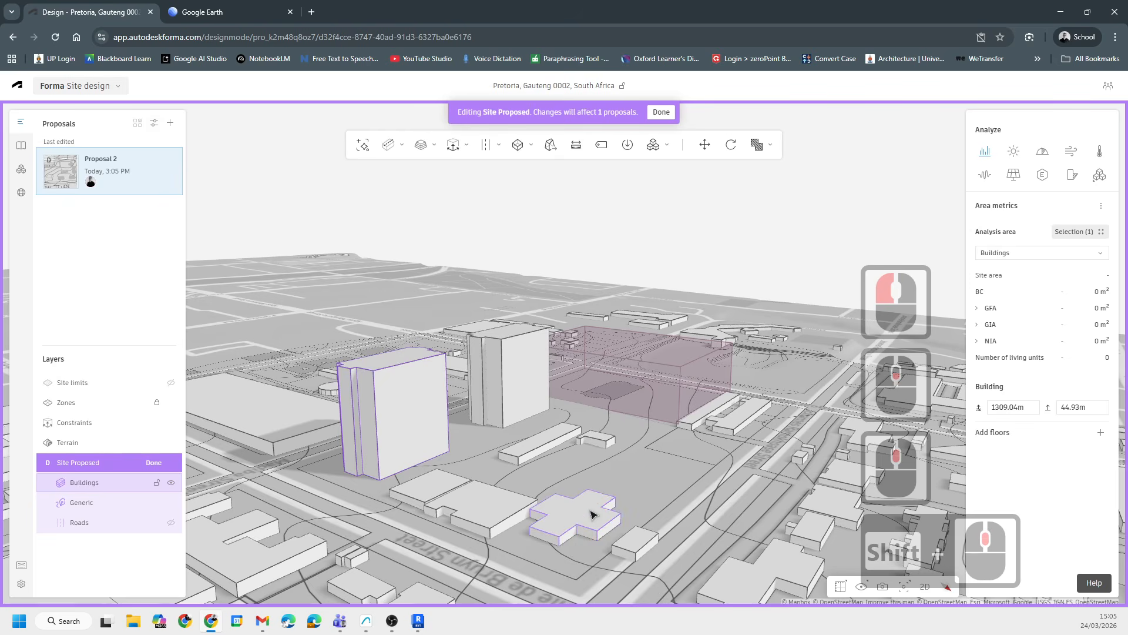
left_click(617, 521)
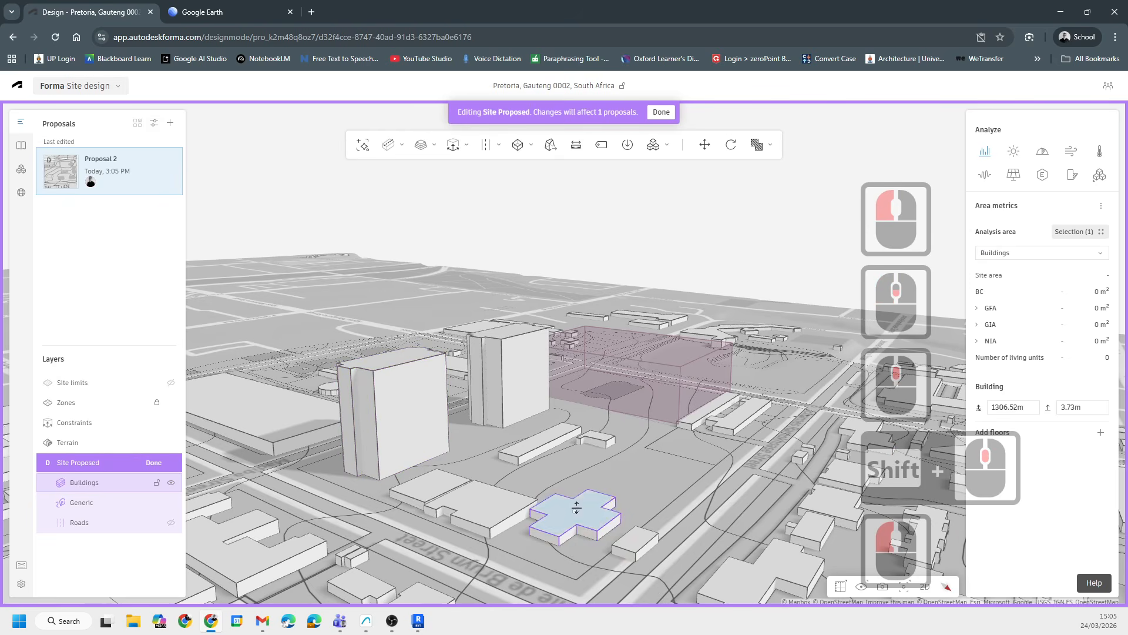
left_click(393, 367)
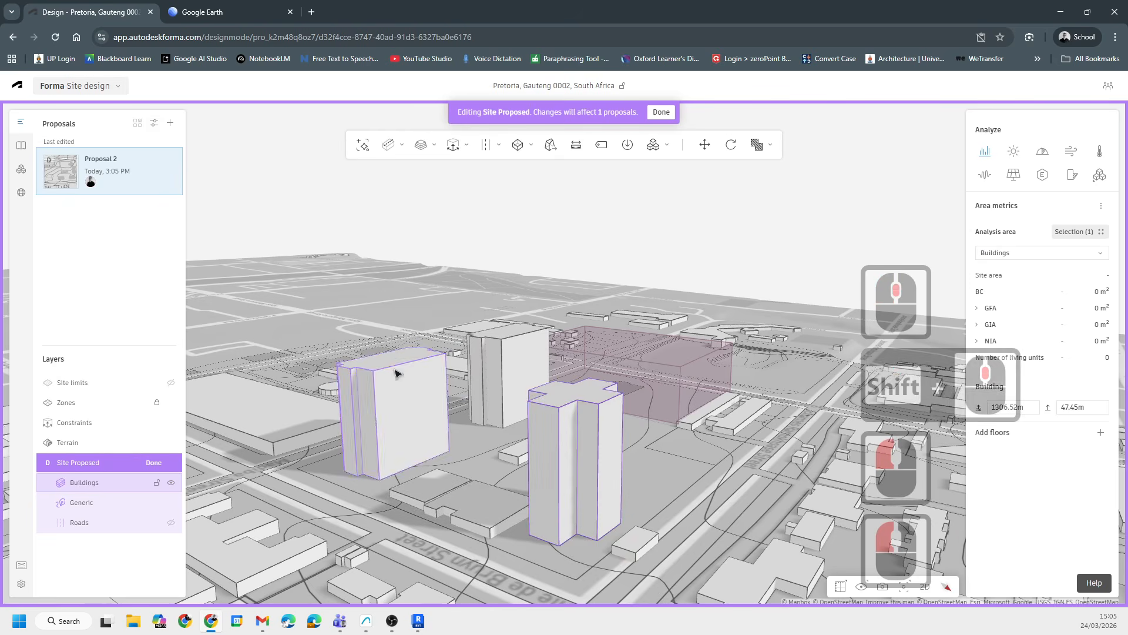
- Orbit and zoom around the site to inspect the raised buildings against their surroundings
middle_click_drag(675, 464, 343, 364)
middle_click_drag(344, 364, 382, 359)
middle_click_drag(393, 429, 546, 380)
scroll(550, 382, "up", 7)
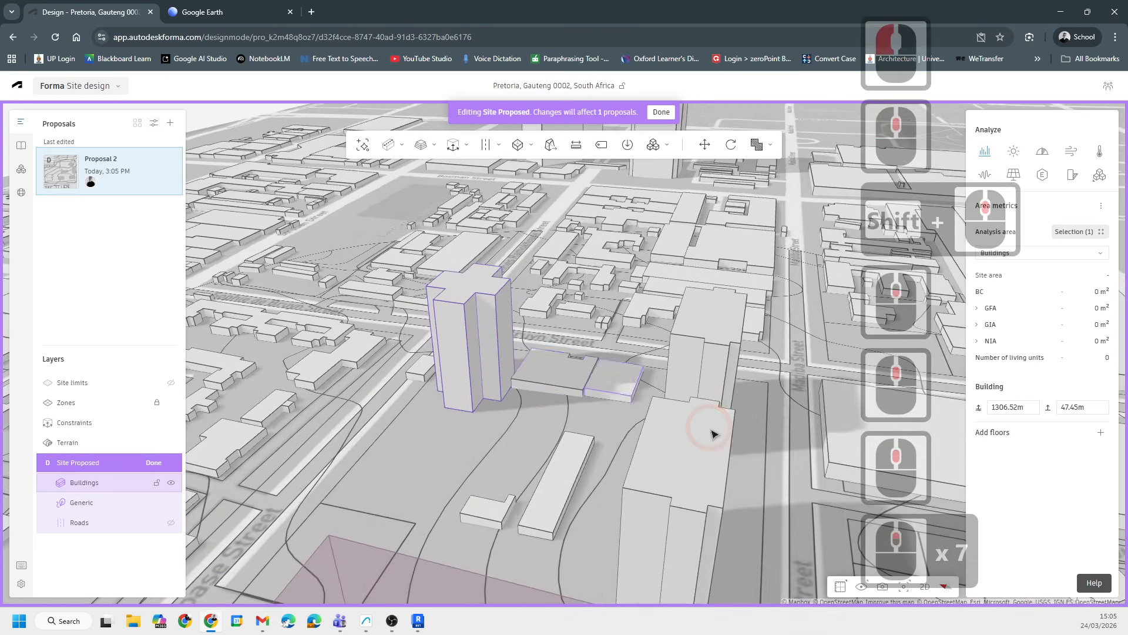
middle_click_drag(711, 433, 672, 491)
scroll(529, 420, "down", 4)
scroll(482, 379, "up", 6)
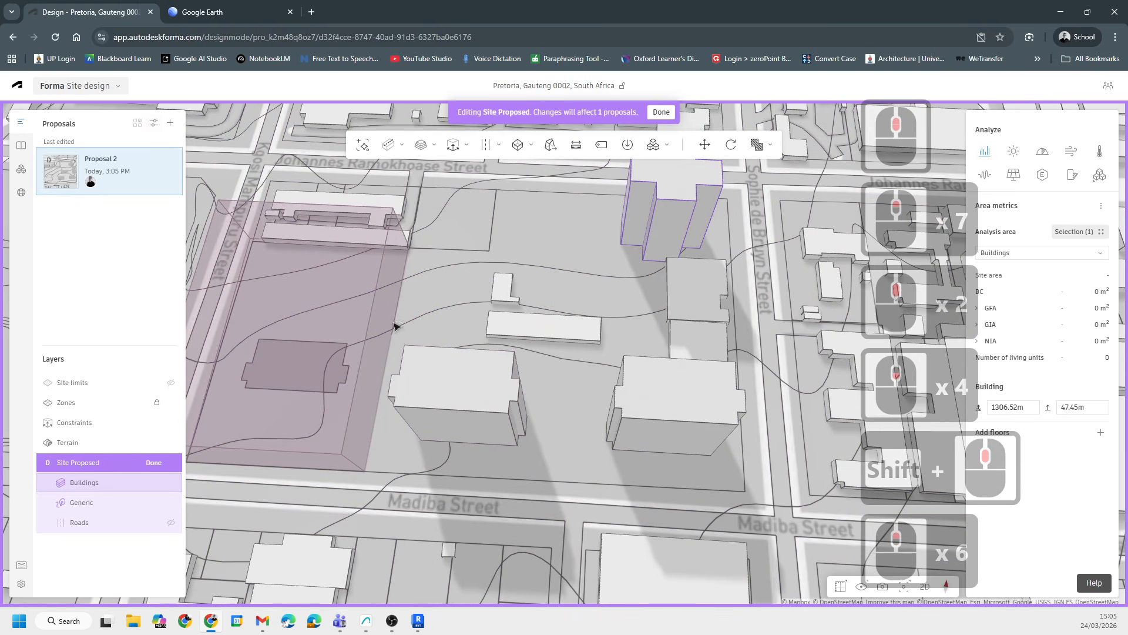
middle_click_drag(536, 307, 547, 419)
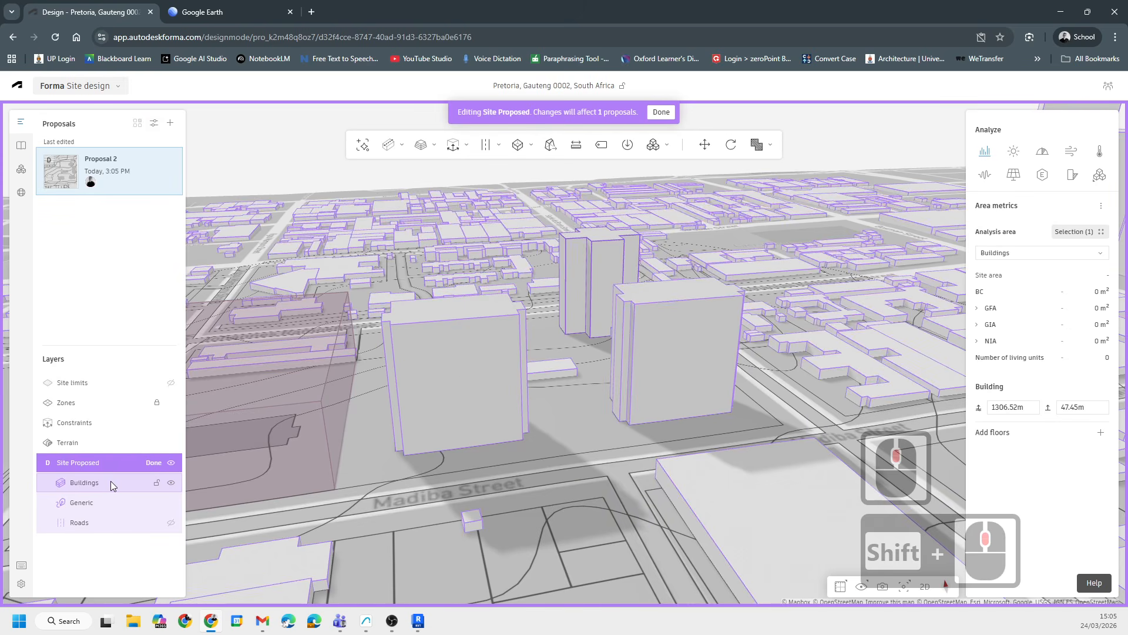
scroll(624, 391, "up", 7)
scroll(625, 390, "down", 9)
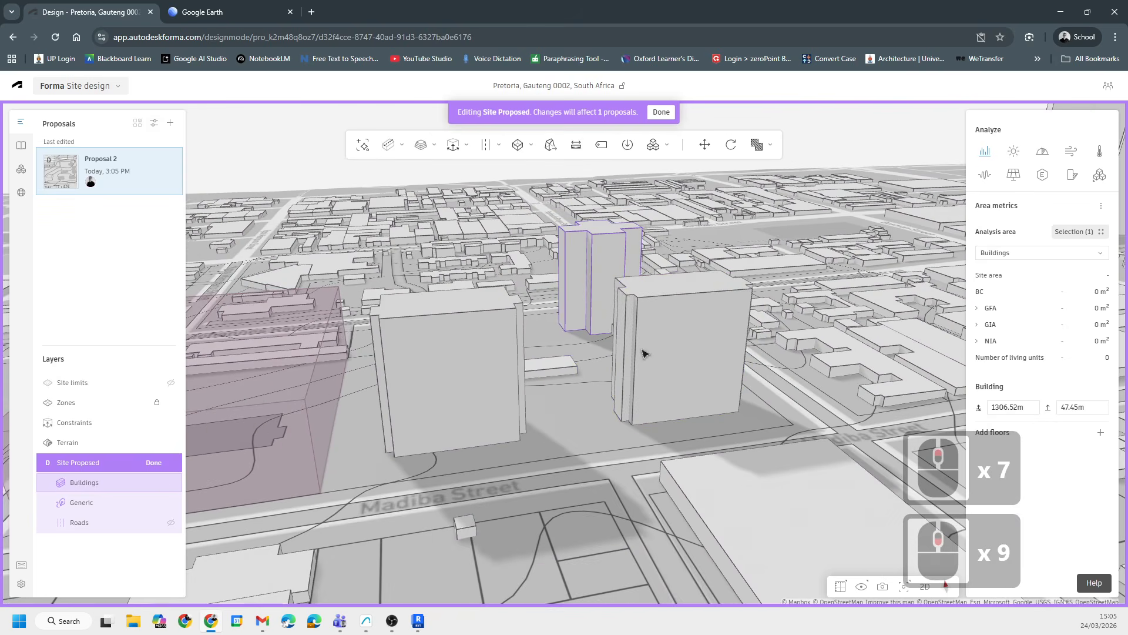
middle_click_drag(775, 404, 783, 382)
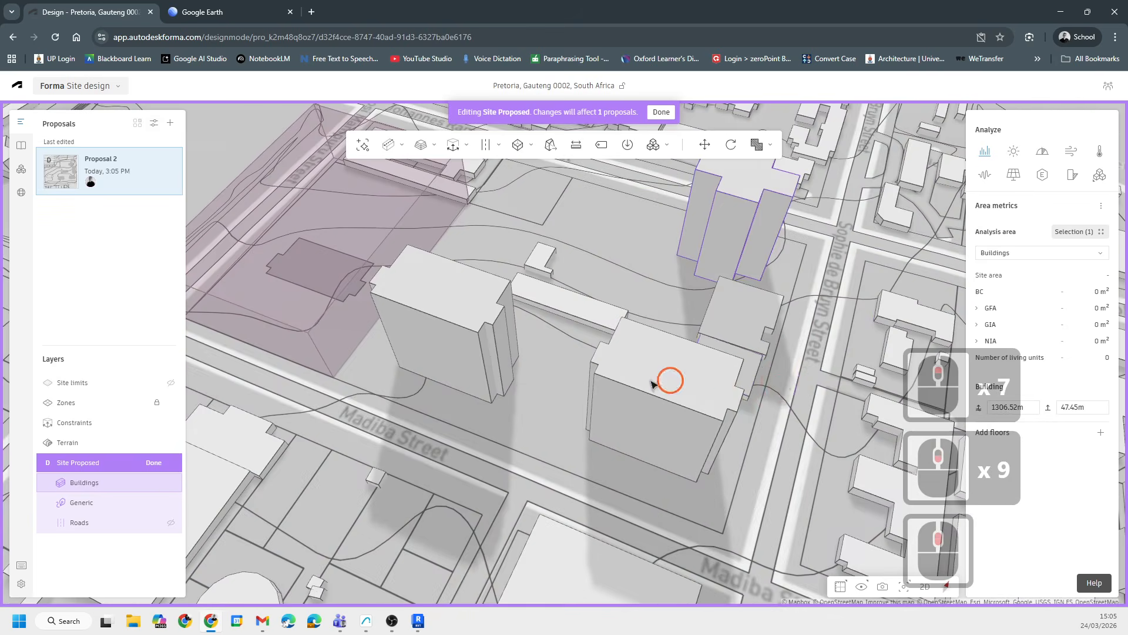
middle_click_drag(655, 383, 755, 298)
scroll(552, 333, "down", 6)
middle_click_drag(551, 333, 640, 370, "shift")
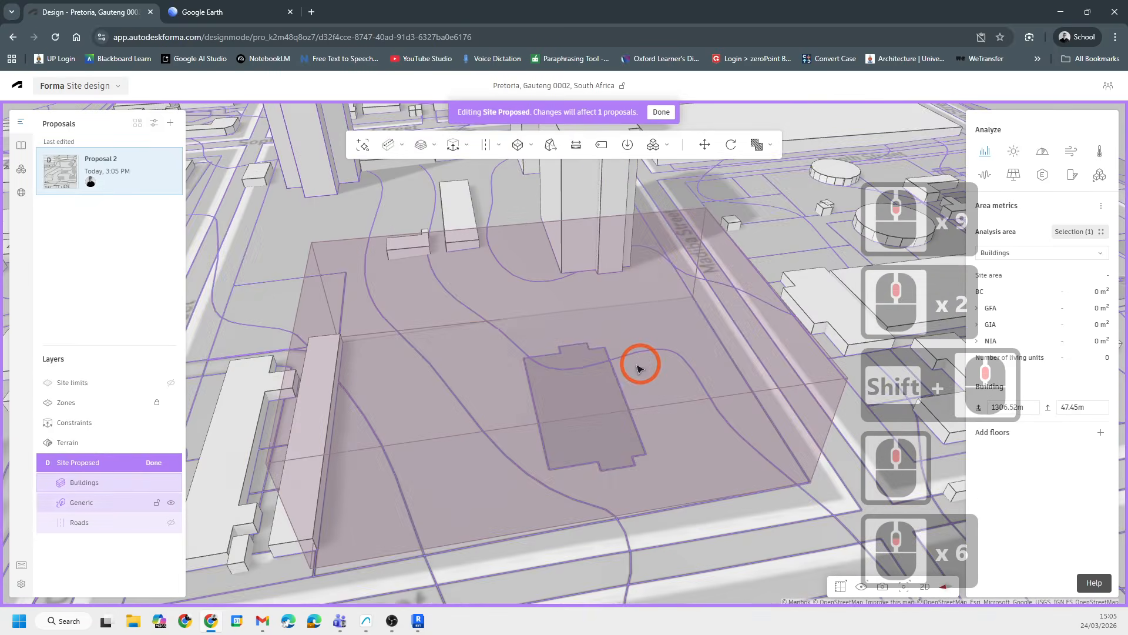
- Select the long building along Kgosi Mampuru Street and set its height to 8 m
middle_click_drag(226, 515, 564, 423)
left_click(488, 451)
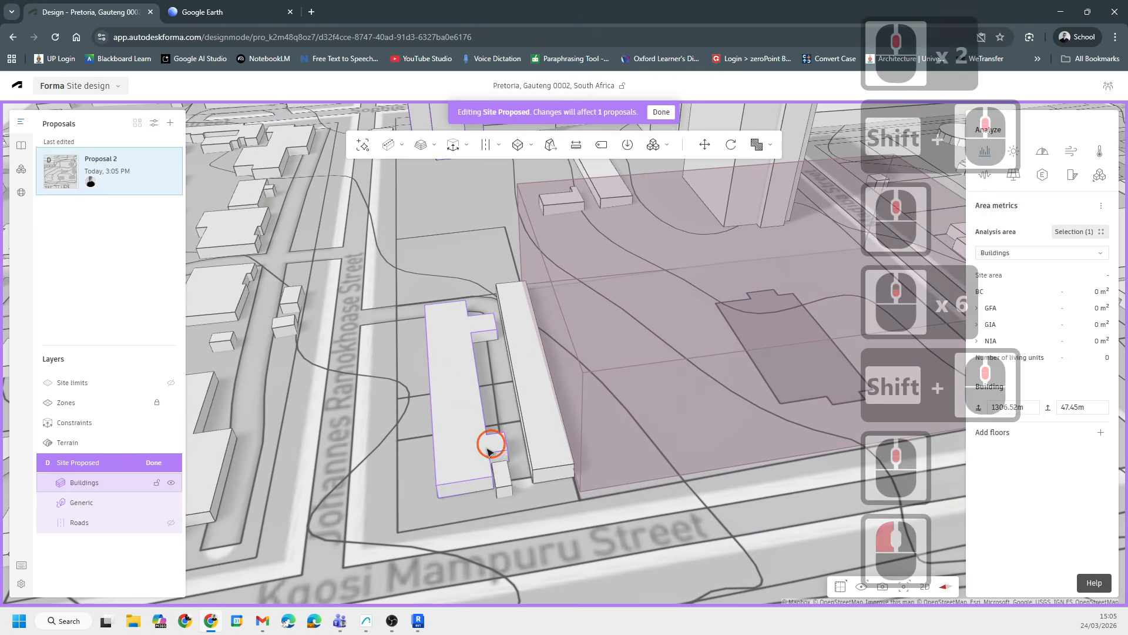
left_click_drag(461, 450, 448, 409)
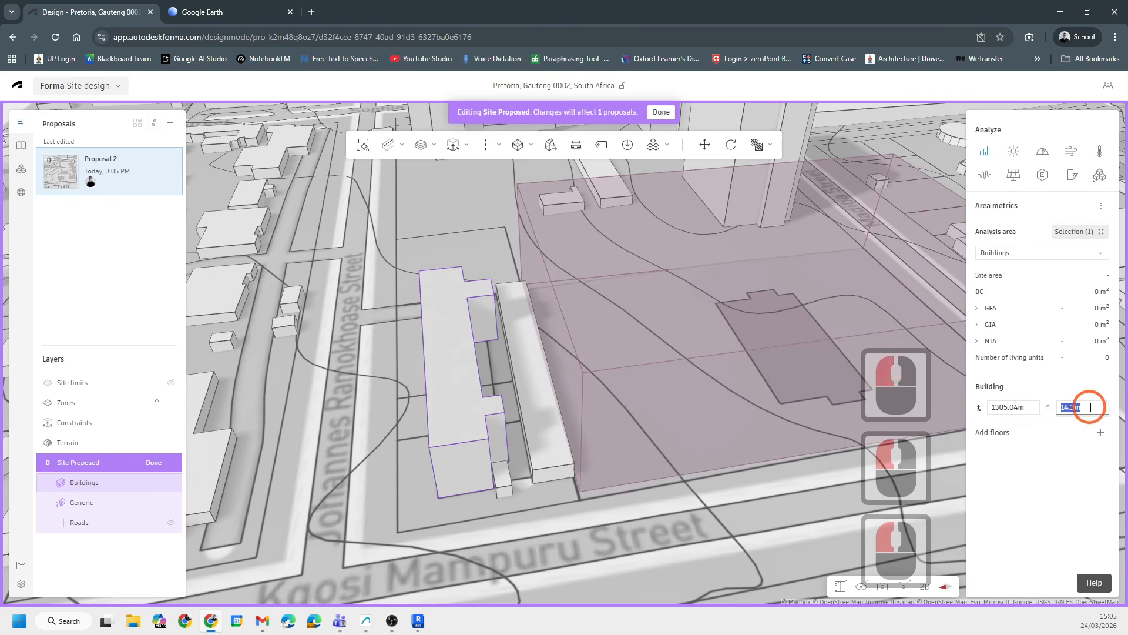
scroll(543, 482, "up", 12)
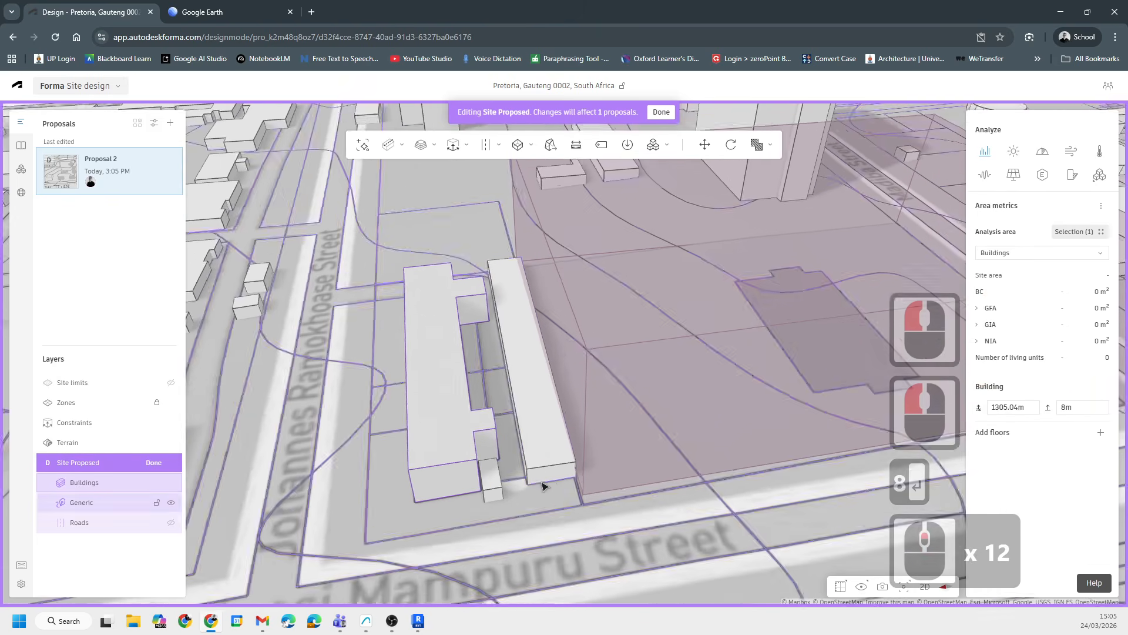
- Orbit and zoom around the site to review the building heights from street level
scroll(572, 492, "down", 5)
right_click_drag(575, 494, 554, 429)
scroll(553, 430, "down", 9)
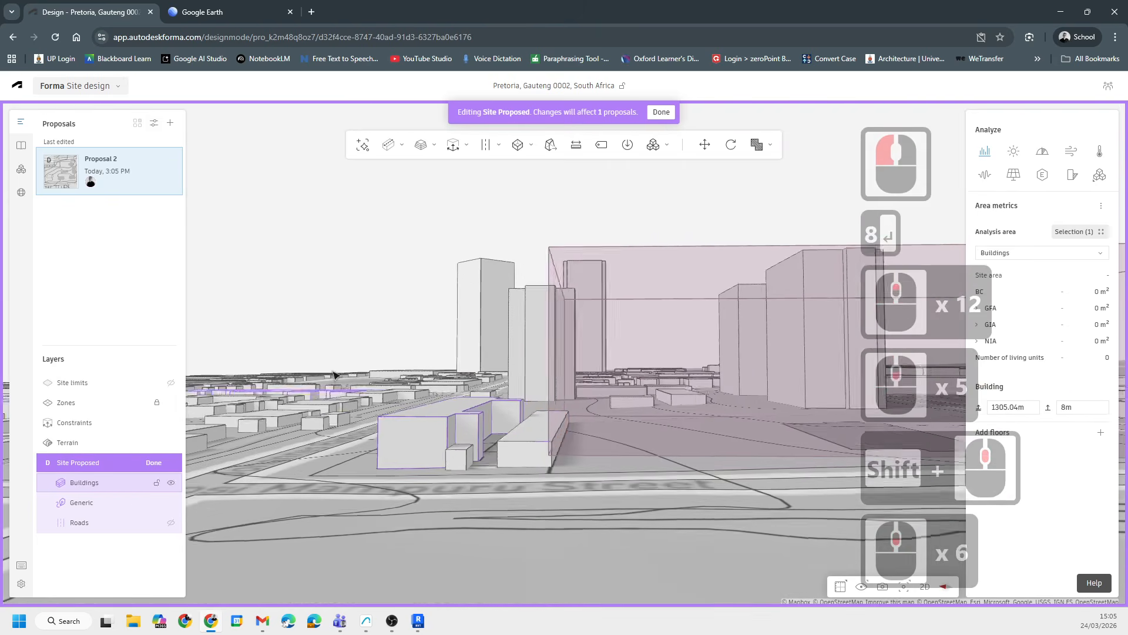
middle_click_drag(440, 369, 408, 439, "shift")
scroll(642, 378, "up", 6)
scroll(619, 396, "down", 6)
middle_click_drag(620, 395, 537, 504, "shift")
scroll(668, 416, "up", 5)
scroll(437, 385, "down", 7)
scroll(422, 429, "up", 7)
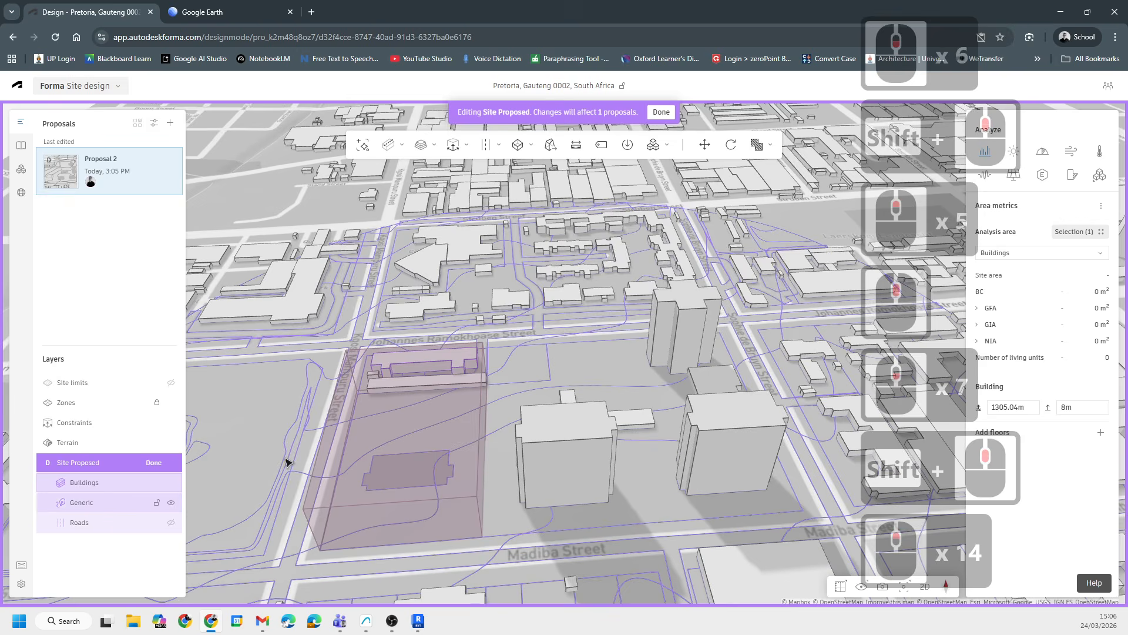
- Hide the Generic layer and lock the Roads layer
middle_click_drag(139, 518, 162, 504)
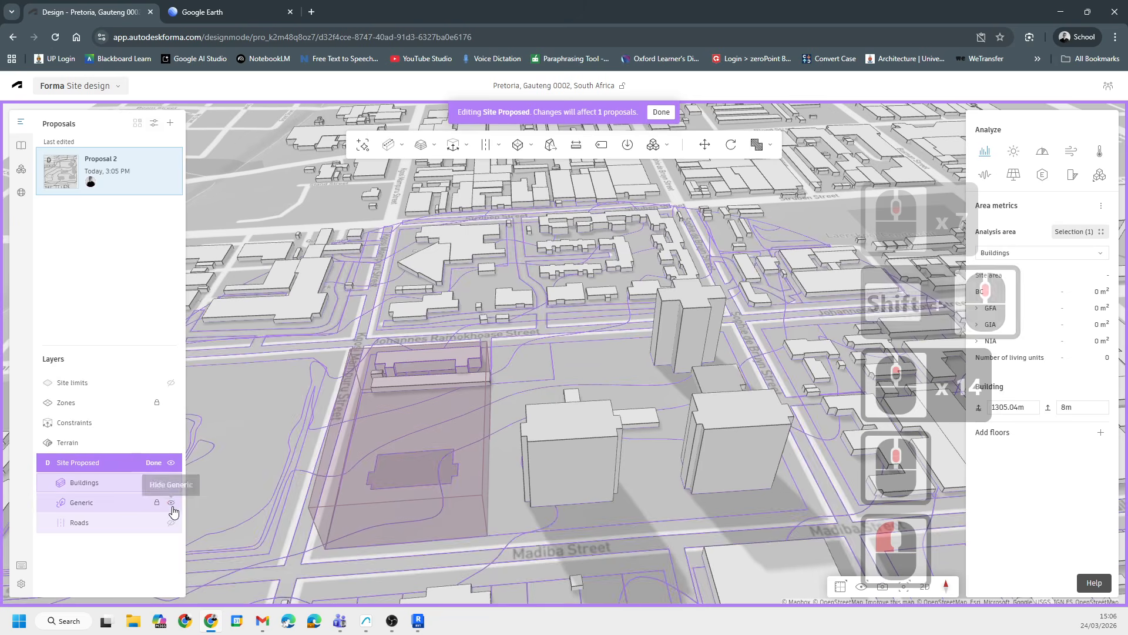
left_click(171, 505)
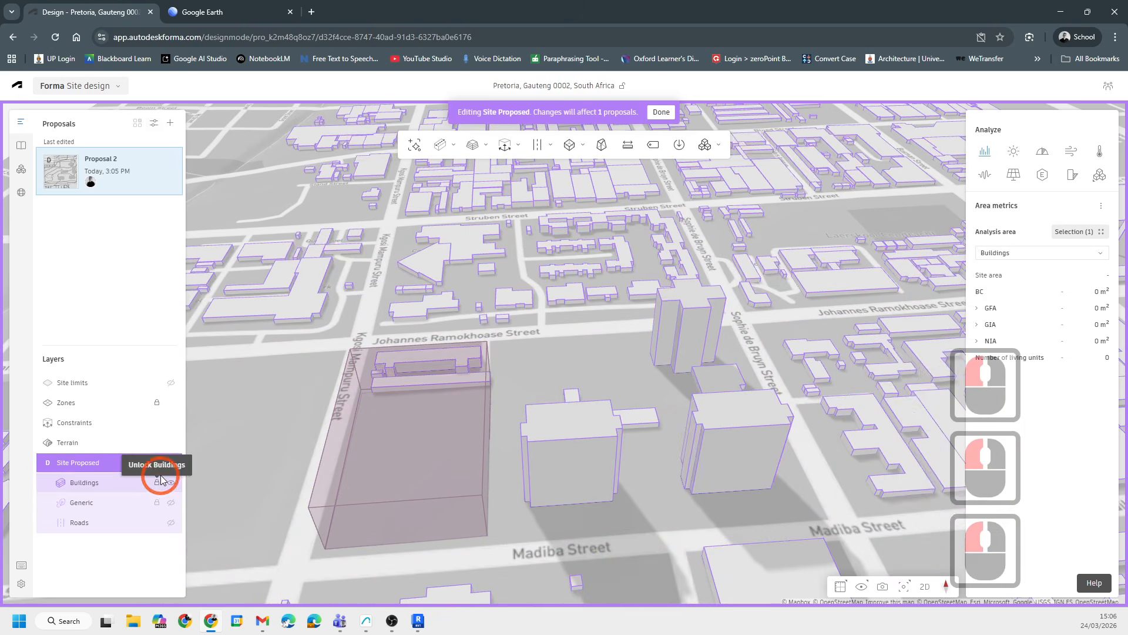
left_click(159, 523)
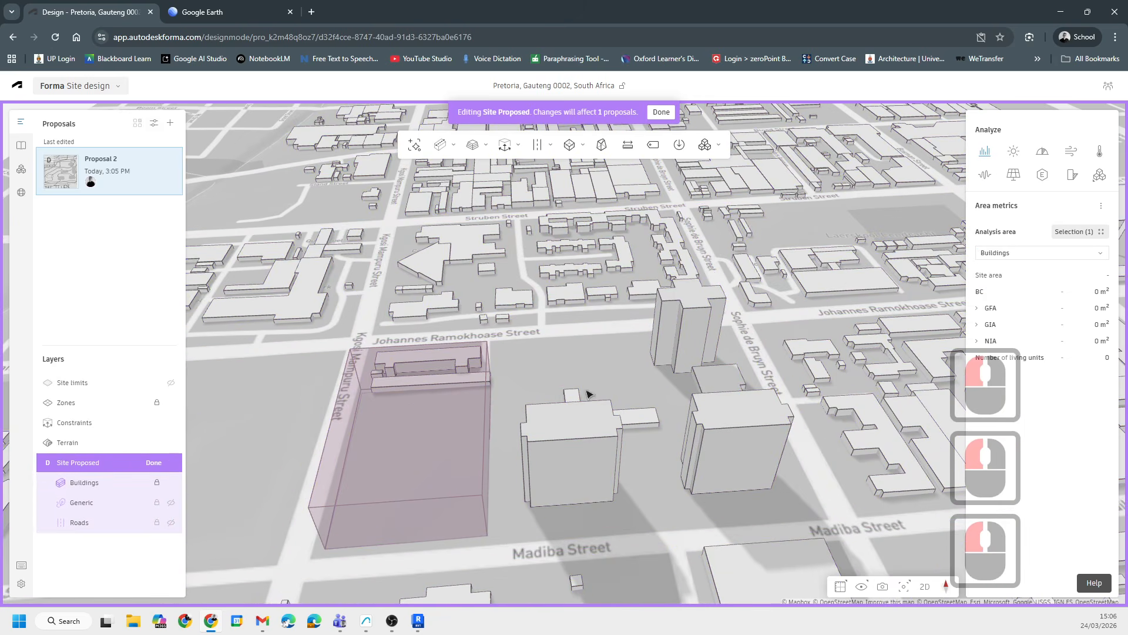
- Orbit and zoom to view the site block at the corner of Johannes Ramokhoase and Kgosi Mampuru Streets
scroll(584, 393, "up", 7)
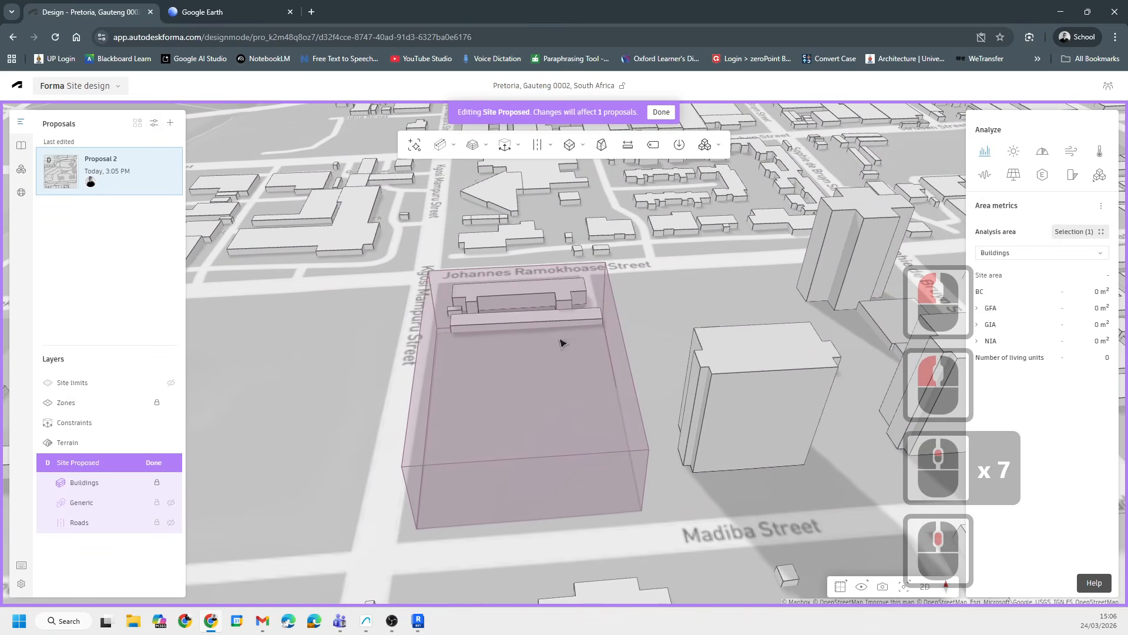
scroll(561, 343, "down", 7)
middle_click_drag(523, 446, 438, 406, "shift")
scroll(555, 295, "up", 5)
scroll(340, 338, "down", 11)
middle_click_drag(705, 441, 488, 423)
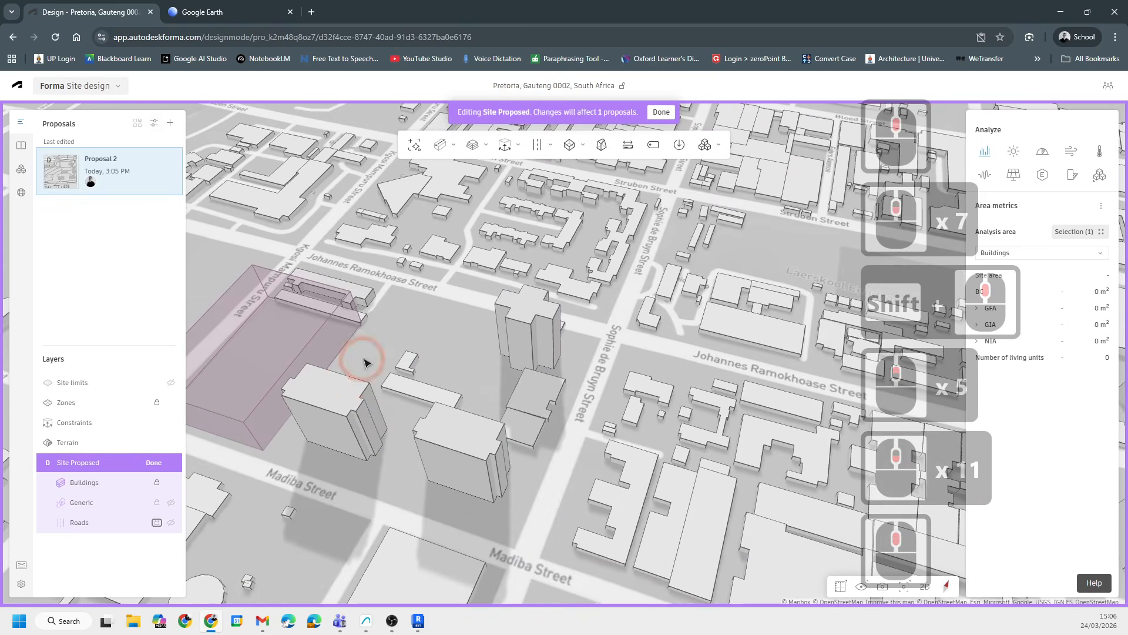
scroll(460, 410, "up", 6)
middle_click_drag(650, 423, 577, 369)
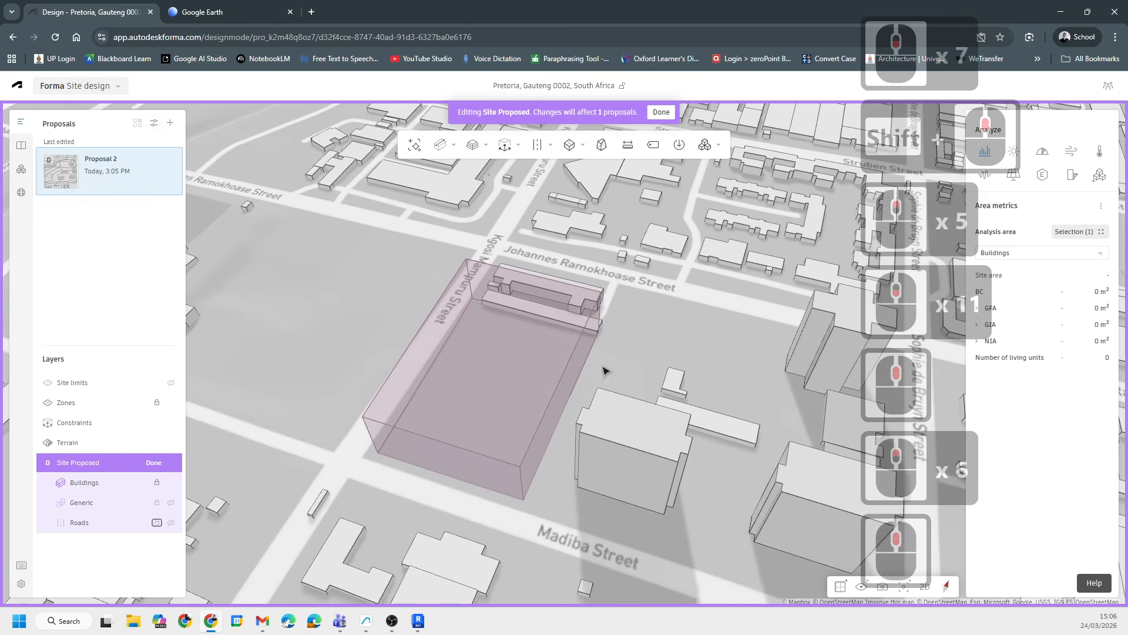
- Open the area metrics analysis area selection and choose ERF 301
left_click(989, 155)
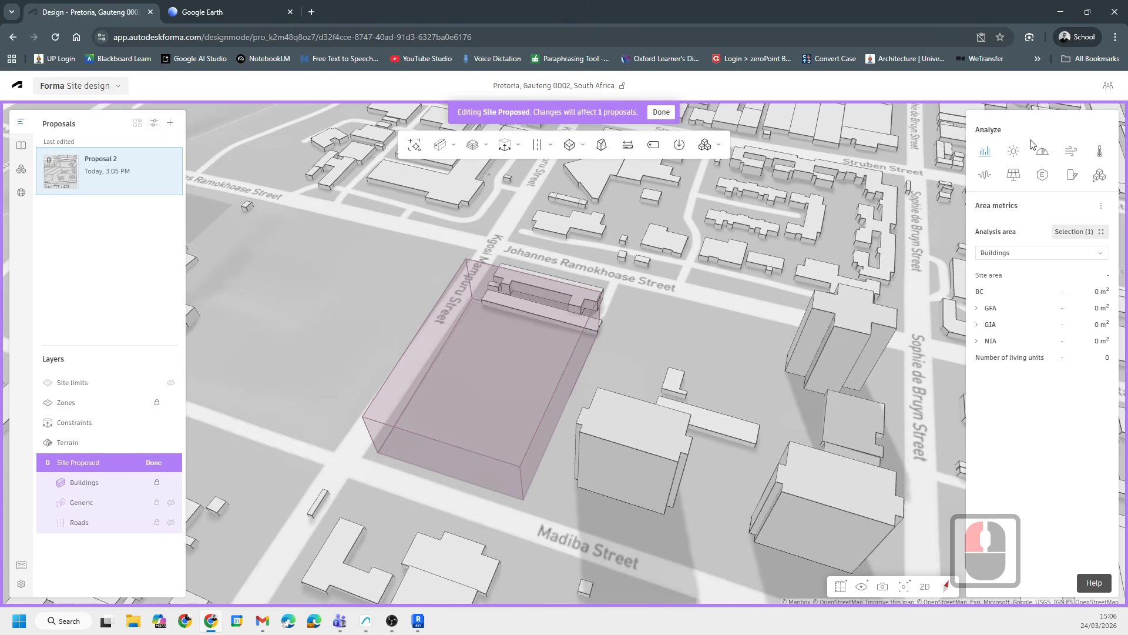
scroll(617, 332, "up", 8)
left_click(1083, 231)
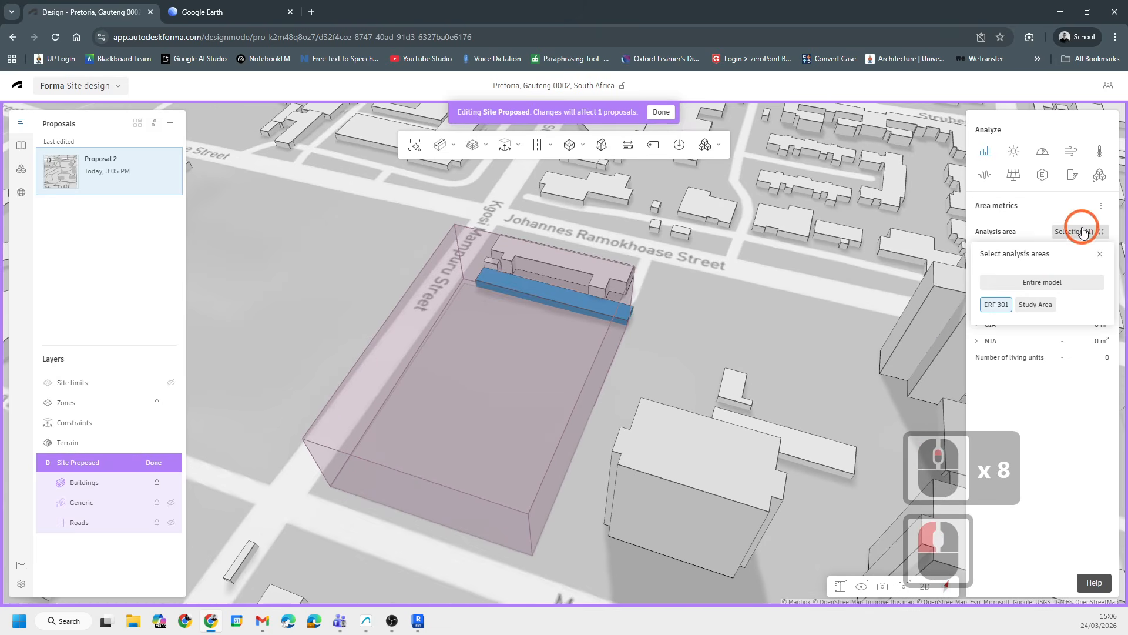
scroll(512, 330, "down", 8)
left_click(997, 306)
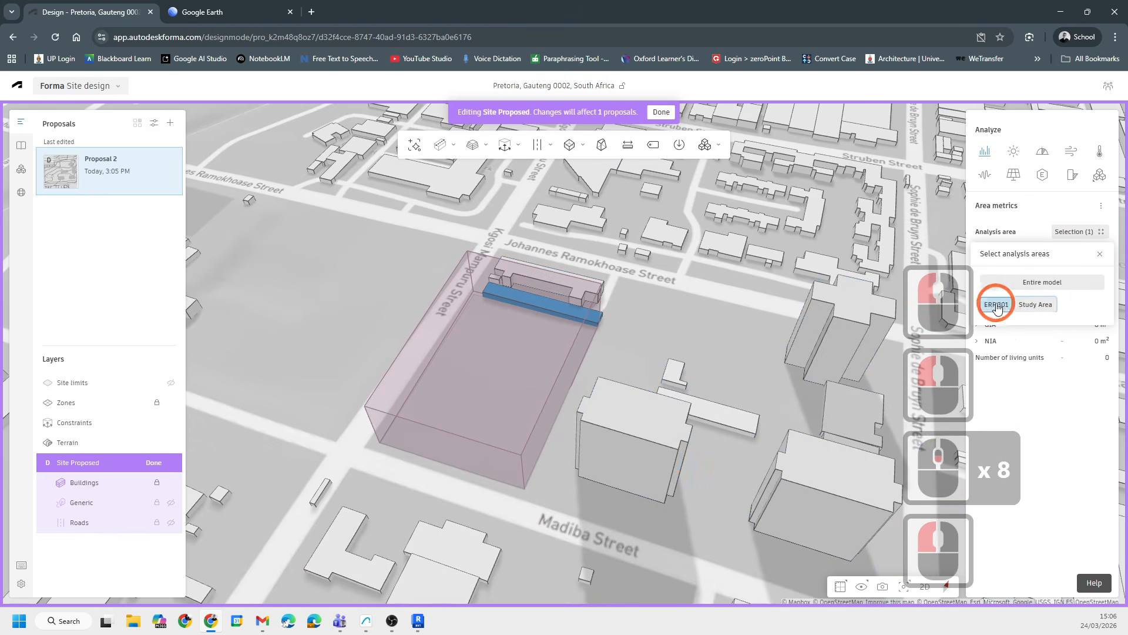
- Close the analysis area selection and unlock the Buildings layer
scroll(679, 292, "up", 8)
scroll(587, 308, "up", 7)
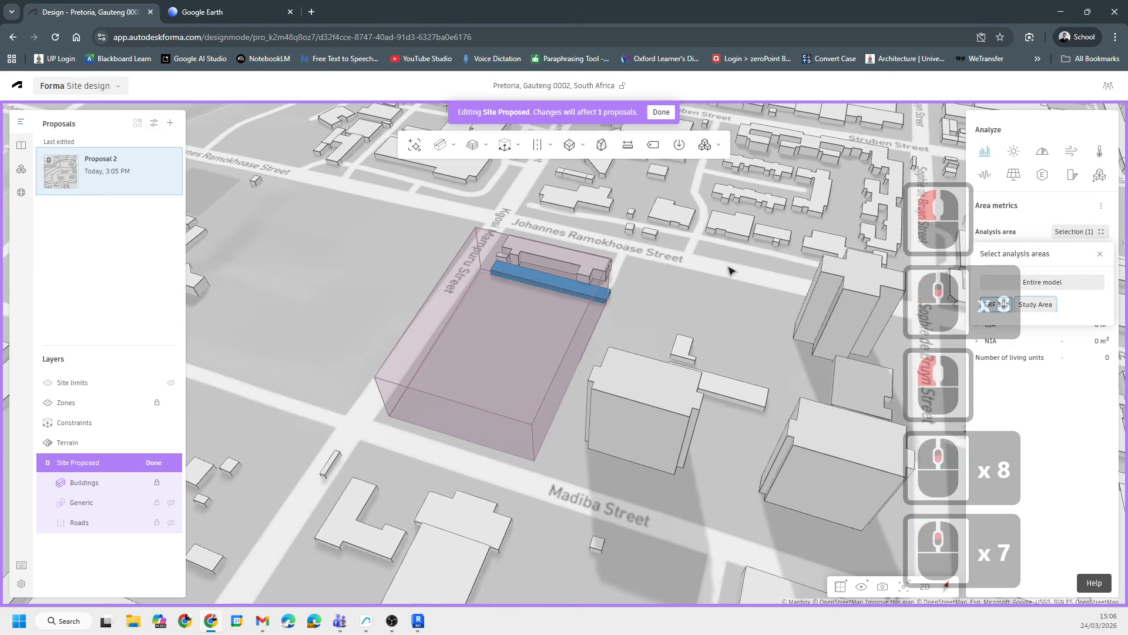
left_click(591, 310)
scroll(592, 286, "up", 5)
left_click(593, 286)
scroll(594, 291, "up", 15)
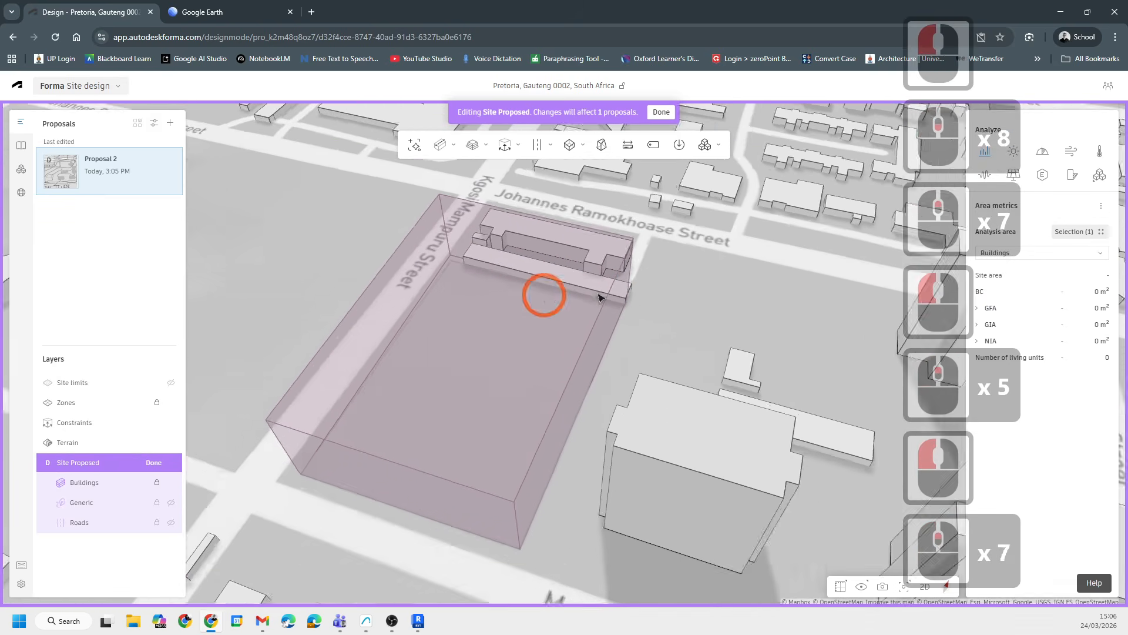
left_click(156, 482)
- Open the thin generic 3D sketch bar along Johannes Ramokhoase Street for editing
left_click(601, 290)
double_click(599, 288)
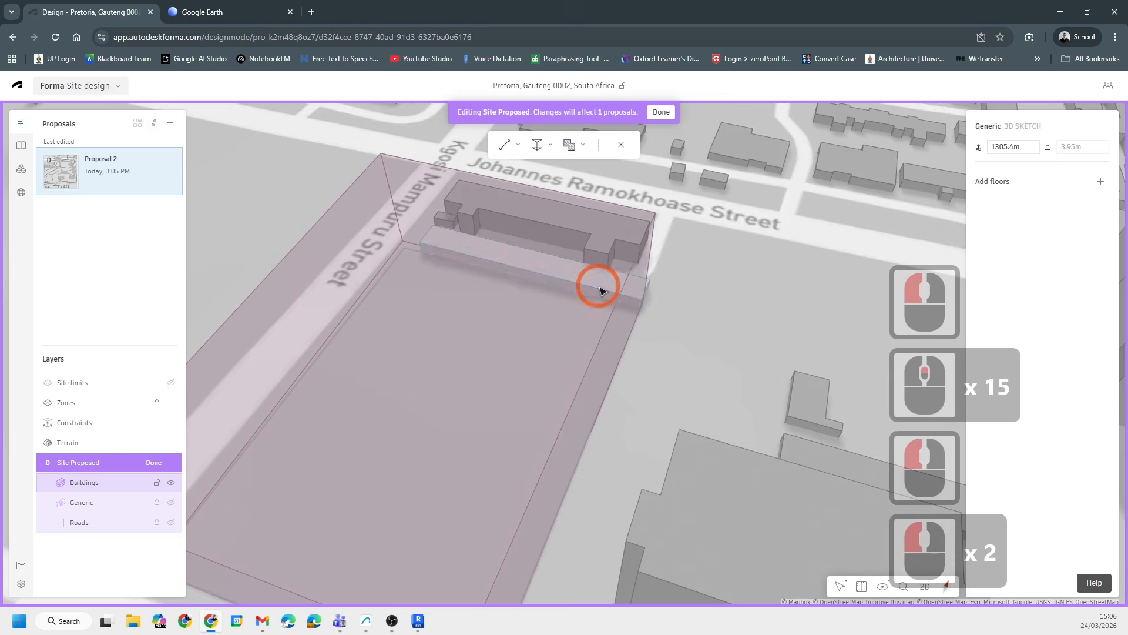
scroll(595, 303, "up", 8)
middle_click_drag(768, 382, 611, 361, "shift")
scroll(646, 411, "down", 16)
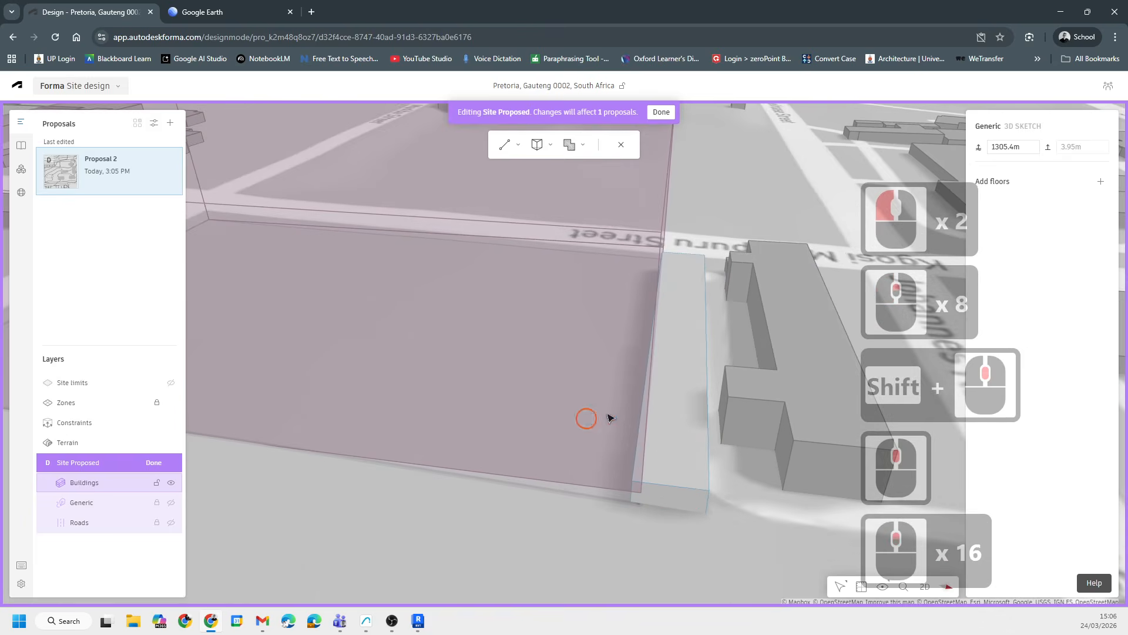
middle_click_drag(609, 421, 639, 438, "shift")
- Extrude the sketch bar's side face about 2.56 m and exit the extrude command
left_click(542, 403)
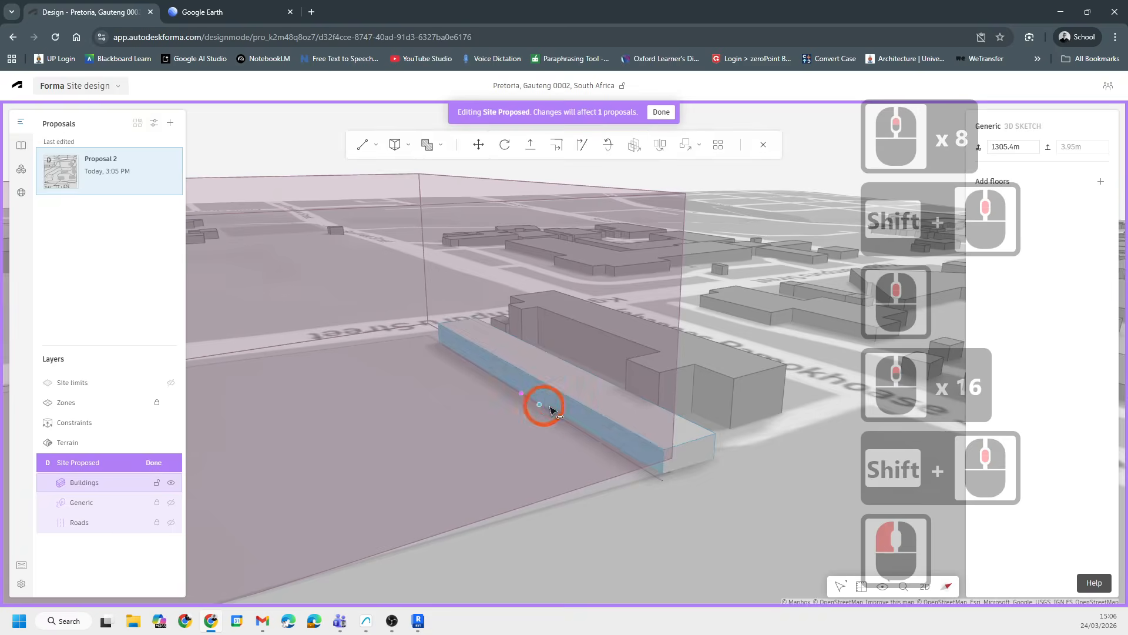
scroll(517, 395, "up", 7)
left_click_drag(517, 383, 710, 461)
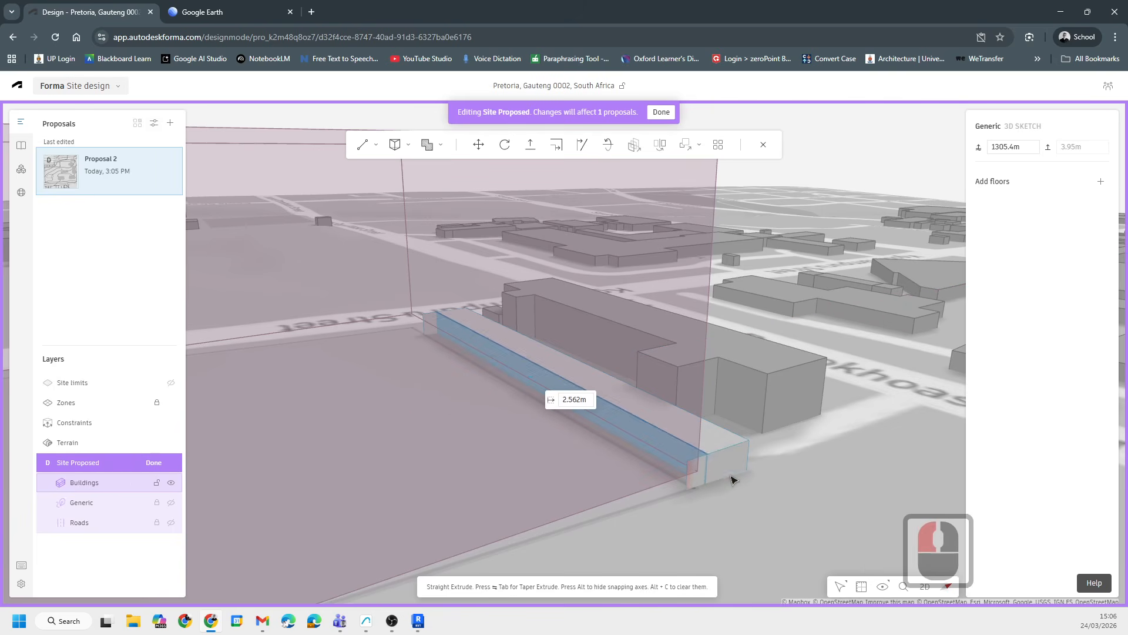
scroll(755, 480, "up", 10)
scroll(771, 487, "up", 20)
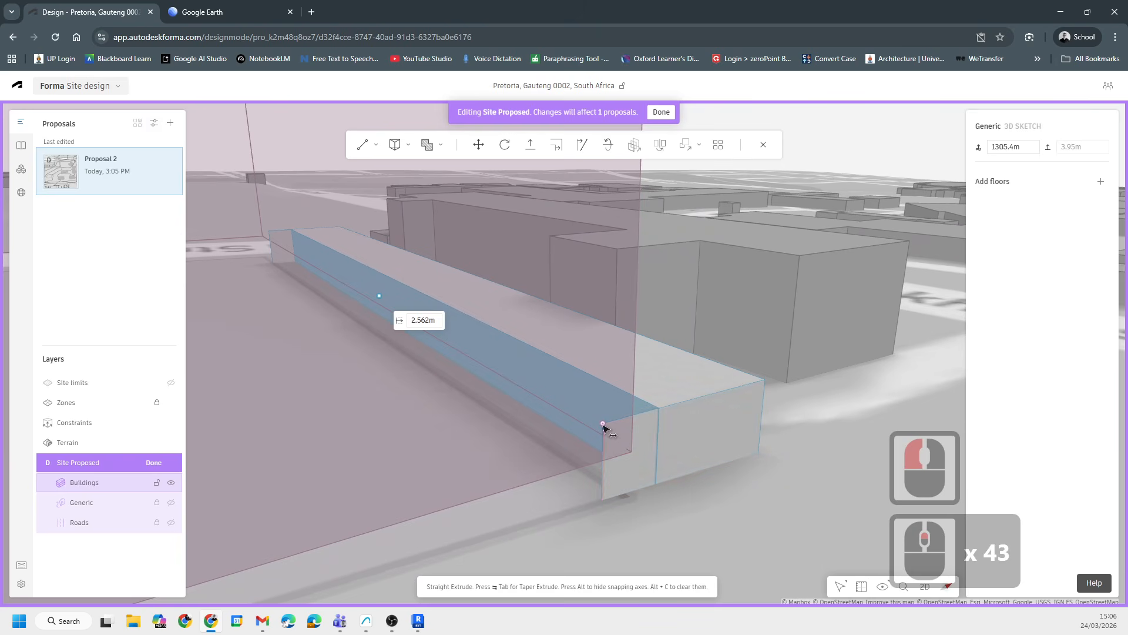
left_click(650, 407)
key("Escape")
key("Escape")
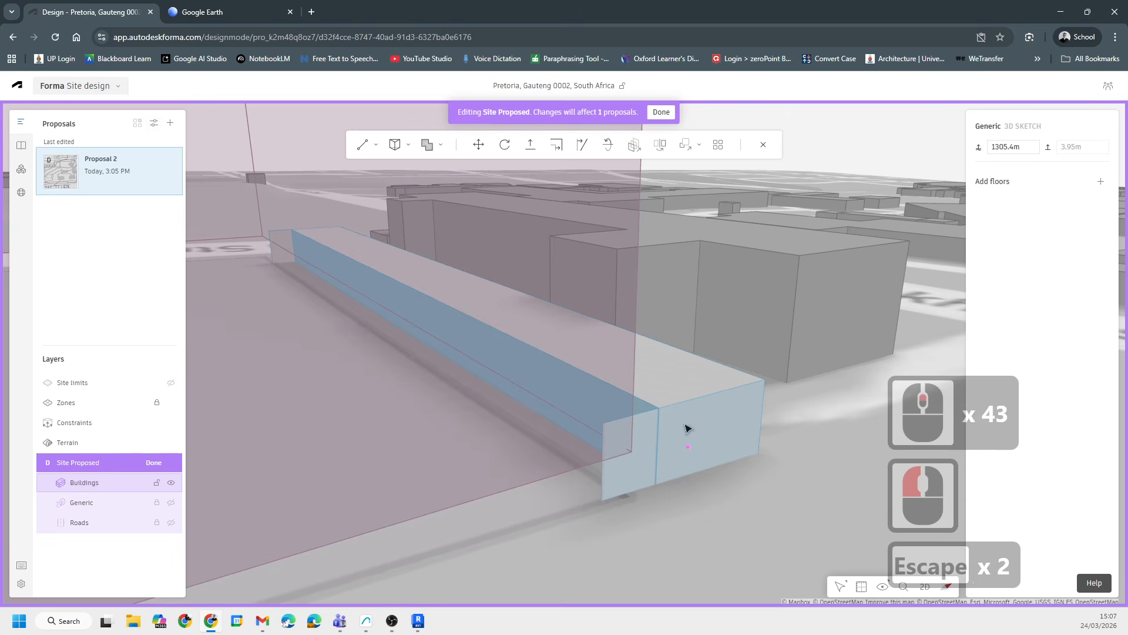
left_click(695, 400)
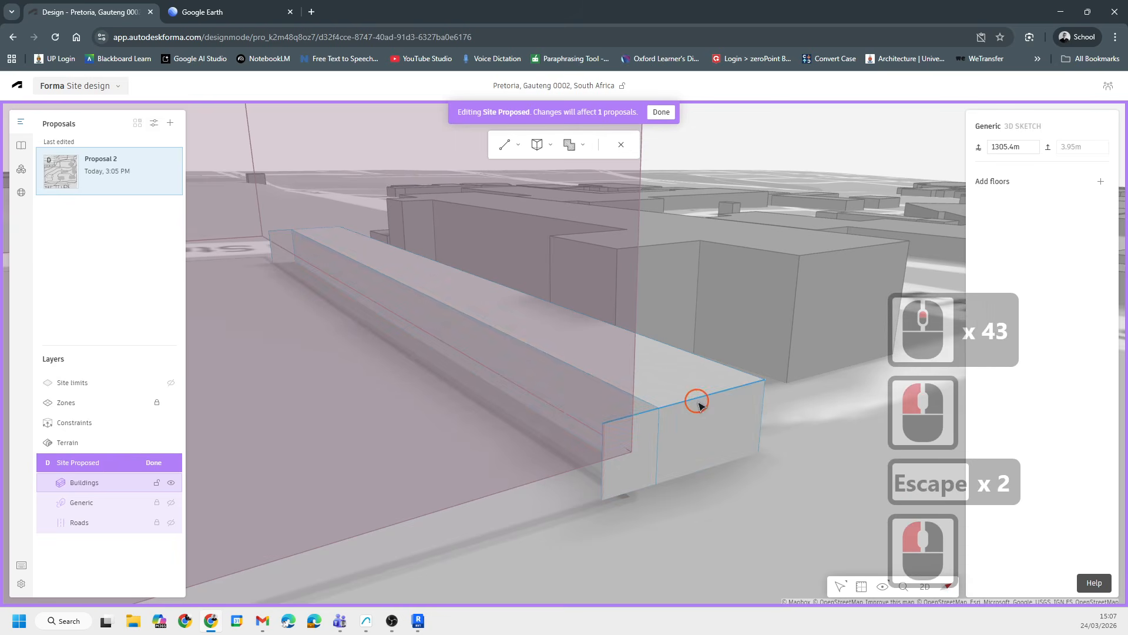
left_click(613, 473)
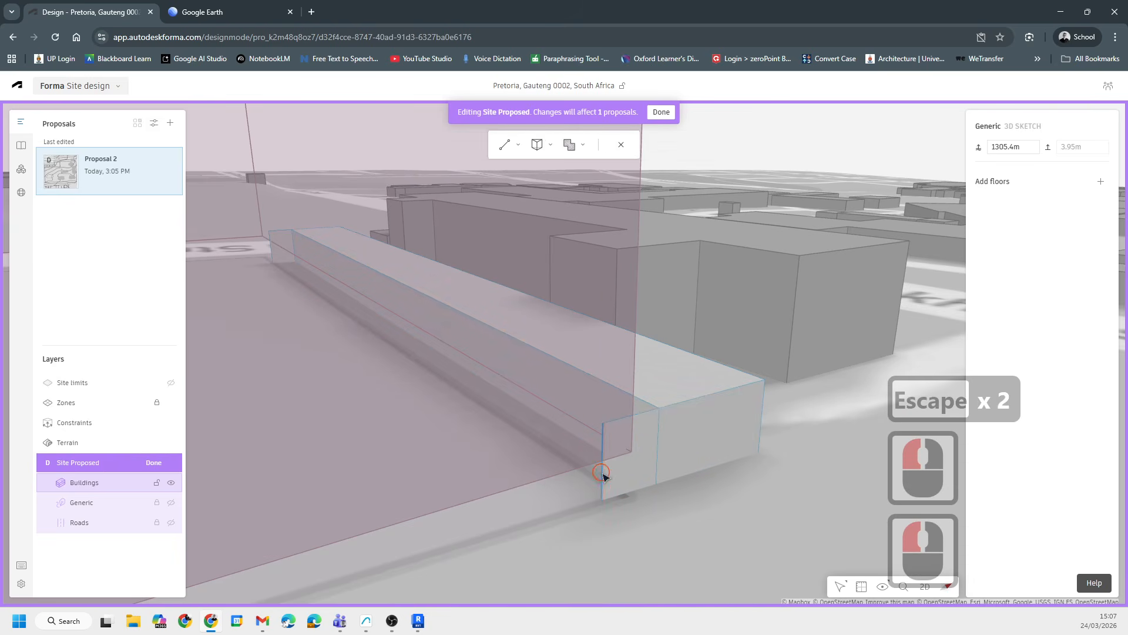
- Try to taper-move the sketch bar's end edge along the street
left_click(601, 487)
left_click_drag(601, 478, 658, 454)
left_click(656, 458)
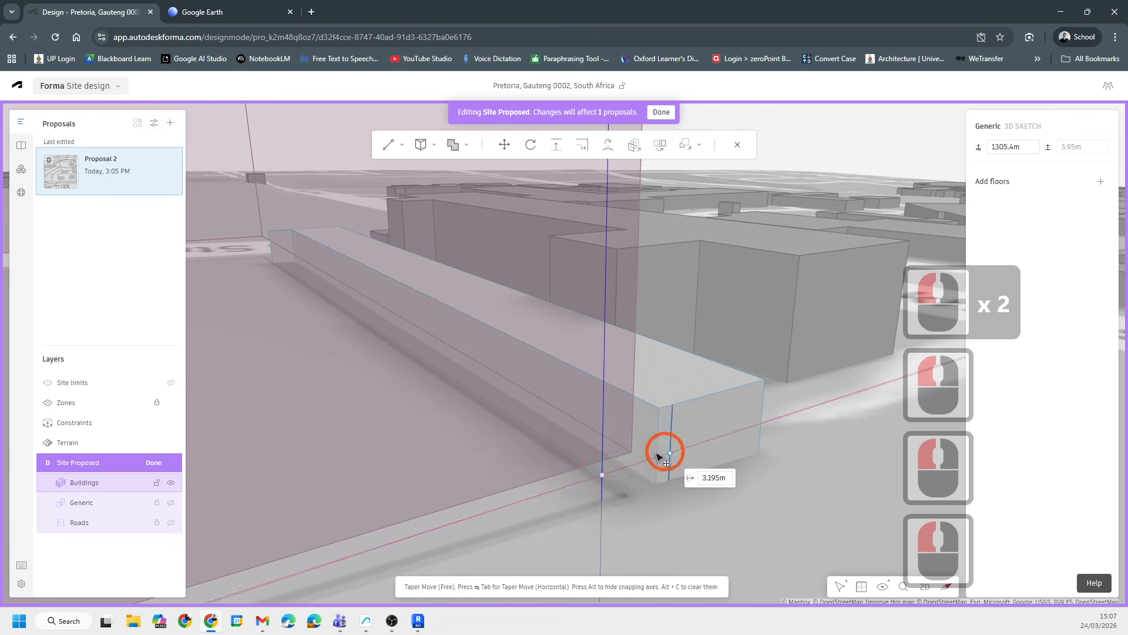
left_click_drag(656, 405, 765, 389)
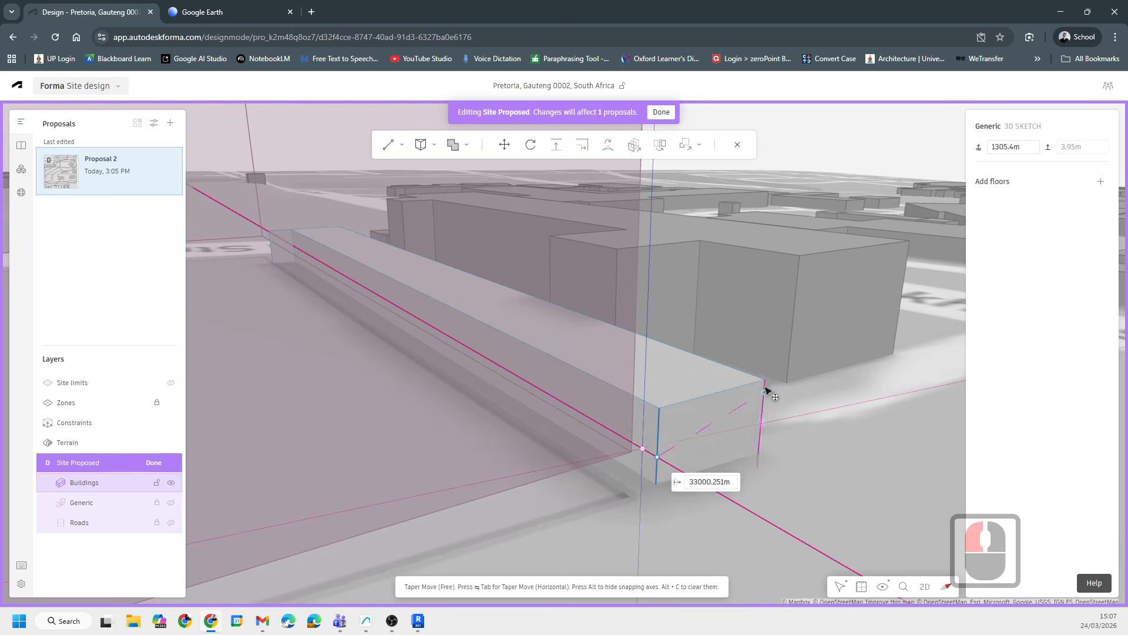
left_click(790, 403, "shift")
left_click(800, 436)
left_click(798, 437)
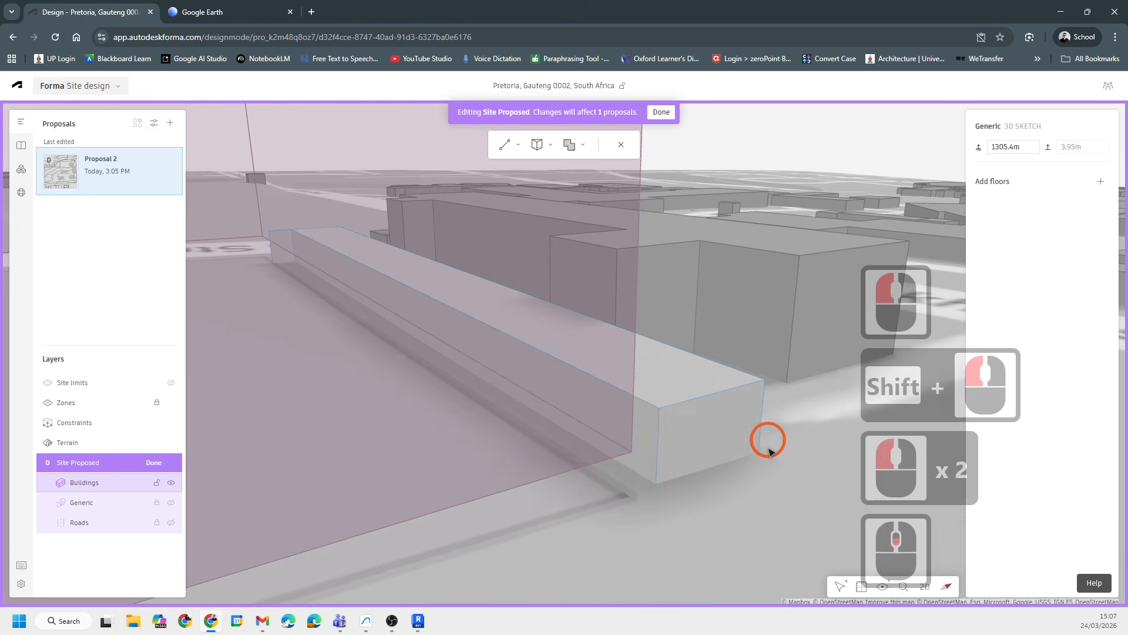
- Try to taper-move the sketch bar's end edge about 3.69 m
middle_click_drag(769, 439, 523, 441)
scroll(458, 322, "down", 9)
scroll(462, 326, "down", 9)
middle_click_drag(589, 496, 479, 174)
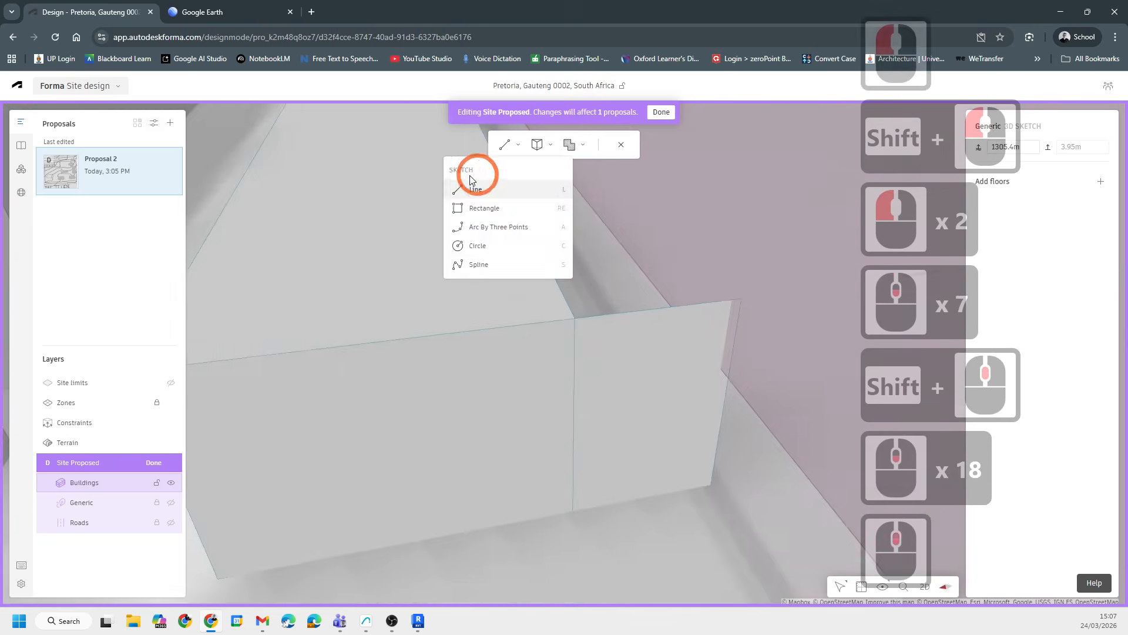
scroll(478, 174, "down", 6)
left_click(731, 392)
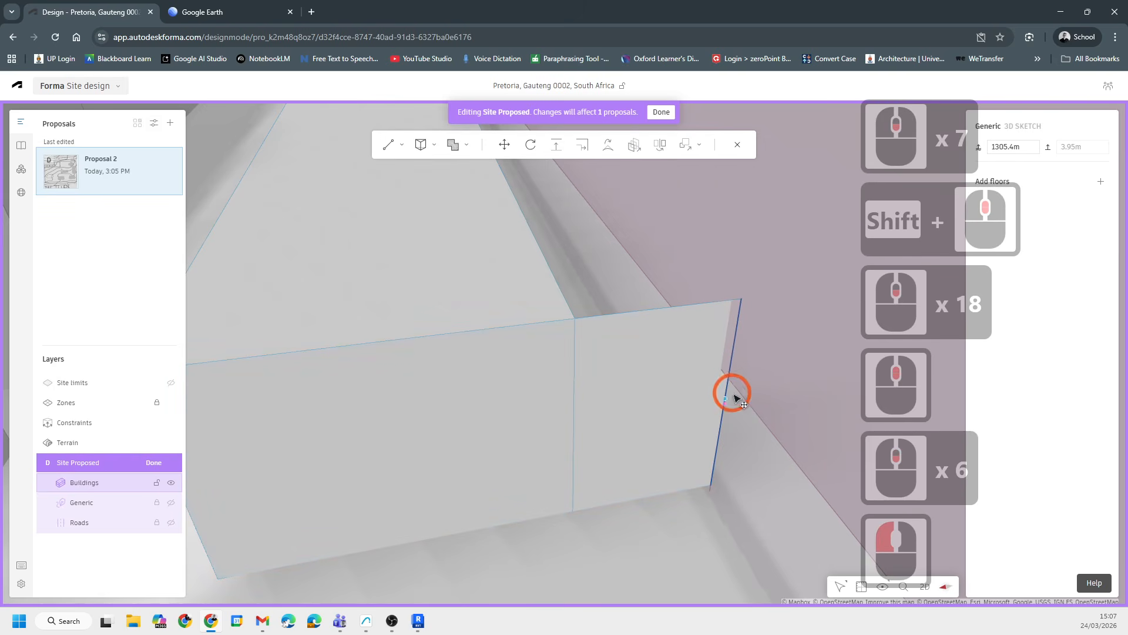
left_click_drag(726, 404, 555, 437)
left_click(501, 438, "shift")
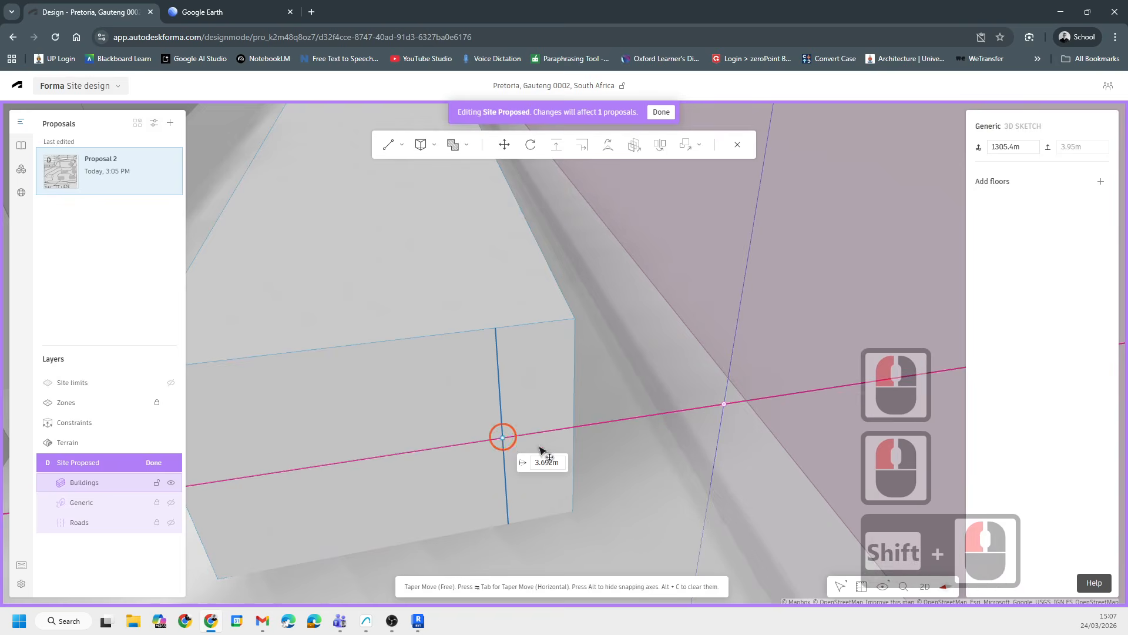
left_click(647, 350)
- Delete the selected edge of the sketch bar's end face and undo the deletion
scroll(593, 392, "down", 7)
left_click(533, 414)
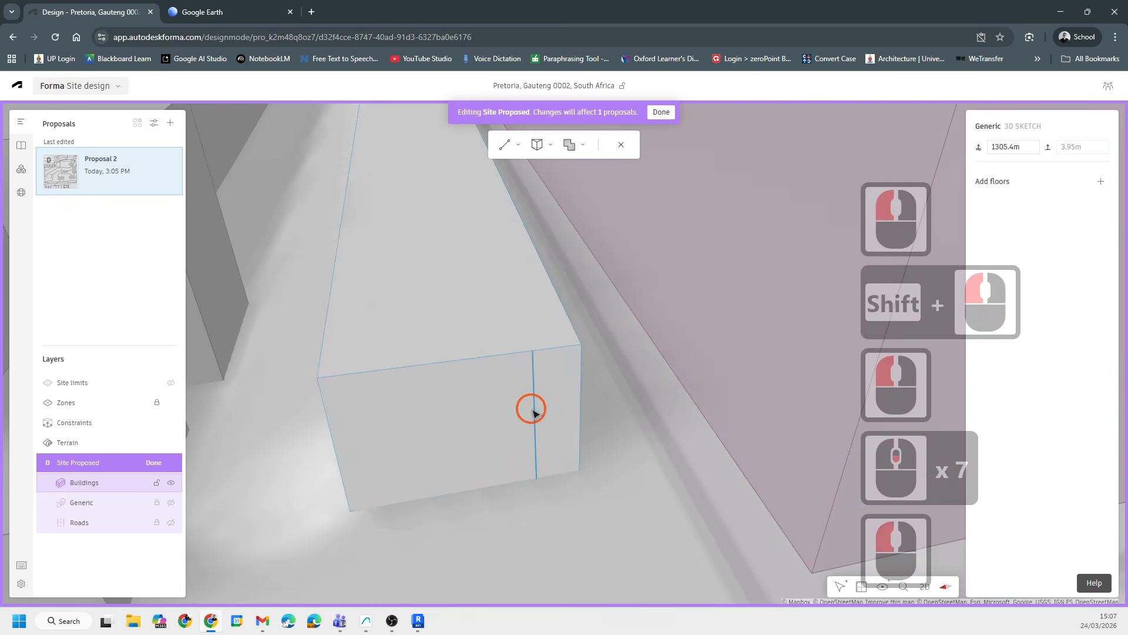
key("Delete")
key("ctrl+z")
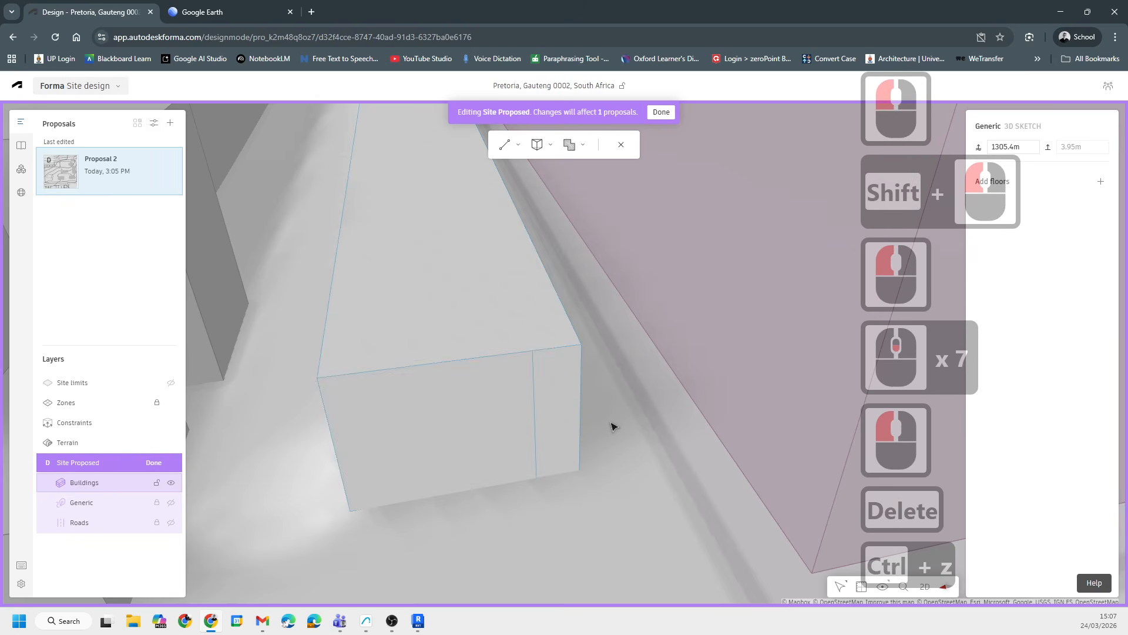
- Select the site's constraint volume and set its base elevation to 1302 m
scroll(605, 441, "down", 13)
right_click_drag(599, 446, 542, 462)
middle_click_drag(542, 463, 396, 405, "shift")
scroll(395, 406, "down", 20)
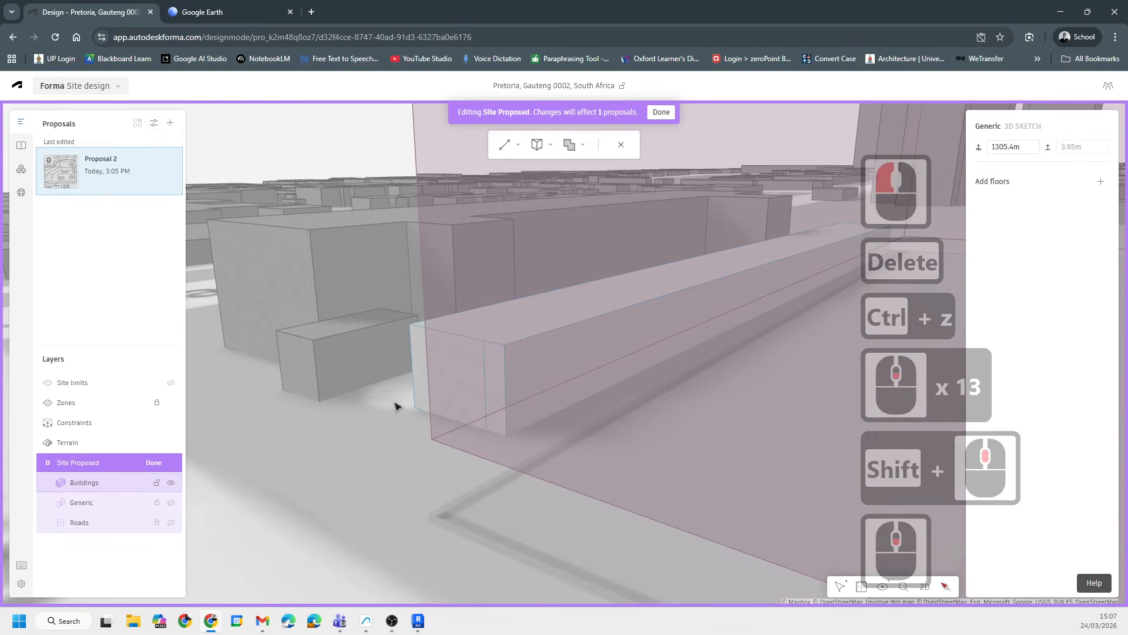
middle_click_drag(400, 352, 569, 316)
scroll(569, 316, "down", 10)
scroll(567, 316, "down", 20)
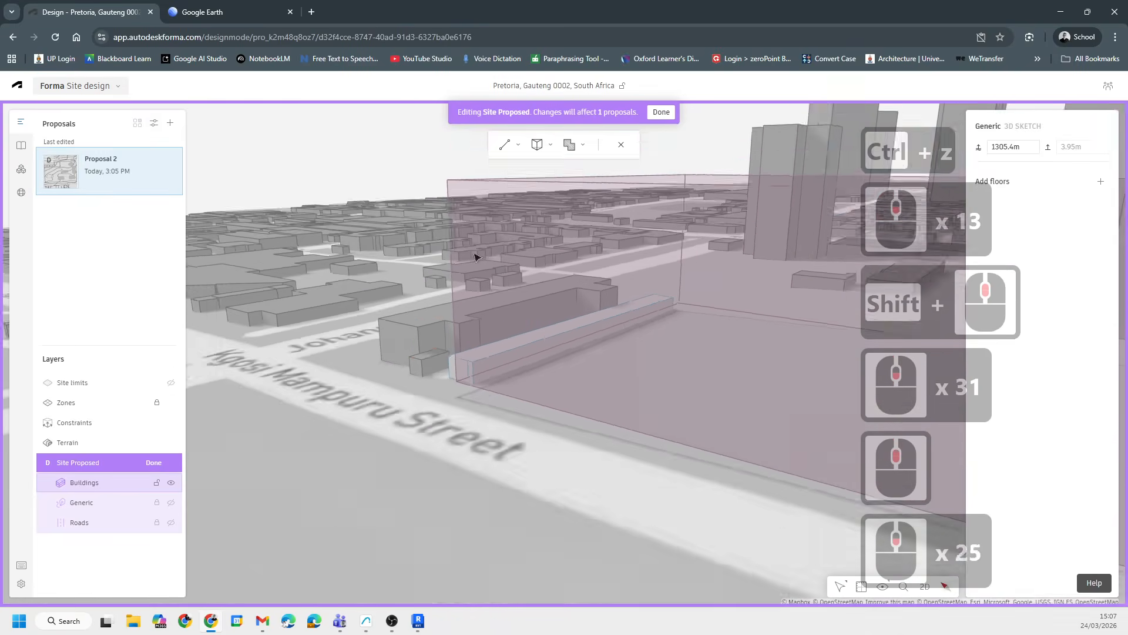
scroll(584, 448, "up", 3)
middle_click_drag(398, 440, 490, 416)
left_click(478, 407)
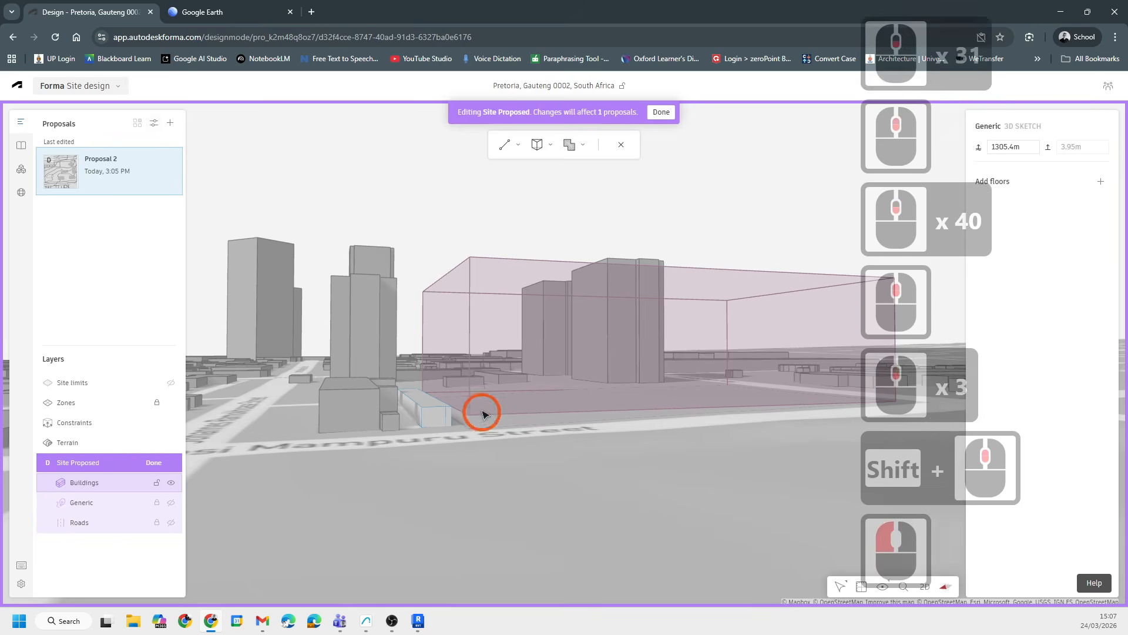
left_click(474, 411)
left_click(463, 277)
left_click(474, 270)
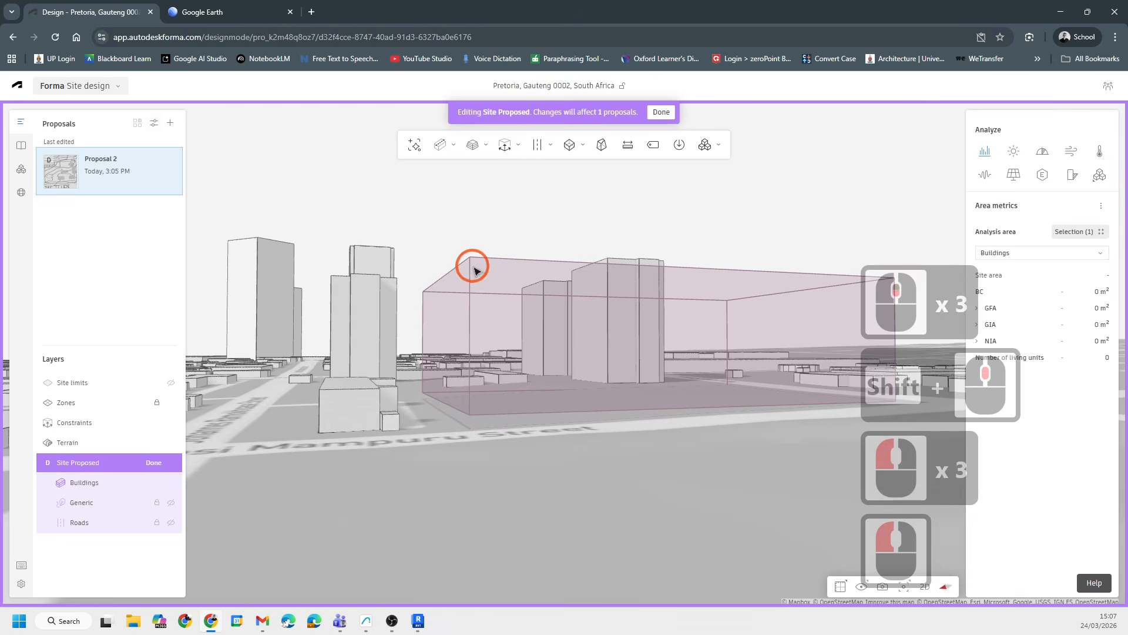
left_click(505, 271)
key("Tab")
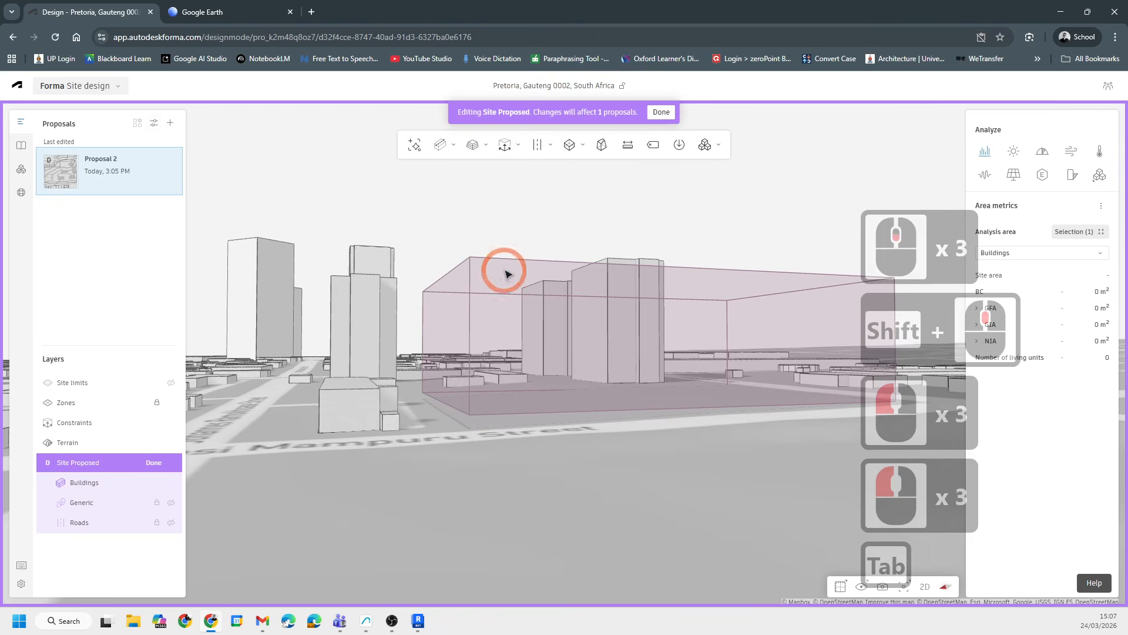
left_click(468, 258)
left_click(88, 421)
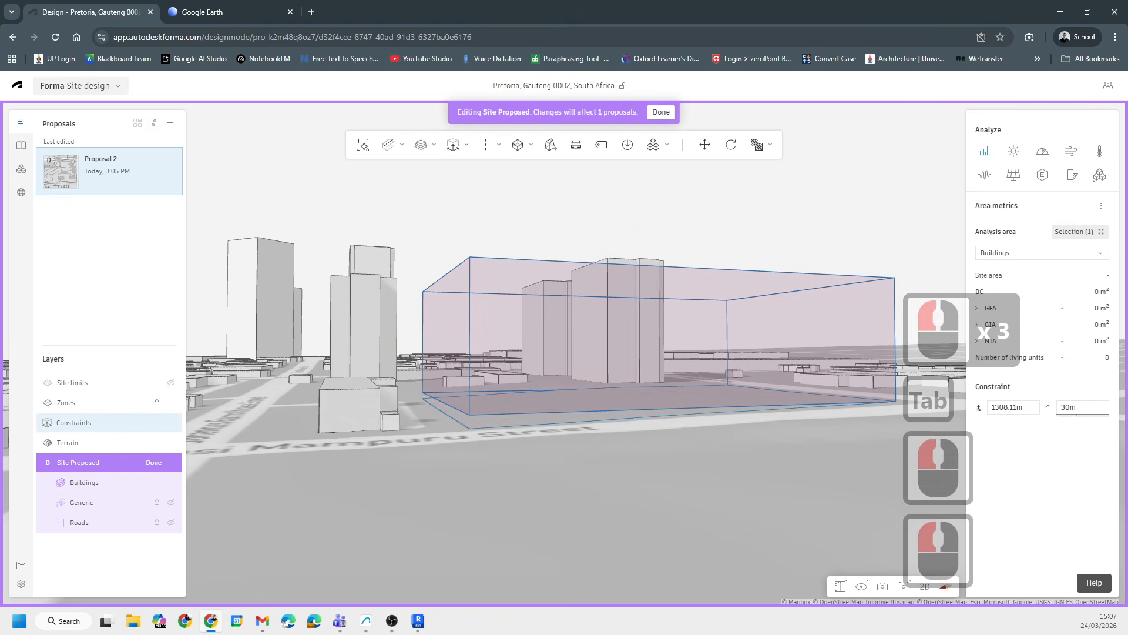
left_click(1032, 404)
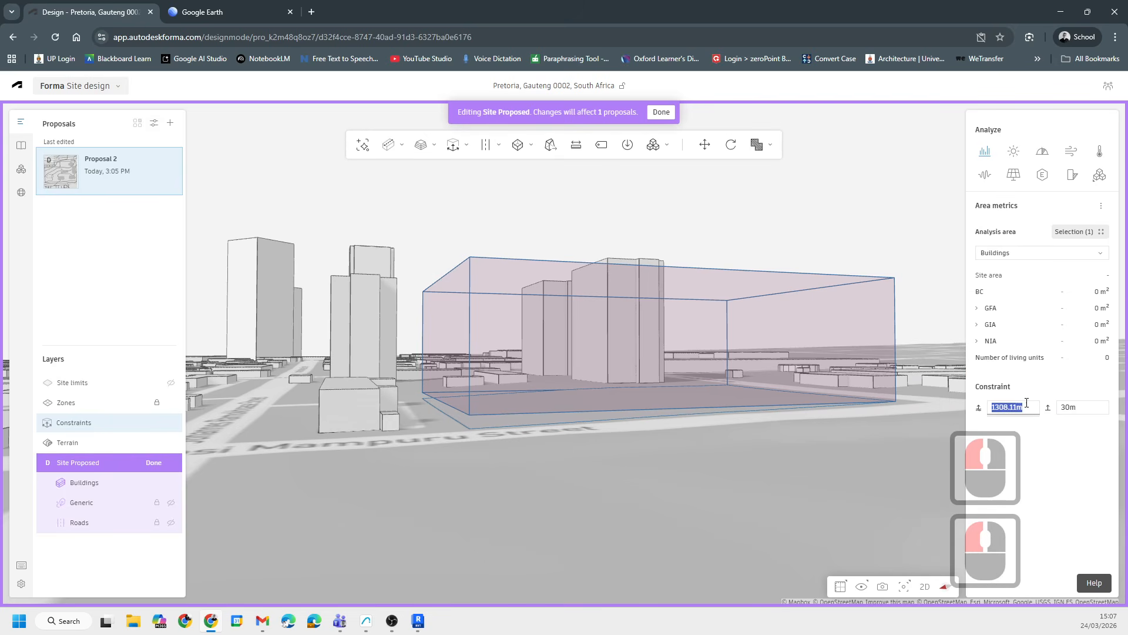
left_click(1022, 406)
left_click(1032, 406)
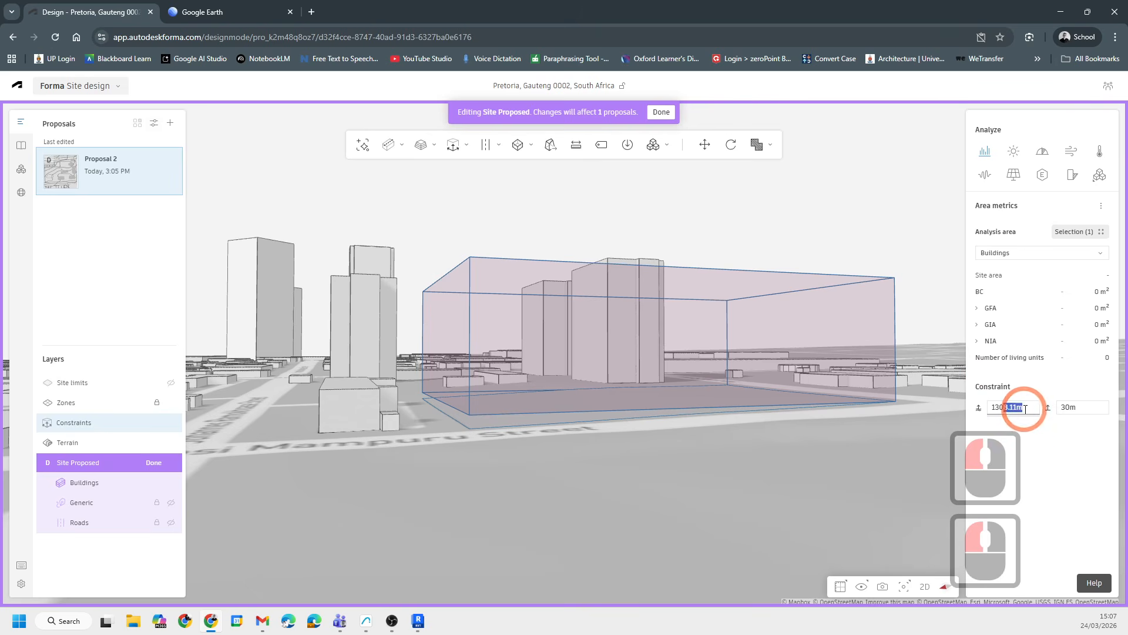
type("2")
key("Return")
- Switch the terrain display to the contour line style
middle_click_drag(578, 464, 952, 429)
scroll(696, 437, "down", 7)
scroll(459, 484, "up", 6)
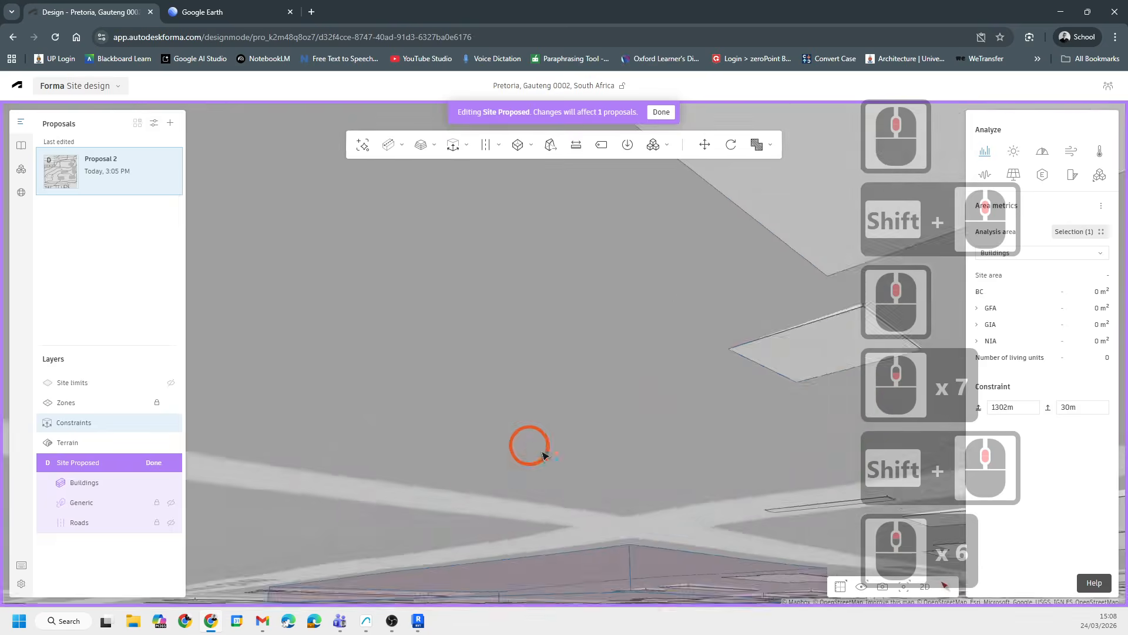
middle_click_drag(529, 446, 689, 351, "shift")
scroll(688, 356, "down", 6)
middle_click_drag(638, 533, 652, 521, "shift")
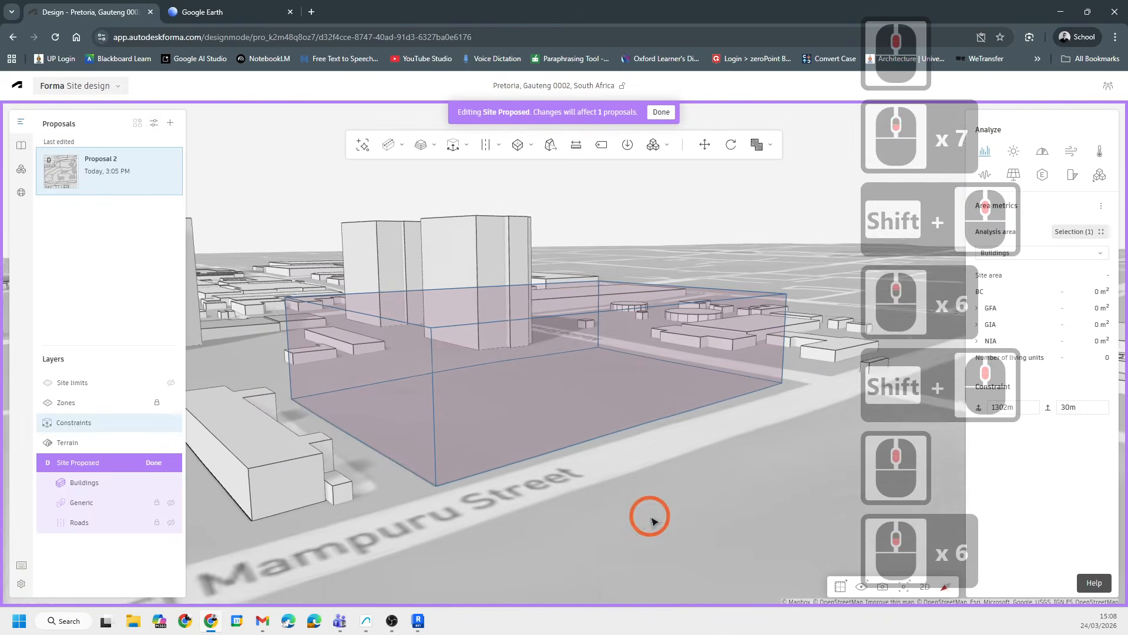
left_click(862, 586)
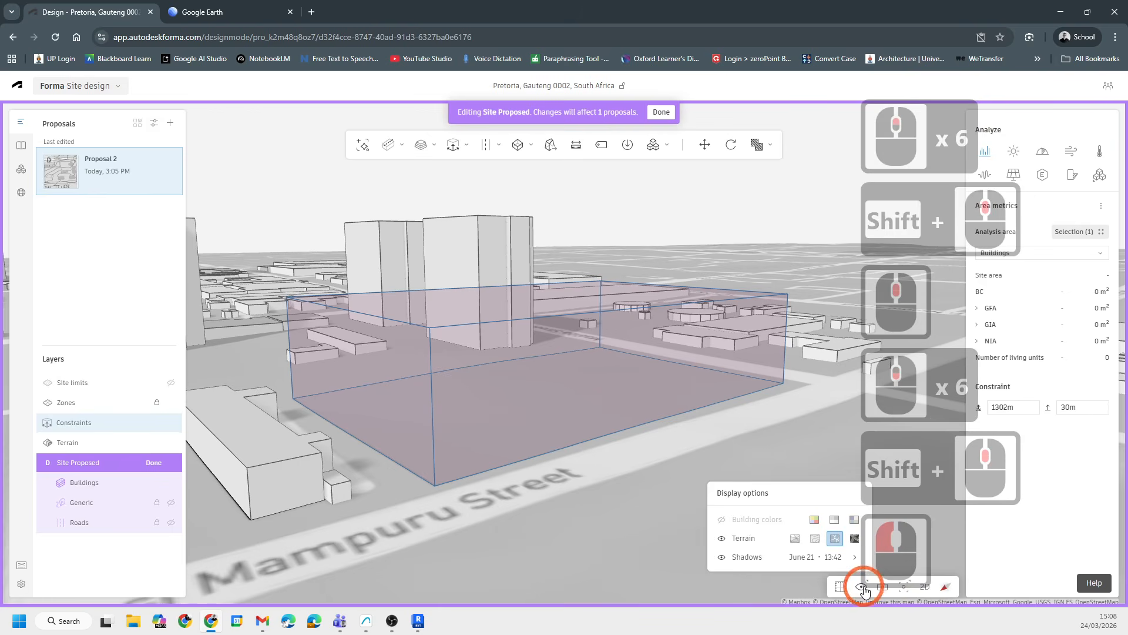
left_click(815, 538)
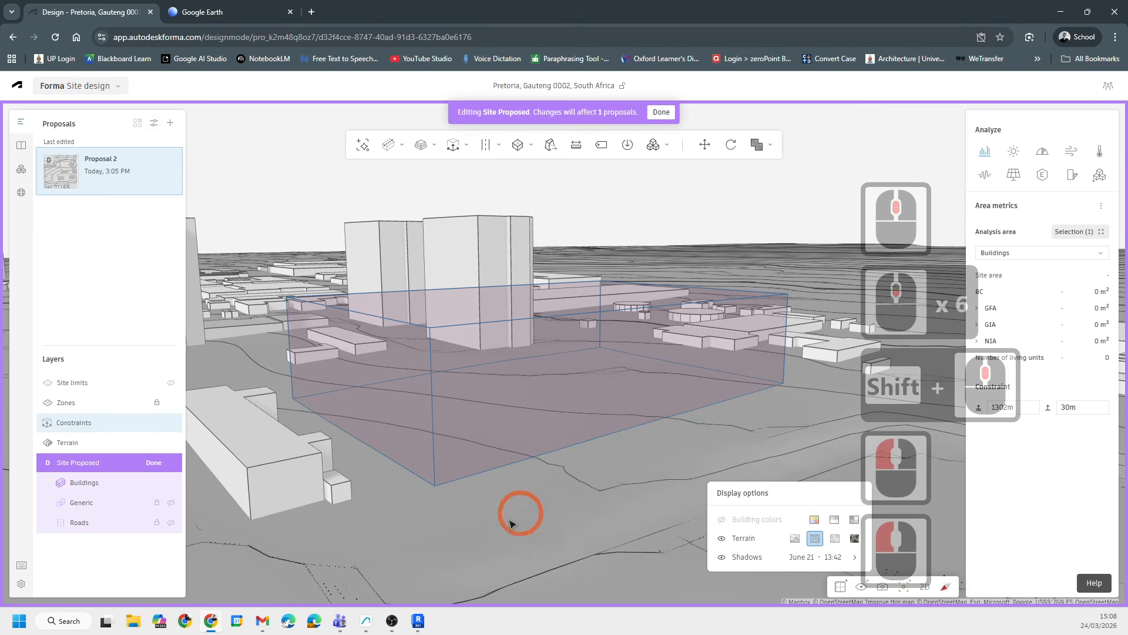
- Turn on elevation at cursor and check the ground elevation at the constraint volume's front corner
scroll(593, 472, "up", 5)
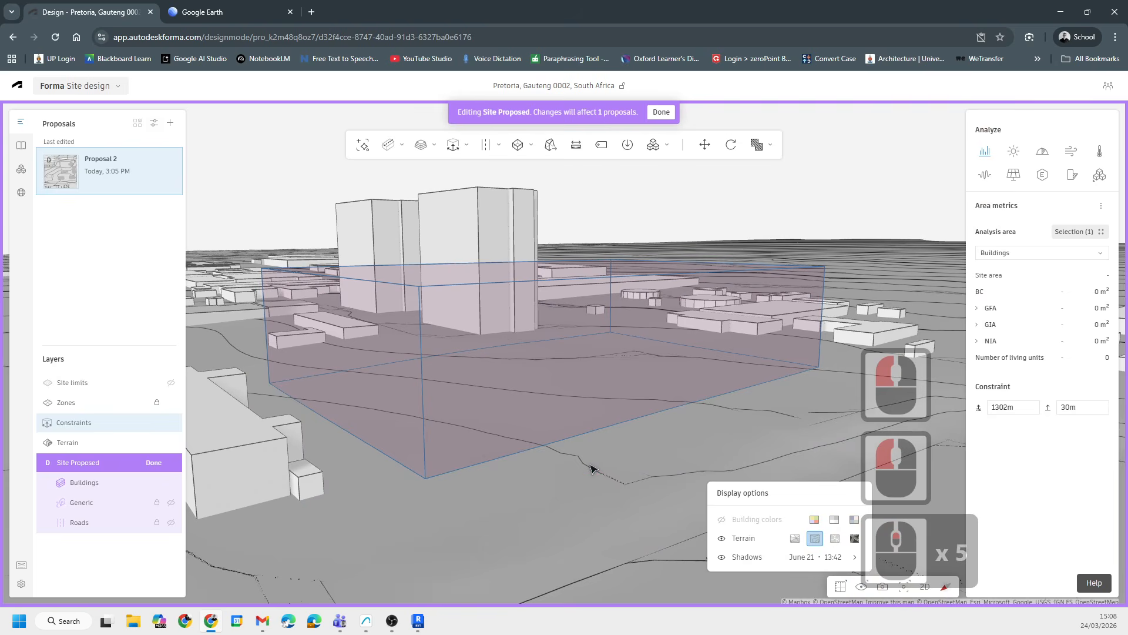
left_click(590, 466)
left_click(680, 467)
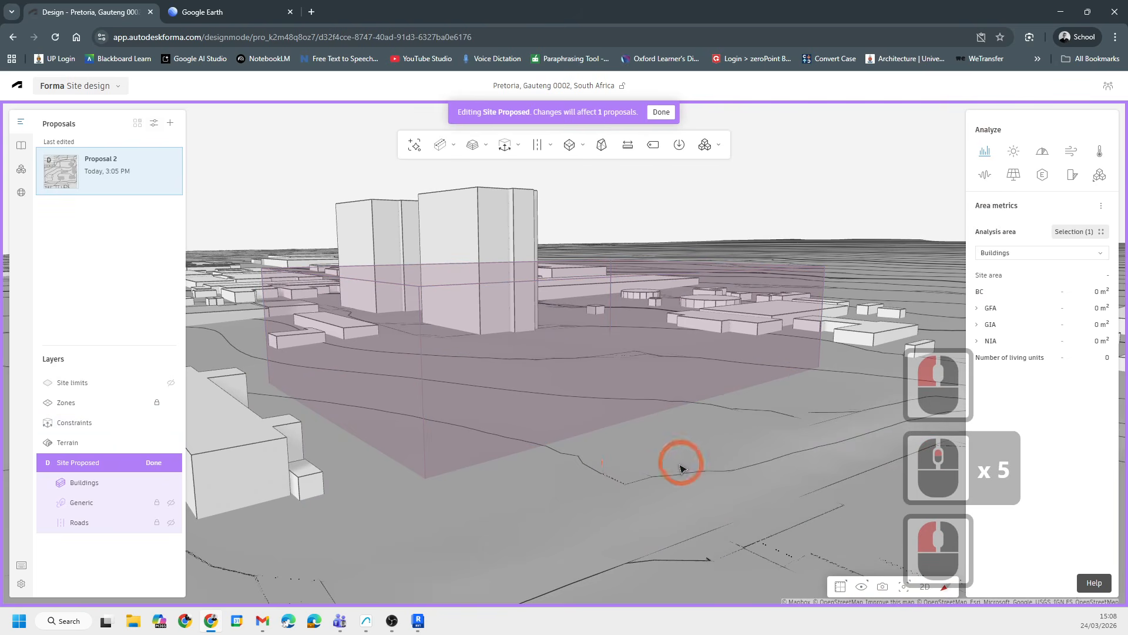
left_click(840, 587)
left_click(772, 520)
left_click(582, 478)
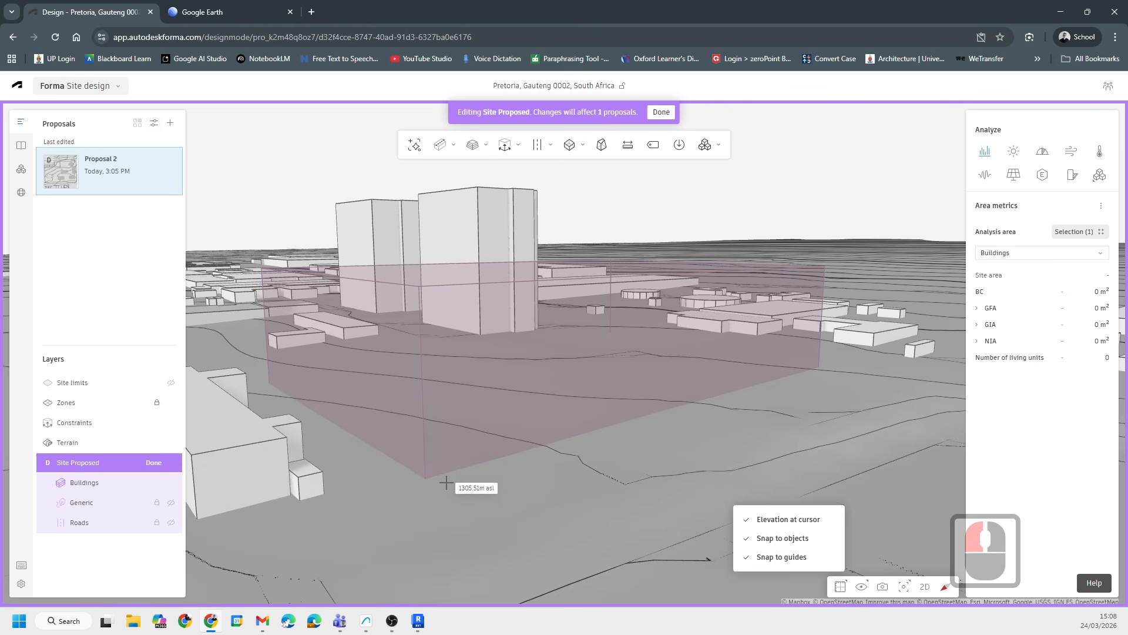
key("Escape")
key("Escape")
left_click(425, 461)
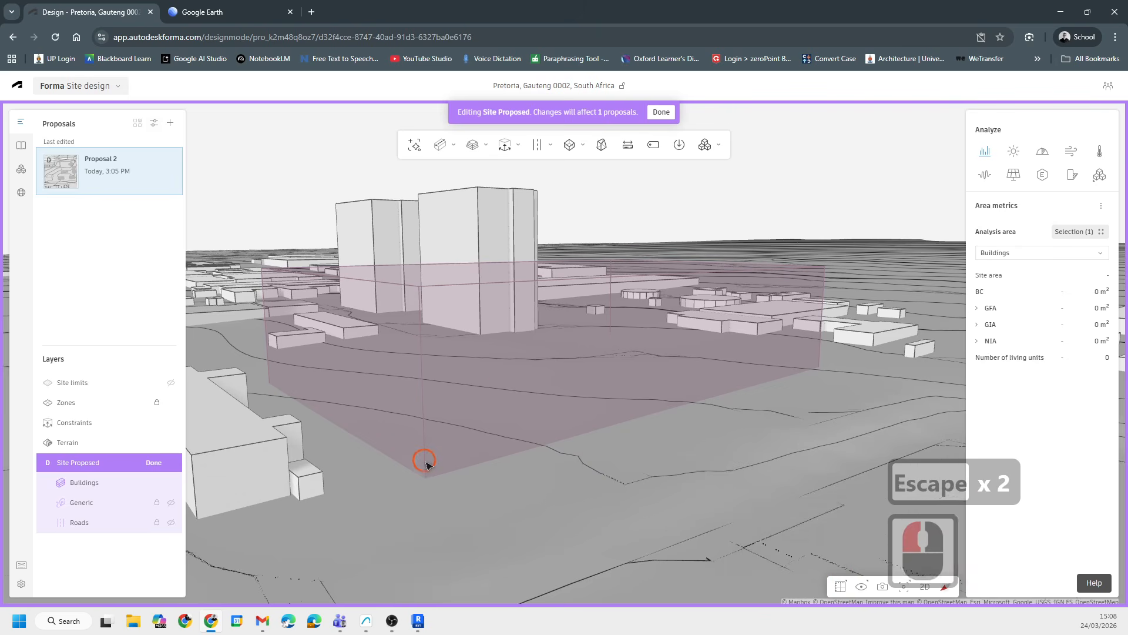
- Reselect the constraint volume and set its base elevation to 1305 m
key("Escape")
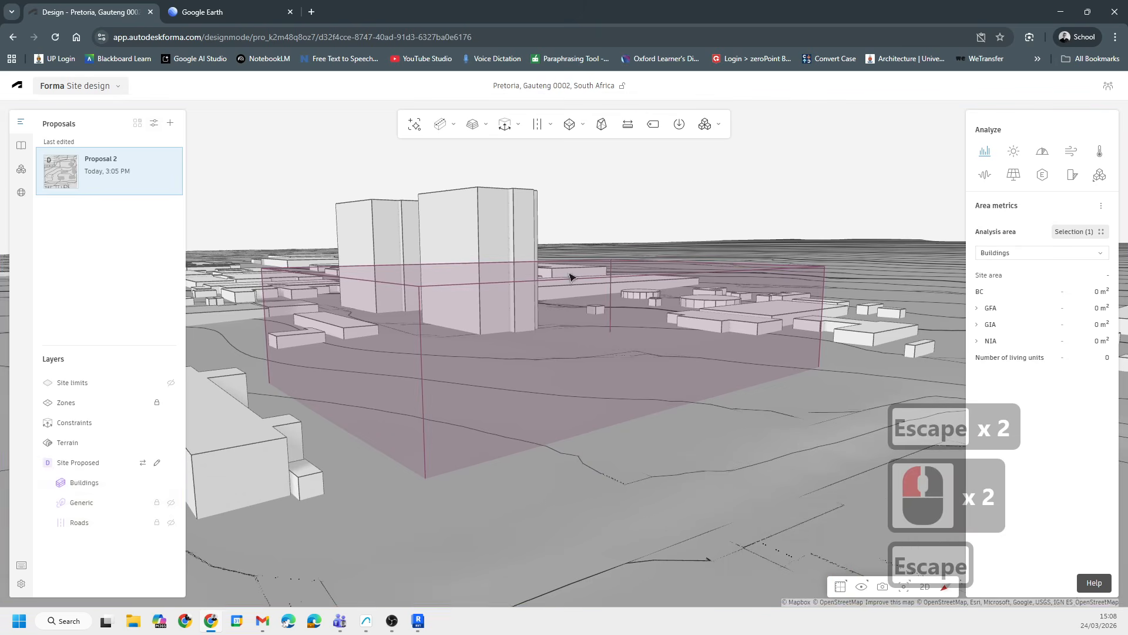
left_click(424, 453)
double_click(1027, 409)
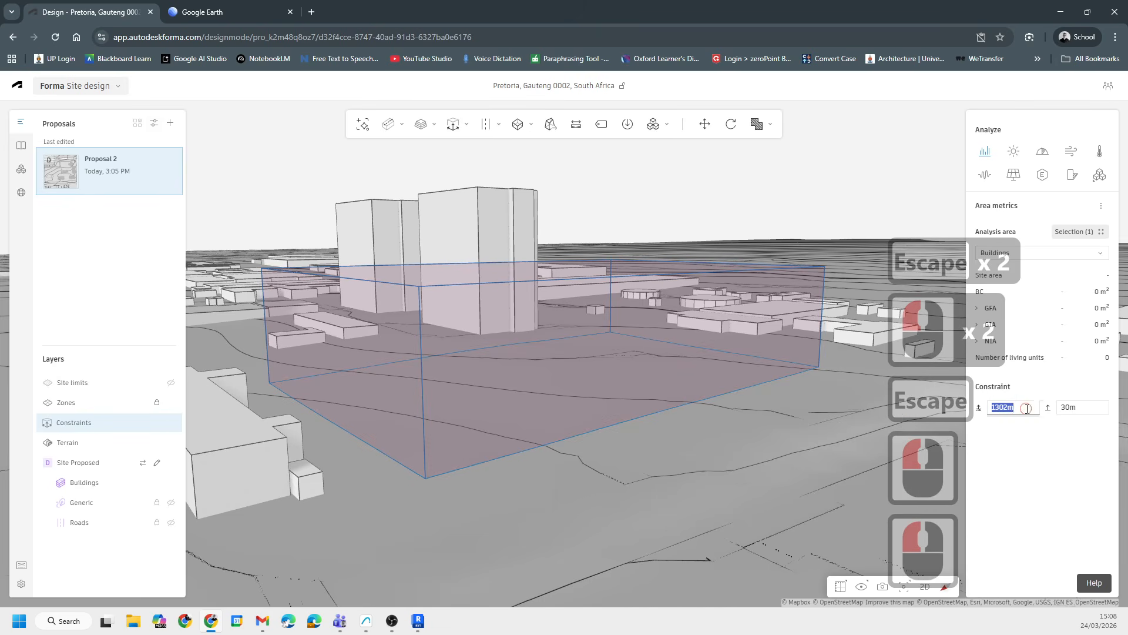
key("Right")
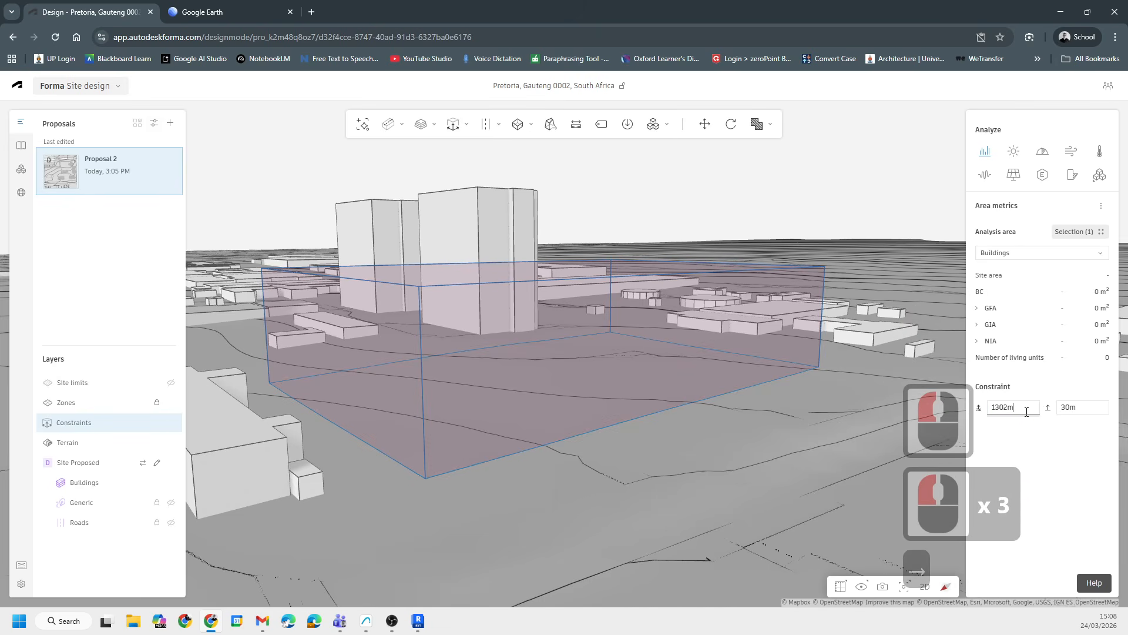
key("BackSpace")
type("5")
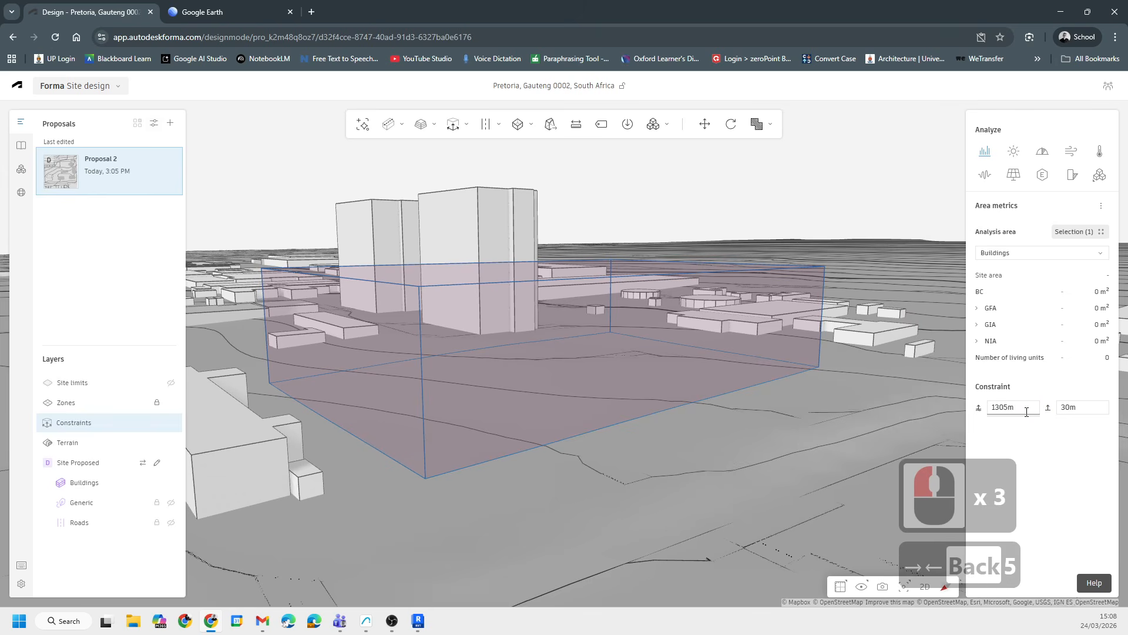
key("Return")
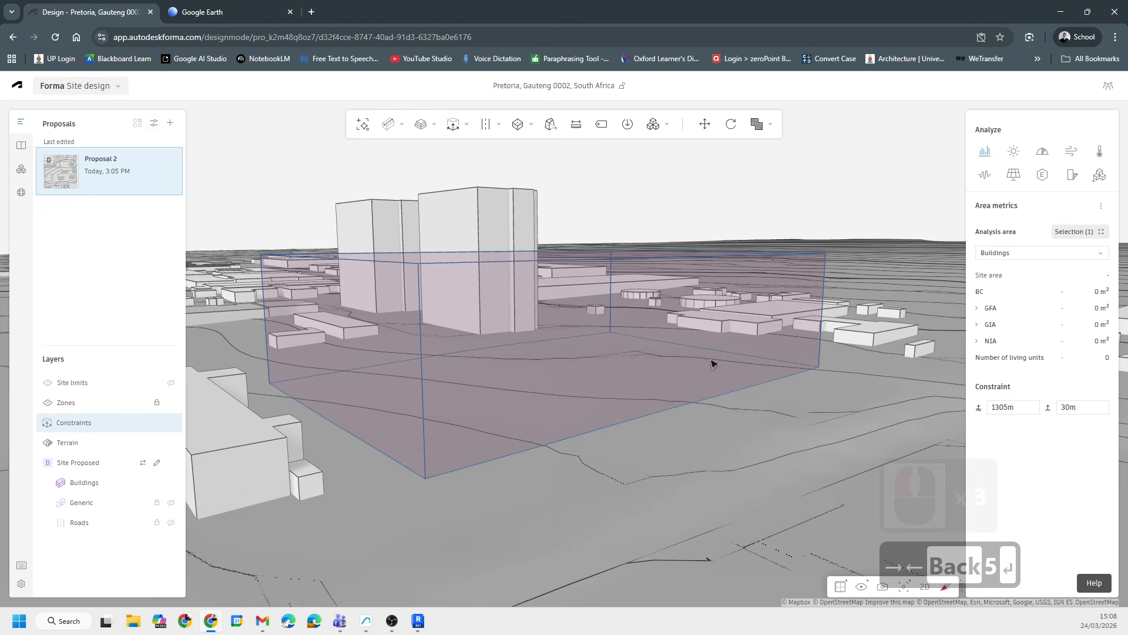
- Hide the Constraints layer and switch the terrain display back to the street map style
left_click(740, 184)
scroll(632, 453, "down", 12)
middle_click_drag(841, 357, 423, 302, "shift")
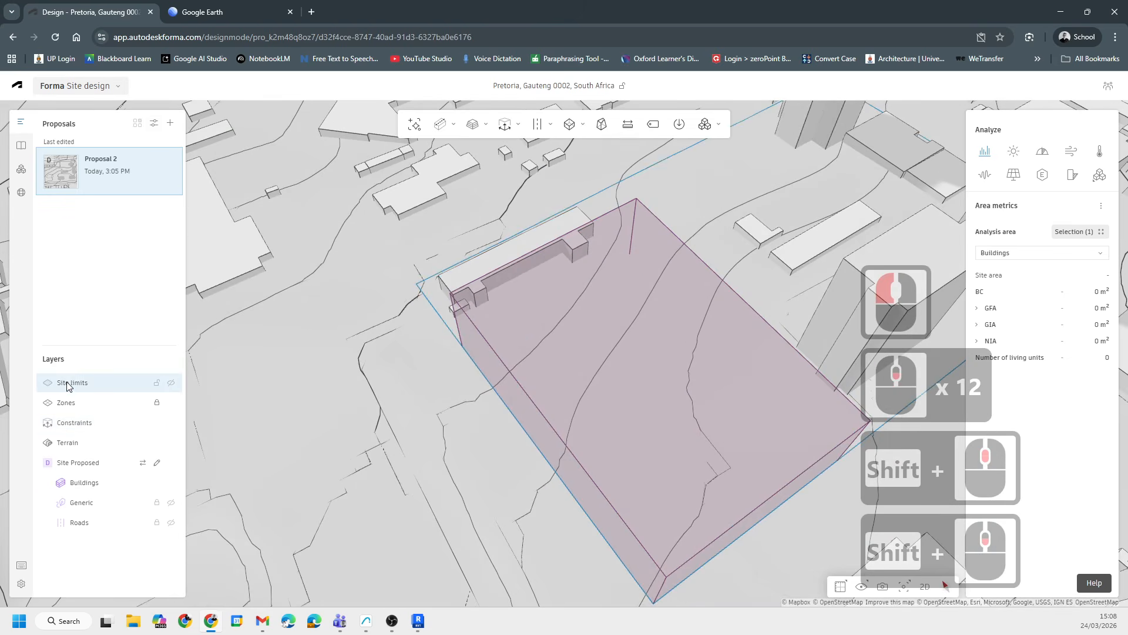
left_click(144, 387)
left_click(171, 384)
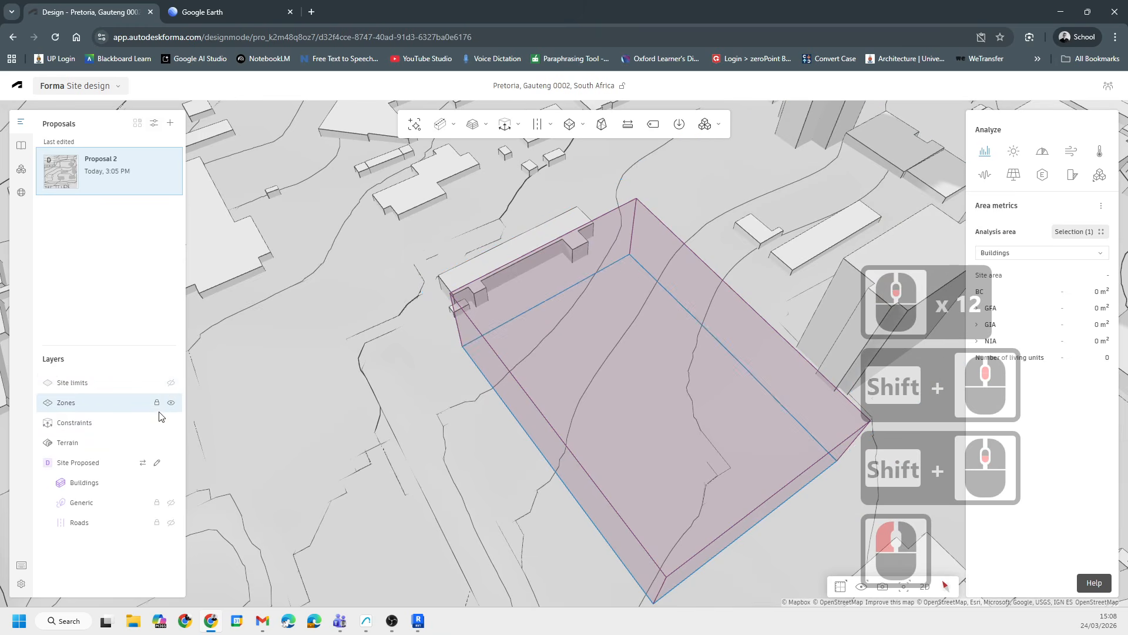
left_click(240, 379)
left_click(613, 342)
left_click_drag(685, 429, 667, 401)
middle_click_drag(668, 401, 674, 411, "shift")
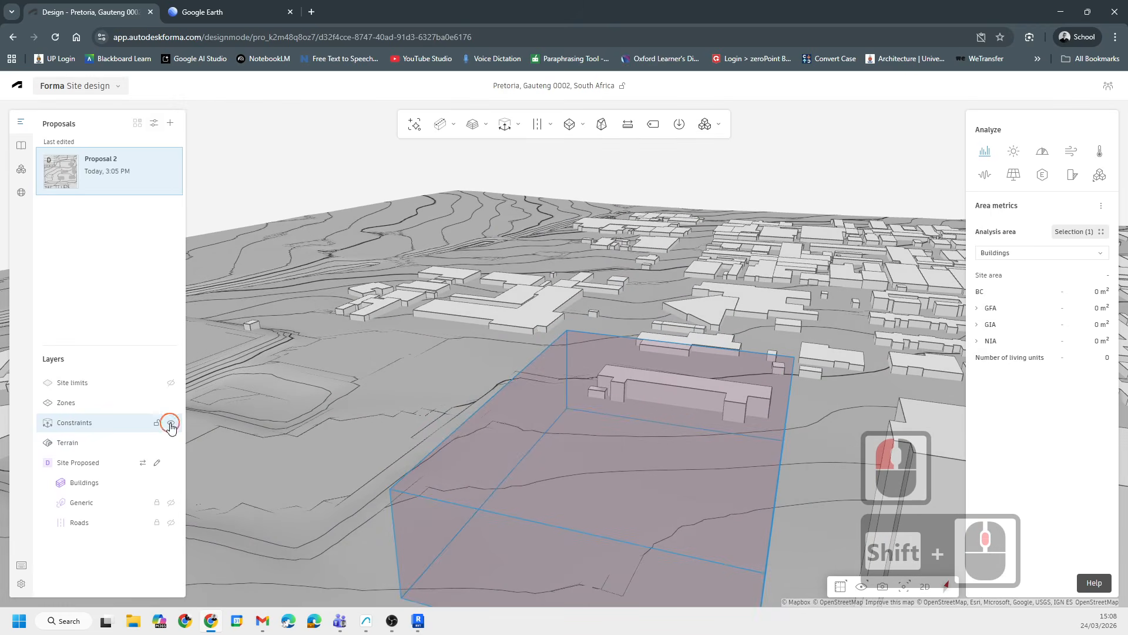
left_click(170, 424)
scroll(619, 382, "down", 6)
scroll(619, 382, "up", 4)
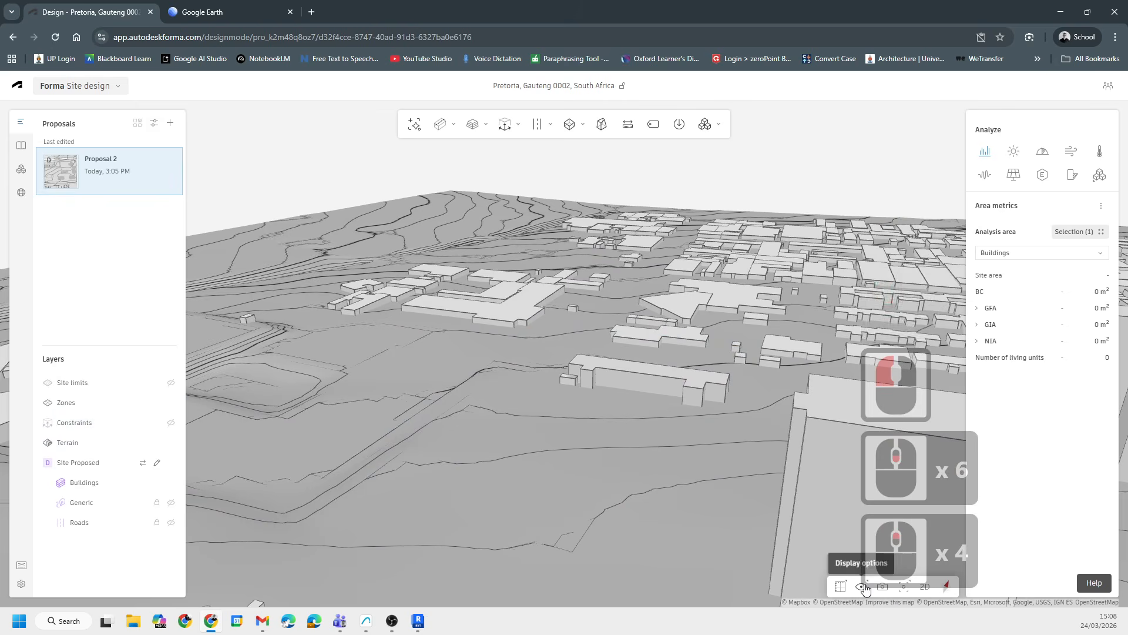
left_click(842, 586)
left_click(836, 539)
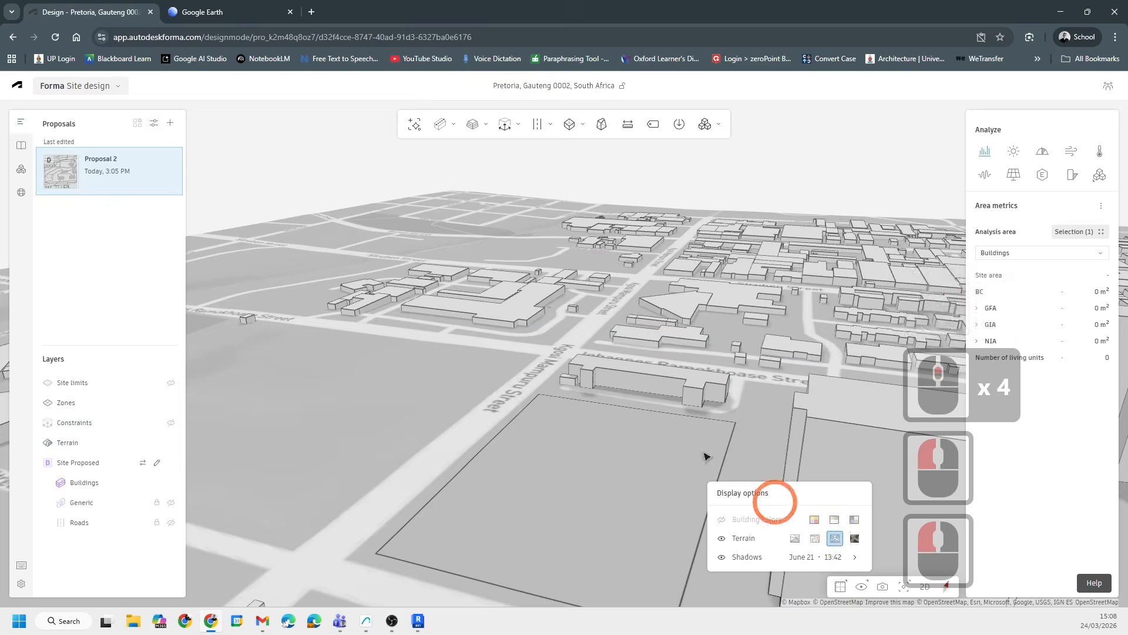
- Close the display options and select the ERF 301 zone on the site
left_click(541, 433)
left_click(635, 473)
left_click_drag(634, 473, 490, 384)
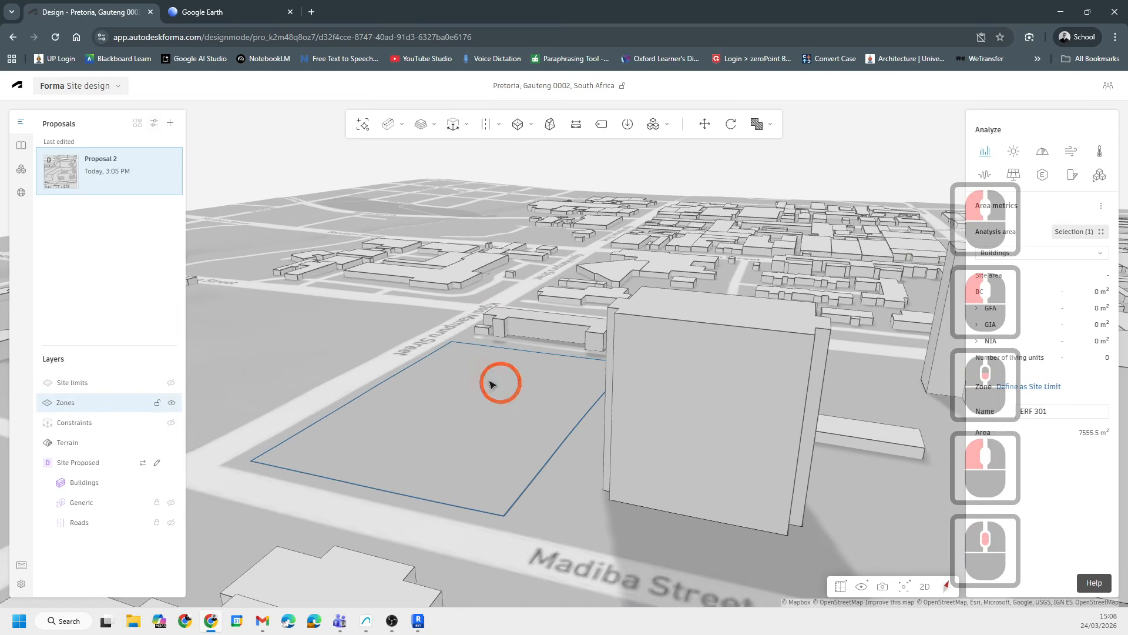
- Browse the landscaping and building tool menus and zoom in on the ERF 301 zone
mouse_move(422, 127)
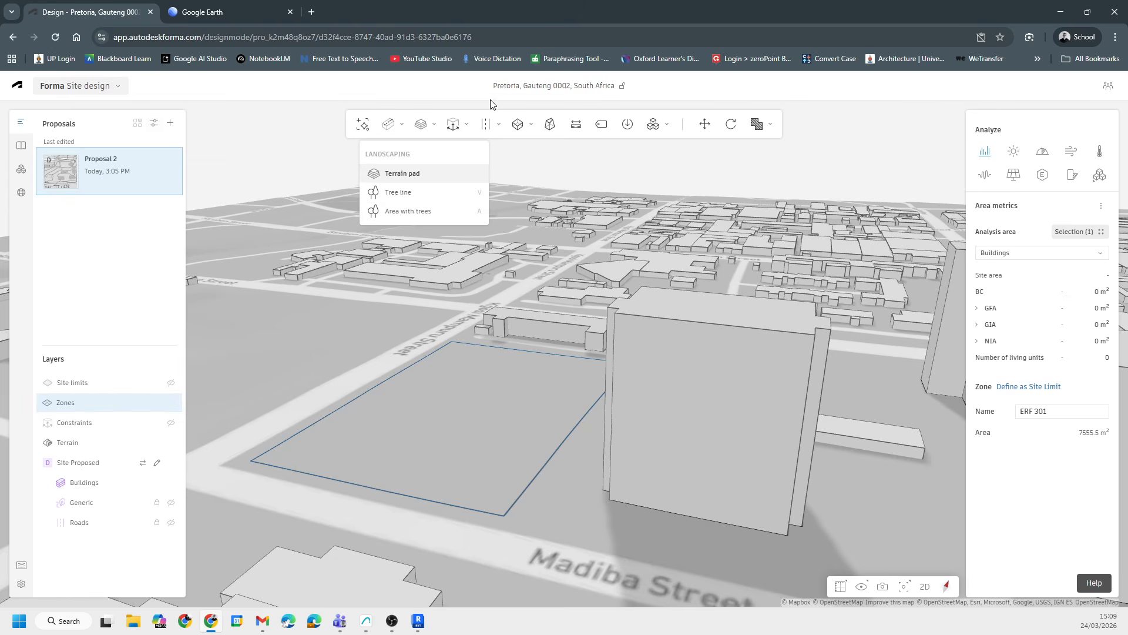
scroll(469, 461, "up", 7)
middle_click_drag(622, 493, 627, 500)
scroll(531, 377, "up", 8)
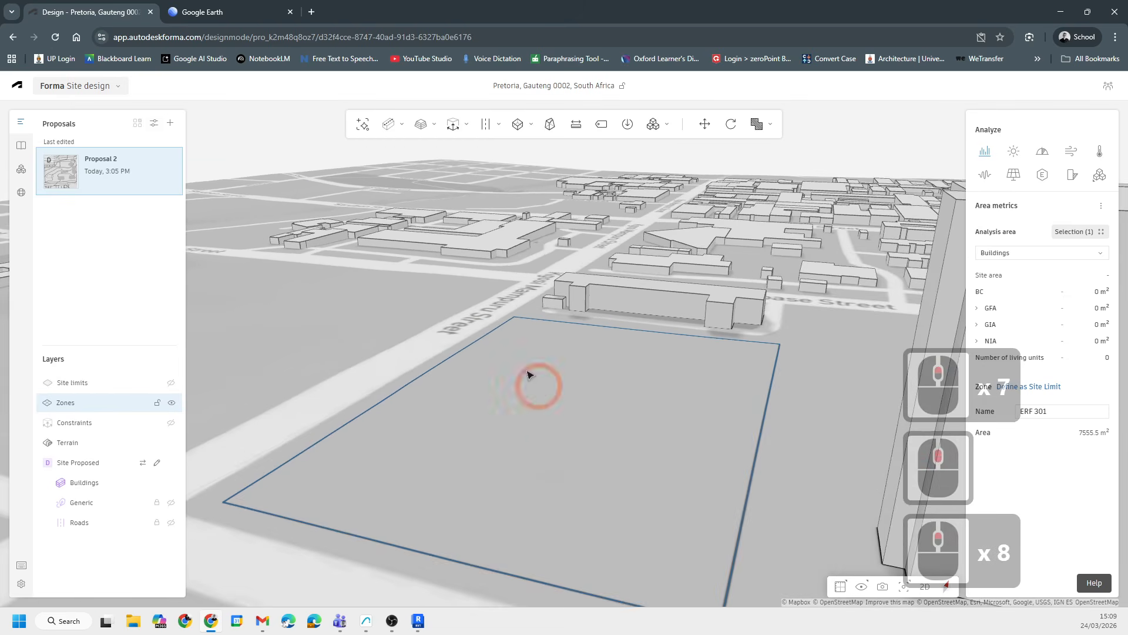
middle_click_drag(527, 374, 576, 455)
scroll(536, 284, "down", 12)
scroll(513, 324, "up", 7)
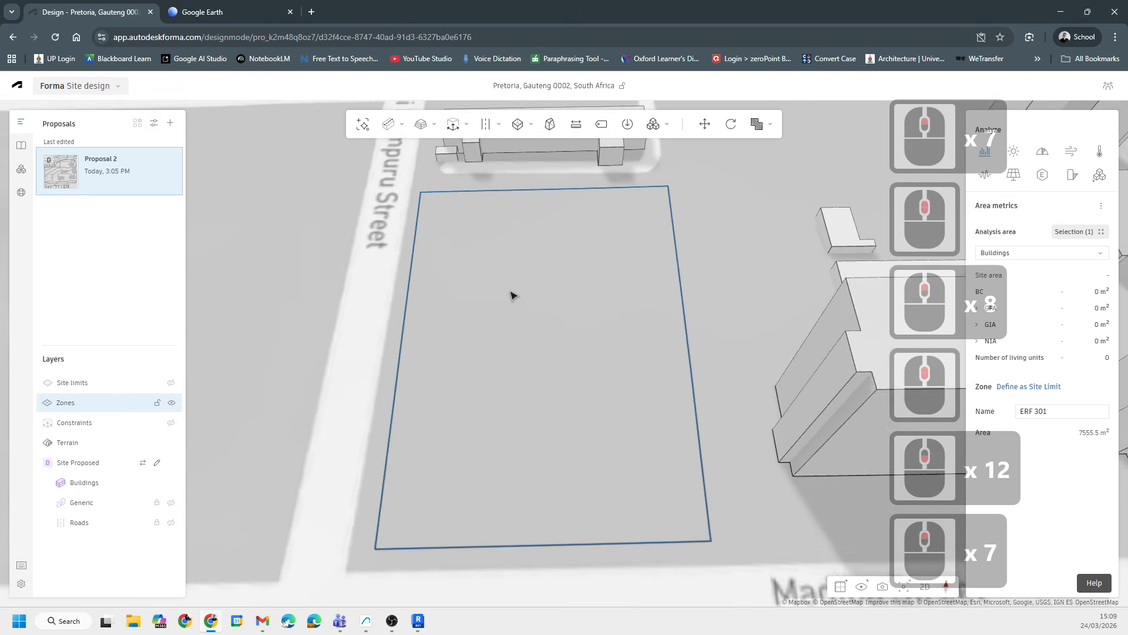
left_click(401, 125)
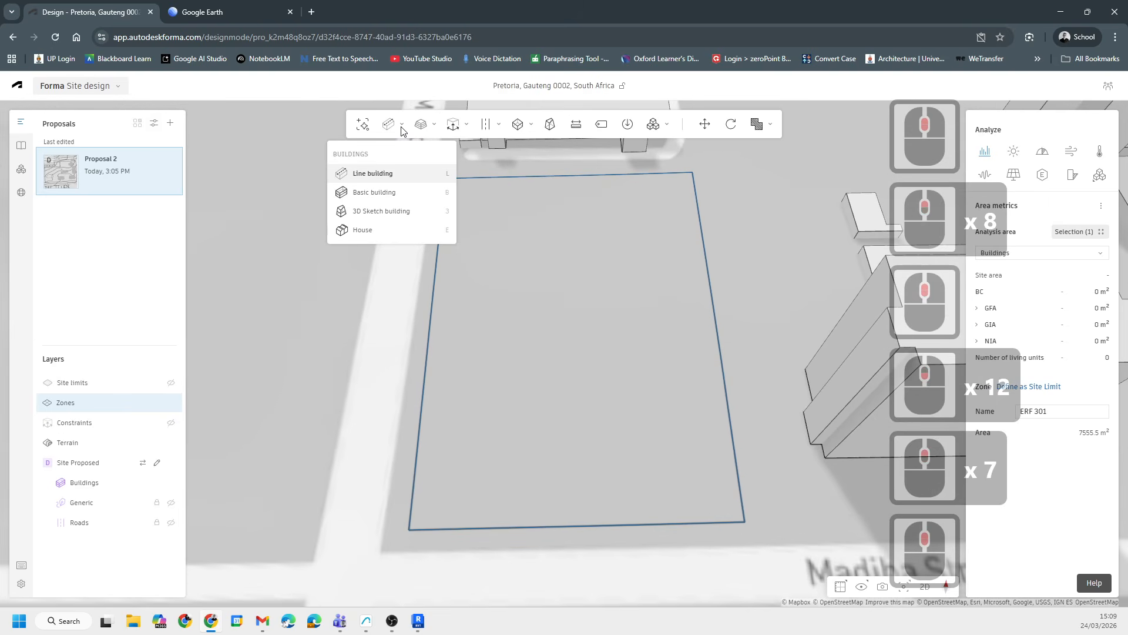
left_click(530, 201)
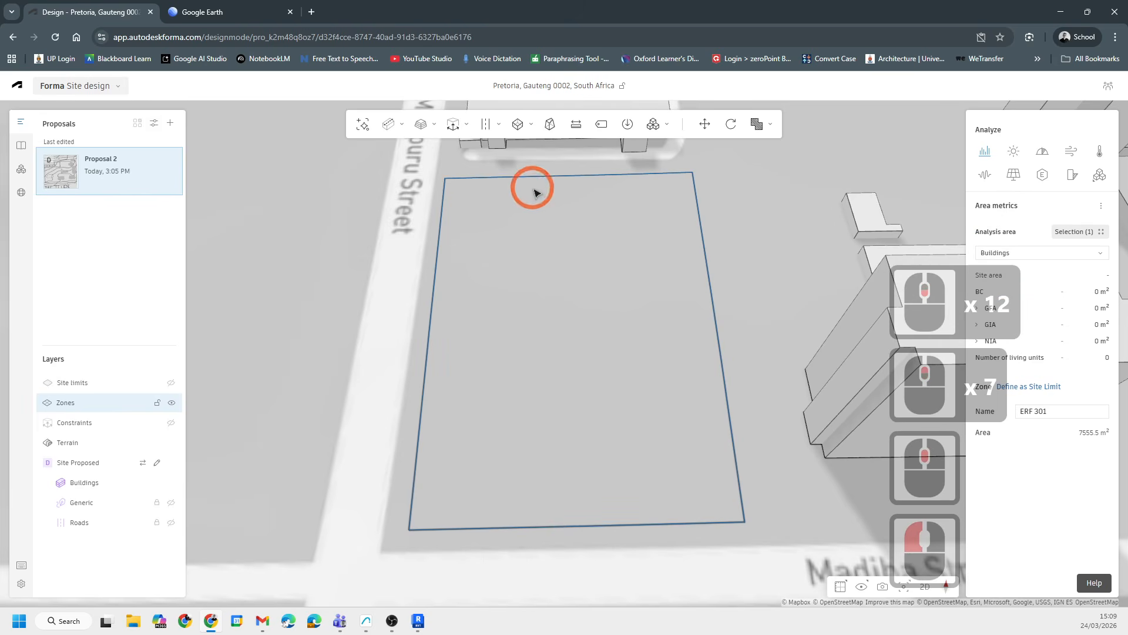
mouse_move(374, 127)
left_click(566, 273)
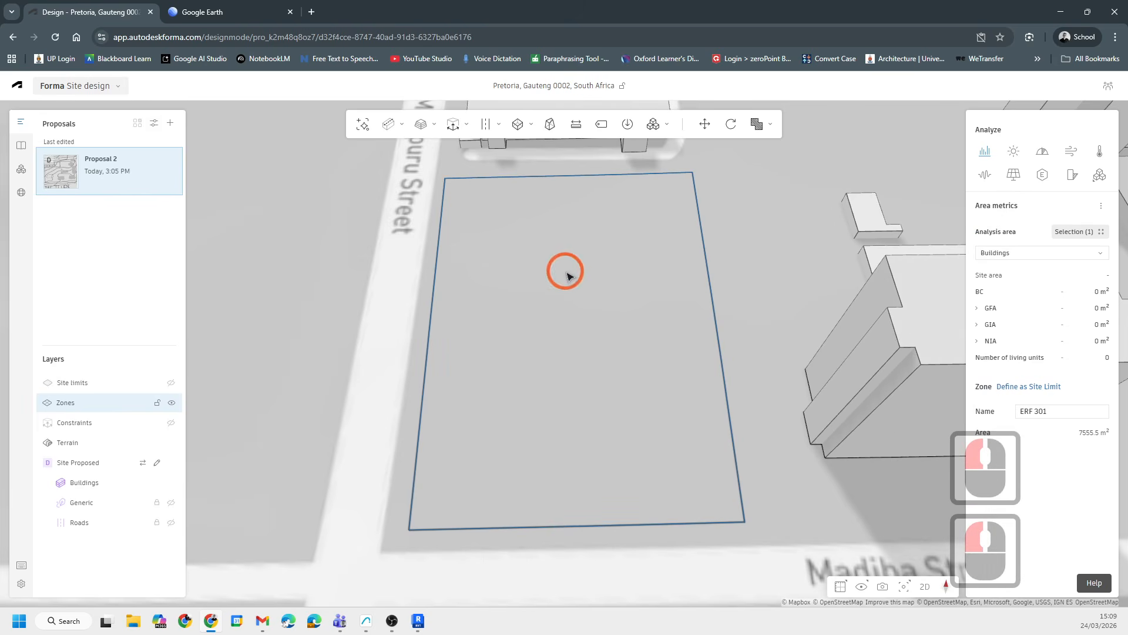
mouse_move(379, 128)
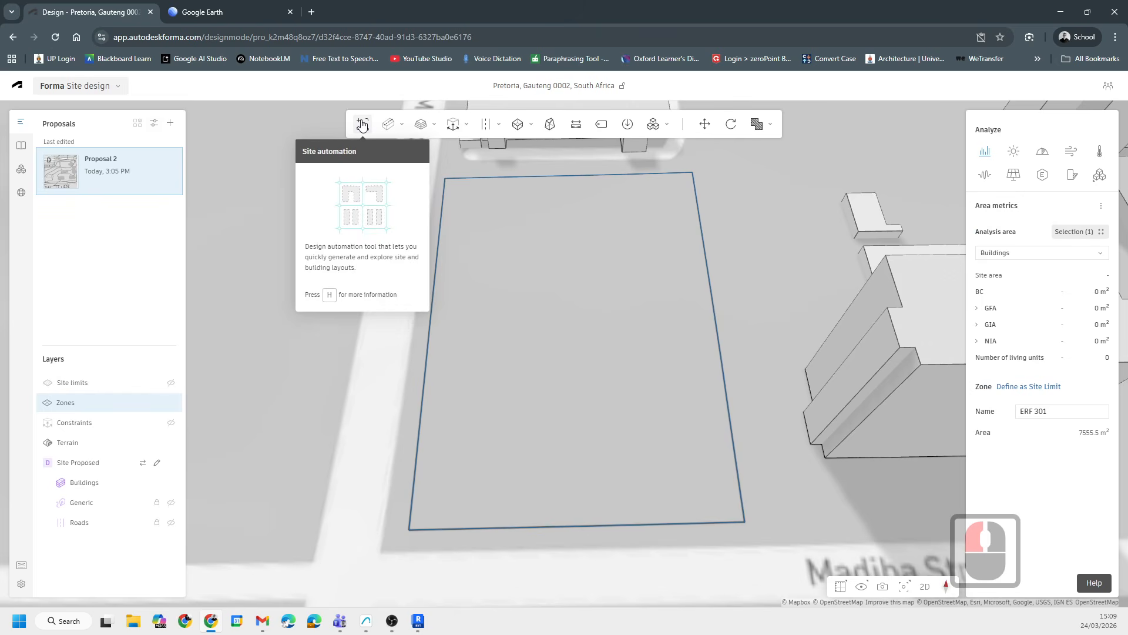
left_click(362, 125)
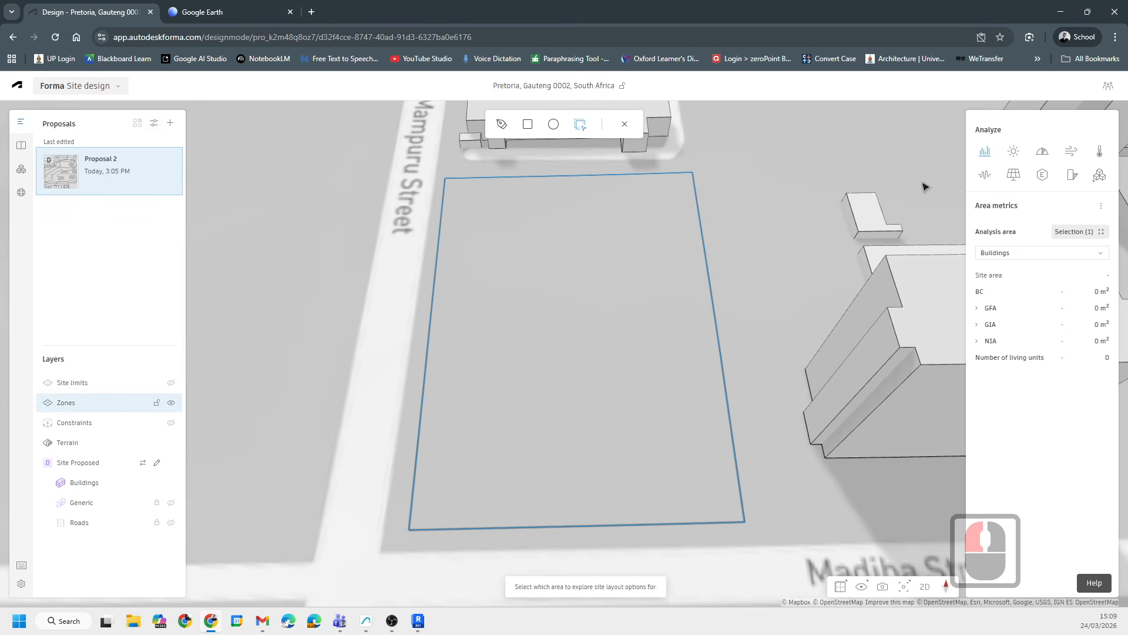
left_click(521, 125)
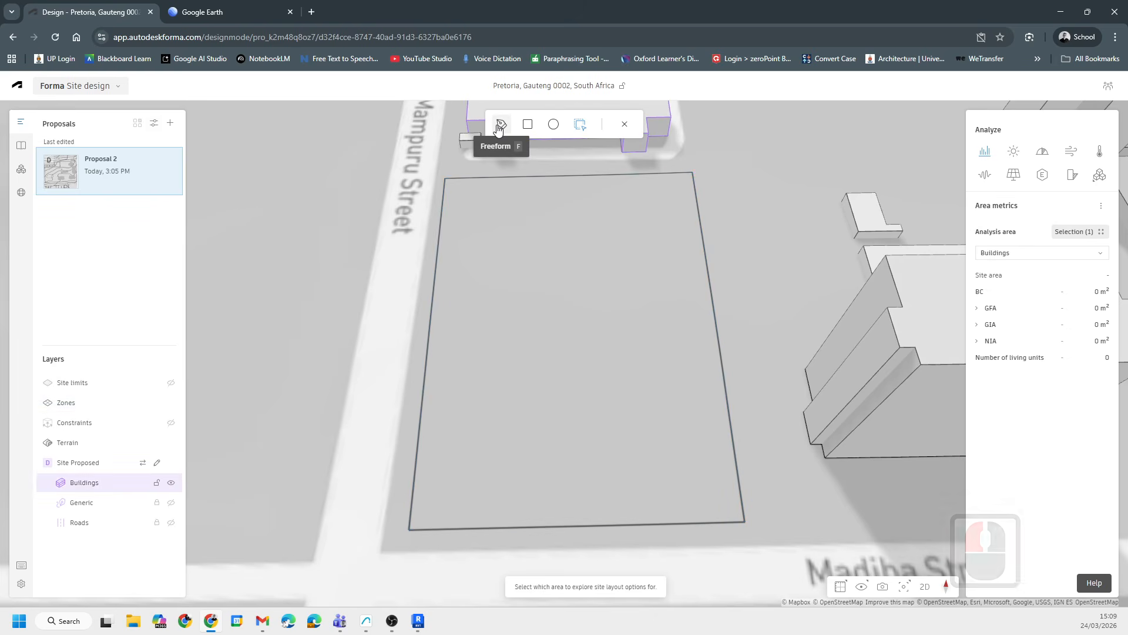
left_click(500, 125)
left_click(446, 180)
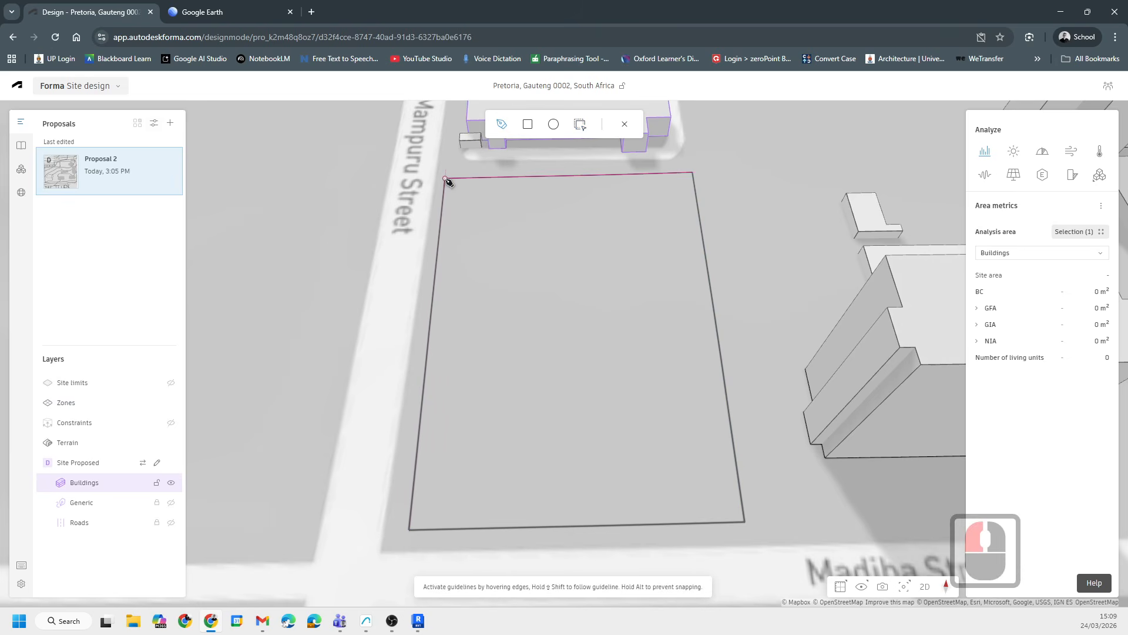
key("Escape")
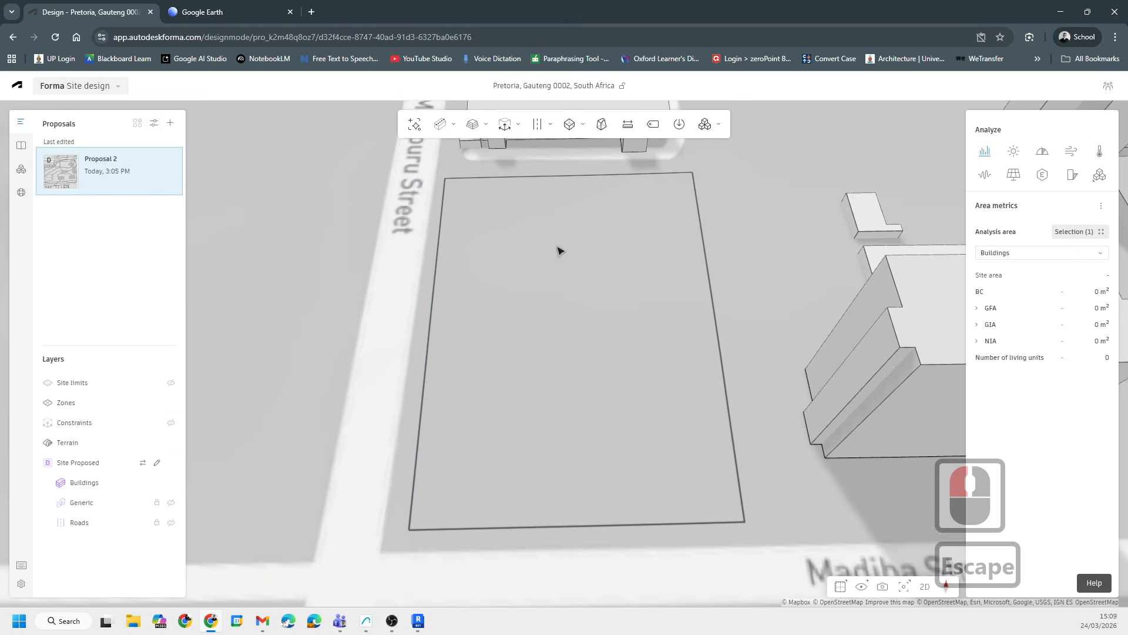
- Run Site automation with a freeform area traced along the four corners of the ERF 301 zone
mouse_move(438, 131)
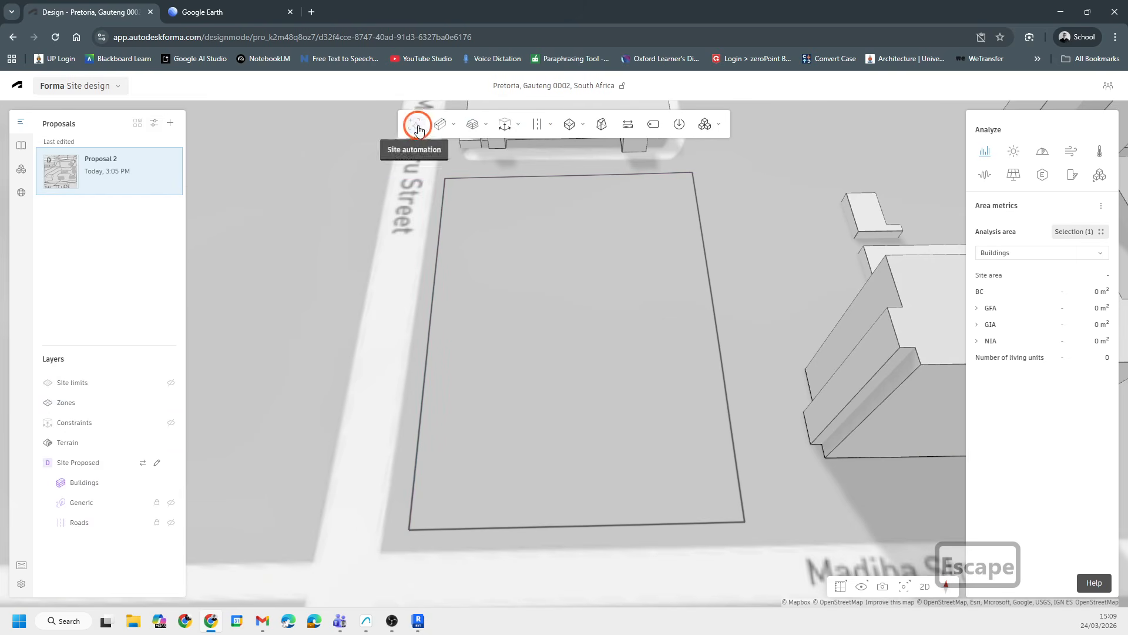
left_click(418, 127)
left_click(456, 178)
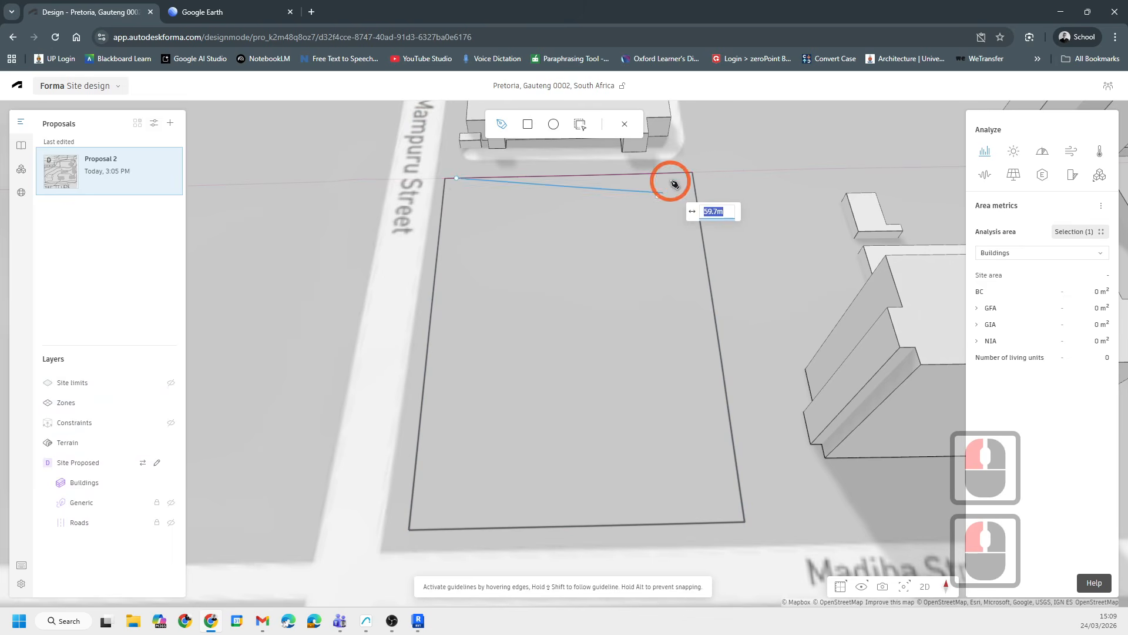
left_click(695, 174)
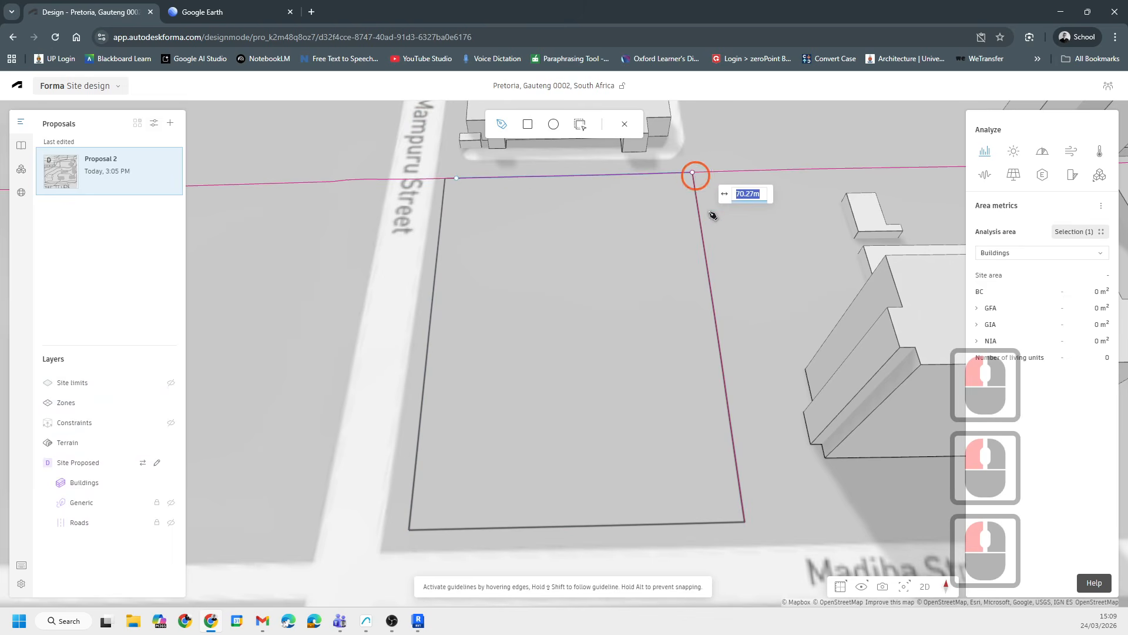
left_click(745, 521)
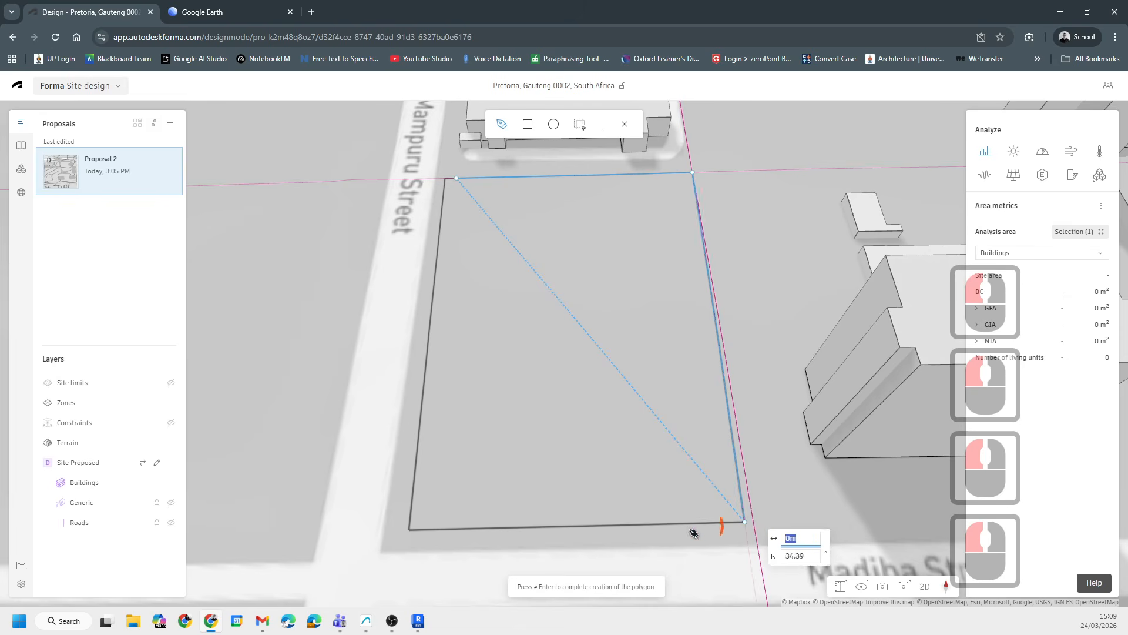
double_click(410, 531)
scroll(704, 469, "down", 3)
middle_click_drag(703, 469, 623, 461, "shift")
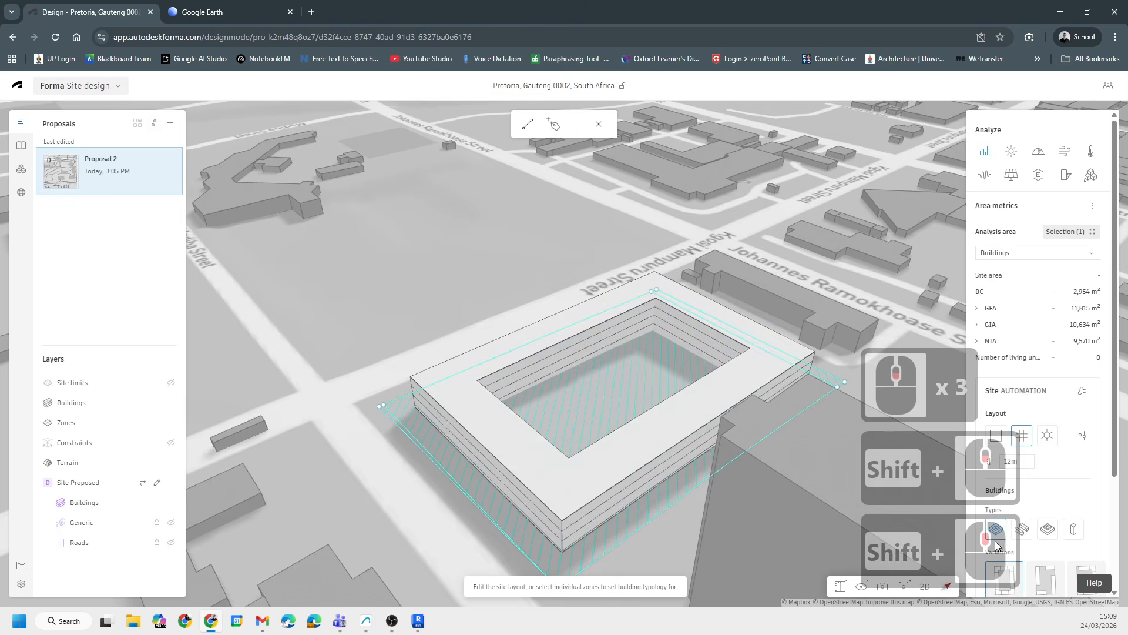
- Switch the site automation building type to point-block buildings
left_click(1048, 529)
scroll(584, 327, "down", 6)
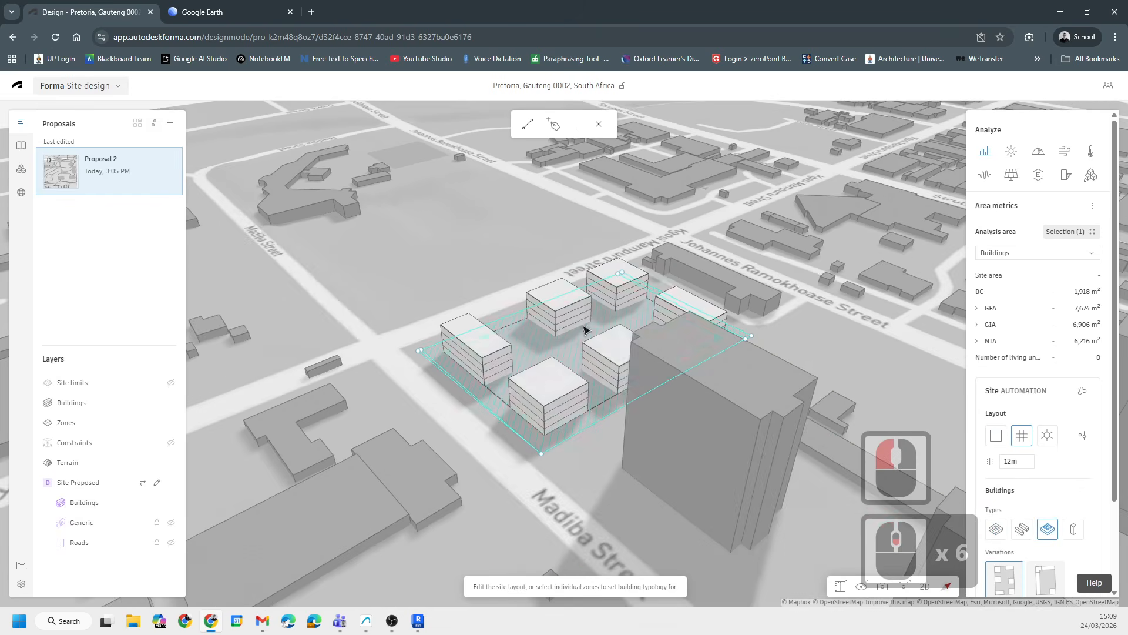
scroll(531, 399, "up", 7)
middle_click_drag(532, 399, 657, 416, "shift")
middle_click_drag(596, 329, 282, 305)
middle_click_drag(706, 329, 354, 346)
middle_click_drag(224, 356, 490, 365)
scroll(575, 372, "up", 4)
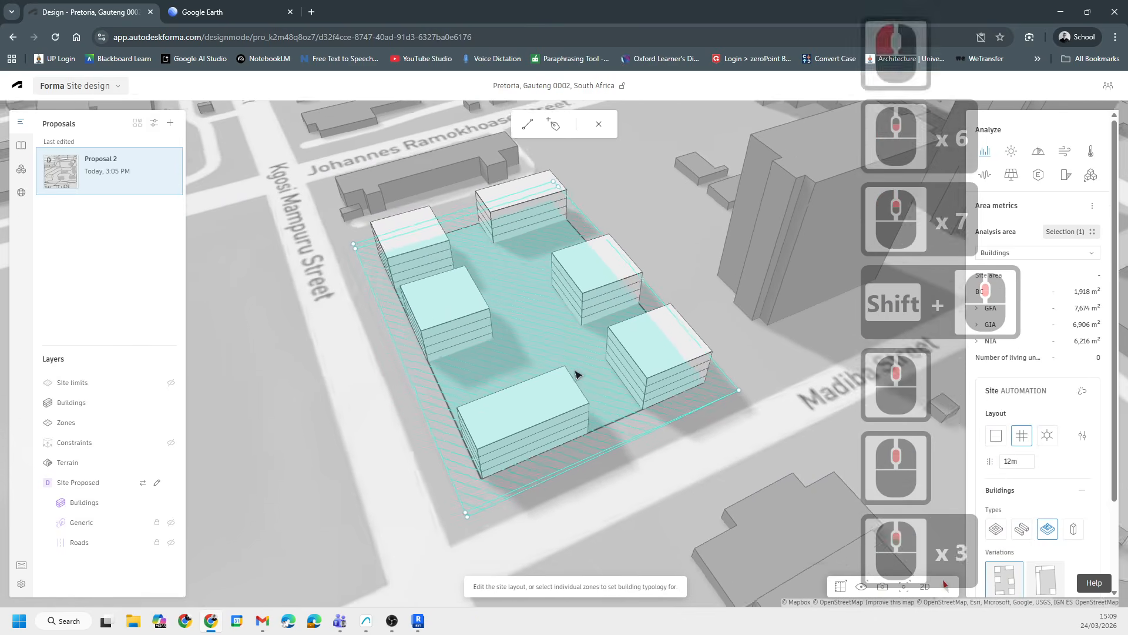
scroll(1065, 480, "down", 4)
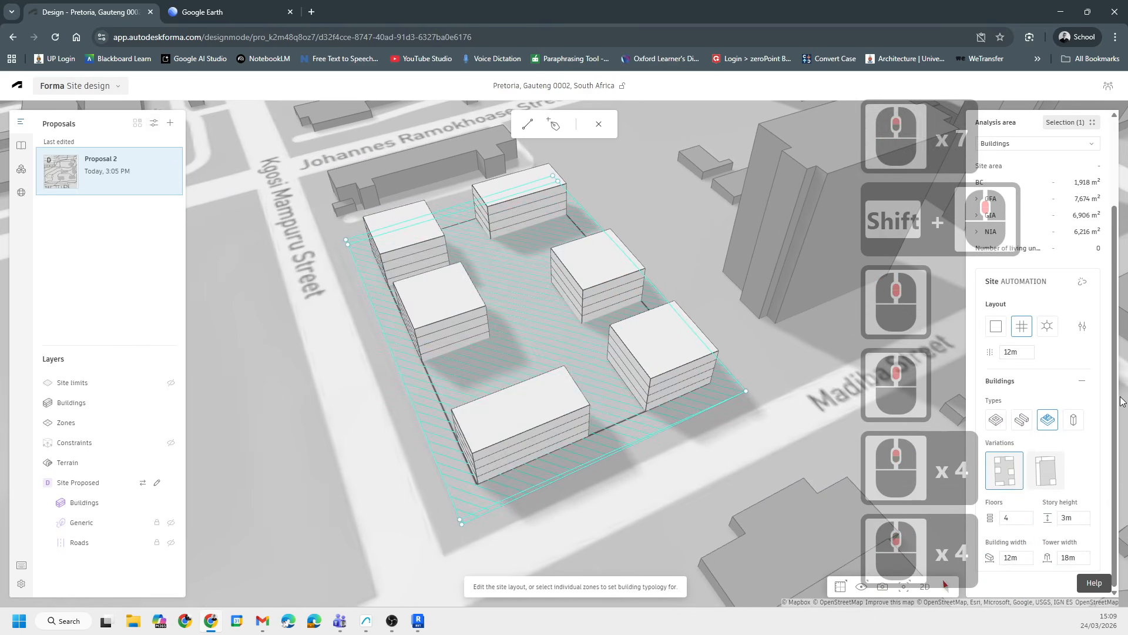
scroll(1023, 411, "down", 2)
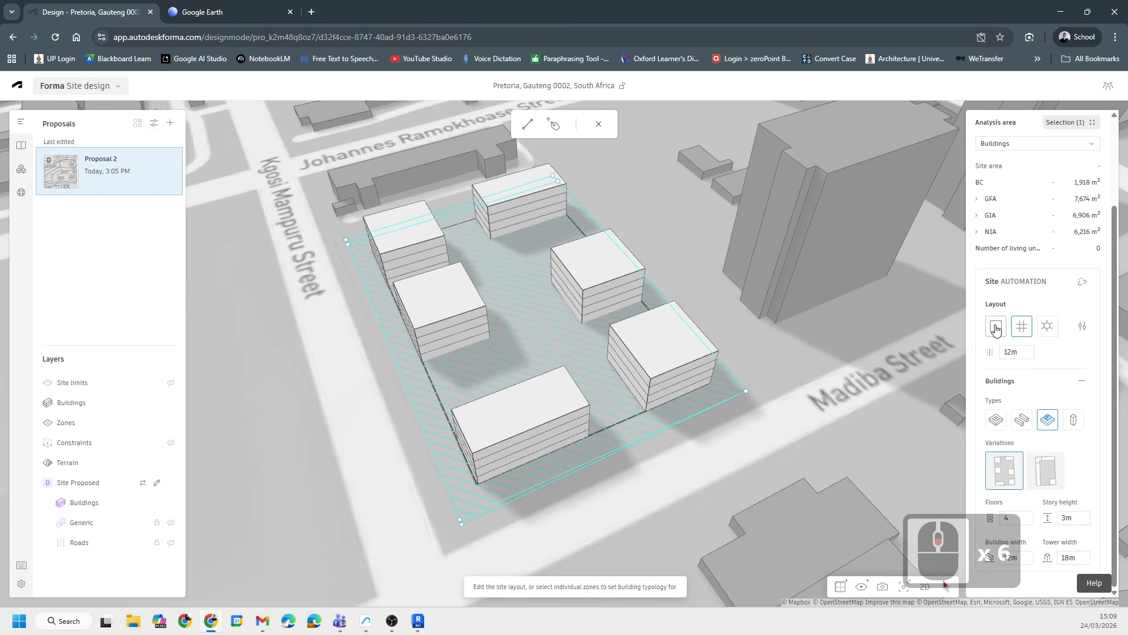
- Open the grid layout settings, set the grid width to 50 m, and leave the automation
left_click(1023, 329)
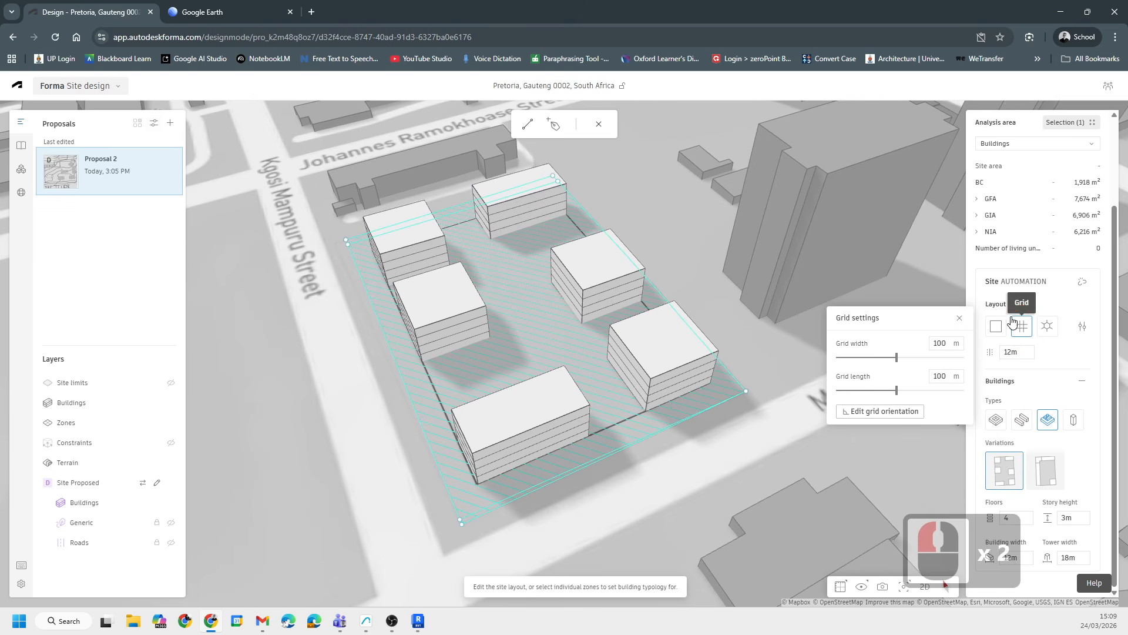
double_click(946, 346)
type("50")
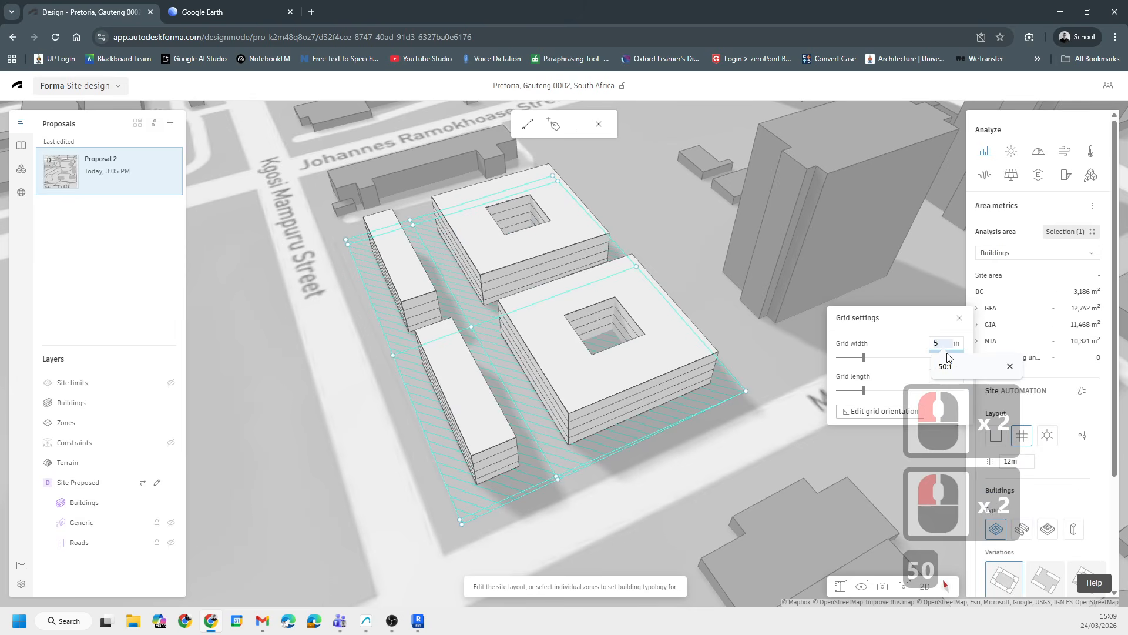
double_click(944, 344)
type("00")
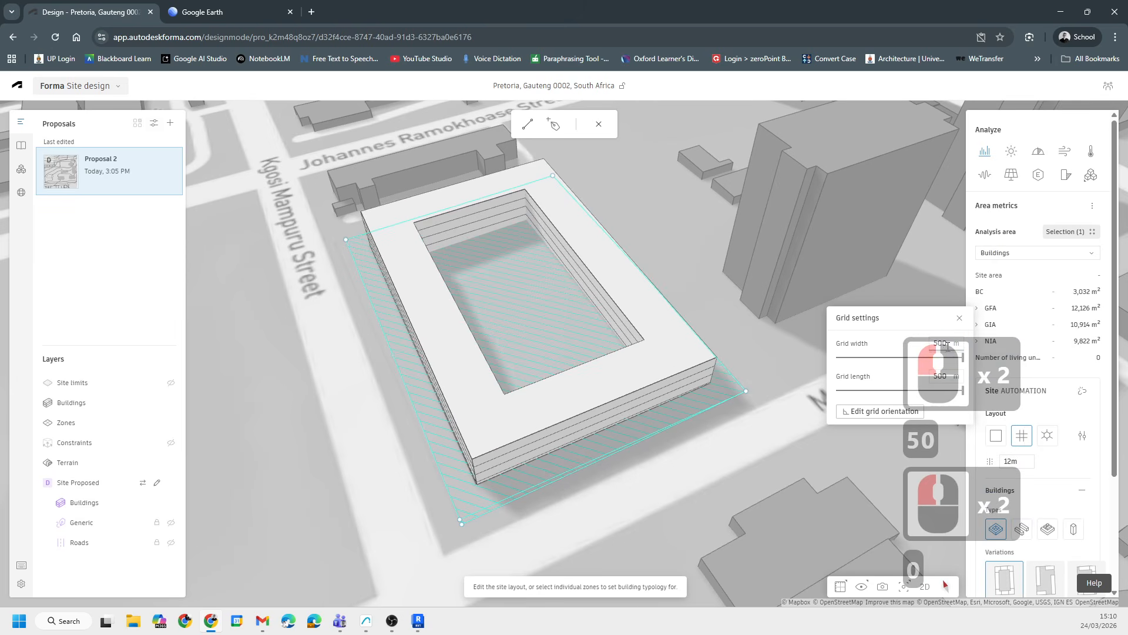
double_click(942, 344)
type("50")
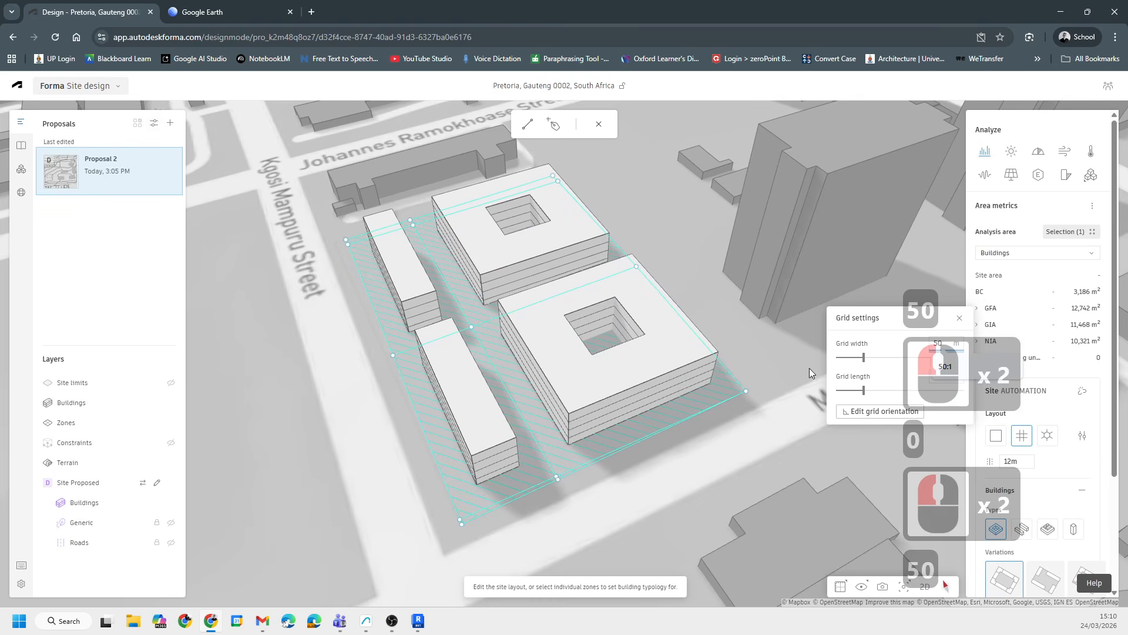
scroll(526, 408, "up", 5)
middle_click_drag(611, 373, 404, 359)
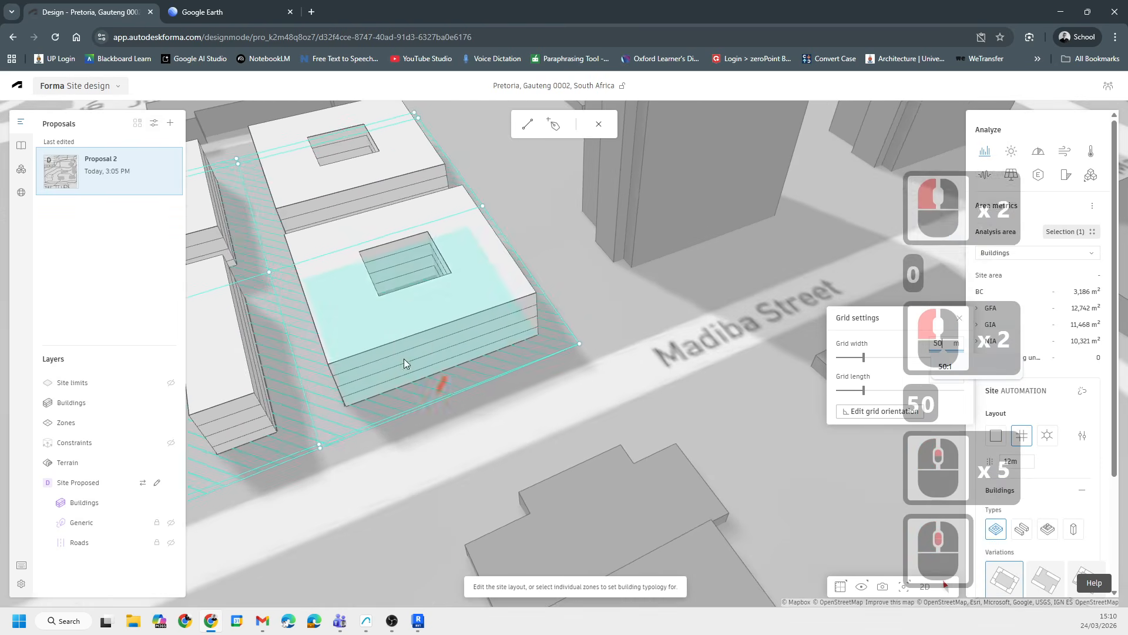
scroll(503, 383, "down", 4)
middle_click_drag(519, 389, 631, 379)
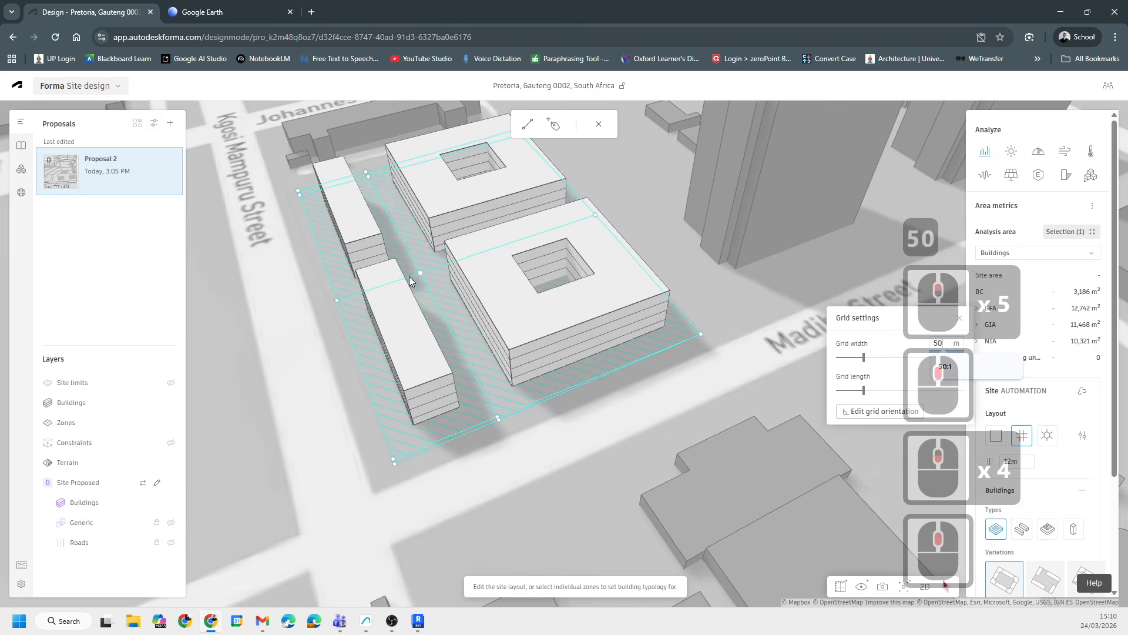
left_click(444, 261)
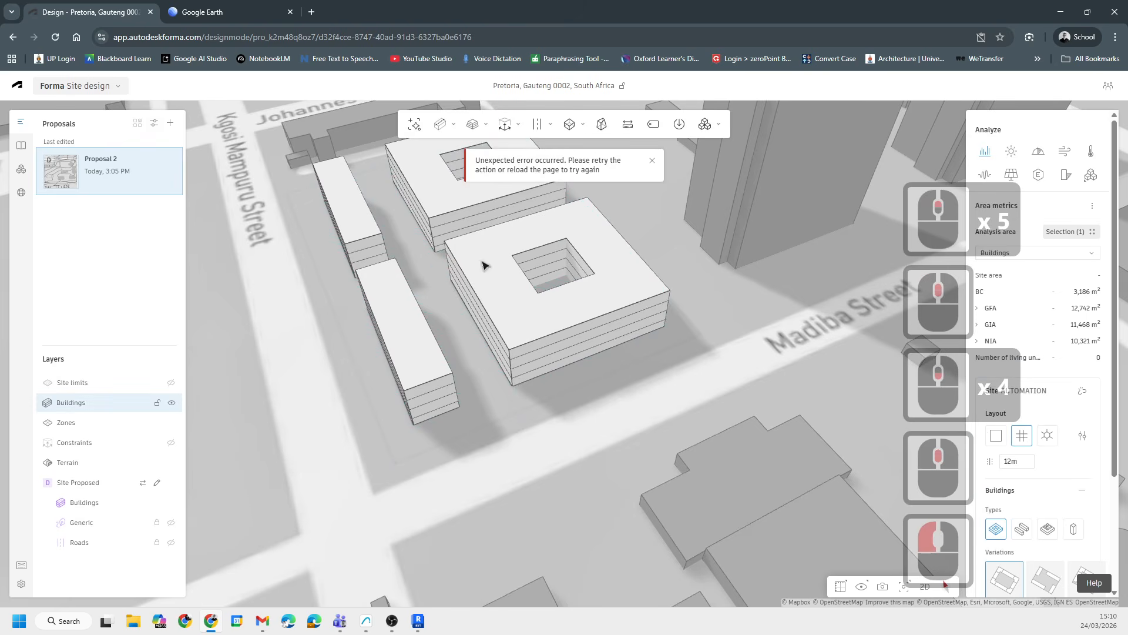
scroll(522, 323, "down", 5)
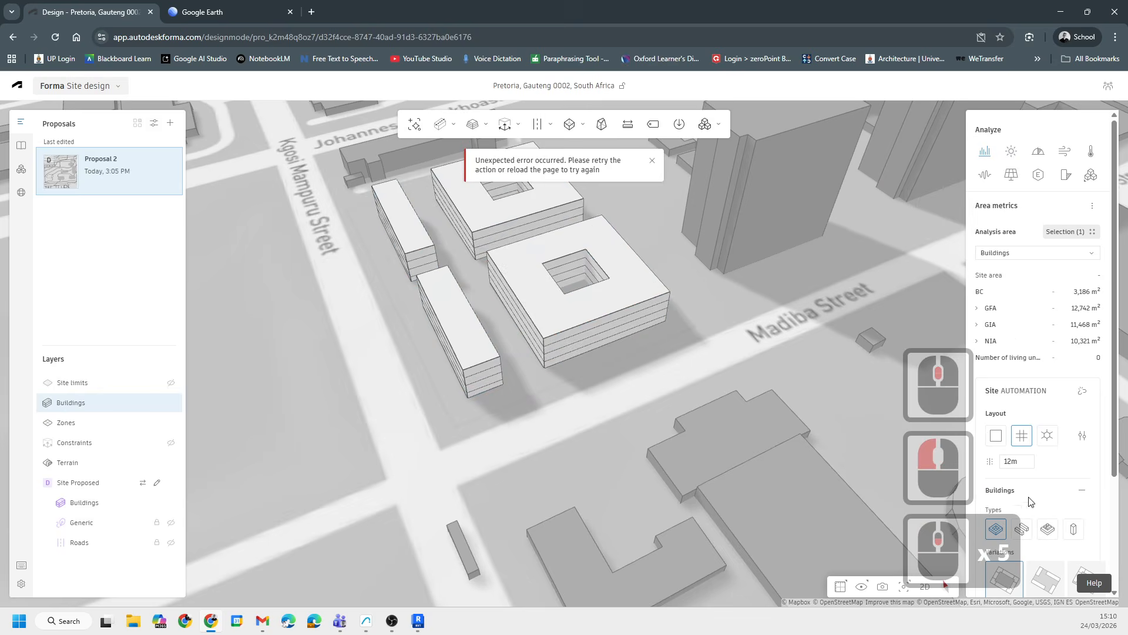
- Change the automation layout to the third option and the building type to bar buildings
left_click(1047, 434)
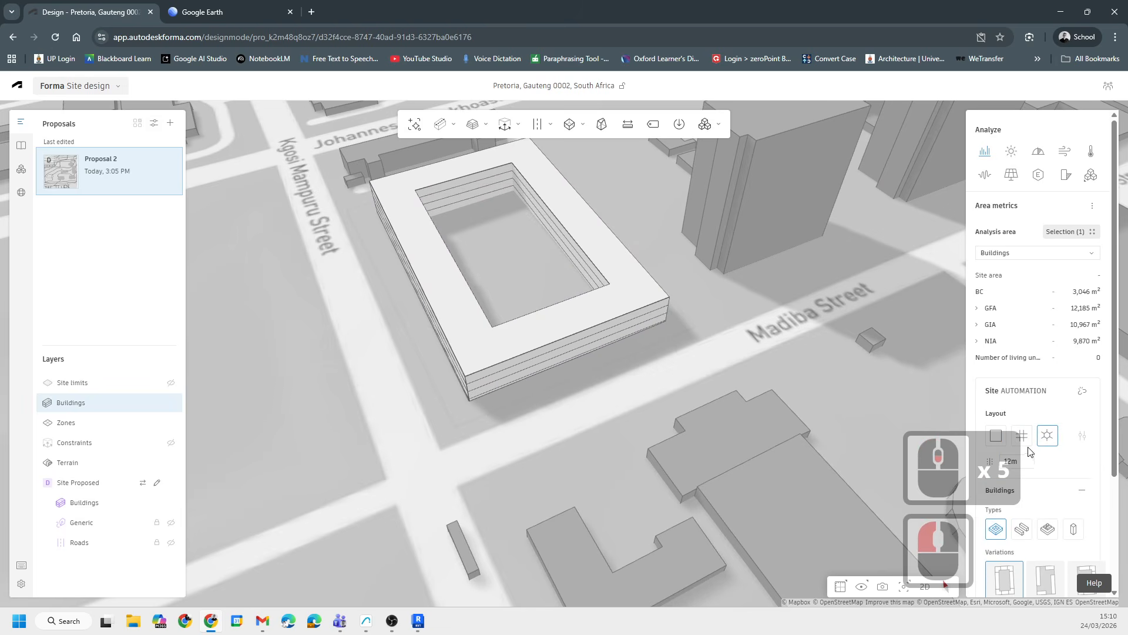
left_click(1021, 529)
scroll(1061, 498, "down", 5)
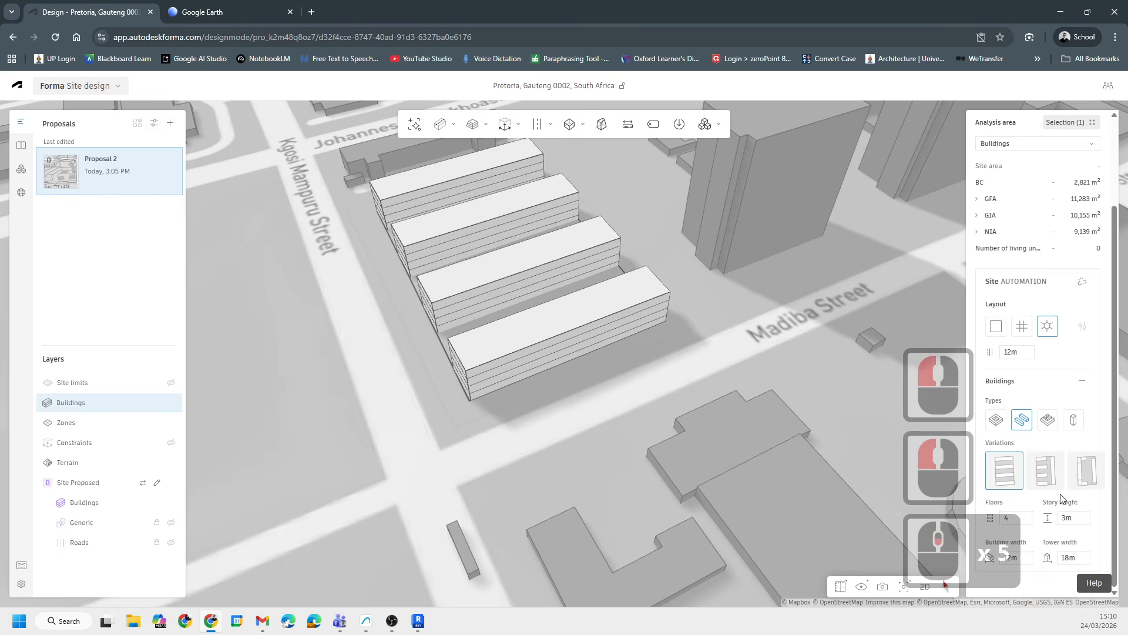
- Pick the third bar building variation to form a U-shaped layout
left_click(1090, 470)
middle_click_drag(481, 246, 473, 361)
scroll(525, 373, "up", 2)
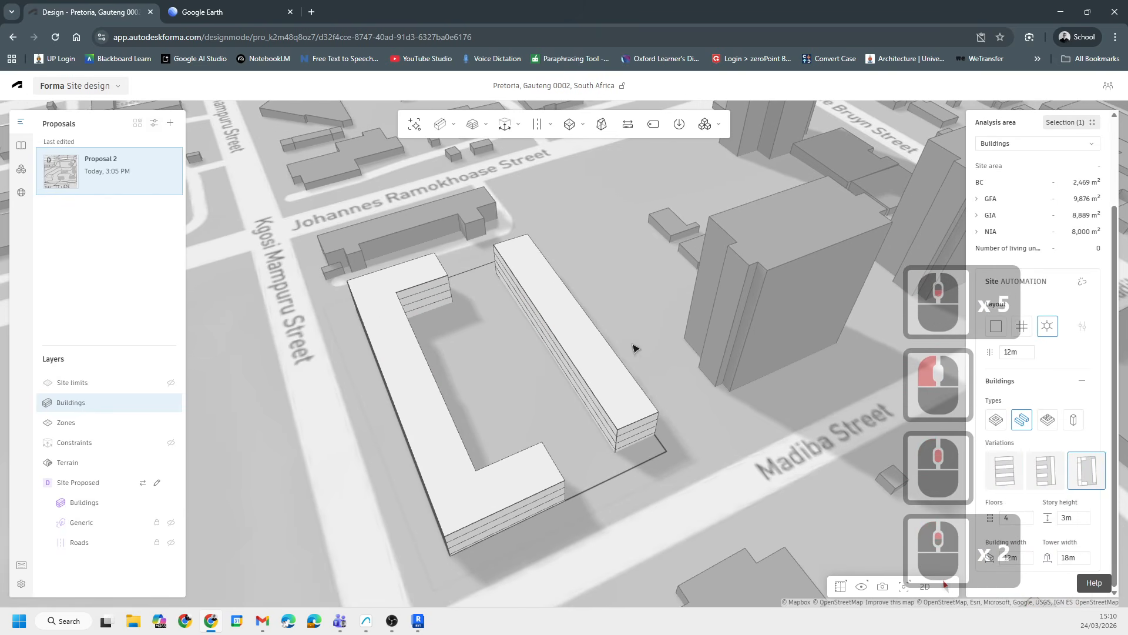
- Select the generated U-shaped buildings and reopen their site automation layout for editing
middle_click_drag(639, 328, 614, 399)
left_click(613, 399)
left_click(424, 375)
scroll(424, 376, "up", 12)
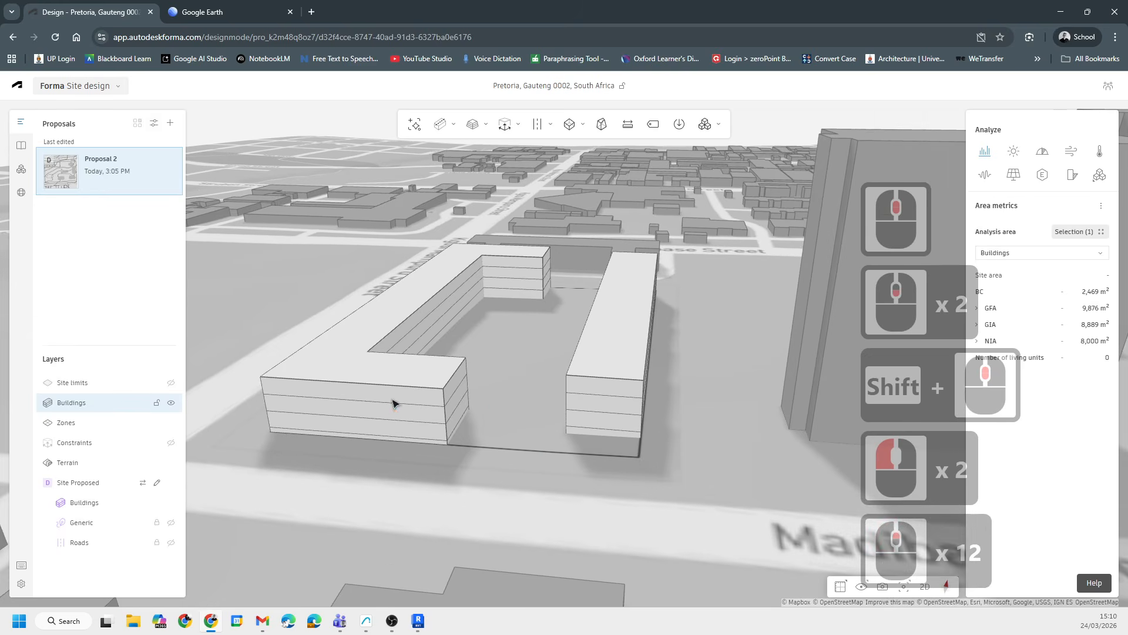
left_click(398, 389)
middle_click_drag(653, 442, 687, 468)
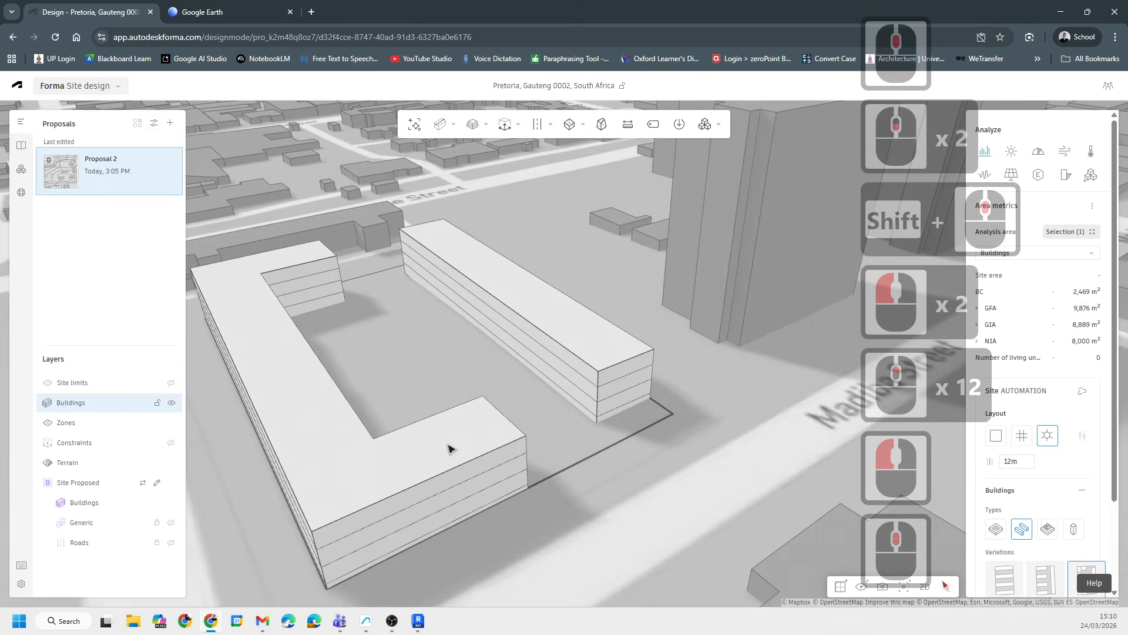
double_click(449, 445)
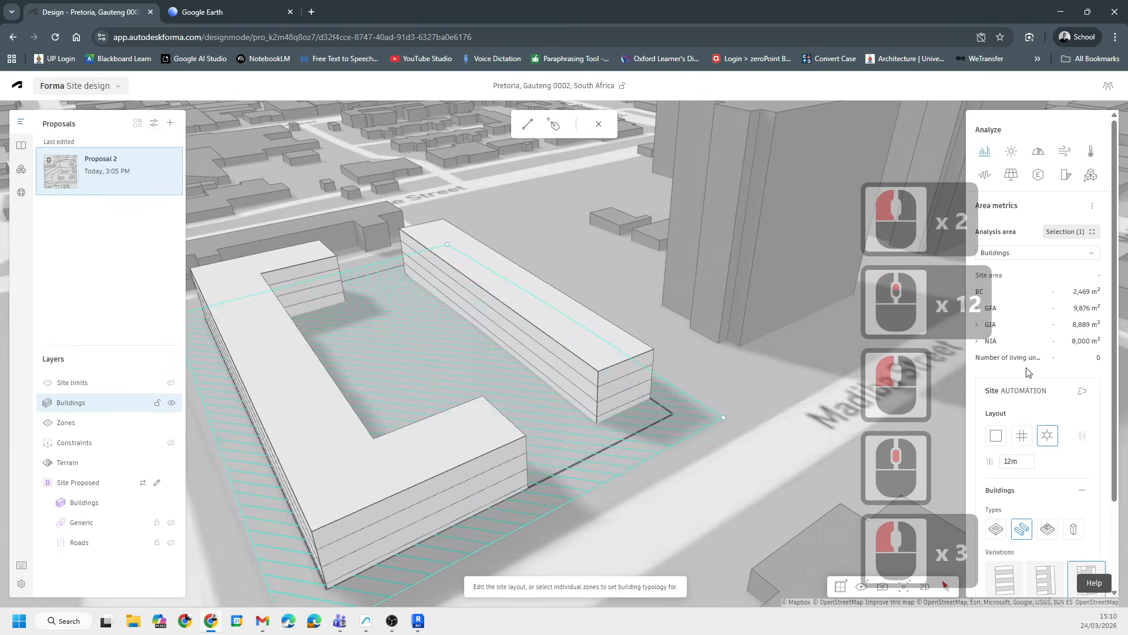
- Set the number of floors for the U-shaped bar buildings to 8
scroll(1021, 251, "down", 3)
scroll(1022, 252, "up", 2)
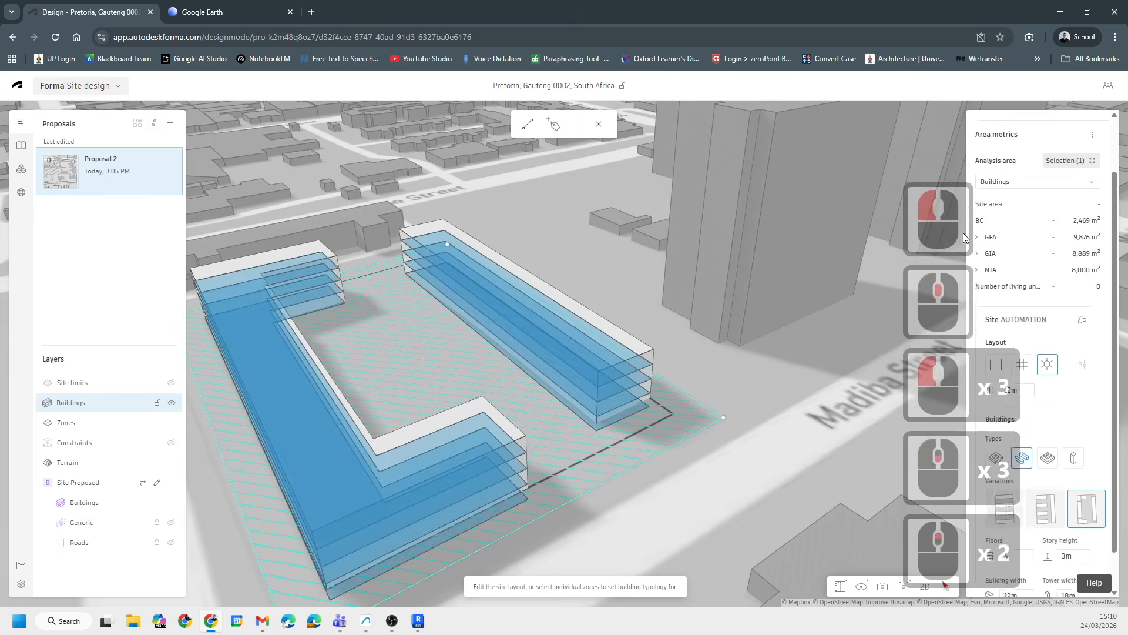
scroll(1035, 259, "down", 4)
scroll(1040, 293, "down", 4)
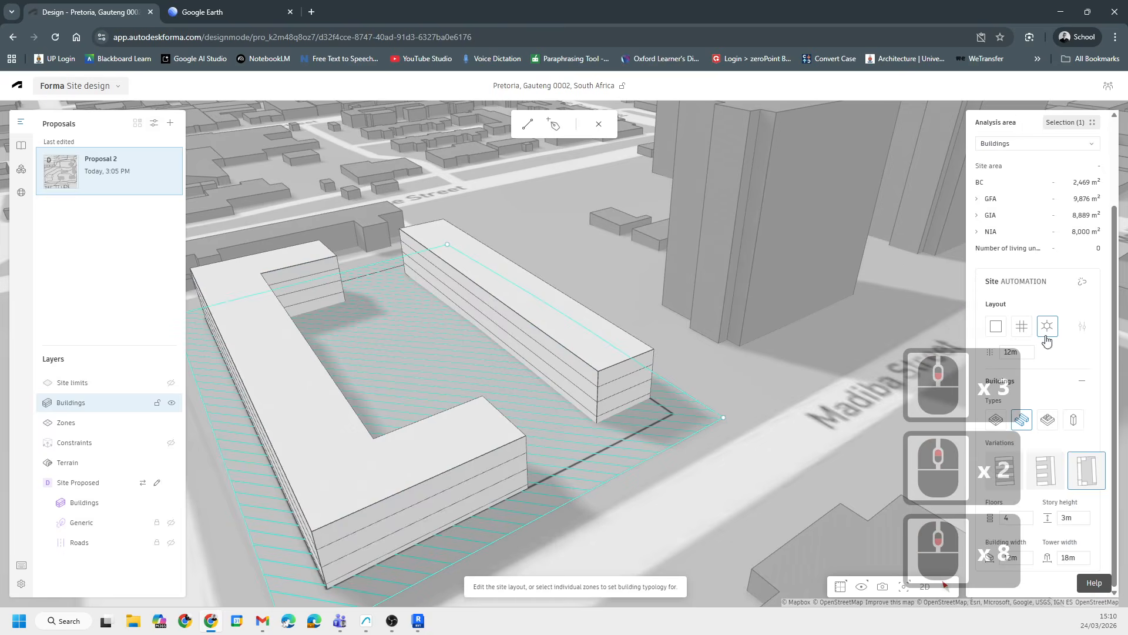
left_click(1022, 521)
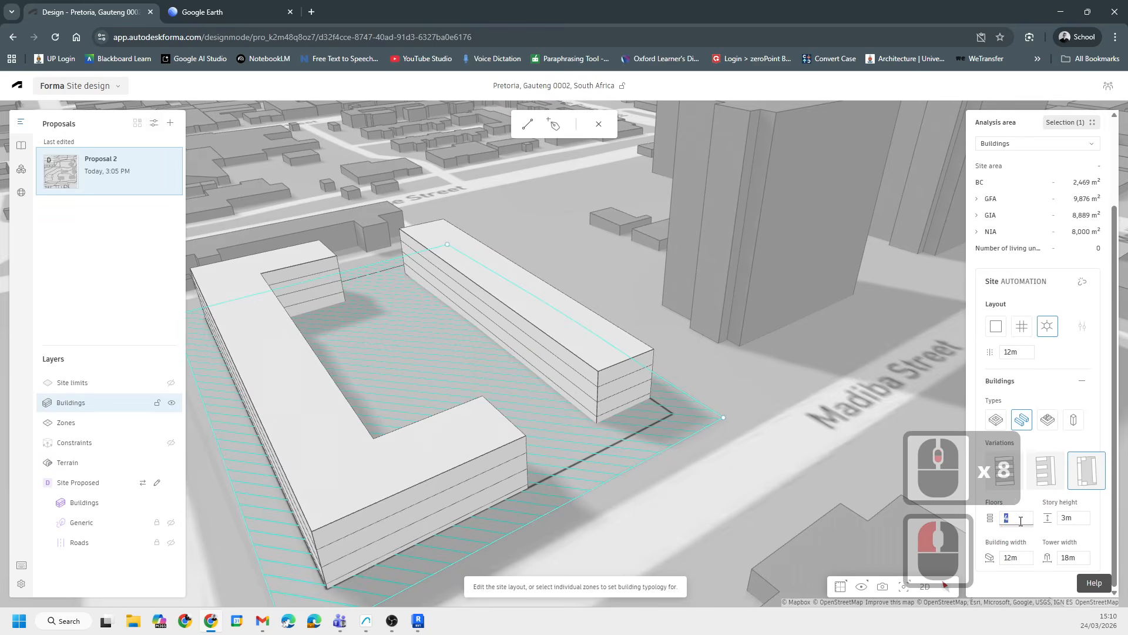
type("8")
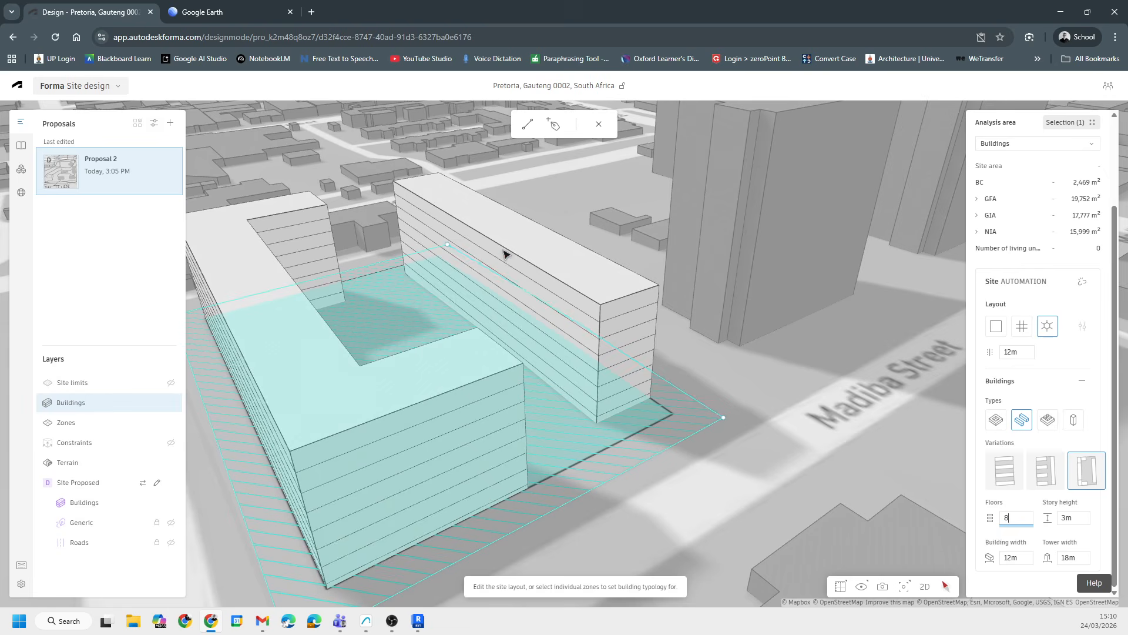
- Examine the taller U-shaped massing and its area metrics
scroll(544, 350, "down", 18)
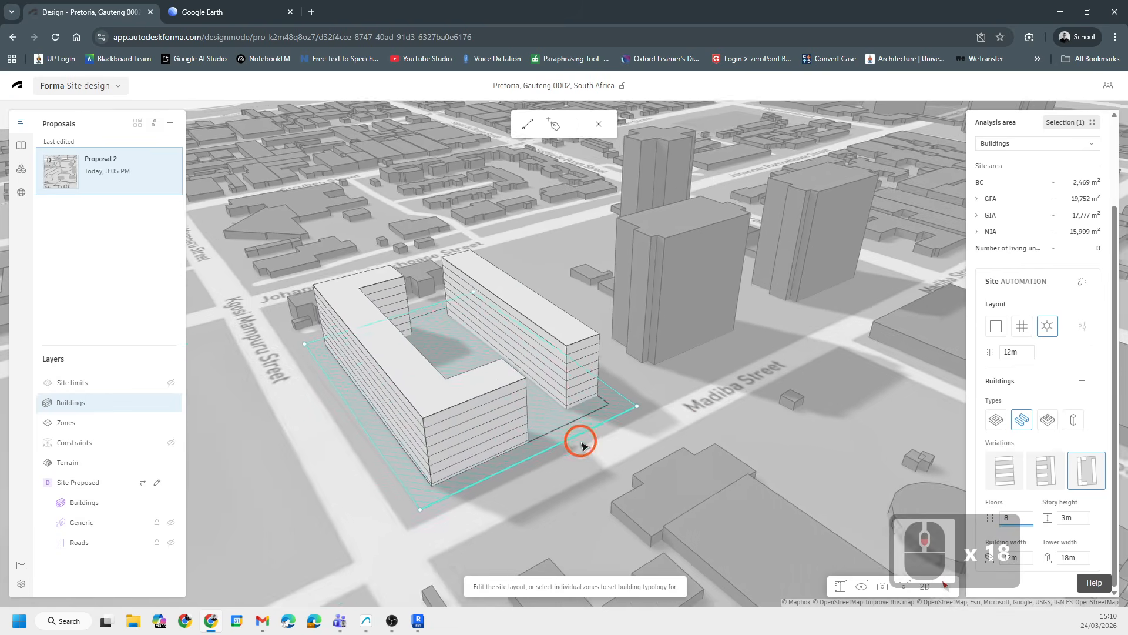
middle_click_drag(581, 442, 547, 389)
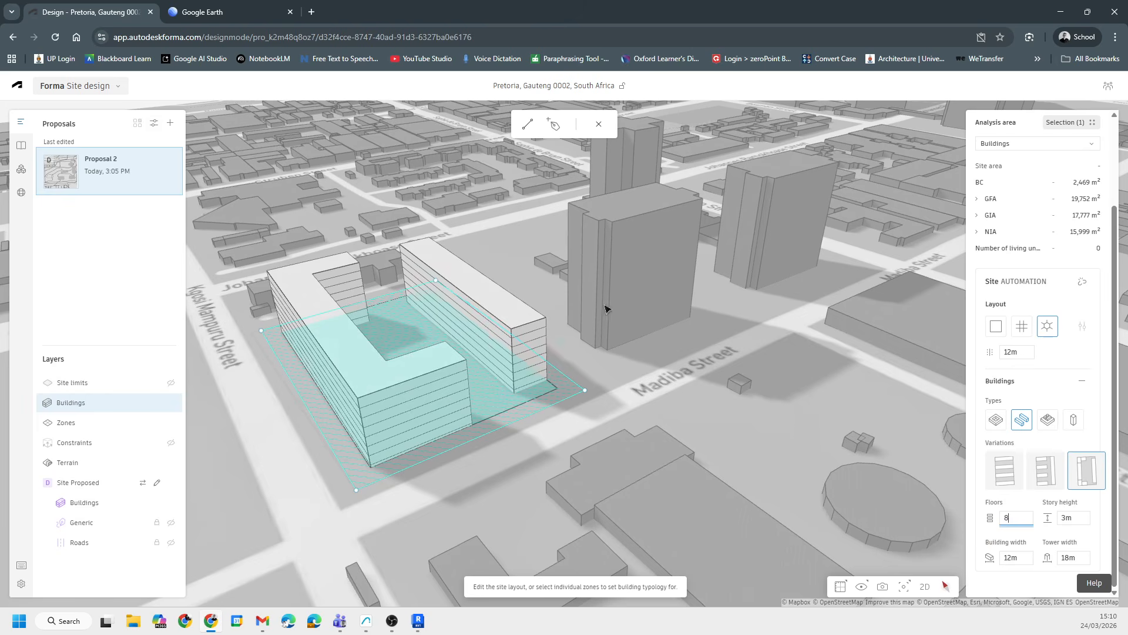
left_click(47, 402)
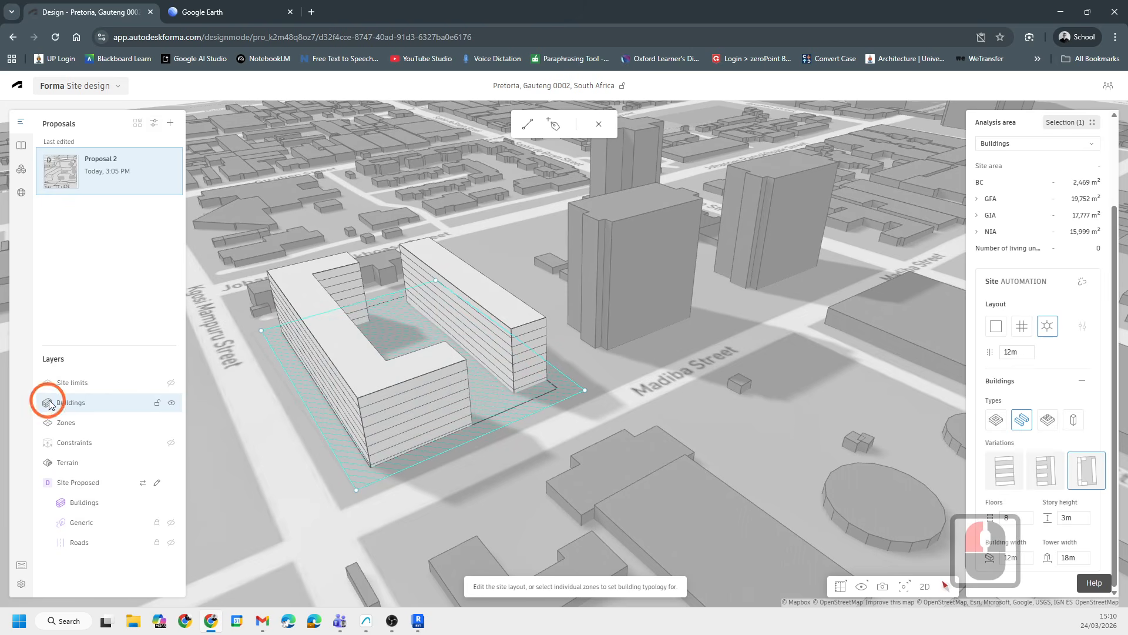
left_click(602, 121)
left_click(433, 376)
double_click(434, 376)
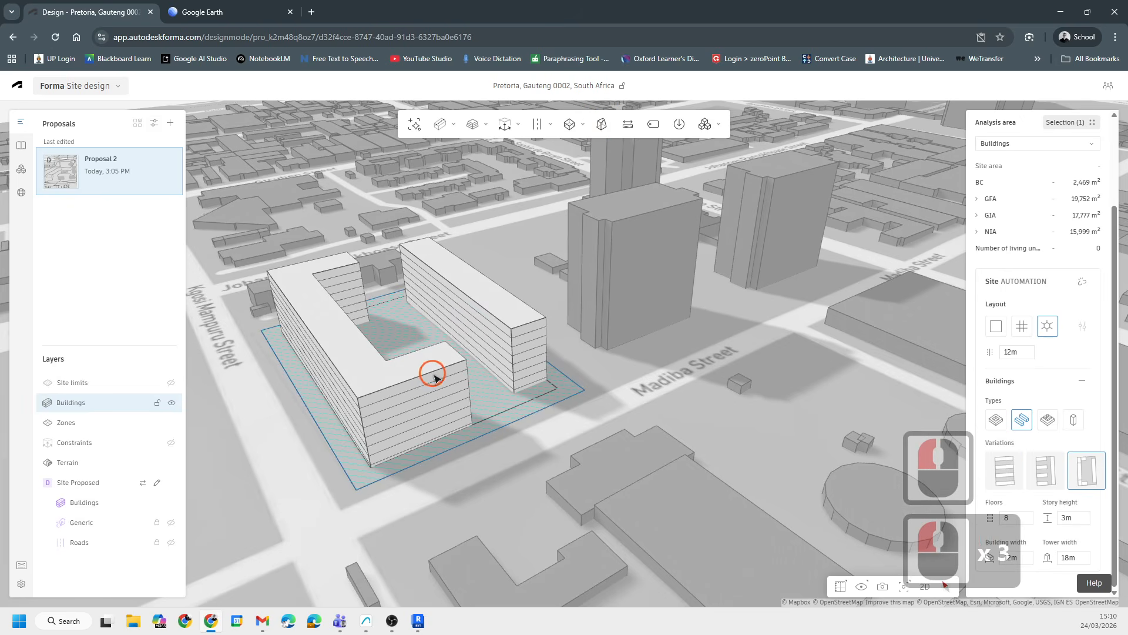
left_click(543, 332)
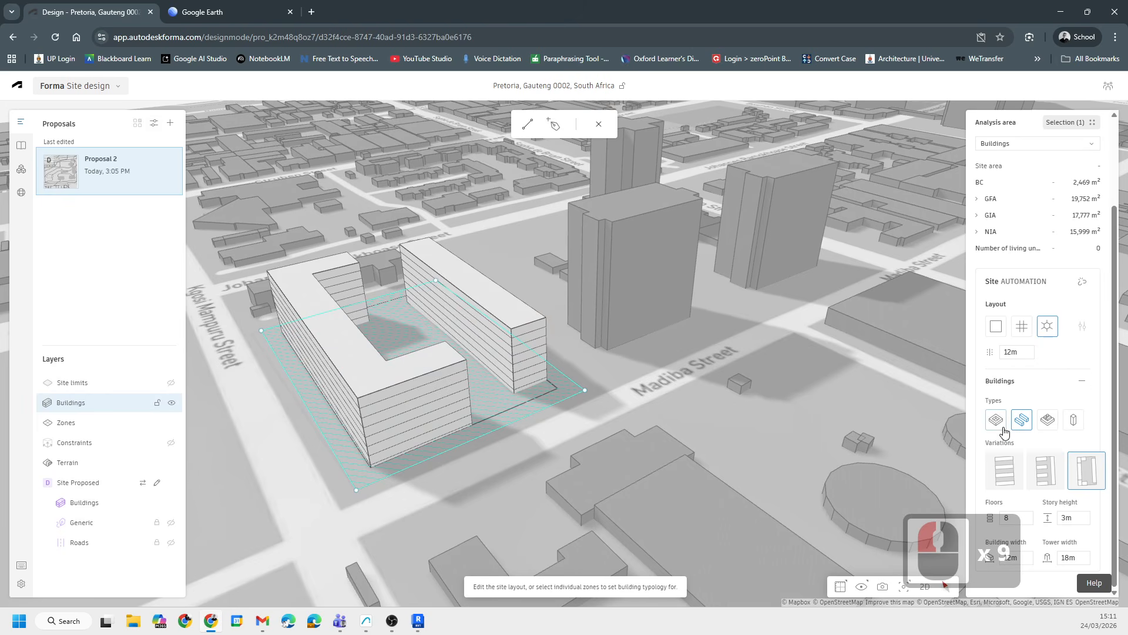
scroll(1078, 459, "down", 5)
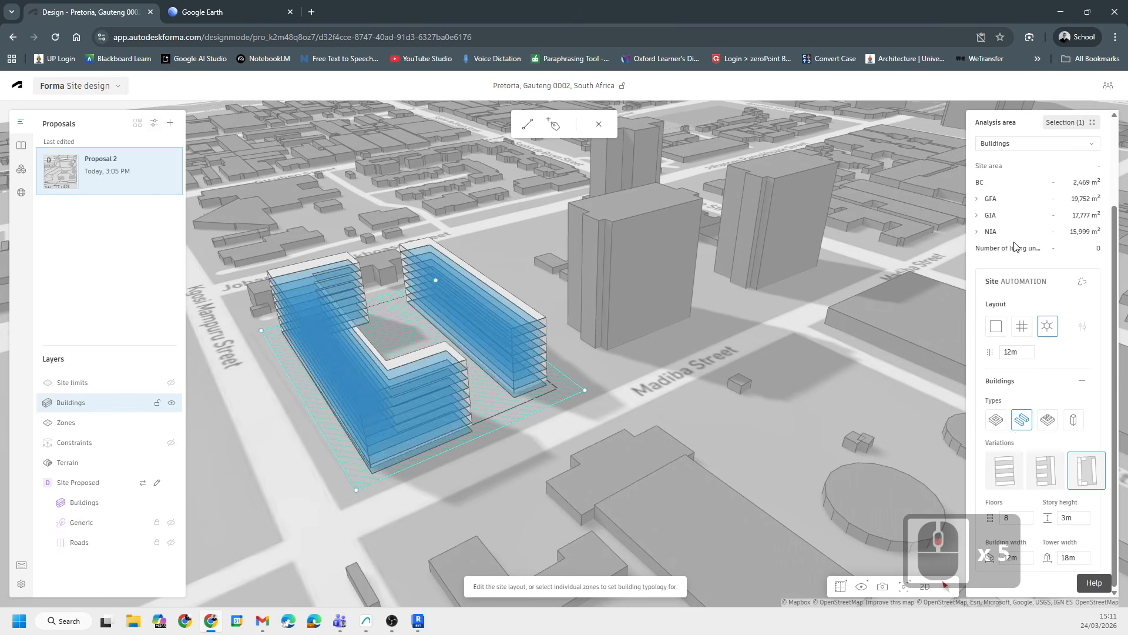
left_click(1041, 252)
left_click(1051, 248)
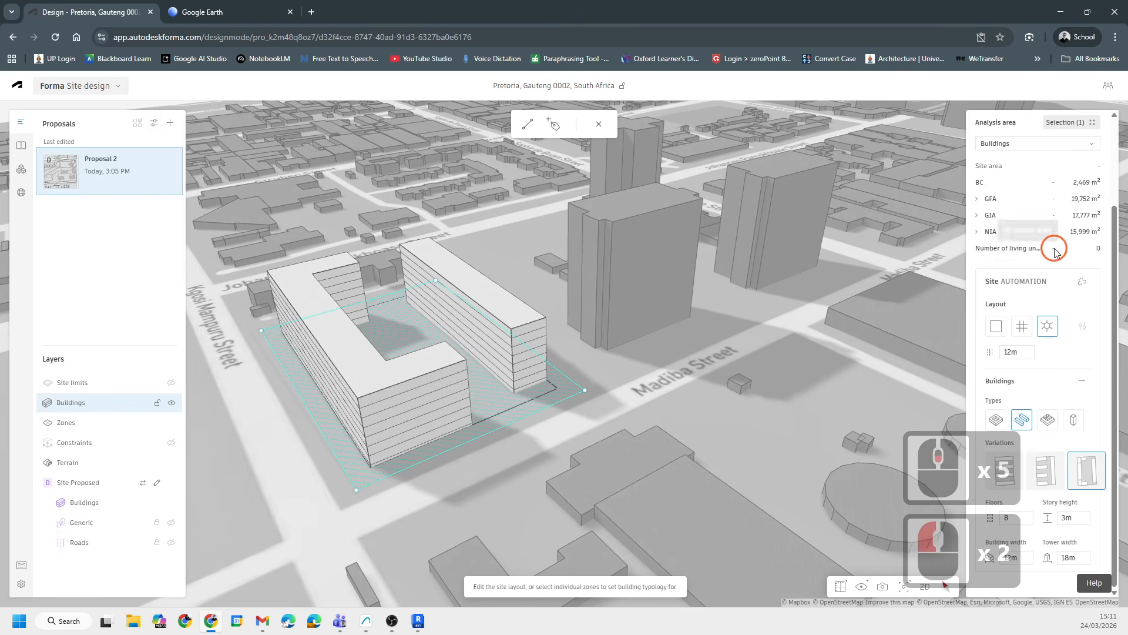
left_click(1055, 246)
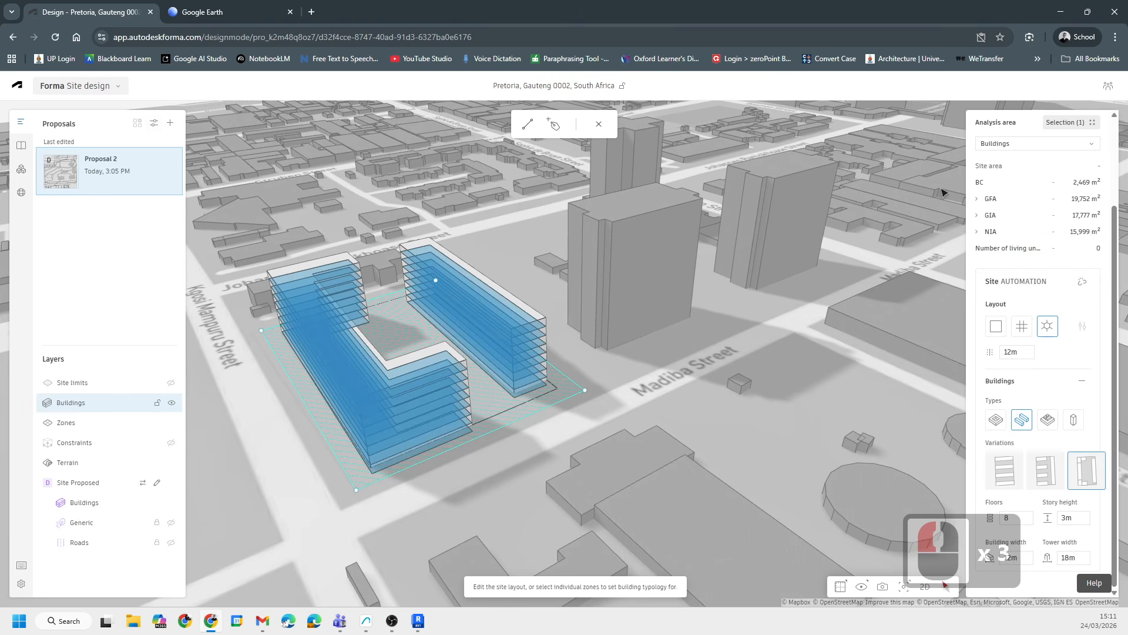
- Limit the area metrics analysis area to Zone a88
left_click(1090, 124)
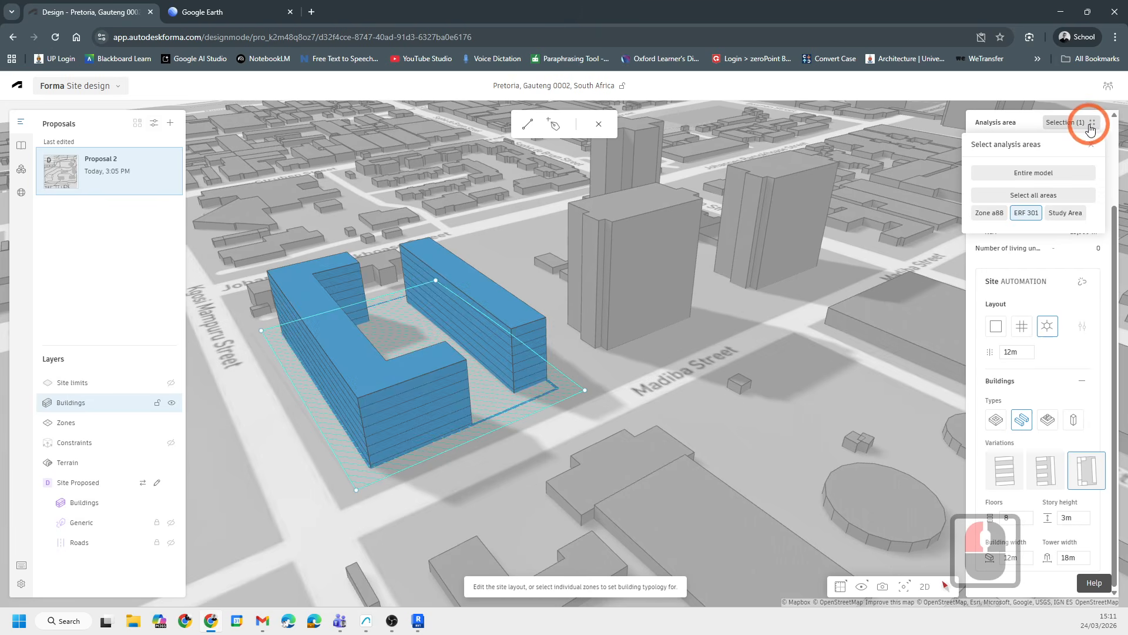
left_click(990, 215)
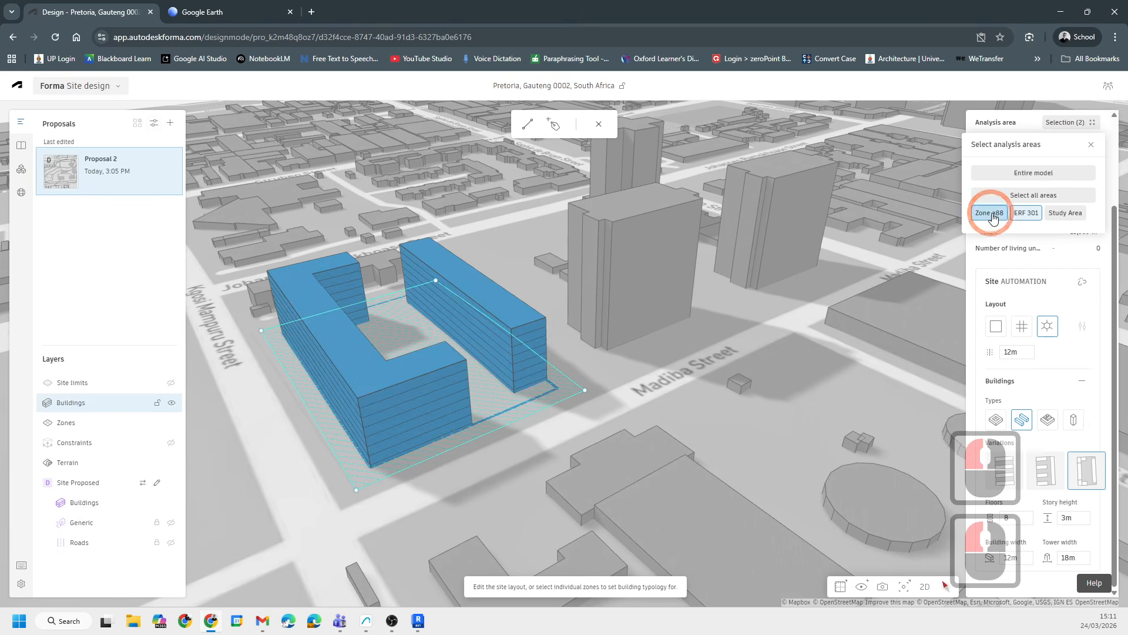
double_click(986, 215)
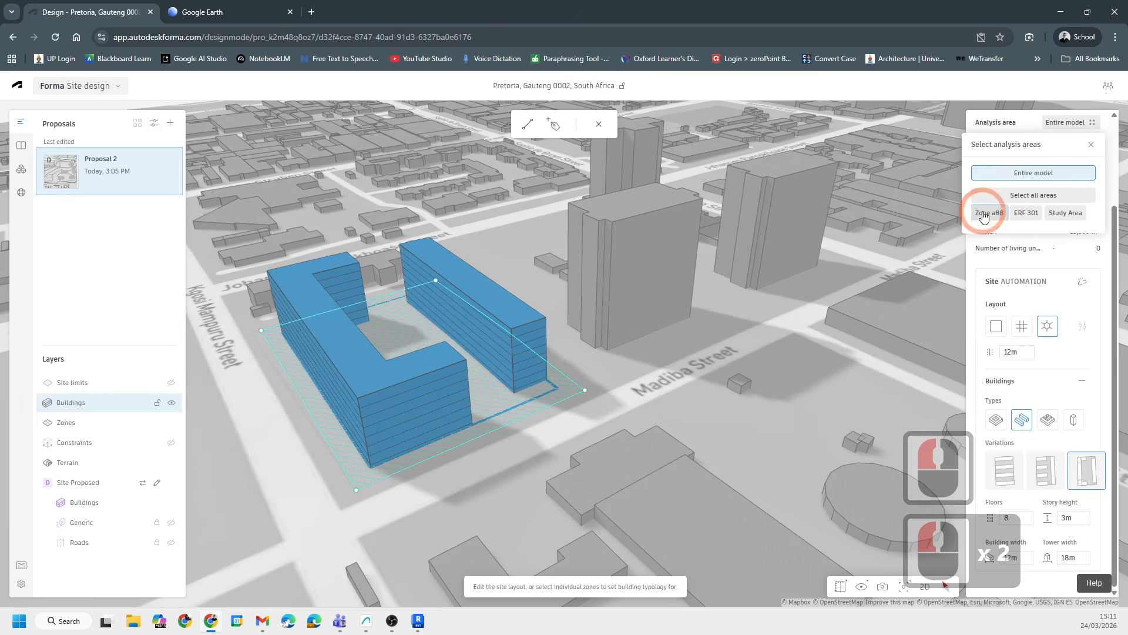
left_click(985, 215)
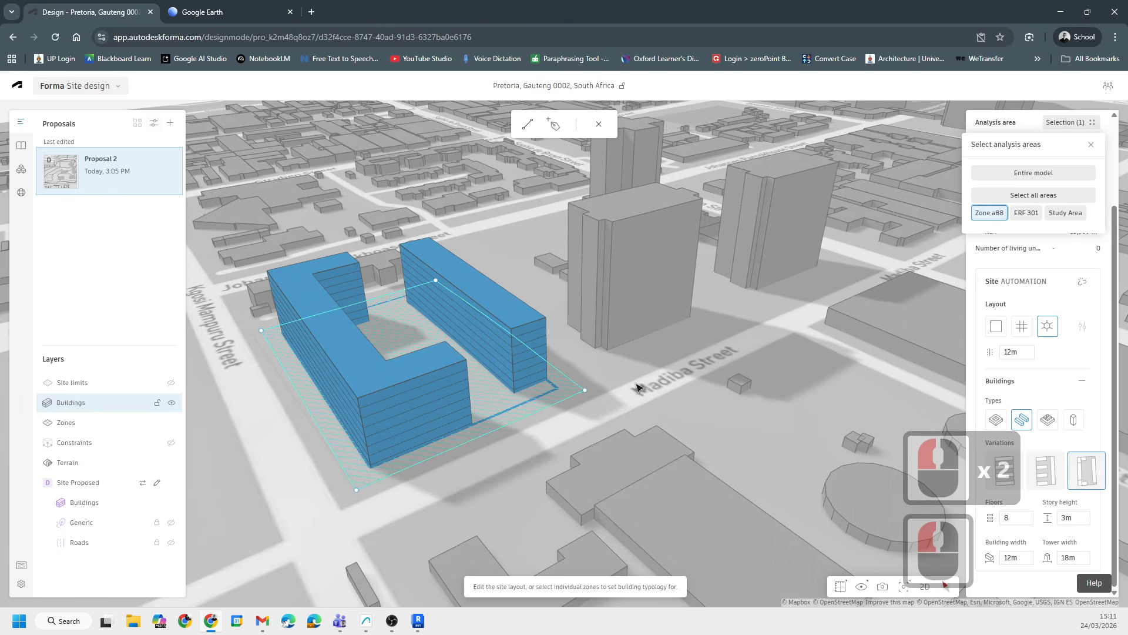
- Leave the automation, select the generated U-shaped buildings and delete them from the site
left_click(598, 126)
left_click(586, 386)
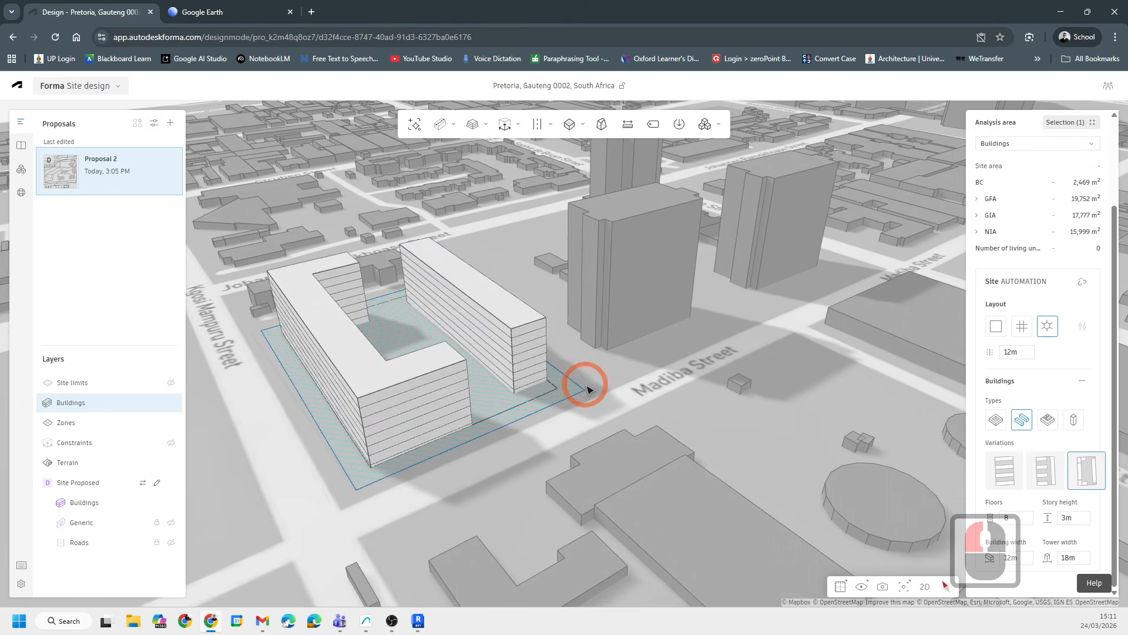
key("Delete")
scroll(536, 368, "up", 1)
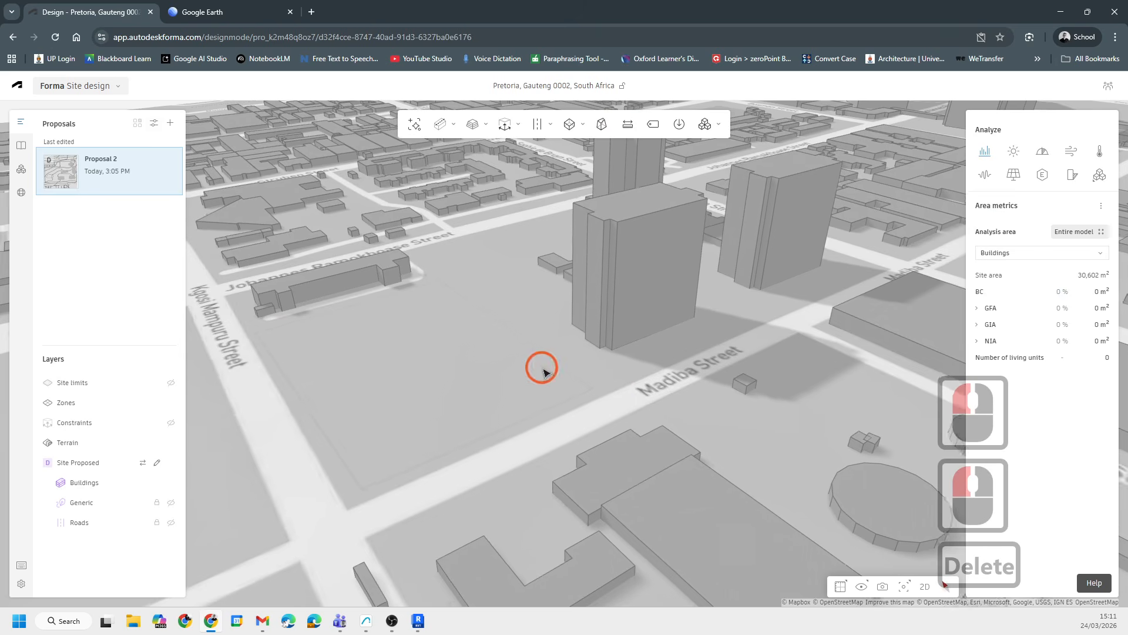
- Place houses with the House tool along an L-shaped line following the site's northern and eastern edges
mouse_move(438, 124)
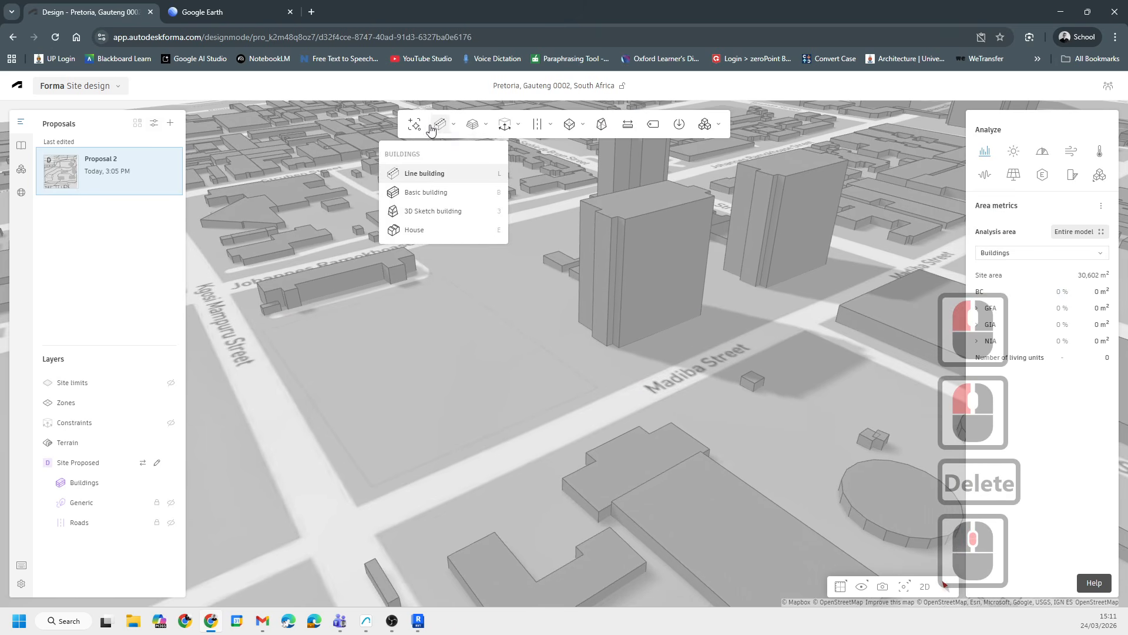
left_click(413, 229)
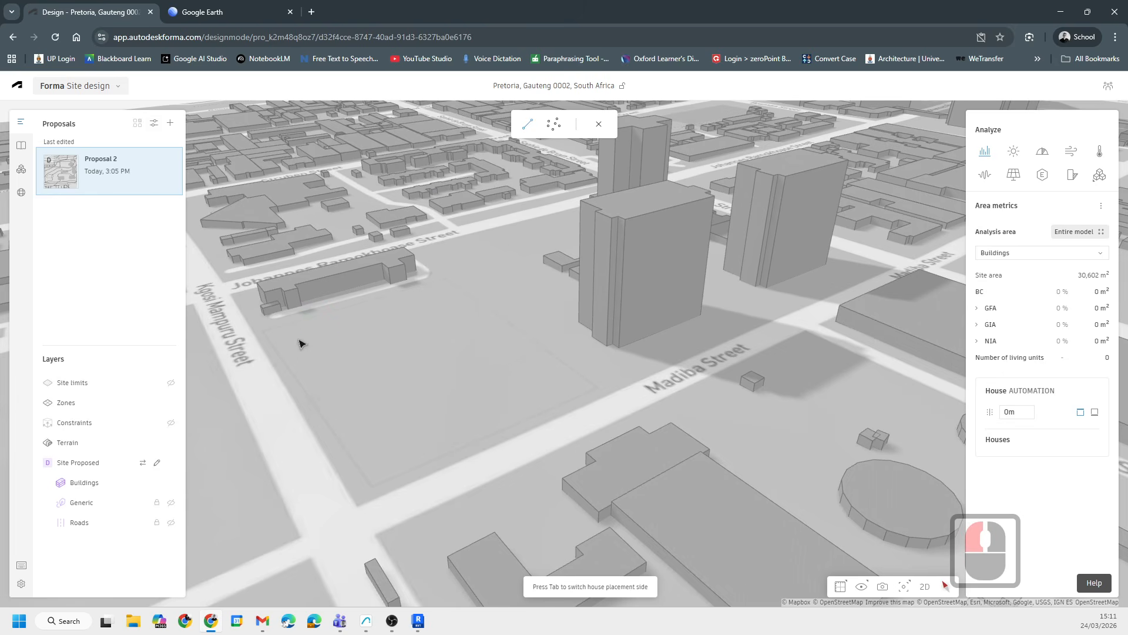
left_click(306, 338)
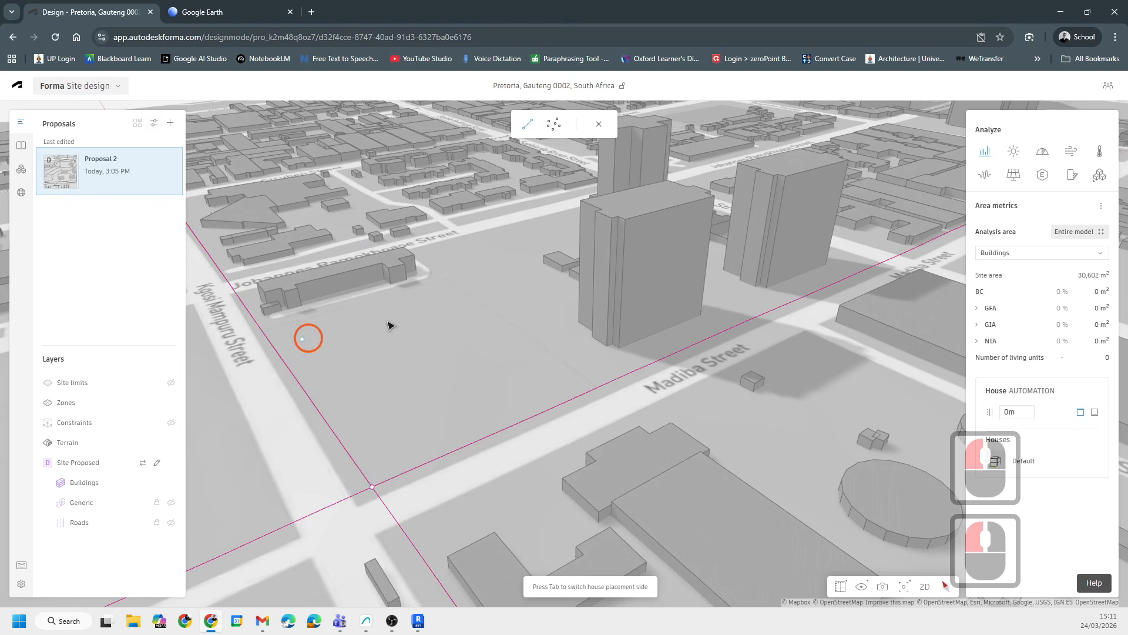
left_click(438, 301)
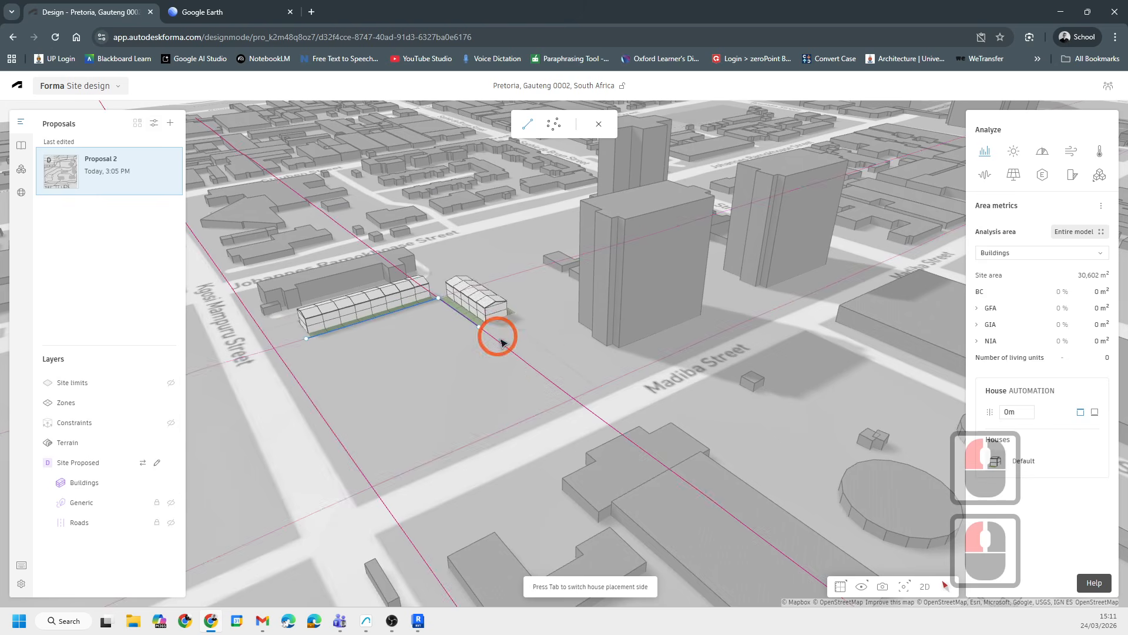
left_click(540, 374)
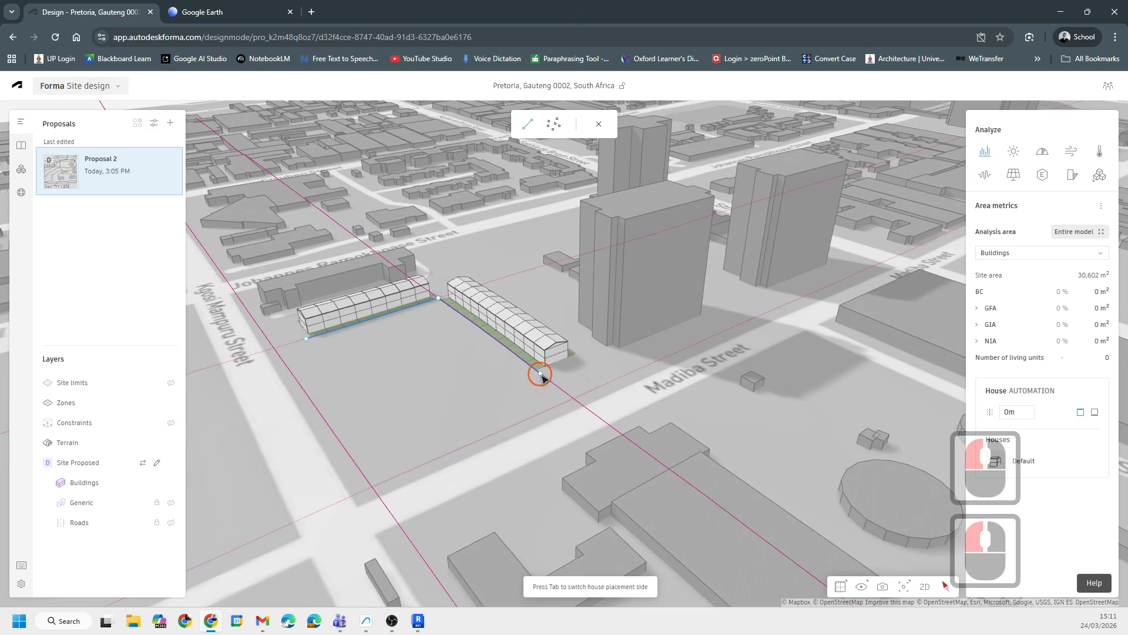
double_click(540, 374)
- Edit the house rows by moving the corner and end points of their placement line
scroll(489, 379, "up", 7)
double_click(560, 341)
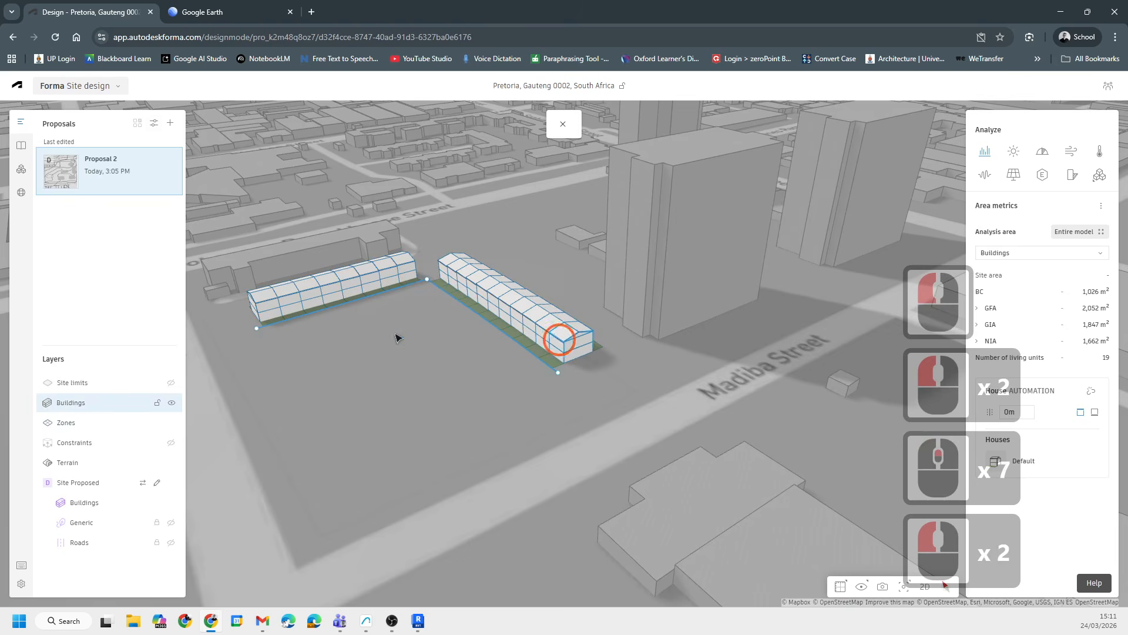
left_click_drag(414, 292, 387, 294)
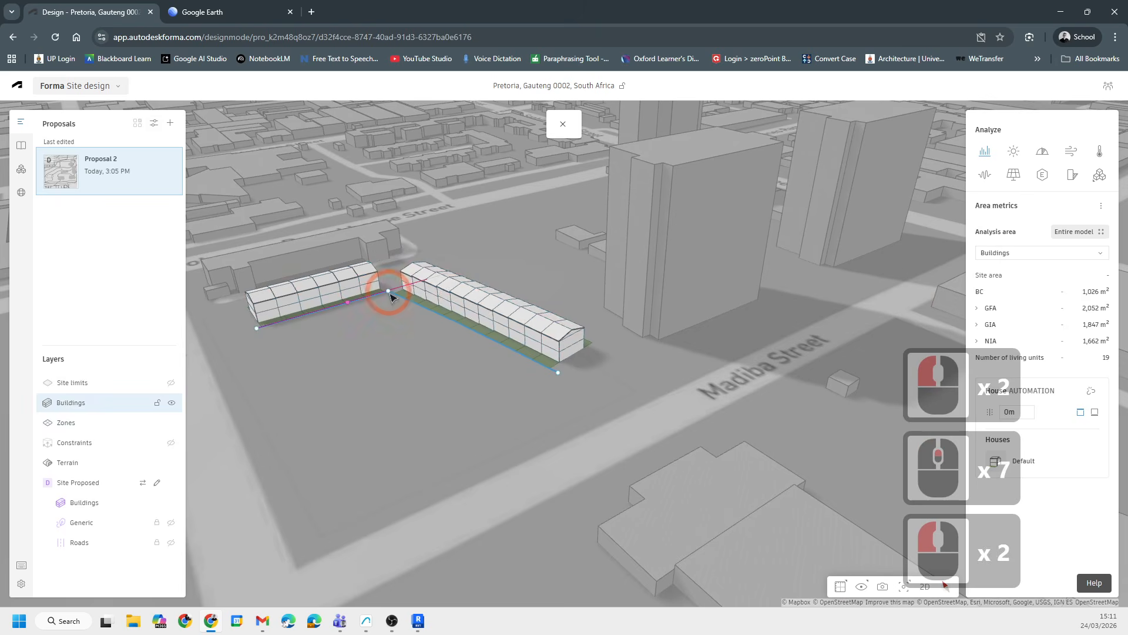
left_click_drag(552, 372, 501, 396)
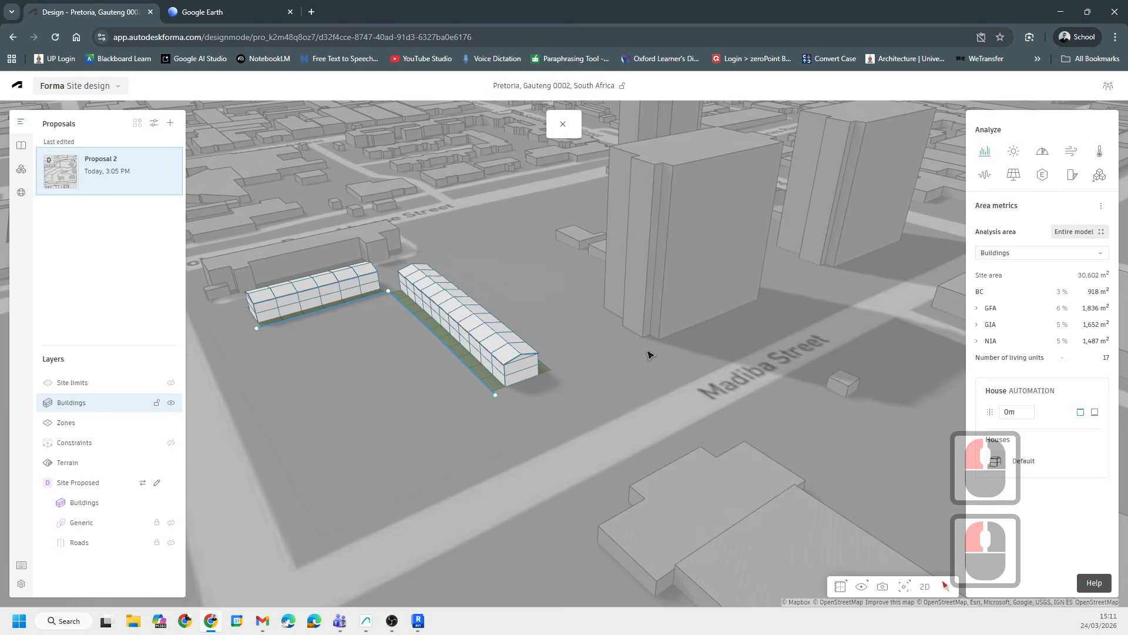
middle_click_drag(650, 353, 675, 426)
- Toggle the visibility of the Site Proposed layer
scroll(477, 450, "up", 6)
left_click(113, 507)
left_click(170, 485)
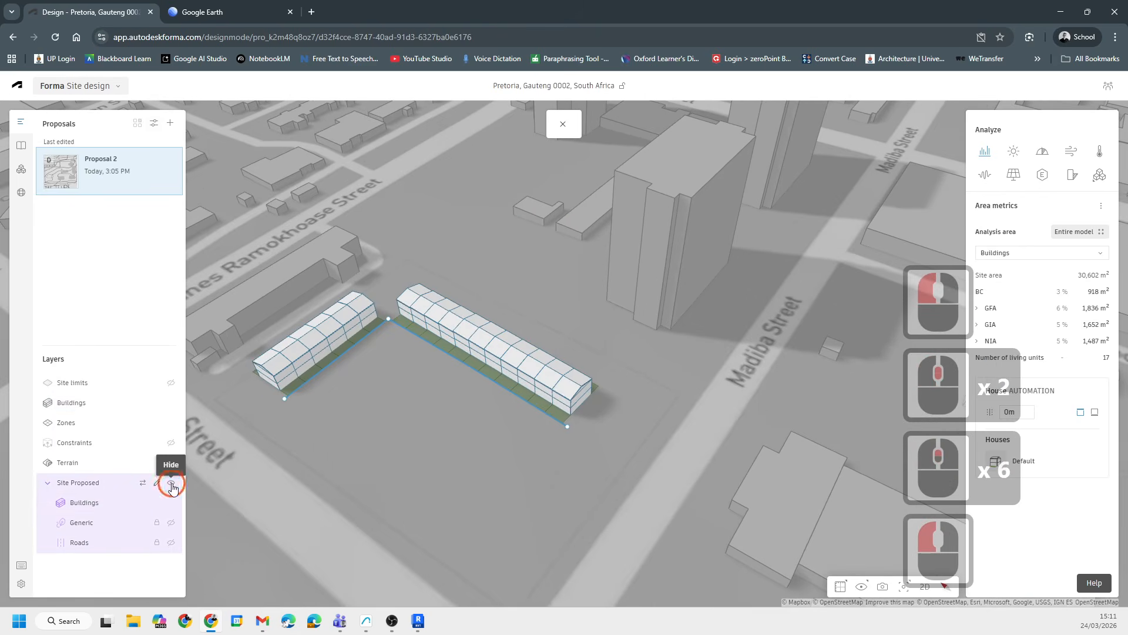
left_click(172, 485)
- Adjust the southern end point of the eastern house row
scroll(596, 385, "up", 1)
scroll(597, 385, "down", 5)
middle_click_drag(510, 451, 459, 383)
scroll(458, 383, "up", 7)
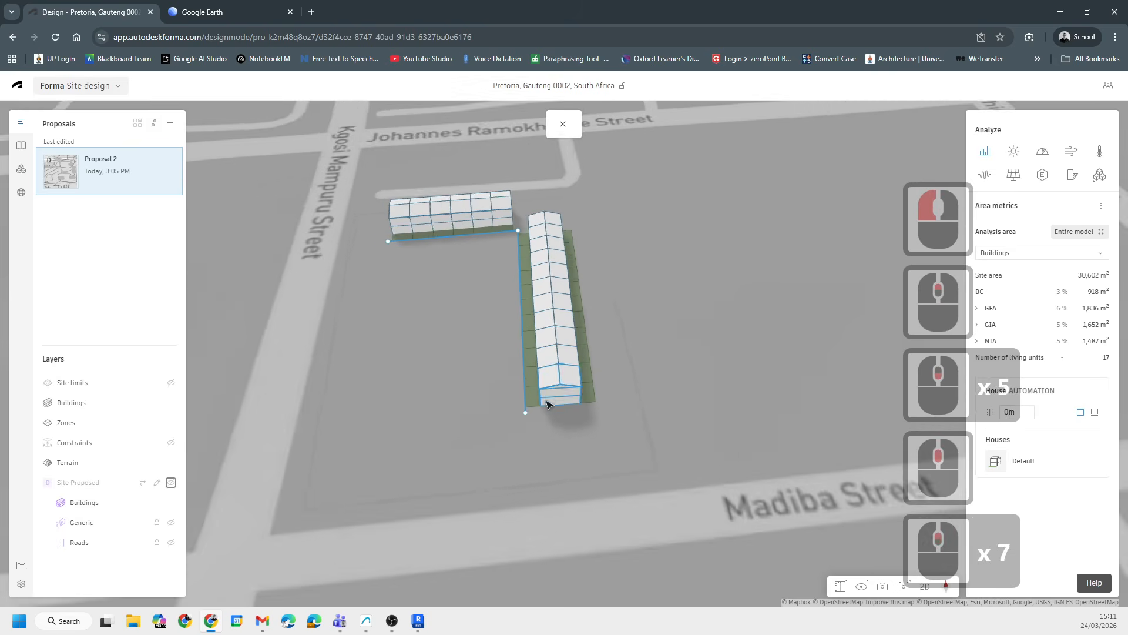
scroll(546, 404, "up", 6)
mouse_move(519, 417)
left_mouse_down()
mouse_move(554, 411)
mouse_move(533, 415)
left_mouse_up()
left_click(625, 374)
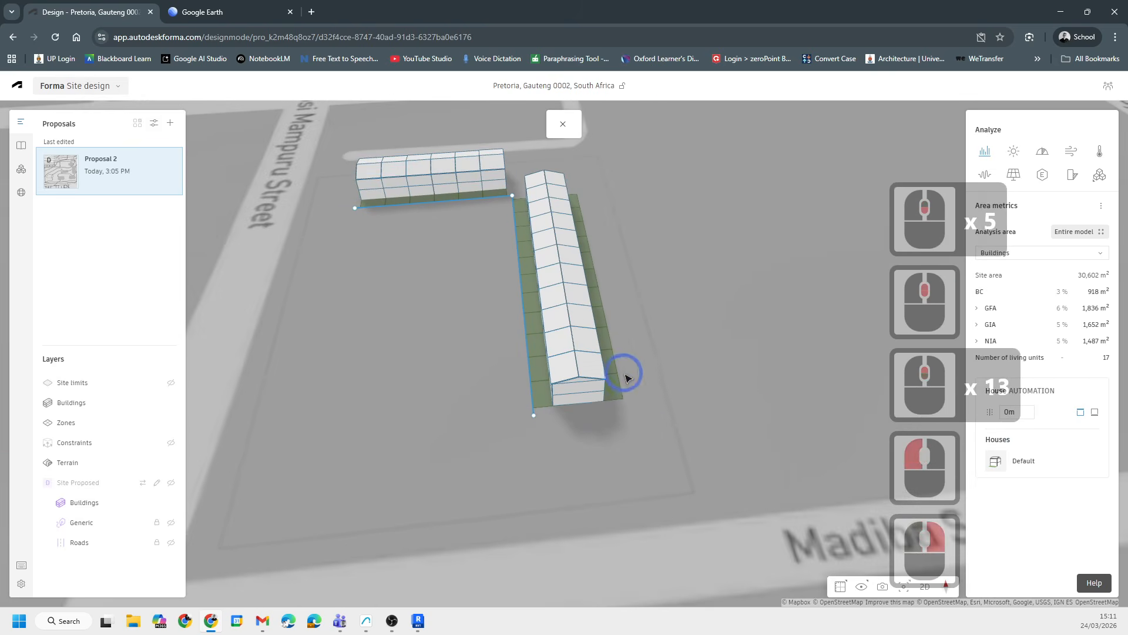
left_click(680, 357)
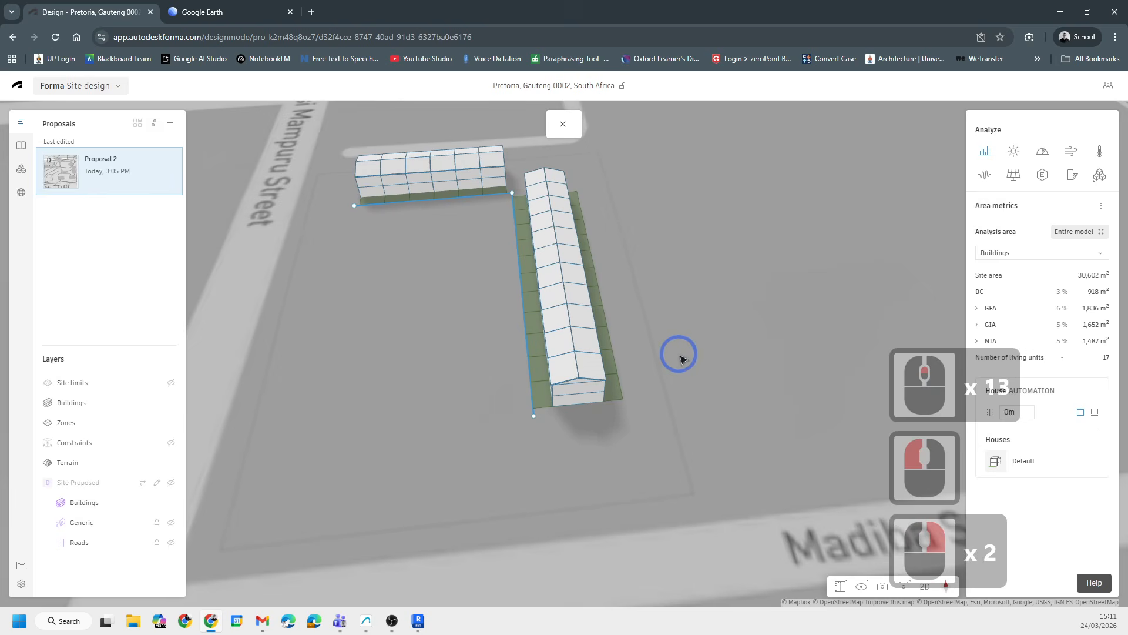
- Exit the house editing and review the snapping and display options
right_click(841, 586)
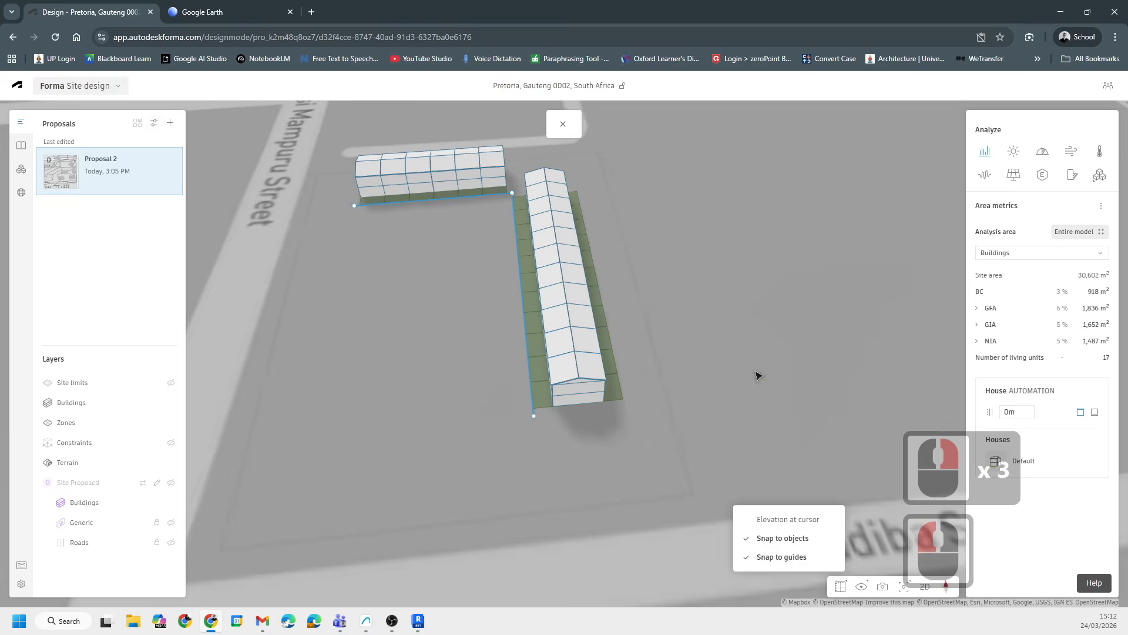
double_click(712, 260)
scroll(574, 378, "down", 7)
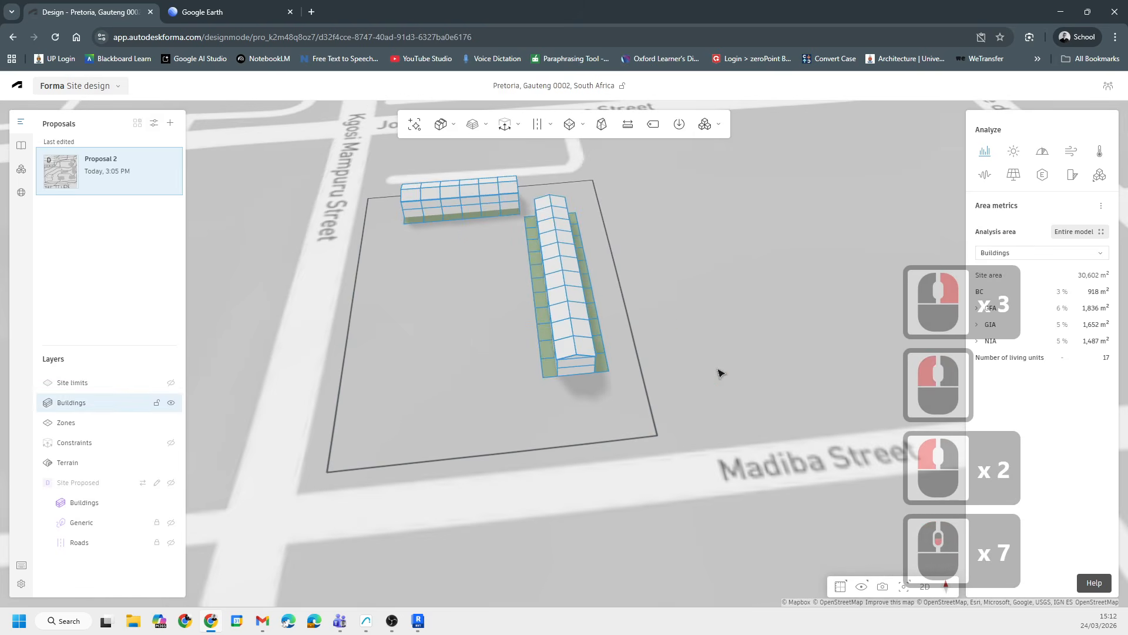
right_click(697, 331)
left_click(862, 589)
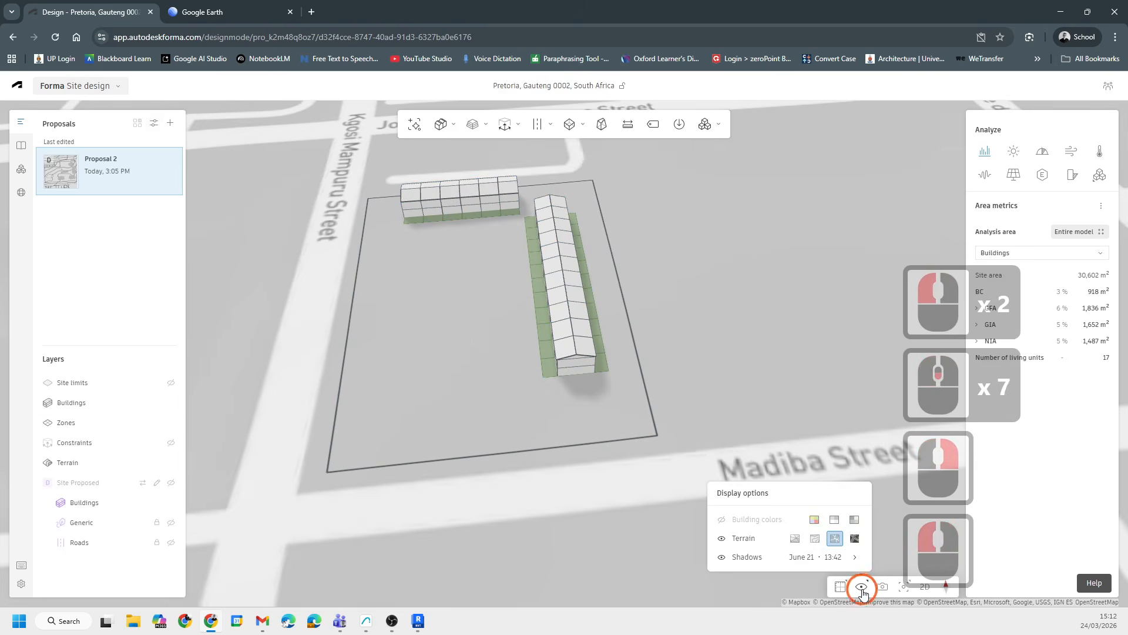
left_click(840, 587)
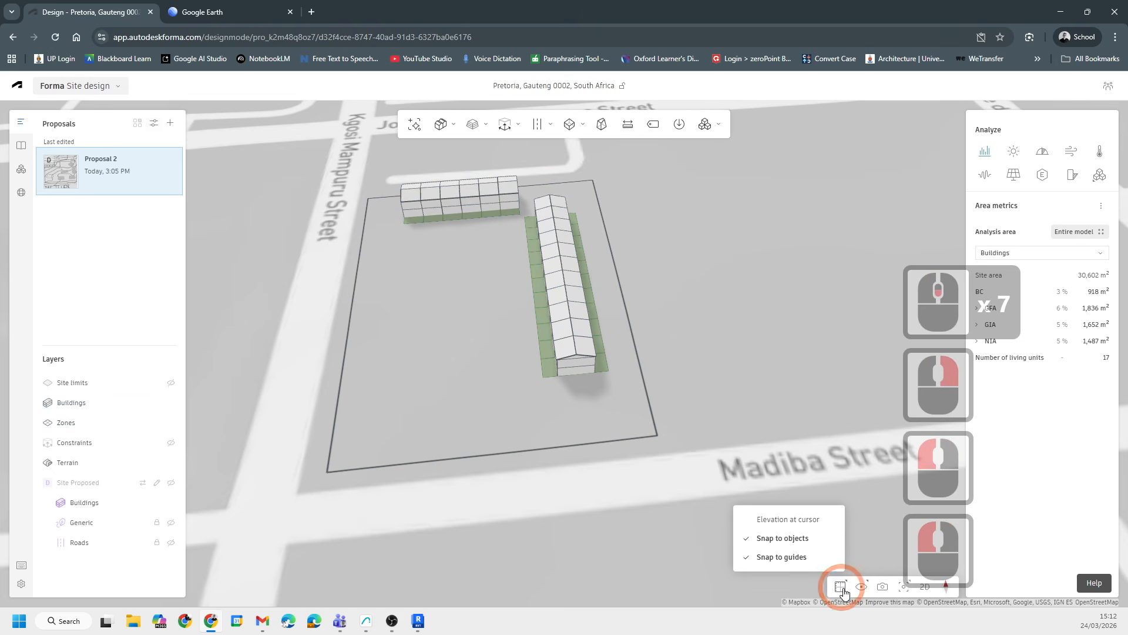
- Start a new 3D sketch and draw a four-sided footprint, about 26 m by 24 m, west of the house rows
left_click(506, 125)
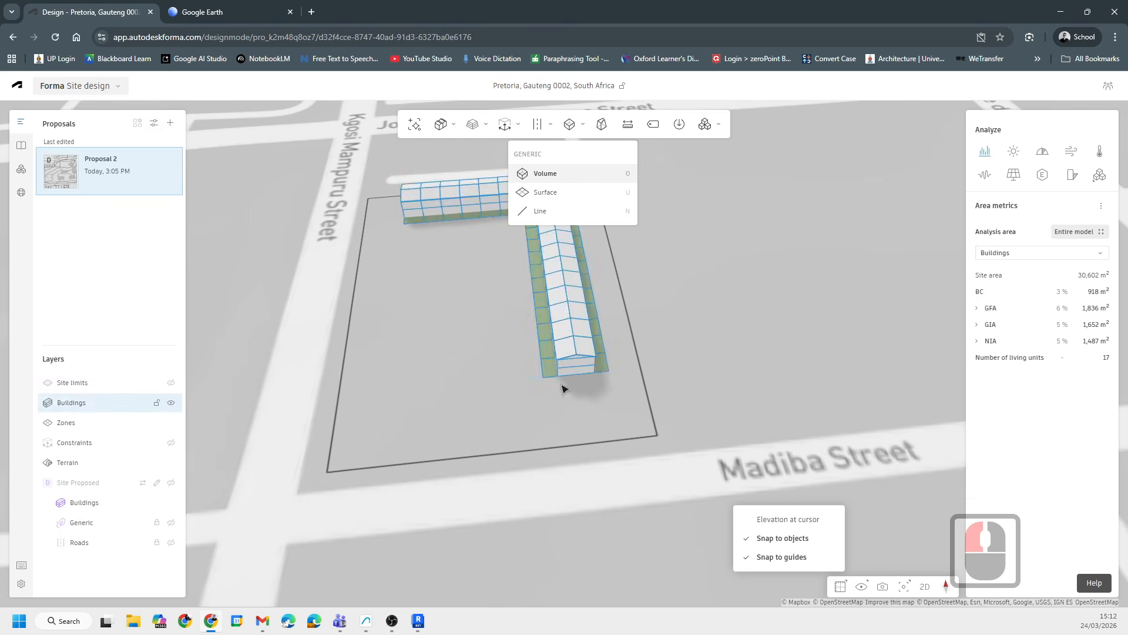
scroll(495, 253, "up", 5)
middle_click_drag(496, 252, 605, 279)
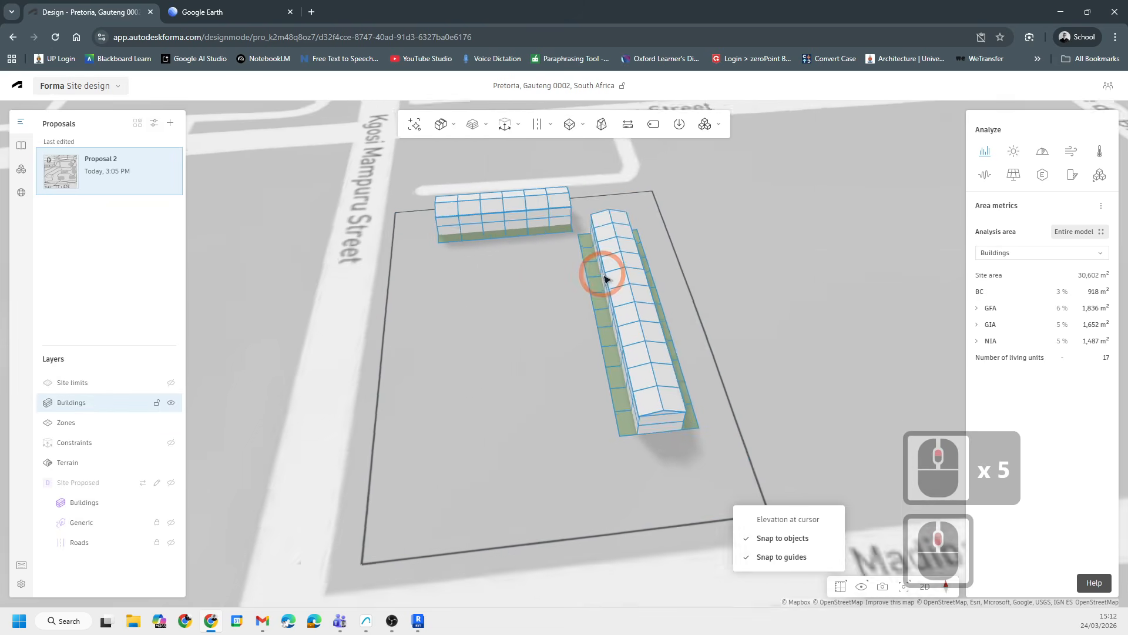
scroll(606, 279, "down", 6)
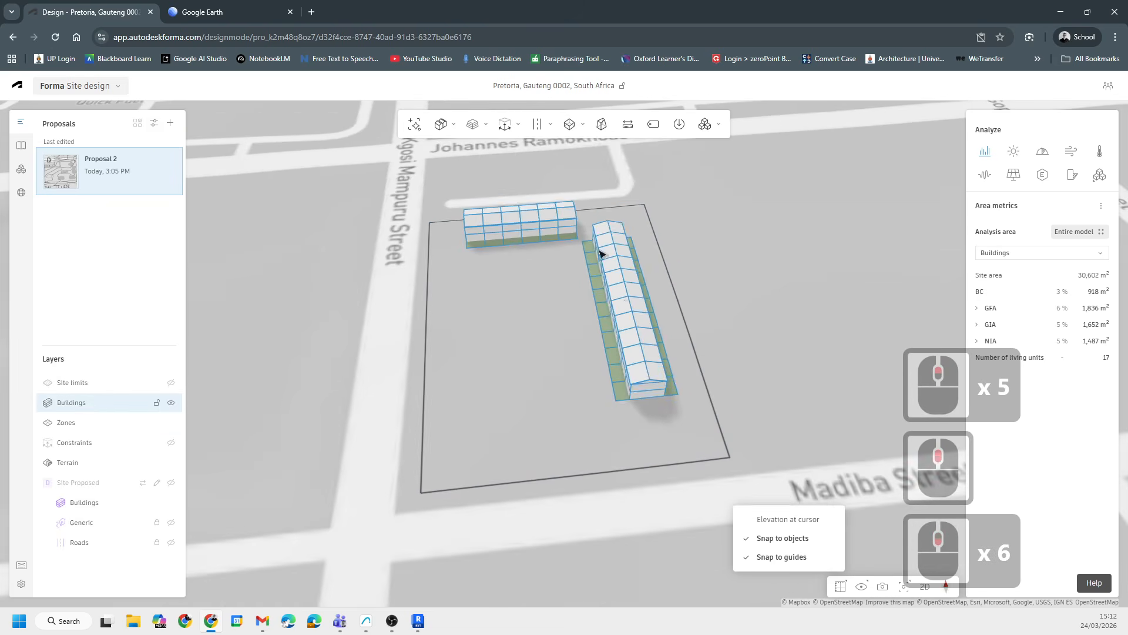
left_click(598, 130)
left_click(462, 312)
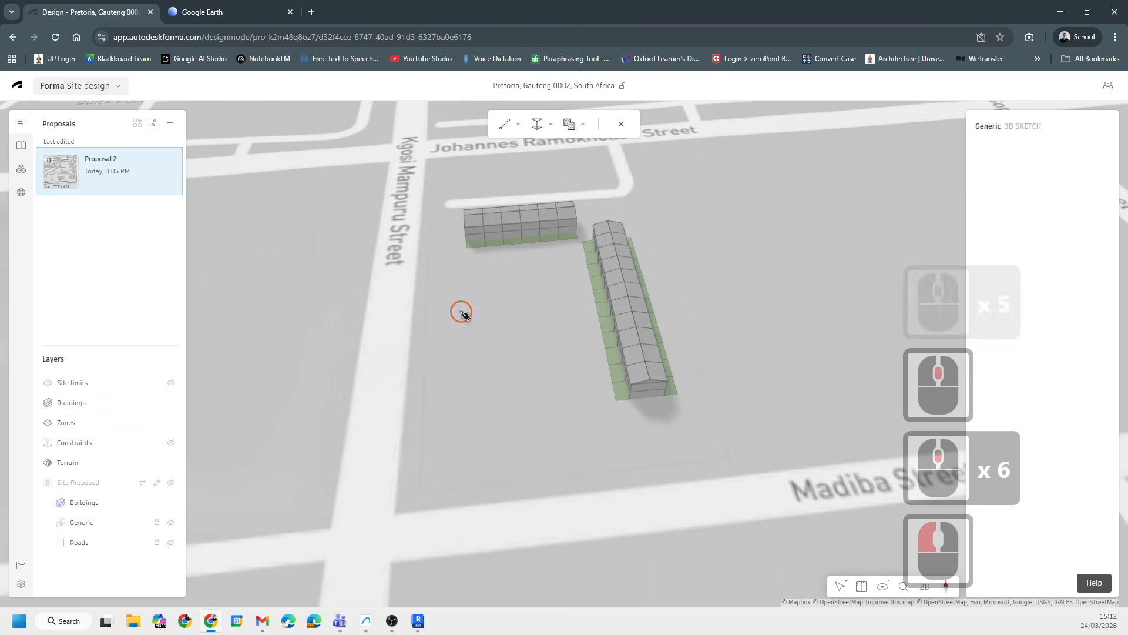
left_click(469, 432)
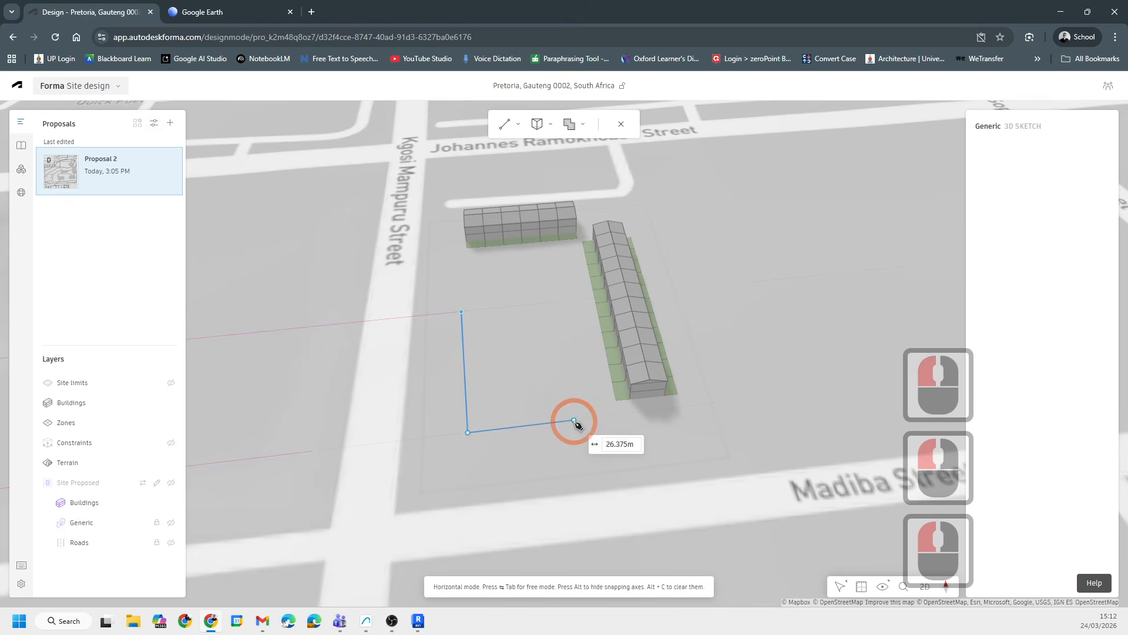
left_click(574, 420)
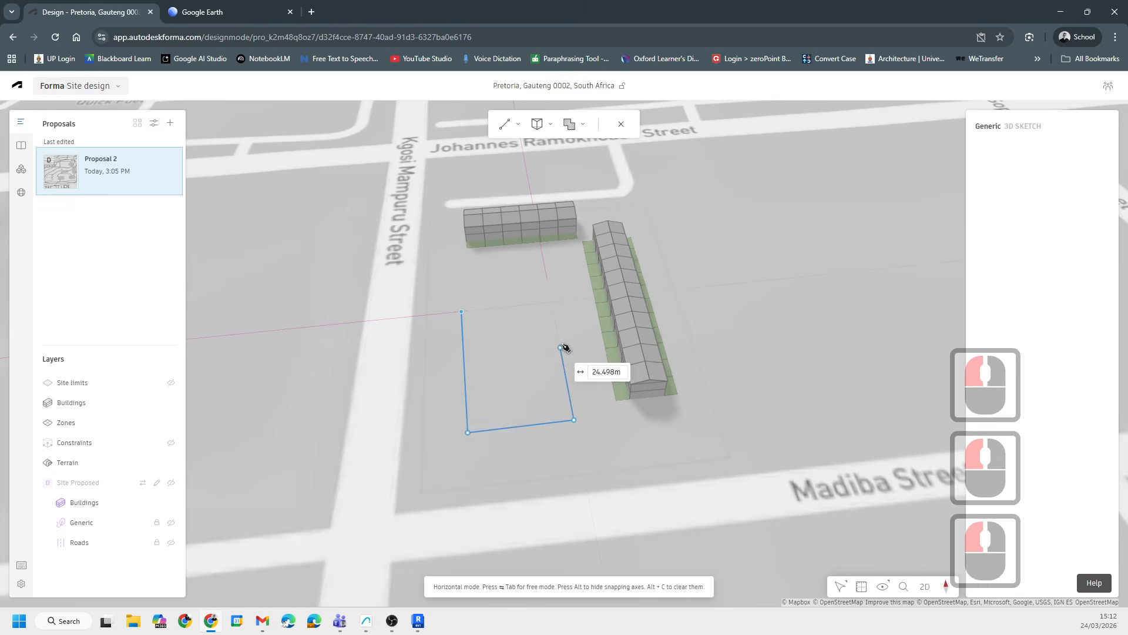
left_click(559, 343)
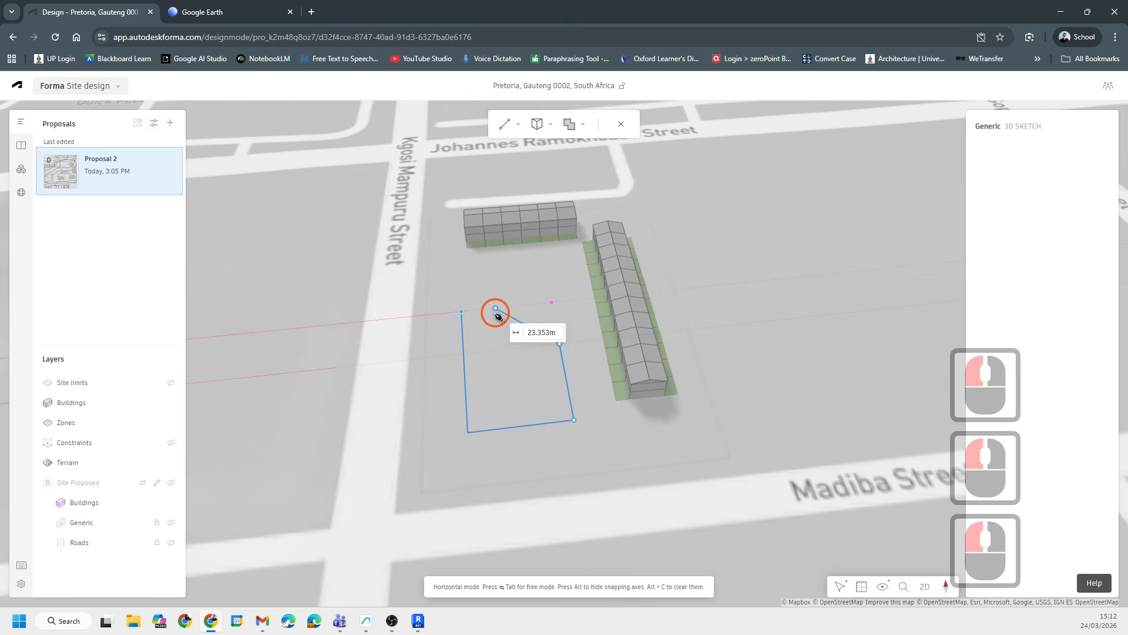
left_click(496, 312)
double_click(461, 312)
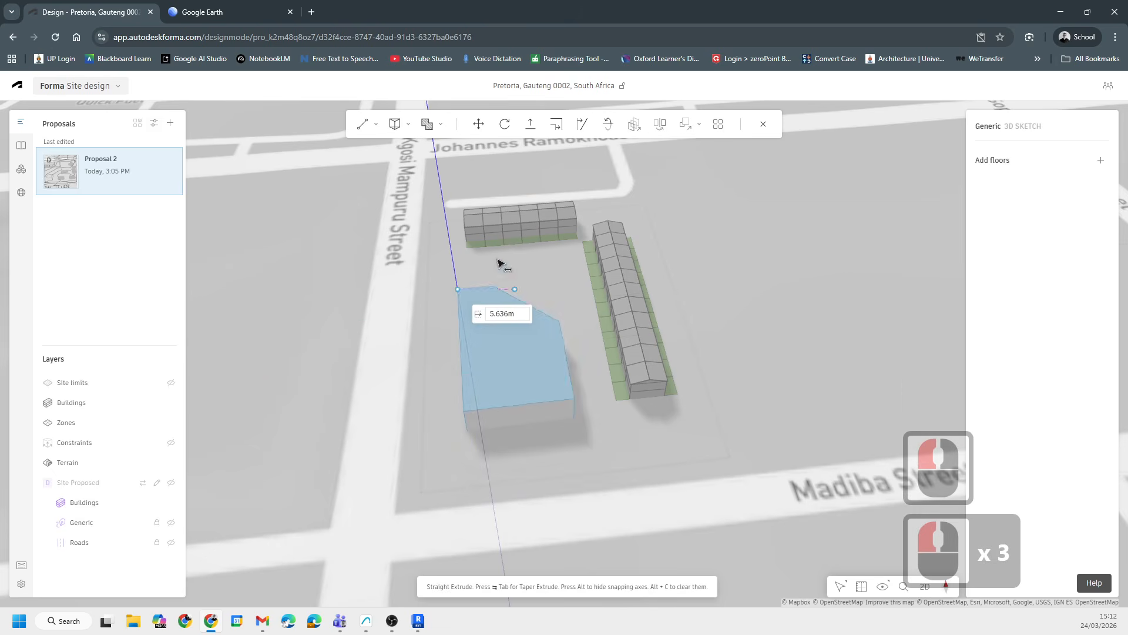
- Extrude the footprint into a volume 30 m high
left_click(442, 212)
left_click_drag(636, 468, 508, 394)
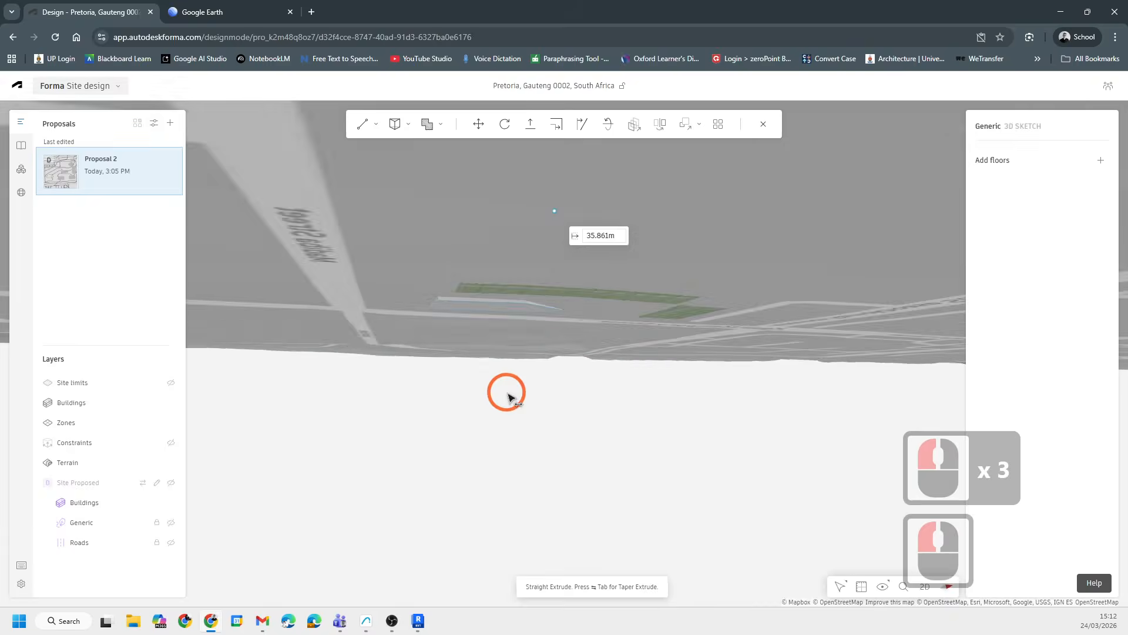
middle_click_drag(509, 394, 565, 441, "shift")
left_click(546, 189)
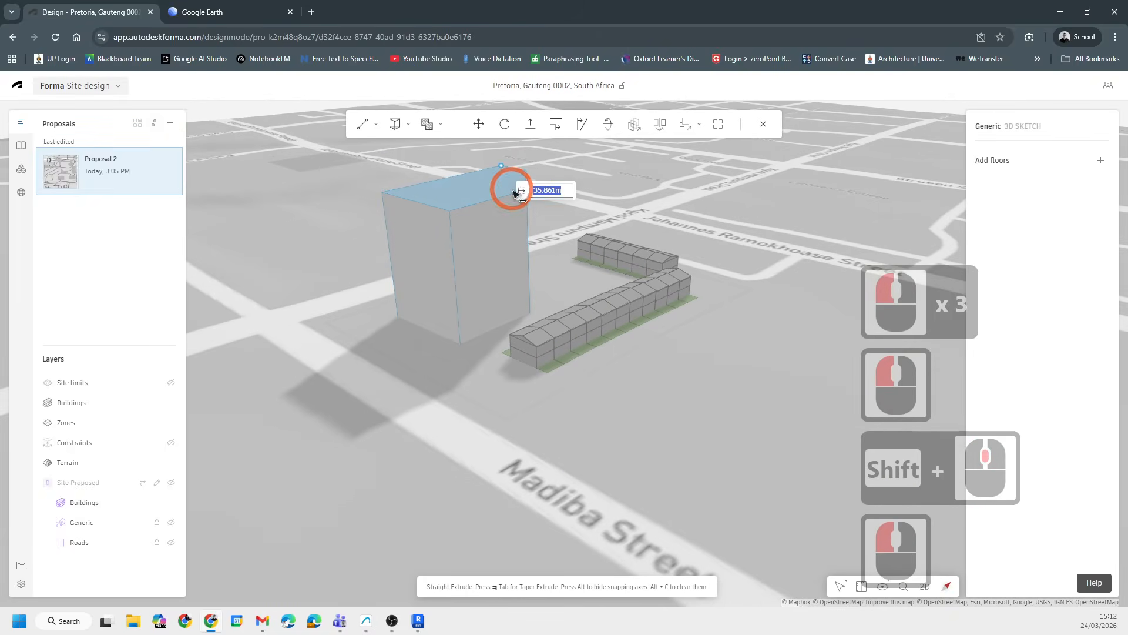
type("30")
key("Return")
key("Escape")
key("Escape")
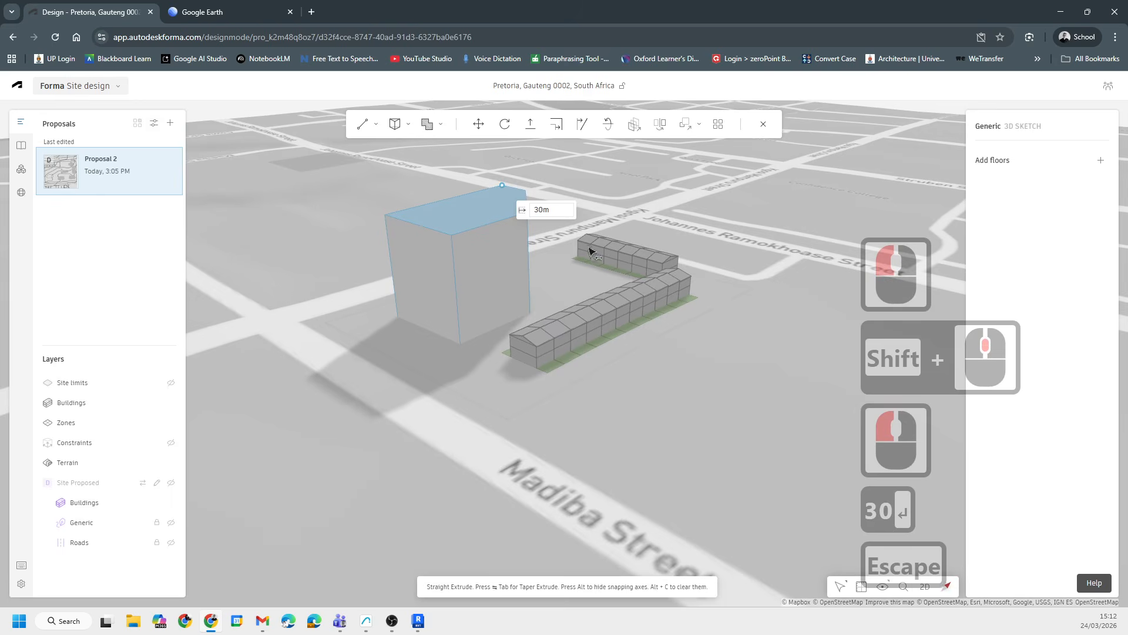
- Add floors to the new volume
double_click(478, 218)
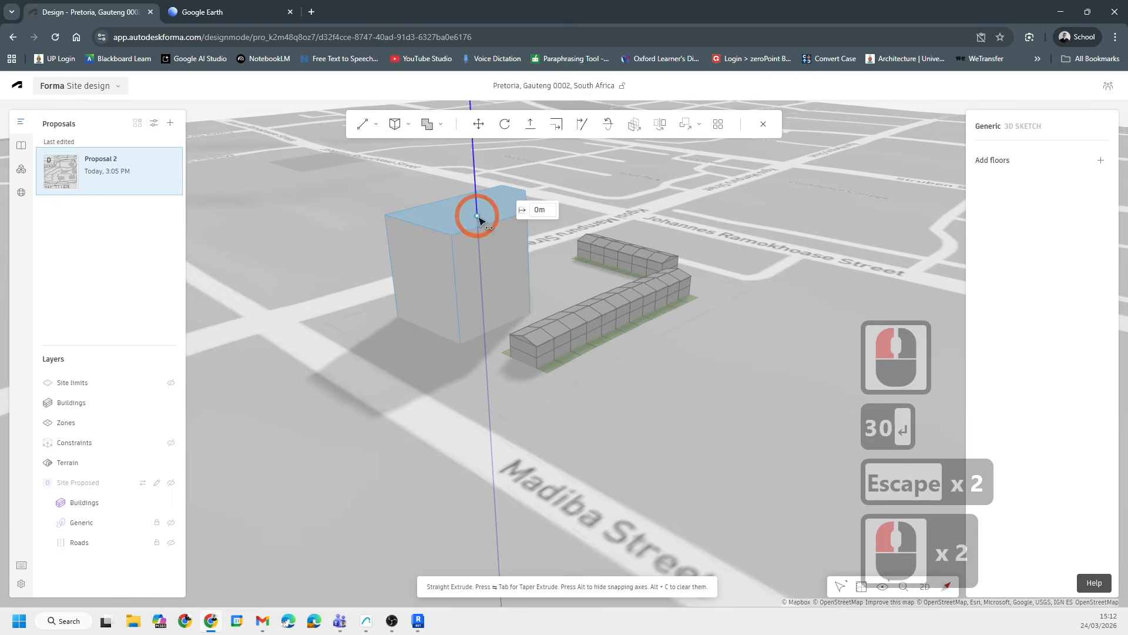
key("Escape")
left_click(1099, 159)
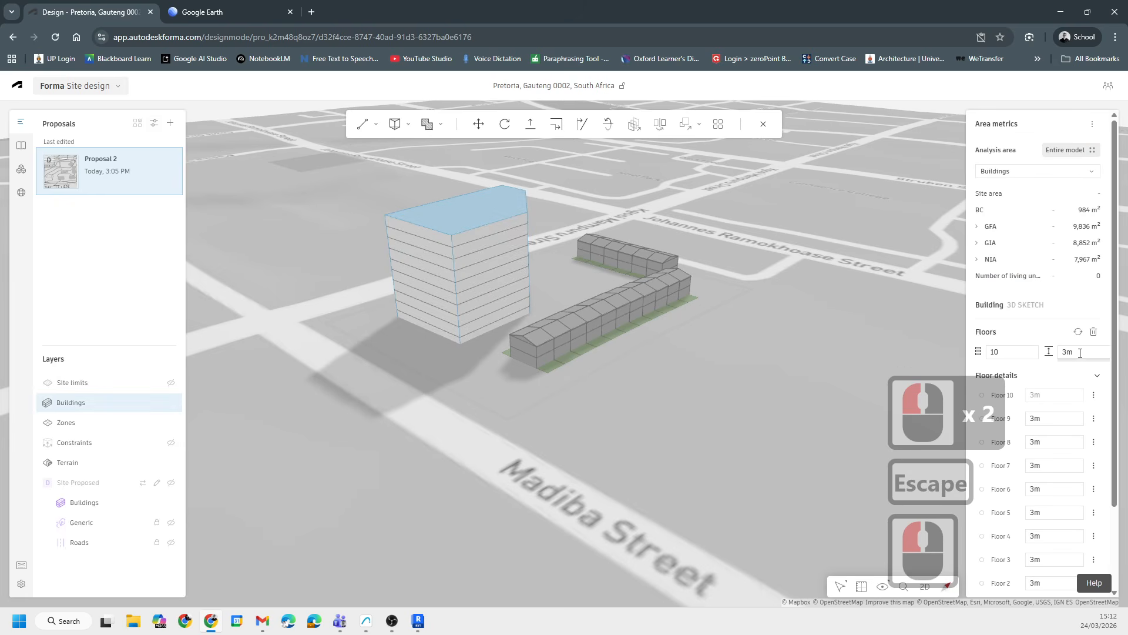
- Lower the volume's top by 3 m to nine floors and exit the 3D sketch
scroll(477, 211, "up", 5)
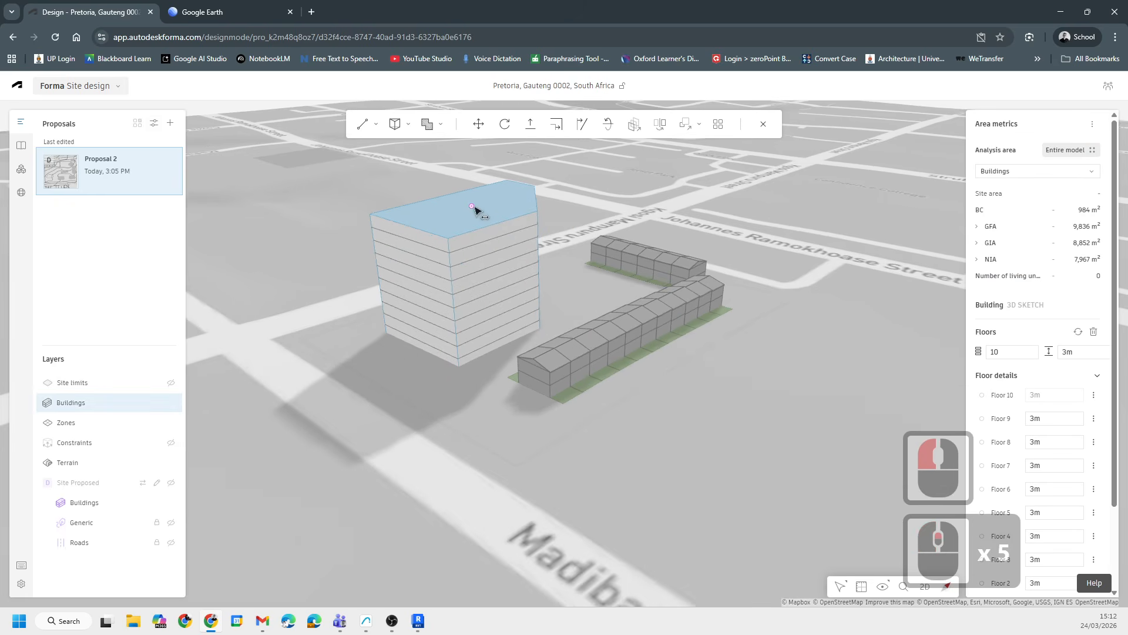
mouse_move(476, 211)
left_mouse_down()
mouse_move(471, 182)
mouse_move(476, 228)
mouse_move(474, 214)
left_mouse_up()
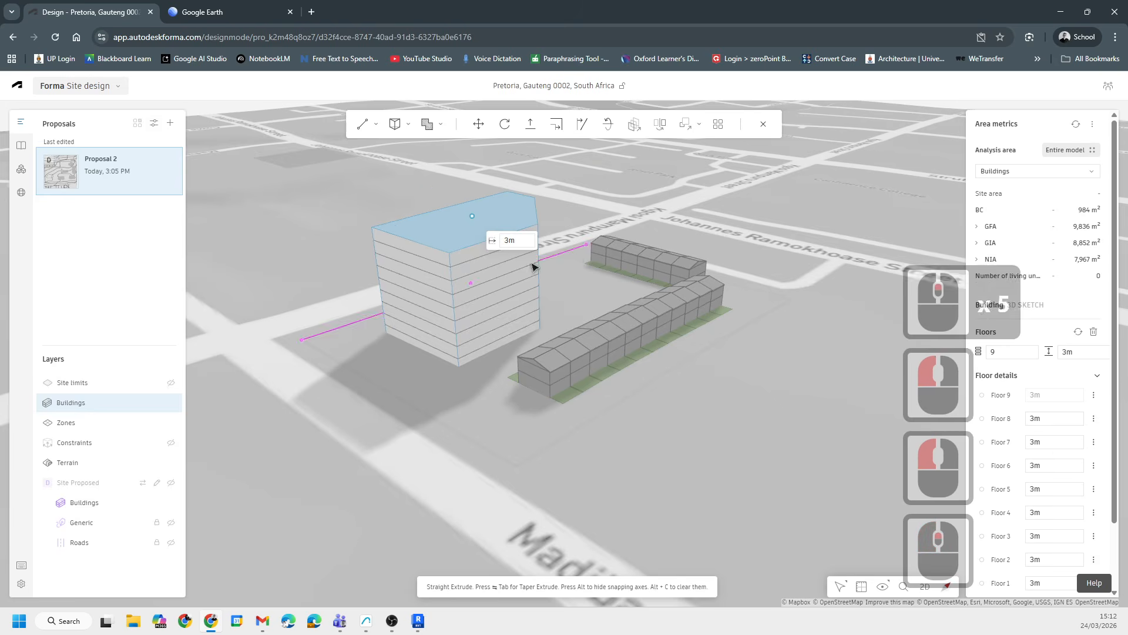
scroll(478, 373, "up", 14)
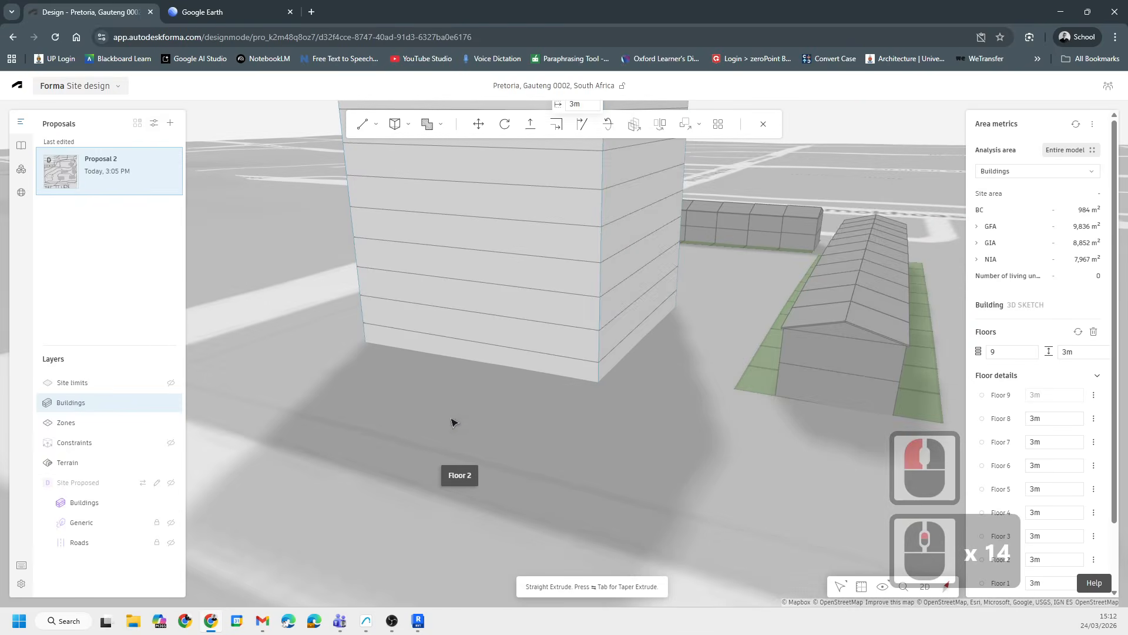
middle_click_drag(453, 422, 486, 398, "shift")
scroll(486, 397, "down", 6)
key("Escape")
key("Escape")
key("Escape")
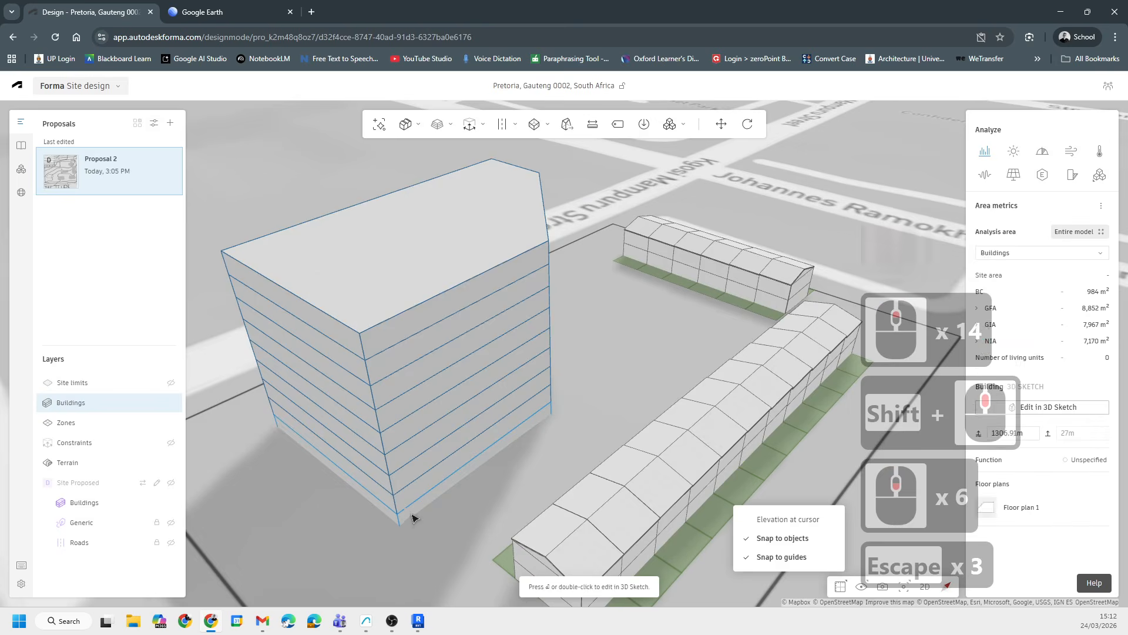
- Select the building's ground floor and switch the area metrics to Units
key("Tab")
left_click(447, 492)
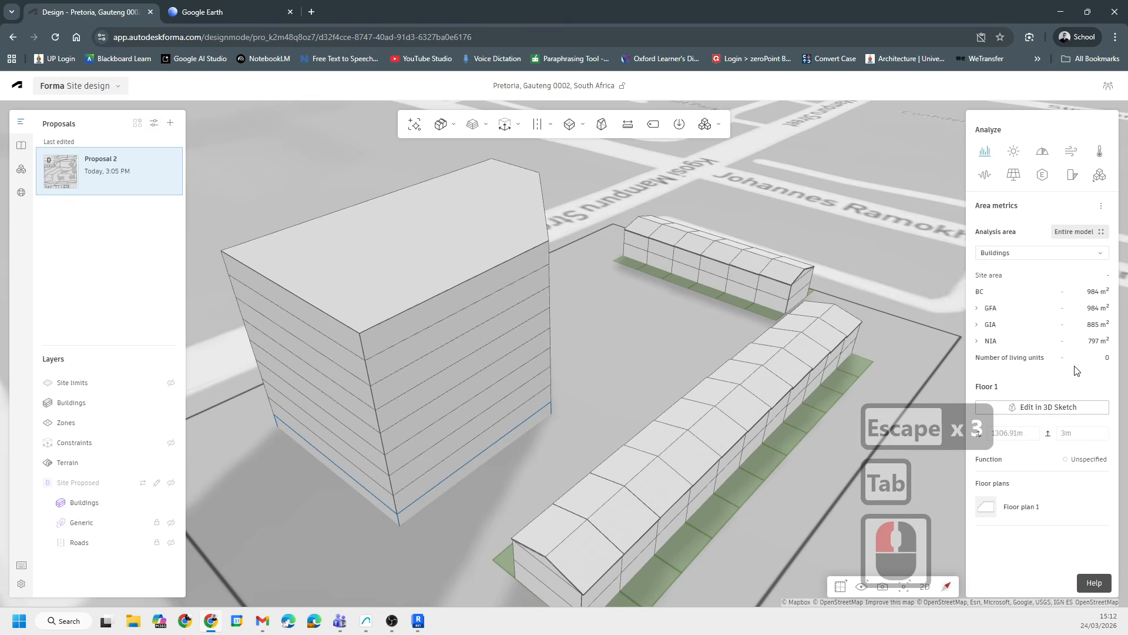
left_click(1086, 253)
left_click(1088, 251)
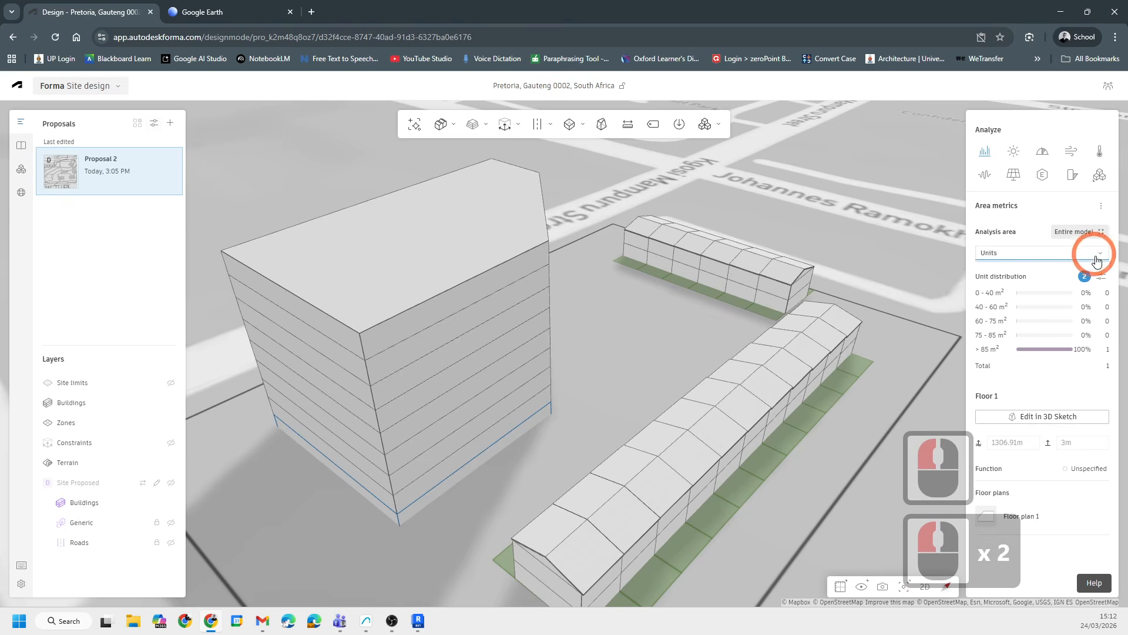
middle_click_drag(415, 535, 454, 470)
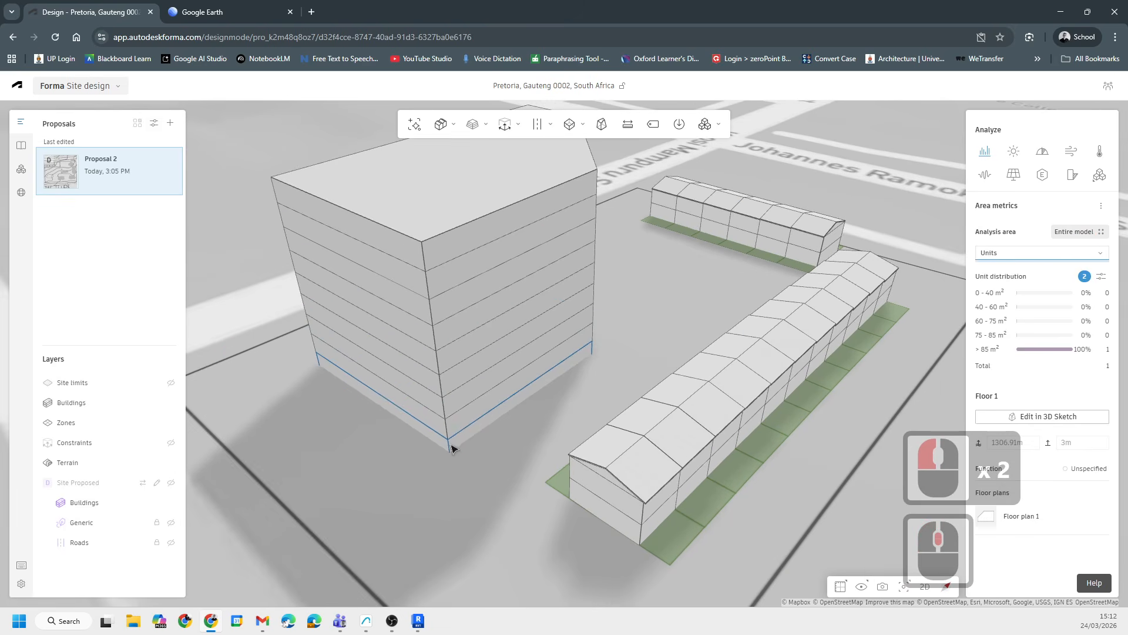
- Set the ground floor's function to Residential
left_click(1083, 468)
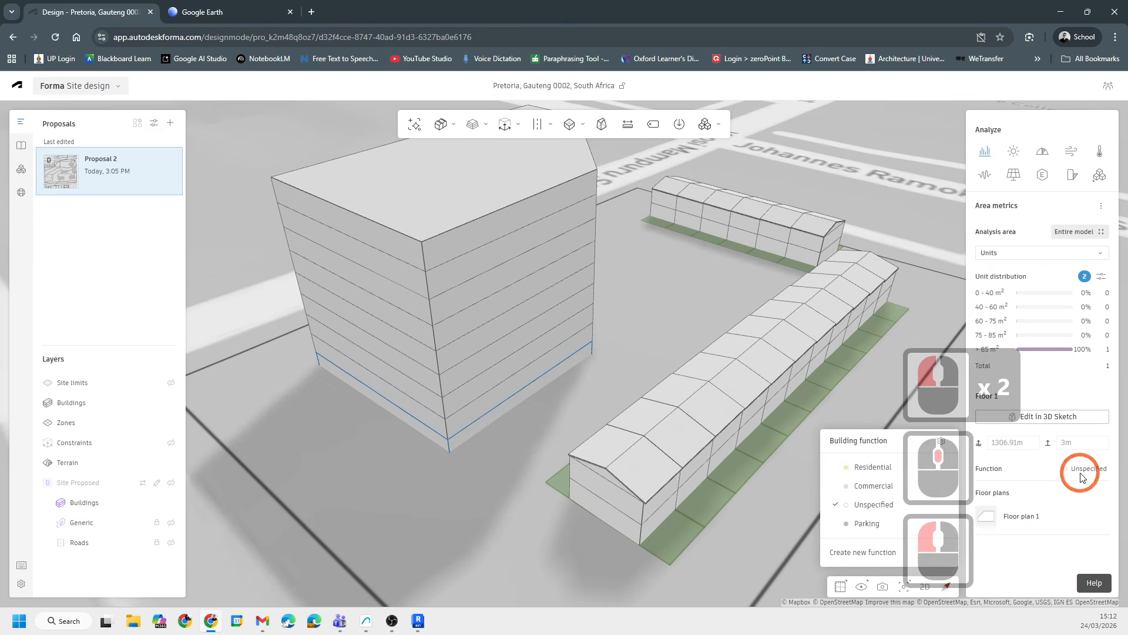
left_click(691, 434)
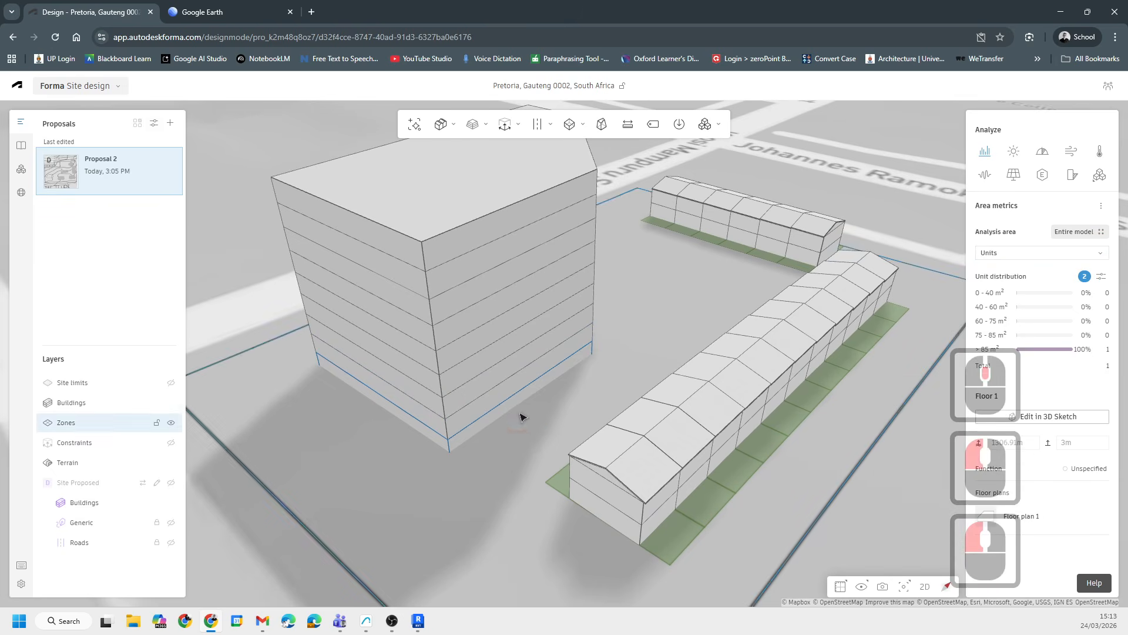
- Colour the buildings by function in the display options
left_click(862, 586)
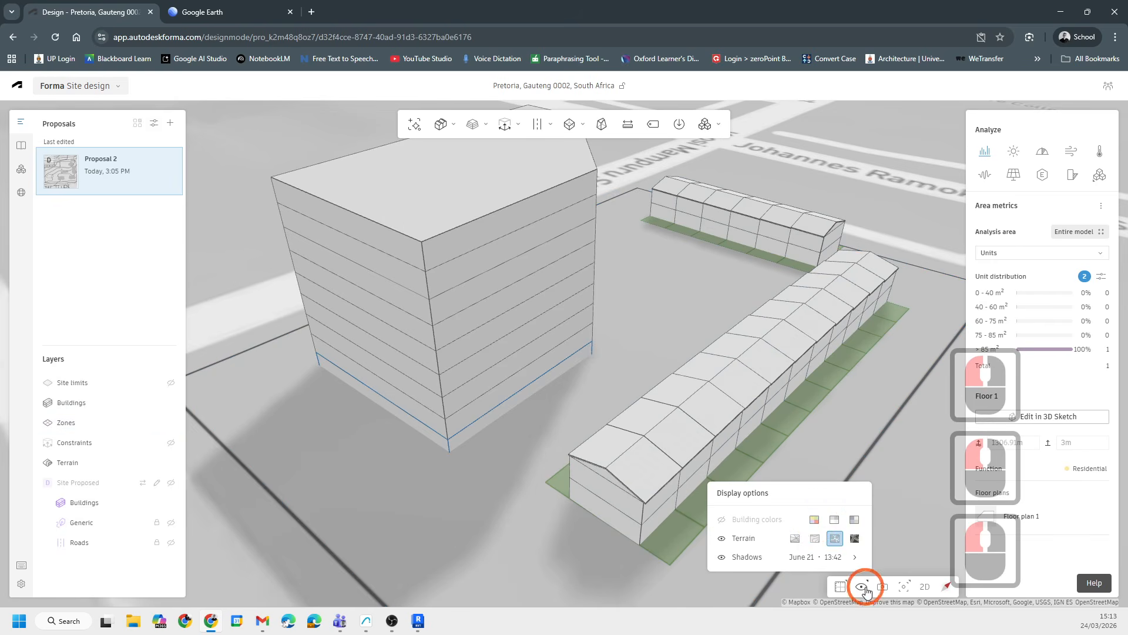
left_click(814, 519)
- Select the building's eight upper floors and set their function to Commercial
left_click(293, 299)
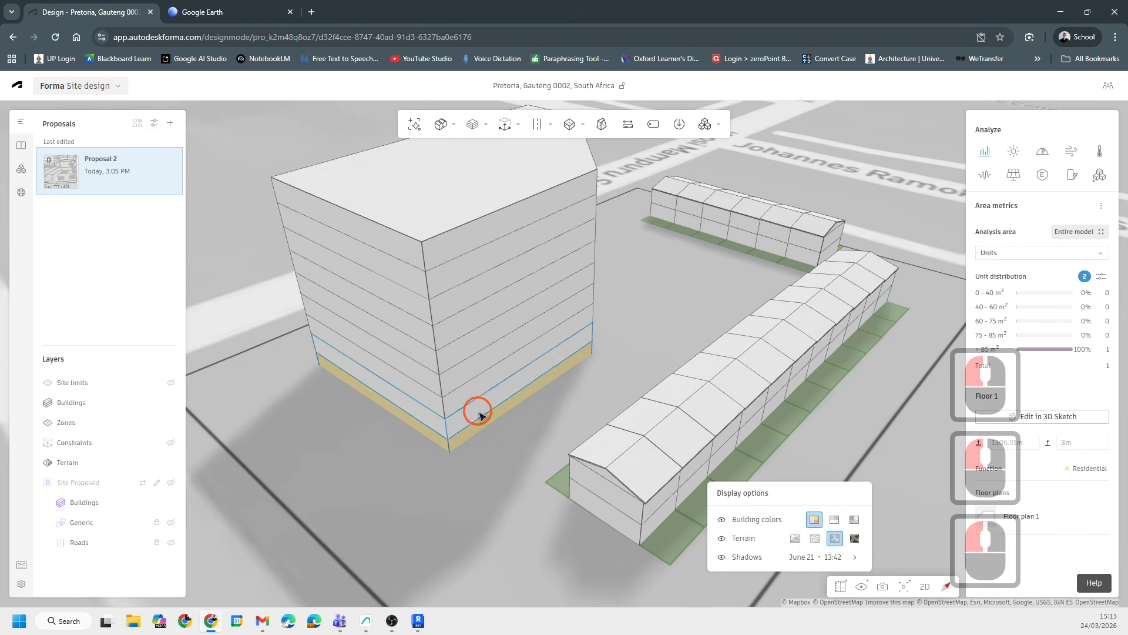
left_click(496, 239)
left_click(453, 232, "shift")
left_click(460, 292, "shift")
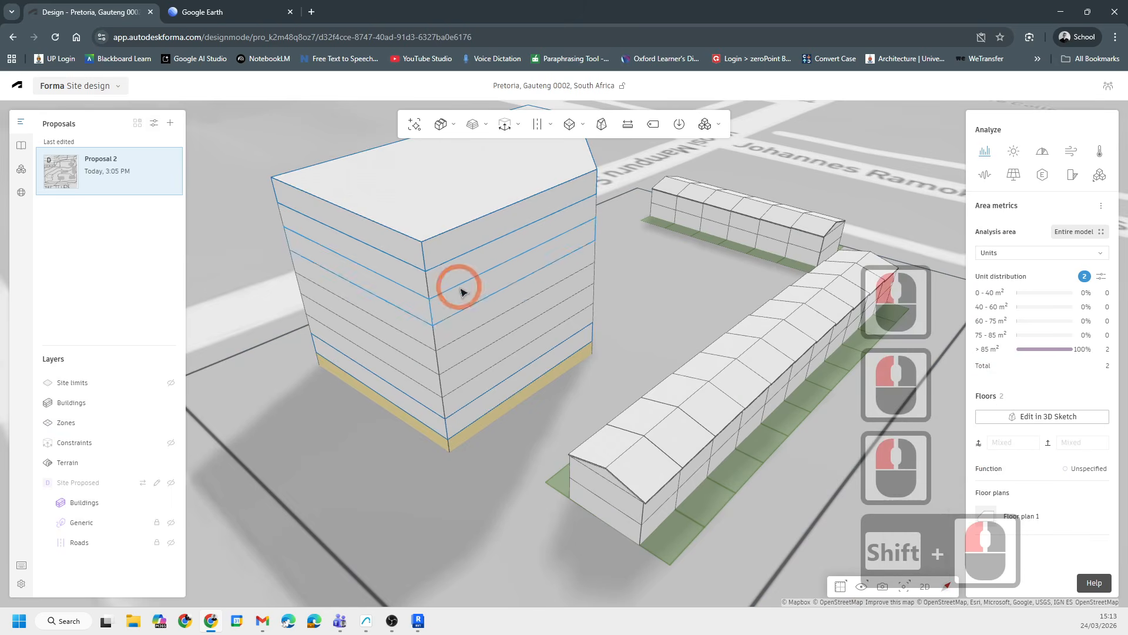
left_click(461, 263, "shift")
left_click(468, 298, "shift")
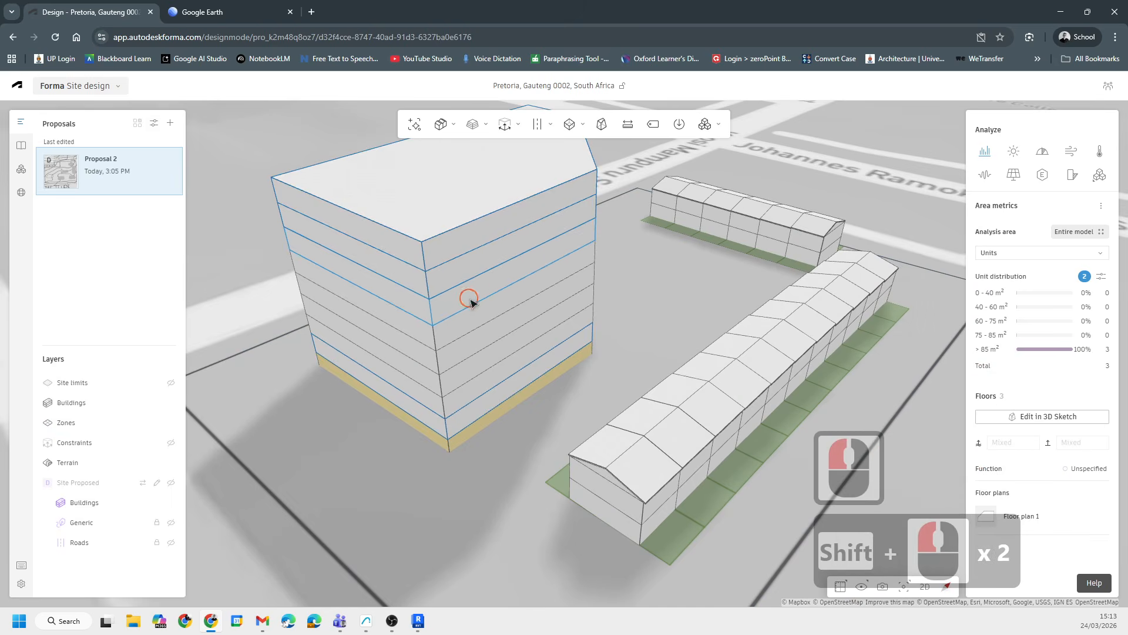
left_click(470, 330, "shift")
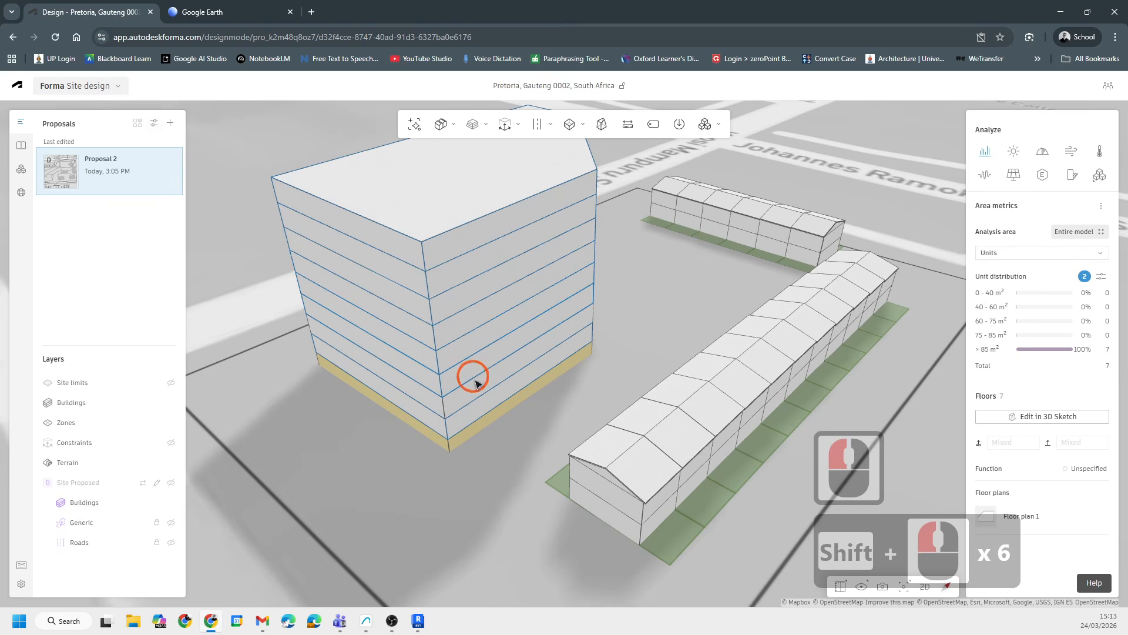
left_click(475, 386, "shift")
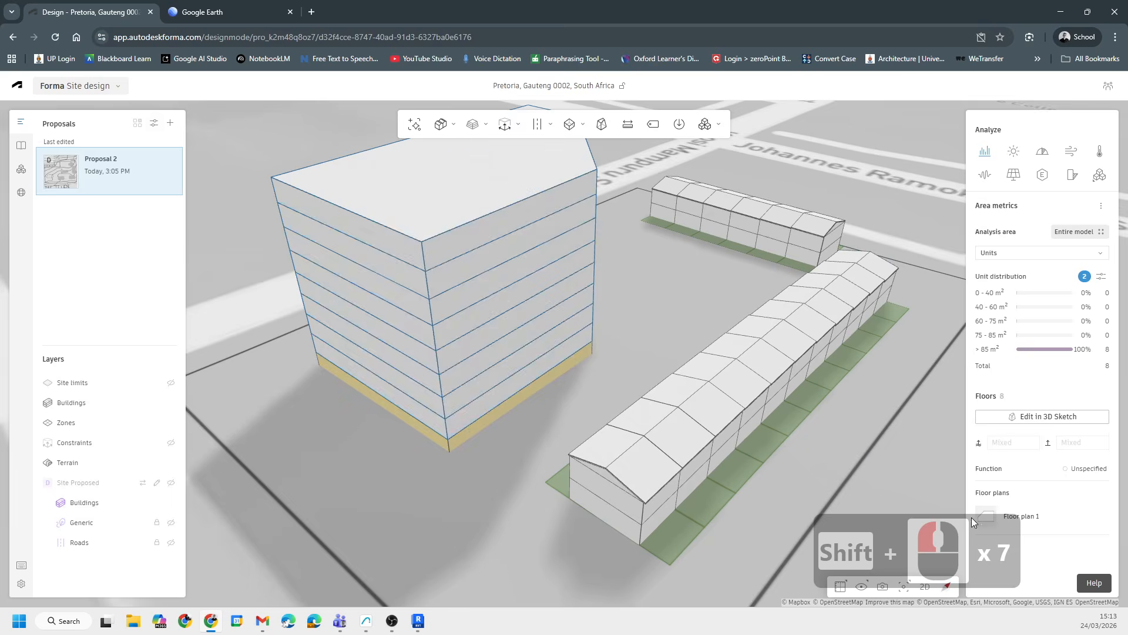
left_click(1083, 466)
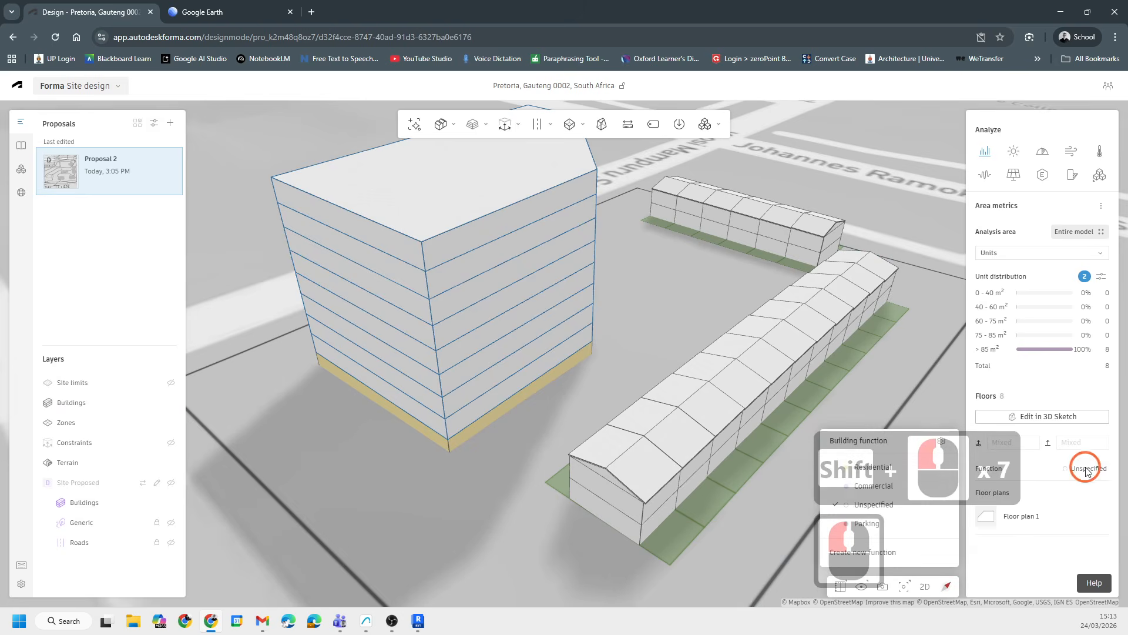
left_click(864, 488)
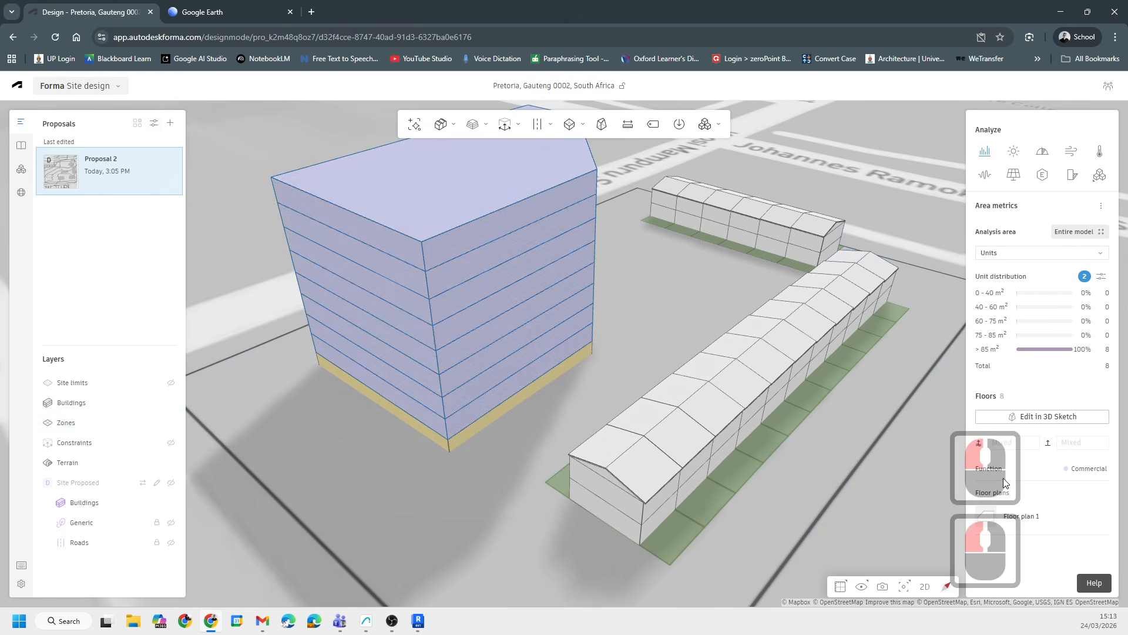
- Open the nearer house row's automation settings and leave them without changes
left_click_drag(661, 450, 587, 433)
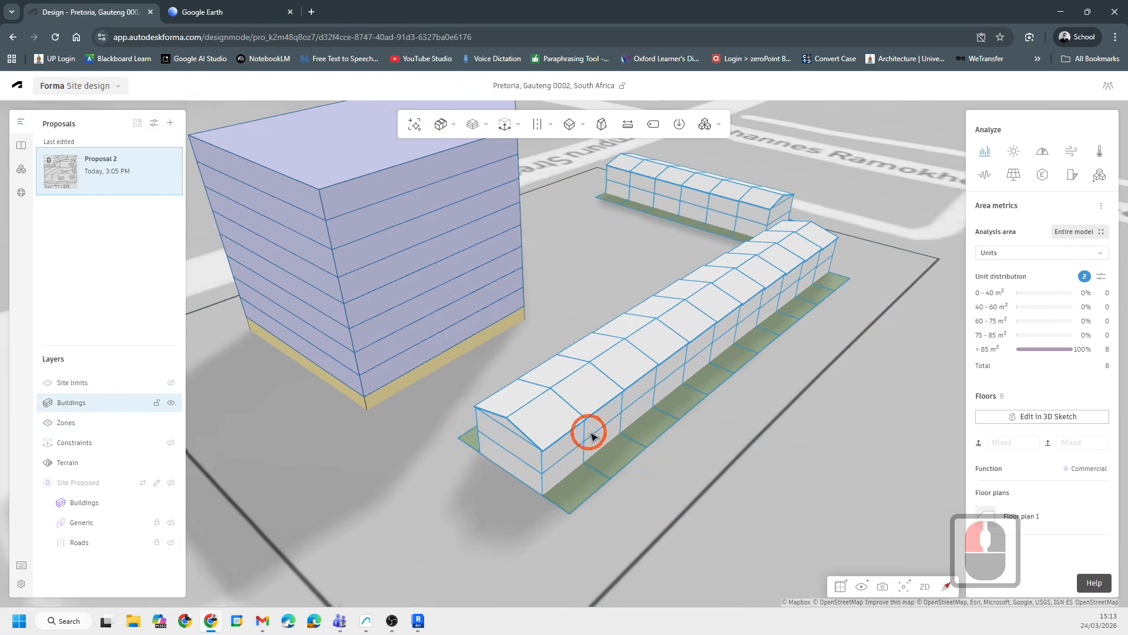
double_click(554, 450)
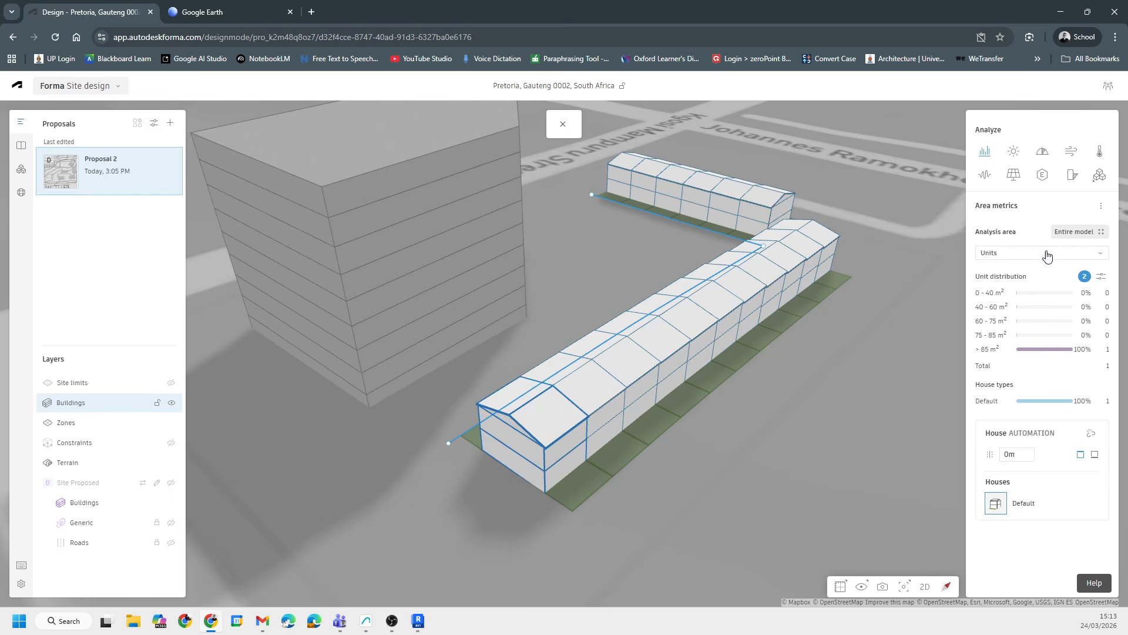
key("Tab")
key("Tab")
double_click(598, 261)
scroll(653, 416, "down", 6)
middle_click_drag(460, 402, 506, 400)
scroll(472, 359, "up", 4)
- Select the building's ground floor and set its function to Parking
left_click(460, 368)
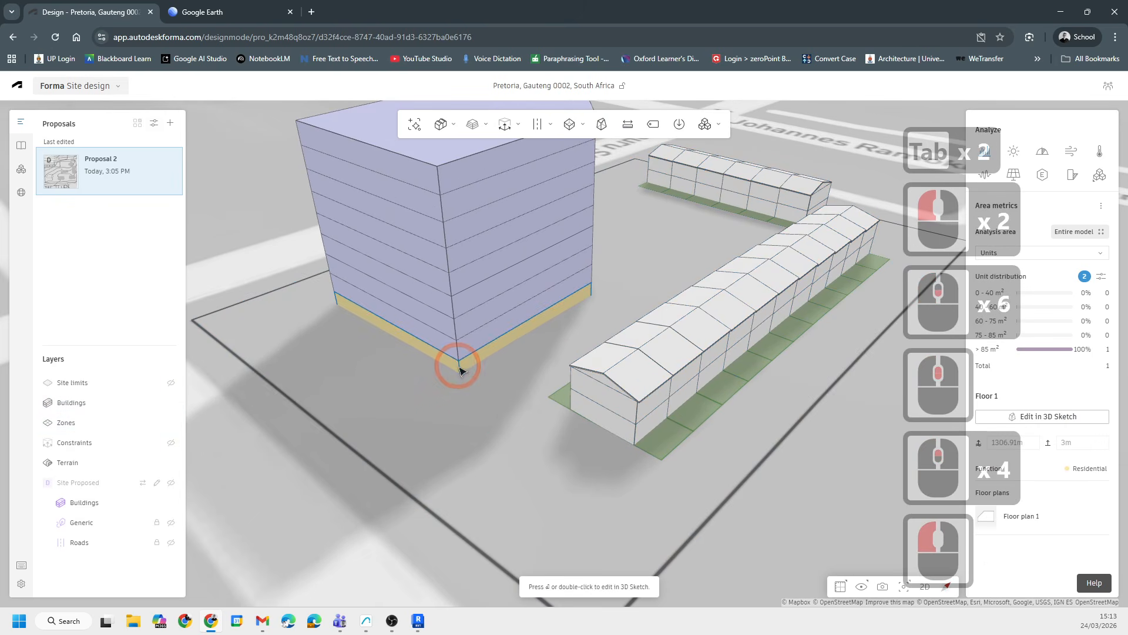
left_click(1083, 472)
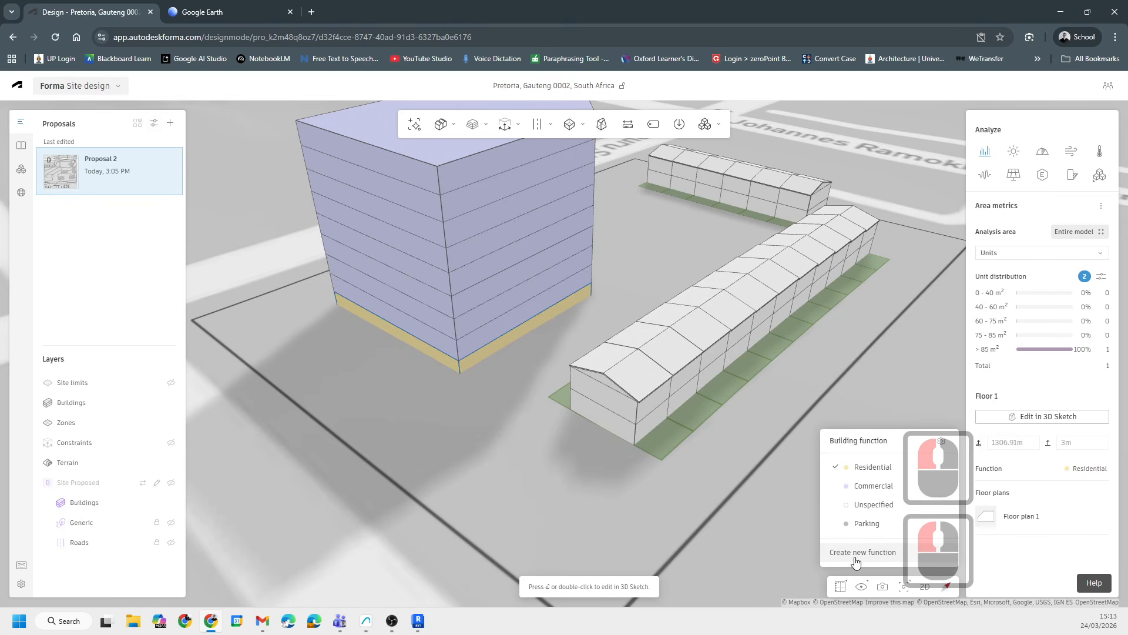
left_click(863, 525)
left_click(499, 328)
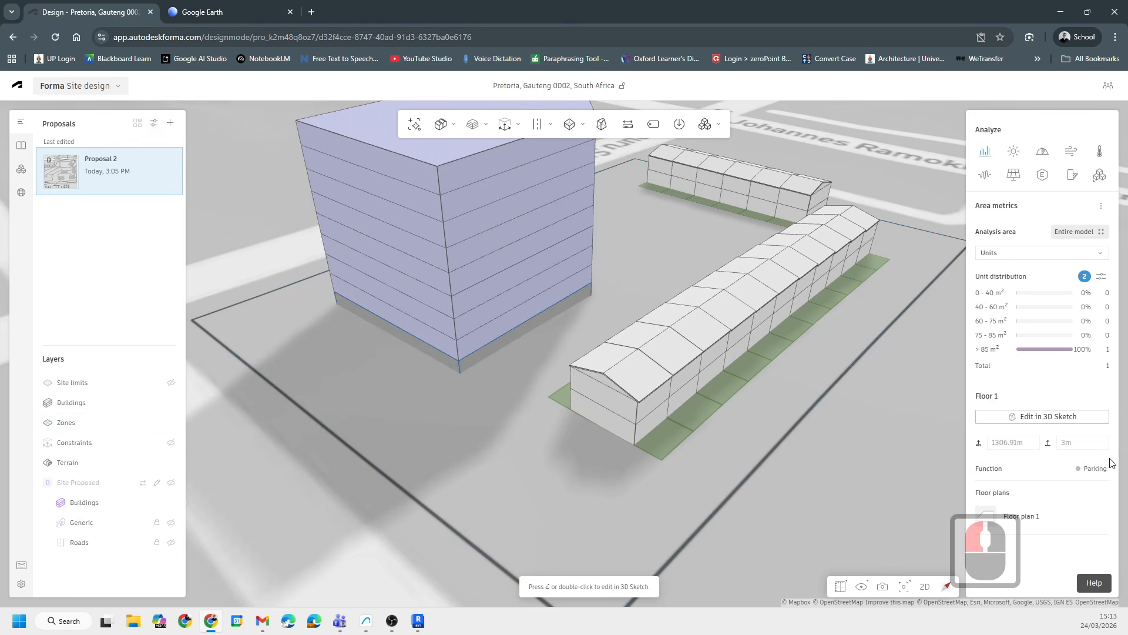
double_click(461, 369)
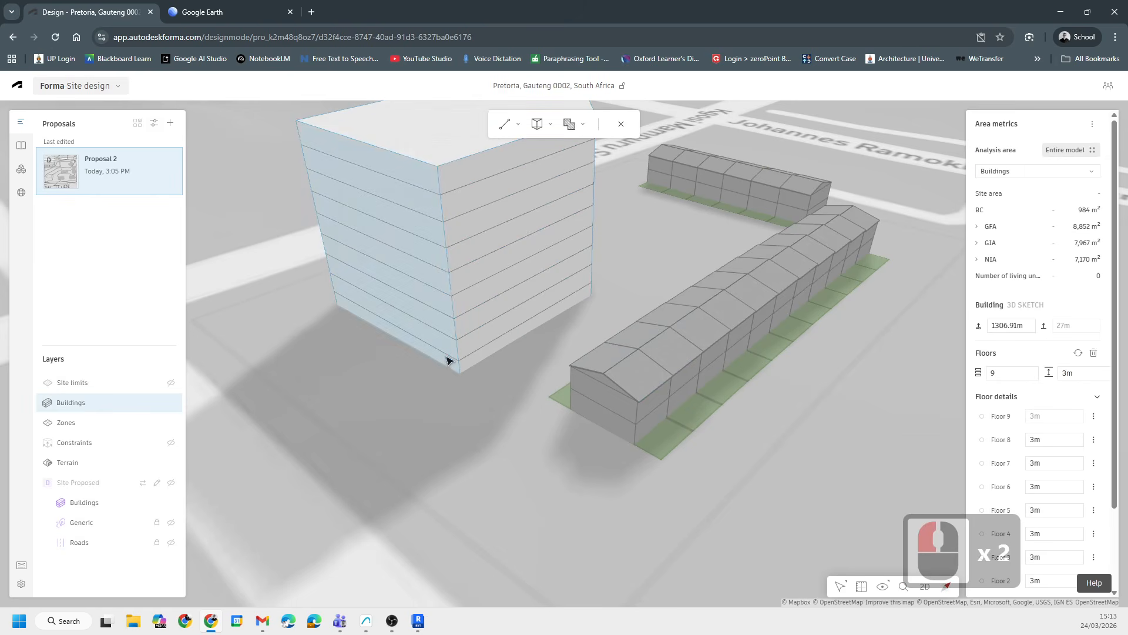
double_click(445, 356)
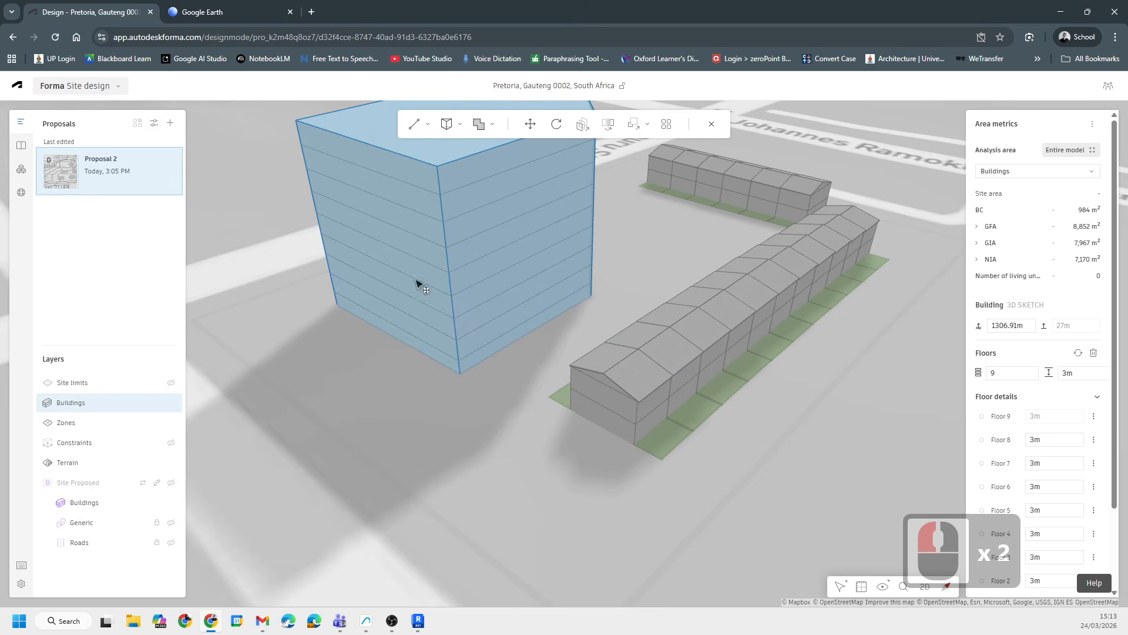
key("Escape")
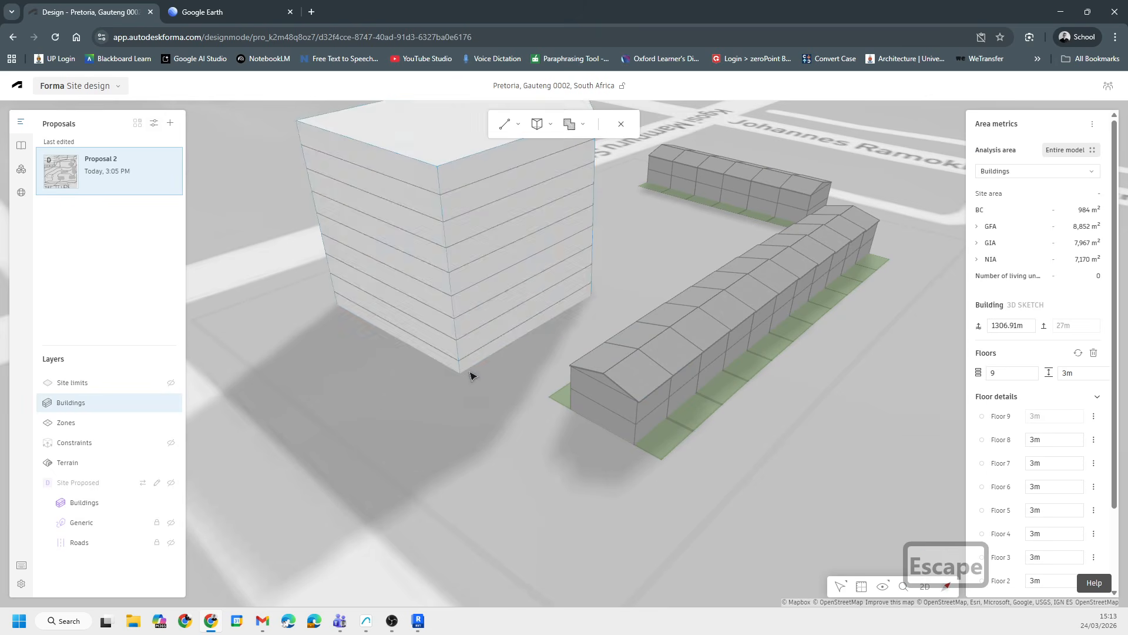
key("Escape")
key("Tab")
- Select the building's ground floor and open its floor plan in the 3D Sketch editor
left_click(458, 362)
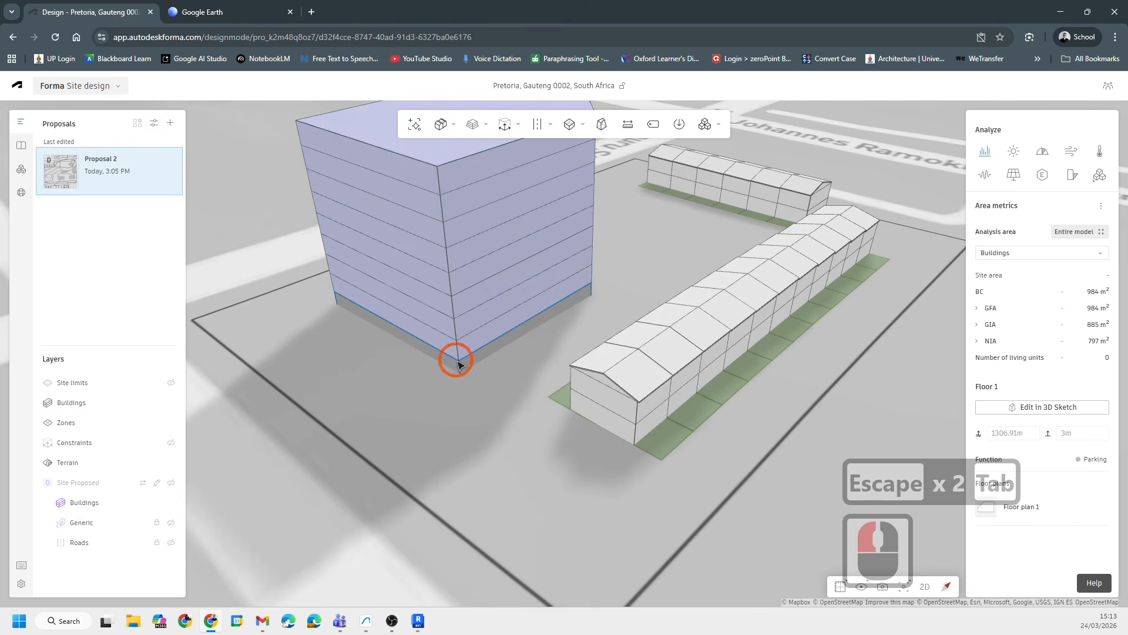
left_click(1013, 509)
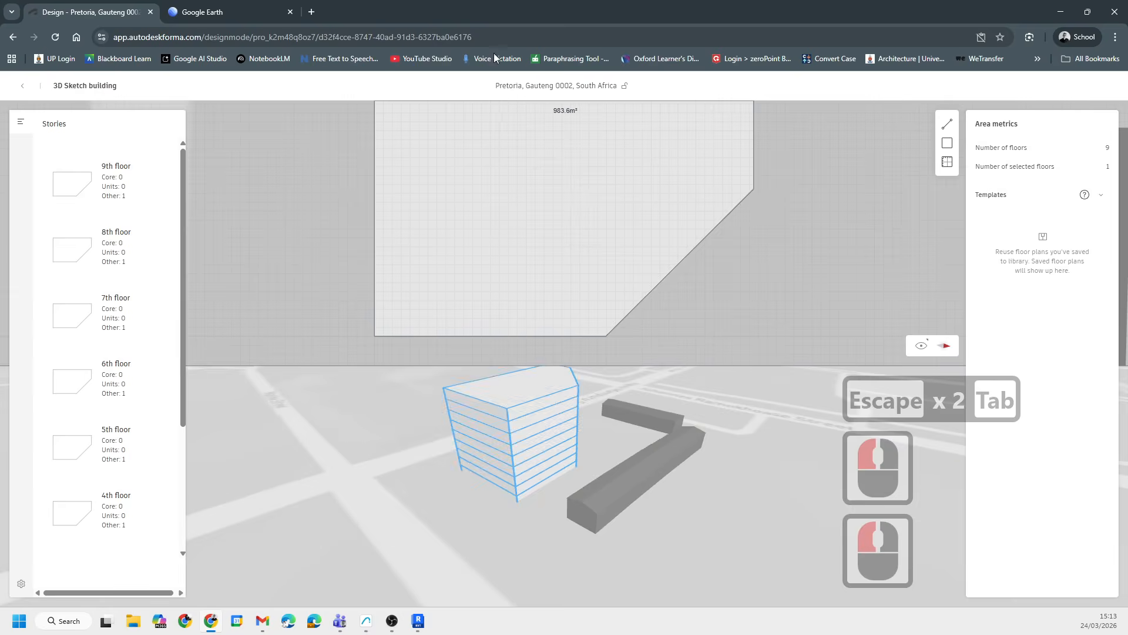
scroll(683, 242, "down", 5)
middle_click_drag(547, 243, 469, 231)
scroll(459, 265, "up", 3)
left_click_drag(324, 116, 667, 338)
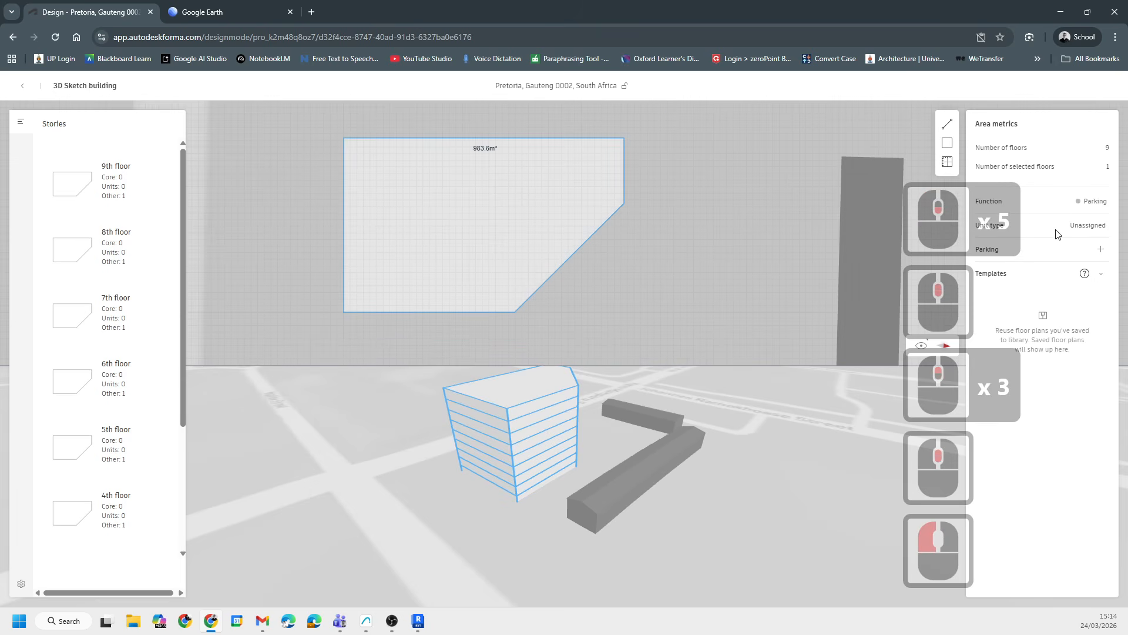
- Add an automatic parking layout to the ground floor plan
left_click(1086, 226)
left_click(1050, 309)
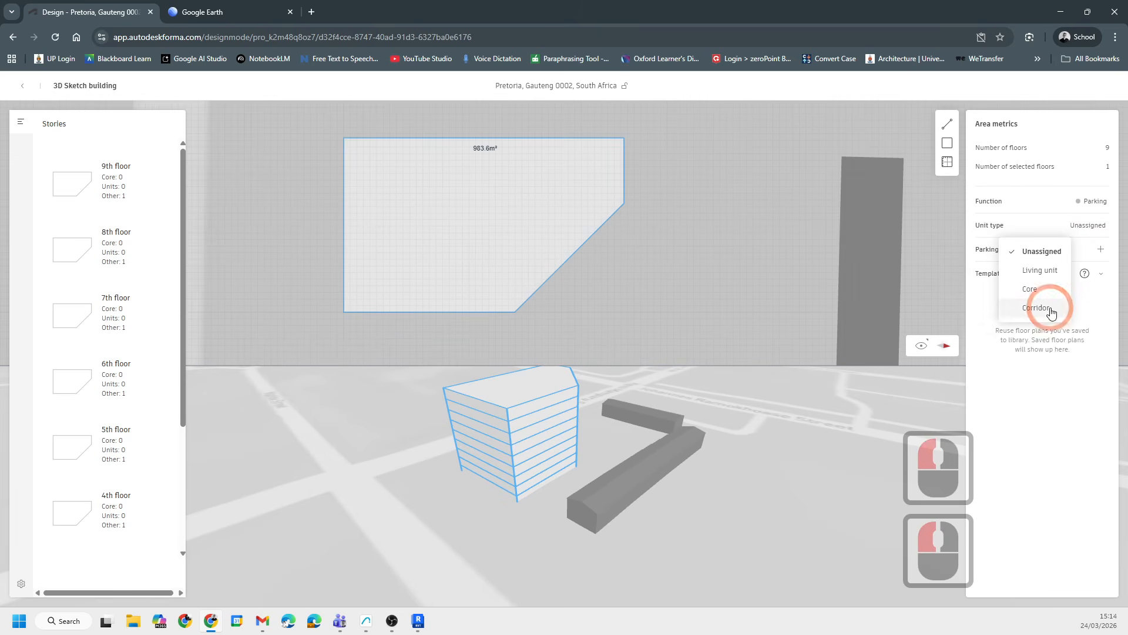
left_click(1089, 200)
left_click(1070, 268)
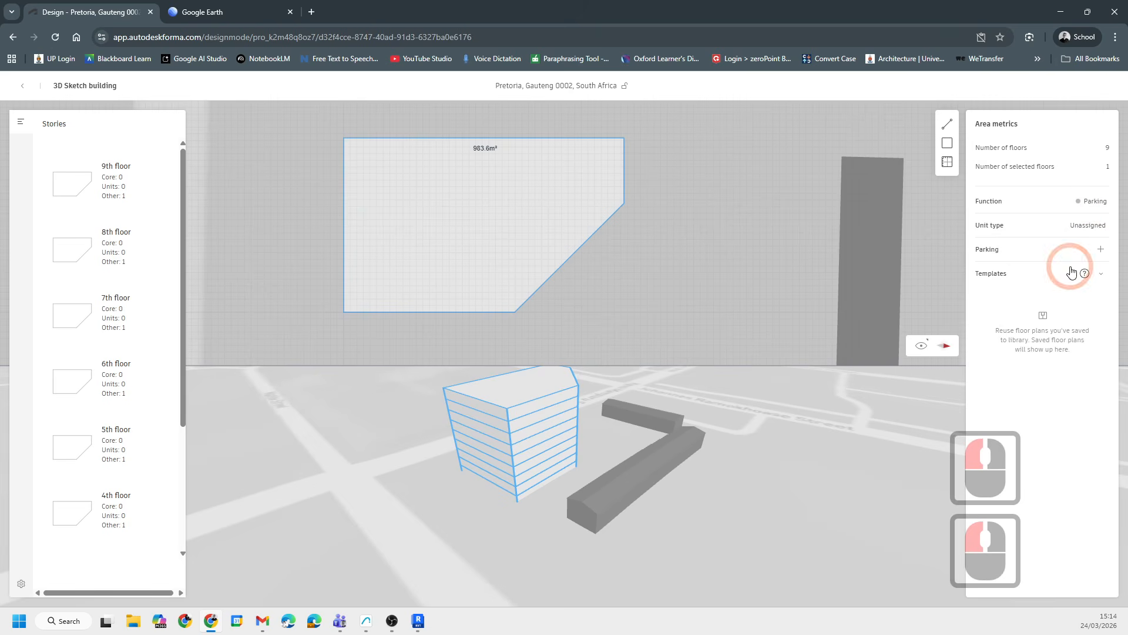
left_click(1101, 250)
scroll(467, 289, "up", 5)
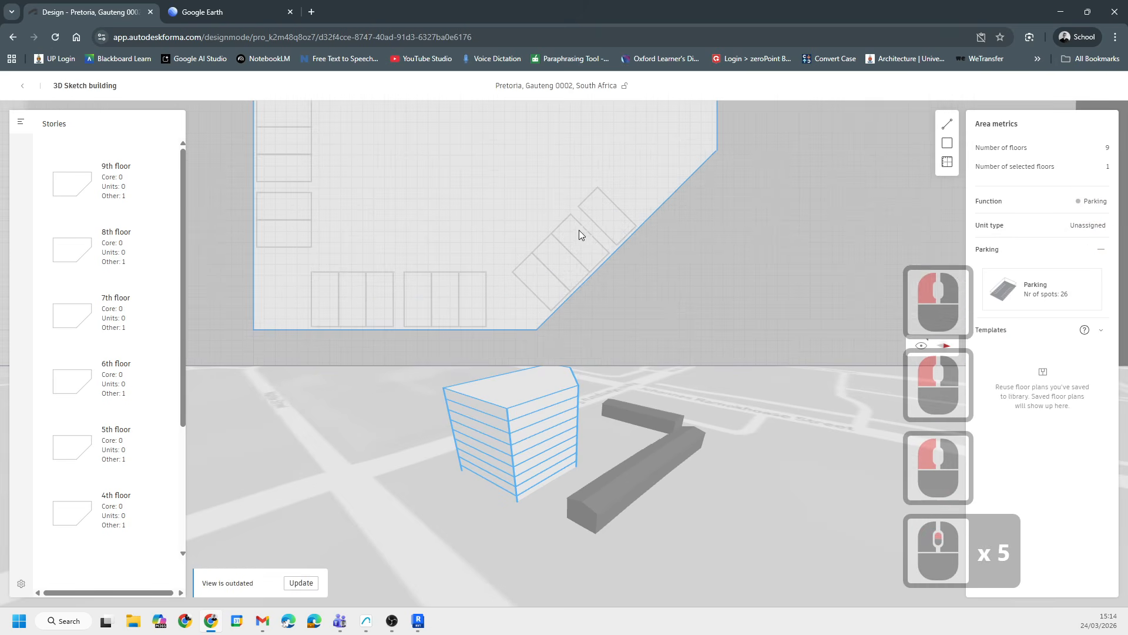
- Inspect the parking layout's bay and aisle settings, then refresh the outdated view
left_click(1040, 291)
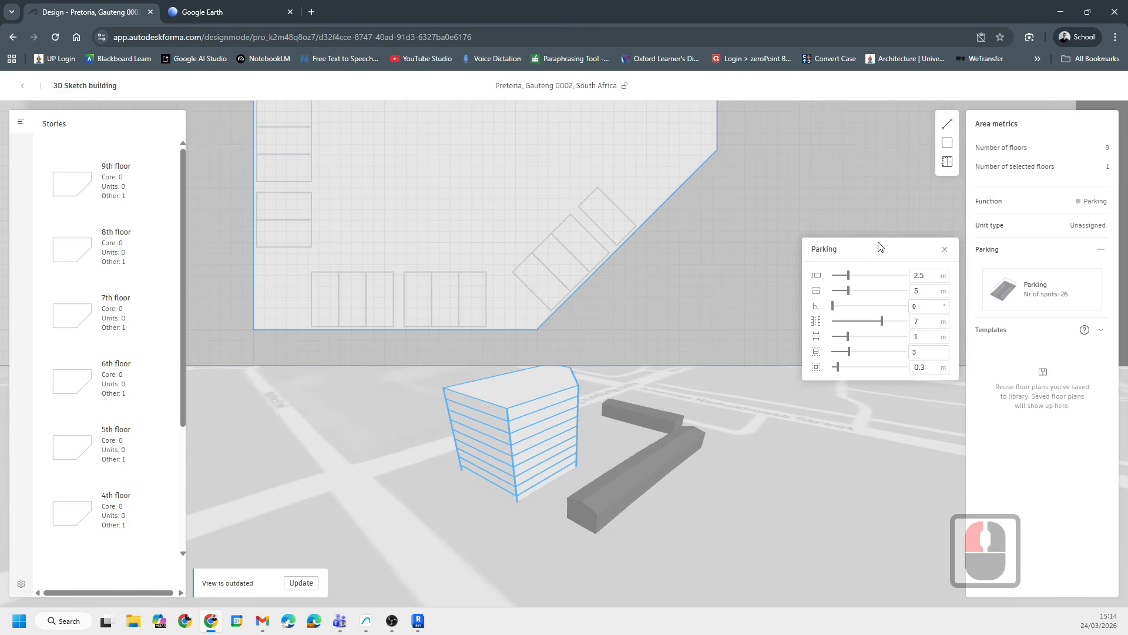
left_click(805, 196)
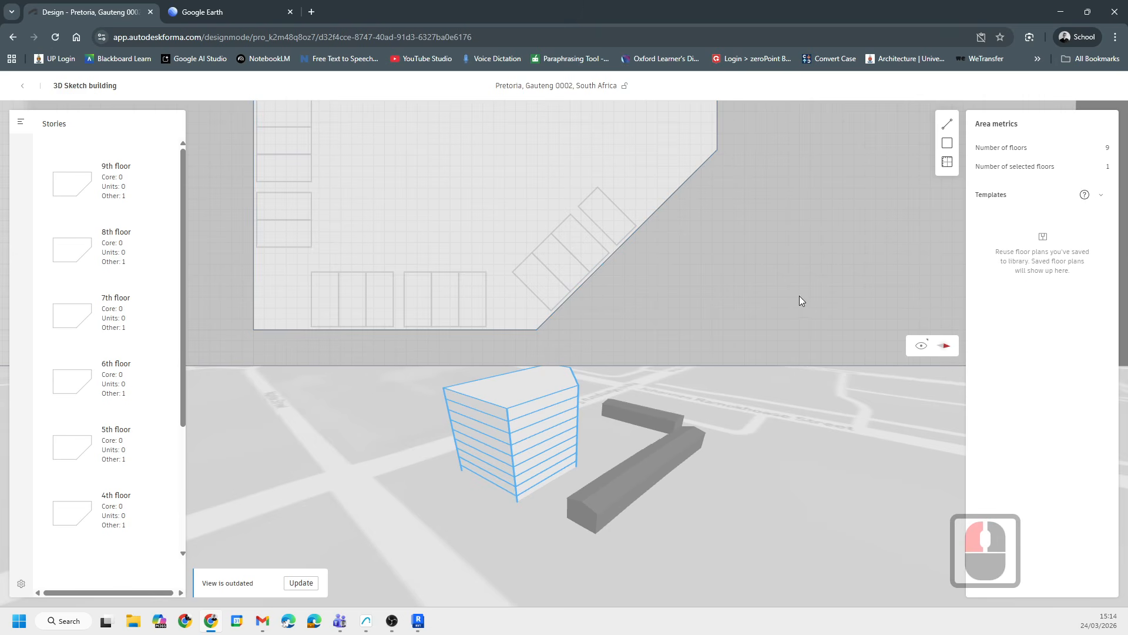
scroll(581, 287, "down", 6)
middle_click_drag(726, 276, 682, 283)
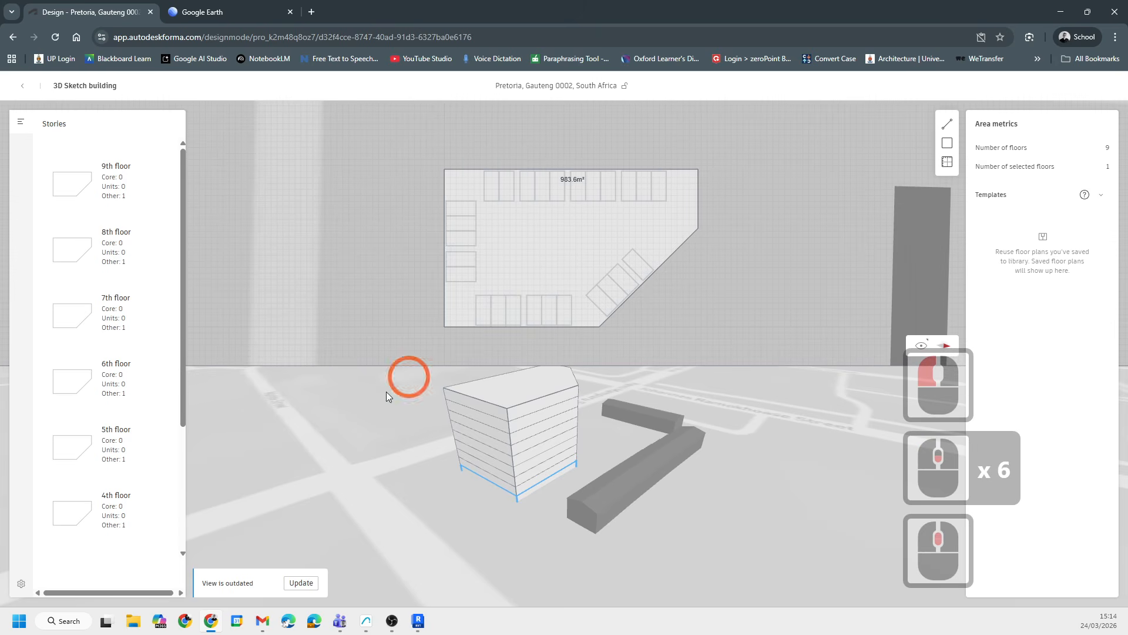
left_click(301, 583)
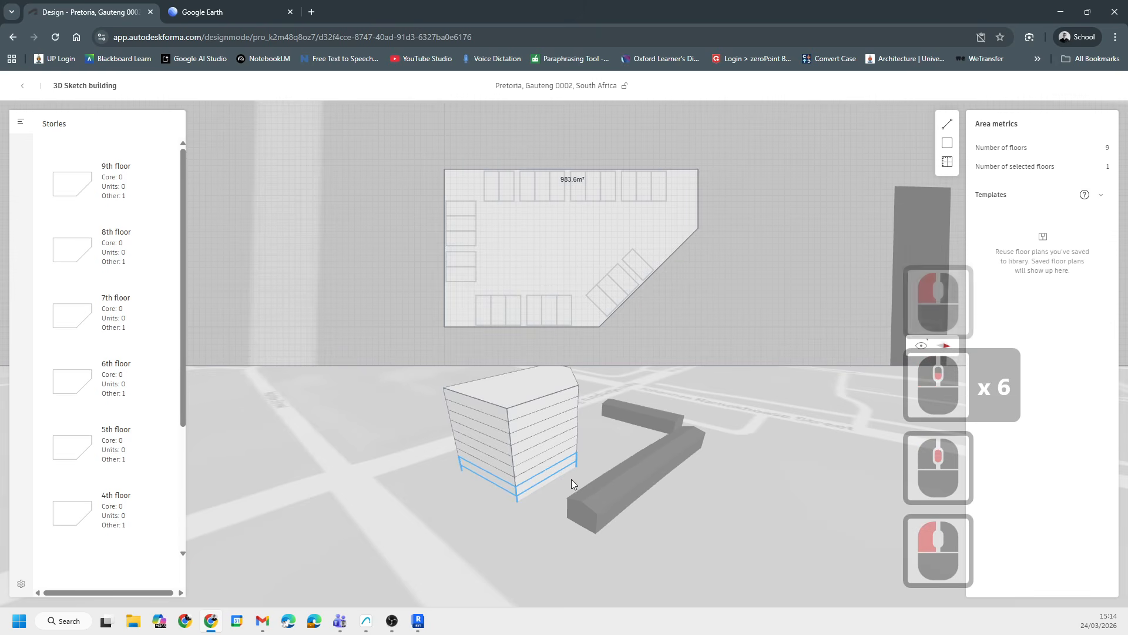
- Review the ground floor's function, unit type and templates options without changing them
scroll(499, 497, "up", 7)
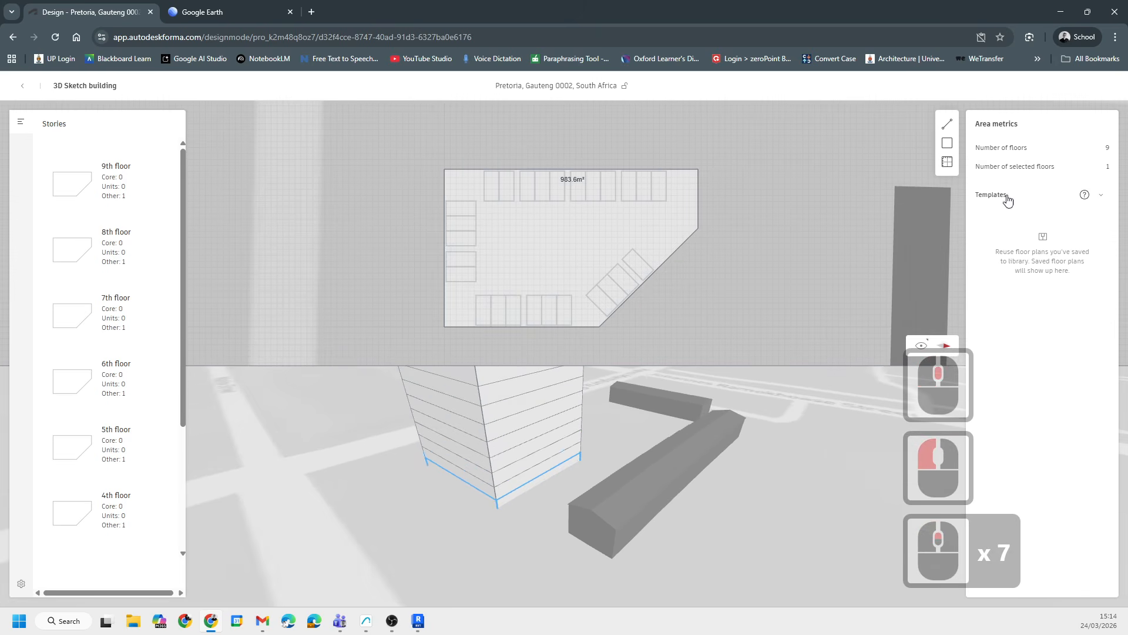
left_click_drag(389, 128, 770, 356)
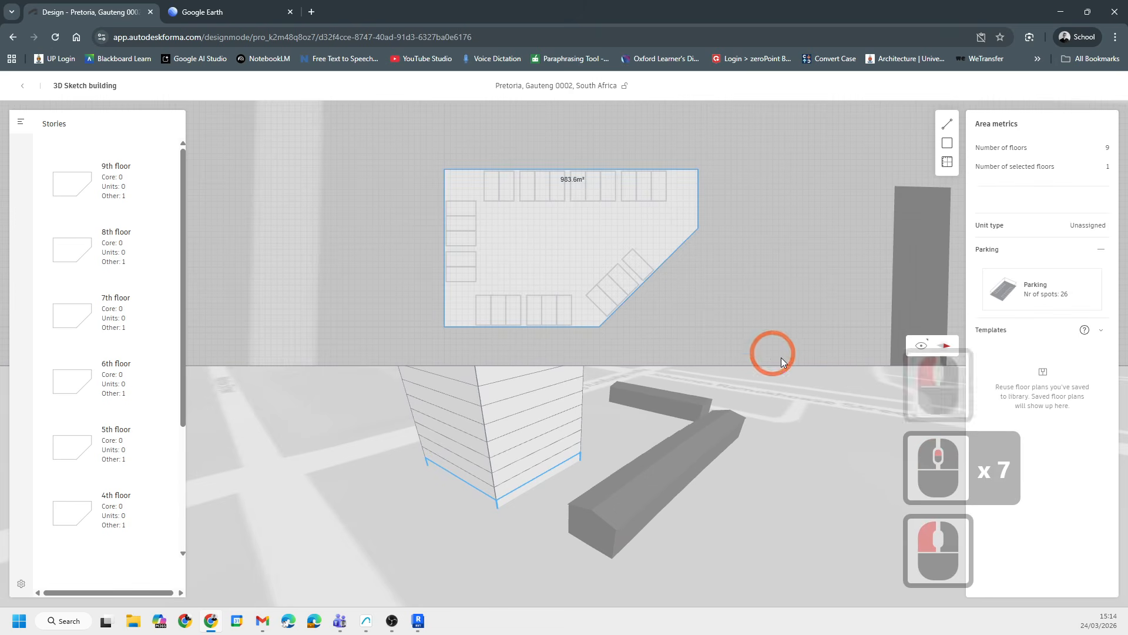
left_click(1101, 201)
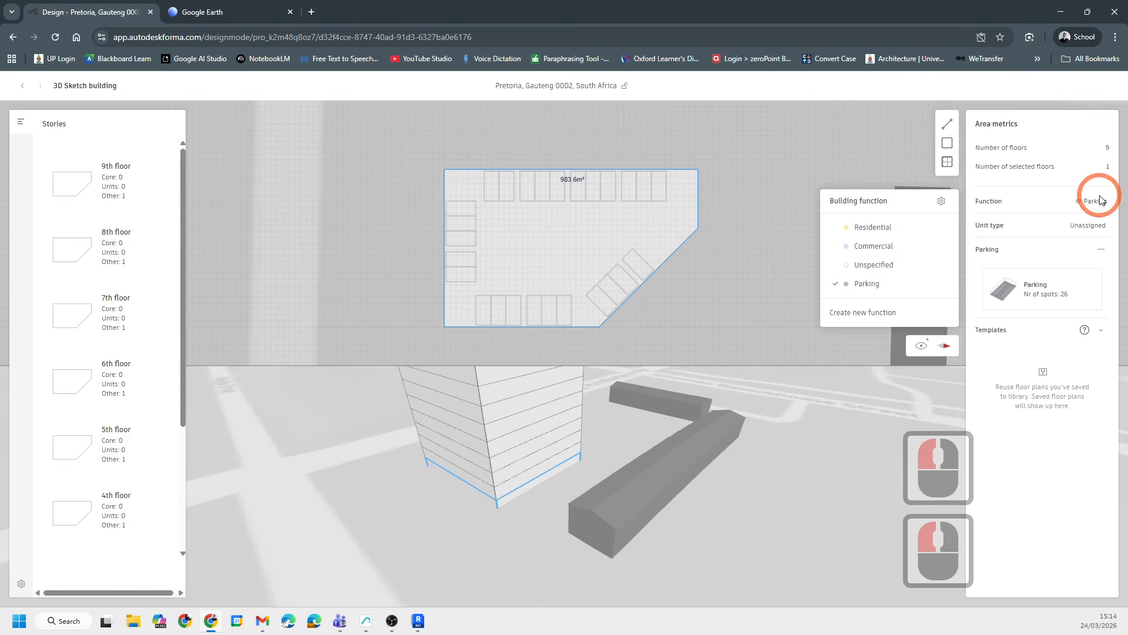
left_click(1086, 232)
left_click(1090, 228)
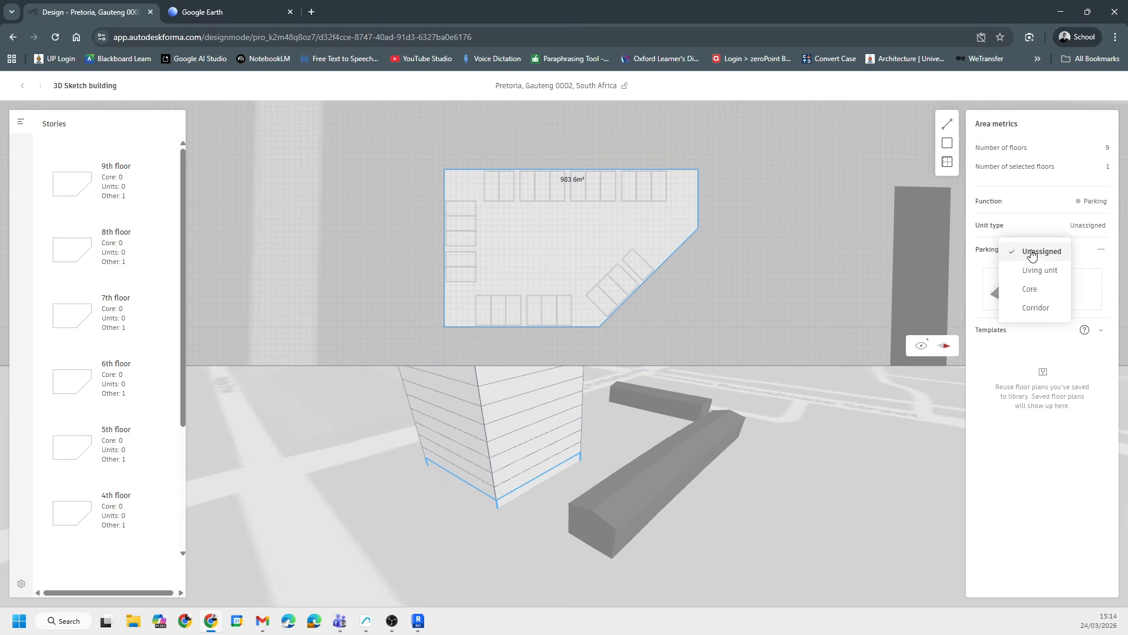
left_click(1048, 226)
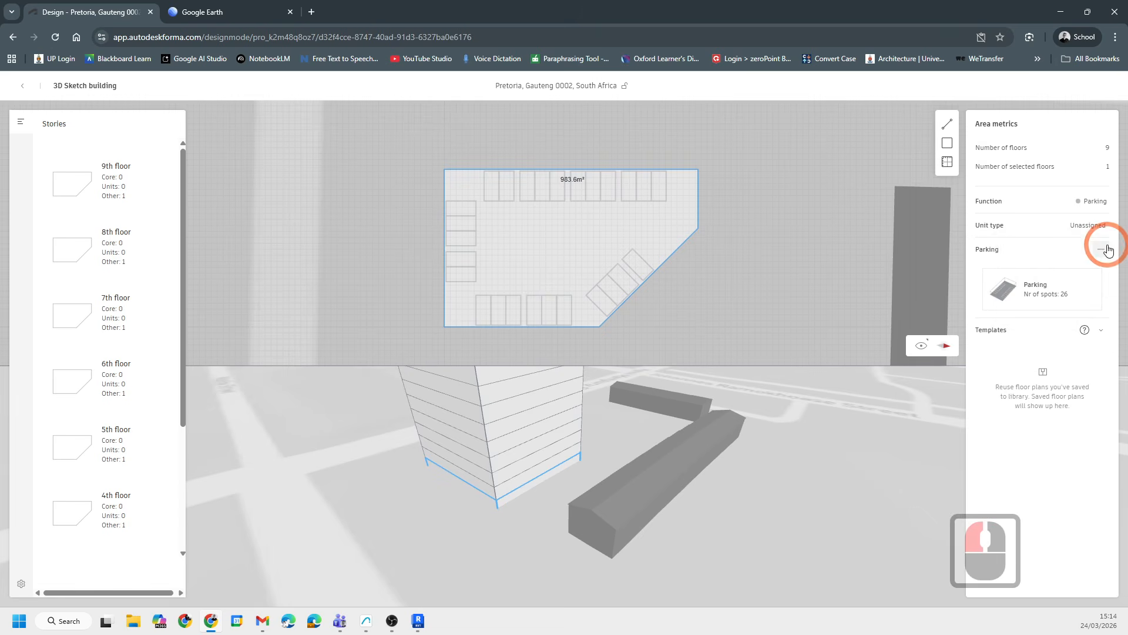
left_click(1102, 332)
left_click(996, 279)
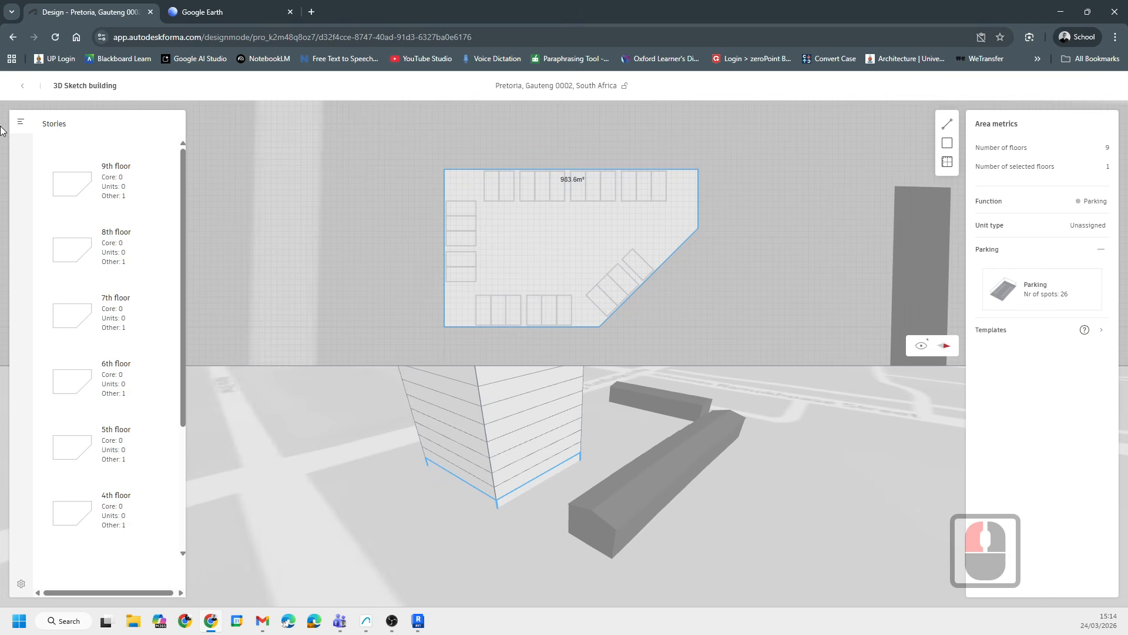
- Browse the upper floors in the stories list to check their plans
scroll(101, 235, "down", 8)
left_click(118, 414)
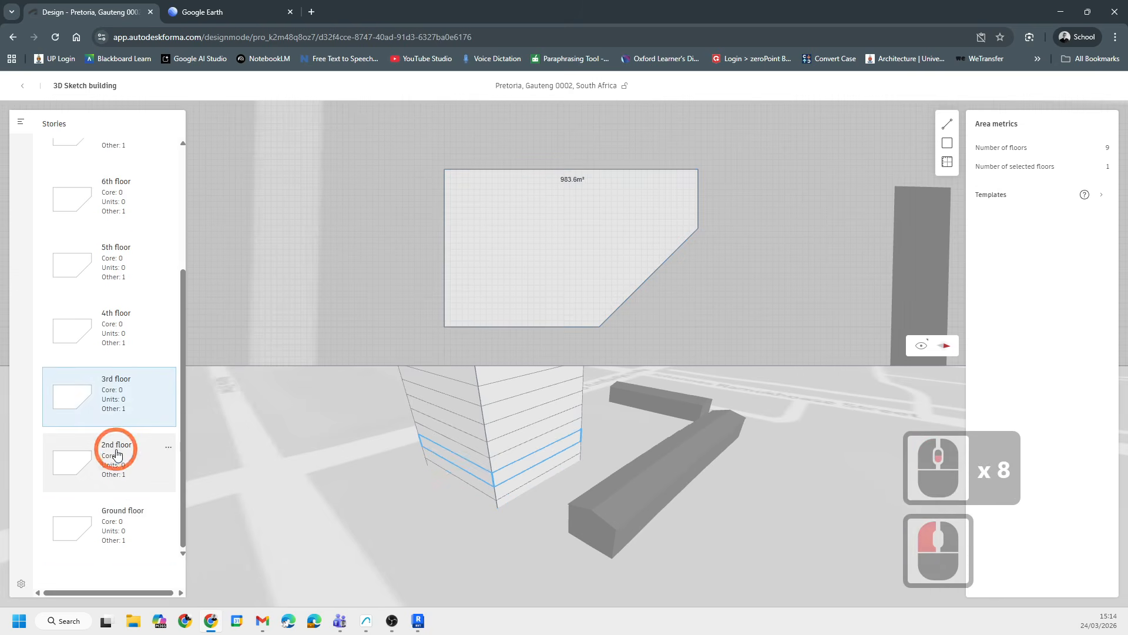
left_click(117, 452)
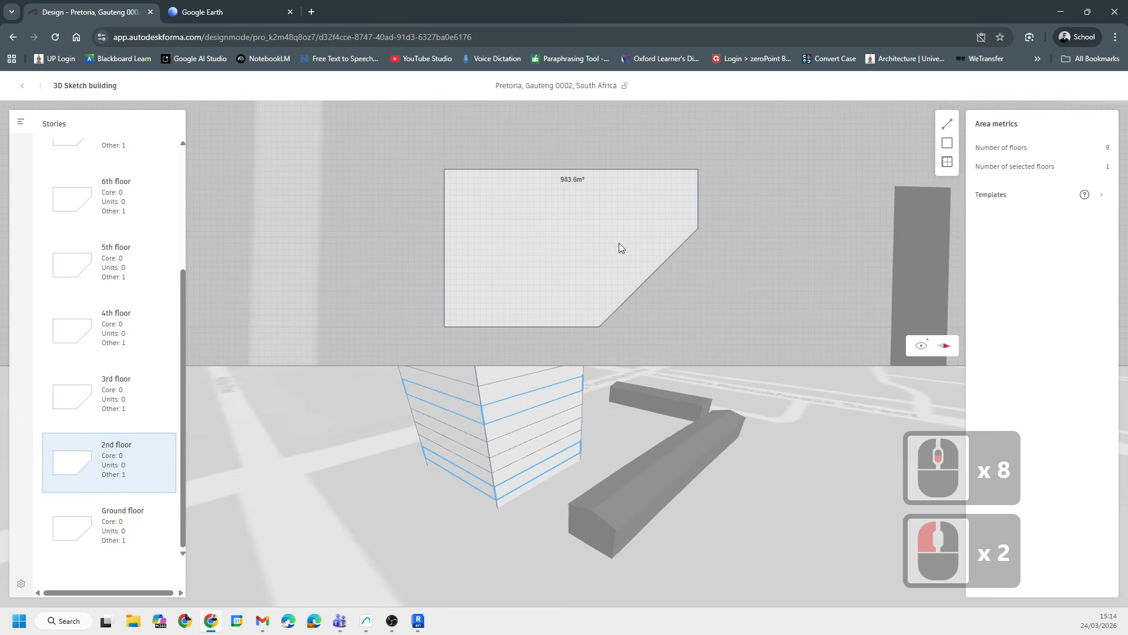
left_click(130, 398)
left_click(82, 323)
scroll(96, 178, "up", 3)
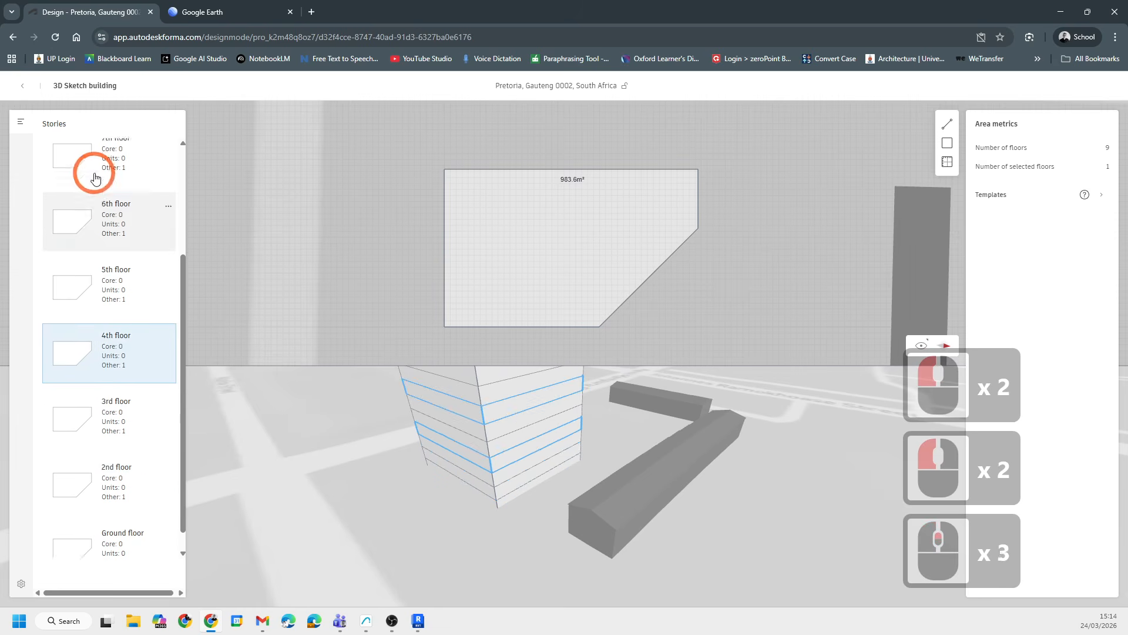
scroll(96, 178, "up", 3)
- Leave the 3D Sketch editor and view the whole site from further out
left_click(22, 85)
scroll(680, 322, "down", 12)
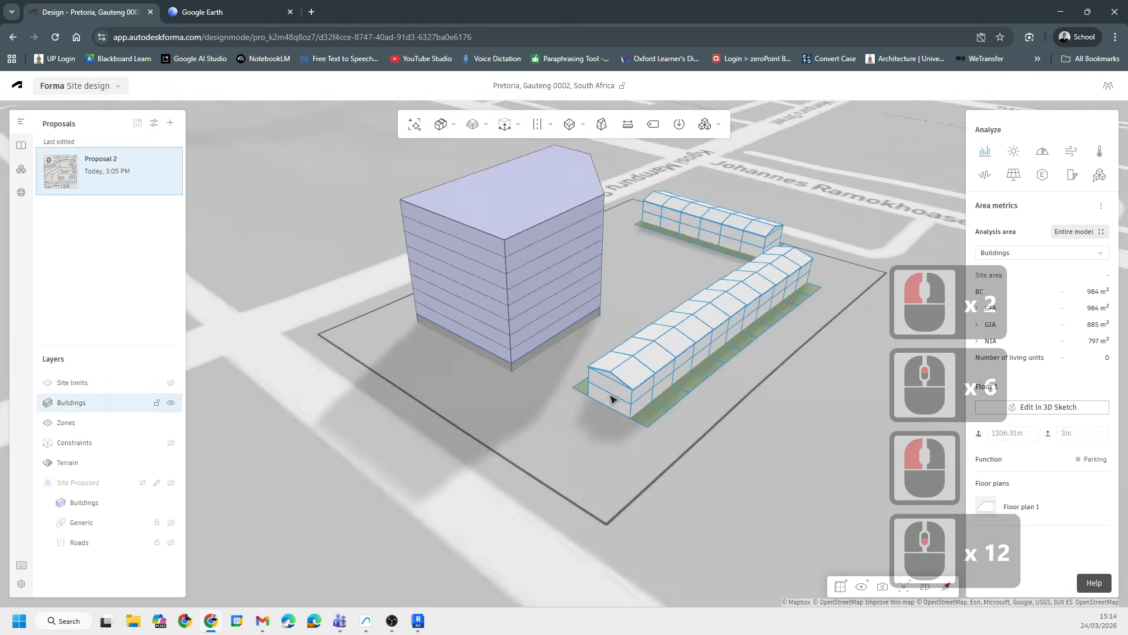
scroll(611, 400, "down", 11)
left_click(667, 307)
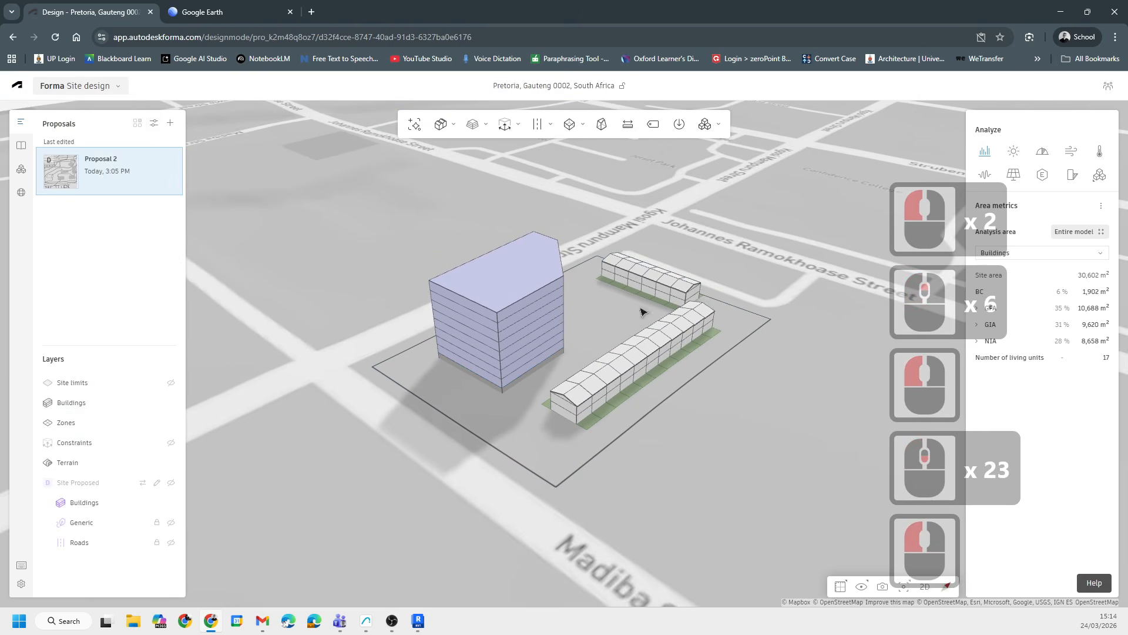
left_click(385, 484)
scroll(385, 396, "down", 15)
scroll(536, 411, "down", 3, "shift")
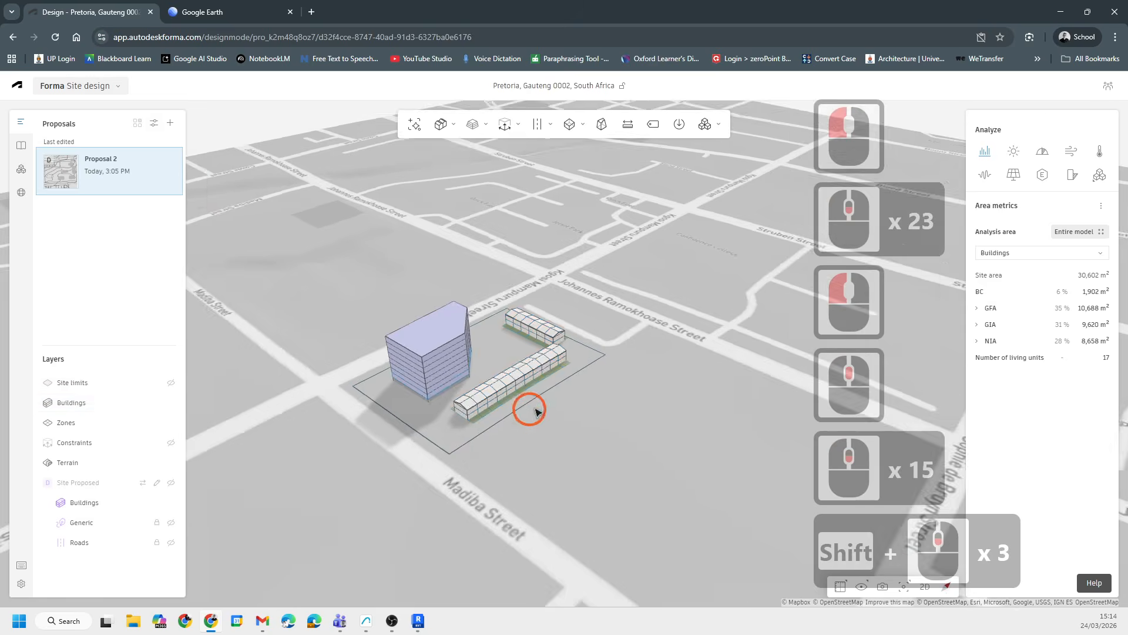
middle_click_drag(536, 410, 599, 425, "shift")
left_click(171, 483)
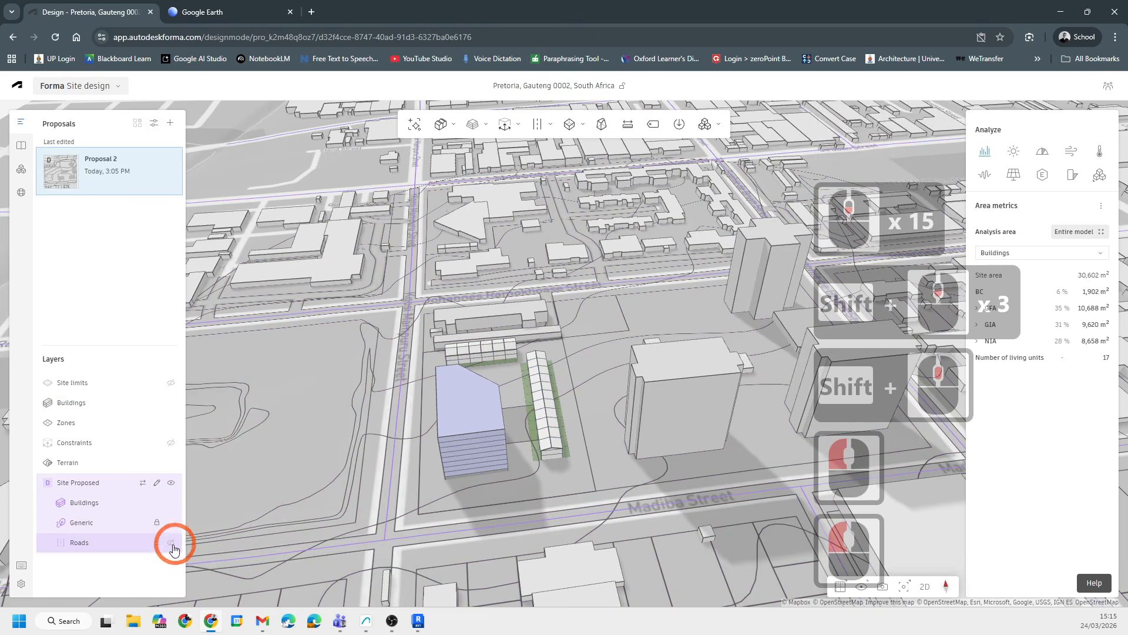
double_click(171, 523)
scroll(428, 473, "up", 13)
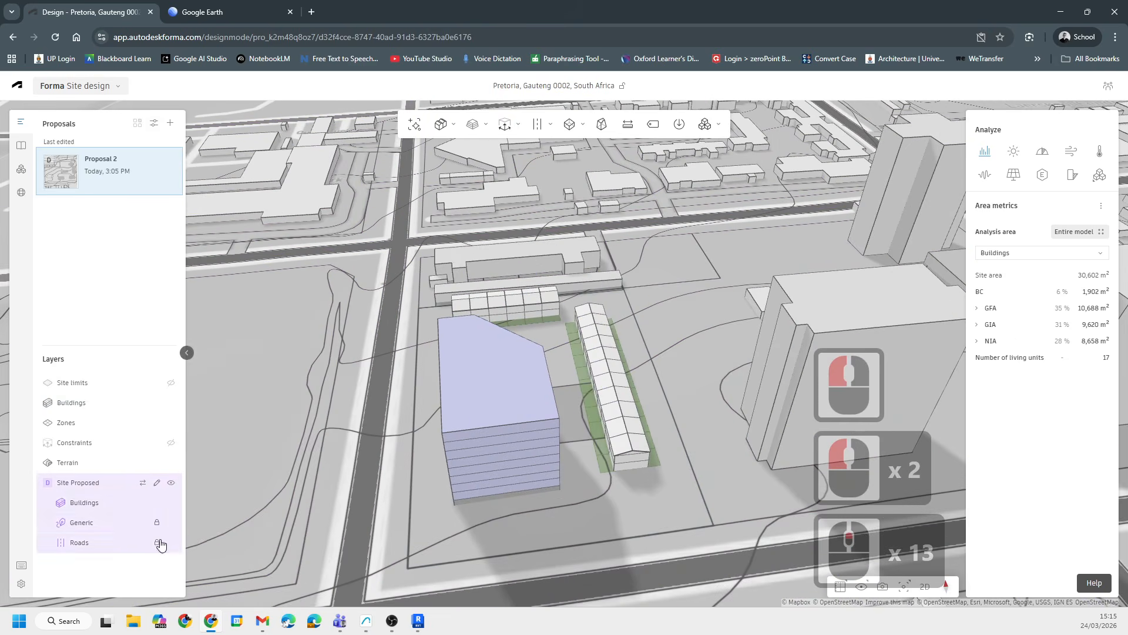
left_click(171, 522)
- Orbit around the site to view the tower and house rows from the opposite side
left_click(685, 356)
scroll(658, 357, "down", 10)
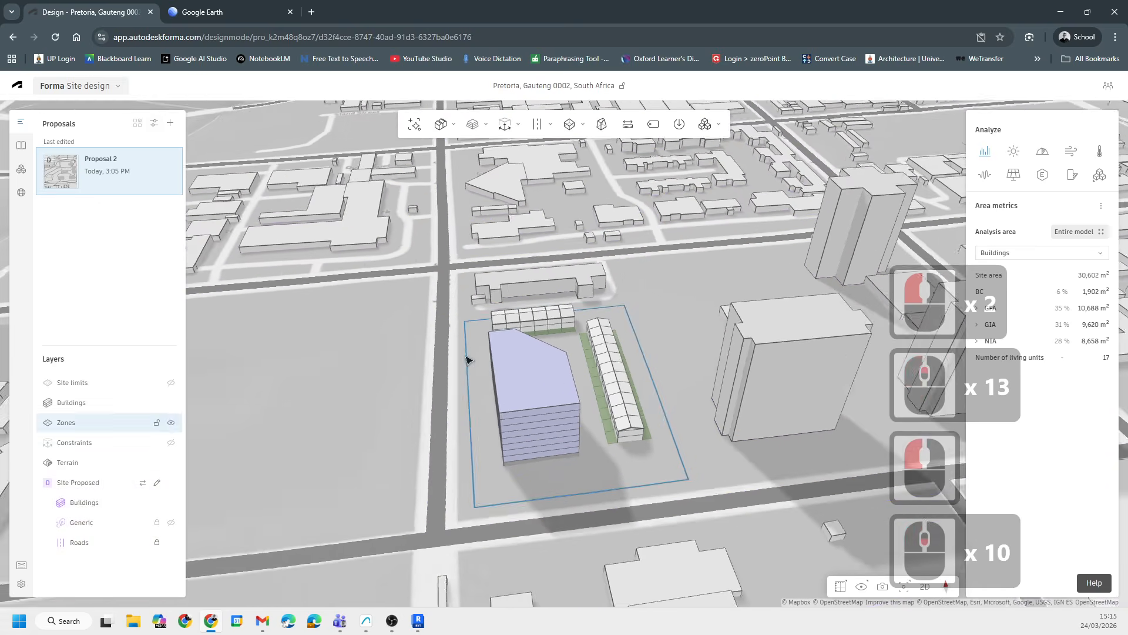
middle_click_drag(464, 358, 605, 332, "shift")
scroll(676, 412, "up", 1, "shift")
scroll(687, 426, "up", 5)
scroll(511, 353, "up", 19)
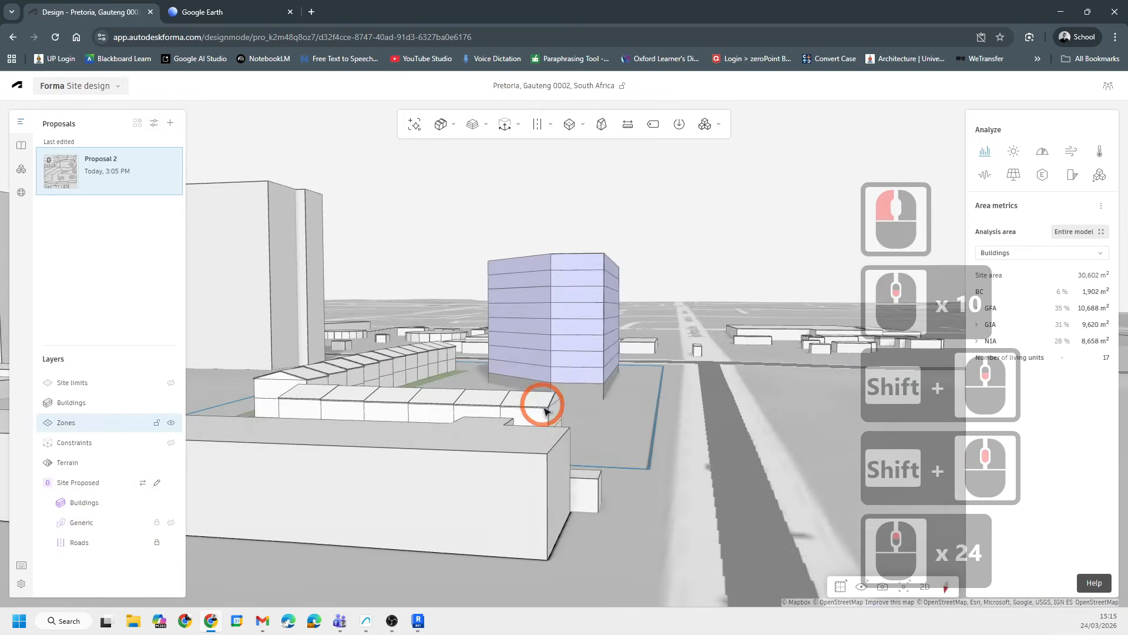
middle_click_drag(545, 411, 447, 435, "shift")
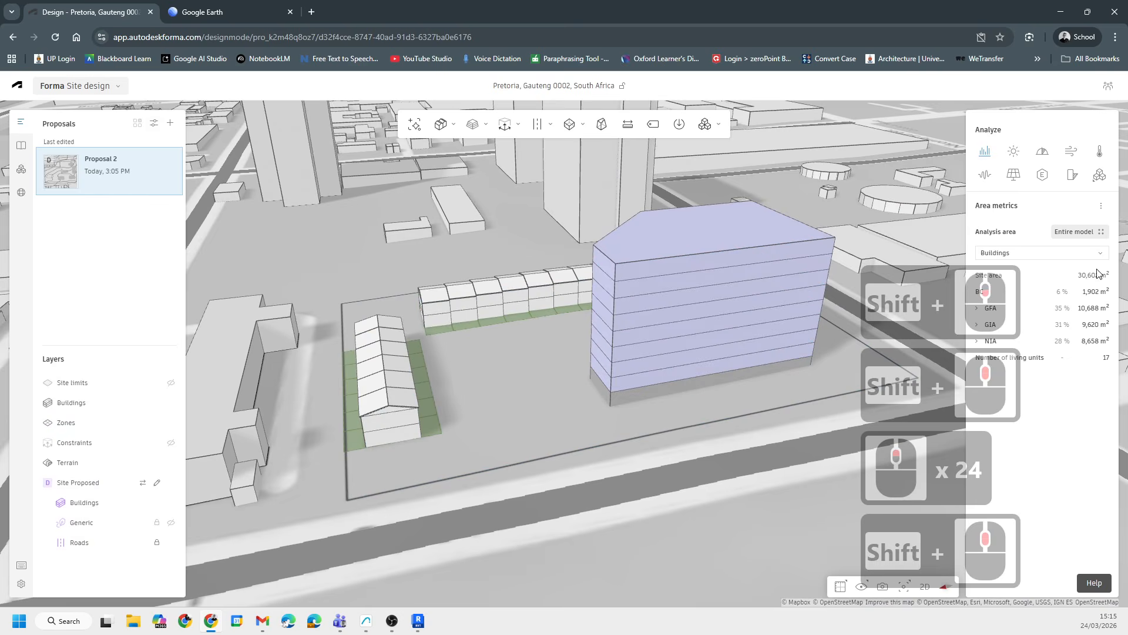
- Set the area metrics analysis area to ERF 301 and switch the metrics to Surfaces
left_click(1098, 235)
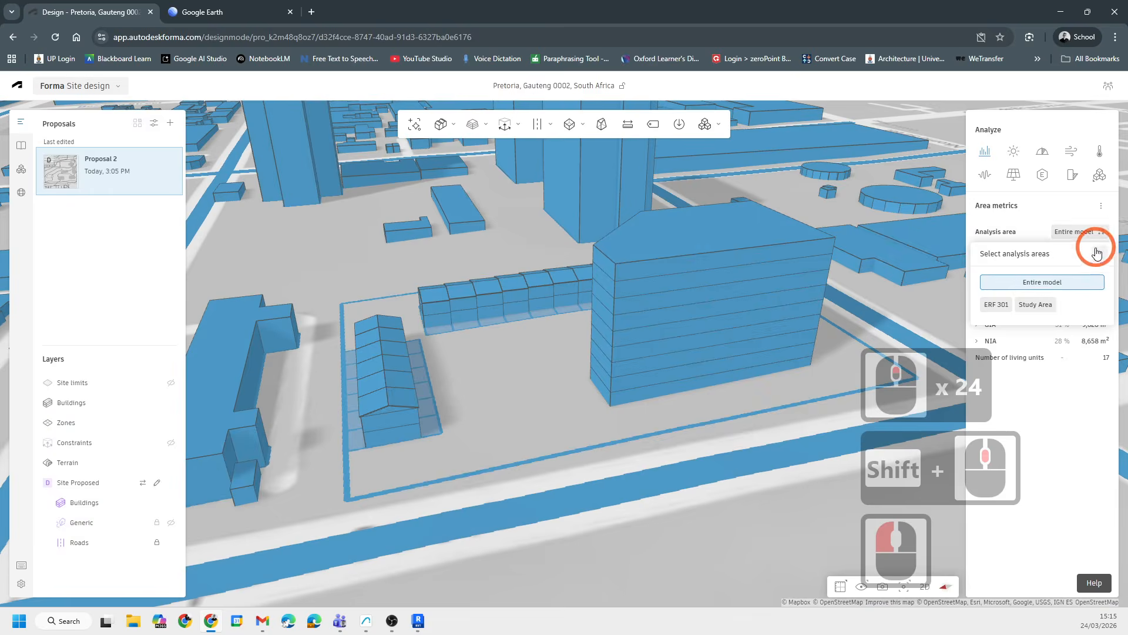
left_click(998, 304)
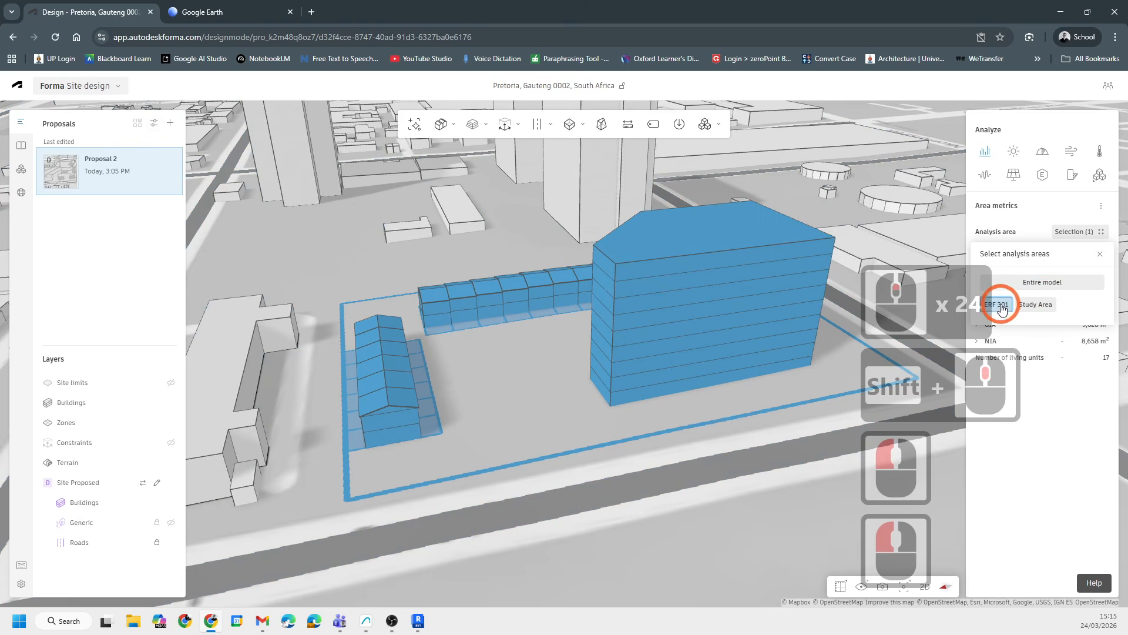
left_click(1040, 476)
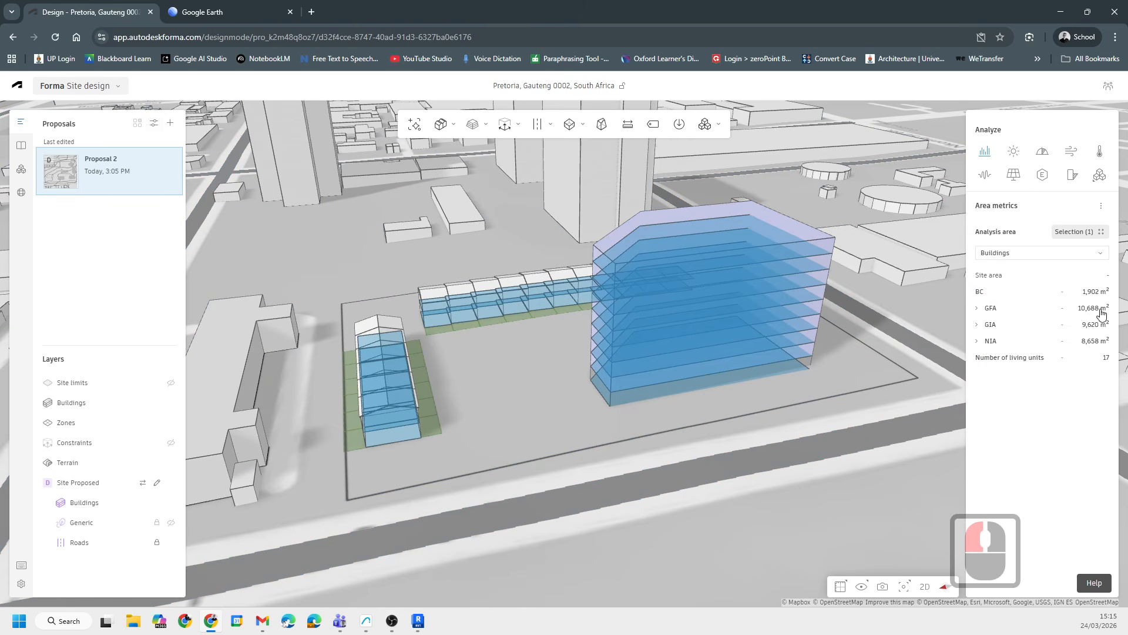
left_click(1005, 253)
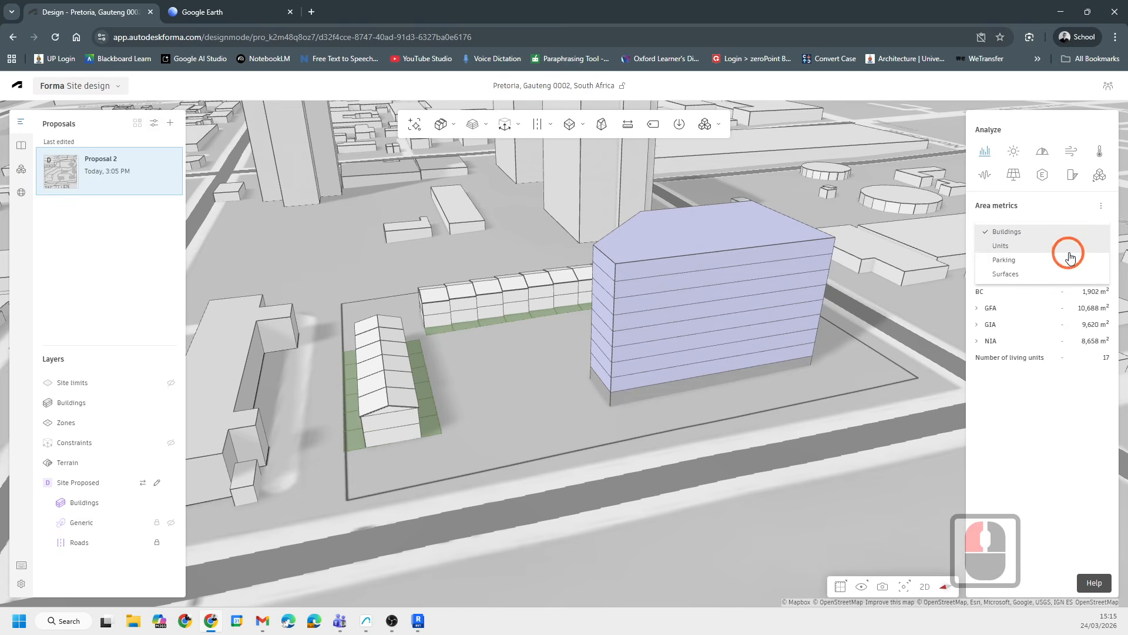
left_click(1007, 273)
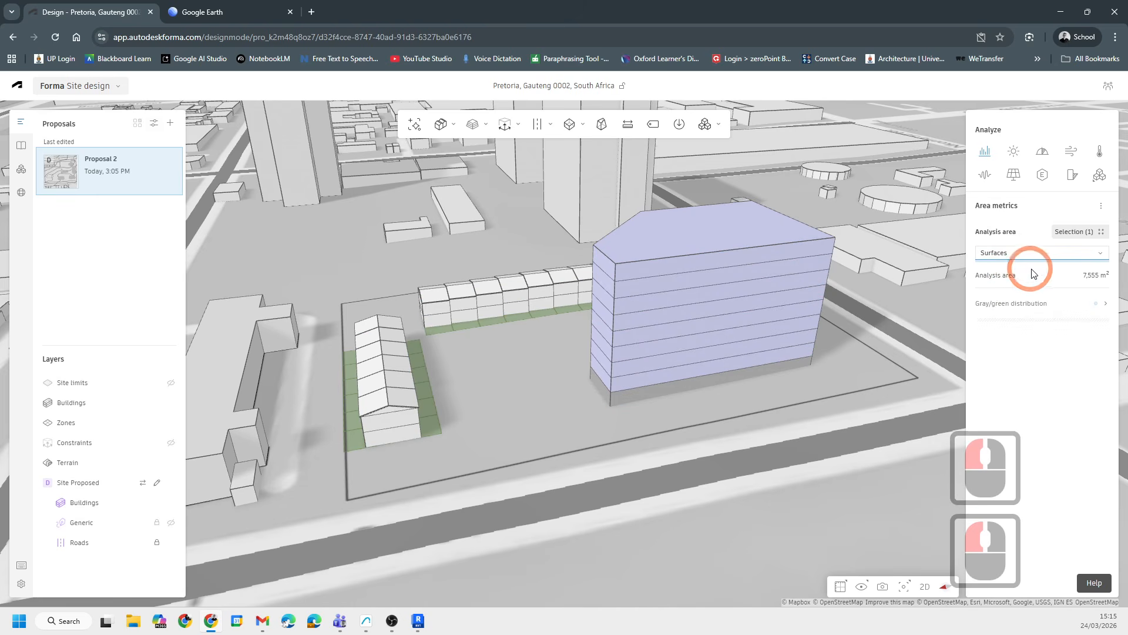
- Expand the gray/green distribution breakdown and its Green category to inspect the surface shares
left_click(1103, 303)
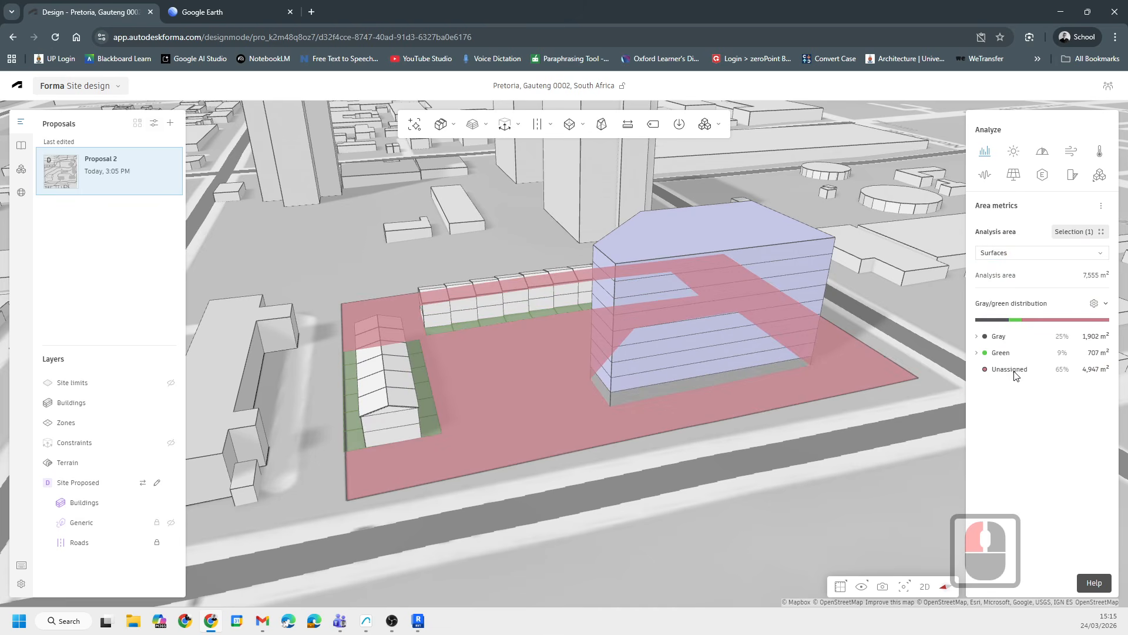
left_click(978, 354)
left_click(978, 354)
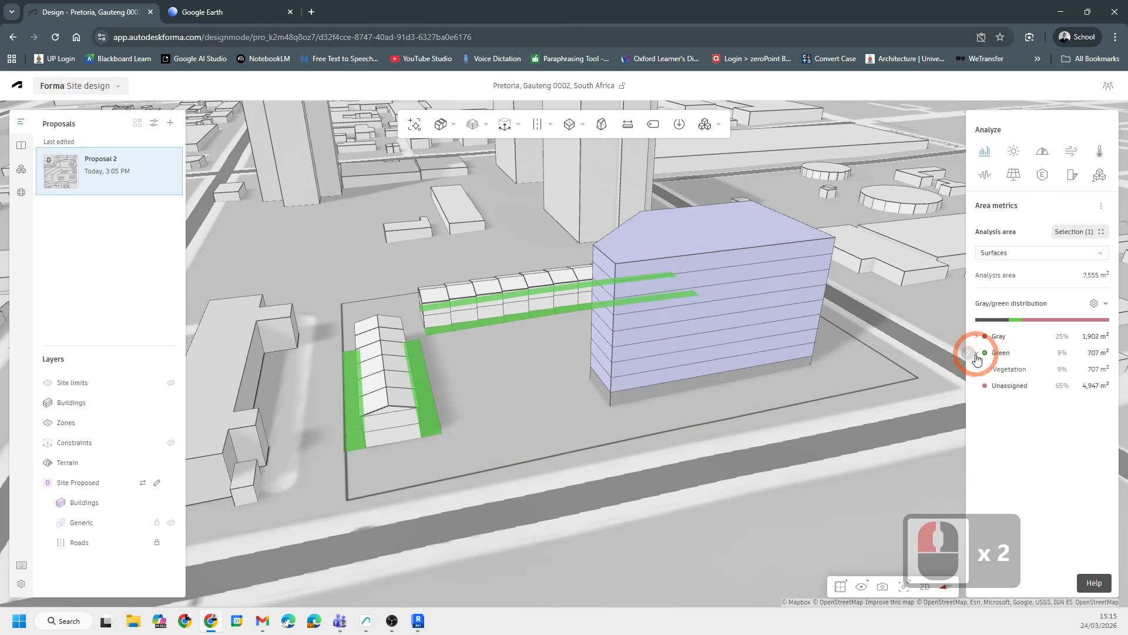
- Turn on the Constraints layer to display the site's height envelope around the tower and house rows
left_click(1064, 235)
scroll(623, 347, "down", 8)
middle_click_drag(504, 383, 535, 395)
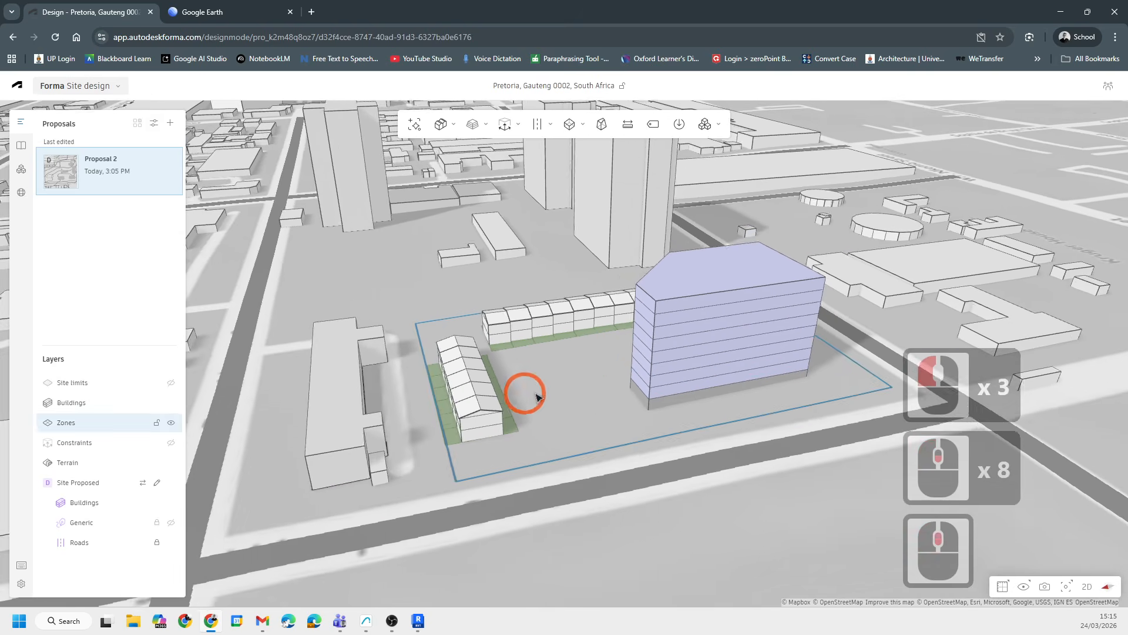
scroll(542, 411, "up", 9)
scroll(529, 433, "down", 6)
middle_click_drag(529, 433, 624, 367)
scroll(624, 368, "down", 11)
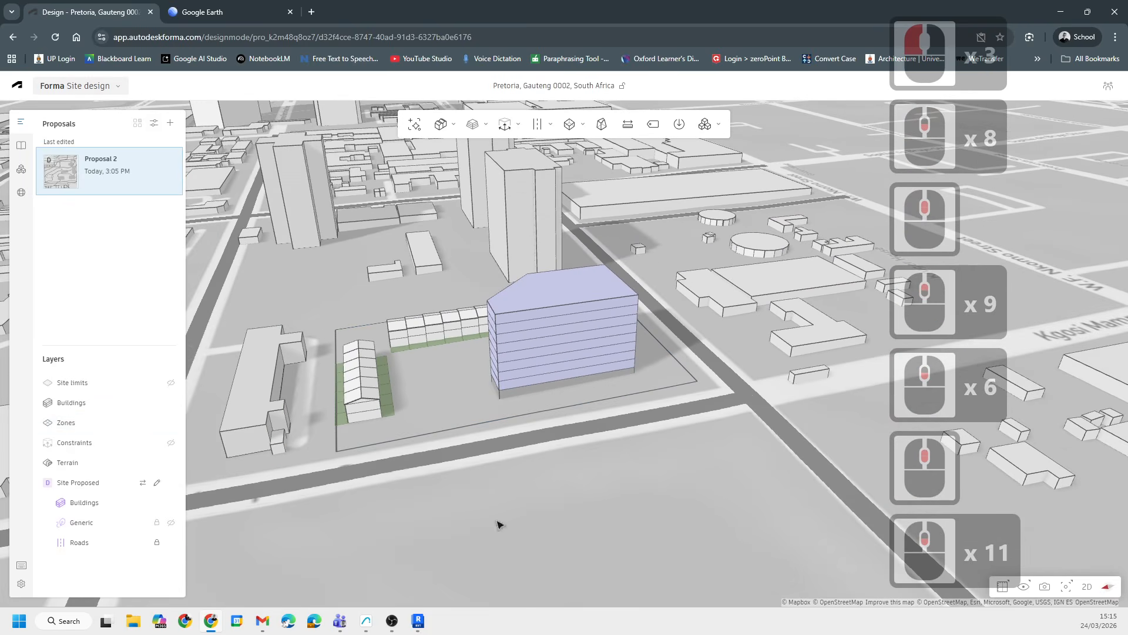
left_click(162, 446)
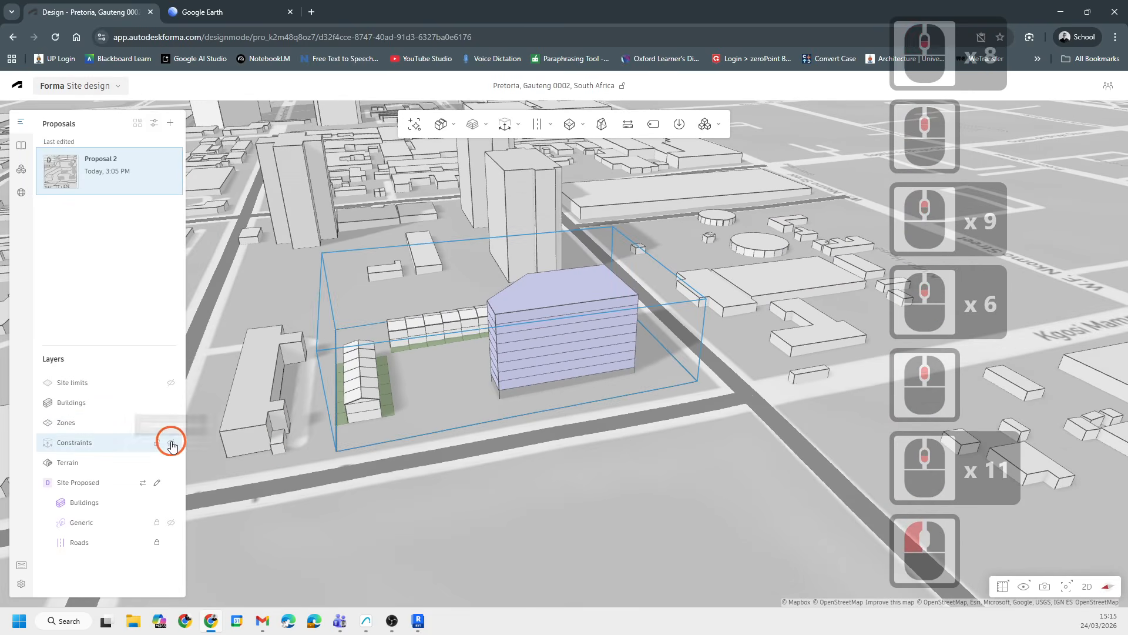
scroll(781, 354, "up", 5)
middle_click_drag(780, 355, 596, 327, "shift")
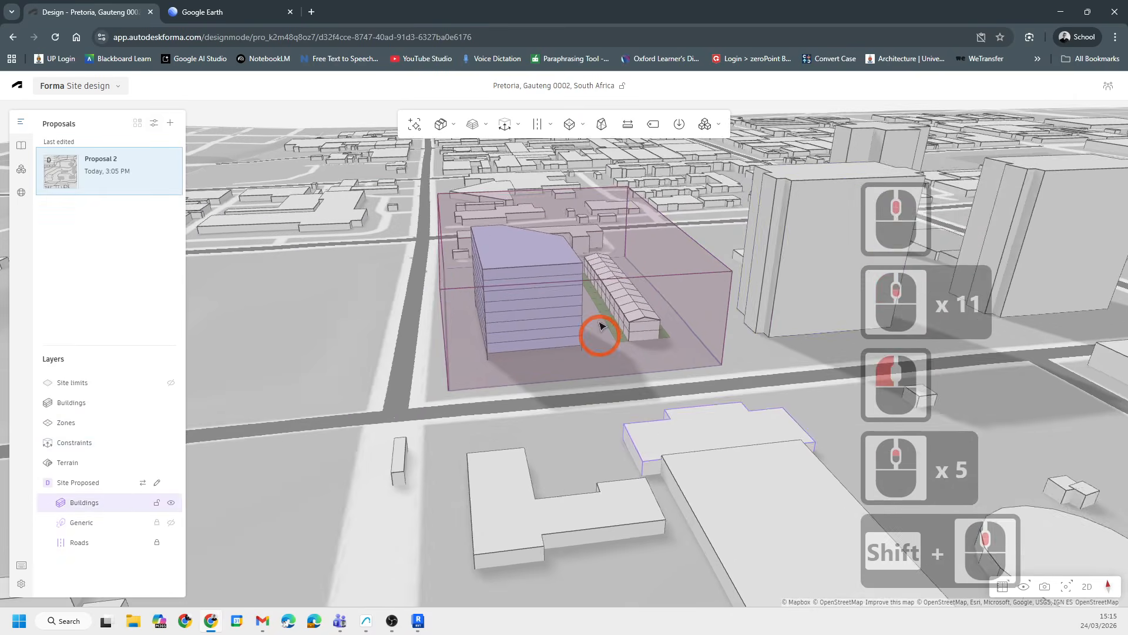
scroll(596, 327, "down", 3)
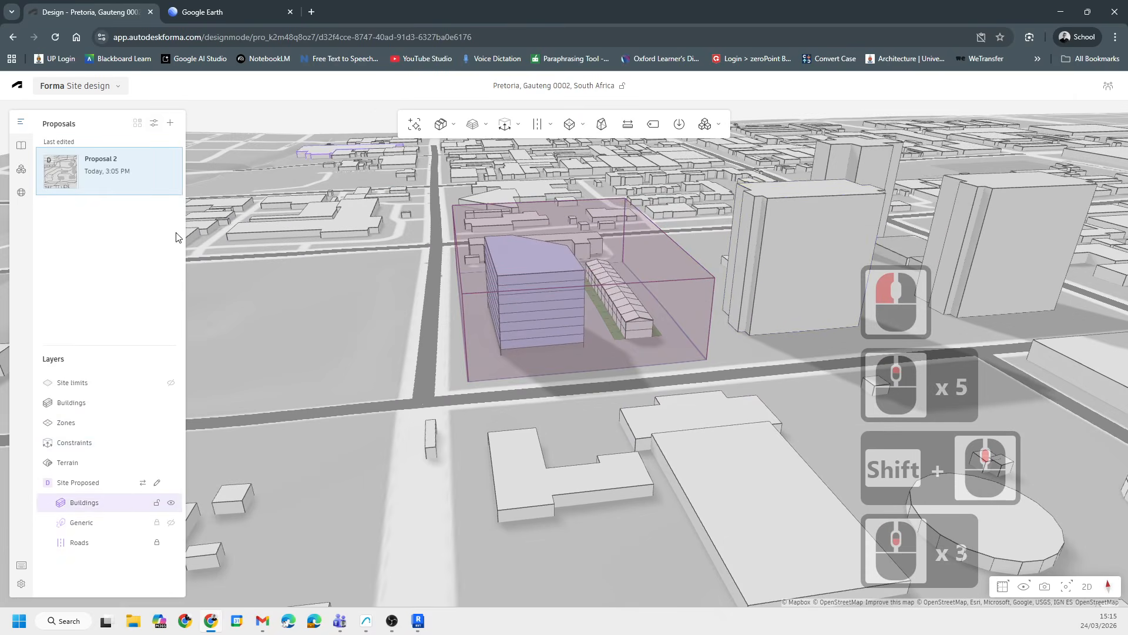
- Open Daylight potential, set the analysis area to ERF 301 and Study Area, and run the analysis
left_click(339, 203)
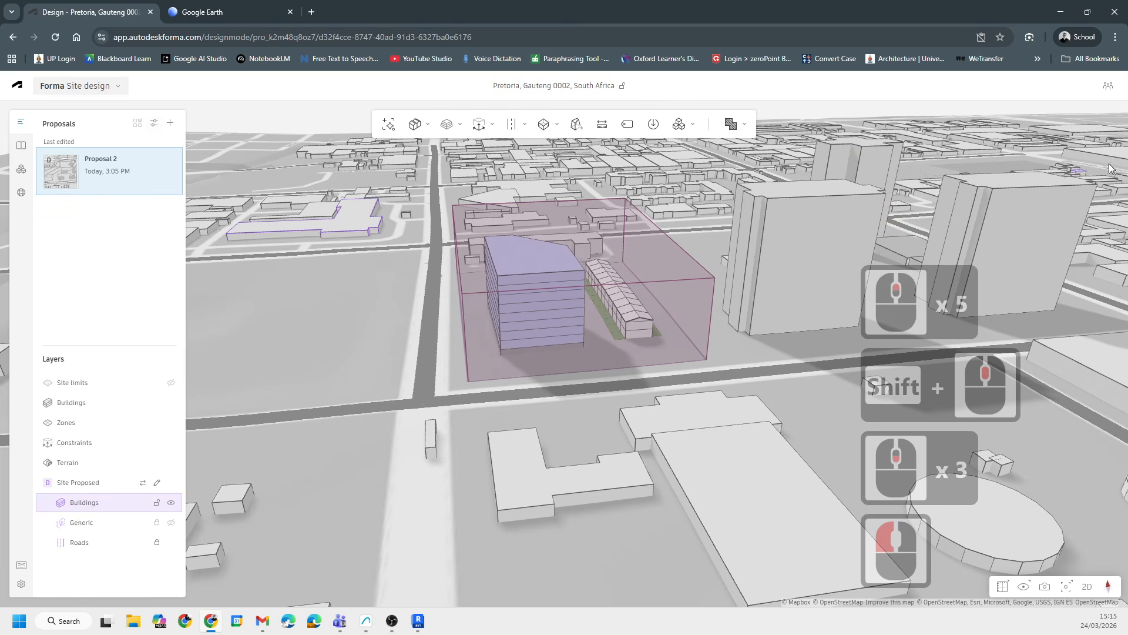
left_click(1116, 351)
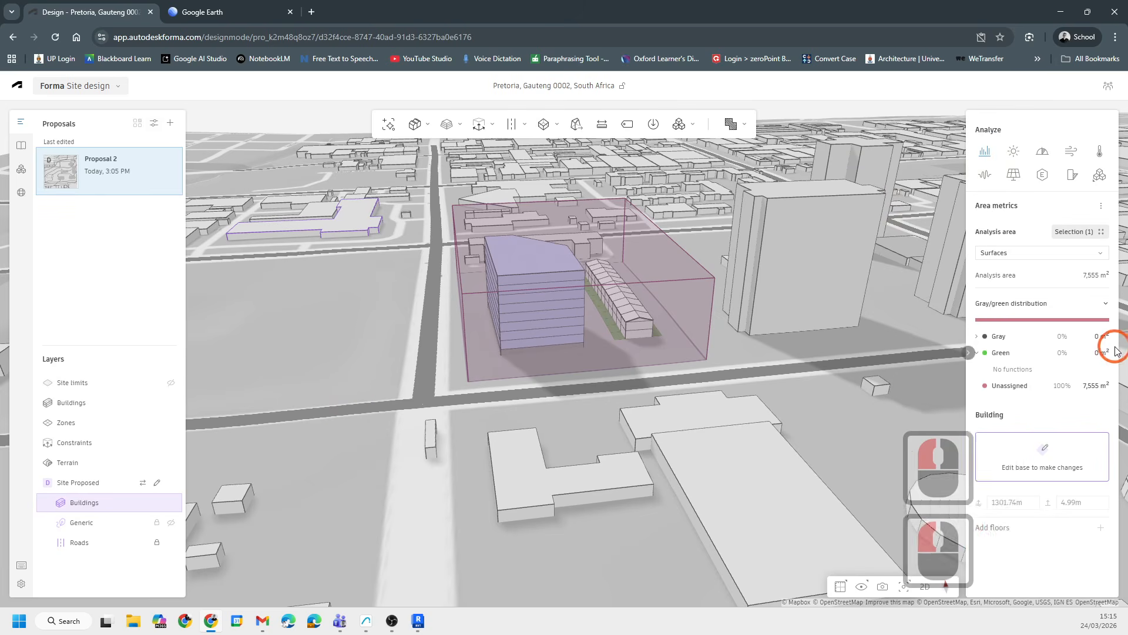
left_click(985, 171)
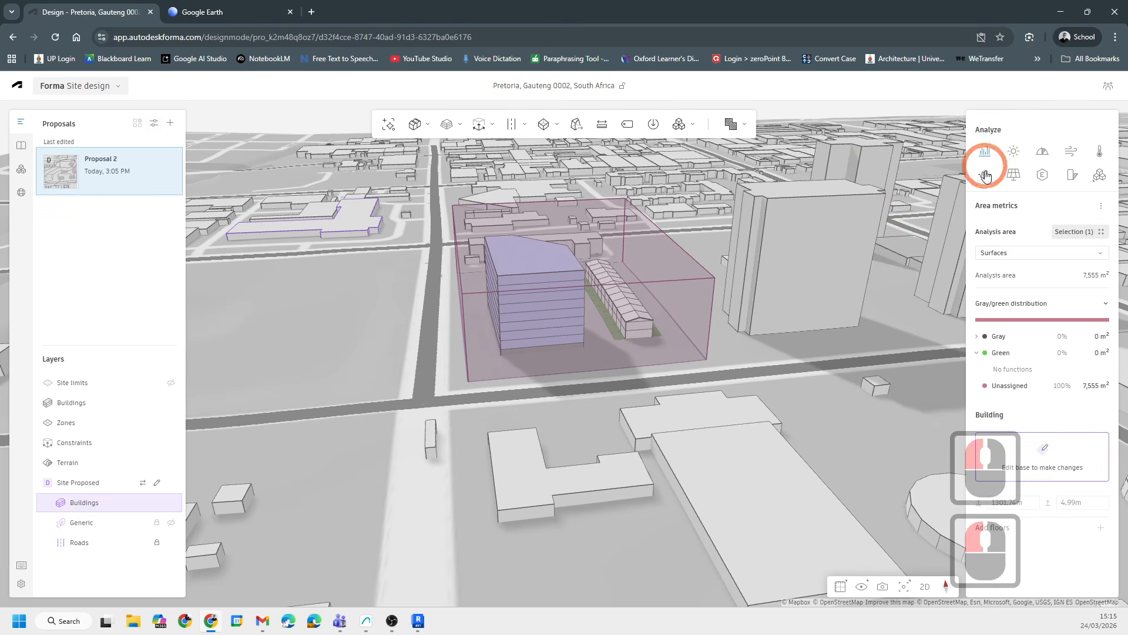
left_click(1043, 156)
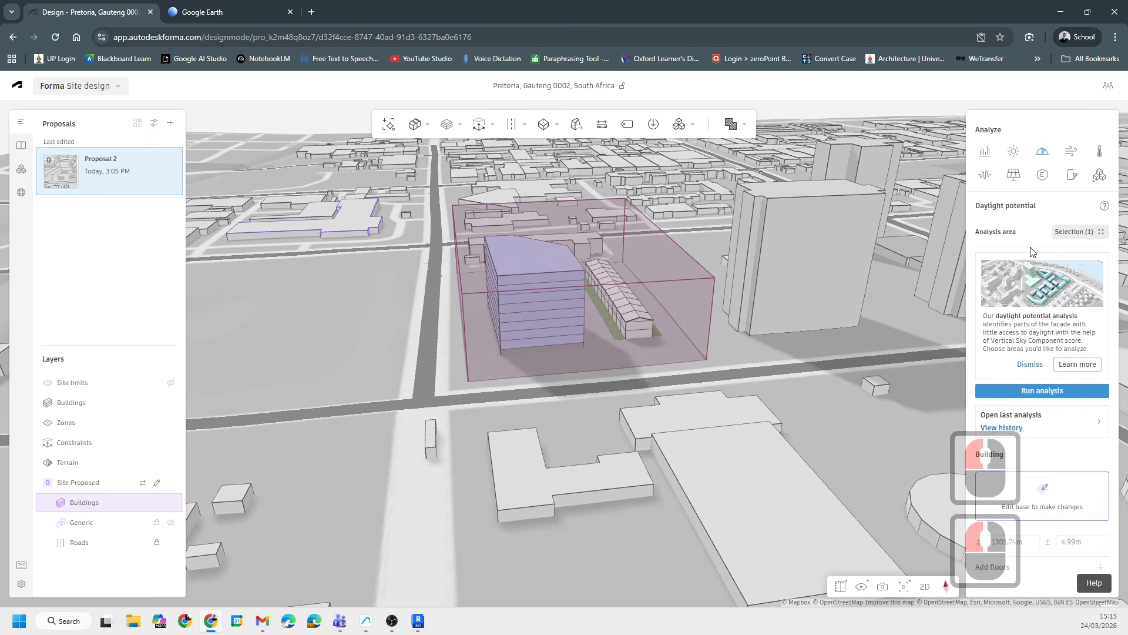
left_click(1102, 232)
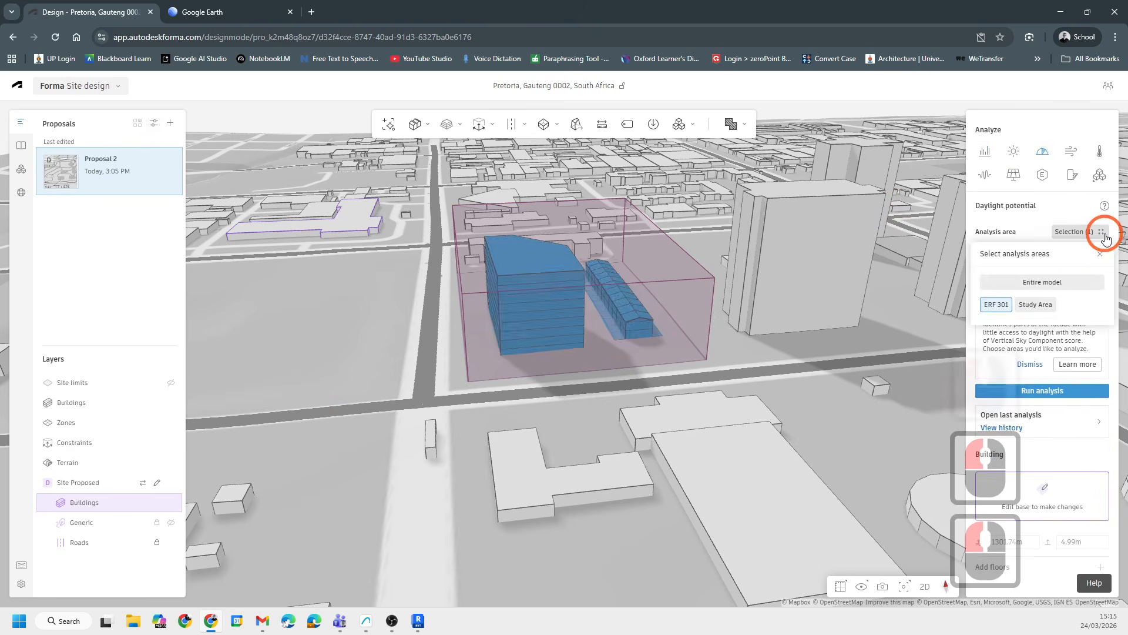
left_click(1042, 305)
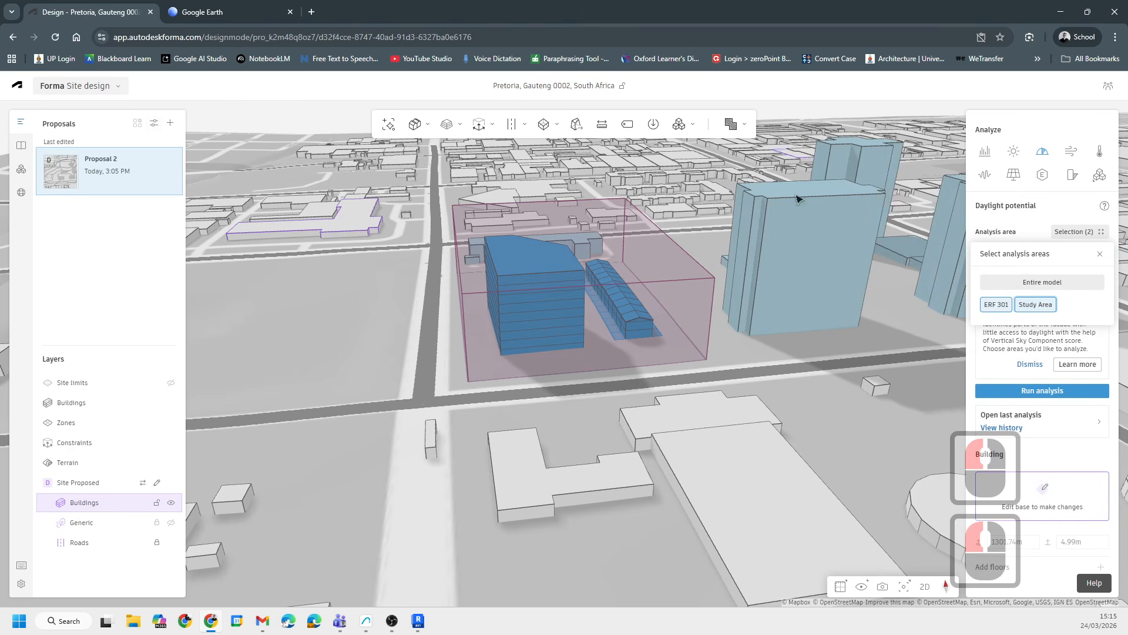
middle_click_drag(798, 197, 544, 438, "shift")
left_click(1051, 389)
- Open the Wind analysis and switch the rapid wind results to the Direction view
scroll(673, 348, "down", 6)
scroll(479, 432, "down", 7)
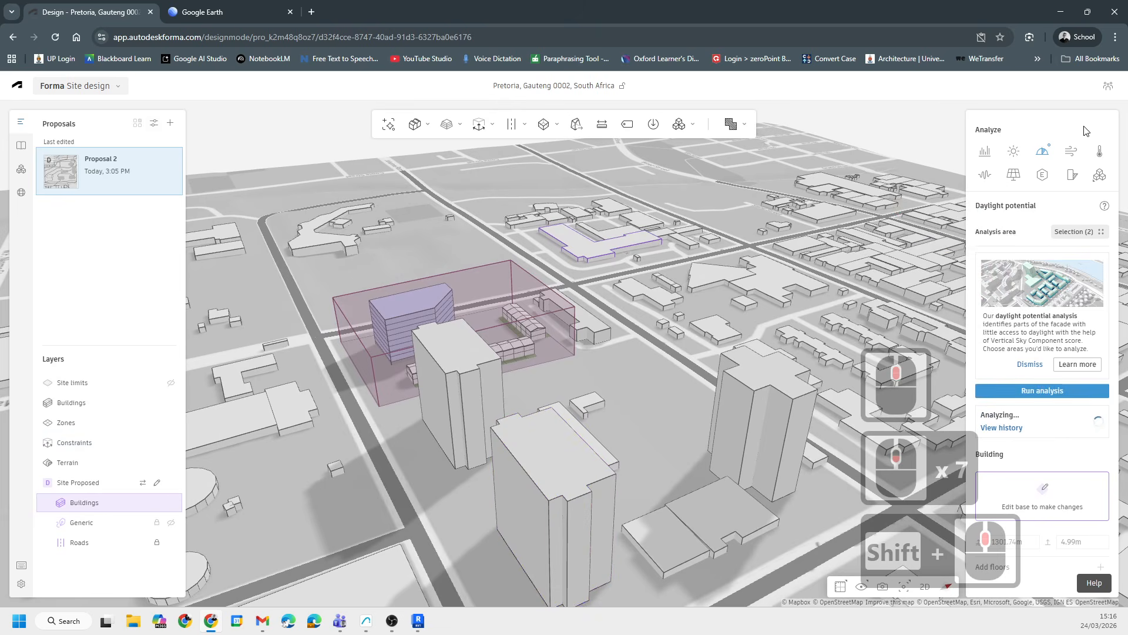
left_click(1069, 151)
left_click(612, 227)
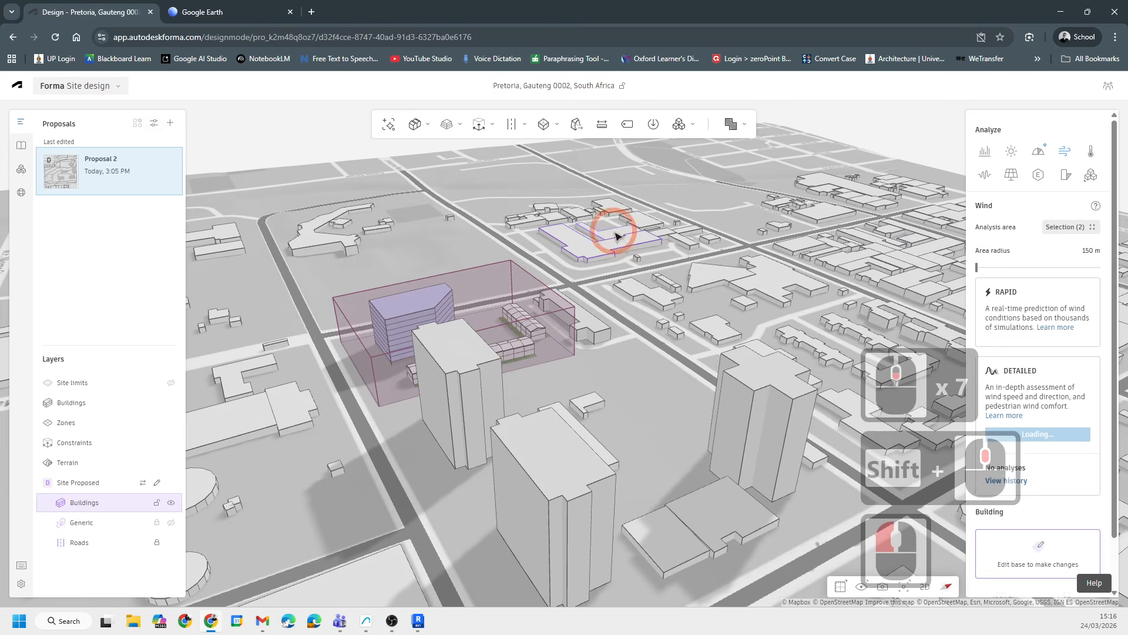
scroll(617, 254, "down", 6)
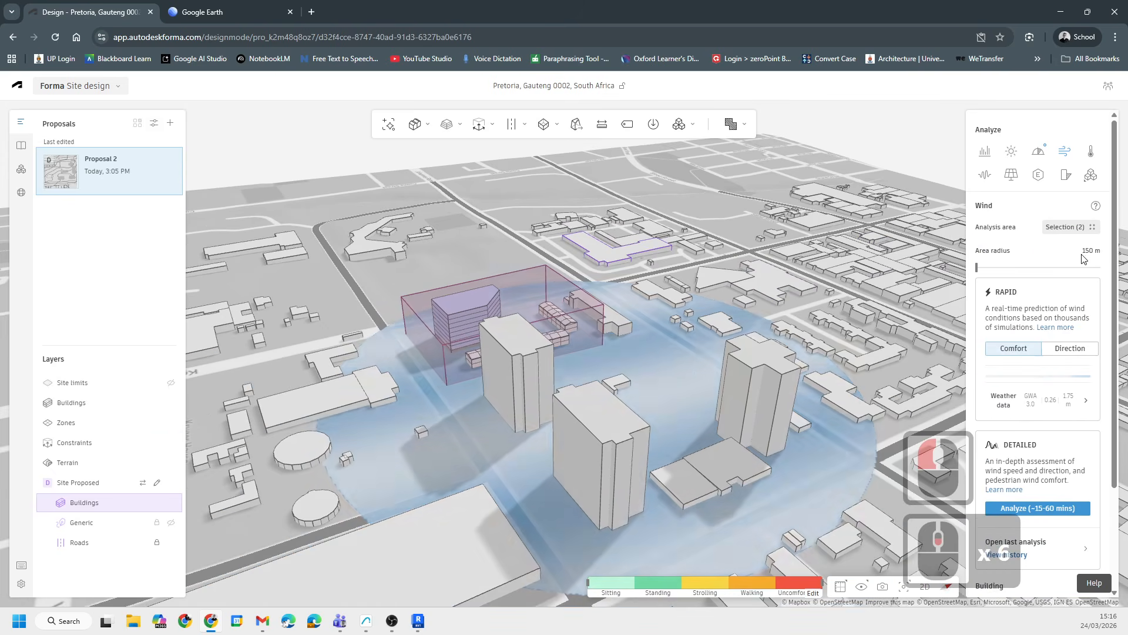
left_click(1070, 348)
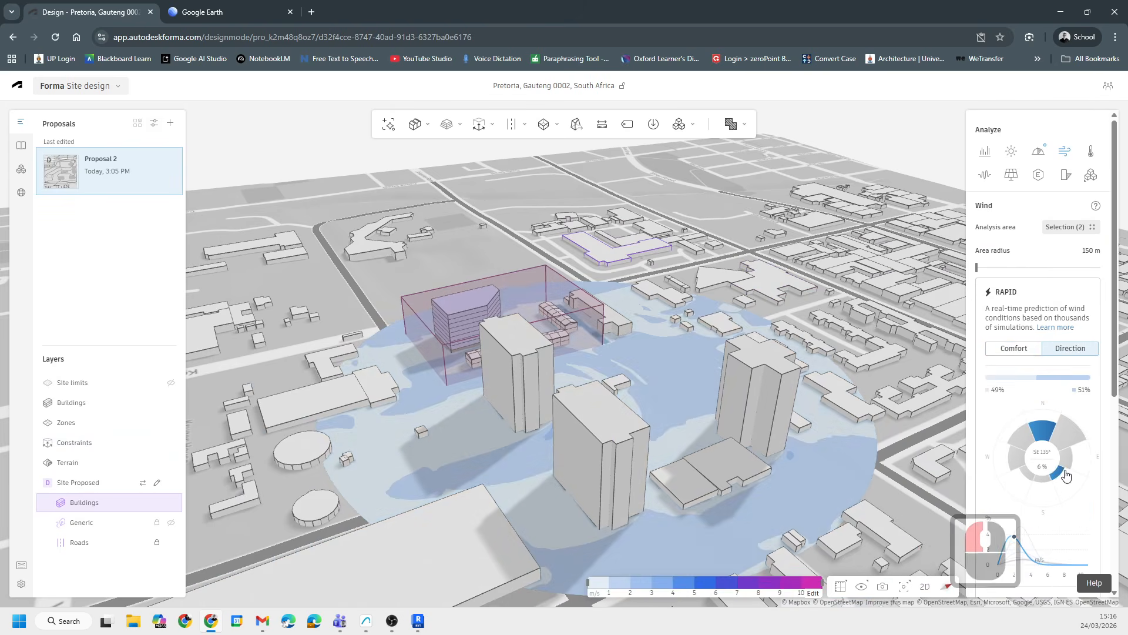
left_click(1069, 441)
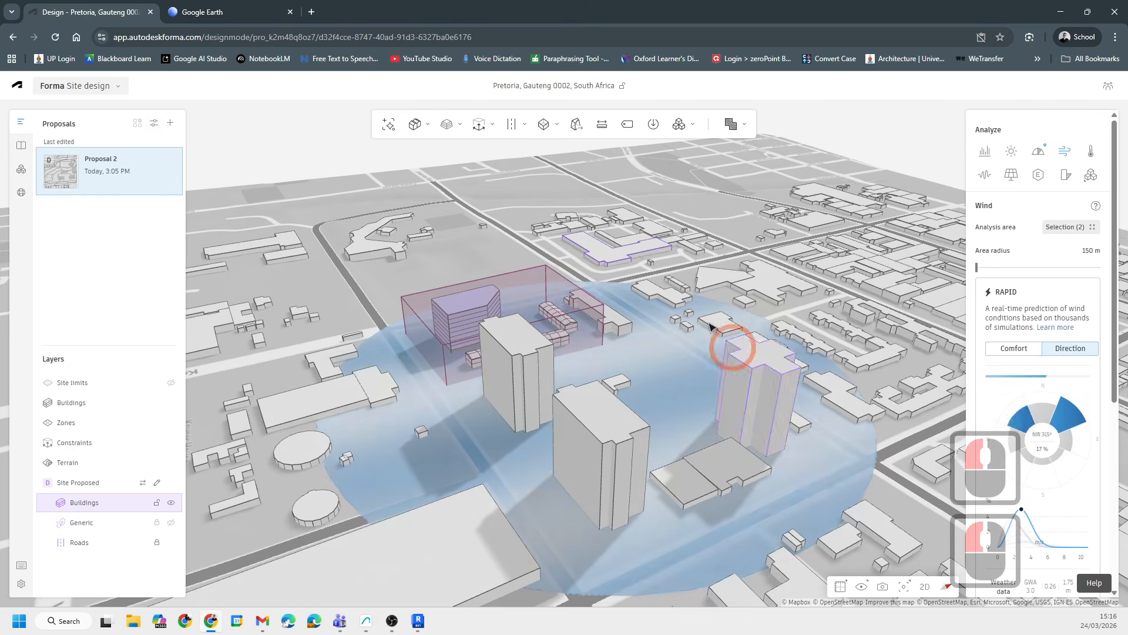
- Examine the wind direction map around the site from above at different zoom levels
scroll(493, 282, "down", 5)
left_click_drag(489, 279, 611, 438)
middle_click_drag(612, 438, 1126, 441, "shift")
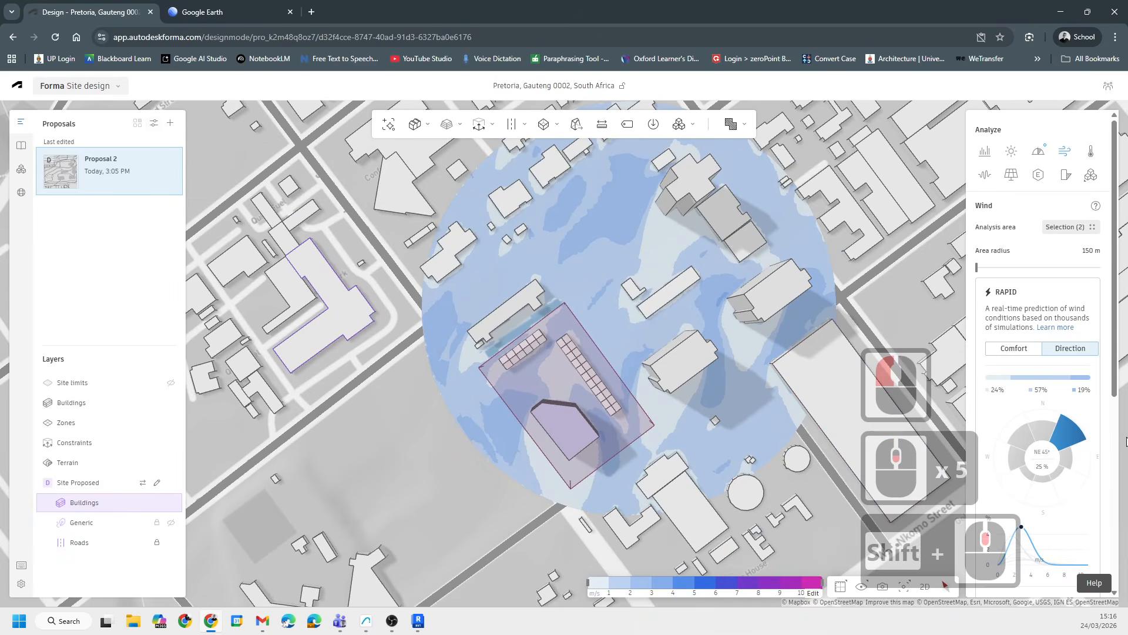
middle_click_drag(567, 346, 423, 392)
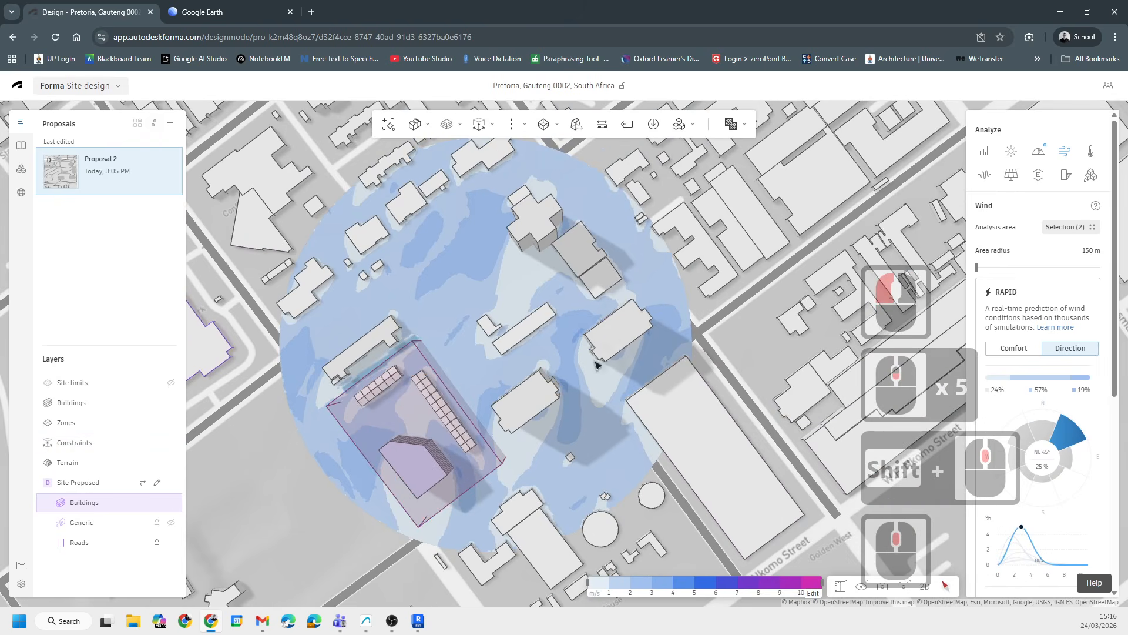
scroll(580, 450, "up", 5)
scroll(579, 449, "up", 6)
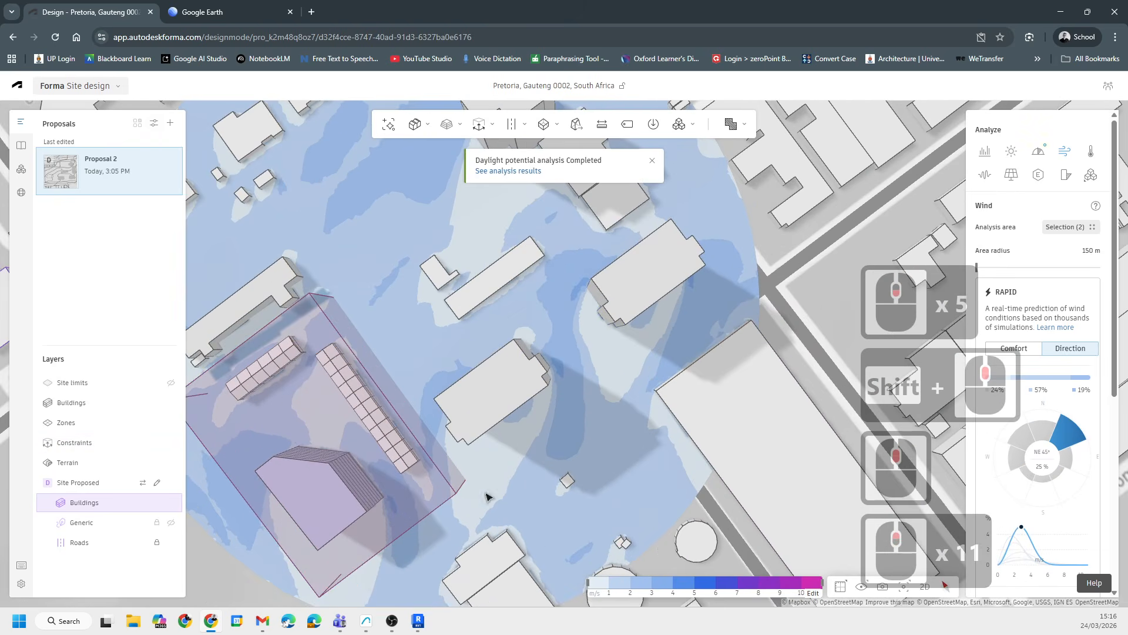
scroll(504, 357, "down", 5)
scroll(523, 428, "up", 13)
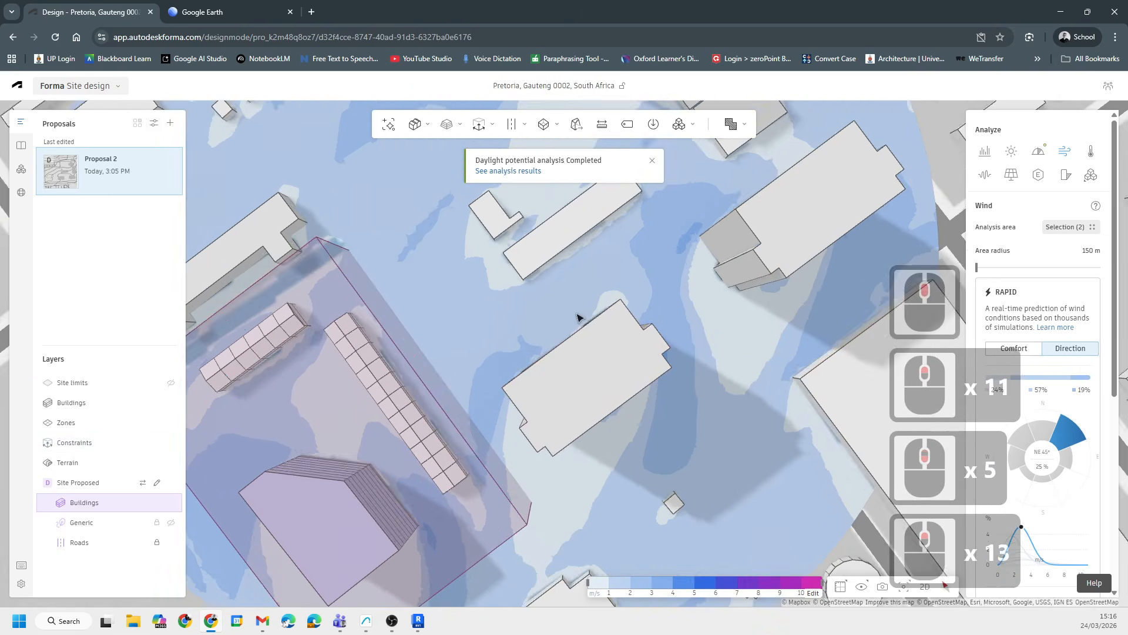
scroll(573, 322, "down", 7)
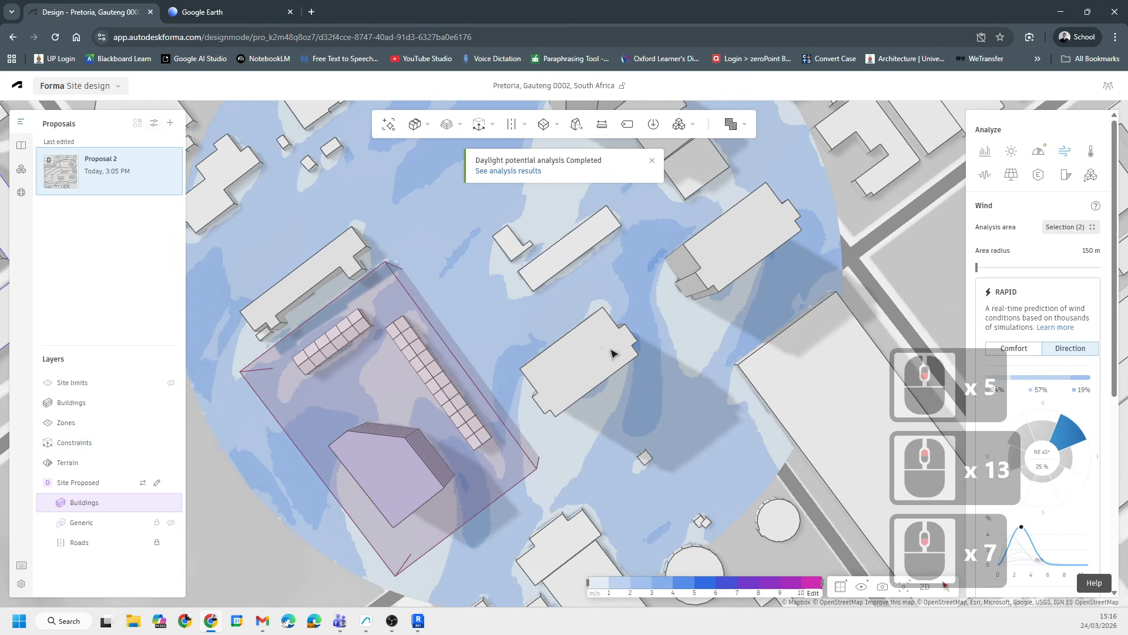
scroll(617, 341, "down", 13)
scroll(564, 317, "down", 7)
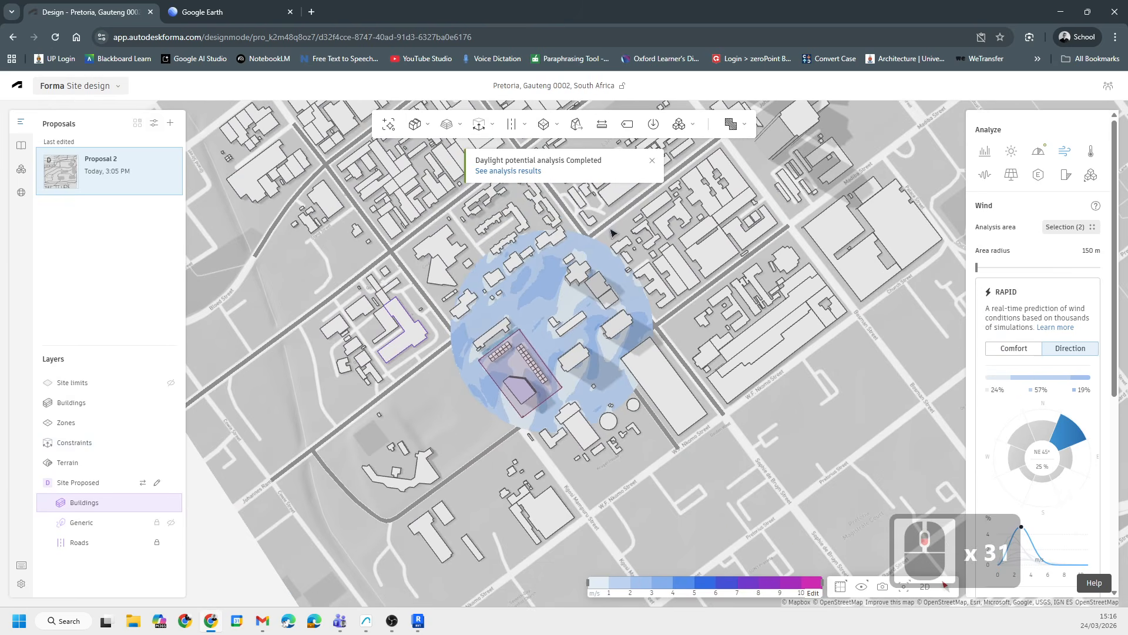
scroll(595, 383, "up", 20)
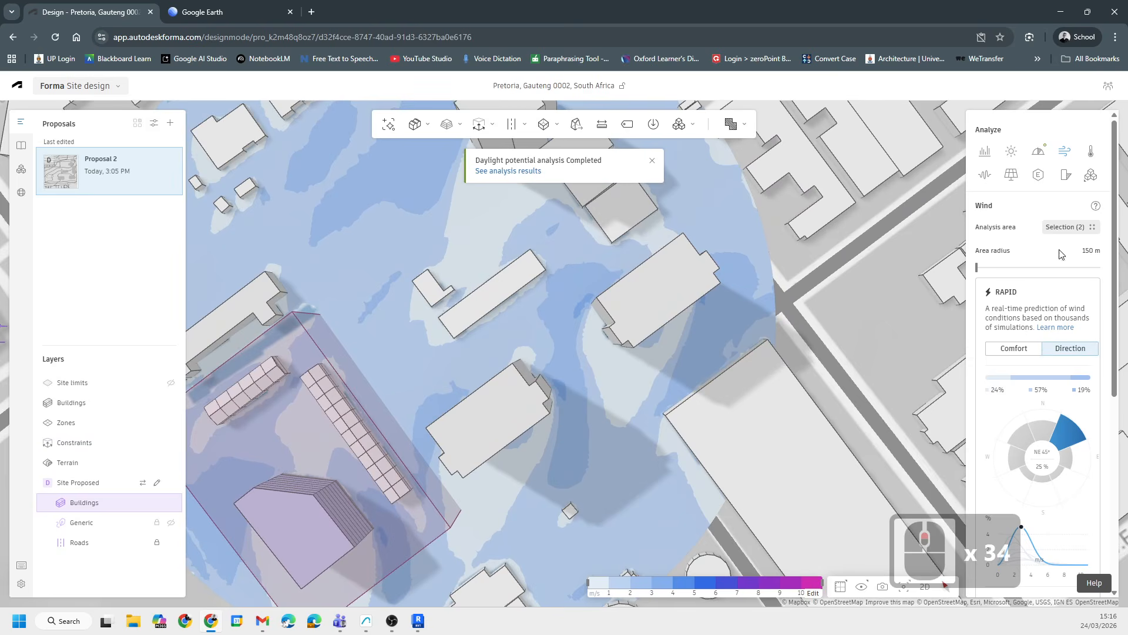
- Open the most recent Daylight potential result from the analysis history
left_click(1040, 152)
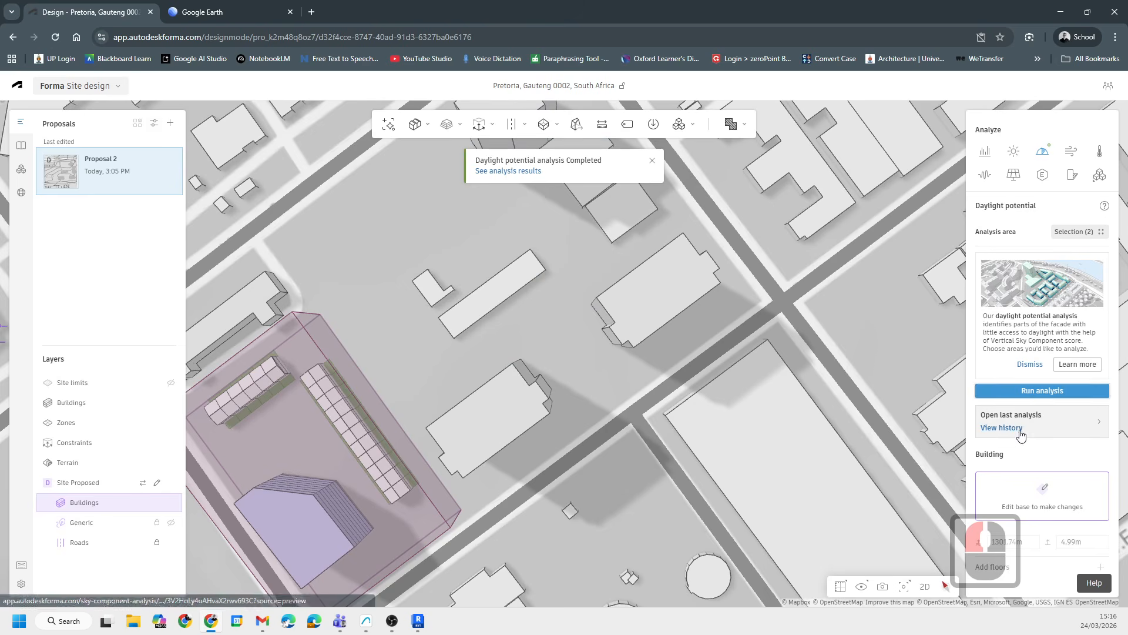
left_click(1002, 428)
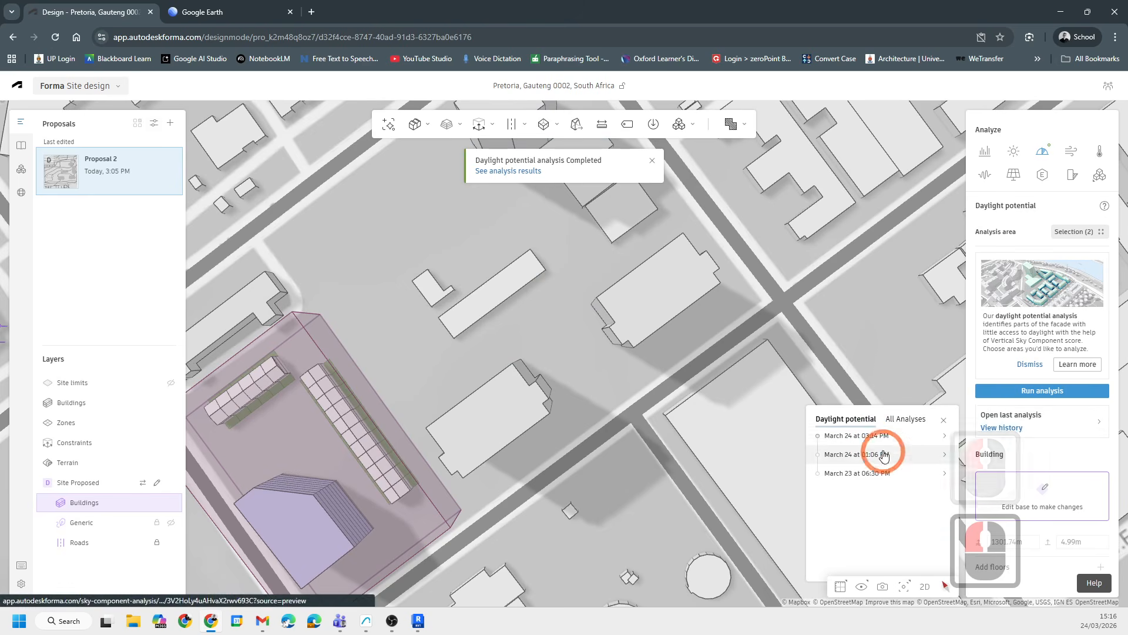
left_click(864, 441)
left_click(854, 456)
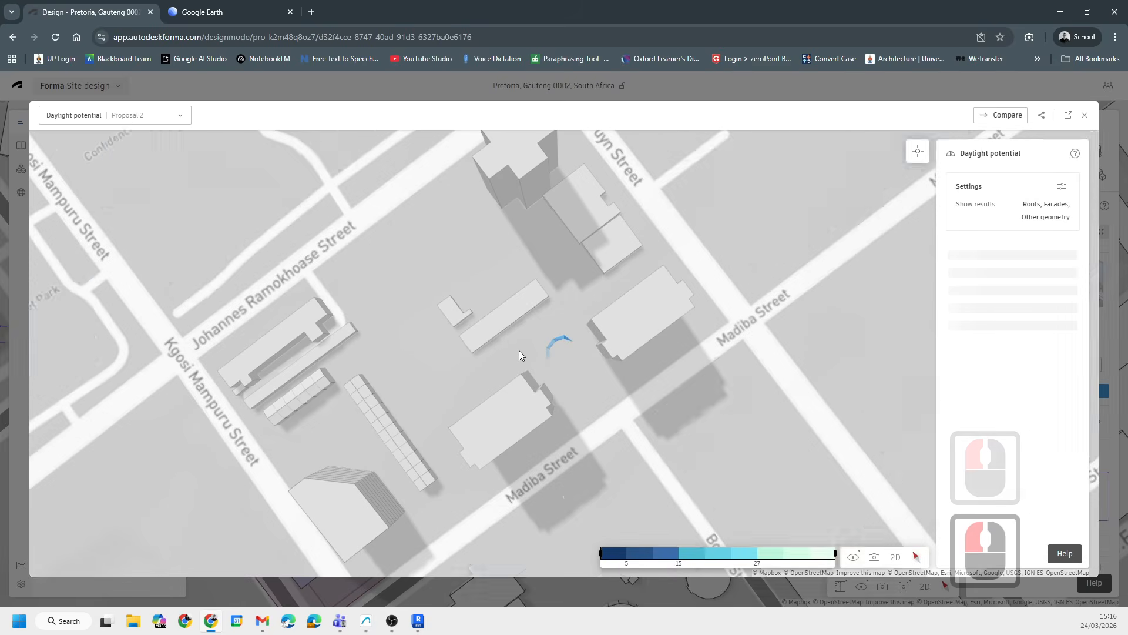
- Inspect the daylight potential results on the facades and roofs in 3D, then close the results view
scroll(609, 455, "up", 3)
scroll(608, 454, "down", 3)
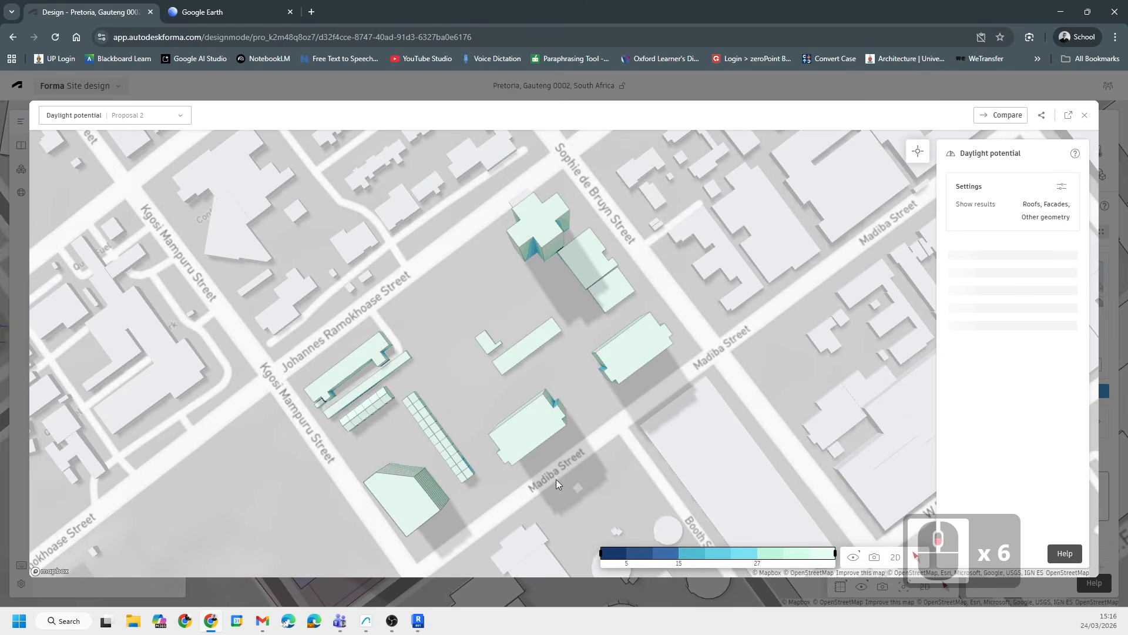
scroll(556, 478, "up", 8)
right_click_drag(604, 439, 706, 379)
middle_click_drag(705, 376, 810, 280, "shift")
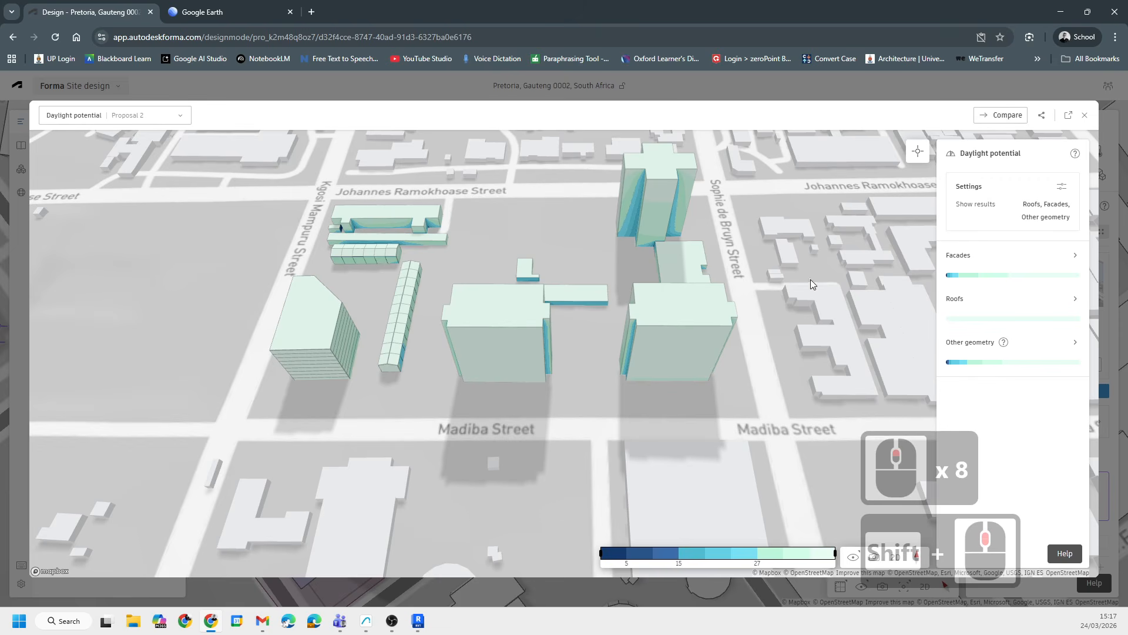
left_click(1086, 117)
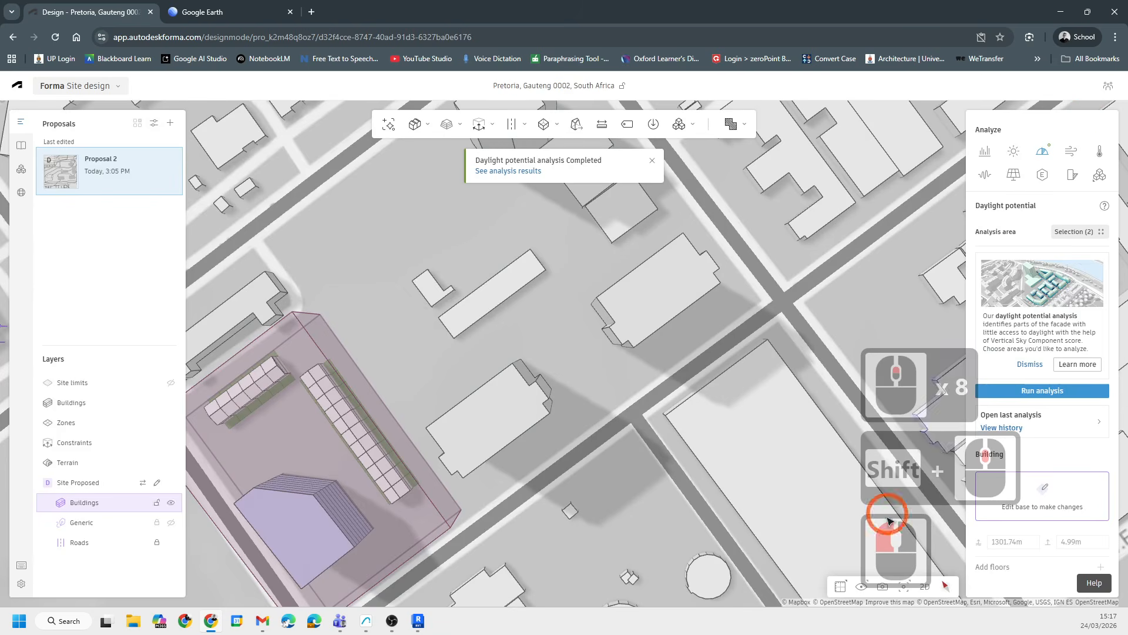
- Run a Sun hours analysis on the selected areas for January 1 and June 21
left_click(1010, 153)
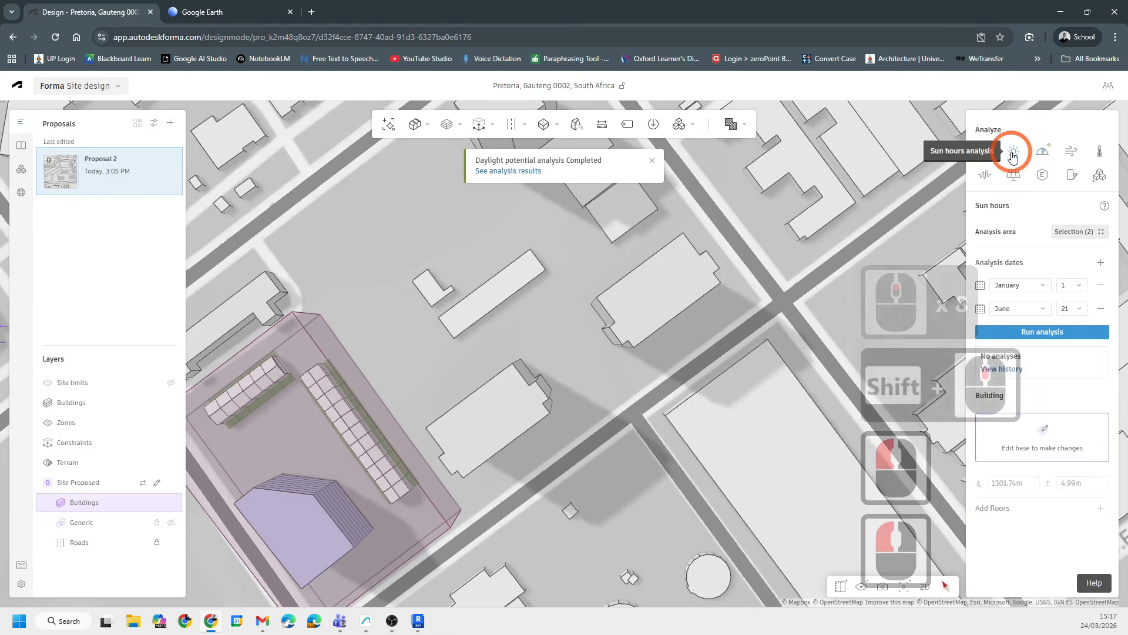
left_click(1050, 333)
left_click(562, 282)
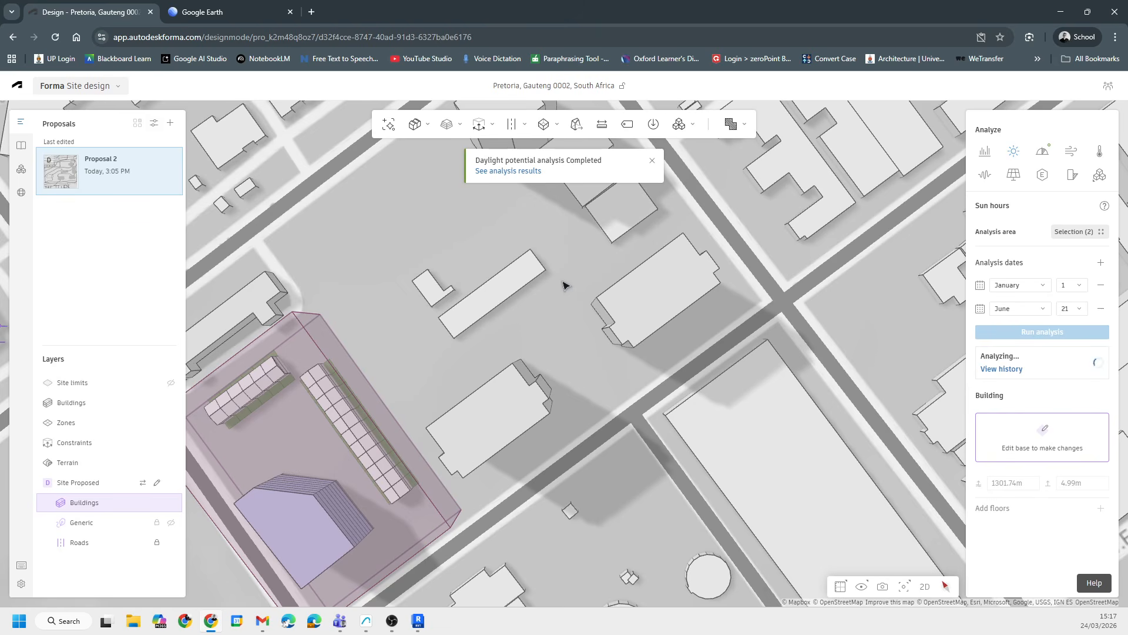
scroll(555, 429, "down", 9)
right_click_drag(539, 437, 612, 419)
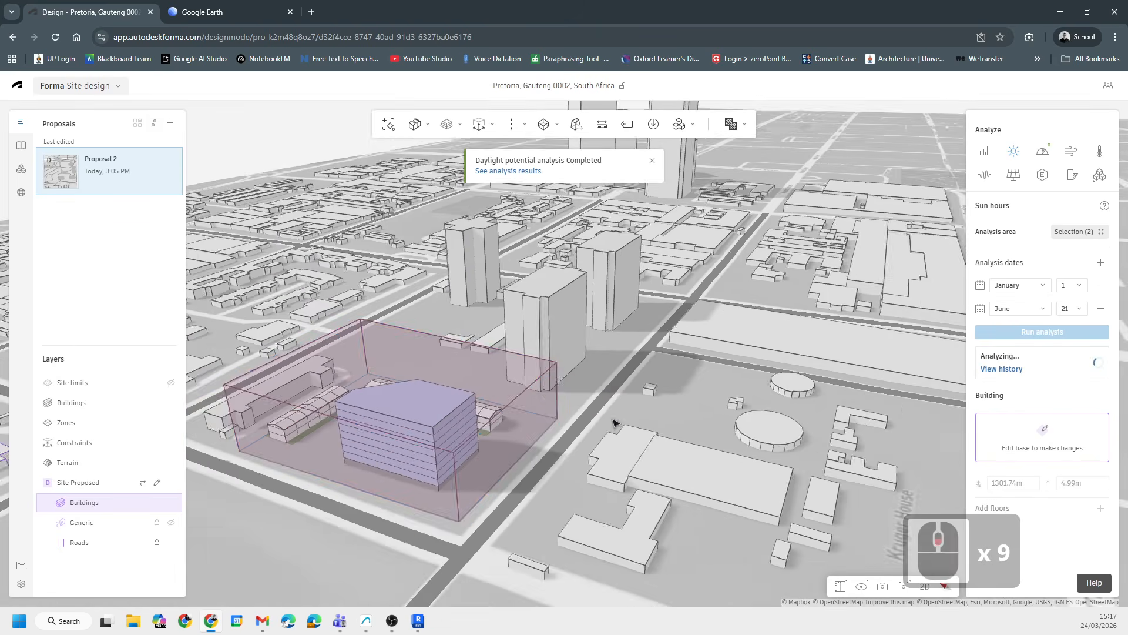
scroll(587, 374, "up", 5)
scroll(638, 346, "down", 4)
middle_click_drag(638, 345, 631, 417)
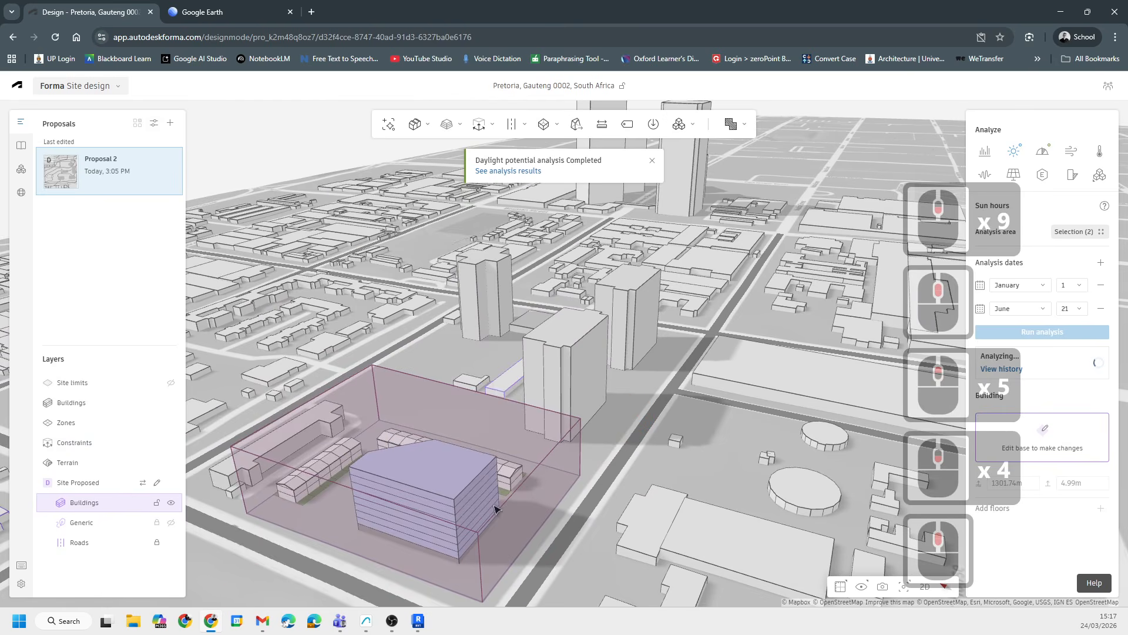
- Open the Area metrics analysis for the selected buildings and browse its metric type list and options menu
scroll(506, 499, "down", 7)
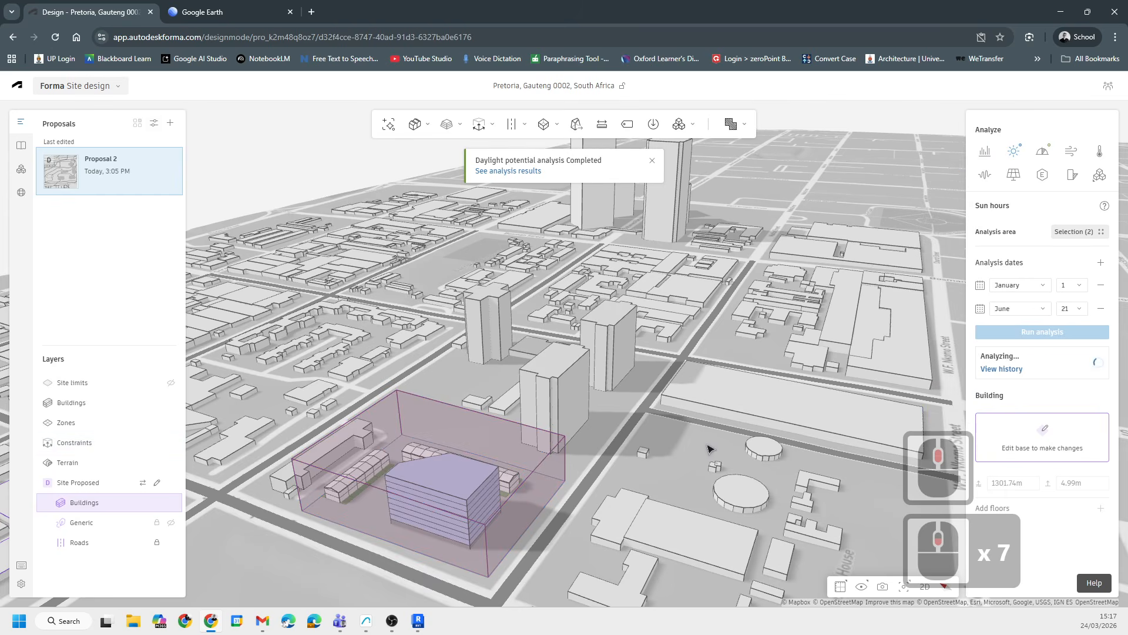
middle_click_drag(709, 448, 624, 443, "shift")
scroll(572, 292, "up", 6)
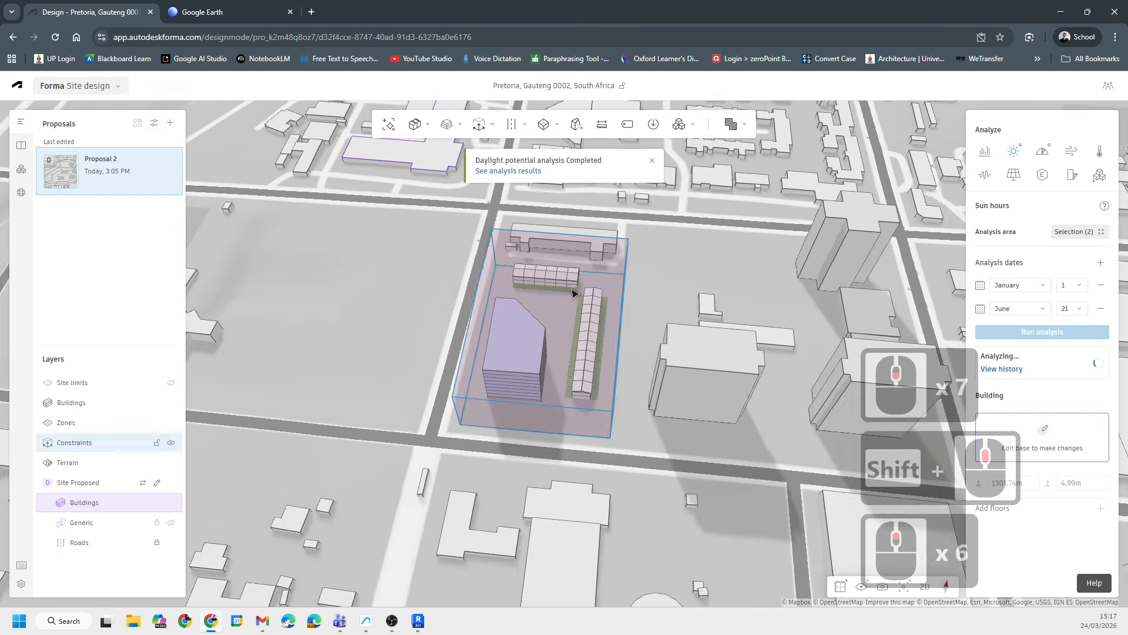
scroll(536, 370, "up", 13)
middle_click_drag(541, 434, 584, 319, "shift")
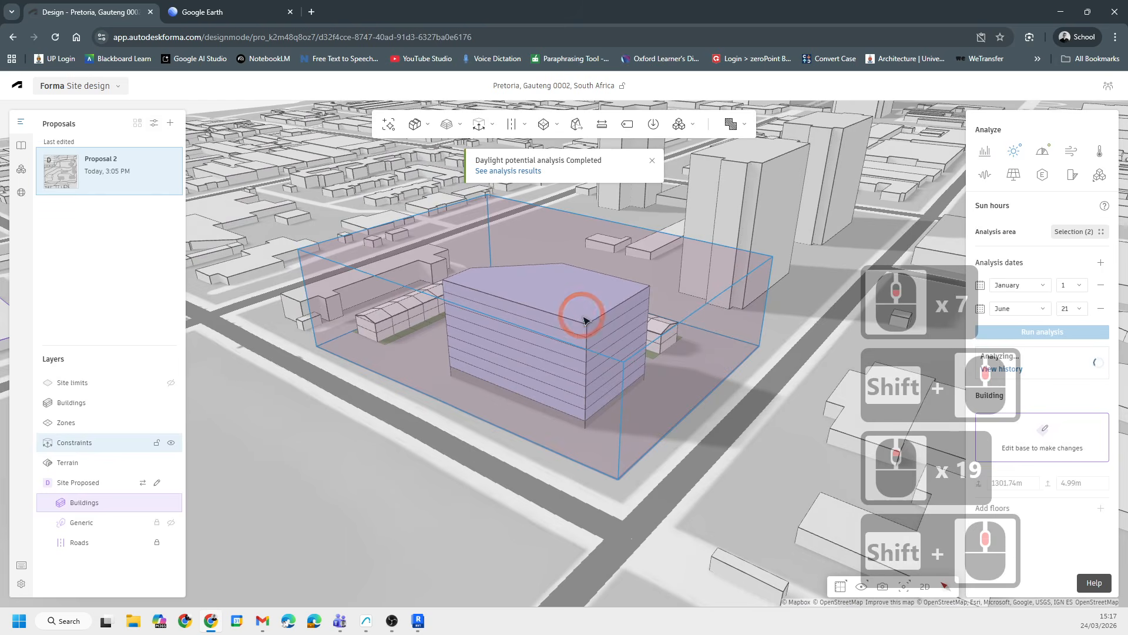
left_click(650, 318)
left_click(983, 147)
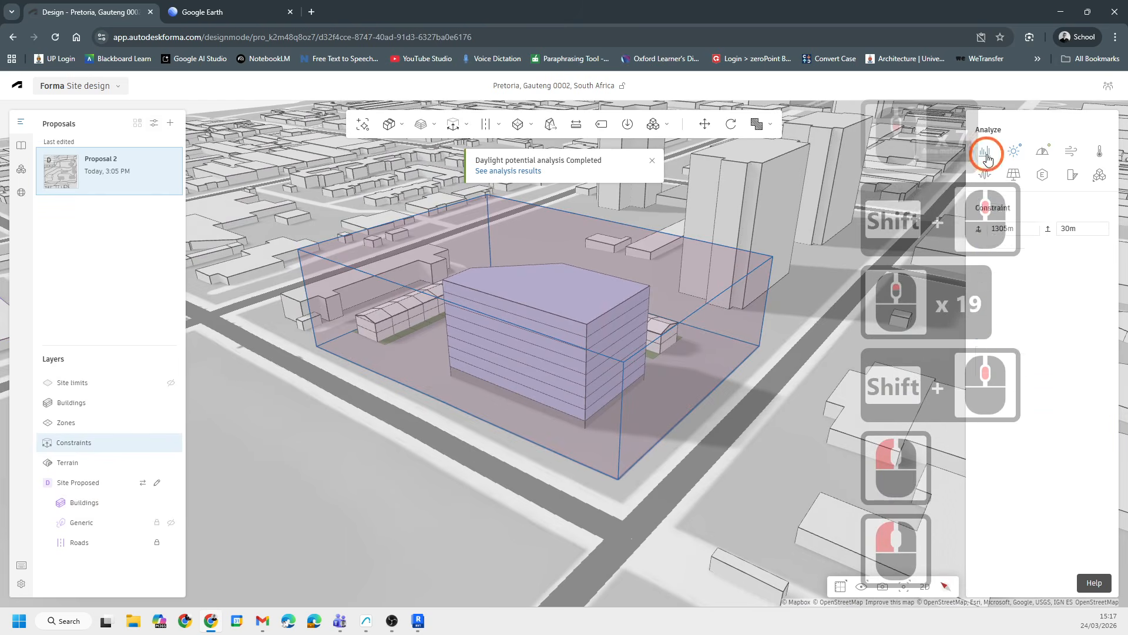
left_click(1053, 384)
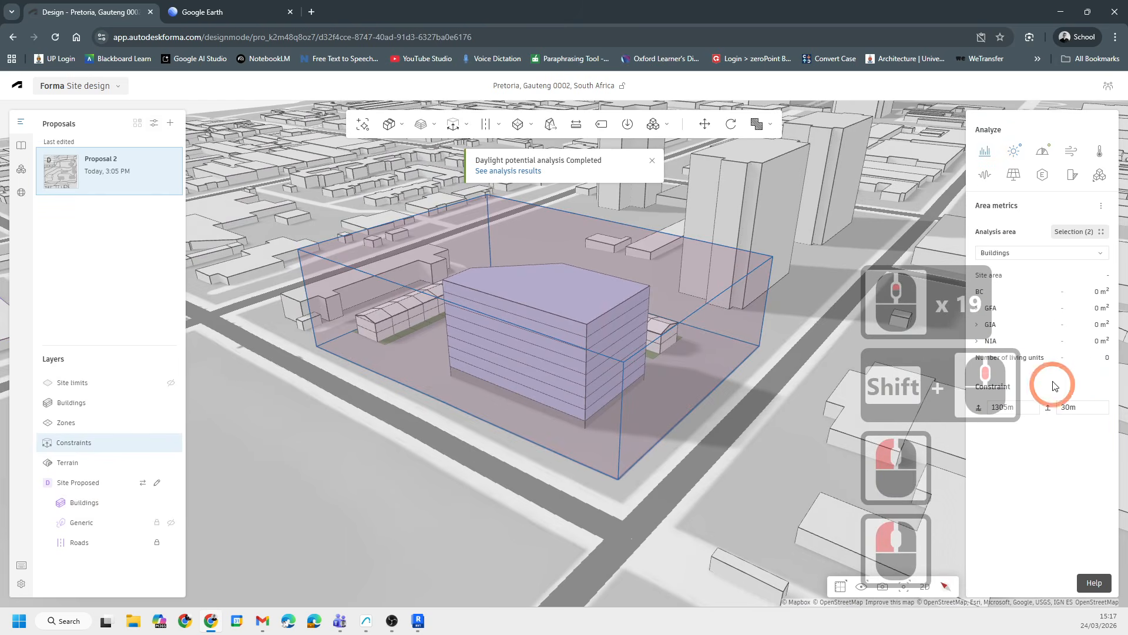
left_click(1083, 254)
left_click(1061, 207)
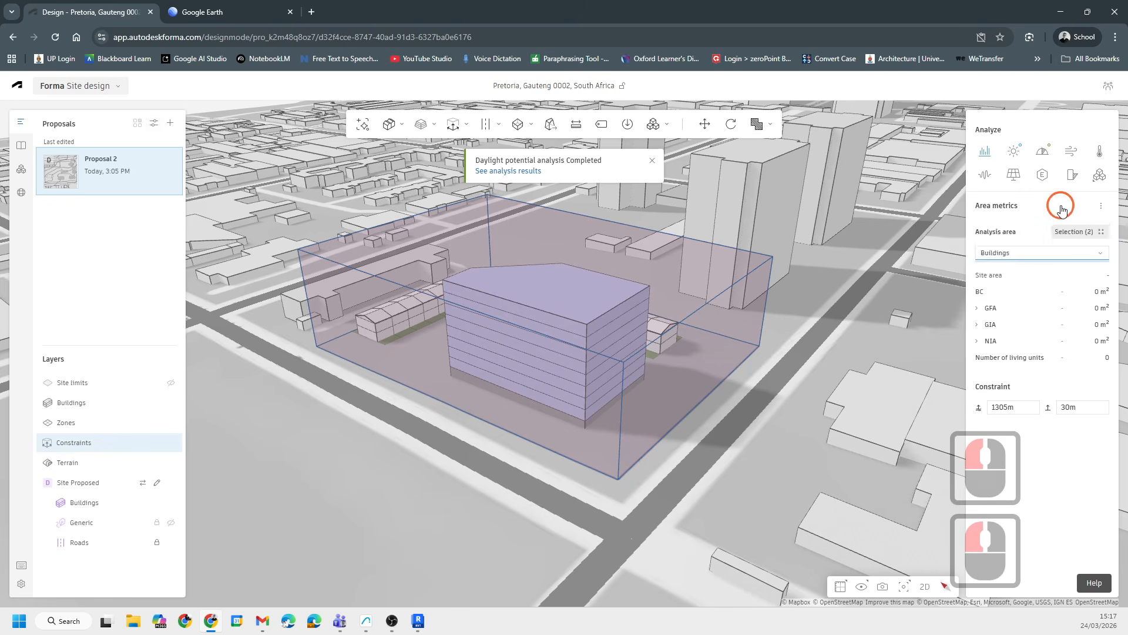
double_click(1100, 207)
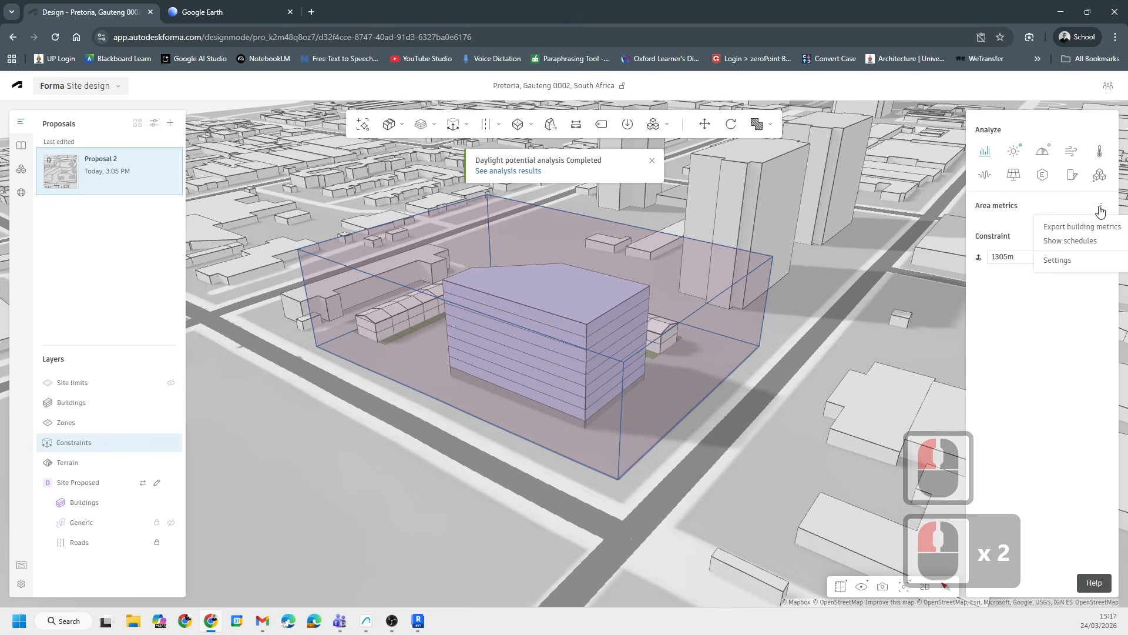
left_click(986, 151)
left_click(985, 150)
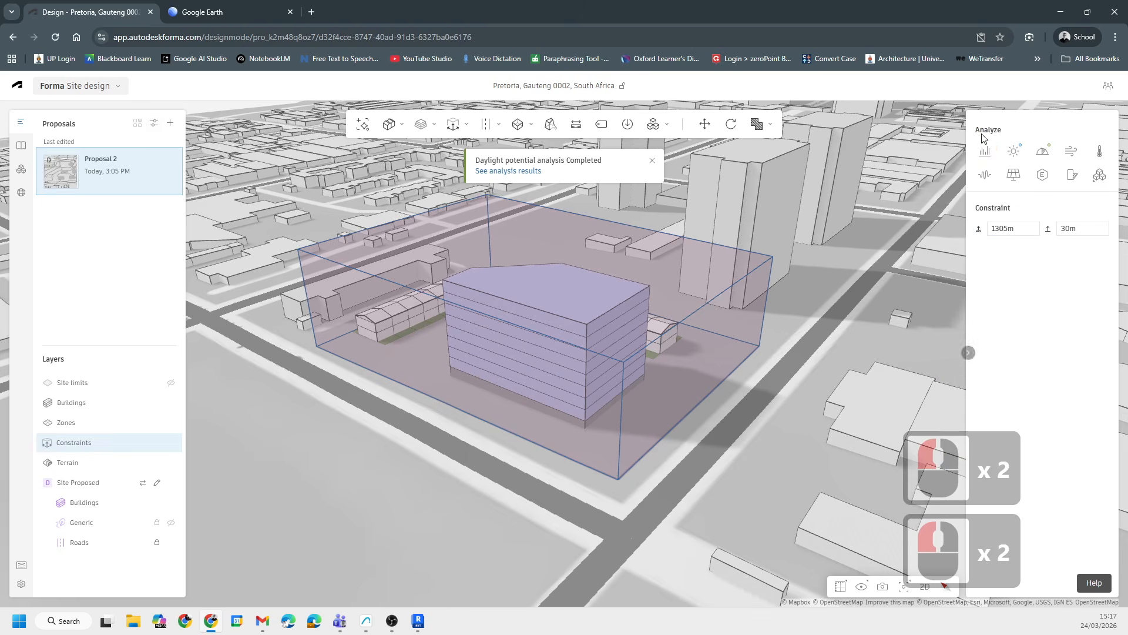
left_click(986, 154)
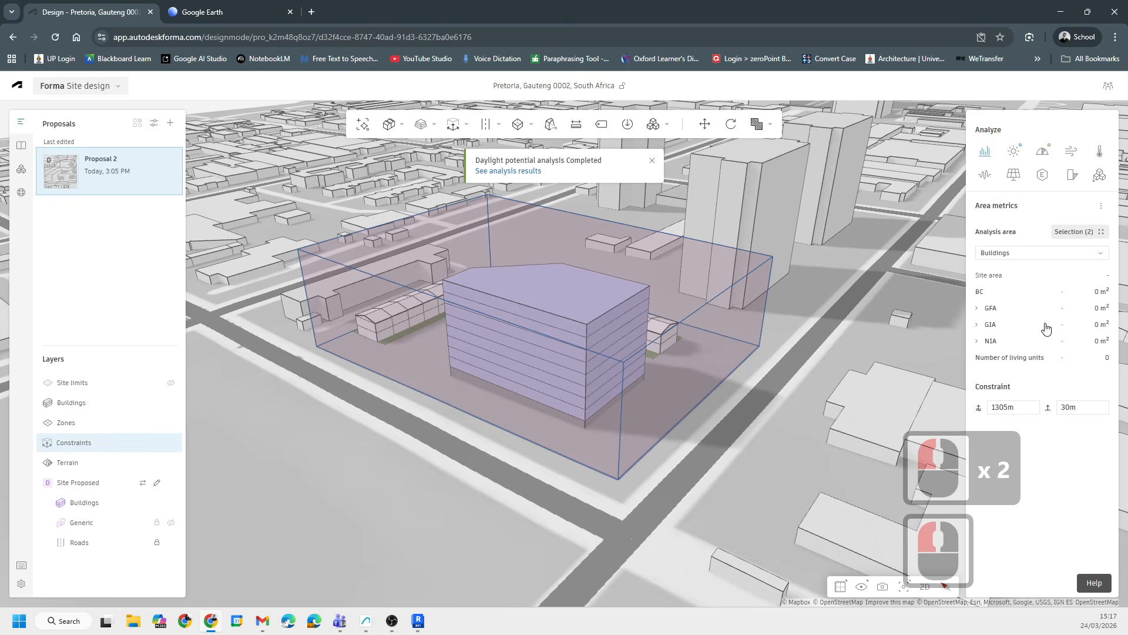
left_click(1098, 254)
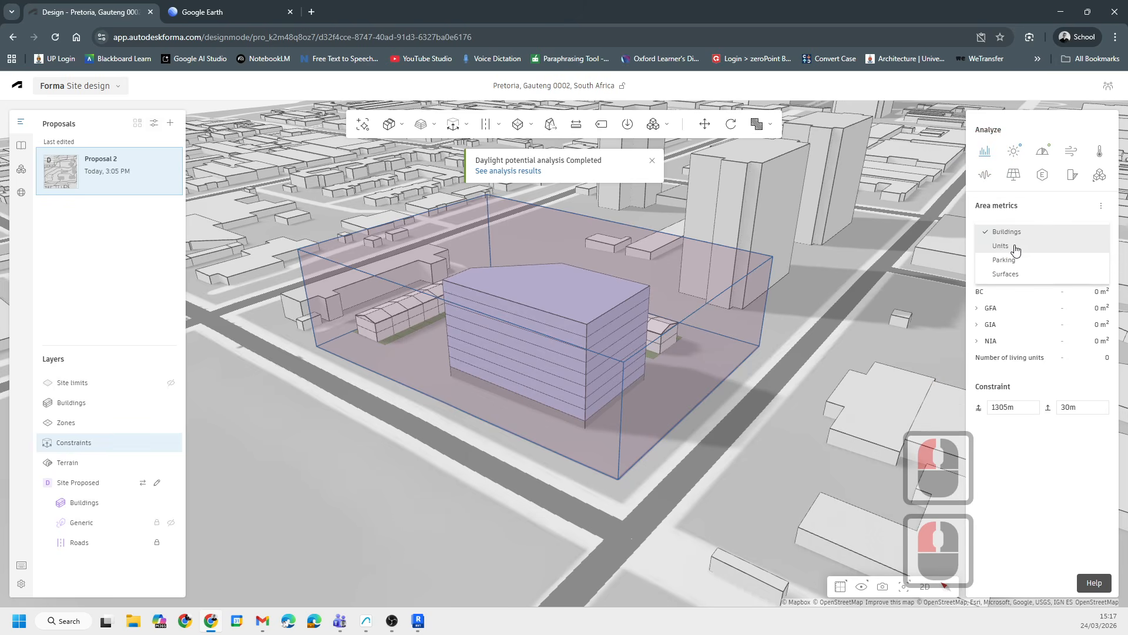
left_click(1110, 209)
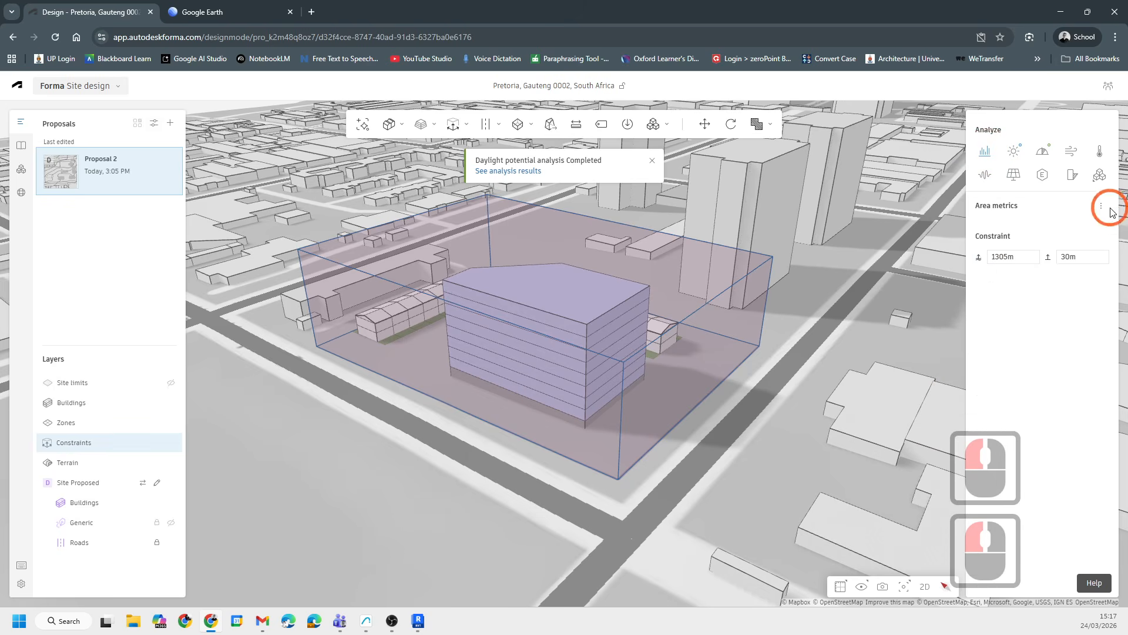
- Limit the Area metrics analysis area to ERF 301 only, removing the Study Area from the selection
left_click(976, 204)
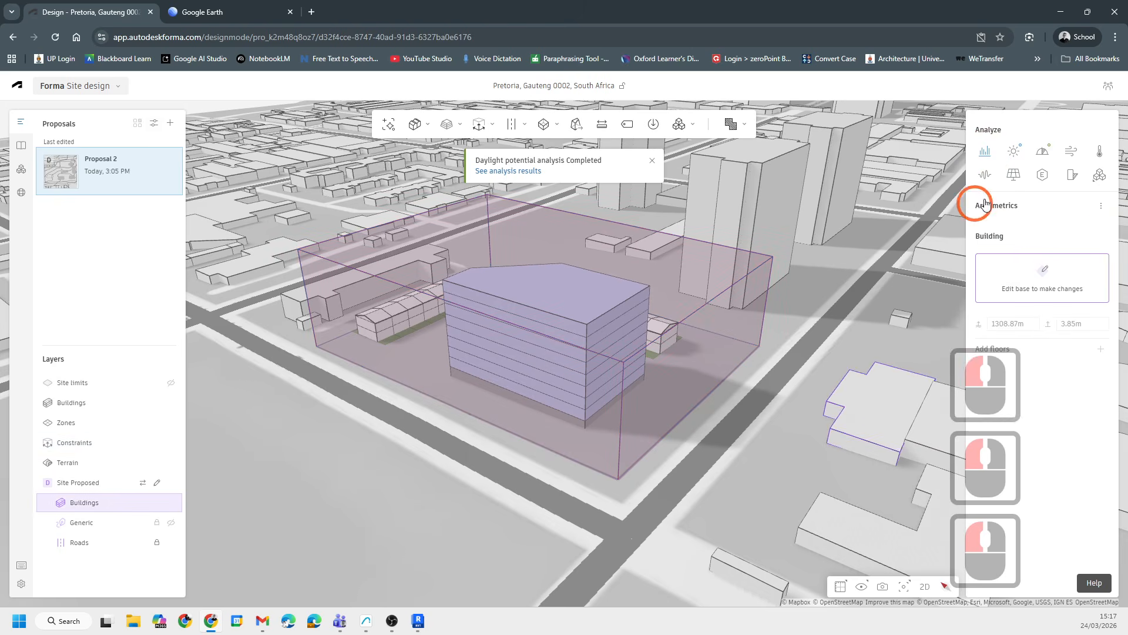
left_click(1103, 211)
left_click(303, 398)
left_click(895, 275)
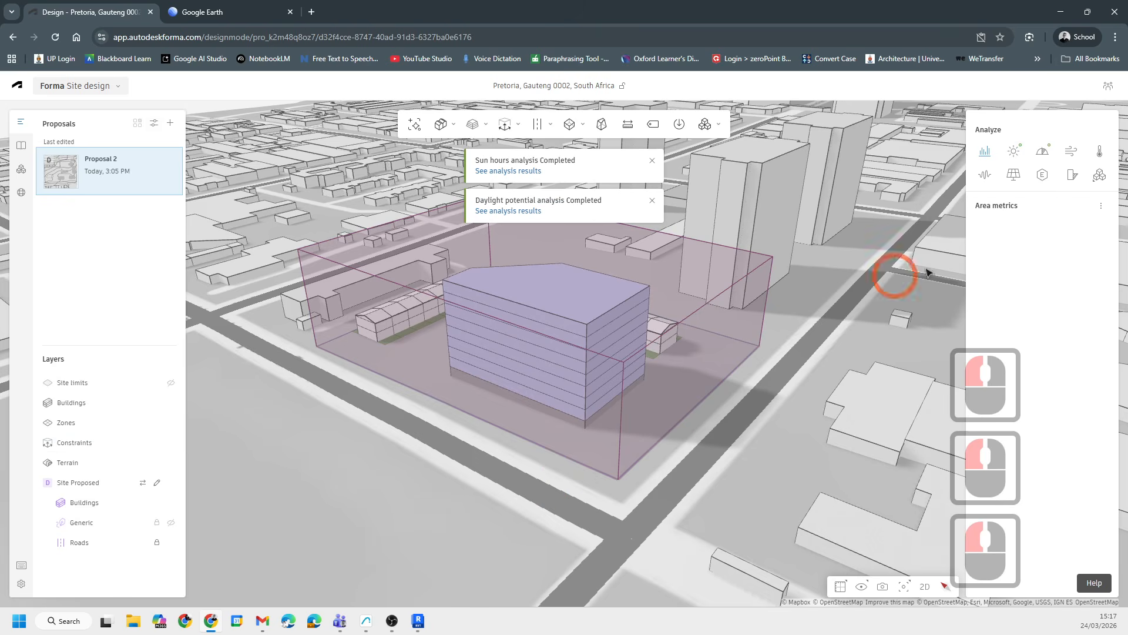
left_click(1101, 208)
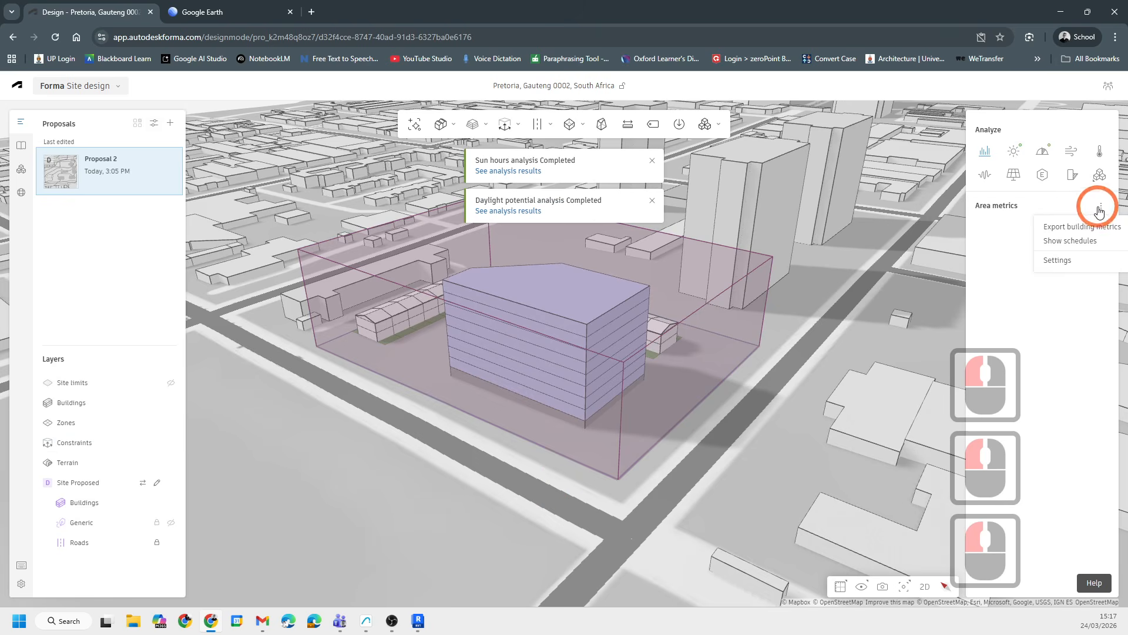
left_click(987, 154)
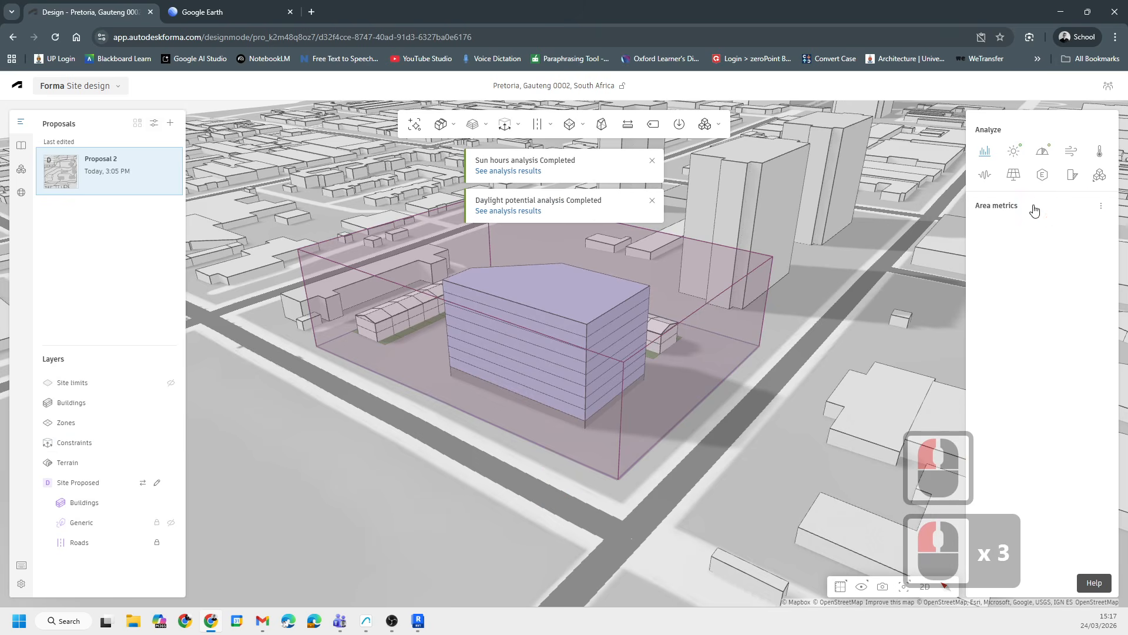
left_click(1008, 206)
left_click(1081, 232)
left_click(1037, 292)
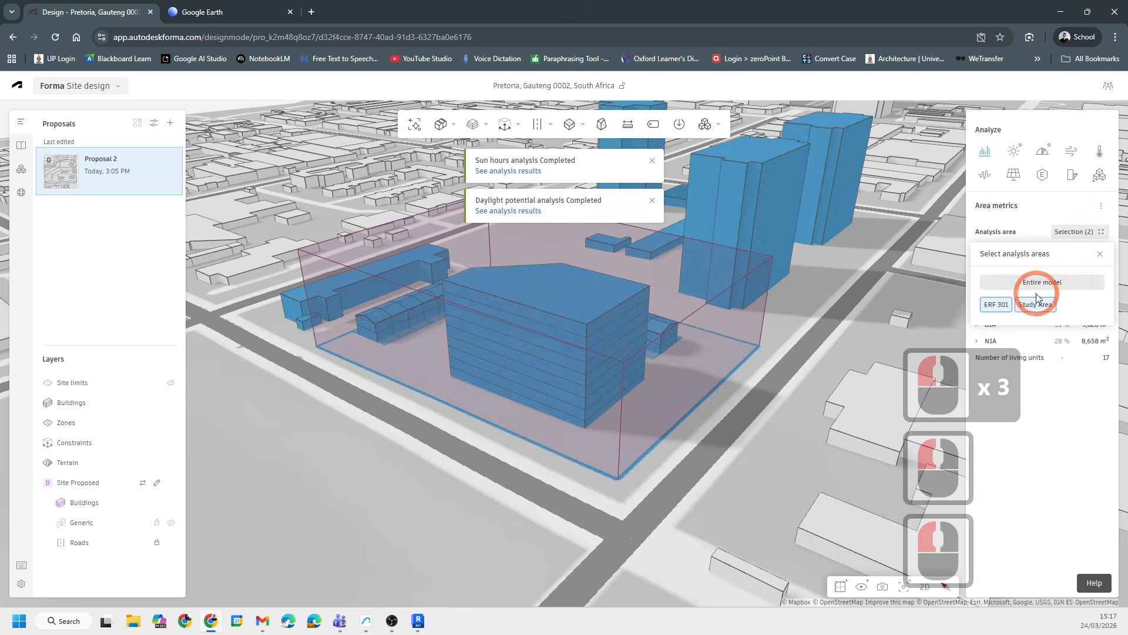
left_click(1042, 306)
scroll(529, 427, "down", 7)
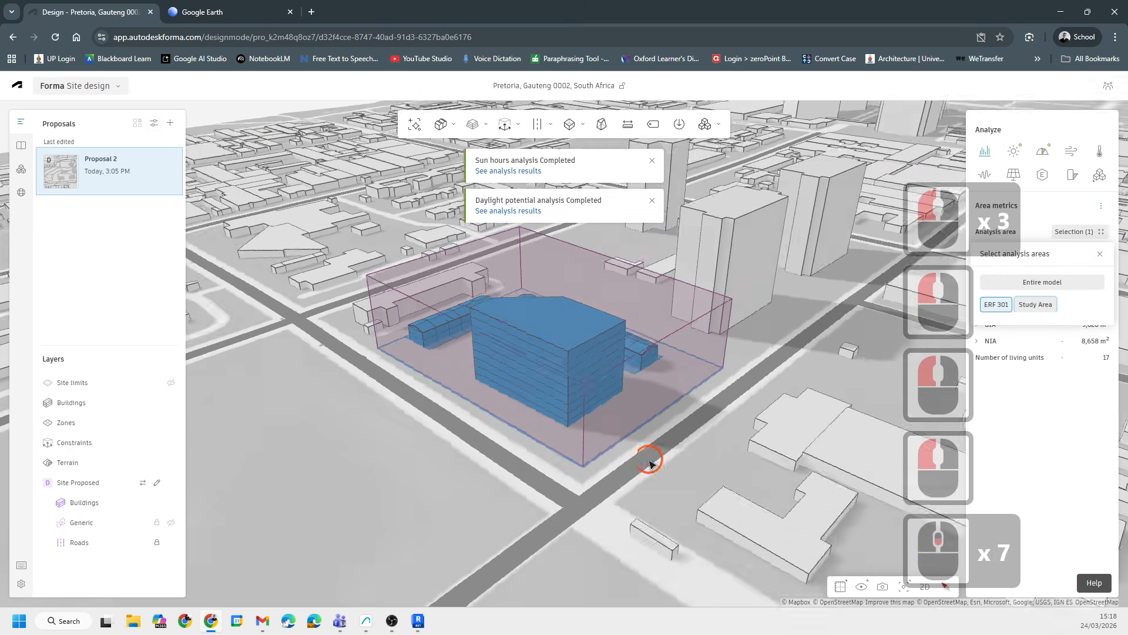
middle_click_drag(650, 461, 1000, 430, "shift")
left_click(1065, 447)
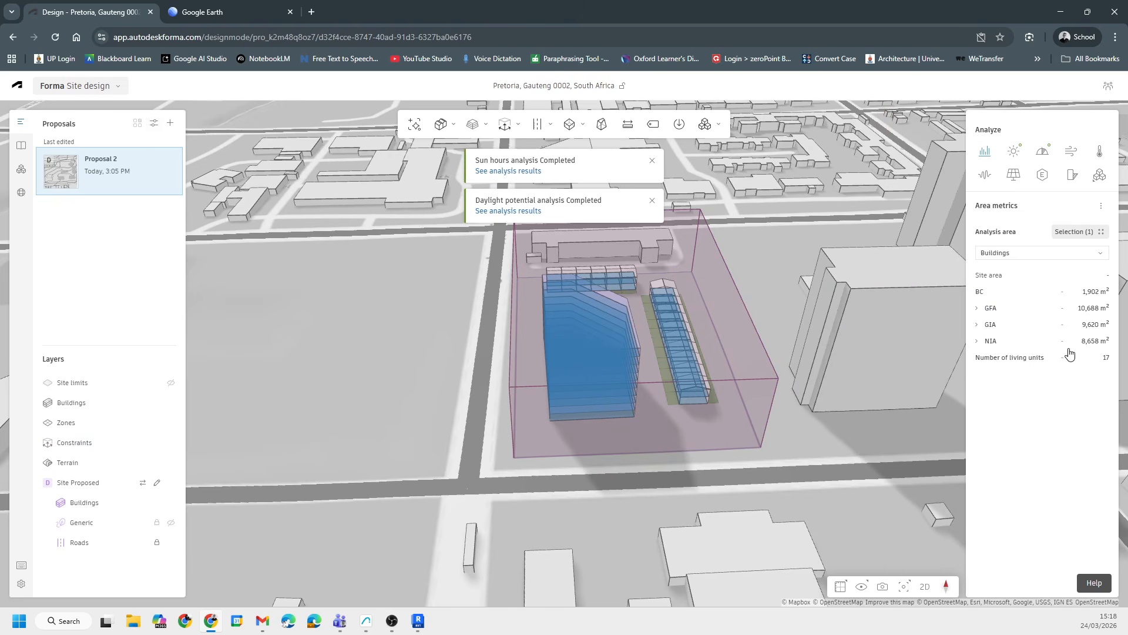
- Open the unit schedule from the Area metrics options, scroll through its rows, then close it
left_click(1014, 253)
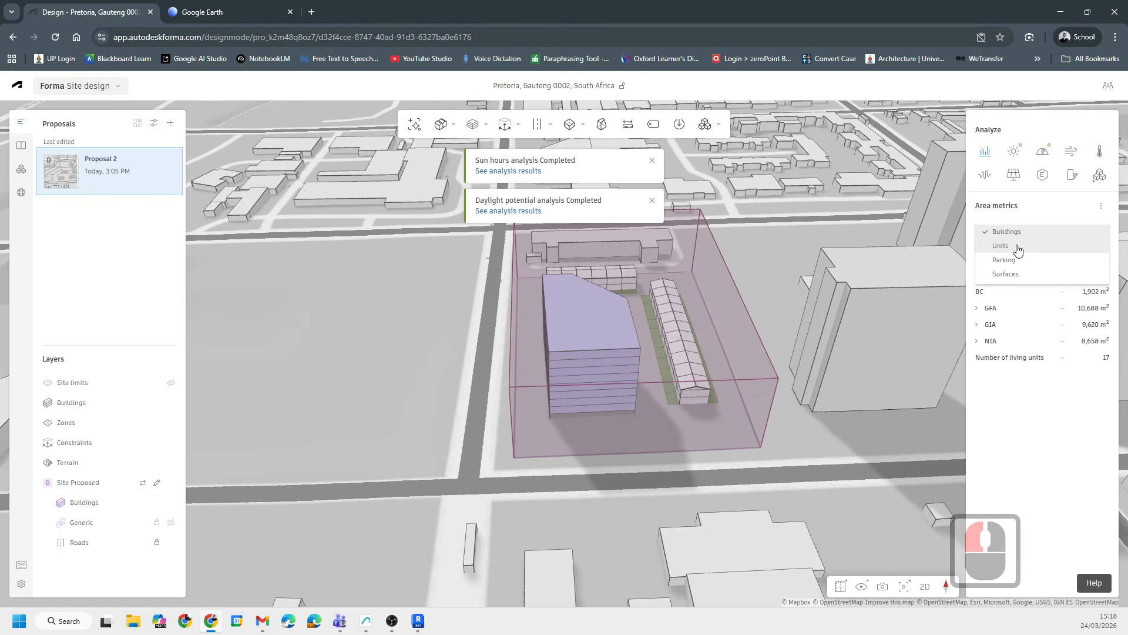
left_click(986, 154)
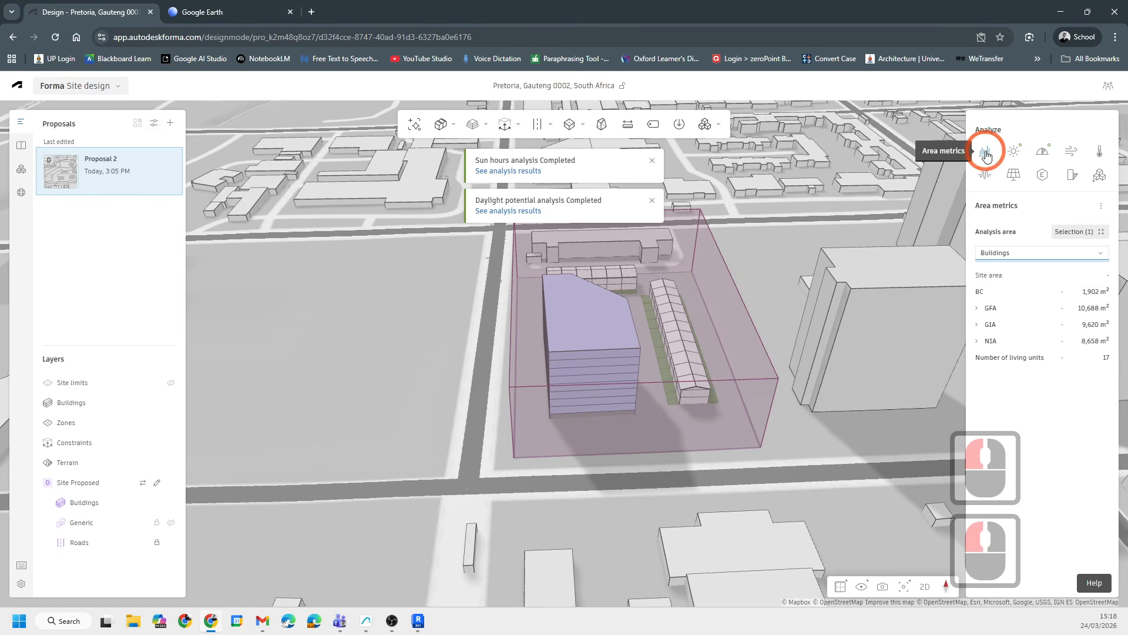
left_click(1103, 208)
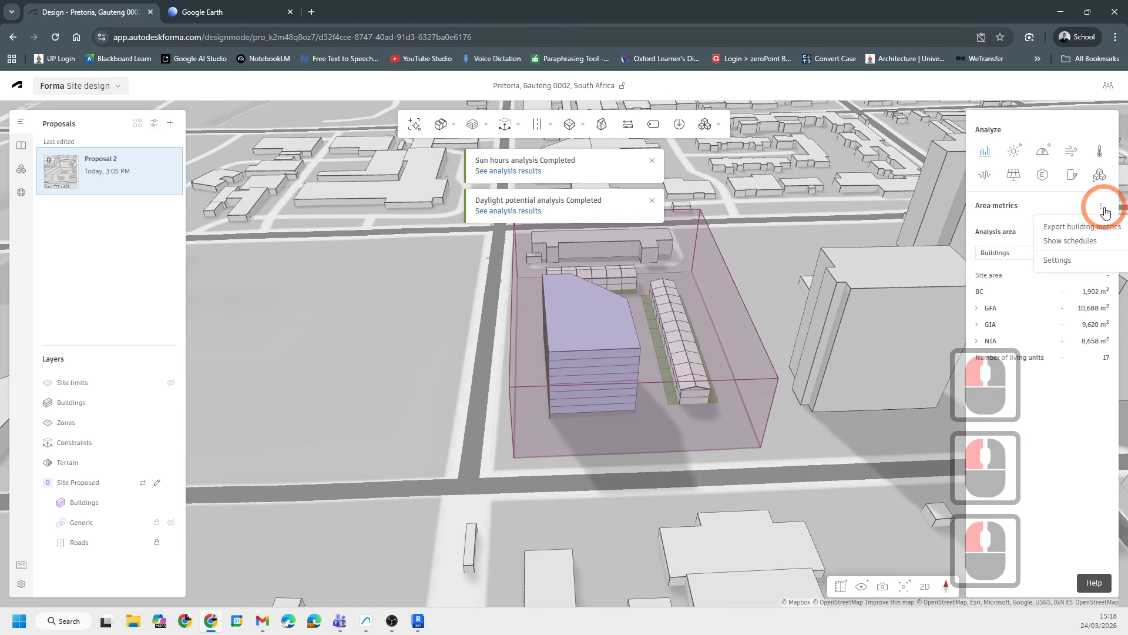
left_click(1067, 242)
scroll(730, 529, "down", 8)
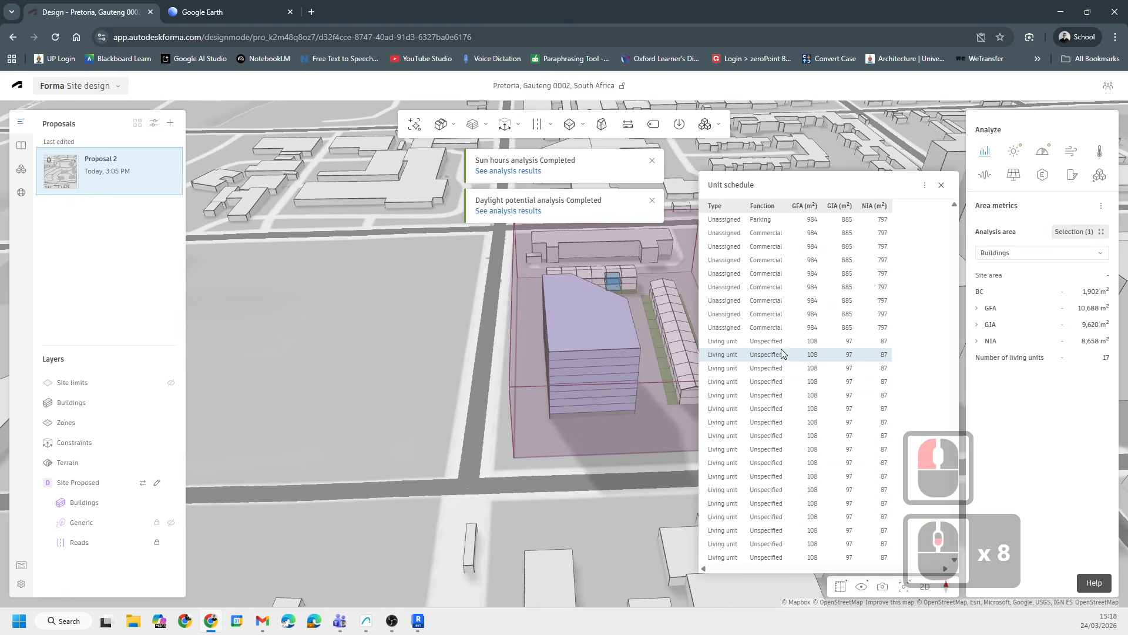
scroll(748, 523, "down", 1)
scroll(783, 303, "up", 6)
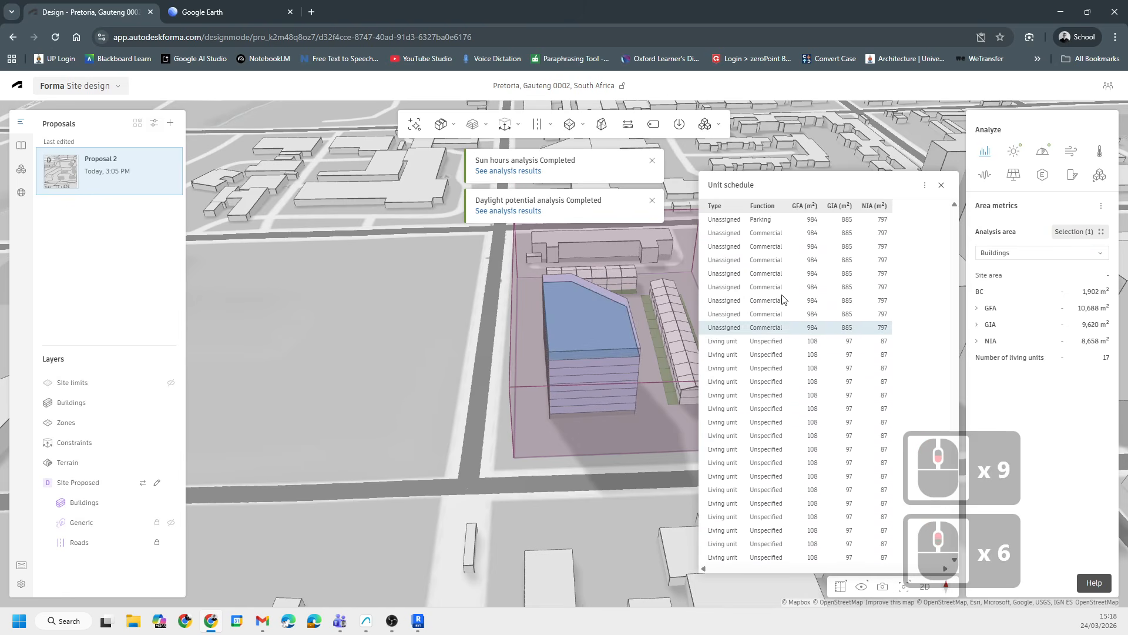
key("Escape")
key("Escape")
scroll(666, 434, "up", 8)
middle_click_drag(667, 435, 469, 432)
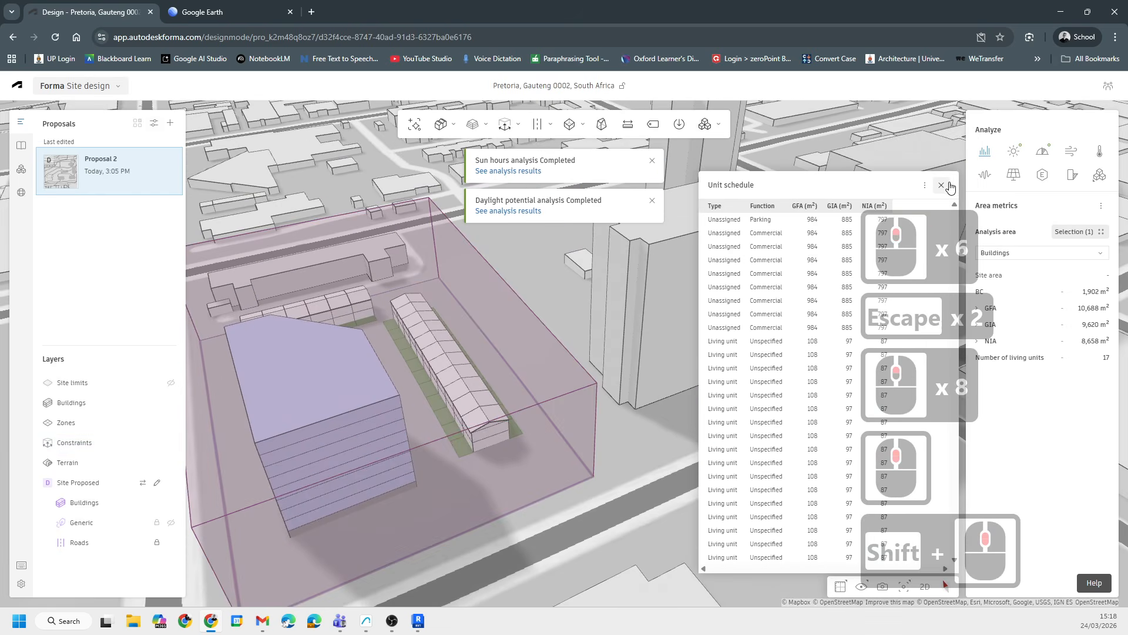
left_click(942, 187)
- Open the completed Sun hours analysis results
middle_click_drag(596, 418, 760, 351)
scroll(409, 407, "up", 7)
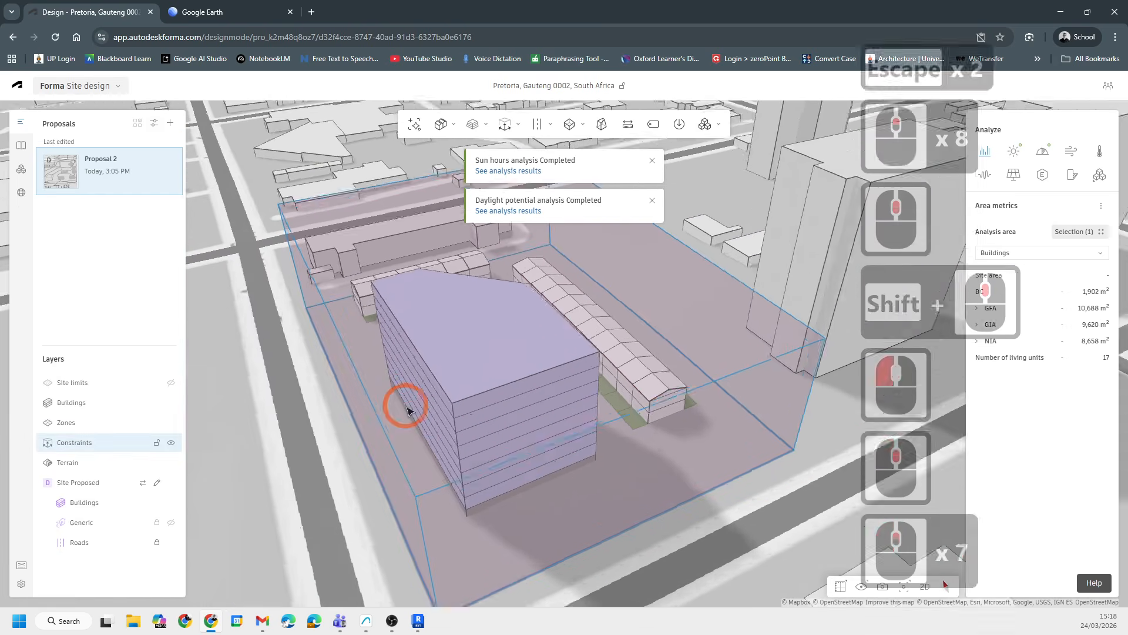
scroll(596, 467, "down", 6)
middle_click_drag(596, 466, 447, 487, "shift")
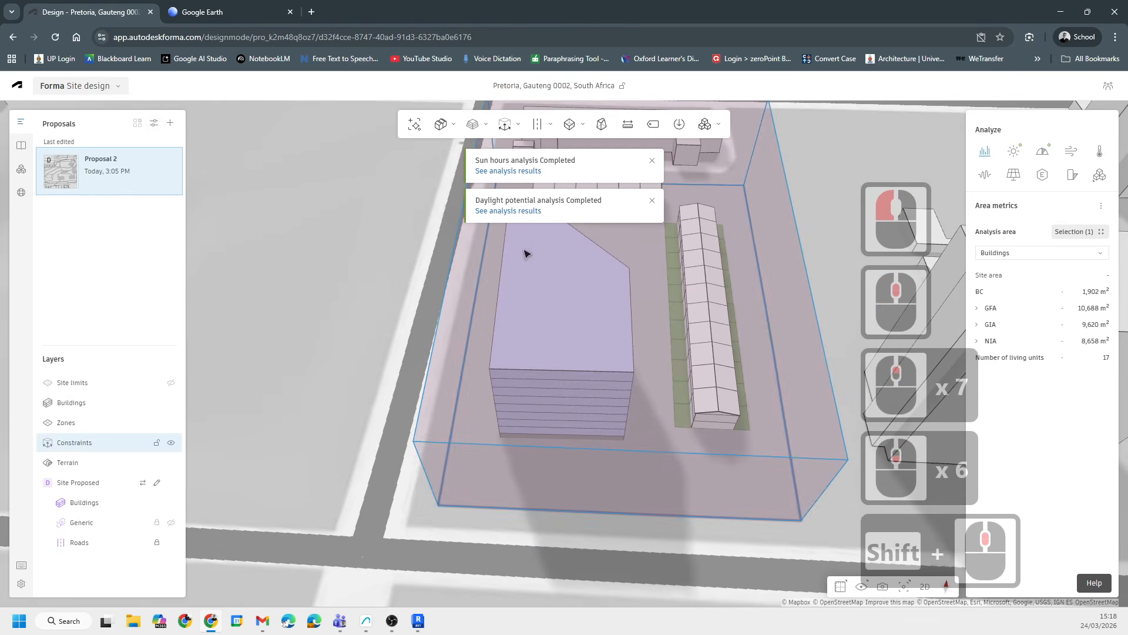
left_click(517, 171)
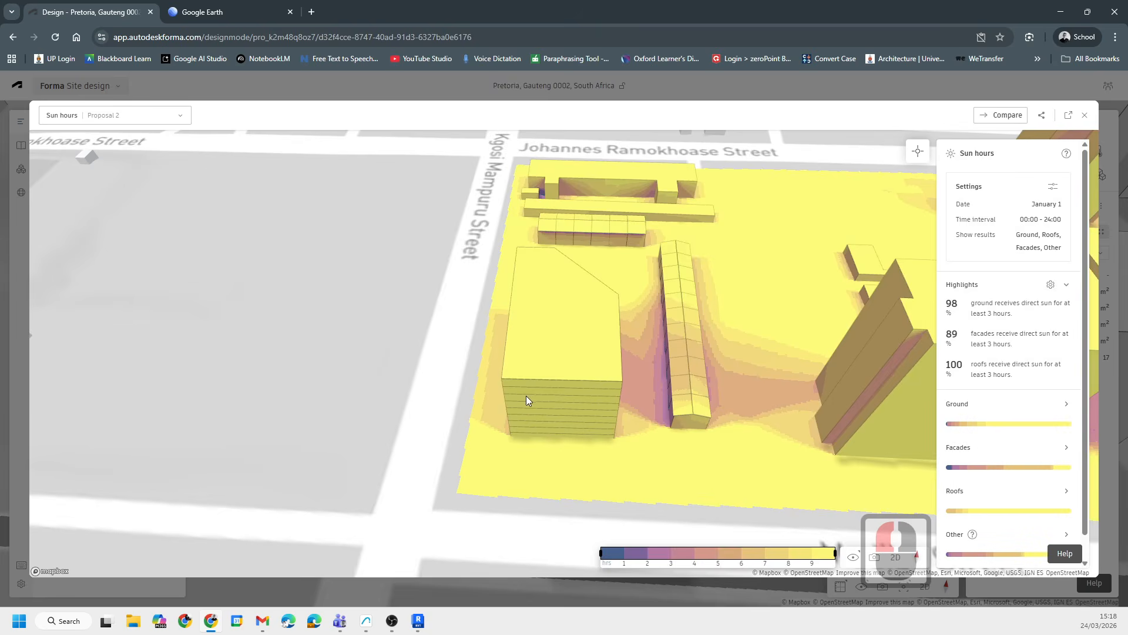
- Inspect the January 1 sun hours results on the ground, facades and roofs around ERF 301 in 3D
middle_click_drag(527, 396, 682, 306, "shift")
middle_click_drag(534, 372, 670, 370, "shift")
scroll(609, 439, "down", 7)
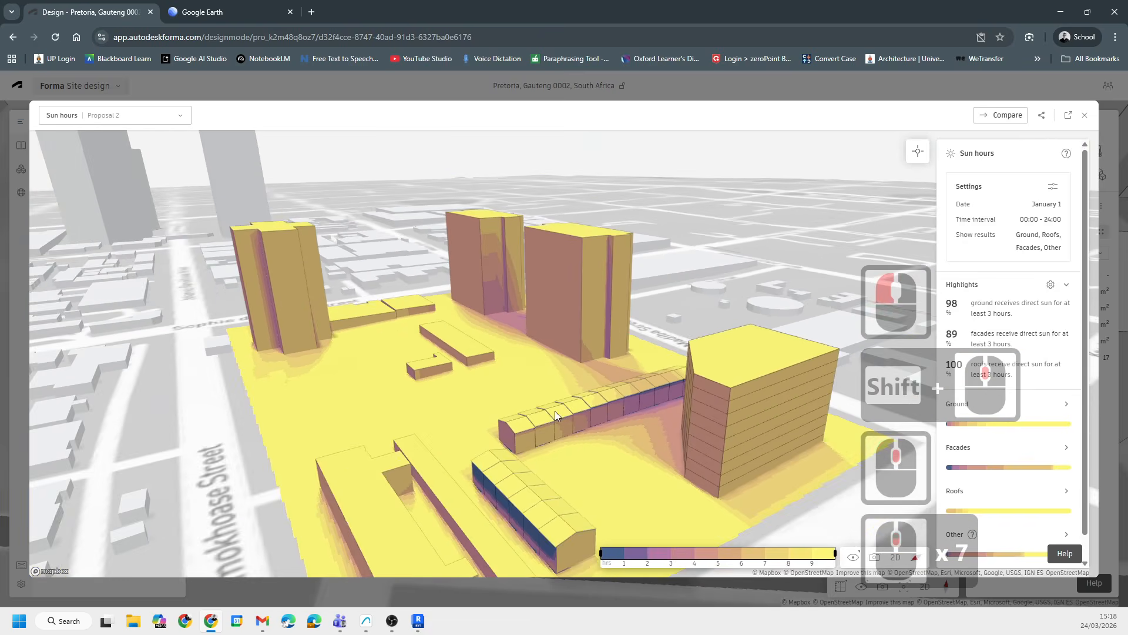
middle_click_drag(554, 411, 702, 457, "shift")
scroll(304, 545, "up", 8)
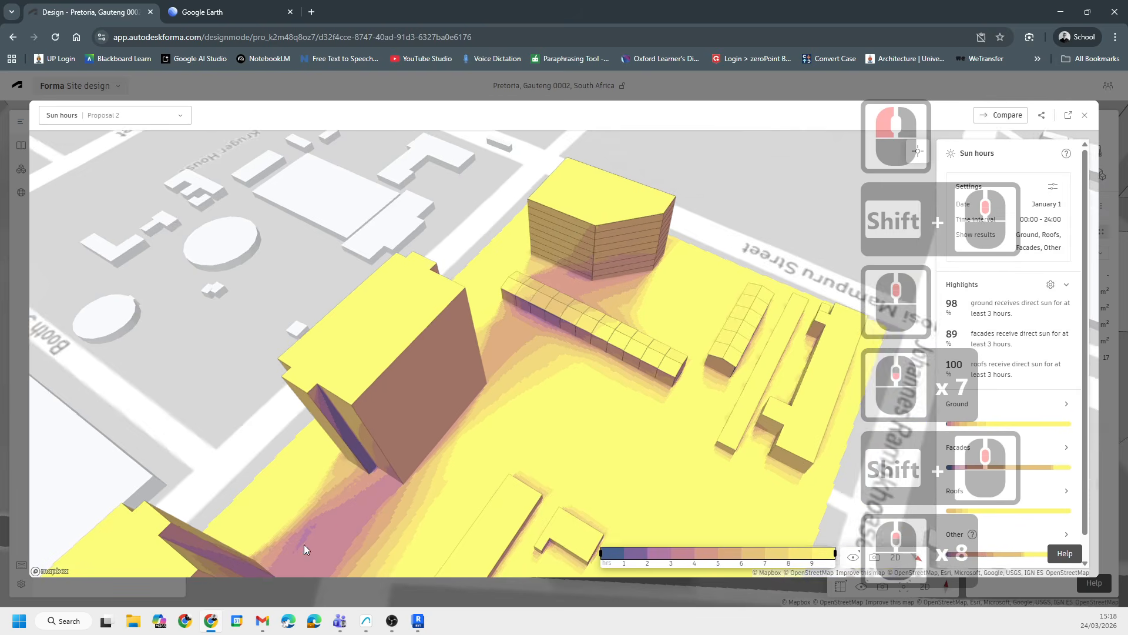
middle_click_drag(304, 544, 459, 392)
scroll(445, 414, "down", 8)
scroll(450, 414, "down", 3)
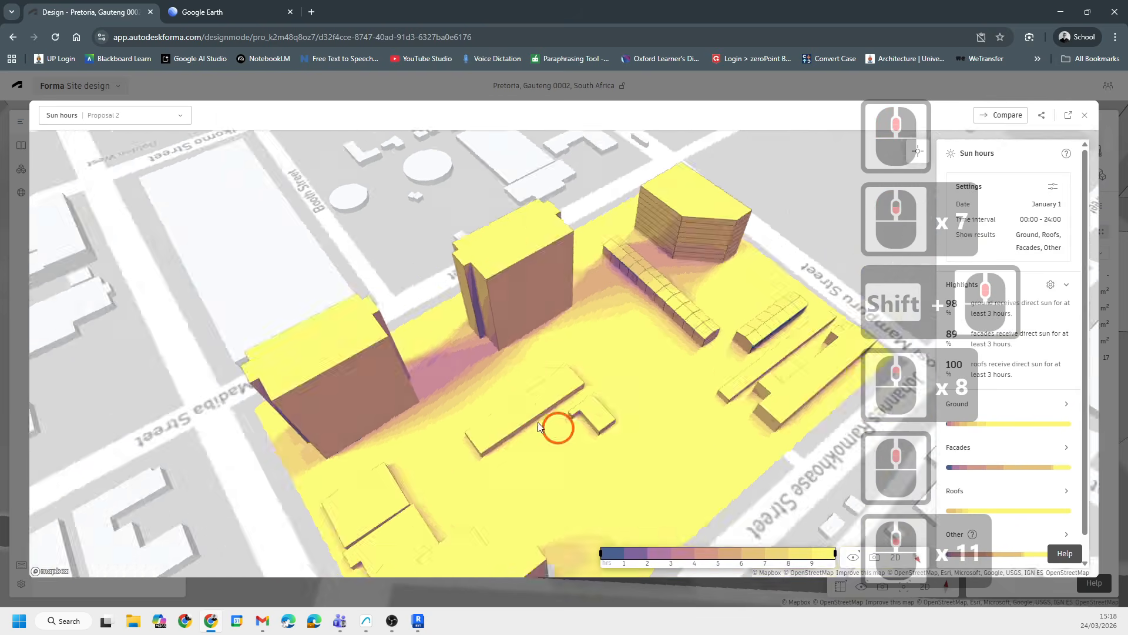
middle_click_drag(538, 421, 555, 399, "shift")
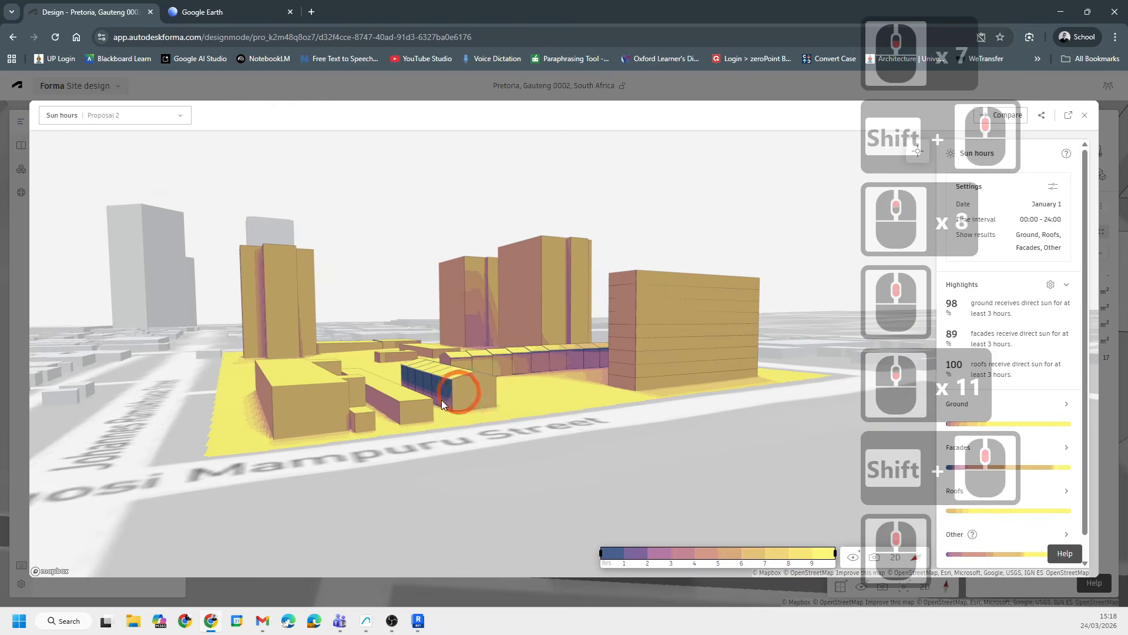
scroll(437, 403, "up", 20)
middle_click_drag(442, 405, 576, 411, "shift")
middle_click_drag(576, 412, 615, 402, "shift")
scroll(548, 475, "down", 13)
- Examine the sun hours on the tower and house-row facades and the ground between them up close
middle_click_drag(550, 476, 601, 309, "shift")
scroll(535, 400, "up", 5)
middle_click_drag(535, 401, 369, 397)
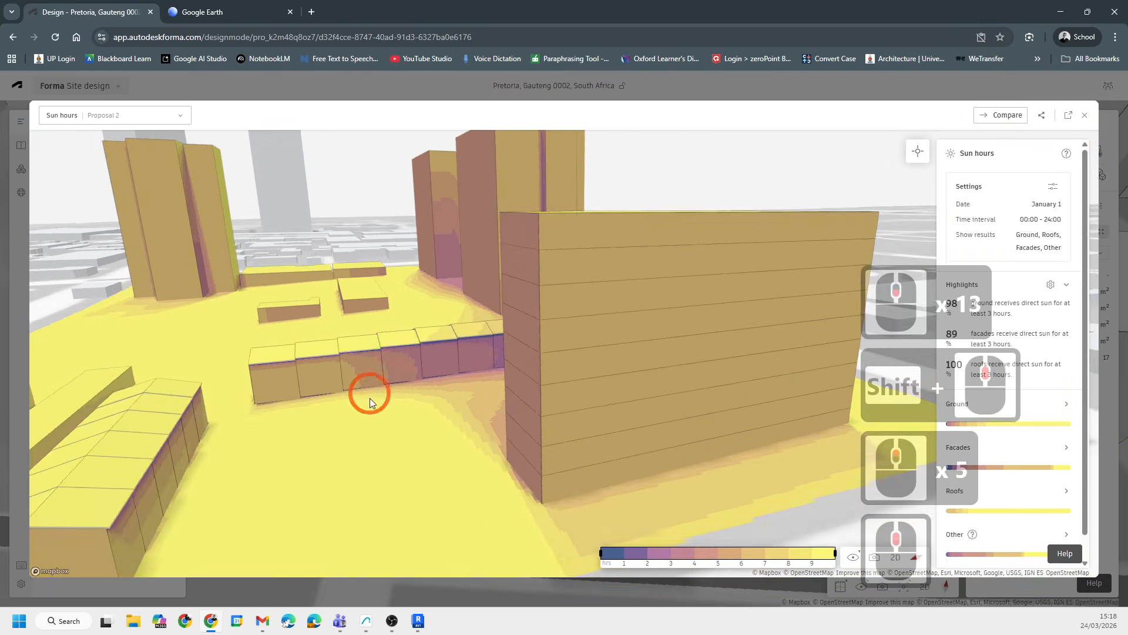
scroll(369, 362, "down", 18)
middle_click_drag(458, 339, 541, 327, "shift")
scroll(539, 323, "up", 6)
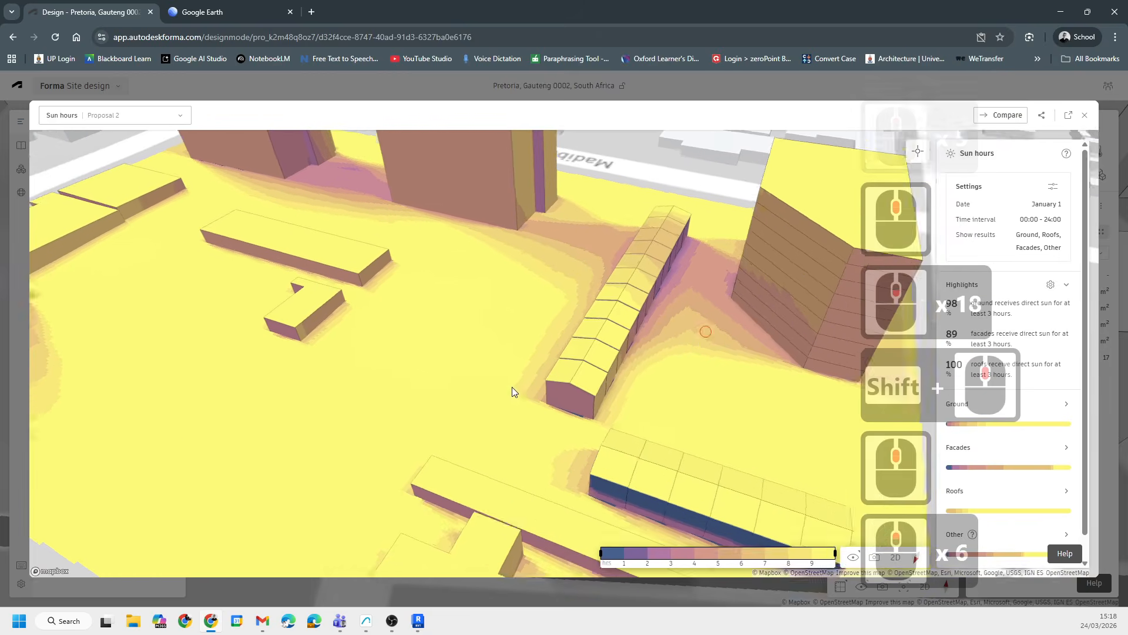
middle_click_drag(723, 264, 509, 326)
scroll(504, 329, "up", 12)
middle_click_drag(453, 381, 547, 281, "shift")
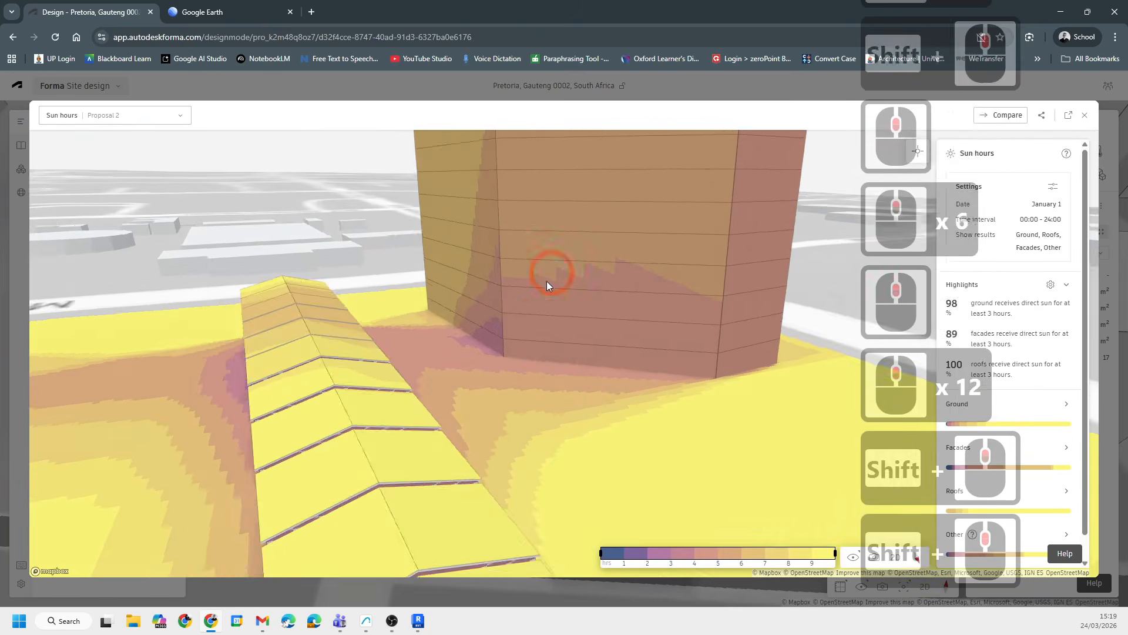
scroll(572, 344, "down", 5)
middle_click_drag(573, 345, 456, 323)
scroll(529, 361, "down", 6)
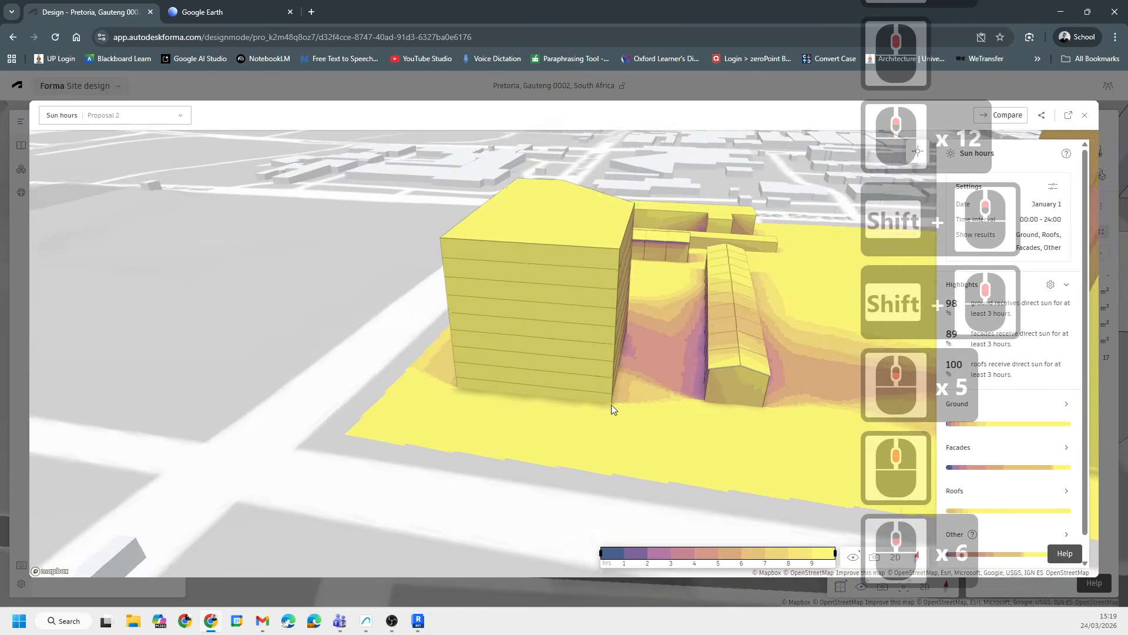
- Review the sun hours results from several angles around the block, including the Madiba Street side, then close the analysis view
mouse_move(611, 404)
middle_mouse_down("shift")
mouse_move(565, 407)
mouse_move(534, 380)
mouse_move(675, 391)
mouse_move(616, 398)
mouse_move(530, 367)
mouse_move(427, 374)
mouse_move(401, 297)
mouse_move(338, 318)
middle_mouse_up("shift")
scroll(553, 405, "down", 6)
scroll(531, 367, "down", 12)
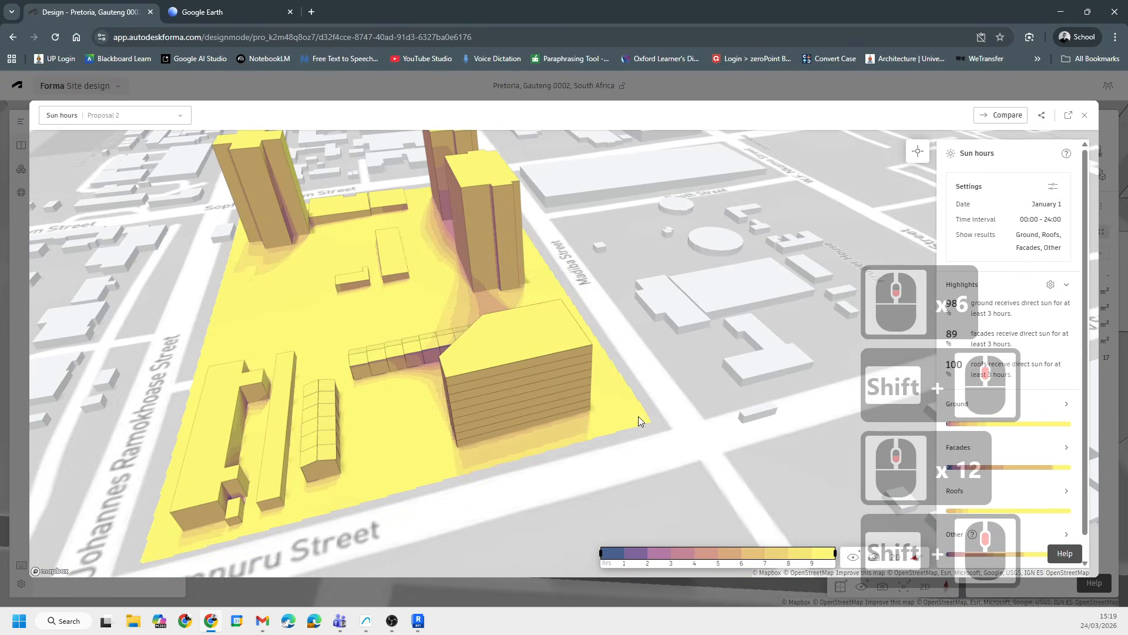
middle_click_drag(639, 419, 517, 410, "shift")
scroll(613, 329, "up", 6)
scroll(612, 327, "up", 3)
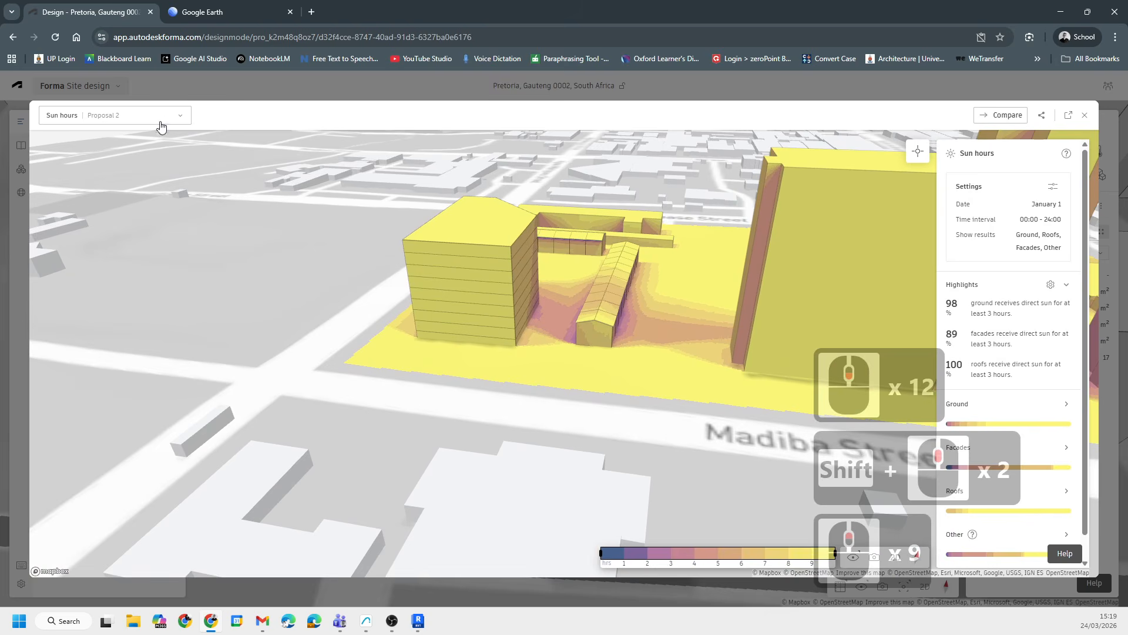
scroll(312, 369, "down", 14)
middle_click_drag(537, 359, 432, 374)
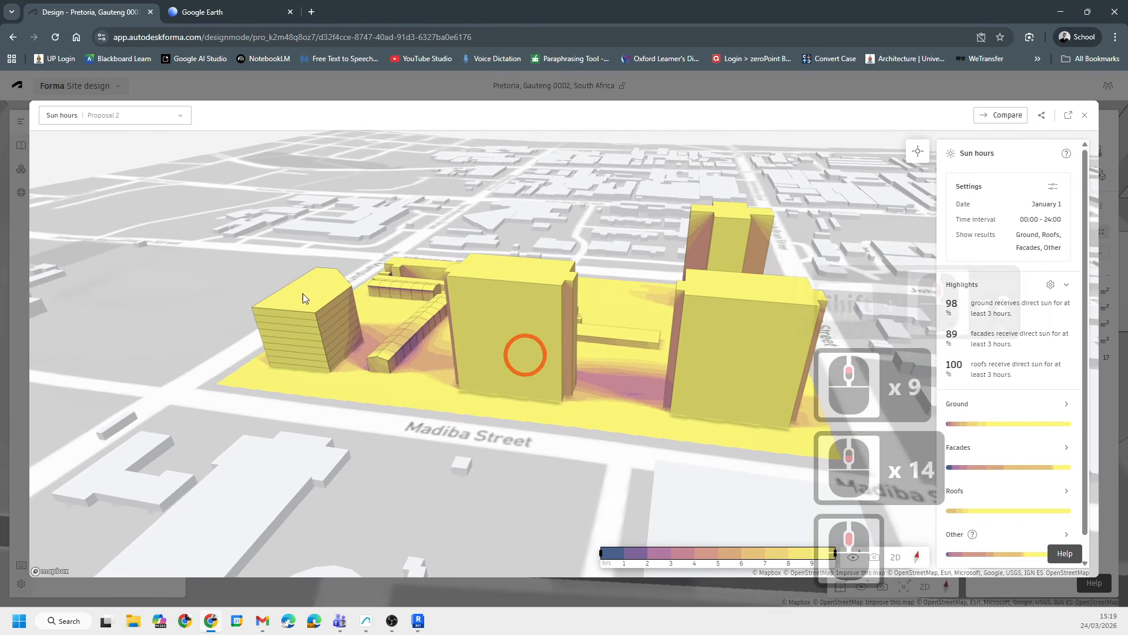
left_click(1085, 115)
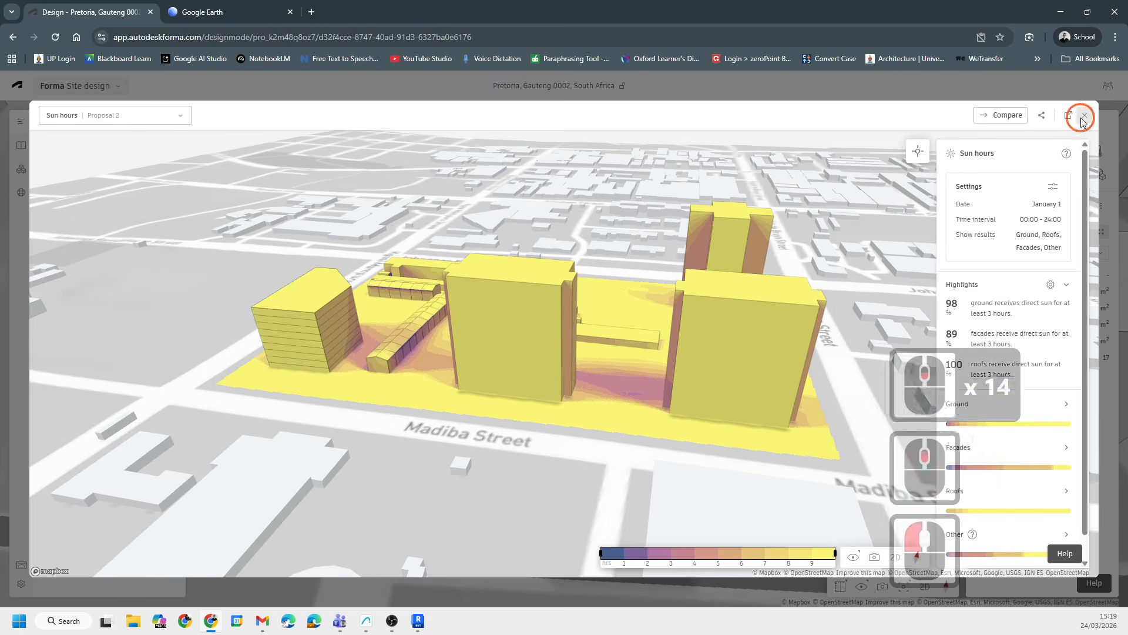
- Open the proposals panel and browse Proposal 2's options menu, including its Revit export options
left_click(26, 221)
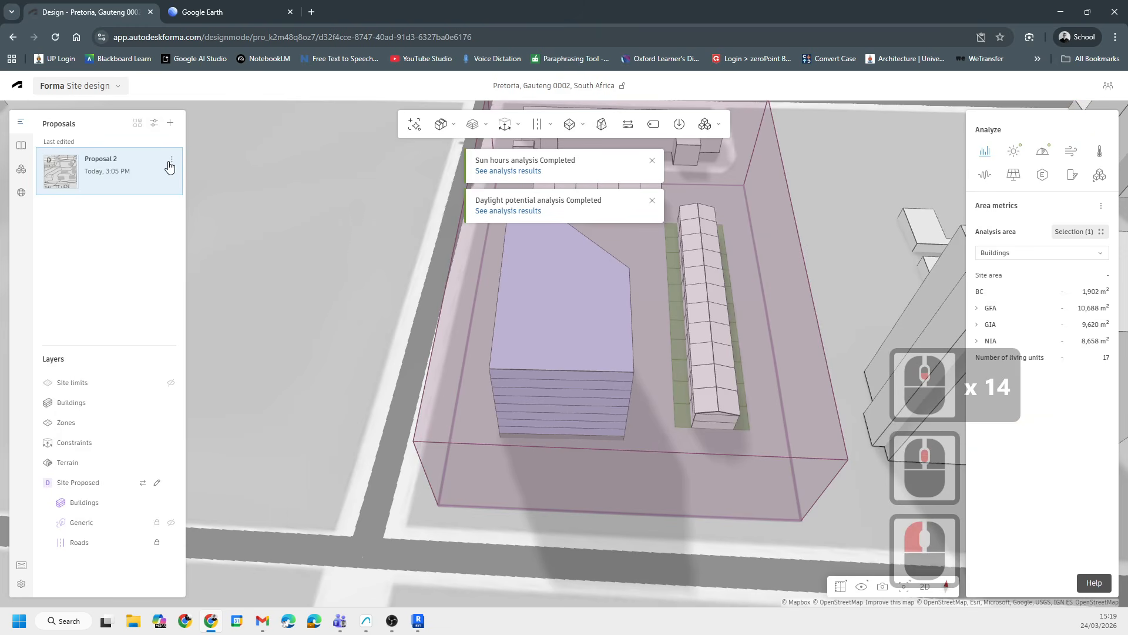
left_click(170, 162)
mouse_move(208, 234)
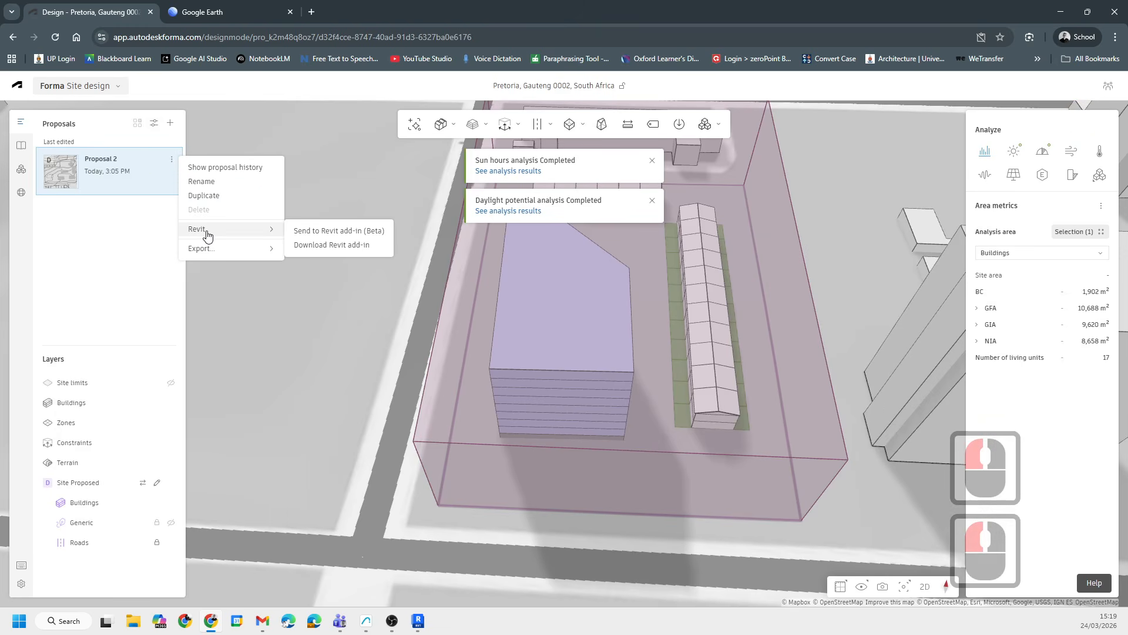
mouse_move(212, 256)
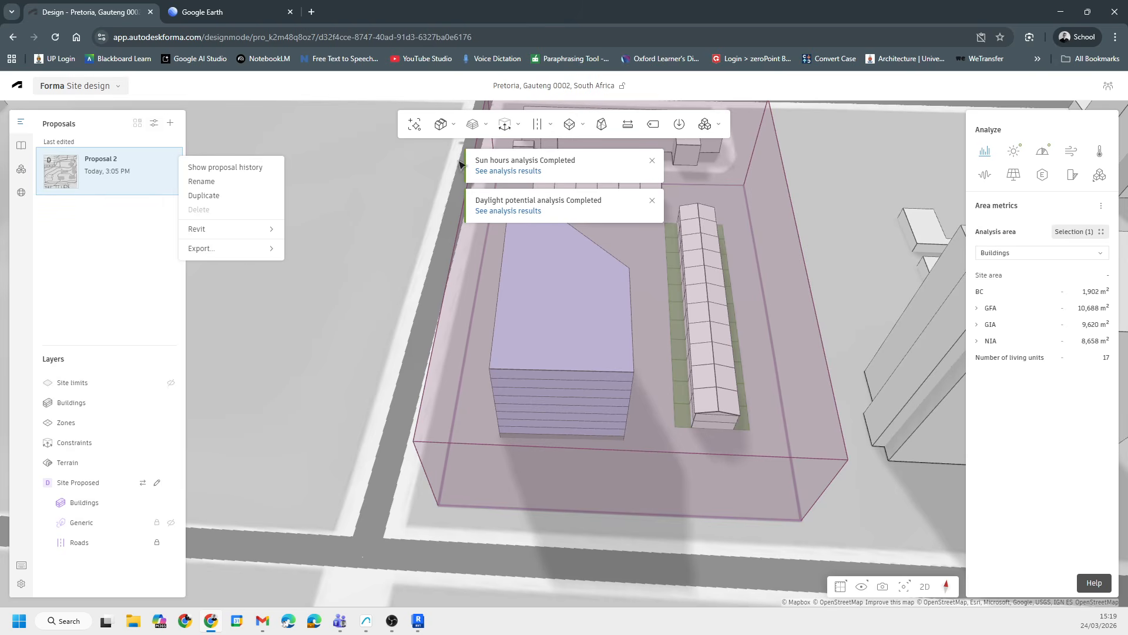
- Orbit and zoom around the ERF 301 proposal and its constraint volume in the 3D scene
scroll(606, 458, "down", 13)
left_click(781, 287)
middle_click_drag(788, 244, 422, 468)
scroll(422, 469, "up", 7)
middle_click_drag(368, 511, 451, 403)
scroll(451, 404, "down", 6)
middle_click_drag(593, 409, 535, 378)
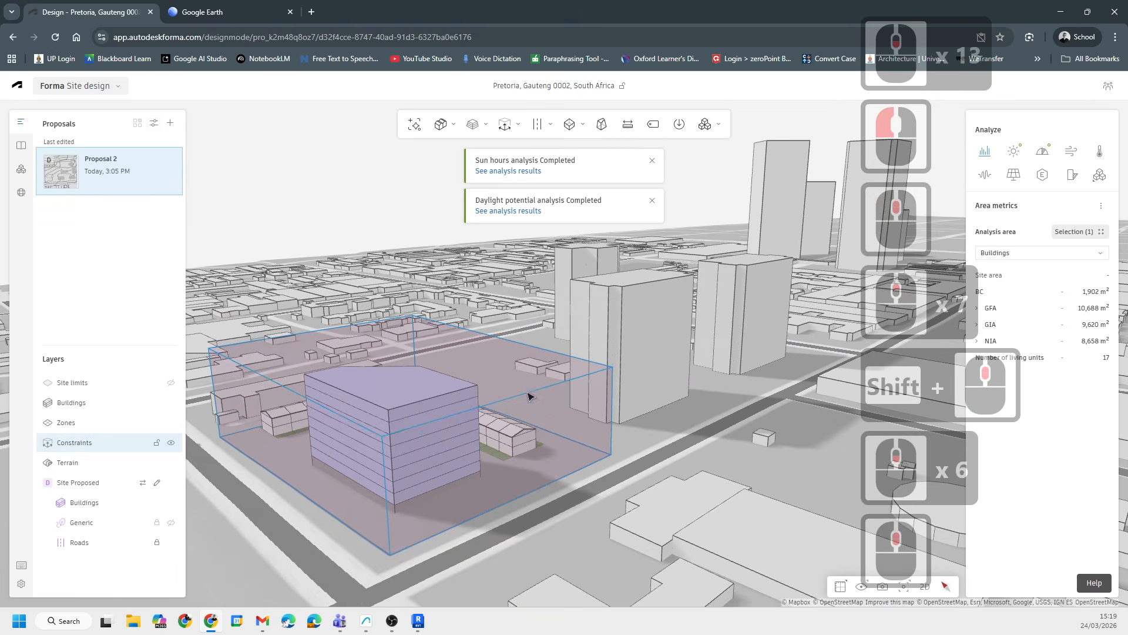
scroll(529, 397, "down", 20)
scroll(492, 434, "up", 19)
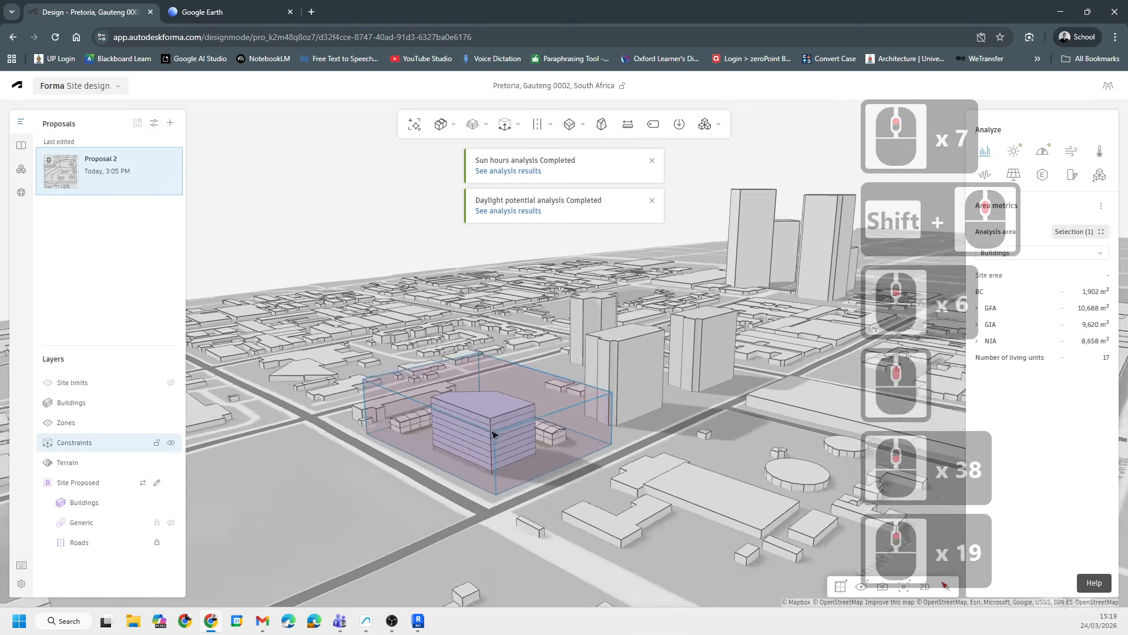
scroll(492, 434, "up", 15)
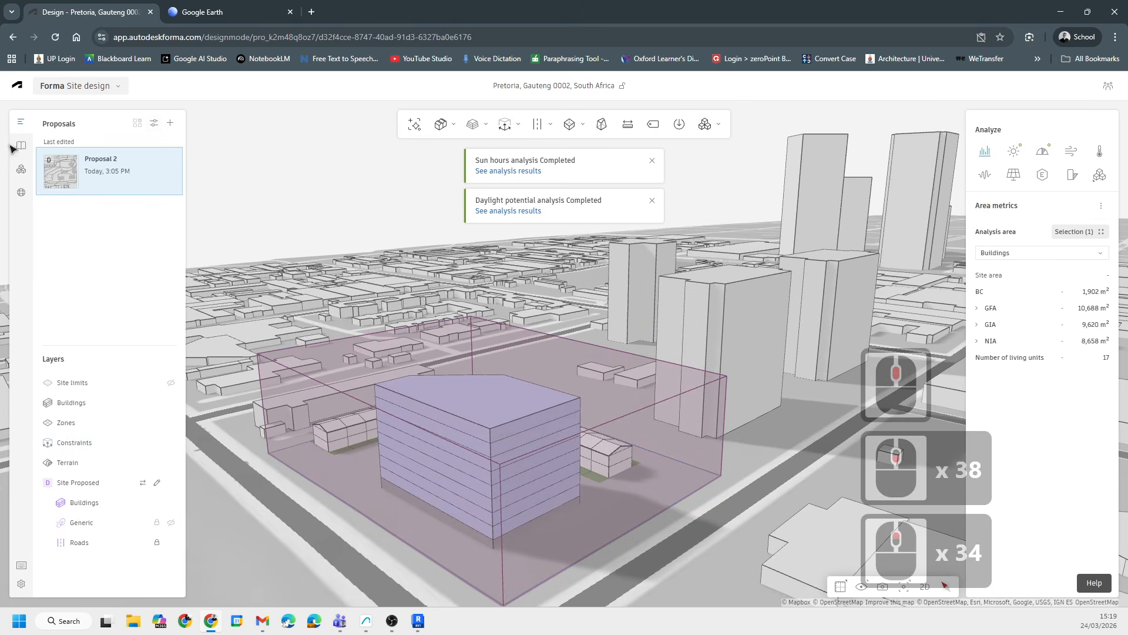
- Switch from Site design to Forma Board and create a new board
left_click(98, 93)
left_click(142, 167)
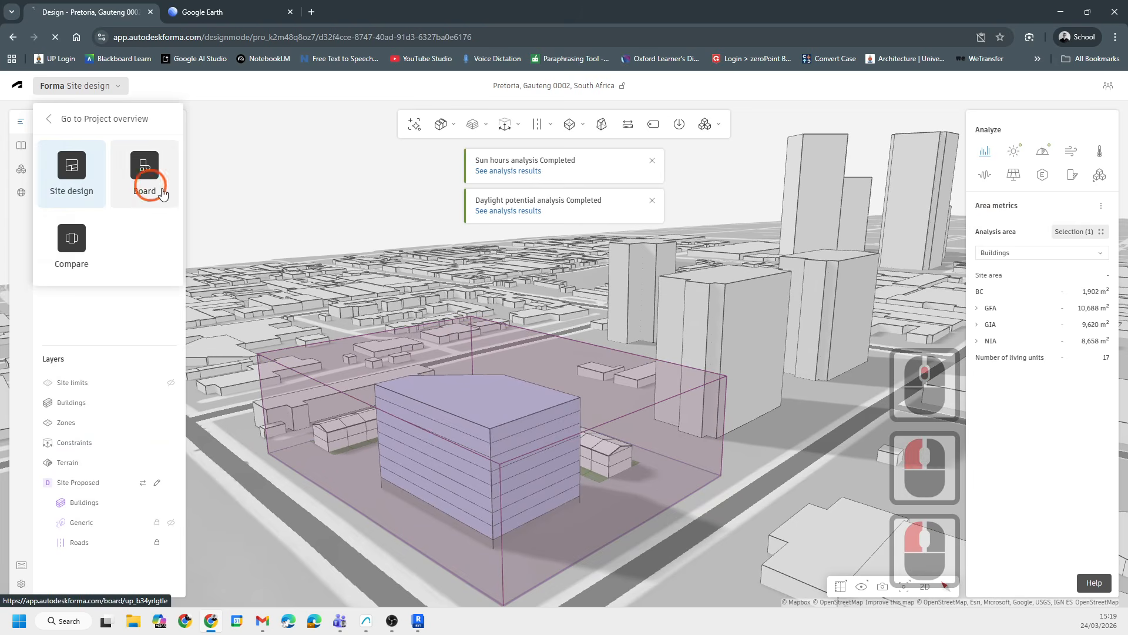
left_click(513, 296)
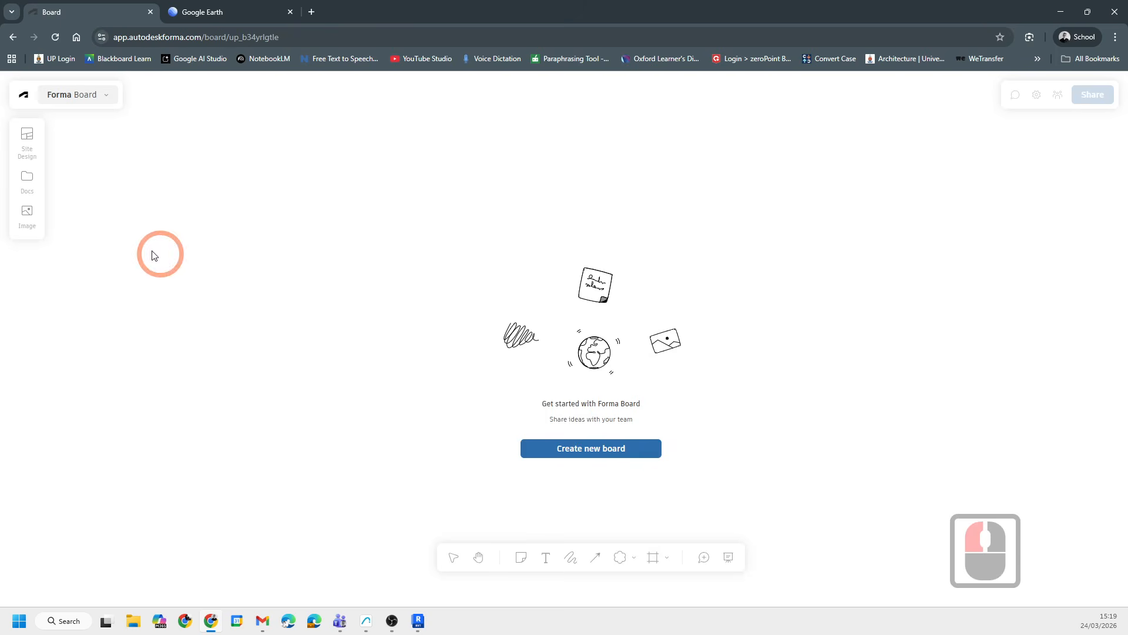
left_click_drag(27, 137, 471, 304)
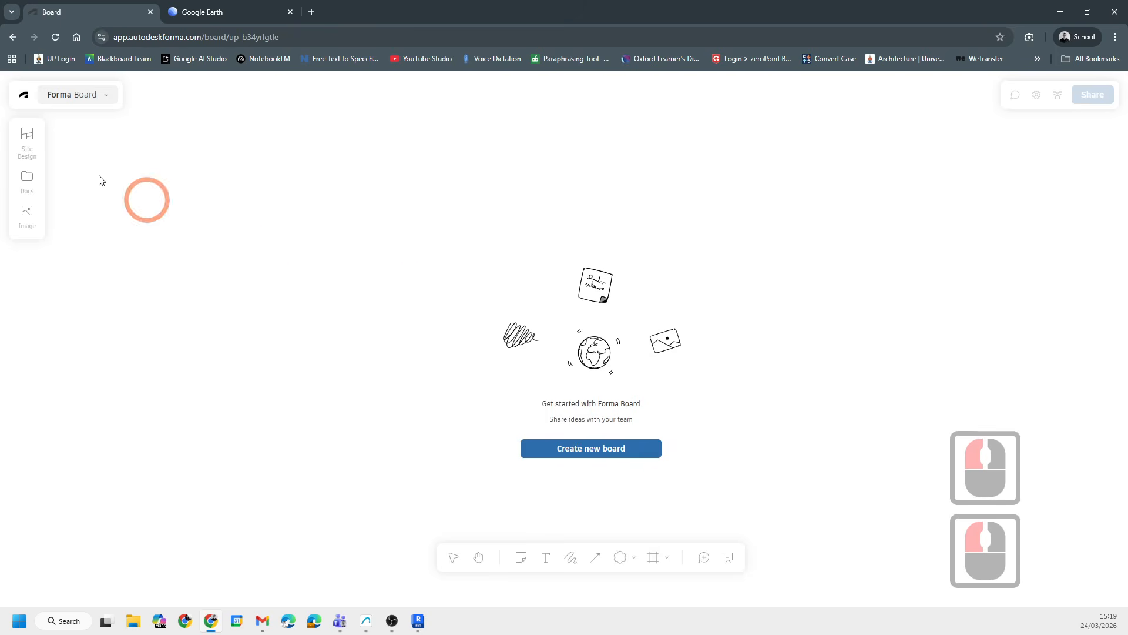
left_click(591, 451)
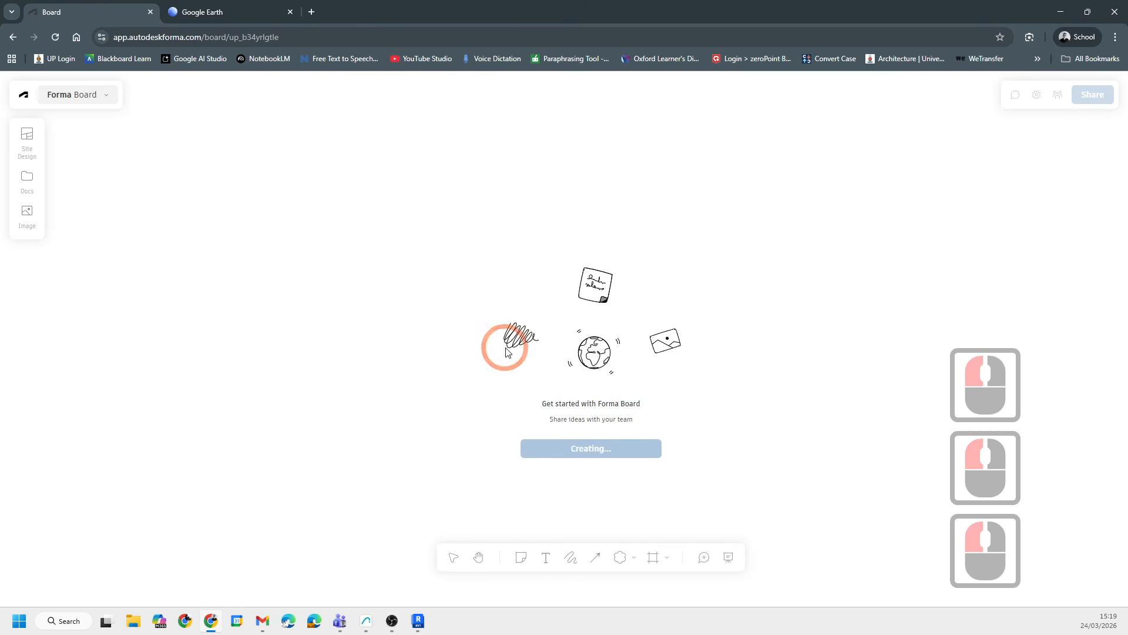
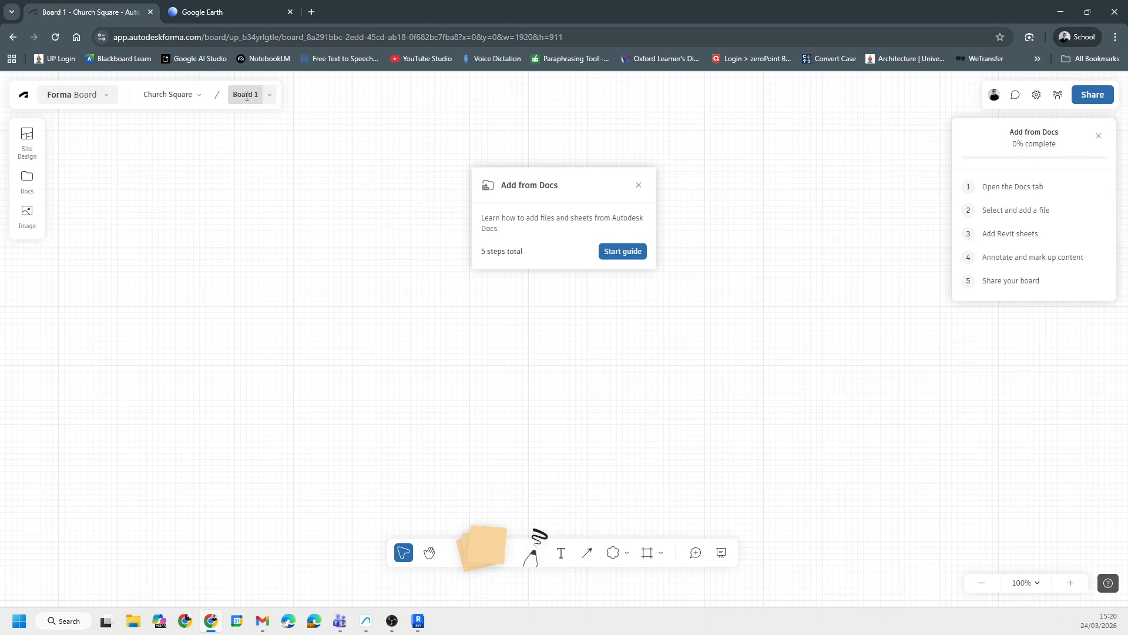
- Add Proposal 2's Daylight potential snapshot from Site Design onto the board
left_click(184, 209)
left_click(7, 142)
left_click(31, 147)
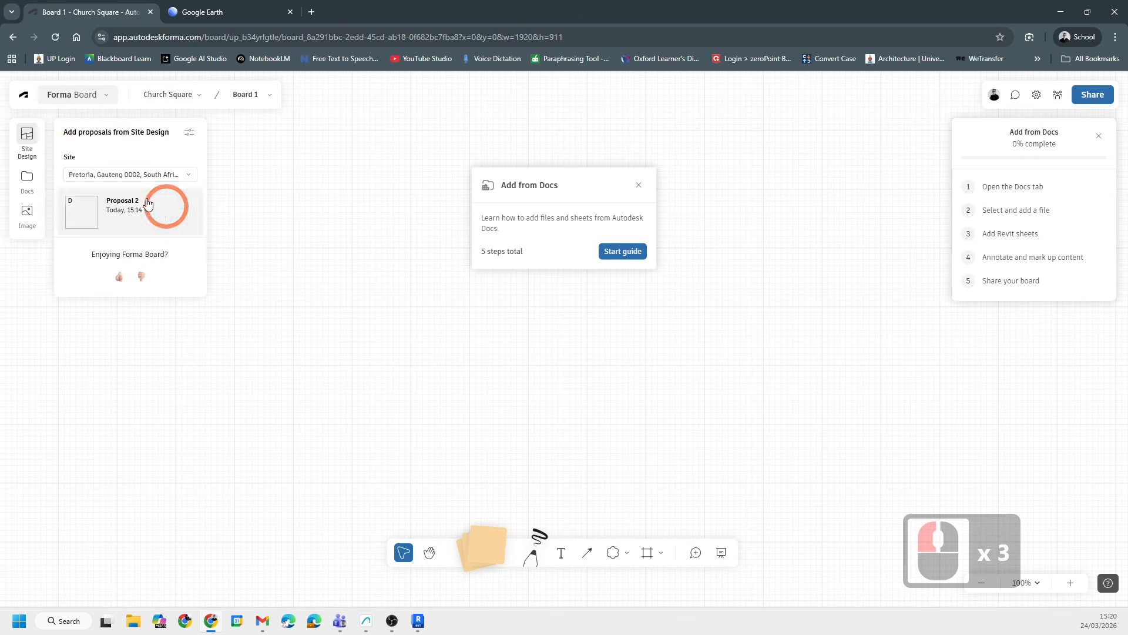
scroll(105, 246, "down", 4)
left_click(121, 207)
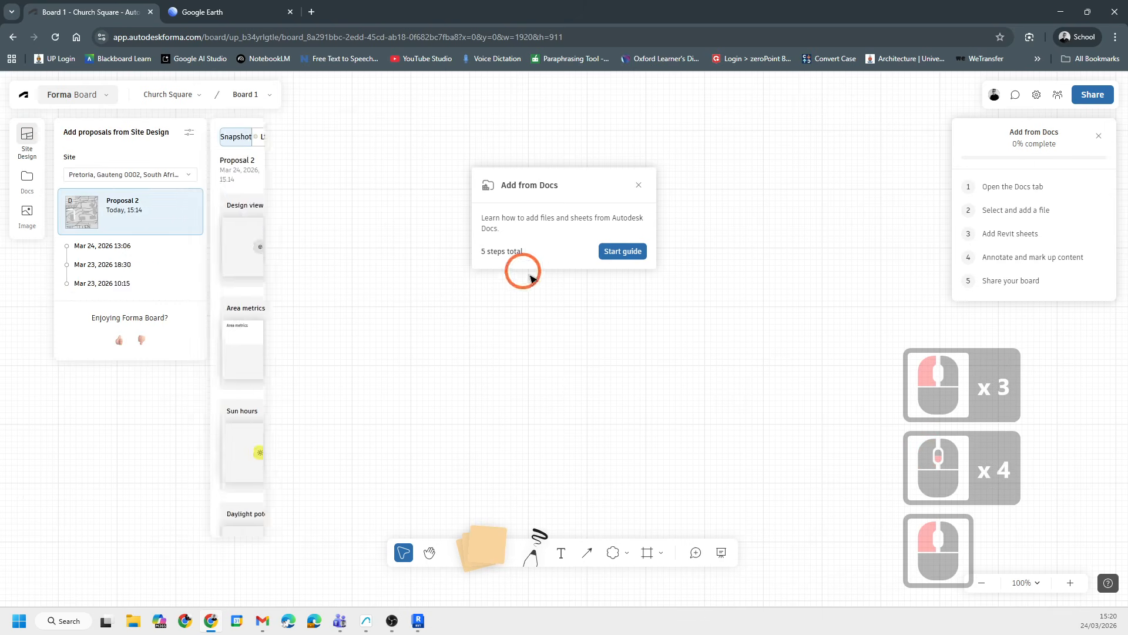
scroll(310, 317, "down", 10)
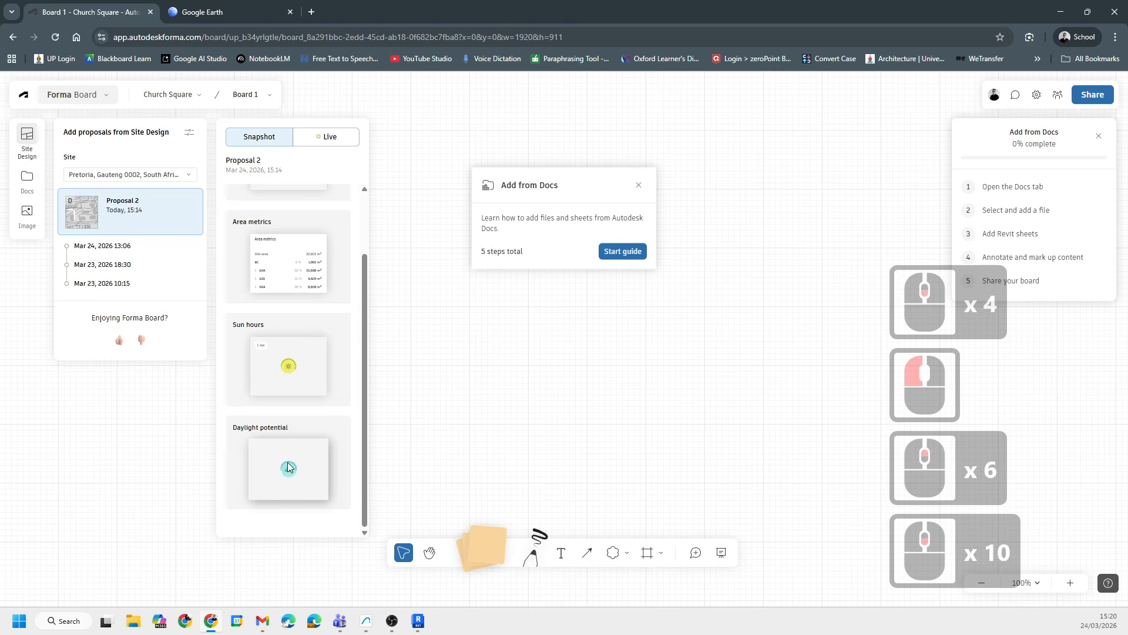
left_click(307, 483)
left_click_drag(286, 470, 727, 413)
scroll(763, 350, "down", 8)
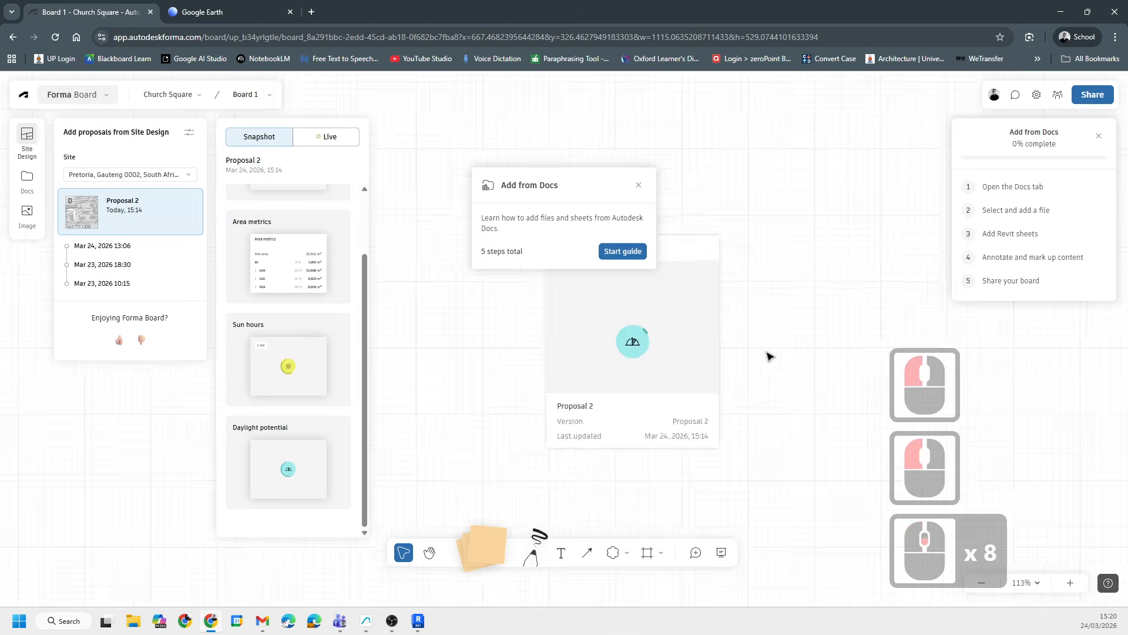
- Move the Daylight potential card toward the left side of the board
left_click(674, 338)
left_click_drag(674, 338, 224, 325)
scroll(224, 325, "up", 2)
scroll(229, 328, "up", 9)
left_click(290, 334)
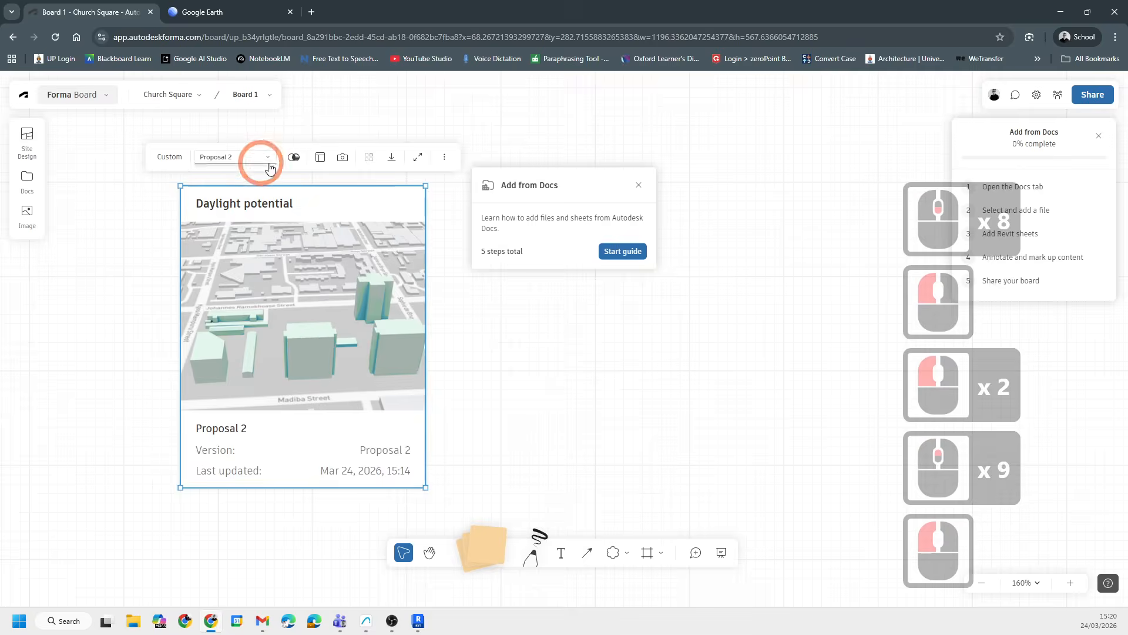
scroll(298, 328, "up", 7)
scroll(311, 341, "down", 7)
double_click(302, 341)
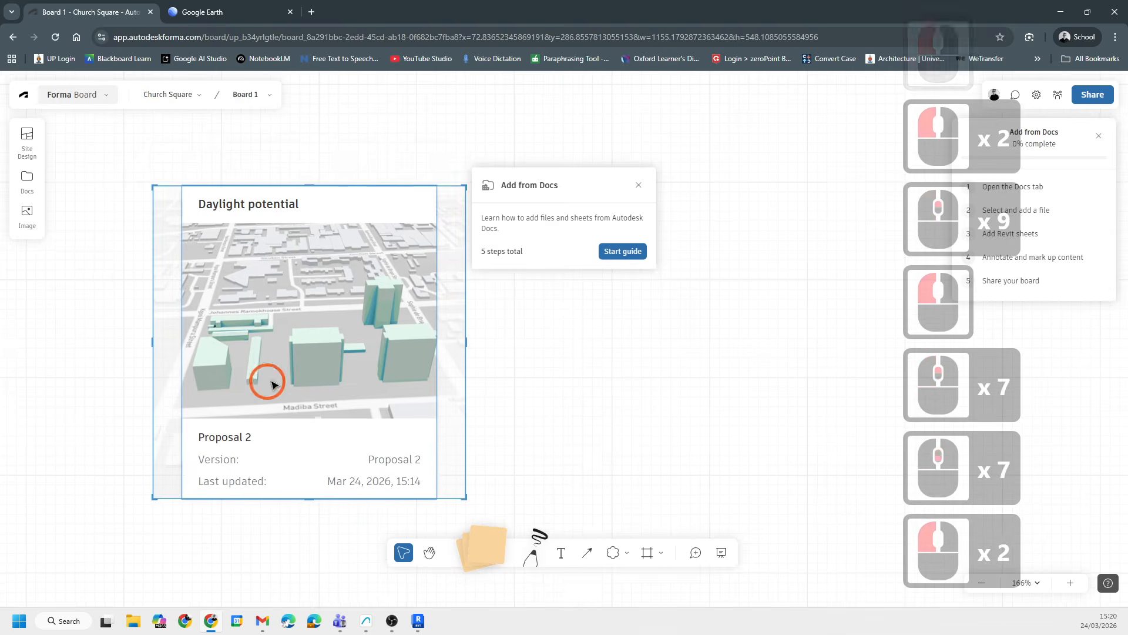
middle_click_drag(268, 384, 219, 345)
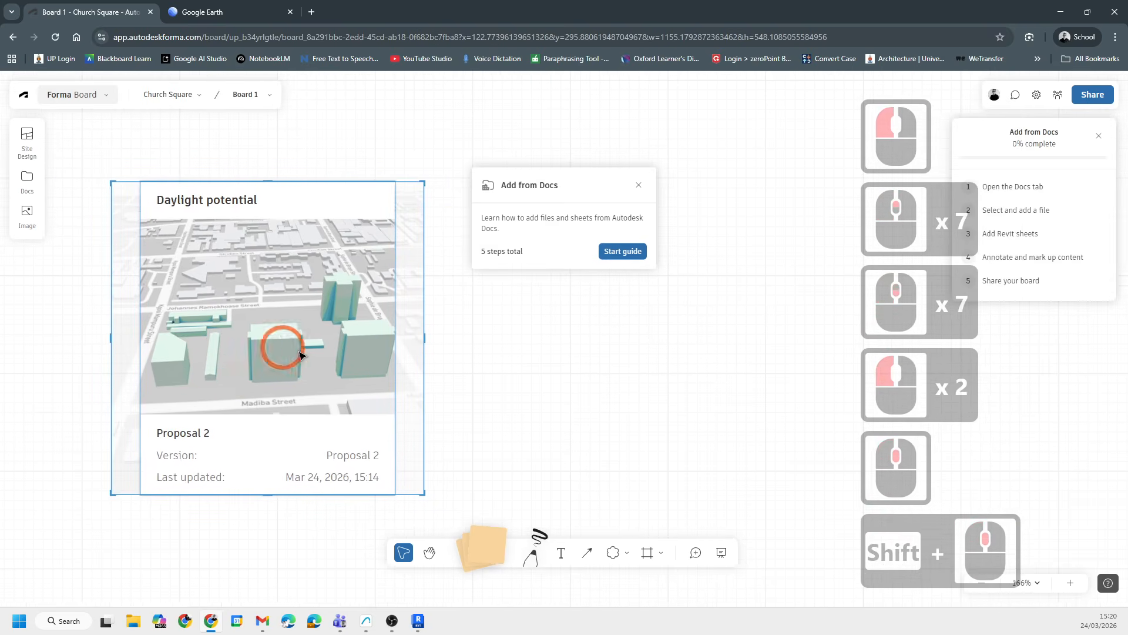
double_click(283, 315)
left_click(440, 410)
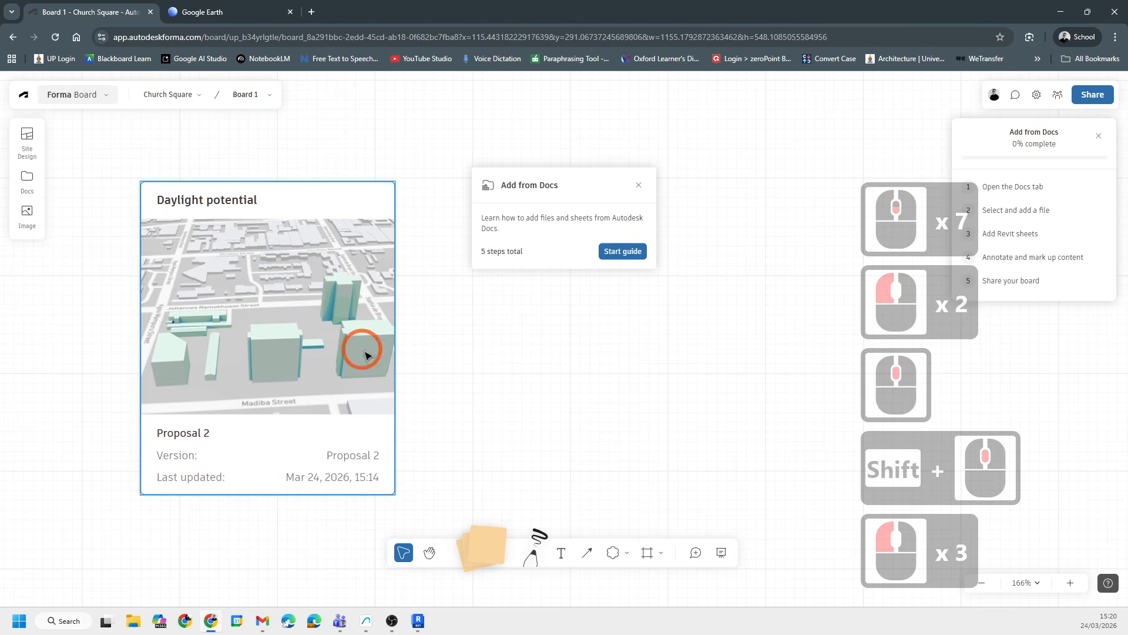
- Browse the card's toolbar options for proposal version, camera angle and displayed fields
left_click(359, 344)
scroll(379, 353, "down", 3)
double_click(323, 345)
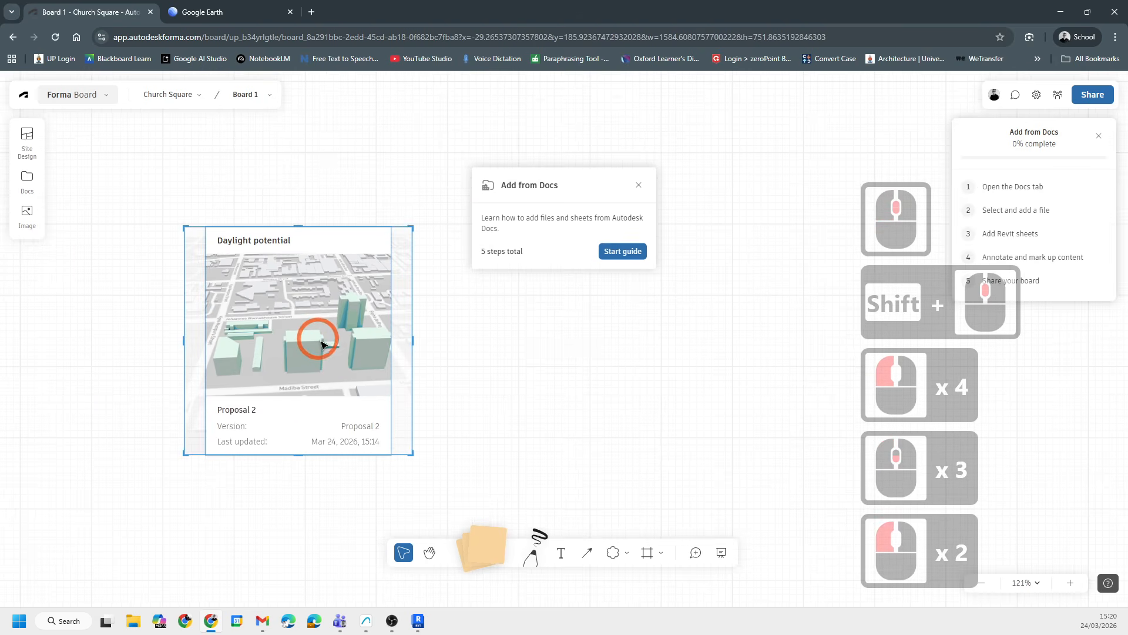
left_click(316, 335)
left_click(353, 316)
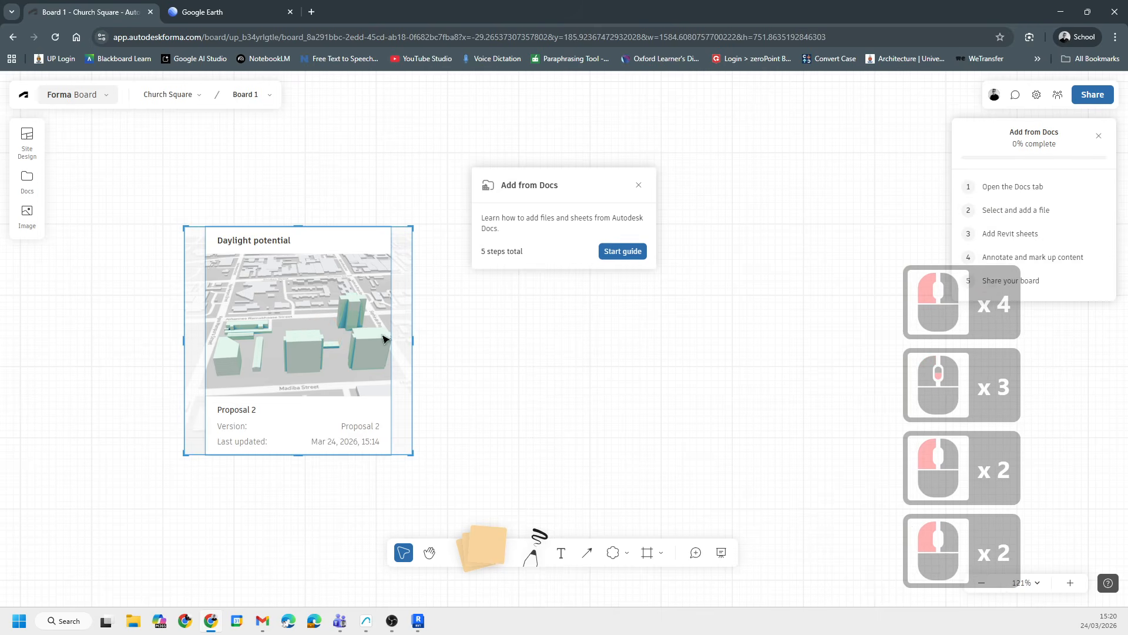
left_click(331, 375)
left_click(331, 374)
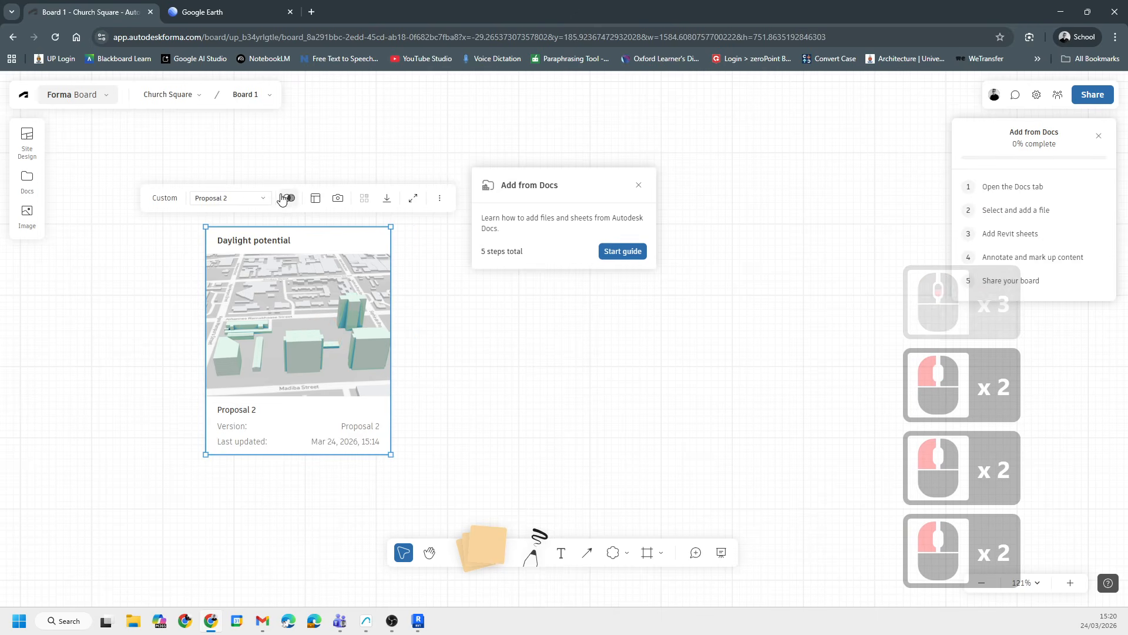
left_click(265, 201)
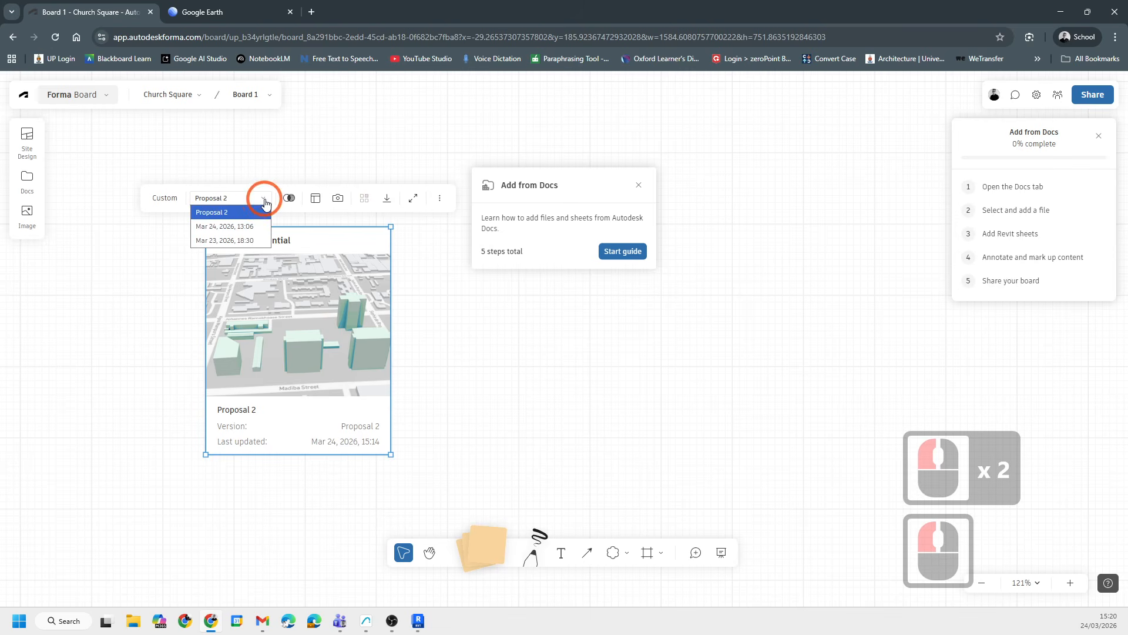
left_click(157, 198)
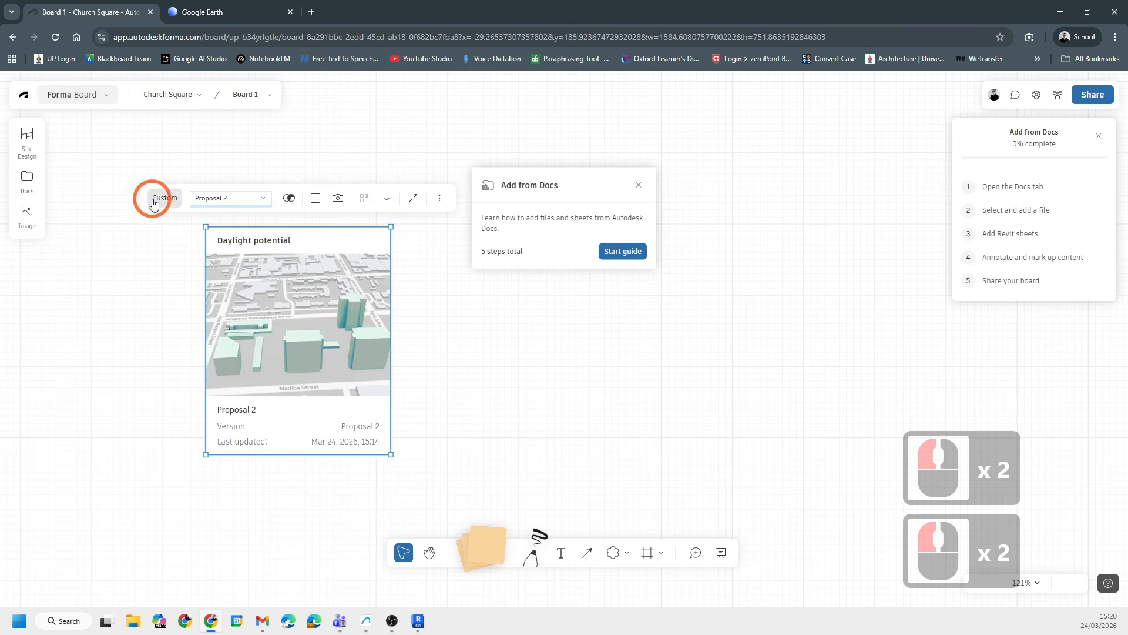
left_click(338, 199)
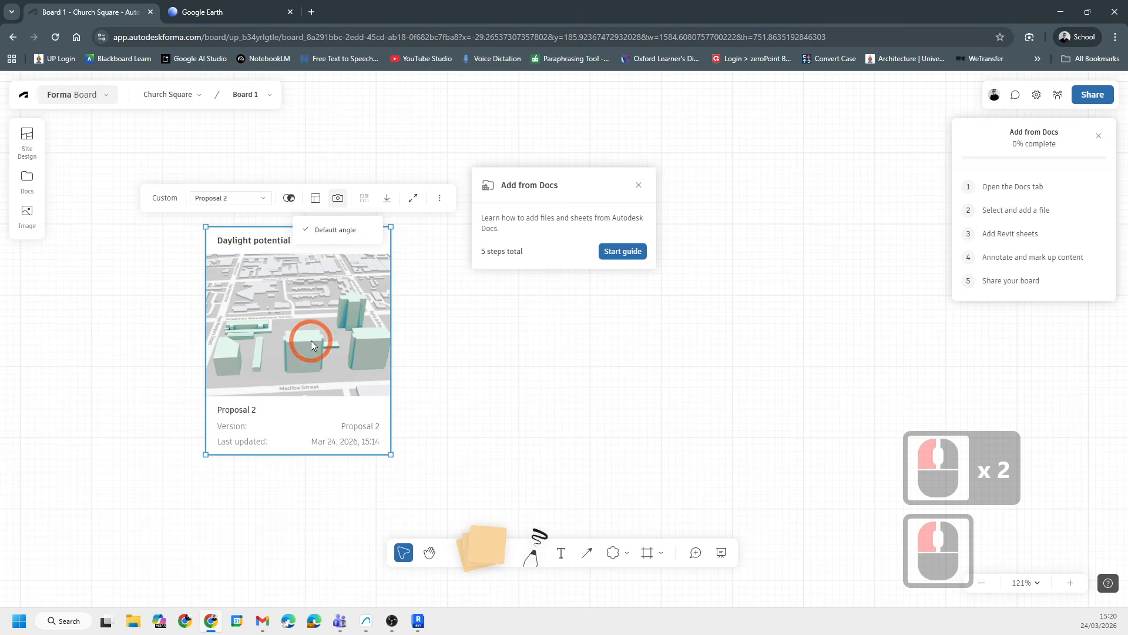
left_click(327, 354)
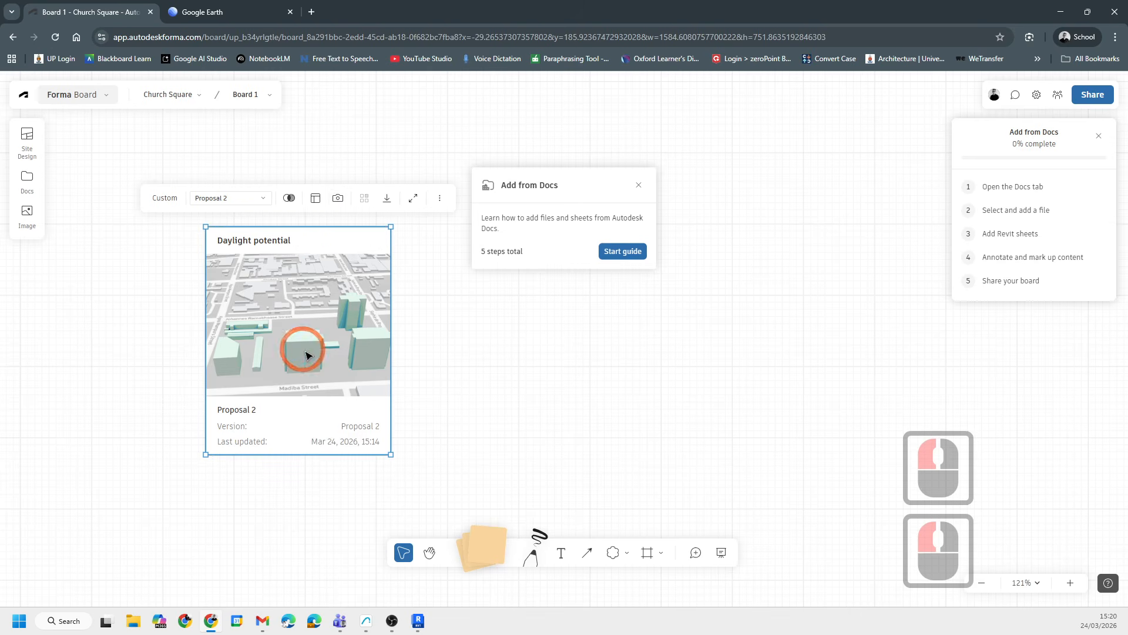
scroll(303, 348, "up", 4)
left_click(323, 142)
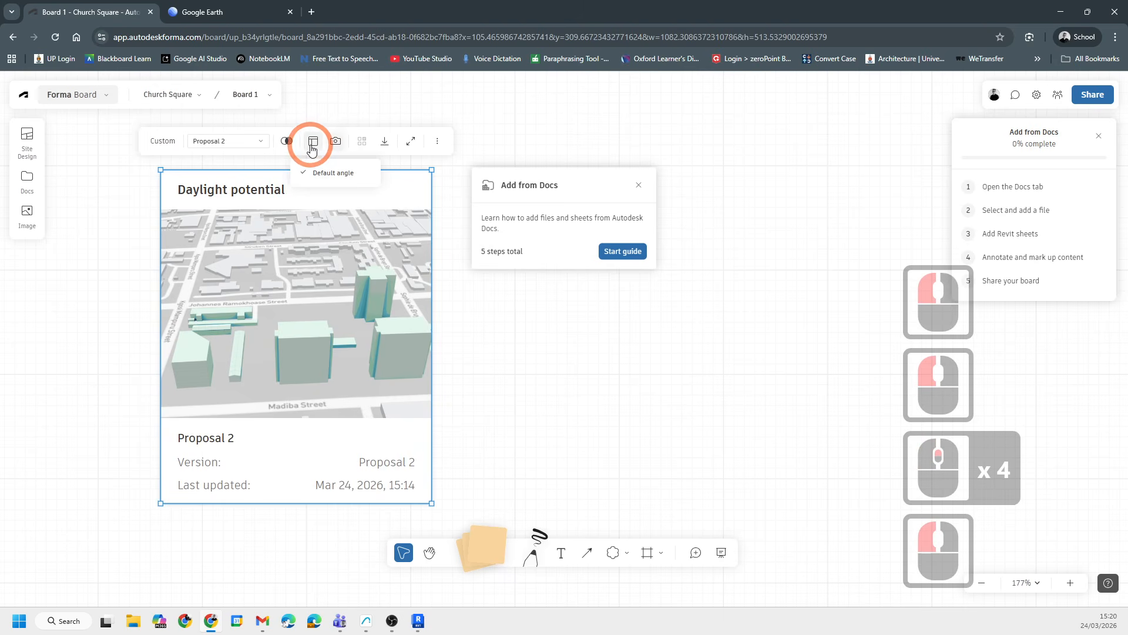
left_click(312, 147)
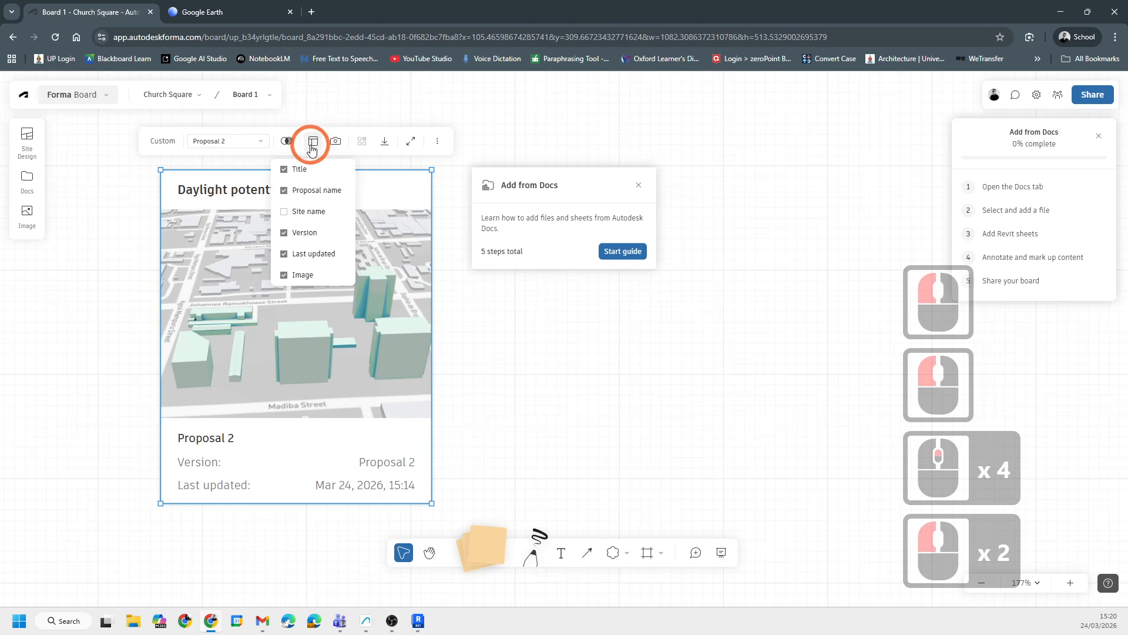
left_click(386, 147)
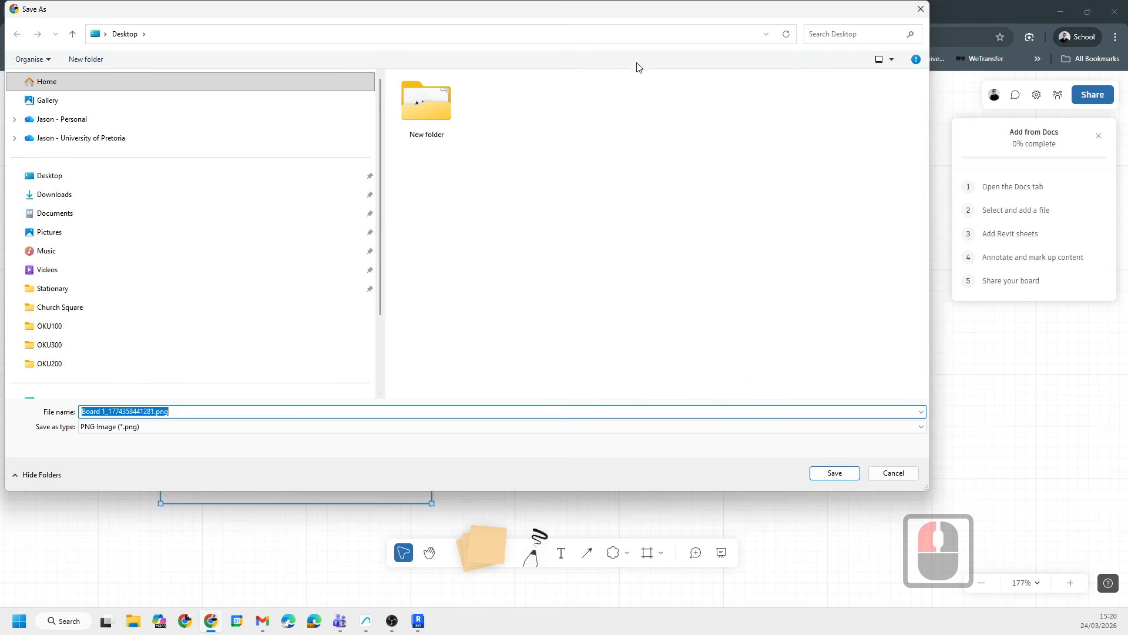
left_click(920, 9)
key("Escape")
- Move the Daylight potential card further left and lower on the board
scroll(361, 426, "down", 6)
key("Escape")
left_click(311, 365)
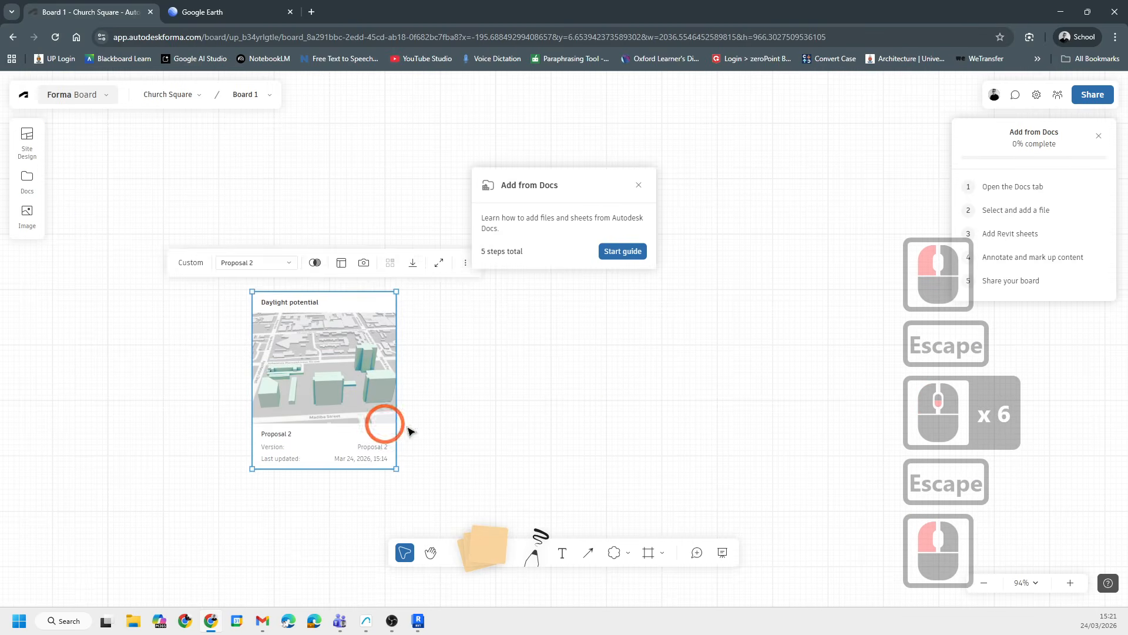
left_click(604, 392)
middle_click_drag(236, 377, 166, 391)
middle_click_drag(432, 248, 383, 225)
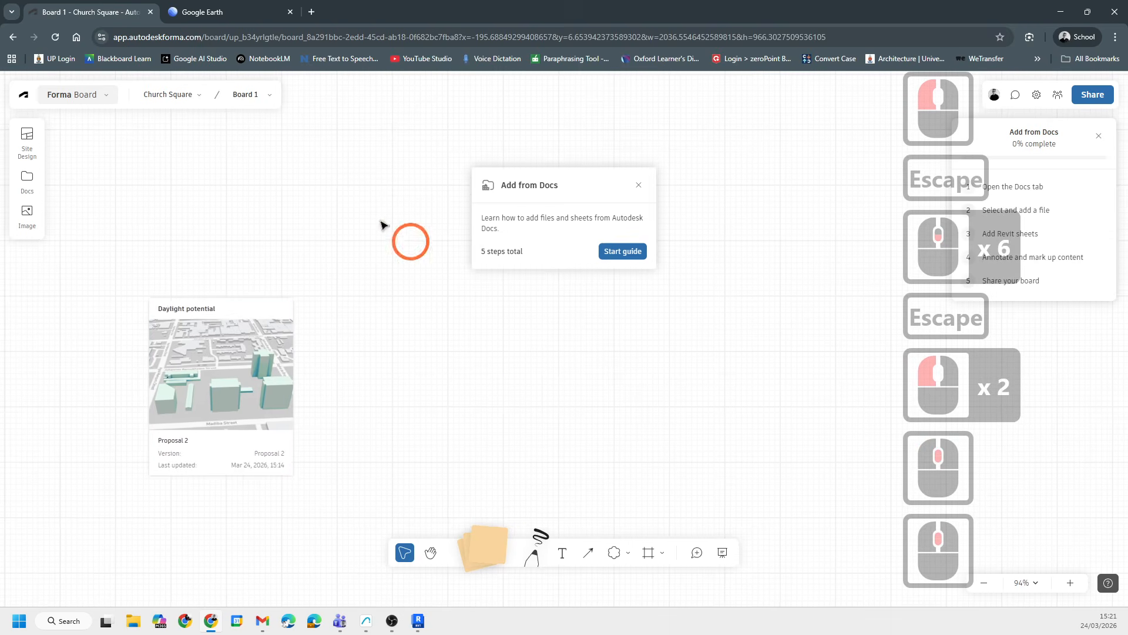
- Start the Add from Docs guide and dismiss it
left_click(622, 251)
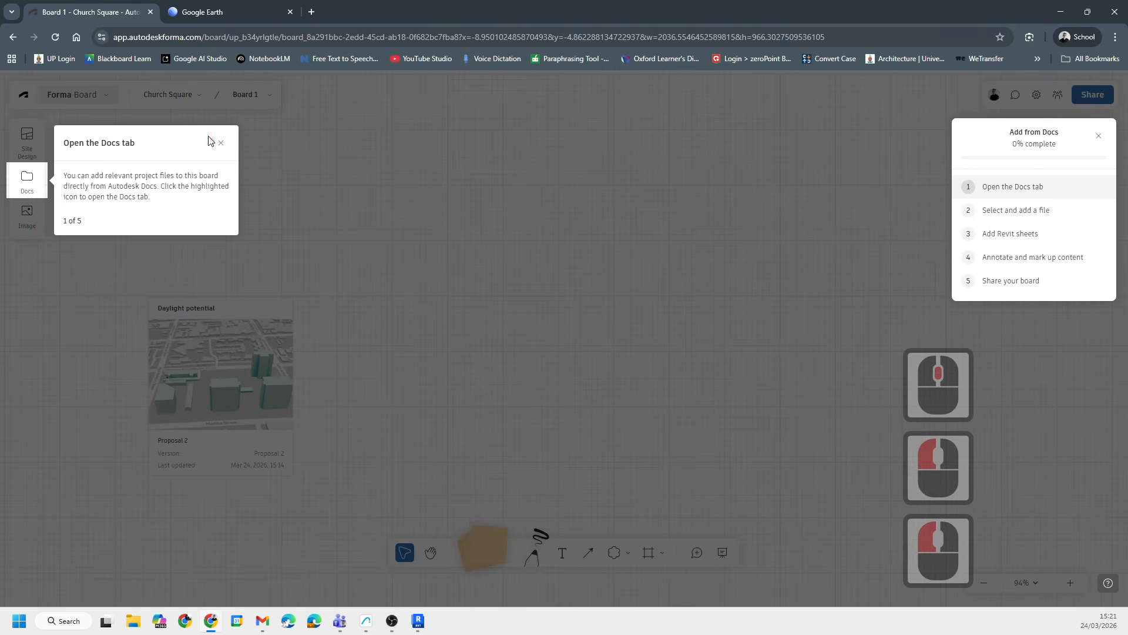
left_click(221, 143)
scroll(616, 280, "down", 2)
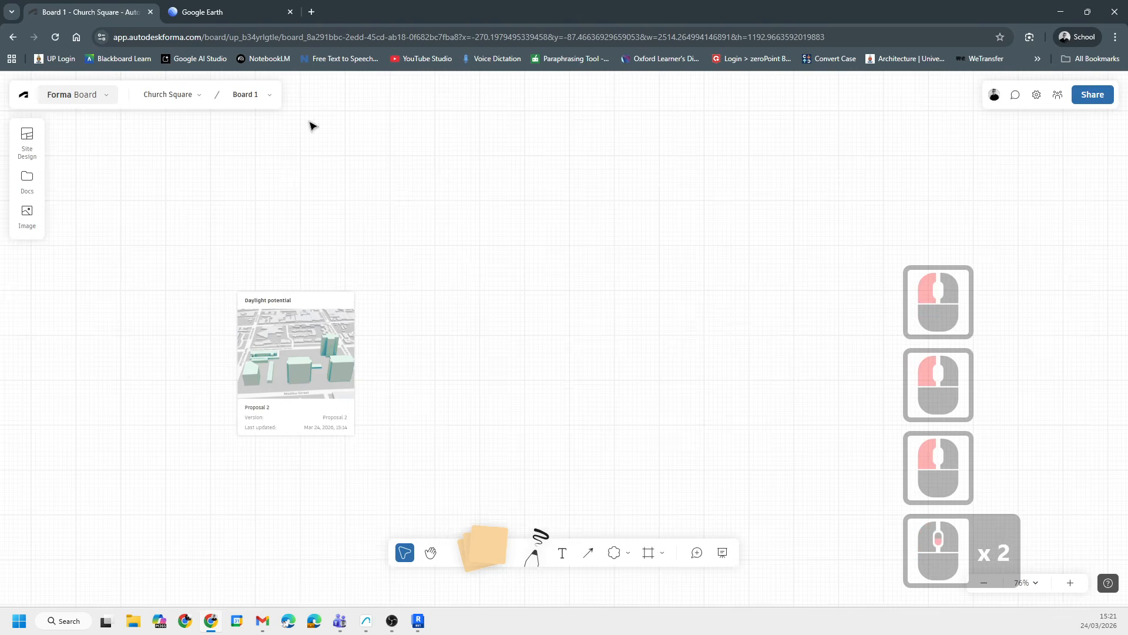
left_click(1115, 6)
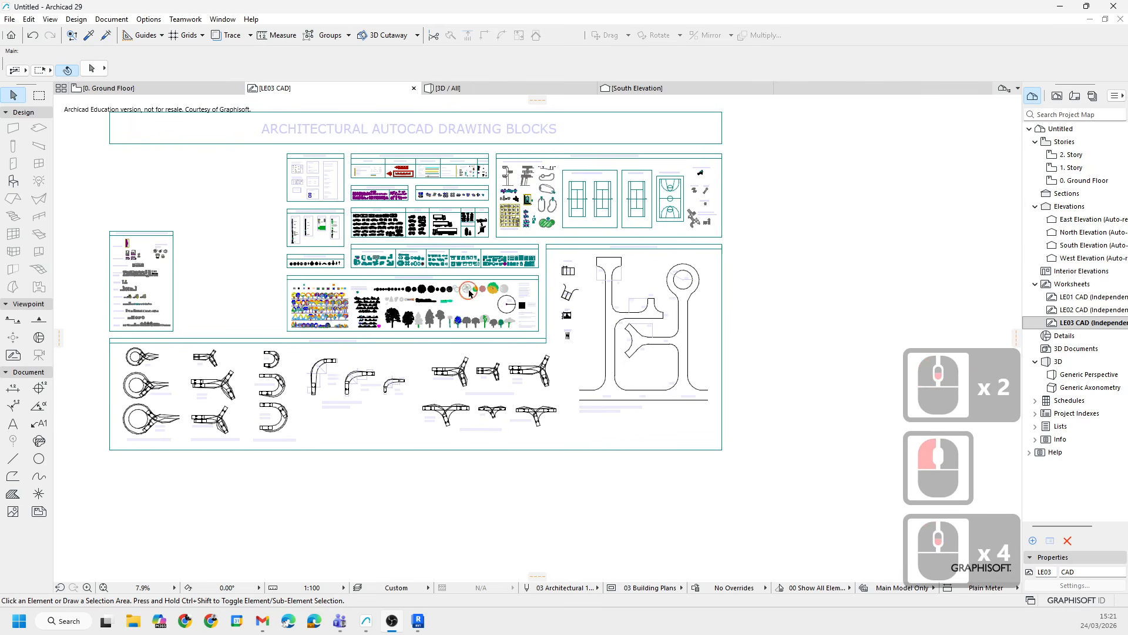
scroll(473, 494, "down", 4)
middle_click_drag(455, 494, 516, 574)
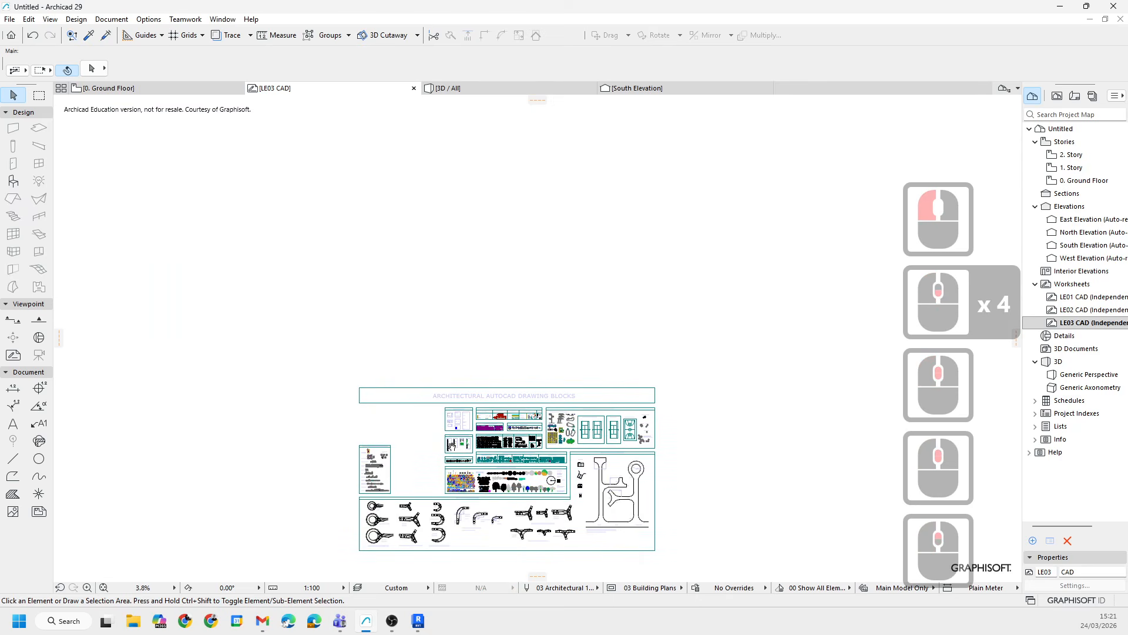
scroll(302, 330, "up", 1)
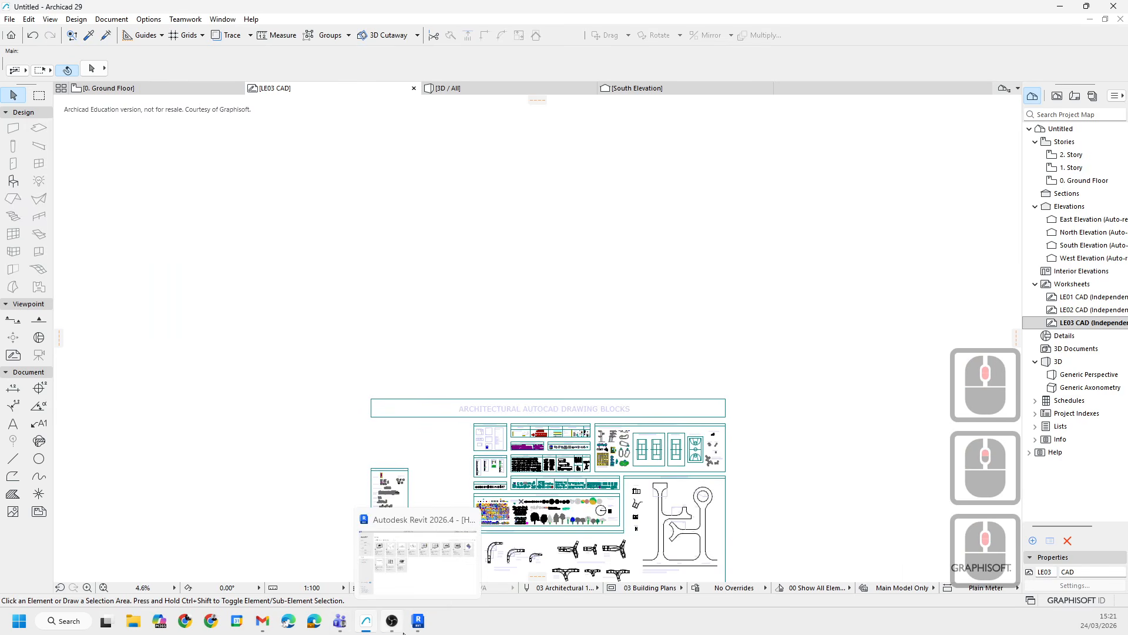
- Switch to Teams and open the CAD SITE RESOURCES folder in the 2026 0 Project Data files
left_click(345, 623)
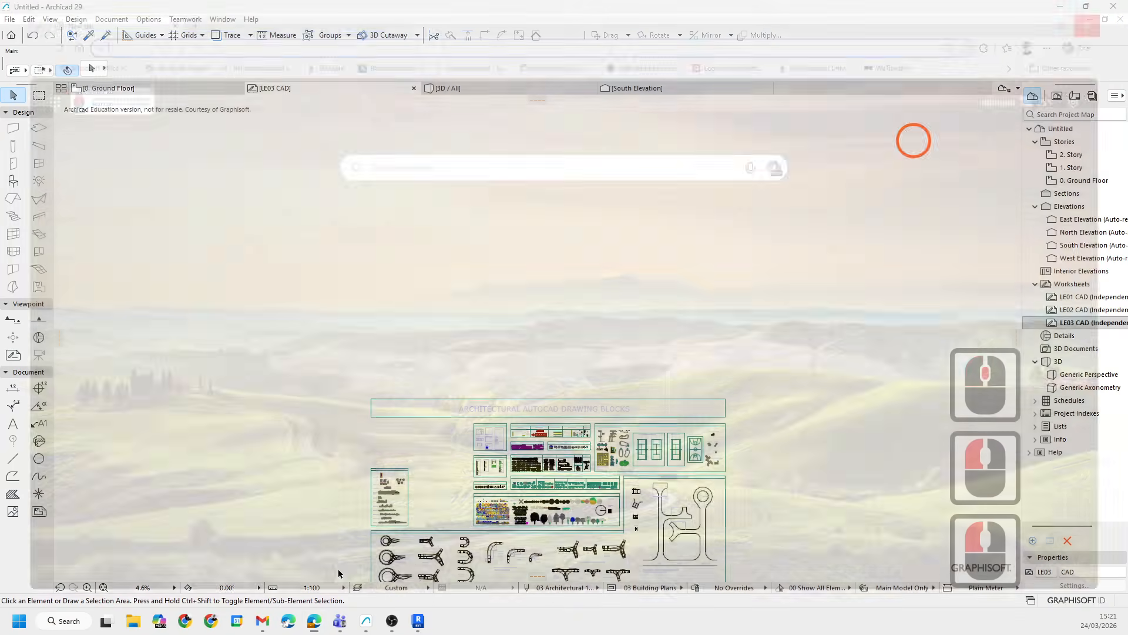
left_click(211, 621)
left_click(335, 621)
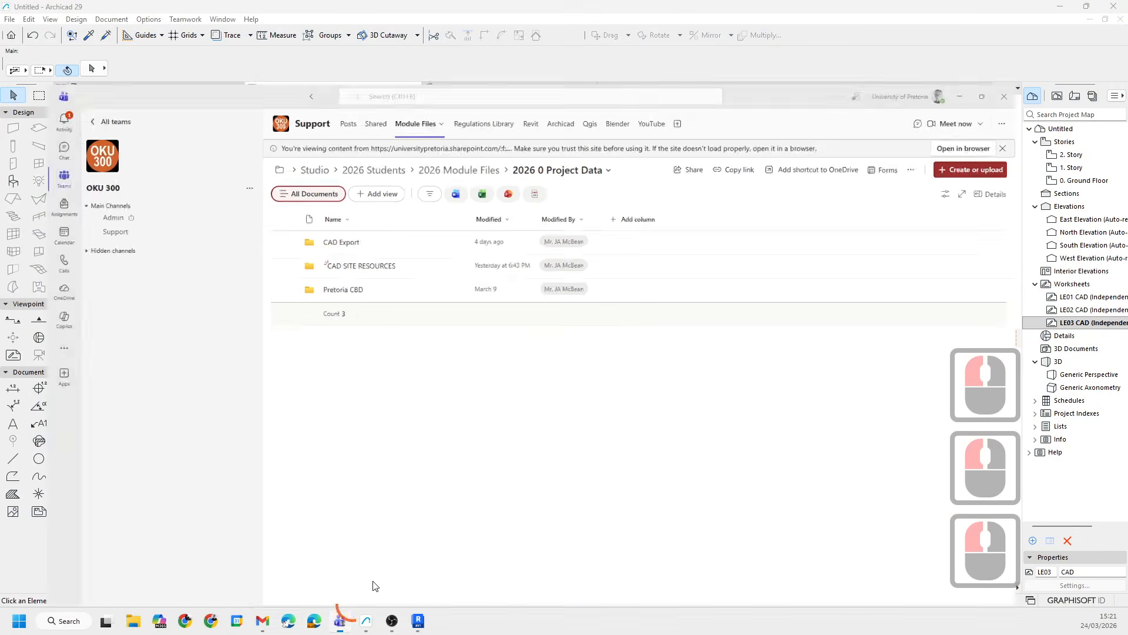
left_click(533, 309)
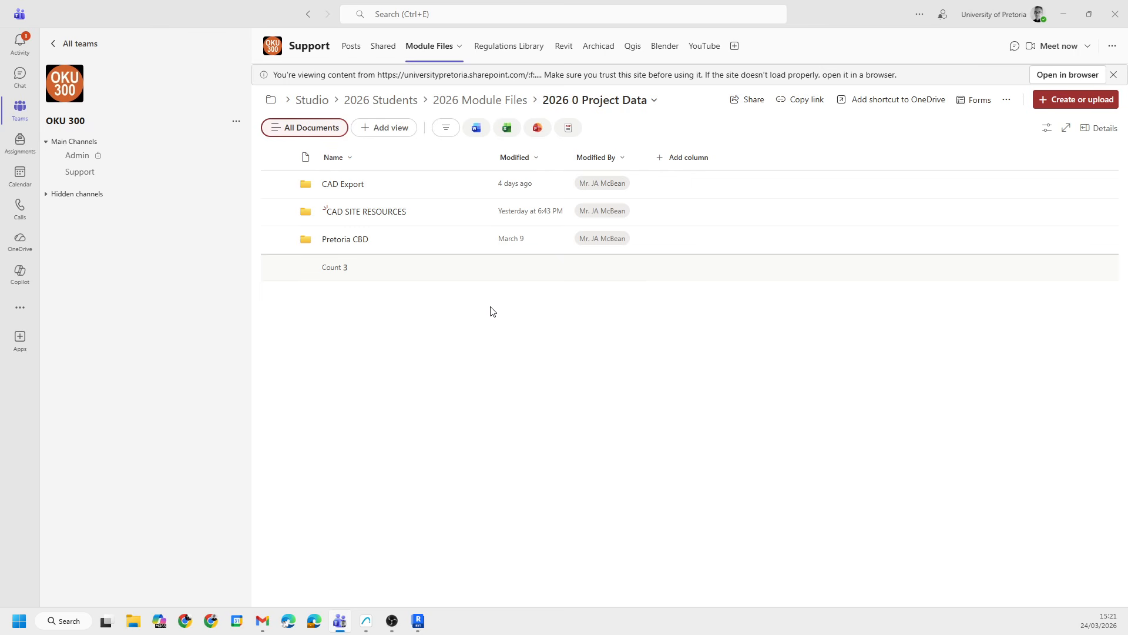
left_click(359, 213)
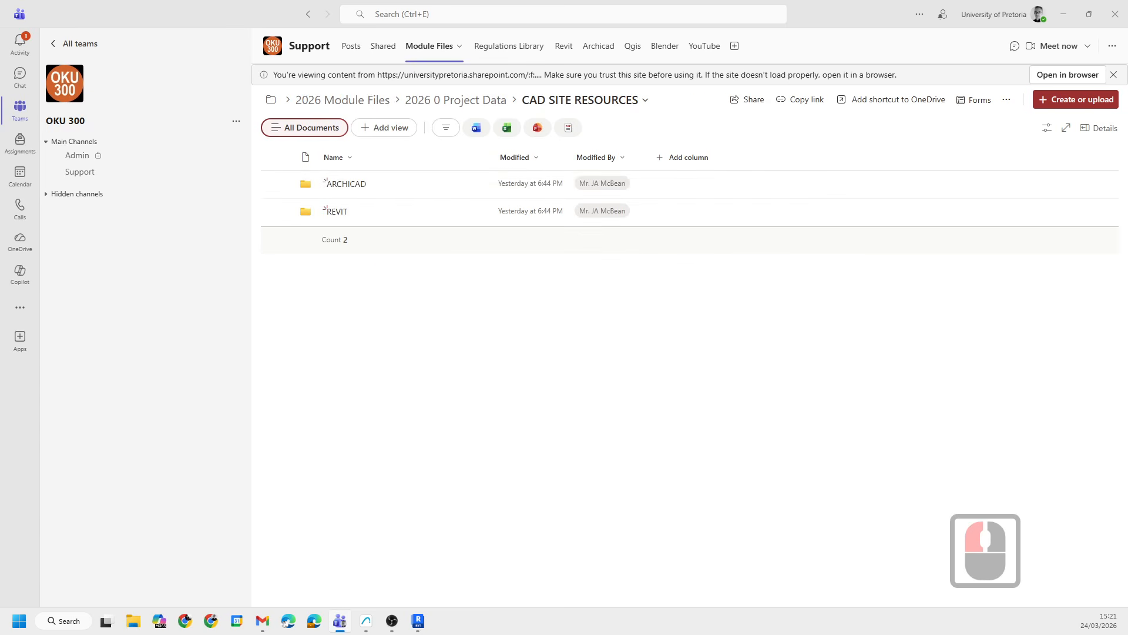
- Return to Archicad and open the 0. Ground Floor plan view
left_click(1060, 16)
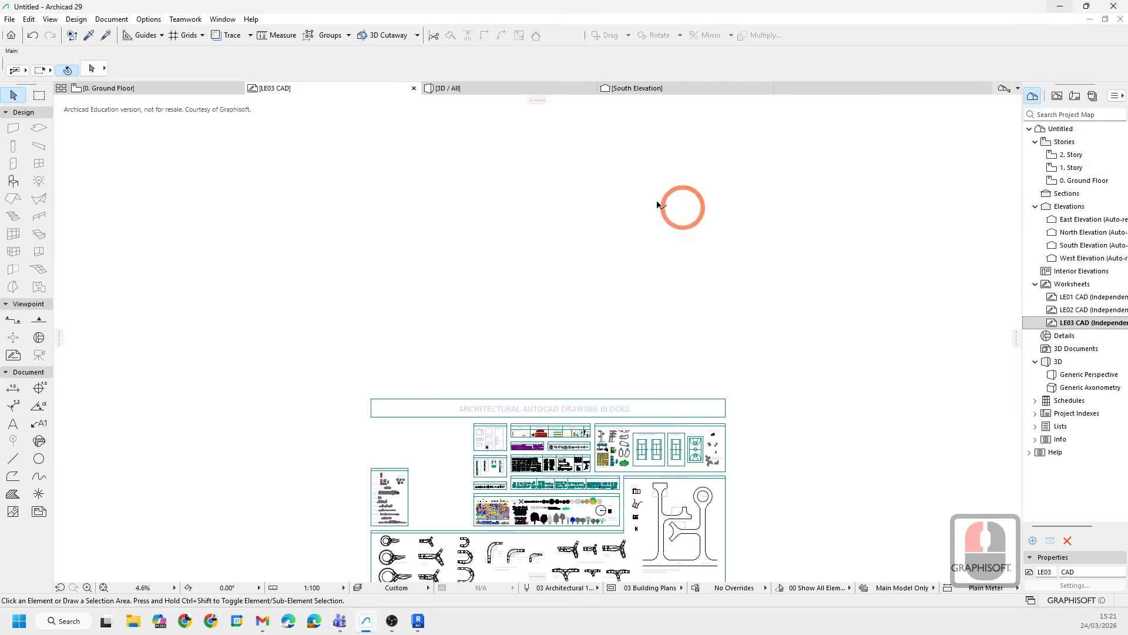
double_click(150, 88)
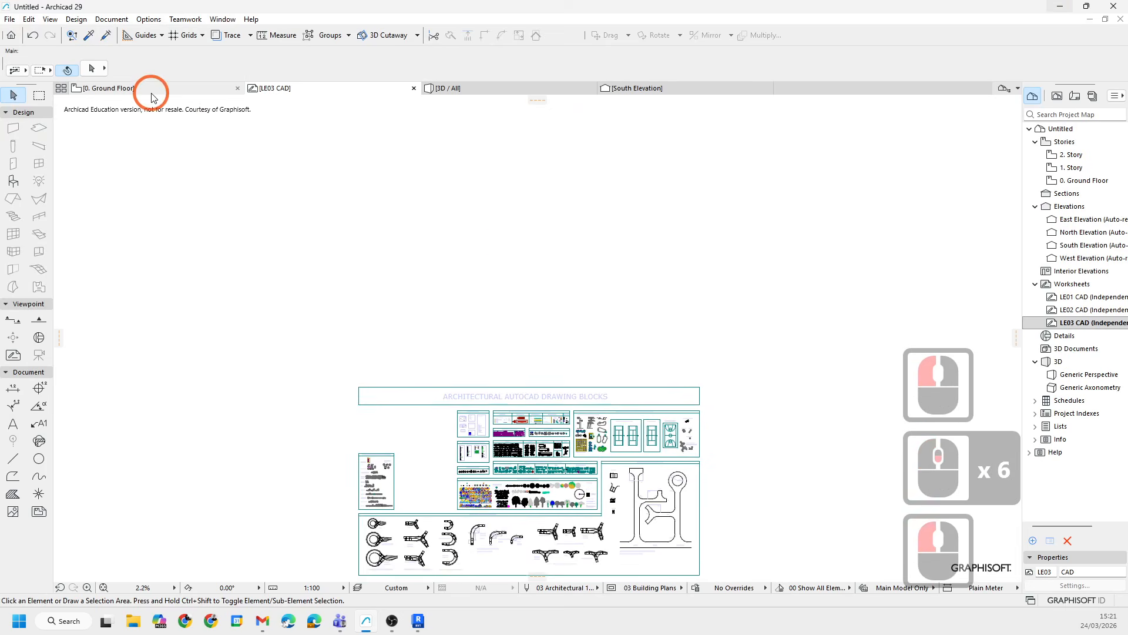
scroll(590, 264, "up", 2)
scroll(591, 264, "down", 2)
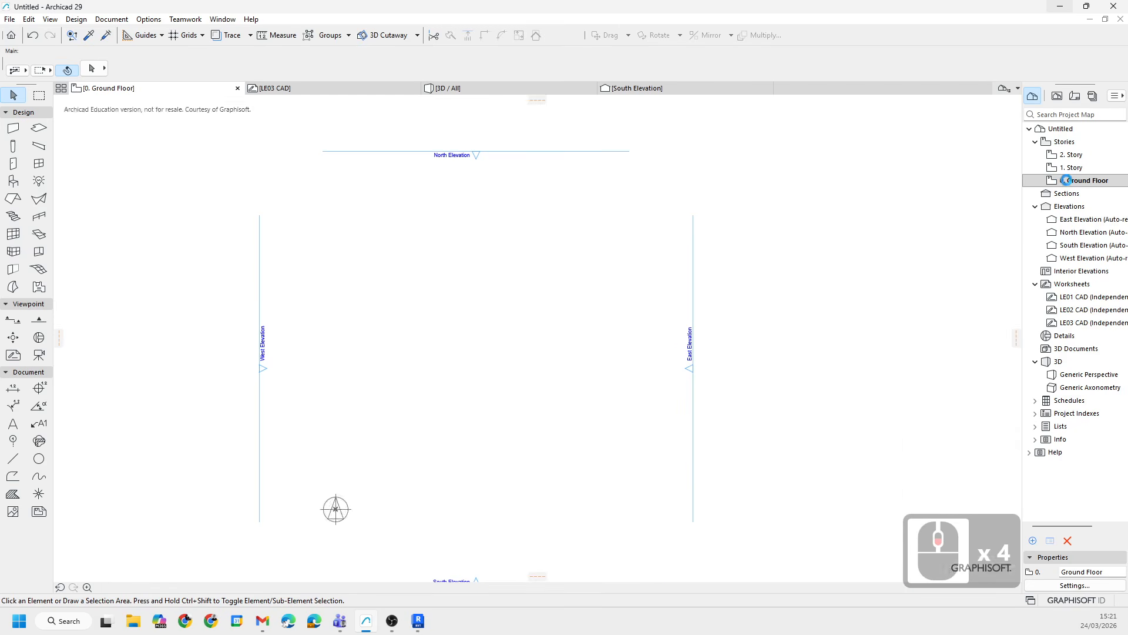
left_click(1084, 182)
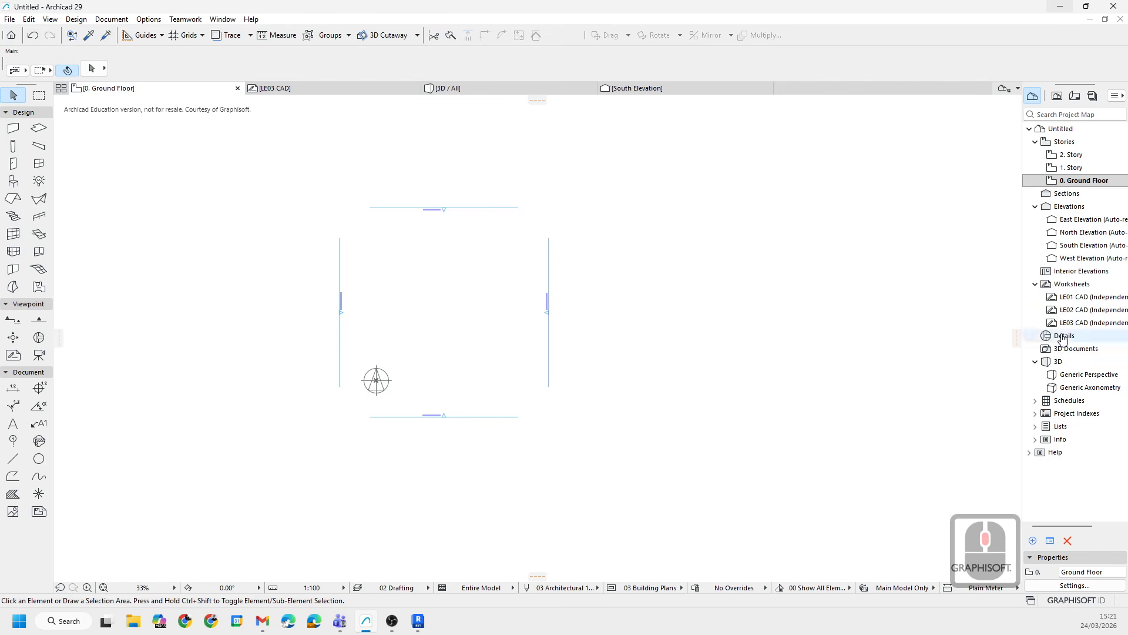
scroll(496, 328, "up", 4)
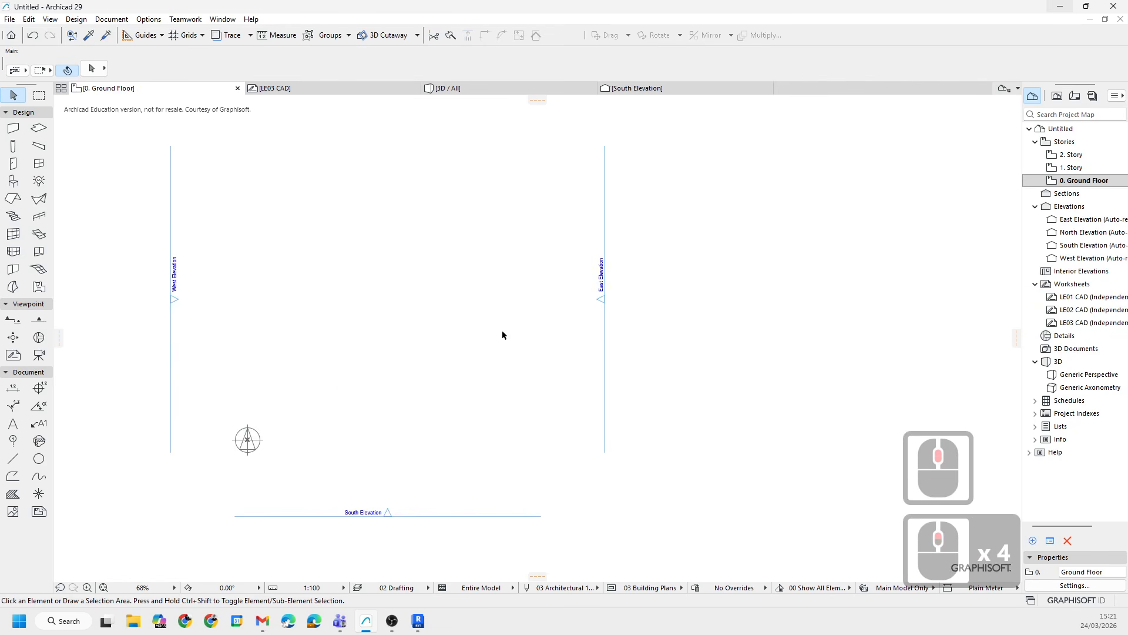
middle_click_drag(383, 324, 379, 355)
middle_click_drag(312, 381, 275, 371)
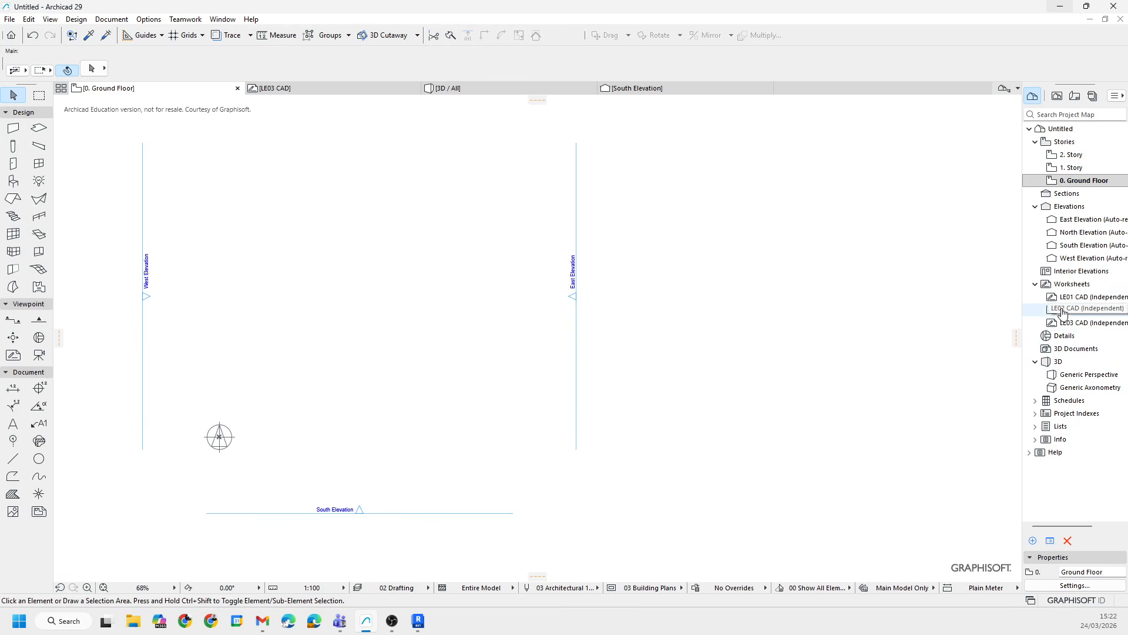
left_click(873, 361)
left_click(1081, 283)
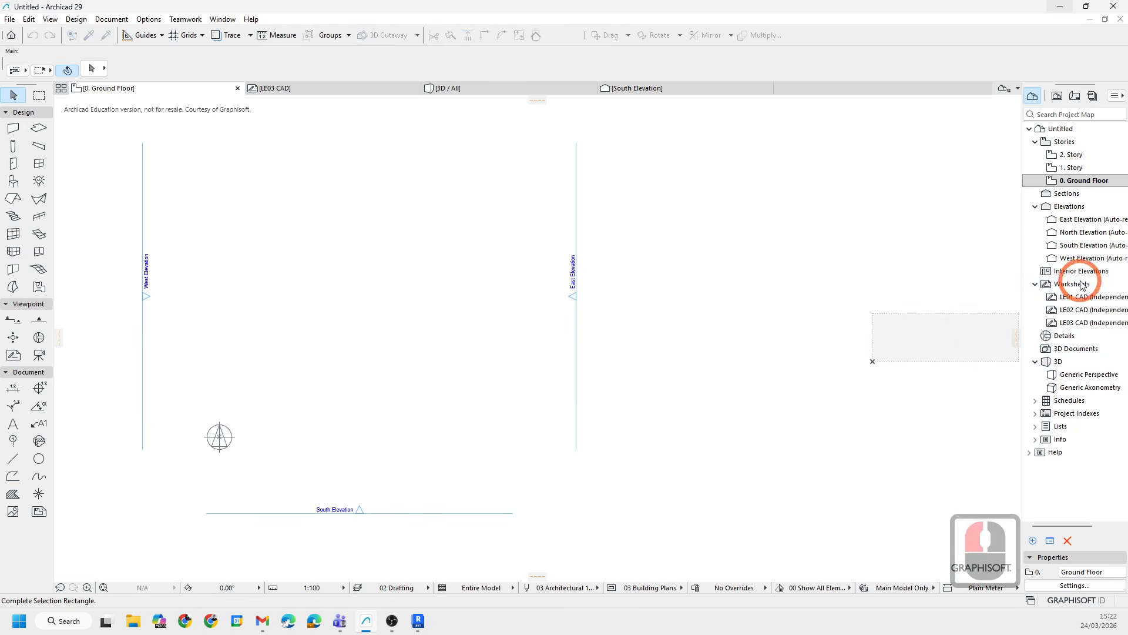
left_click(1077, 285)
left_click(624, 245)
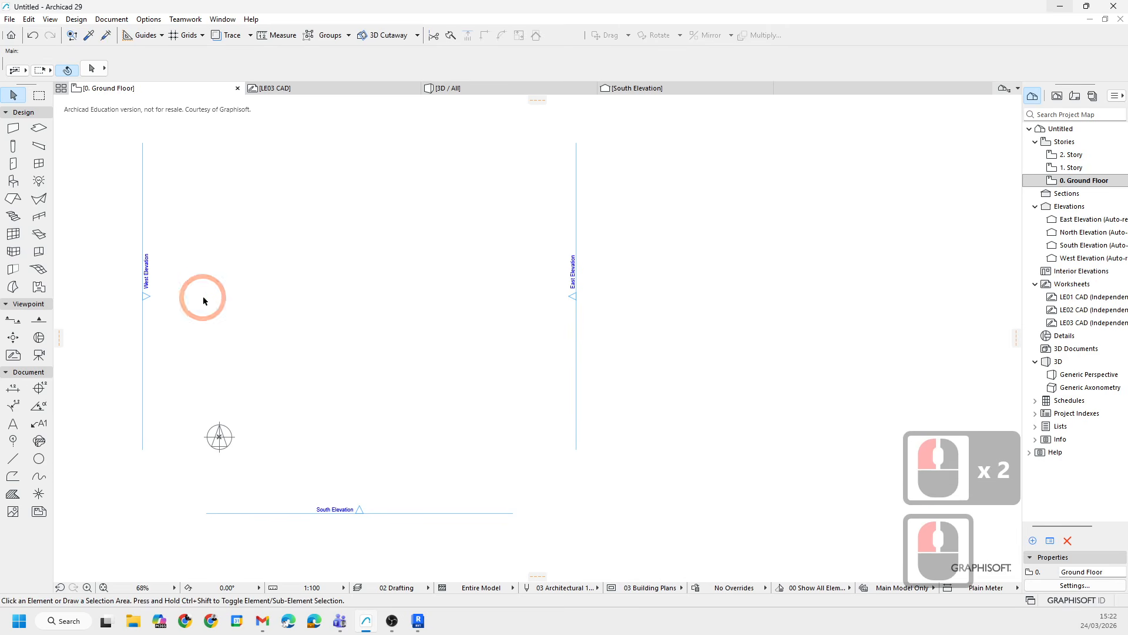
middle_click_drag(247, 232, 323, 229)
middle_click_drag(347, 288, 333, 300)
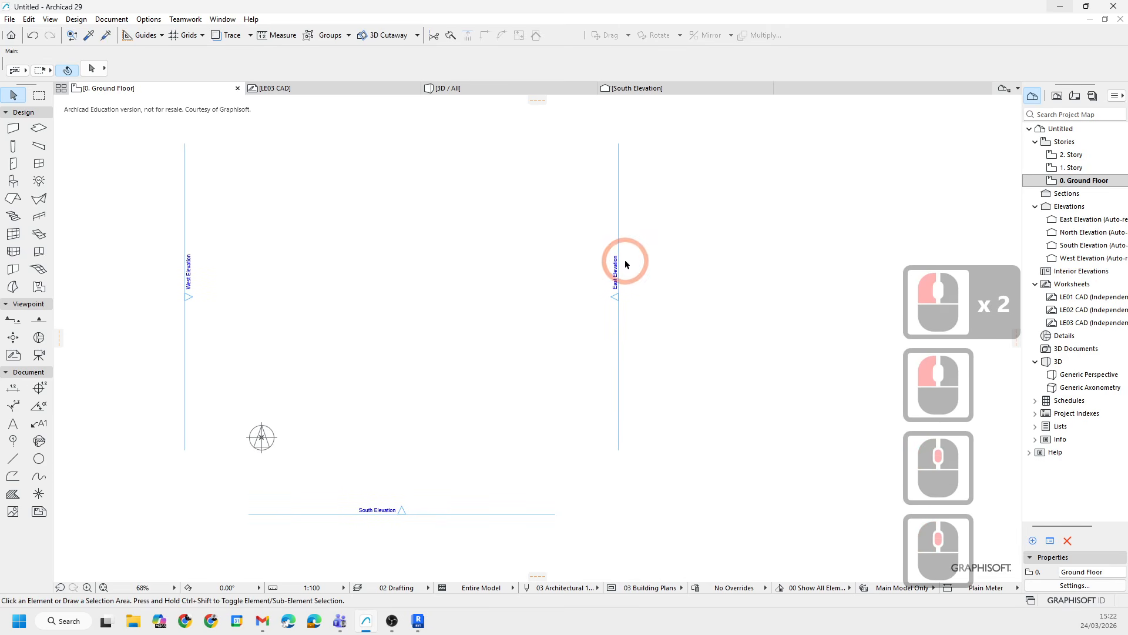
- Start a new independent worksheet with reference ID LE04 and clear its default name
left_click(1071, 284)
right_click(1072, 284)
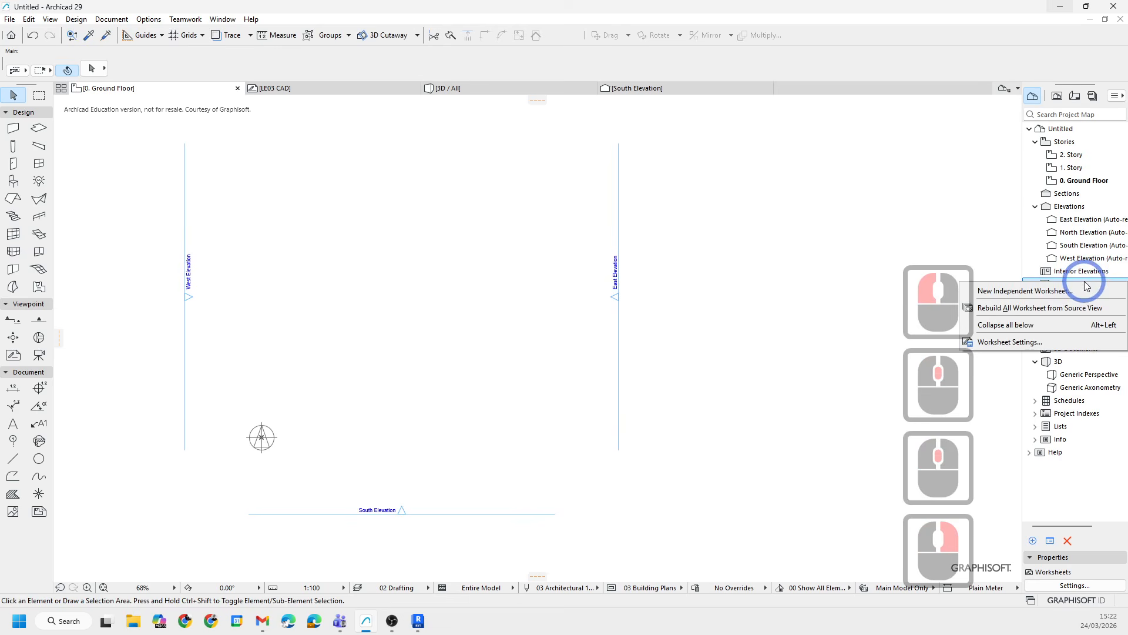
left_click(1013, 296)
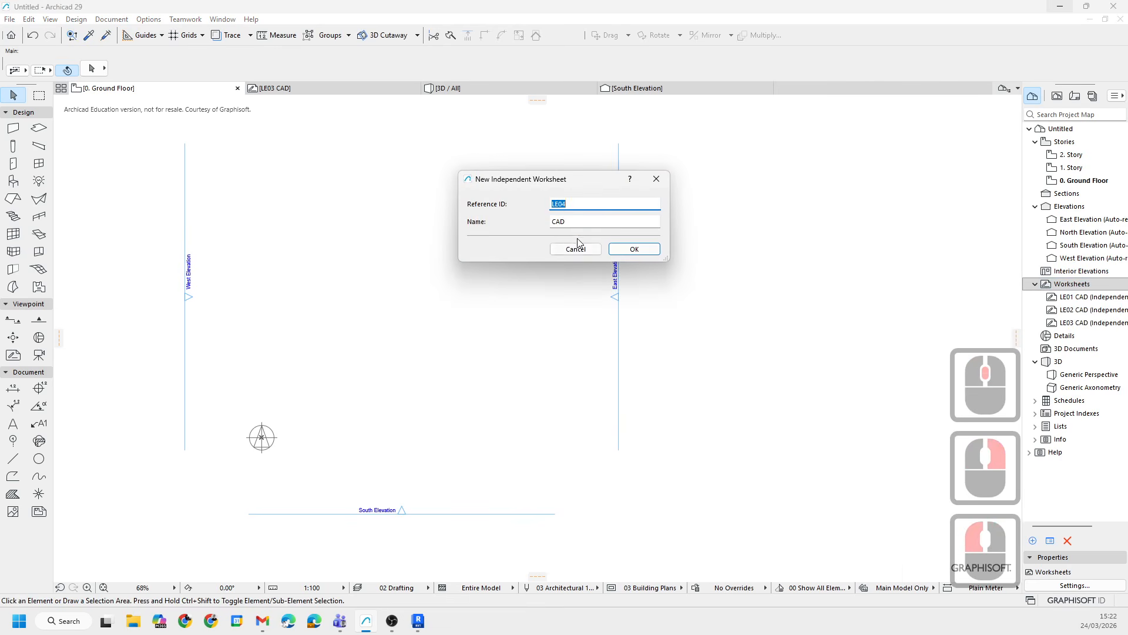
left_click(546, 213)
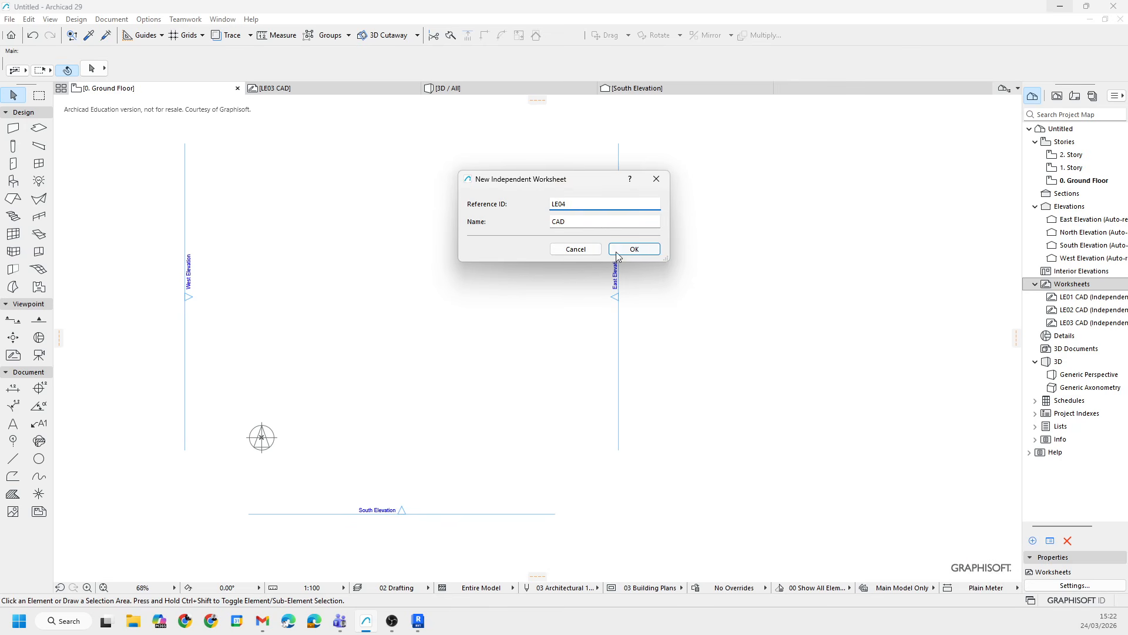
left_click(579, 222)
triple_click(579, 221)
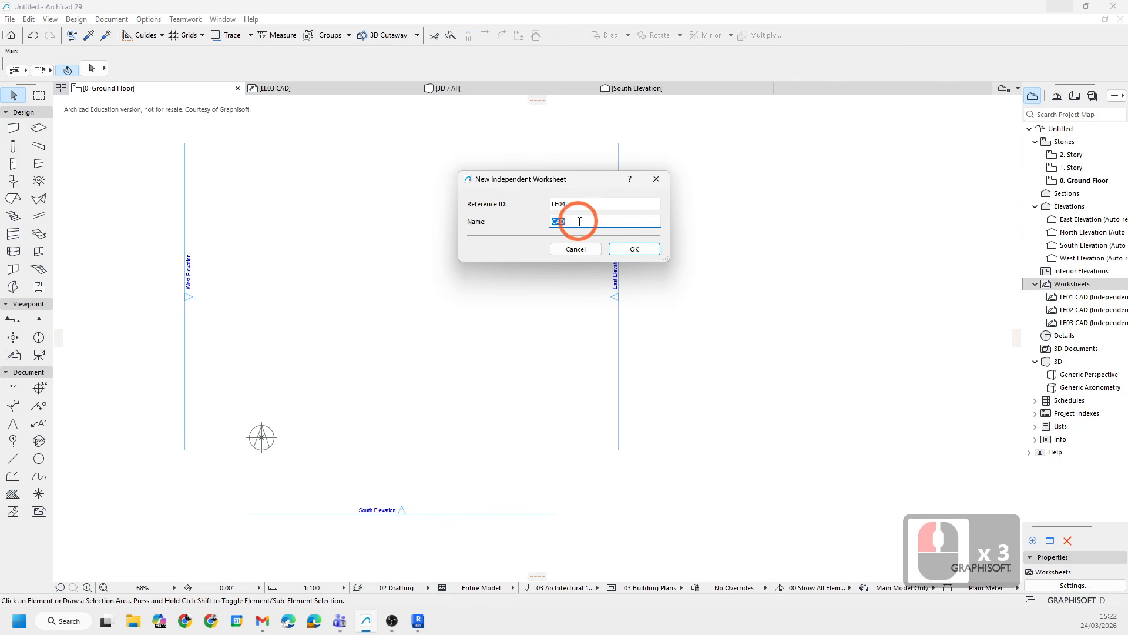
key("BackSpace")
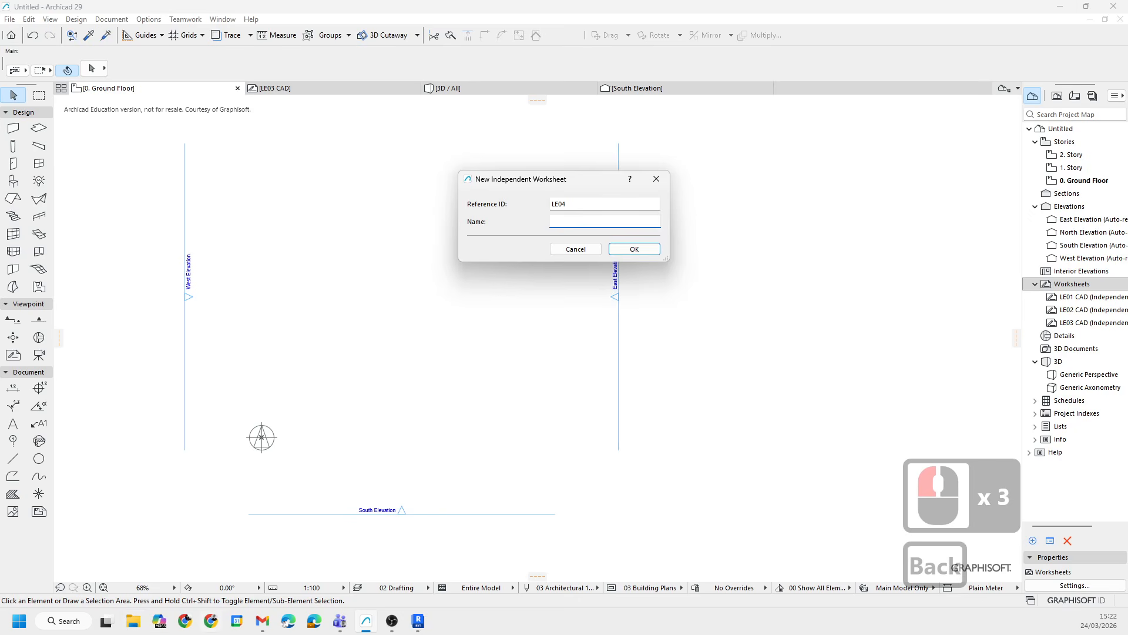
- Switch to Teams, open the ARCHICAD folder and download SCHEDULE OF RIGHTS.dwg
left_click(340, 620)
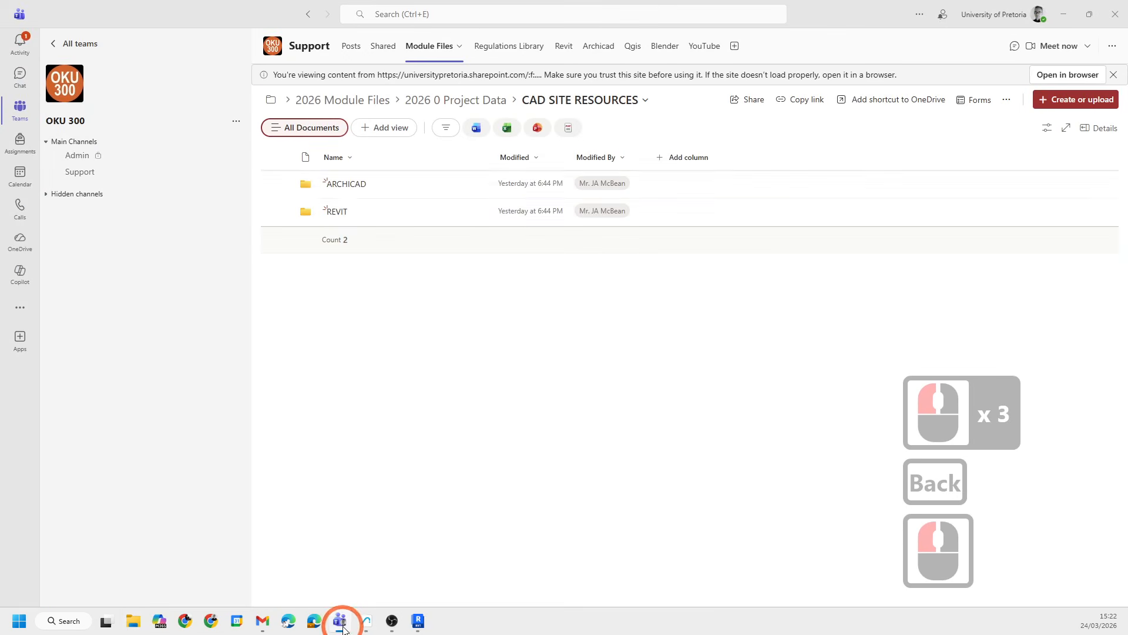
left_click(347, 184)
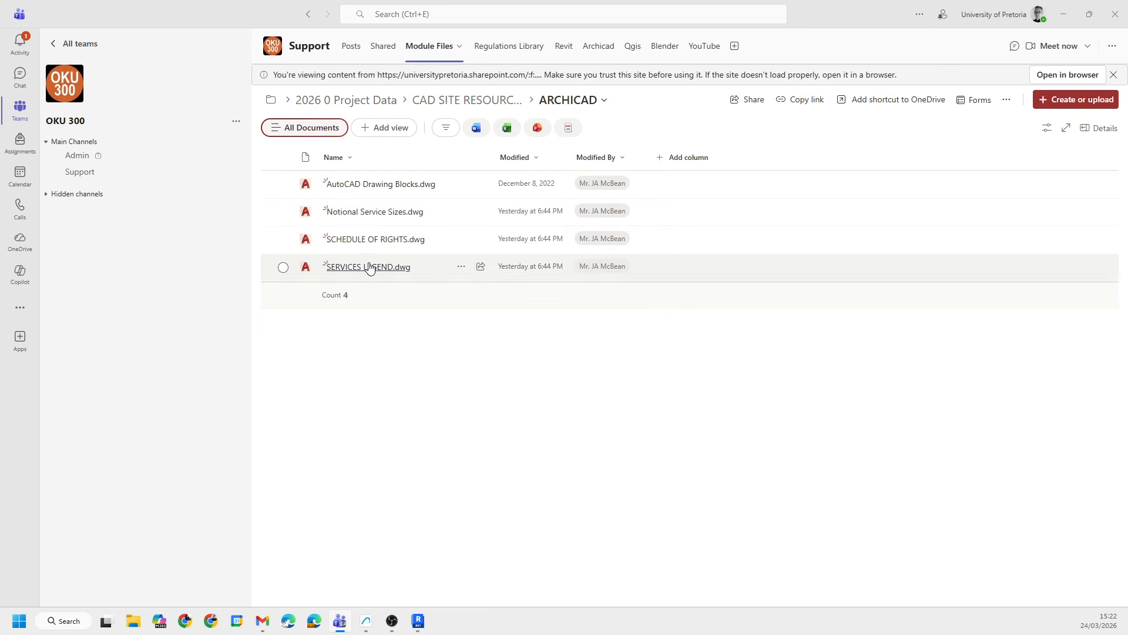
left_click(461, 242)
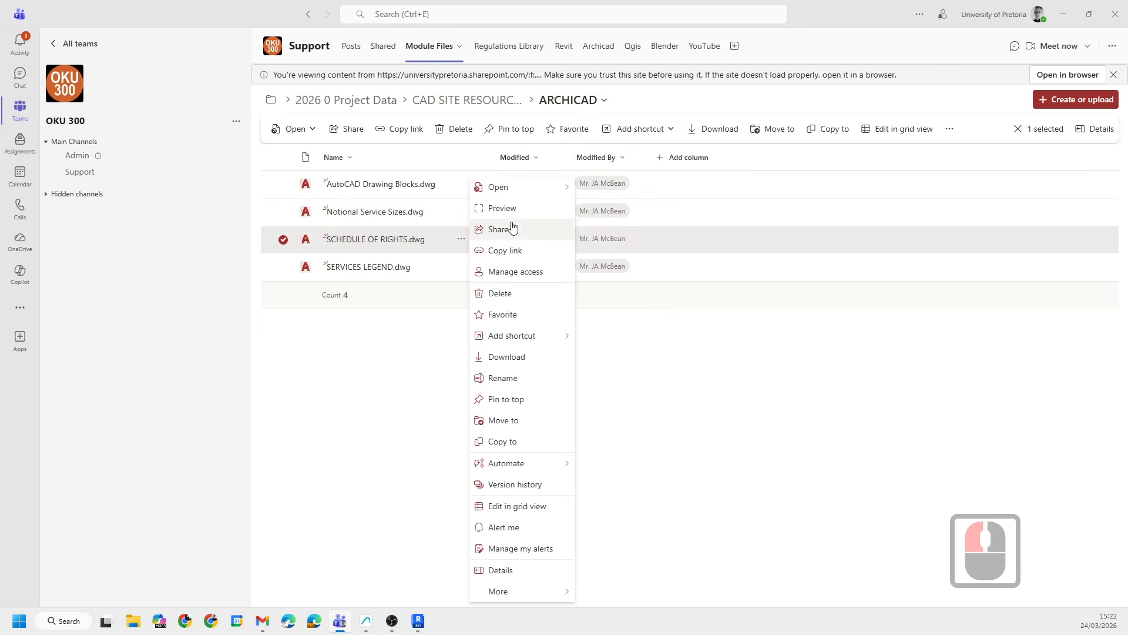
left_click(521, 358)
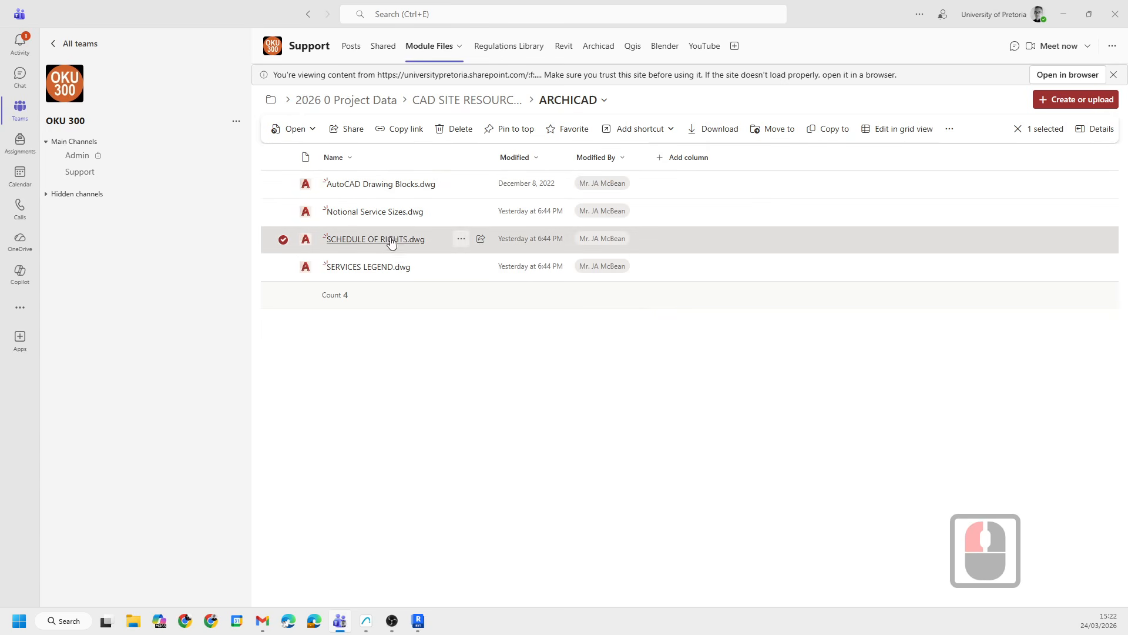
- Dismiss the site trust banner and download SCHEDULE OF RIGHTS.dwg again
left_click(1114, 75)
left_click(622, 226)
left_click(461, 221)
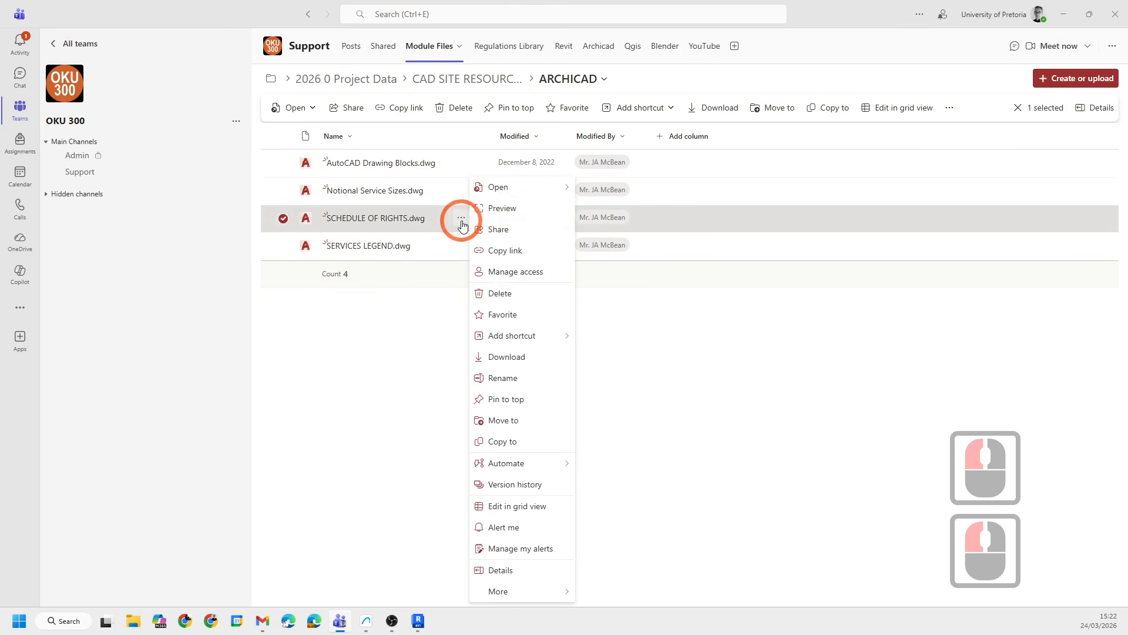
left_click(521, 356)
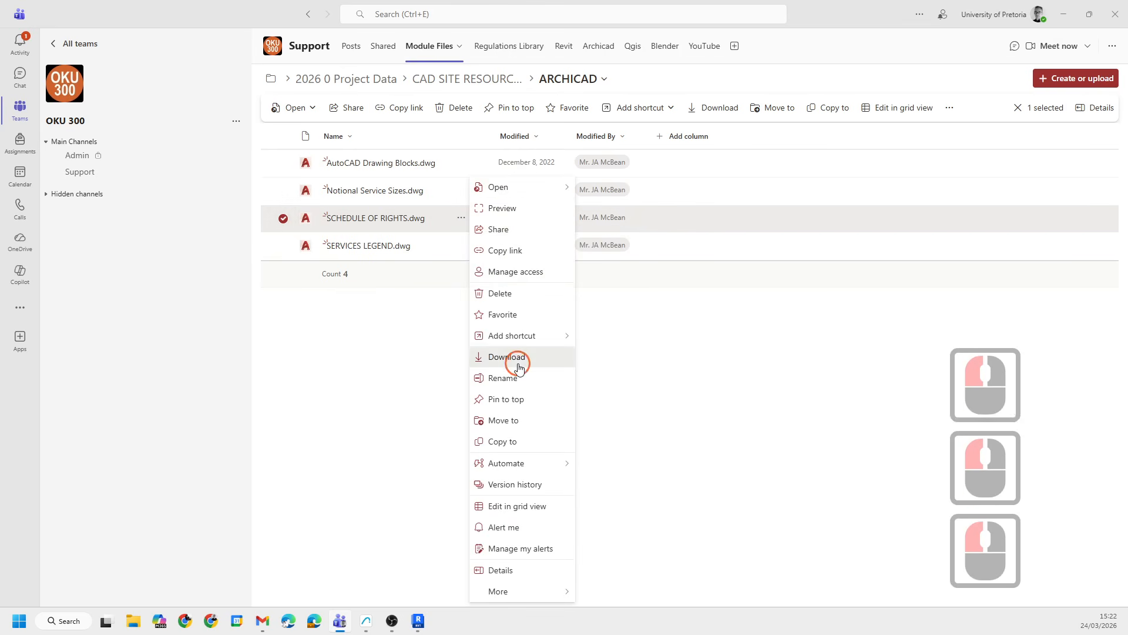
- In Teams settings, turn on always asking where to save downloaded files
left_click(920, 14)
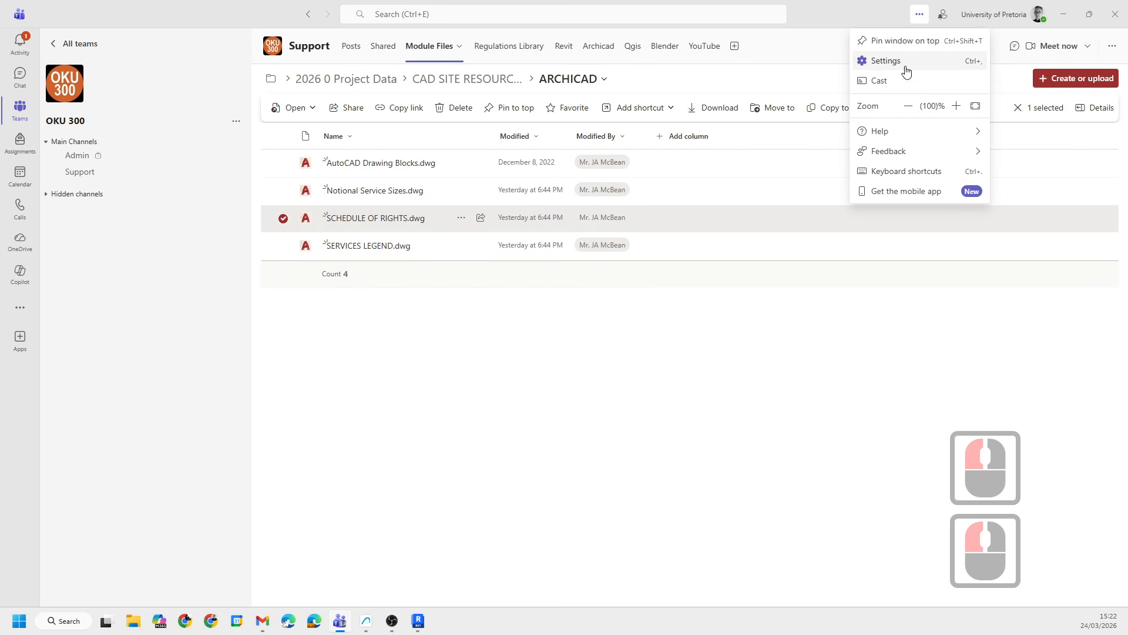
left_click(884, 62)
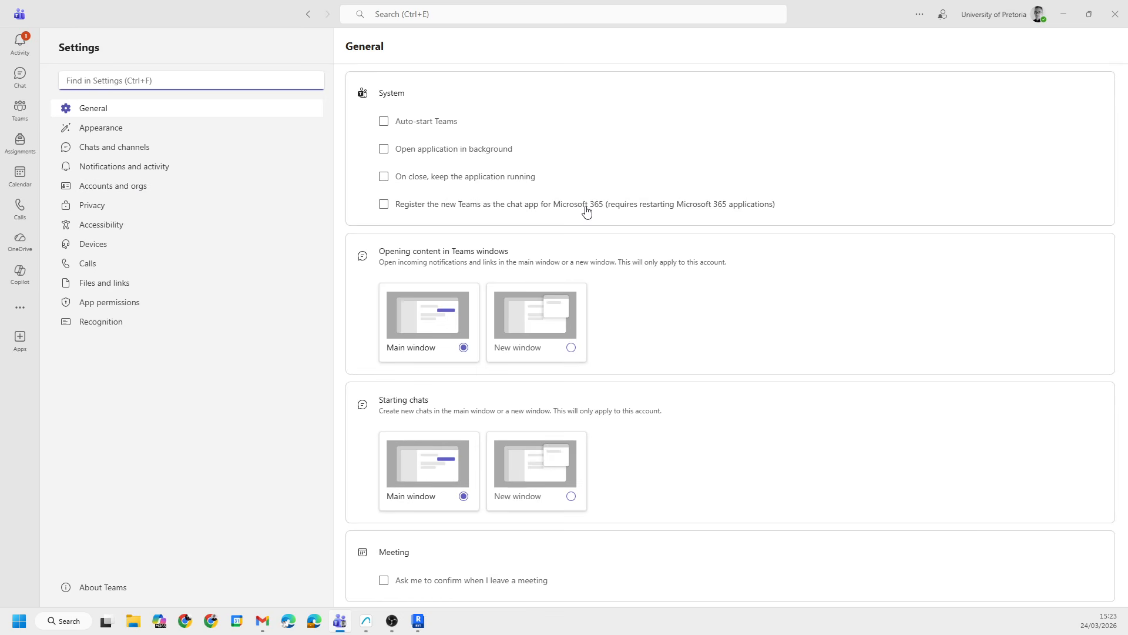
scroll(586, 211, "down", 4)
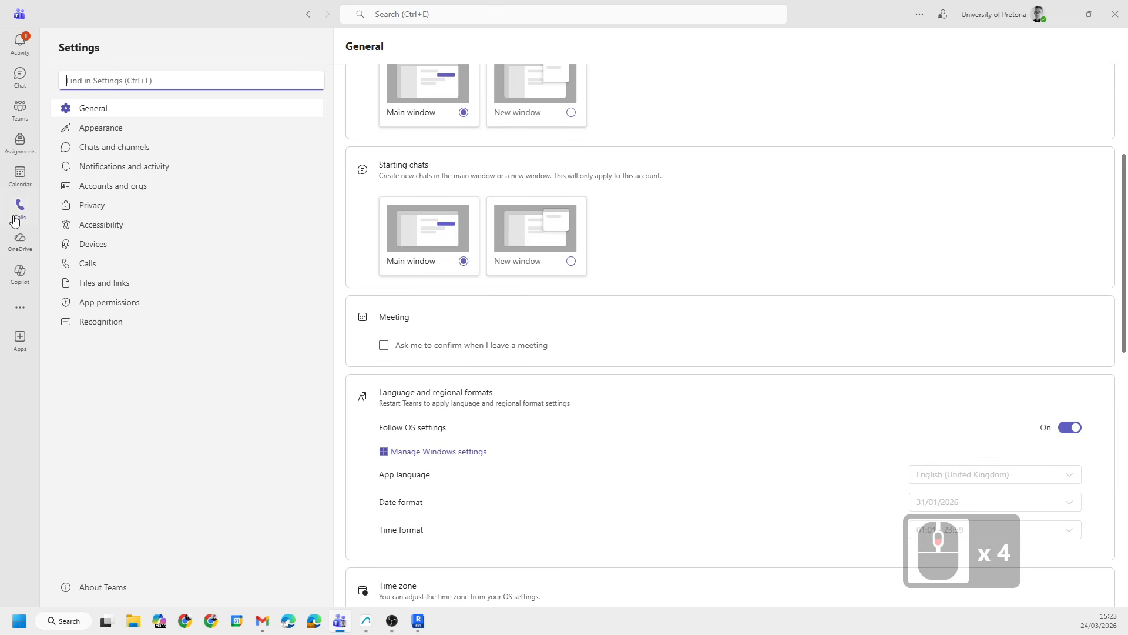
left_click(107, 132)
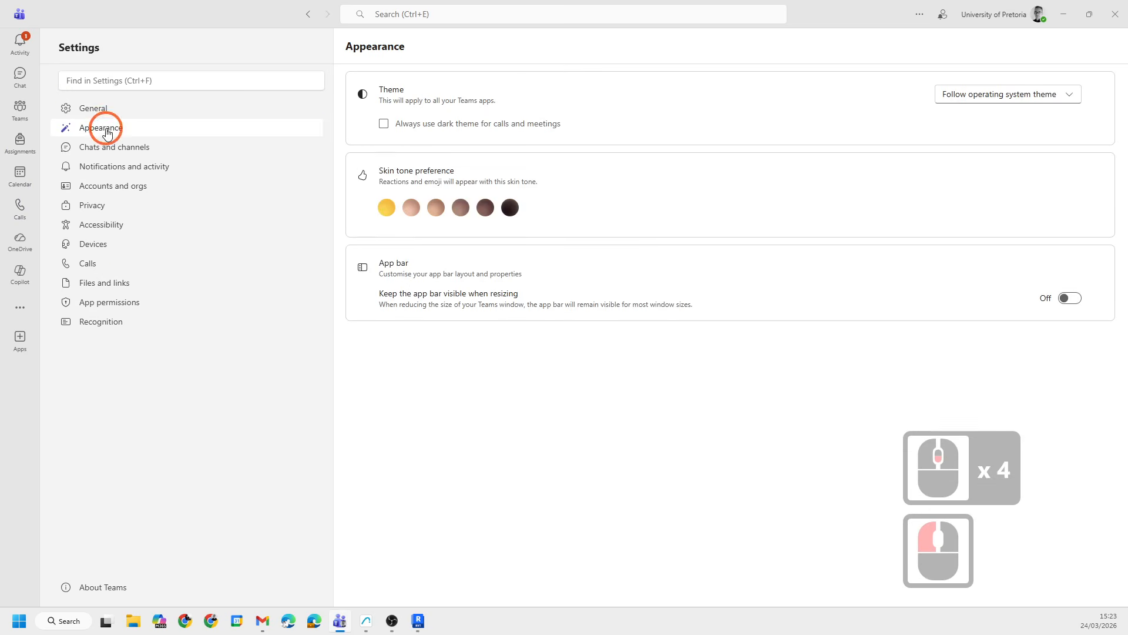
left_click(101, 284)
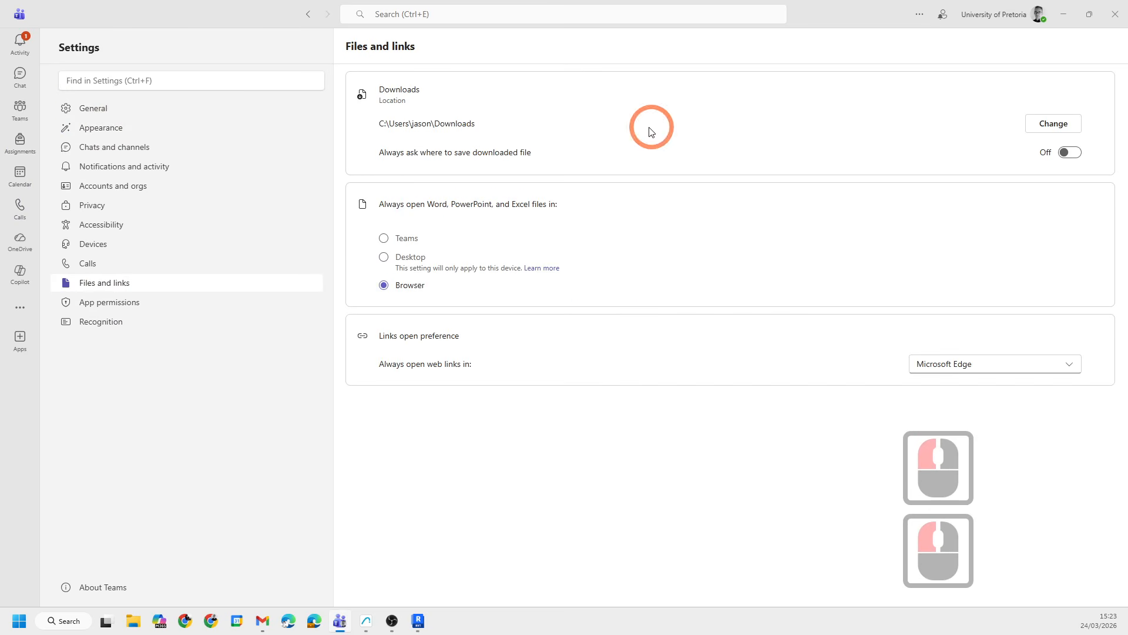
left_click(1079, 155)
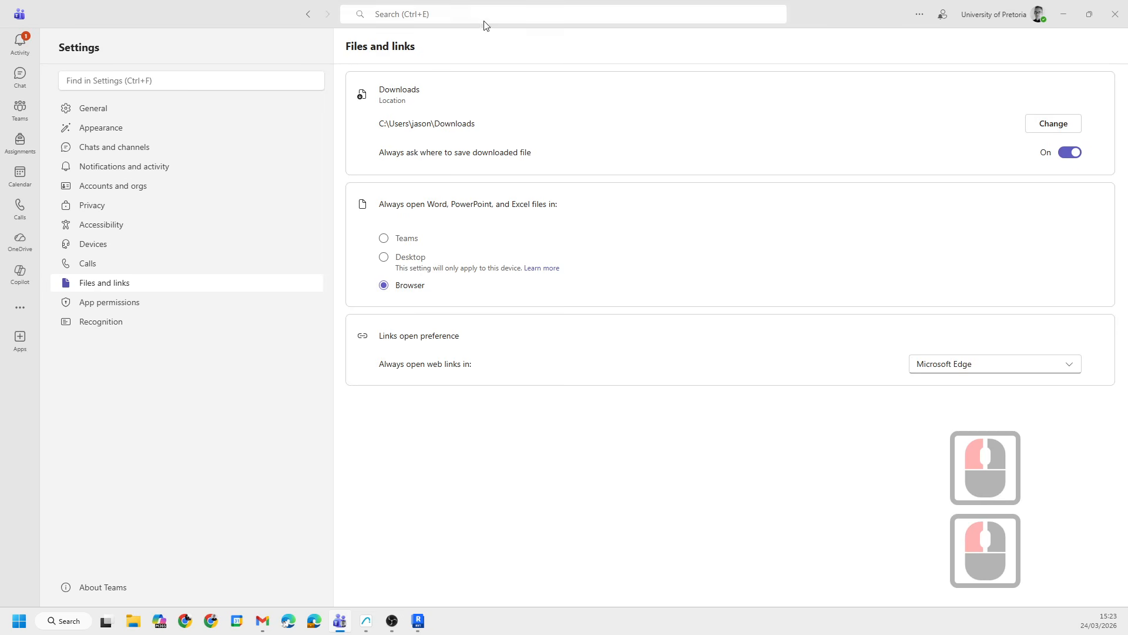
- Return to the team's Module Files and open the ARCHICAD folder inside 2026 0 Project Data > CAD SITE RESOURCES
left_click(307, 13)
left_click(624, 371)
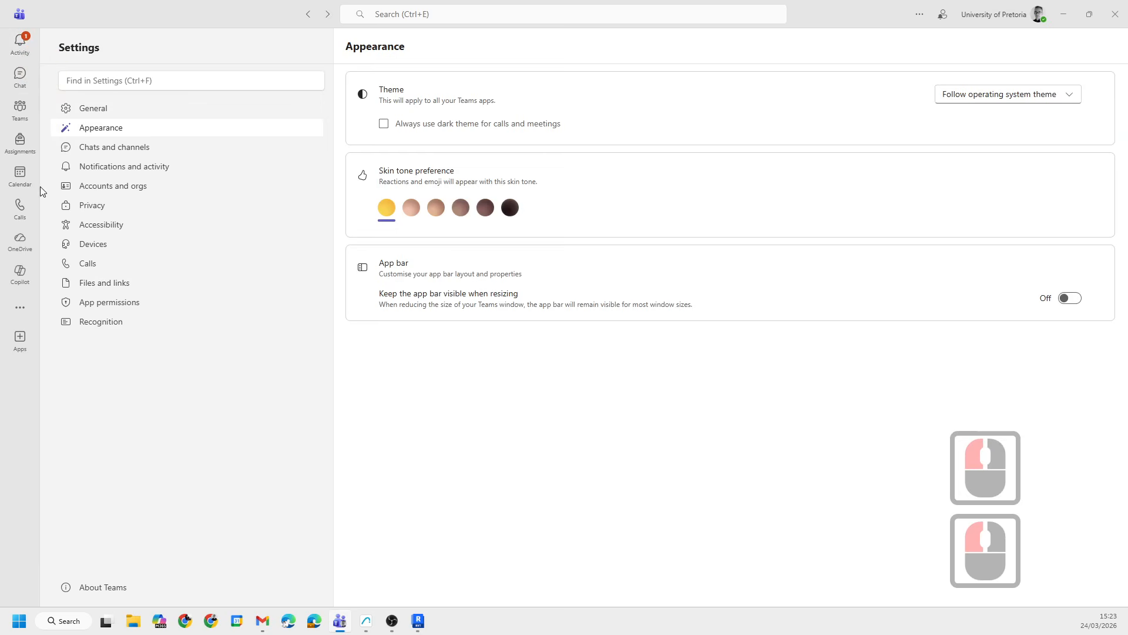
left_click(19, 108)
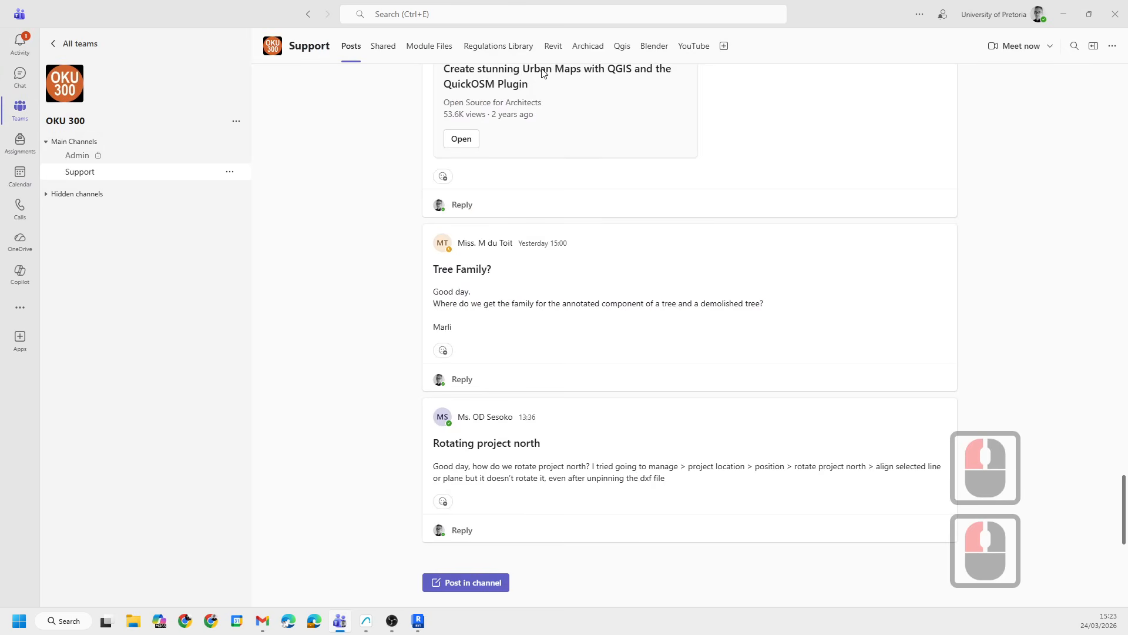
left_click(488, 47)
double_click(429, 46)
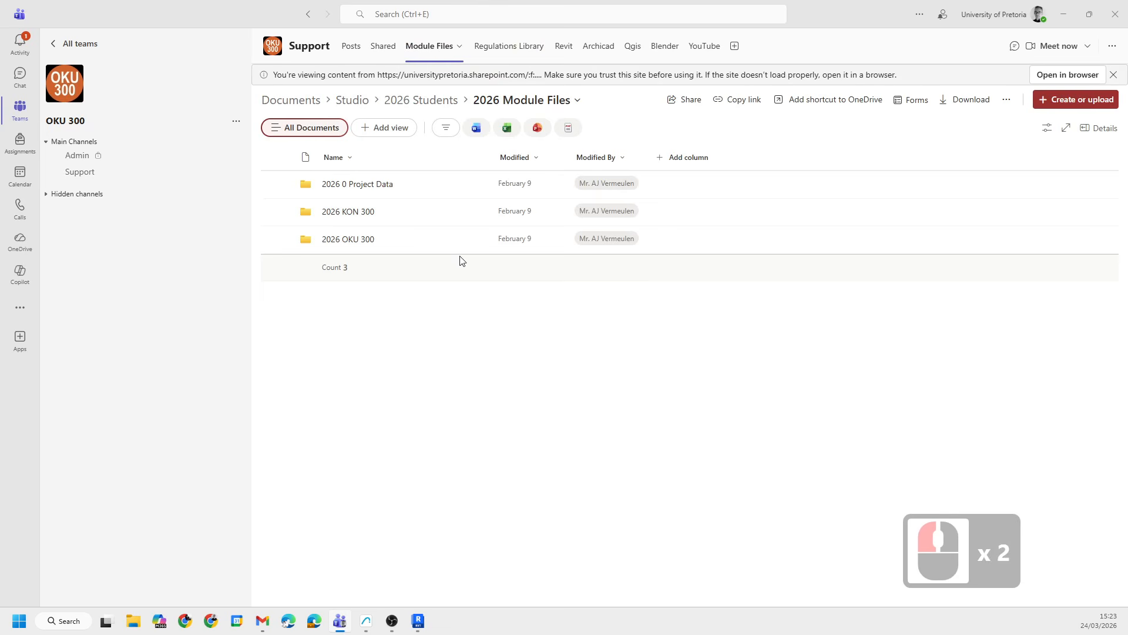
left_click(373, 187)
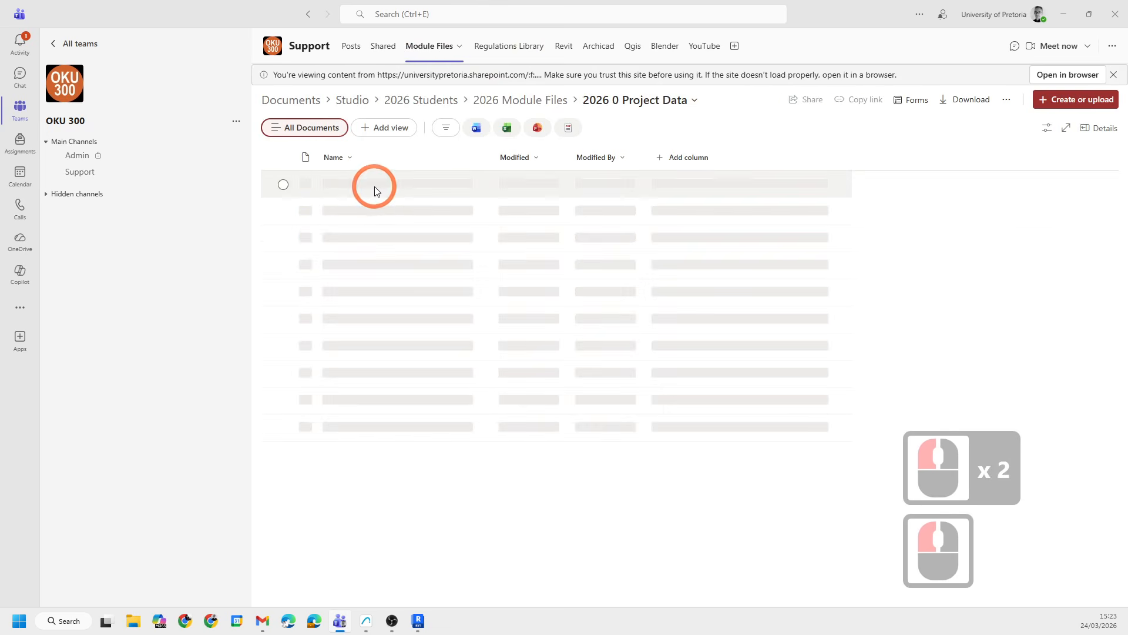
left_click(347, 215)
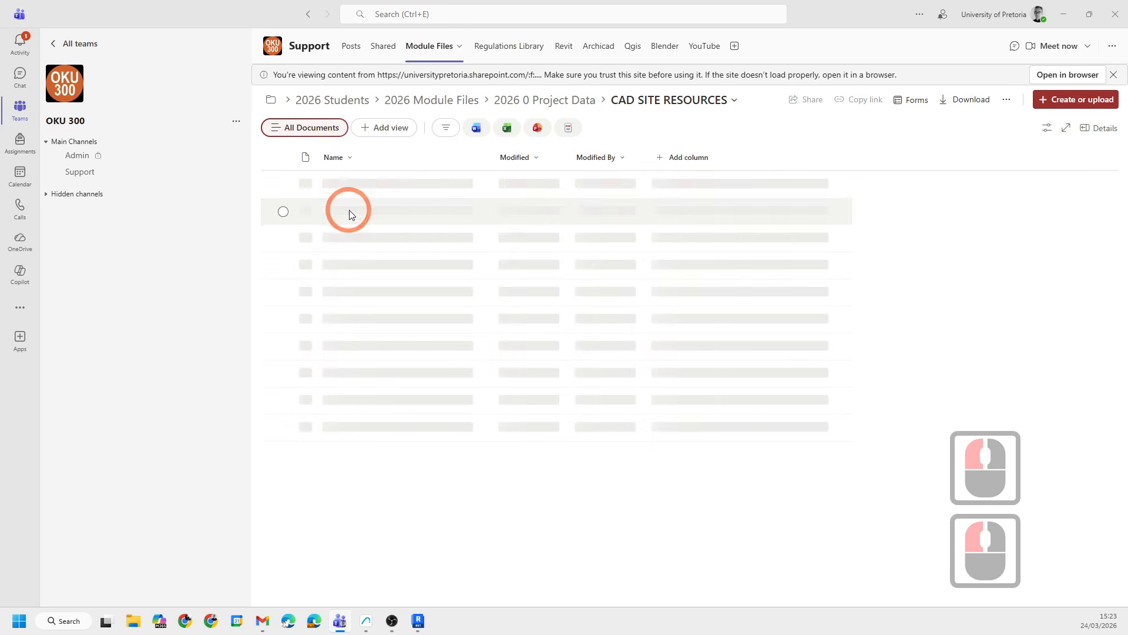
left_click(345, 185)
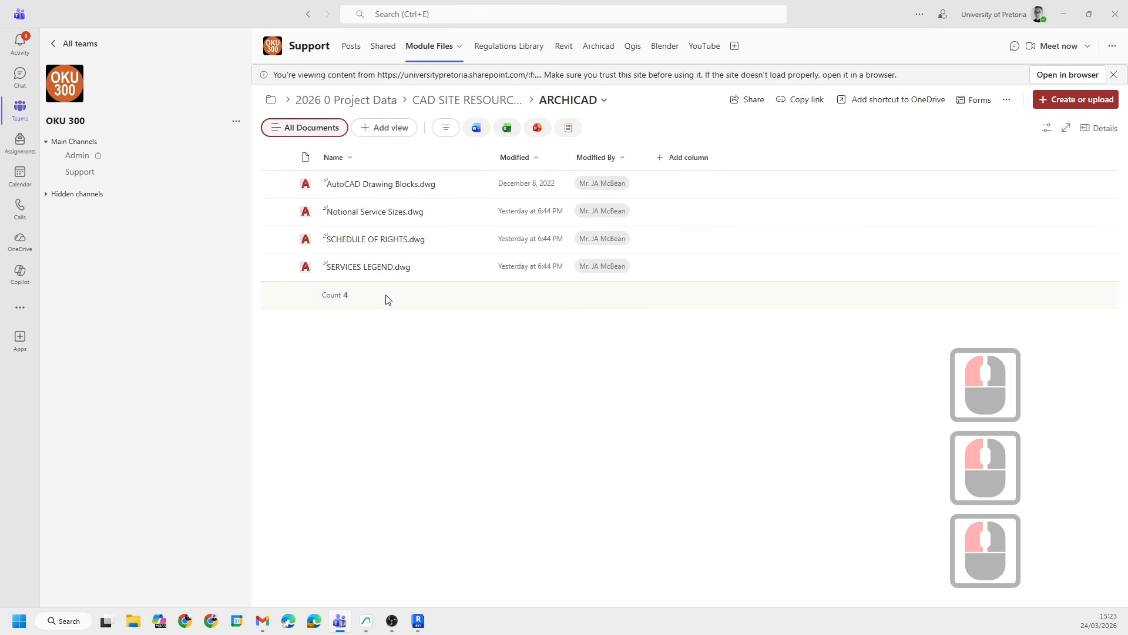
- Download SCHEDULE OF RIGHTS.dwg from the ARCHICAD folder once more
left_click(461, 239)
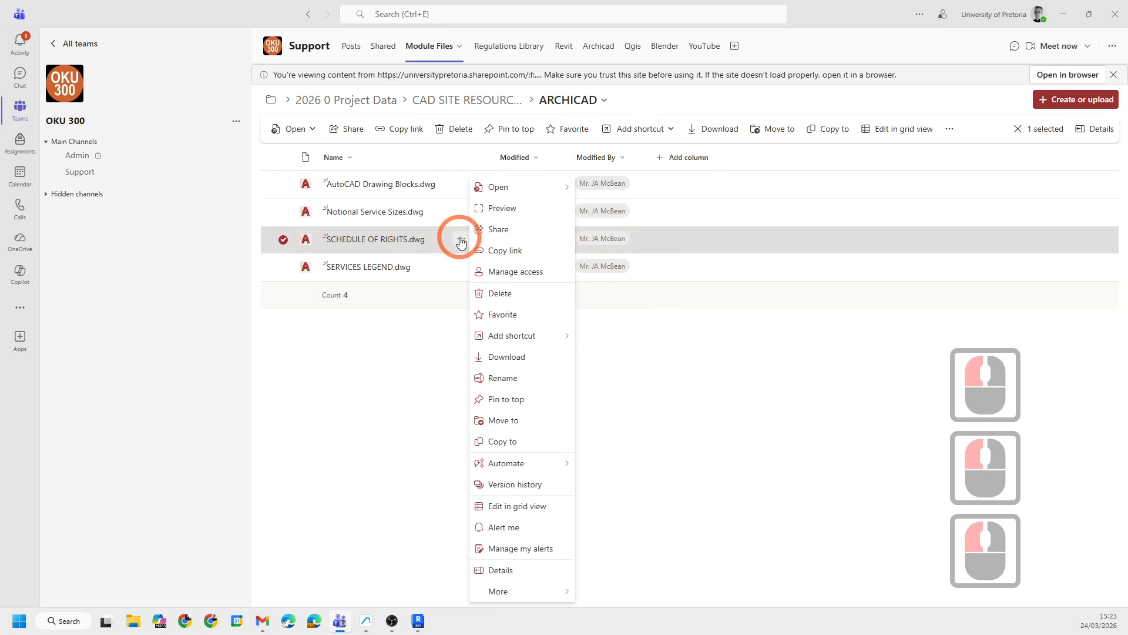
left_click(497, 357)
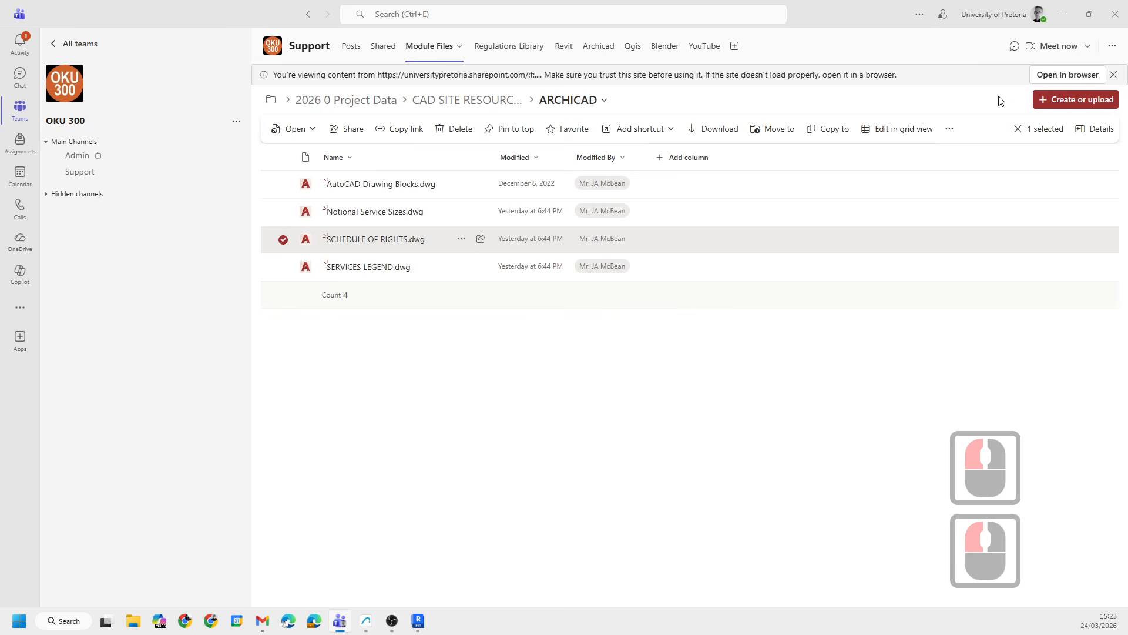
- Open the file library in the browser and enter the 2026 0 Project Data folder
left_click(1075, 76)
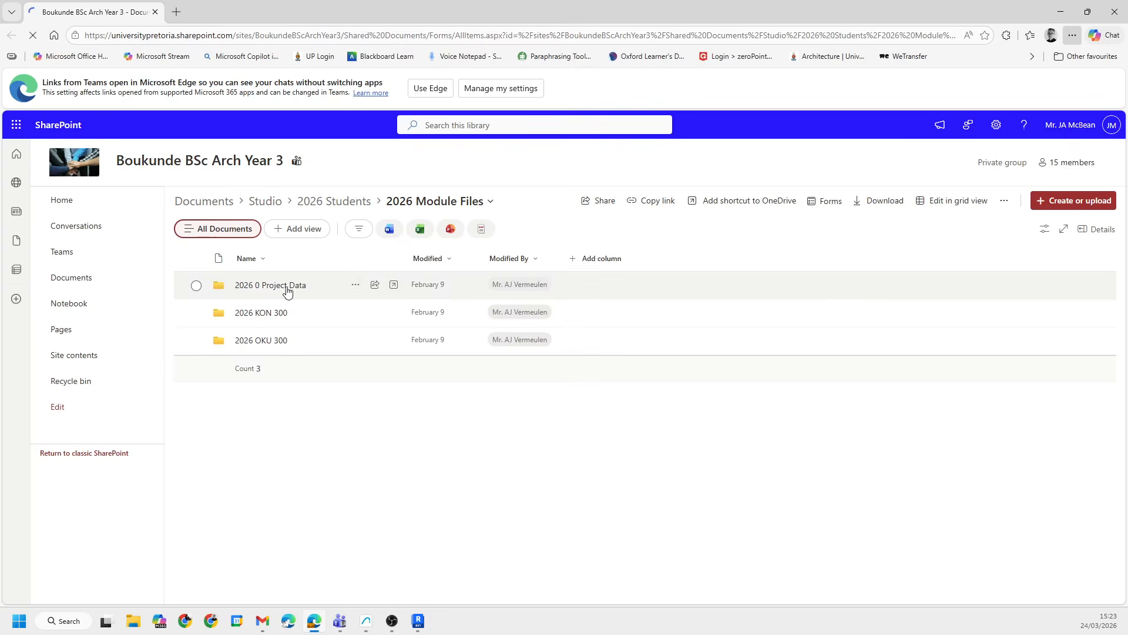
left_click(301, 288)
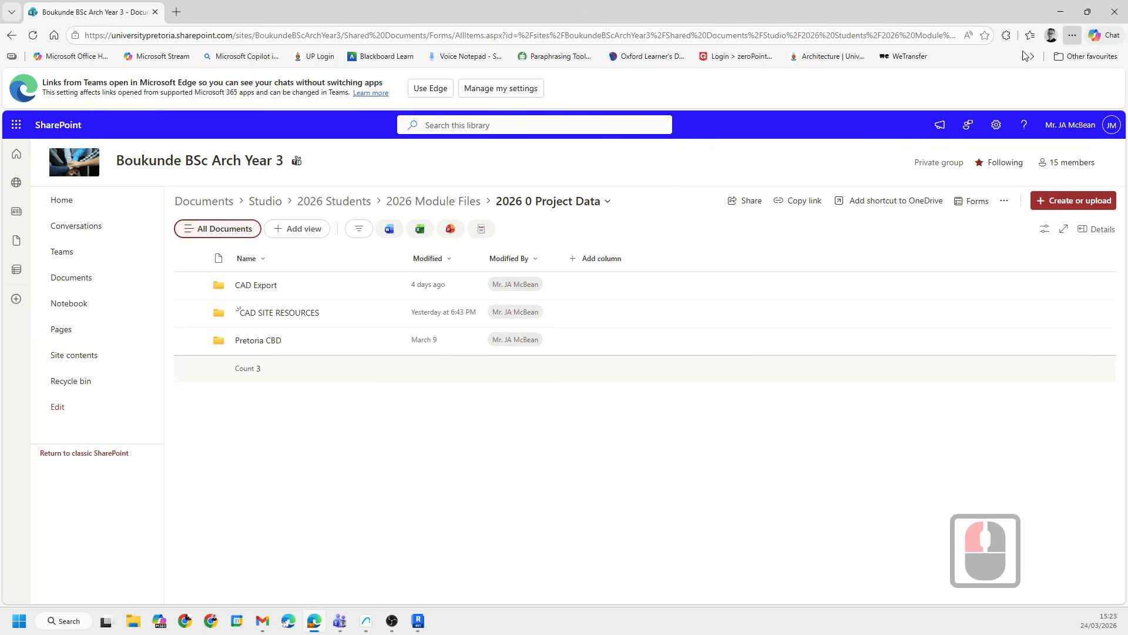
- Open the browser's download settings
left_click(1072, 37)
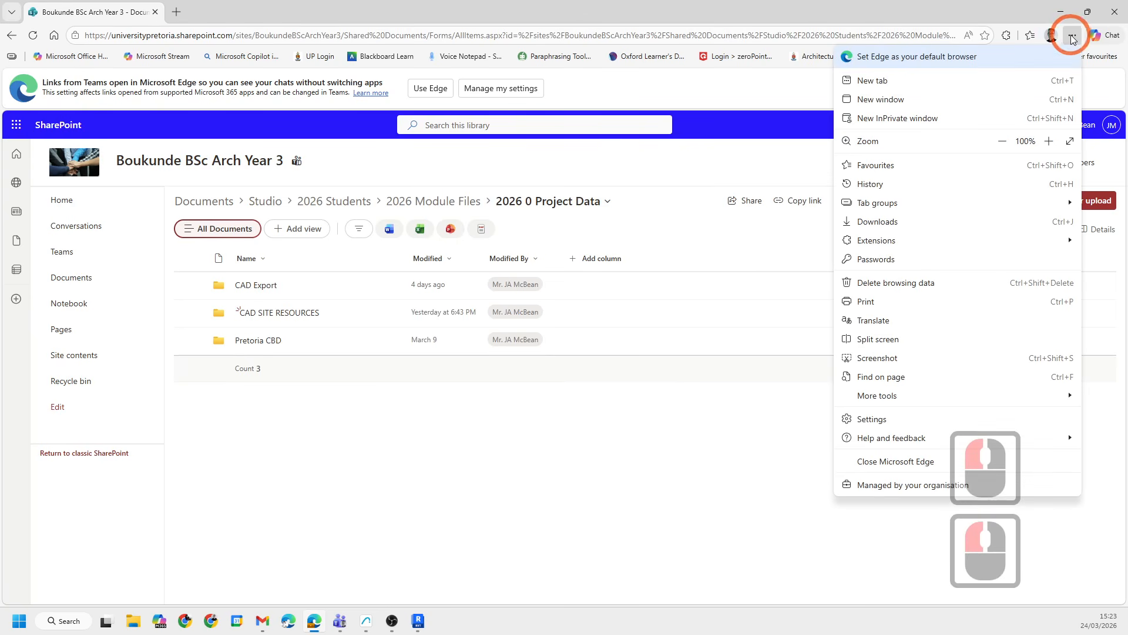
left_click(888, 422)
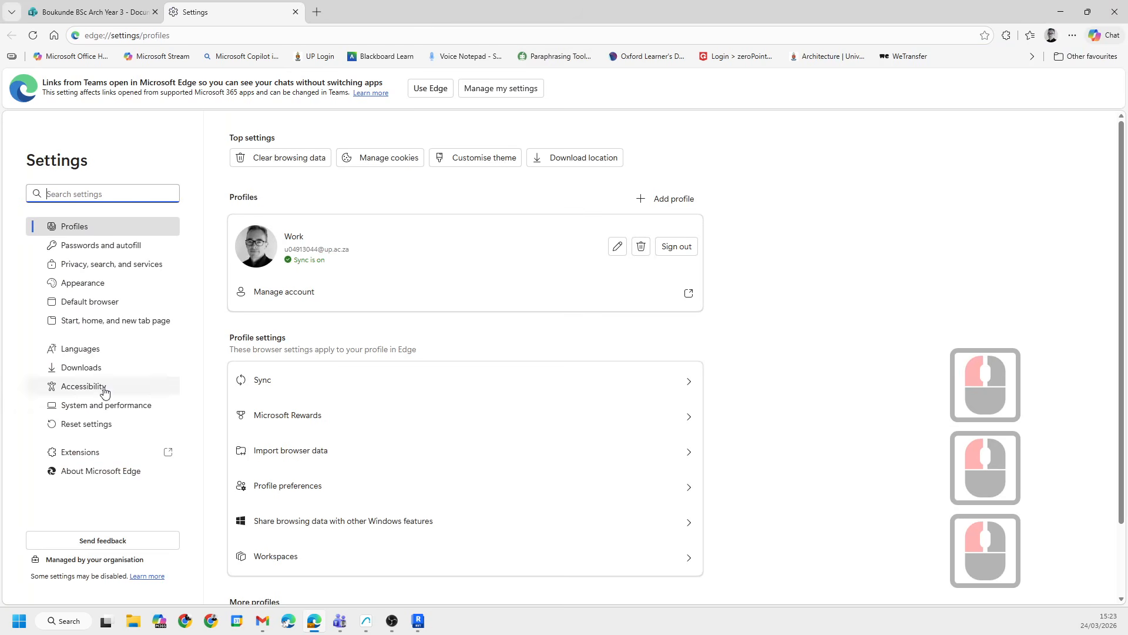
left_click(82, 368)
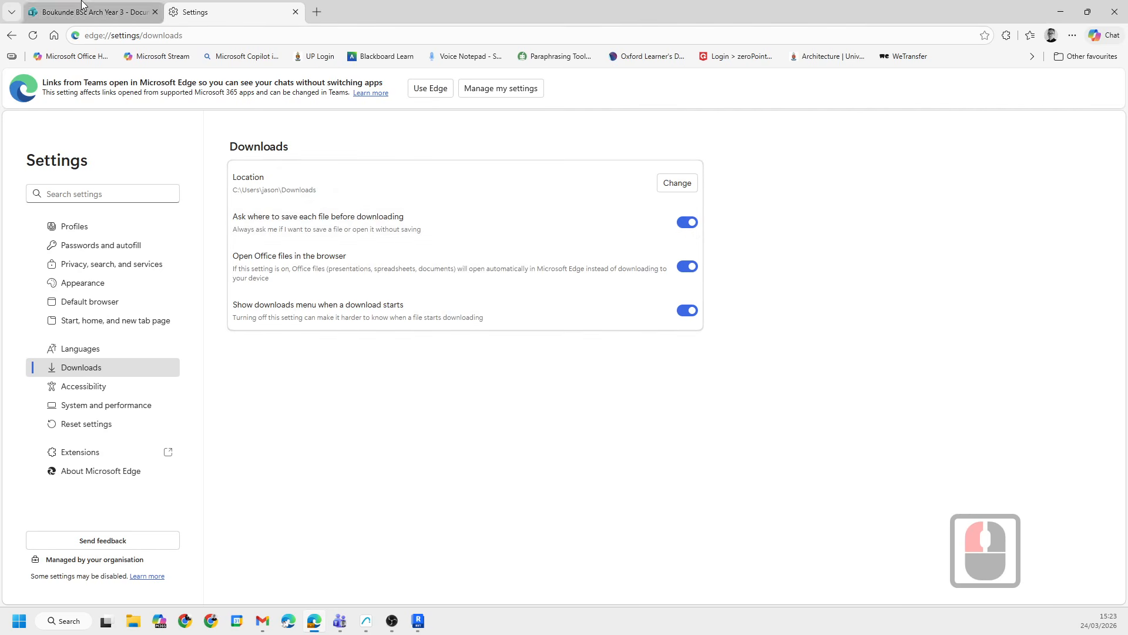
- Close the settings tab and open the CAD SITE RESOURCES folder in SharePoint
left_click(295, 12)
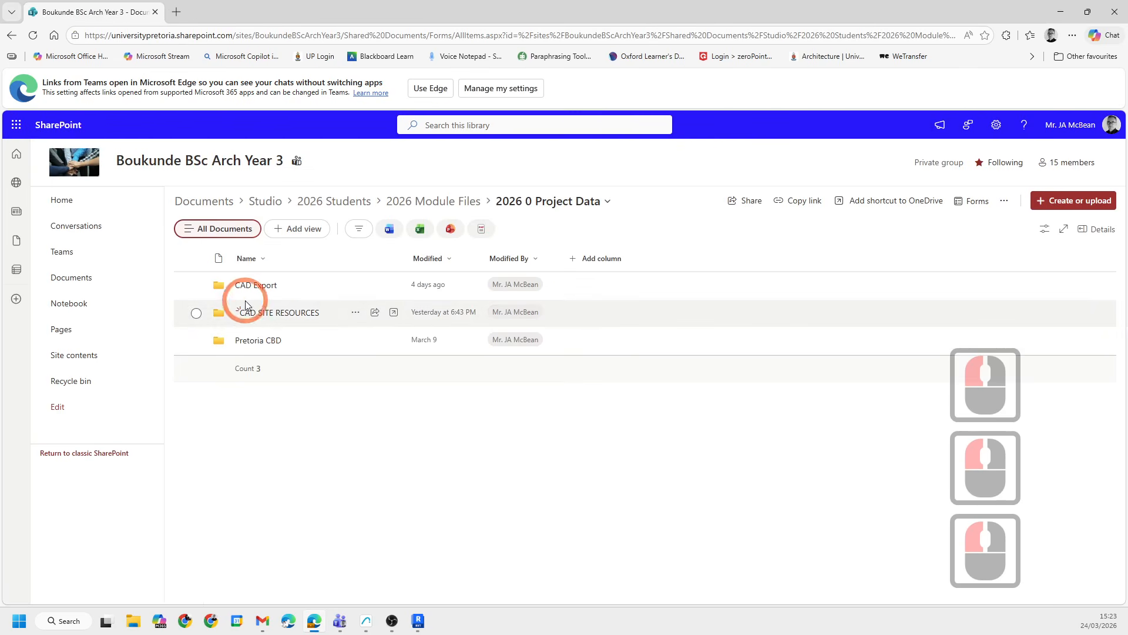
left_click(287, 314)
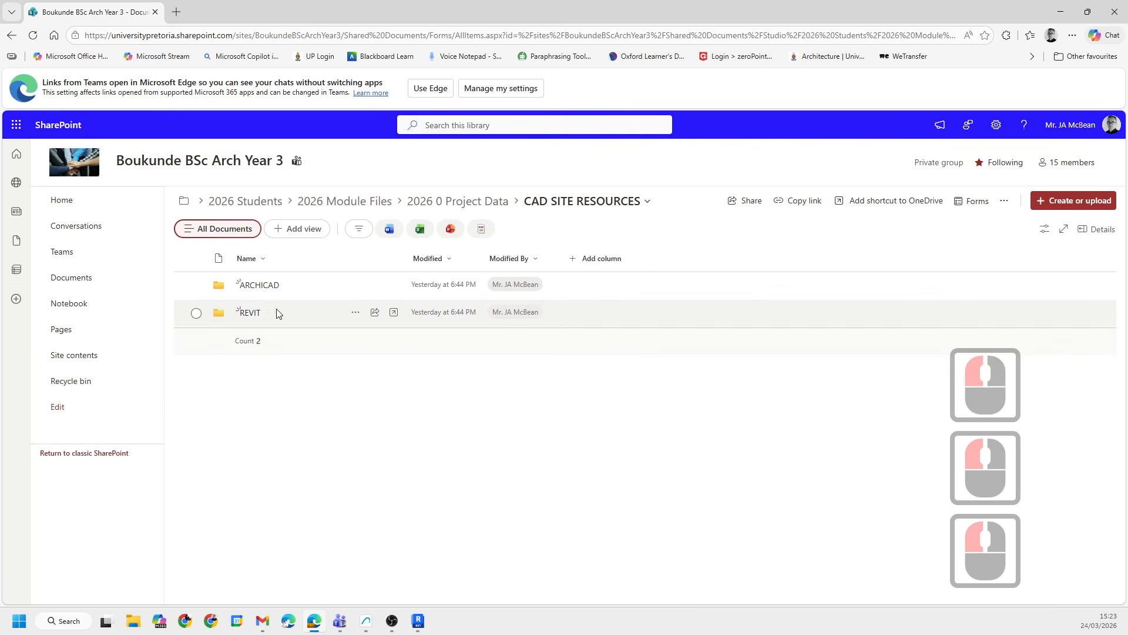
- Download SCHEDULE OF RIGHTS.dwg from the ARCHICAD folder, saving it into New folder on the Desktop
left_click(257, 288)
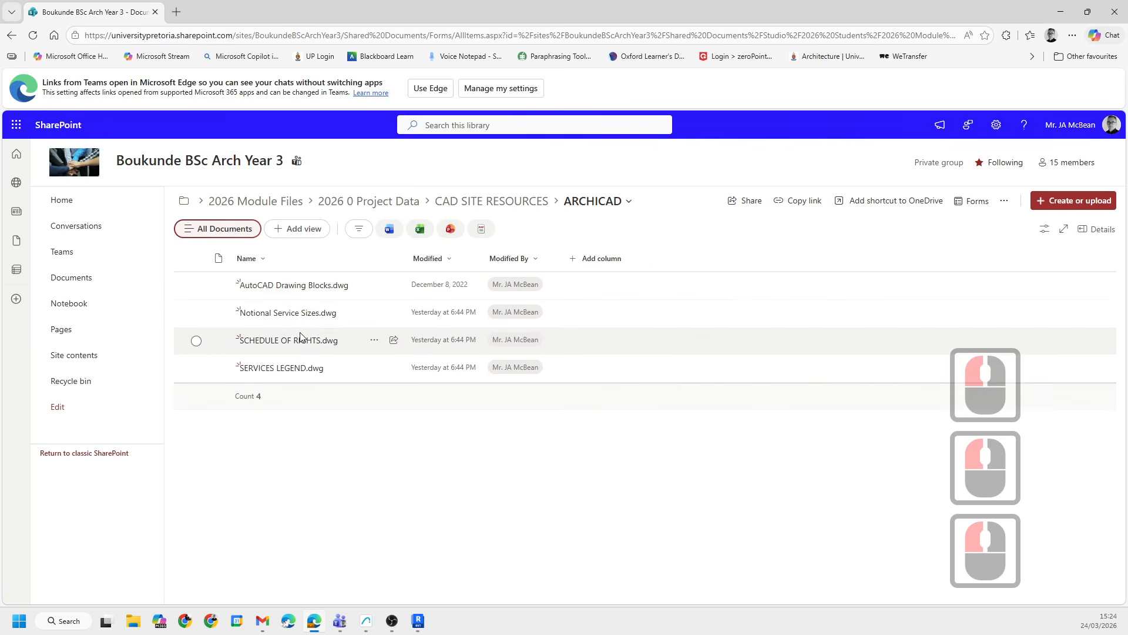
left_click(374, 341)
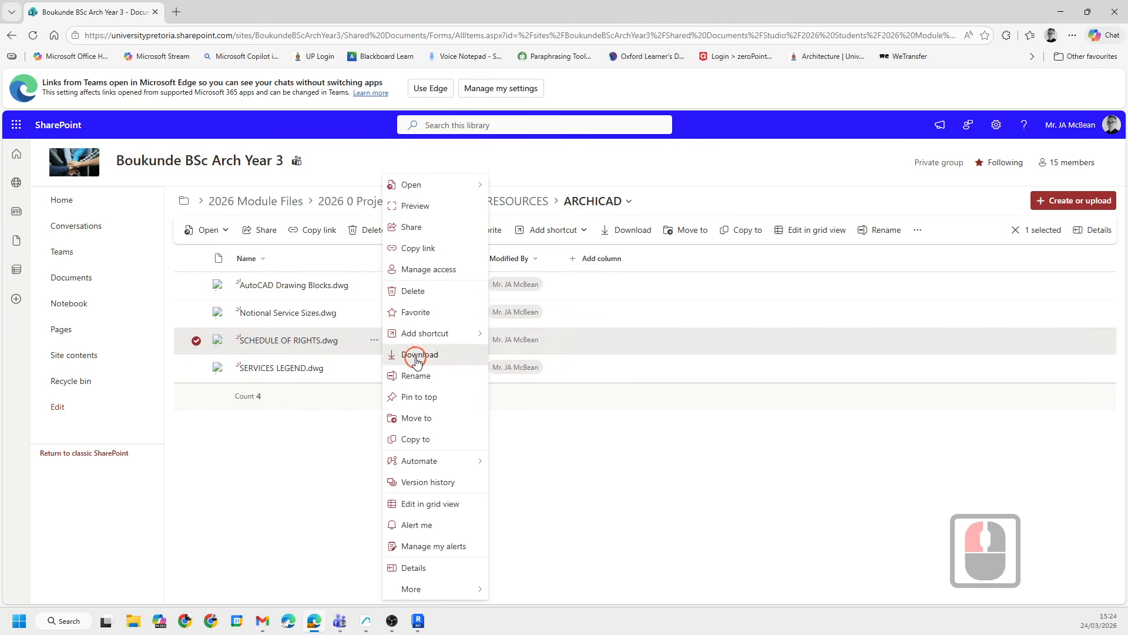
left_click(418, 354)
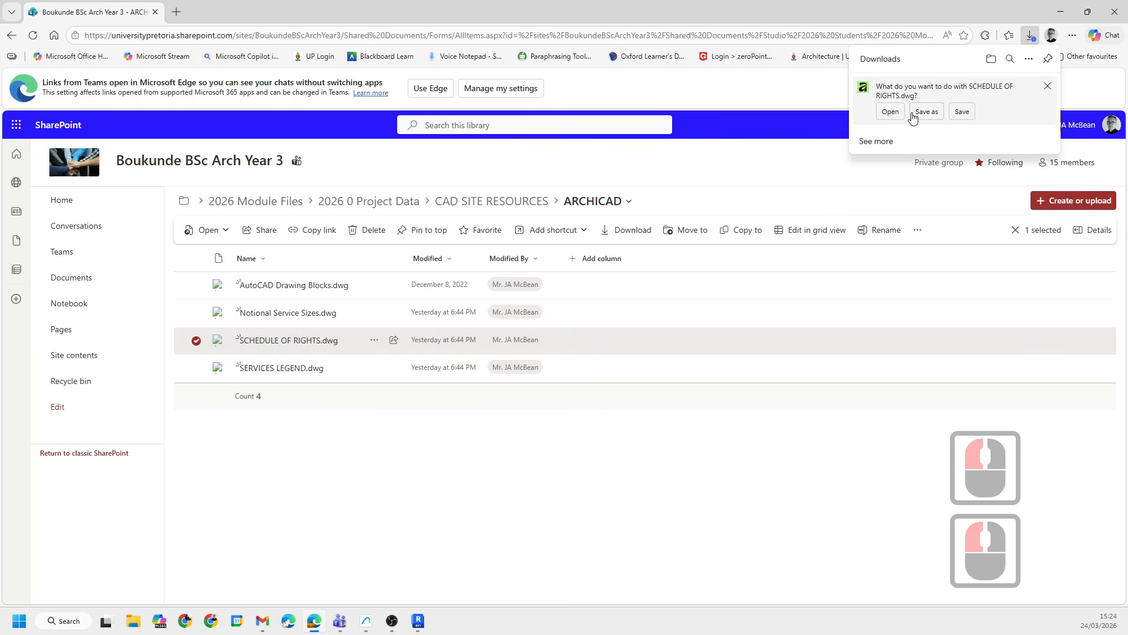
left_click(912, 112)
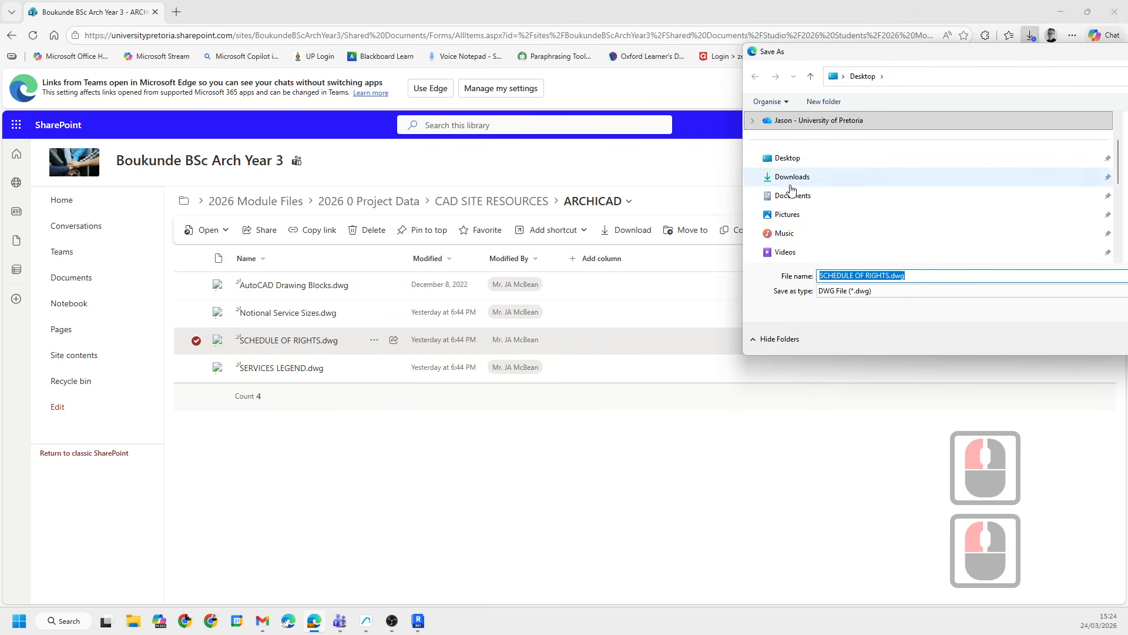
left_click(787, 158)
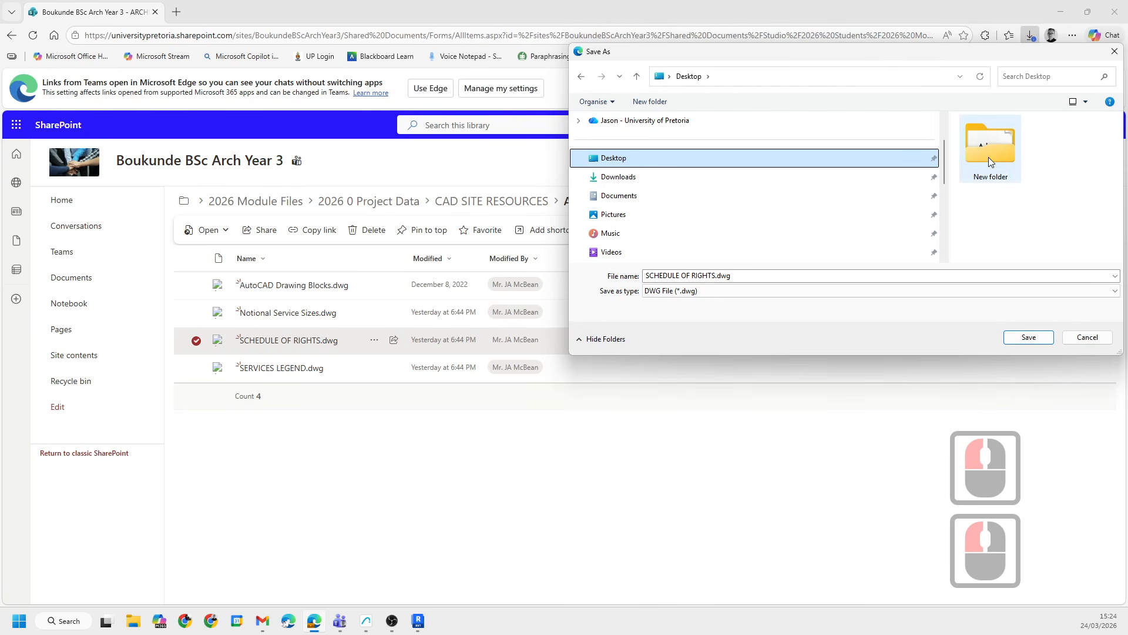
double_click(991, 161)
left_click(1028, 336)
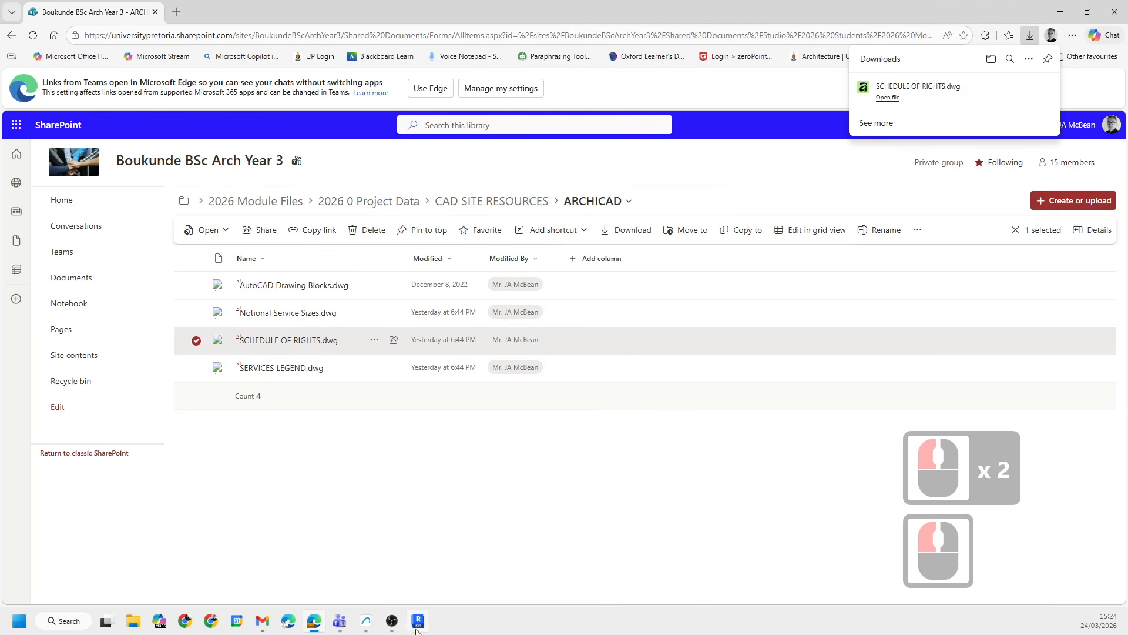
- Open the Desktop New folder in File Explorer and copy the SCHEDULE OF RIGHTS.dwg file name
mouse_move(366, 622)
left_click(331, 557)
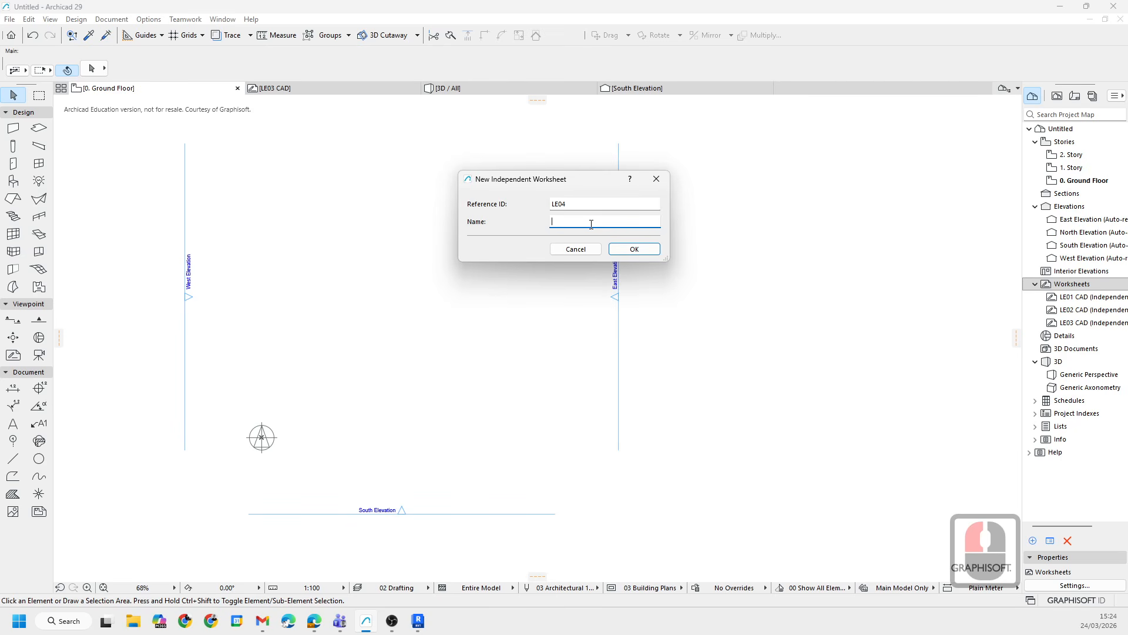
left_click(133, 619)
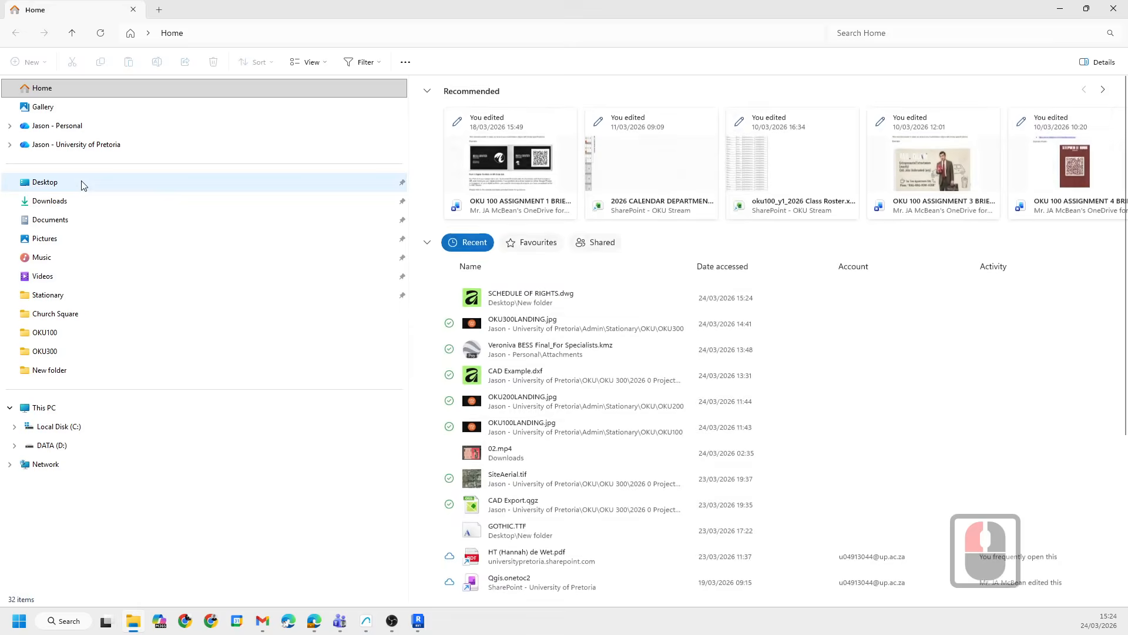
left_click(39, 187)
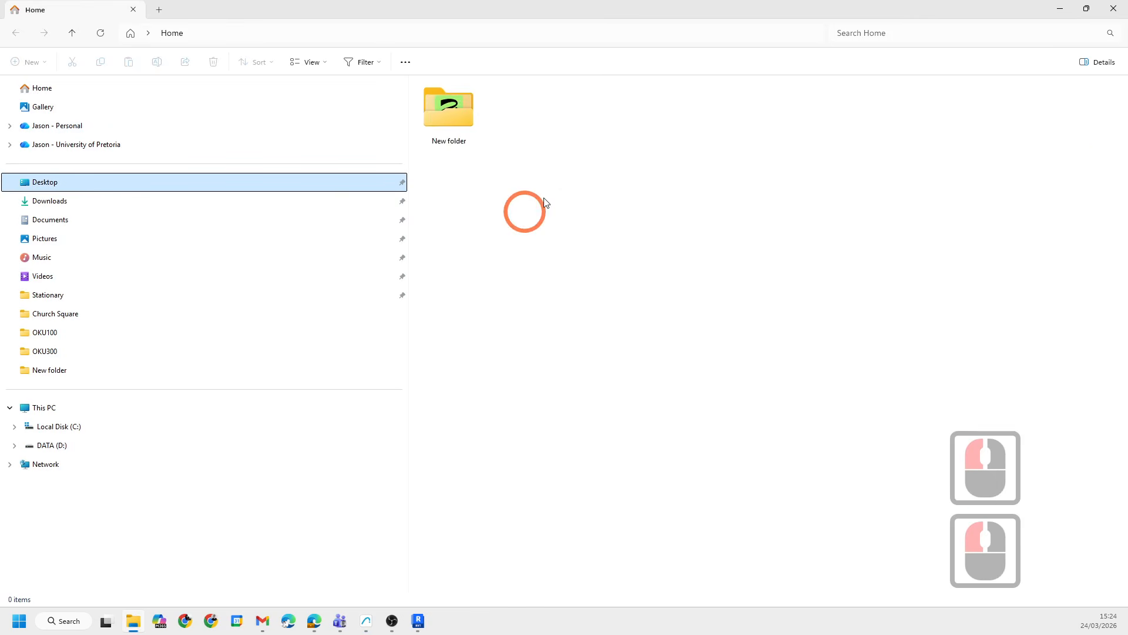
double_click(446, 111)
left_click(475, 167)
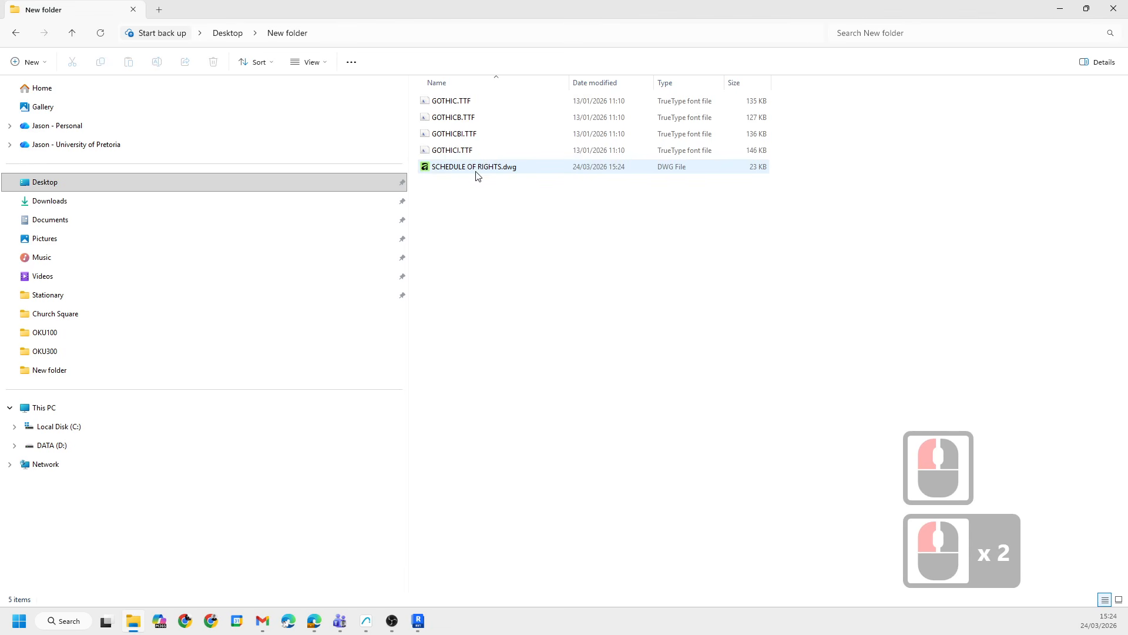
left_click(481, 171)
key("F2")
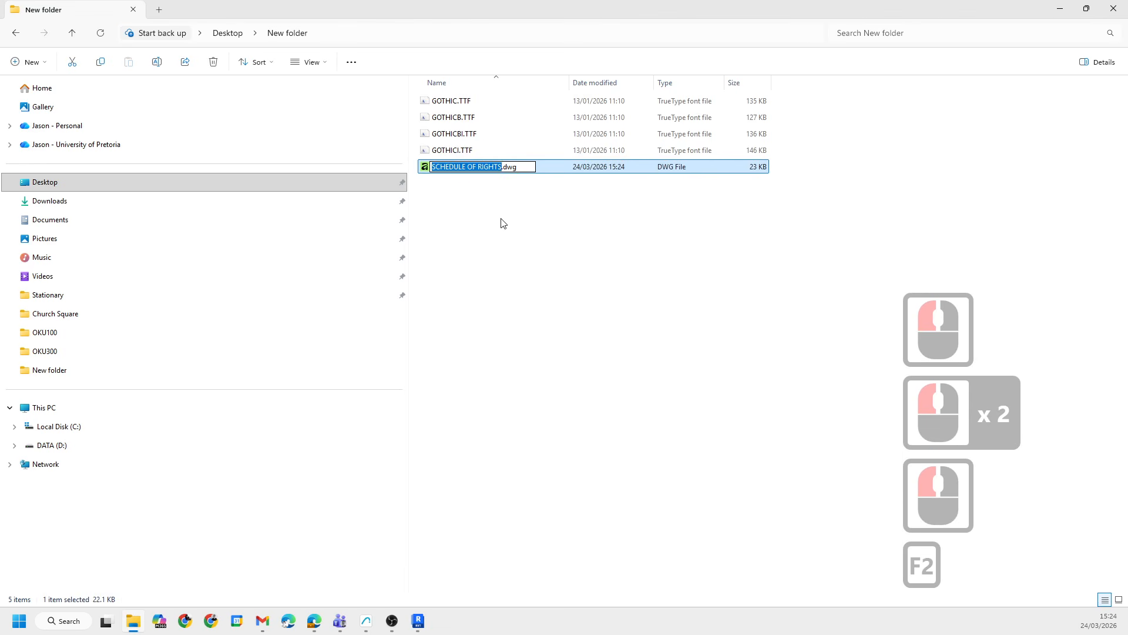
key("ctrl+c")
- Name the new independent worksheet LE04 SCHEDULE OF RIGHTS using the copied file name
left_click(420, 506)
left_click(366, 621)
left_click(534, 427)
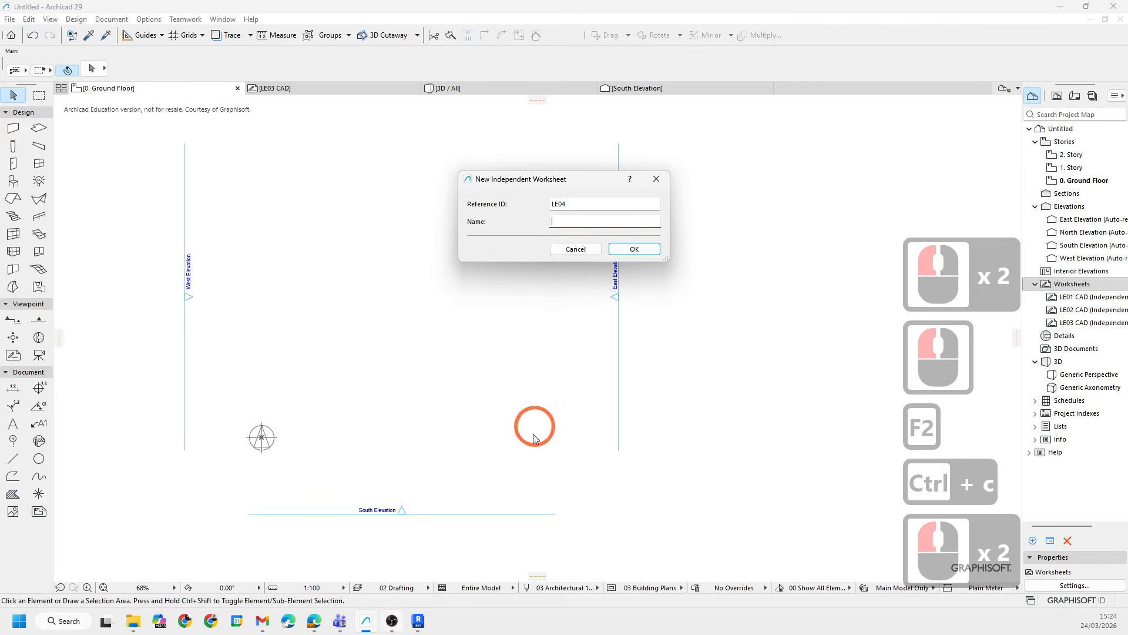
key("ctrl+v")
left_click(640, 249)
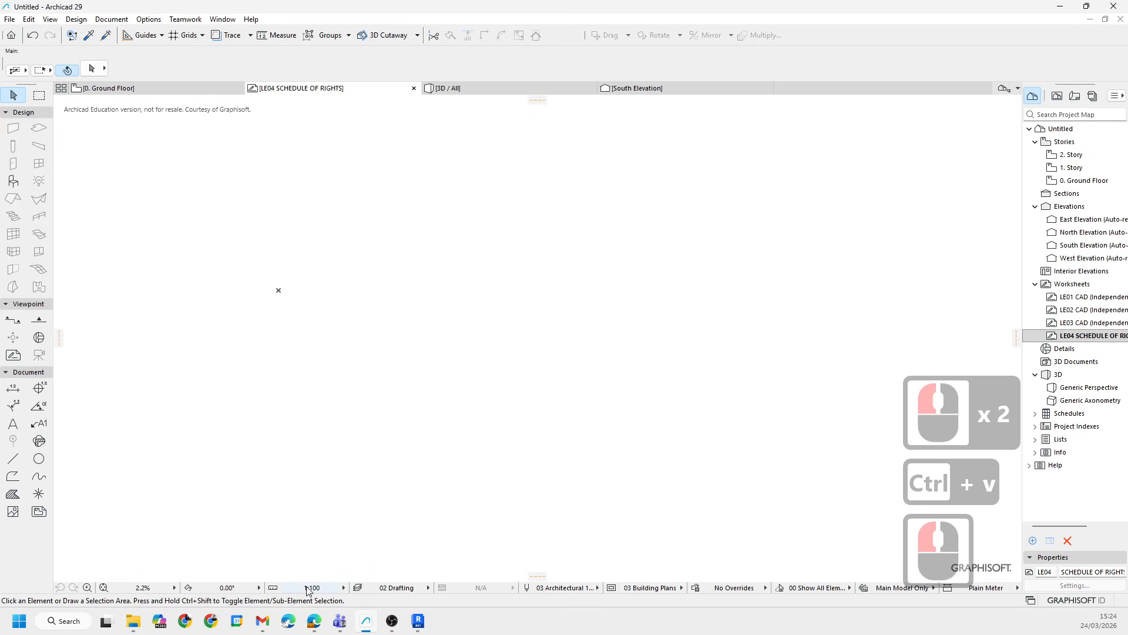
- Set the worksheet scale to 1:1 and place SCHEDULE OF RIGHTS.dwg into it with 1 drawing unit as 1 millimeter
left_click(342, 586)
left_click(370, 447)
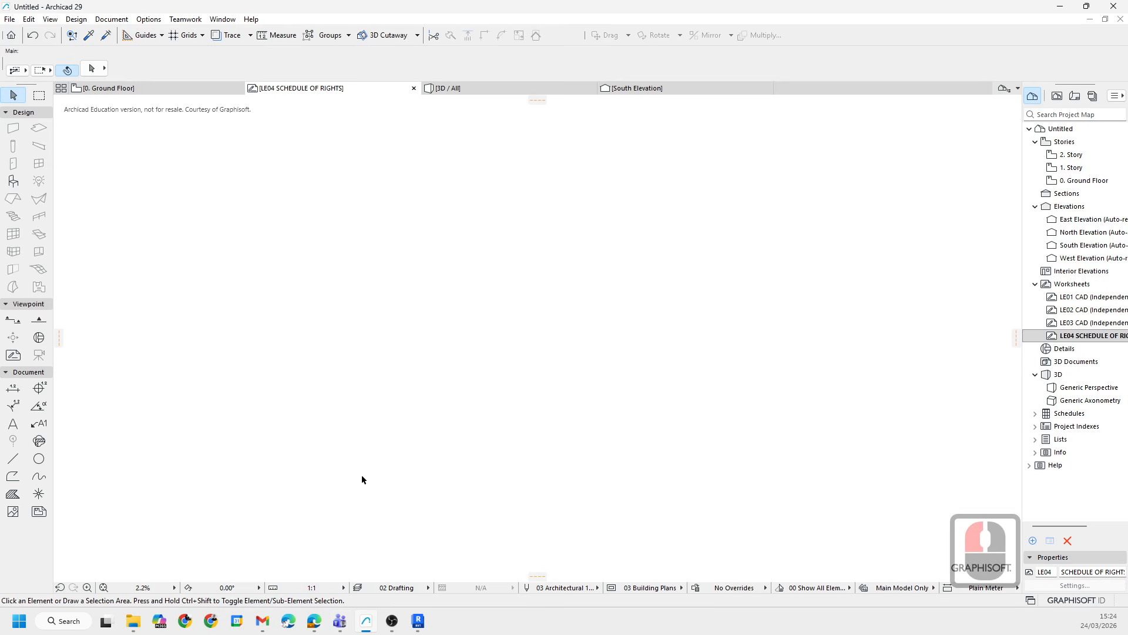
left_click_drag(445, 5, 497, 262)
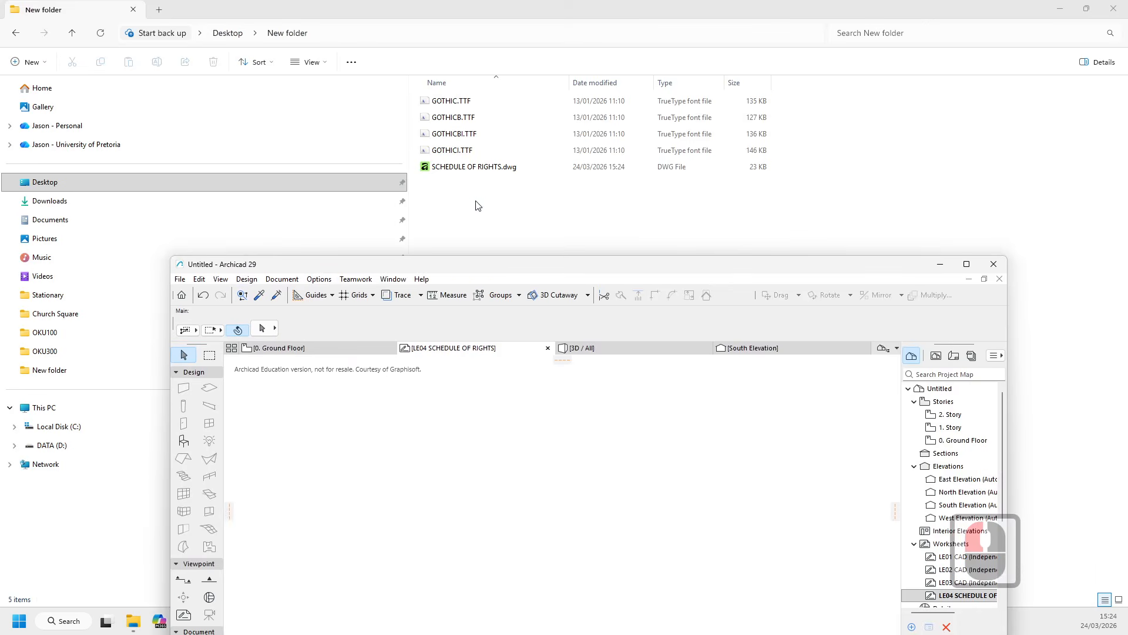
left_click(459, 169)
left_click_drag(459, 169, 497, 532)
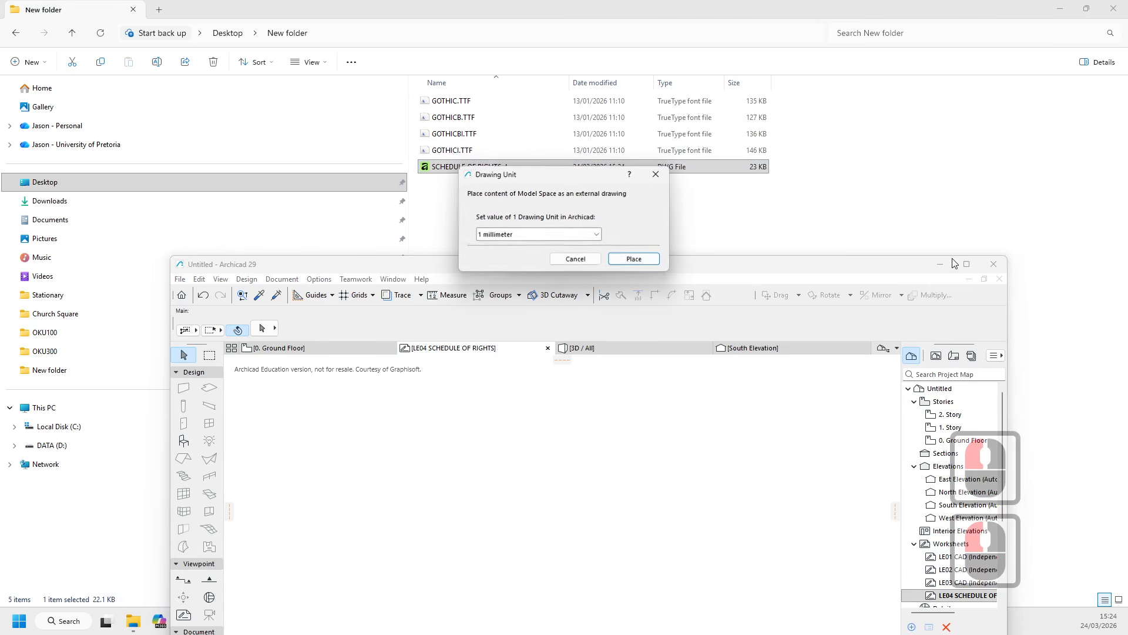
left_click(635, 259)
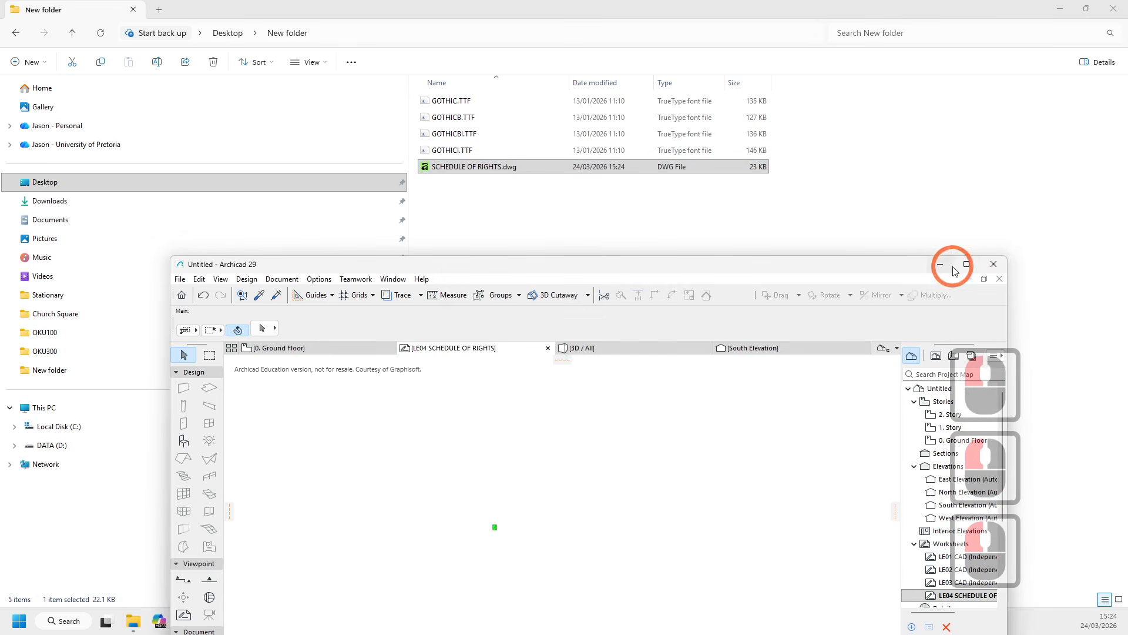
left_click(966, 265)
- Zoom in and inspect the placed schedule of rights drawing across its sections
scroll(285, 282, "up", 16)
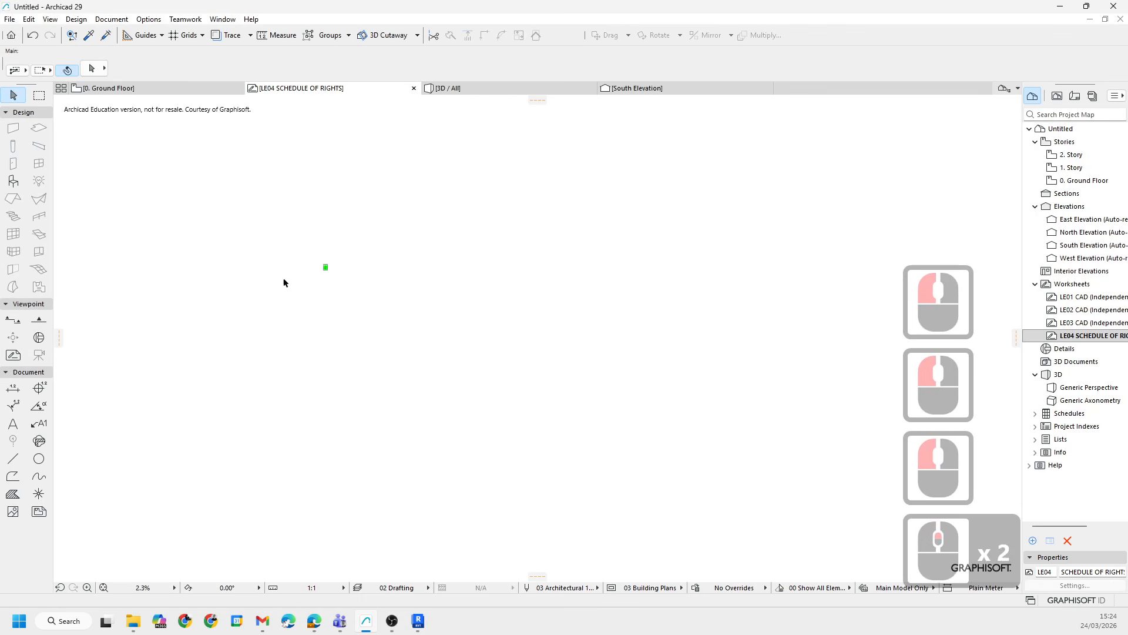
scroll(464, 215, "up", 7)
middle_click_drag(599, 238, 444, 396)
middle_click_drag(477, 235, 418, 326)
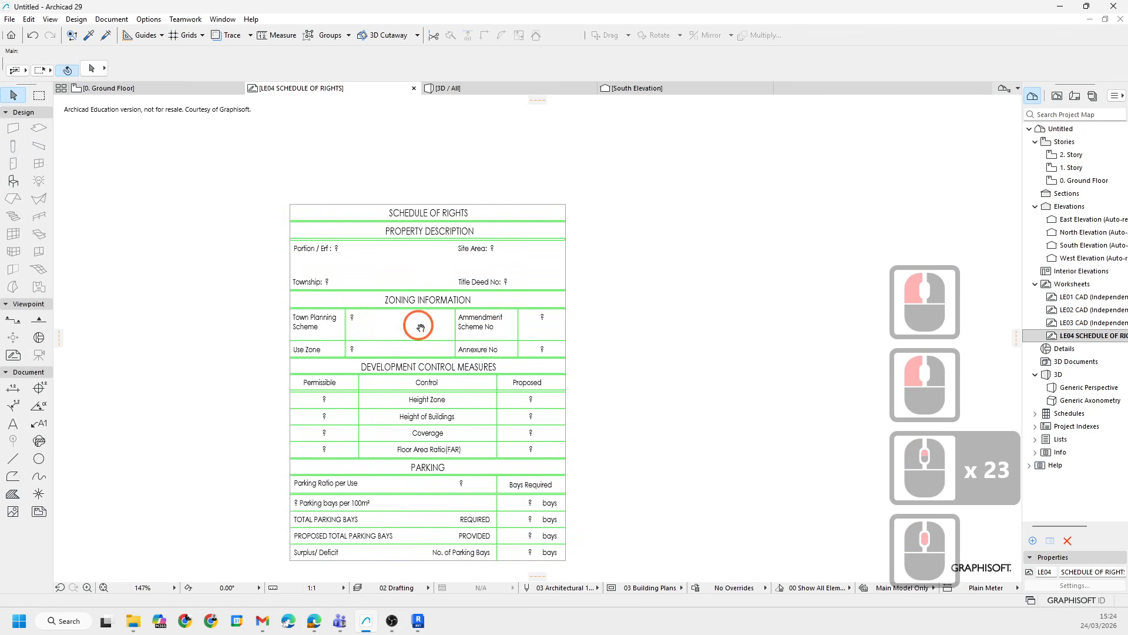
key("Escape")
left_click(432, 235)
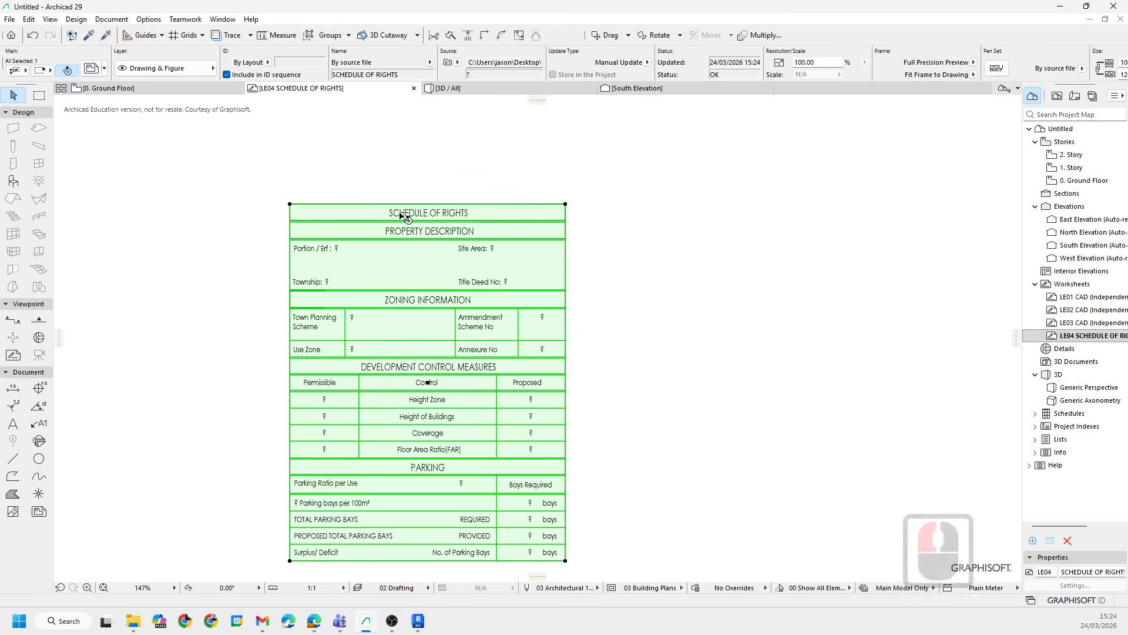
scroll(344, 274, "up", 6)
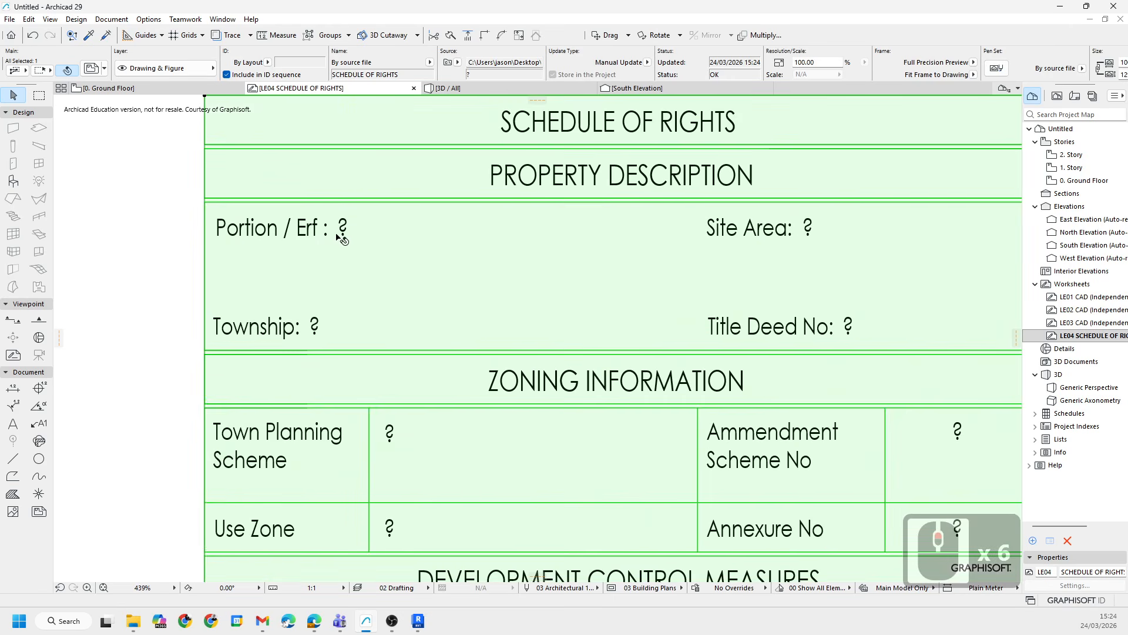
scroll(833, 234, "down", 2)
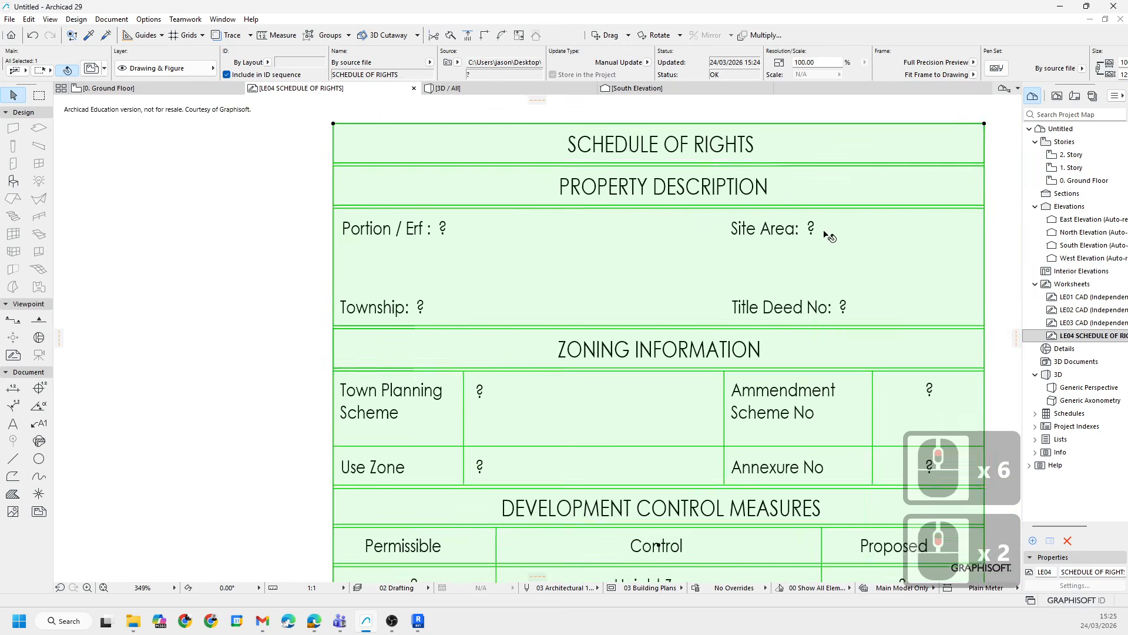
scroll(537, 235, "up", 3)
middle_click_drag(608, 254, 412, 263)
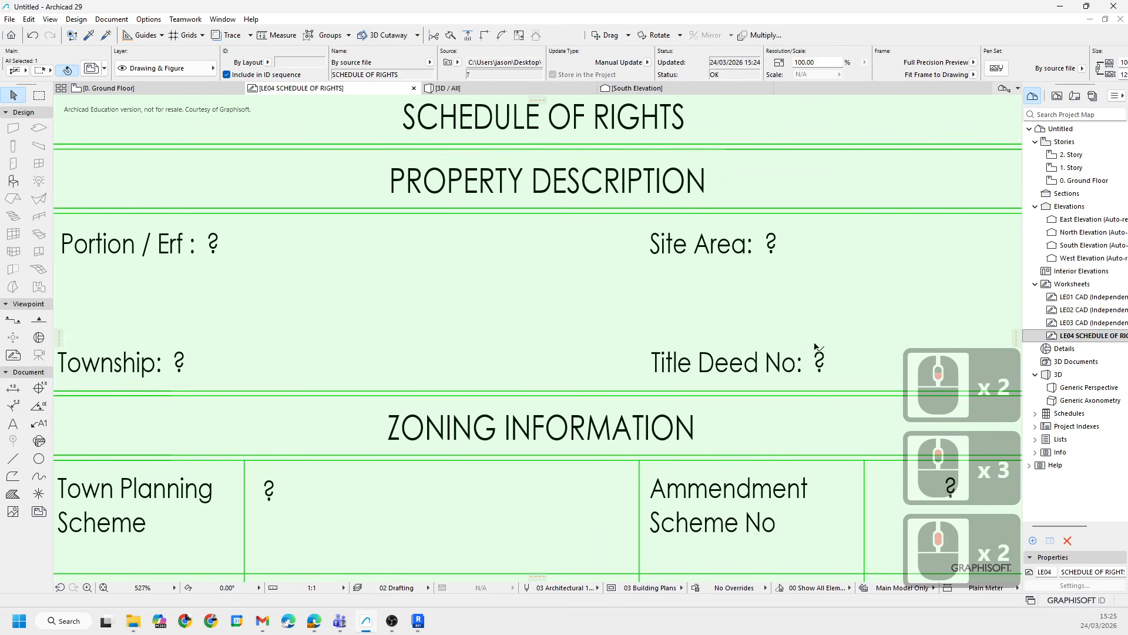
middle_click_drag(815, 347, 759, 210)
scroll(790, 294, "down", 3)
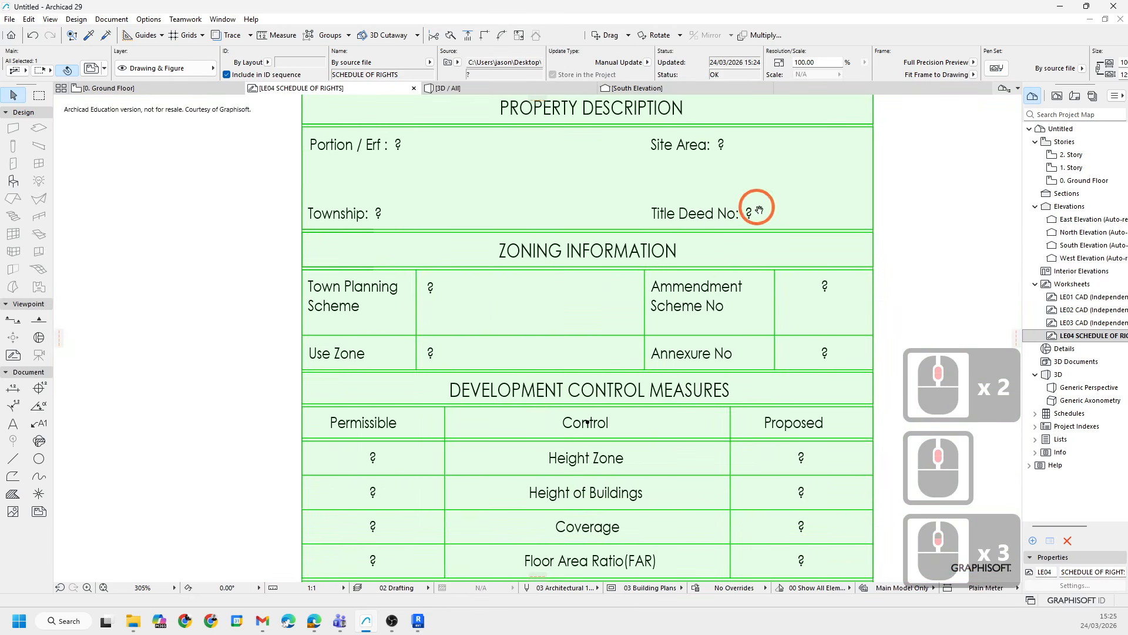
middle_click_drag(494, 310, 493, 310)
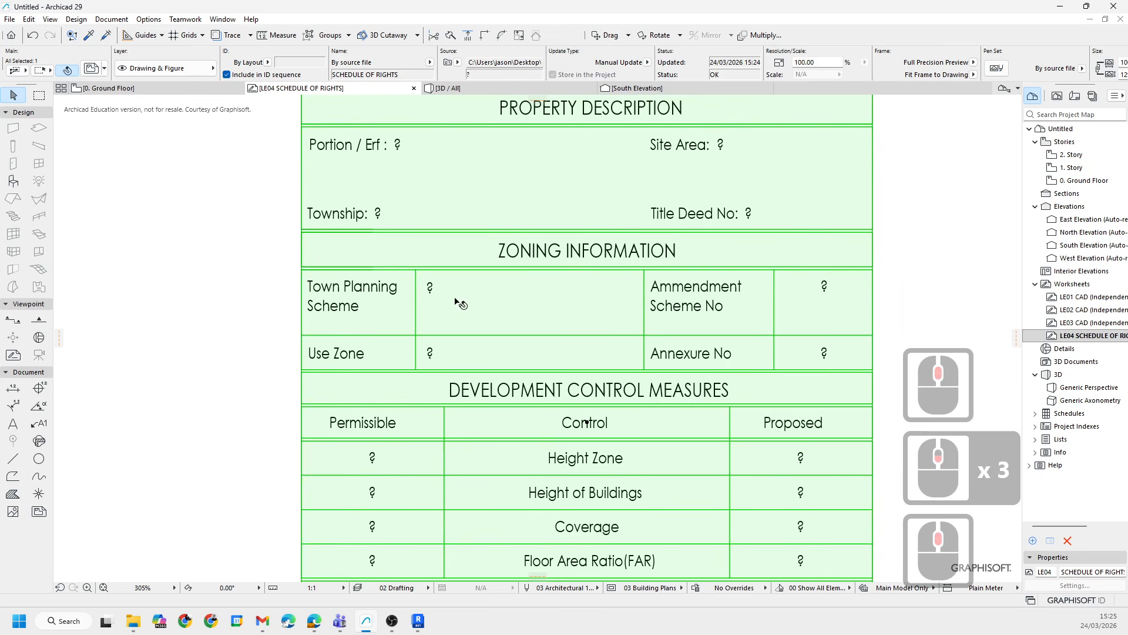
middle_click_drag(699, 304, 543, 265)
scroll(506, 258, "down", 3)
middle_click_drag(565, 410, 588, 217)
scroll(643, 318, "up", 2)
middle_click_drag(658, 270, 613, 450)
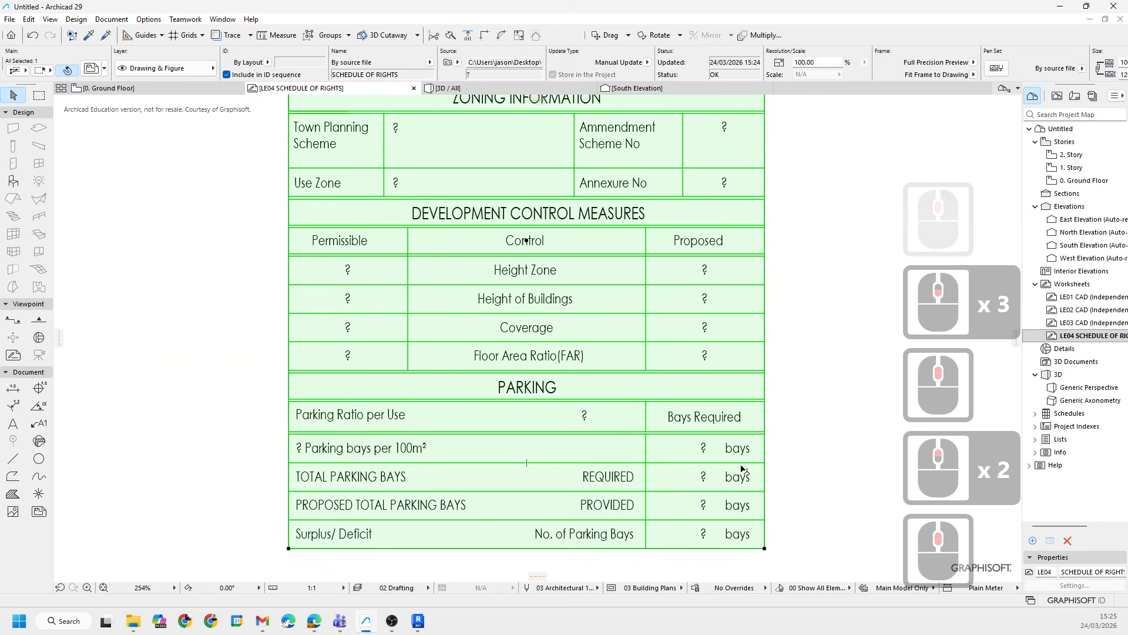
middle_click_drag(636, 216, 644, 365)
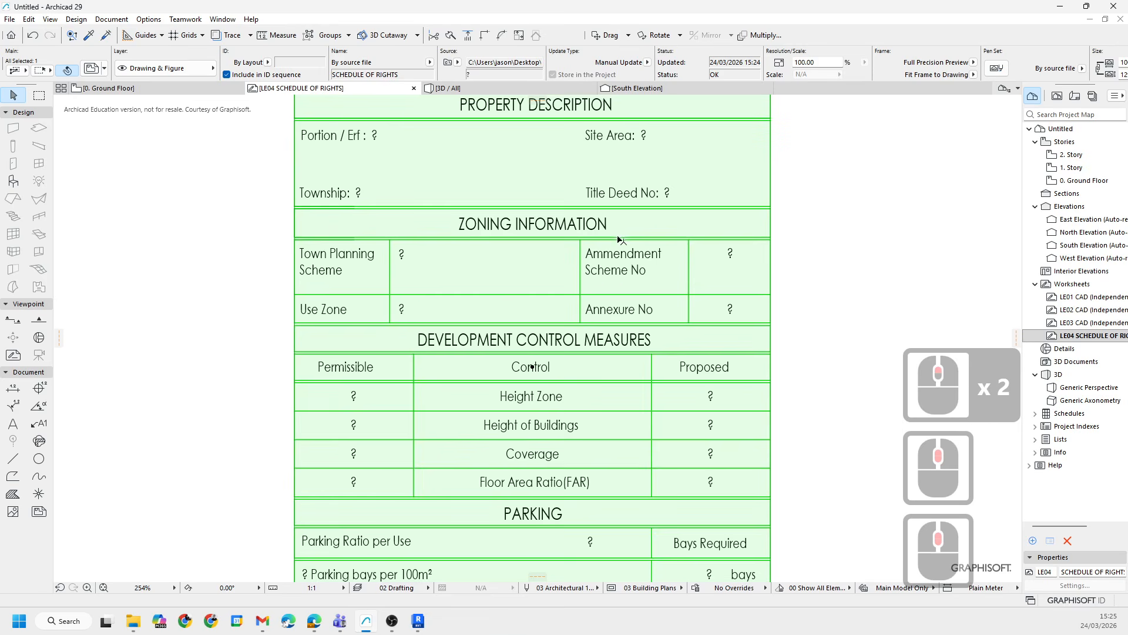
scroll(602, 267, "down", 3)
middle_click_drag(630, 184, 599, 236)
scroll(517, 317, "up", 3)
mouse_move(517, 317)
middle_mouse_down()
mouse_move(561, 377)
mouse_move(535, 356)
middle_mouse_up()
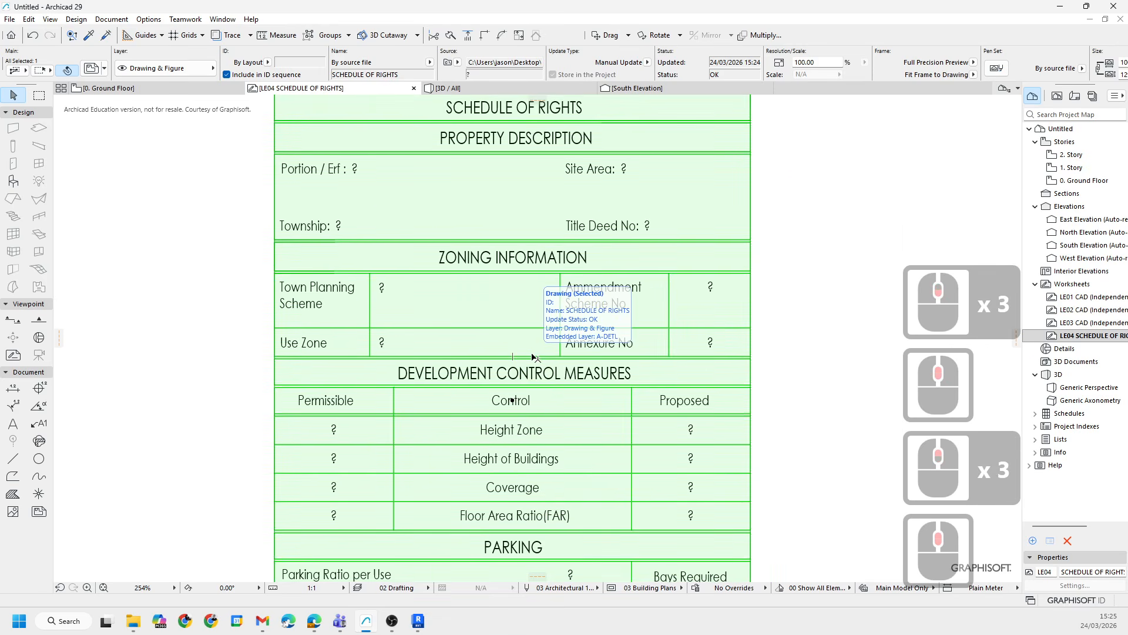
middle_click_drag(445, 218, 441, 280)
scroll(432, 242, "down", 2)
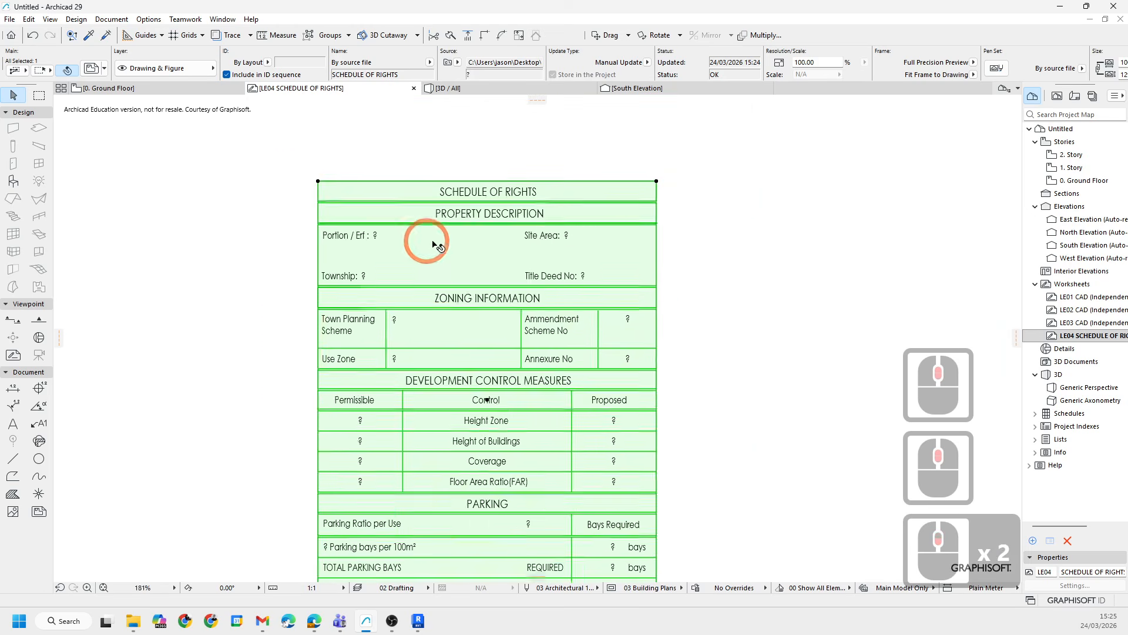
- Explode the schedule of rights drawing into the current view, using the drawing's layer for attribute conversion
left_click(695, 258)
left_click(517, 202)
right_click(517, 202)
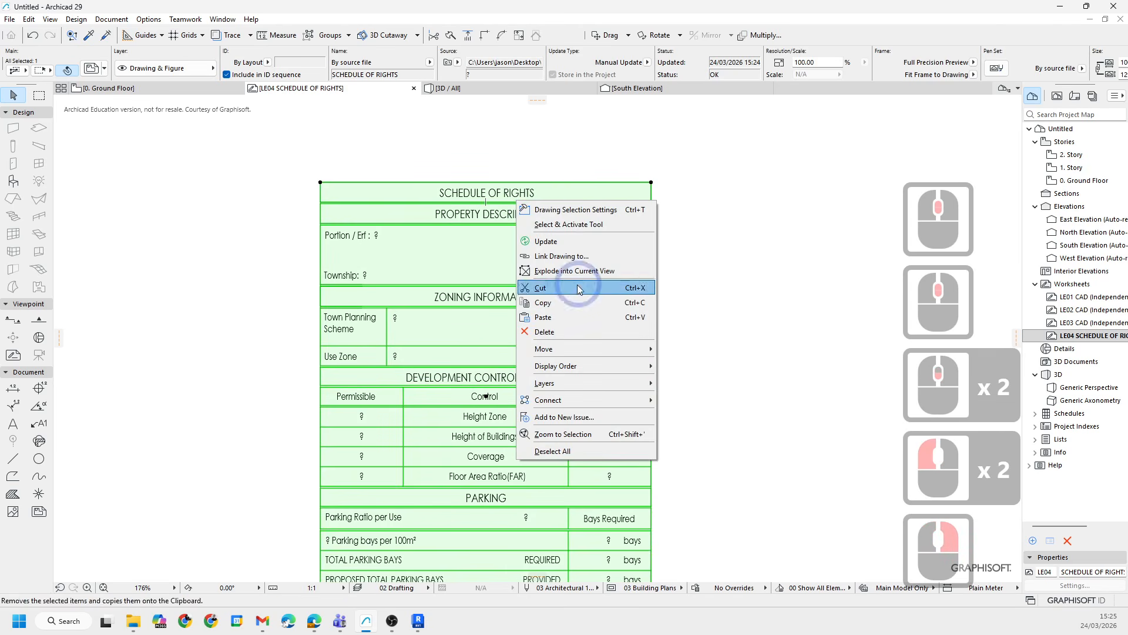
left_click(559, 270)
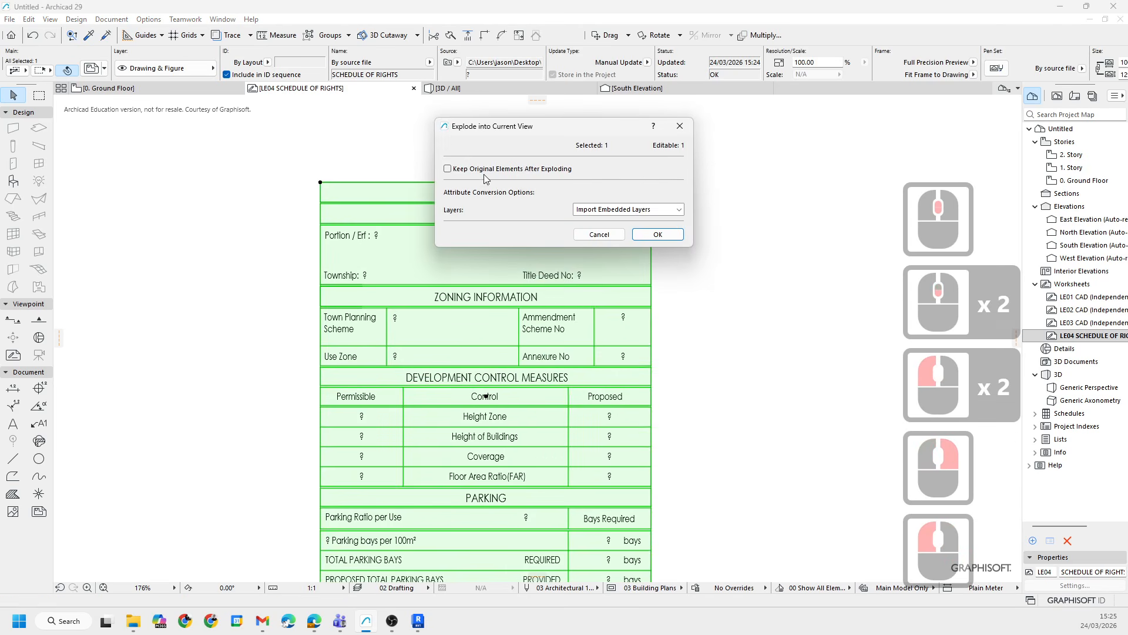
left_click(604, 209)
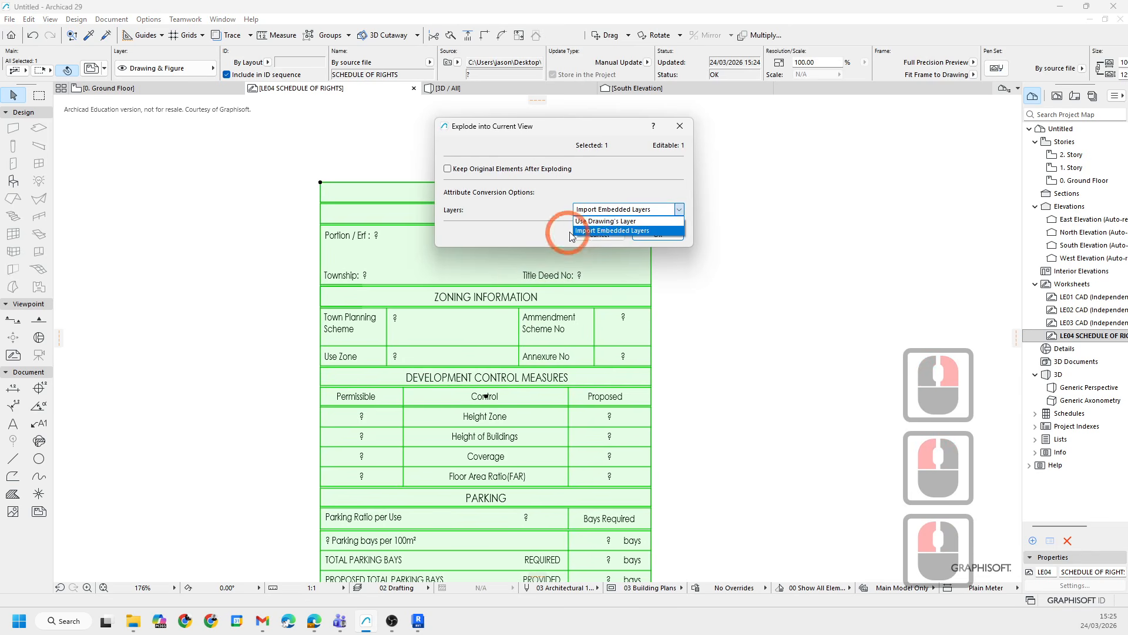
left_click(623, 219)
left_click(657, 234)
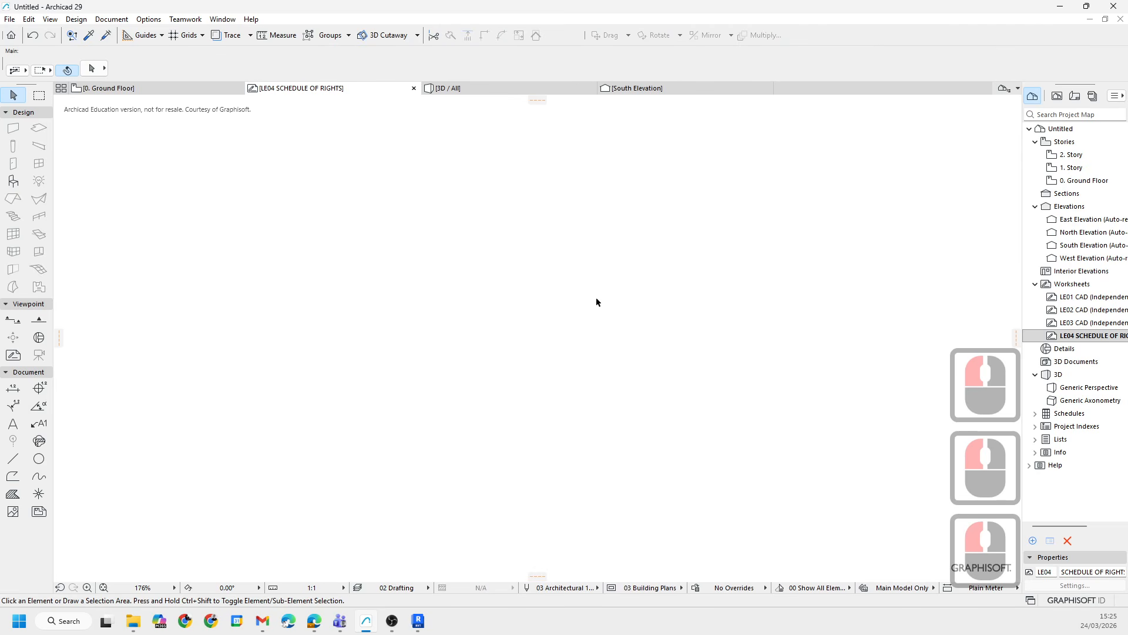
middle_click(592, 303)
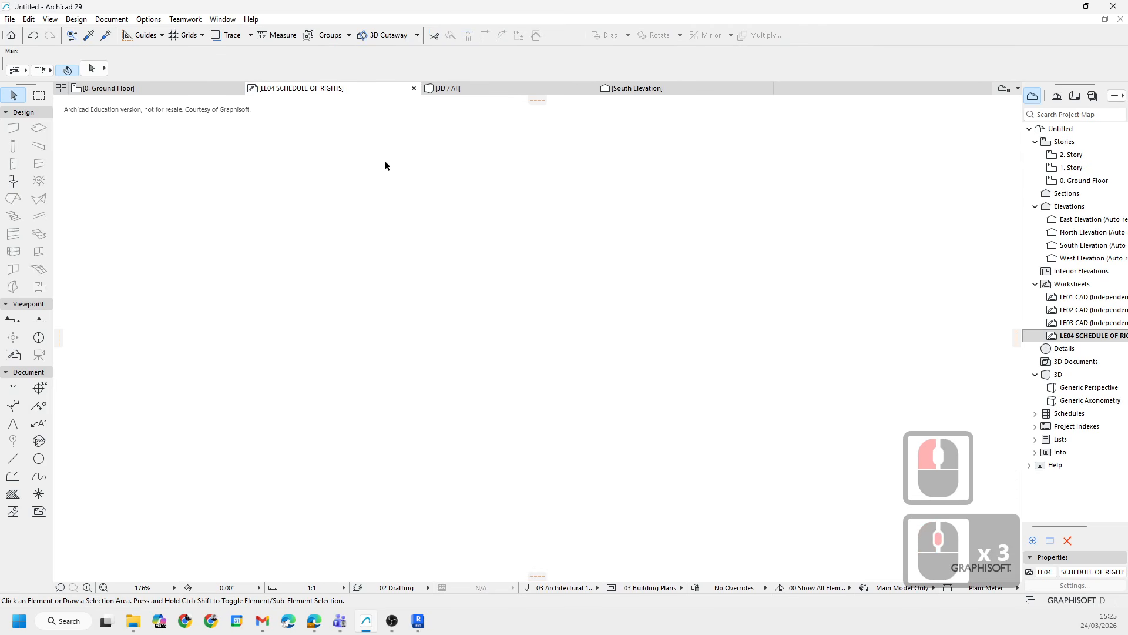
scroll(528, 354, "down", 12)
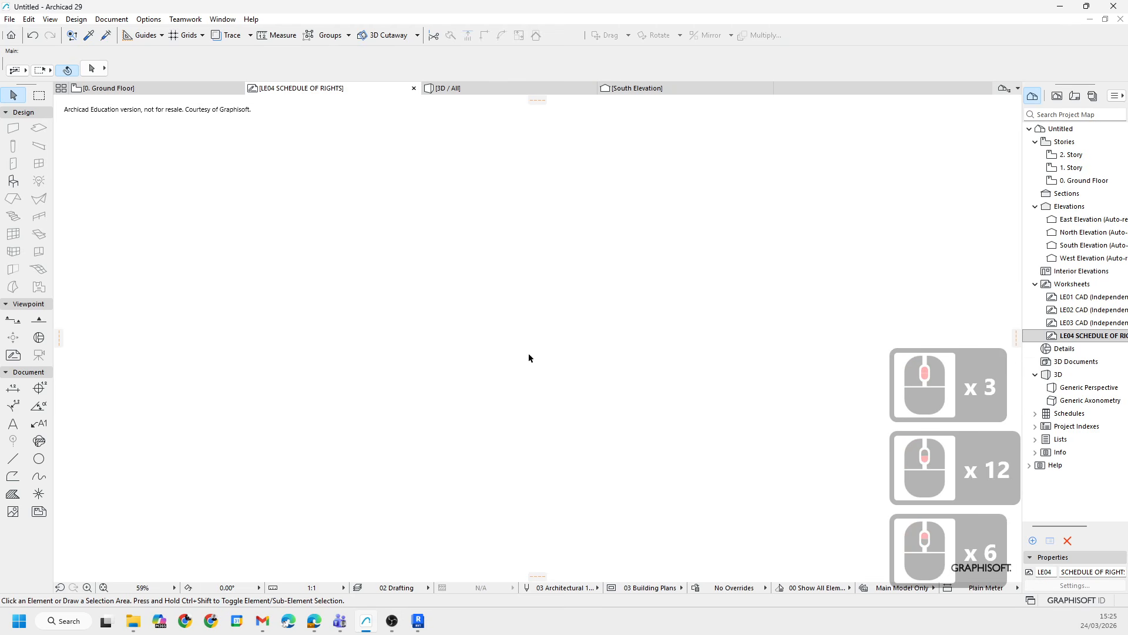
- Switch between the LE03 CAD and LE04 SCHEDULE OF RIGHTS worksheets, zooming around to look for the exploded drawing
middle_click(559, 326)
scroll(534, 341, "down", 15)
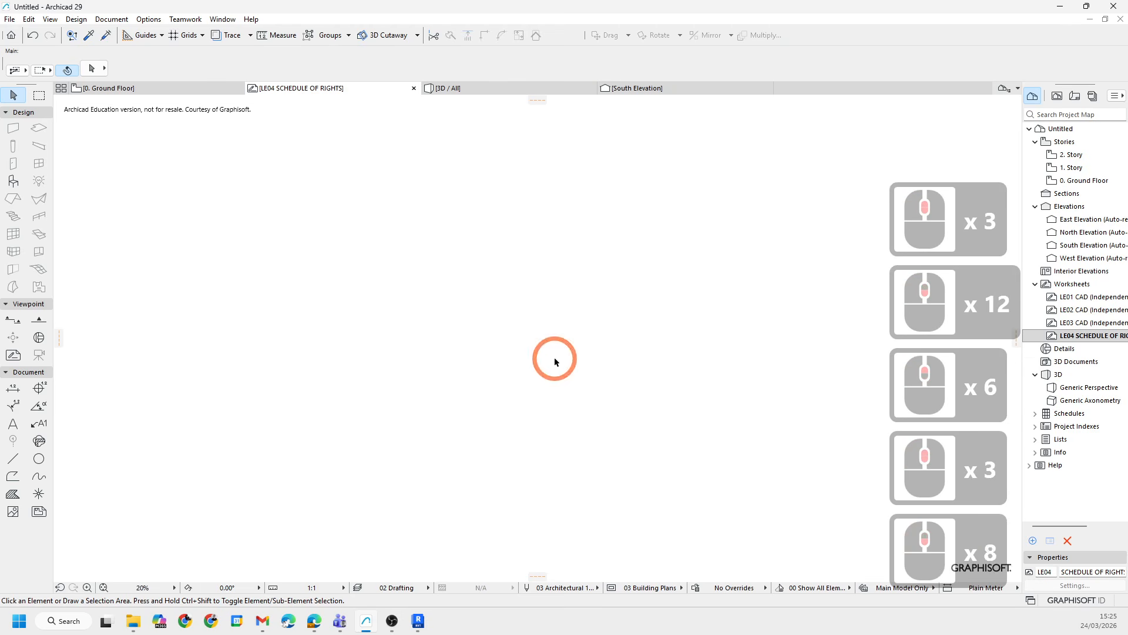
scroll(530, 345, "down", 8)
middle_click(530, 347)
scroll(530, 346, "down", 2)
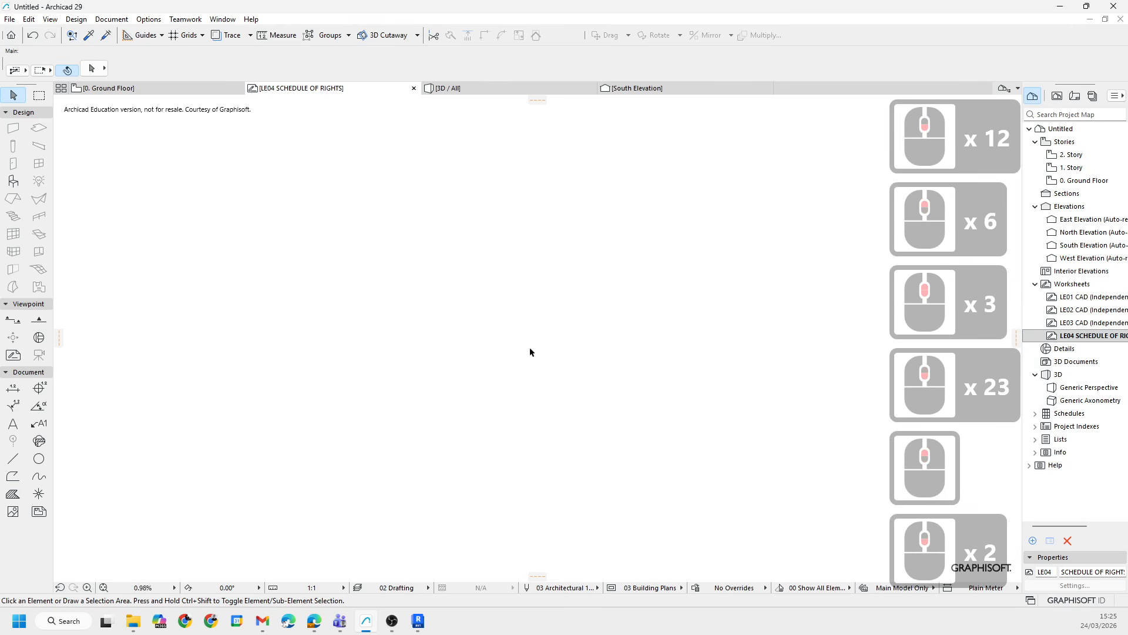
double_click(1068, 322)
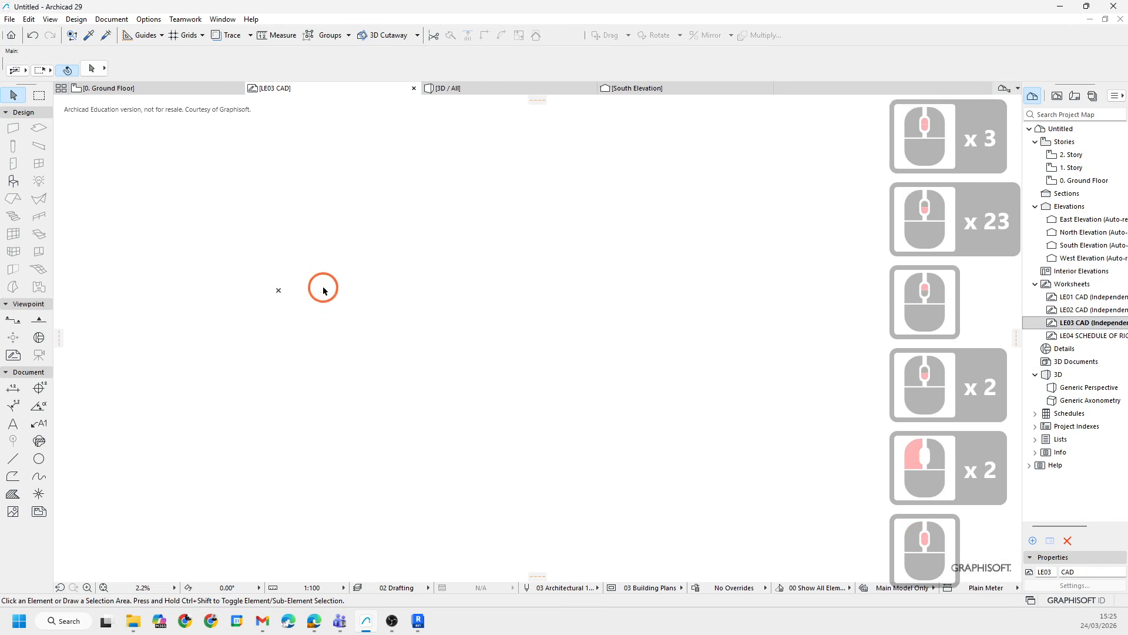
scroll(322, 285, "up", 3)
double_click(1075, 336)
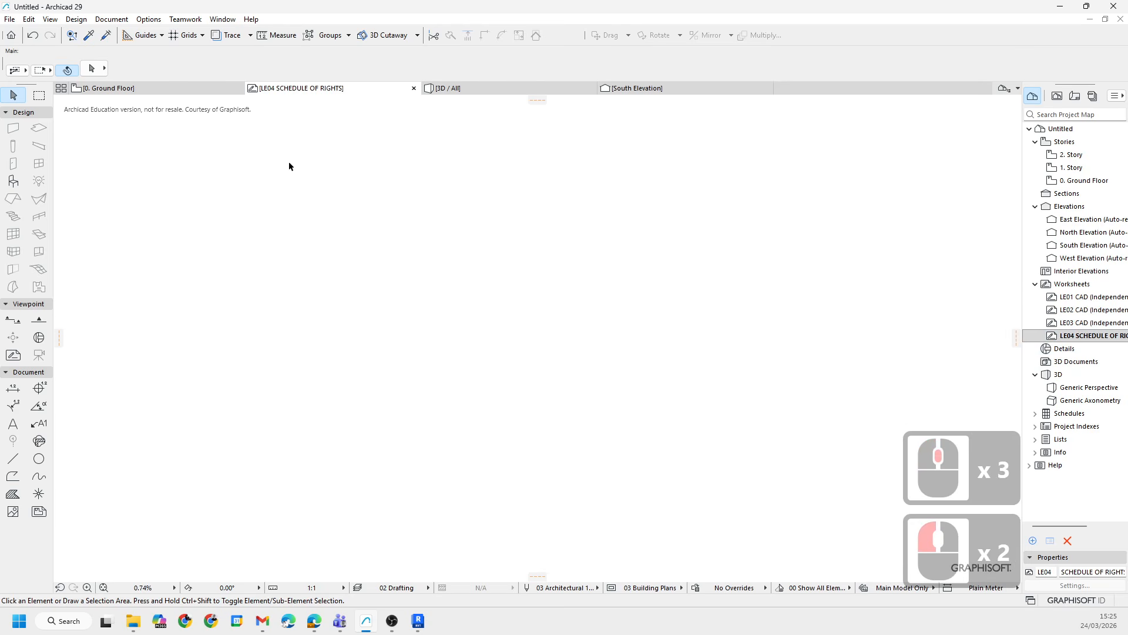
scroll(325, 218, "down", 8)
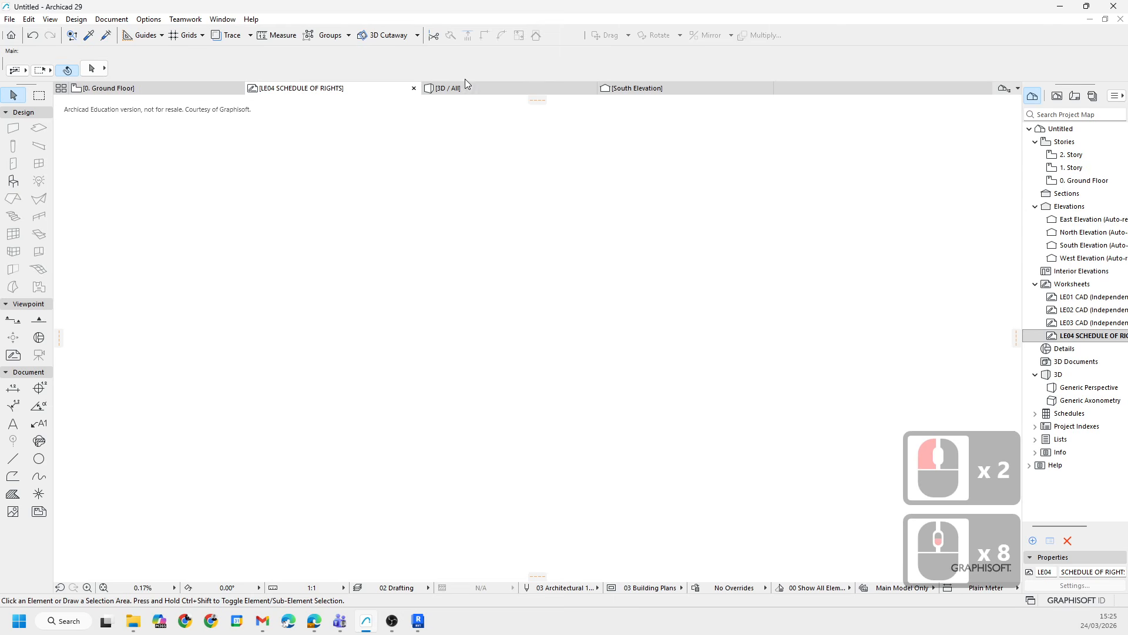
- Close the LE04 SCHEDULE OF RIGHTS worksheet tab and reopen the worksheet from the project map
left_click(414, 88)
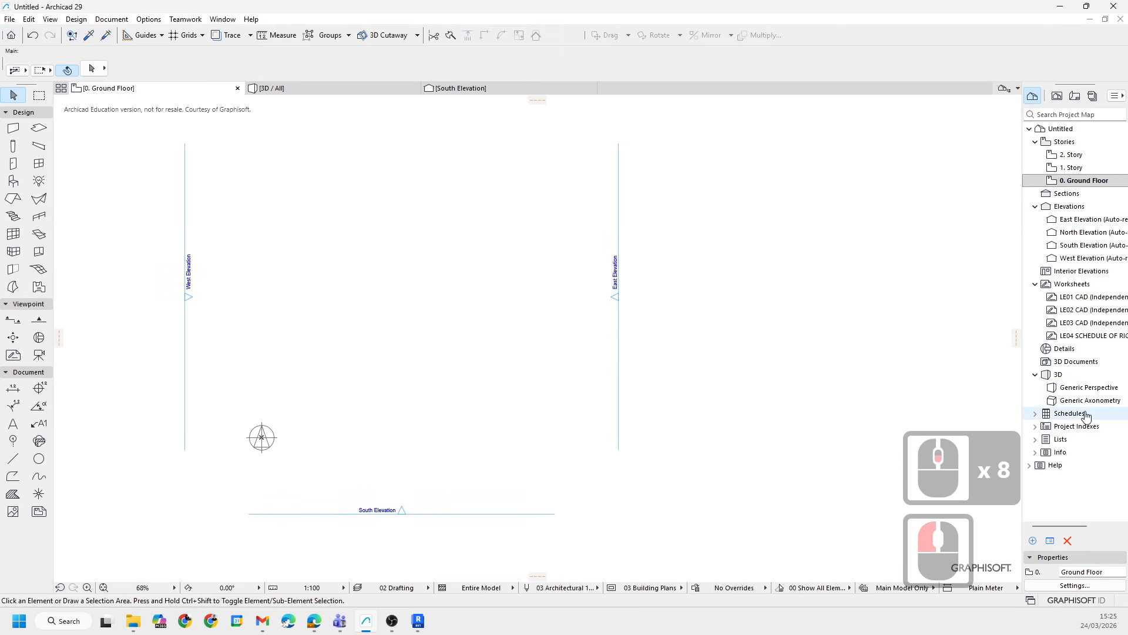
double_click(1100, 337)
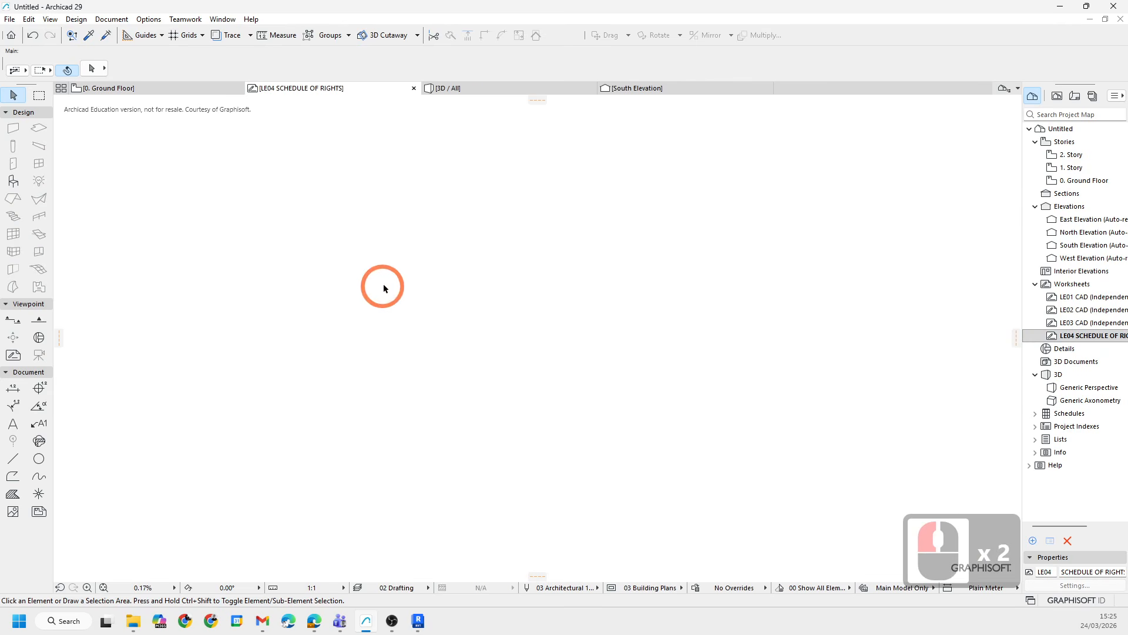
scroll(490, 306, "up", 3)
scroll(511, 323, "down", 18)
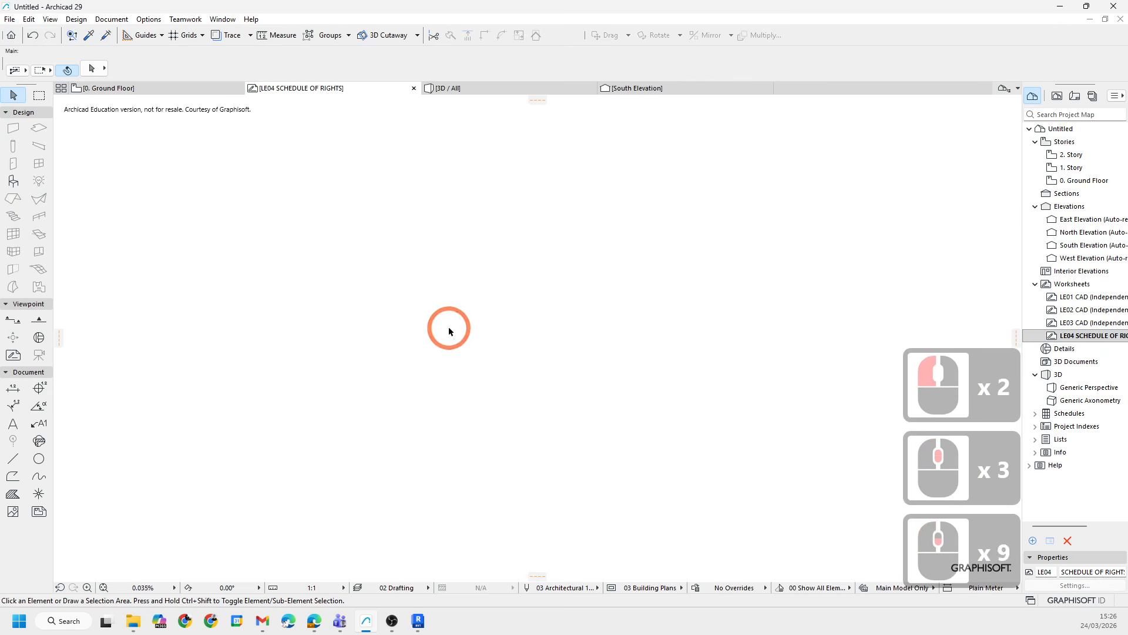
scroll(457, 337, "up", 3)
- Select the leftover elements in the LE04 worksheet with selection rectangles and delete them
left_click(340, 263)
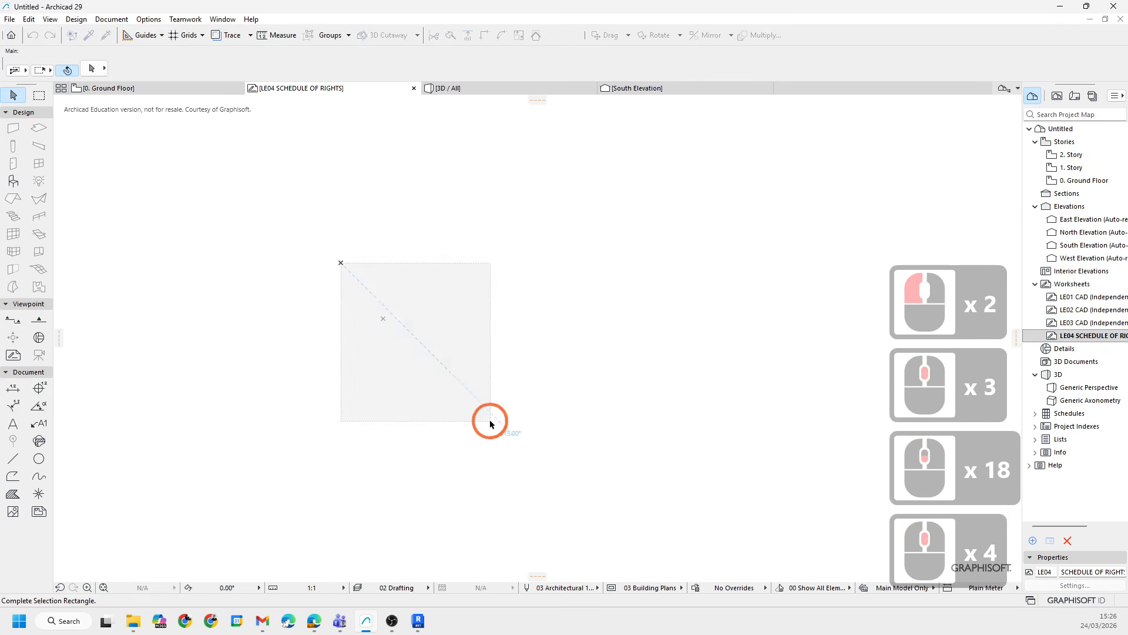
left_click(492, 411)
scroll(433, 319, "up", 9)
middle_click_drag(434, 317, 452, 312)
middle_click_drag(456, 309, 414, 323)
scroll(493, 309, "down", 6)
left_click(446, 272)
middle_click_drag(404, 274, 386, 280)
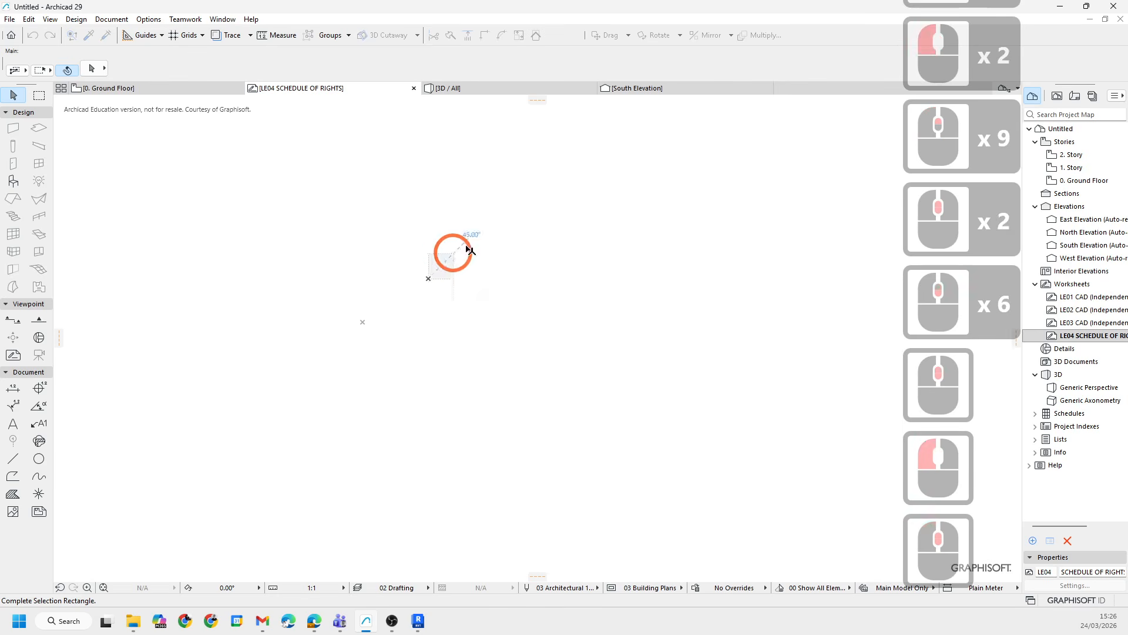
left_click(489, 335)
left_click(603, 452)
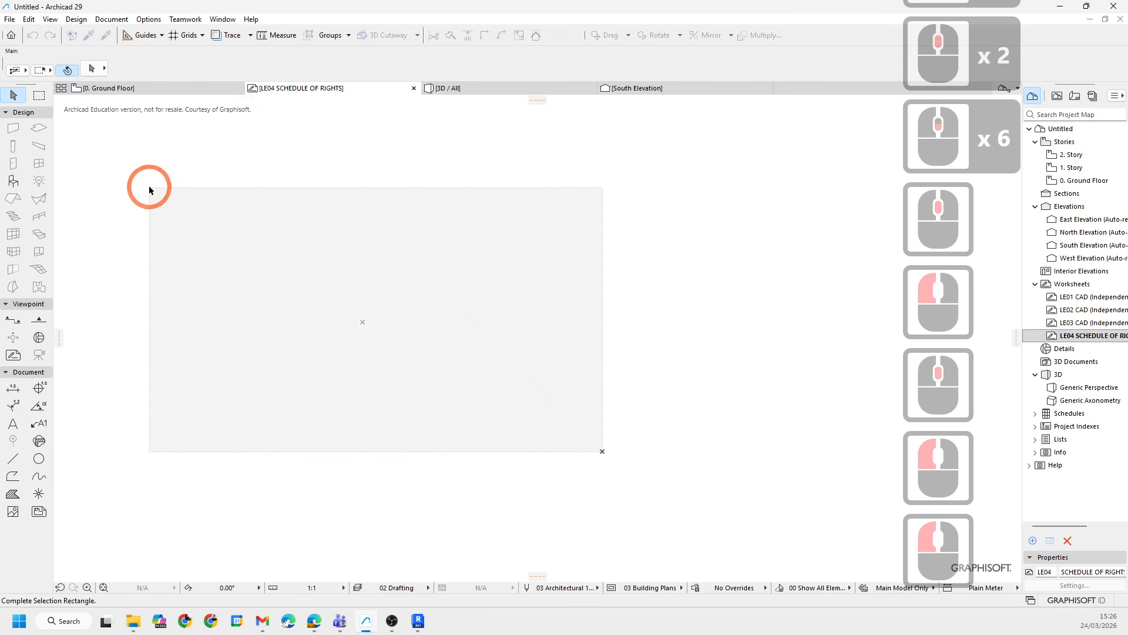
left_click(146, 186)
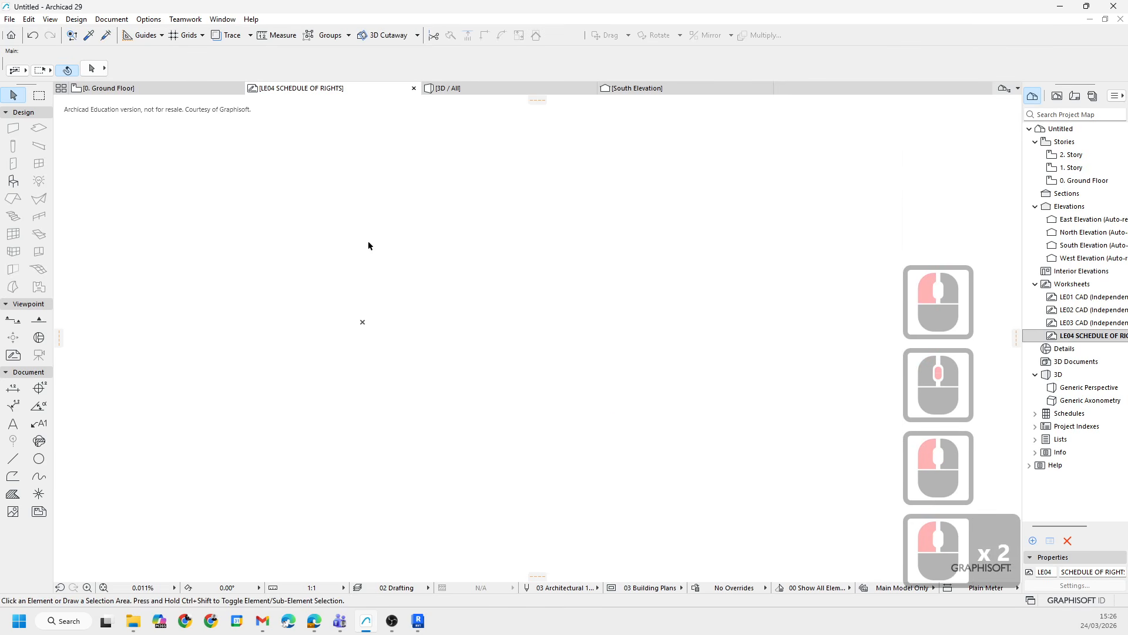
key("Delete")
middle_click_drag(337, 213, 316, 225)
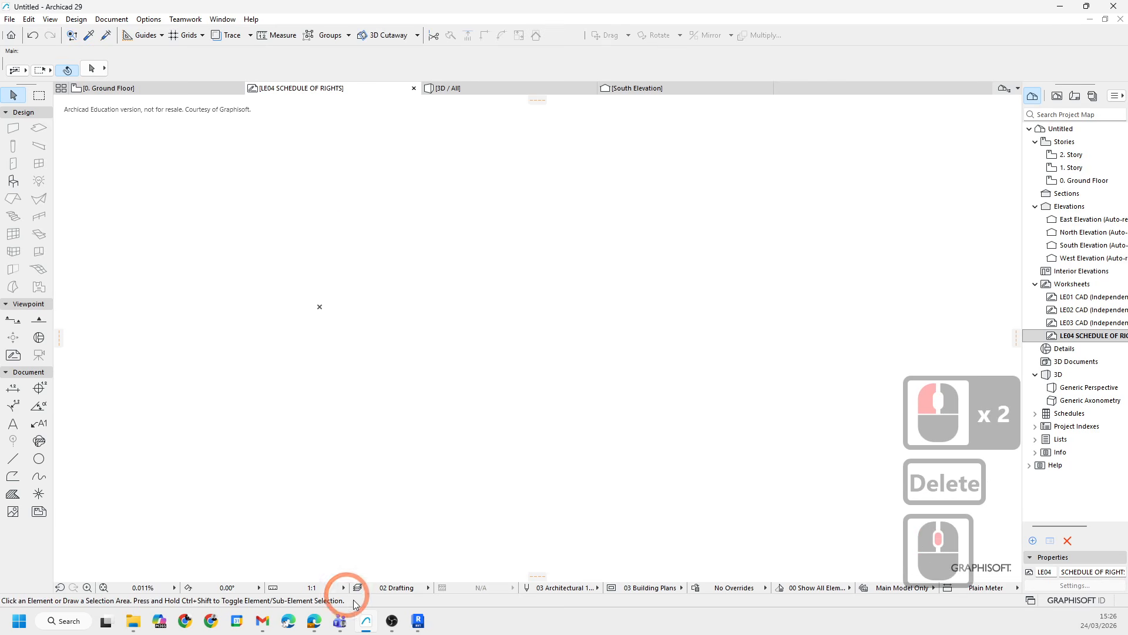
- Drag SCHEDULE OF RIGHTS.dwg from the New folder in File Explorer into the LE04 worksheet
left_click(133, 621)
left_click(443, 167)
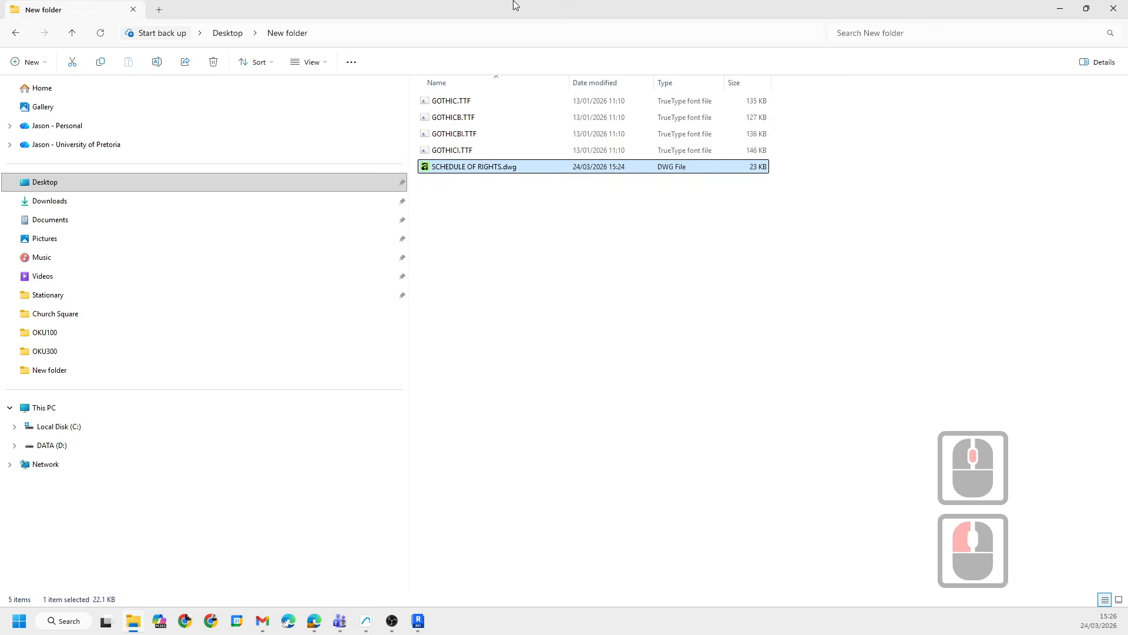
left_click_drag(514, 4, 703, 186)
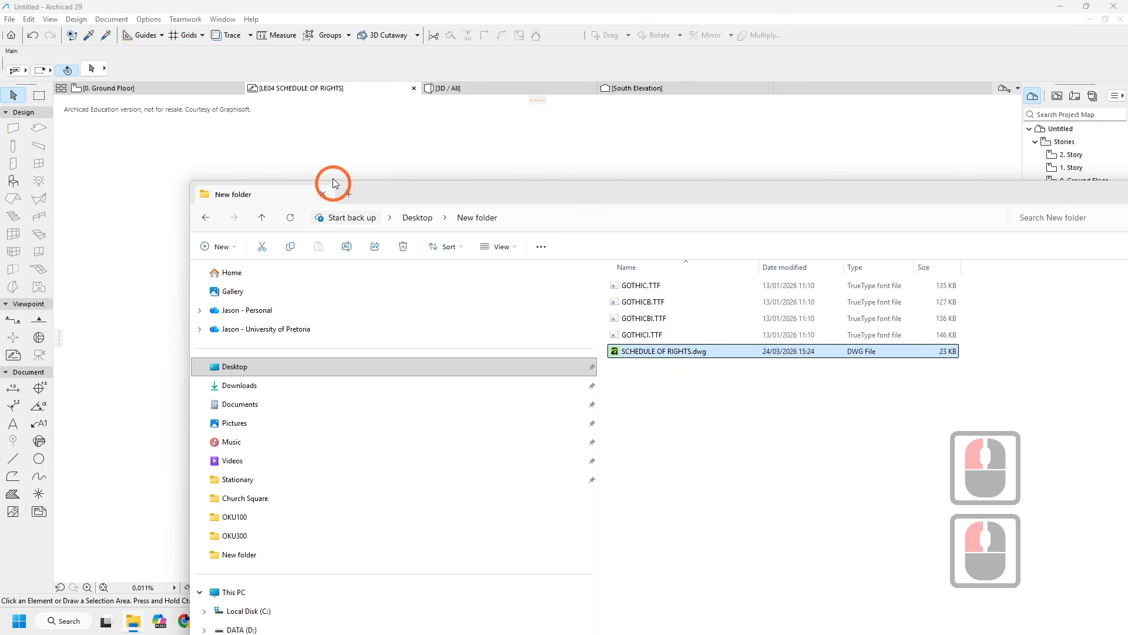
left_click_drag(333, 179, 321, 165)
mouse_move(983, 187)
left_mouse_down()
mouse_move(647, 327)
mouse_move(339, 360)
left_mouse_up()
left_click(634, 259)
left_click(402, 349)
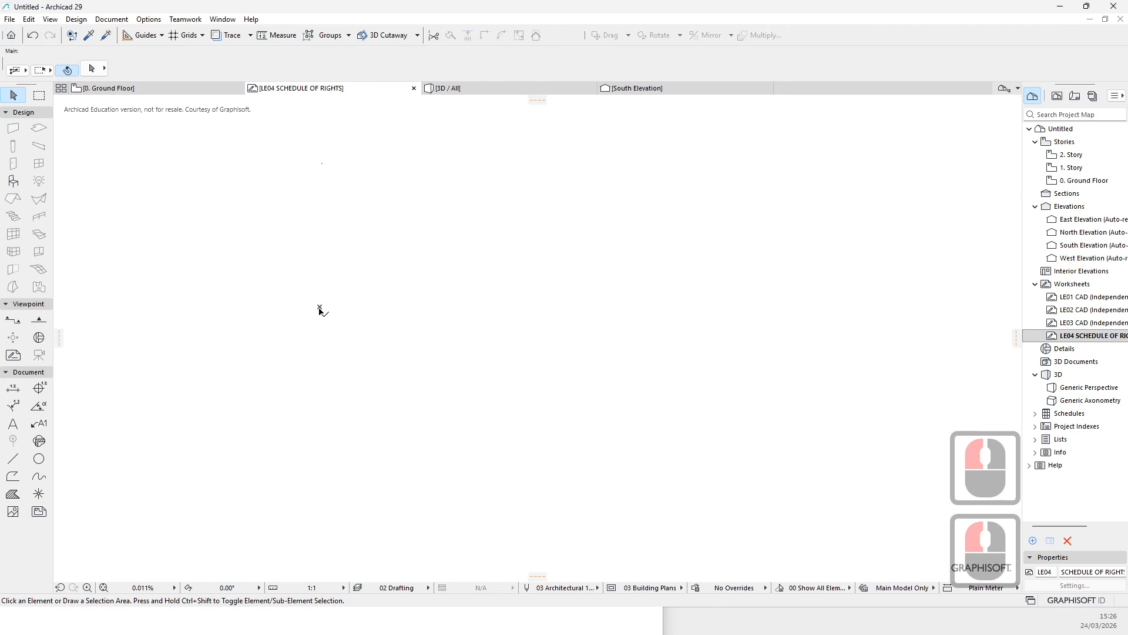
left_click(404, 340)
- Zoom in and inspect the newly placed schedule of rights drawing
scroll(302, 309, "up", 9)
middle_click(388, 318)
middle_click(388, 319)
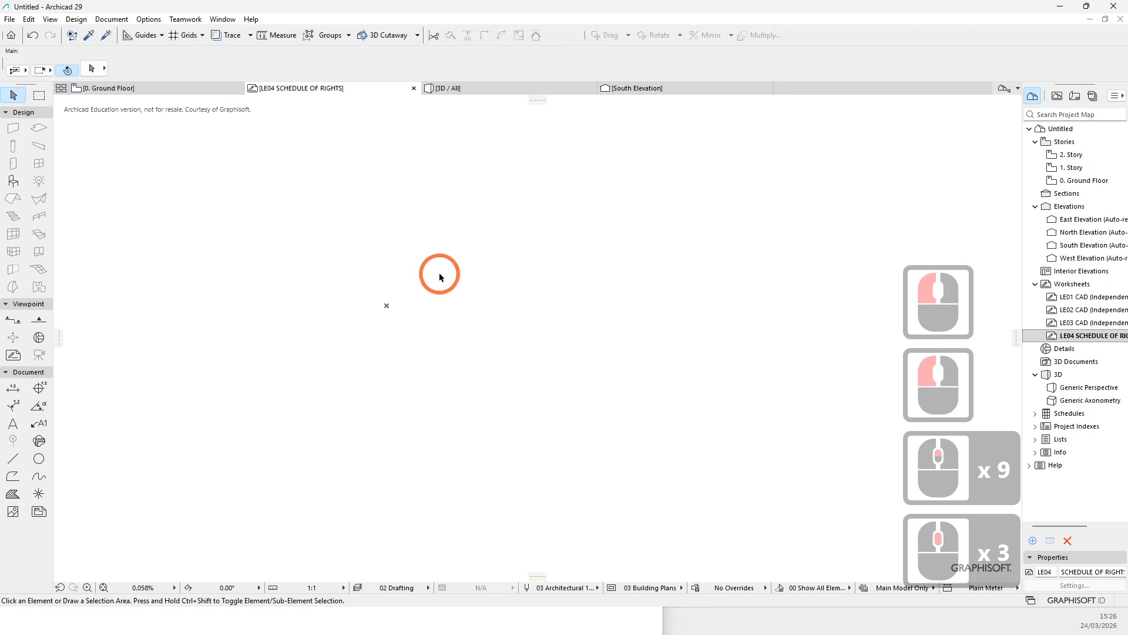
middle_click(370, 311)
middle_click(370, 310)
left_click(782, 285)
scroll(604, 276, "down", 15)
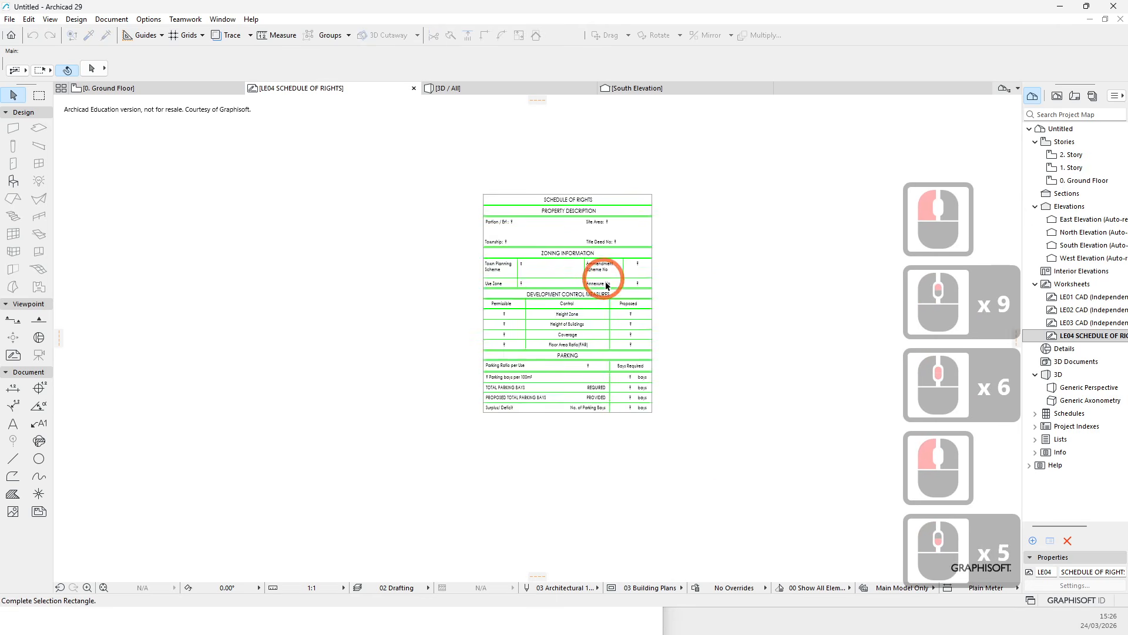
scroll(527, 307, "down", 14)
middle_click(540, 310)
middle_click(540, 311)
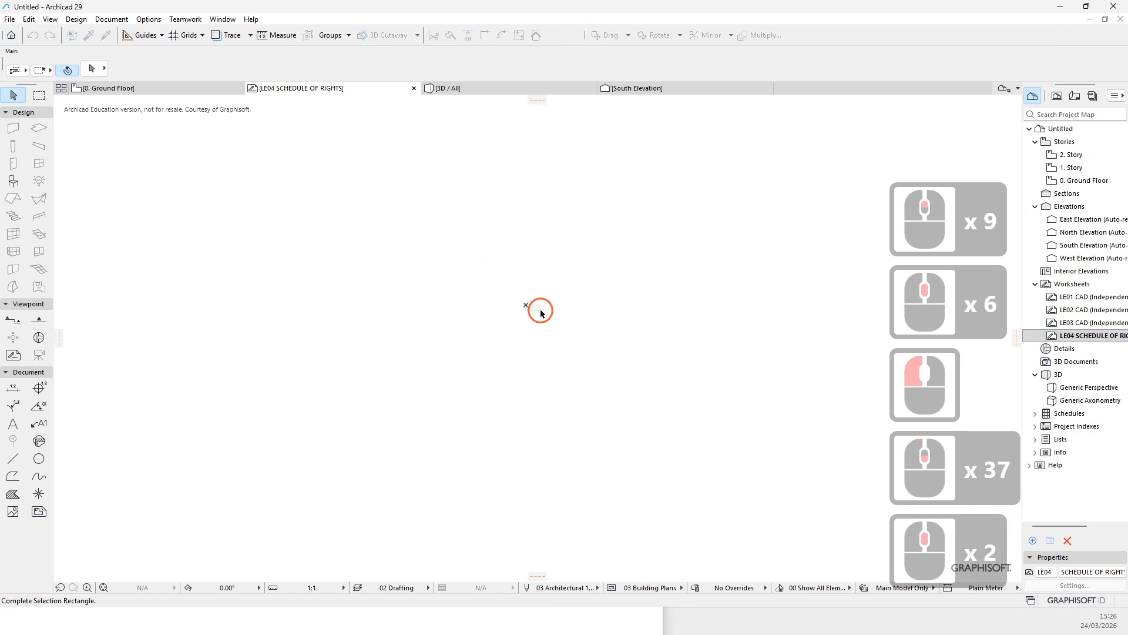
middle_click(540, 311)
scroll(540, 311, "up", 9)
left_click(464, 288)
scroll(466, 282, "up", 18)
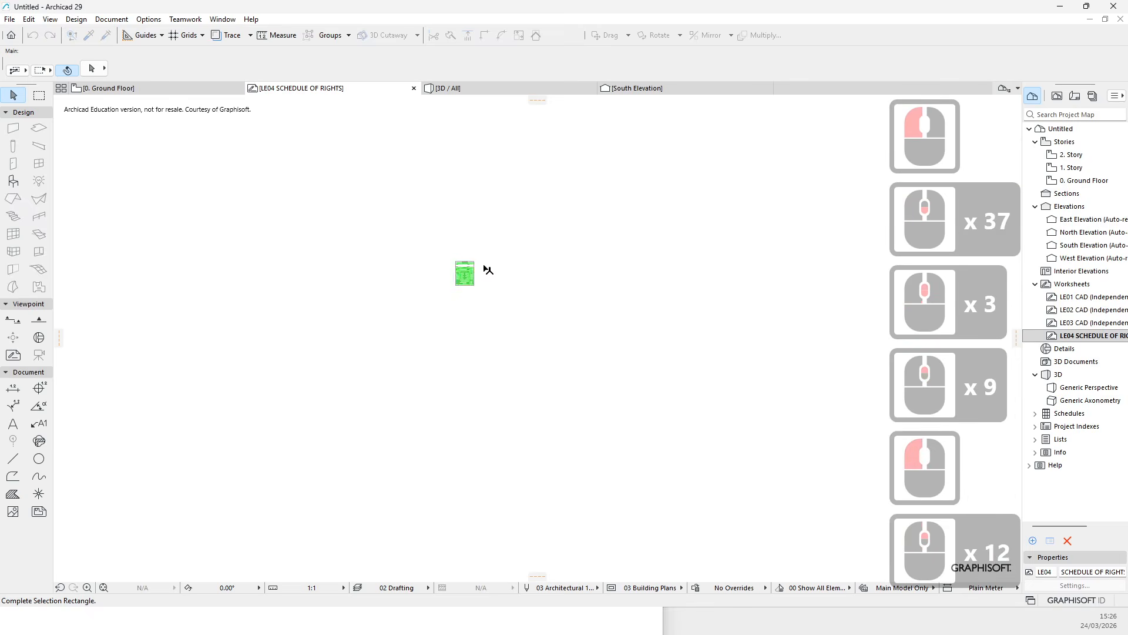
left_click(527, 275)
scroll(532, 277, "up", 7)
key("Escape")
key("Escape")
key("Escape")
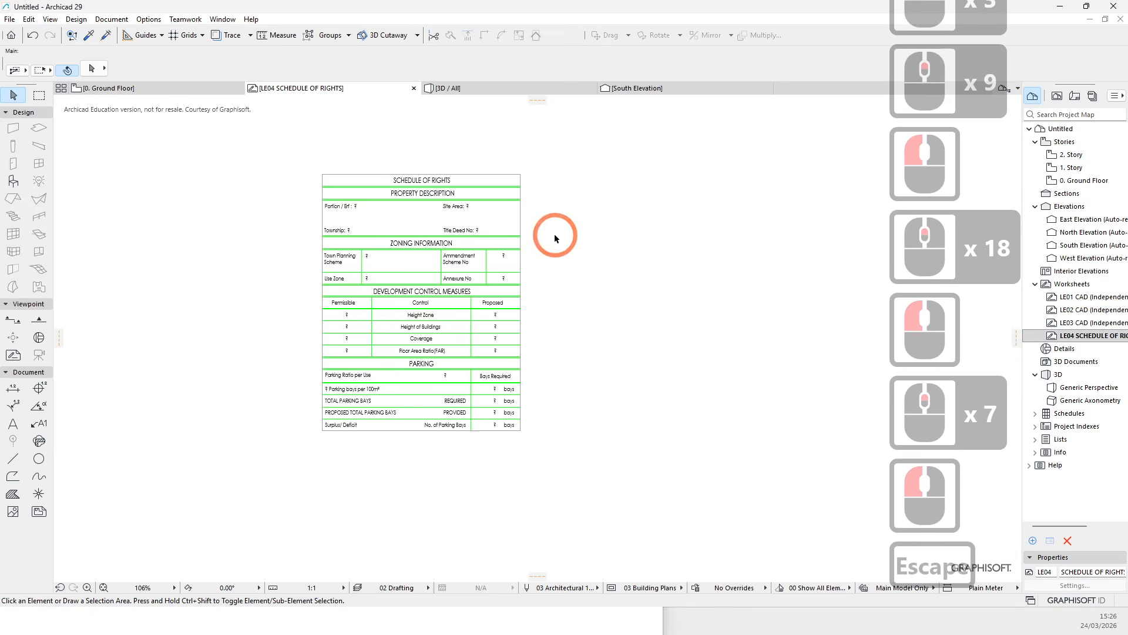
right_click(579, 309)
key("Escape")
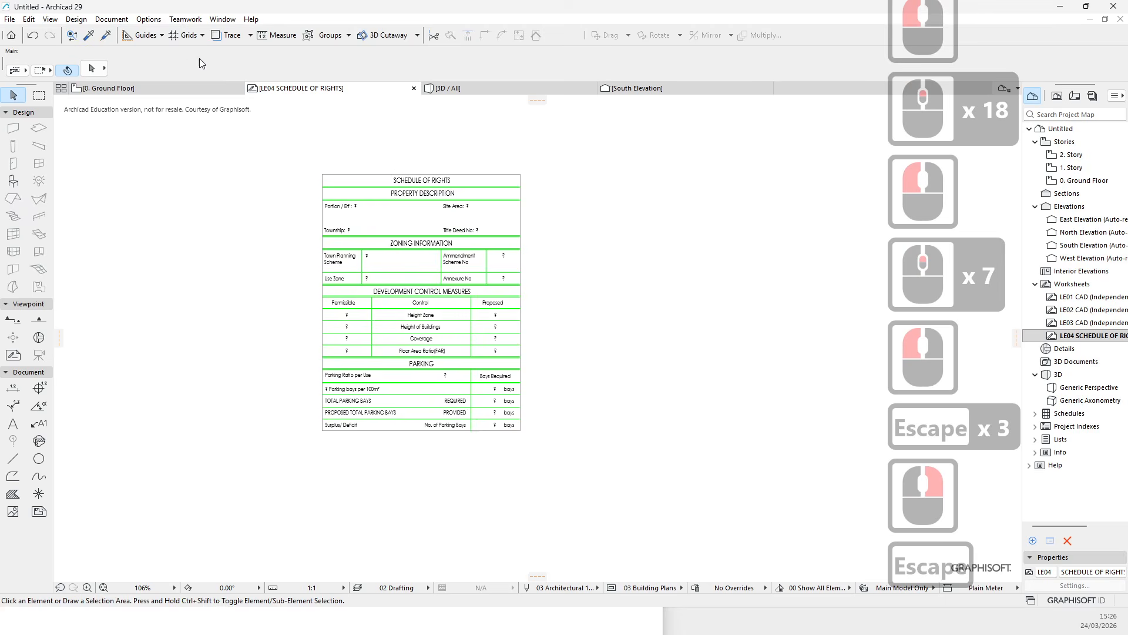
left_click(148, 18)
left_click(188, 208)
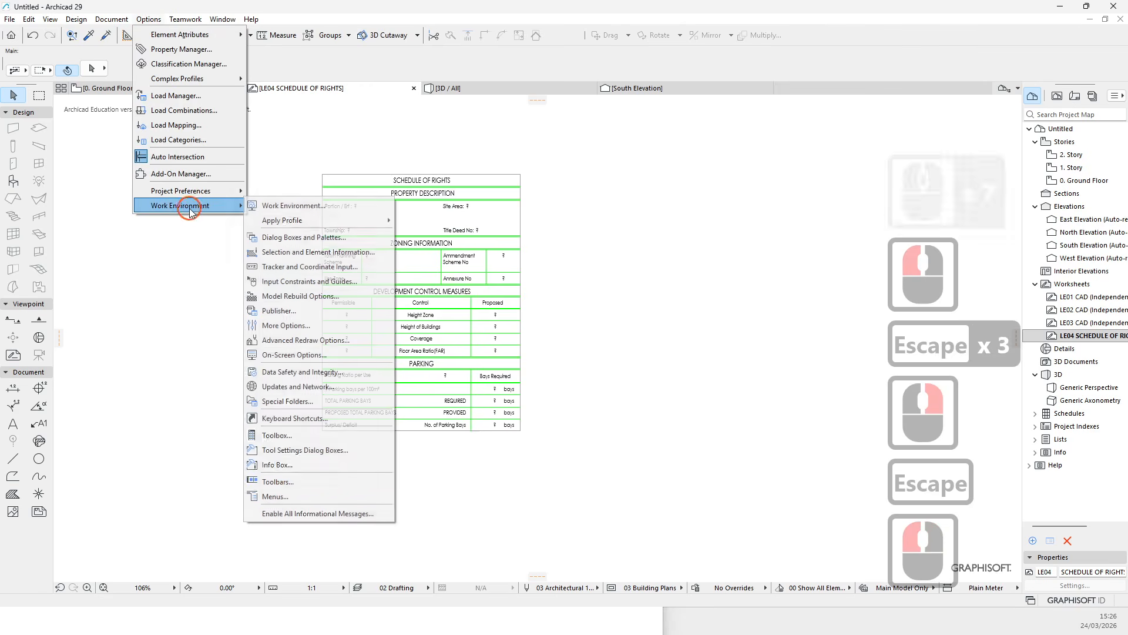
mouse_move(190, 192)
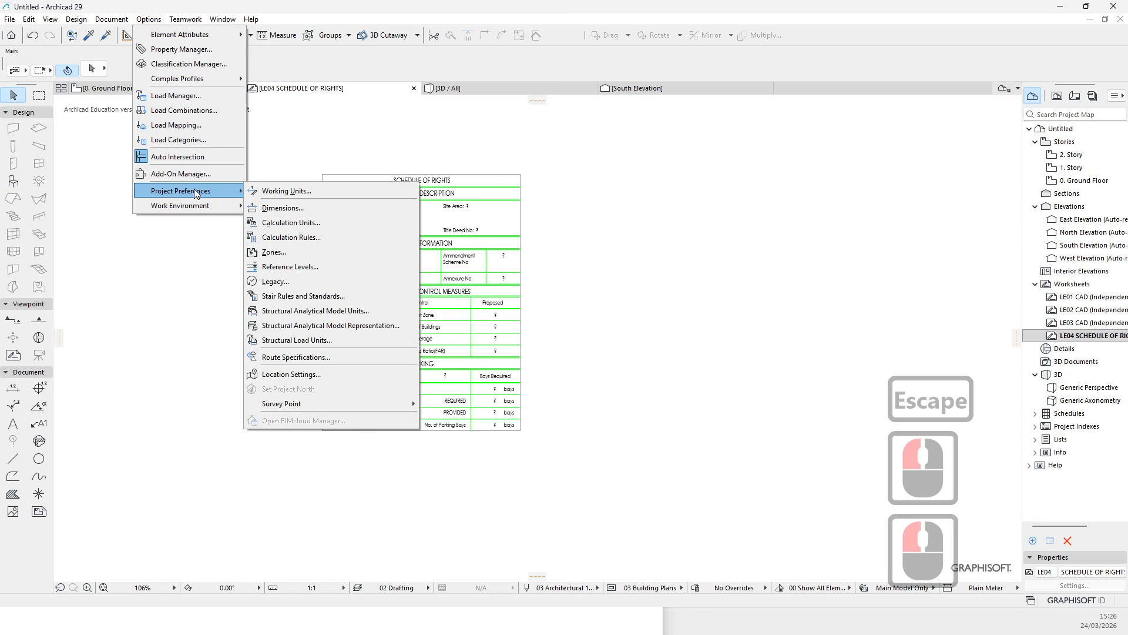
mouse_move(312, 403)
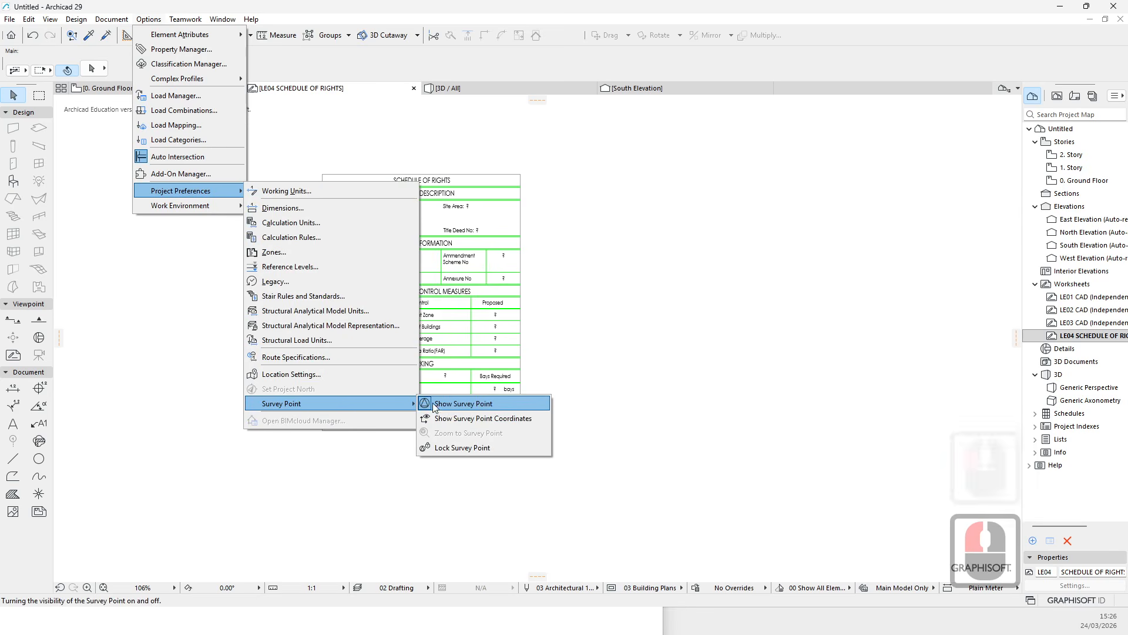
key("Escape")
key("Escape")
- Zoom out and back in around the schedule drawing, framing it for a closer look
scroll(638, 320, "down", 7)
scroll(607, 310, "down", 12)
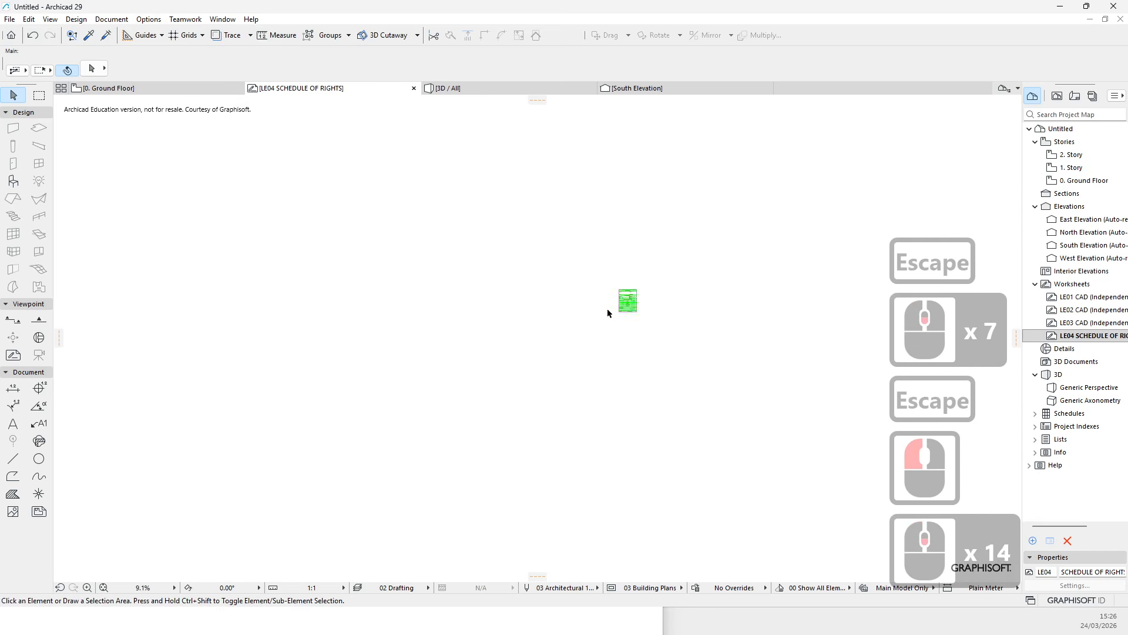
scroll(653, 328, "down", 5)
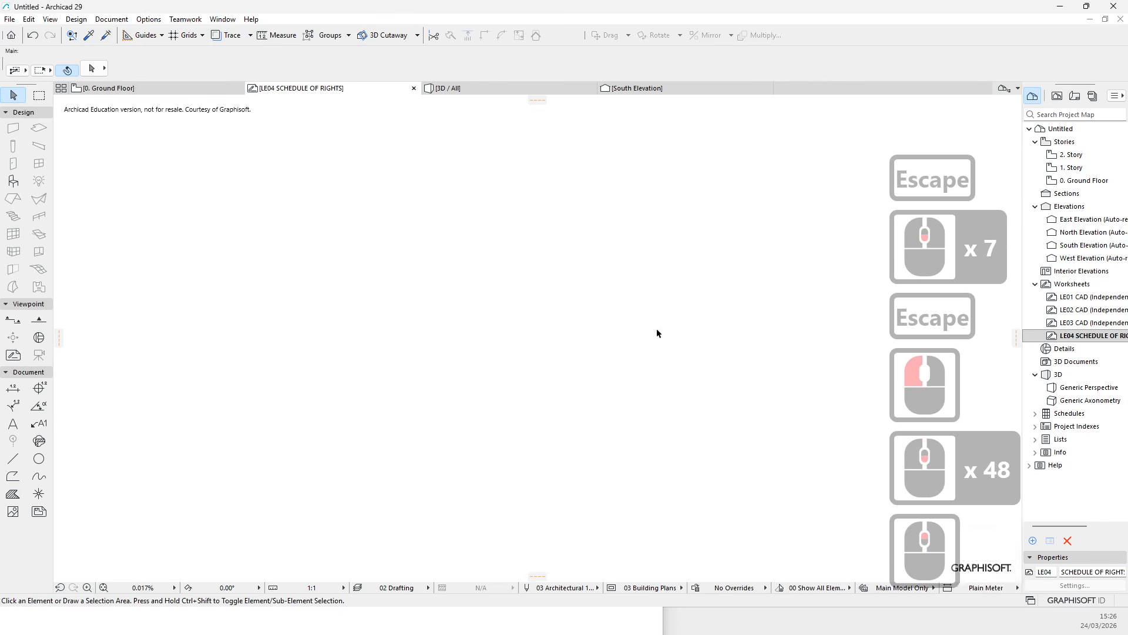
scroll(616, 303, "up", 10)
scroll(633, 305, "up", 20)
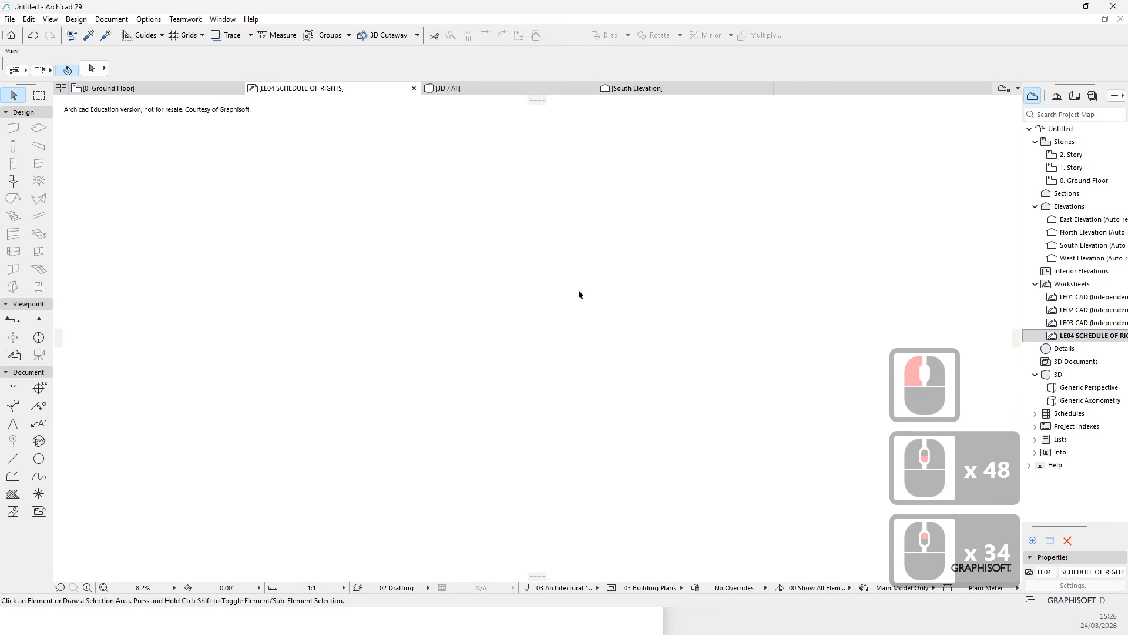
scroll(567, 301, "up", 3)
scroll(647, 330, "down", 6)
key("Escape")
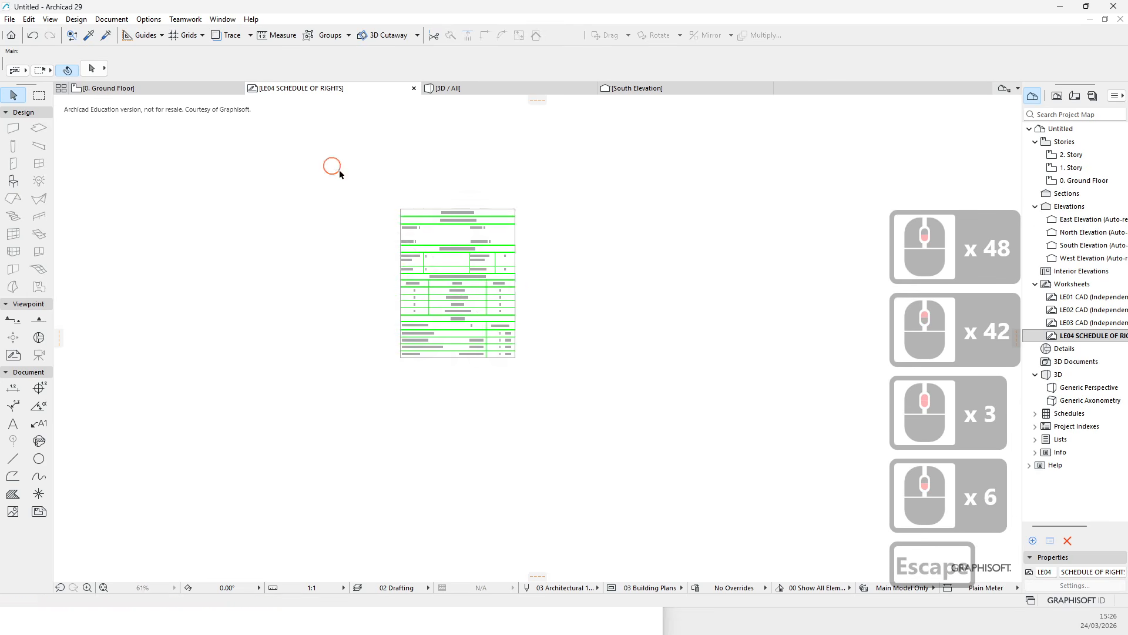
left_click_drag(330, 167, 591, 400)
left_click(484, 281)
scroll(479, 281, "up", 5)
key("Escape")
scroll(411, 267, "up", 1)
scroll(388, 261, "down", 2)
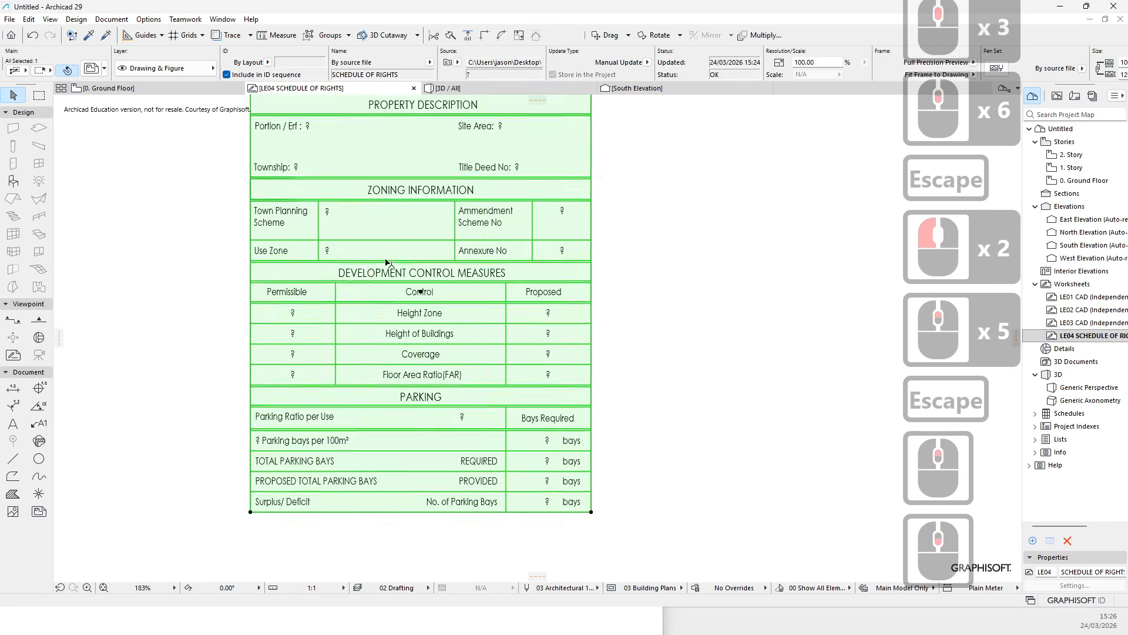
key("Escape")
key("Escape")
left_click(403, 215)
right_click(404, 219)
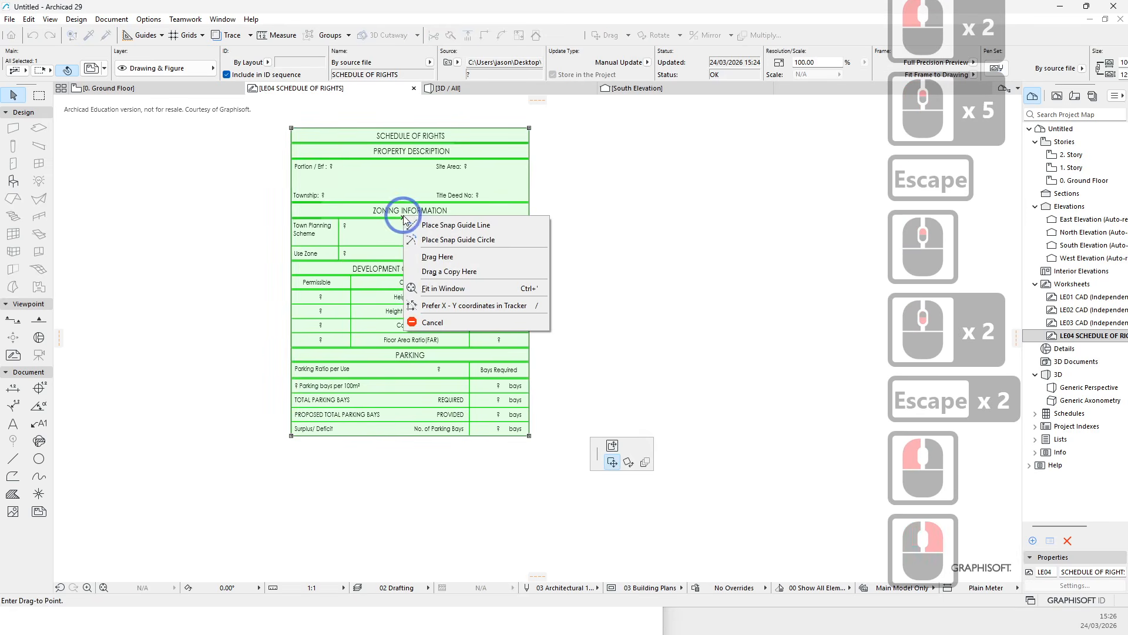
key("Escape")
key("Escape")
double_click(380, 195)
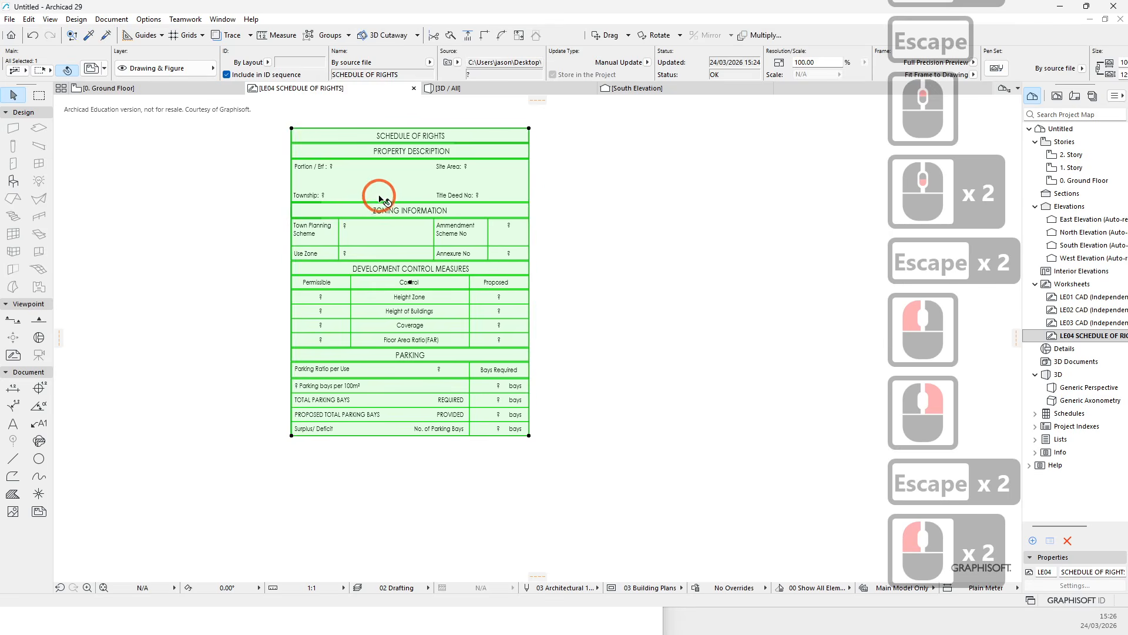
key("Escape")
double_click(394, 214)
key("Escape")
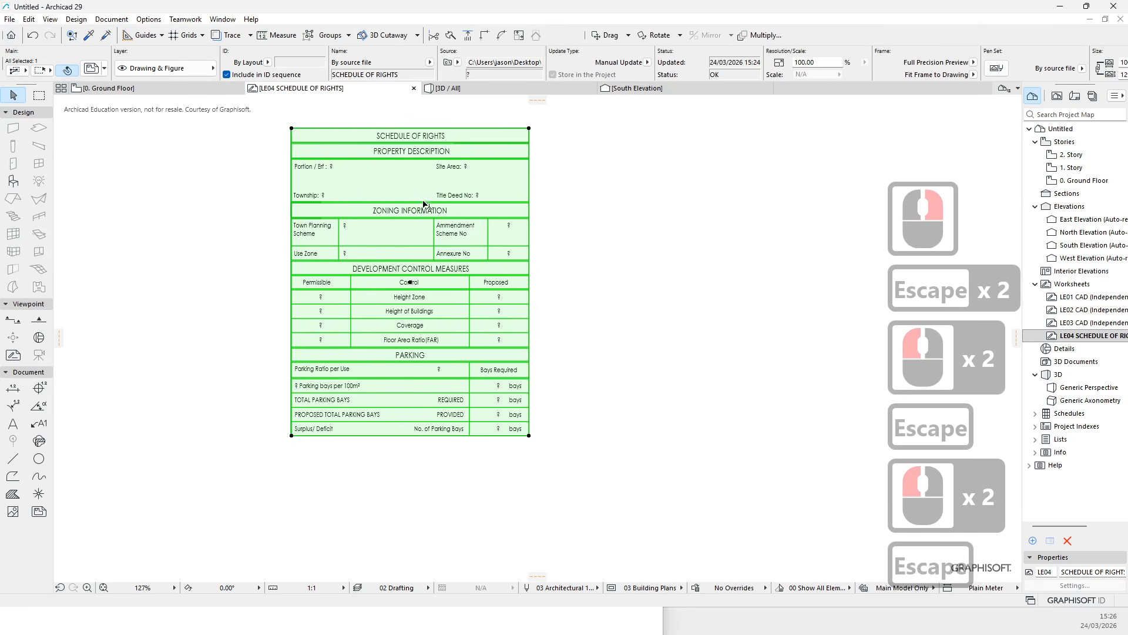
- Explode the schedule of rights drawing into the current view, importing its embedded layers
right_click(413, 209)
left_click(462, 275)
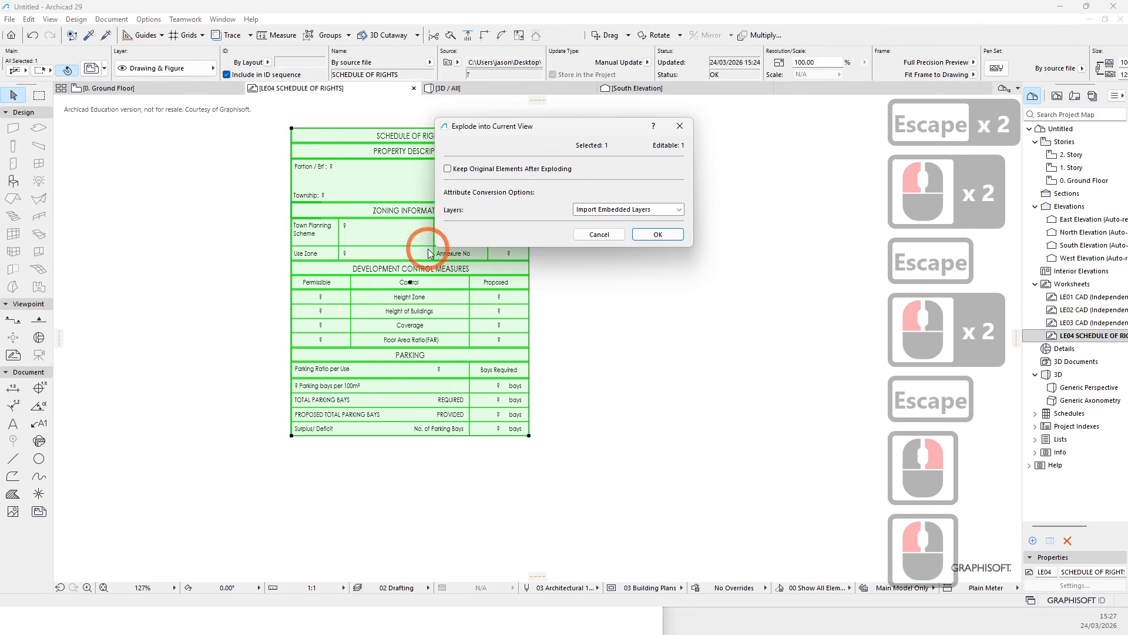
left_click(655, 210)
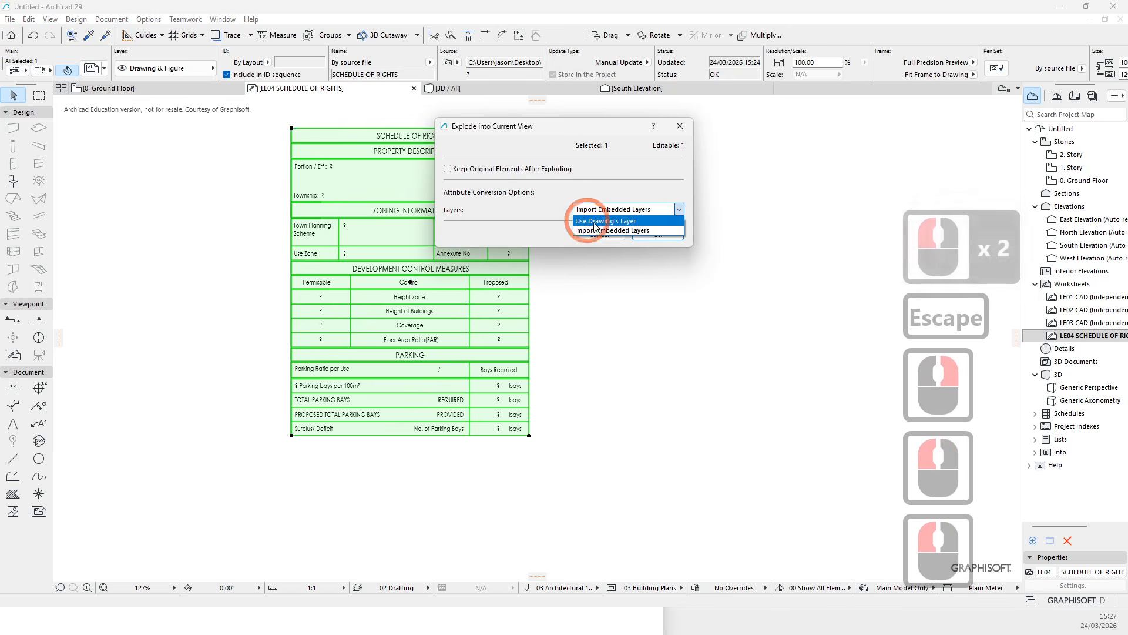
left_click(655, 222)
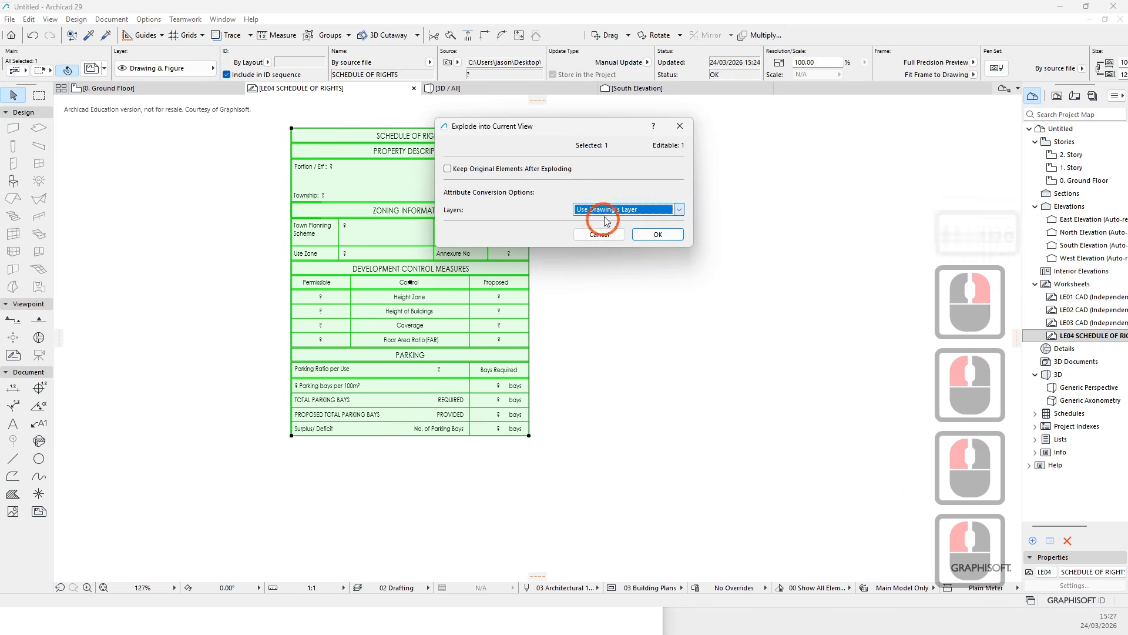
left_click(655, 210)
left_click(611, 229)
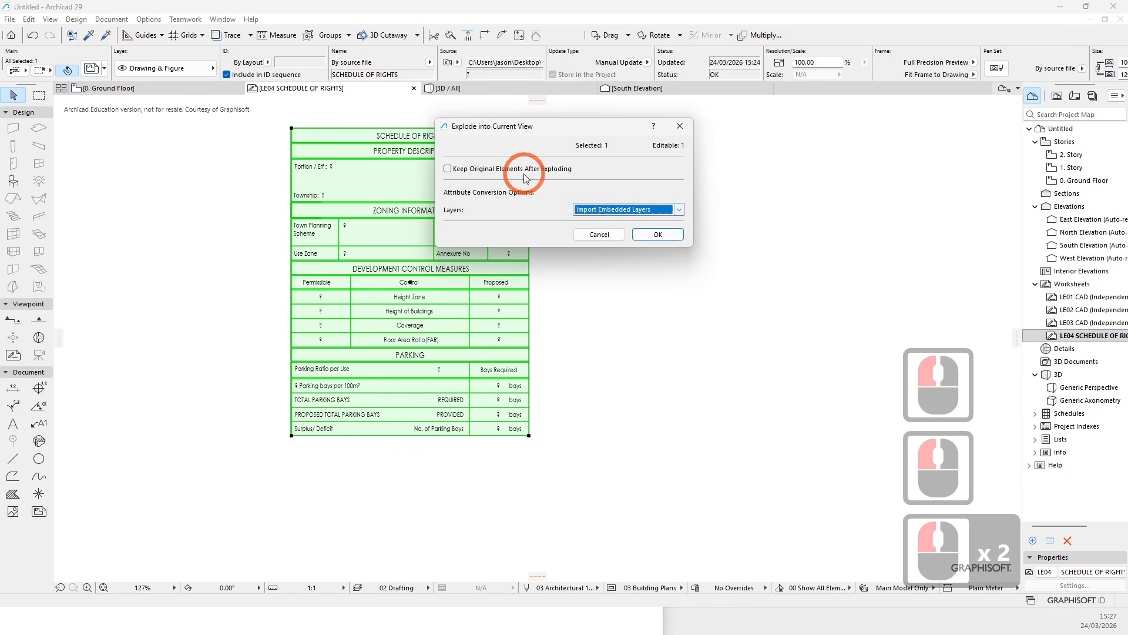
left_click(658, 234)
left_click(479, 223)
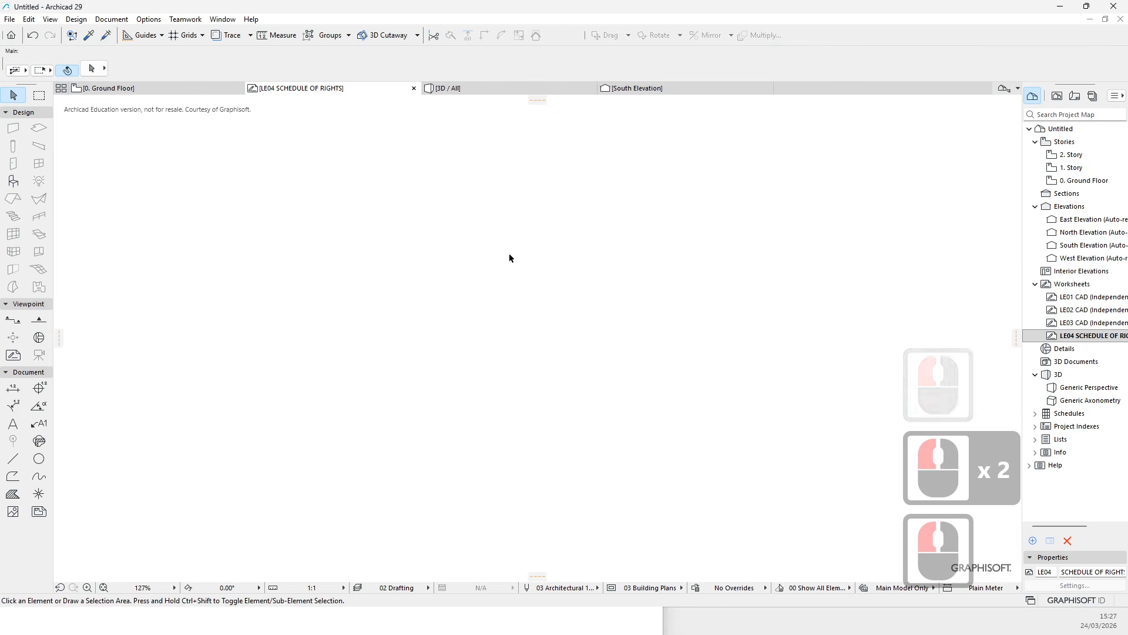
- Open the Layers dialog for the 02 Drafting combination and select all layers
left_click(358, 588)
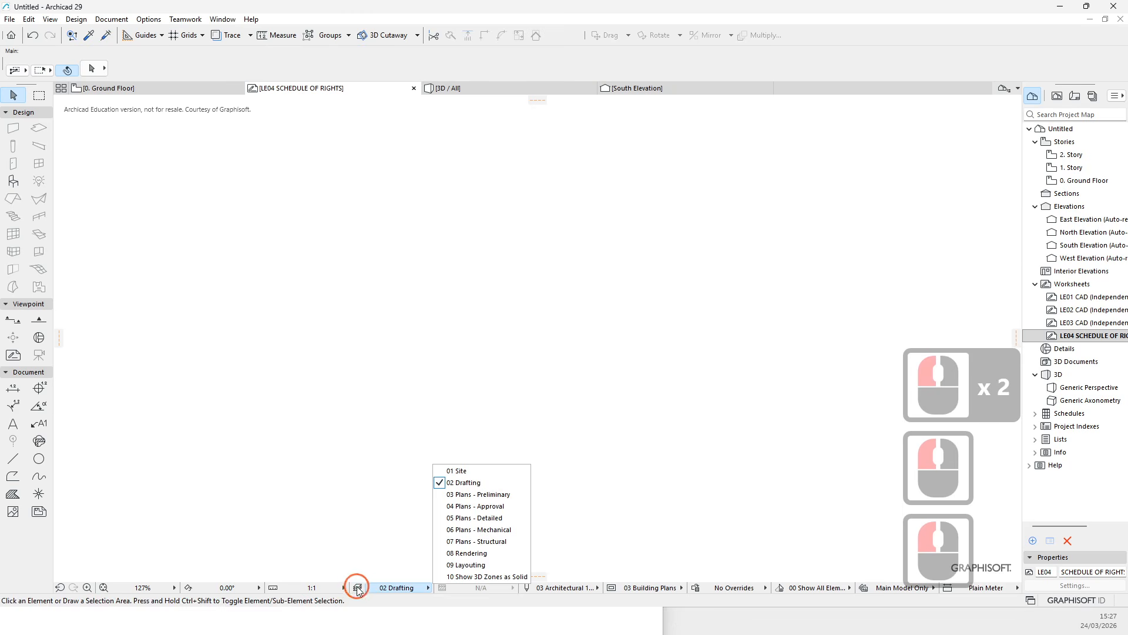
left_click(358, 589)
left_click(358, 588)
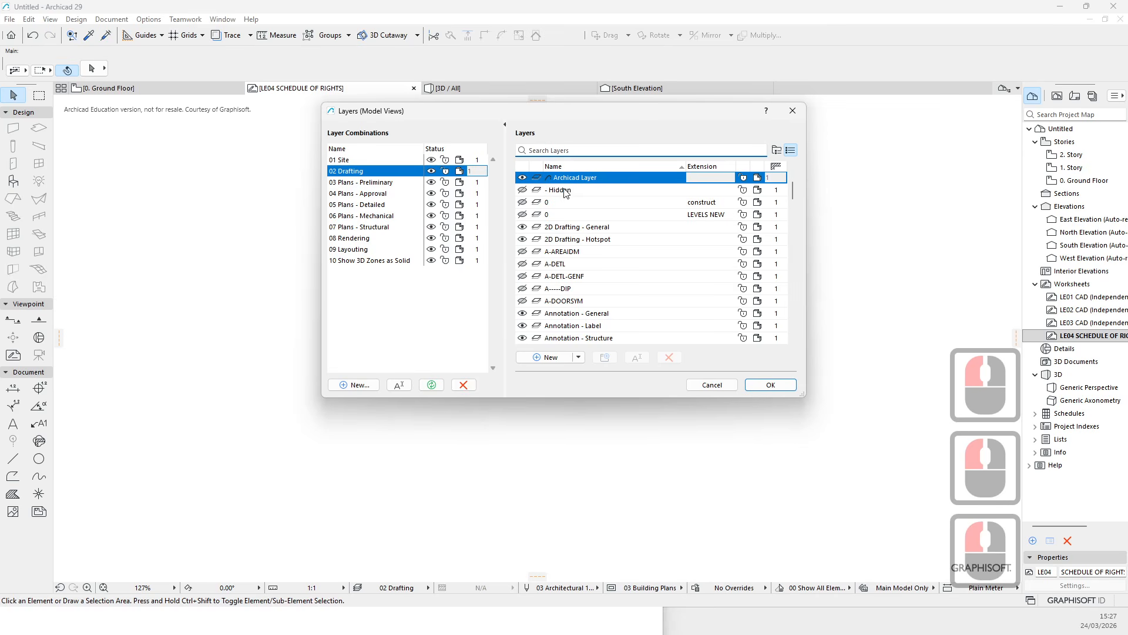
left_click(793, 152)
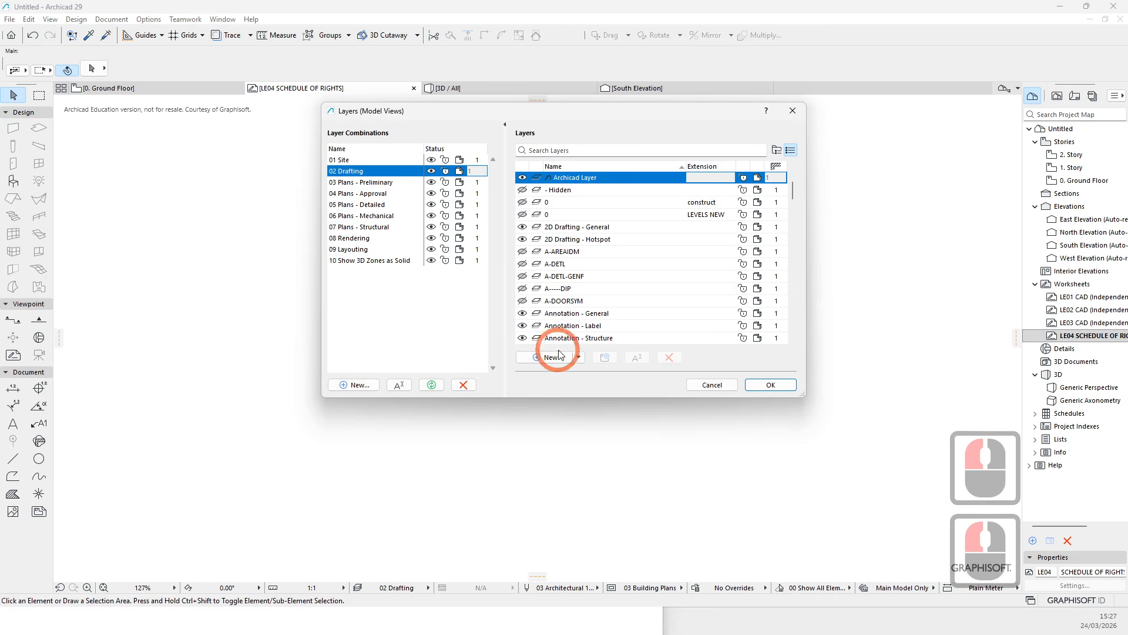
left_click(556, 289)
key("ctrl+a")
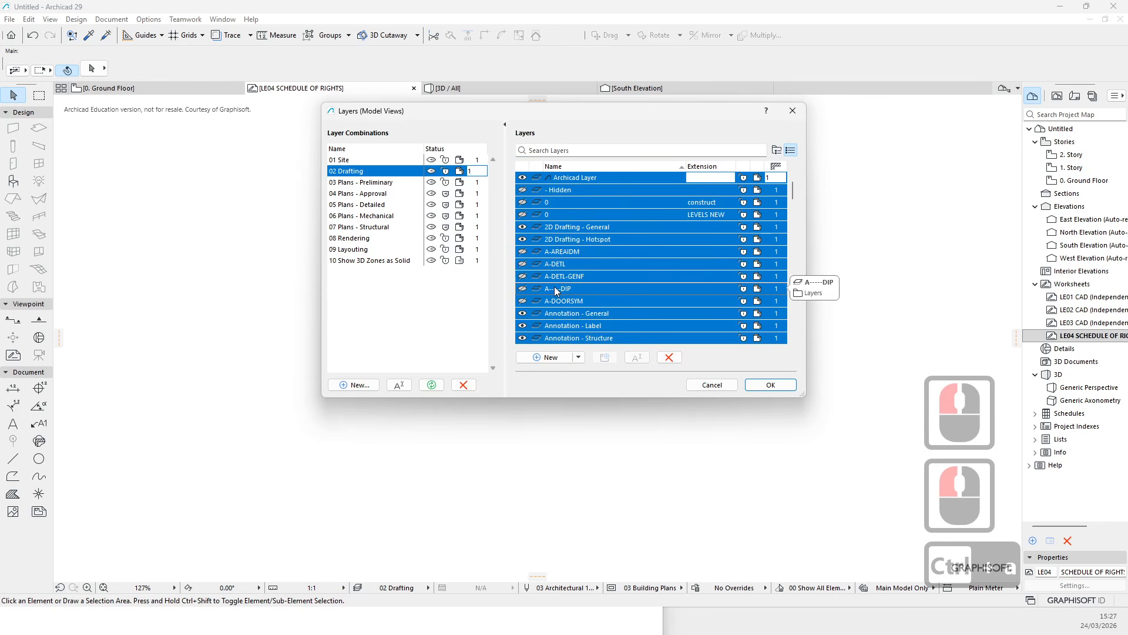
left_click(770, 385)
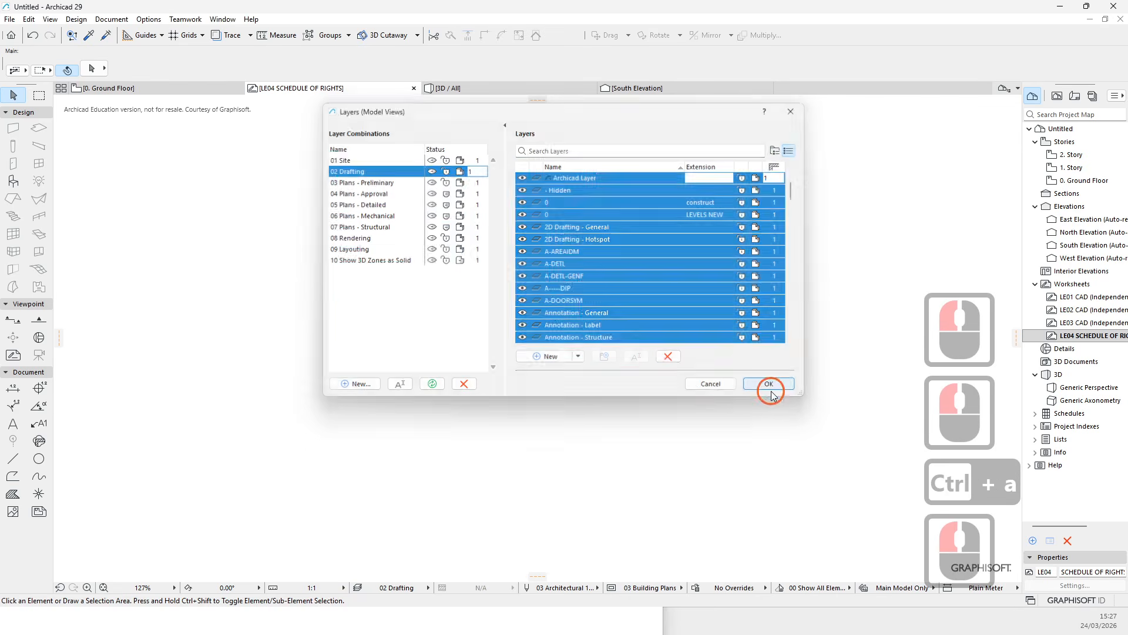
- Zoom out and select the remaining exploded elements in the worksheet, then delete them
middle_click(594, 283)
middle_click(594, 282)
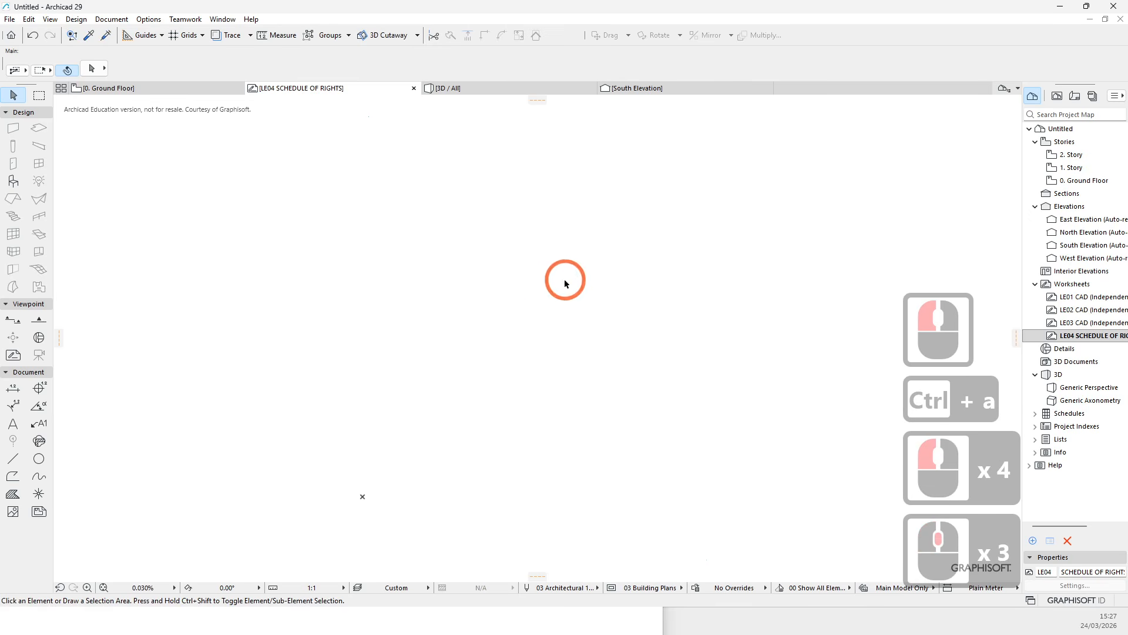
scroll(571, 286, "down", 7)
left_click(285, 202)
double_click(736, 497)
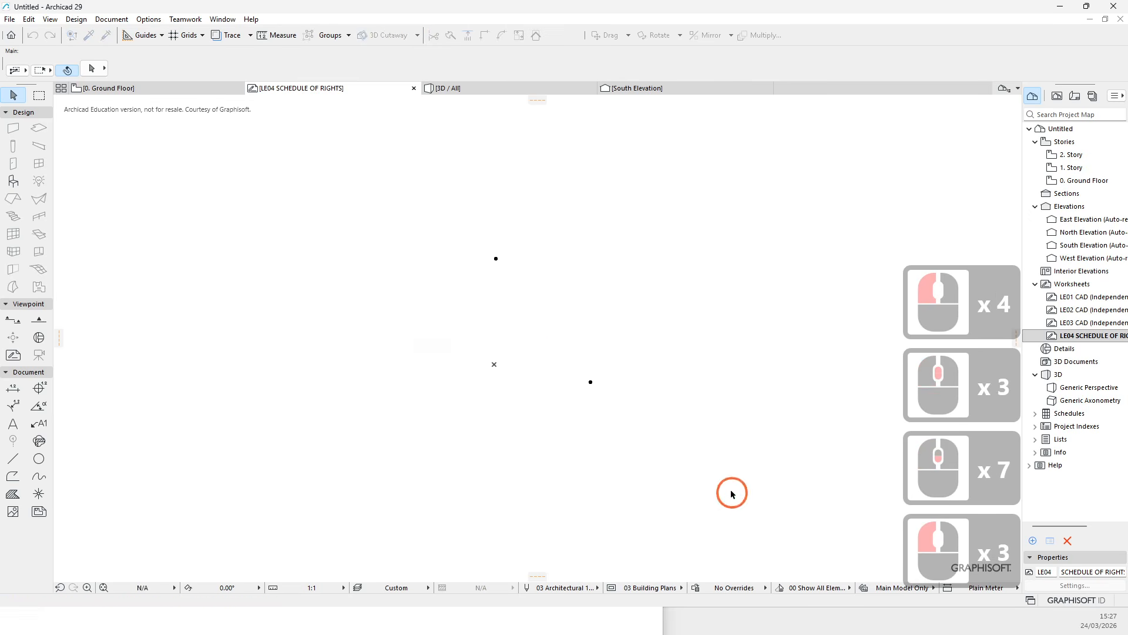
key("Delete")
scroll(495, 347, "up", 7)
middle_click_drag(495, 346, 453, 290)
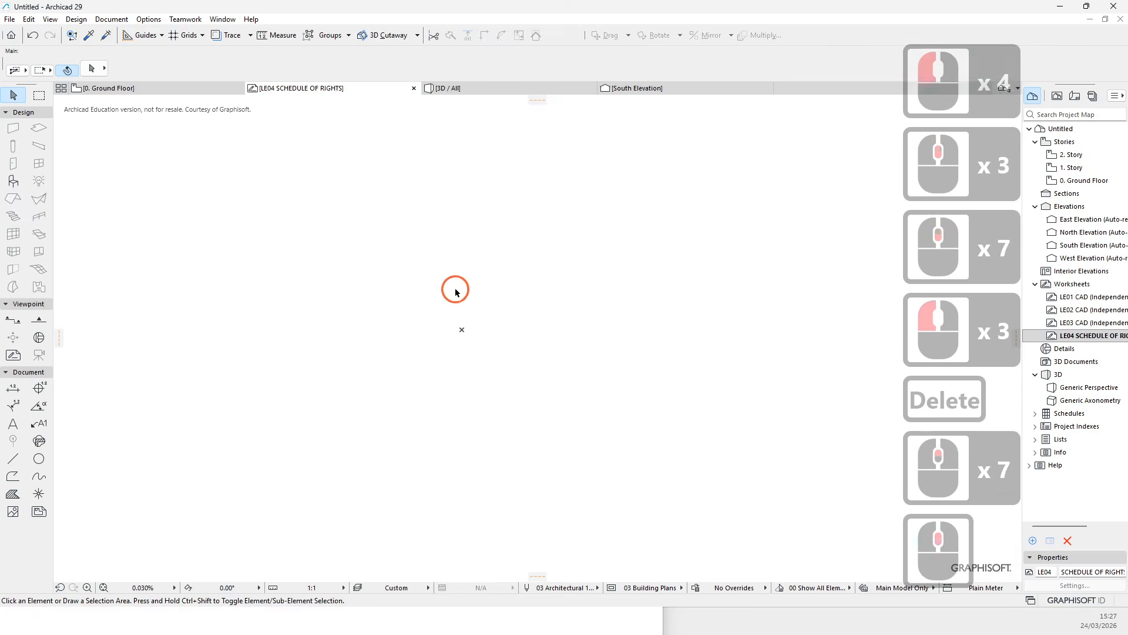
scroll(464, 326, "up", 6)
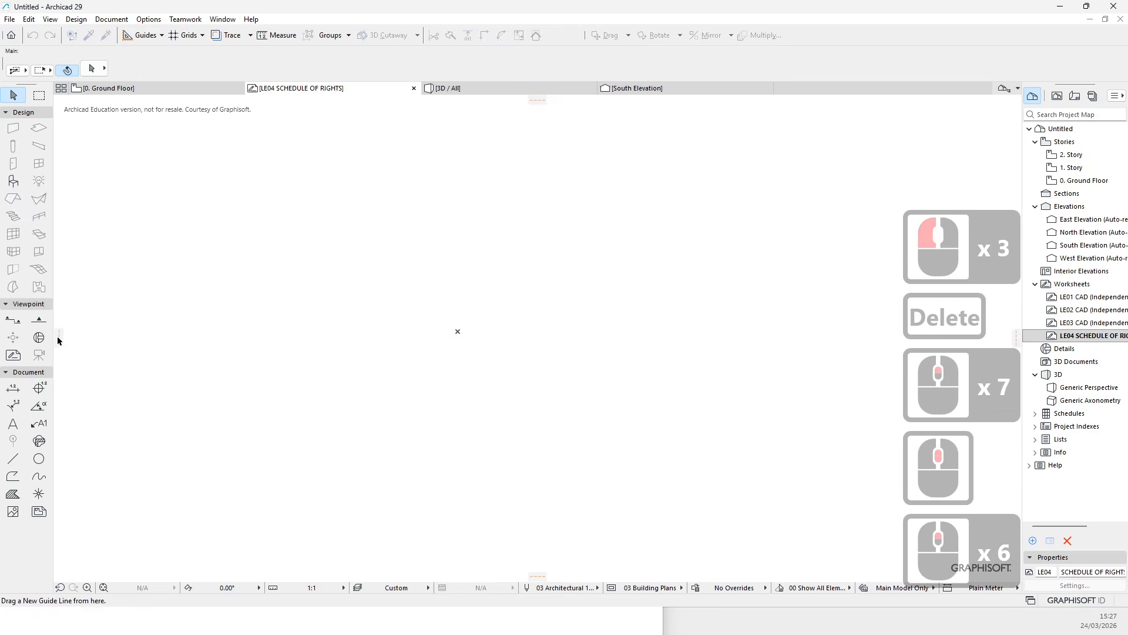
left_click(458, 331)
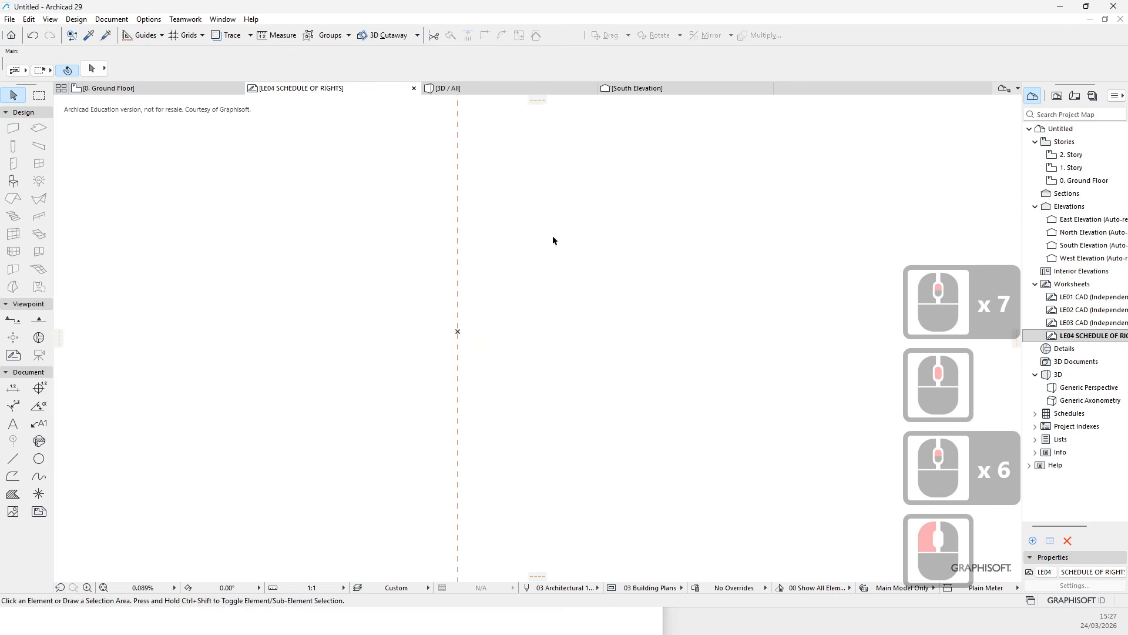
left_click(457, 333)
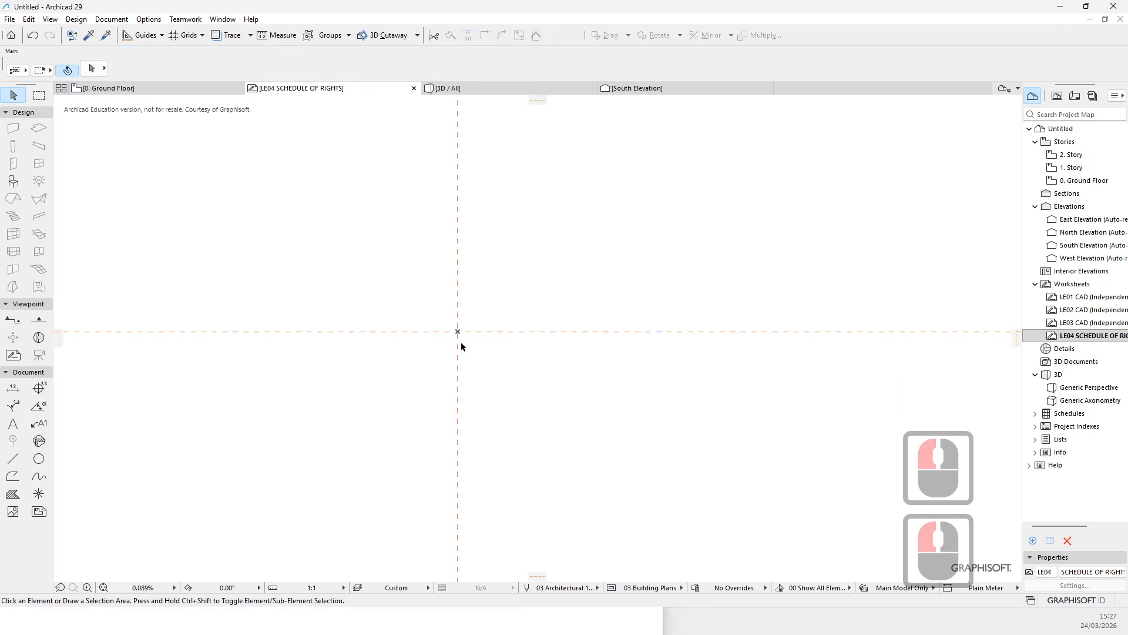
scroll(456, 312, "up", 8)
scroll(466, 322, "down", 5)
scroll(517, 342, "up", 4)
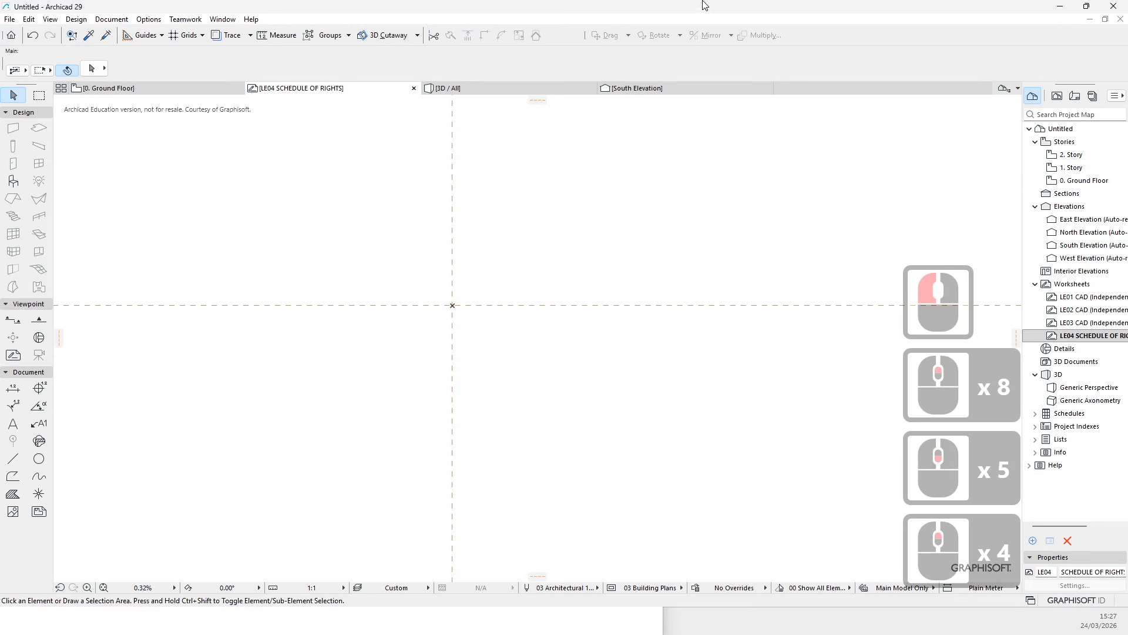
- Make all layers visible and update the 02 Drafting layer combination in the Layers dialog
left_click_drag(703, 1, 615, 92)
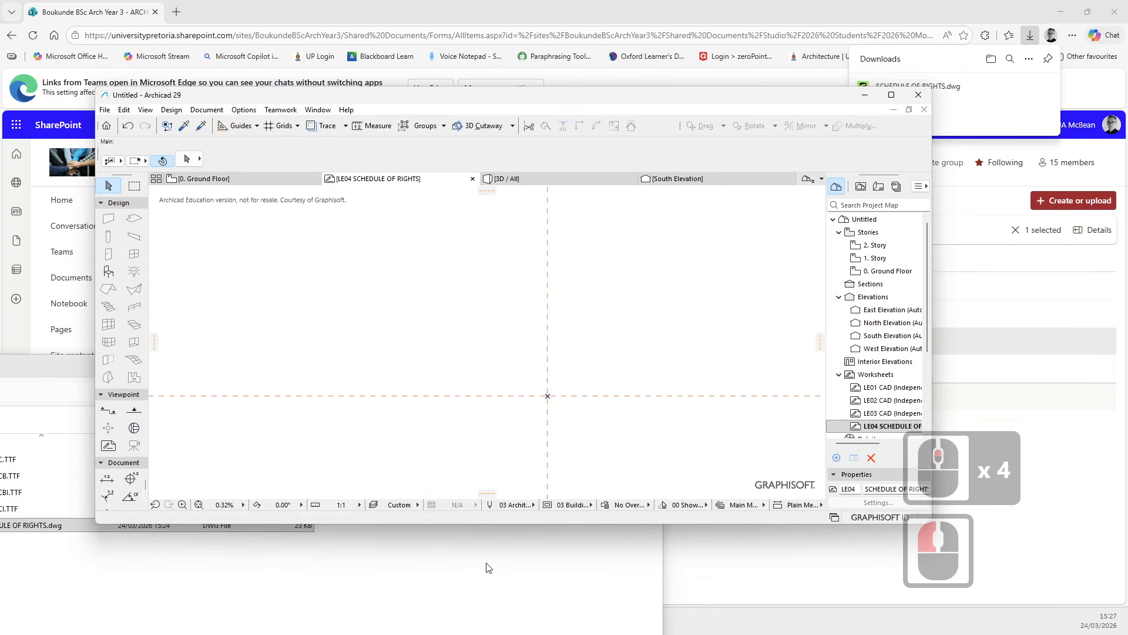
left_click(373, 506)
left_click(570, 291)
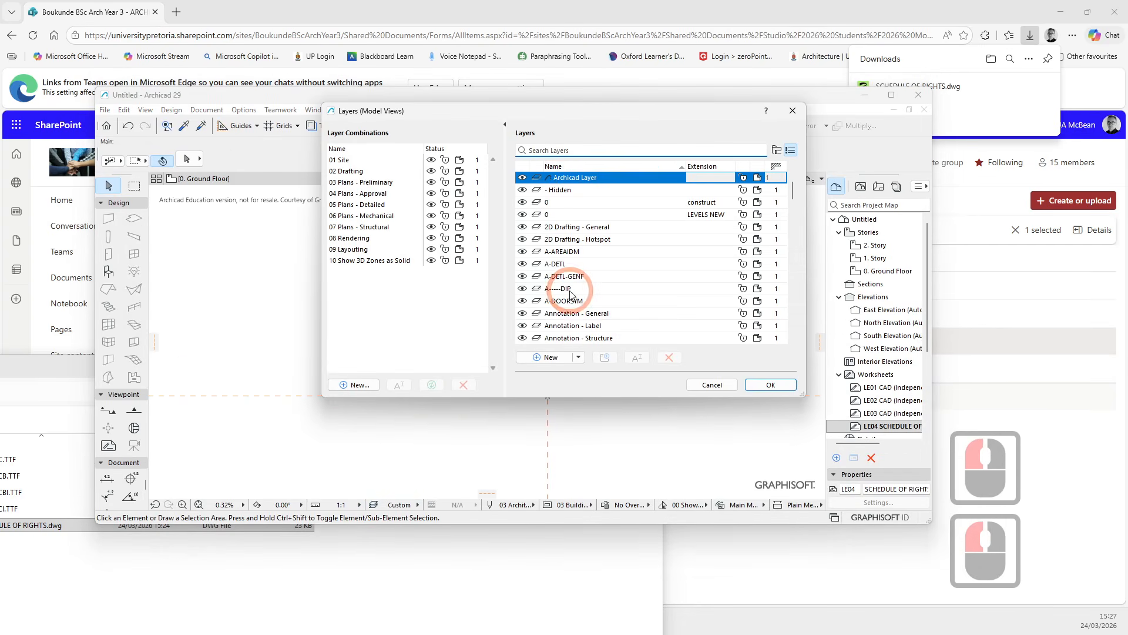
left_click(344, 175)
left_click(344, 175)
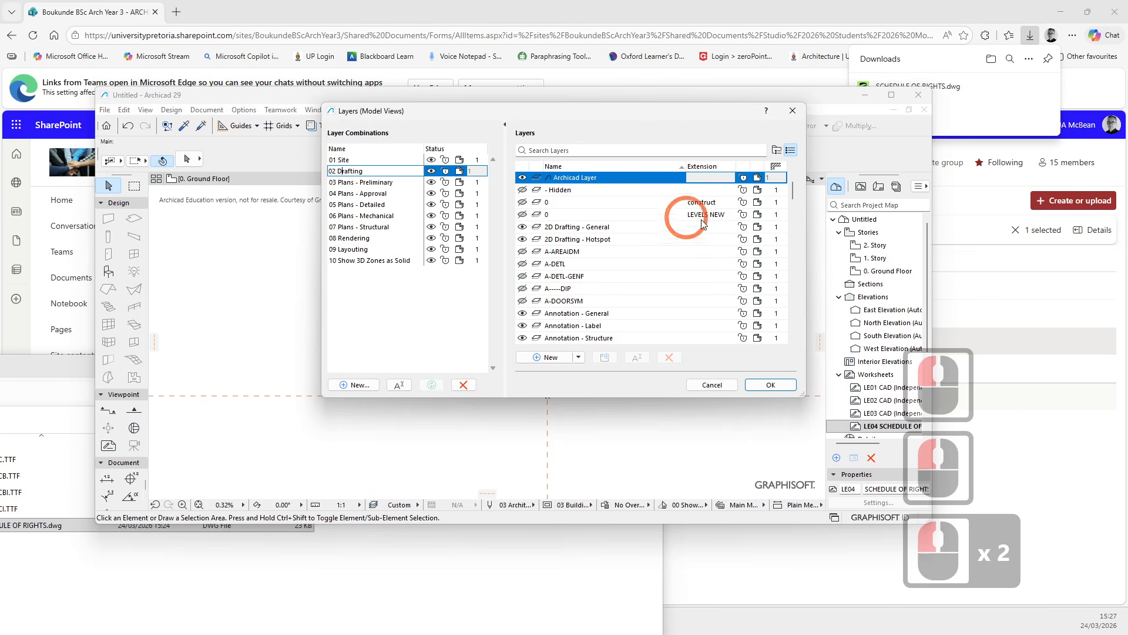
left_click(571, 241)
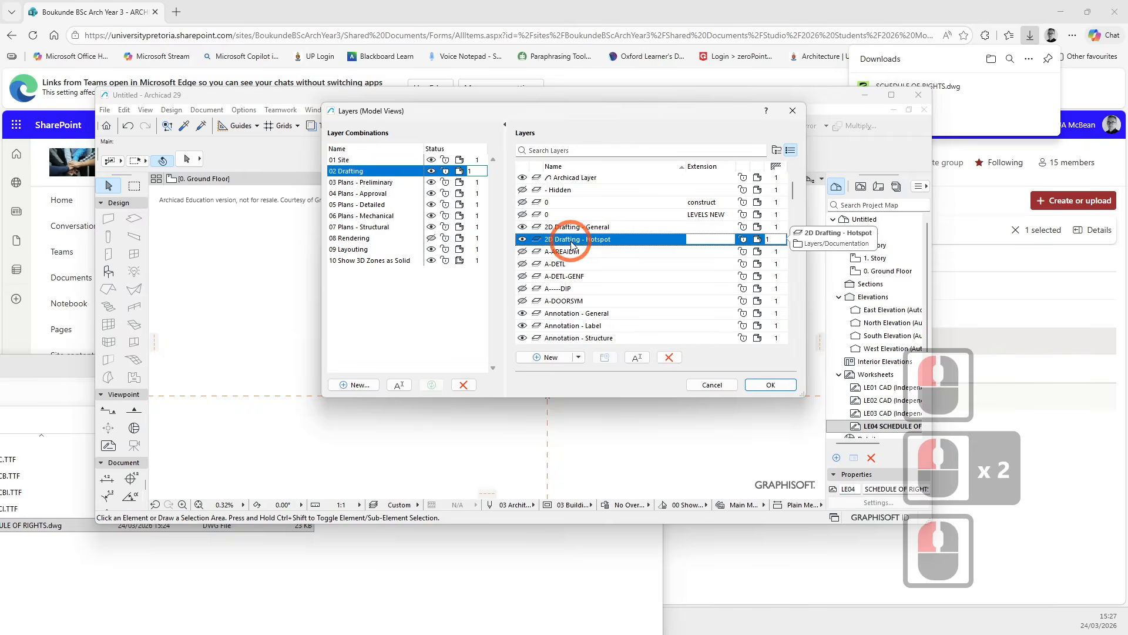
key("ctrl+a")
left_click(522, 189)
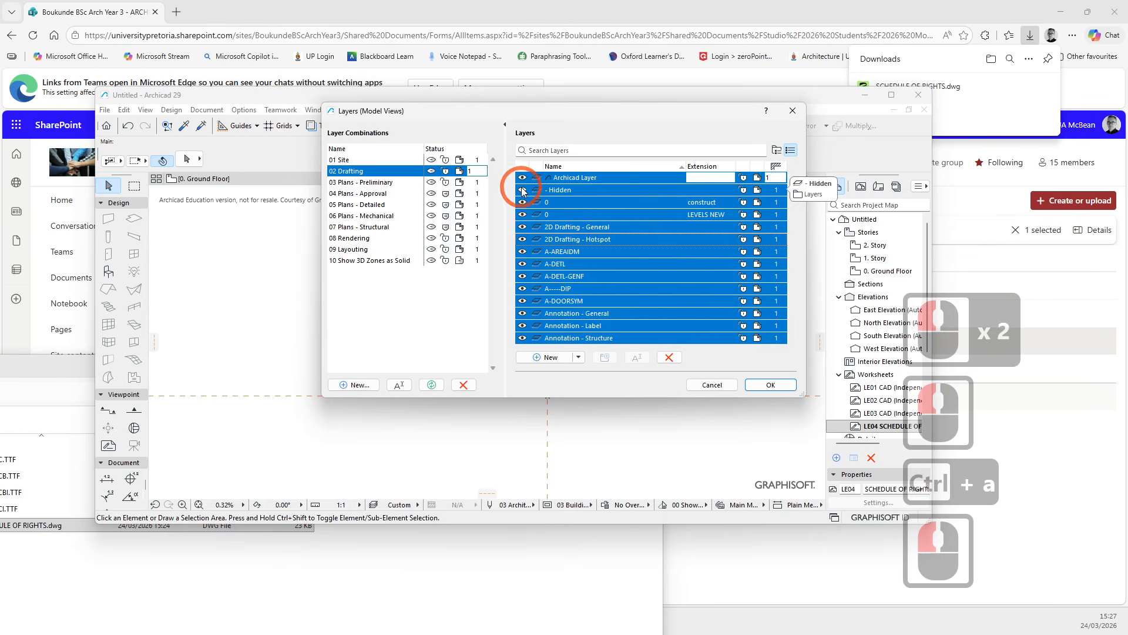
left_click(431, 386)
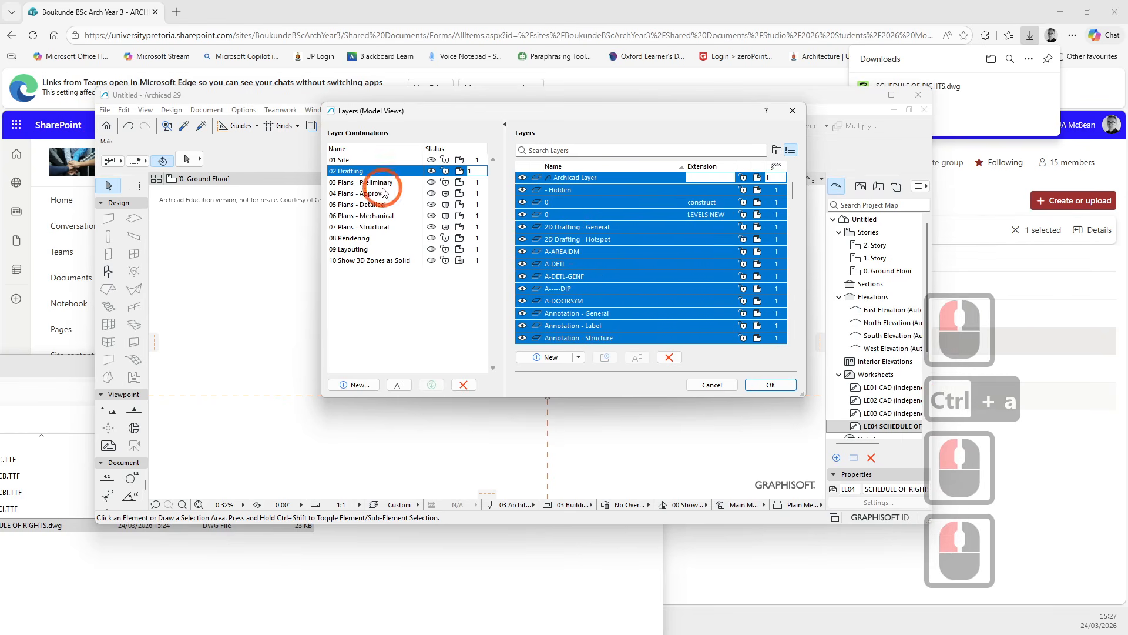
left_click(770, 385)
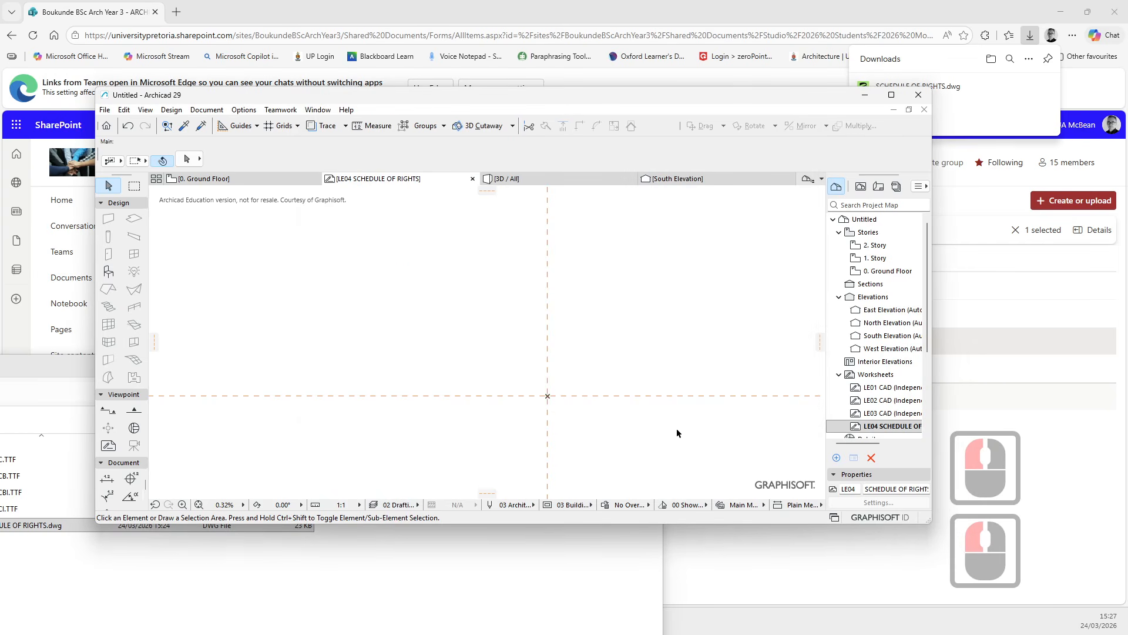
- Drag SCHEDULE OF RIGHTS.dwg from File Explorer into the LE04 worksheet and place it at 1 millimeter per drawing unit
middle_click_drag(603, 434, 329, 537)
left_click(58, 363)
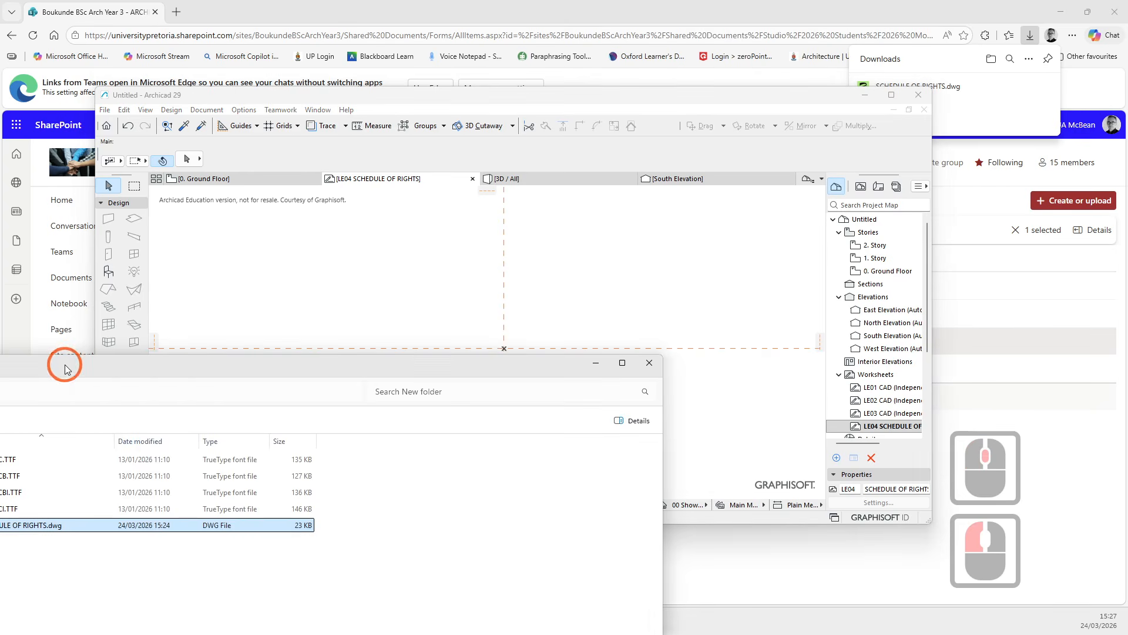
left_click_drag(468, 366, 680, 411)
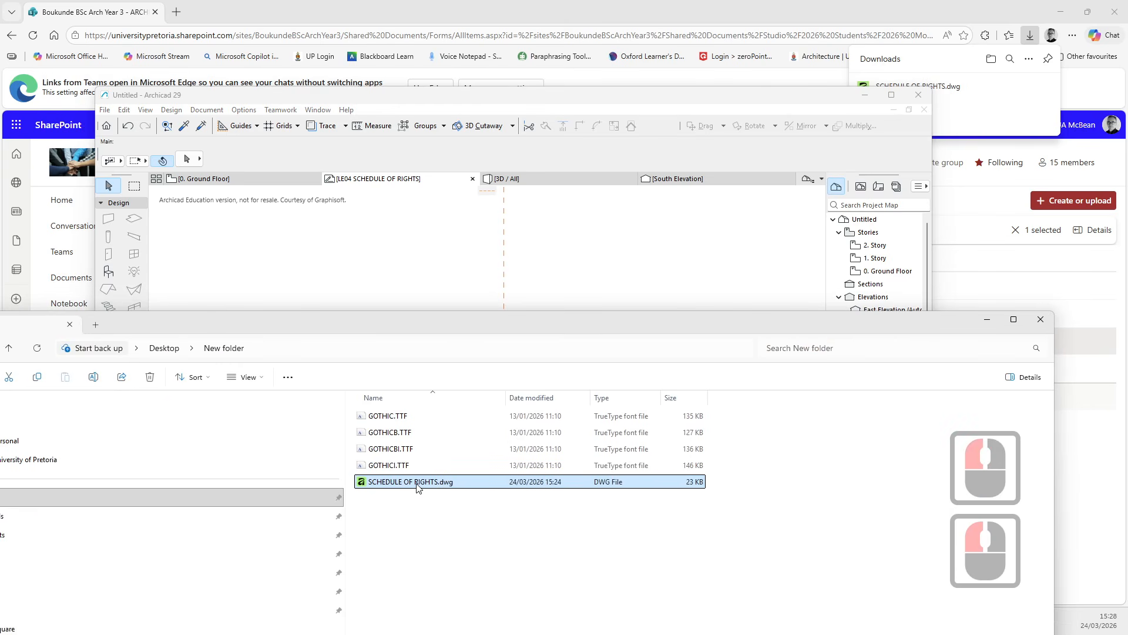
left_click_drag(525, 299, 516, 297)
left_click(629, 257)
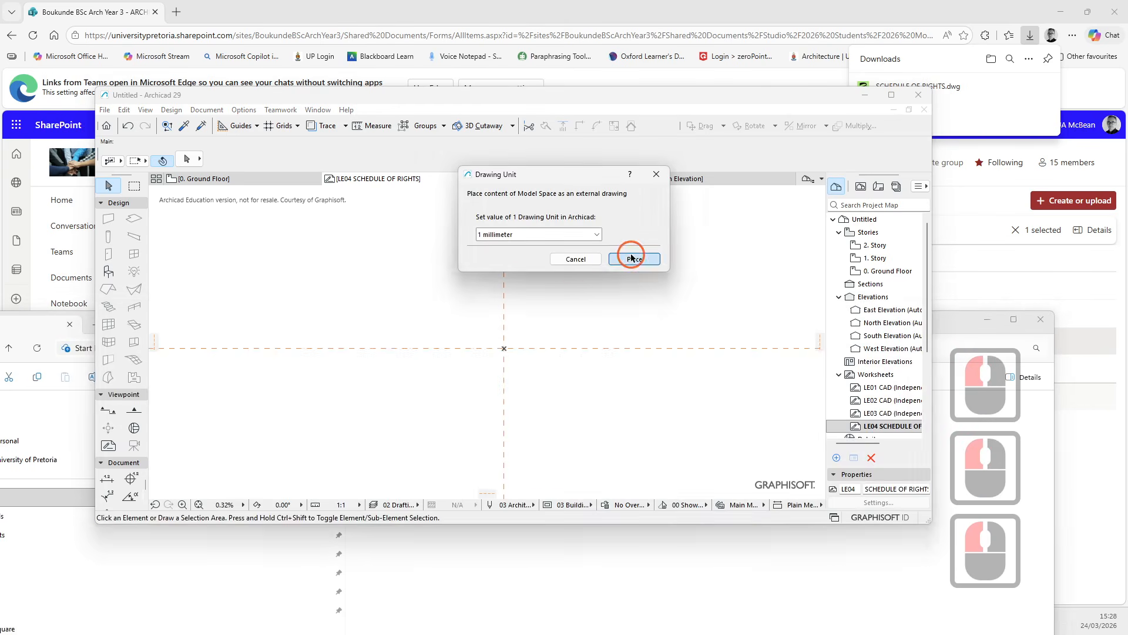
- Finish placing the SCHEDULE OF RIGHTS drawing in the LE04 worksheet and select it
scroll(511, 355, "up", 6)
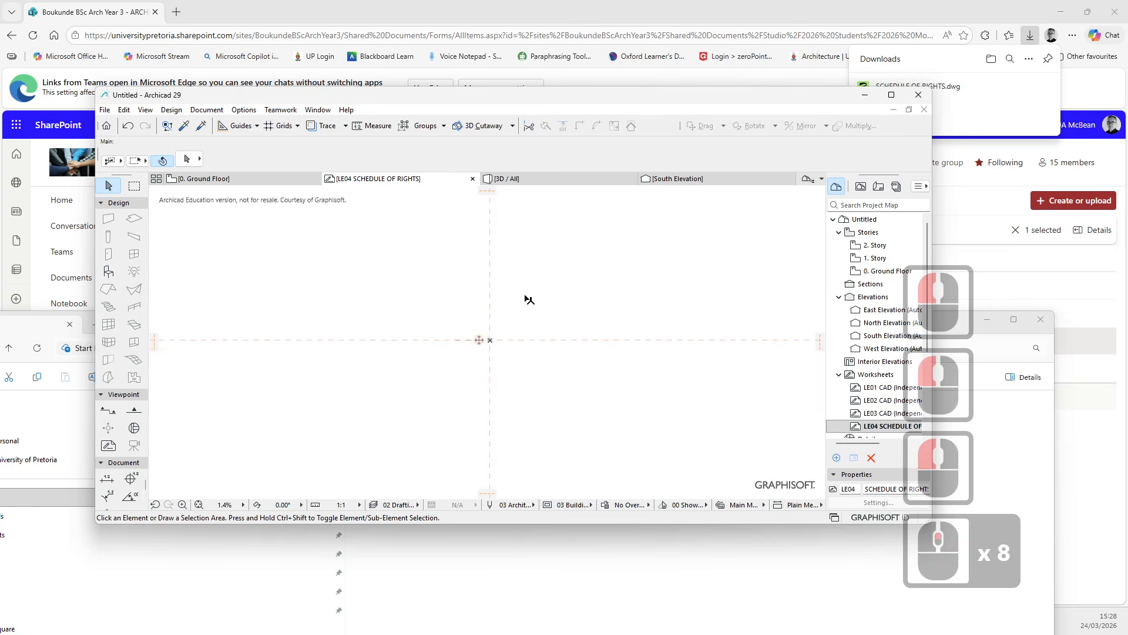
scroll(545, 242, "down", 5)
left_click(534, 208)
left_click(553, 230)
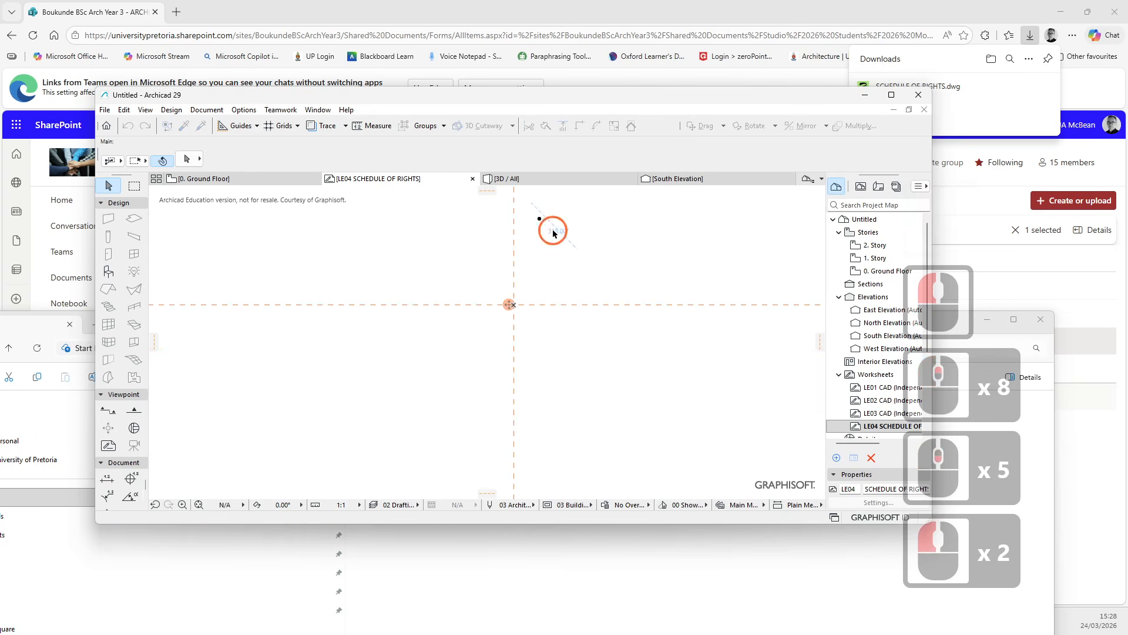
scroll(532, 208, "up", 20)
left_click(531, 312)
scroll(486, 302, "up", 8)
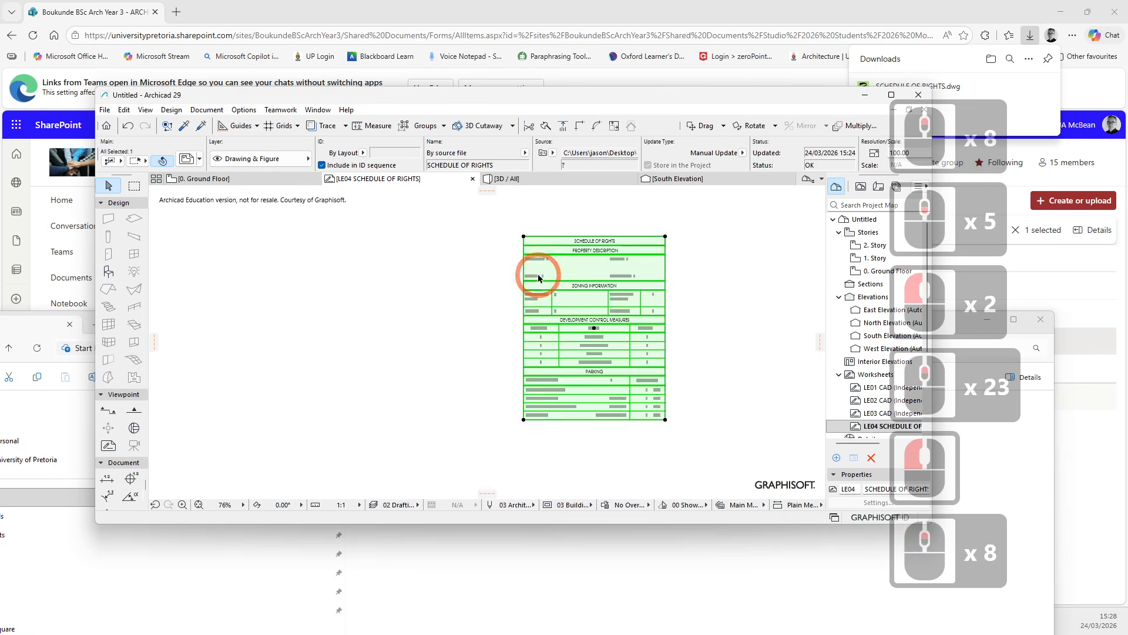
- Drag the schedule drawing by its top-left corner so it sits on the worksheet origin
scroll(558, 252, "up", 6)
left_click(397, 259)
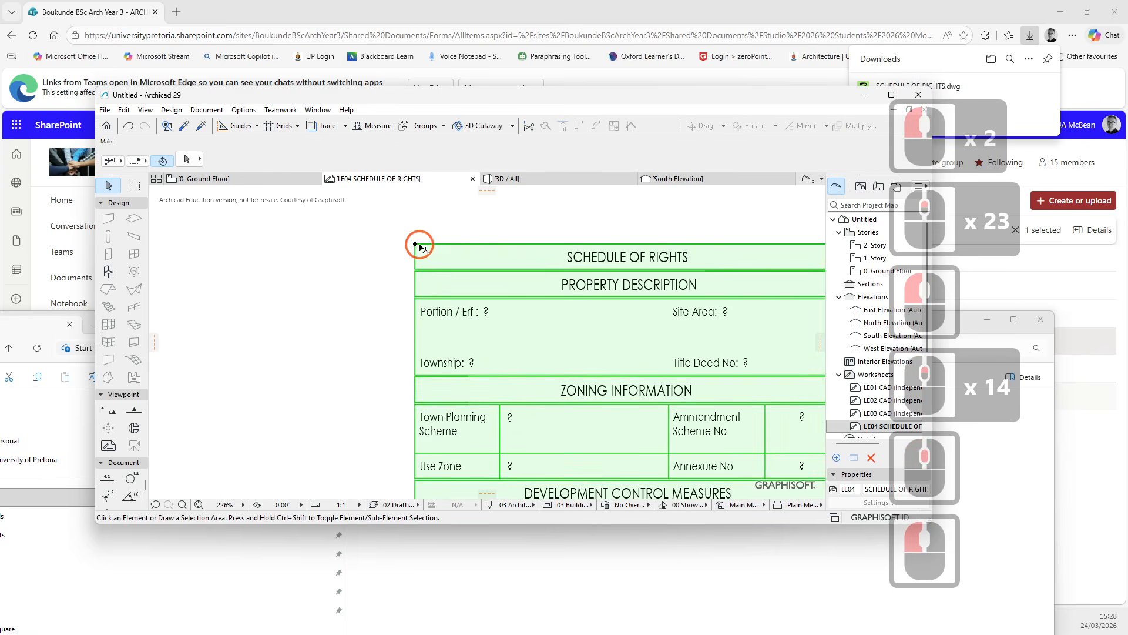
left_click(420, 245)
left_click(701, 125)
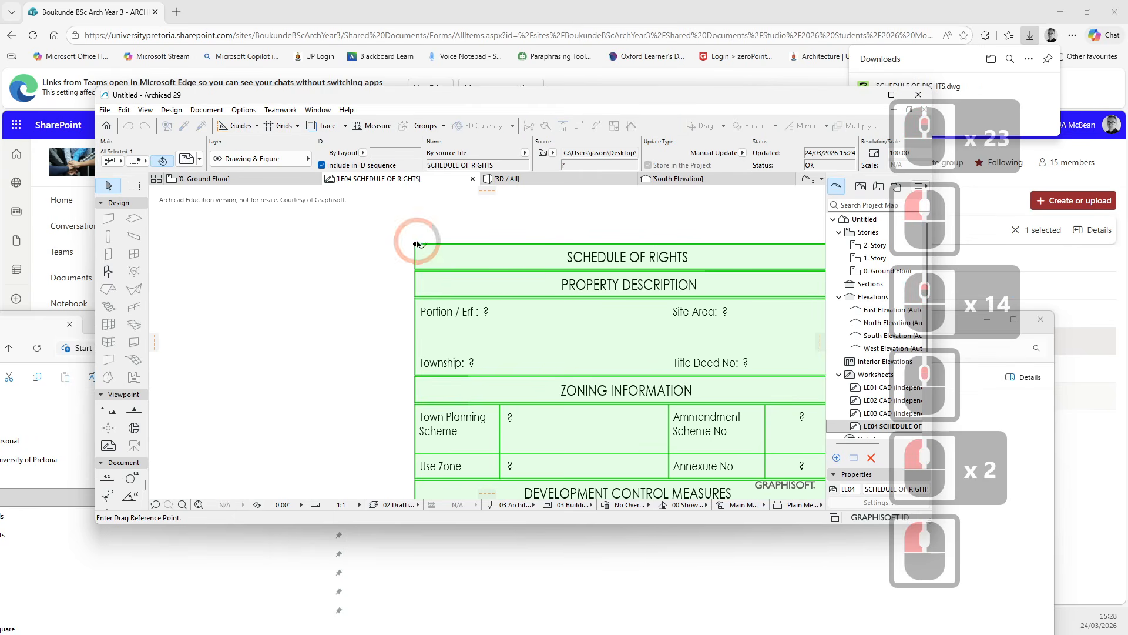
left_click(517, 245)
scroll(517, 246, "down", 20)
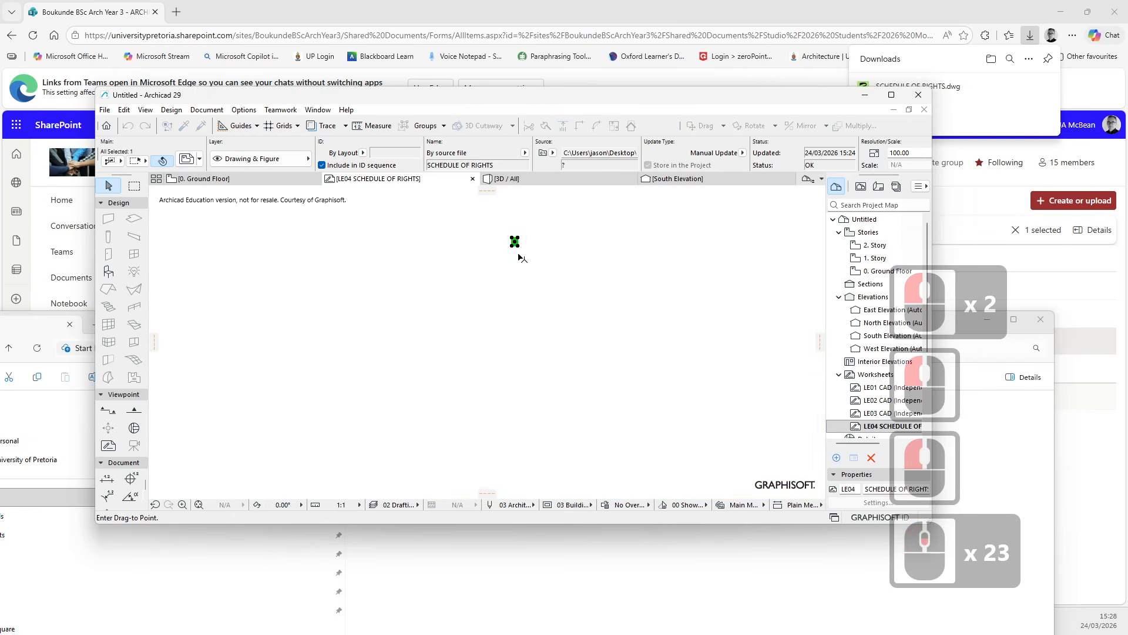
scroll(439, 418, "down", 1)
middle_click_drag(448, 339, 436, 210)
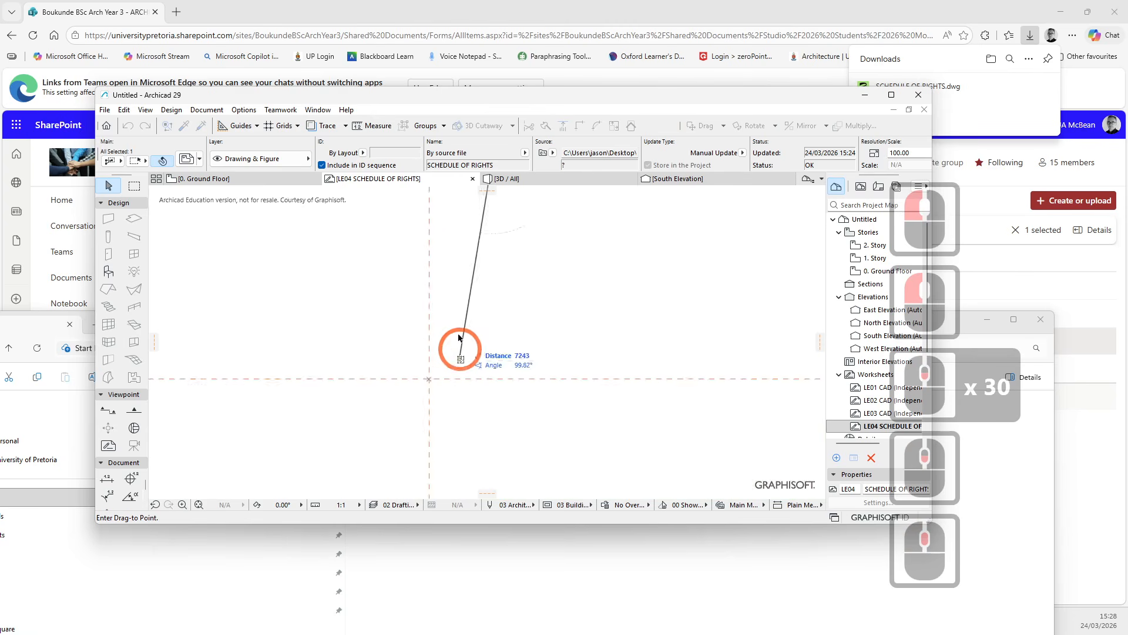
scroll(453, 343, "down", 4)
scroll(445, 346, "up", 3)
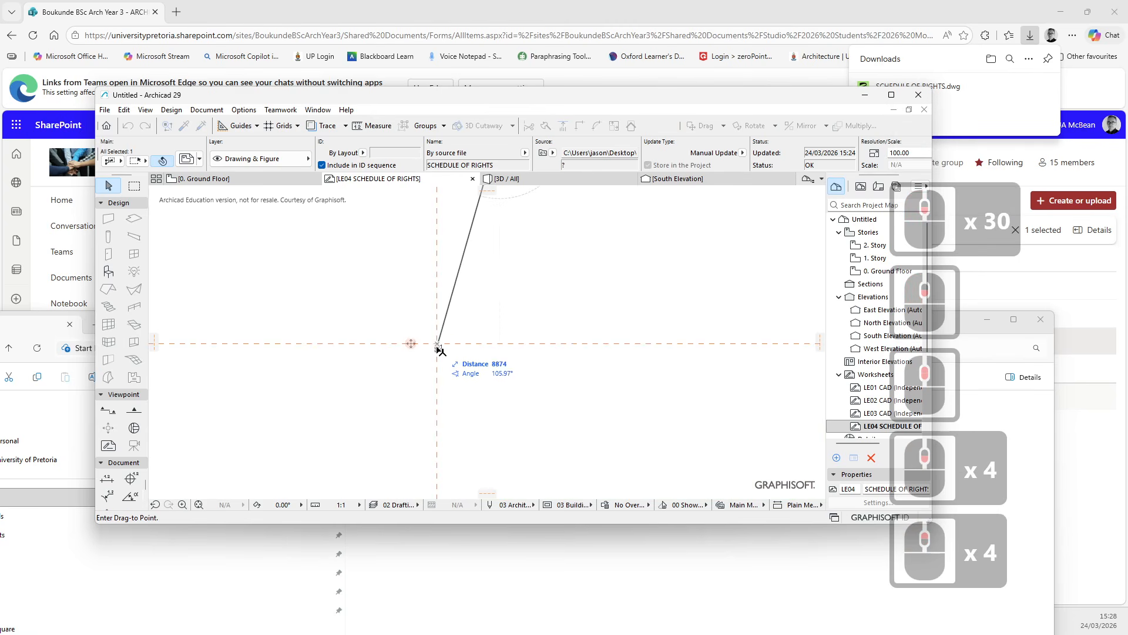
left_click(439, 345)
- Explode the schedule drawing into the current view, importing embedded layers without keeping the original elements
scroll(456, 345, "up", 12)
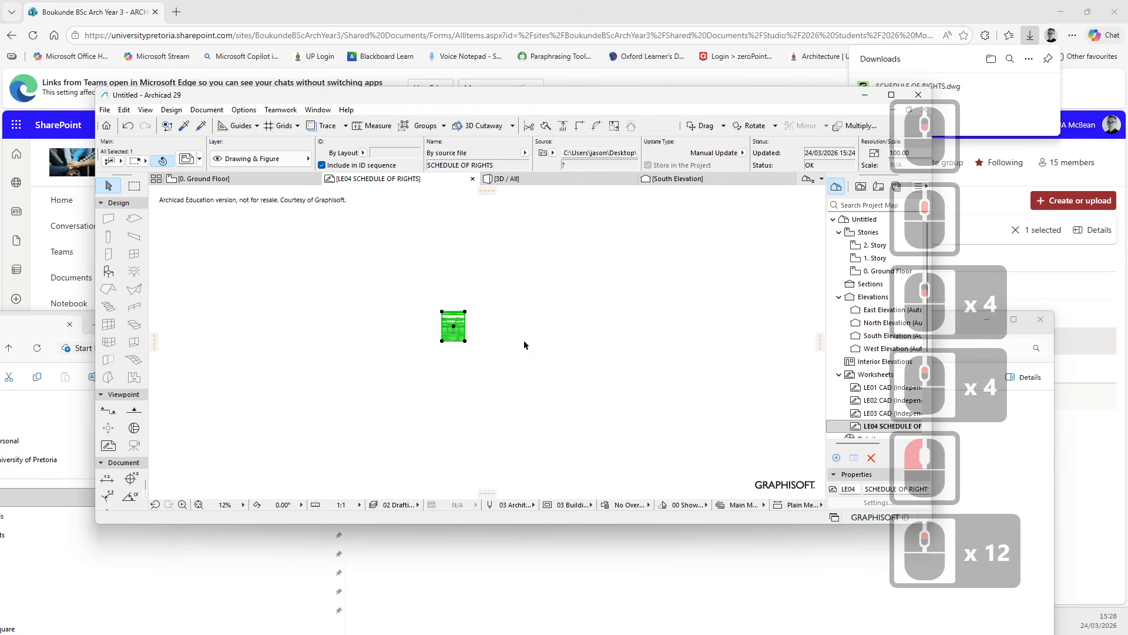
left_click(474, 322)
scroll(474, 322, "up", 8)
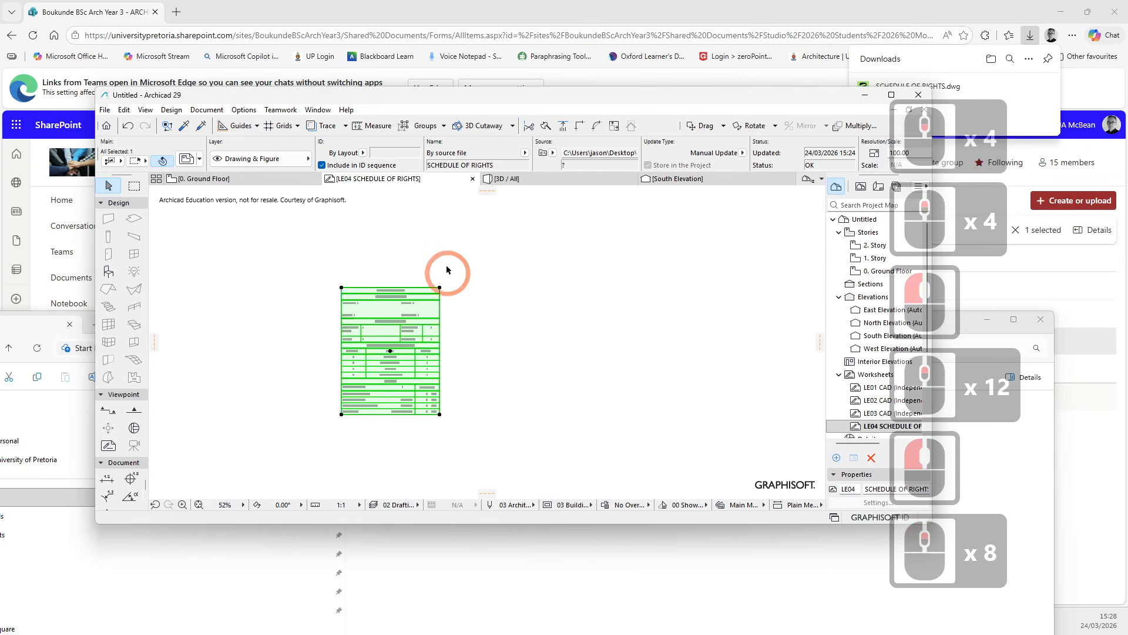
right_click(487, 195)
left_click(491, 216)
left_click(550, 391)
scroll(433, 322, "up", 2)
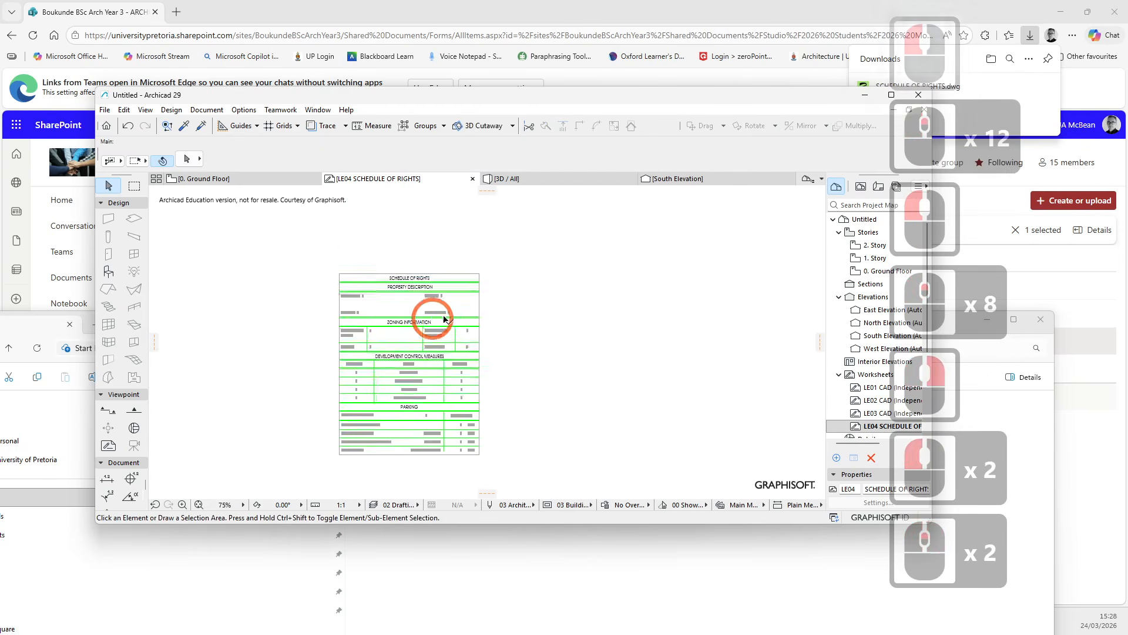
left_click(422, 327)
right_click(419, 325)
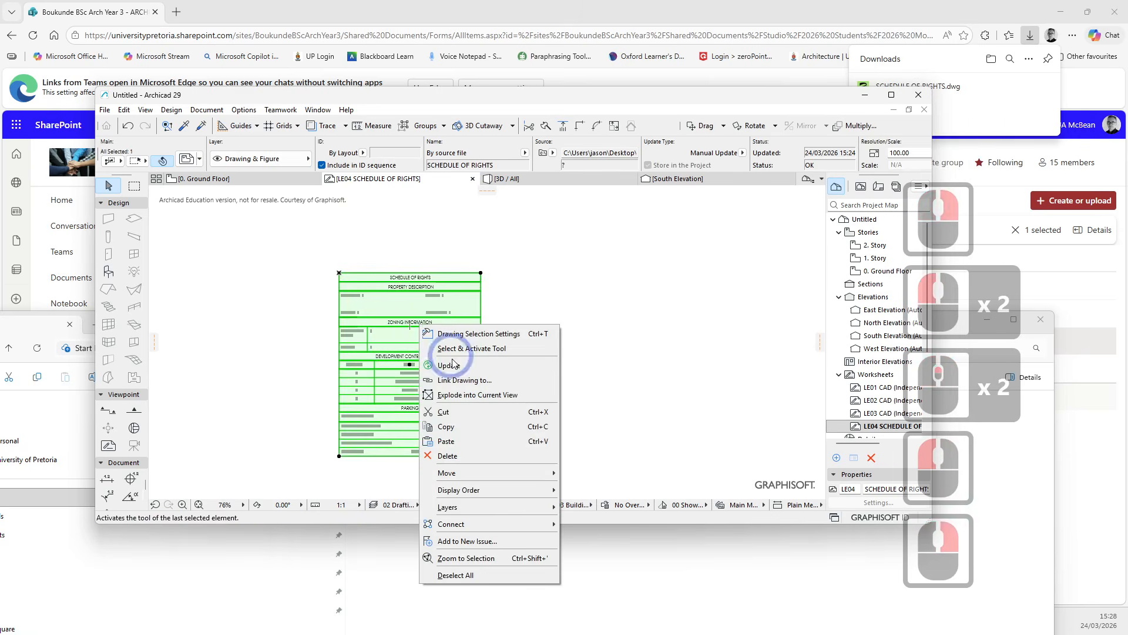
left_click(454, 396)
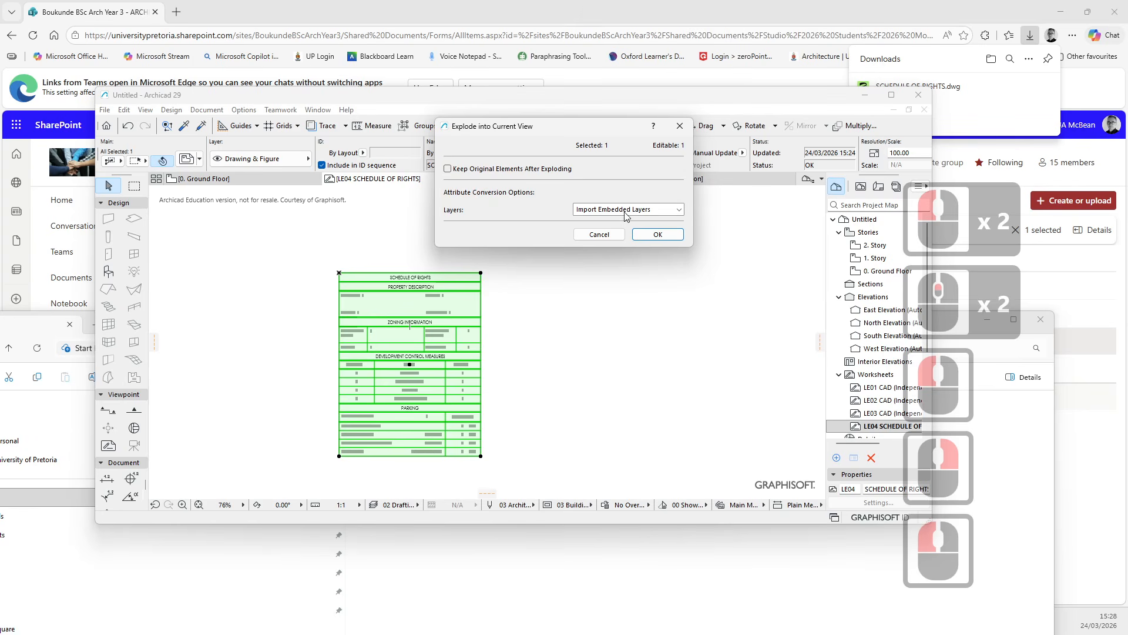
left_click(651, 235)
- Select and examine the exploded schedule lines and text in the LE04 worksheet
left_click(563, 275)
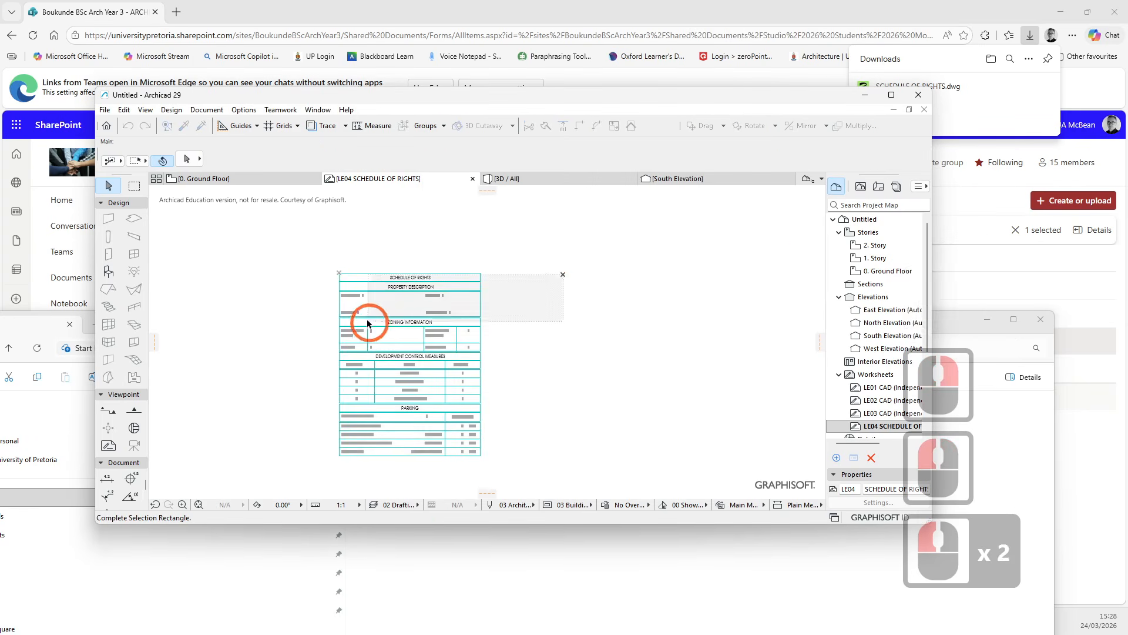
scroll(366, 319, "up", 7)
middle_click_drag(478, 288, 381, 391)
key("Escape")
key("Escape")
key("Escape")
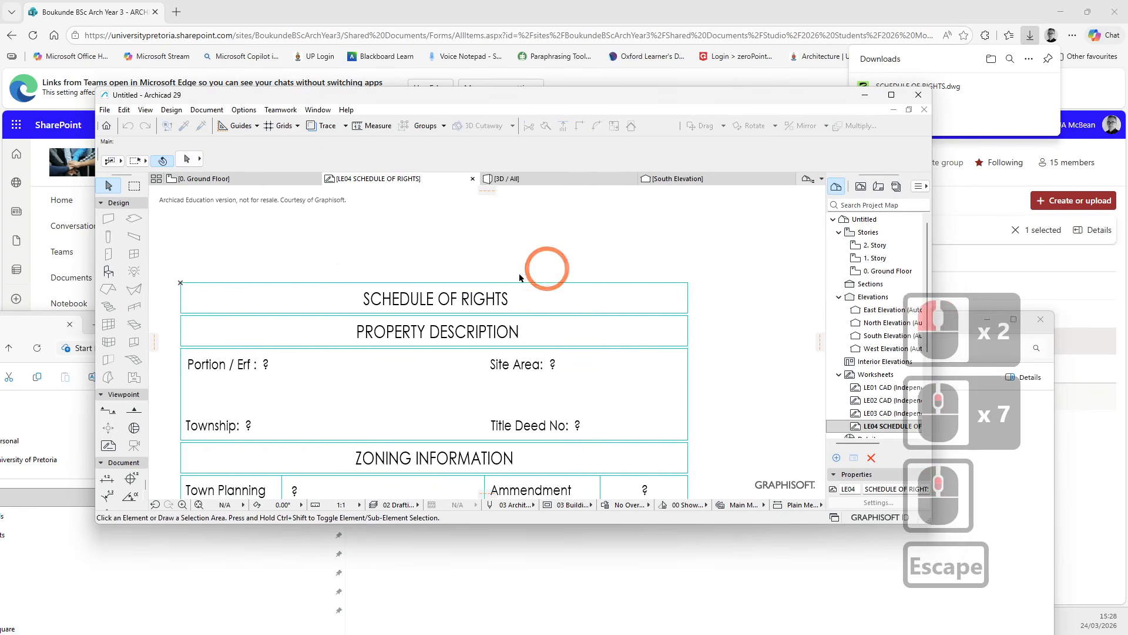
scroll(442, 269, "down", 6)
middle_click(332, 493)
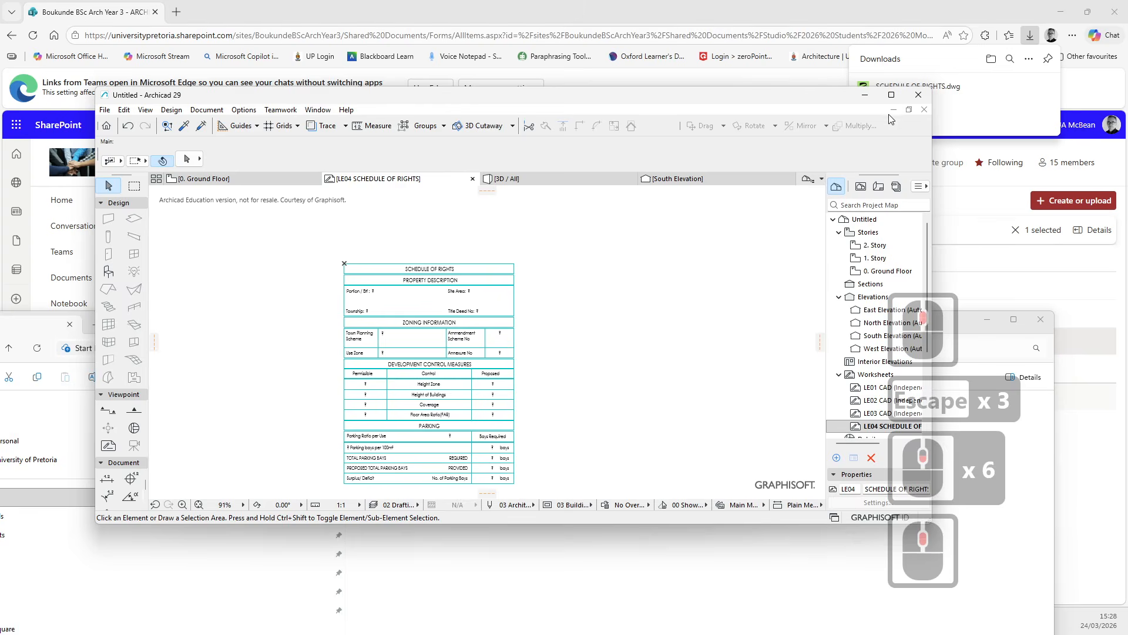
key("Escape")
- Maximize the window, open the LE03 CAD worksheet and zoom into the trees, plants and shrubs blocks
left_click(891, 95)
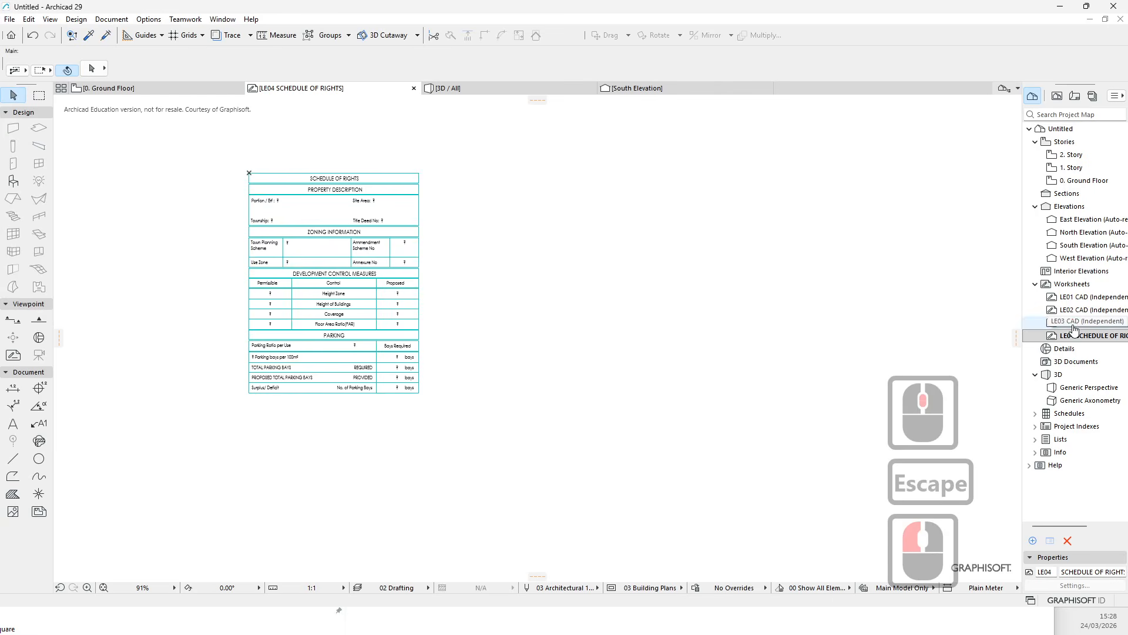
left_click(1074, 323)
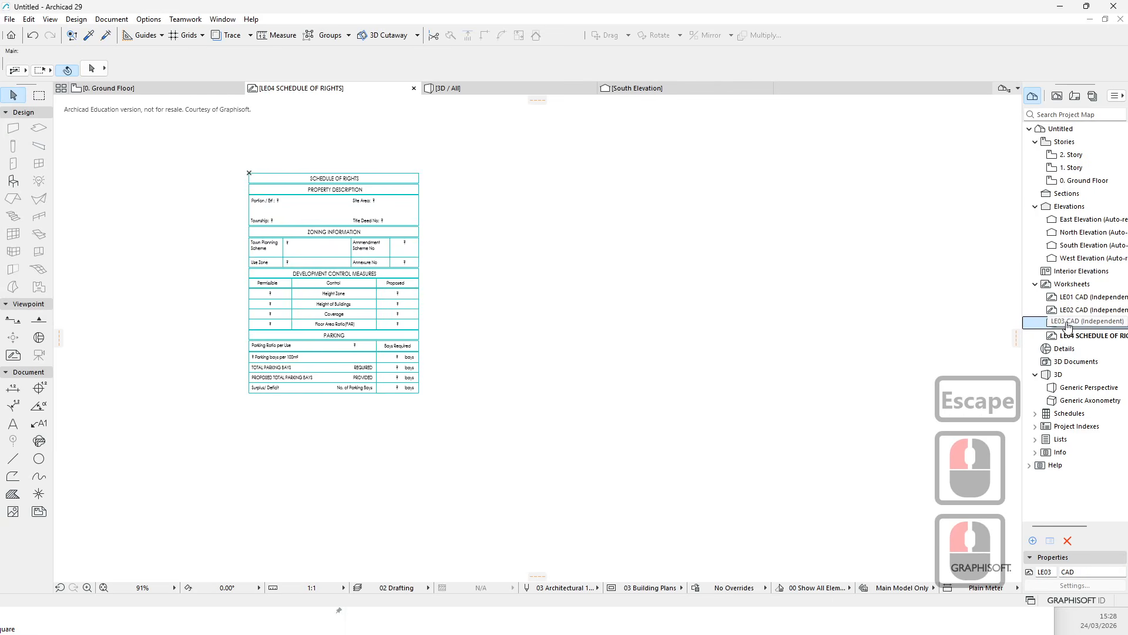
double_click(1068, 323)
key("Escape")
scroll(385, 144, "down", 4)
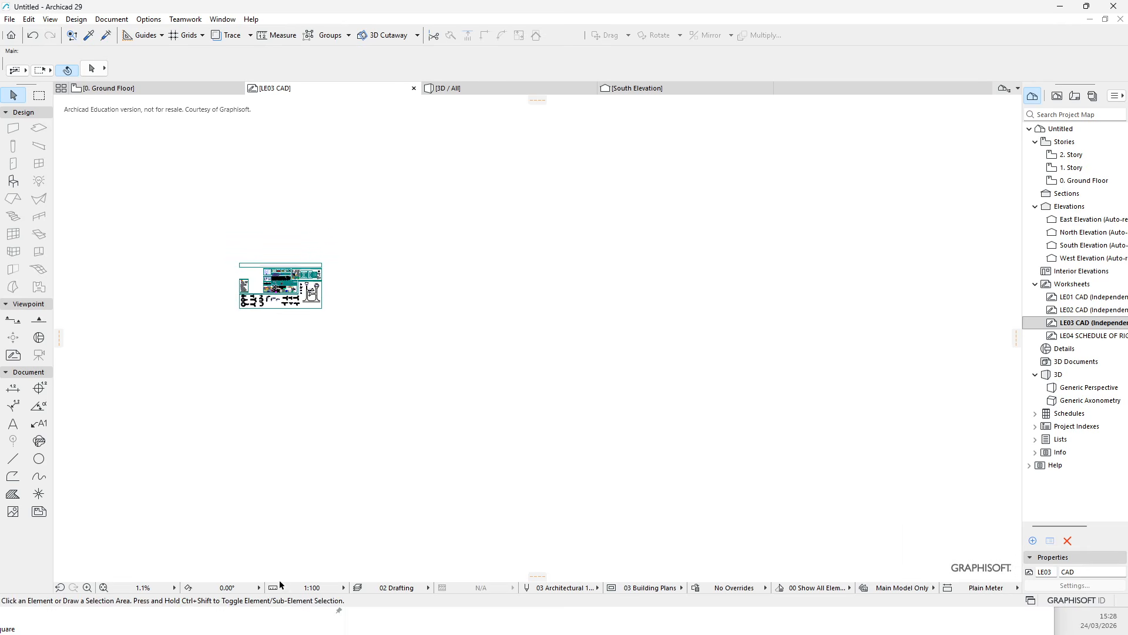
scroll(282, 376, "up", 10)
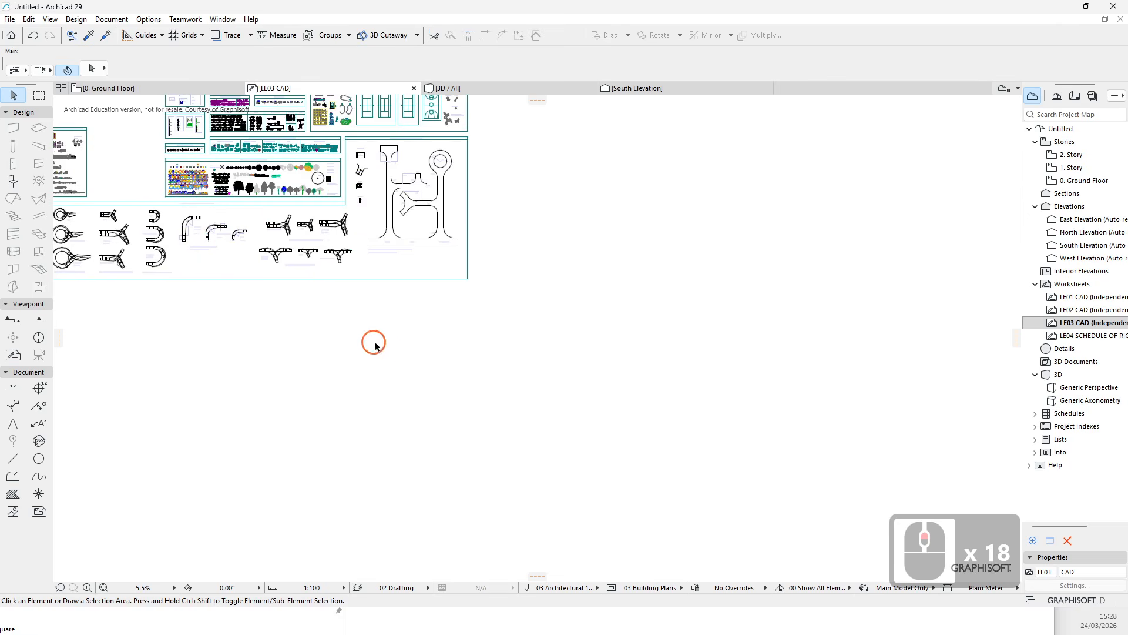
middle_click_drag(508, 432, 524, 425)
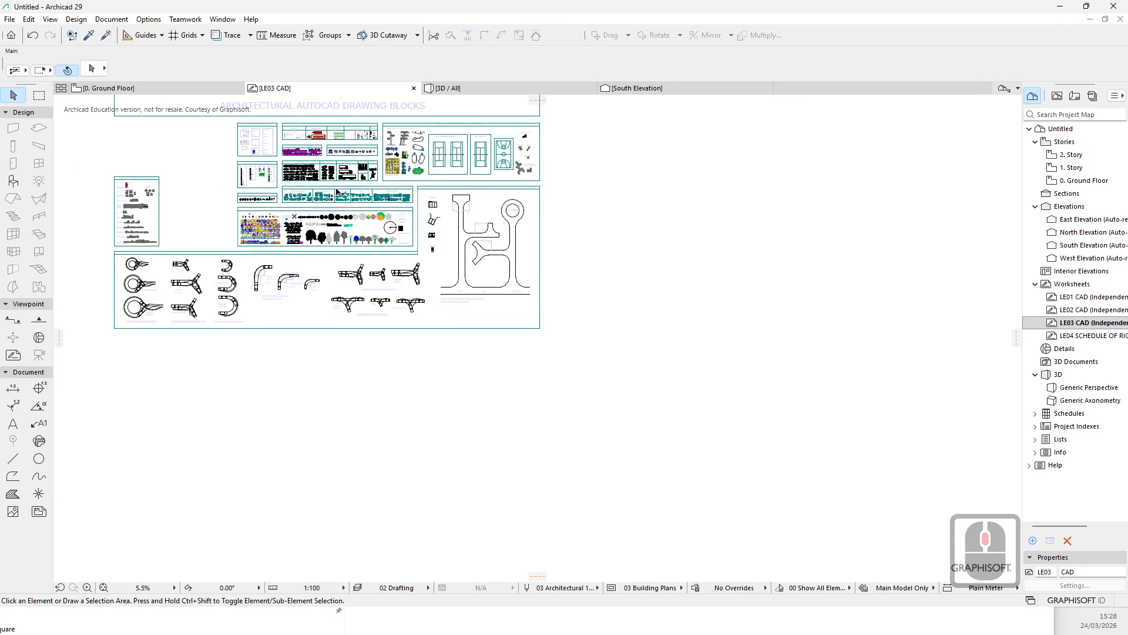
scroll(318, 215, "up", 11)
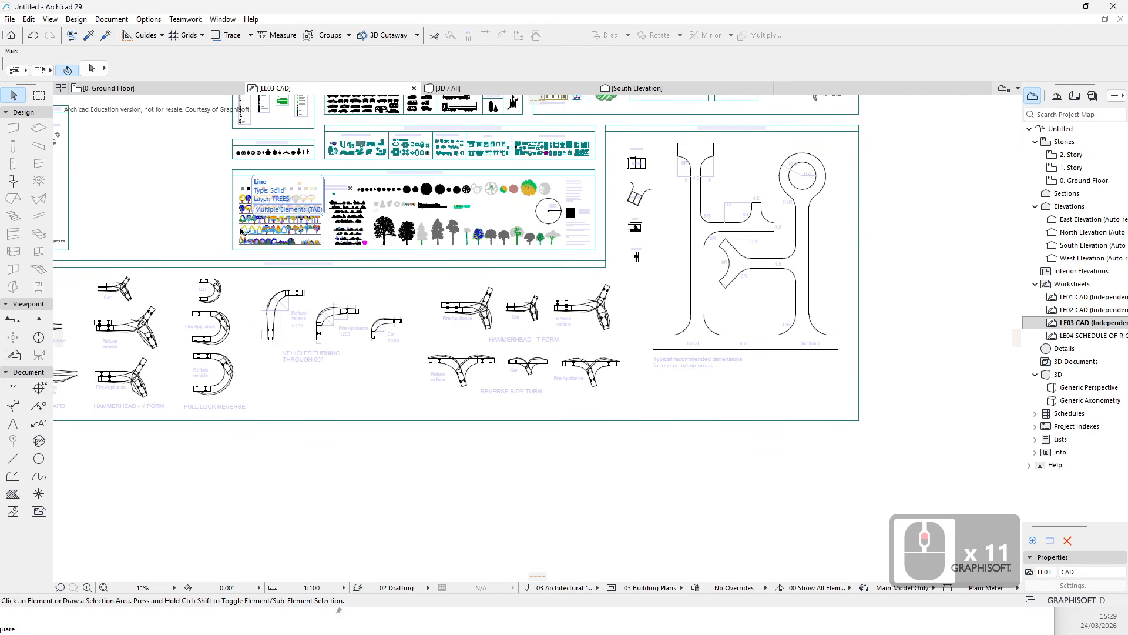
scroll(395, 205, "up", 9)
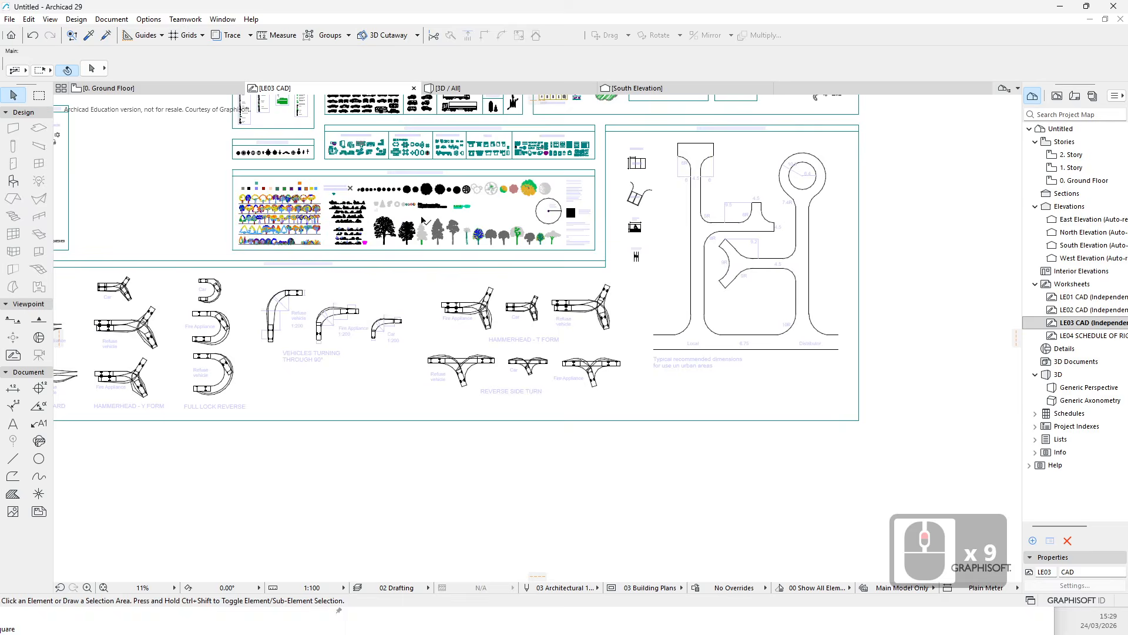
scroll(375, 230, "up", 8)
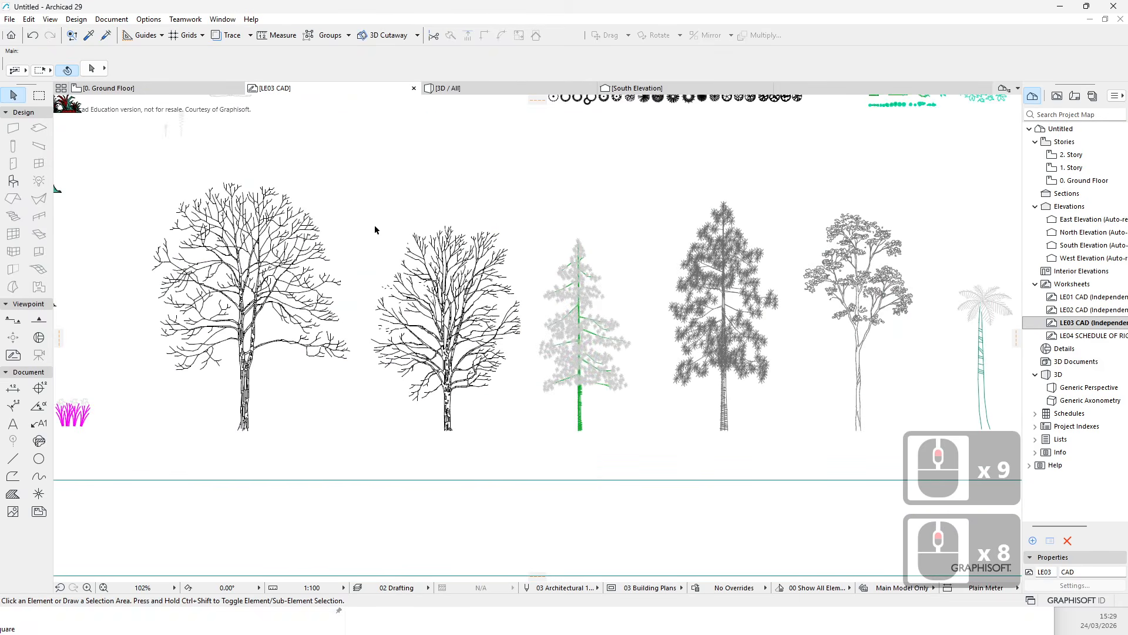
- Select individual tree elevation blocks in LE03 CAD to examine their exploded elements
left_click(188, 239)
left_click(361, 458)
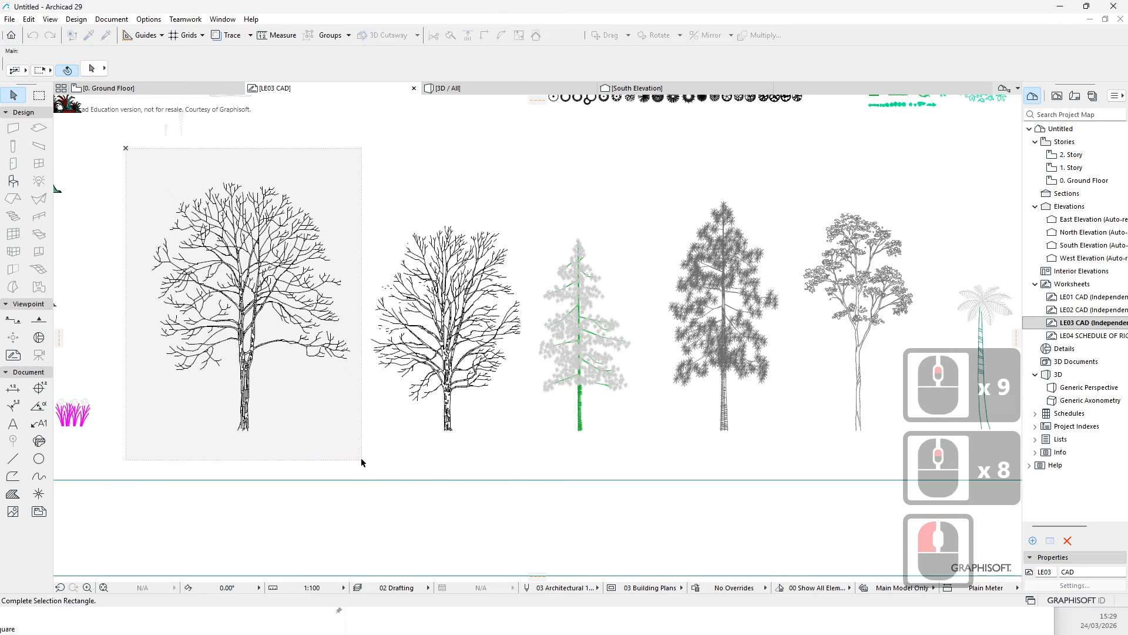
left_click(269, 284)
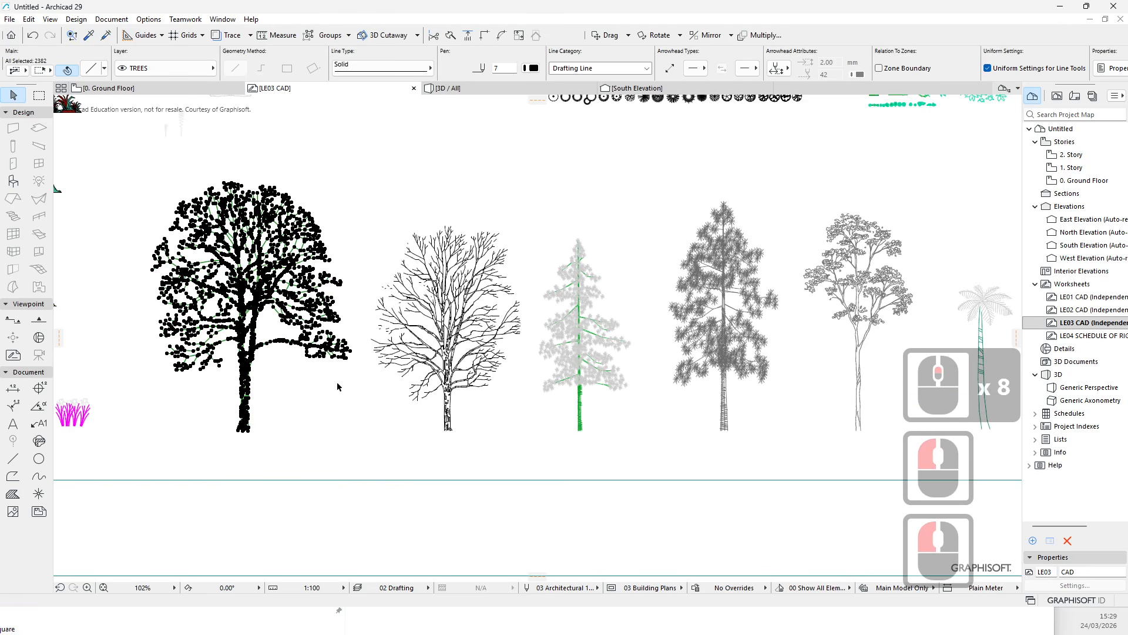
left_click(800, 392)
middle_click_drag(828, 381, 565, 381)
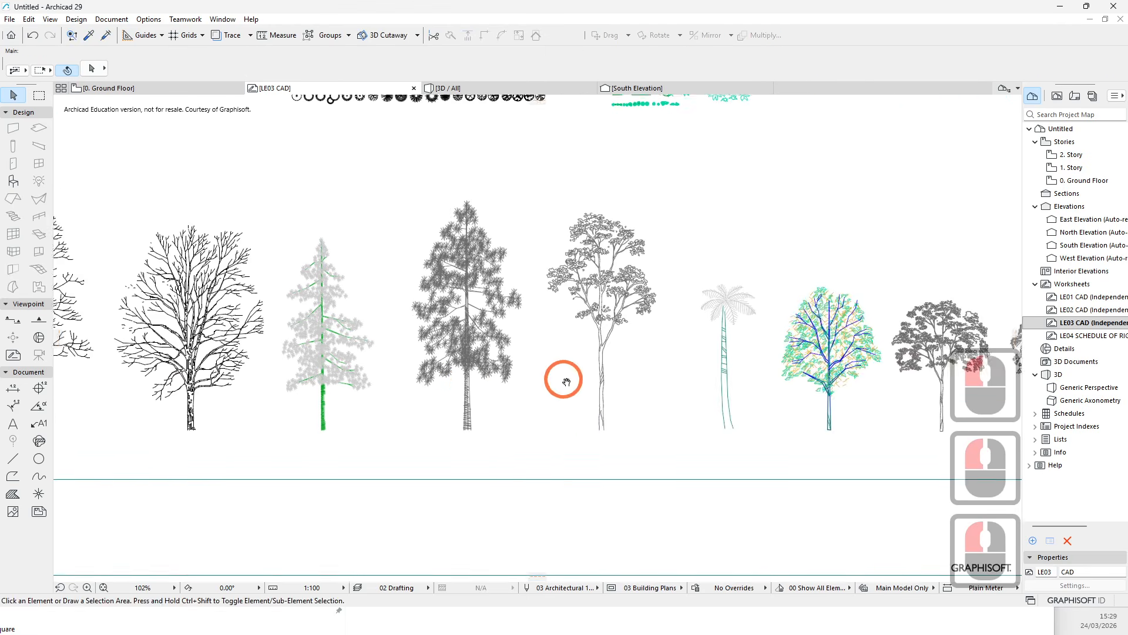
left_click(403, 153)
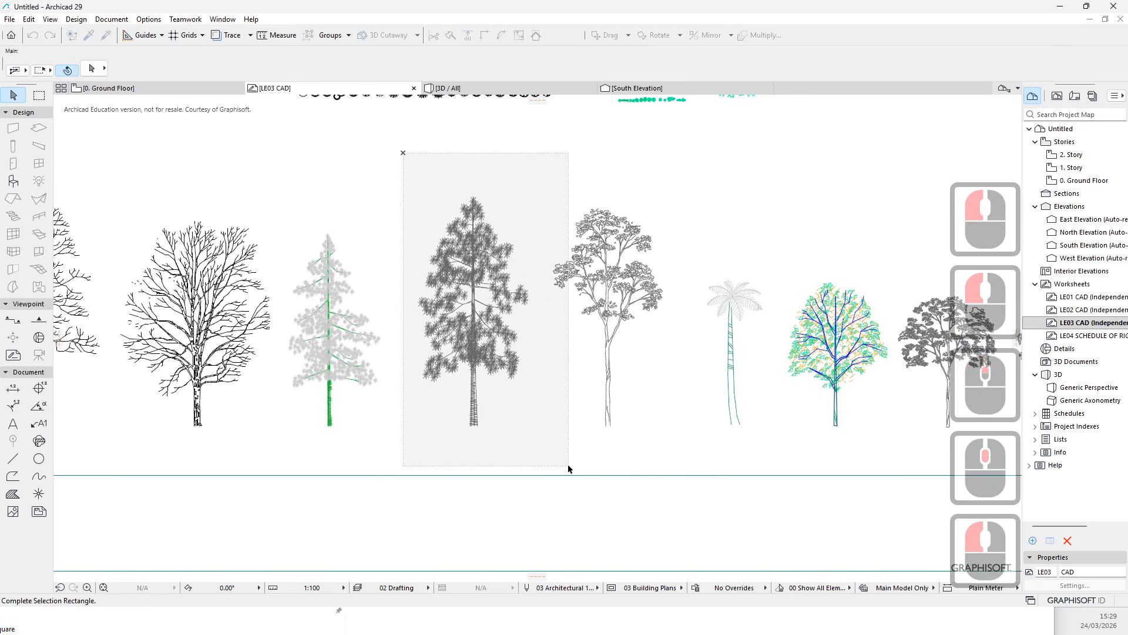
left_click(568, 435)
scroll(526, 359, "up", 9)
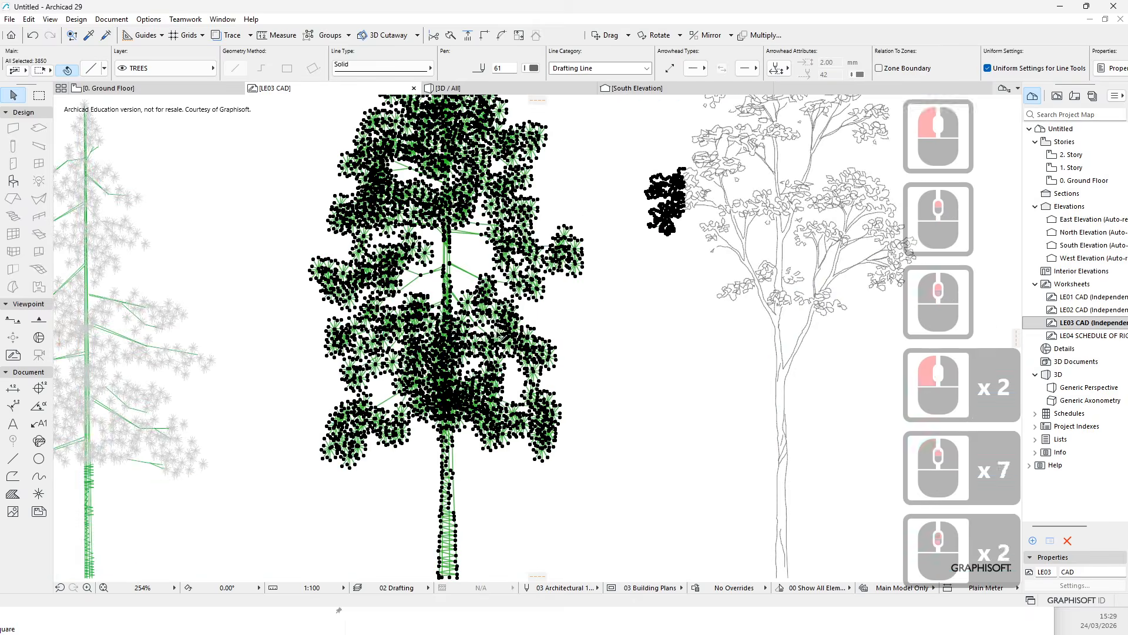
scroll(497, 330, "down", 7)
left_click(567, 309)
key("Escape")
key("Escape")
key("Escape")
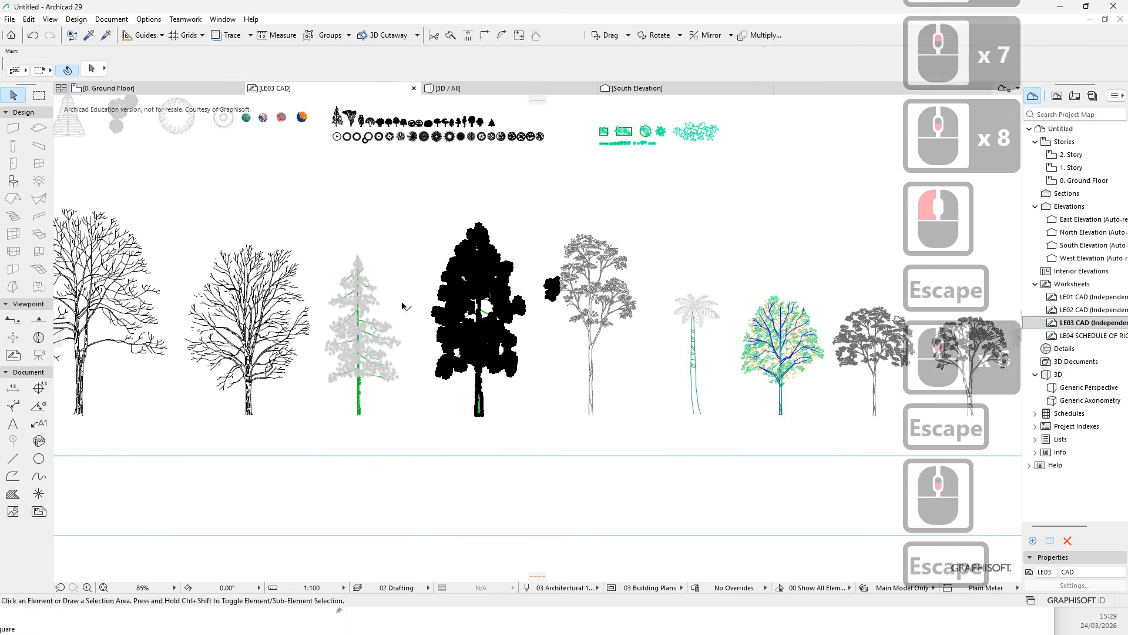
- Close the LE03 CAD worksheet tab
scroll(402, 304, "down", 10)
middle_click_drag(436, 375, 415, 253)
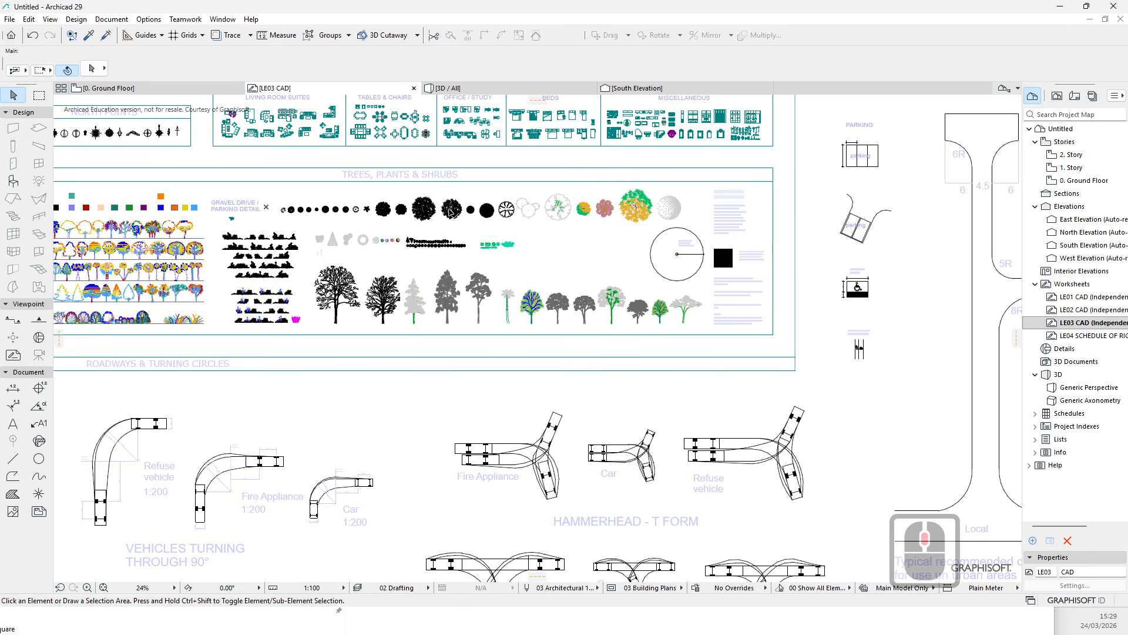
left_click(414, 88)
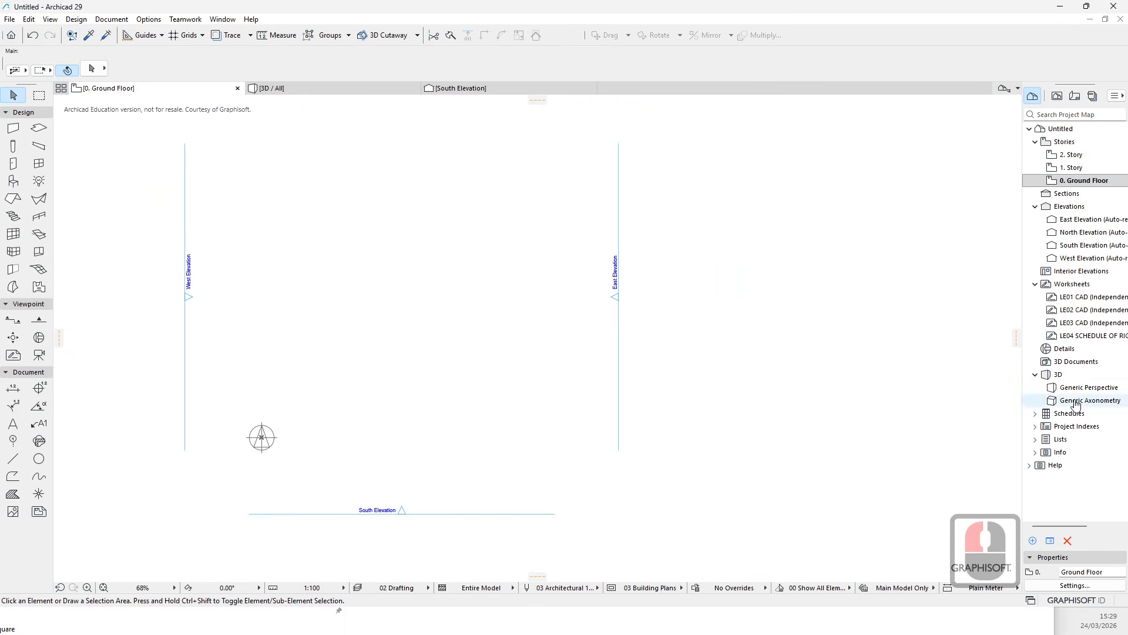
- Open the LE02 CAD worksheet and browse the electrical, fire, wet and mechanical services blocks
double_click(1078, 310)
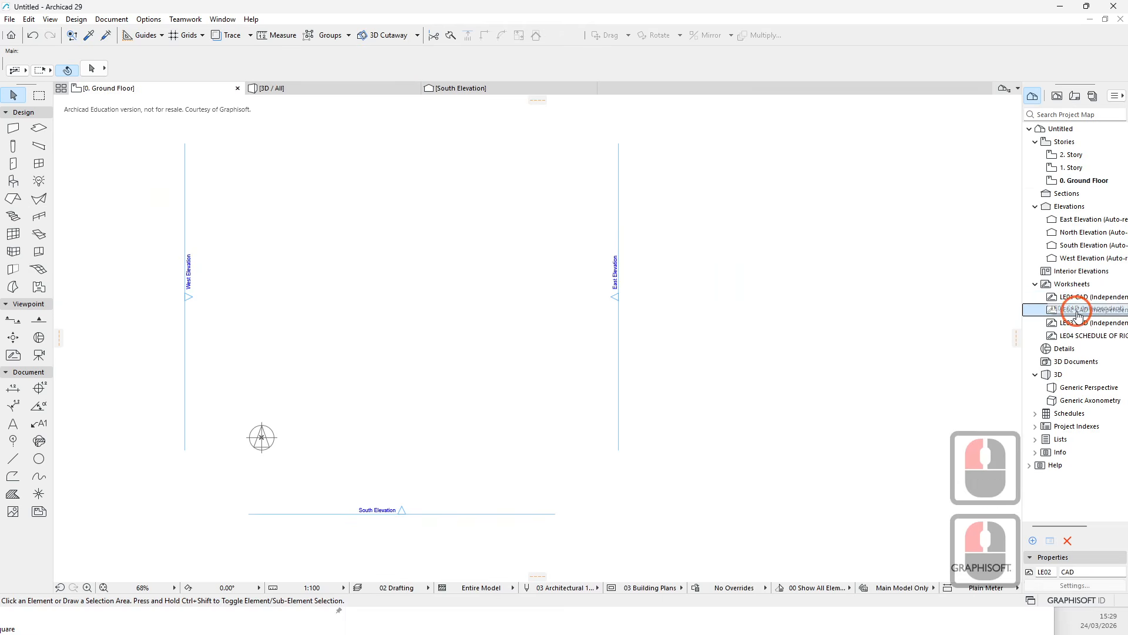
scroll(466, 387, "down", 4)
scroll(466, 388, "up", 10)
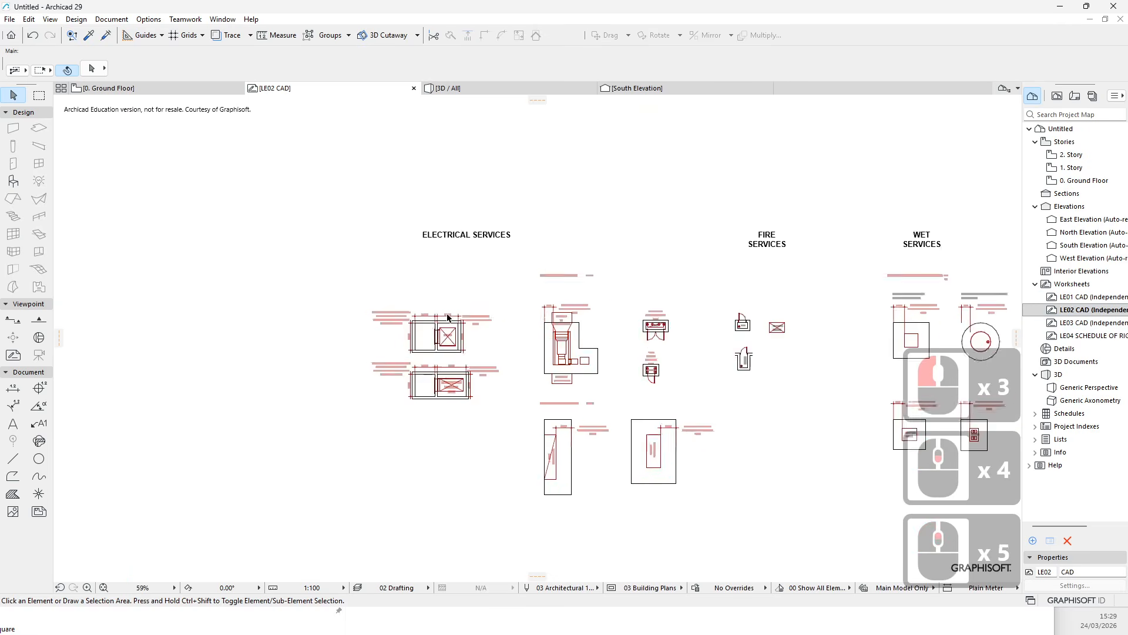
scroll(615, 431, "down", 5)
middle_click_drag(616, 431, 277, 372)
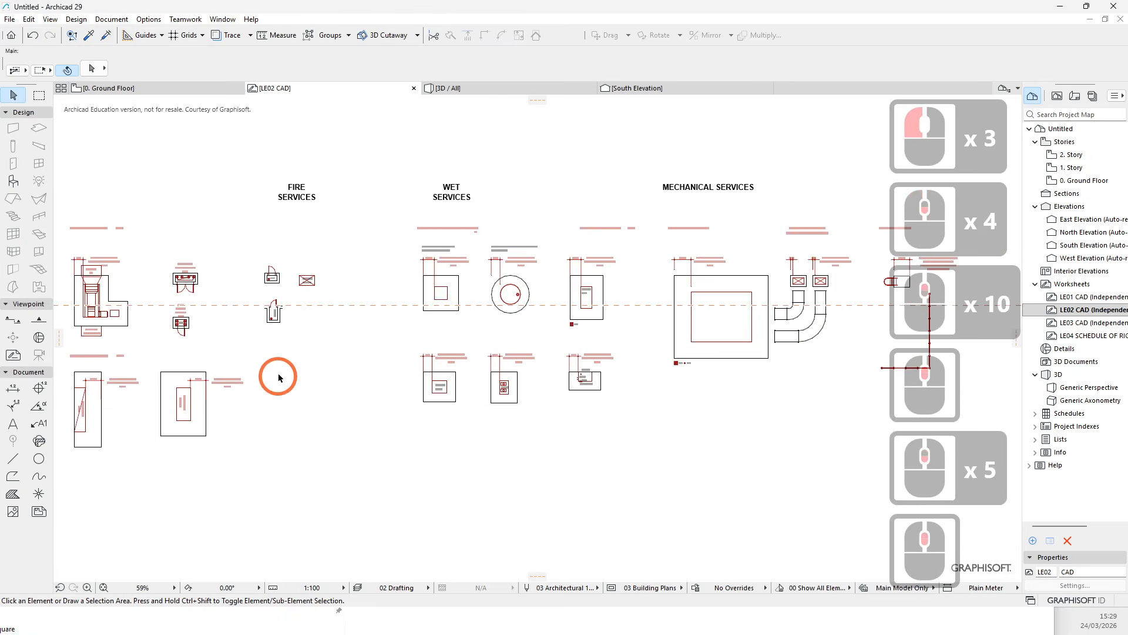
- Open the LE01 CAD worksheet and zoom into the sewer legend
scroll(717, 329, "up", 5)
middle_click_drag(713, 335, 516, 399)
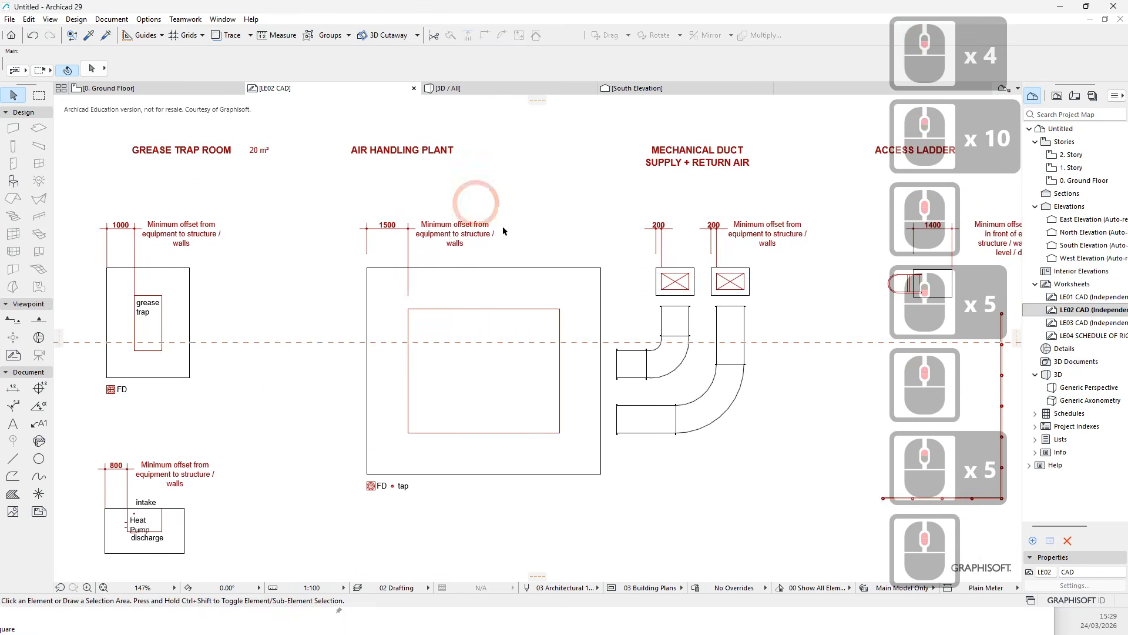
scroll(538, 261, "down", 5)
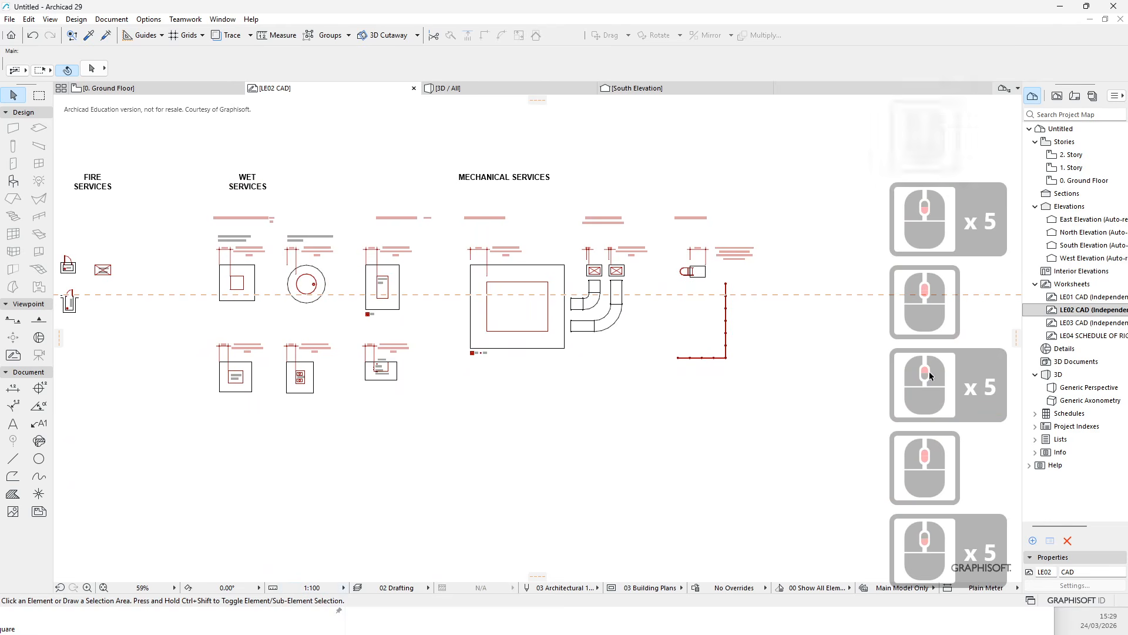
scroll(512, 362, "down", 6)
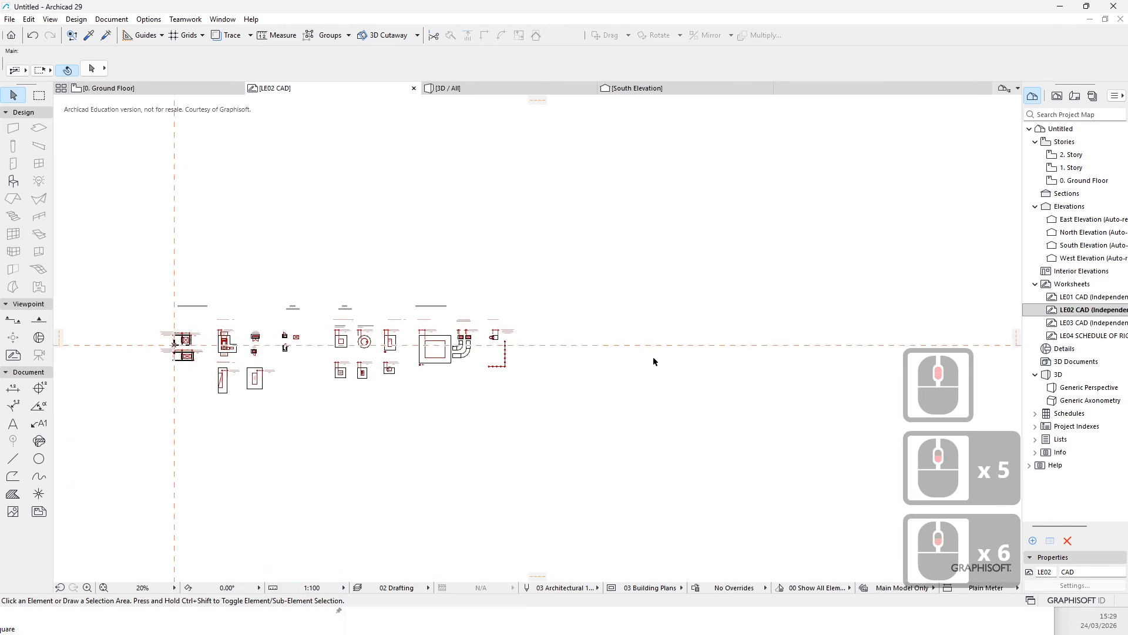
left_click(1092, 309)
double_click(1055, 297)
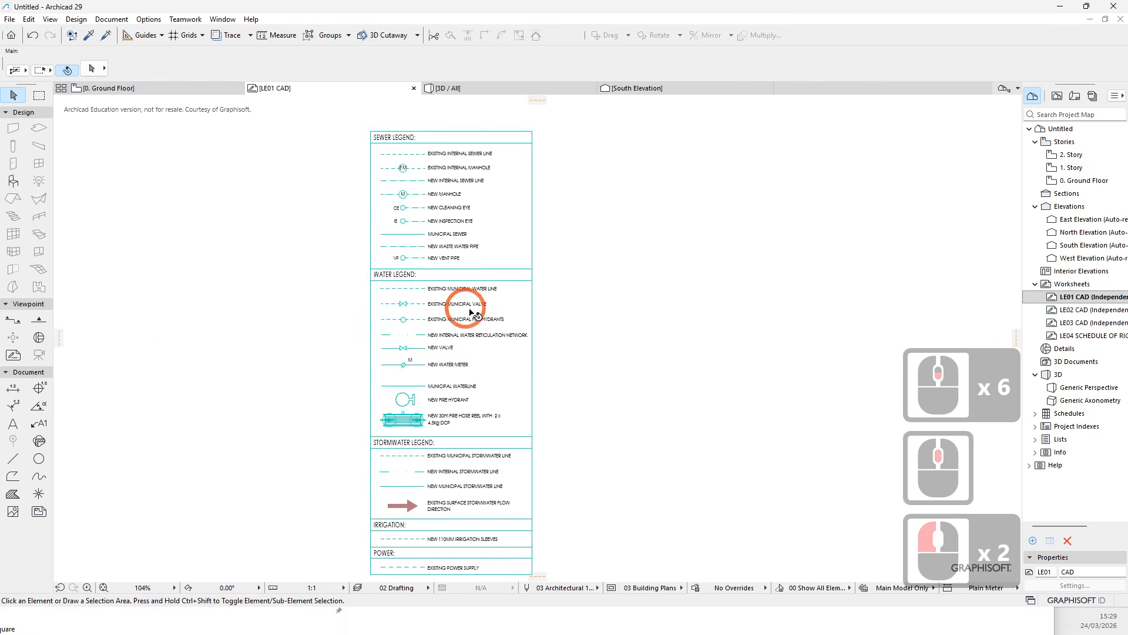
scroll(473, 167, "down", 4)
scroll(479, 168, "up", 10)
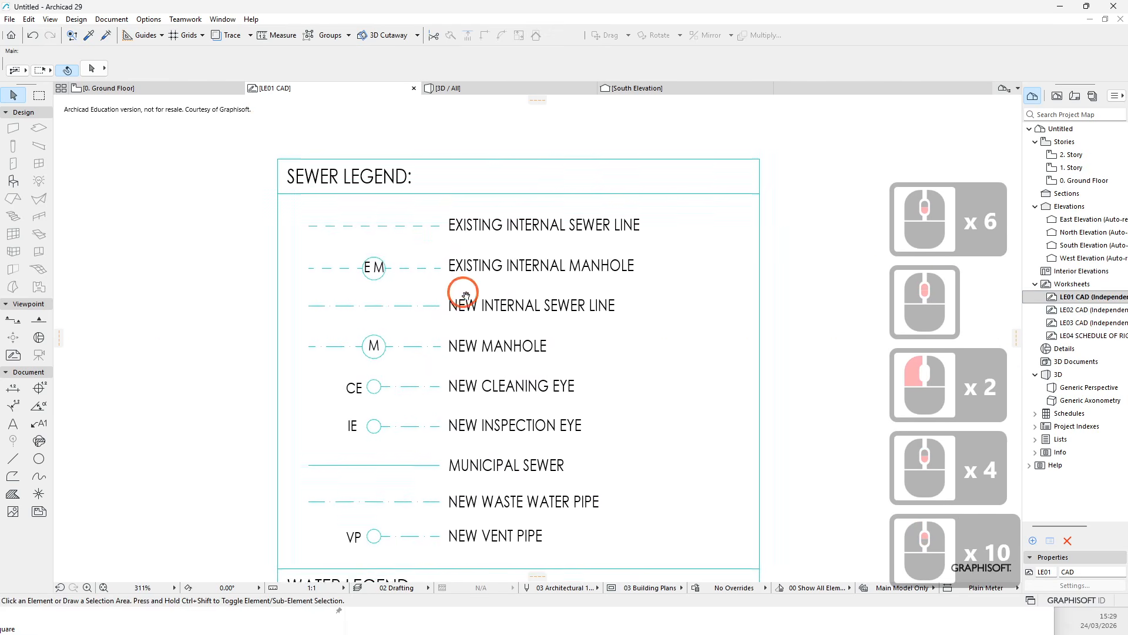
- Select all lines in the legend with Find & Select, using a border line's parameters as the Line criterion
double_click(489, 161)
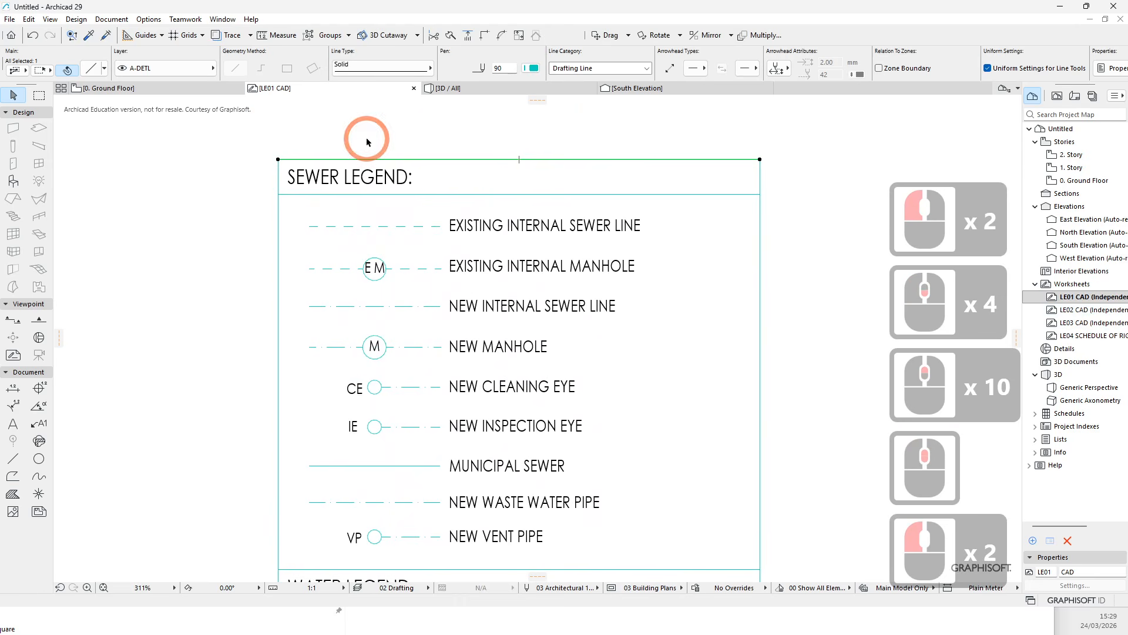
left_click(72, 34)
left_click(669, 287)
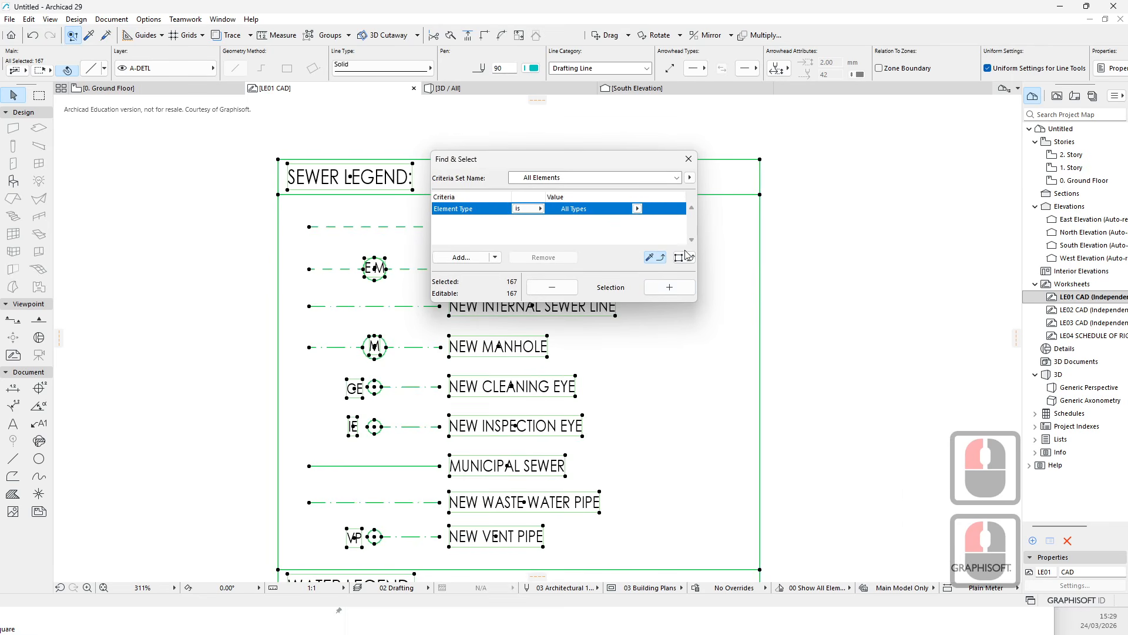
left_click(658, 261)
left_click(647, 289)
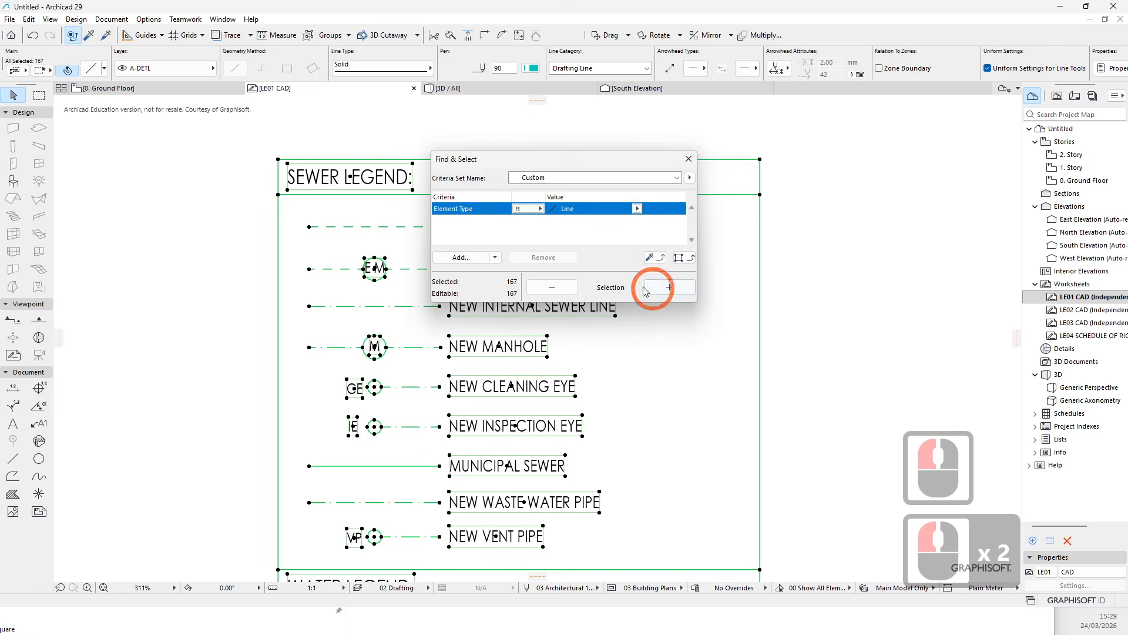
left_click(937, 280)
left_click(741, 161)
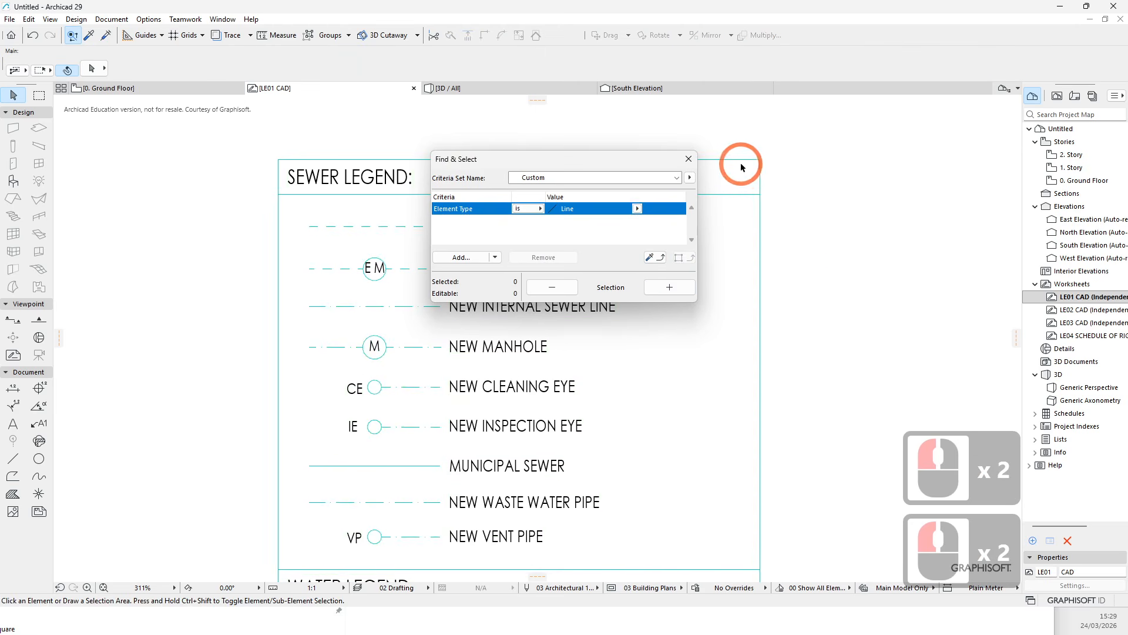
left_click(682, 257)
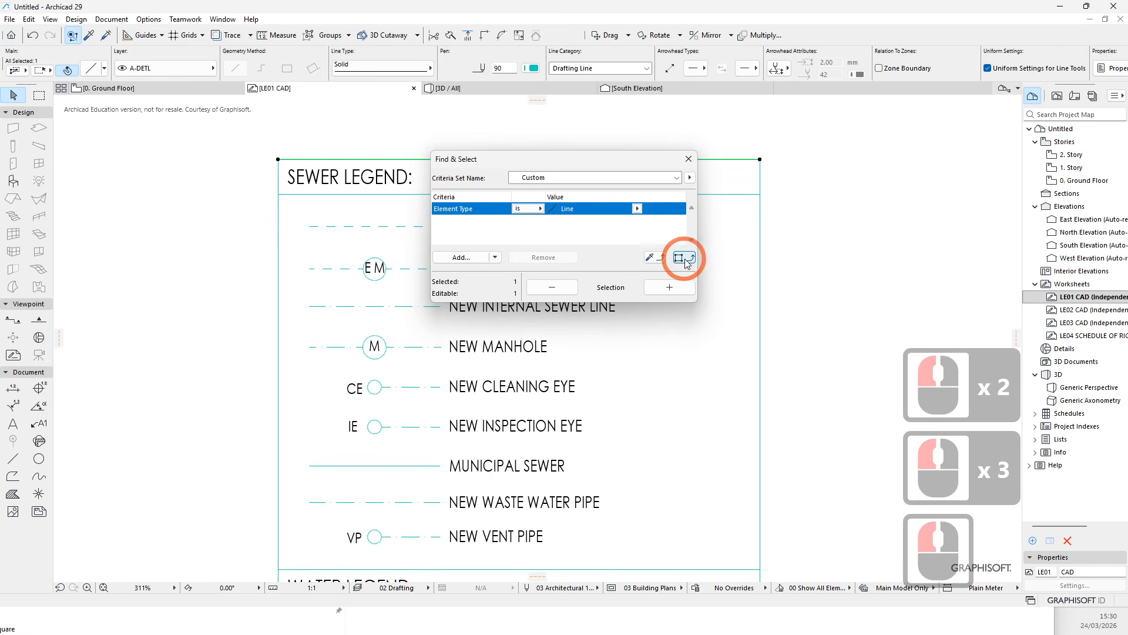
left_click(683, 292)
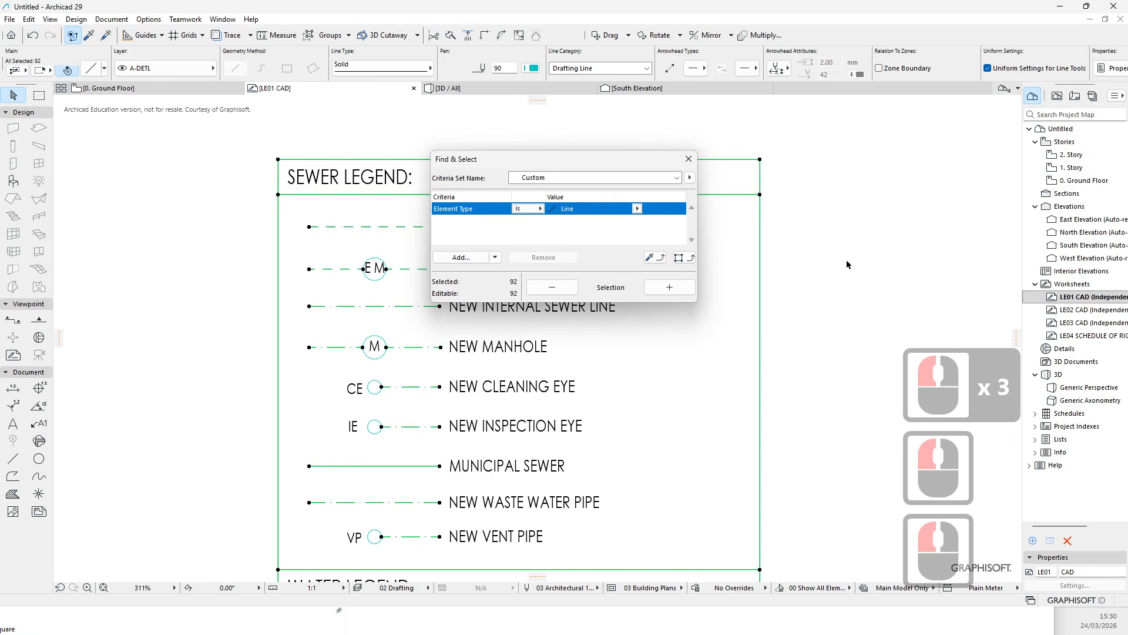
left_click_drag(646, 160, 414, 182)
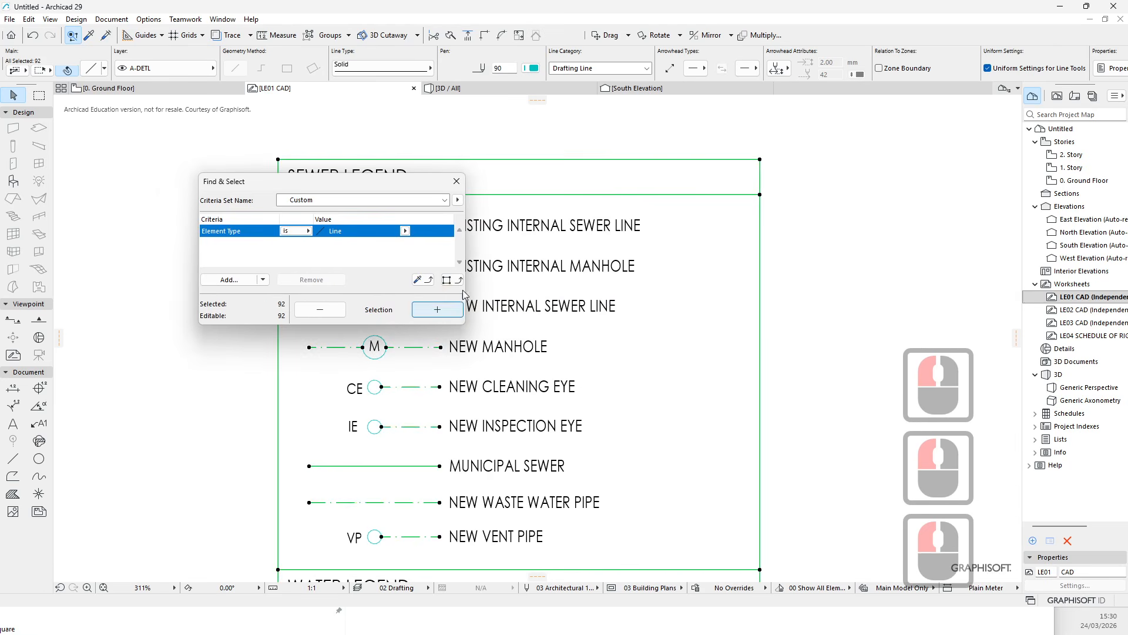
left_click(457, 181)
- Set the selected lines' pen to 42 and deselect them
left_click(532, 68)
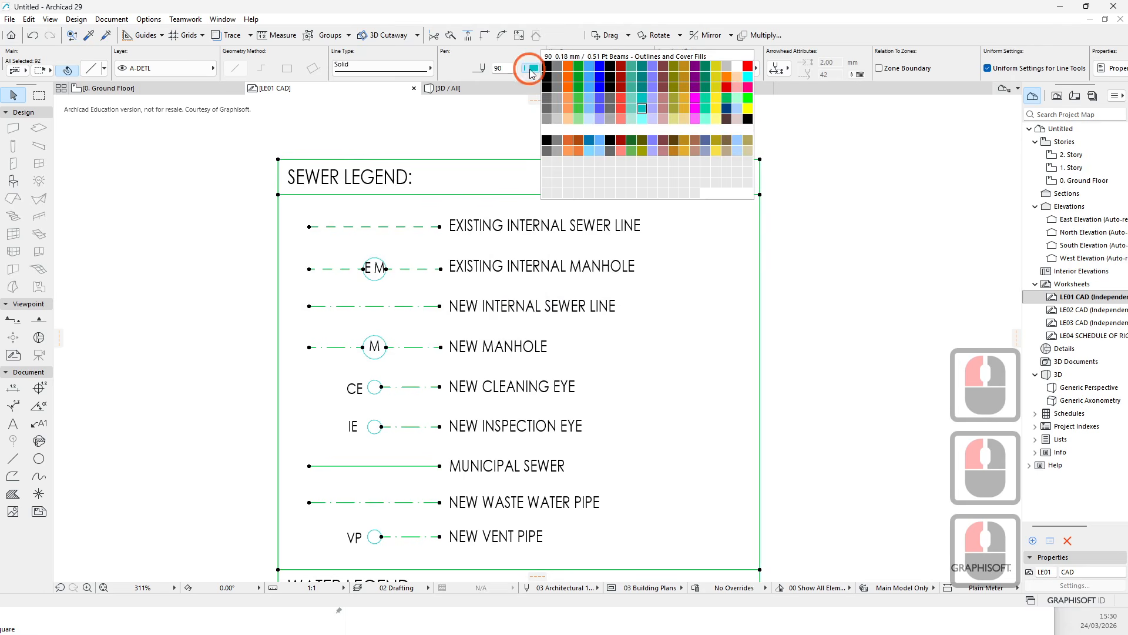
left_click(558, 90)
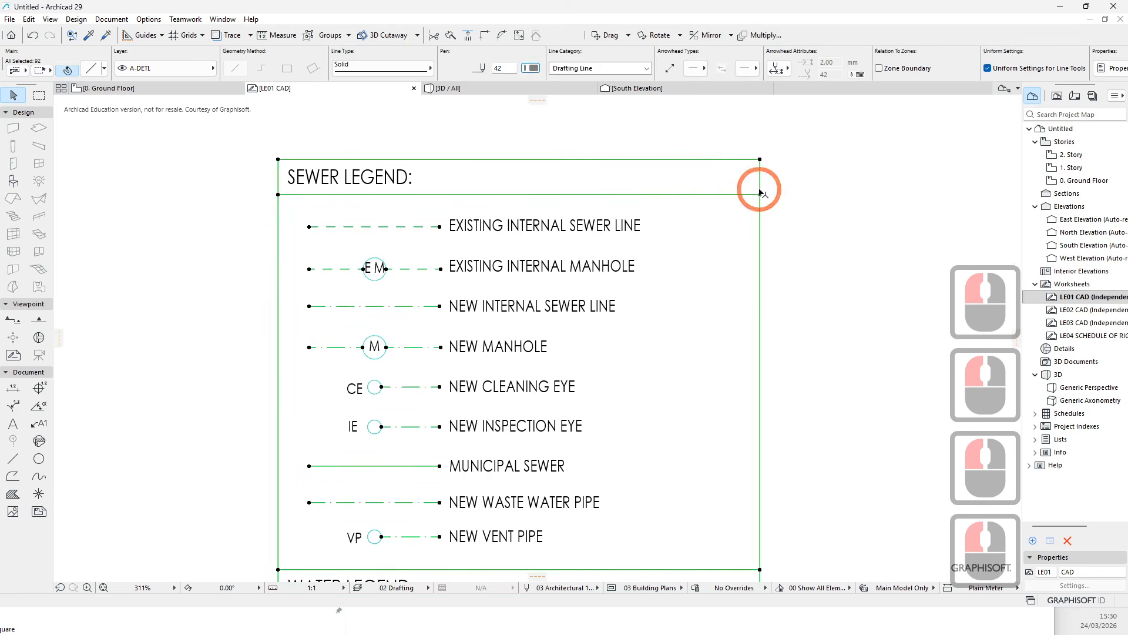
left_click(852, 207)
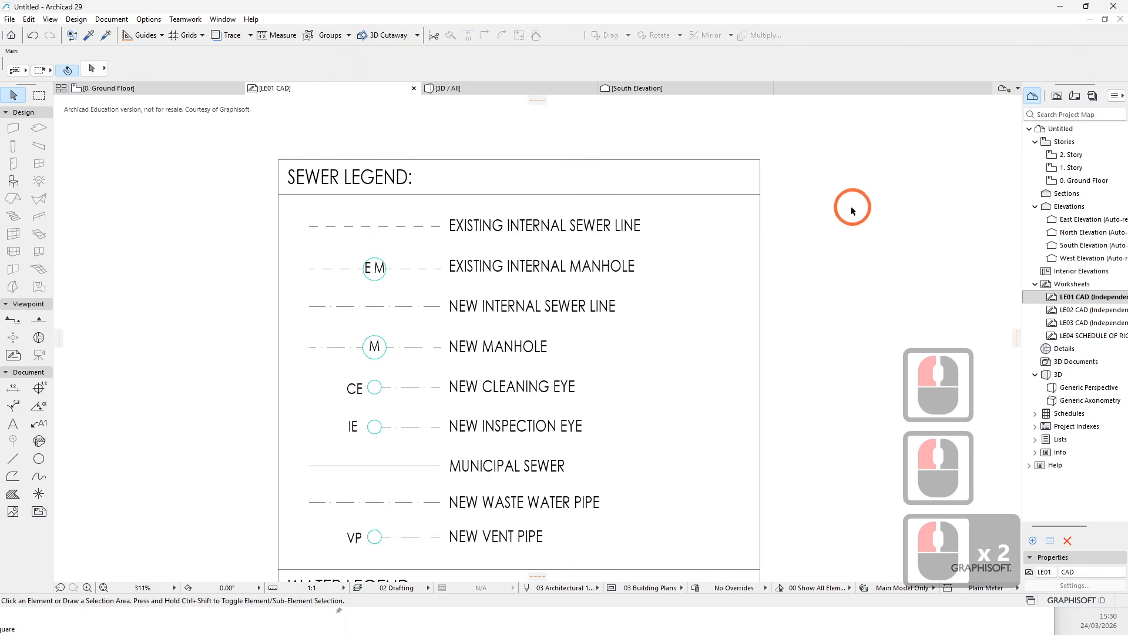
- Switch the model view pen set to 09 Grayscale
left_click(379, 588)
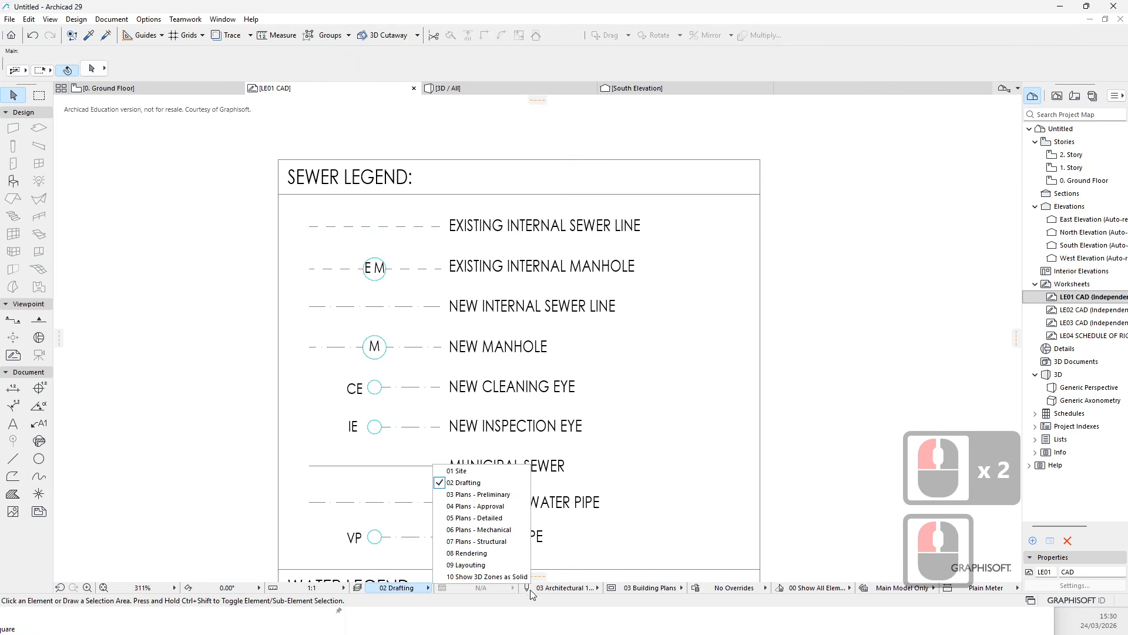
left_click(569, 593)
left_click(561, 587)
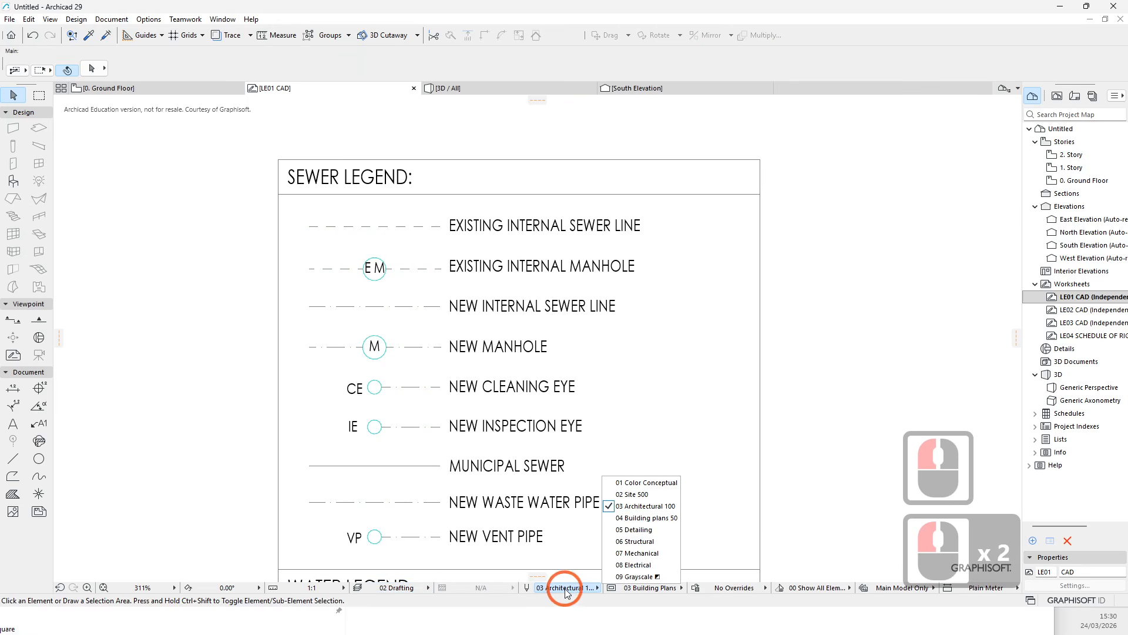
left_click(638, 577)
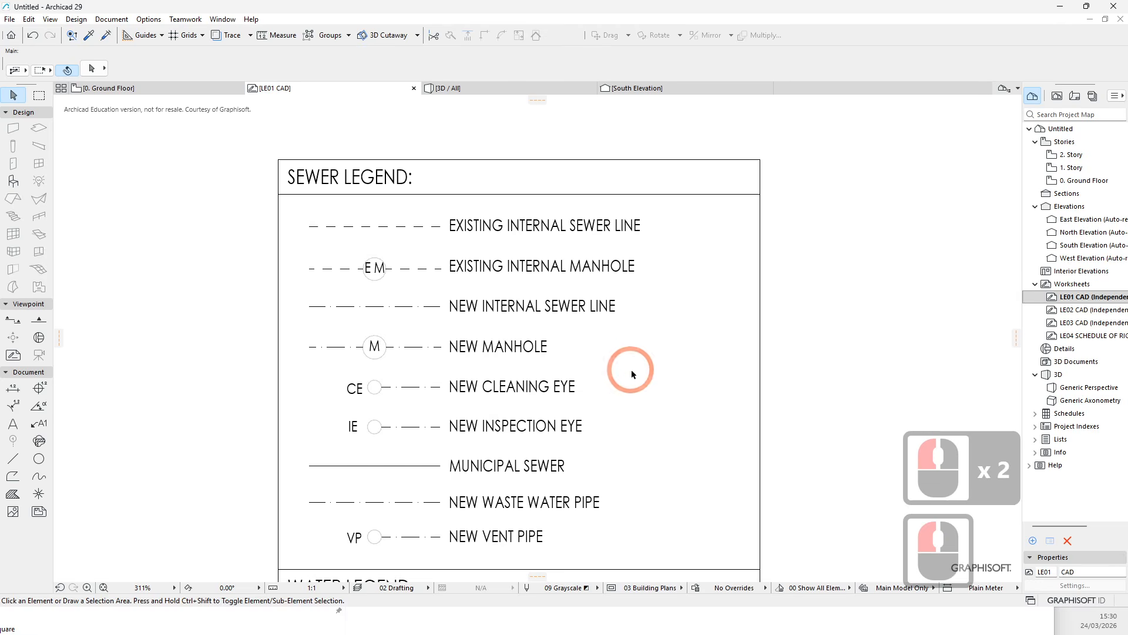
- Examine the legend linework and the 09 Grayscale pen set settings
scroll(631, 373, "down", 4)
middle_click_drag(697, 468, 559, 341)
scroll(560, 443, "up", 6)
scroll(614, 387, "up", 4)
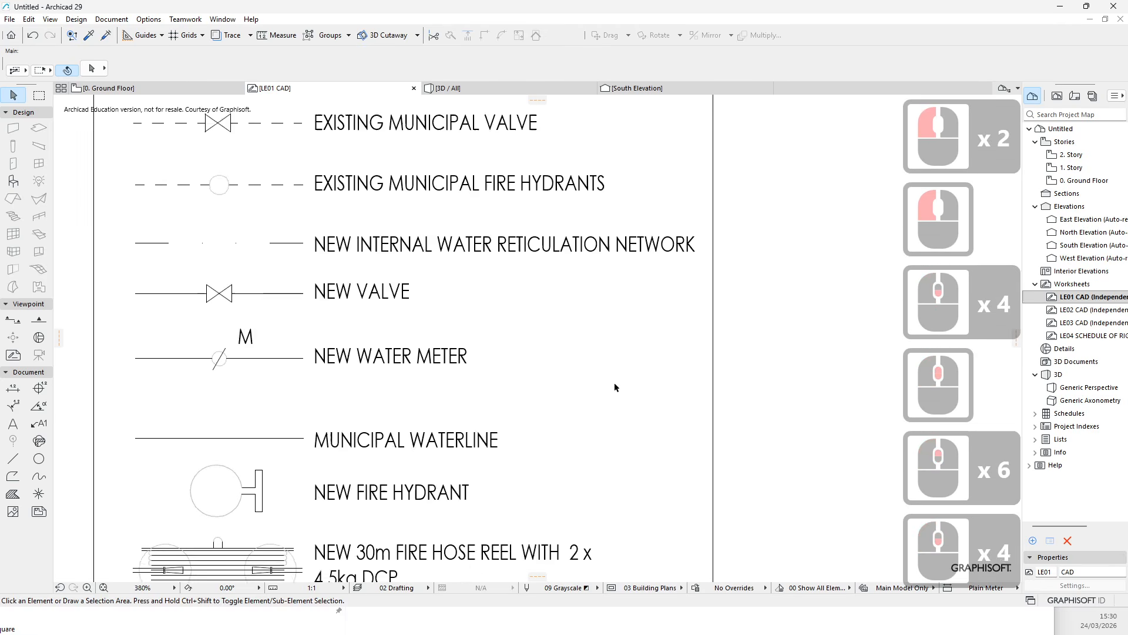
scroll(615, 388, "down", 5)
middle_click_drag(594, 149, 594, 290)
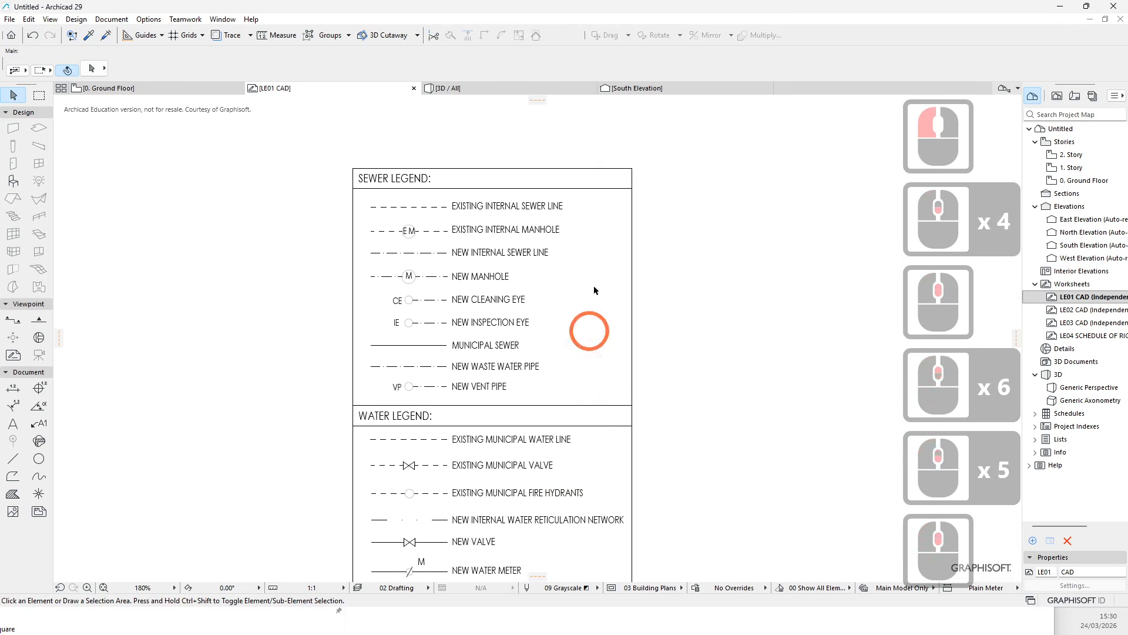
scroll(453, 213, "up", 5)
middle_click_drag(518, 390, 541, 390)
left_click(575, 588)
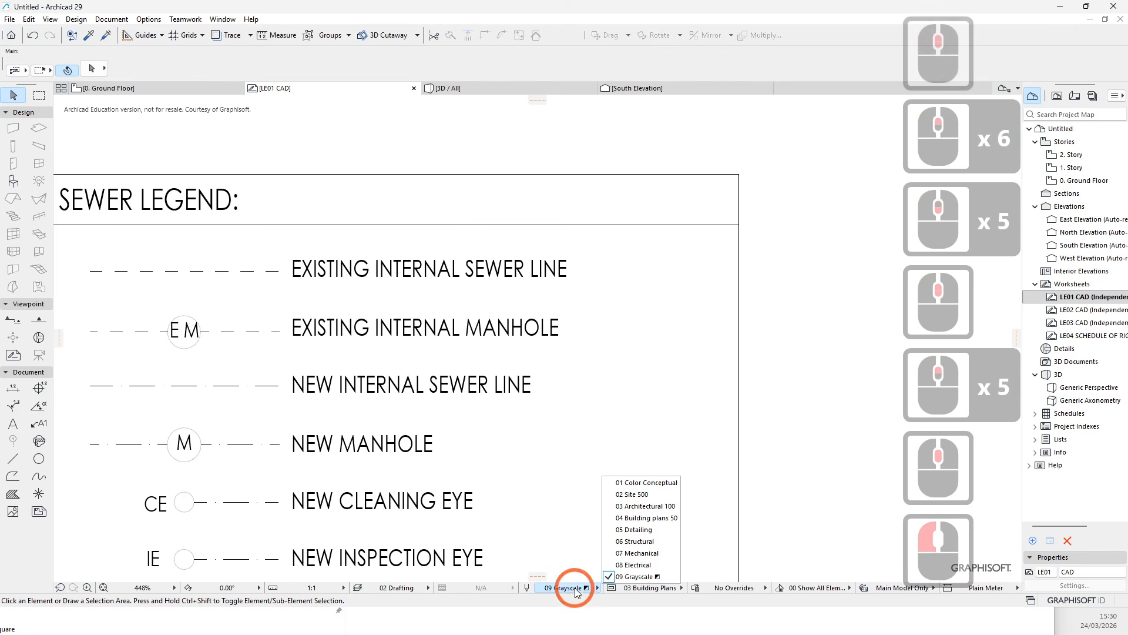
left_click(525, 587)
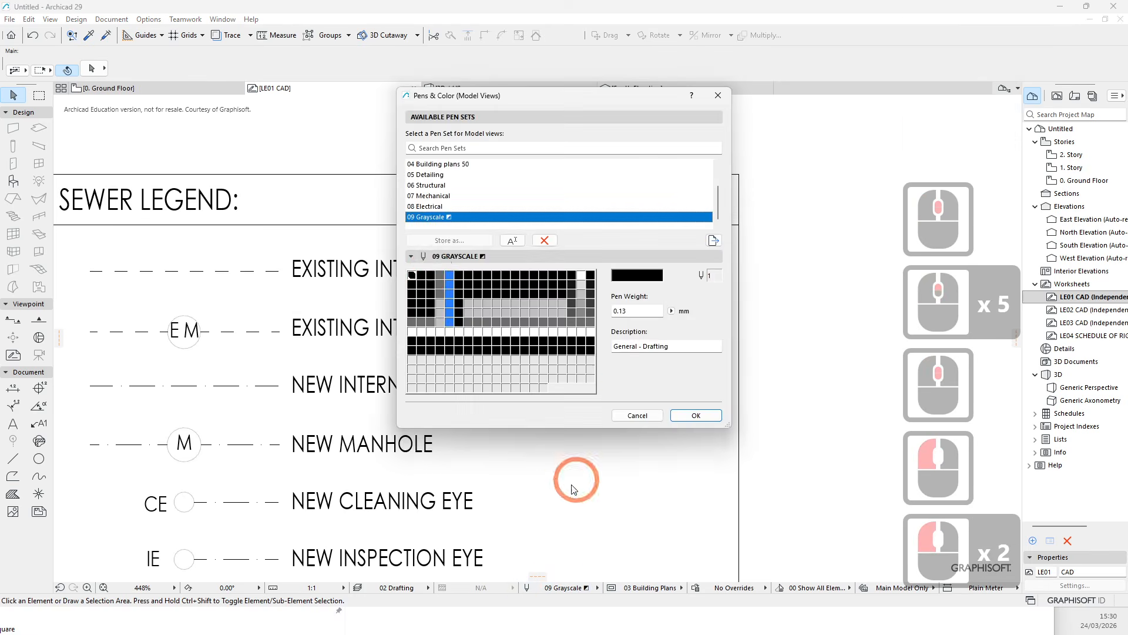
left_click(708, 415)
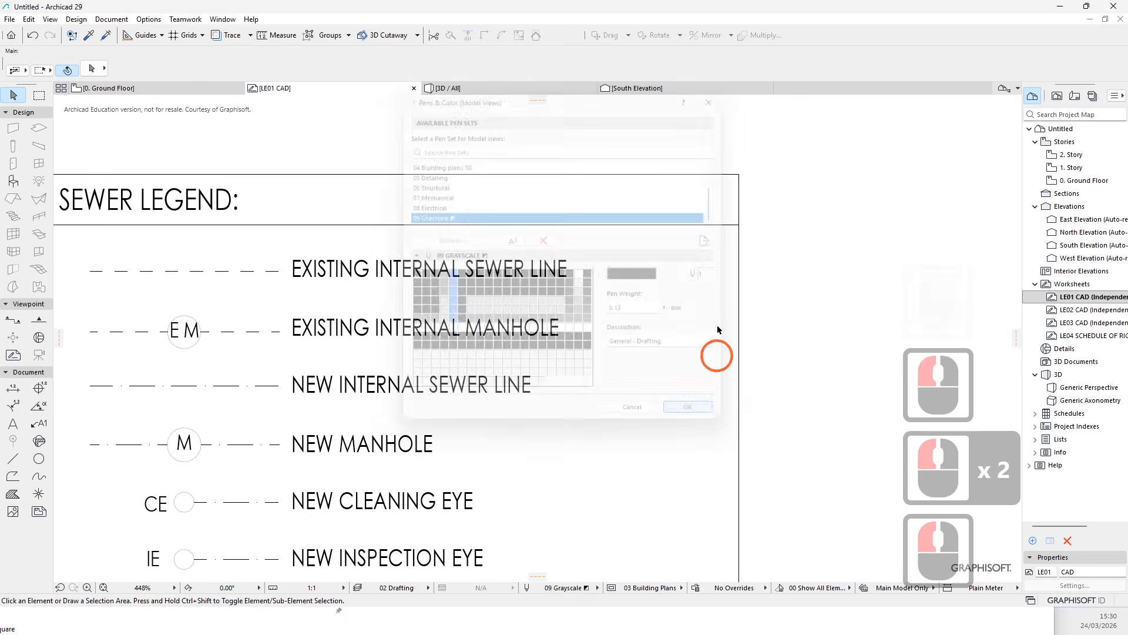
- Select all legend lines again with Find & Select by picking up a border line's parameters, then deselect
left_click(722, 175)
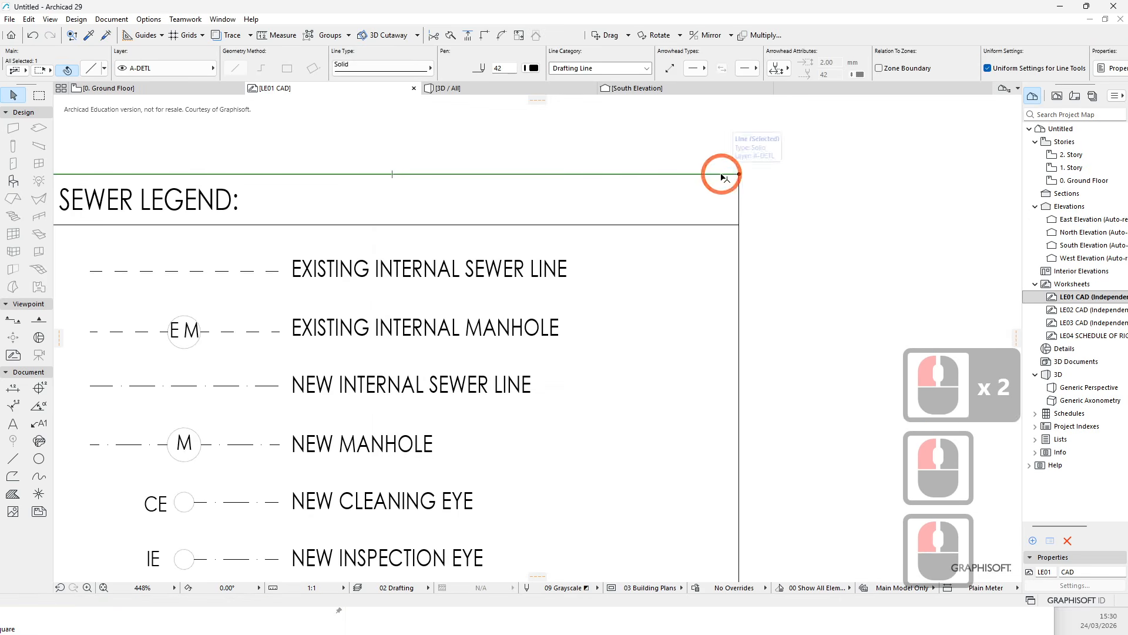
left_click(72, 35)
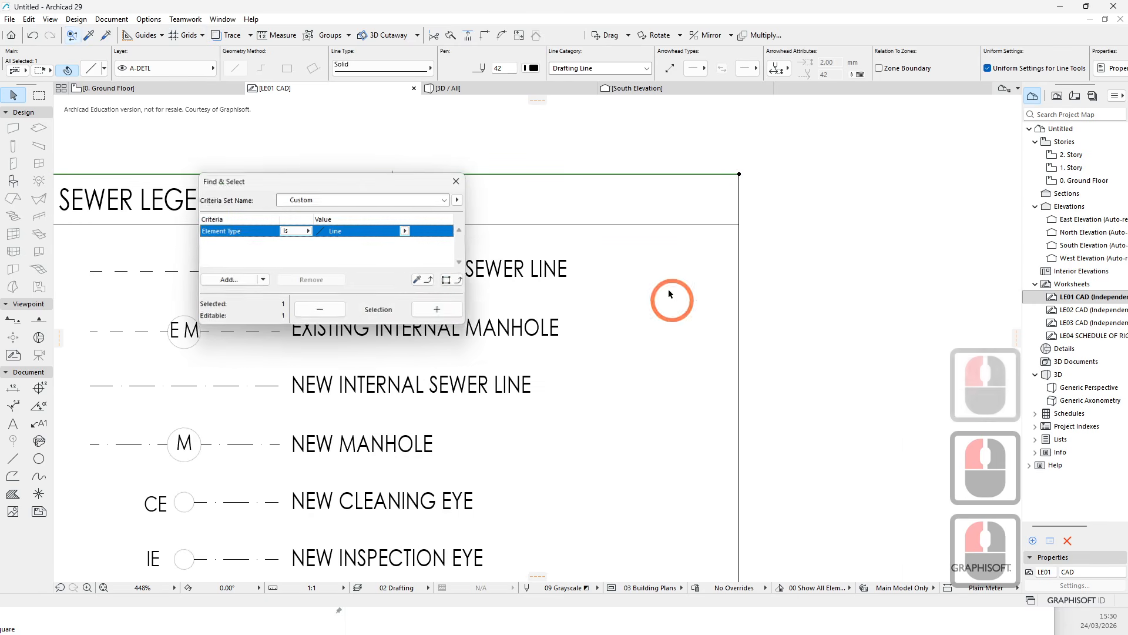
left_click(417, 280)
left_click(561, 223)
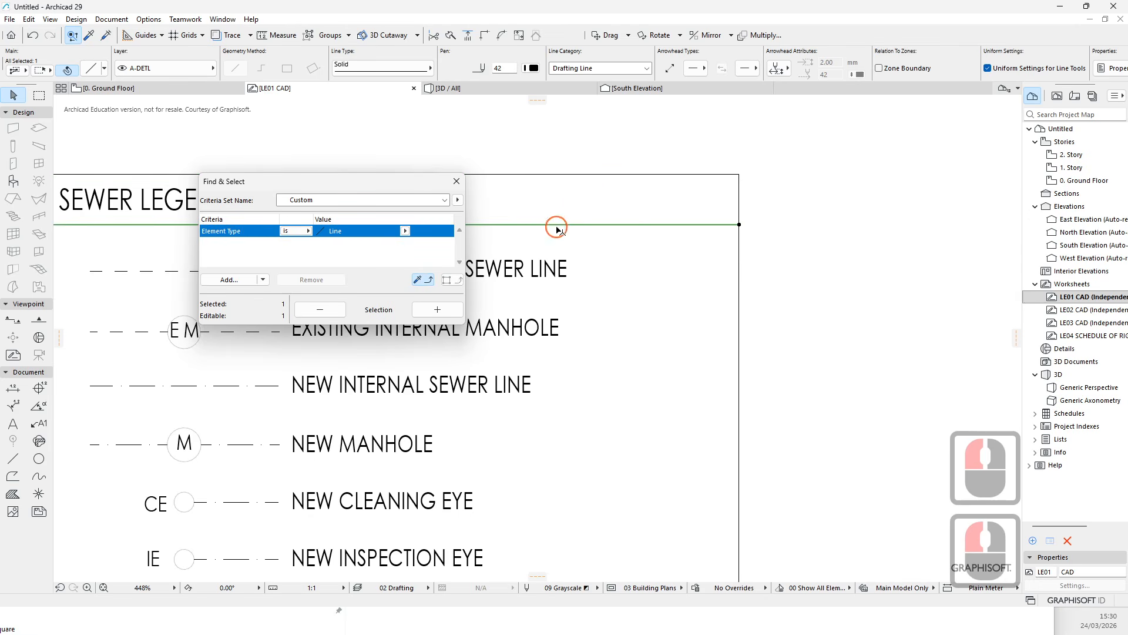
double_click(448, 281)
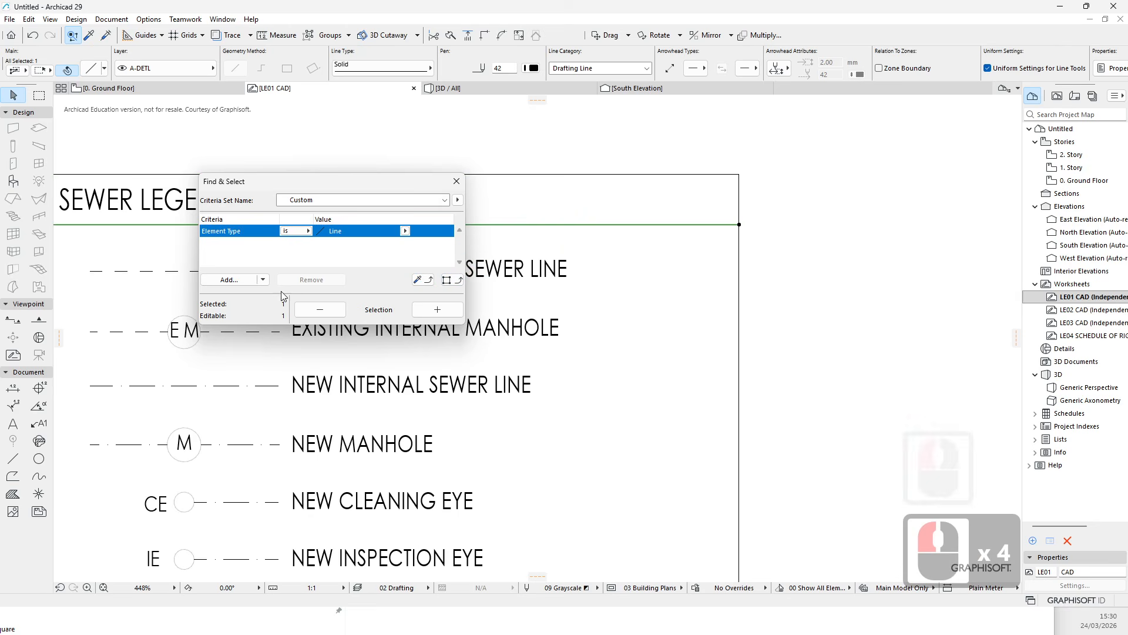
left_click(421, 308)
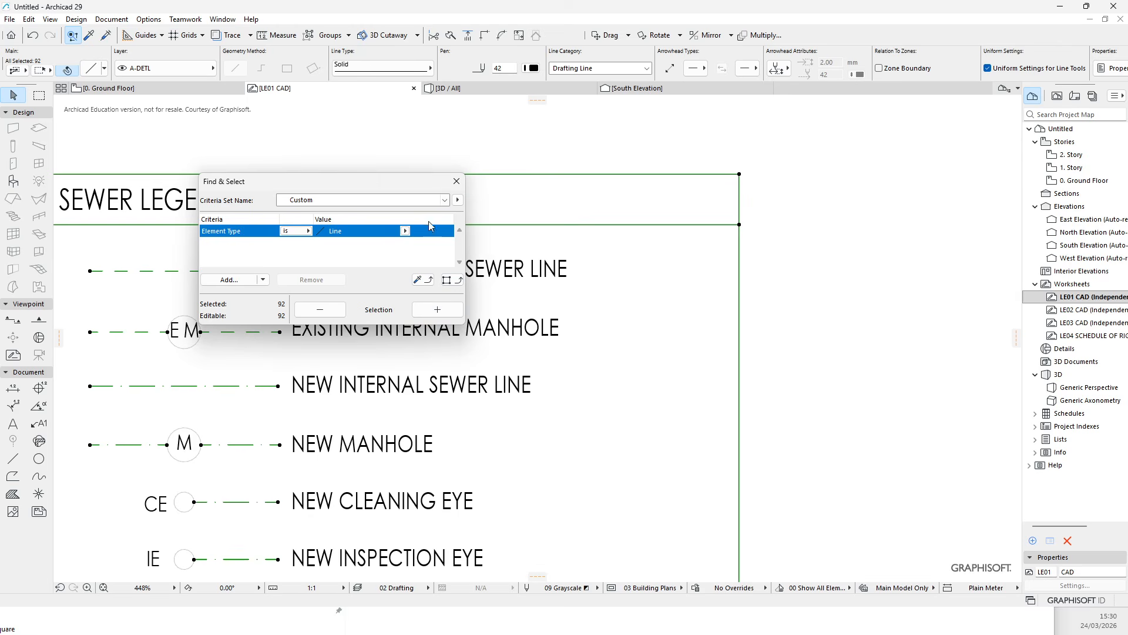
left_click(445, 201)
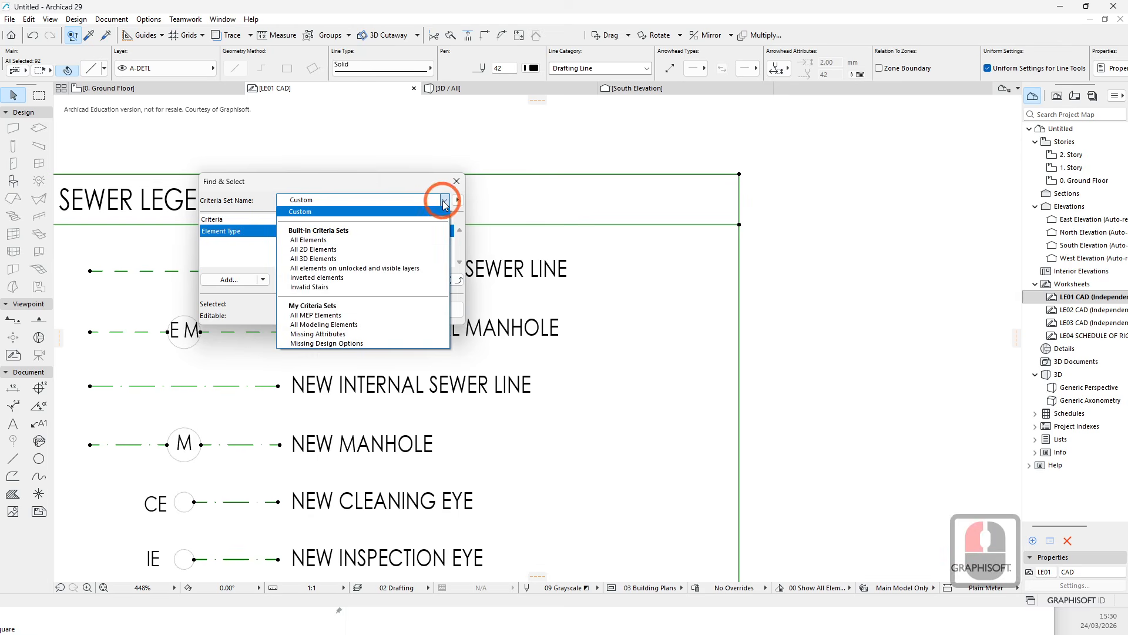
left_click(444, 203)
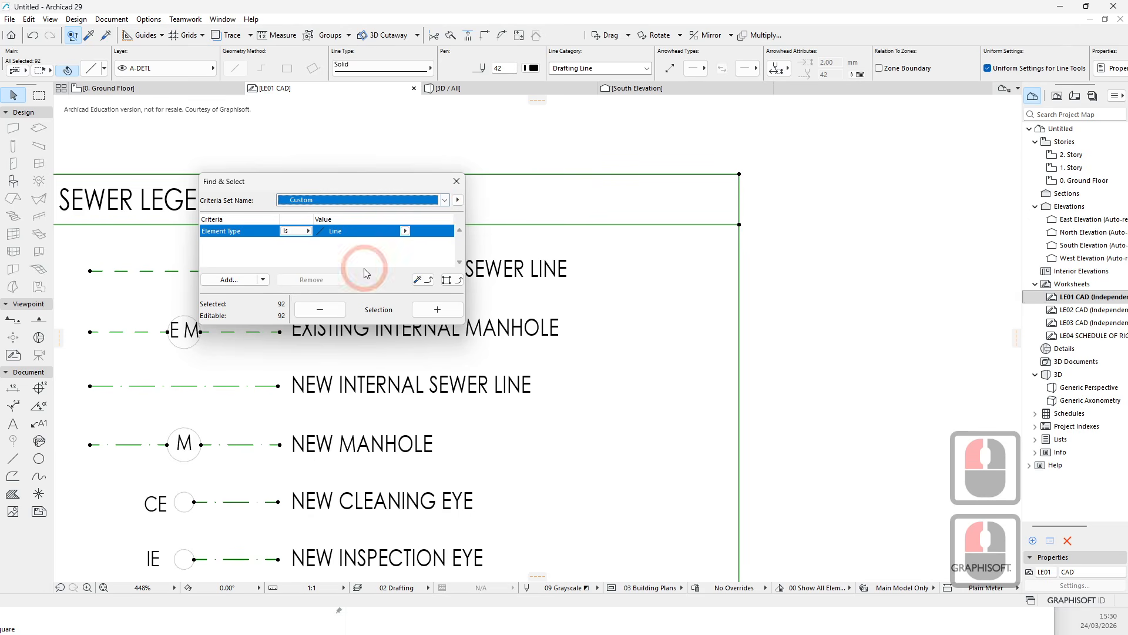
left_click(457, 183)
left_click(748, 229)
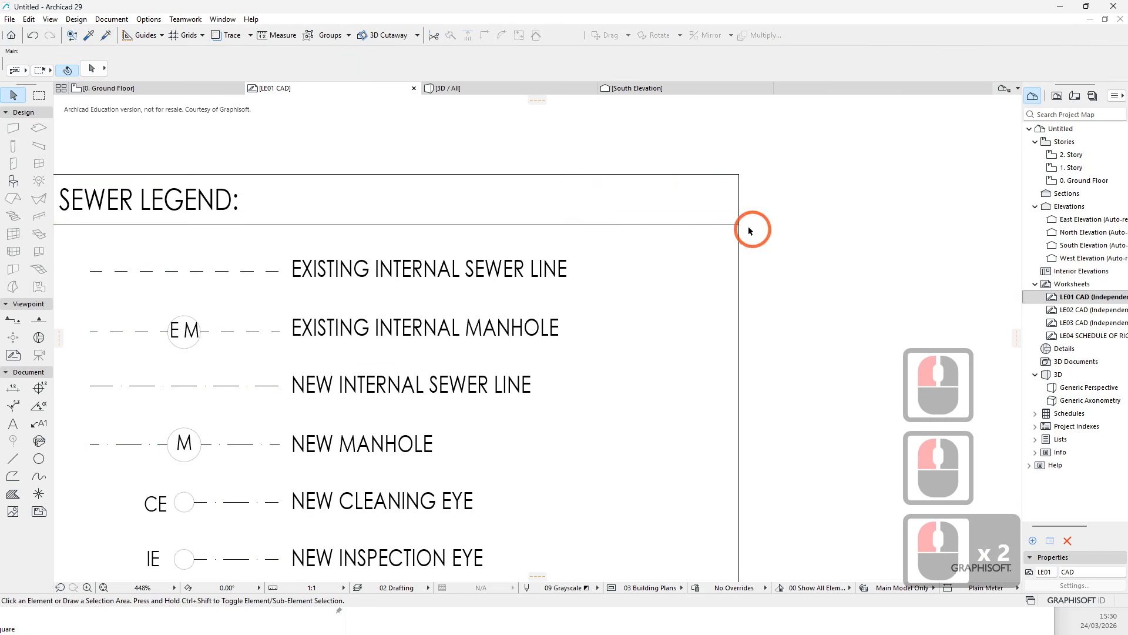
- Pick up the legend's top border line parameters as the default line settings
left_click(696, 175)
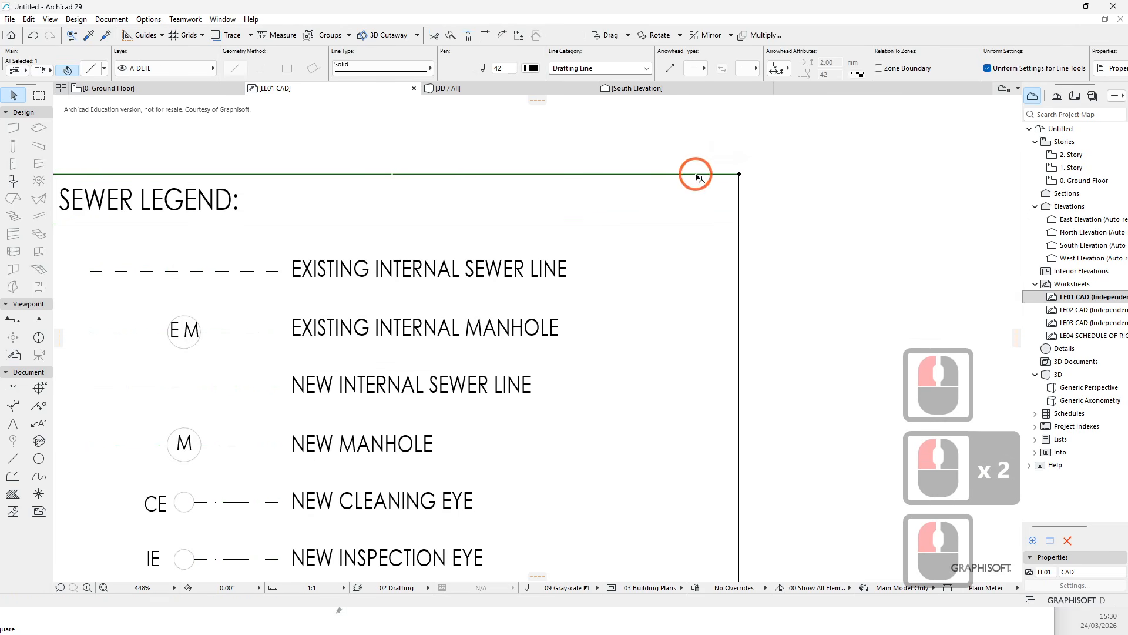
double_click(73, 35)
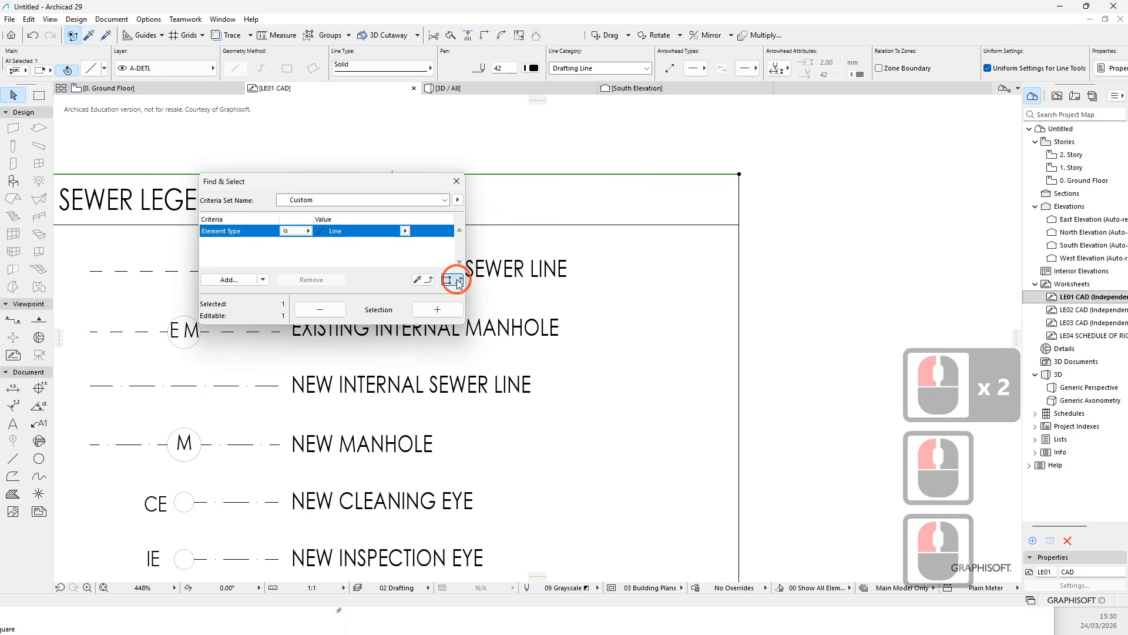
triple_click(457, 279)
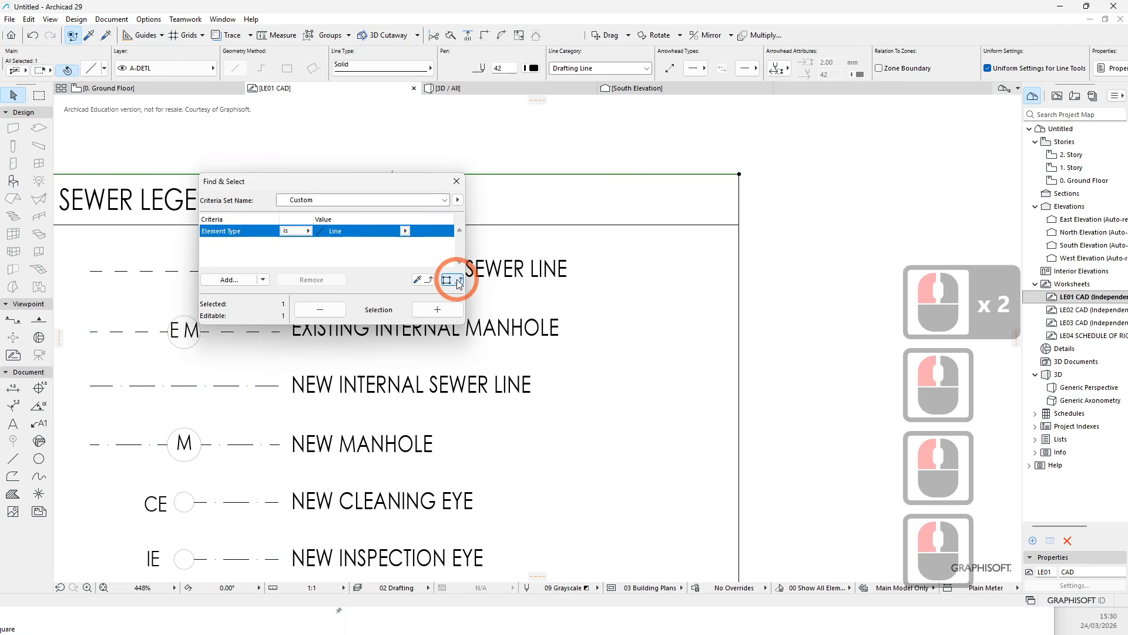
left_click(423, 279)
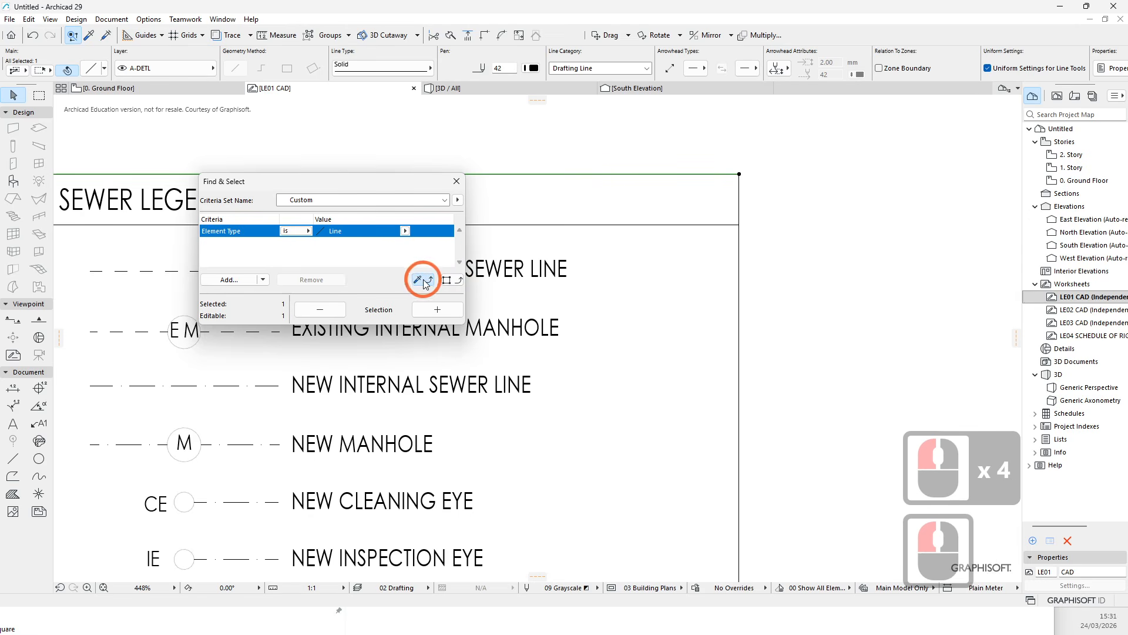
left_click(456, 181)
double_click(611, 245)
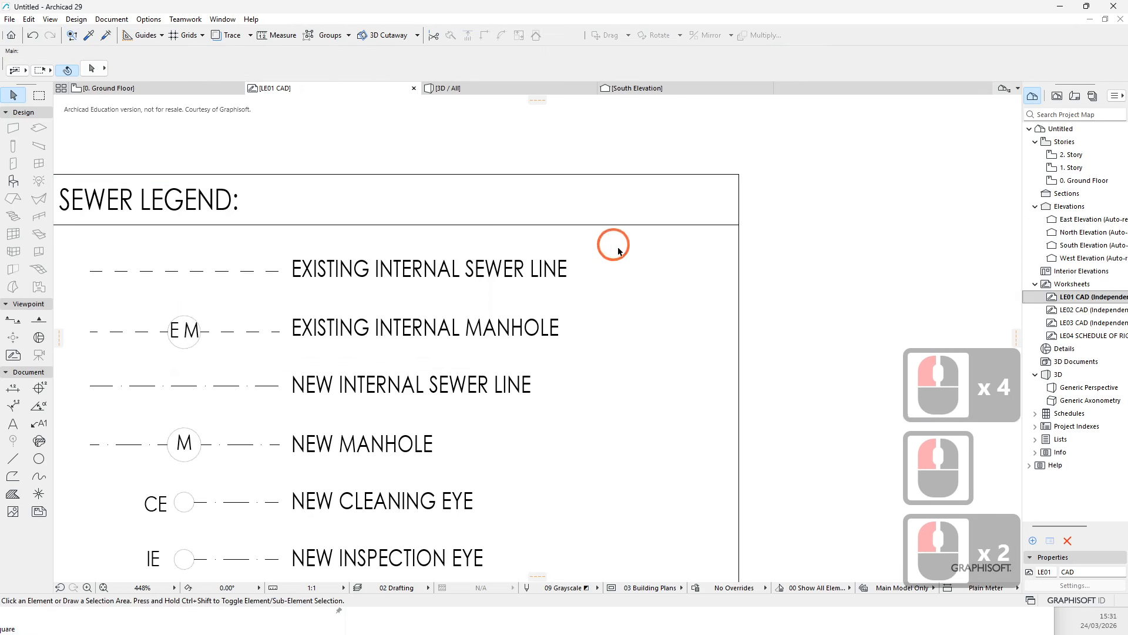
left_click(90, 36)
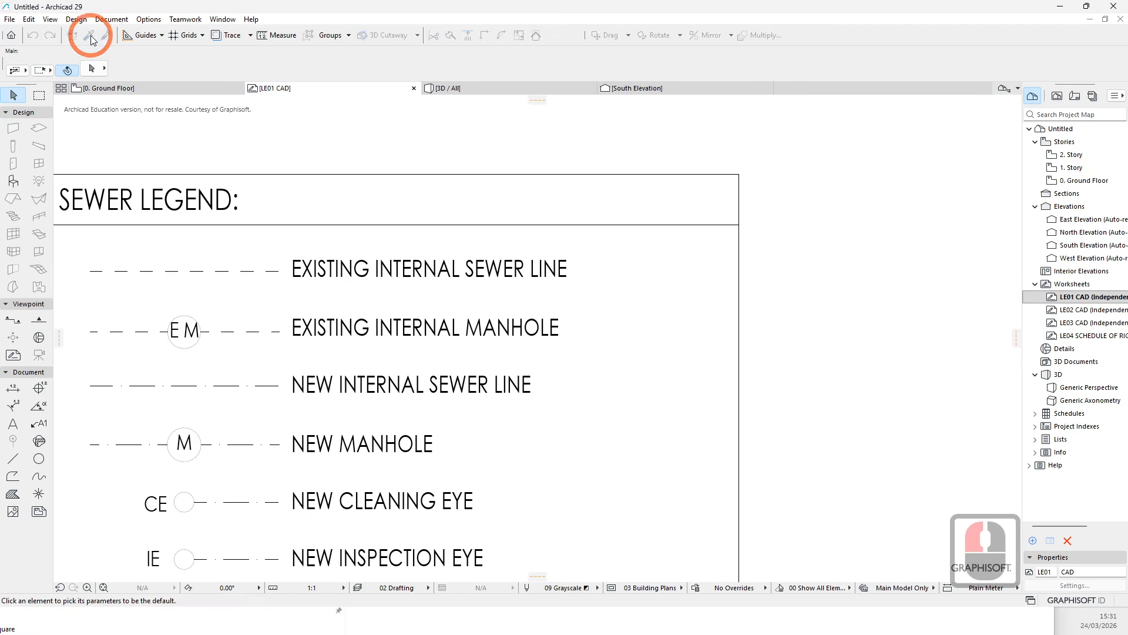
left_click(392, 171)
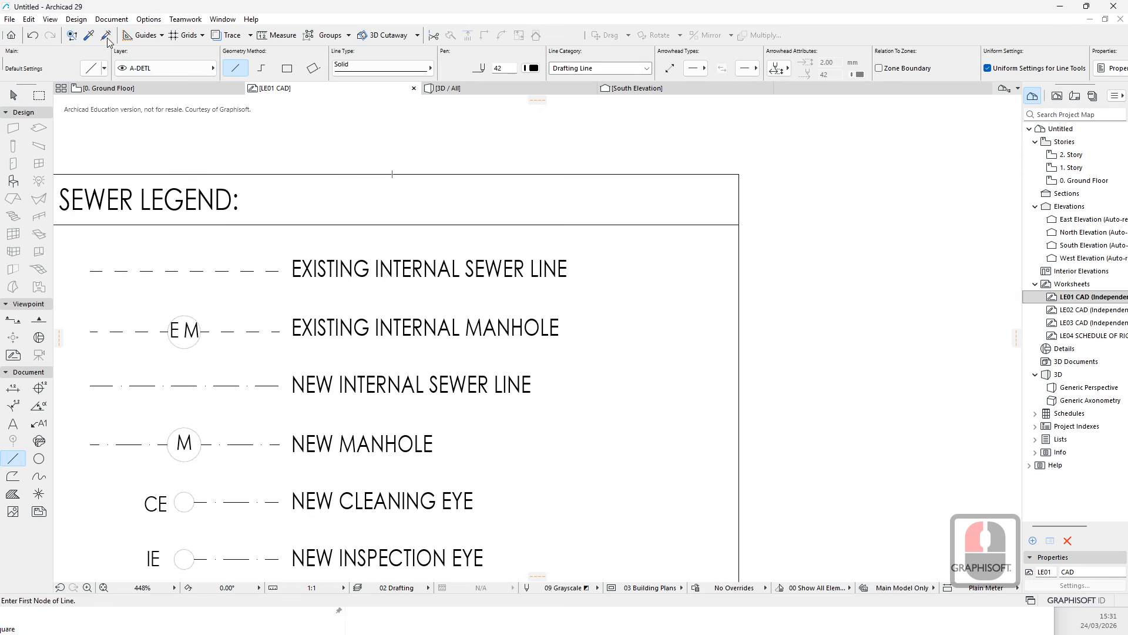
- Use Find & Select with the picked-up line parameters to add all matching legend lines to the selection
left_click(72, 35)
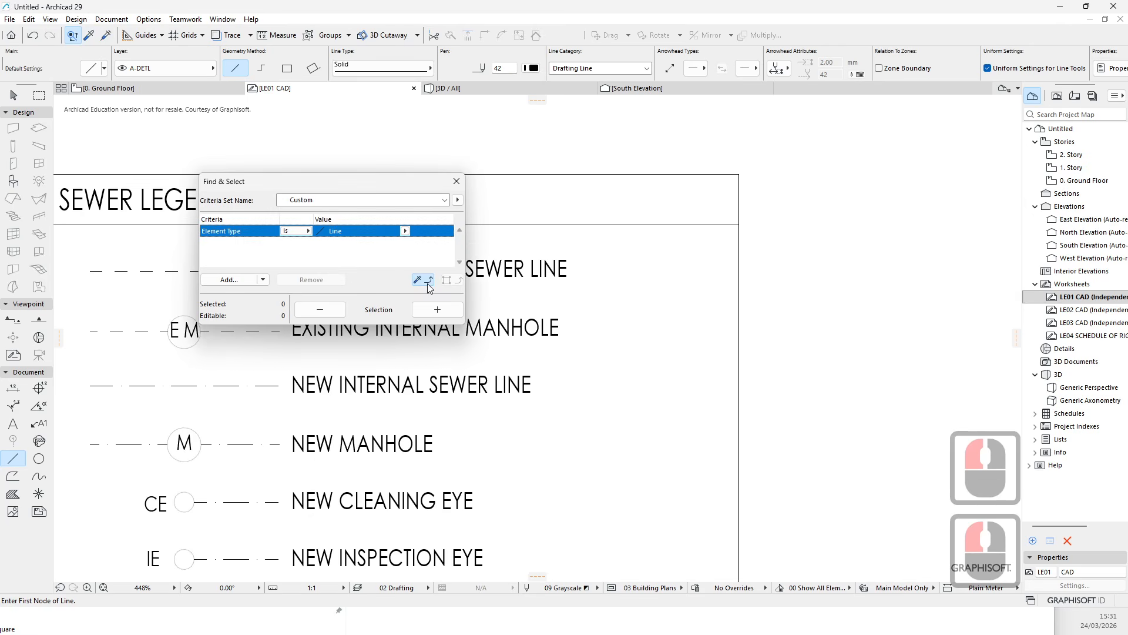
left_click(428, 282)
left_click(404, 231)
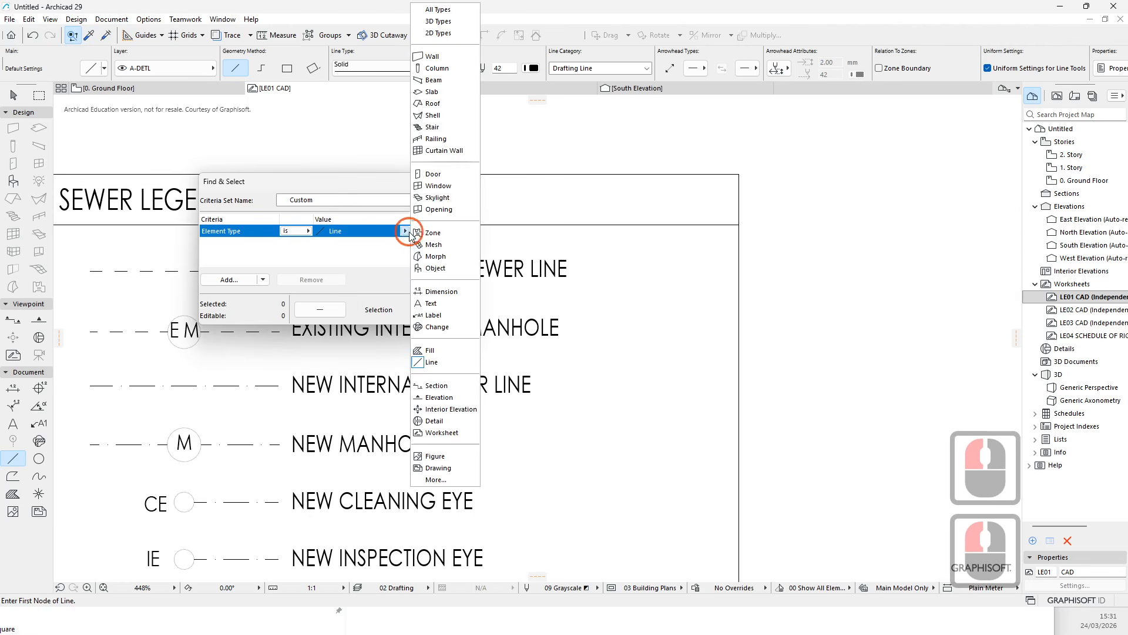
left_click(357, 232)
left_click(328, 231)
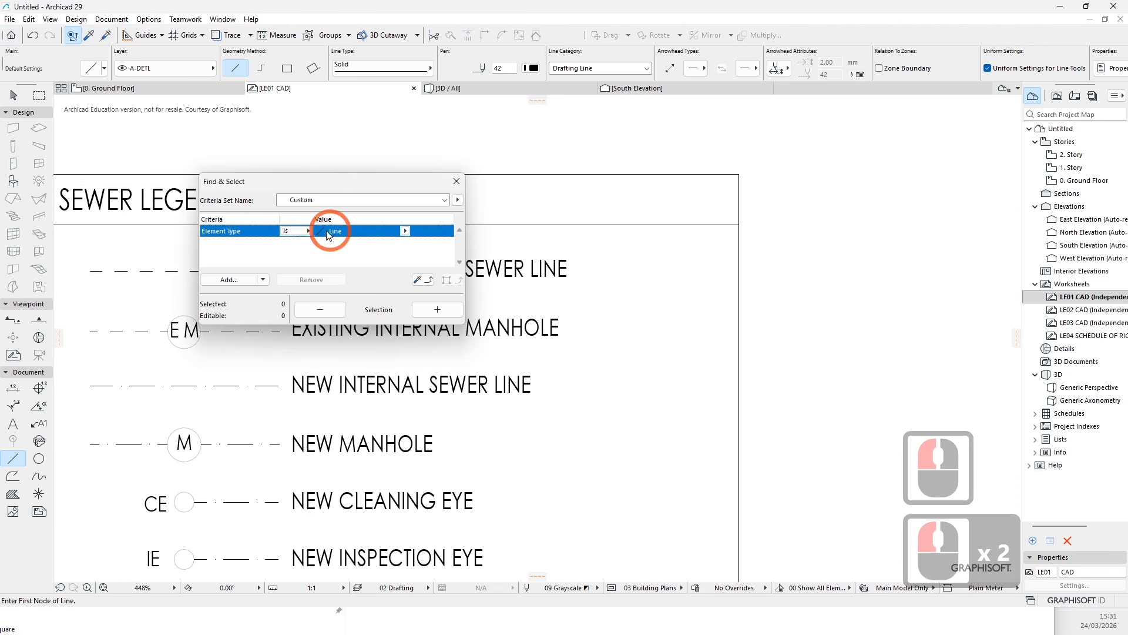
left_click(444, 200)
left_click(445, 200)
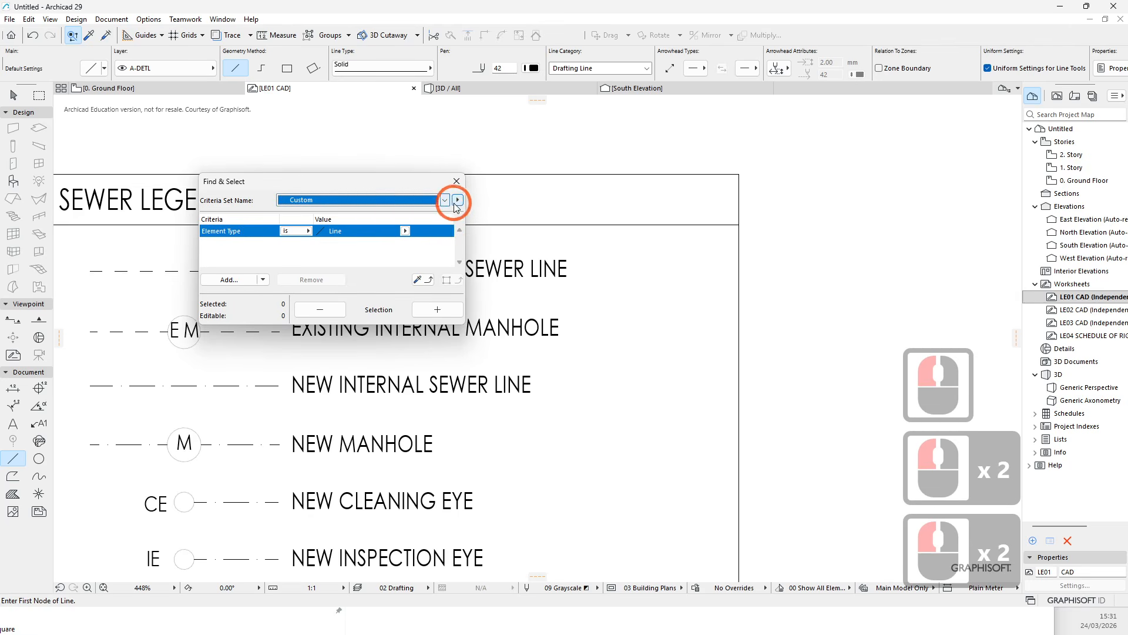
left_click(457, 200)
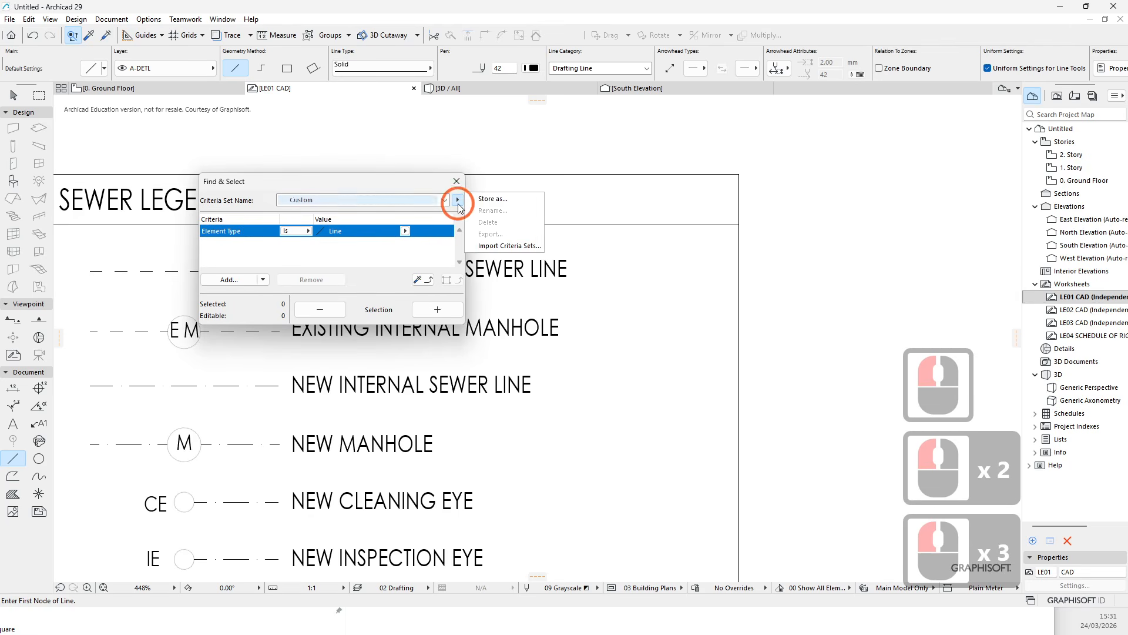
left_click(349, 264)
left_click(262, 279)
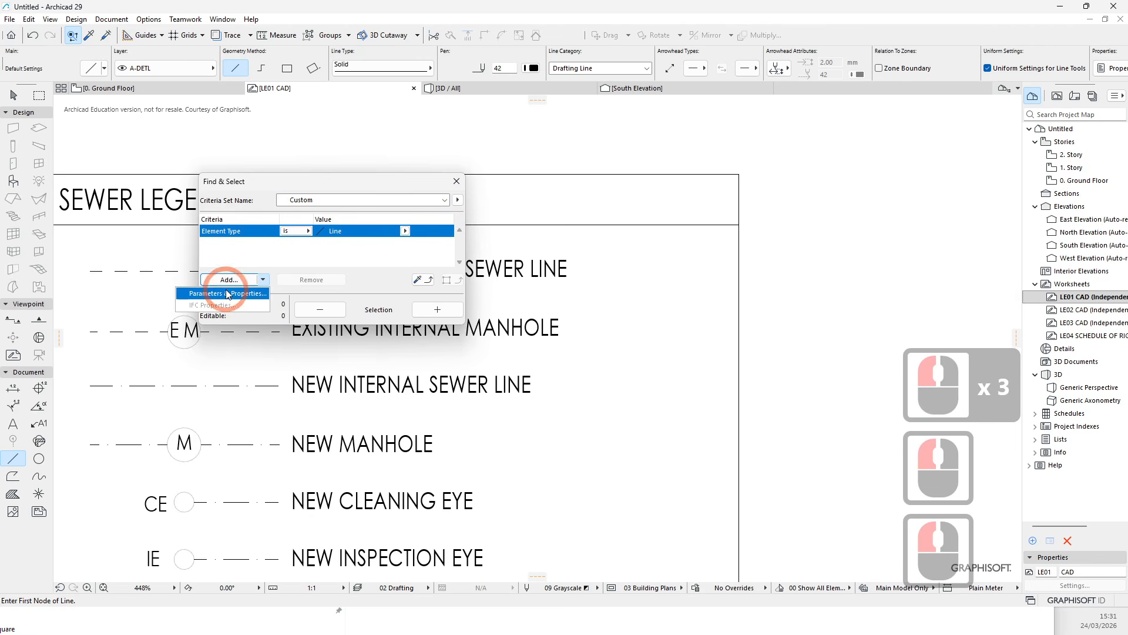
left_click(305, 253)
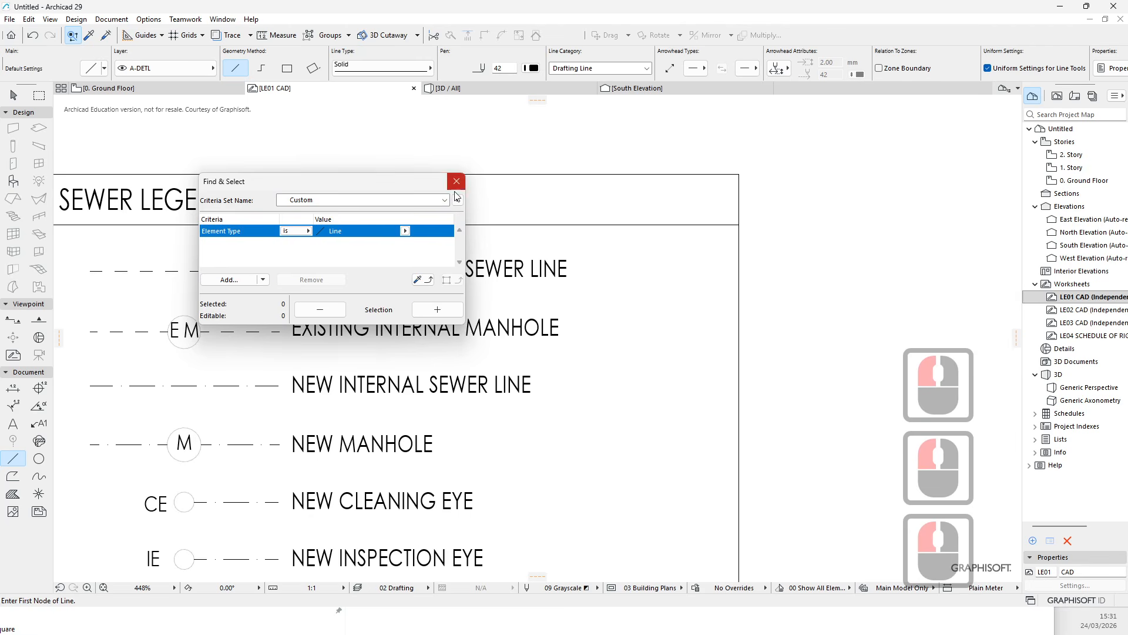
left_click(437, 309)
scroll(529, 223, "down", 1)
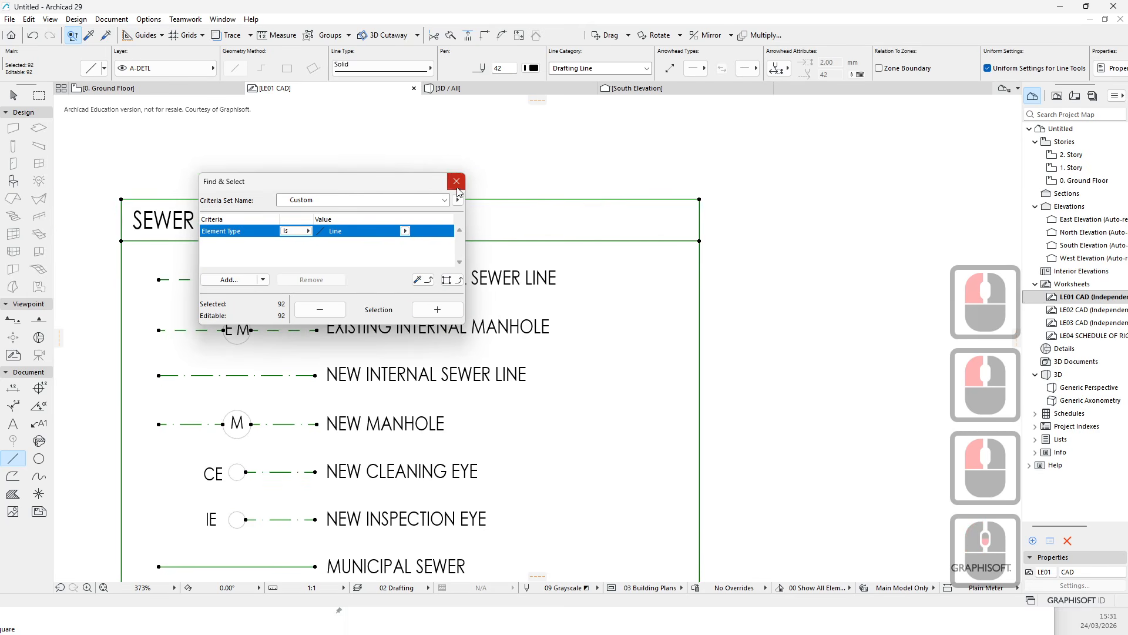
left_click(456, 181)
scroll(553, 235, "down", 4)
scroll(556, 237, "down", 1)
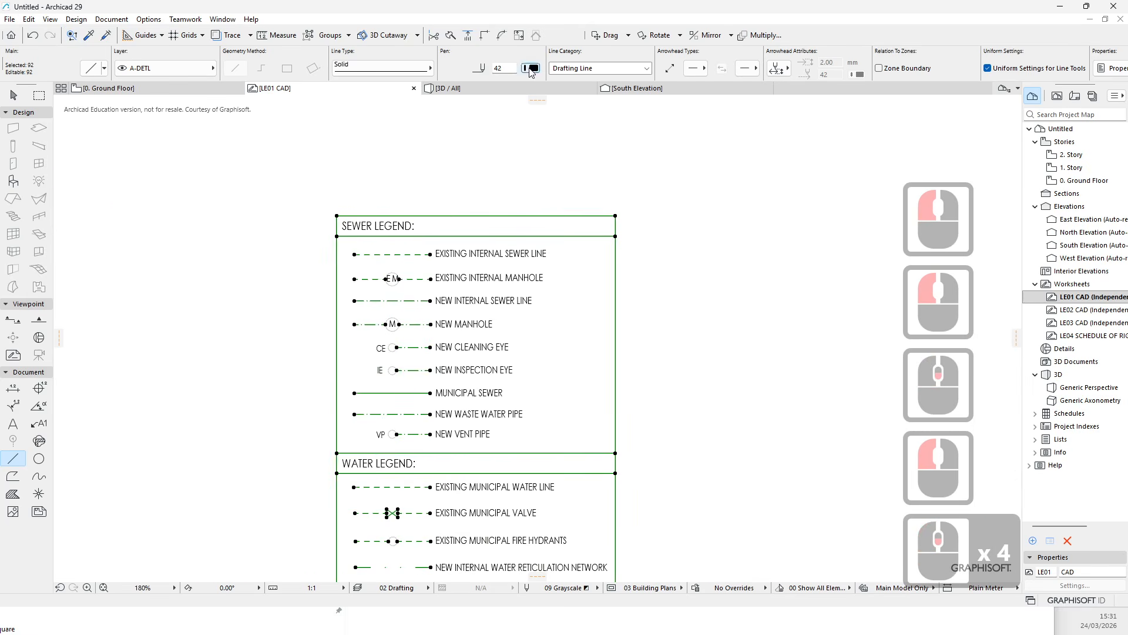
left_click(531, 69)
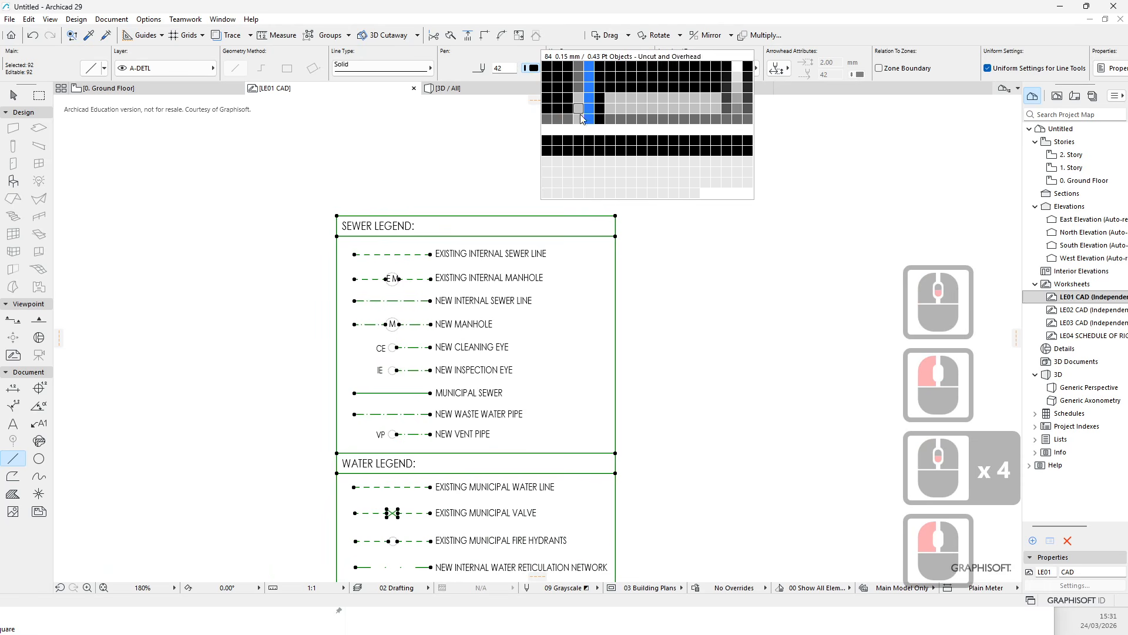
left_click(645, 184)
scroll(566, 285, "up", 6)
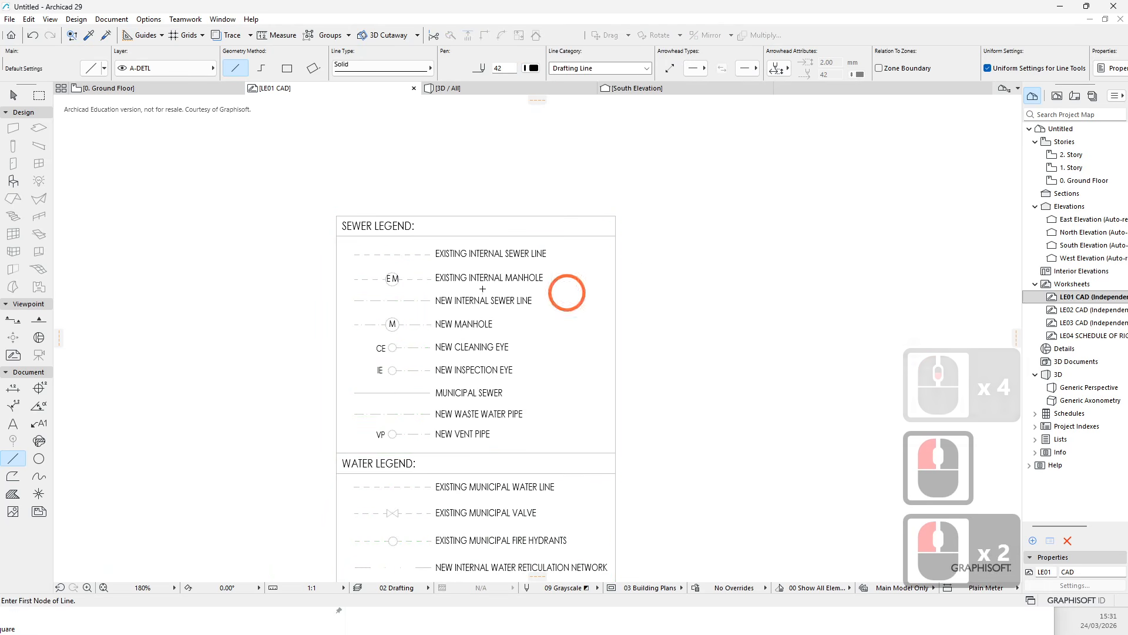
scroll(370, 196, "down", 3)
scroll(382, 196, "up", 7)
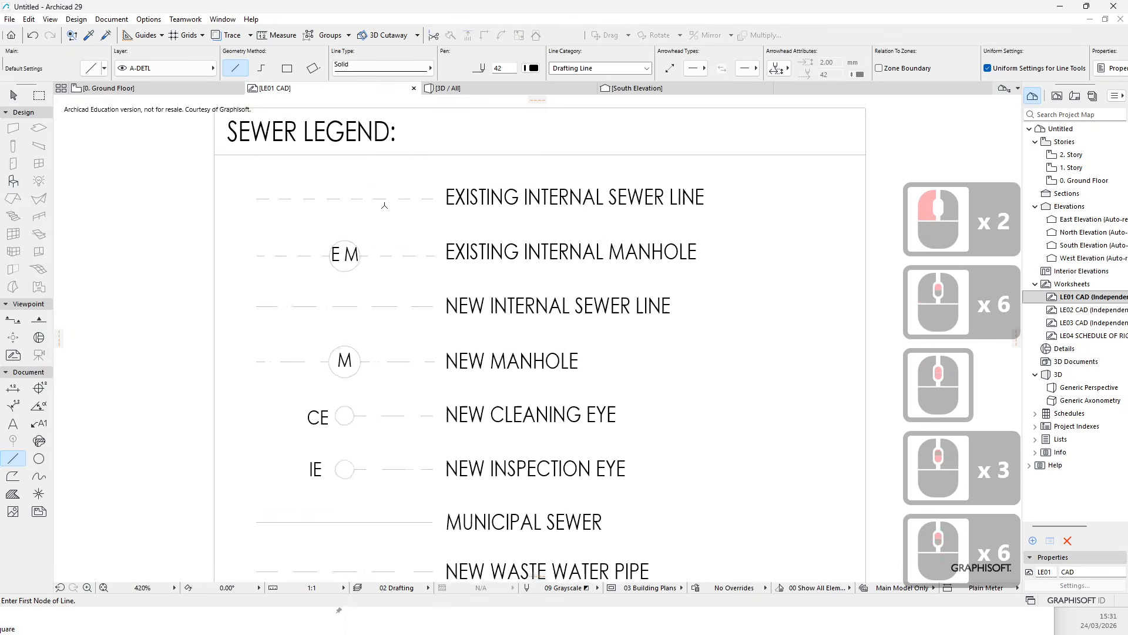
key("Escape")
key("Escape")
- Select the existing sewer line and edit pen 255 of the model view pen set to dark red with 0.5 mm weight
left_click(382, 193)
scroll(424, 235, "down", 4)
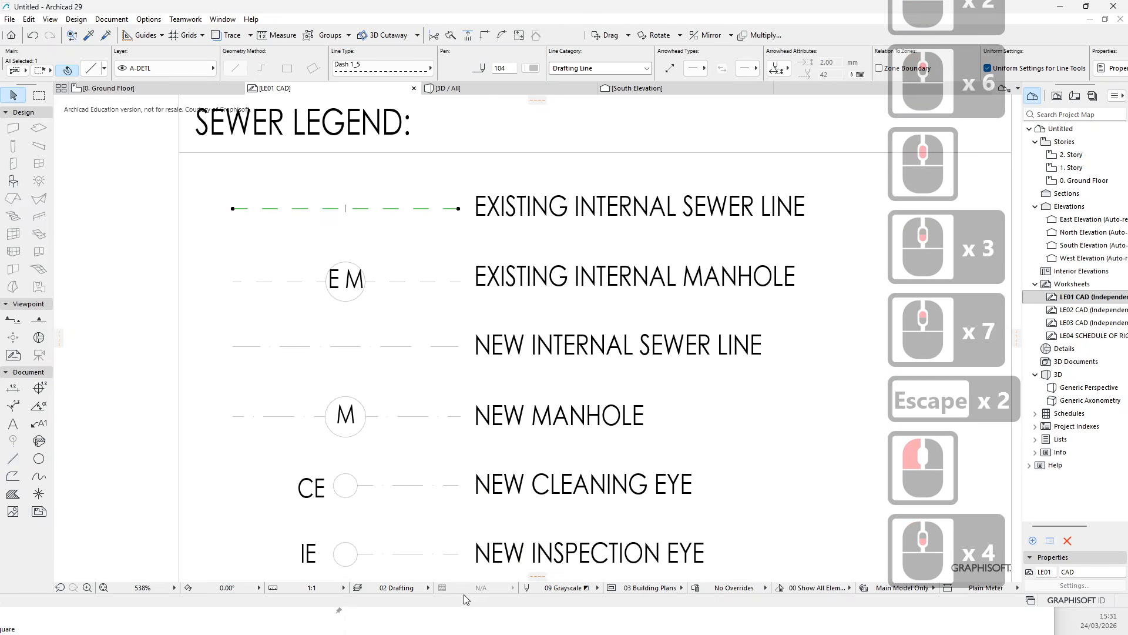
left_click(526, 589)
left_click(538, 389)
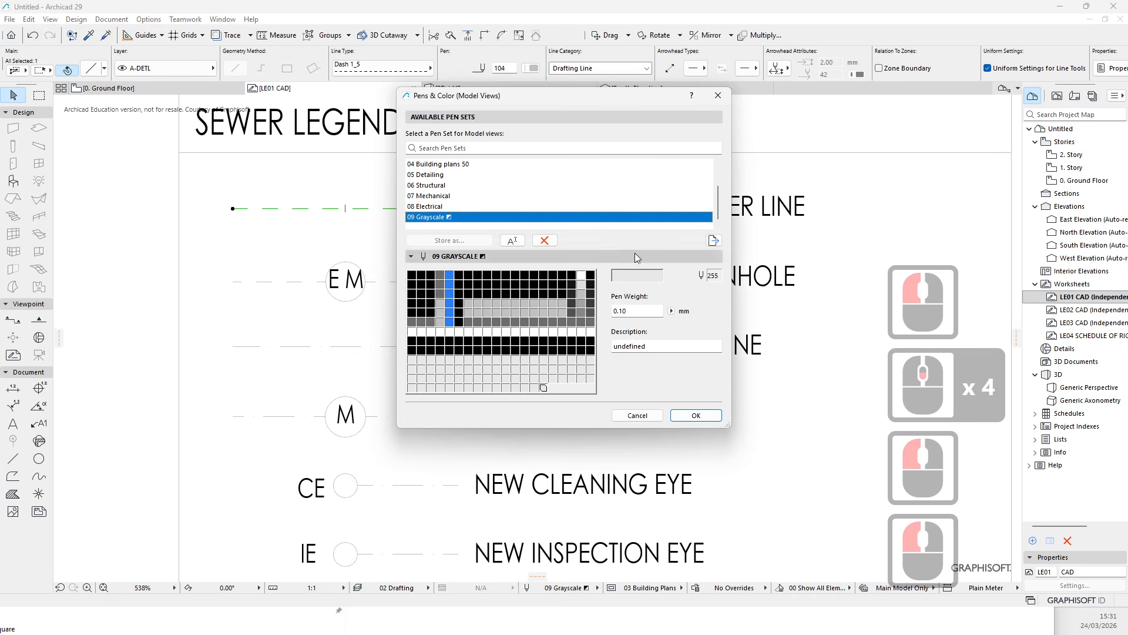
left_click(637, 275)
left_click(445, 200)
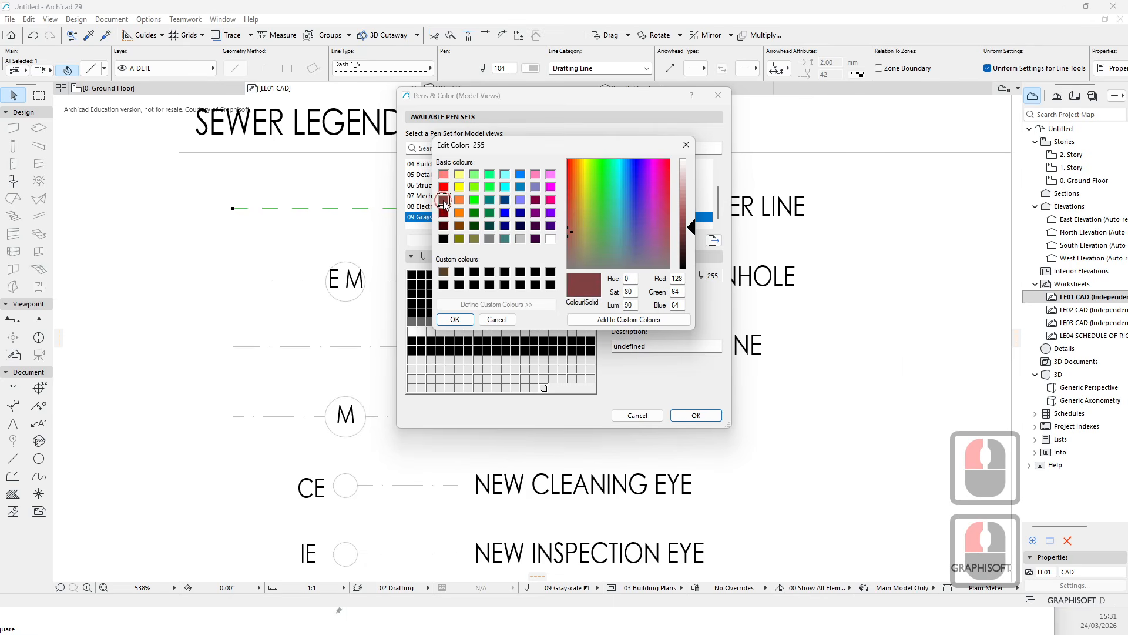
left_click(622, 321)
left_click(454, 319)
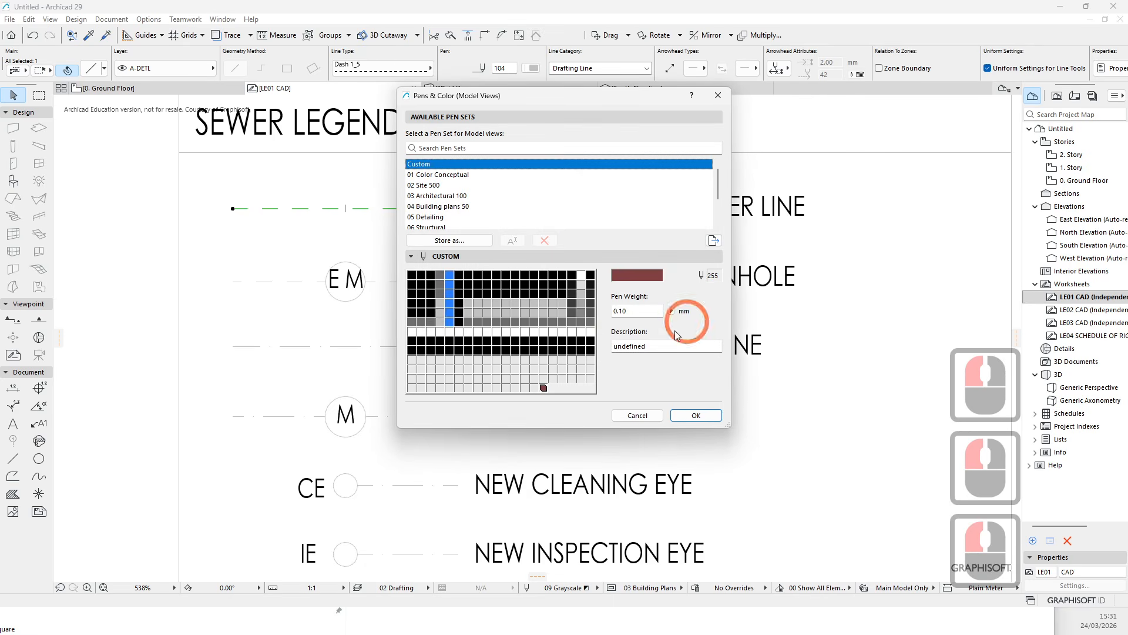
key("BackSpace")
key("BackSpace")
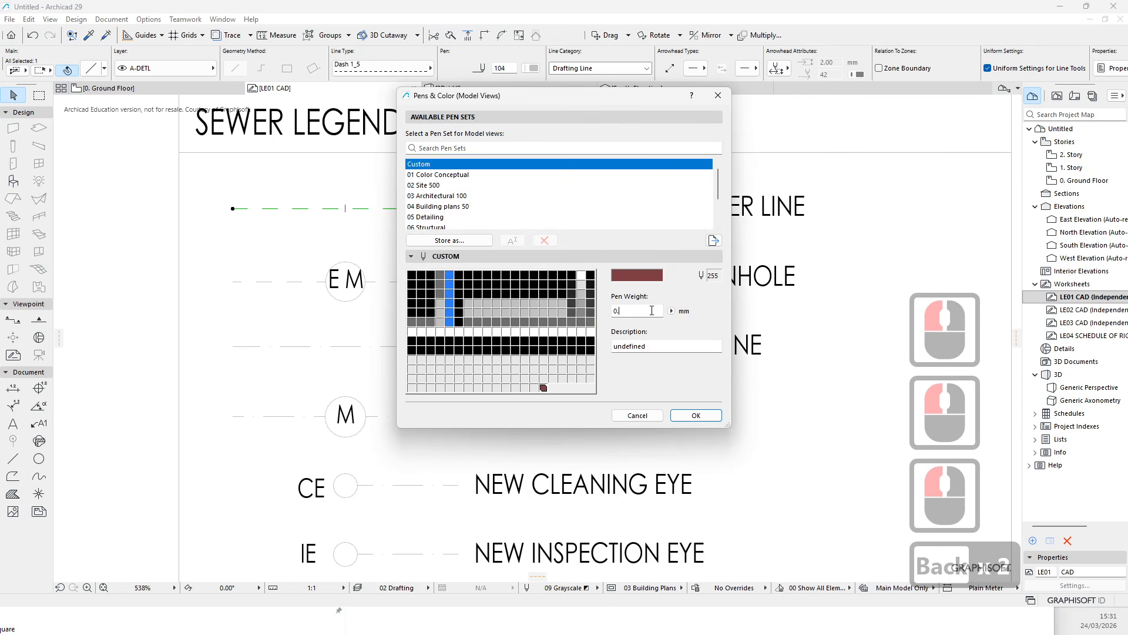
type("5")
left_click(696, 414)
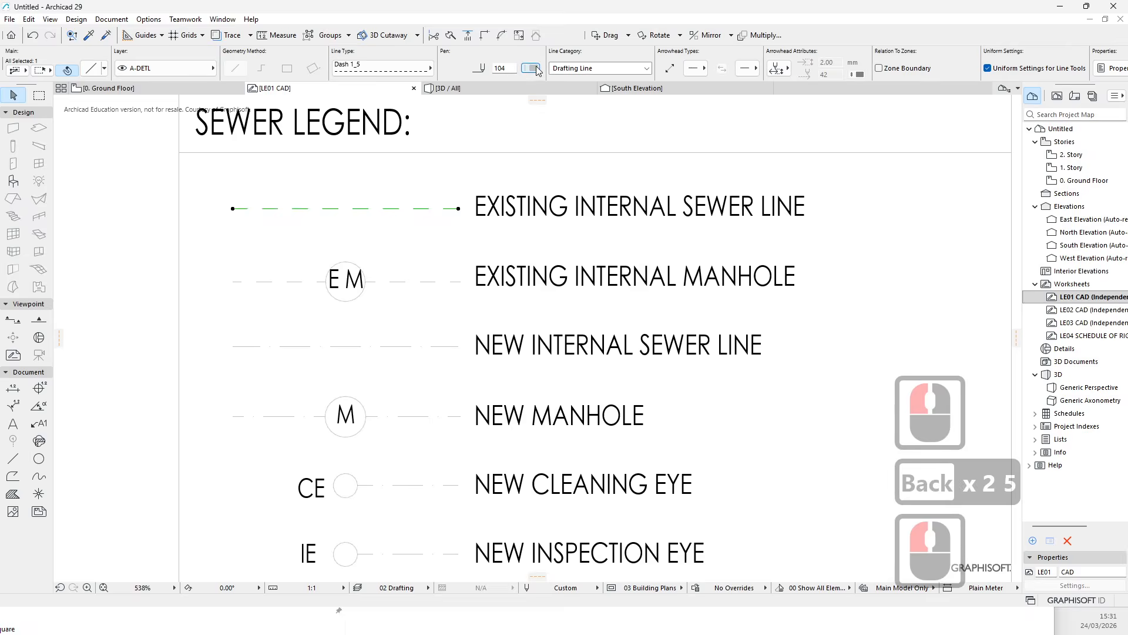
- Assign pen 255 to the selected existing sewer line and deselect it
left_click(535, 68)
left_click(694, 194)
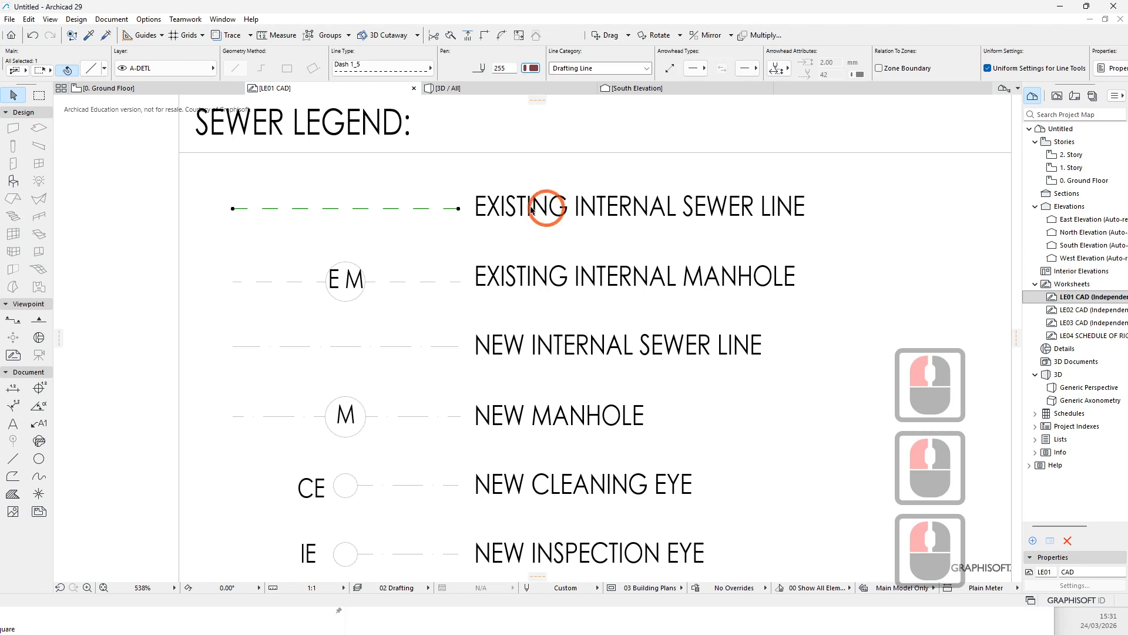
left_click(392, 210)
- Turn on True Line Weight in the on-screen view options
scroll(499, 209, "up", 14)
scroll(502, 188, "down", 14)
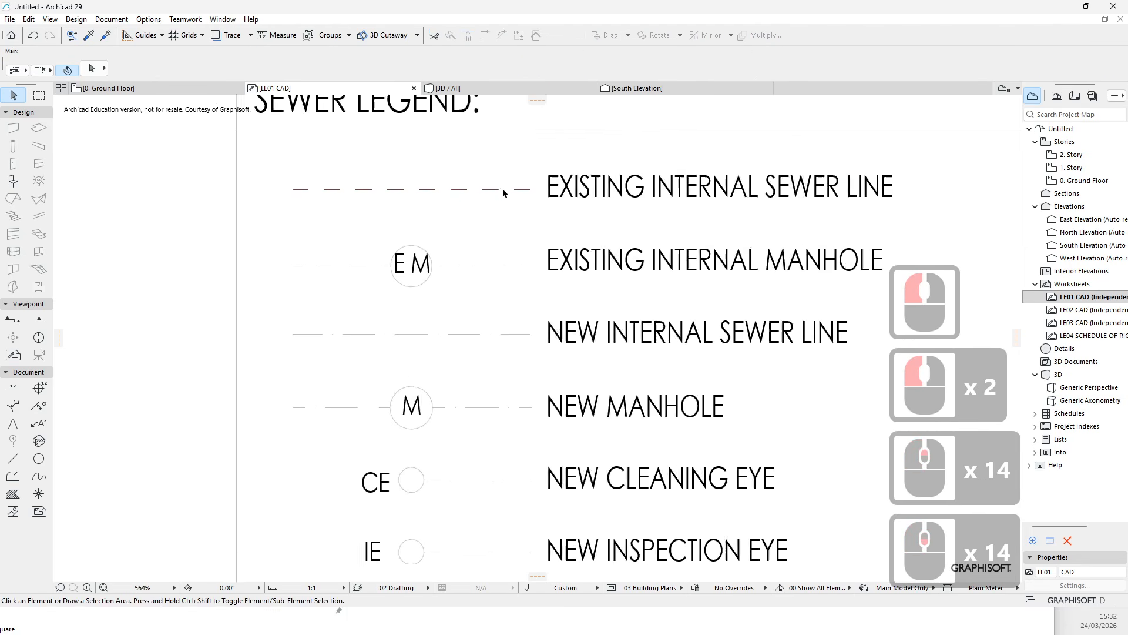
scroll(488, 194, "up", 6)
scroll(420, 373, "down", 7)
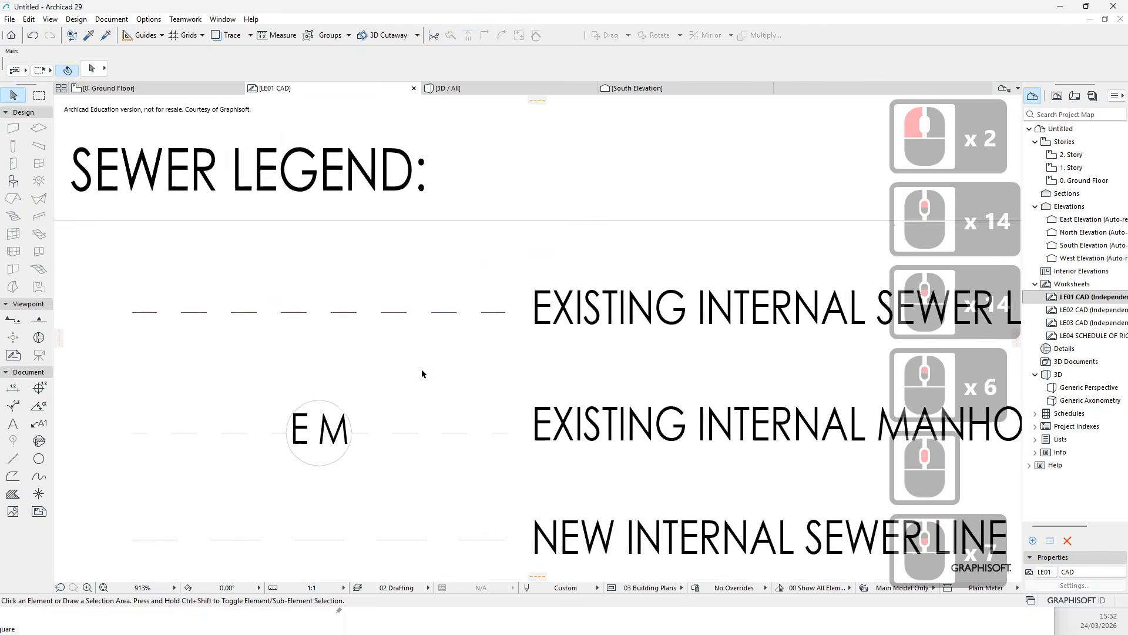
middle_click_drag(458, 356, 446, 332)
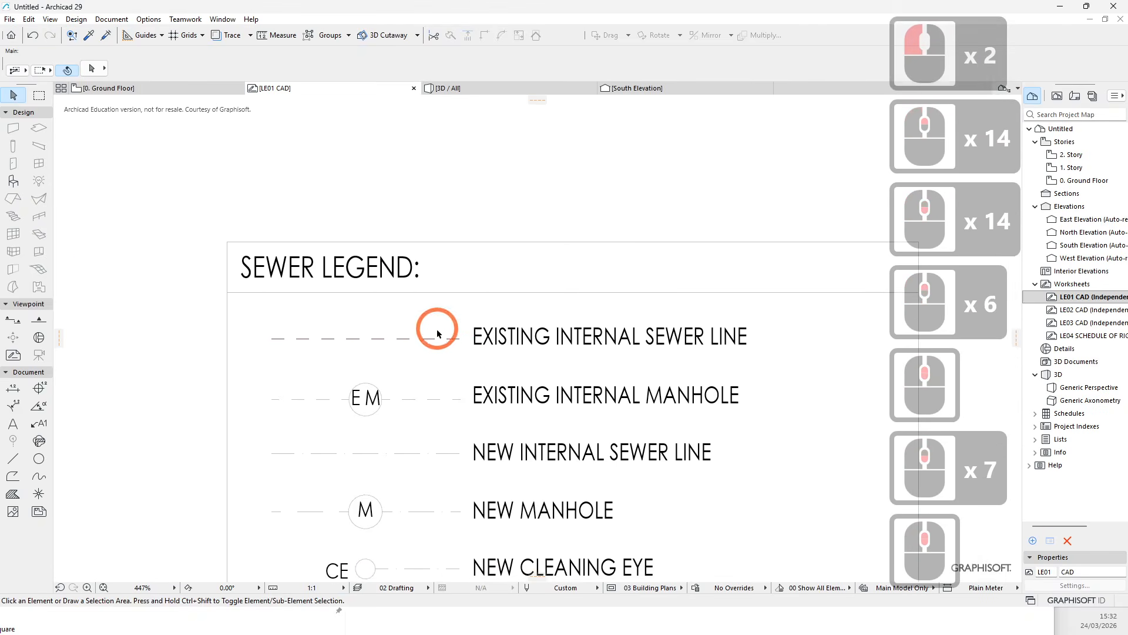
left_click(50, 19)
mouse_move(69, 34)
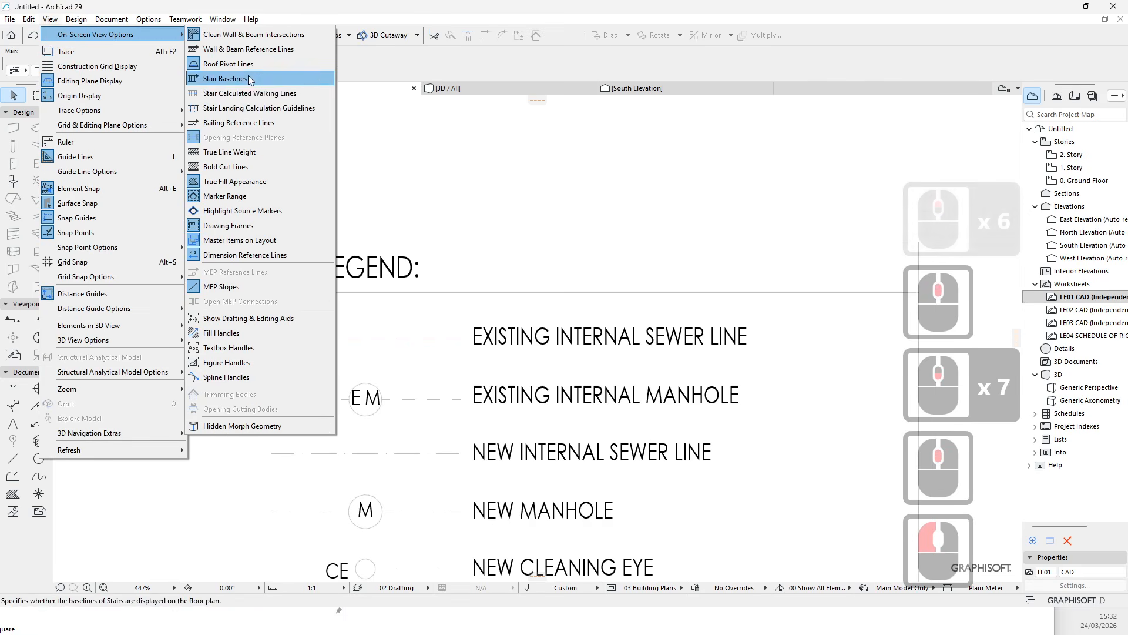
left_click(232, 158)
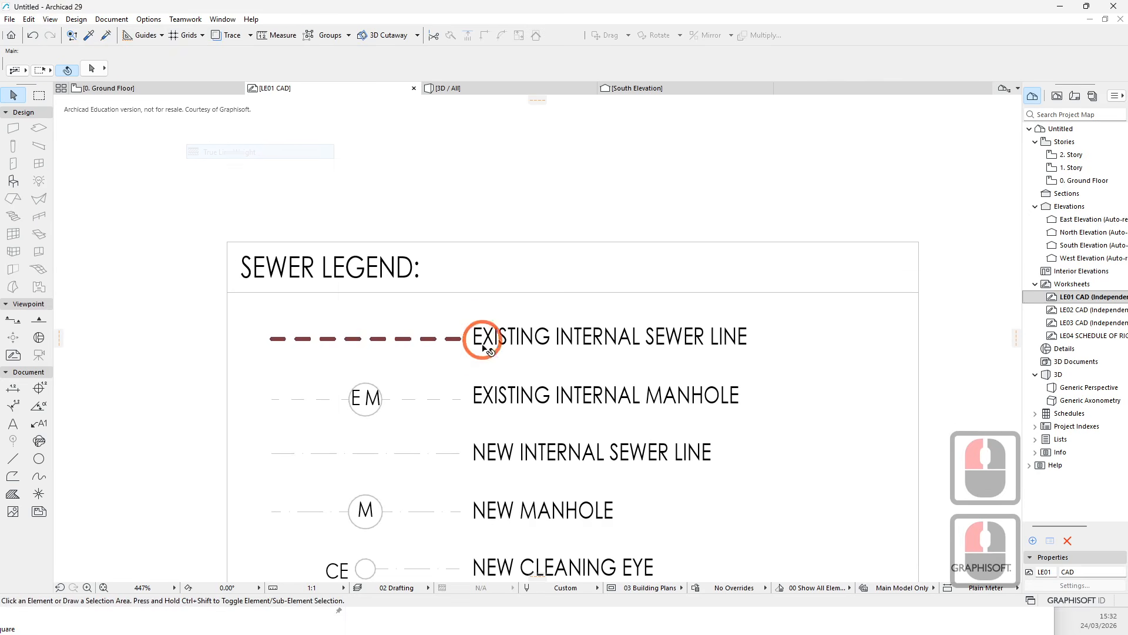
- Transfer the existing sewer line's parameters onto the existing manhole line segment with pick-up and inject
scroll(487, 339, "up", 5)
scroll(398, 378, "down", 10)
scroll(397, 378, "up", 4)
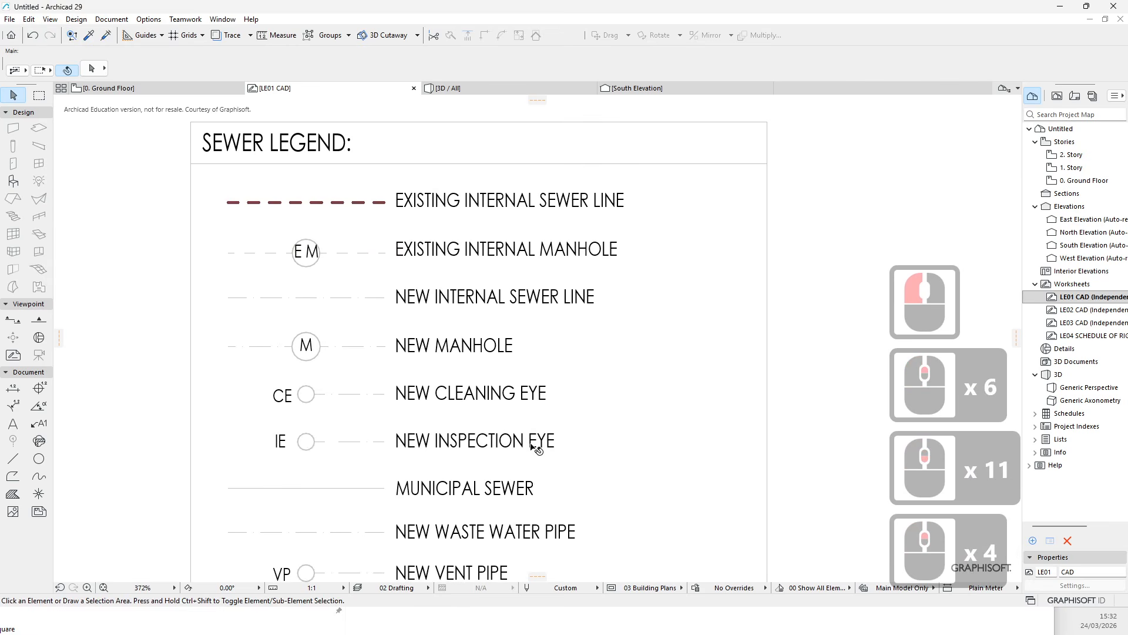
middle_click_drag(321, 289, 321, 207)
left_click(352, 178)
middle_click_drag(339, 157, 382, 213)
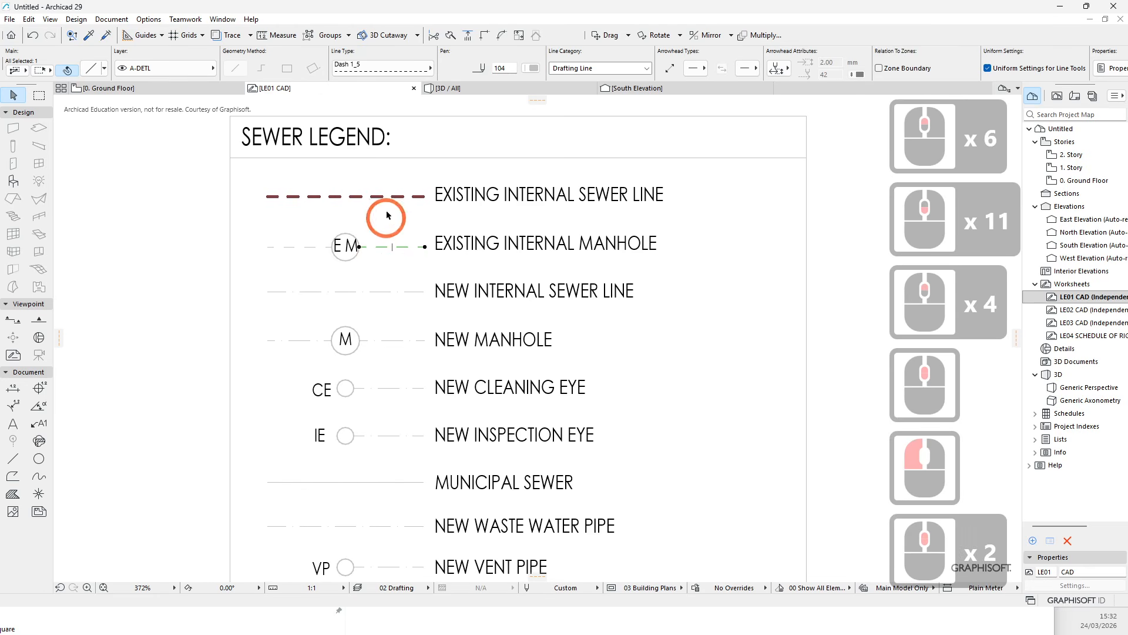
left_click(88, 35)
left_click(359, 196)
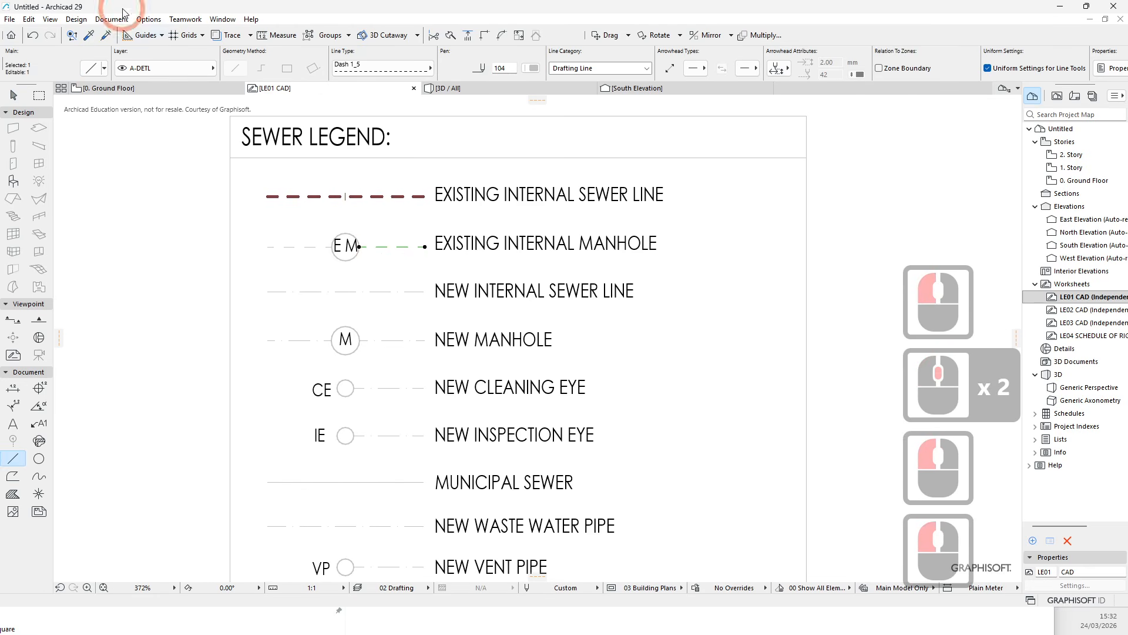
left_click(105, 35)
left_click(383, 244)
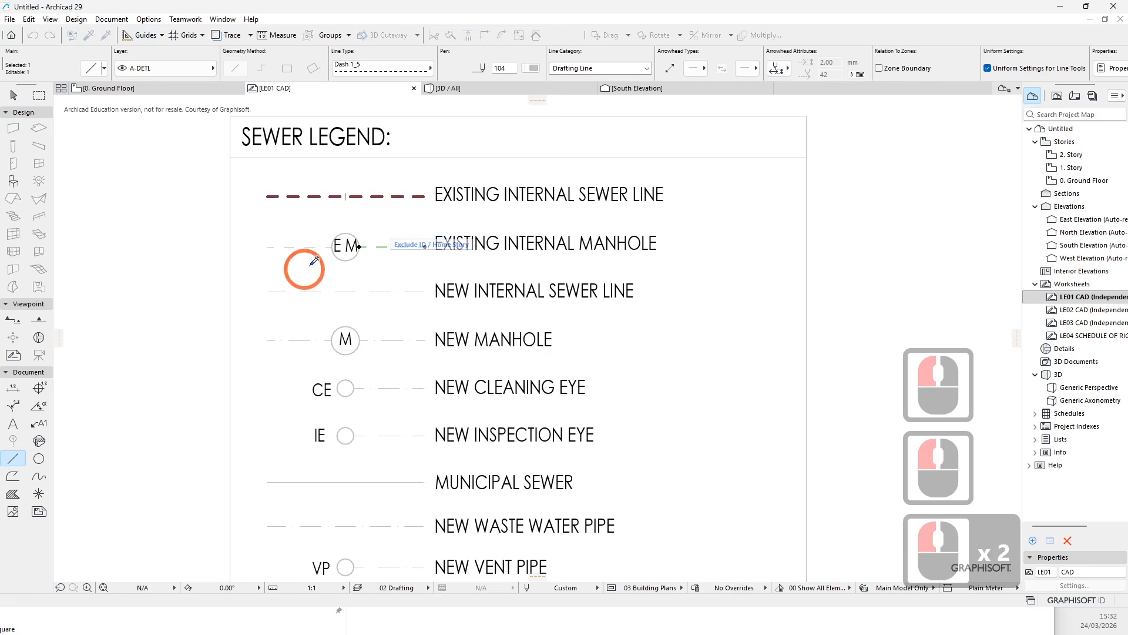
- Inject the existing sewer line's parameters onto the remaining line segments on both sides of the existing manhole symbol
scroll(378, 244, "up", 7)
scroll(479, 194, "down", 4)
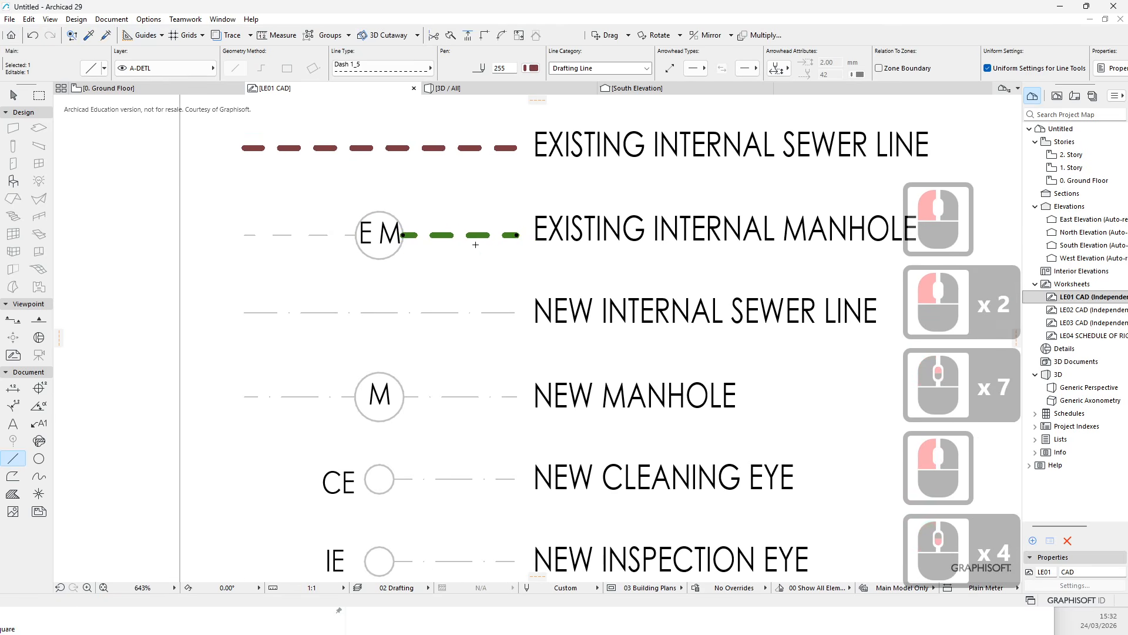
key("Escape")
key("Escape")
left_click(445, 235)
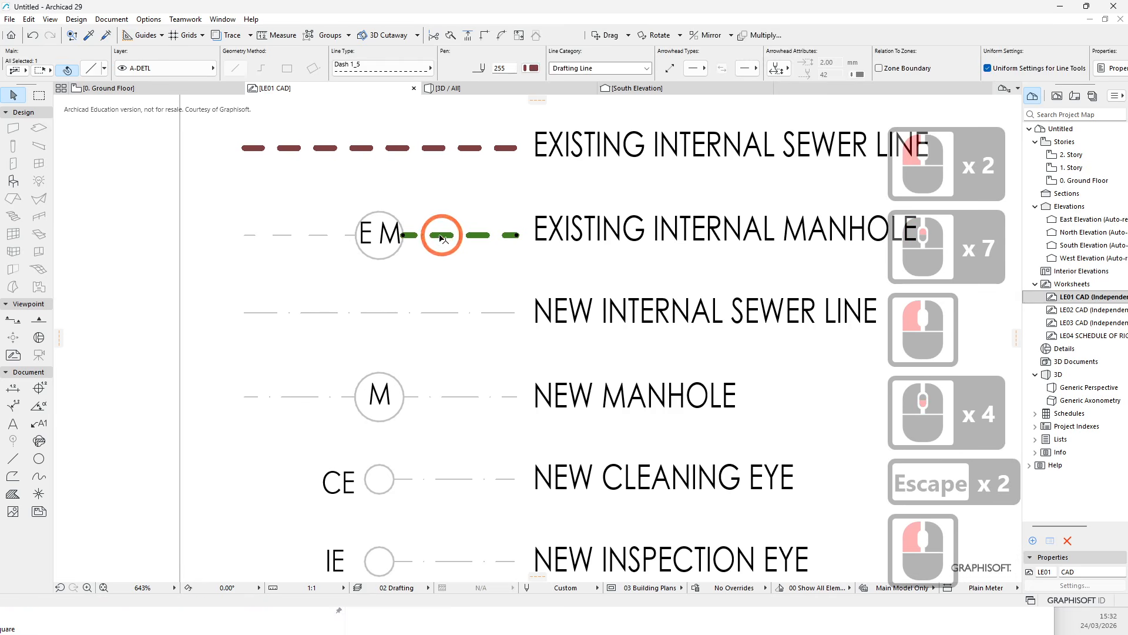
key("Escape")
left_click(319, 237)
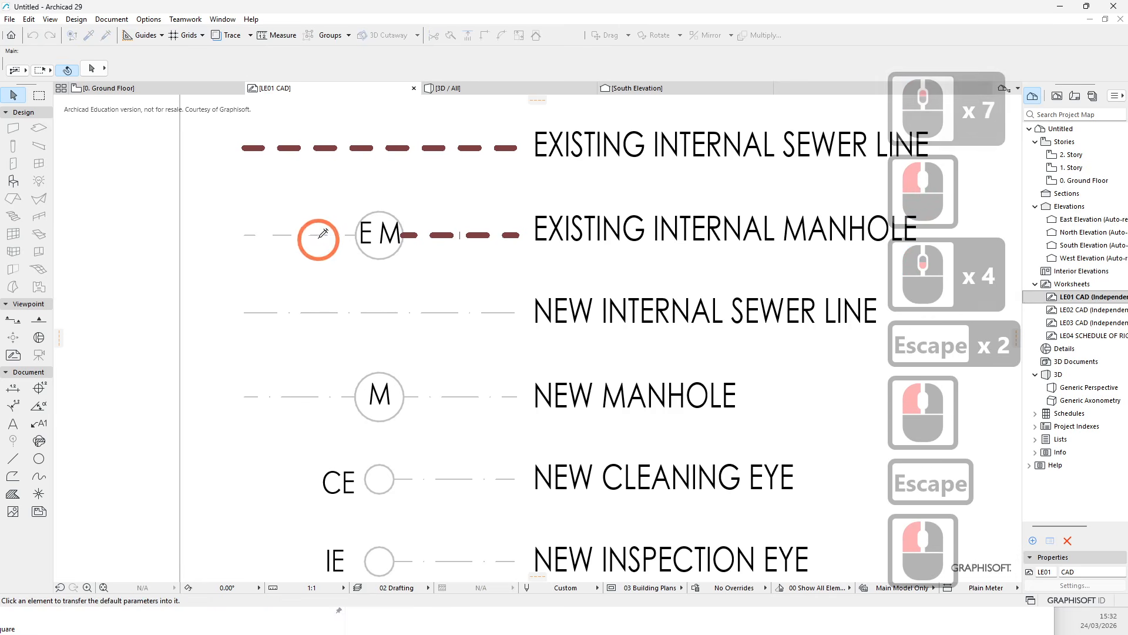
- Inject the same sewer line parameters onto the existing manhole's circle
left_click(389, 205)
left_click(105, 35)
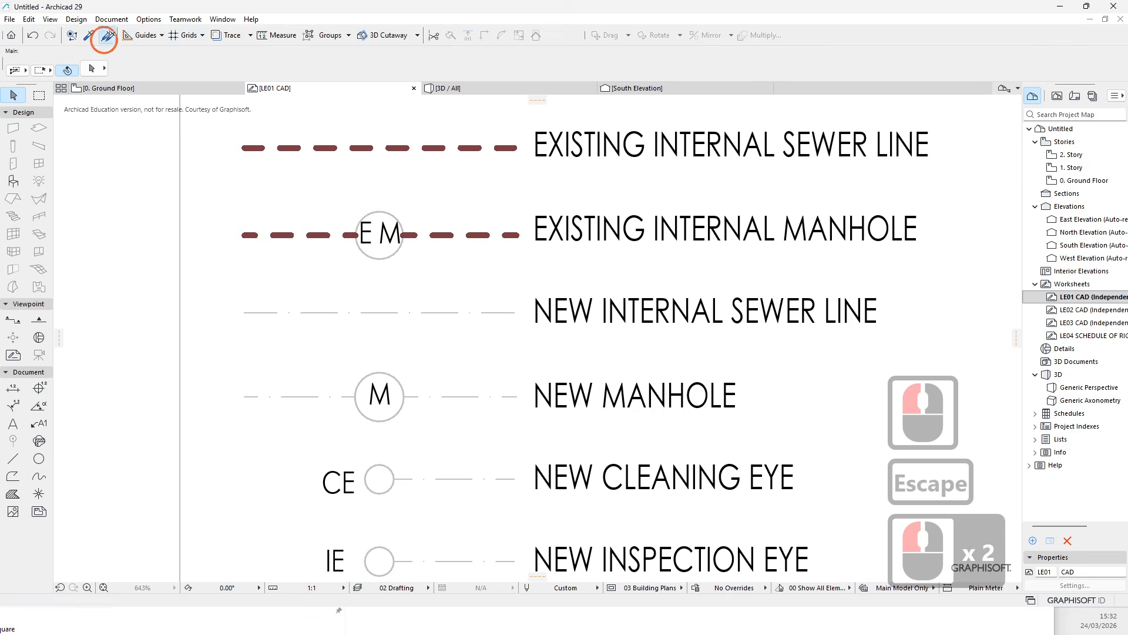
left_click(391, 213)
scroll(390, 213, "up", 7)
key("Escape")
key("Escape")
key("Escape")
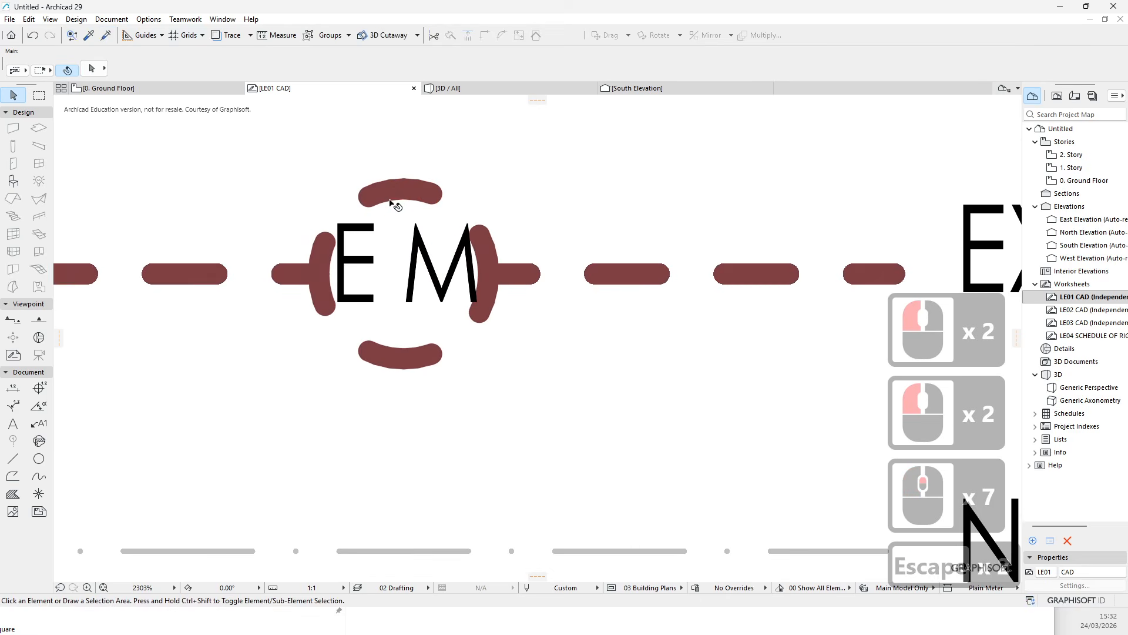
left_click(404, 195)
left_click_drag(403, 193, 711, 75)
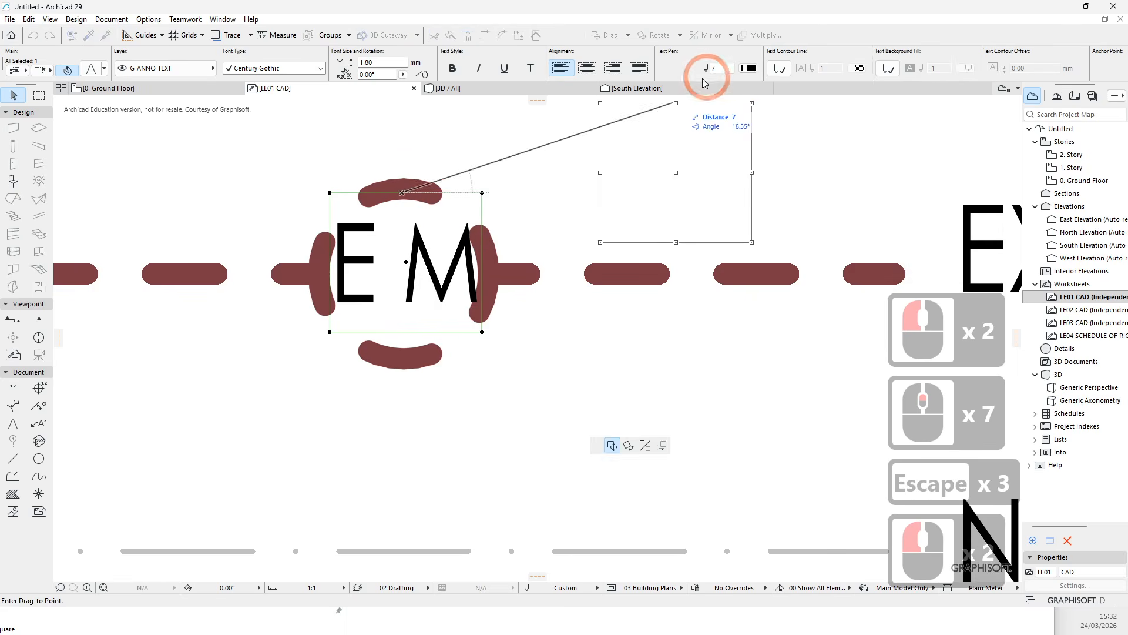
key("Escape")
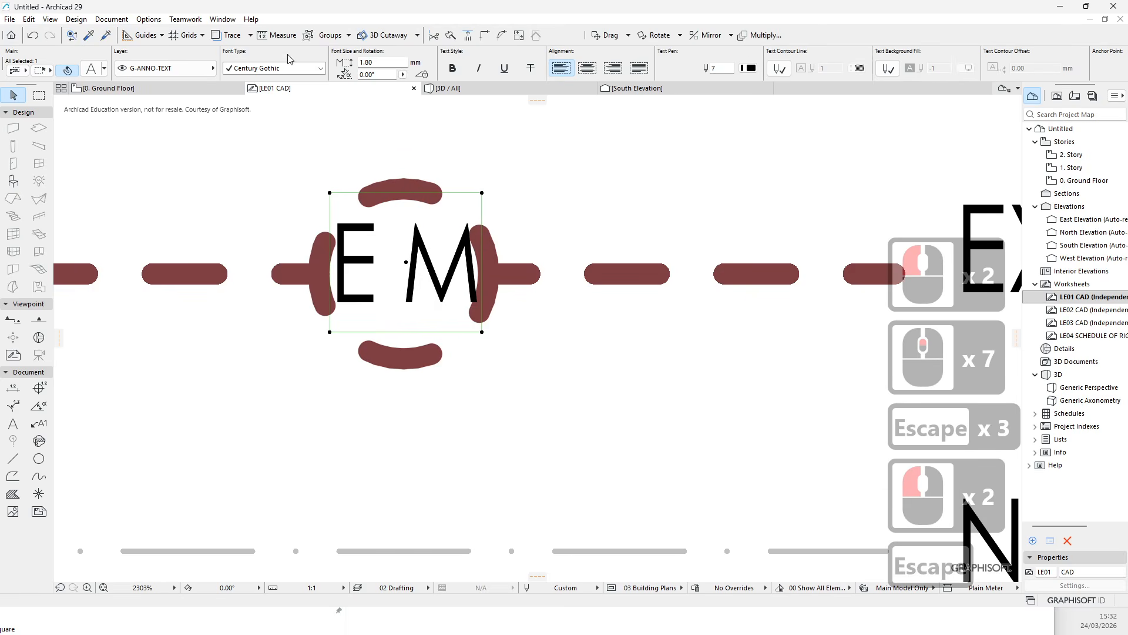
key("Escape")
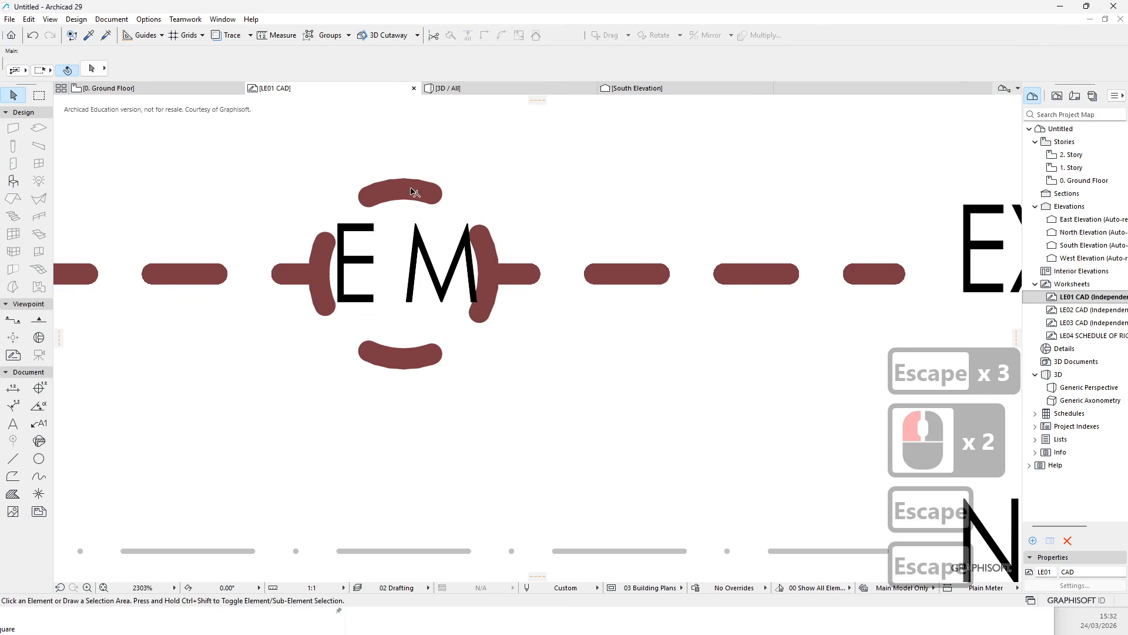
- Select the existing manhole circle's arcs and change their line type to a solid line
key("Tab")
left_click(403, 358)
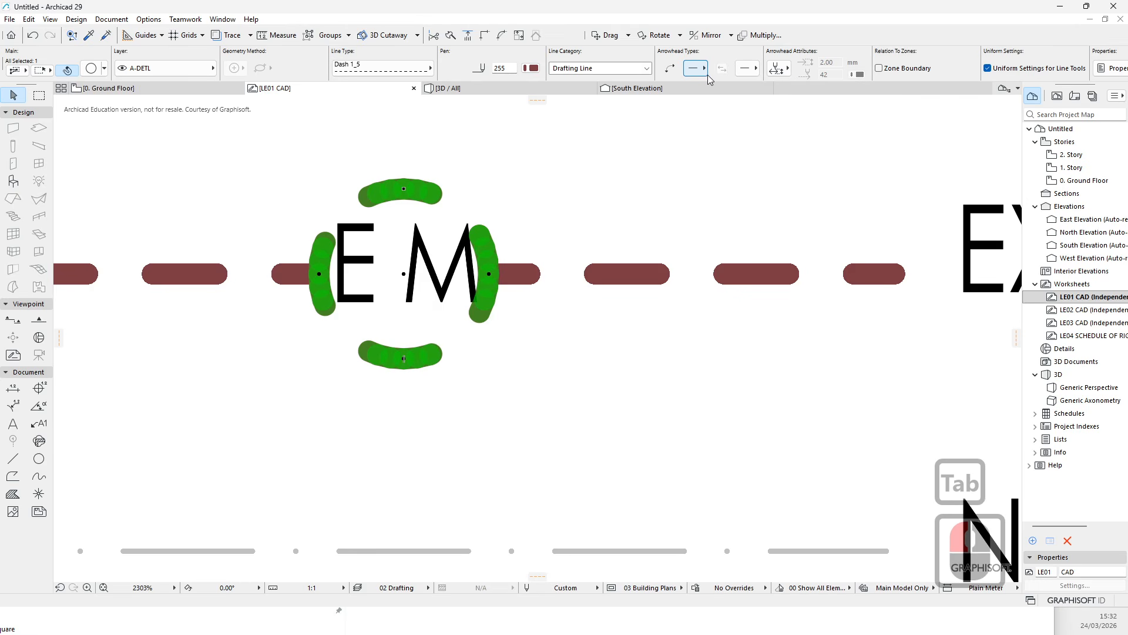
left_click(412, 68)
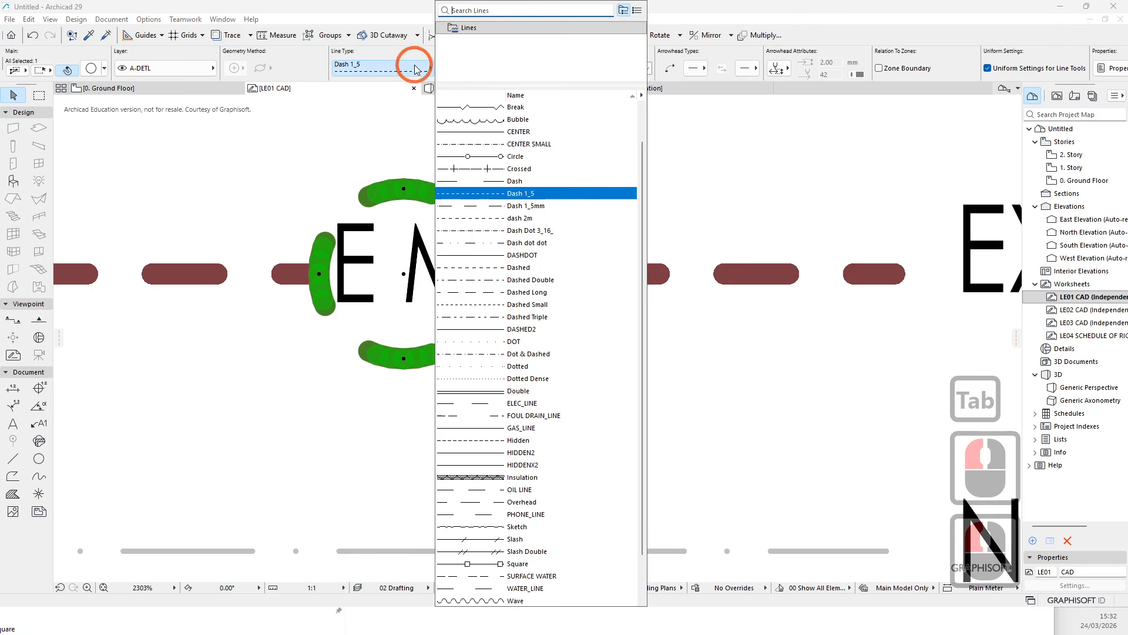
left_click(507, 118)
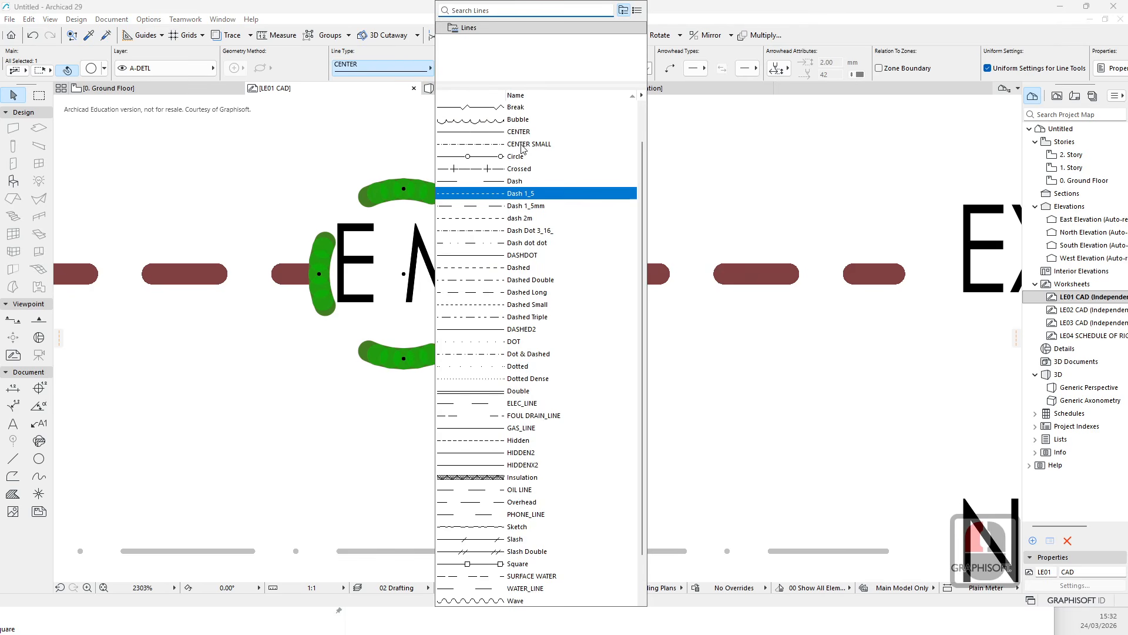
scroll(522, 158, "up", 5)
scroll(523, 153, "up", 4)
left_click(567, 109)
key("Escape")
key("Escape")
scroll(592, 214, "down", 8)
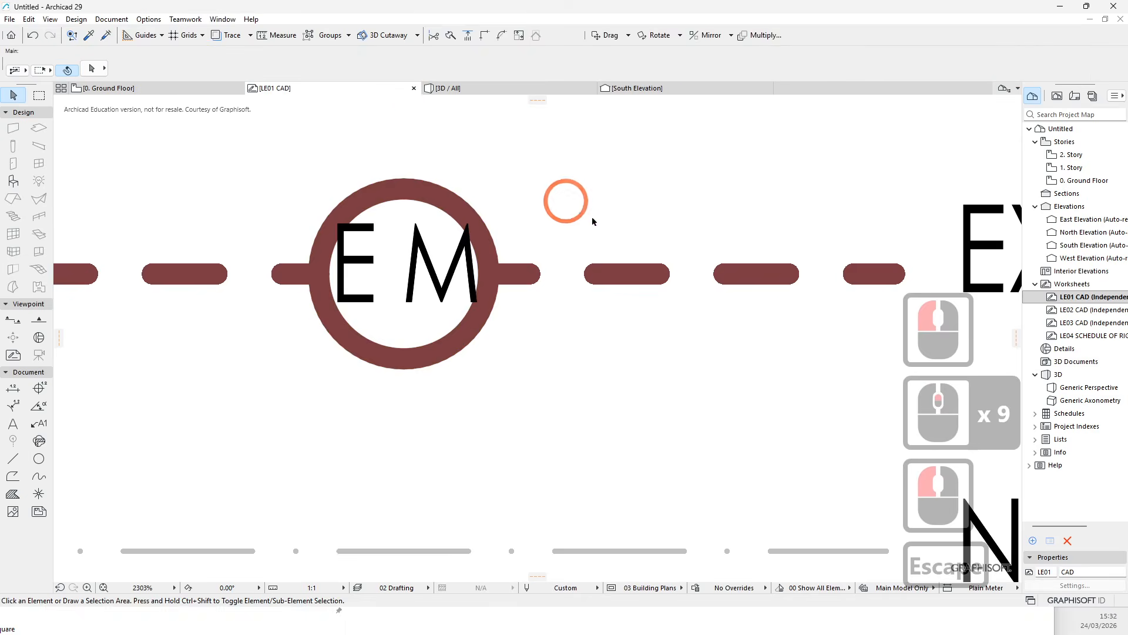
scroll(517, 277, "up", 7)
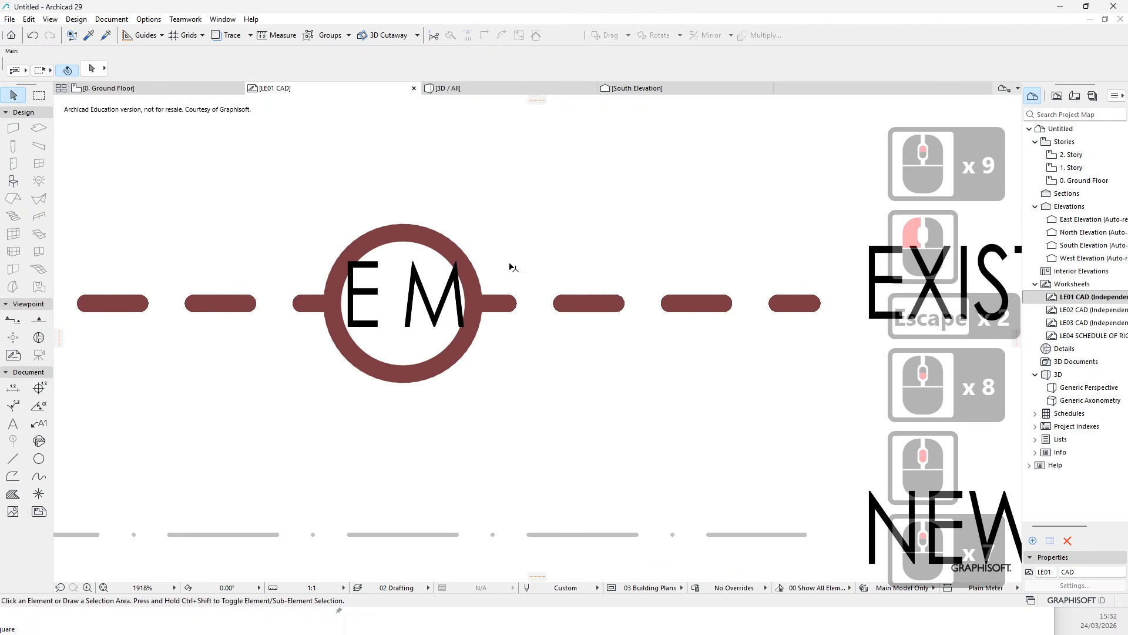
scroll(469, 328, "down", 13)
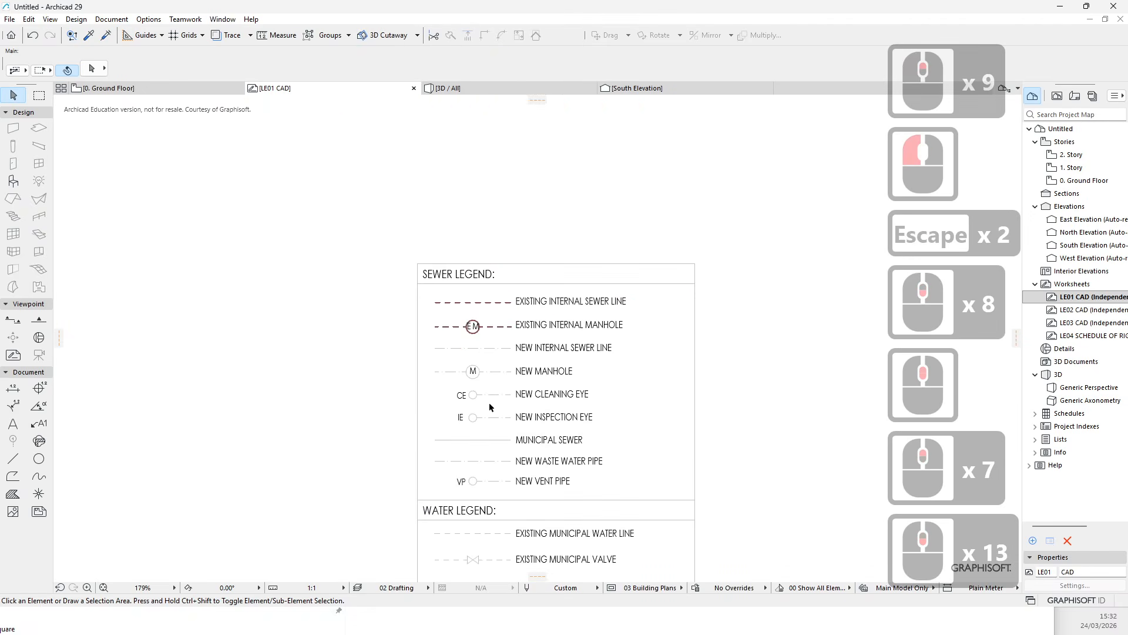
middle_click_drag(657, 398, 569, 298)
middle_click_drag(618, 510, 632, 448)
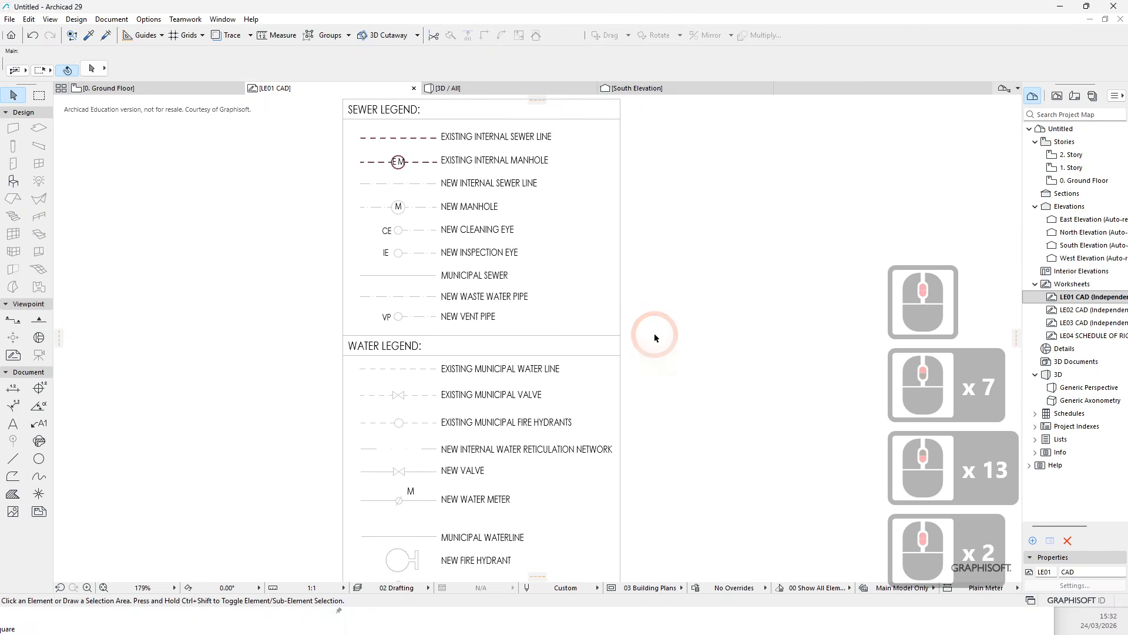
scroll(609, 352, "down", 5)
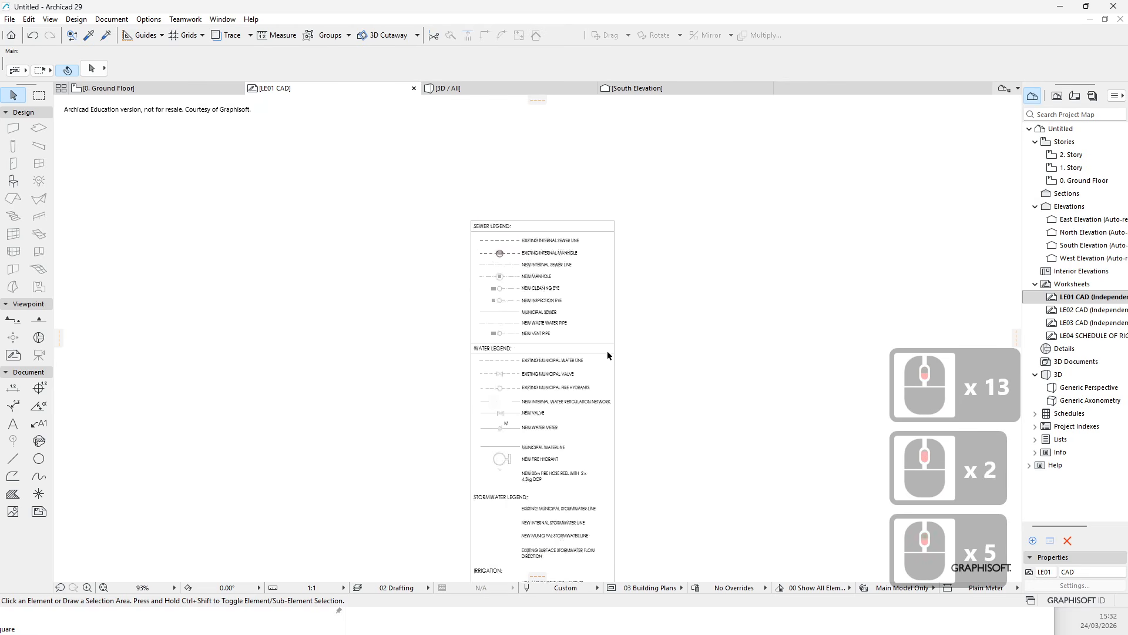
middle_click_drag(659, 347, 608, 306)
left_click_drag(261, 190, 429, 304)
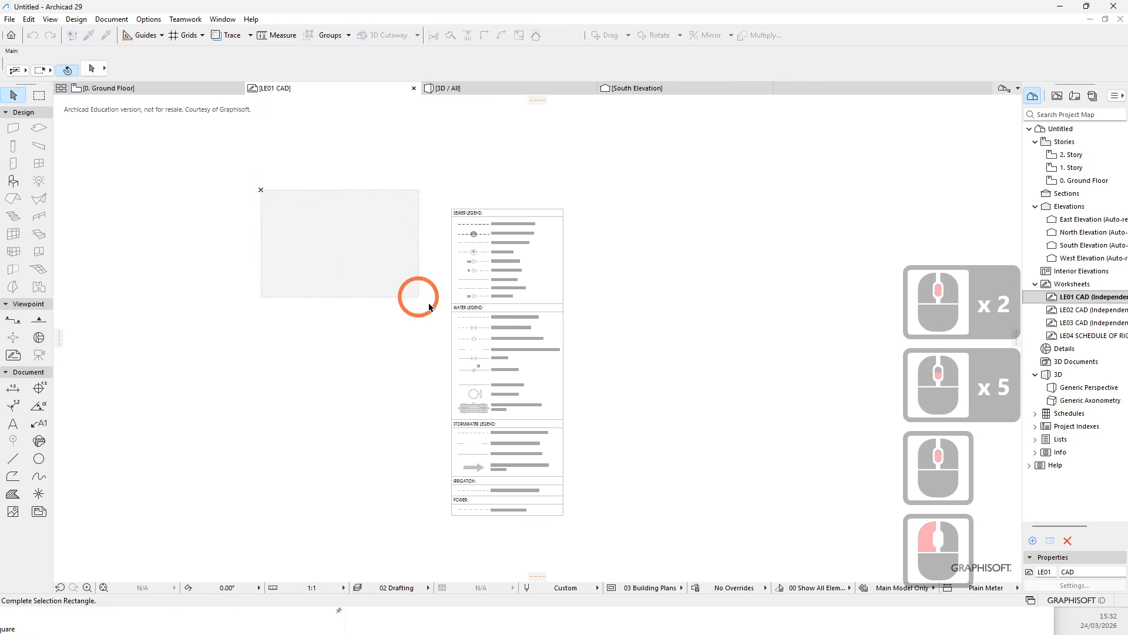
left_click(429, 305)
middle_click_drag(773, 292, 635, 272)
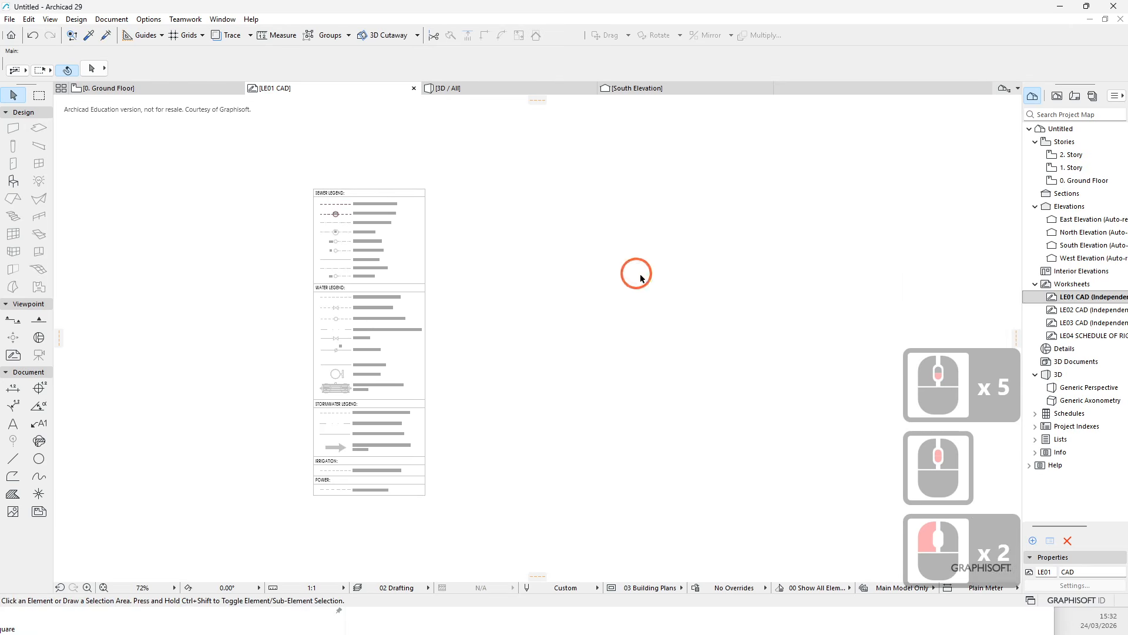
- Create a new independent worksheet from the Worksheets folder in the project map
left_click(1069, 284)
right_click(1073, 286)
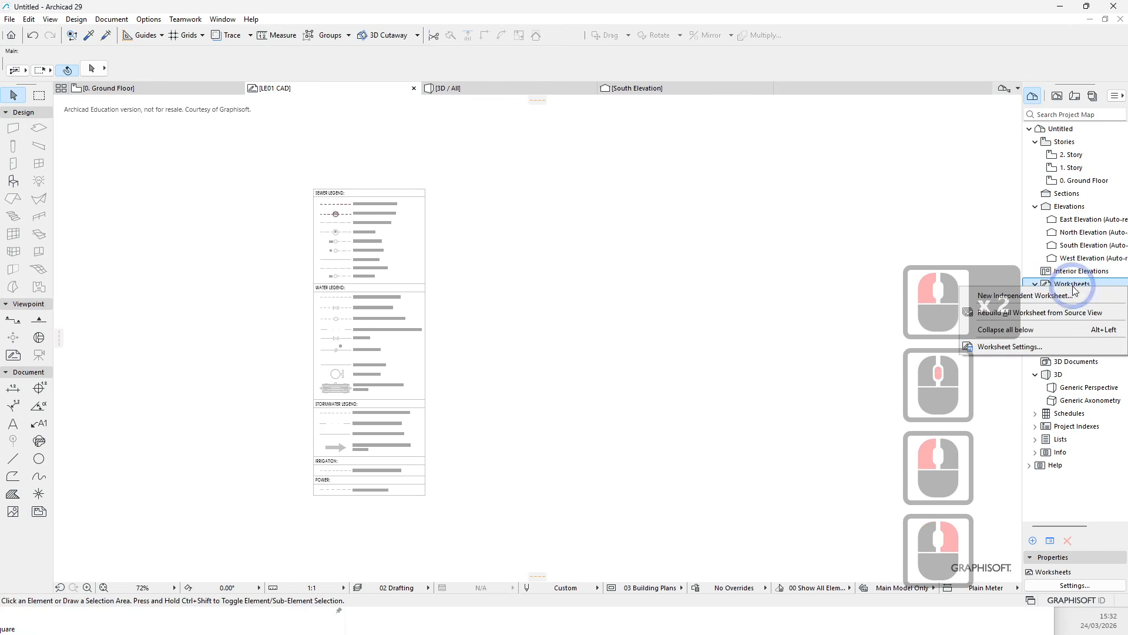
left_click(1052, 296)
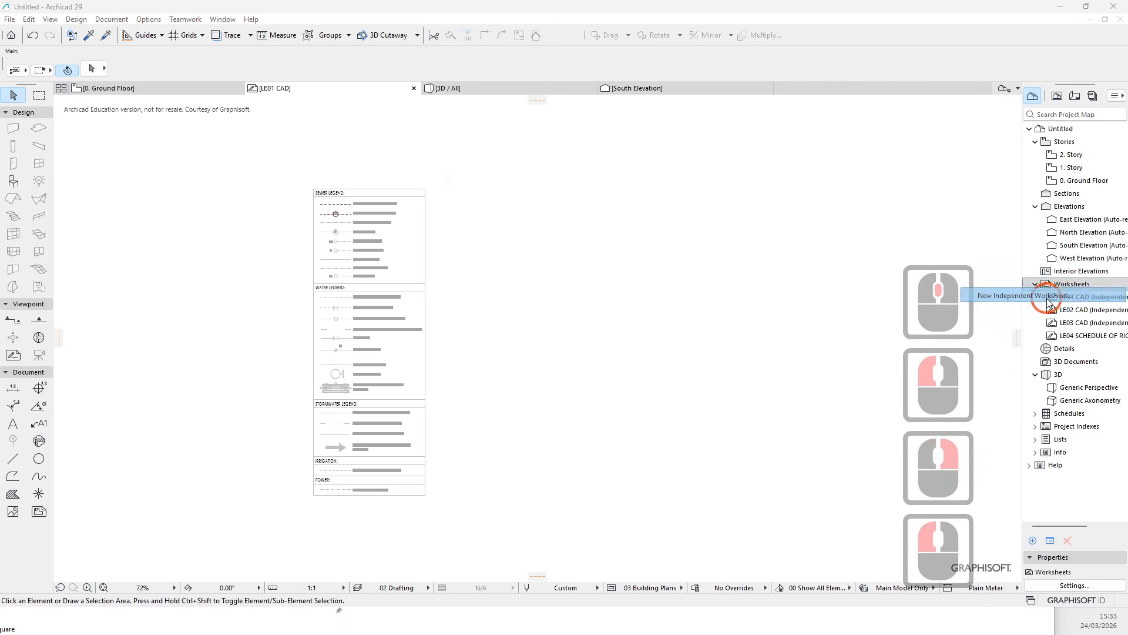
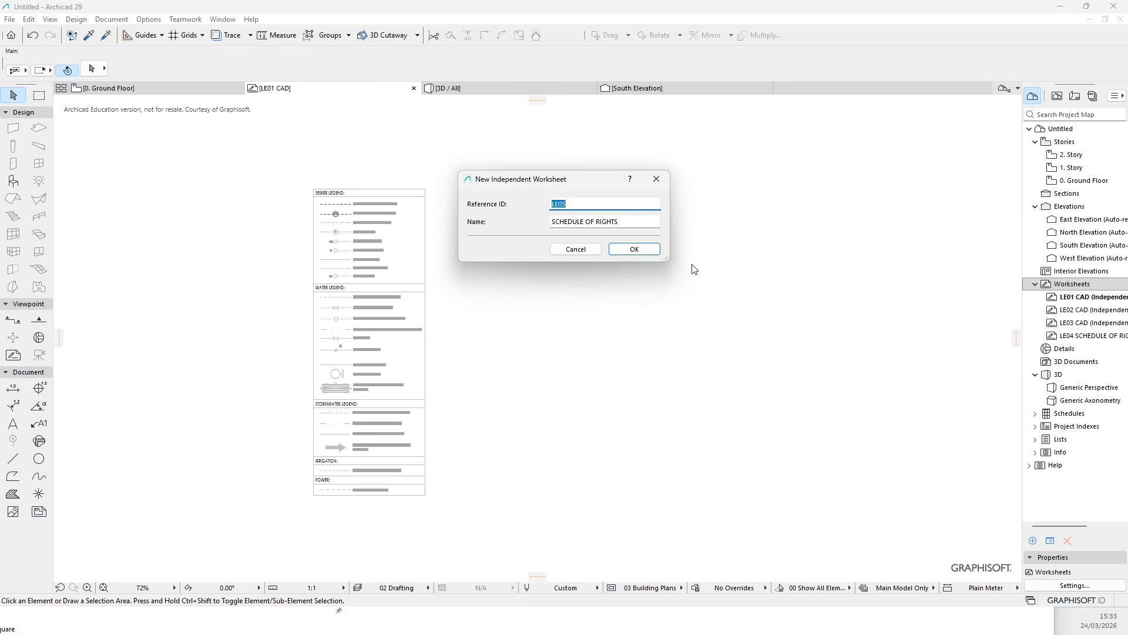
key("Escape")
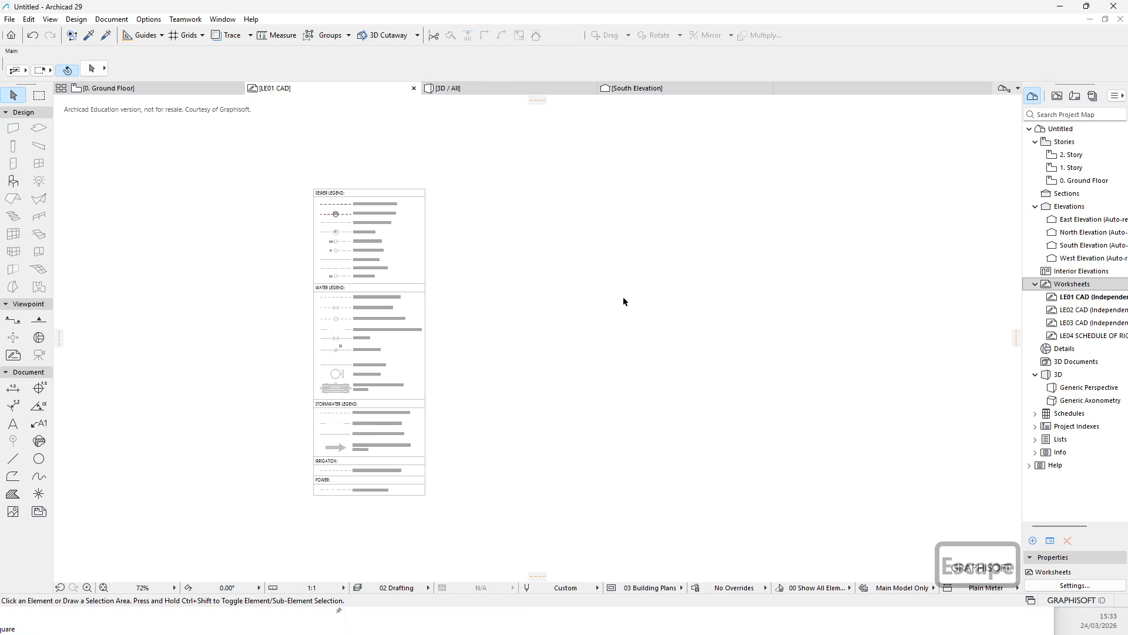
scroll(695, 308, "up", 3)
scroll(511, 352, "up", 1)
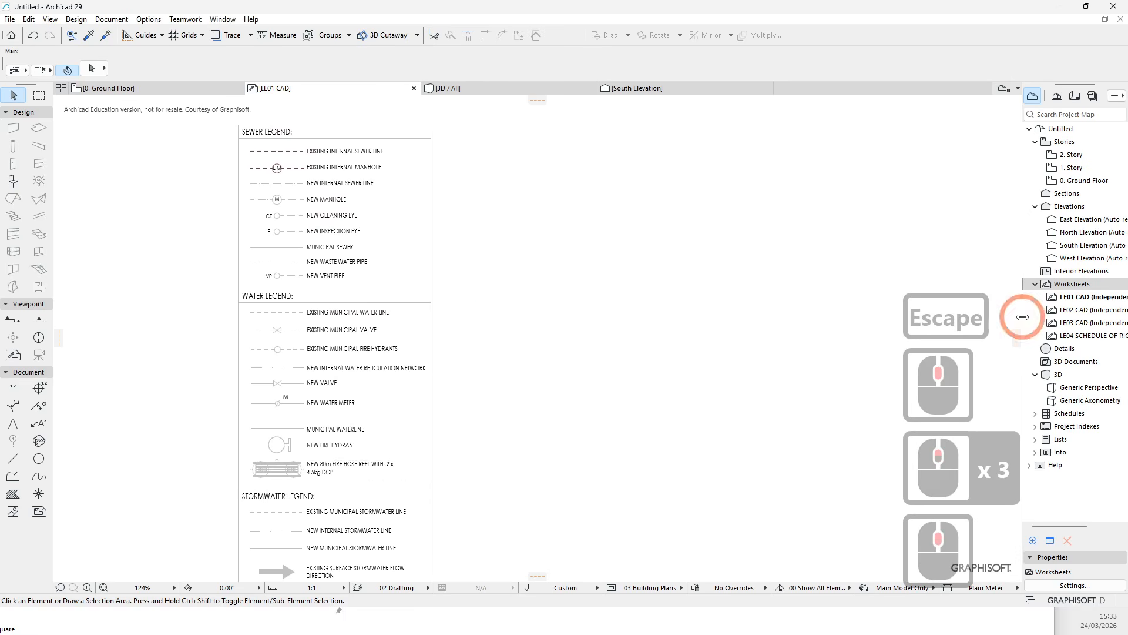
right_click(1081, 274)
left_click(967, 245)
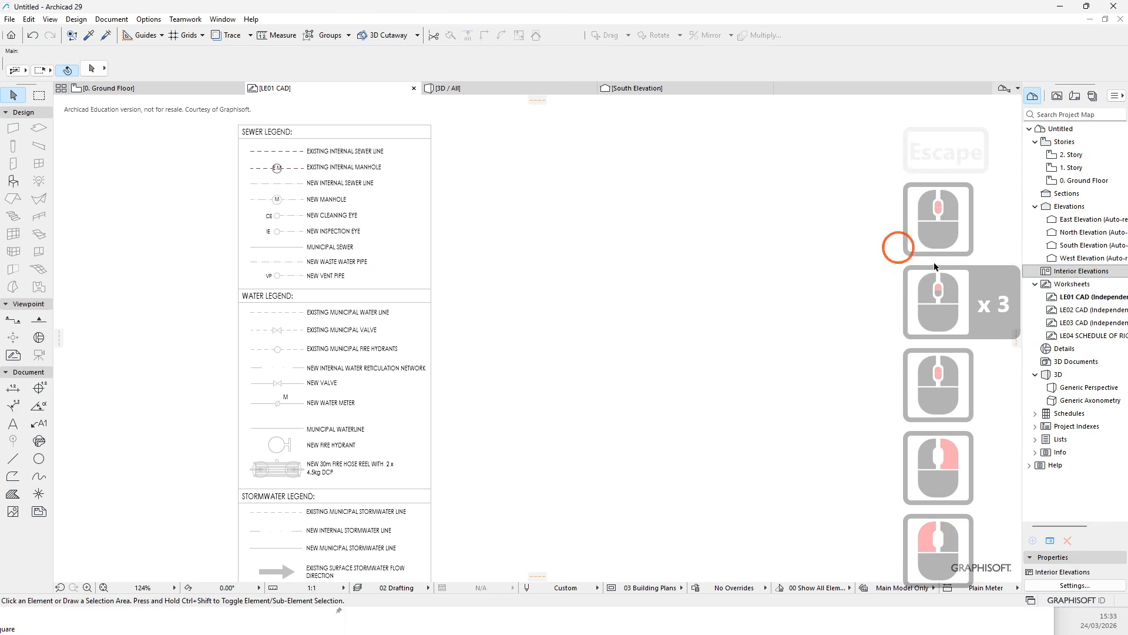
- Create a new independent worksheet from the Worksheets folder and set its reference ID to S01
right_click(1073, 286)
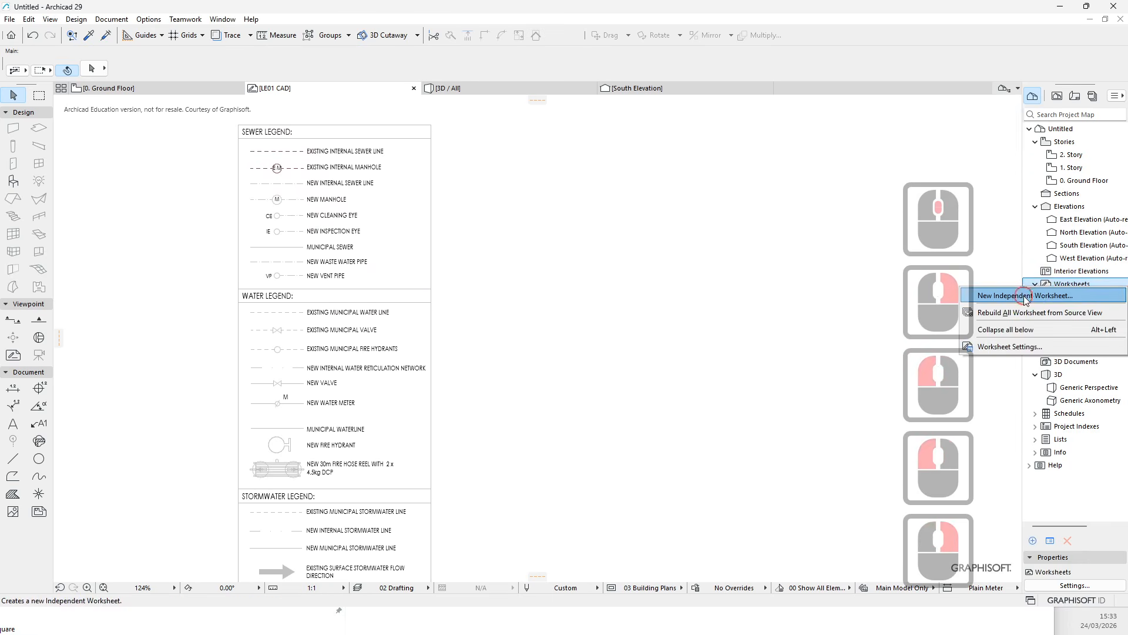
left_click(1084, 294)
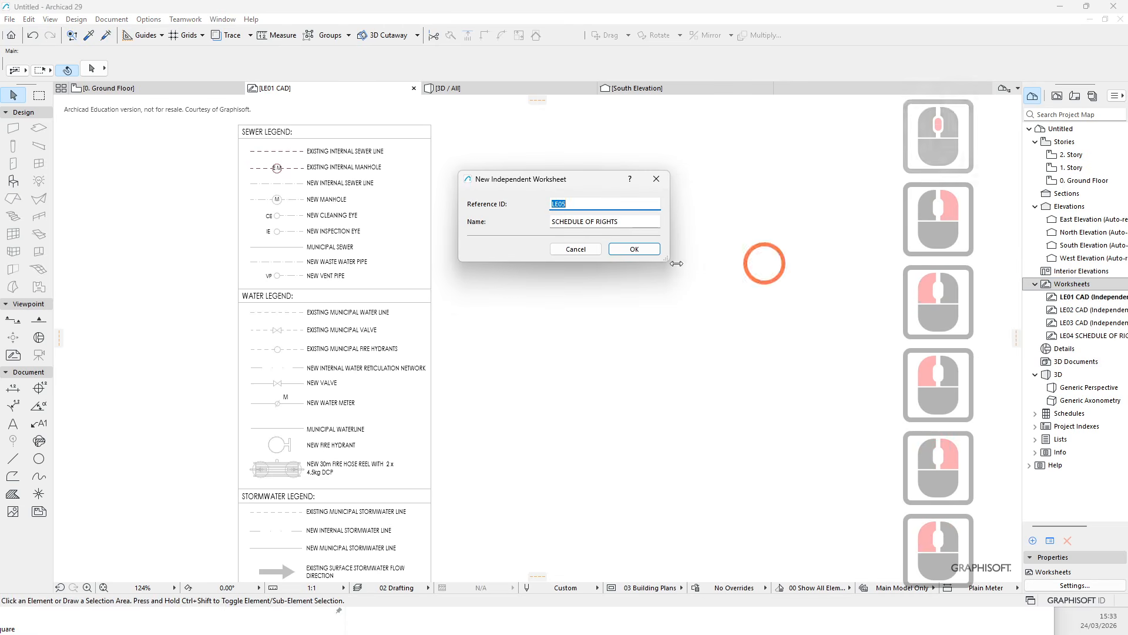
left_click(603, 206)
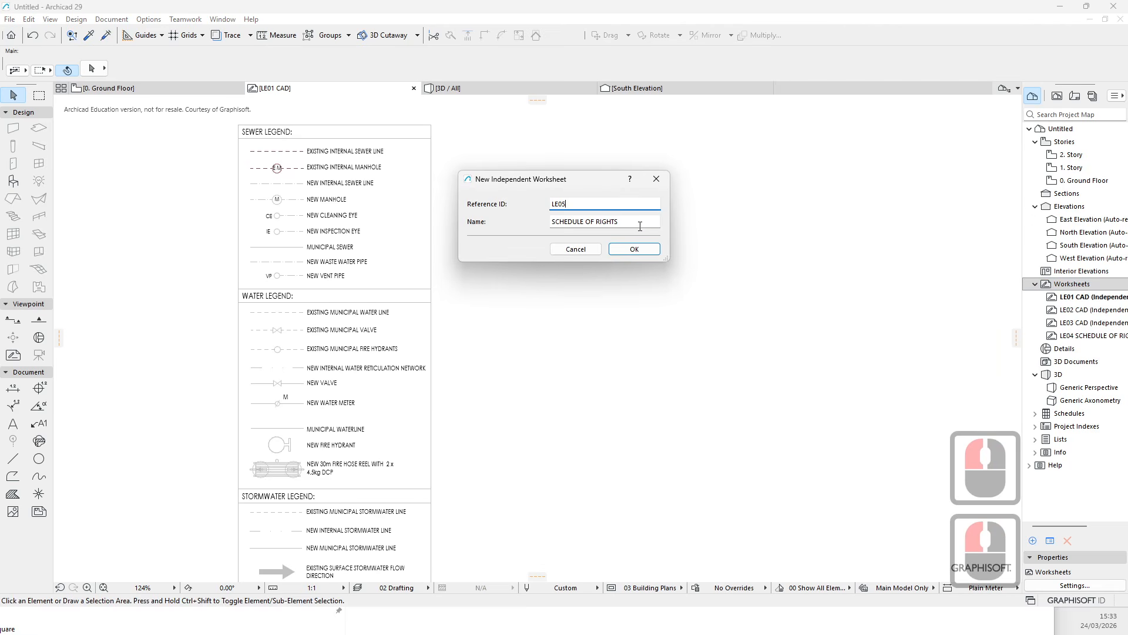
left_click(611, 204)
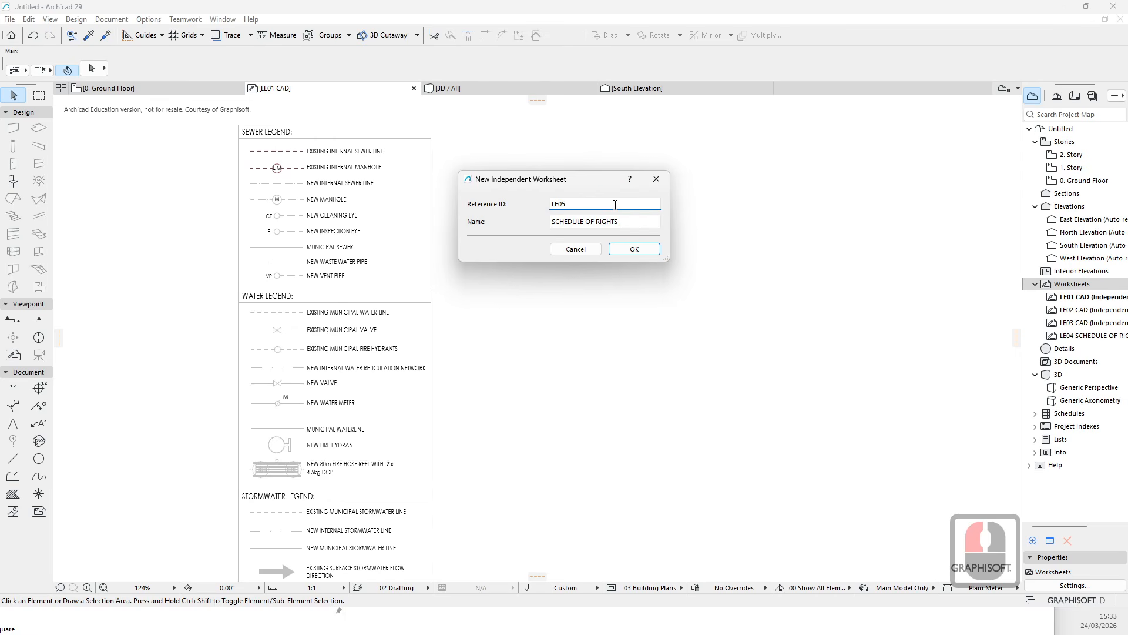
key("Left")
key("Left")
key("BackSpace")
key("BackSpace")
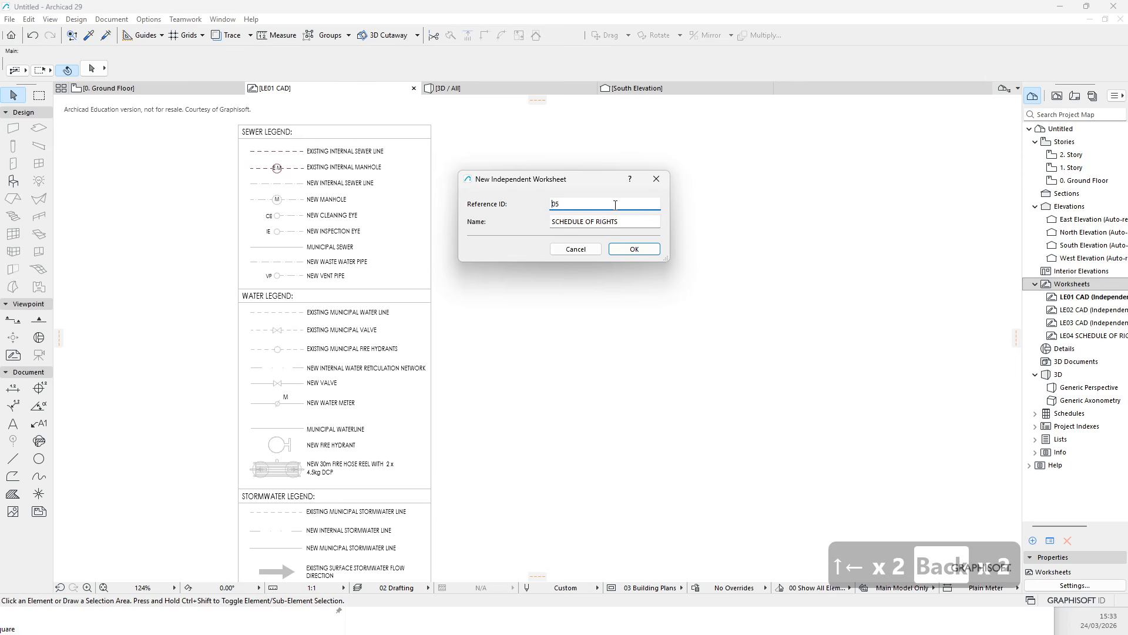
type("s")
key("BackSpace")
type("S")
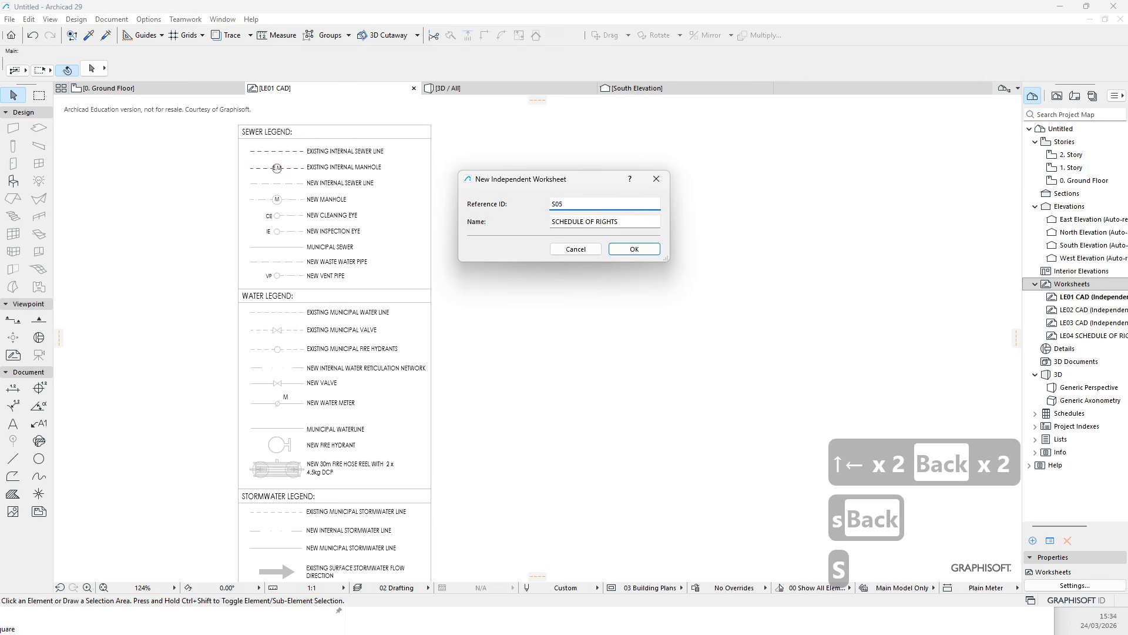
key("Right")
key("Right")
key("BackSpace")
type("1")
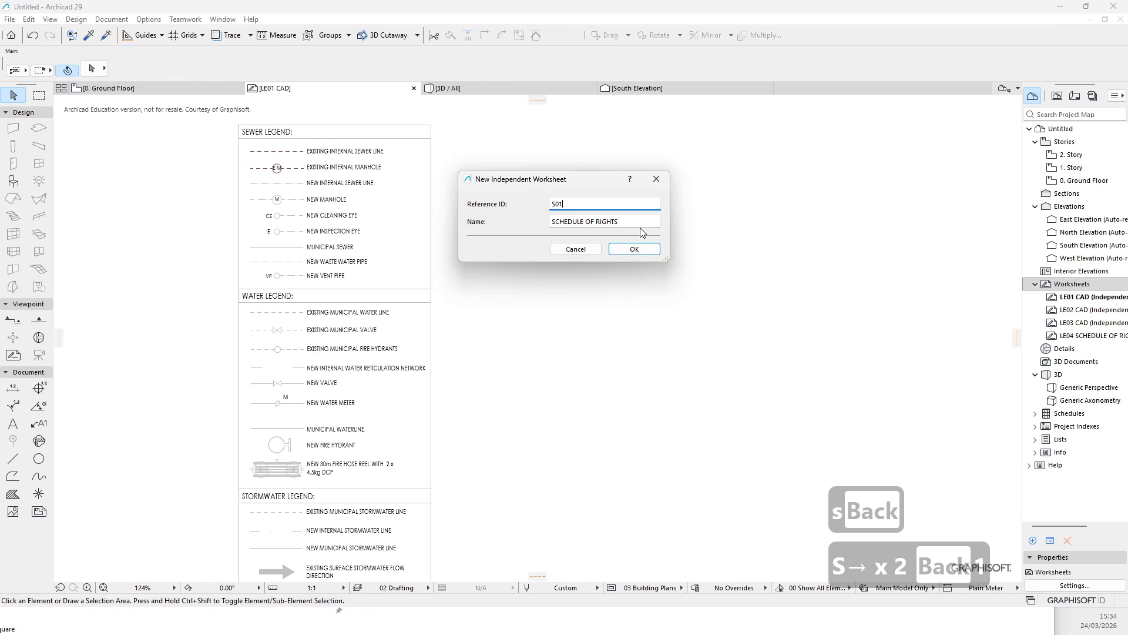
- Name the new worksheet Site Location Plan and confirm its creation
left_click_drag(630, 224, 472, 236)
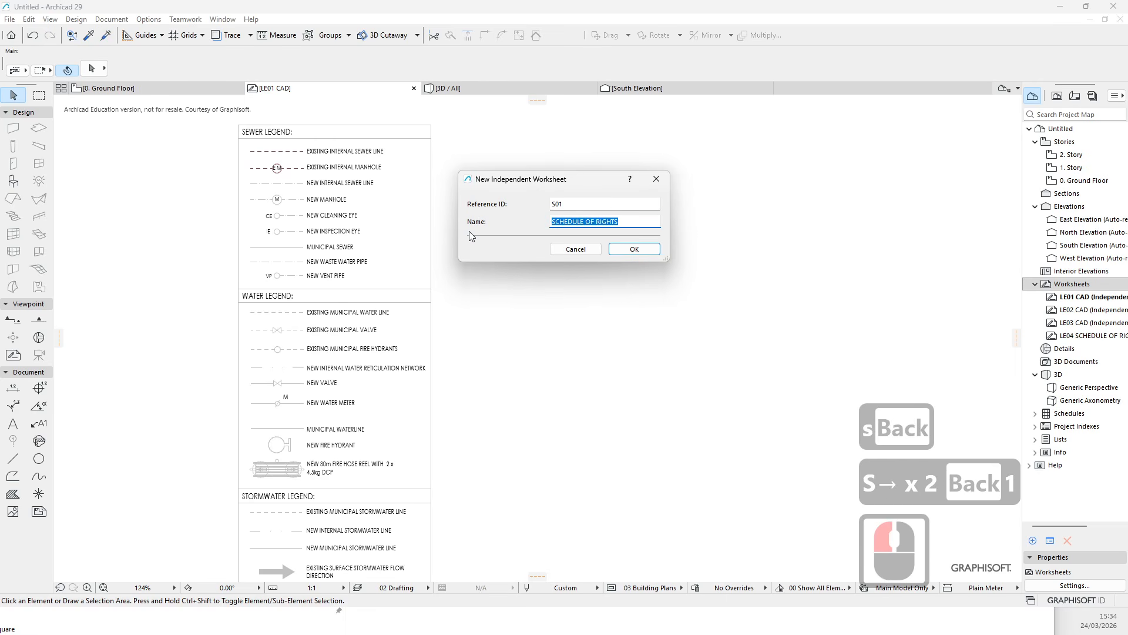
type("site location plan")
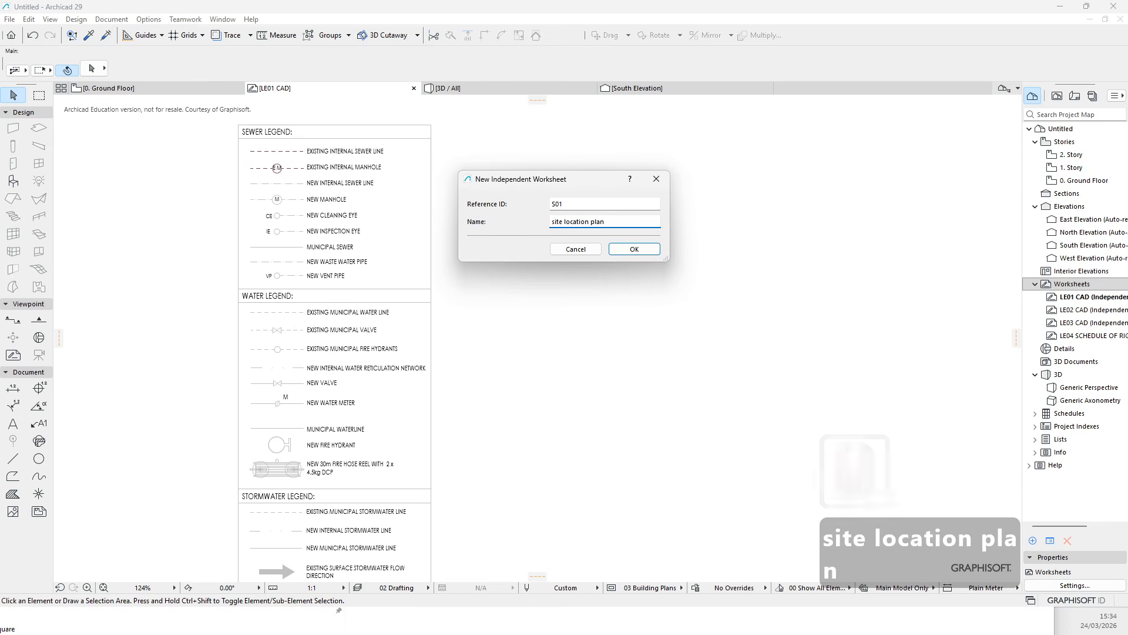
left_click(593, 223)
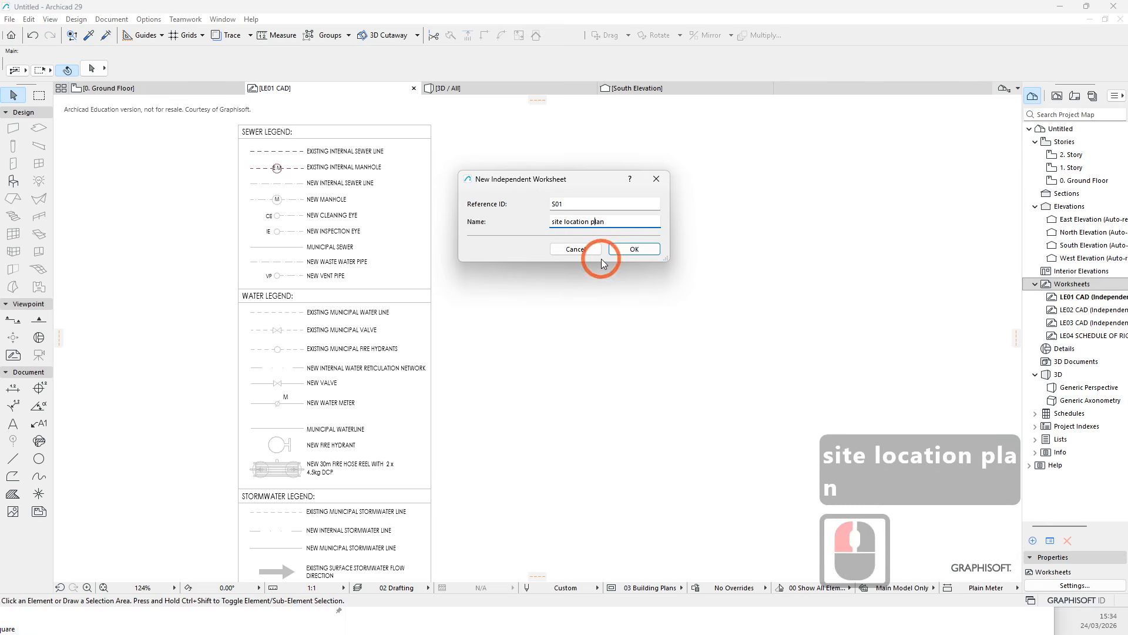
key("BackSpace")
type("P")
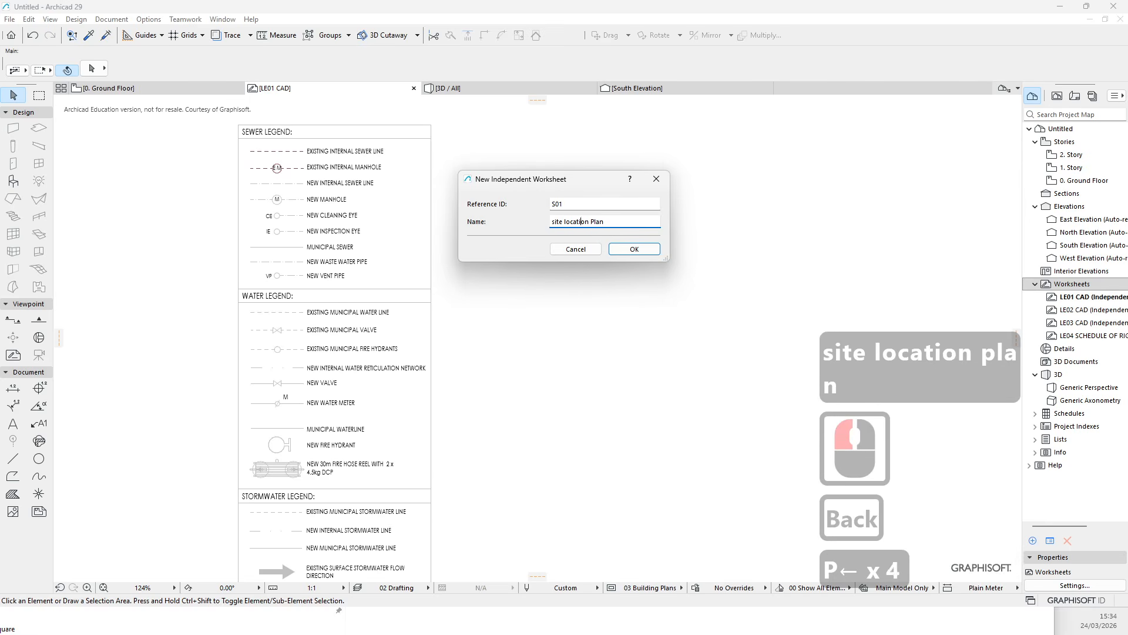
key("Left")
key("Left")
key("Left")
key("Left")
key("Left")
key("BackSpace")
type("L")
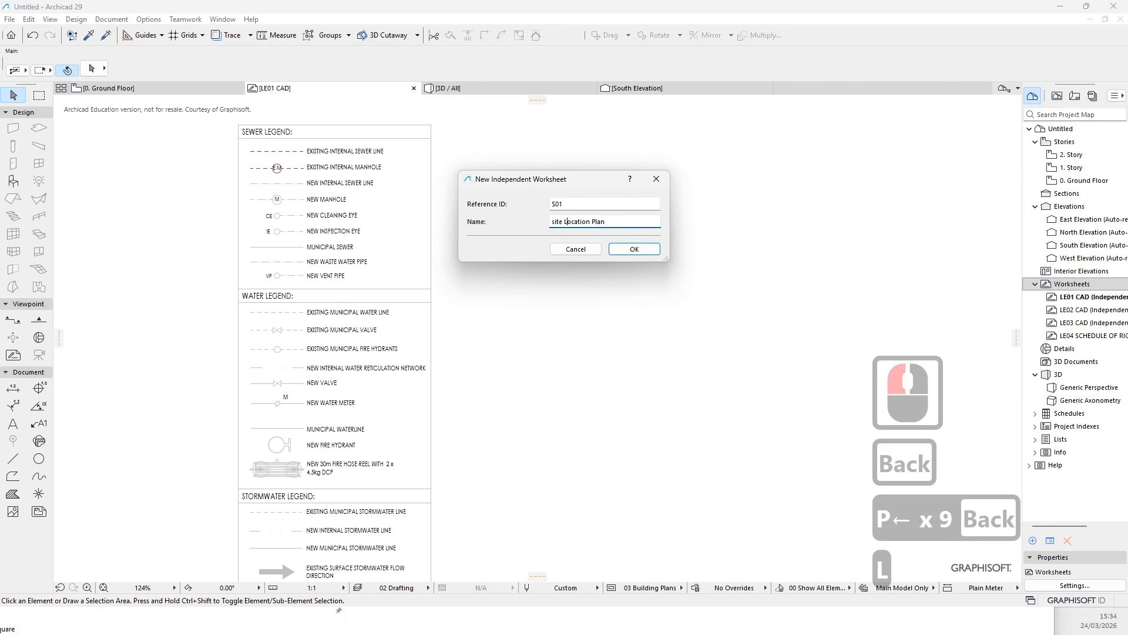
key("Left")
key("Left")
key("Left")
key("BackSpace")
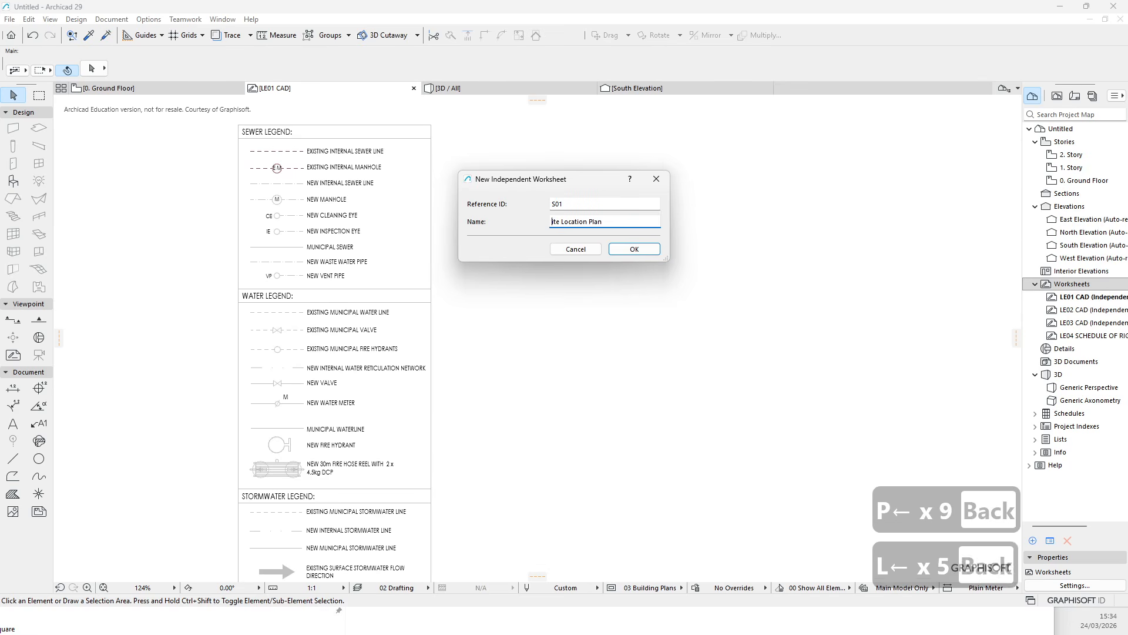
type("S")
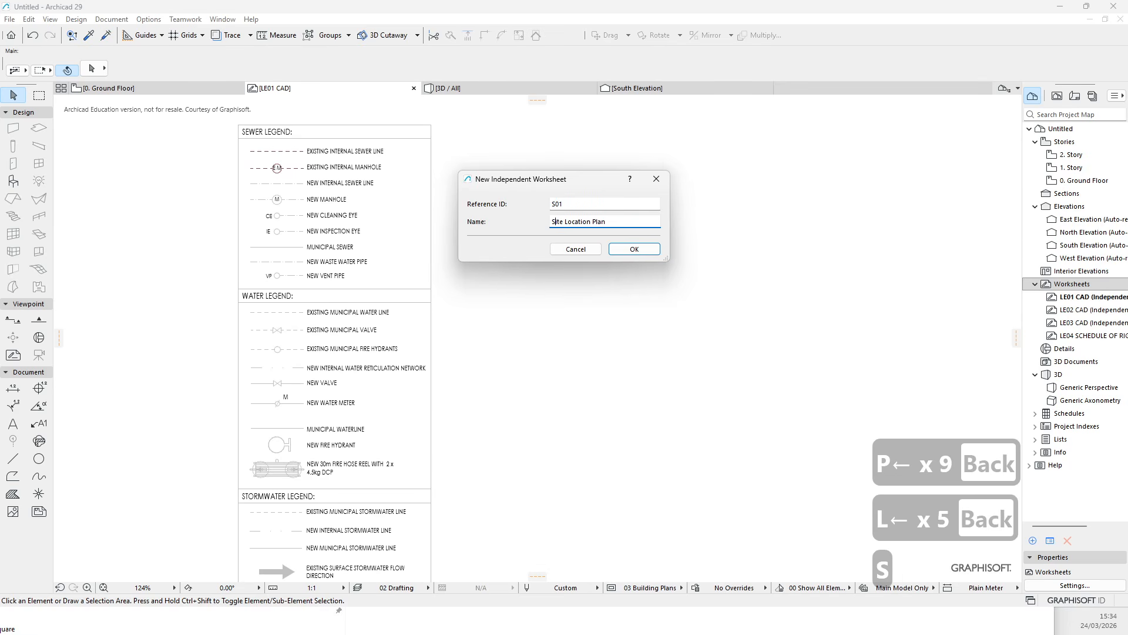
left_click(639, 250)
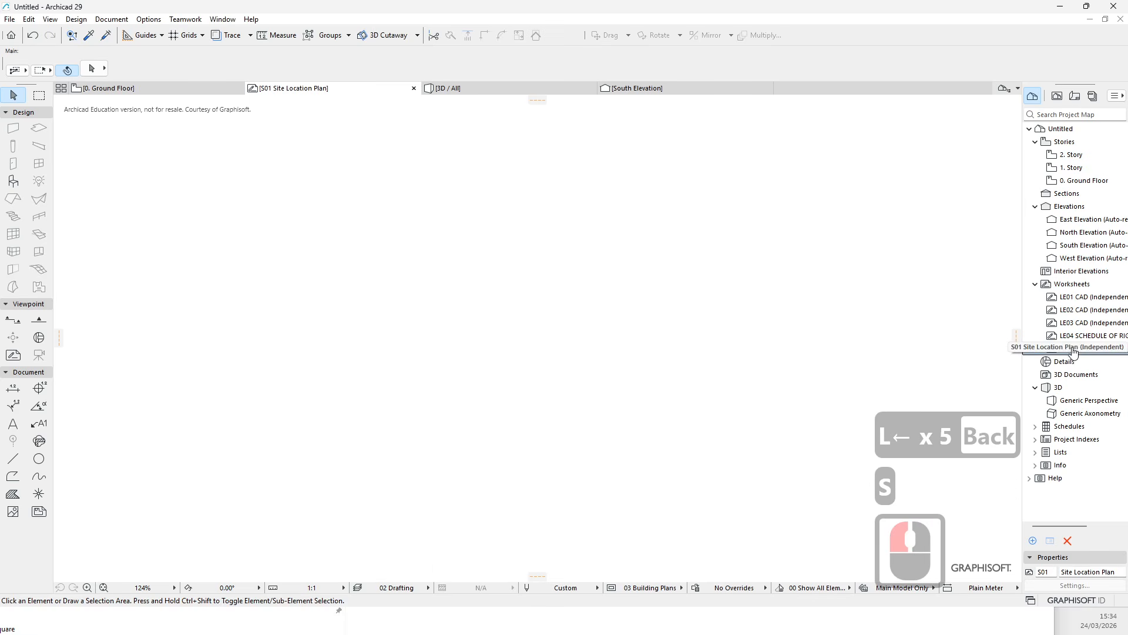
scroll(510, 393, "down", 6)
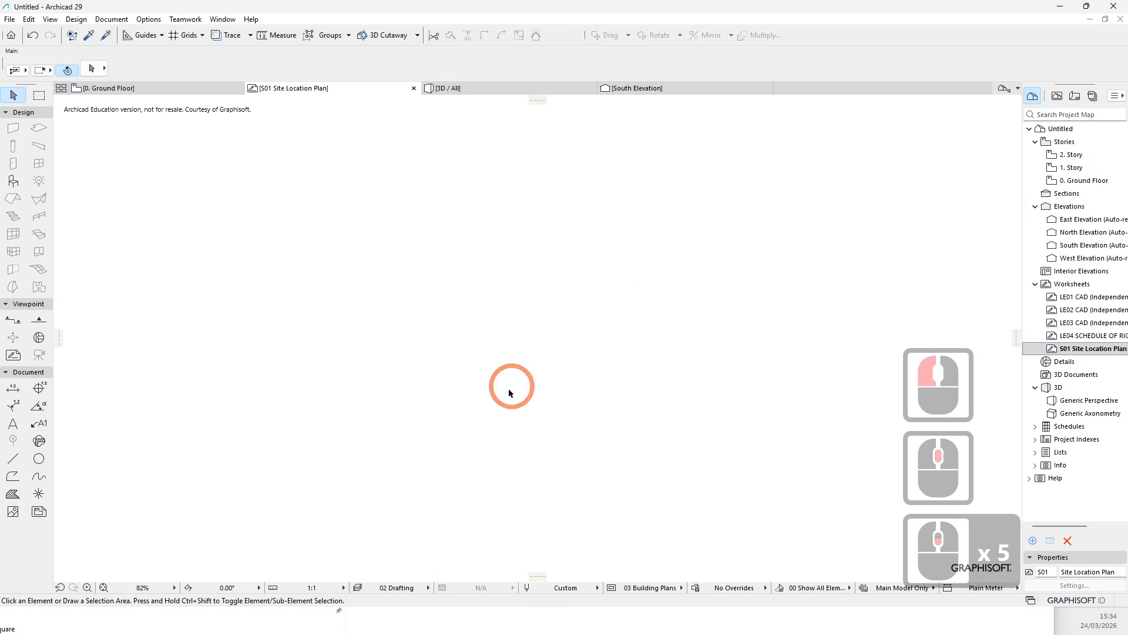
scroll(453, 333, "down", 20)
right_click(449, 335)
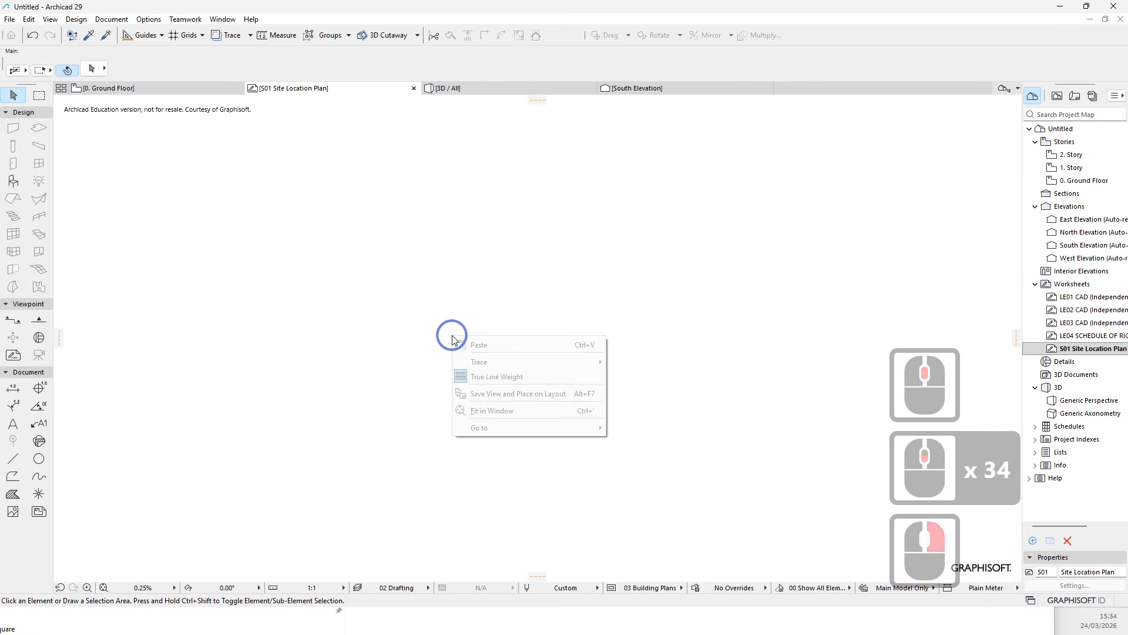
left_click(370, 292)
scroll(420, 399, "down", 12)
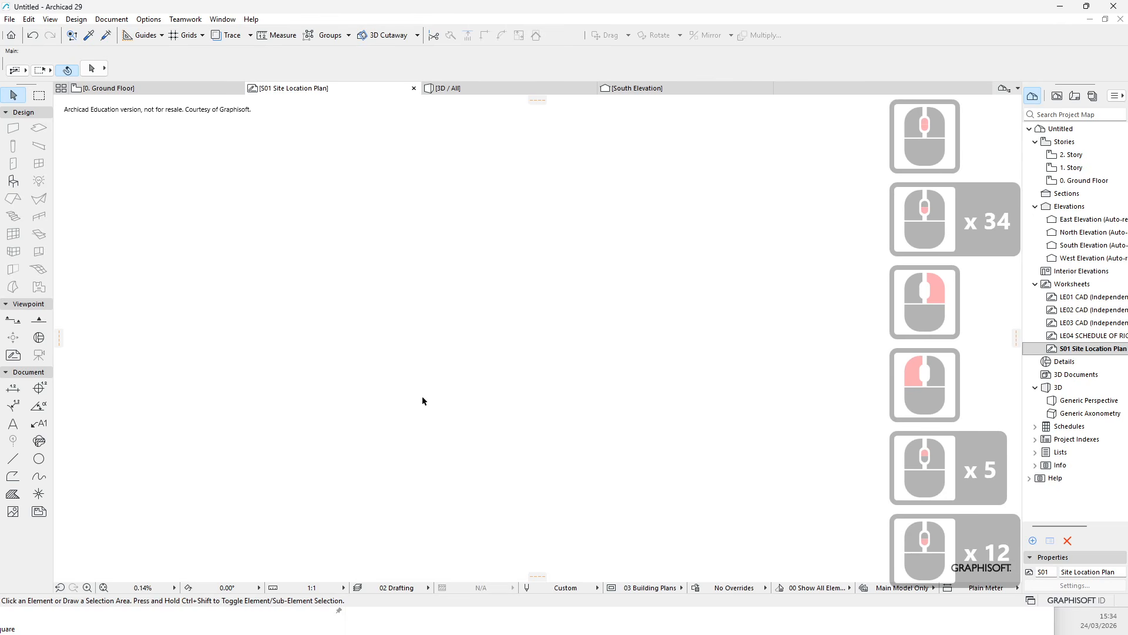
- Toggle the survey point coordinates display in the project preferences
left_click(111, 19)
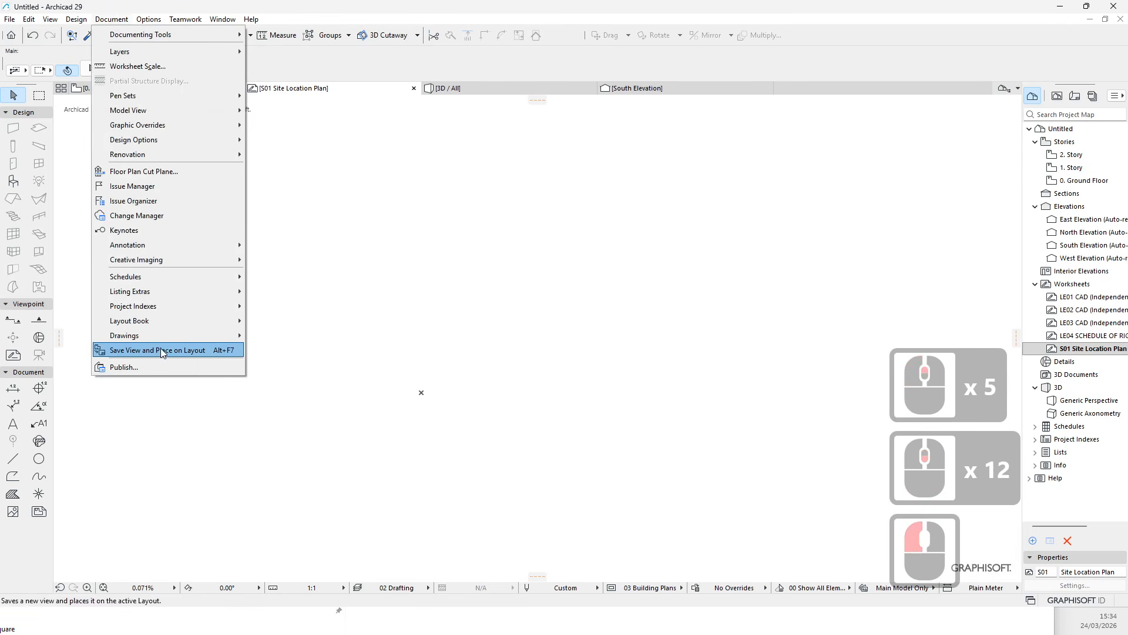
mouse_move(149, 19)
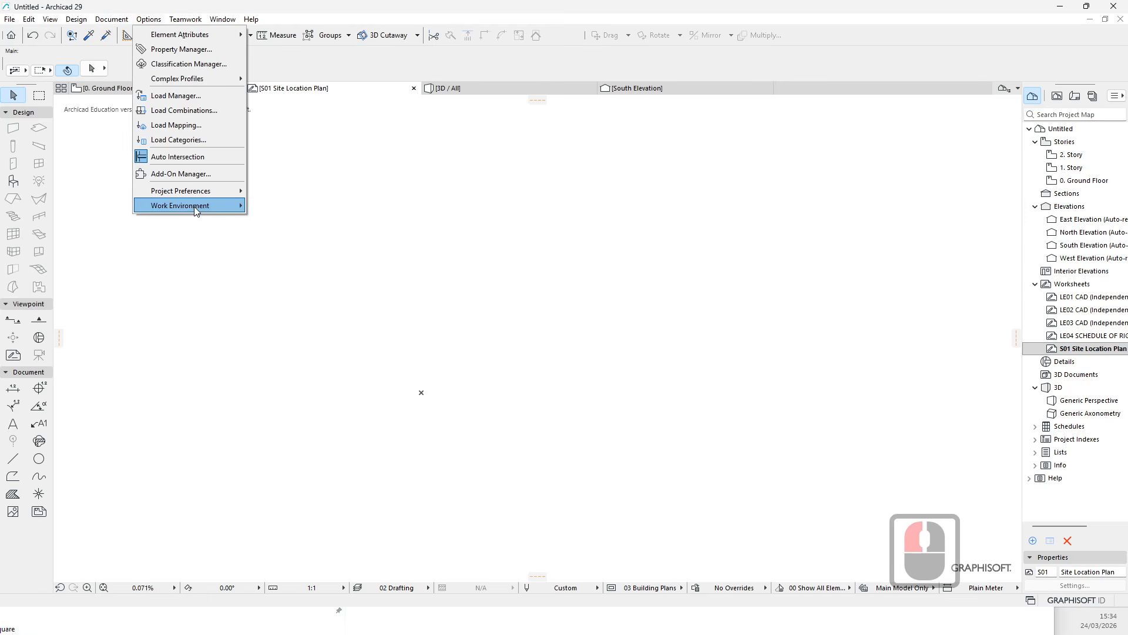
mouse_move(207, 190)
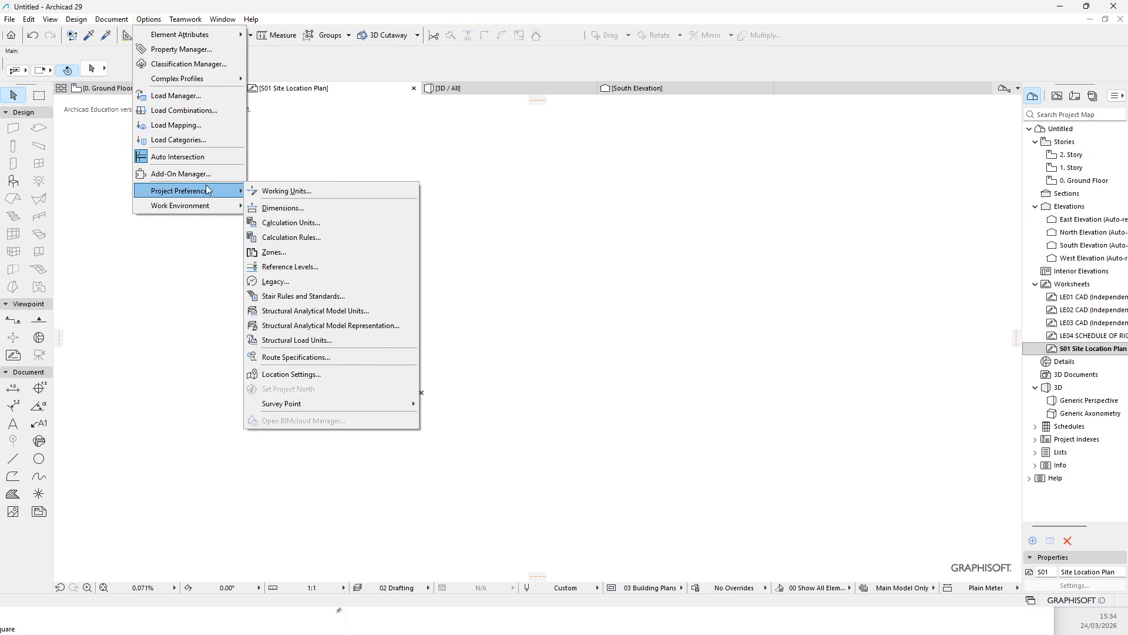
mouse_move(296, 403)
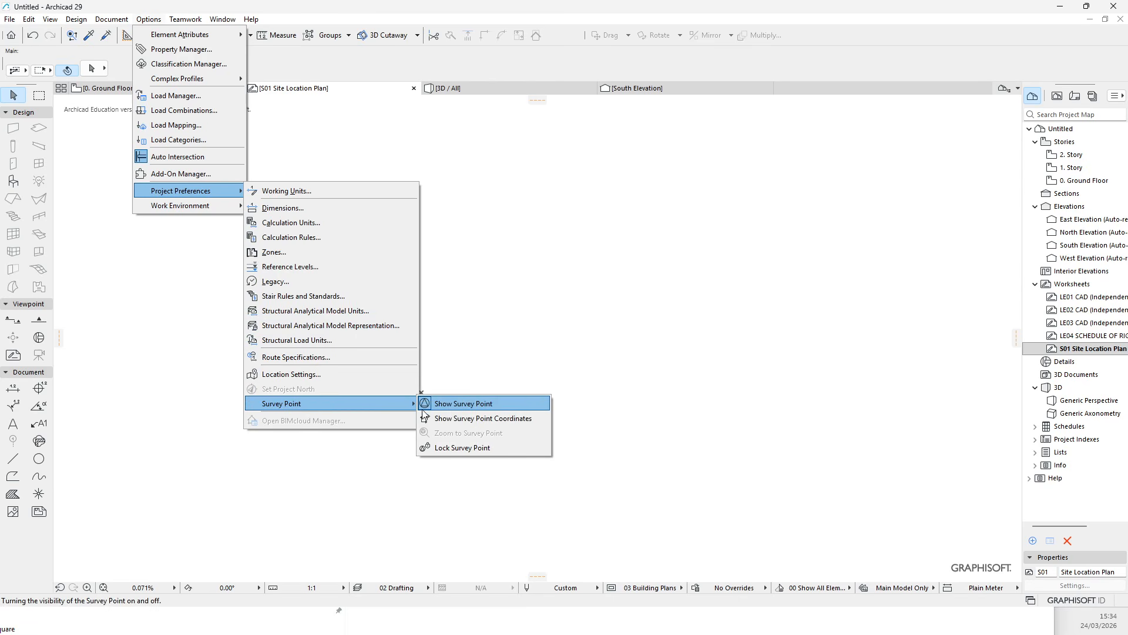
left_click(457, 422)
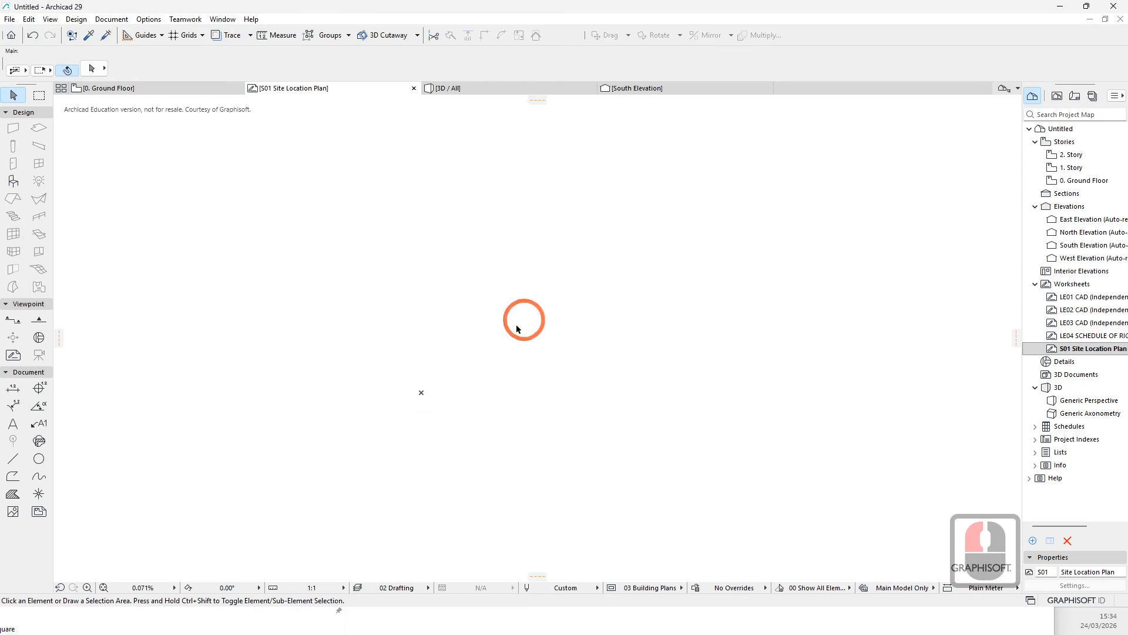
- Place a vertical guide line through the project origin
left_click(424, 392)
scroll(428, 399, "down", 10)
scroll(442, 394, "up", 3)
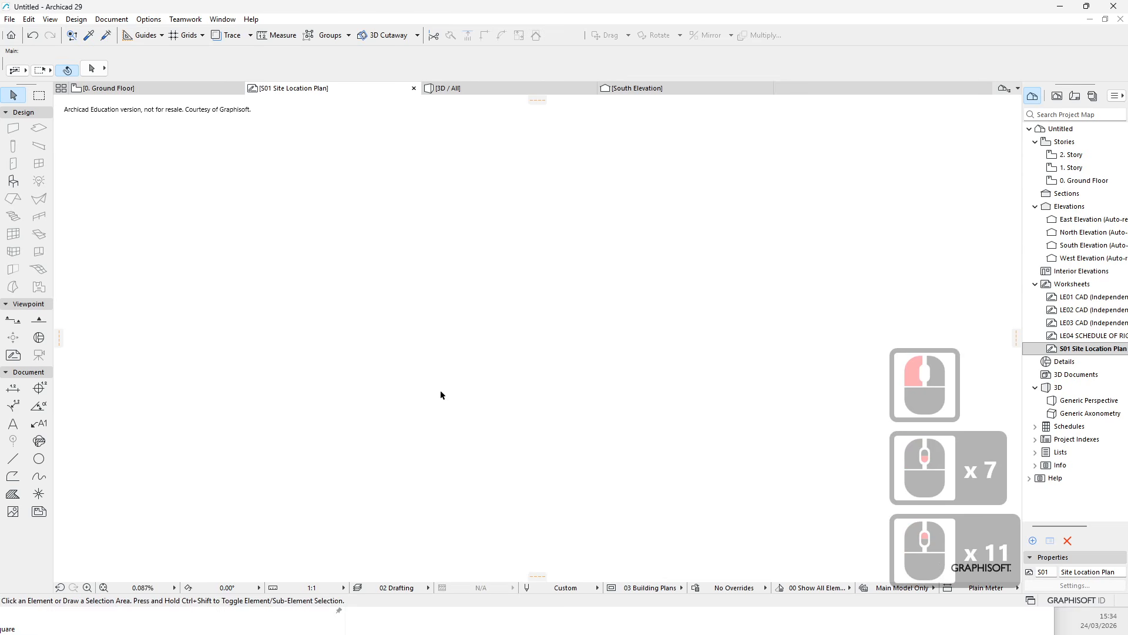
left_click(376, 386)
left_click(348, 375)
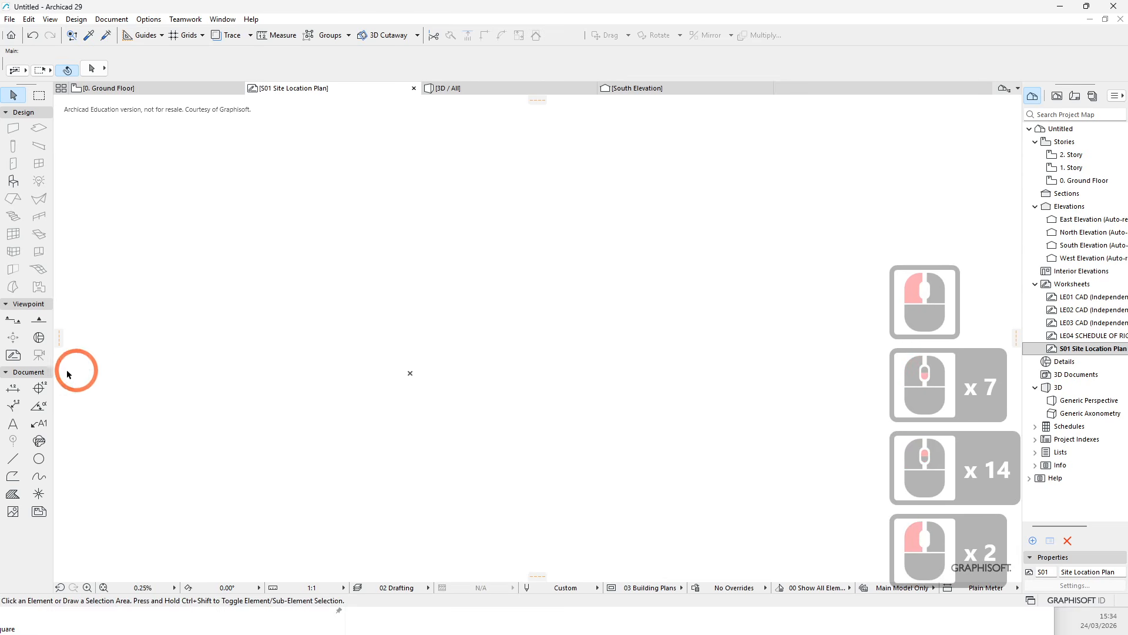
left_click_drag(59, 344, 410, 373)
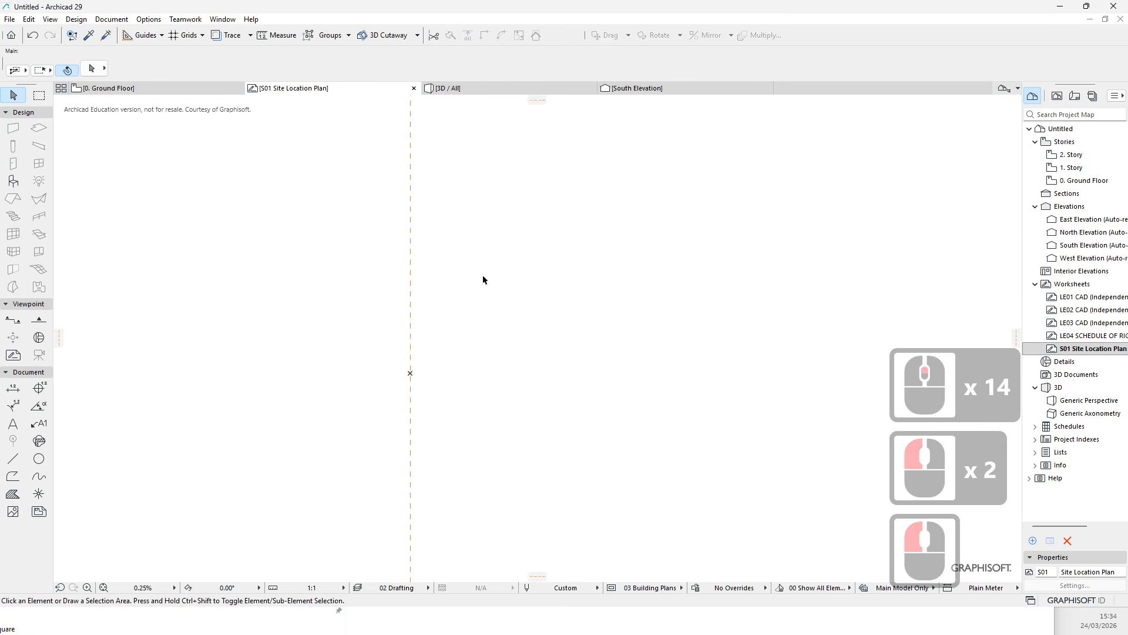
- Place a horizontal guide line through the project origin
left_click(840, 172)
left_click(529, 106)
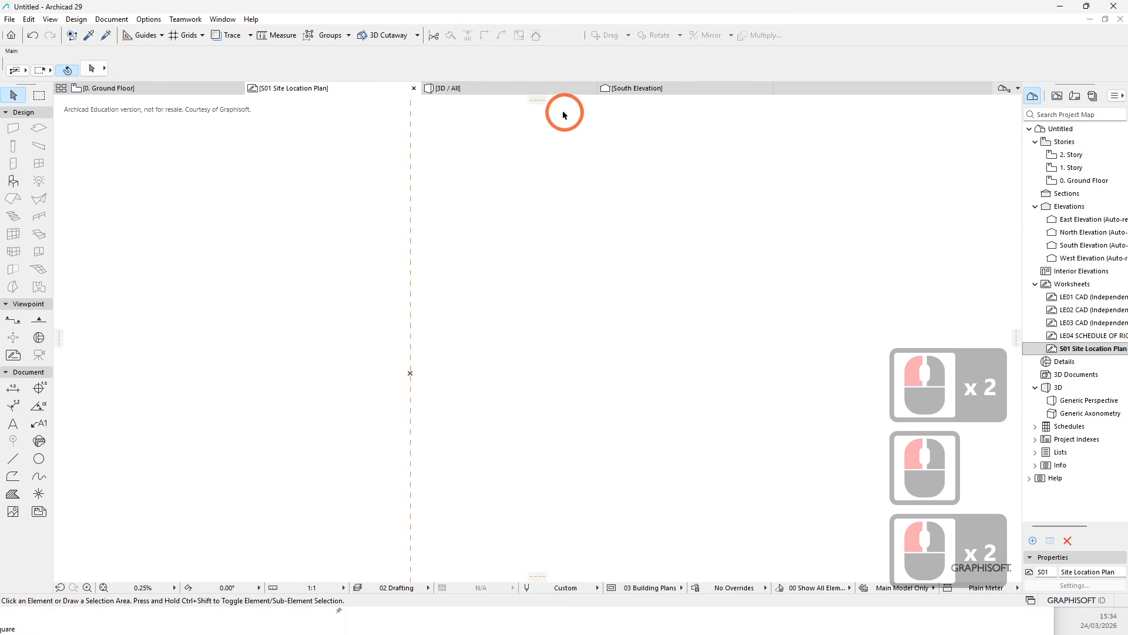
left_click_drag(541, 104, 412, 373)
left_click(410, 374)
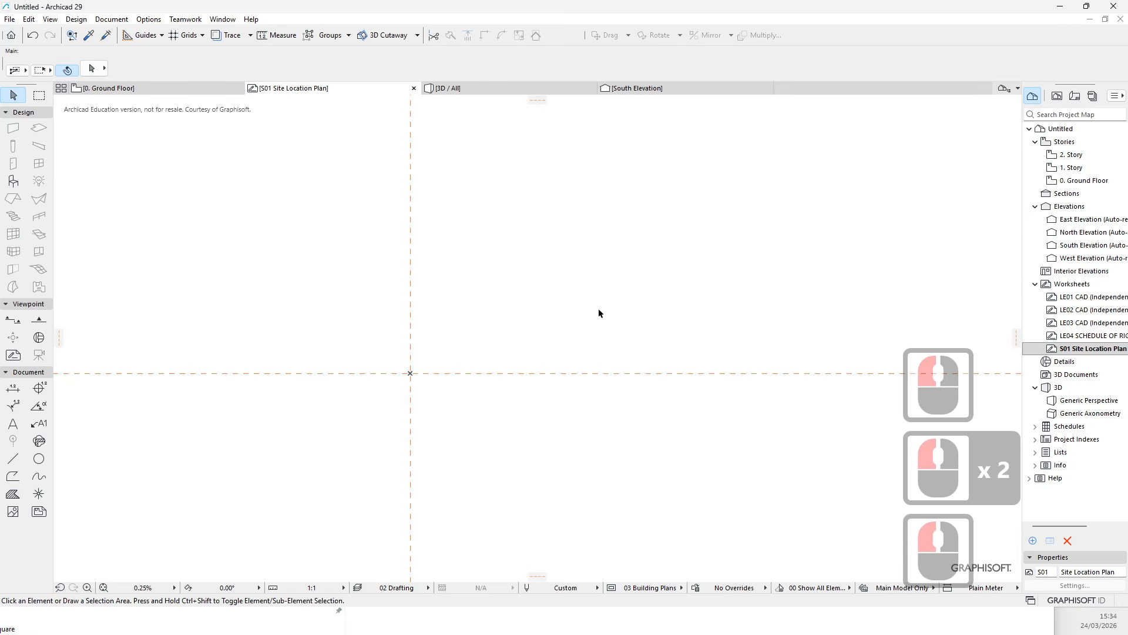
middle_click_drag(504, 238, 434, 220)
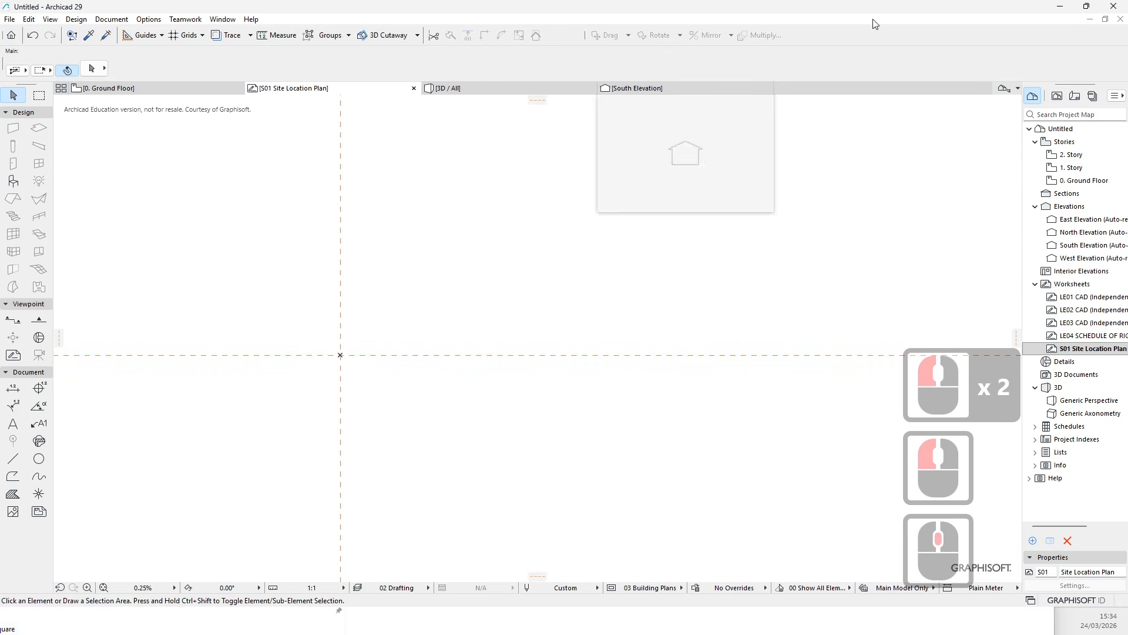
- Open File Explorer and browse to the Export folder under OKU 300 > 2026 0 Project Data > CAD Export
key("super+e")
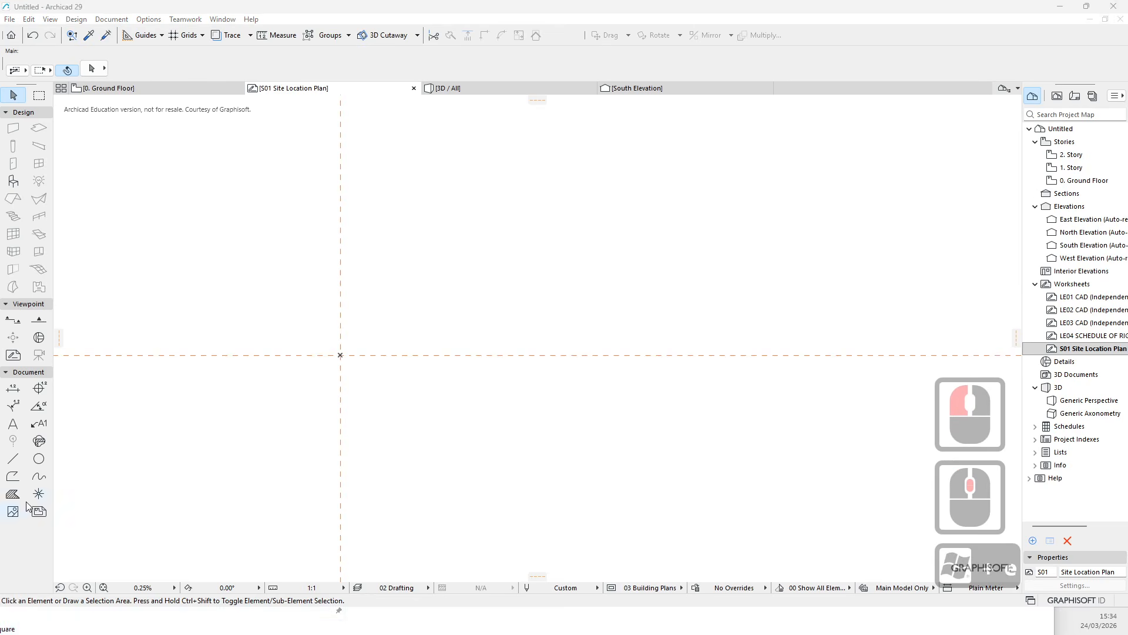
left_click_drag(489, 9, 956, 127)
left_click(412, 266)
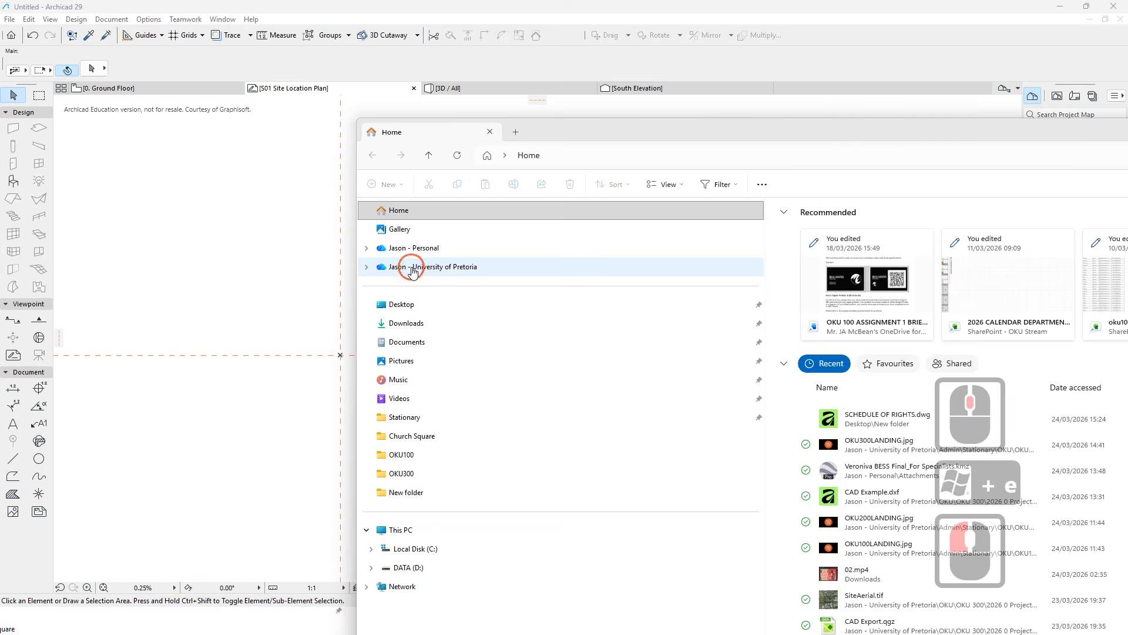
double_click(799, 406)
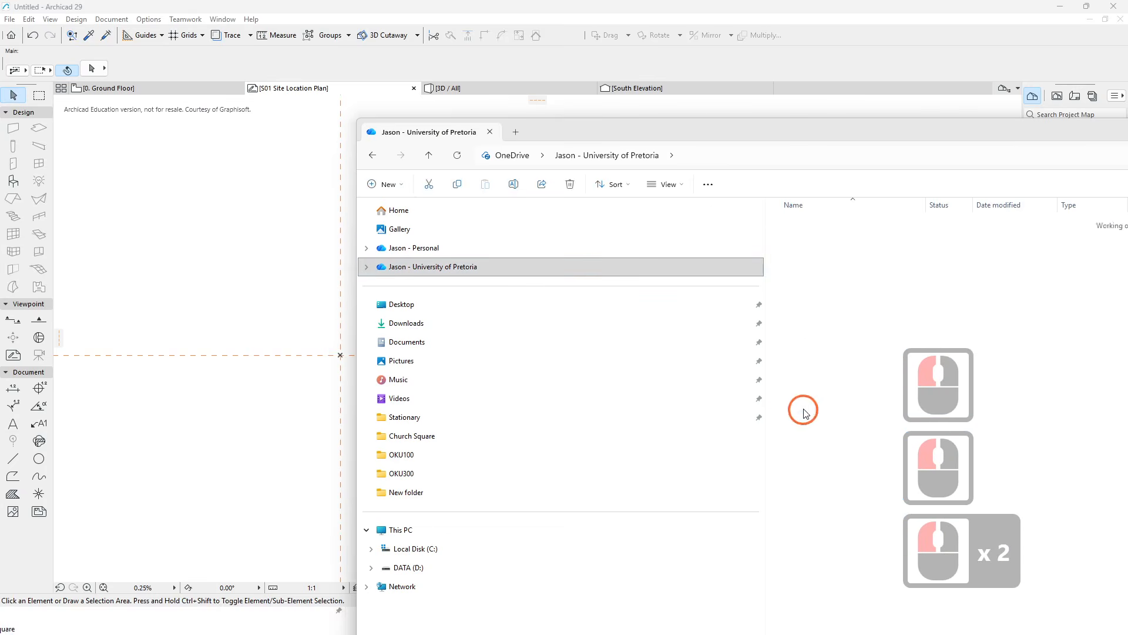
left_click(803, 333)
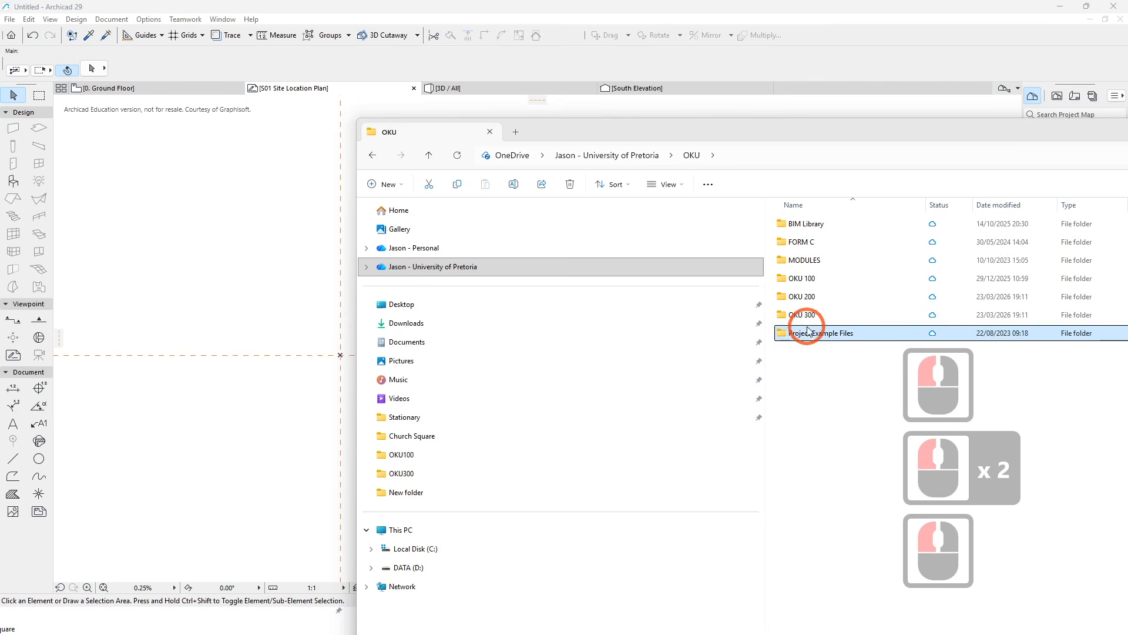
left_click(802, 316)
double_click(803, 315)
double_click(819, 223)
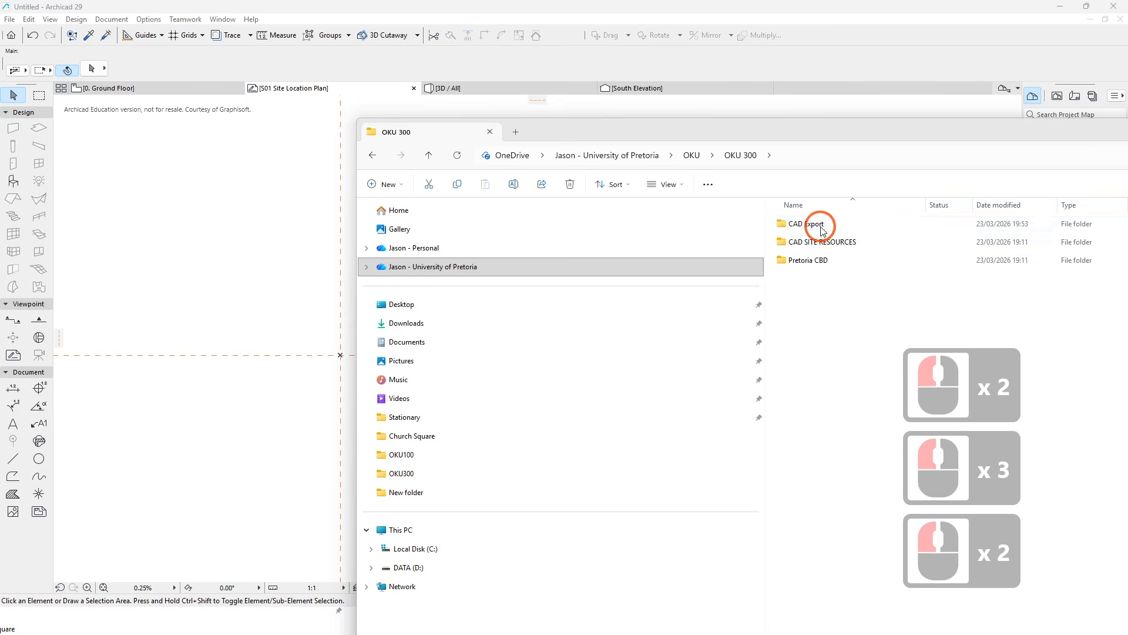
double_click(820, 224)
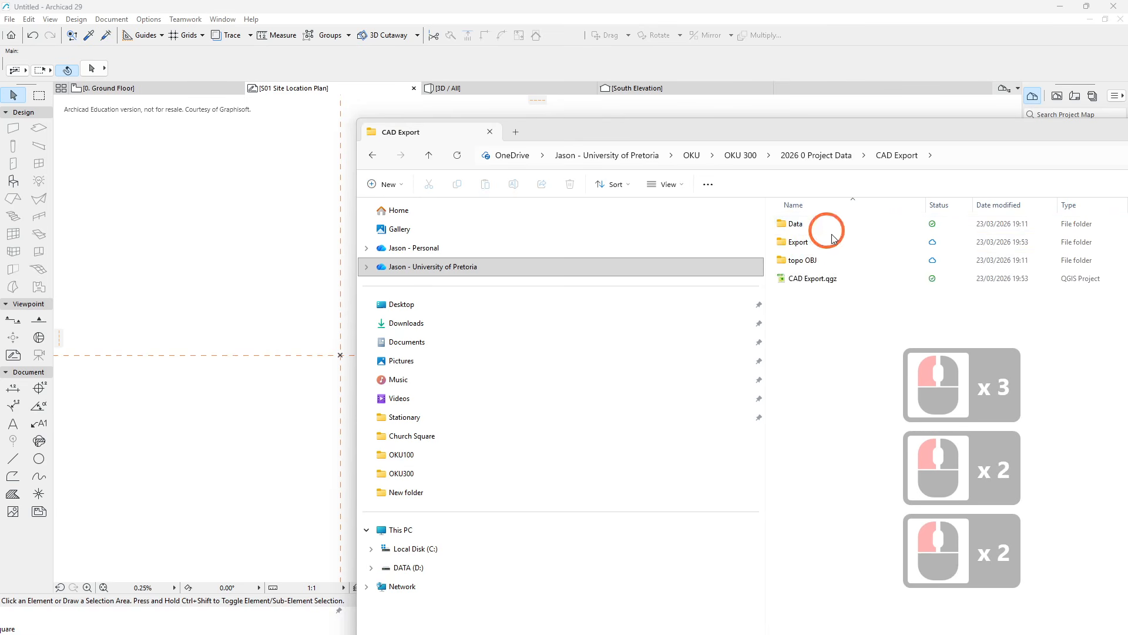
double_click(806, 241)
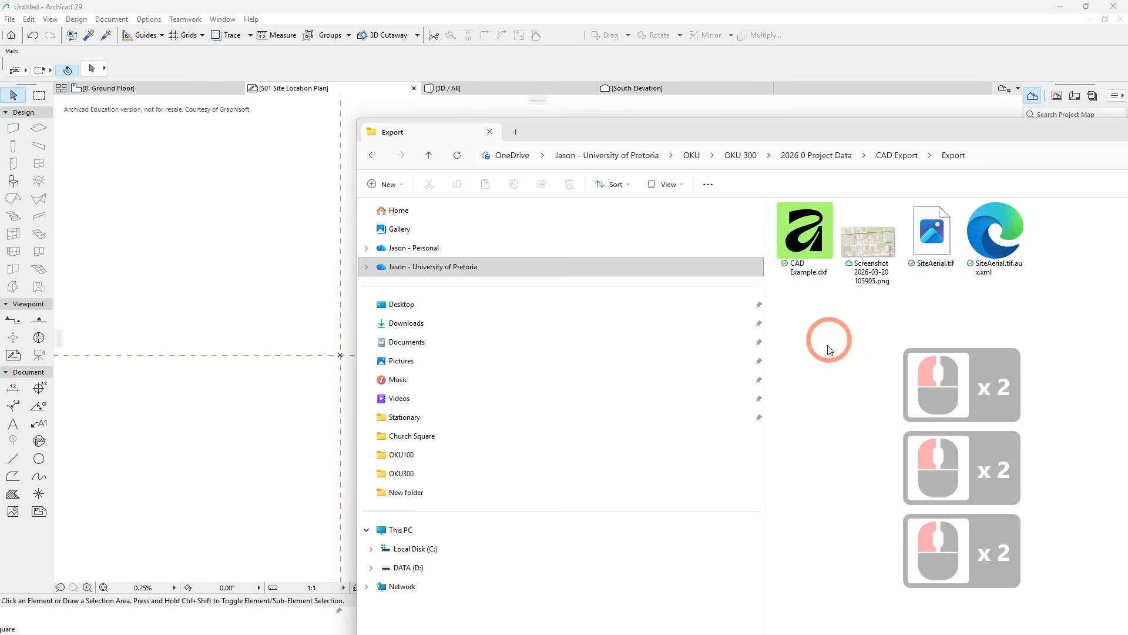
- Drag CAD Example.dxf into the worksheet and place it near the project origin with 1 drawing unit as 1 meter
left_click(815, 255)
mouse_move(815, 254)
left_mouse_down()
mouse_move(820, 368)
mouse_move(811, 238)
mouse_move(238, 361)
mouse_move(330, 367)
left_mouse_up()
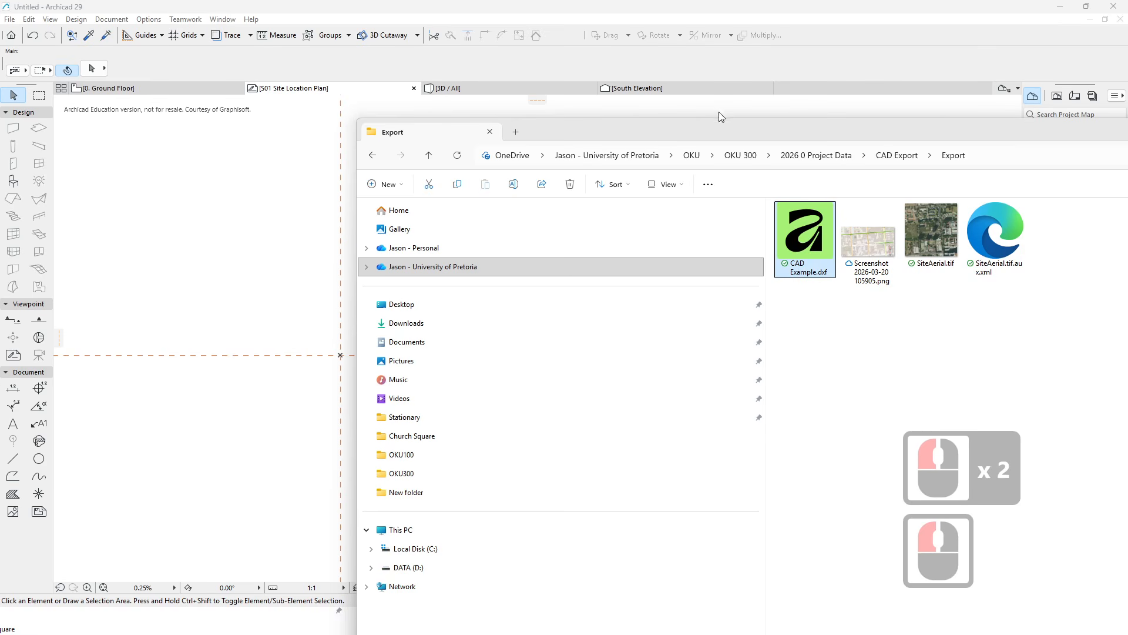
left_click_drag(943, 126, 362, 531)
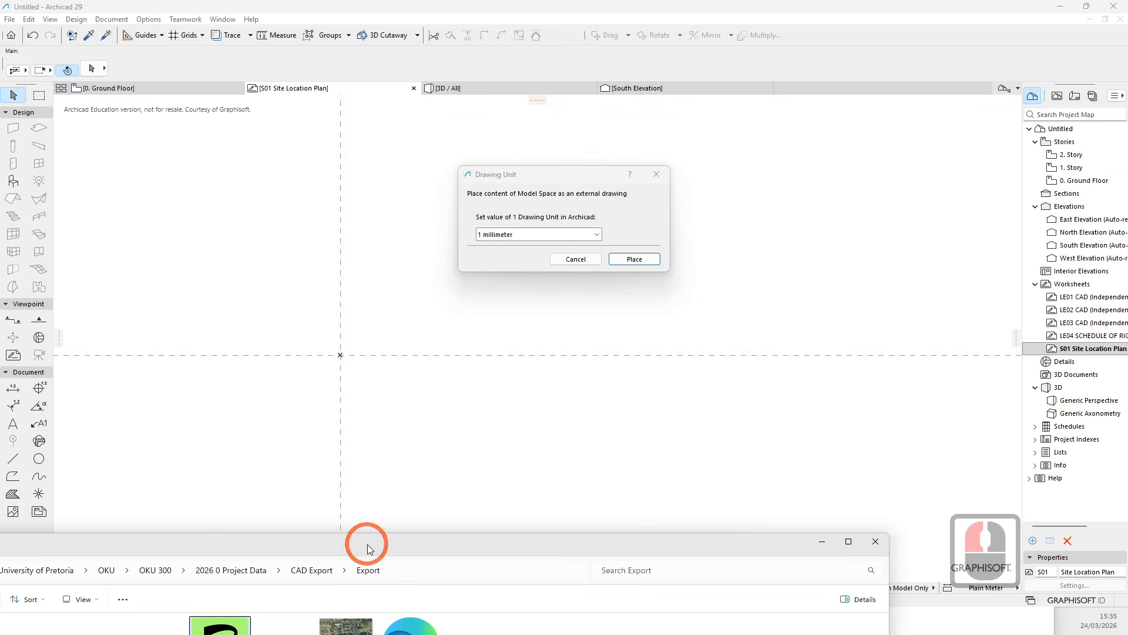
left_click(596, 233)
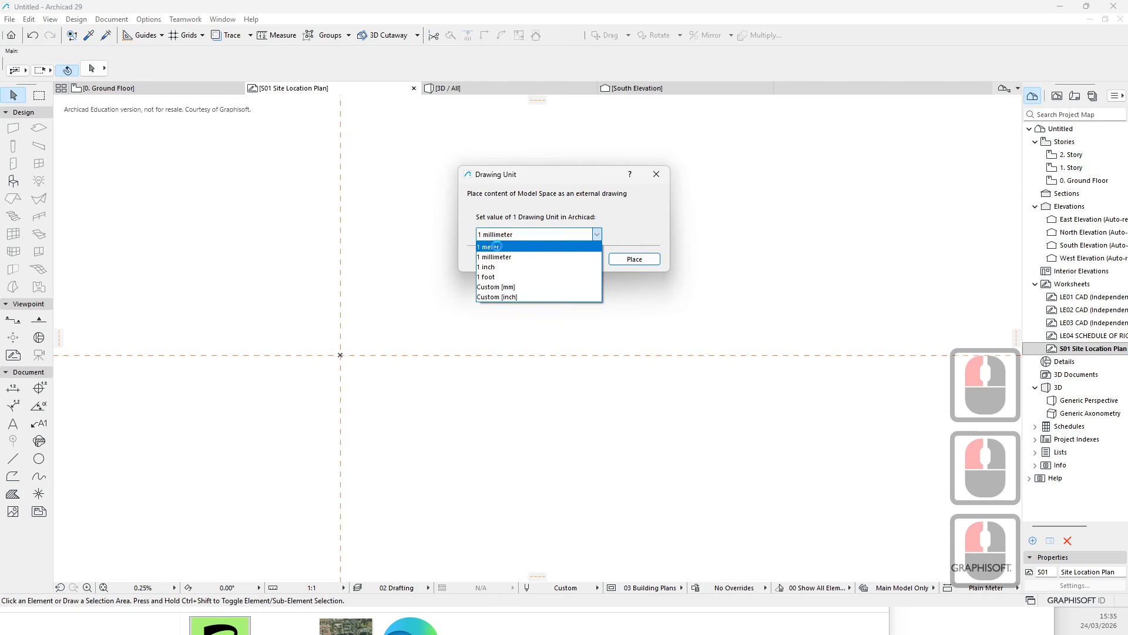
left_click(520, 246)
left_click(634, 259)
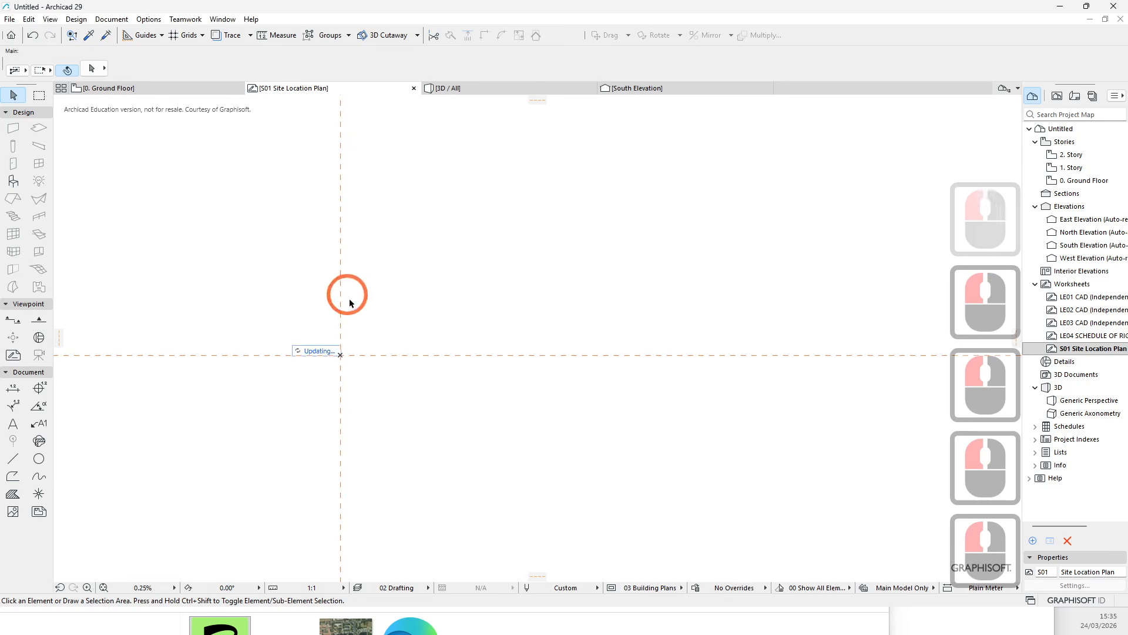
left_click(329, 352)
scroll(427, 340, "down", 14)
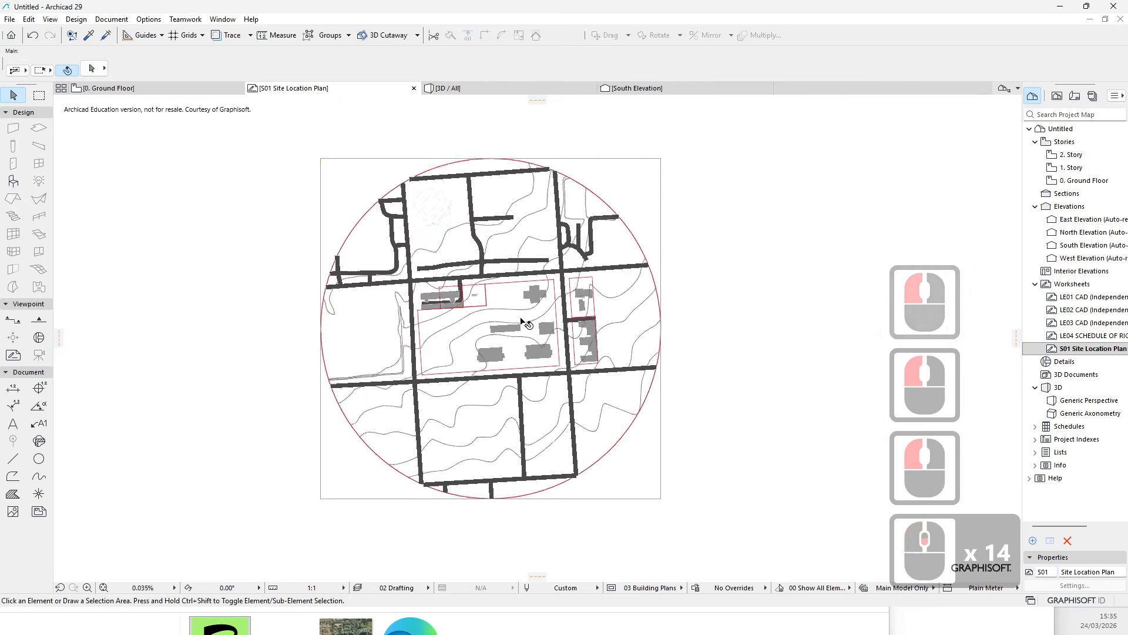
- Select the placed drawing and drag it from a corner reference point to the project origin
left_click(612, 375)
scroll(556, 351, "up", 3)
key("Escape")
scroll(558, 353, "up", 1)
key("Escape")
key("Escape")
scroll(559, 338, "up", 3)
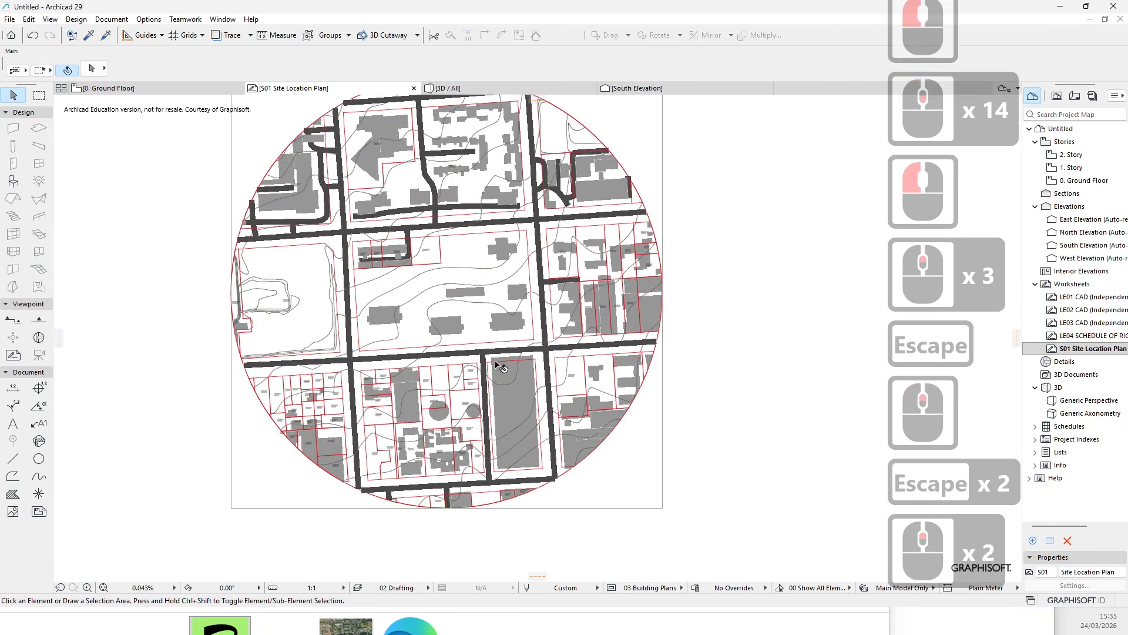
key("Escape")
left_click(138, 361)
scroll(303, 343, "up", 6)
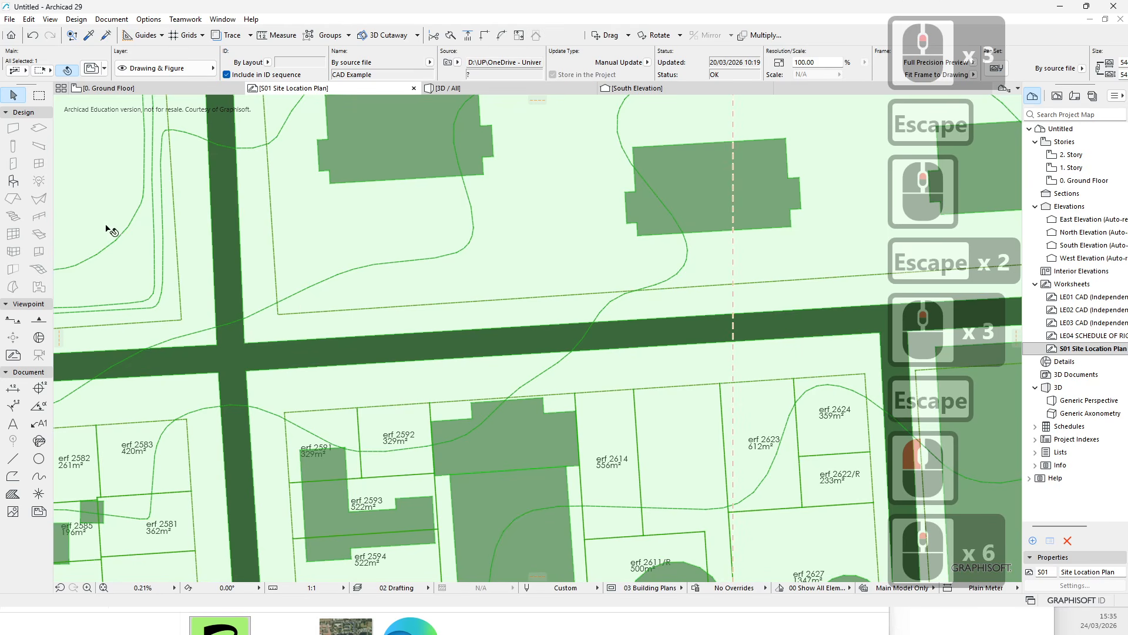
scroll(109, 229, "down", 6)
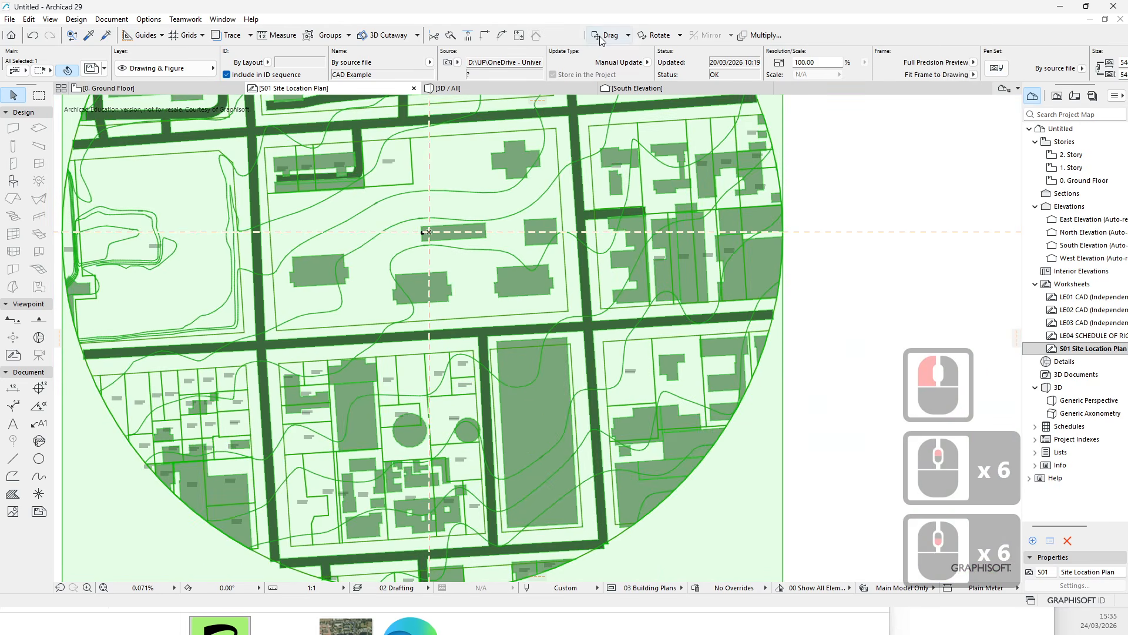
left_click(601, 37)
scroll(276, 333, "up", 15)
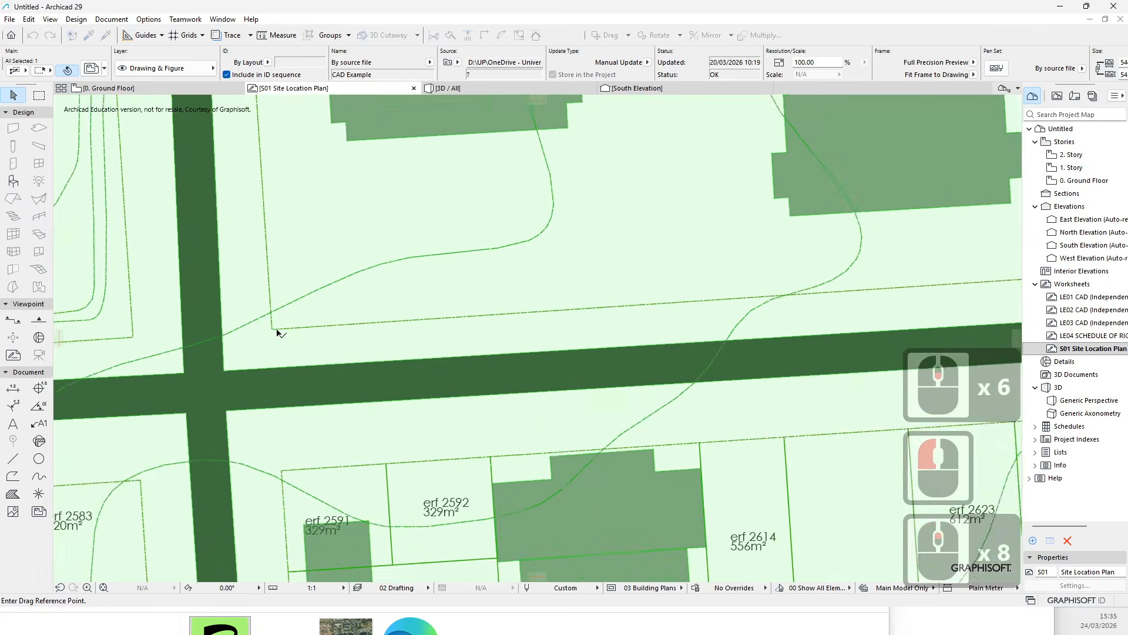
left_click(263, 328)
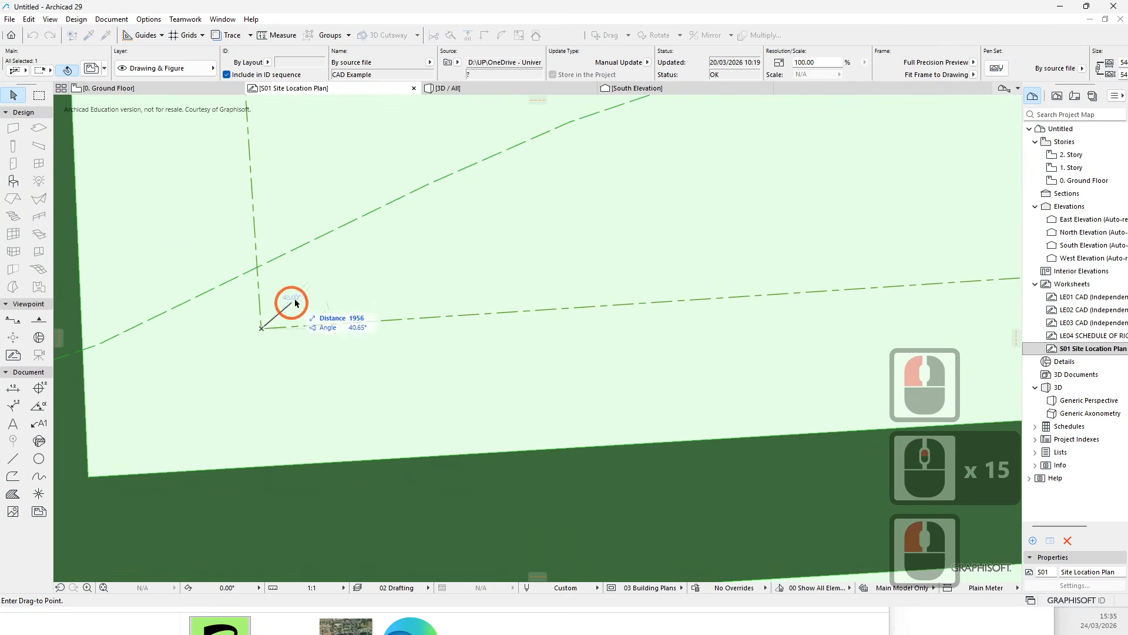
scroll(415, 272, "down", 16)
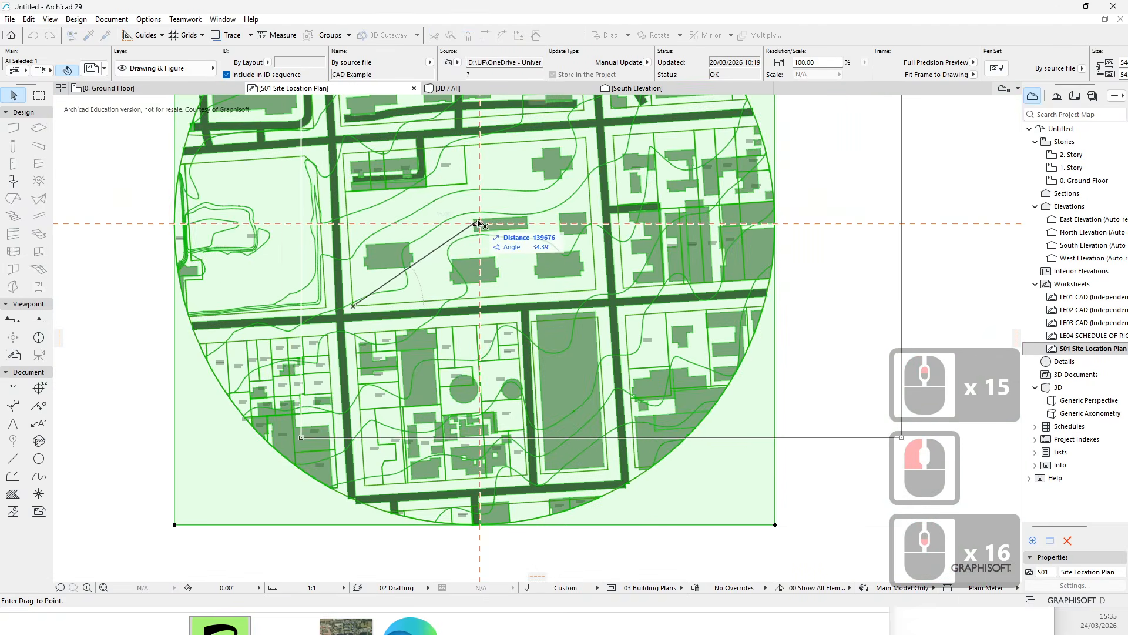
left_click(562, 201)
scroll(398, 344, "up", 2)
key("Escape")
scroll(566, 234, "down", 5)
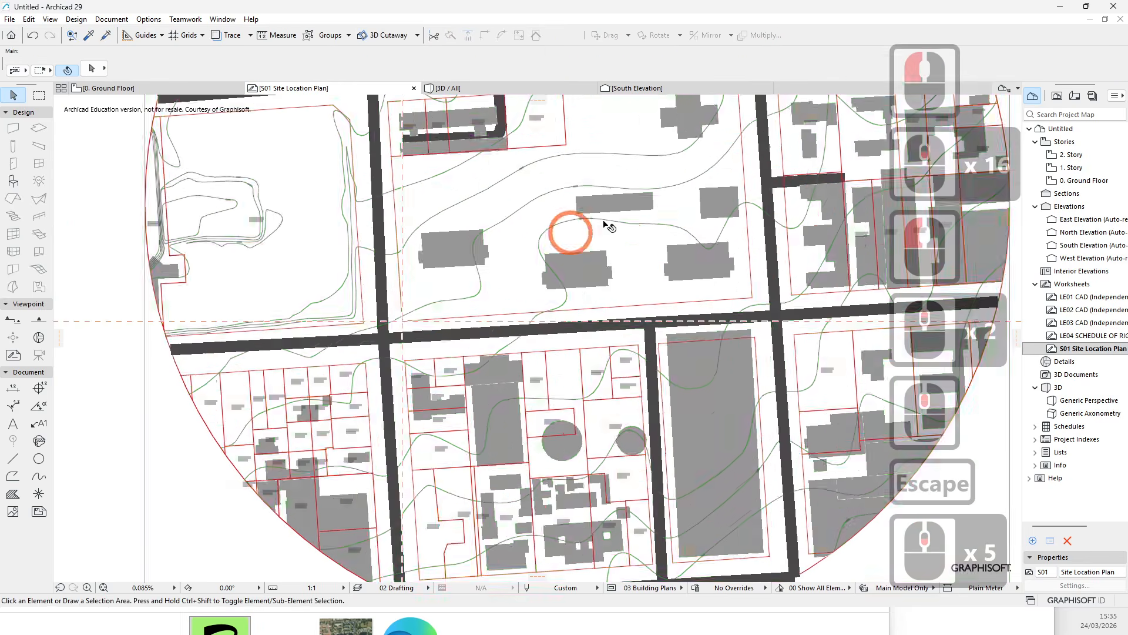
- Pan and zoom around the site drawing to inspect its position relative to the origin guide lines
key("Escape")
middle_click_drag(563, 354, 586, 337)
scroll(371, 383, "up", 6)
scroll(420, 326, "down", 5)
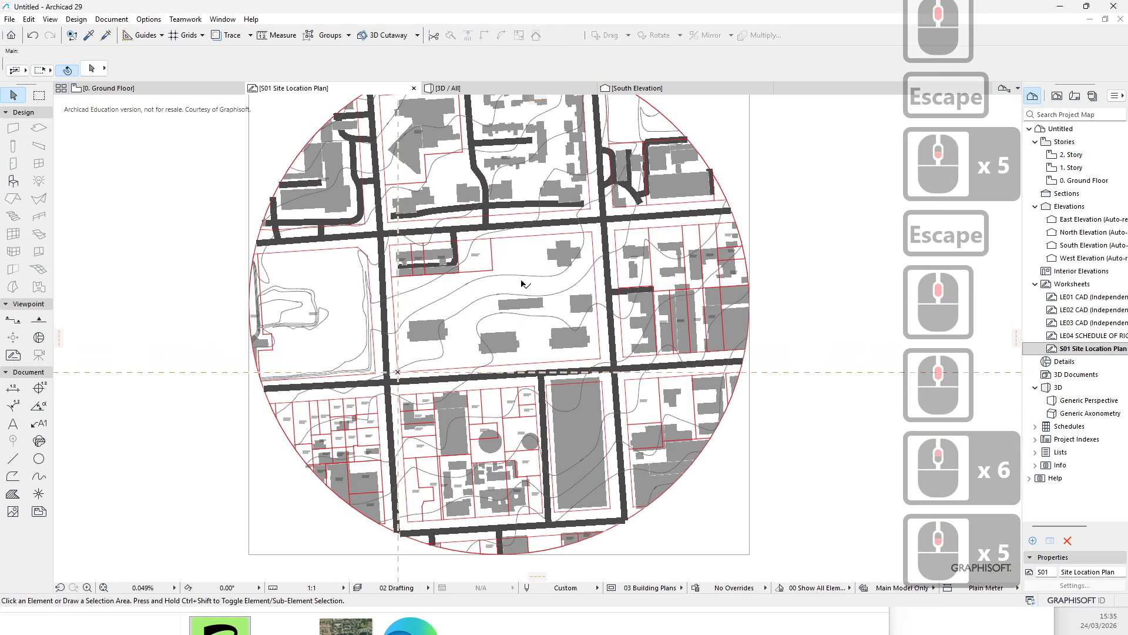
middle_click_drag(522, 283, 477, 274)
left_click(834, 305)
left_click(825, 247)
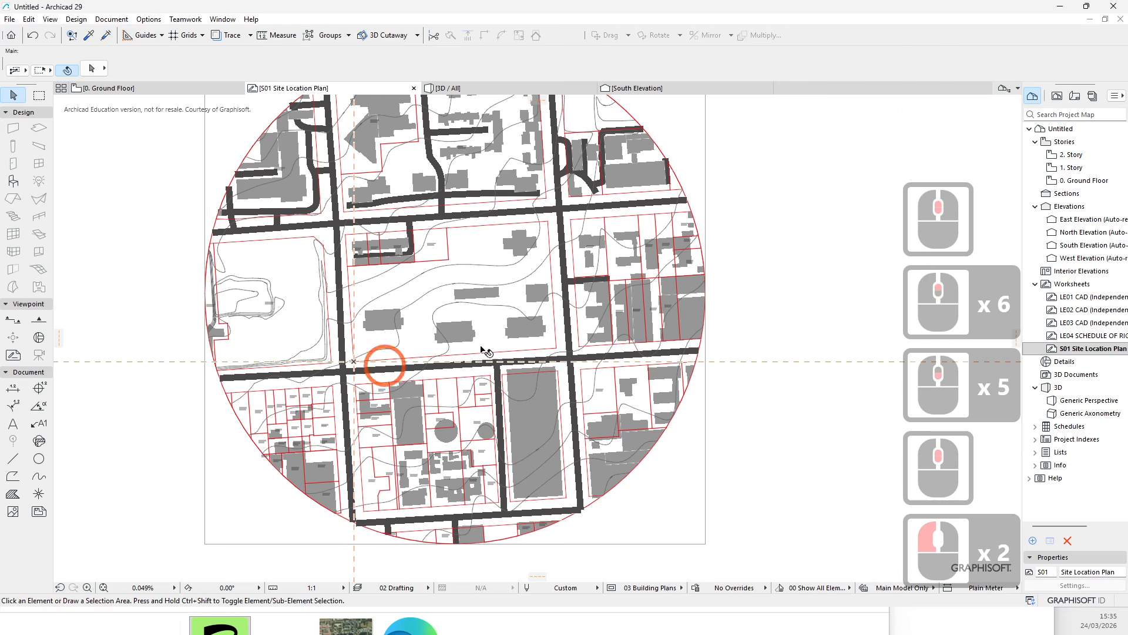
middle_click_drag(489, 329, 450, 362)
scroll(363, 317, "down", 2)
scroll(411, 357, "up", 4)
middle_click_drag(385, 256, 408, 319)
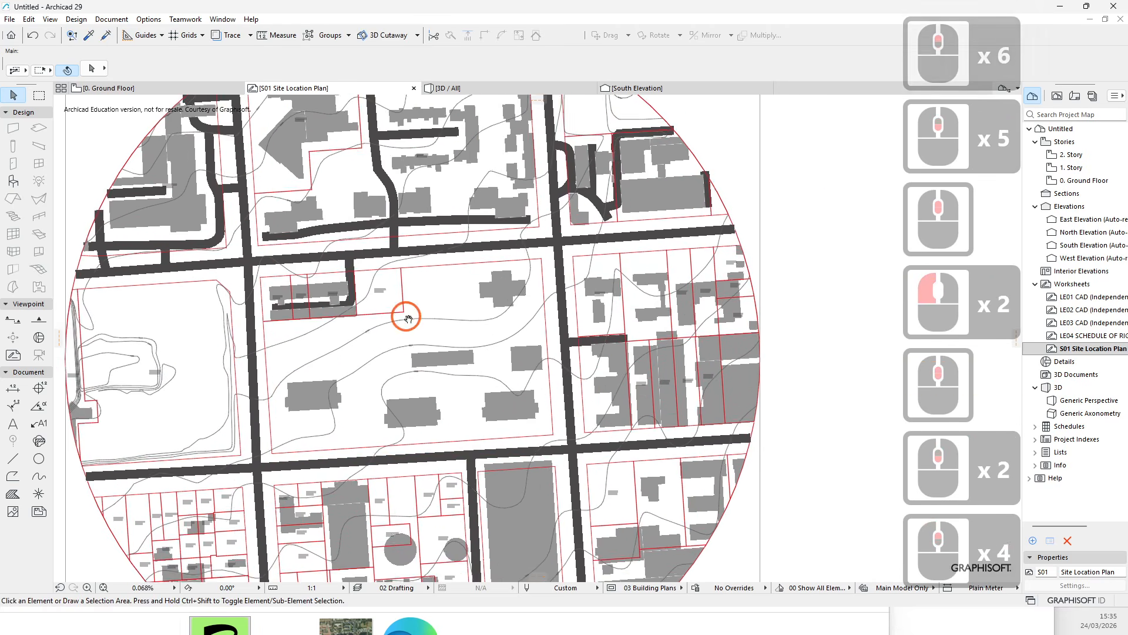
scroll(354, 421, "down", 5)
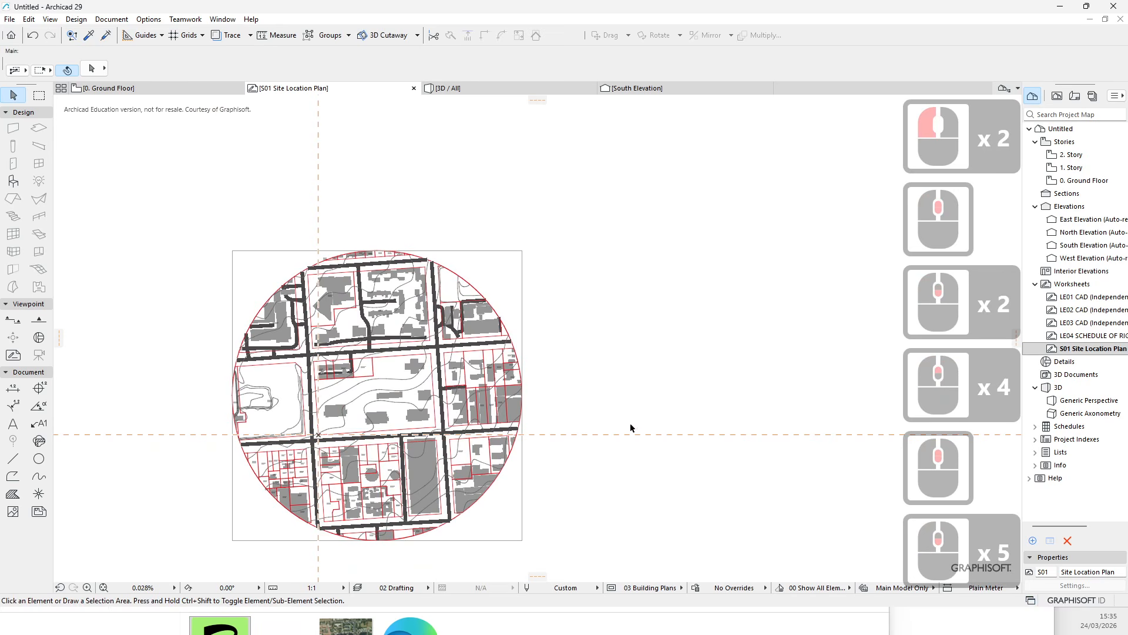
scroll(370, 376, "up", 4)
middle_click_drag(354, 404, 370, 381)
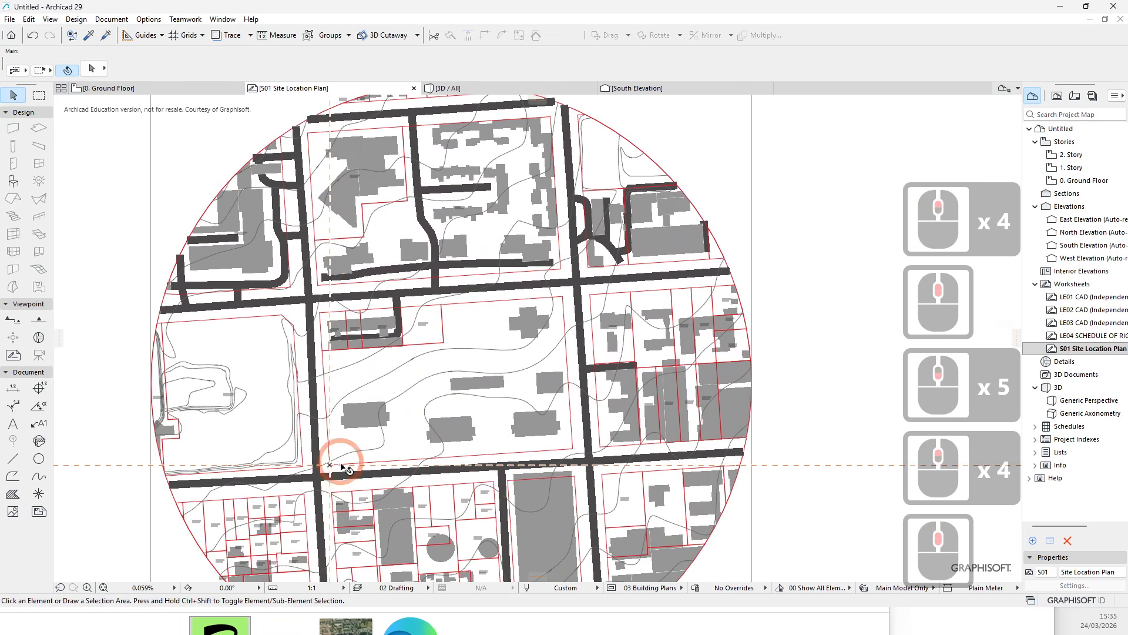
scroll(340, 461, "up", 4)
scroll(331, 329, "down", 3)
middle_click_drag(397, 256, 382, 290)
scroll(435, 348, "up", 2)
- Select the drawing and set the worksheet scale to 1:2000
left_click(402, 288)
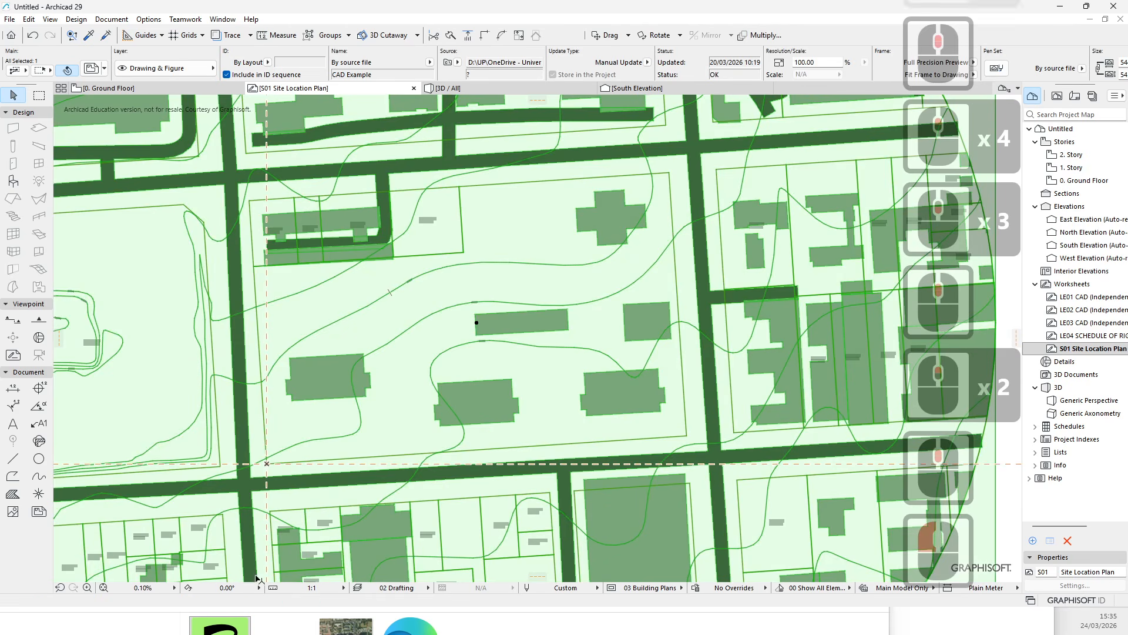
left_click(323, 587)
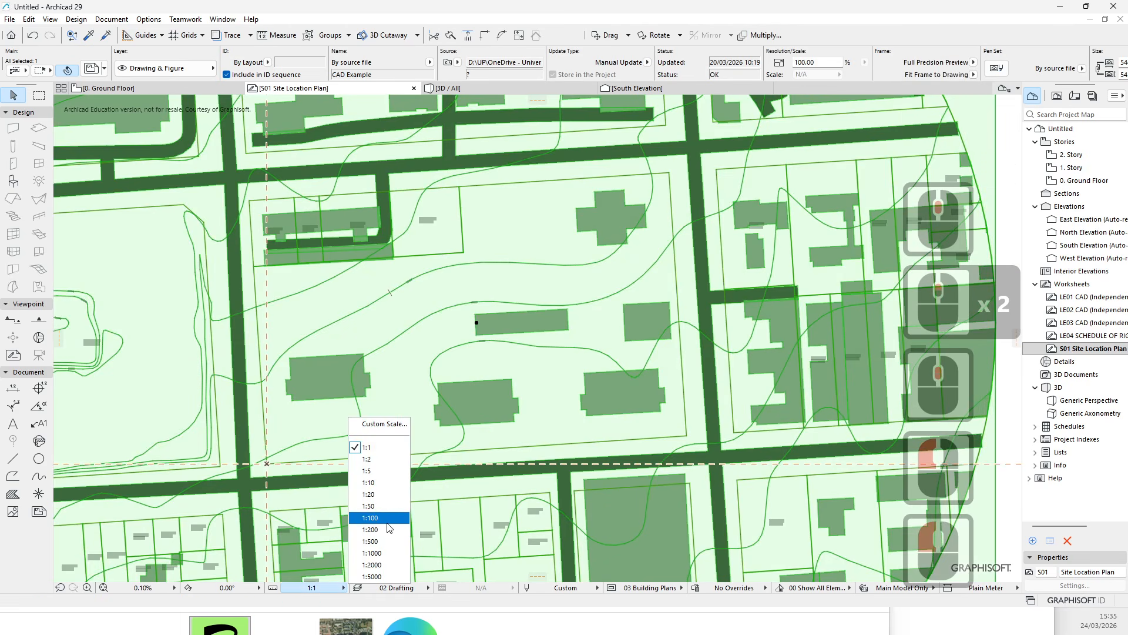
left_click(371, 564)
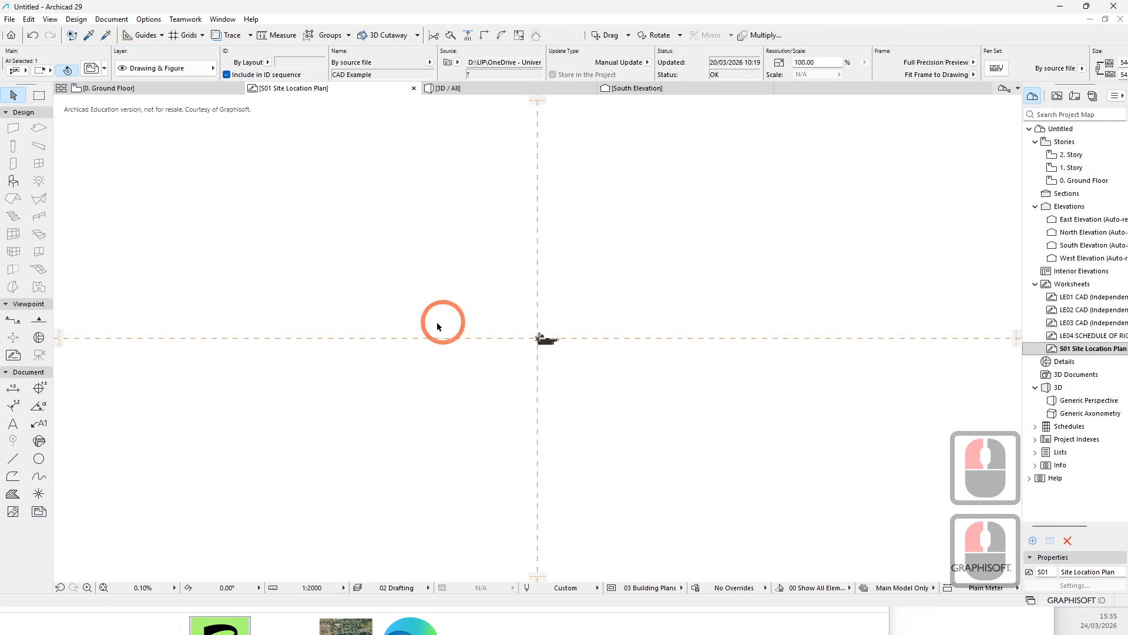
- Delete the selected CAD drawing from the worksheet
scroll(512, 378, "up", 19)
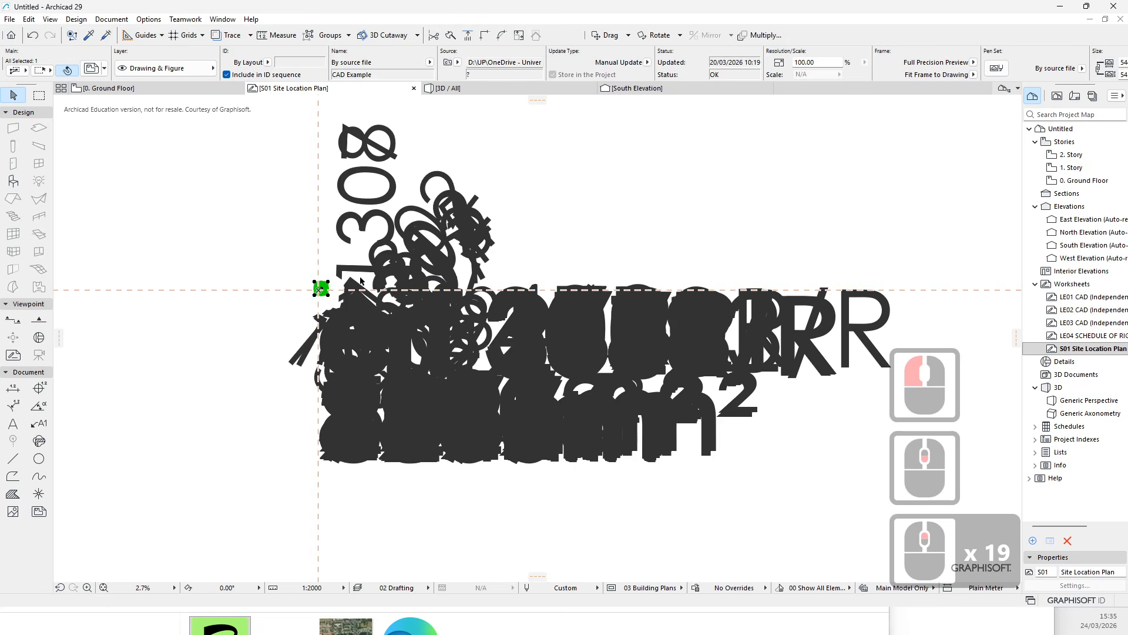
scroll(263, 276, "up", 6)
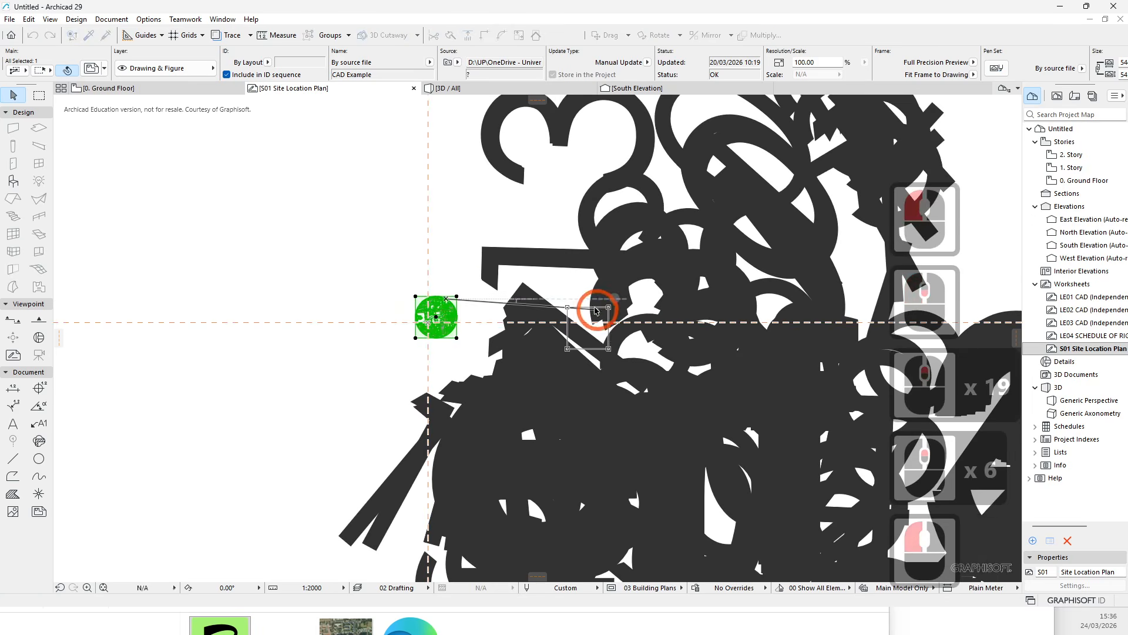
key("Delete")
key("Delete")
- Drag CAD Example.dxf from File Explorer into the worksheet again and place it with 1 drawing unit as 1 meter
scroll(396, 488, "down", 3)
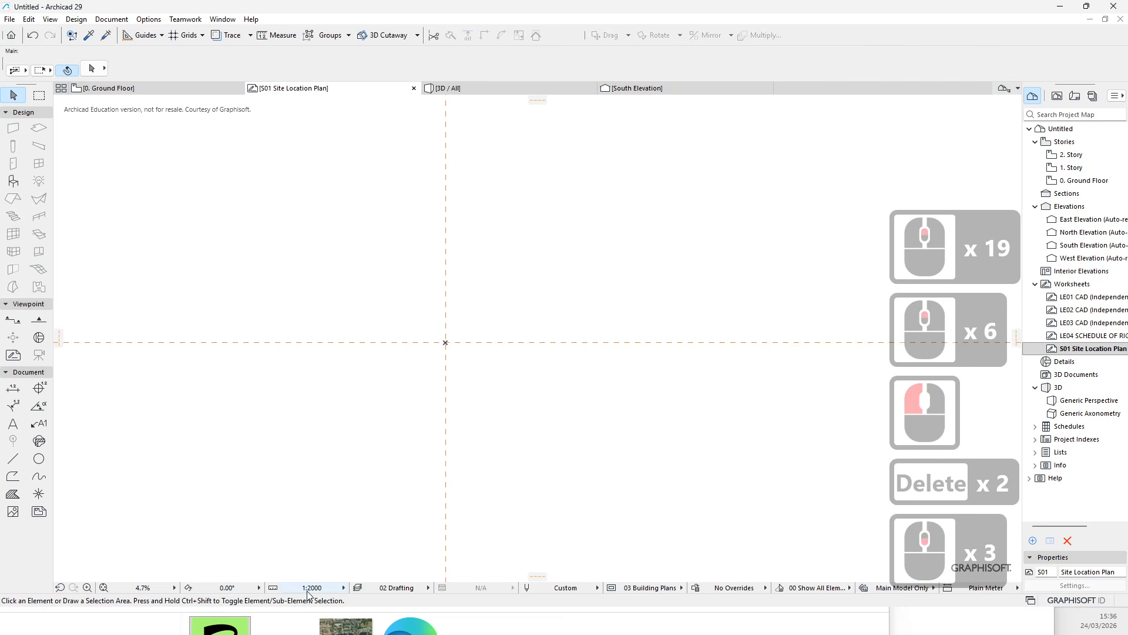
scroll(515, 308, "down", 5)
middle_click_drag(536, 312, 394, 175)
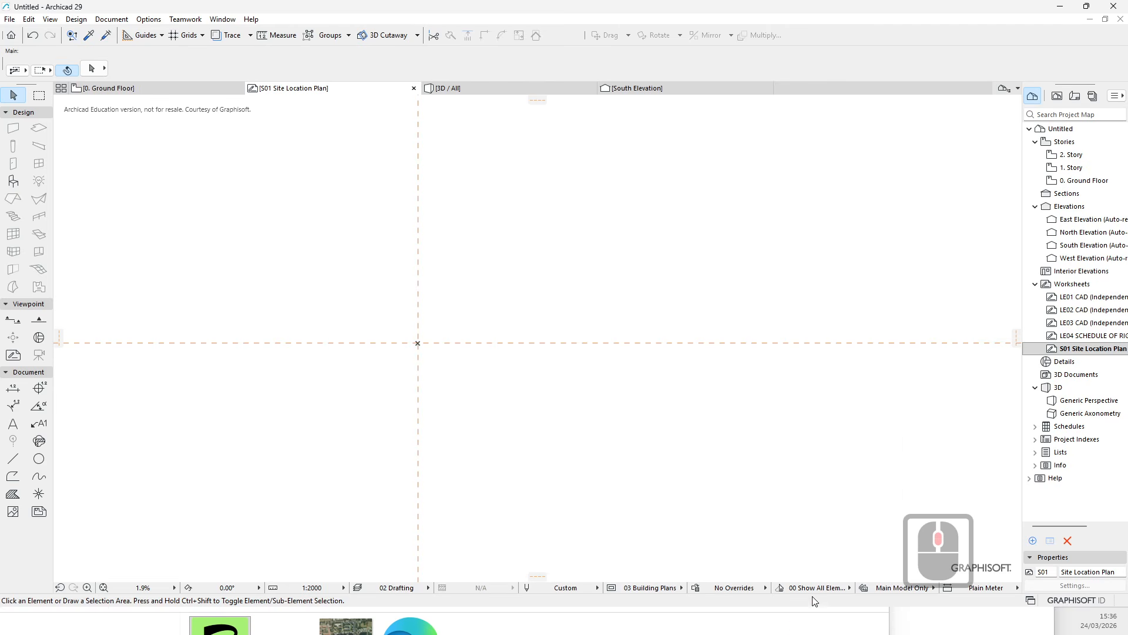
left_click(812, 626)
left_click_drag(745, 542, 869, 364)
left_click_drag(345, 478, 442, 329)
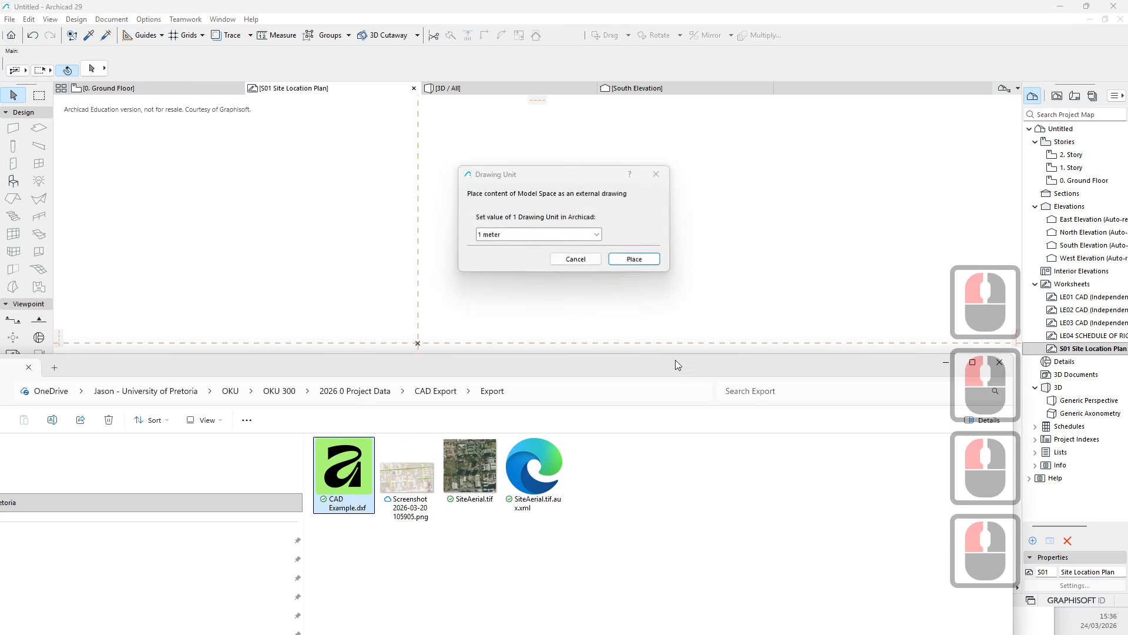
left_click(635, 259)
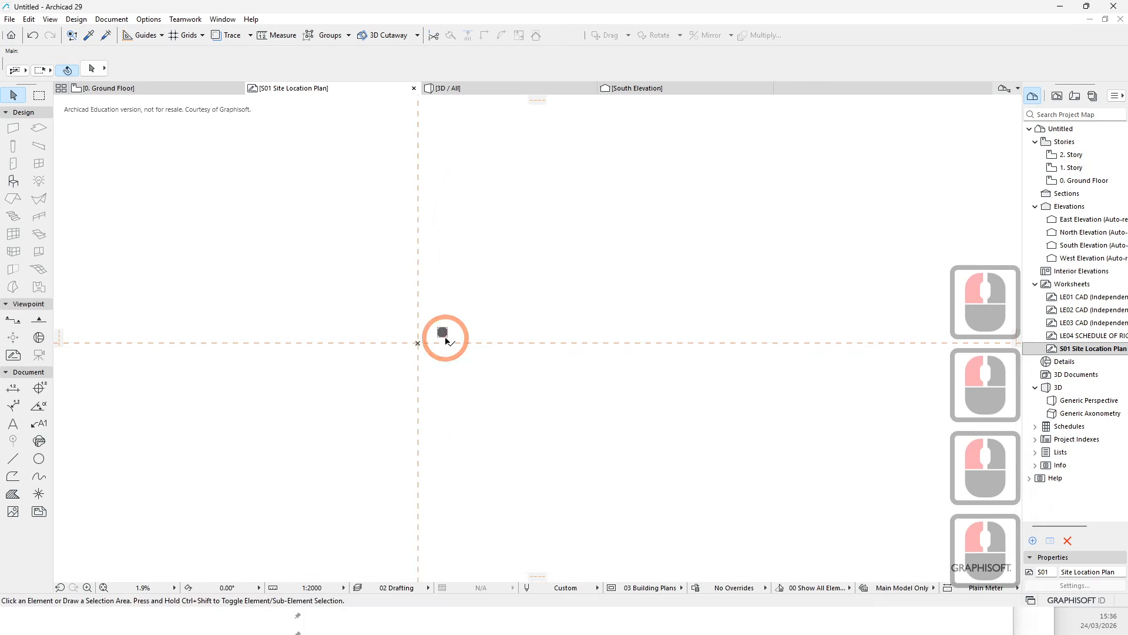
scroll(443, 336, "up", 7)
scroll(445, 321, "up", 4)
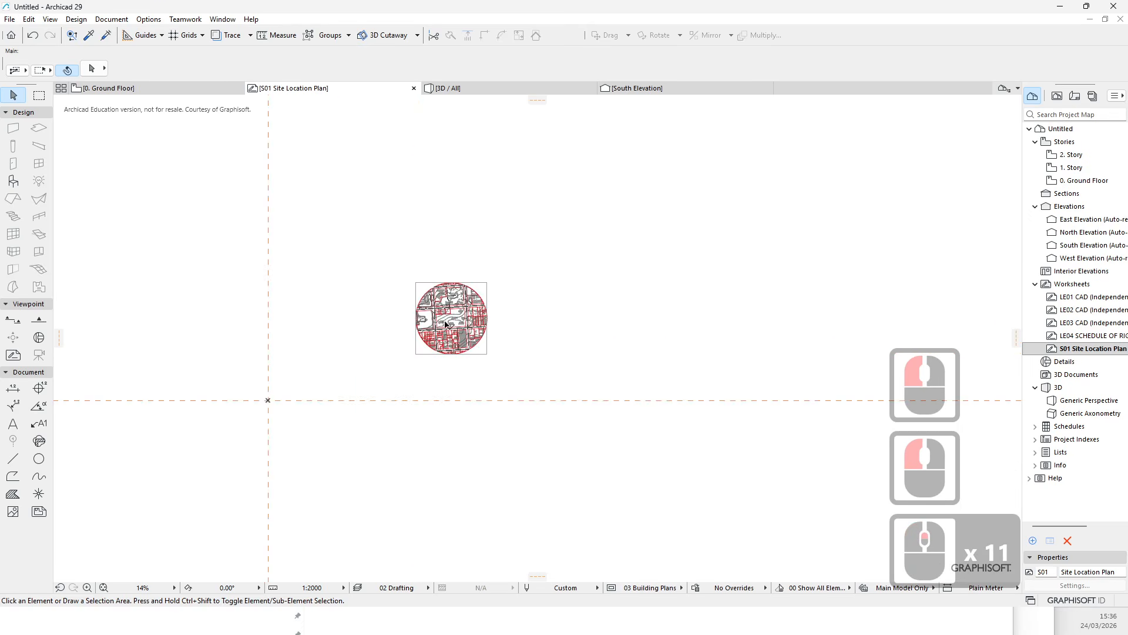
scroll(458, 348, "up", 19)
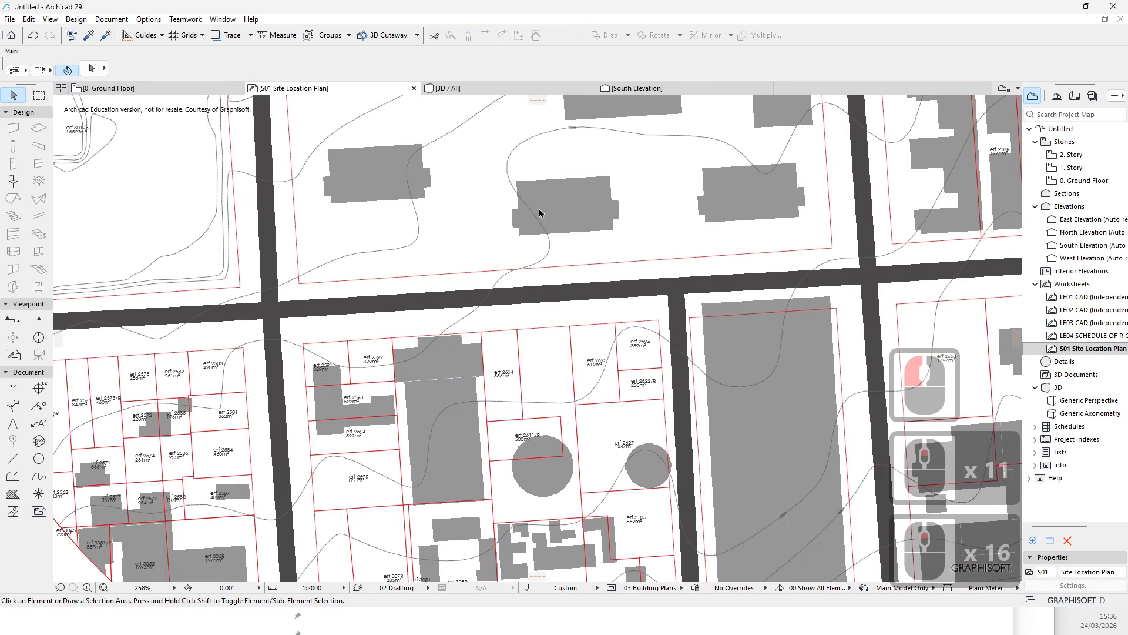
scroll(535, 329, "down", 8)
scroll(545, 296, "up", 7)
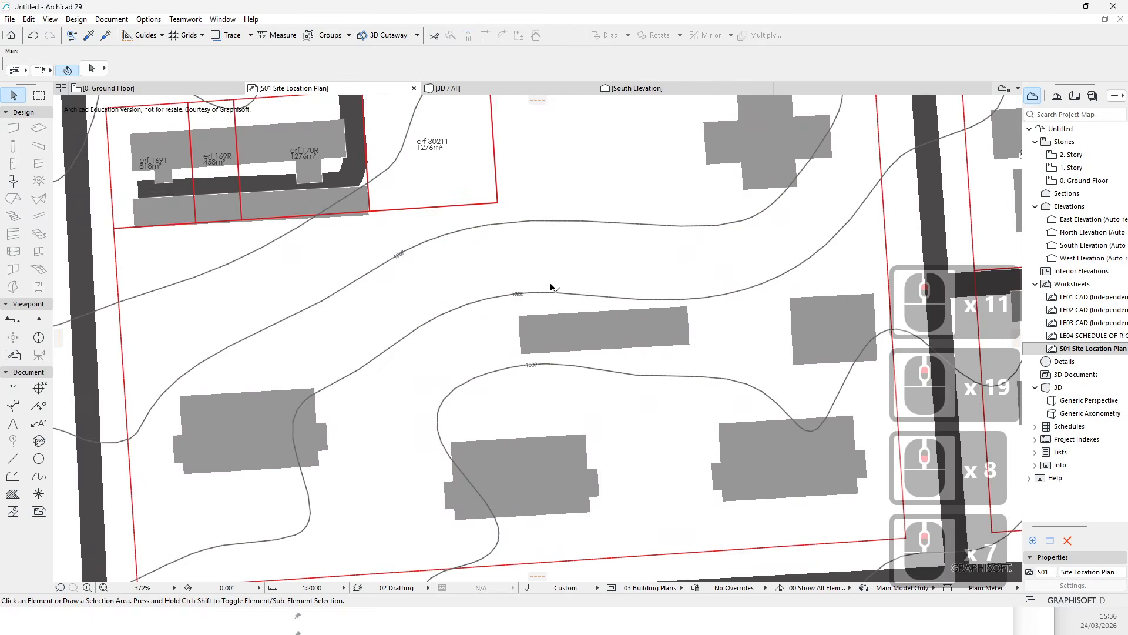
scroll(531, 289, "down", 15)
- Drag the site drawing so its reference point lands on the intersection of the origin guide lines
left_click(498, 353)
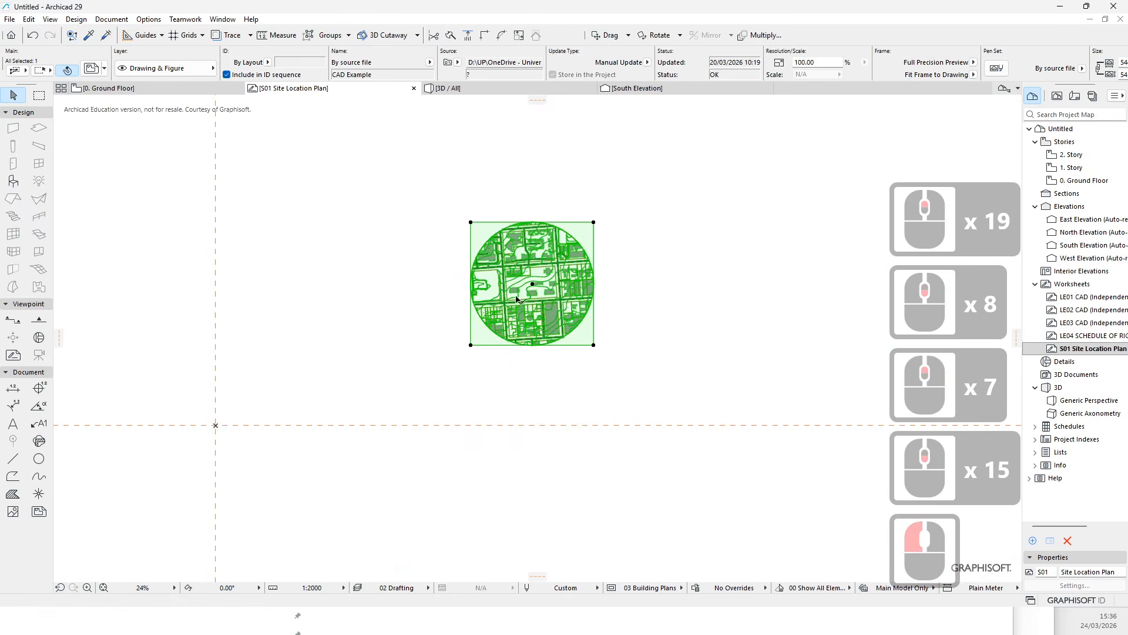
scroll(515, 299, "up", 15)
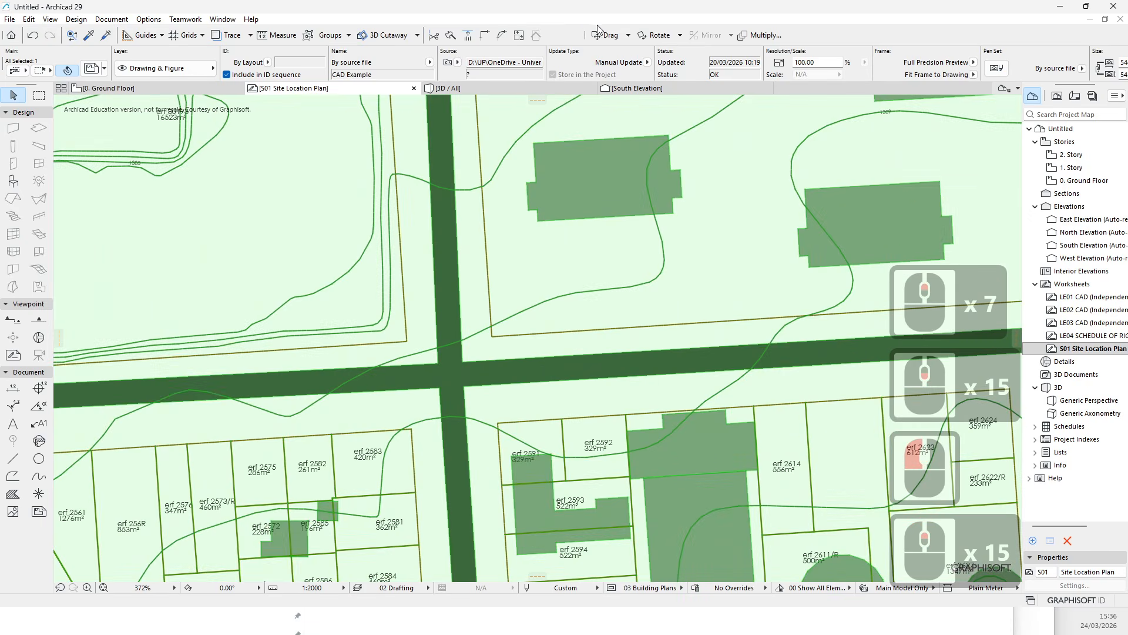
left_click(597, 37)
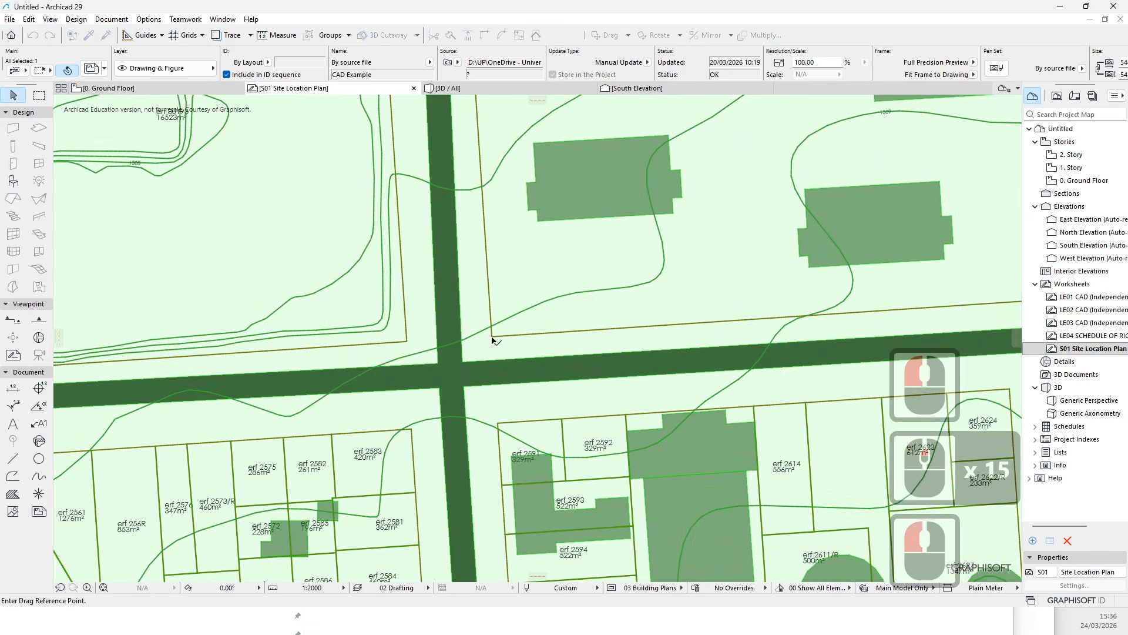
left_click(617, 210)
scroll(617, 213, "down", 13)
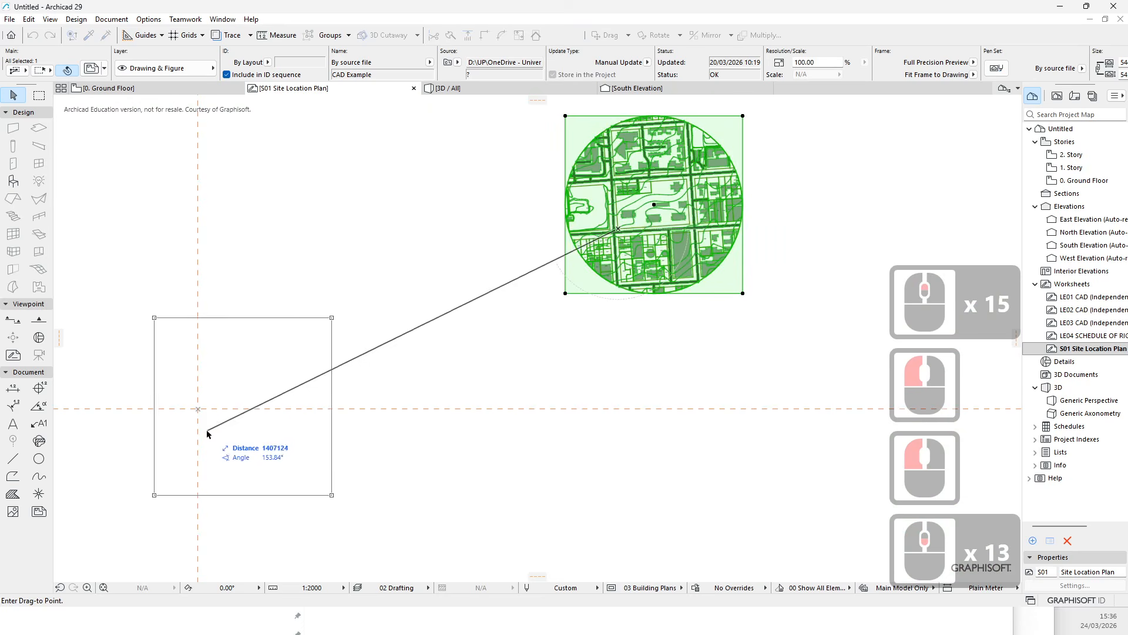
scroll(207, 434, "up", 7)
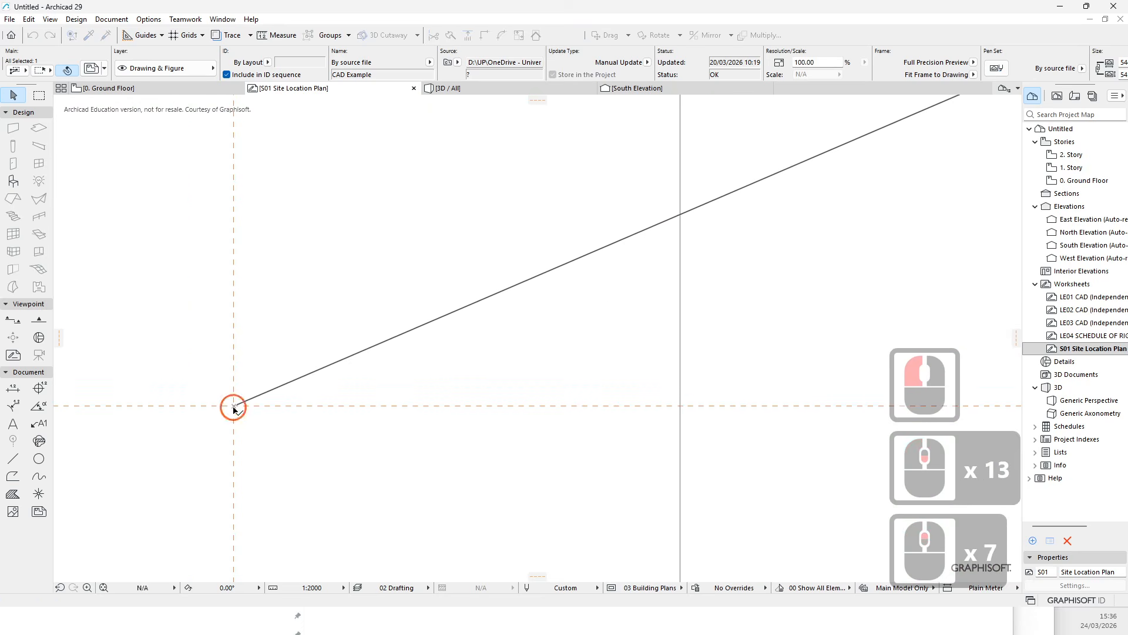
left_click(233, 407)
- Zoom and pan over the moved site drawing to check its alignment with the origin guide lines
scroll(419, 374, "down", 7)
left_click(599, 255)
scroll(406, 365, "up", 6)
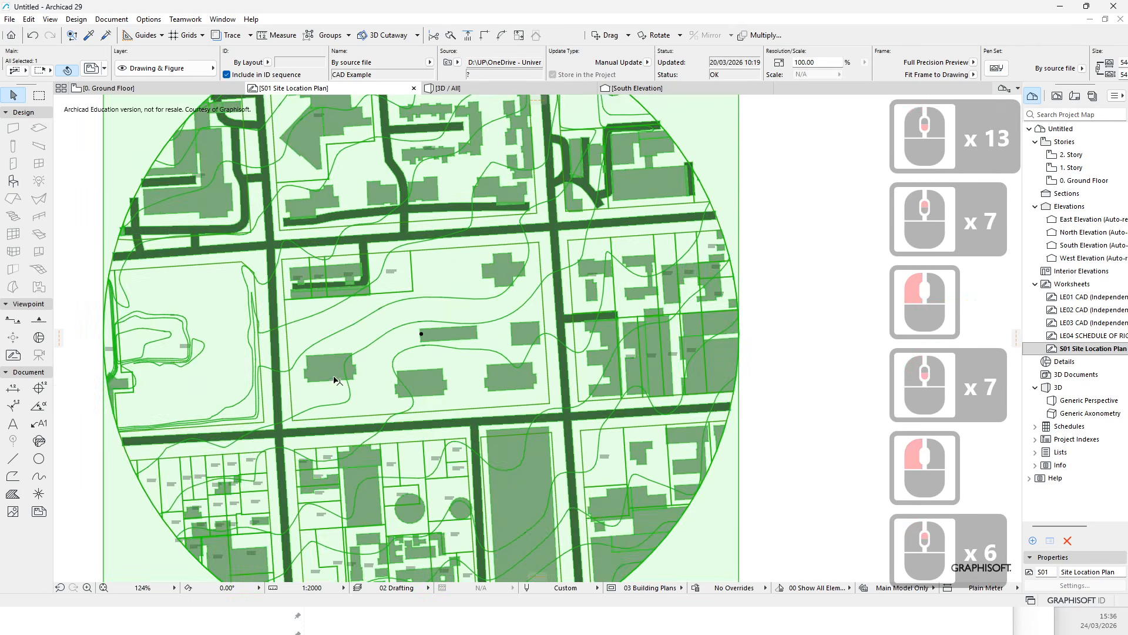
scroll(333, 377, "up", 1)
middle_click_drag(413, 349, 425, 347)
scroll(316, 389, "up", 2)
scroll(436, 402, "up", 2)
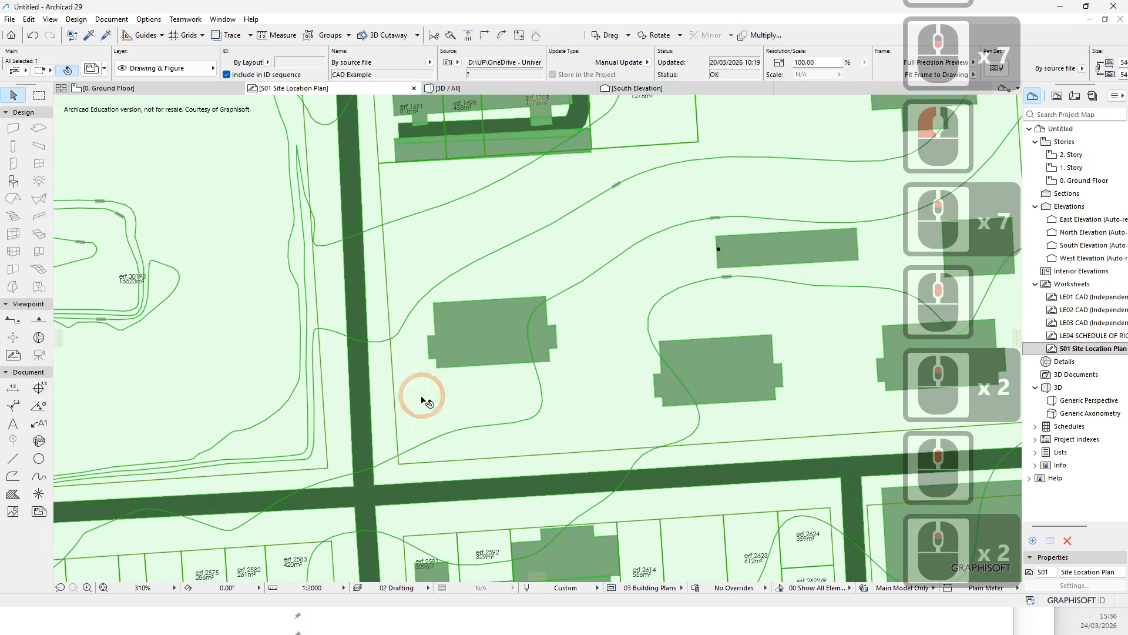
scroll(412, 400, "down", 4)
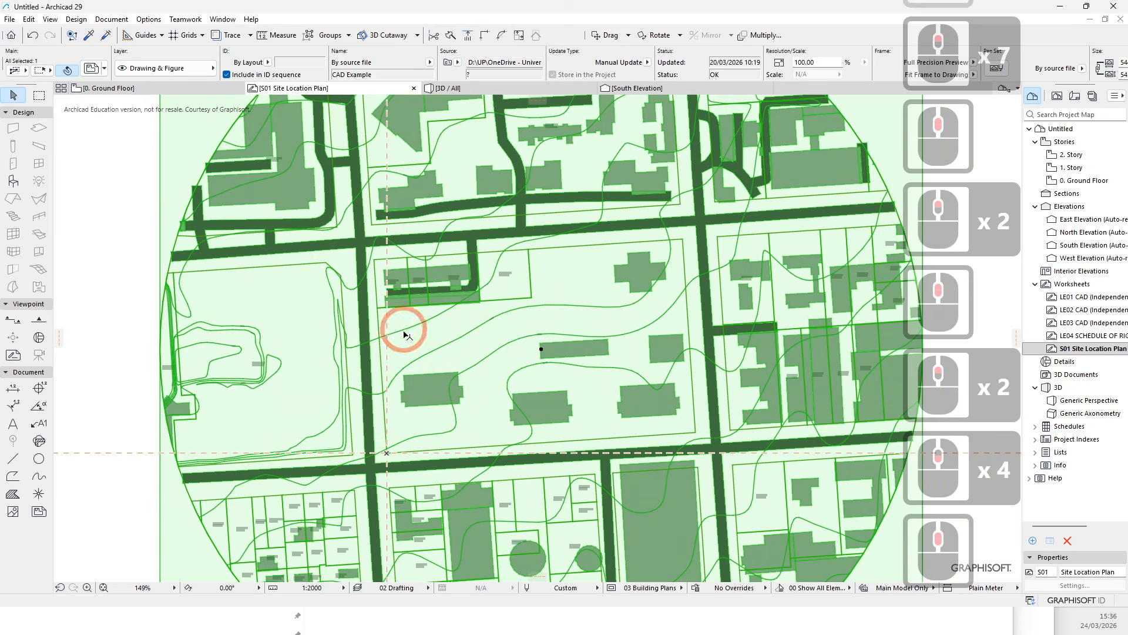
- Open Location Settings to examine the Project North angle, then close the dialog without changes
left_click(146, 19)
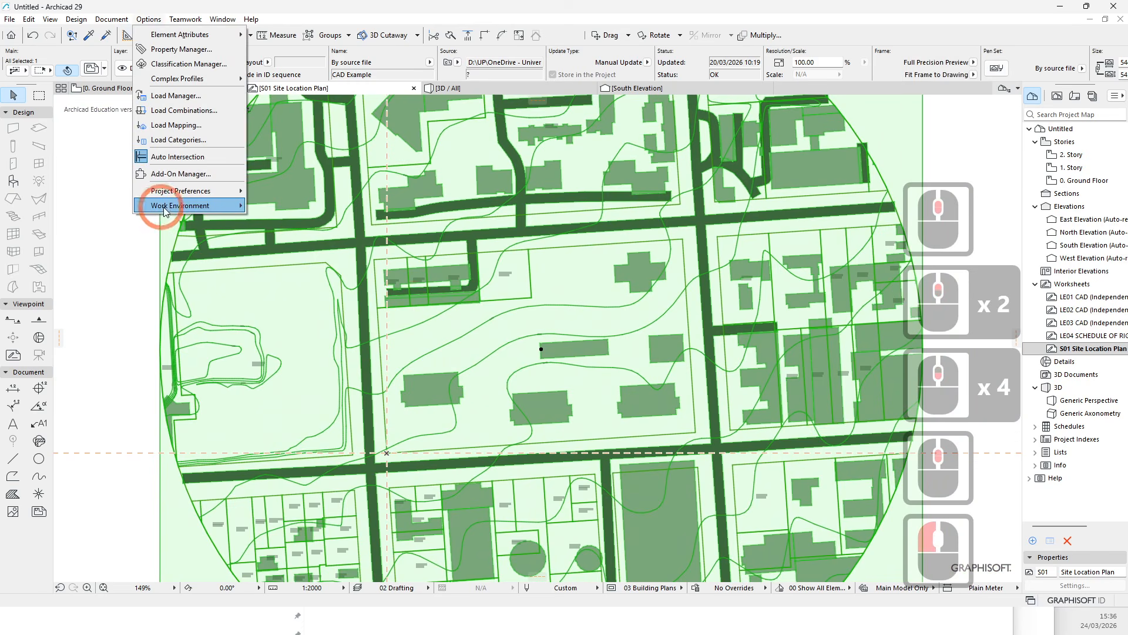
mouse_move(169, 206)
mouse_move(194, 191)
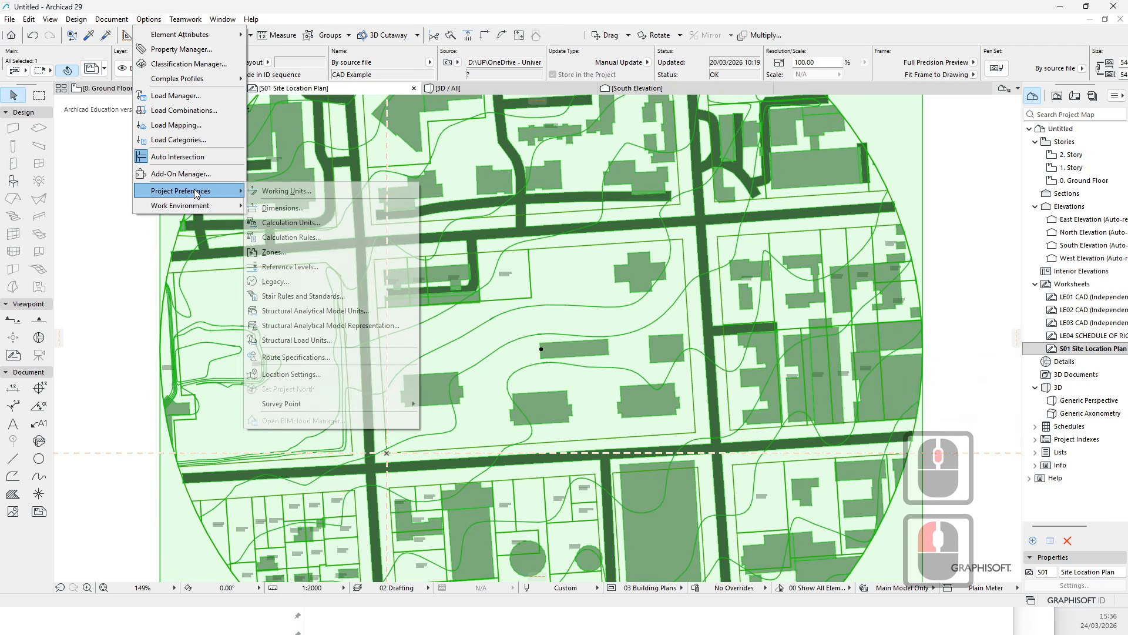
left_click(306, 376)
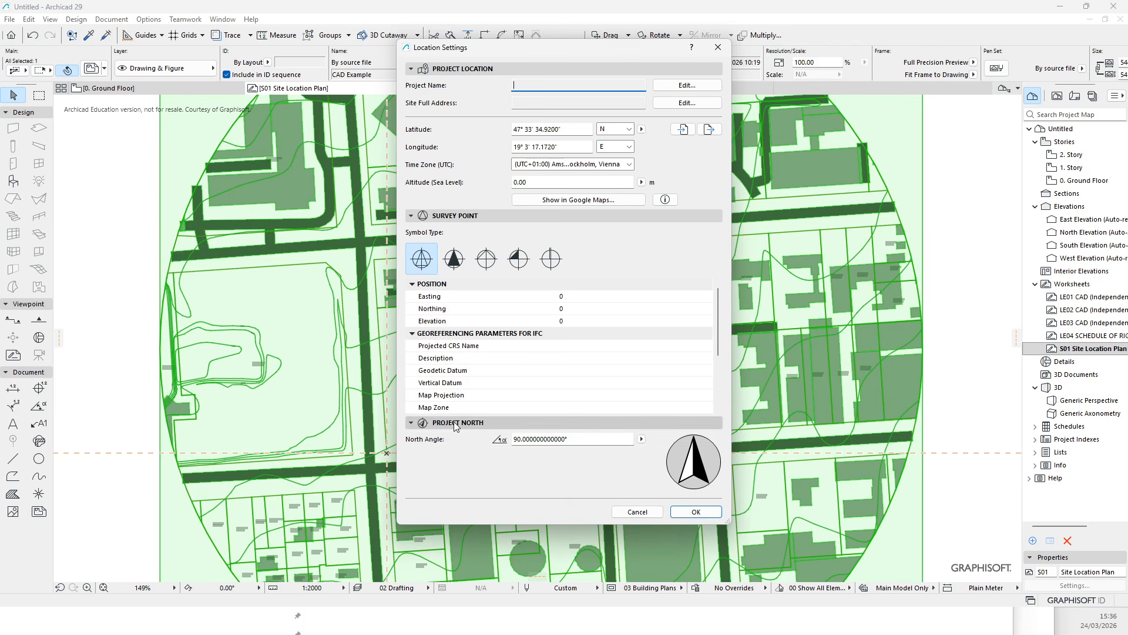
left_click(411, 423)
left_click(411, 423)
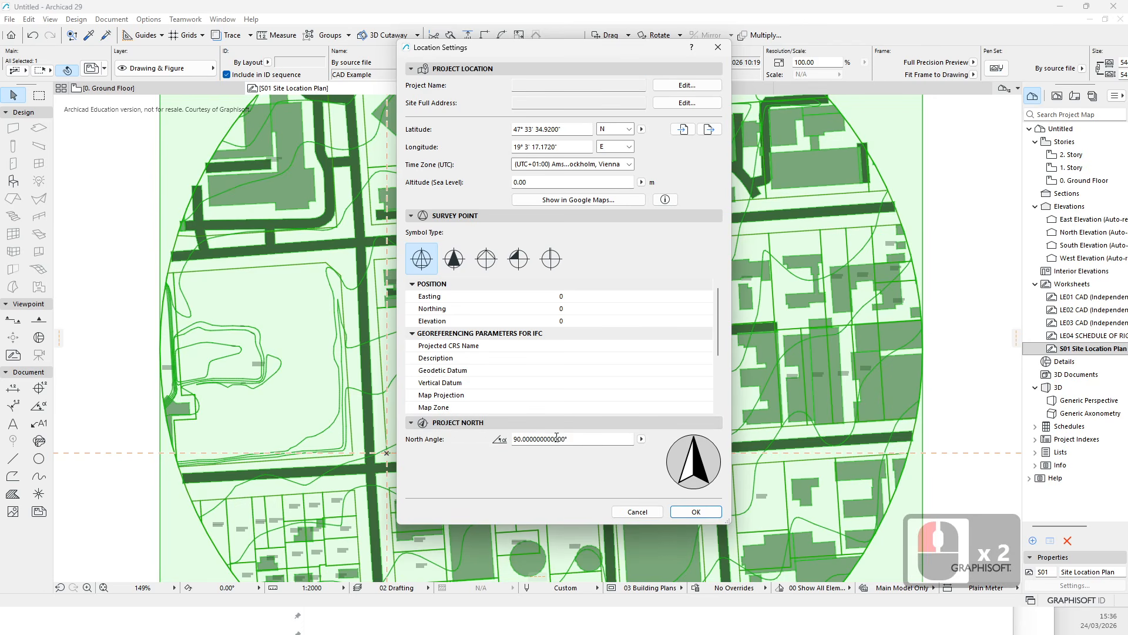
double_click(456, 427)
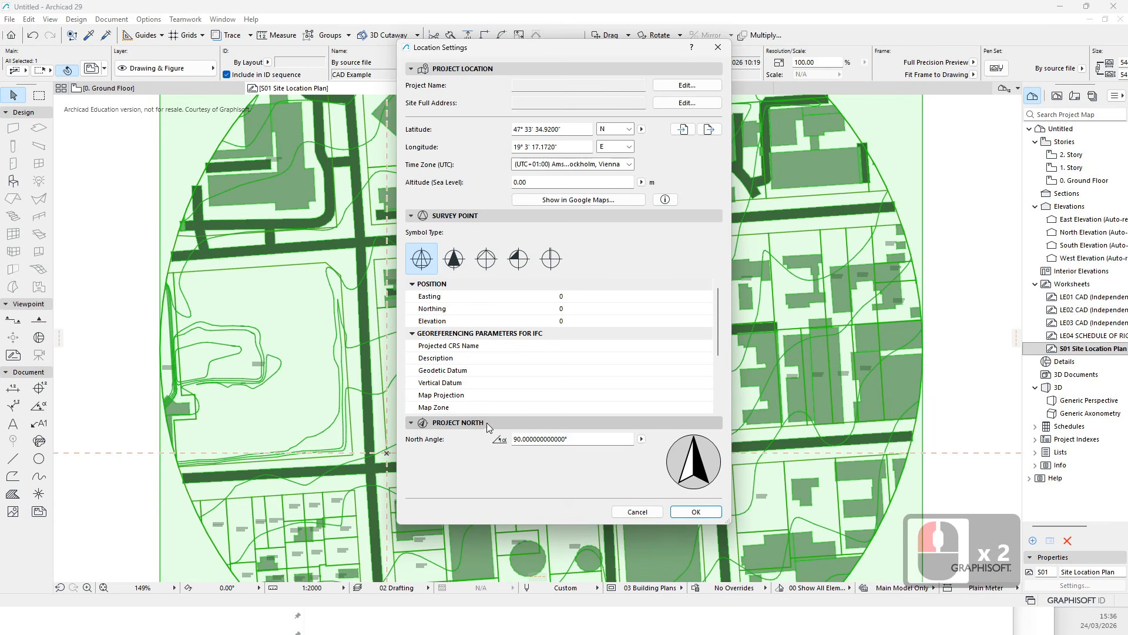
left_click(589, 444)
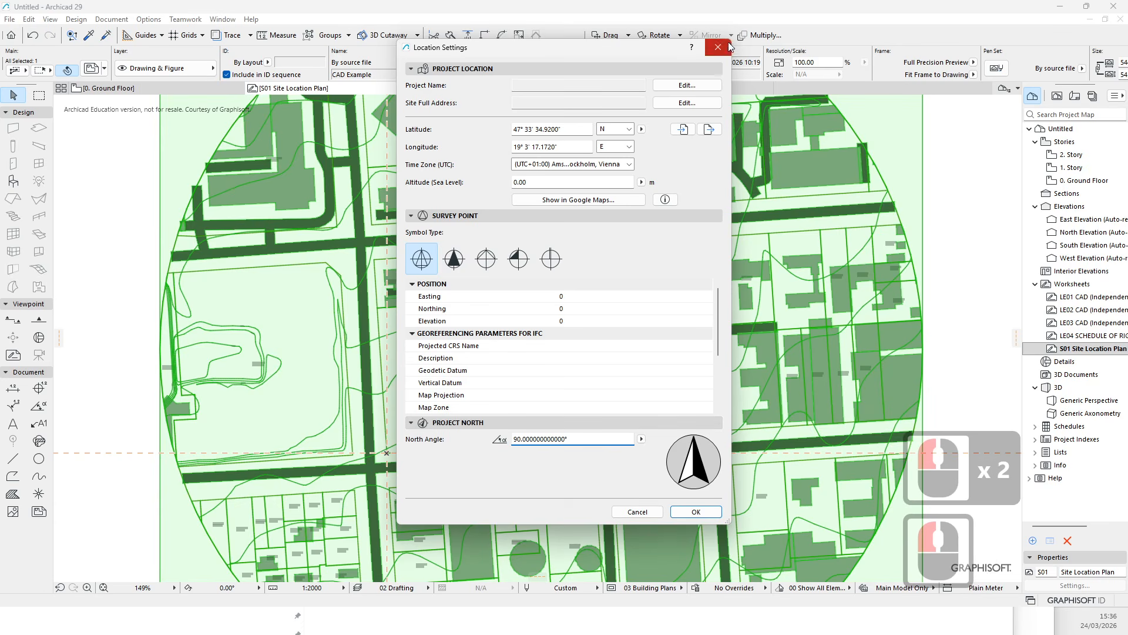
left_click(726, 47)
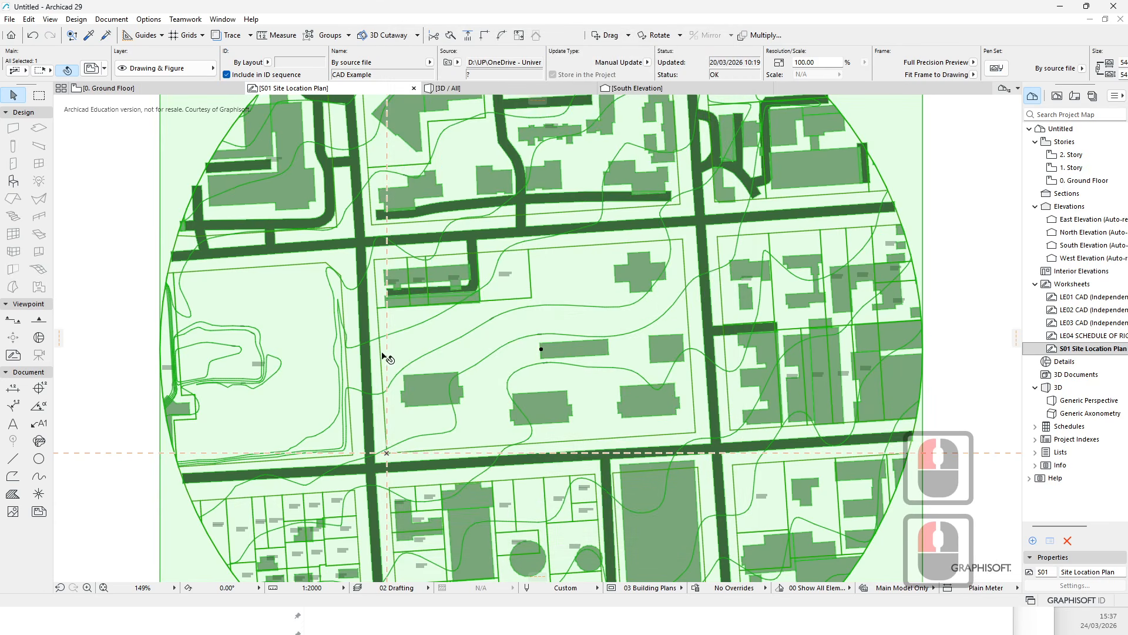
- Open the Ground Floor plan and zoom in to examine the Survey Point and its north angle
middle_click_drag(393, 403, 377, 390)
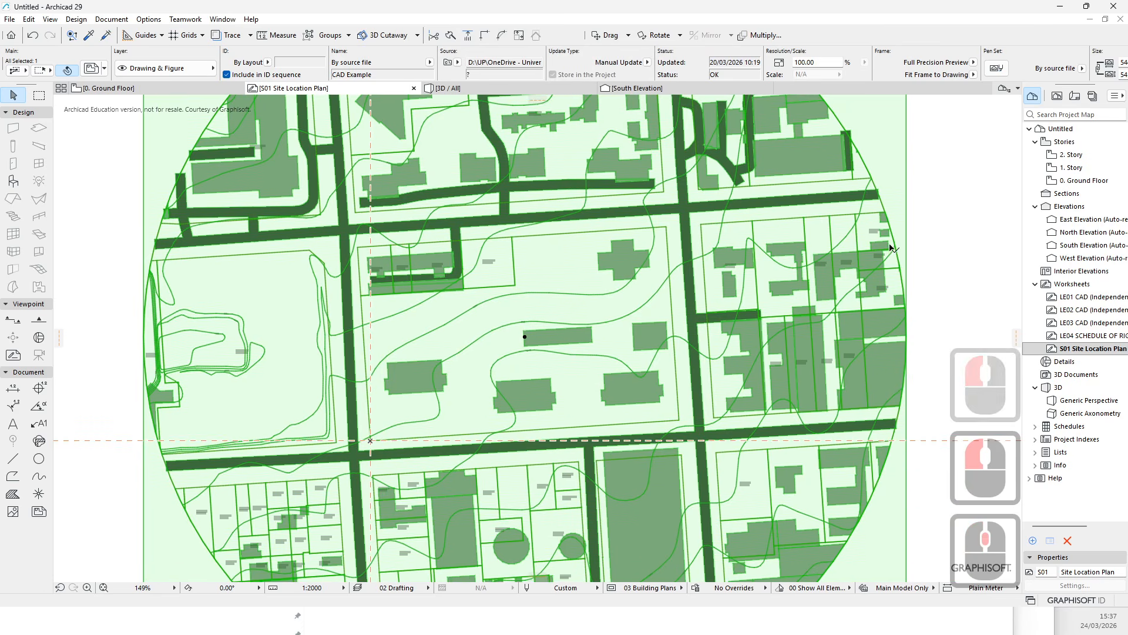
left_click(1088, 182)
scroll(502, 319, "down", 7)
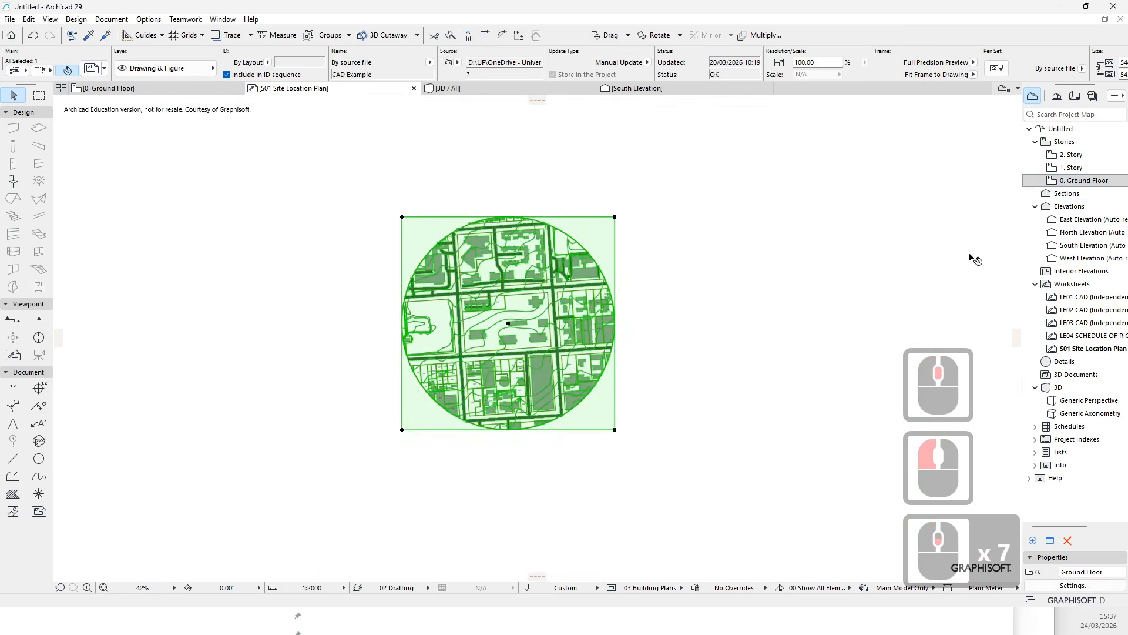
double_click(1050, 180)
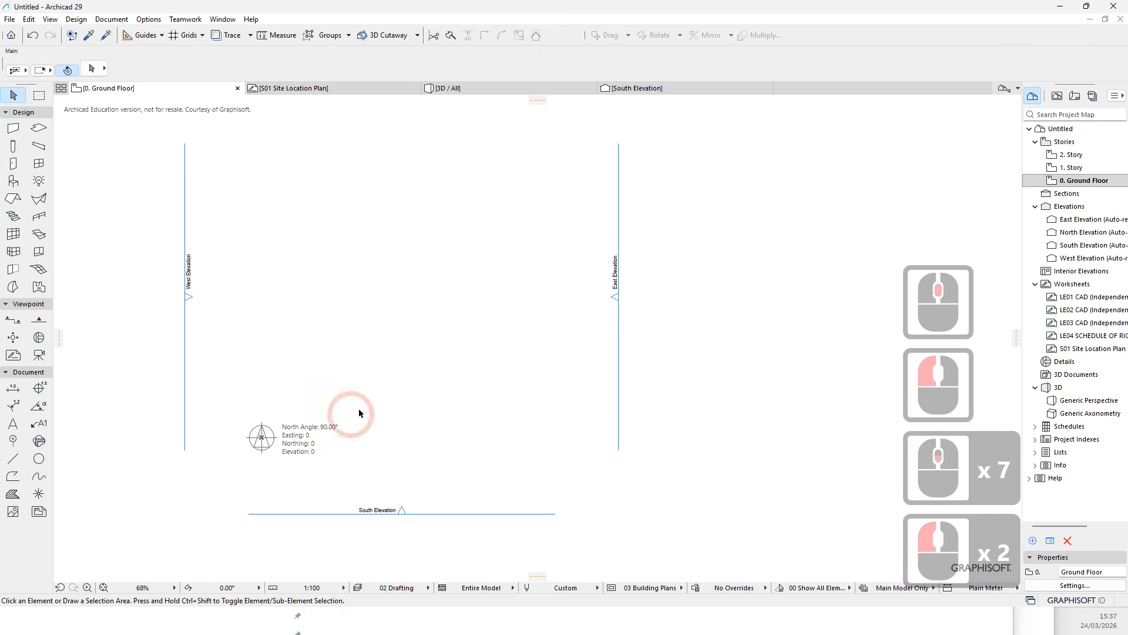
middle_click_drag(356, 365, 461, 310)
scroll(360, 384, "up", 6)
middle_click_drag(331, 421, 474, 328)
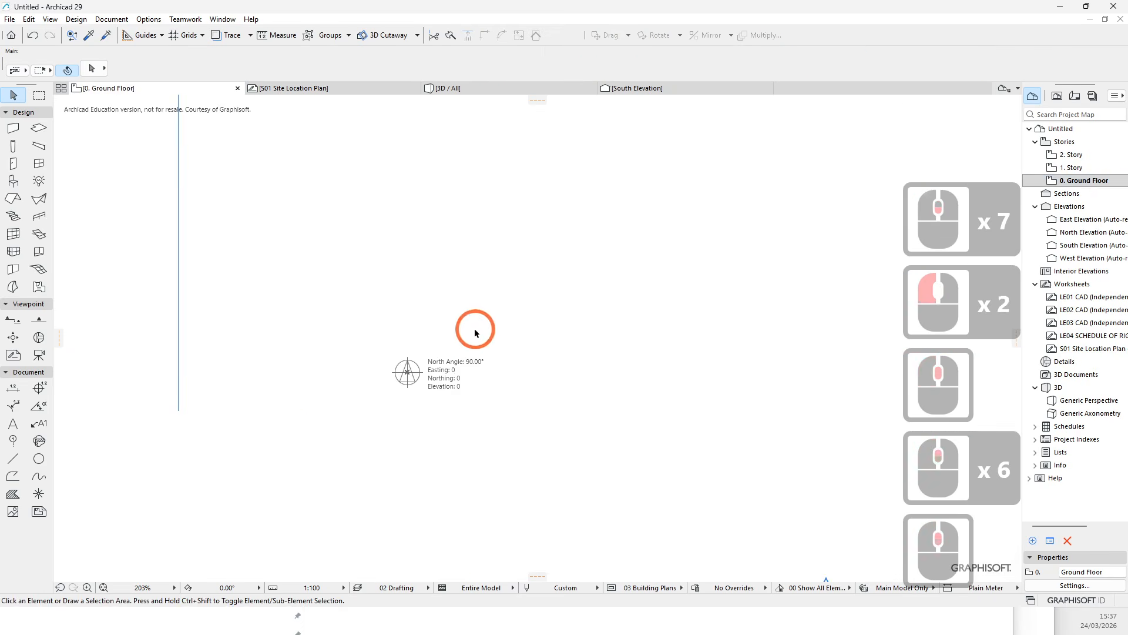
scroll(475, 328, "up", 4)
double_click(415, 393)
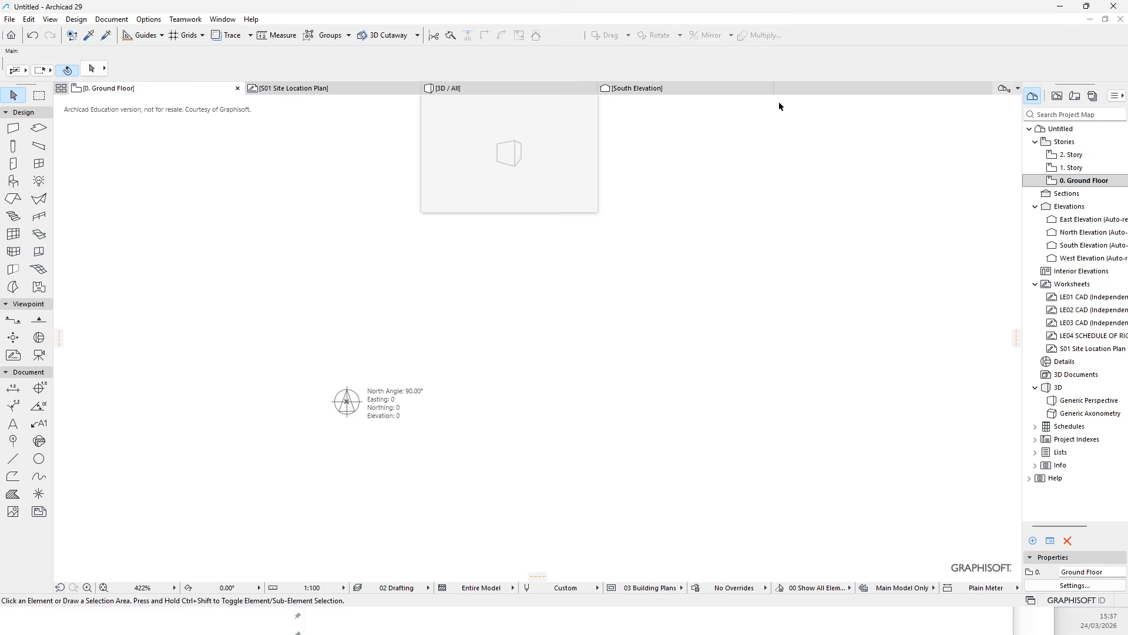
- Return to the Site Location Plan worksheet and pan around the site drawing
left_click(365, 88)
left_click(593, 315)
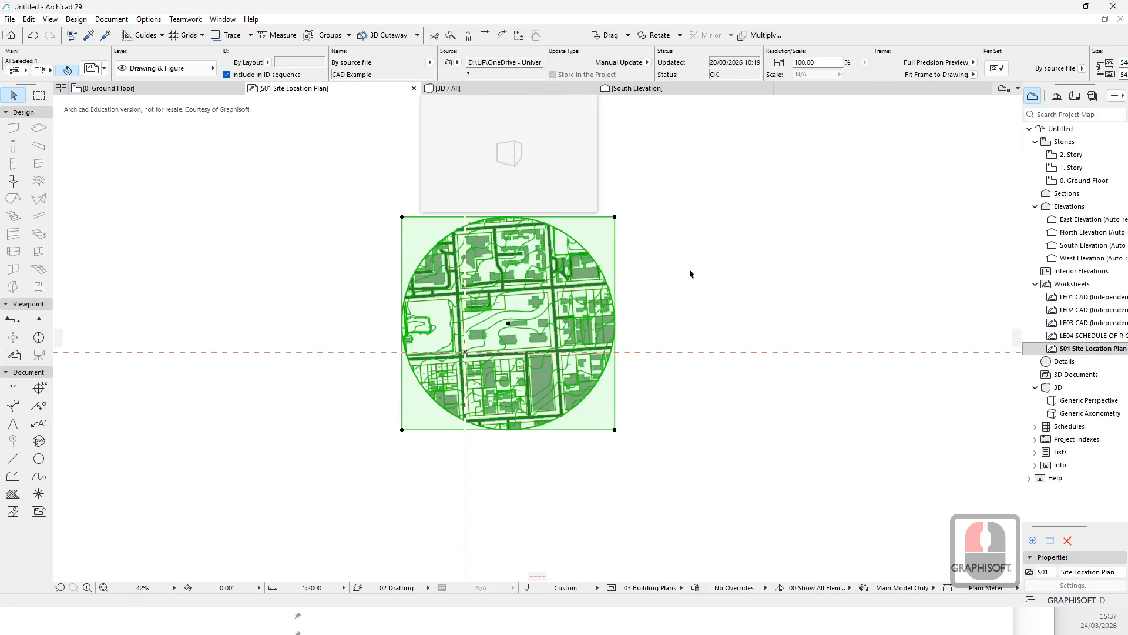
left_click(776, 232)
left_click(715, 341)
key("Escape")
scroll(542, 304, "up", 6)
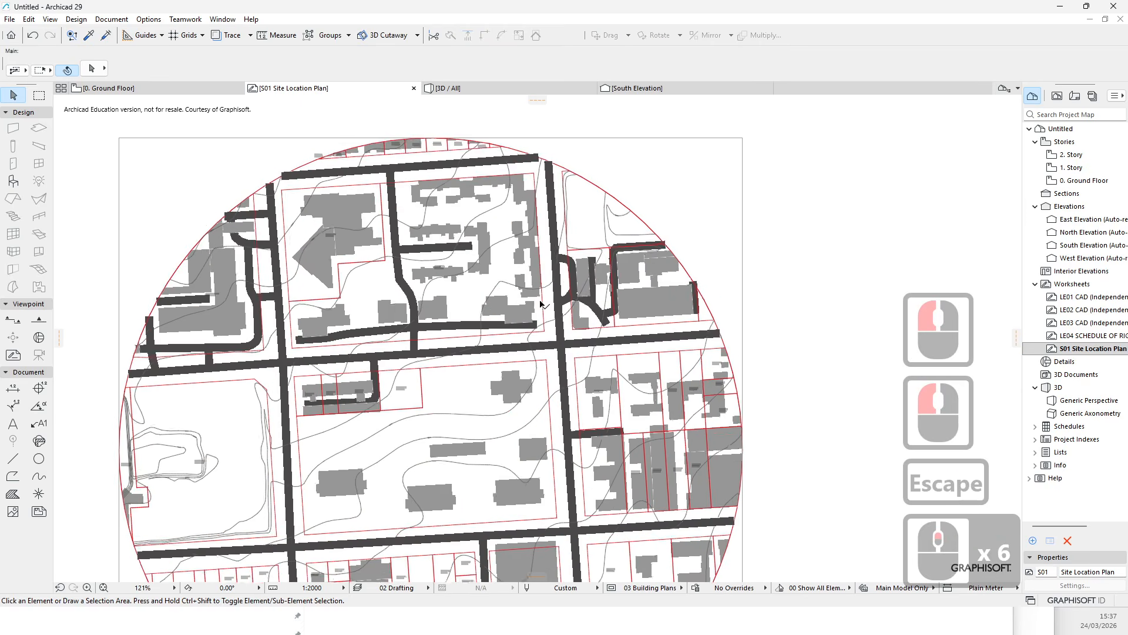
middle_click_drag(522, 471, 547, 375)
middle_click_drag(438, 414, 487, 287)
scroll(381, 302, "down", 4)
key("Escape")
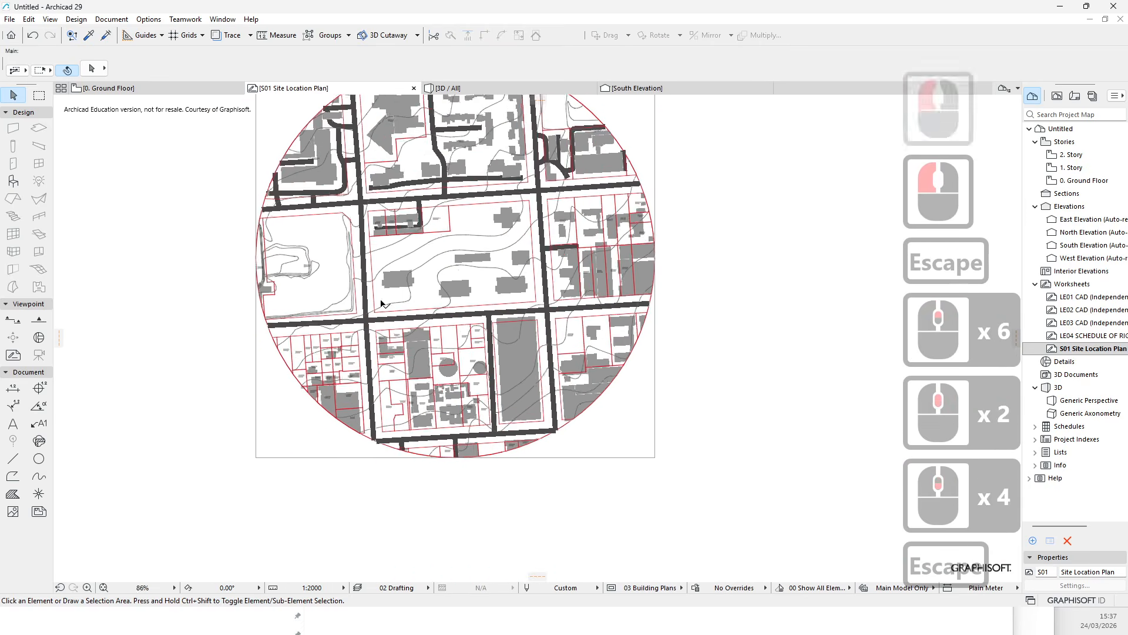
scroll(381, 302, "down", 2)
- Explode the CAD drawing into the current view with embedded layers imported, discarding the original drawing
left_click(461, 284)
right_click(458, 294)
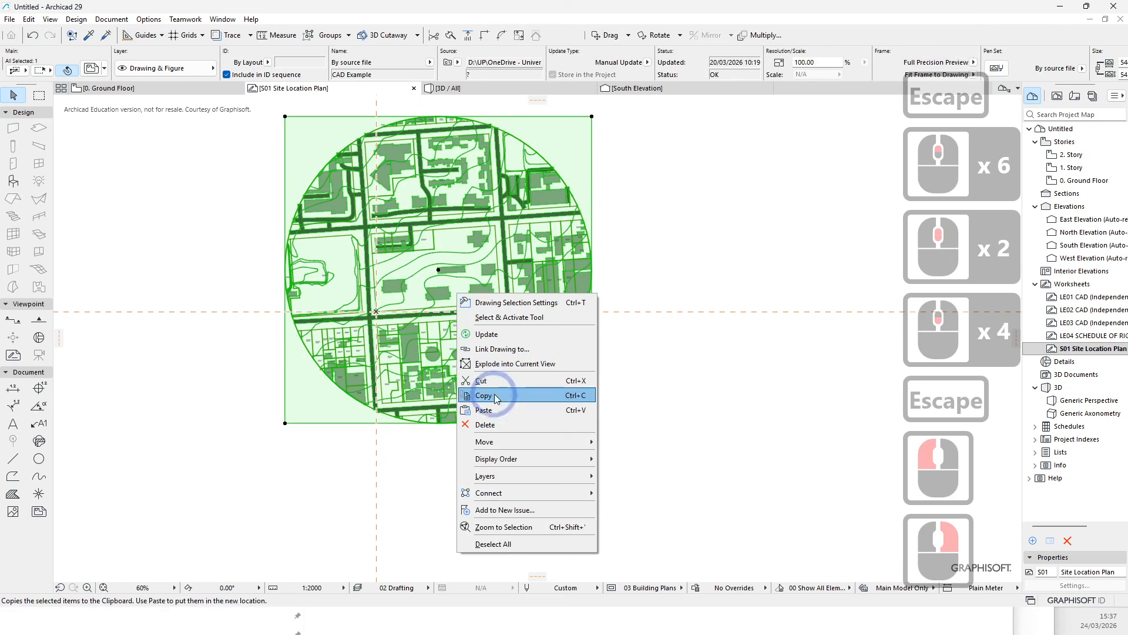
left_click(505, 364)
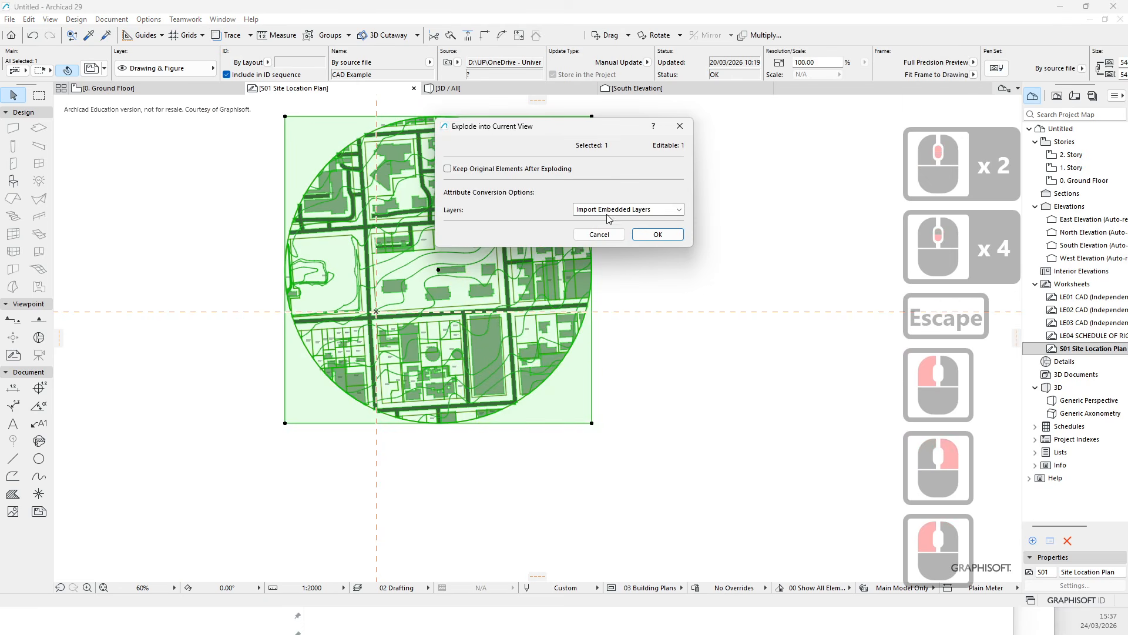
left_click(658, 234)
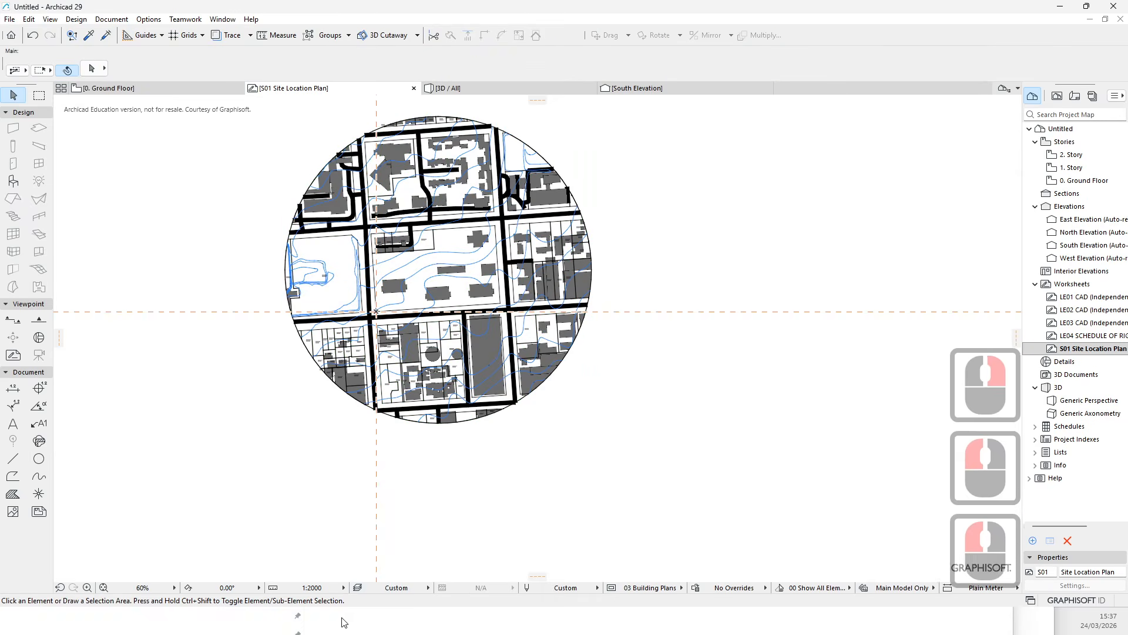
key("Escape")
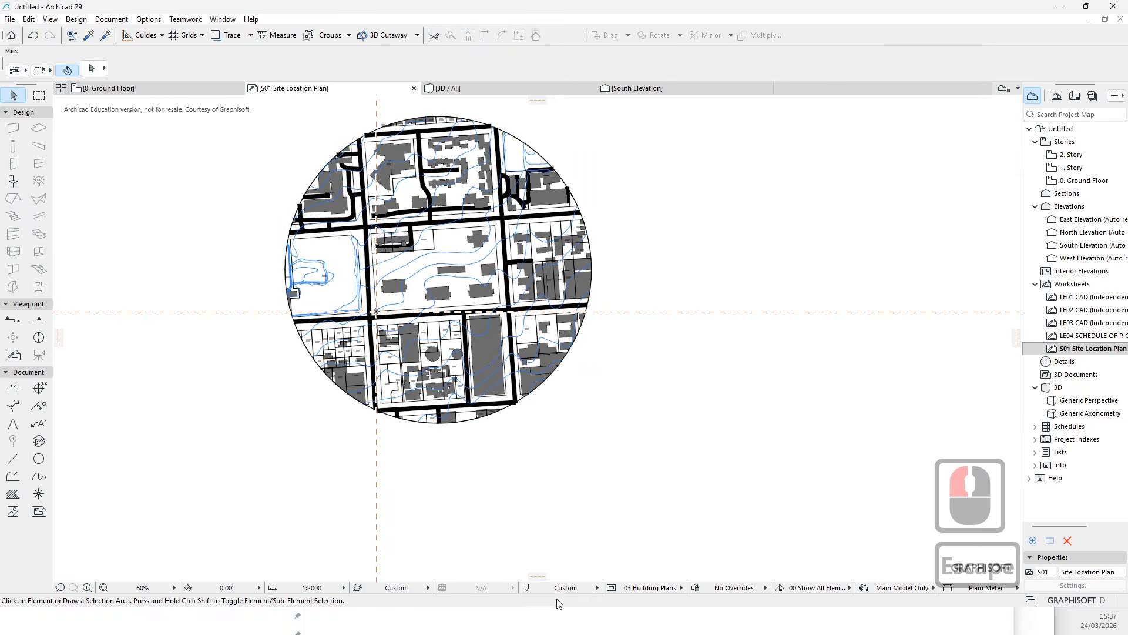
- Open the model-view pen set settings and preview the 09 Grayscale pen set
left_click(526, 588)
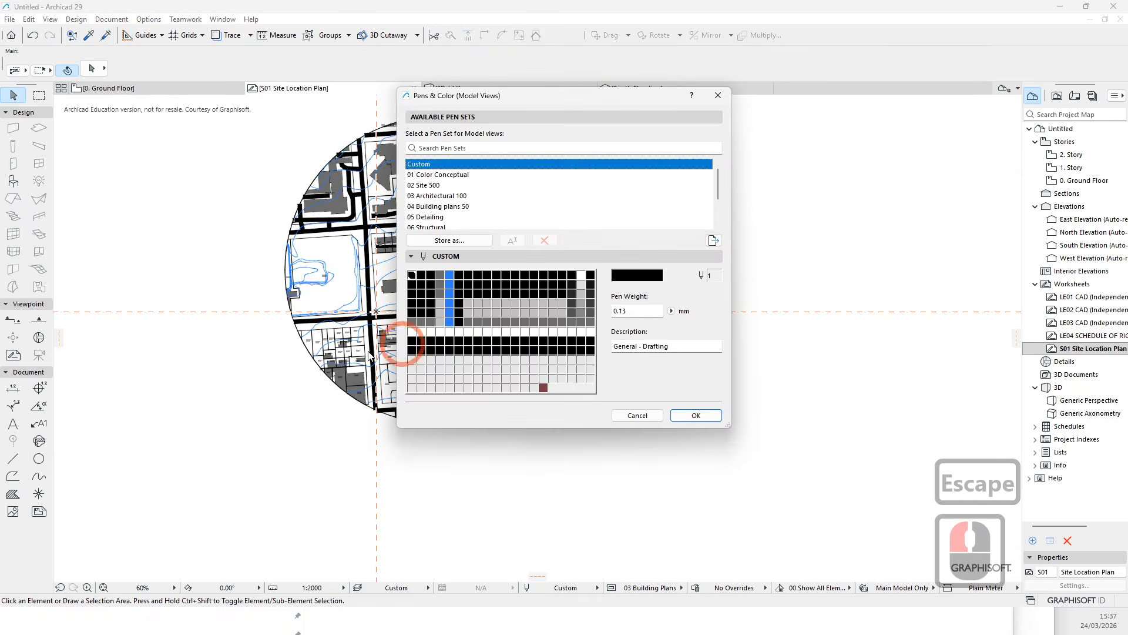
scroll(457, 183, "down", 2)
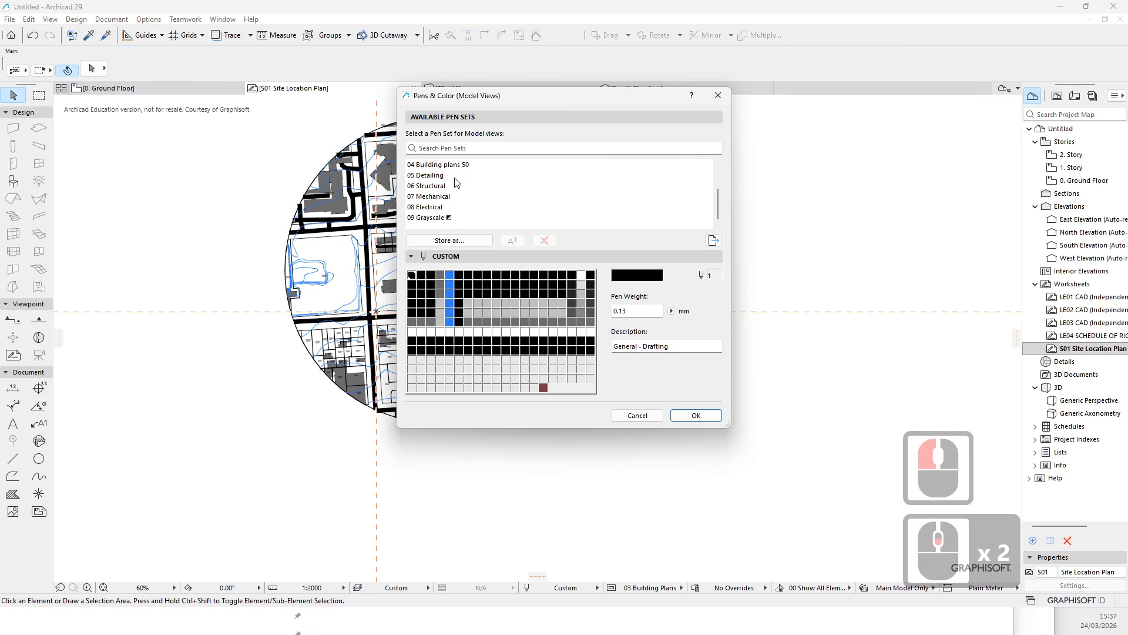
left_click(431, 217)
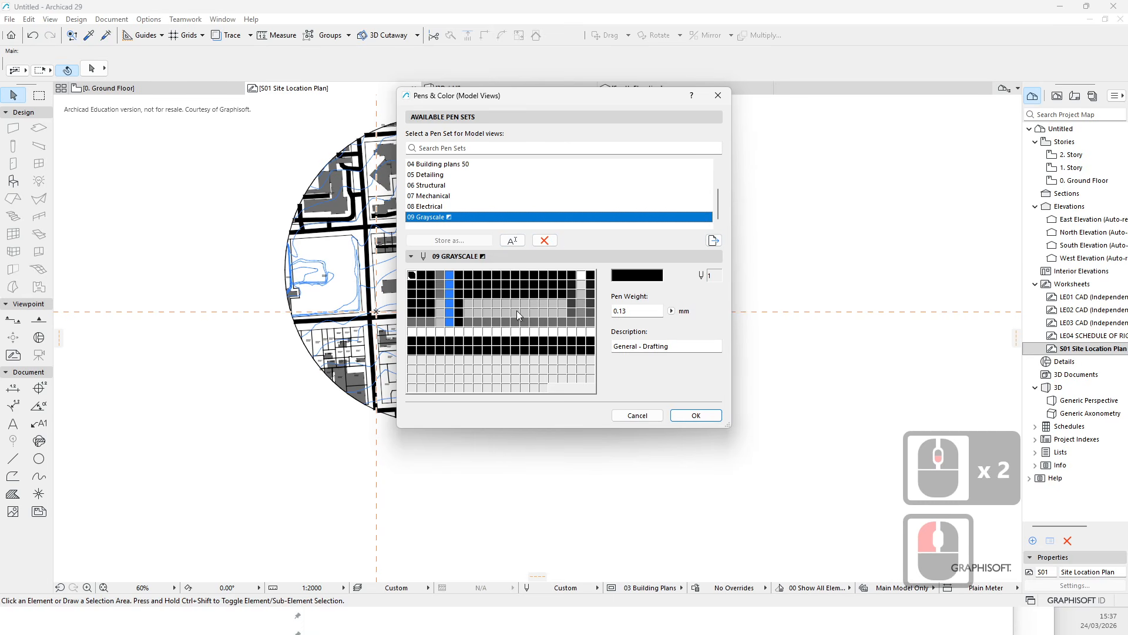
- Store the Custom pen set by overwriting the 09 Grayscale pen set
scroll(458, 181, "up", 6)
left_click(421, 167)
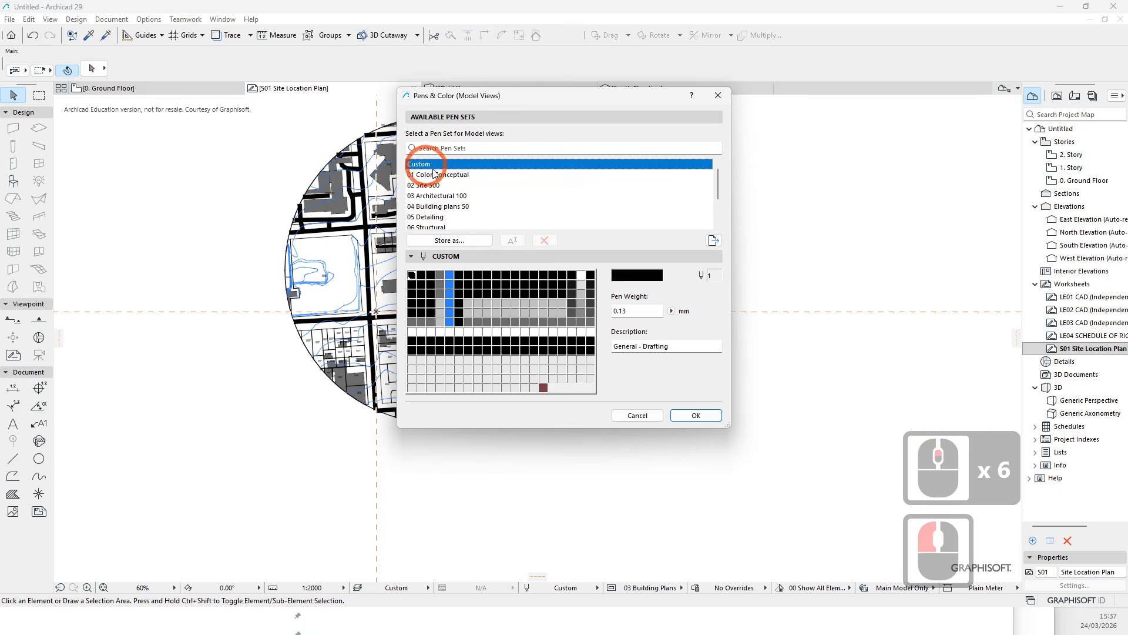
left_click(447, 241)
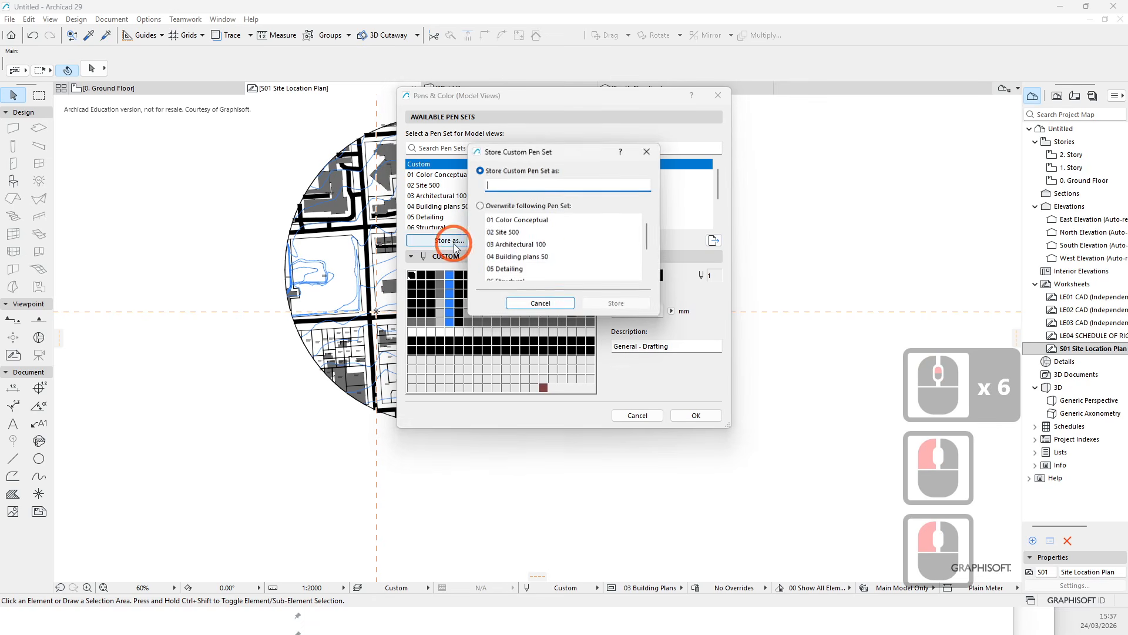
scroll(529, 247, "down", 5)
left_click(509, 268)
left_click(616, 303)
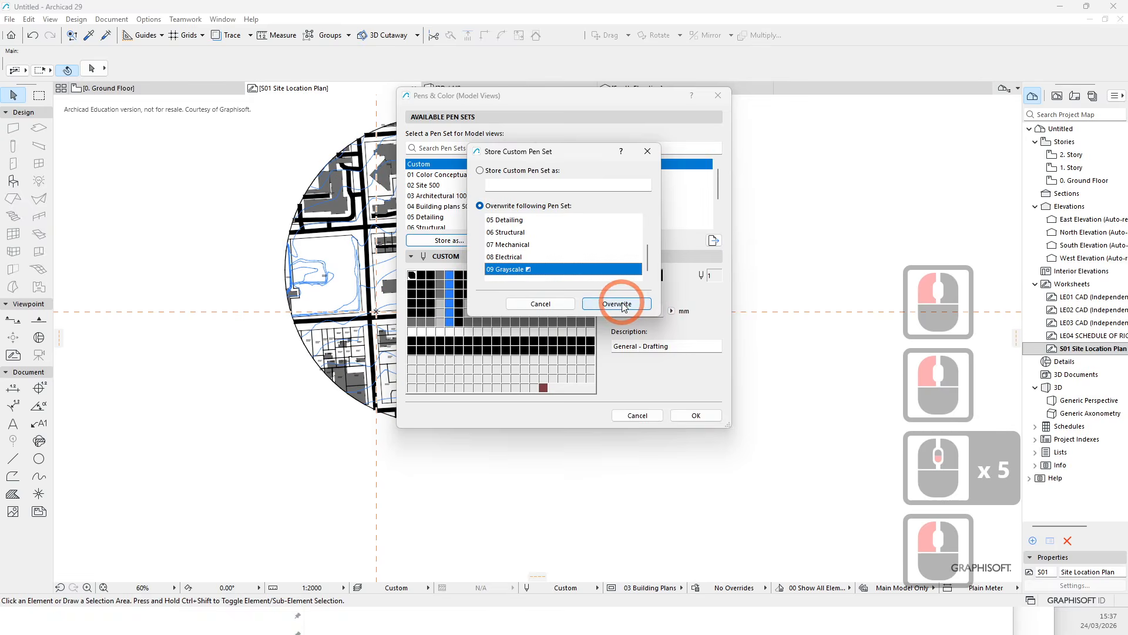
- Apply the 09 Grayscale pen set to the worksheet and zoom into the drawing
left_click(694, 416)
key("Escape")
scroll(444, 275, "up", 7)
scroll(444, 276, "up", 3)
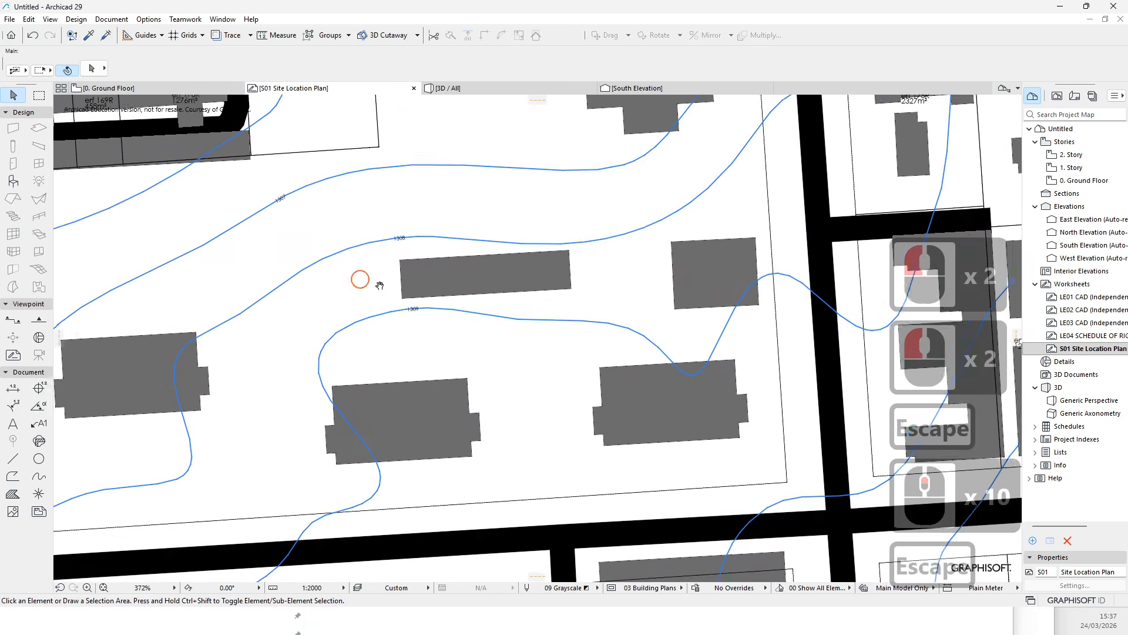
- Examine the cadastral boundary lines around the central site block
key("Escape")
scroll(466, 264, "up", 1)
key("Escape")
scroll(466, 264, "down", 6)
scroll(477, 244, "up", 5)
left_click(478, 258)
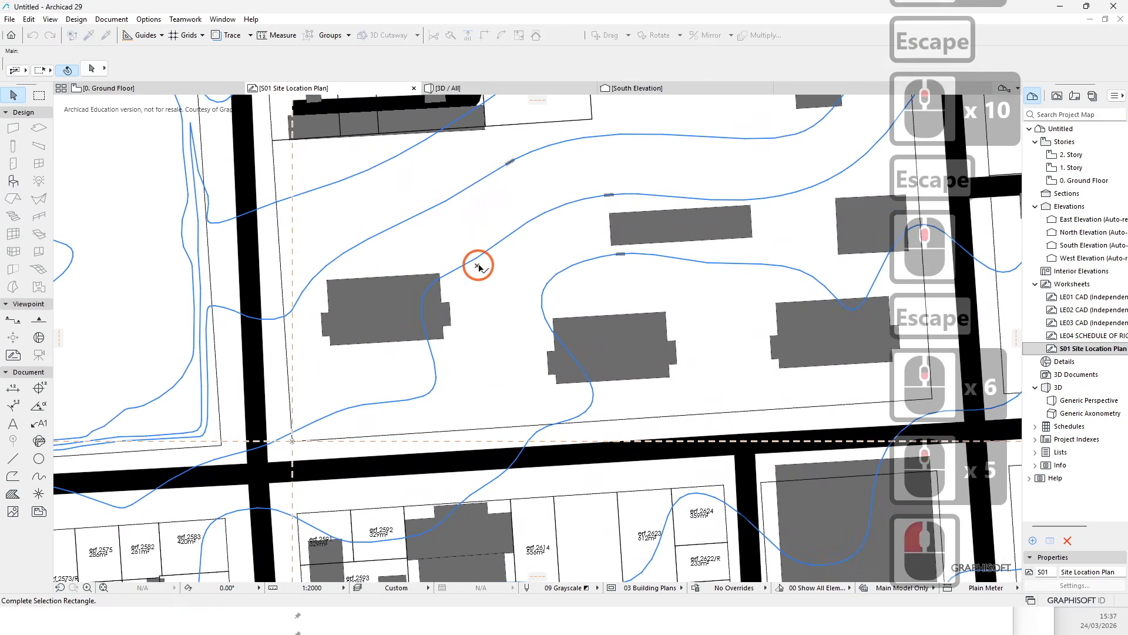
key("Escape")
left_click(478, 259)
key("Escape")
scroll(514, 214, "down", 4)
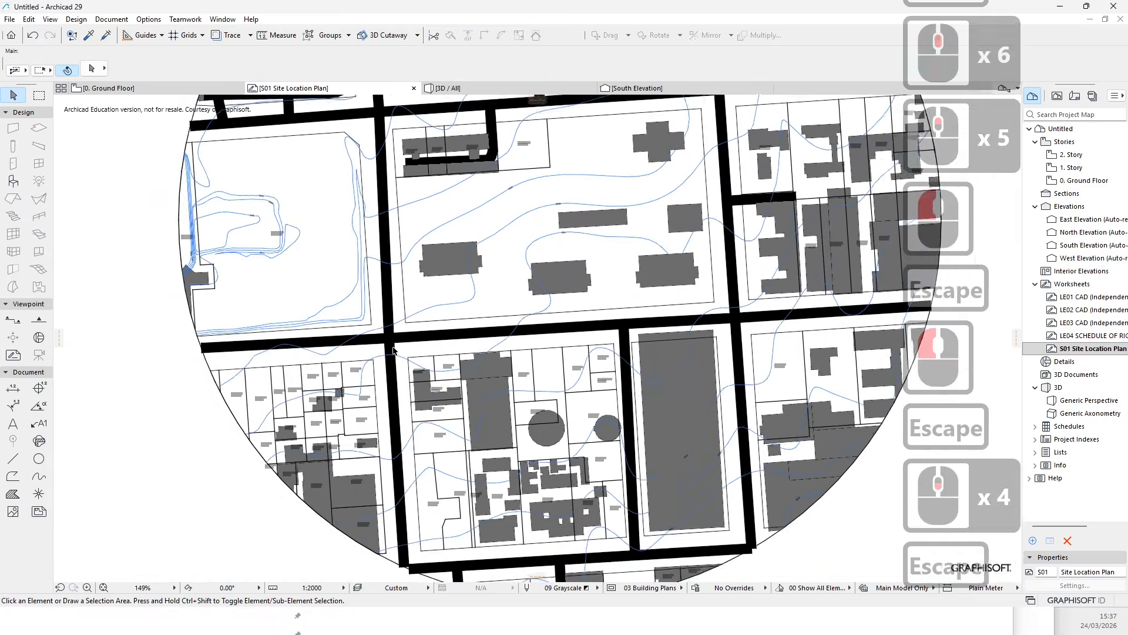
key("Escape")
scroll(401, 309, "up", 6)
key("Escape")
left_click(405, 273)
key("Escape")
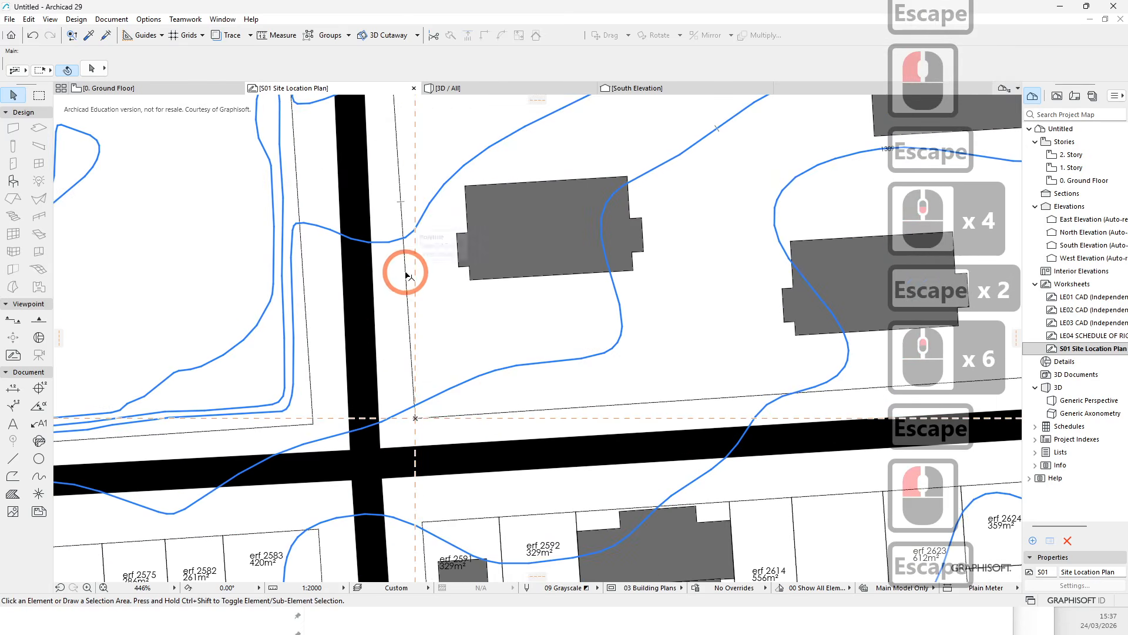
left_click(404, 273)
scroll(479, 365, "down", 5)
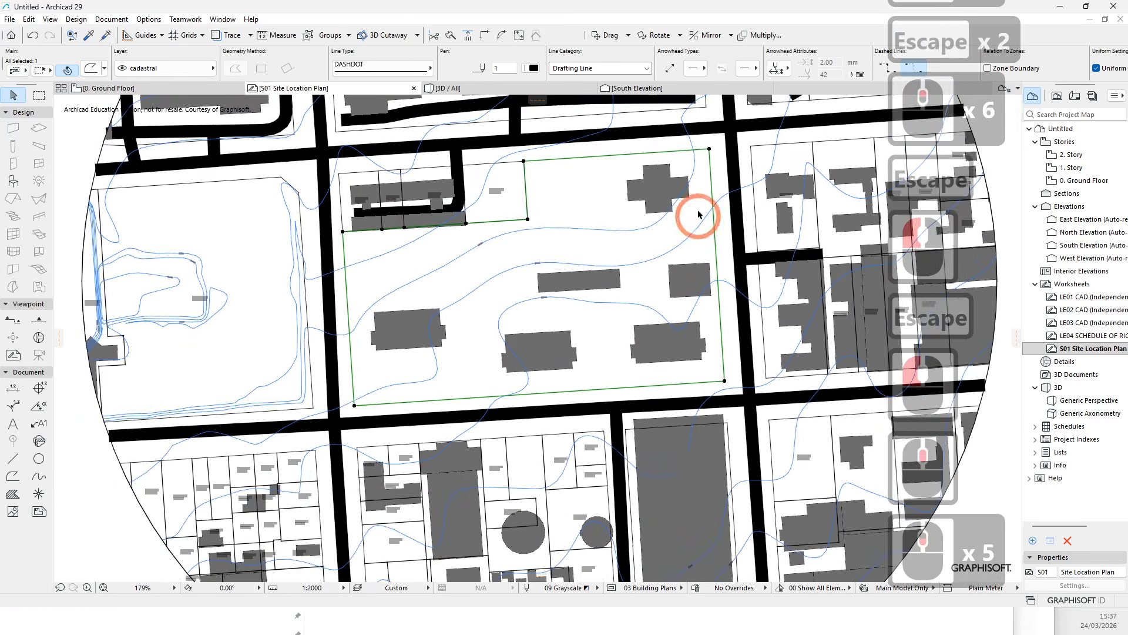
scroll(566, 207, "up", 5)
middle_click_drag(513, 300, 623, 284)
key("Escape")
key("Escape")
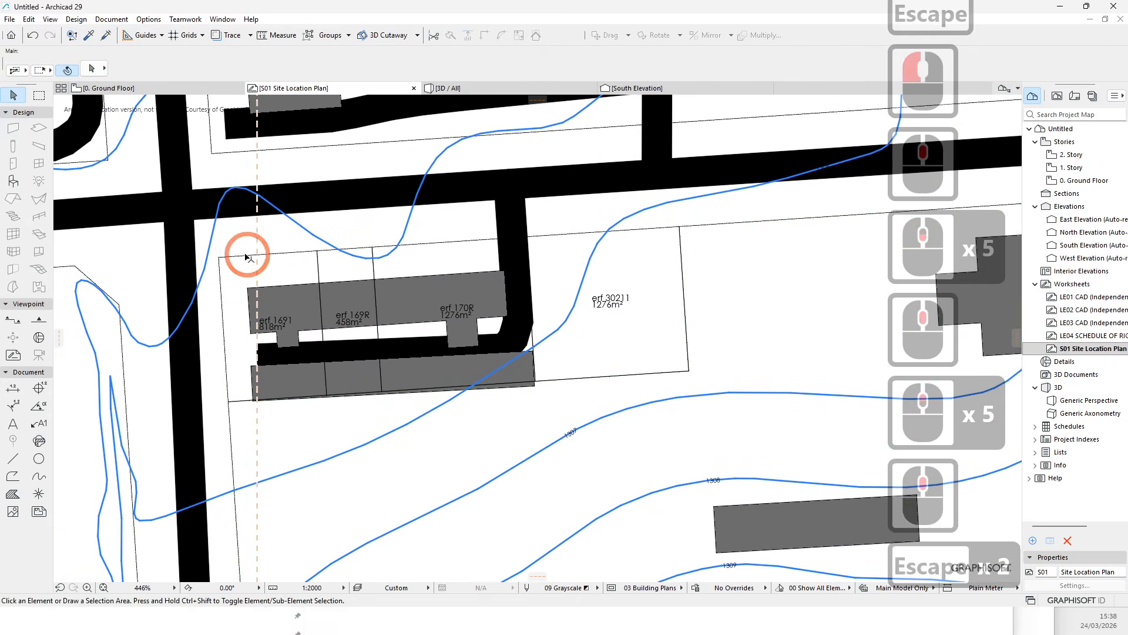
left_click(237, 253)
key("Escape")
scroll(225, 262, "up", 5)
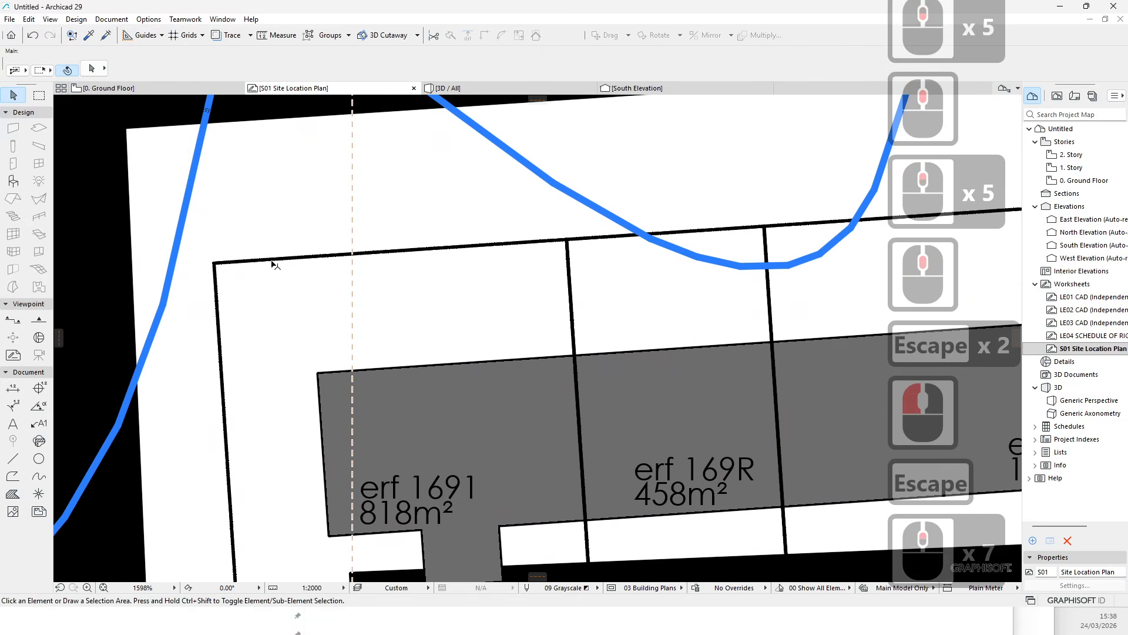
- Change the site boundary polyline's line type to Dashed Double
left_click(272, 261)
left_click(405, 70)
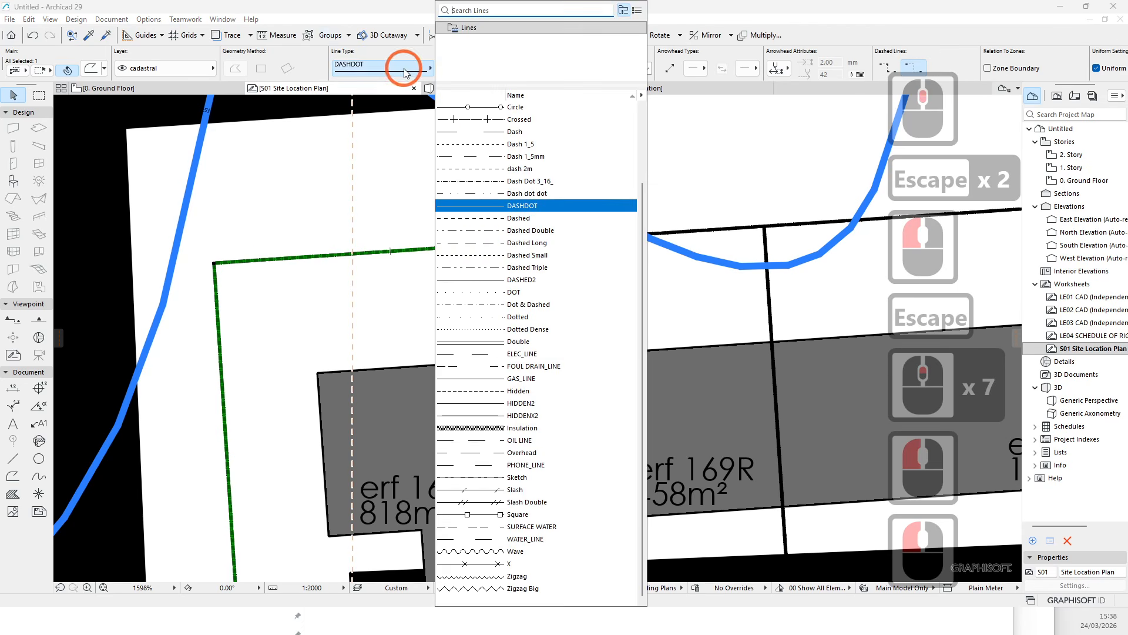
left_click(487, 231)
scroll(463, 225, "down", 3)
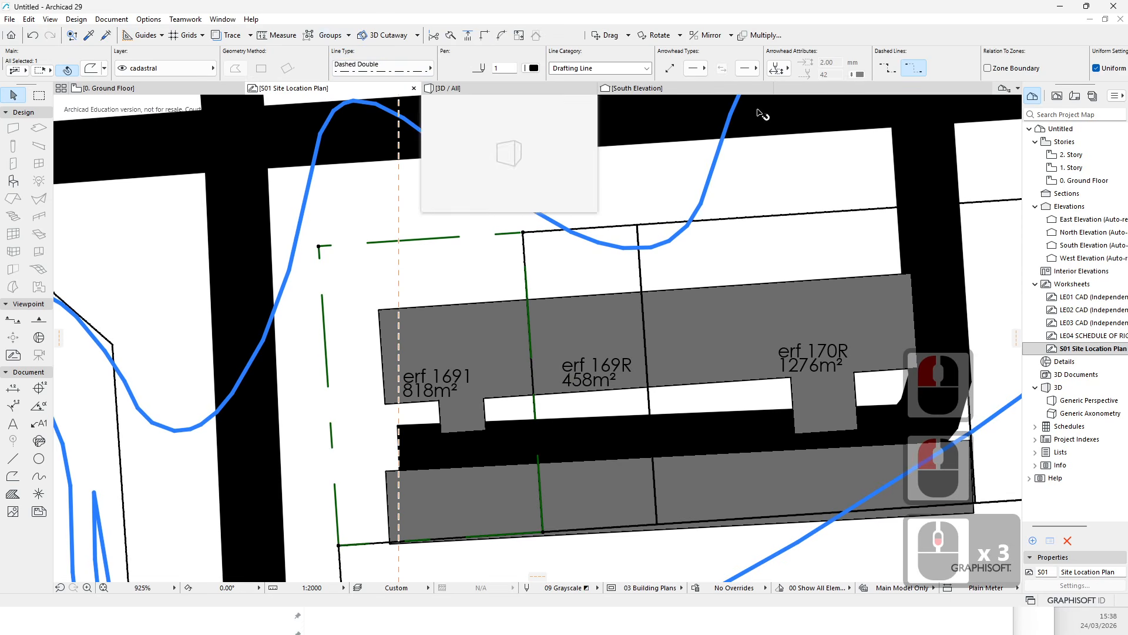
scroll(999, 67, "down", 4)
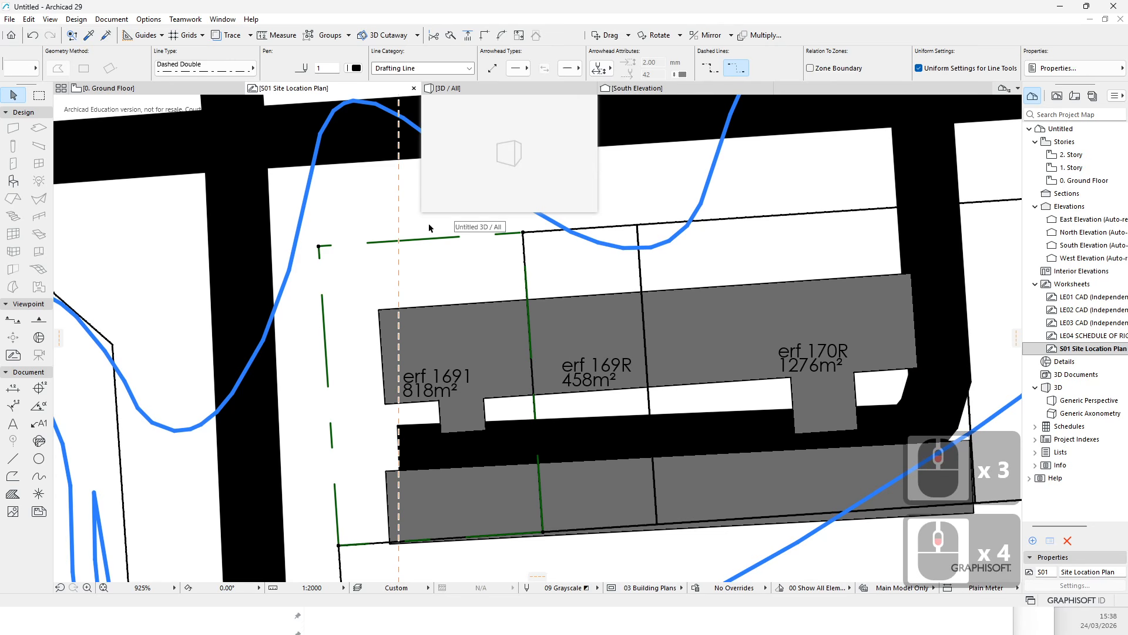
key("Escape")
scroll(705, 371, "down", 6)
key("Escape")
key("Escape")
scroll(705, 372, "down", 6)
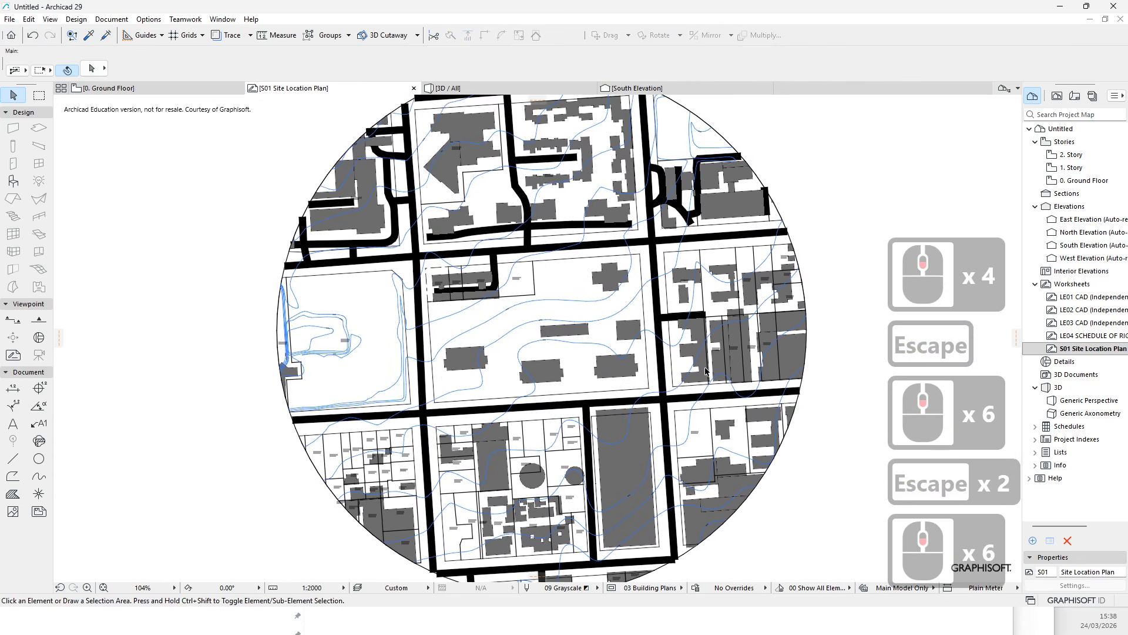
middle_click_drag(705, 371, 543, 364)
key("Escape")
left_click(726, 279)
key("Escape")
scroll(672, 377, "down", 6)
key("Escape")
left_click(379, 193)
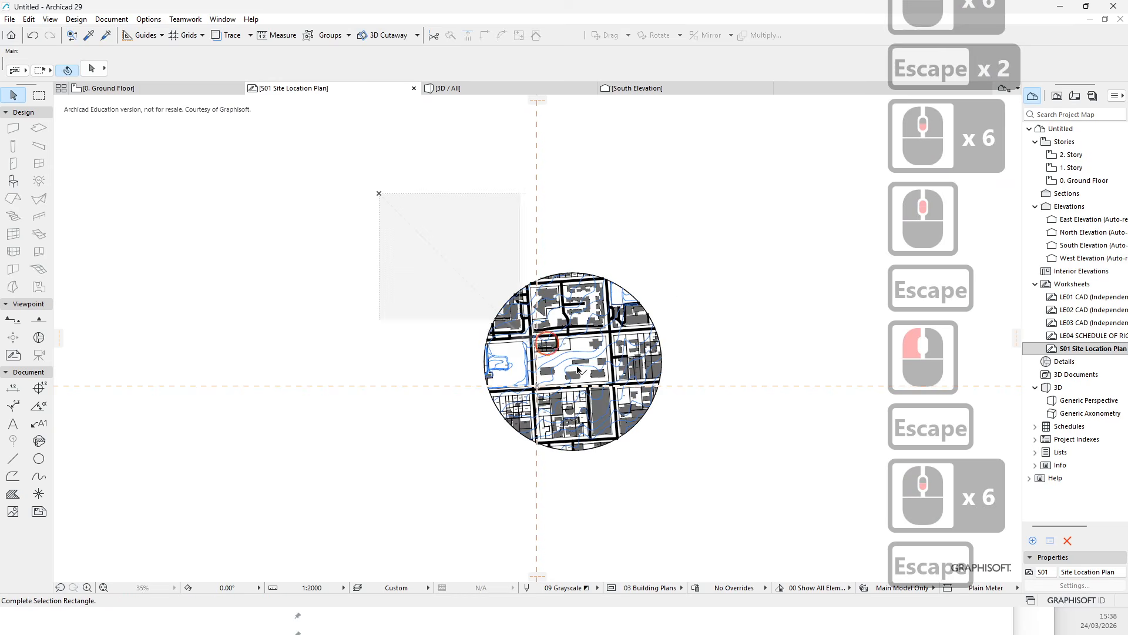
left_click(725, 514)
scroll(647, 381, "up", 5)
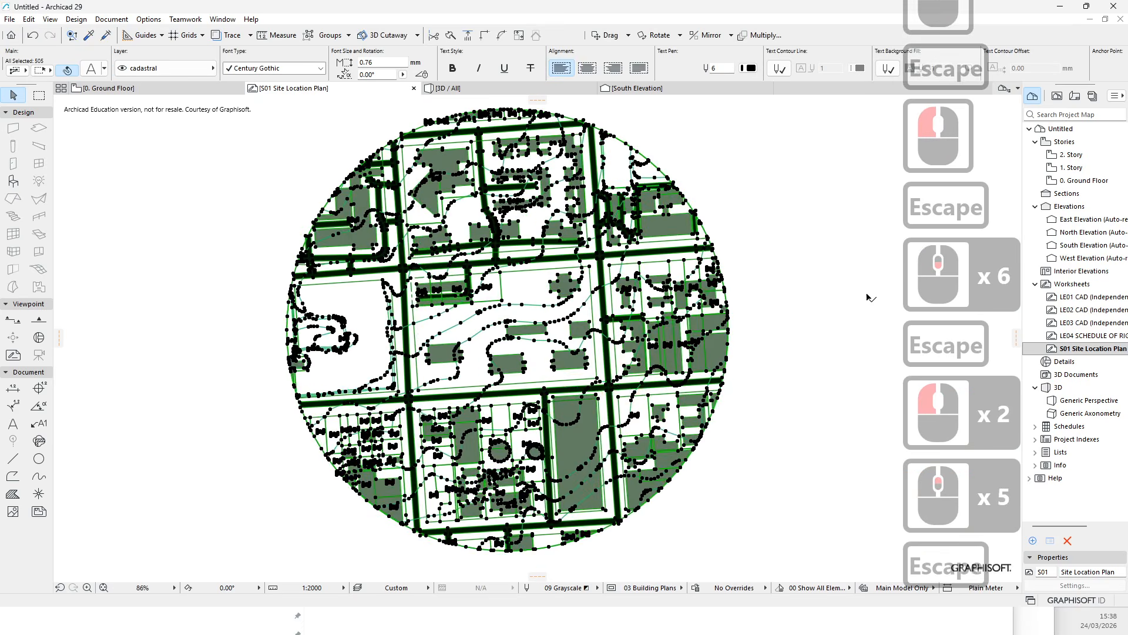
key("Escape")
key("Escape")
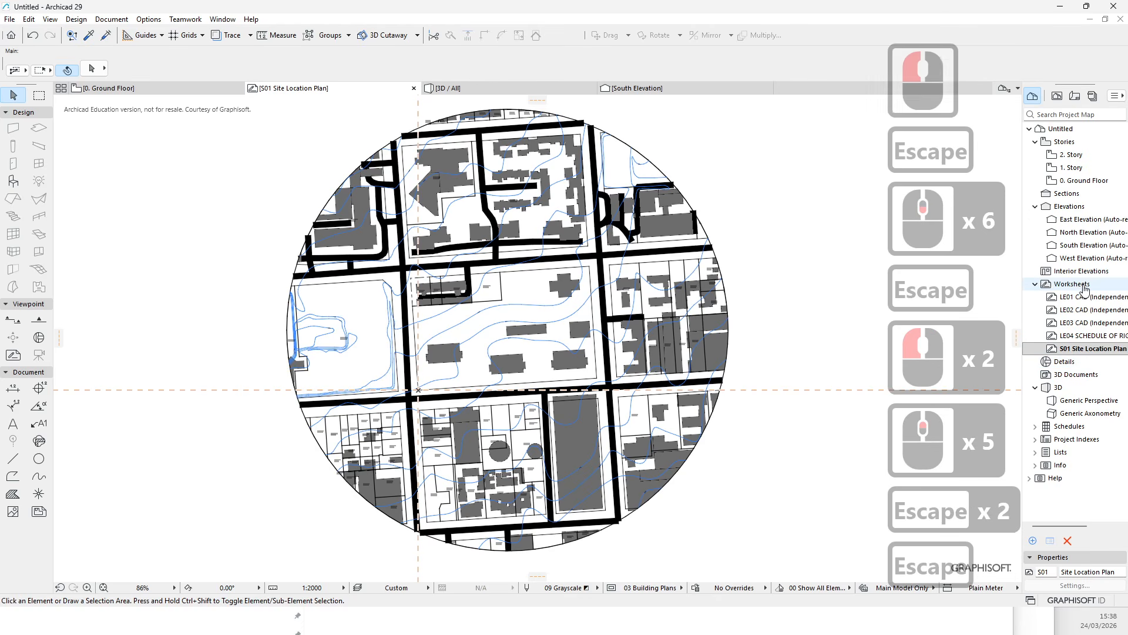
- Try to edit a vertex of the adjacent erf boundary polyline, and undo the edit
scroll(464, 305, "up", 9)
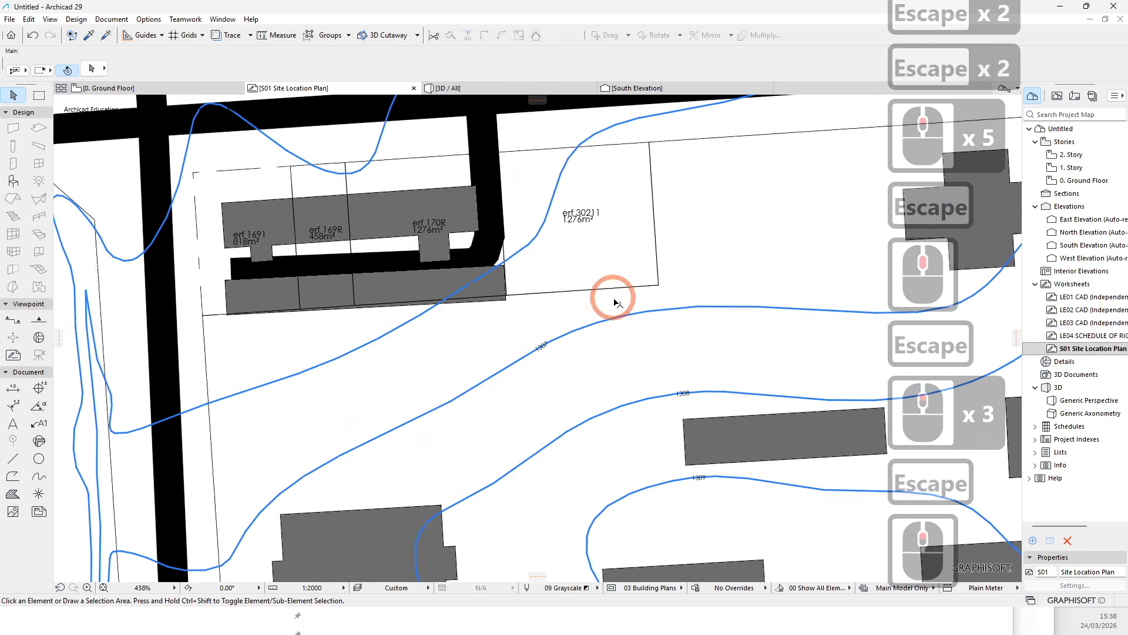
left_click(669, 292)
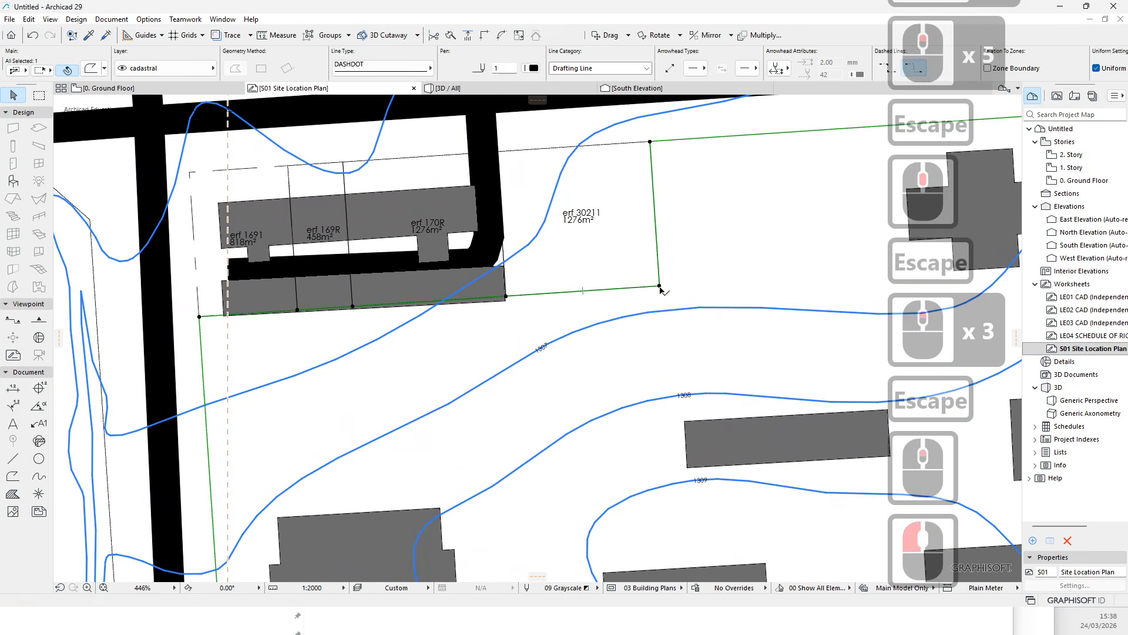
left_click(660, 286)
left_click(730, 322)
key("Escape")
key("ctrl+z")
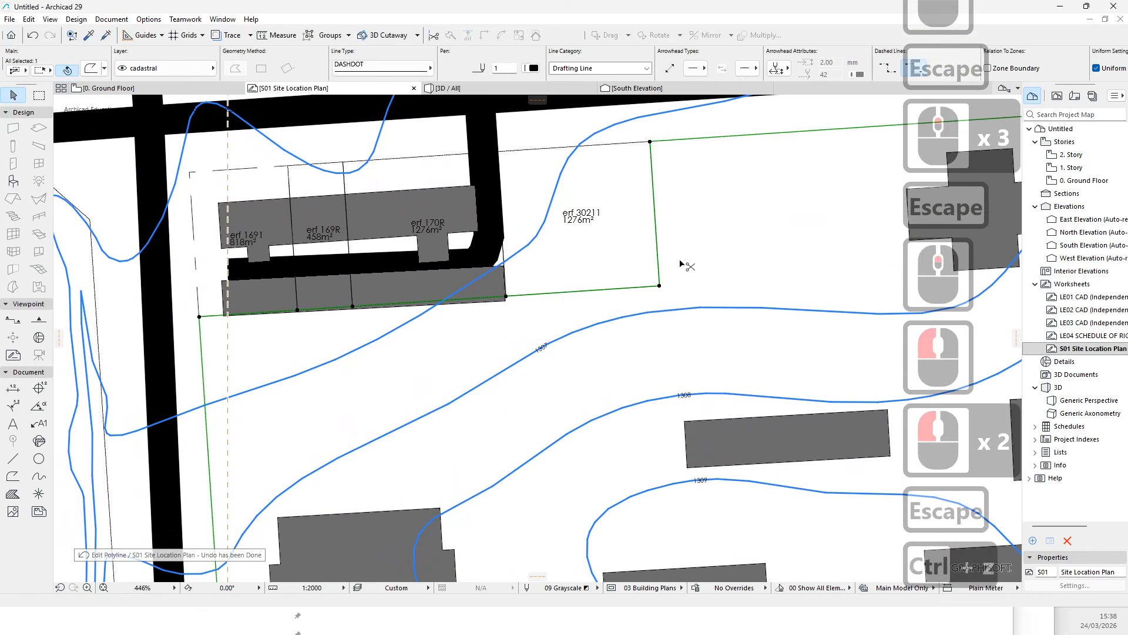
scroll(529, 227, "down", 7)
key("Escape")
scroll(328, 214, "up", 5)
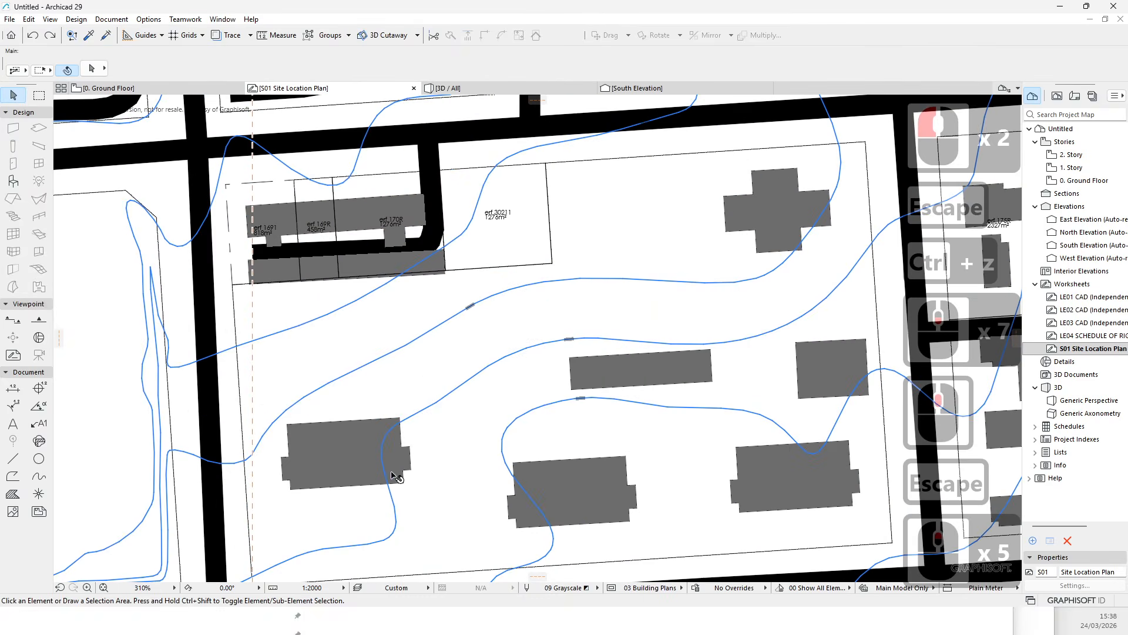
scroll(417, 333, "down", 6)
scroll(344, 420, "up", 5)
key("Escape")
middle_click_drag(579, 406, 503, 479)
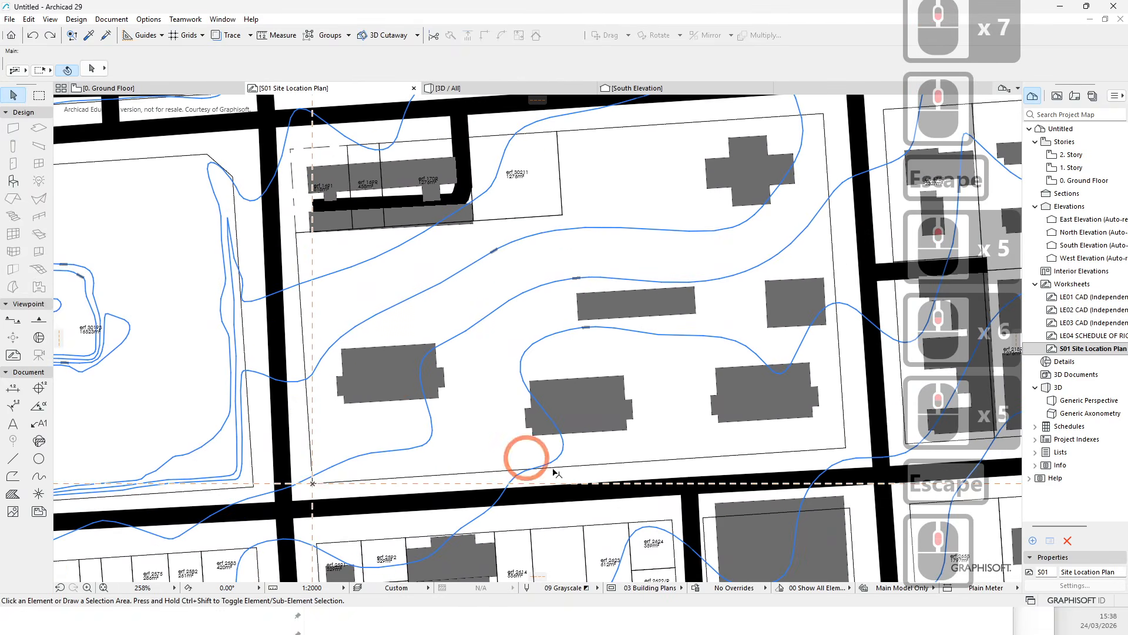
scroll(459, 344, "up", 5)
scroll(459, 345, "down", 7)
key("Escape")
- Try to move a building fill, and undo the move
left_click(392, 378)
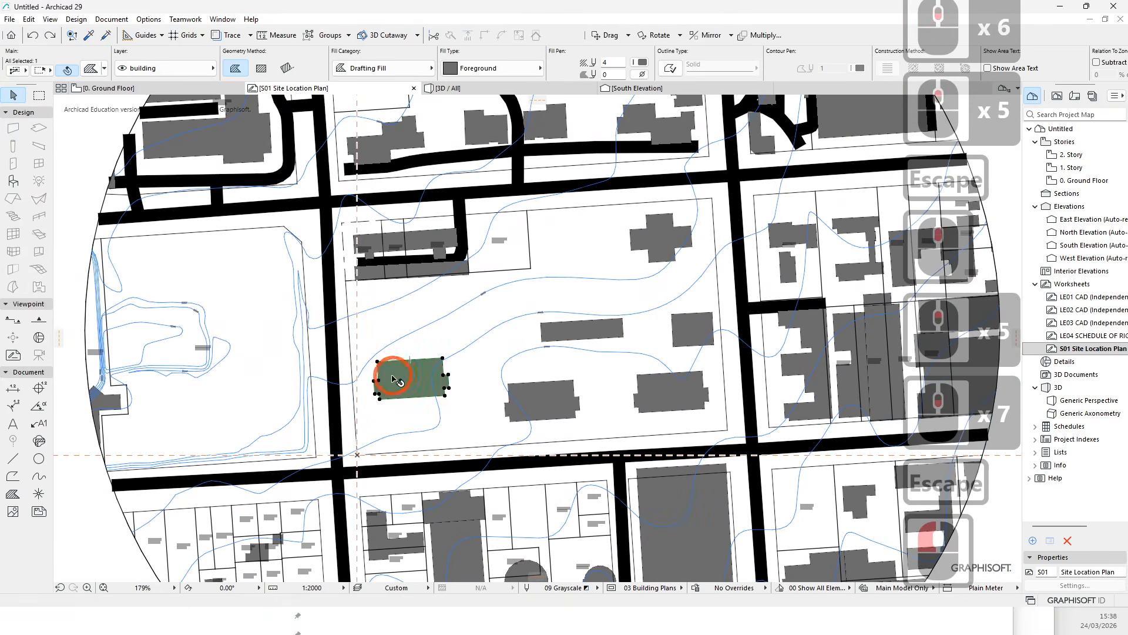
scroll(394, 376, "up", 7)
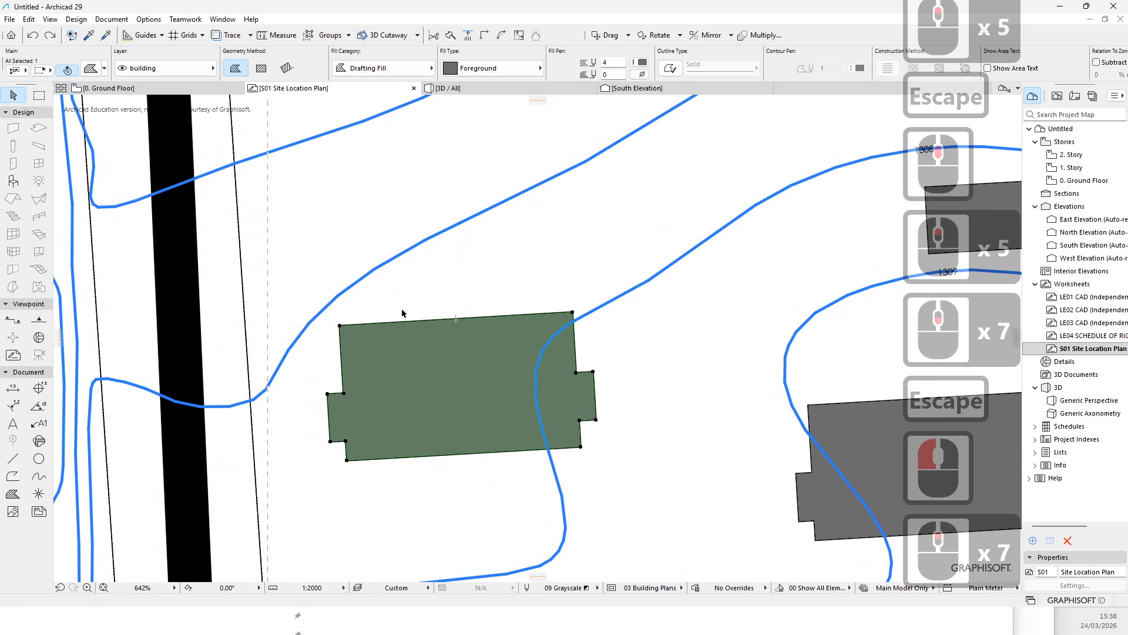
left_click(416, 338)
left_click(531, 394)
key("Escape")
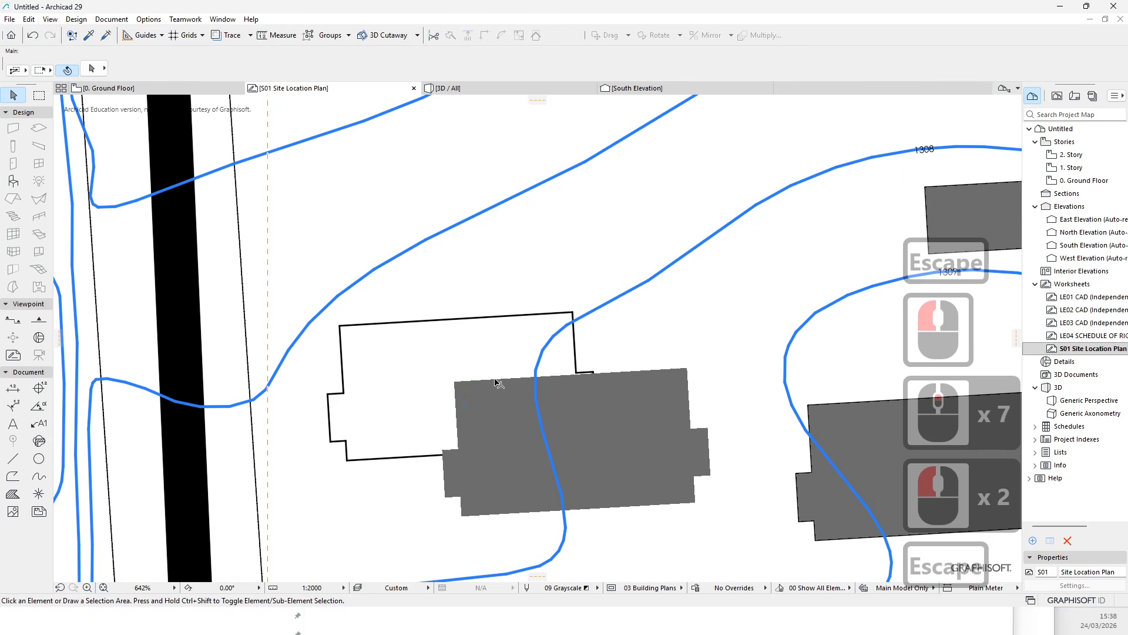
key("ctrl+z")
left_click(440, 382)
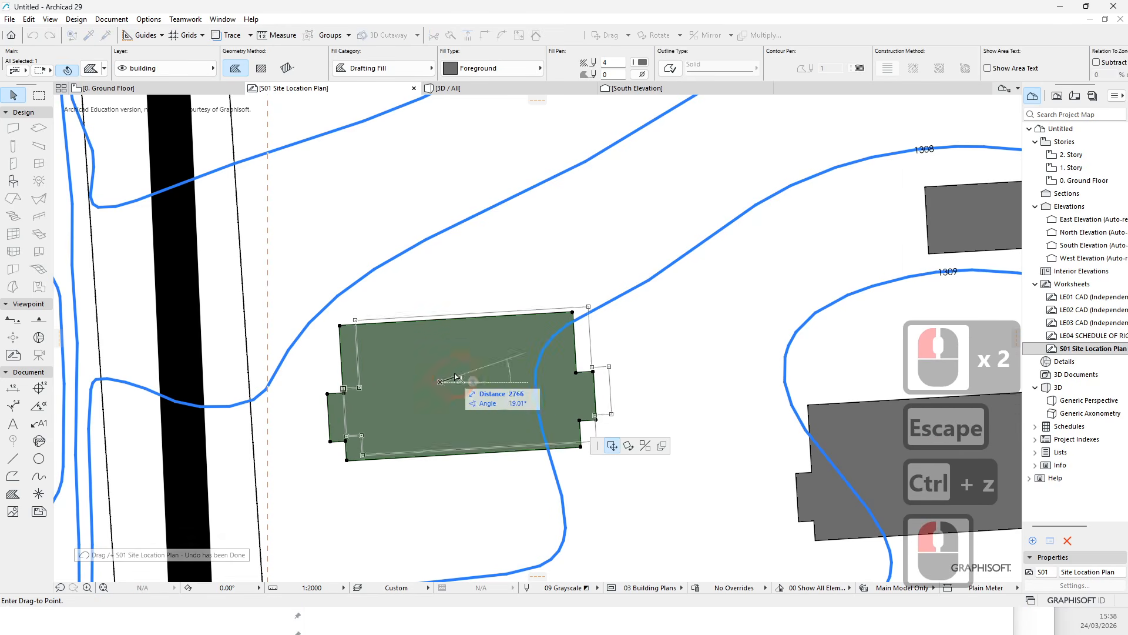
key("Escape")
key("Escape")
- Select all fills matching a building fill with Find & Select and set their fill type to 75 %
scroll(423, 440, "down", 3)
left_click(436, 400)
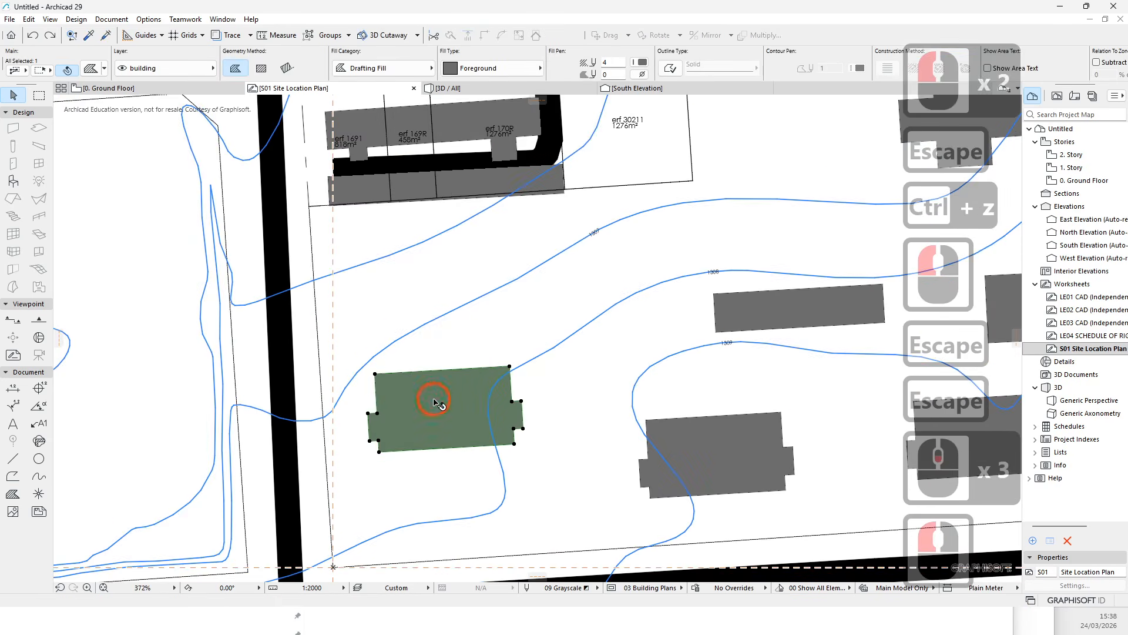
left_click(72, 35)
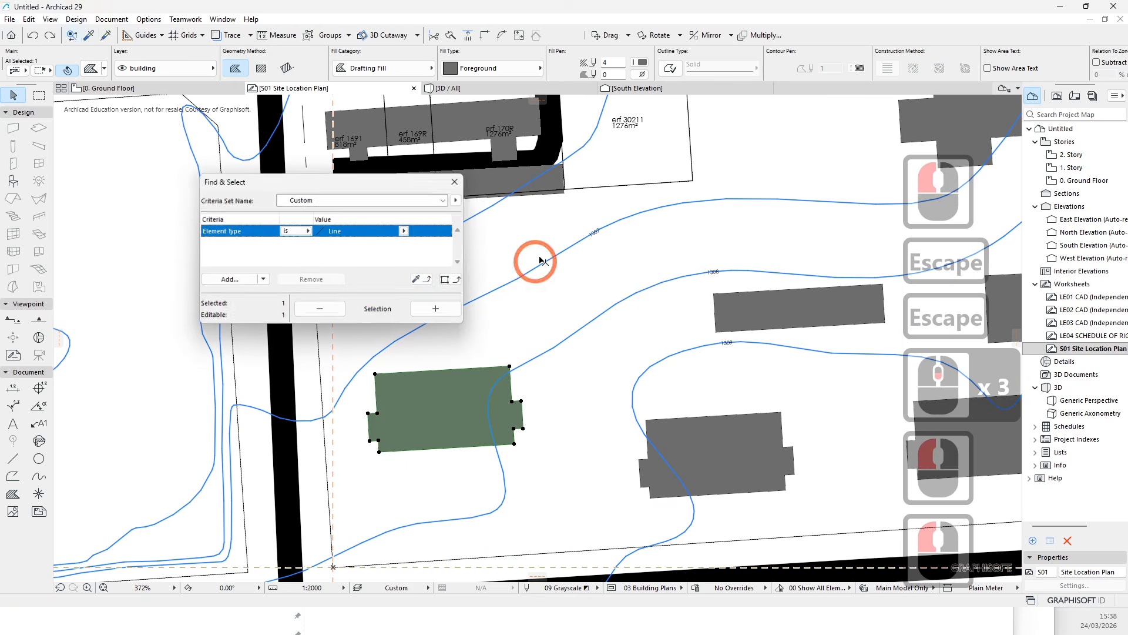
left_click(452, 281)
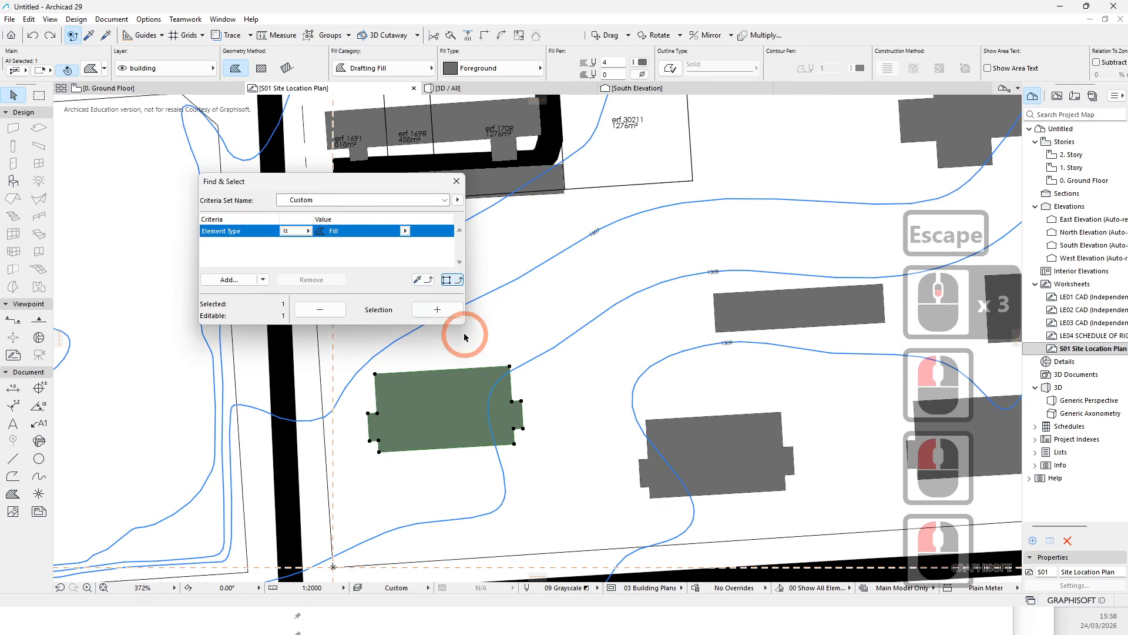
left_click(437, 309)
scroll(692, 315, "down", 7)
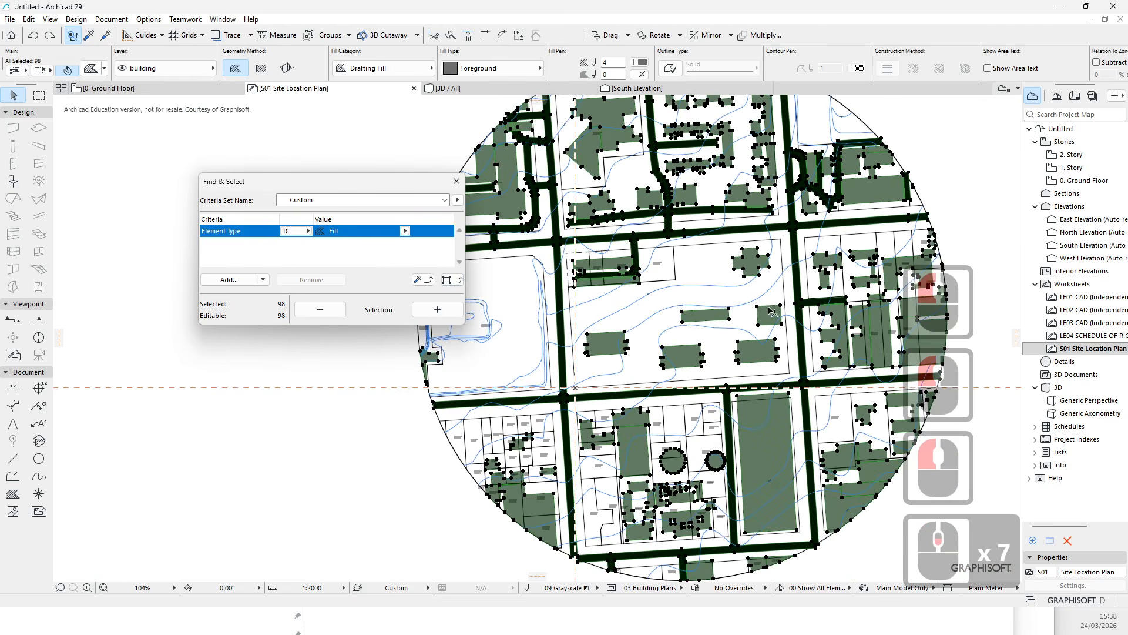
scroll(771, 311, "up", 5)
left_click(476, 69)
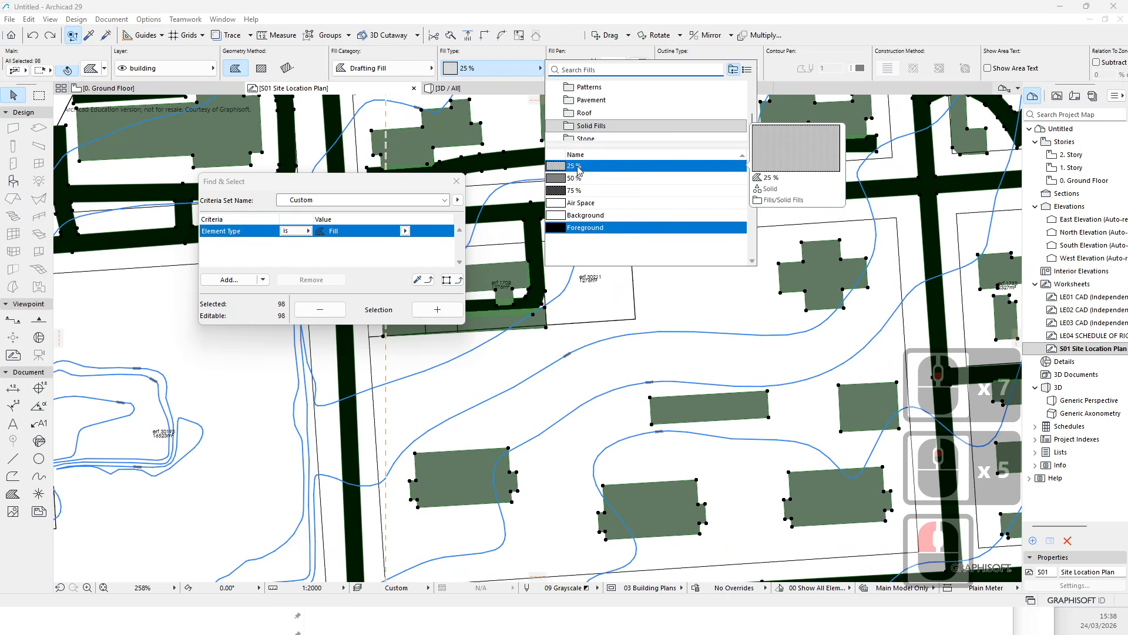
left_click(580, 190)
left_click(718, 373)
key("Escape")
key("Escape")
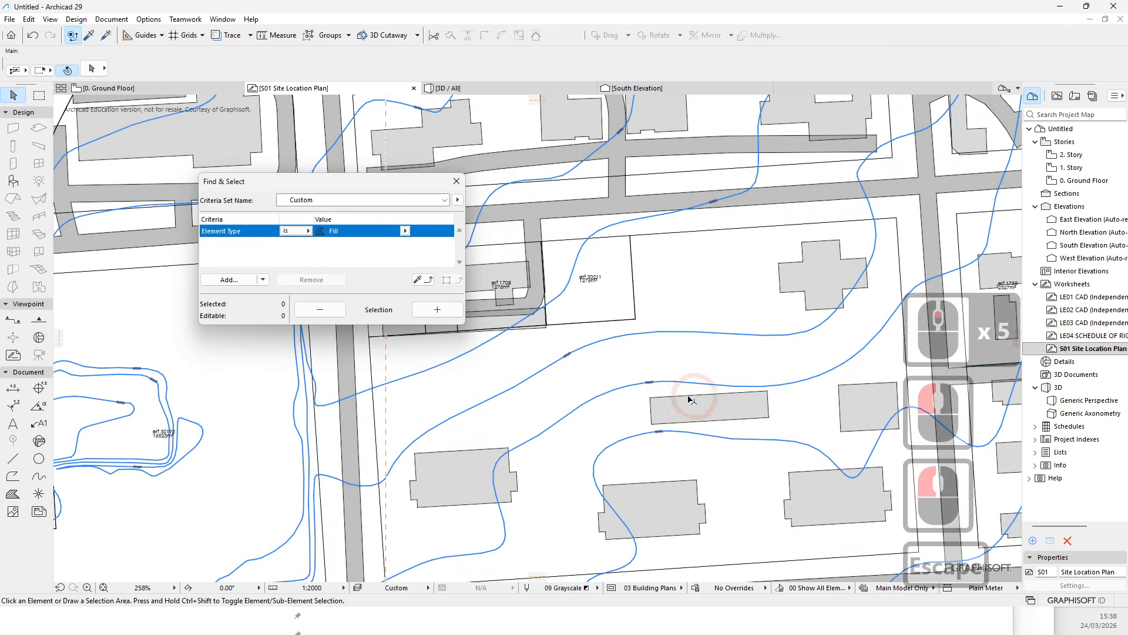
left_click(456, 182)
key("Escape")
- Select all polylines matching a contour line with Find & Select and set their line type to Dashed
scroll(554, 276, "up", 5)
scroll(517, 403, "down", 8)
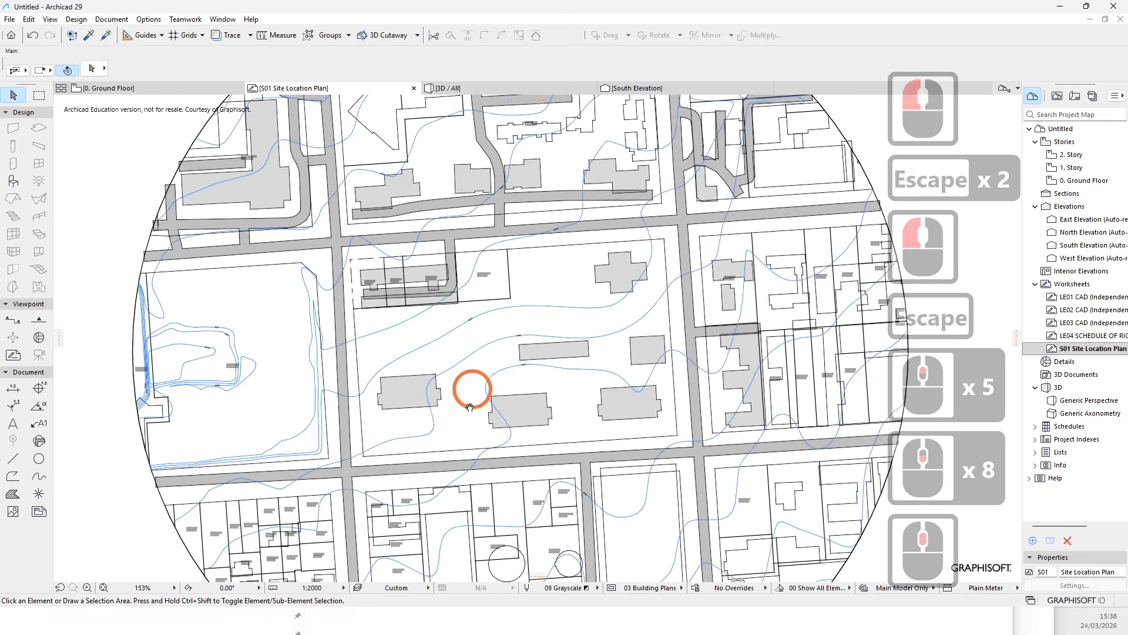
scroll(461, 411, "up", 6)
left_click(443, 283)
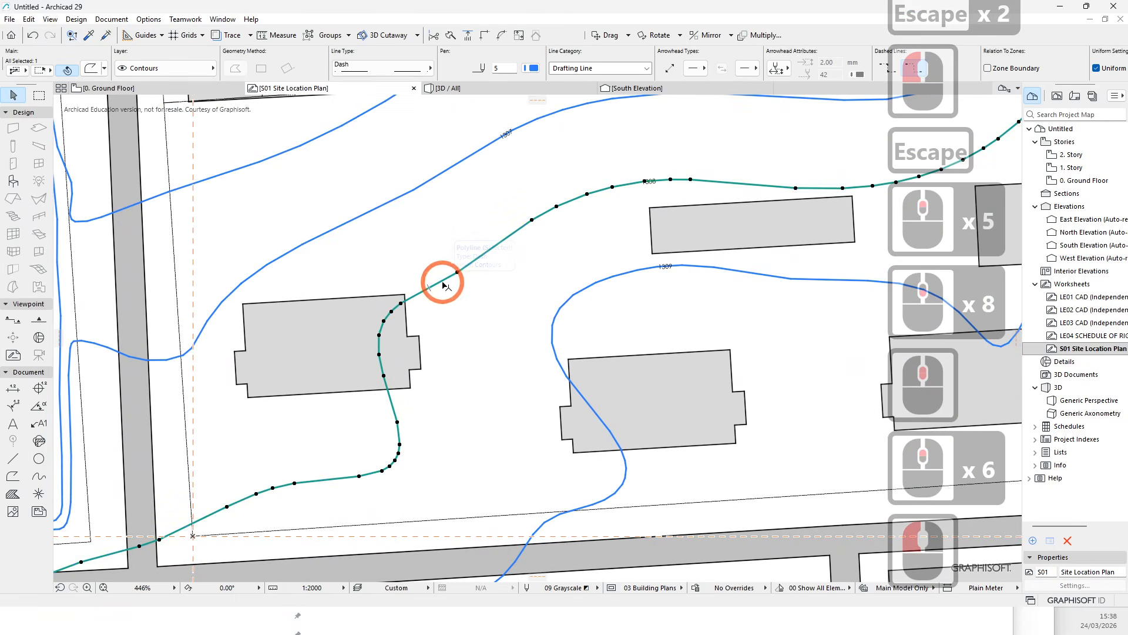
left_click(72, 36)
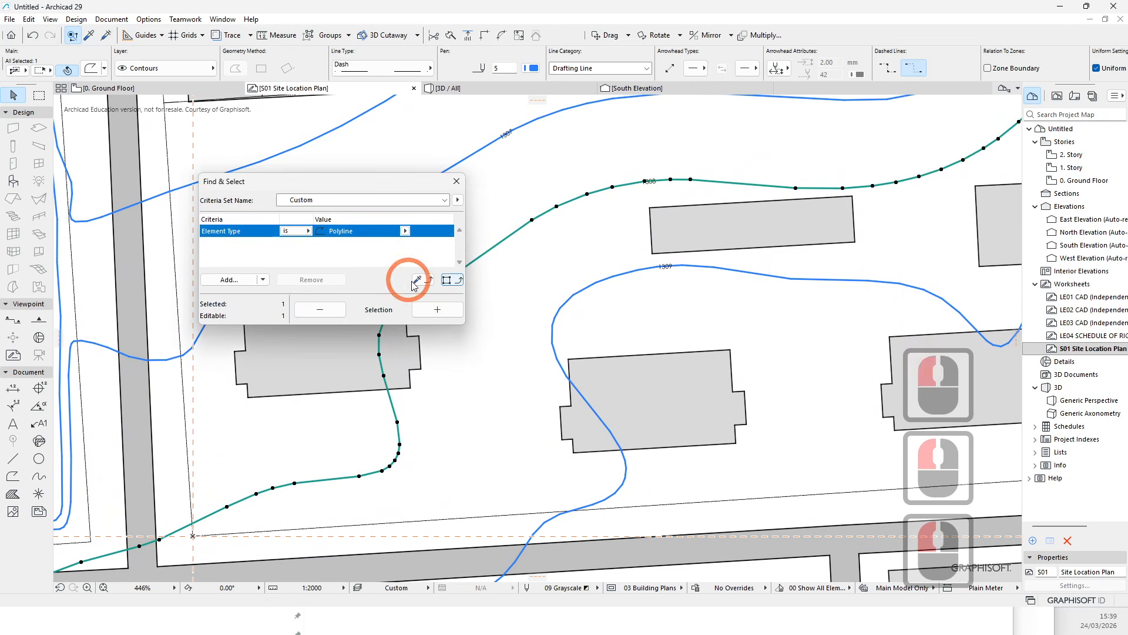
left_click(437, 309)
scroll(619, 322, "down", 6)
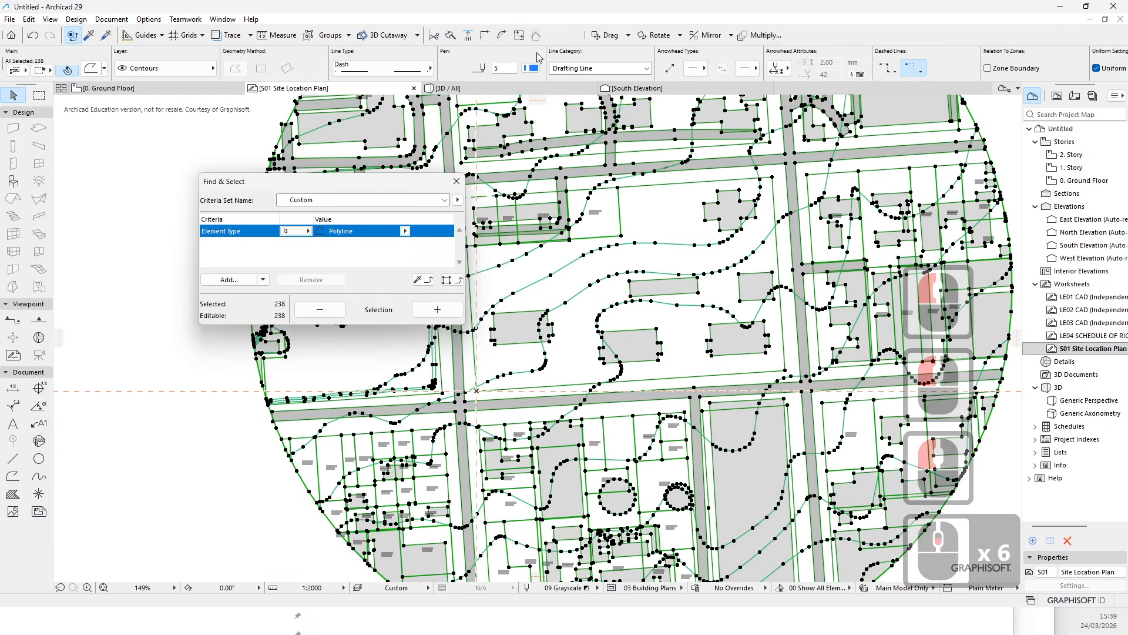
left_click(431, 68)
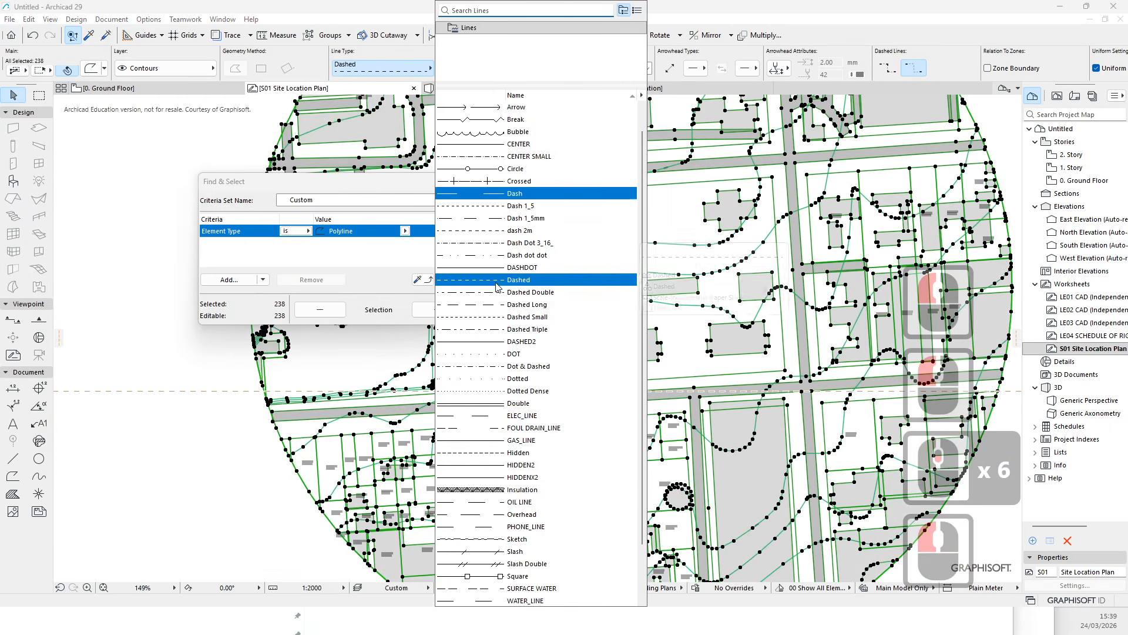
left_click(519, 280)
scroll(615, 277, "up", 8)
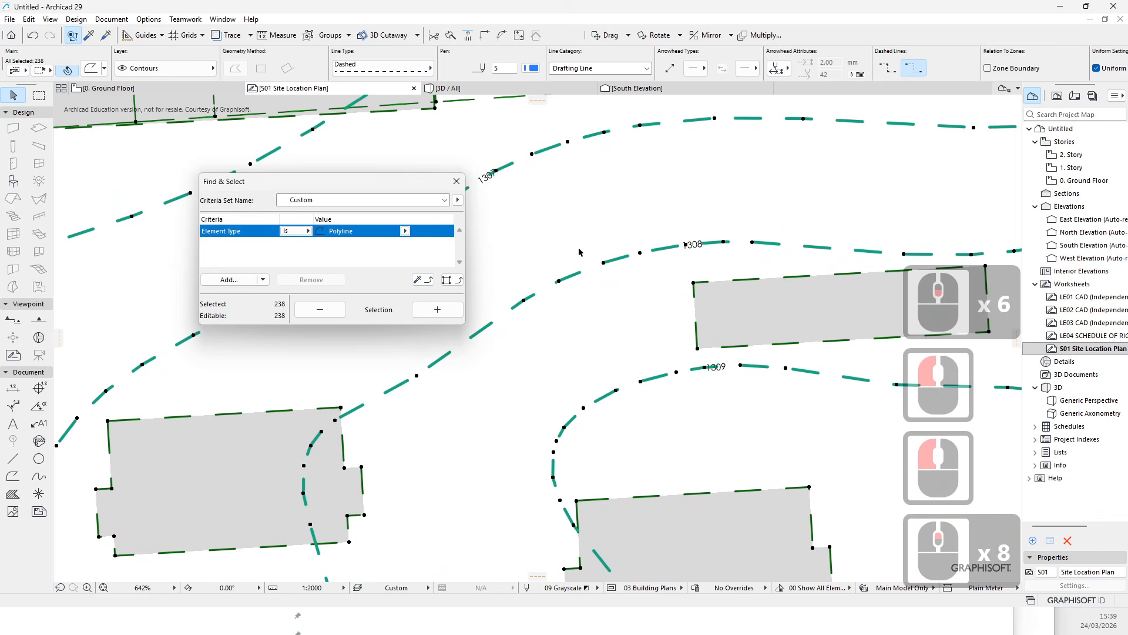
- Set the pen of the selected contour polylines to 64 and close Find & Select
left_click(524, 69)
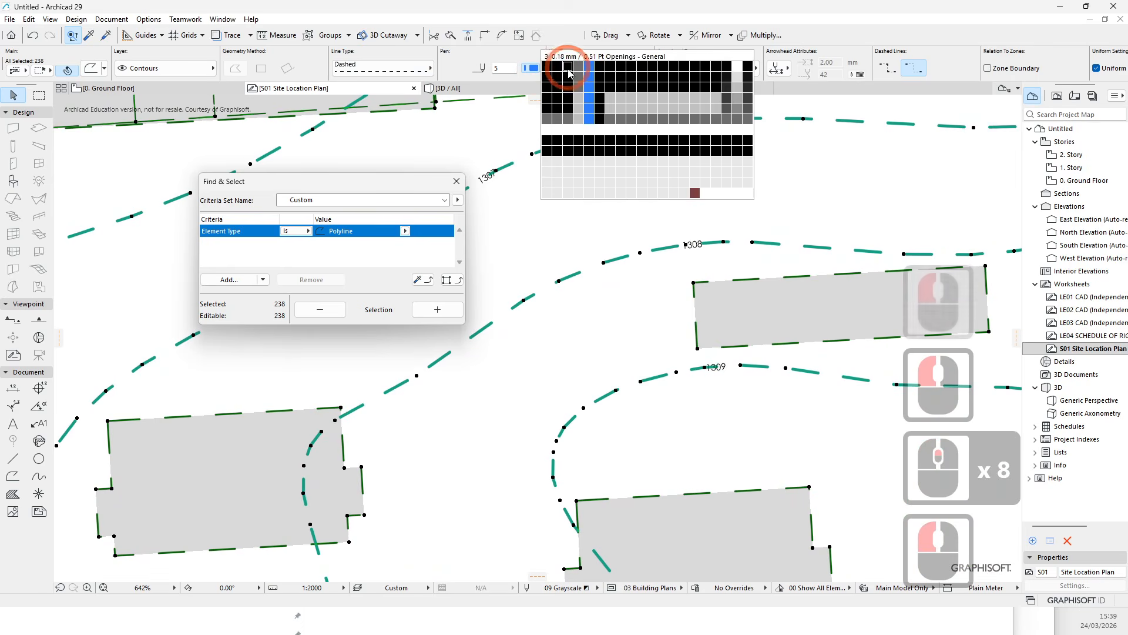
left_click(582, 106)
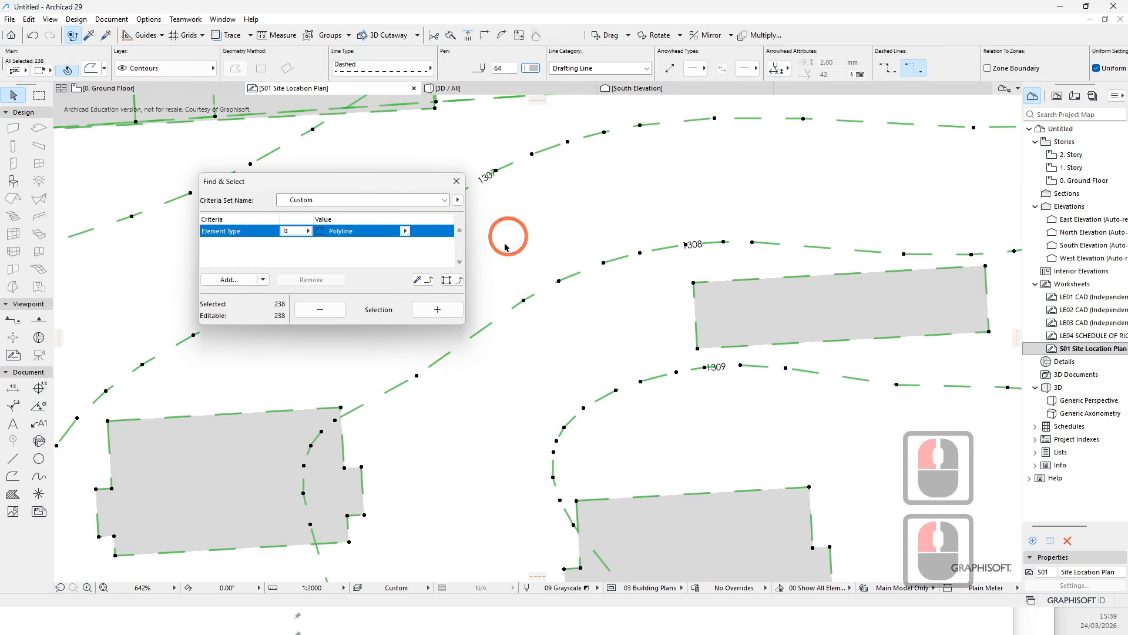
left_click(457, 182)
key("Escape")
- Try setting the 1308 contour label's text height to 1 mm paper size, and undo the change
scroll(681, 258, "up", 6)
key("Escape")
left_click(681, 264)
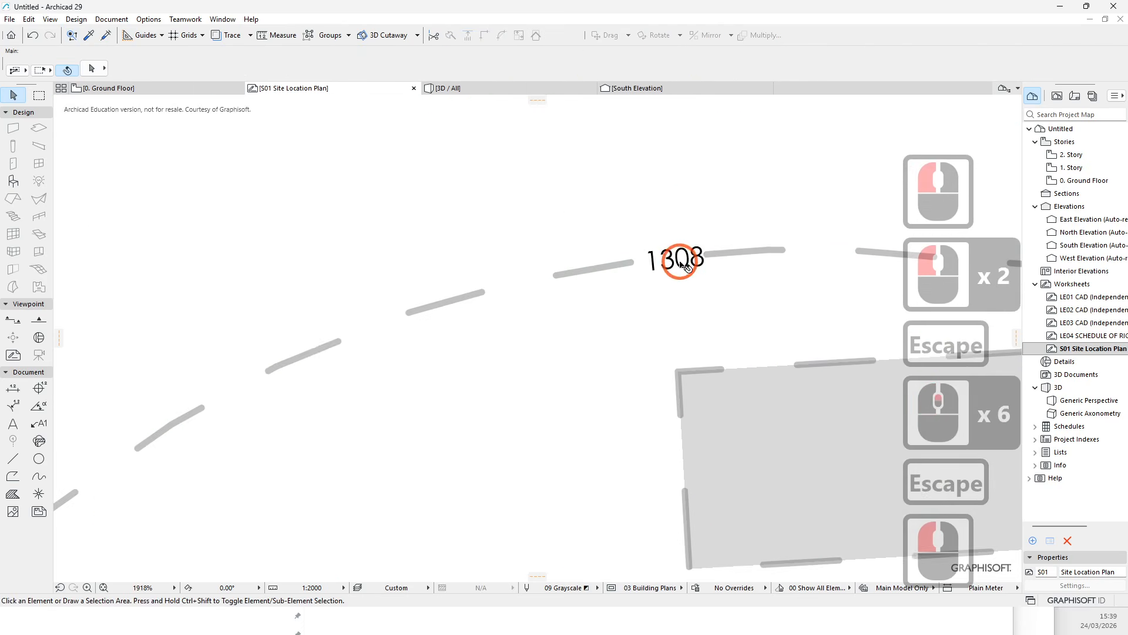
key("Escape")
key("Escape")
left_click(669, 270)
scroll(669, 272, "down", 3)
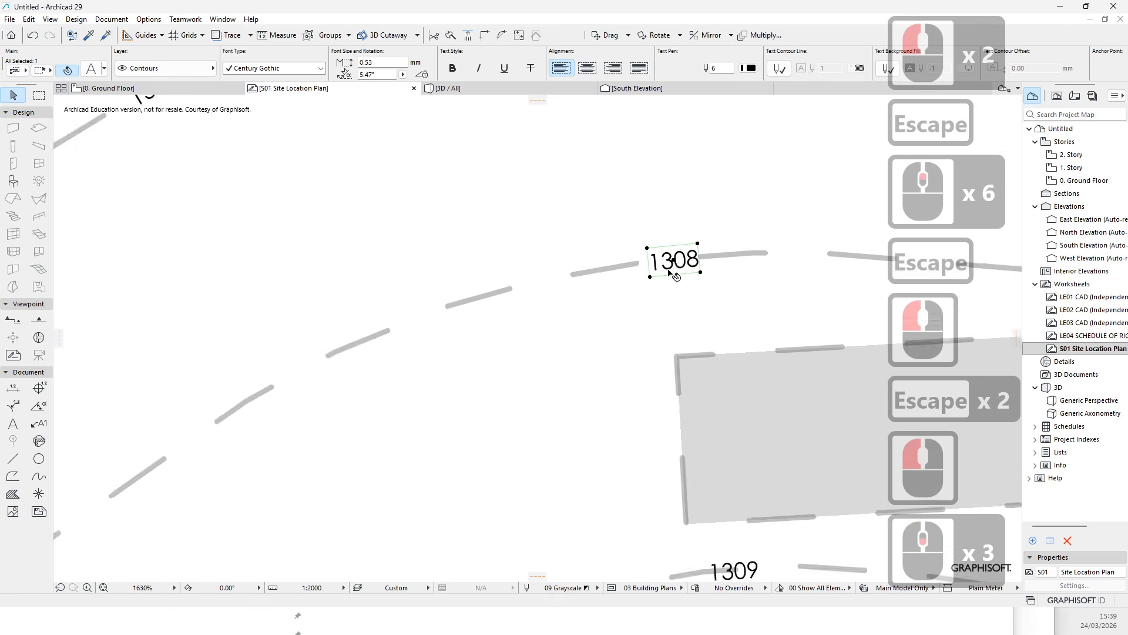
left_click(91, 69)
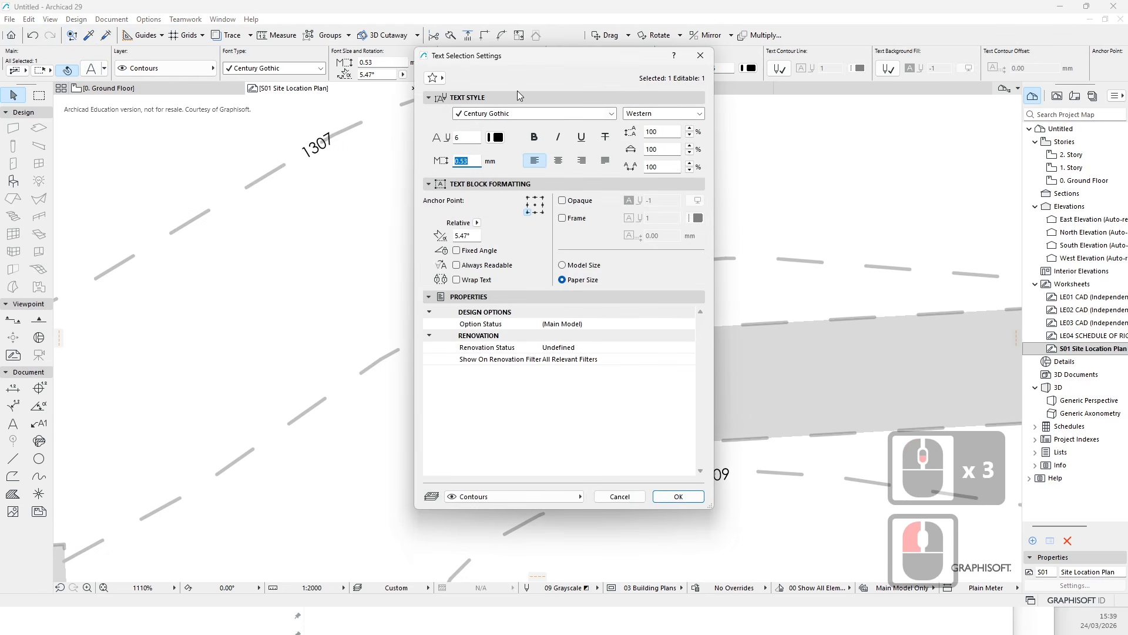
left_click(467, 162)
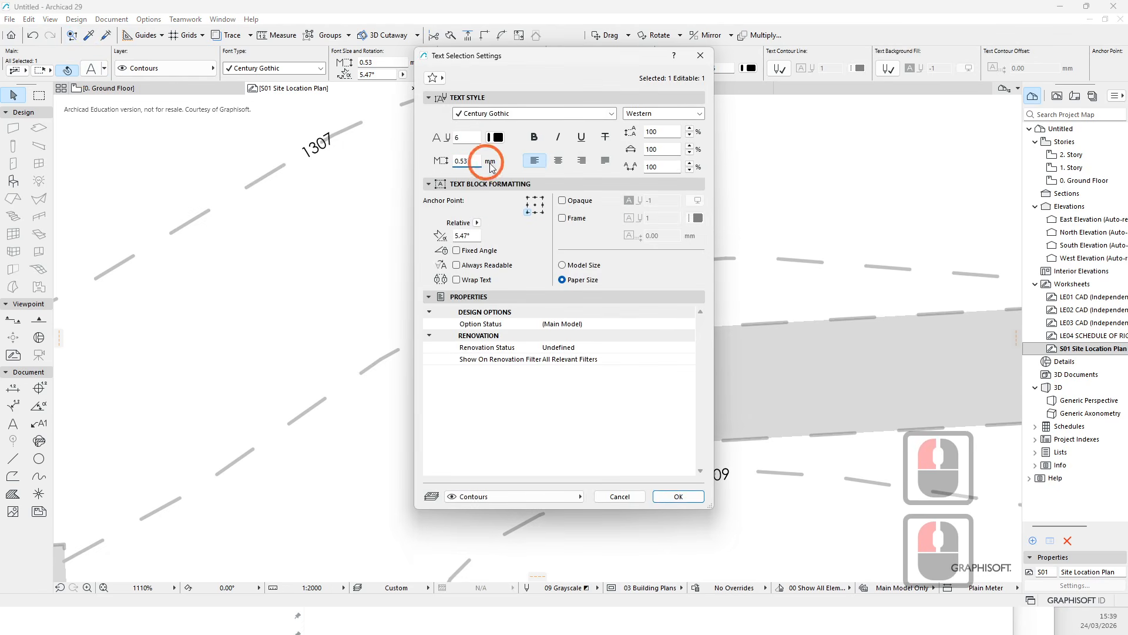
left_click_drag(473, 162, 436, 177)
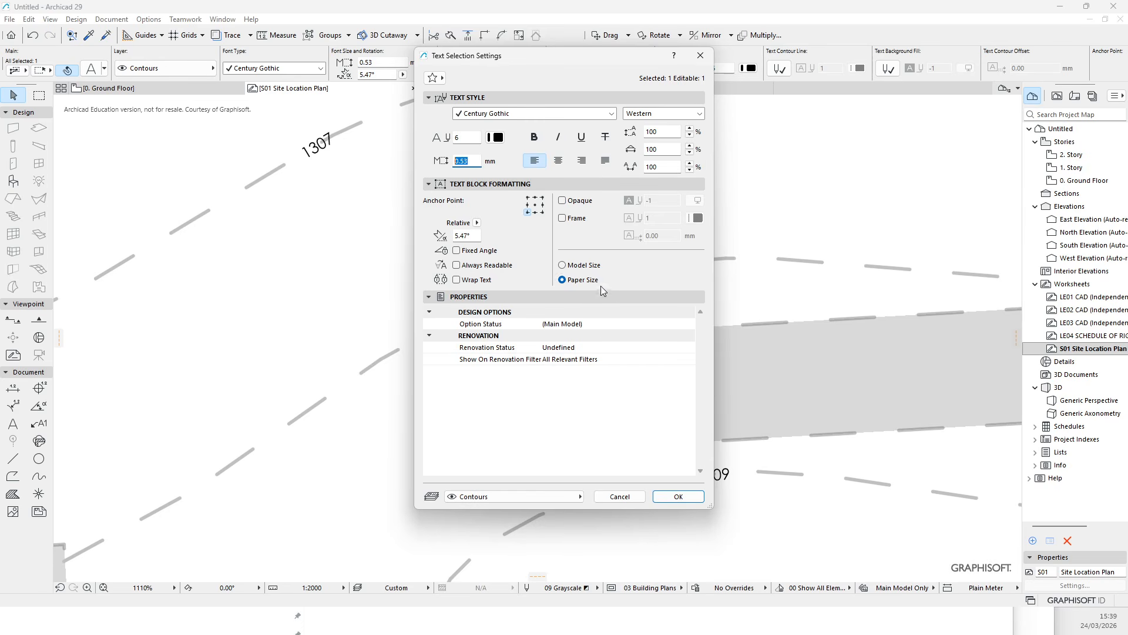
left_click(562, 265)
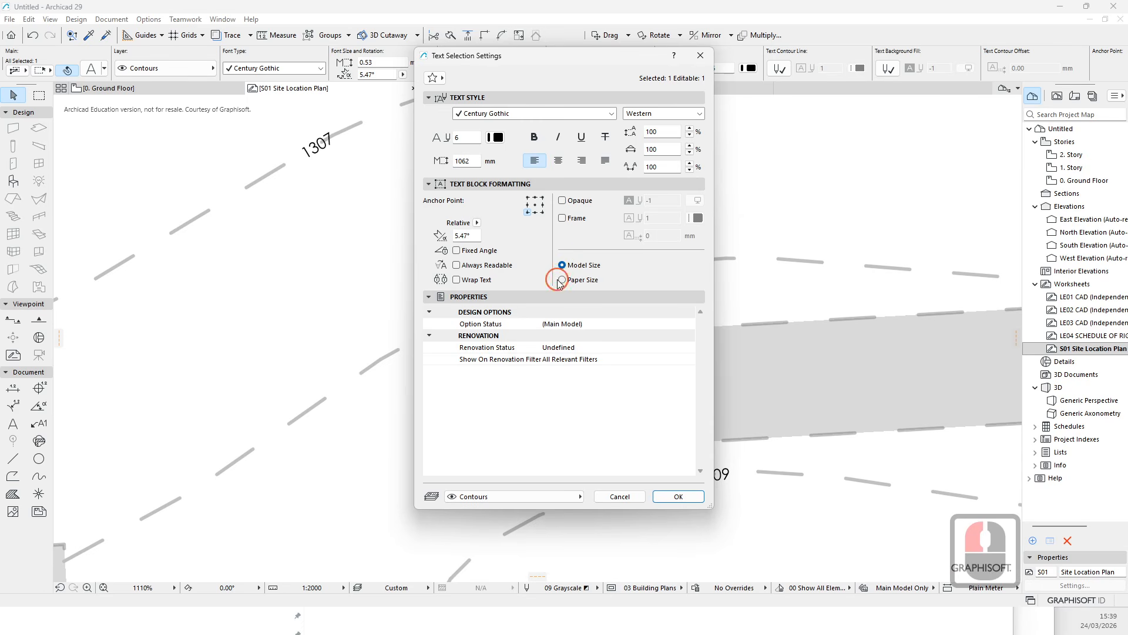
double_click(561, 281)
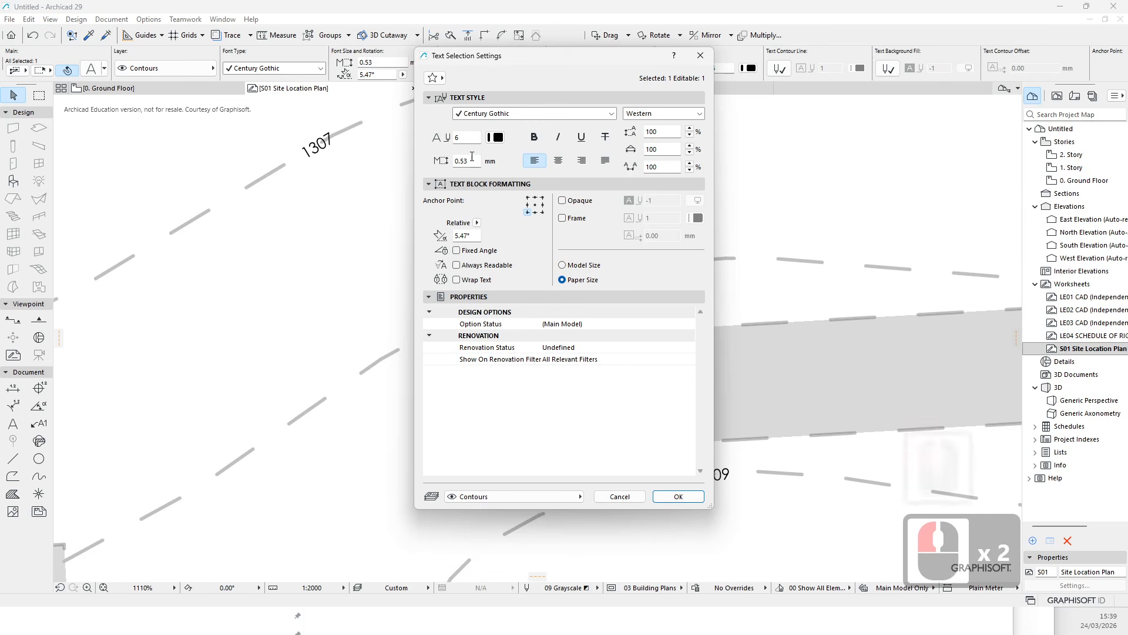
type("1")
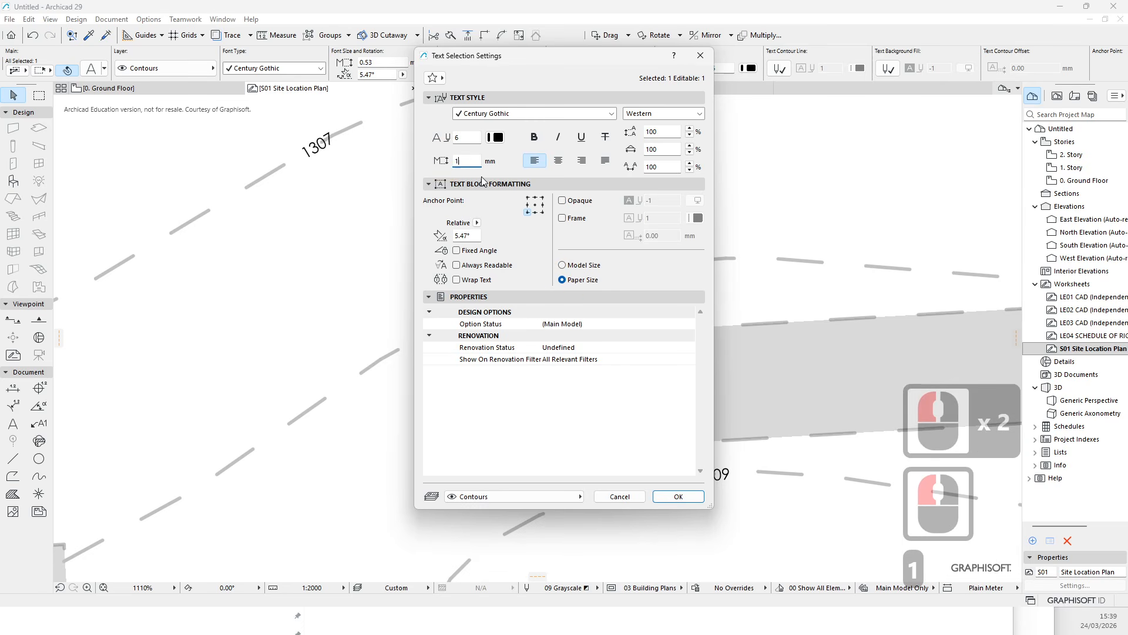
left_click(678, 497)
left_click(636, 260)
left_click(681, 207)
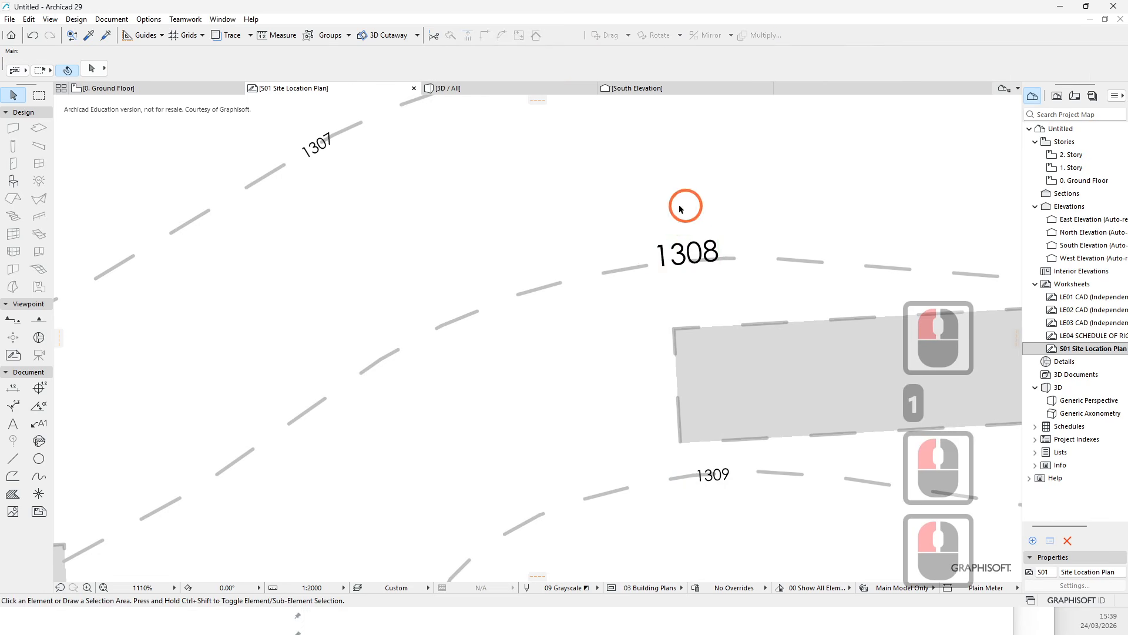
key("ctrl+z")
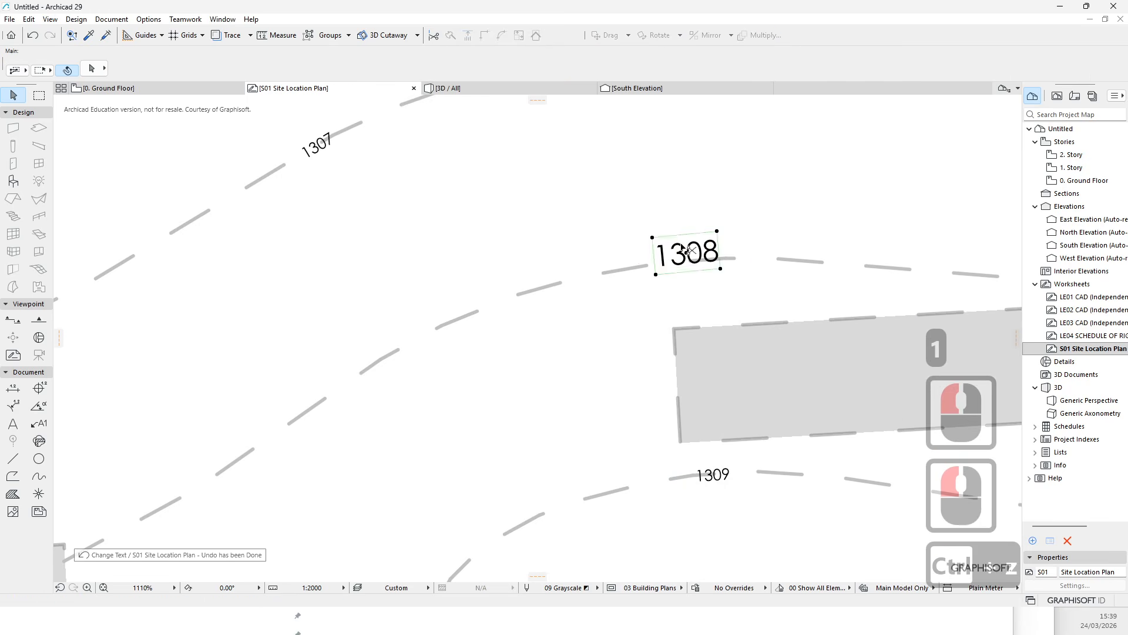
- Inspect the site drawing around the buildings, roads and contour lines
scroll(690, 247, "down", 6)
key("Escape")
scroll(685, 295, "down", 4)
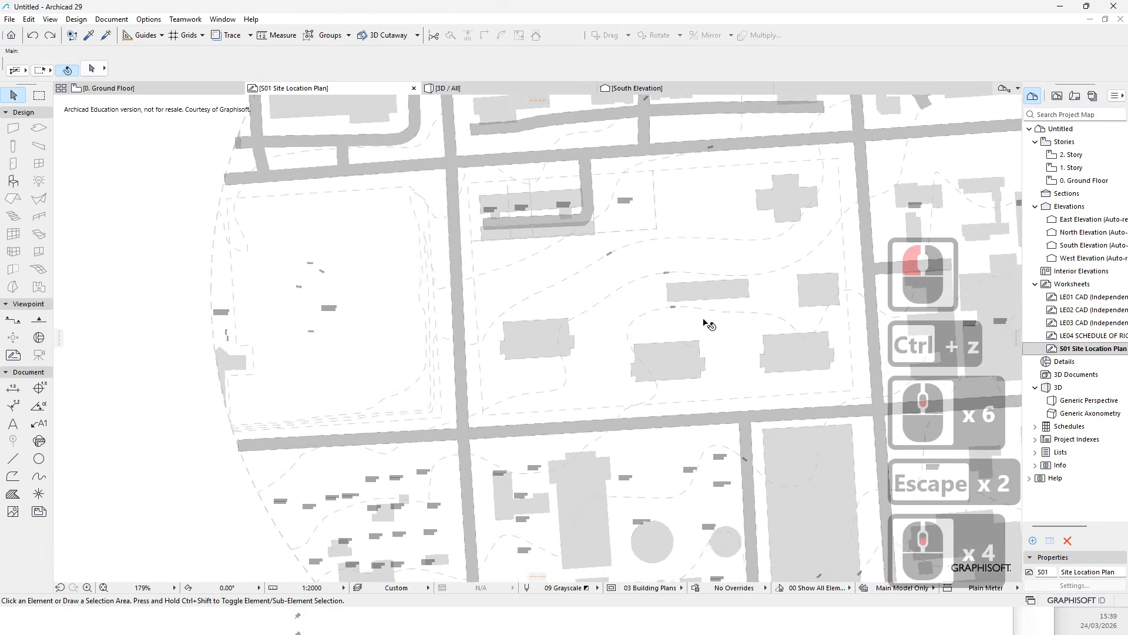
middle_click_drag(711, 319, 502, 317)
scroll(453, 332, "down", 3)
scroll(372, 338, "up", 8)
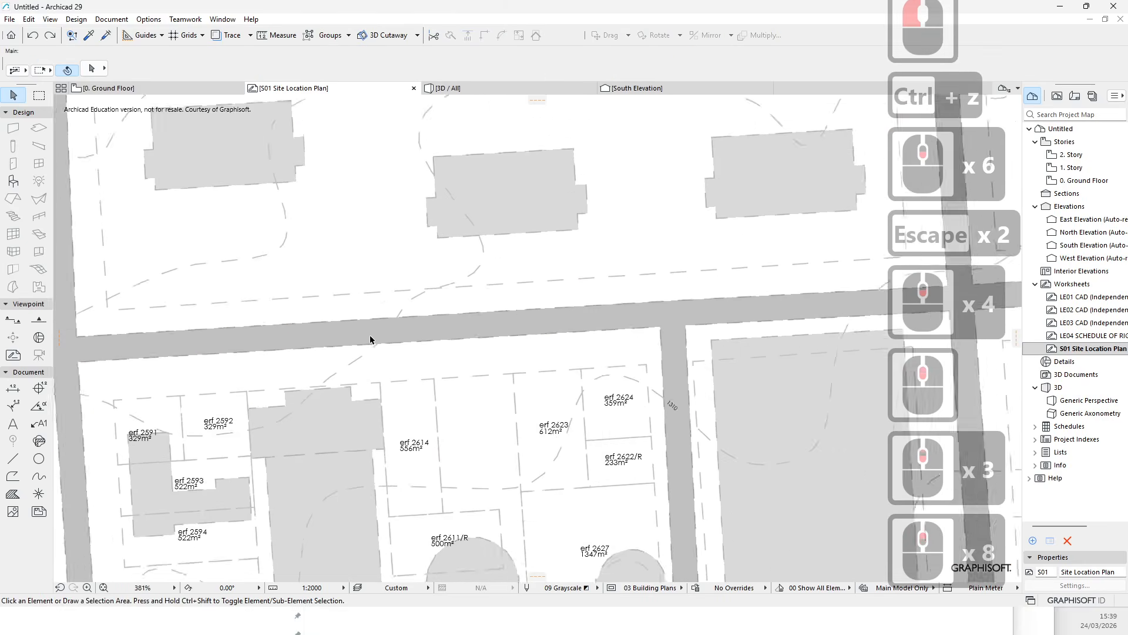
middle_click_drag(372, 338, 435, 370)
left_click(406, 282)
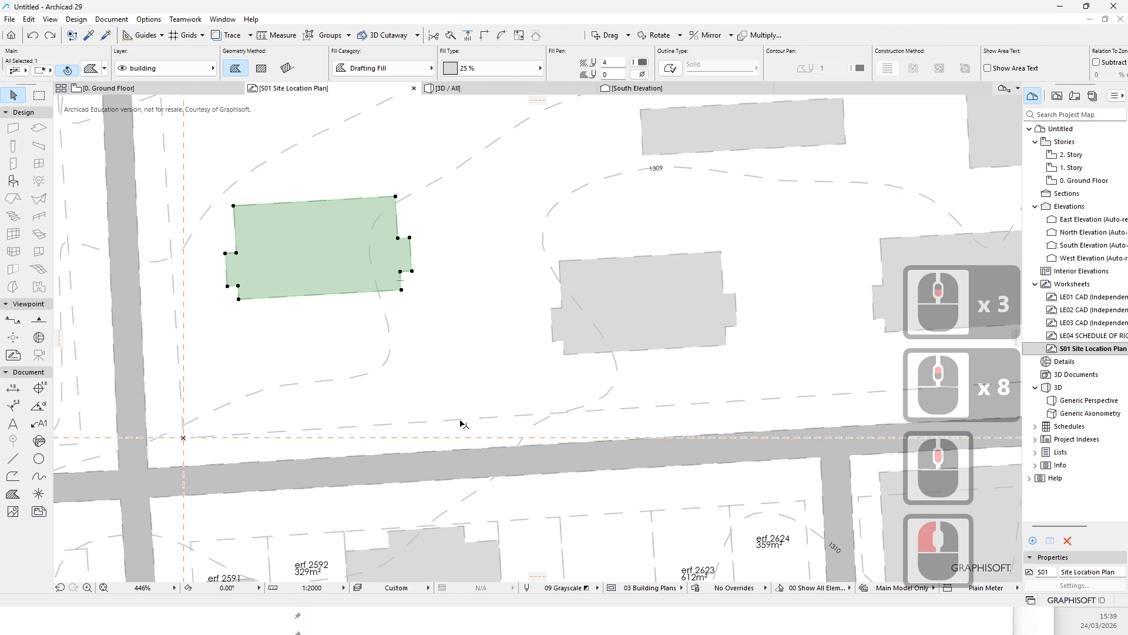
scroll(461, 423, "down", 5)
middle_click_drag(466, 234, 463, 259)
key("Escape")
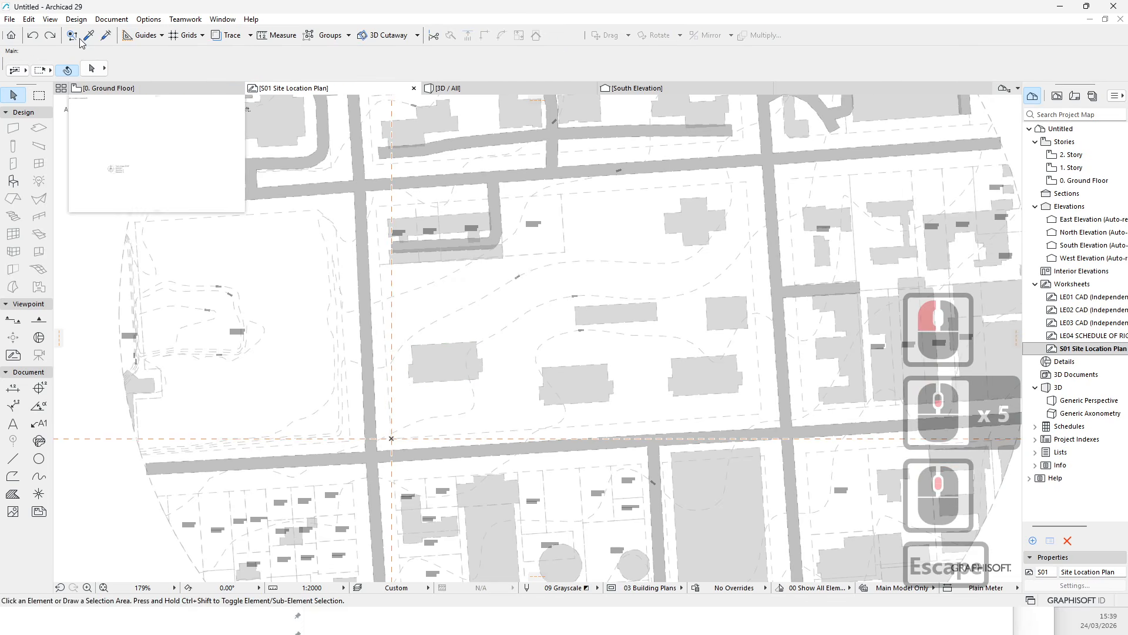
- Select the whole circular site drawing and copy it
scroll(537, 403, "down", 5)
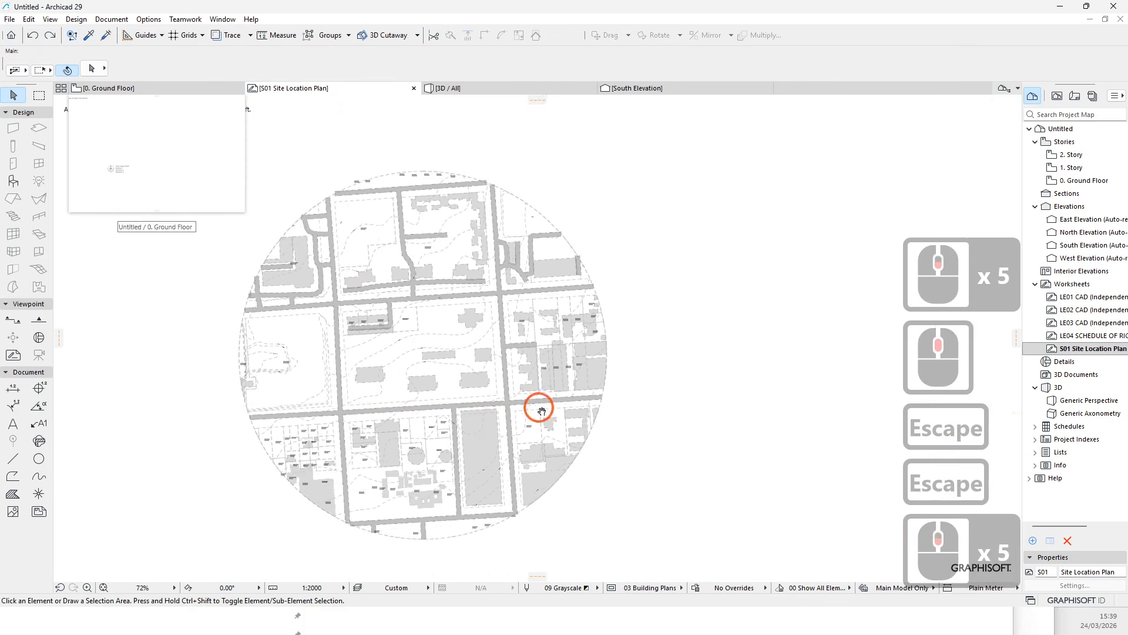
scroll(496, 456, "up", 4)
scroll(303, 270, "down", 6)
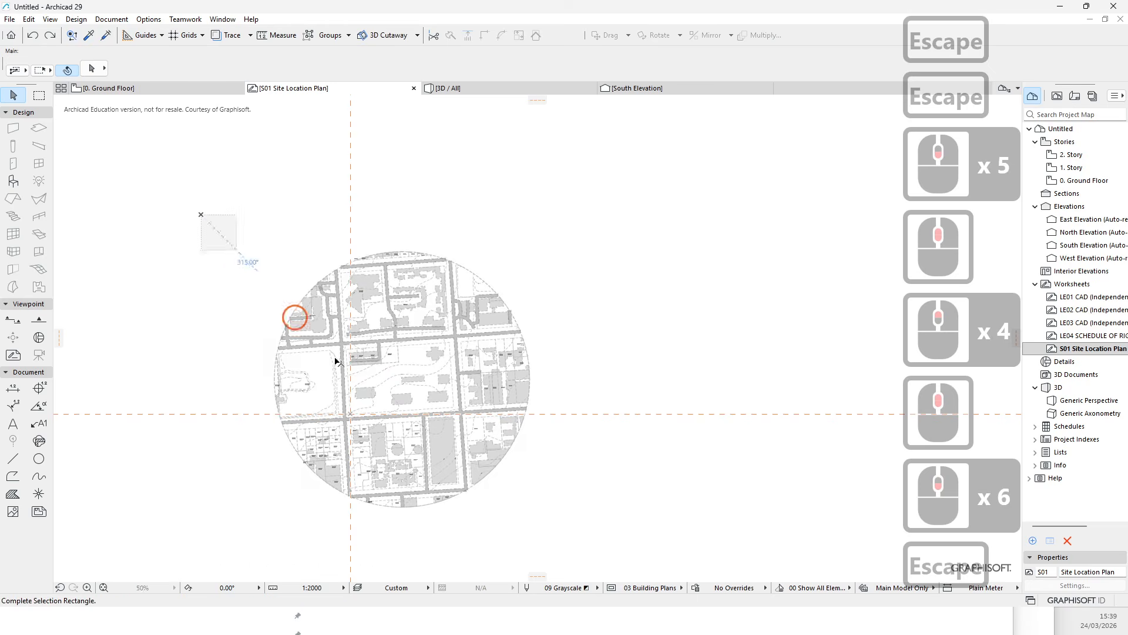
left_click(605, 560)
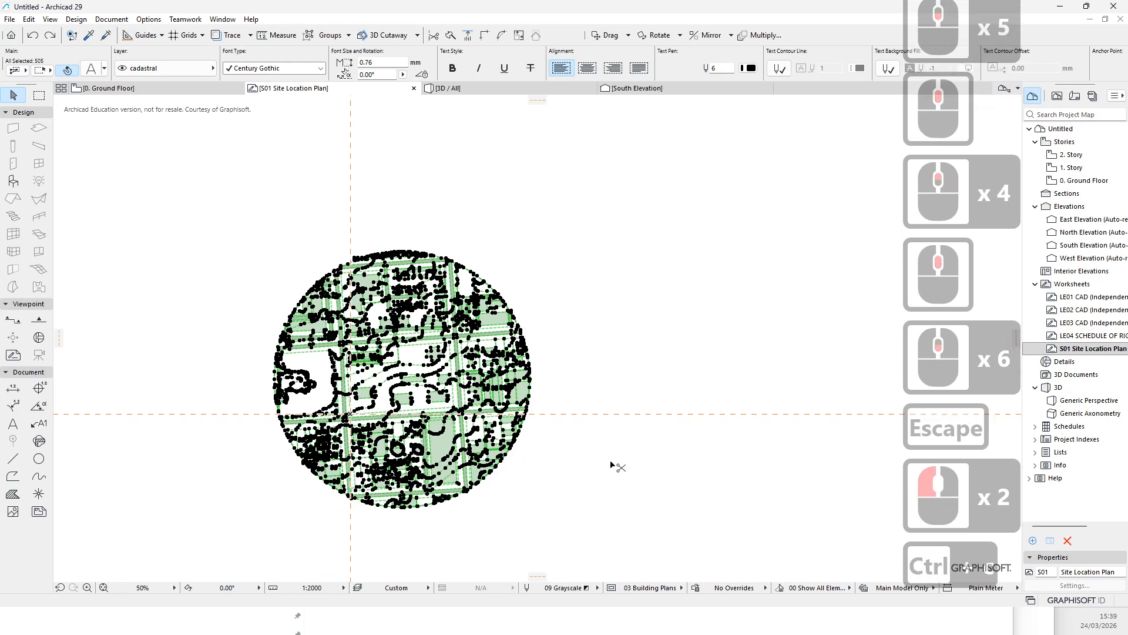
key("Escape")
- Create a new independent worksheet S02 named Site Plan
right_click(1052, 284)
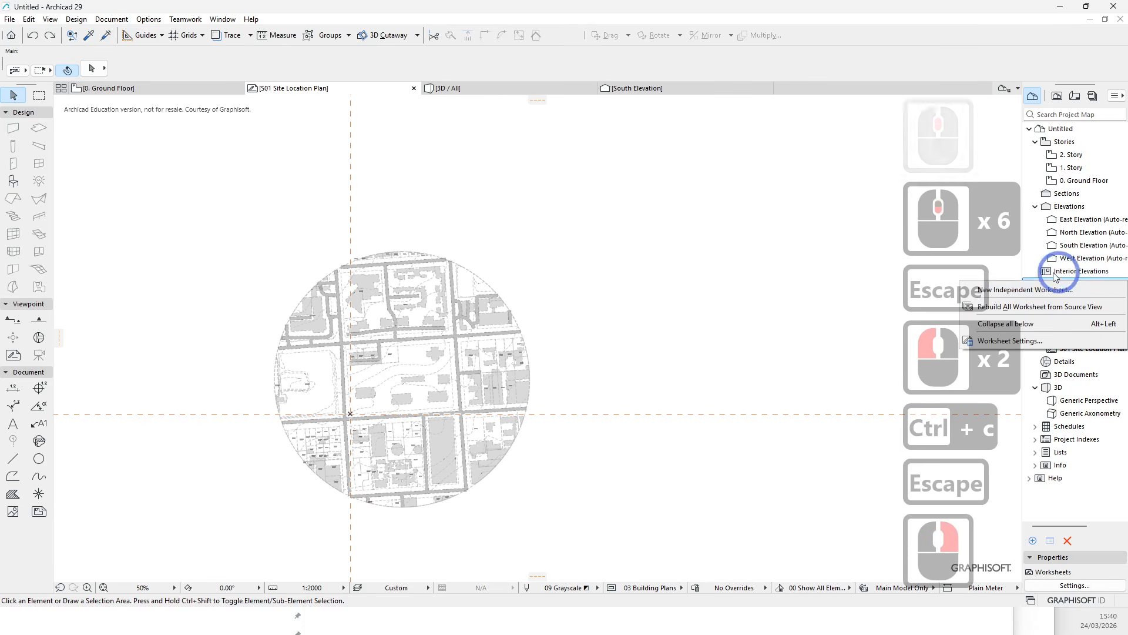
left_click(1032, 290)
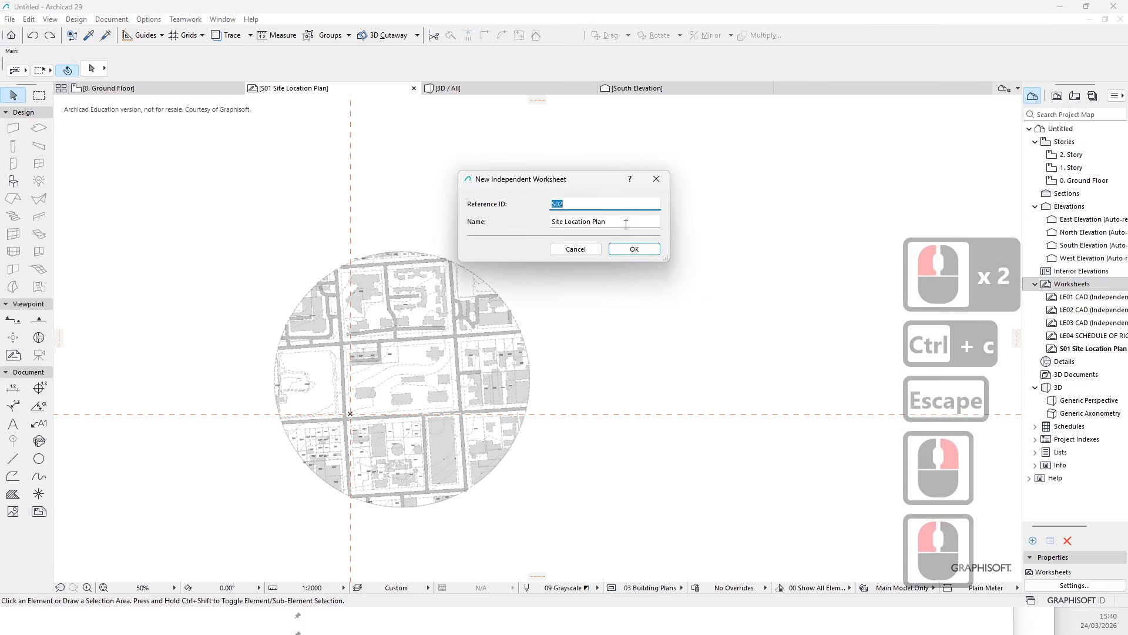
double_click(579, 222)
key("Delete")
left_click(635, 249)
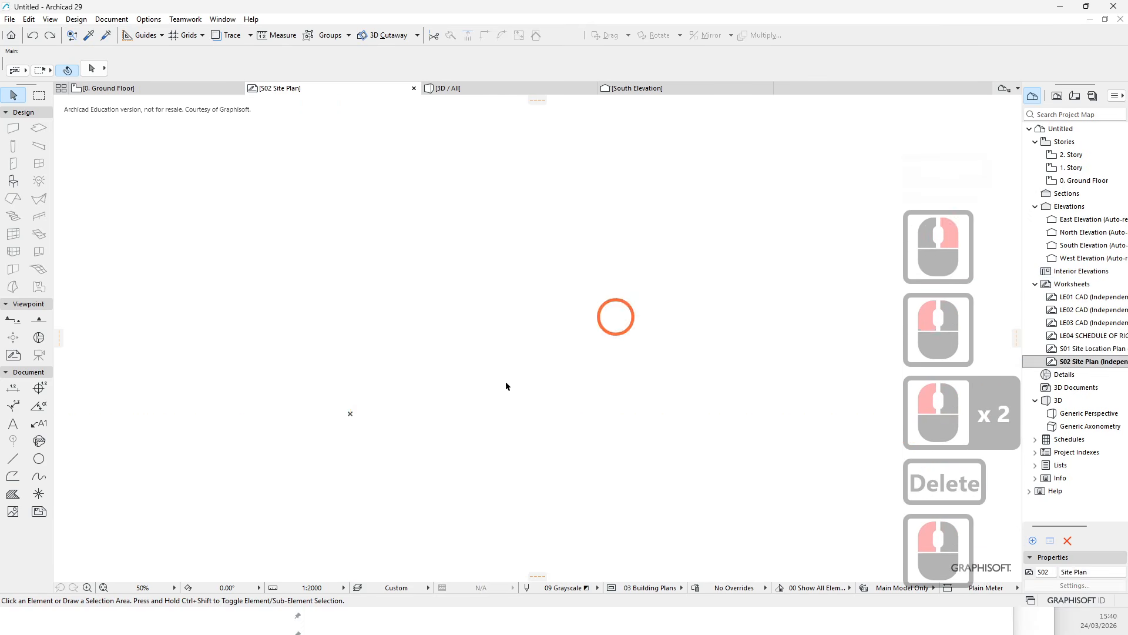
- Set the S02 Site Plan worksheet's scale to 1:500
left_click(302, 579)
left_click(312, 588)
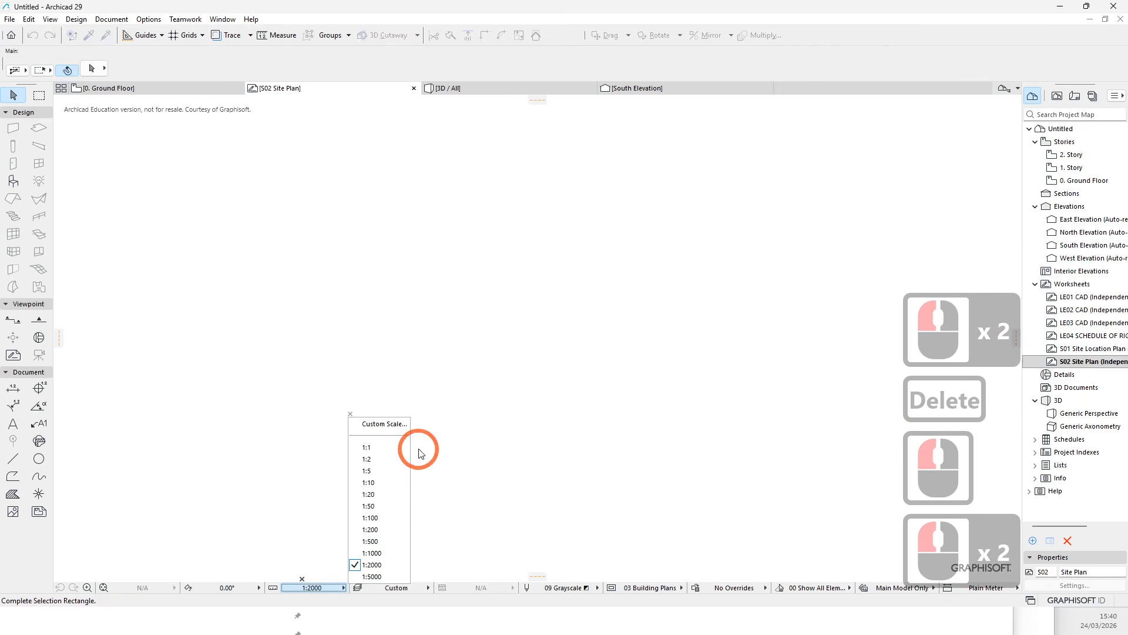
left_click(383, 540)
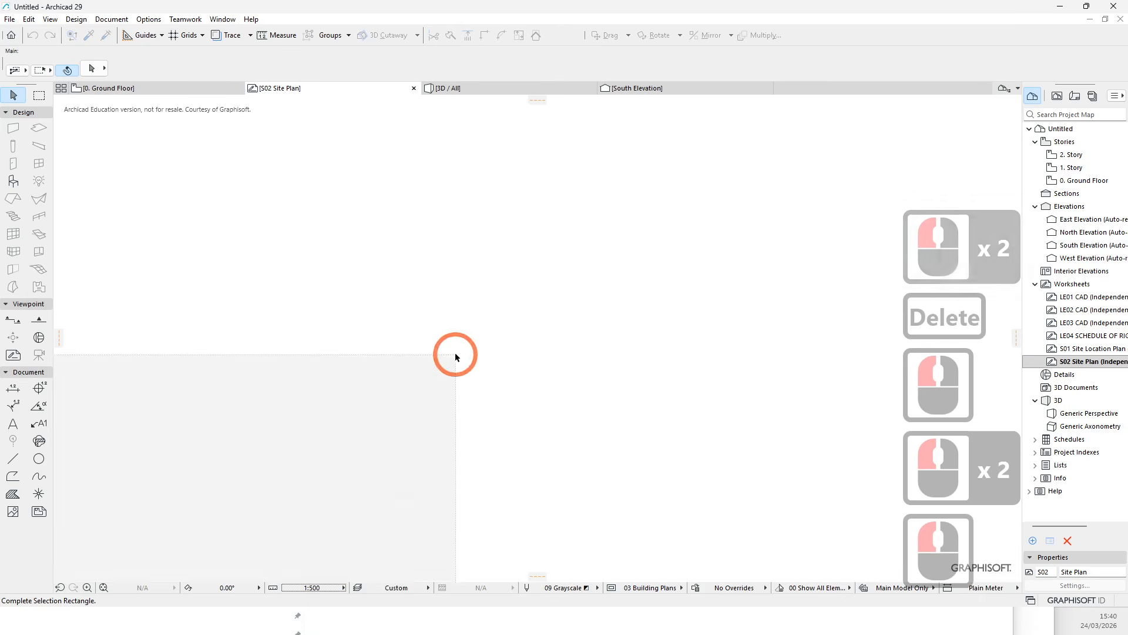
- Paste the copied site drawing into the S02 Site Plan worksheet
left_click(496, 388)
scroll(439, 390, "down", 6)
left_click(411, 436)
scroll(411, 436, "down", 5)
scroll(414, 478, "down", 4)
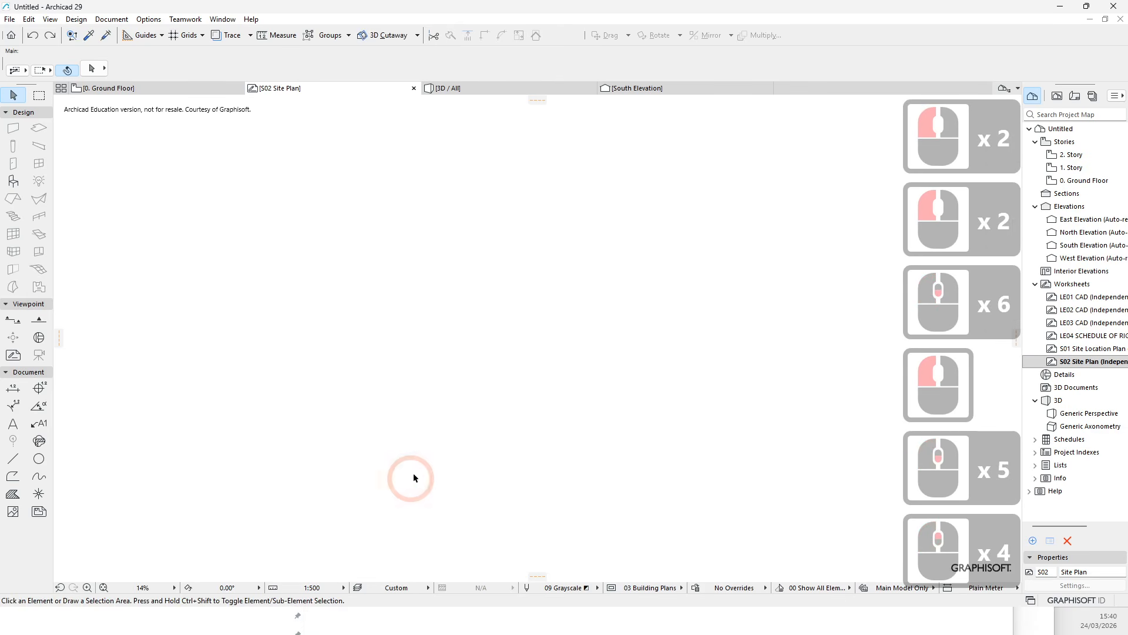
left_click(28, 19)
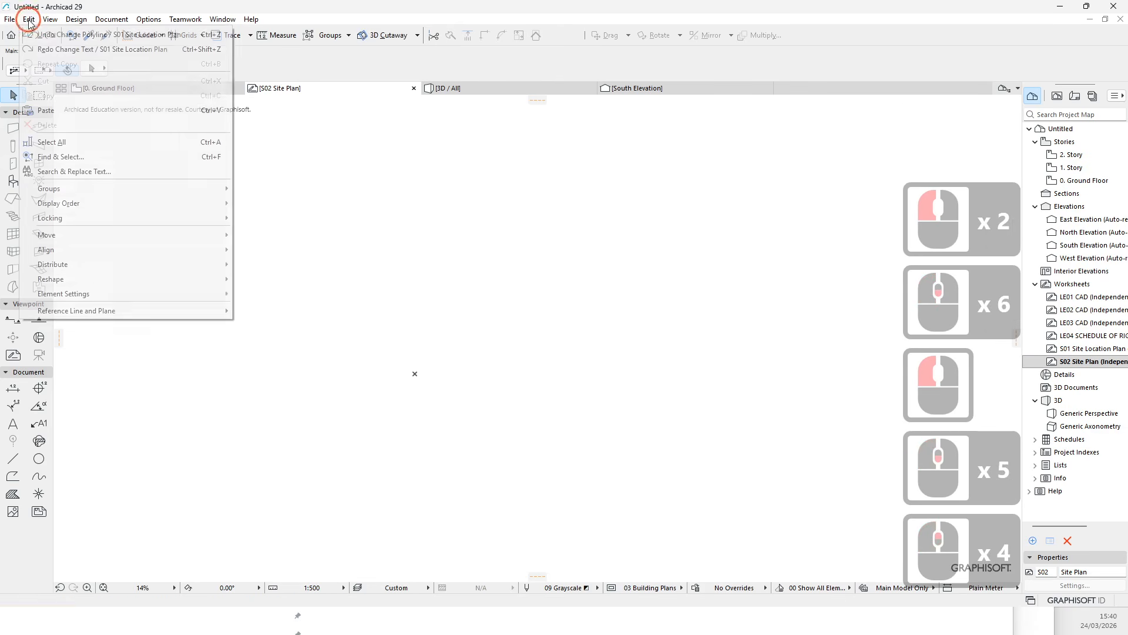
left_click(45, 111)
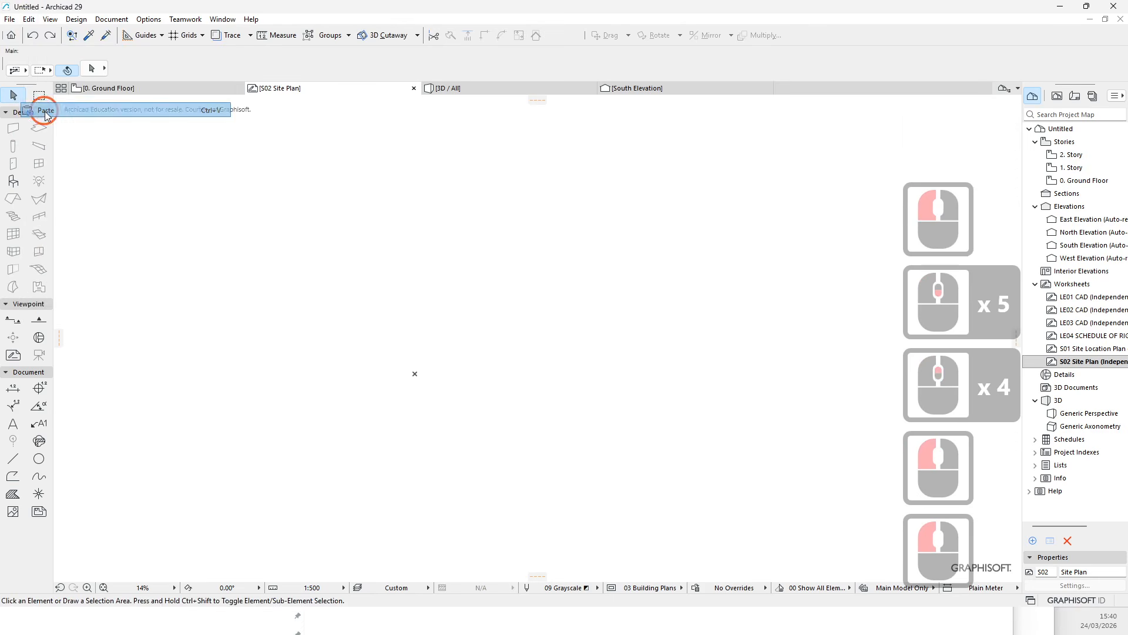
left_click(697, 344)
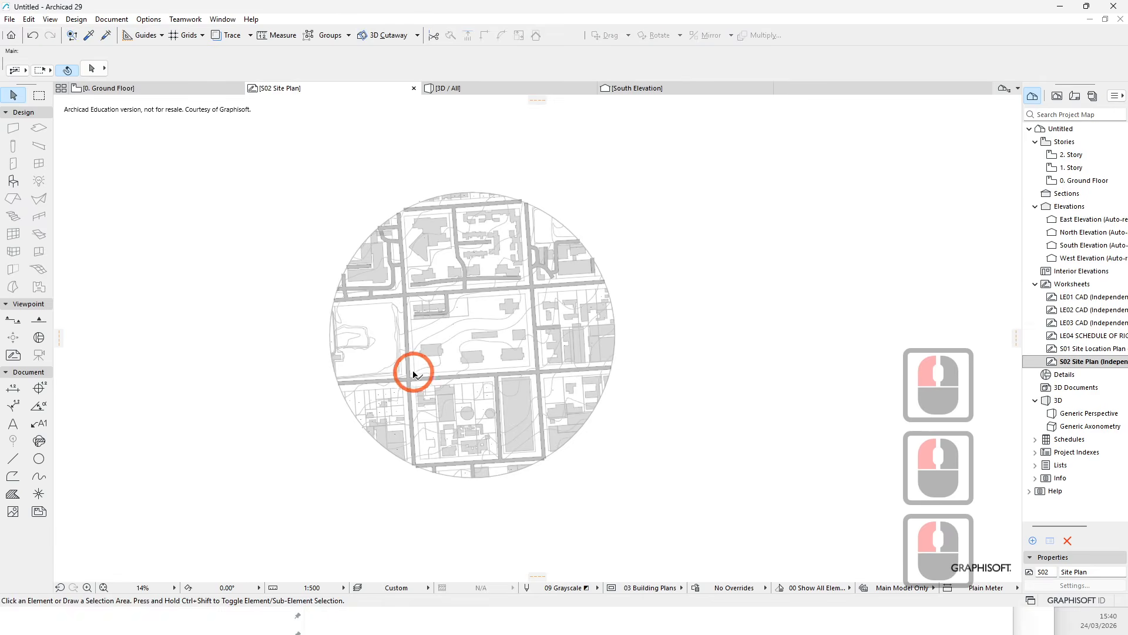
- Examine the pasted site drawing at different zoom levels
scroll(428, 372, "up", 11)
scroll(428, 373, "down", 7)
scroll(423, 318, "down", 1)
key("Escape")
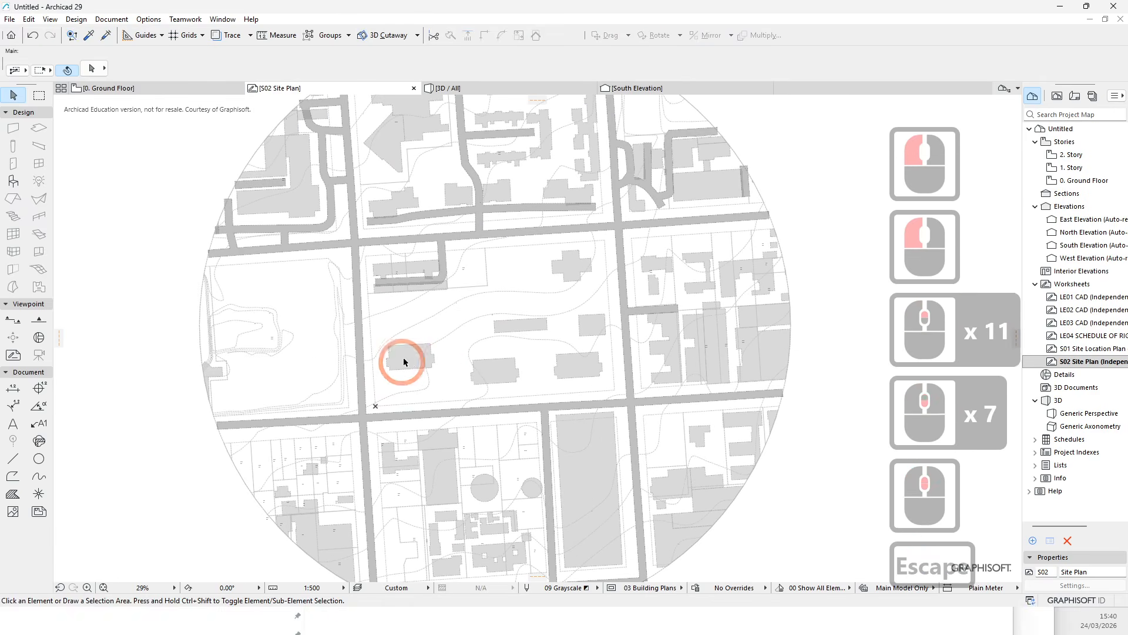
left_click(403, 357)
key("Escape")
key("Escape")
scroll(393, 324, "down", 4)
scroll(365, 307, "down", 2)
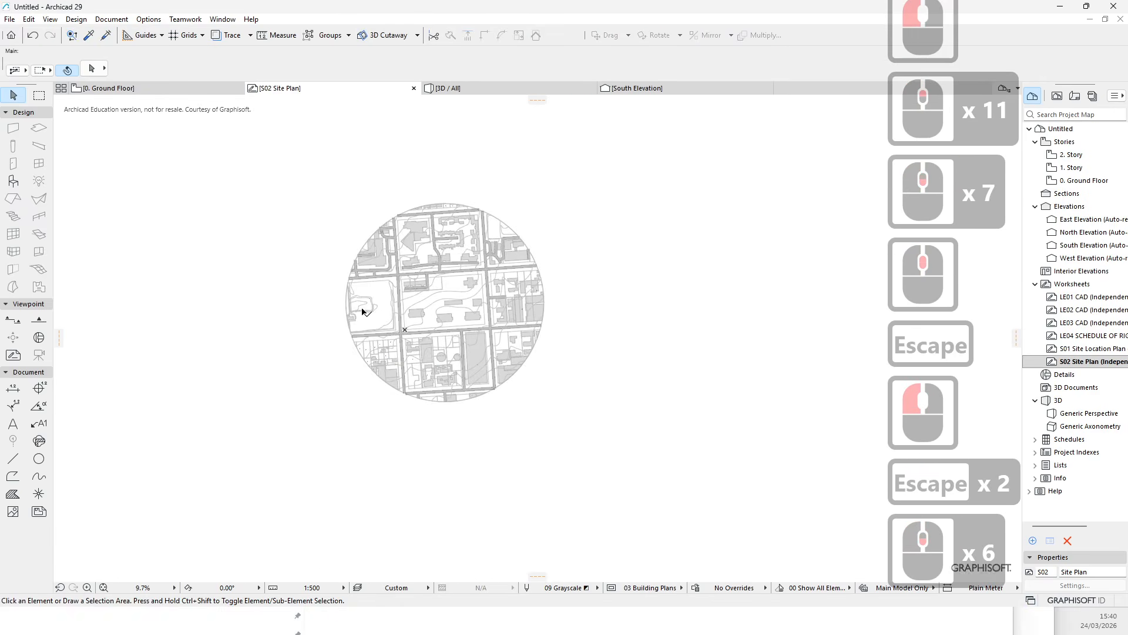
scroll(372, 330, "up", 5)
key("Escape")
scroll(361, 312, "up", 3)
scroll(275, 212, "down", 6)
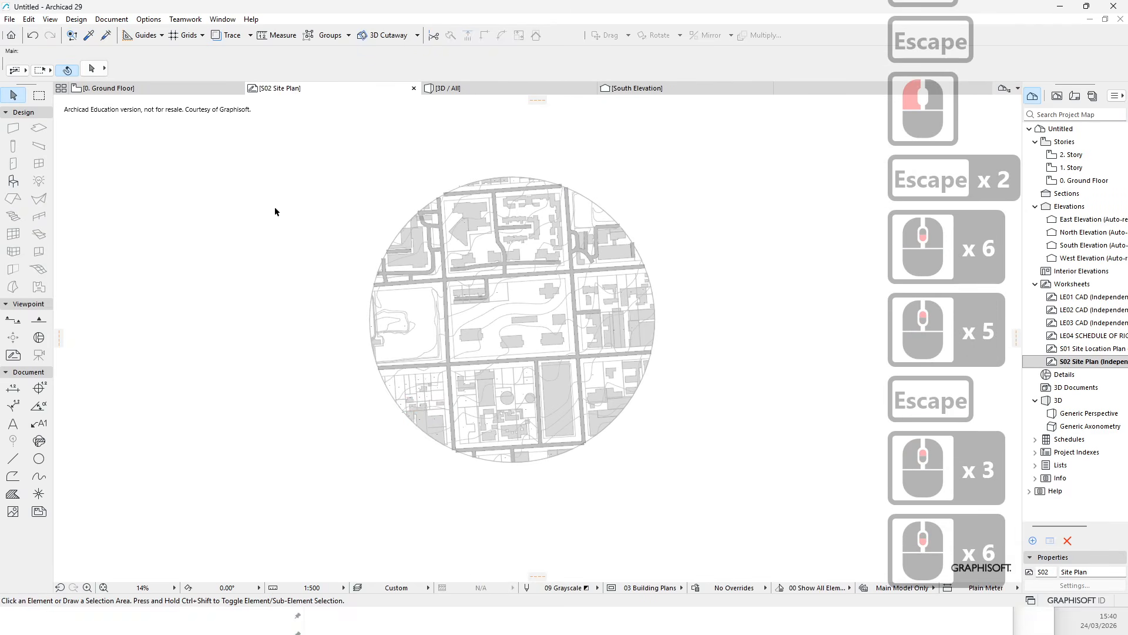
- Delete a stray cadastral polyline segment at the drawing's western edge
left_click(371, 390)
key("Escape")
key("Escape")
left_click(385, 415)
scroll(382, 382, "up", 5)
left_click(373, 362)
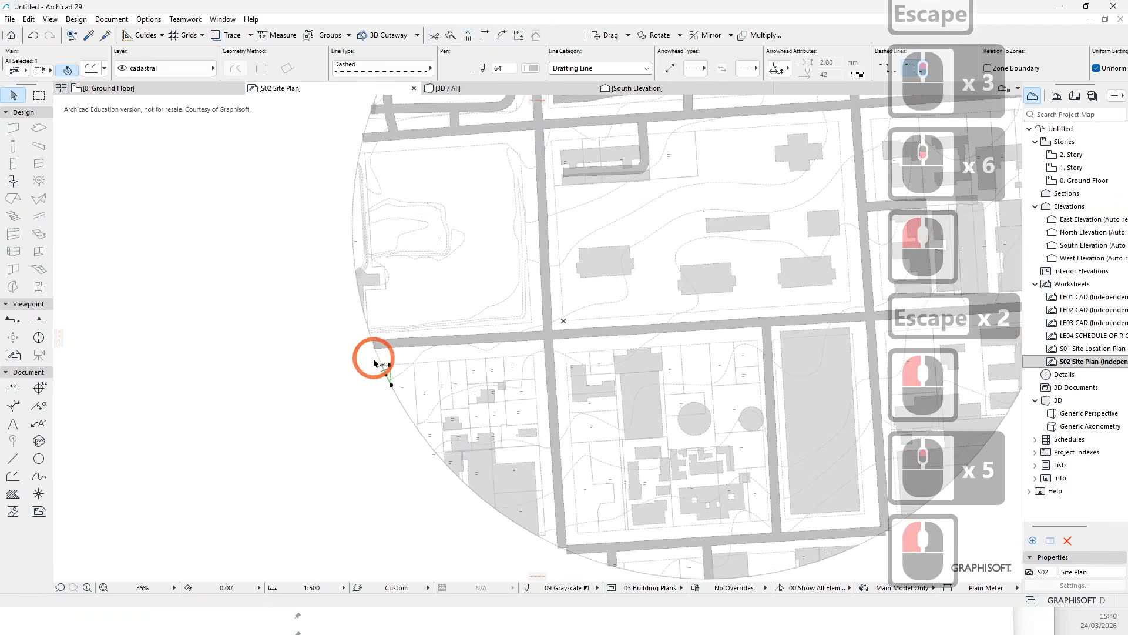
left_click(381, 360)
left_click(379, 359)
key("Delete")
- Delete another stray element near the drawing's western edge
scroll(363, 289, "up", 1)
middle_click_drag(360, 282, 363, 289)
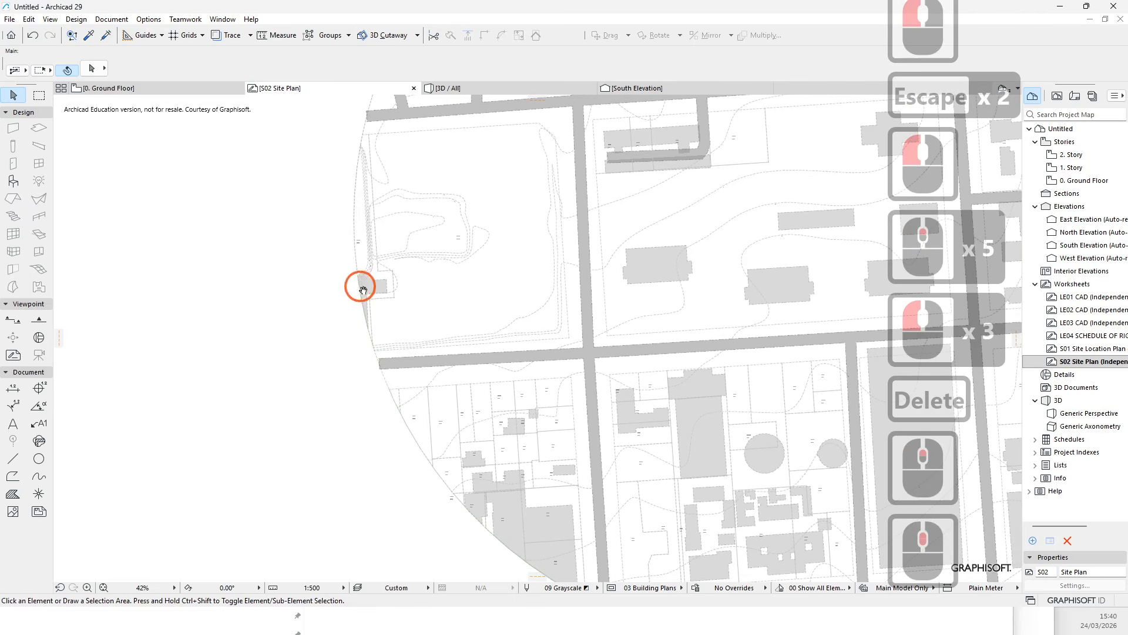
left_click(441, 444)
key("Delete")
- Examine the extent of the pasted site drawing by selecting it with a rectangle and deselecting it
scroll(379, 356, "down", 5)
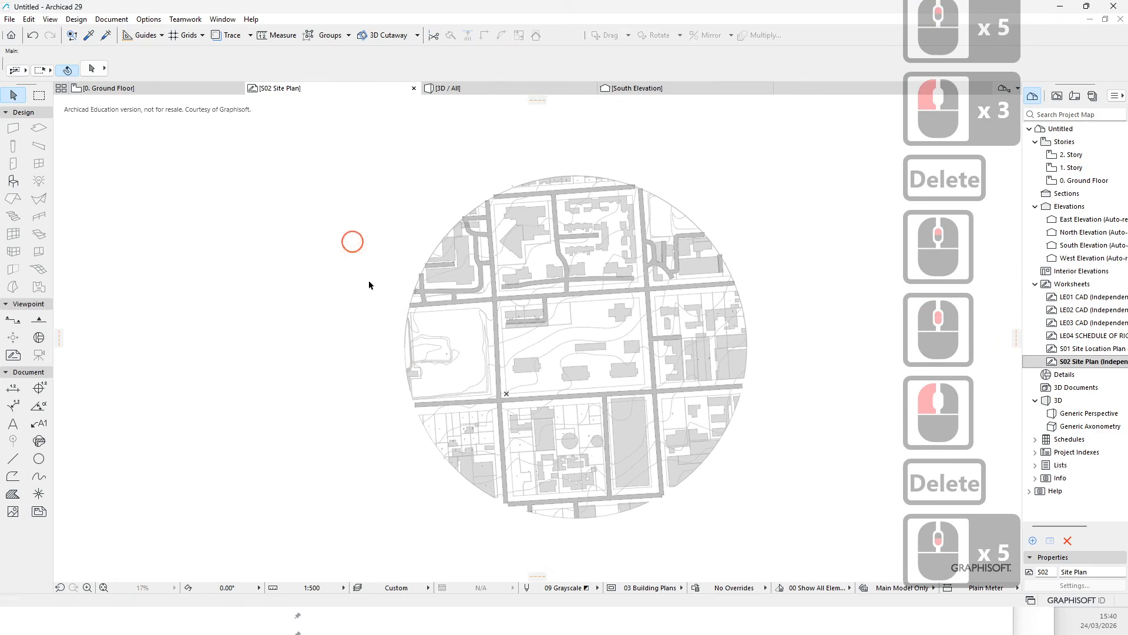
left_click_drag(333, 192, 457, 506)
left_click(458, 507)
left_click(481, 354)
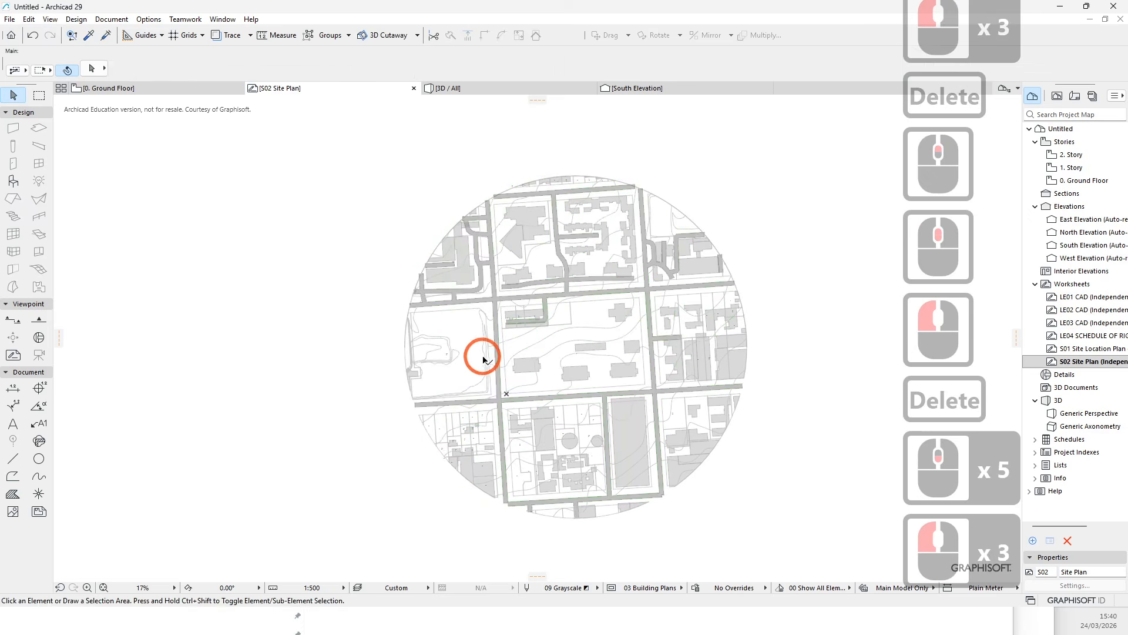
scroll(481, 354, "up", 4)
middle_click_drag(598, 360, 468, 372)
scroll(432, 359, "up", 1)
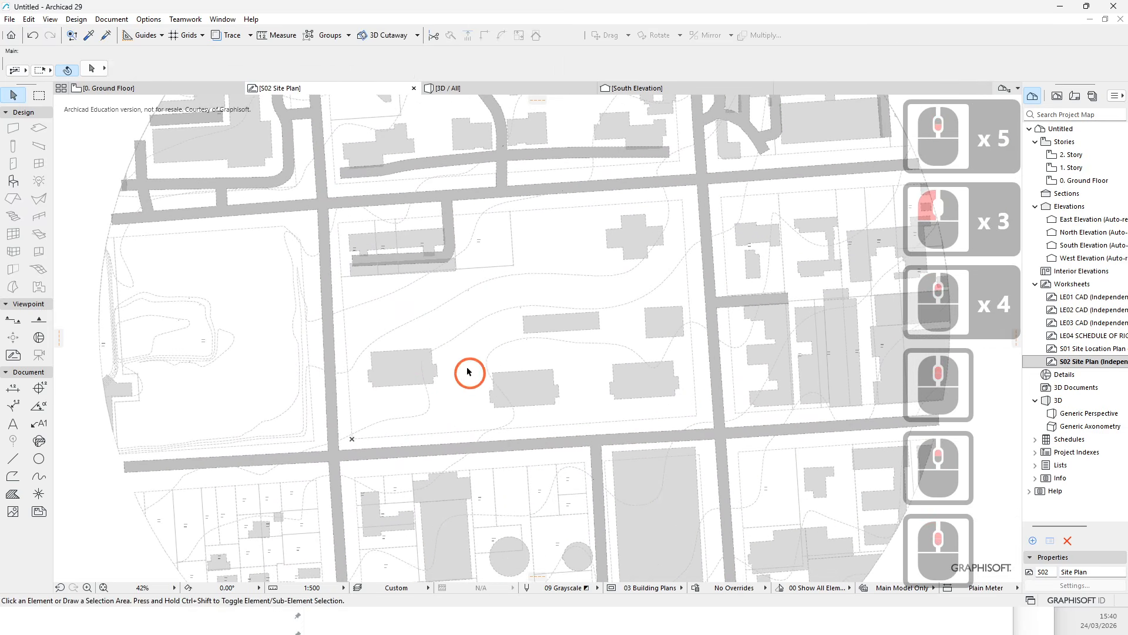
scroll(422, 394, "down", 6)
left_click(231, 327)
scroll(310, 341, "down", 3)
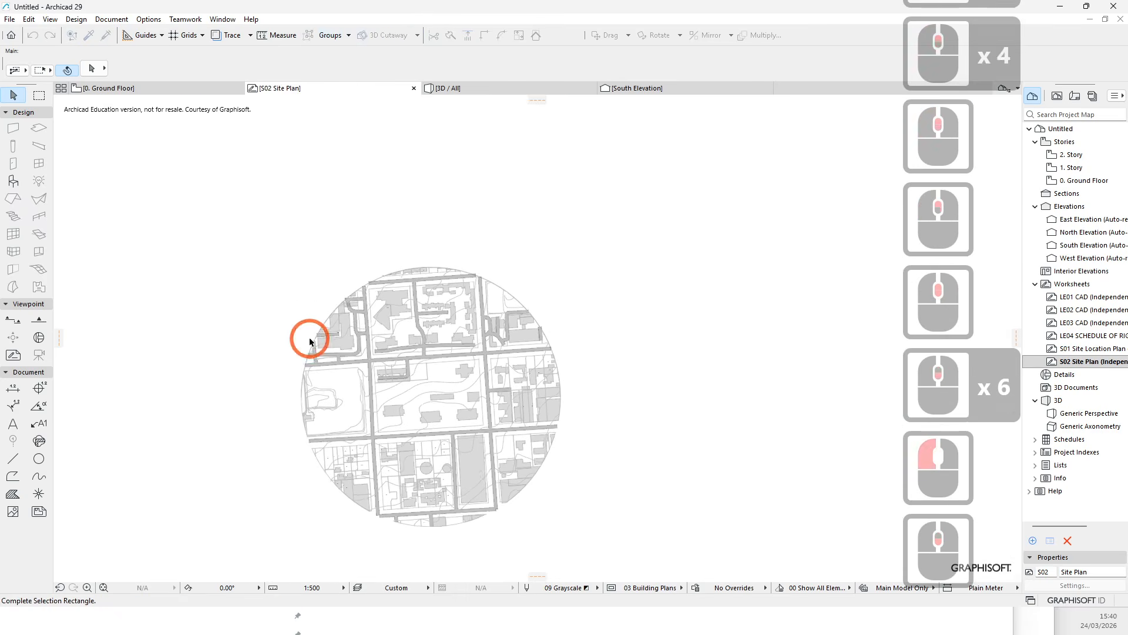
left_click(286, 292)
left_click(360, 227)
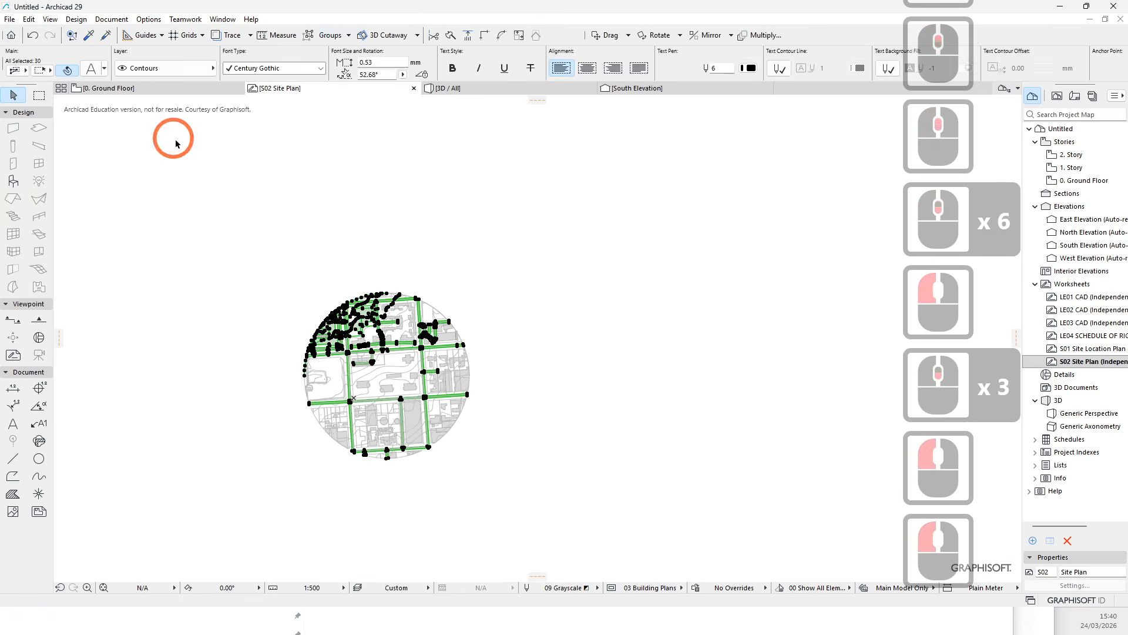
key("Escape")
key("Escape")
- Delete a small stray element at the south-west corner of the western park block
scroll(433, 365, "up", 3)
middle_click_drag(433, 365, 455, 390)
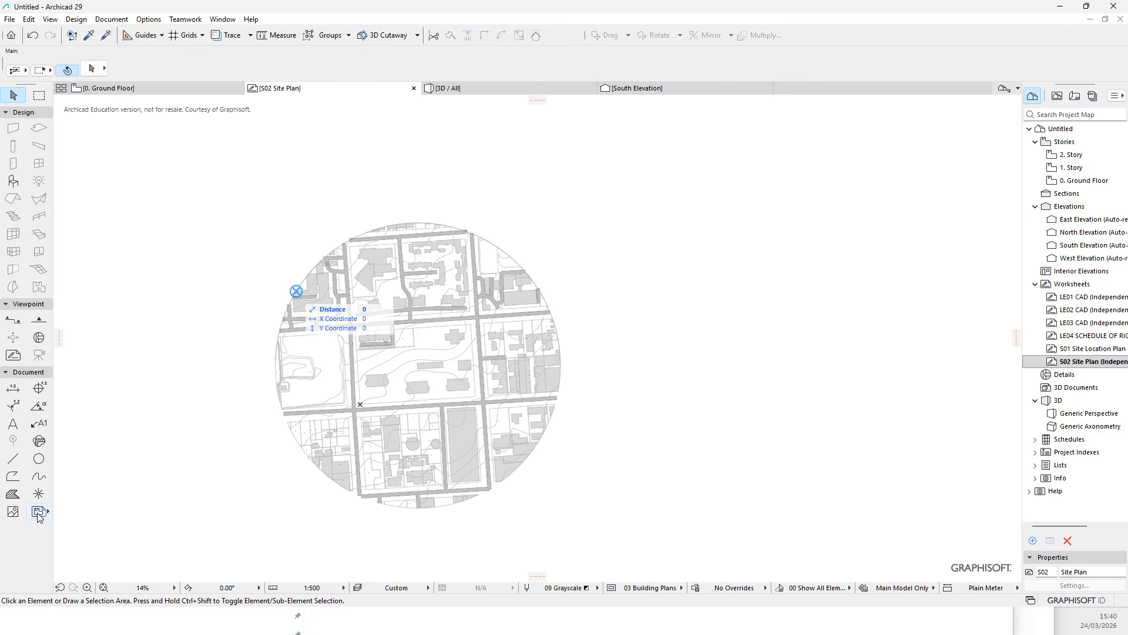
key("Escape")
scroll(290, 398, "up", 4)
key("Escape")
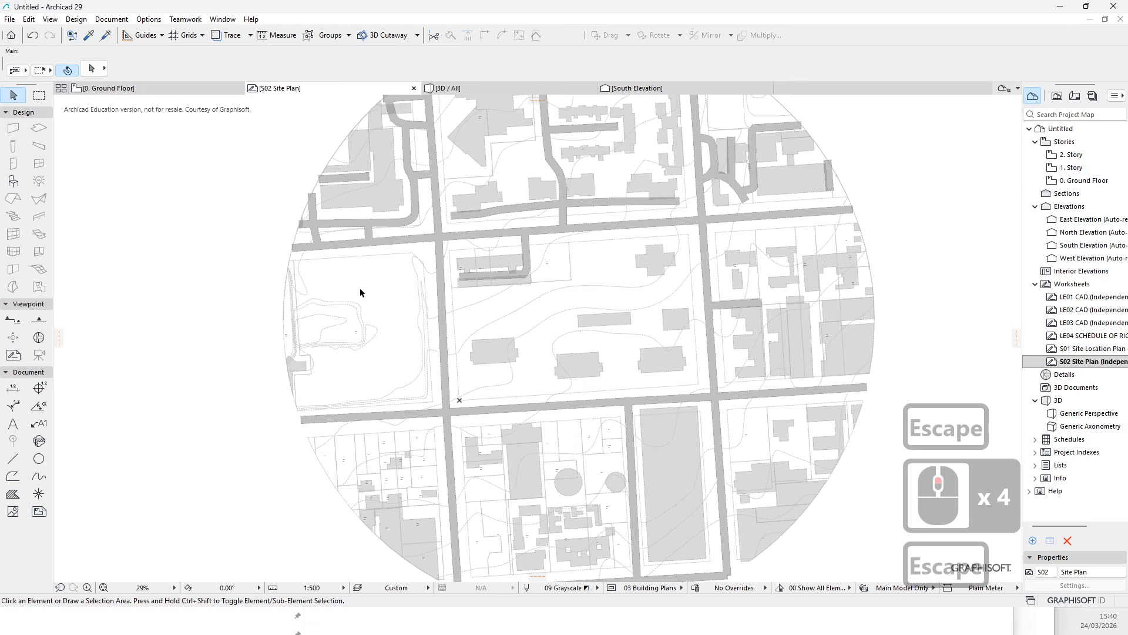
scroll(305, 403, "up", 2)
key("Escape")
scroll(310, 414, "up", 4)
left_click(309, 414)
key("Delete")
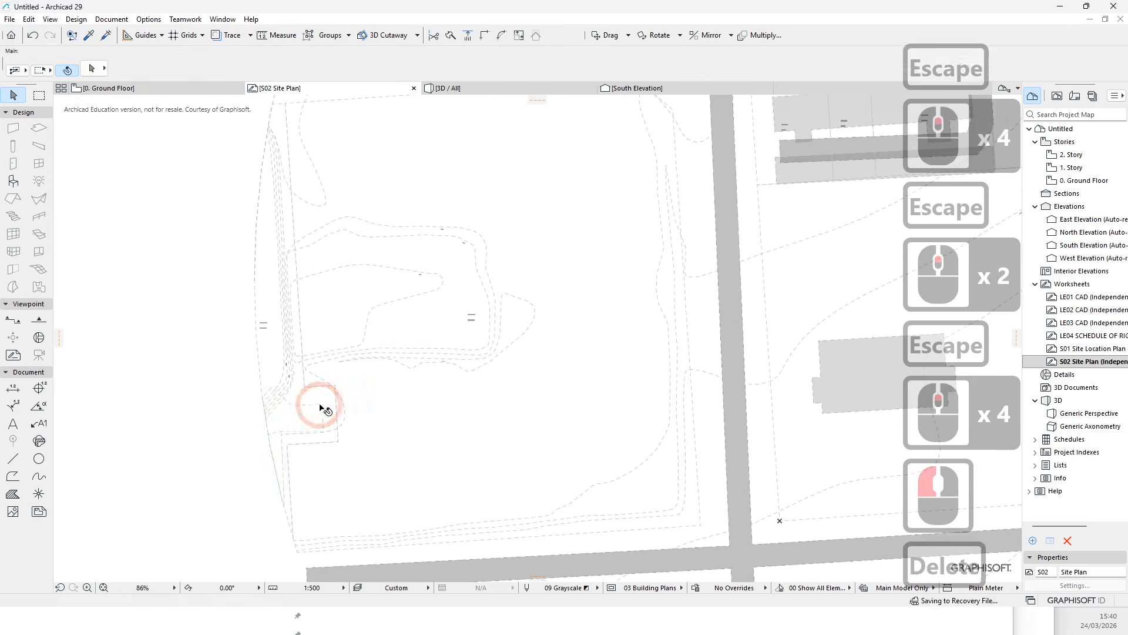
- Examine the site drawing's road alignment at different zoom levels
scroll(302, 456, "down", 7)
scroll(508, 468, "up", 6)
middle_click_drag(485, 465, 350, 366)
scroll(356, 382, "down", 5)
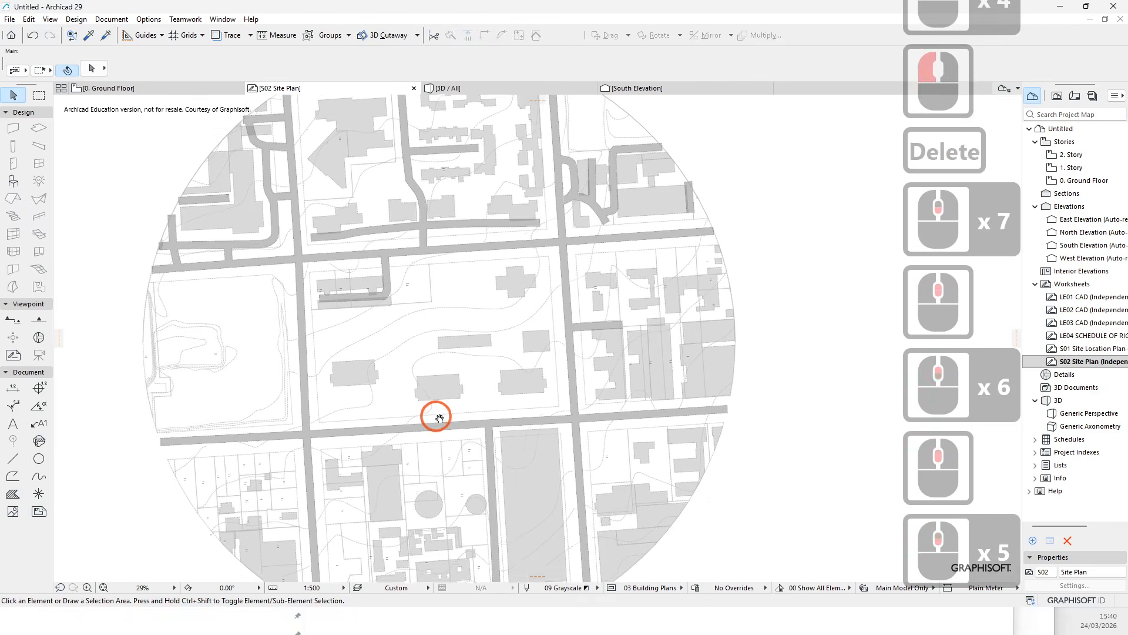
middle_click_drag(432, 416, 399, 418)
scroll(357, 420, "up", 2)
key("Escape")
middle_click_drag(421, 310, 411, 398)
key("Escape")
scroll(411, 398, "down", 5)
middle_click_drag(604, 345, 447, 424)
scroll(448, 424, "up", 2)
key("Escape")
scroll(448, 424, "down", 4)
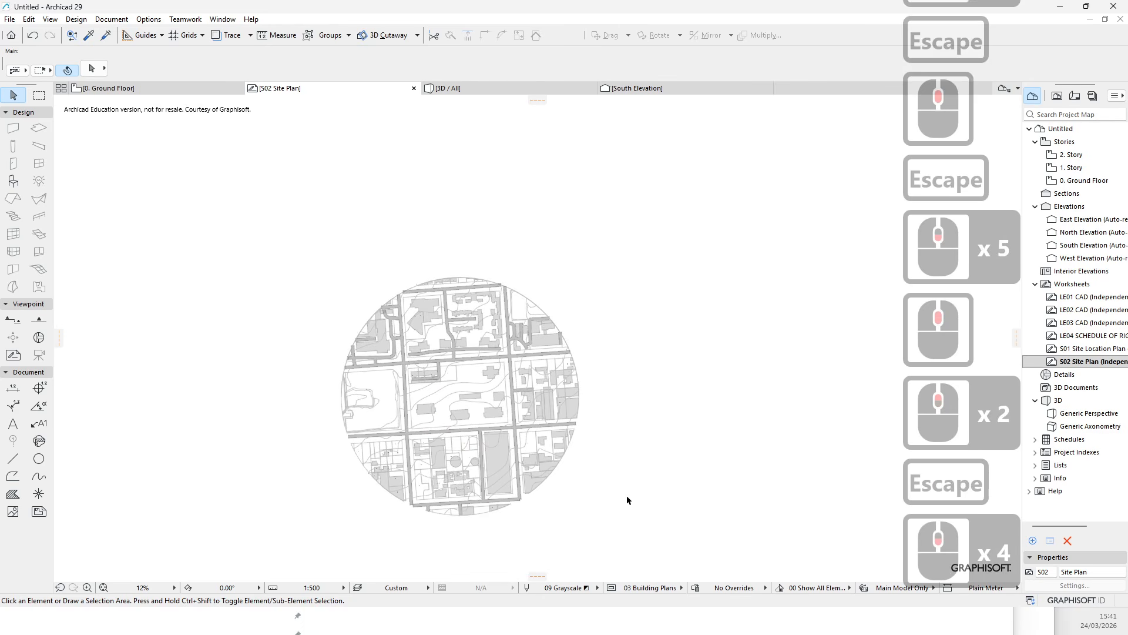
- Rotate the whole site drawing slightly clockwise so the east-west road runs horizontally
left_click(232, 164)
left_click(667, 560)
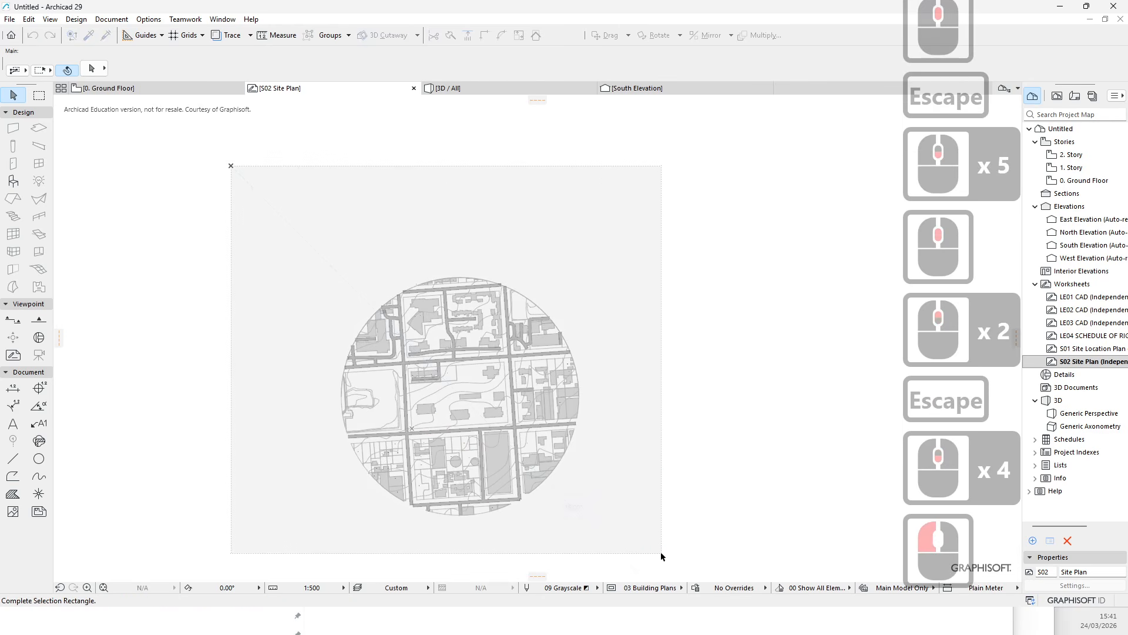
left_click(656, 35)
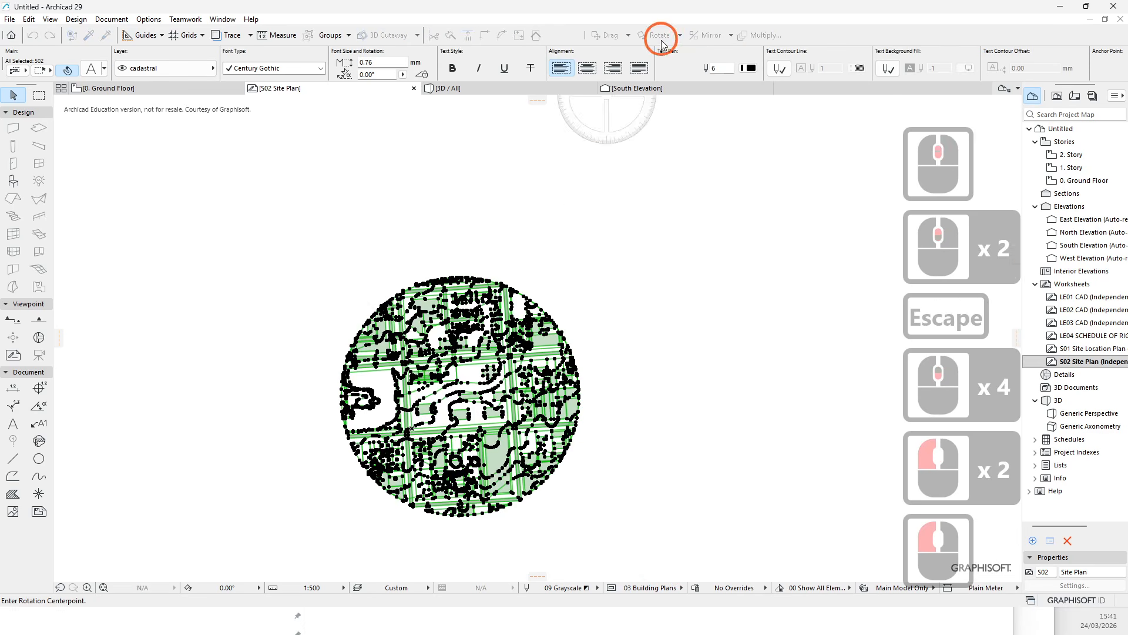
scroll(358, 318, "up", 18)
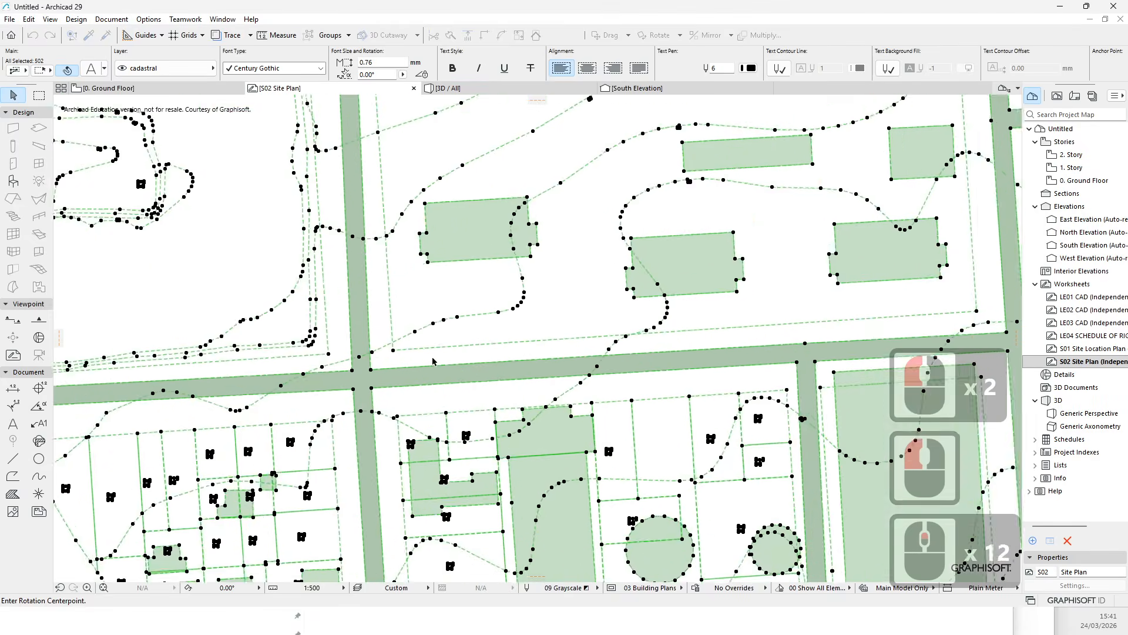
left_click(322, 286)
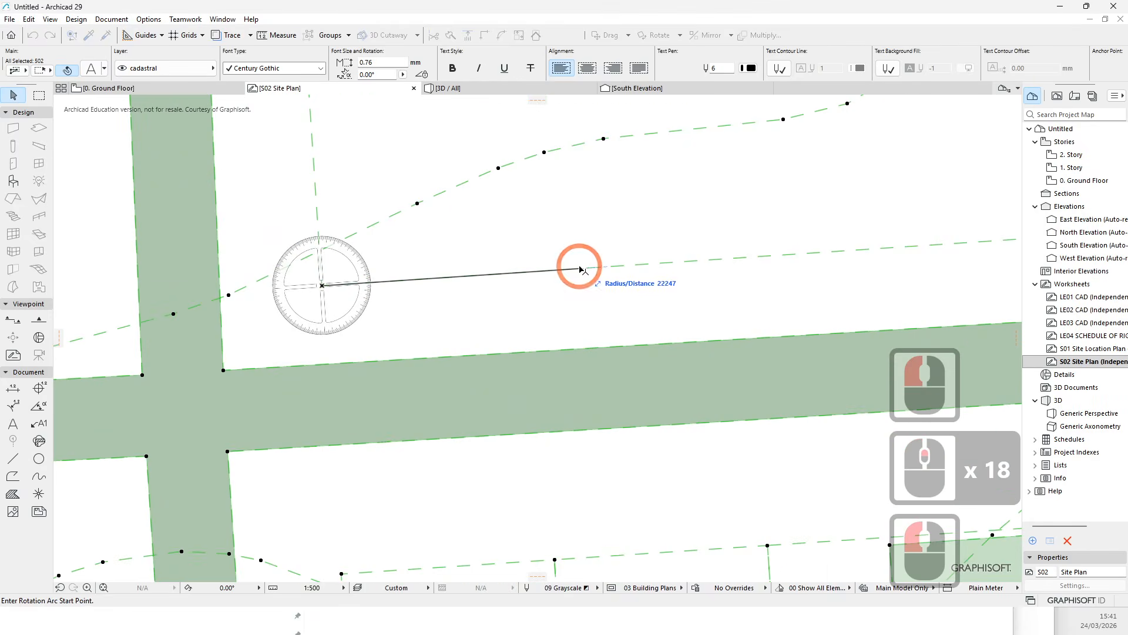
left_click(579, 269)
left_click(593, 286)
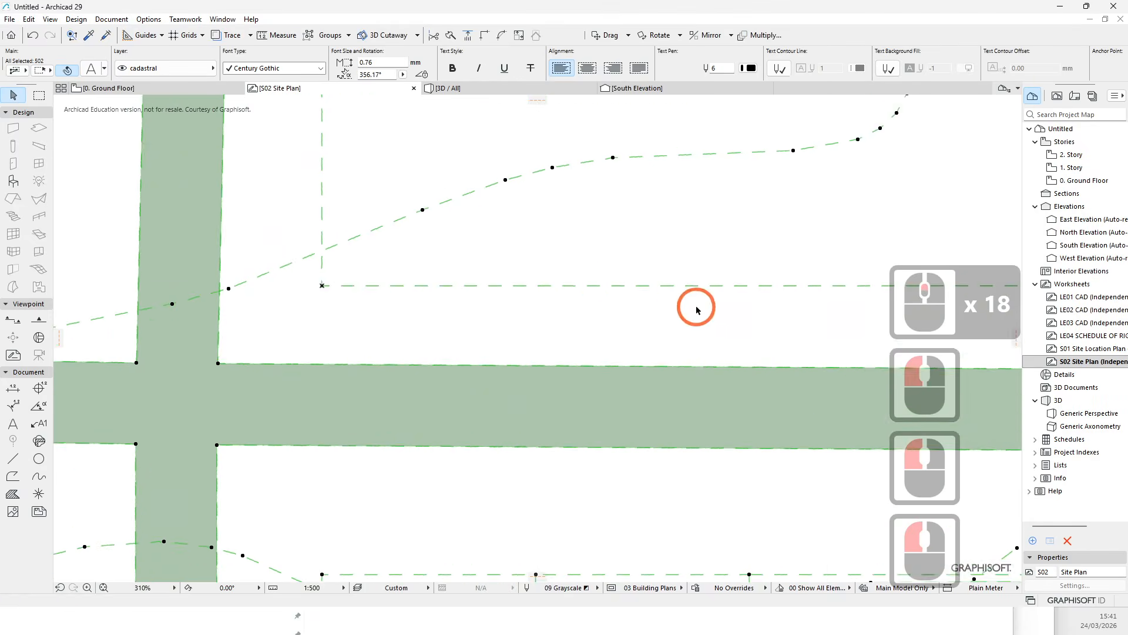
scroll(520, 323, "down", 5)
key("Escape")
middle_click_drag(668, 281, 452, 340)
scroll(373, 327, "down", 4)
key("Escape")
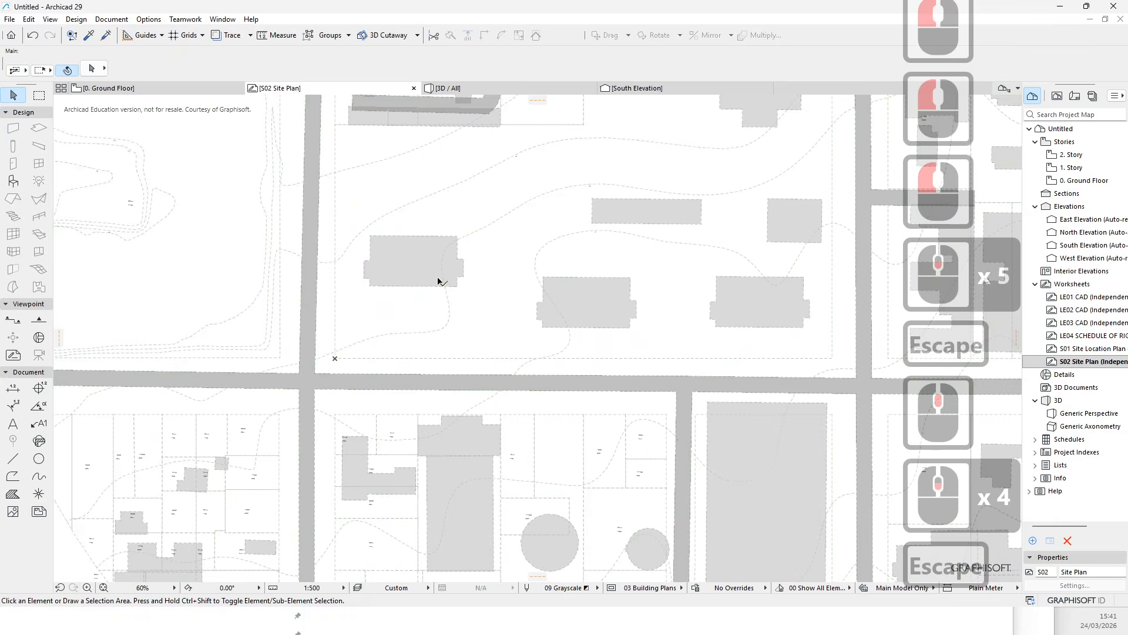
- Undo the last two operations, the rotation and the stray-element deletion
middle_click_drag(441, 278, 435, 372)
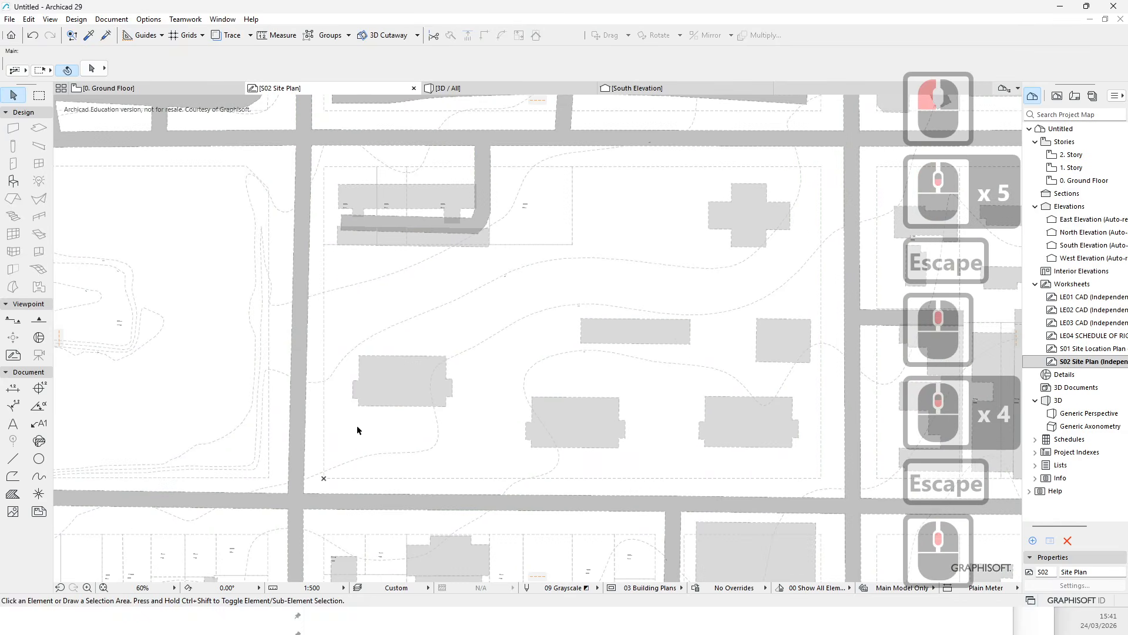
key("ctrl+z")
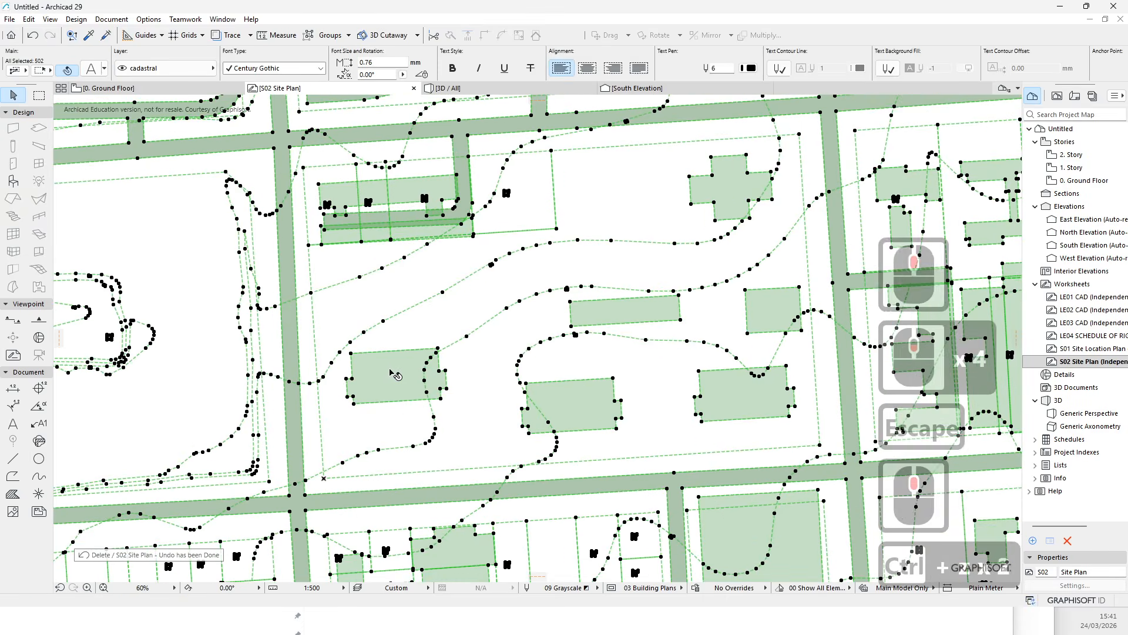
key("Escape")
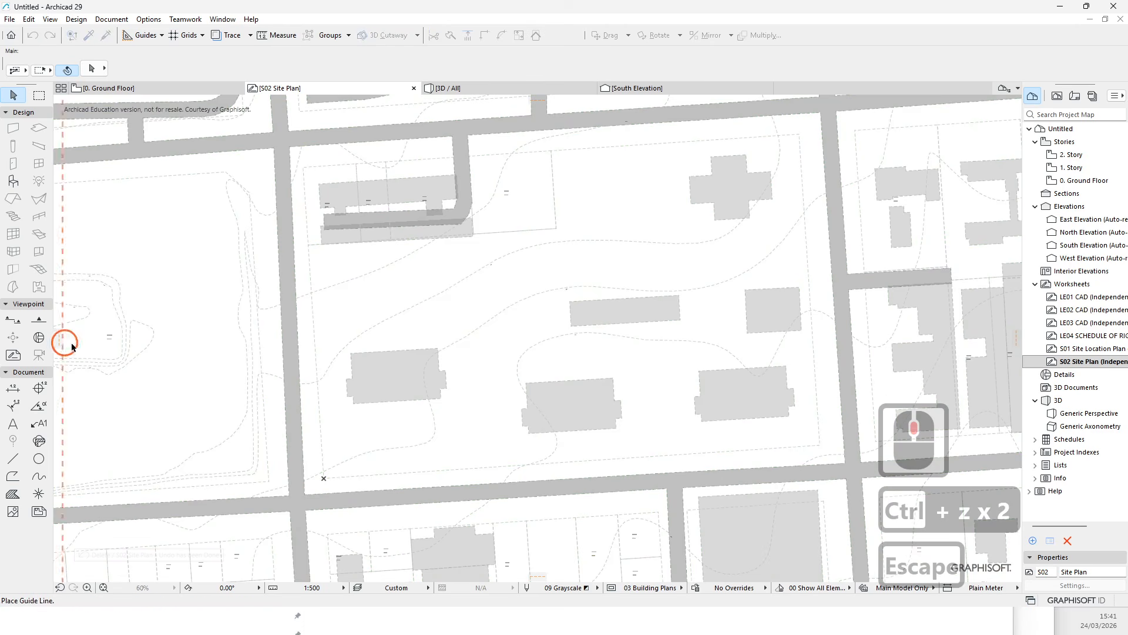
- Place a guide line through the drawing's origin marker, parallel to the north-south road
left_click(317, 341)
key("Escape")
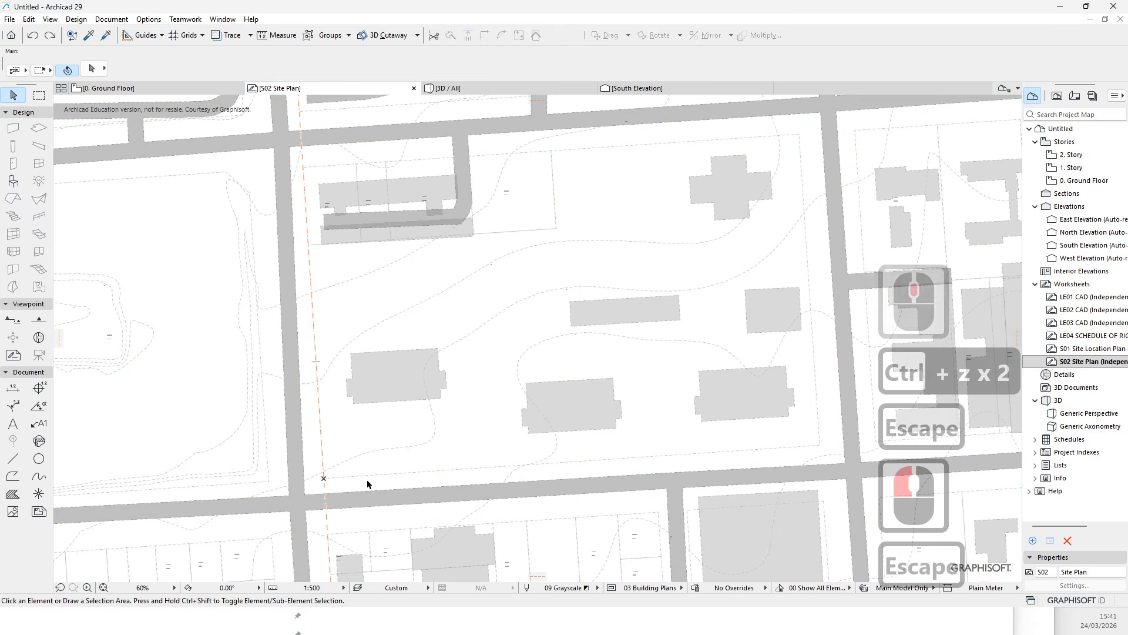
- Rotate the whole site drawing about its origin marker so the adjacent cadastral line runs horizontally
scroll(329, 476, "up", 6)
middle_click_drag(370, 474, 341, 398)
scroll(337, 398, "down", 18)
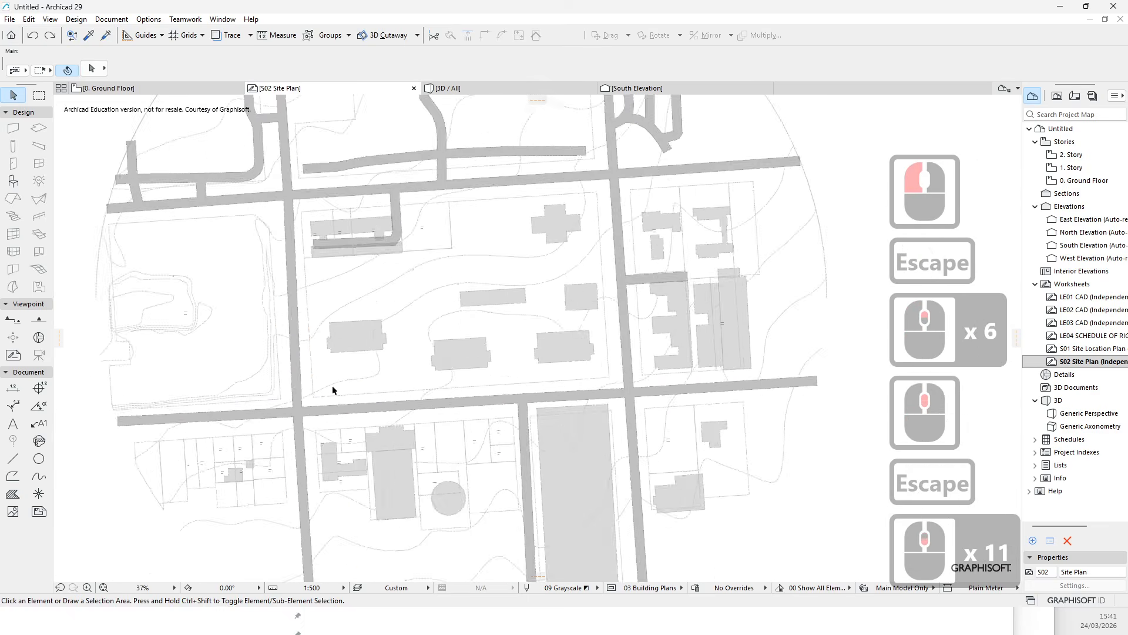
left_click(273, 230)
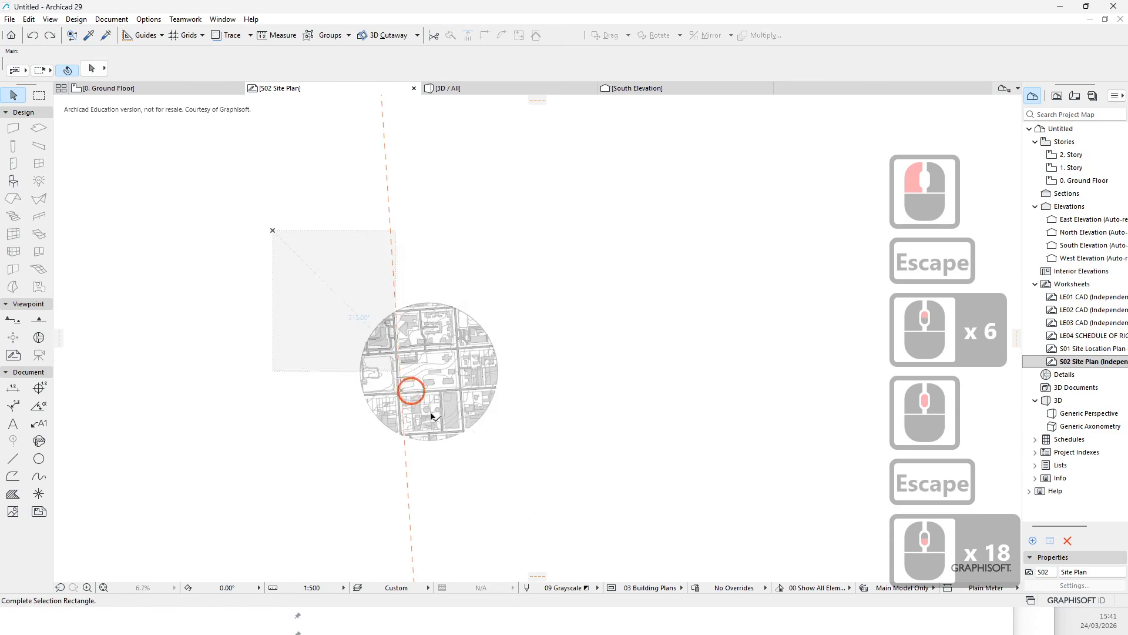
left_click(533, 509)
scroll(432, 400, "up", 9)
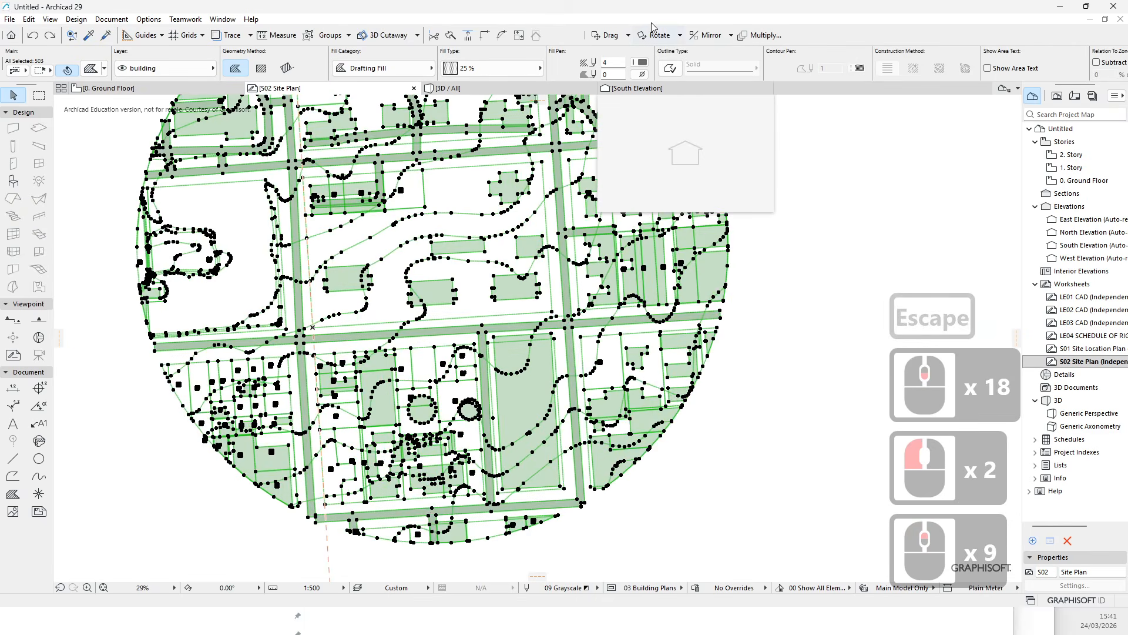
left_click(656, 35)
scroll(320, 312, "up", 11)
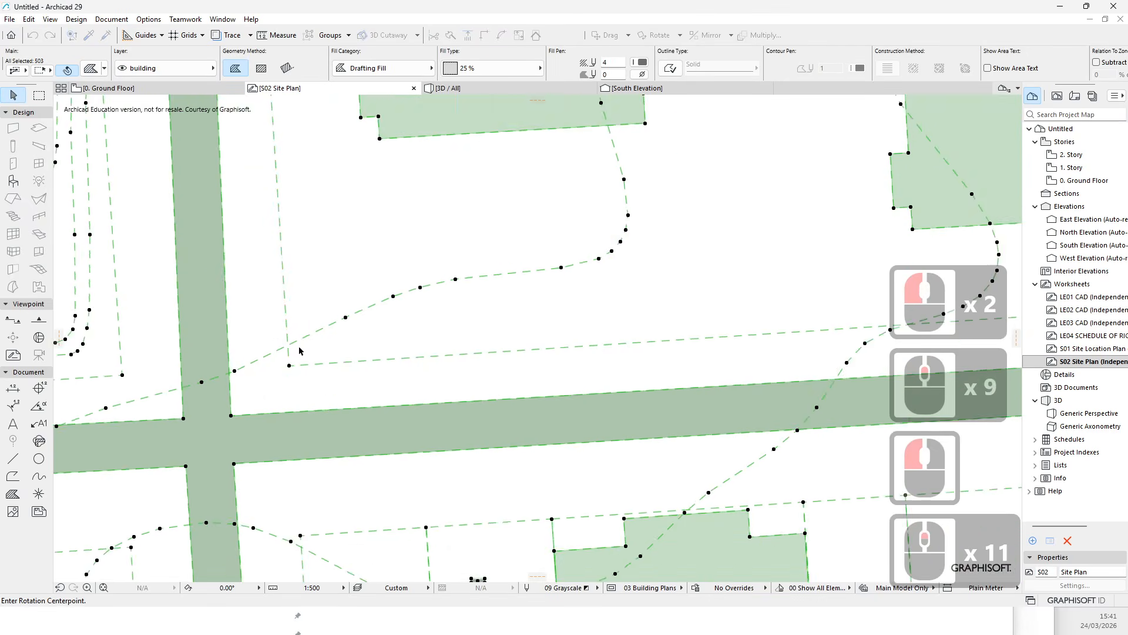
left_click(286, 371)
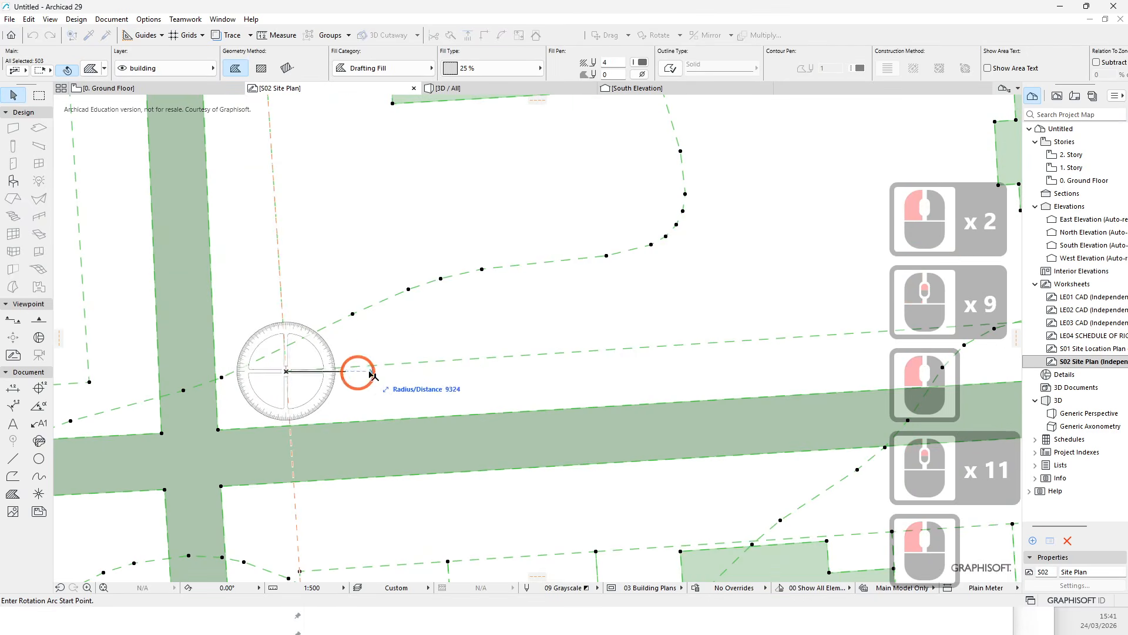
left_click(423, 371)
left_click(456, 376)
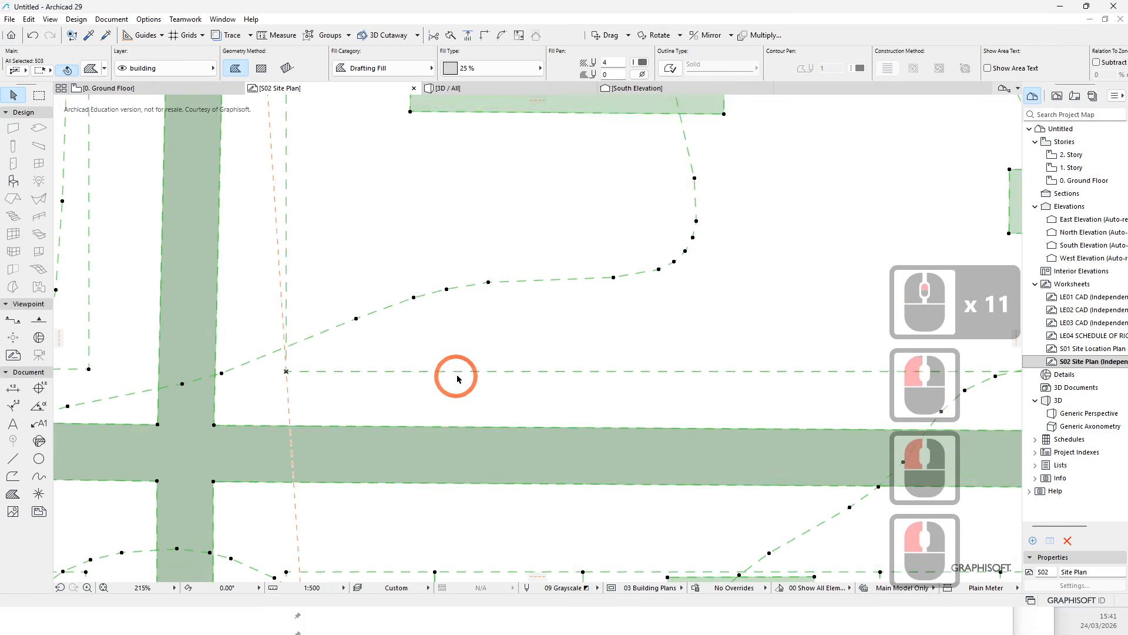
key("Escape")
scroll(298, 258, "up", 1)
key("Escape")
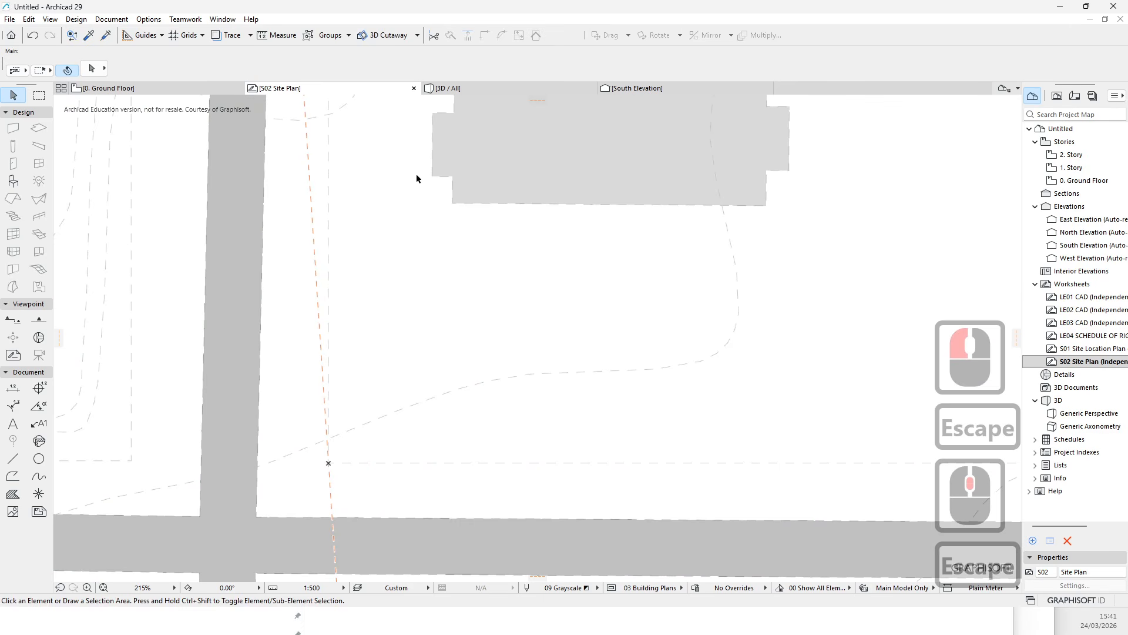
- Measure distances and angles from the origin marker along the north-south road and the guide line
left_click(294, 36)
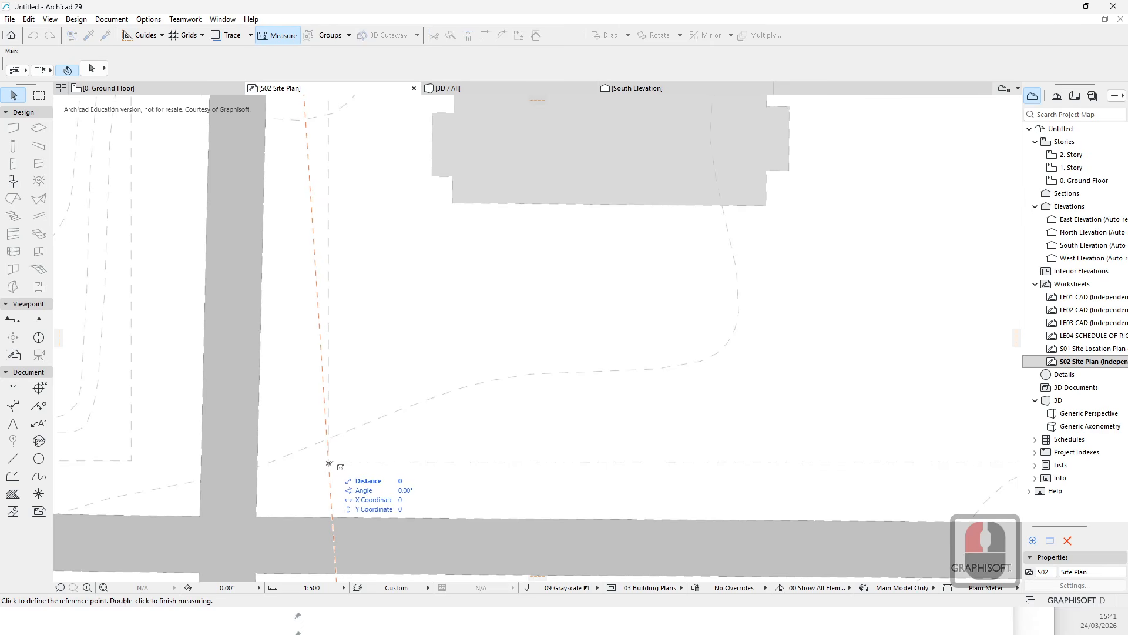
left_click(328, 463)
left_click(328, 259)
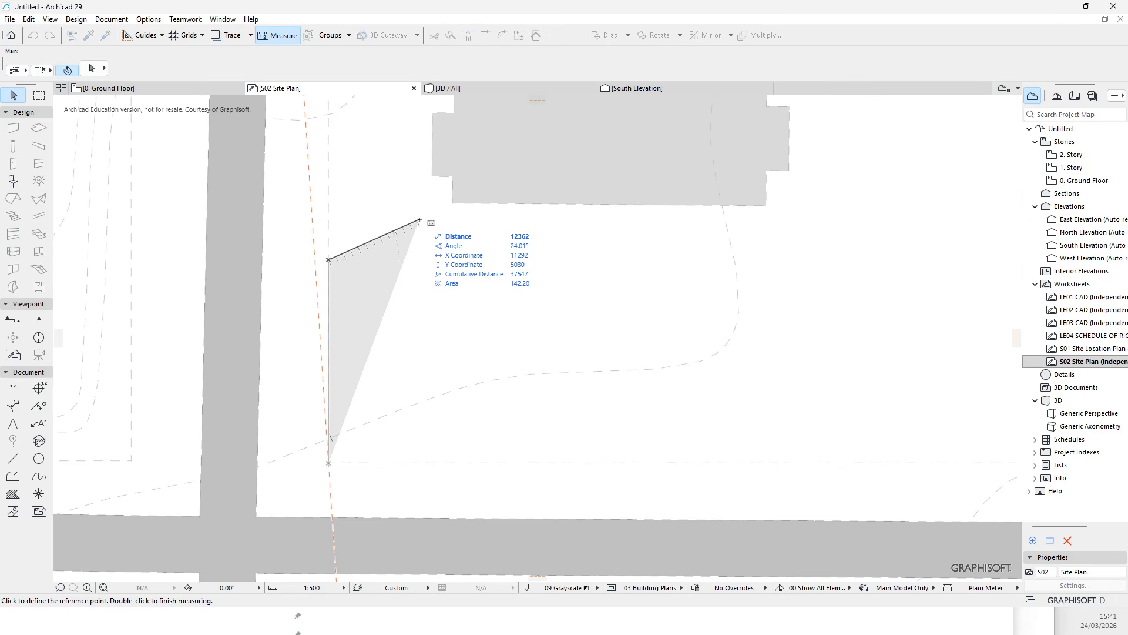
key("Escape")
left_click(277, 36)
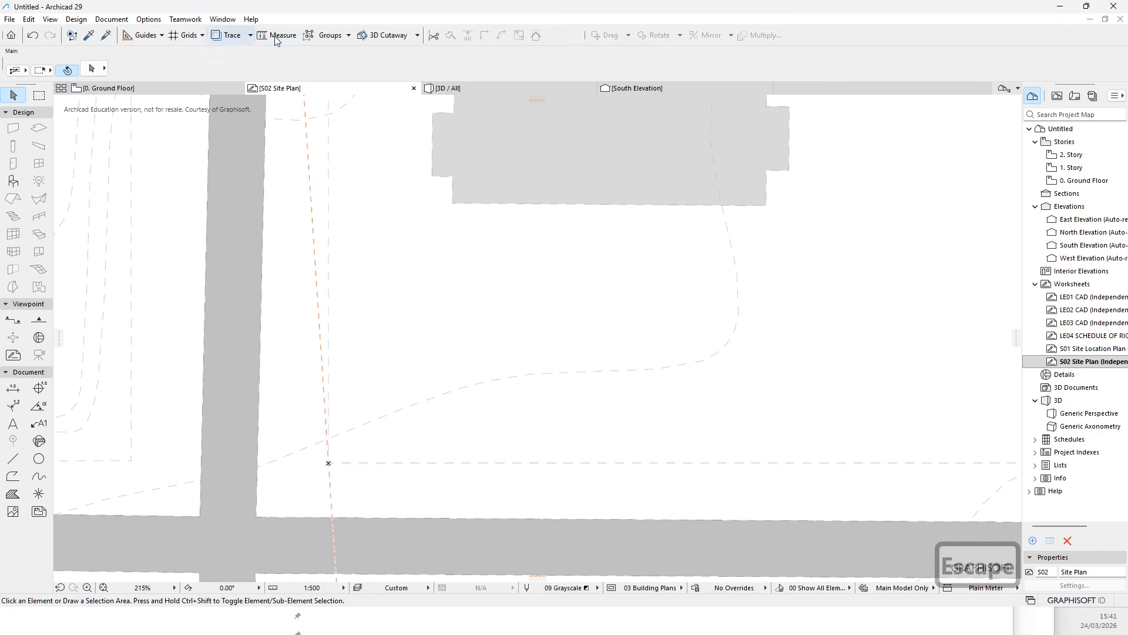
left_click(309, 177)
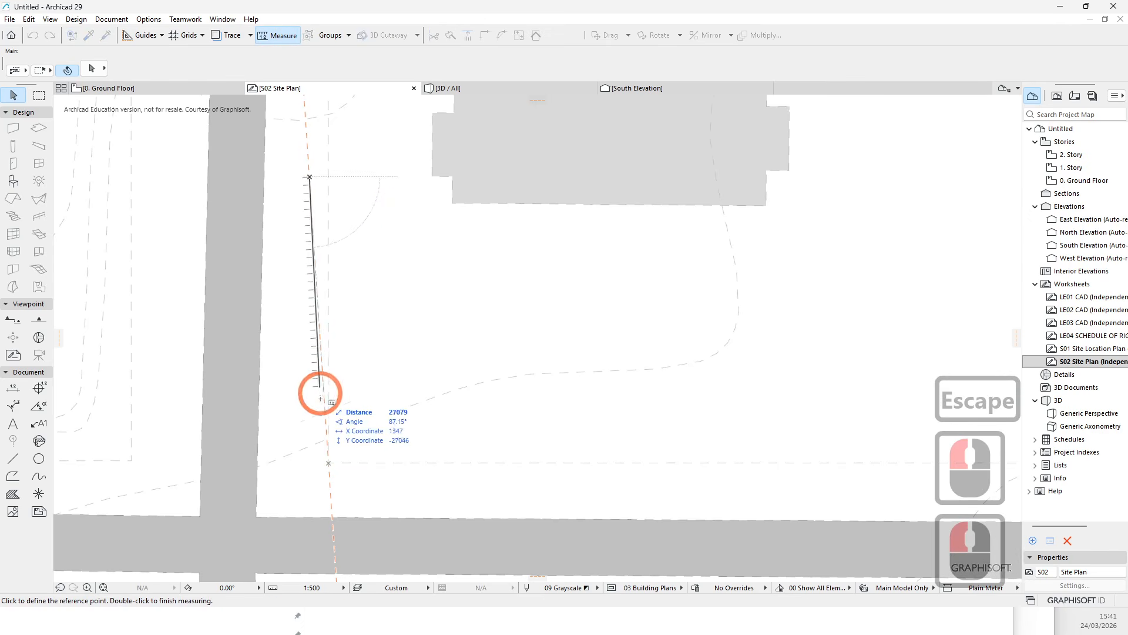
left_click(329, 463)
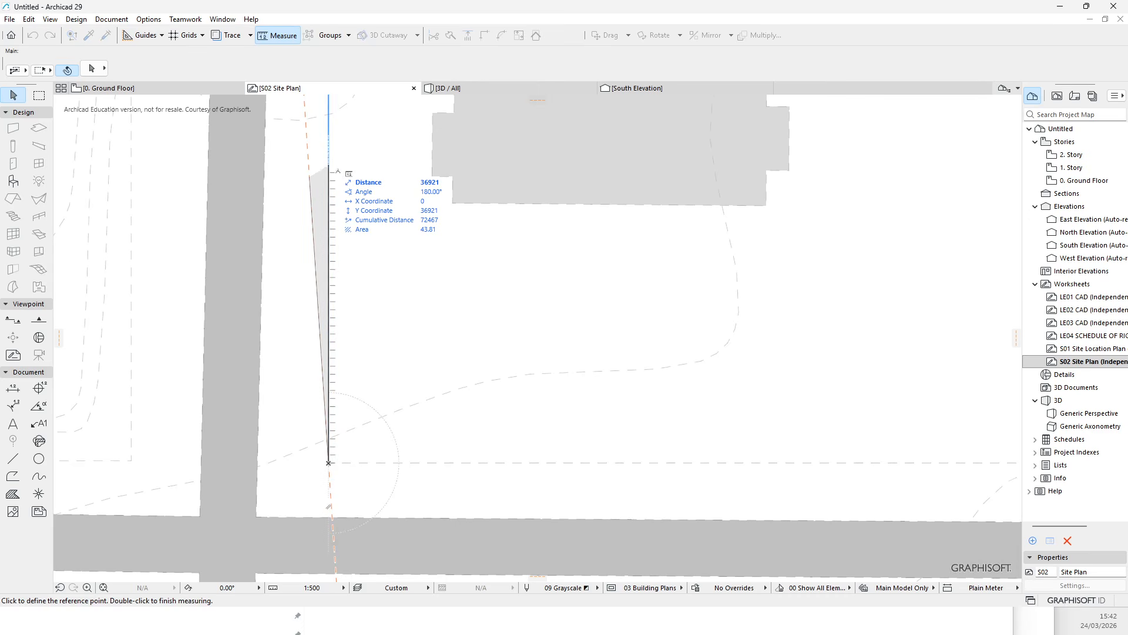
left_click(329, 170)
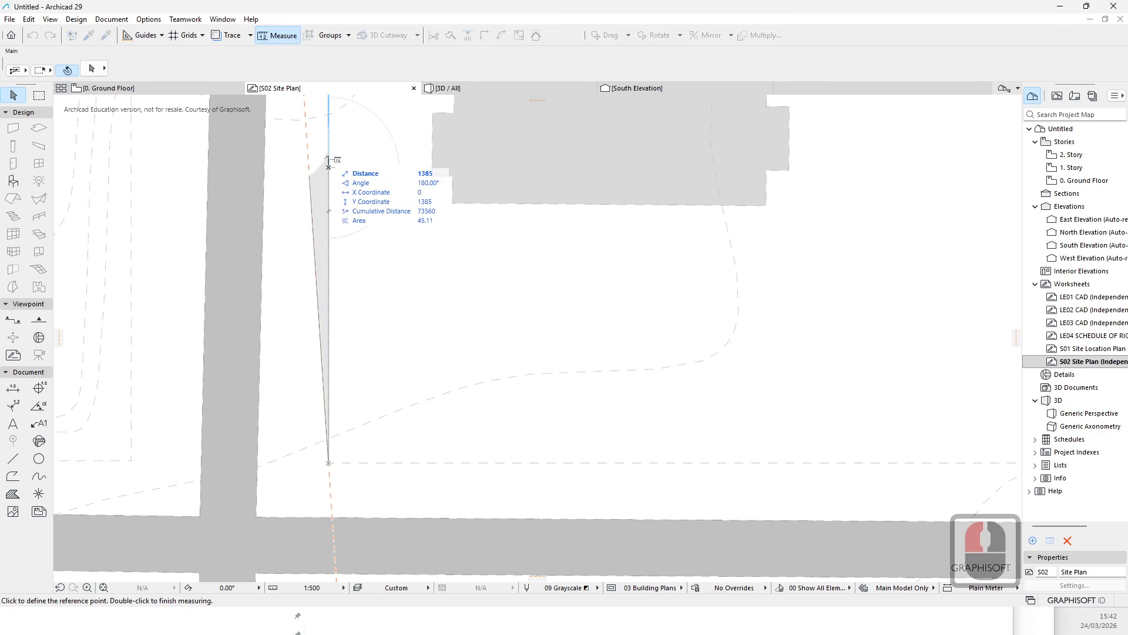
key("Escape")
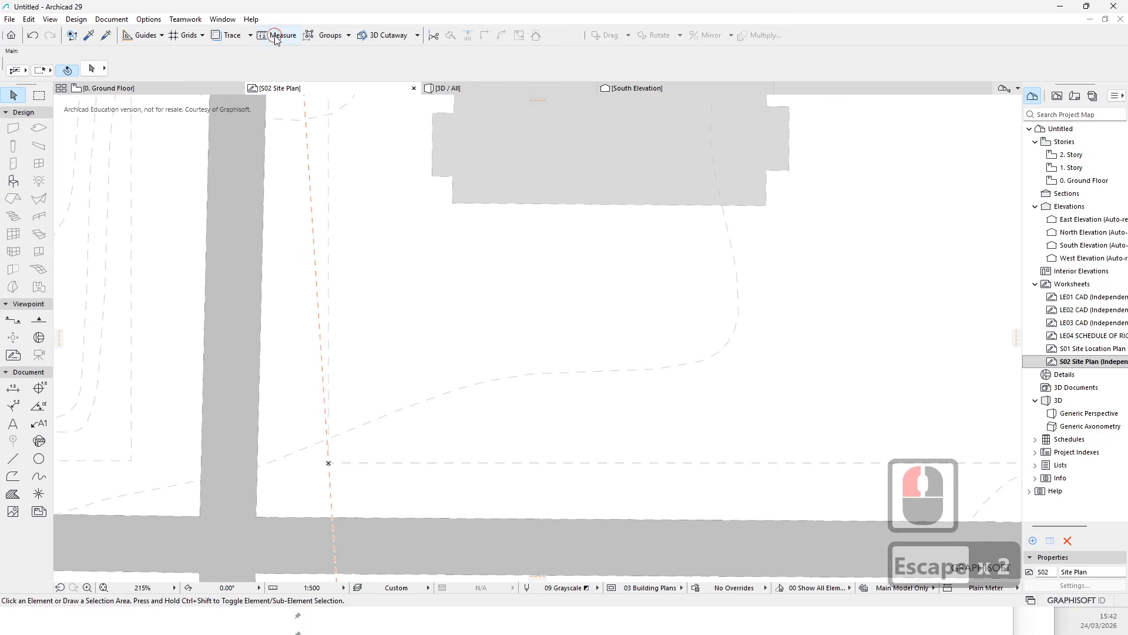
- Measure along the horizontal dashed line from the origin marker
left_click(276, 37)
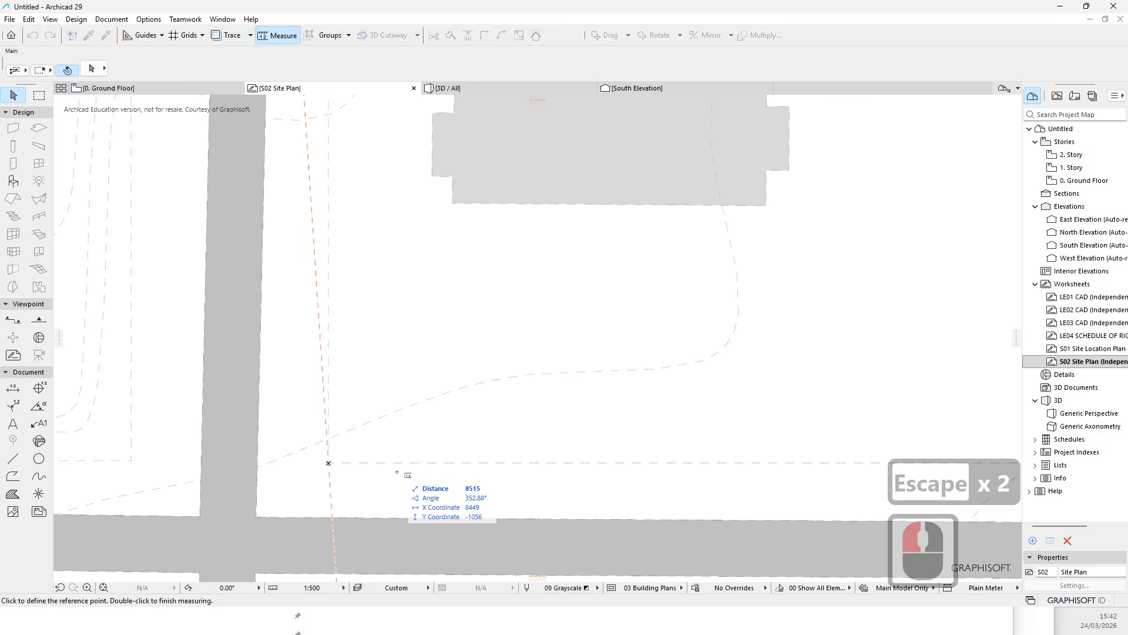
left_click(521, 463)
left_click(329, 464)
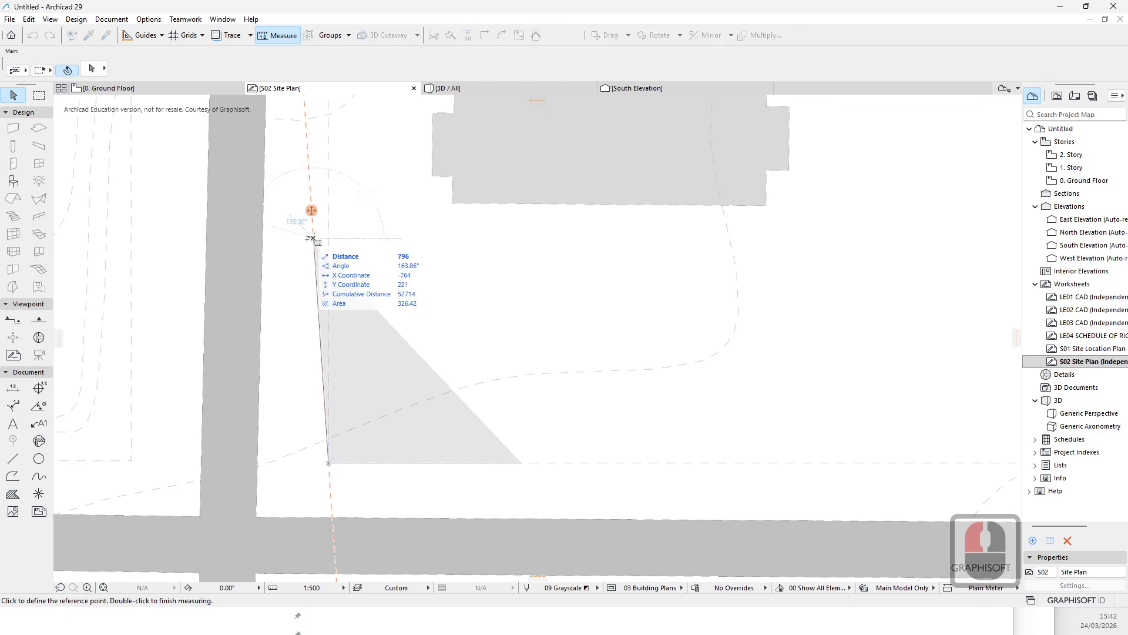
key("Escape")
key("Escape")
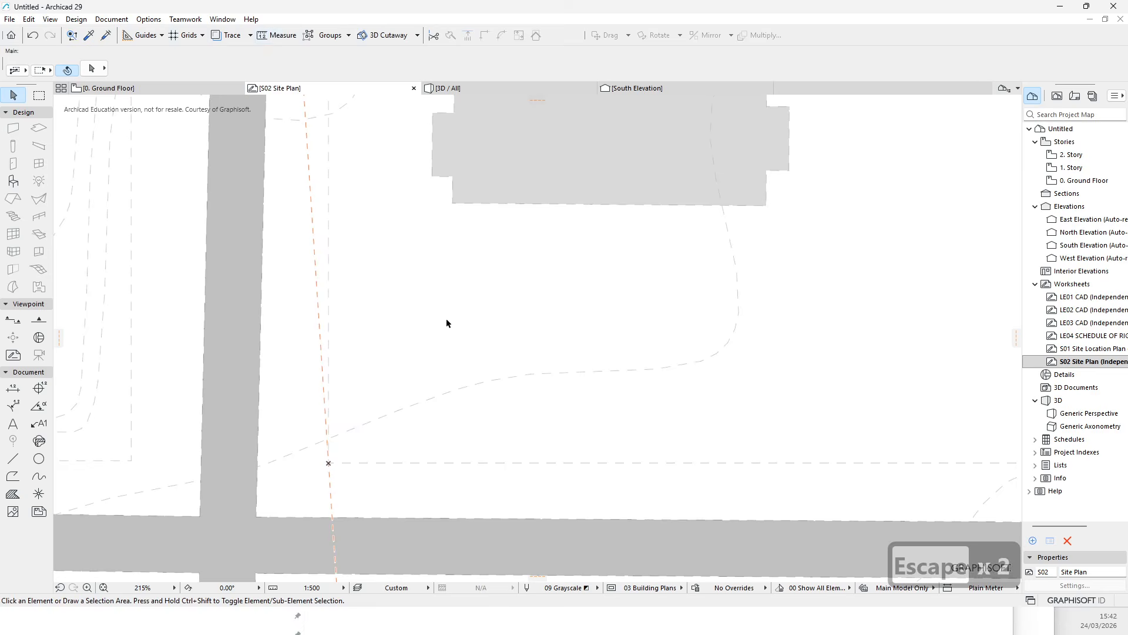
- Reshape the cadastral lot polyline by moving its corner nodes so the lot becomes a rectangle
key("Escape")
scroll(372, 303, "down", 6)
key("Escape")
key("Escape")
scroll(411, 324, "down", 5)
middle_click_drag(559, 244, 439, 296)
key("Escape")
scroll(381, 358, "up", 5)
key("Escape")
left_click(226, 263)
key("Escape")
key("Escape")
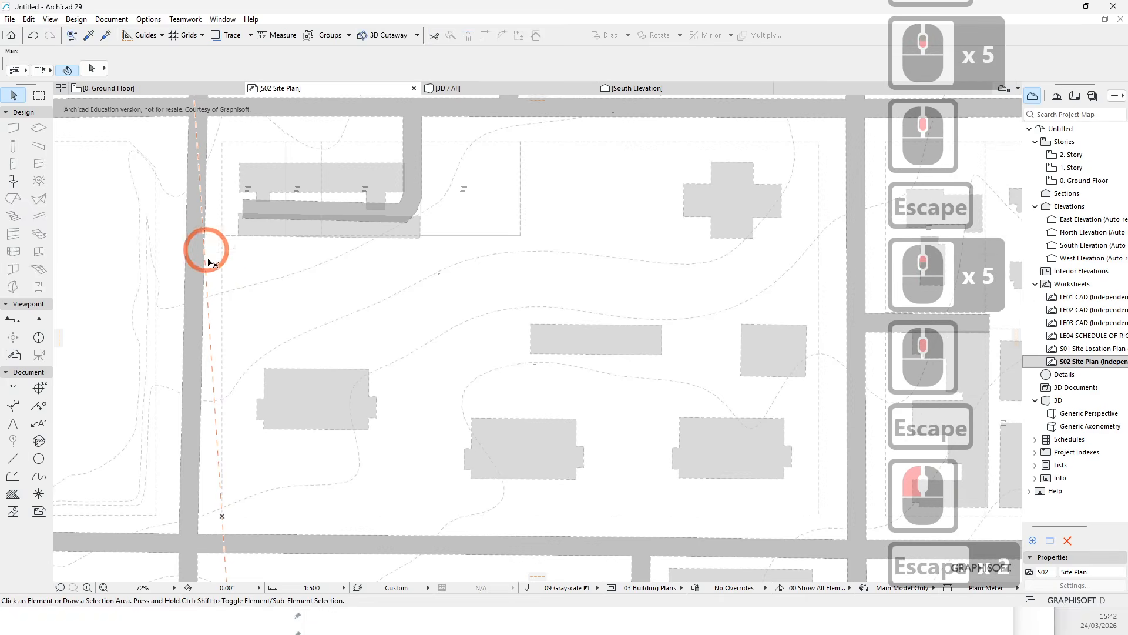
left_click(223, 281)
scroll(411, 223, "down", 2)
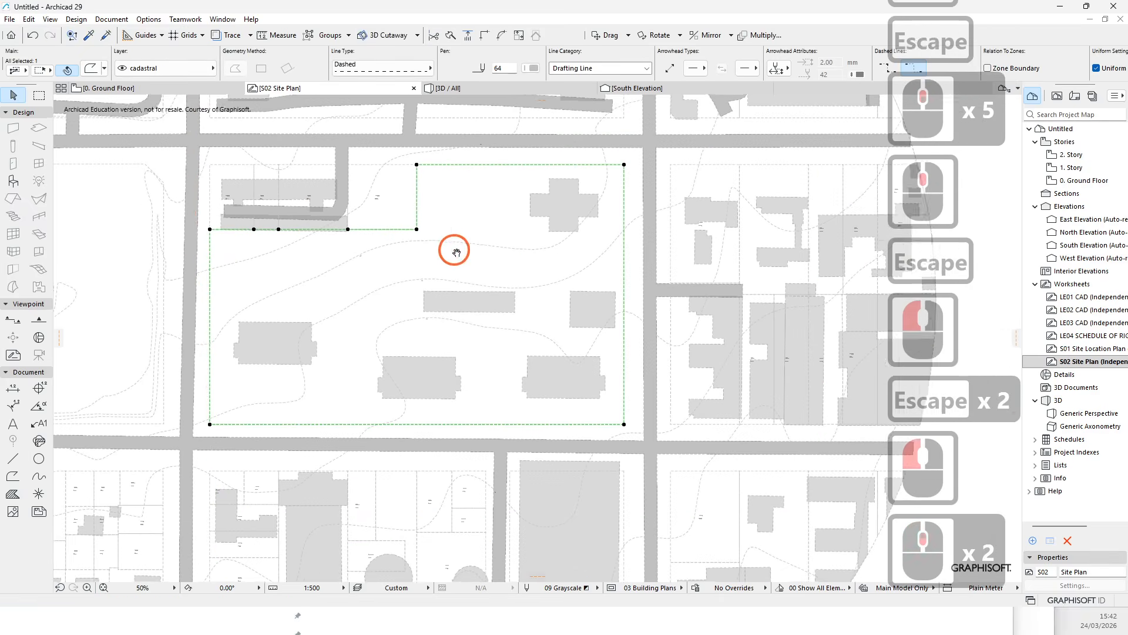
middle_click(418, 178)
left_click(416, 166)
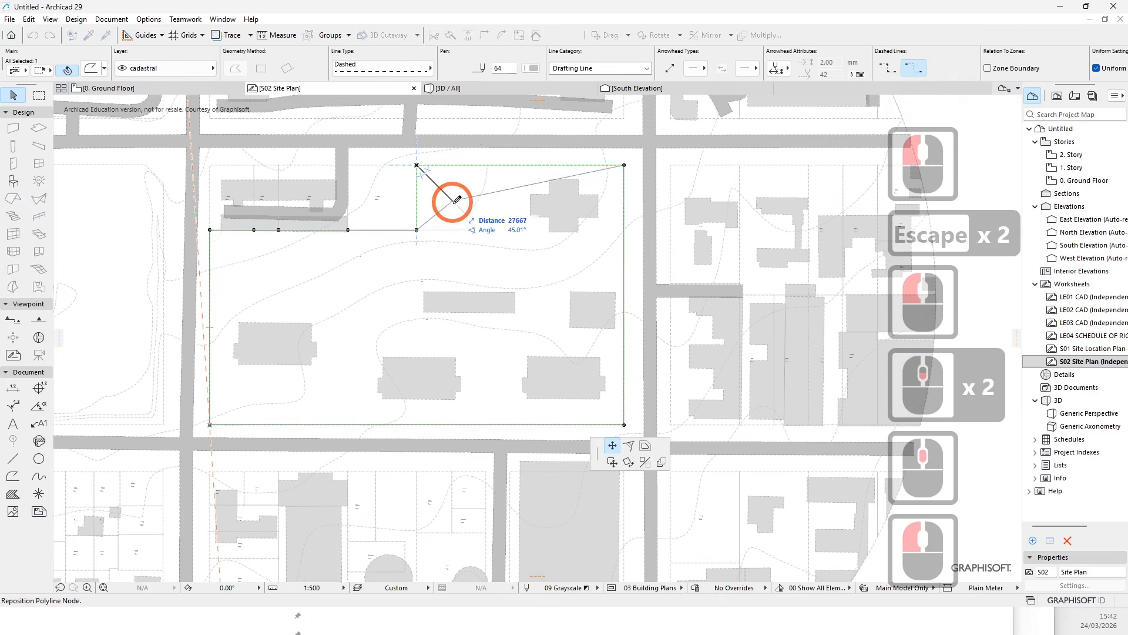
left_click(624, 165)
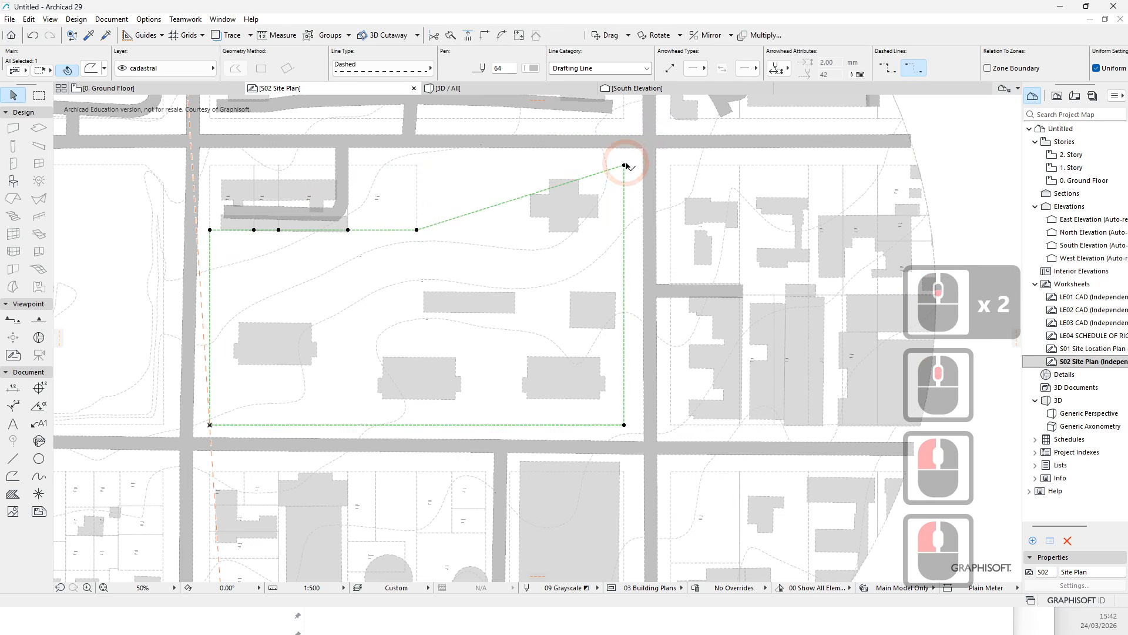
left_click_drag(624, 166, 304, 225)
left_click(326, 269)
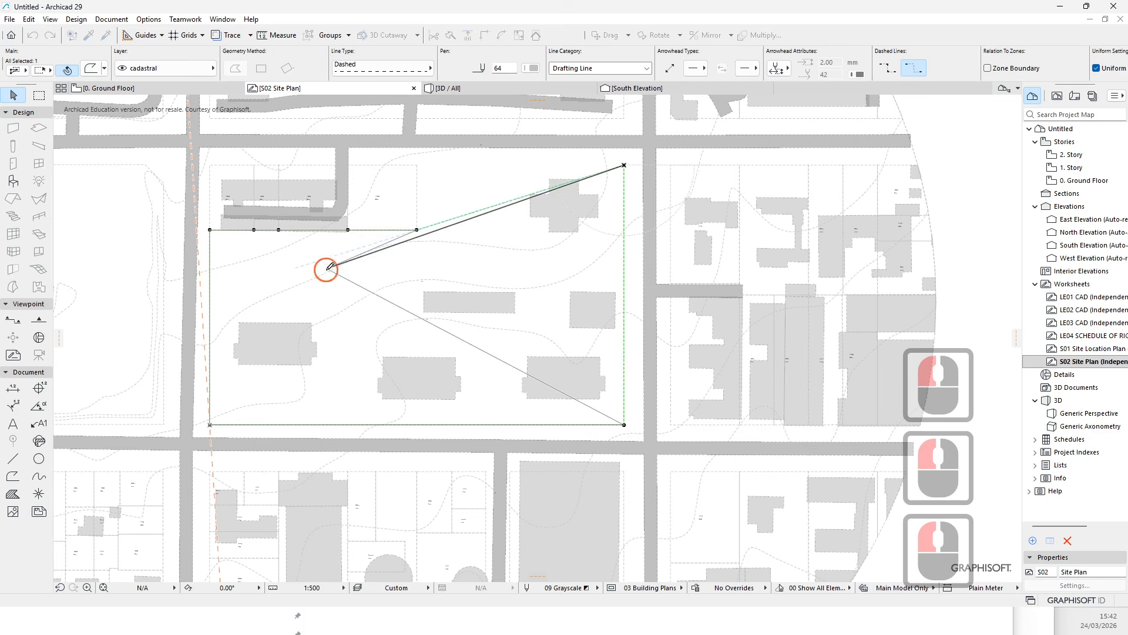
left_click(416, 230)
left_click(327, 269)
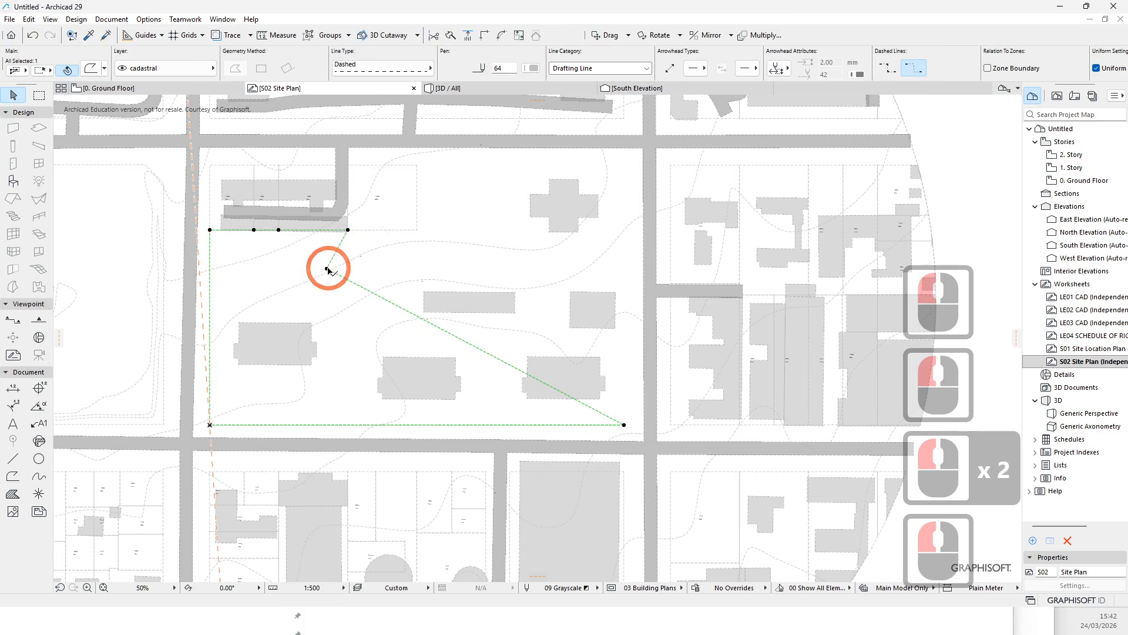
left_click(328, 268)
left_click(349, 230)
double_click(618, 422)
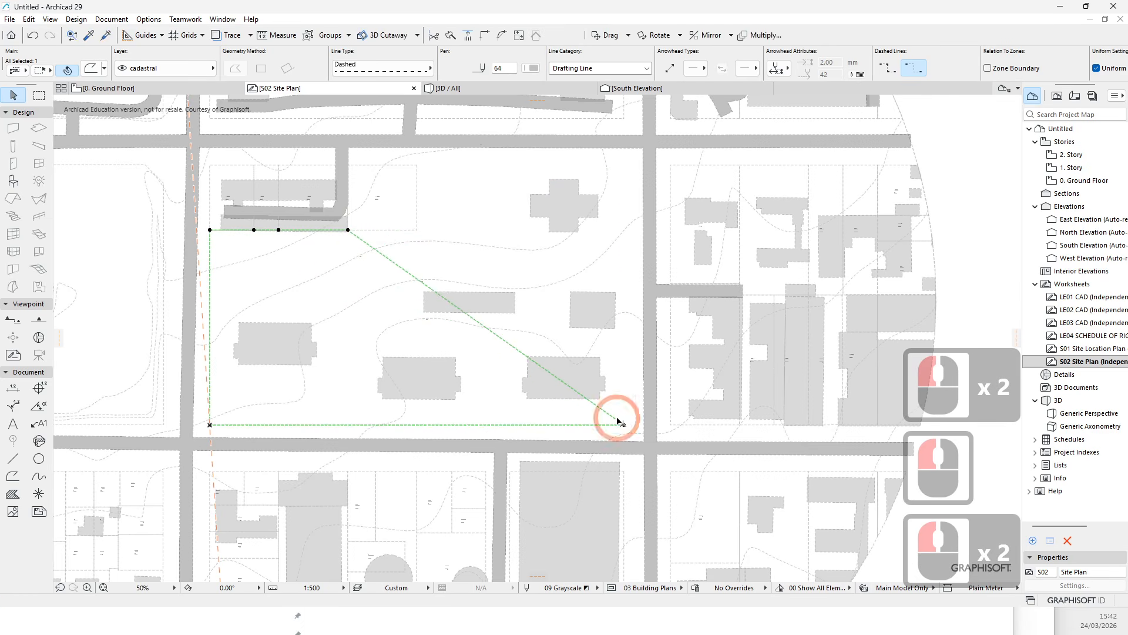
left_click(624, 425)
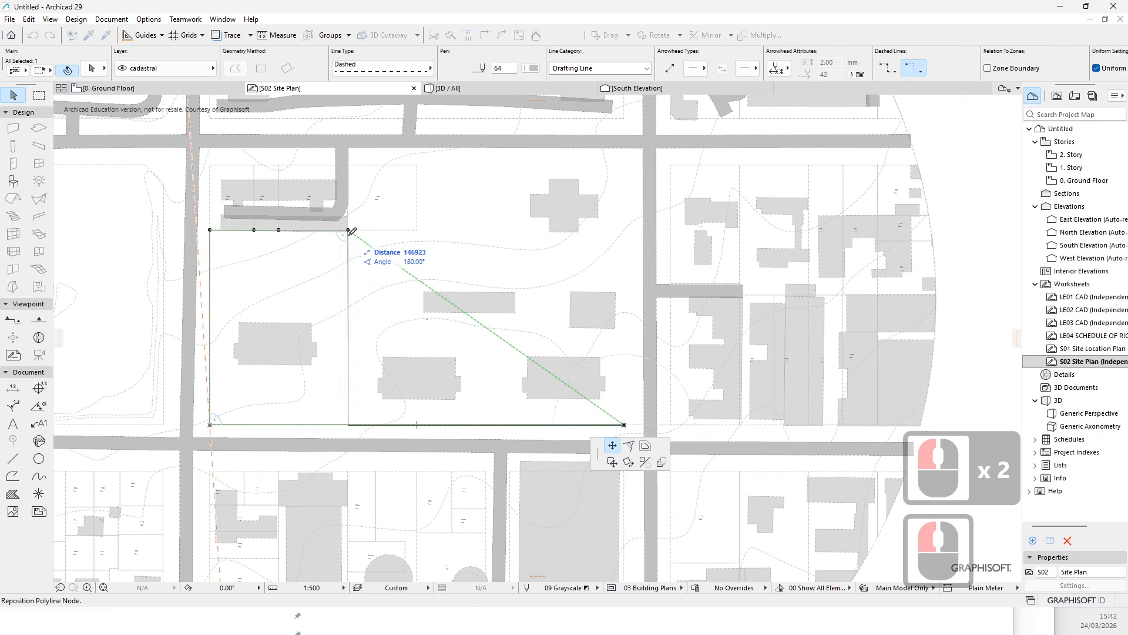
left_click(384, 388, "shift")
scroll(273, 333, "up", 3)
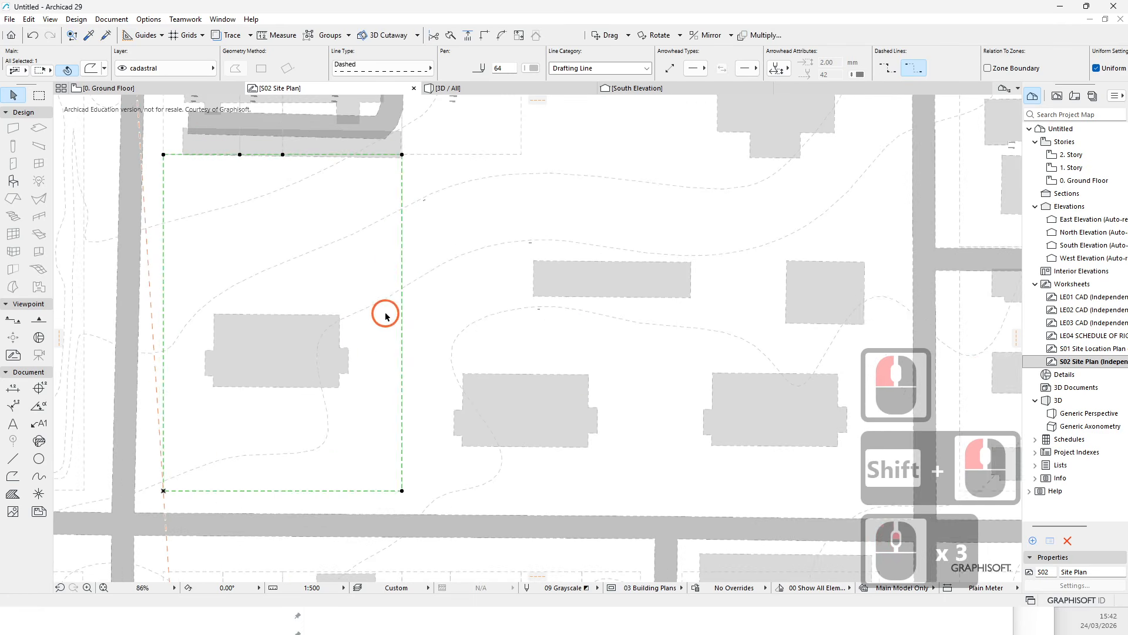
left_click(386, 316)
key("Escape")
key("Escape")
- Set the lot boundary polyline's pen to 6
scroll(376, 400, "down", 3)
middle_click_drag(419, 324, 395, 326)
key("Escape")
scroll(396, 332, "up", 4)
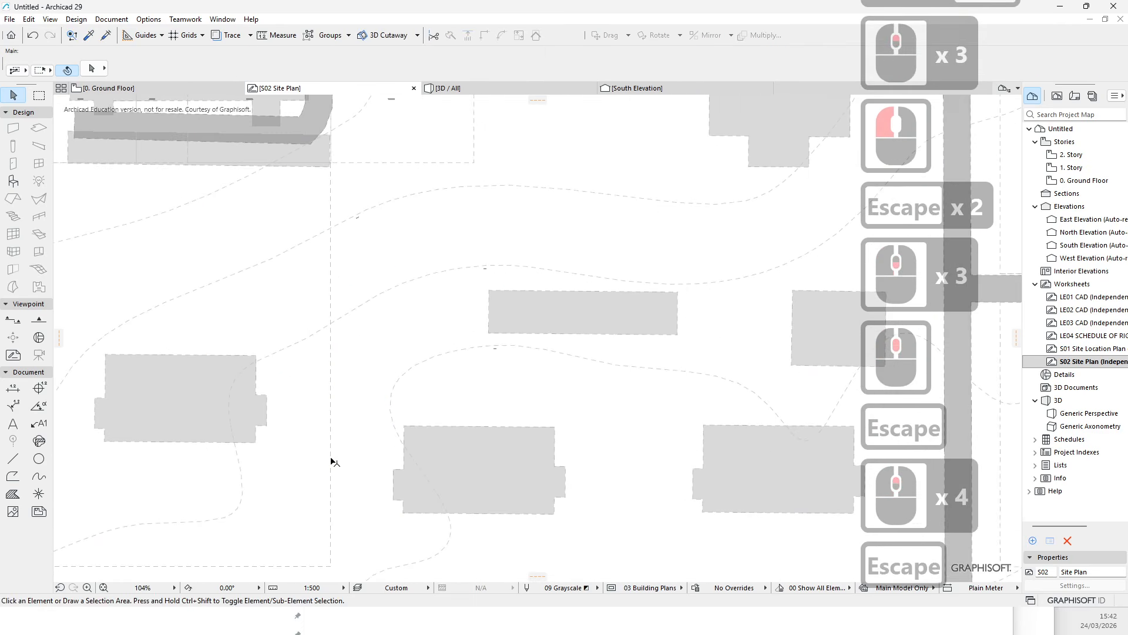
left_click(331, 451)
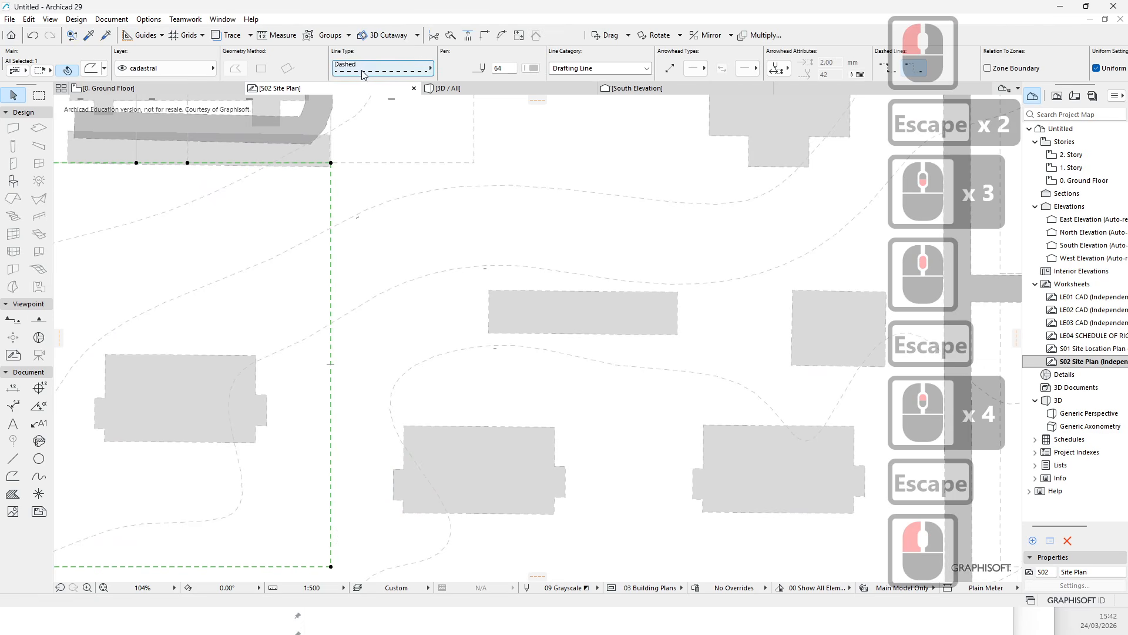
left_click(534, 69)
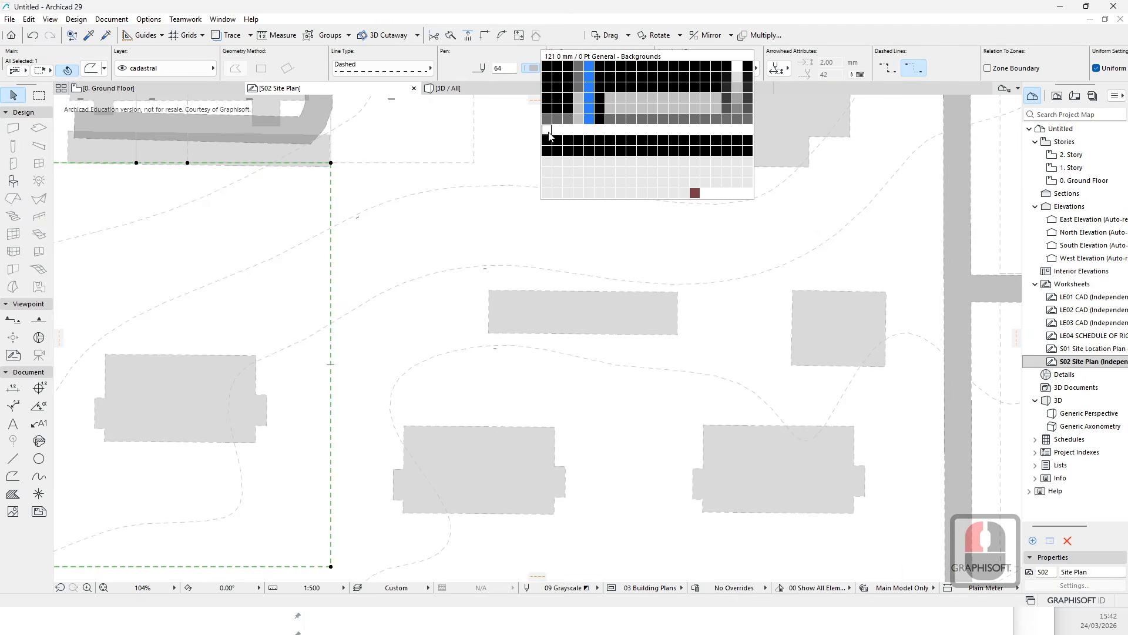
left_click(604, 70)
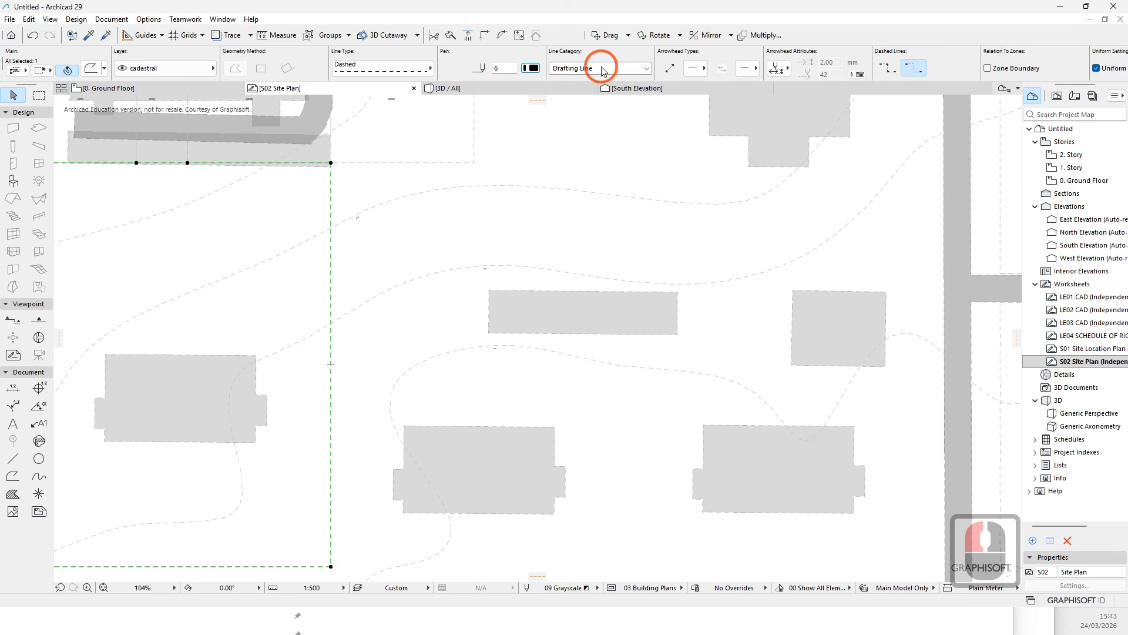
scroll(401, 120, "up", 5)
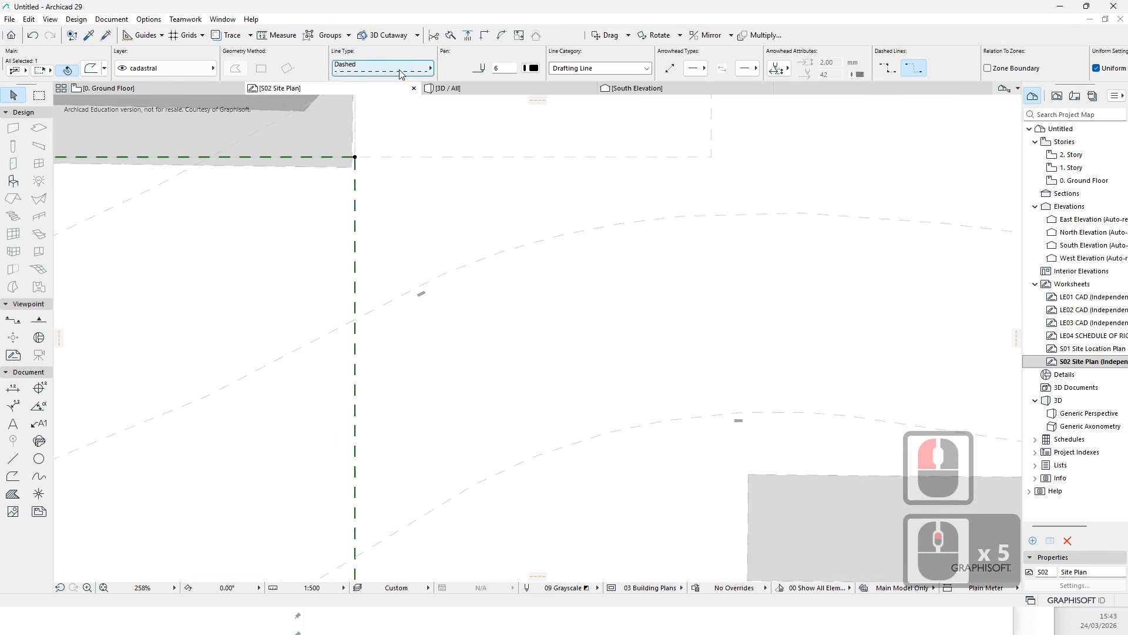
left_click(400, 69)
key("Escape")
key("Escape")
key("Escape")
scroll(400, 270, "down", 7)
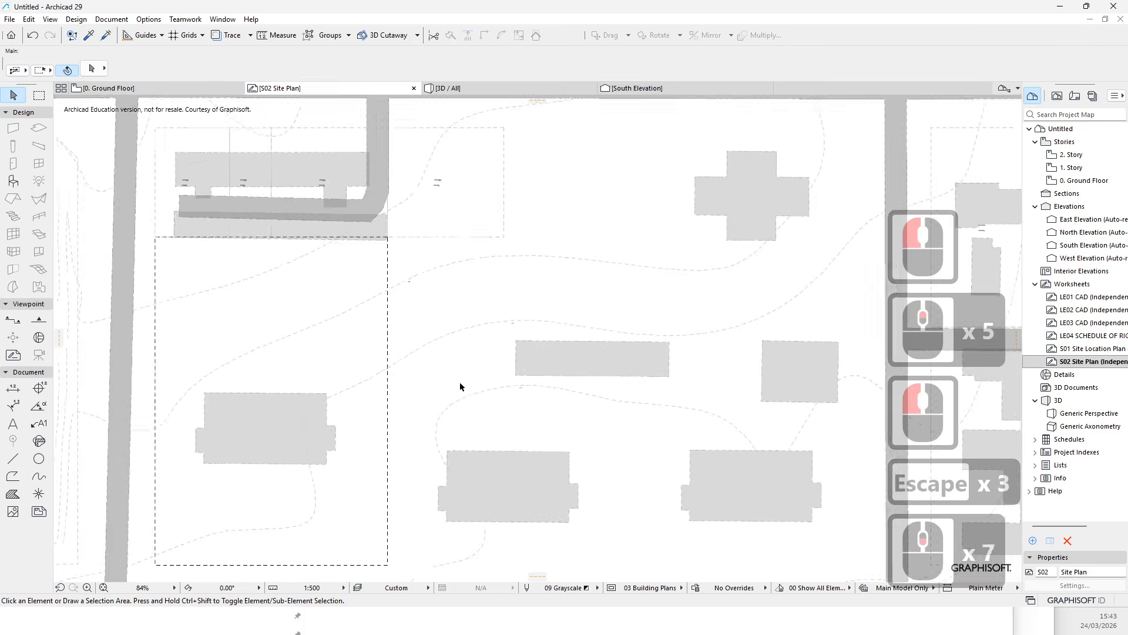
scroll(460, 386, "down", 3)
key("Escape")
scroll(428, 181, "up", 2)
middle_click_drag(410, 248, 421, 245)
key("Escape")
scroll(427, 208, "up", 4)
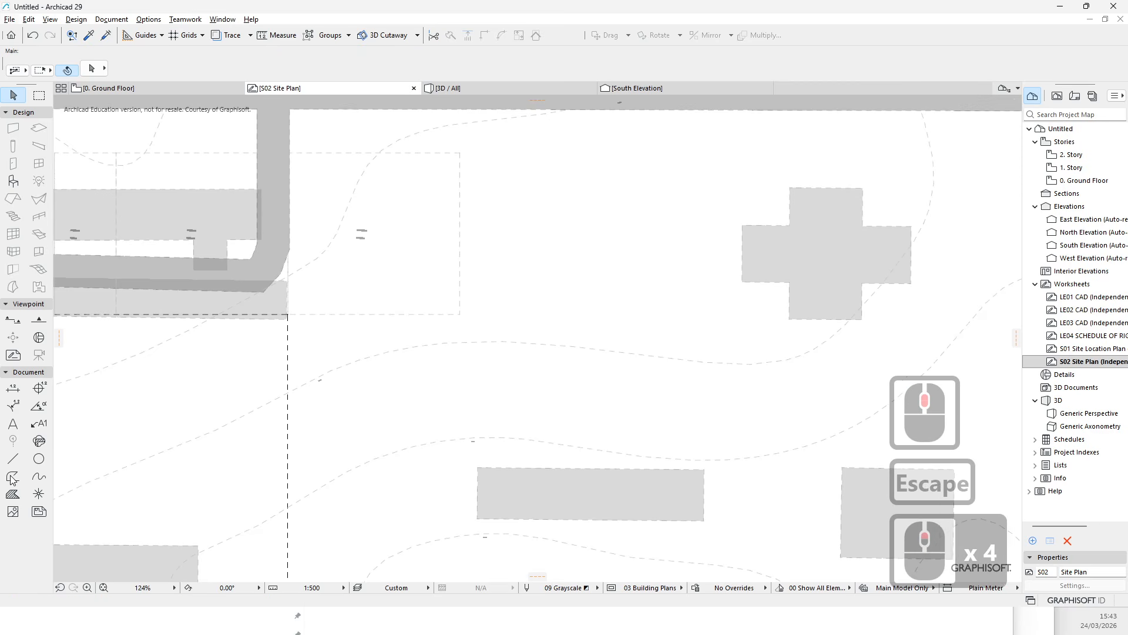
left_click(388, 258)
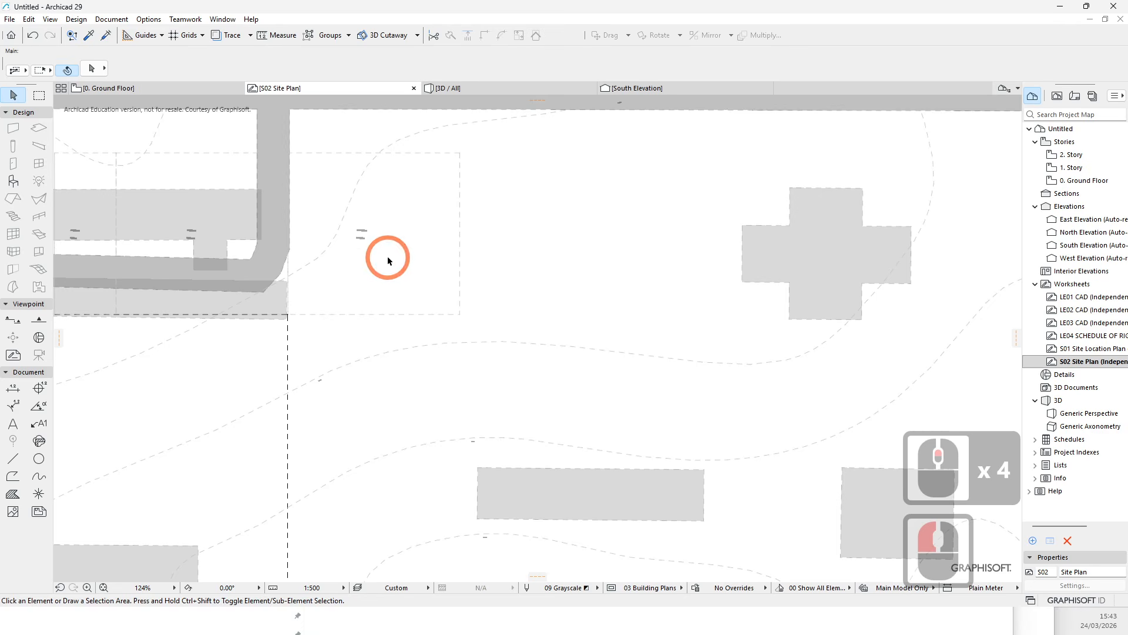
left_click(13, 476)
key("space")
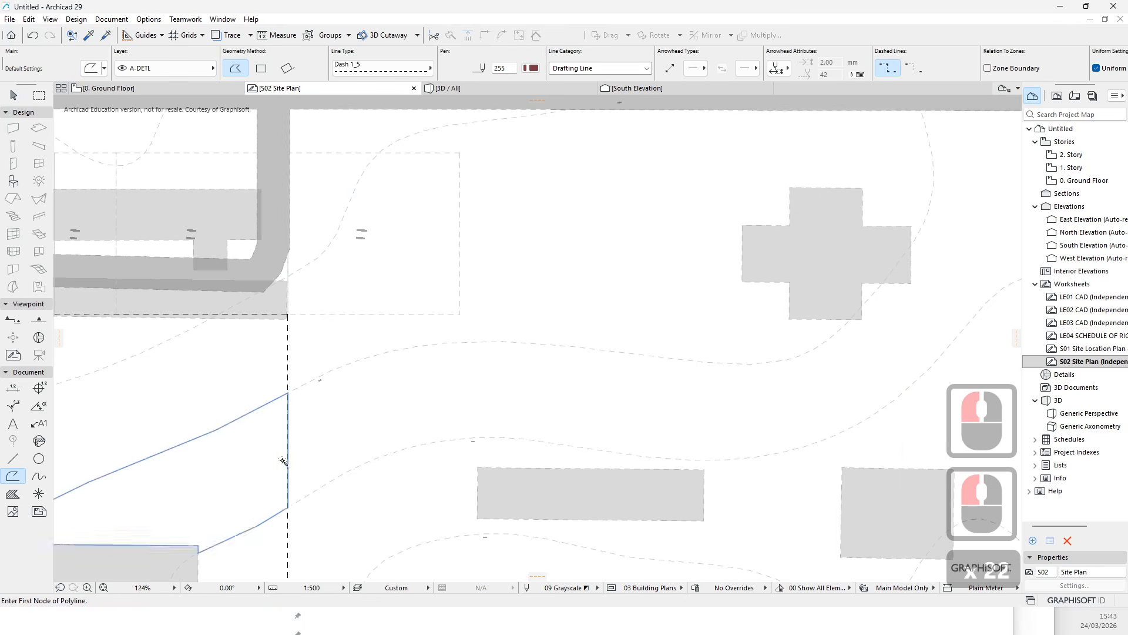
scroll(389, 346, "down", 5)
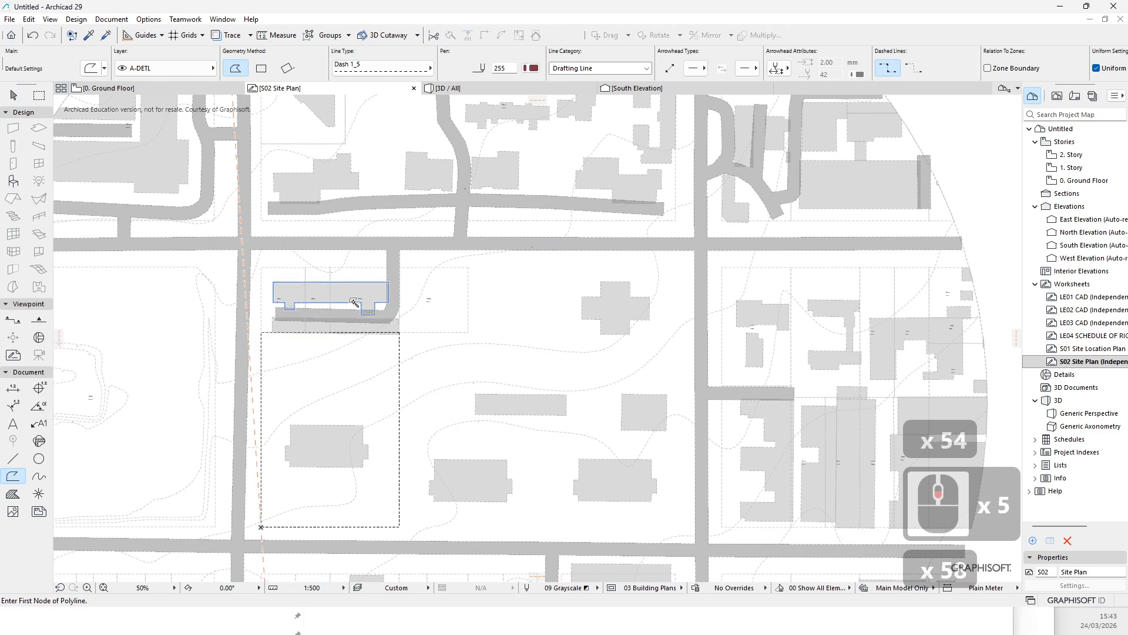
scroll(388, 394, "up", 5)
key("Escape")
key("Escape")
key("Escape")
key("Escape")
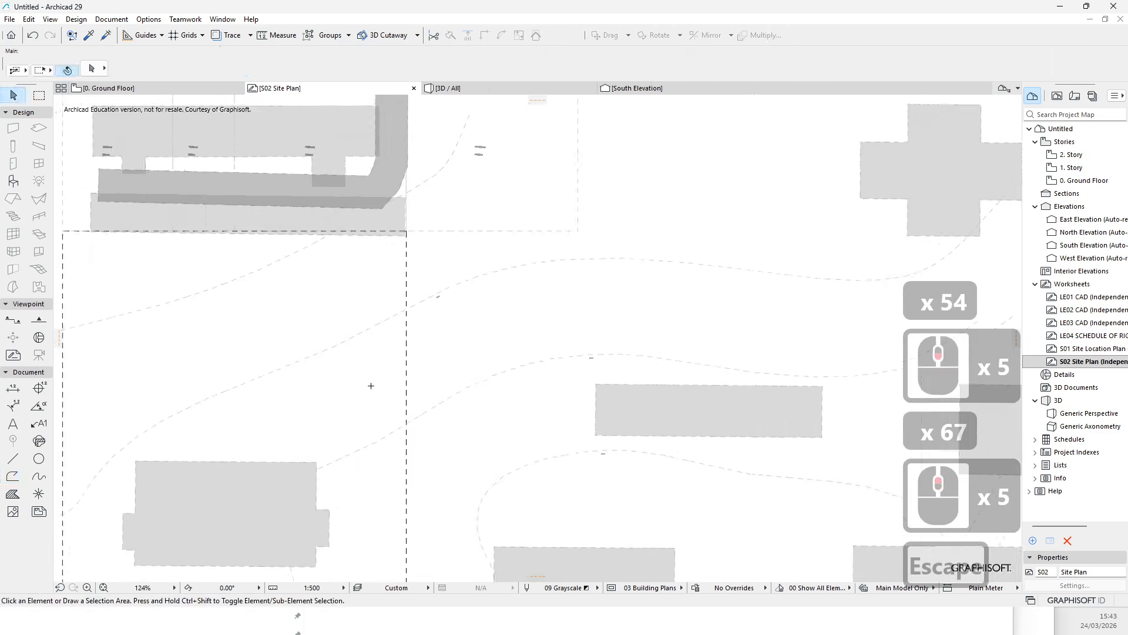
- Inspect the rectangular lot boundary across the site plan at several zoom levels
left_click(406, 279)
scroll(408, 263, "down", 6)
key("Escape")
middle_click_drag(514, 414, 496, 418)
key("Escape")
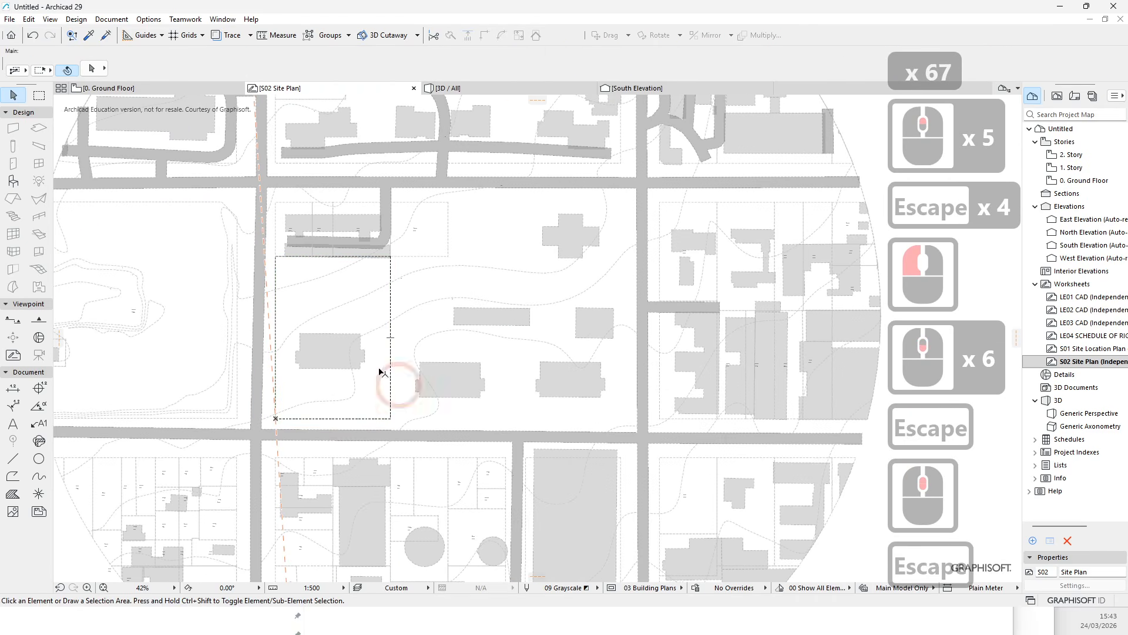
scroll(385, 360, "up", 4)
scroll(320, 373, "down", 1)
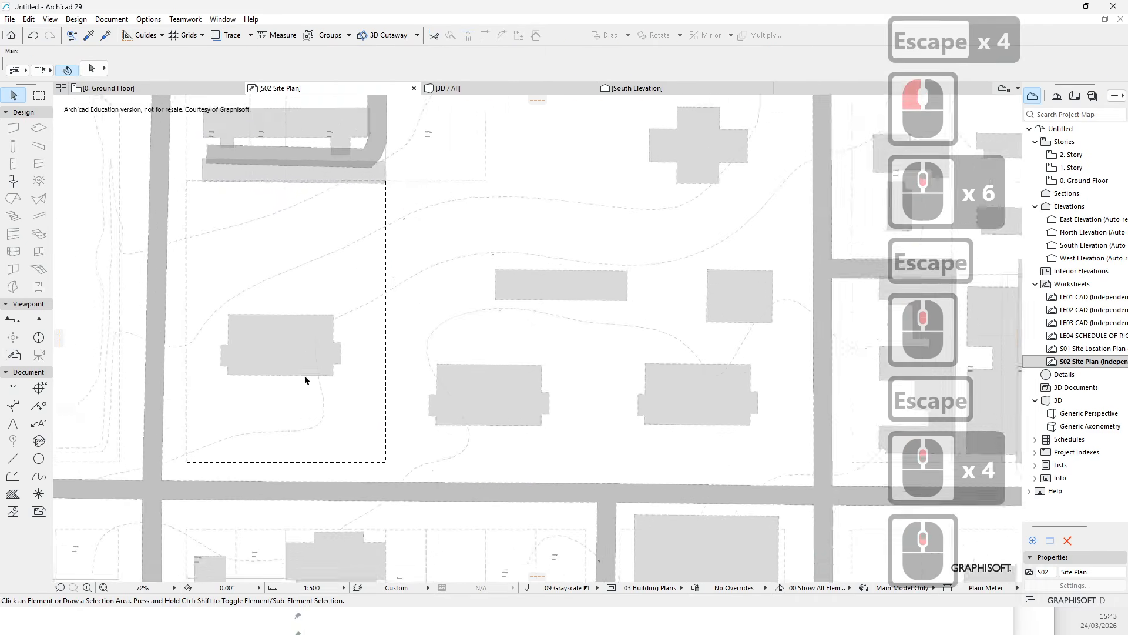
middle_click_drag(305, 379, 346, 371)
scroll(324, 385, "up", 3)
scroll(326, 352, "down", 5)
key("Escape")
scroll(501, 345, "down", 4)
key("Escape")
scroll(640, 355, "down", 4)
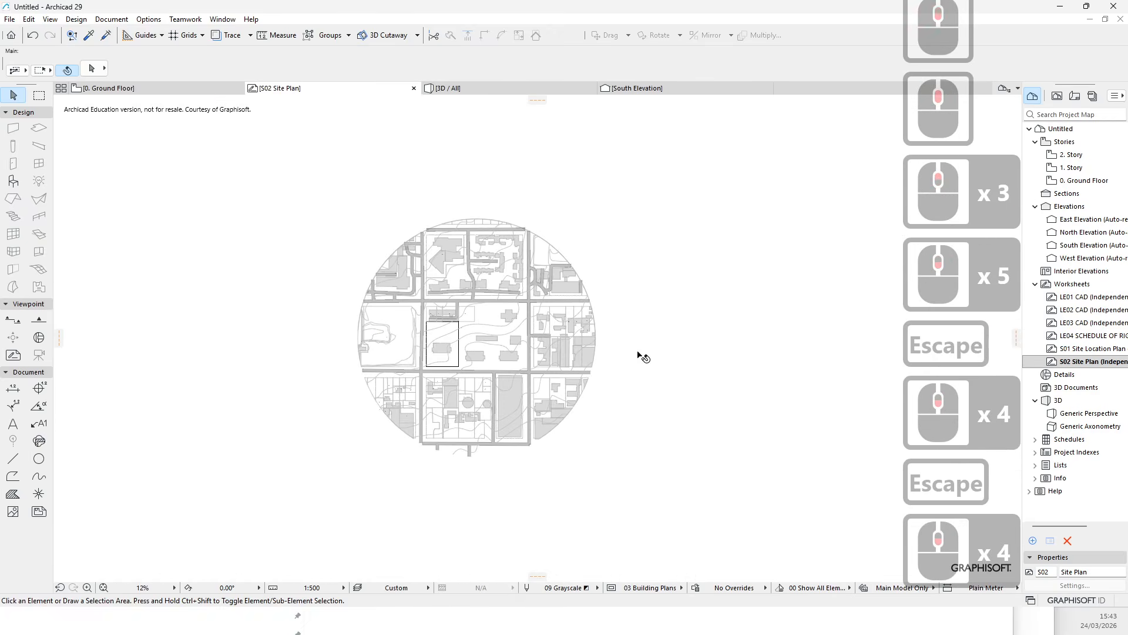
scroll(611, 312, "up", 4)
key("Escape")
scroll(587, 266, "down", 1)
left_click(590, 233)
key("Escape")
scroll(332, 338, "up", 4)
key("Escape")
key("Escape")
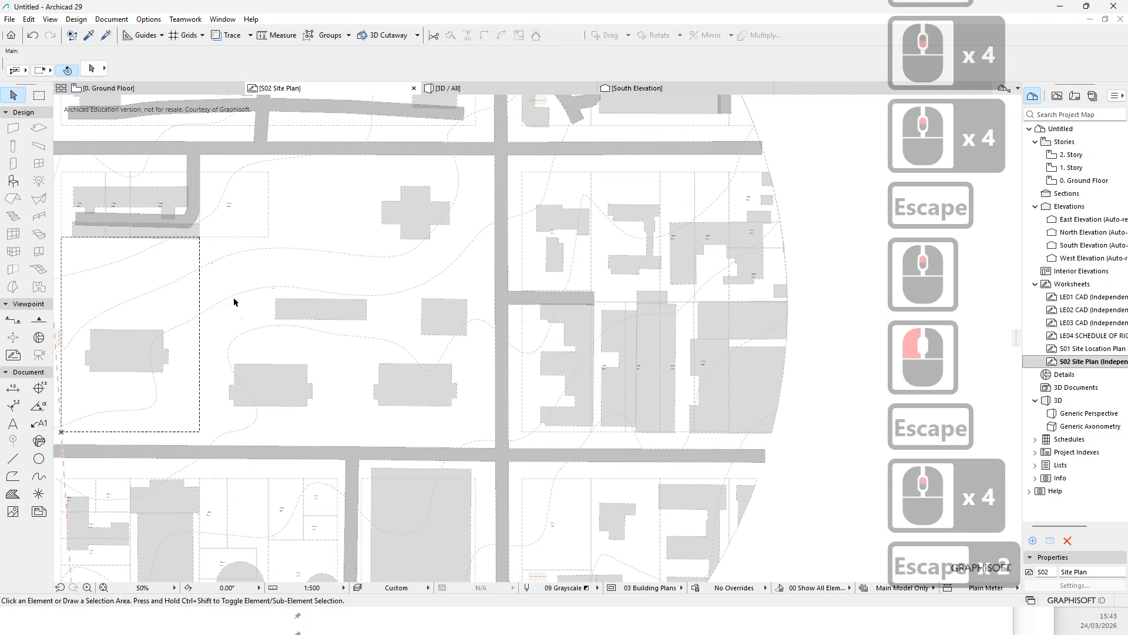
left_click(236, 296)
middle_click_drag(259, 325, 418, 312)
key("Escape")
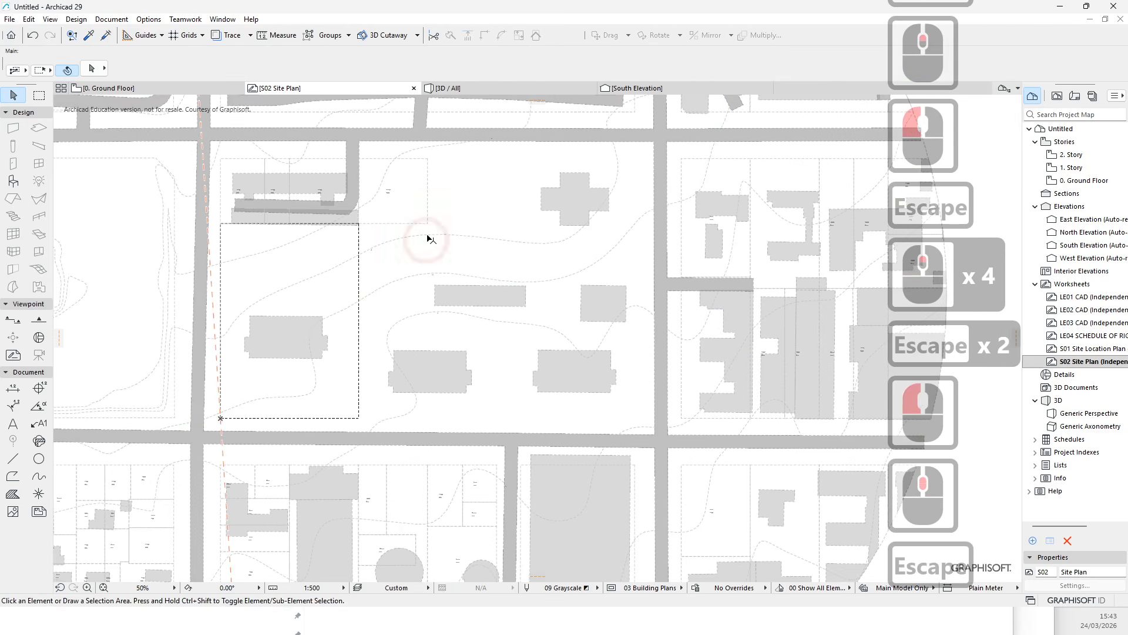
scroll(450, 298, "down", 3)
key("Escape")
scroll(385, 197, "up", 3)
key("Escape")
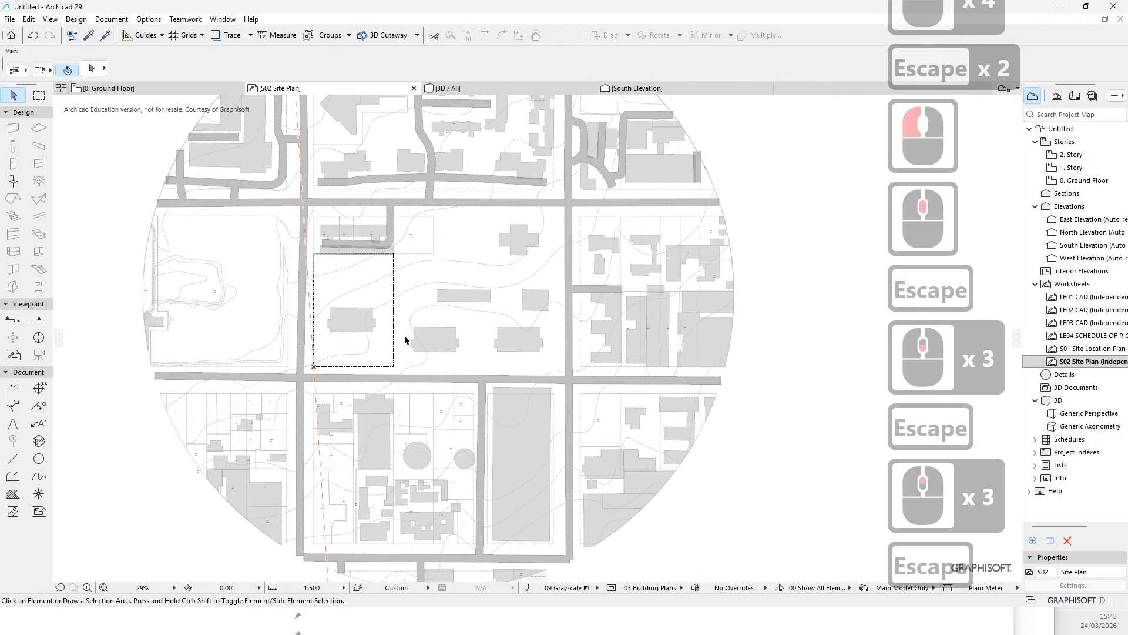
scroll(416, 211, "up", 5)
left_click(384, 476)
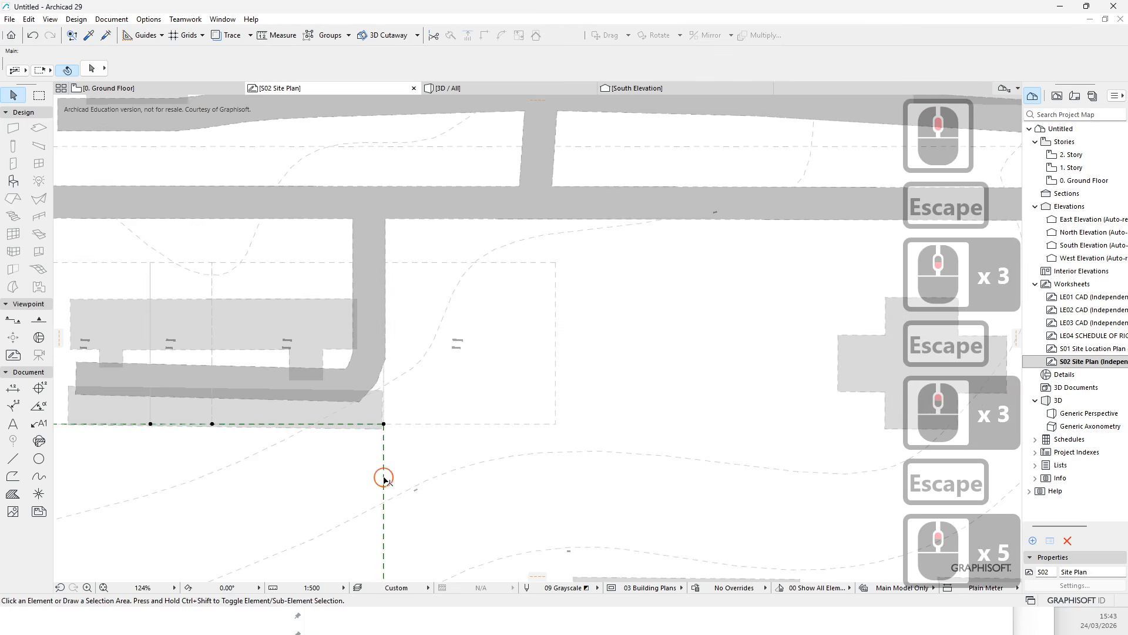
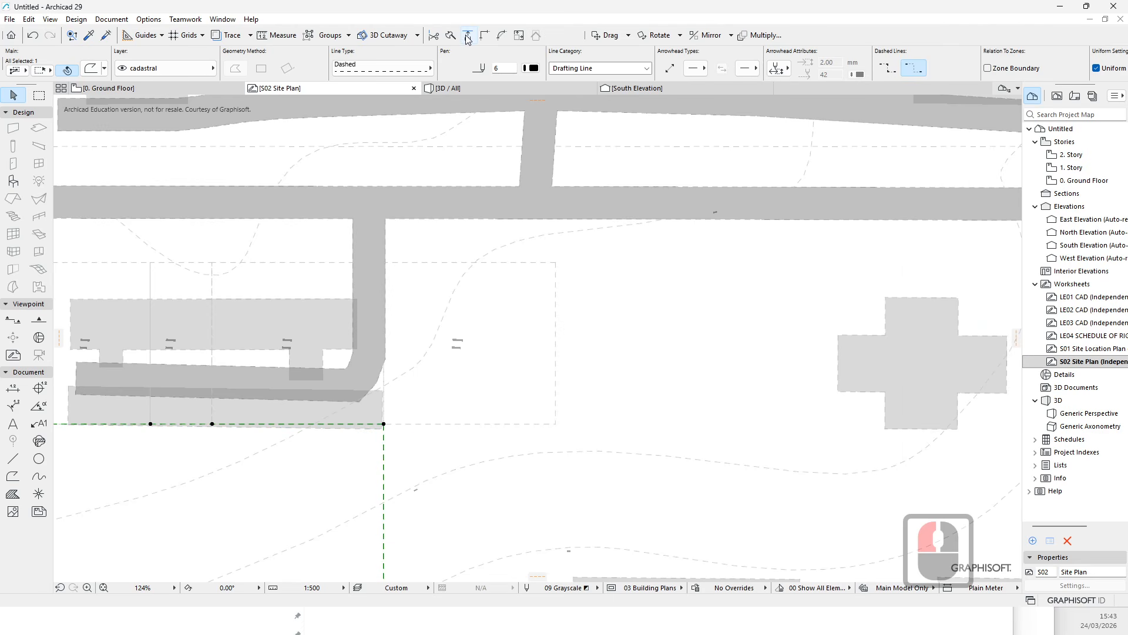
- Try to adjust the selected contour lines to the lot boundary's east edge, then undo the adjustment
scroll(428, 411, "down", 4)
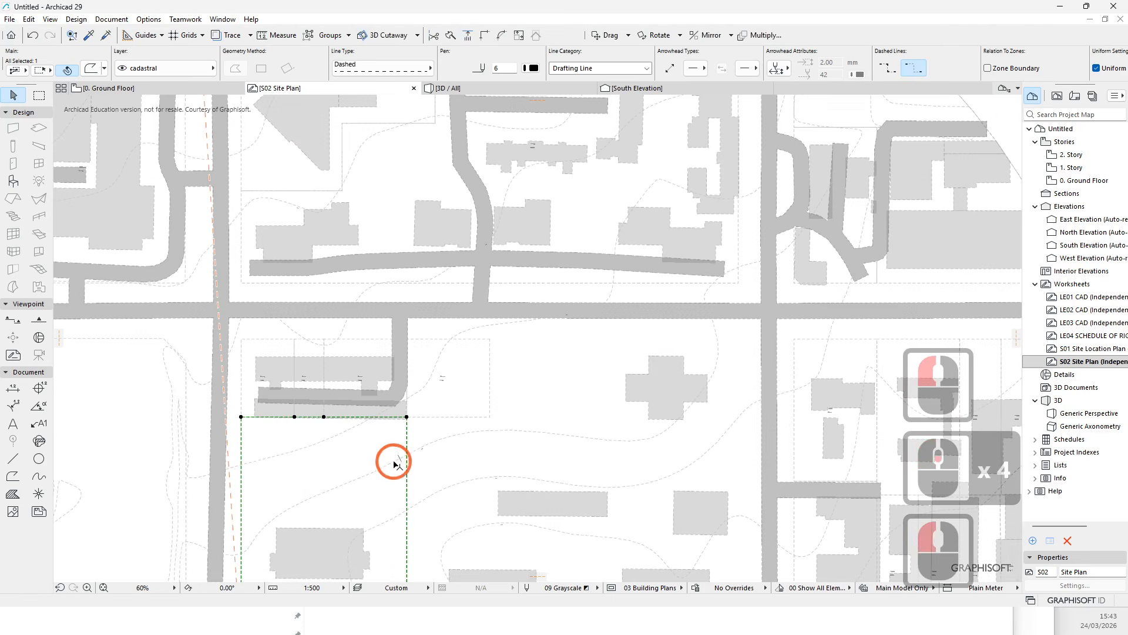
left_click(413, 497)
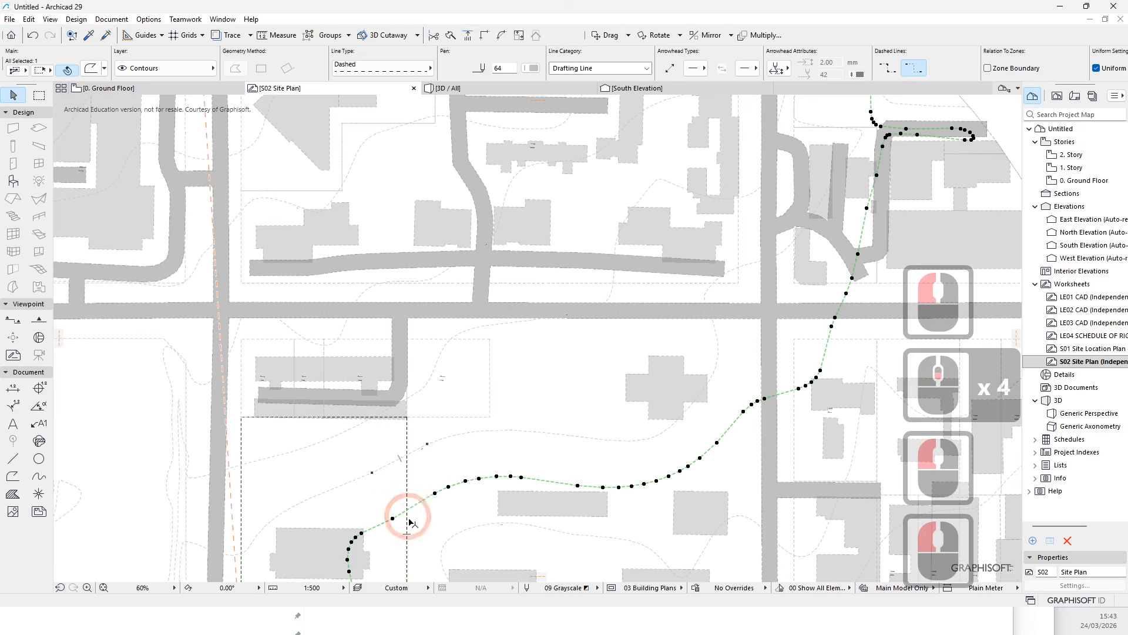
key("Escape")
middle_click_drag(419, 527, 410, 464)
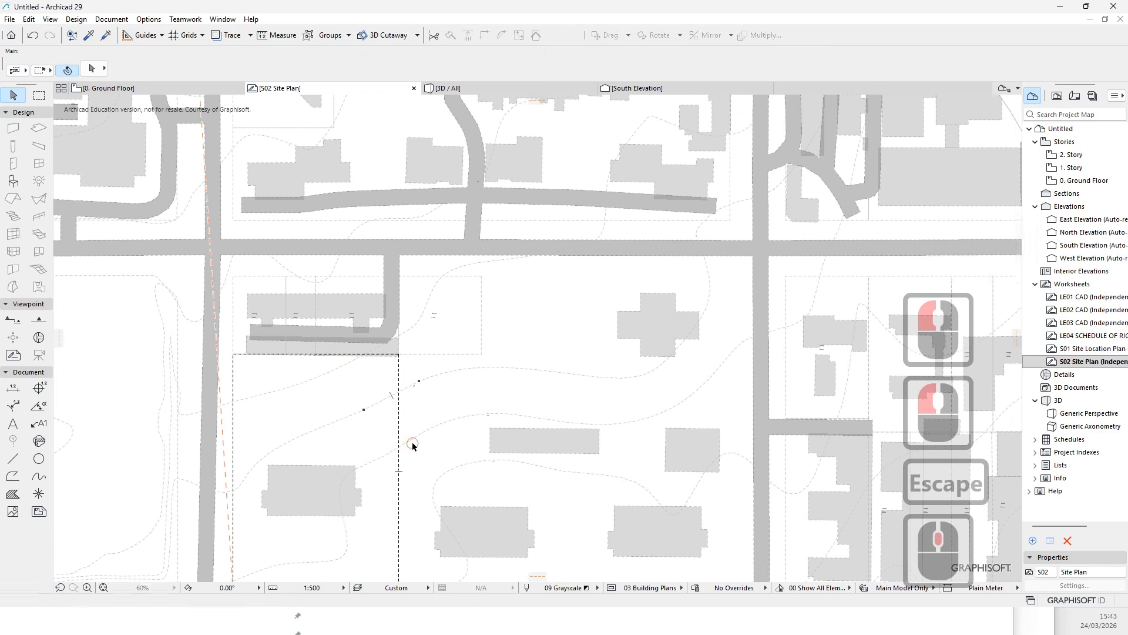
left_click(411, 442)
left_click(411, 442)
left_click(416, 376, "shift")
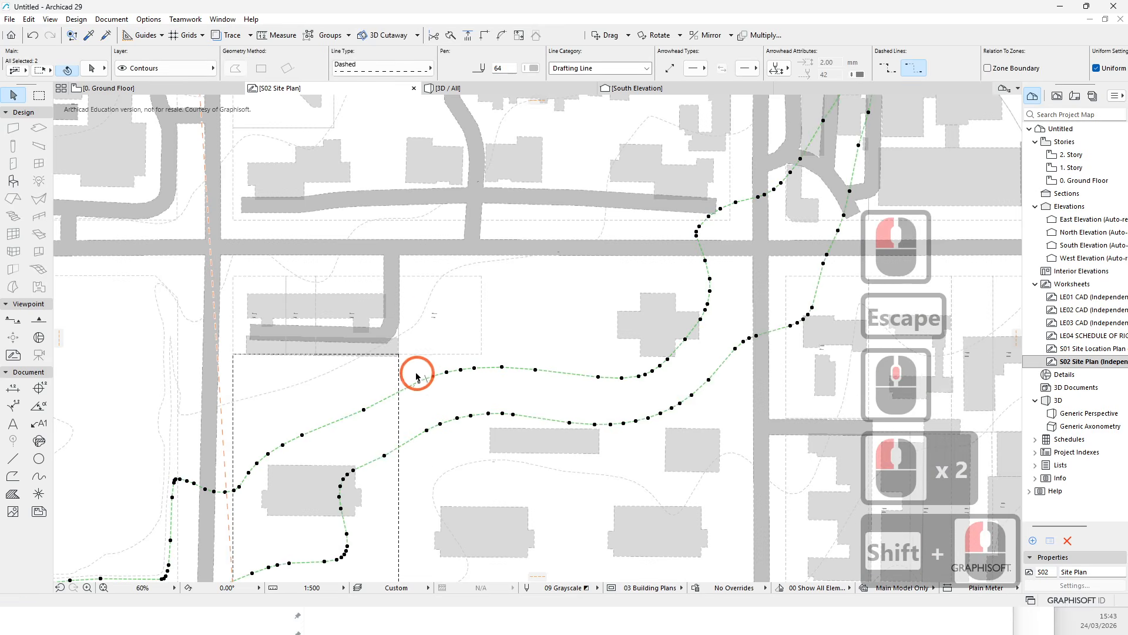
left_click(413, 331, "shift")
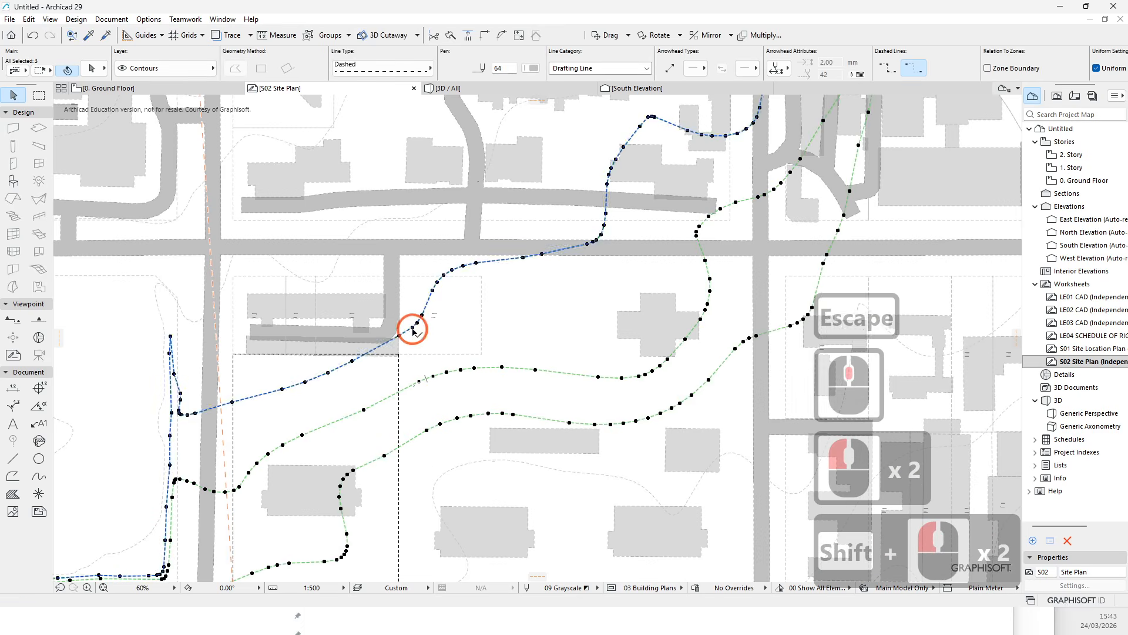
left_click(468, 36)
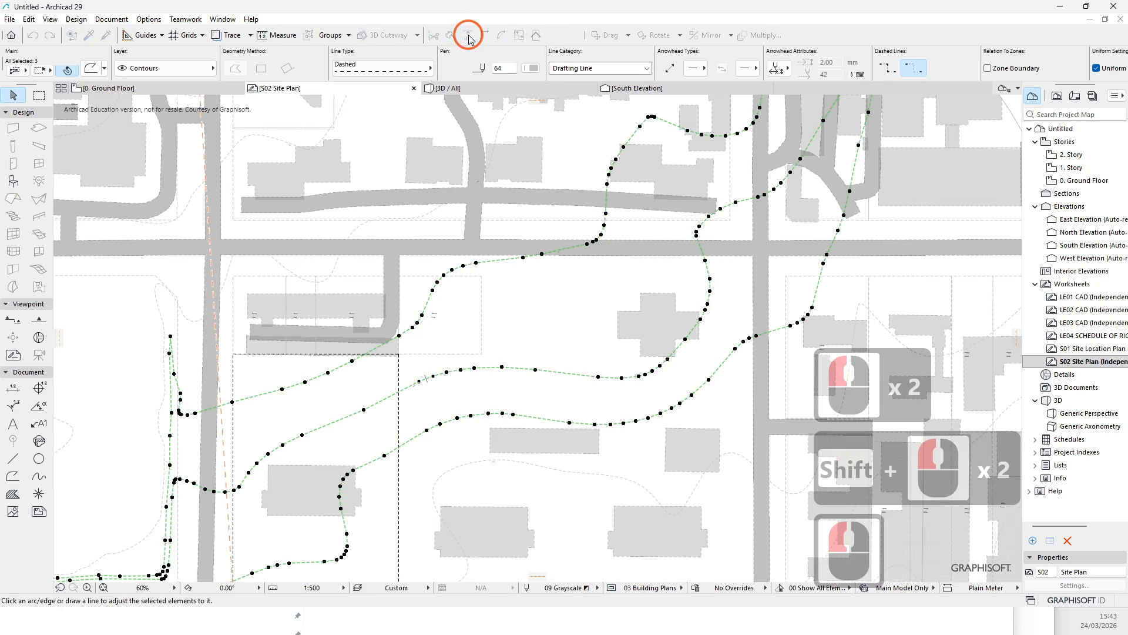
left_click(400, 405)
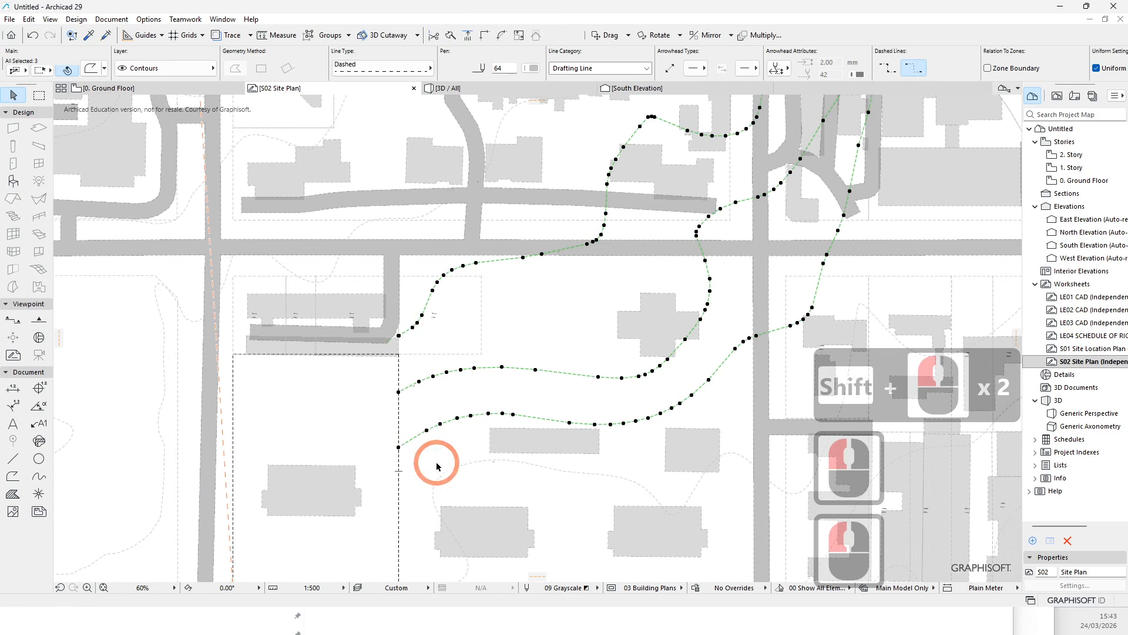
middle_click_drag(484, 377, 585, 245)
scroll(505, 358, "down", 5)
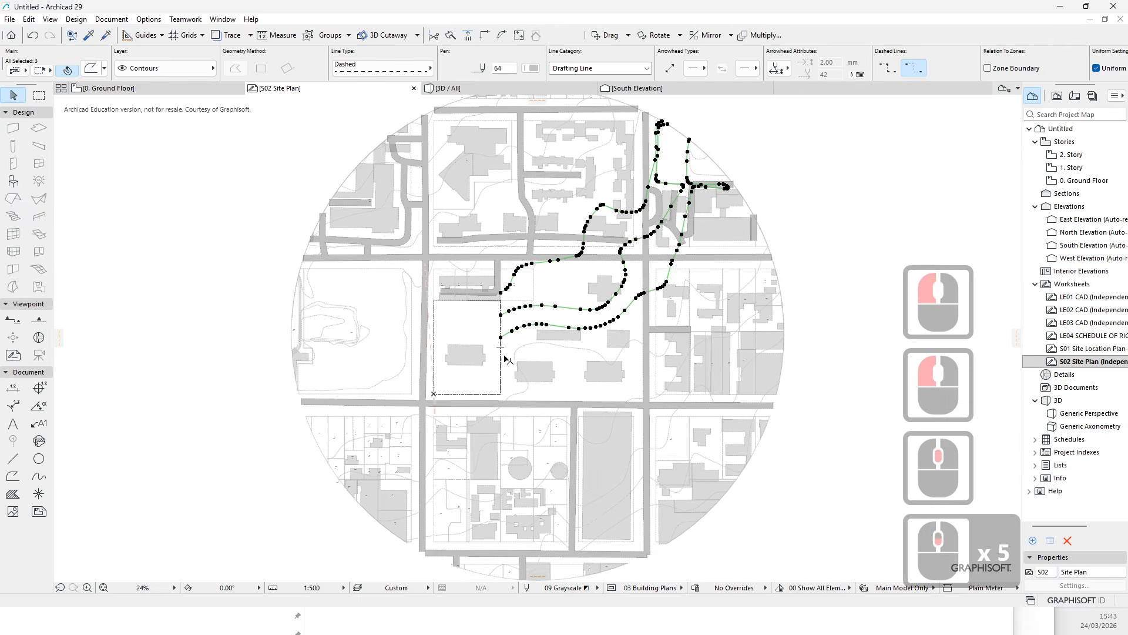
scroll(505, 359, "up", 2)
key("ctrl+z")
- Try again to adjust a new selection of contour lines to the lot boundary, then undo it
left_click(486, 327)
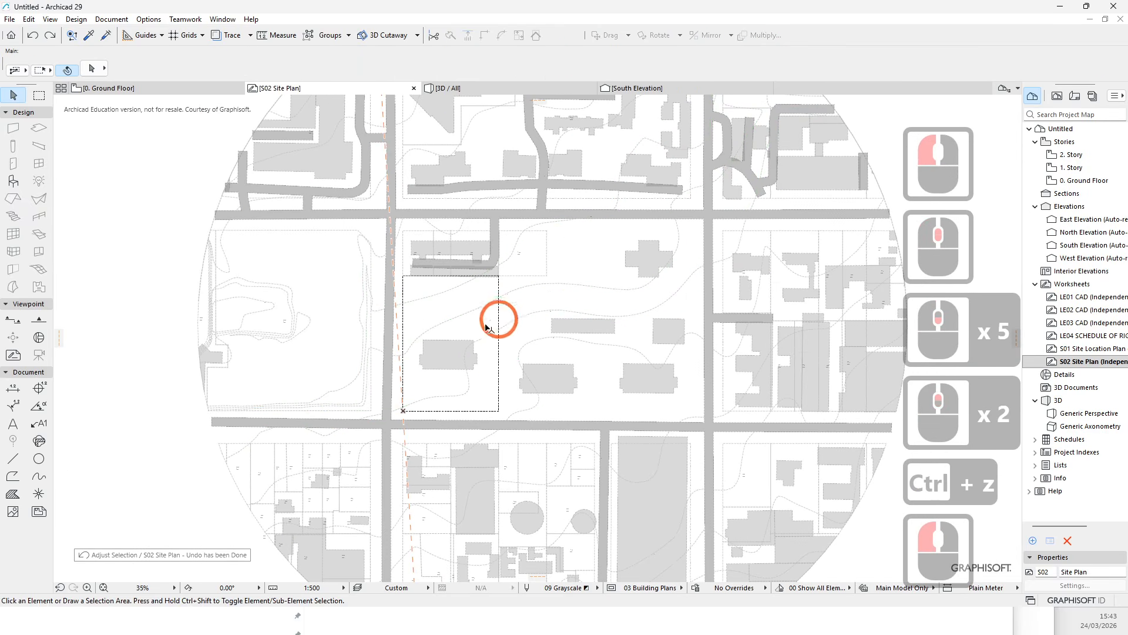
left_click(517, 290)
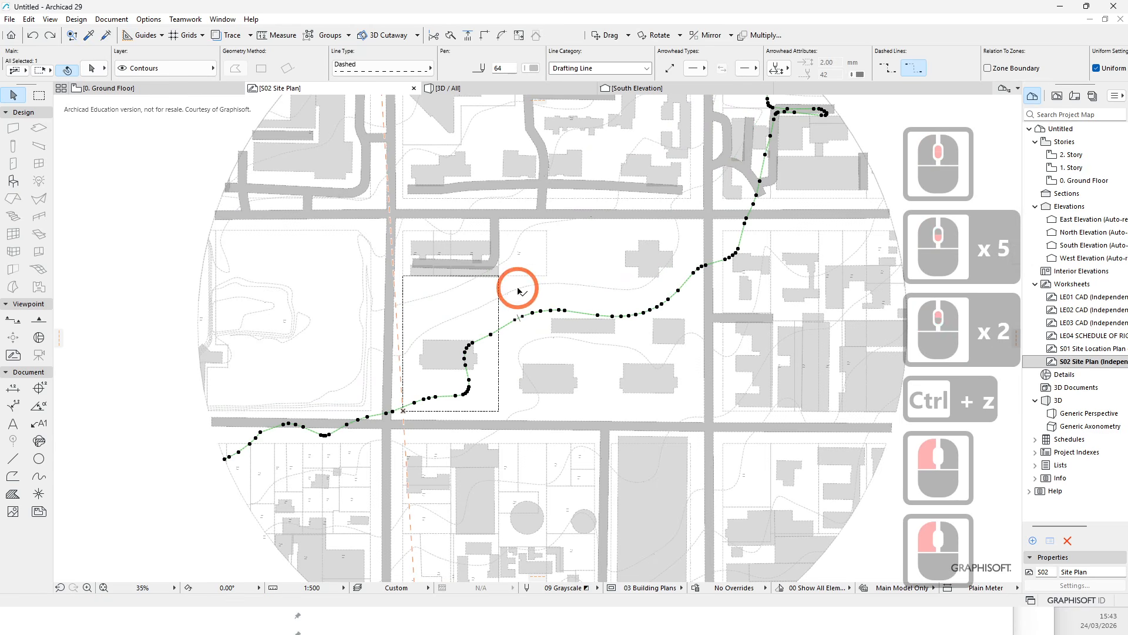
left_click(516, 252, "shift")
left_click(517, 244, "shift")
left_click(542, 68)
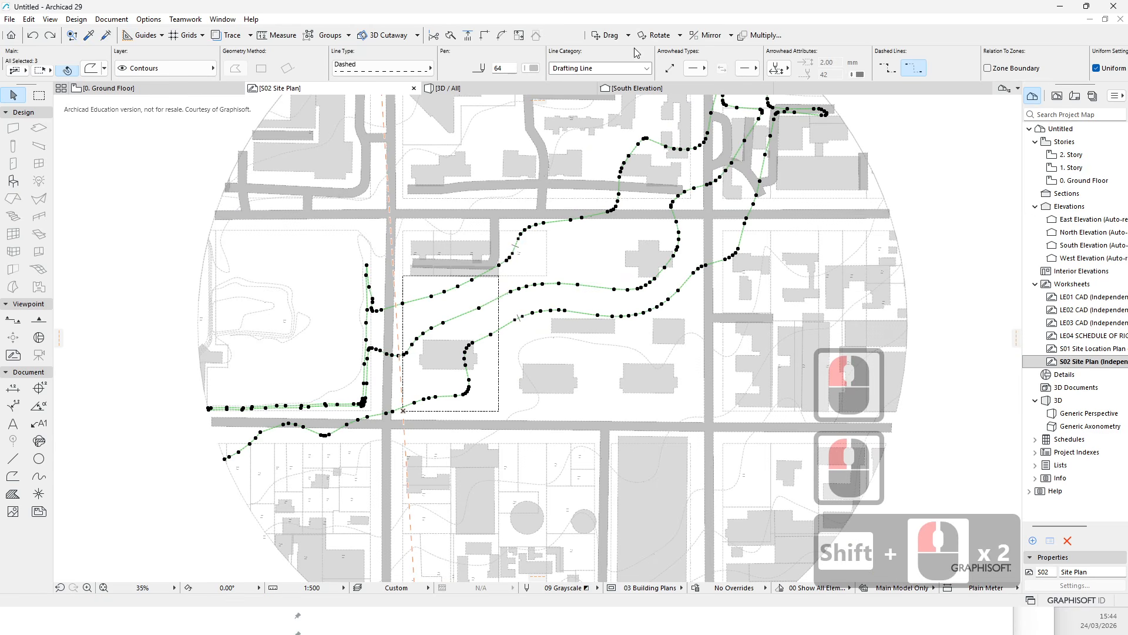
left_click(469, 36)
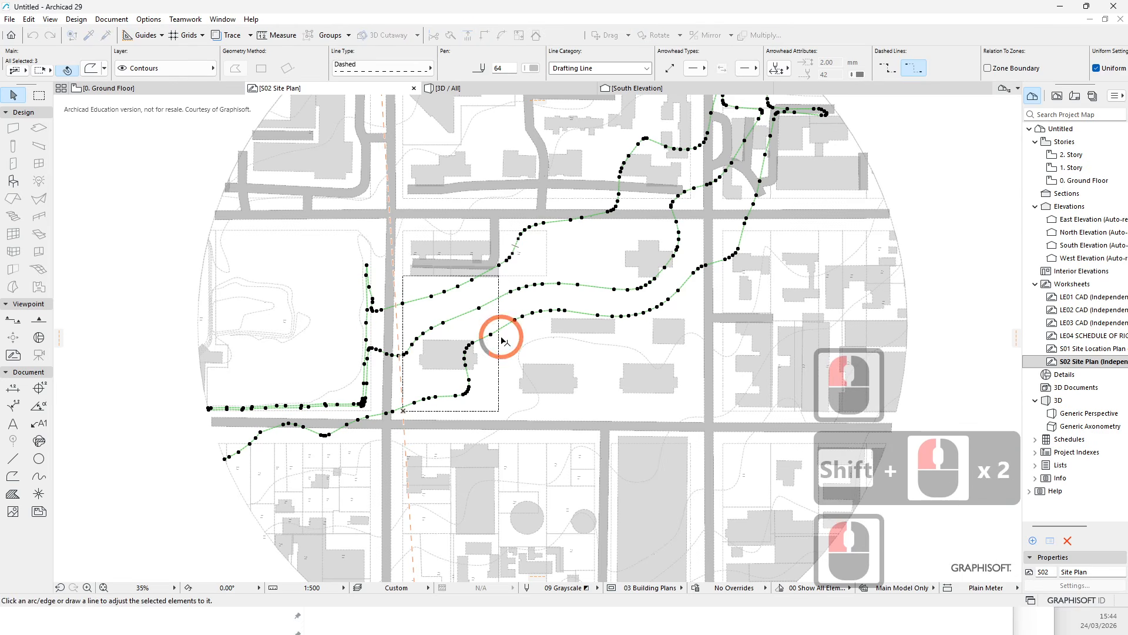
left_click(529, 340)
left_click(524, 344)
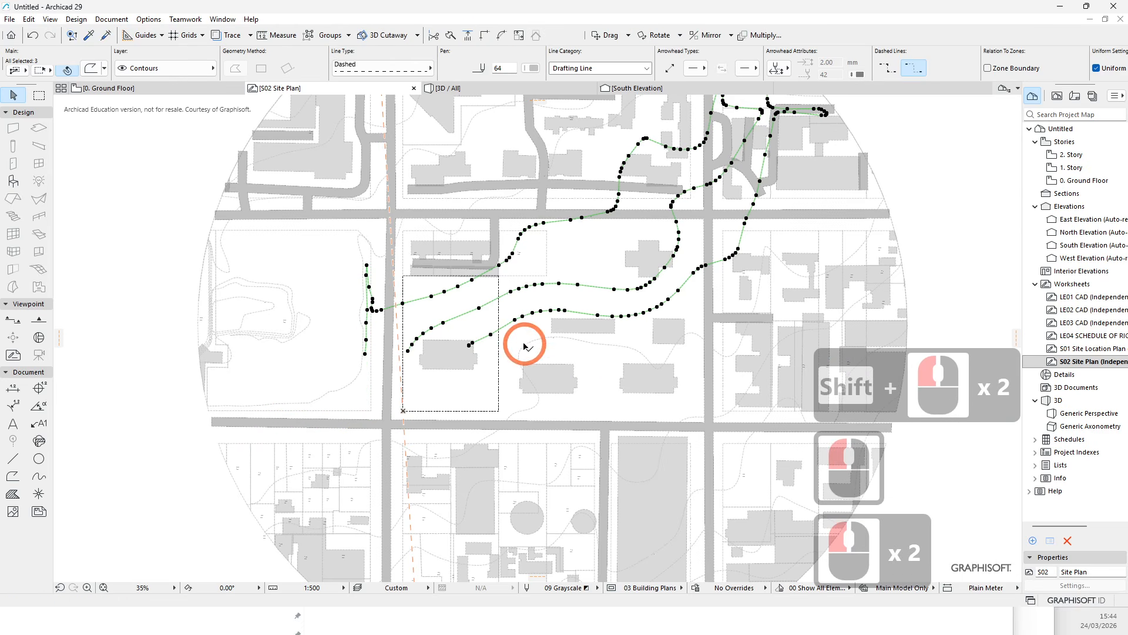
key("ctrl+z")
key("Escape")
key("Escape")
scroll(495, 236, "up", 2)
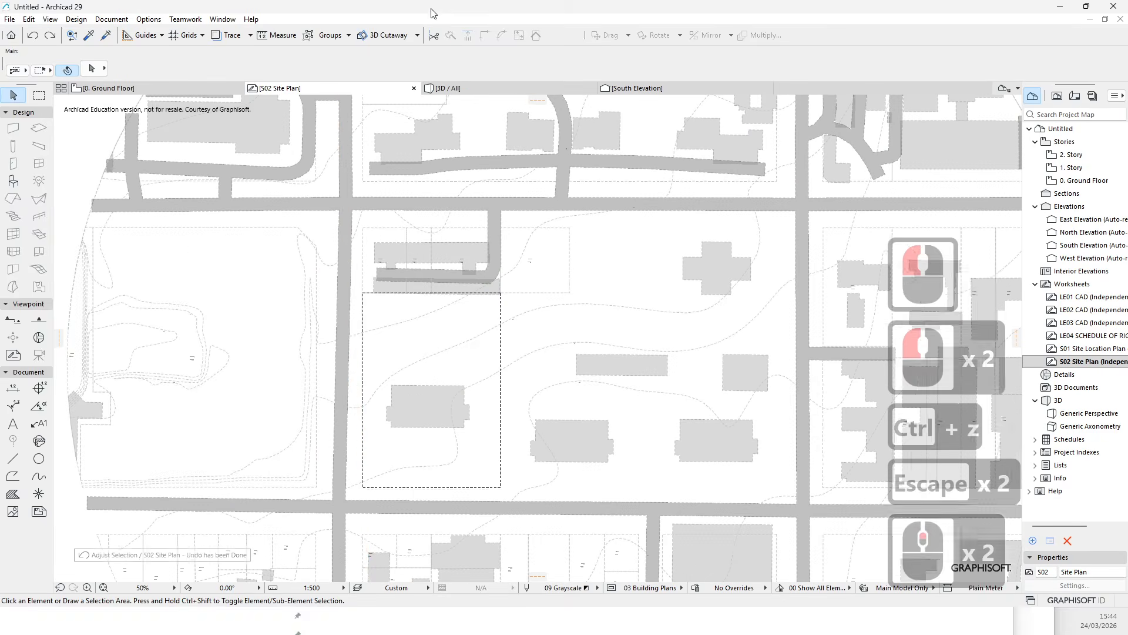
key("Escape")
left_click(469, 36)
key("Escape")
key("Escape")
scroll(481, 347, "down", 5)
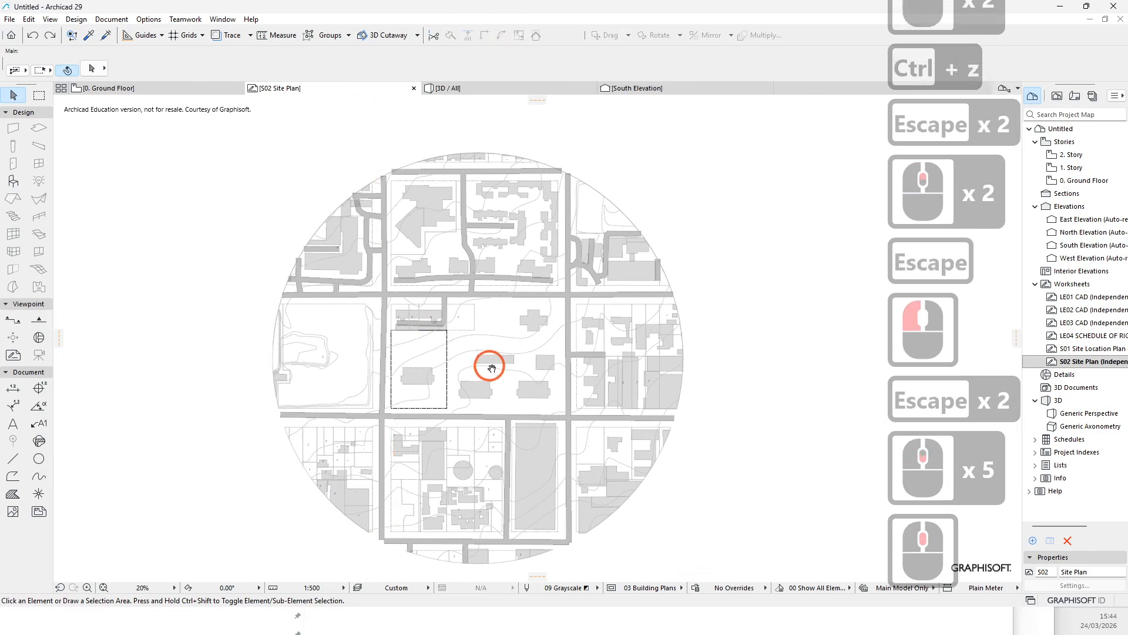
key("Escape")
left_click(659, 423)
key("Escape")
scroll(477, 341, "up", 5)
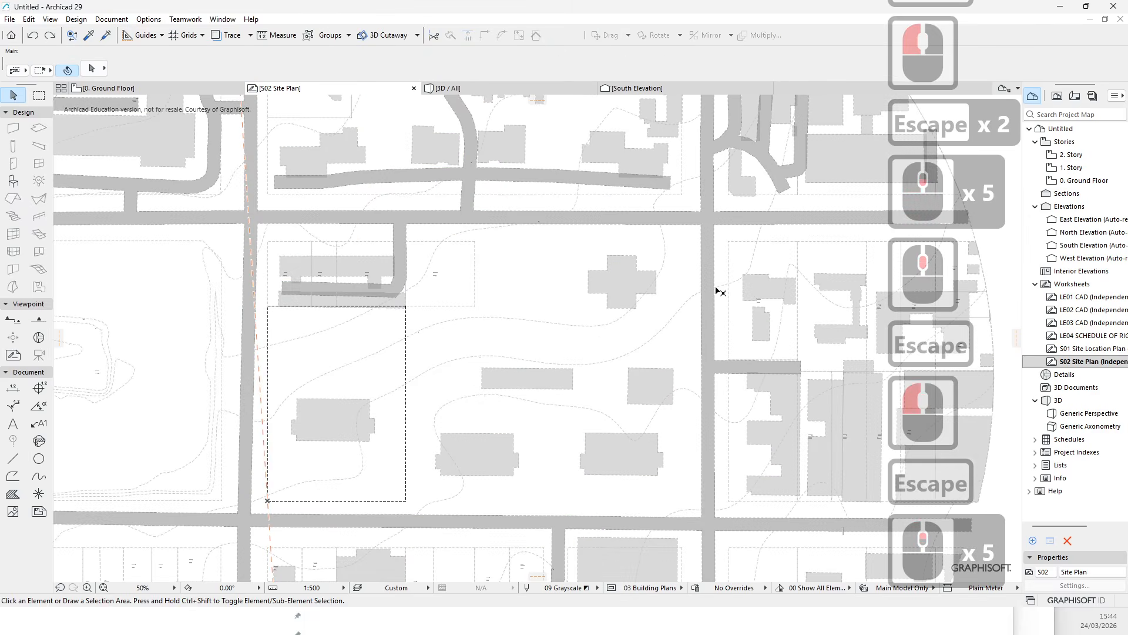
scroll(534, 305, "down", 3)
scroll(568, 319, "down", 2)
key("Escape")
scroll(558, 333, "up", 6)
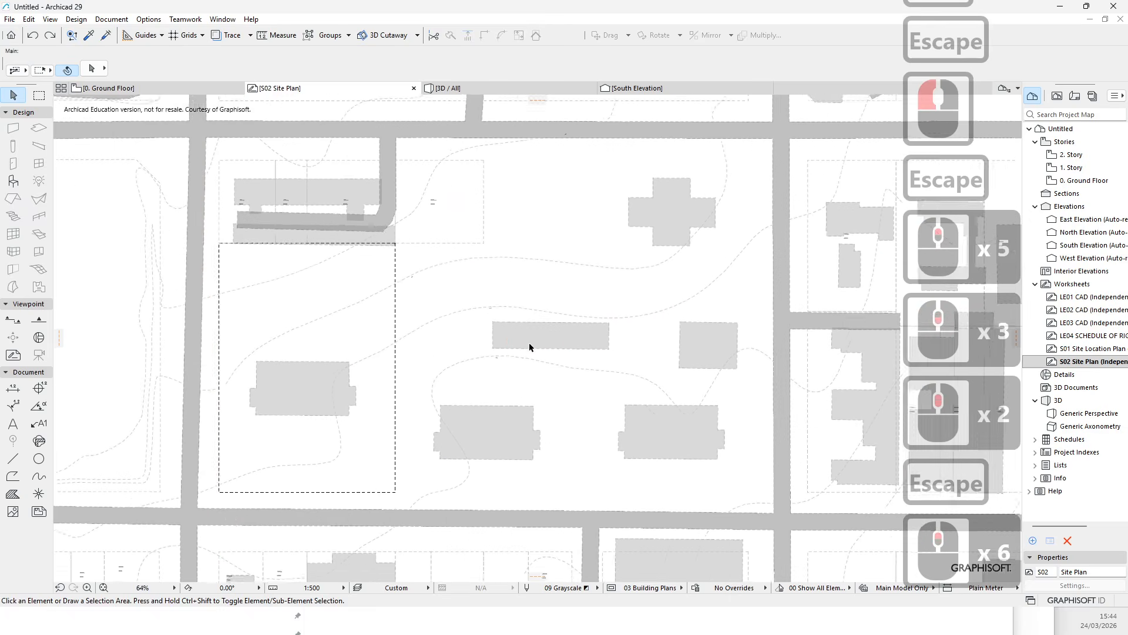
middle_click_drag(444, 266, 416, 262)
scroll(416, 268, "down", 5)
scroll(345, 301, "up", 5)
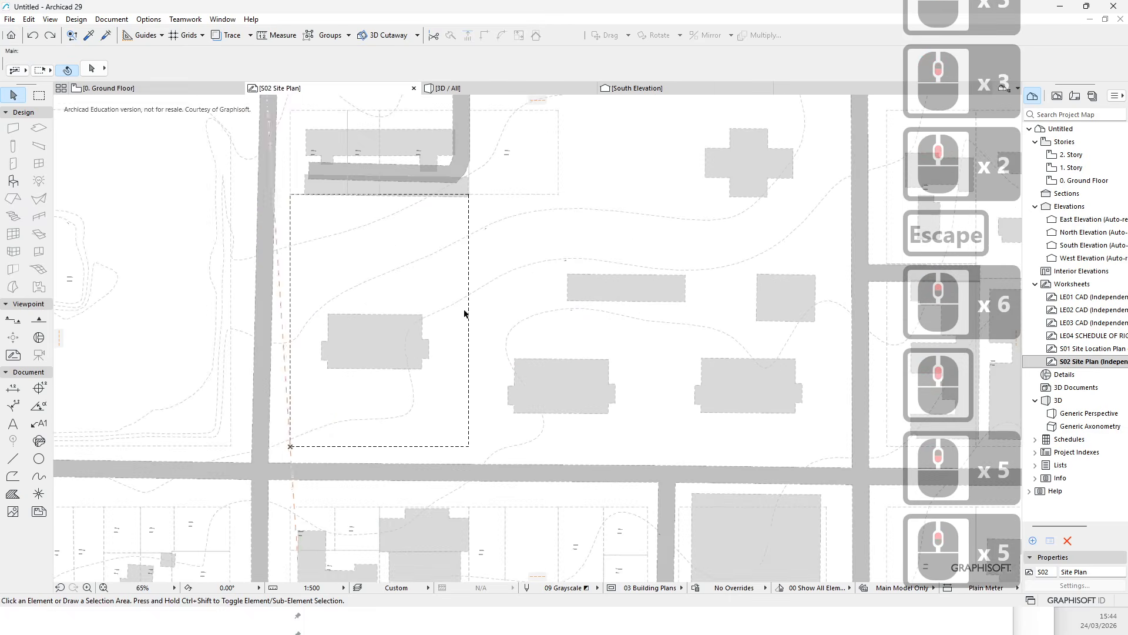
middle_click_drag(535, 303, 509, 300)
scroll(461, 330, "down", 4)
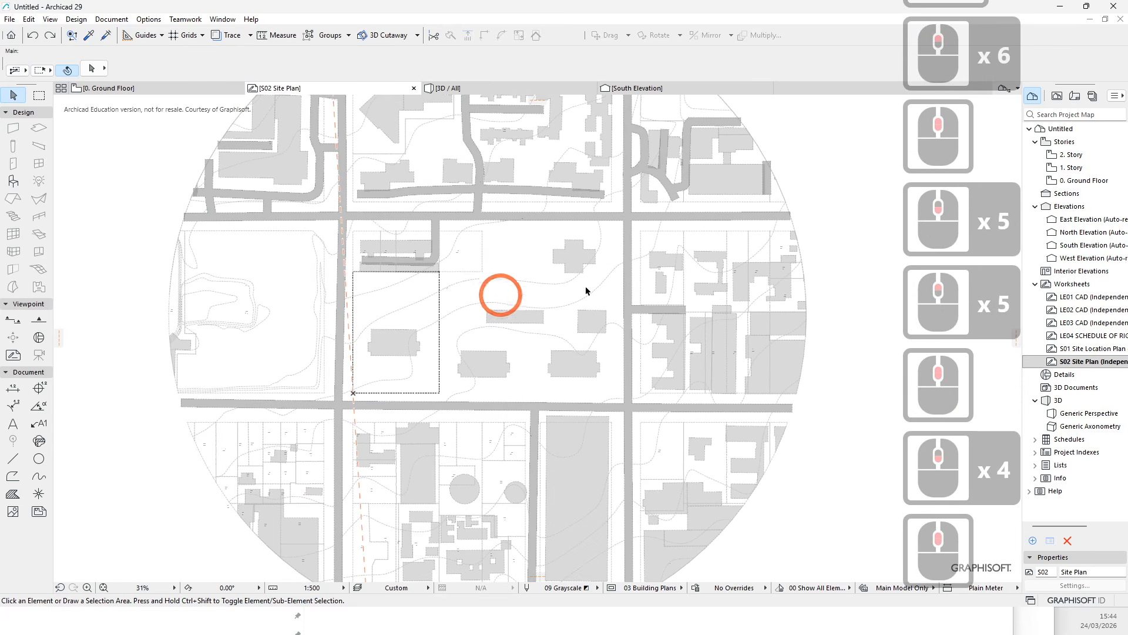
- Look through the 0. Ground Floor, South Elevation and S02 Site Plan views
double_click(1082, 180)
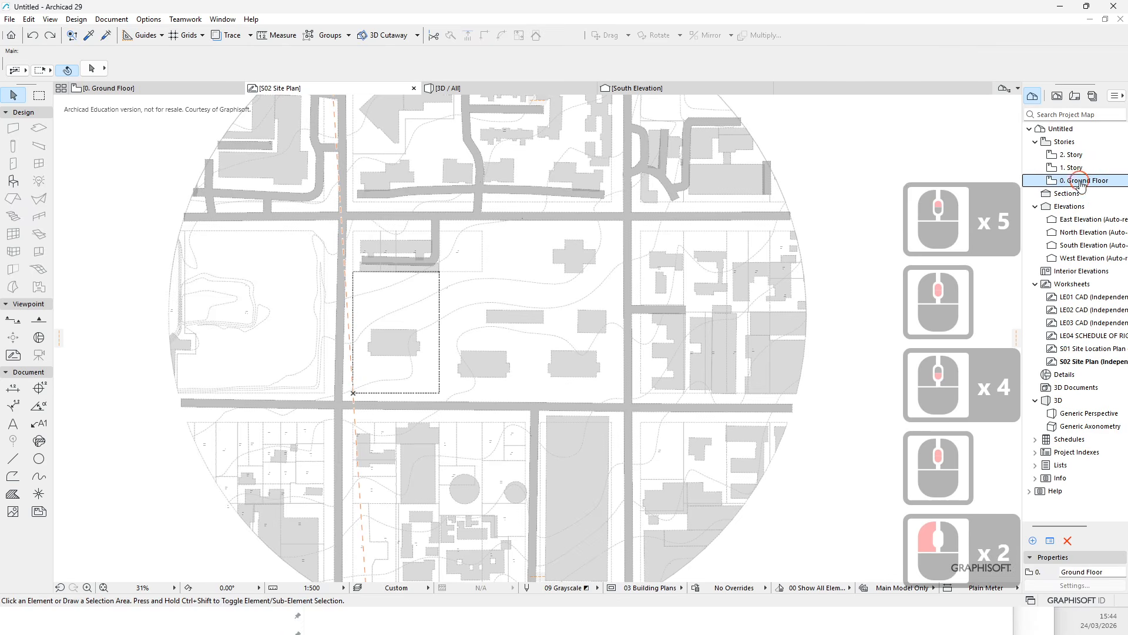
left_click(680, 251)
scroll(405, 387, "up", 4)
scroll(382, 362, "down", 5)
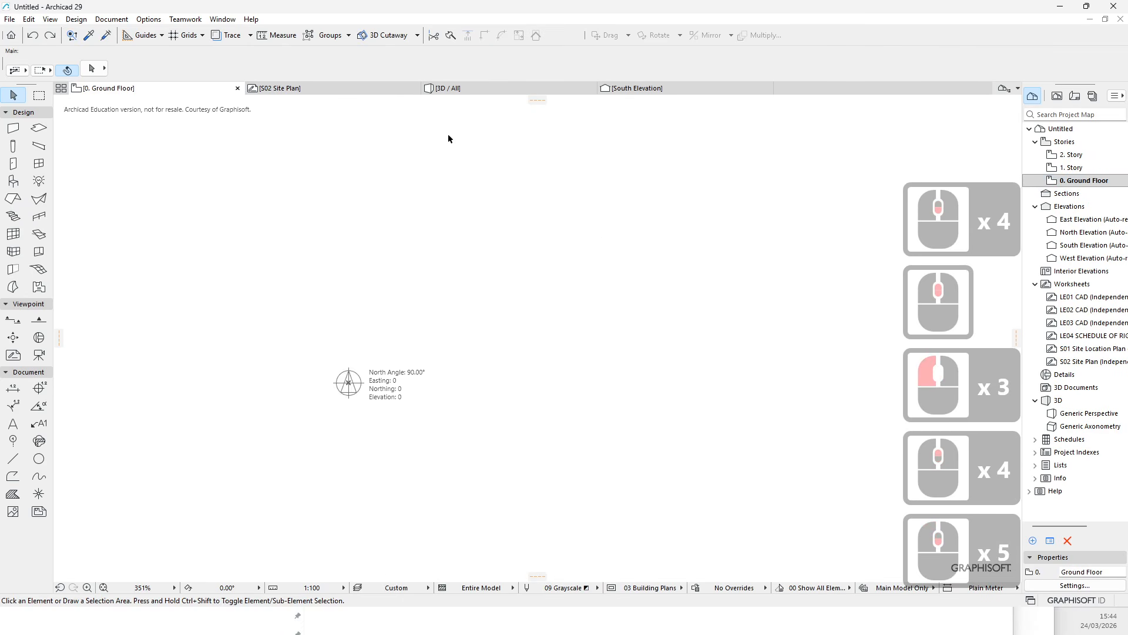
left_click(659, 94)
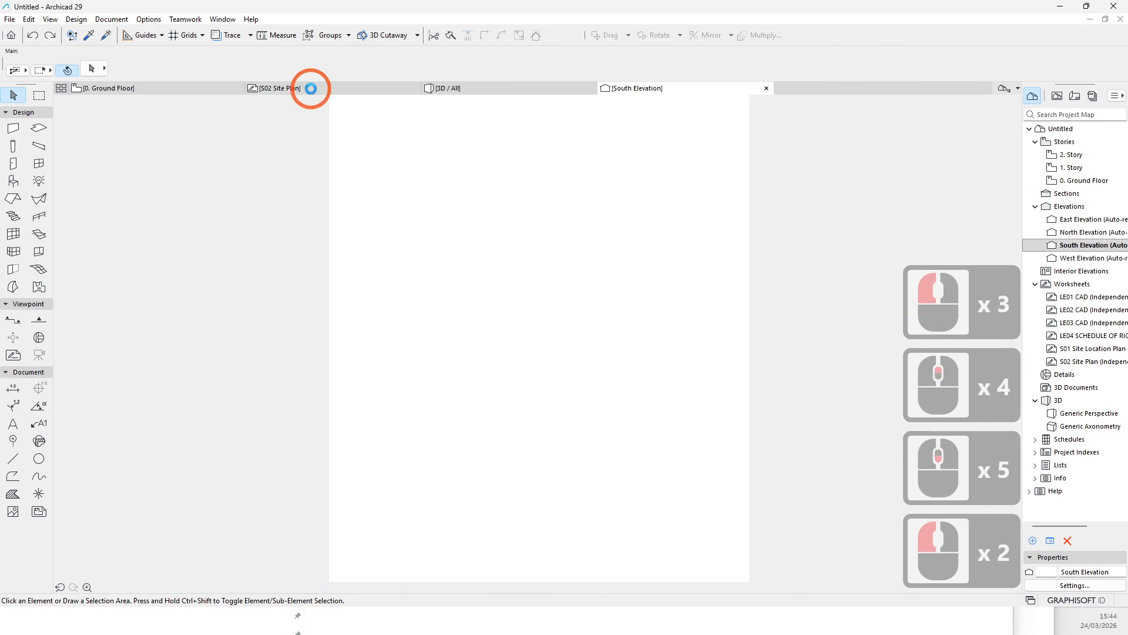
left_click(510, 258)
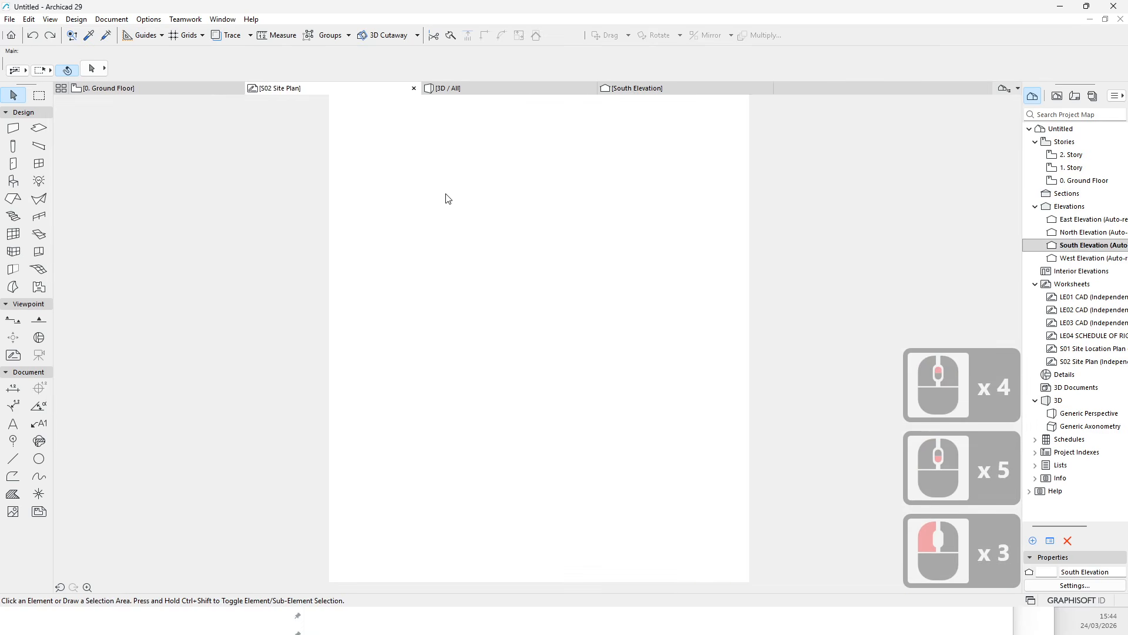
scroll(406, 185, "down", 5)
key("Escape")
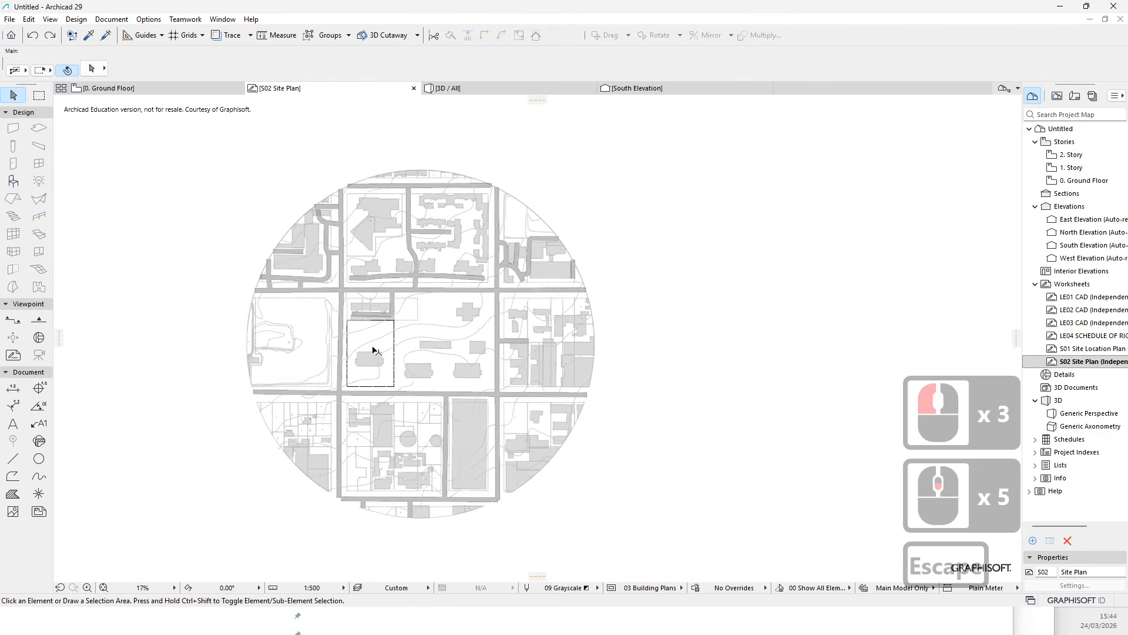
- Select the rectangular lot boundary polyline on the S02 Site Plan and copy it
key("Escape")
scroll(345, 372, "up", 6)
key("Escape")
key("Caps_Lock")
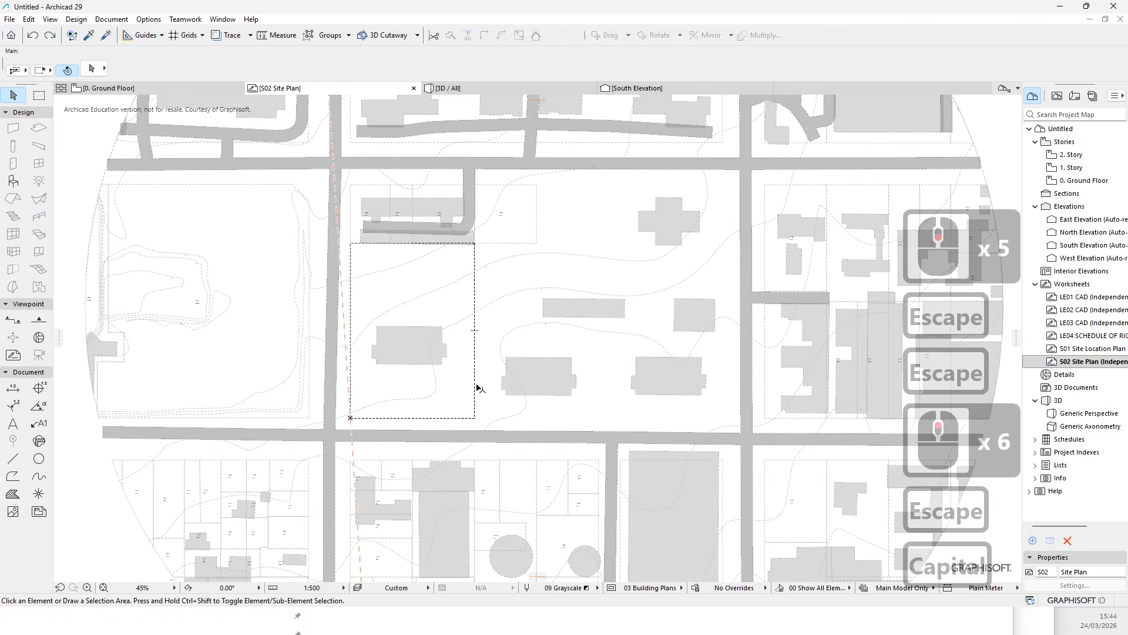
key("Tab")
left_click(476, 387)
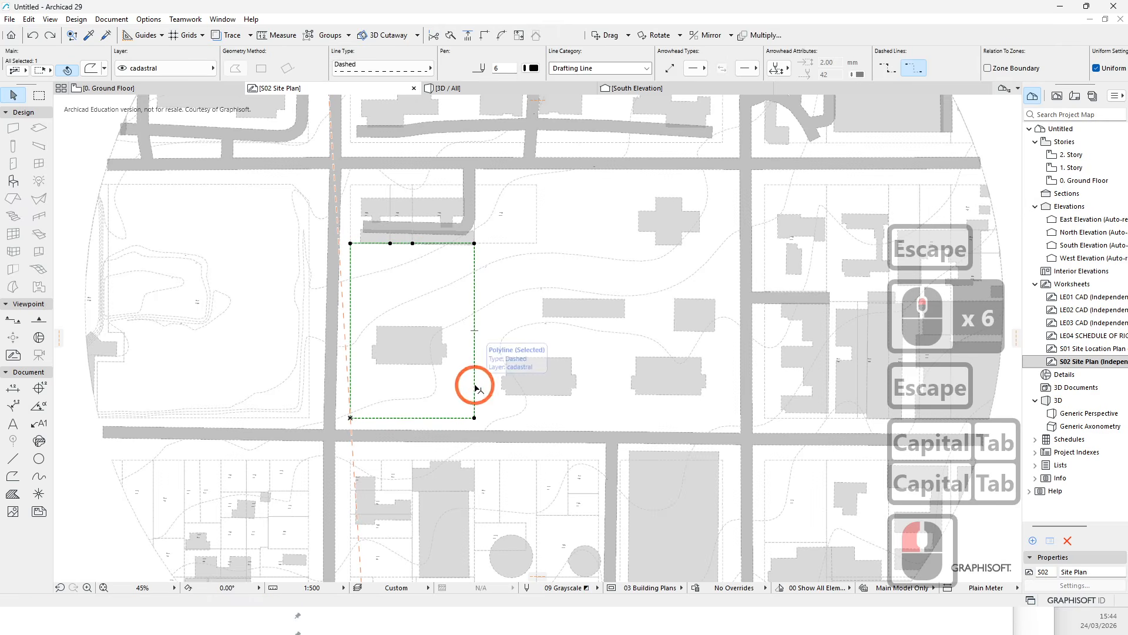
key("ctrl+c")
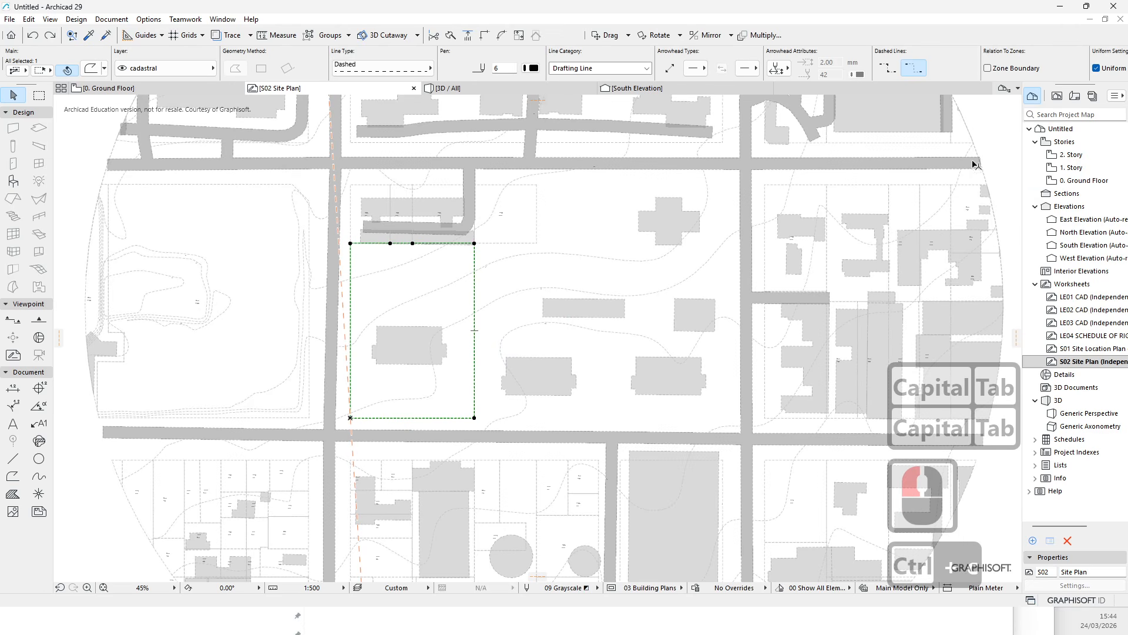
- Paste the lot boundary into the 0. Ground Floor plan at the centre of the current view
double_click(1080, 182)
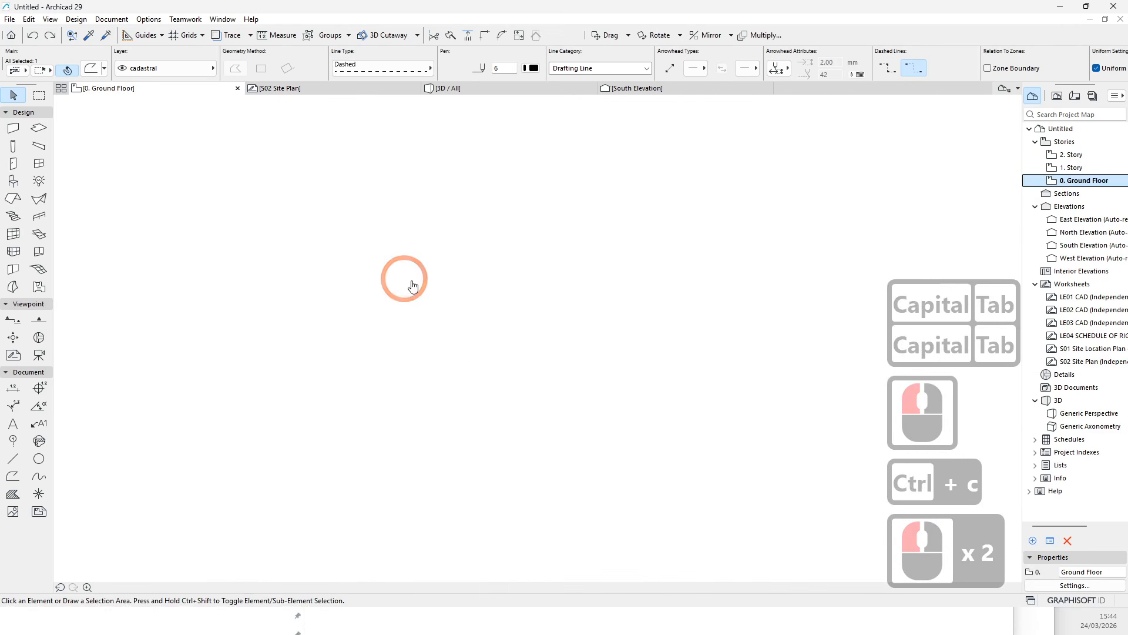
scroll(401, 349, "up", 5)
scroll(399, 328, "down", 3)
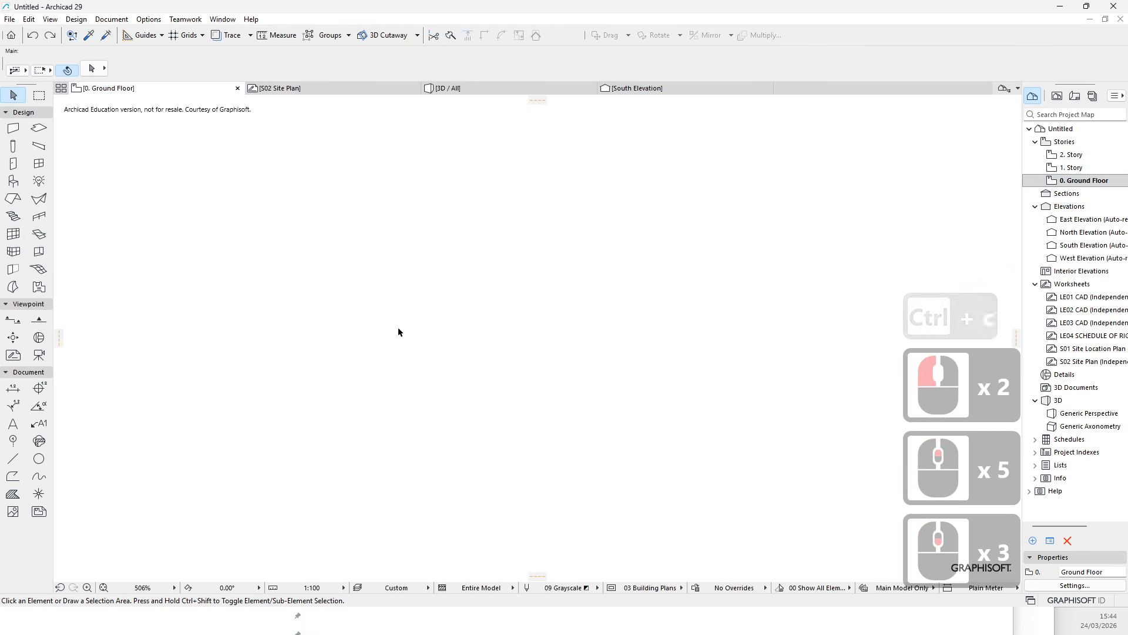
key("ctrl+v")
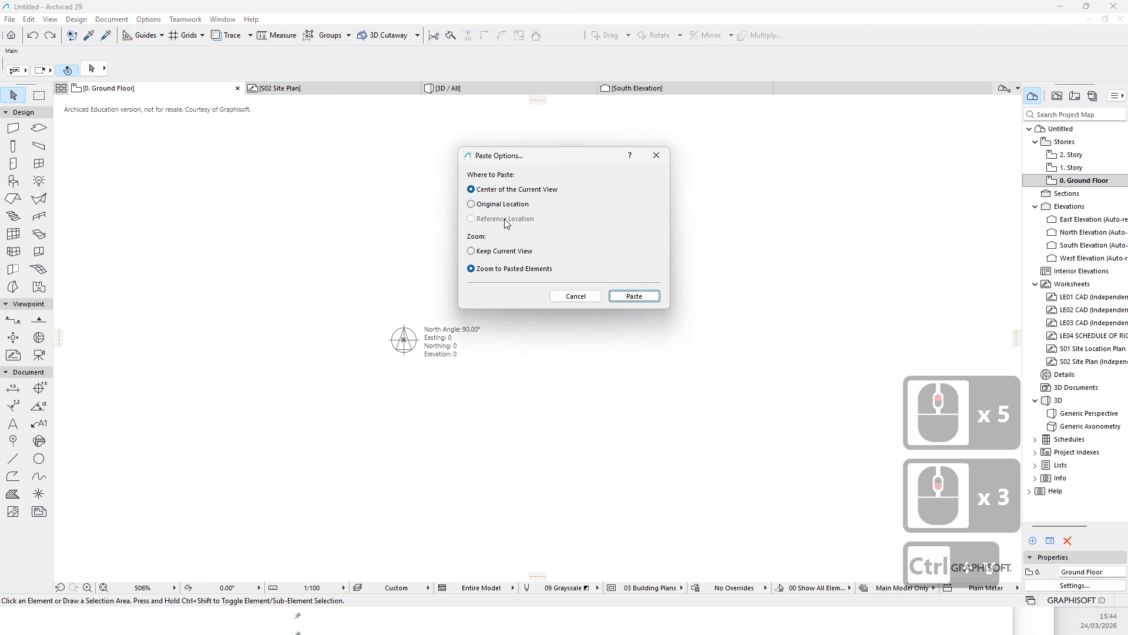
left_click(634, 295)
left_click(690, 436)
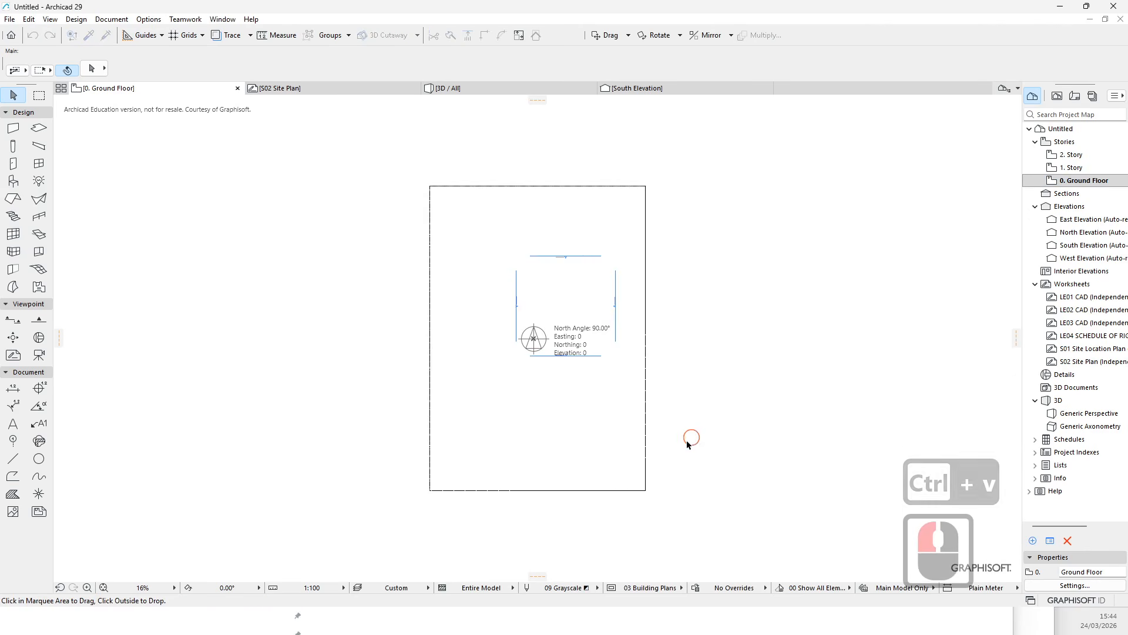
- Move the pasted lot boundary so its lower-left corner sits on the project origin marker
left_click(468, 496)
left_click(455, 495)
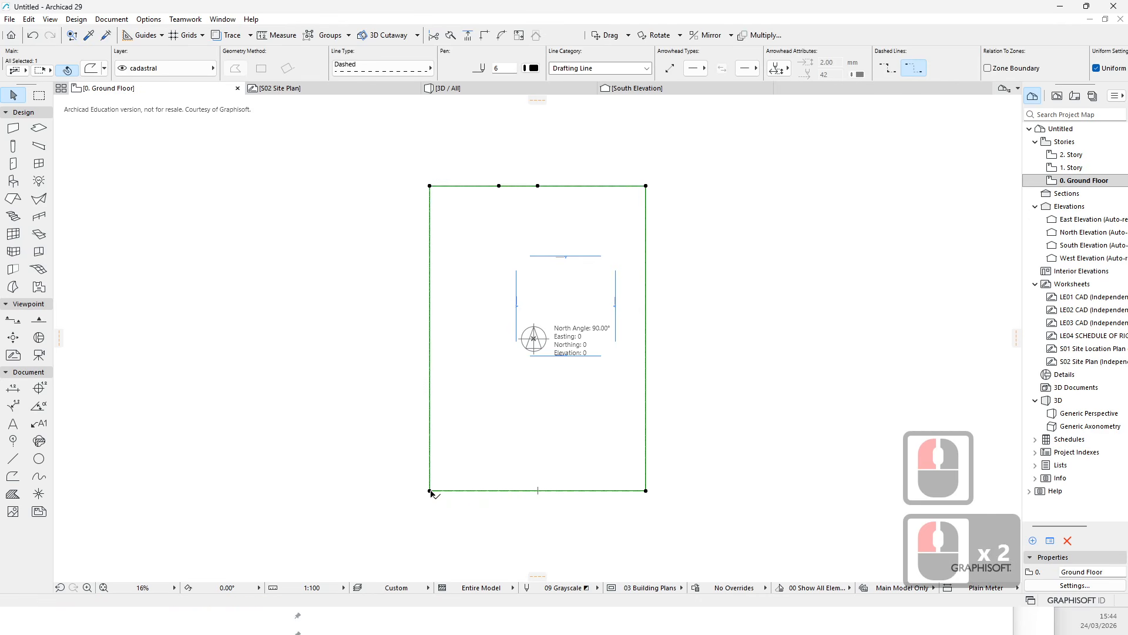
left_click(598, 38)
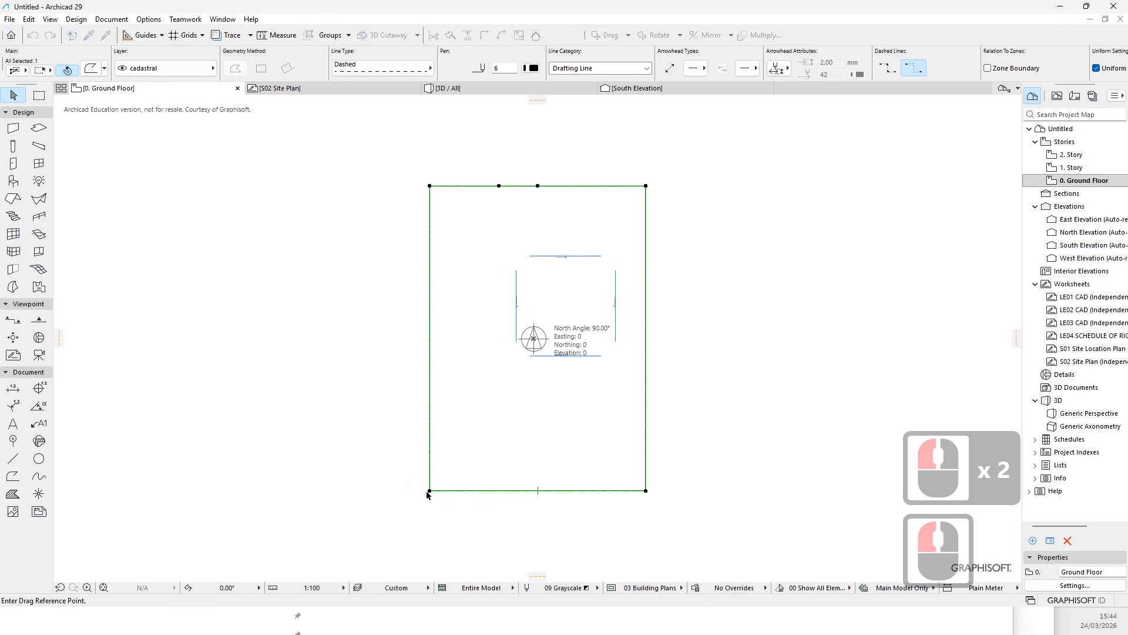
left_click(430, 491)
scroll(533, 337, "up", 7)
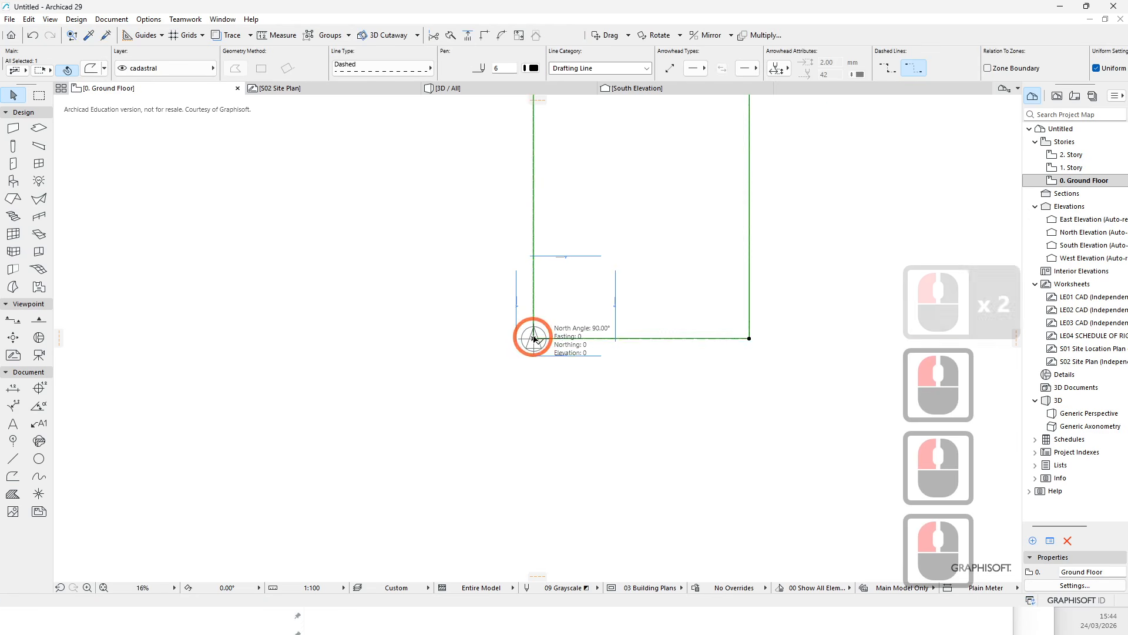
key("Escape")
scroll(470, 364, "down", 7)
left_click(669, 248)
middle_click_drag(667, 248, 507, 346)
key("Escape")
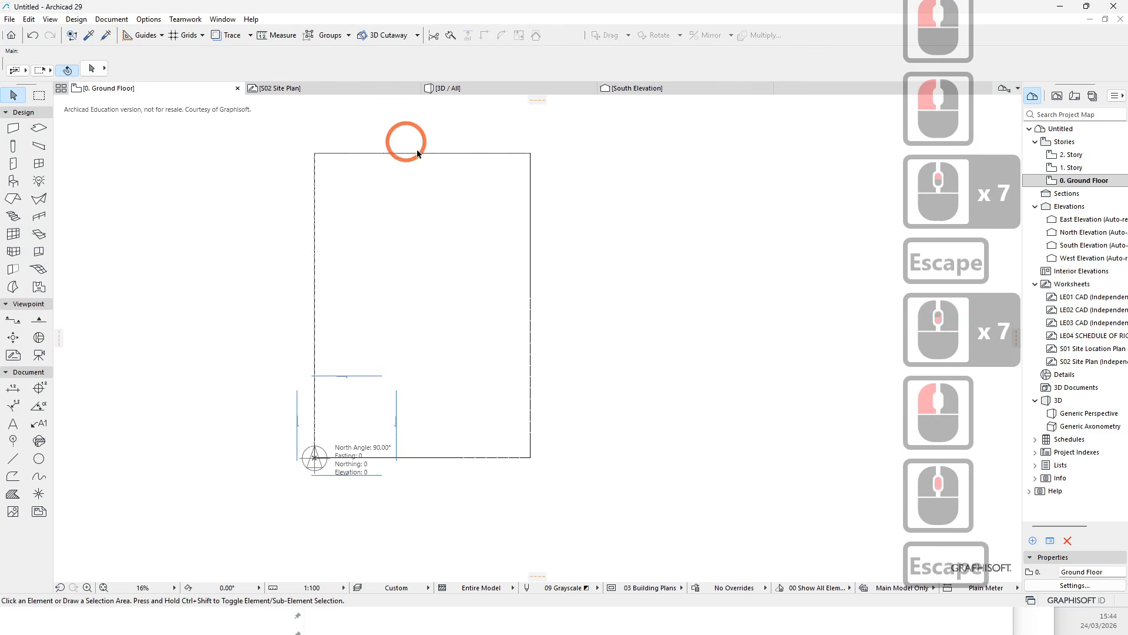
- Insert a new story below the Ground Floor through Story Settings
scroll(417, 275, "up", 3)
key("Escape")
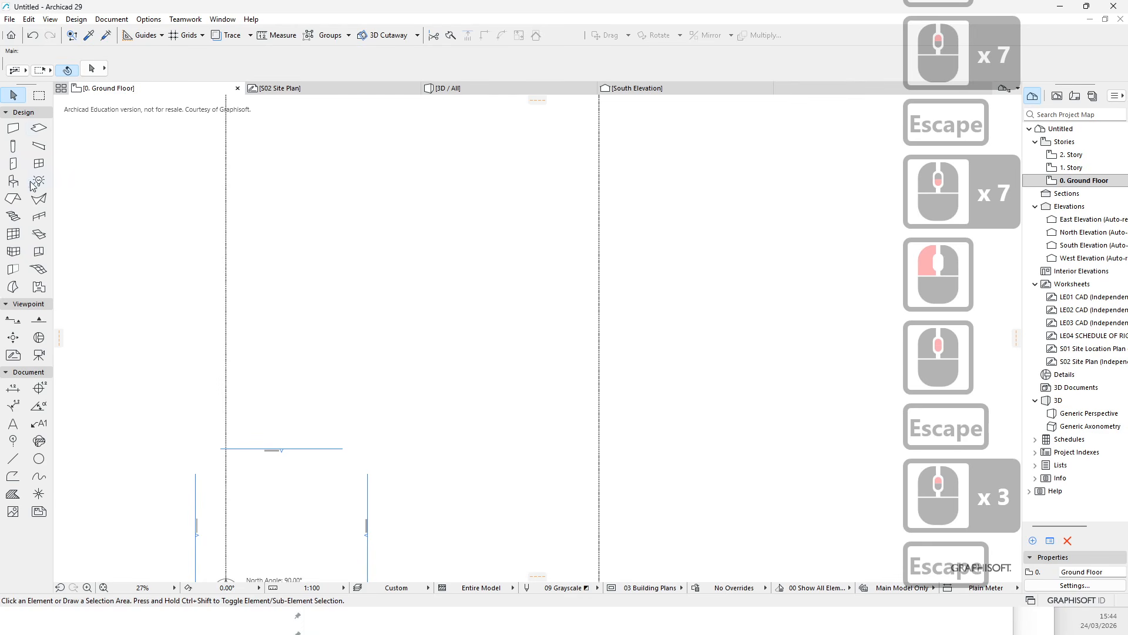
scroll(413, 322, "down", 3)
middle_click(419, 377)
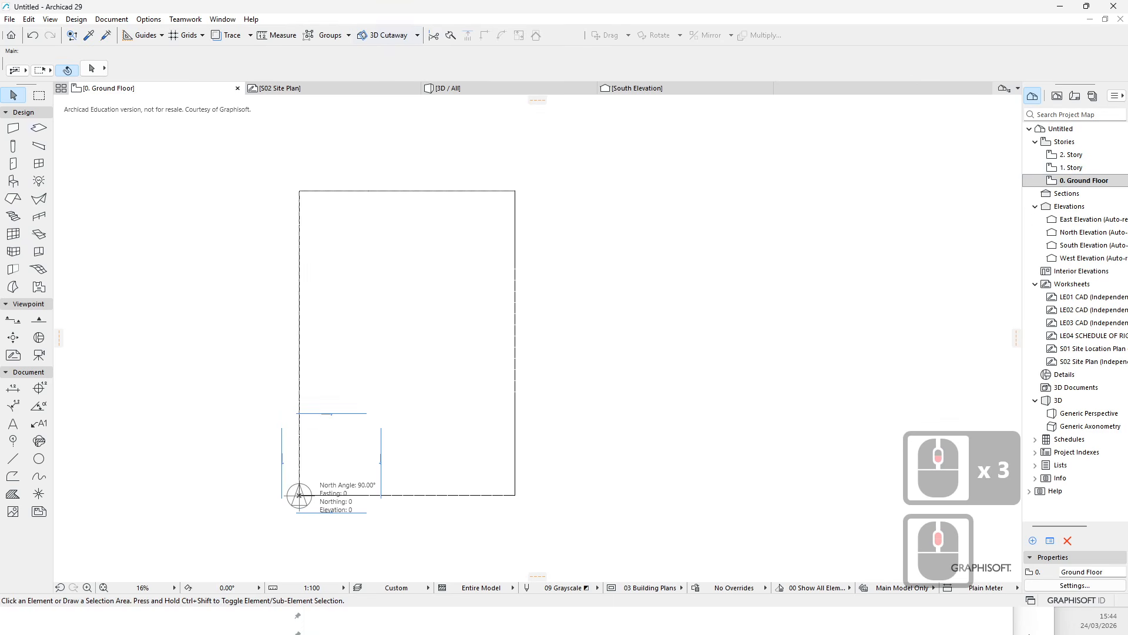
left_click(1080, 586)
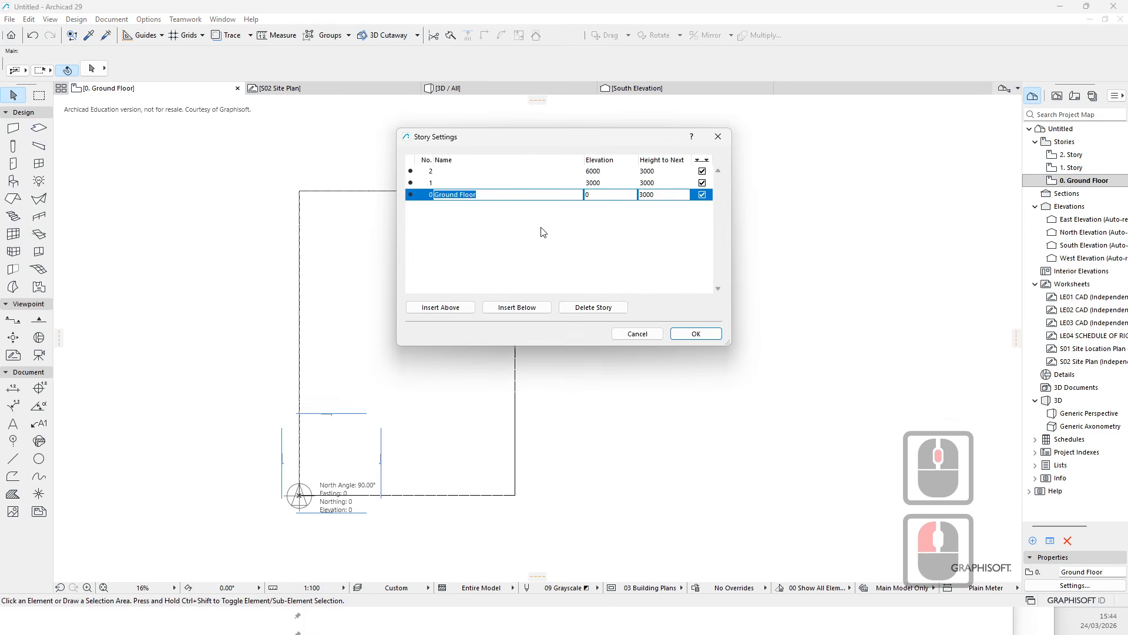
left_click(516, 308)
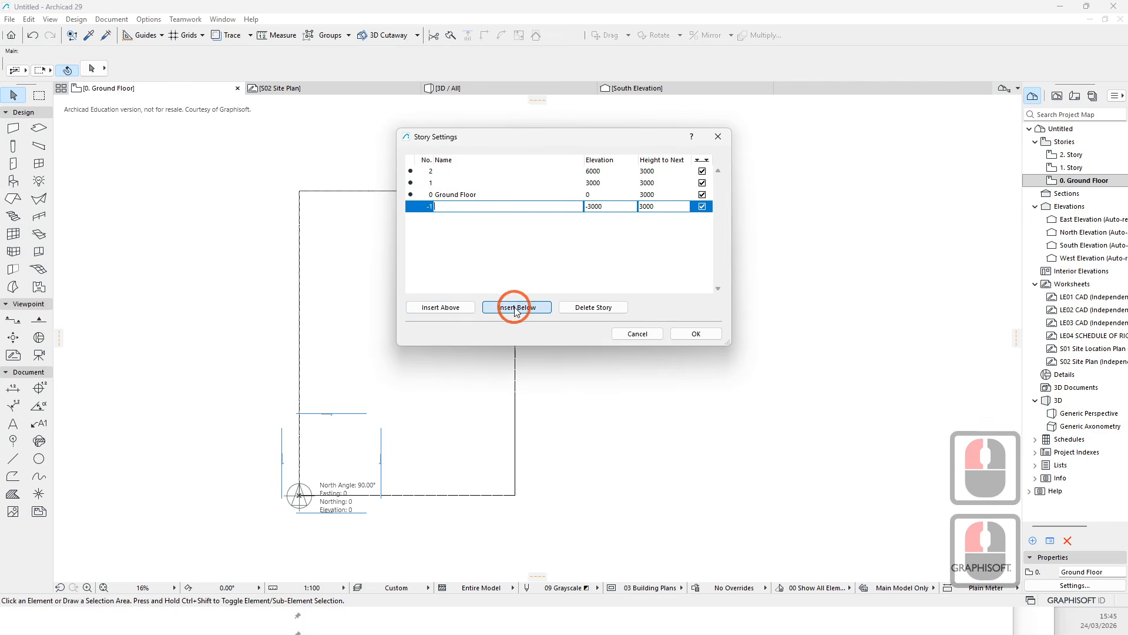
left_click(691, 334)
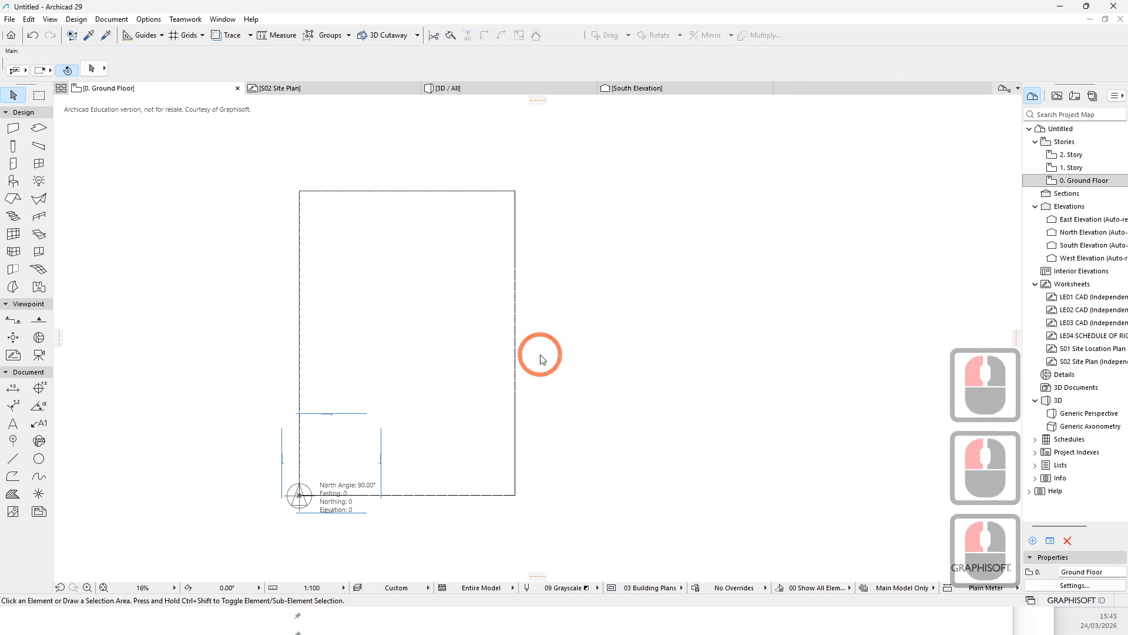
- Open the -1. Story floor plan
left_click(366, 411)
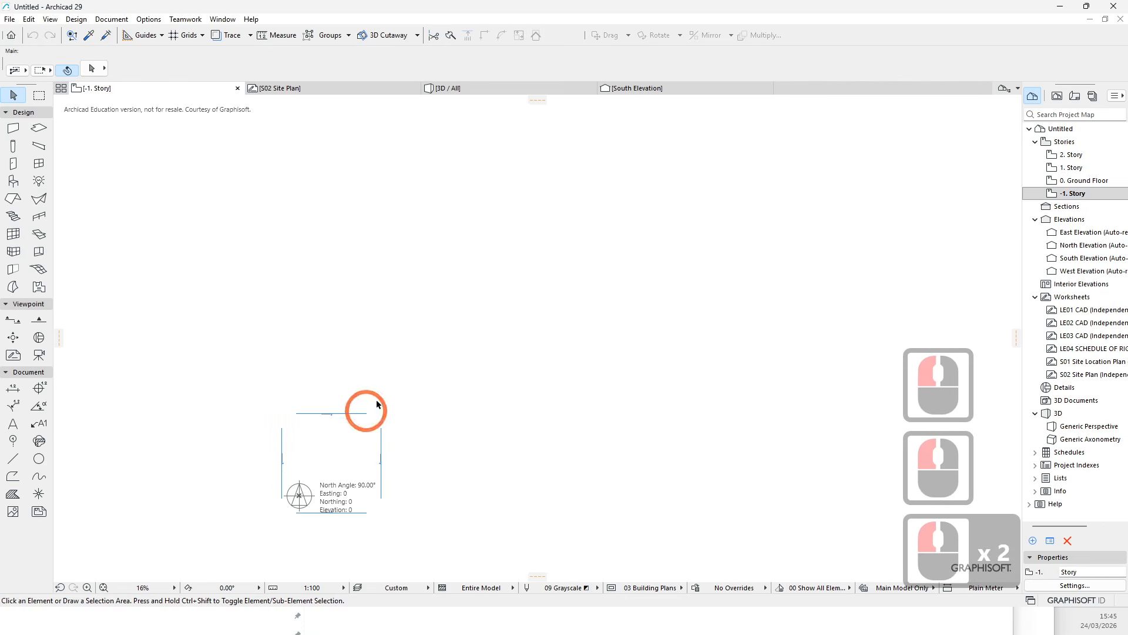
left_click(1082, 184)
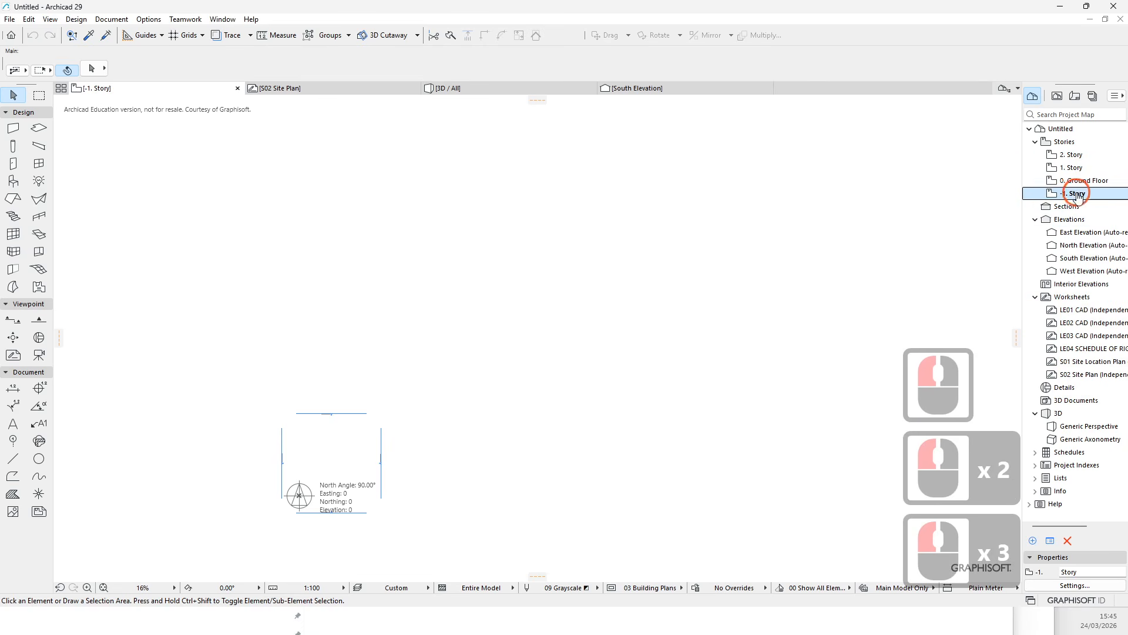
middle_click_drag(291, 498, 322, 455)
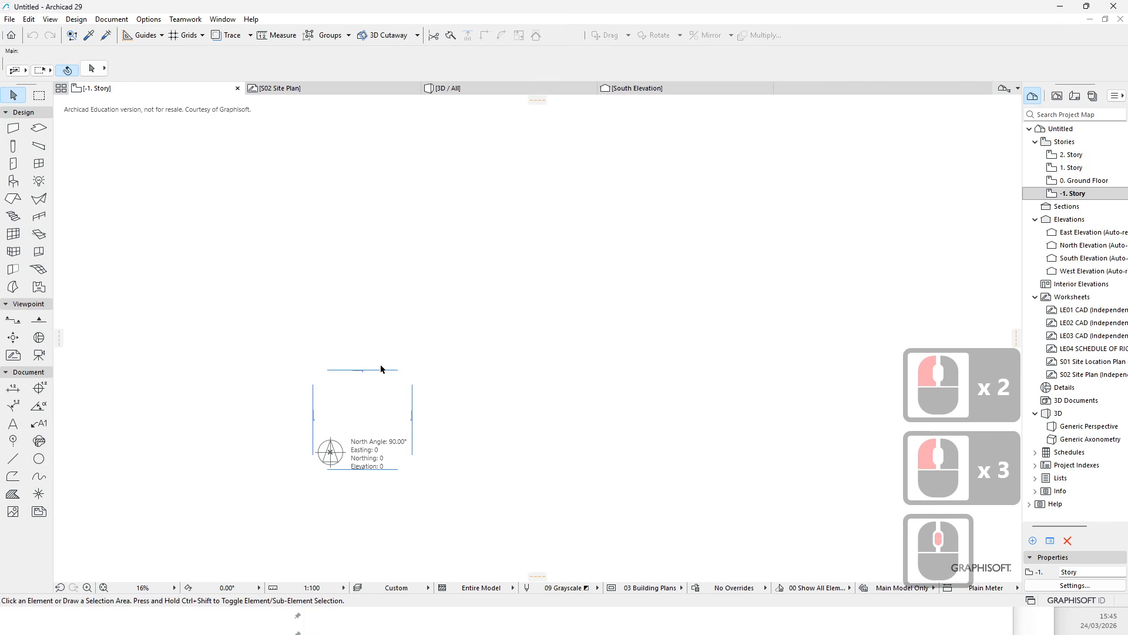
key("ctrl+v")
left_click(356, 444)
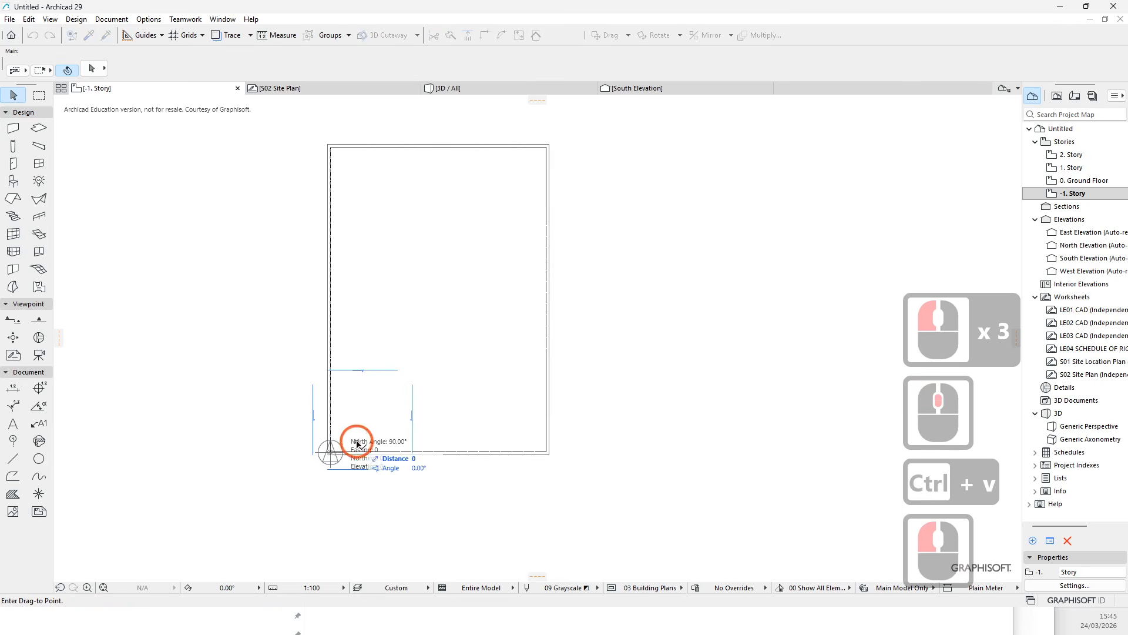
key("Escape")
key("Escape")
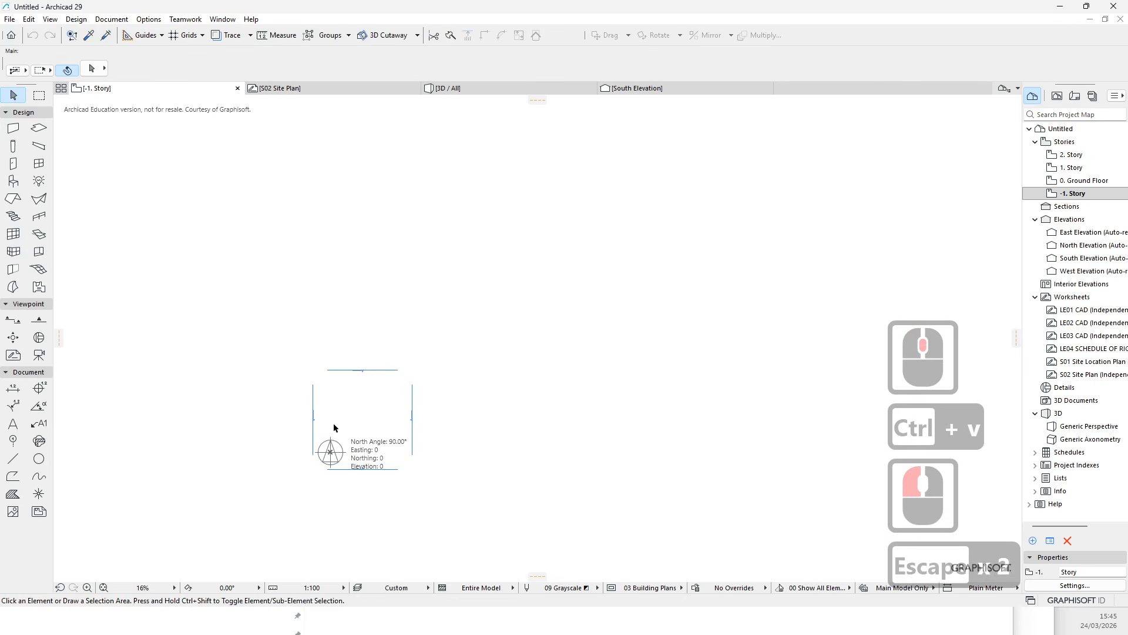
- Paste the copied lot boundary into the -1. Story plan
key("ctrl")
key("ctrl+v")
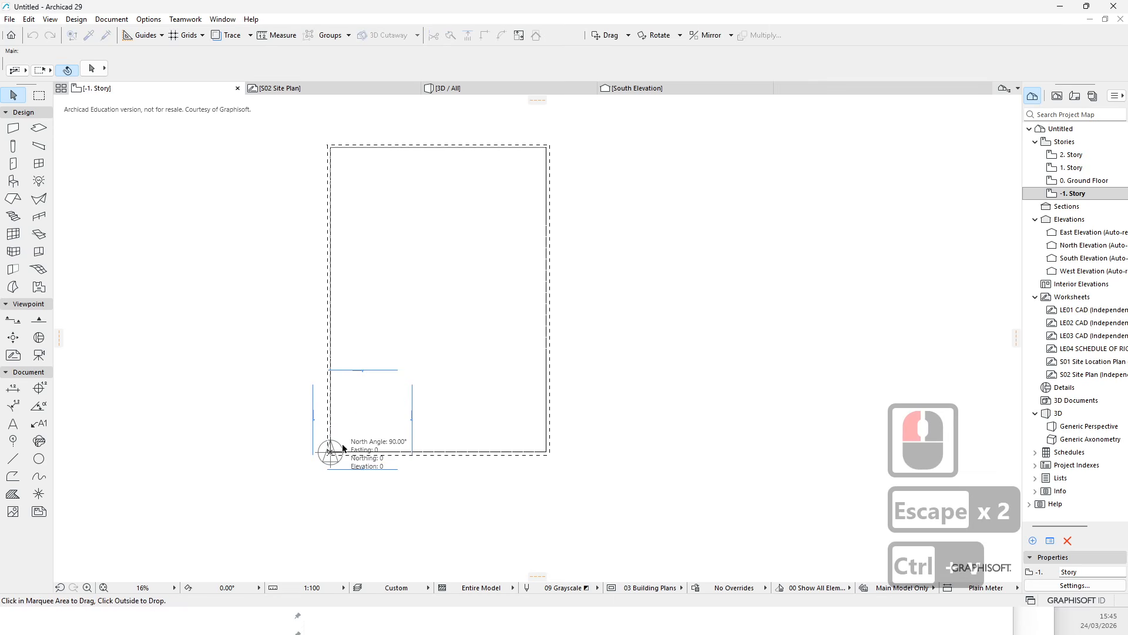
left_click(353, 428)
key("Return")
key("Return")
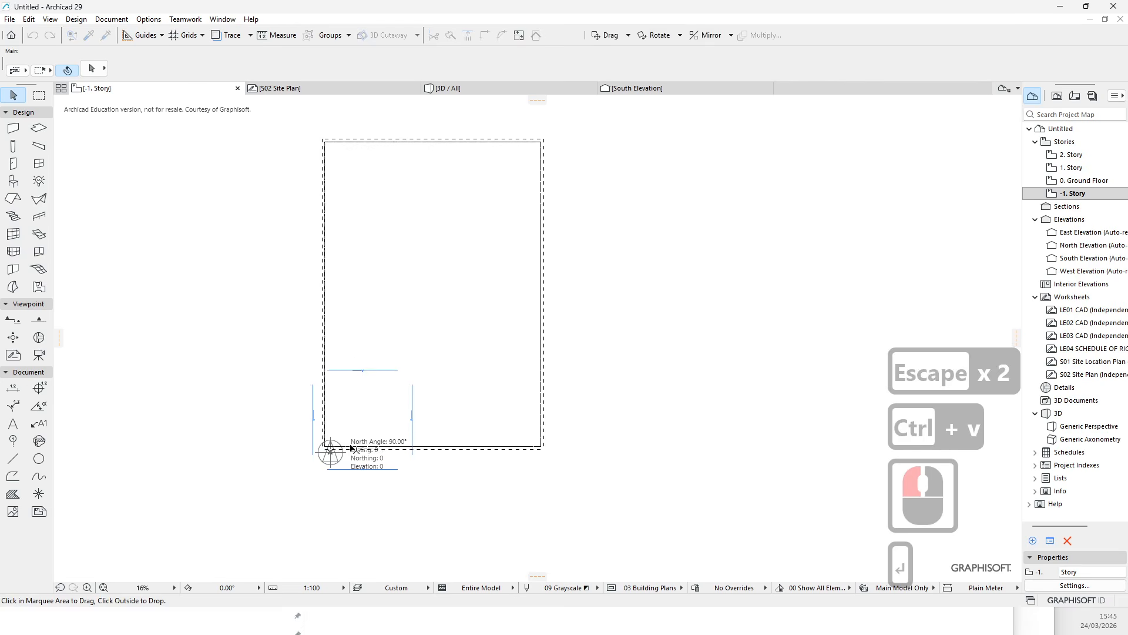
scroll(344, 453, "up", 5)
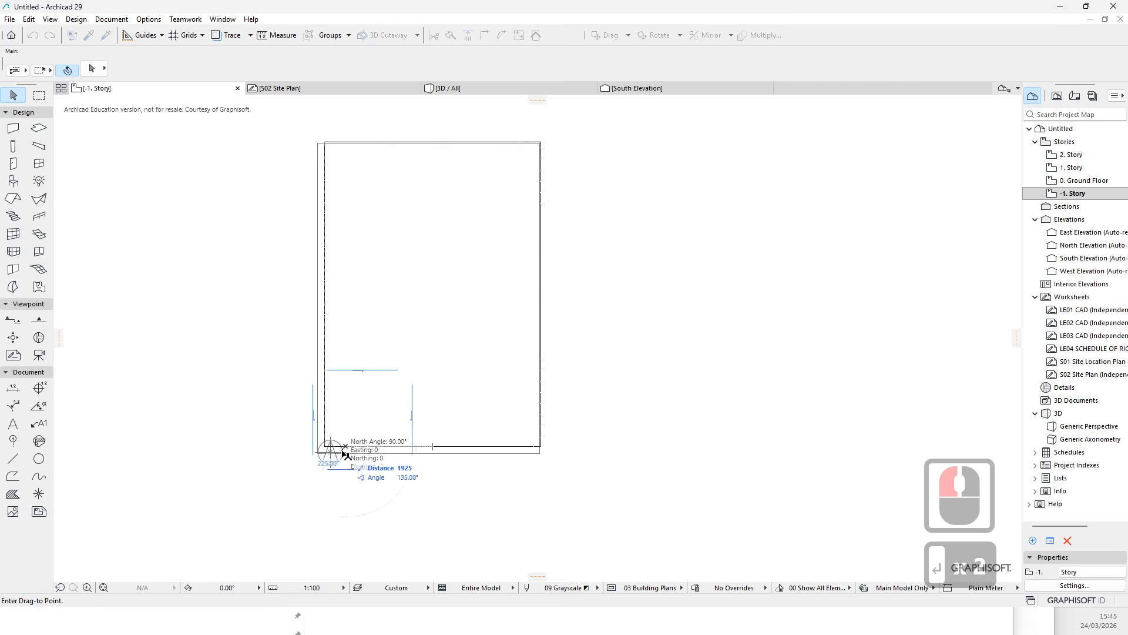
scroll(352, 448, "up", 1)
left_click(435, 368)
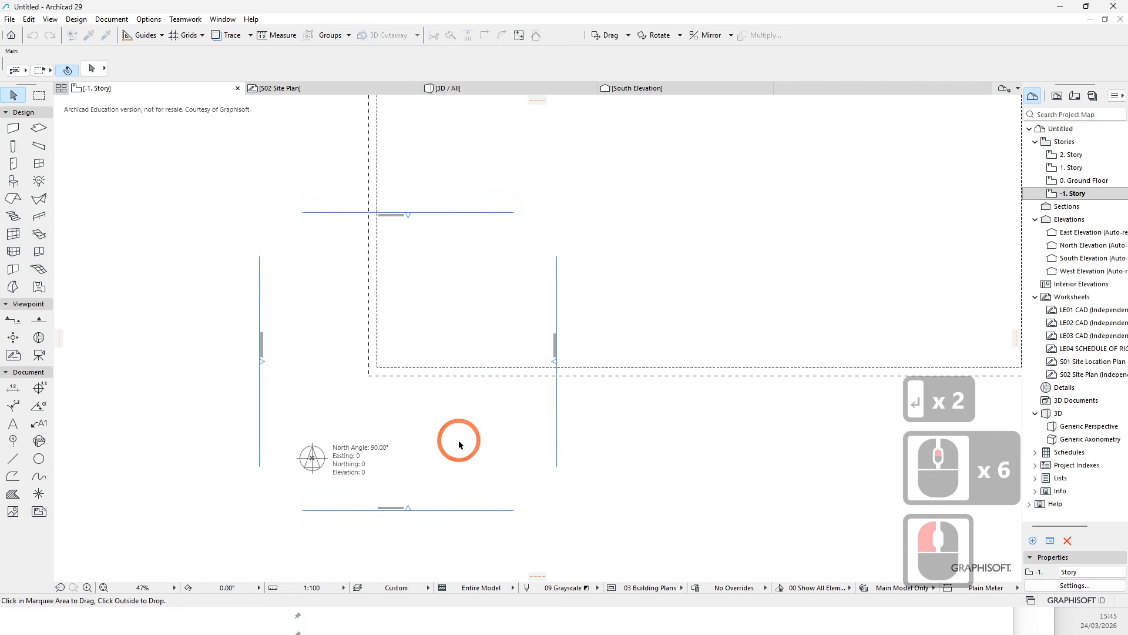
- Try to move the pasted lot boundary's lower-left corner onto the project origin marker
left_click(391, 374)
left_click(394, 369)
key("Escape")
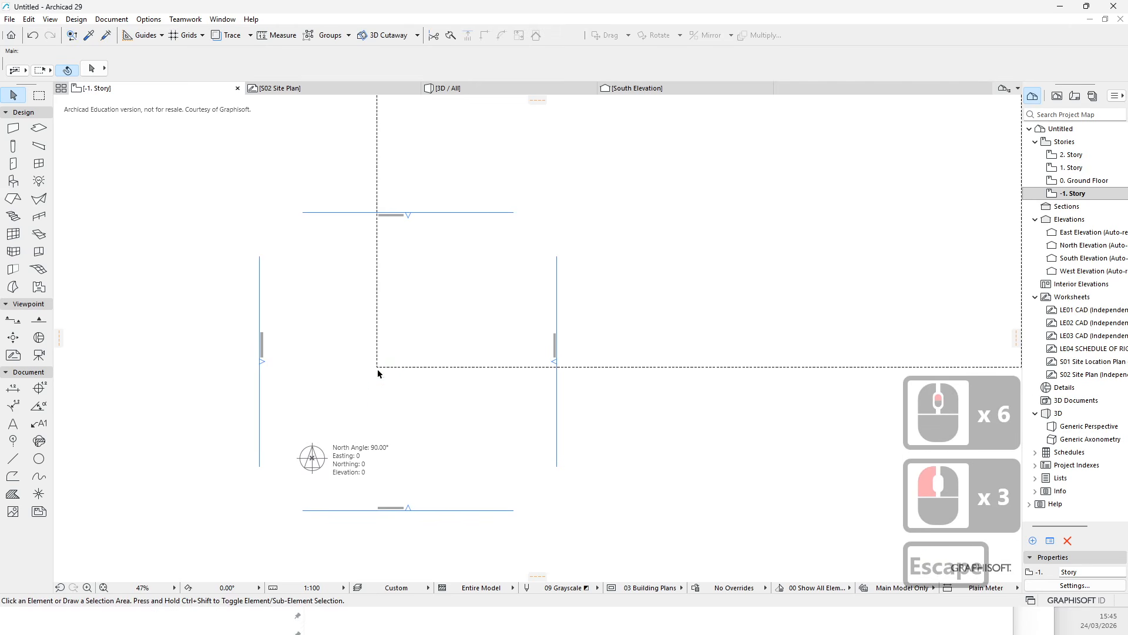
left_click(365, 389)
left_click(379, 366)
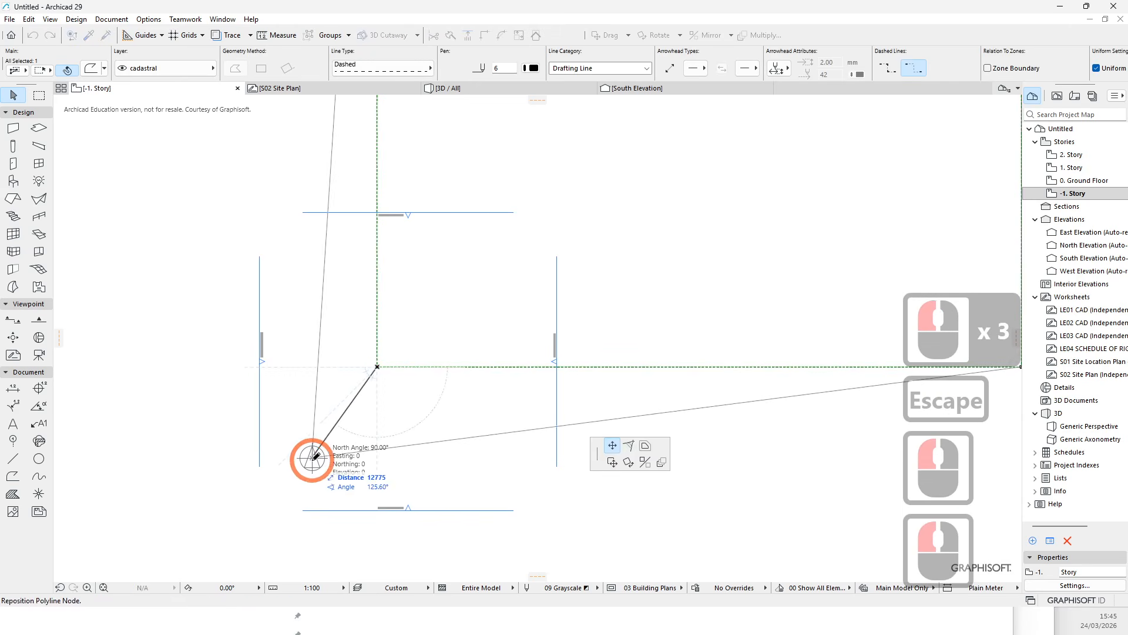
key("Escape")
scroll(390, 389, "down", 5)
left_click(607, 38)
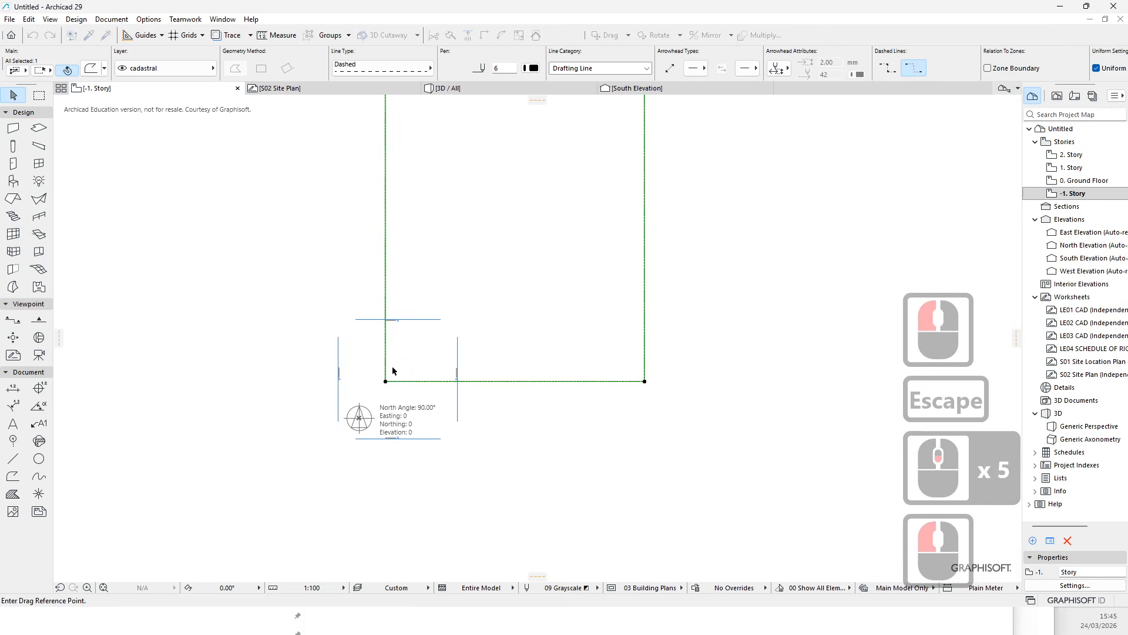
left_click(388, 379)
key("Escape")
key("Escape")
scroll(362, 383, "down", 5)
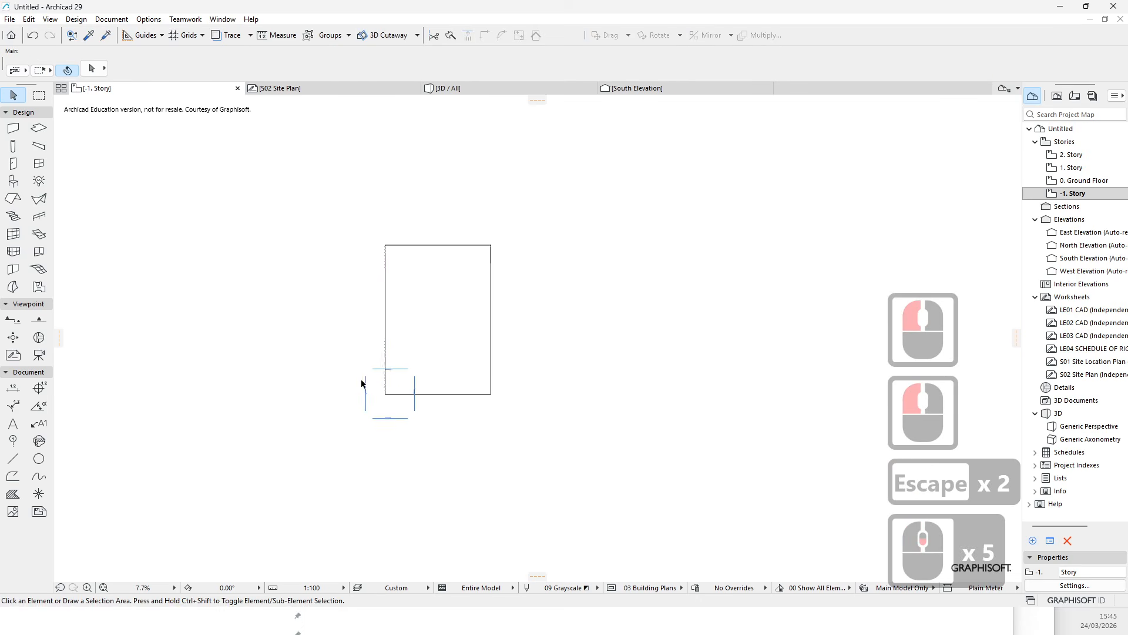
- Open the LE03 CAD worksheet and browse its drawings
double_click(1073, 335)
middle_click_drag(350, 224, 517, 300)
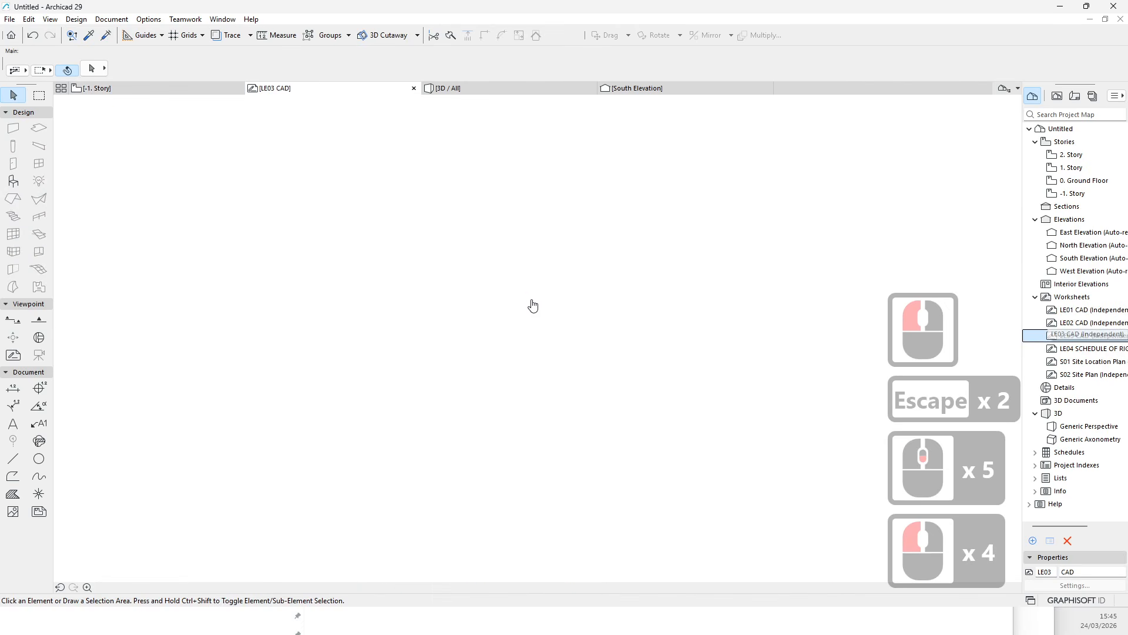
scroll(529, 304, "down", 4)
middle_click_drag(612, 367, 682, 403)
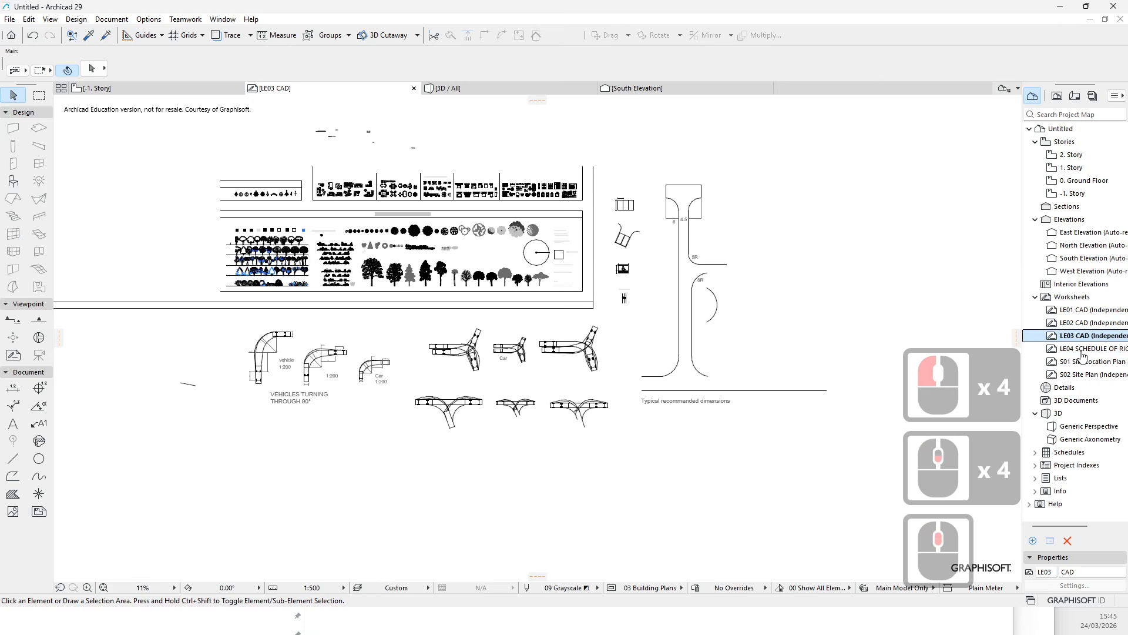
scroll(554, 251, "up", 8)
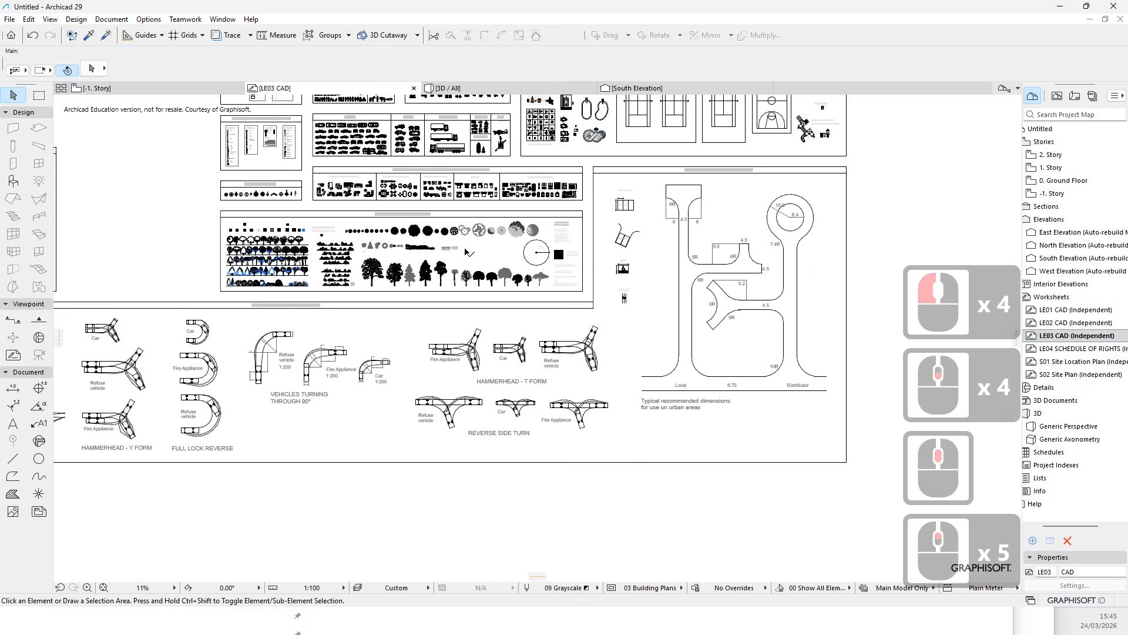
scroll(553, 251, "up", 1)
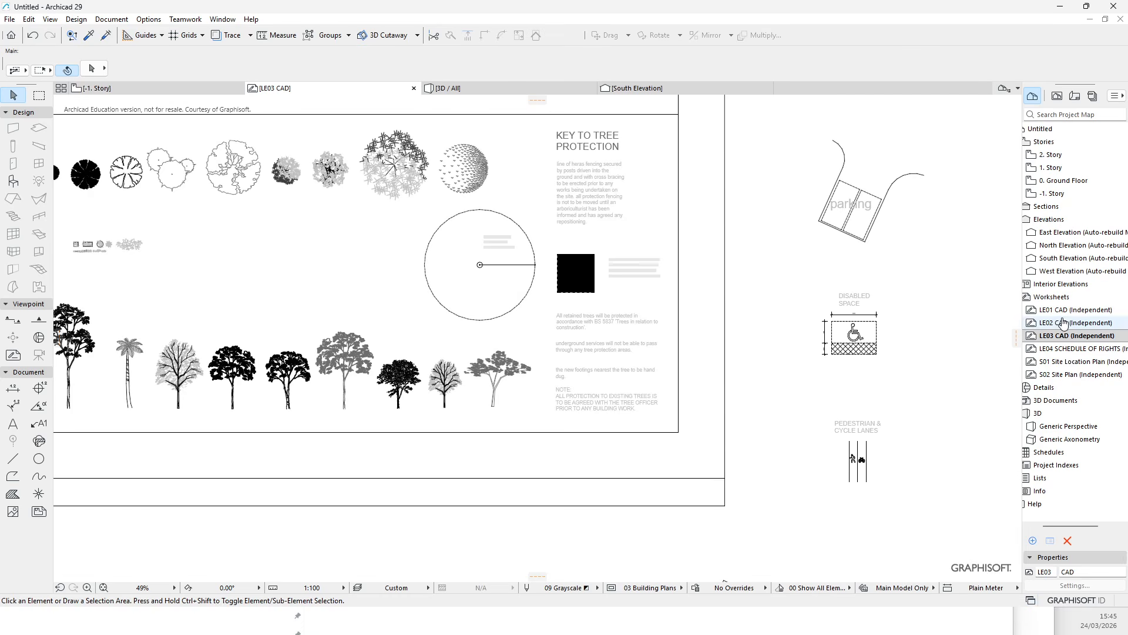
- Browse the LE04 Schedule of Rights, LE01 CAD and LE02 CAD worksheets
double_click(1066, 349)
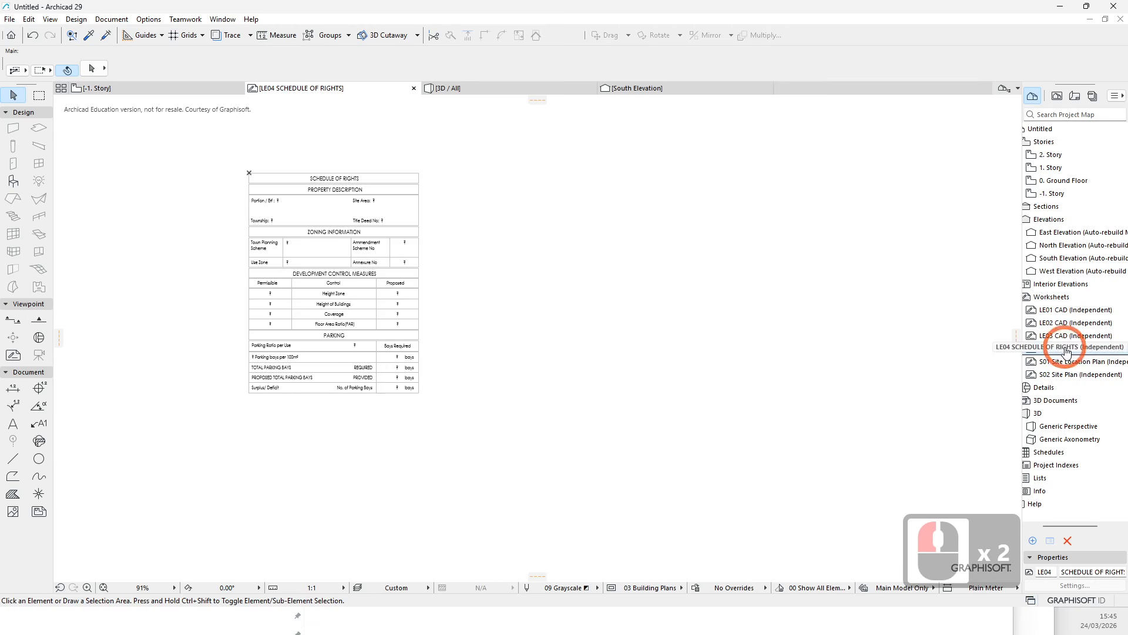
double_click(1070, 311)
double_click(1070, 325)
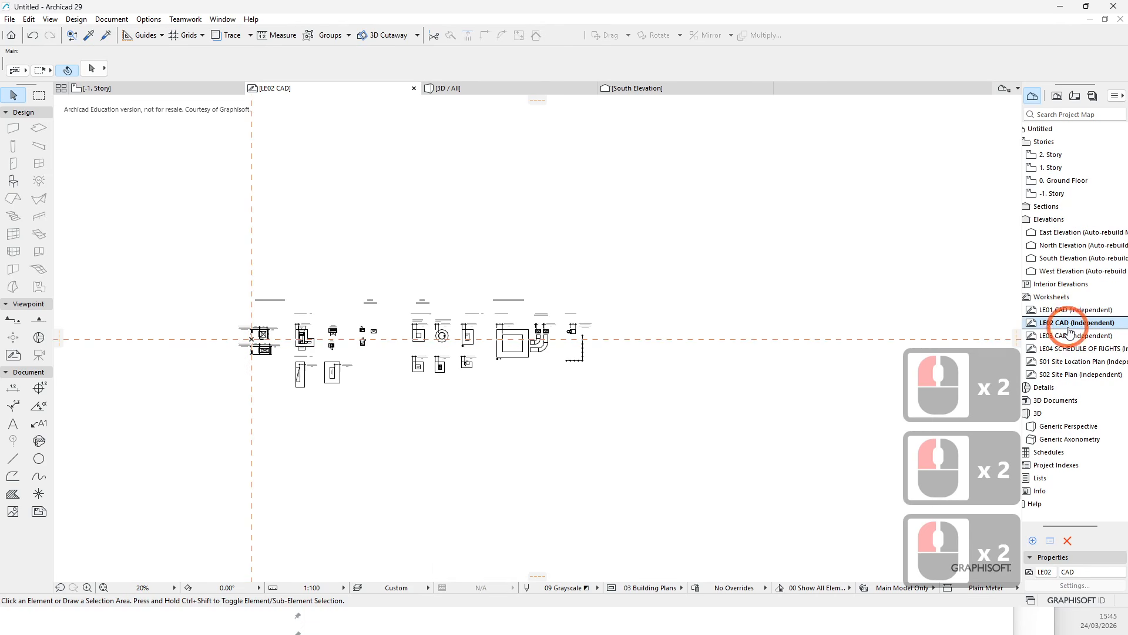
scroll(282, 364, "up", 10)
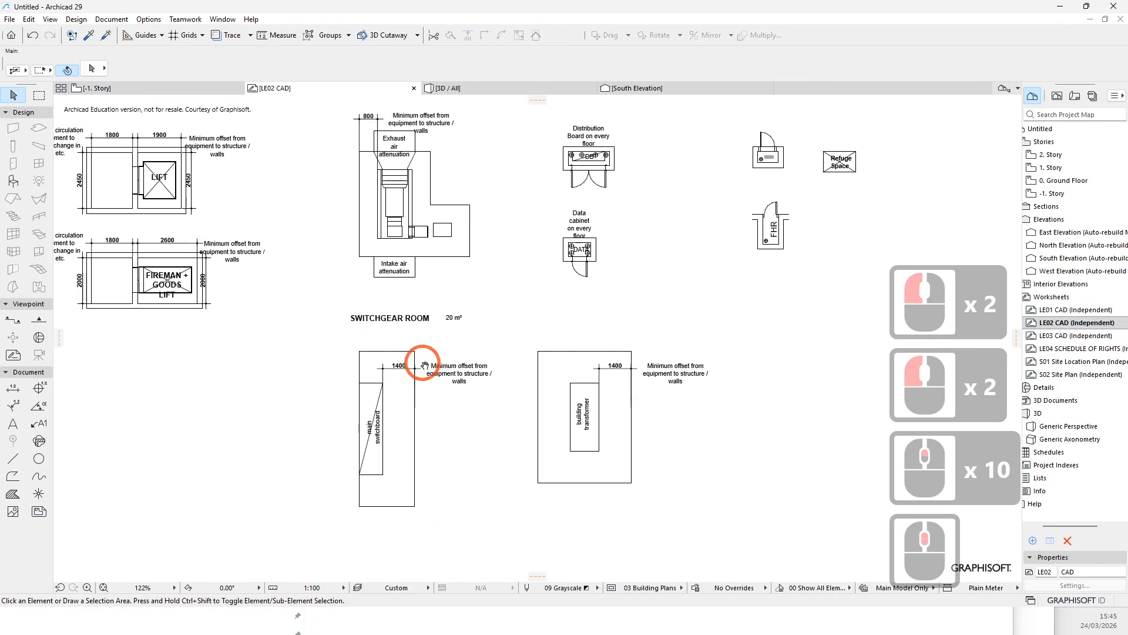
mouse_move(361, 360)
middle_mouse_down()
mouse_move(381, 379)
mouse_move(210, 419)
middle_mouse_up()
middle_click_drag(520, 342, 280, 358)
middle_click_drag(480, 361, 282, 359)
middle_click_drag(491, 350, 295, 343)
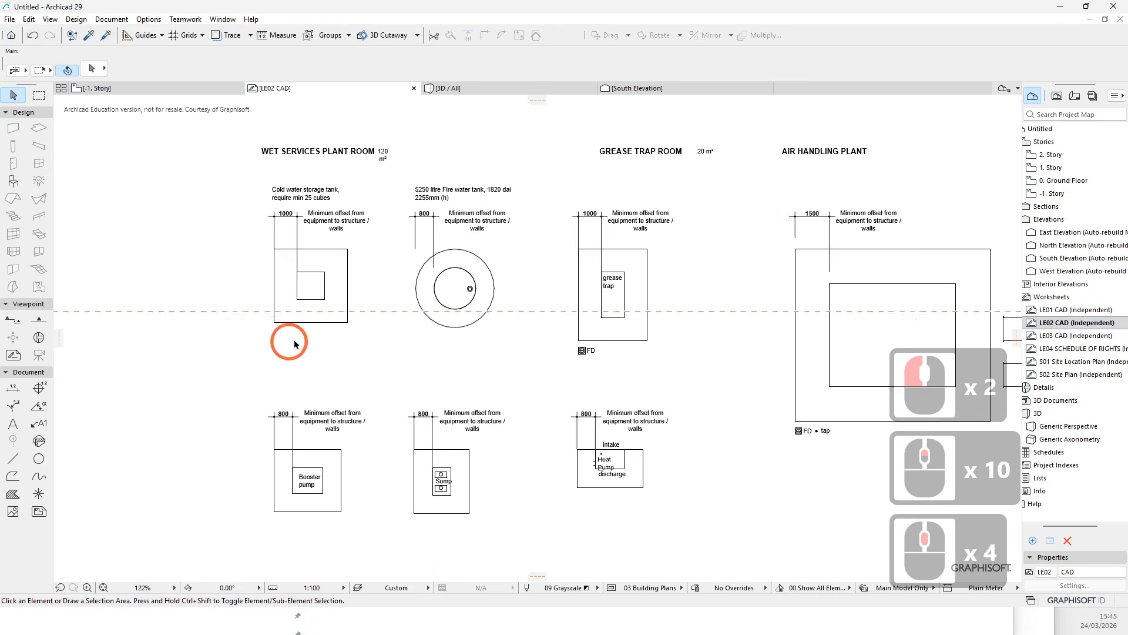
scroll(366, 318, "down", 4)
scroll(746, 365, "up", 4)
middle_click_drag(708, 363, 473, 373)
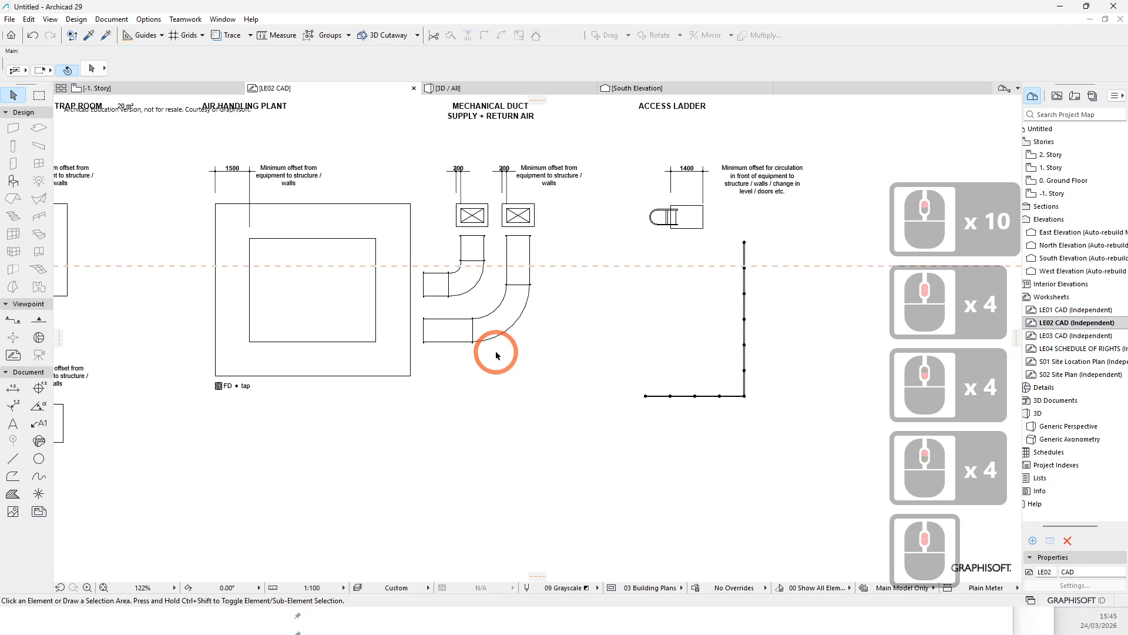
- Examine the mechanical services layouts in the LE02 CAD worksheet
scroll(499, 355, "down", 3)
scroll(325, 270, "up", 2)
scroll(326, 273, "up", 4)
scroll(532, 228, "down", 6)
middle_click_drag(323, 356, 594, 333)
middle_click_drag(574, 208, 318, 258)
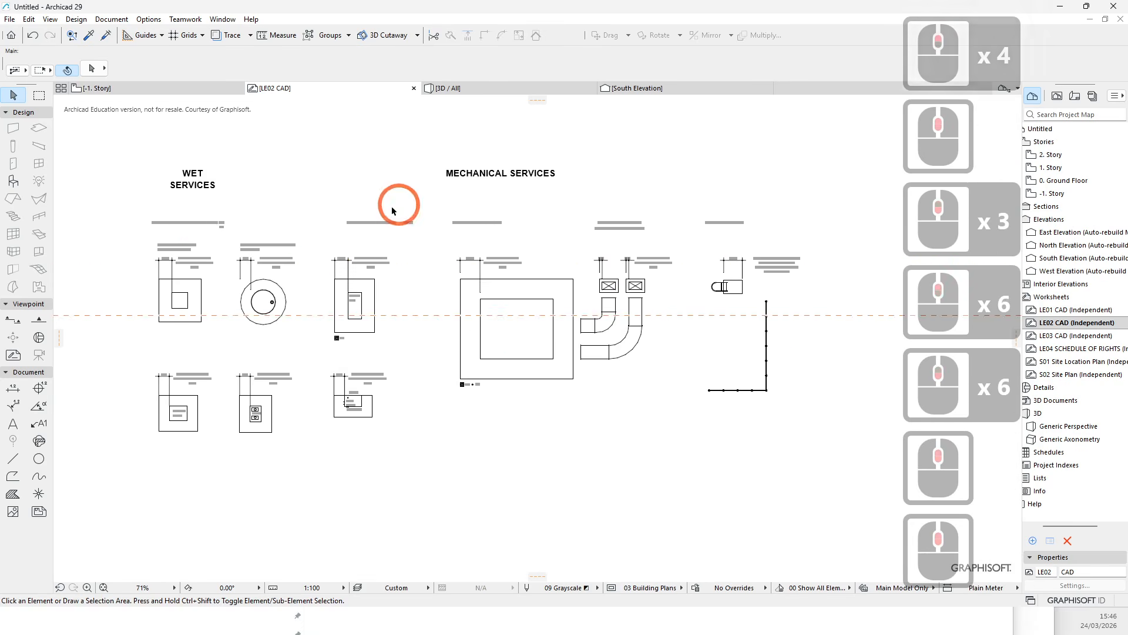
scroll(808, 303, "up", 3)
middle_click_drag(470, 277, 486, 312)
scroll(677, 328, "up", 3)
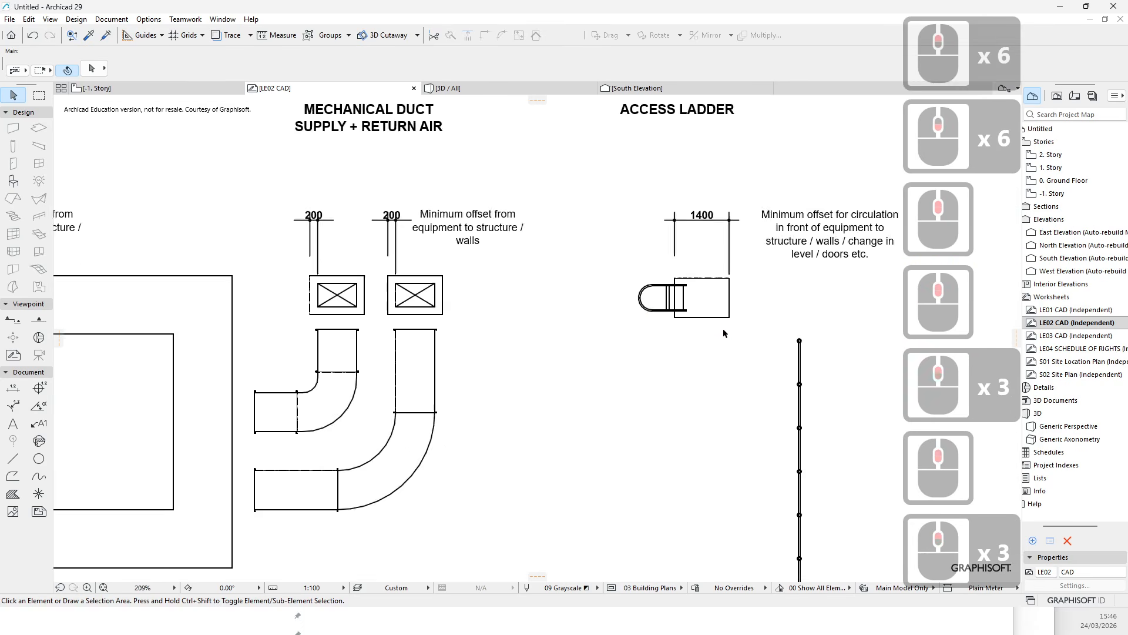
scroll(802, 329, "down", 7)
scroll(604, 228, "up", 3)
scroll(517, 314, "up", 3)
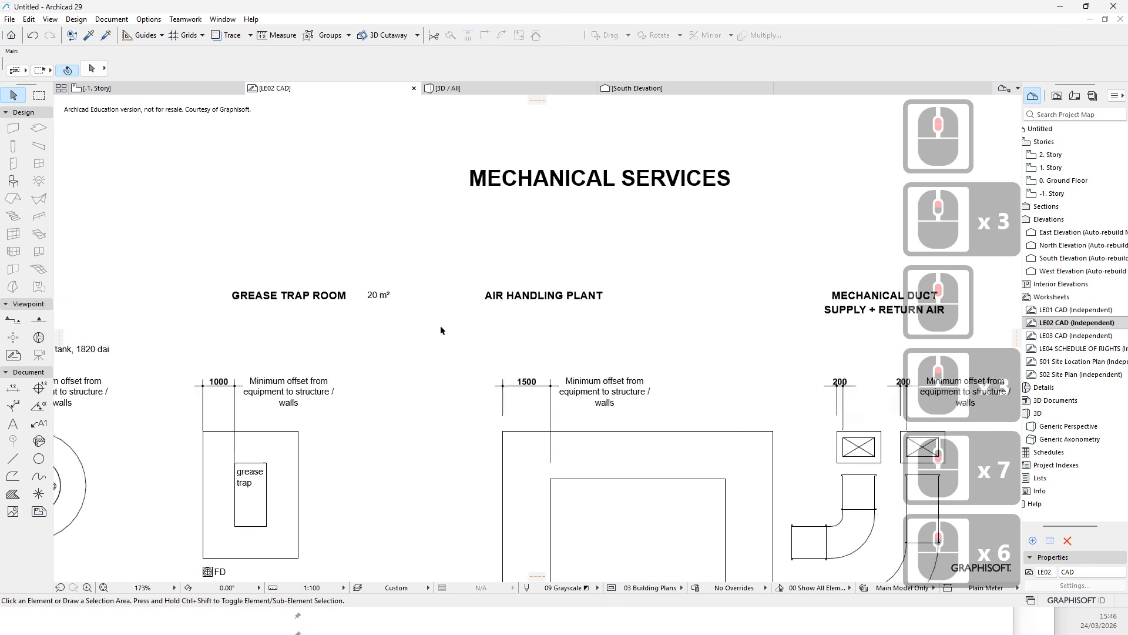
middle_click_drag(483, 330, 654, 267)
scroll(656, 266, "down", 3)
middle_click_drag(511, 368, 611, 287)
- Examine the wet services plant room and switchgear room layouts in the LE02 CAD worksheet
scroll(613, 293, "up", 3)
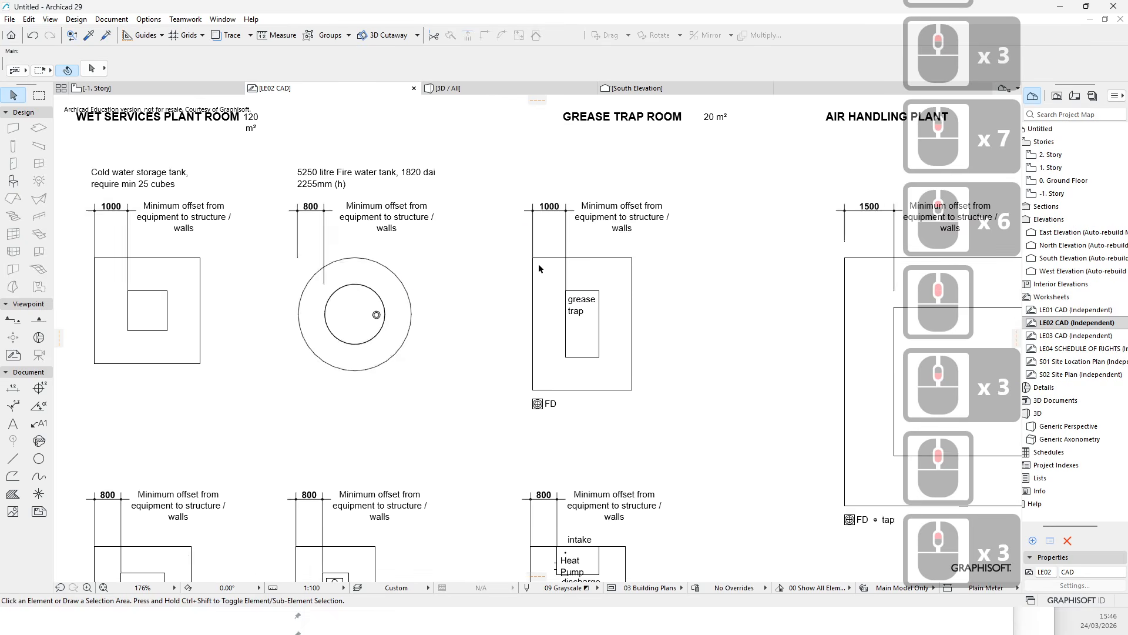
middle_click_drag(469, 274, 631, 221)
scroll(491, 266, "down", 3)
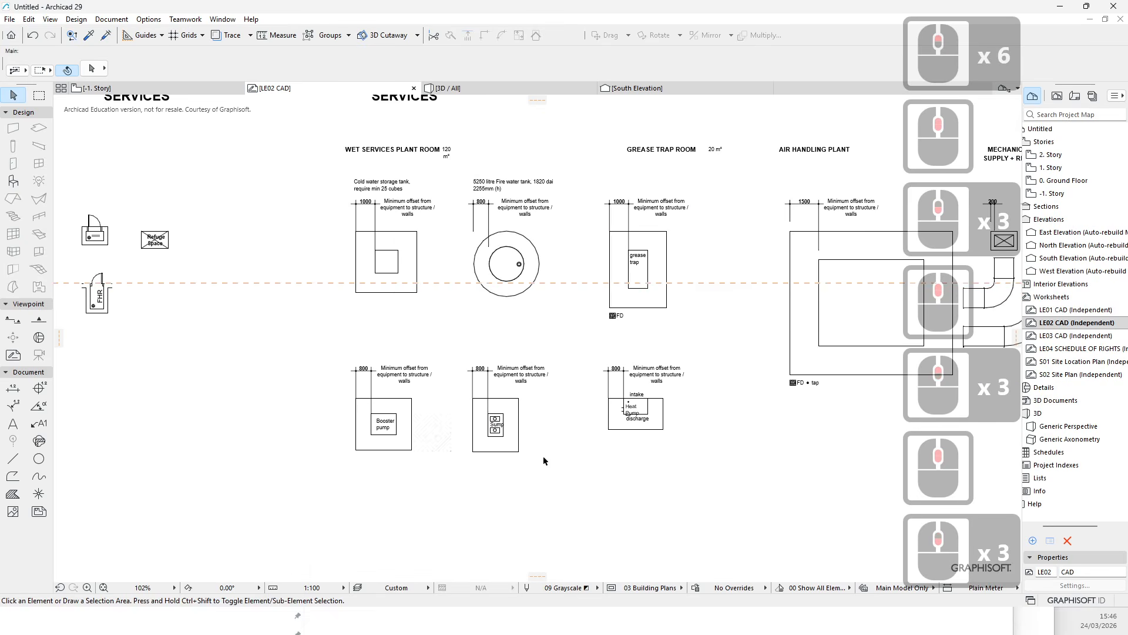
scroll(543, 457, "up", 4)
middle_click_drag(418, 355, 543, 449)
scroll(520, 394, "down", 5)
scroll(459, 252, "up", 5)
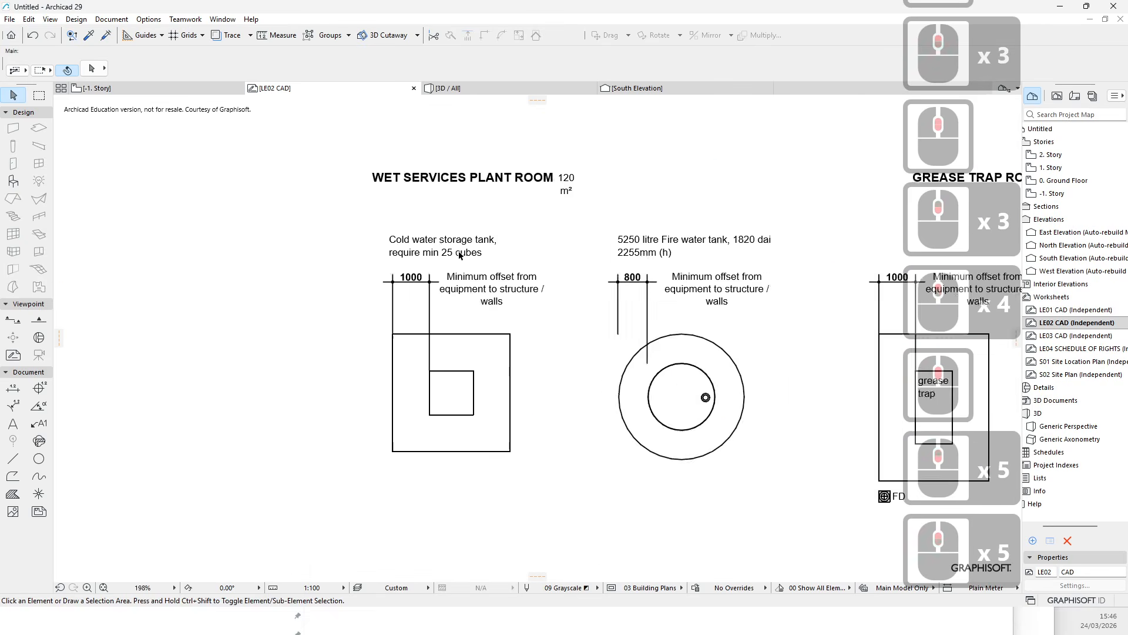
middle_click_drag(458, 252, 723, 390)
scroll(665, 241, "down", 4)
middle_click_drag(665, 241, 600, 397)
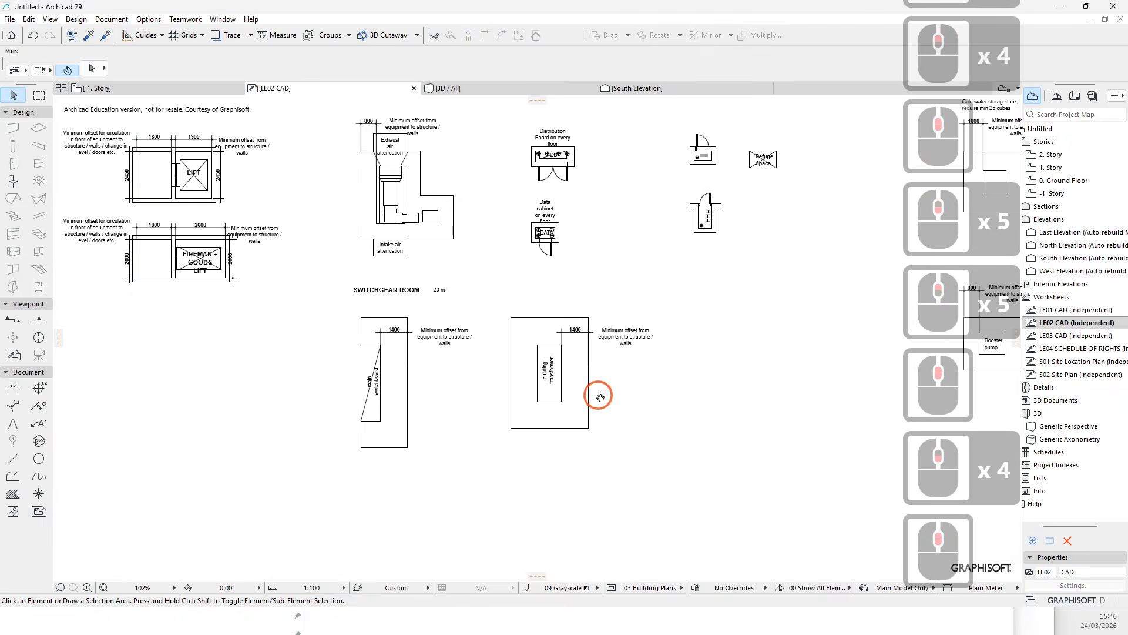
middle_click_drag(375, 378, 373, 380)
scroll(374, 379, "up", 6)
scroll(394, 396, "down", 8)
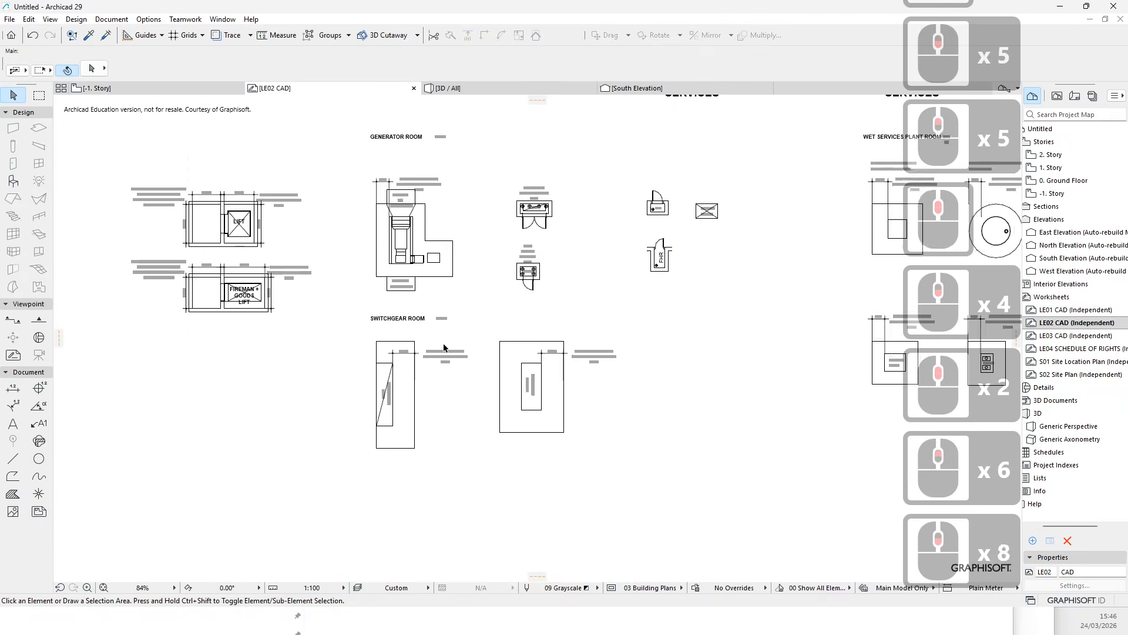
- Select all the services drawings in the LE02 CAD worksheet and copy them
scroll(444, 347, "down", 8)
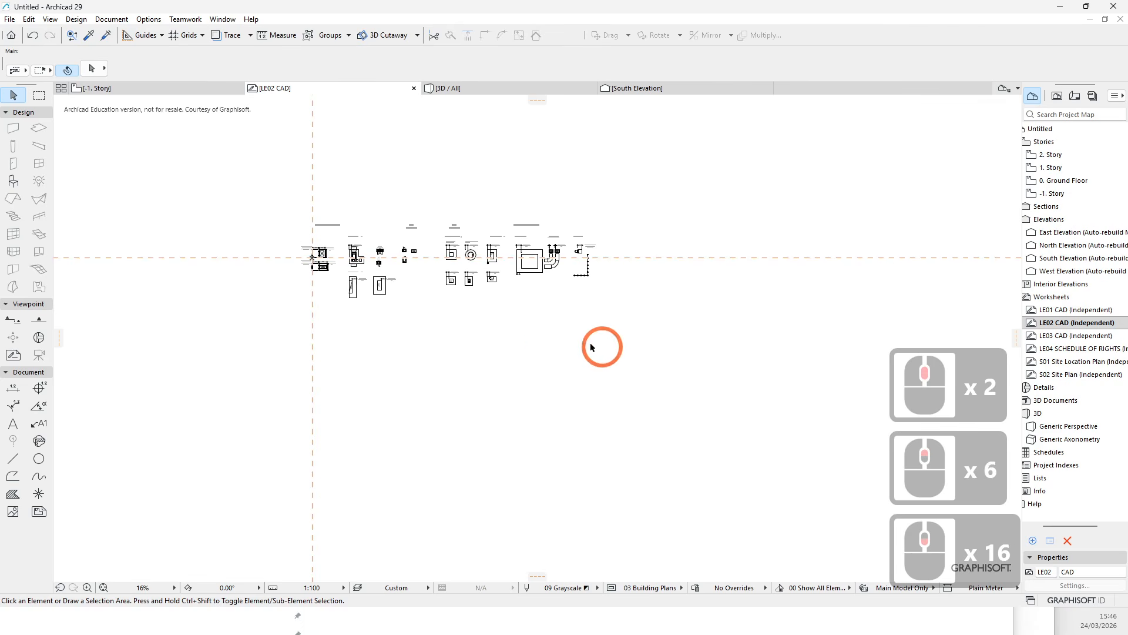
left_click(239, 315)
left_click(242, 176)
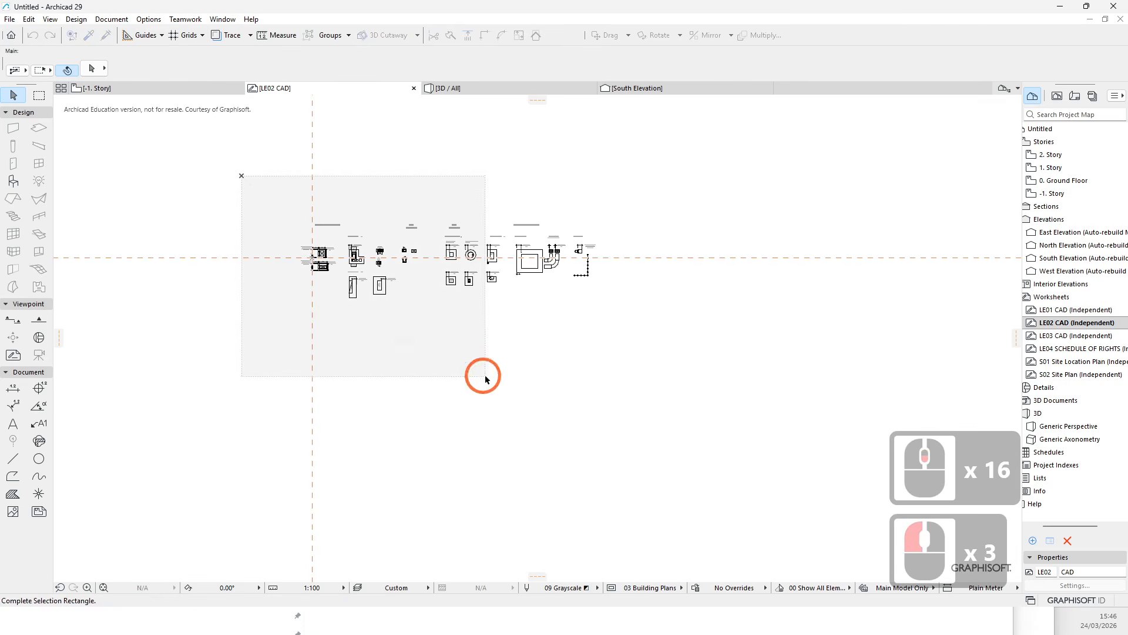
left_click(509, 323)
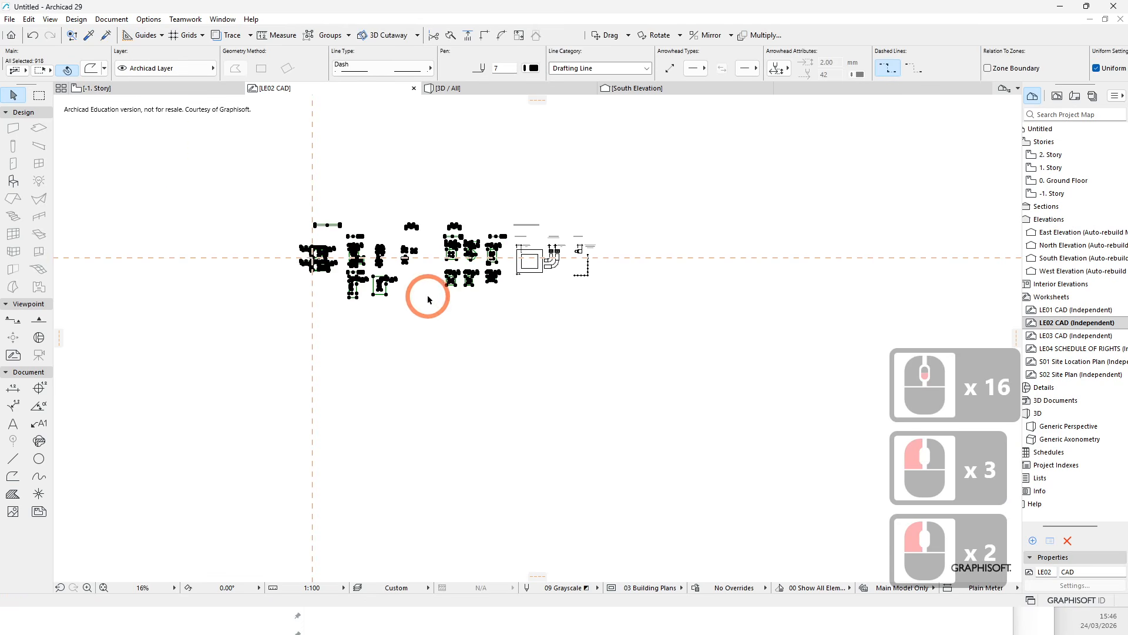
scroll(423, 329, "up", 4)
key("ctrl+c")
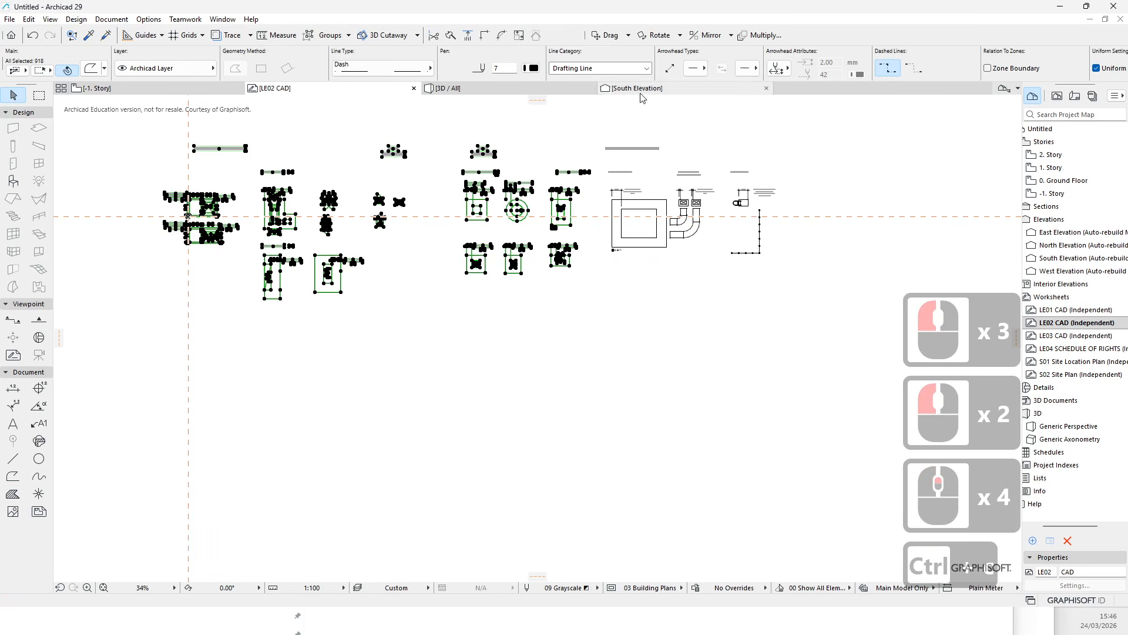
- Paste the copied services drawings into the -1. Story plan beside the lot
left_click(143, 92)
scroll(417, 385, "up", 6)
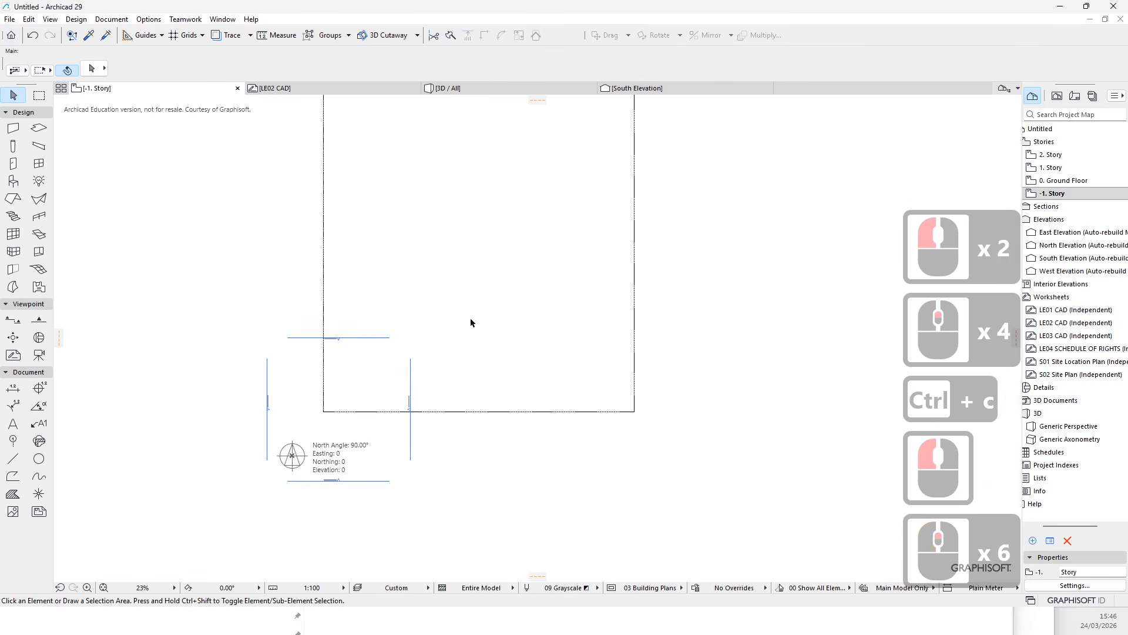
left_click(711, 344)
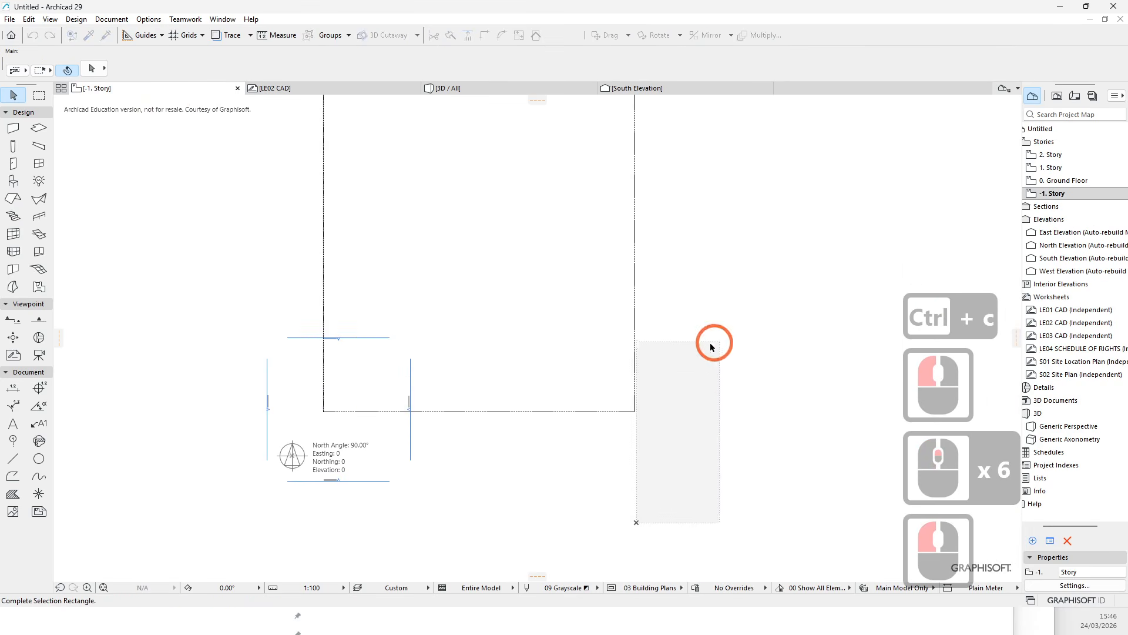
left_click(747, 456)
key("ctrl+v")
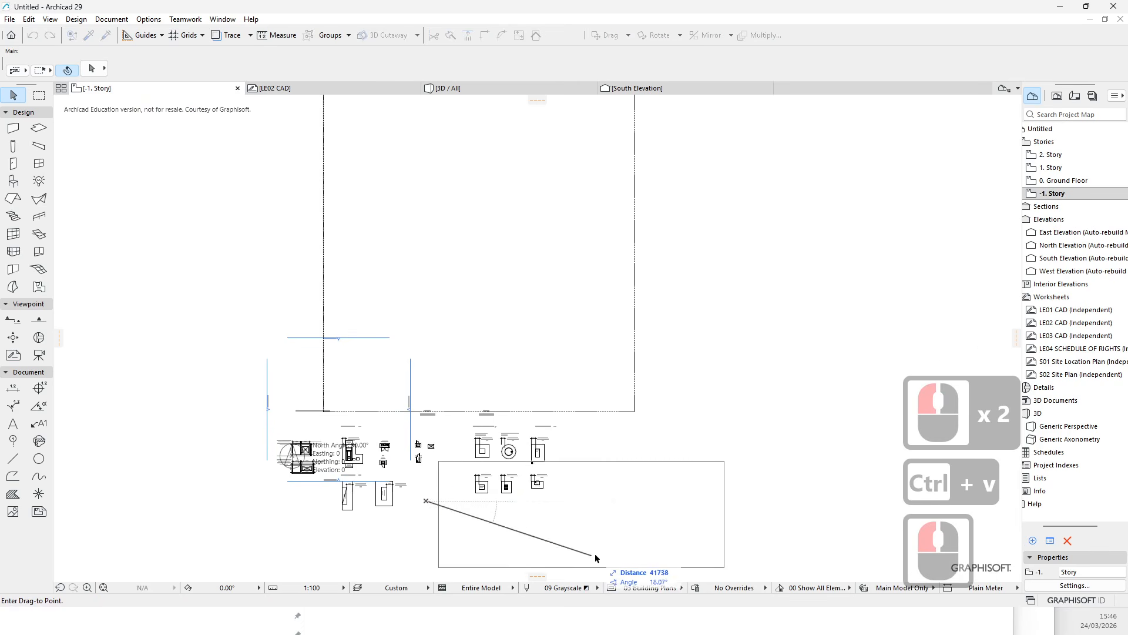
left_click(870, 339)
left_click(652, 468)
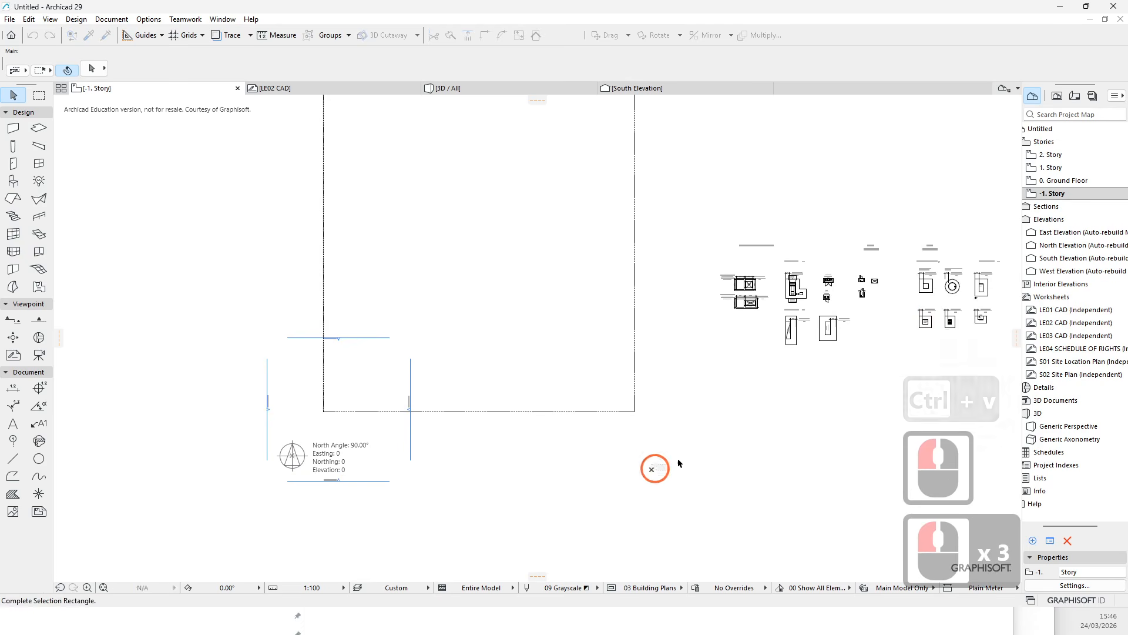
key("Escape")
key("Escape")
- Move the lot boundary polyline so its lower-left corner sits on the survey point
middle_click_drag(305, 424, 320, 398)
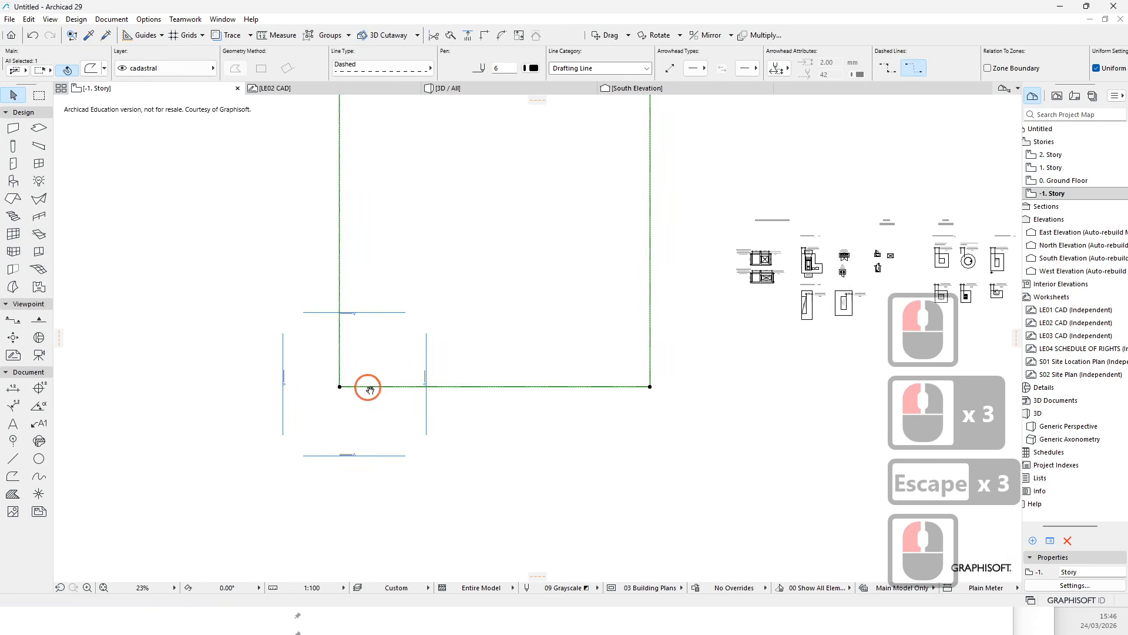
key("m")
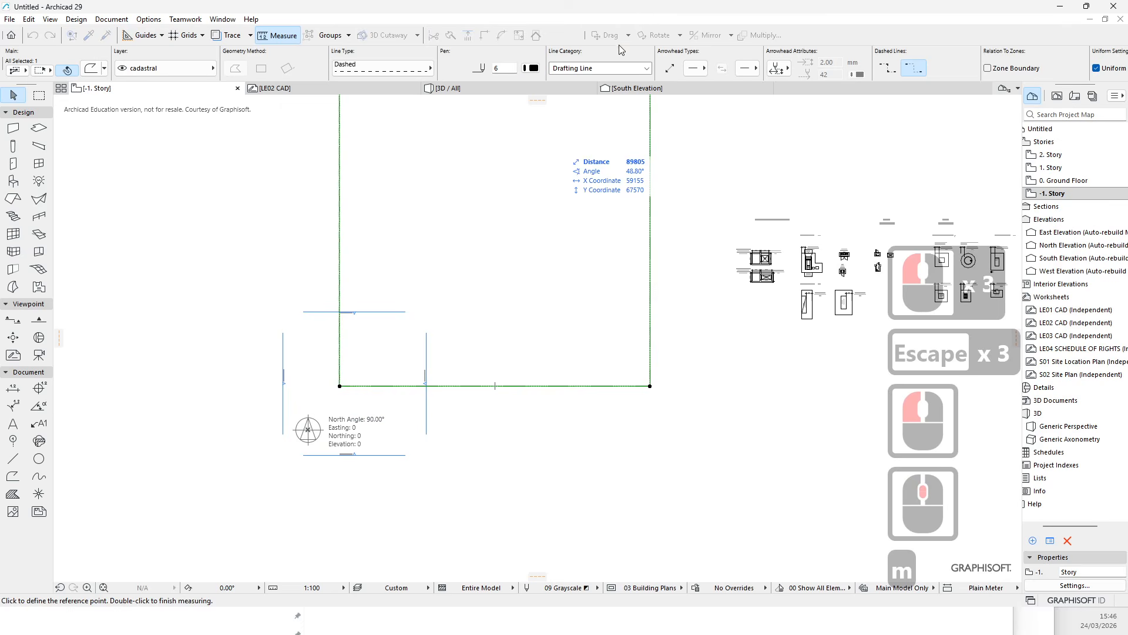
key("Escape")
left_click(605, 35)
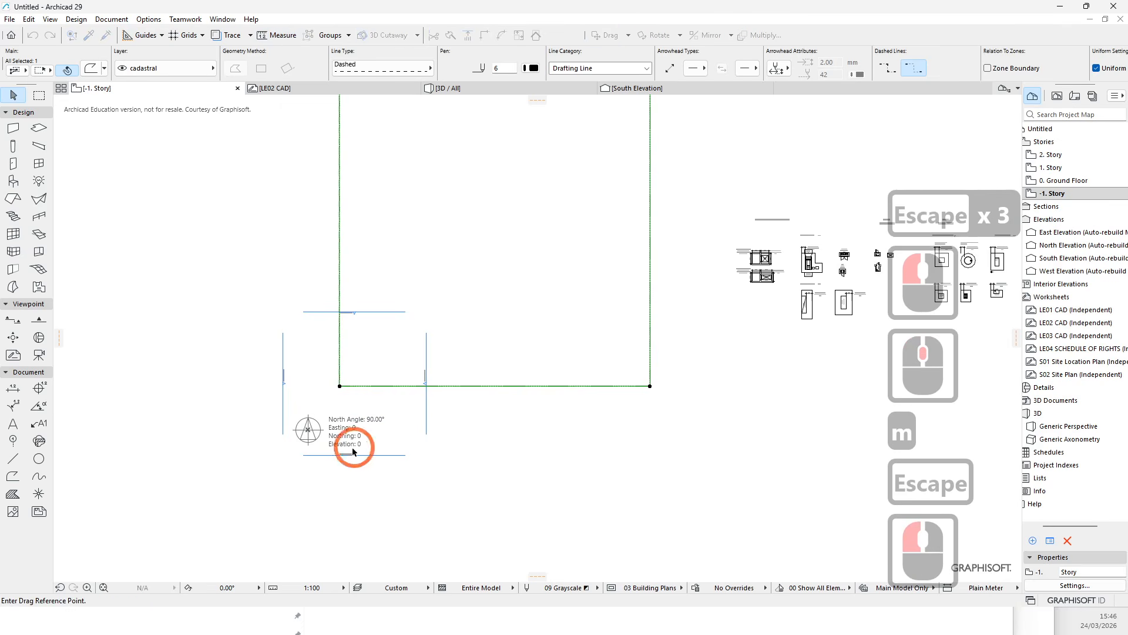
left_click(340, 386)
left_click(308, 436)
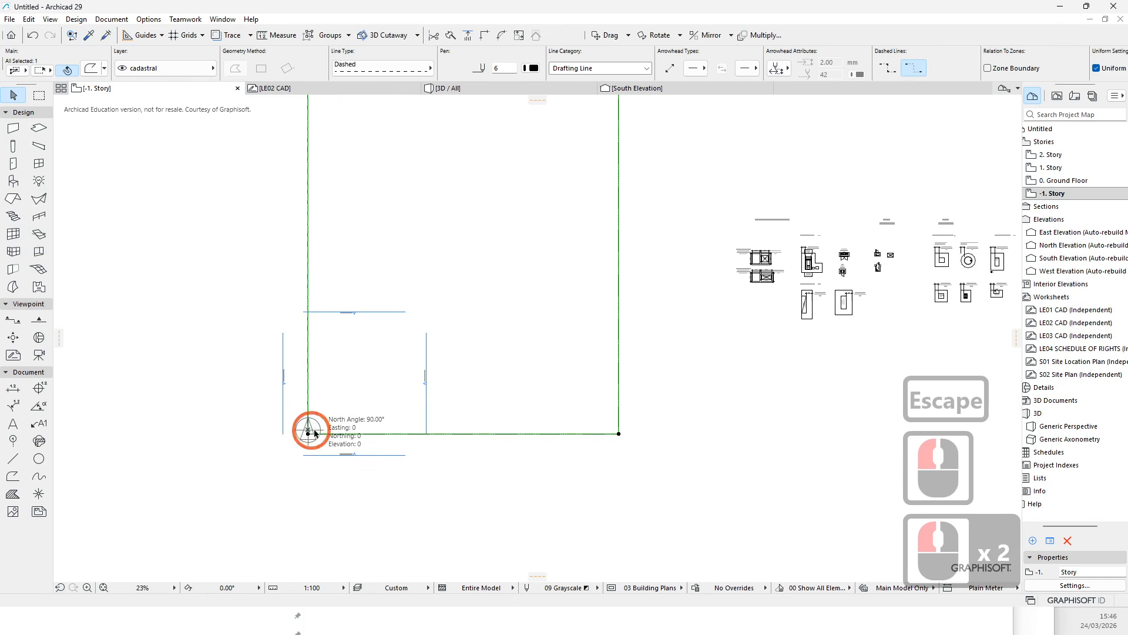
- Reposition the lot polyline's lower-left corner node exactly onto the survey point
scroll(311, 435, "up", 7)
scroll(273, 434, "up", 8)
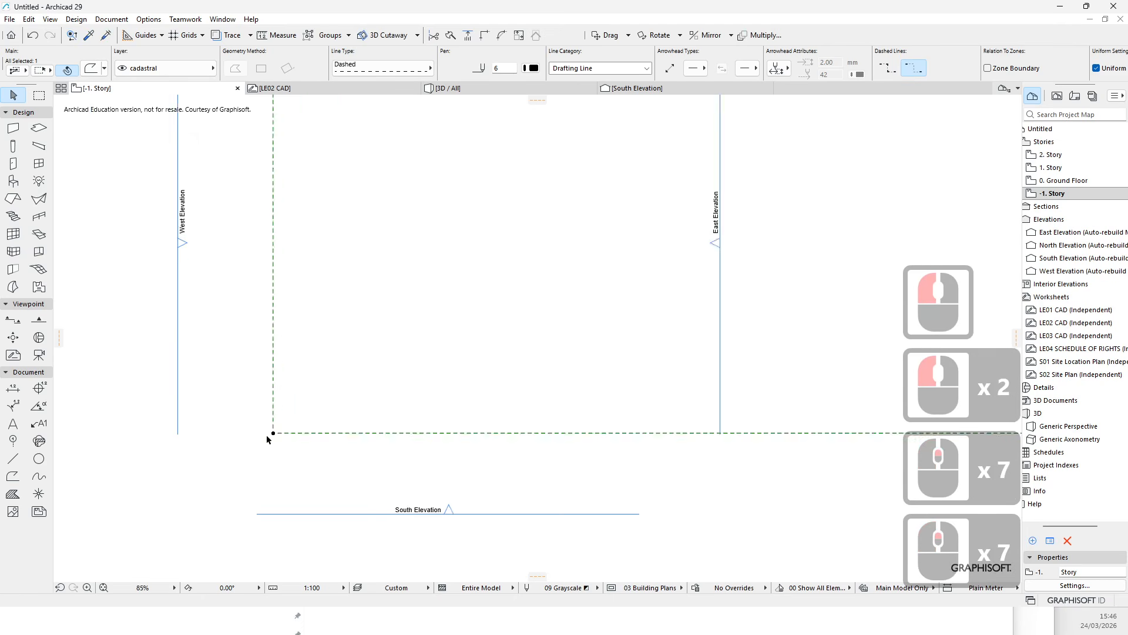
left_click(288, 426)
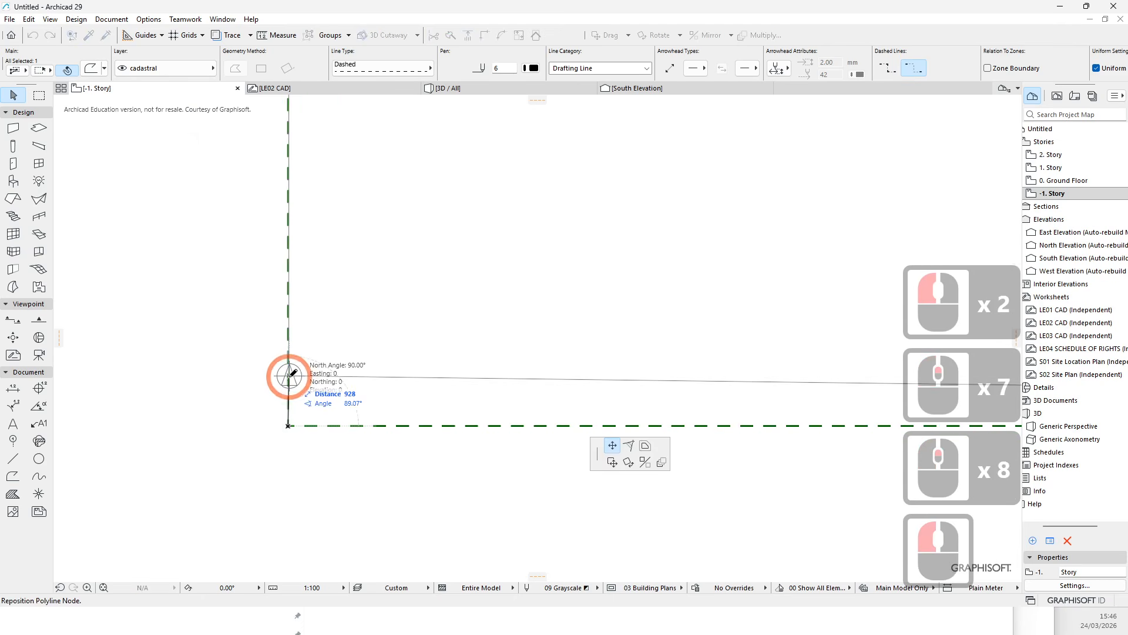
left_click(289, 376)
scroll(329, 361, "down", 5)
key("Escape")
scroll(333, 368, "down", 1)
scroll(338, 371, "down", 5)
key("Escape")
scroll(362, 370, "down", 4)
scroll(706, 322, "up", 1)
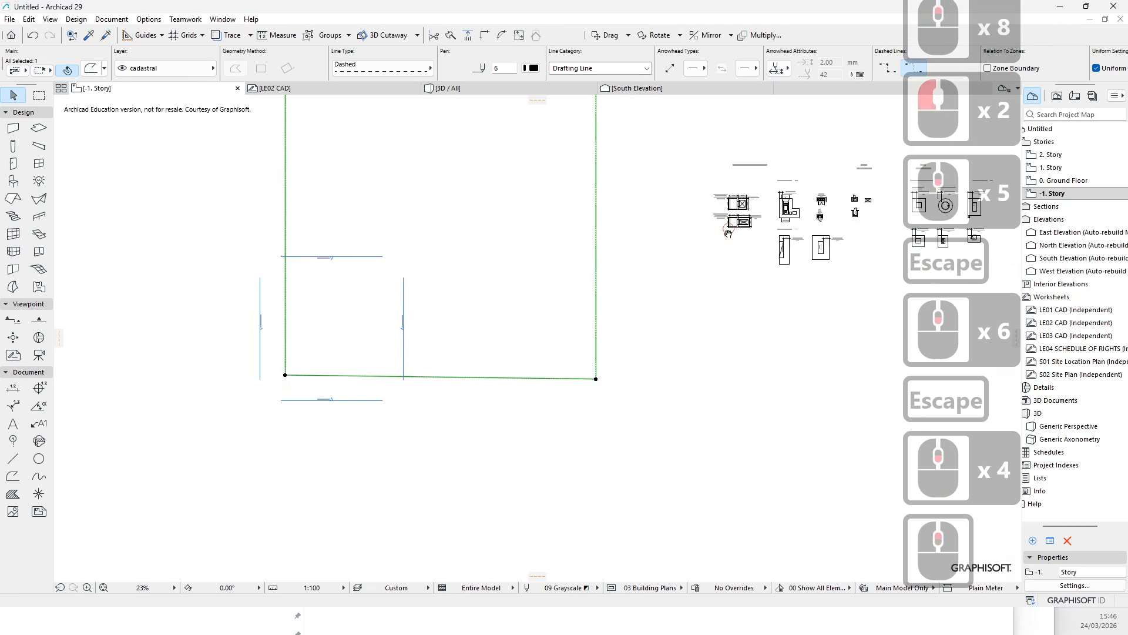
- Examine the pasted services layouts and their position relative to the lot on -1. Story
middle_click_drag(715, 238, 566, 338)
middle_click_drag(294, 252, 410, 315)
key("Escape")
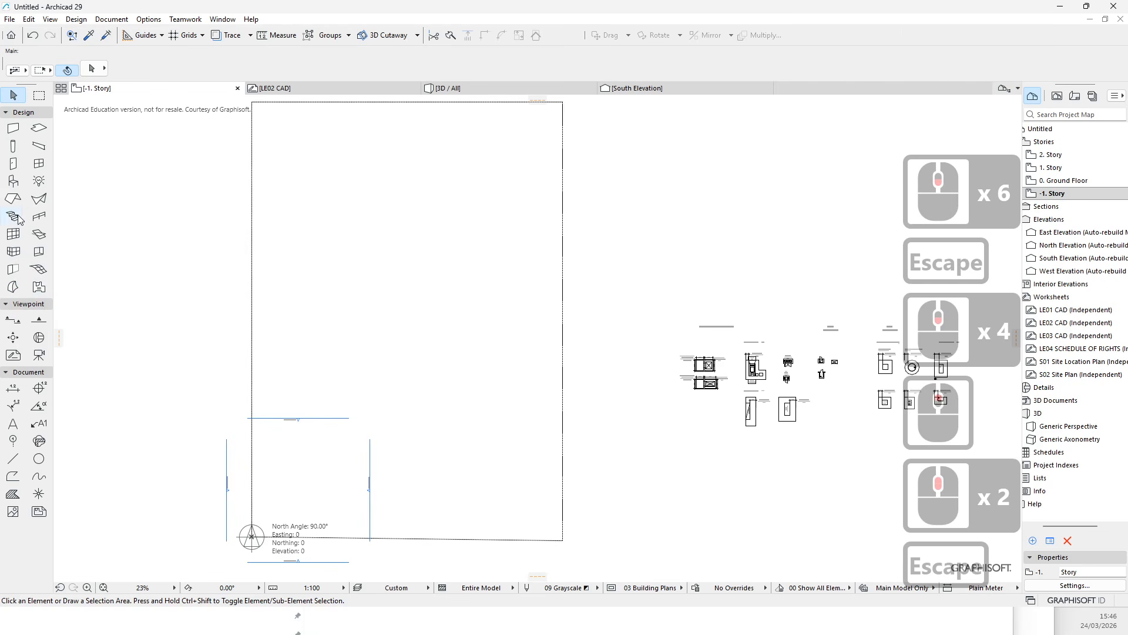
scroll(590, 384, "up", 3)
middle_click_drag(242, 317, 392, 352)
scroll(354, 334, "down", 4)
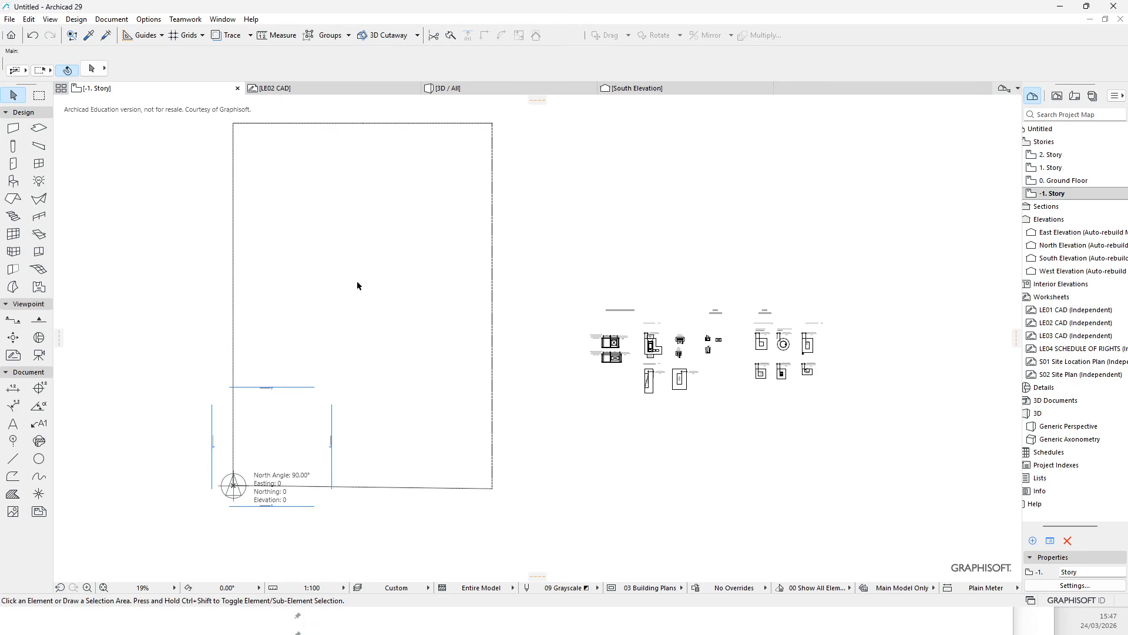
scroll(333, 348, "up", 4)
middle_click_drag(311, 337, 346, 373)
scroll(327, 346, "down", 6)
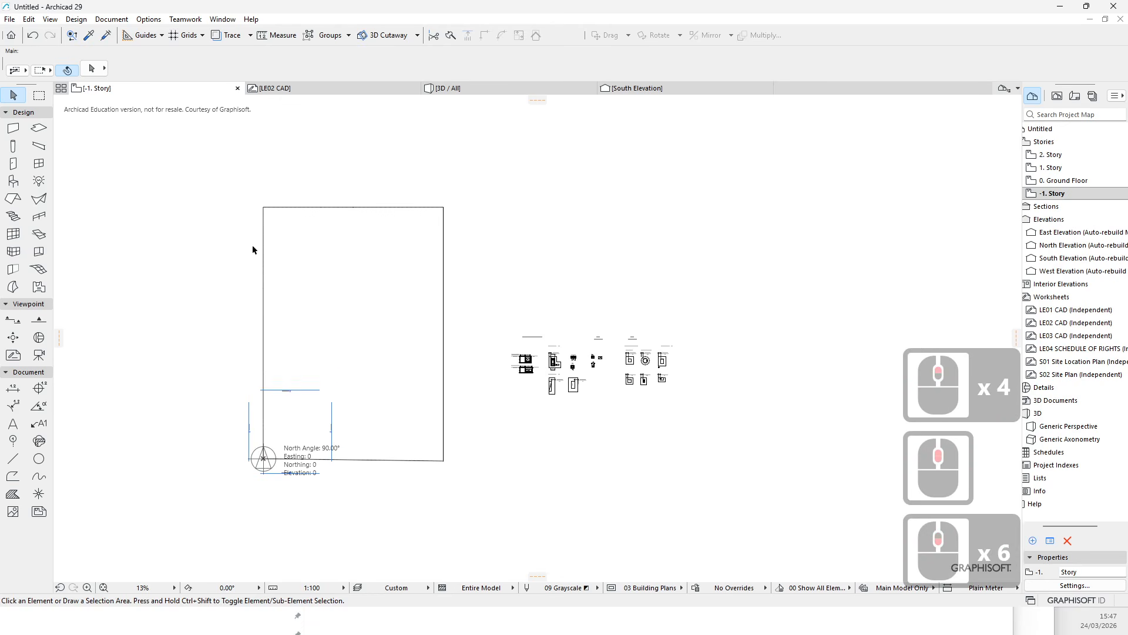
left_click(370, 157)
left_click(487, 449)
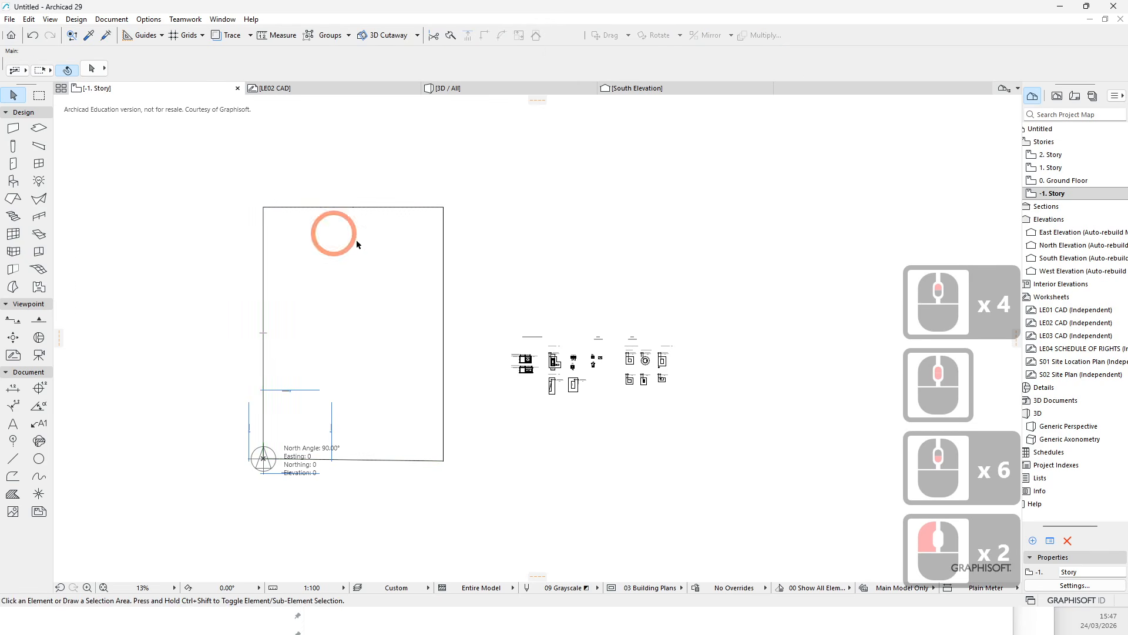
scroll(387, 275, "up", 5)
scroll(568, 182, "down", 4)
scroll(405, 195, "up", 1)
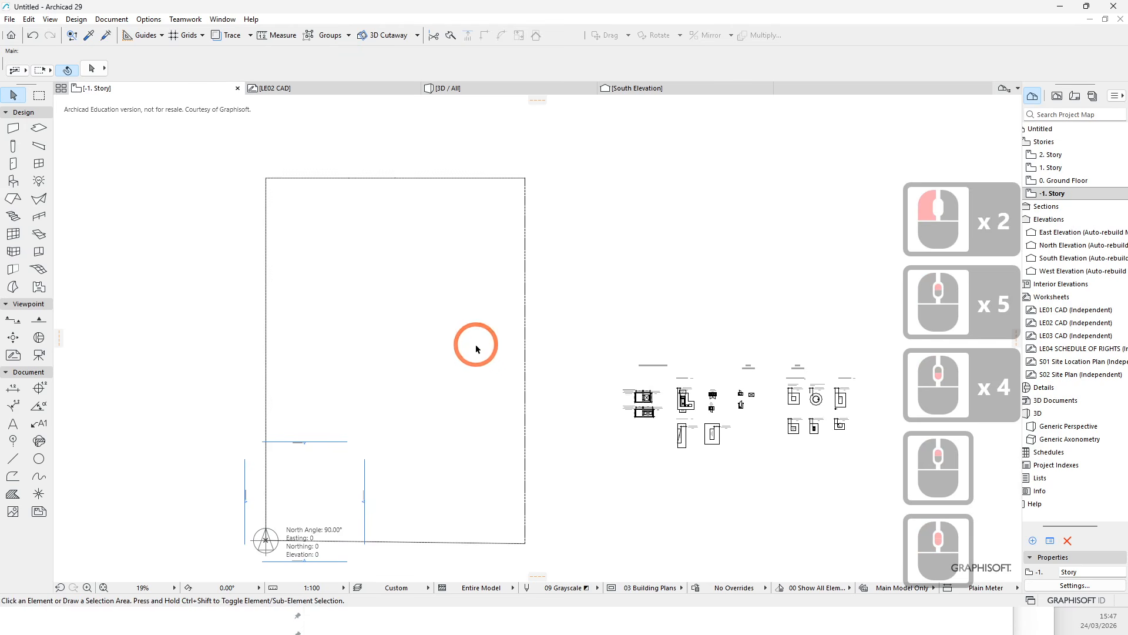
scroll(726, 411, "up", 6)
scroll(476, 418, "down", 6)
scroll(529, 353, "up", 12)
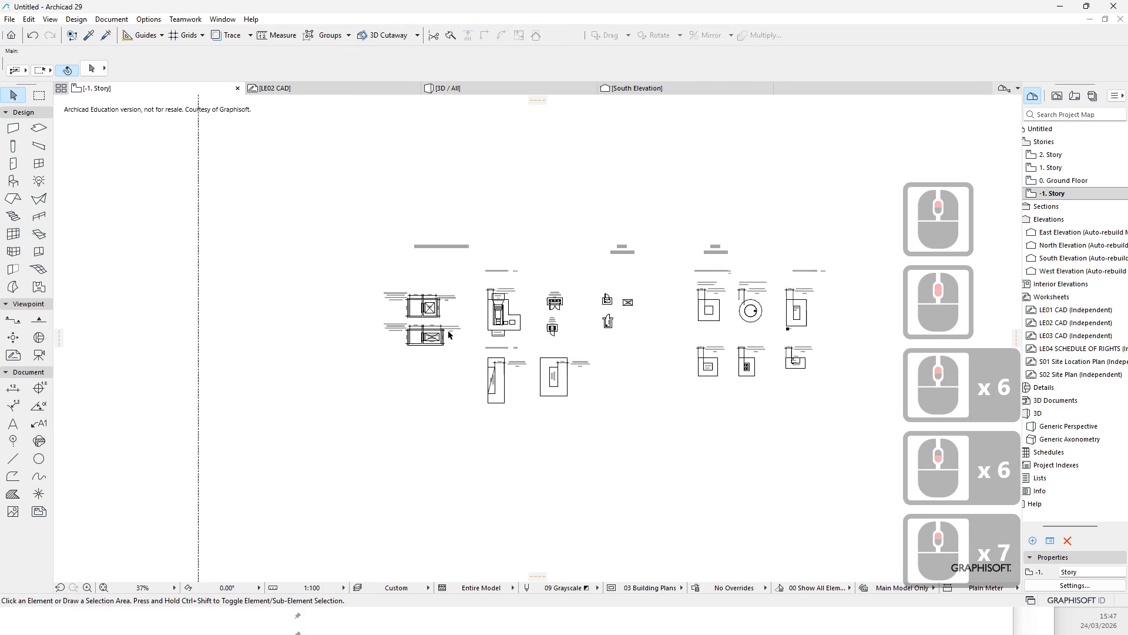
scroll(542, 336, "down", 7)
scroll(542, 336, "down", 7)
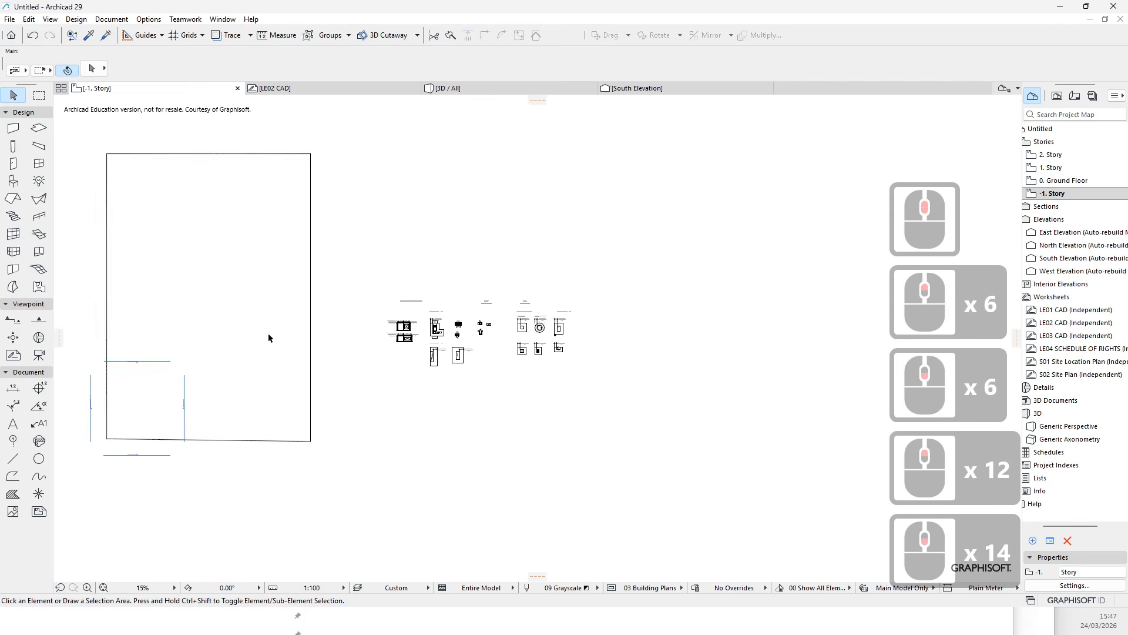
scroll(175, 424, "up", 3)
scroll(743, 358, "up", 10)
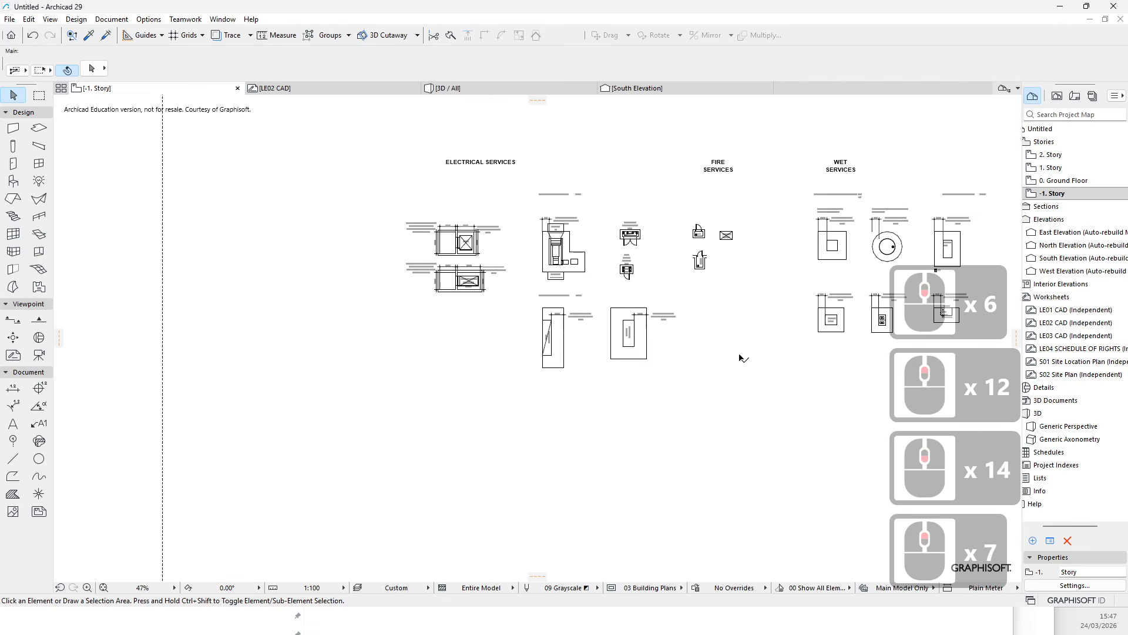
scroll(432, 382, "down", 7)
middle_click_drag(226, 456, 609, 331)
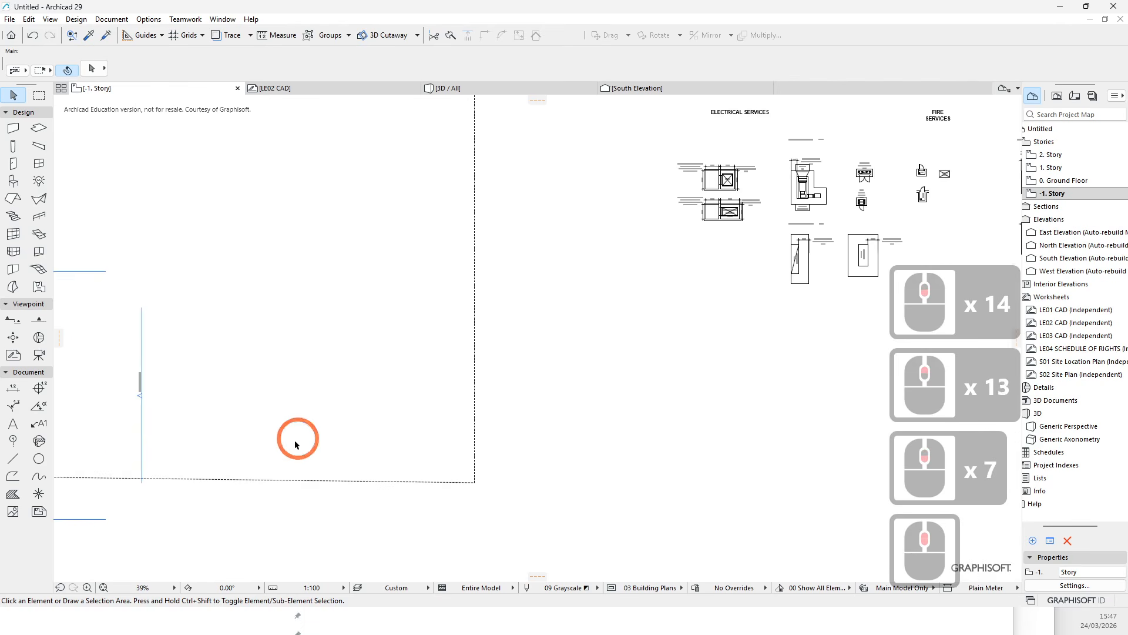
scroll(305, 439, "down", 5)
scroll(383, 280, "up", 3)
middle_click_drag(218, 241, 311, 318)
scroll(272, 342, "up", 2)
scroll(301, 302, "down", 1)
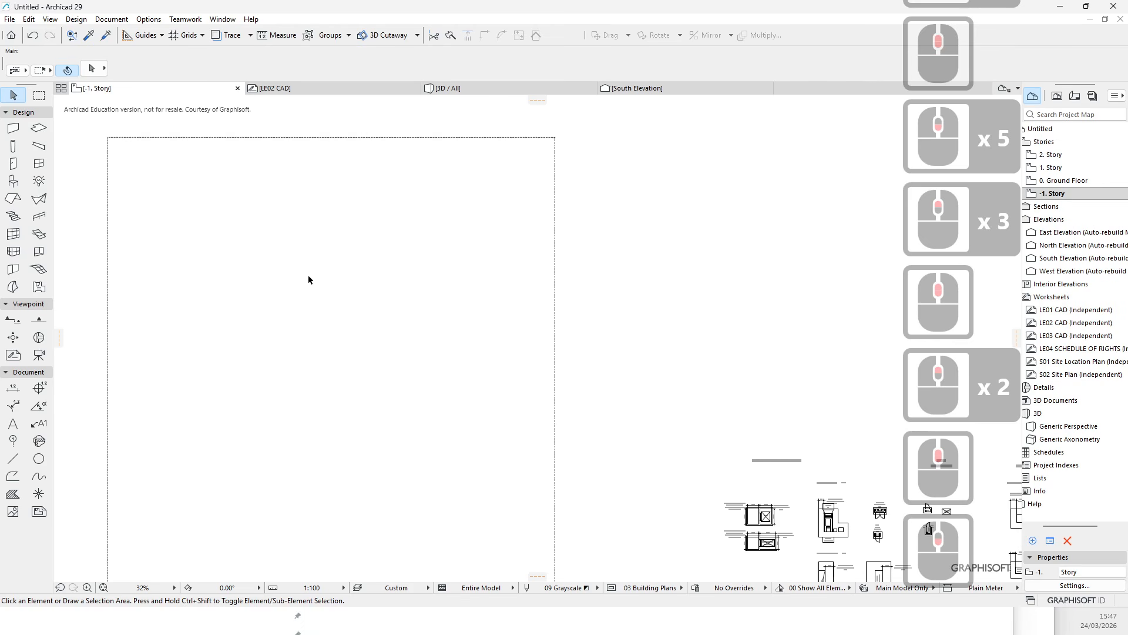
left_click(13, 476)
left_click(285, 322)
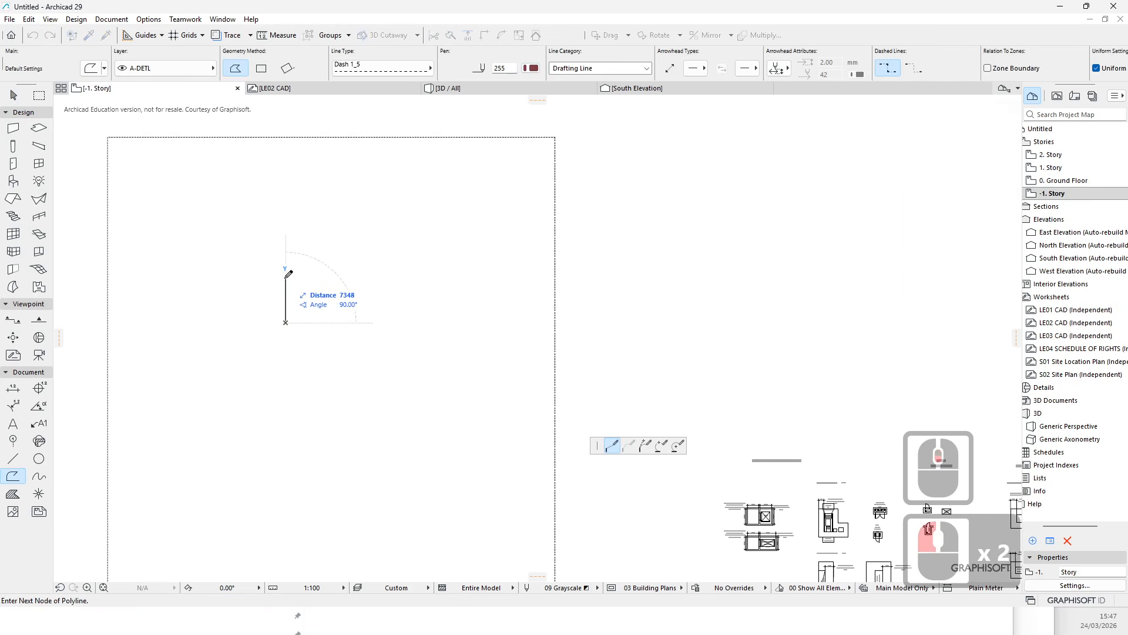
type("5000")
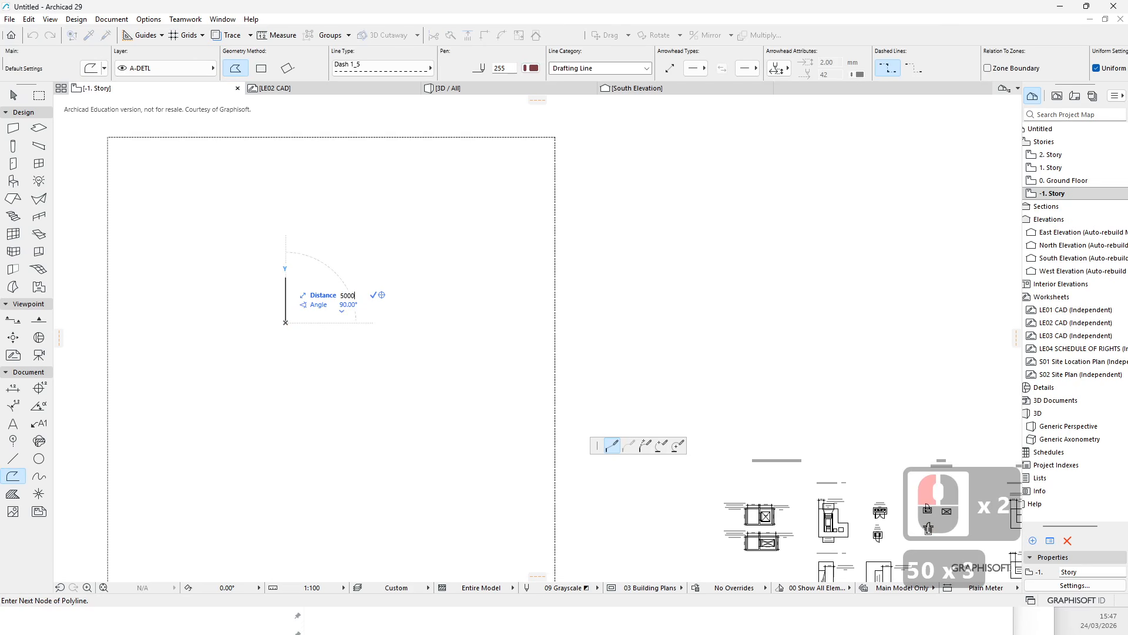
key("Escape")
key("Escape")
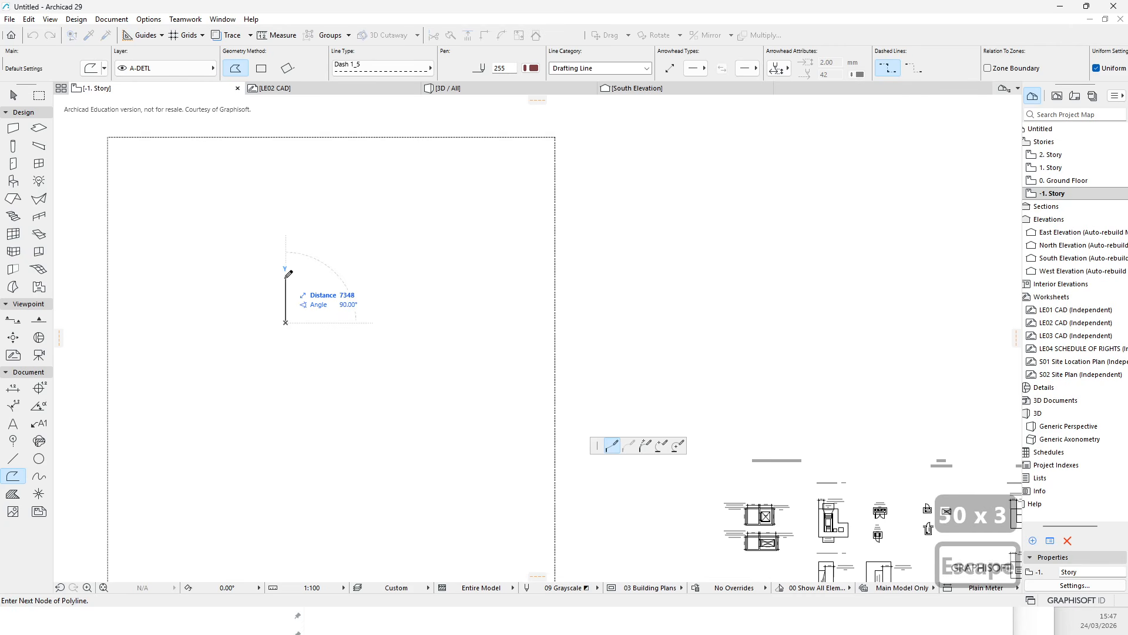
- Switch the working units to Plain Millimeter
left_click(993, 588)
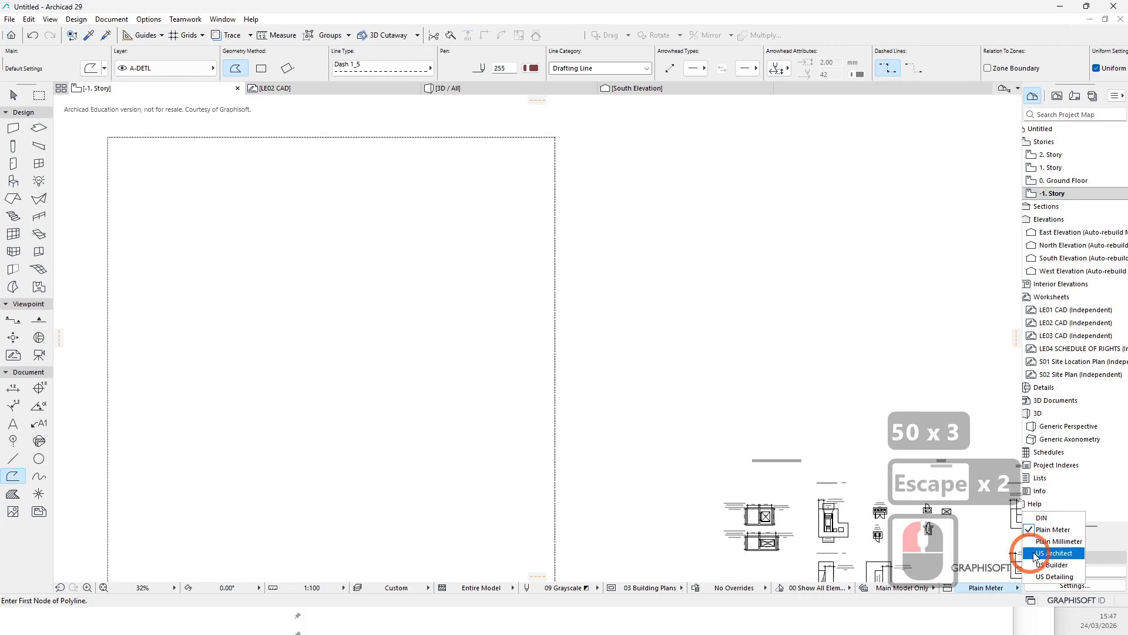
left_click(1051, 537)
left_click(306, 371)
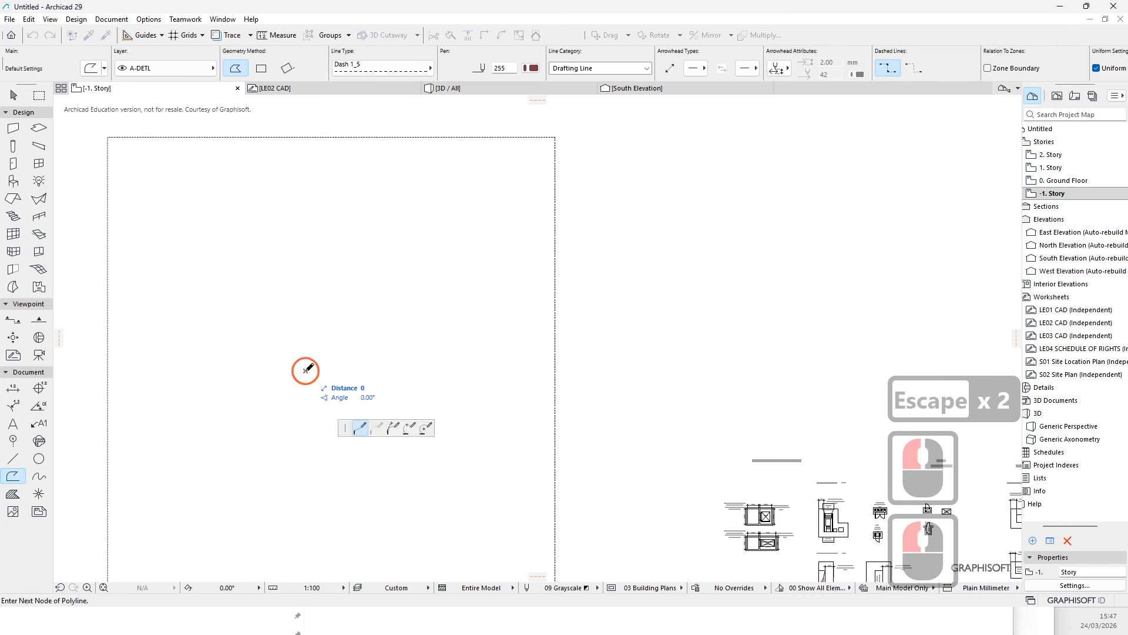
type("5000")
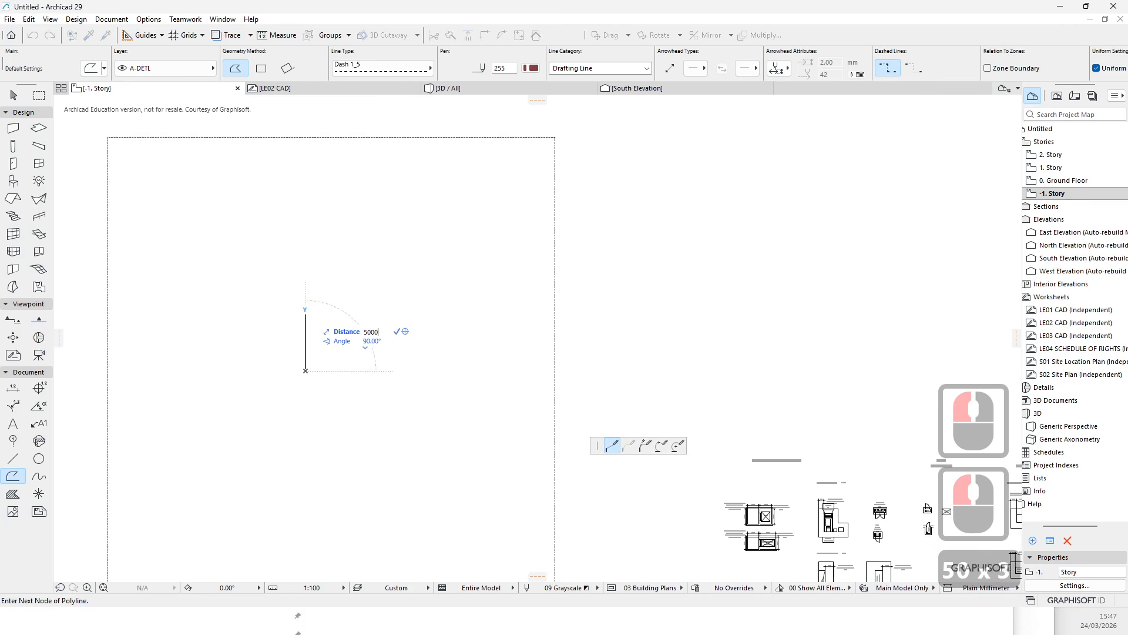
key("Return")
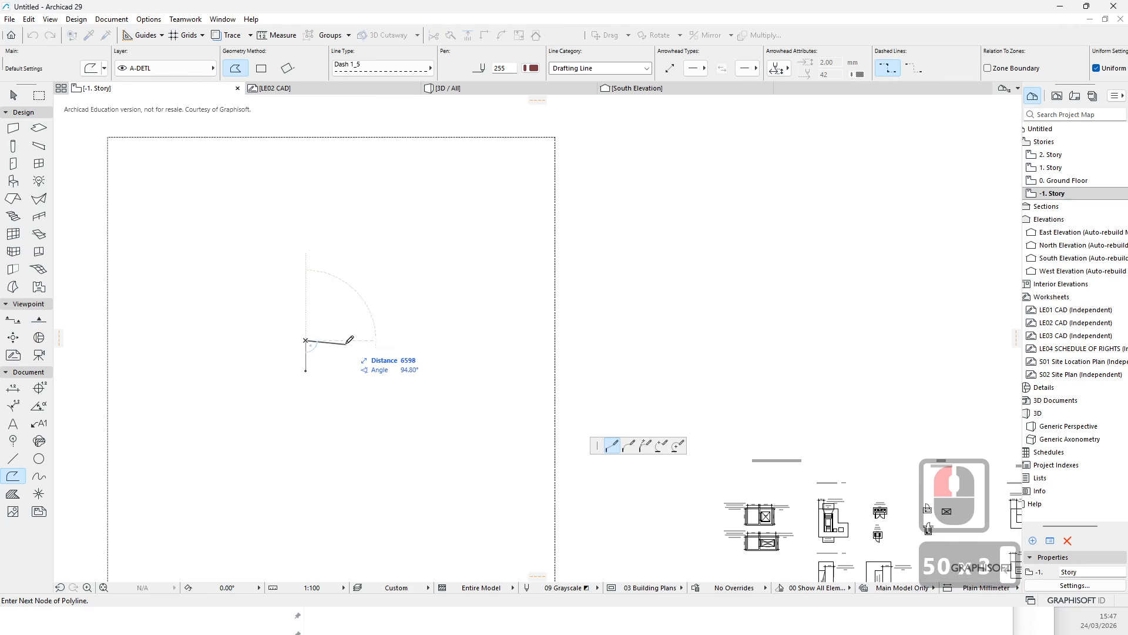
type("2500")
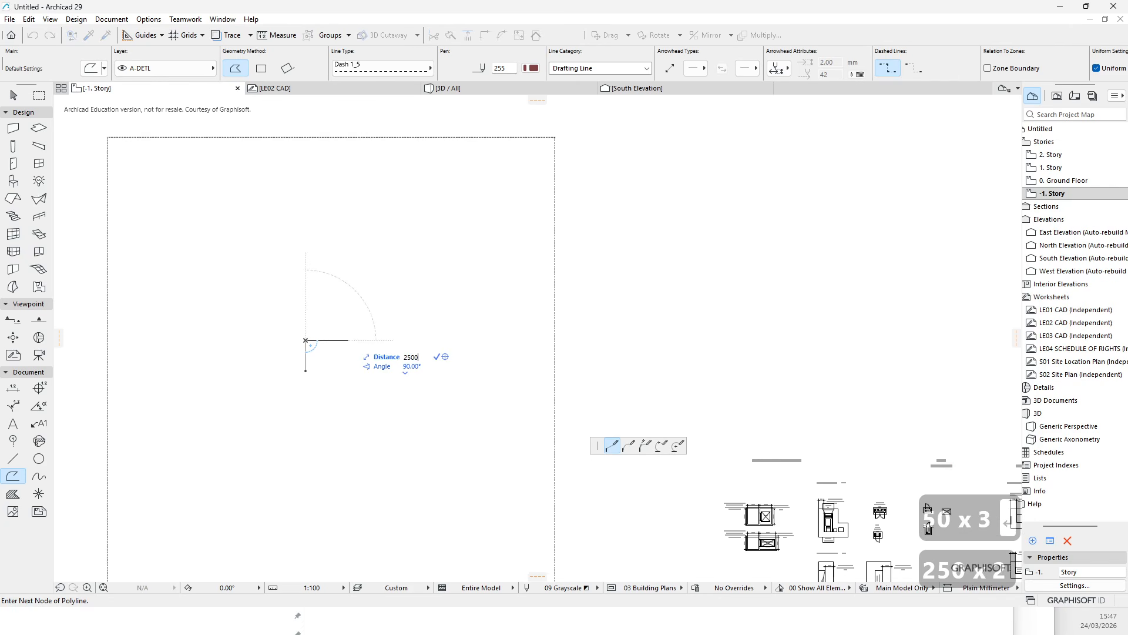
key("Return")
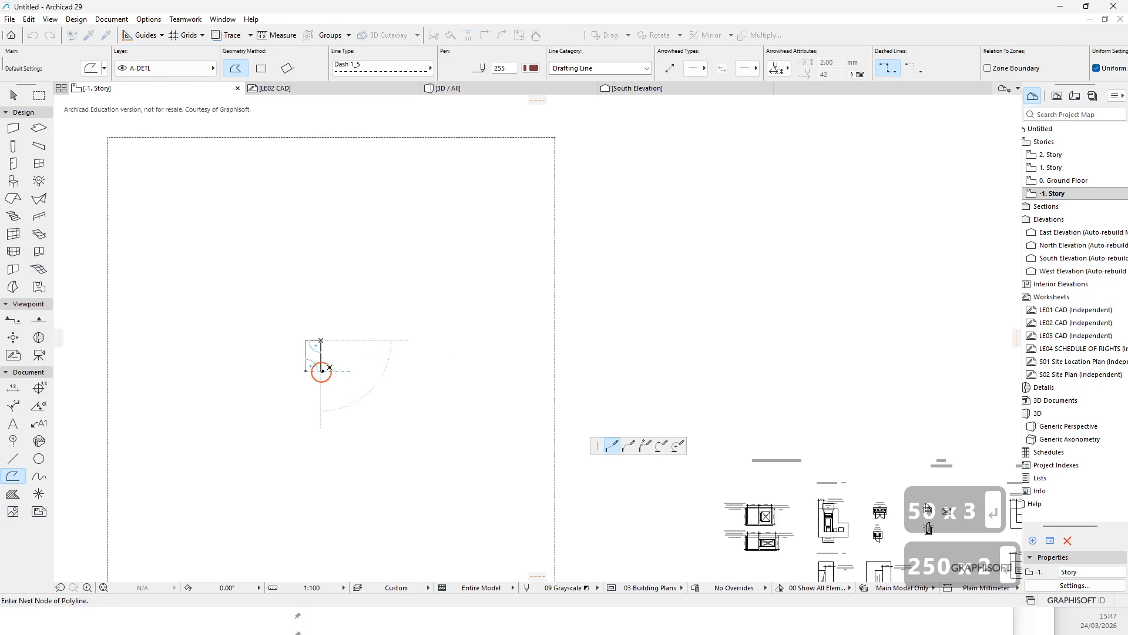
left_click(322, 370)
scroll(322, 370, "up", 7)
key("Return")
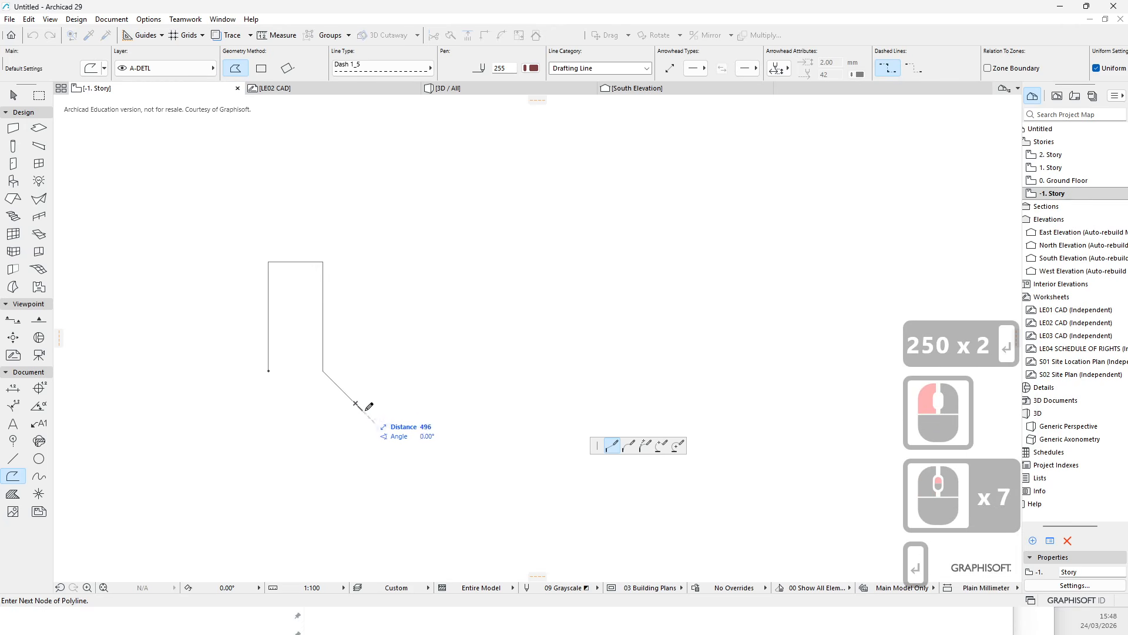
key("Escape")
key("Escape")
scroll(315, 383, "down", 6)
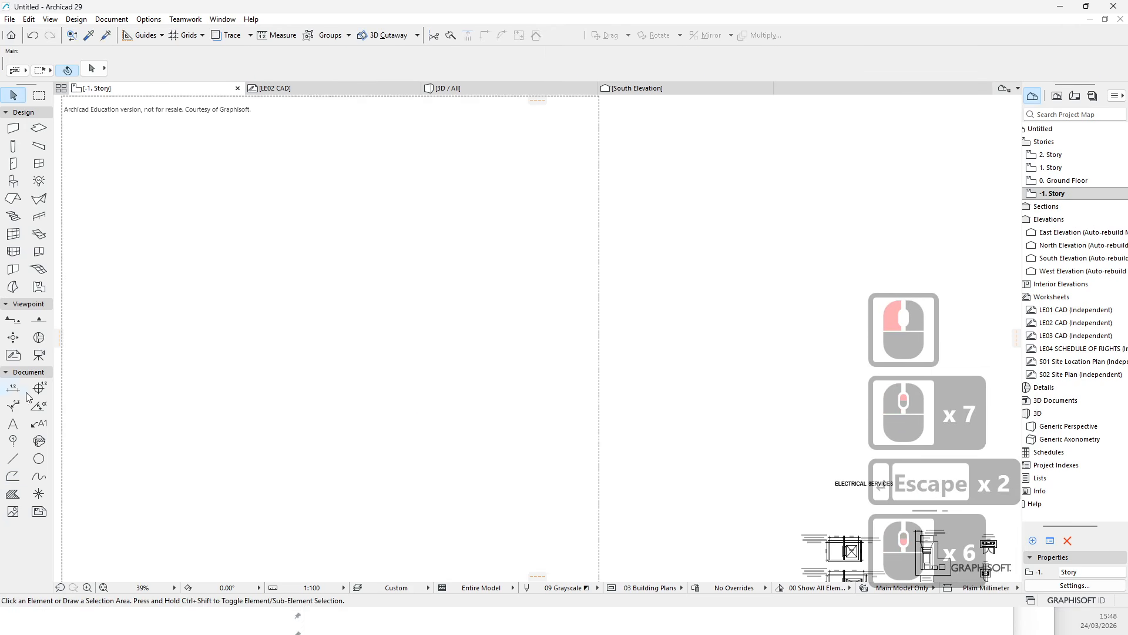
left_click(13, 475)
left_click(327, 414)
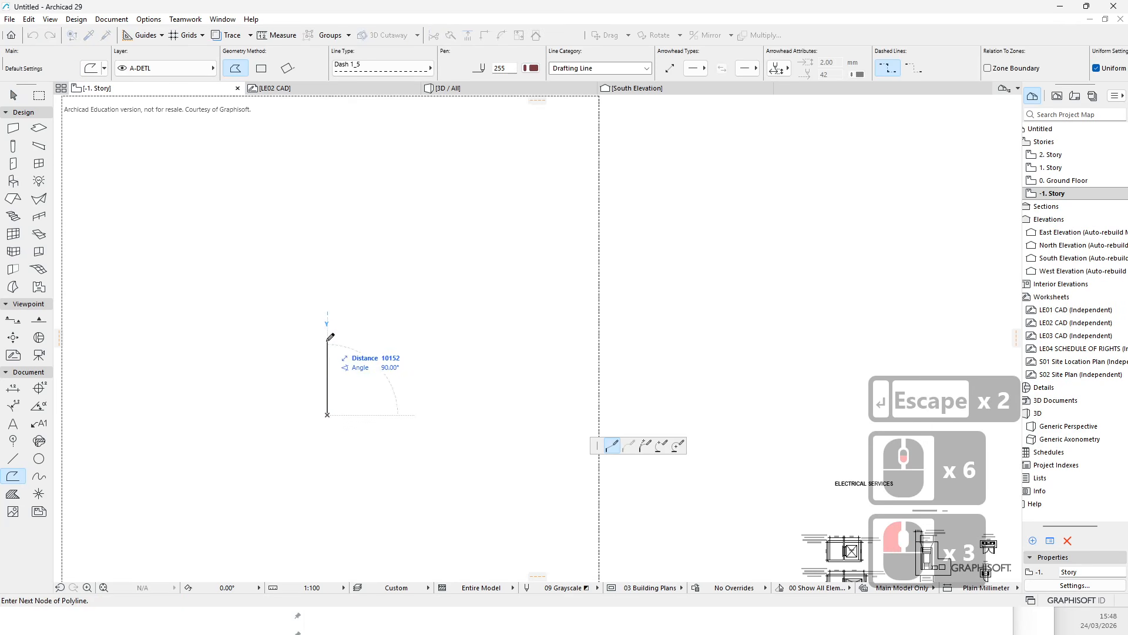
left_click(327, 377)
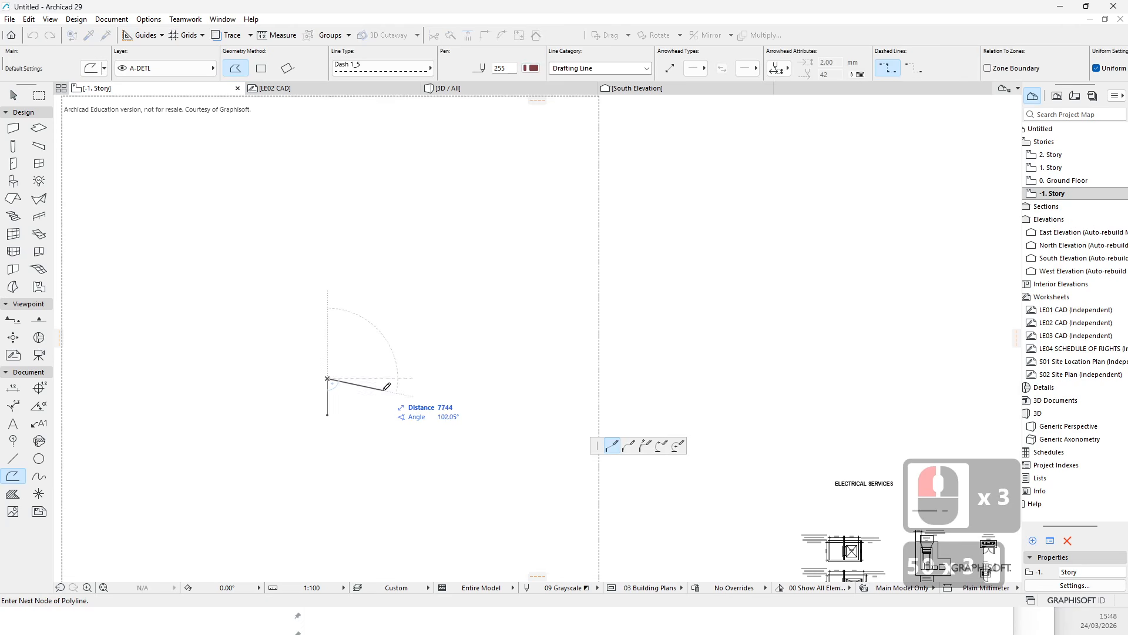
type("50")
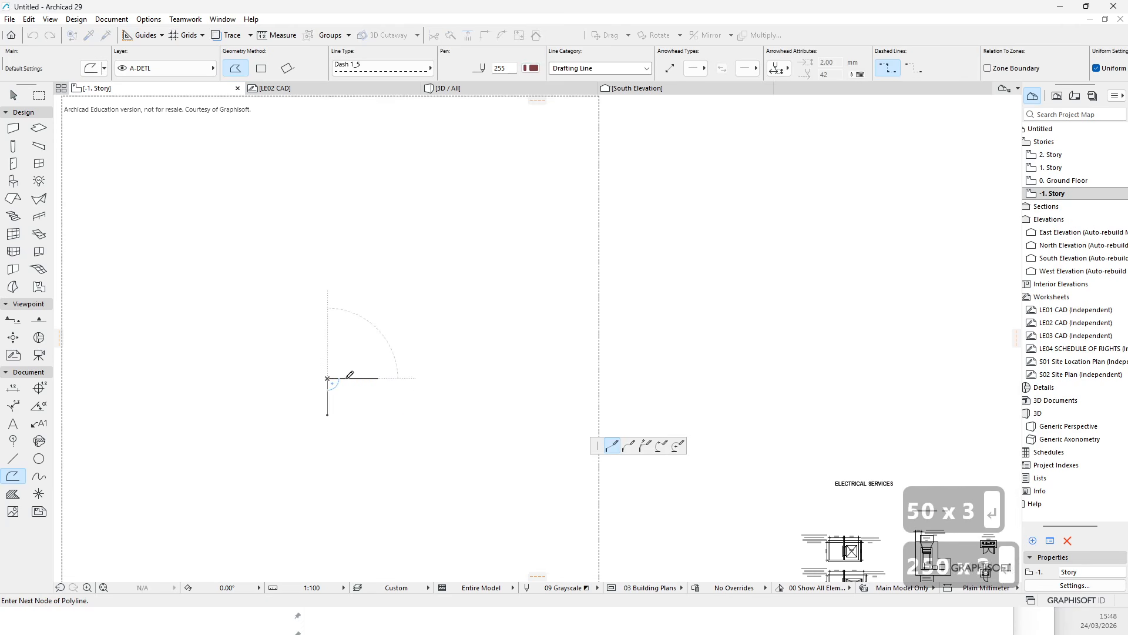
key("Return")
left_click(345, 414)
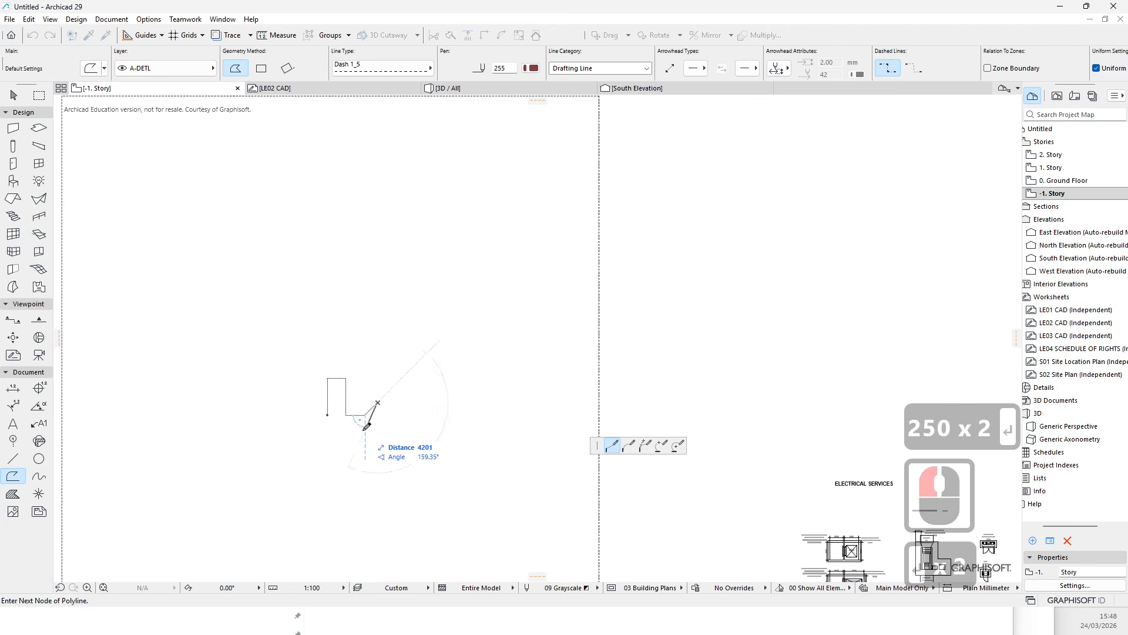
key("Return")
key("Return")
scroll(373, 408, "up", 4)
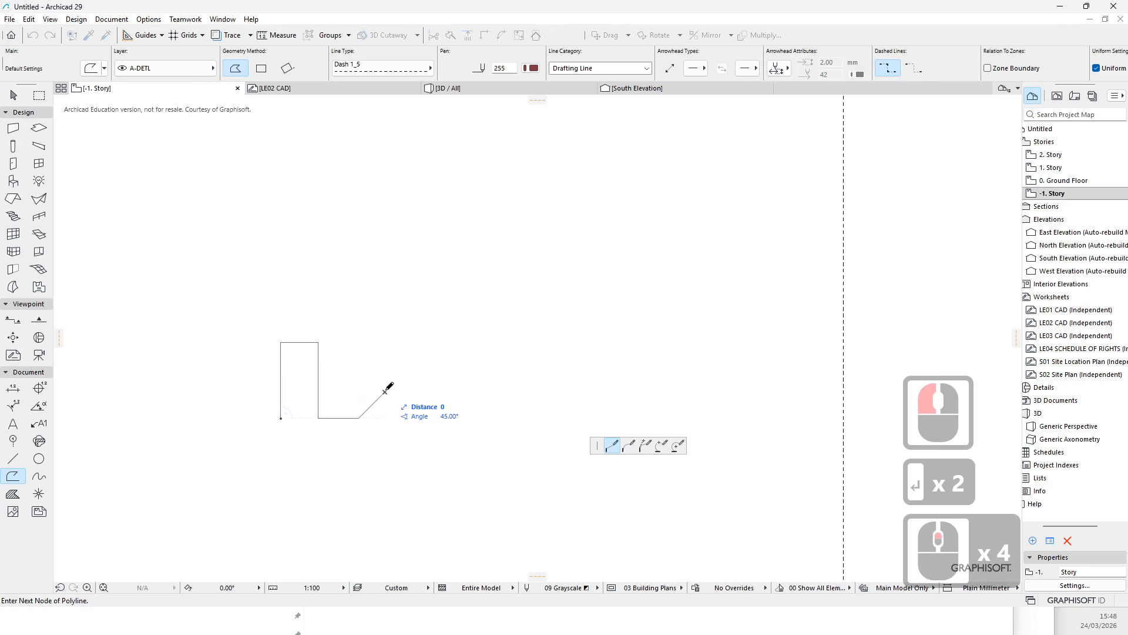
key("Escape")
- Draw an open U-shaped polyline 5000 mm tall and 2500 mm wide inside the lot
left_click(308, 403)
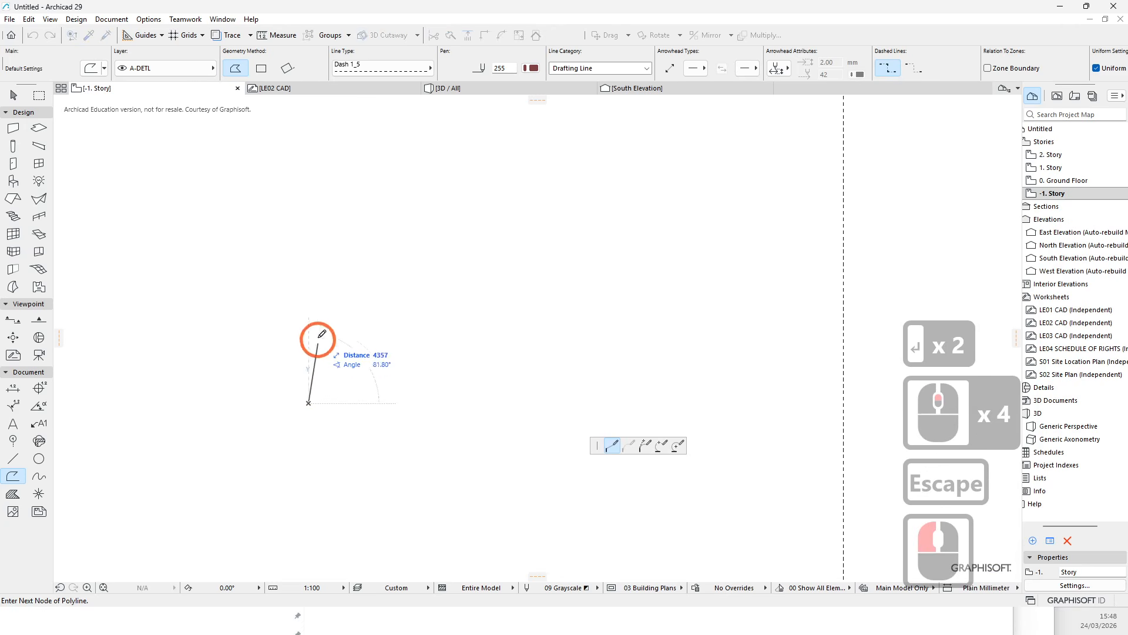
type("50000")
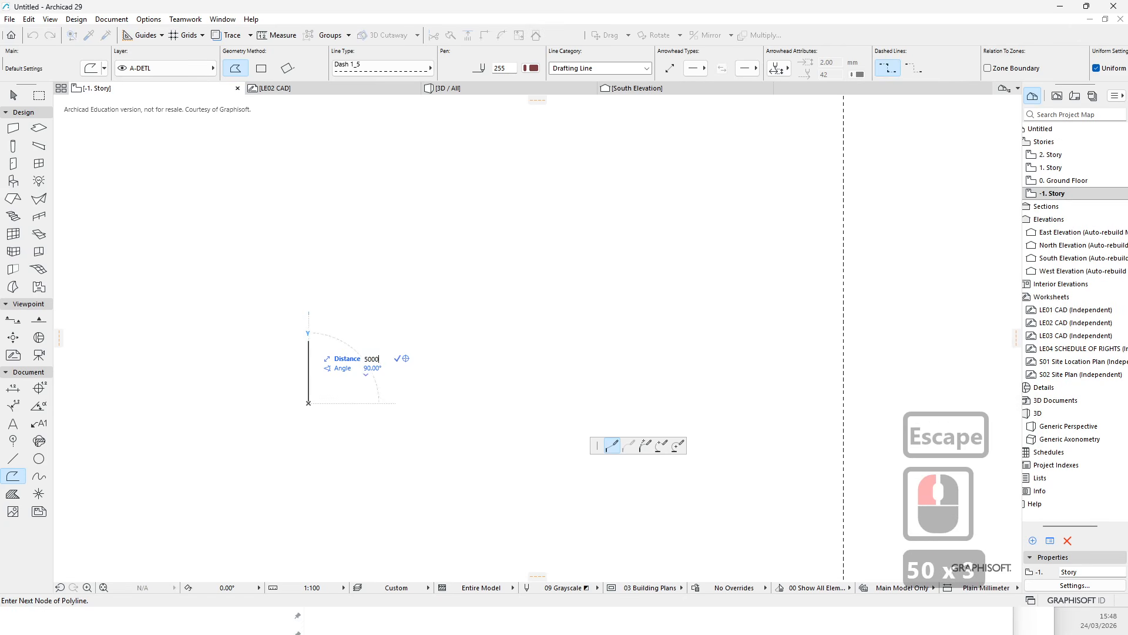
key("Return")
type("250")
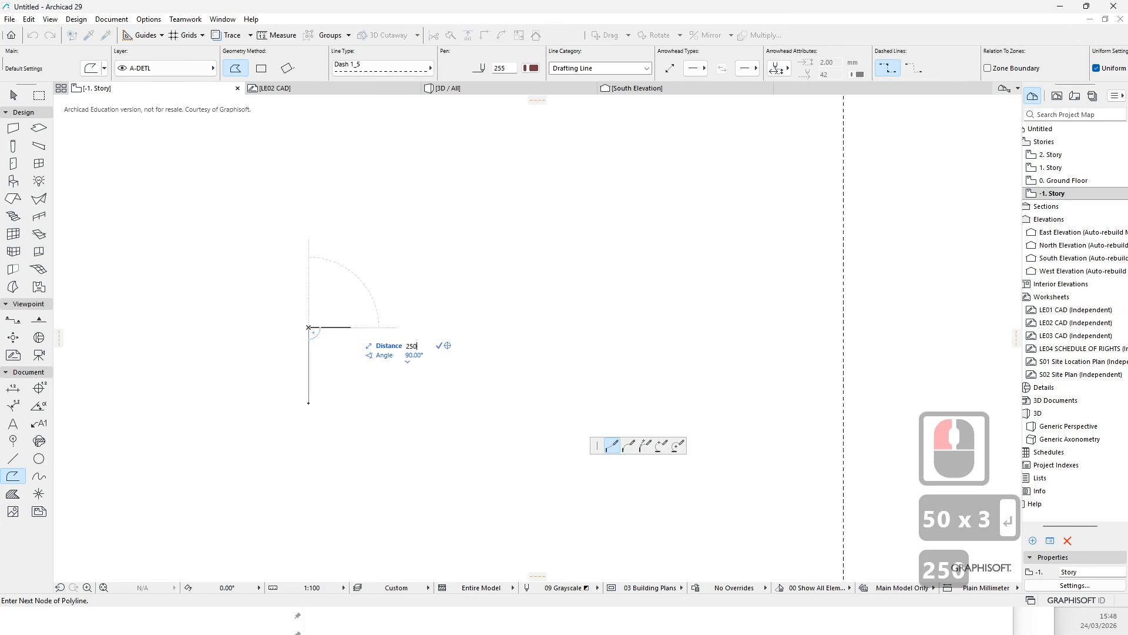
type("0")
key("Return")
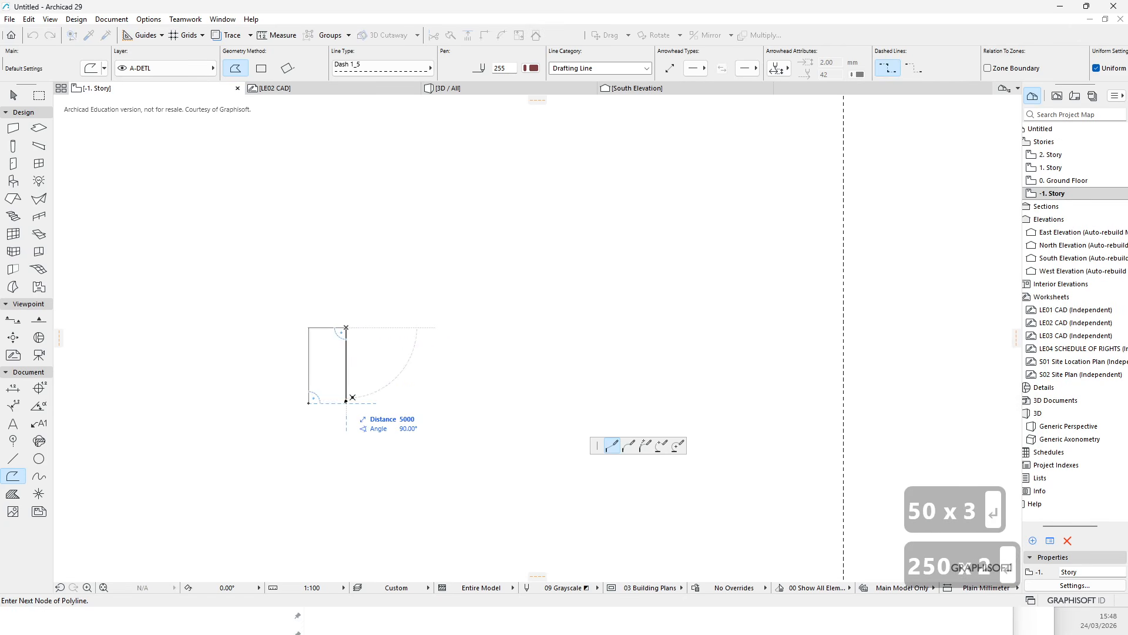
double_click(351, 399)
scroll(352, 365, "up", 6)
scroll(323, 243, "down", 3)
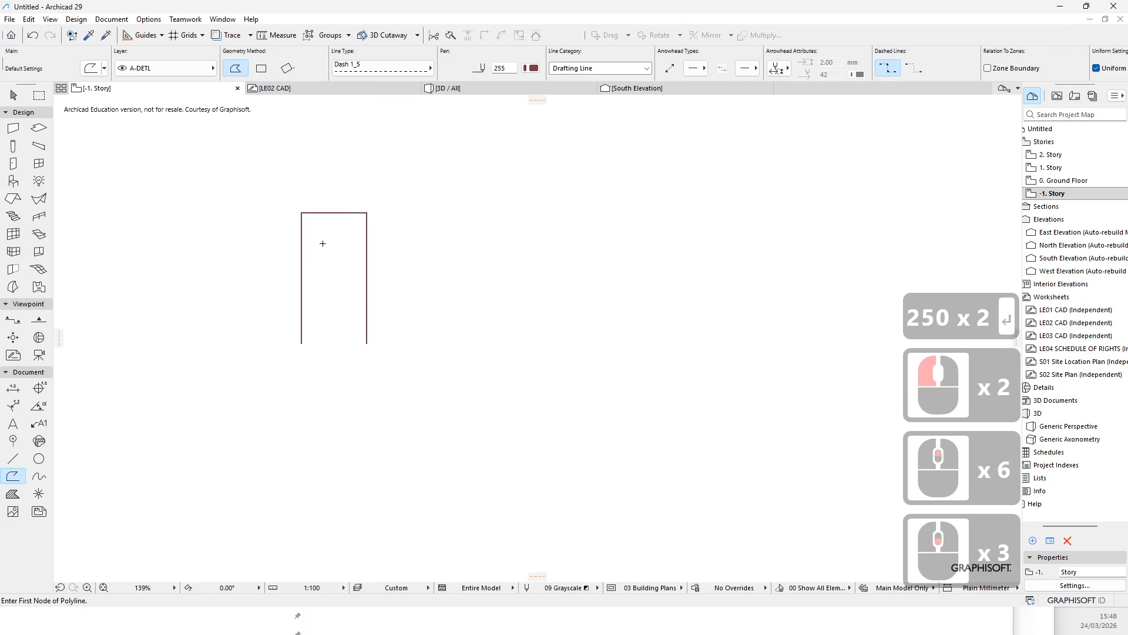
key("Escape")
key("Escape")
left_click(300, 223)
left_click(10, 19)
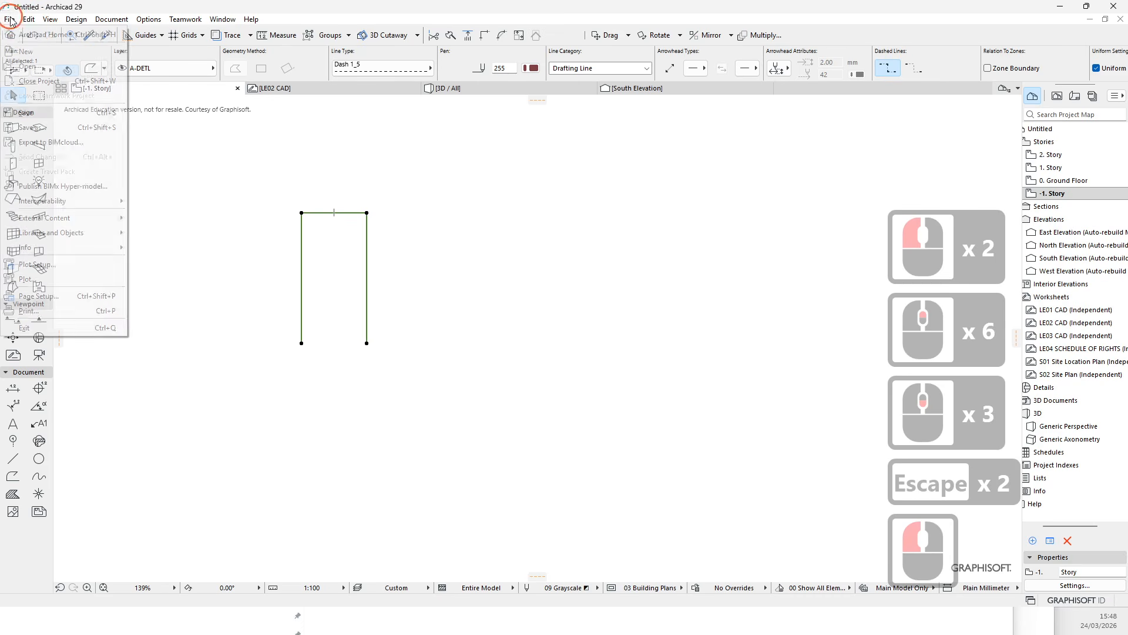
mouse_move(26, 23)
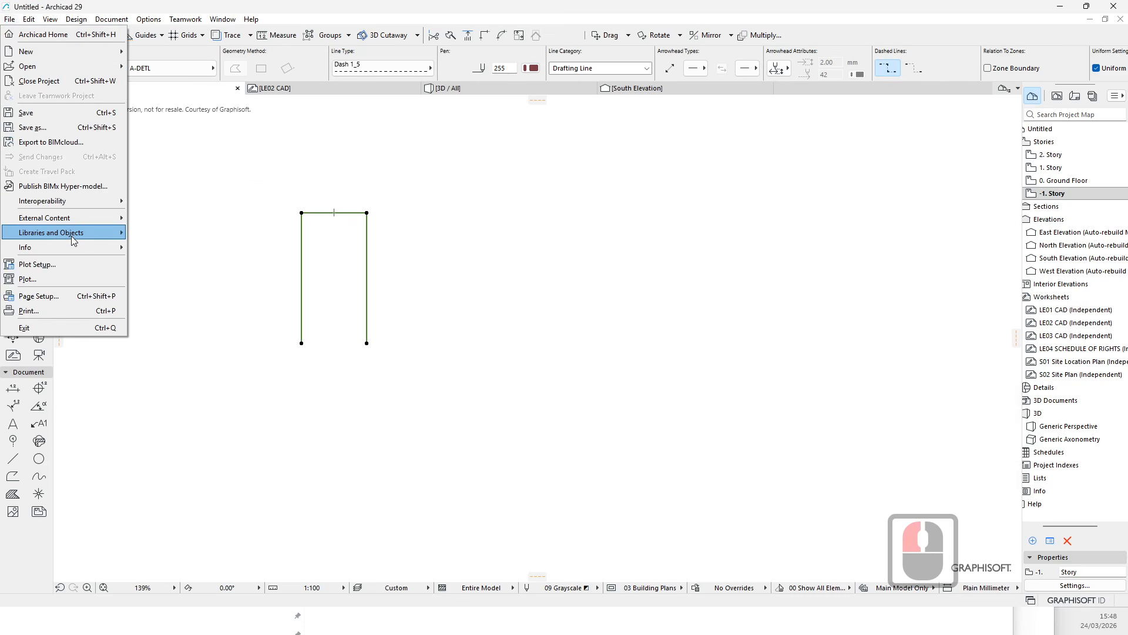
mouse_move(72, 235)
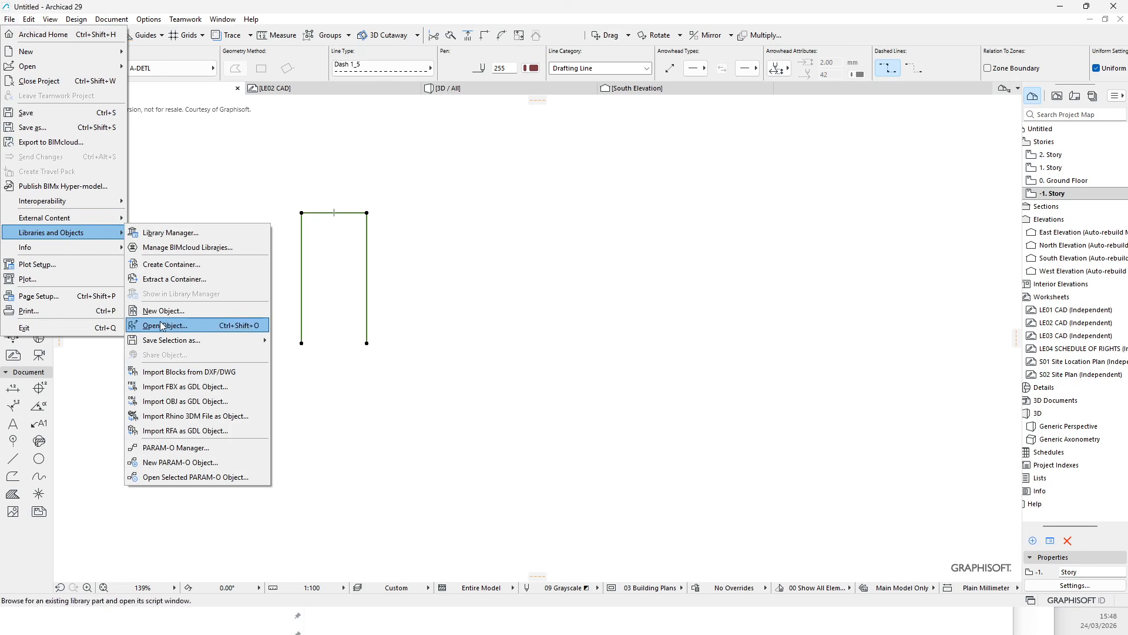
mouse_move(171, 348)
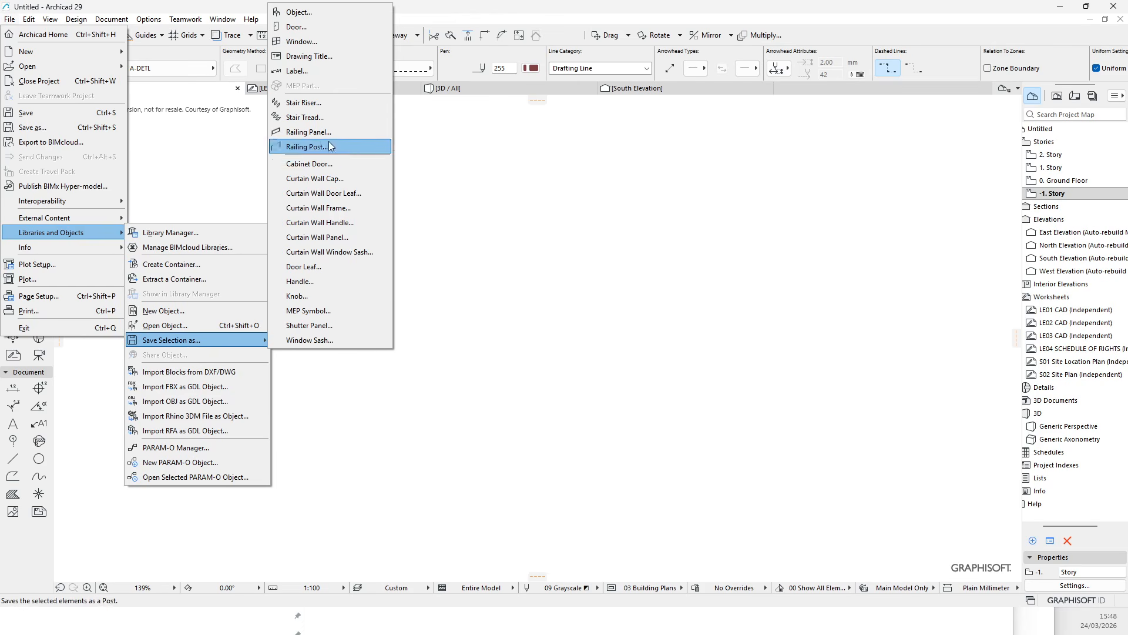
left_click(522, 284)
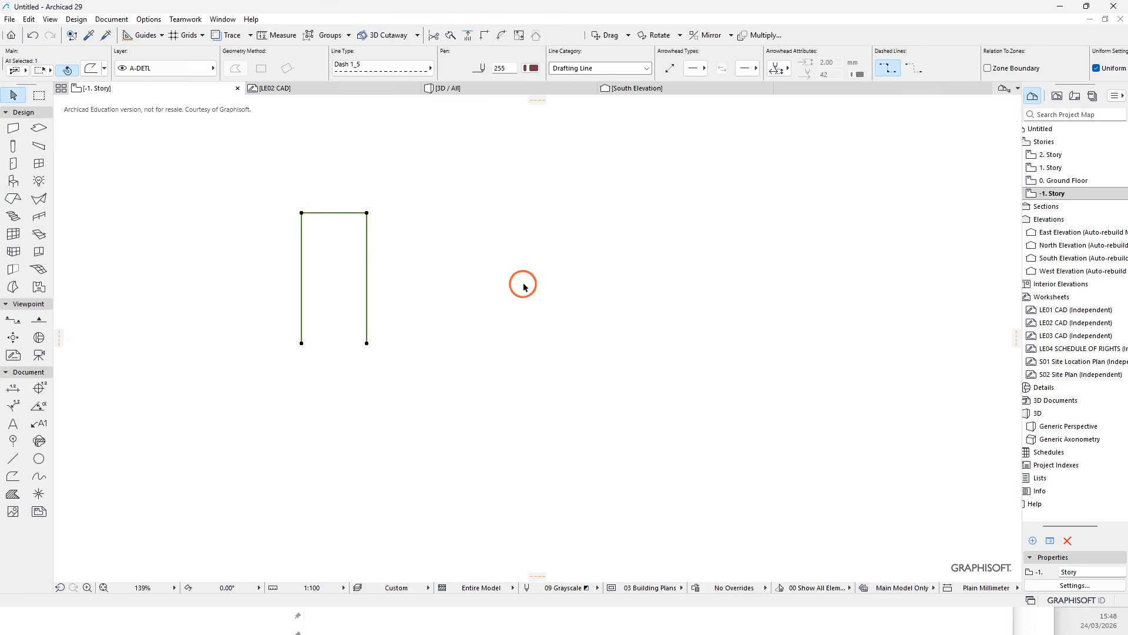
- Inspect the lot outline, survey point and pasted services layouts, zooming into the switchgear room drawing
scroll(289, 213, "up", 4)
scroll(273, 228, "down", 5)
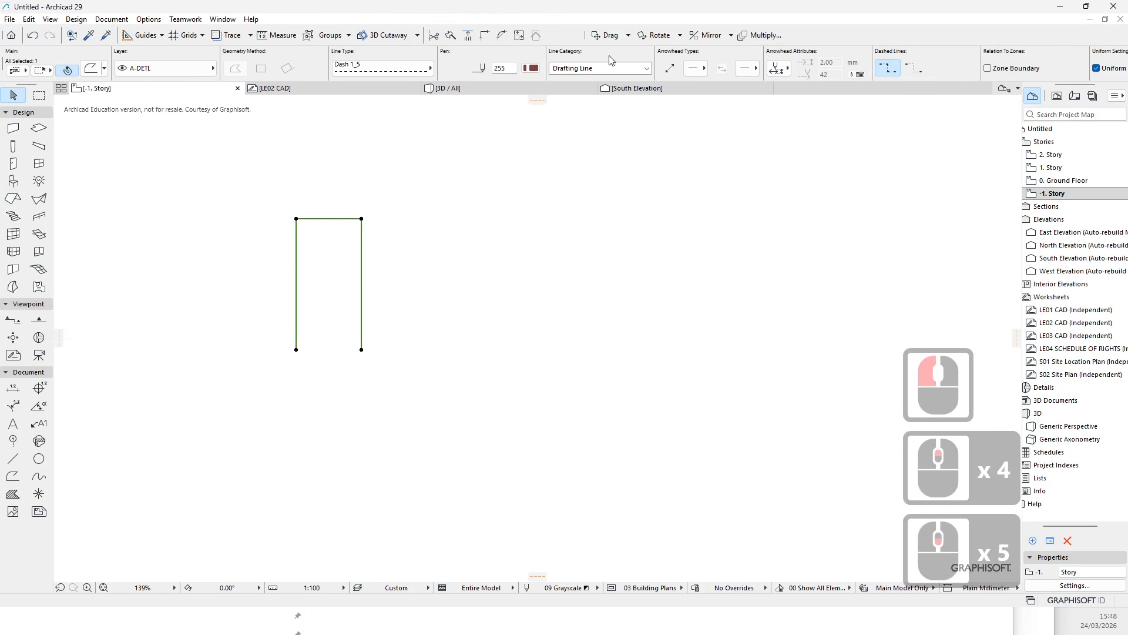
scroll(342, 250, "down", 7)
mouse_move(396, 310)
middle_mouse_down()
mouse_move(383, 308)
mouse_move(402, 322)
mouse_move(296, 284)
middle_mouse_up()
scroll(385, 309, "down", 6)
scroll(402, 321, "up", 5)
scroll(310, 506, "down", 4)
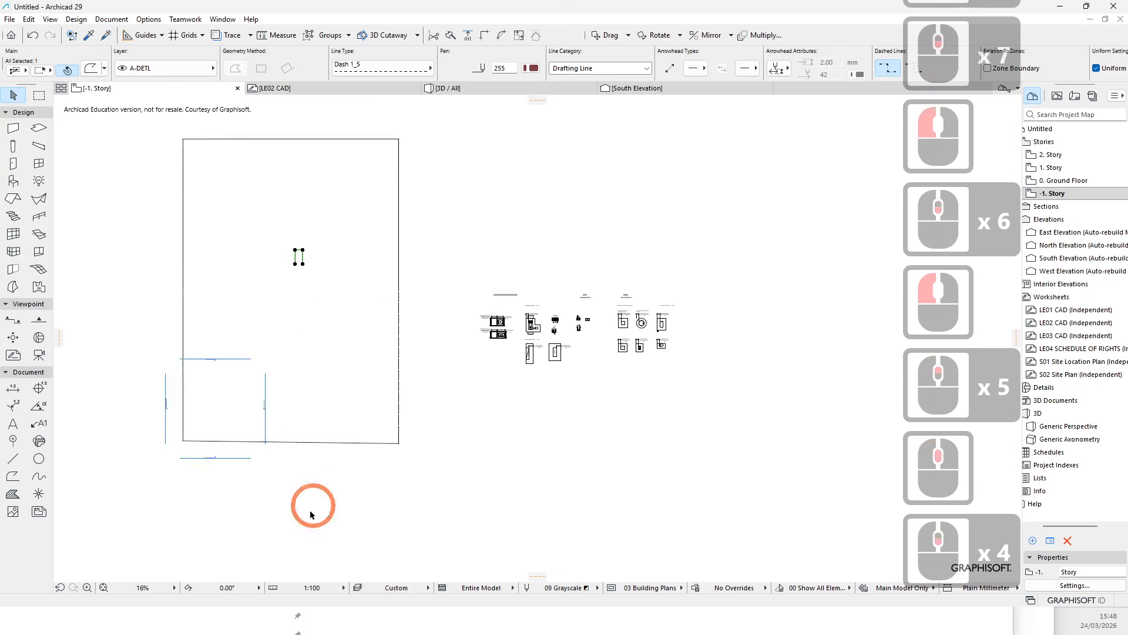
key("Escape")
key("Escape")
key("Escape")
scroll(487, 360, "up", 6)
scroll(486, 362, "down", 6)
key("Escape")
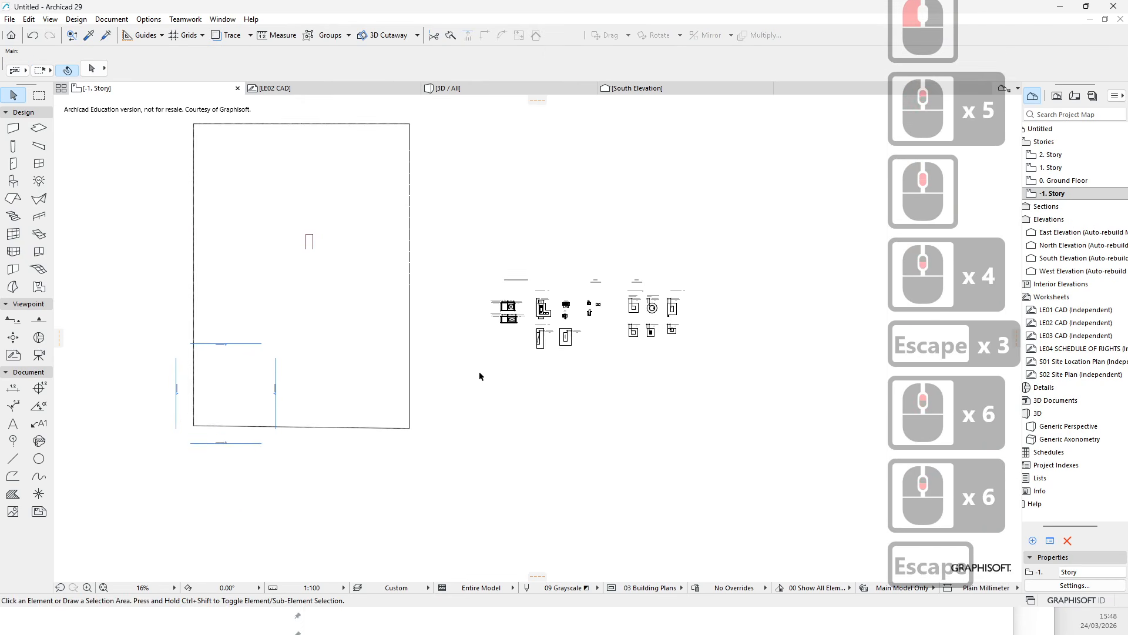
middle_click(482, 277)
middle_click(441, 284)
key("Escape")
left_click(410, 280)
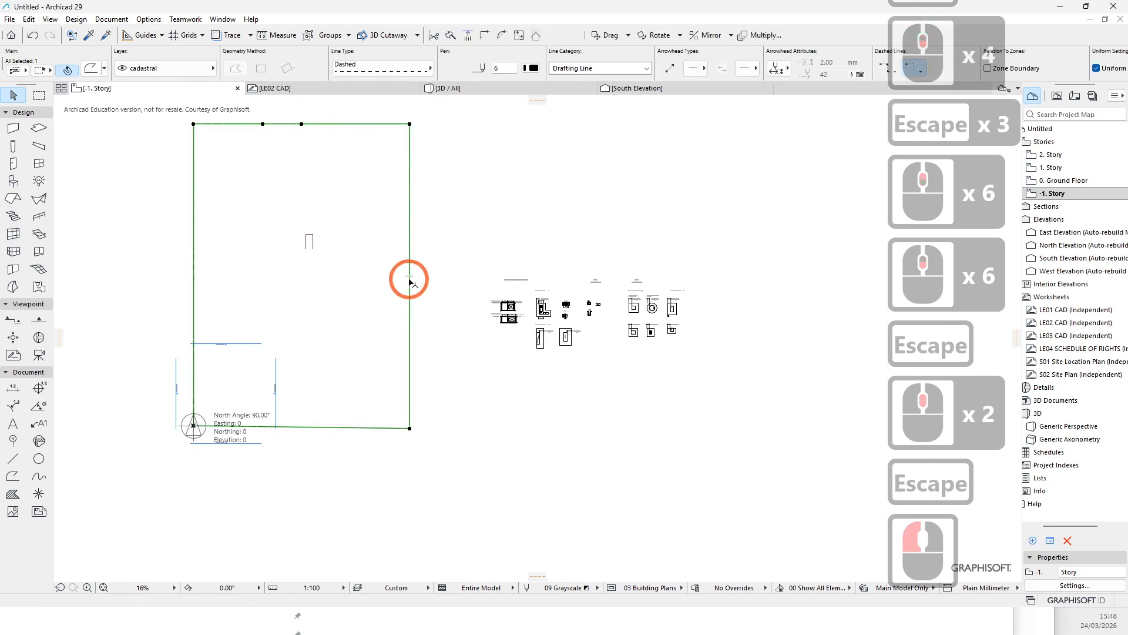
key("Escape")
middle_click_drag(105, 296, 178, 341)
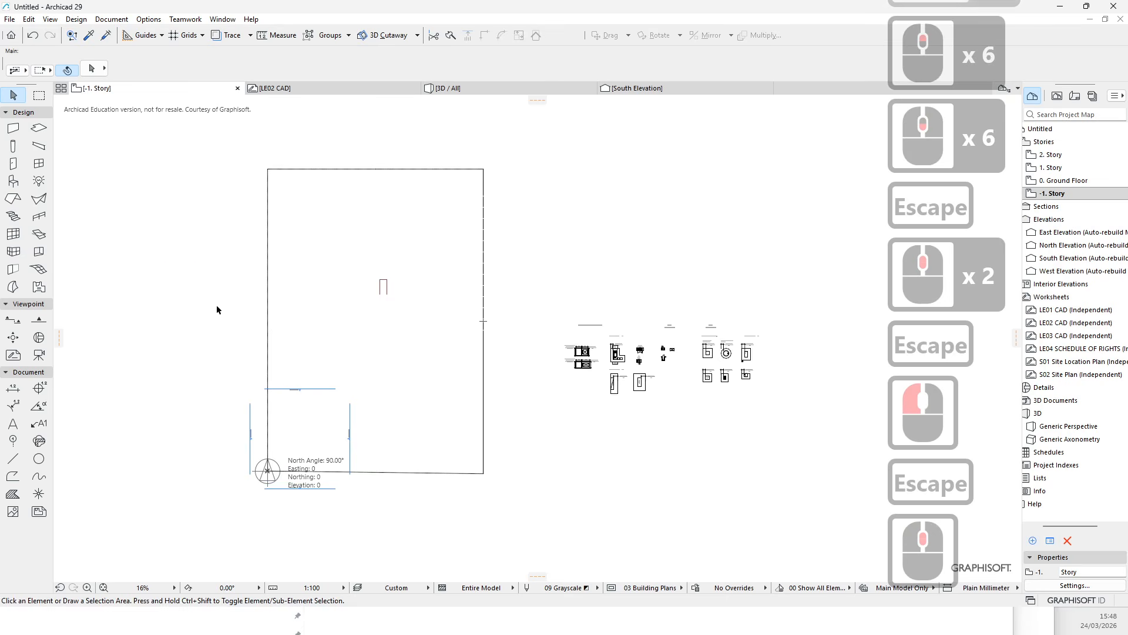
middle_click(370, 358)
key("Escape")
scroll(370, 357, "down", 6)
scroll(425, 410, "up", 5)
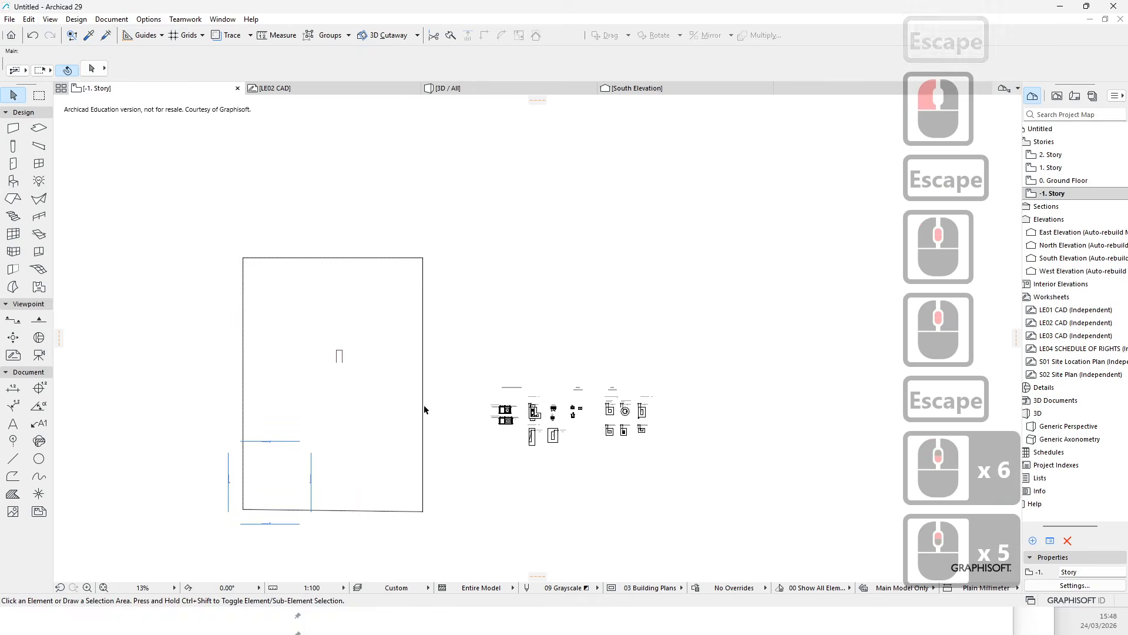
middle_click_drag(425, 409, 382, 348)
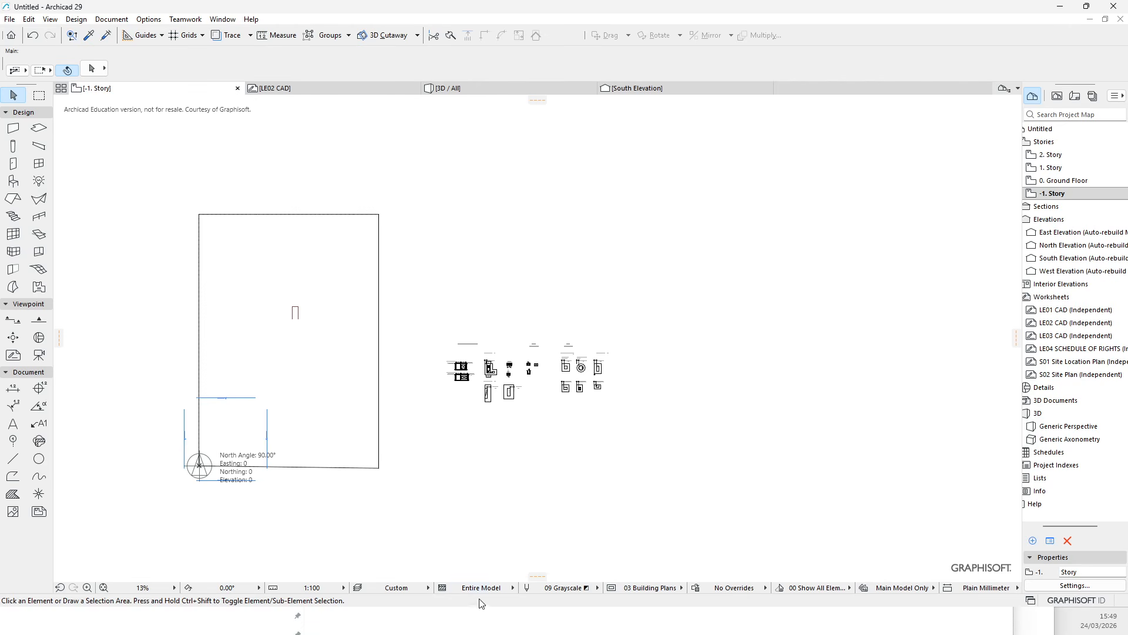
scroll(574, 404, "up", 6)
scroll(517, 369, "down", 8)
scroll(457, 397, "up", 2)
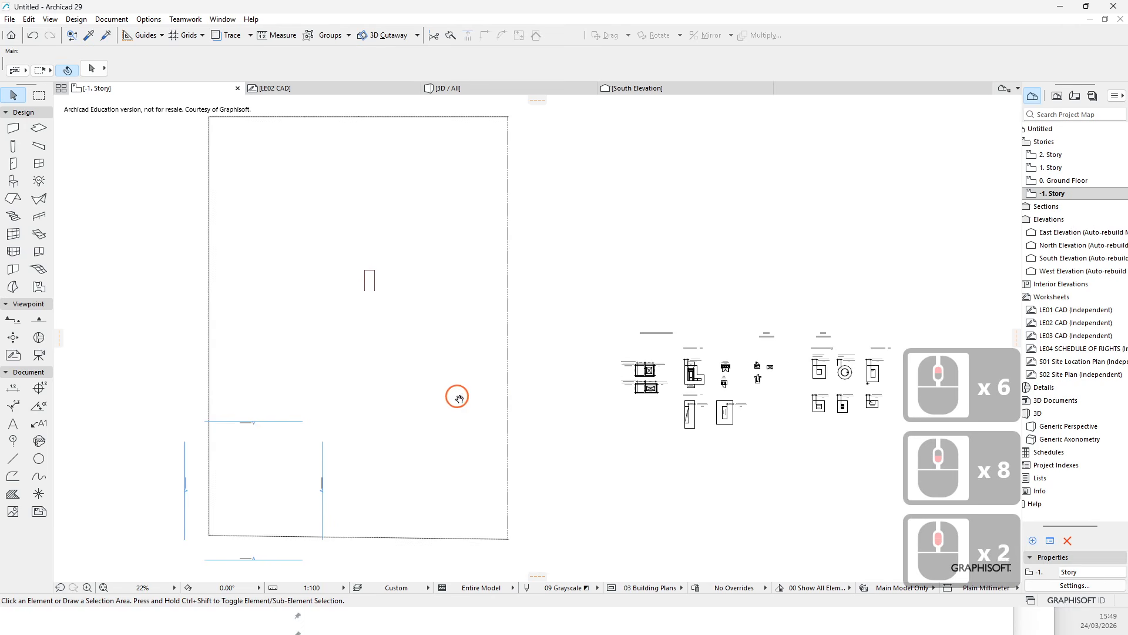
scroll(721, 423, "up", 1)
scroll(721, 423, "up", 9)
scroll(504, 378, "up", 1)
scroll(493, 370, "up", 4)
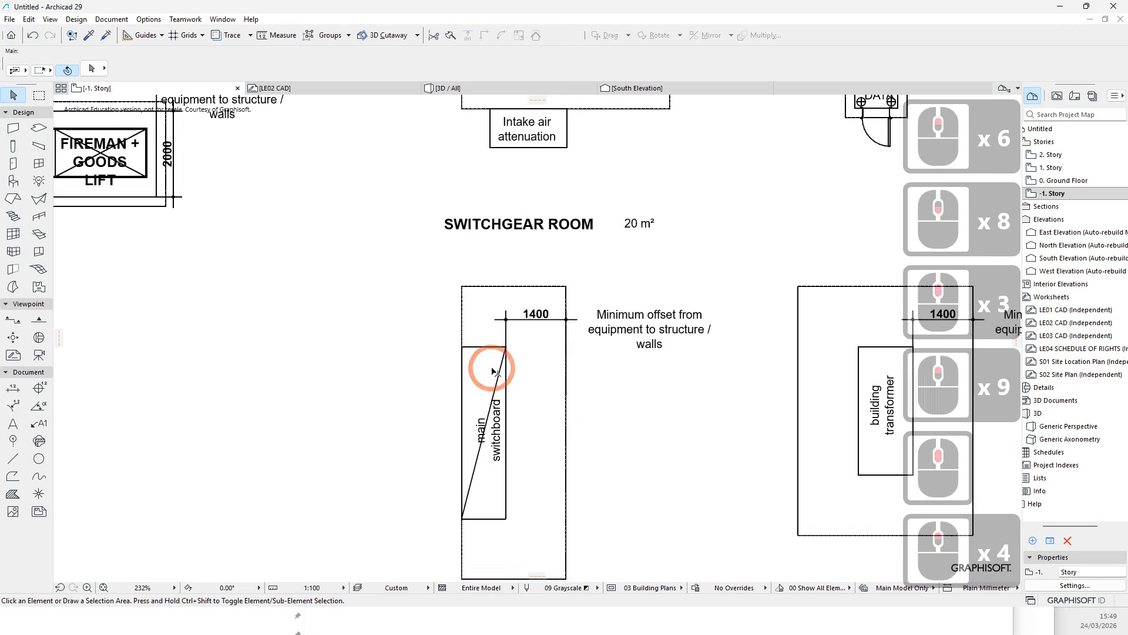
scroll(492, 367, "down", 4)
- Select the main switchboard's clearance outline and change its line type to Dashed
left_click_drag(426, 302, 549, 487)
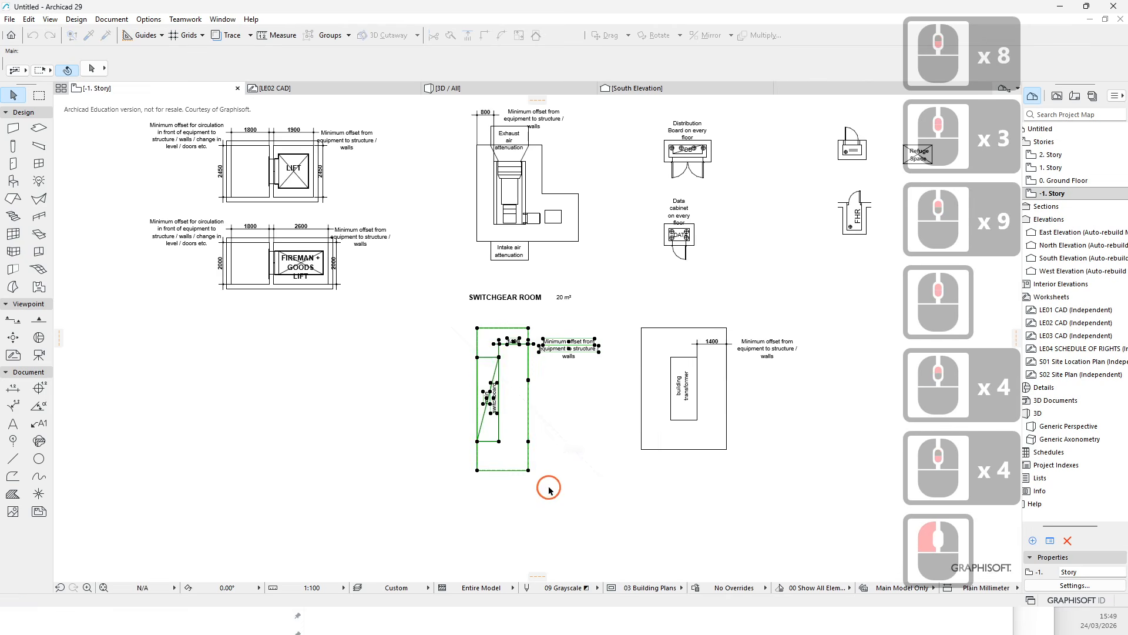
scroll(538, 468, "up", 8)
left_click(468, 476)
key("Escape")
scroll(472, 472, "up", 7)
key("Escape")
key("Escape")
left_click(551, 513)
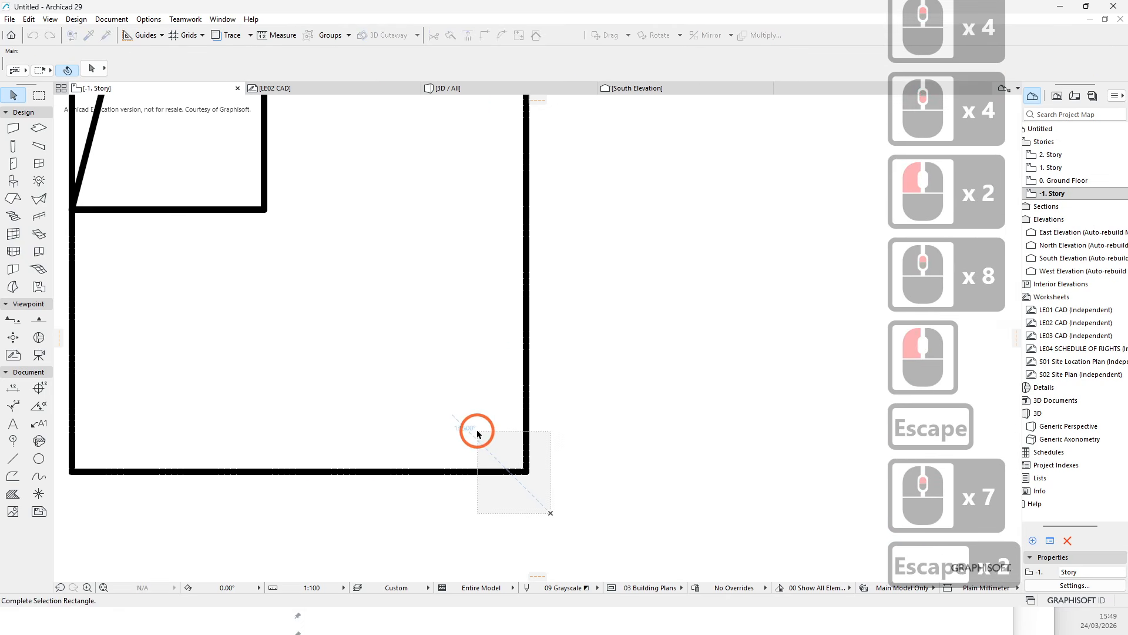
left_click(476, 429)
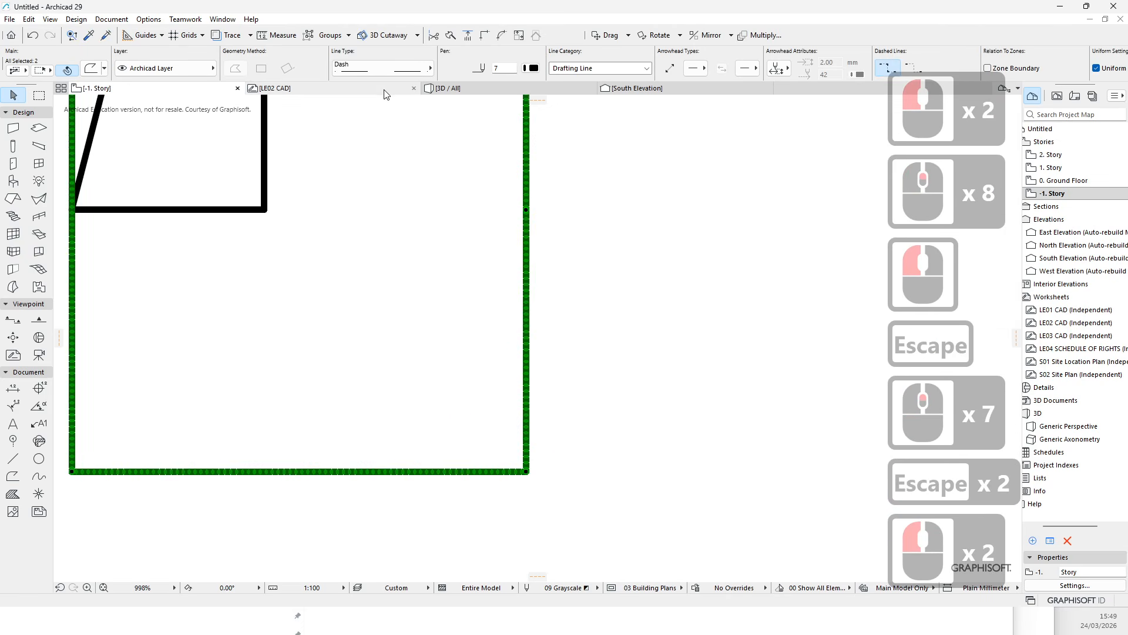
left_click(430, 68)
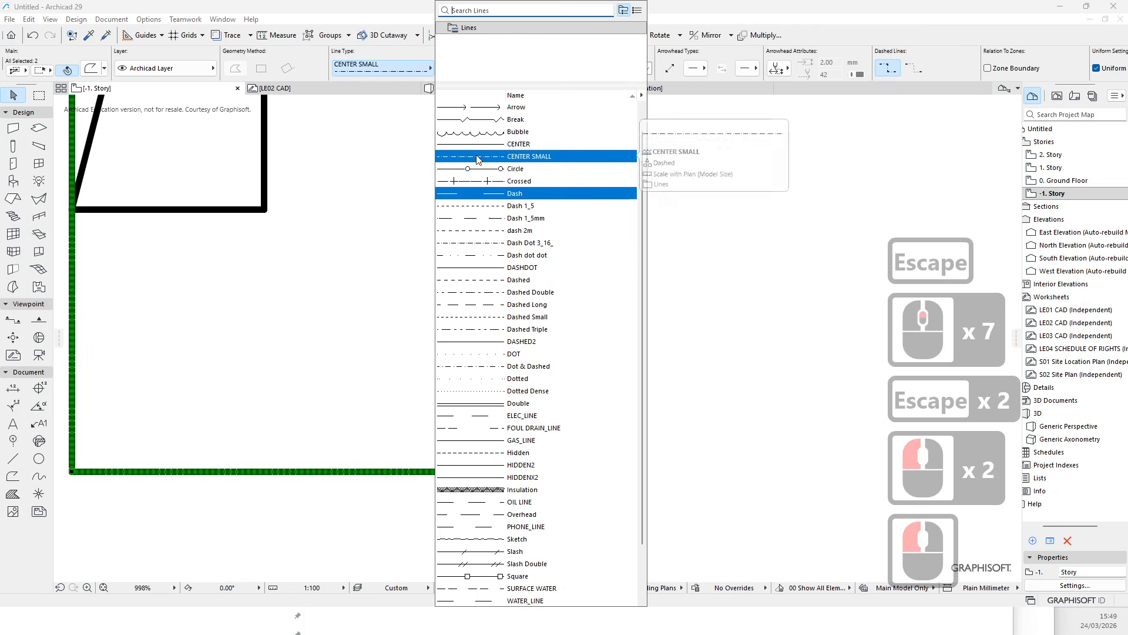
left_click(486, 207)
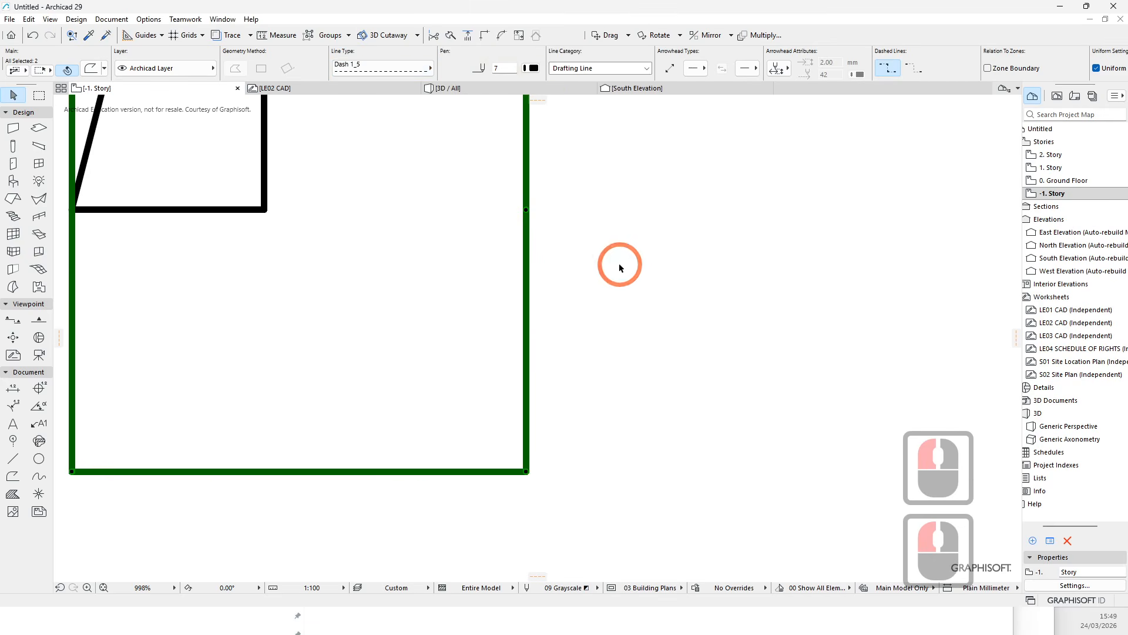
left_click(399, 71)
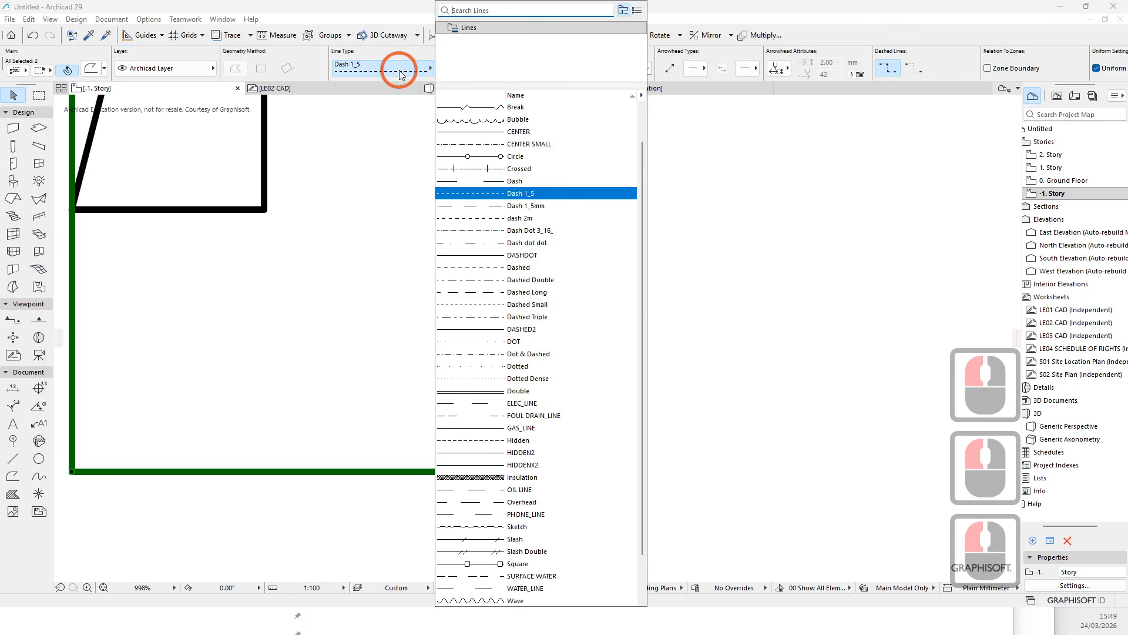
left_click(492, 259)
key("Escape")
- Set the switchboard clearance outline's pen to 104
scroll(570, 310, "down", 8)
scroll(502, 463, "up", 1)
key("Escape")
left_click(502, 463)
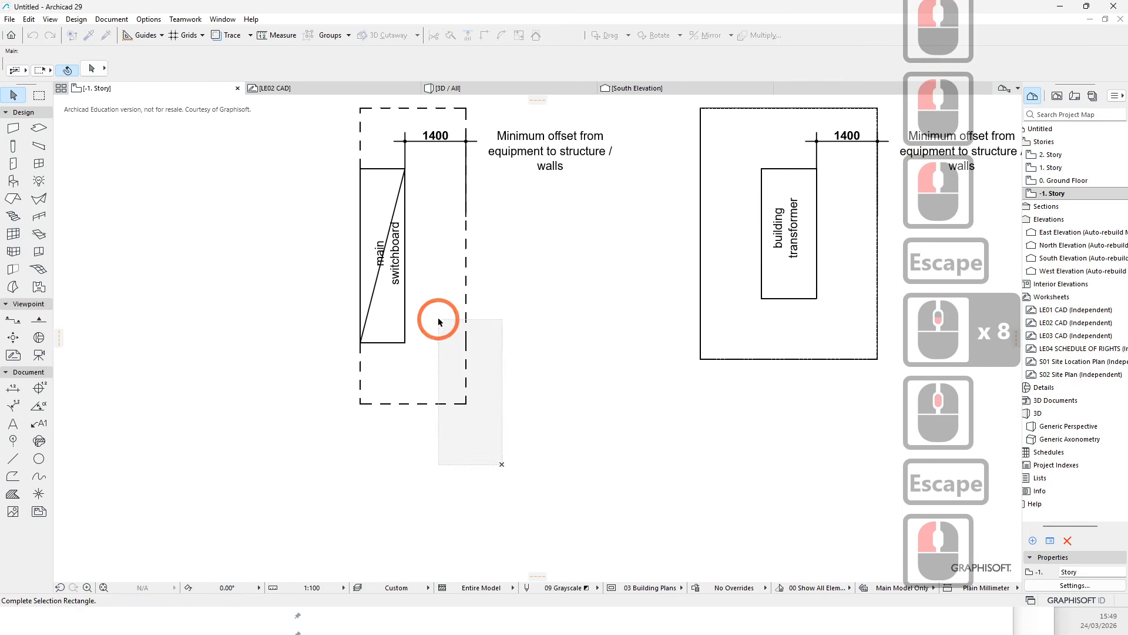
left_click(438, 316)
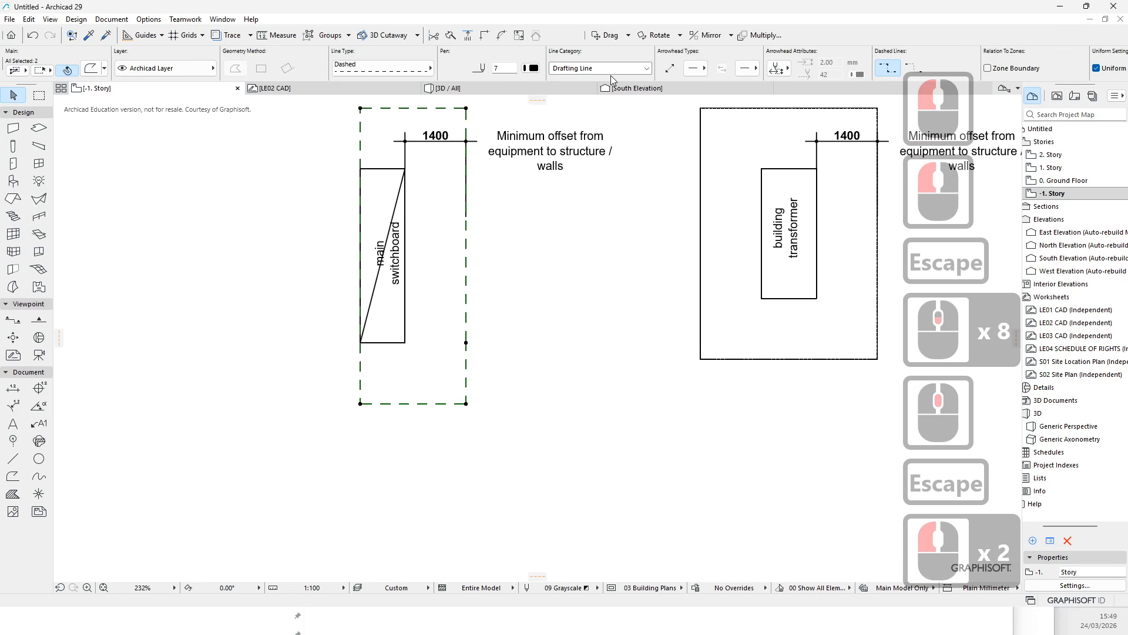
left_click(533, 68)
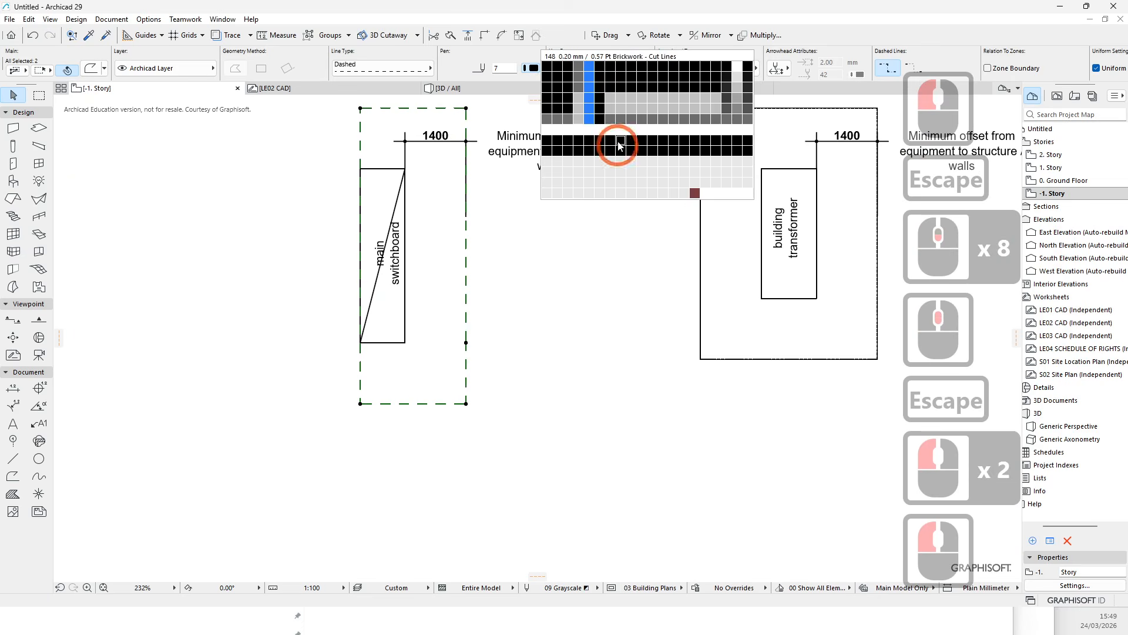
left_click(584, 123)
key("Escape")
key("Escape")
- Pick up the dashed clearance outline's settings and transfer them onto the building transformer's clearance outline
middle_click_drag(492, 298, 434, 393)
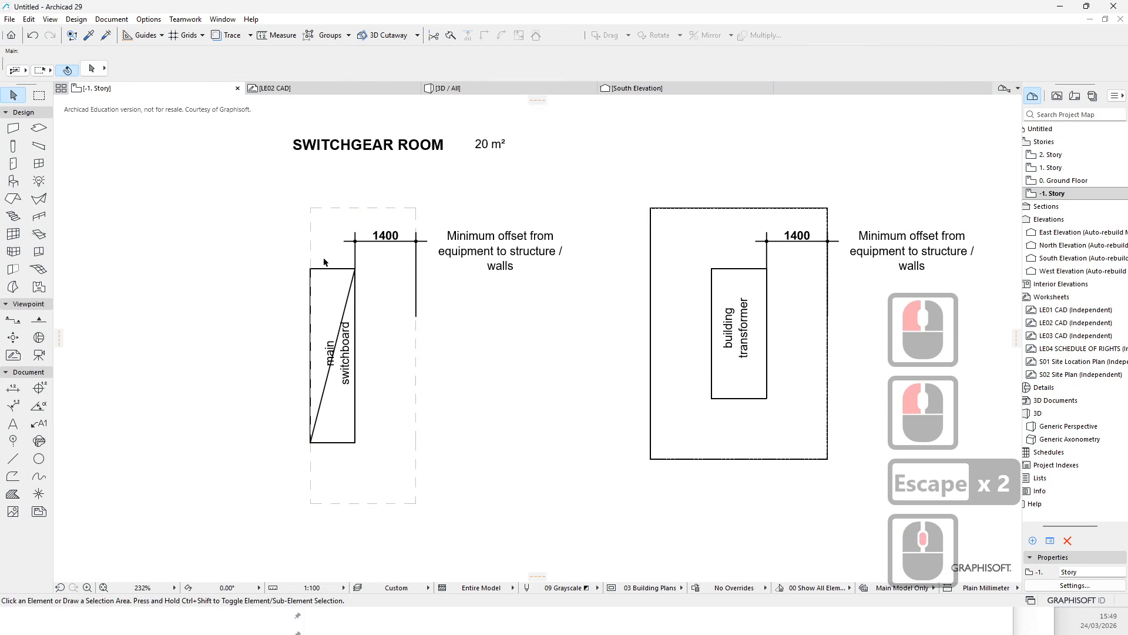
middle_click_drag(537, 401, 446, 373)
key("Escape")
middle_click_drag(359, 371, 289, 398)
key("Escape")
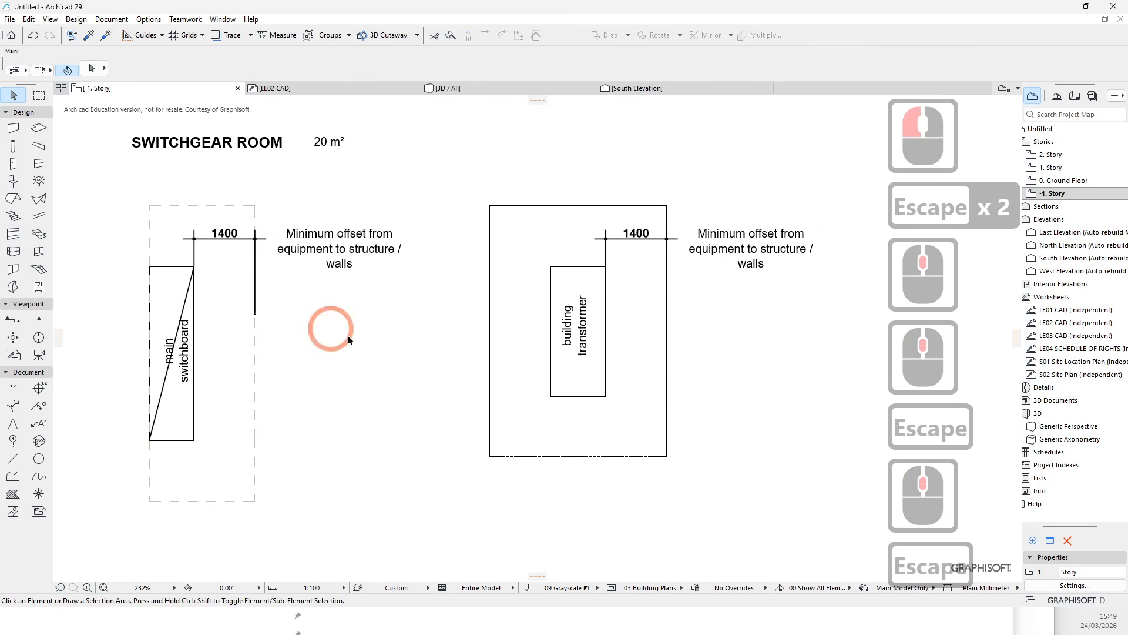
scroll(344, 334, "down", 3)
left_click(89, 36)
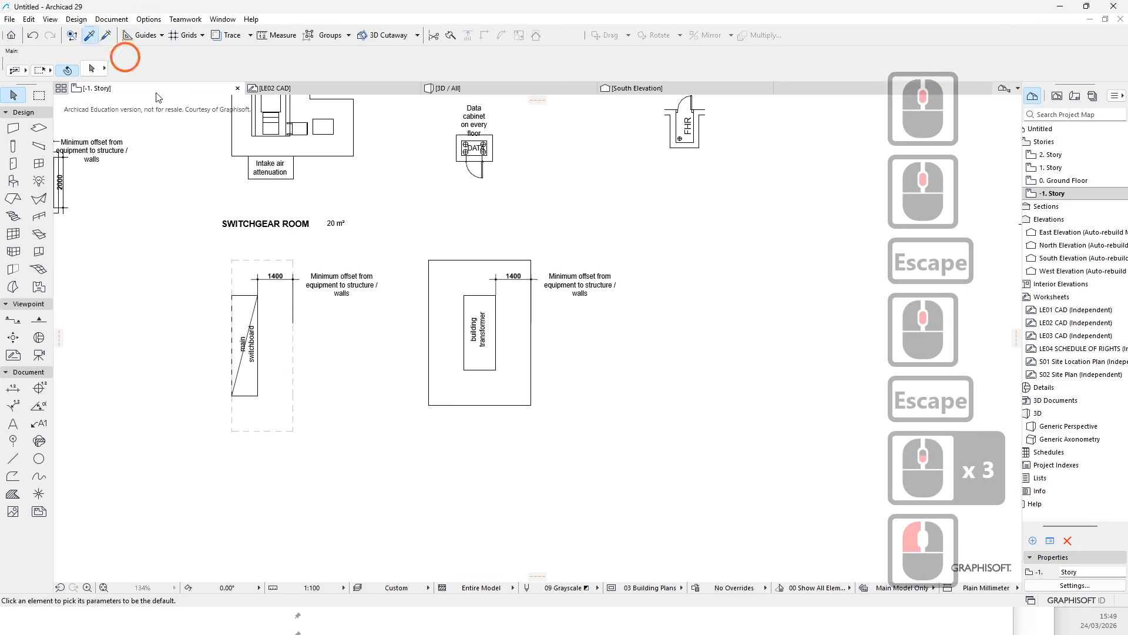
left_click(294, 353)
left_click(107, 36)
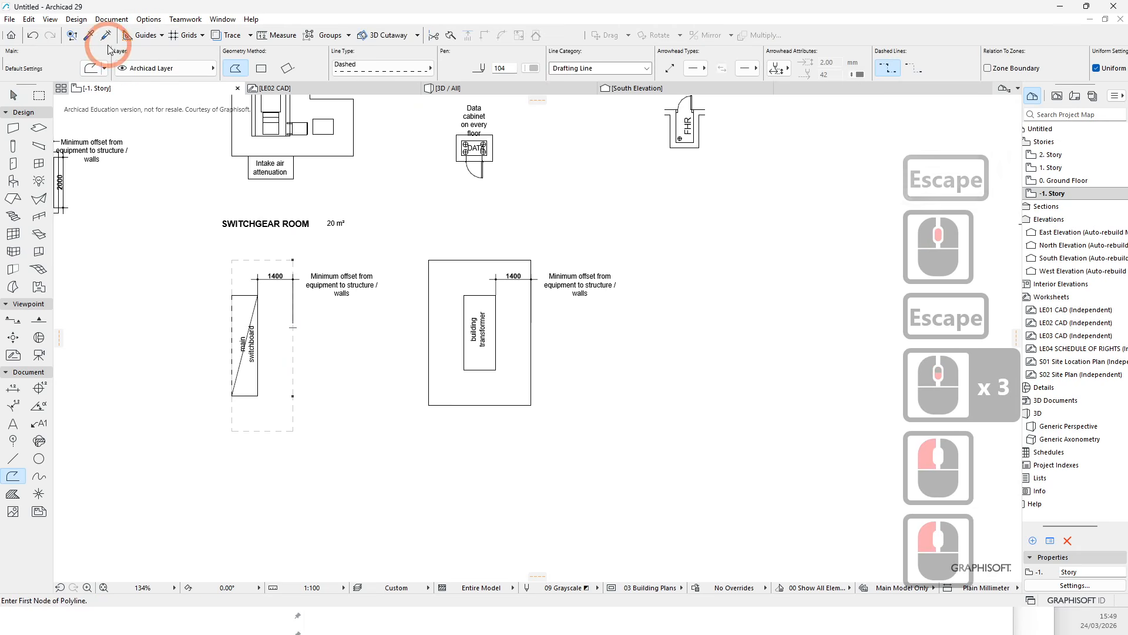
left_click(540, 335)
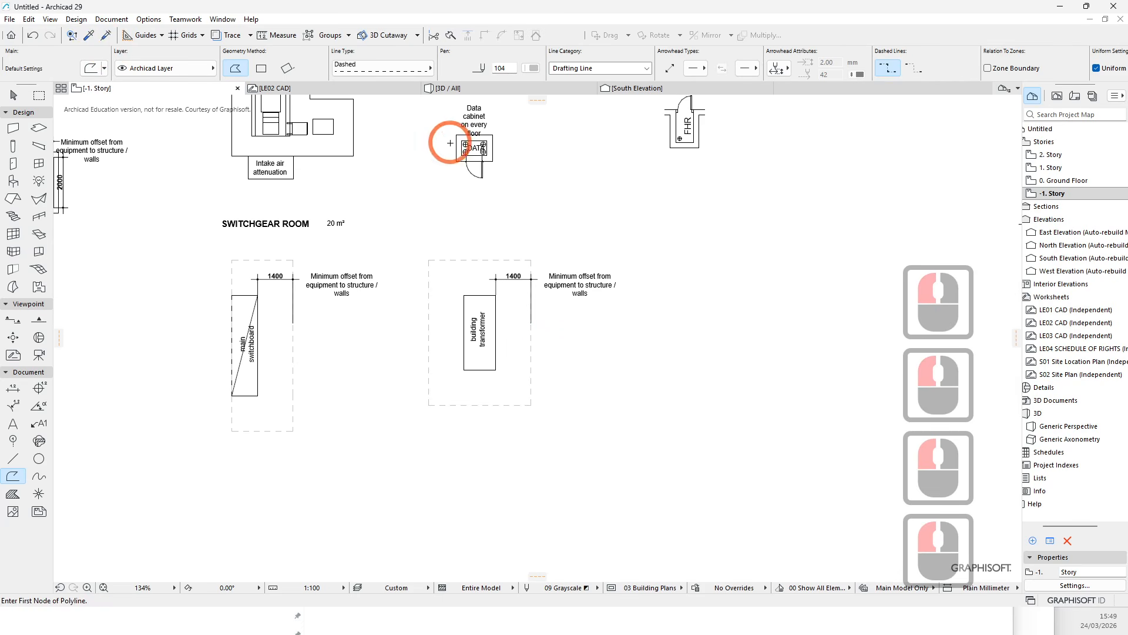
- Transfer the same dashed settings onto the generator room's exhaust air clearance outline
left_click(106, 37)
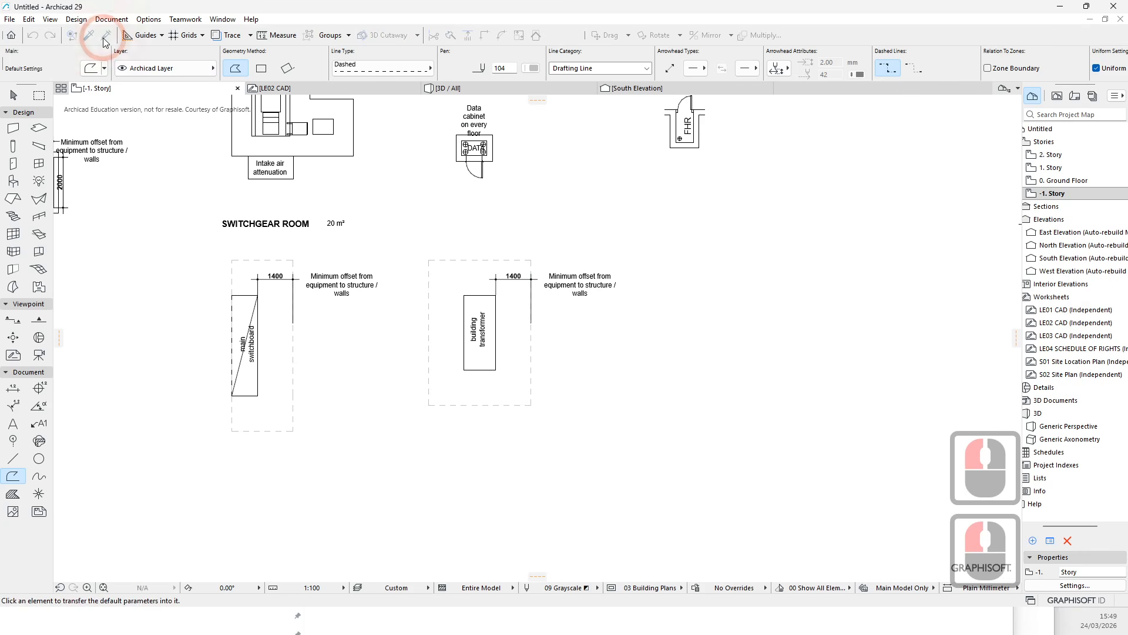
middle_click_drag(356, 171, 474, 278)
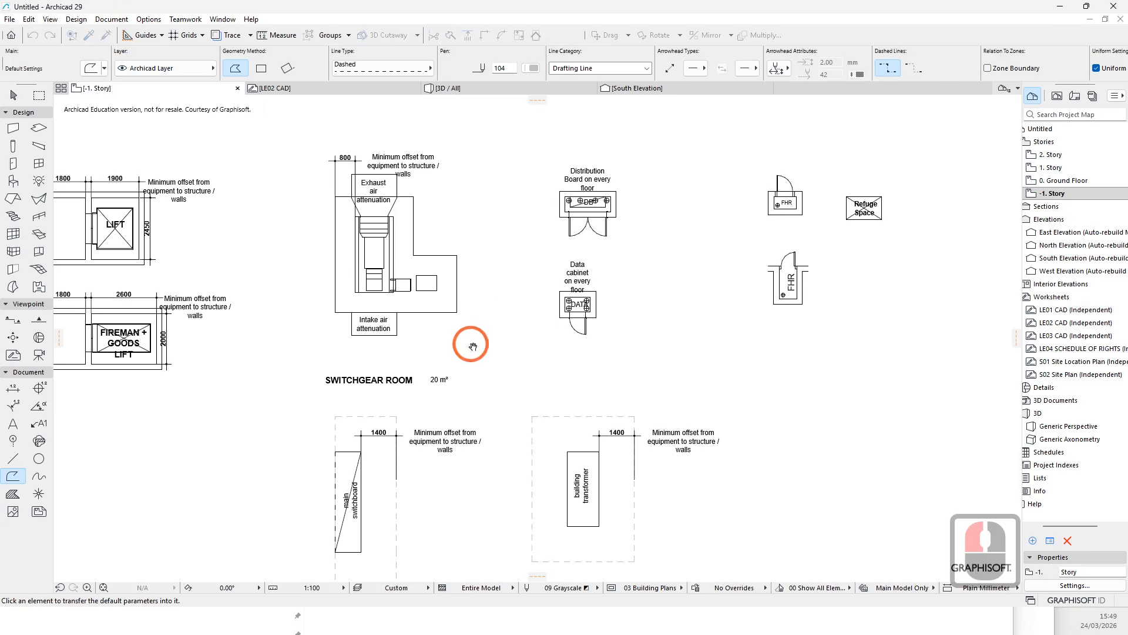
left_click(457, 282)
scroll(139, 260, "up", 4)
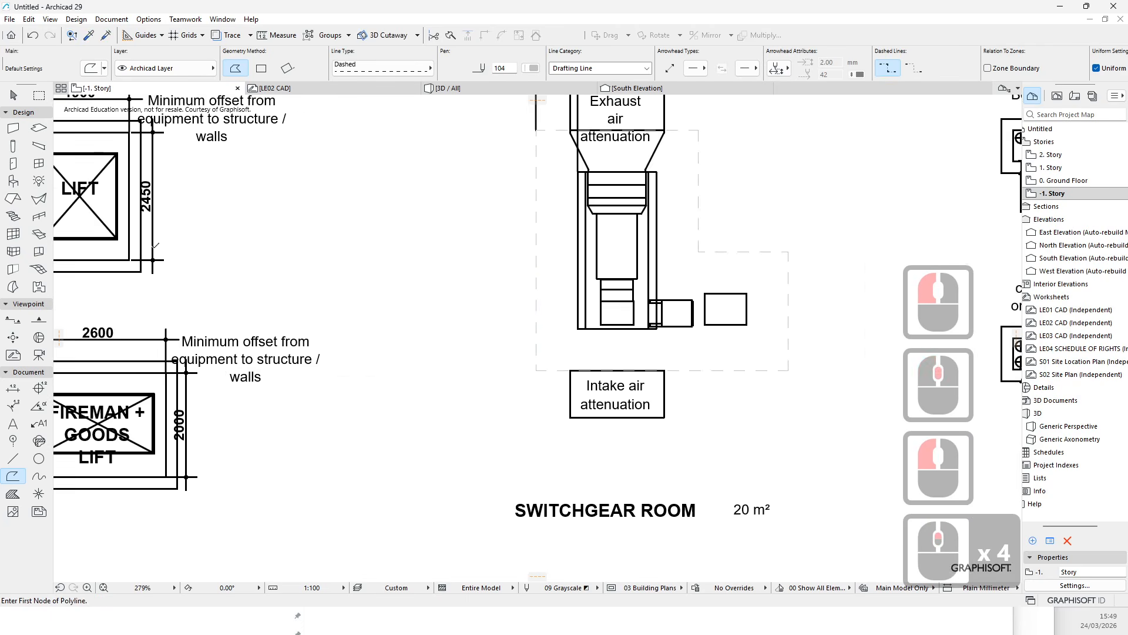
middle_click_drag(139, 262, 459, 291)
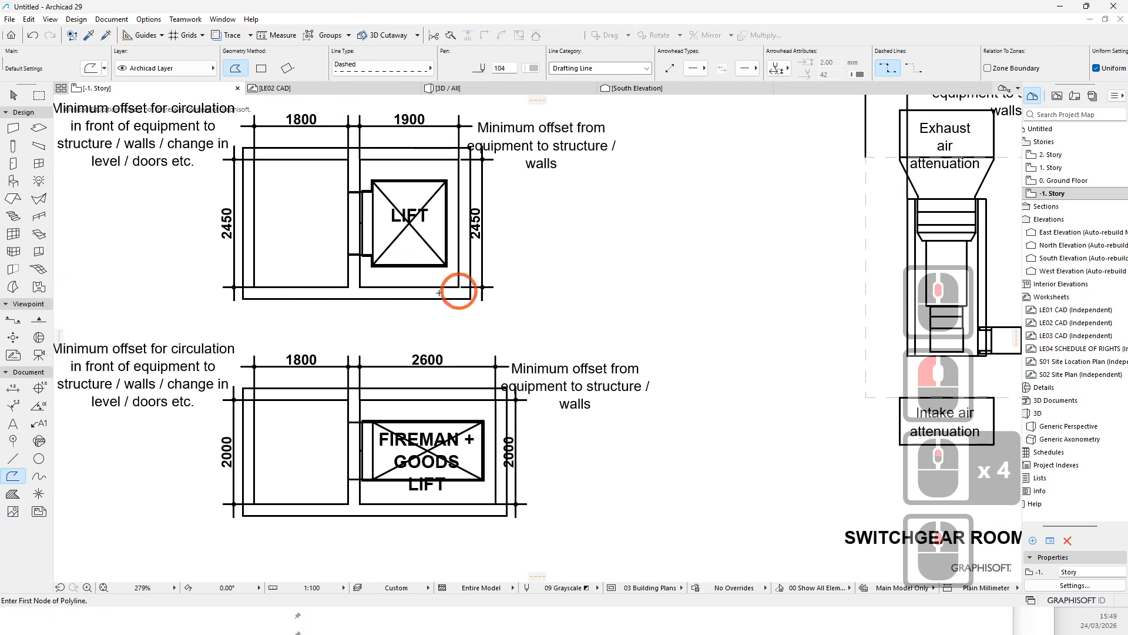
left_click(298, 395)
key("Escape")
- Examine the remaining electrical, fire and wet services layouts on -1. Story
scroll(194, 404, "down", 6)
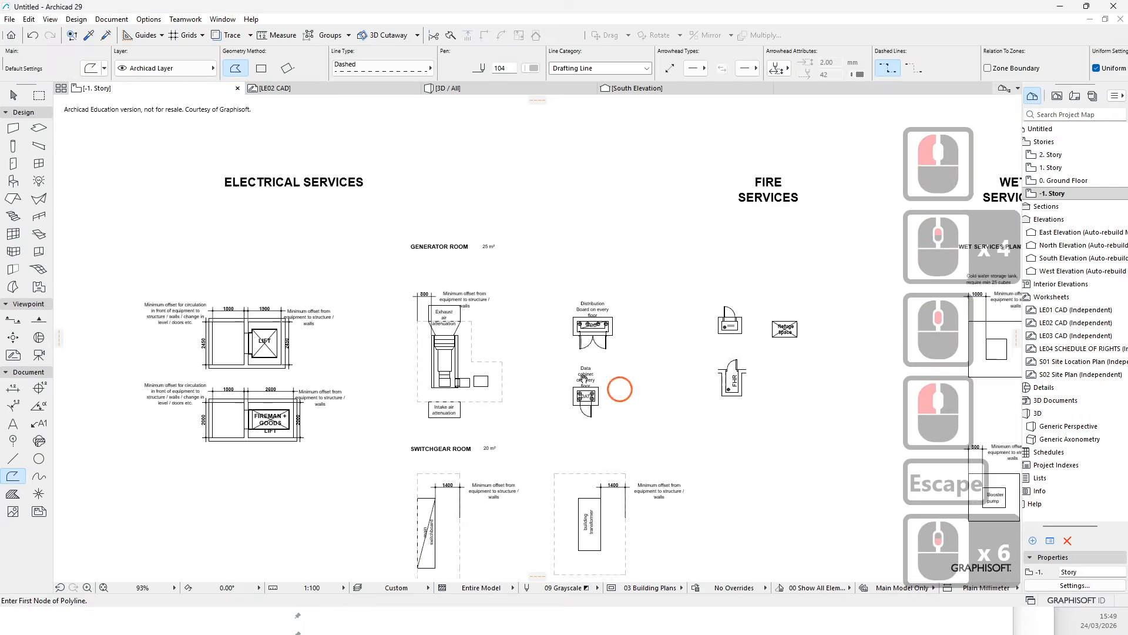
middle_click_drag(584, 379, 410, 323)
key("Escape")
scroll(530, 327, "up", 3)
middle_click_drag(530, 328, 263, 308)
scroll(811, 520, "up", 5)
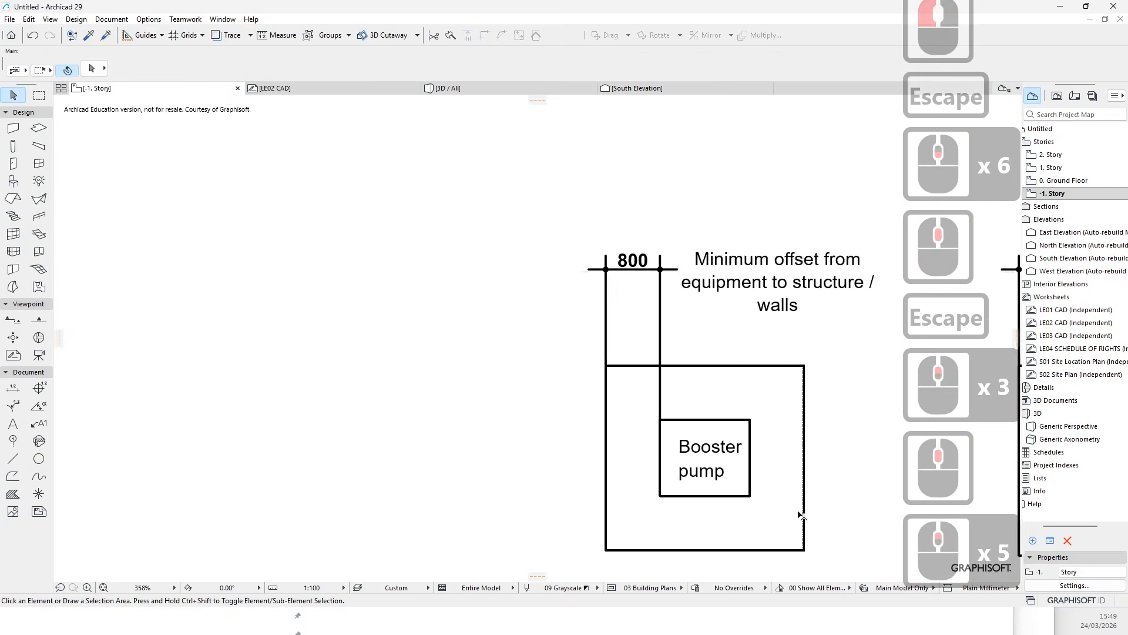
key("Escape")
scroll(664, 397, "down", 6)
scroll(701, 363, "up", 9)
scroll(598, 328, "down", 4)
key("Escape")
scroll(575, 309, "down", 8)
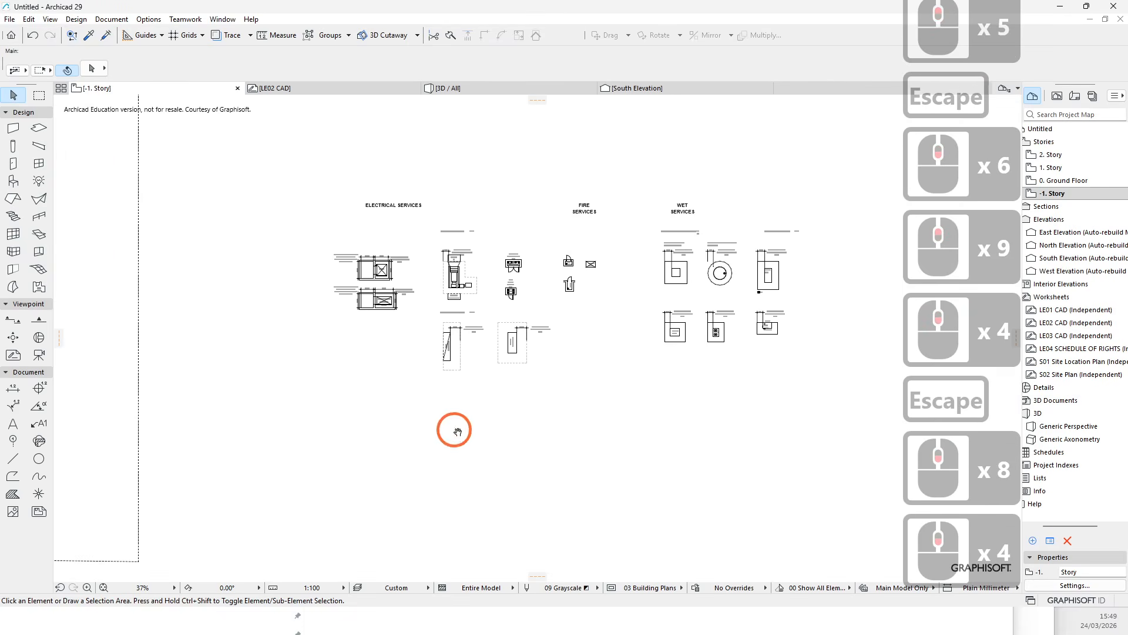
scroll(589, 405, "down", 3)
scroll(567, 515, "up", 5)
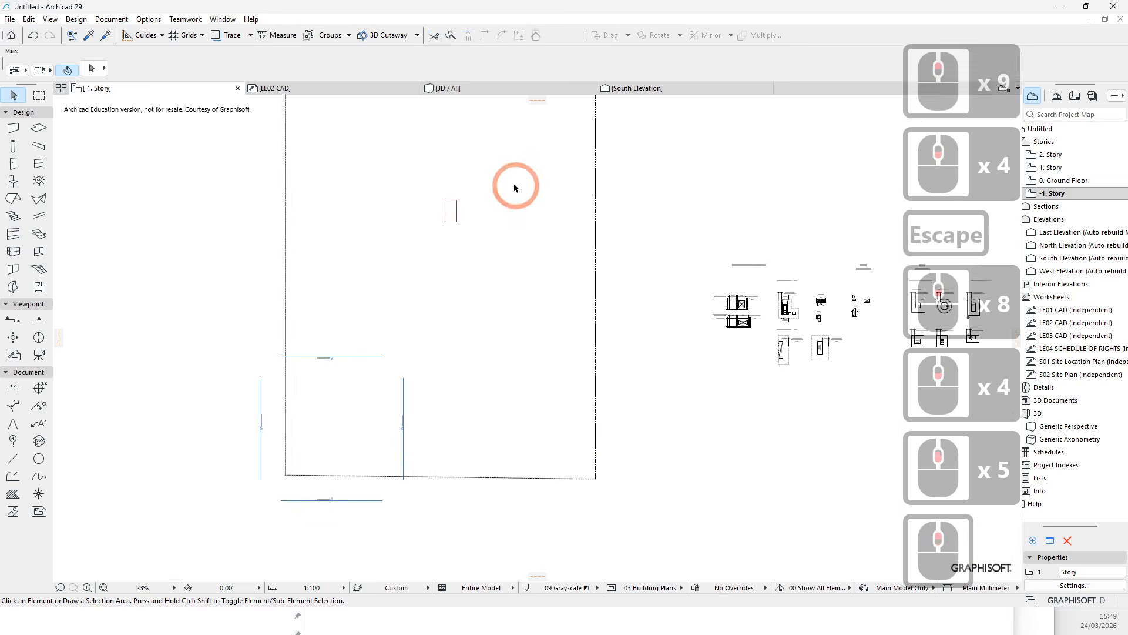
- Inspect the U-shaped polyline inside the lot and the services layouts beside it
scroll(514, 184, "up", 4)
left_click(403, 235)
scroll(403, 235, "down", 4)
left_click(580, 300)
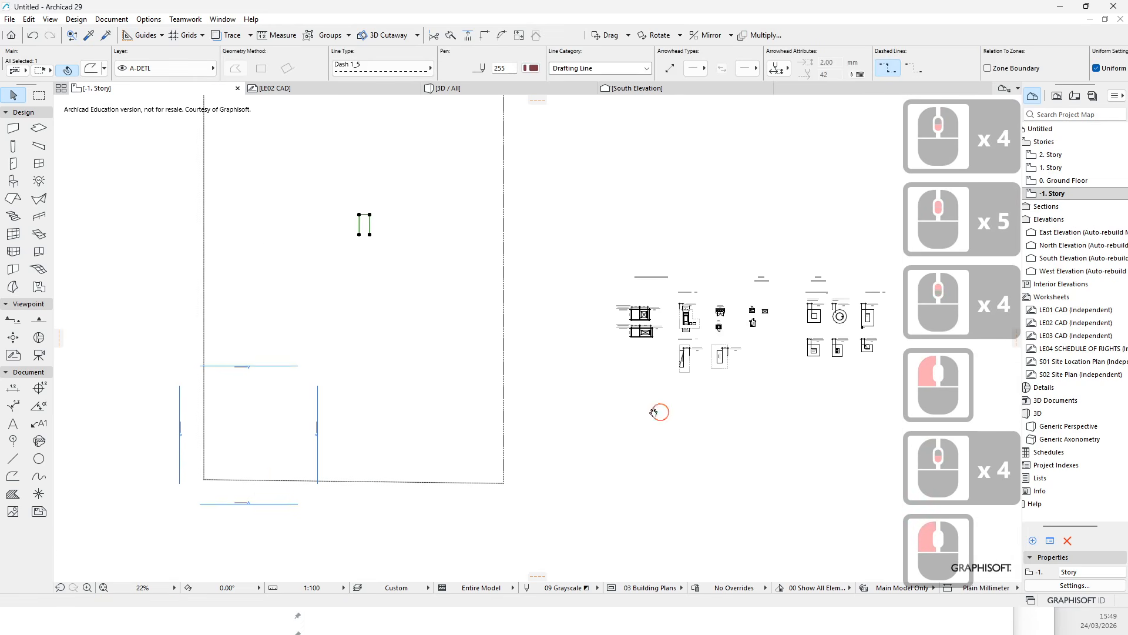
middle_click(358, 406)
scroll(347, 406, "down", 4)
scroll(203, 296, "up", 3)
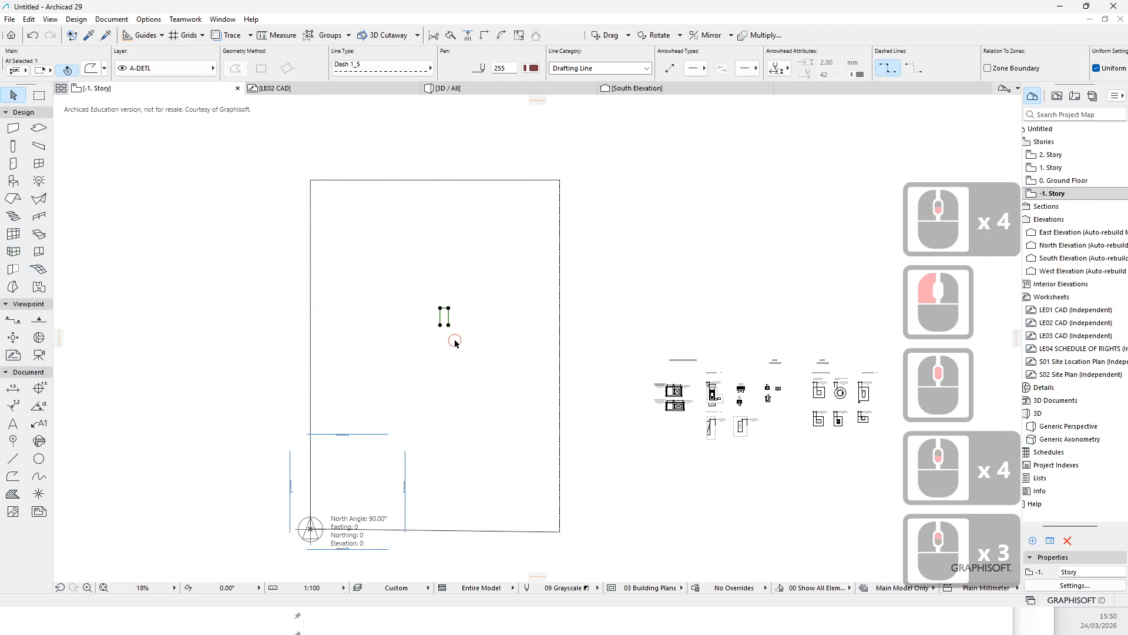
left_click(520, 340)
scroll(325, 340, "up", 3)
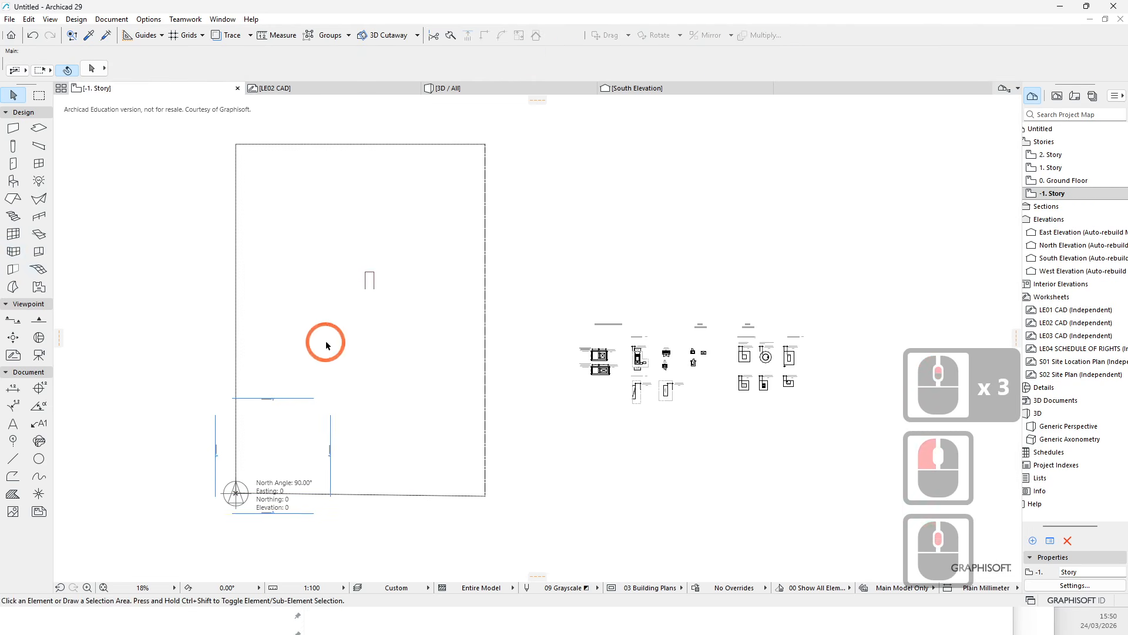
scroll(360, 312, "down", 3)
middle_click_drag(630, 387, 380, 345)
scroll(406, 329, "up", 4)
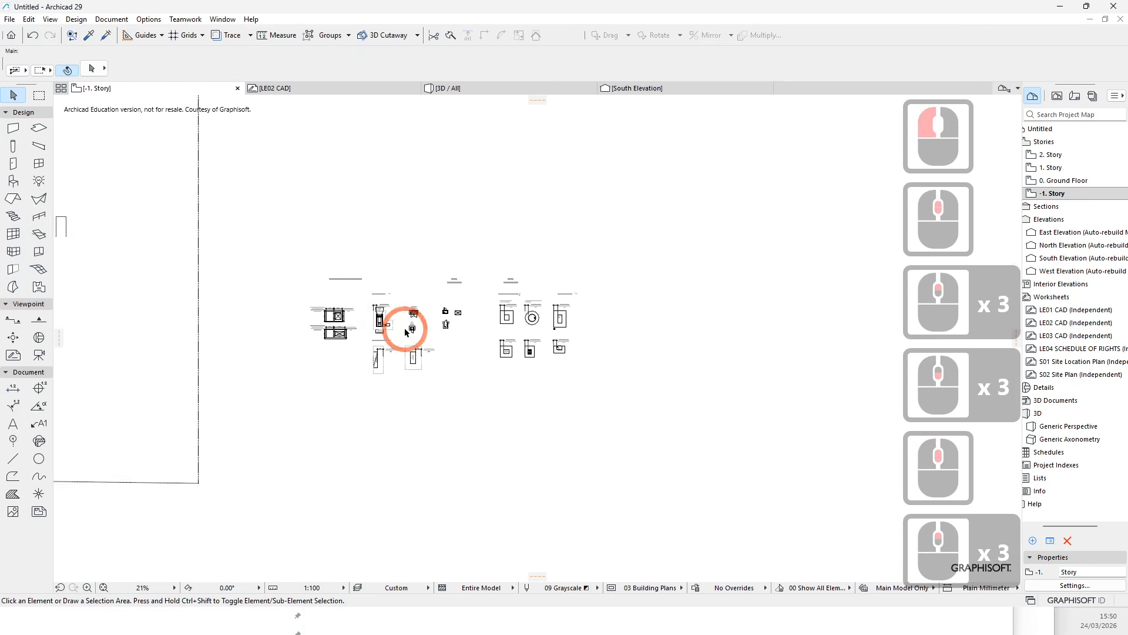
scroll(309, 372, "up", 4)
middle_click_drag(346, 380, 509, 390)
scroll(510, 390, "down", 8)
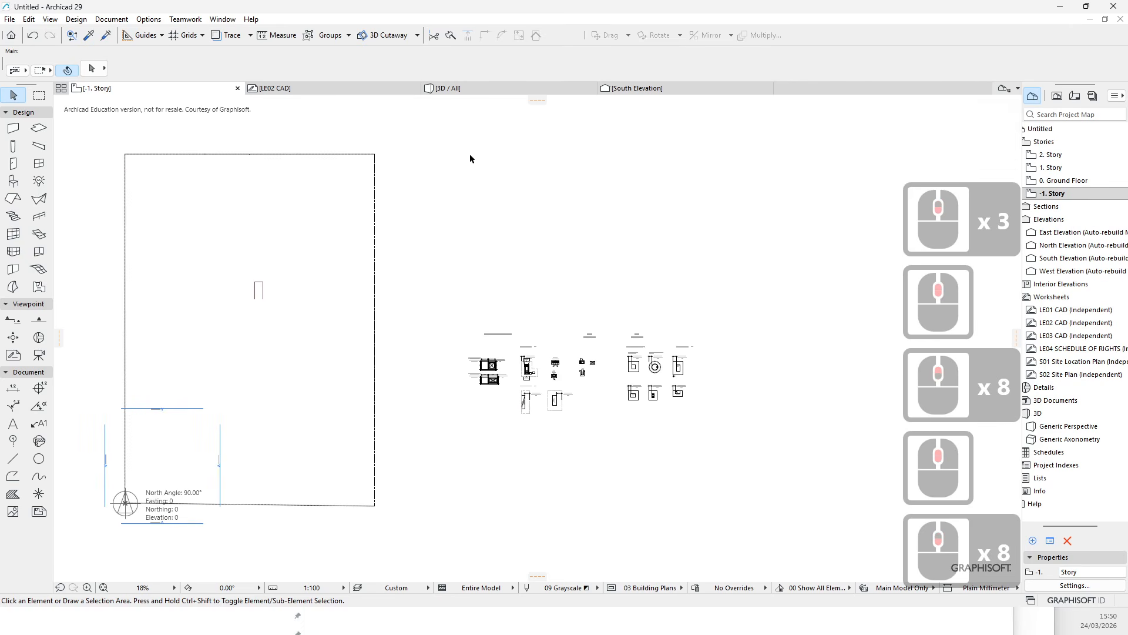
- Browse the LE02 CAD worksheet and 3D window, then return to the -1. Story plan
left_click(297, 89)
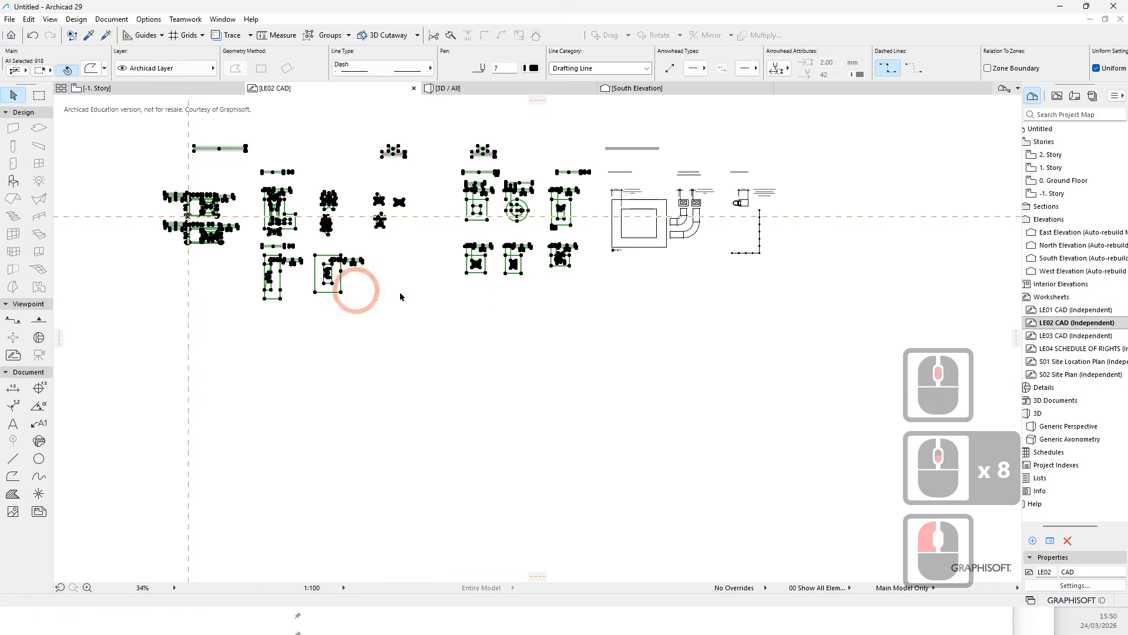
left_click(507, 365)
left_click(509, 364)
left_click(724, 411)
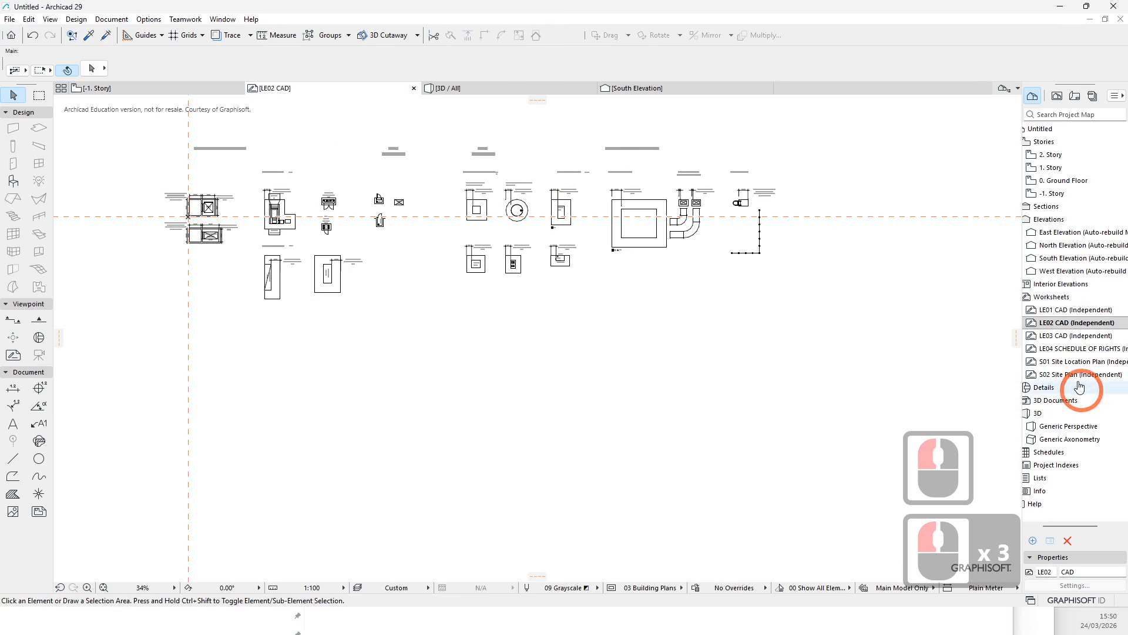
left_click(622, 389)
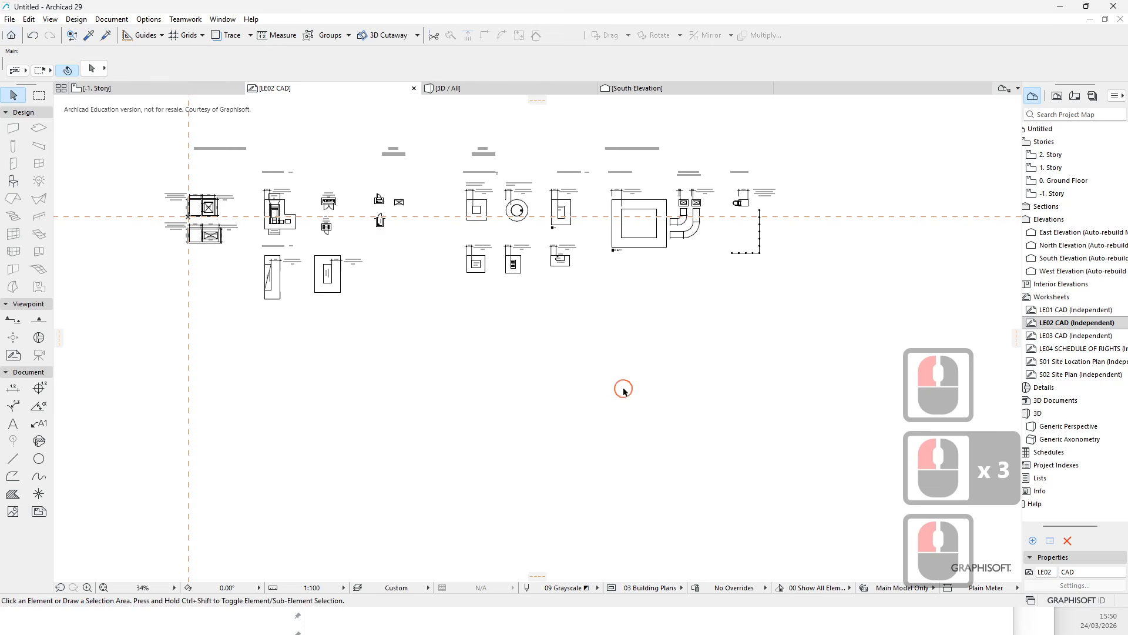
left_click_drag(540, 99, 541, 95)
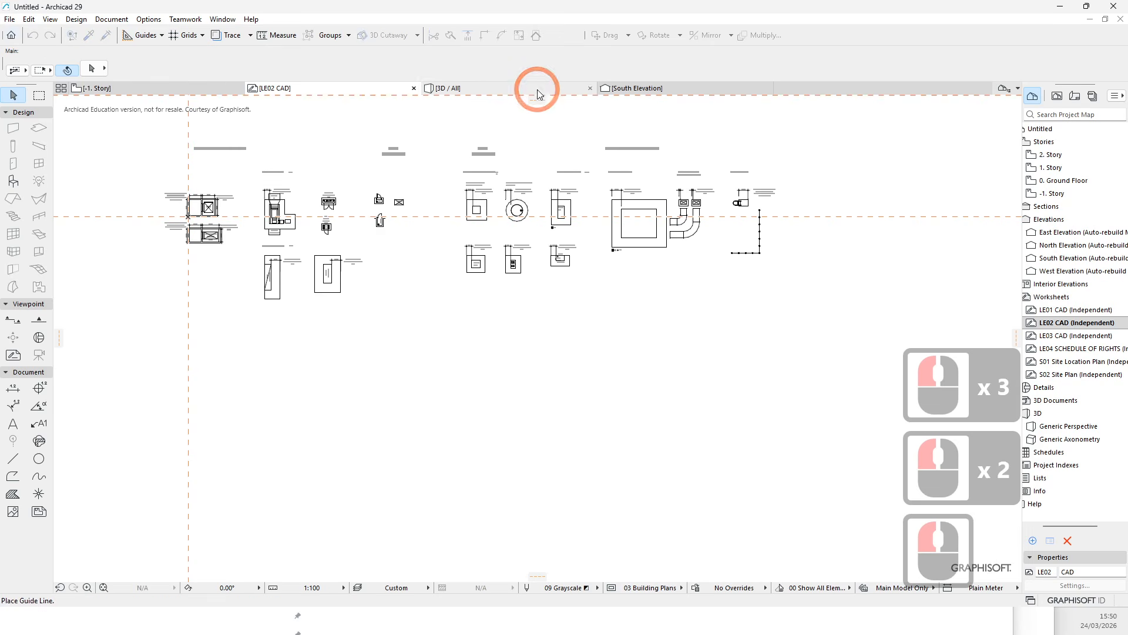
left_click(537, 89)
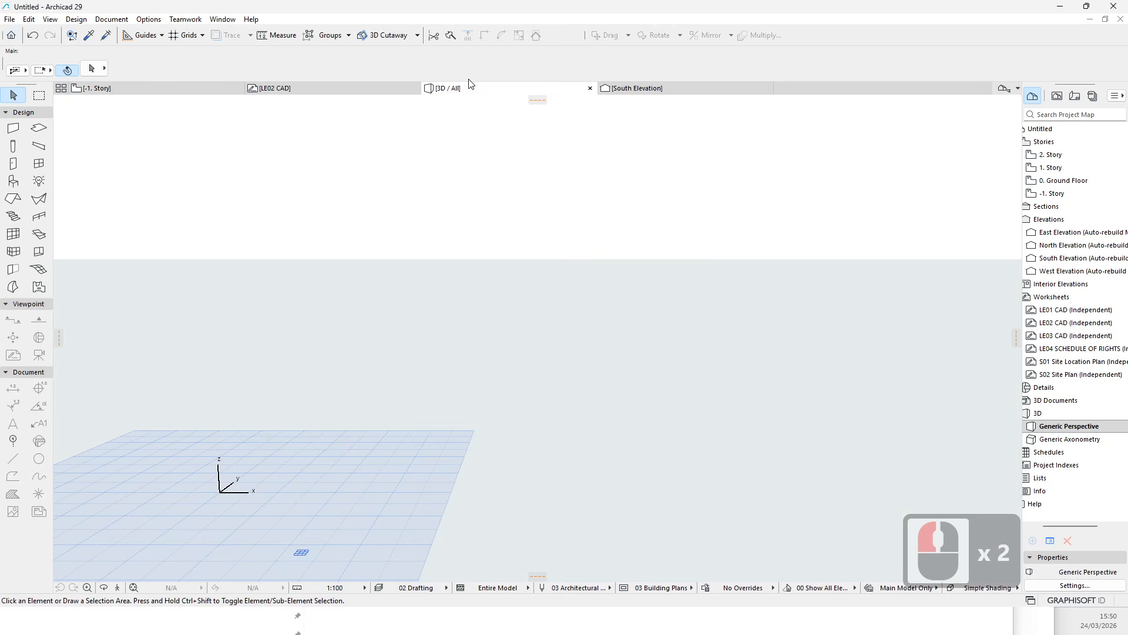
left_click(163, 90)
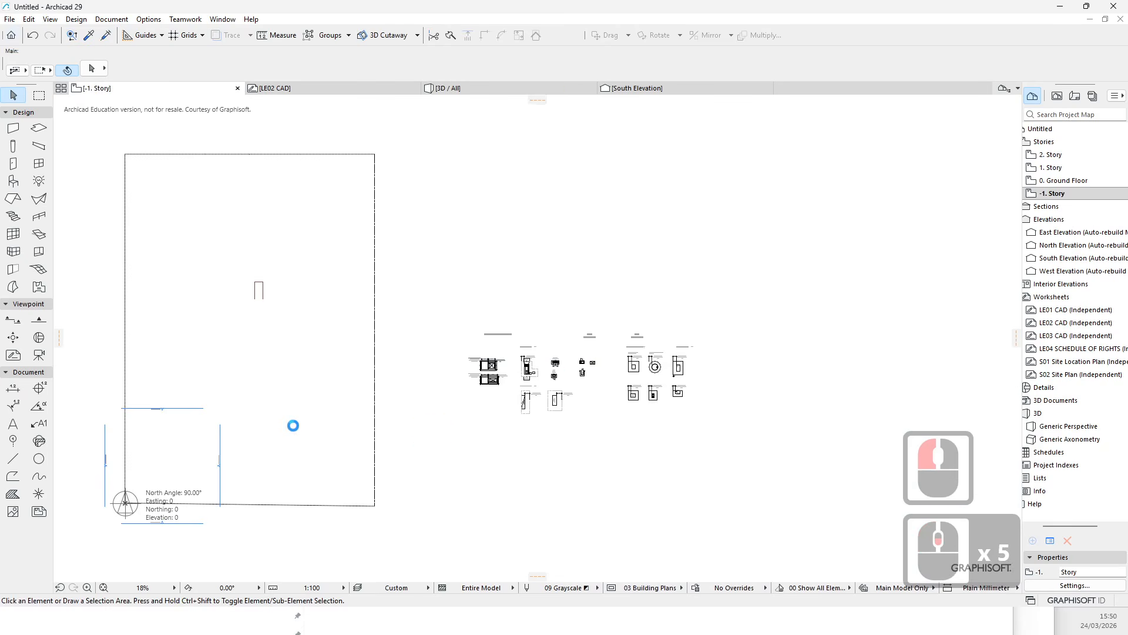
scroll(509, 407, "down", 3)
scroll(508, 408, "up", 2)
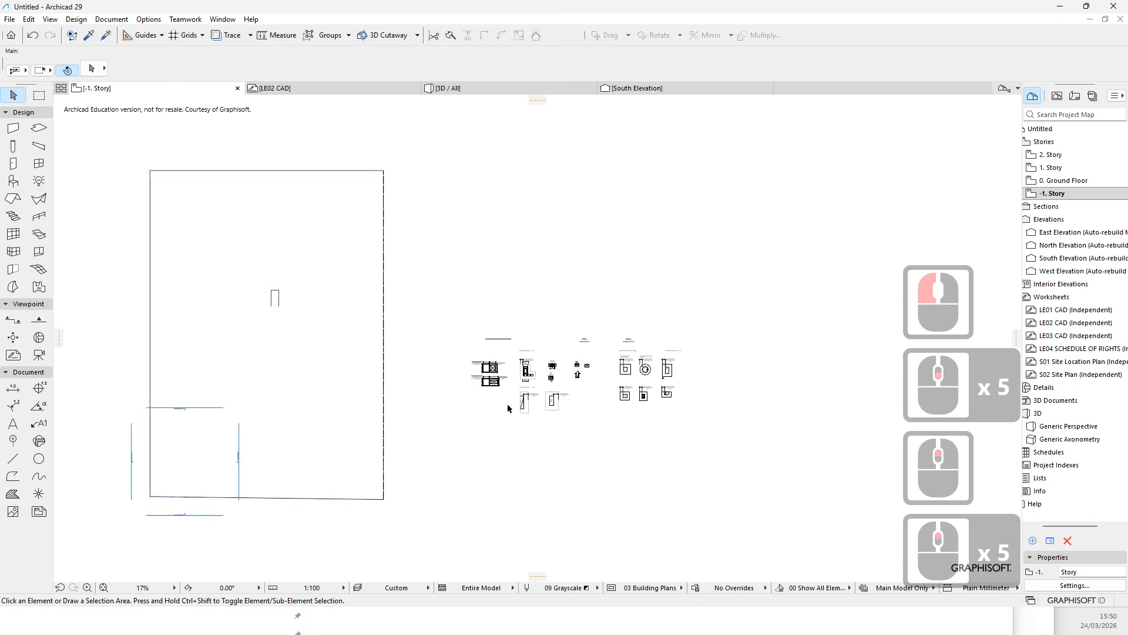
scroll(507, 403, "up", 1)
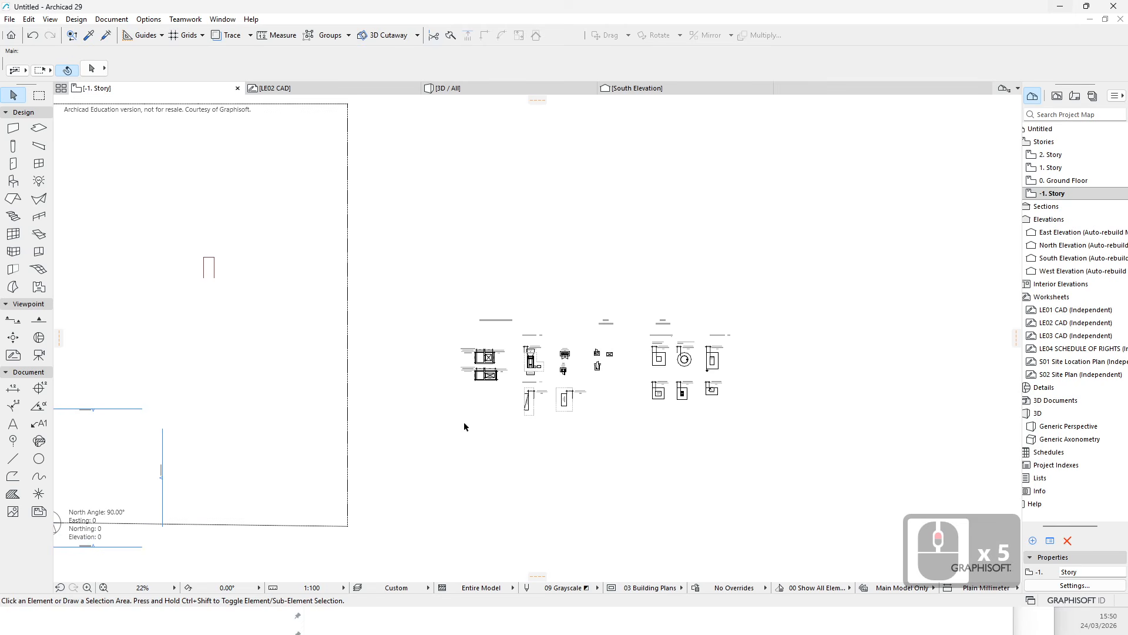
left_click(1060, 10)
left_click(628, 155)
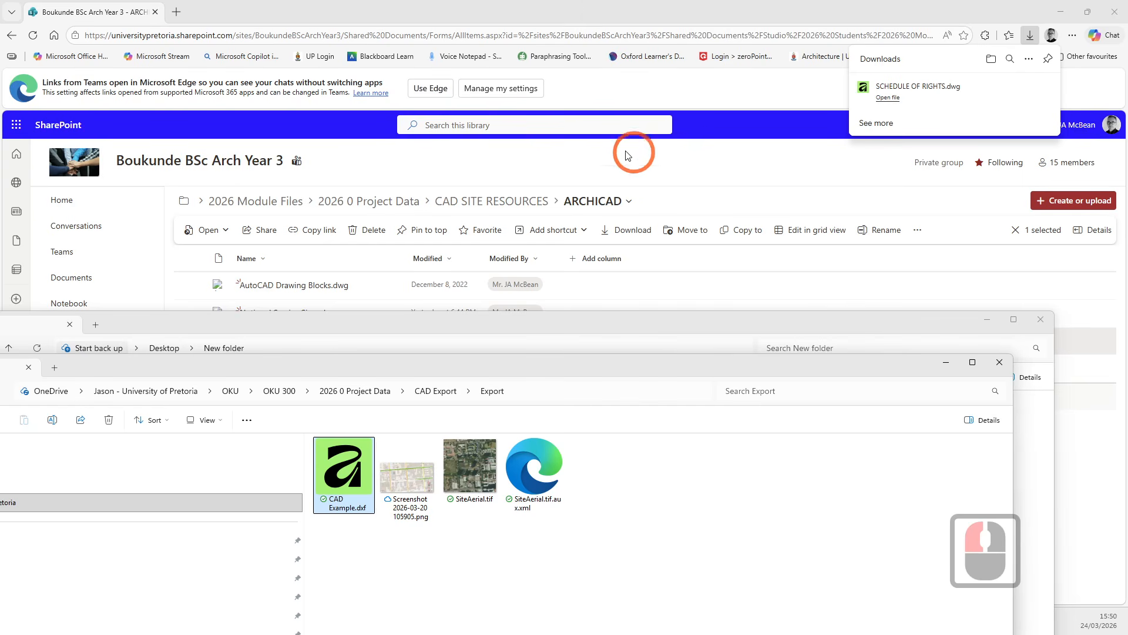
left_click(973, 362)
left_click(526, 336)
left_click(635, 277)
left_click(450, 128)
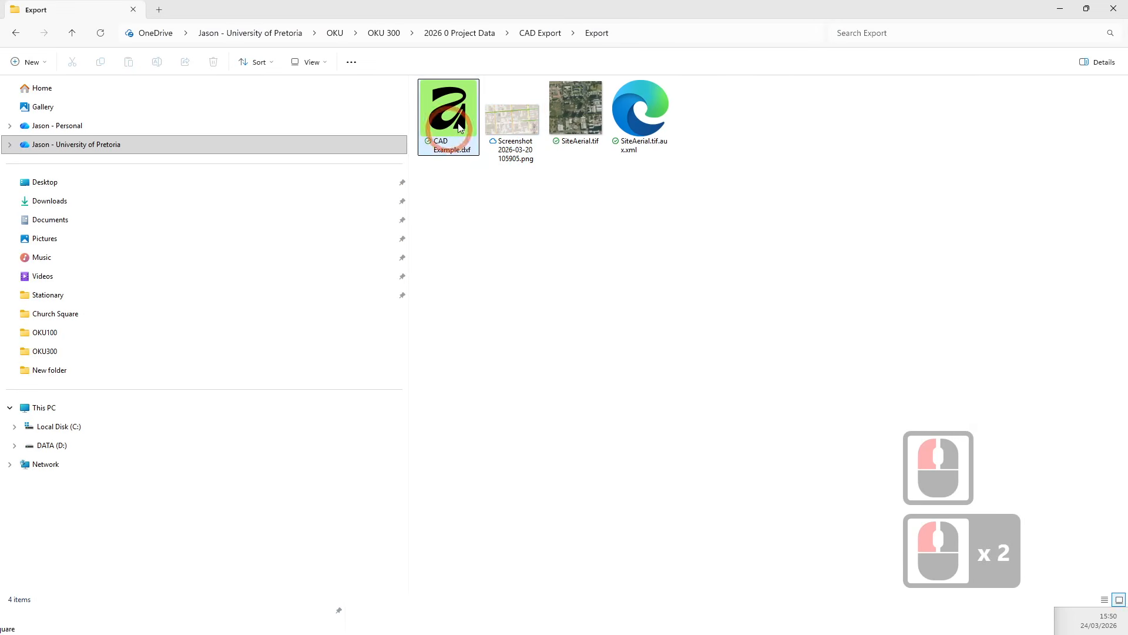
left_click(460, 36)
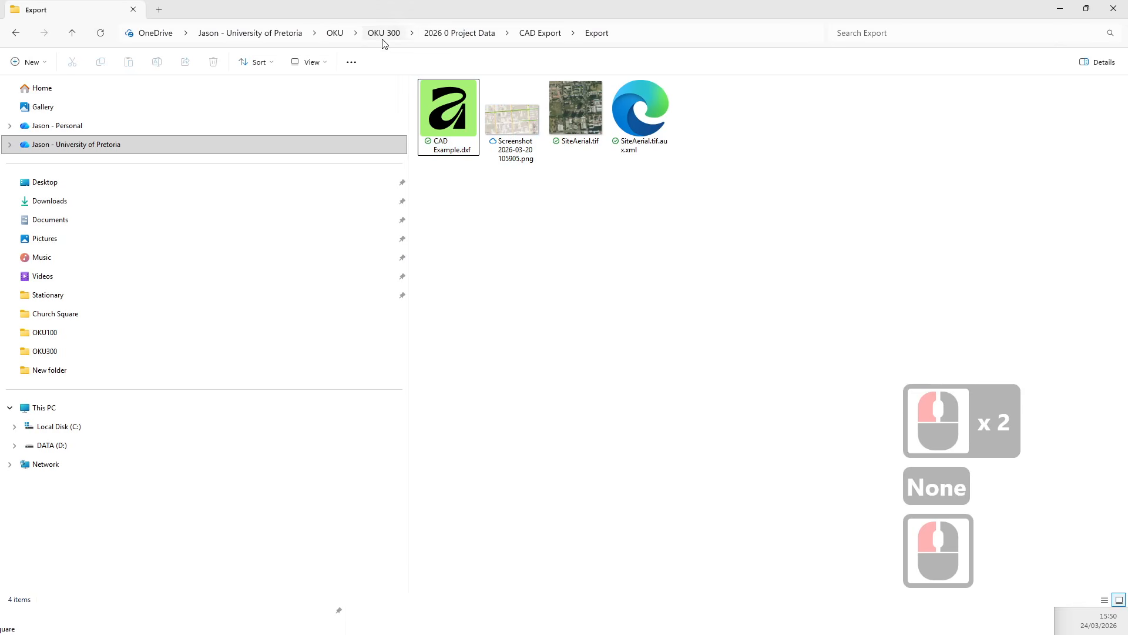
left_click(1061, 9)
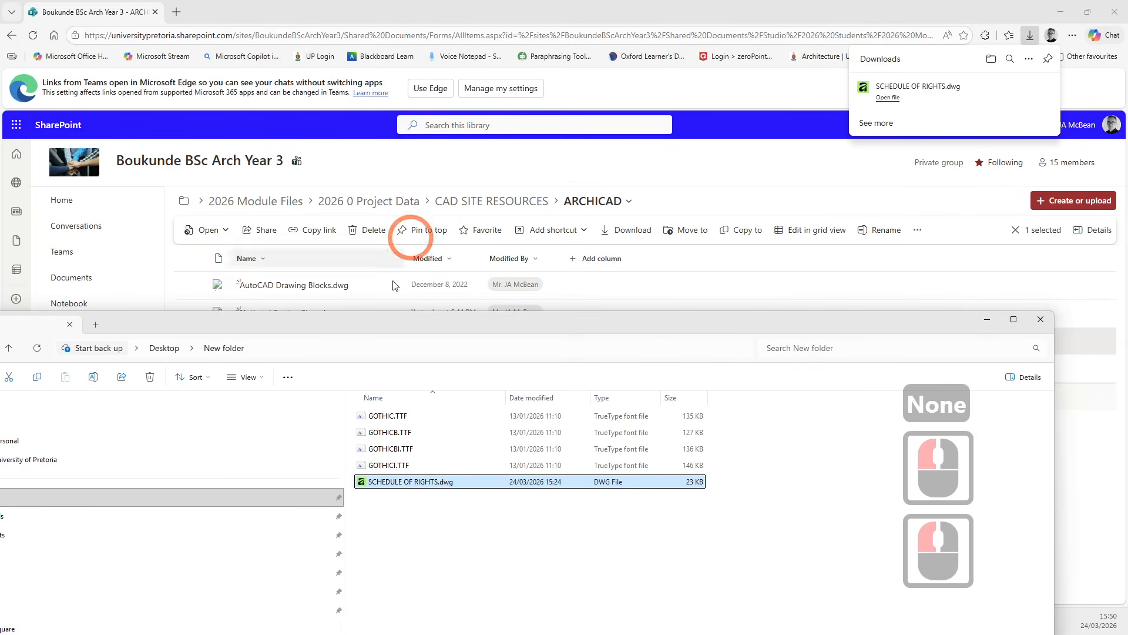
left_click(987, 321)
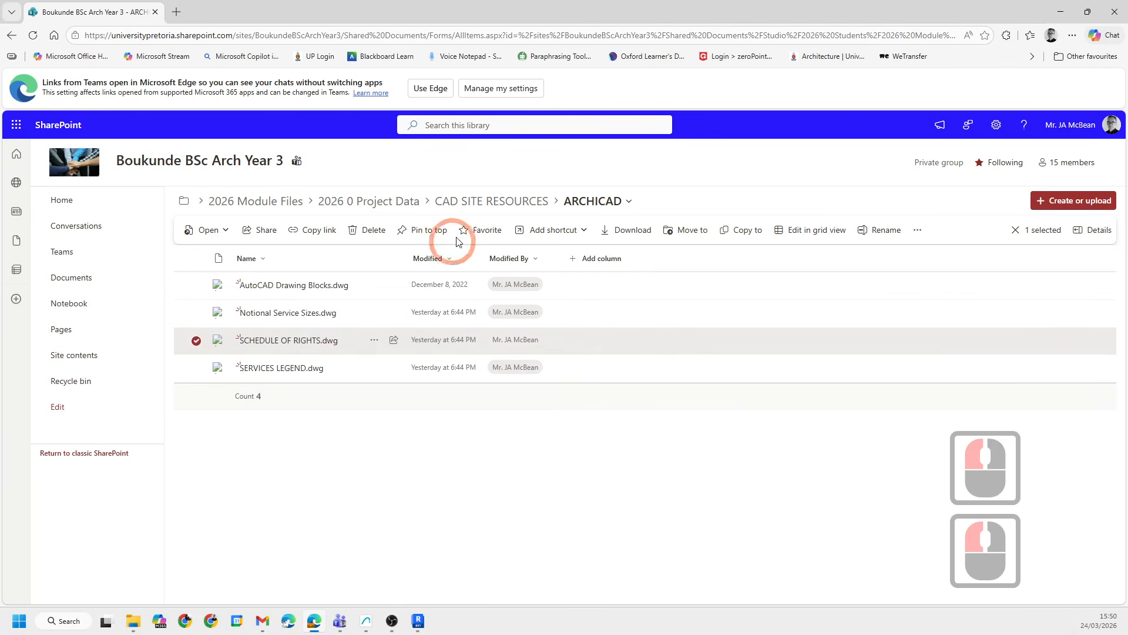
- Browse up the SharePoint course library to its top-level Documents folder, then close the browser
left_click(246, 203)
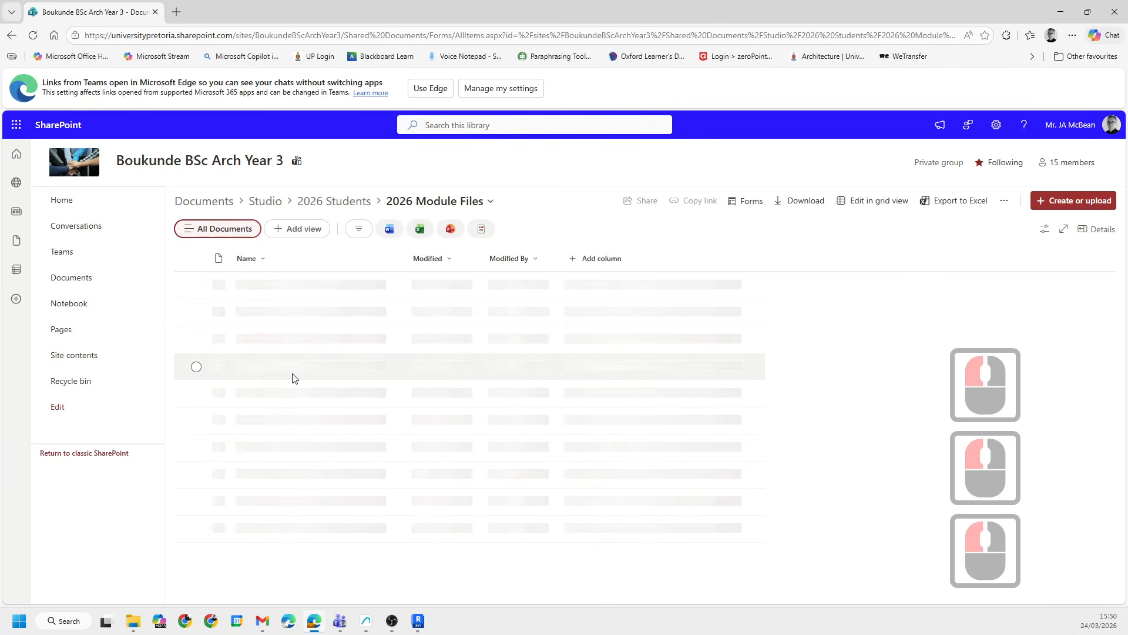
left_click(258, 284)
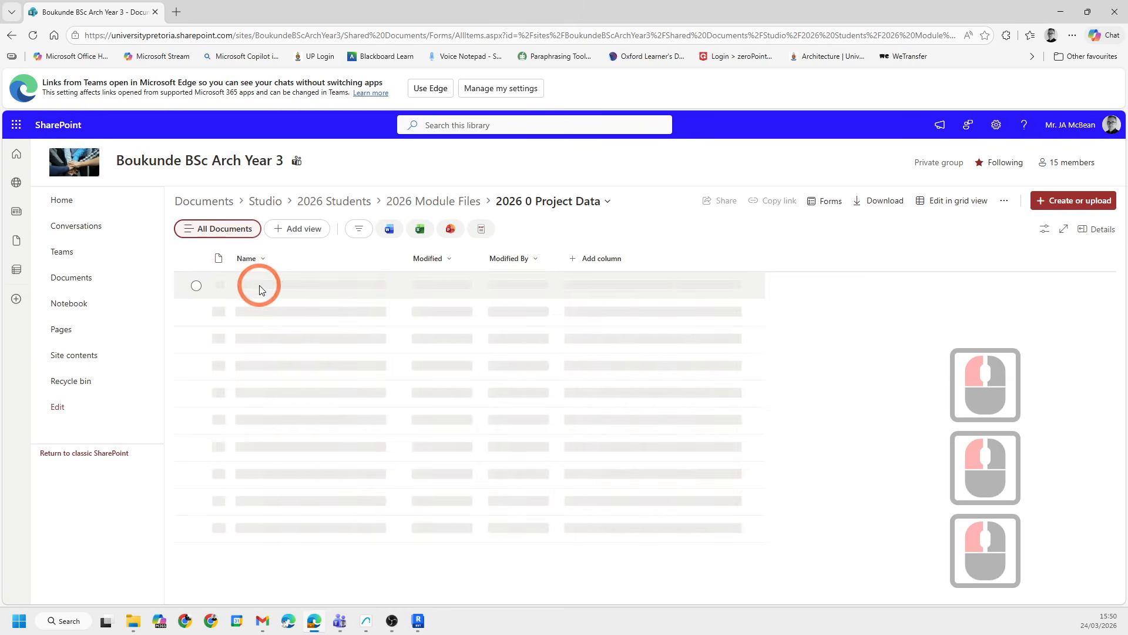
left_click(225, 201)
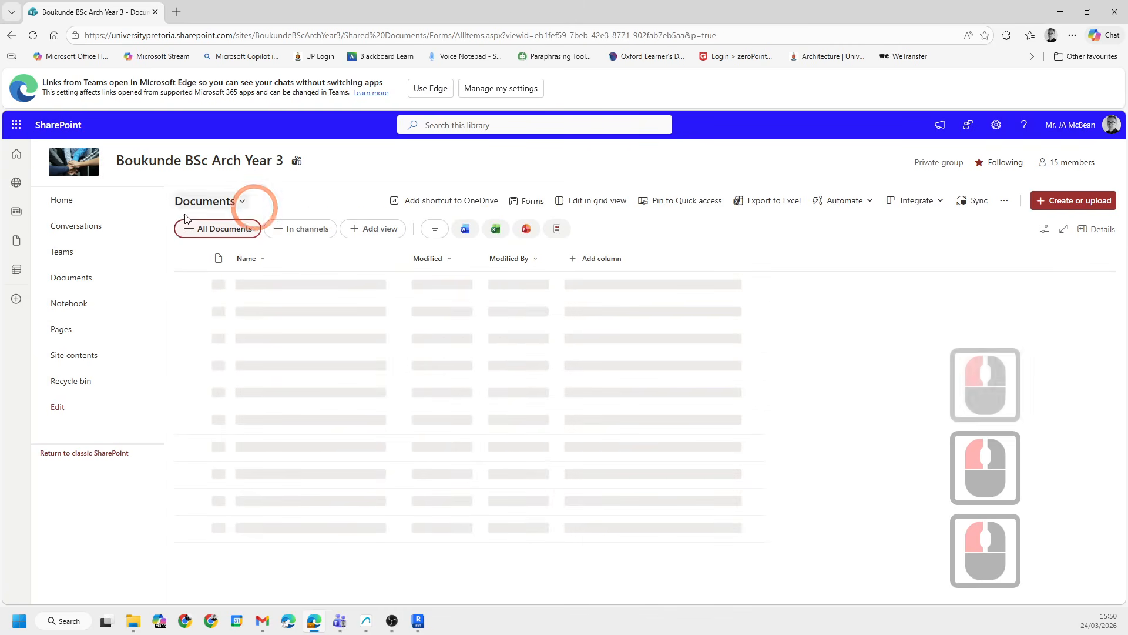
scroll(411, 282, "up", 6)
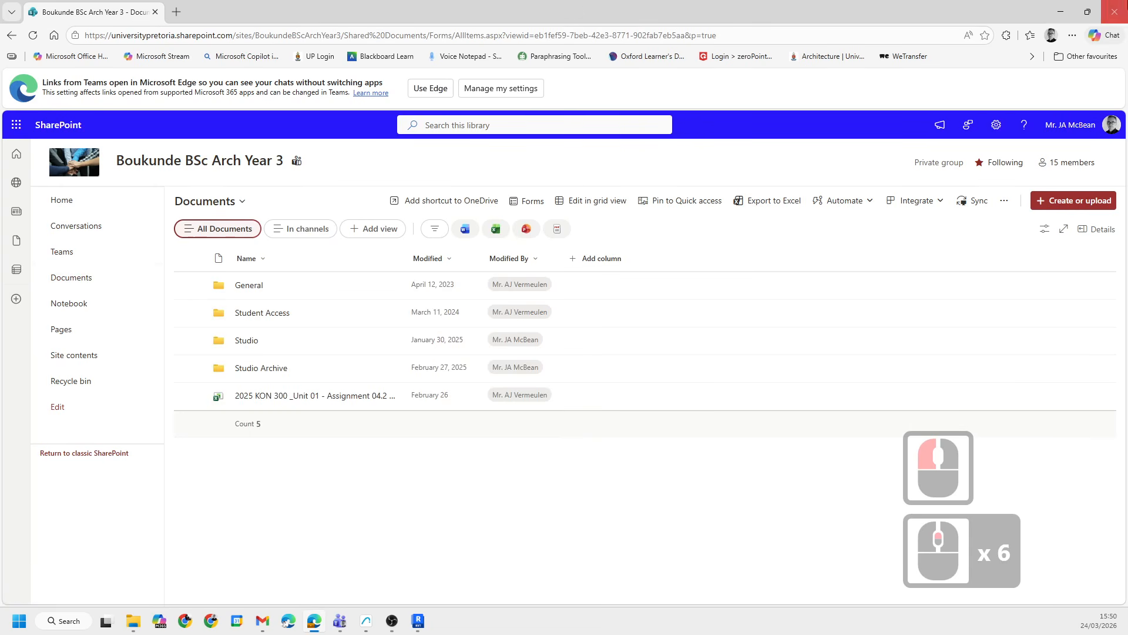
left_click(1114, 12)
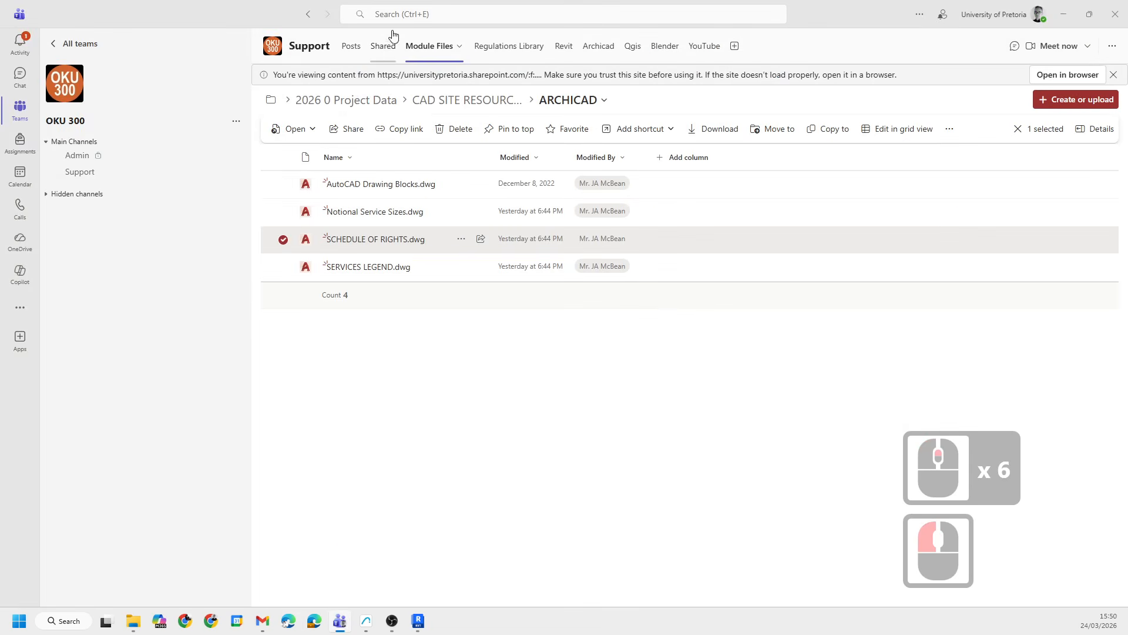
- Open the example student PDF inside the Examples folder of the team's shared files
left_click(382, 45)
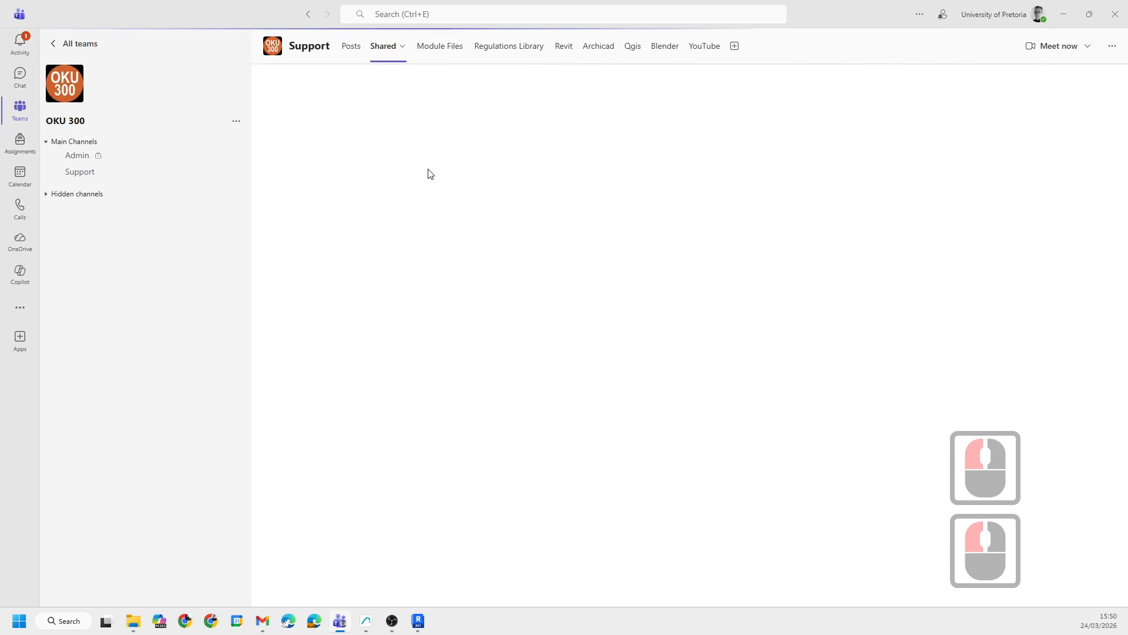
left_click(345, 277)
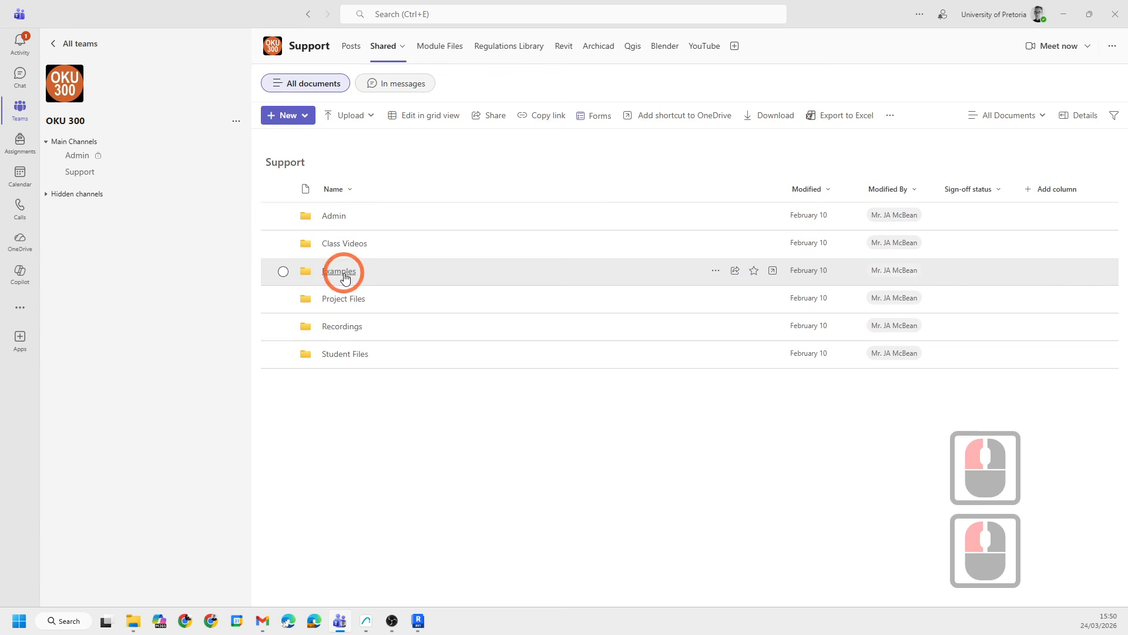
left_click(345, 251)
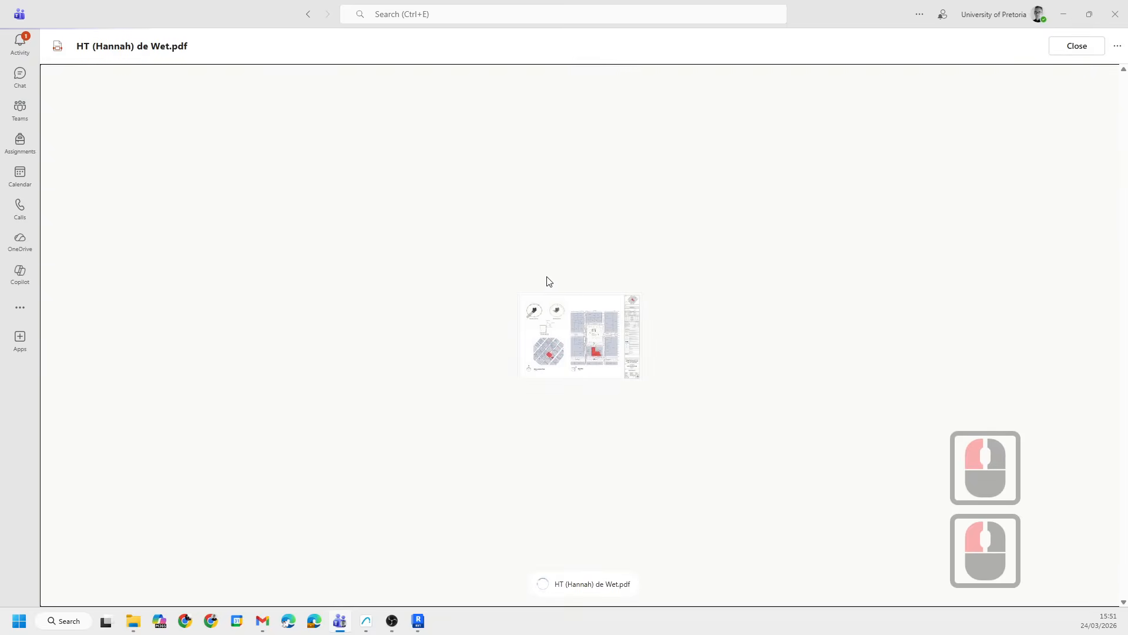
- Zoom into the Site Location Plan and Site Plan on the PDF's first page
scroll(586, 355, "up", 5)
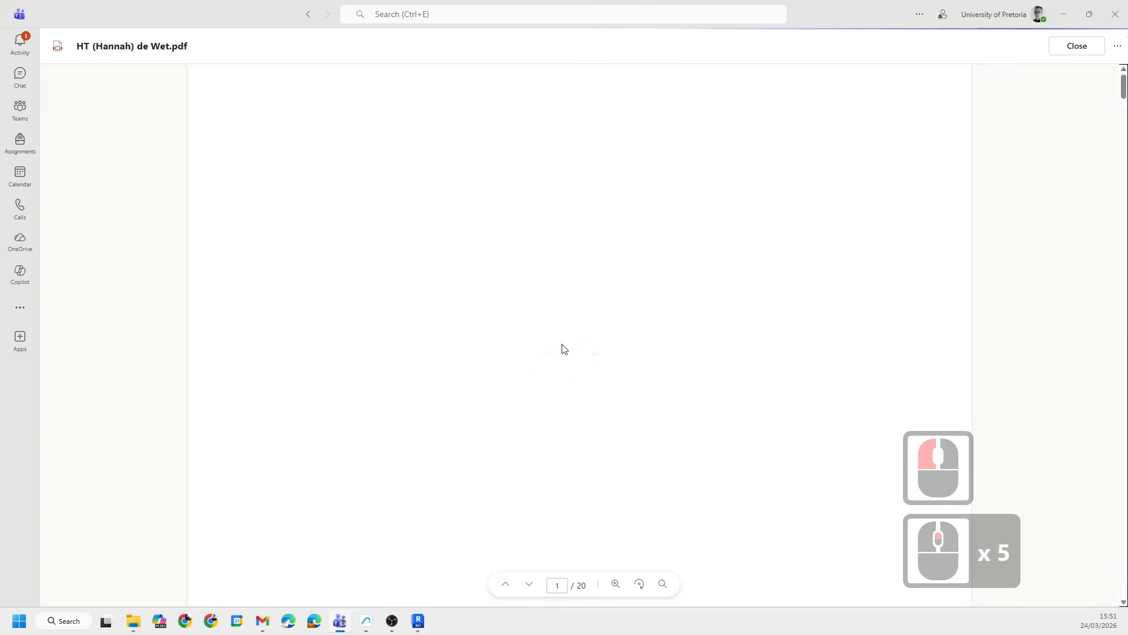
scroll(373, 188, "up", 3)
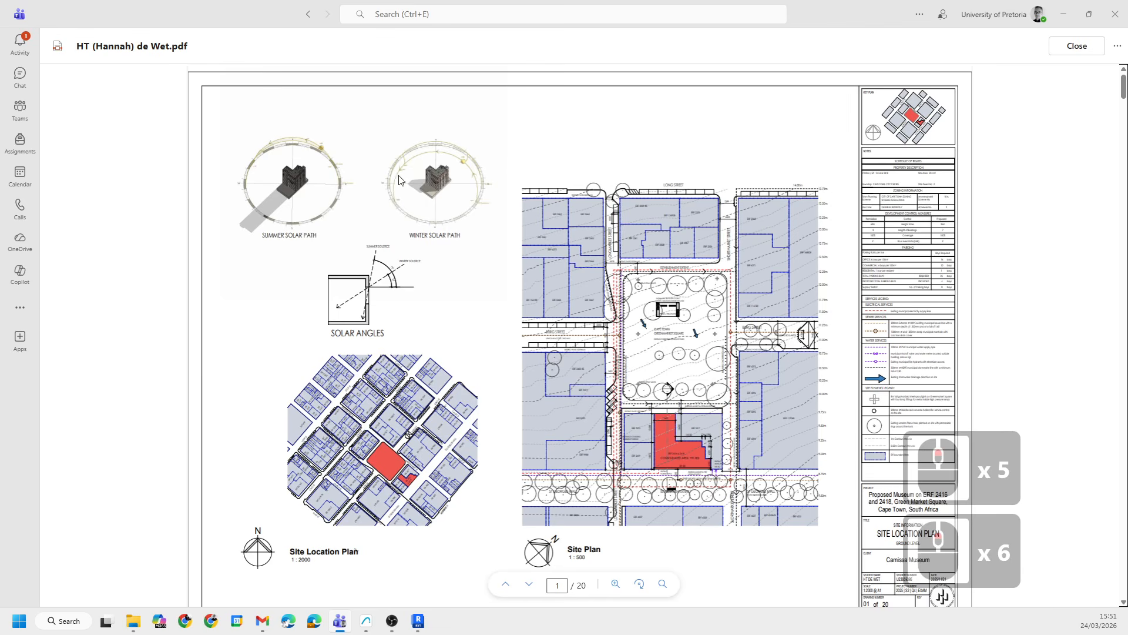
scroll(382, 205, "down", 4)
scroll(470, 209, "up", 4)
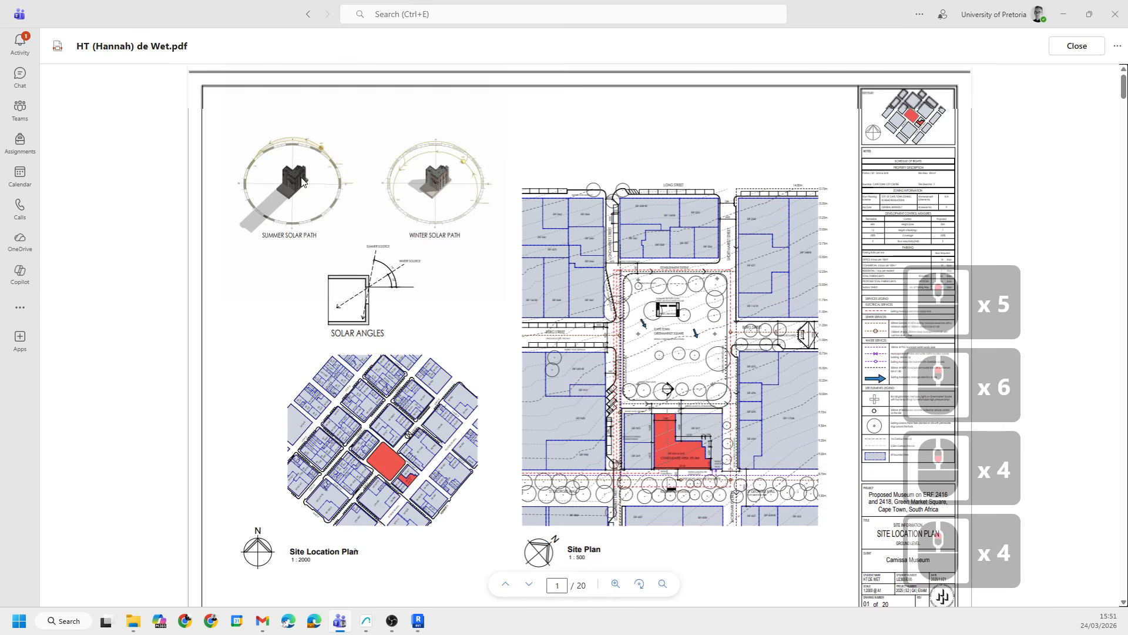
scroll(706, 212, "down", 3)
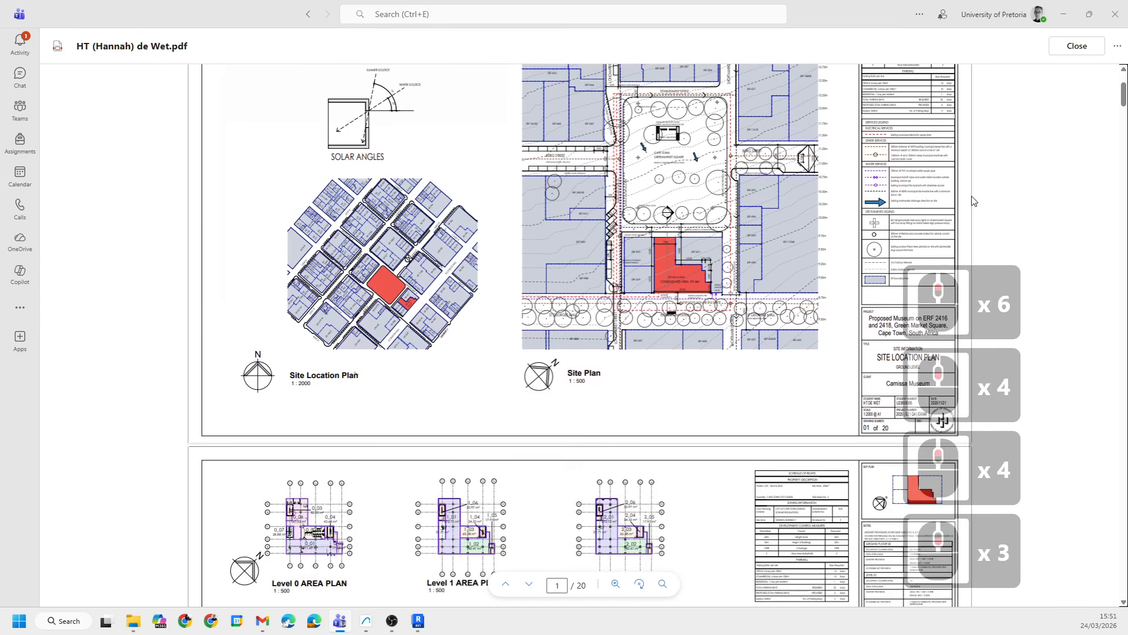
scroll(972, 200, "up", 3)
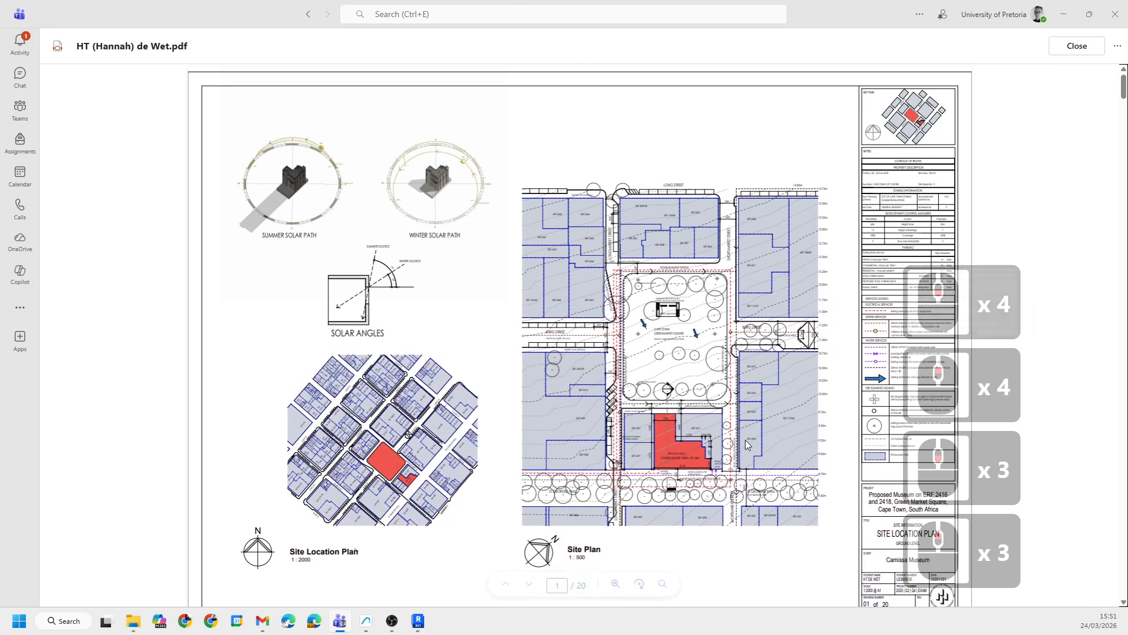
middle_click(594, 297)
scroll(580, 356, "up", 6, "ctrl")
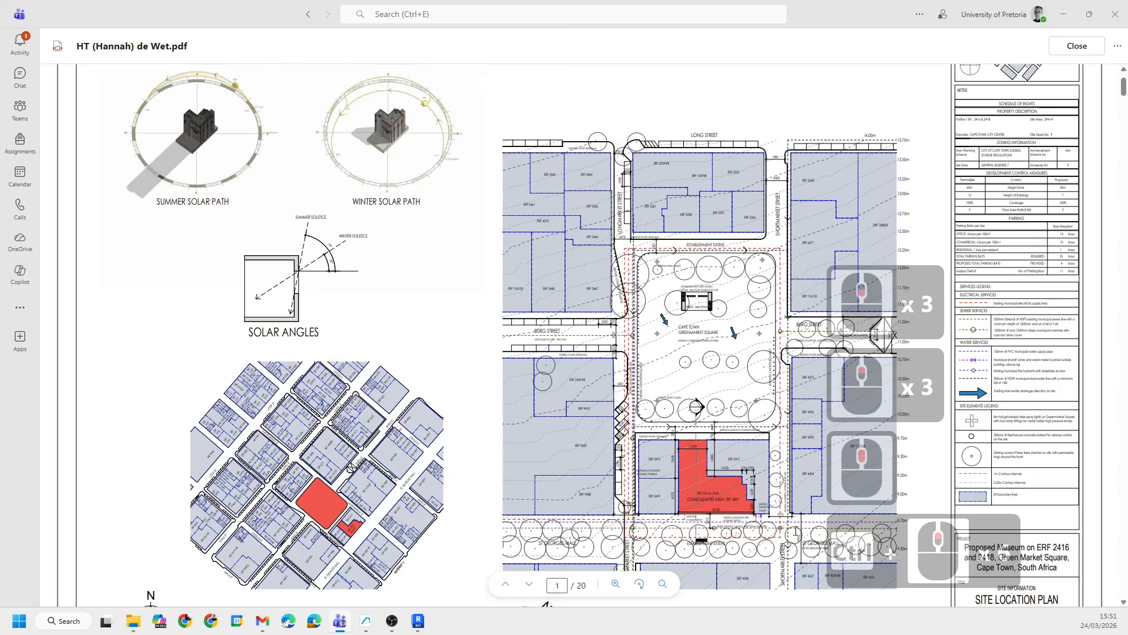
scroll(823, 352, "up", 14, "ctrl")
scroll(823, 353, "down", 7)
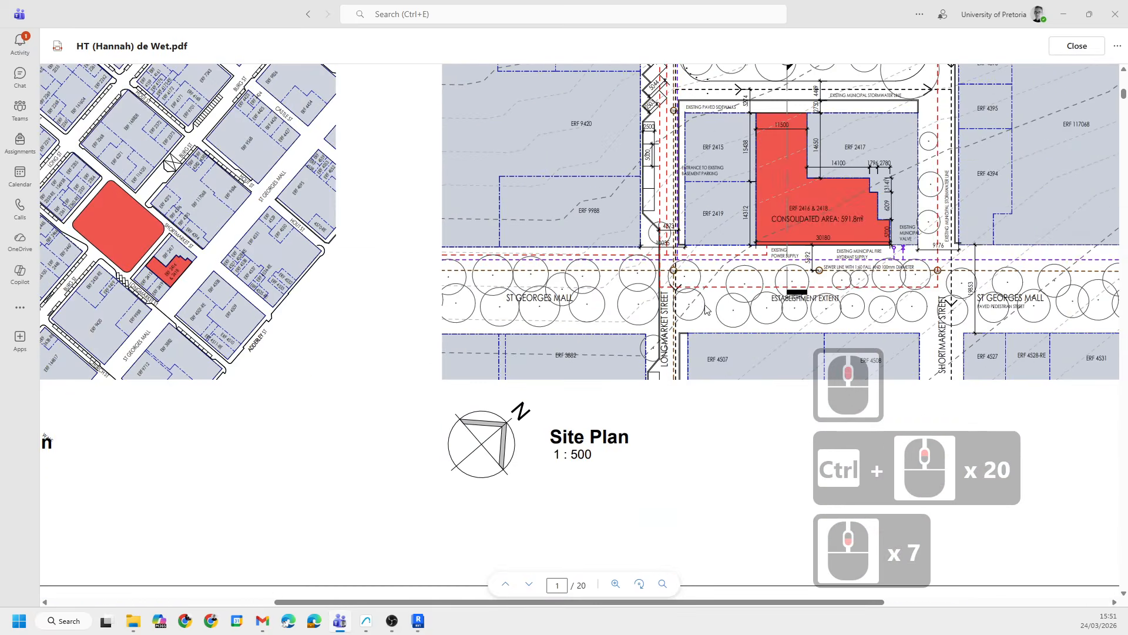
scroll(644, 296, "up", 5, "ctrl")
left_click_drag(628, 601, 764, 588)
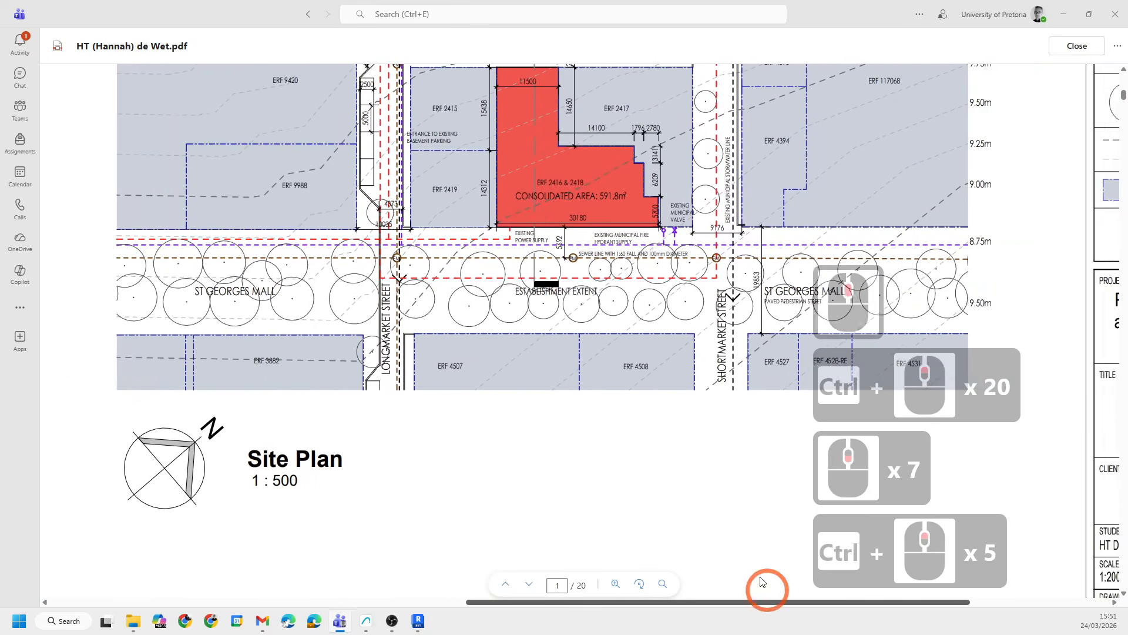
- Examine the site plan's consolidated lot, surrounding streets, services lines and legend in the example sheet
scroll(553, 398, "up", 6)
scroll(552, 397, "down", 2)
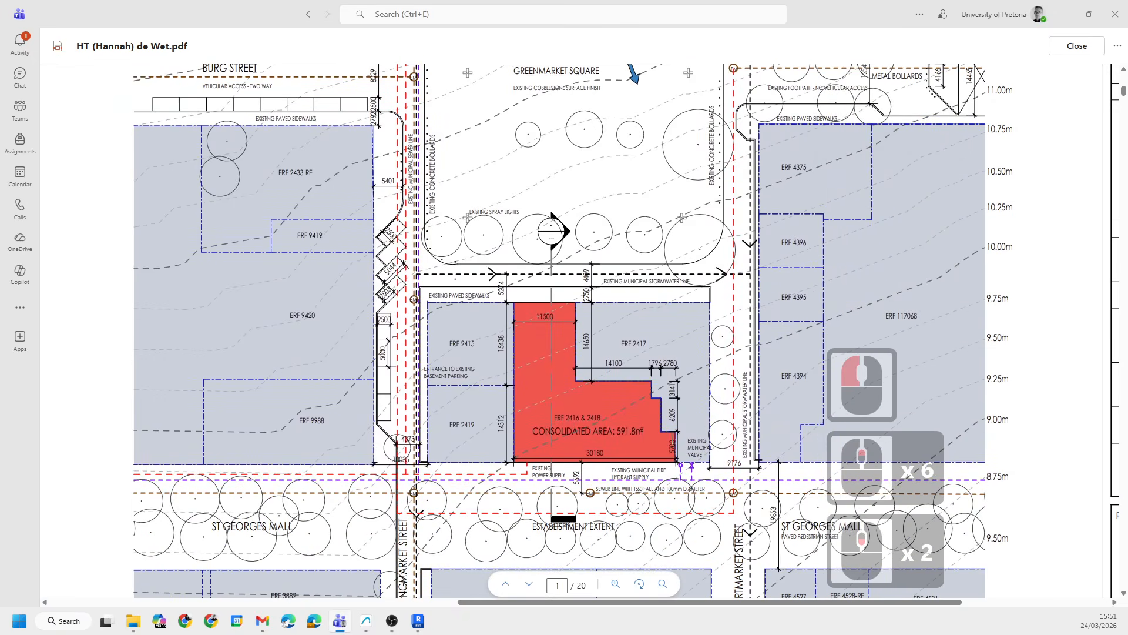
scroll(668, 353, "down", 6)
scroll(713, 360, "down", 12, "ctrl")
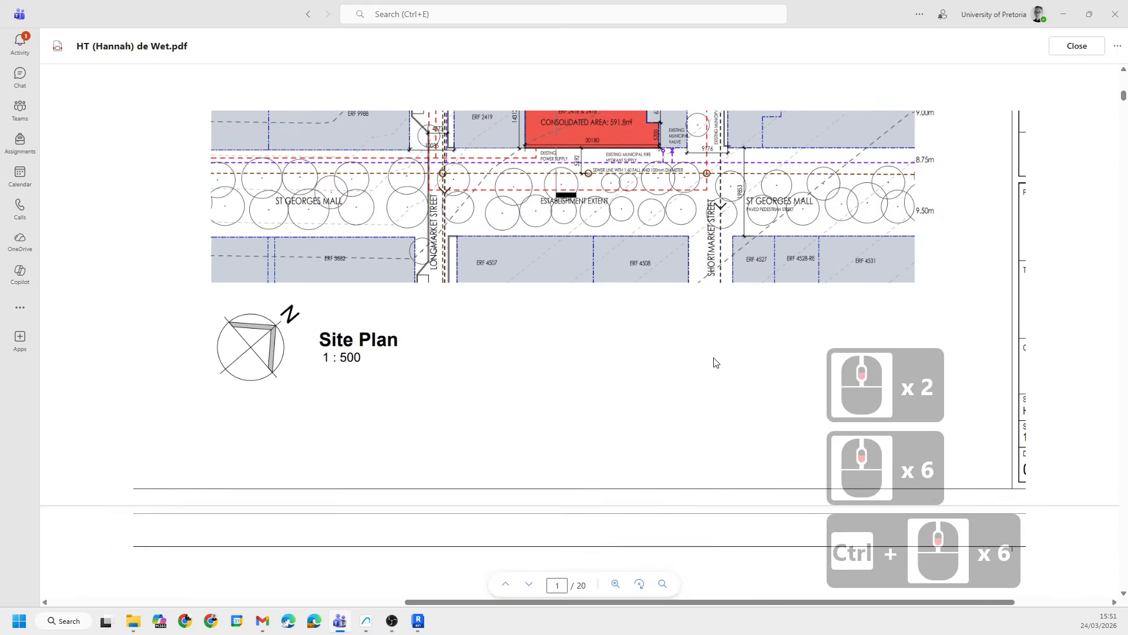
scroll(158, 228, "up", 3)
scroll(397, 326, "left", 7, "shift")
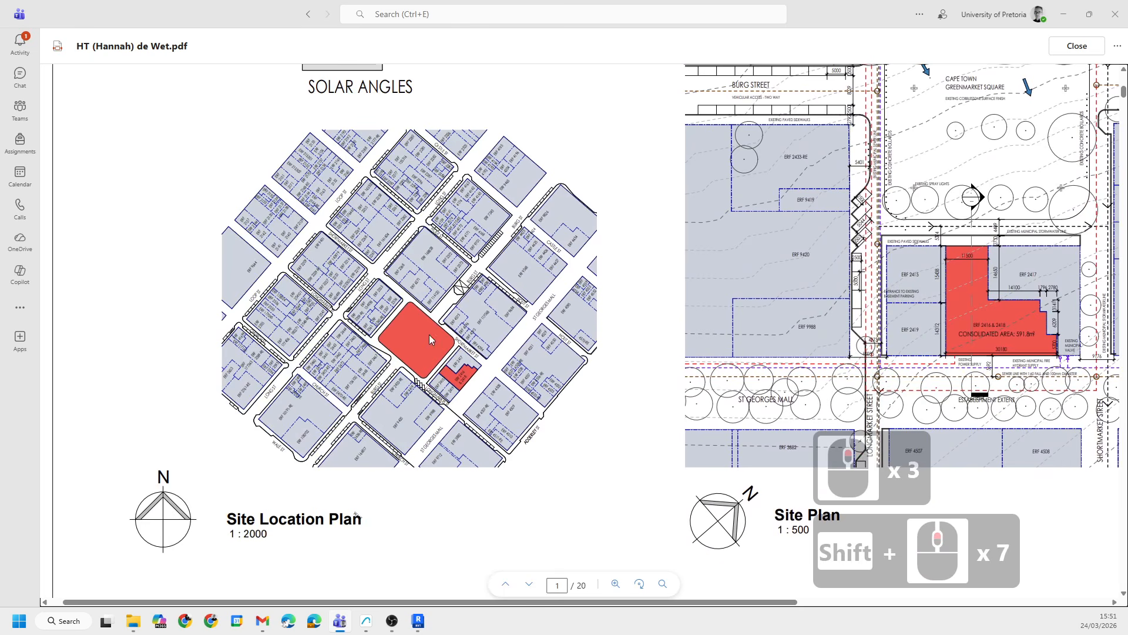
scroll(307, 320, "down", 3)
scroll(308, 320, "up", 2)
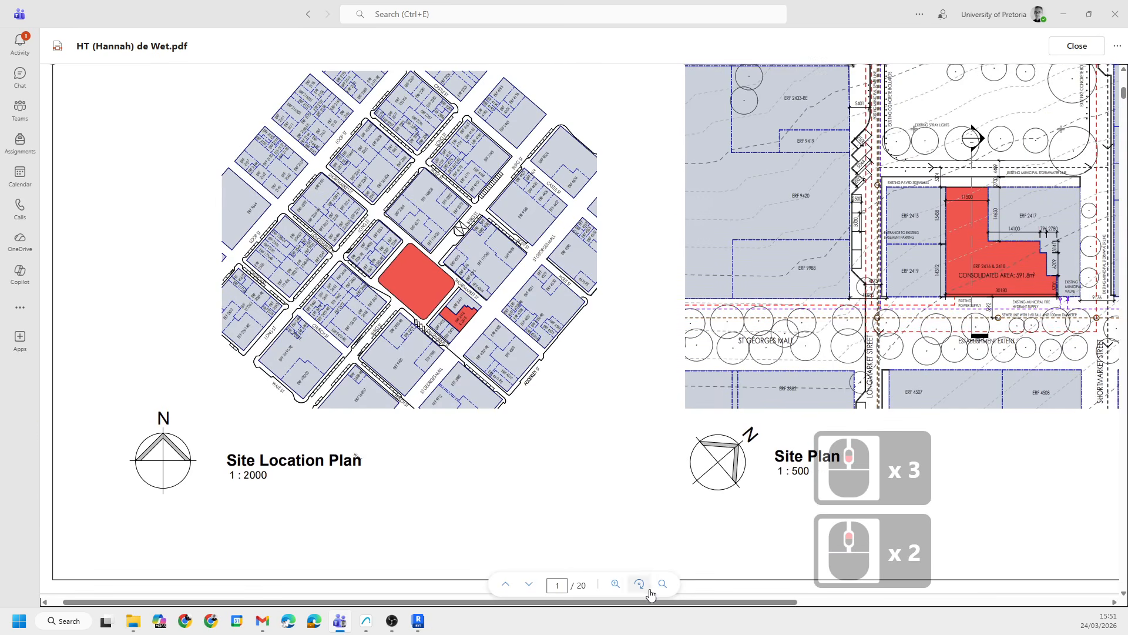
left_click_drag(739, 606, 962, 601)
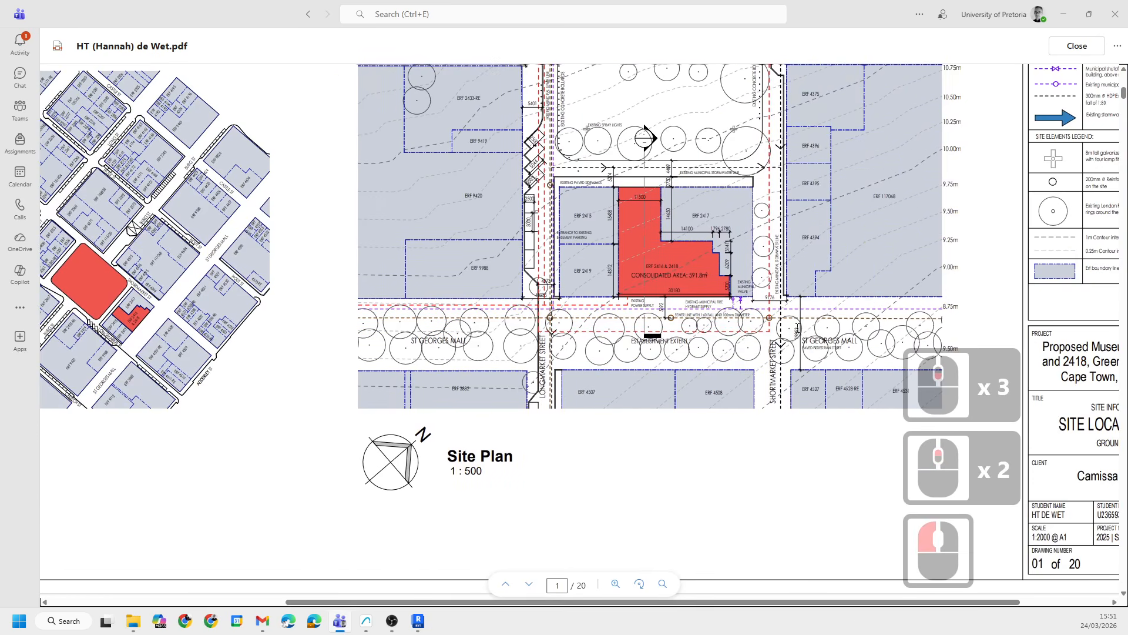
scroll(585, 188, "up", 5, "ctrl")
scroll(637, 345, "up", 3)
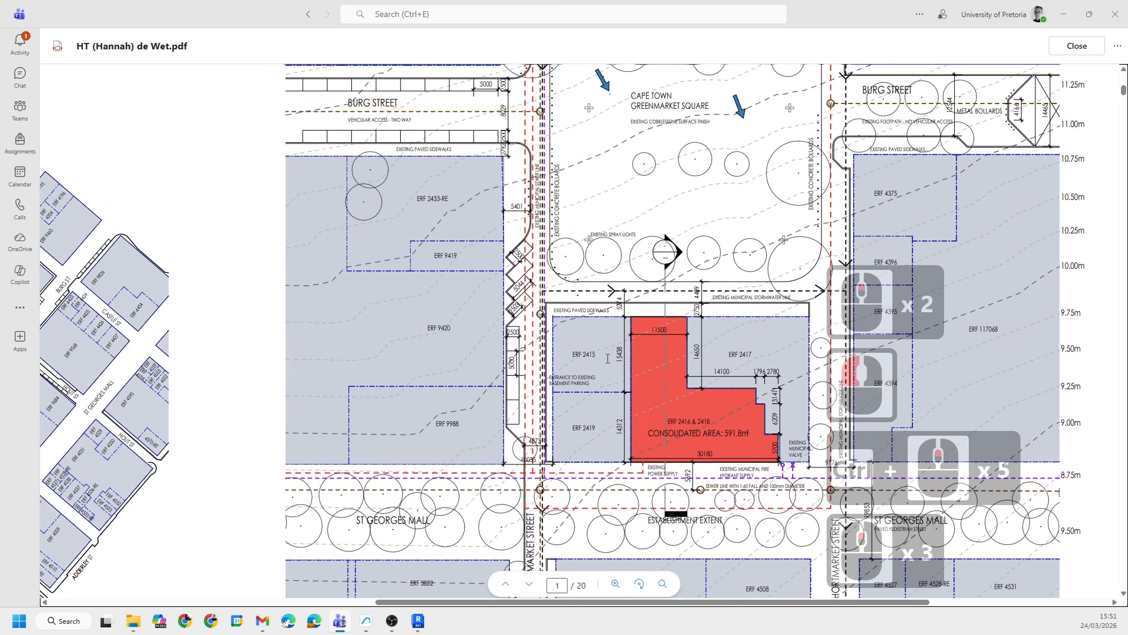
scroll(608, 358, "right", 3, "shift")
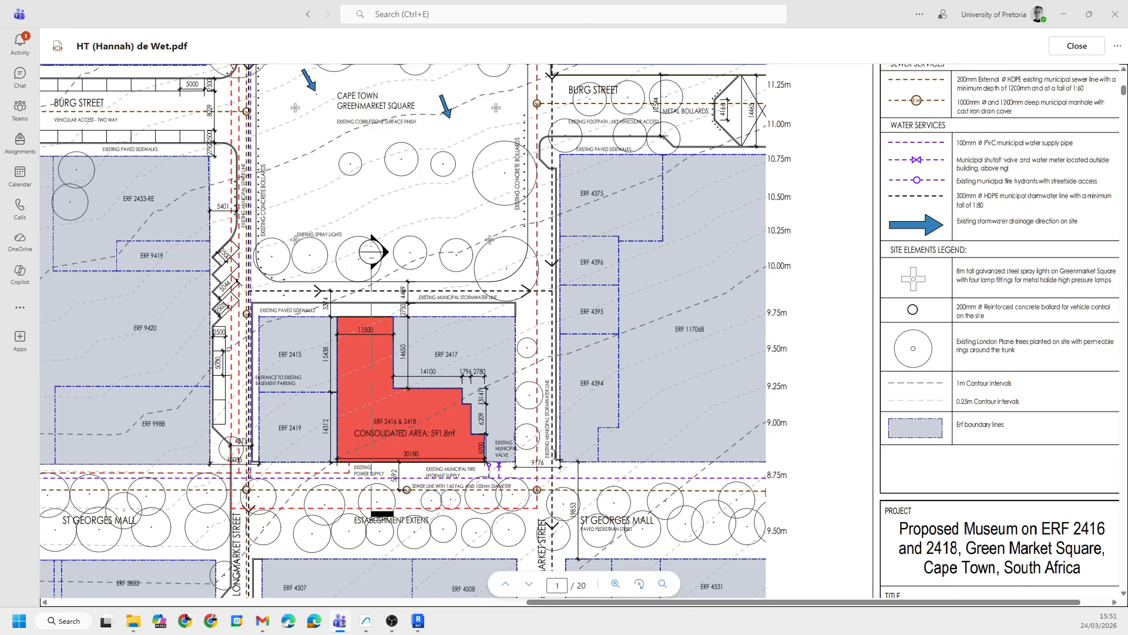
scroll(436, 331, "down", 3)
scroll(469, 284, "up", 9, "ctrl")
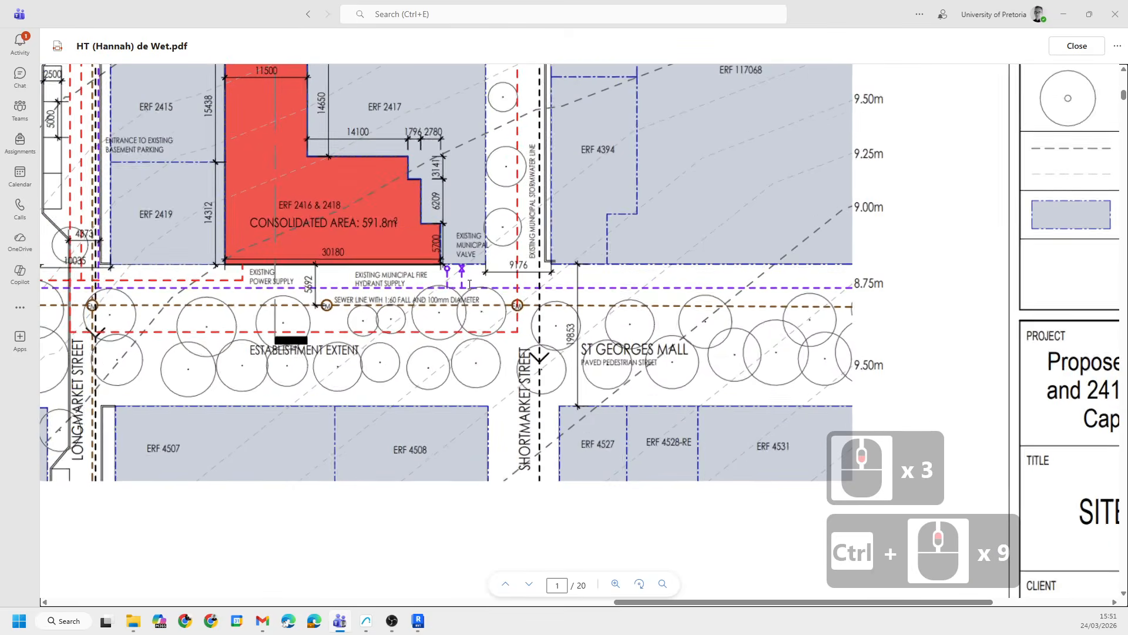
scroll(503, 328, "down", 13, "ctrl")
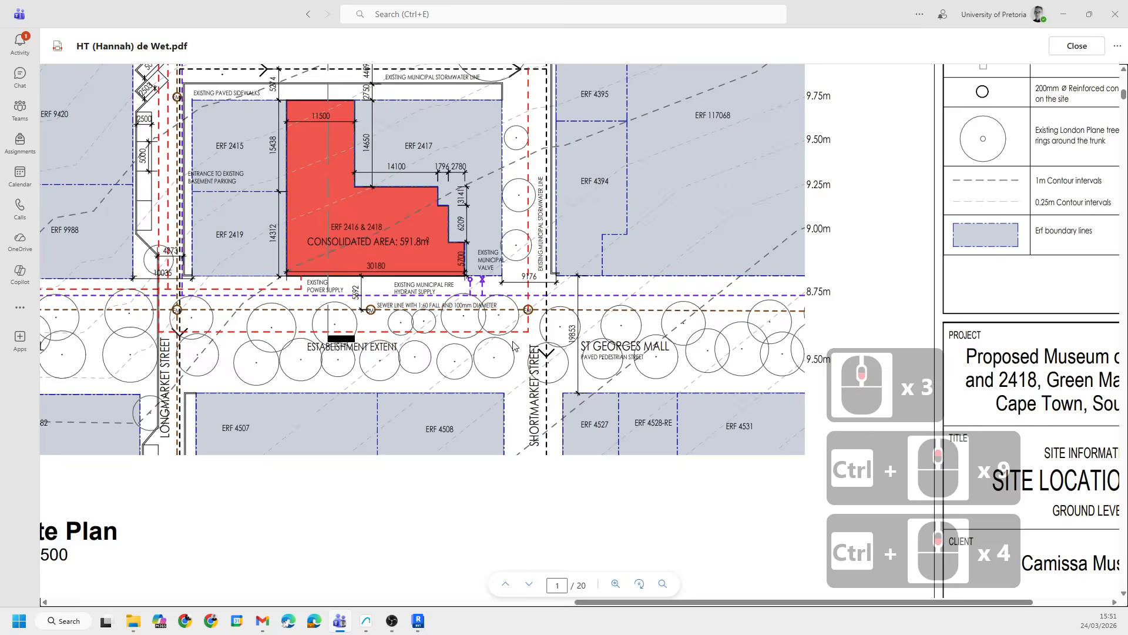
- Scroll through the following PDF pages showing the structural strategy and basement plant layout
scroll(501, 330, "down", 6, "ctrl")
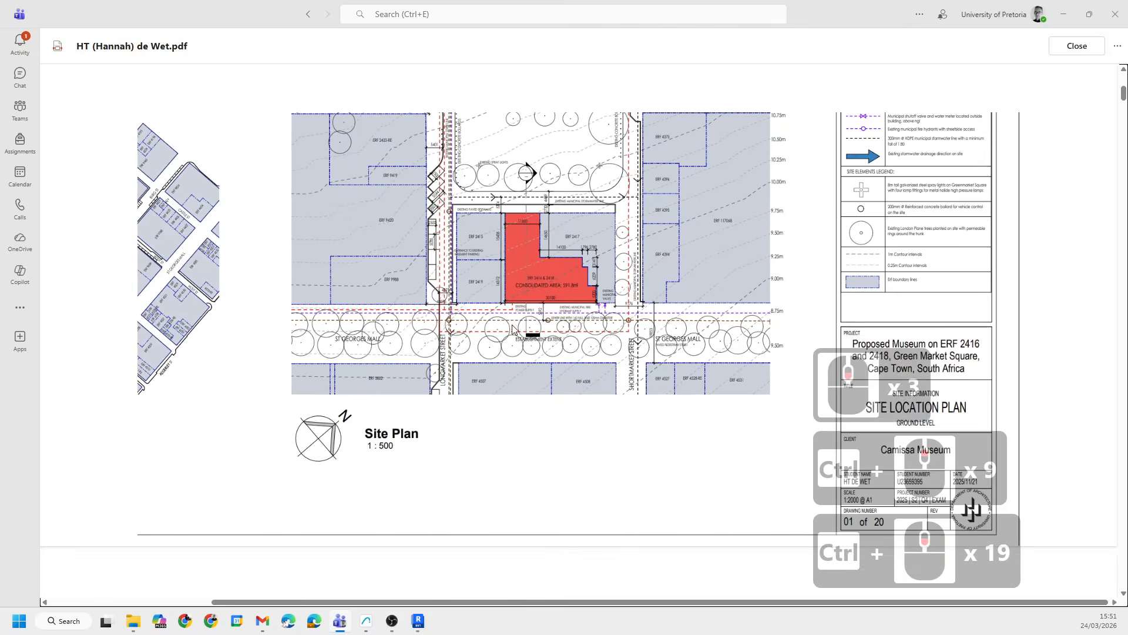
scroll(474, 383, "down", 13)
scroll(473, 383, "down", 6, "ctrl")
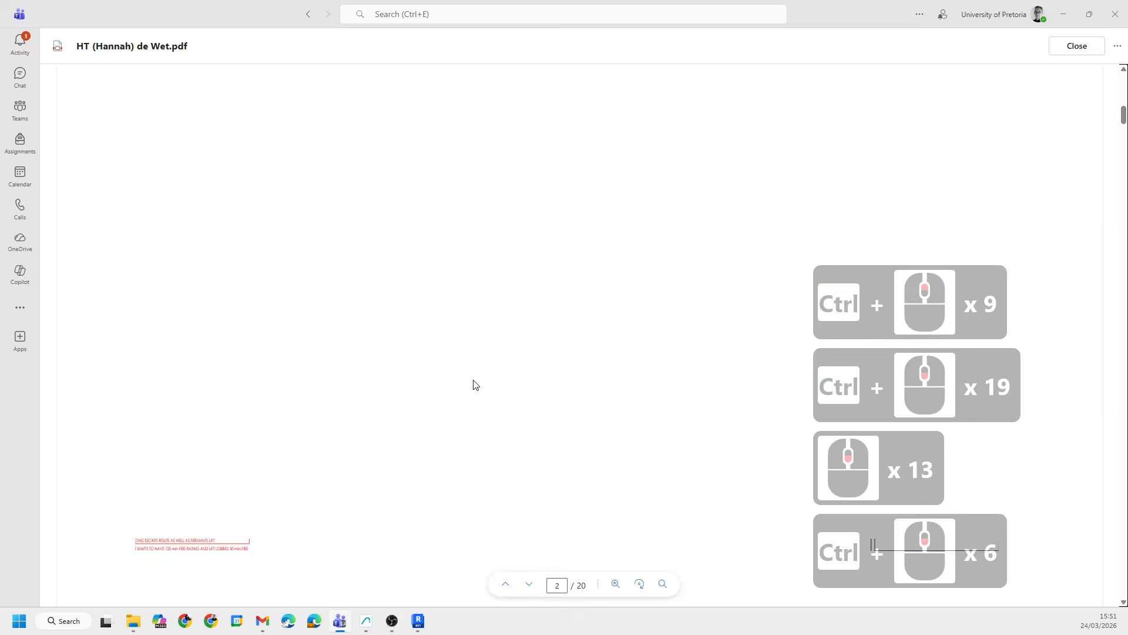
scroll(499, 348, "down", 15)
scroll(470, 344, "up", 2)
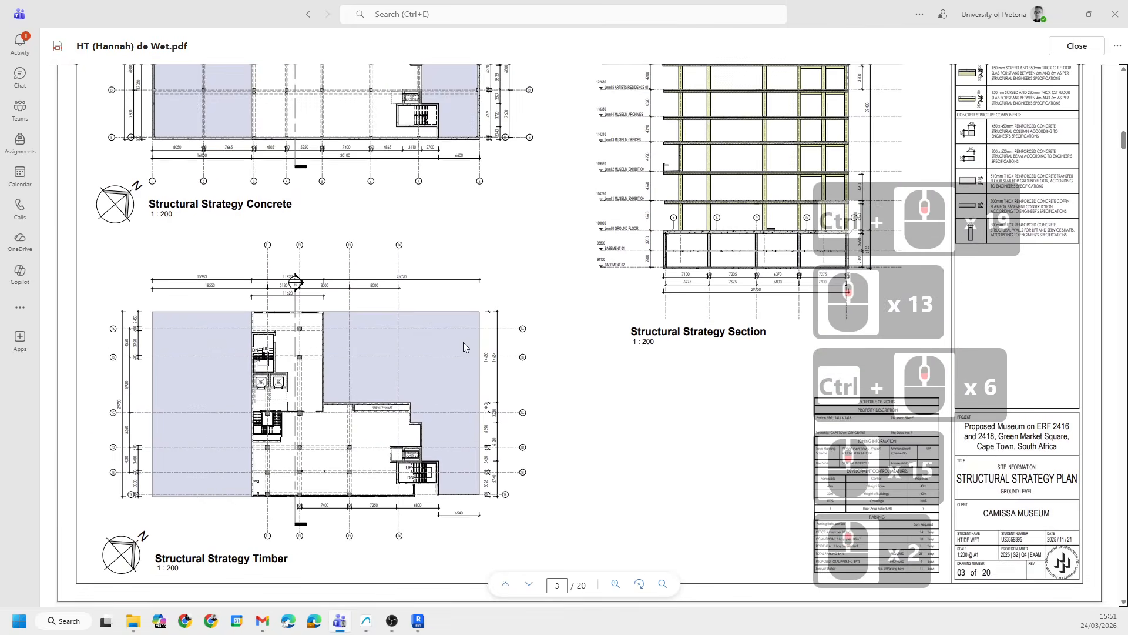
scroll(463, 342, "up", 4, "ctrl")
scroll(419, 269, "up", 3)
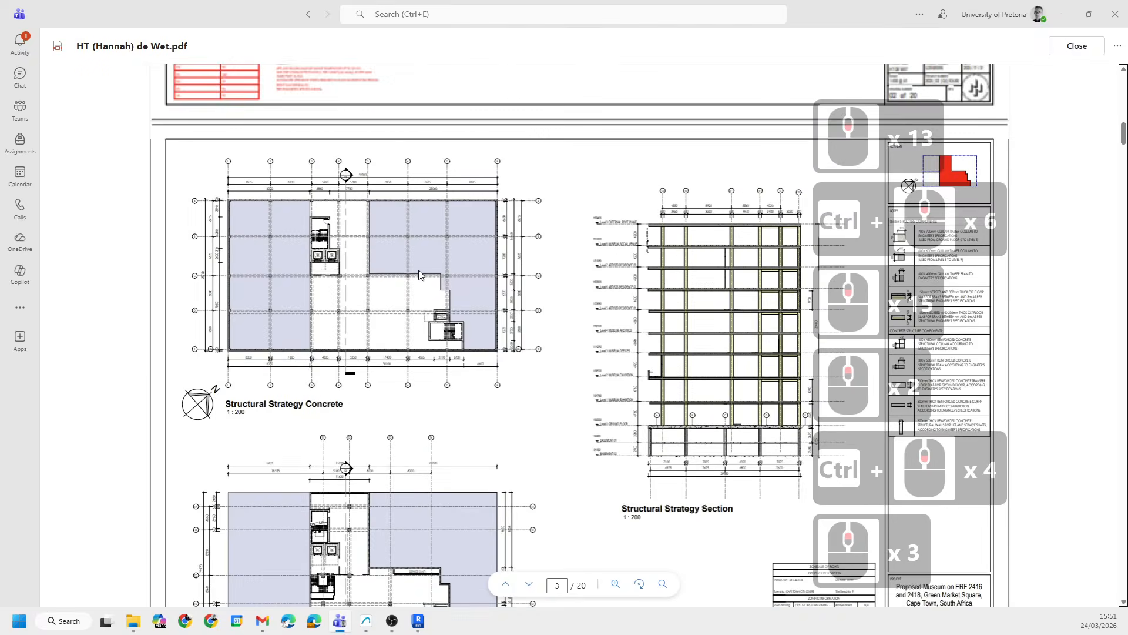
scroll(529, 235, "down", 6)
scroll(550, 221, "down", 20)
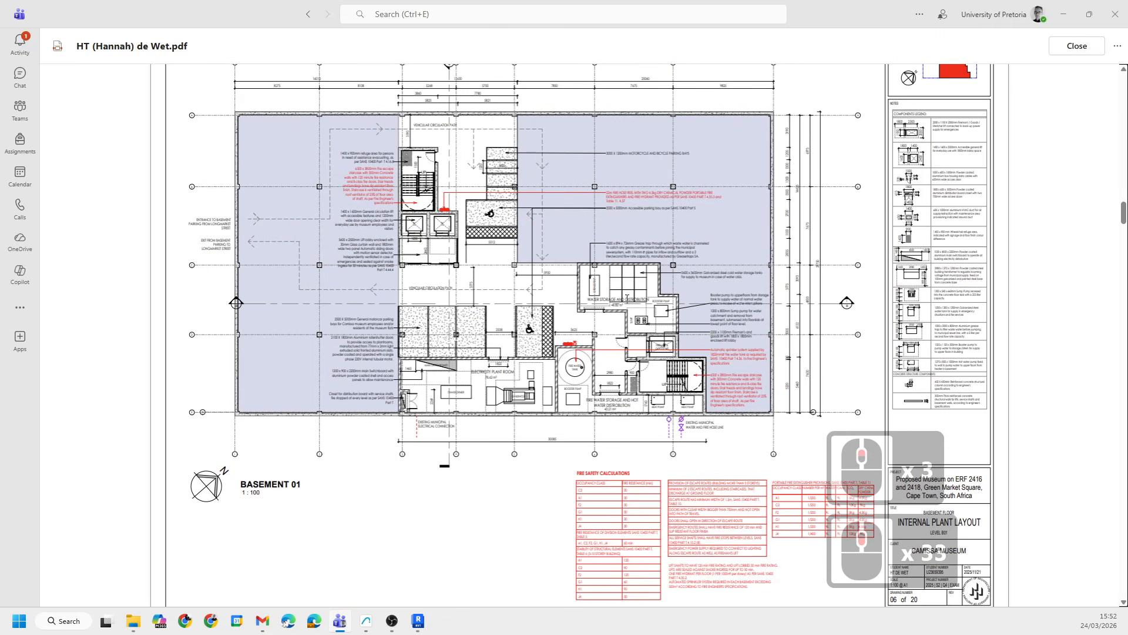
- Scroll back through the PDF pages showing the basement internal plant layout and the Plaza Execution Plan
scroll(648, 312, "up", 2, "ctrl")
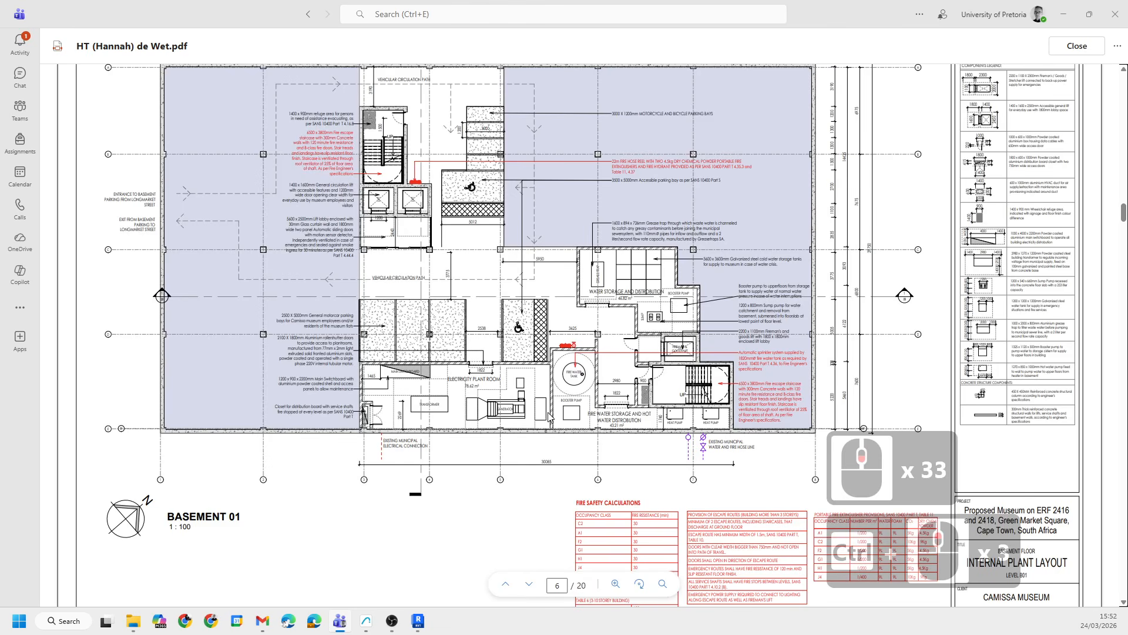
scroll(450, 261, "up", 2)
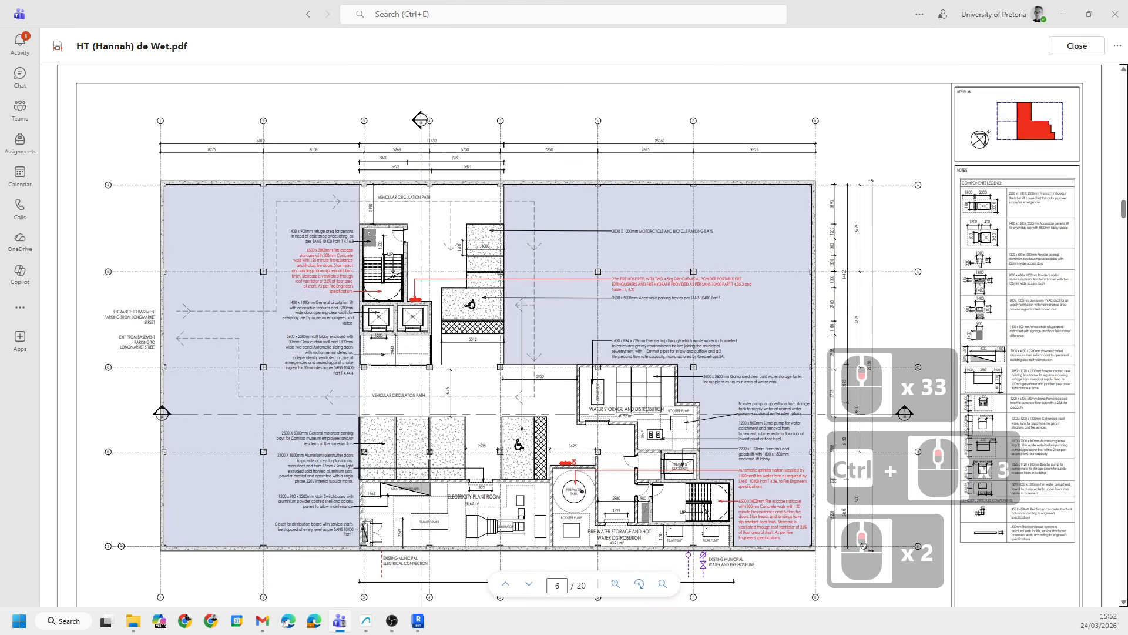
scroll(408, 199, "down", 3)
scroll(451, 294, "up", 2, "ctrl")
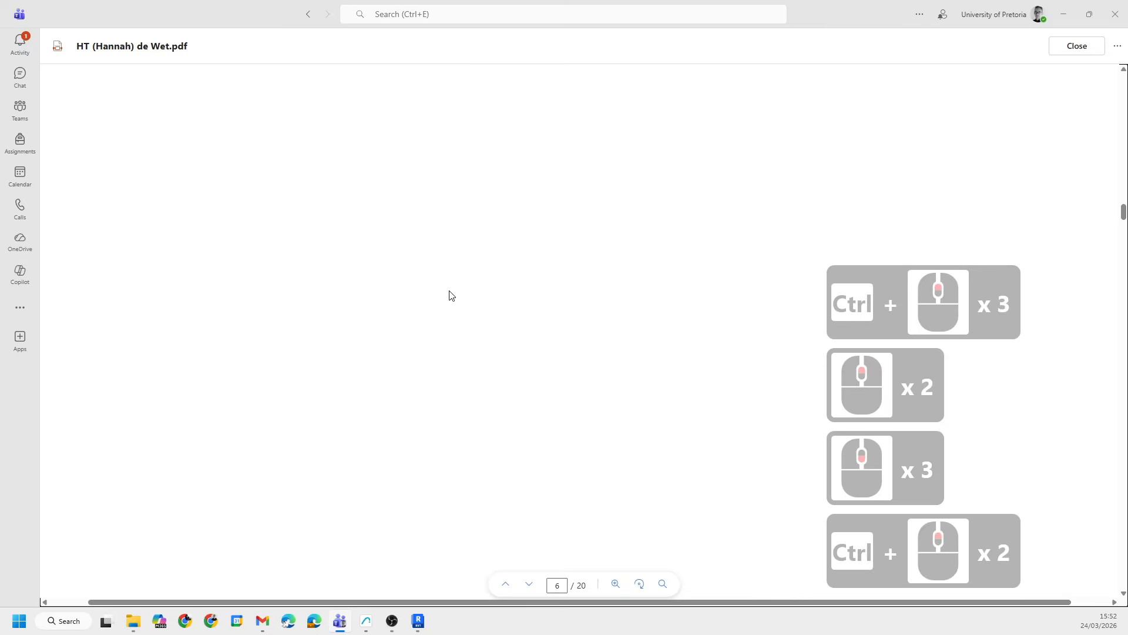
scroll(445, 303, "down", 8, "ctrl")
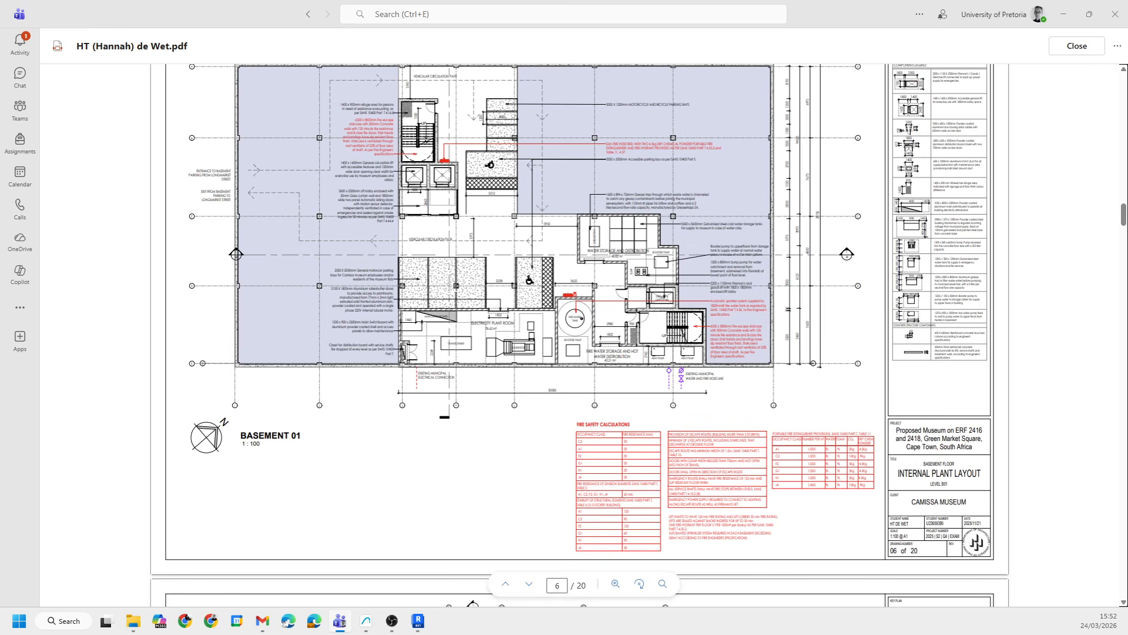
scroll(400, 364, "down", 5)
scroll(496, 272, "up", 15)
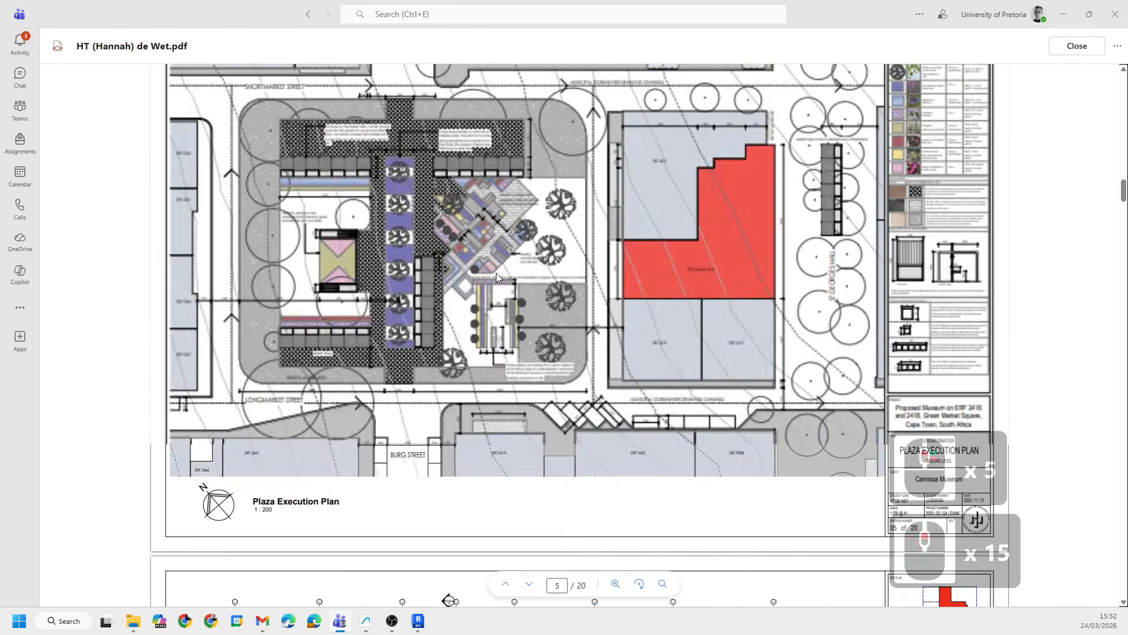
scroll(500, 260, "down", 6)
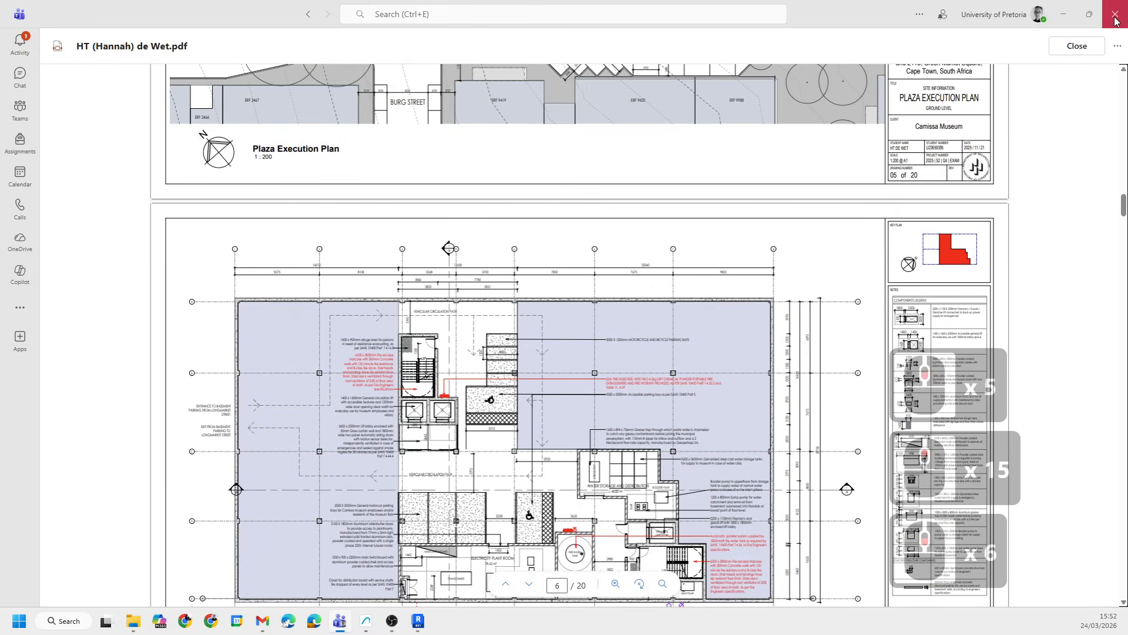
- Close the example PDF, switch to Revit and start a new project
left_click(1066, 47)
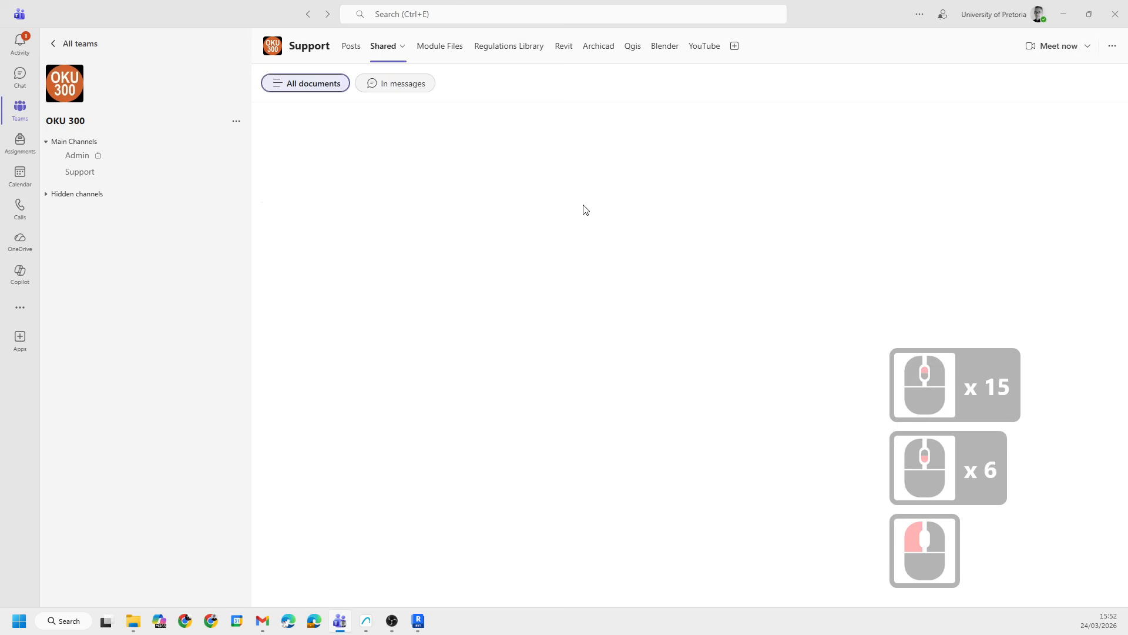
left_click(1067, 14)
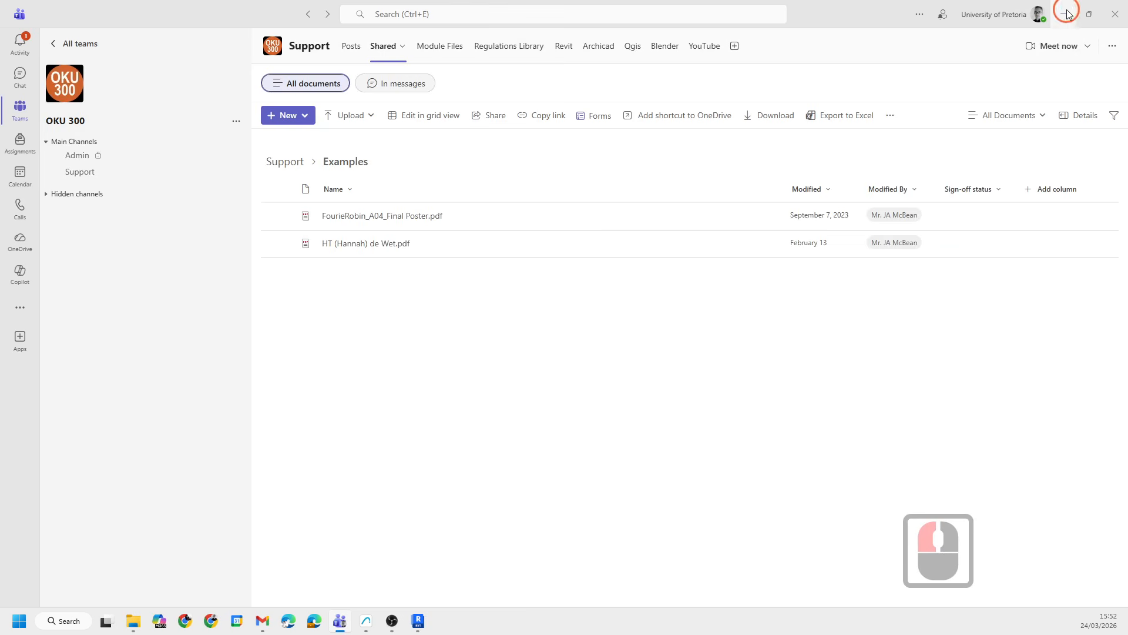
left_click(451, 308)
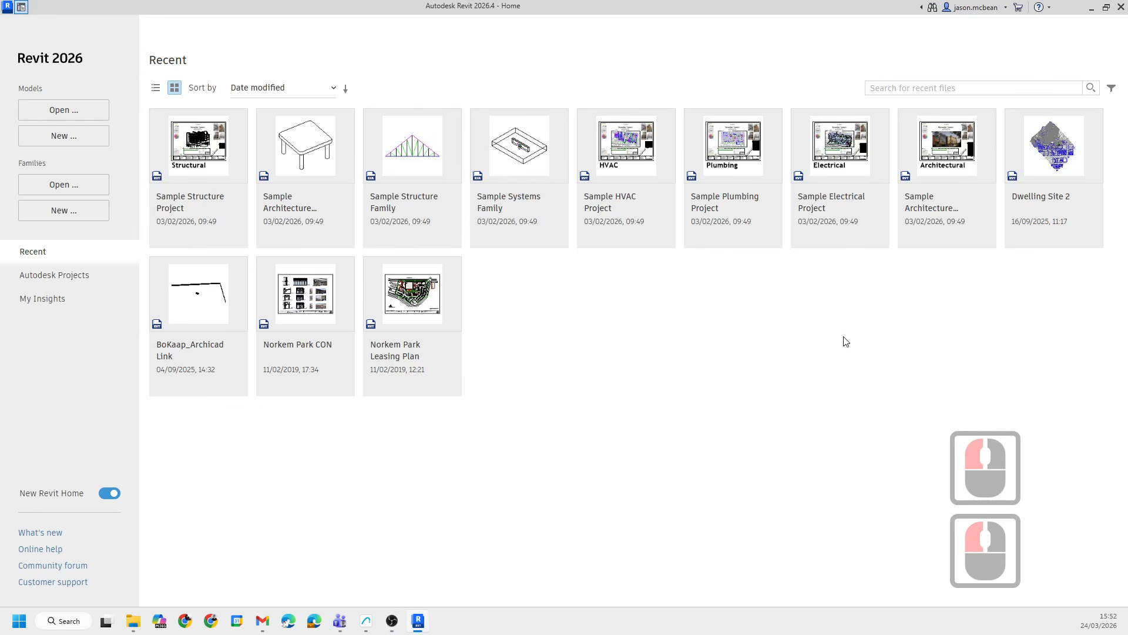
mouse_move(282, 347)
left_mouse_down()
mouse_move(256, 332)
mouse_move(517, 470)
left_mouse_up()
left_click(53, 143)
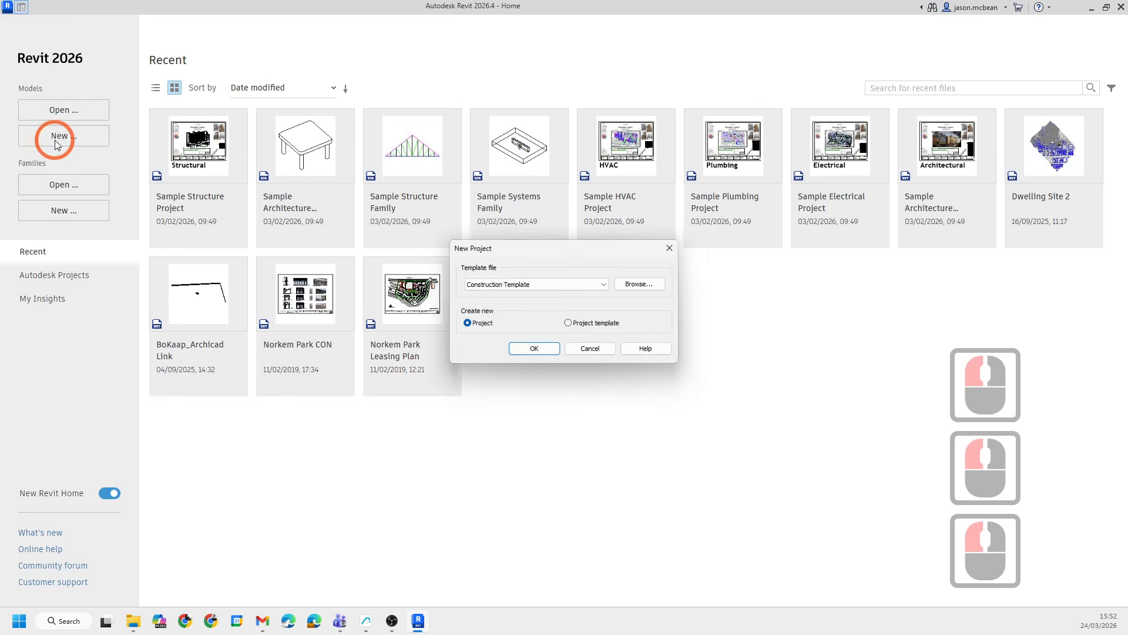
- Browse to the OKU BIM Library's Revit Templates folder and create the project from FORM C TEMPLATE - V26.rte
left_click(623, 286)
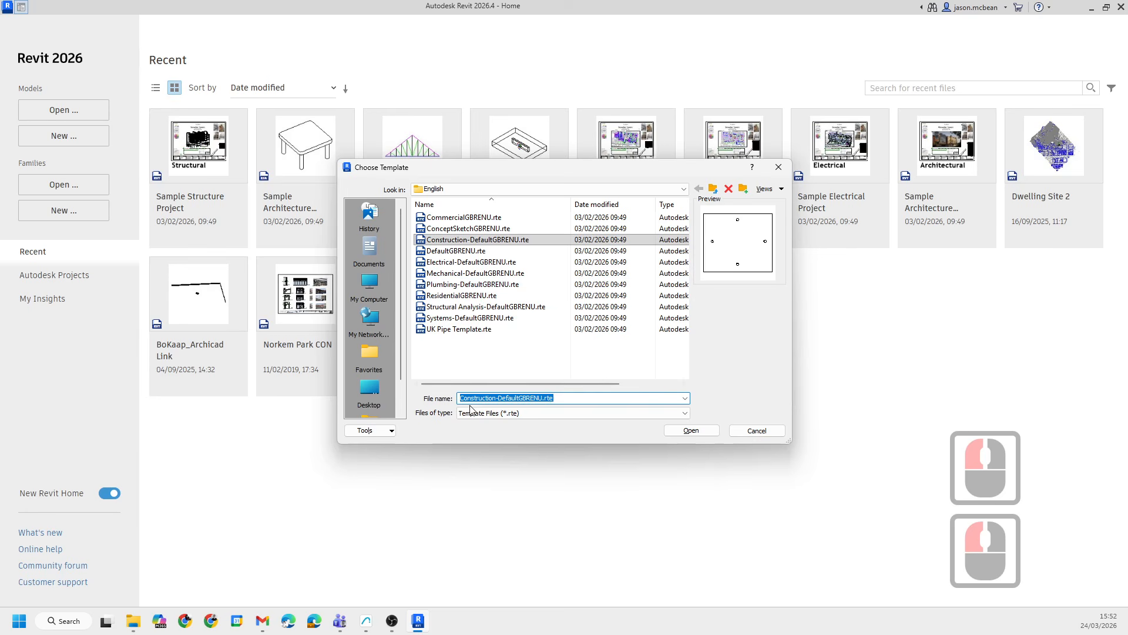
scroll(366, 406, "down", 9)
left_click(478, 189)
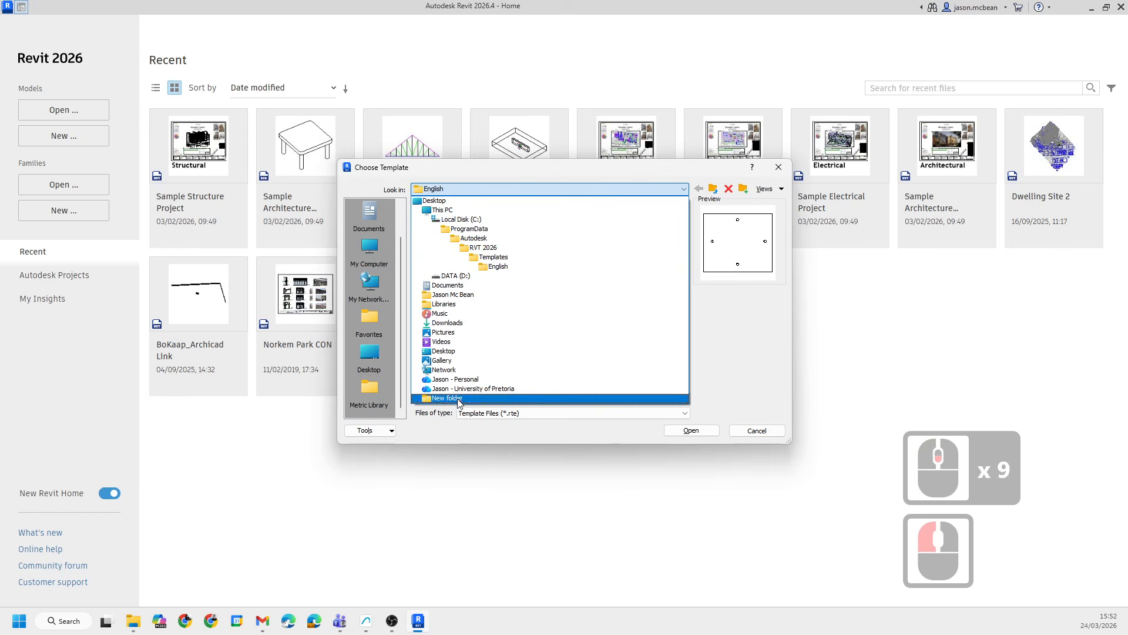
left_click(473, 388)
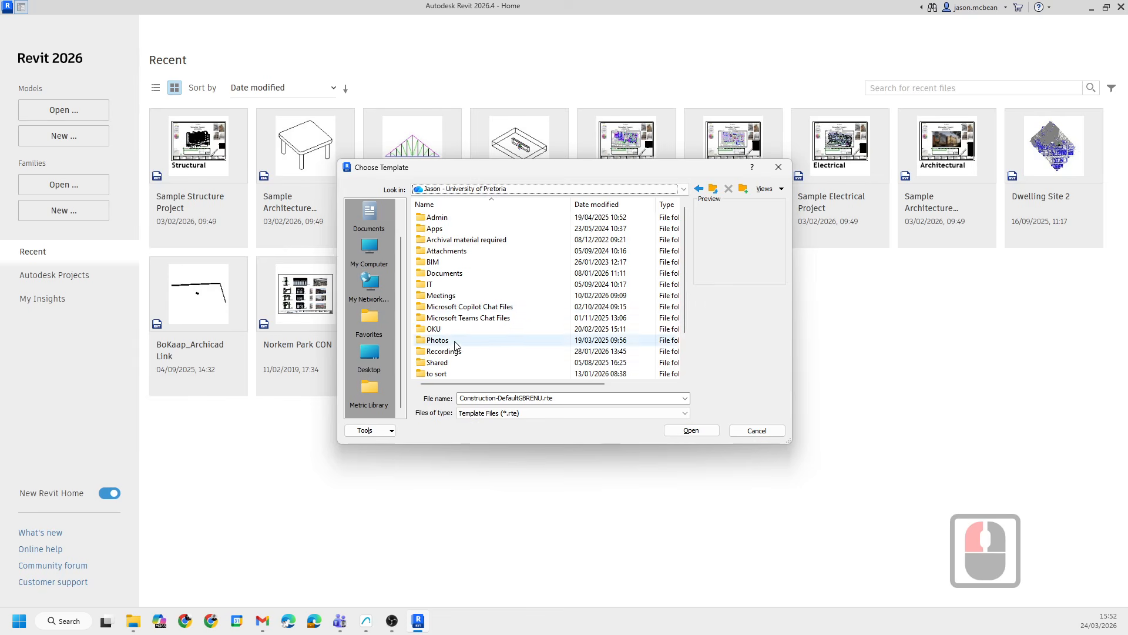
double_click(434, 328)
double_click(444, 218)
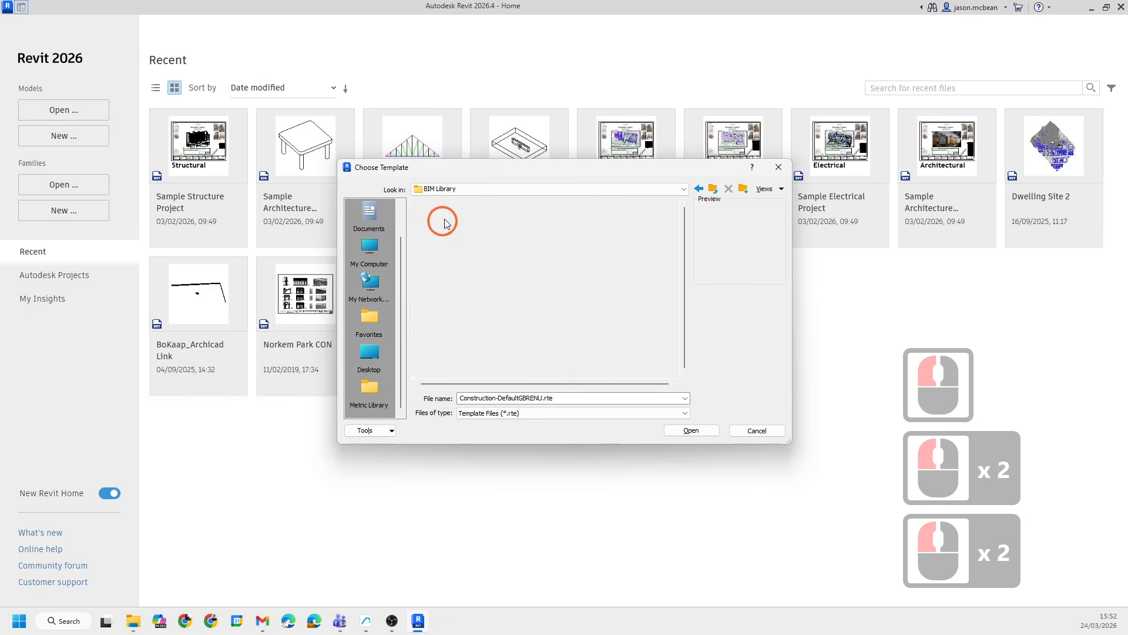
double_click(437, 283)
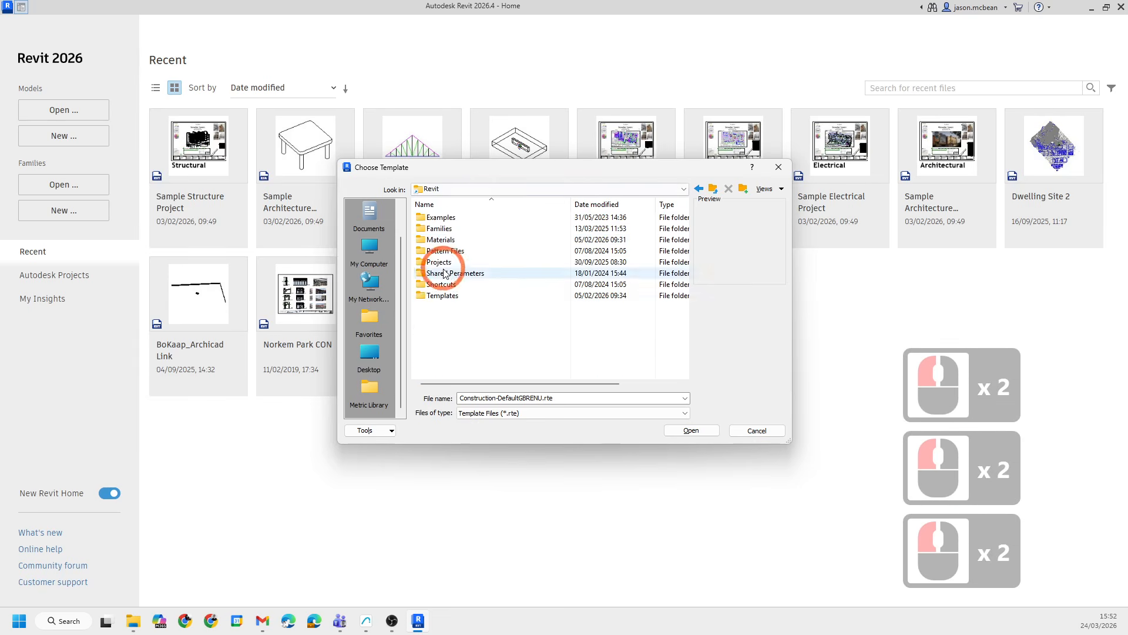
left_click(442, 295)
left_click(444, 297)
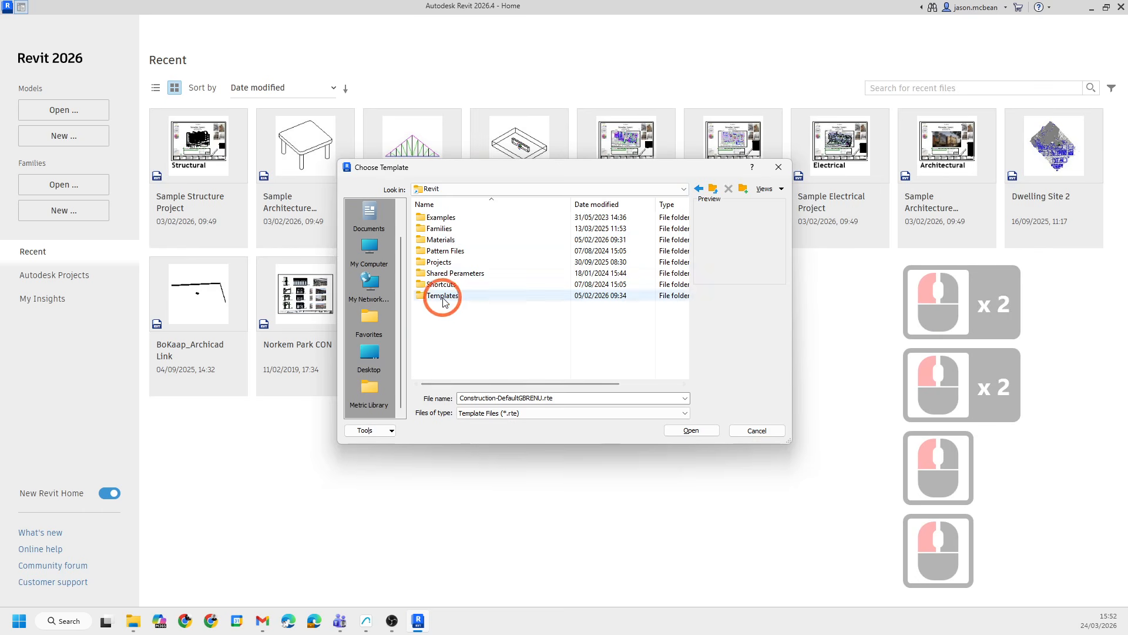
double_click(443, 296)
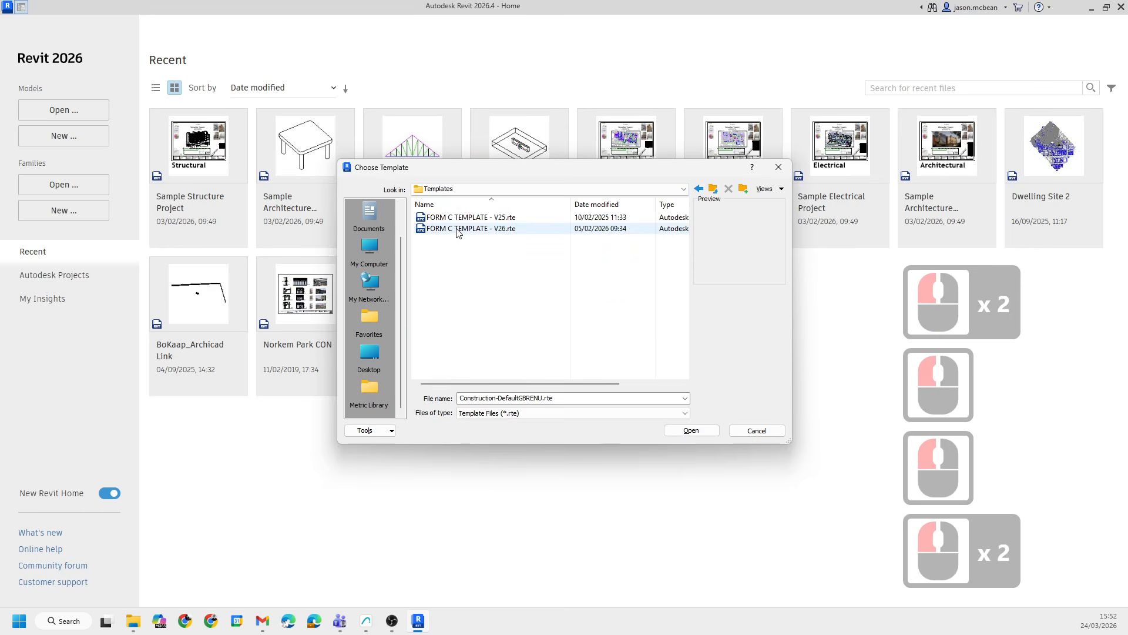
left_click(470, 228)
left_click(691, 430)
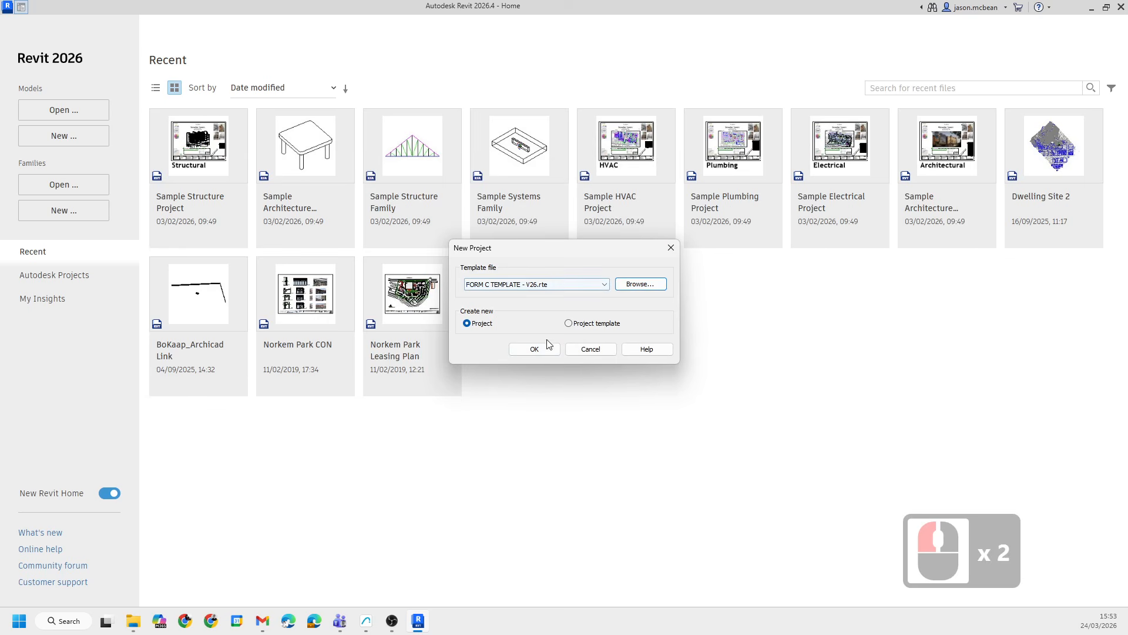
left_click(534, 351)
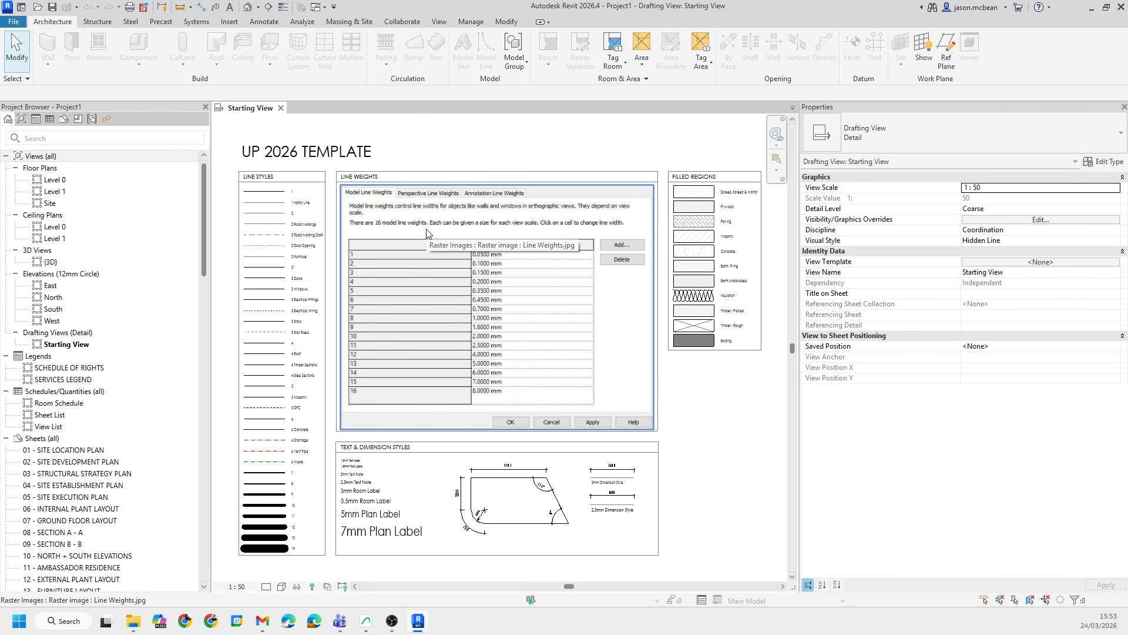
- Open the Site floor plan of the new project
scroll(434, 271, "down", 4)
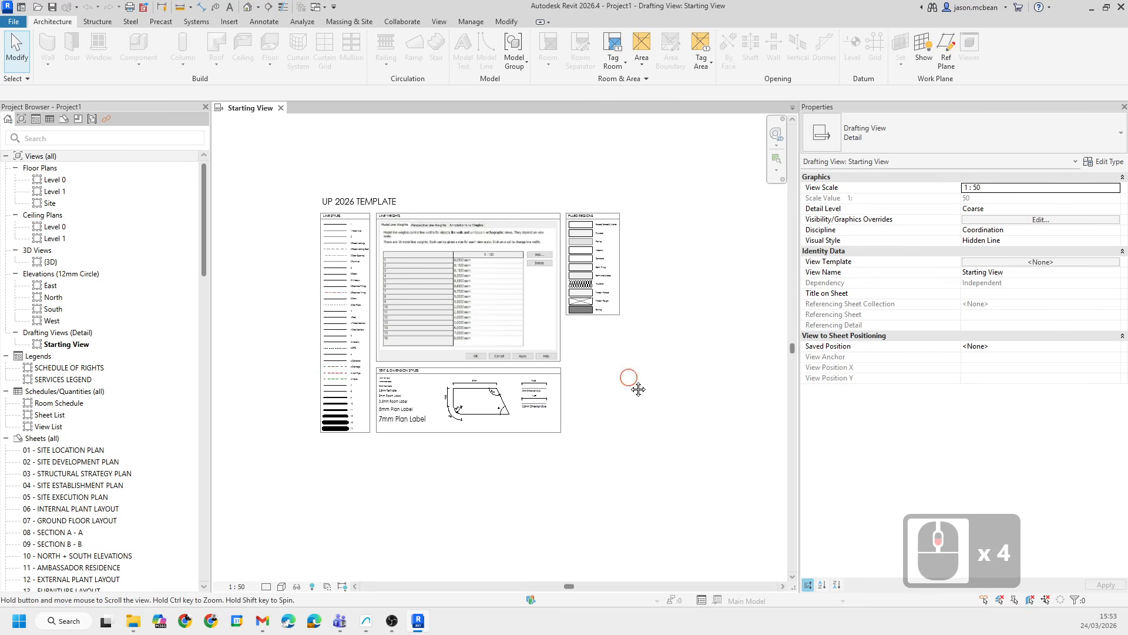
left_click(393, 376)
left_click(367, 220)
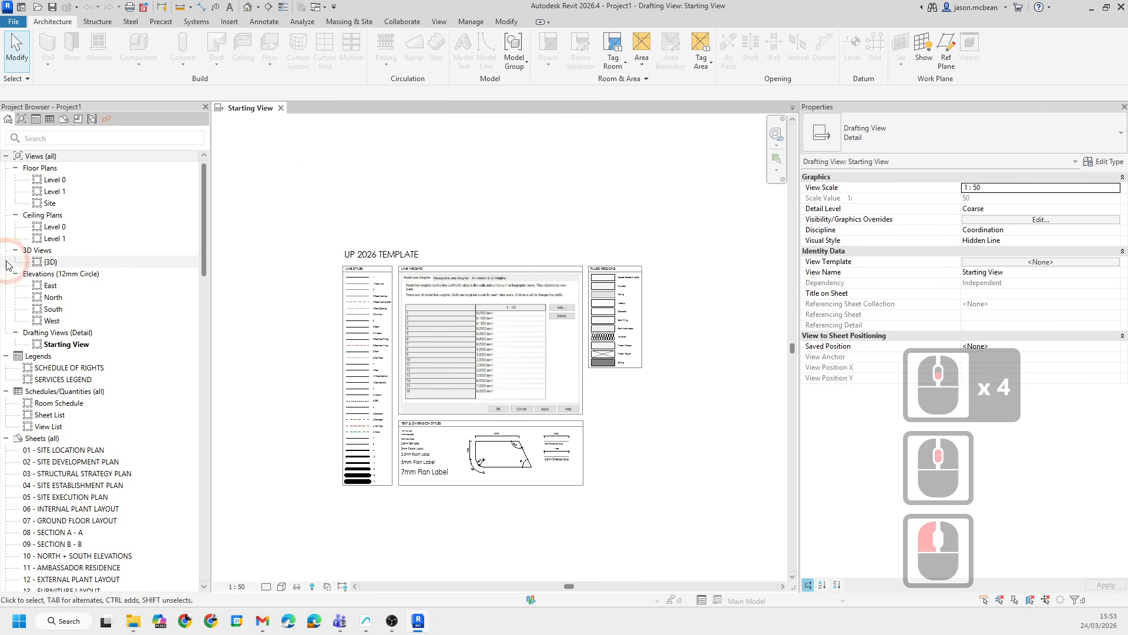
left_click(56, 207)
double_click(56, 206)
scroll(479, 366, "down", 3)
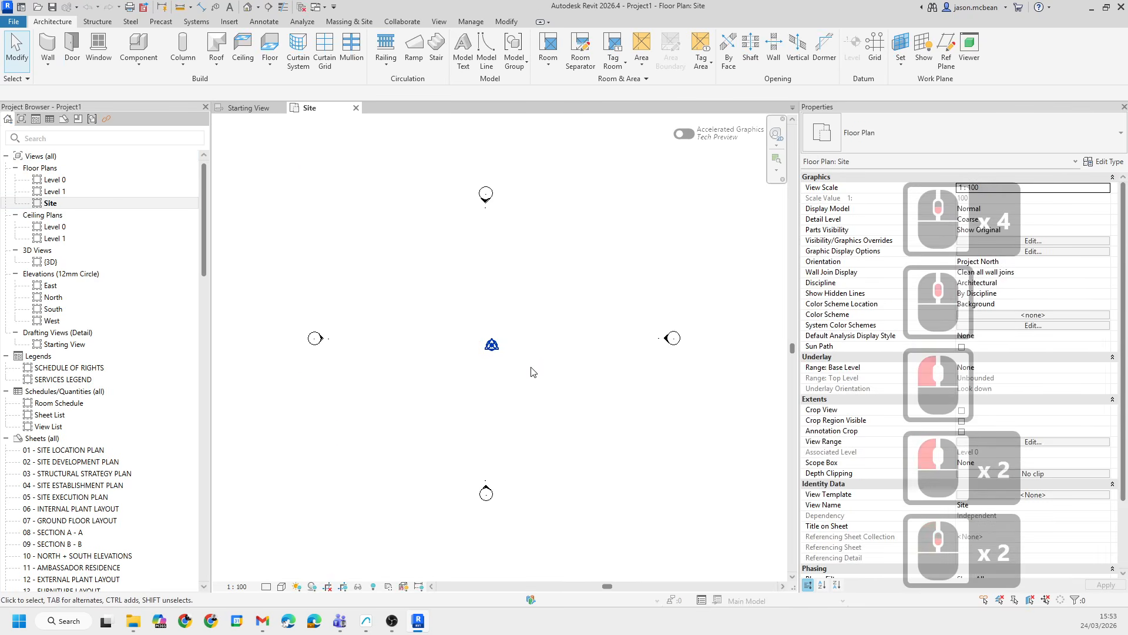
middle_click_drag(576, 374, 597, 357)
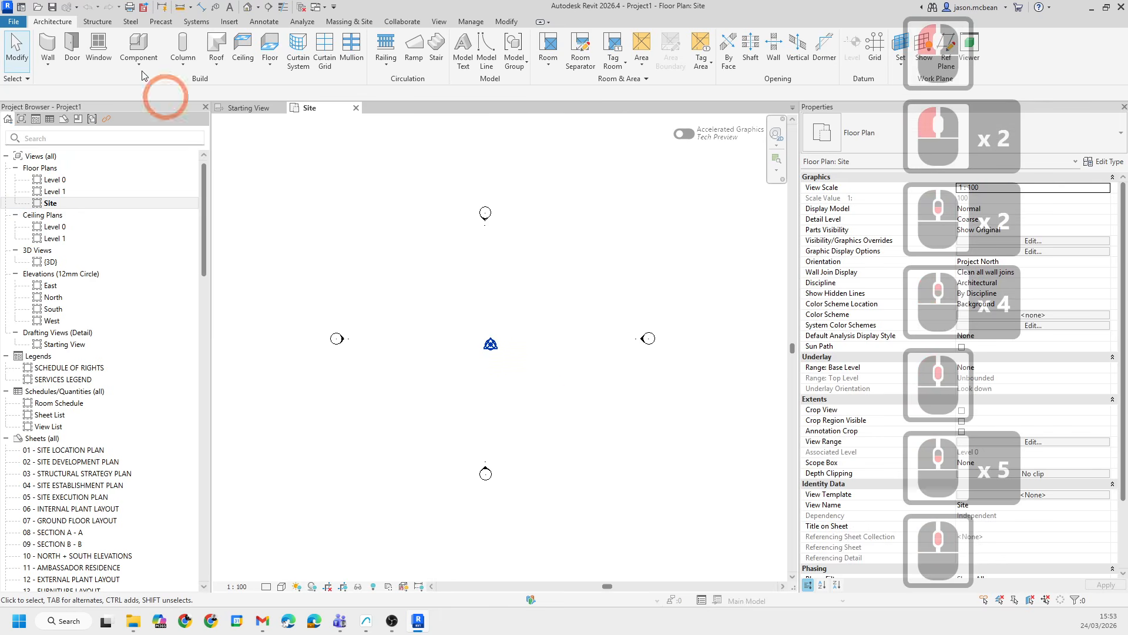
- Start Link CAD in the Site plan and browse into the OKU 300 2026.0 Project Data's CAD SITE RESOURCES folder
left_click(232, 26)
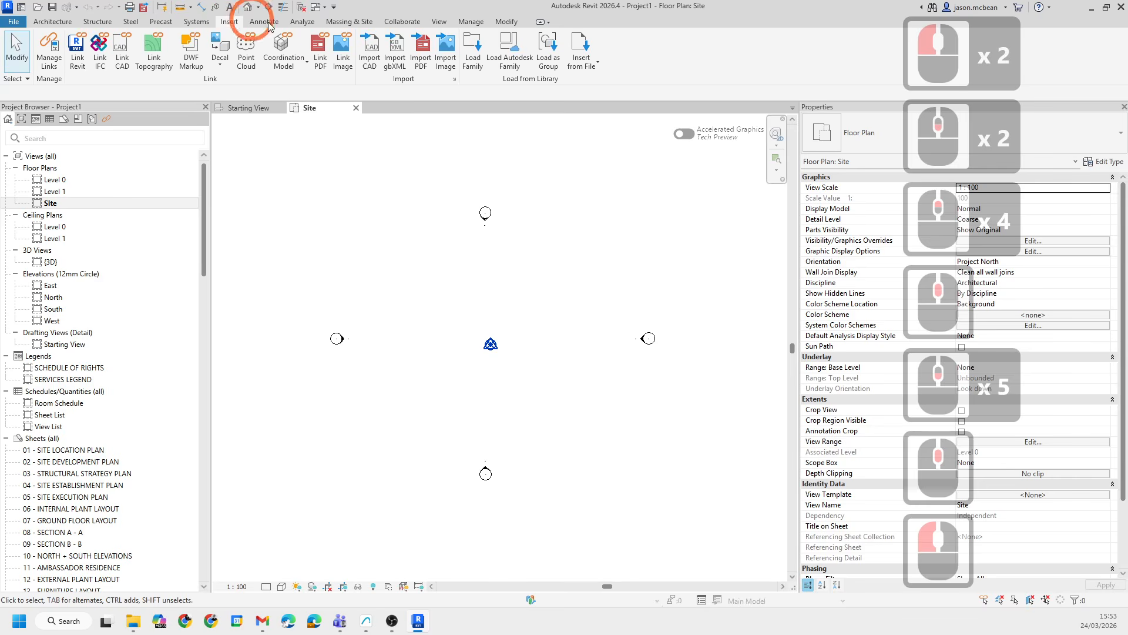
left_click(122, 60)
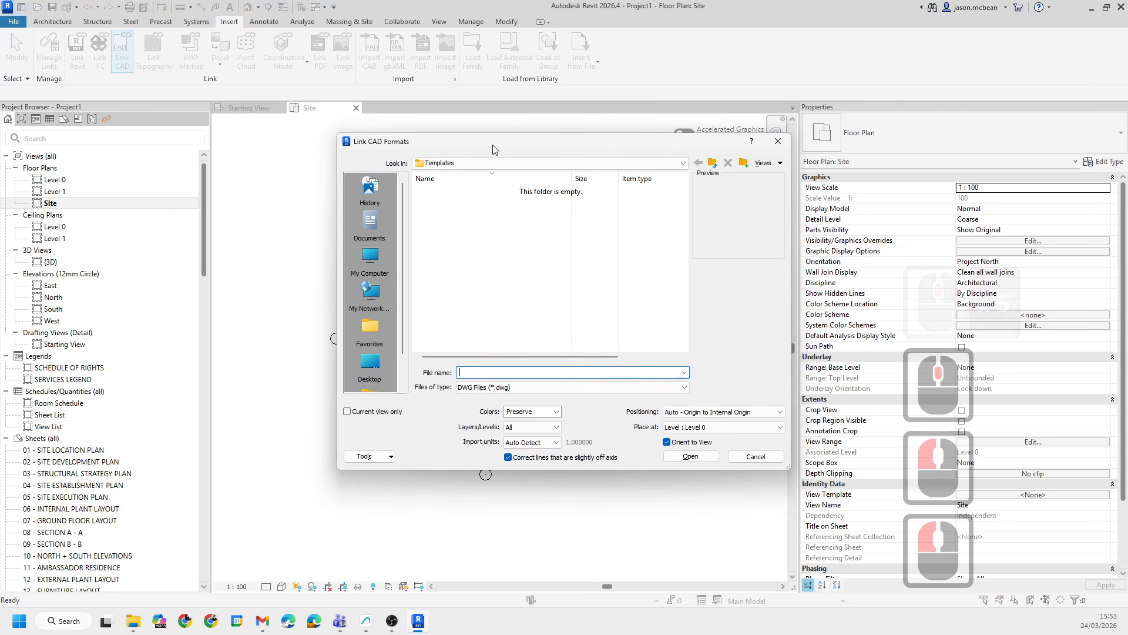
left_click(482, 167)
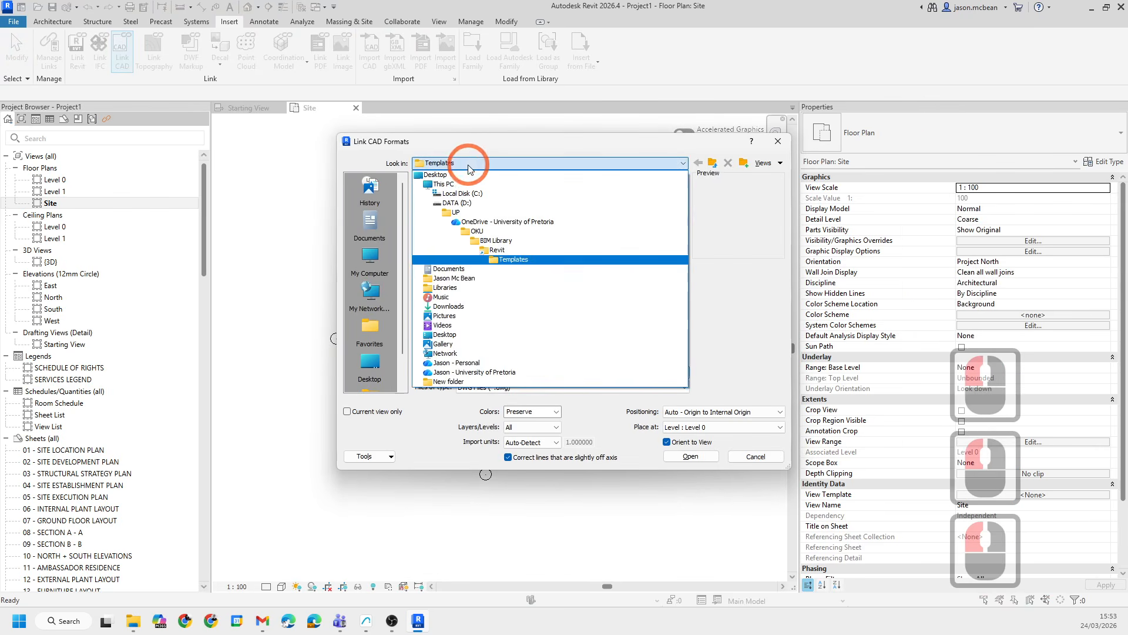
left_click(490, 231)
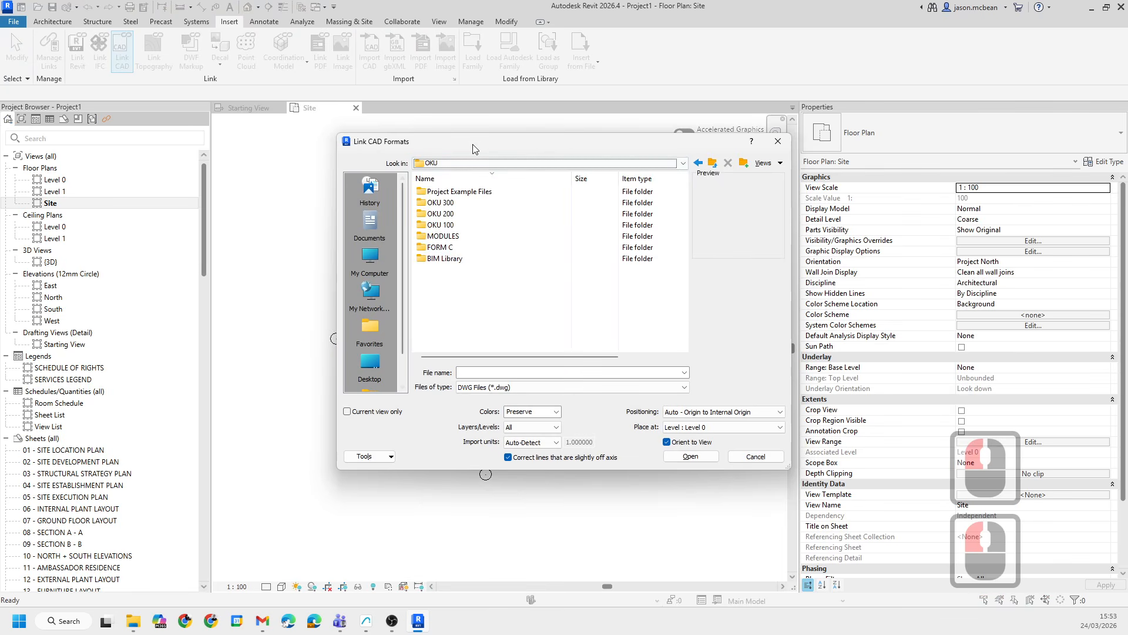
double_click(442, 203)
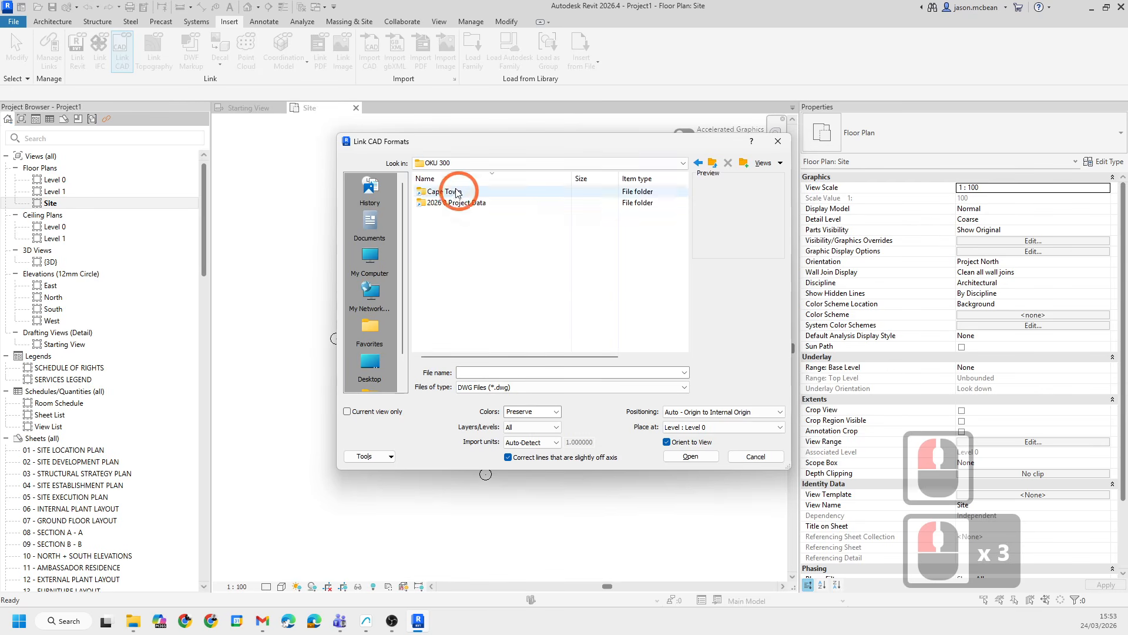
double_click(446, 203)
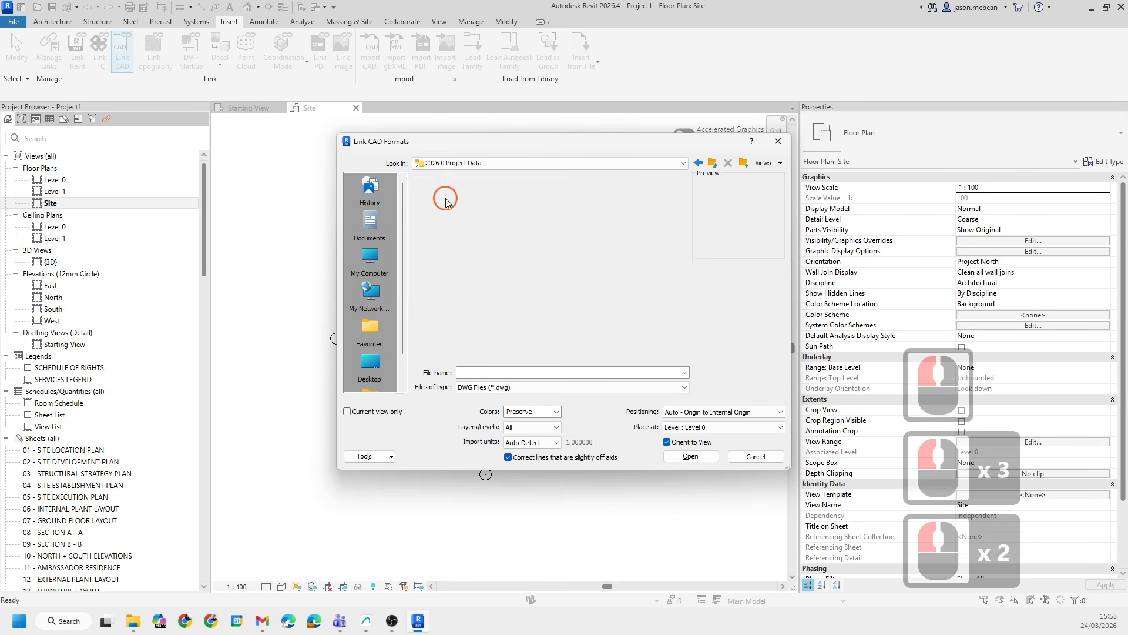
double_click(446, 202)
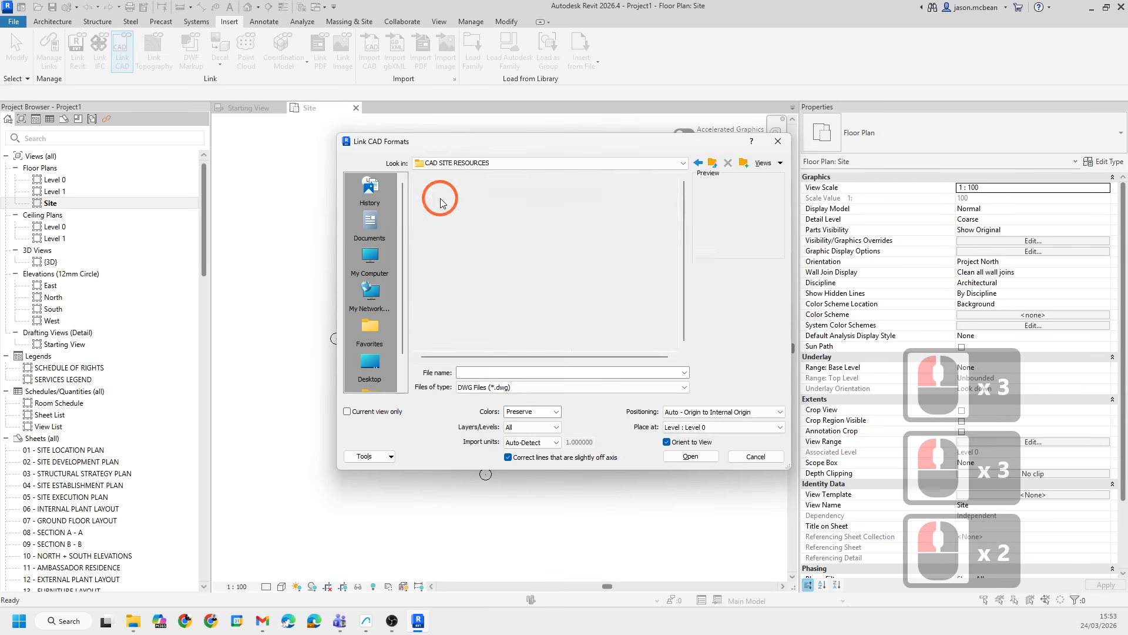
- Browse to the 2026.0 Project Data's CAD Export\Export folder, switch the file type to DXF and select CAD Example.dxf
left_click(435, 163)
left_click(440, 165)
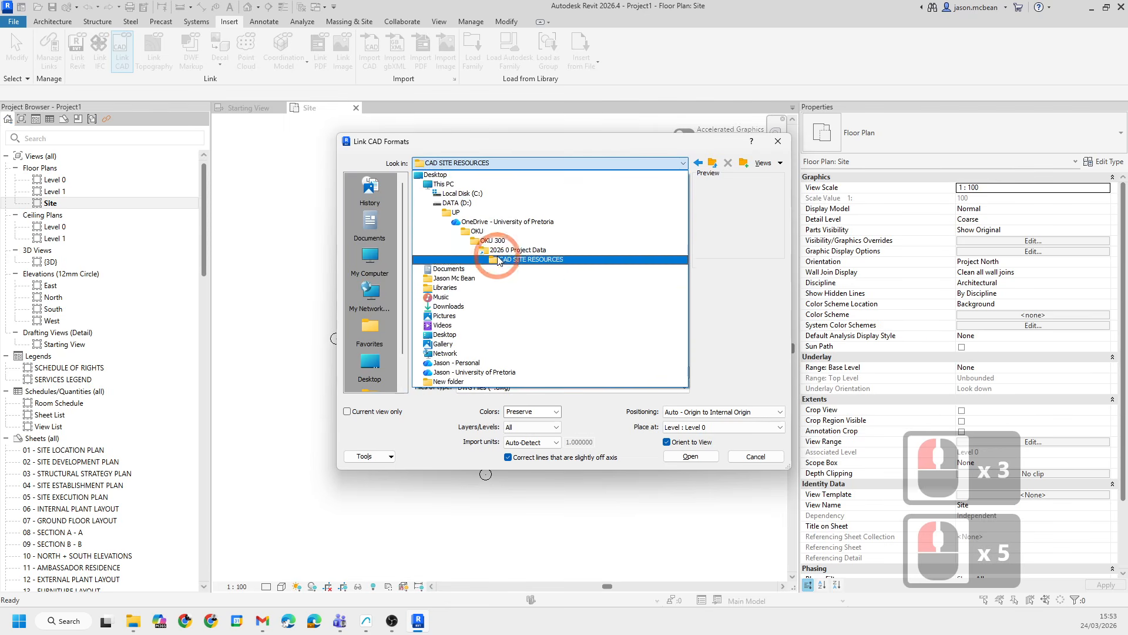
left_click(492, 241)
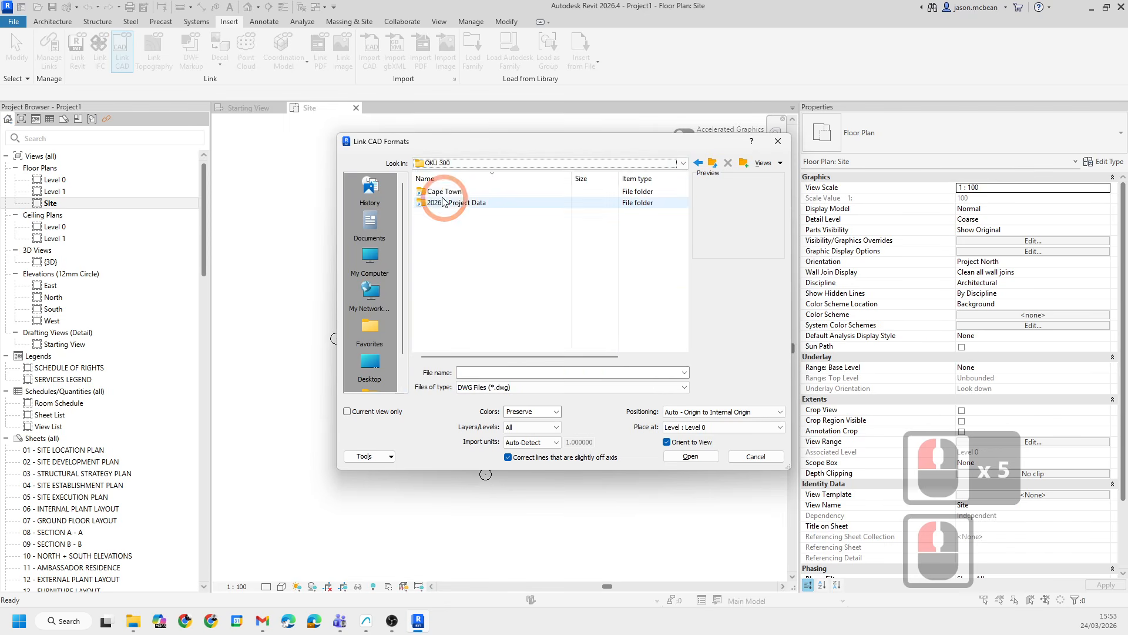
double_click(444, 207)
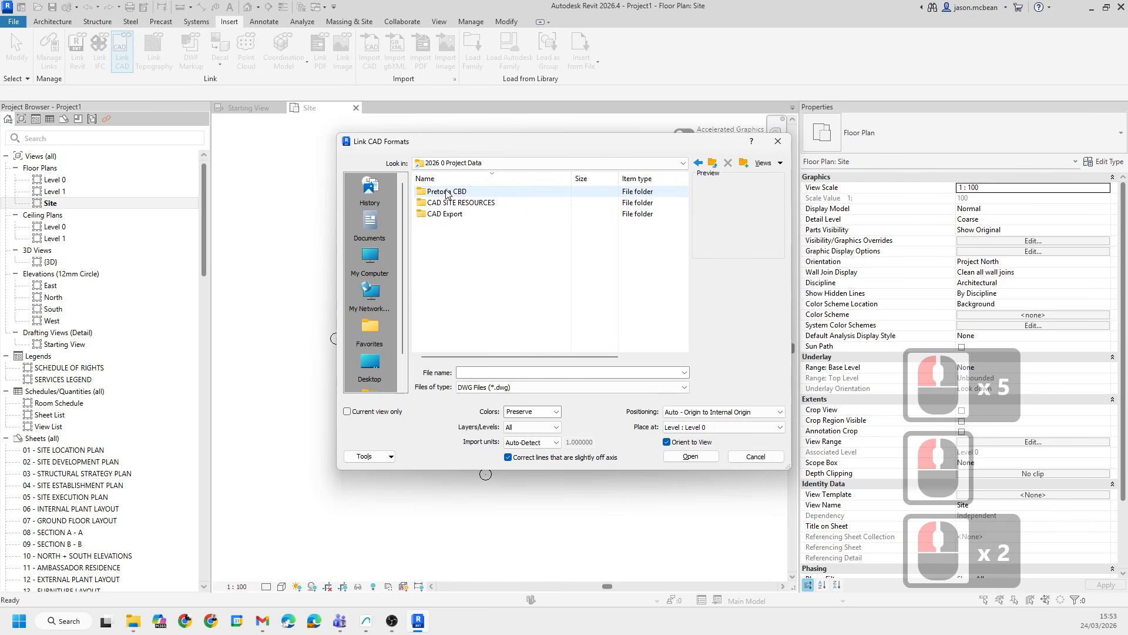
double_click(421, 206)
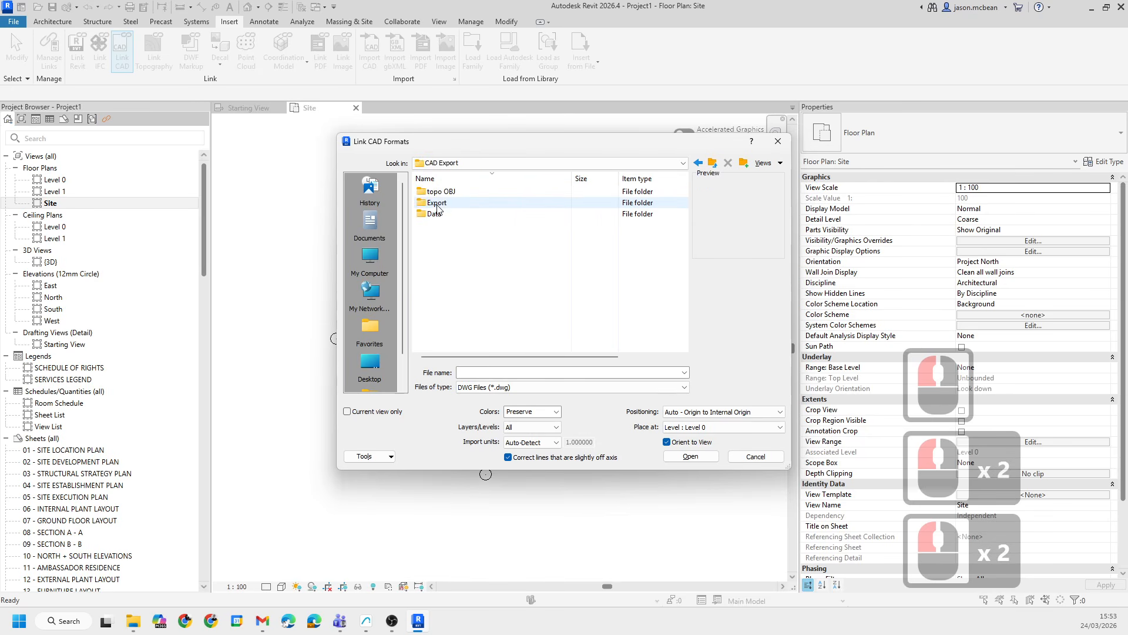
double_click(435, 199)
left_click(493, 387)
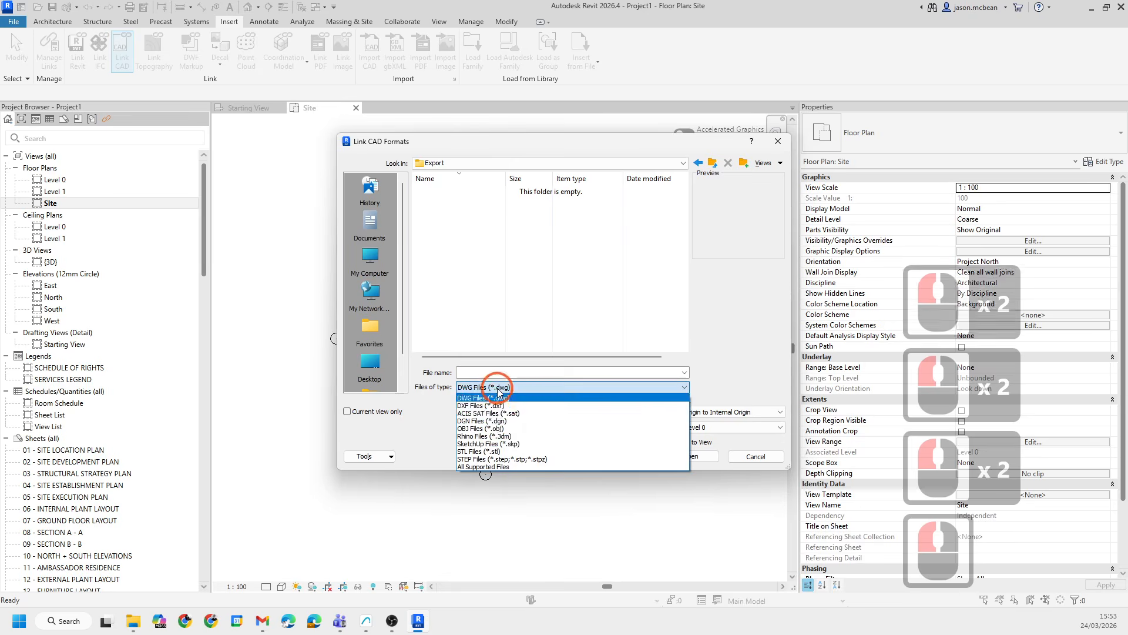
left_click(488, 403)
left_click(449, 193)
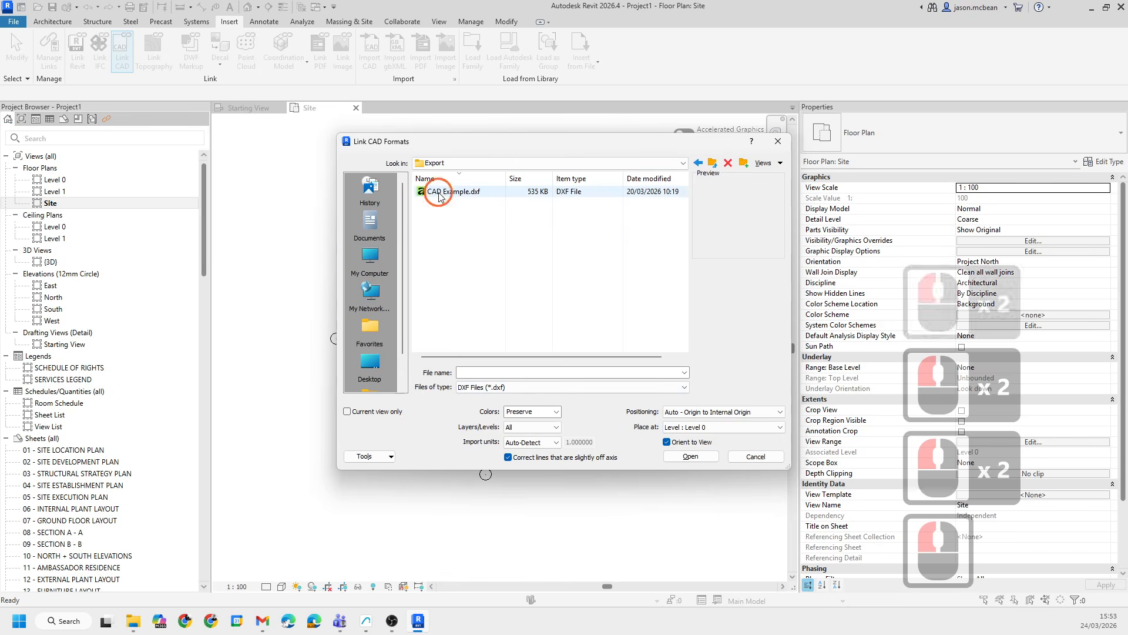
- Link CAD Example.dxf with meter import units, Auto - Center to Center positioning, and line correction and Orient to View turned off
left_click(532, 441)
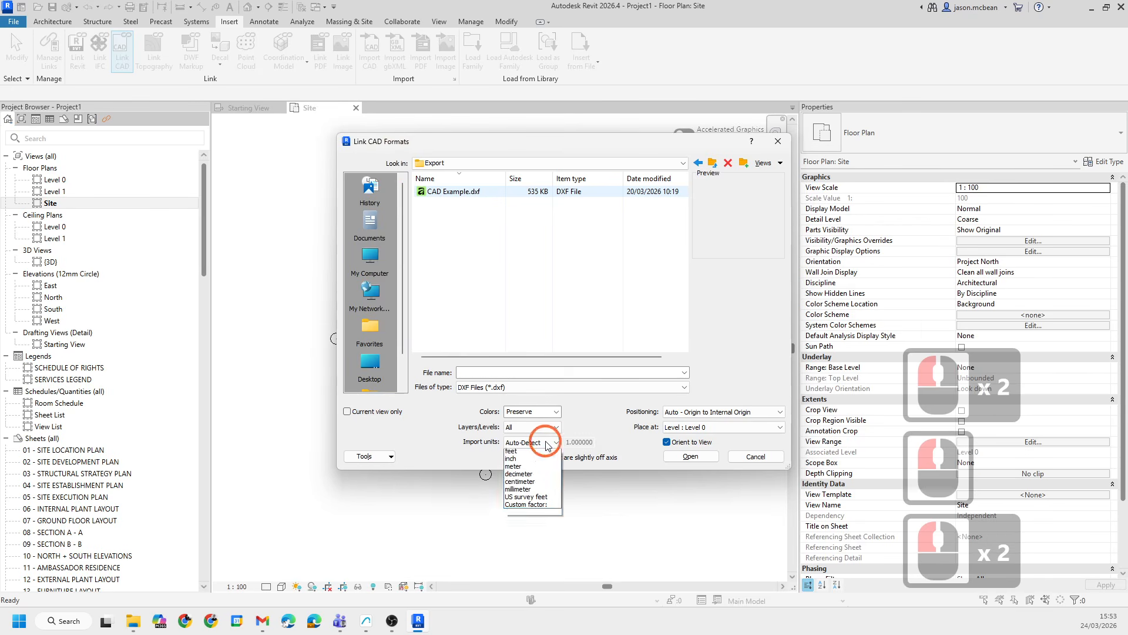
left_click(521, 474)
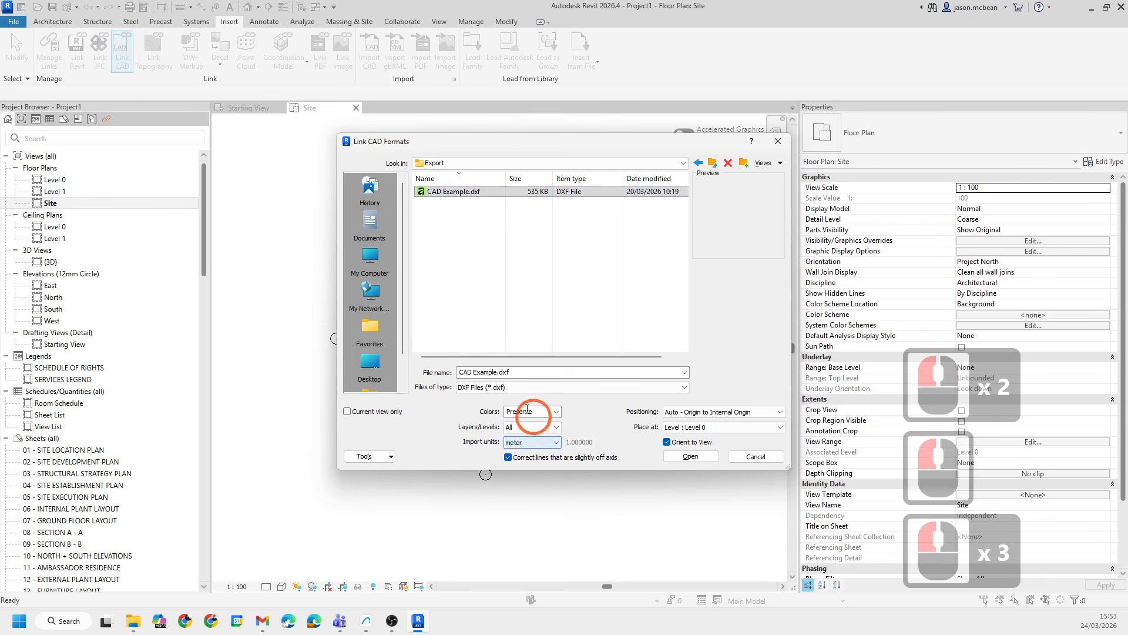
left_click(509, 457)
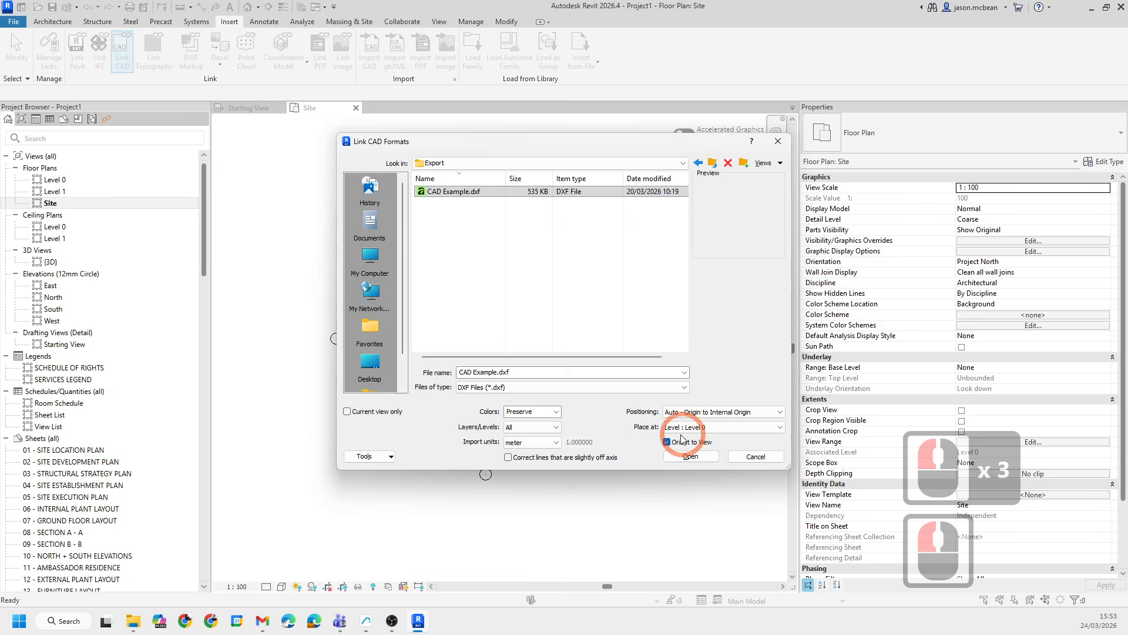
left_click(666, 442)
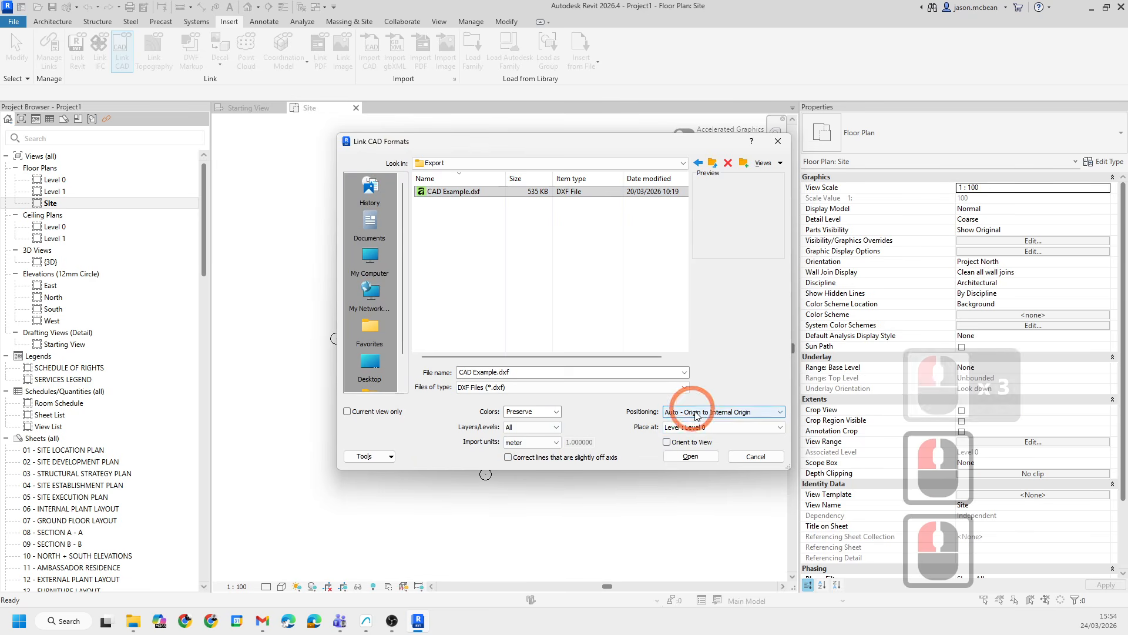
left_click(710, 411)
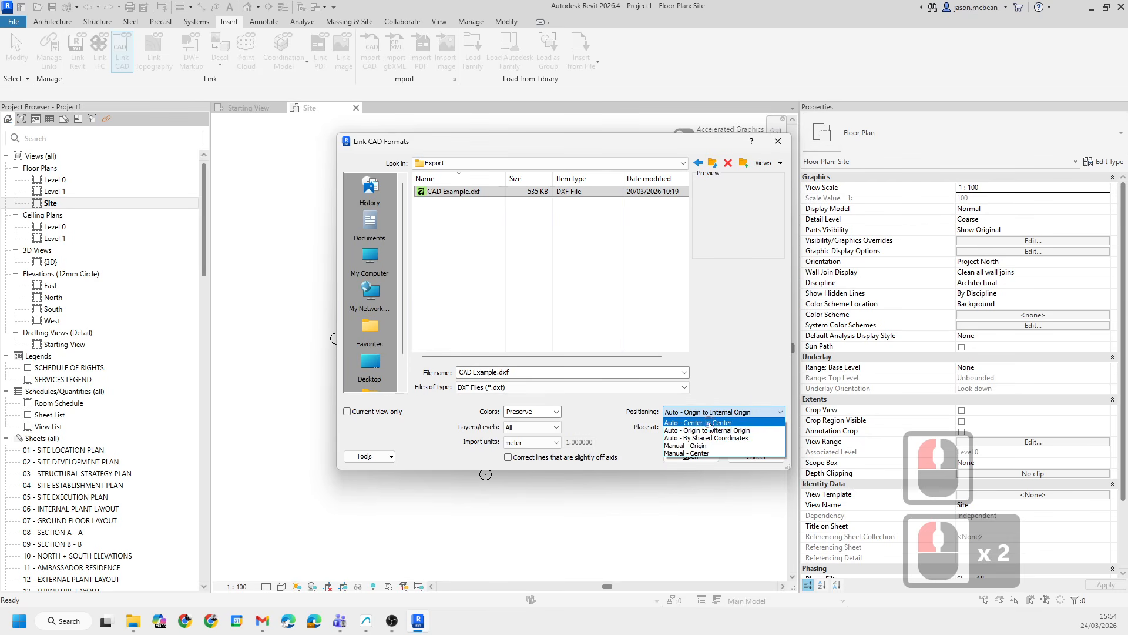
left_click(709, 422)
left_click(691, 458)
- Move the linked site drawing from a road corner point onto the project base point marker in the Site plan
left_click(550, 321)
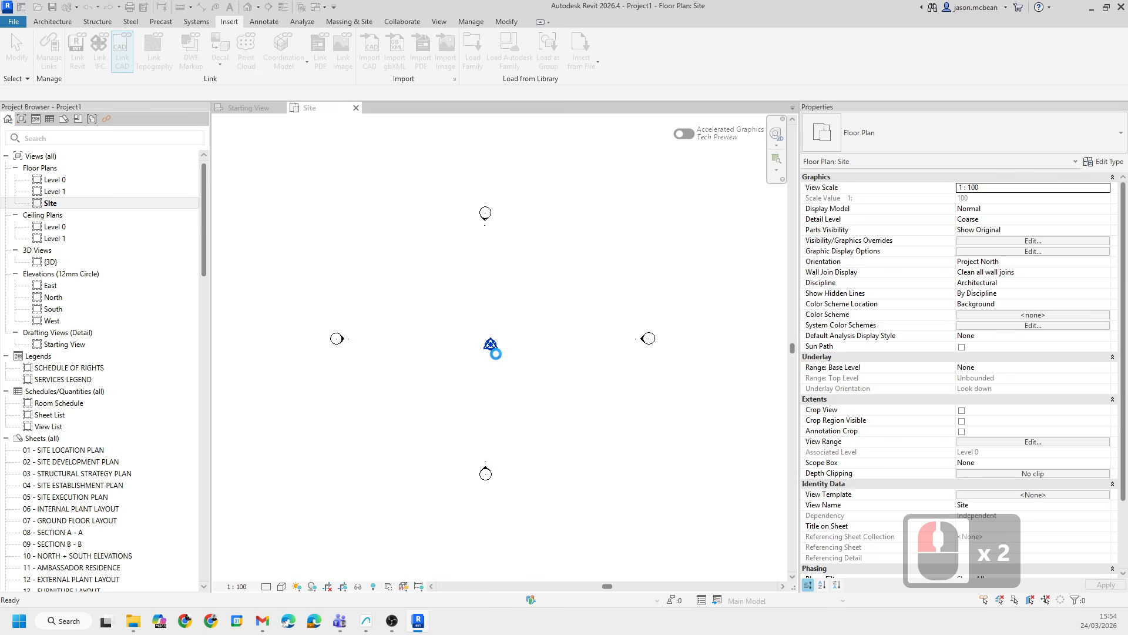
scroll(493, 303, "down", 20)
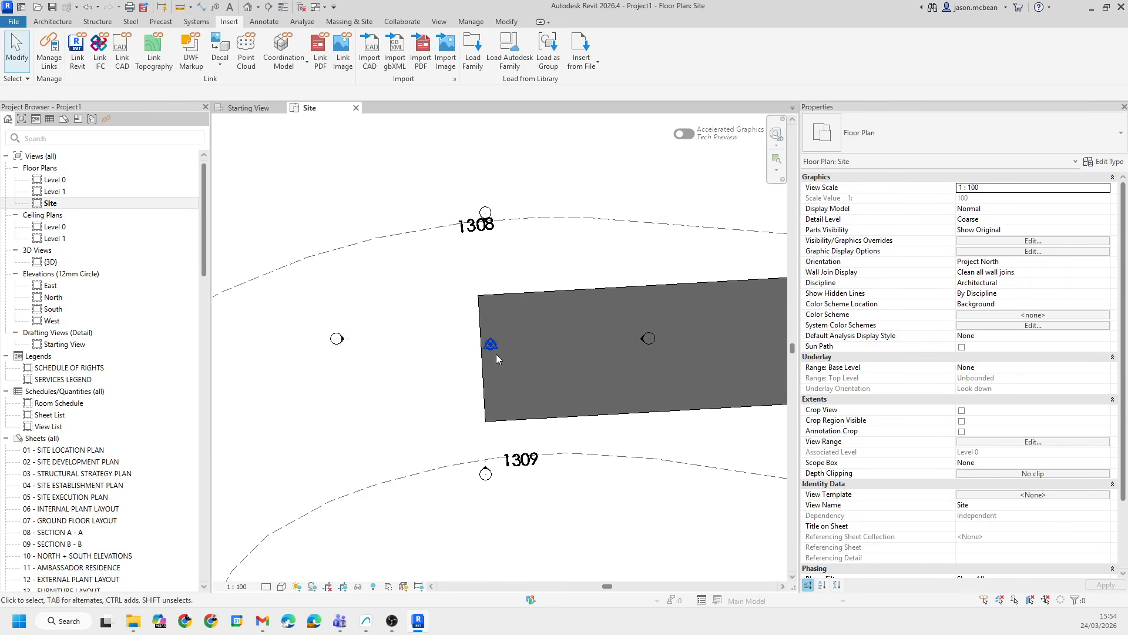
left_click(570, 347)
scroll(570, 346, "up", 6)
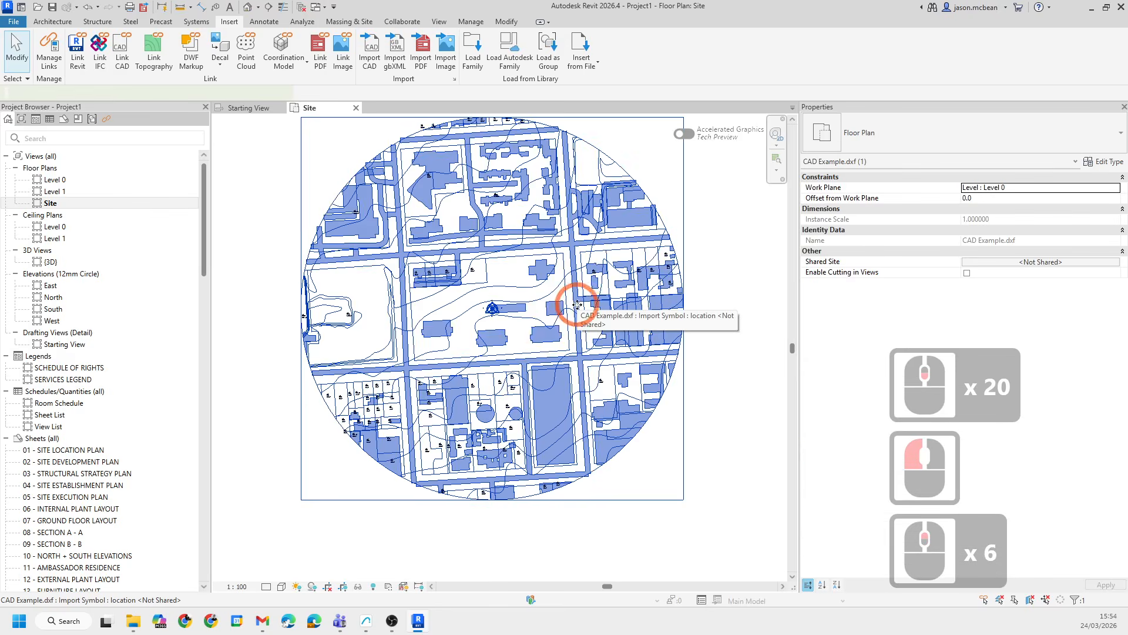
scroll(515, 330, "down", 6)
scroll(428, 284, "up", 6)
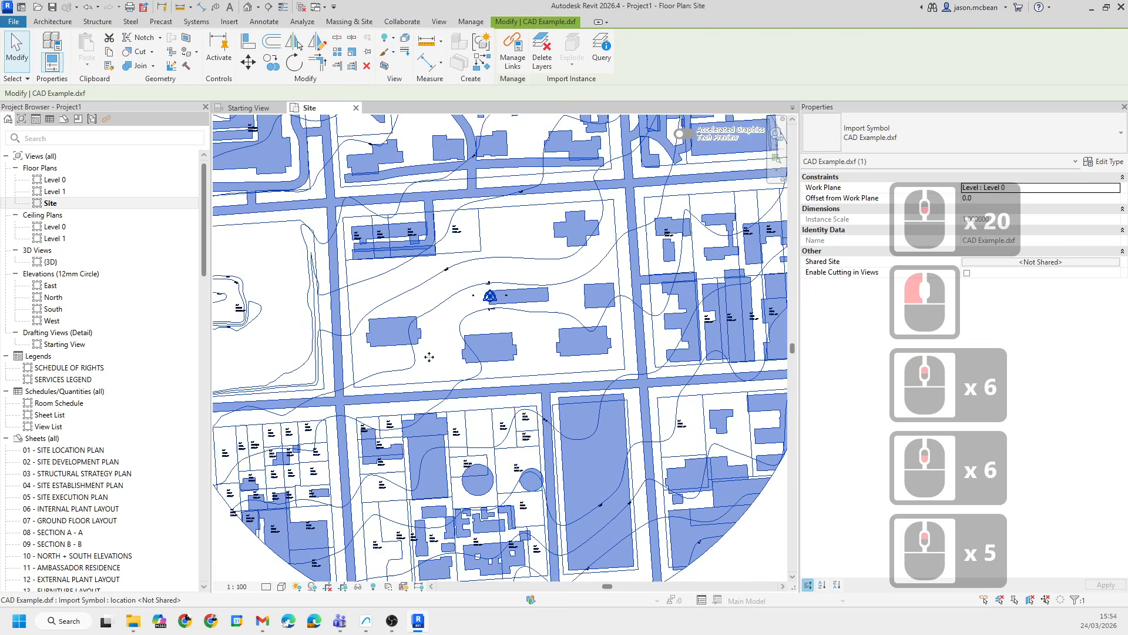
left_click(244, 61)
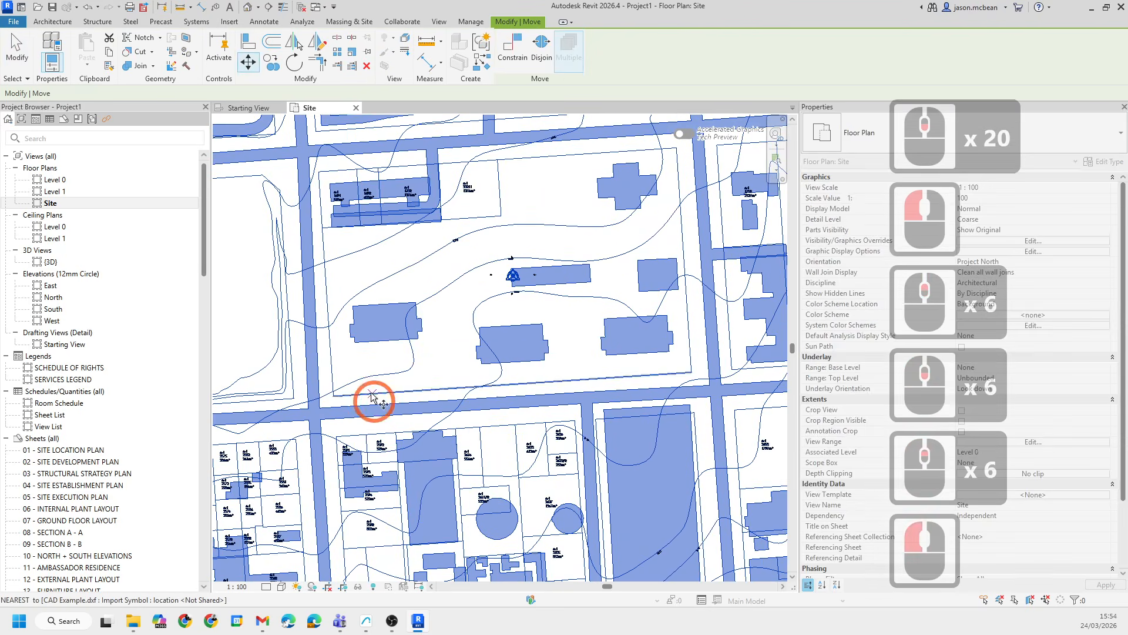
left_click(333, 395)
left_click(512, 279)
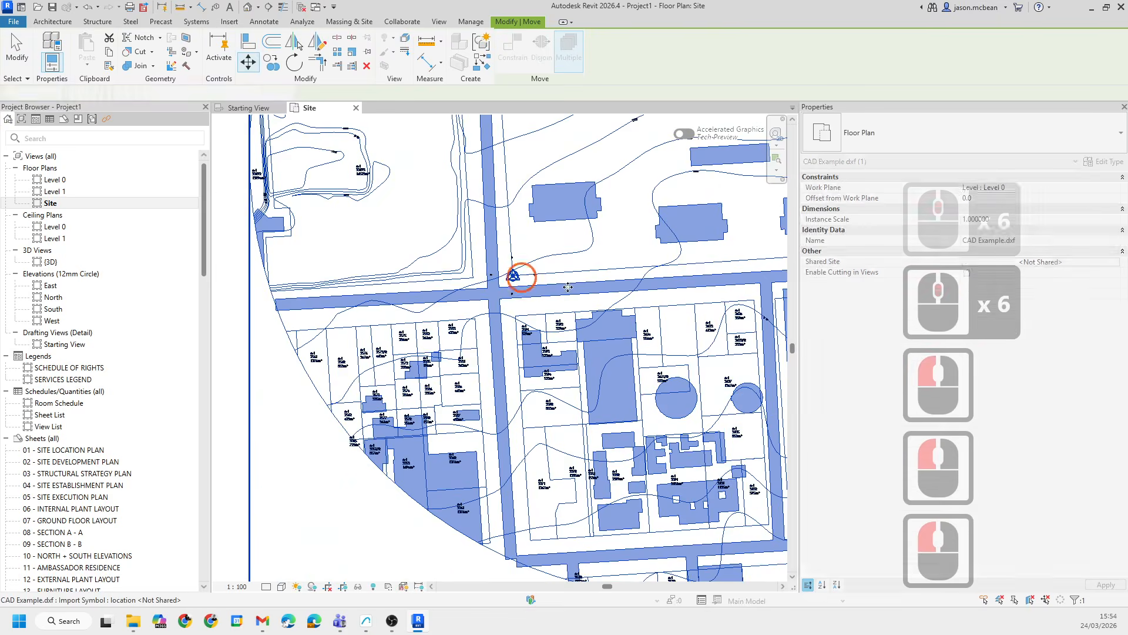
- Inspect the linked site drawing in the default 3D view and in the Level 1, Level 0 and Site plans
scroll(528, 276, "up", 13)
scroll(499, 317, "down", 8)
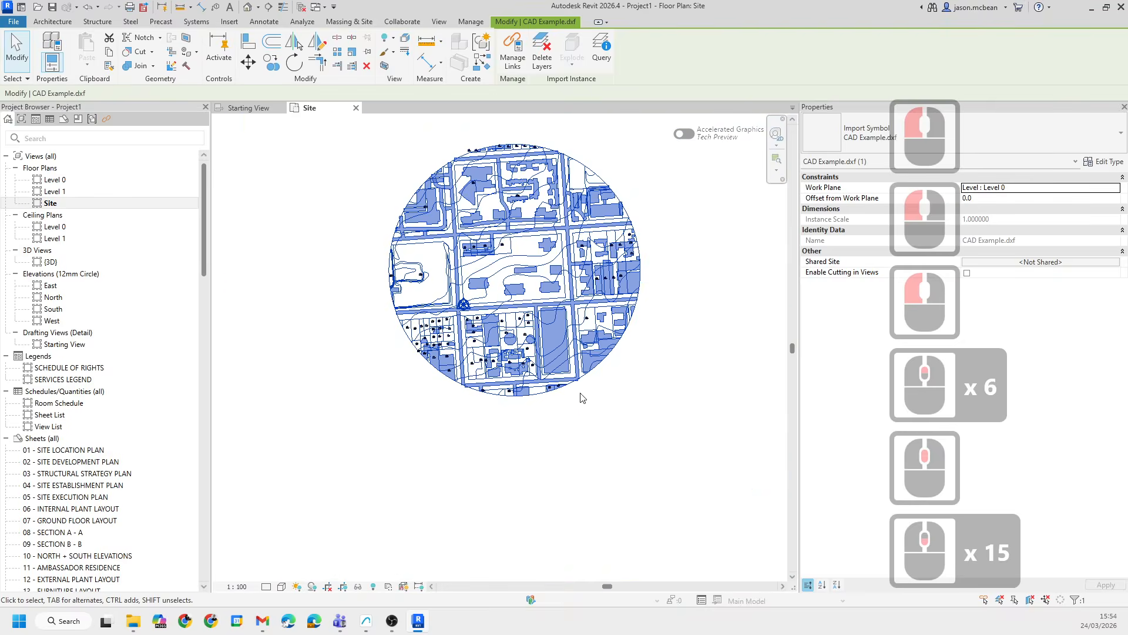
left_click(577, 449)
middle_click_drag(514, 204, 482, 298)
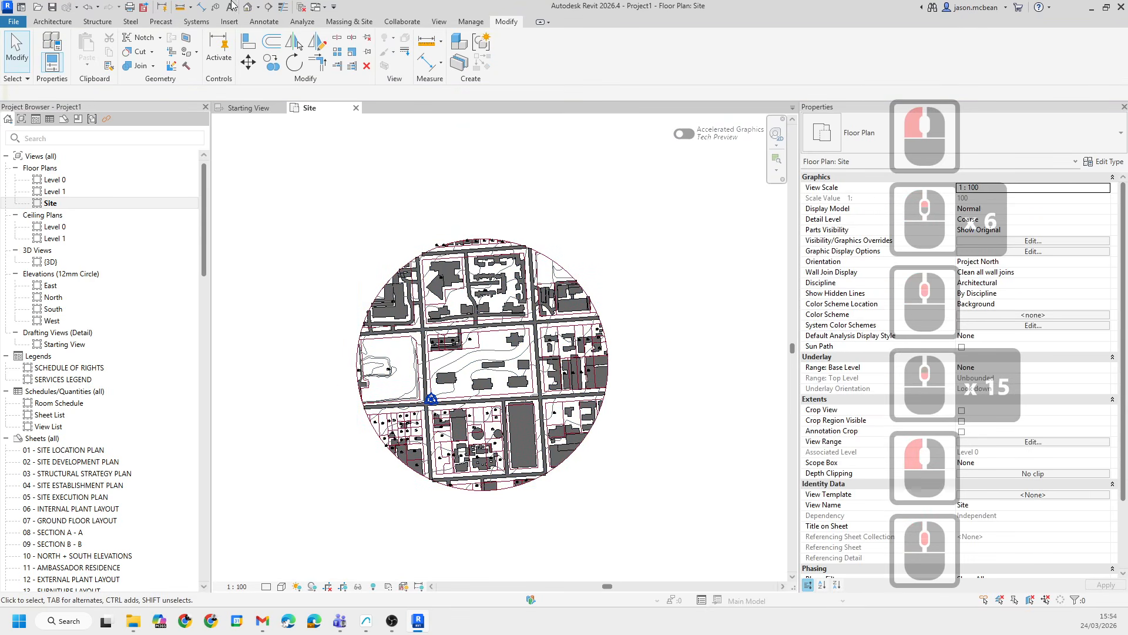
scroll(439, 262, "down", 10)
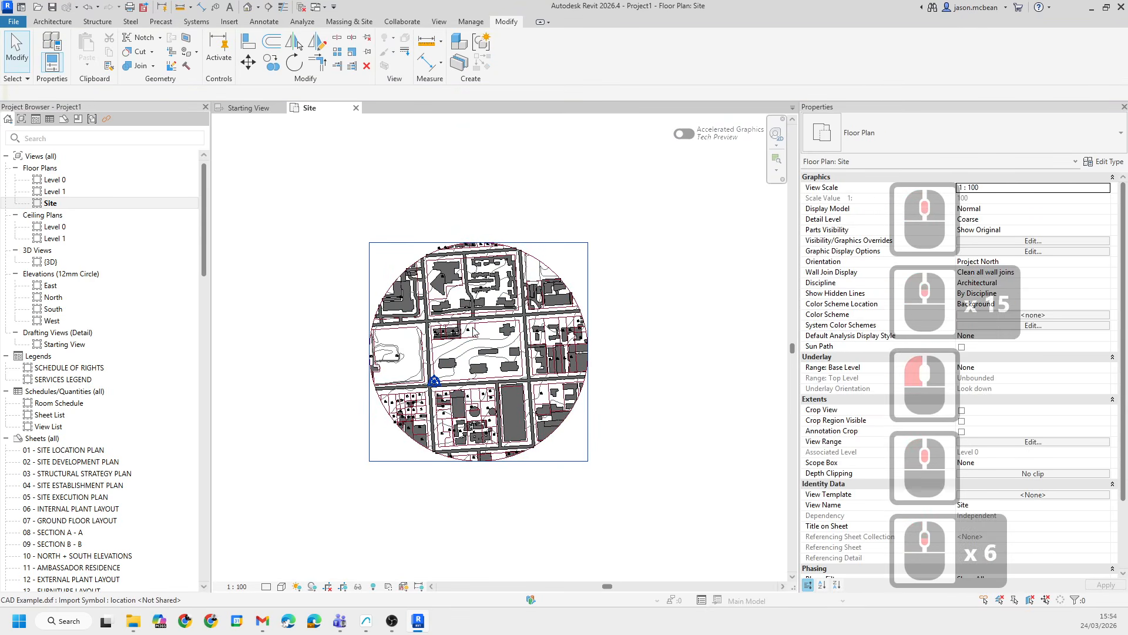
left_click(247, 7)
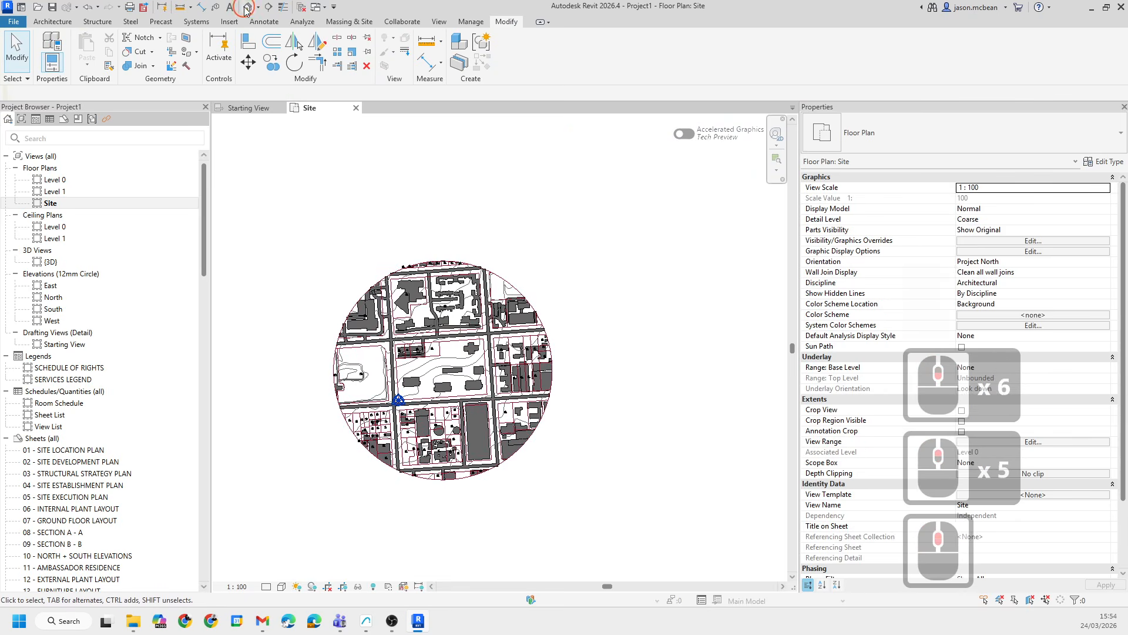
middle_click_drag(598, 383, 566, 461, "shift")
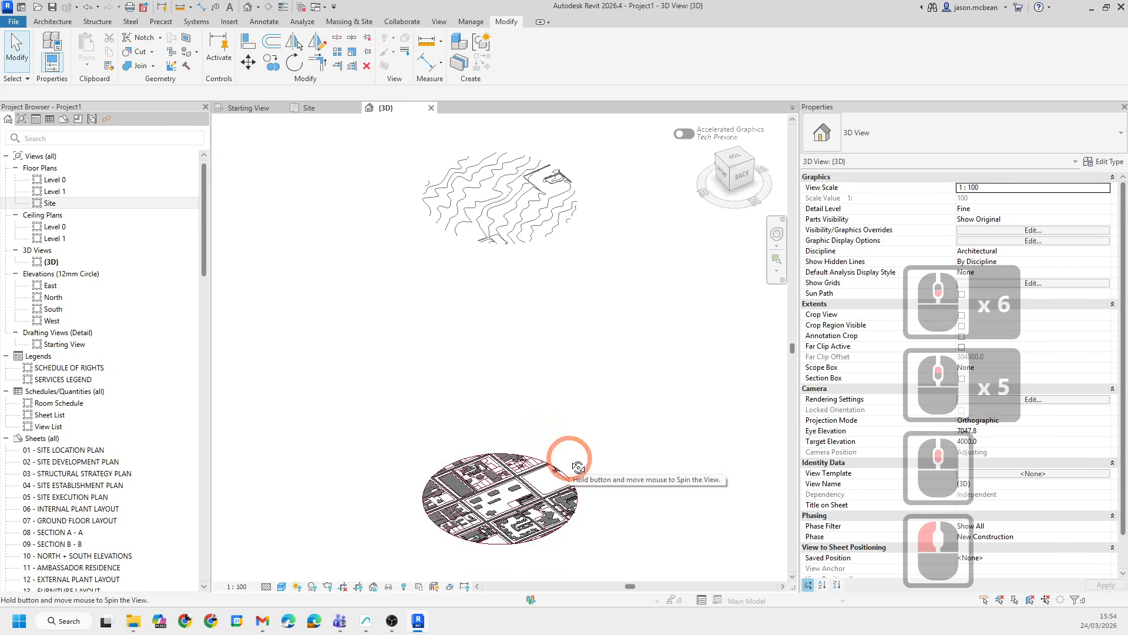
left_click(527, 521)
left_click(649, 315)
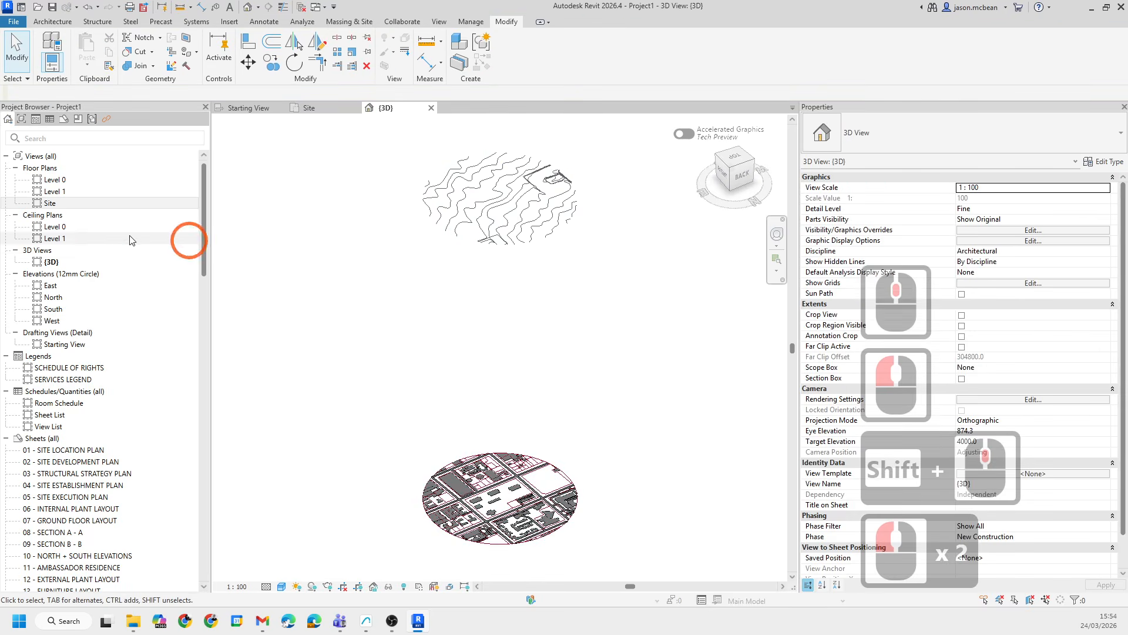
double_click(54, 193)
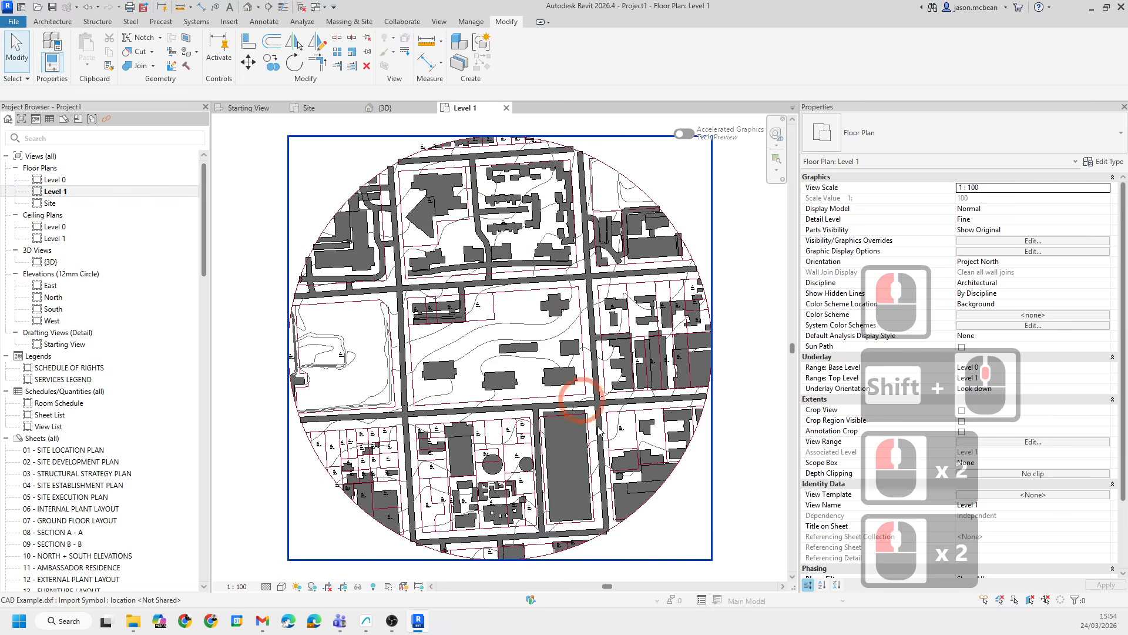
double_click(53, 179)
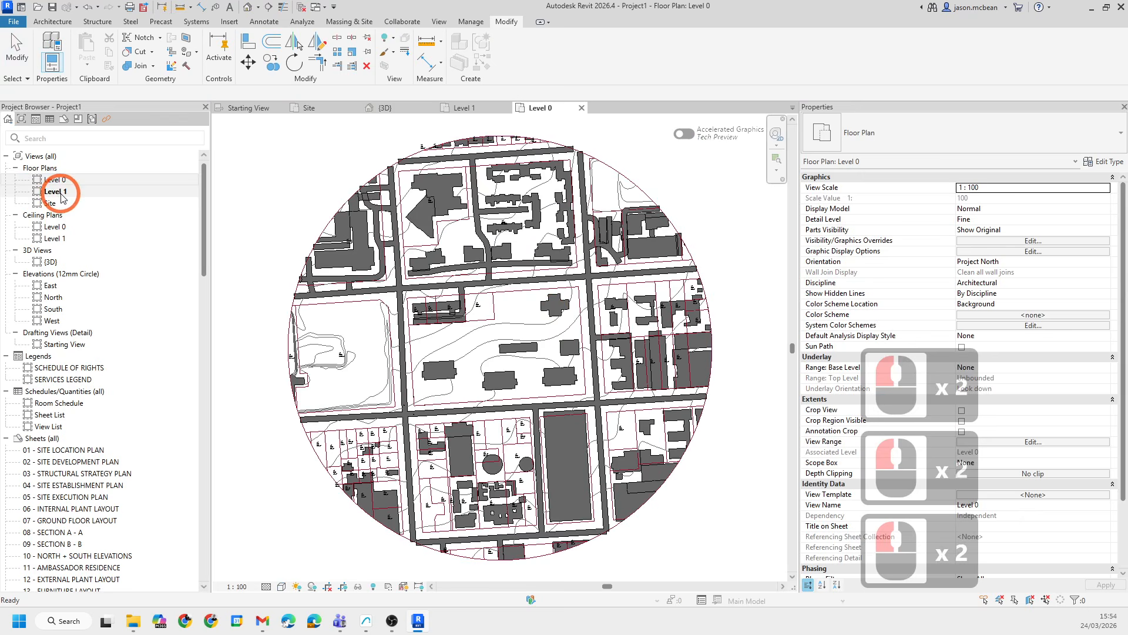
double_click(51, 203)
double_click(50, 203)
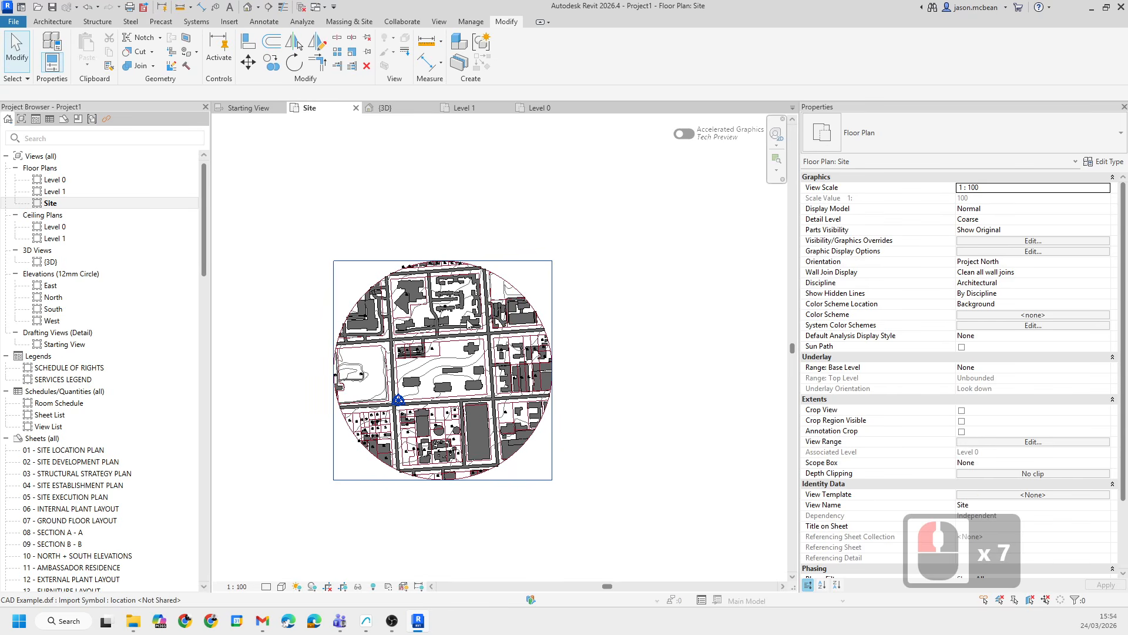
left_click(246, 10)
left_click(496, 315)
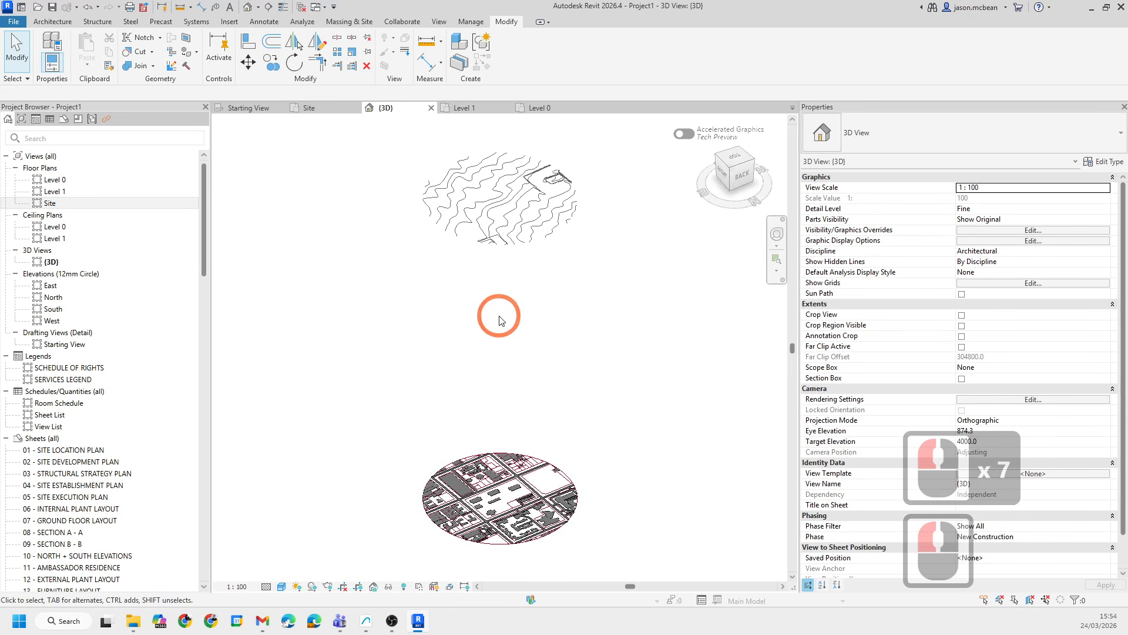
left_click(534, 184)
key("Escape")
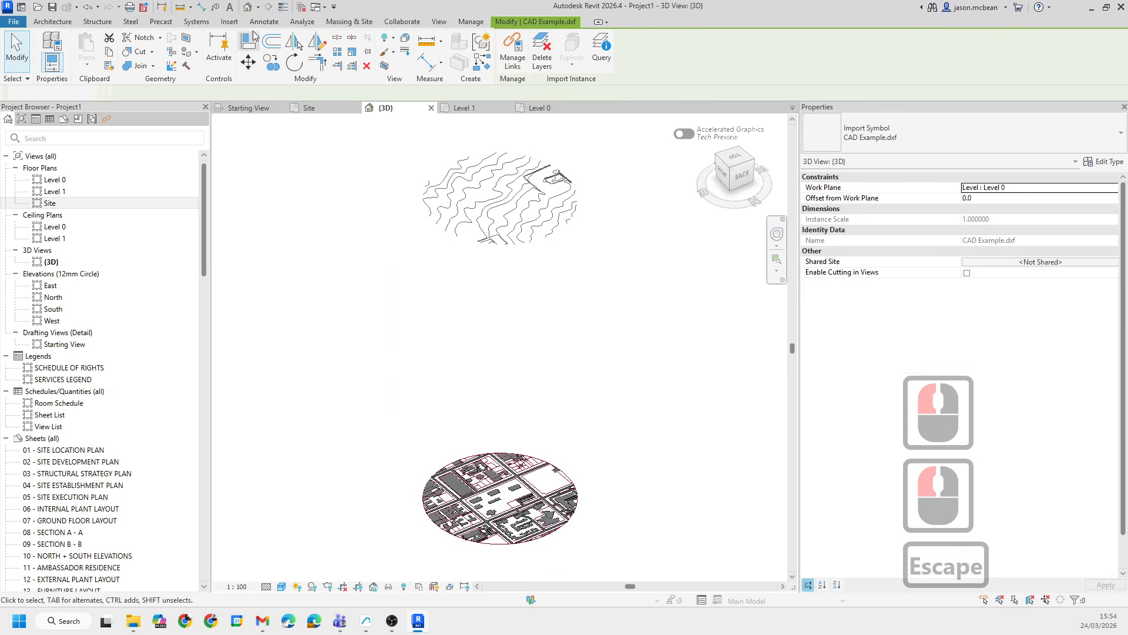
left_click(352, 22)
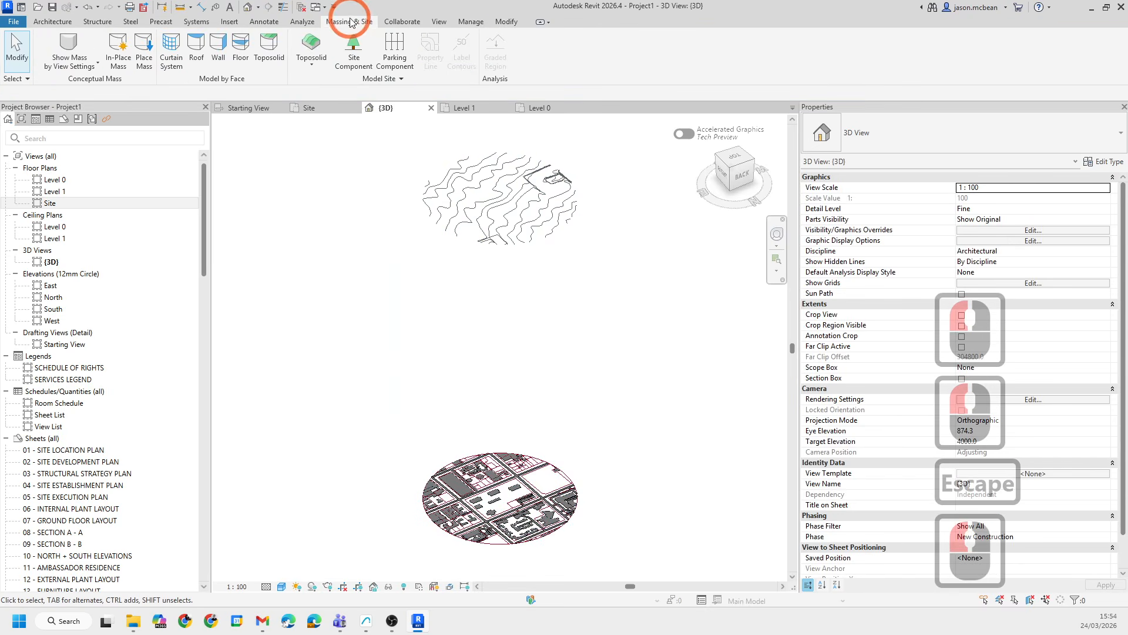
left_click(306, 64)
left_click(349, 165)
key("Escape")
key("Escape")
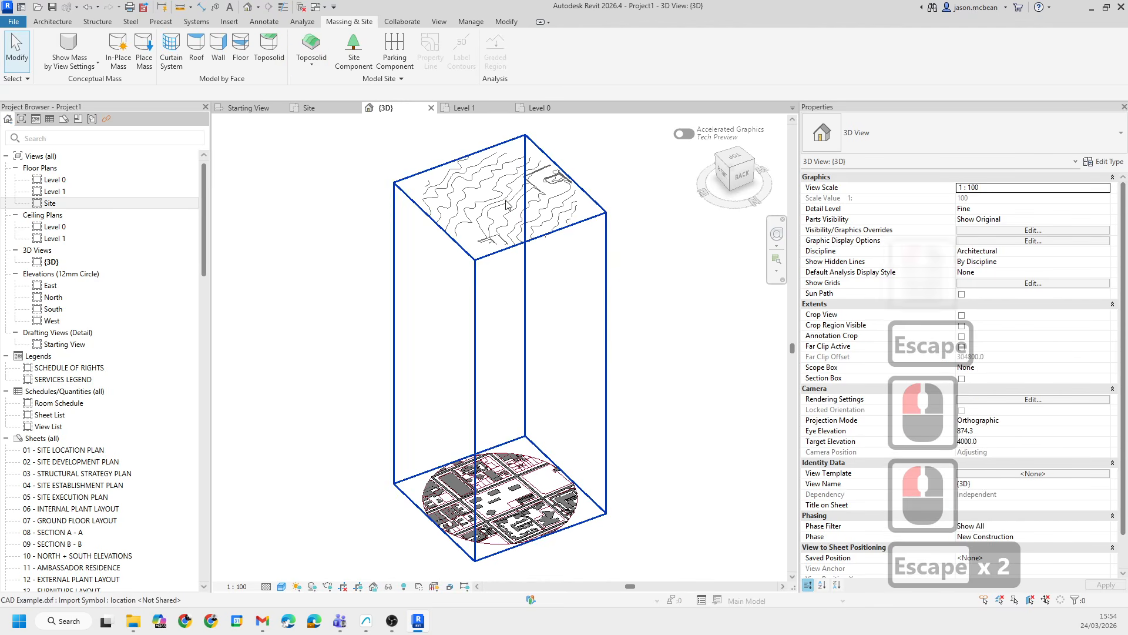
- Orbit the 3D view to examine the linked site drawing and its separate raised contour lines
left_click(444, 209)
key("Escape")
scroll(563, 178, "up", 9)
middle_click_drag(608, 410, 654, 314, "shift")
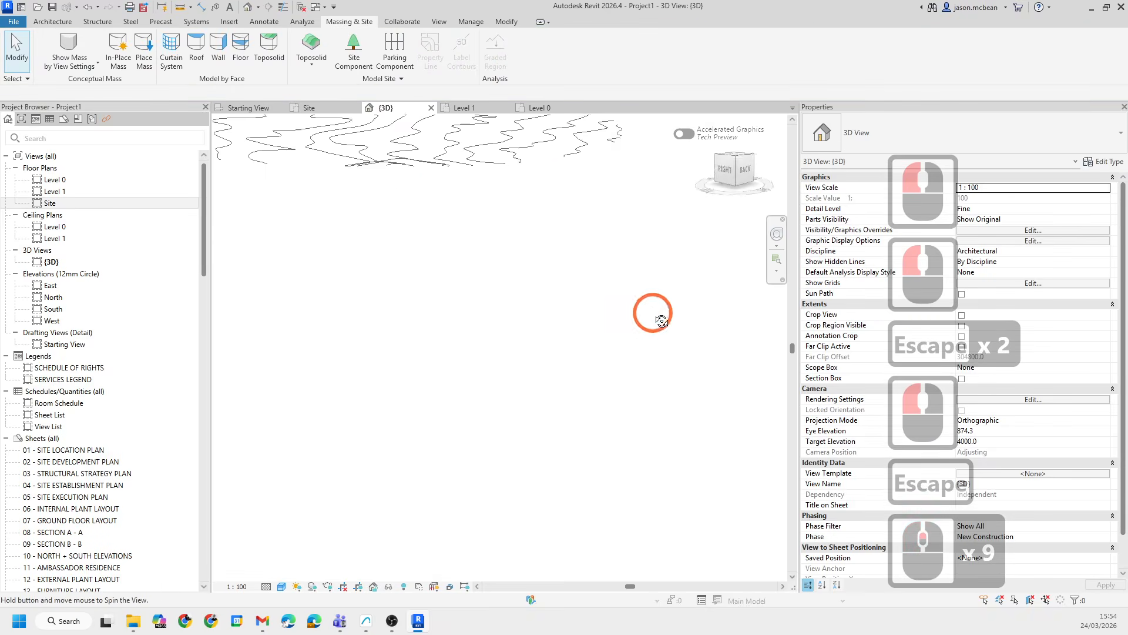
scroll(652, 320, "down", 7)
middle_click_drag(547, 279, 494, 267)
middle_click_drag(494, 267, 475, 312, "shift")
scroll(449, 307, "down", 6)
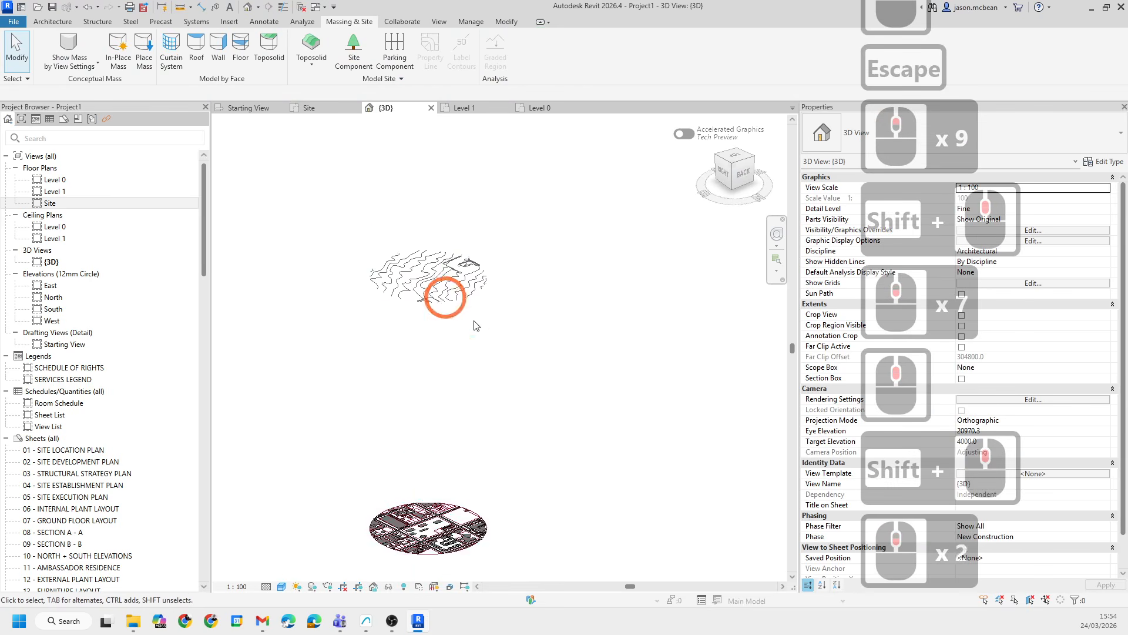
left_click(478, 352)
left_click(478, 290)
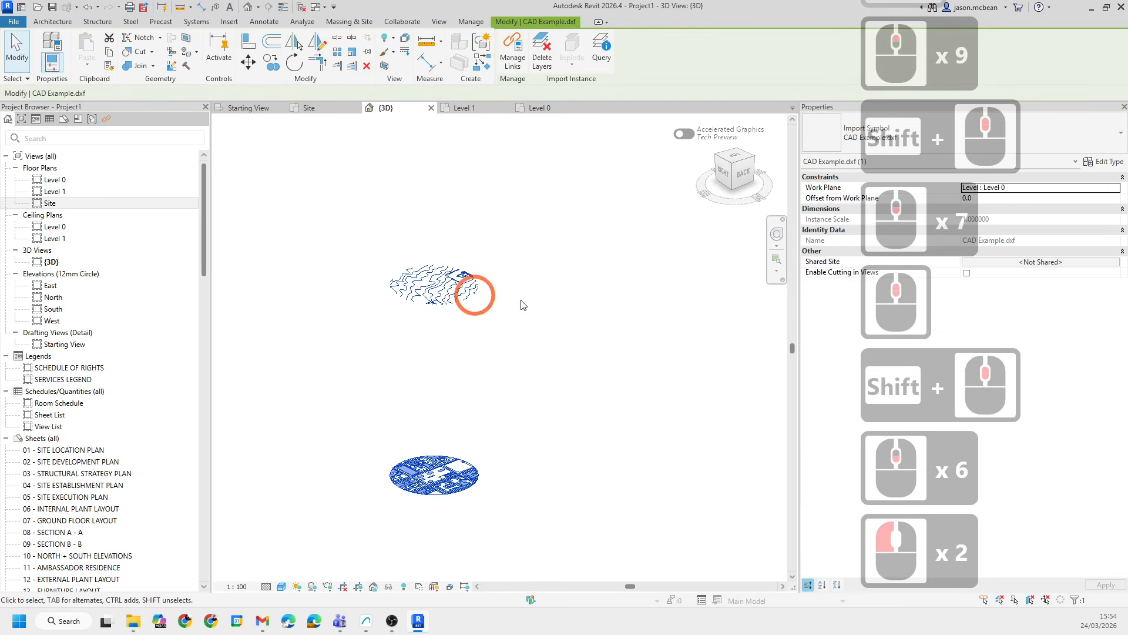
left_click(562, 245)
key("Escape")
scroll(435, 298, "up", 7)
scroll(626, 214, "down", 7)
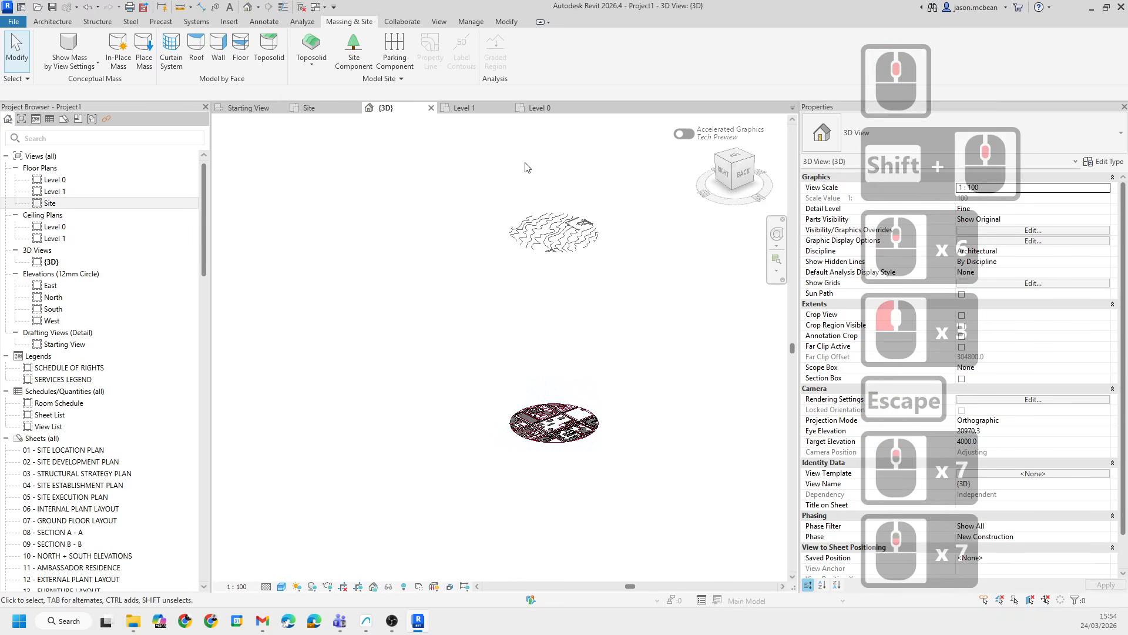
middle_click_drag(524, 163, 471, 192)
left_click(527, 279)
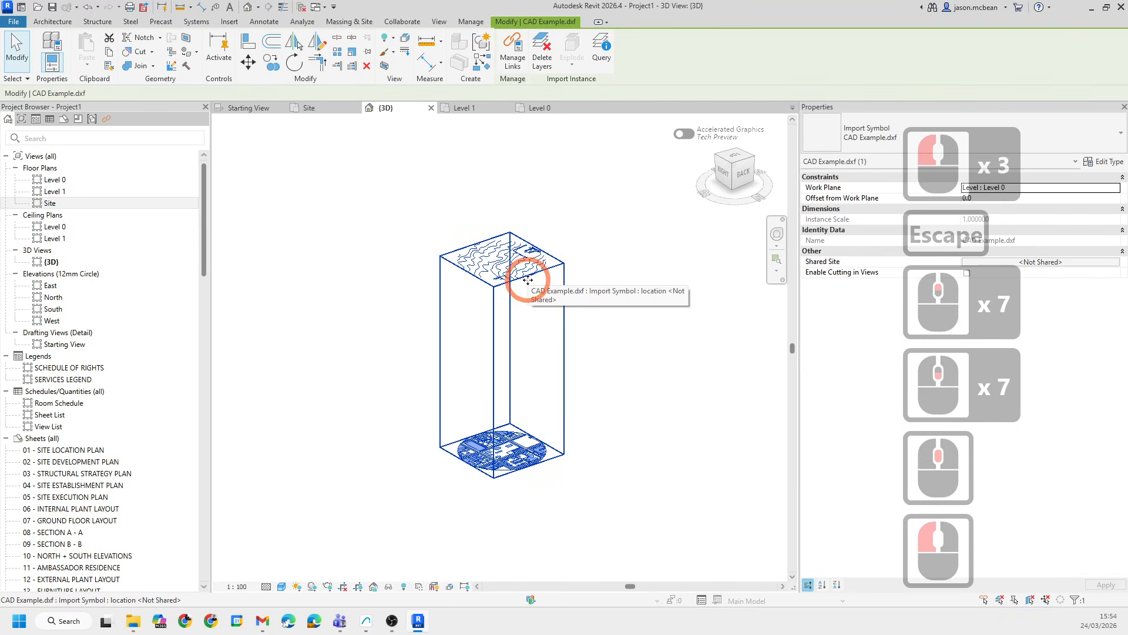
- Delete the linked site CAD drawing from the project and revisit the Site and Level 0 plans
key("Delete")
middle_click_drag(422, 147, 312, 122)
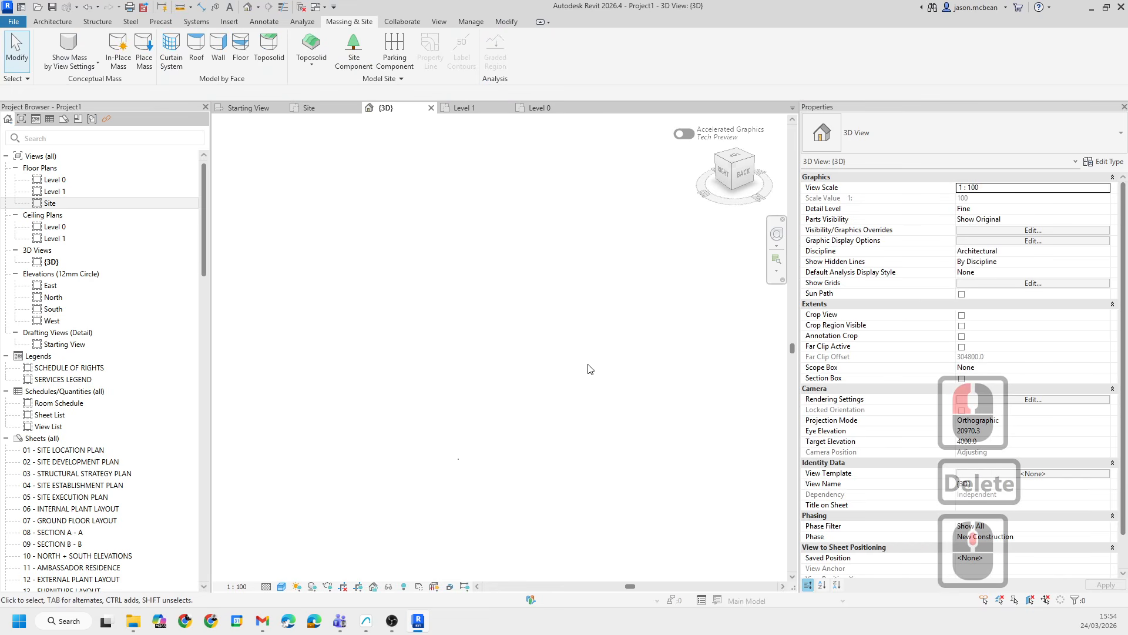
double_click(47, 204)
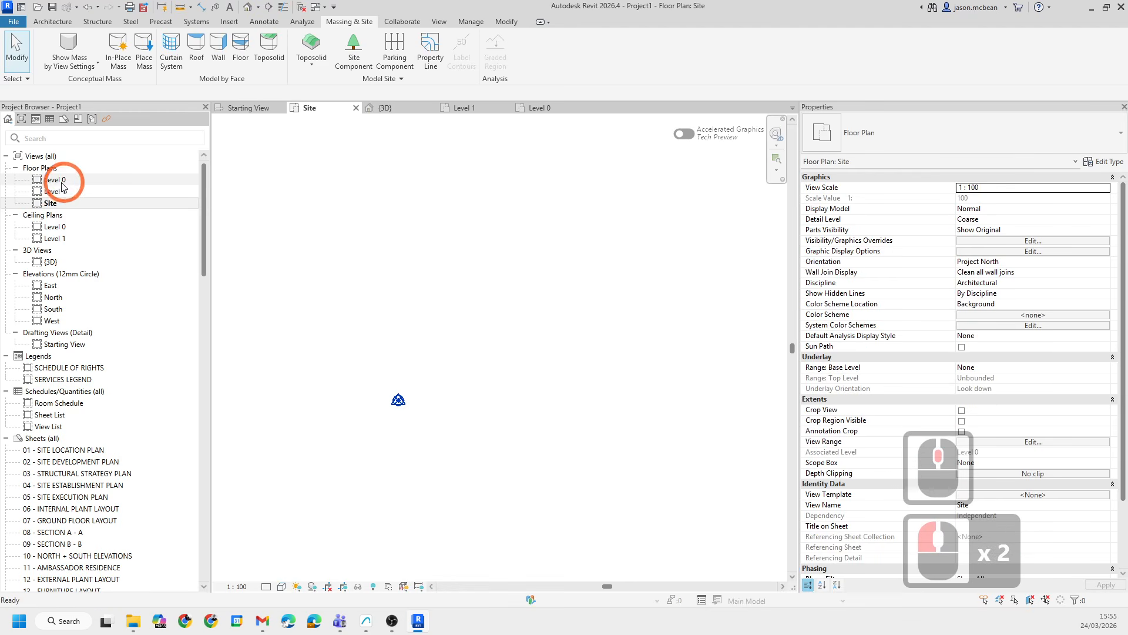
double_click(55, 182)
double_click(50, 203)
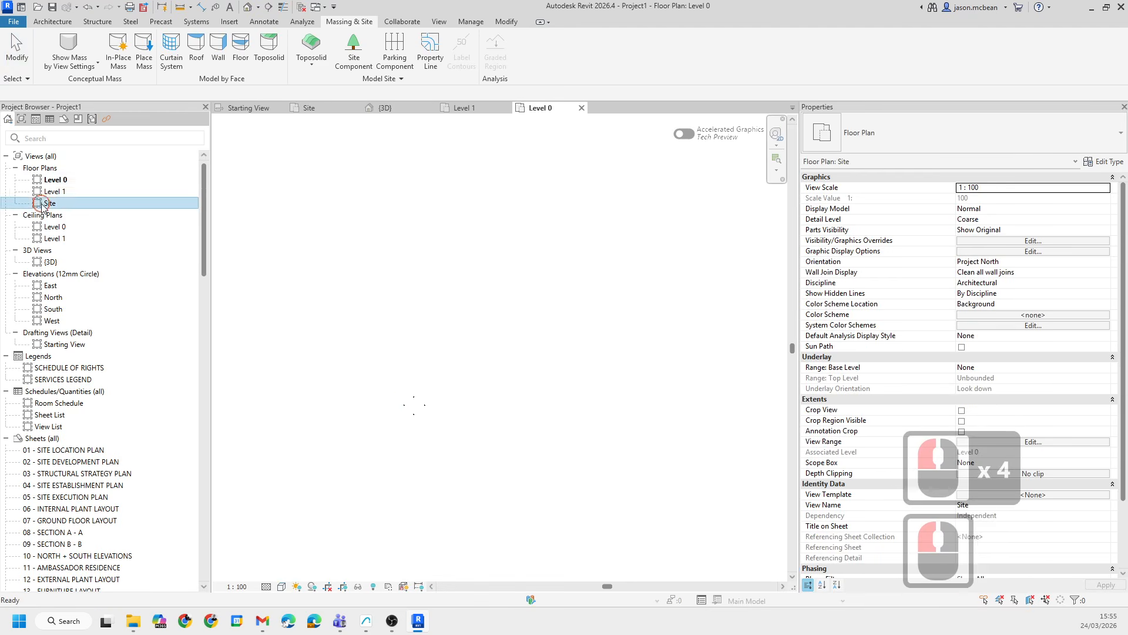
- Copy Level 0 downward 3600 mm in the South elevation to create a new level below it
scroll(451, 328, "down", 19)
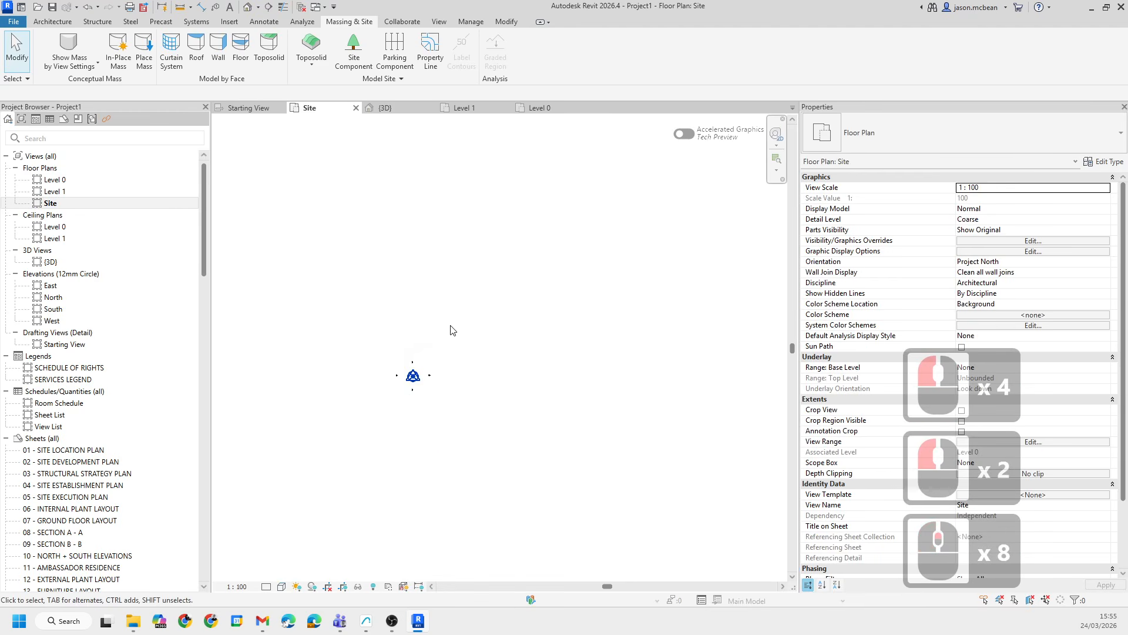
left_click(492, 372)
scroll(498, 381, "down", 6)
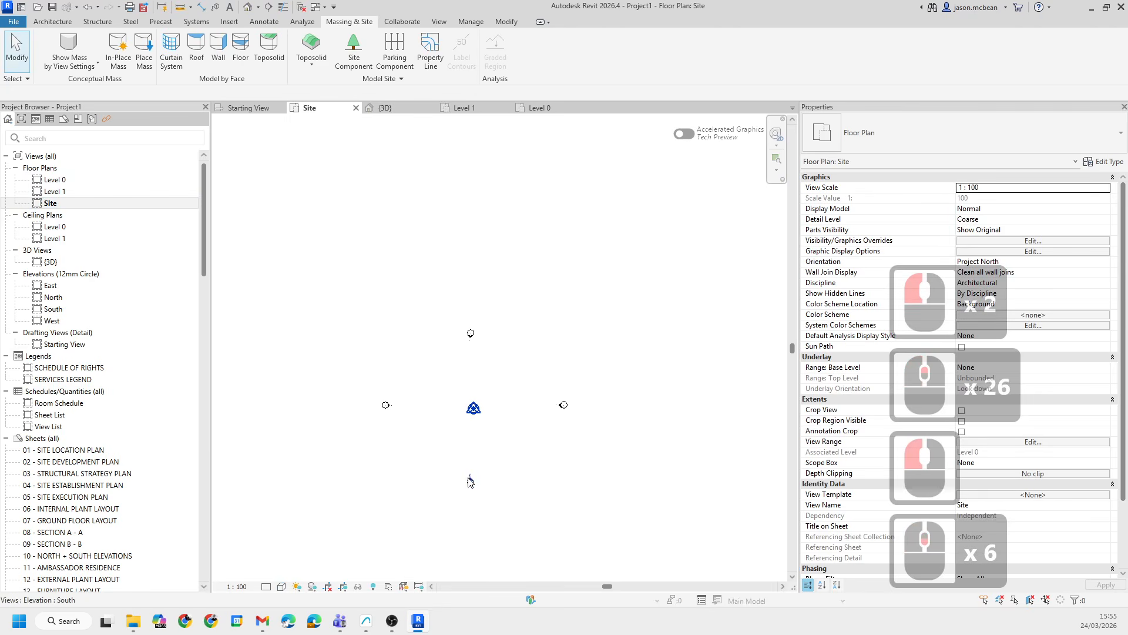
left_click(468, 484)
double_click(468, 483)
scroll(470, 412, "down", 7)
middle_click_drag(457, 402, 460, 370)
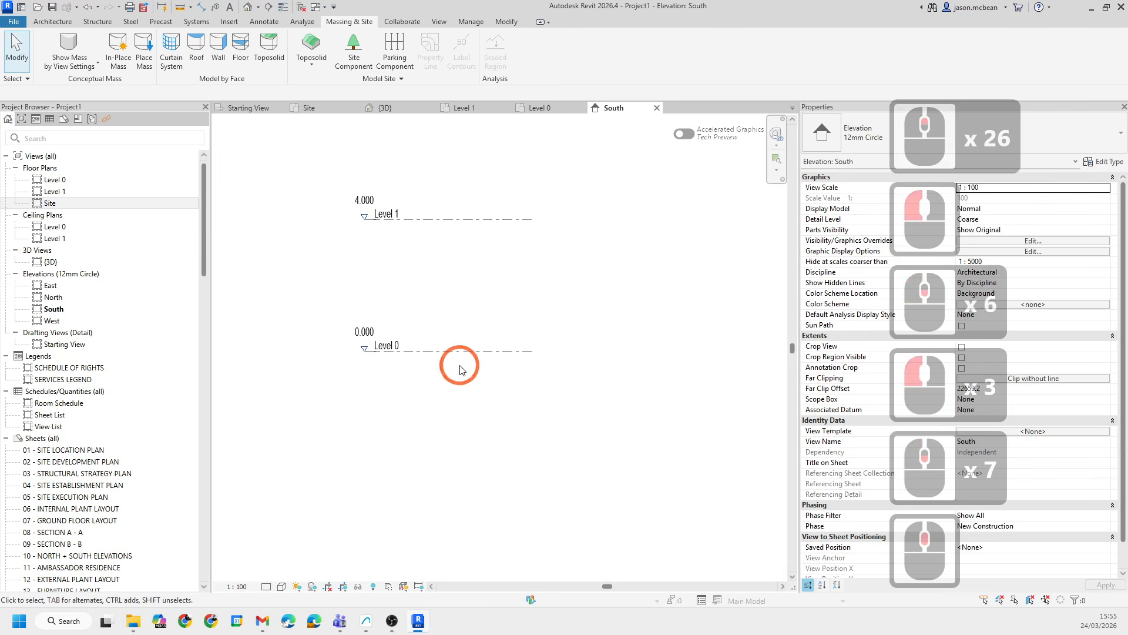
left_click(451, 351)
left_click(271, 61)
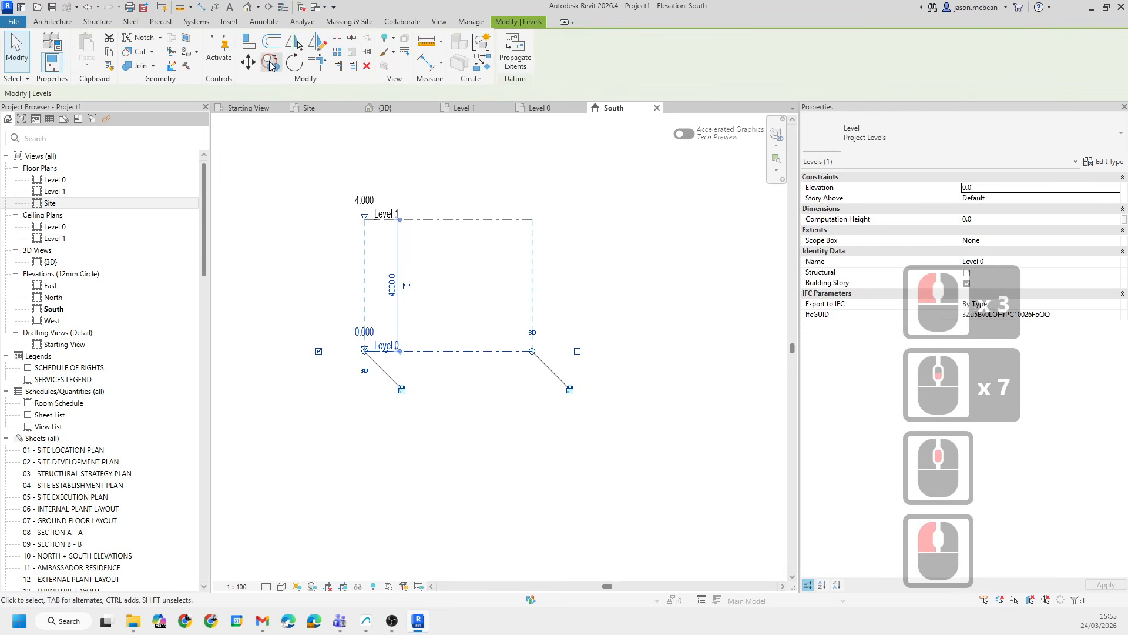
left_click(445, 350)
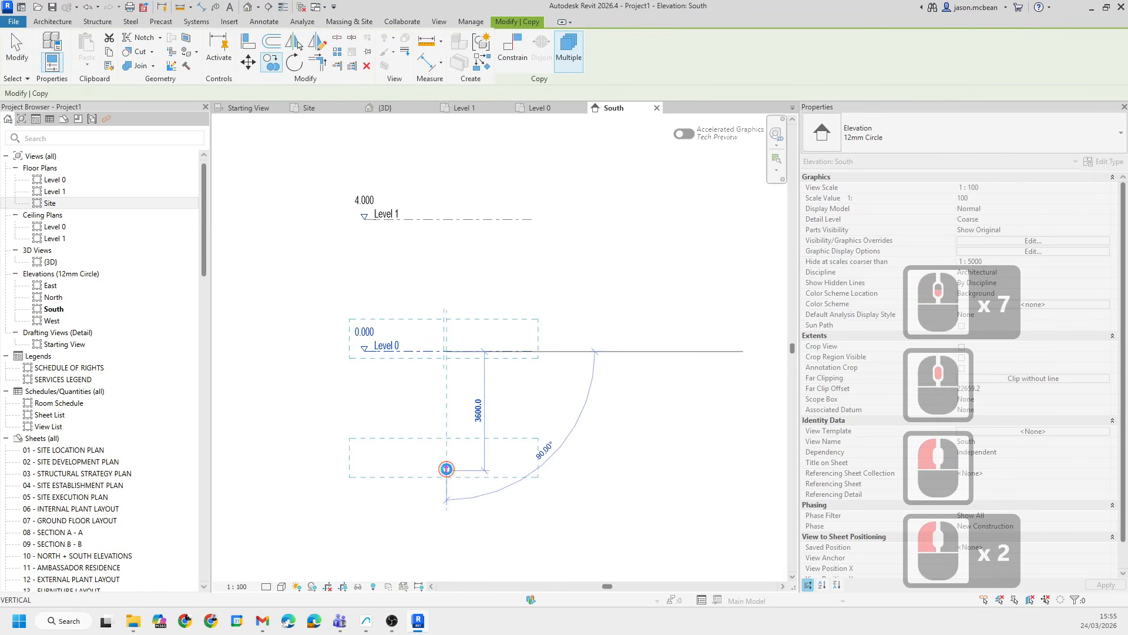
left_click(445, 470)
key("Escape")
key("Escape")
key("Escape")
- Set the new lower level's elevation to -3.500
left_click(361, 461)
scroll(361, 460, "up", 6)
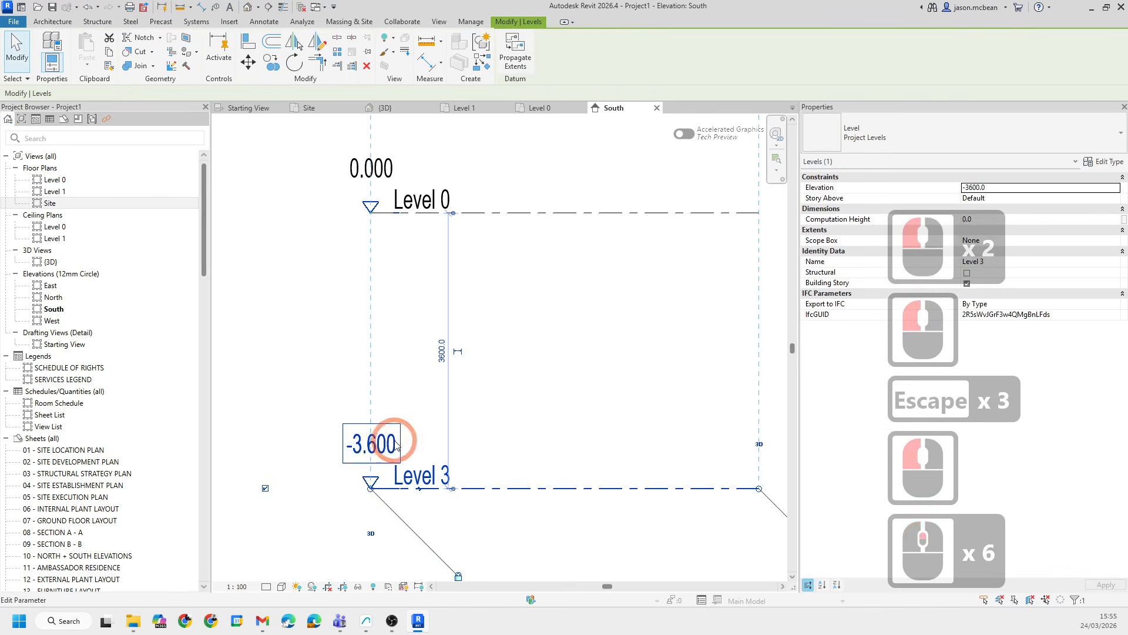
double_click(370, 453)
key("BackSpace")
type("5000")
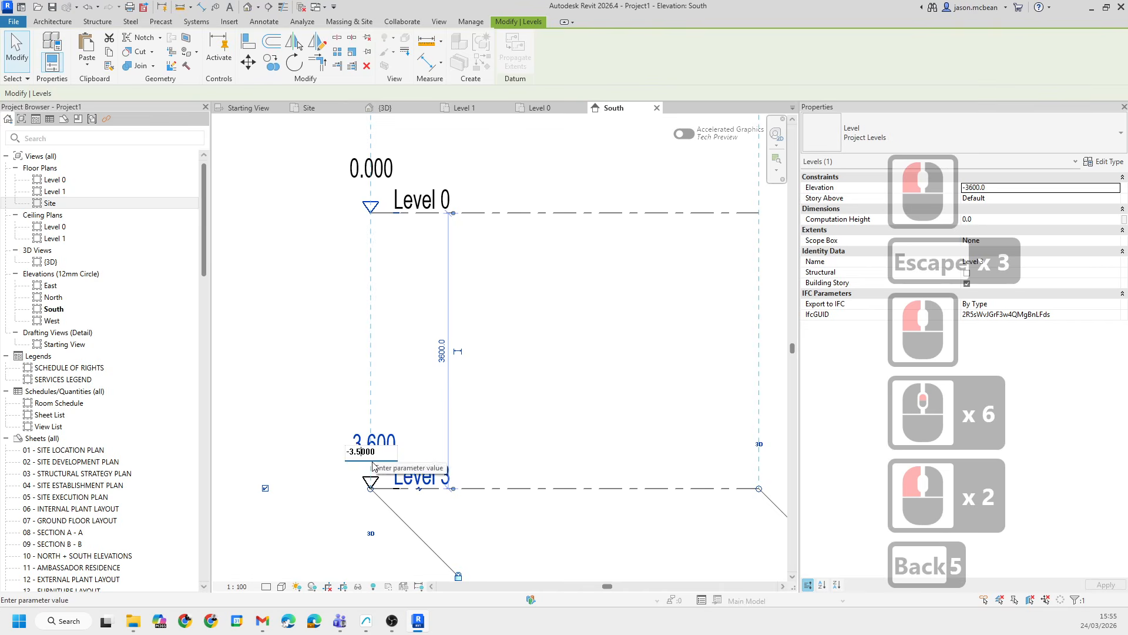
left_click(586, 371)
key("Escape")
key("Escape")
- Rename the new lower level to basement
scroll(498, 434, "down", 4)
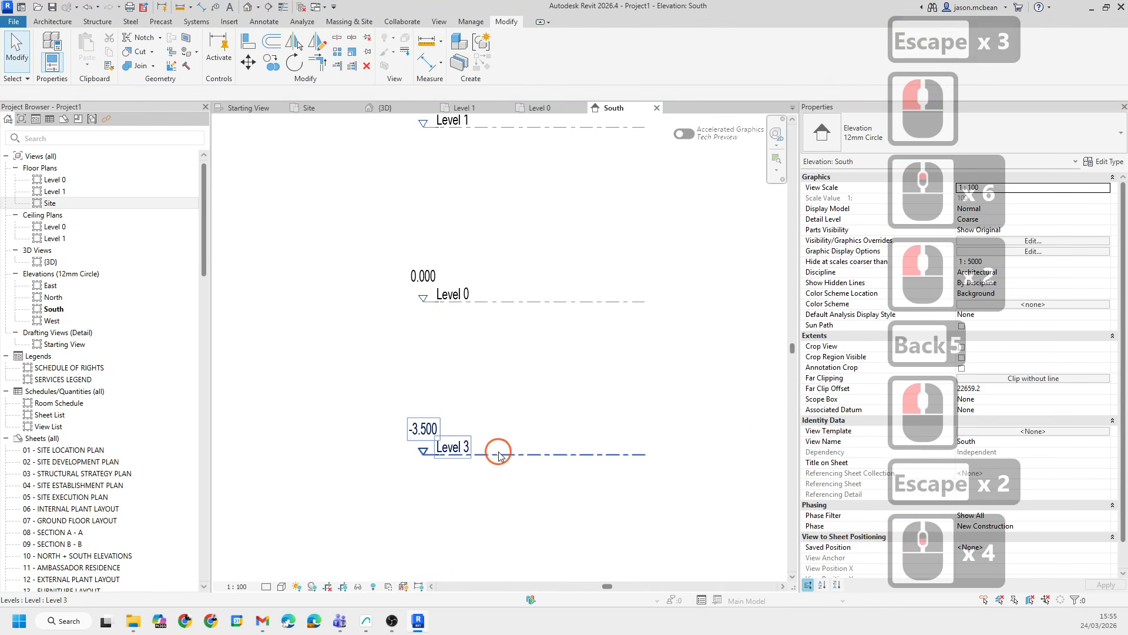
left_click(499, 455)
key("Escape")
left_click(461, 449)
left_click(459, 447)
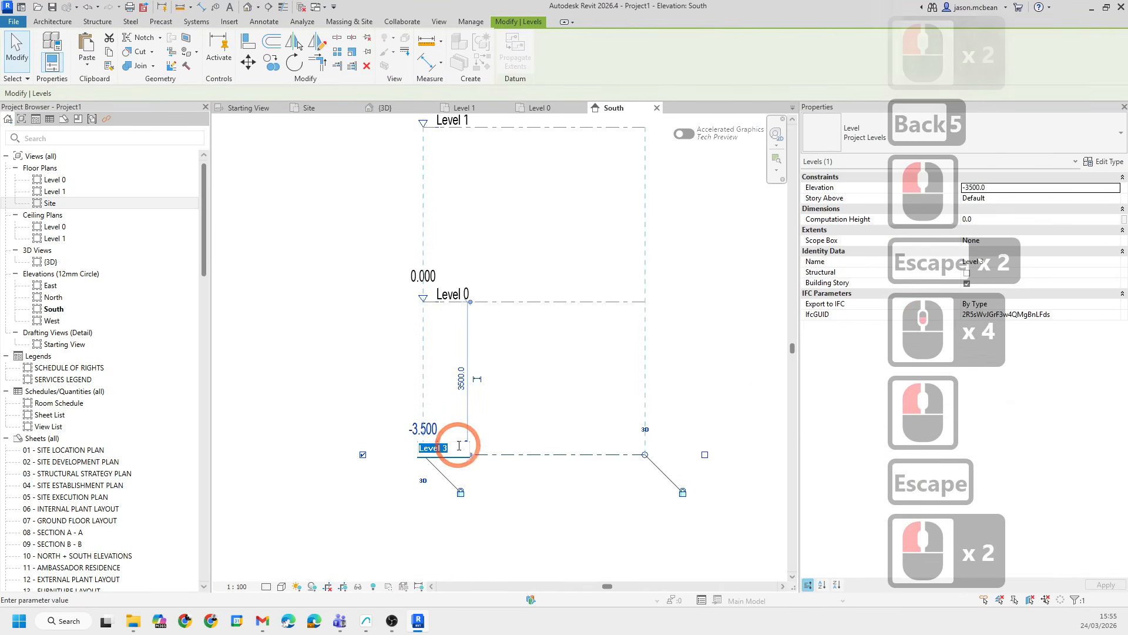
type("ba")
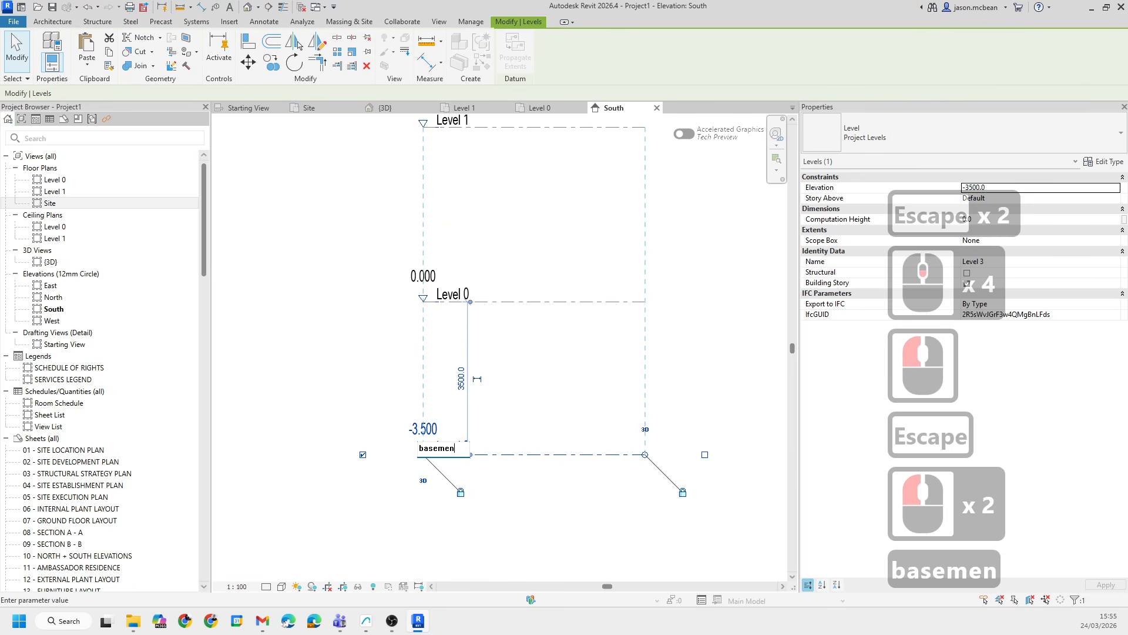
type("sement")
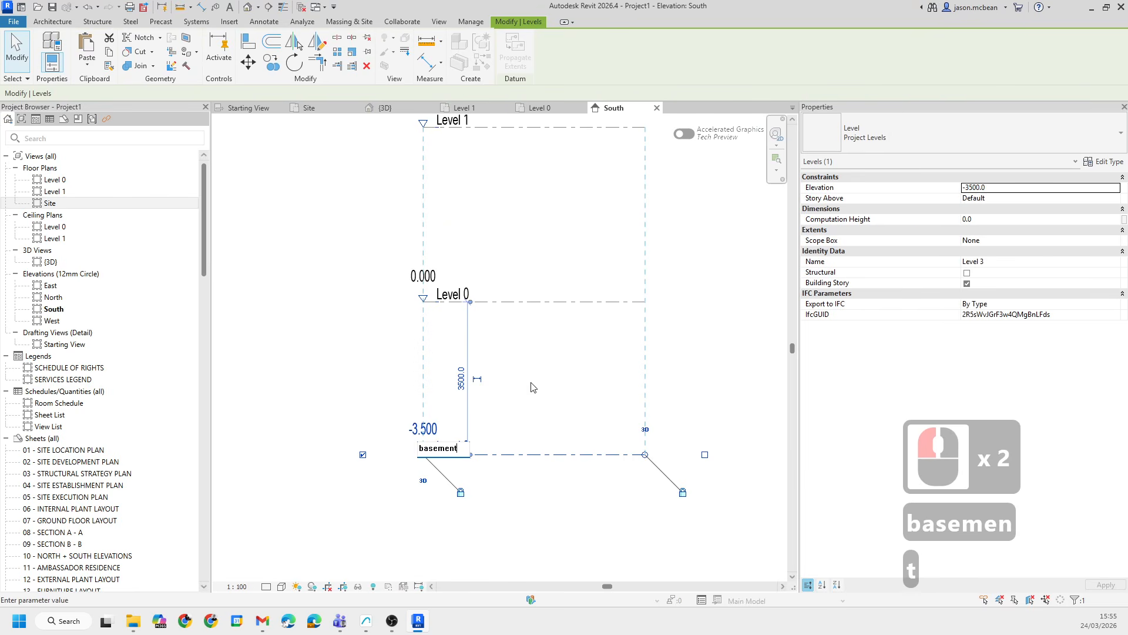
left_click(442, 517)
key("Escape")
key("Escape")
left_click(462, 454)
left_click(451, 454)
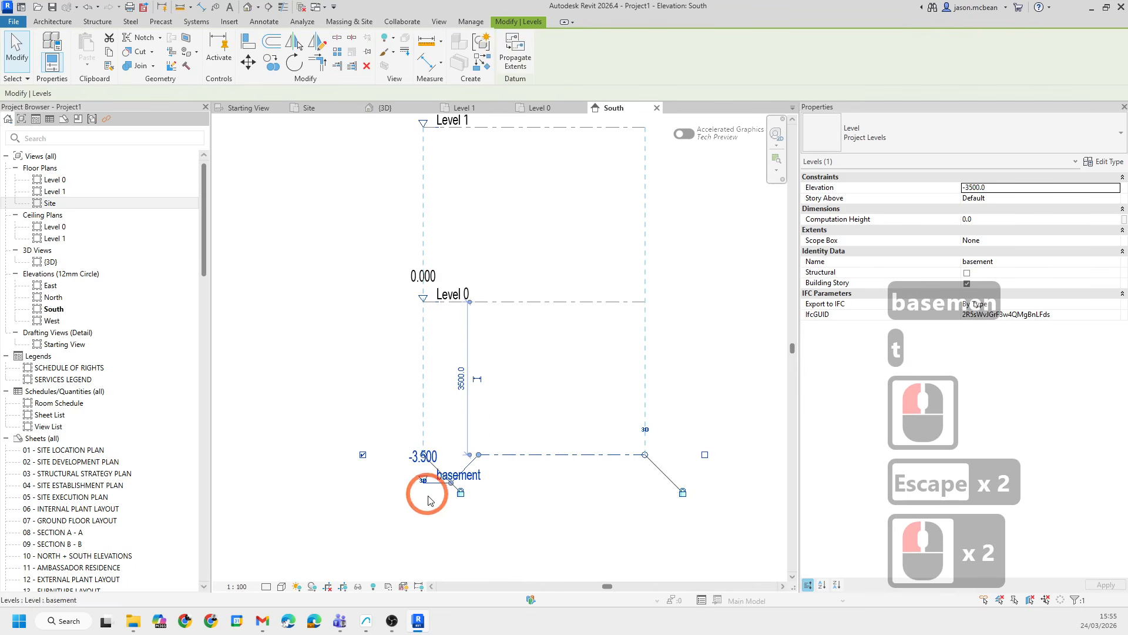
left_click_drag(451, 487, 447, 457)
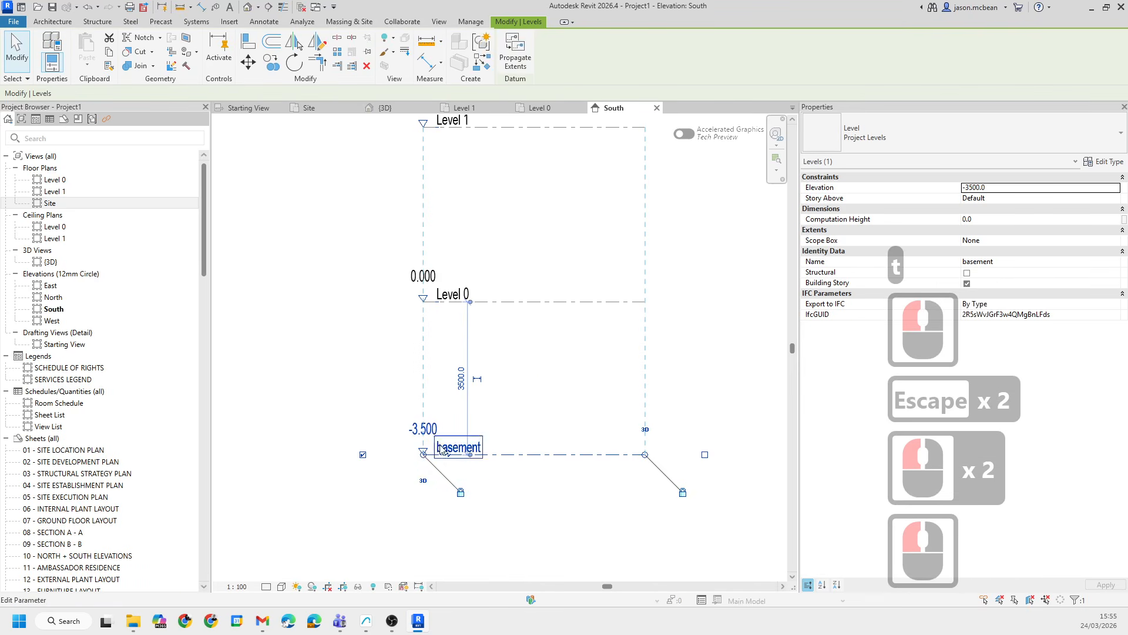
key("Escape")
left_click(448, 458)
left_click(450, 454)
left_click(437, 484)
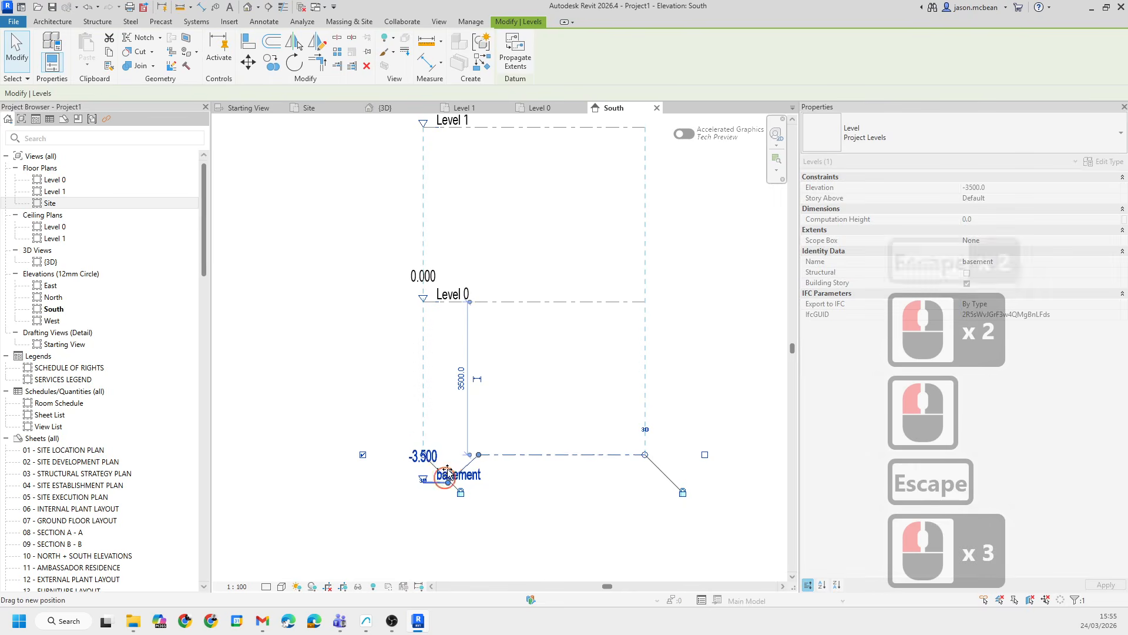
left_click(456, 456)
scroll(462, 454, "up", 8)
left_click(403, 423)
left_click(404, 424)
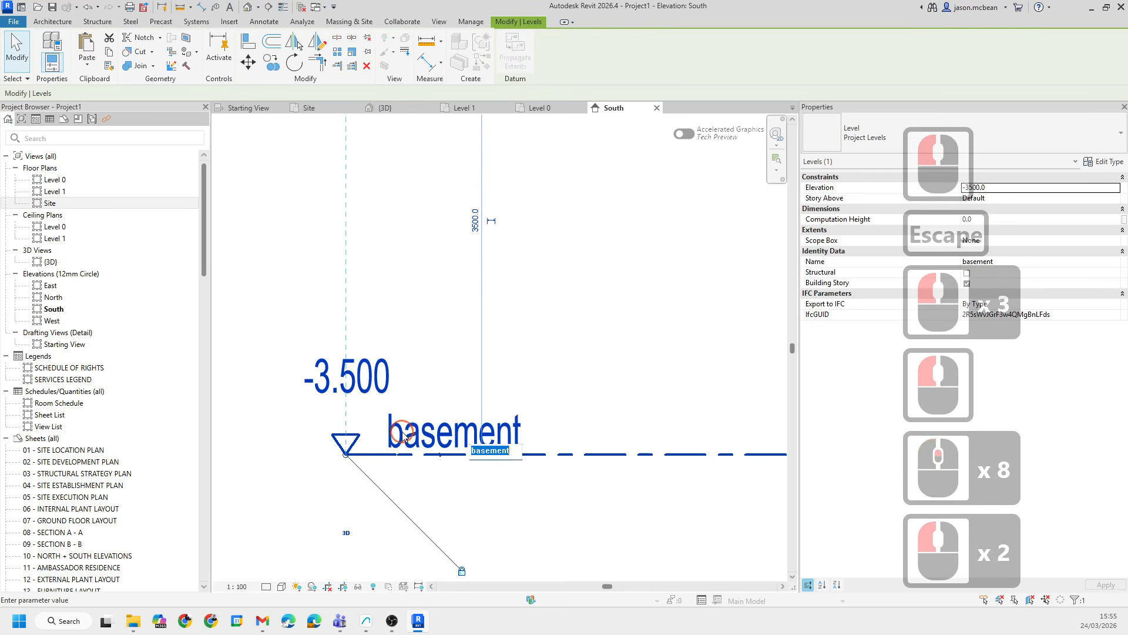
left_click(403, 429)
left_click(407, 434)
left_click(407, 433)
left_click(407, 434)
left_click(457, 431)
left_click(425, 432)
key("Escape")
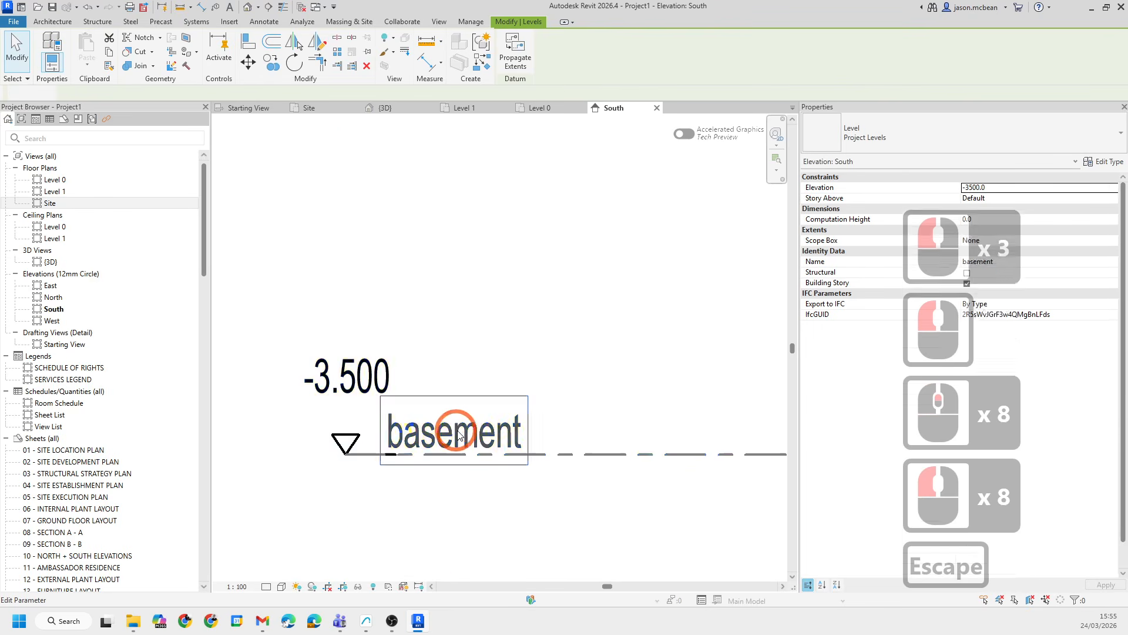
- Change the level name to Basement with a capital B
double_click(513, 431)
left_click(476, 450)
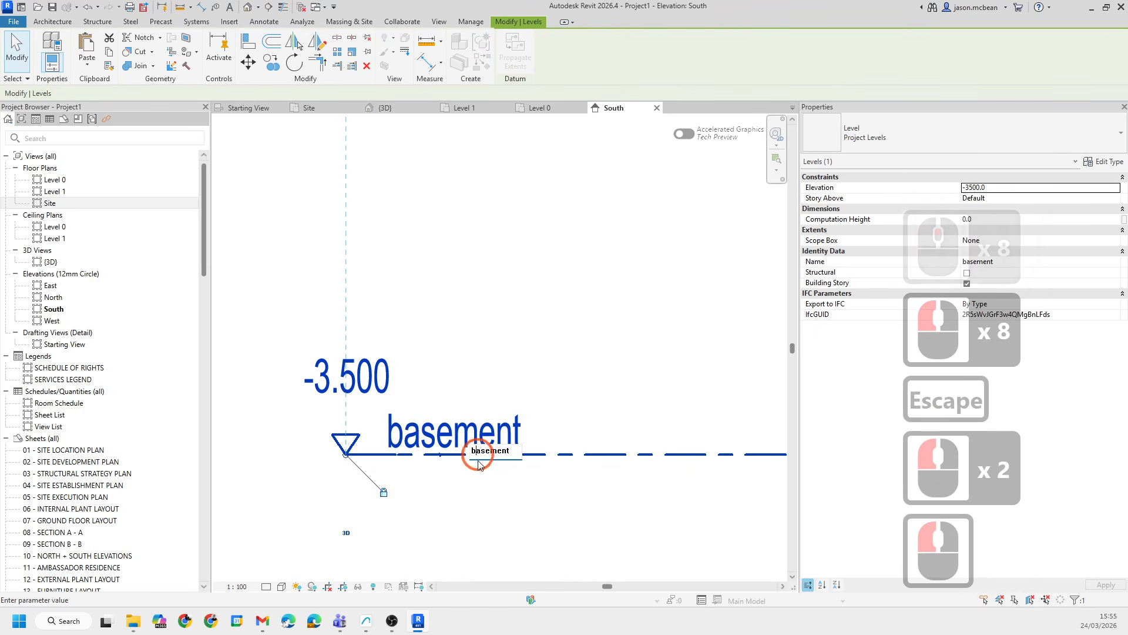
key("BackSpace")
type("B")
left_click(496, 333)
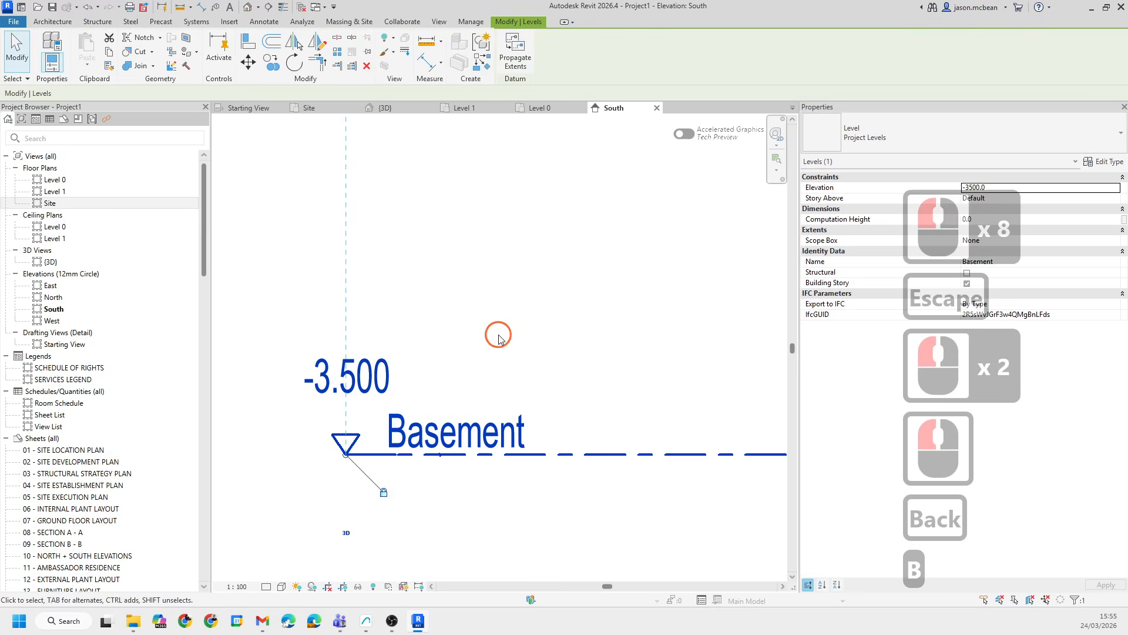
- Create a floor plan view for the Basement level and open it
scroll(409, 436, "down", 7)
key("Escape")
scroll(380, 465, "down", 4)
key("Escape")
scroll(411, 463, "down", 2)
scroll(415, 463, "up", 2)
left_click(419, 450)
key("Escape")
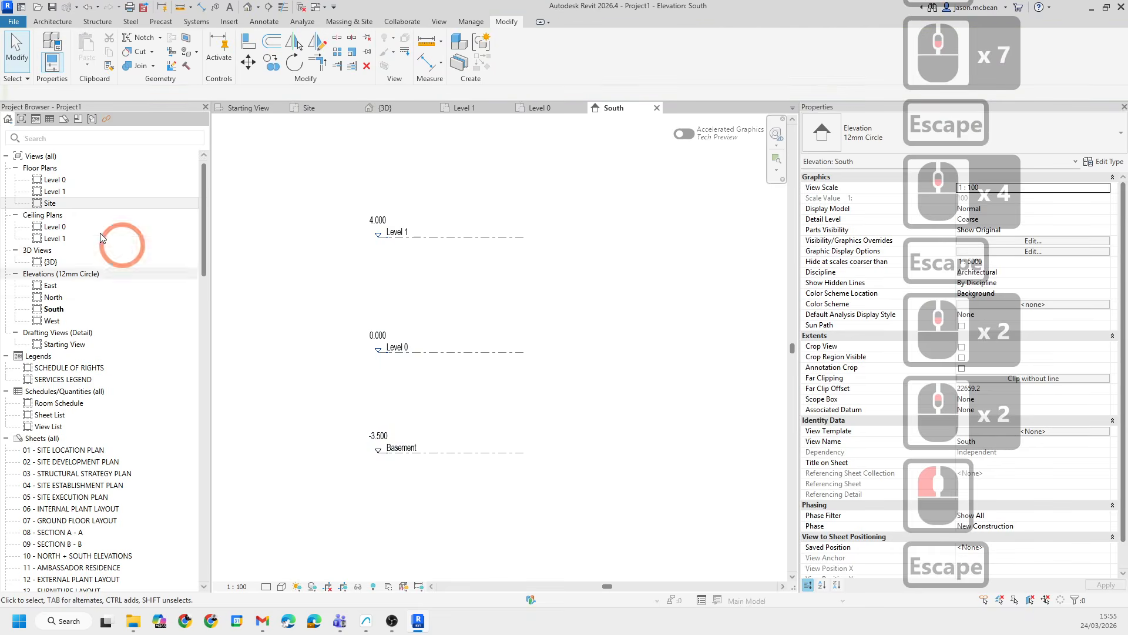
middle_click_drag(449, 421, 443, 446)
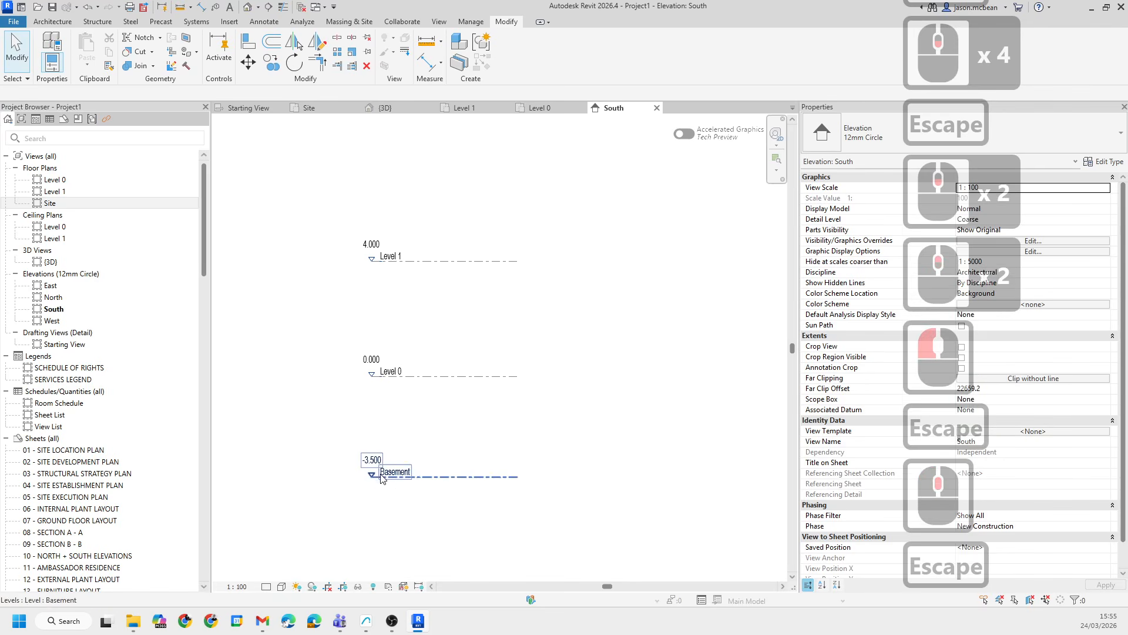
left_click(403, 484)
left_click(430, 22)
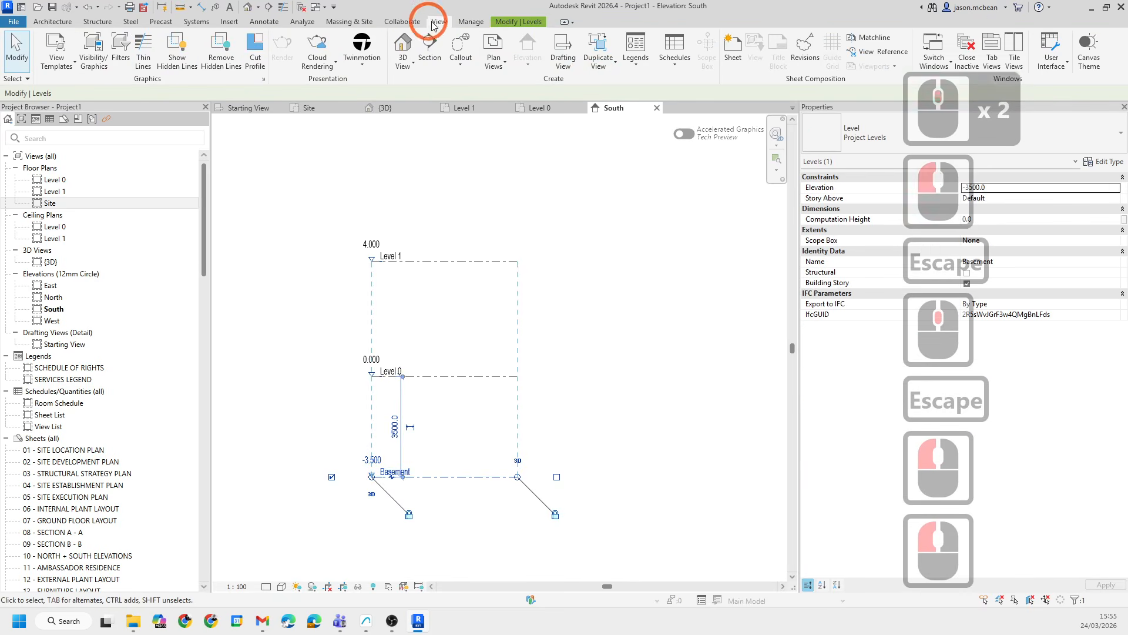
left_click(496, 65)
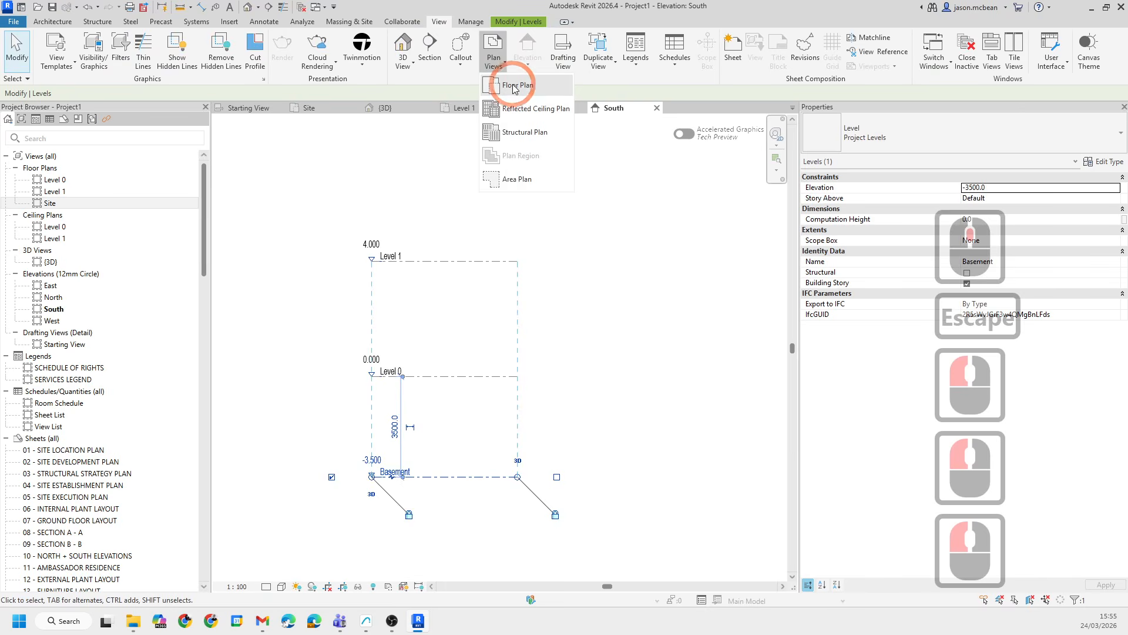
left_click(513, 87)
left_click(560, 424)
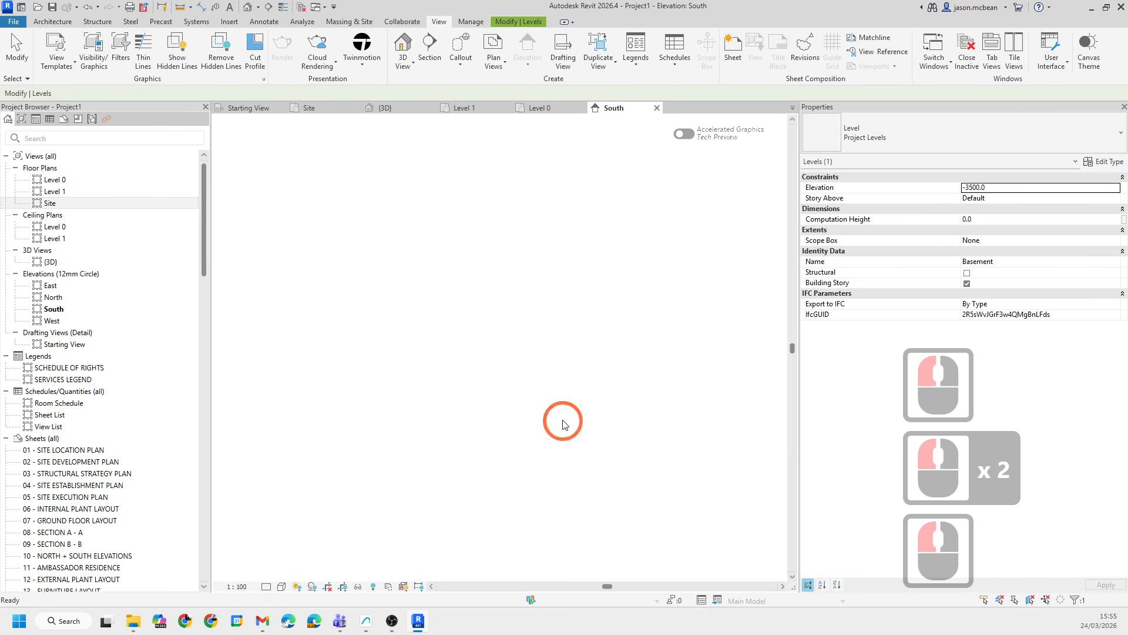
key("Escape")
double_click(56, 181)
key("Escape")
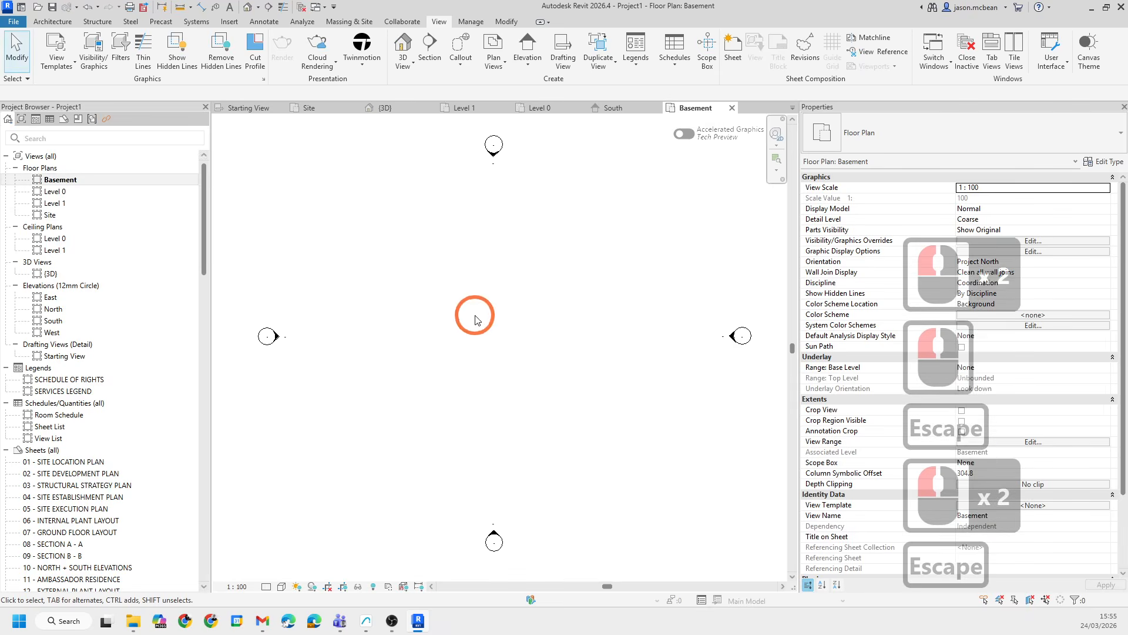
- Close all inactive views, keeping the Basement plan, and open the Starting View drafting view
scroll(477, 326, "down", 4)
scroll(523, 302, "up", 4)
scroll(522, 303, "down", 4)
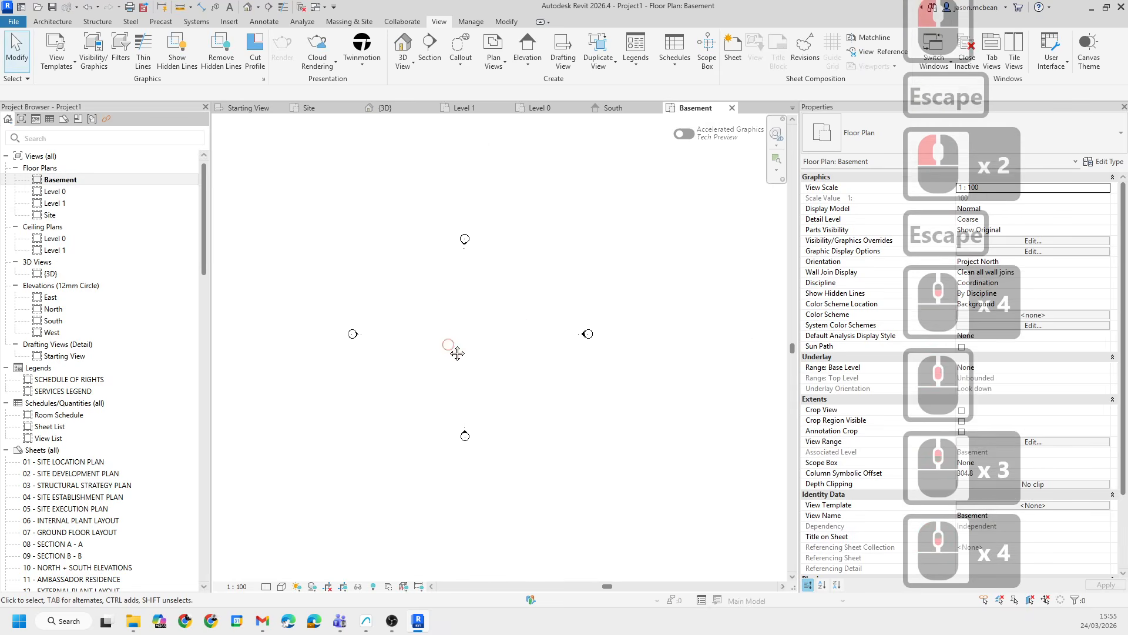
scroll(485, 340, "down", 5)
middle_click_drag(493, 339, 406, 306)
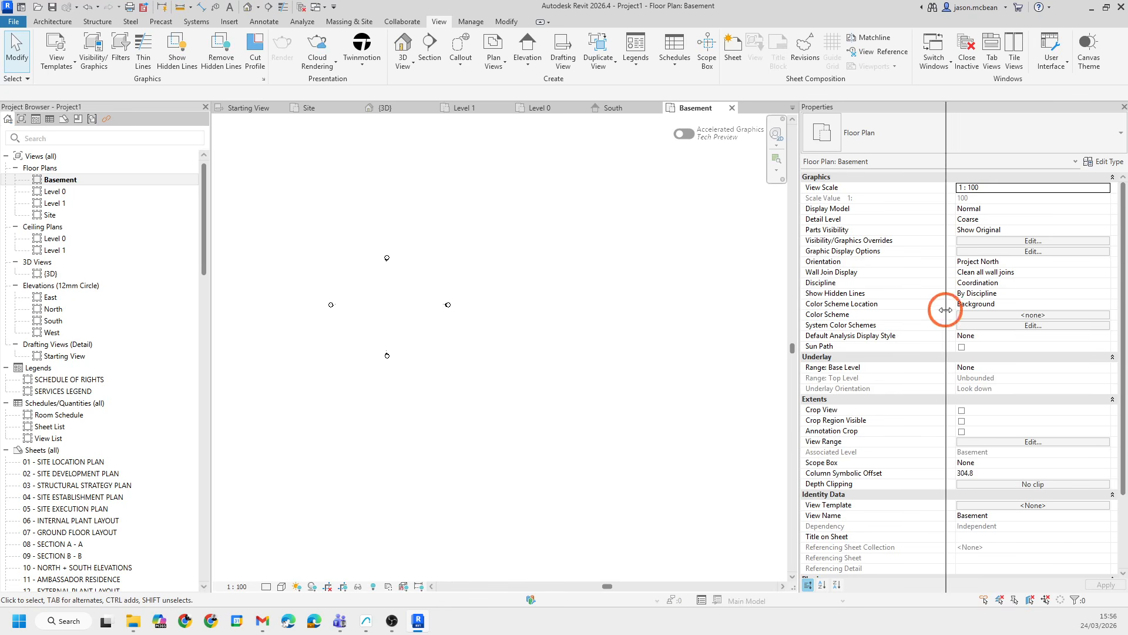
left_click_drag(946, 309, 945, 310)
left_click(999, 53)
left_click(977, 66)
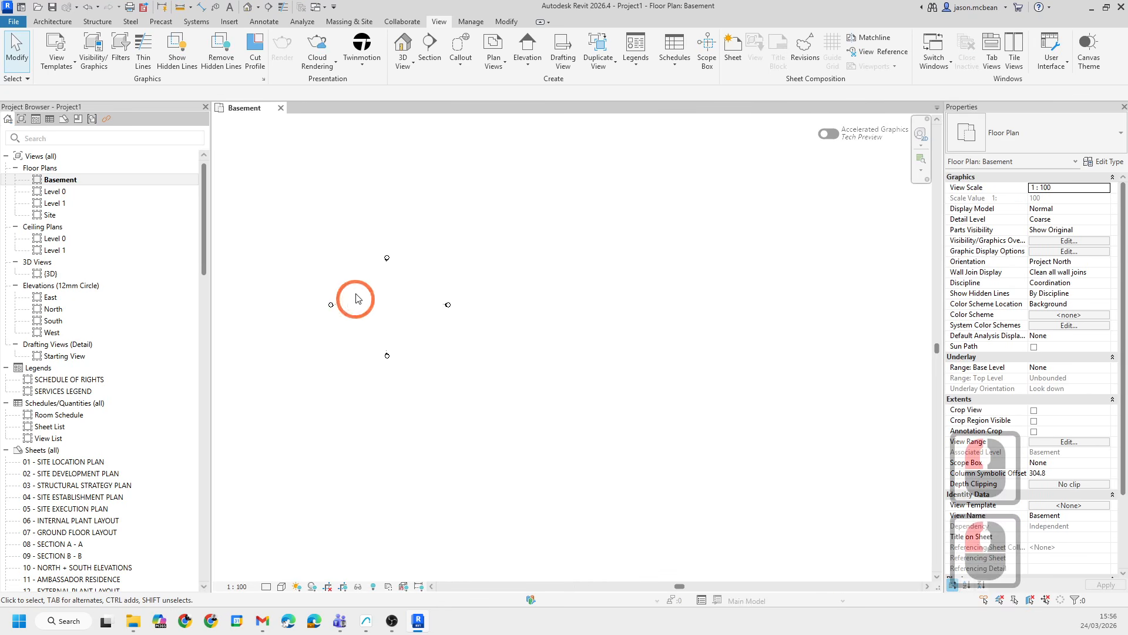
double_click(66, 356)
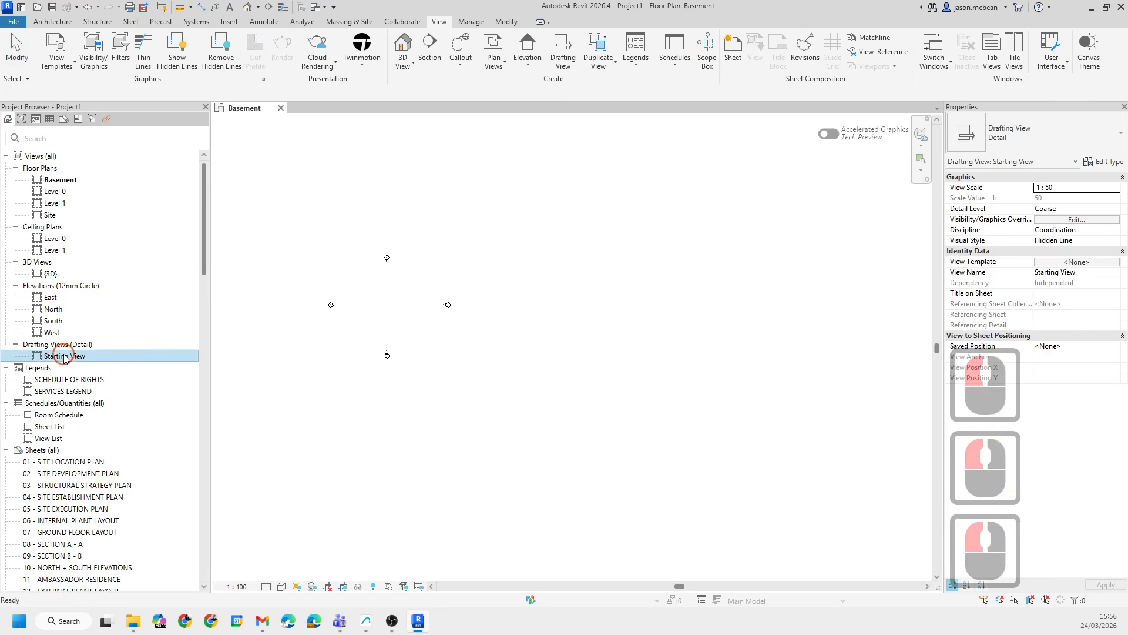
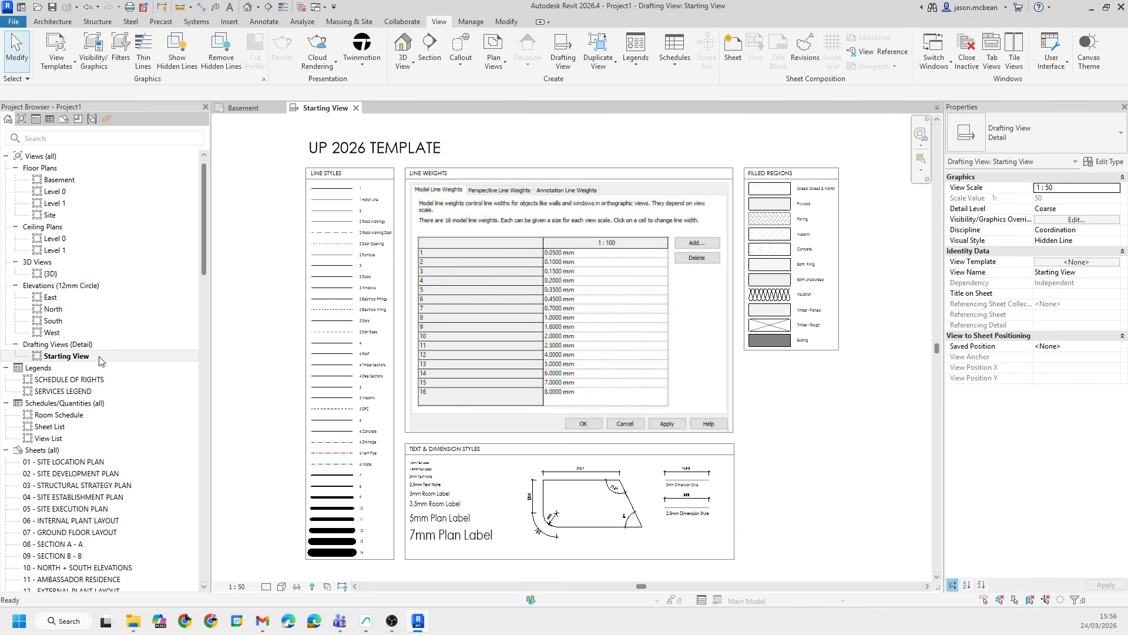
left_click(65, 347)
right_click(67, 349)
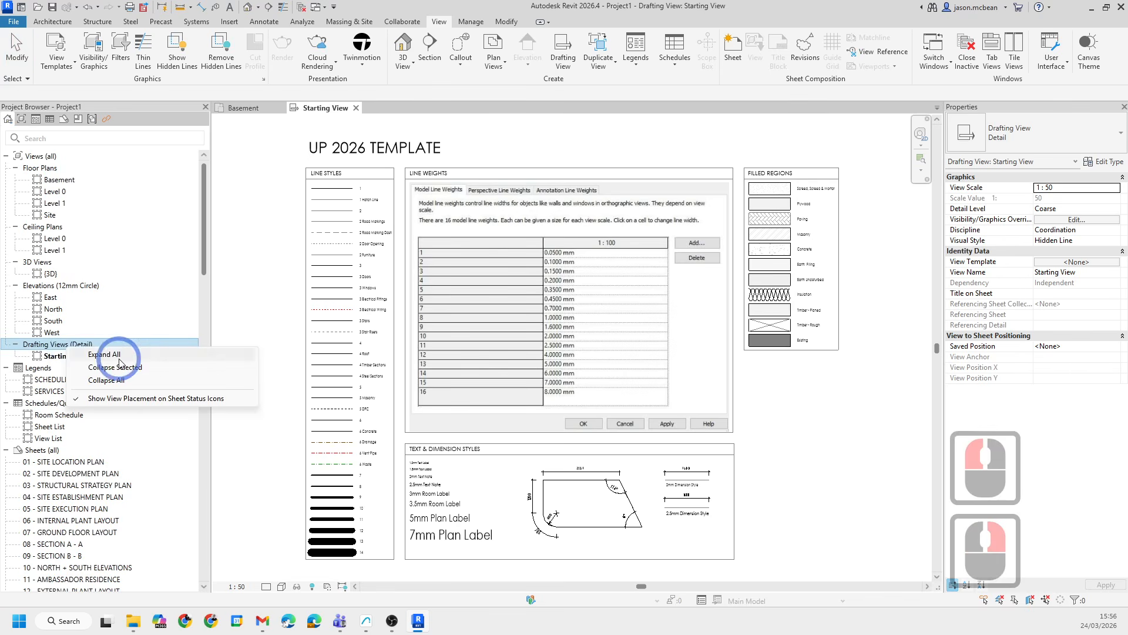
left_click(56, 357)
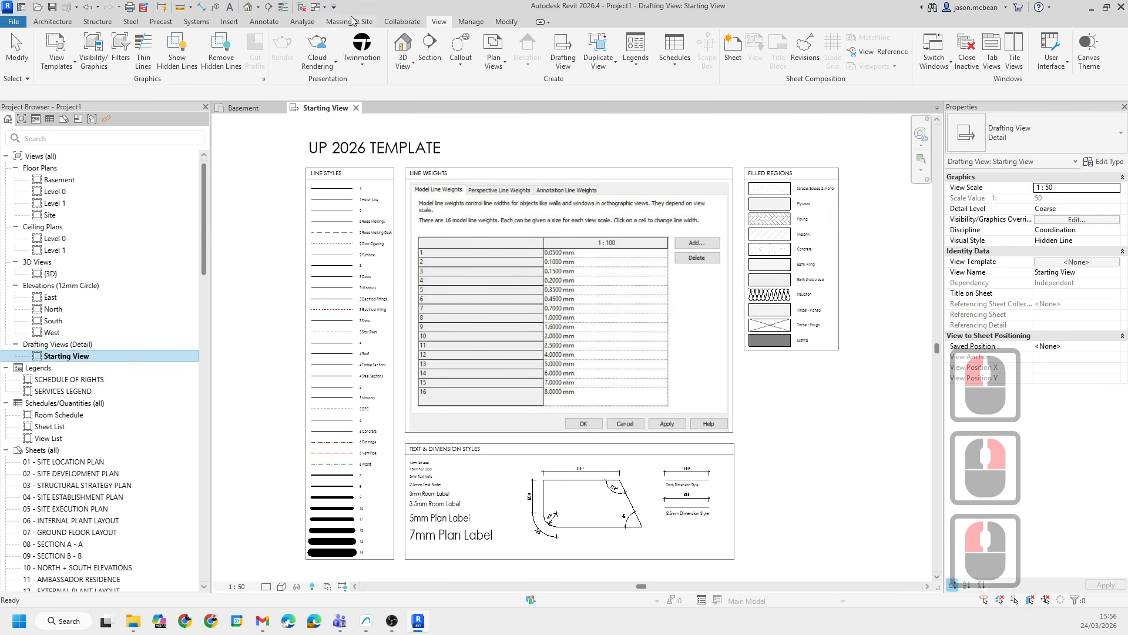
- Start a new drafting view and set its scale to 1:2000
left_click(557, 42)
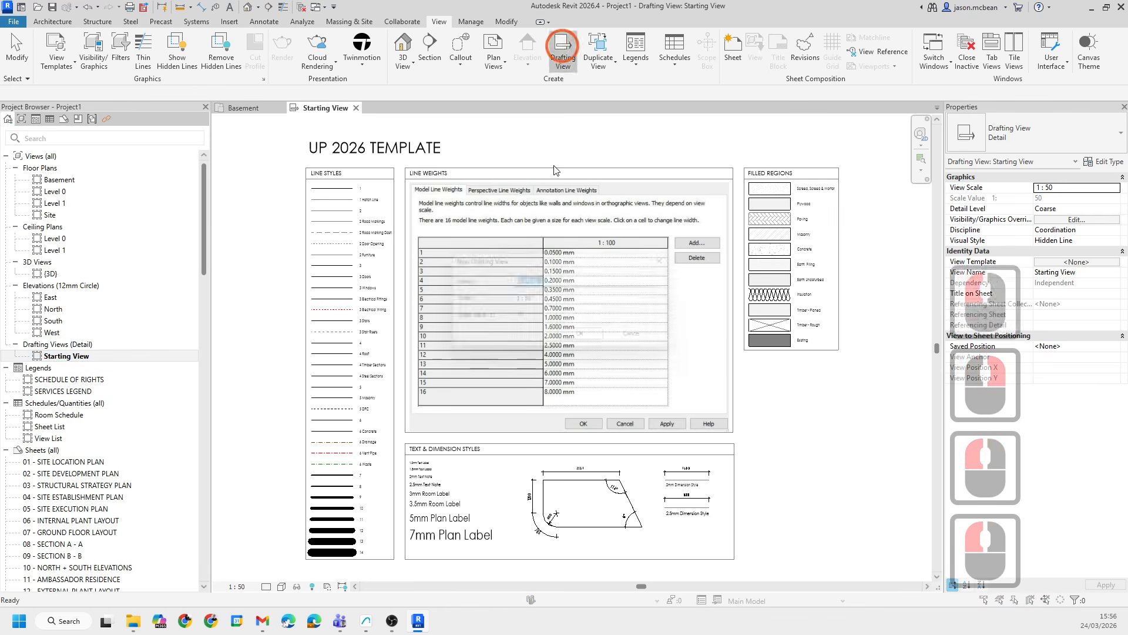
left_click(544, 300)
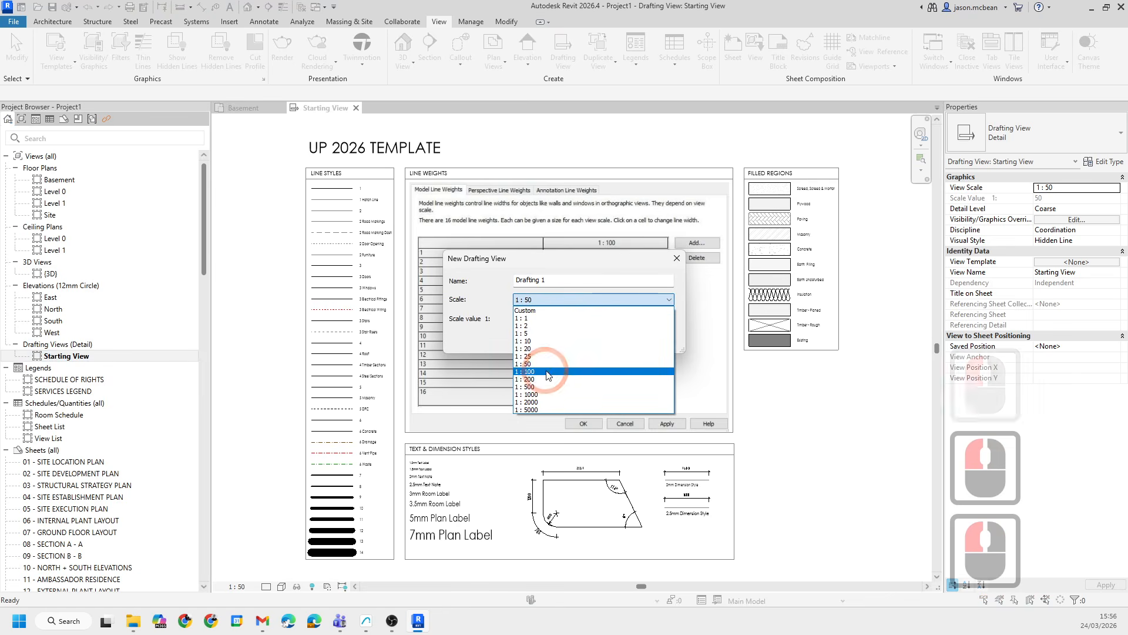
left_click(536, 395)
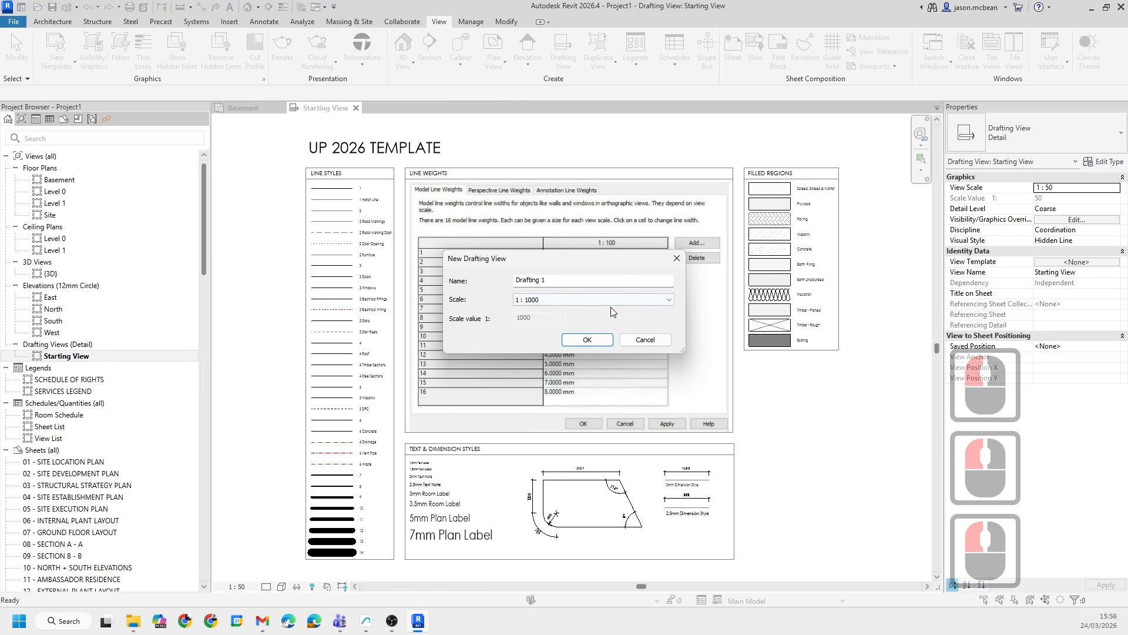
left_click(563, 302)
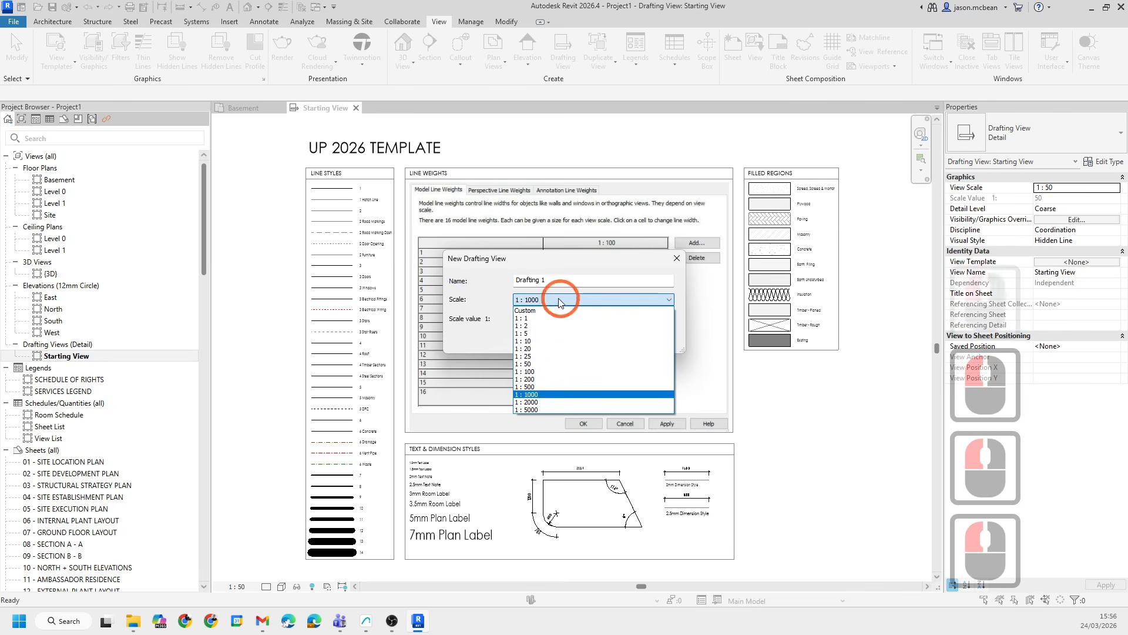
left_click(534, 404)
- Name the new drafting view Site Location PLan and create it
double_click(561, 281)
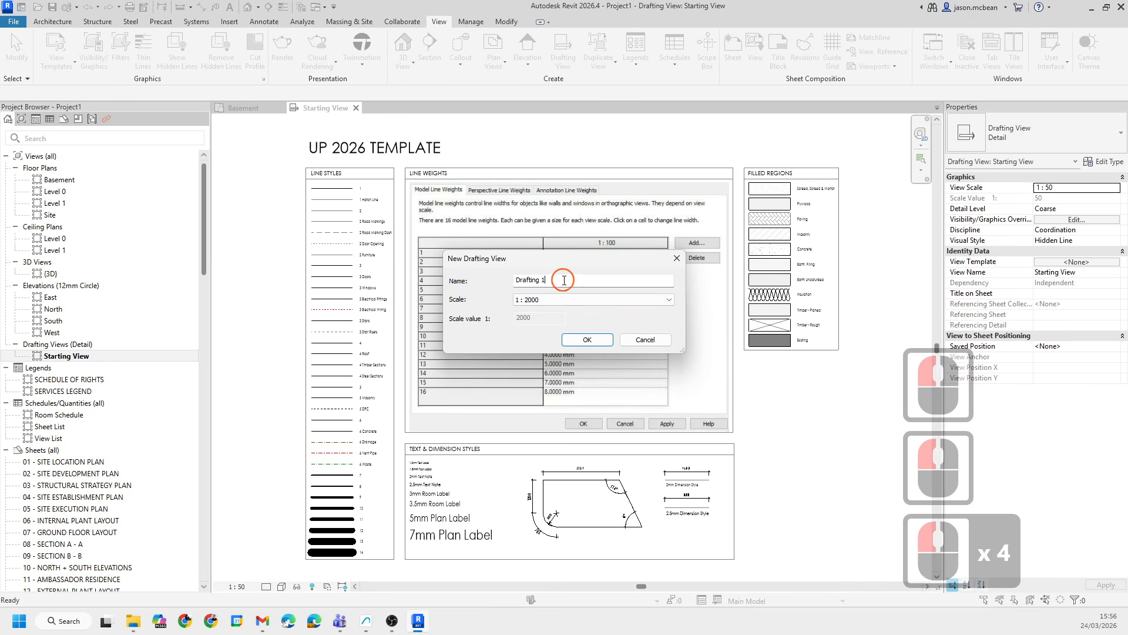
left_click(564, 280)
key("BackSpace")
key("BackSpace")
key("BackSpace")
key("BackSpace")
key("BackSpace")
key("BackSpace")
key("BackSpace")
key("BackSpace")
key("BackSpace")
key("BackSpace")
key("BackSpace")
key("BackSpace")
key("BackSpace")
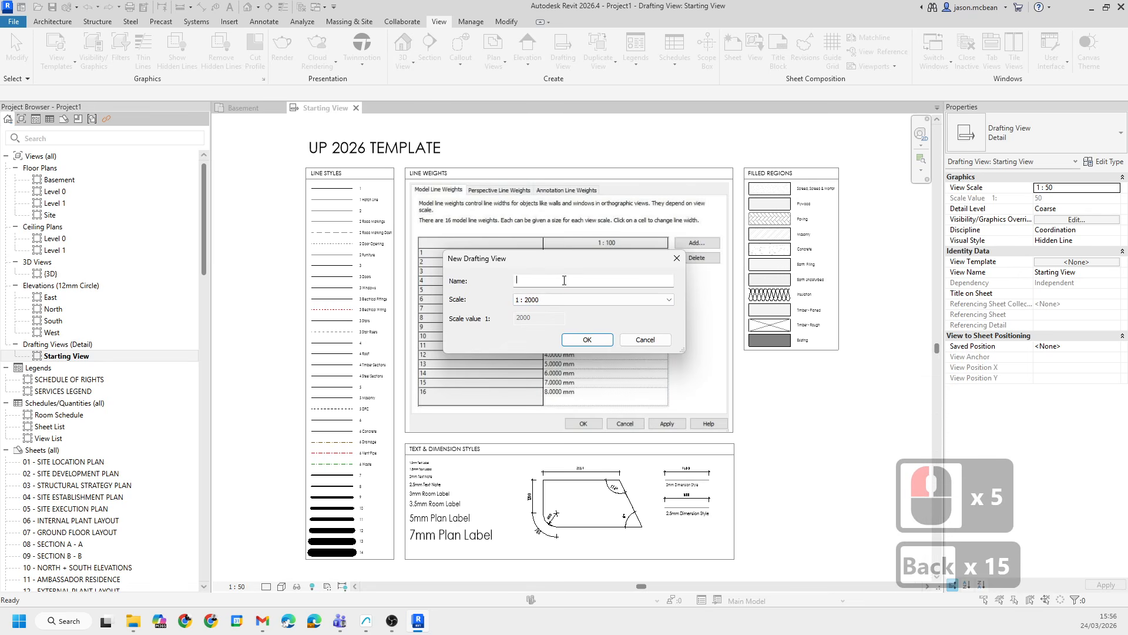
type("Siyte")
key("BackSpace")
key("BackSpace")
key("BackSpace")
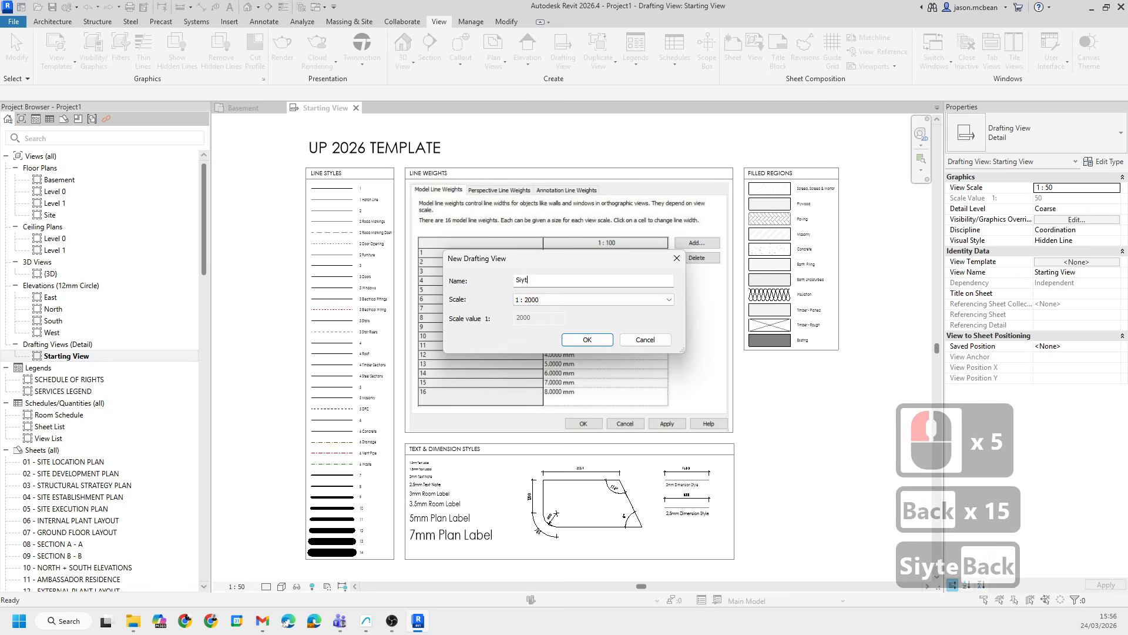
type("te Location")
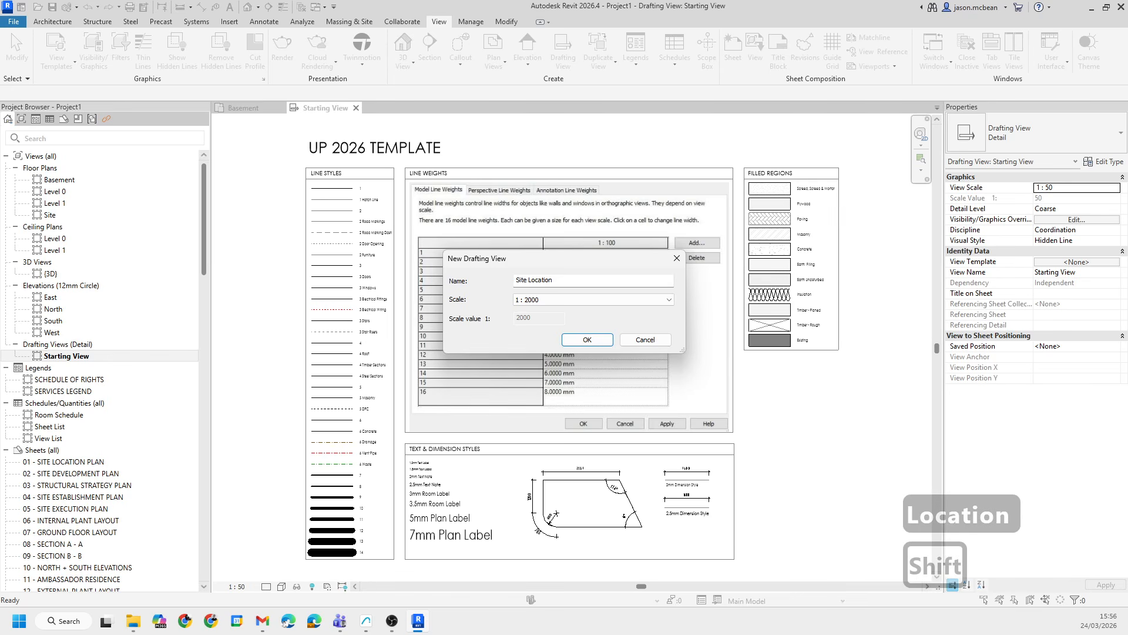
type("PLan")
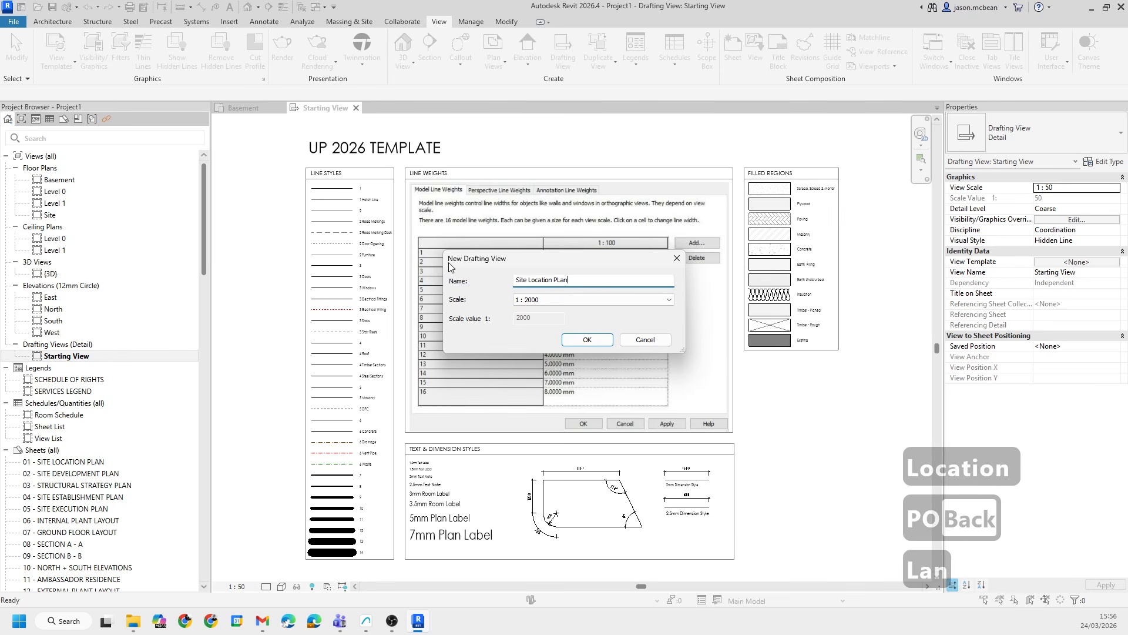
left_click(586, 339)
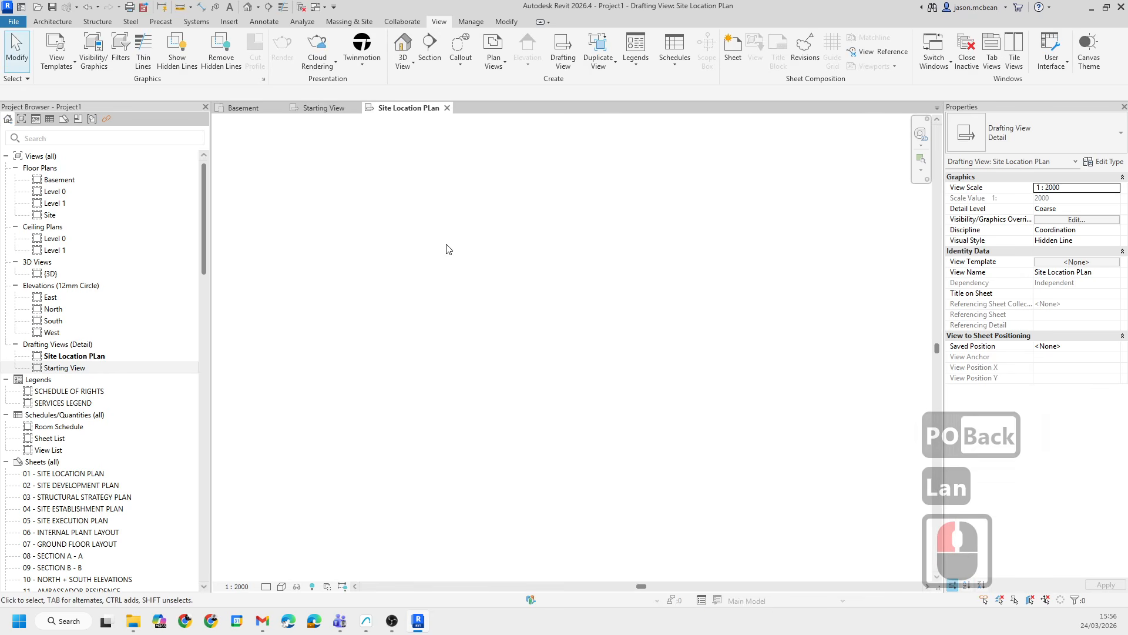
- Close the Starting View tab
left_click(355, 107)
left_click(366, 343)
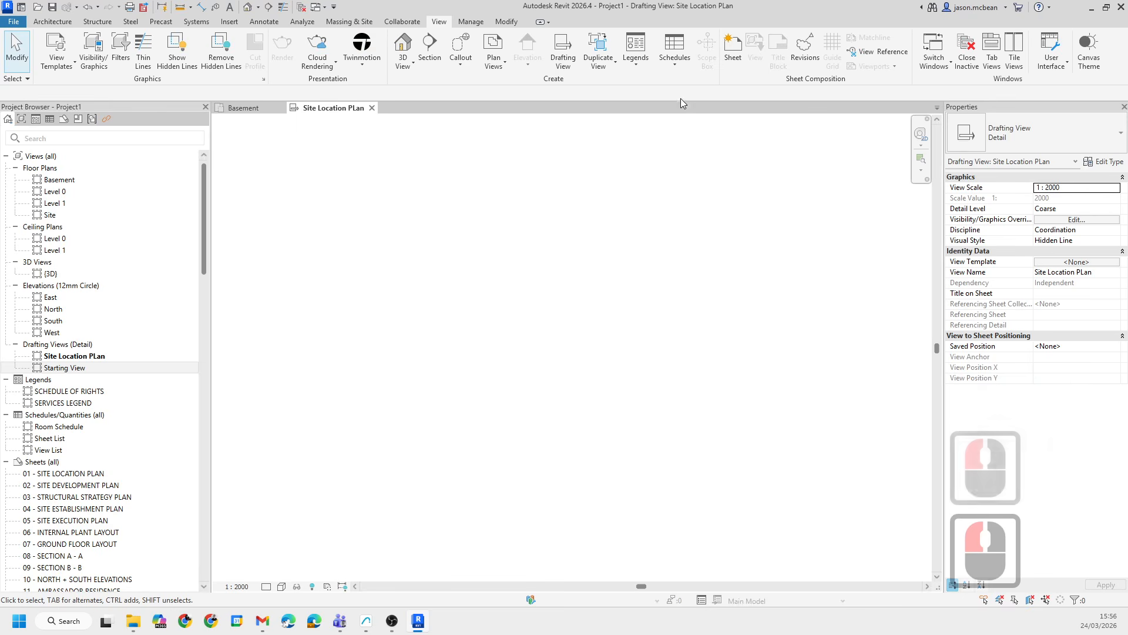
left_click(228, 21)
left_click(369, 61)
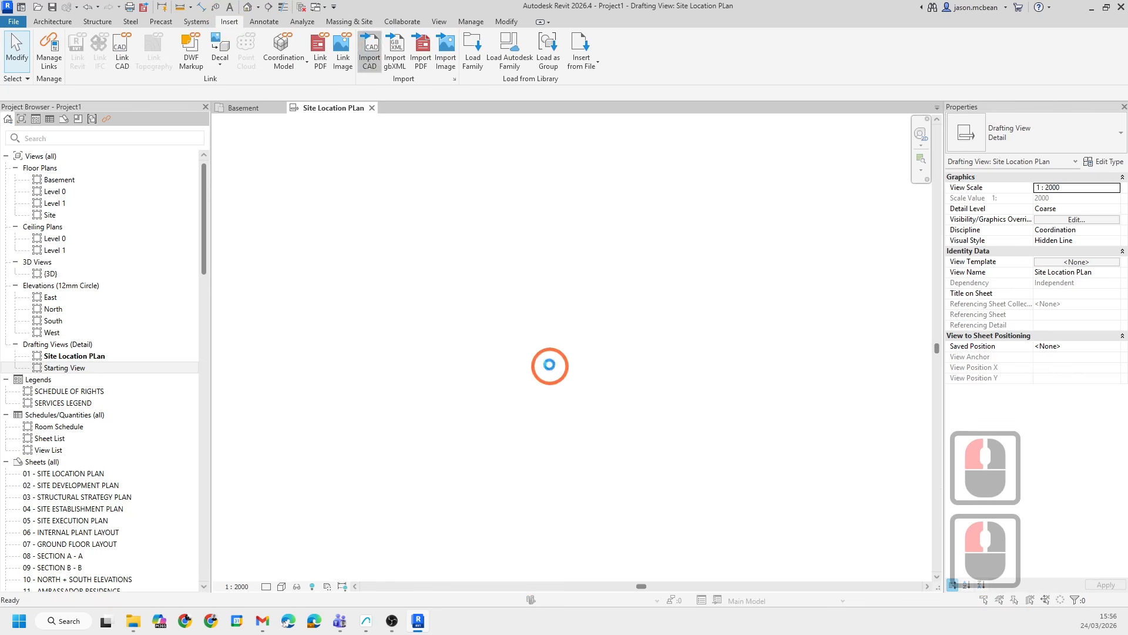
left_click(452, 186)
left_click(453, 191)
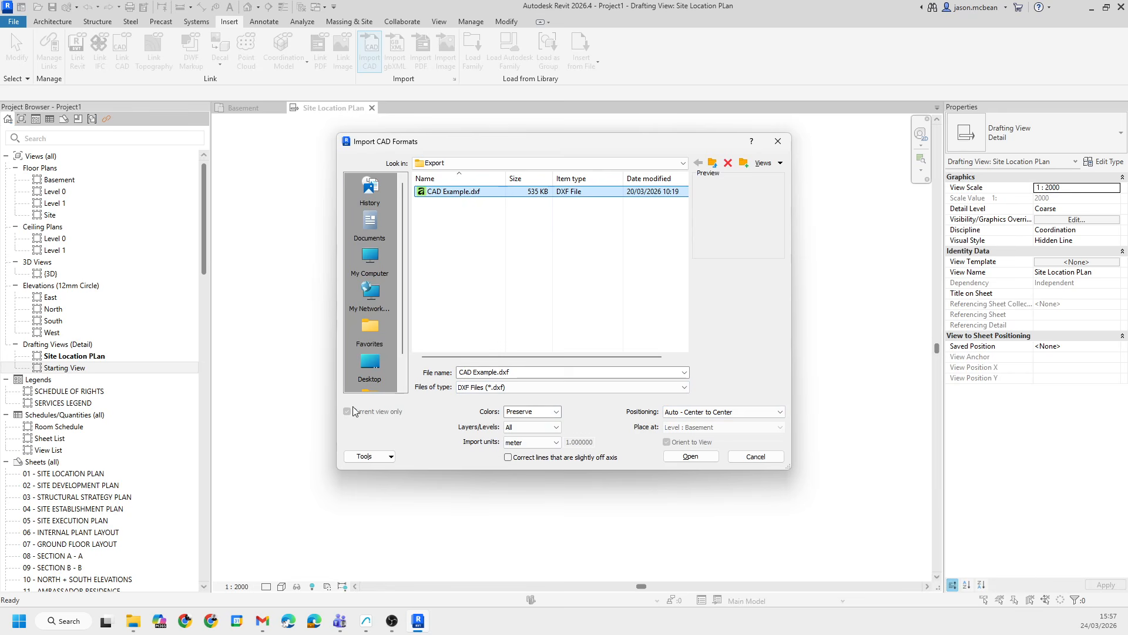
left_click(745, 456)
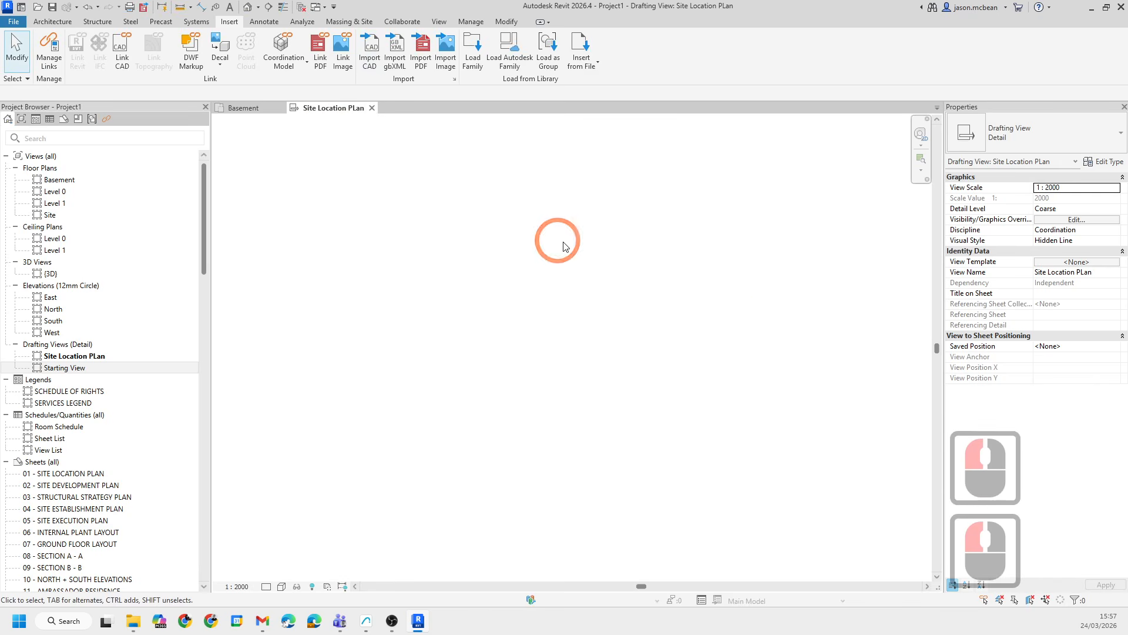
- Import CAD Example.dxf into the Site Location PLan view with colours preserved, meter units and center-to-center positioning
left_click(902, 339)
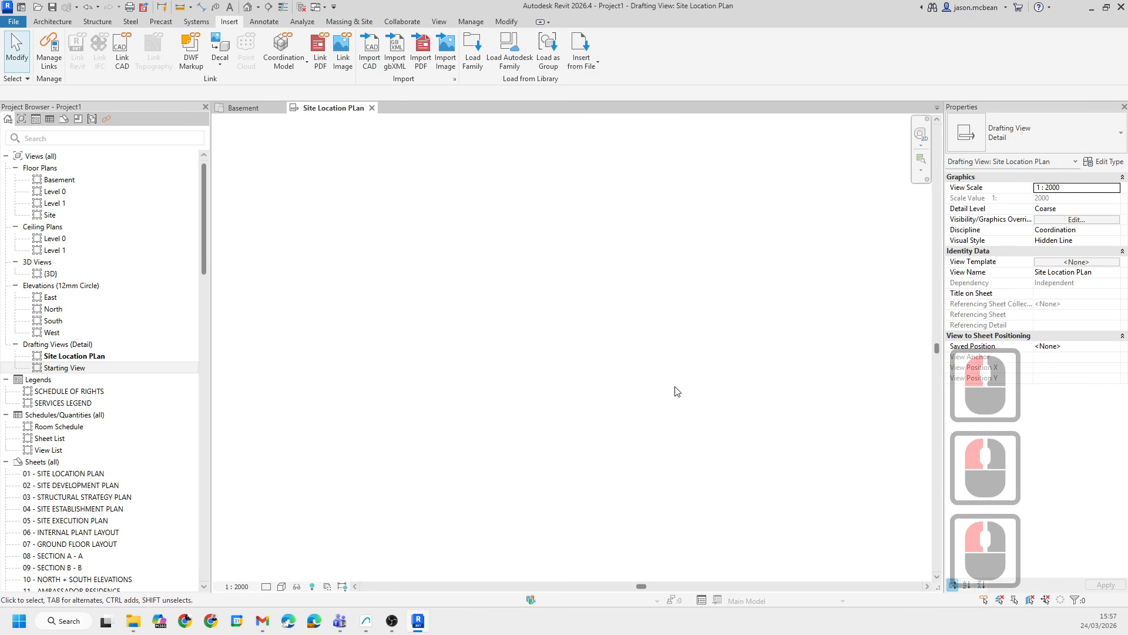
left_click(367, 49)
left_click_drag(696, 427, 783, 429)
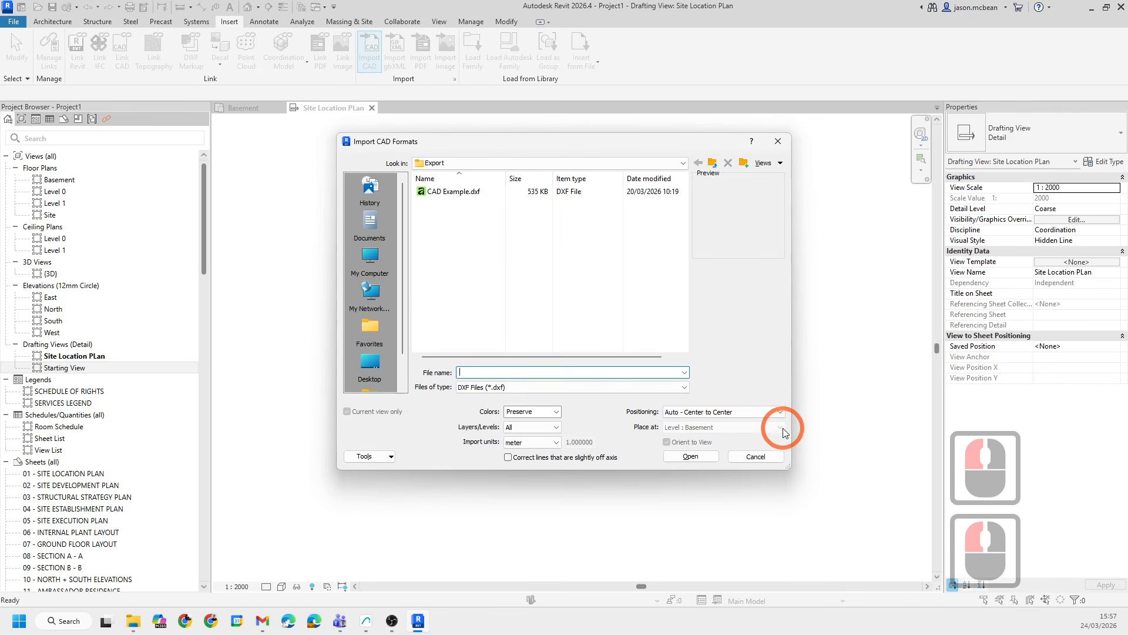
left_click(683, 456)
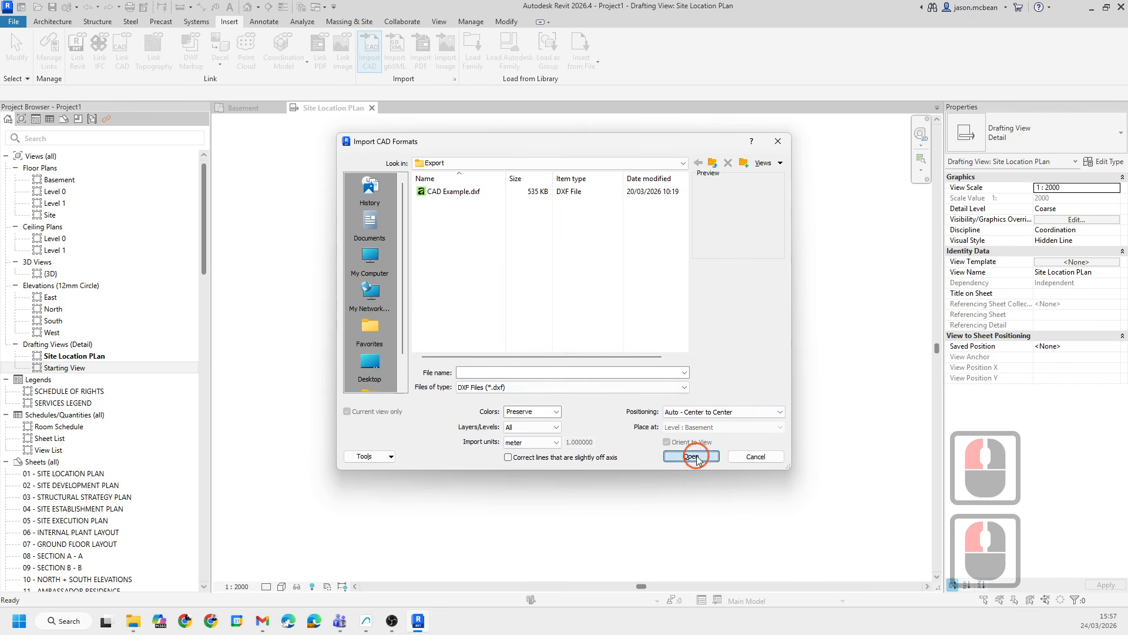
left_click(452, 192)
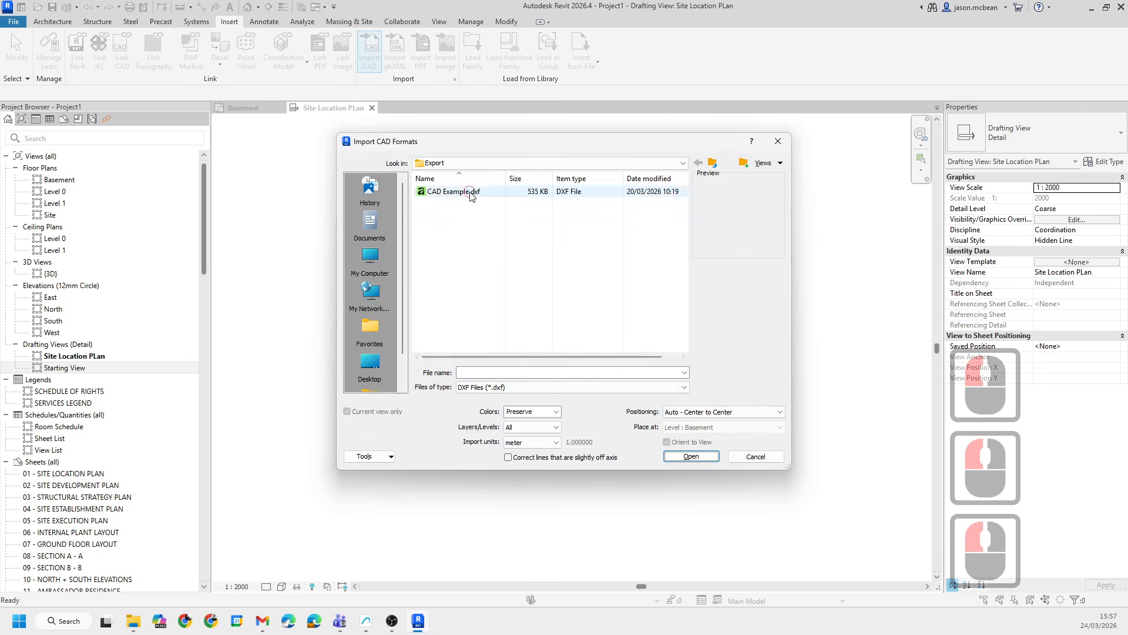
left_click(688, 457)
- Examine the imported site drawing by zooming in and out across it
scroll(587, 322, "down", 15)
left_click(445, 316)
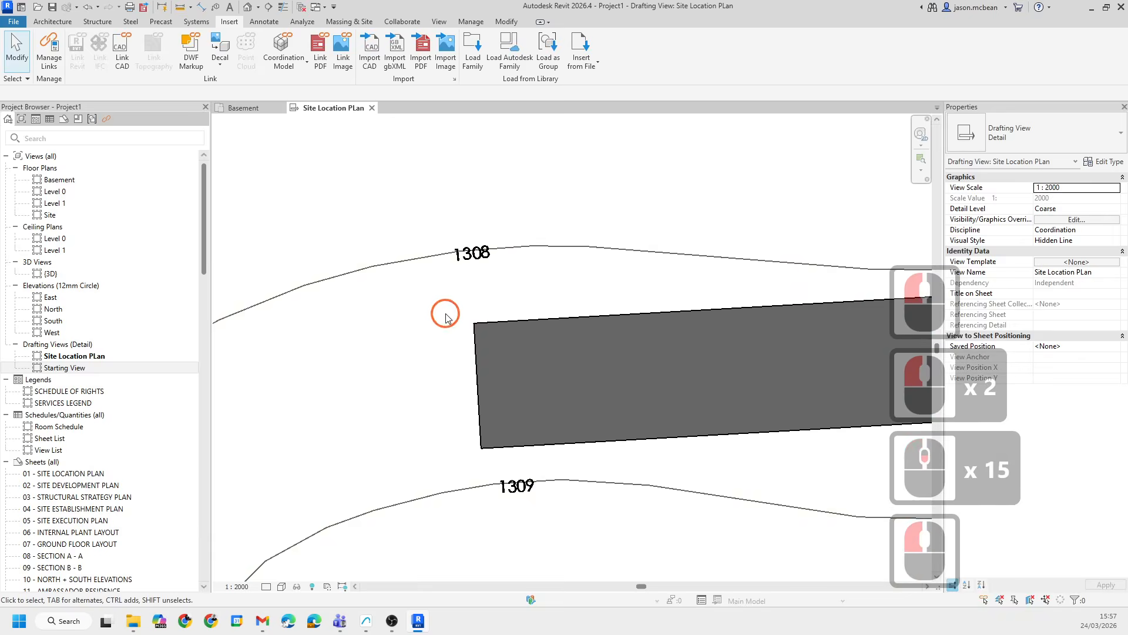
scroll(445, 316, "down", 20)
left_click(454, 392)
scroll(564, 418, "up", 5)
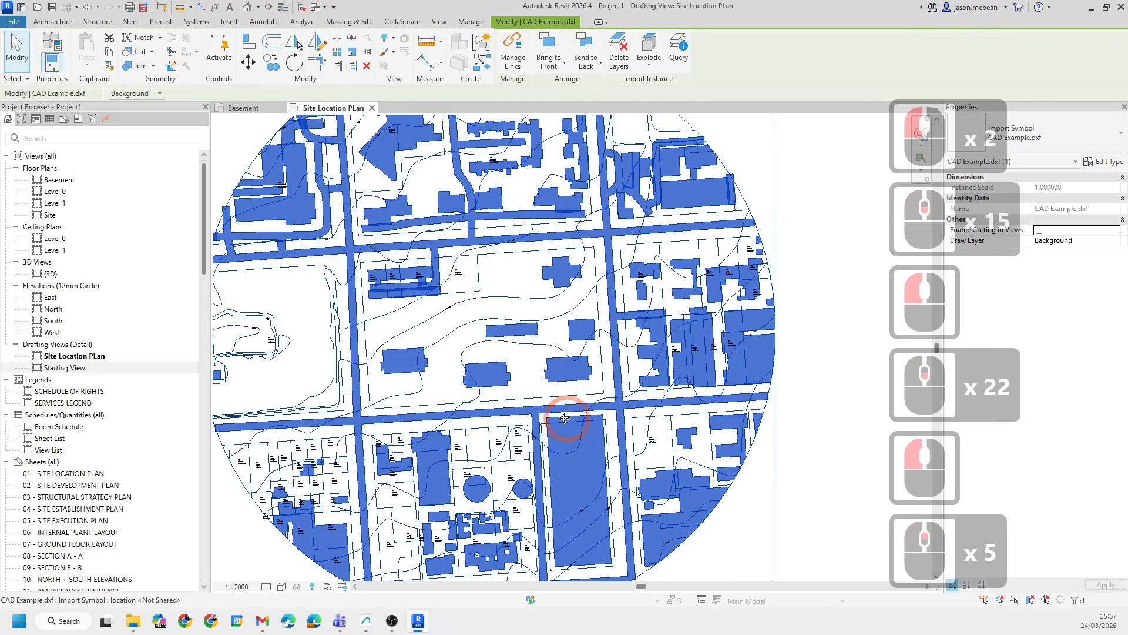
left_click(401, 408)
scroll(400, 408, "up", 5)
scroll(506, 307, "down", 6)
middle_click_drag(444, 352, 455, 365)
scroll(456, 365, "up", 4)
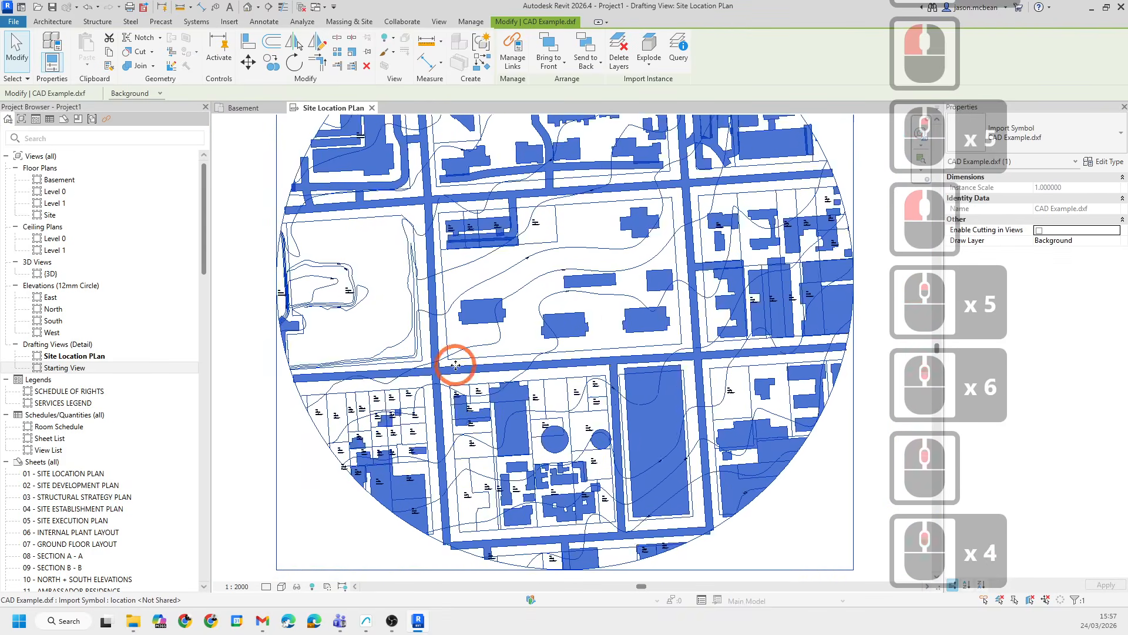
scroll(456, 365, "up", 11)
left_click(467, 410)
scroll(473, 404, "up", 6)
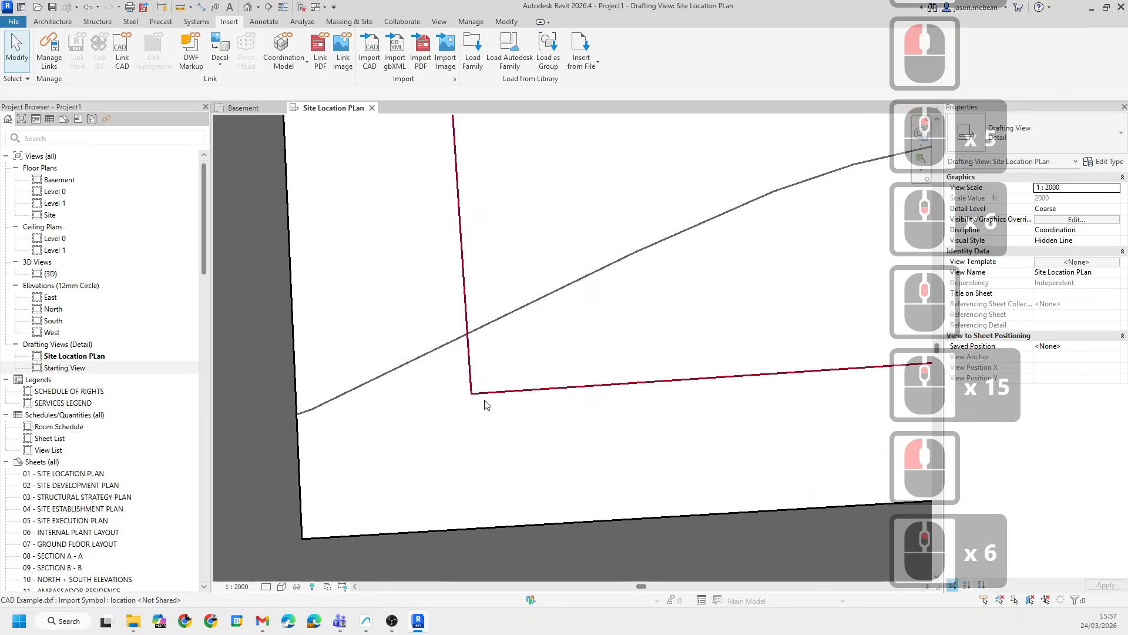
scroll(470, 394, "down", 20)
- Fully explode the imported CAD drawing, deleting the elements that cannot be drawn
left_click(504, 345)
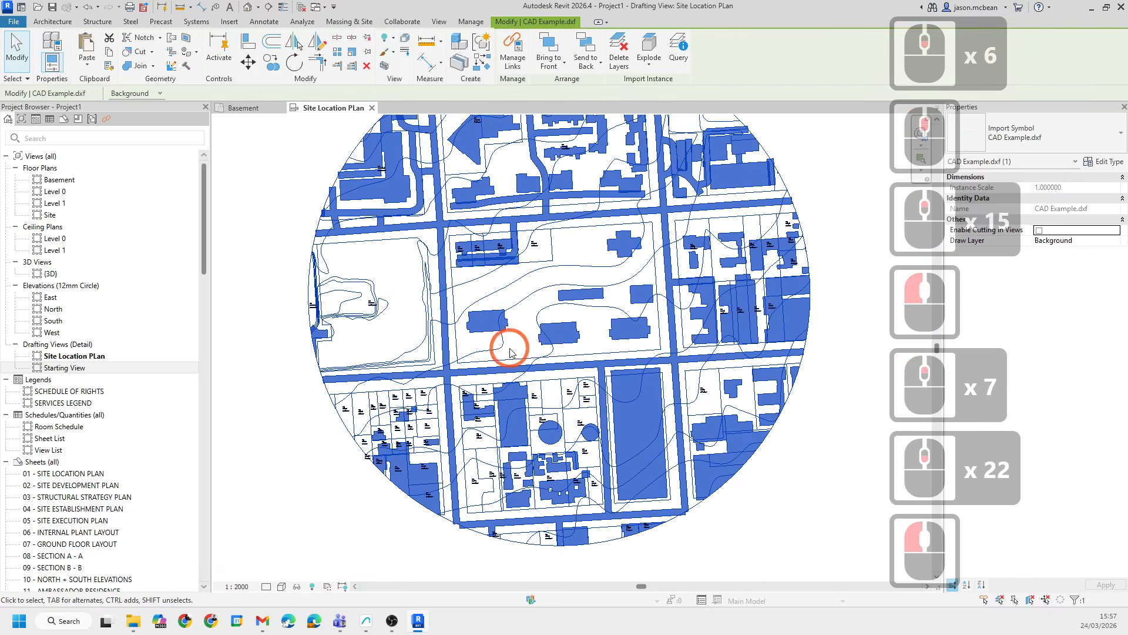
left_click(648, 62)
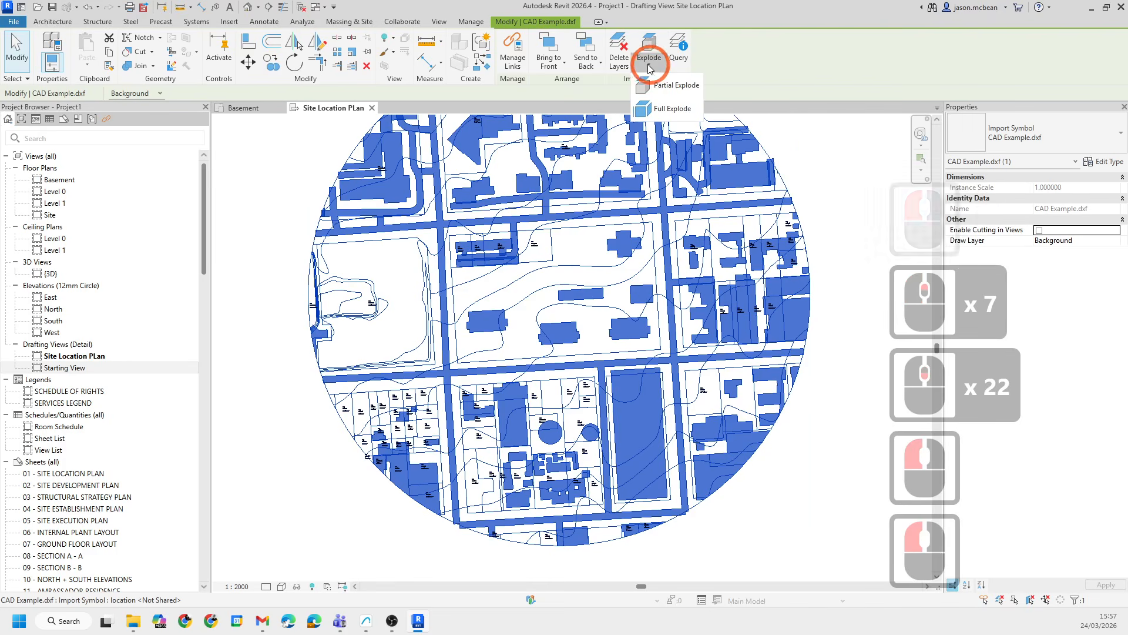
left_click(653, 111)
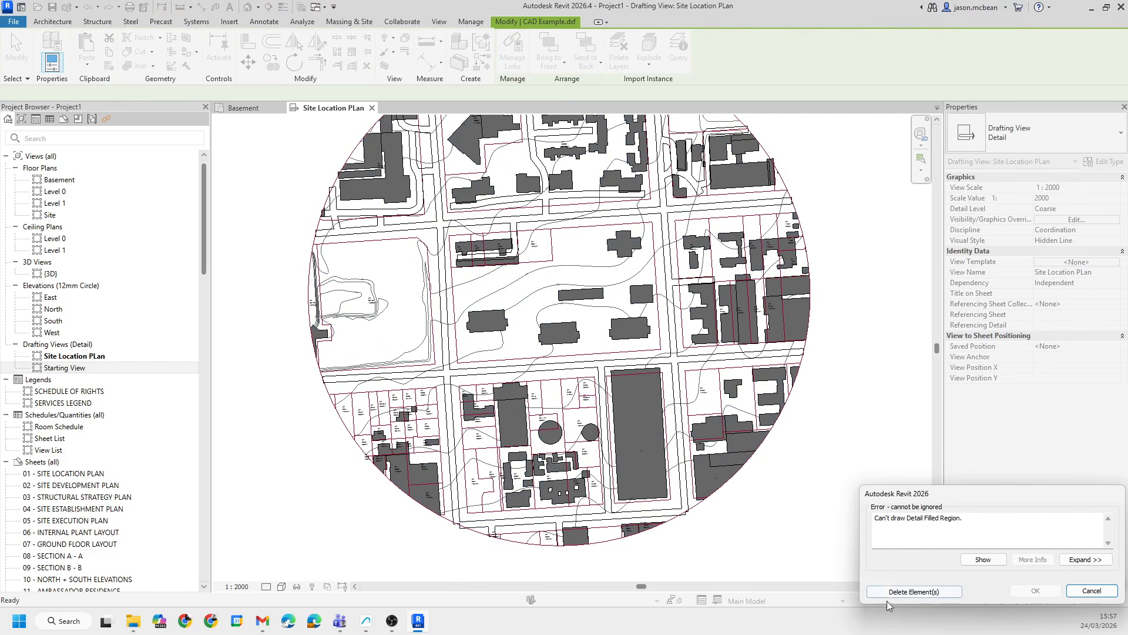
left_click(928, 593)
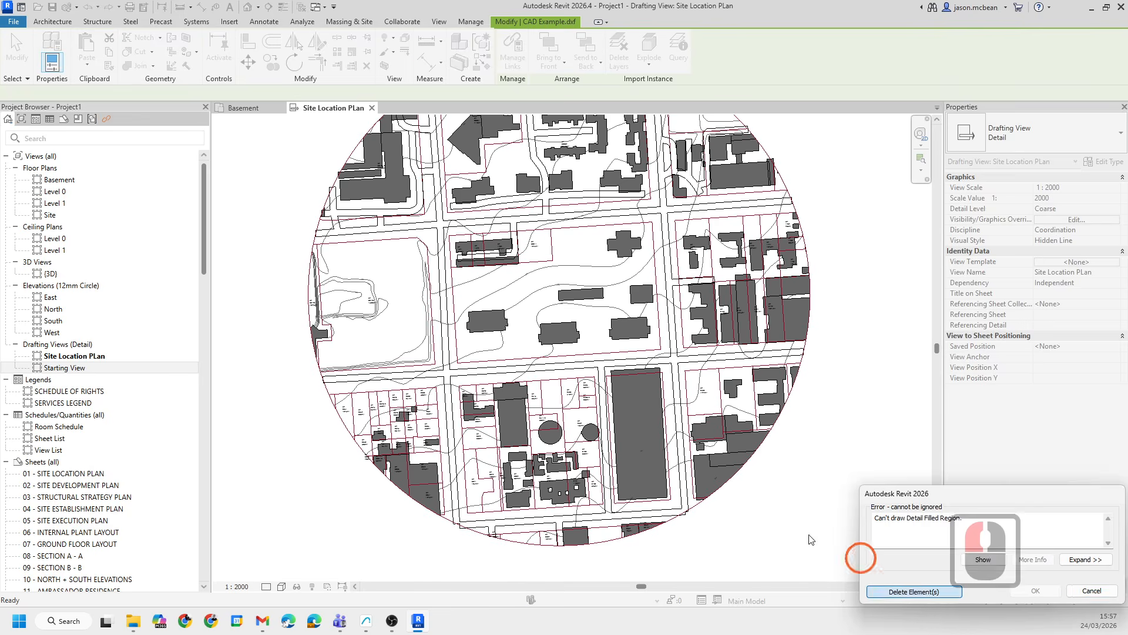
- Inspect the exploded contour lines and plot boundaries by selecting and cycling through elements
scroll(535, 241, "up", 5)
middle_click_drag(535, 240, 650, 323)
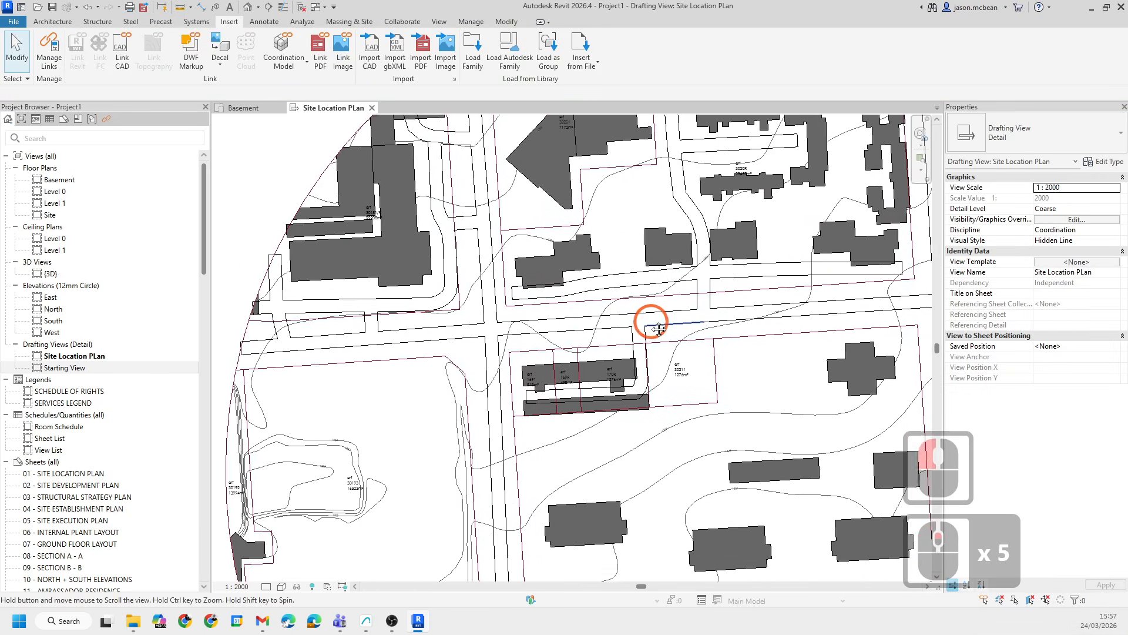
scroll(517, 352, "up", 5)
key("Escape")
key("Tab")
left_click(492, 315)
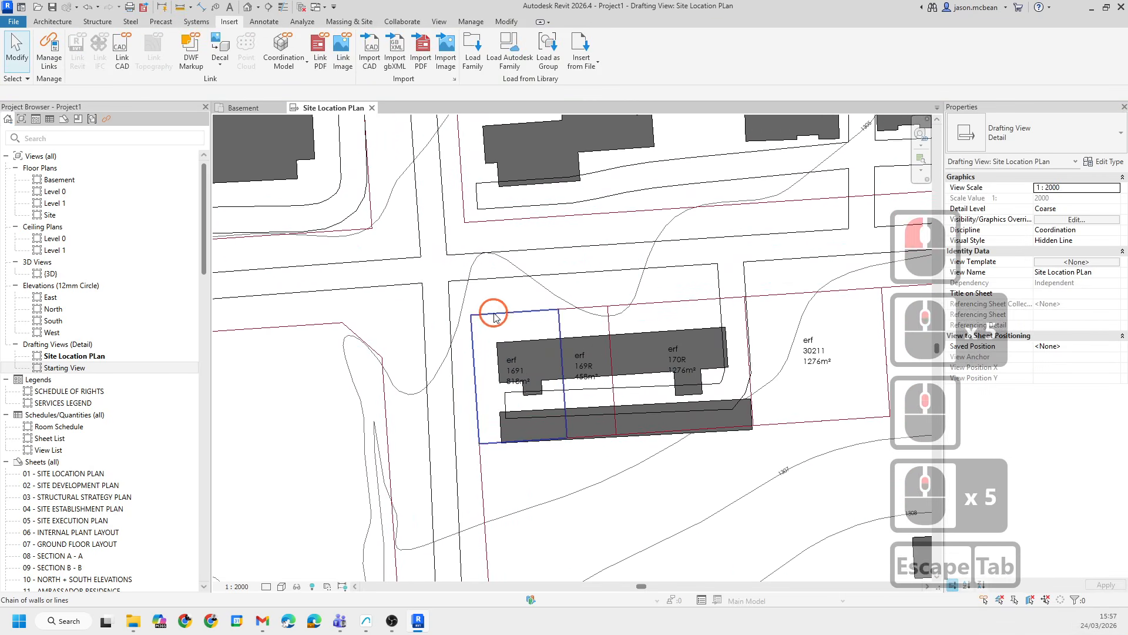
key("Escape")
key("Tab")
key("Tab")
key("Tab")
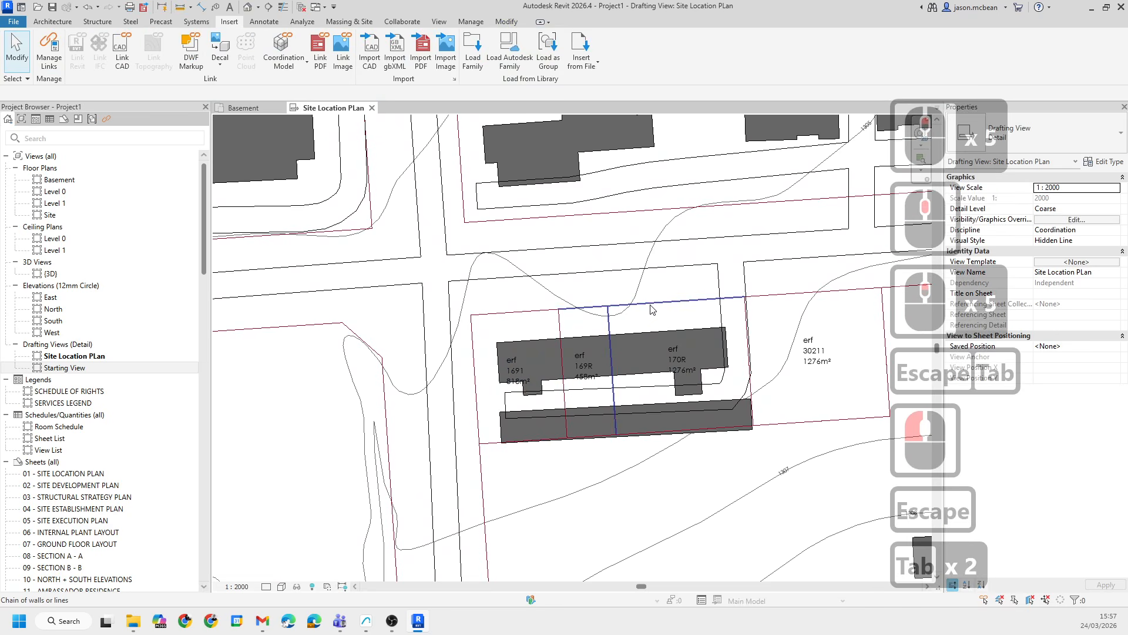
key("Tab")
left_click(548, 288)
scroll(552, 288, "down", 9)
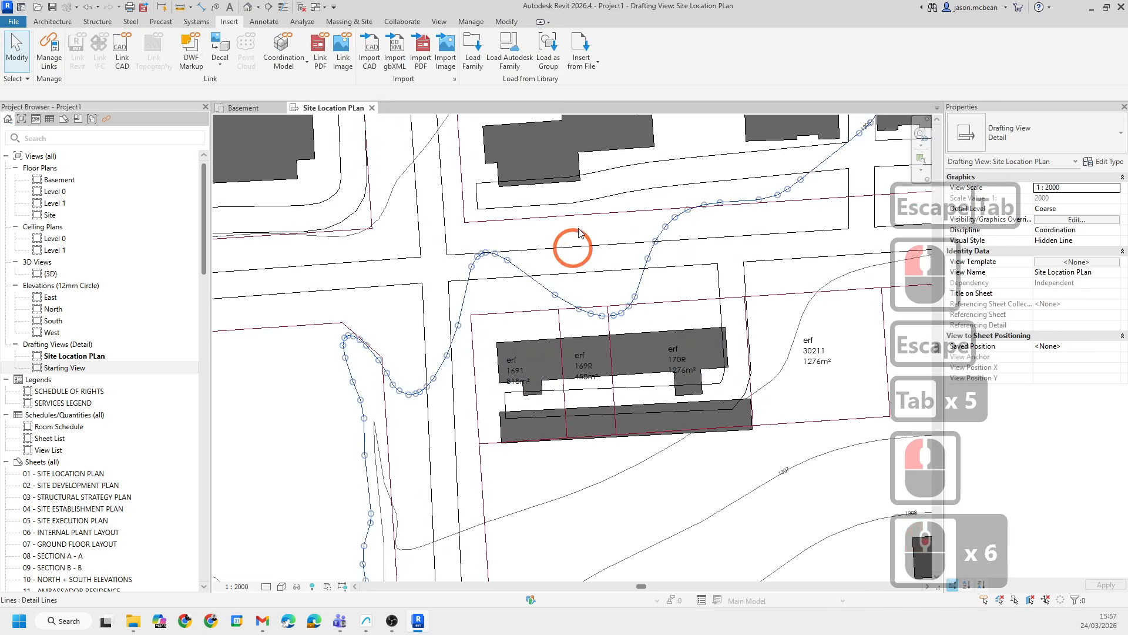
key("Escape")
key("Escape")
key("Escape")
left_click(605, 305)
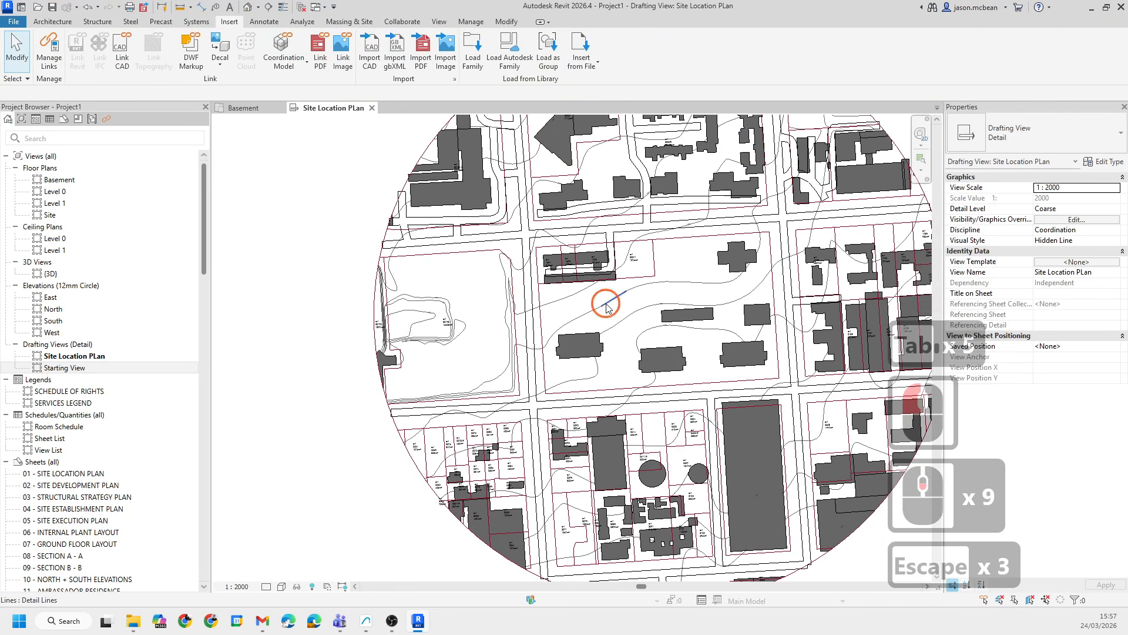
key("Escape")
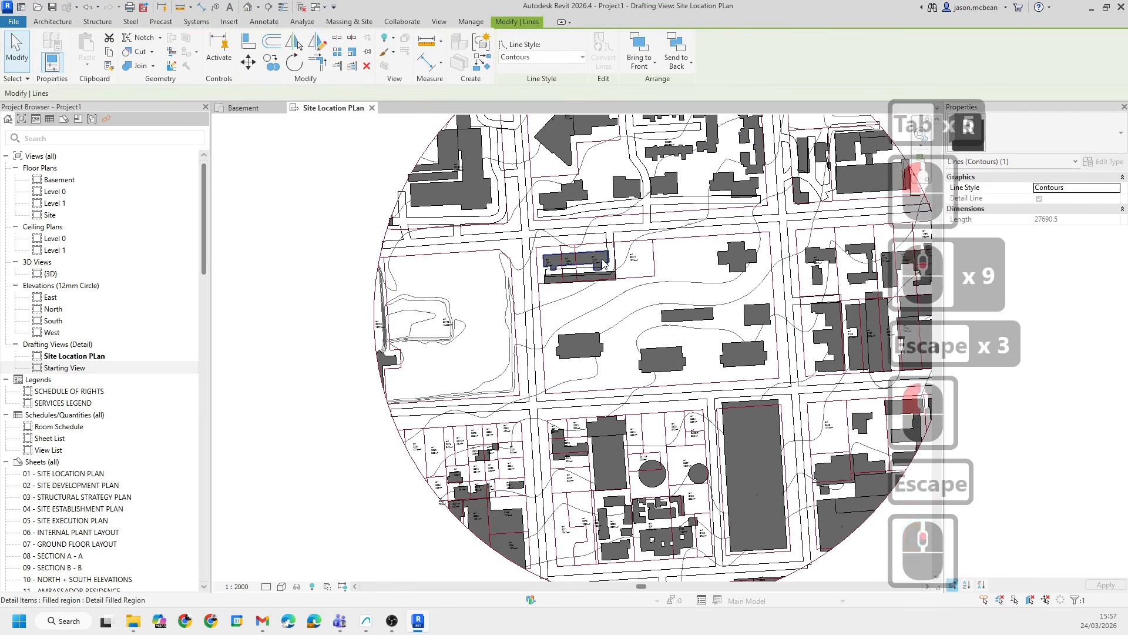
scroll(611, 347, "up", 16)
key("Escape")
scroll(710, 268, "down", 6)
middle_click_drag(745, 242, 612, 316)
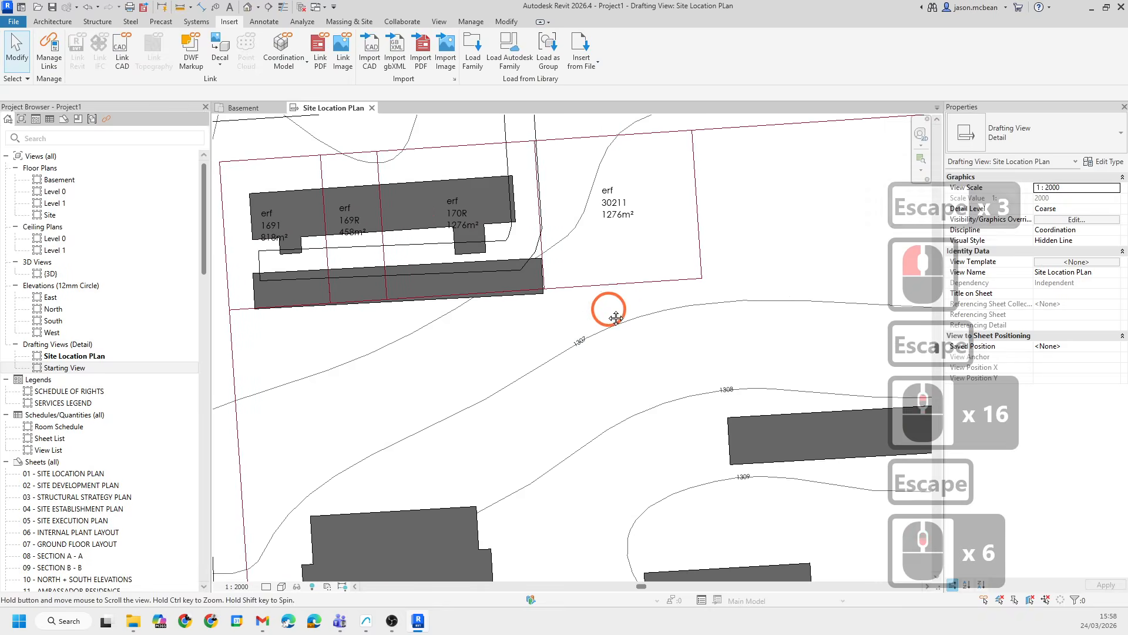
- Zoom and pan around the exploded site drawing, selecting individual lines and buildings to examine them
middle_click_drag(683, 242, 613, 359)
scroll(605, 347, "down", 13)
key("Escape")
scroll(509, 250, "down", 5)
scroll(590, 284, "up", 4)
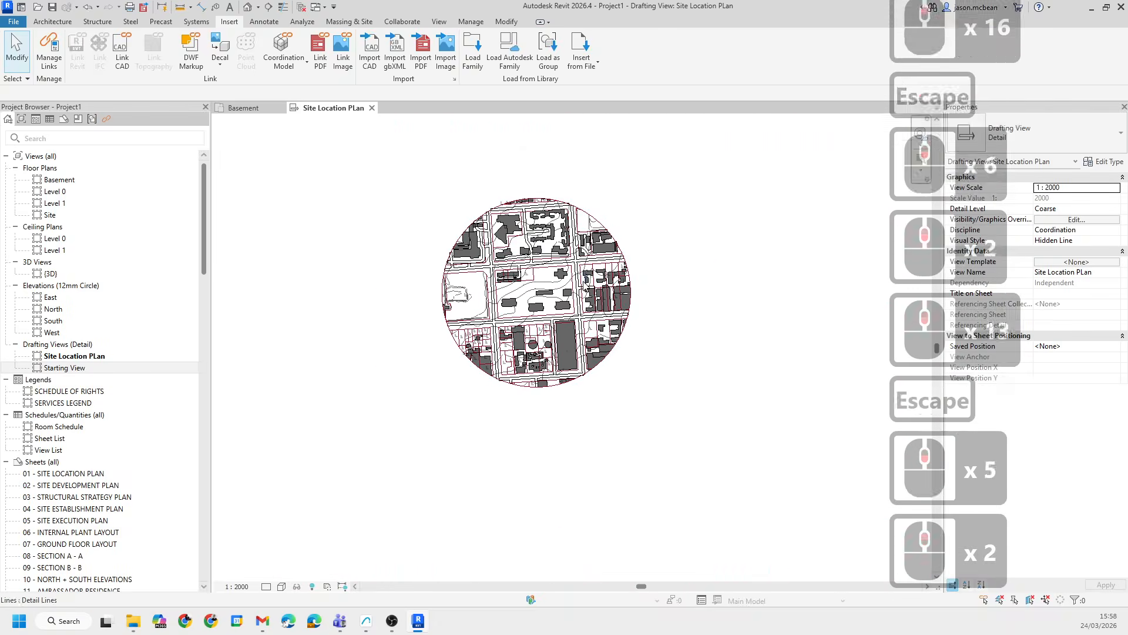
key("Escape")
scroll(755, 322, "up", 3)
middle_click_drag(768, 335, 799, 314)
scroll(712, 319, "down", 1)
scroll(723, 332, "down", 2)
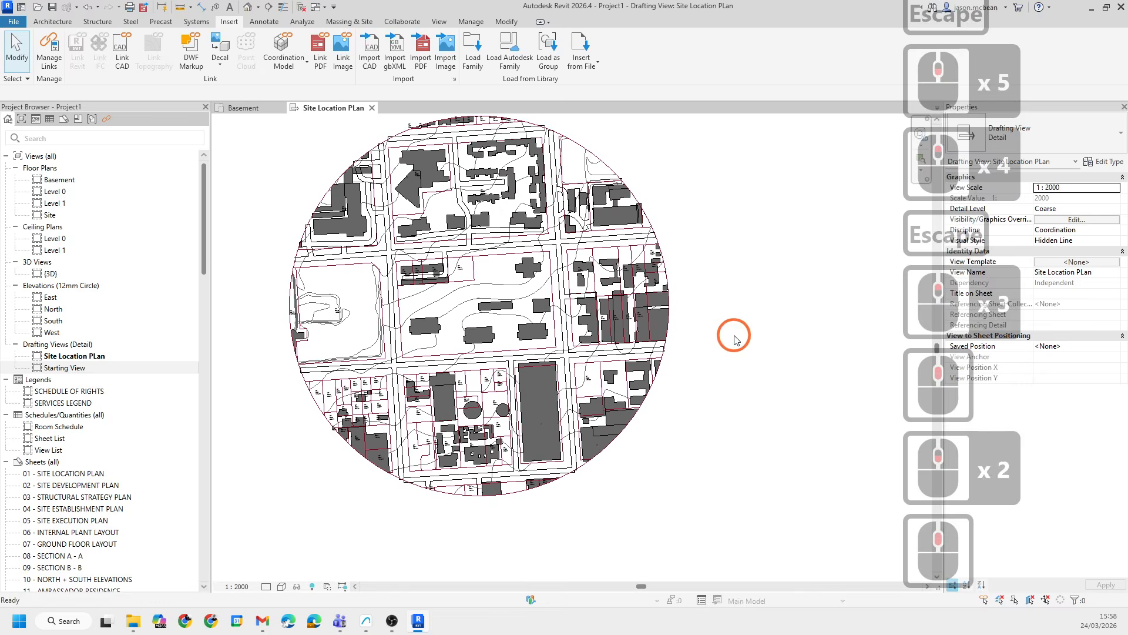
scroll(480, 254, "up", 4)
mouse_move(503, 281)
middle_mouse_down()
mouse_move(582, 317)
mouse_move(565, 323)
mouse_move(525, 276)
middle_mouse_up()
key("Escape")
scroll(464, 305, "up", 4)
key("Escape")
scroll(388, 367, "down", 4)
middle_click_drag(418, 379, 534, 386)
key("Escape")
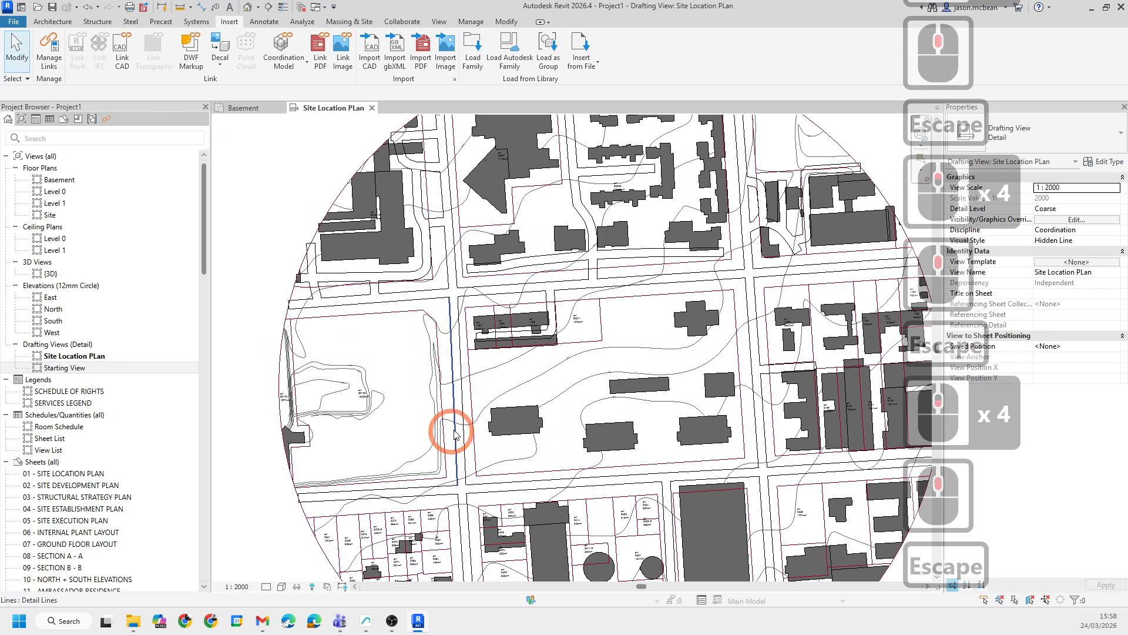
- Cycle through chained lines and filled regions around the central block to examine how they select
key("Tab")
left_click(475, 395)
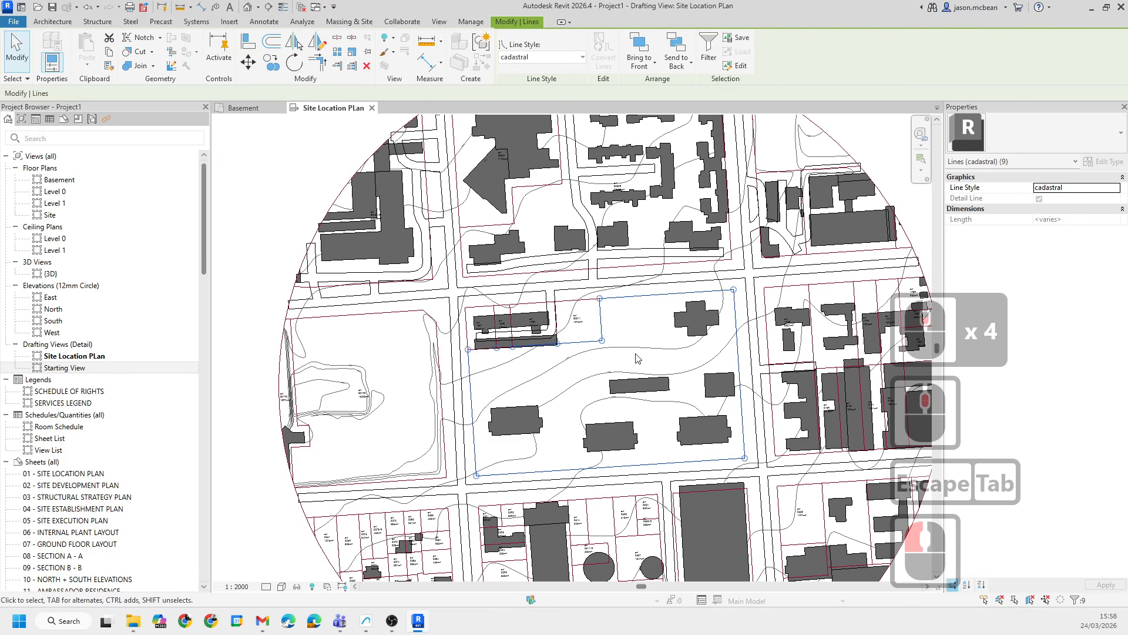
key("Escape")
key("Escape")
key("Tab")
key("Tab")
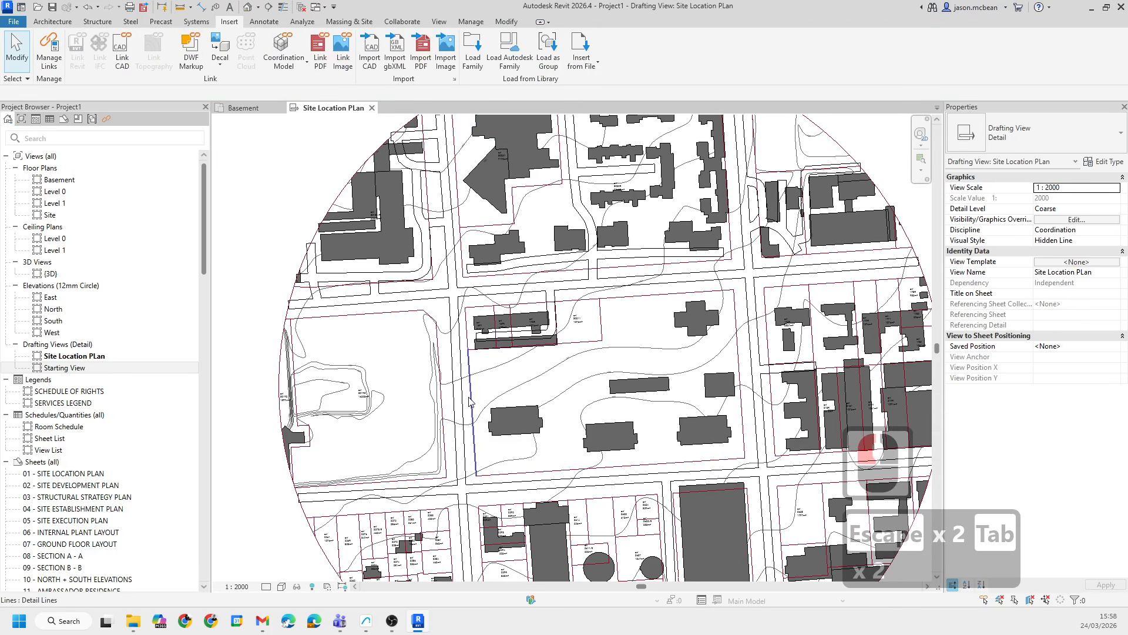
key("Tab")
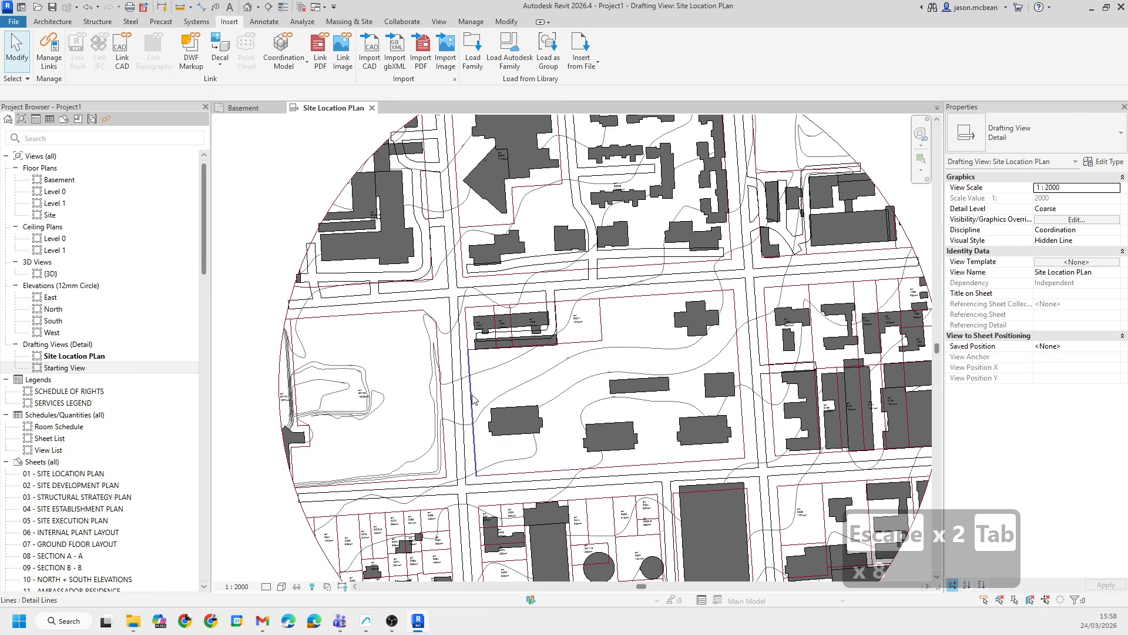
key("Tab")
key("Escape")
key("Escape")
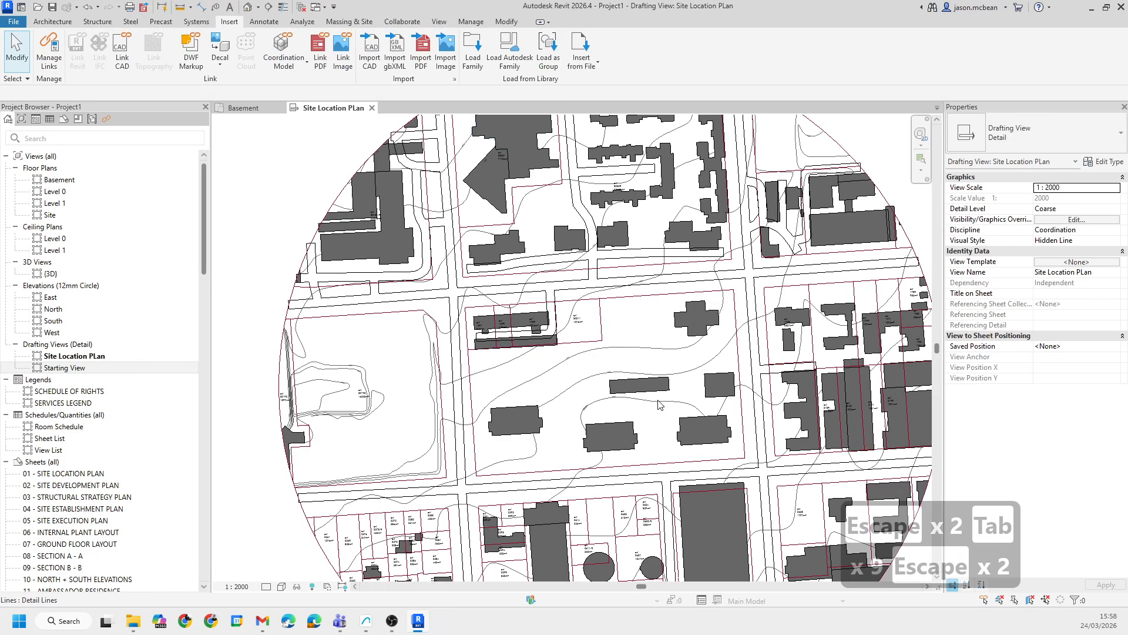
middle_click_drag(772, 441, 617, 365)
key("Escape")
middle_click_drag(385, 352, 443, 348)
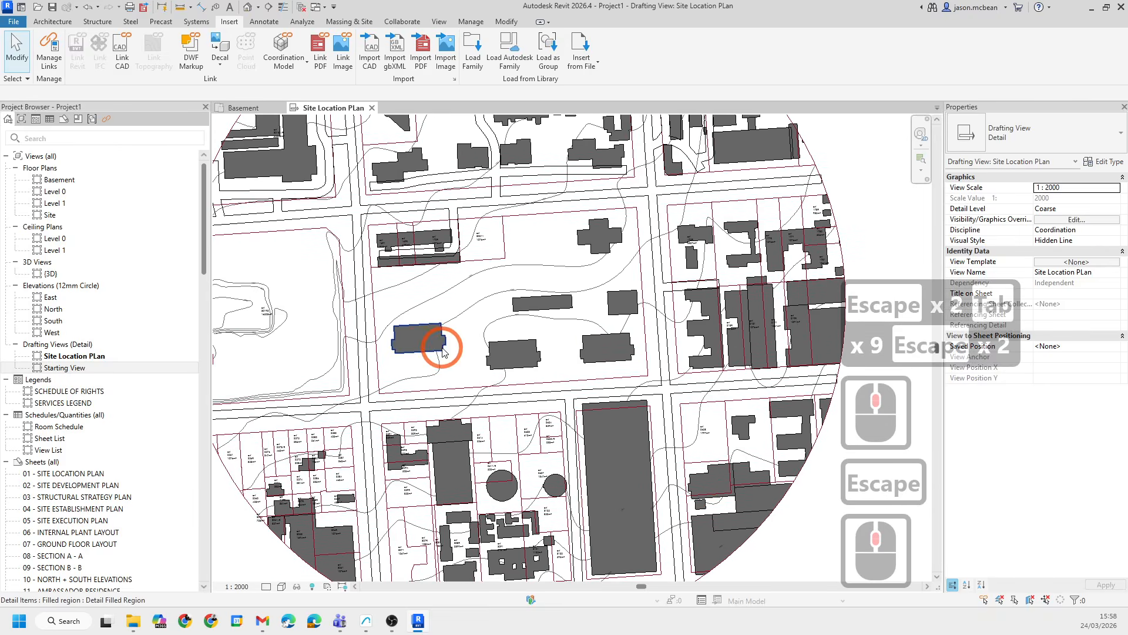
key("Escape")
scroll(371, 344, "up", 5)
key("Tab")
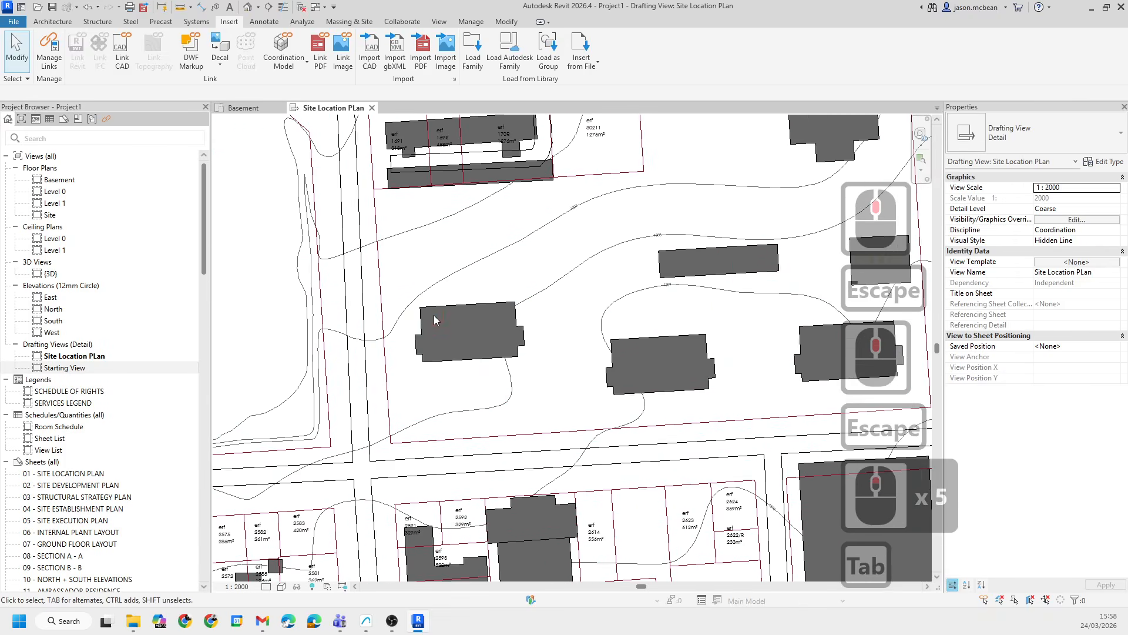
left_click(426, 322)
key("Escape")
key("Tab")
key("Tab")
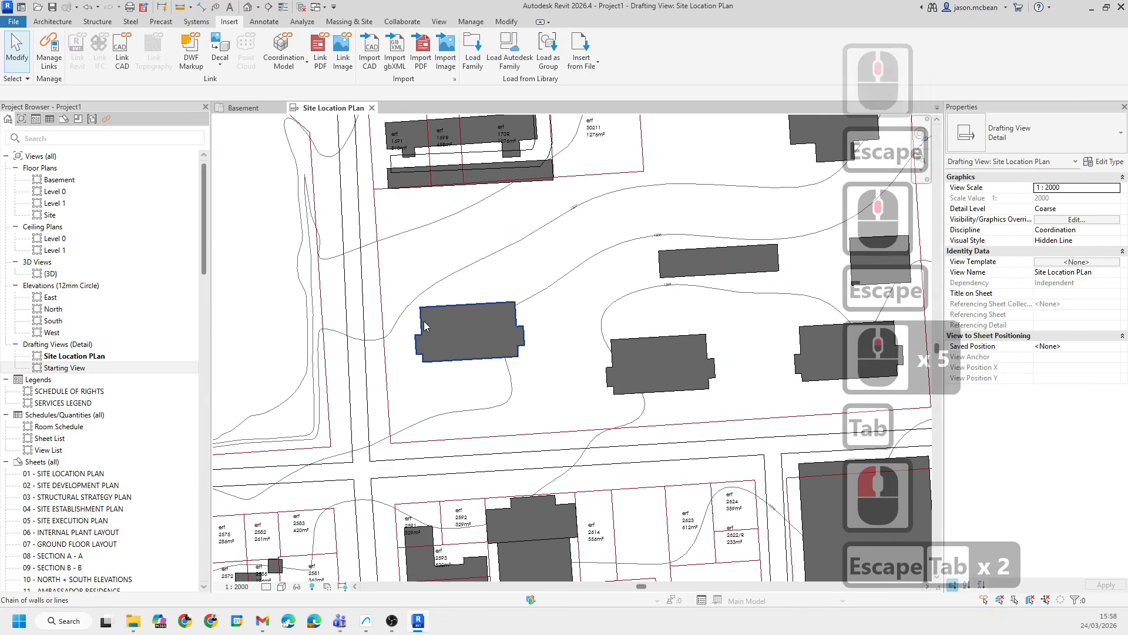
left_click(481, 352)
scroll(541, 352, "down", 5)
scroll(542, 353, "up", 5)
key("Escape")
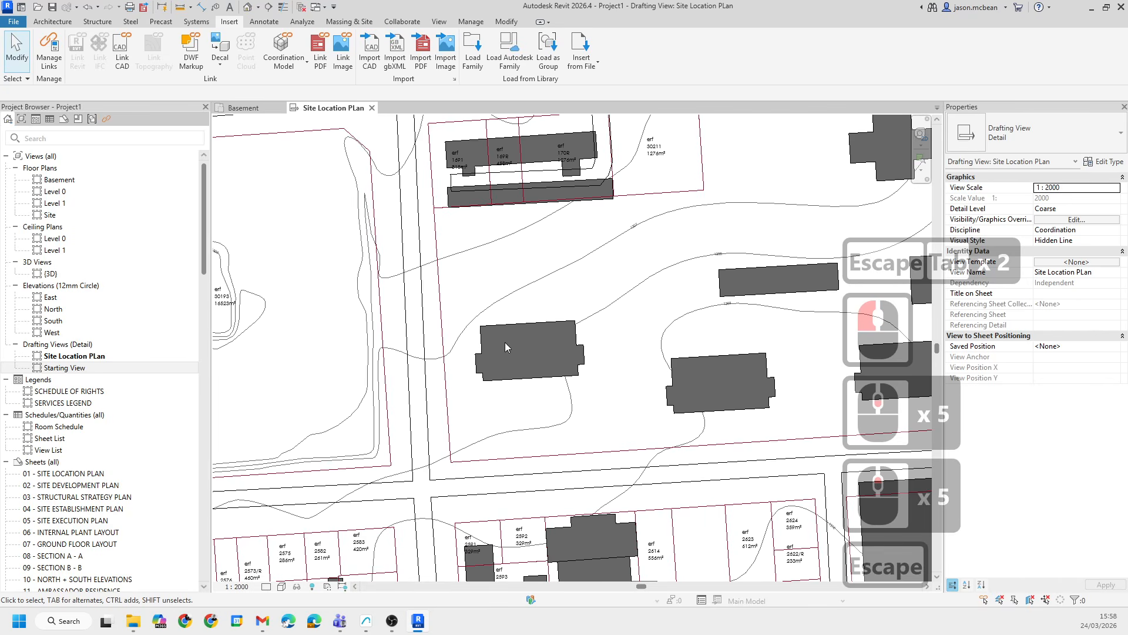
scroll(488, 344, "down", 7)
key("Escape")
scroll(505, 335, "down", 6)
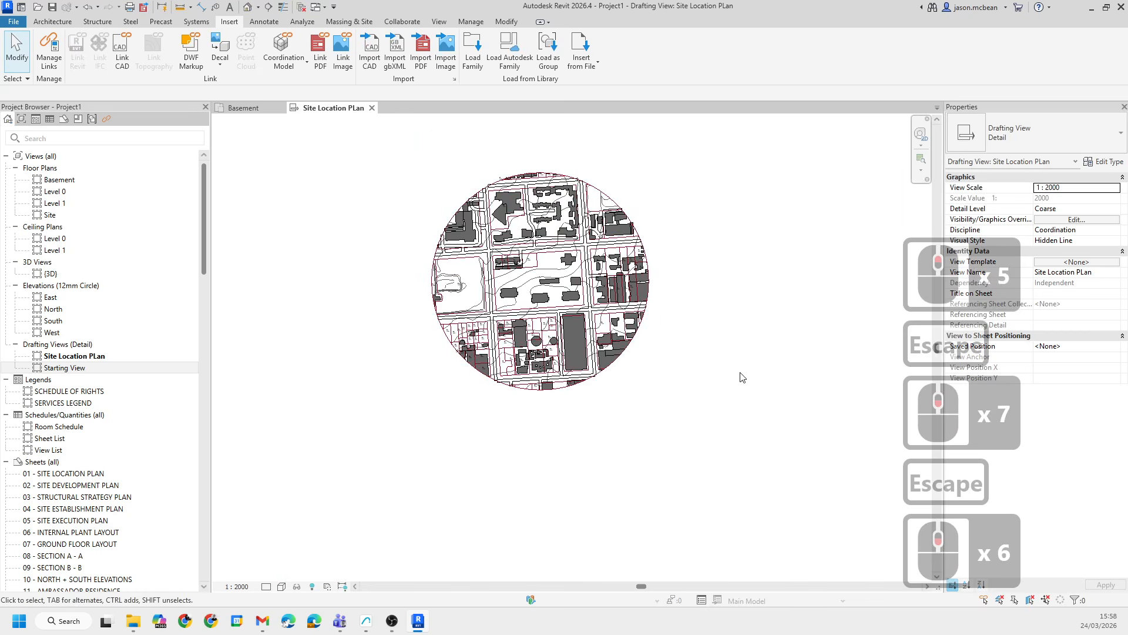
- Select everything in the drawing and filter the selection down to Detail Items only
left_click_drag(467, 218, 470, 213)
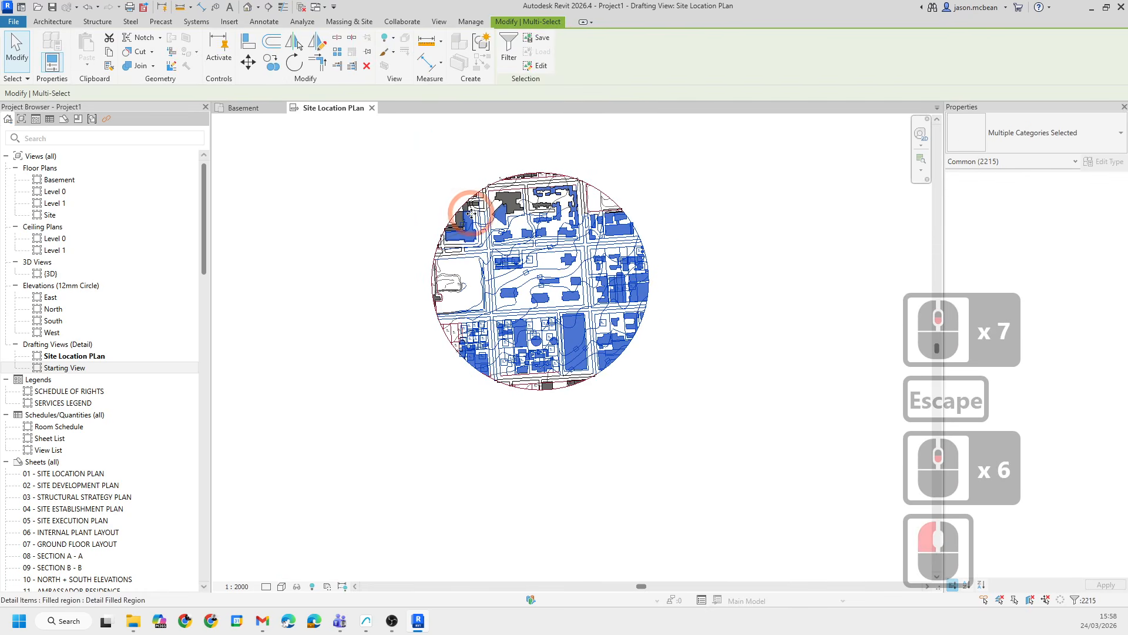
left_click(1081, 600)
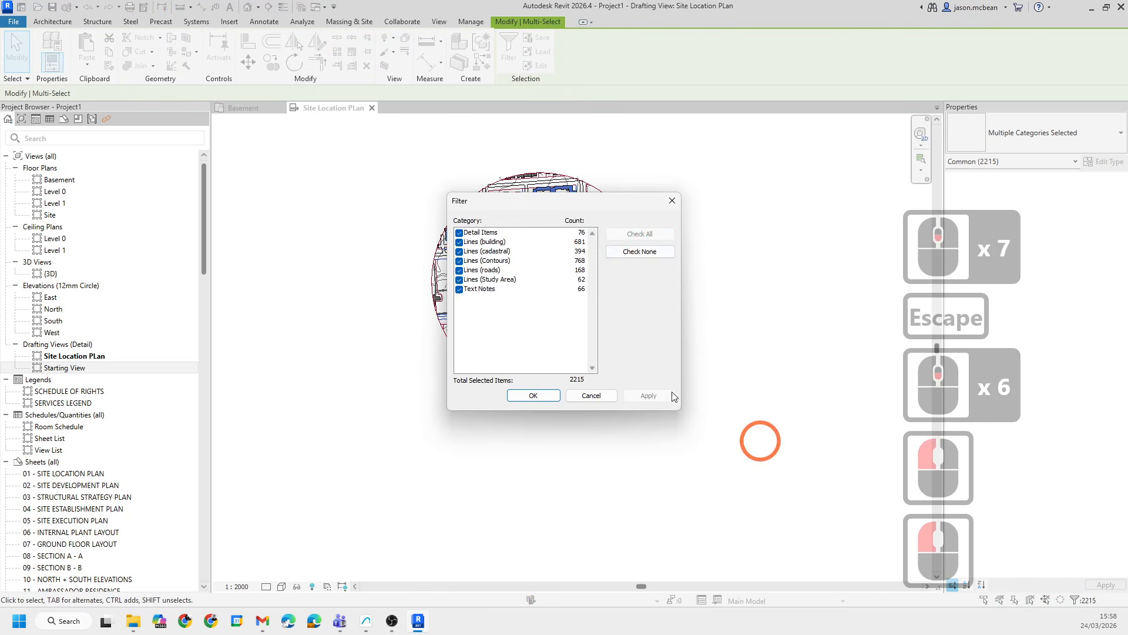
left_click(650, 255)
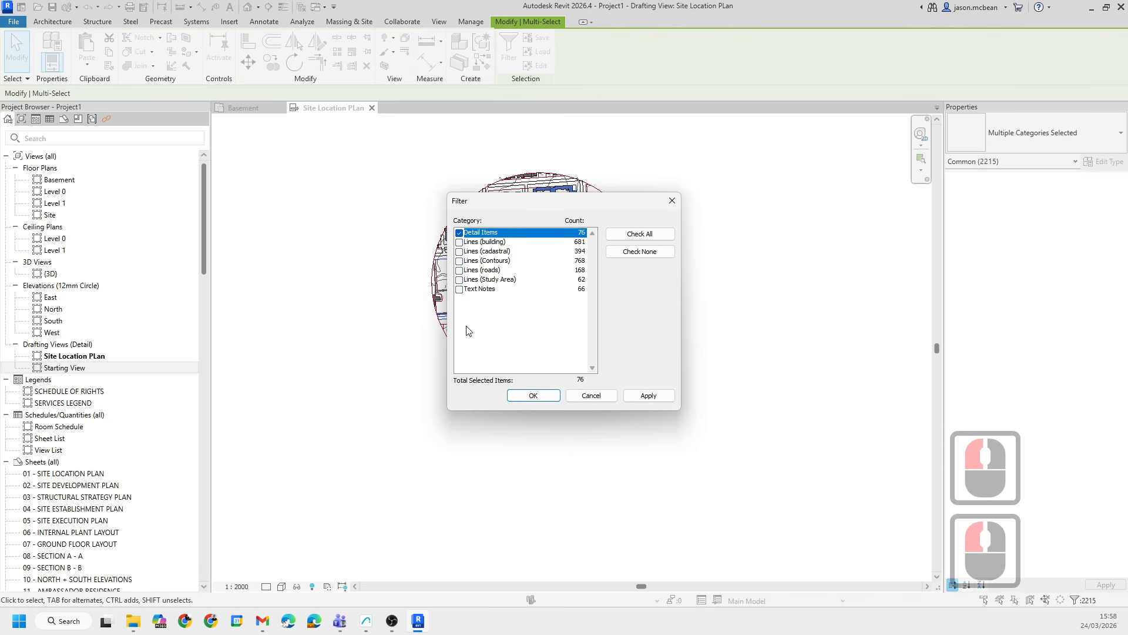
left_click(648, 396)
left_click(533, 396)
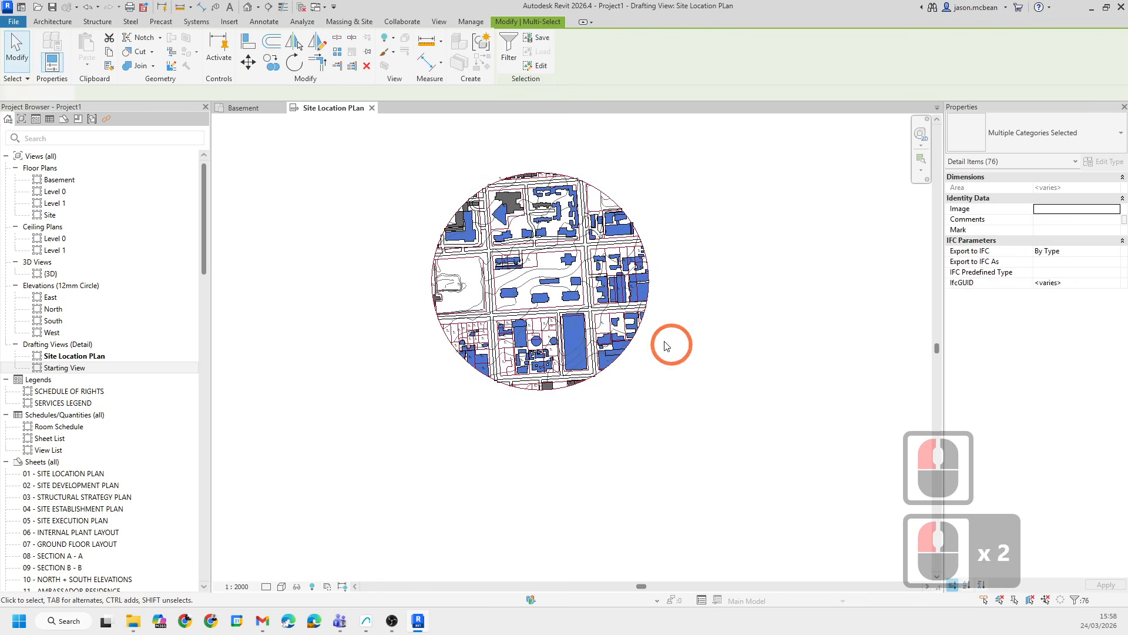
- Temporarily isolate the Detail Items category in the view
scroll(541, 343, "up", 4)
scroll(542, 345, "up", 1)
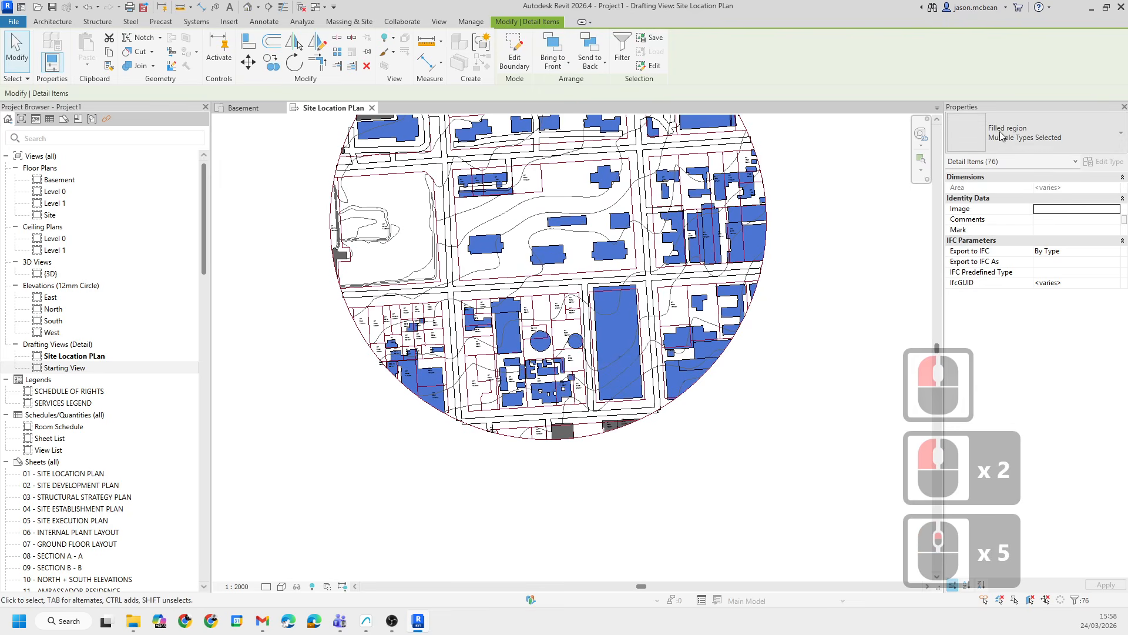
middle_click_drag(377, 495, 341, 552)
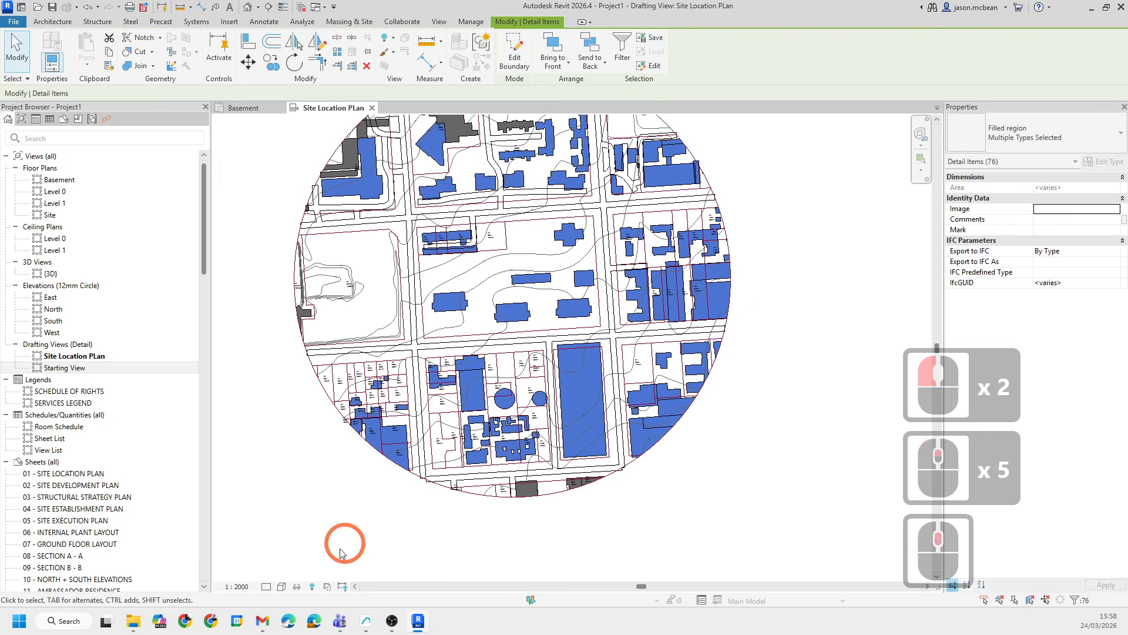
left_click(298, 590)
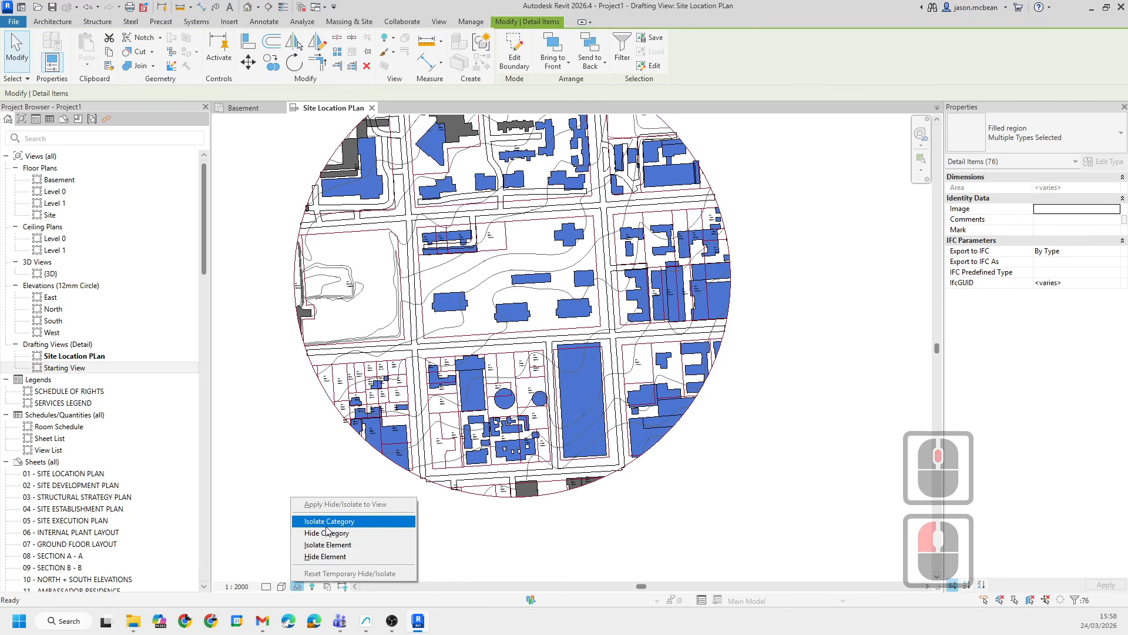
left_click(337, 544)
left_click(762, 455)
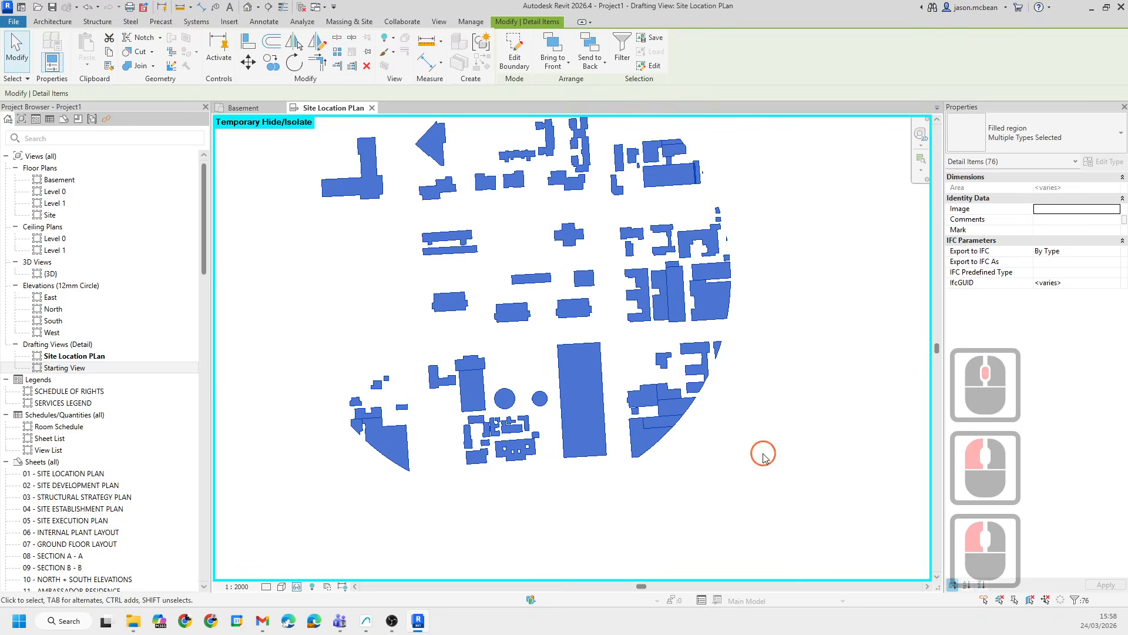
- Examine individual building filled regions in the isolated view by selecting them
scroll(523, 329, "up", 5)
scroll(521, 334, "down", 5)
key("Escape")
middle_click_drag(689, 253, 672, 325)
left_click(650, 286)
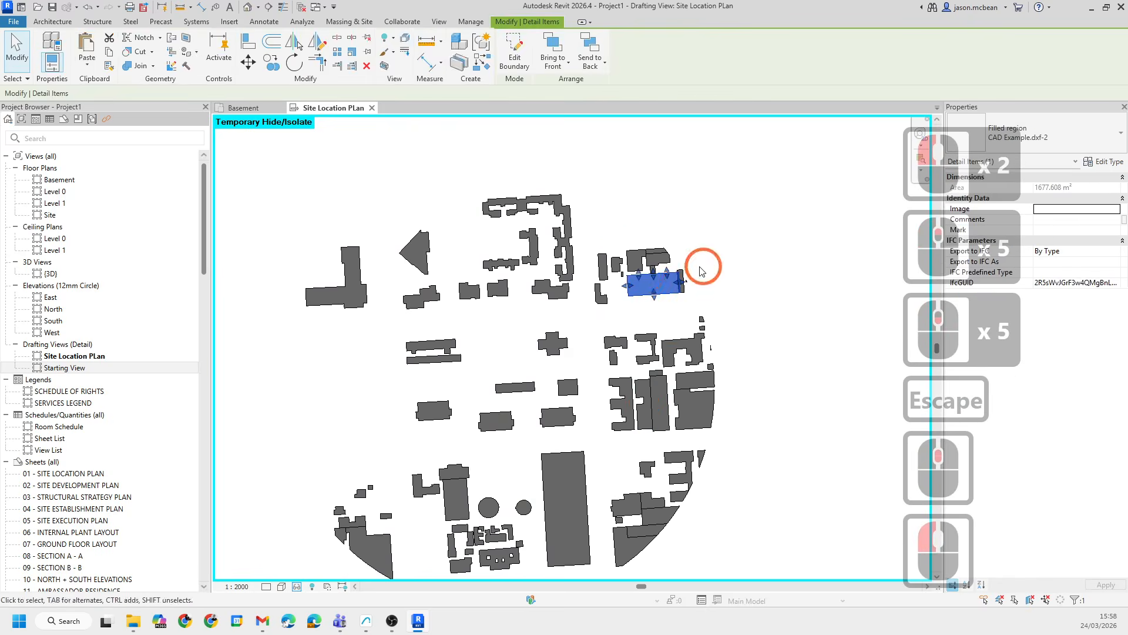
key("Escape")
scroll(565, 283, "up", 1)
left_click(538, 345)
key("Escape")
scroll(452, 256, "down", 4)
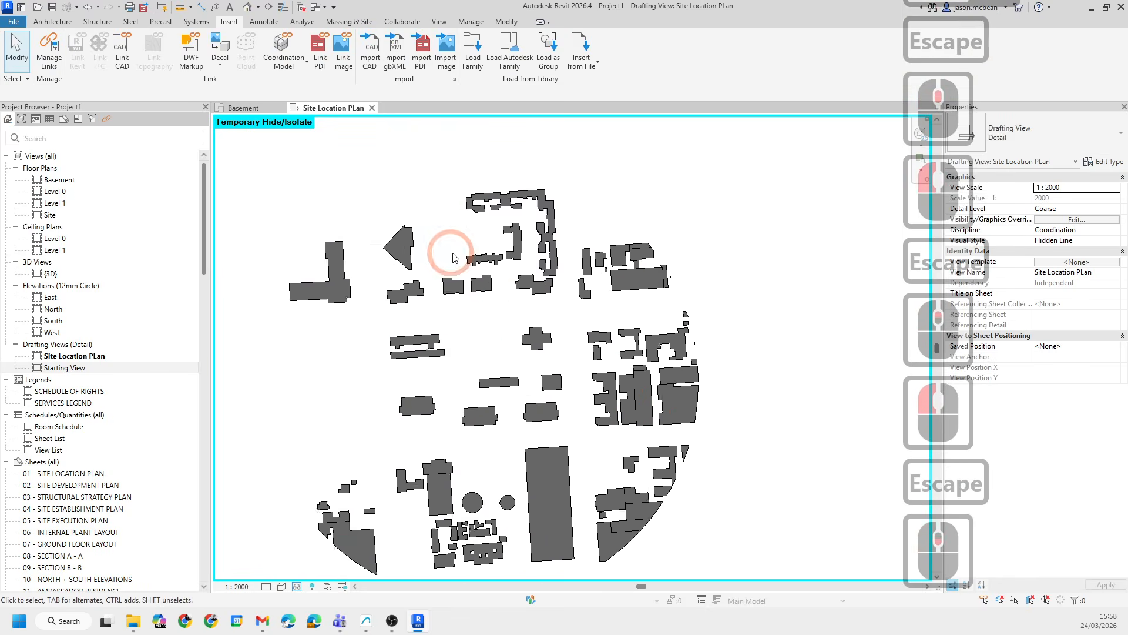
scroll(434, 277, "up", 5)
key("Escape")
- Try to change the selected building region's type to CAD Example.dxf-1
left_click(411, 287)
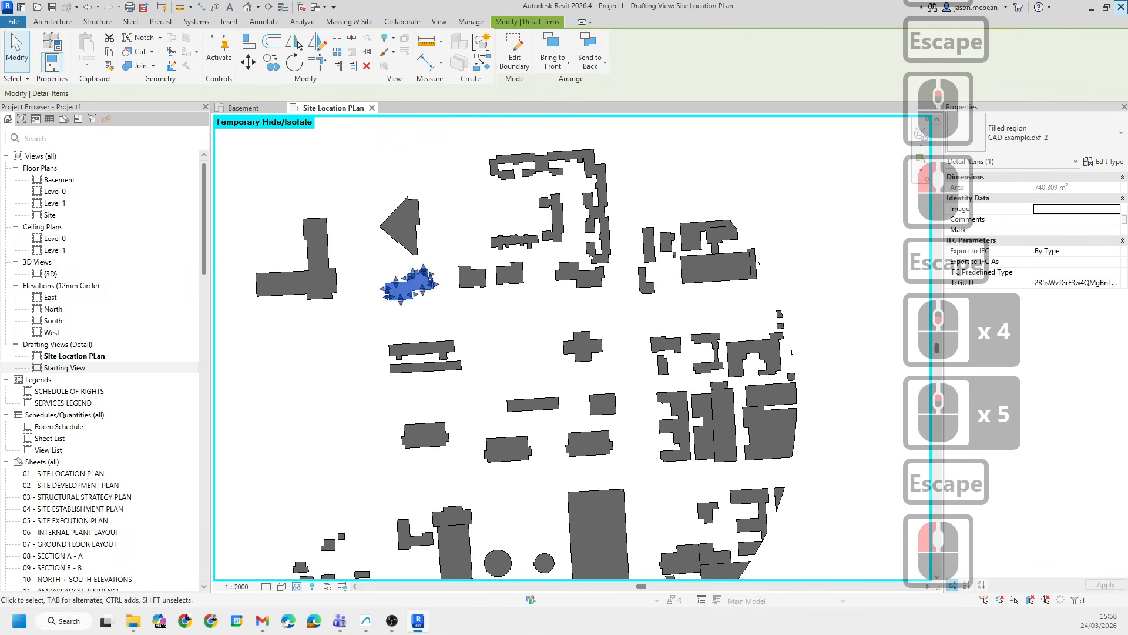
left_click(1070, 130)
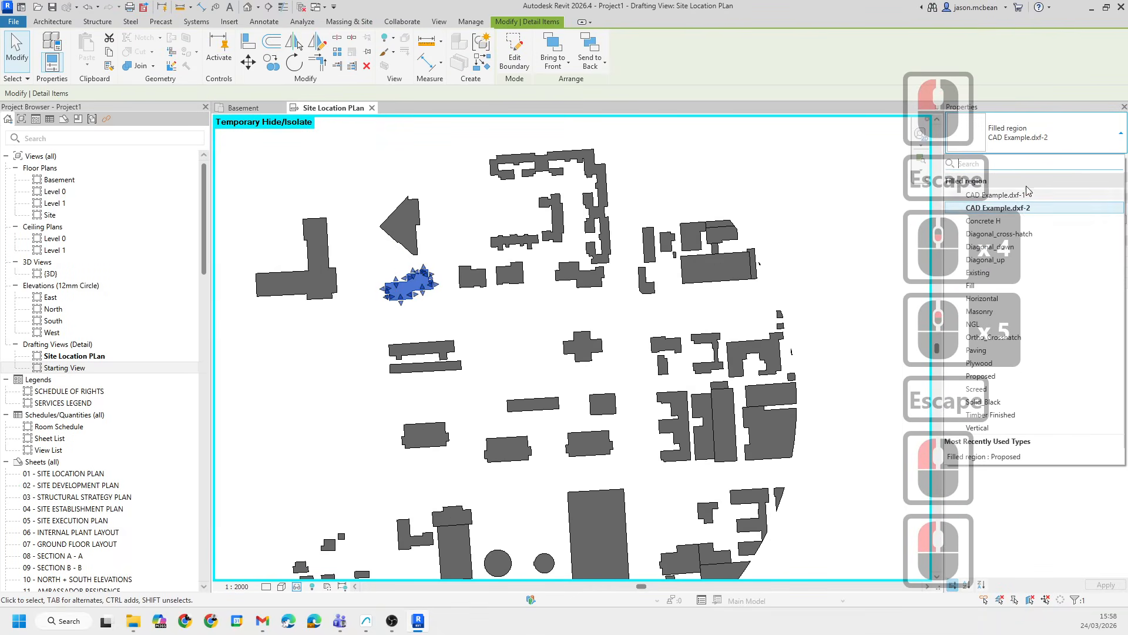
left_click(1013, 194)
left_click(1042, 125)
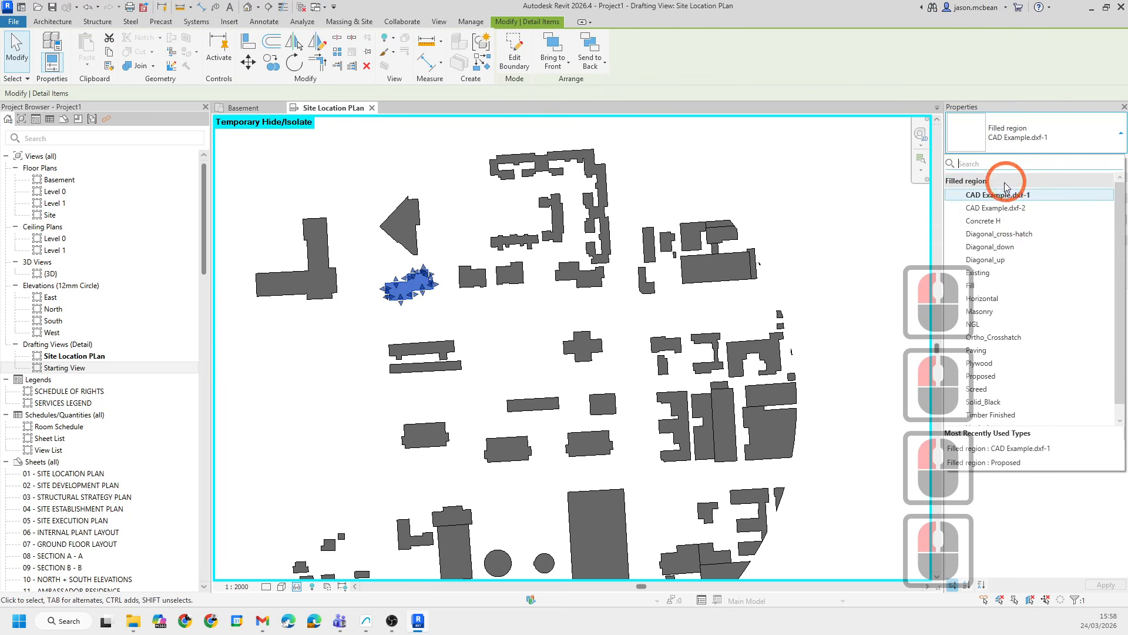
left_click(1006, 193)
left_click(434, 269)
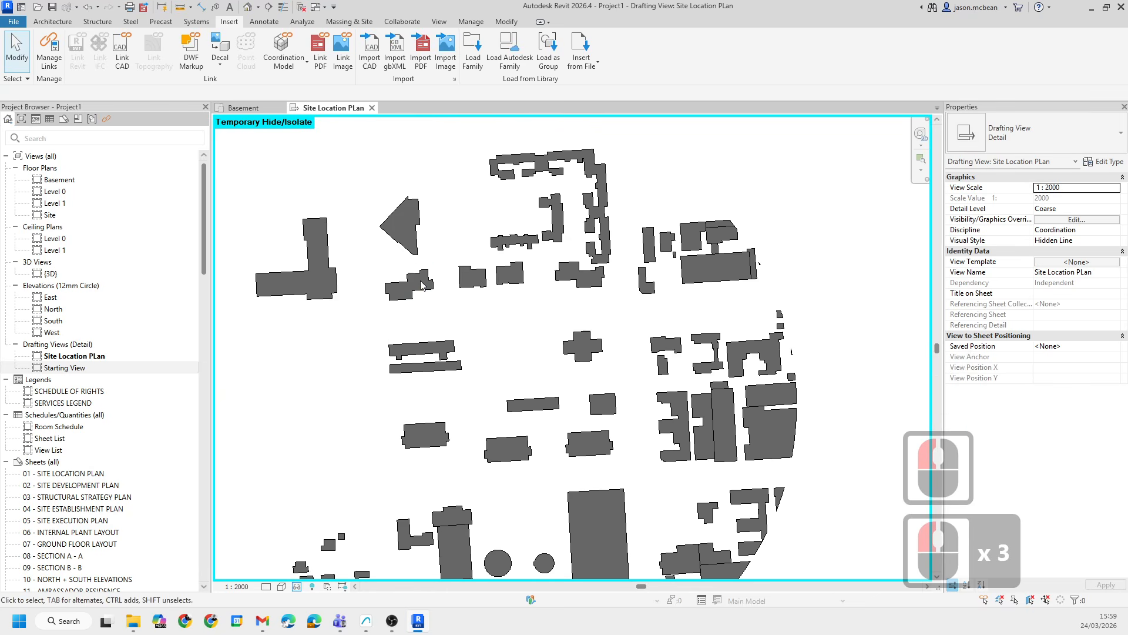
- Try to rename the selected region's CAD Example.dxf-2 filled region type as Existing
left_click(421, 281)
left_click(427, 288)
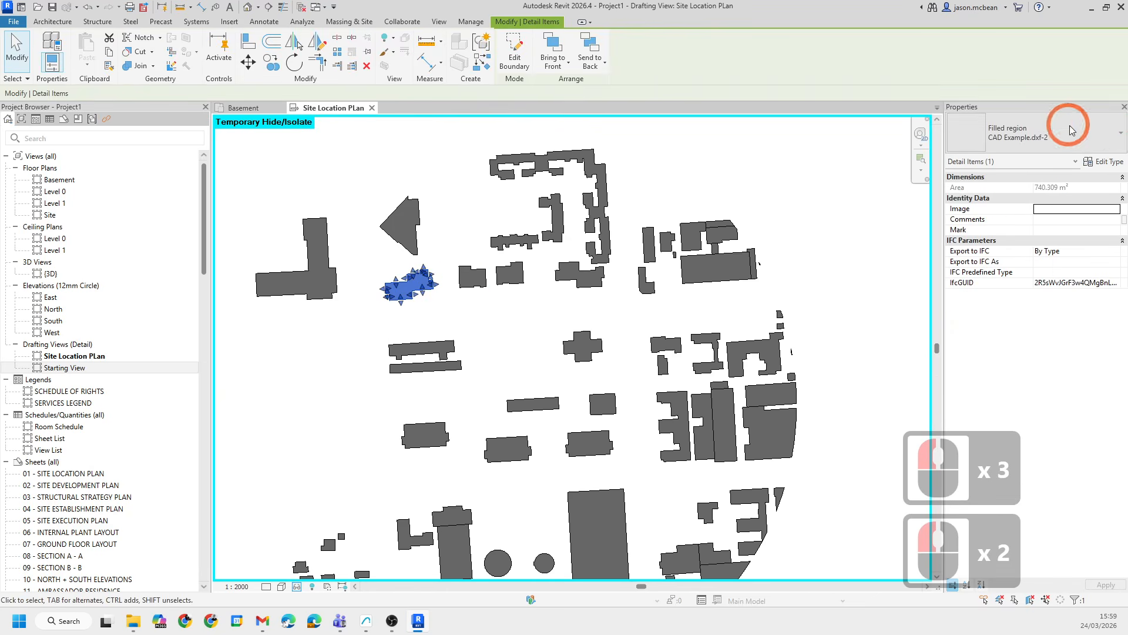
left_click(1105, 164)
left_click(584, 159)
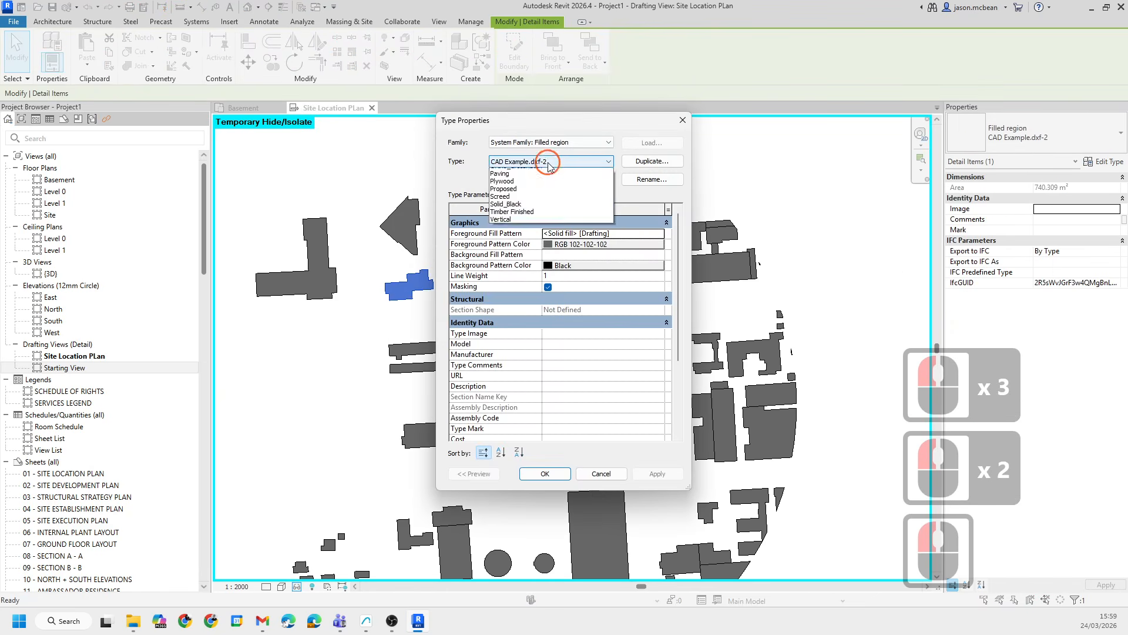
left_click(582, 165)
left_click(654, 182)
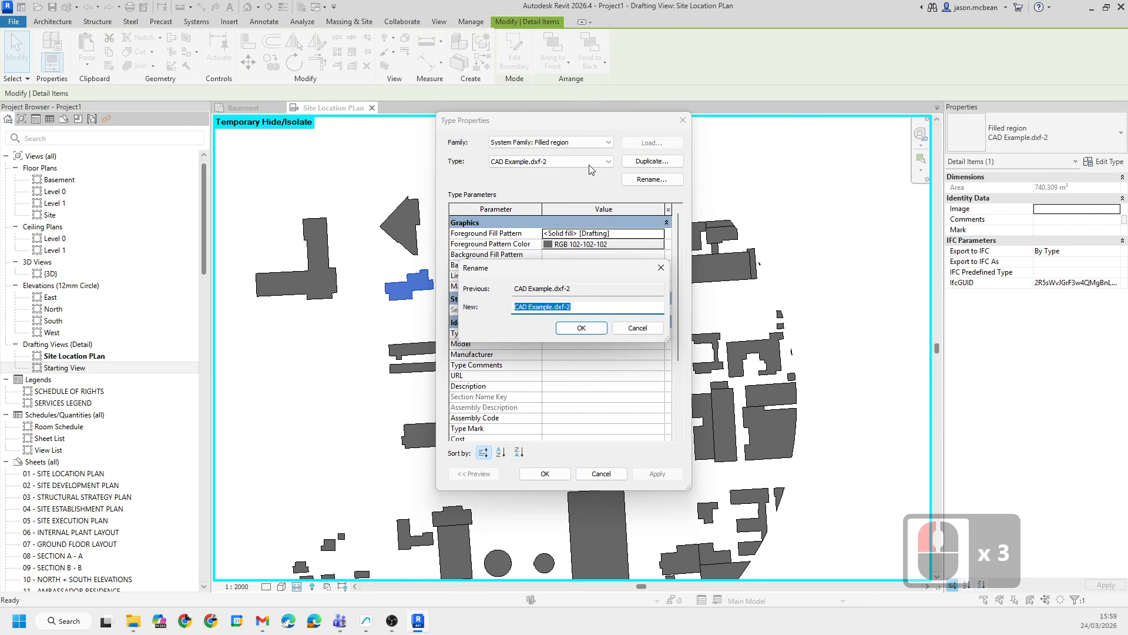
type("Exisitn")
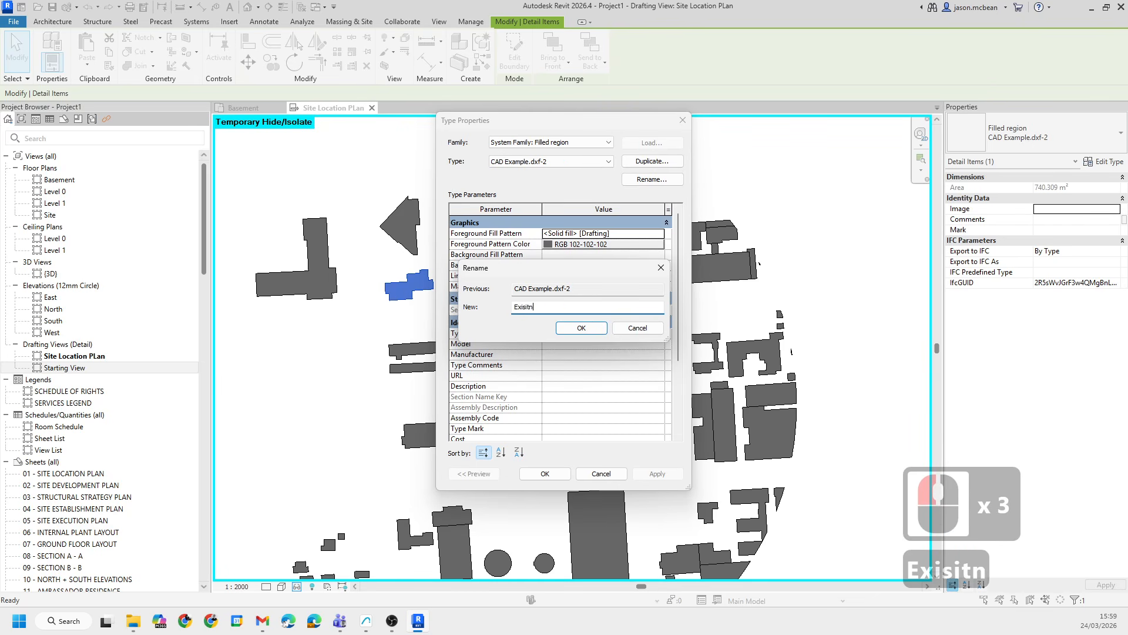
type("g")
key("BackSpace")
key("BackSpace")
key("BackSpace")
key("BackSpace")
key("Escape")
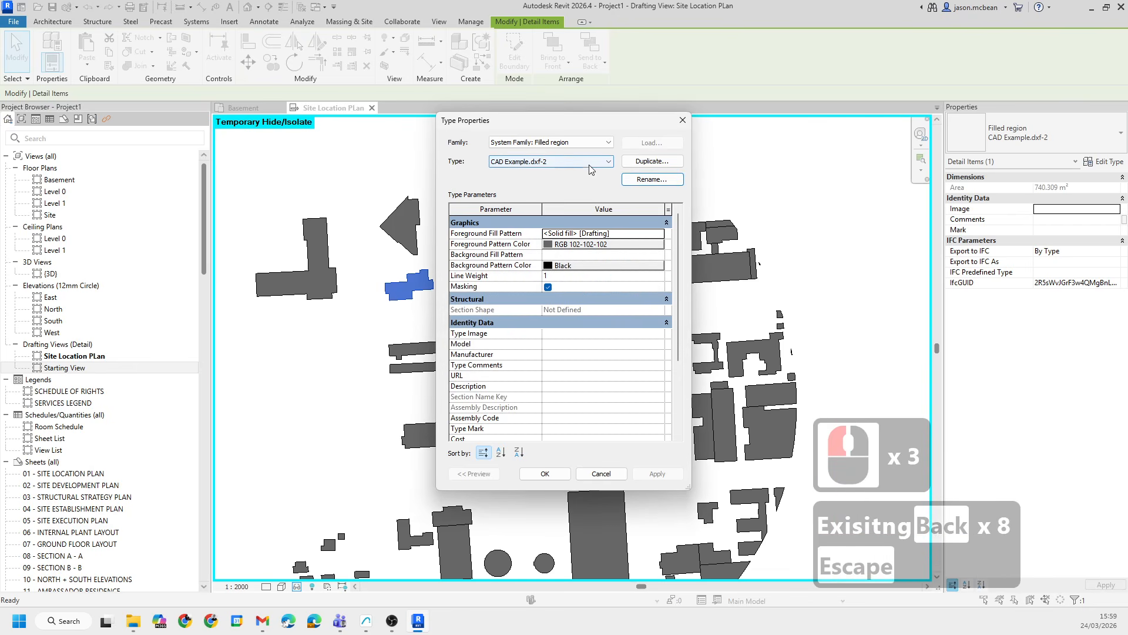
- Switch the building region's filled region type to Existing in the type properties
left_click(558, 161)
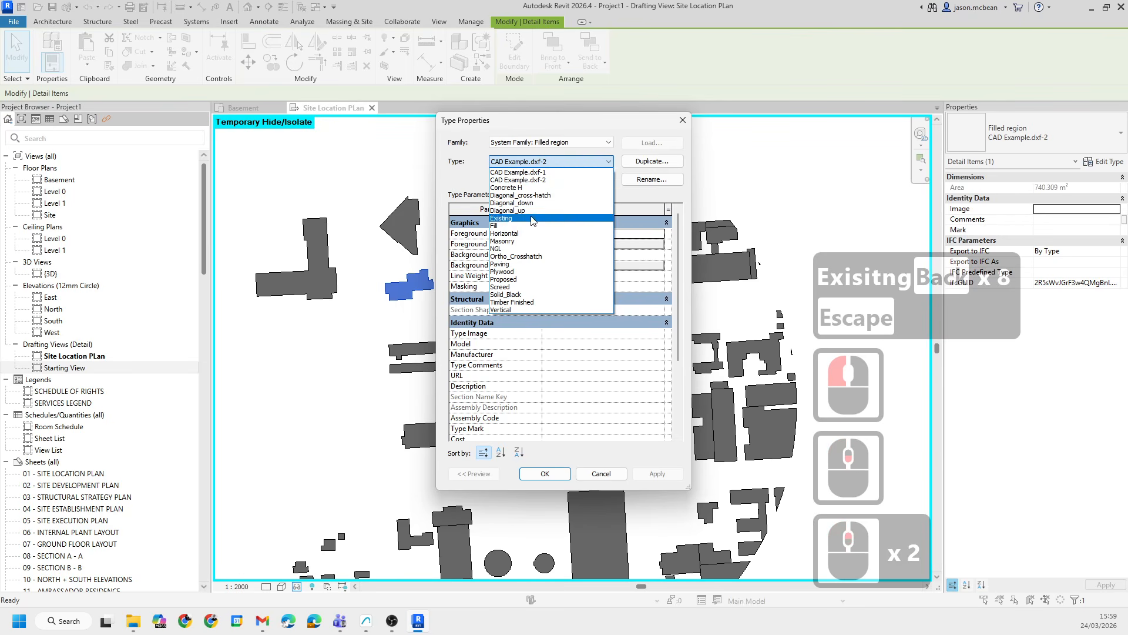
left_click(610, 218)
left_click(545, 473)
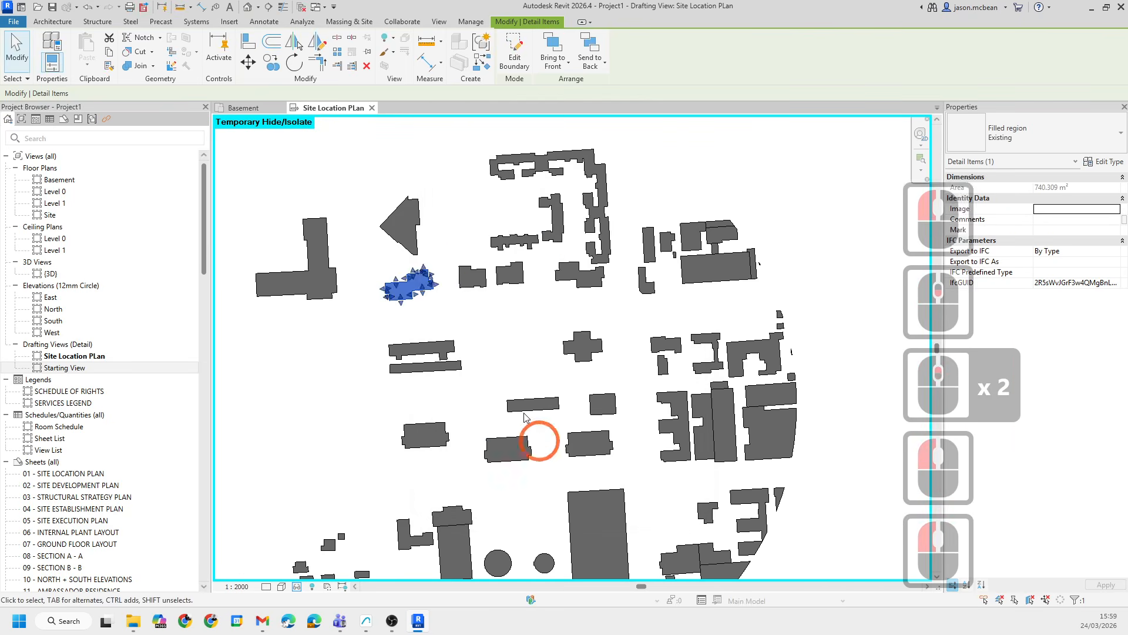
- Try to copy the building region's type onto neighbouring building regions with Match Type
left_click(448, 259)
scroll(470, 315, "up", 15)
scroll(475, 320, "down", 9)
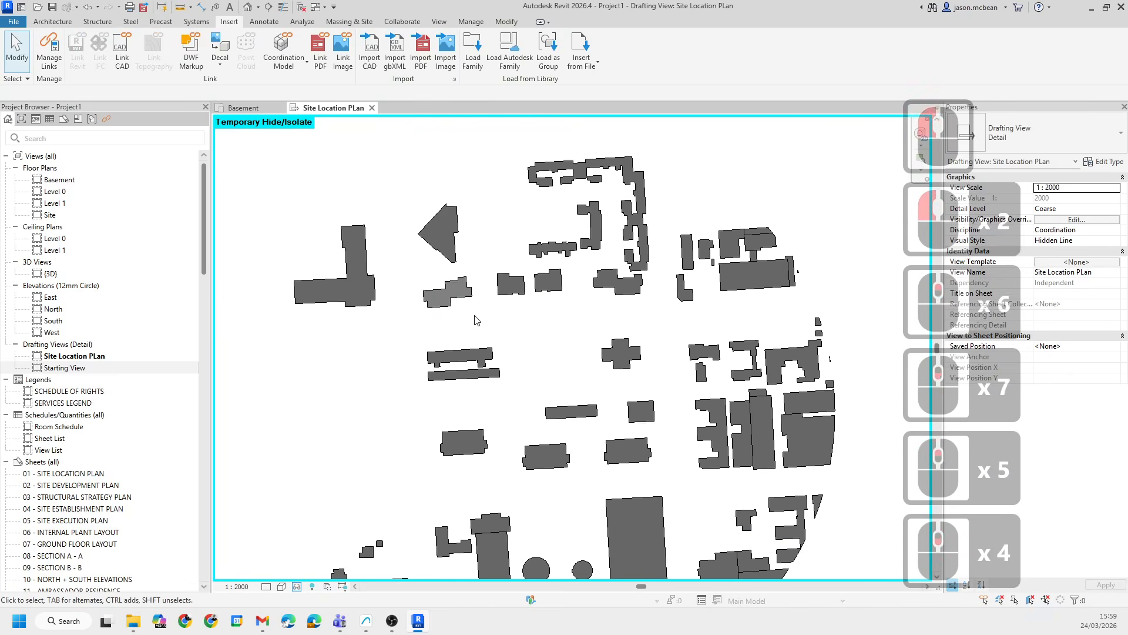
key("m")
key("a")
left_click(457, 296)
scroll(470, 295, "down", 2)
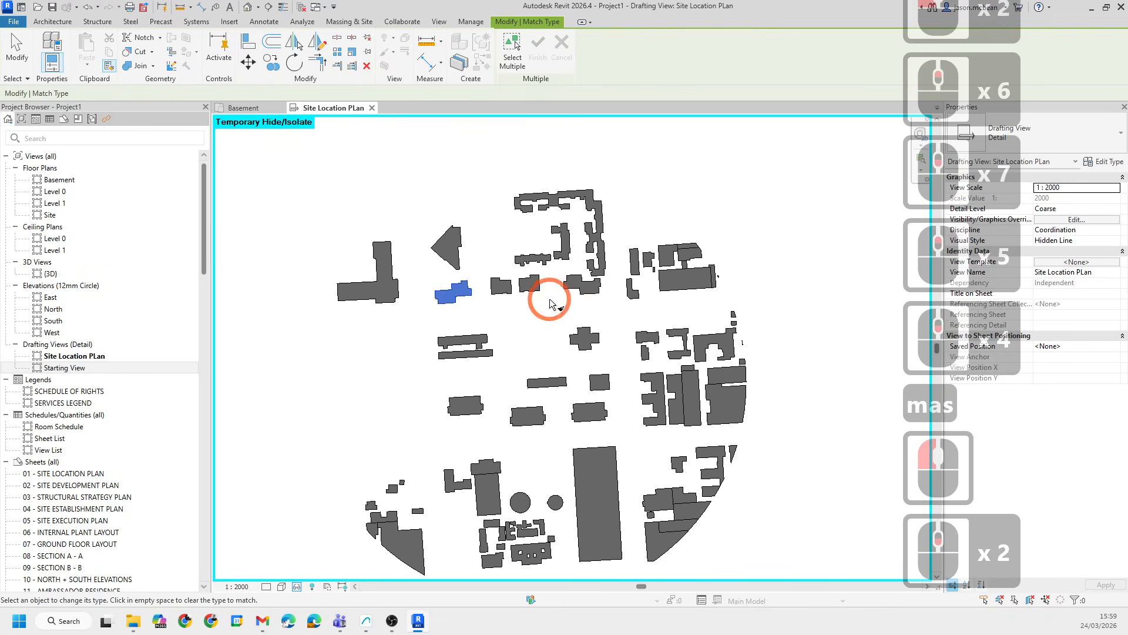
left_click(572, 312)
left_click(455, 249)
left_click(376, 310)
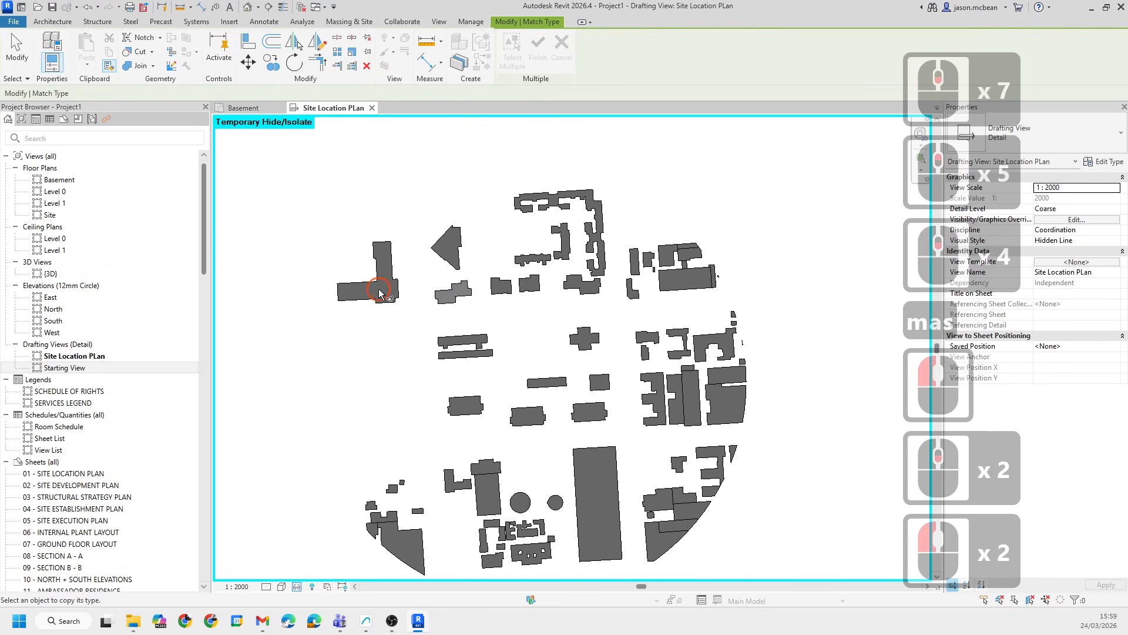
scroll(477, 314, "up", 4)
key("Escape")
key("Escape")
scroll(475, 263, "down", 11)
- Select all the building filled regions and change their type to Existing
left_click_drag(389, 197, 662, 471)
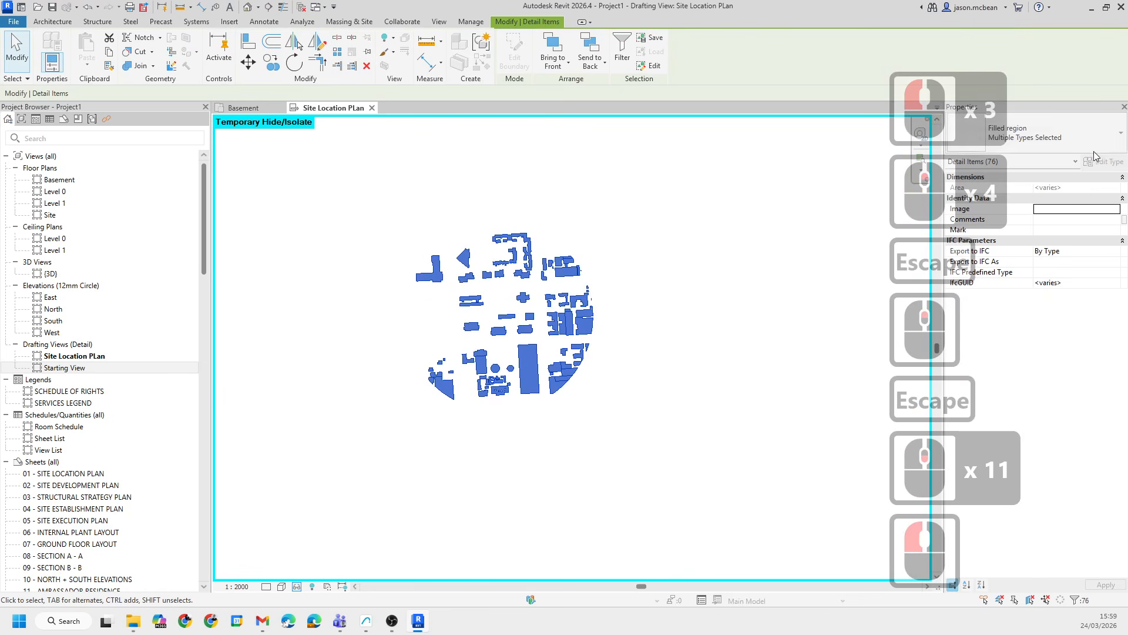
left_click(1096, 135)
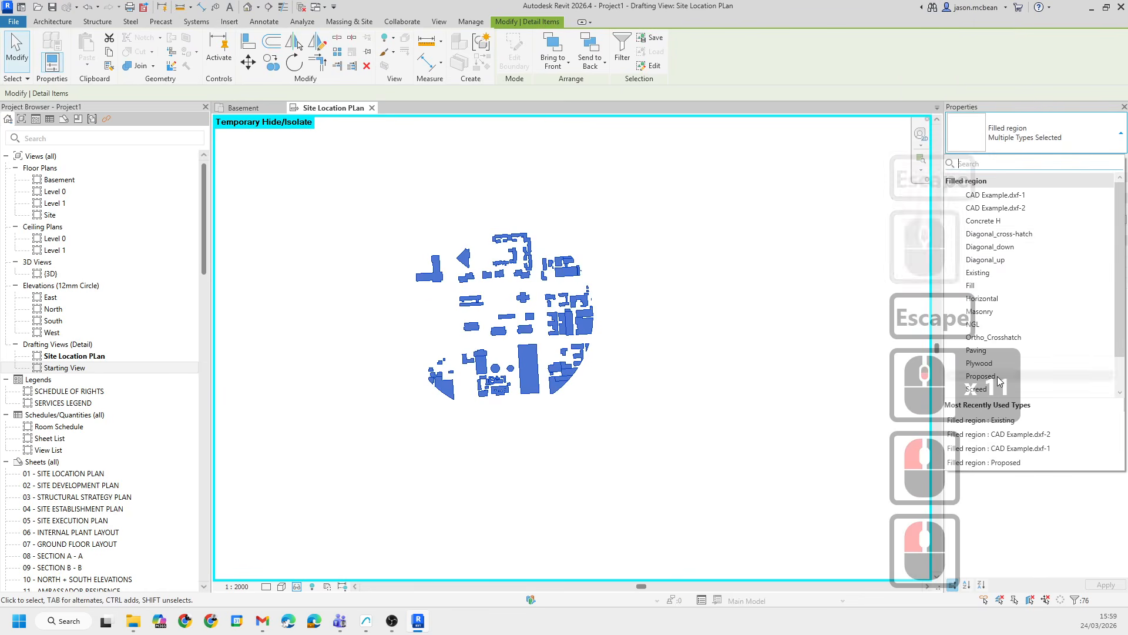
left_click(986, 274)
left_click(762, 271)
scroll(513, 283, "up", 7)
key("Escape")
key("Escape")
- Reset the temporary hide/isolate so all site elements show again
scroll(556, 270, "up", 5)
left_click(562, 276)
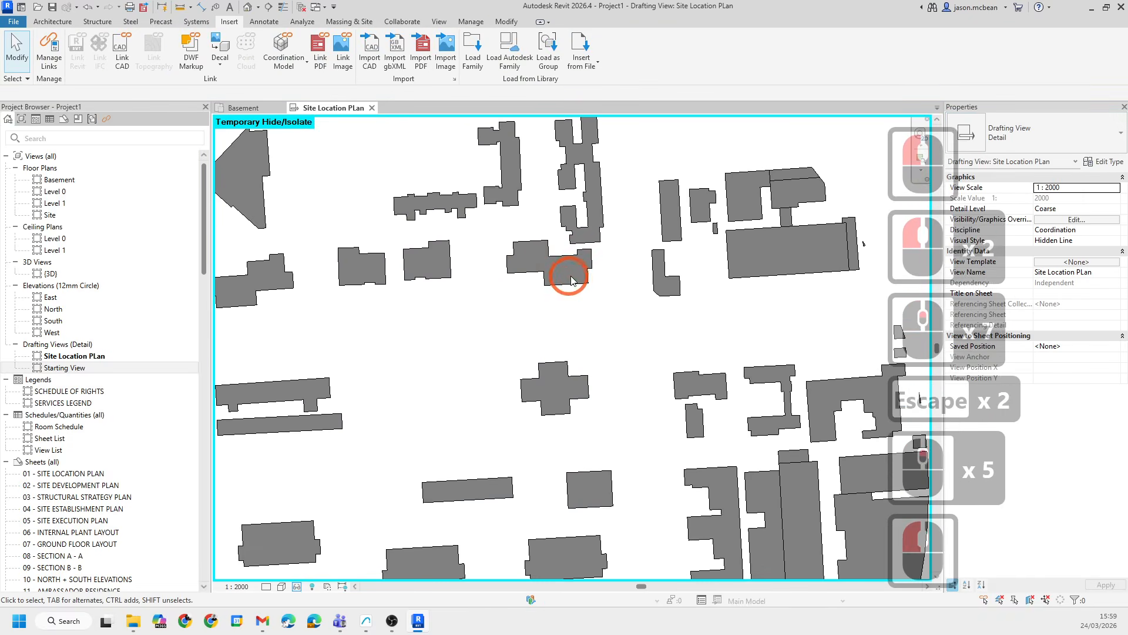
key("Escape")
key("Escape")
scroll(815, 254, "down", 6)
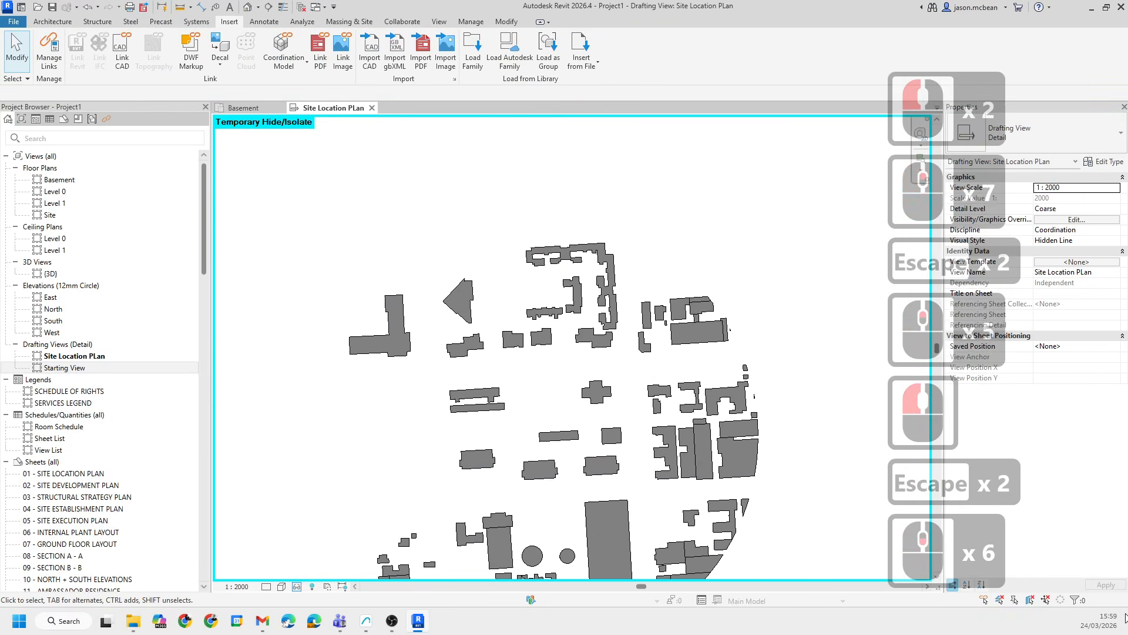
key("Escape")
left_click(1079, 583)
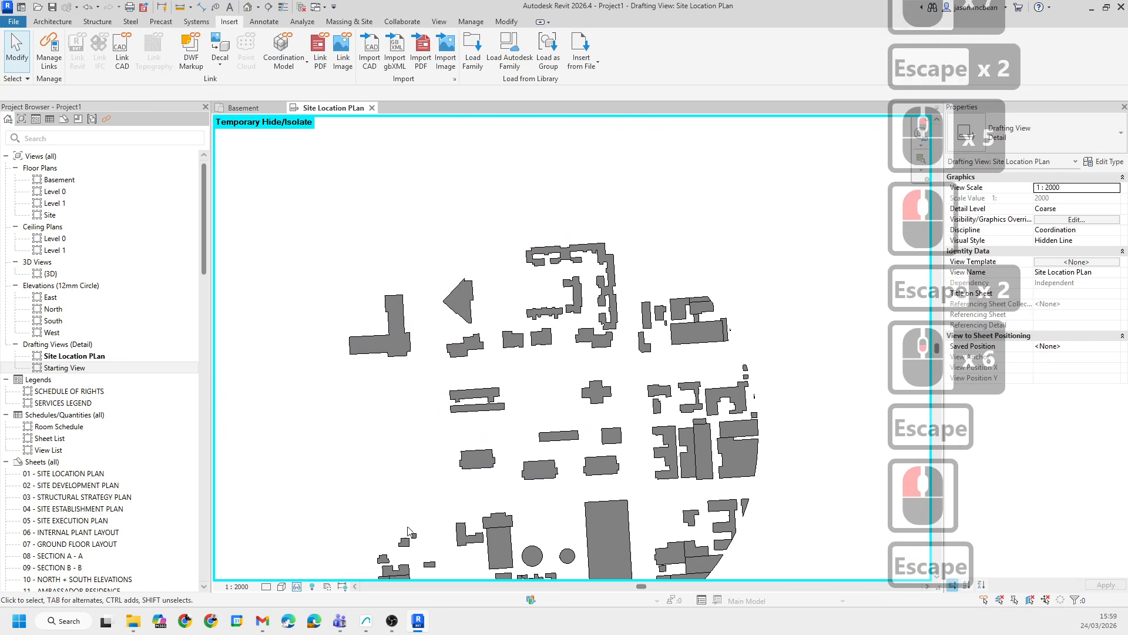
left_click(297, 587)
left_click(309, 434)
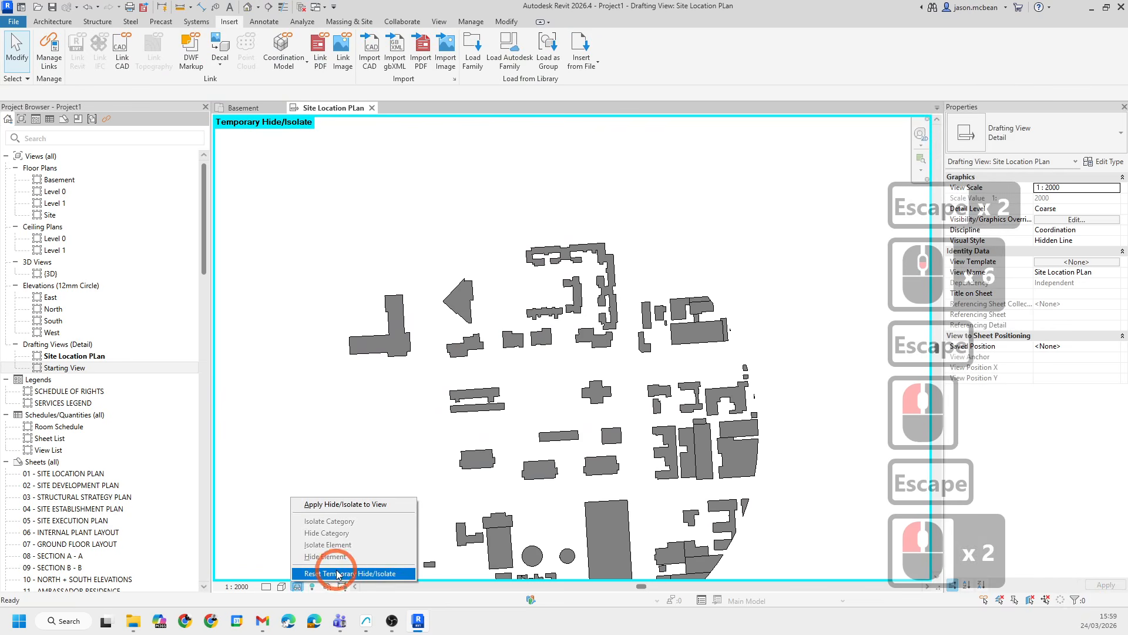
left_click(574, 378)
- Examine the site plan's CAD lines, plots and buildings by zooming, panning and selecting elements
scroll(441, 367, "up", 7)
scroll(372, 314, "up", 4)
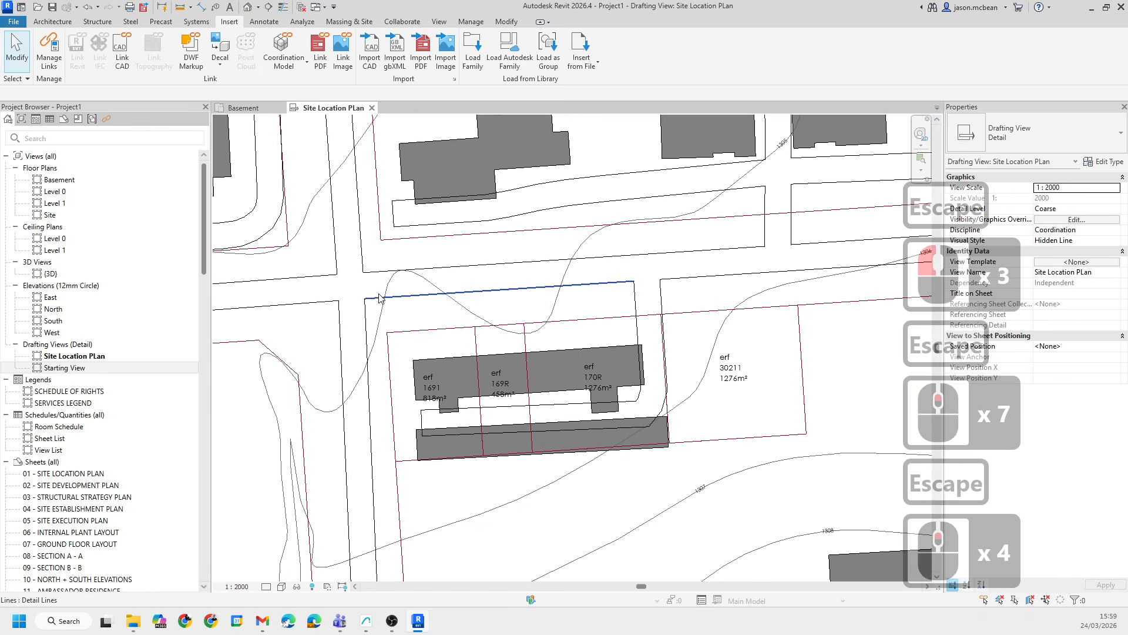
left_click(351, 296)
key("Tab")
key("Escape")
left_click(310, 244)
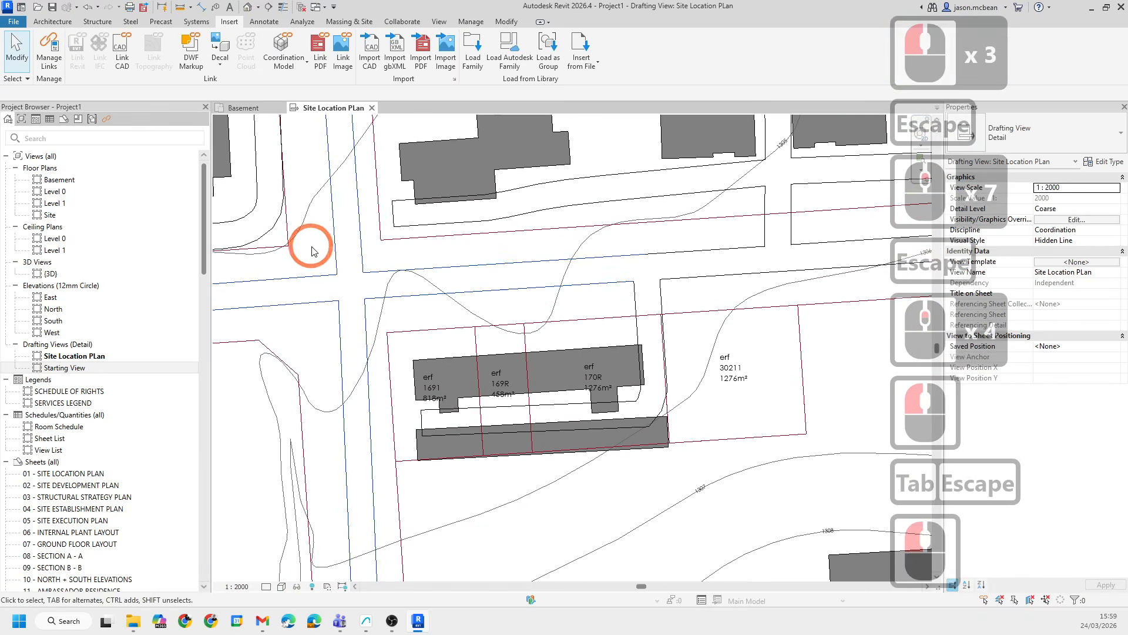
key("Escape")
scroll(707, 300, "down", 3)
key("Escape")
scroll(527, 292, "up", 5)
scroll(549, 289, "down", 2)
scroll(550, 291, "down", 5)
key("Escape")
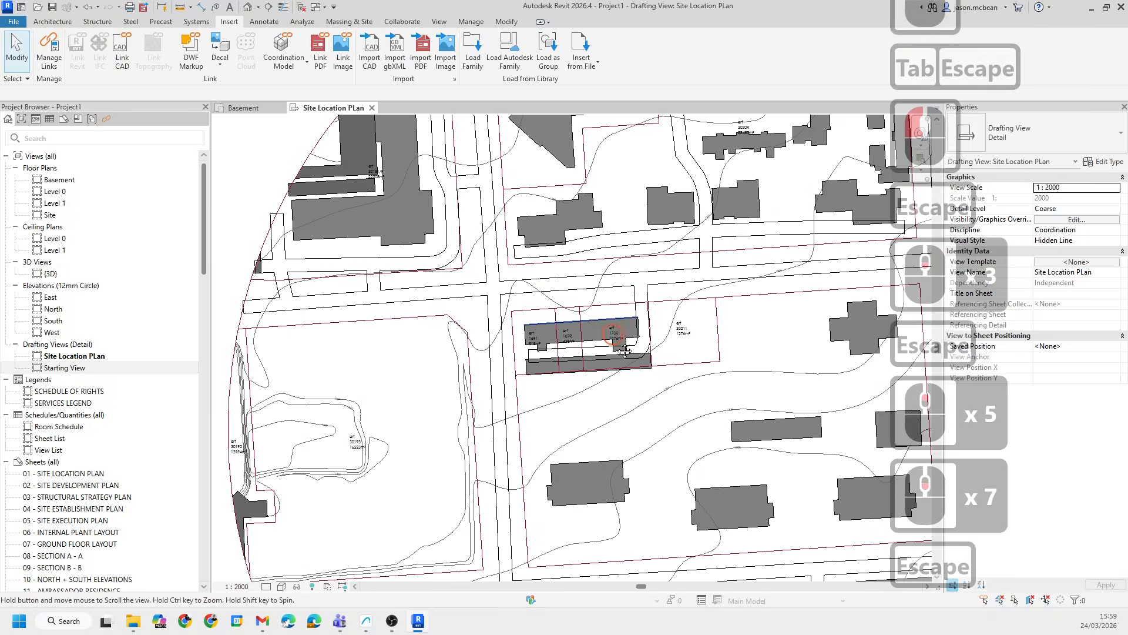
middle_click_drag(619, 337, 653, 379)
scroll(565, 314, "up", 4)
key("Escape")
scroll(574, 301, "down", 7)
middle_click_drag(734, 324, 629, 418)
scroll(636, 360, "up", 5)
middle_click_drag(526, 230, 571, 371)
scroll(529, 259, "down", 5)
key("Escape")
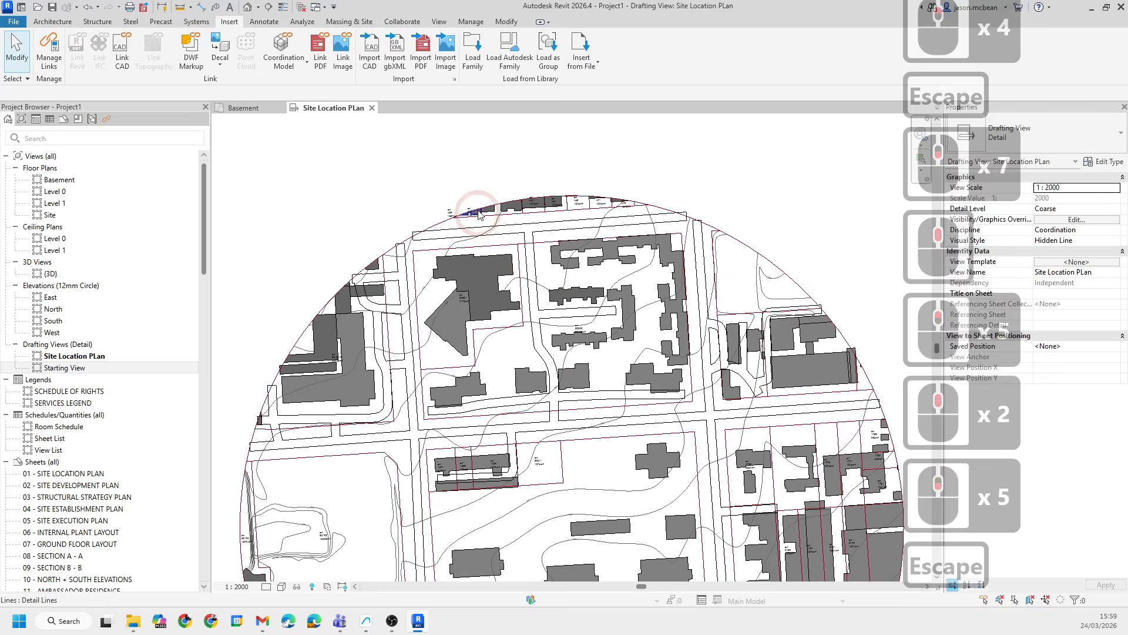
scroll(569, 237, "up", 3)
key("Escape")
scroll(445, 332, "up", 3)
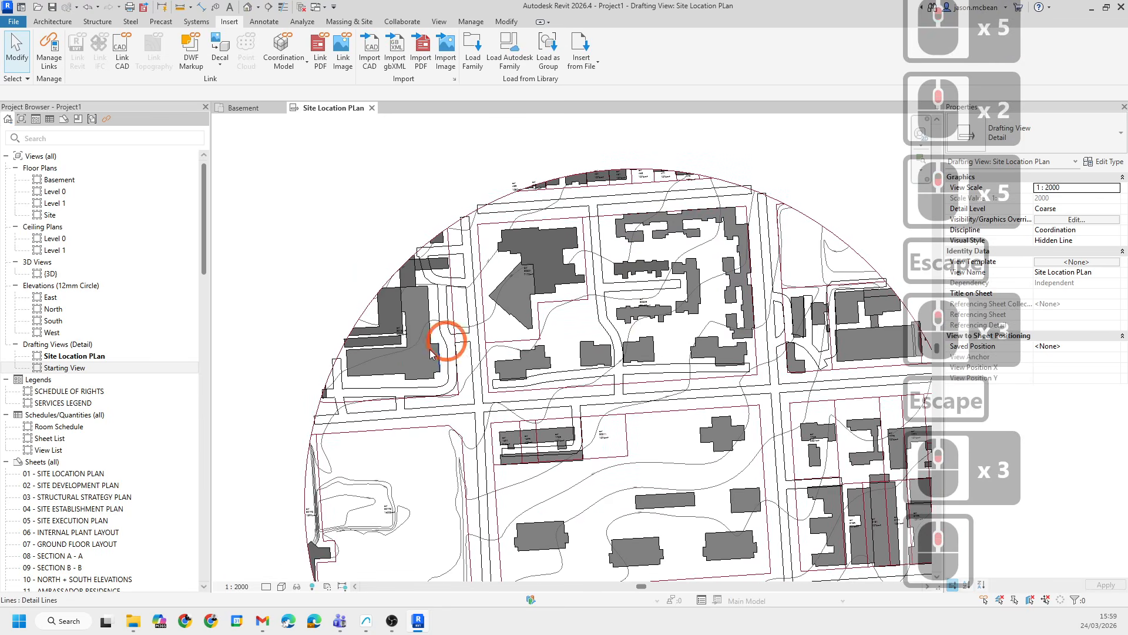
scroll(435, 298, "up", 5)
key("Escape")
scroll(537, 251, "up", 1)
key("Escape")
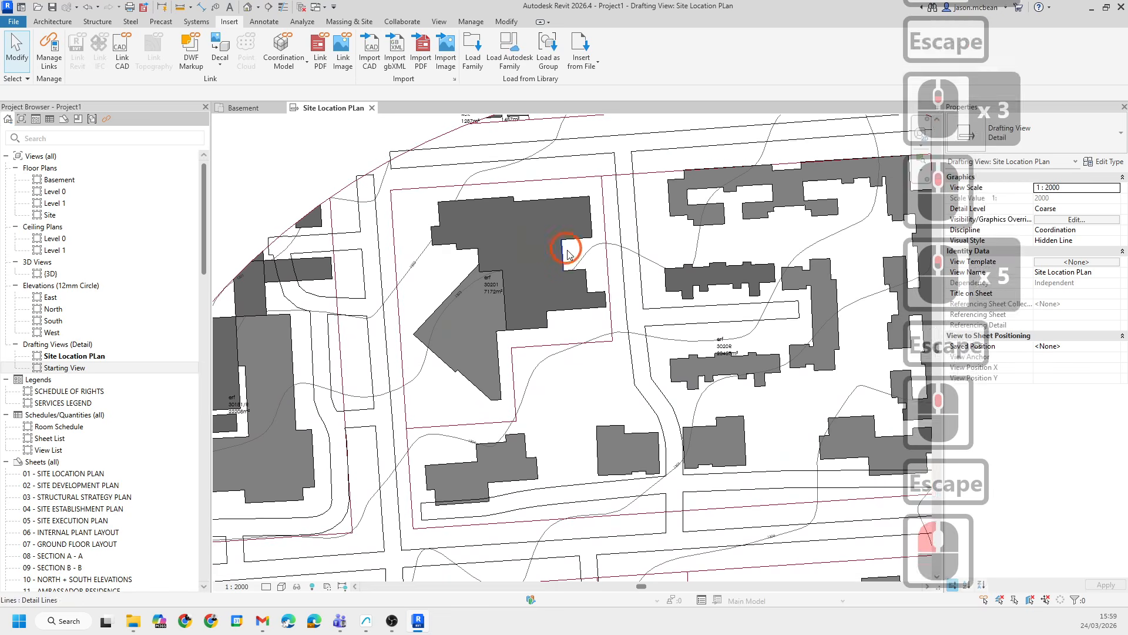
- Set the CAD Example.dxf-2 filled region type's foreground pattern colour to Red
left_click(563, 271)
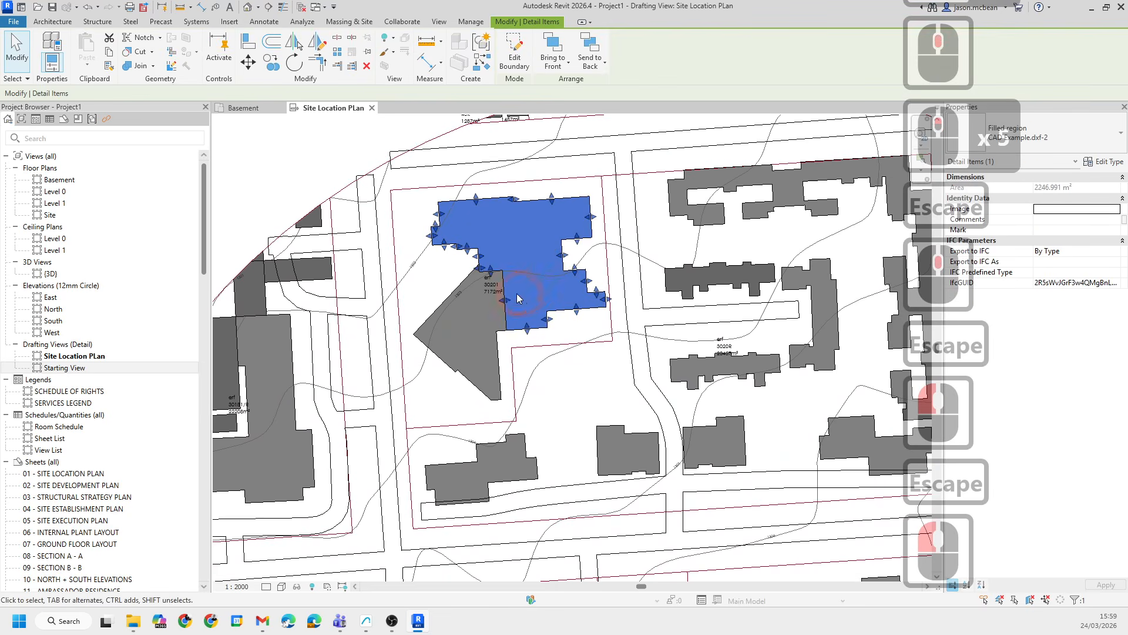
left_click(1063, 134)
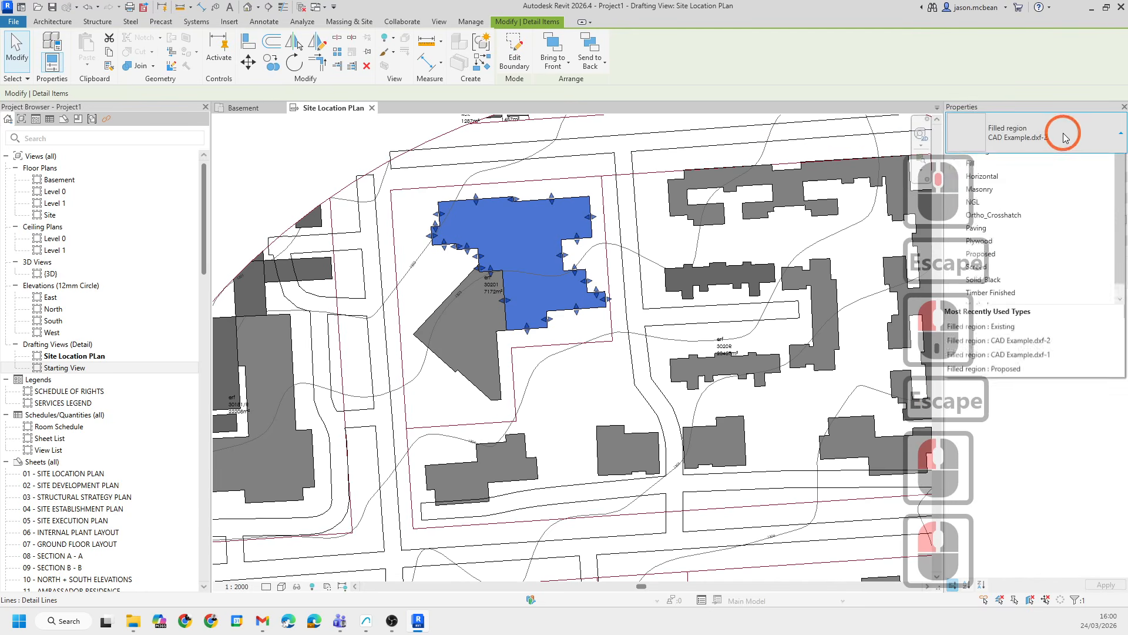
left_click(1063, 133)
left_click(1103, 161)
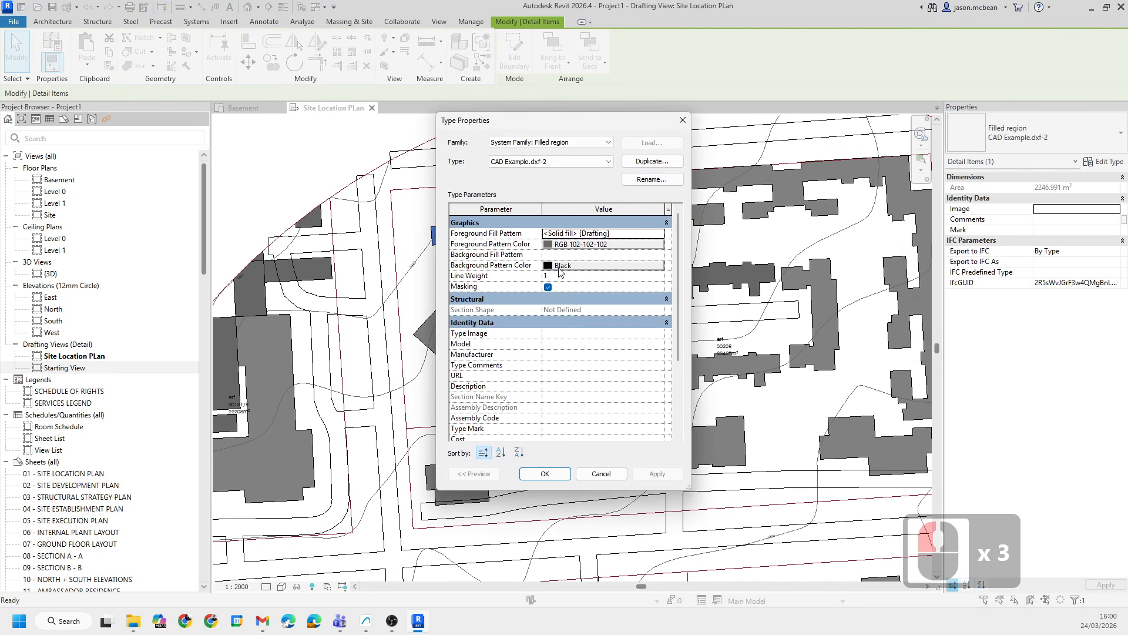
left_click(571, 248)
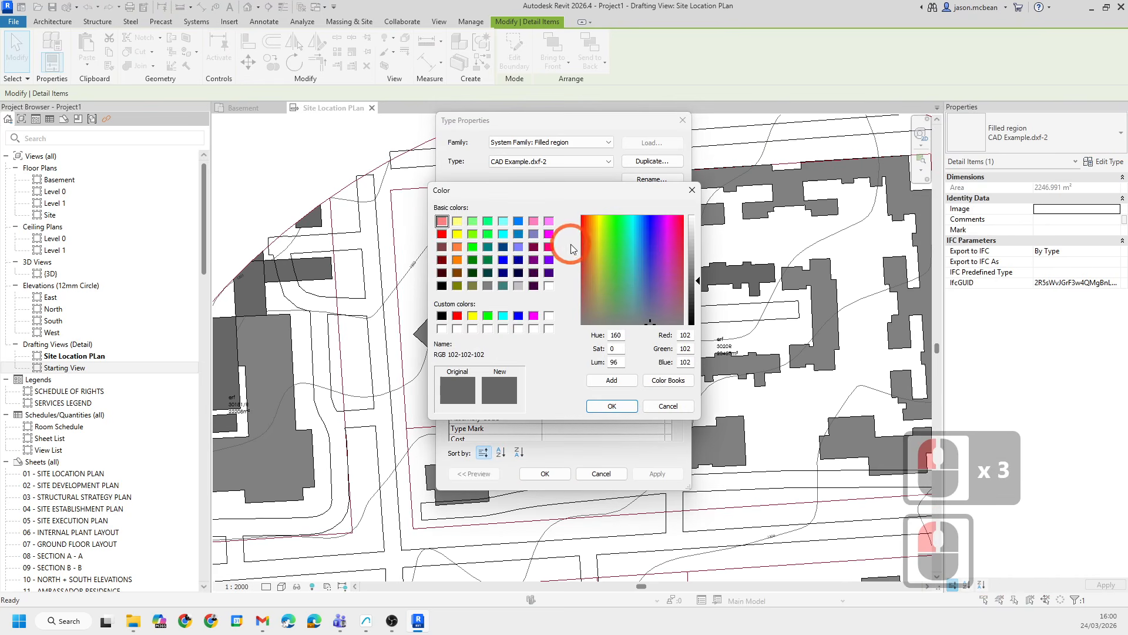
left_click(441, 233)
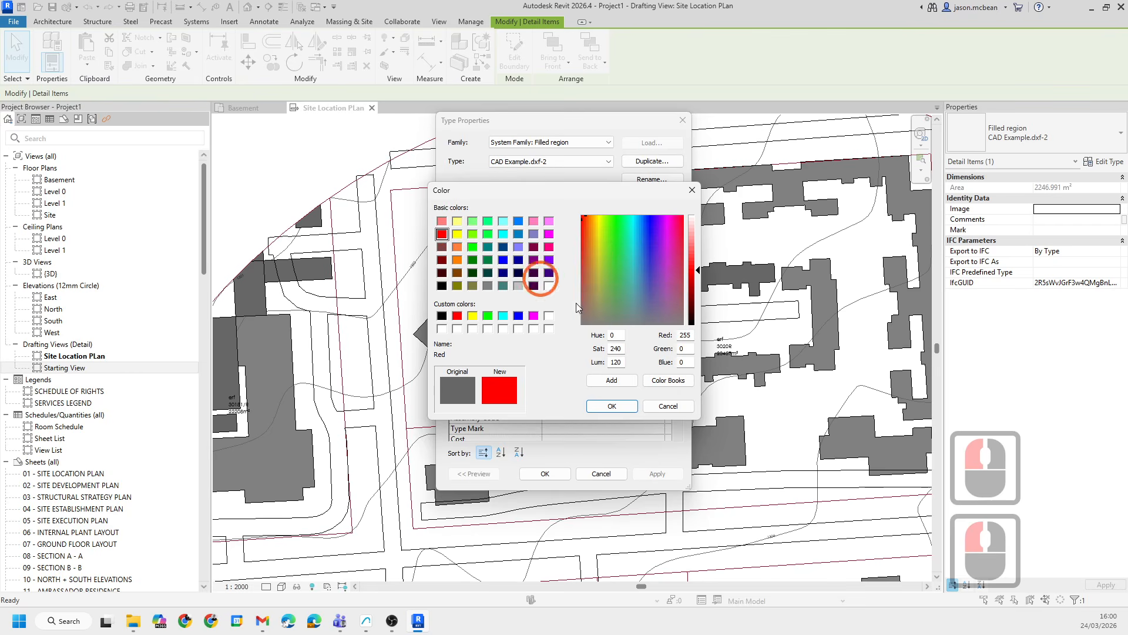
left_click(611, 405)
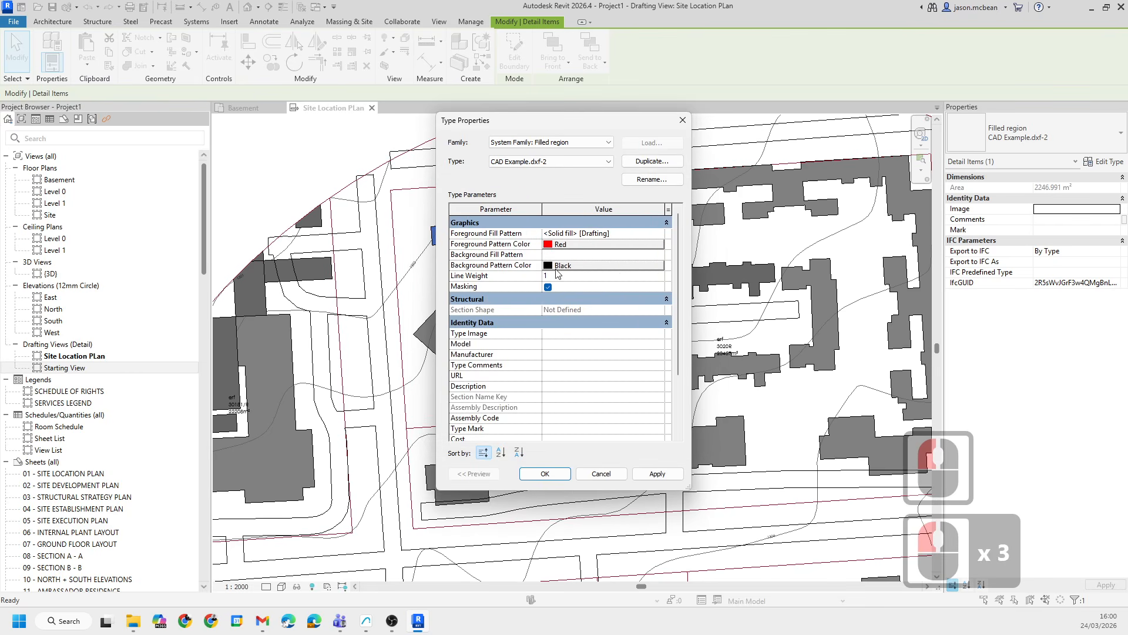
- Turn off masking for the CAD Example.dxf-2 filled region type and apply the change
left_click(547, 288)
left_click(618, 284)
left_click(650, 474)
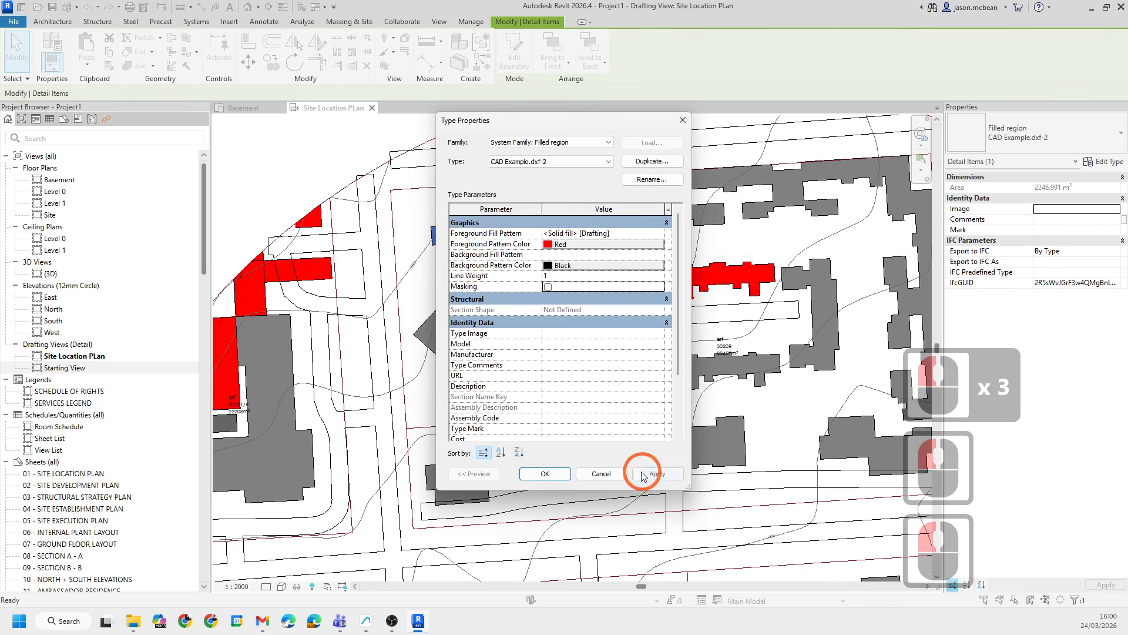
left_click(528, 474)
- Zoom to a grey building region and inspect its Existing filled region type properties
scroll(685, 383, "down", 4)
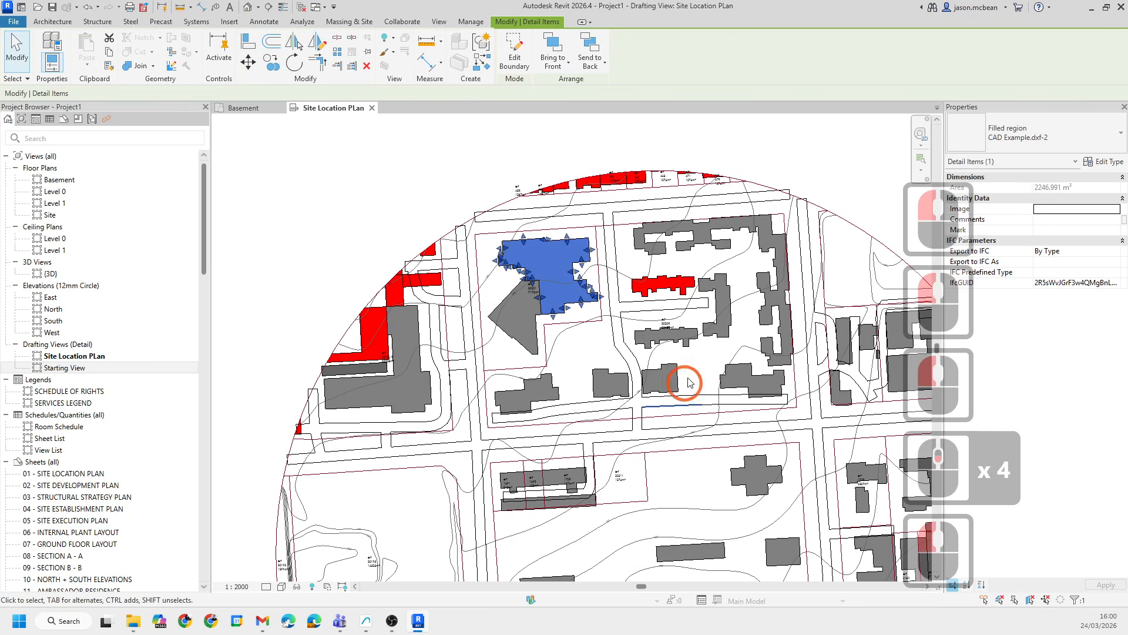
left_click(539, 154)
left_click(539, 154)
scroll(705, 447, "down", 4)
middle_click_drag(705, 458, 572, 302)
scroll(488, 226, "up", 5)
middle_click_drag(583, 159, 589, 391)
scroll(564, 279, "up", 7)
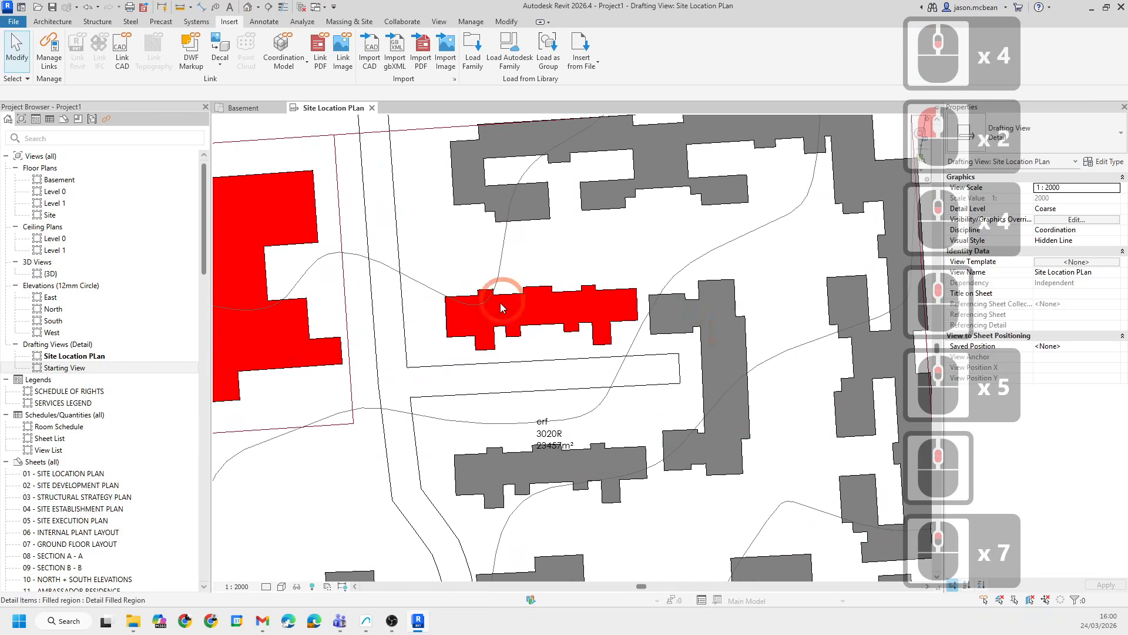
scroll(723, 324, "down", 5)
scroll(699, 326, "up", 13)
left_click(677, 307)
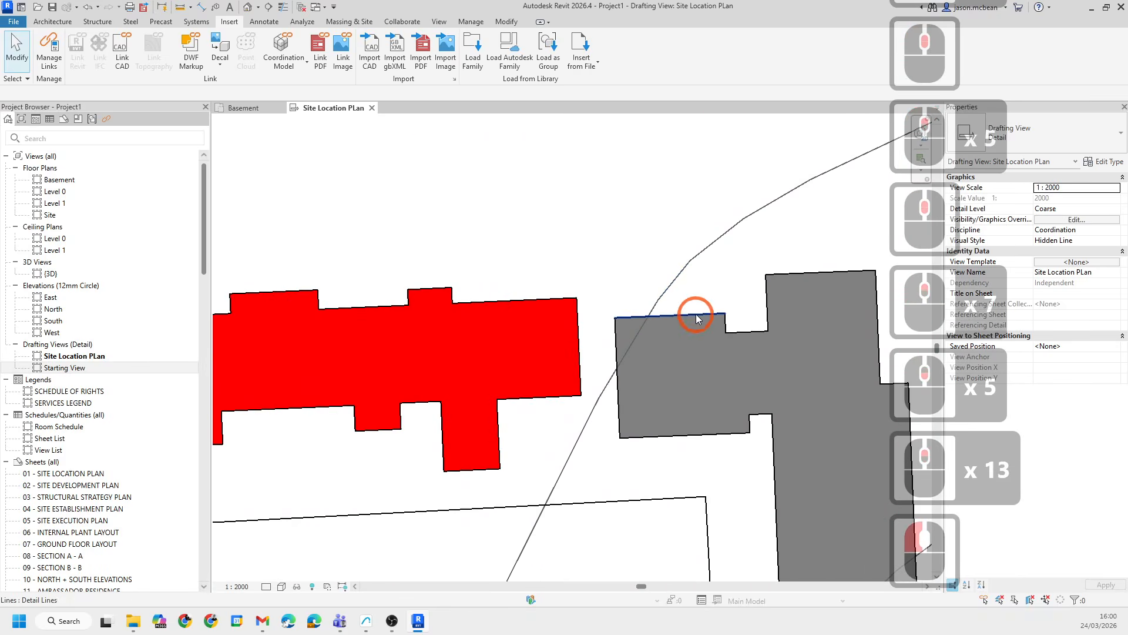
left_click(692, 333)
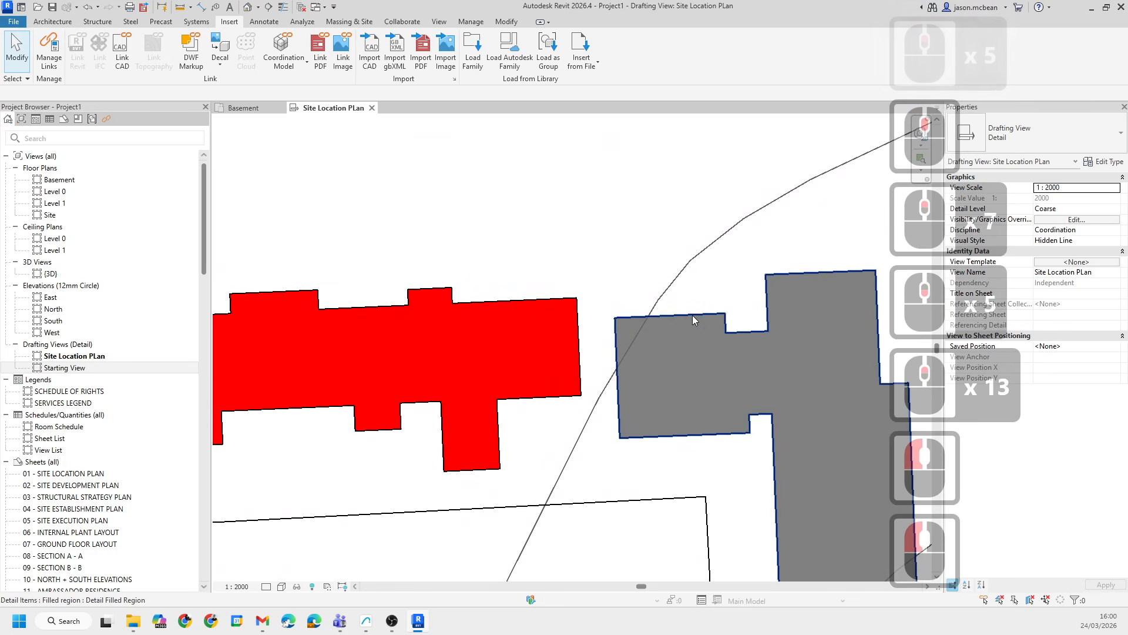
left_click(692, 315)
left_click(1103, 162)
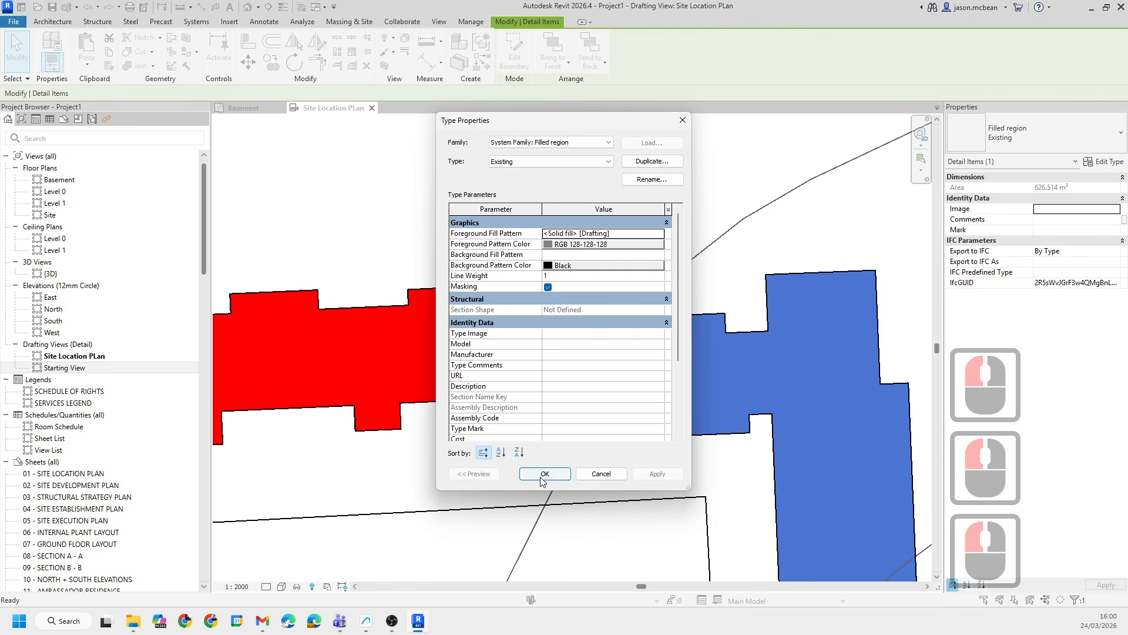
left_click(541, 475)
- Try to bring the grey building region to the front, then undo it
left_click(695, 335)
left_click(697, 336)
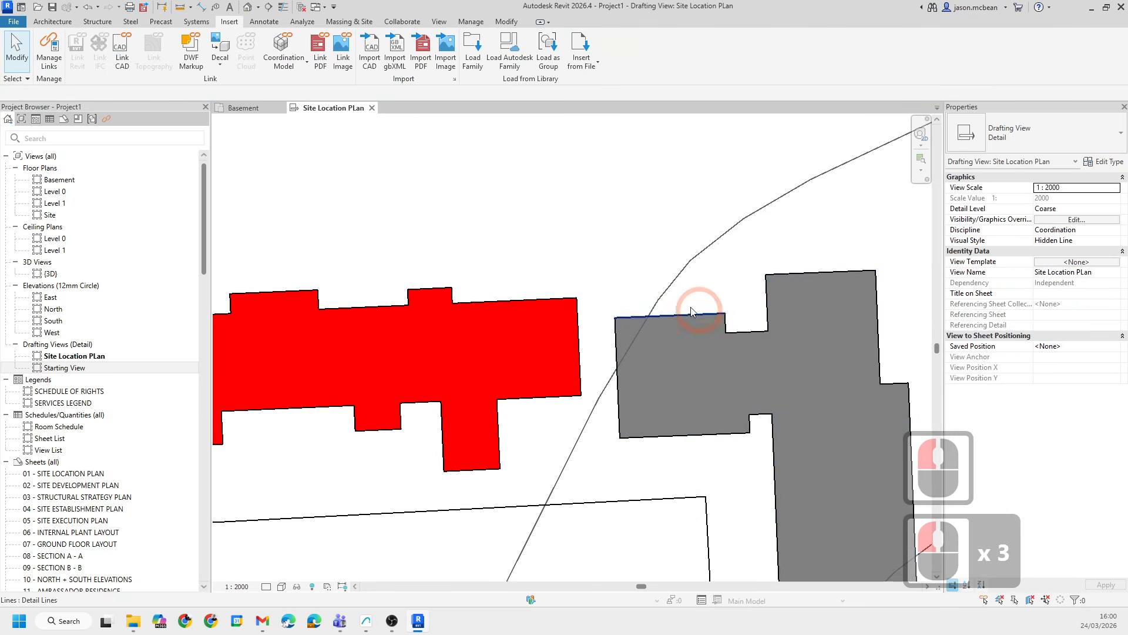
left_click(661, 302)
left_click(720, 332)
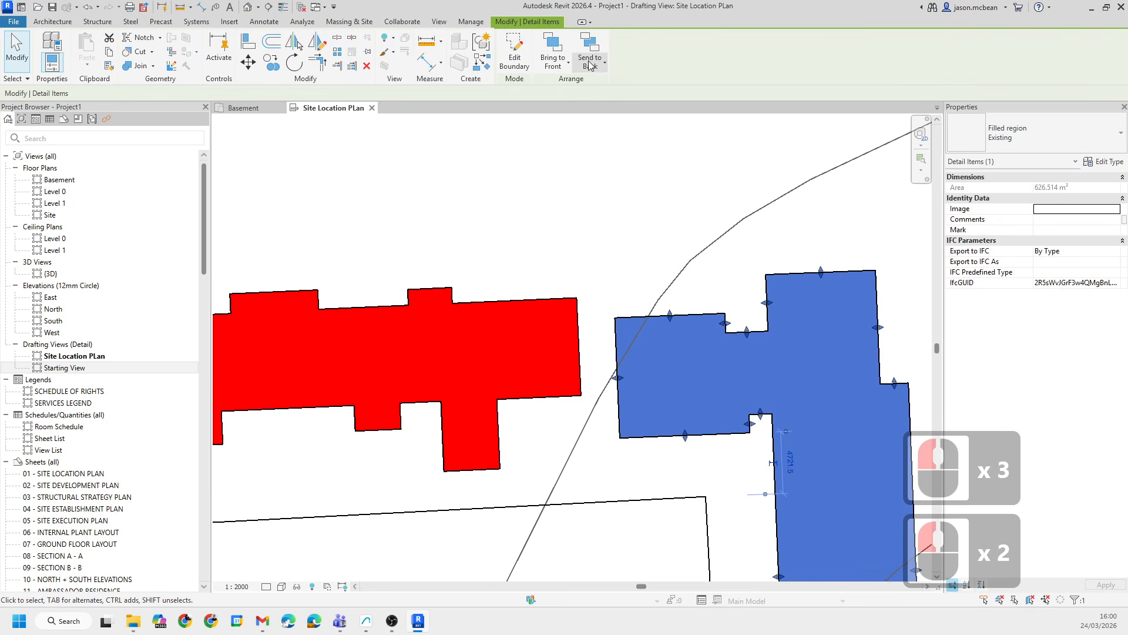
left_click(557, 68)
left_click(564, 85)
left_click(687, 210)
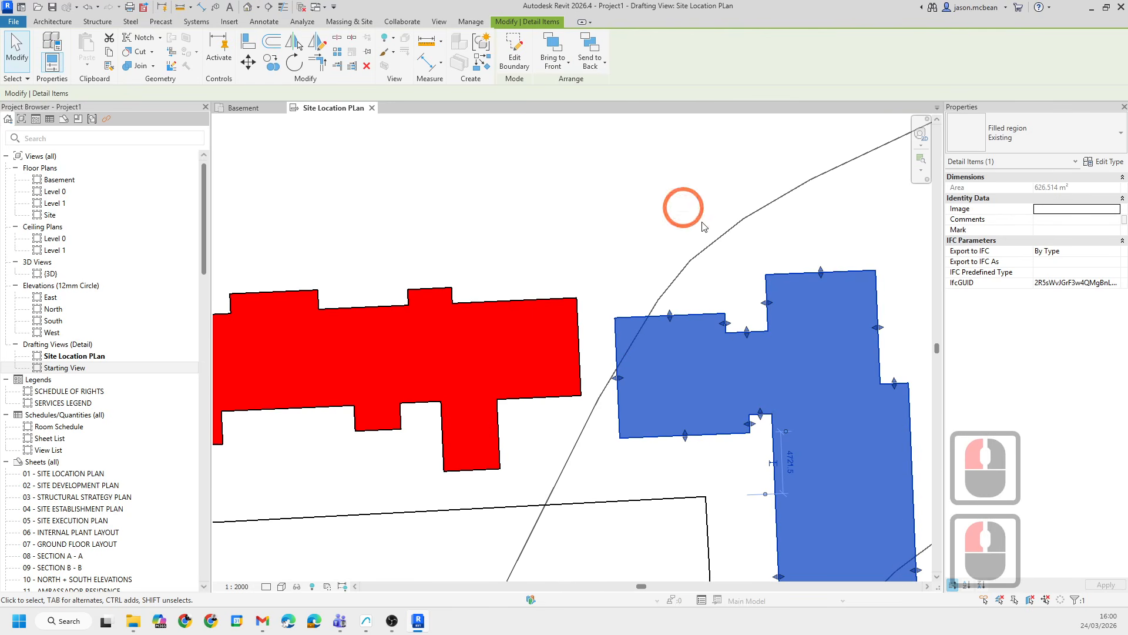
left_click(642, 258)
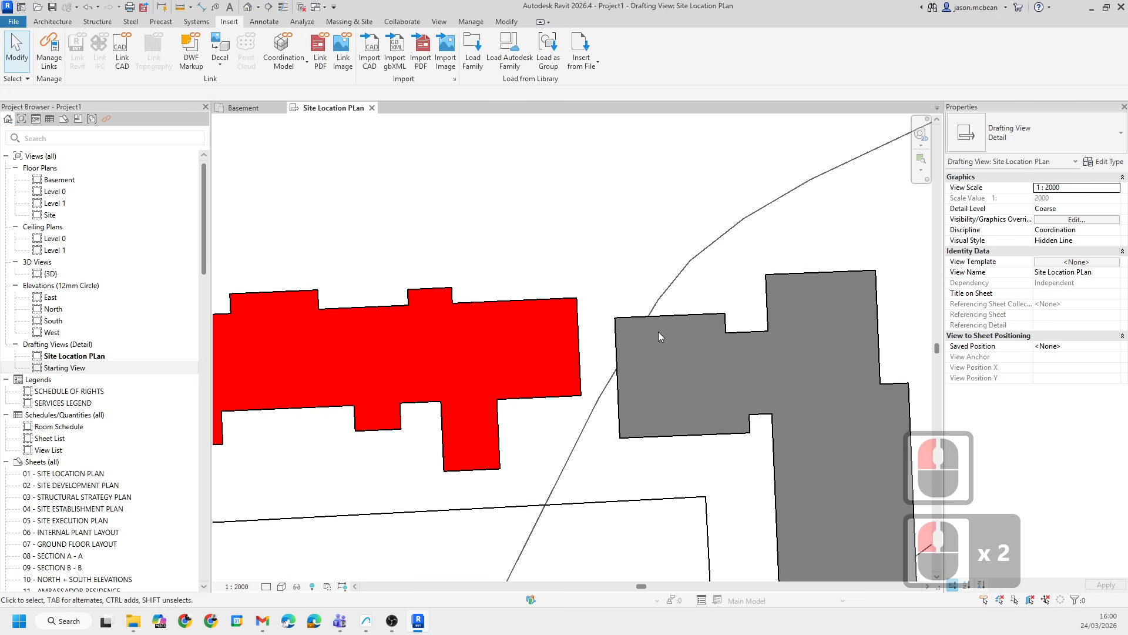
key("ctrl+z")
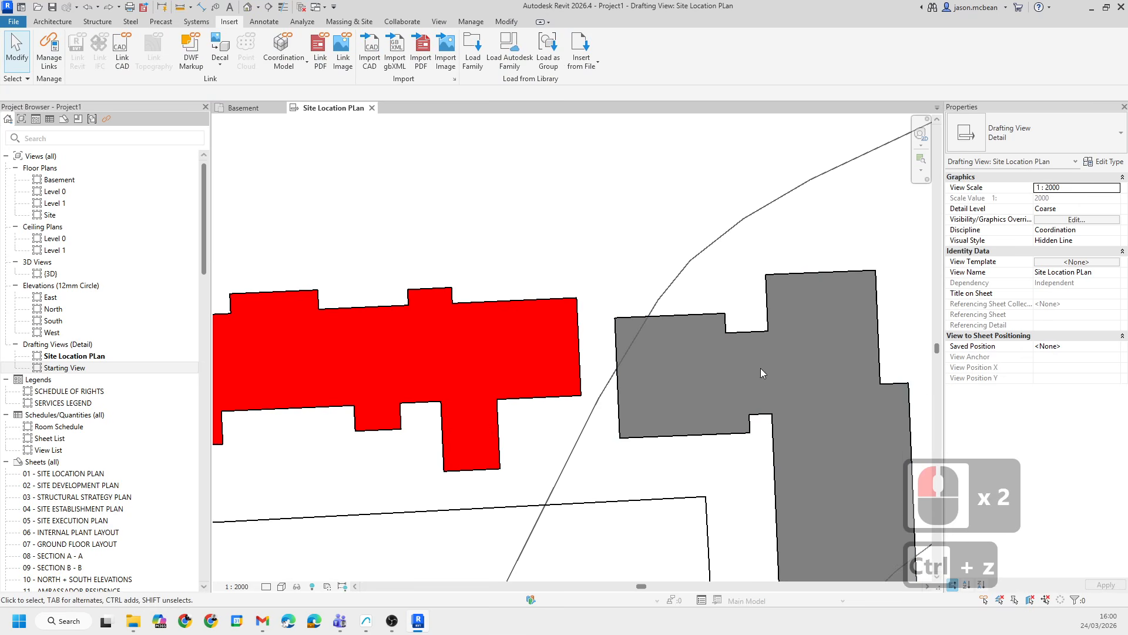
- Turn off masking for the Existing filled region type and apply the change
left_click(724, 335)
left_click(1105, 163)
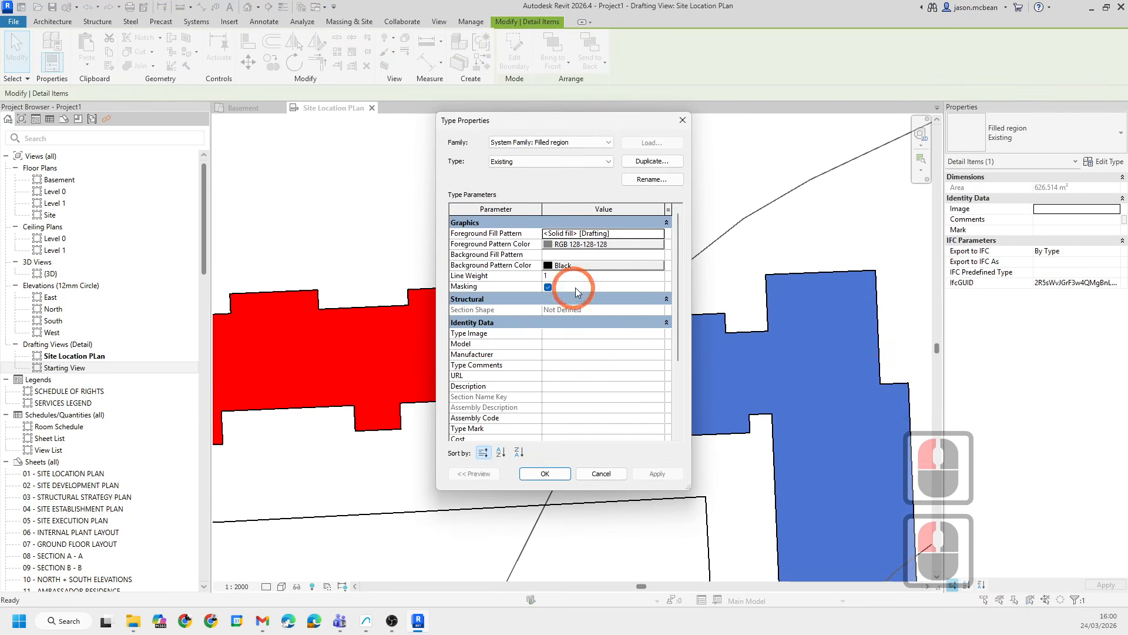
left_click(548, 287)
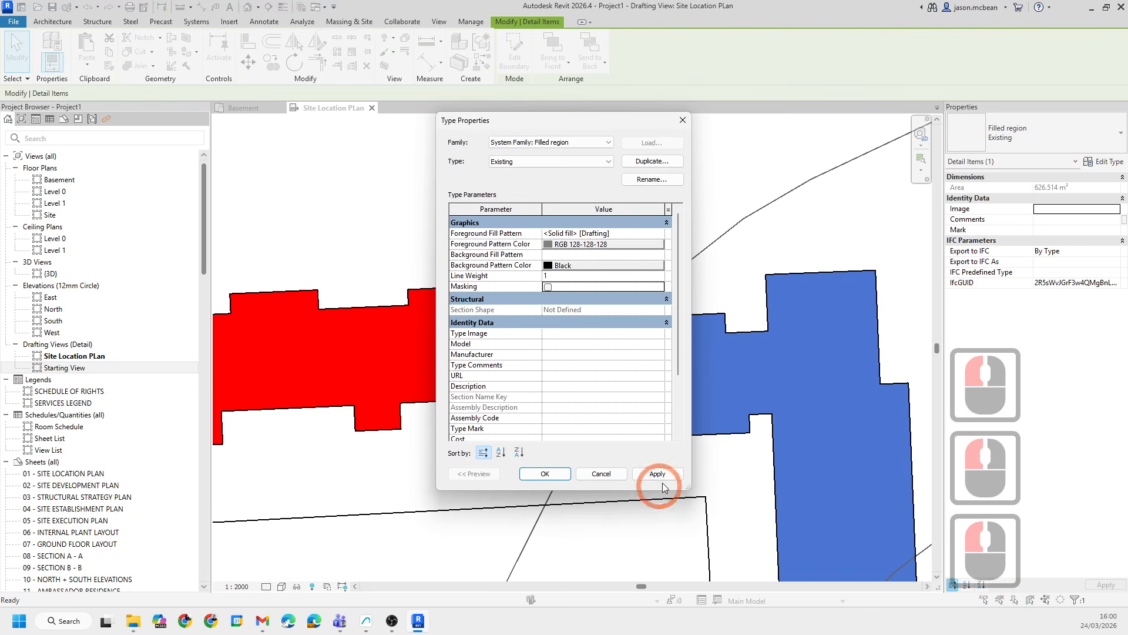
left_click(657, 474)
left_click(544, 473)
key("Escape")
scroll(669, 395, "up", 6)
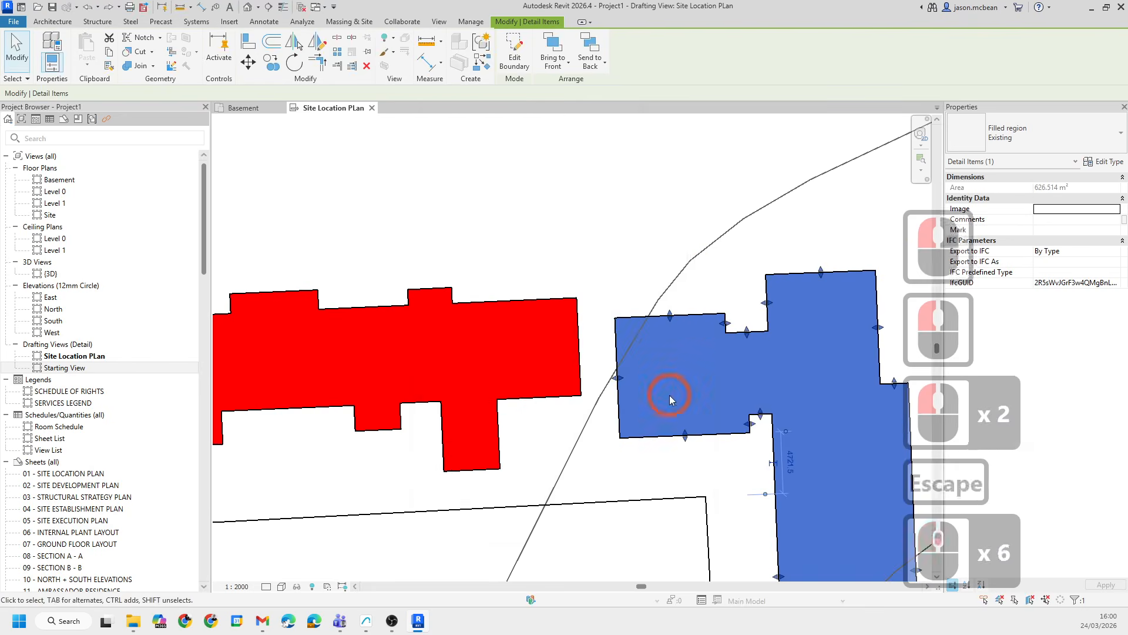
key("Escape")
key("Escape")
scroll(388, 333, "up", 6)
scroll(646, 320, "down", 5)
key("Escape")
scroll(545, 344, "down", 12)
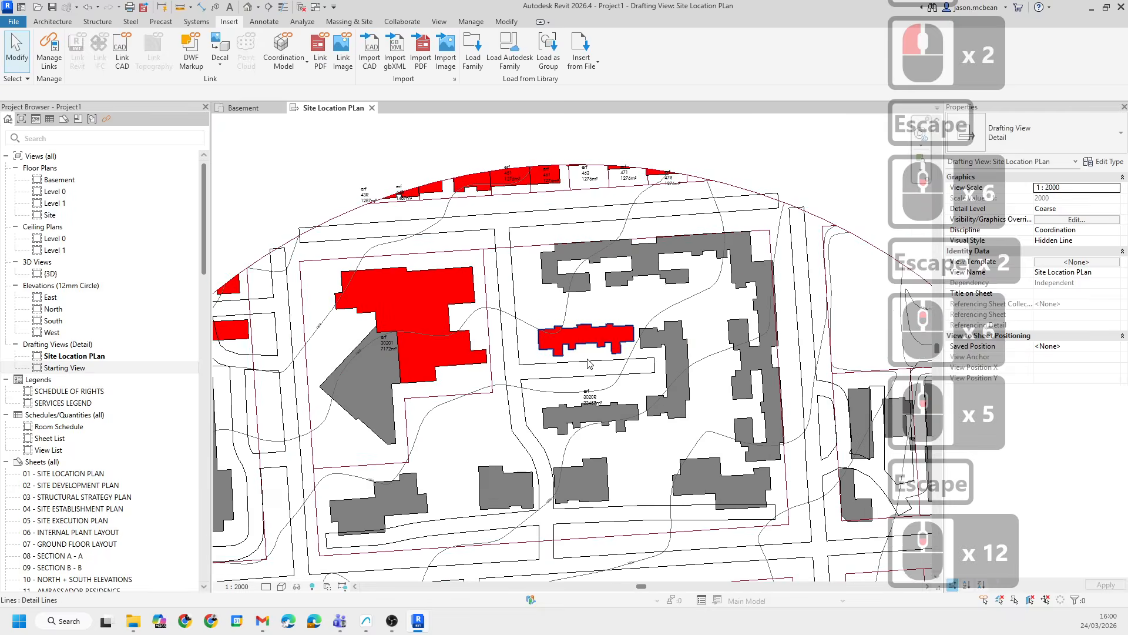
key("Escape")
scroll(489, 322, "up", 4)
key("Escape")
left_click(438, 291)
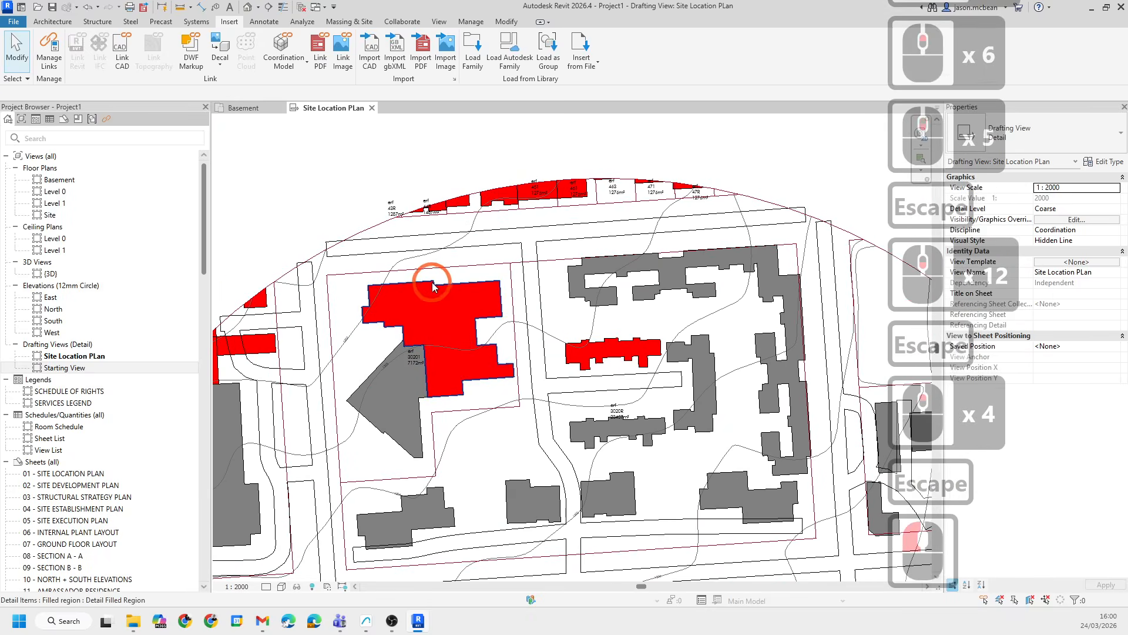
key("Escape")
- Select all visible CAD Example.dxf-2 filled regions and send them to the back
scroll(588, 358, "down", 7)
left_click(536, 341)
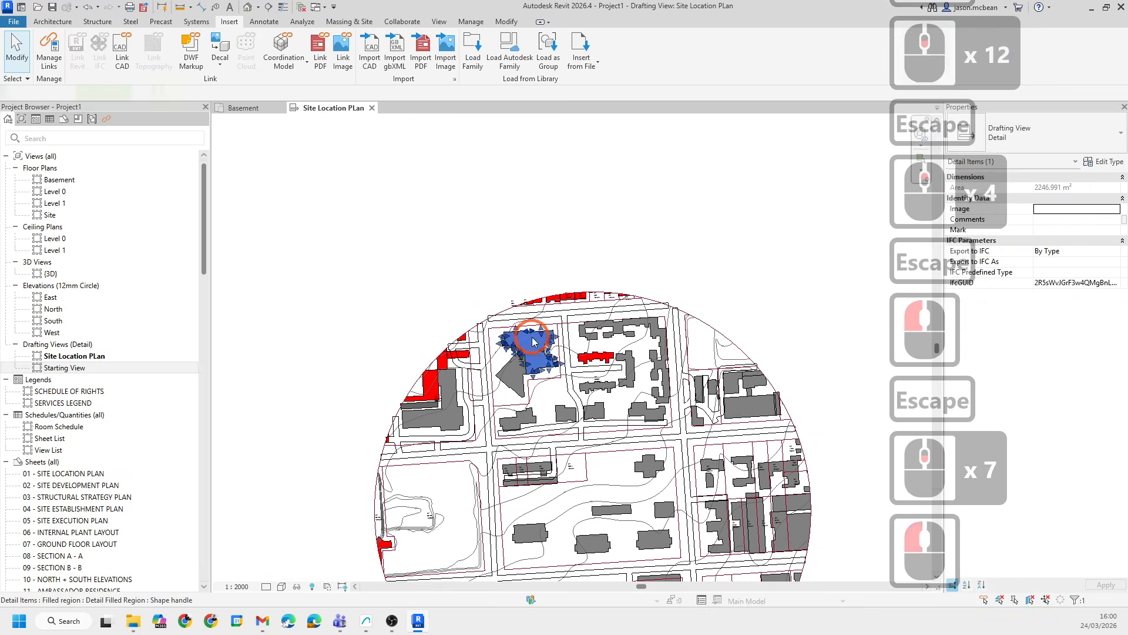
right_click(535, 340)
mouse_move(629, 166)
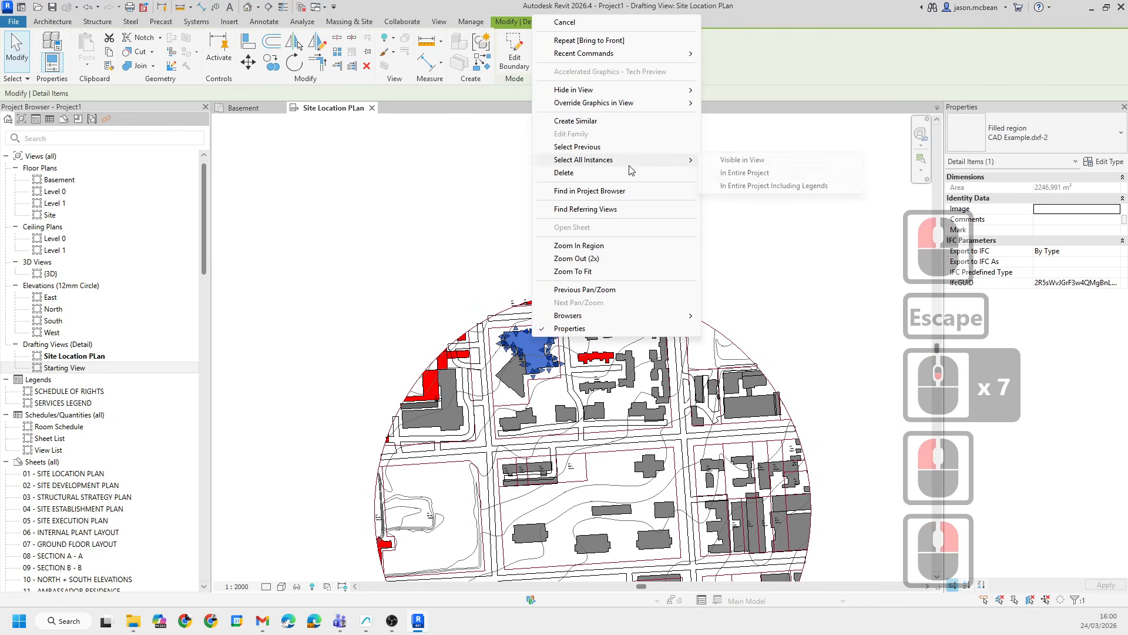
left_click(734, 174)
scroll(529, 388, "up", 5)
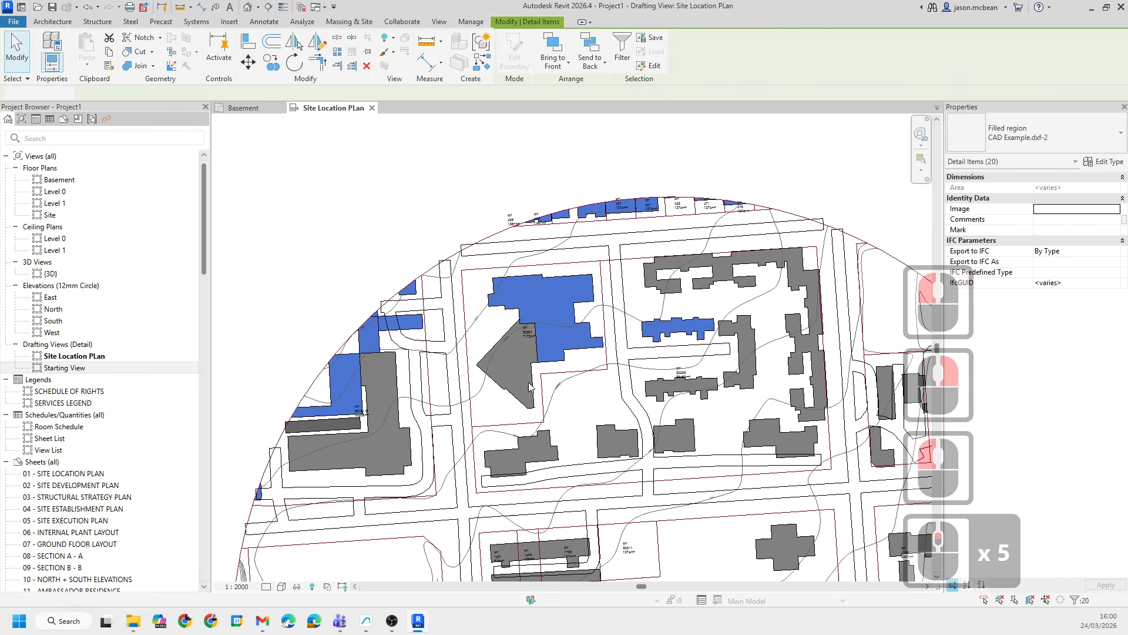
left_click(565, 68)
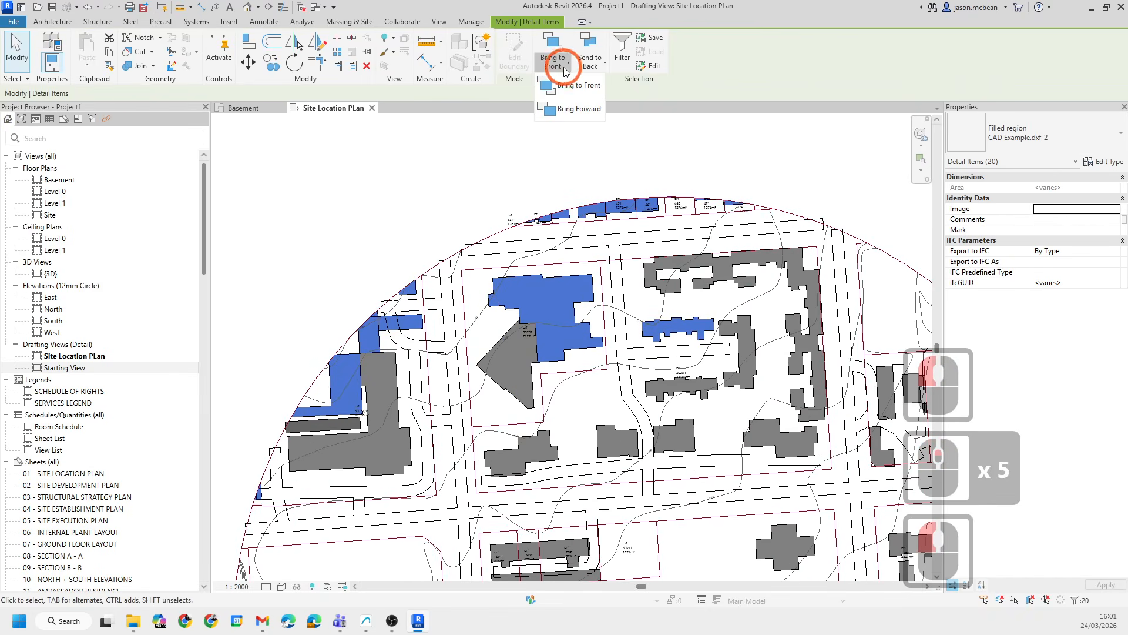
left_click(603, 64)
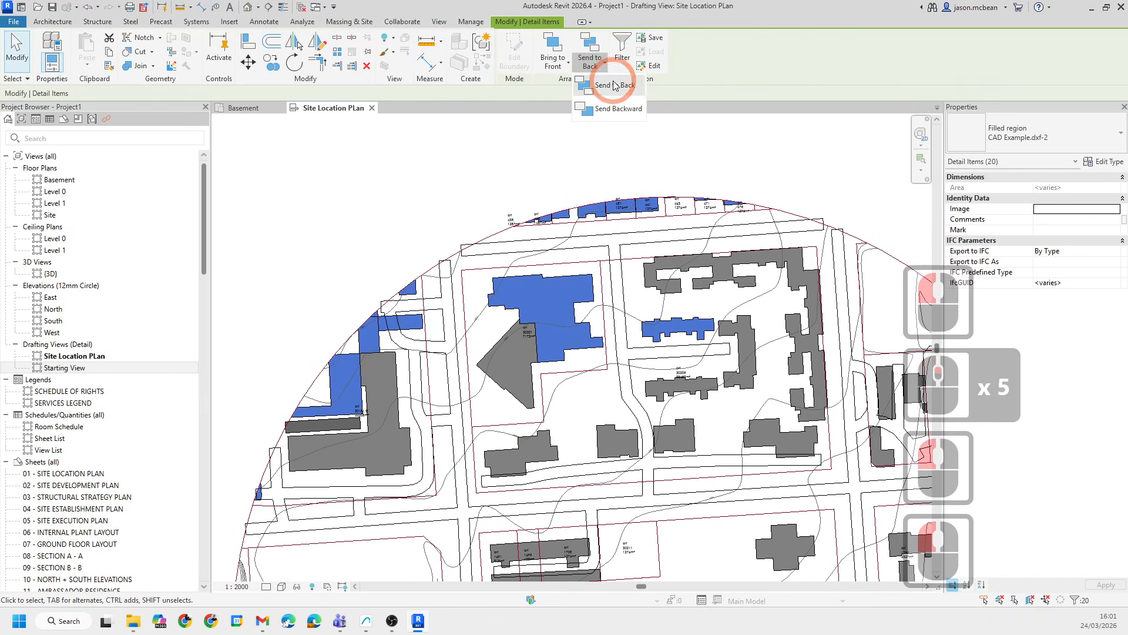
left_click(615, 86)
left_click(668, 126)
key("Escape")
key("Escape")
- Pan and zoom around the site plan to examine the buildings and boundaries
scroll(590, 365, "up", 7)
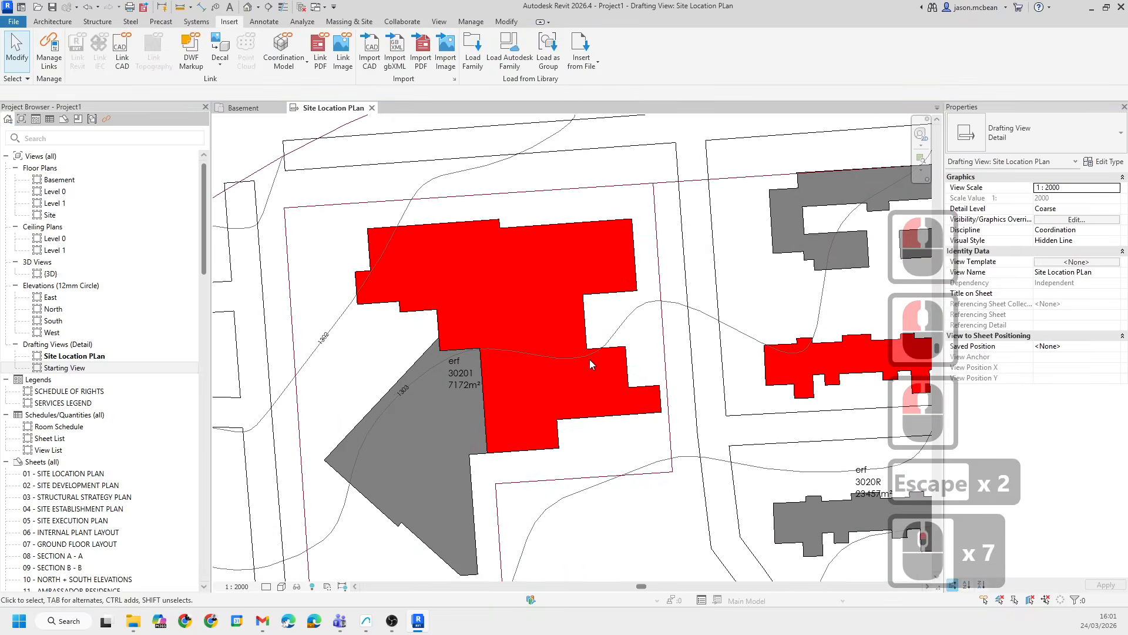
scroll(590, 364, "up", 4)
key("Escape")
scroll(557, 341, "down", 7)
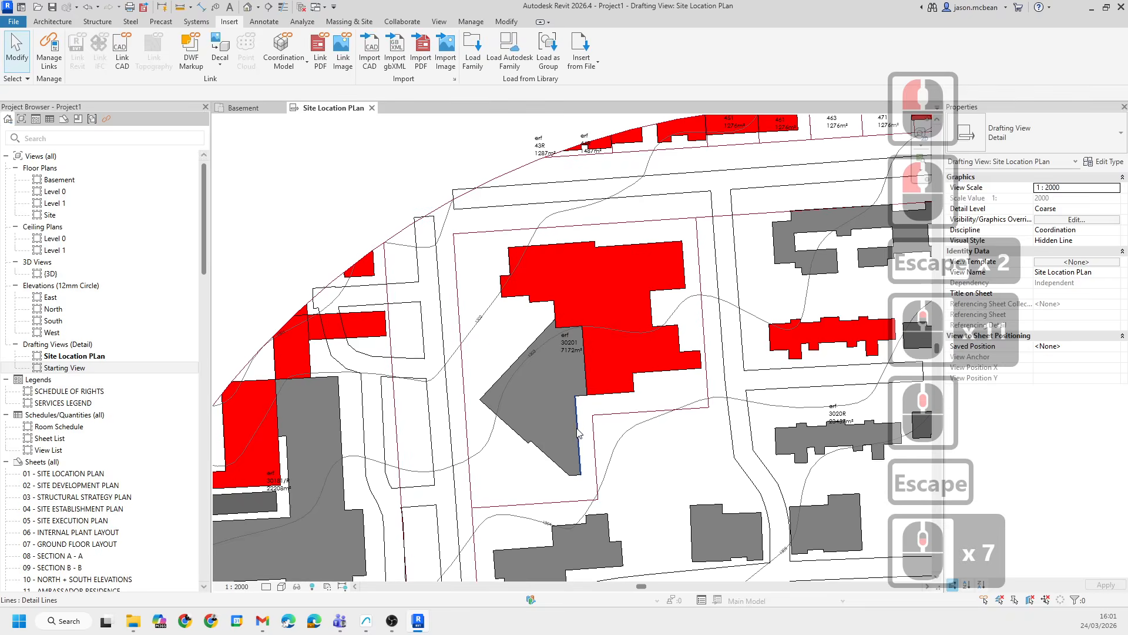
scroll(411, 364, "down", 5)
key("Escape")
middle_click_drag(506, 508, 532, 419)
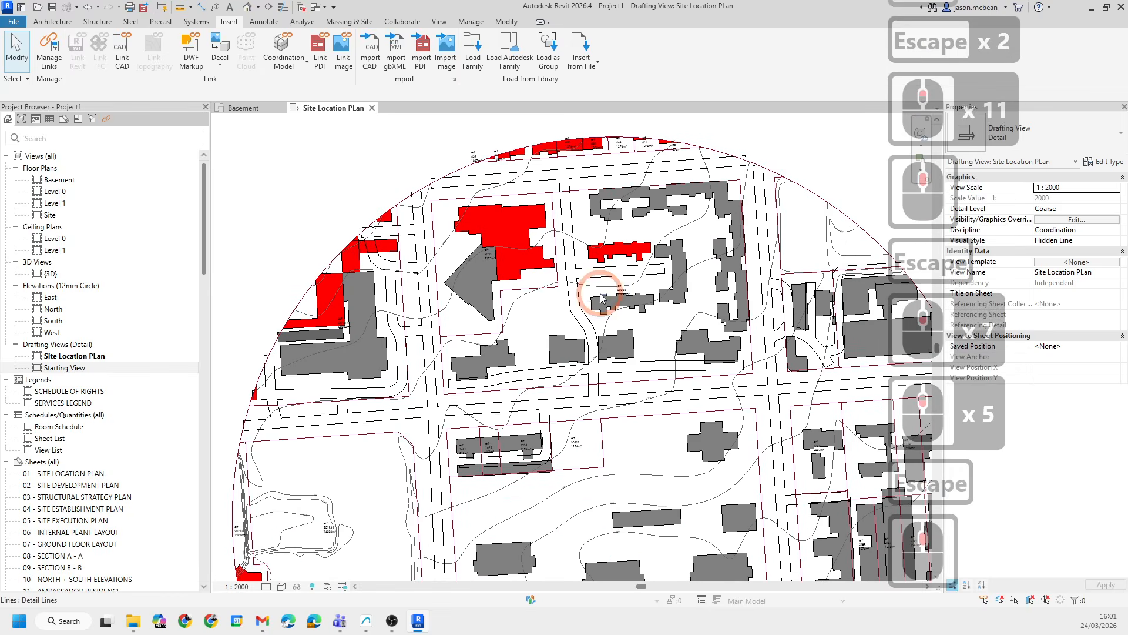
middle_click_drag(468, 182, 464, 252)
scroll(464, 252, "down", 5)
scroll(445, 547, "up", 5)
middle_click_drag(547, 313, 463, 381)
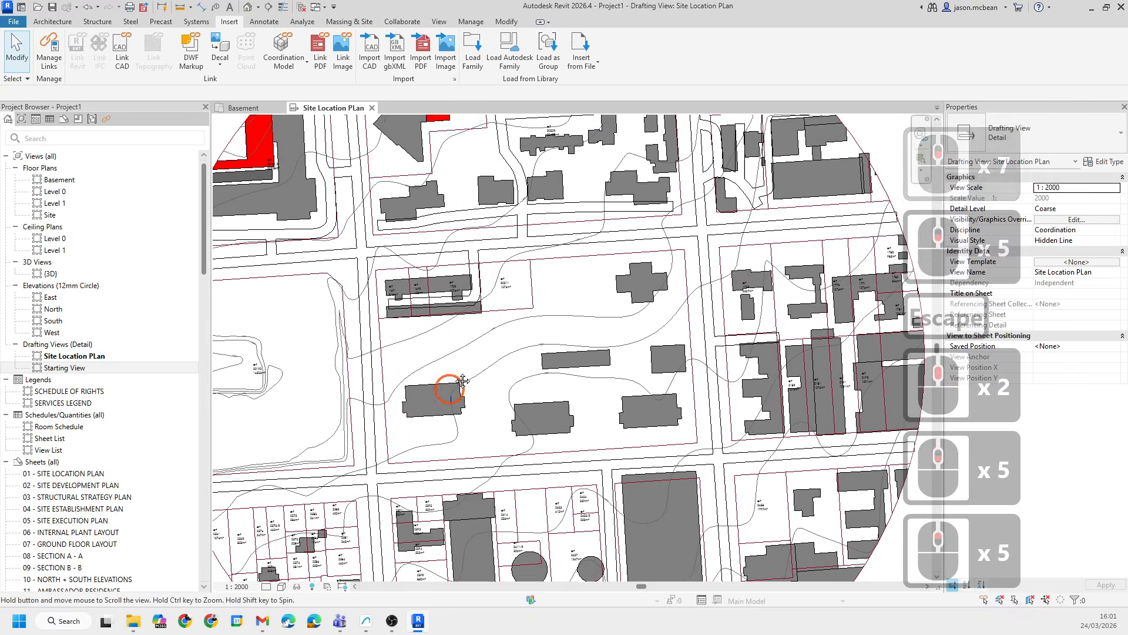
scroll(441, 372, "up", 5)
key("Escape")
scroll(386, 335, "down", 4)
key("Escape")
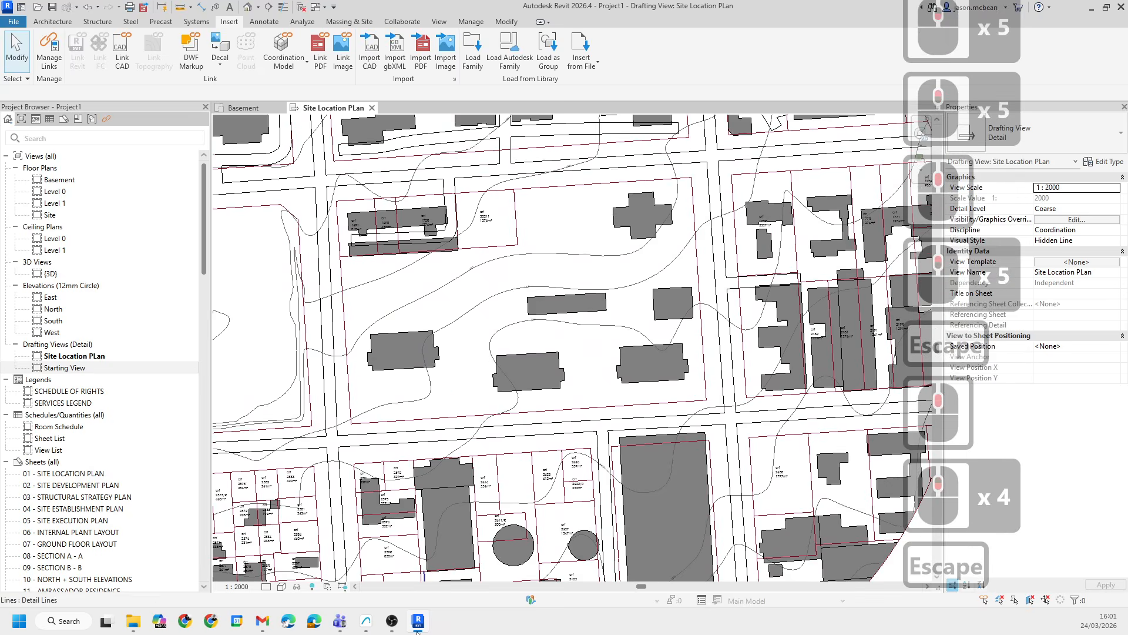
scroll(332, 426, "up", 6)
key("Escape")
- Select a cadastral boundary line and browse the available line styles without changing it
left_click(372, 372)
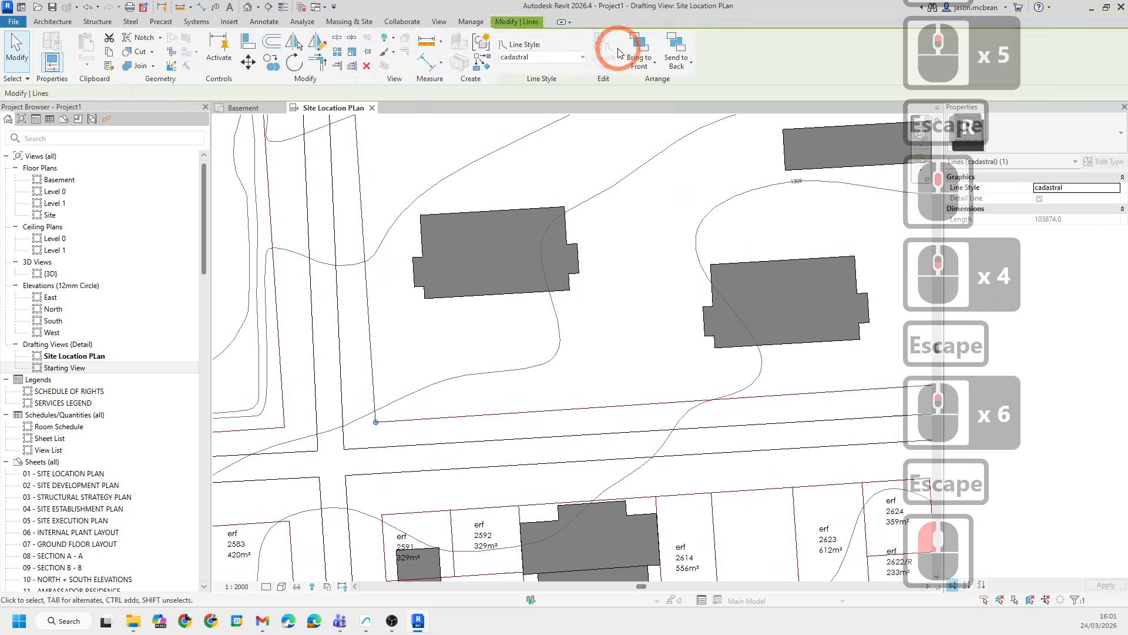
left_click(548, 57)
scroll(529, 253, "down", 6)
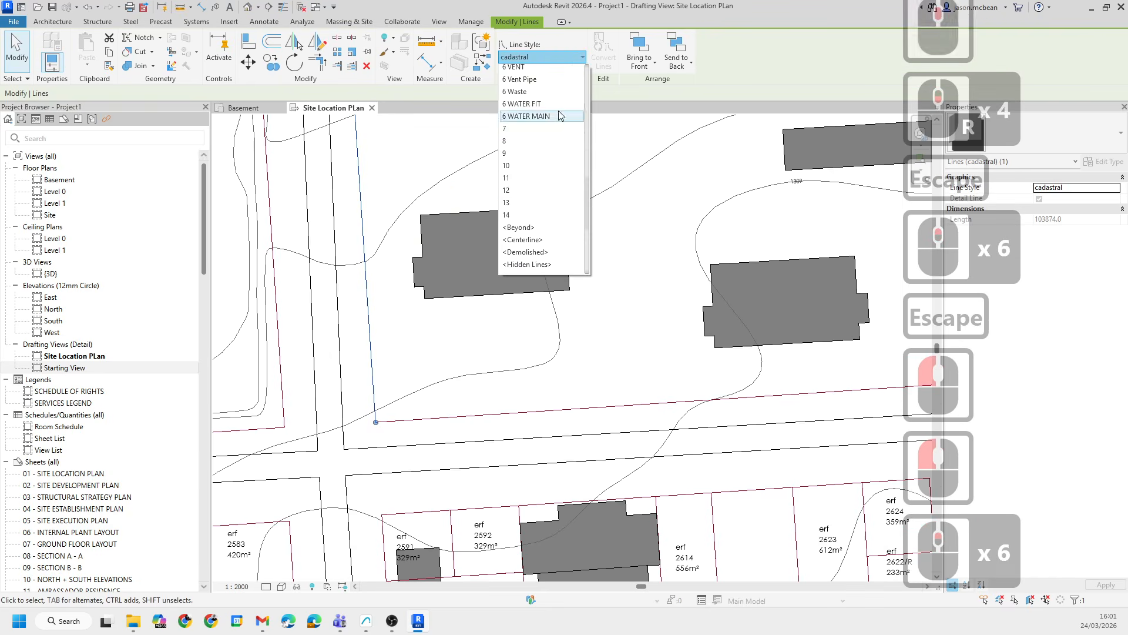
scroll(546, 247, "up", 13)
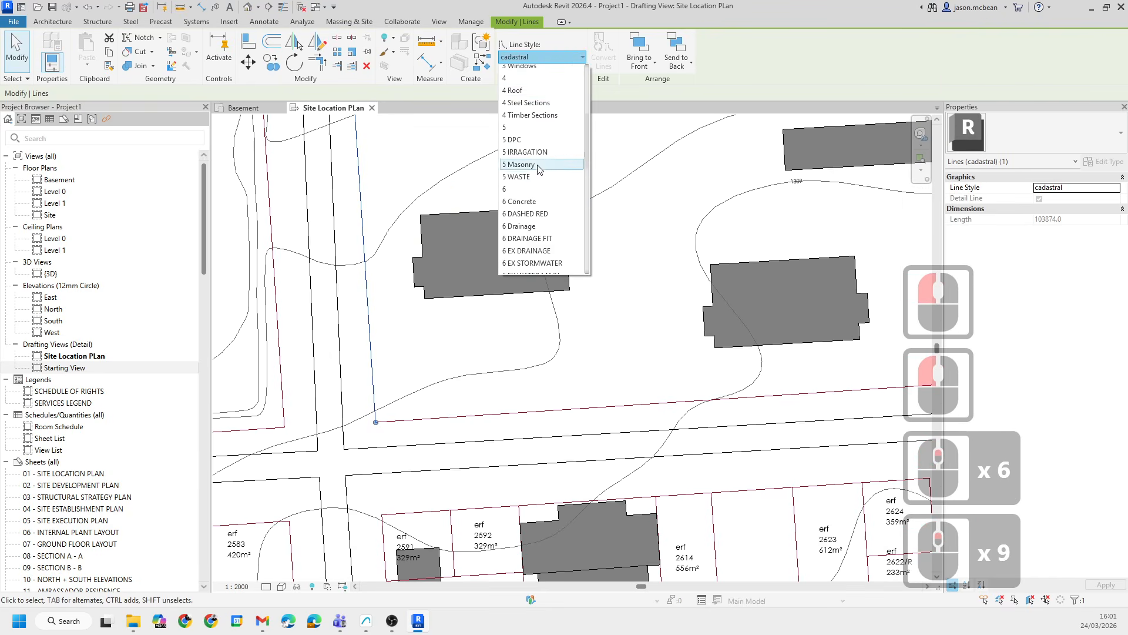
scroll(555, 147, "up", 4)
scroll(560, 109, "up", 5)
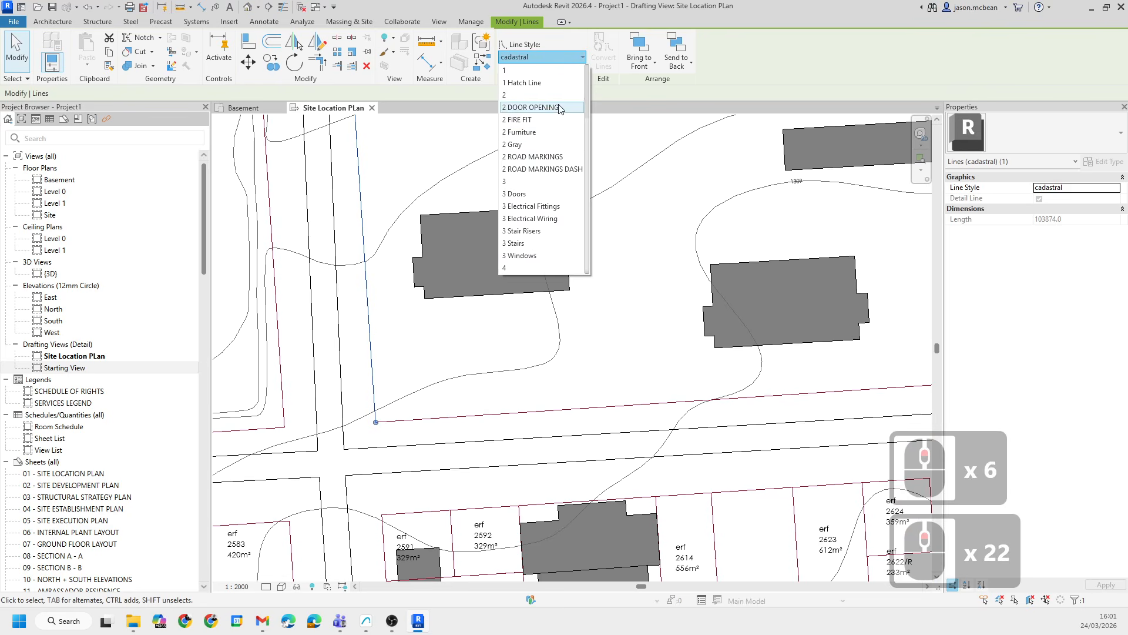
scroll(564, 161, "down", 2)
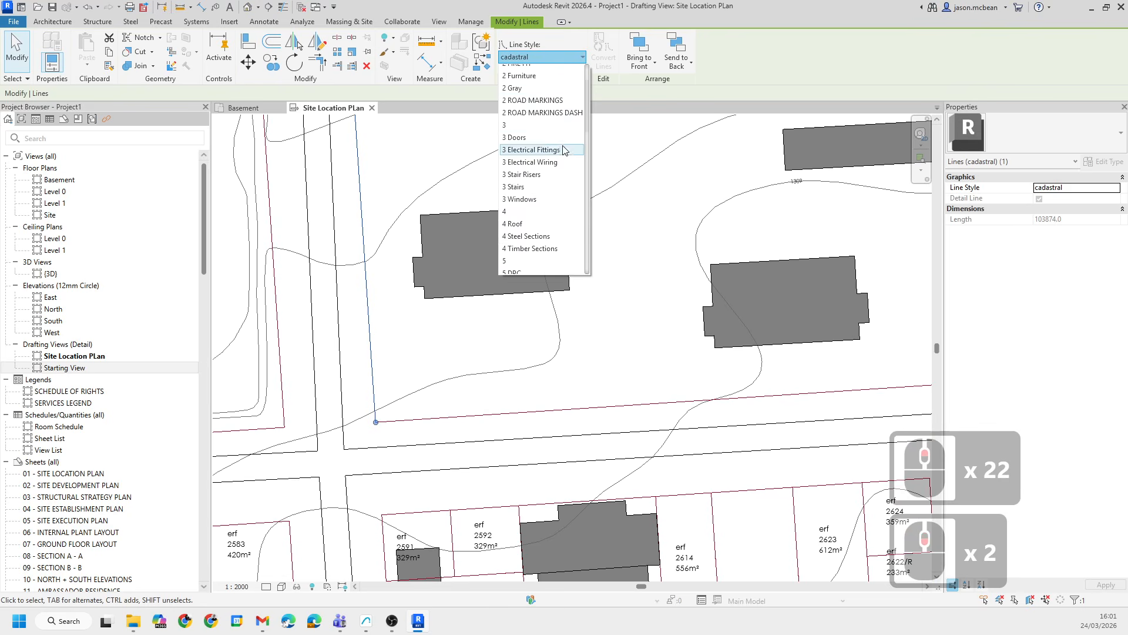
scroll(561, 164, "down", 2)
scroll(512, 122, "up", 2)
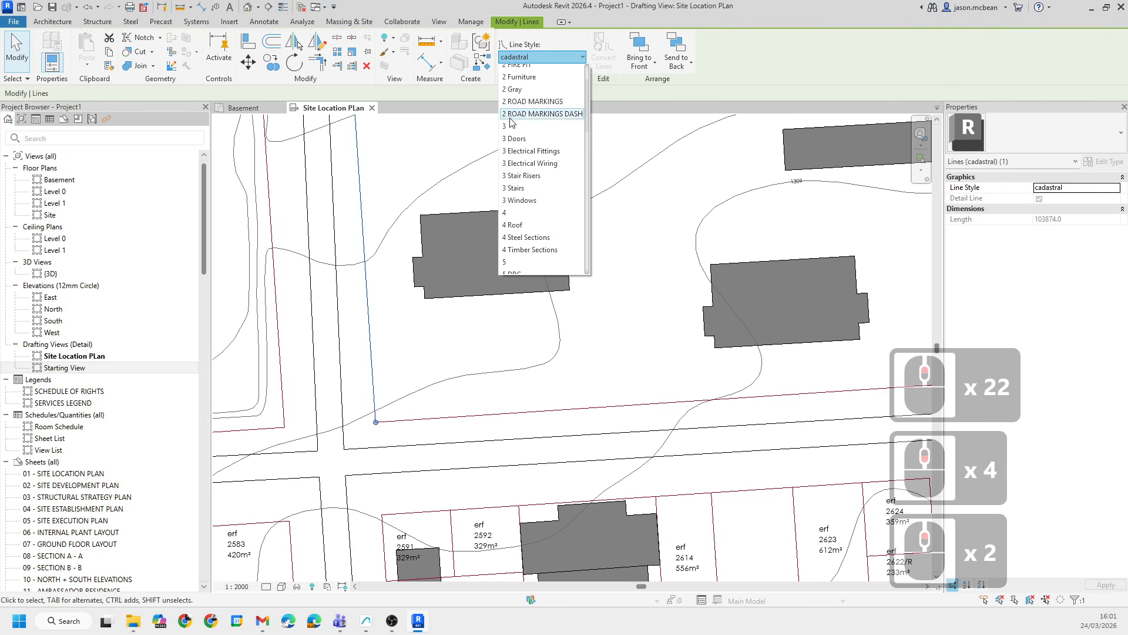
scroll(555, 165, "down", 7)
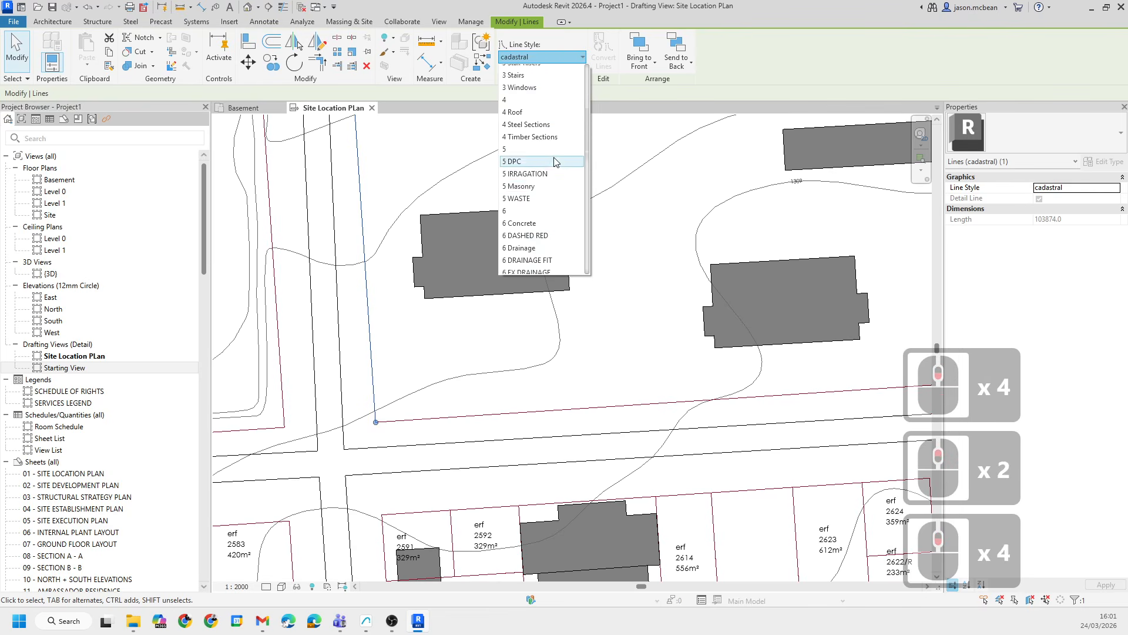
scroll(561, 145, "down", 11)
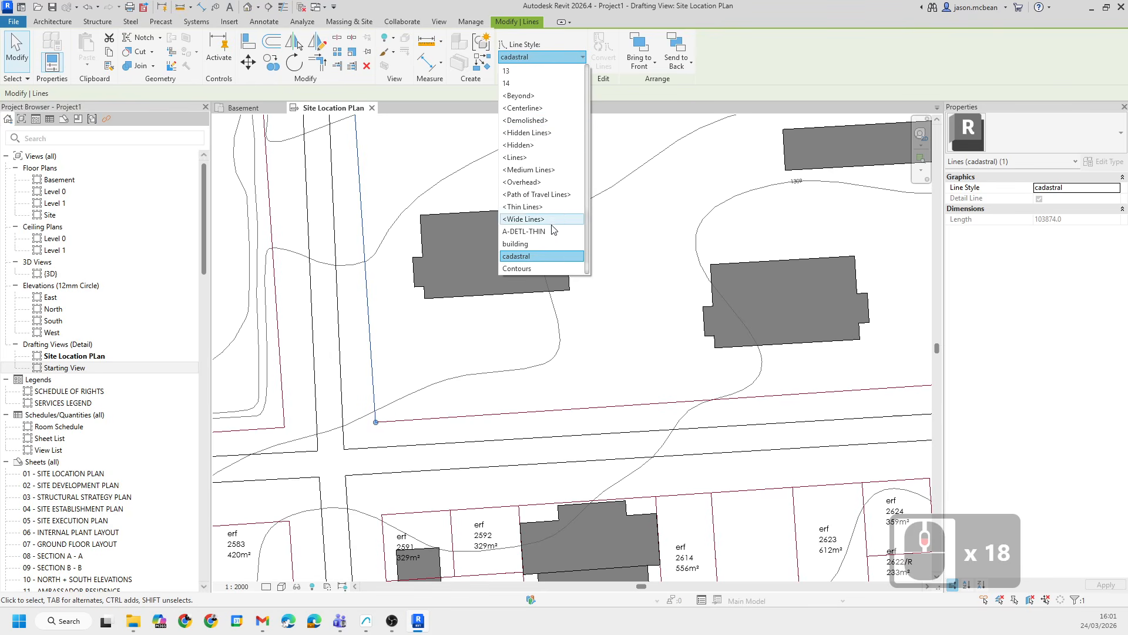
scroll(558, 203, "down", 2)
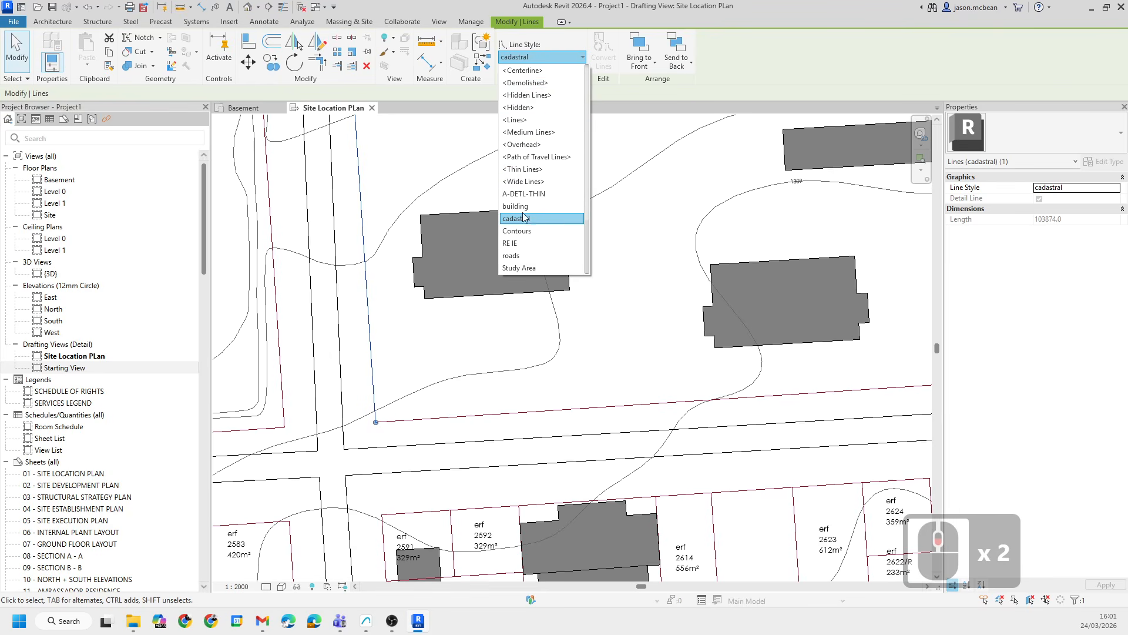
key("Escape")
key("Escape")
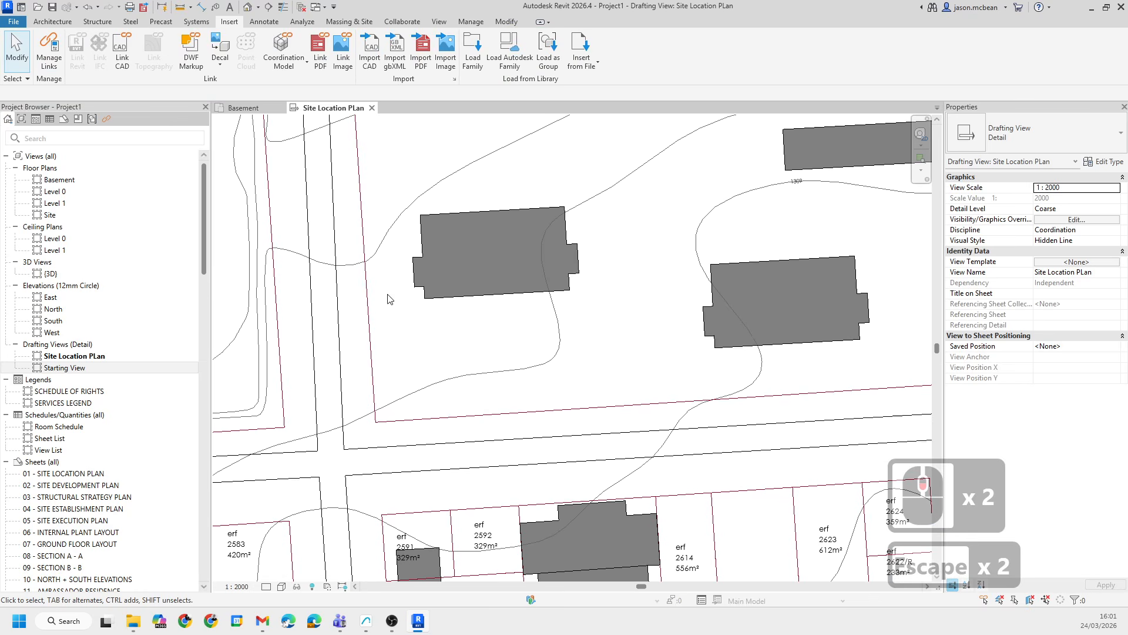
- Open Visibility/Graphics and review the Object Styles categories, including imported objects, then cancel
key("Escape")
key("v")
key("g")
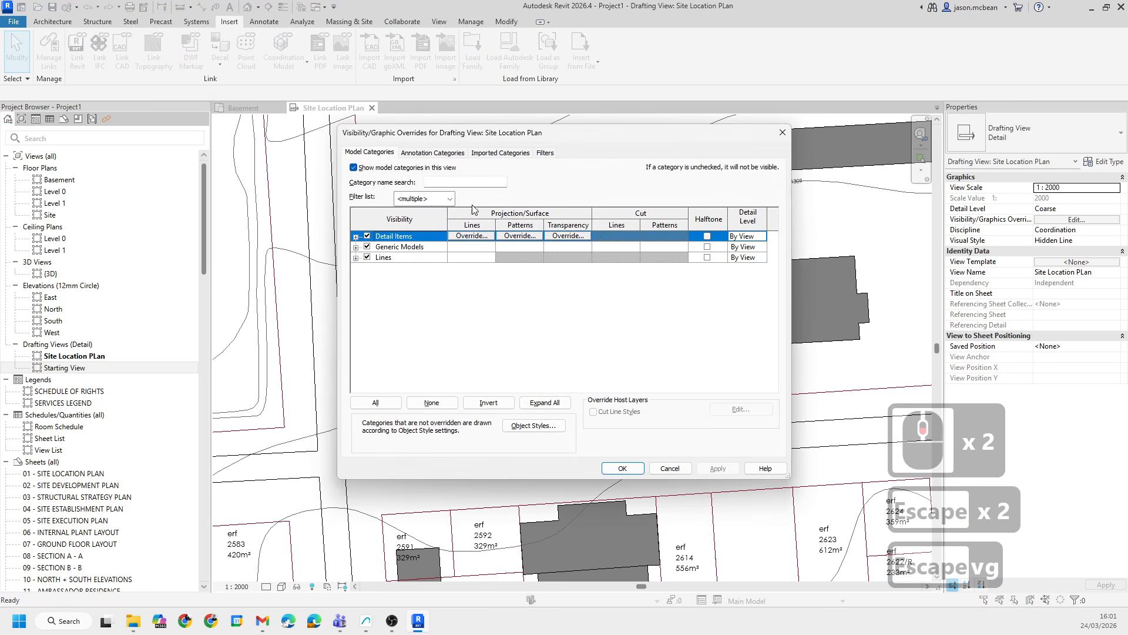
left_click(534, 426)
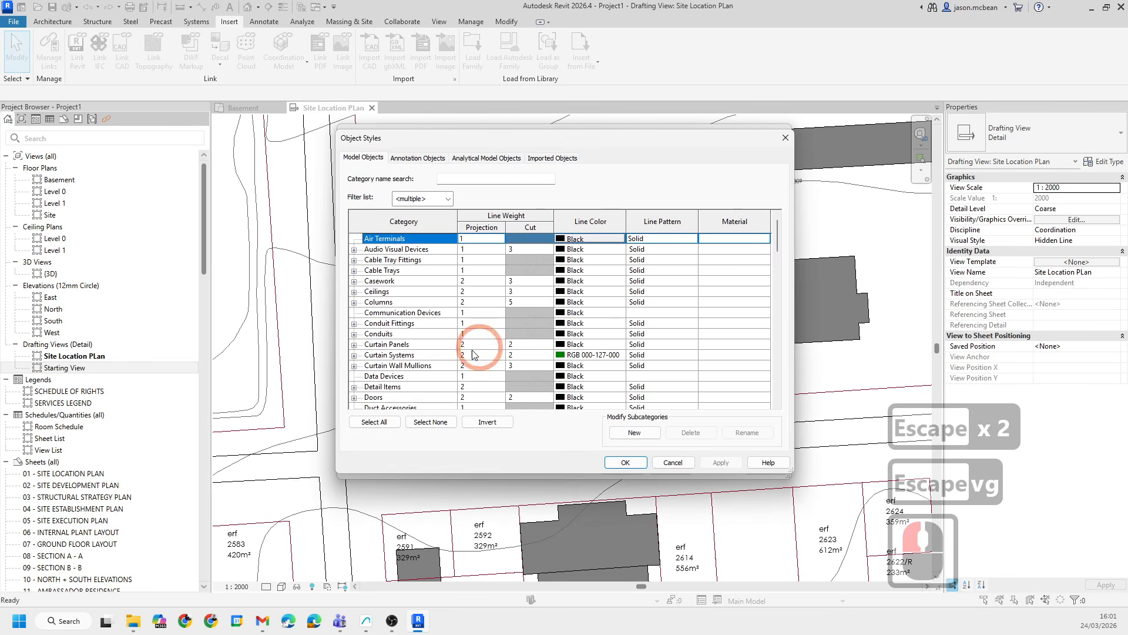
left_click(553, 157)
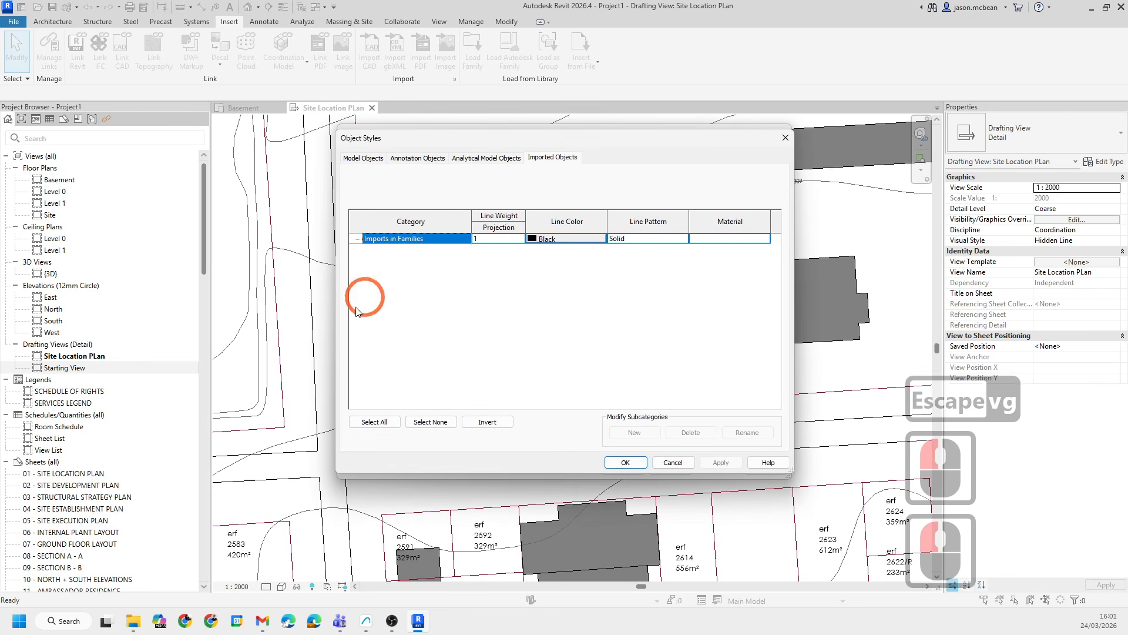
left_click(427, 242)
left_click(427, 243)
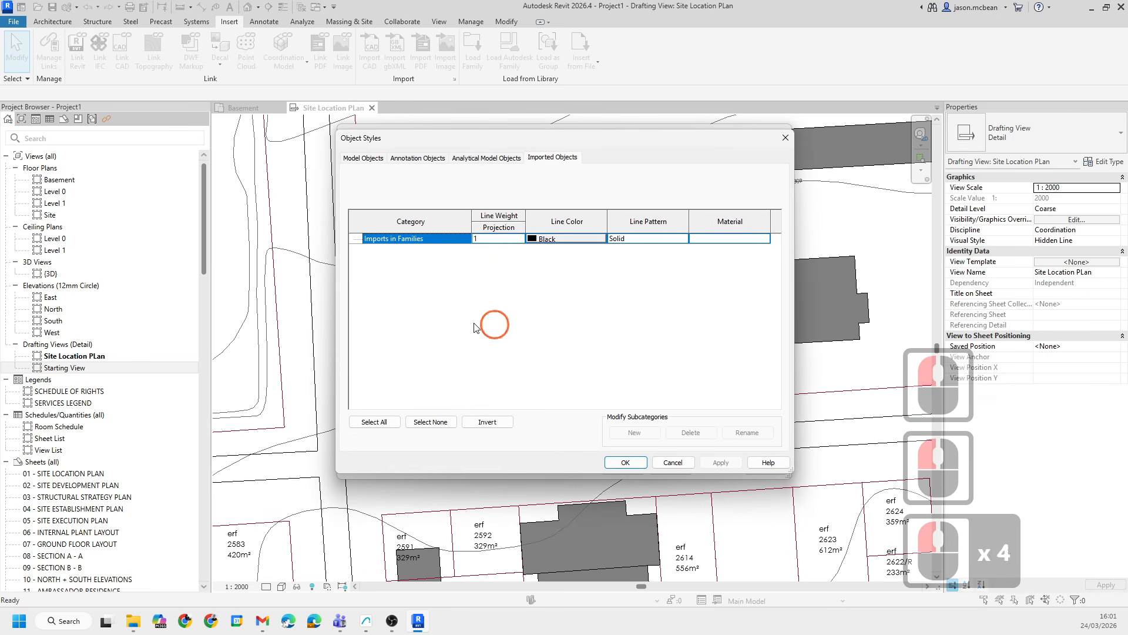
left_click(673, 463)
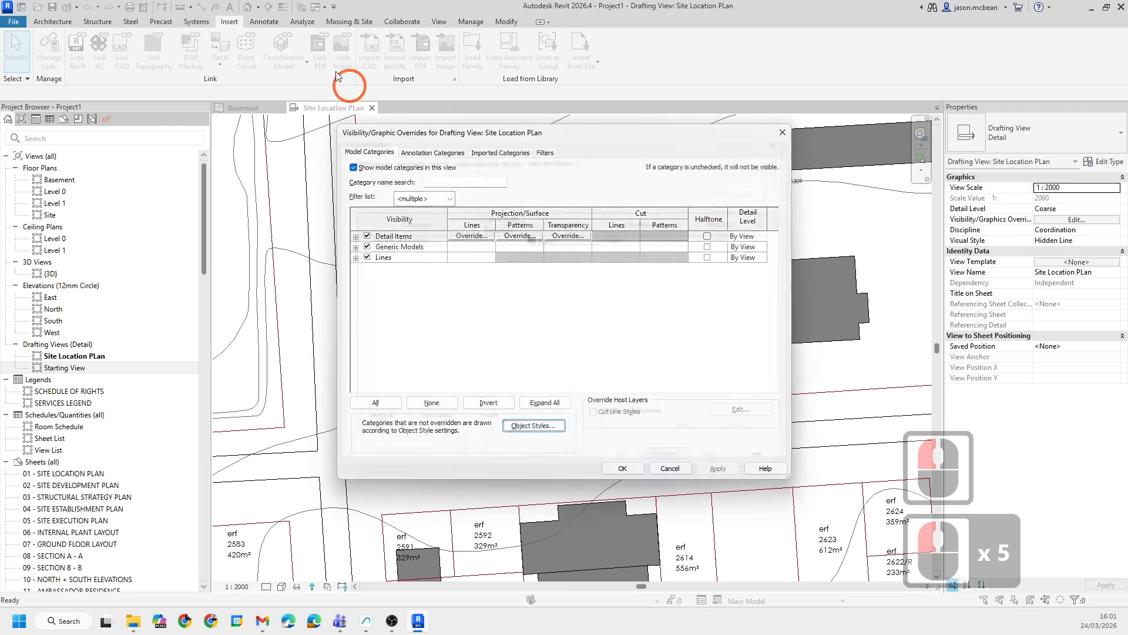
- Override the cadastral lines subcategory in this view's Visibility/Graphics with a Dash pattern, Black colour and weight 5
left_click(355, 259)
scroll(434, 335, "down", 20)
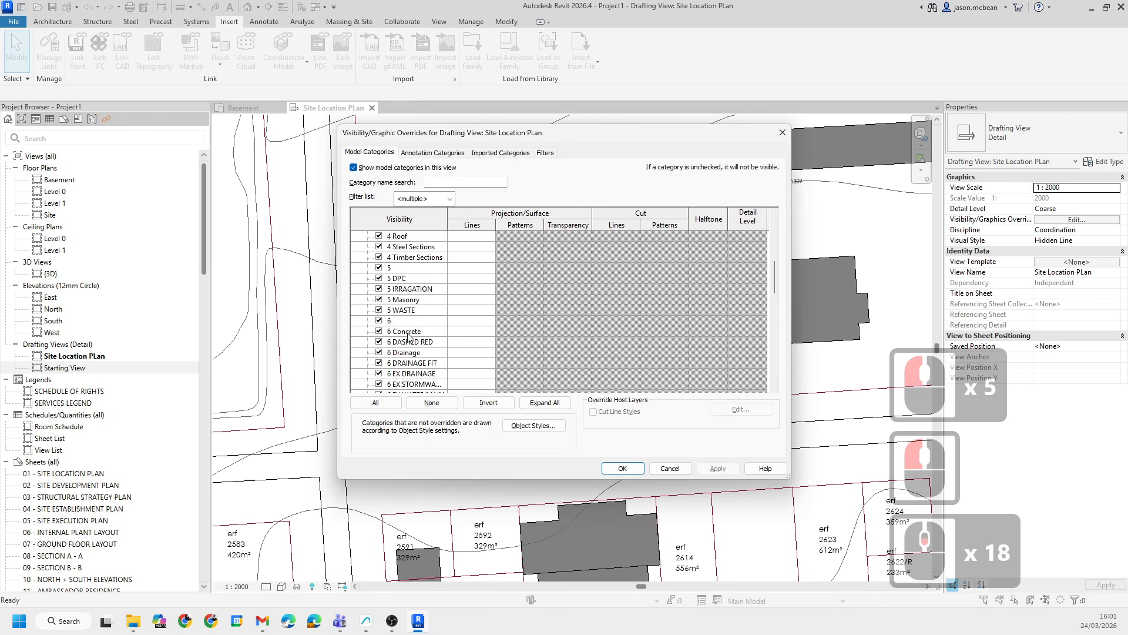
scroll(435, 335, "down", 17)
scroll(425, 341, "down", 9)
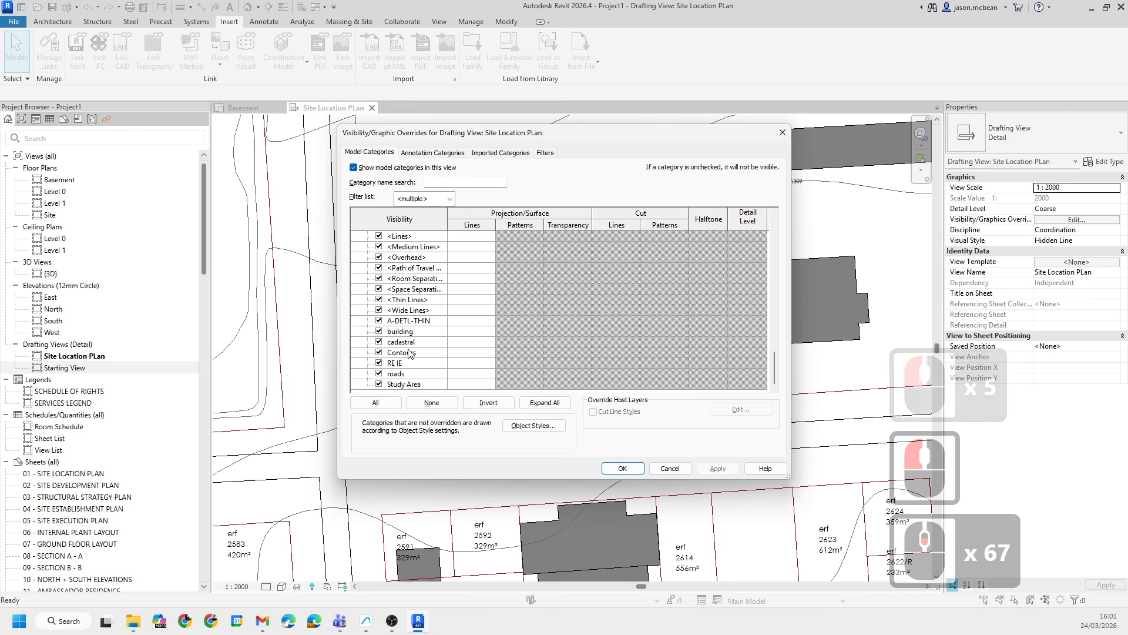
left_click(403, 353)
left_click(406, 342)
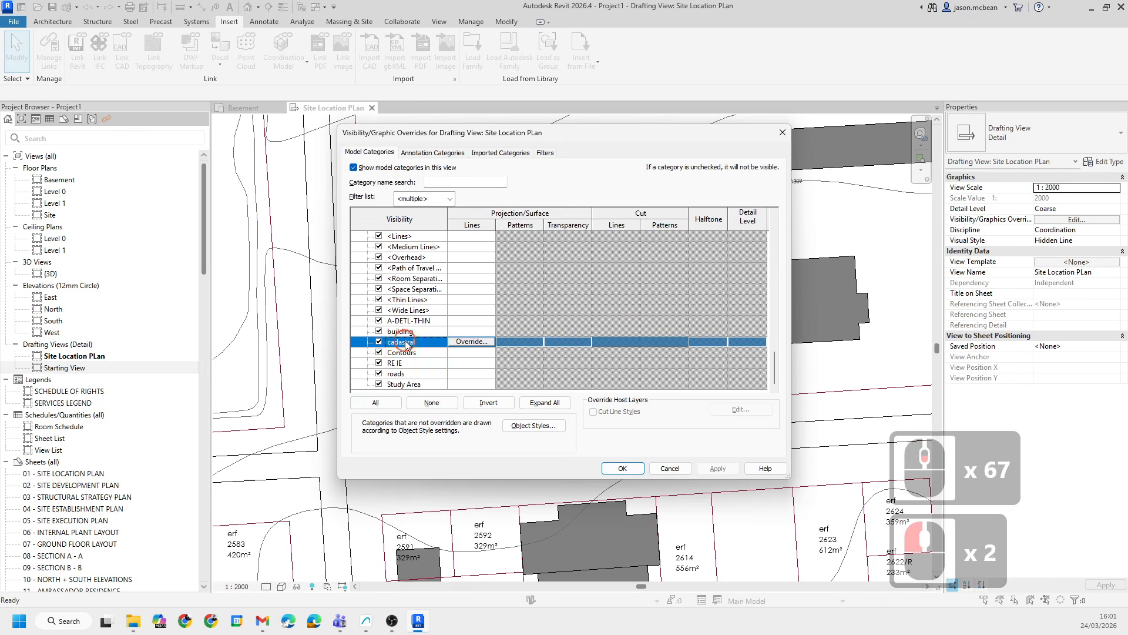
left_click(482, 345)
left_click(517, 284)
left_click(546, 322)
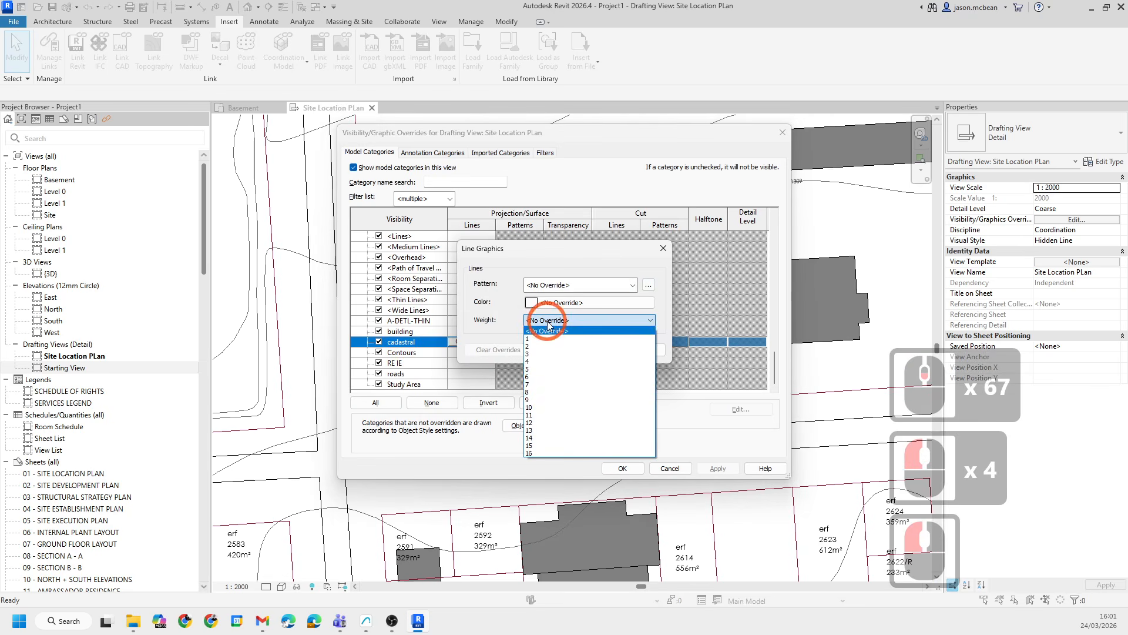
left_click(554, 283)
left_click(573, 285)
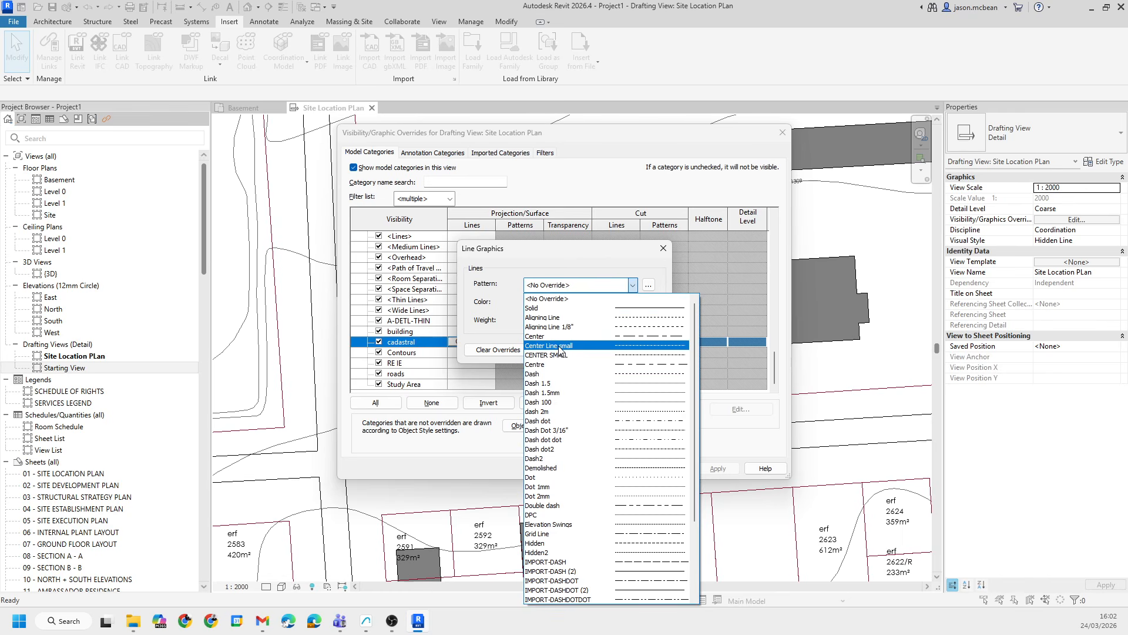
left_click(544, 375)
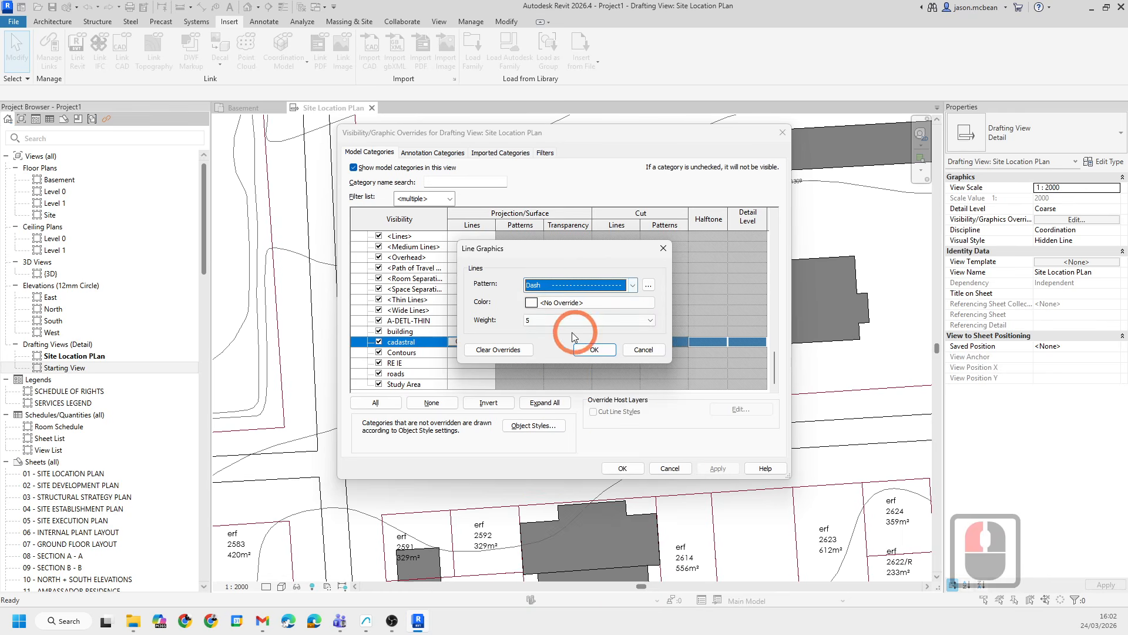
left_click(531, 303)
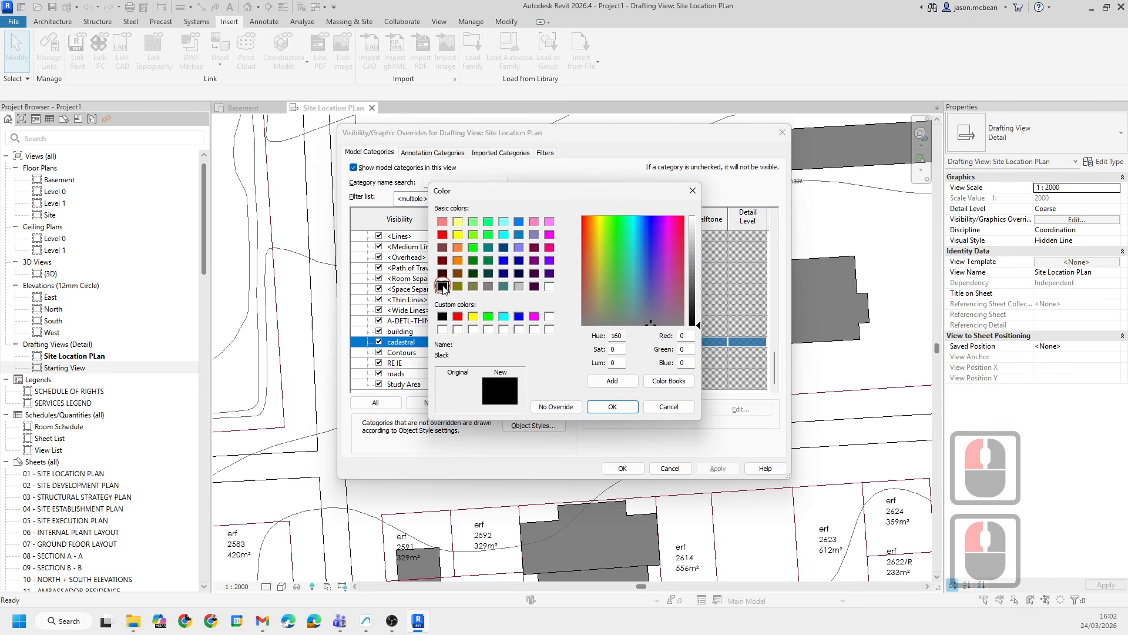
left_click(634, 410)
left_click(569, 332)
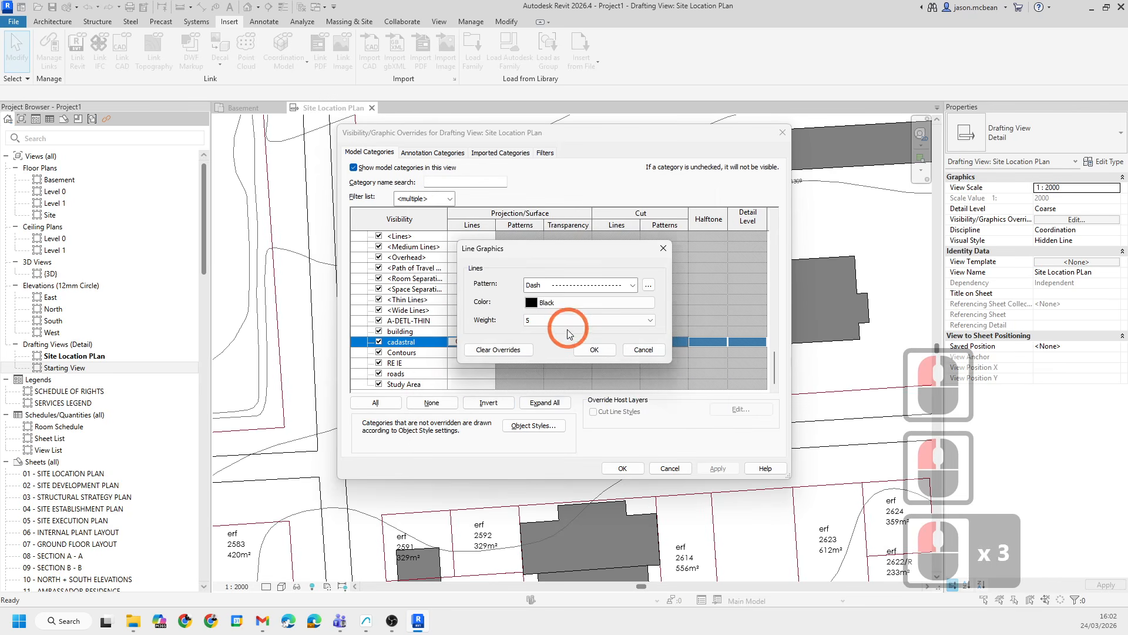
left_click(594, 349)
left_click(622, 468)
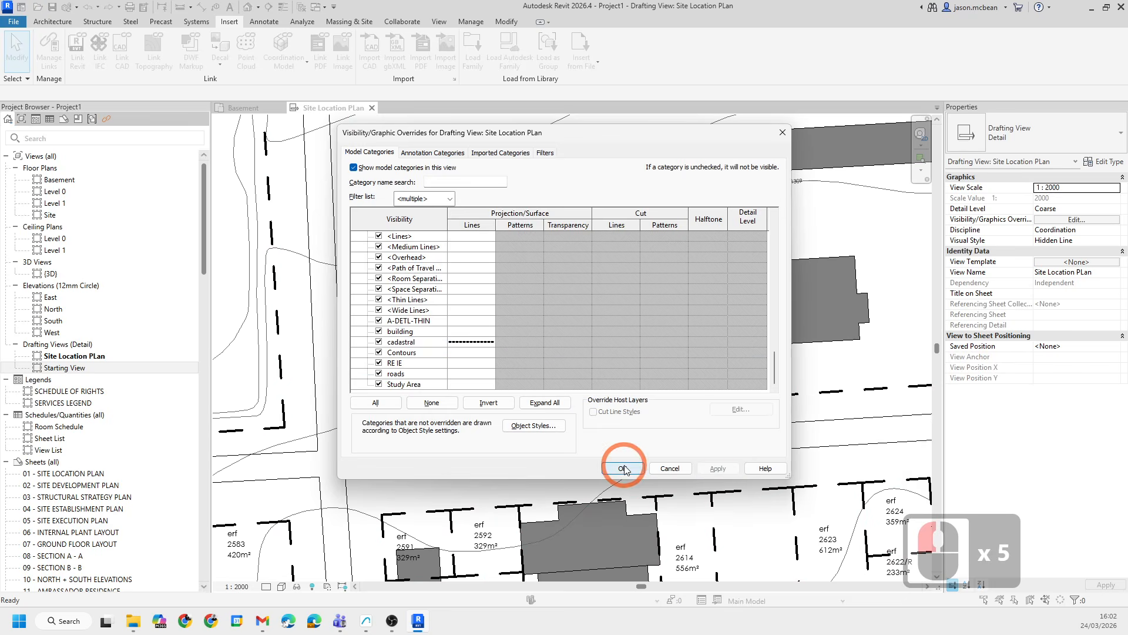
- Pan and zoom around the drafting view to examine the restyled cadastral boundaries
scroll(536, 276, "down", 6)
key("Escape")
scroll(525, 405, "down", 4)
key("Escape")
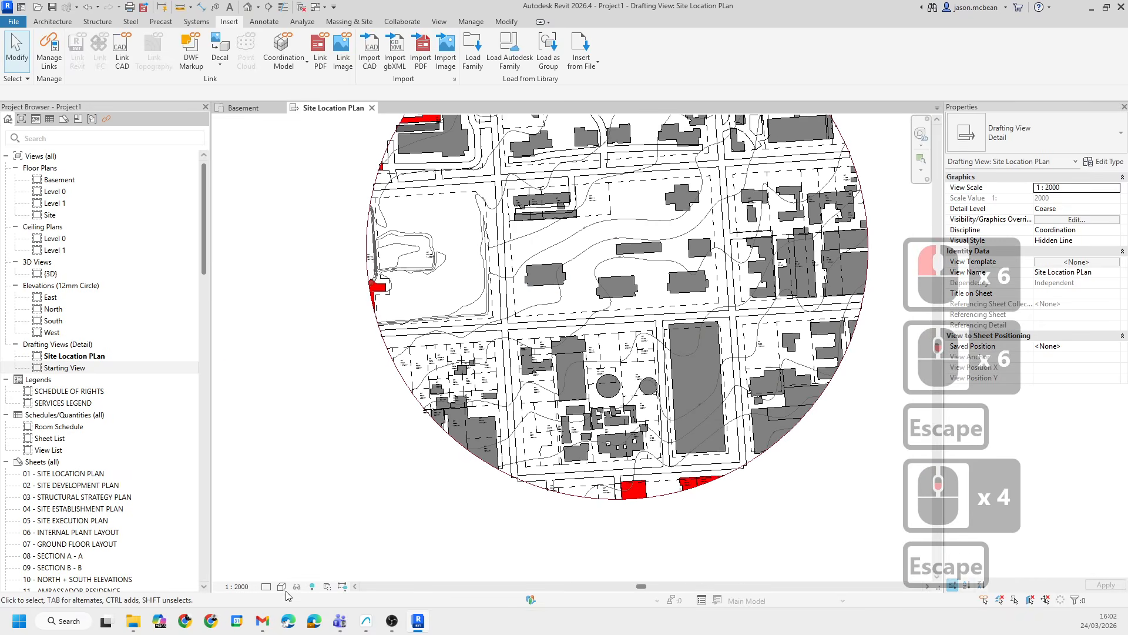
scroll(694, 382, "up", 4)
key("Escape")
scroll(502, 264, "up", 5)
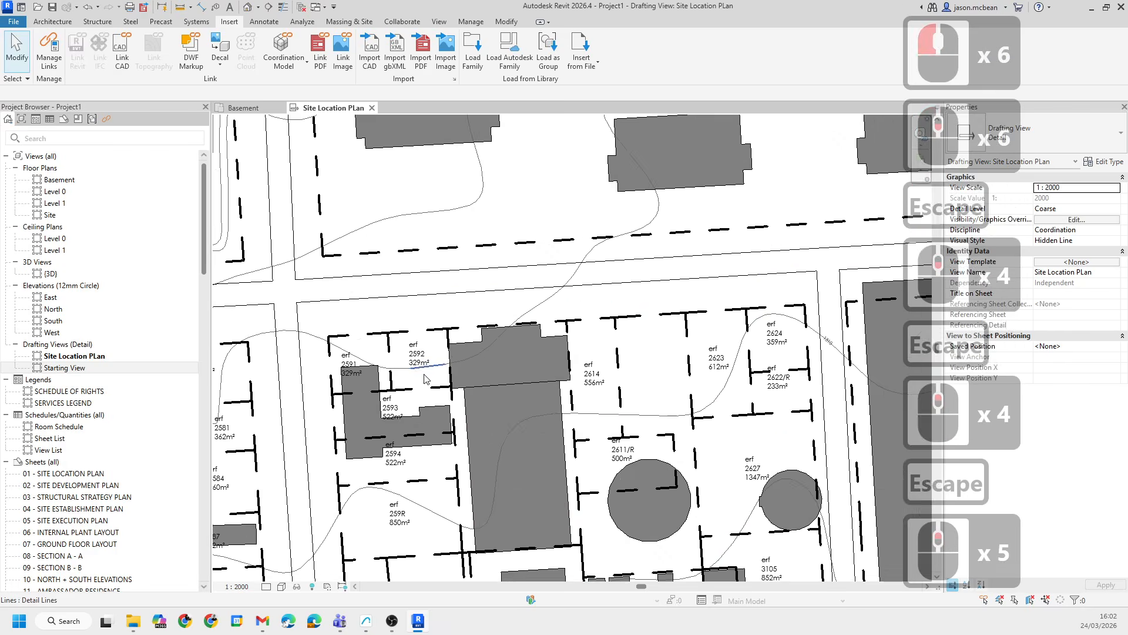
scroll(502, 264, "down", 6)
scroll(513, 254, "down", 1)
middle_click_drag(525, 241, 483, 371)
scroll(479, 337, "down", 5)
scroll(480, 337, "up", 5)
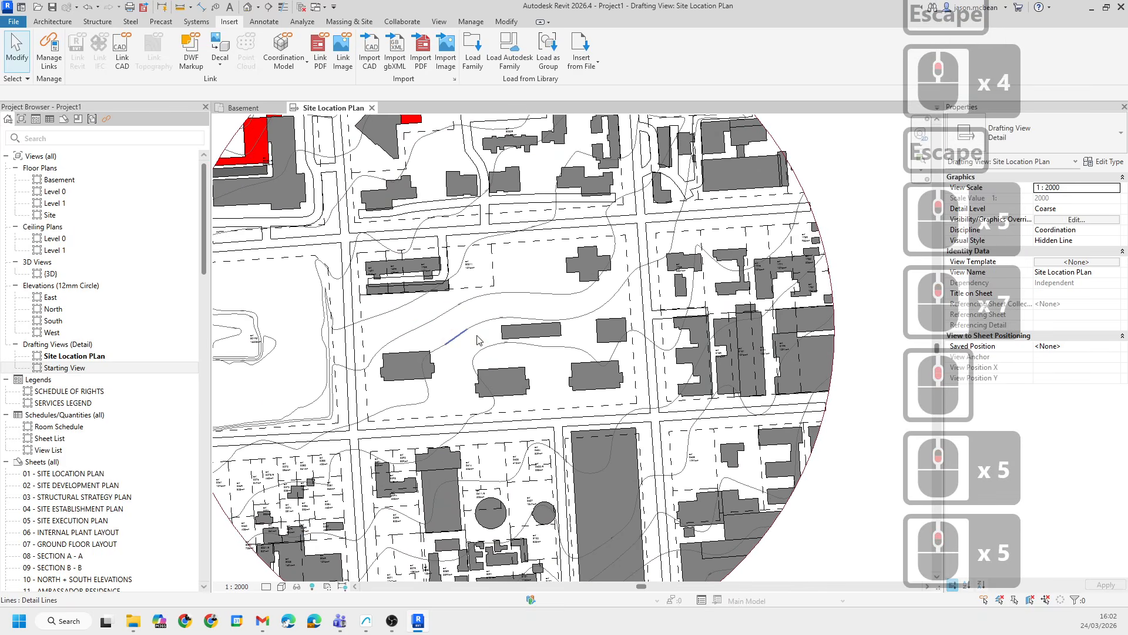
scroll(670, 307, "down", 6)
key("Escape")
key("Escape")
scroll(749, 253, "up", 3)
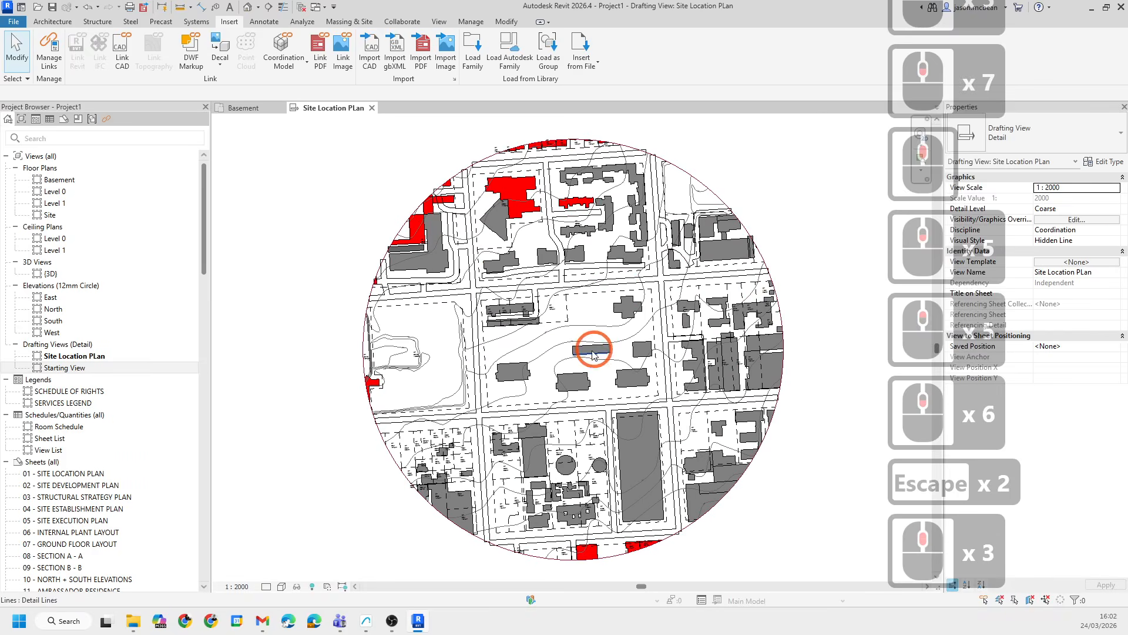
middle_click_drag(806, 246, 770, 274)
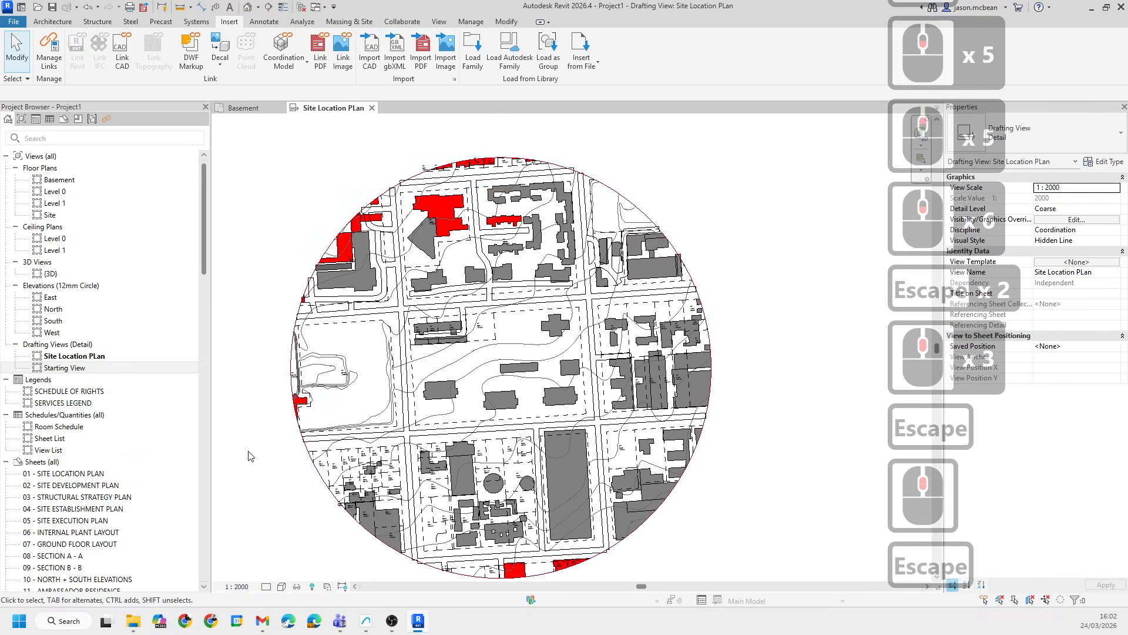
- Open sheet 01 - SITE LOCATION PLAN and place the Site Location PLan drafting view near its upper left corner
left_click(69, 356)
scroll(558, 417, "down", 5)
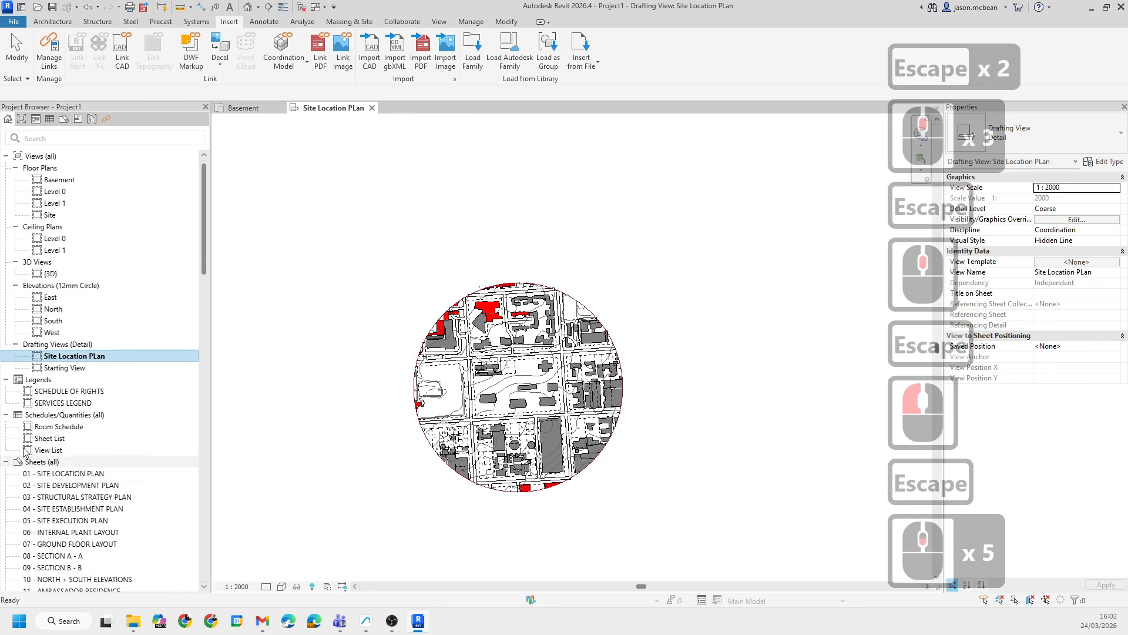
scroll(26, 452, "down", 1)
double_click(73, 463)
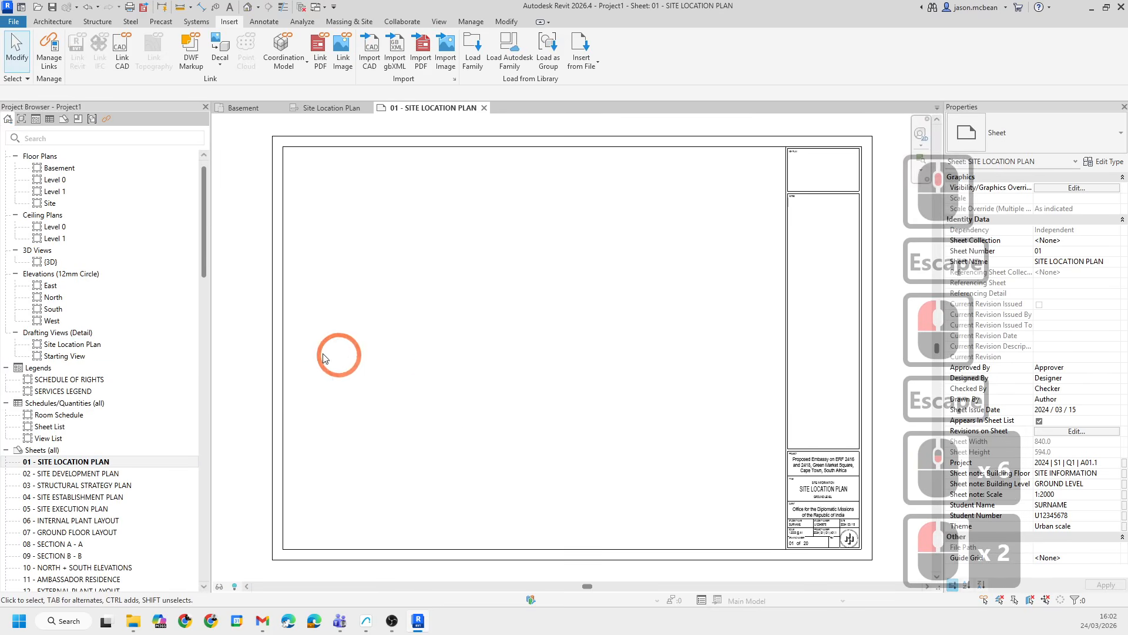
left_click(58, 345)
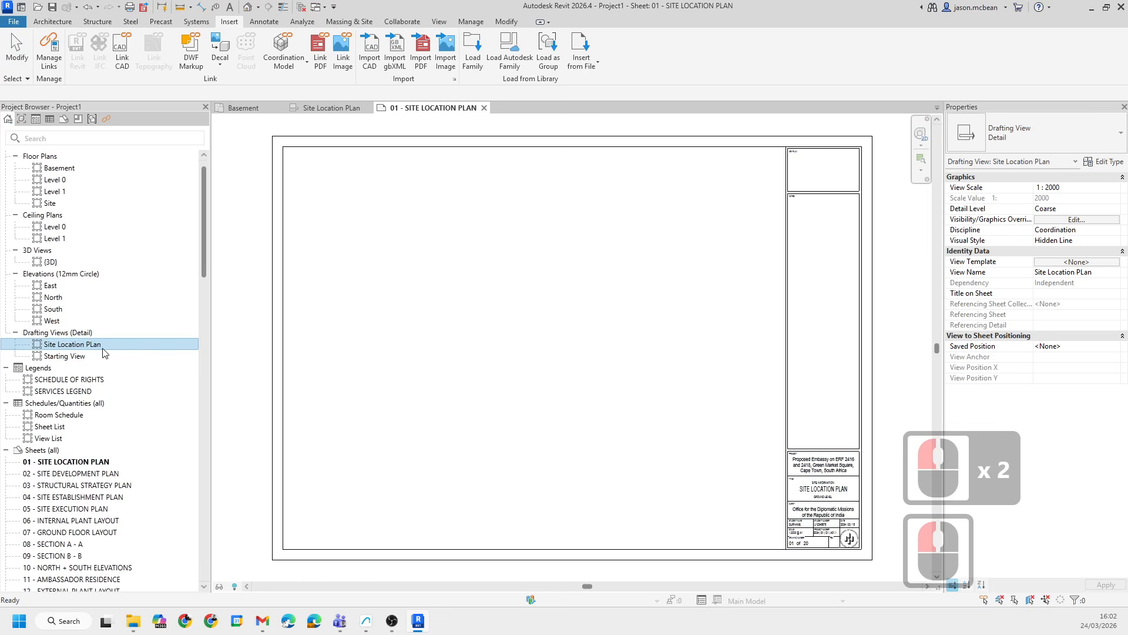
left_click_drag(103, 351, 481, 340)
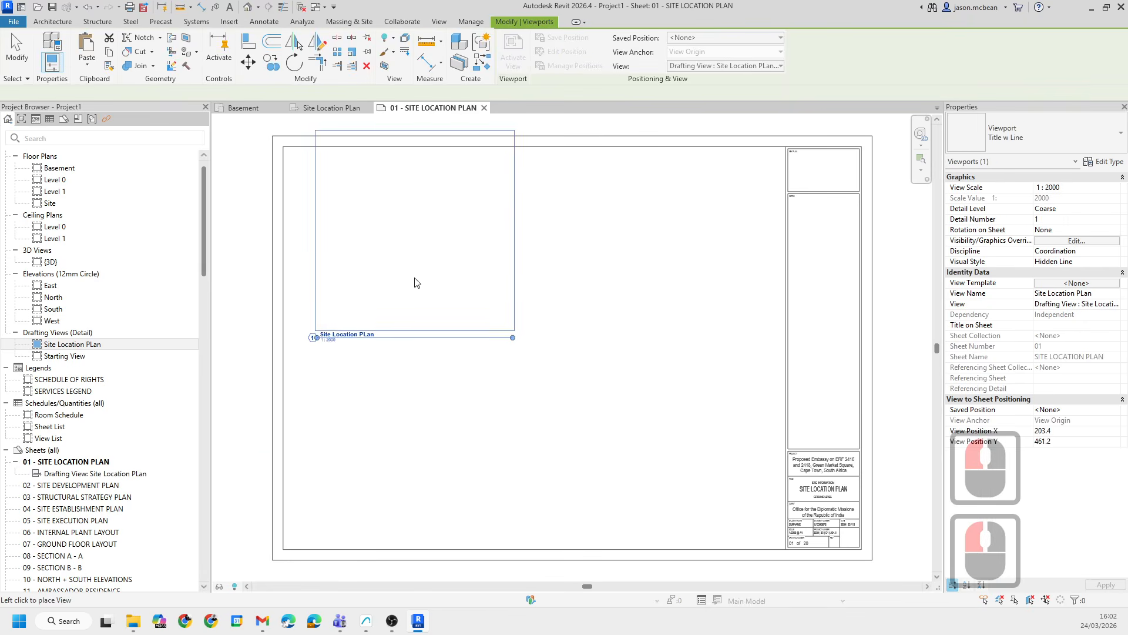
left_click(403, 268)
left_click(519, 245)
key("Escape")
- Zoom into and around the placed viewport on the sheet to inspect the site plan
key("Escape")
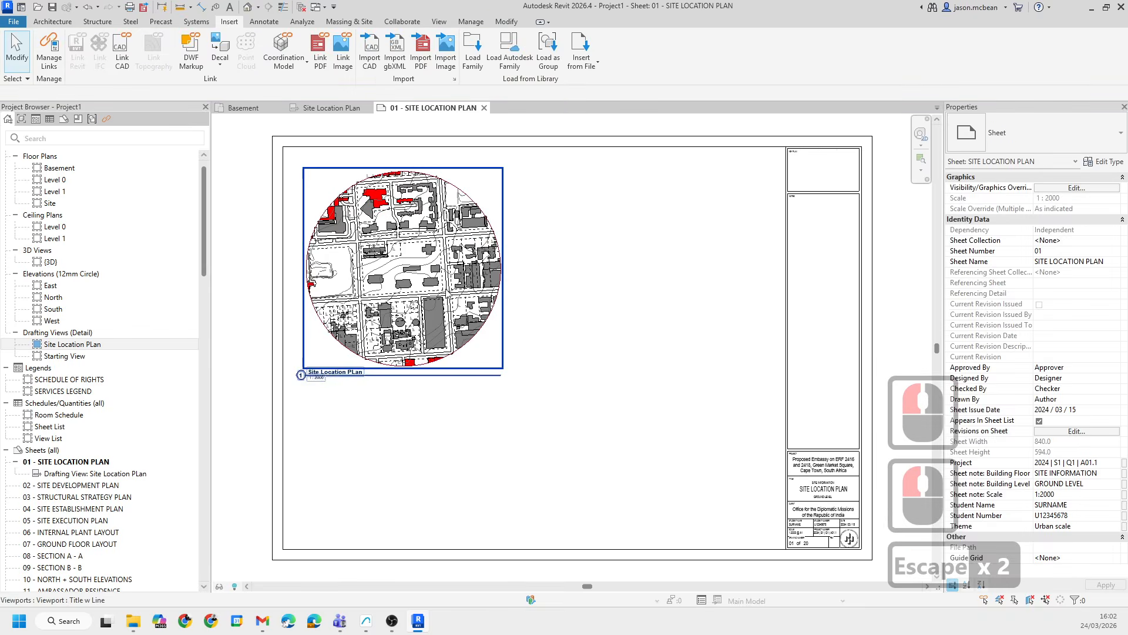
scroll(409, 331, "up", 6)
scroll(476, 334, "down", 6)
key("Escape")
left_click(579, 390)
left_click(441, 292)
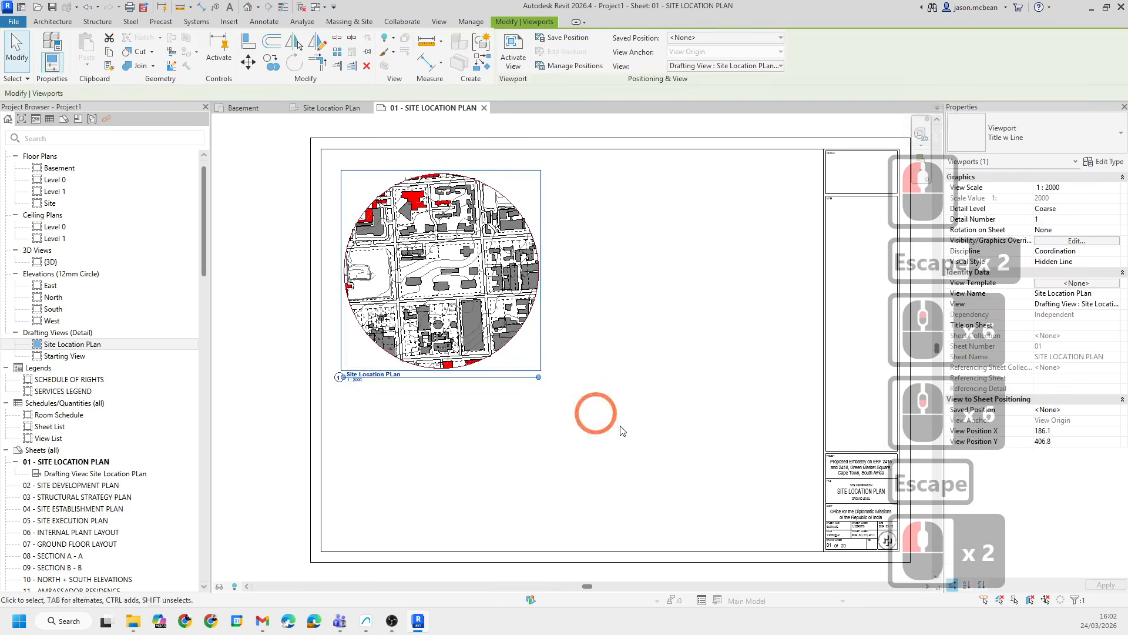
key("Escape")
scroll(552, 360, "up", 20)
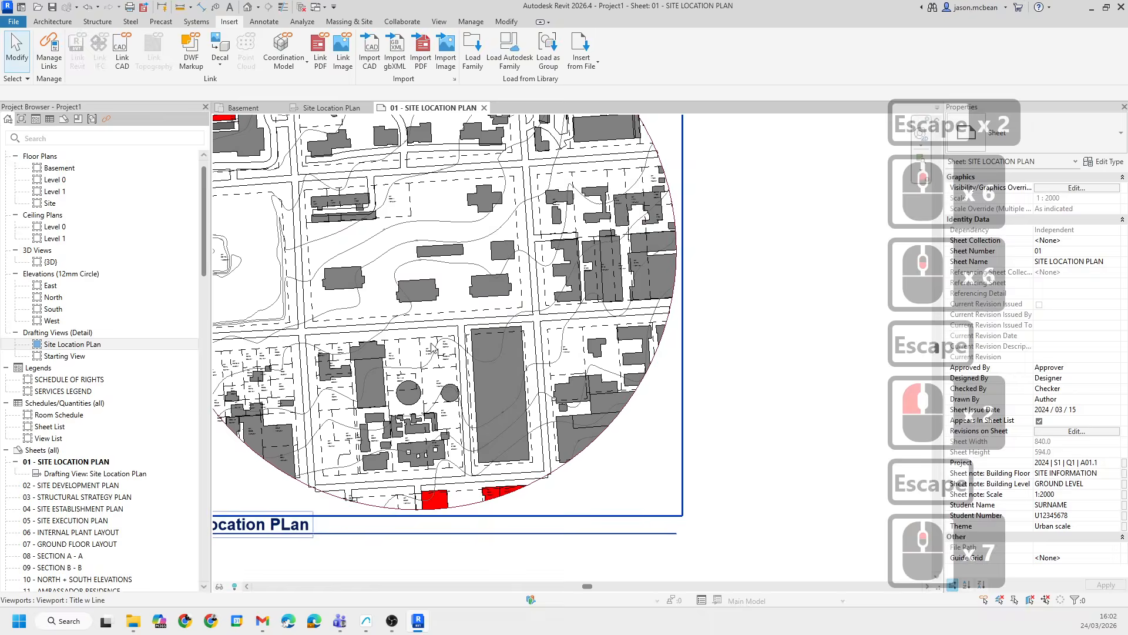
scroll(494, 424, "down", 20)
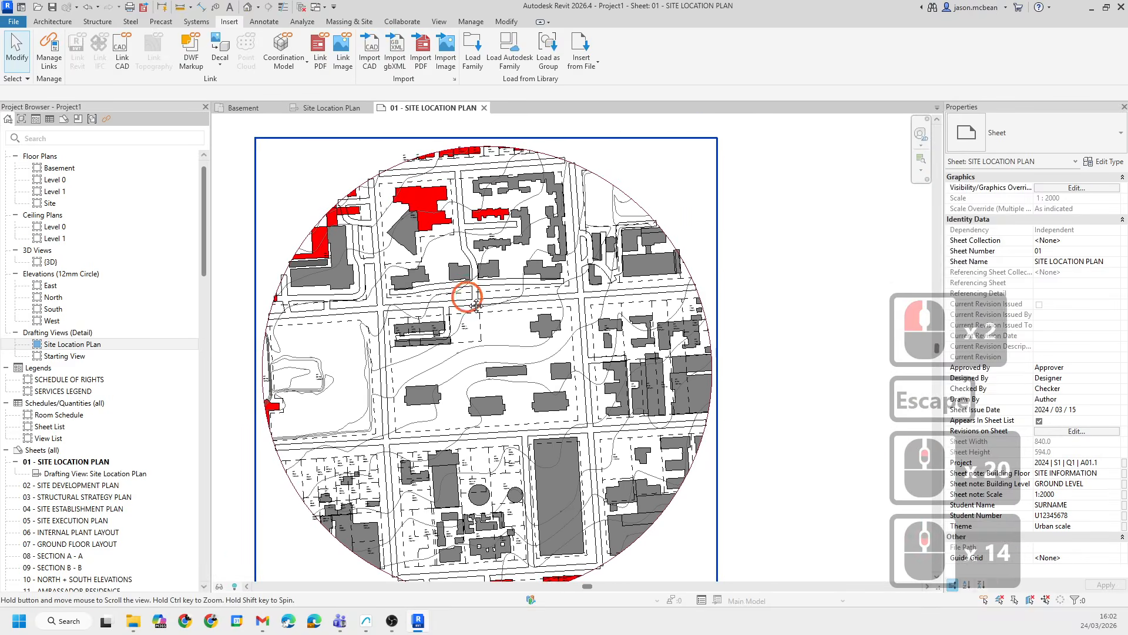
left_click(288, 387)
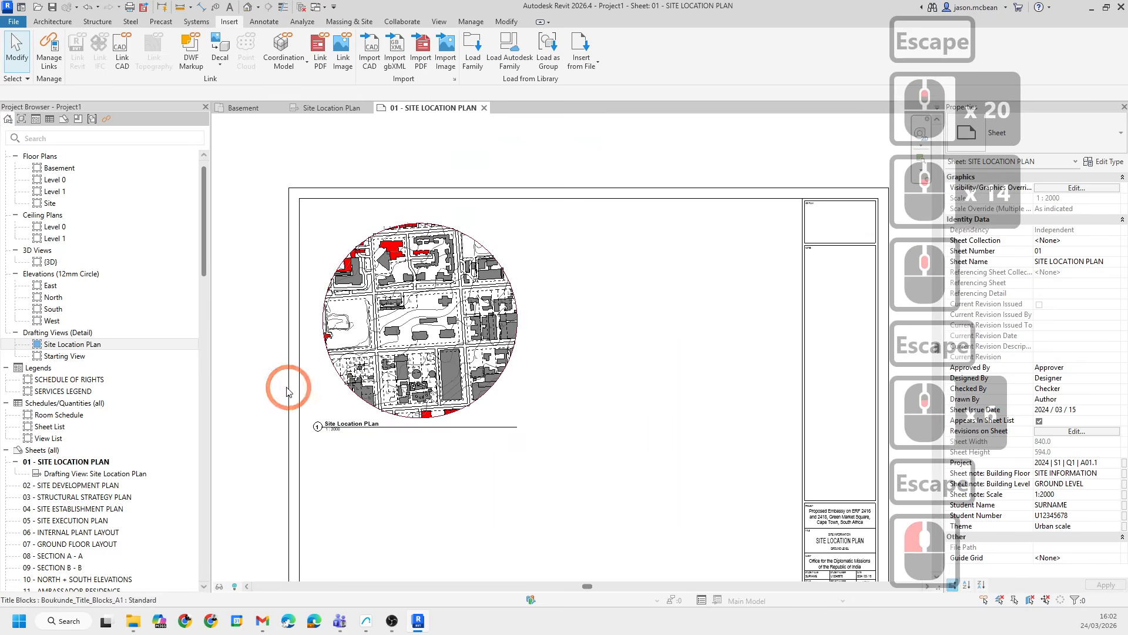
right_click(70, 334)
key("Escape")
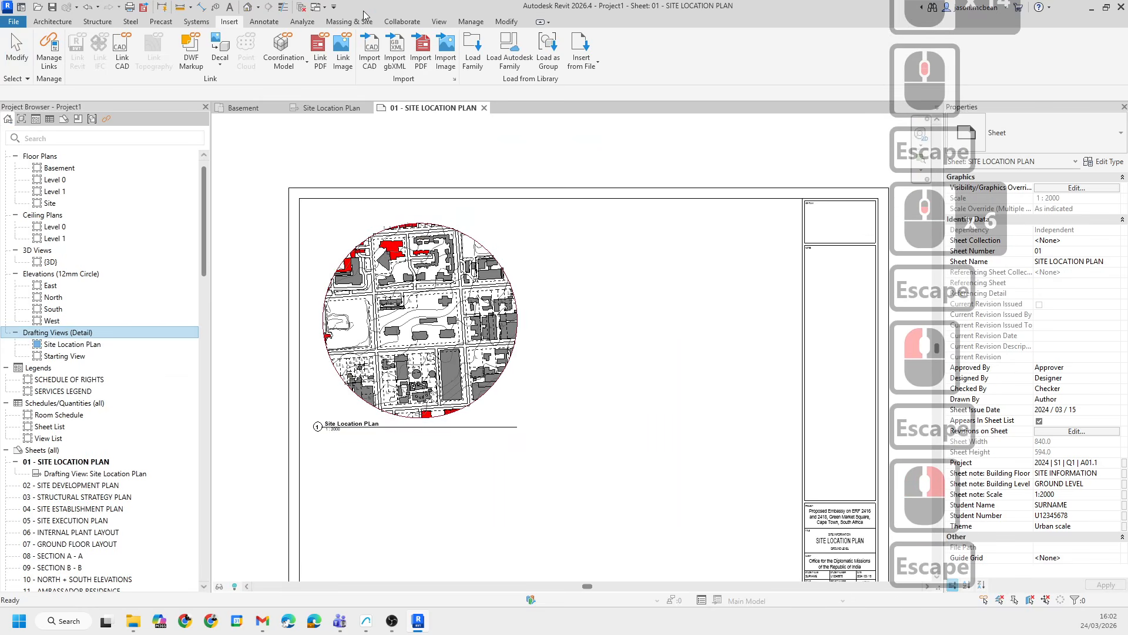
scroll(512, 369, "down", 6)
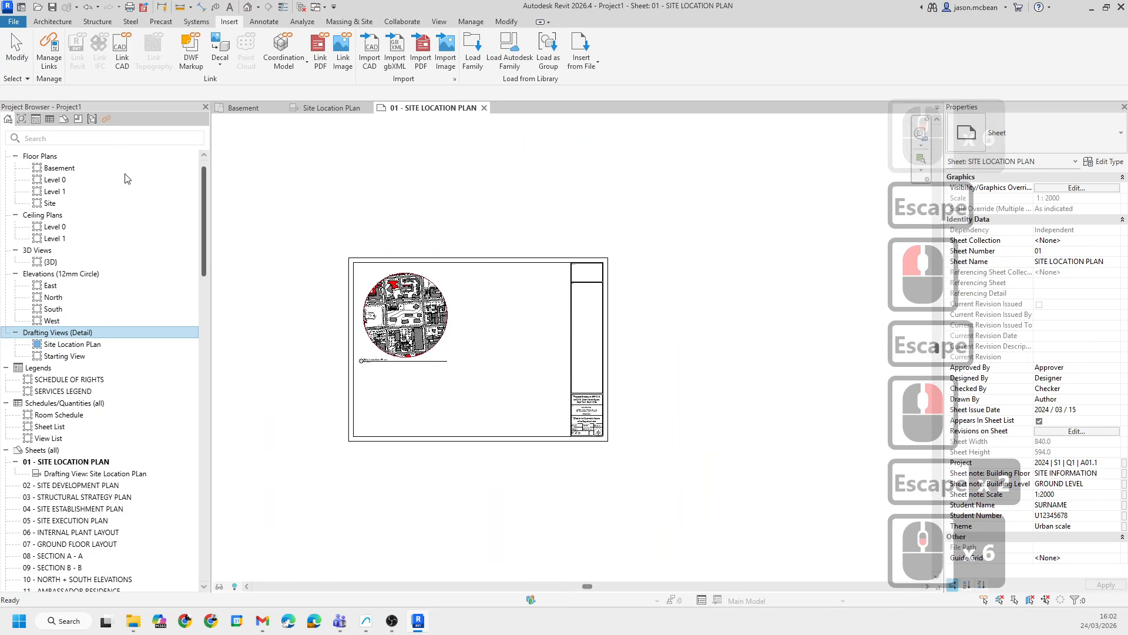
scroll(782, 286, "up", 2)
middle_click_drag(580, 264, 351, 284)
key("Escape")
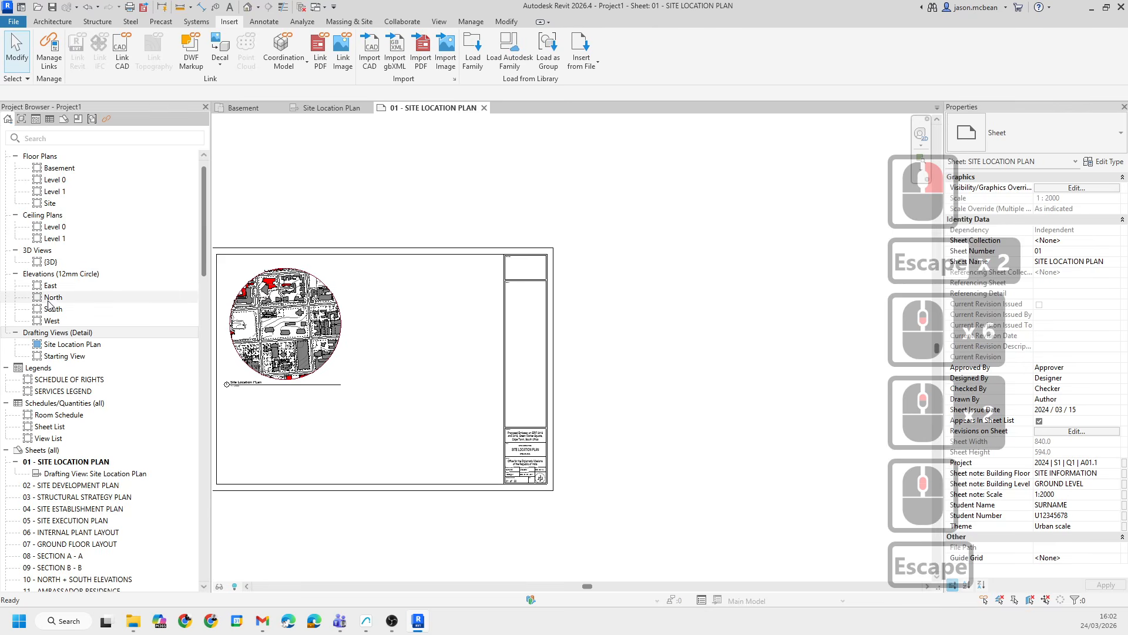
scroll(47, 175, "up", 6)
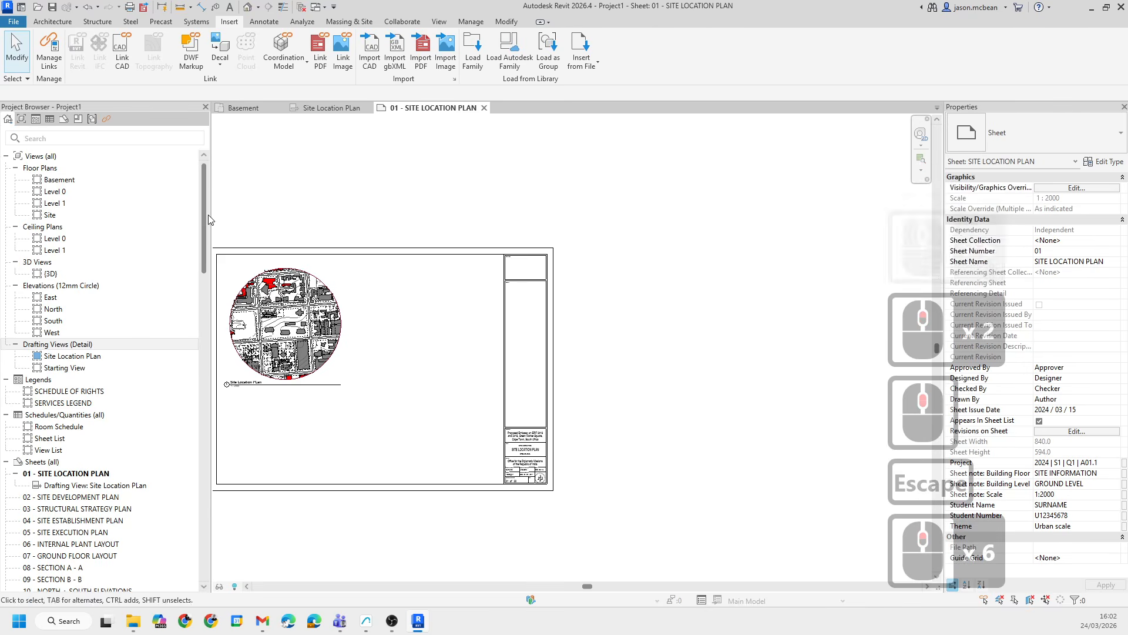
key("Escape")
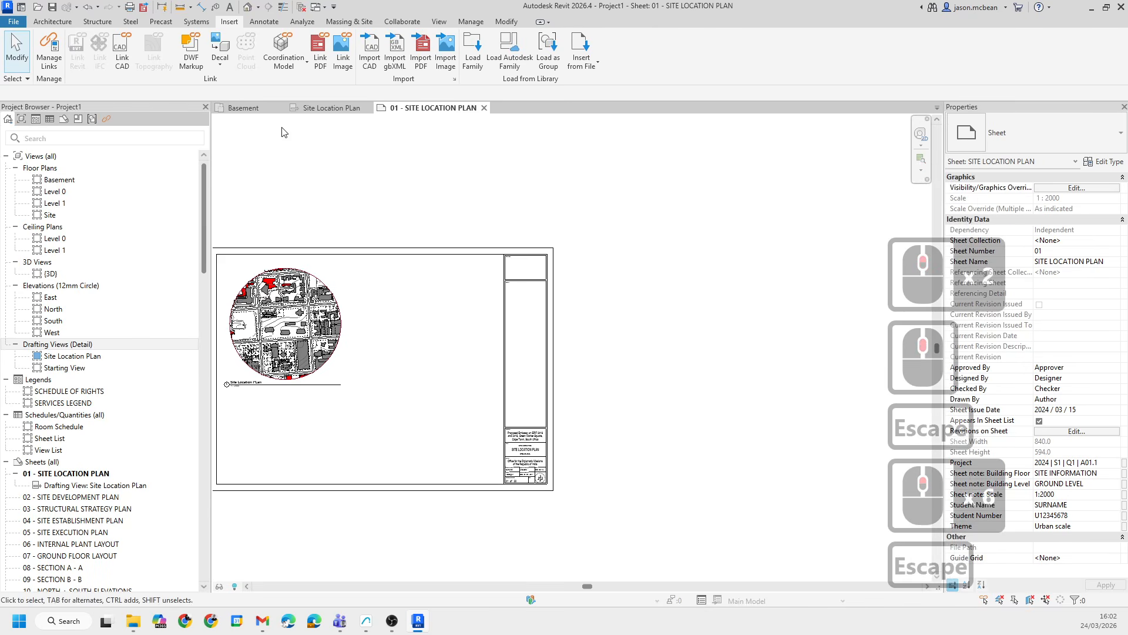
- Create a new drafting view named Site Plan at a scale of 1 : 500
left_click(441, 21)
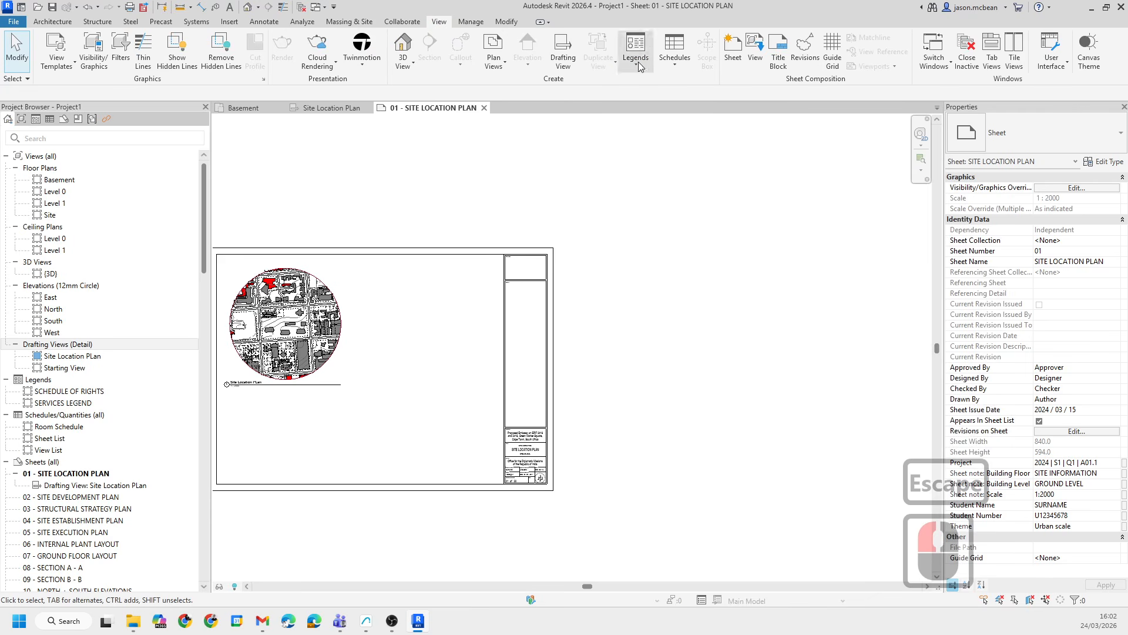
left_click(563, 50)
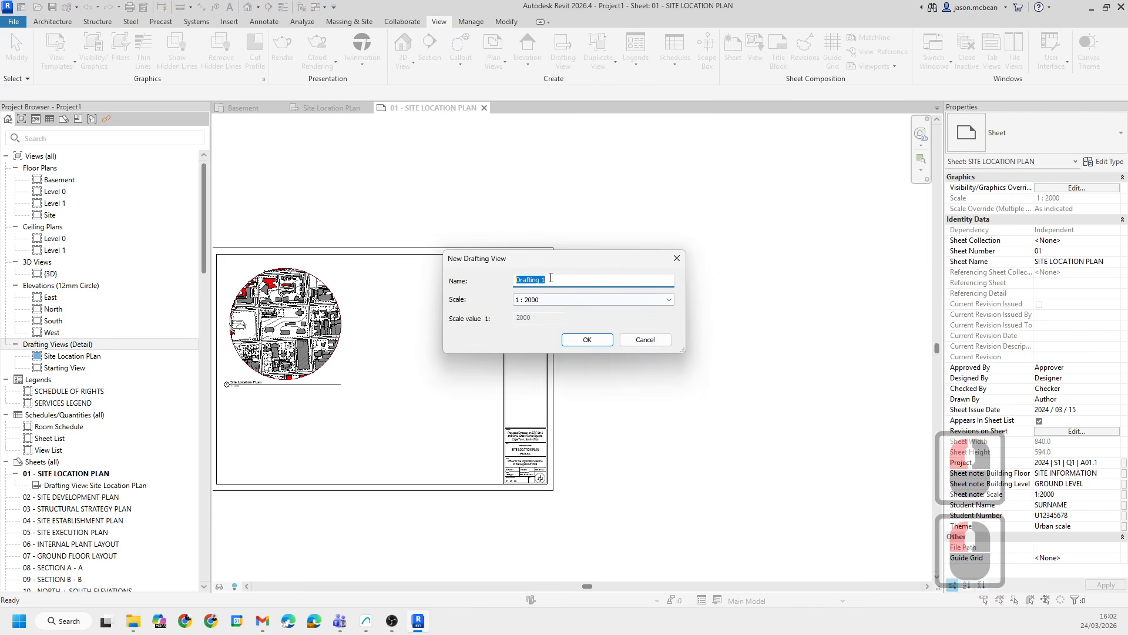
type("site")
key("BackSpace")
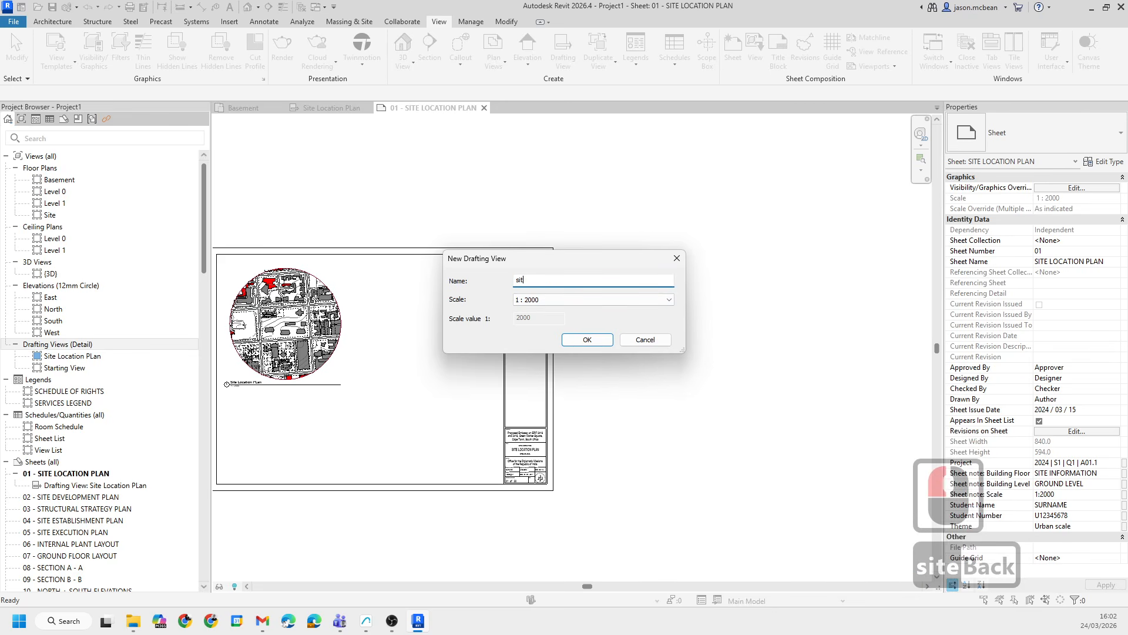
key("BackSpace")
key("BackSpace")
key("BackSpace")
key("BackSpace")
type("Site ")
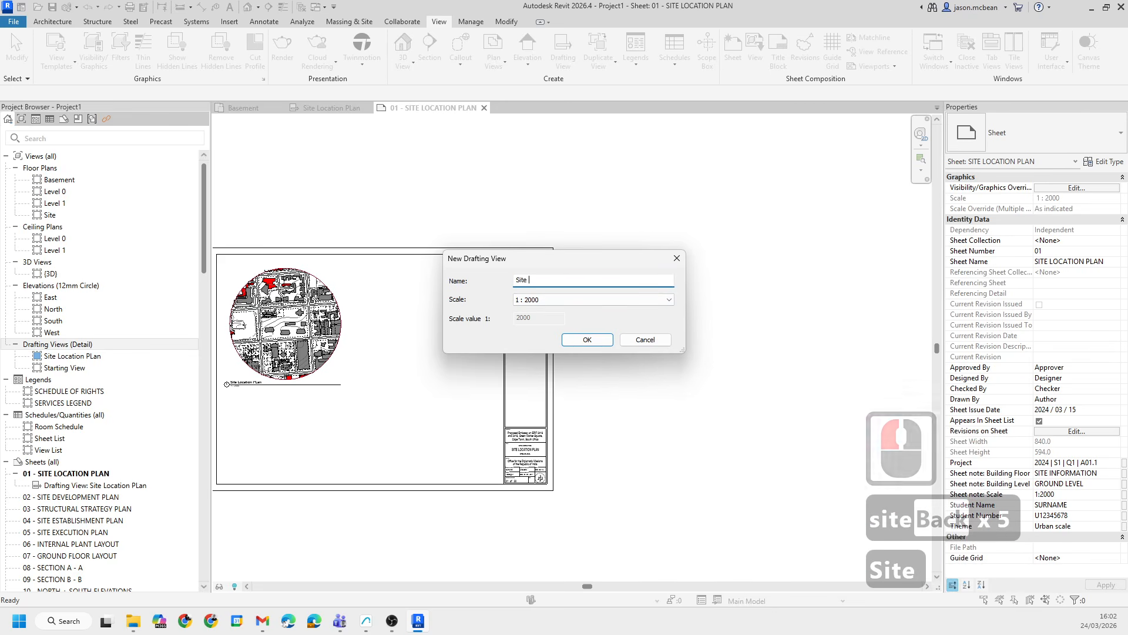
type("Pla")
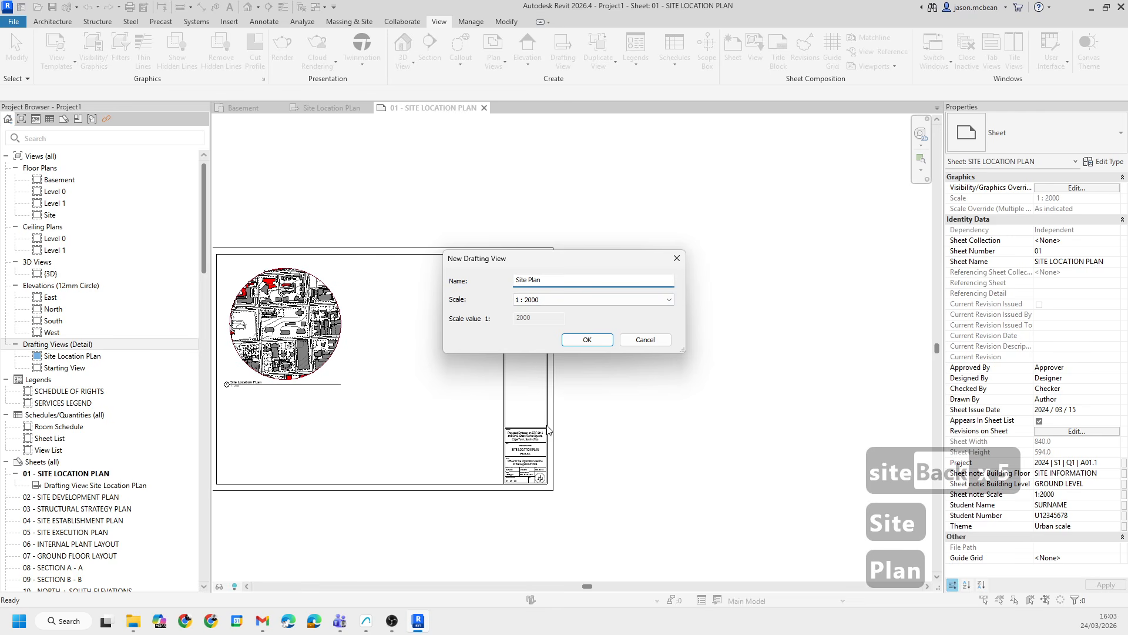
type("n")
left_click(558, 300)
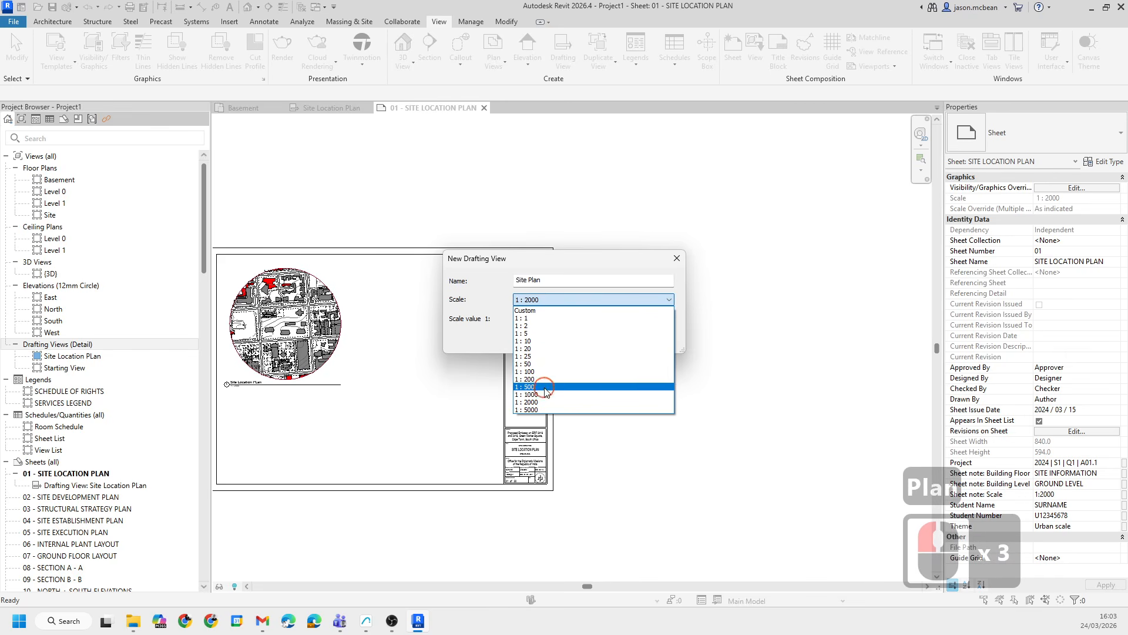
left_click(545, 387)
left_click(587, 340)
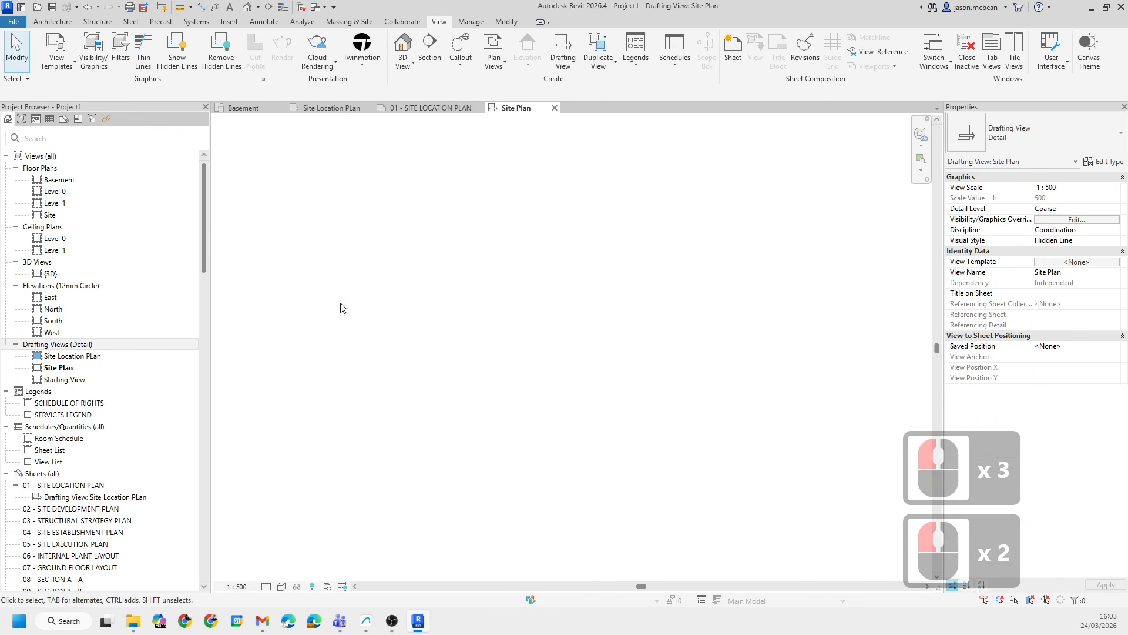
- Open the Site Location PLan drafting view and copy all of its site linework
double_click(58, 359)
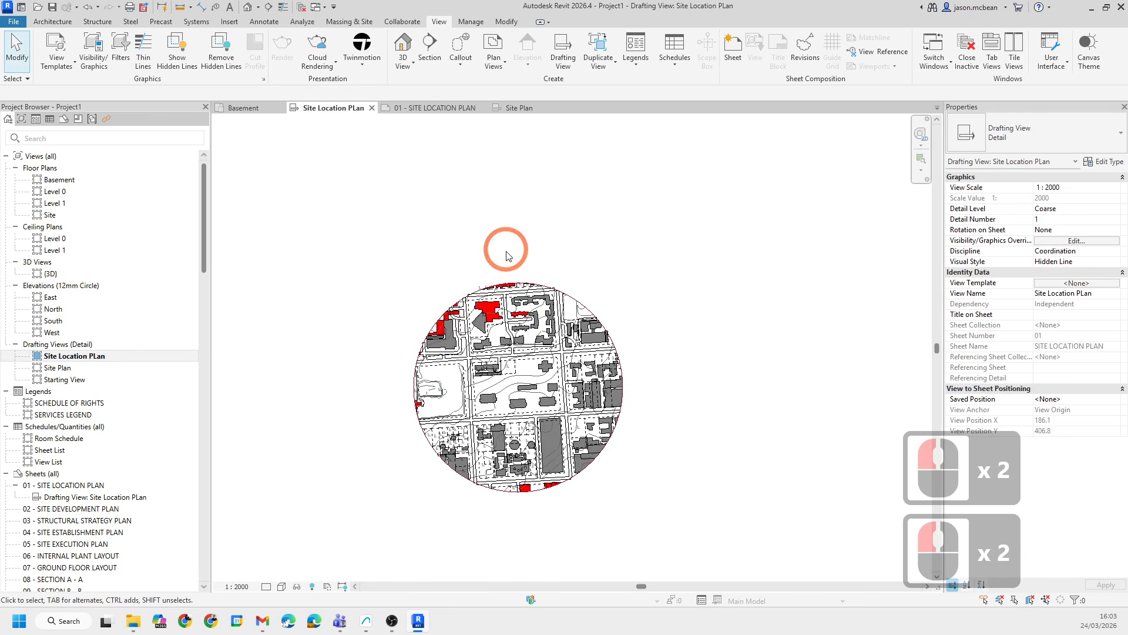
left_click_drag(492, 332, 713, 516)
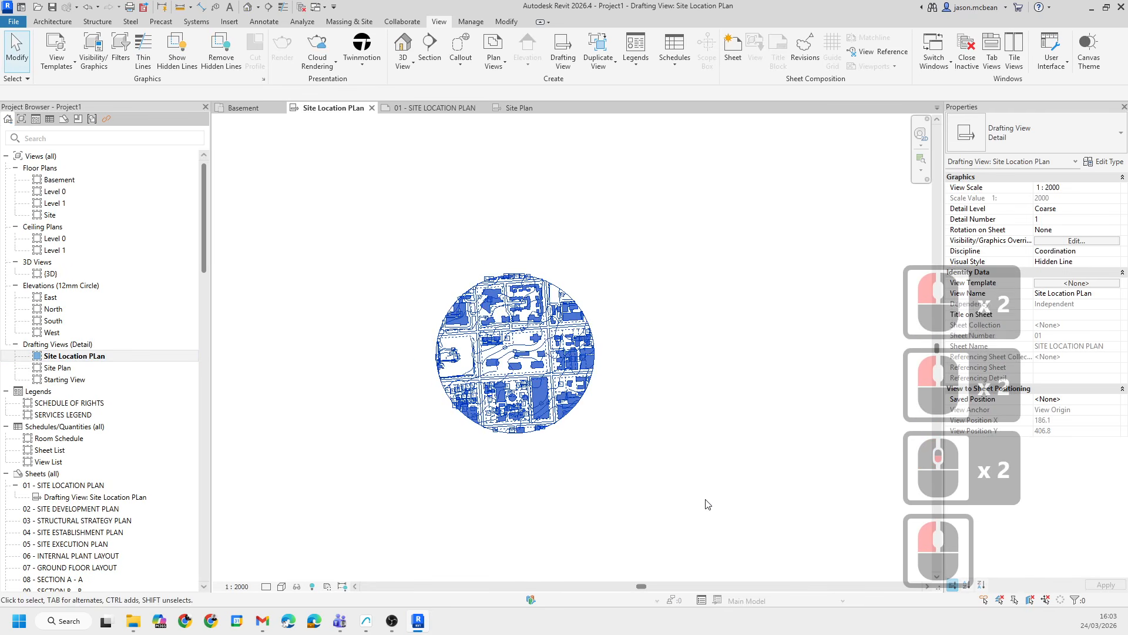
key("ctrl+c")
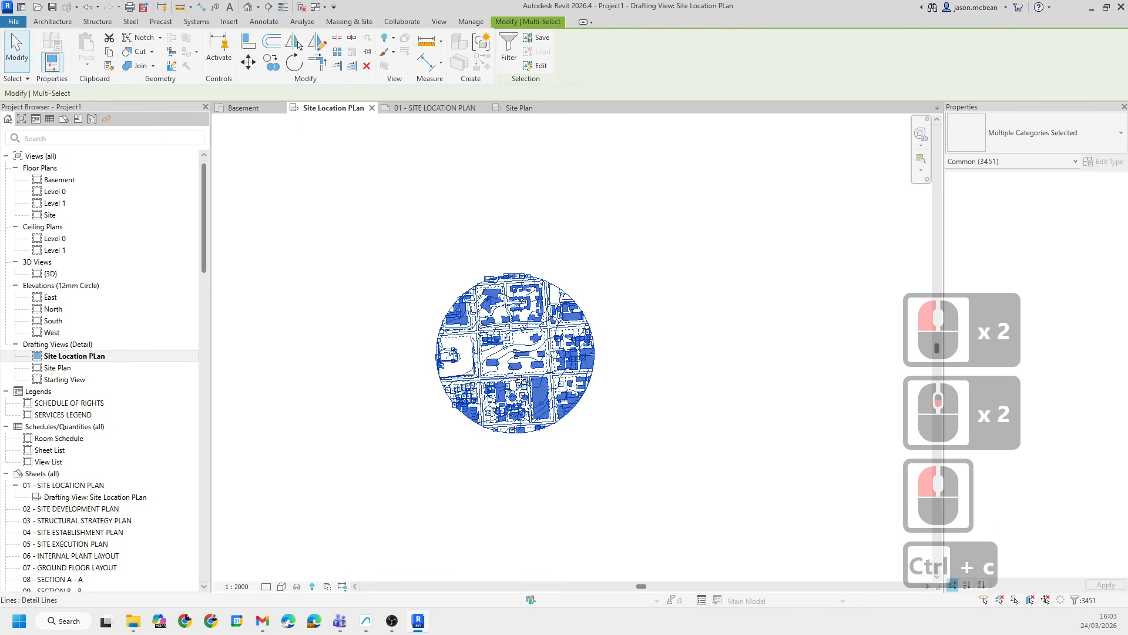
- Open the Site Plan drafting view and paste the copied site linework into it
double_click(58, 369)
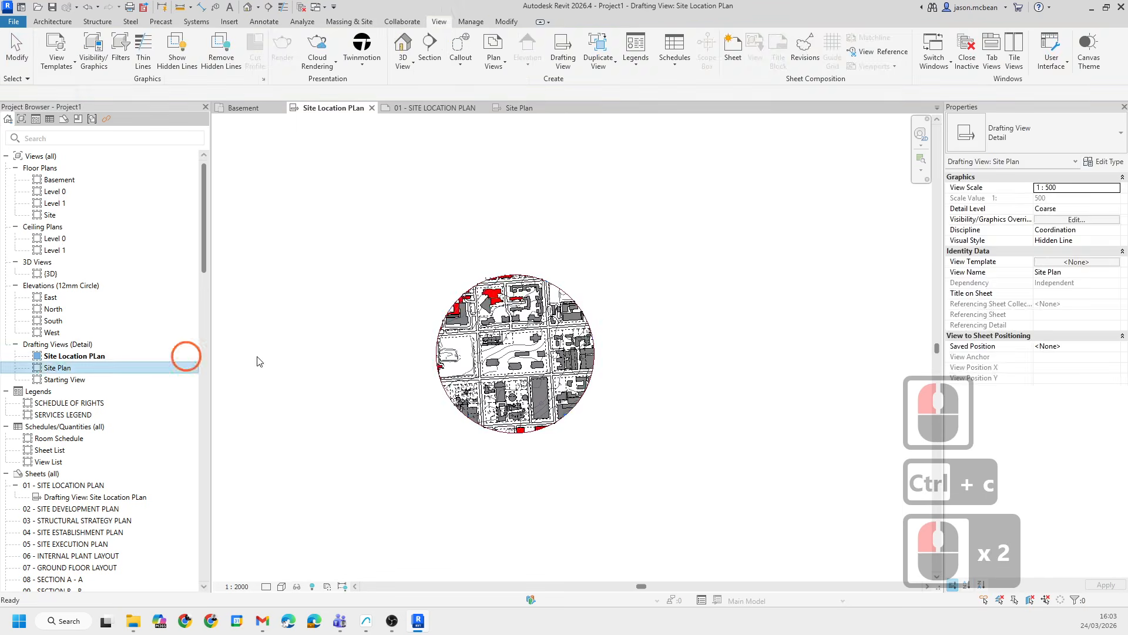
key("ctrl+v")
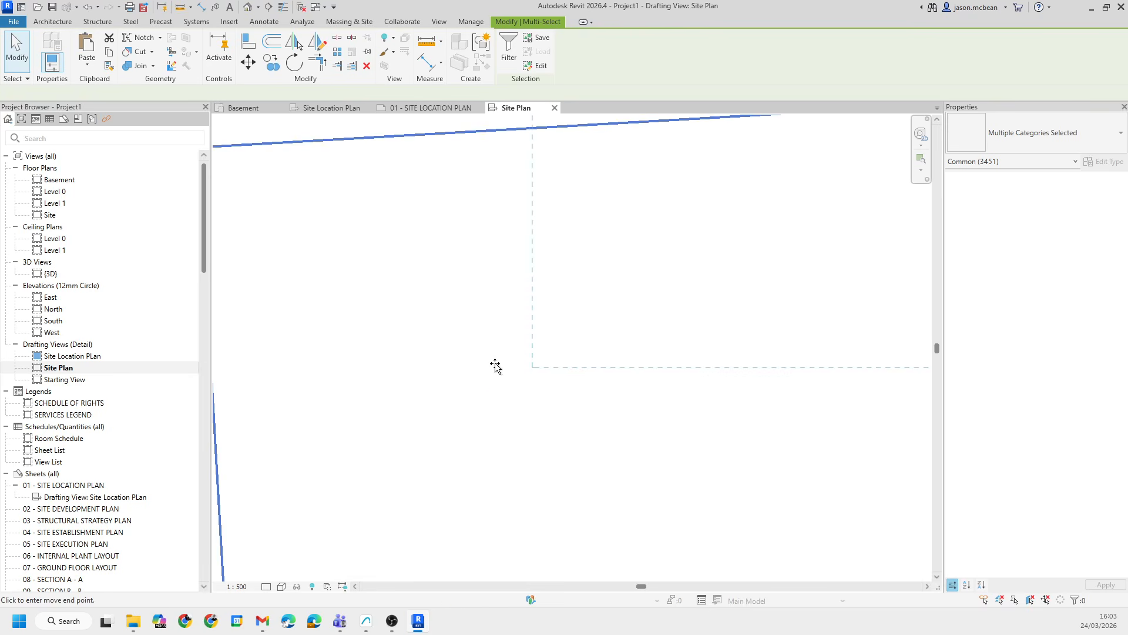
scroll(495, 366, "down", 20)
left_click(448, 409)
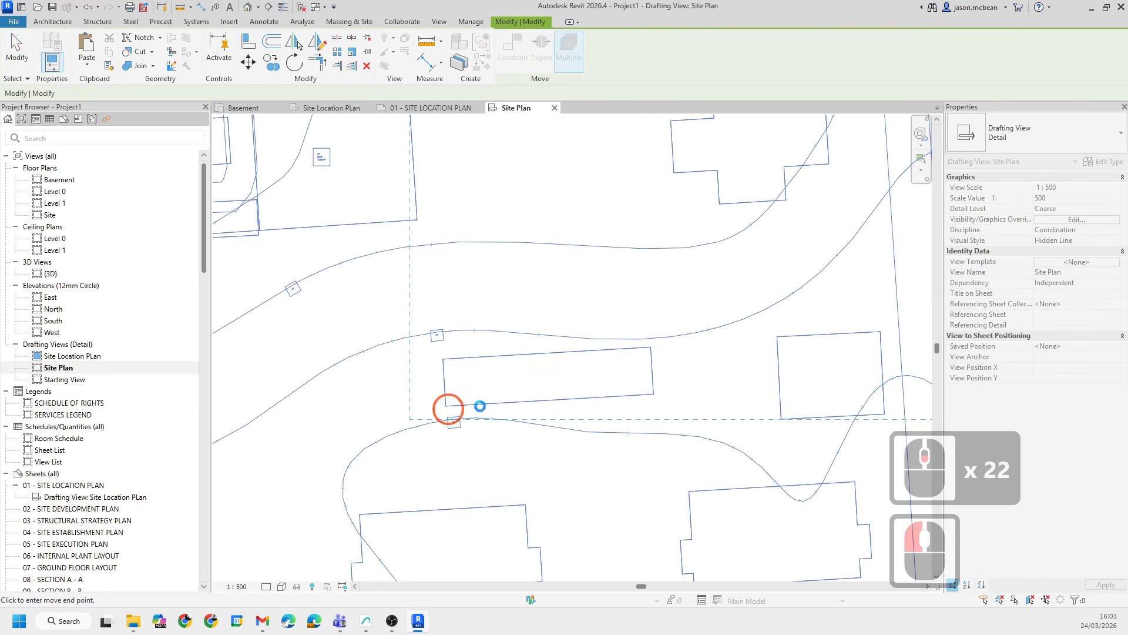
scroll(488, 299, "down", 7)
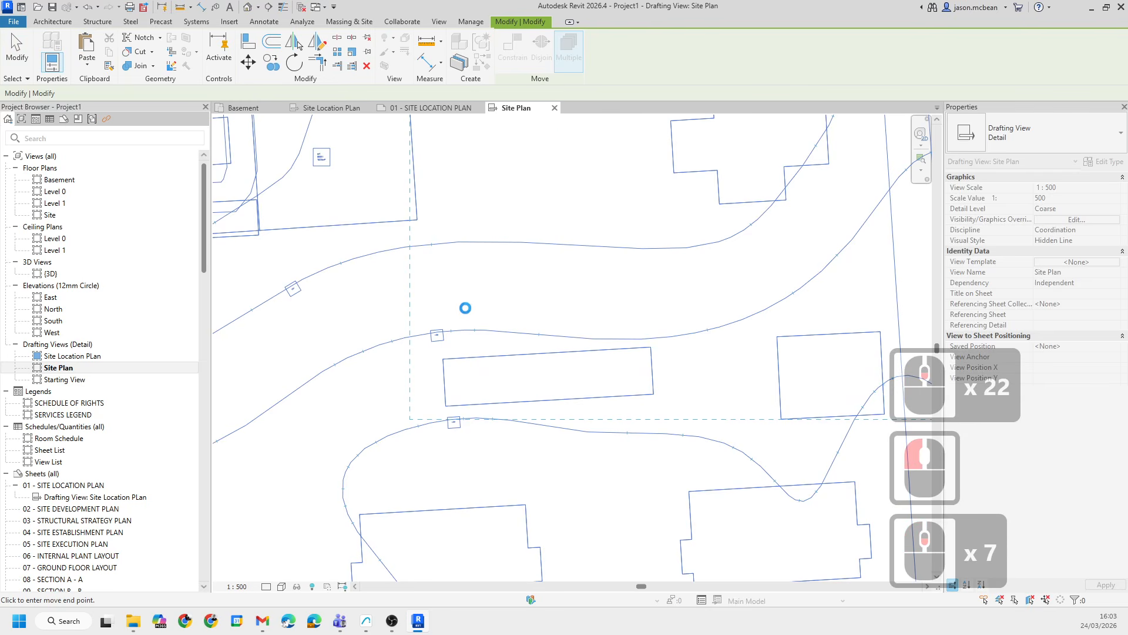
scroll(464, 311, "down", 6)
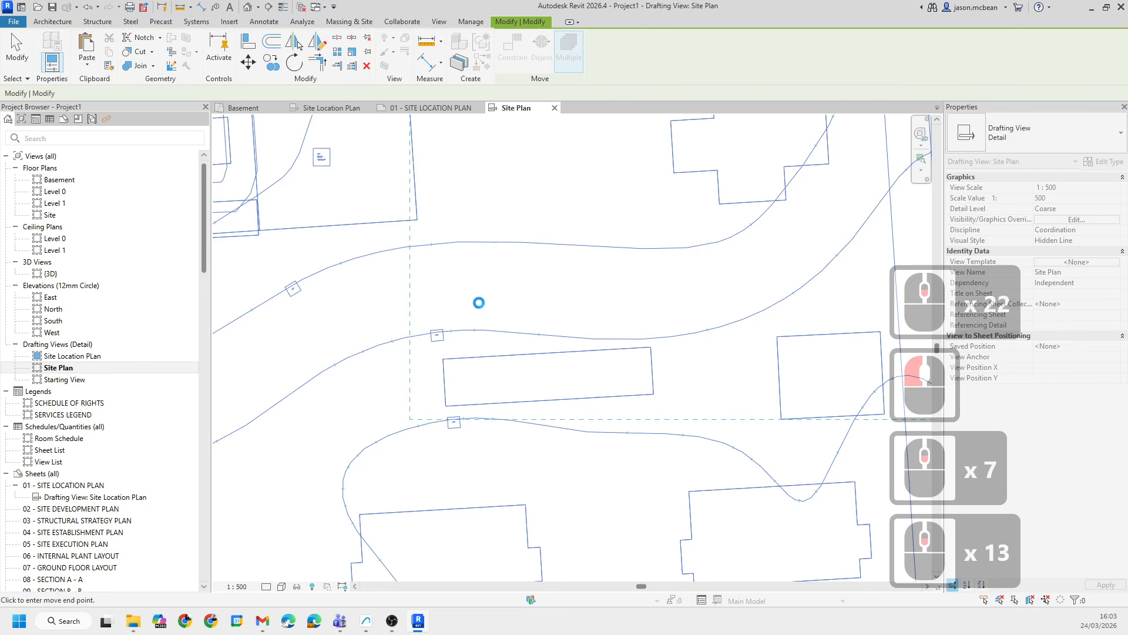
scroll(447, 342, "down", 5)
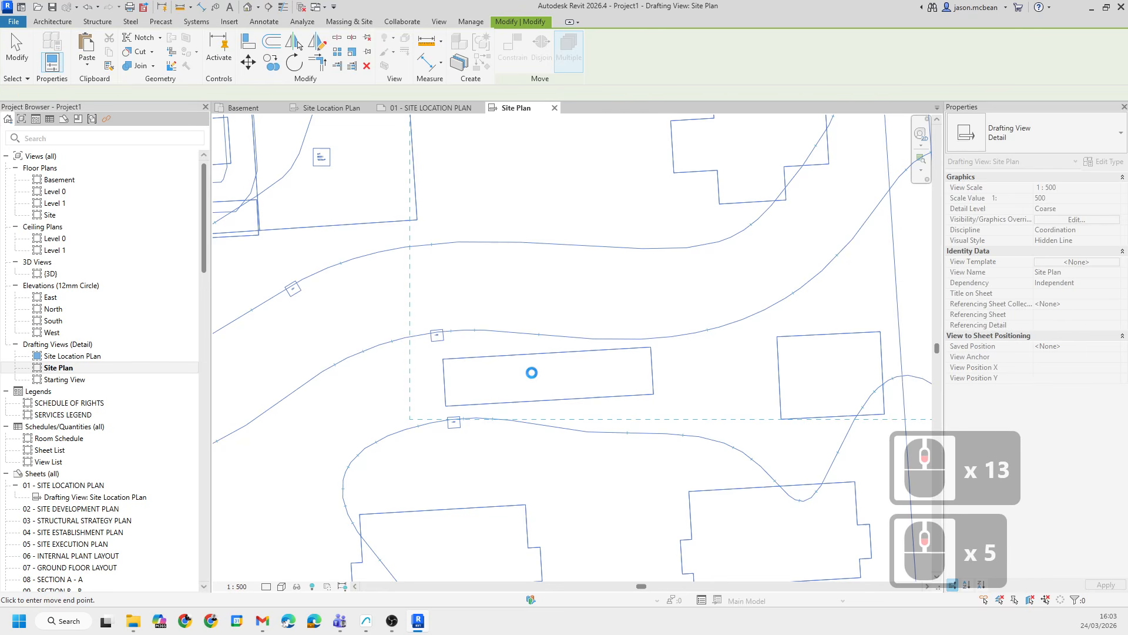
scroll(527, 374, "down", 6)
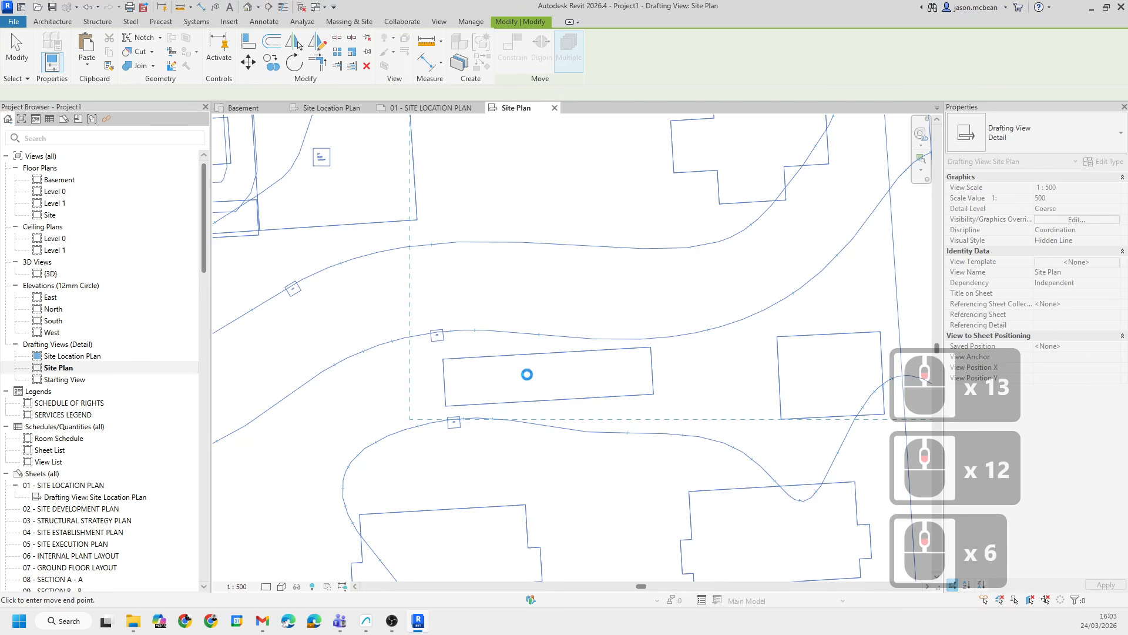
scroll(522, 363, "up", 13)
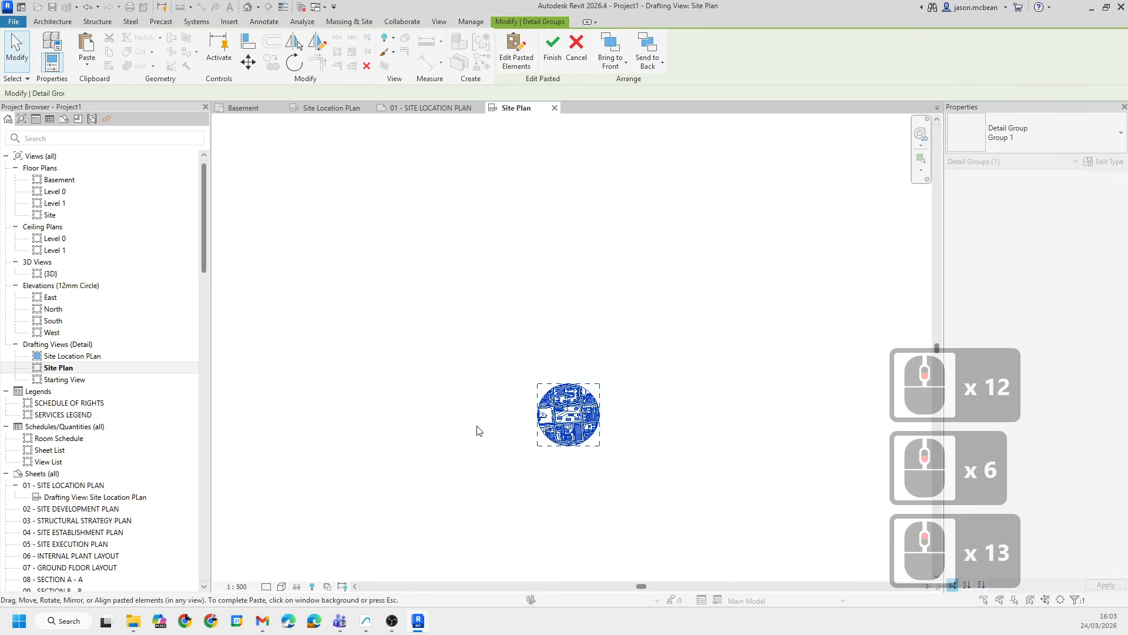
left_click(655, 509)
scroll(655, 509, "up", 7)
key("Escape")
key("Escape")
scroll(590, 436, "up", 7)
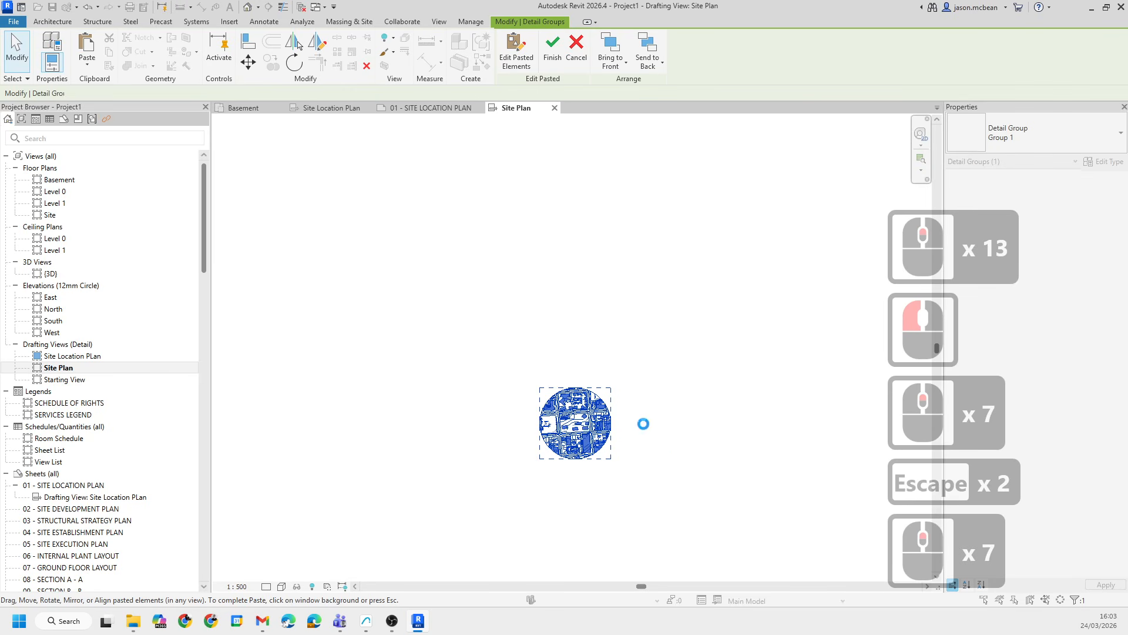
key("Escape")
- Zoom and pan around the Site Plan view to inspect the pasted site linework
scroll(577, 416, "up", 3)
scroll(510, 347, "up", 6)
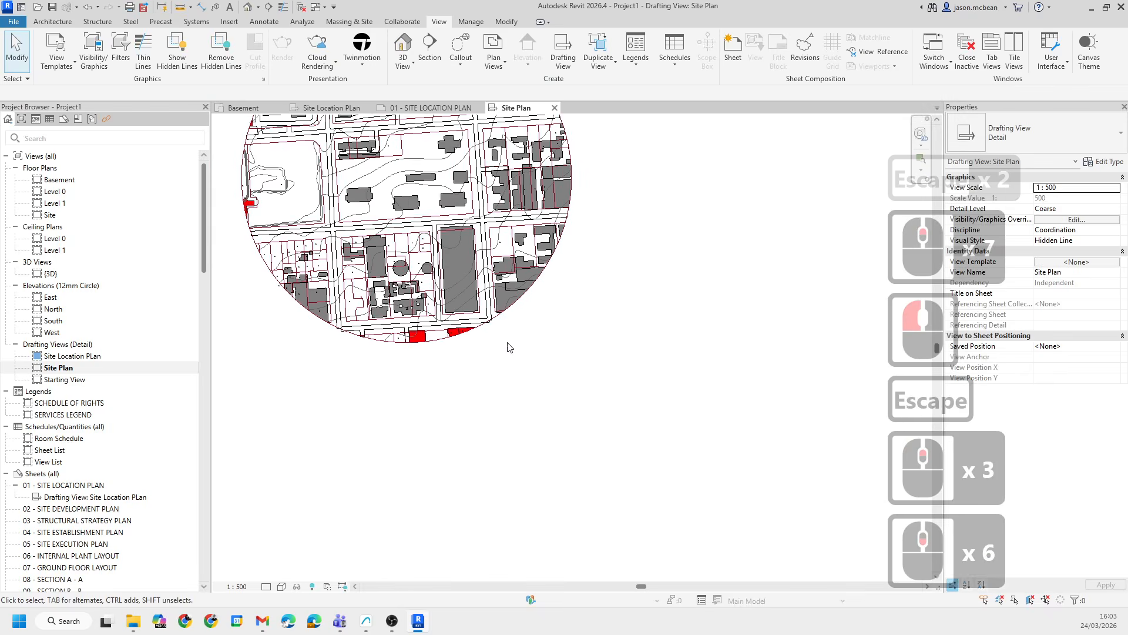
middle_click_drag(510, 347, 584, 457)
scroll(487, 329, "up", 3)
key("Escape")
middle_click_drag(486, 329, 450, 378)
scroll(459, 377, "up", 4)
scroll(462, 297, "down", 5)
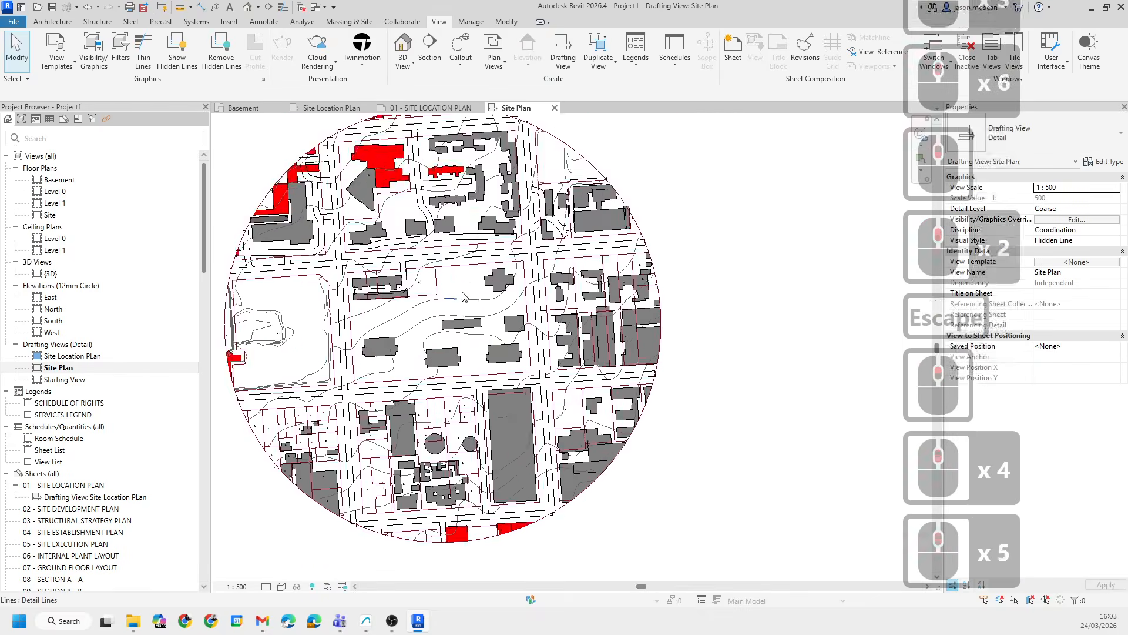
scroll(462, 297, "up", 5)
key("Escape")
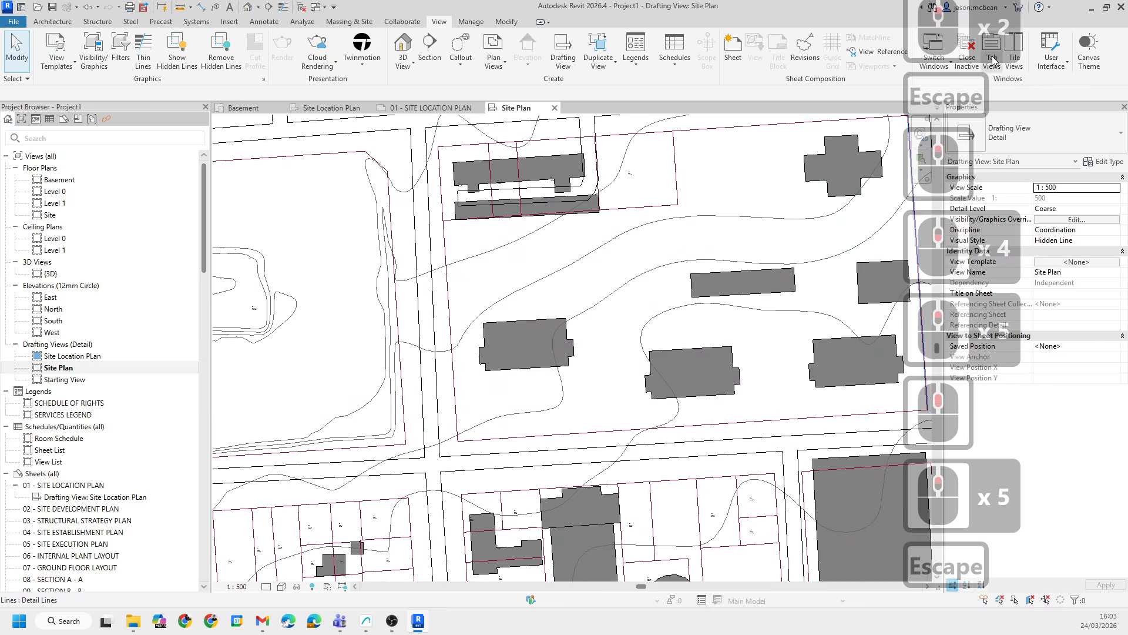
- Draw a reference plane along the vertical road boundary line in the Site Plan view
left_click(471, 22)
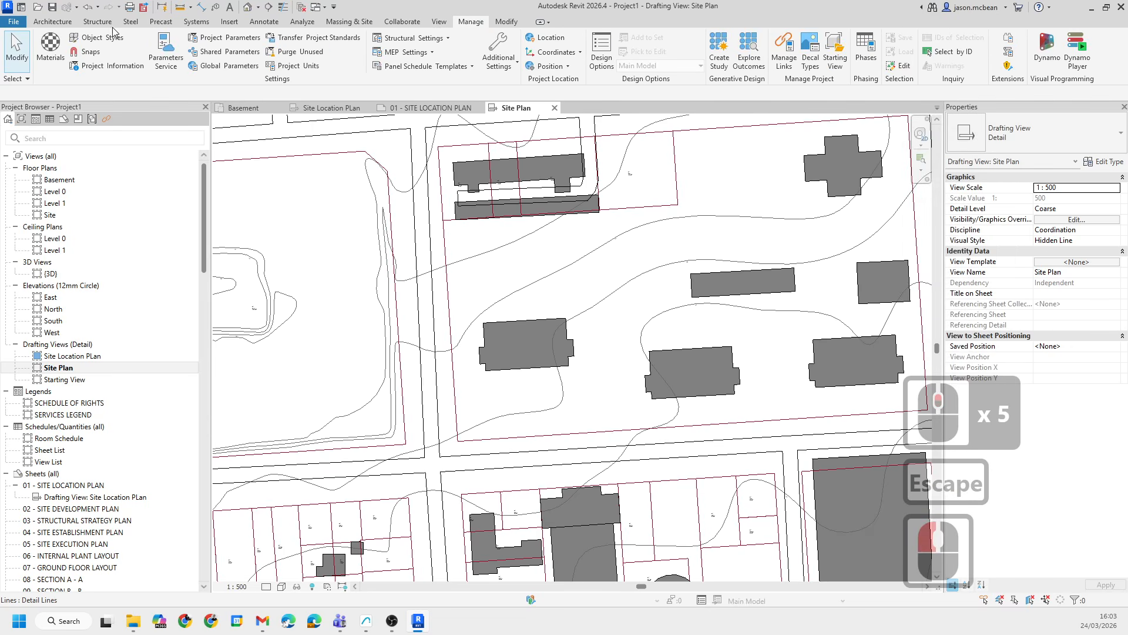
left_click(56, 21)
left_click(944, 52)
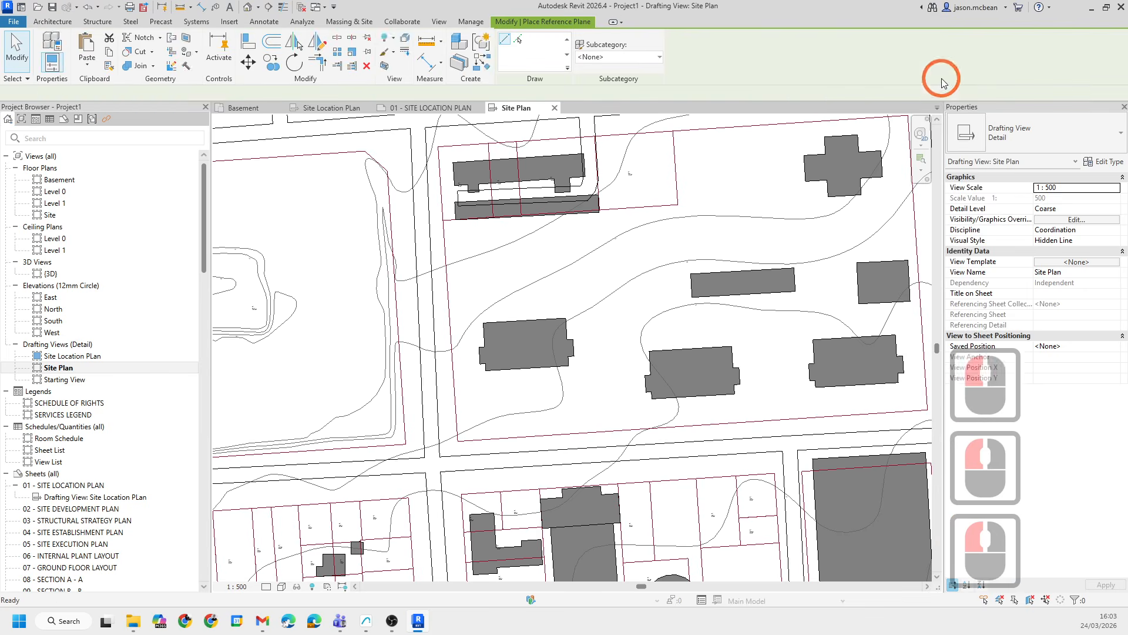
left_click(457, 379)
left_click_drag(443, 221, 438, 135)
key("Escape")
key("Escape")
- Try to rotate the reference plane about its lower end to align with the road edge, then undo the rotation
middle_click_drag(566, 400, 498, 423)
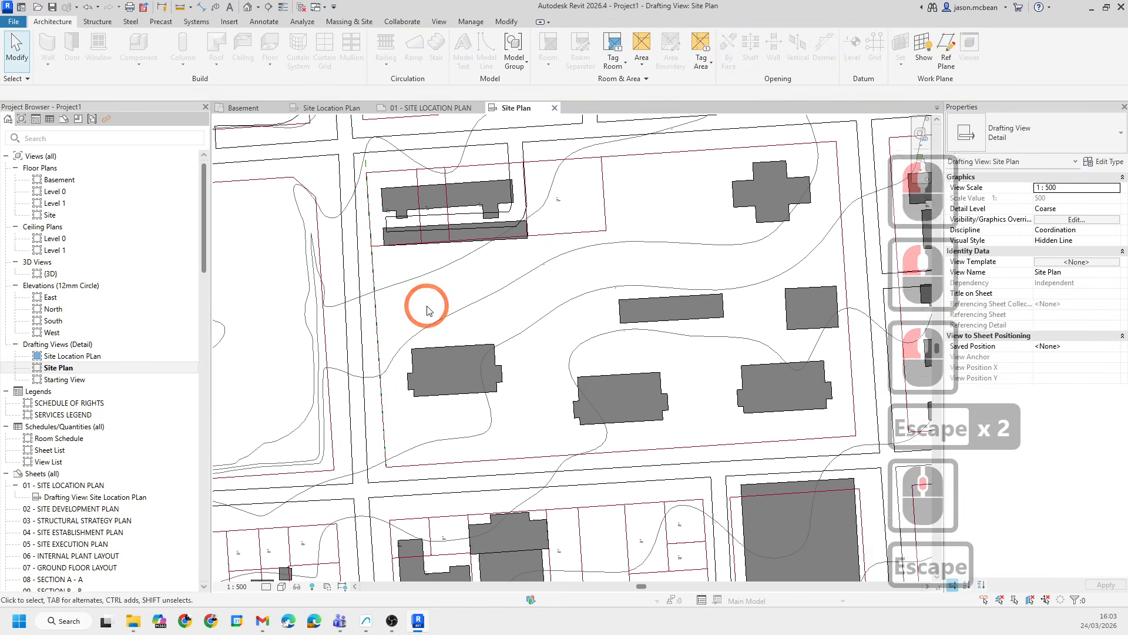
key("Escape")
scroll(451, 329, "down", 6)
scroll(513, 278, "down", 2)
left_click_drag(338, 146, 742, 505)
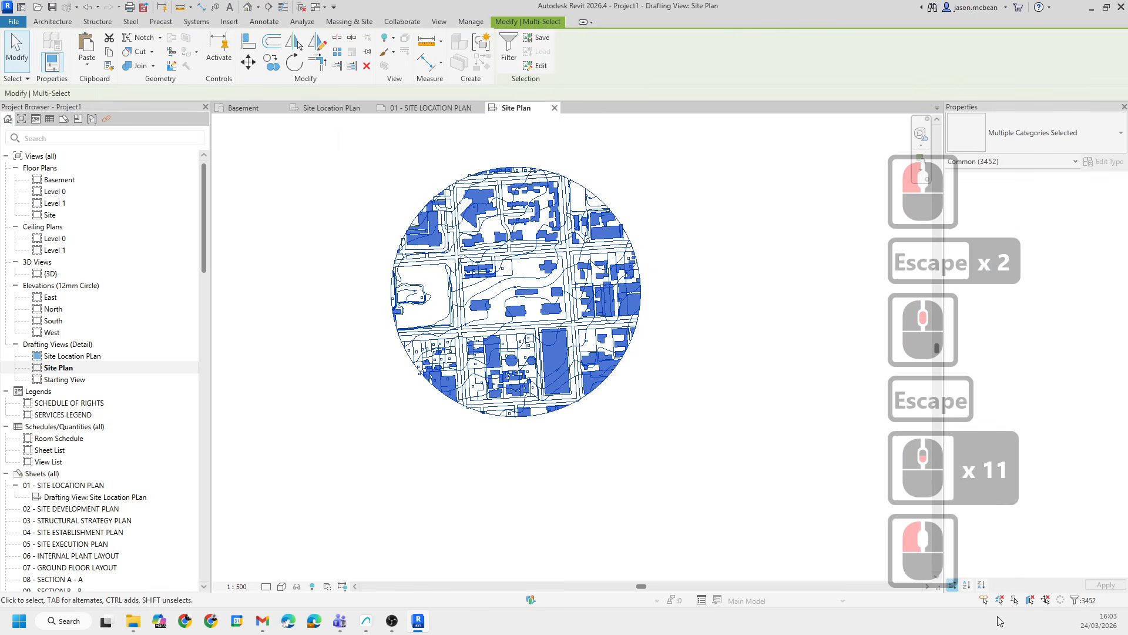
left_click(1091, 604)
left_click(639, 252)
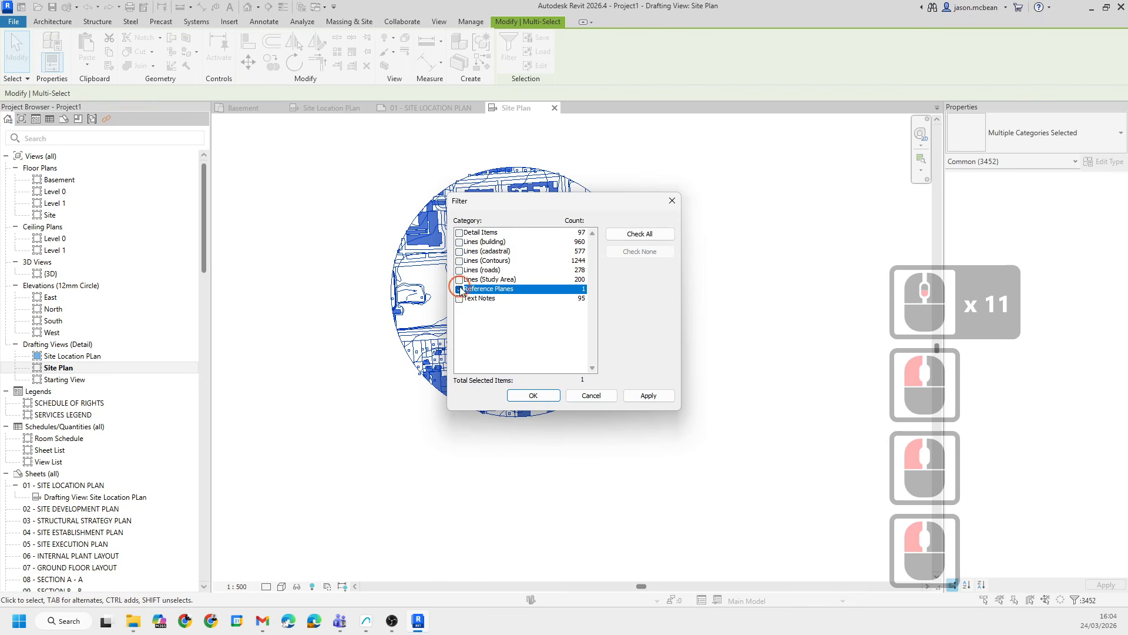
left_click(527, 393)
left_click(504, 264)
scroll(503, 286, "up", 20)
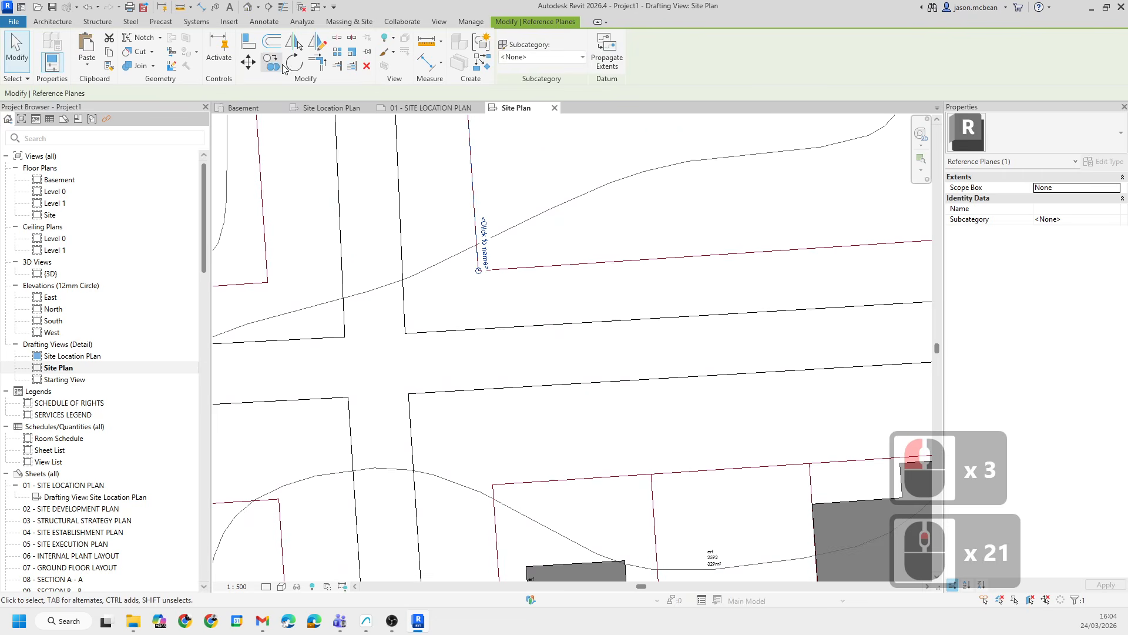
left_click(292, 63)
left_click(479, 272)
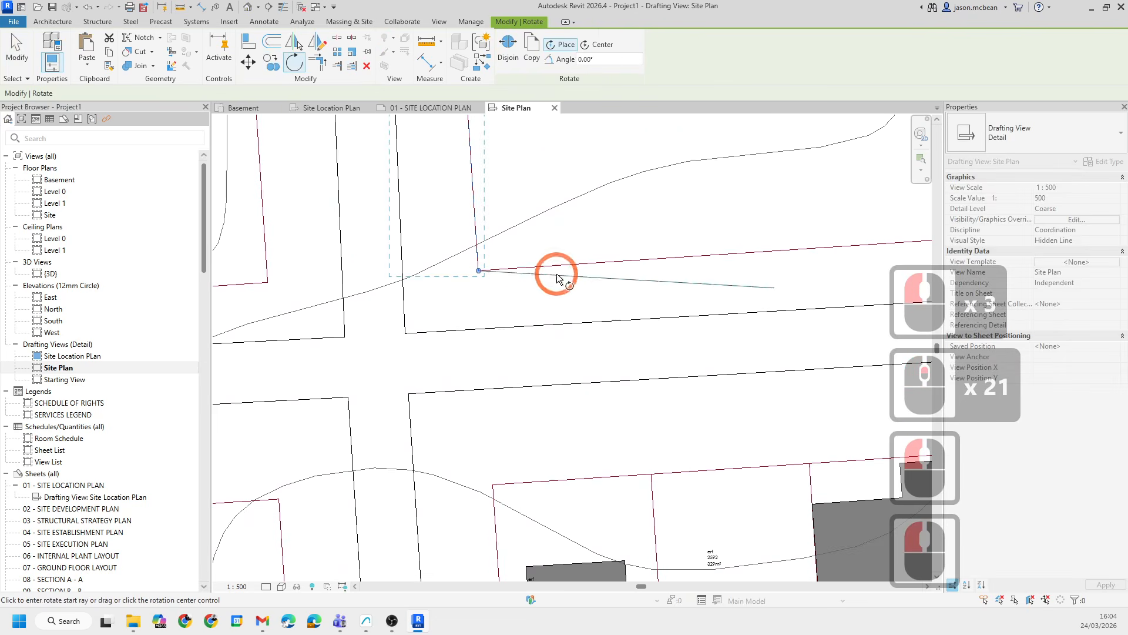
left_click(561, 265)
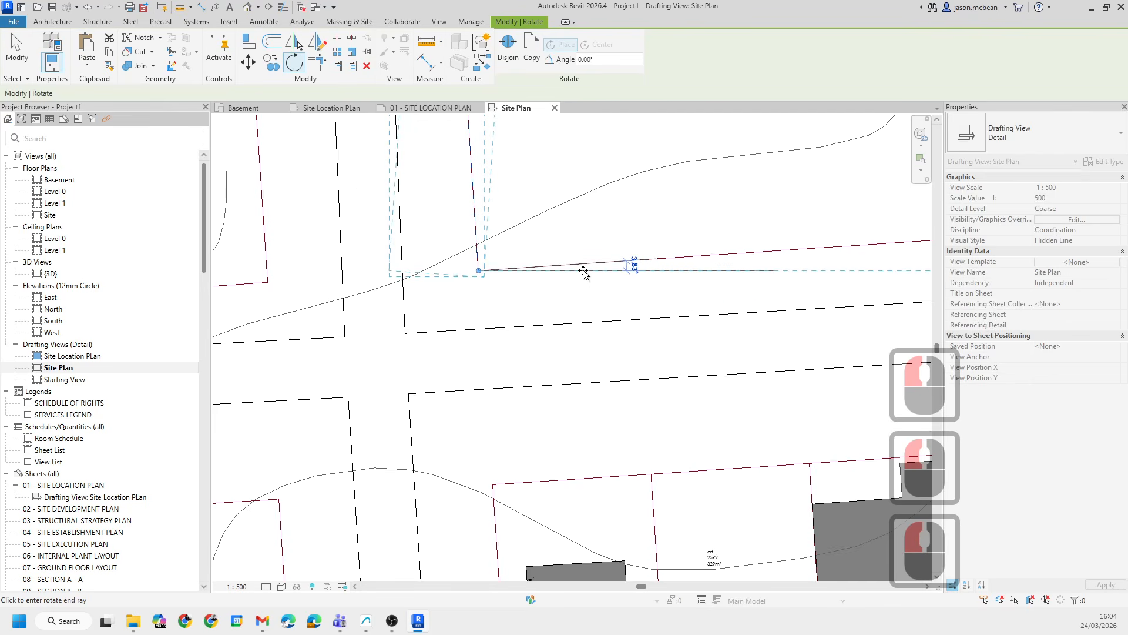
scroll(470, 276, "down", 19)
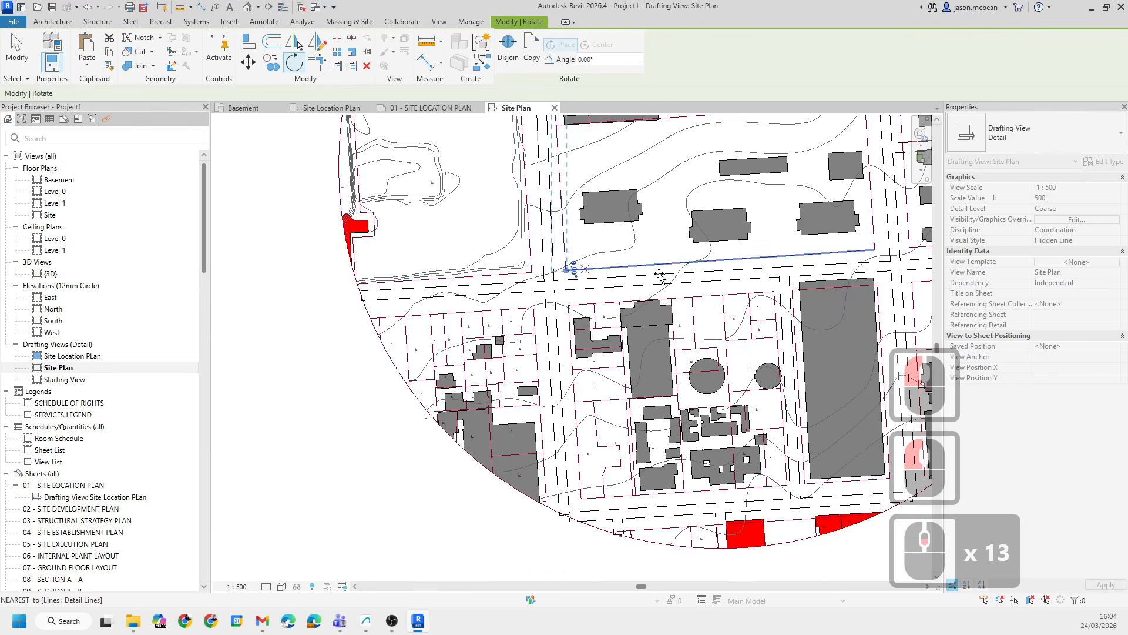
scroll(465, 277, "down", 5)
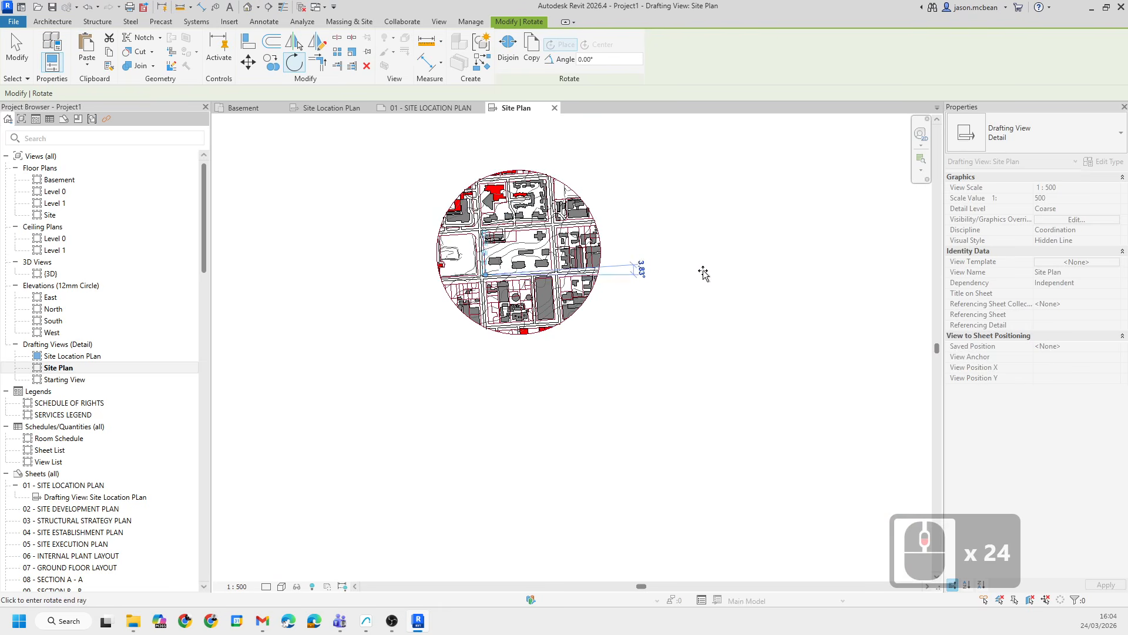
left_click(700, 270)
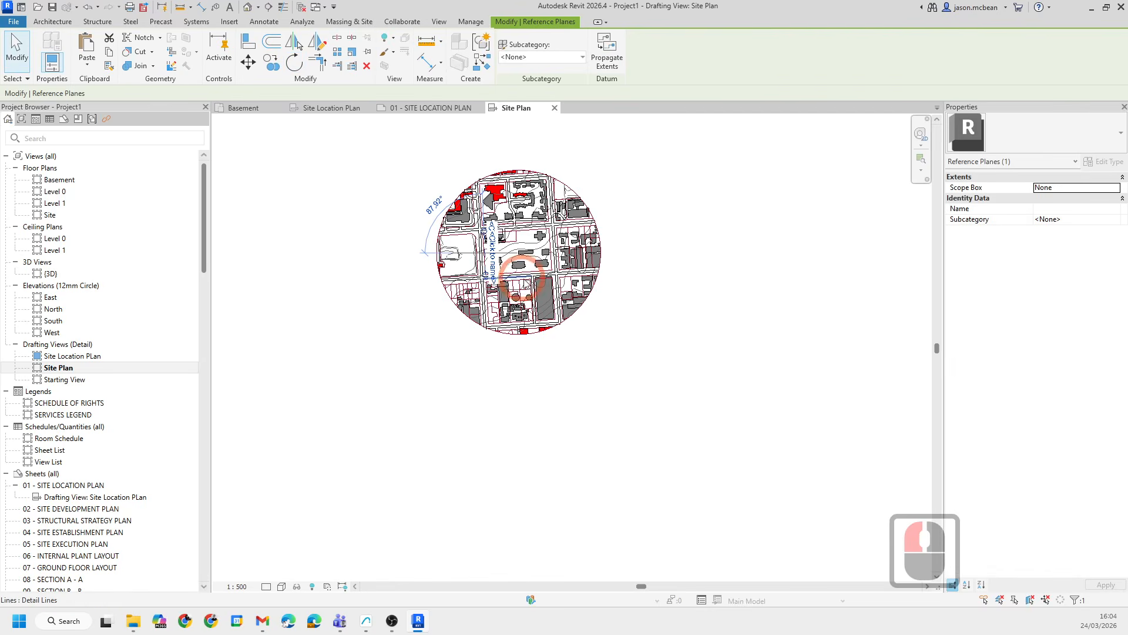
scroll(501, 271, "up", 15)
scroll(501, 270, "up", 1)
key("ctrl+z")
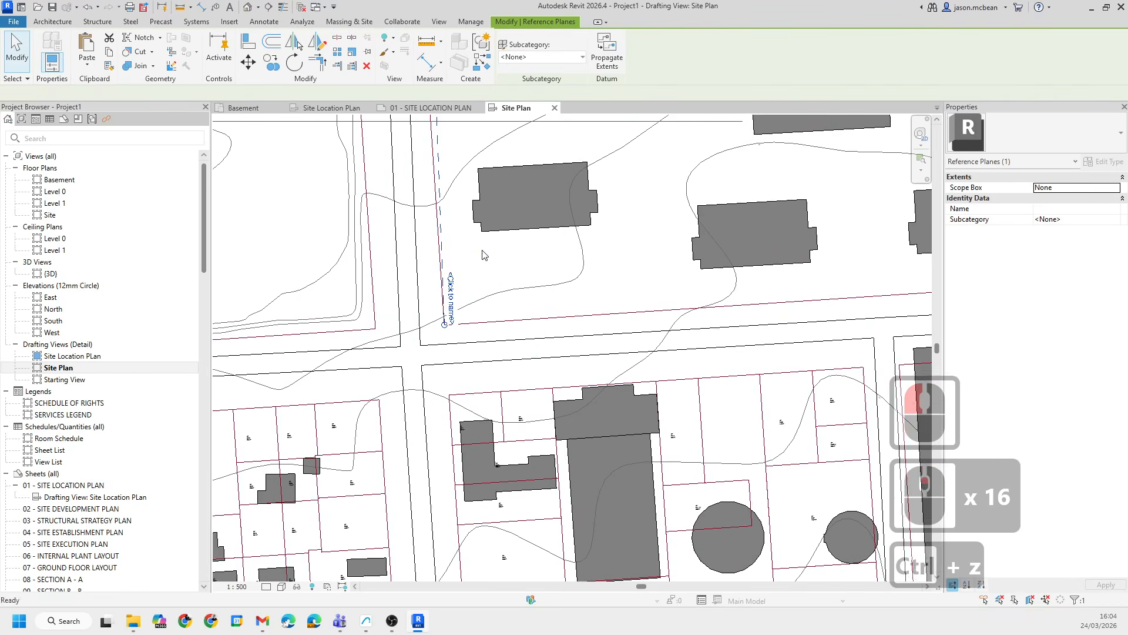
- Select all the site linework and text notes except the reference plane using the selection filter
scroll(402, 268, "up", 7)
scroll(402, 268, "up", 6)
scroll(405, 258, "down", 20)
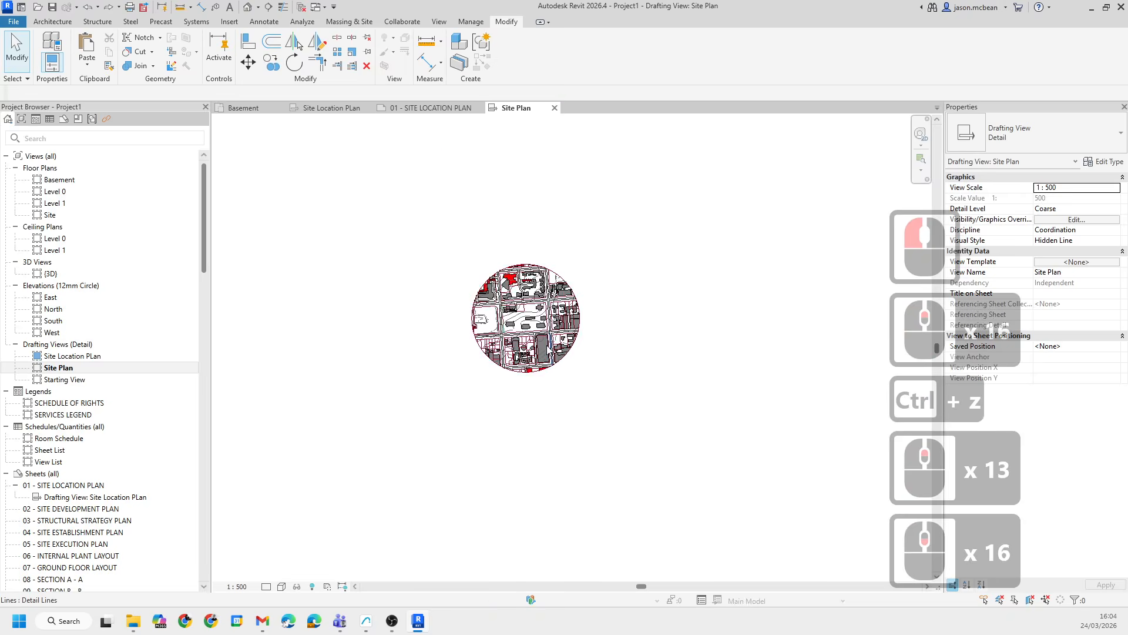
left_click_drag(414, 239, 700, 459)
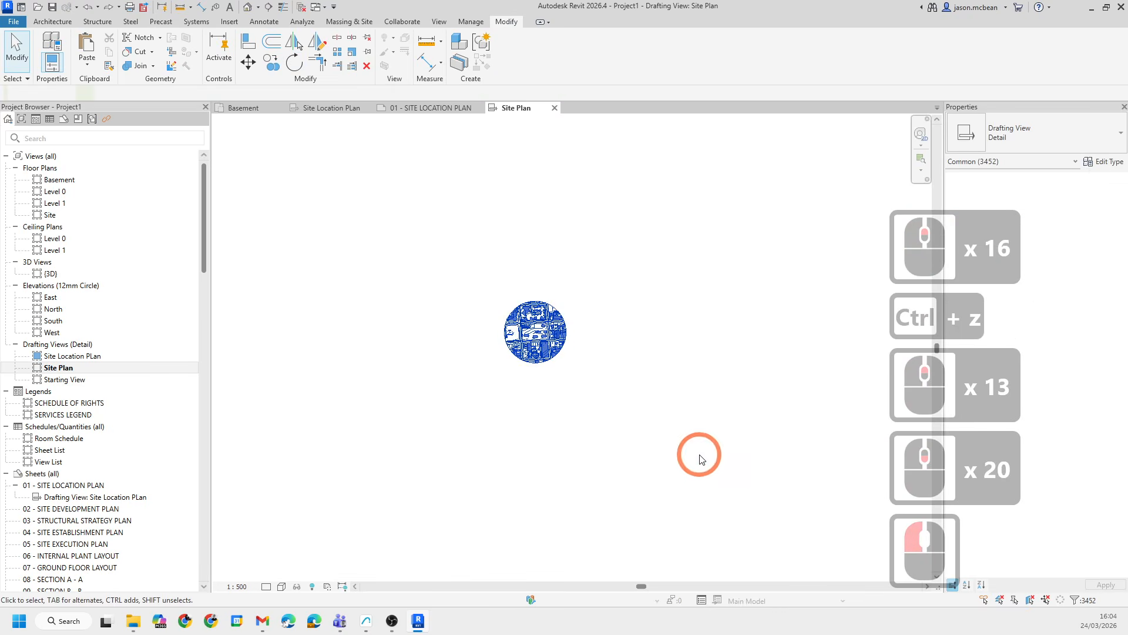
left_click(1093, 602)
left_click(620, 253)
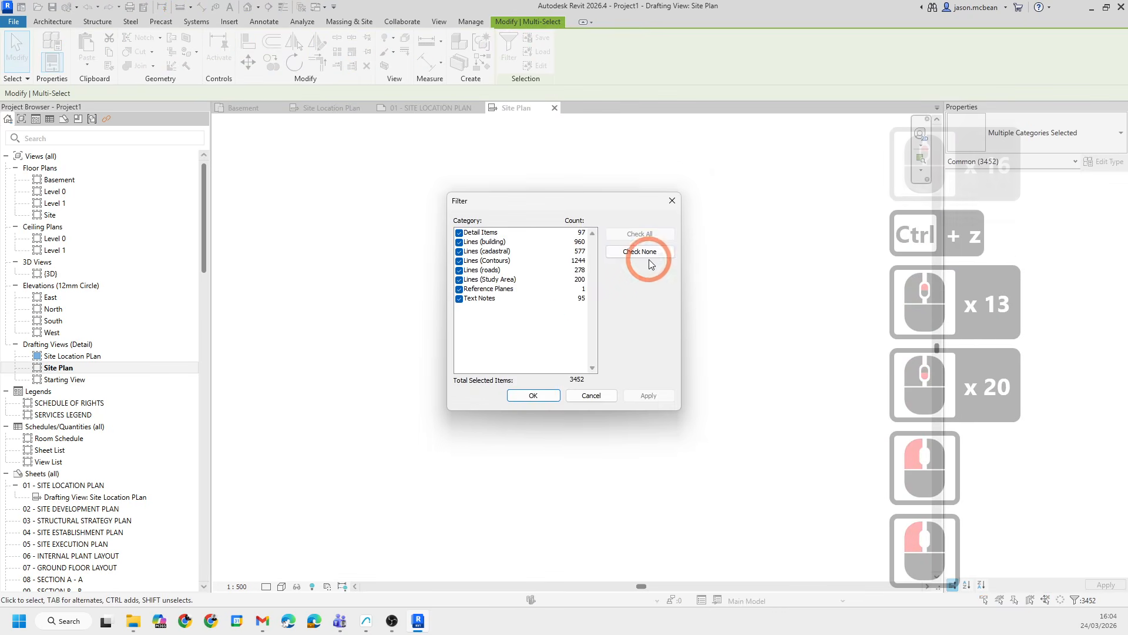
left_click(459, 299)
left_click(459, 280)
left_click(461, 271)
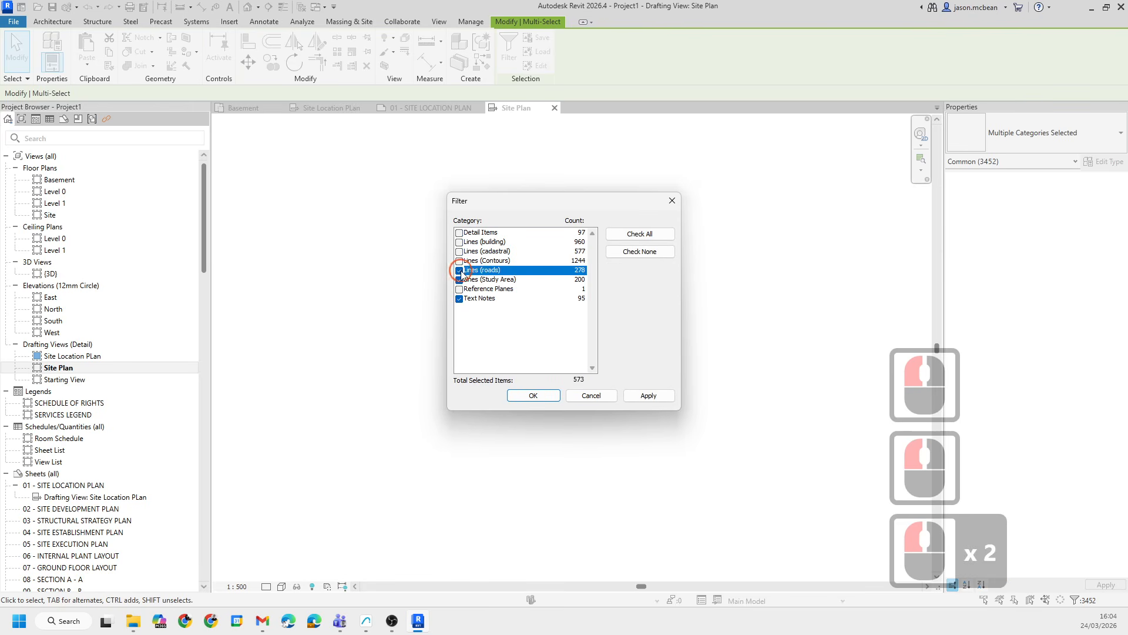
left_click(459, 261)
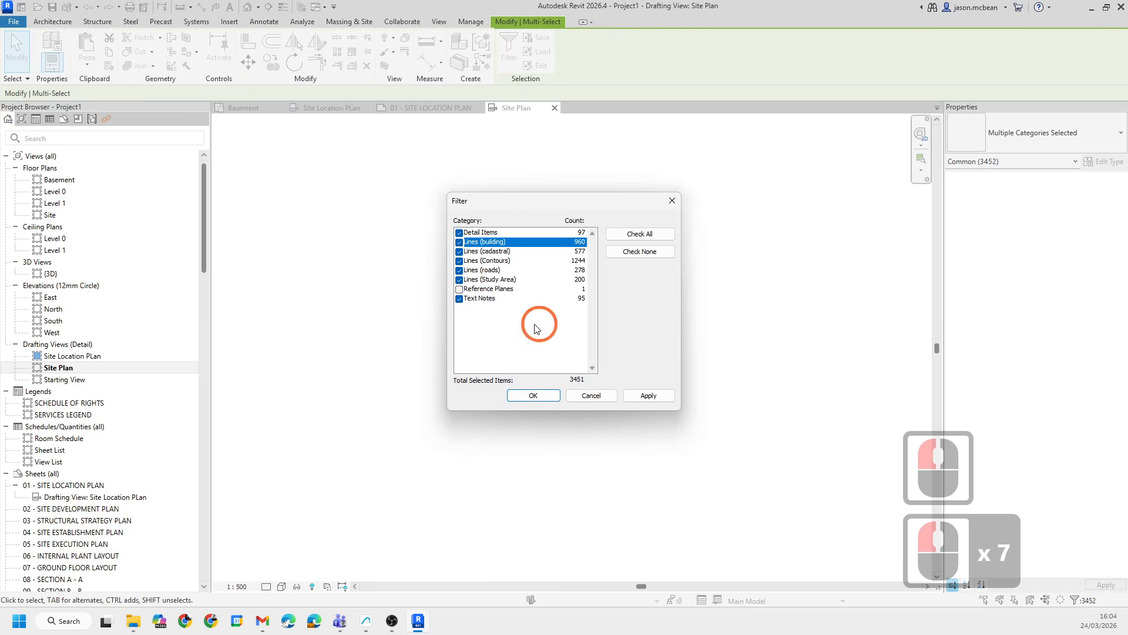
left_click(662, 396)
left_click(533, 395)
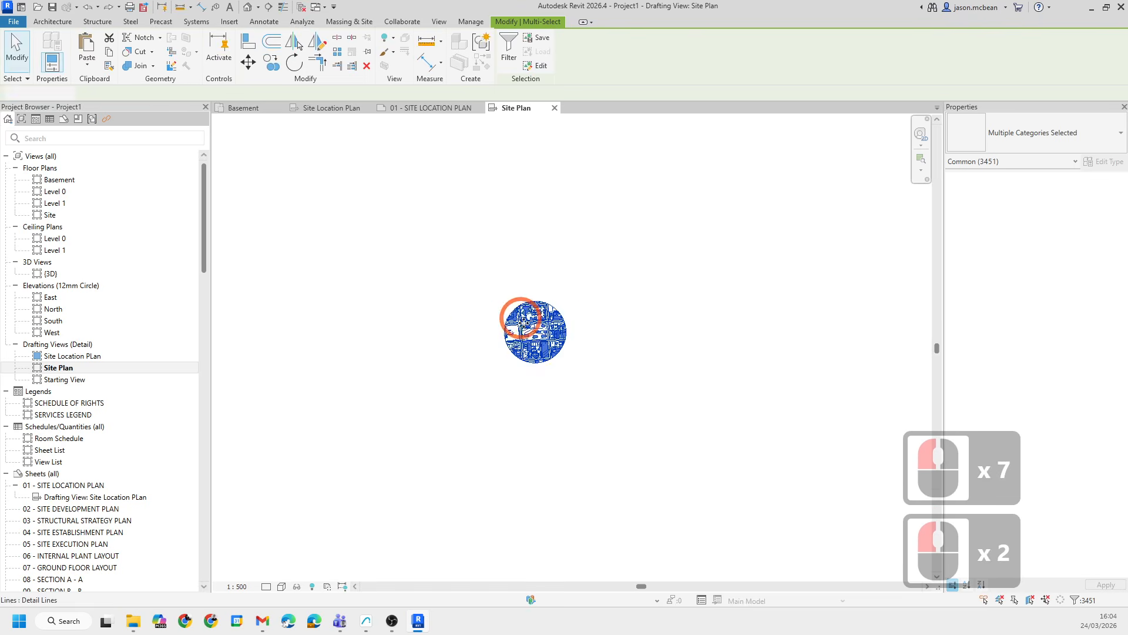
- Rotate the selected site linework about the reference plane's lower end so the road edge aligns with the plane
scroll(517, 326, "up", 18)
scroll(500, 327, "up", 6)
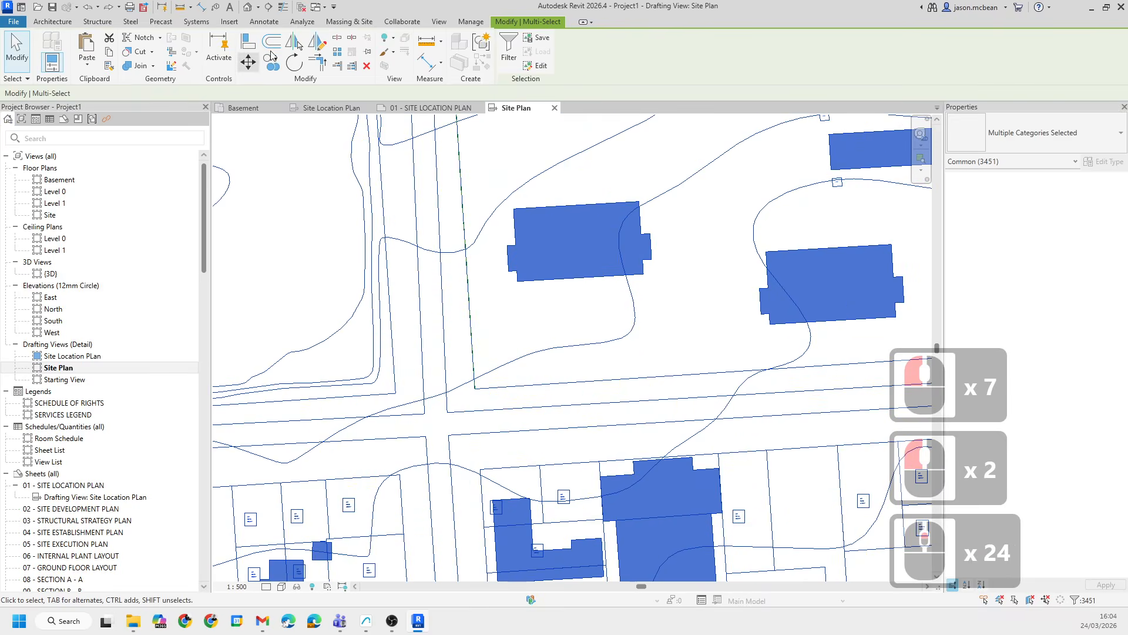
left_click(291, 65)
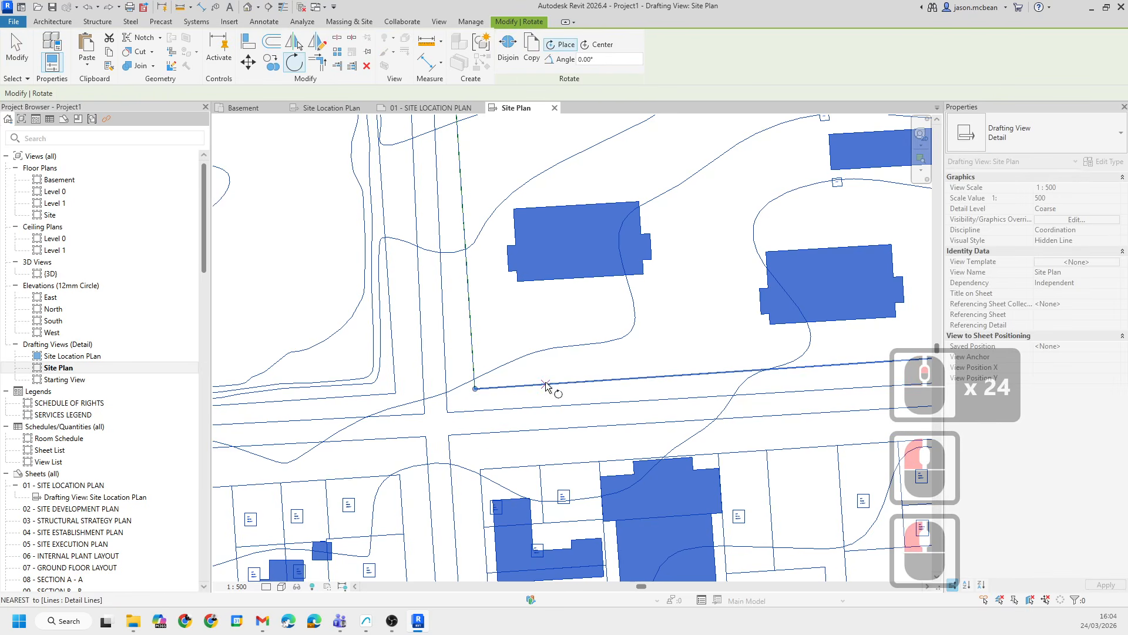
left_click(563, 391)
left_click(559, 389)
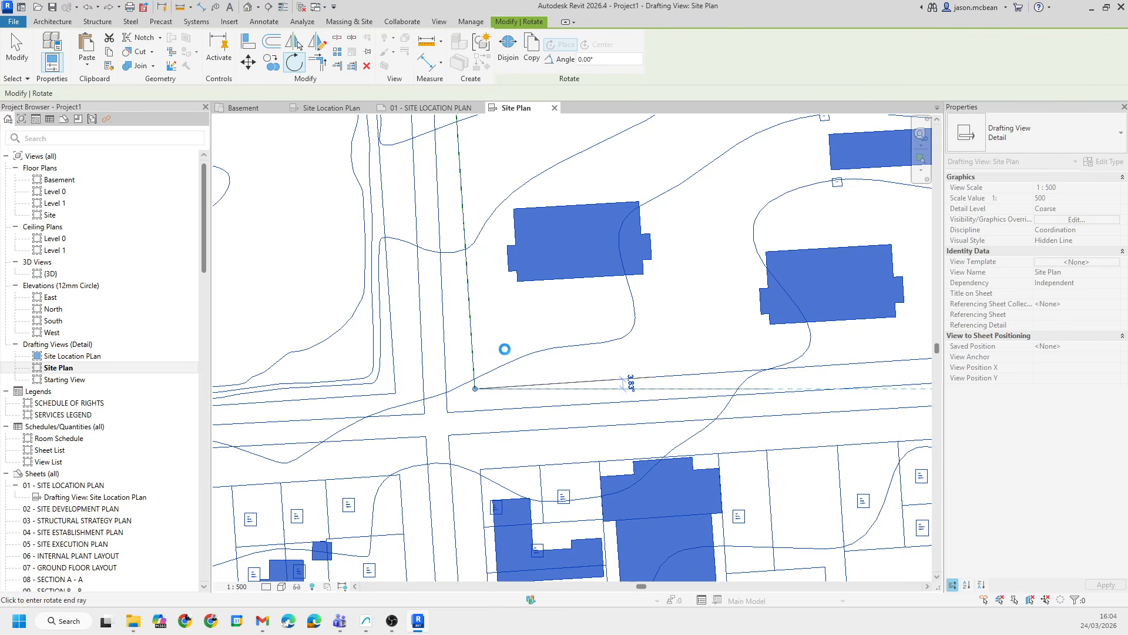
left_click(504, 349)
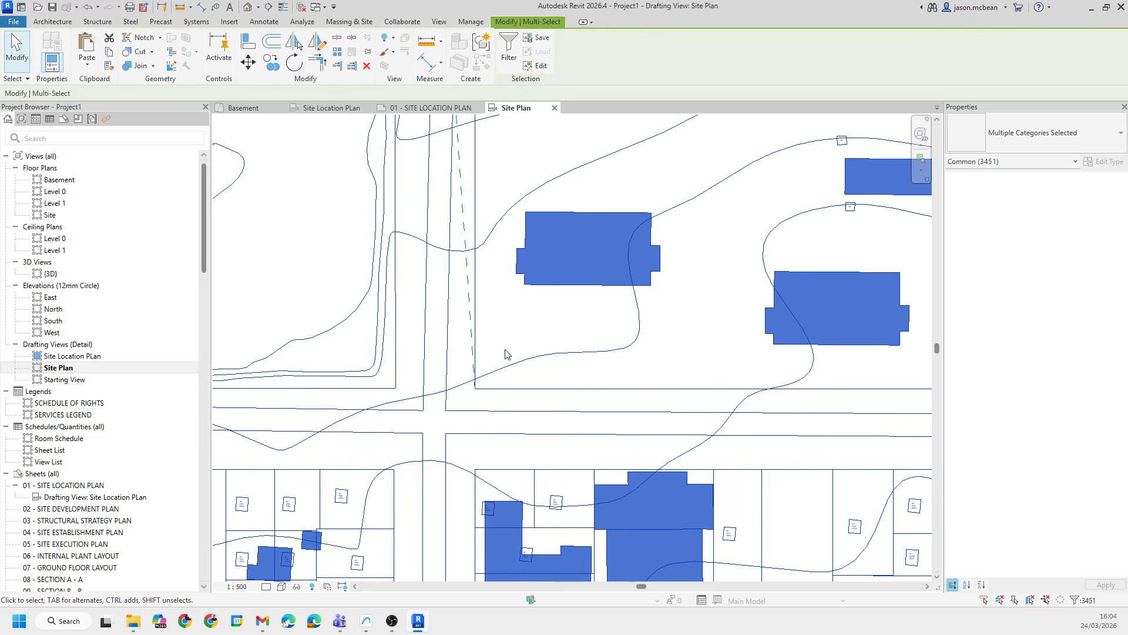
- Zoom and pan around the rotated linework to inspect the road edge against the reference plane
scroll(463, 329, "down", 6)
scroll(446, 240, "up", 6)
scroll(543, 328, "up", 1)
middle_click_drag(541, 327, 494, 323)
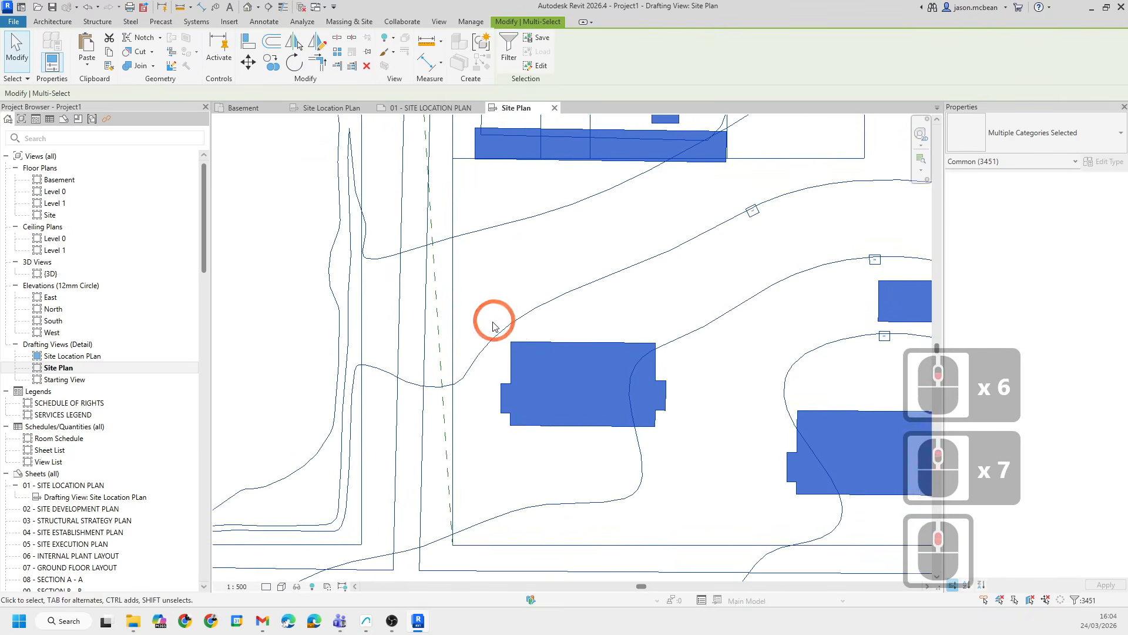
key("Escape")
left_click(442, 326)
key("Escape")
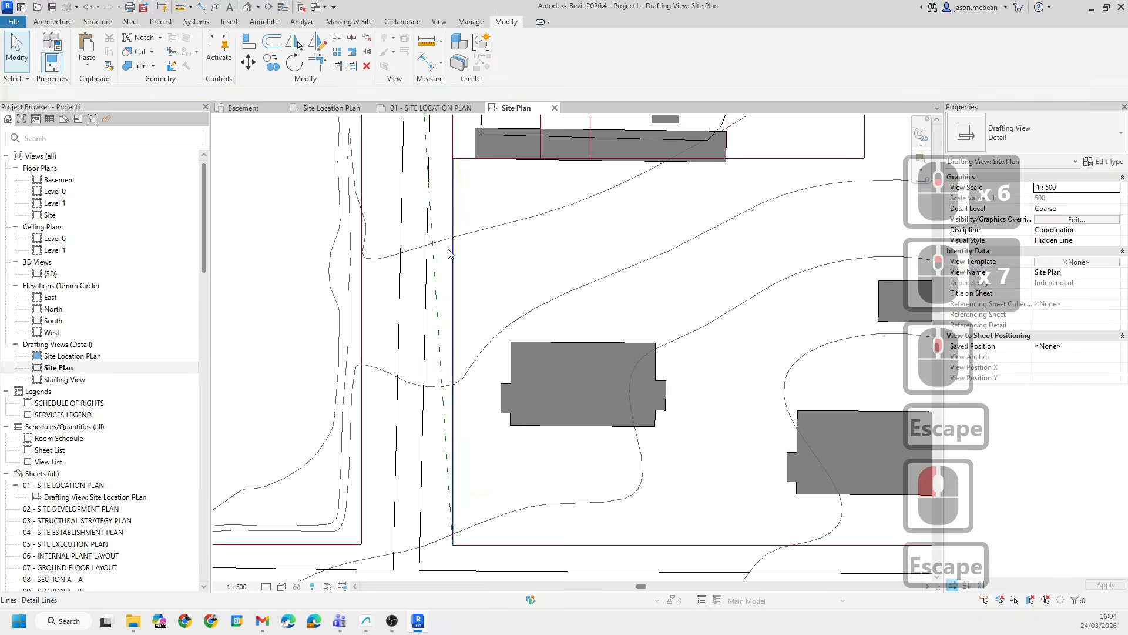
scroll(450, 253, "up", 5)
scroll(623, 441, "down", 5)
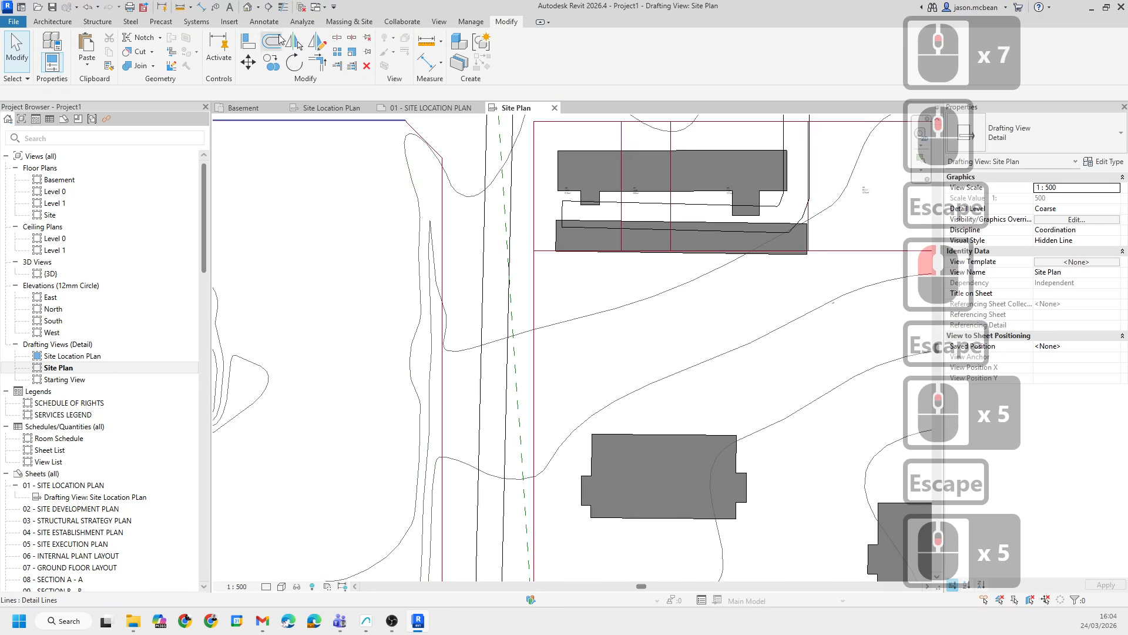
key("Escape")
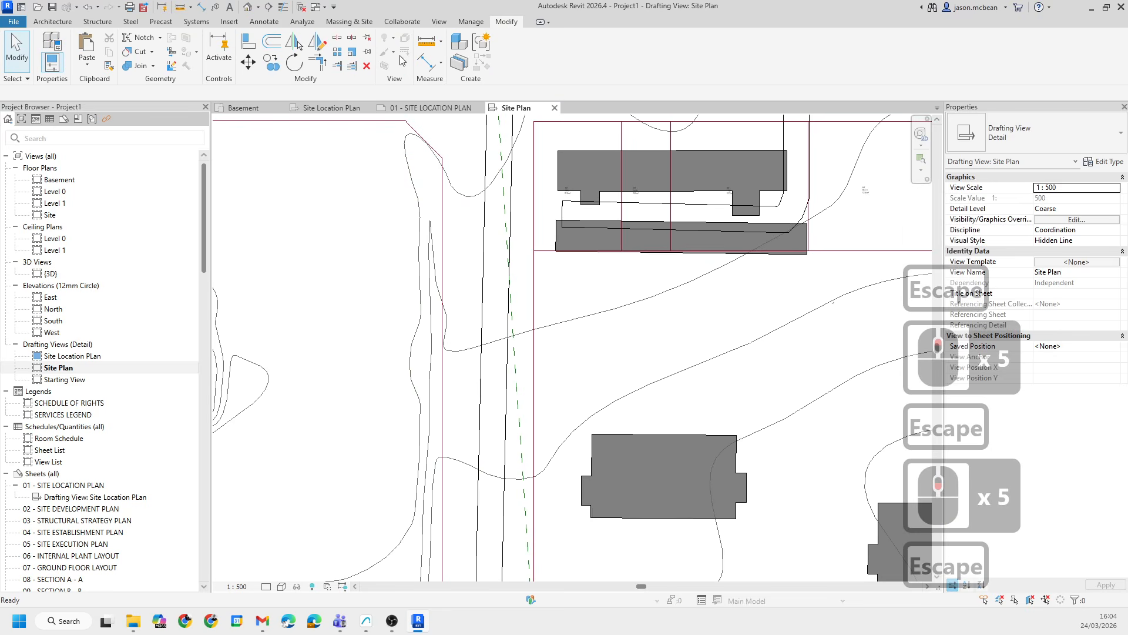
- Measure the angle between the reference plane and the road edge with an angular dimension, then delete the dimension
left_click(444, 41)
key("Escape")
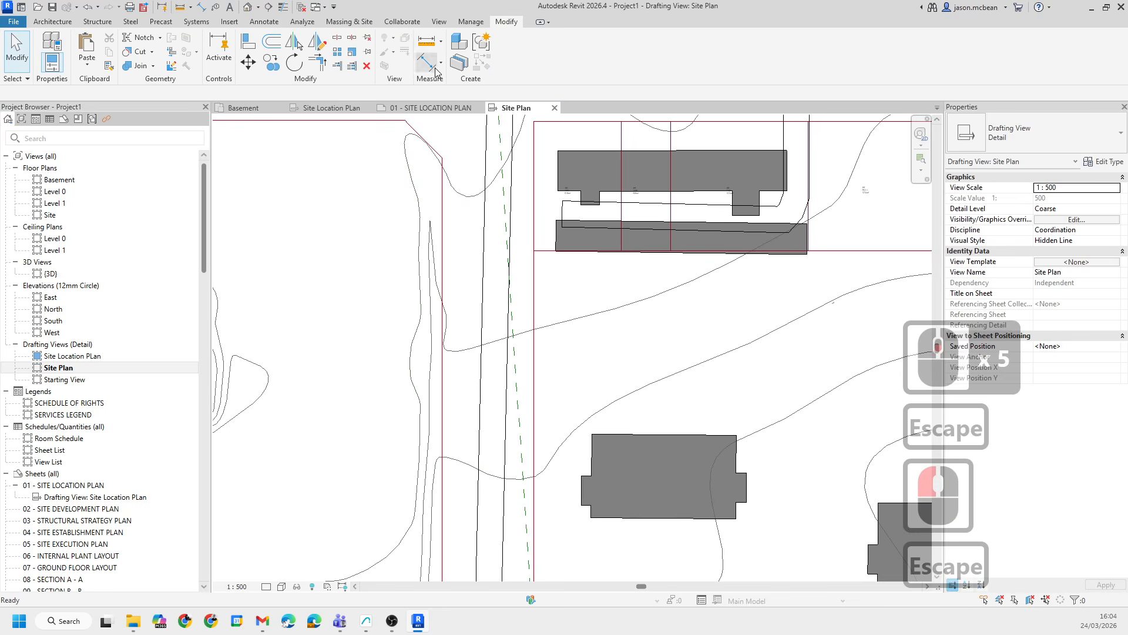
left_click(442, 65)
left_click(438, 148)
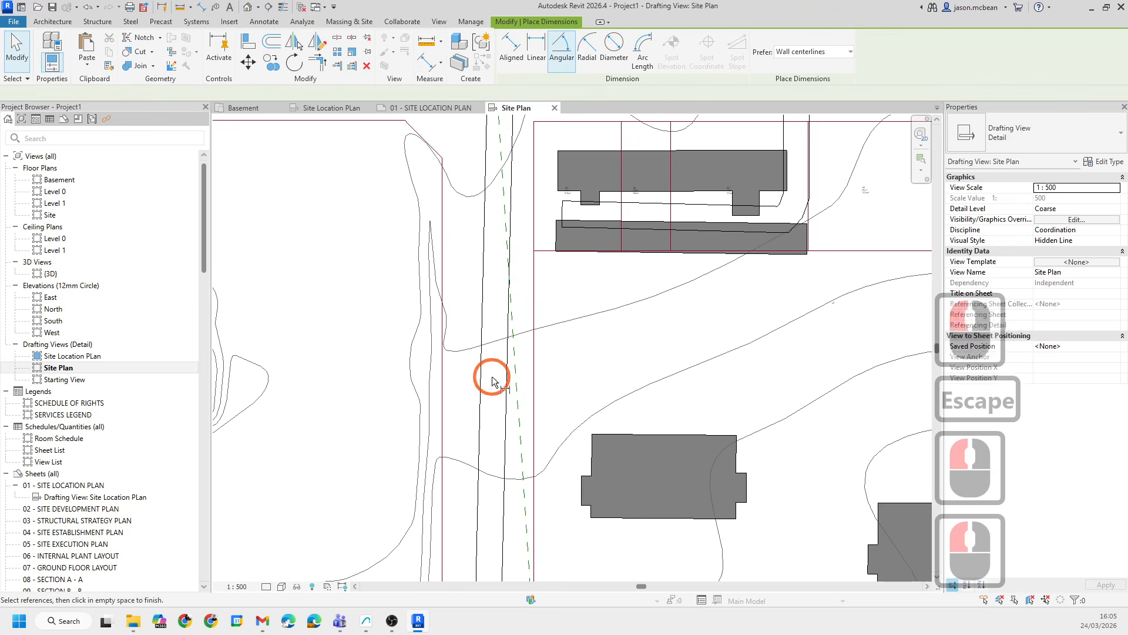
left_click(532, 363)
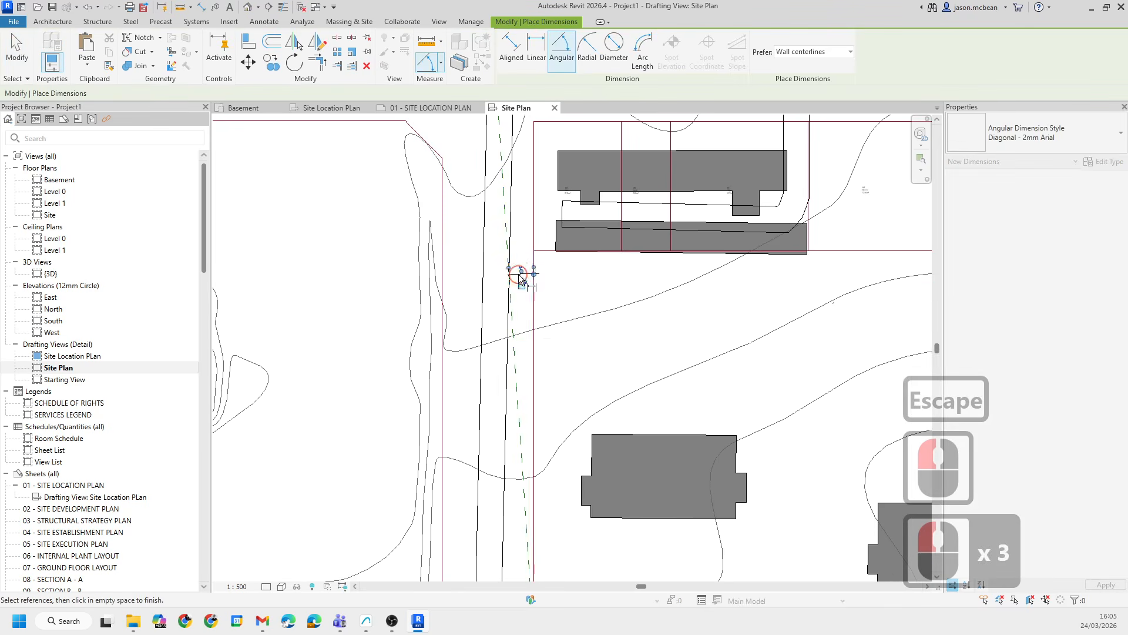
left_click(521, 274)
scroll(522, 272, "up", 14)
key("Escape")
key("Escape")
key("Escape")
left_click(530, 313)
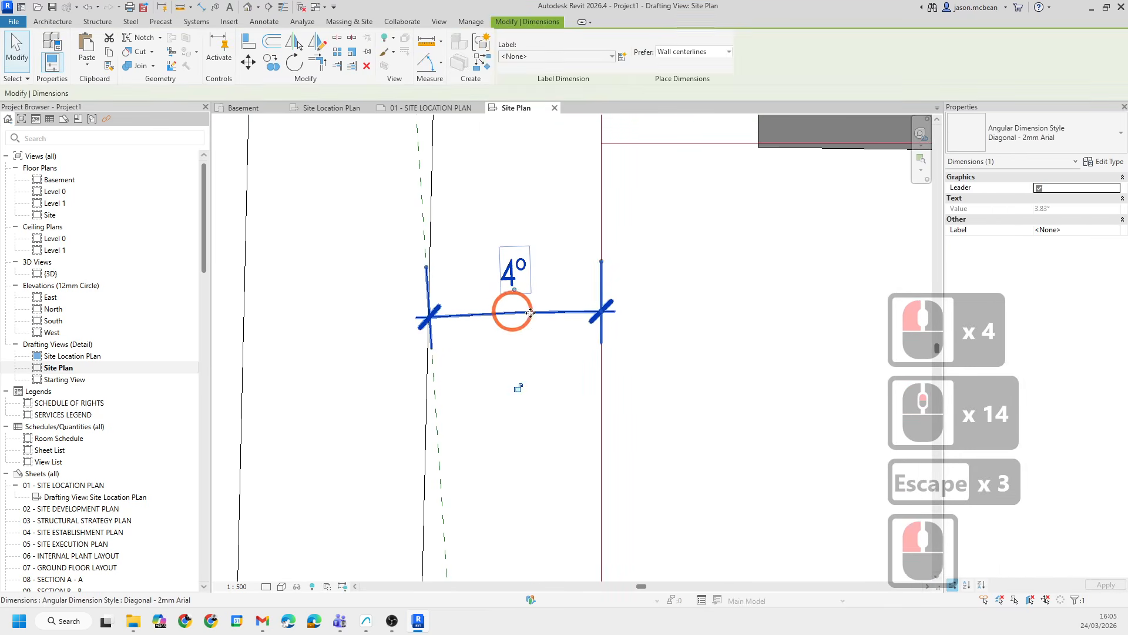
key("Escape")
scroll(537, 319, "down", 6)
key("Escape")
scroll(542, 317, "down", 5)
left_click(541, 315)
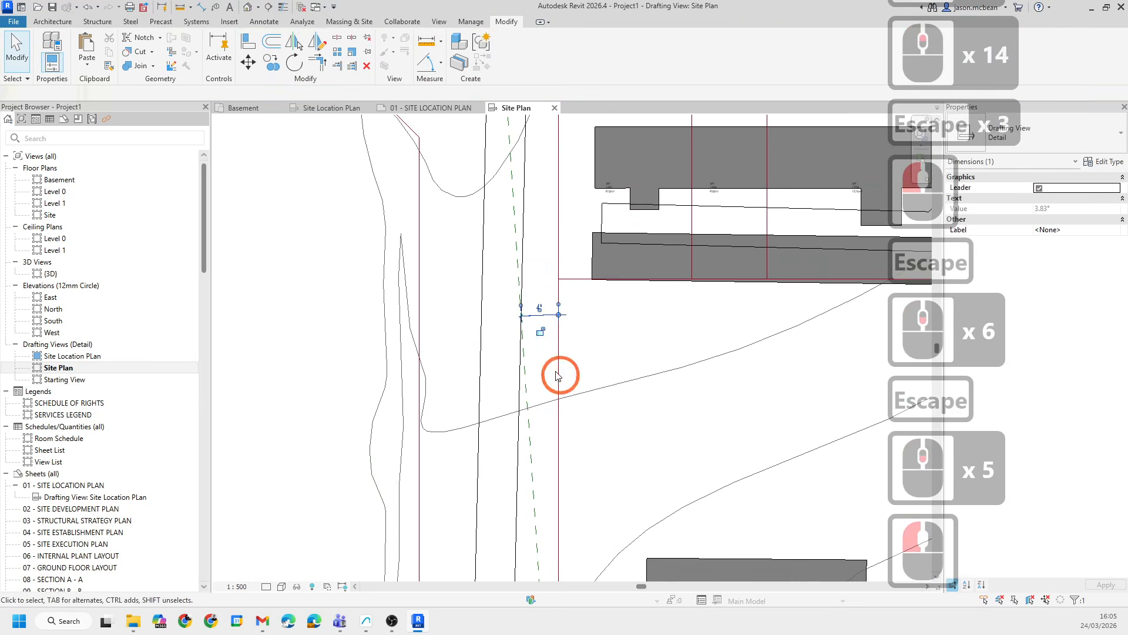
scroll(555, 346, "down", 7)
key("Delete")
- Window-select and delete the site linework on the east side of the circular plan
middle_click_drag(527, 495, 332, 453)
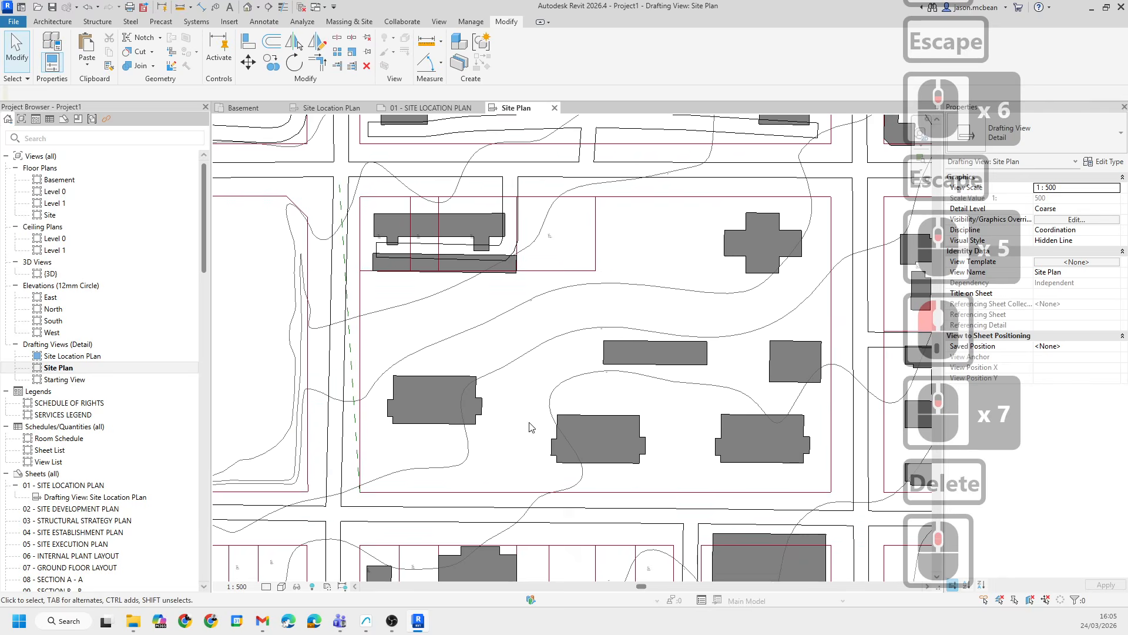
scroll(441, 360, "down", 4)
key("Escape")
scroll(516, 383, "down", 6)
key("Escape")
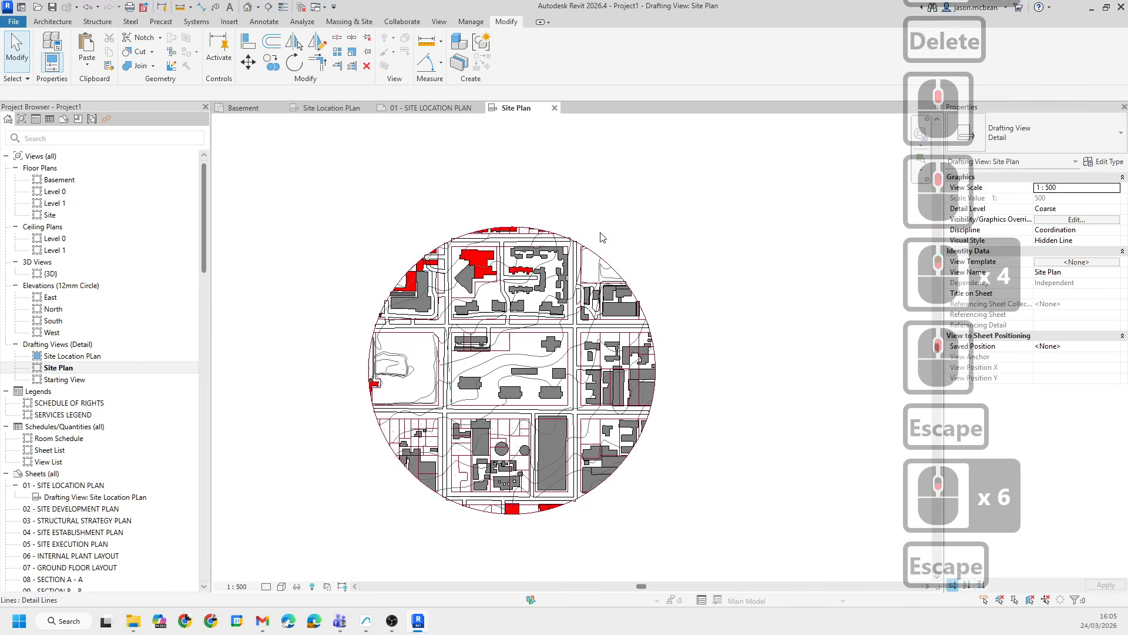
scroll(573, 230, "down", 2)
left_click_drag(560, 195, 732, 517)
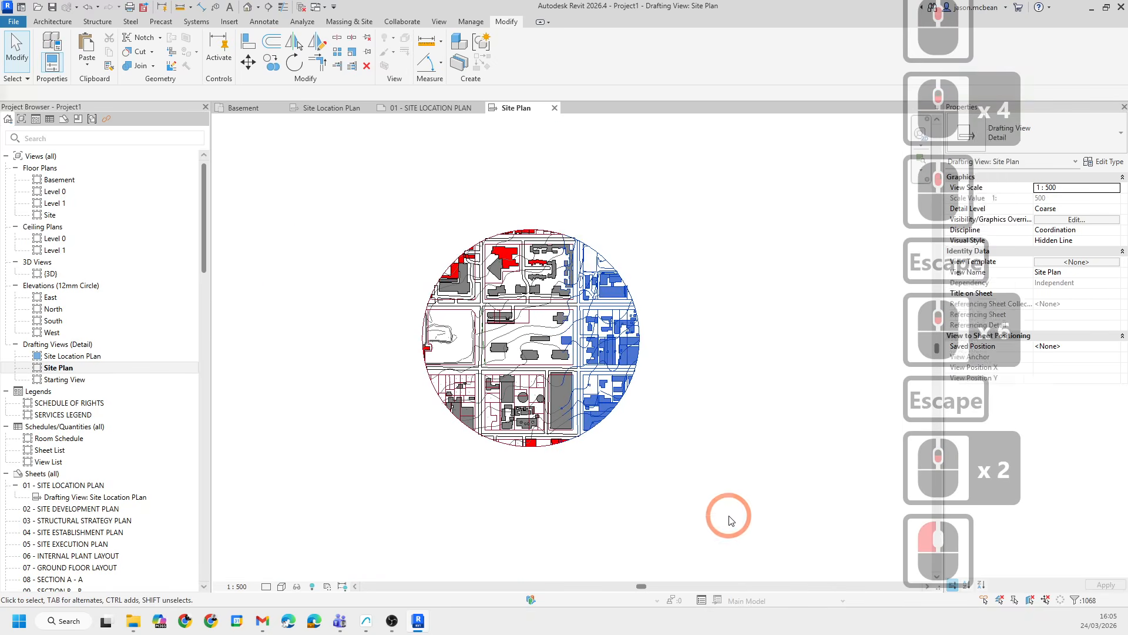
key("Delete")
- Window-select and delete the linework and buildings south of the lower road
scroll(593, 382, "up", 5)
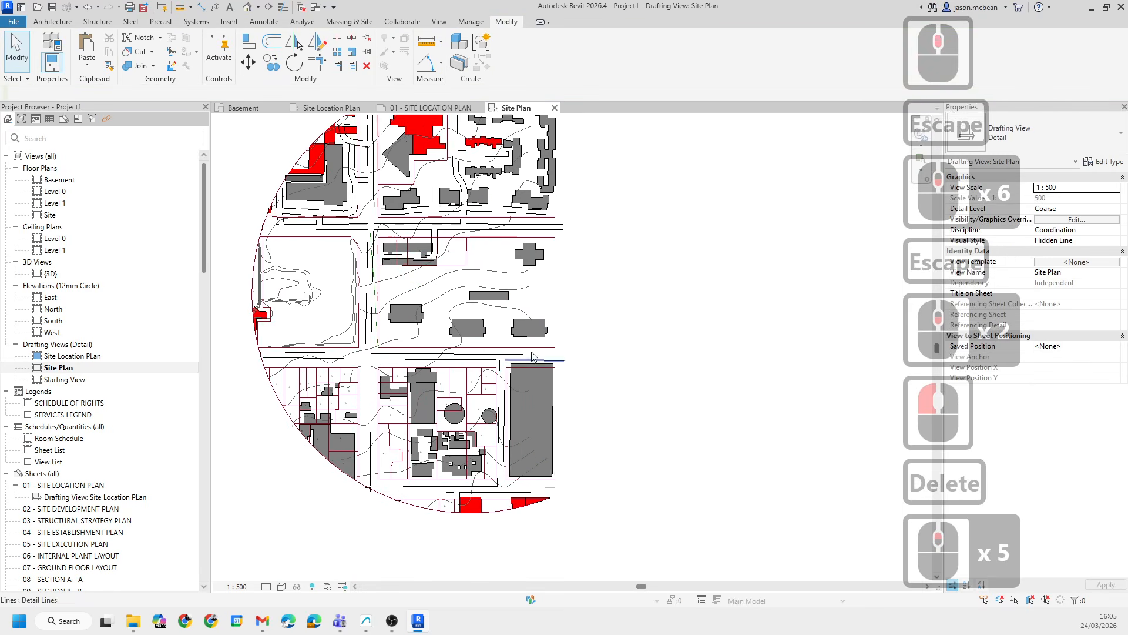
middle_click_drag(389, 255, 425, 272)
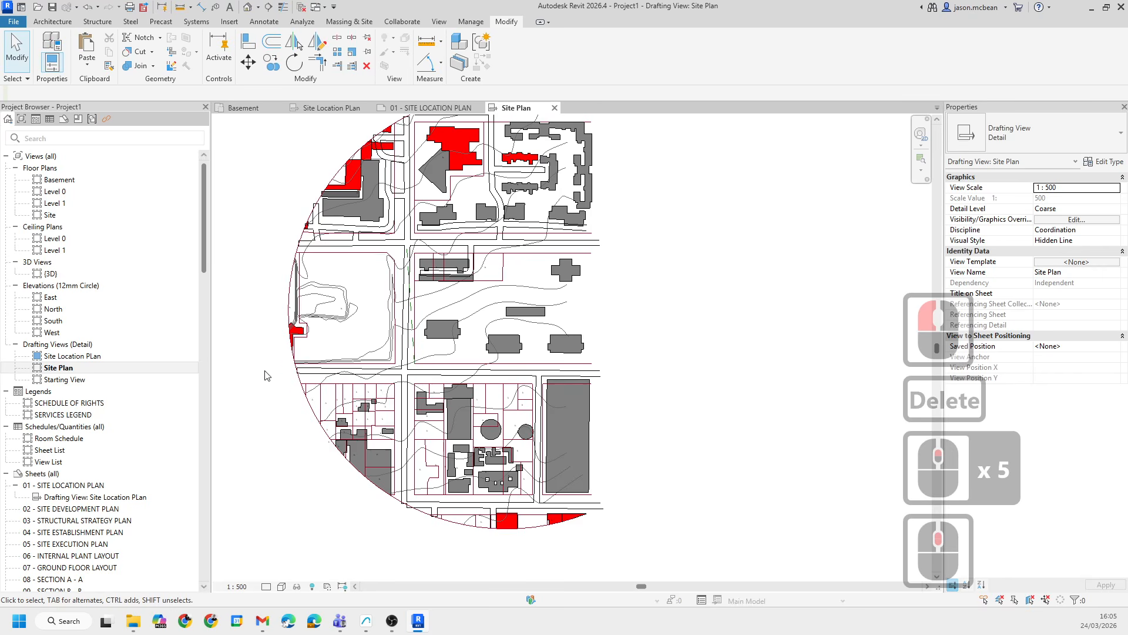
mouse_move(264, 375)
left_mouse_down()
mouse_move(517, 470)
mouse_move(702, 569)
mouse_move(302, 406)
mouse_move(231, 399)
left_mouse_up()
left_click(681, 545)
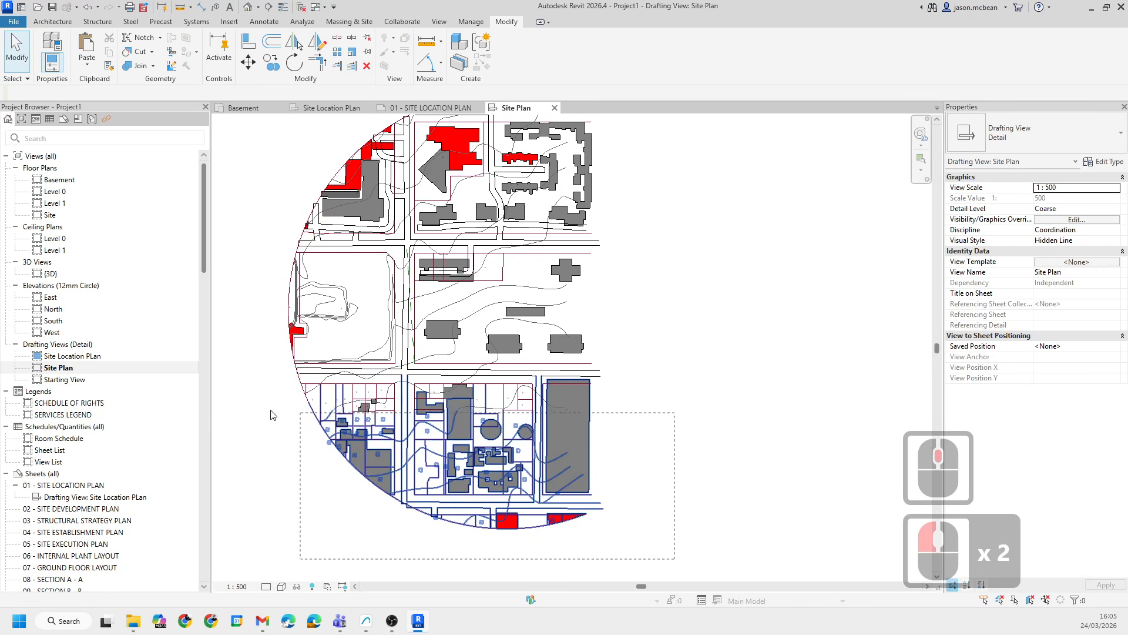
left_click(305, 459)
left_click_drag(302, 403, 699, 566)
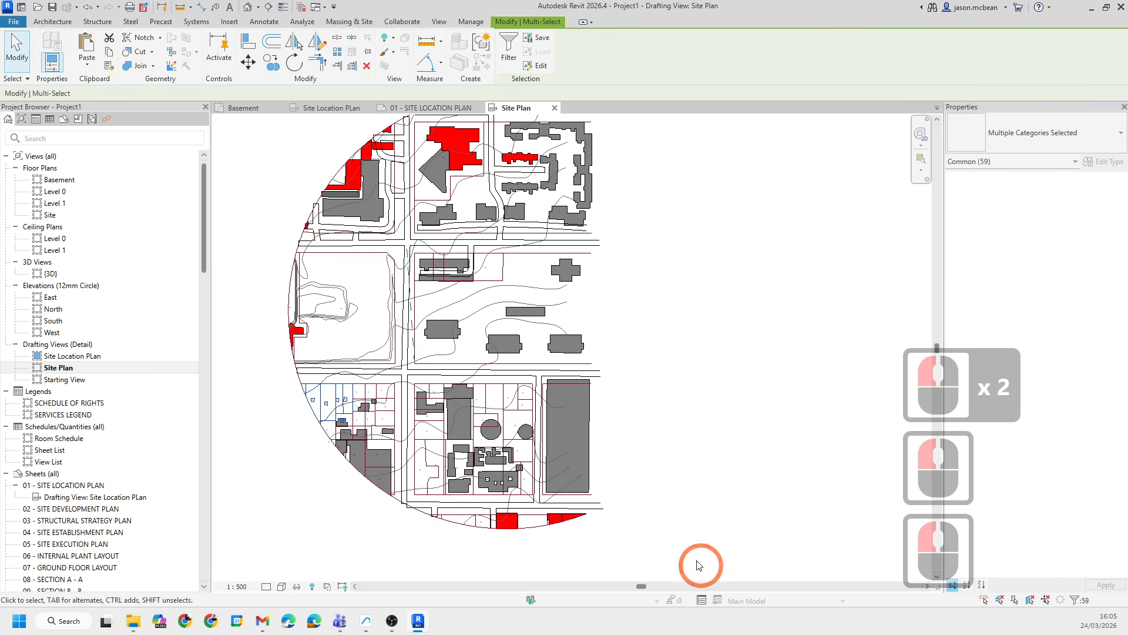
left_click_drag(272, 373, 650, 556)
left_click(651, 555)
scroll(520, 477, "up", 4)
middle_click_drag(424, 328, 496, 300)
scroll(475, 289, "down", 2)
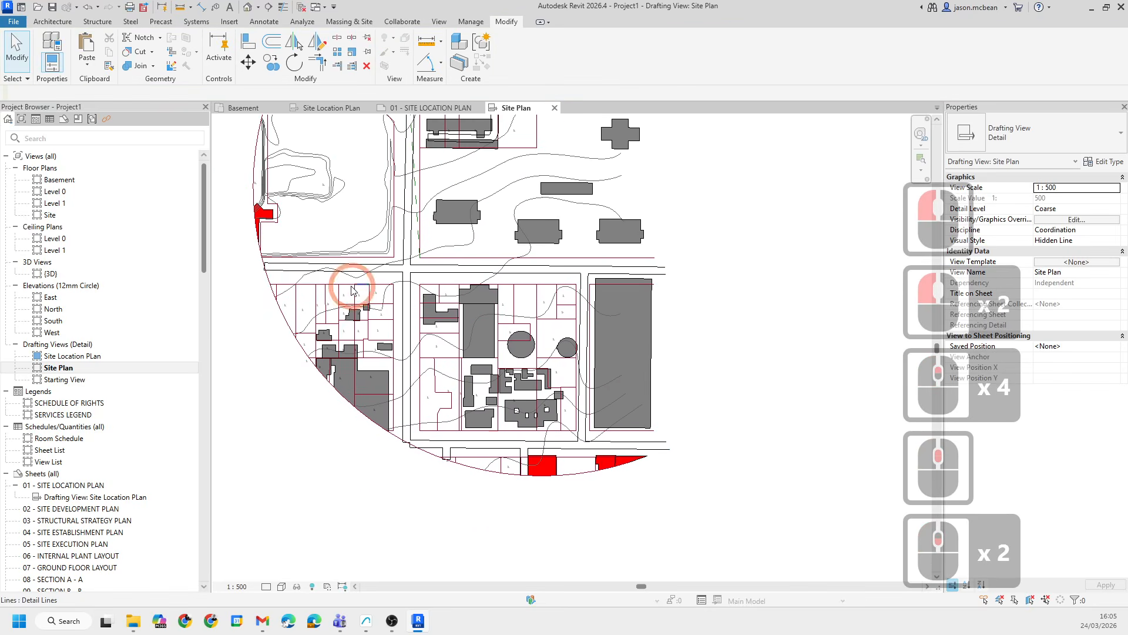
left_click_drag(238, 281, 760, 488)
key("Delete")
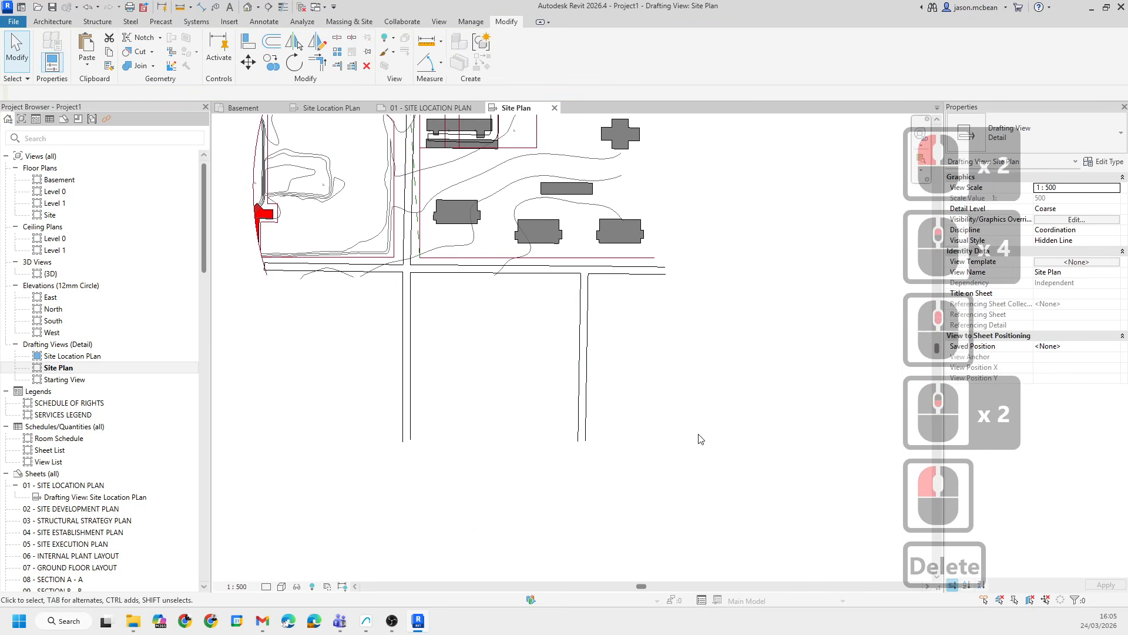
- Window-select and delete more surrounding linework west of the site
middle_click_drag(579, 334, 663, 479)
middle_click_drag(443, 329, 522, 456)
left_click_drag(277, 210, 554, 564)
key("Delete")
- Window-select and delete the building blocks and linework north of the site
middle_click_drag(562, 321, 491, 368)
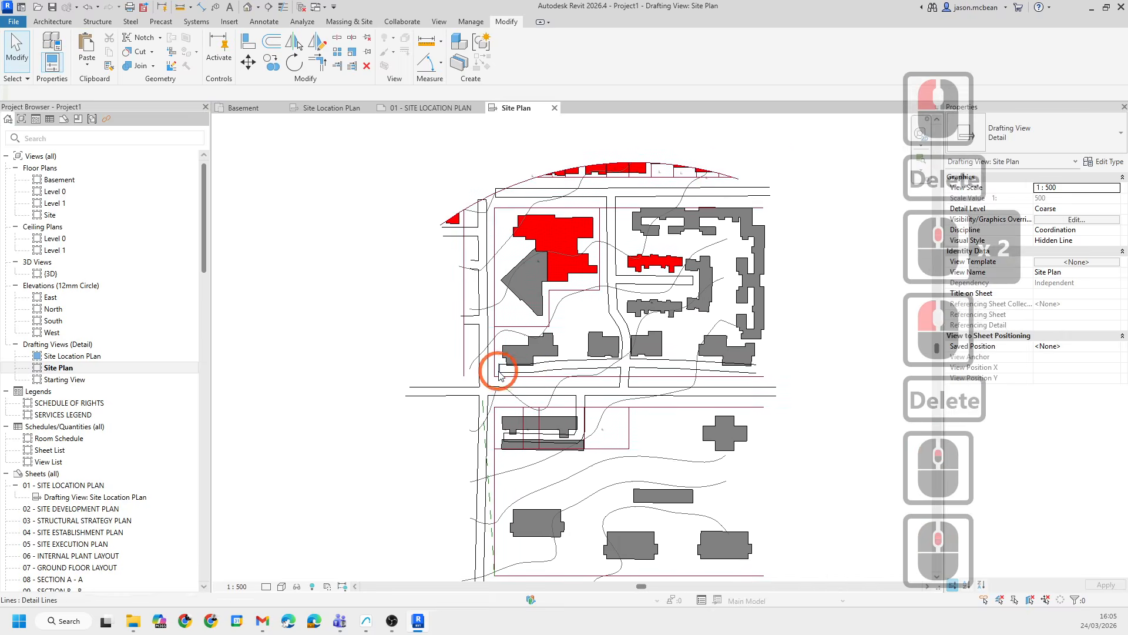
scroll(383, 176, "down", 2)
left_click_drag(379, 161, 794, 383)
key("Delete")
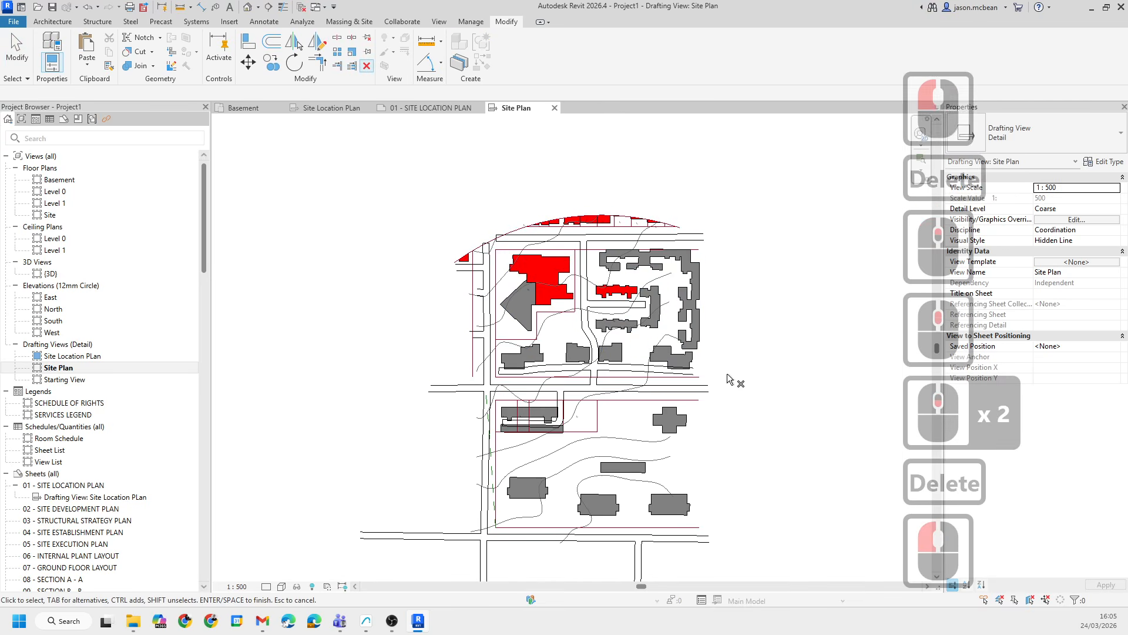
scroll(725, 372, "up", 5)
scroll(725, 372, "down", 5)
left_click_drag(347, 152, 744, 380)
key("Delete")
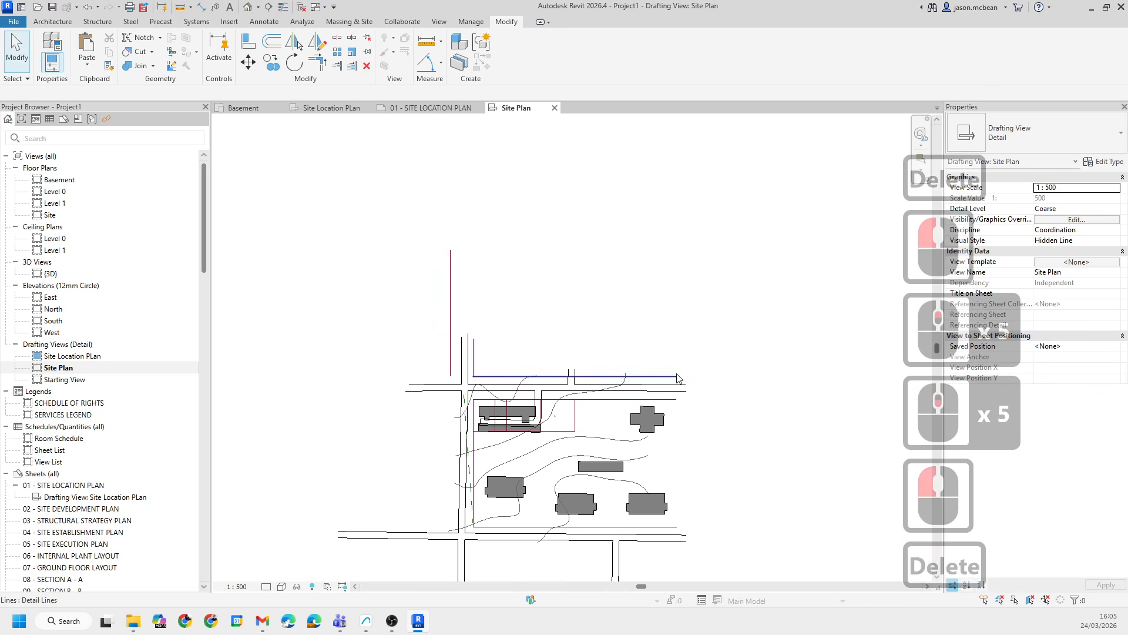
- Delete a leftover boundary line north of the site
scroll(492, 363, "up", 5)
middle_click_drag(443, 308, 441, 299)
scroll(441, 299, "down", 5)
left_click(428, 274)
key("Delete")
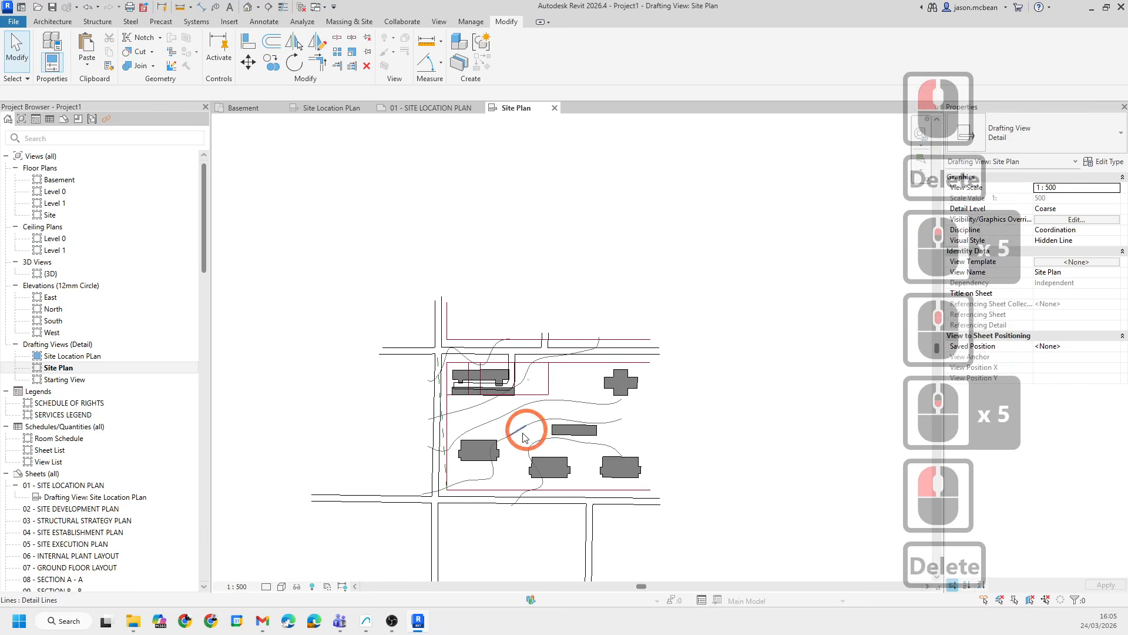
- Draw a detail-line rectangle around the site block between the roads, about 201762 wide and 210622 high
scroll(514, 446, "up", 5)
scroll(457, 297, "down", 5)
middle_click_drag(592, 433, 502, 317)
scroll(276, 272, "up", 5)
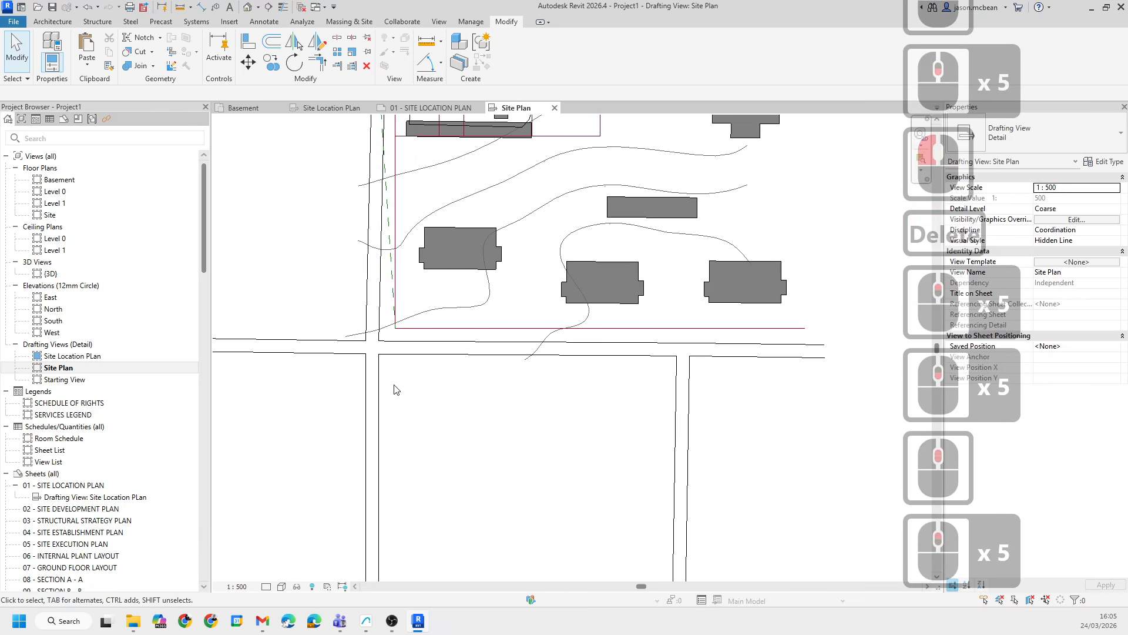
scroll(394, 390, "down", 5)
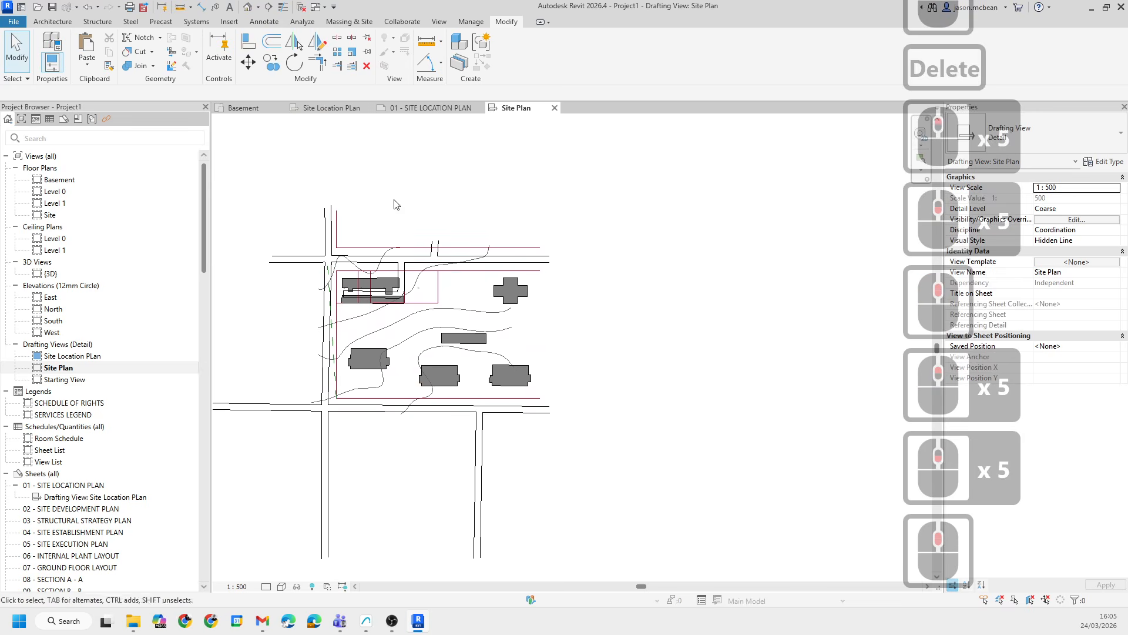
middle_click_drag(421, 280, 440, 264)
key("d")
key("l")
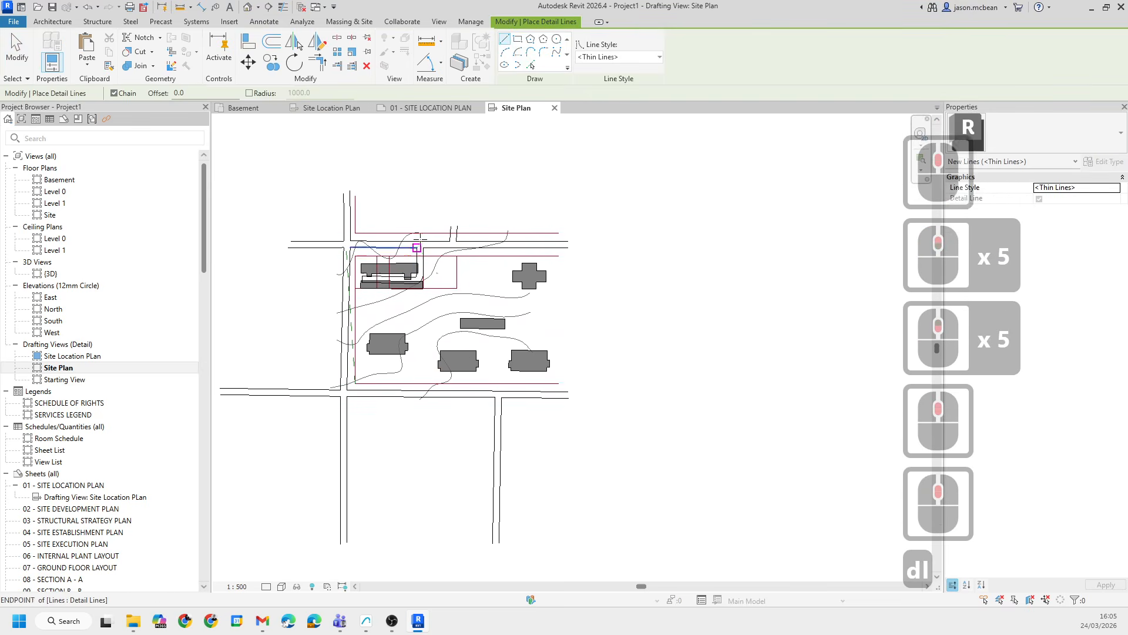
left_click(517, 39)
left_click(335, 217)
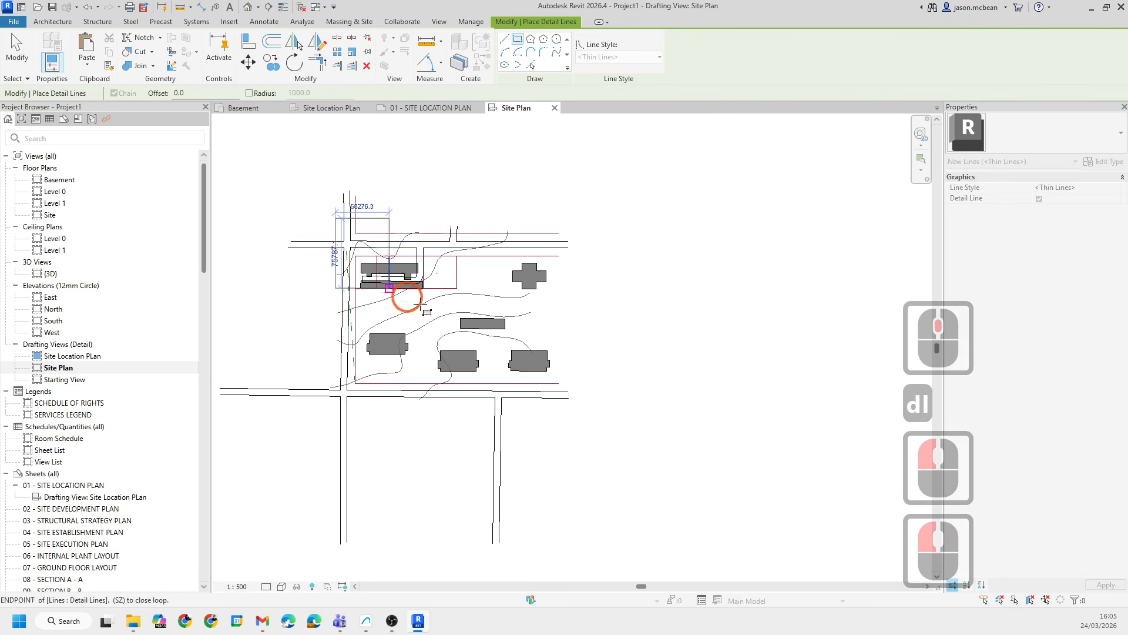
left_click(520, 410)
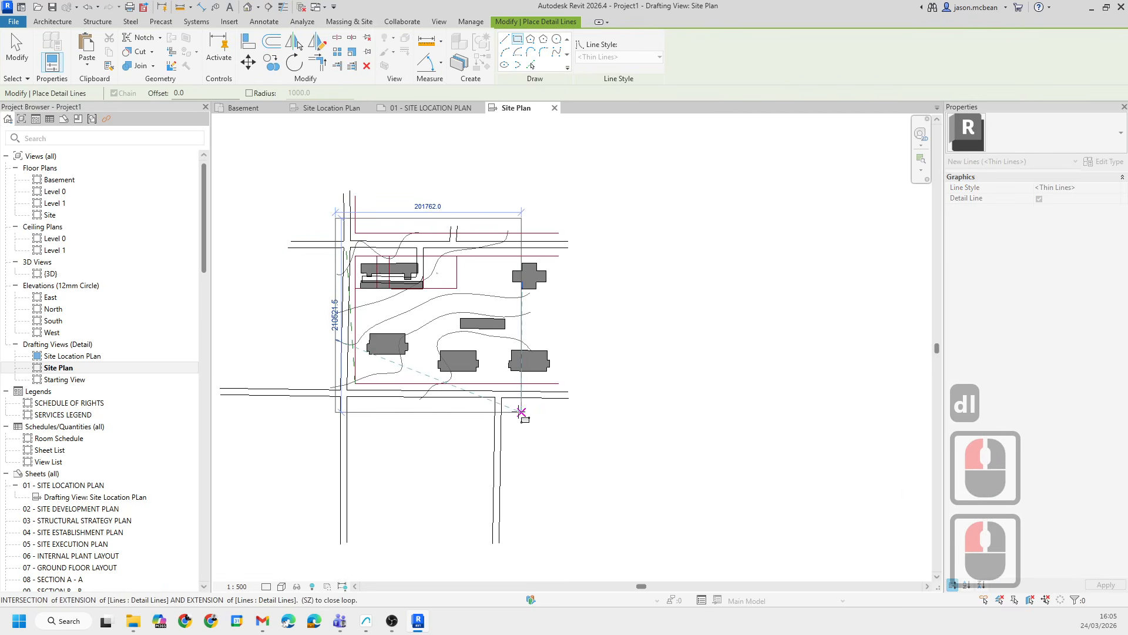
key("Escape")
key("Escape")
scroll(570, 345, "up", 5)
key("Escape")
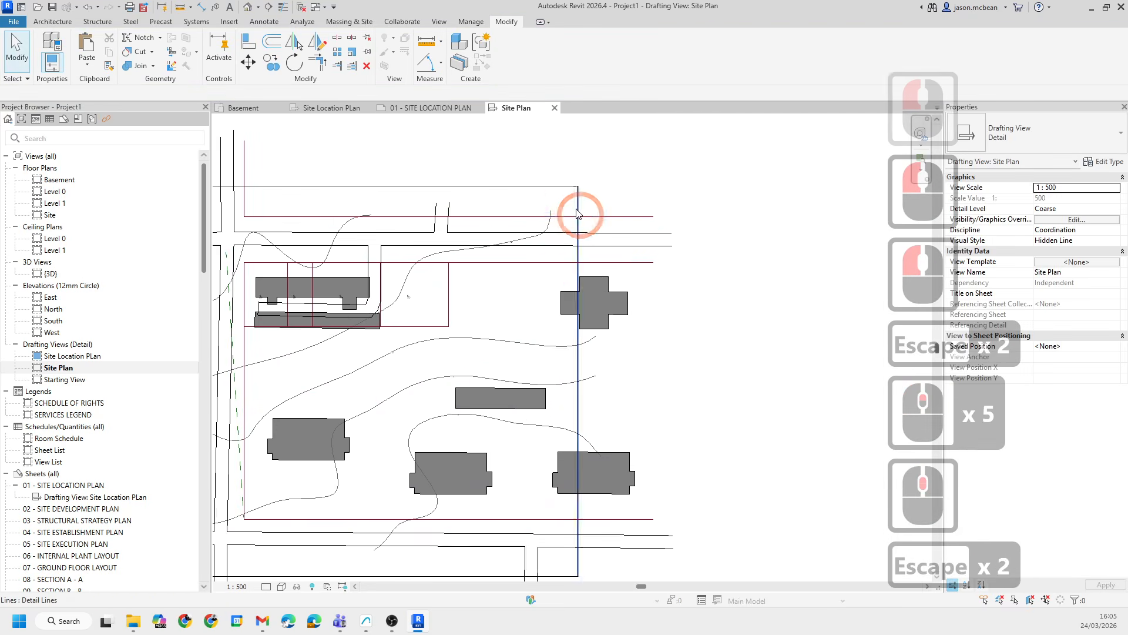
- Trim or extend the road lines north-east of the site against the rectangle's east edge with Trim/Extend Multiple Elements
left_click(579, 214)
key("Escape")
key("Escape")
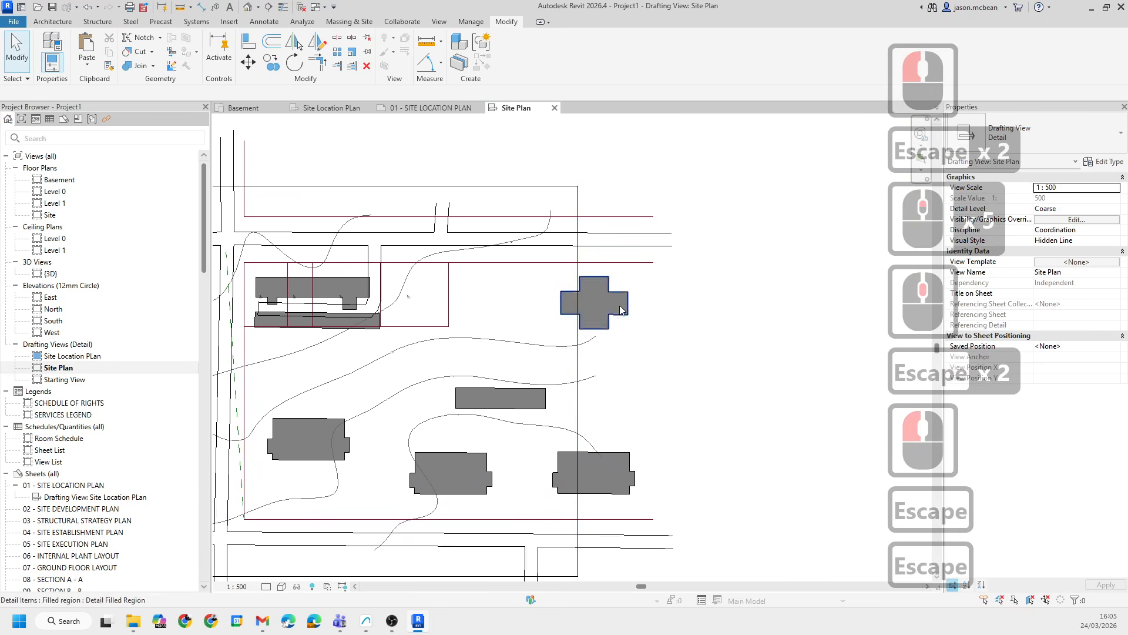
left_click(352, 65)
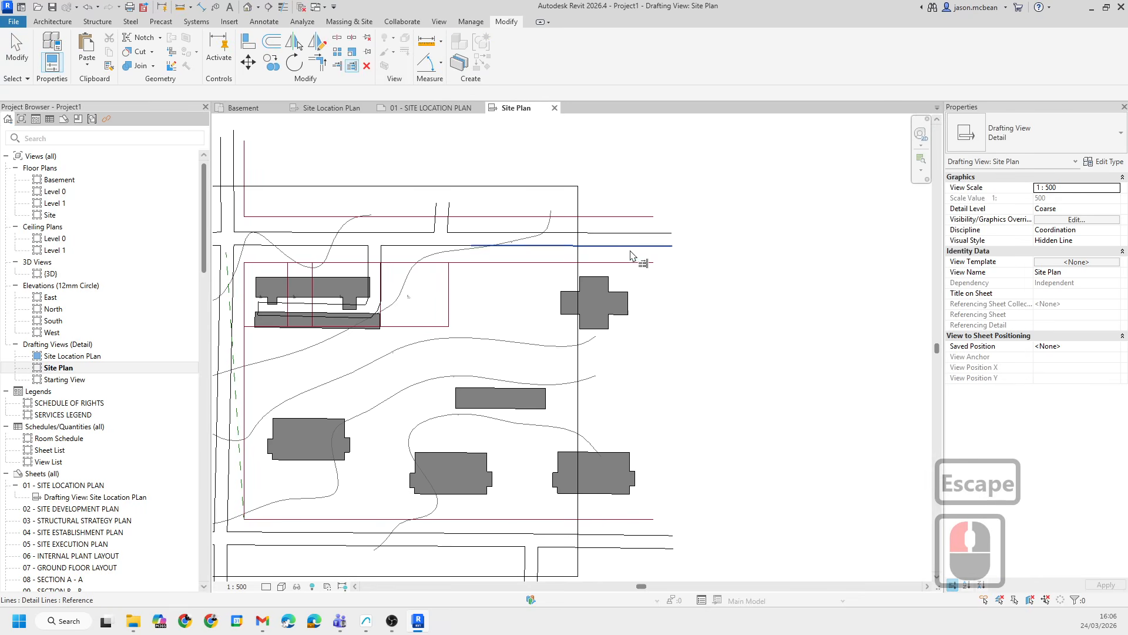
left_click(580, 205)
left_click(573, 218)
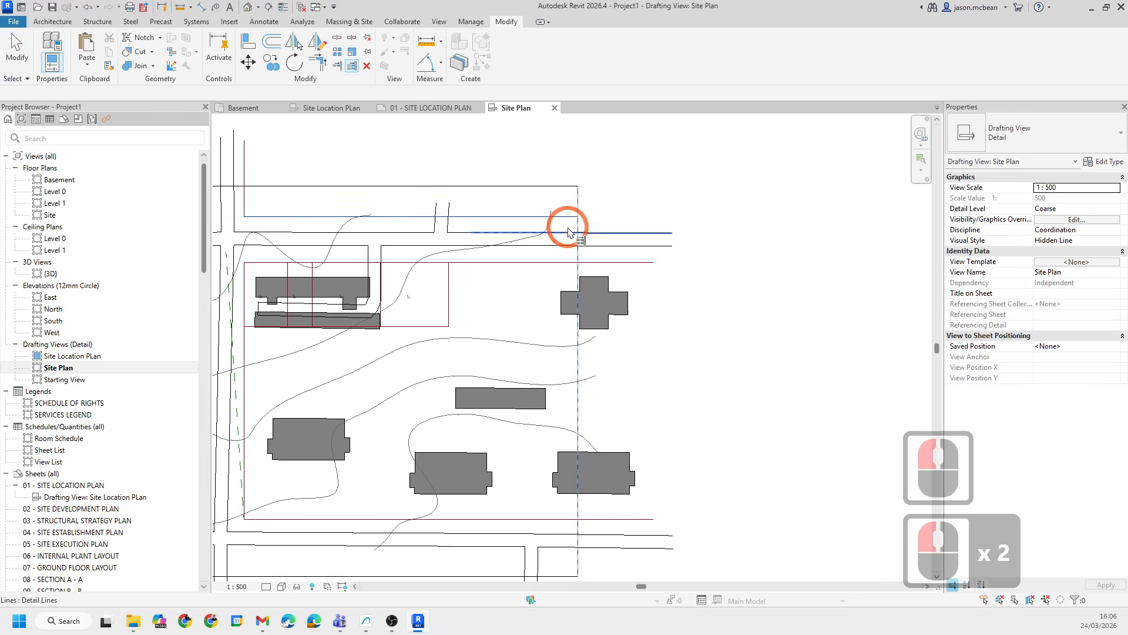
left_click(568, 243)
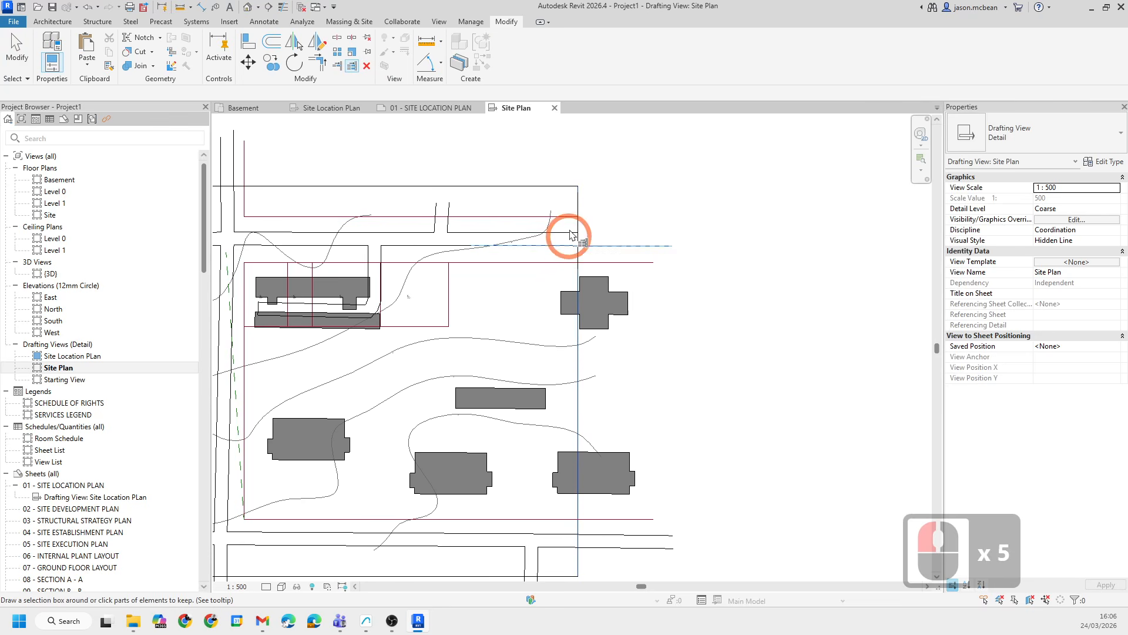
key("Escape")
key("Escape")
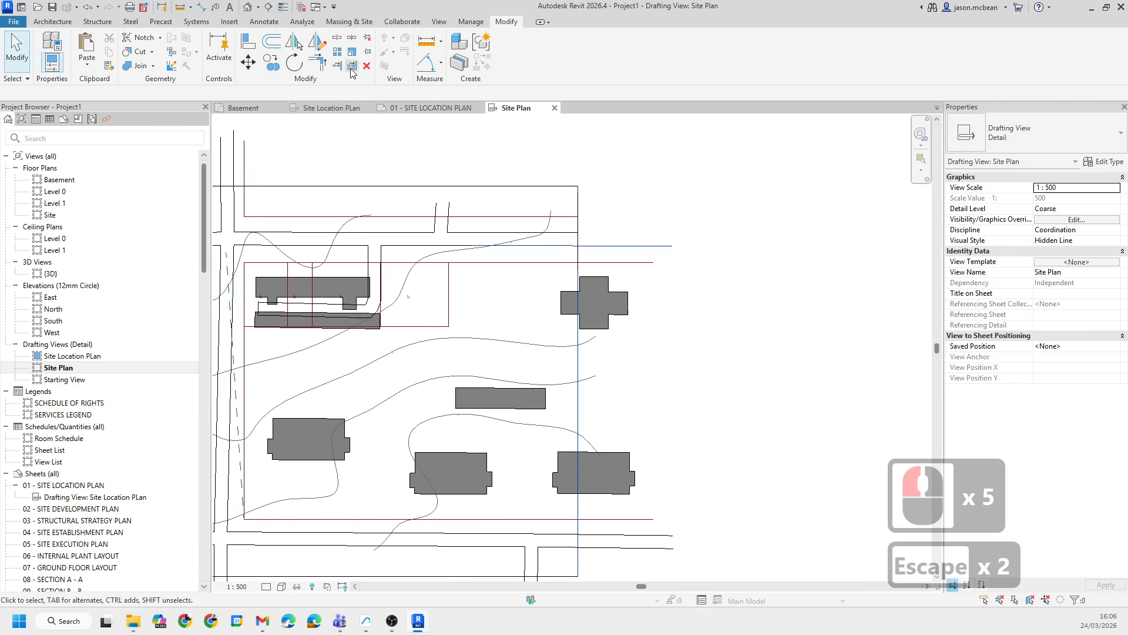
- Delete the detail-line rectangle edges and stray line segments around the site
left_click(661, 267)
key("Escape")
scroll(541, 252, "down", 6)
key("Escape")
scroll(569, 232, "down", 2)
left_click(573, 233)
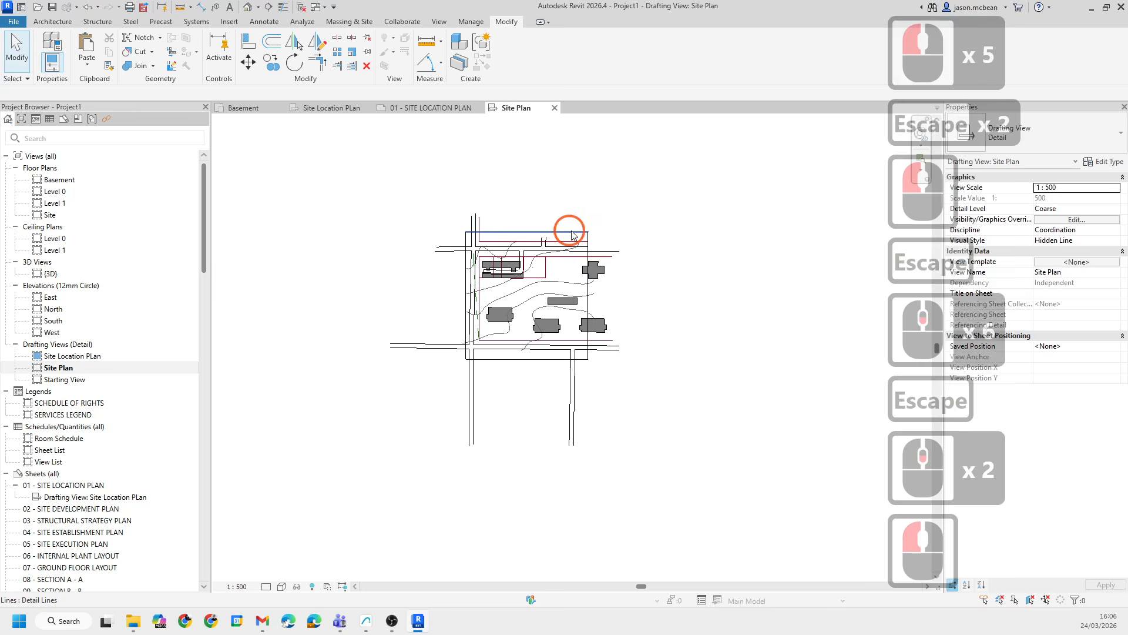
key("Delete")
left_click(588, 234)
key("Delete")
left_click(551, 360)
key("Delete")
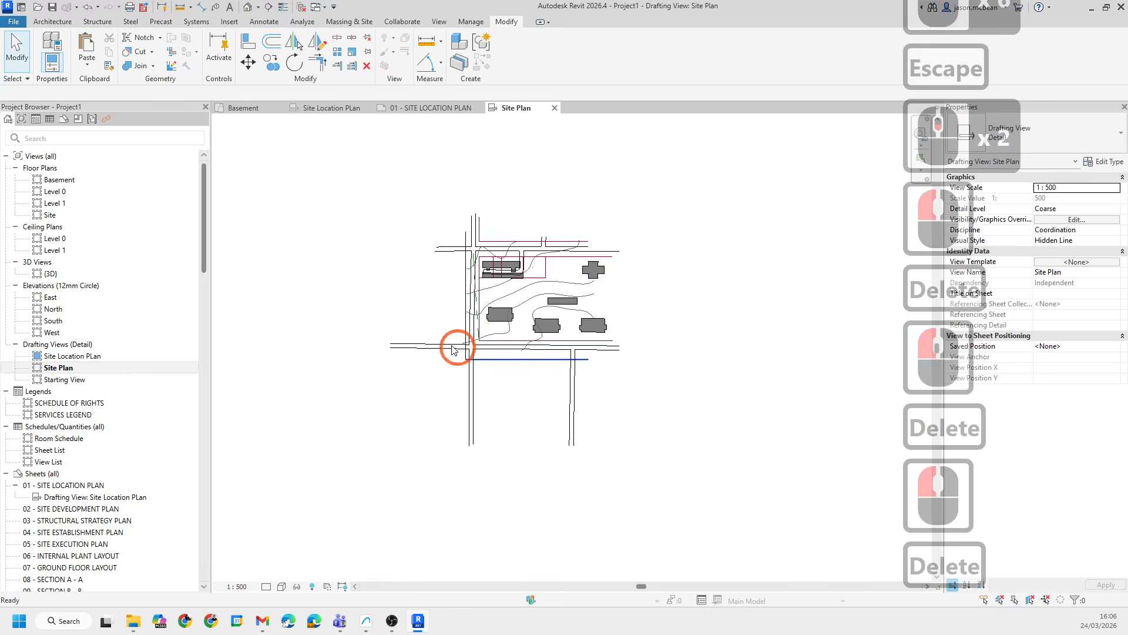
left_click(465, 356)
key("Delete")
- Place the Site Plan drafting view as a viewport on sheet 01 - SITE LOCATION PLAN
scroll(551, 289, "up", 6)
scroll(449, 351, "down", 2)
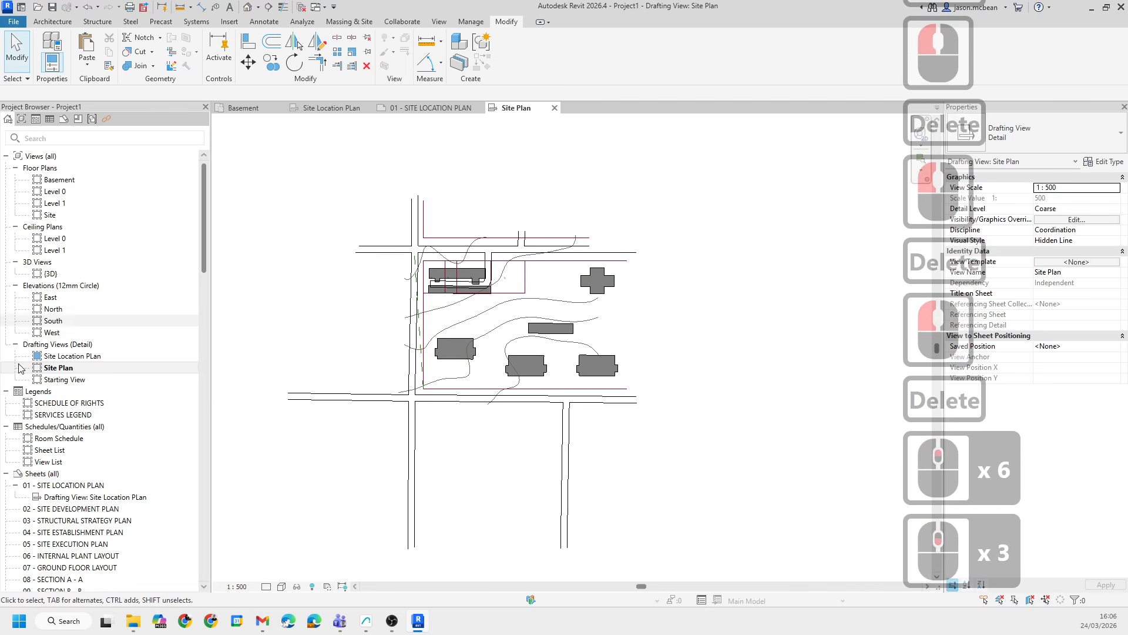
scroll(125, 402, "down", 20)
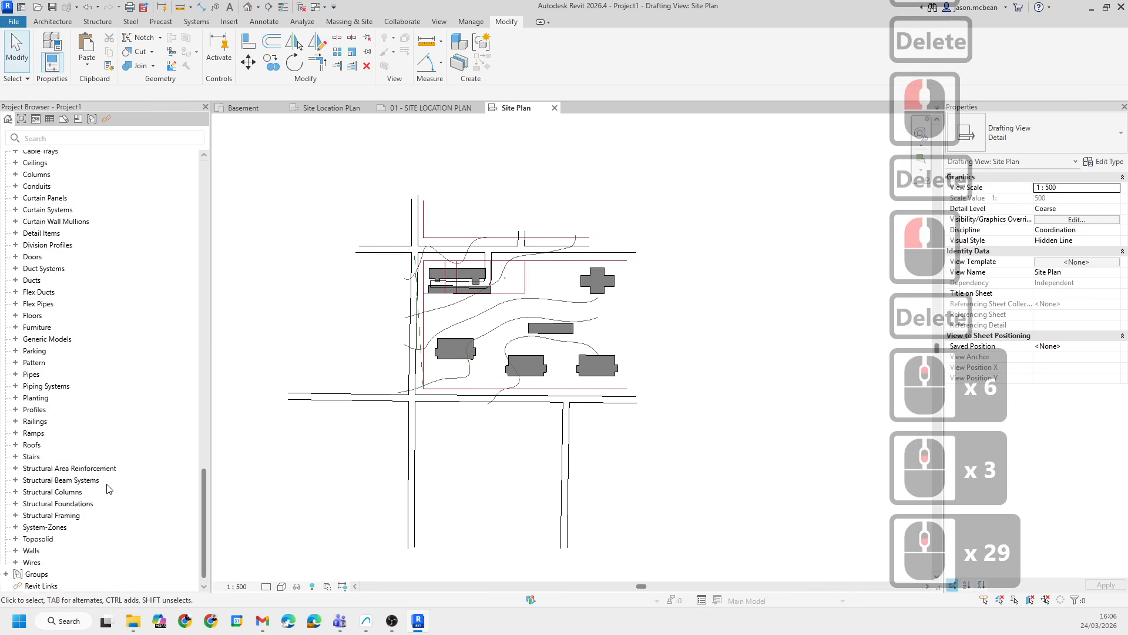
left_click(430, 108)
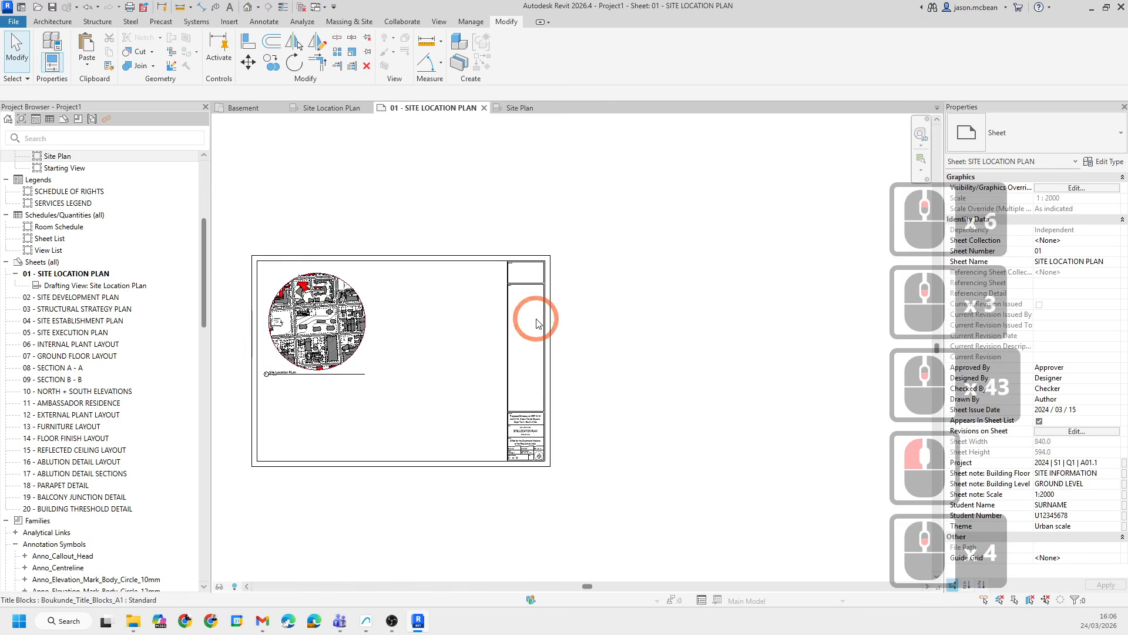
scroll(533, 317, "down", 4)
scroll(65, 218, "up", 2)
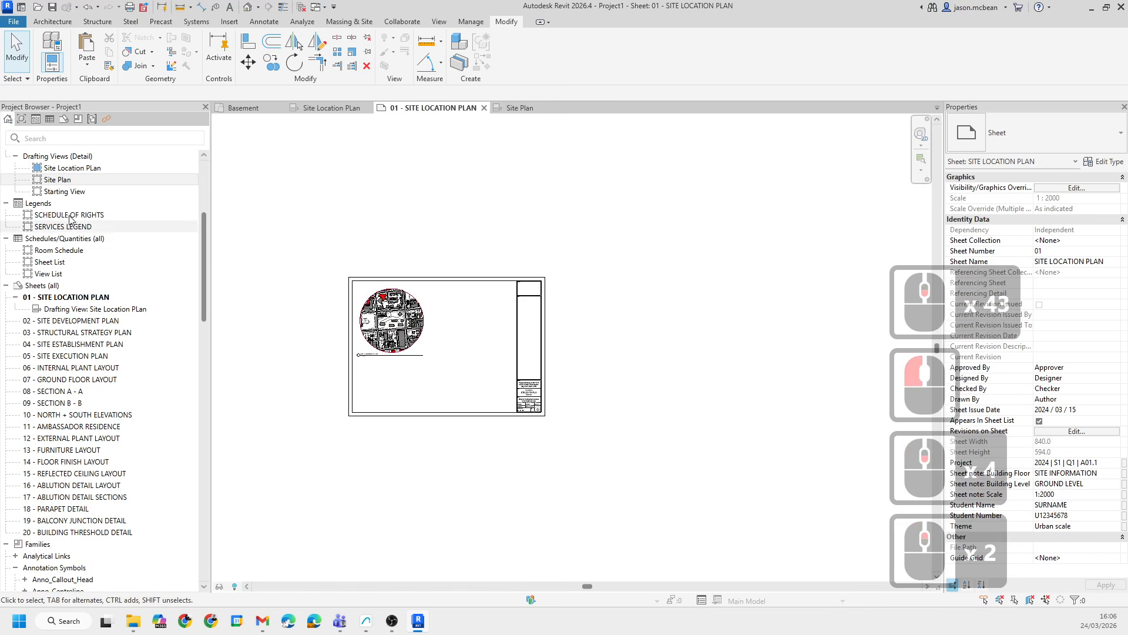
left_click_drag(51, 183, 465, 365)
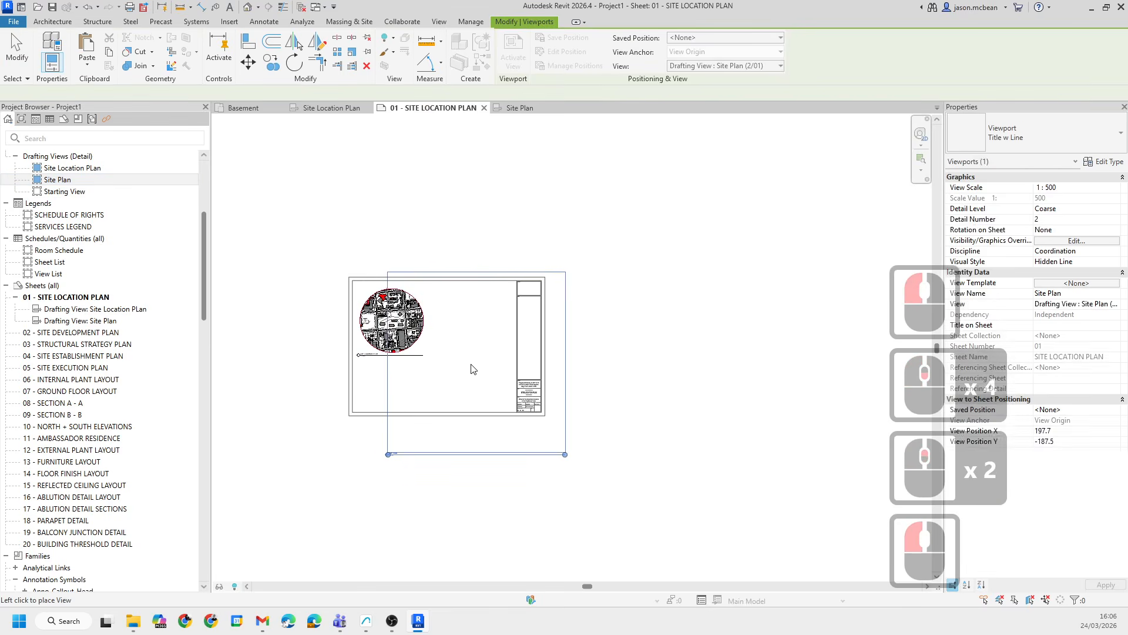
scroll(478, 365, "up", 6)
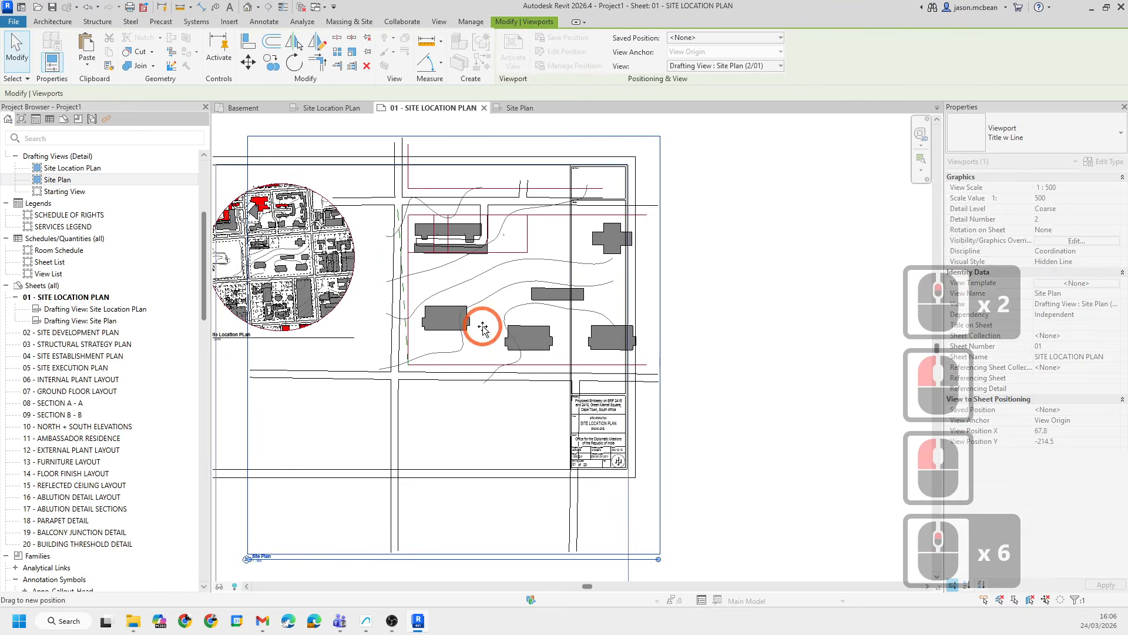
left_click(680, 320)
scroll(680, 323, "down", 3)
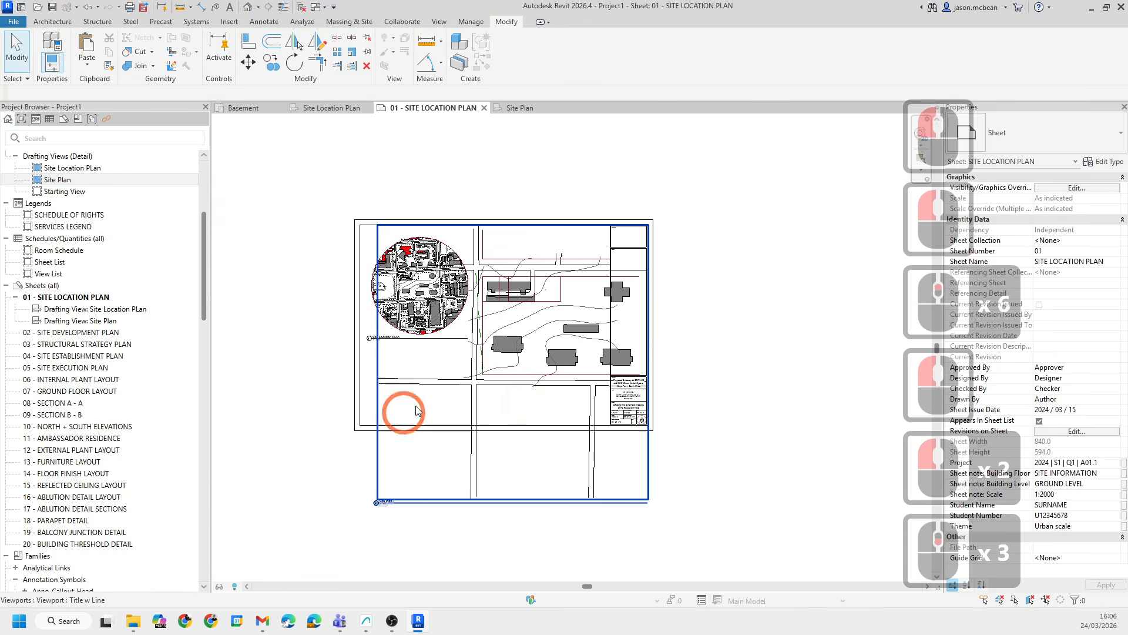
scroll(672, 391, "up", 6)
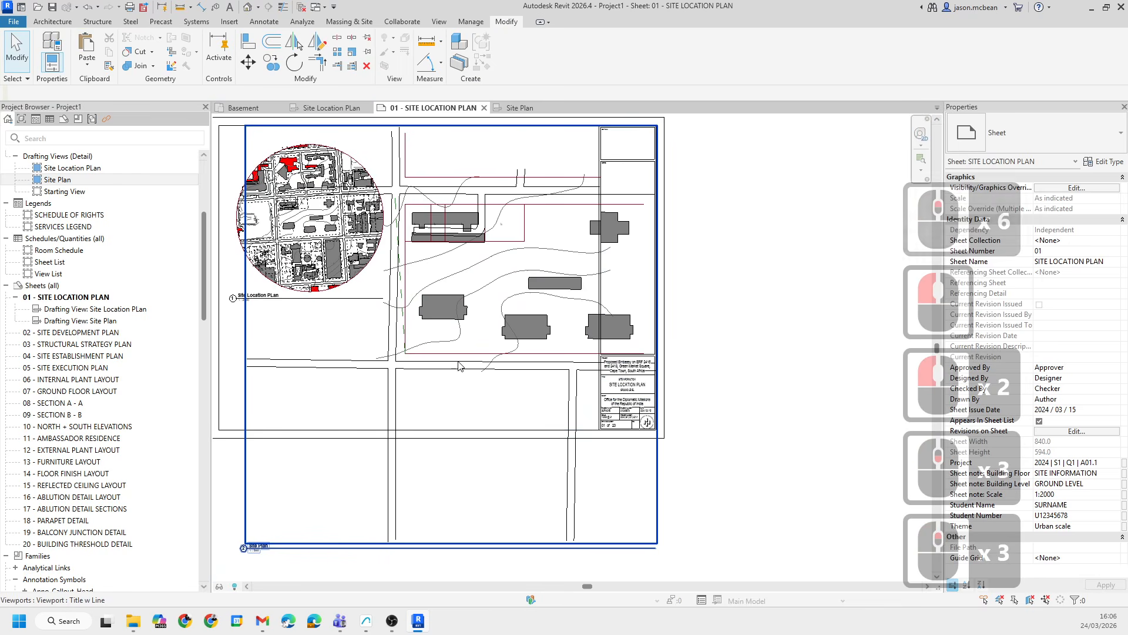
- In the Site Plan view, window-select and delete the road linework extending south and west of the site
left_click(530, 117)
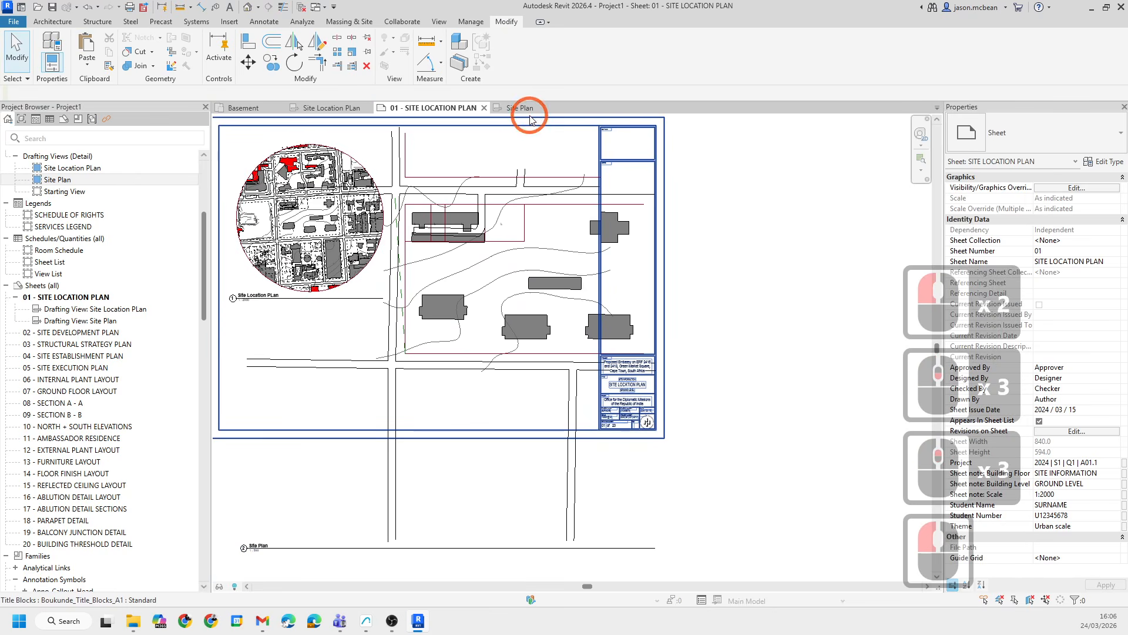
left_click(523, 108)
left_click(492, 253)
scroll(486, 448, "up", 4)
middle_click_drag(485, 448, 425, 352)
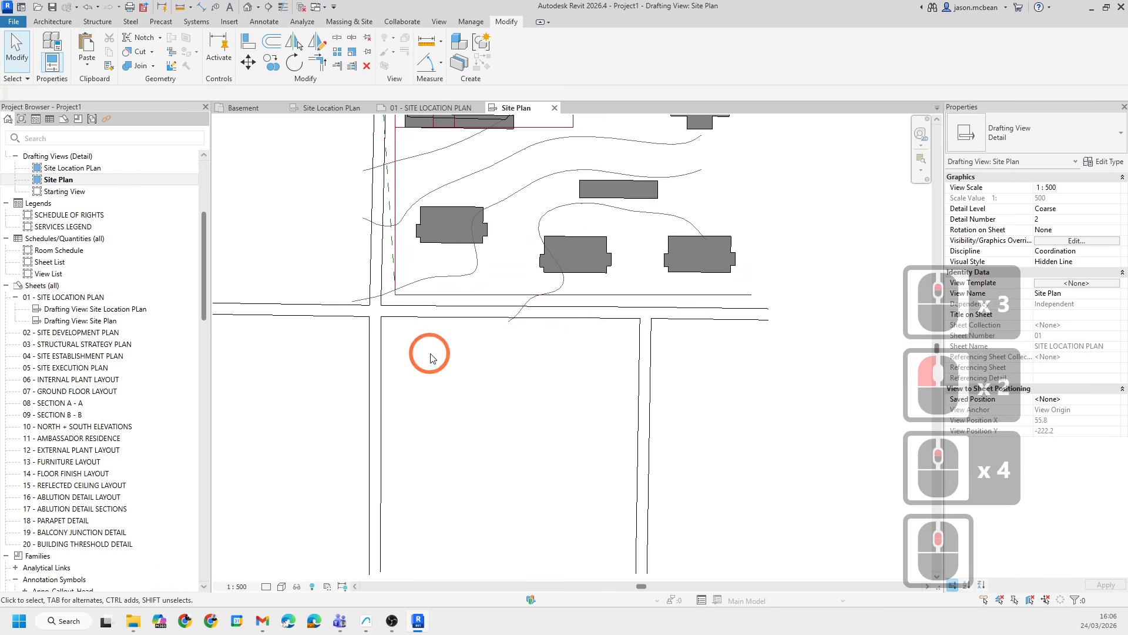
left_click_drag(781, 457, 358, 447)
key("Delete")
scroll(364, 421, "down", 4)
left_click_drag(367, 363, 253, 234)
key("Delete")
scroll(342, 291, "up", 3)
left_click_drag(278, 134, 278, 133)
key("Delete")
left_click(394, 201)
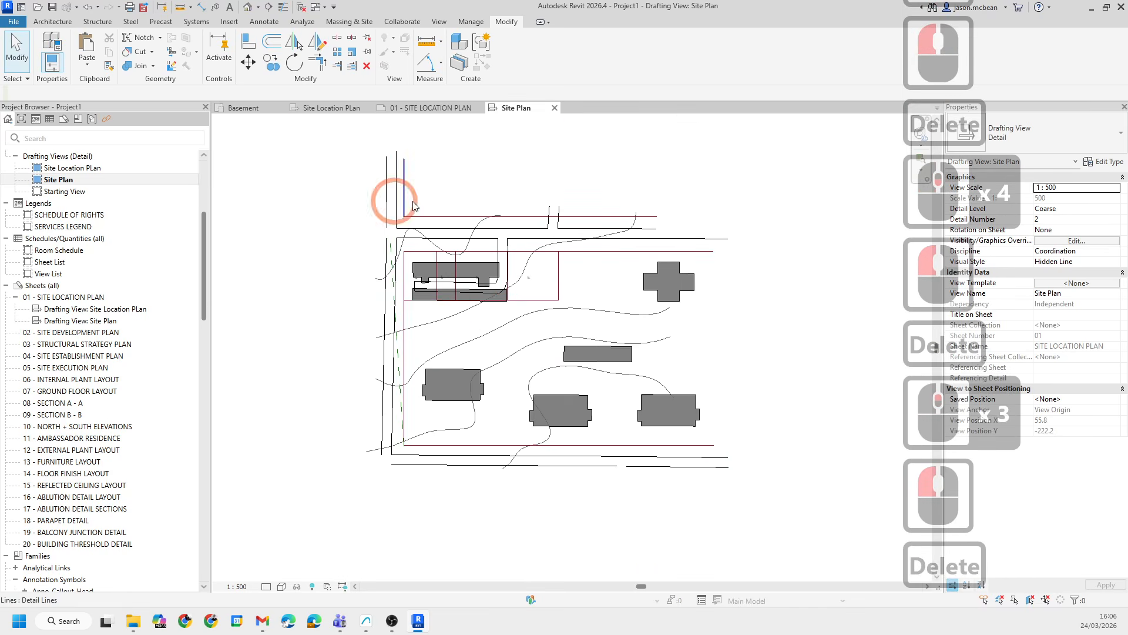
- Shorten the vertical road lines north-west of the site by dragging their upper endpoints down
scroll(406, 174, "up", 4)
middle_click_drag(504, 222, 448, 245)
scroll(545, 304, "down", 3)
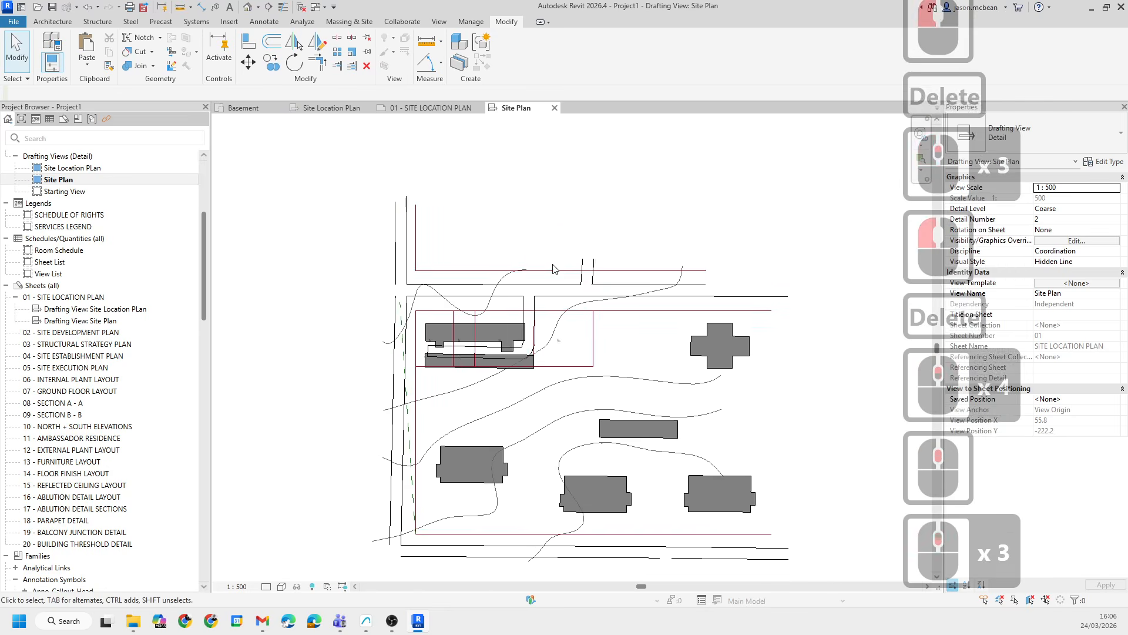
scroll(507, 266, "up", 2)
scroll(377, 254, "up", 5)
left_click(373, 171)
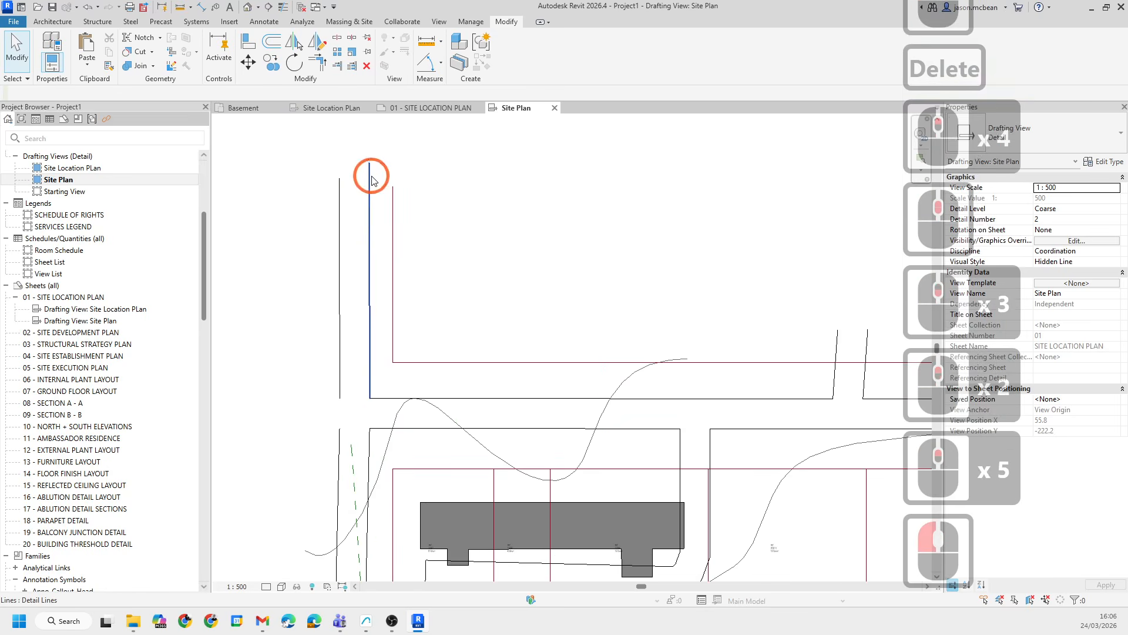
left_click(371, 346)
left_click_drag(372, 347, 370, 360)
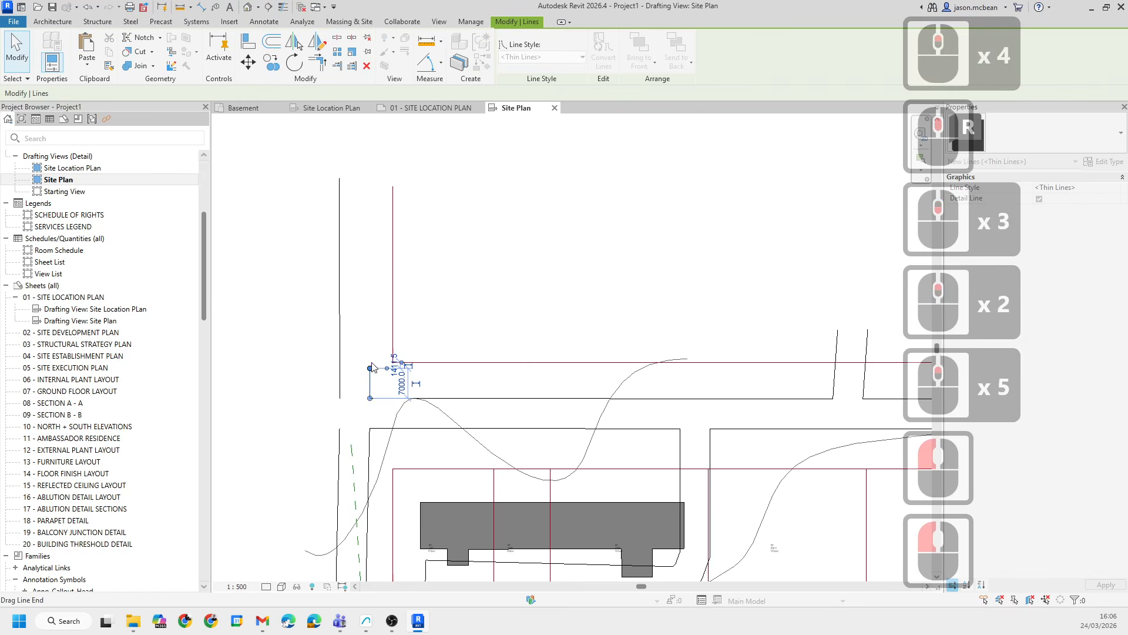
left_click(342, 200)
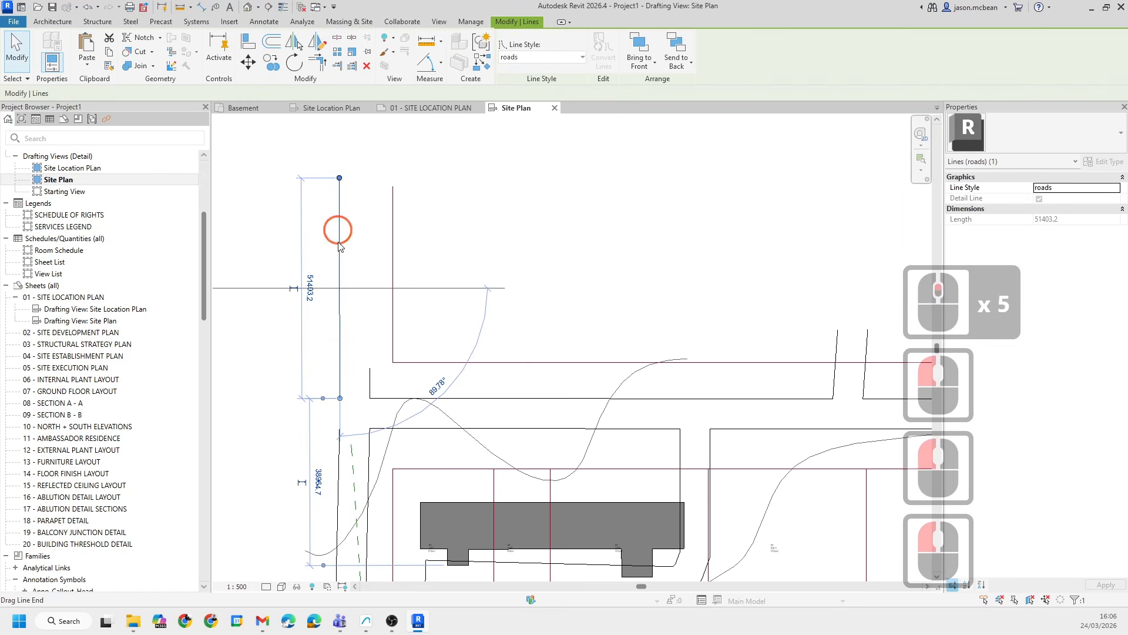
left_click_drag(339, 246, 340, 362)
- Window-select and delete leftover linework north of the site
left_click(385, 353)
middle_click_drag(474, 401, 362, 319)
scroll(554, 305, "up", 2)
left_click_drag(612, 302, 613, 302)
key("Delete")
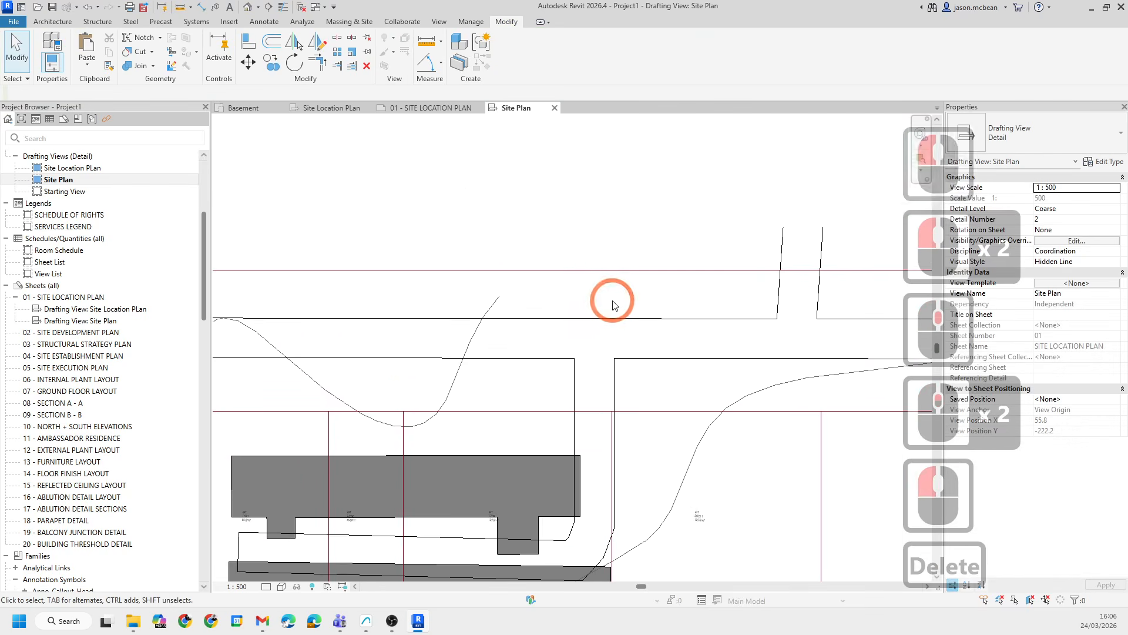
scroll(682, 299, "down", 3)
middle_click_drag(672, 299, 504, 227)
left_click(512, 229)
left_click(679, 237)
scroll(651, 221, "down", 10)
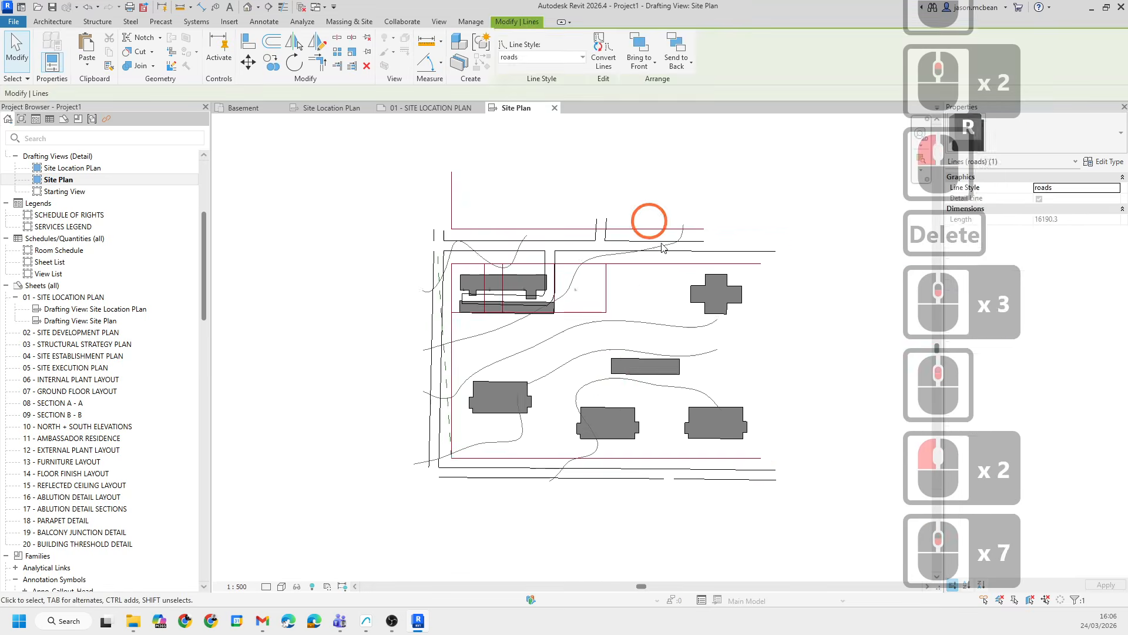
middle_click_drag(738, 381, 609, 430)
key("Escape")
scroll(435, 123, "down", 1)
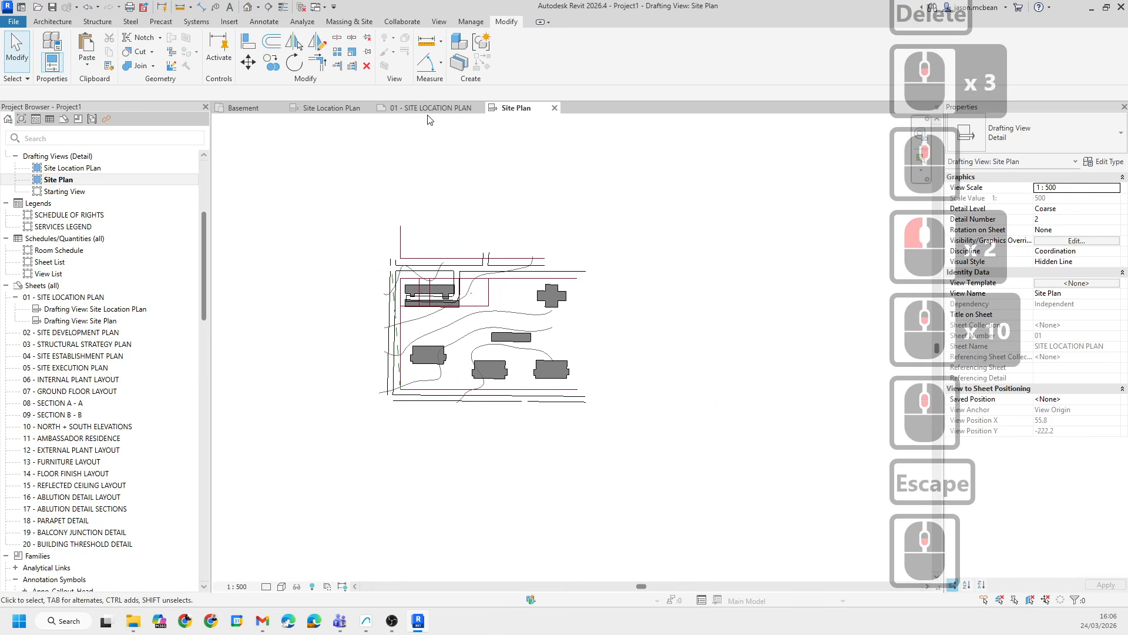
- Rearrange the Site Location Plan and Site Plan viewports on sheet 01
left_click(431, 108)
left_click(783, 322)
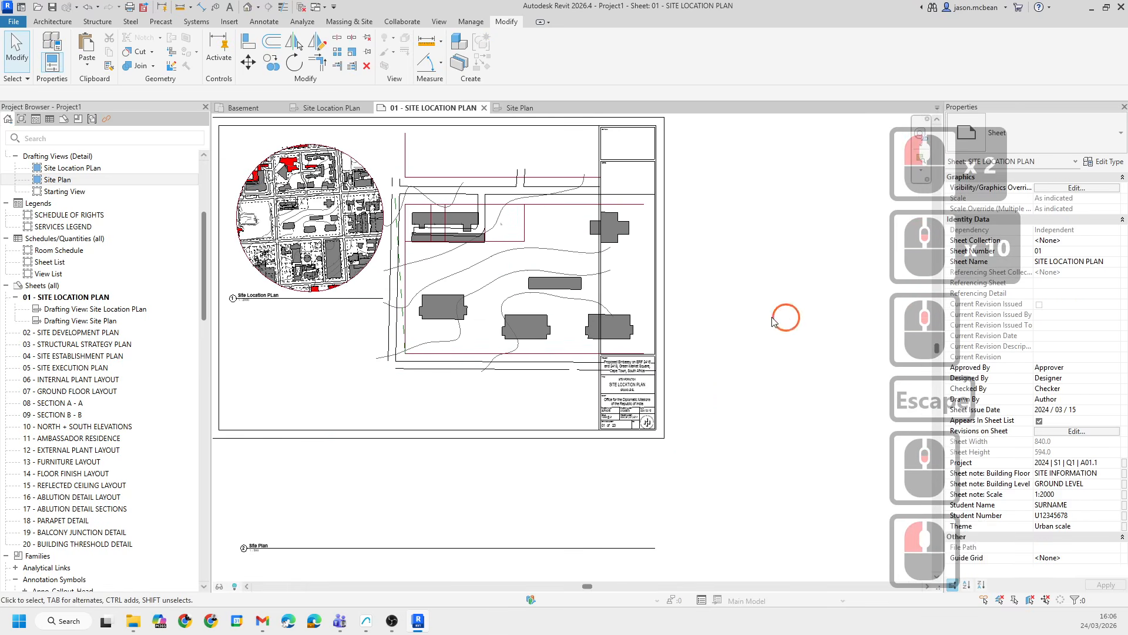
scroll(670, 315, "down", 3)
left_click(427, 271)
left_click_drag(427, 272, 403, 254)
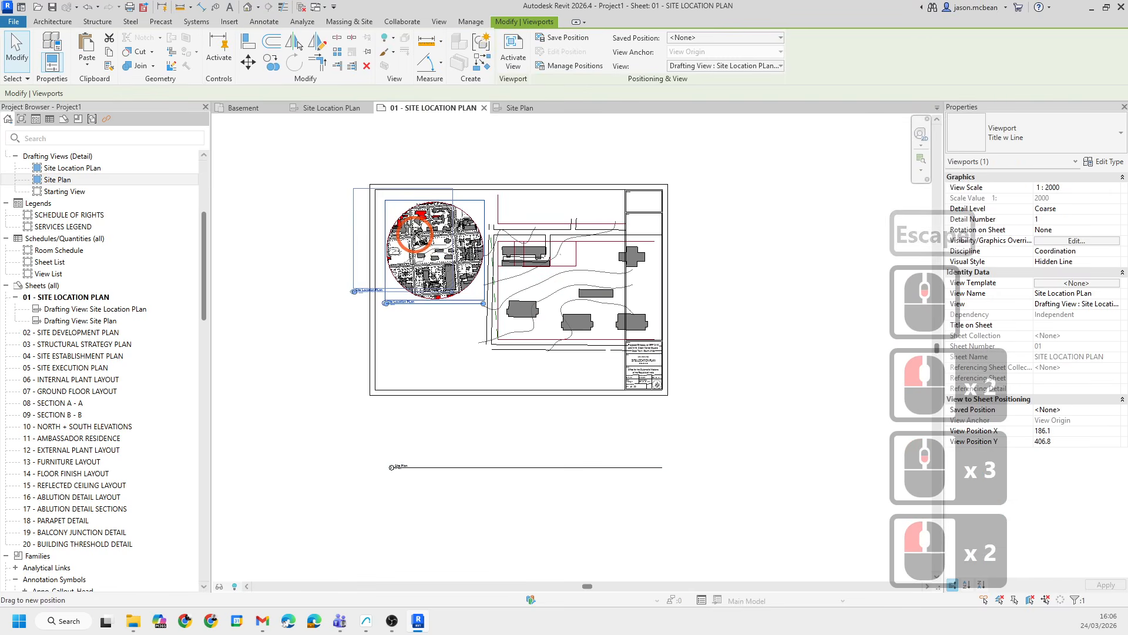
left_click(557, 305)
left_click_drag(537, 267, 496, 307)
- Set the Site Location Plan viewport's scale to 1 : 5000
left_click(419, 206)
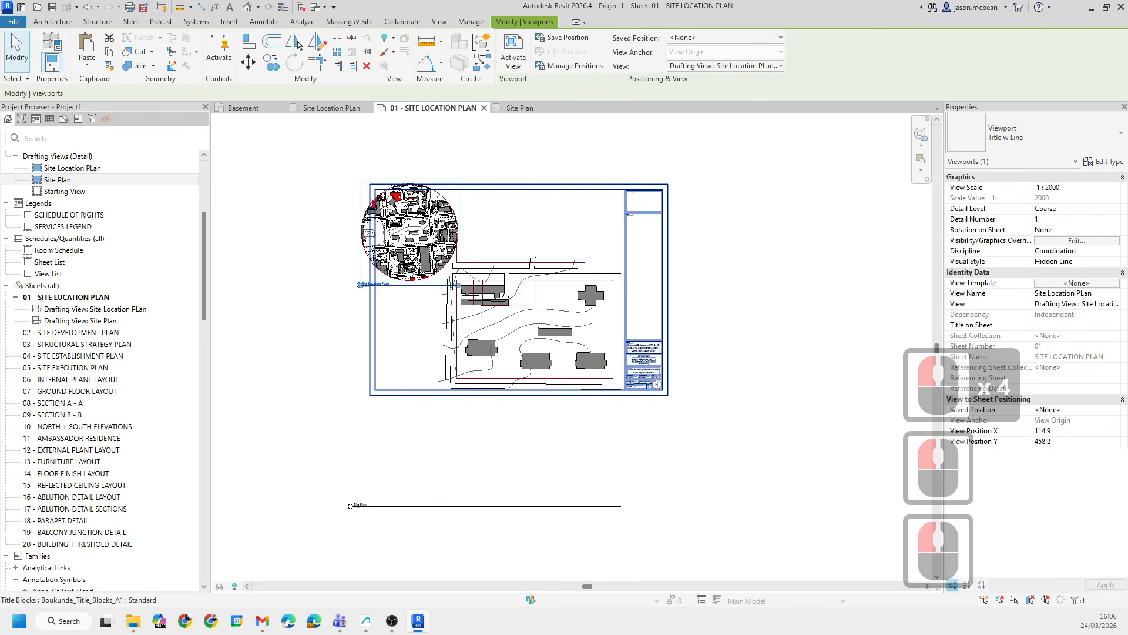
left_click(1096, 188)
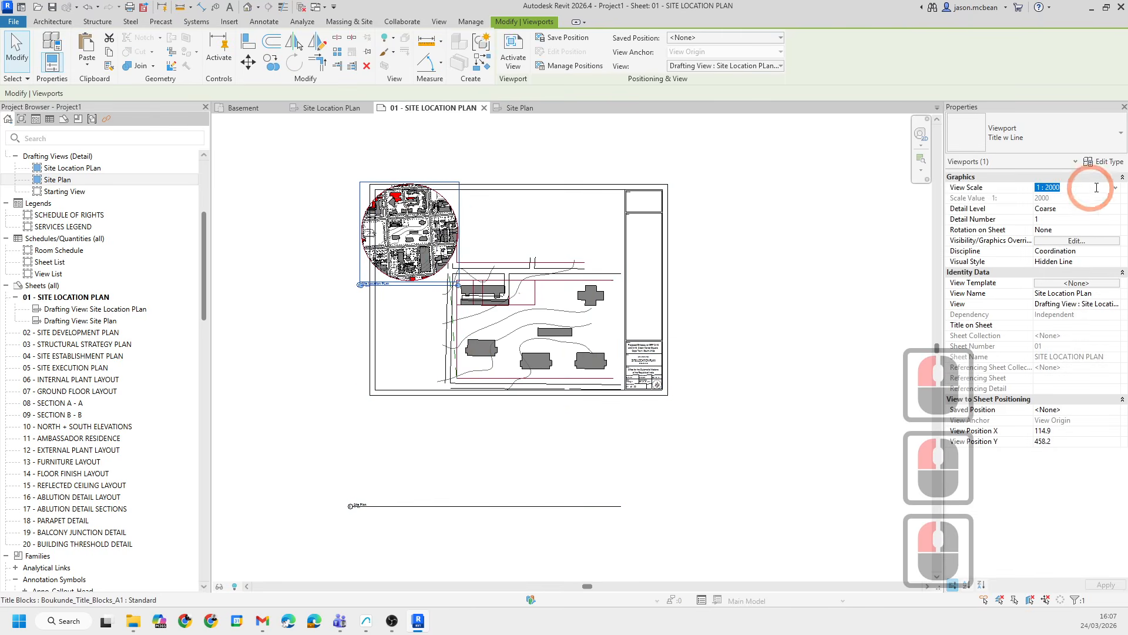
left_click(1116, 188)
left_click(1051, 229)
left_click(436, 166)
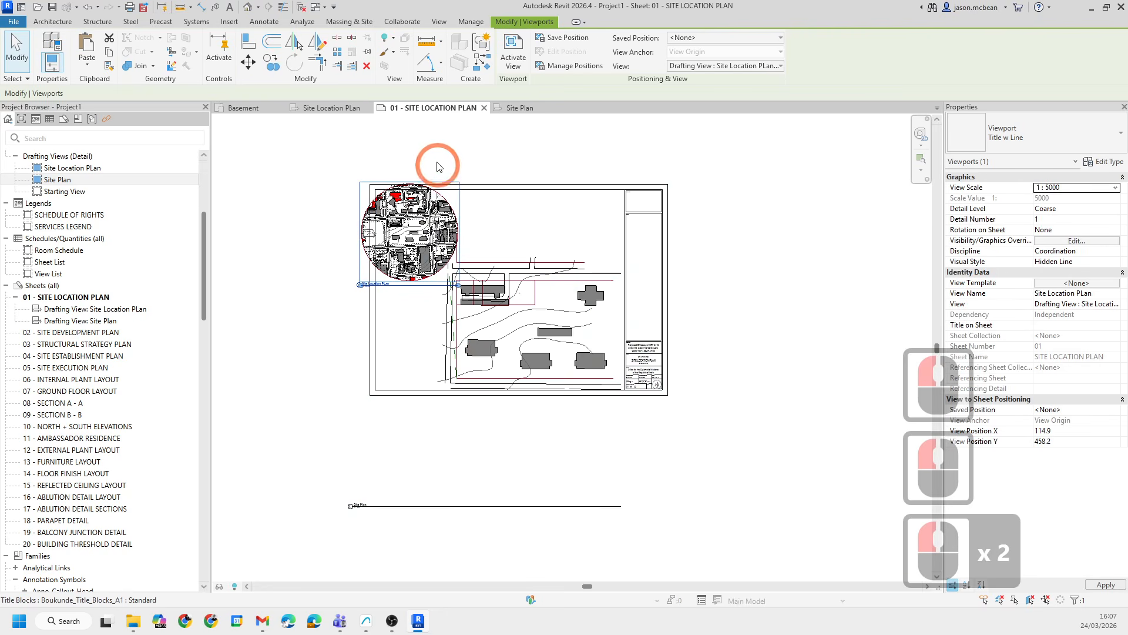
- Move the Site Location Plan viewport into the sheet's upper-left corner beside the Site Plan viewport
scroll(412, 234, "up", 6)
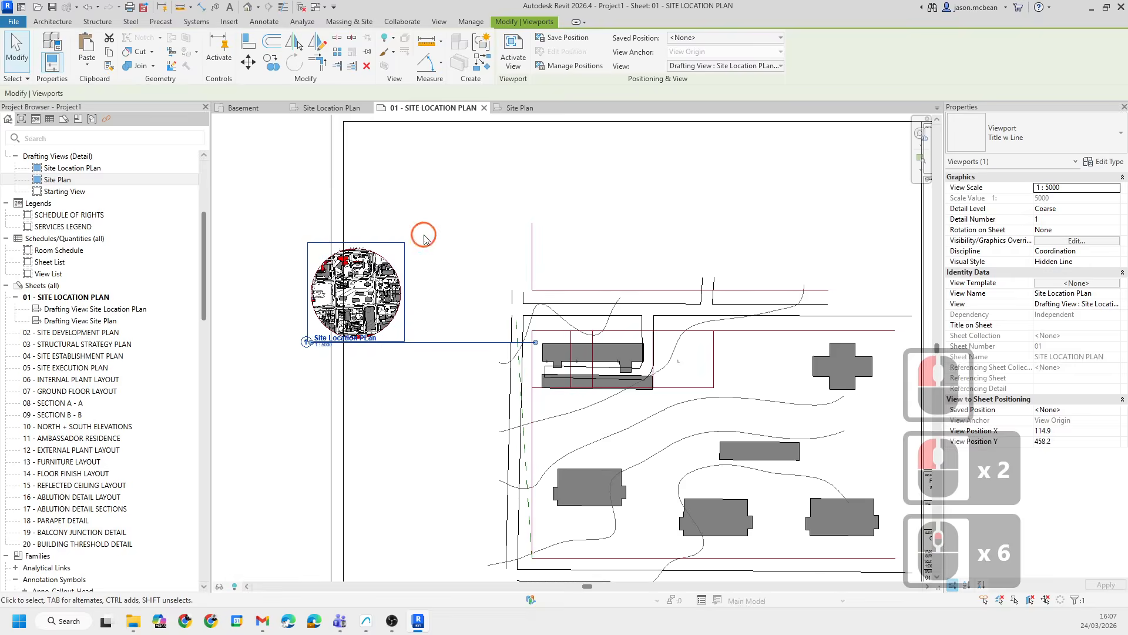
left_click(340, 274)
left_click_drag(372, 299, 433, 205)
scroll(416, 197, "up", 10)
scroll(379, 203, "up", 4)
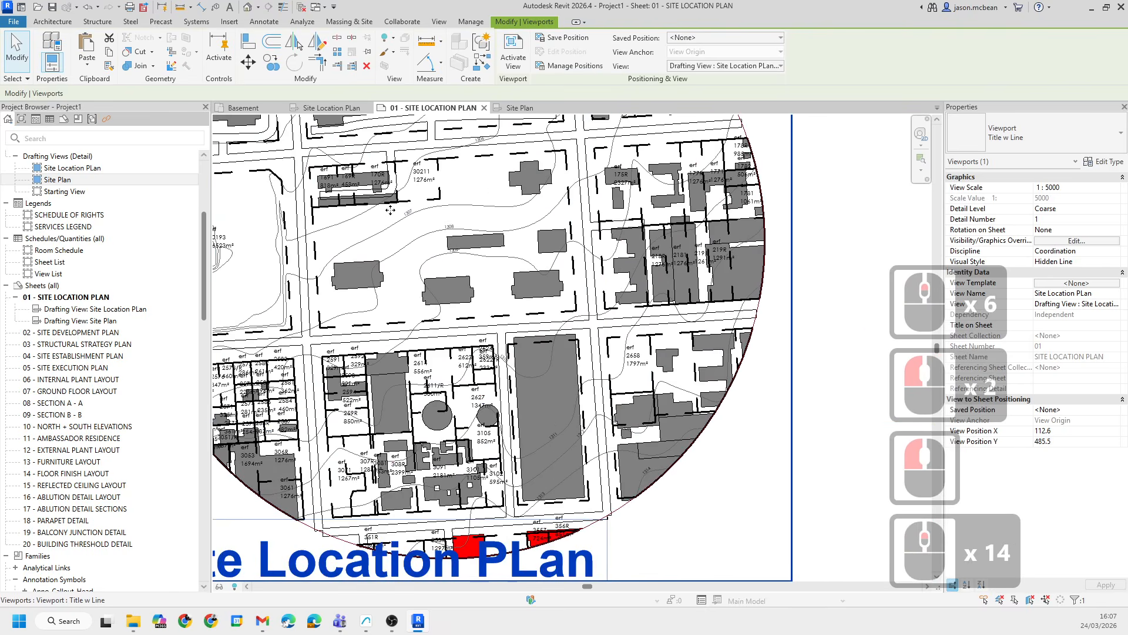
scroll(397, 299, "down", 11)
middle_click_drag(631, 396, 475, 282)
scroll(475, 286, "down", 5)
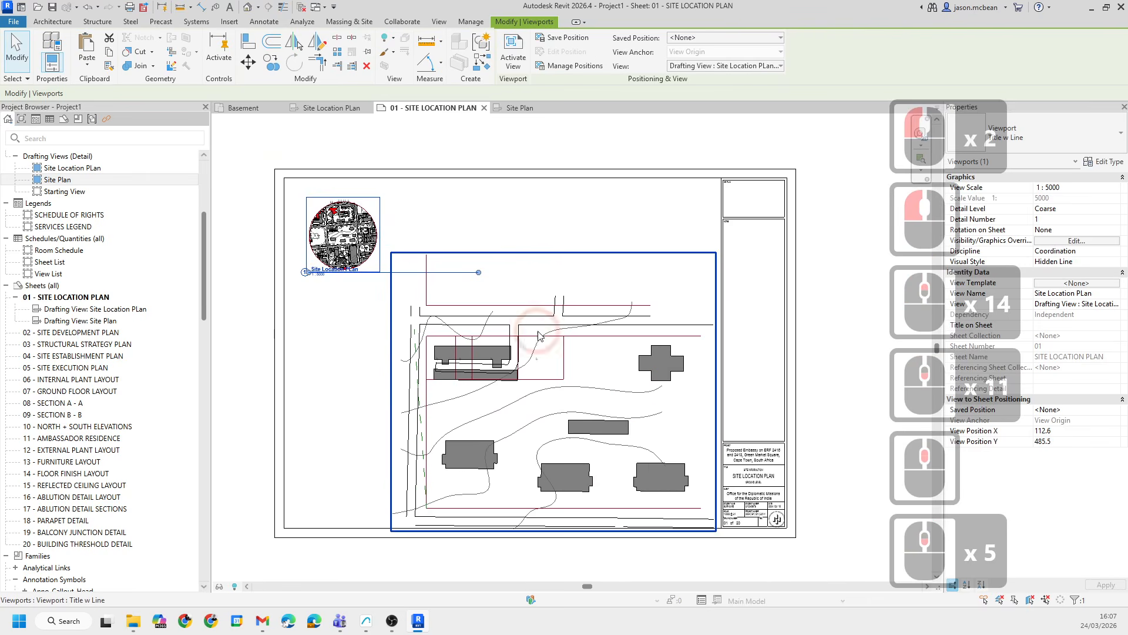
left_click(628, 421)
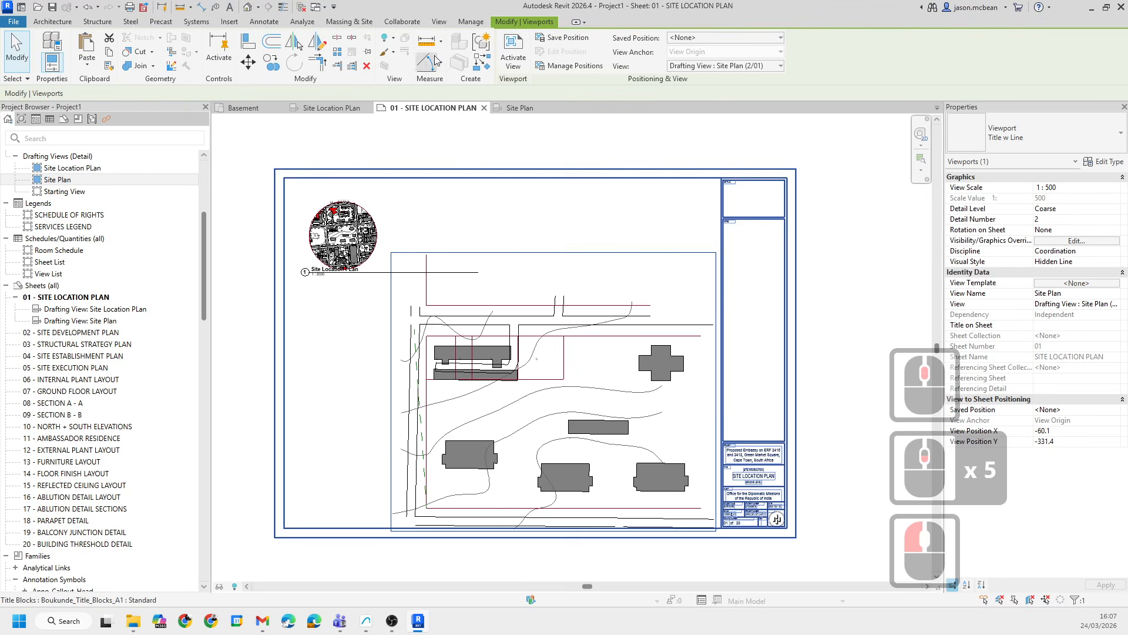
- Open the Site Plan drafting view again
left_click(536, 110)
scroll(469, 364, "up", 6)
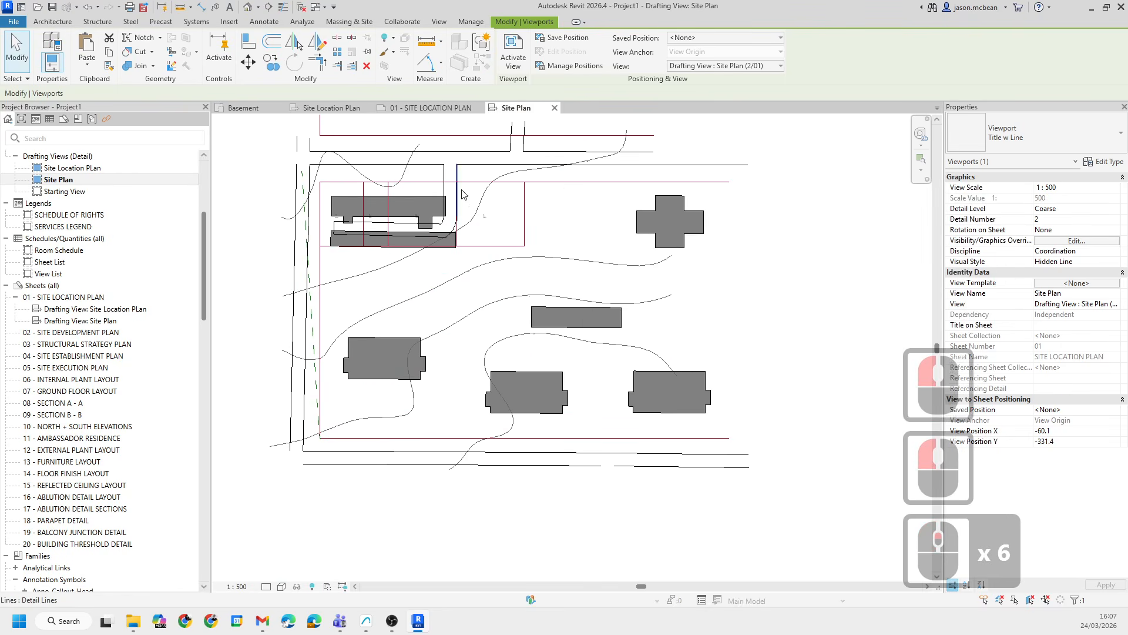
- Delete a small stray element beside the upper-left building in the Site Plan view
scroll(531, 246, "up", 5)
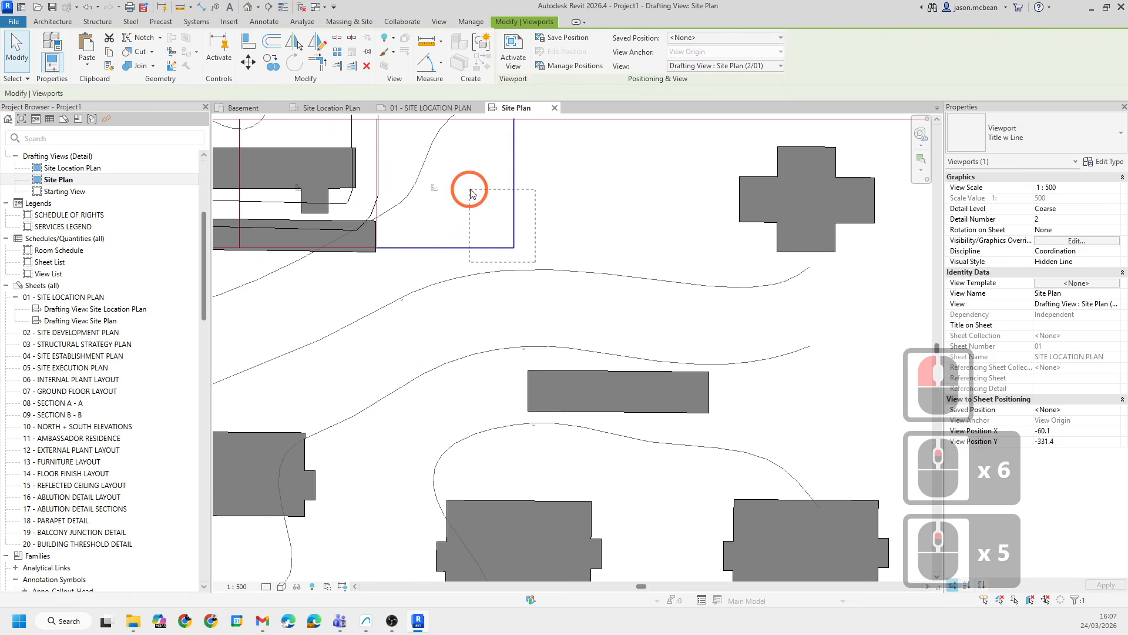
left_click_drag(470, 190, 469, 189)
key("Delete")
- Select the building line at the upper-left building's corner and drag its endpoint downward
left_click(379, 241)
left_click(441, 230)
scroll(369, 246, "up", 4)
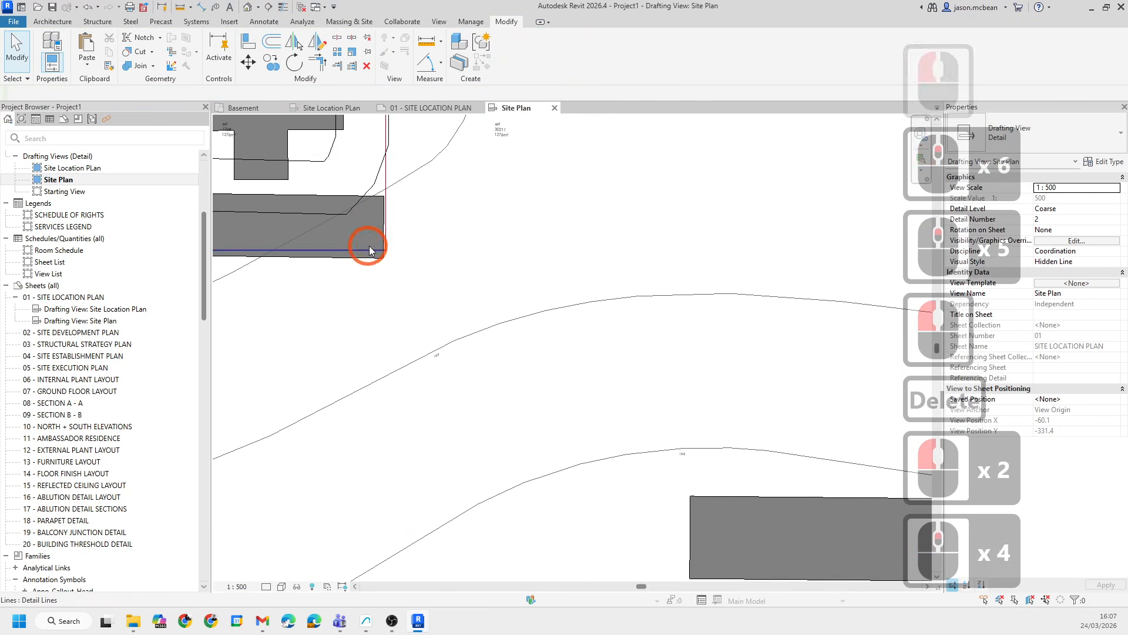
left_click(389, 233)
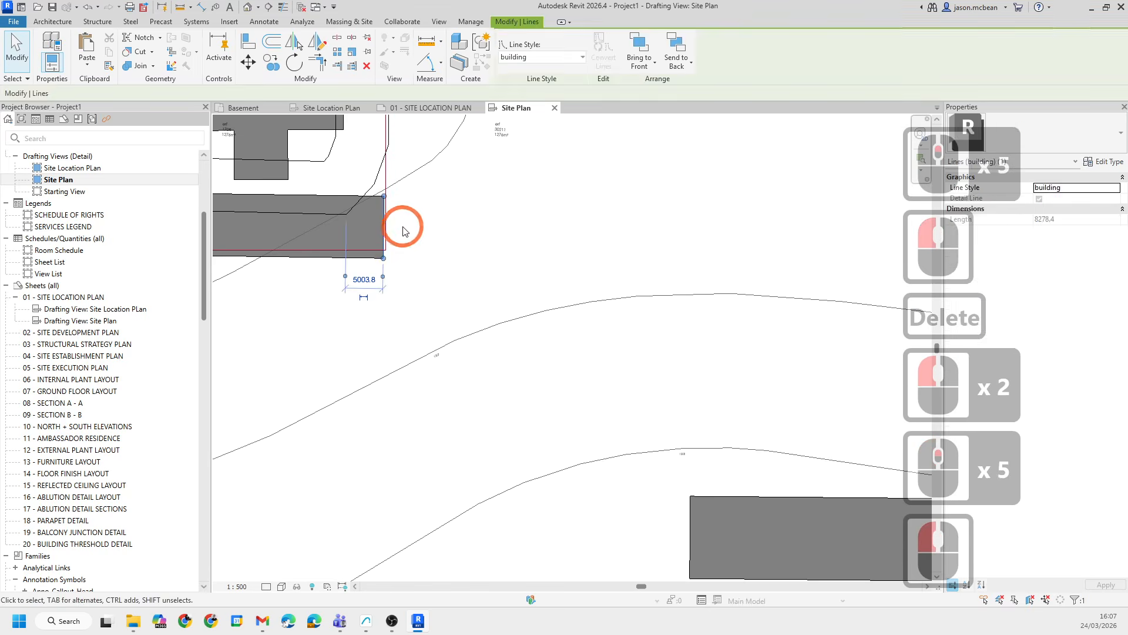
left_click(403, 229)
left_click(386, 185)
mouse_move(389, 254)
left_mouse_down()
mouse_move(408, 290)
mouse_move(416, 250)
mouse_move(428, 333)
mouse_move(420, 428)
left_mouse_up()
scroll(414, 252, "down", 13)
left_click(538, 453)
scroll(504, 332, "up", 6)
scroll(403, 285, "down", 7)
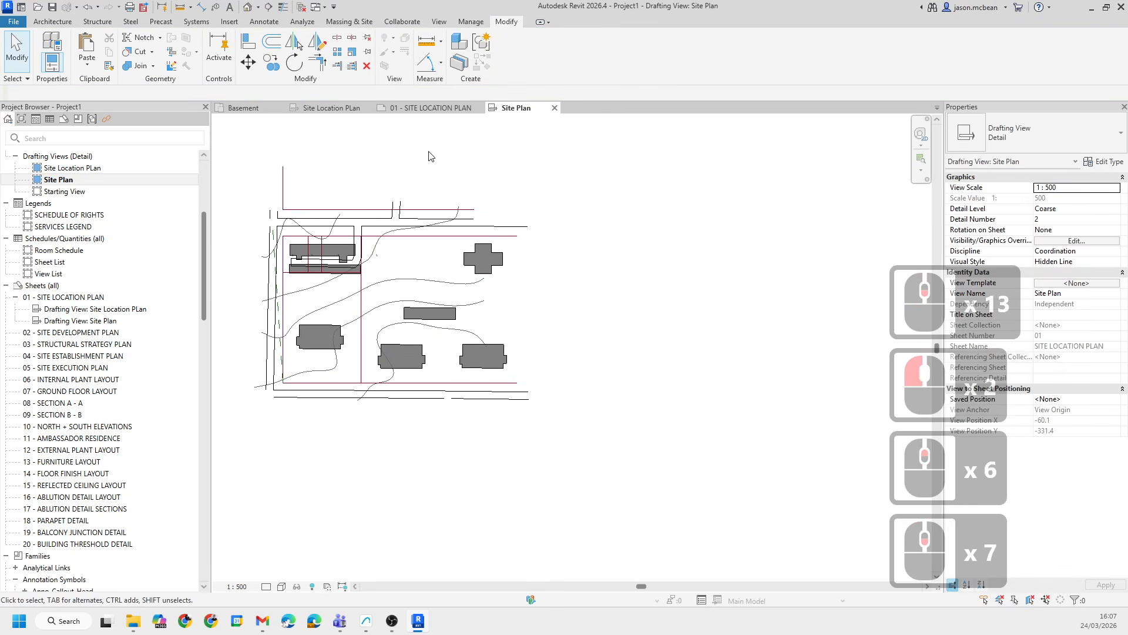
- Delete another small stray element in the Site Plan view
left_click_drag(622, 491, 621, 491)
key("Delete")
scroll(562, 470, "up", 4)
scroll(577, 303, "down", 4)
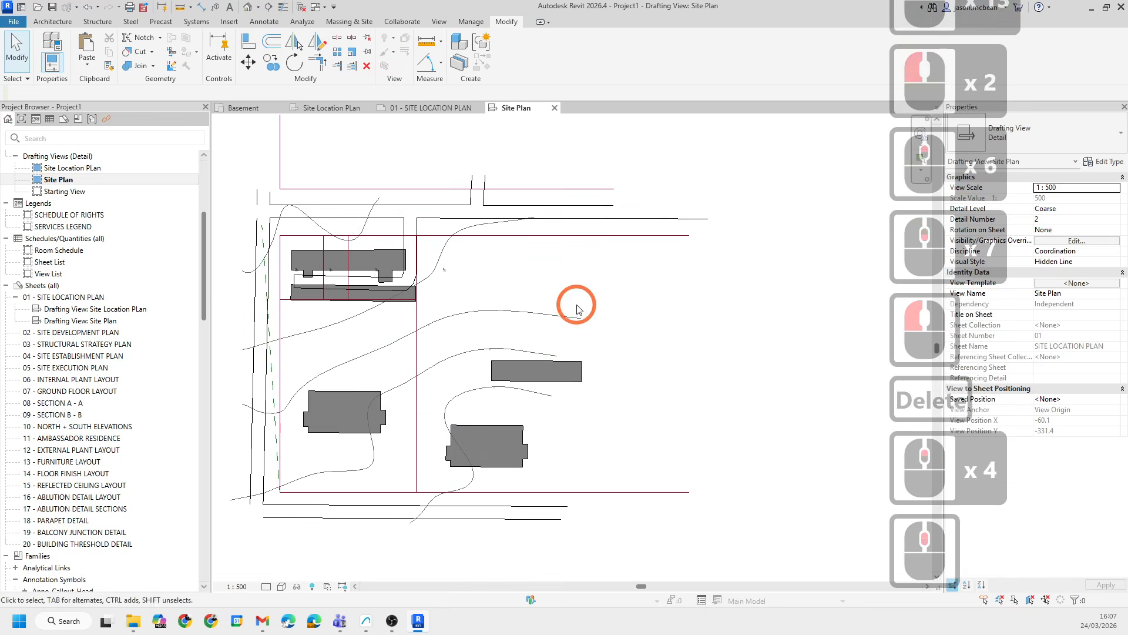
- Inspect the lines and the erf area text note around the site plan's buildings
left_click(613, 433)
left_click(659, 501)
scroll(522, 360, "up", 3)
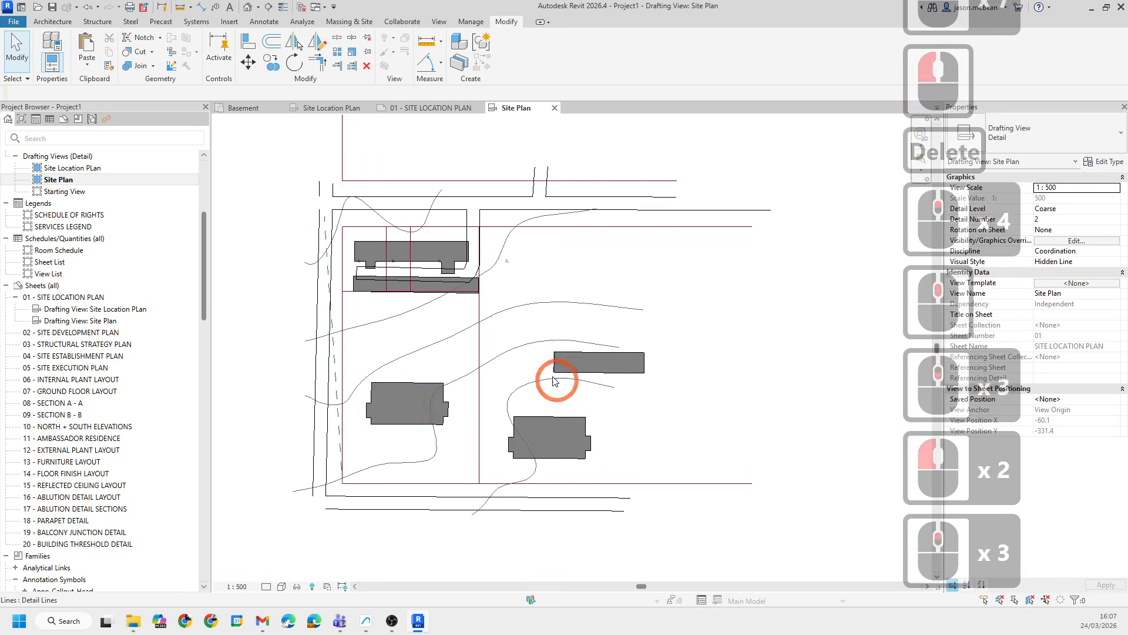
scroll(535, 382, "down", 1)
middle_click_drag(284, 255, 279, 264)
scroll(459, 376, "up", 3)
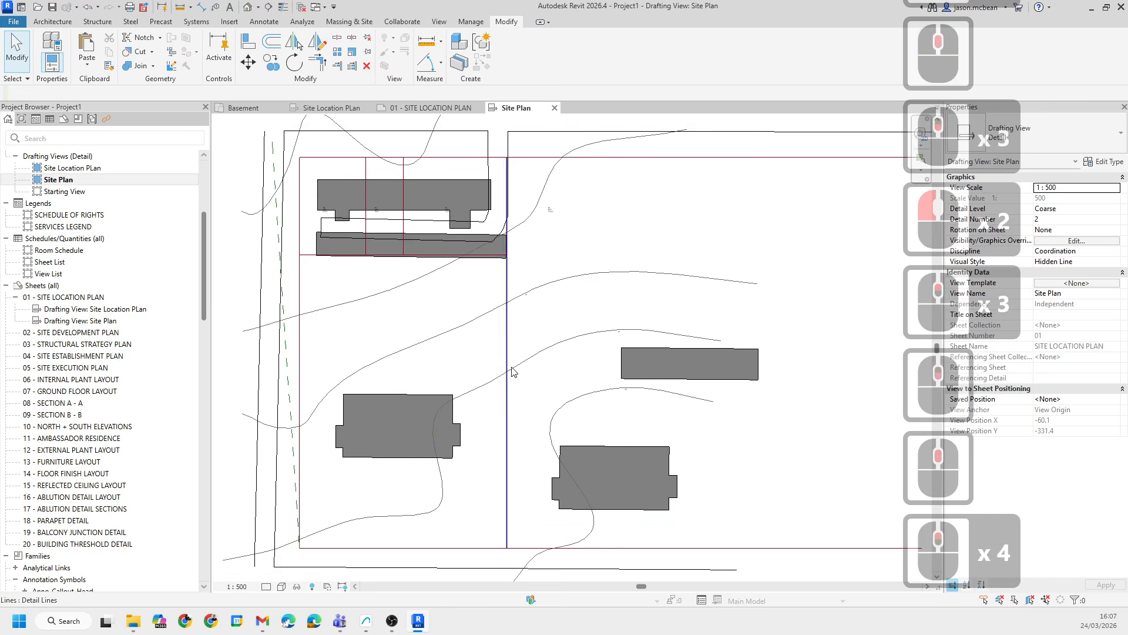
scroll(567, 202, "down", 1)
scroll(498, 219, "up", 12)
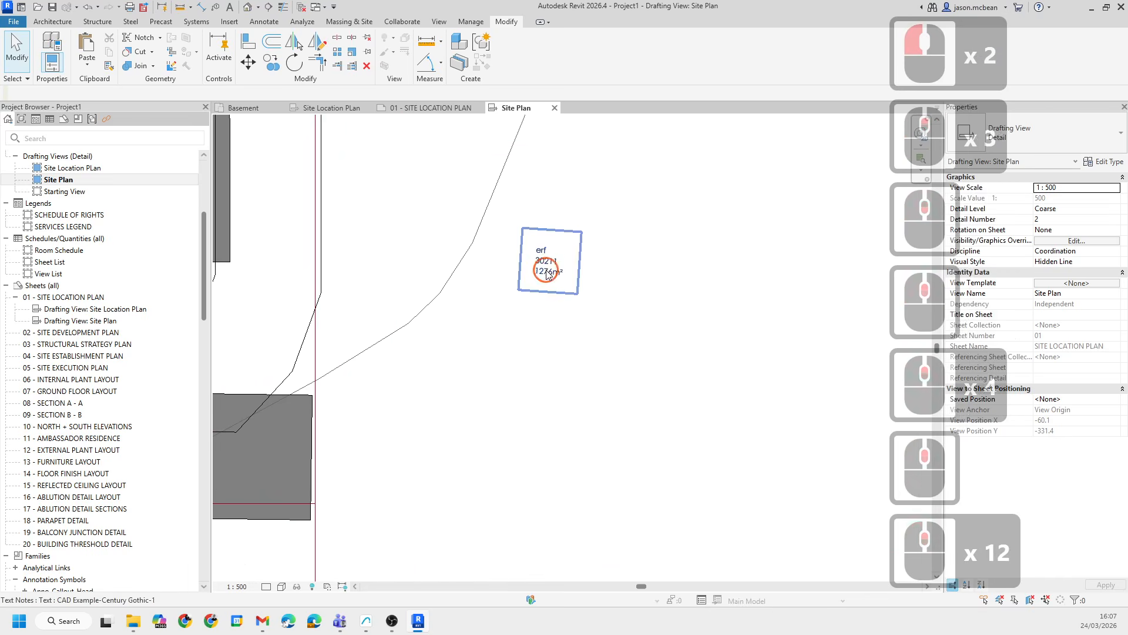
scroll(676, 276, "down", 8)
scroll(415, 282, "up", 4)
scroll(574, 280, "up", 4)
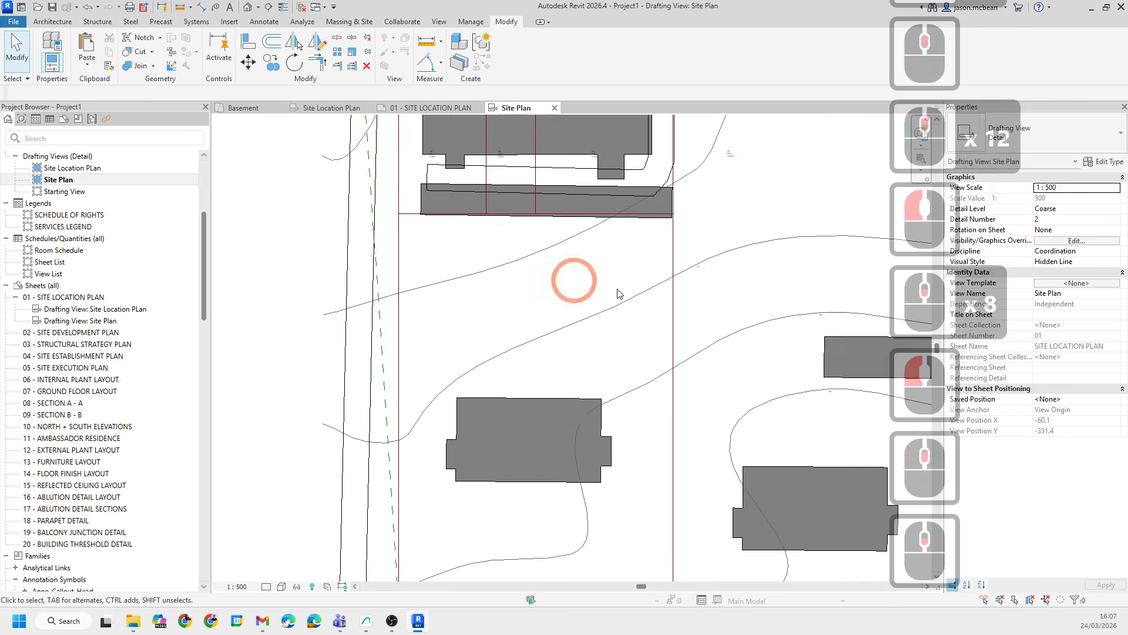
scroll(632, 291, "down", 1)
scroll(696, 271, "up", 11)
- Select a small text note along a contour and open its type properties to edit the Text Size
left_click(691, 280)
scroll(647, 230, "down", 12)
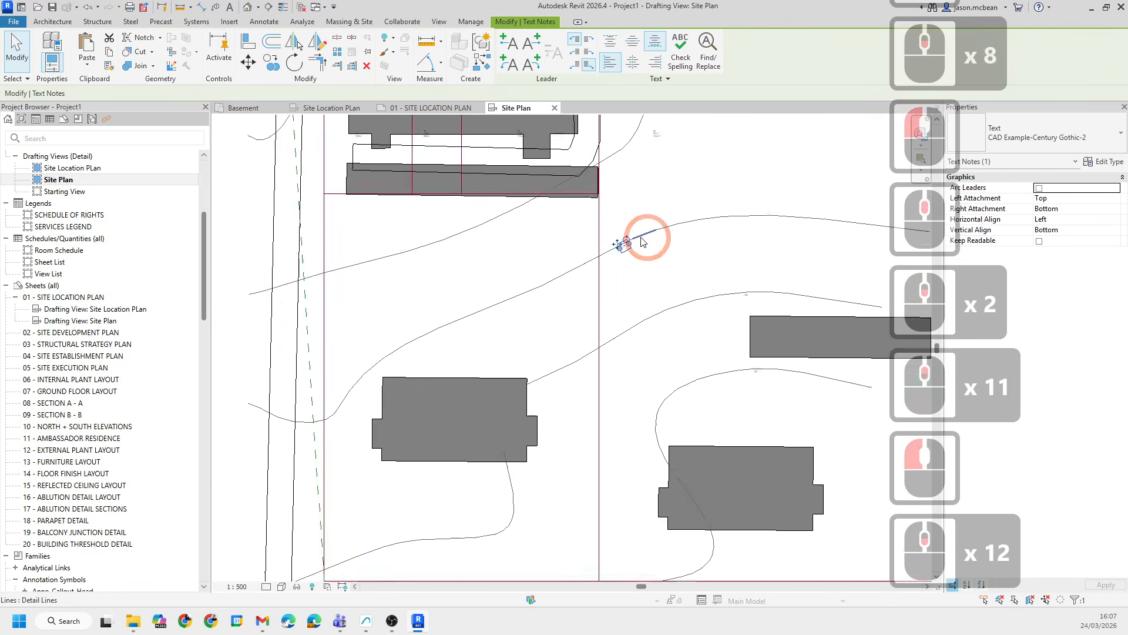
scroll(643, 241, "up", 7)
left_click(1119, 161)
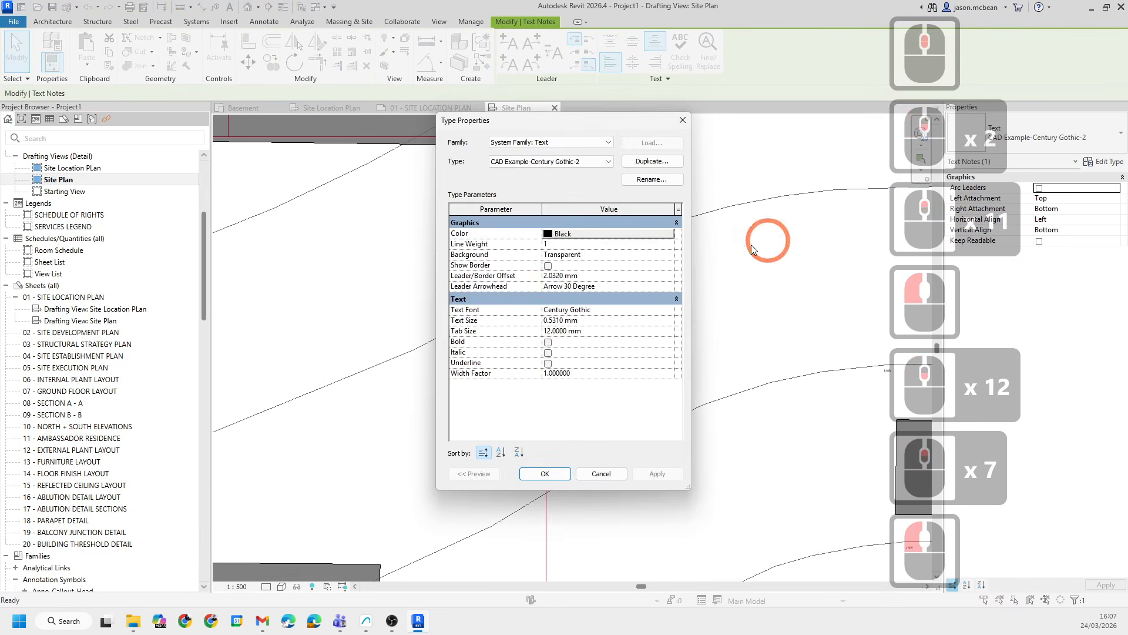
left_click(629, 275)
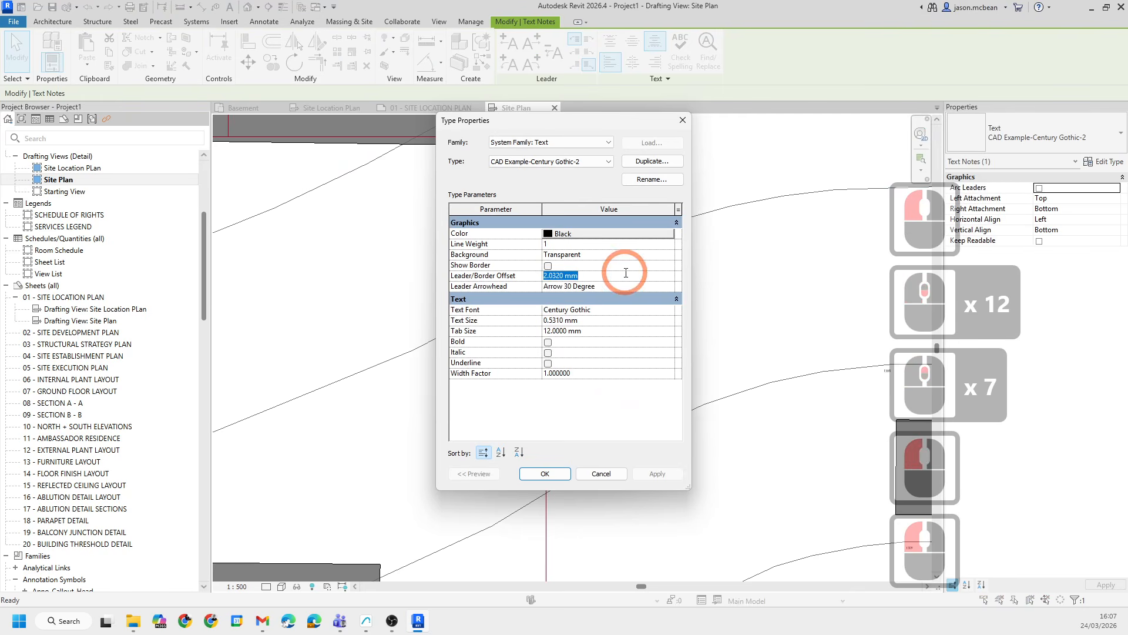
left_click(604, 322)
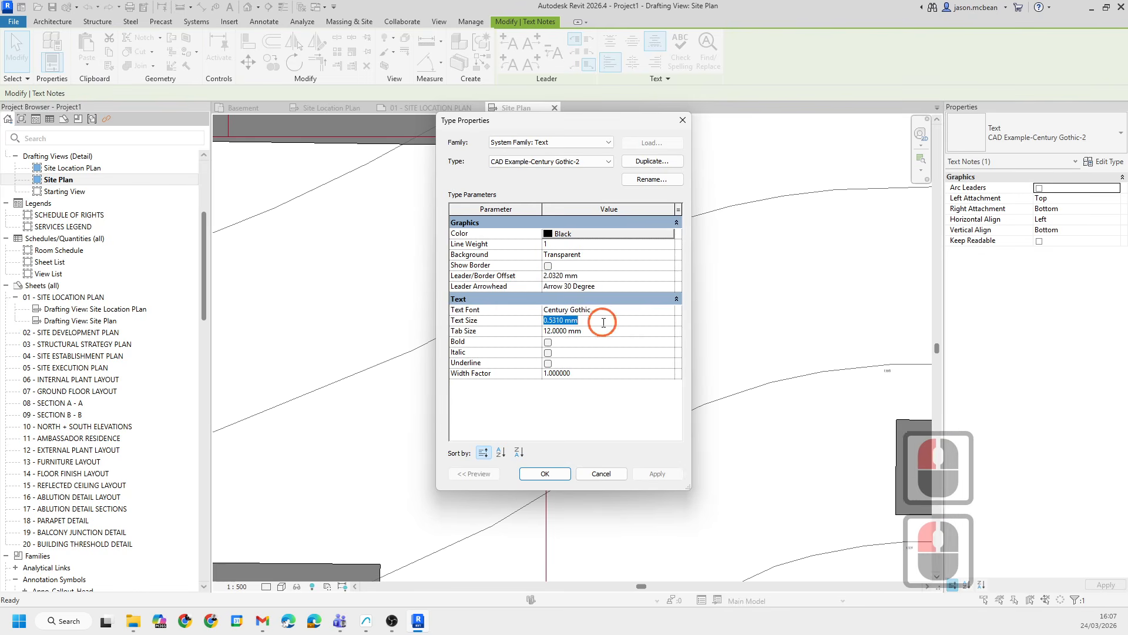
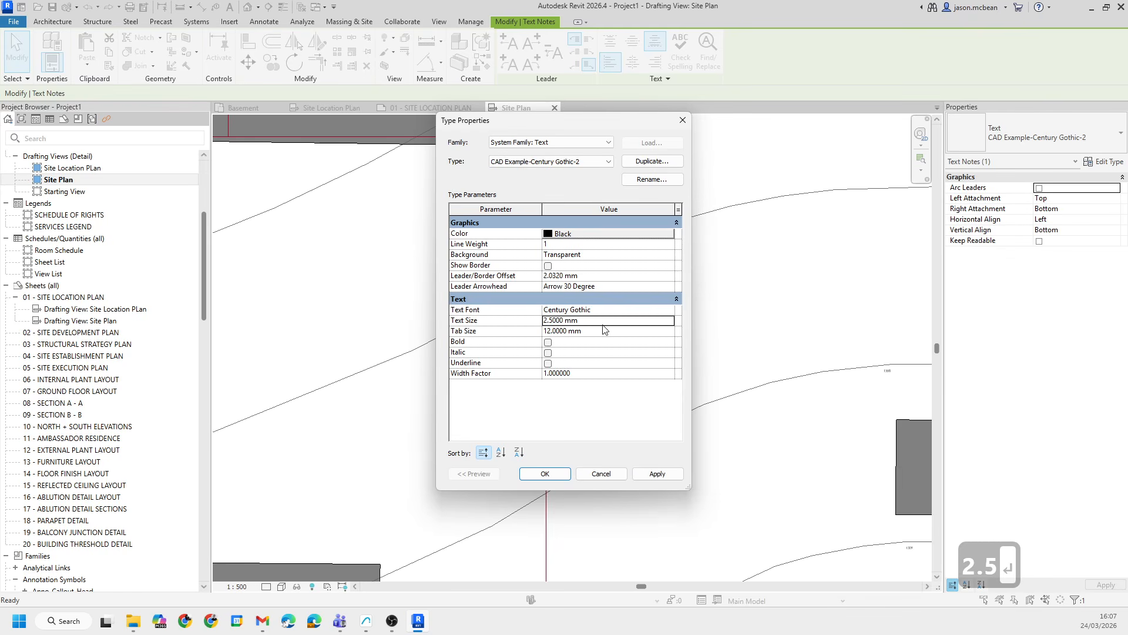
- Confirm the 2.5 mm text size for the Century Gothic-2 text type
left_click(555, 474)
- Examine the contour labels, text notes and detail lines across the site plan
scroll(684, 320, "down", 7)
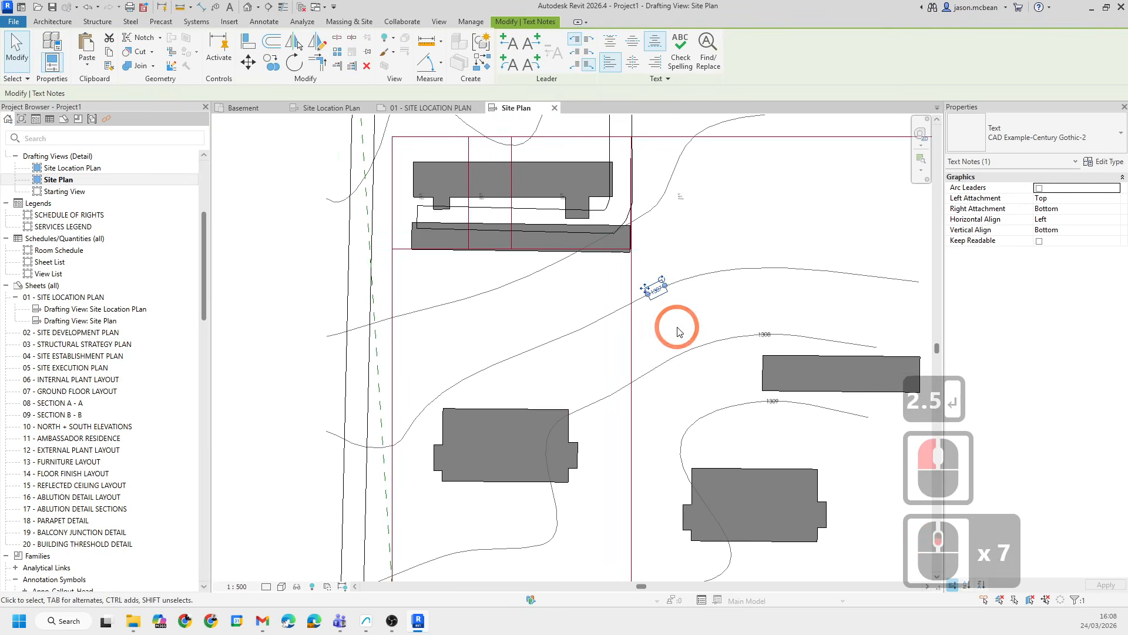
middle_click_drag(739, 324, 593, 330)
left_click(609, 315)
scroll(609, 319, "down", 5)
scroll(626, 452, "up", 7)
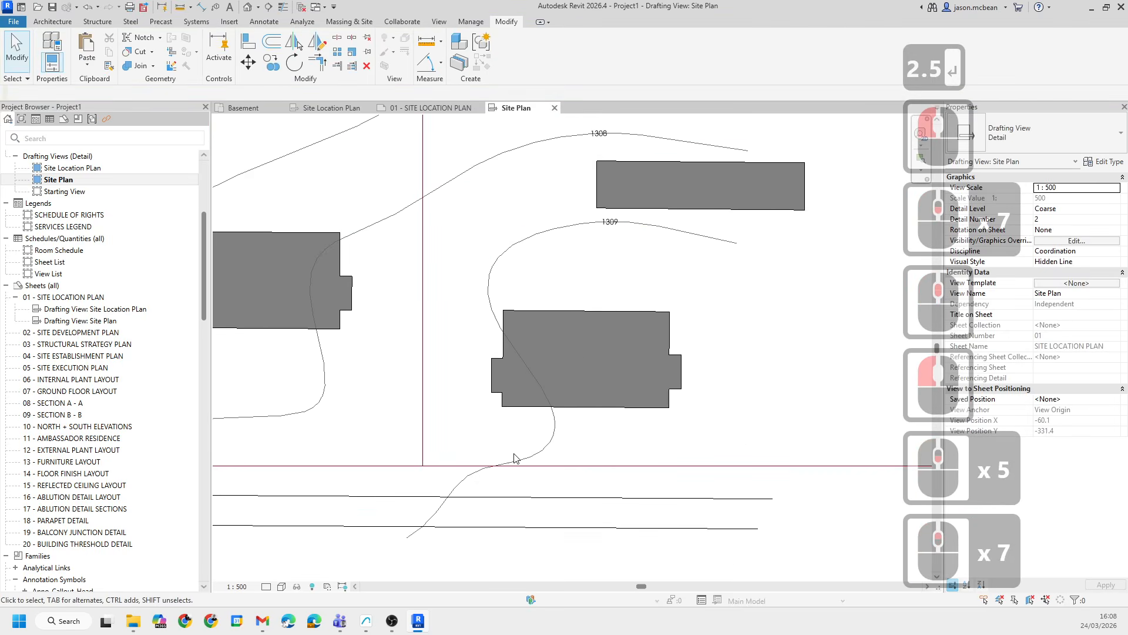
middle_click_drag(614, 195, 662, 374)
middle_click_drag(462, 182, 636, 356)
scroll(596, 346, "down", 7)
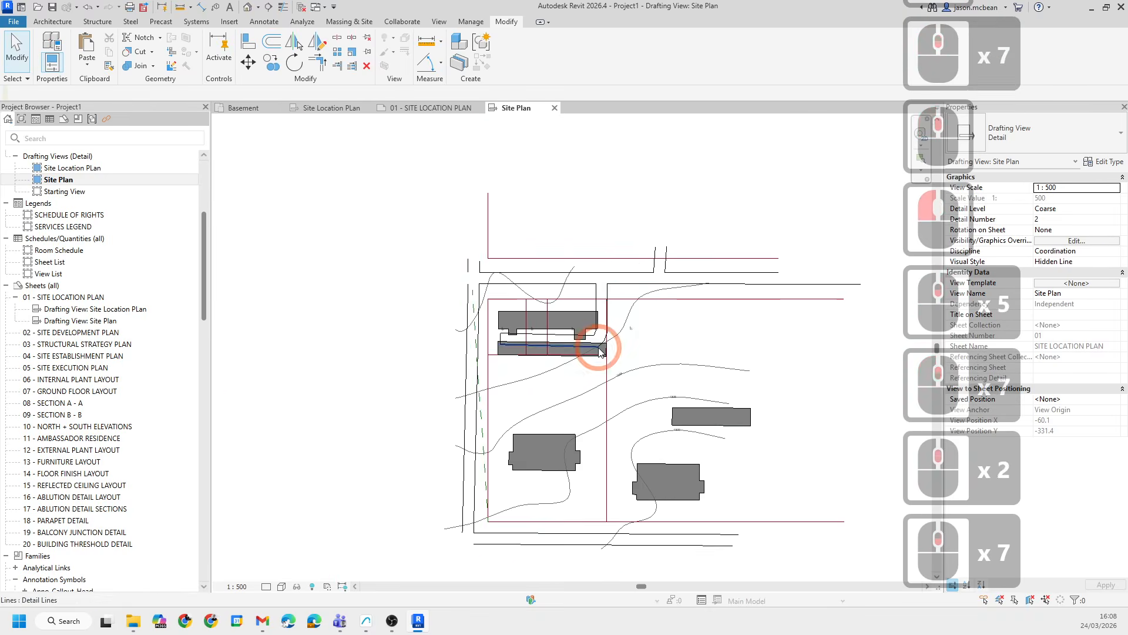
scroll(641, 338, "up", 7)
left_click(580, 437)
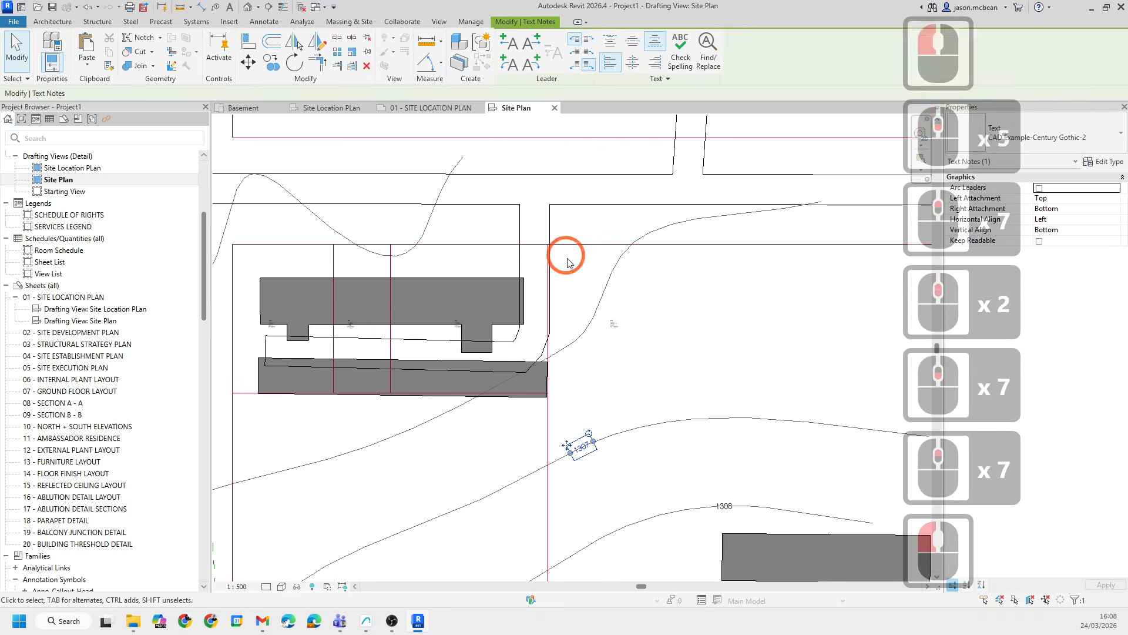
scroll(758, 376, "up", 5)
left_click(697, 322)
scroll(603, 244, "down", 6)
scroll(674, 319, "down", 2)
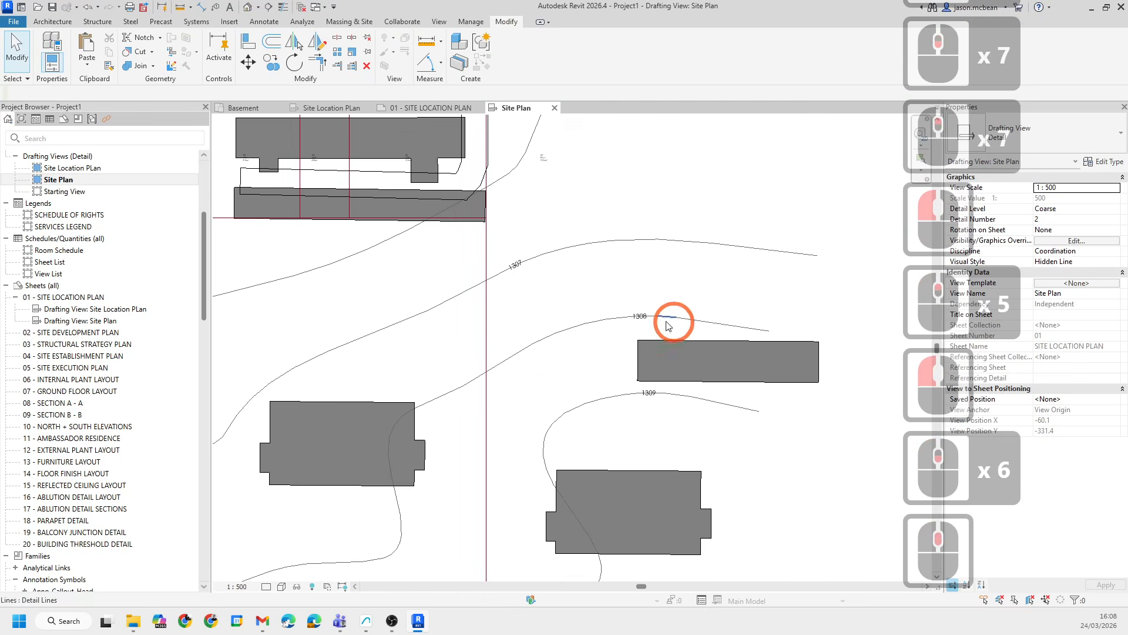
scroll(703, 433, "up", 5)
left_click(613, 436)
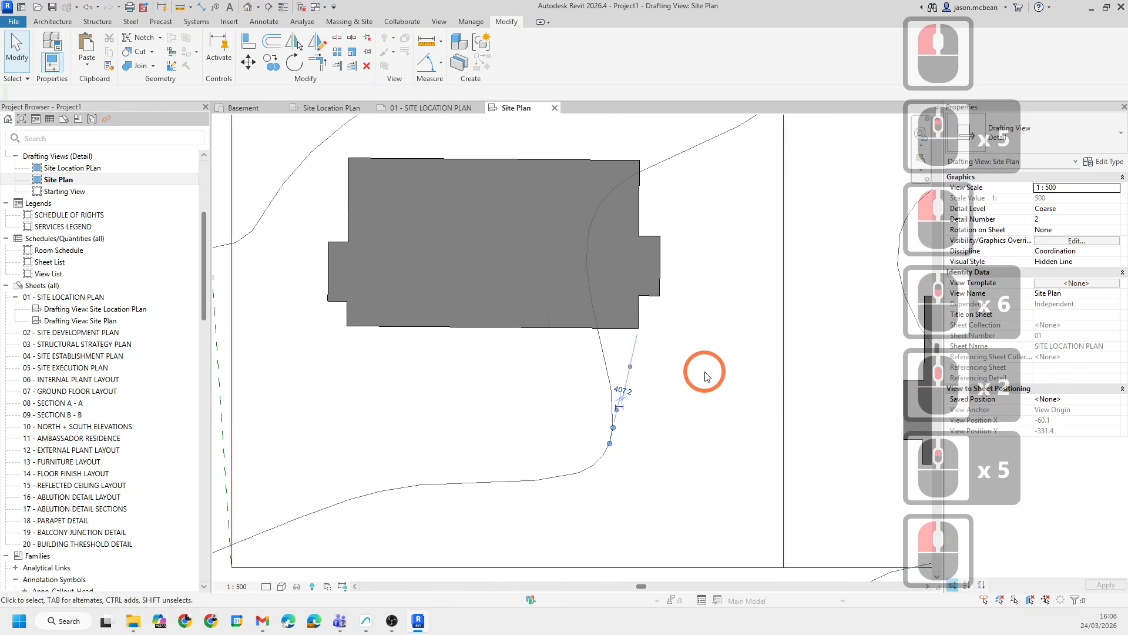
left_click(698, 516)
scroll(502, 524, "down", 4)
- Review the view's Visibility/Graphics overrides on the model, imported and filter category tabs
key("v")
key("g")
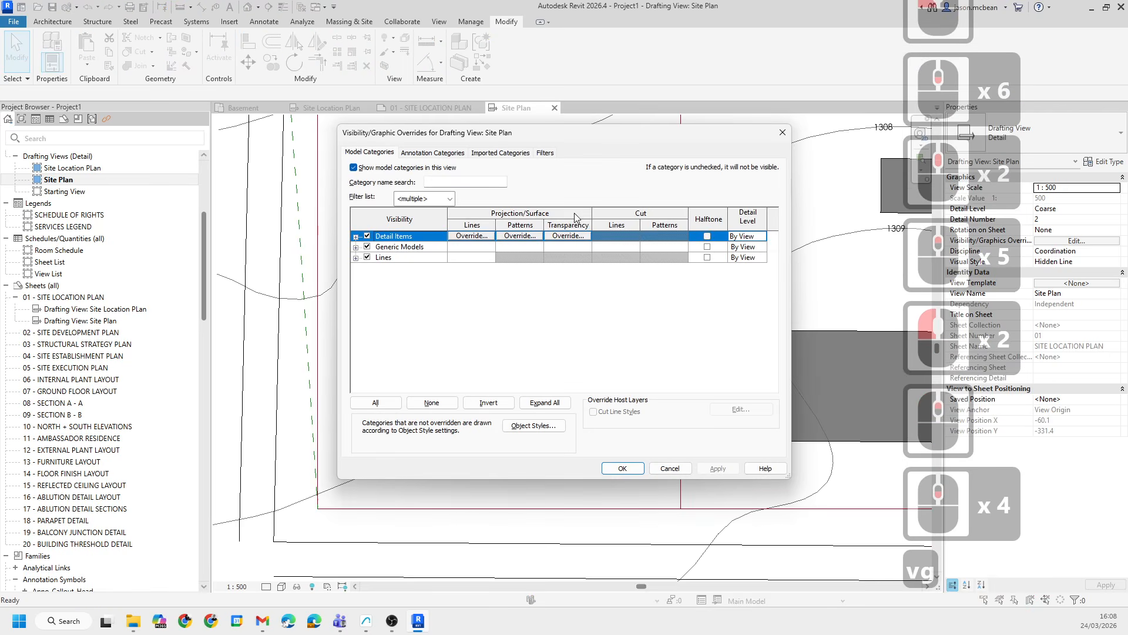
left_click(500, 154)
left_click(545, 154)
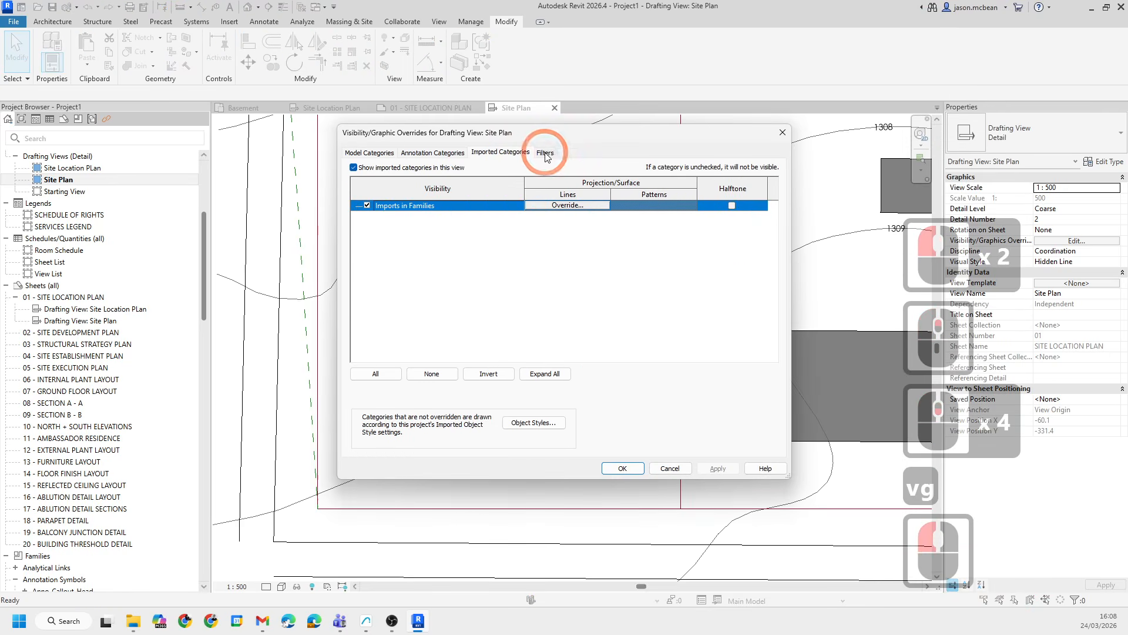
left_click(369, 153)
left_click(402, 266)
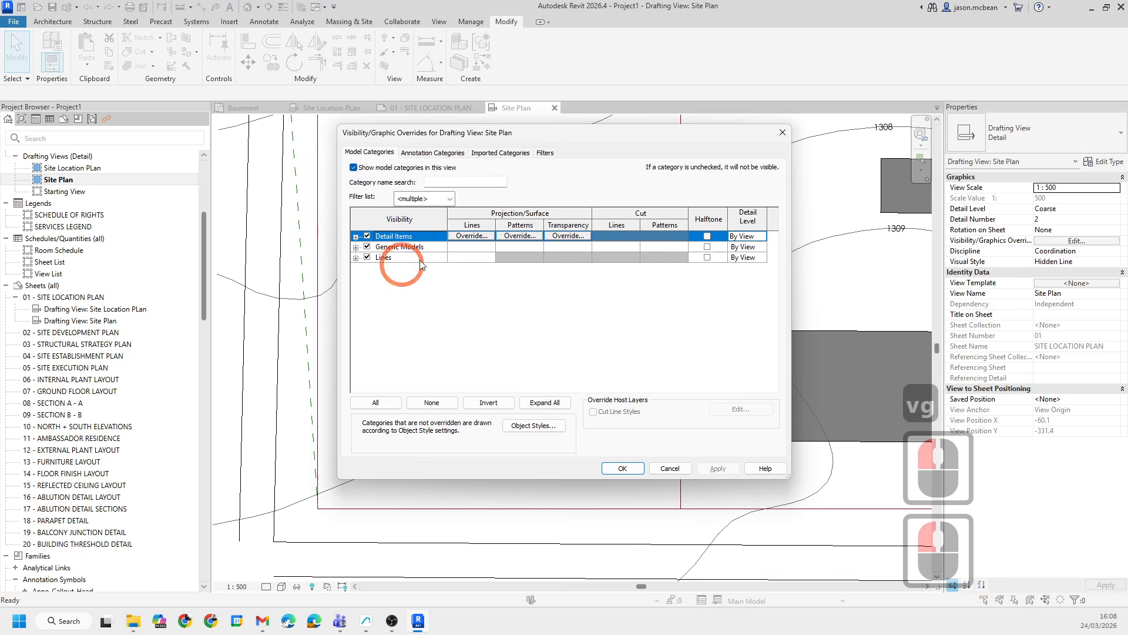
- Open Object Styles and browse the model object categories and their line settings
left_click(534, 425)
scroll(403, 323, "down", 20)
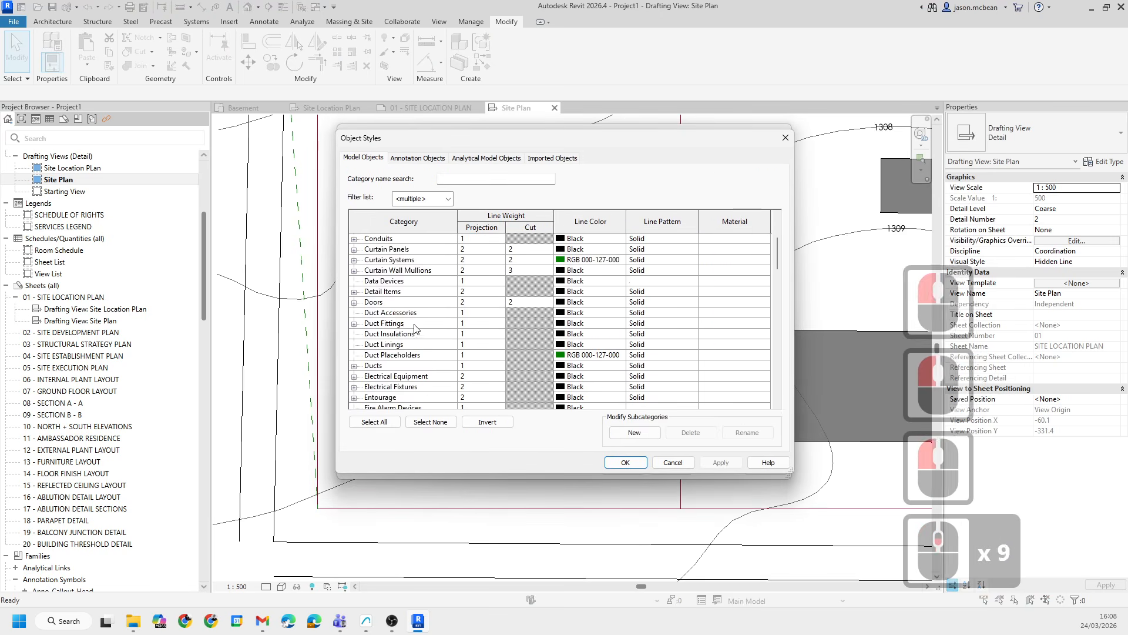
scroll(403, 325, "down", 5)
left_click(398, 325)
scroll(397, 329, "down", 20)
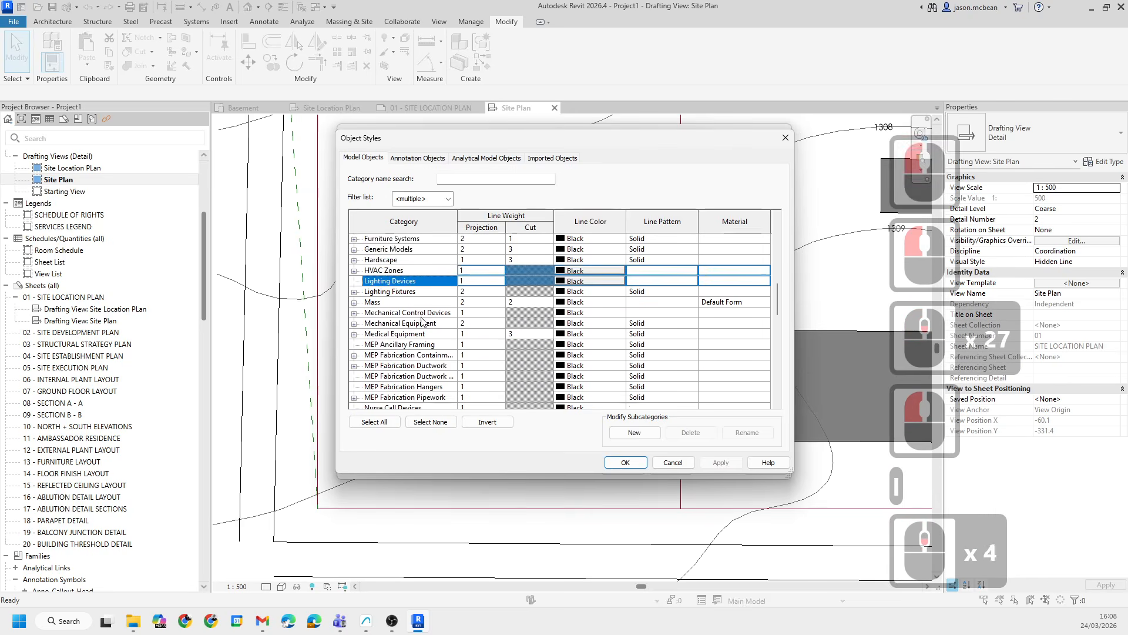
scroll(410, 359, "down", 5)
left_click(398, 346)
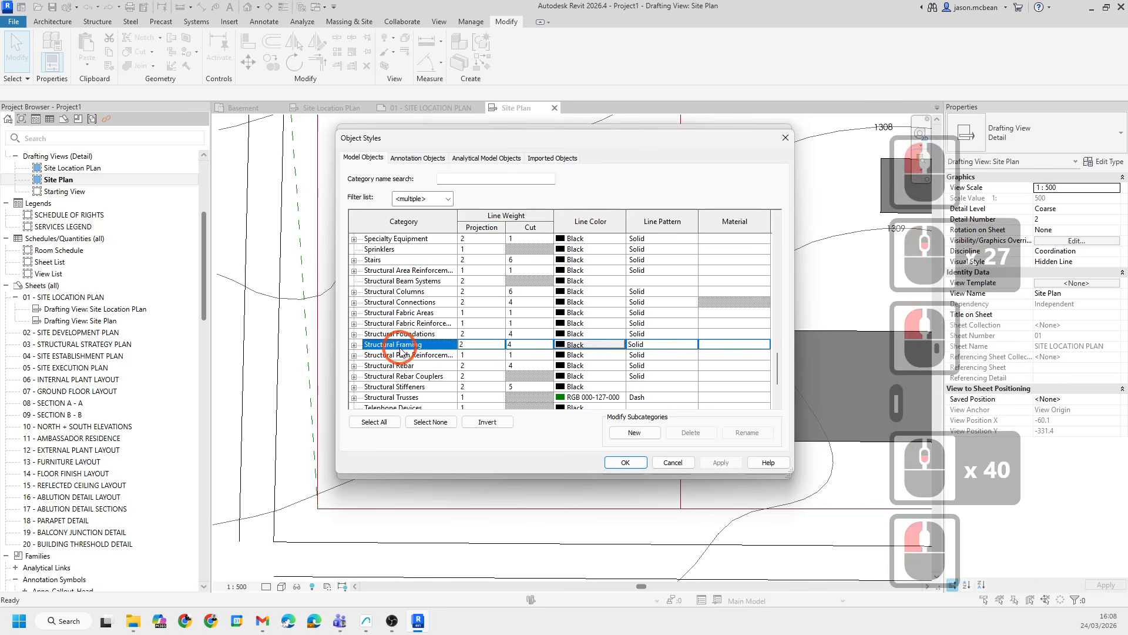
scroll(400, 352, "down", 20)
left_click(387, 327)
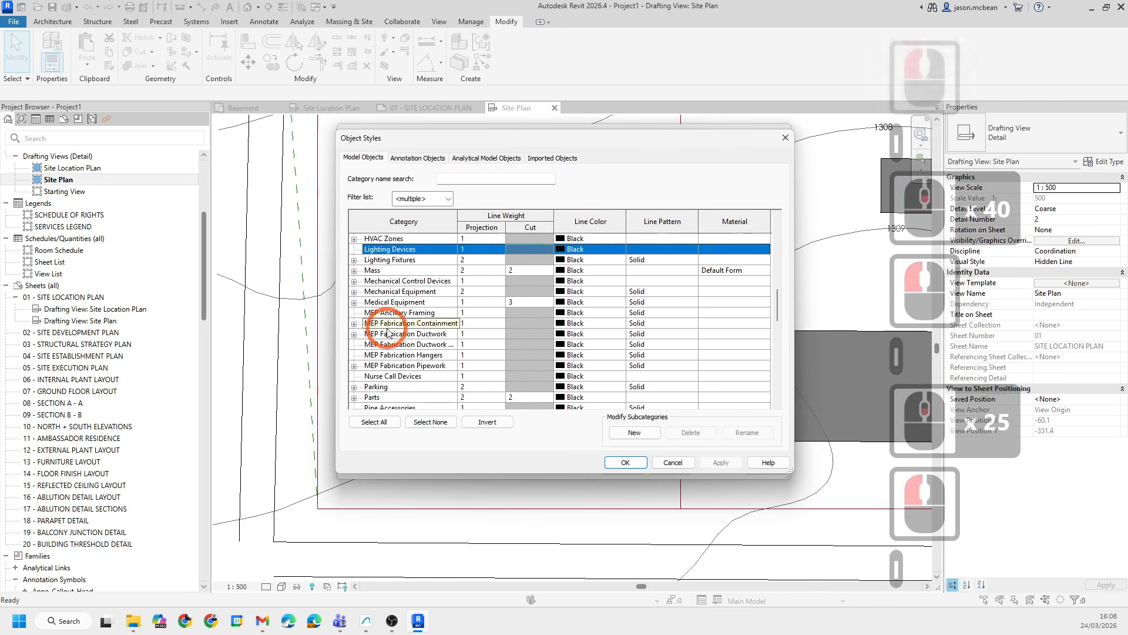
- Filter the Object Styles category list to show only Architecture categories
left_click(427, 200)
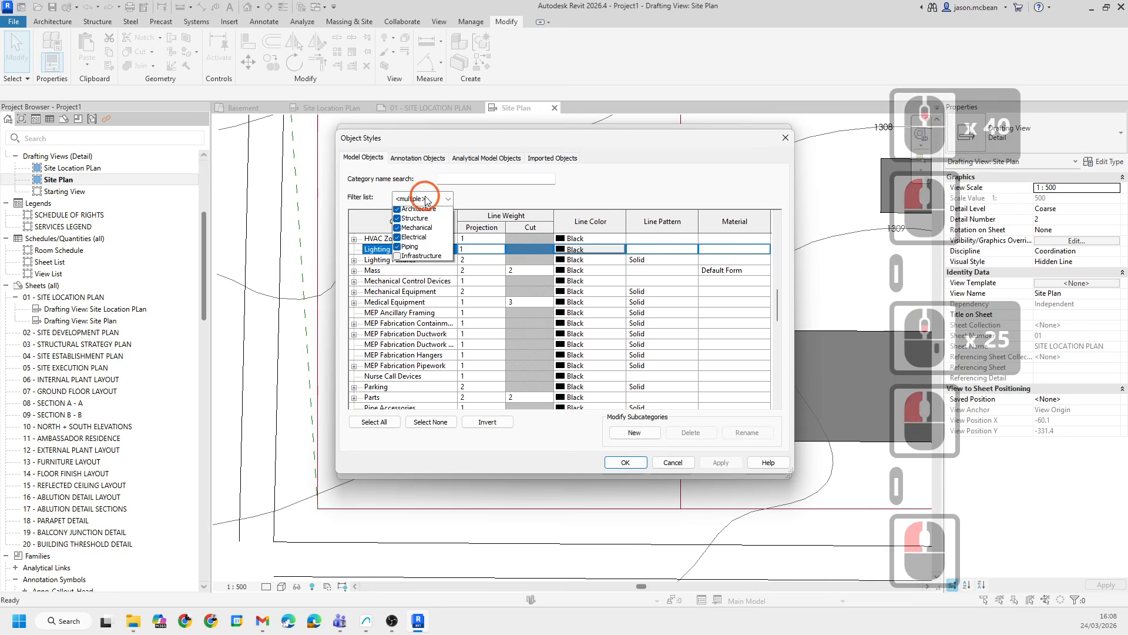
left_click(397, 240)
left_click(397, 230)
left_click(397, 221)
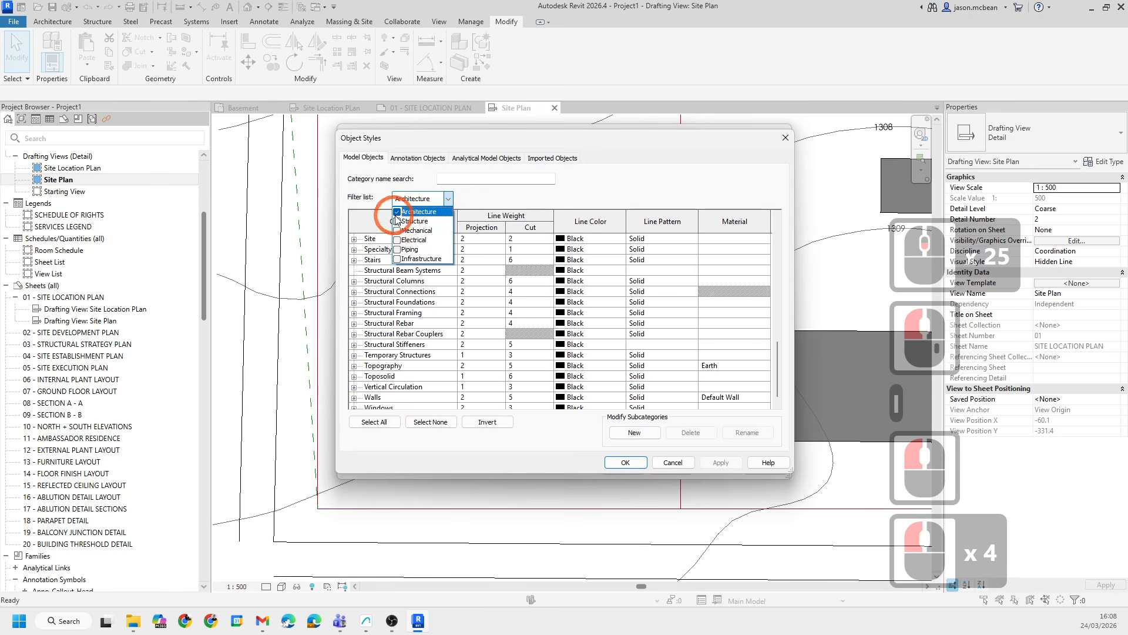
- Review the architecture categories, including Detail Items subcategories, then close Object Styles and Visibility/Graphics
left_click(383, 337)
left_click(381, 335)
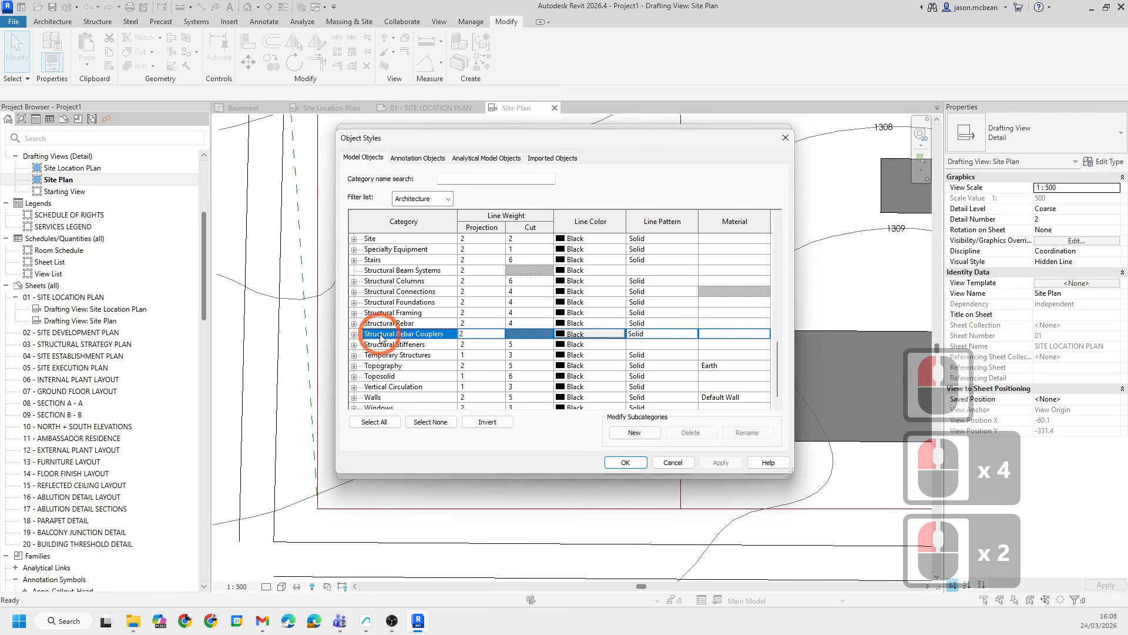
scroll(381, 336, "up", 6)
left_click(370, 248)
scroll(382, 256, "up", 20)
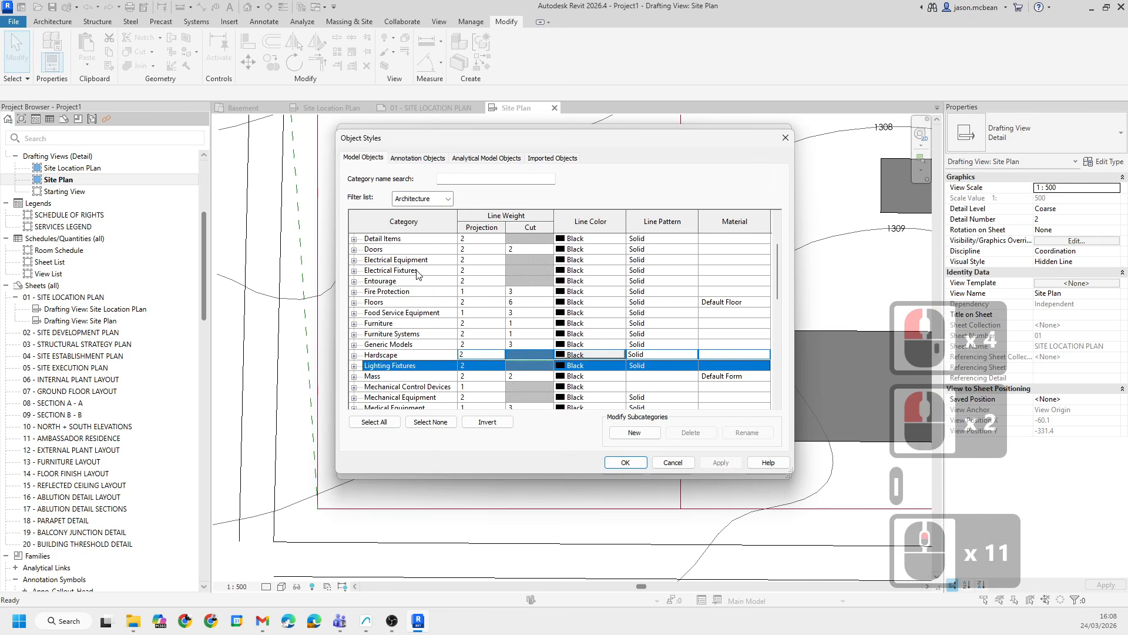
scroll(410, 271, "down", 20)
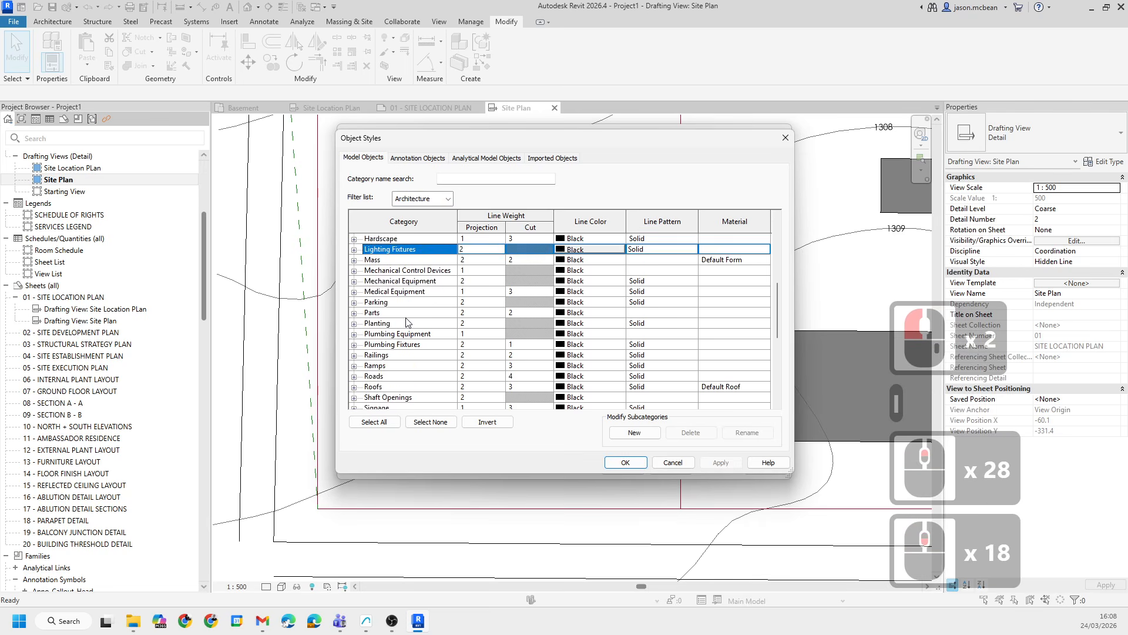
scroll(407, 327, "up", 18)
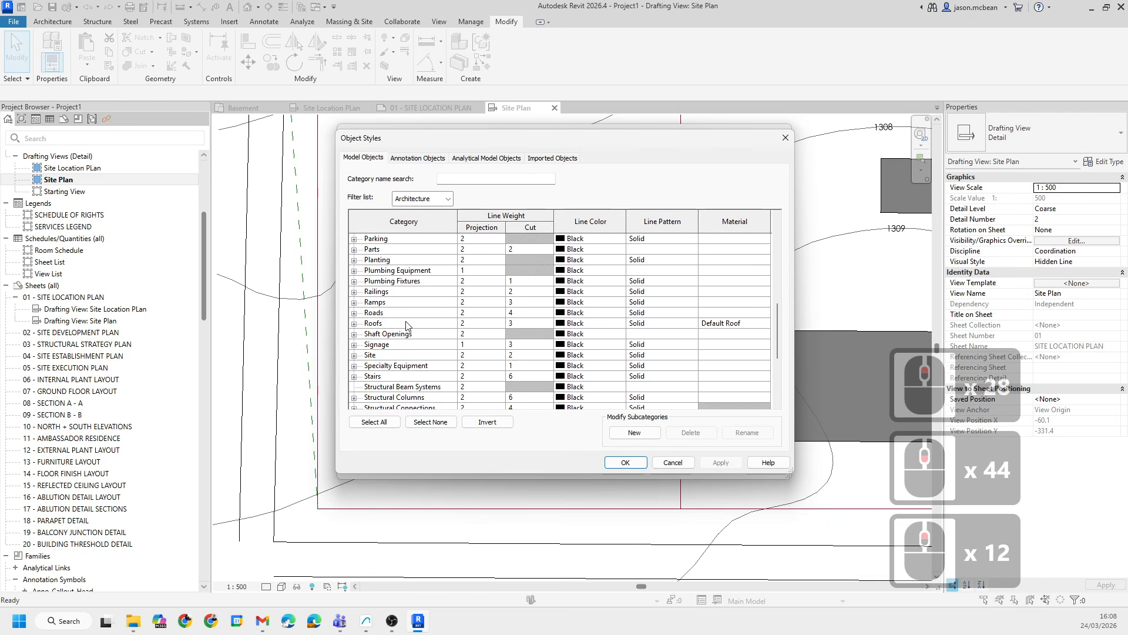
scroll(414, 294, "up", 13)
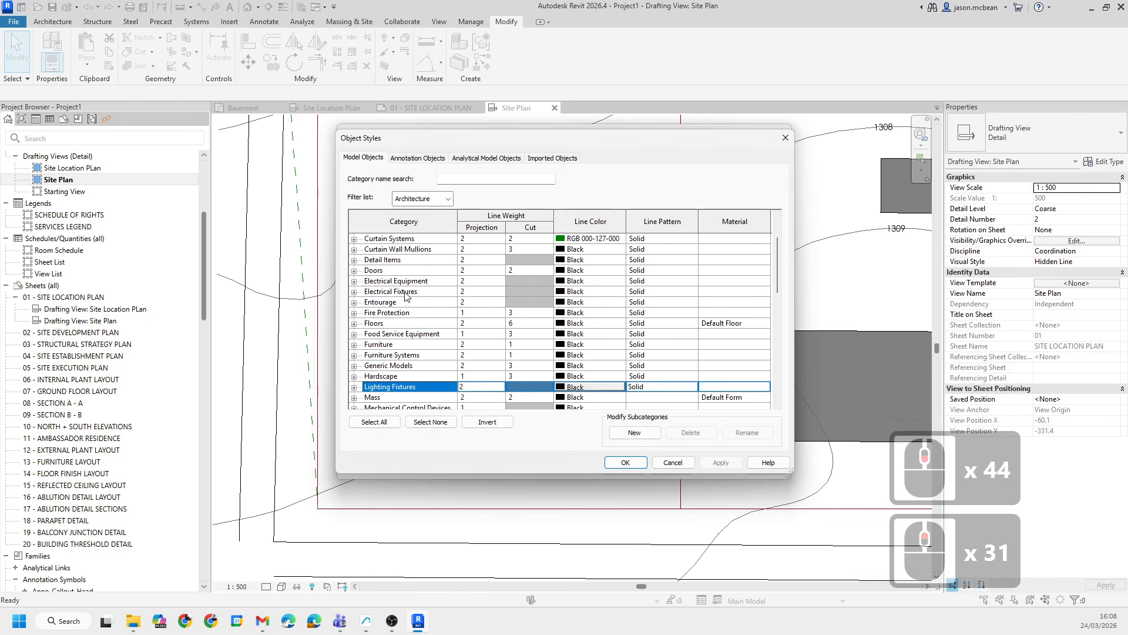
left_click(389, 282)
left_click(353, 260)
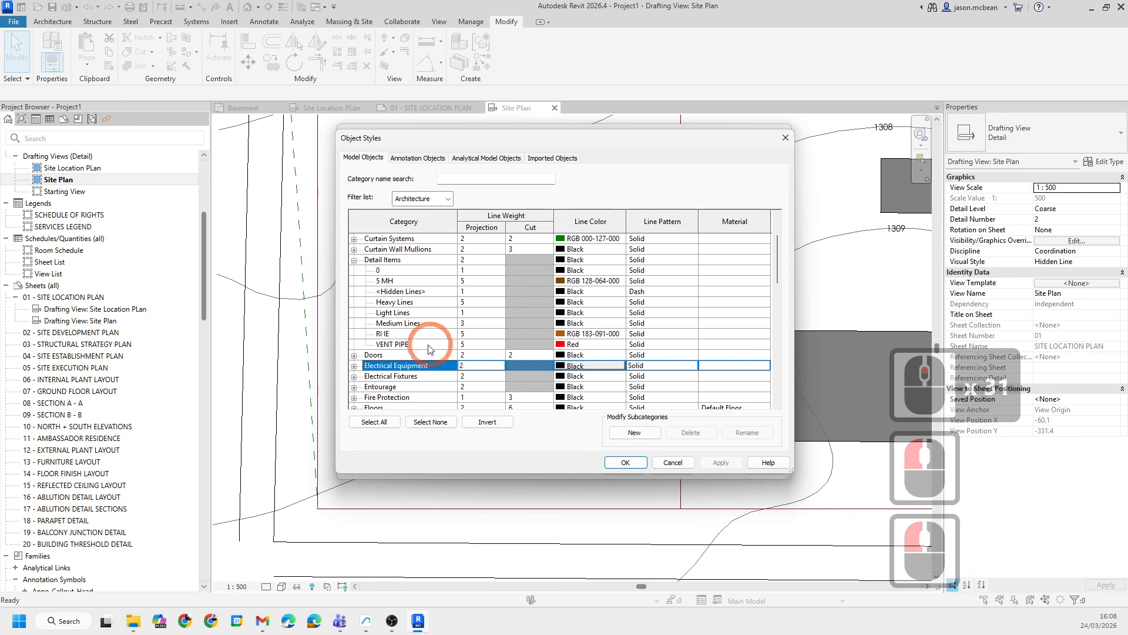
left_click(353, 259)
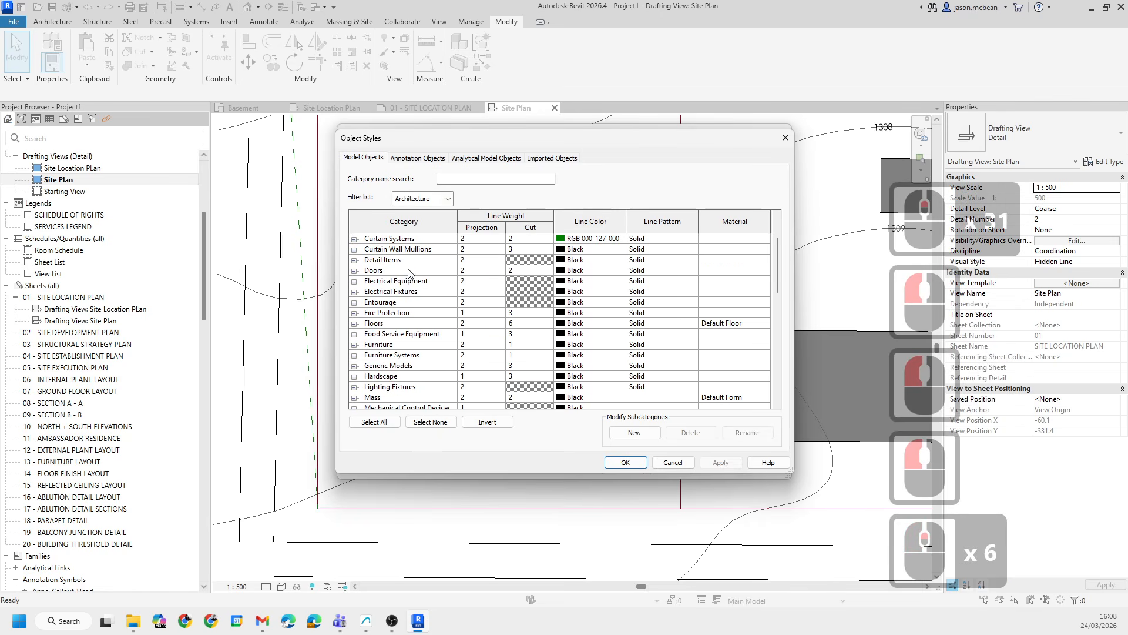
scroll(412, 276, "down", 6)
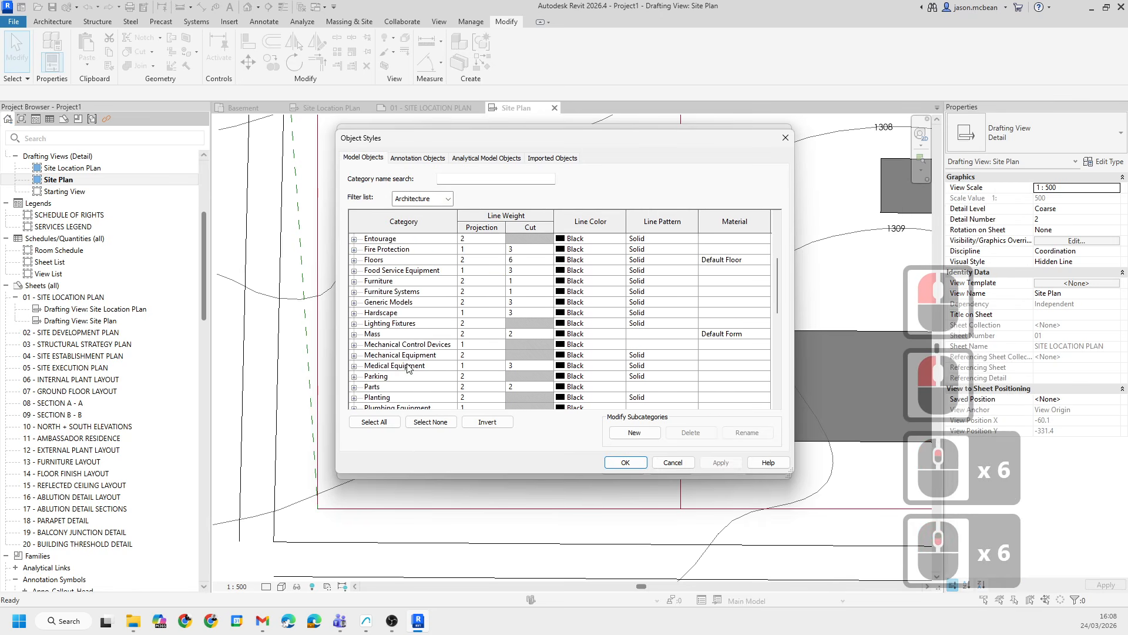
scroll(402, 322, "down", 5)
scroll(385, 375, "down", 8)
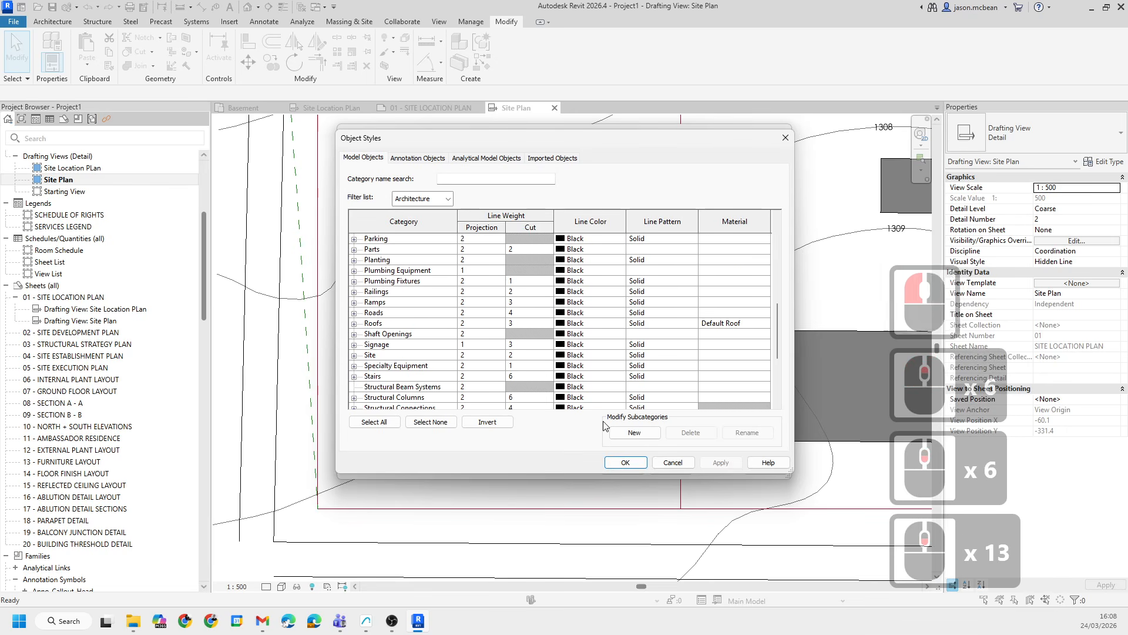
scroll(381, 347, "down", 7)
left_click(403, 357)
key("l")
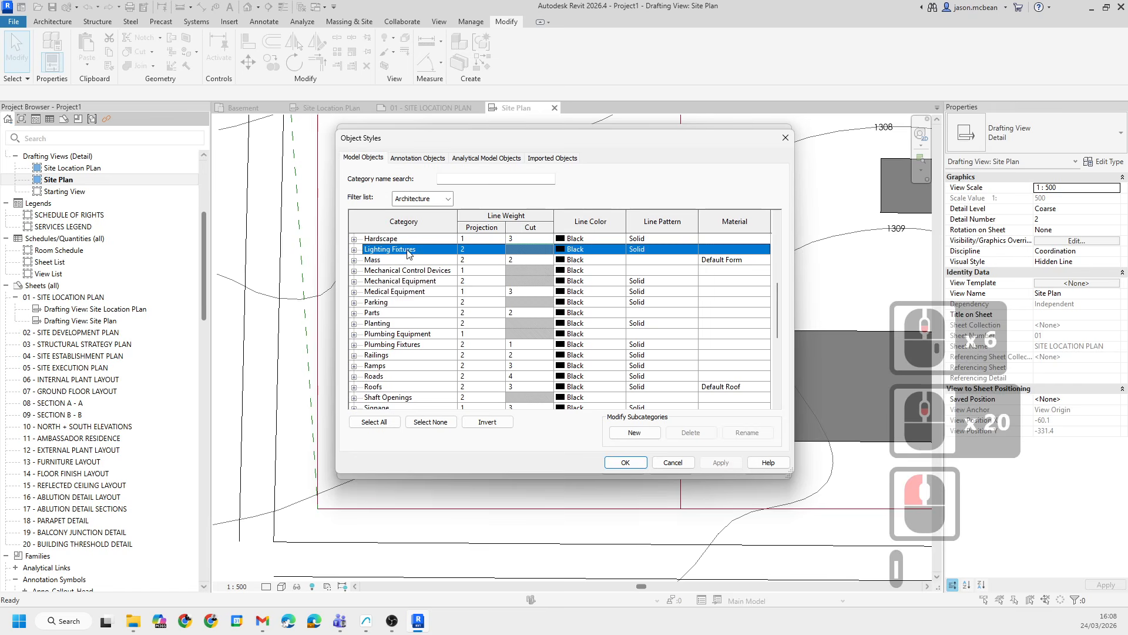
scroll(407, 254, "down", 6)
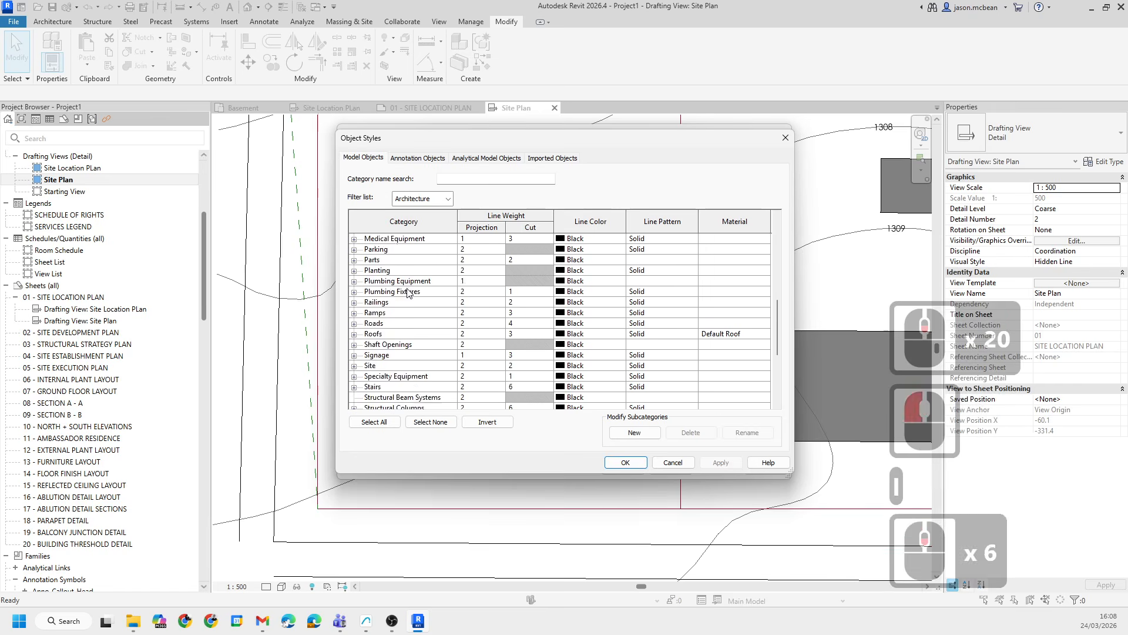
left_click(785, 139)
left_click(781, 134)
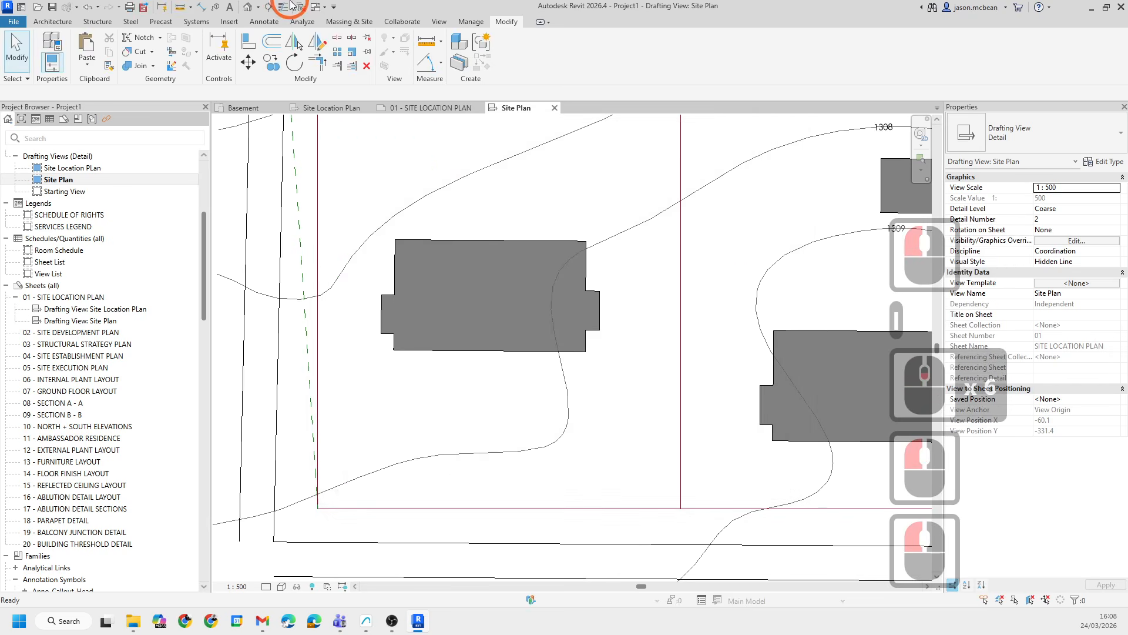
- Open Line Styles and set the cadastral line weight to 5
left_click(462, 22)
left_click(483, 69)
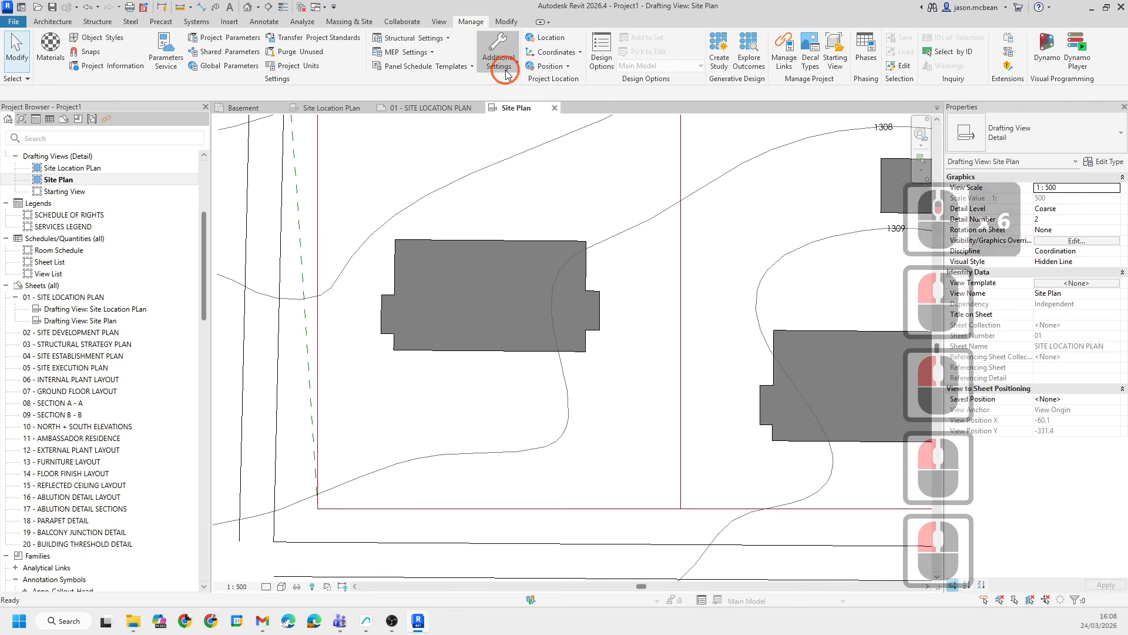
left_click(516, 86)
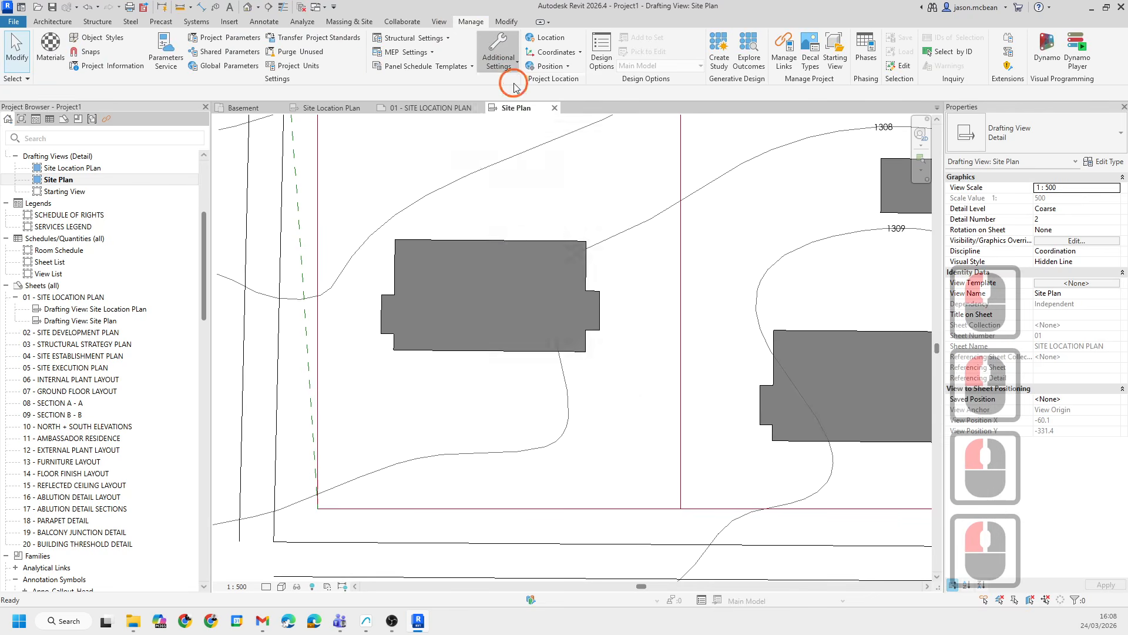
left_click(354, 241)
scroll(355, 247, "down", 20)
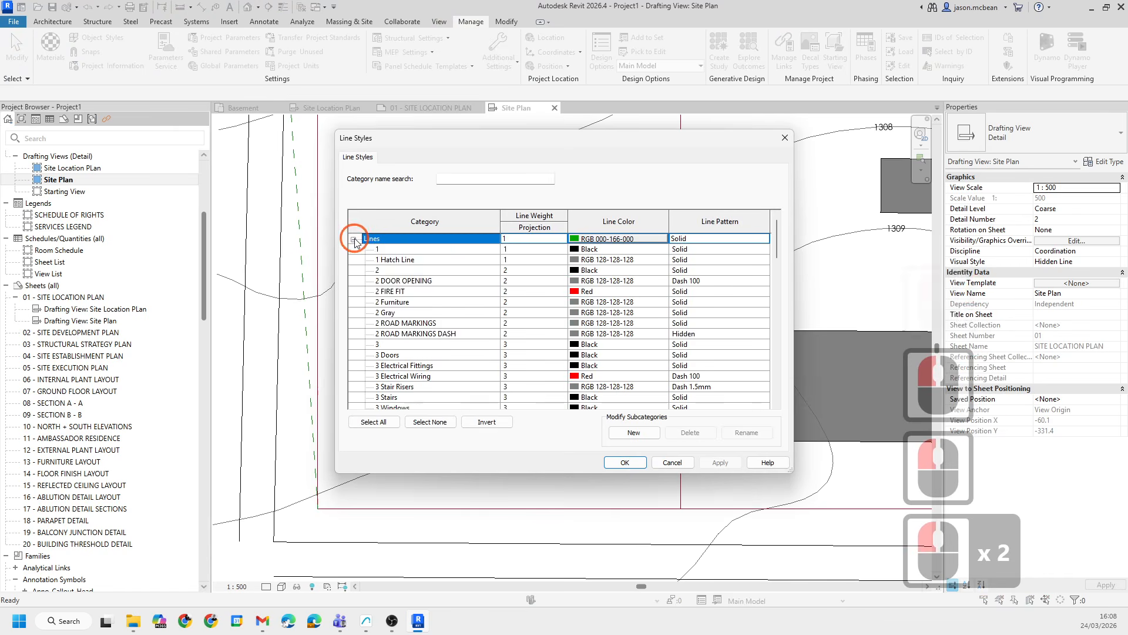
scroll(412, 329, "down", 20)
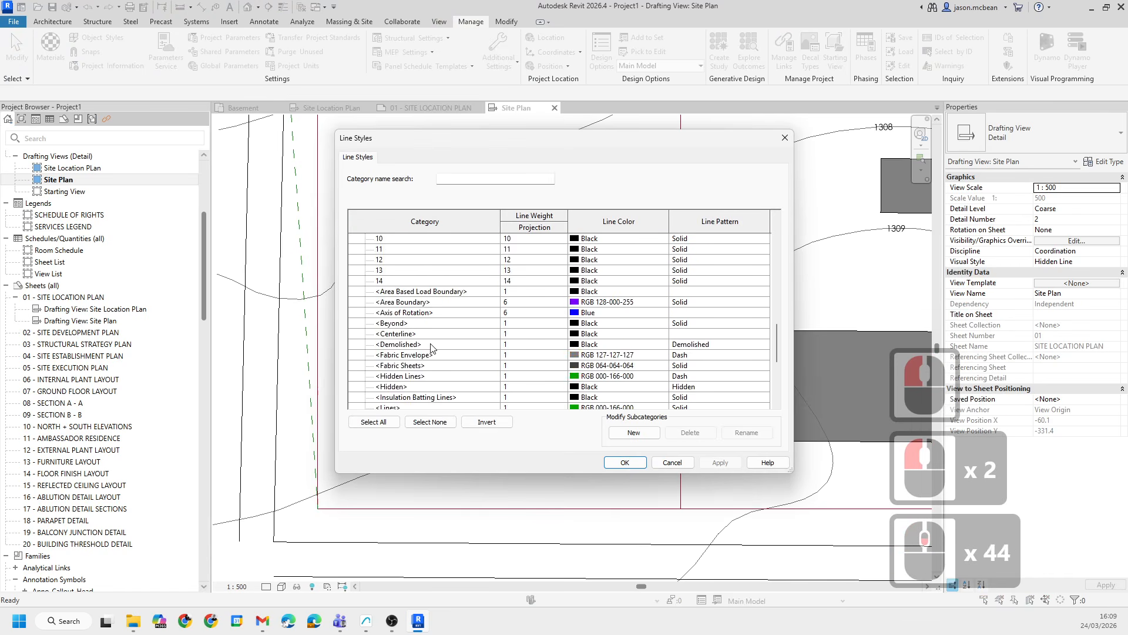
left_click(402, 356)
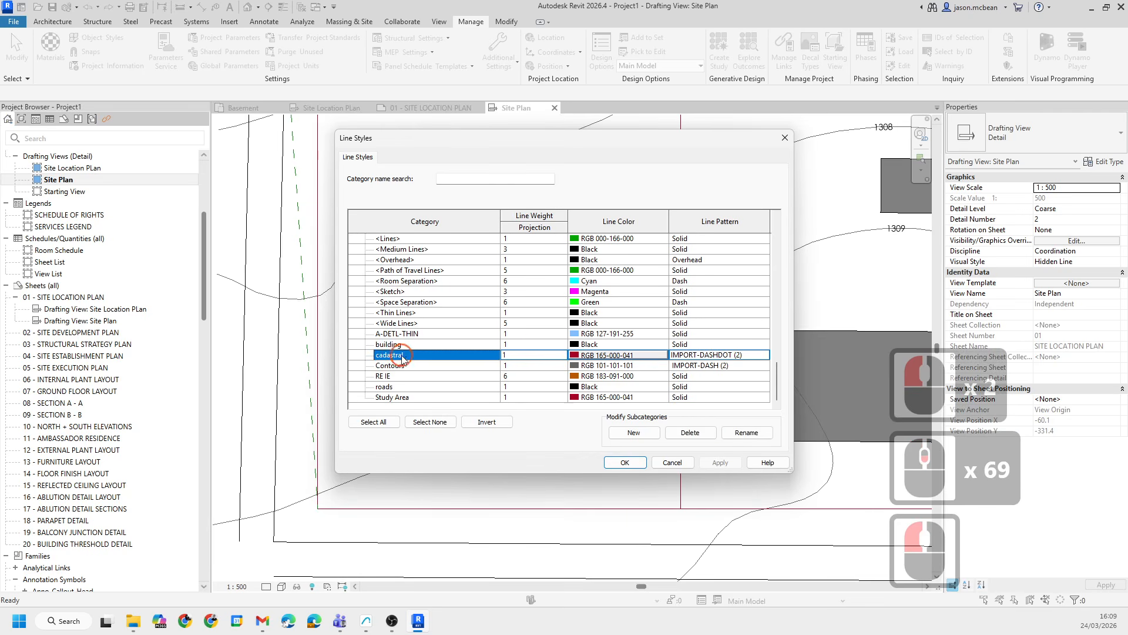
type("5")
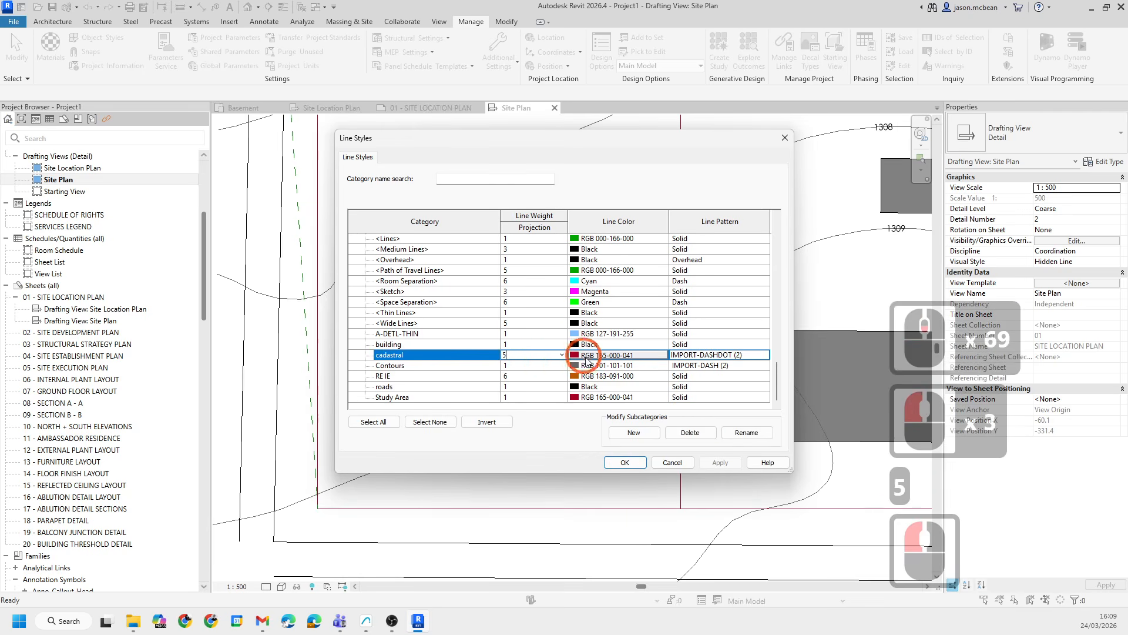
- Set the cadastral line colour to black and change its line pattern, then apply and close Line Styles
double_click(587, 355)
left_click(443, 286)
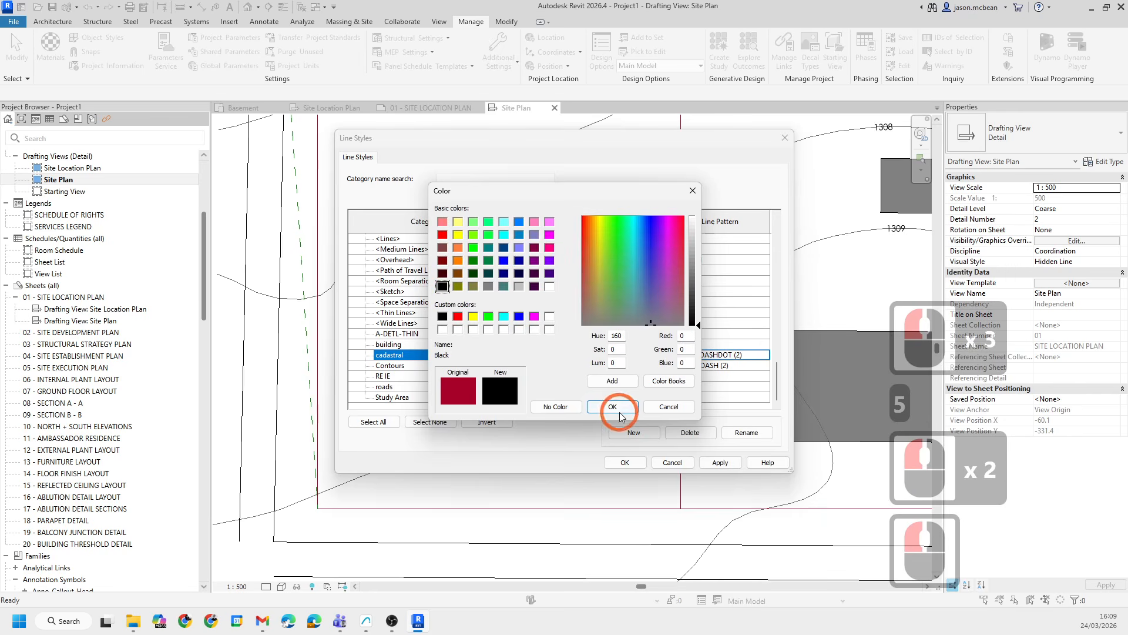
left_click(614, 408)
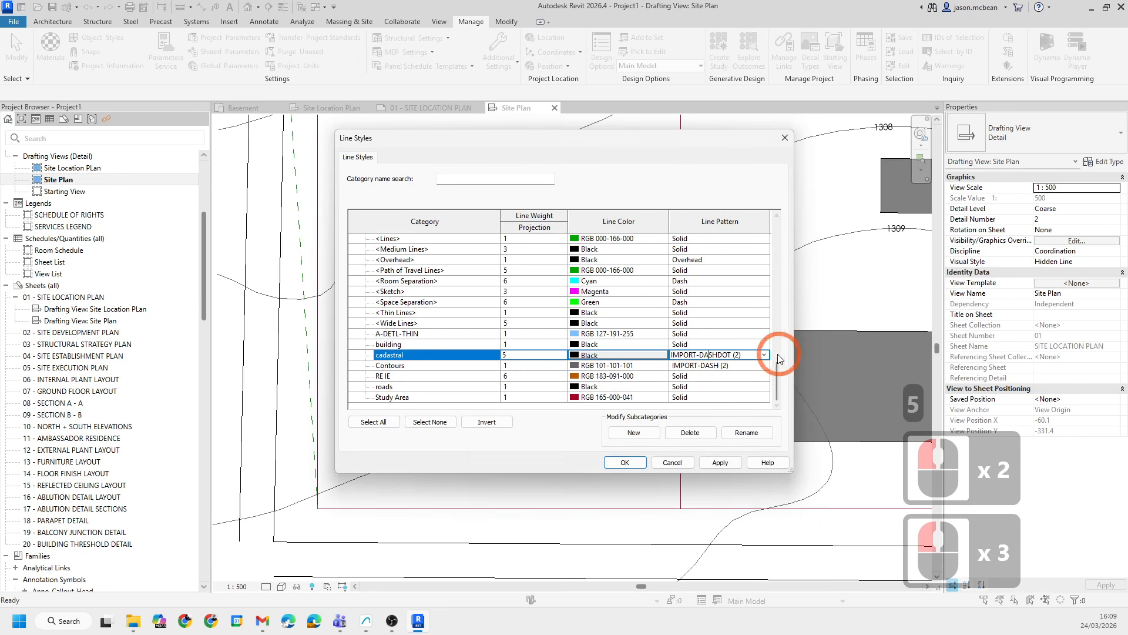
left_click(765, 355)
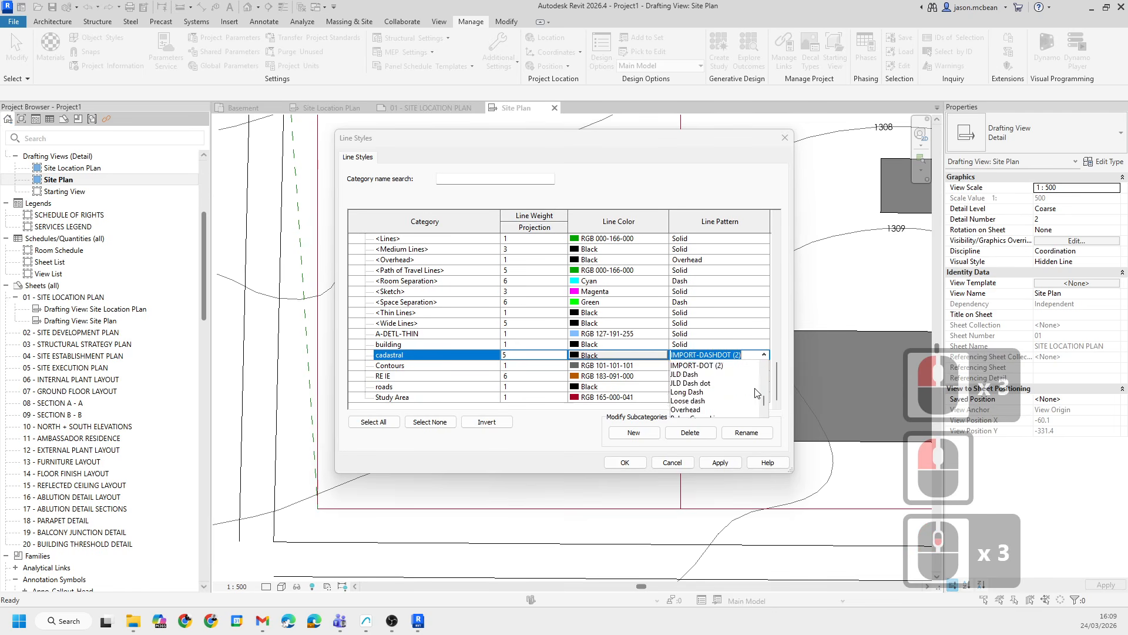
scroll(705, 382, "up", 16)
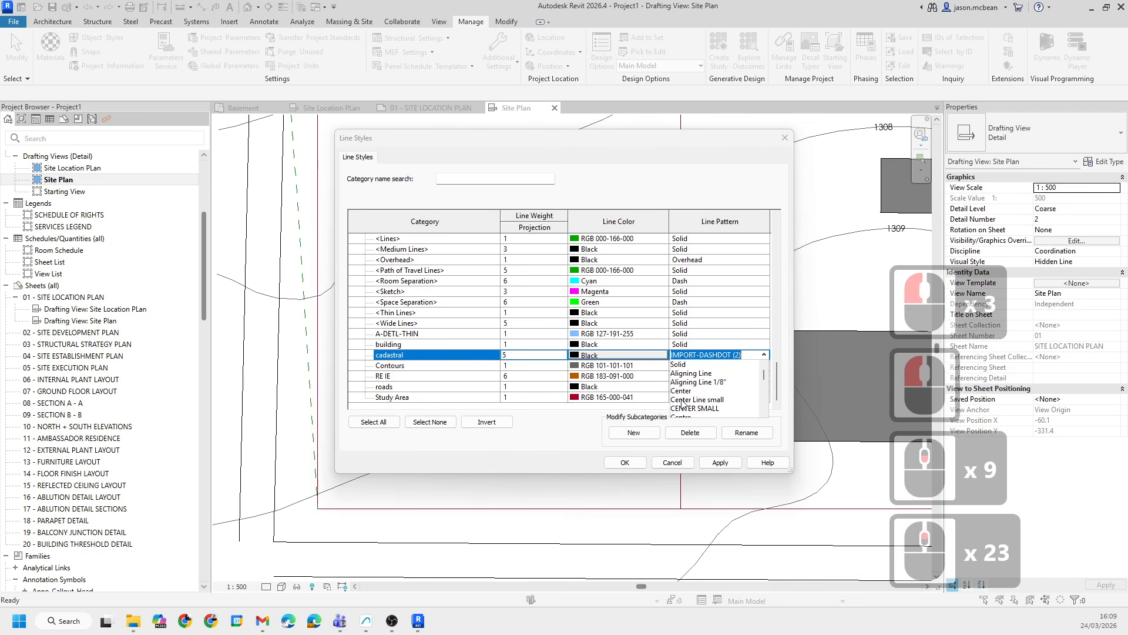
scroll(711, 377, "down", 4)
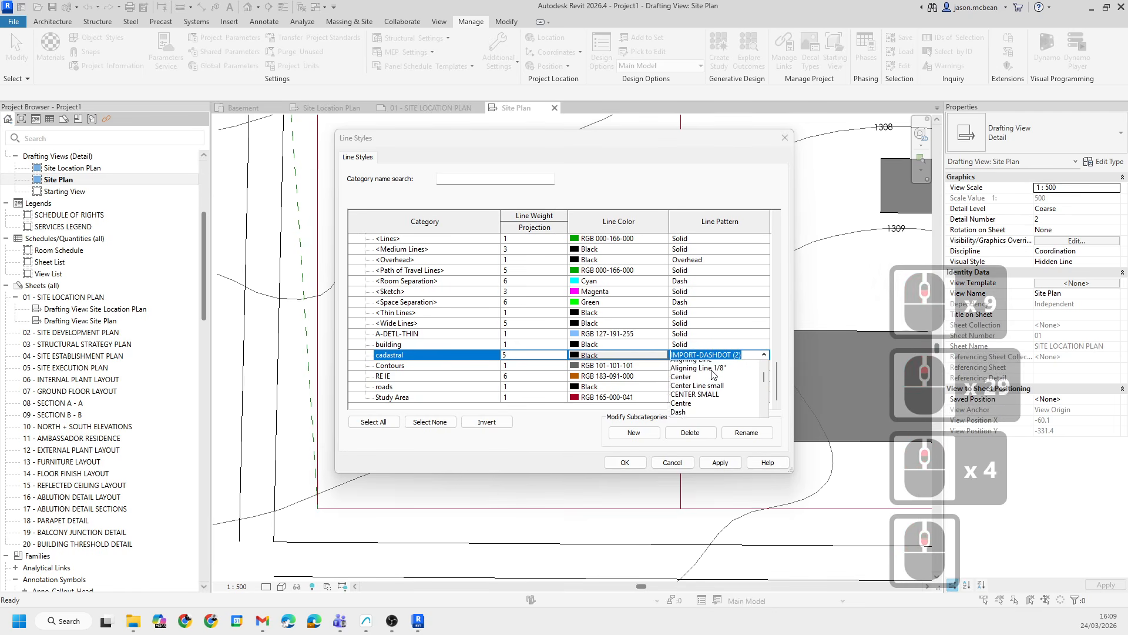
left_click(679, 398)
left_click(714, 458)
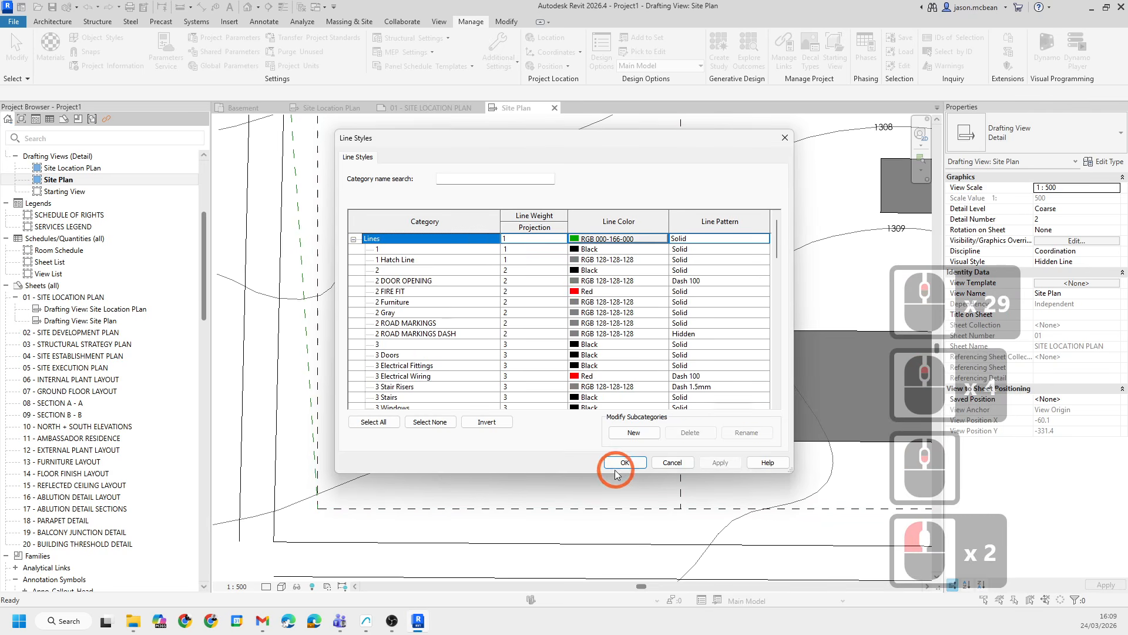
left_click(626, 462)
- Delete the lines and filled region selected with a window over the upper-right part of the site plan
scroll(509, 318, "down", 5)
scroll(551, 389, "up", 19)
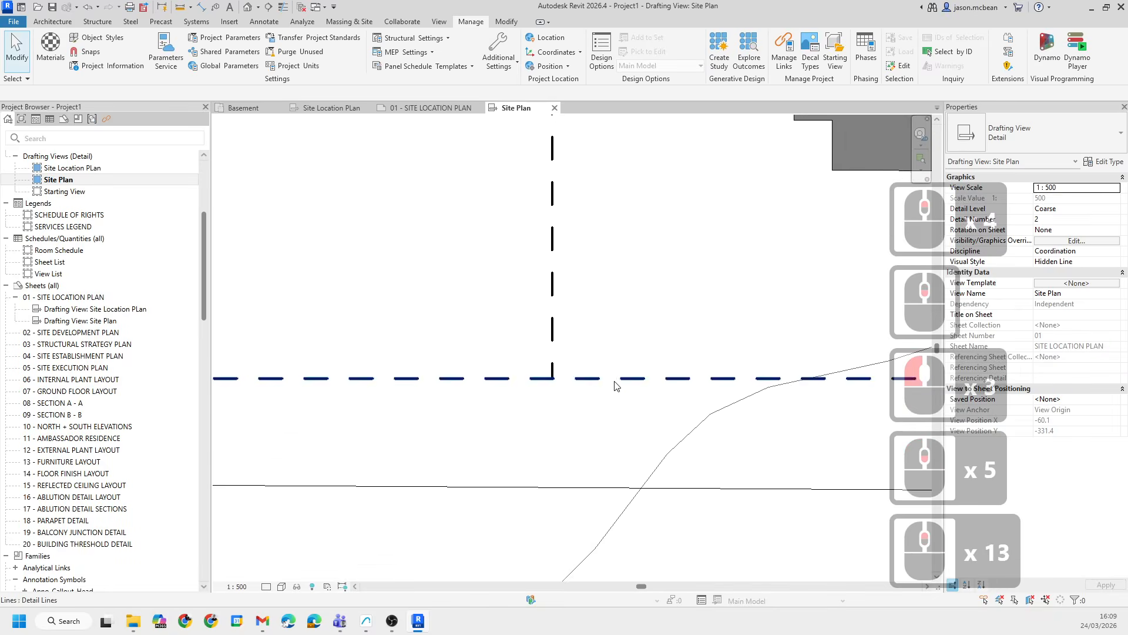
scroll(529, 353, "down", 20)
scroll(340, 333, "up", 1)
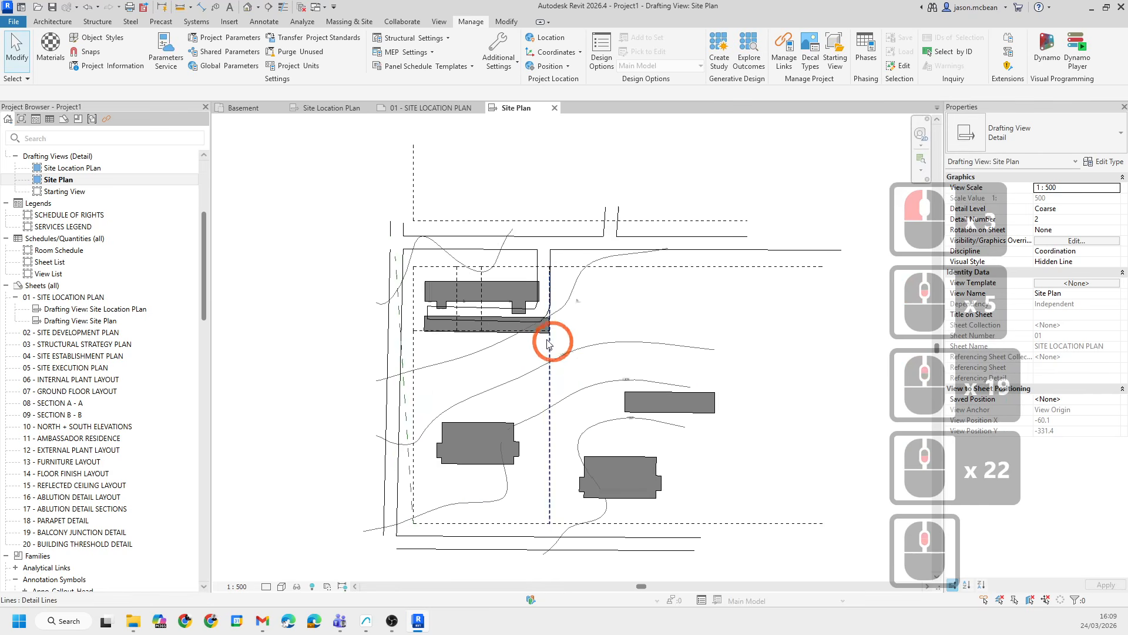
scroll(620, 215, "up", 5)
scroll(620, 215, "up", 6)
scroll(529, 353, "down", 14)
scroll(453, 395, "up", 1)
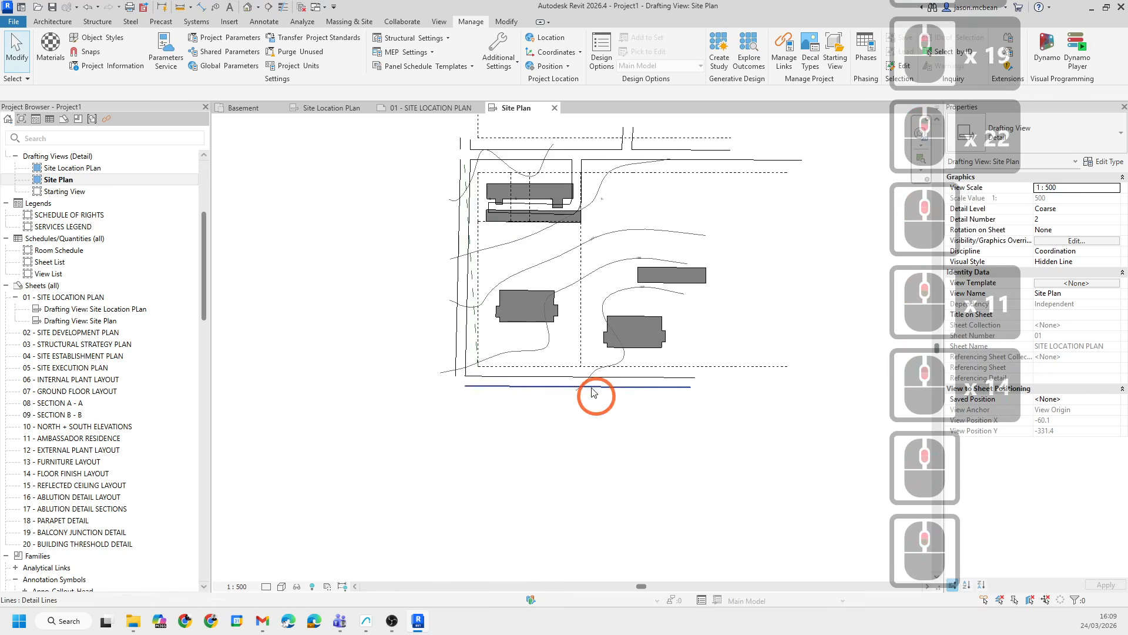
scroll(576, 385, "up", 5)
scroll(579, 183, "down", 4)
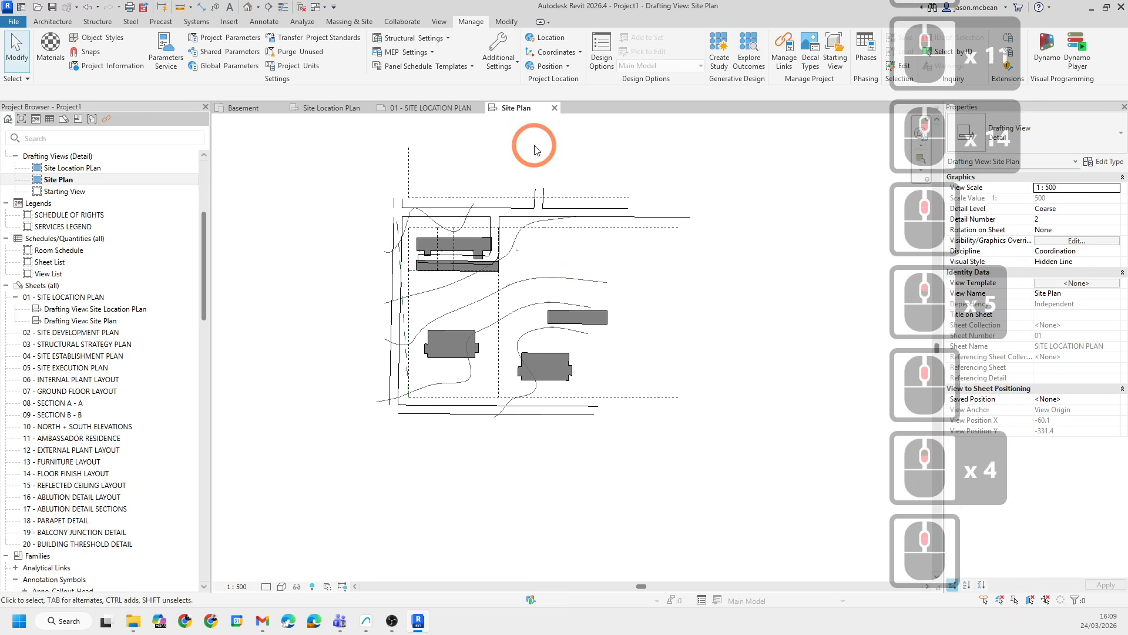
left_click_drag(541, 145, 722, 374)
left_click_drag(757, 490, 758, 487)
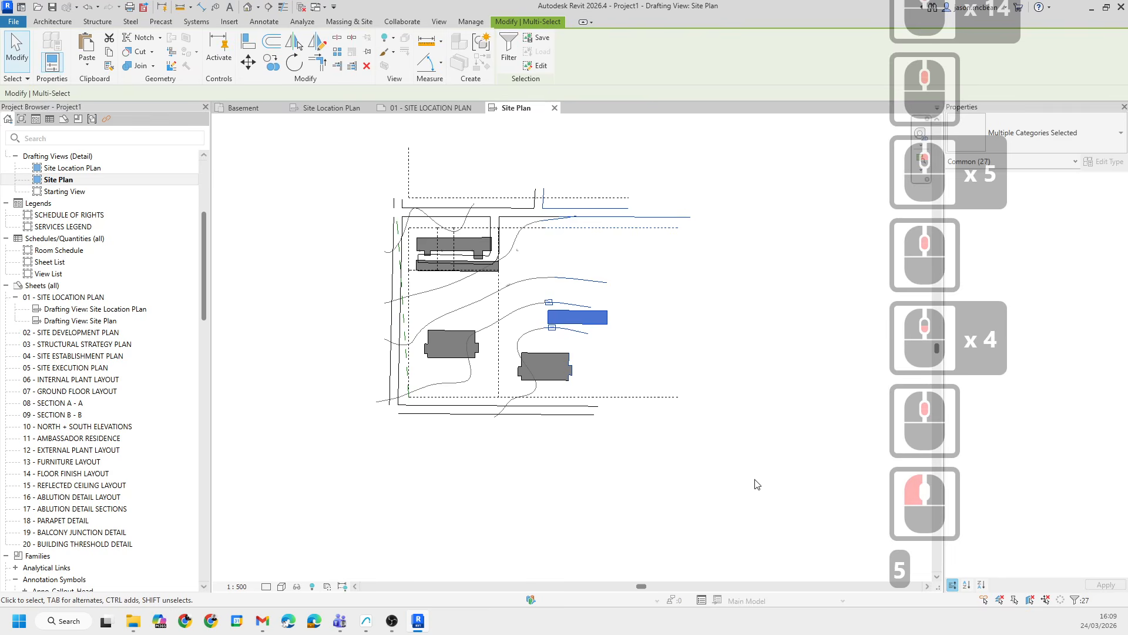
key("Delete")
- Create a similar roads detail line as a fillet arc rounding the corner where the two lower-left road lines meet
scroll(649, 505, "up", 4)
scroll(461, 322, "up", 2)
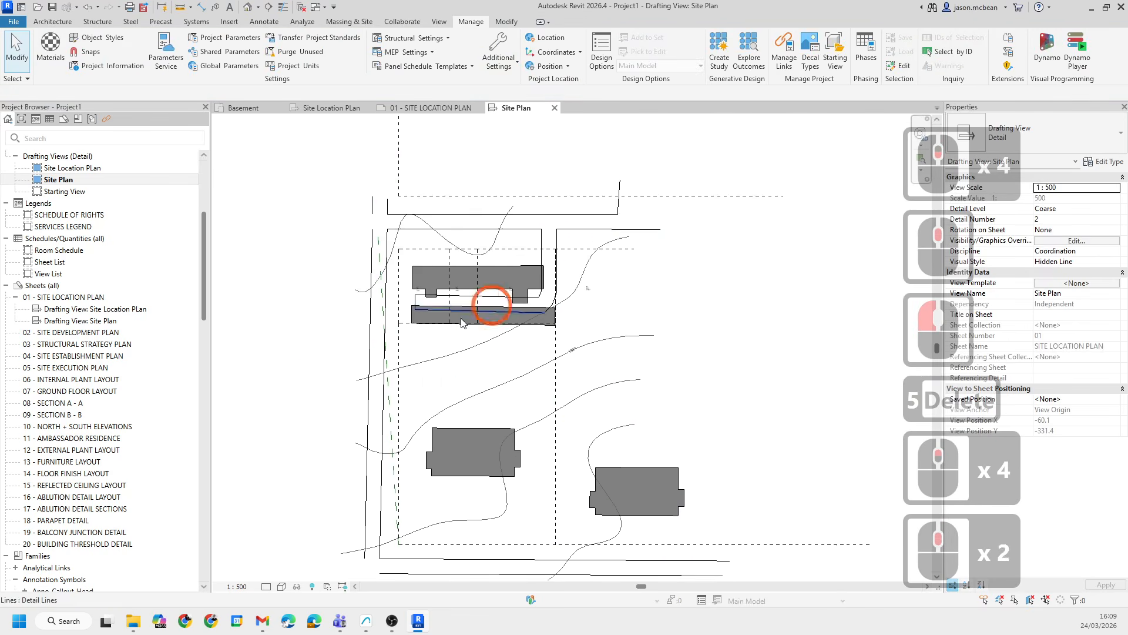
scroll(461, 366, "up", 4)
middle_click_drag(432, 488, 406, 375)
scroll(414, 342, "down", 4)
scroll(486, 250, "up", 4)
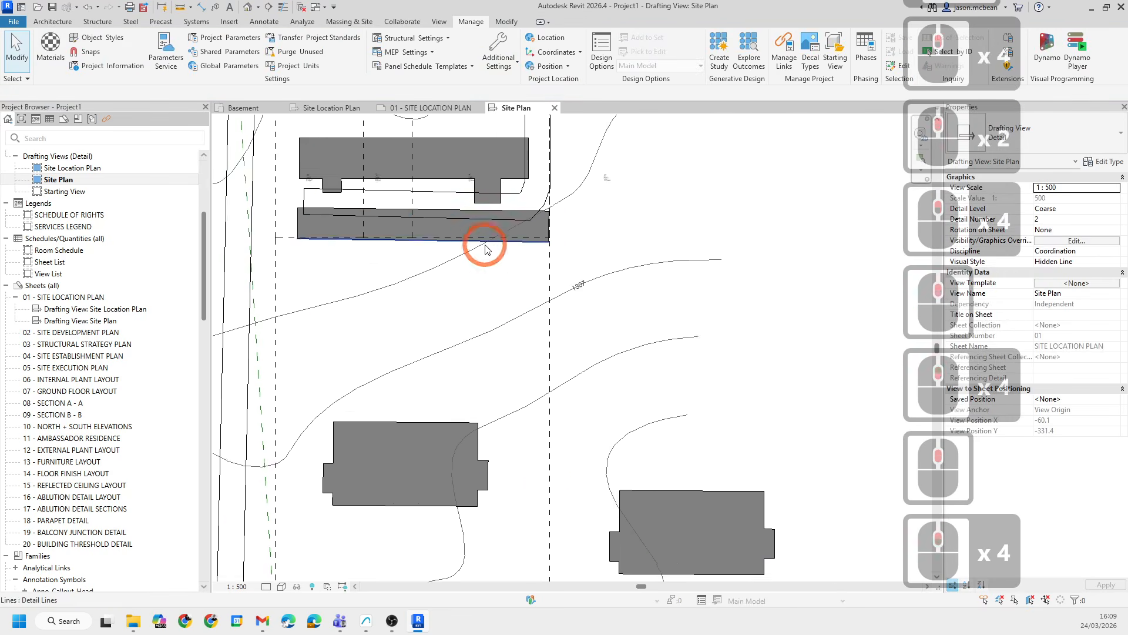
scroll(485, 245, "up", 1)
middle_click_drag(441, 211, 461, 283)
scroll(365, 388, "up", 1)
middle_click_drag(365, 381, 449, 250)
scroll(327, 291, "down", 4)
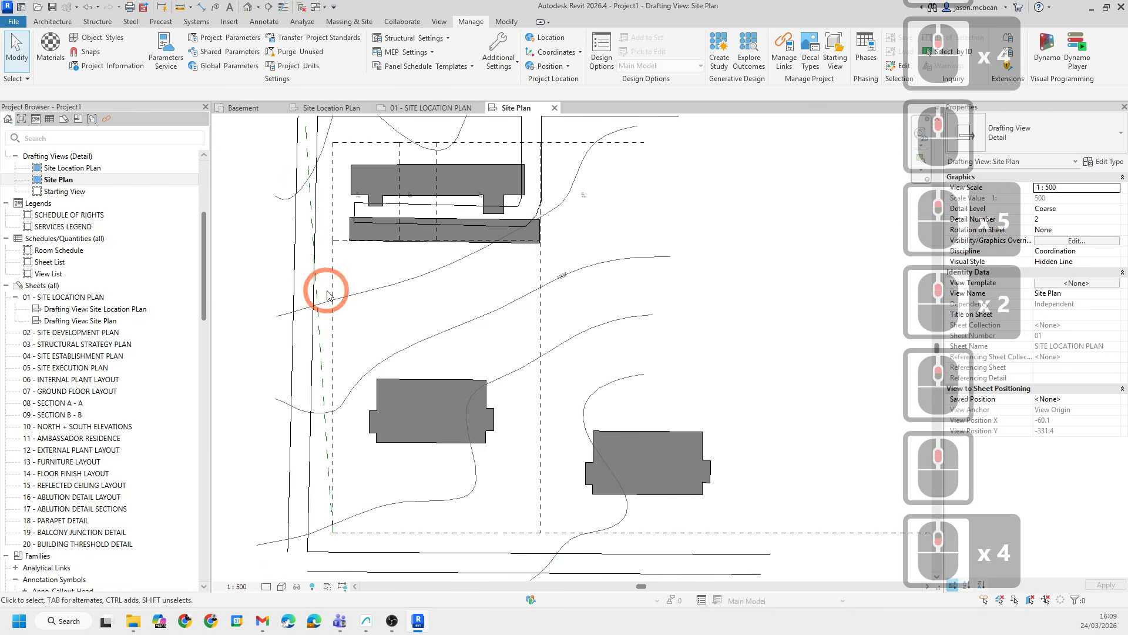
scroll(323, 548, "up", 6)
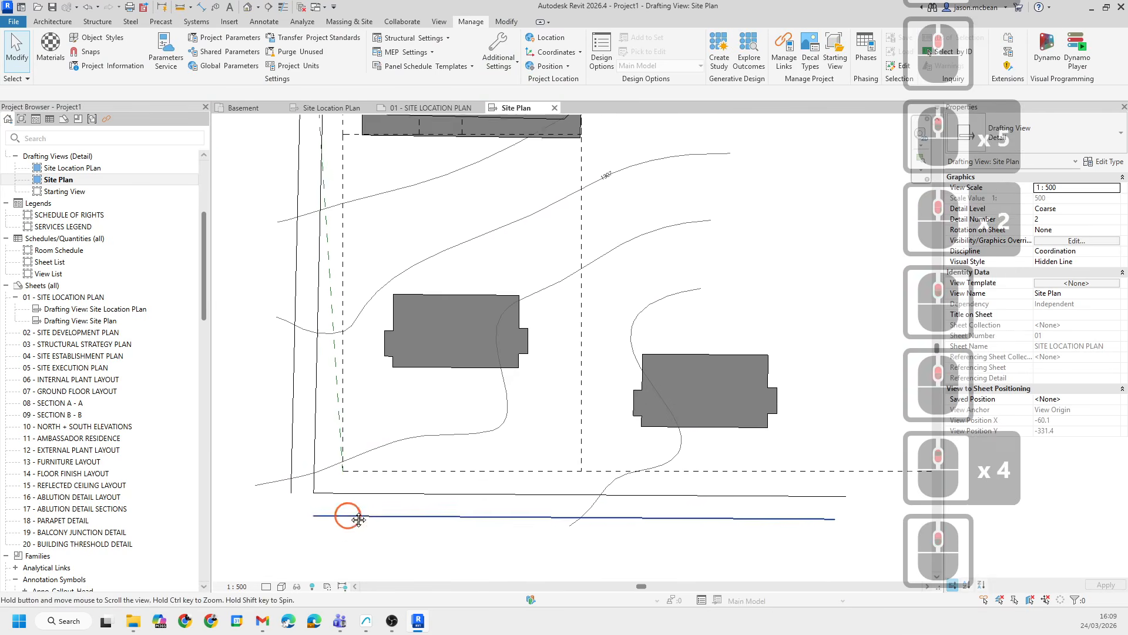
left_click(317, 428)
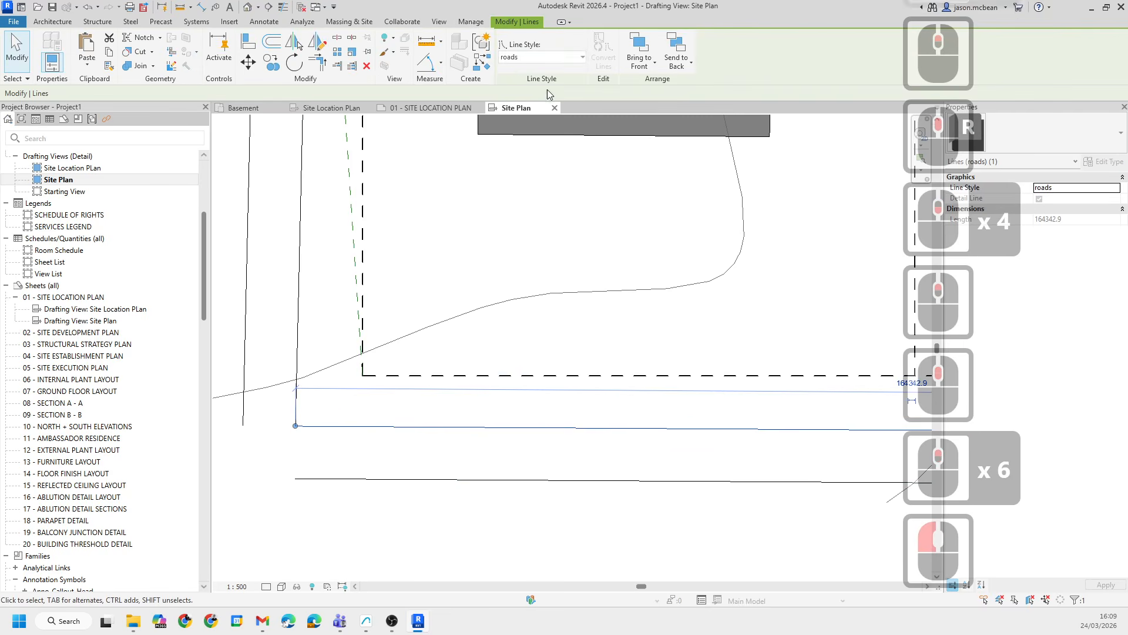
right_click(340, 428)
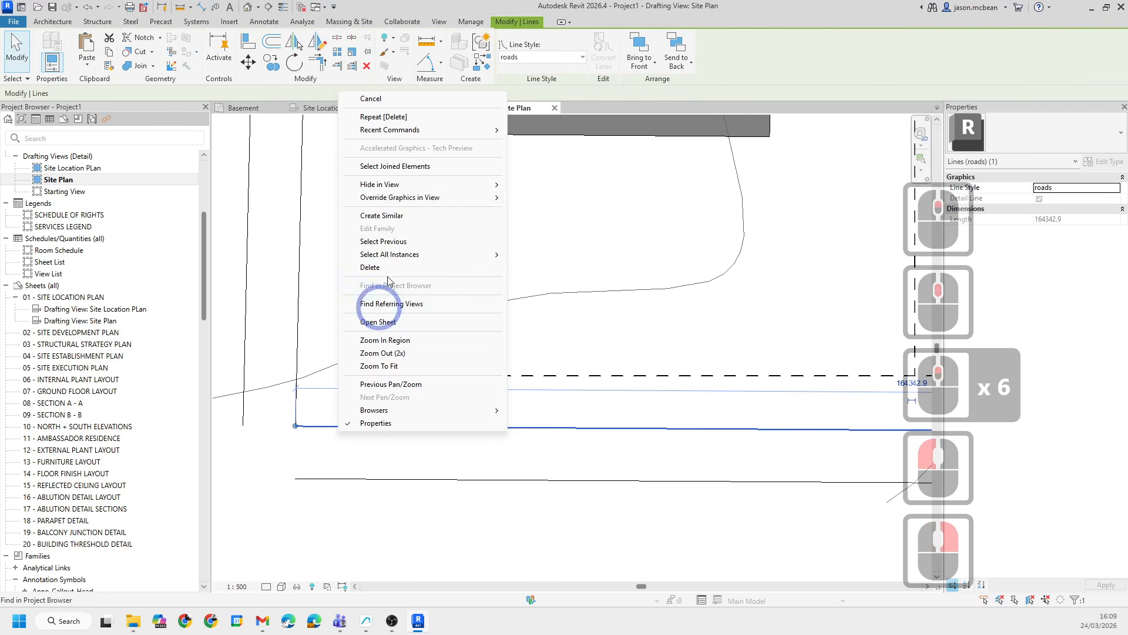
left_click(382, 215)
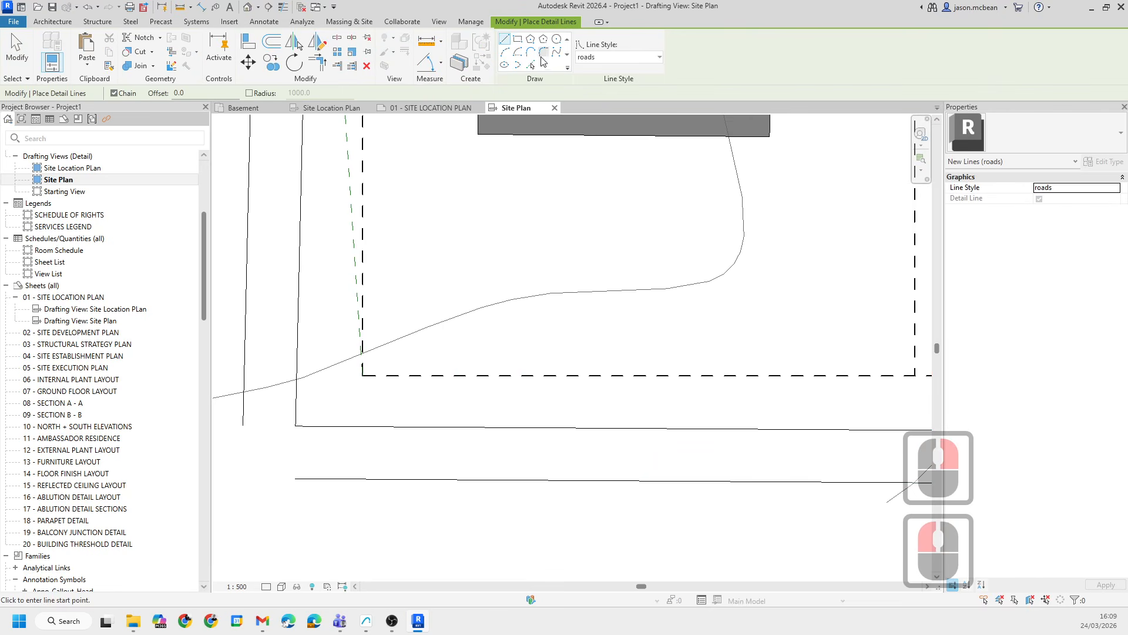
left_click(544, 54)
left_click(315, 370)
left_click(297, 378)
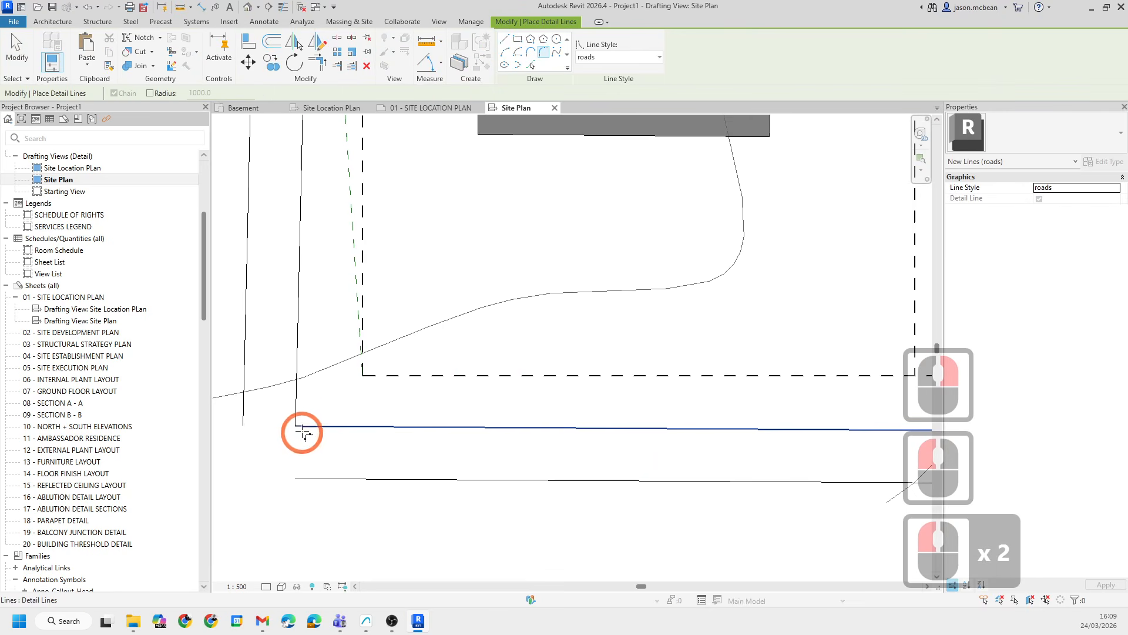
left_click(302, 427)
scroll(306, 407, "up", 3)
left_click(307, 406)
scroll(406, 366, "down", 6)
scroll(294, 421, "down", 7)
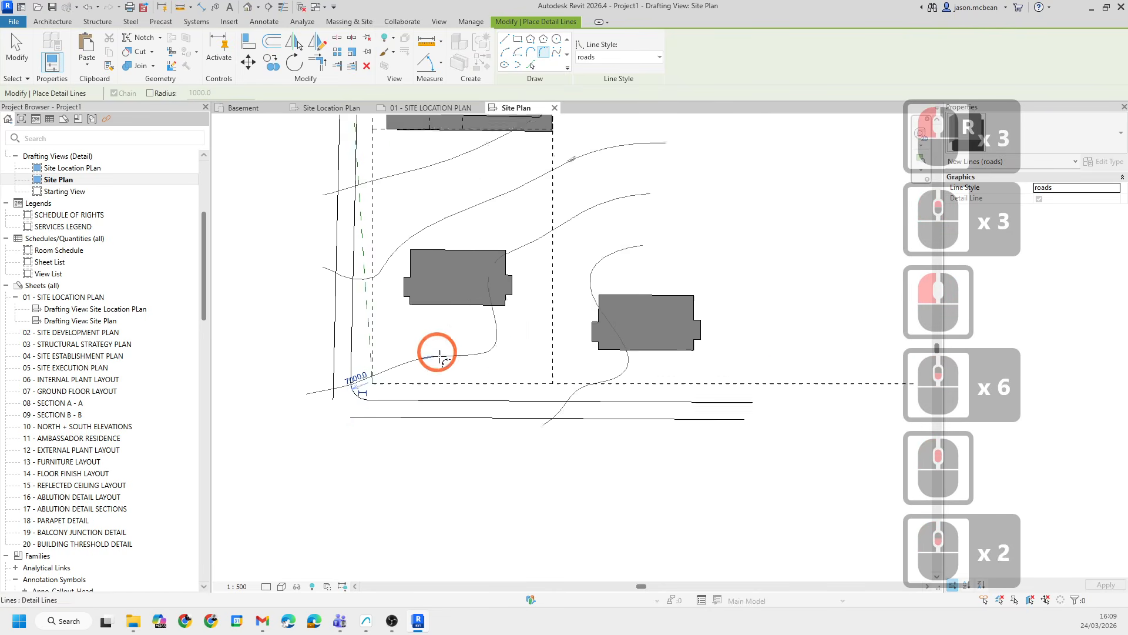
key("Escape")
key("Escape")
scroll(506, 243, "down", 1)
key("Escape")
- Inspect the lines and building outlines around the lower buildings by selecting them
scroll(553, 259, "up", 5)
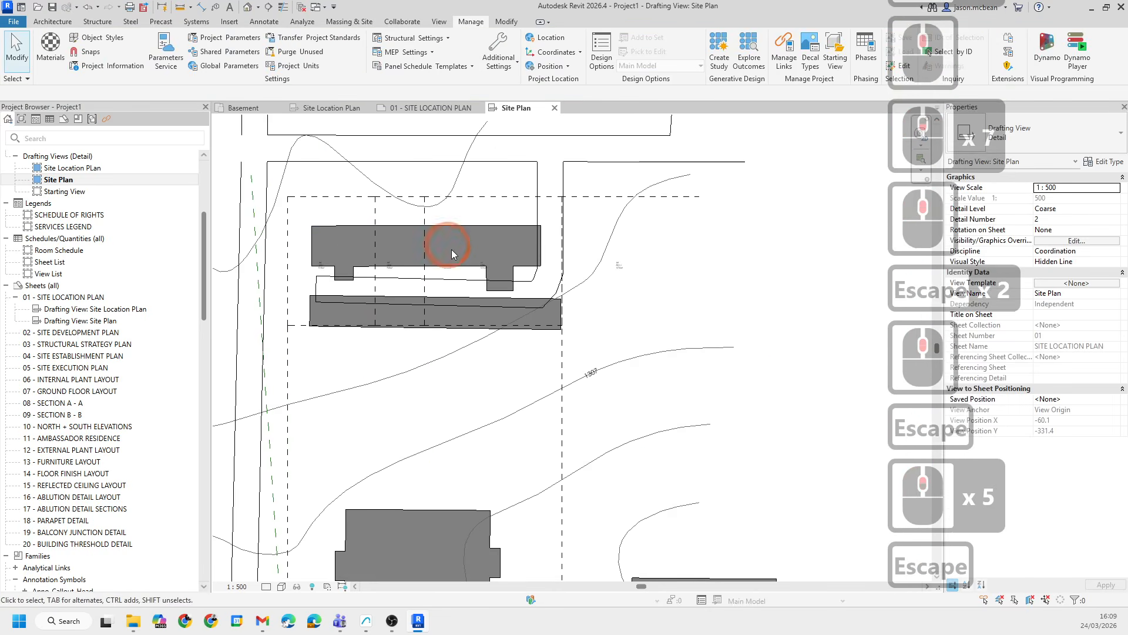
scroll(451, 250, "down", 4)
scroll(562, 297, "up", 6)
scroll(441, 338, "down", 7)
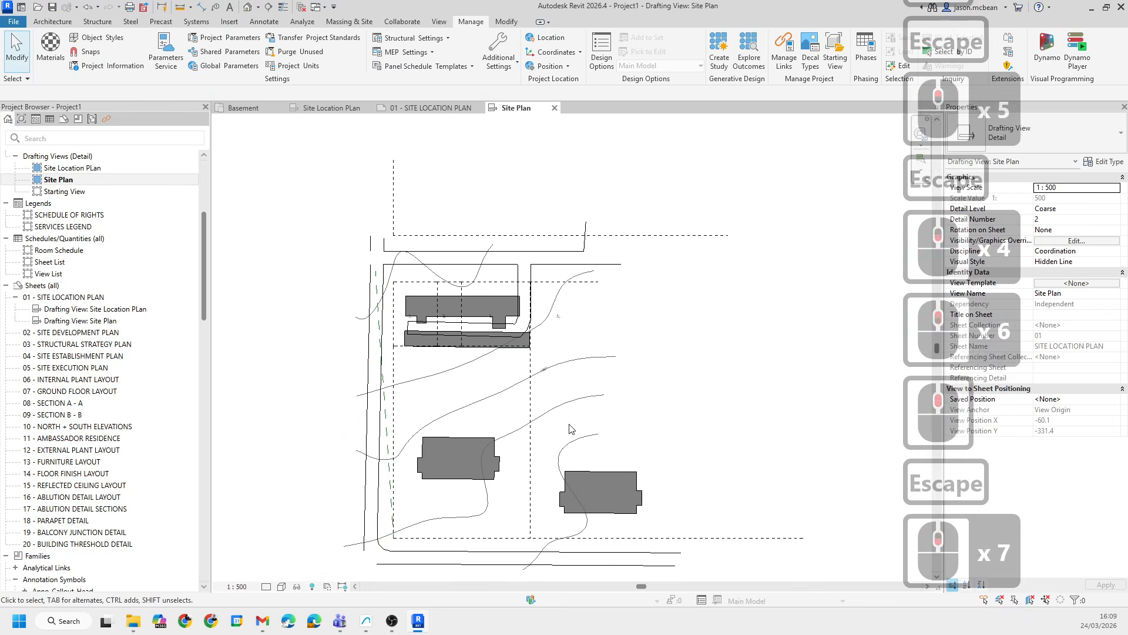
middle_click_drag(406, 337, 405, 332)
scroll(426, 323, "up", 4)
middle_click_drag(617, 481, 537, 387)
scroll(537, 387, "down", 3)
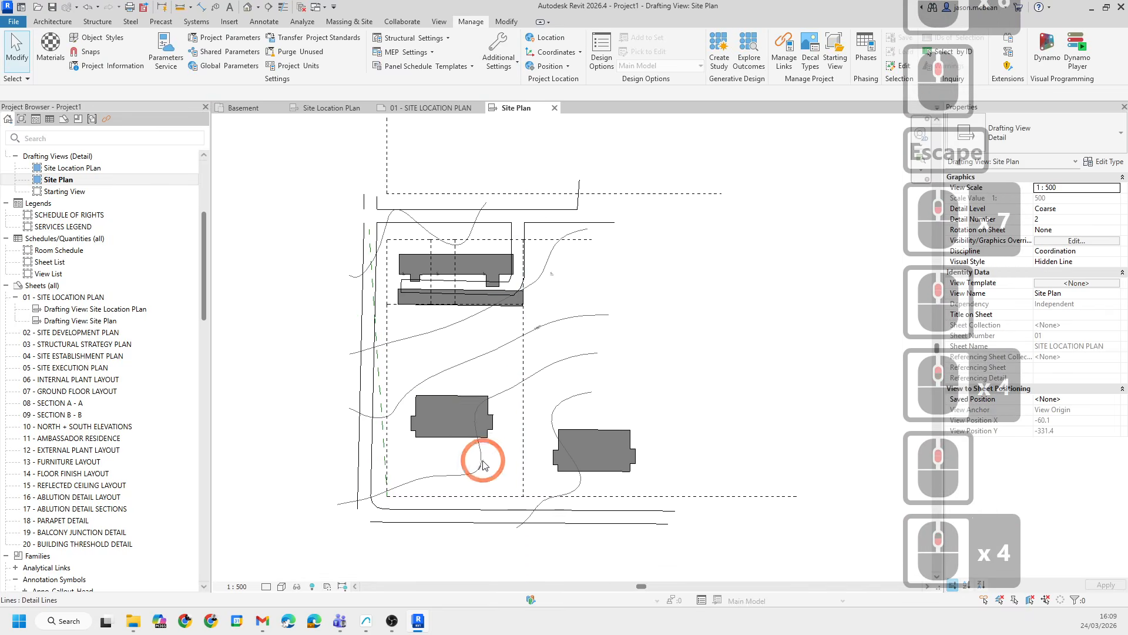
left_click(446, 395)
left_click(474, 404)
scroll(474, 405, "up", 2)
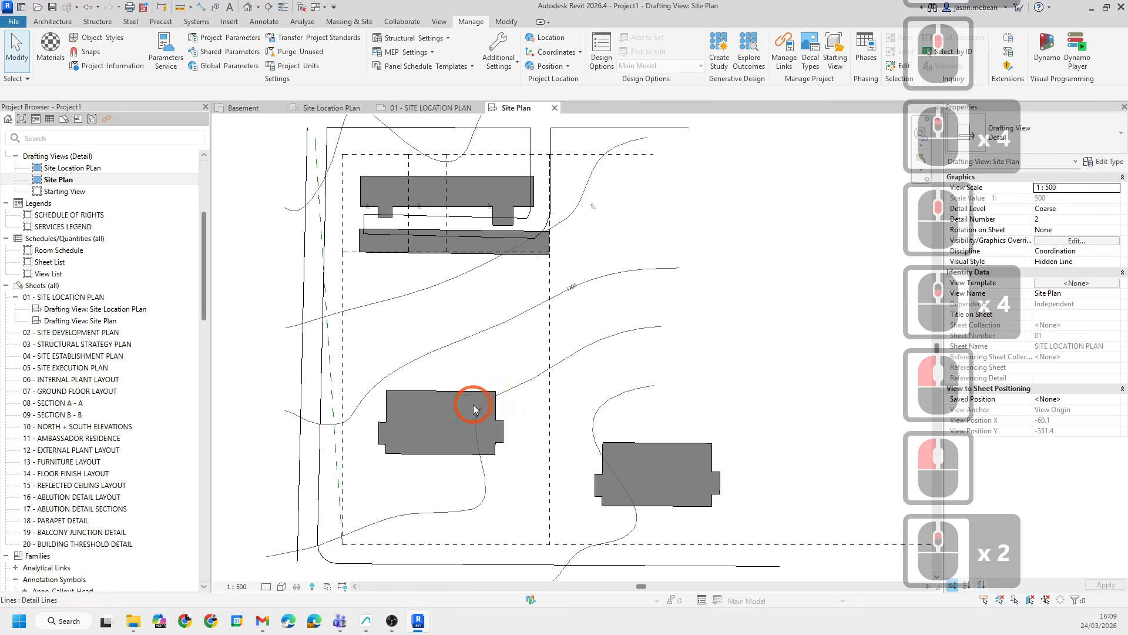
left_click(524, 492)
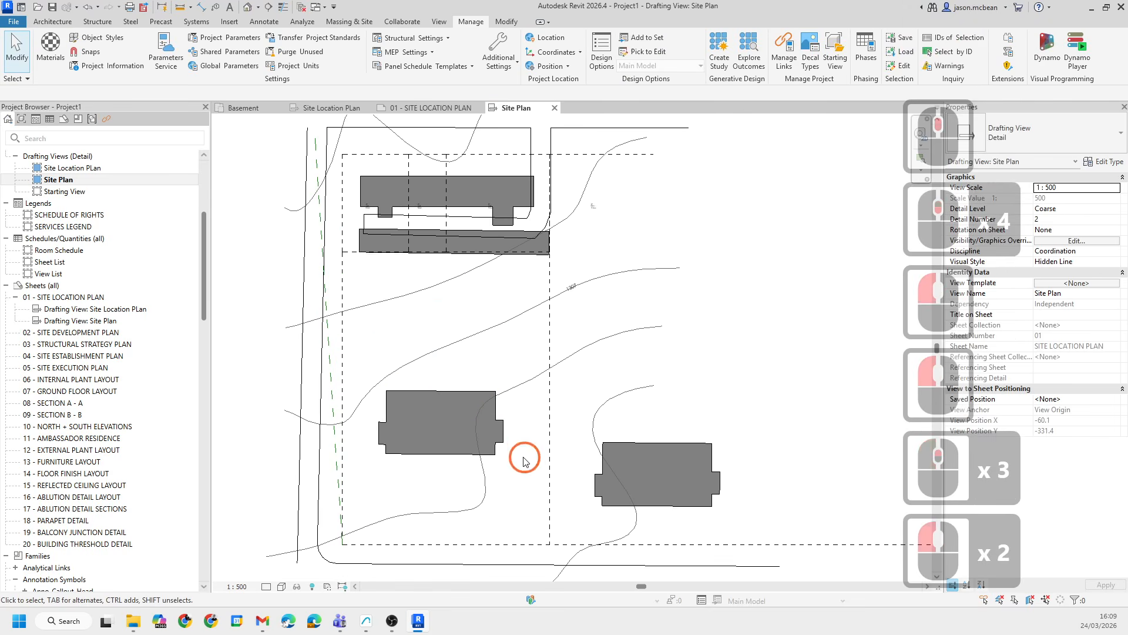
scroll(456, 453, "up", 5)
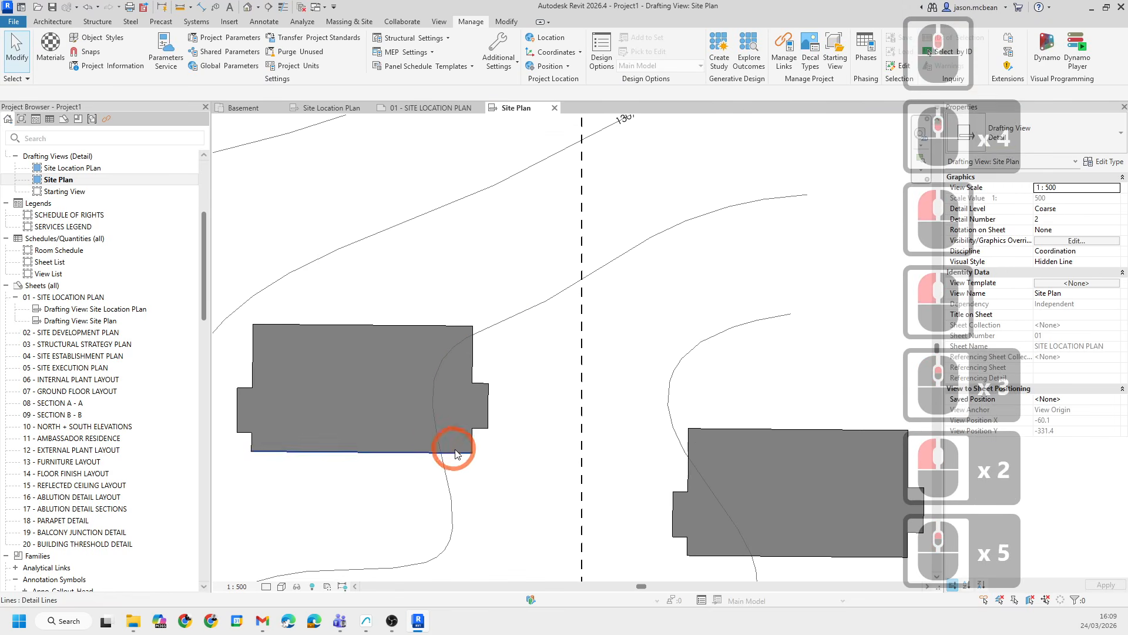
- Delete the lower-left building's outline lines, then undo the deletion
key("Tab")
left_click(256, 345)
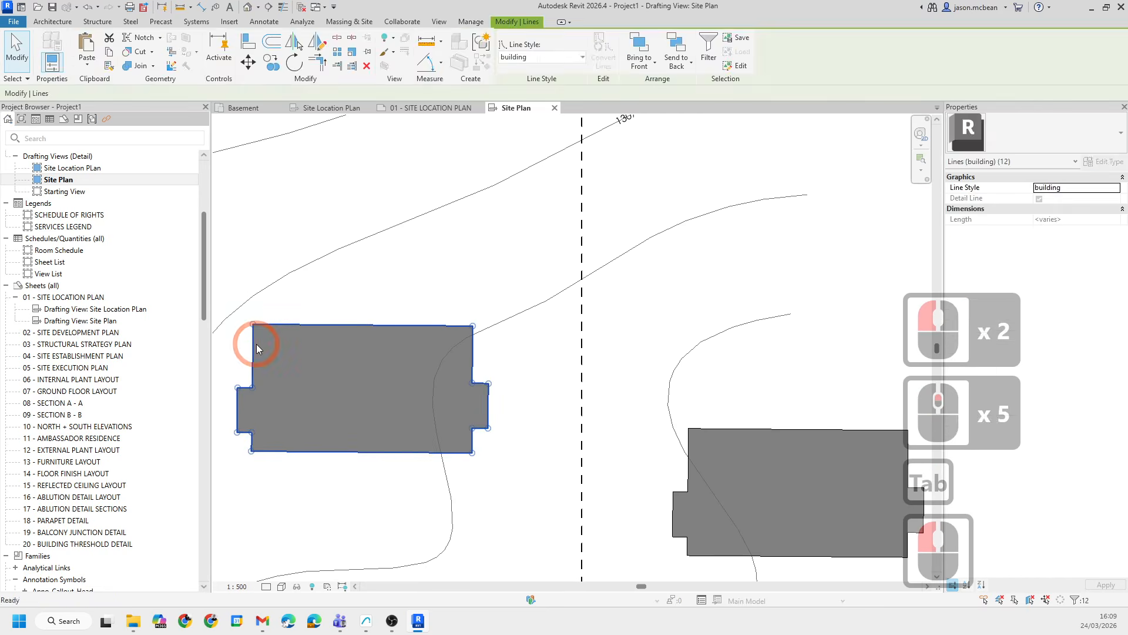
key("Delete")
scroll(442, 322, "down", 6)
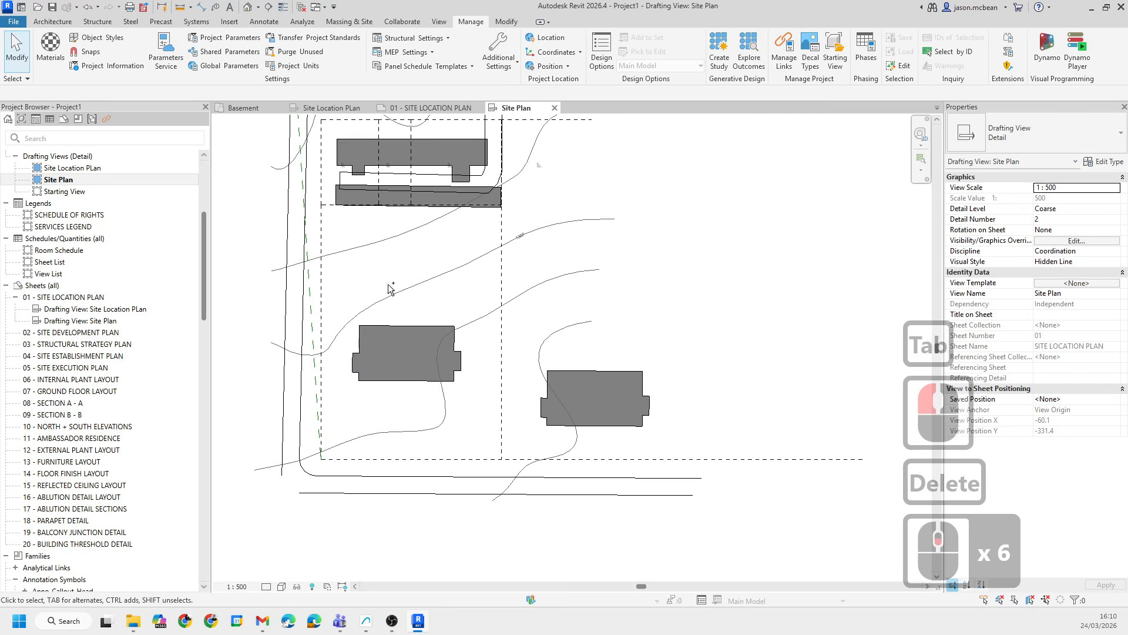
key("ctrl+z")
- Delete the lower-left building's filled region, keeping its chain of outline lines
key("Tab")
key("Tab")
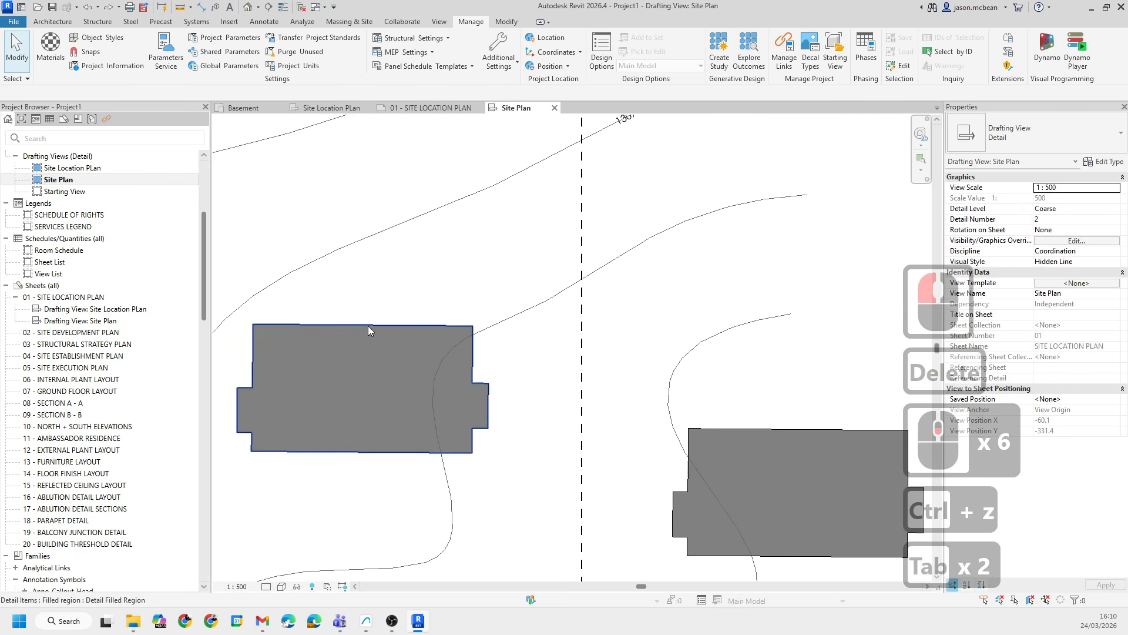
scroll(346, 414, "down", 6)
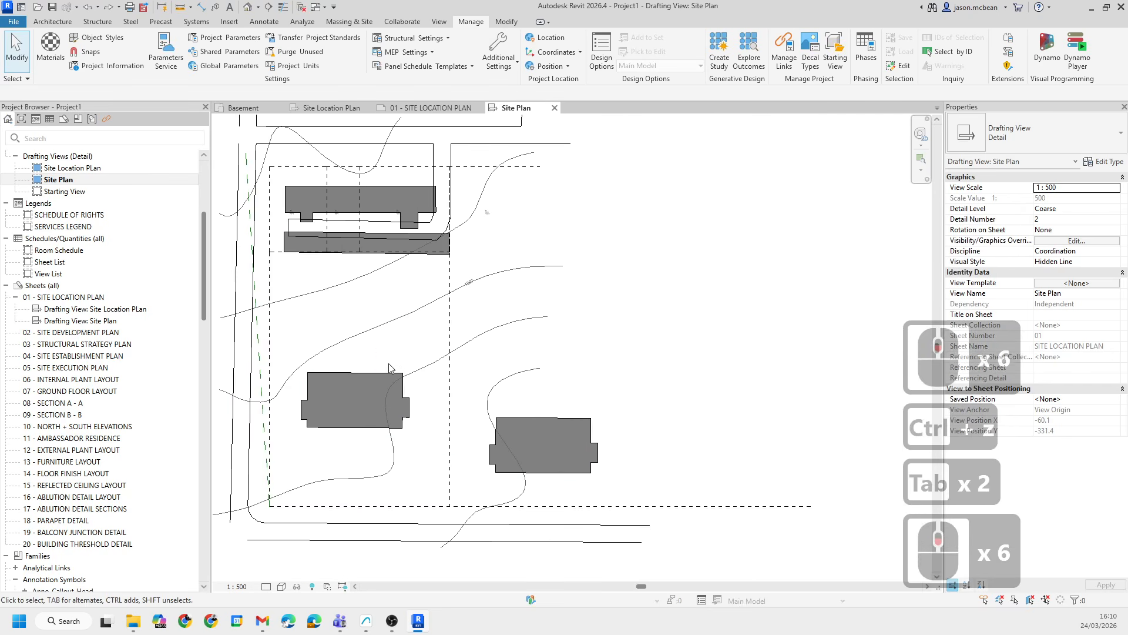
left_click(350, 373)
key("Tab")
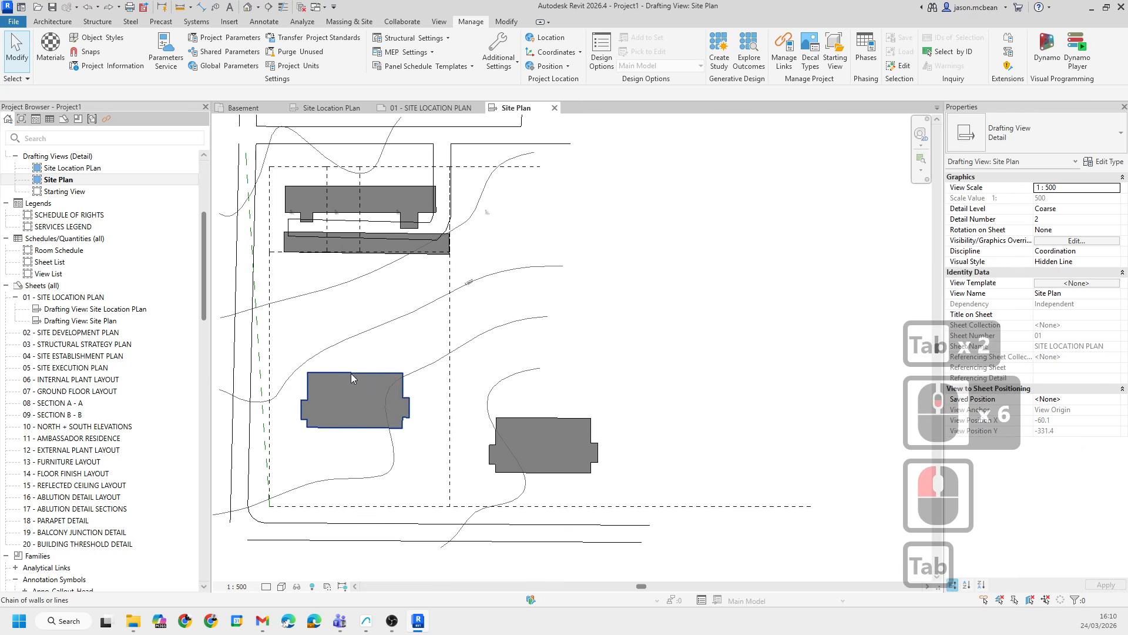
key("Tab")
left_click(350, 372)
key("Delete")
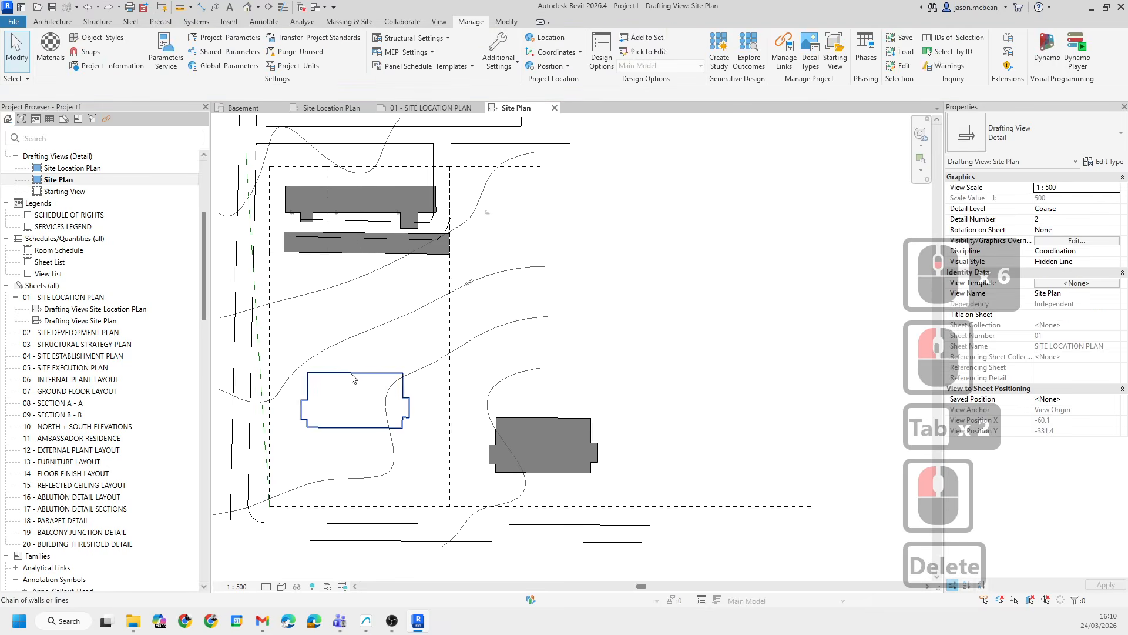
- Change the lower-left building's outline lines to the <Demolished> line style
scroll(369, 416, "up", 5)
scroll(464, 365, "down", 4)
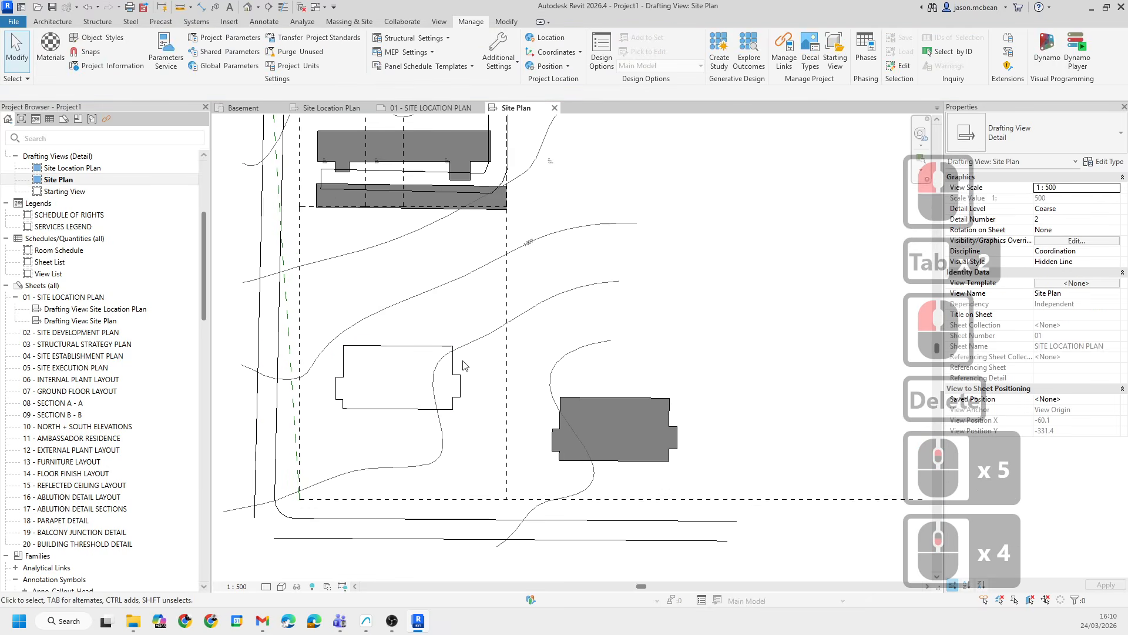
double_click(461, 455)
scroll(477, 406, "up", 5)
key("Tab")
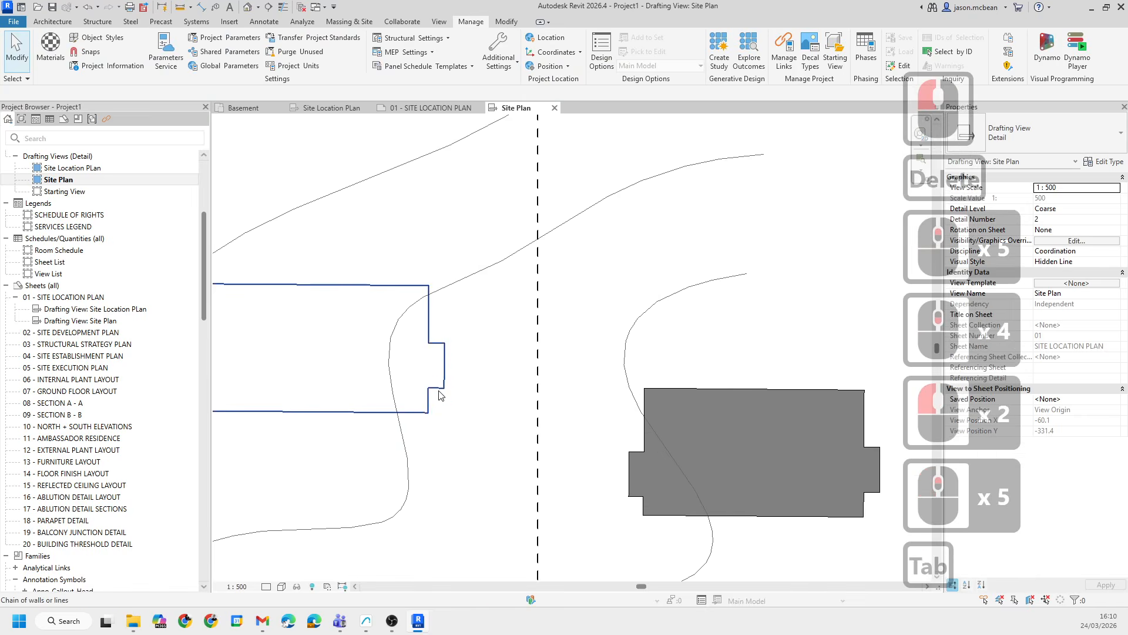
left_click(439, 395)
left_click(700, 49)
left_click(578, 57)
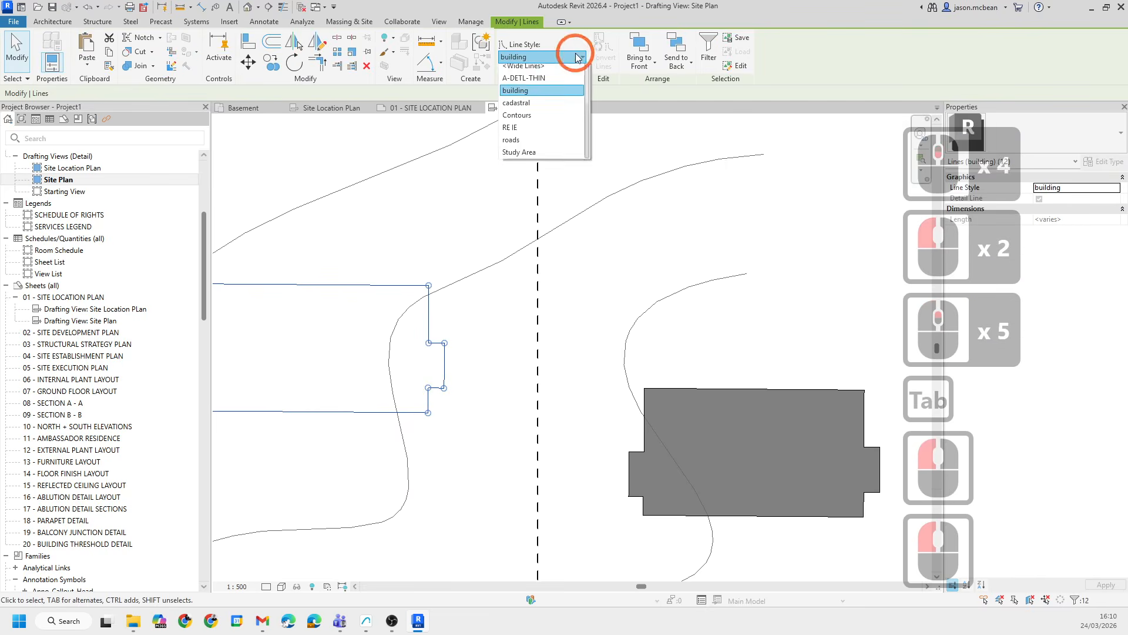
scroll(548, 195, "up", 3)
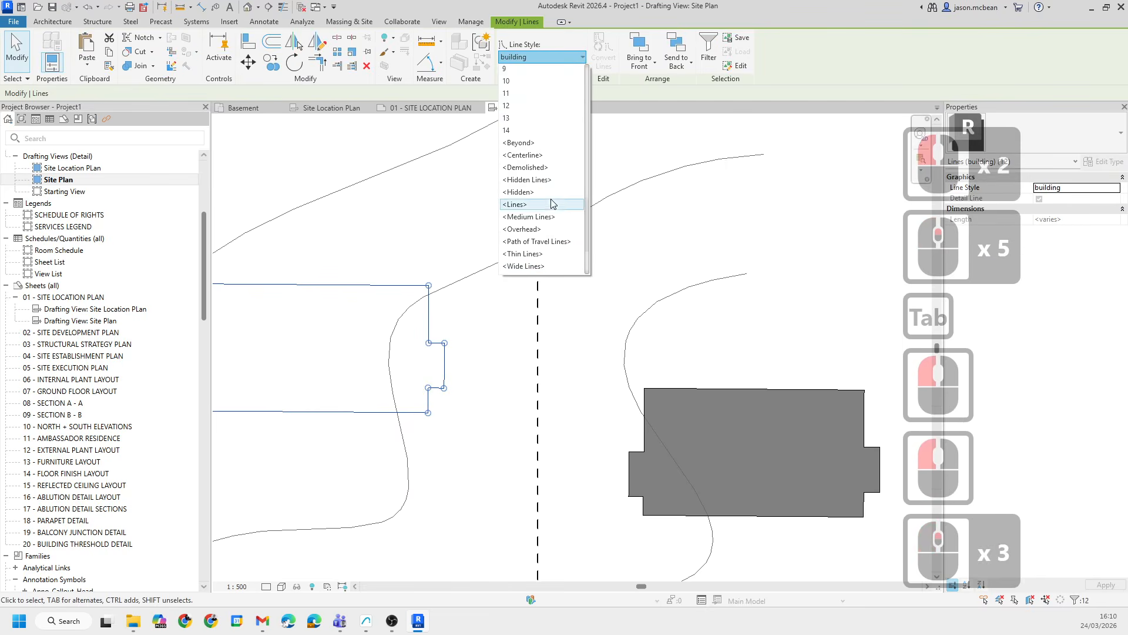
left_click(540, 168)
left_click(428, 217)
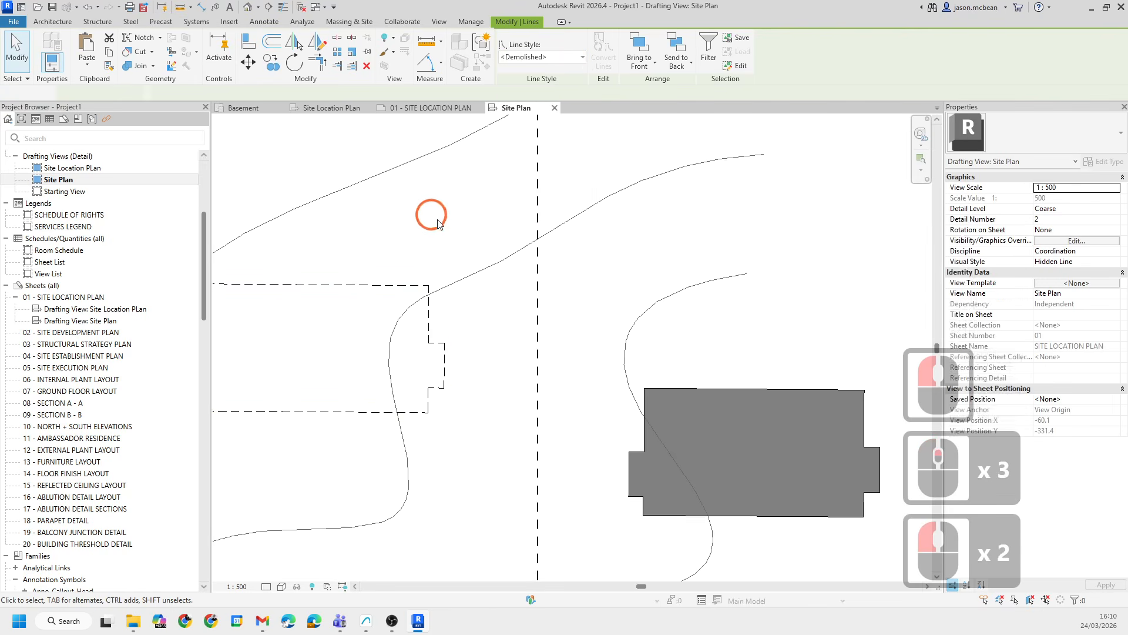
scroll(428, 217, "down", 4)
key("Escape")
middle_click_drag(340, 335, 400, 332)
key("Escape")
key("Escape")
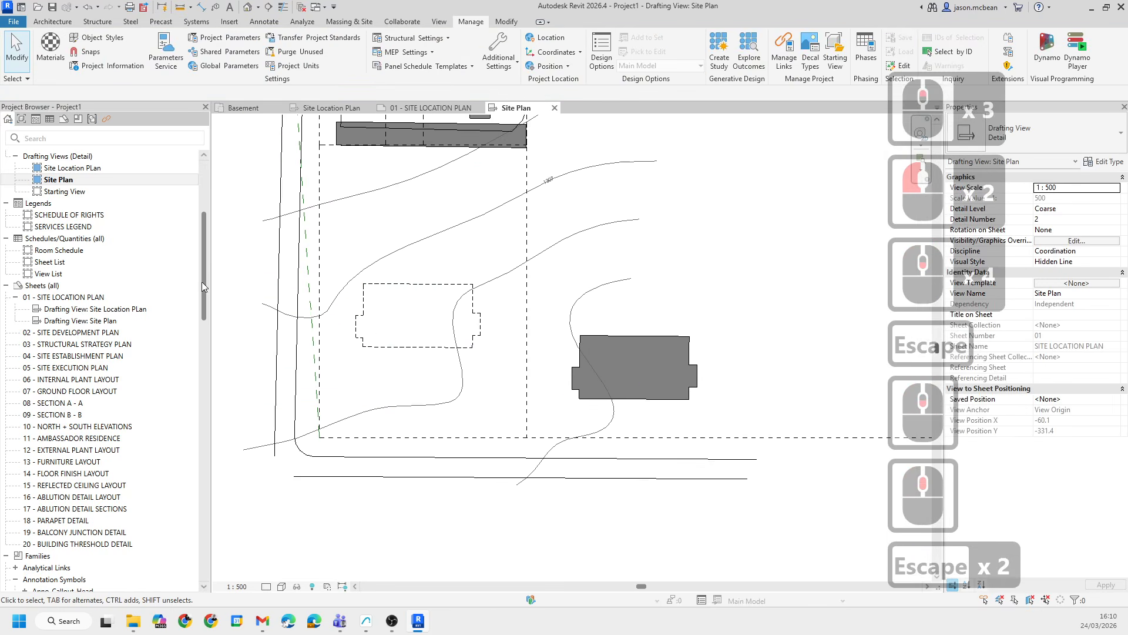
- Open the Site Location Plan drafting view and examine the linework around block 1308, then return to Site Plan
double_click(70, 168)
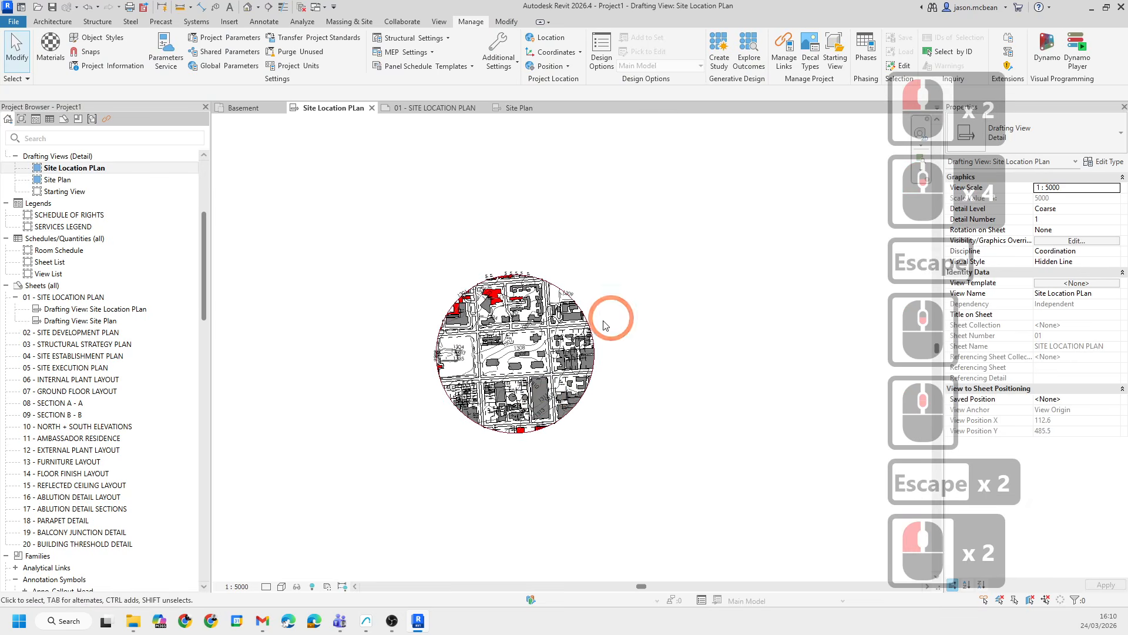
scroll(675, 315, "up", 7)
scroll(428, 369, "up", 5)
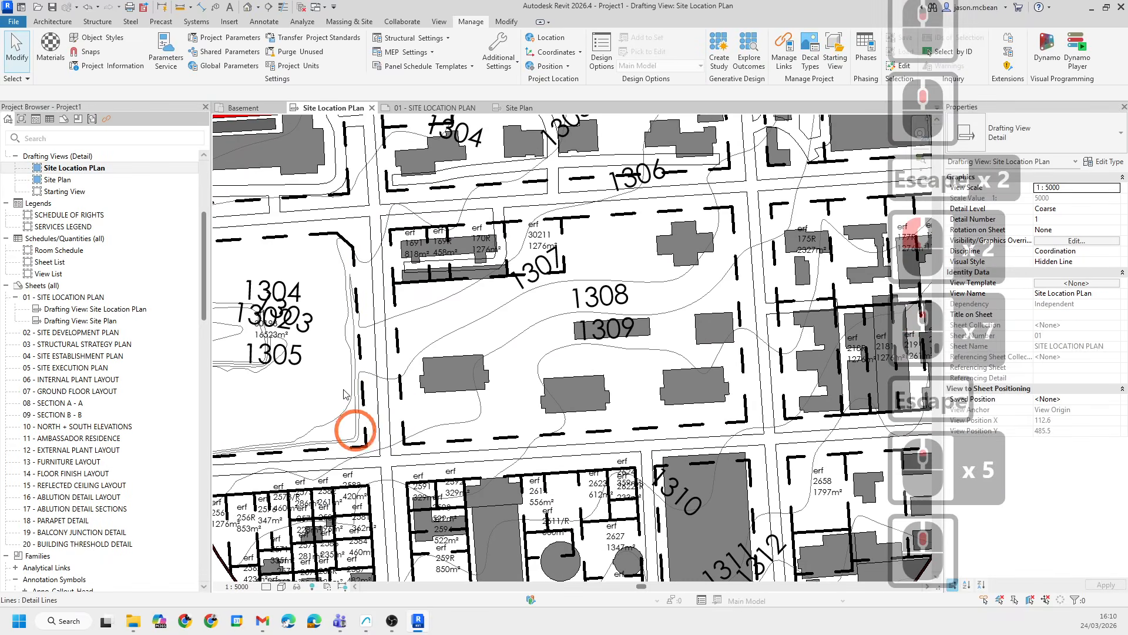
left_click(489, 291)
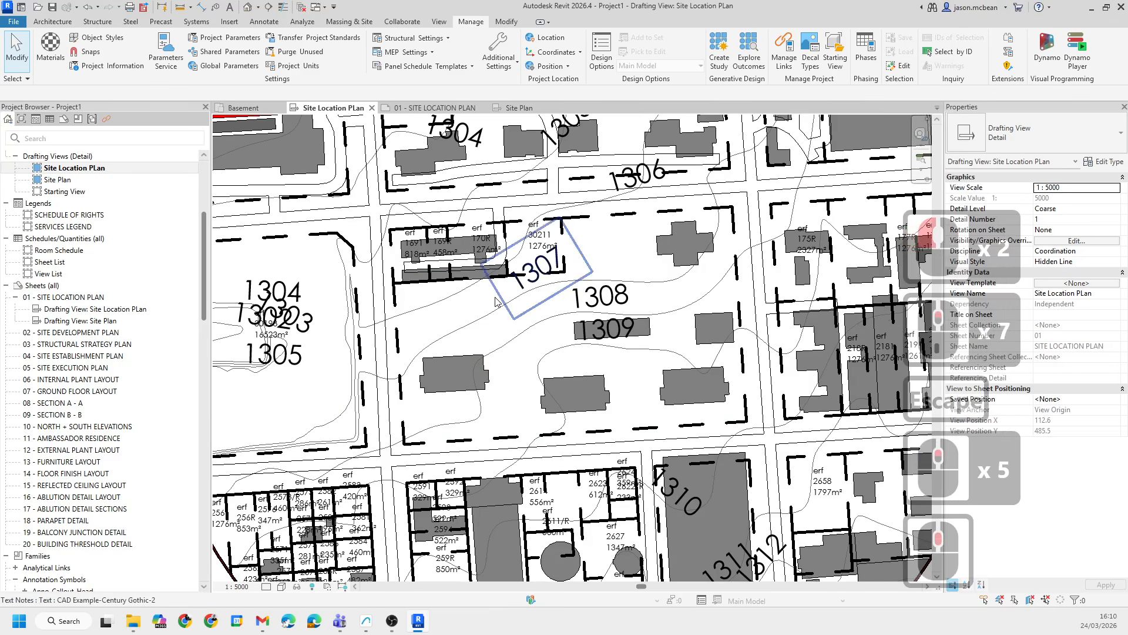
scroll(496, 296, "up", 3)
scroll(523, 265, "down", 2)
key("Escape")
scroll(522, 267, "down", 4)
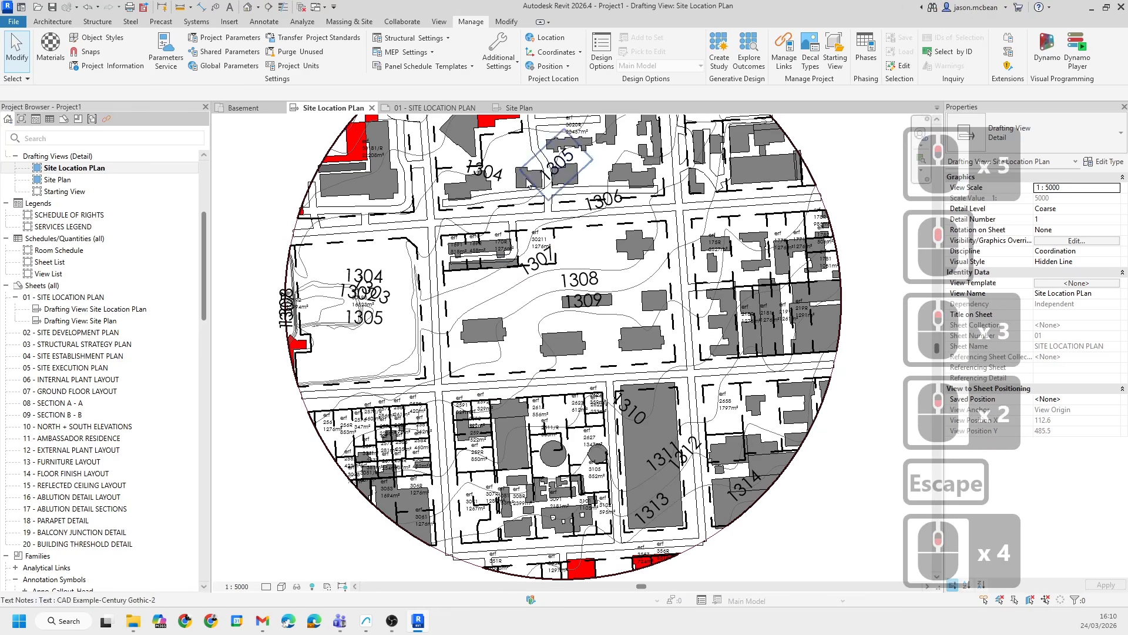
middle_click_drag(455, 288, 435, 302)
scroll(503, 339, "up", 1)
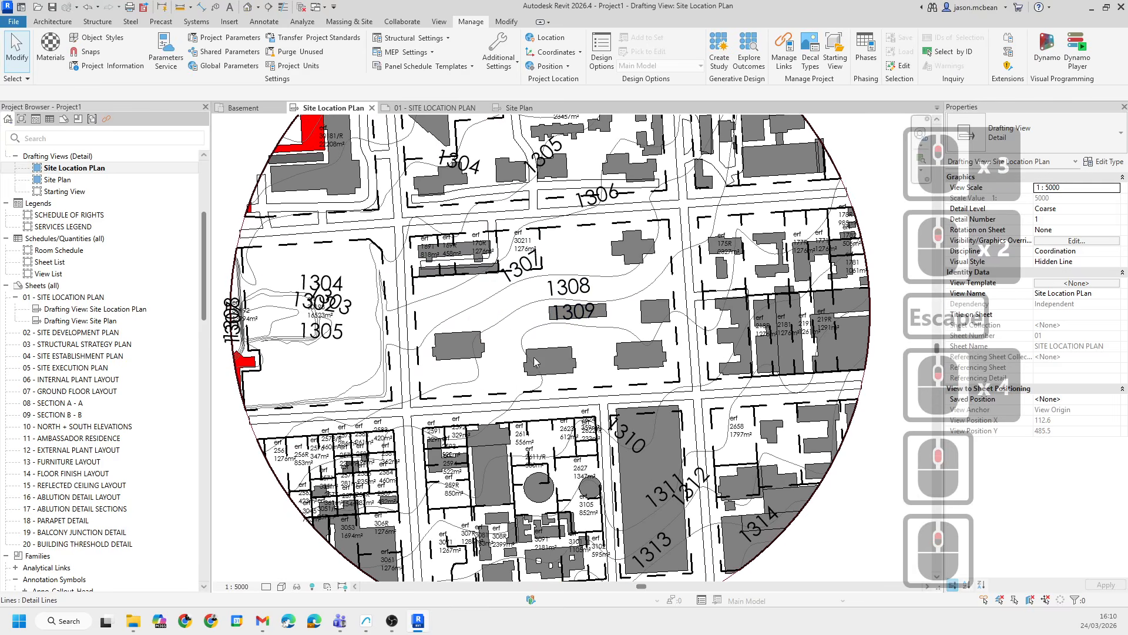
scroll(505, 294, "down", 5)
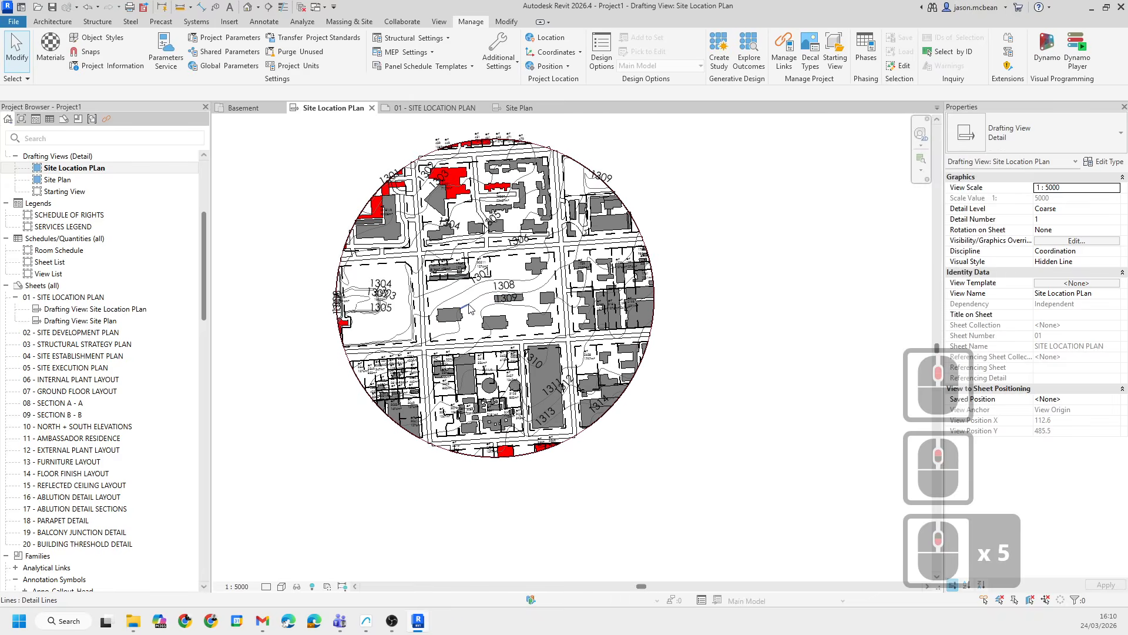
middle_click_drag(479, 306, 470, 310)
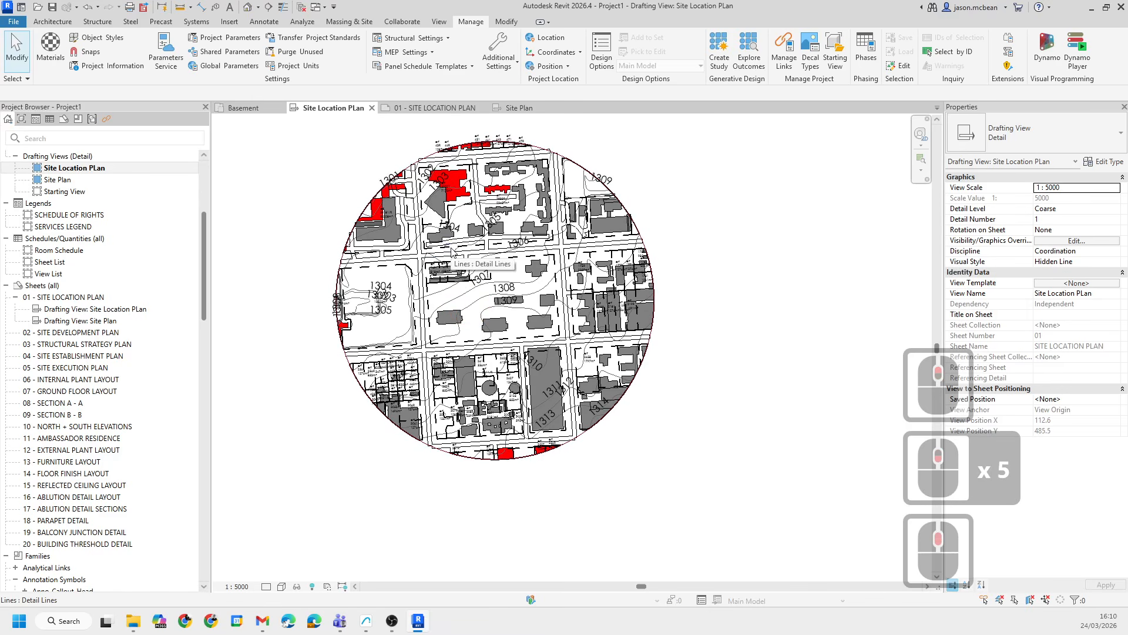
double_click(52, 180)
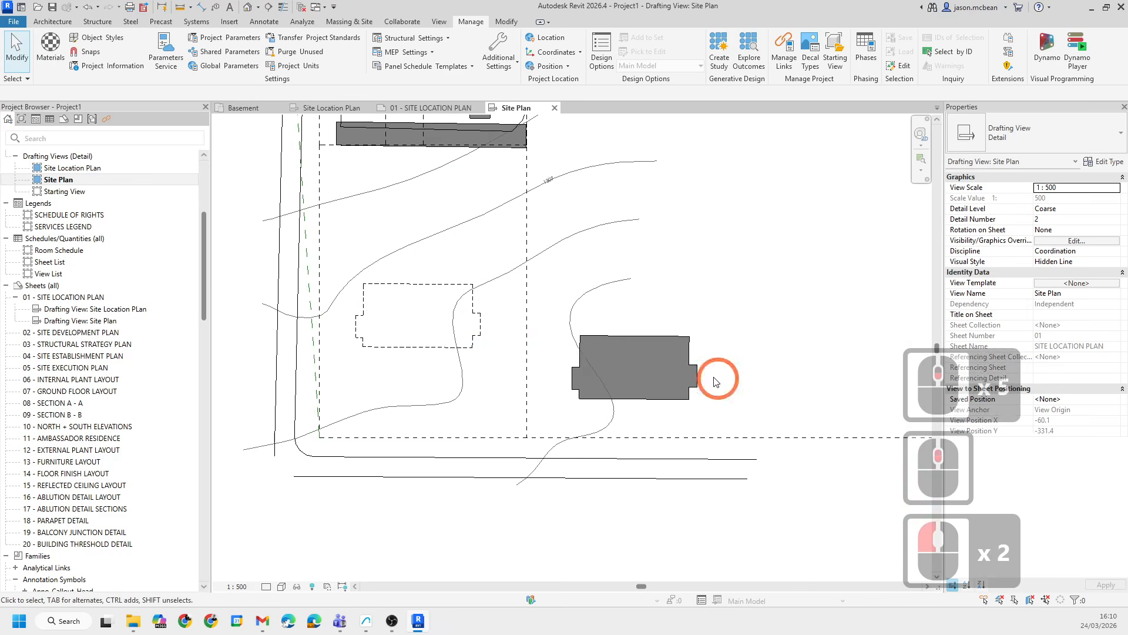
- Move the Site Plan viewport up and to the right on the 01 - SITE LOCATION PLAN sheet
scroll(717, 379, "down", 6)
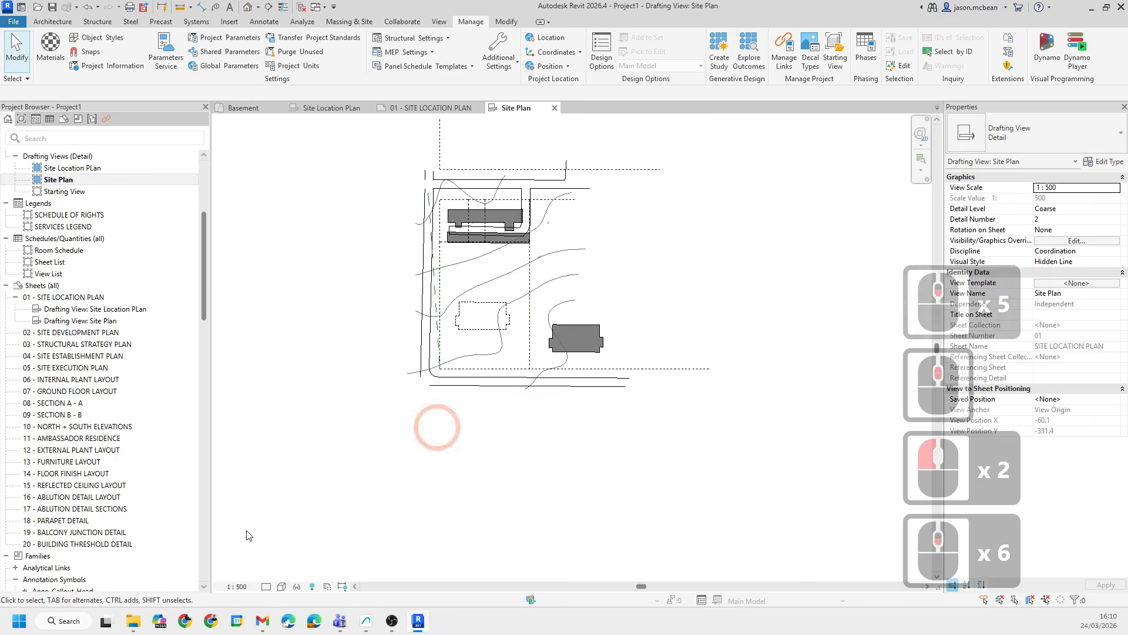
left_click(426, 110)
scroll(717, 470, "down", 4)
left_click(531, 428)
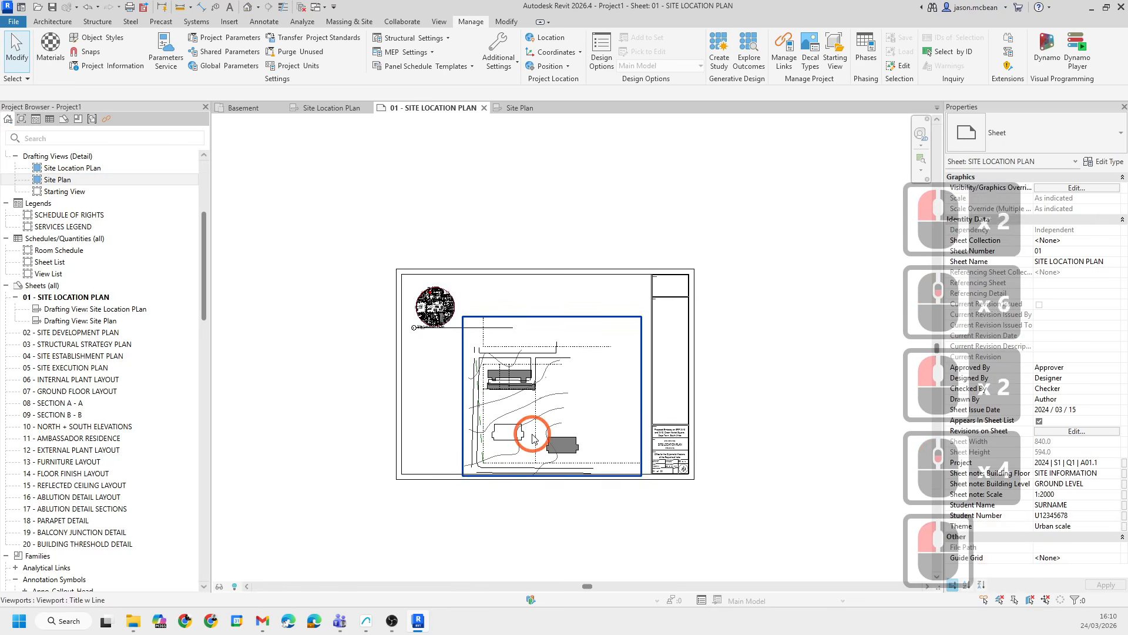
left_click_drag(520, 408, 546, 363)
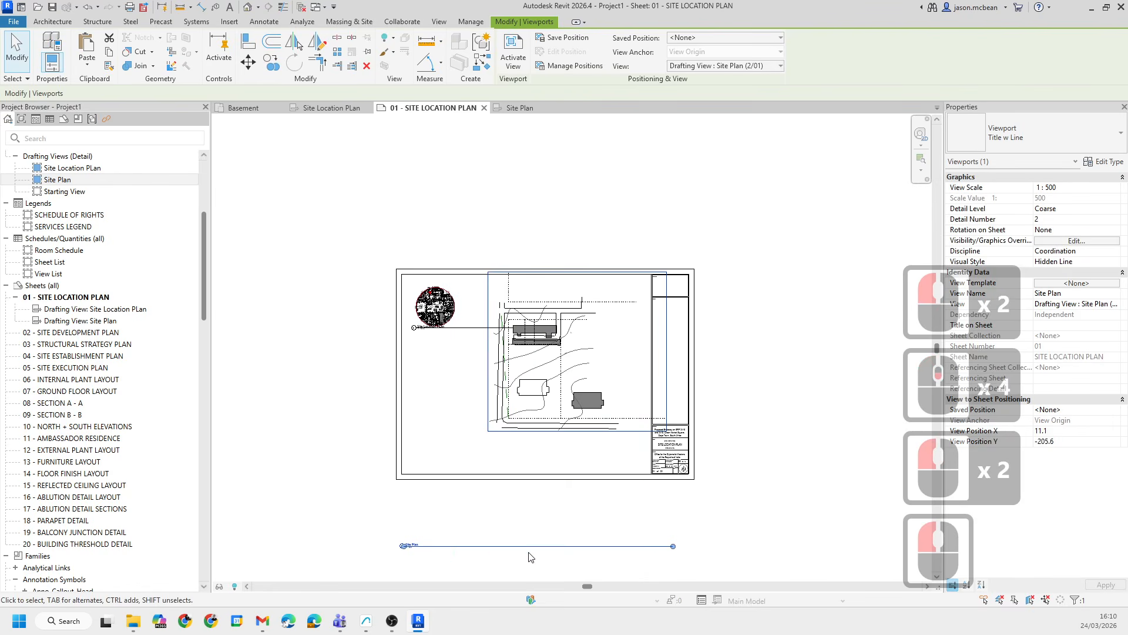
- Move the Site Plan viewport's title up to sit just below the viewport
left_click(409, 569)
left_click(412, 544)
mouse_move(413, 547)
left_mouse_down()
mouse_move(526, 431)
mouse_move(520, 444)
left_mouse_up()
left_click(534, 465)
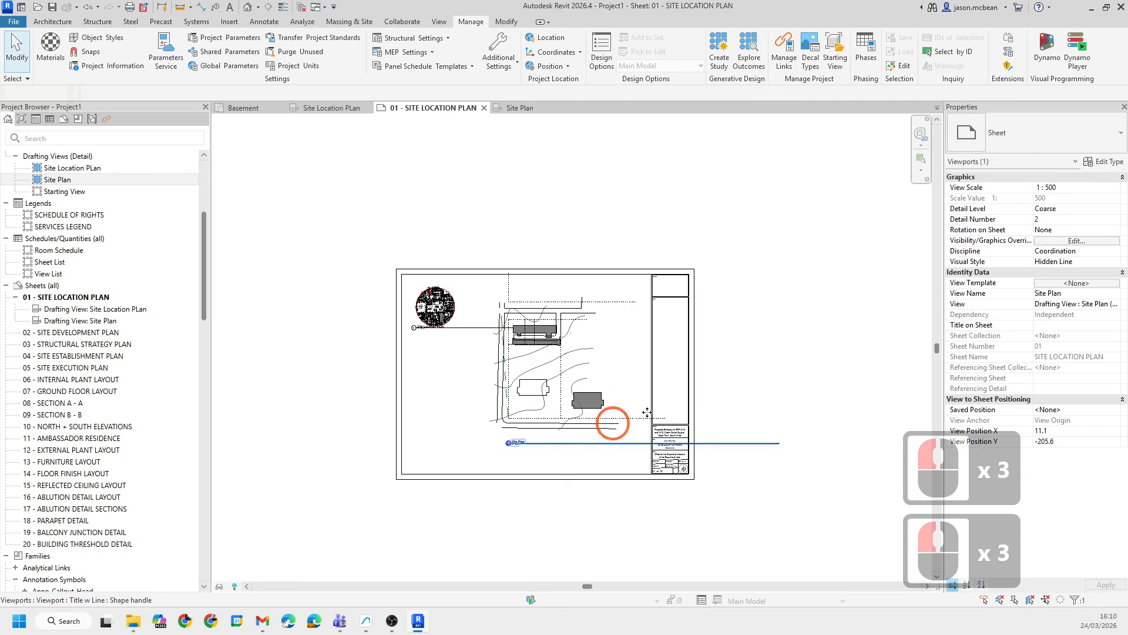
- Change the Site Plan viewport's type to Title No Line
left_click(534, 413)
left_click(1015, 131)
left_click(985, 207)
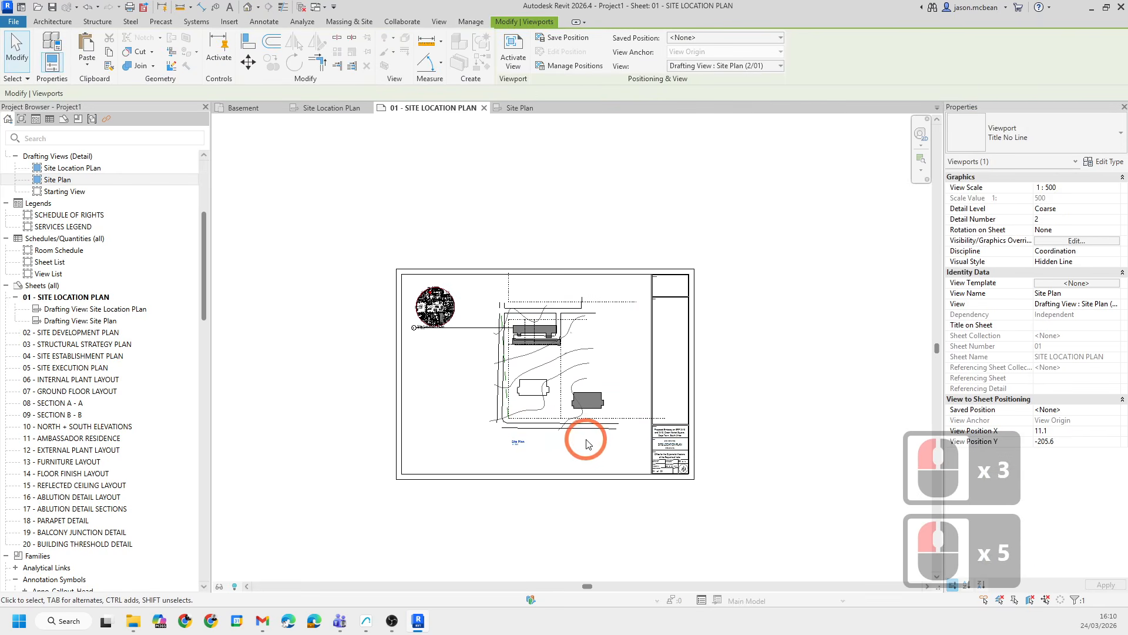
- Open the SCHEDULE OF RIGHTS legend to review it, then return to the sheet
scroll(516, 447, "up", 3)
left_click(440, 201)
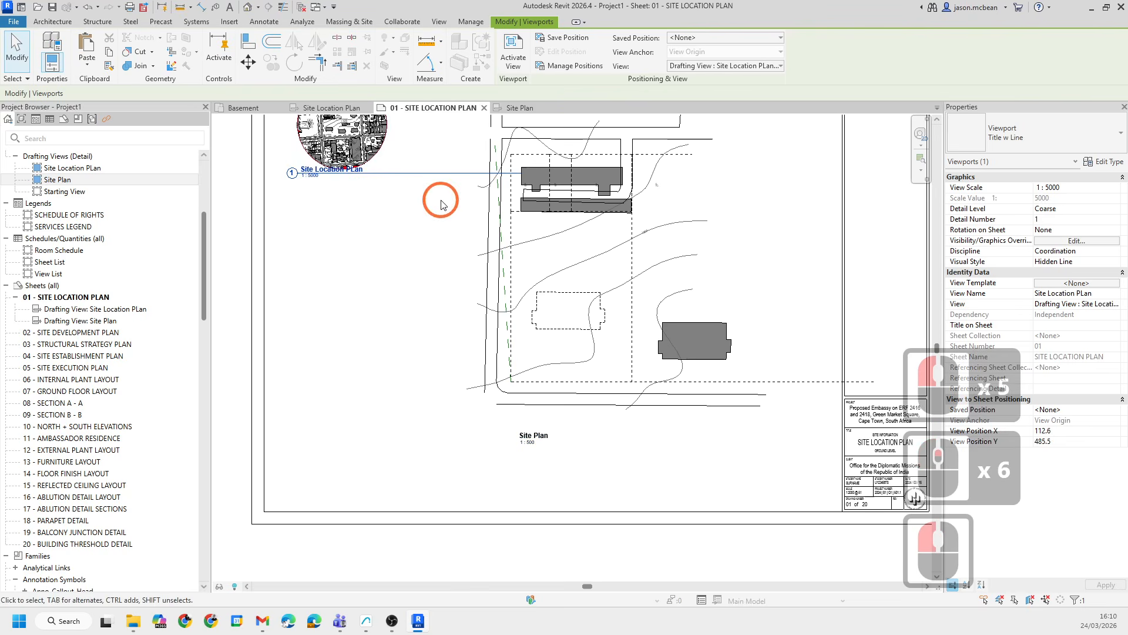
middle_click_drag(569, 295, 329, 338)
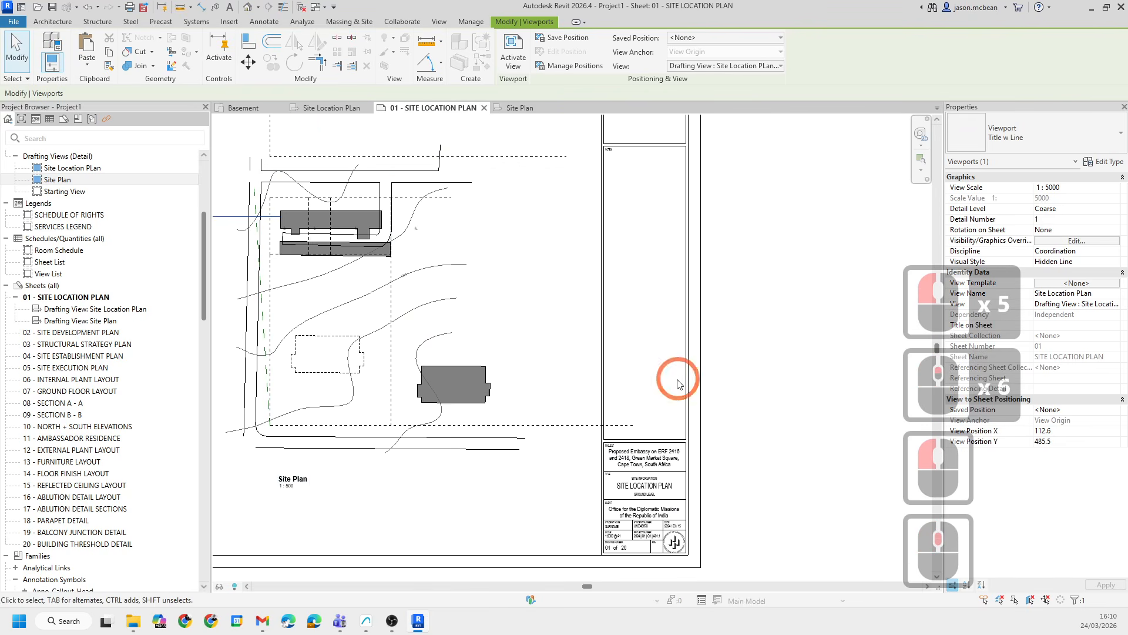
scroll(52, 270, "up", 3)
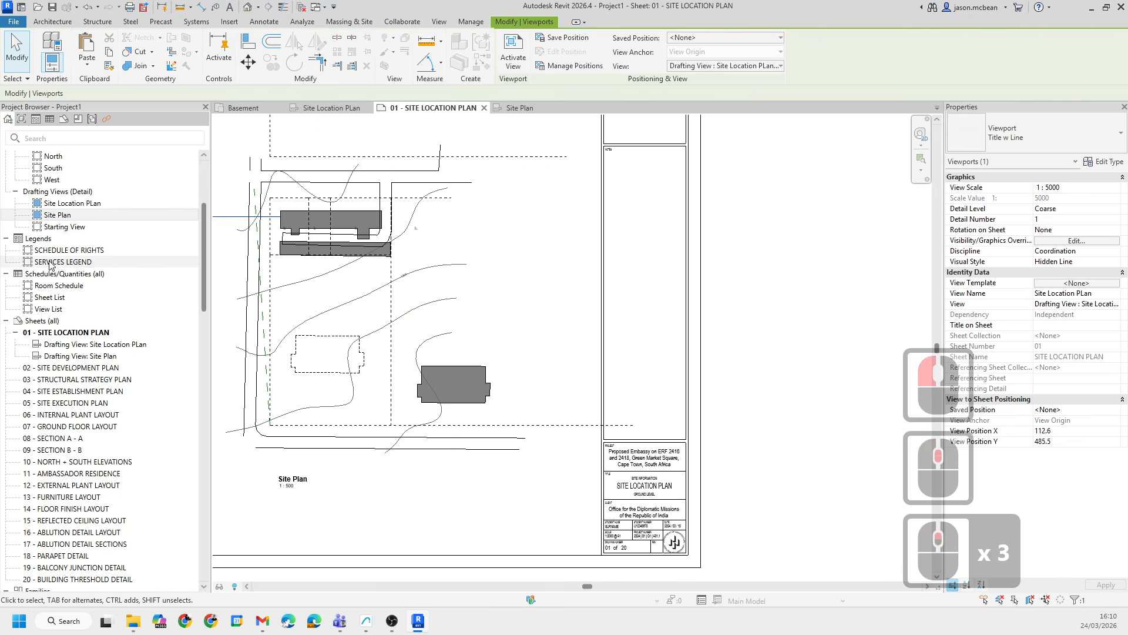
double_click(59, 250)
scroll(467, 282, "down", 4)
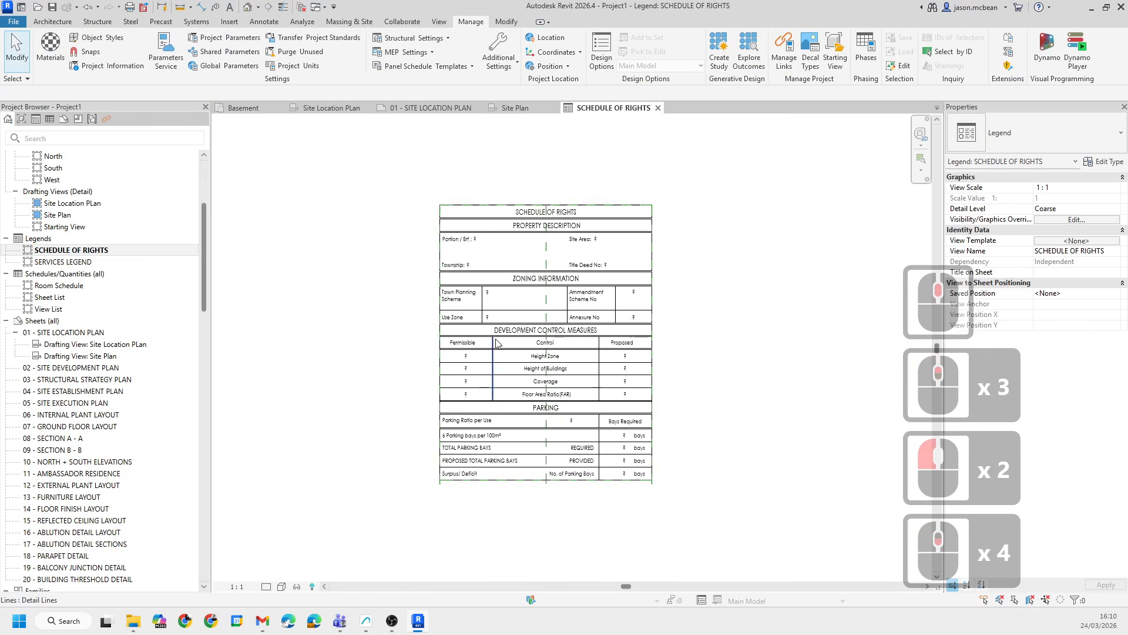
left_click(659, 108)
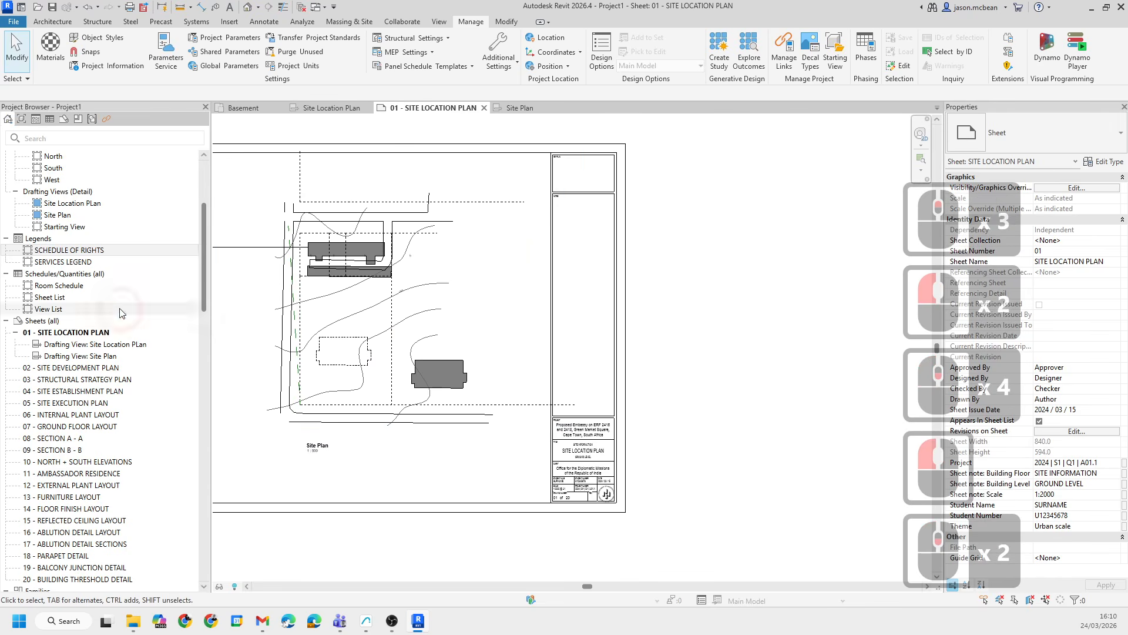
- Place the SCHEDULE OF RIGHTS legend in the title block's notes panel and set its viewport type to No Title
left_click_drag(65, 251, 586, 253)
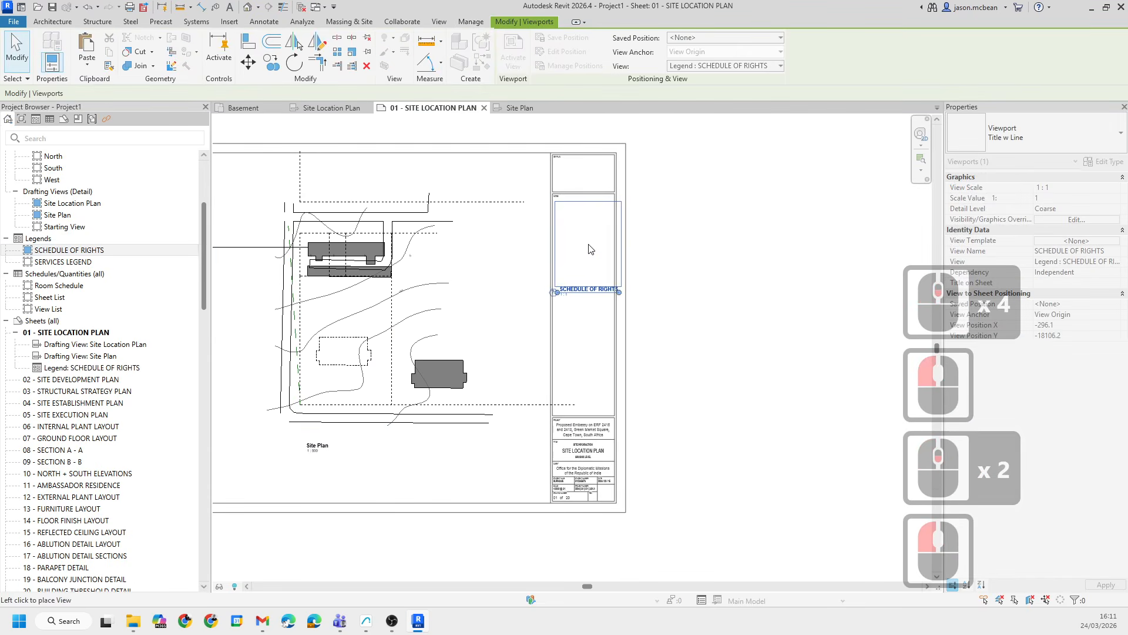
left_click(590, 245)
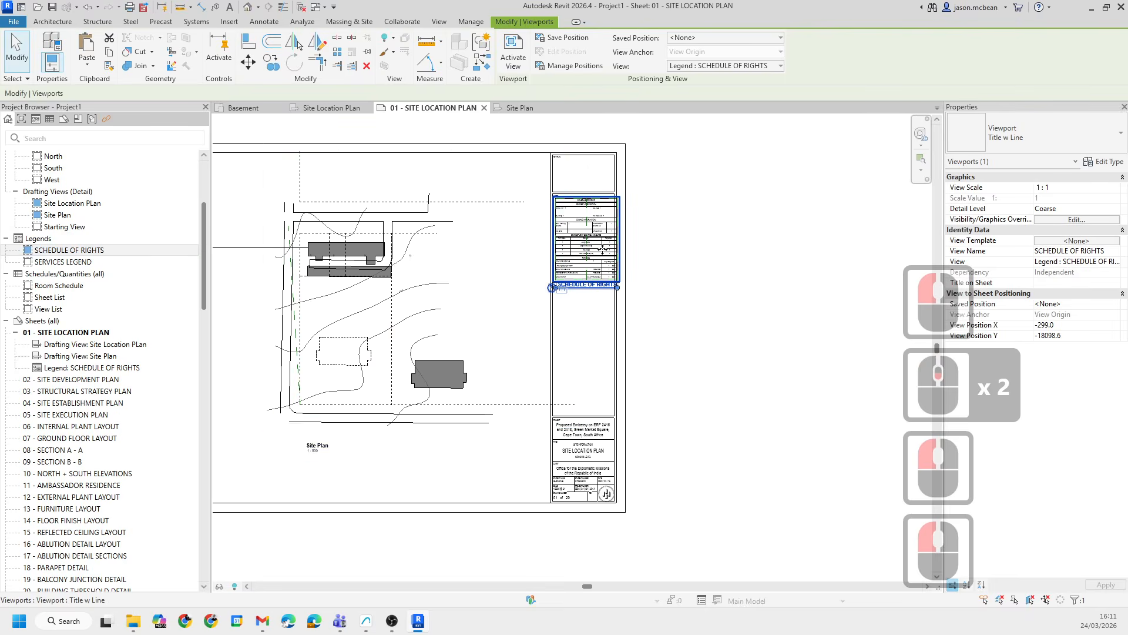
left_click(1057, 132)
left_click(985, 196)
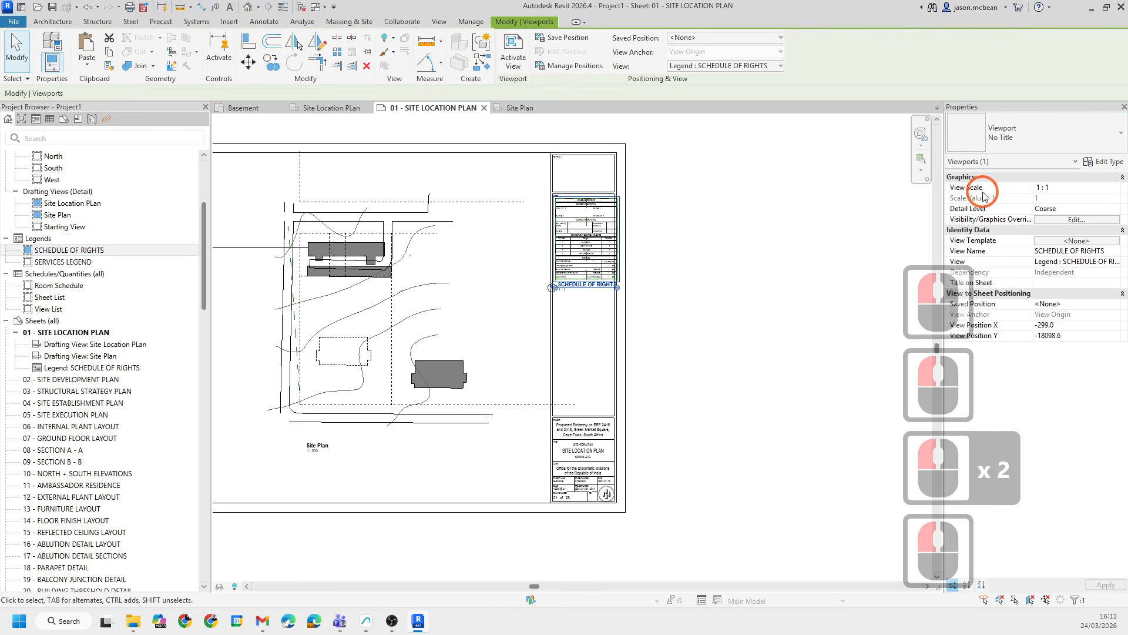
- Nudge the legend viewport so it fits neatly inside the NOTES box of the title block
scroll(575, 263, "up", 10)
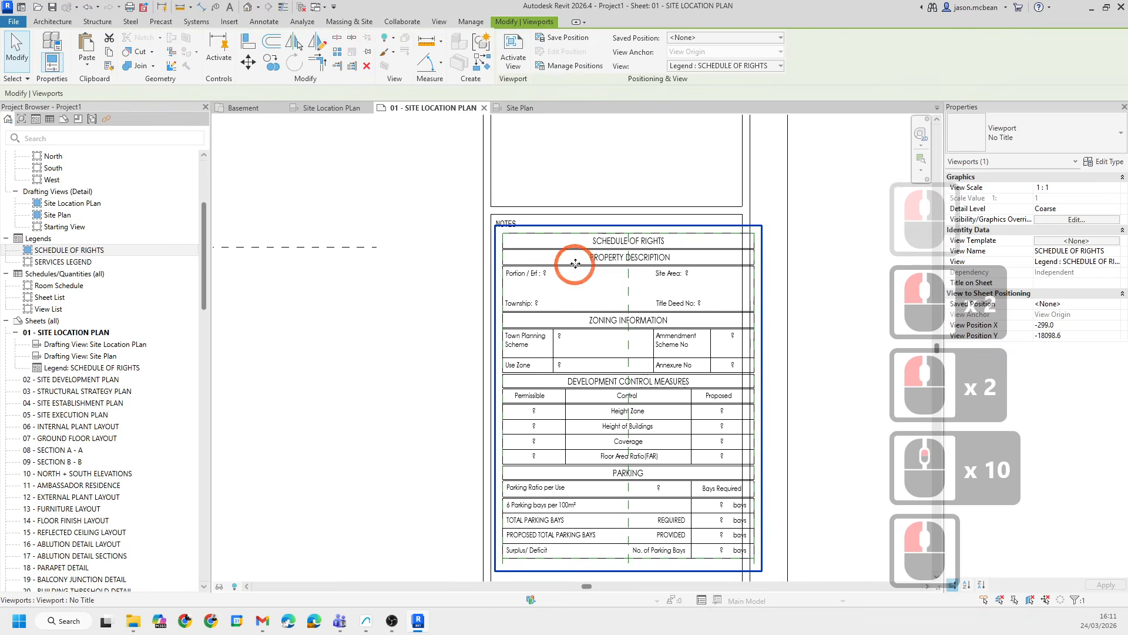
left_click_drag(565, 252, 555, 250)
scroll(737, 234, "up", 4)
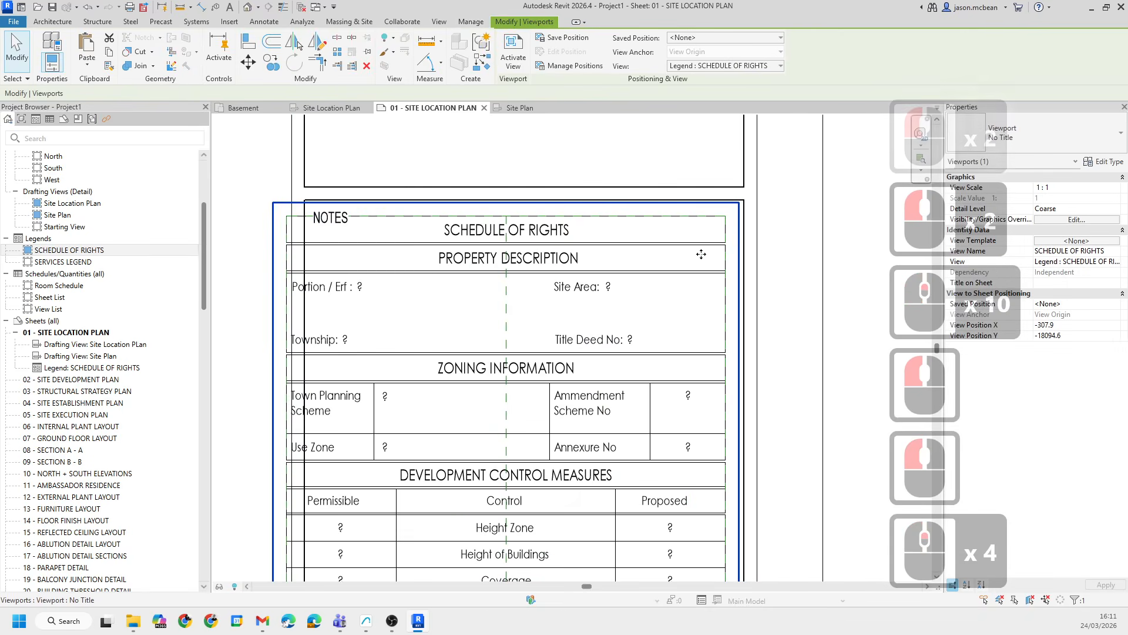
key("Right")
key("Right")
key("Right")
key("Right")
key("Right")
key("Right")
key("Down")
key("Down")
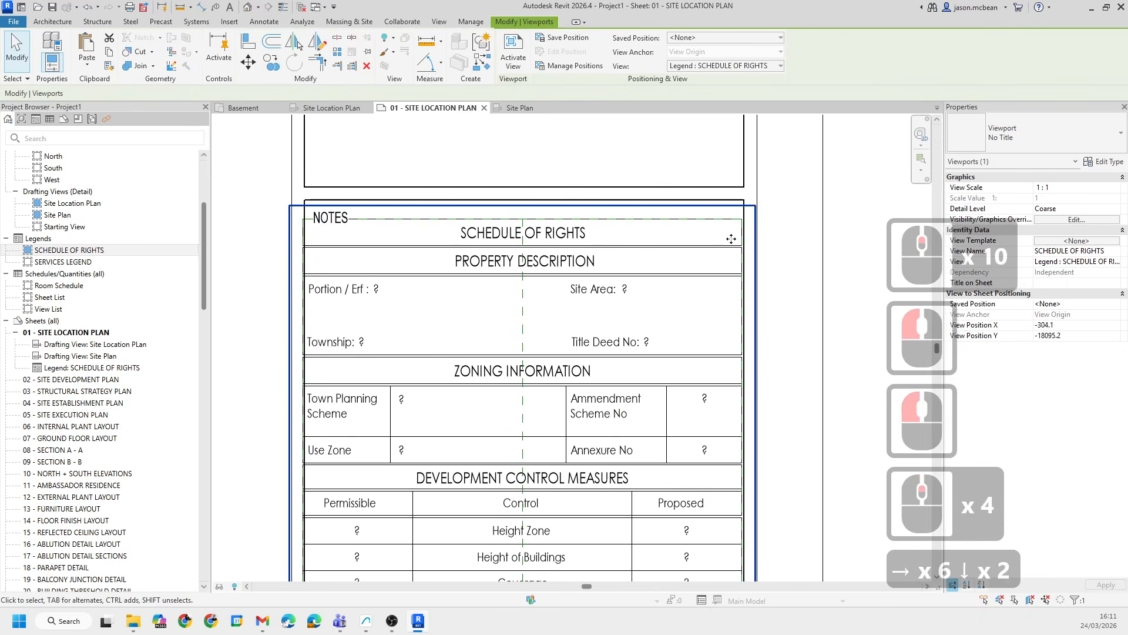
key("Right")
key("Down")
key("Left")
key("Right")
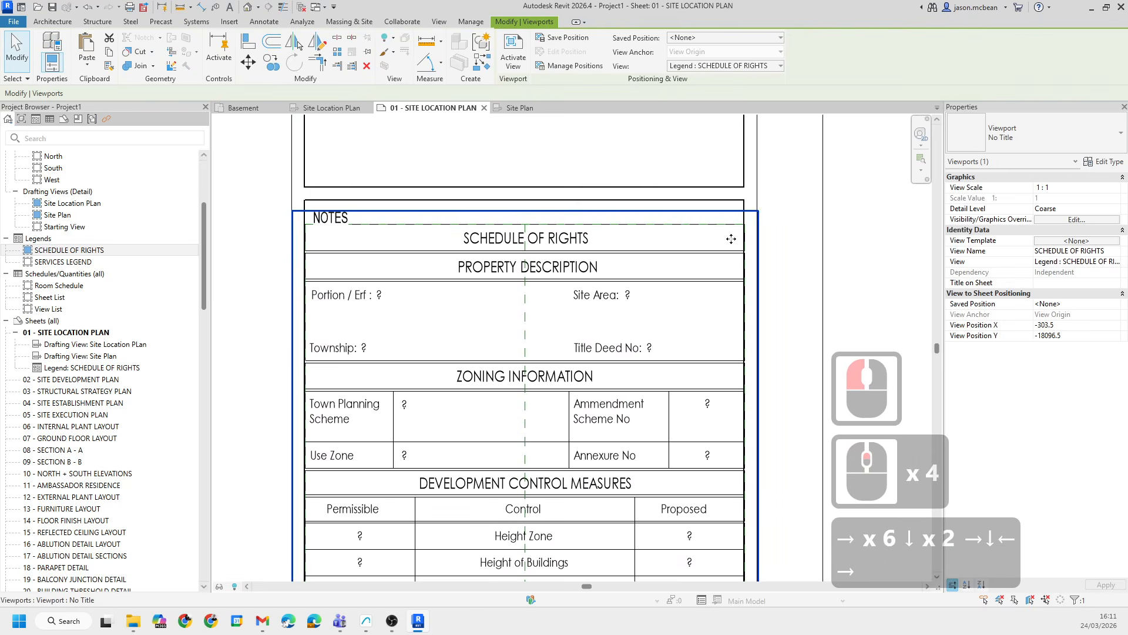
- Nudge the SCHEDULE OF RIGHTS legend viewport down one more increment and deselect it
key("Down")
left_click(750, 244)
scroll(723, 194, "up", 8)
scroll(722, 194, "down", 17)
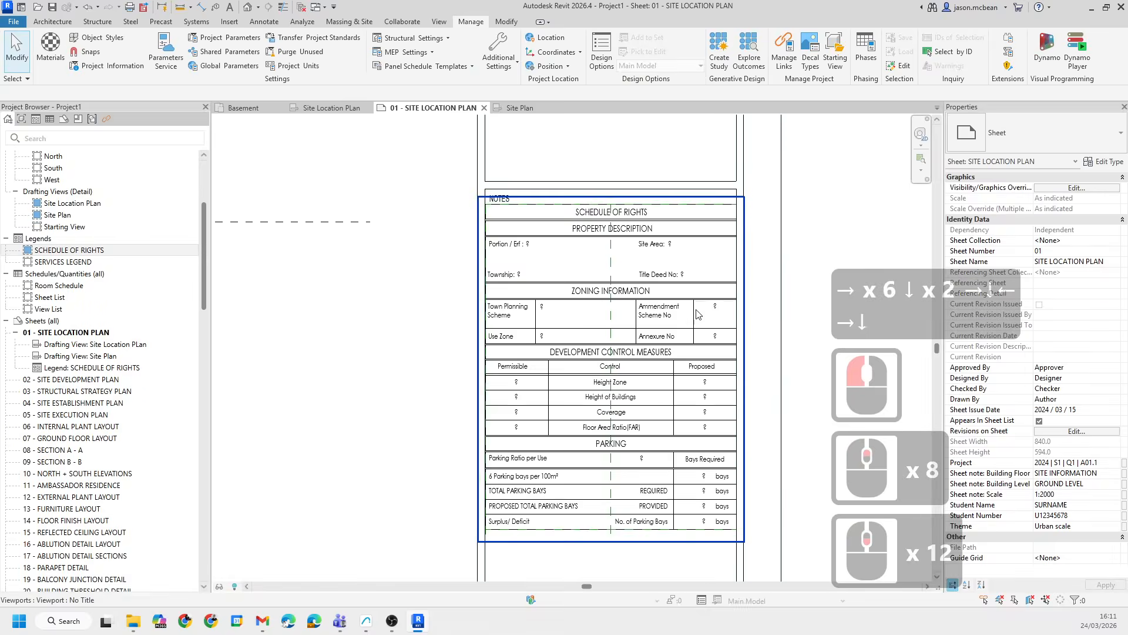
left_click(760, 255)
middle_click_drag(536, 283, 695, 252)
scroll(696, 251, "down", 4)
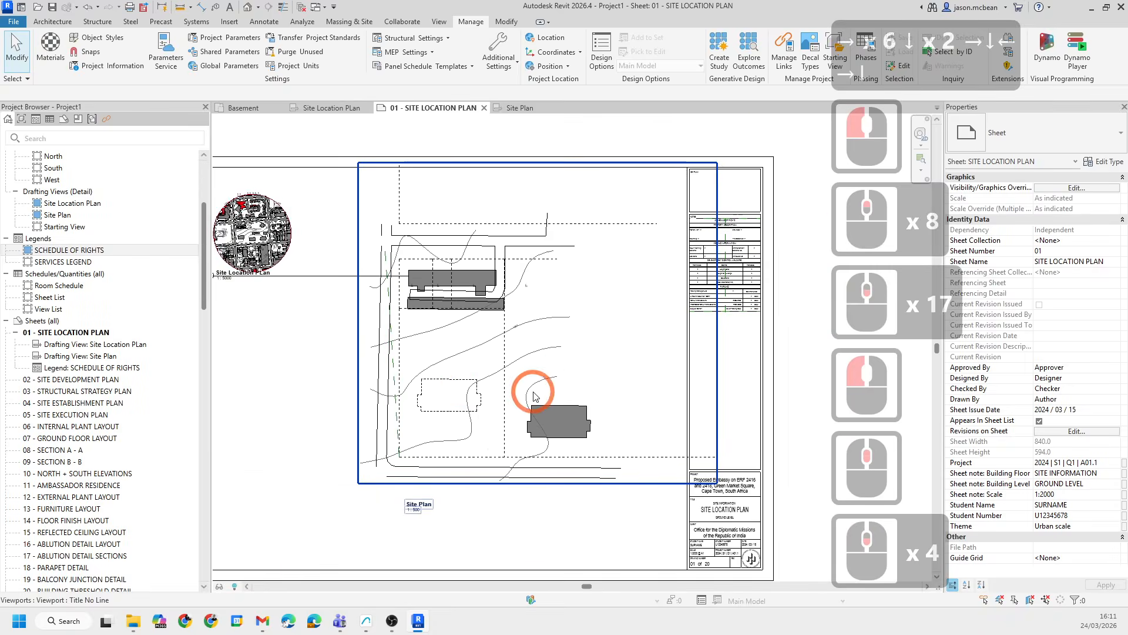
middle_click_drag(821, 268, 657, 251)
scroll(637, 206, "up", 12)
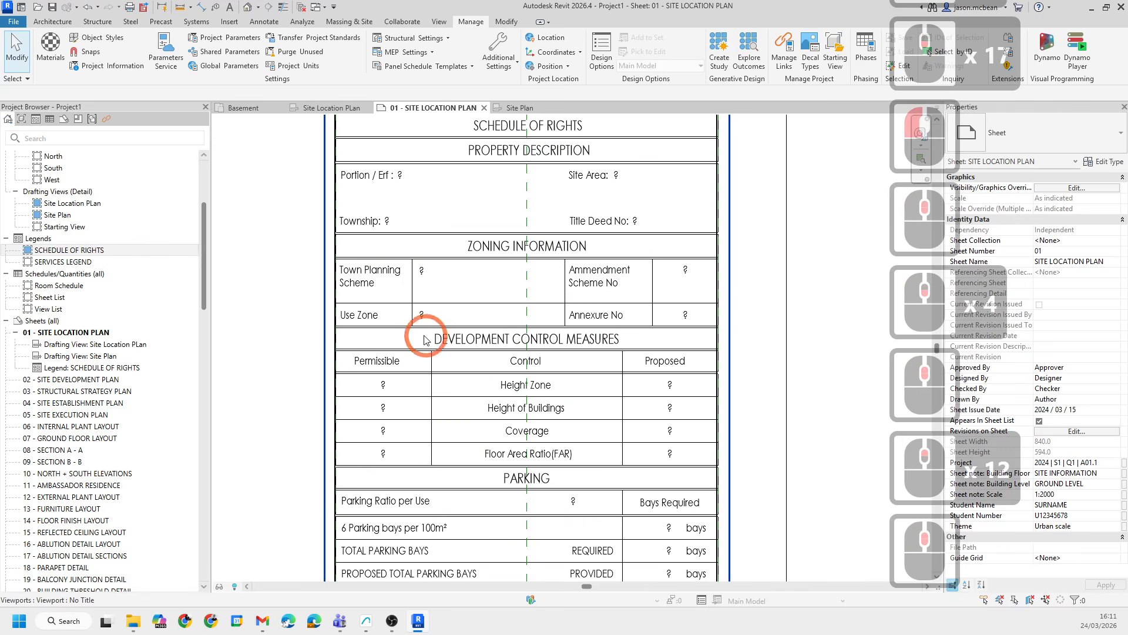
double_click(391, 259)
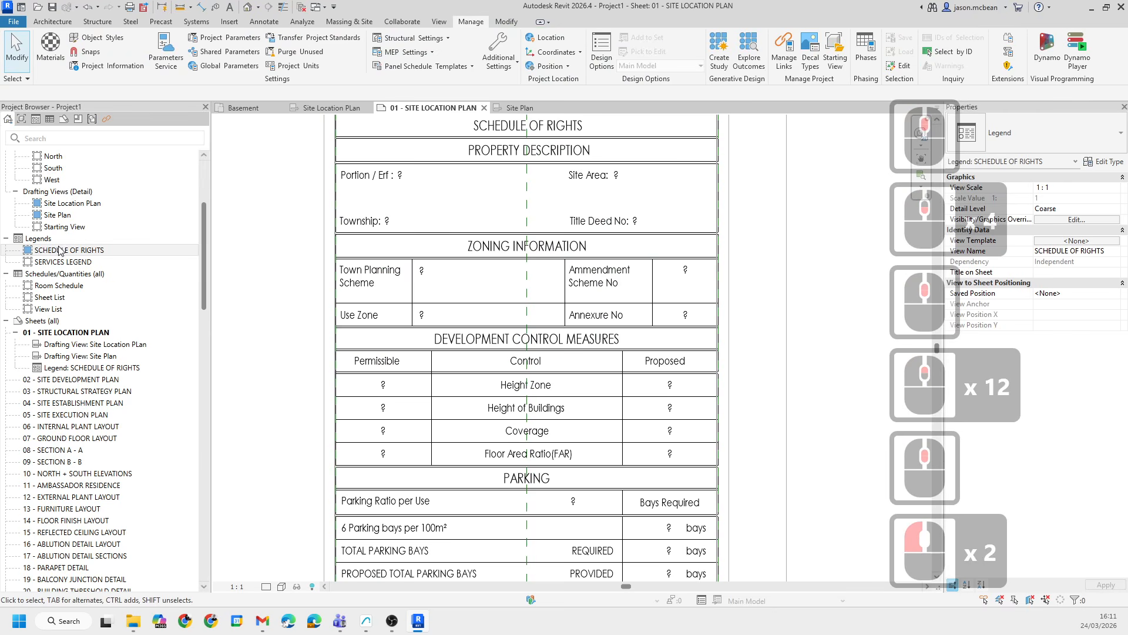
left_click(53, 193)
scroll(515, 306, "down", 5)
double_click(730, 305)
scroll(690, 344, "down", 7)
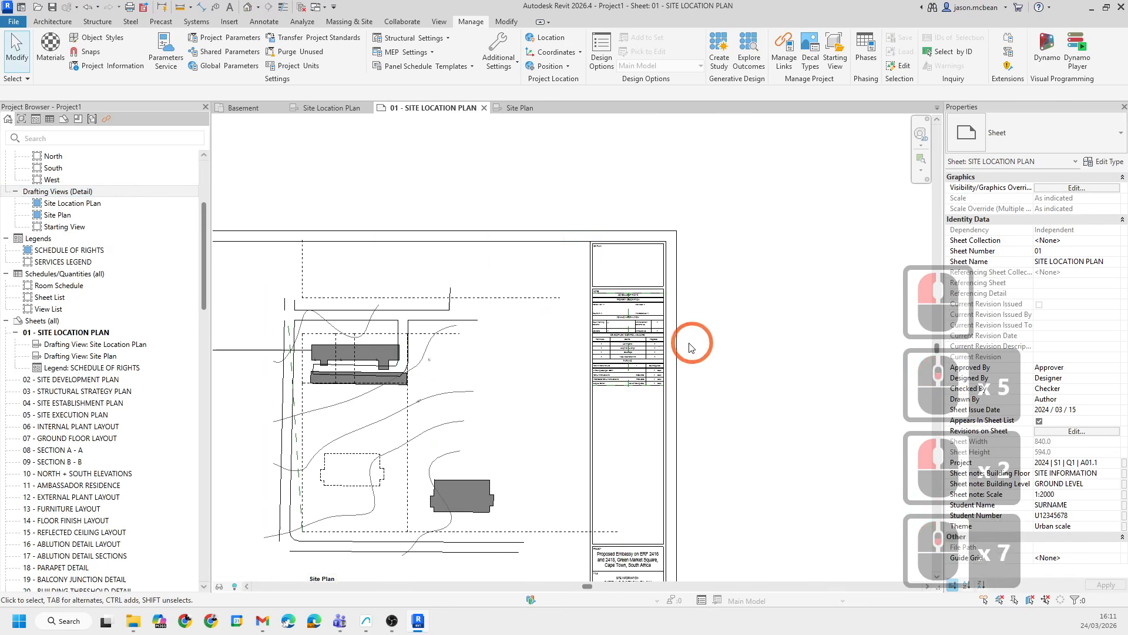
- Activate the Site Plan view and shorten the dashed cadastral line running below the lower building
middle_click_drag(301, 365, 382, 350)
scroll(126, 259, "up", 5)
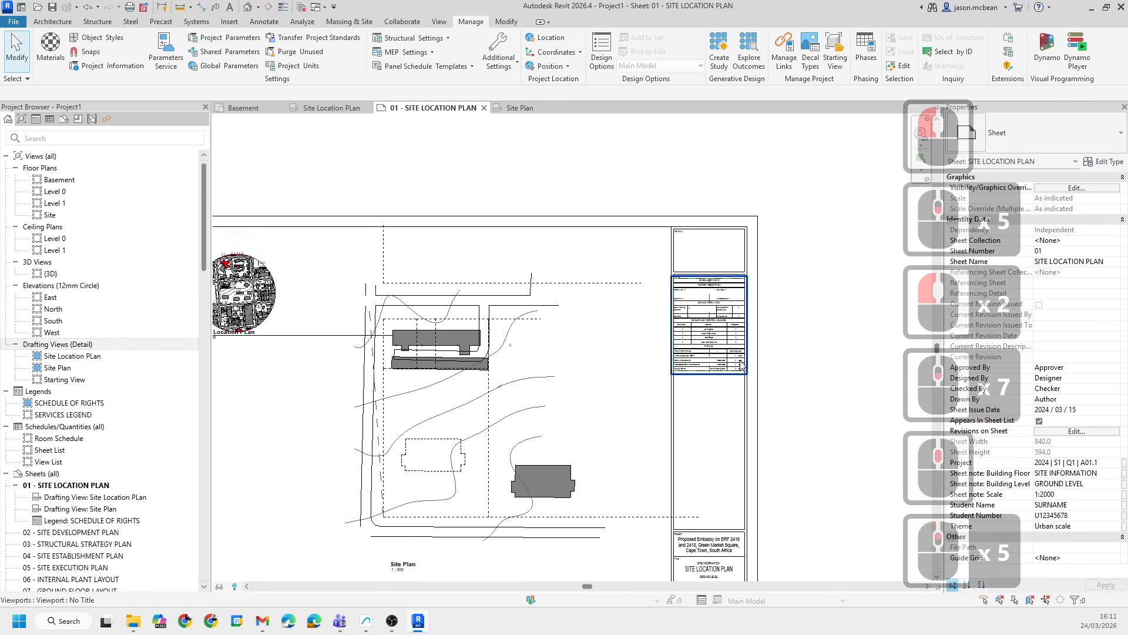
scroll(741, 363, "up", 5)
middle_click_drag(423, 402, 658, 343)
scroll(661, 343, "down", 7)
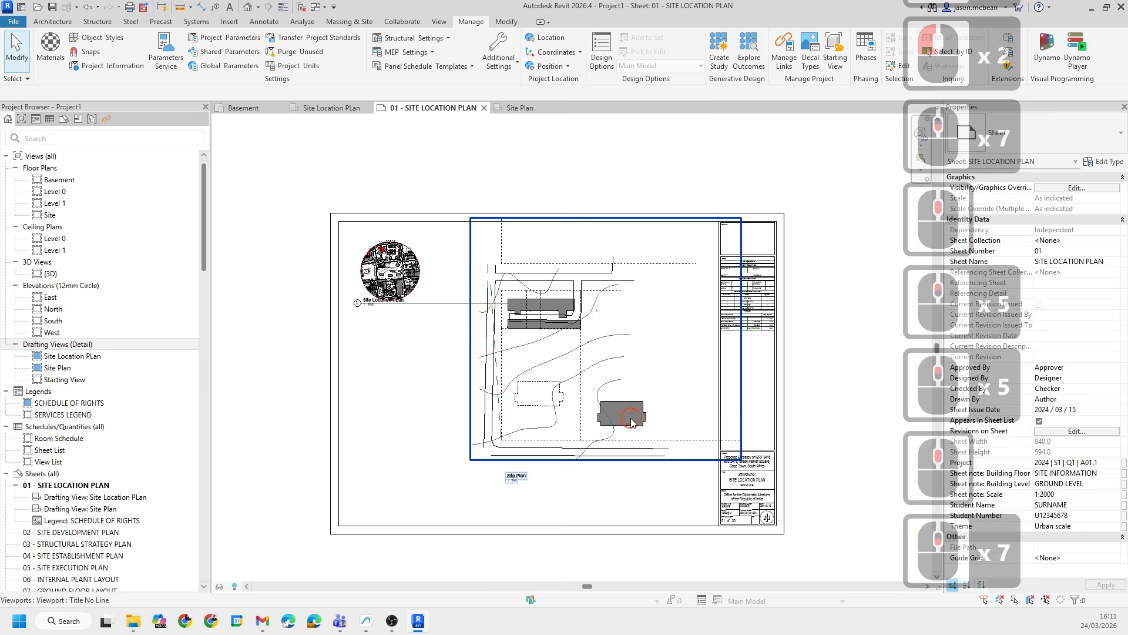
double_click(632, 422)
scroll(726, 445, "up", 6)
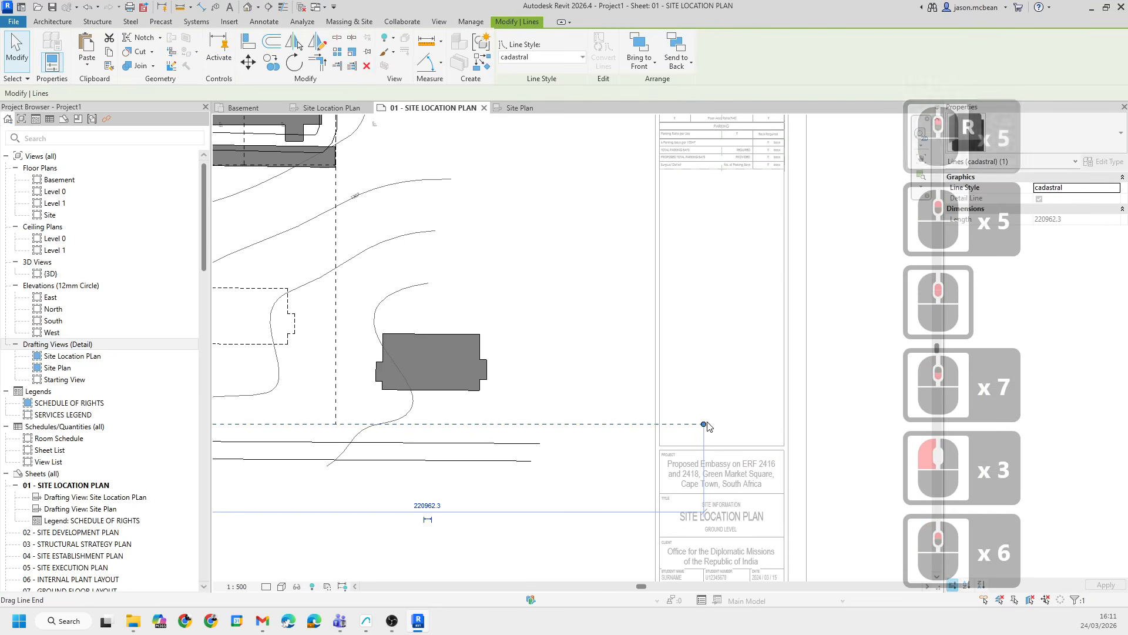
double_click(601, 441)
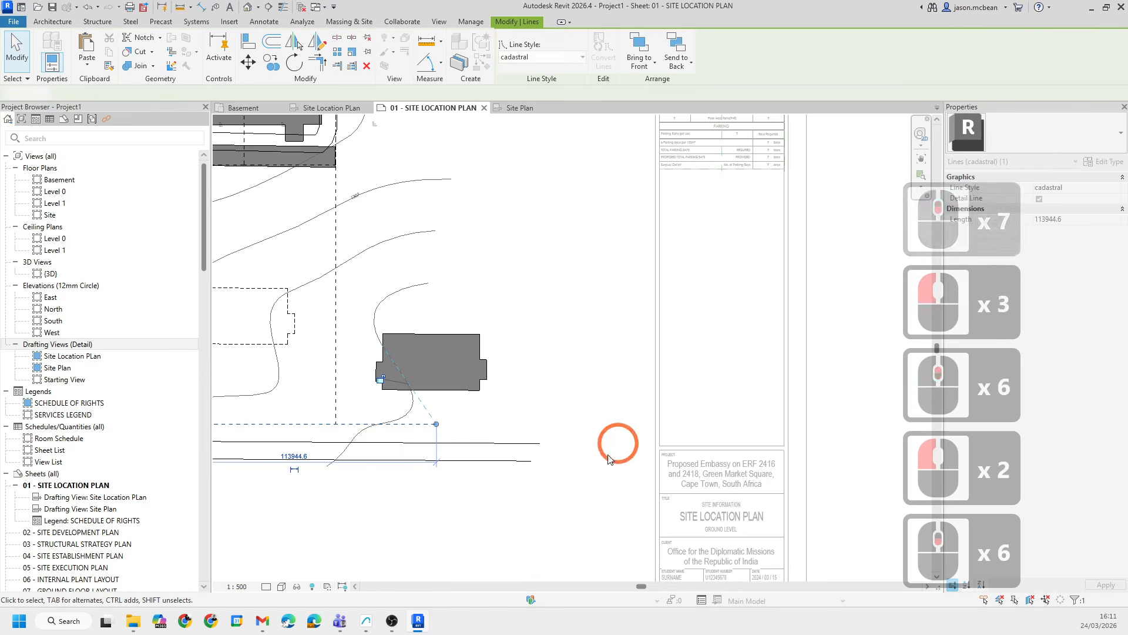
scroll(536, 492, "down", 6)
scroll(486, 259, "up", 6)
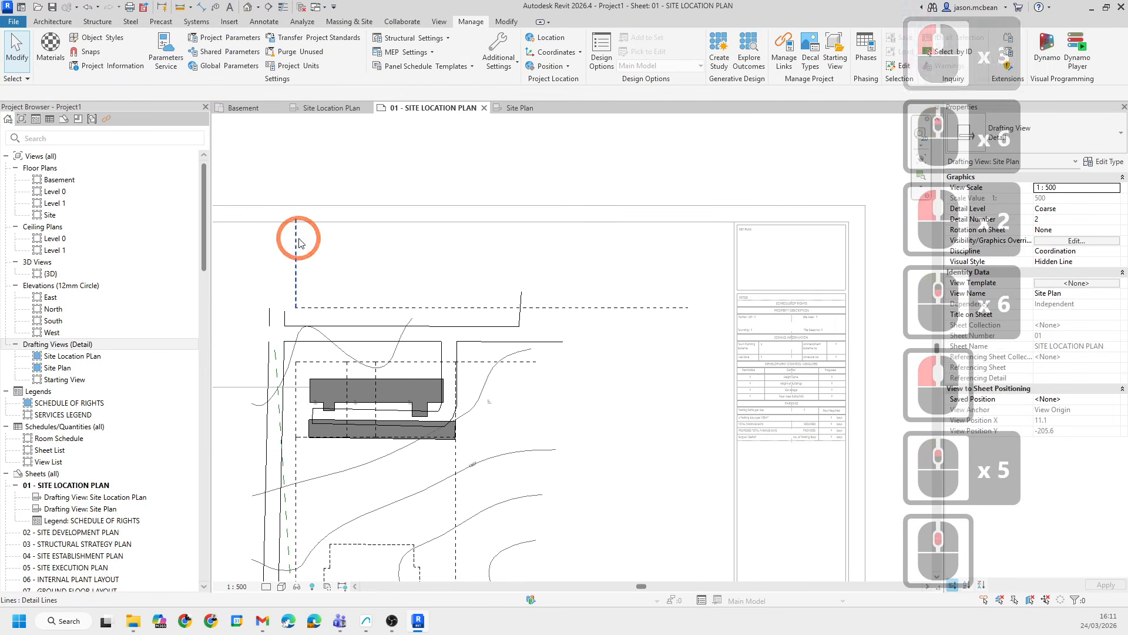
- Shorten the ends of the dashed cadastral lines at the top of the Site Plan drawing
left_click_drag(296, 221, 297, 284)
left_click(472, 262)
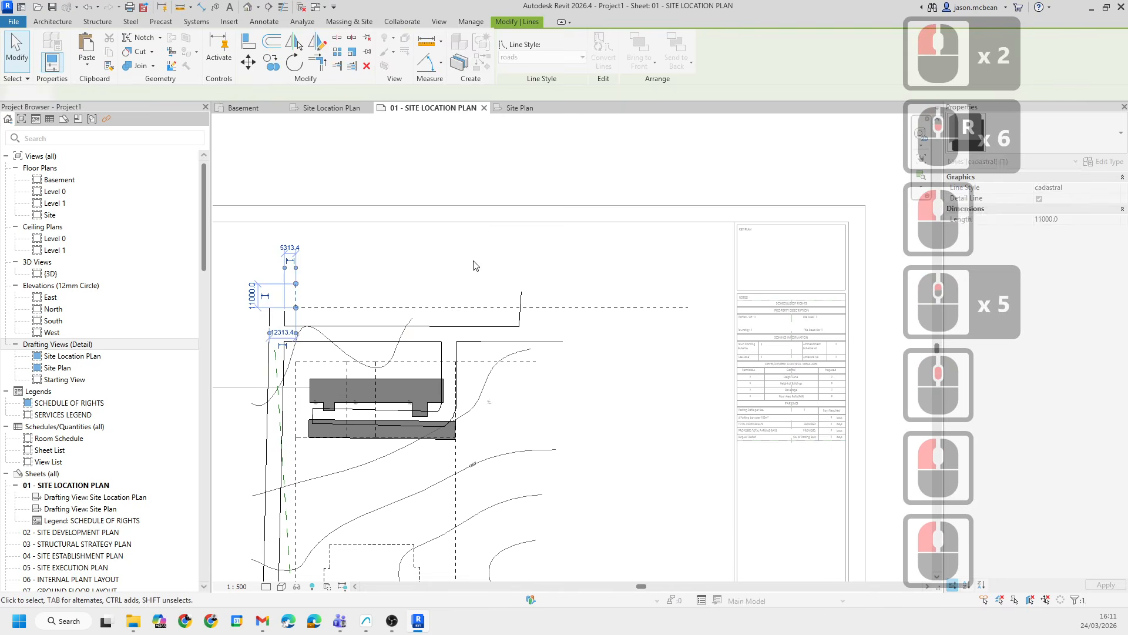
left_click(614, 309)
left_click_drag(688, 308, 542, 309)
double_click(650, 314)
scroll(650, 314, "down", 4)
middle_click_drag(540, 344, 538, 311)
scroll(432, 269, "up", 3)
scroll(432, 273, "up", 2)
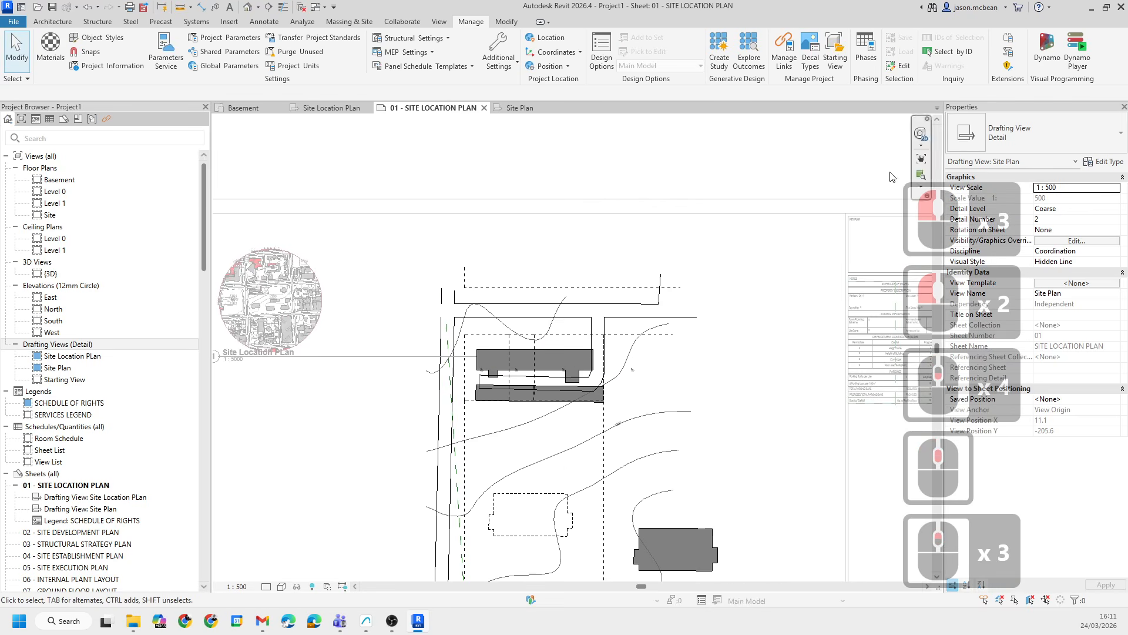
- Draw reference planes along the top and right edges of the Site Plan drawing
left_click(64, 23)
left_click(939, 55)
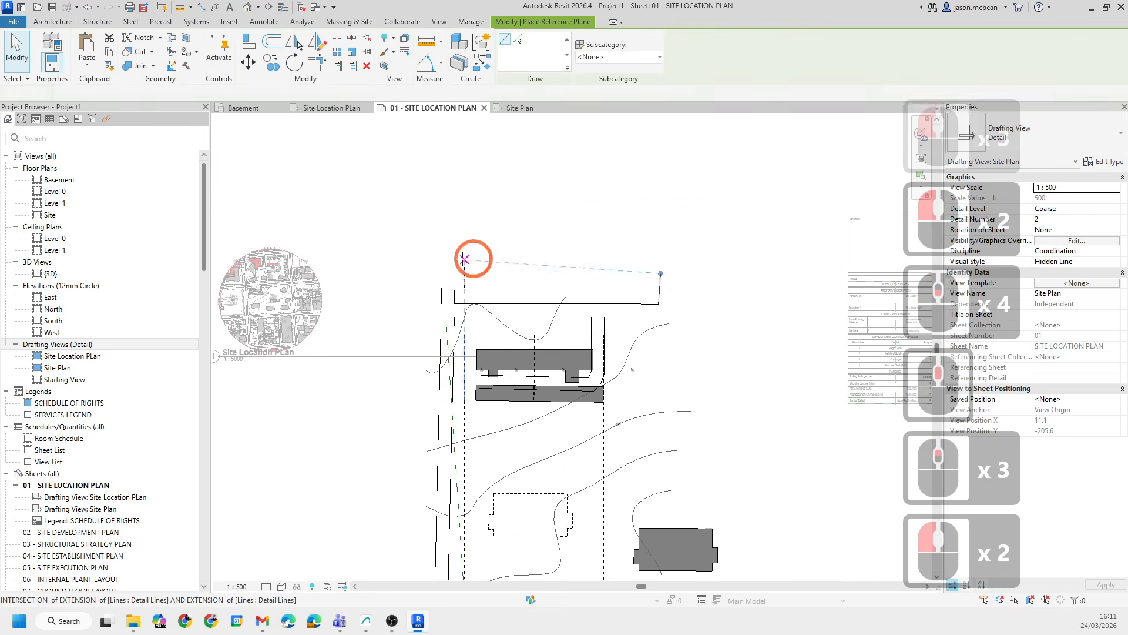
left_click(417, 267)
left_click(706, 266)
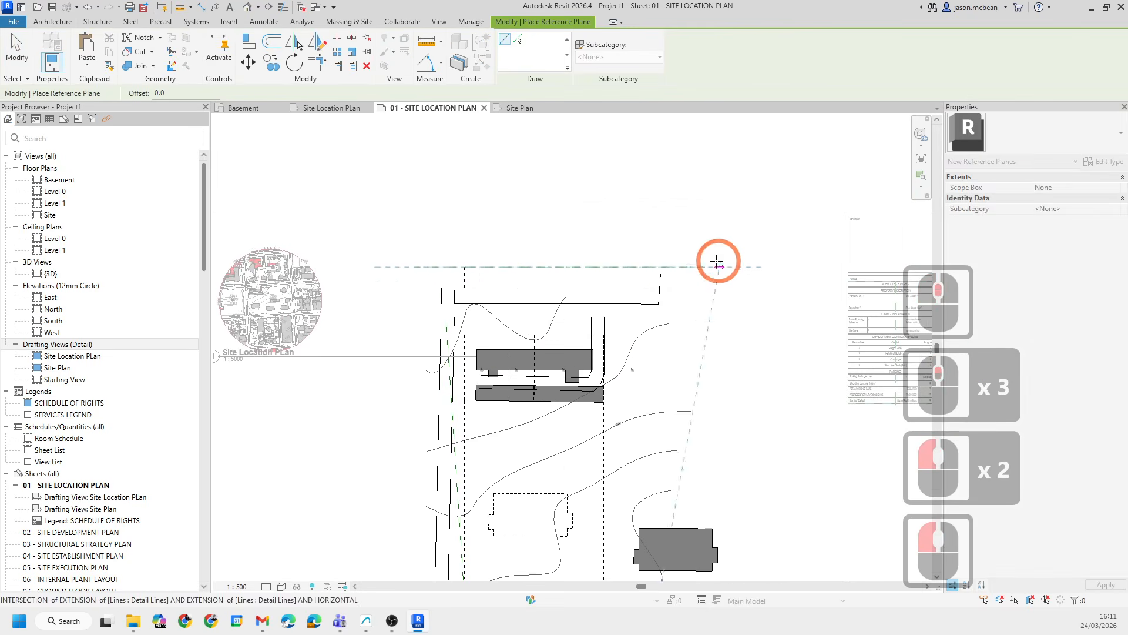
scroll(711, 260, "down", 4)
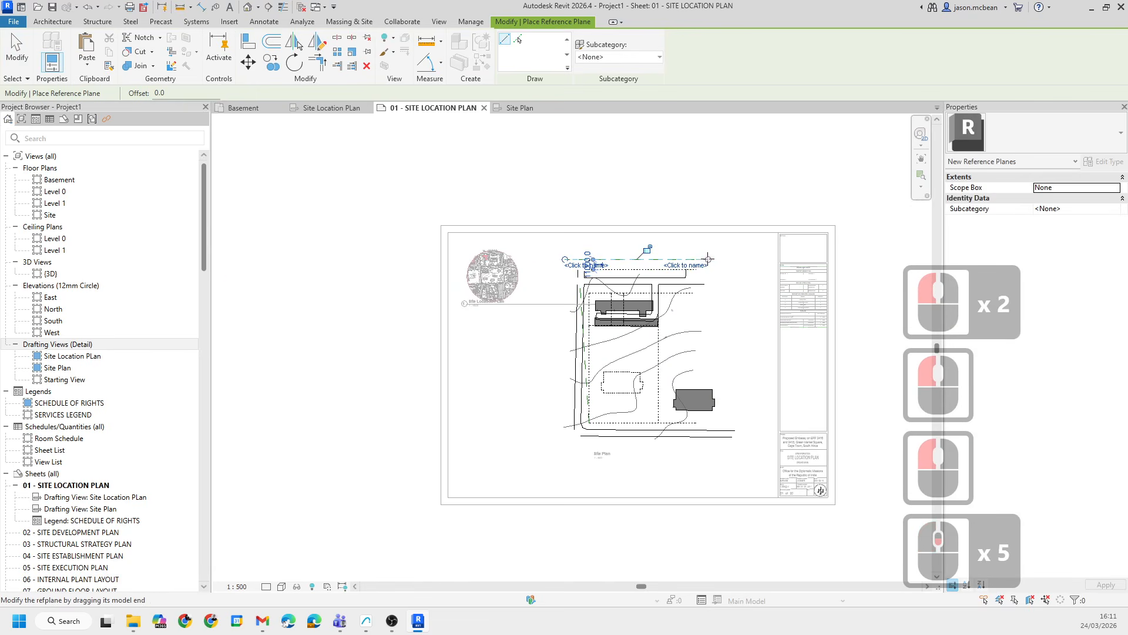
left_click(709, 461)
left_click(709, 253)
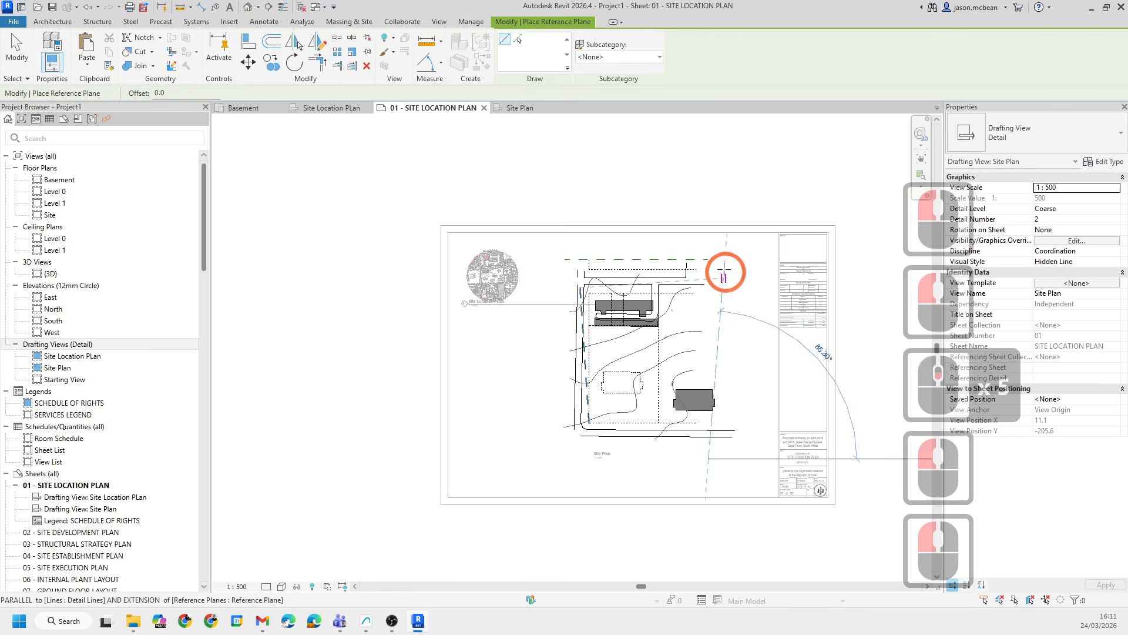
left_click(710, 261)
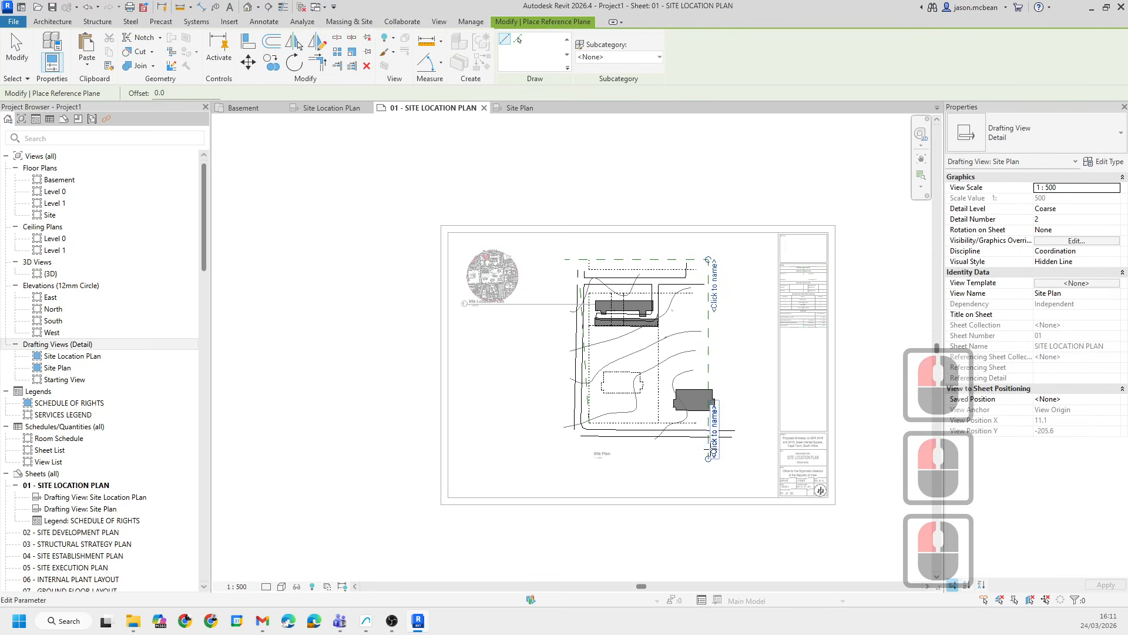
- Draw reference planes along the bottom and left edges of the Site Plan drawing to complete the frame
scroll(612, 441, "up", 1)
left_click(709, 440)
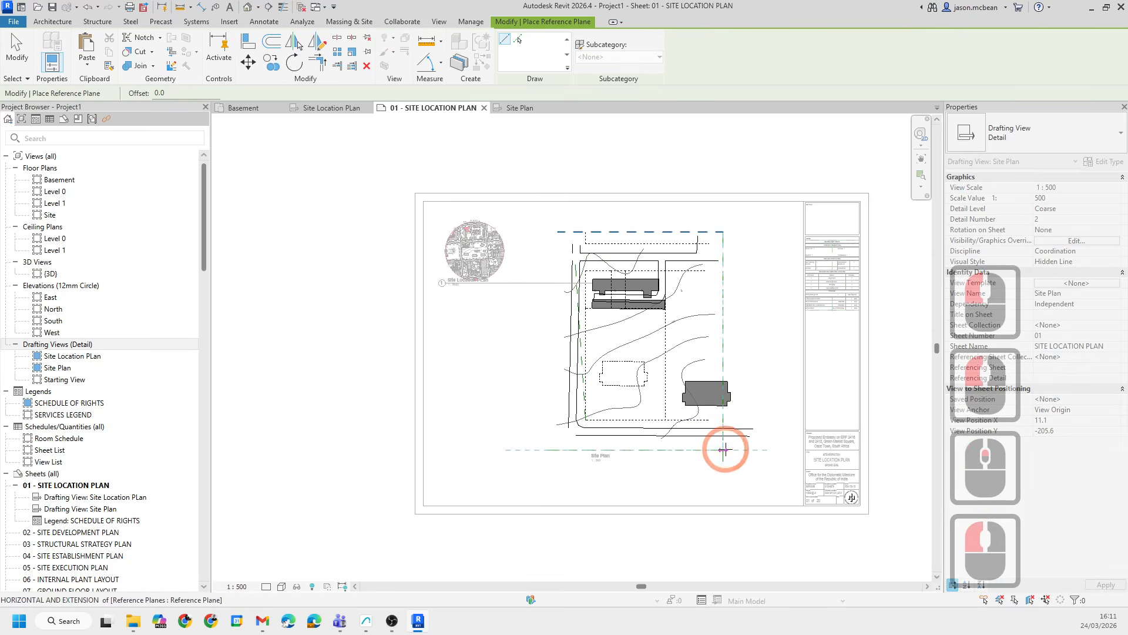
left_click(553, 462)
left_click(560, 241)
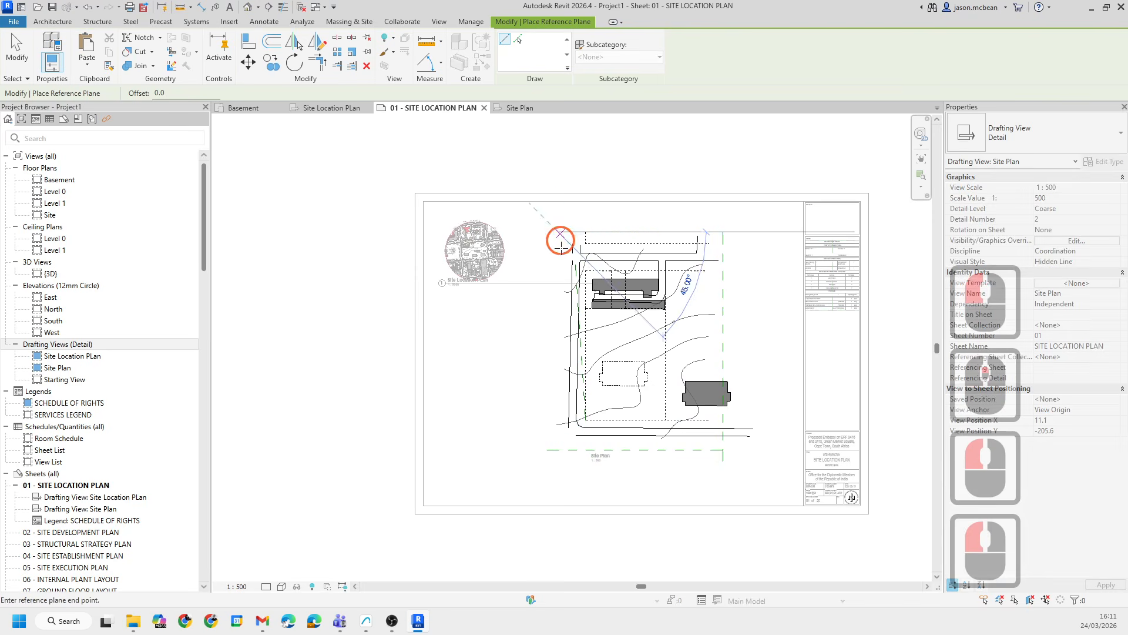
left_click(557, 450)
scroll(555, 453, "up", 7)
key("Escape")
key("Escape")
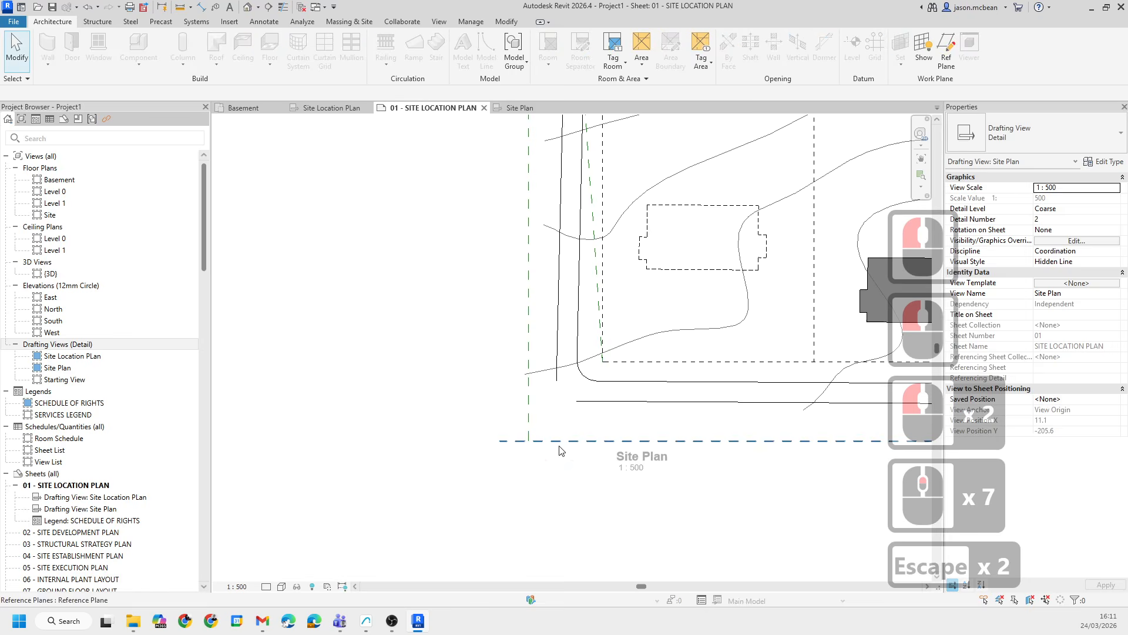
- Deactivate the Site Plan view to return to the sheet
left_click(505, 447)
key("Escape")
scroll(564, 330, "down", 3)
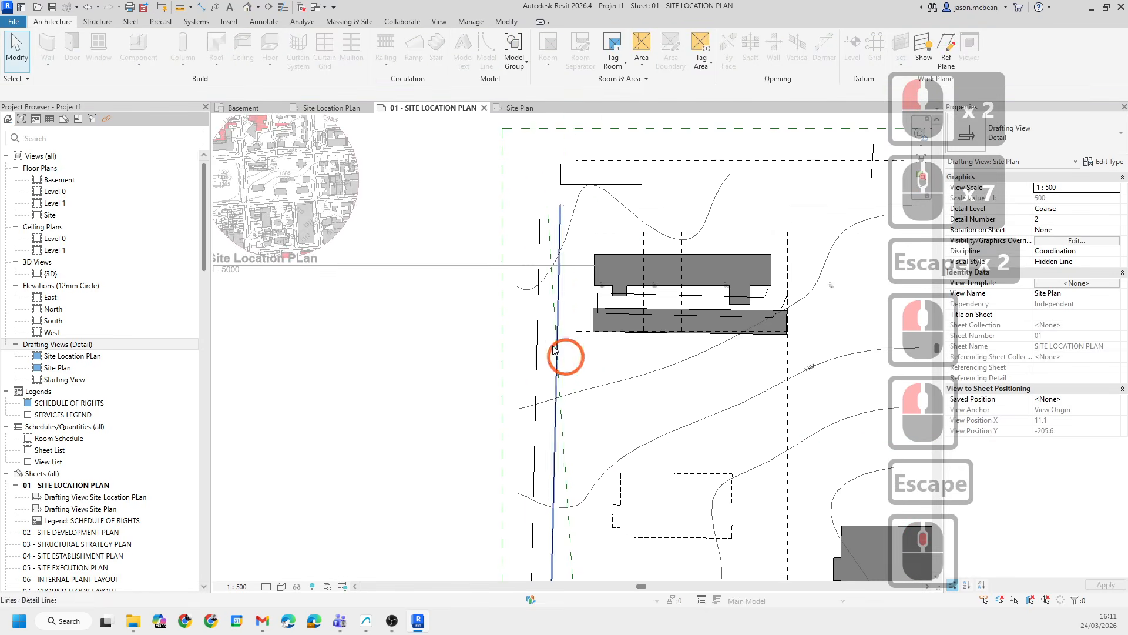
scroll(473, 347, "down", 7)
key("Escape")
double_click(670, 191)
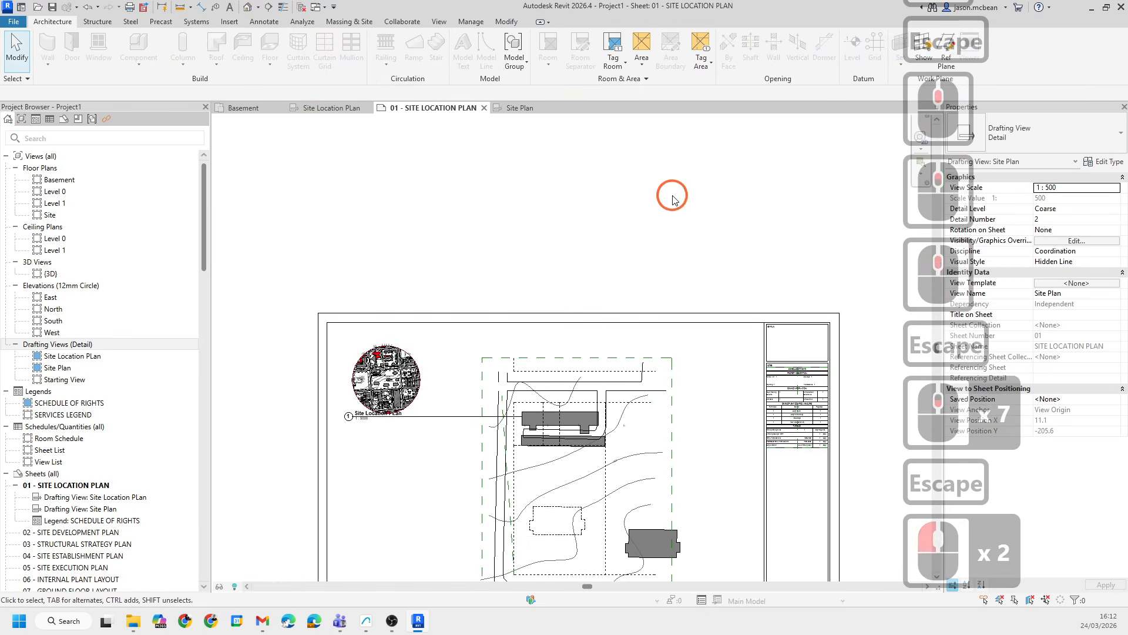
key("Escape")
- Try to move the Site Plan viewport on the sheet
left_click(548, 378)
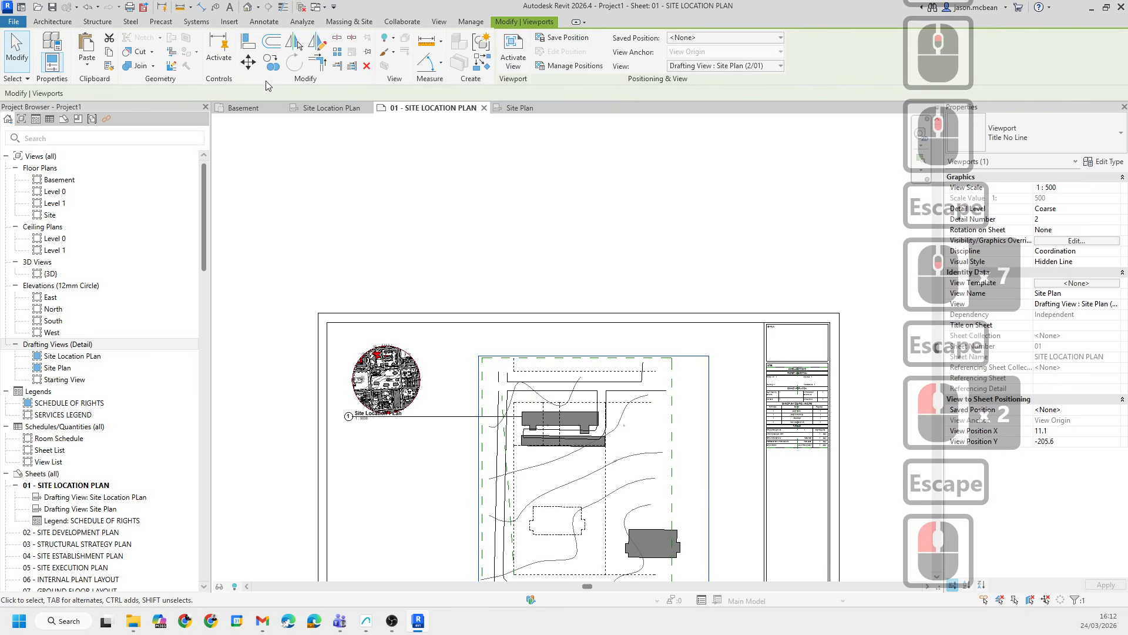
left_click(248, 61)
left_click(489, 367)
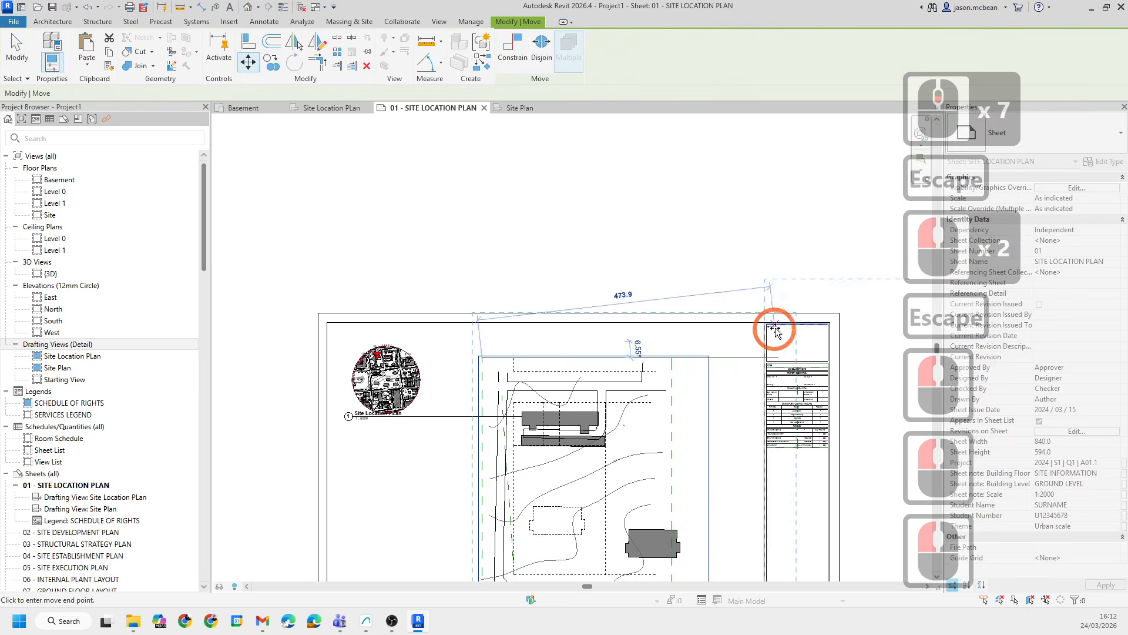
key("Escape")
scroll(476, 387, "up", 5)
key("Escape")
scroll(423, 339, "down", 7)
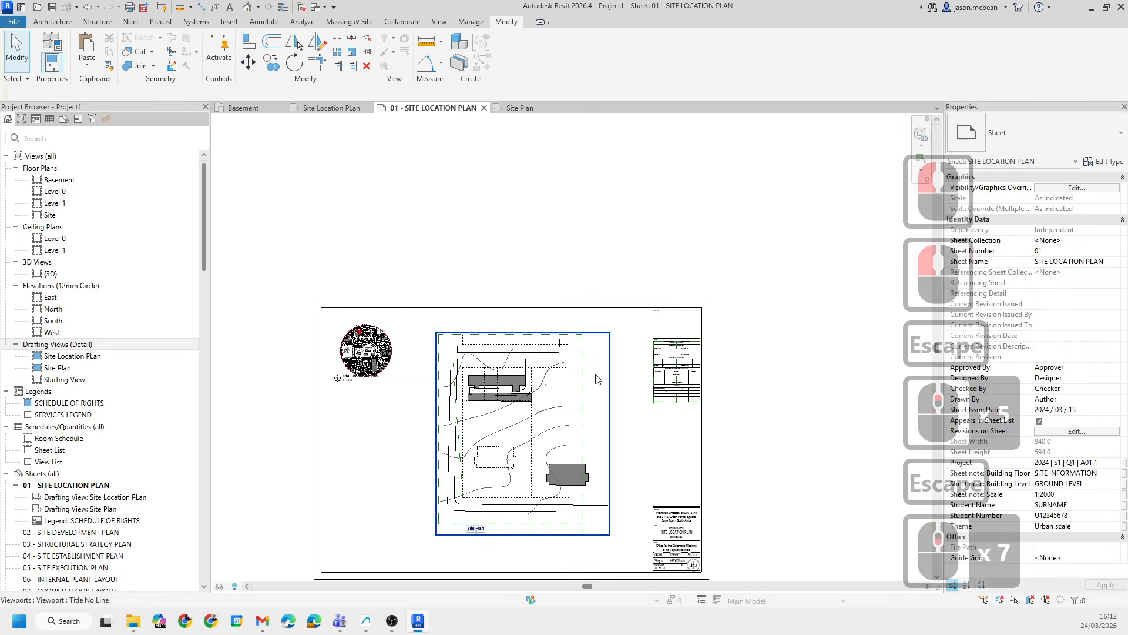
- Reactivate the Site Plan view and trim the two bottom lines back to the right reference plane
scroll(594, 433, "up", 6)
scroll(498, 274, "down", 3)
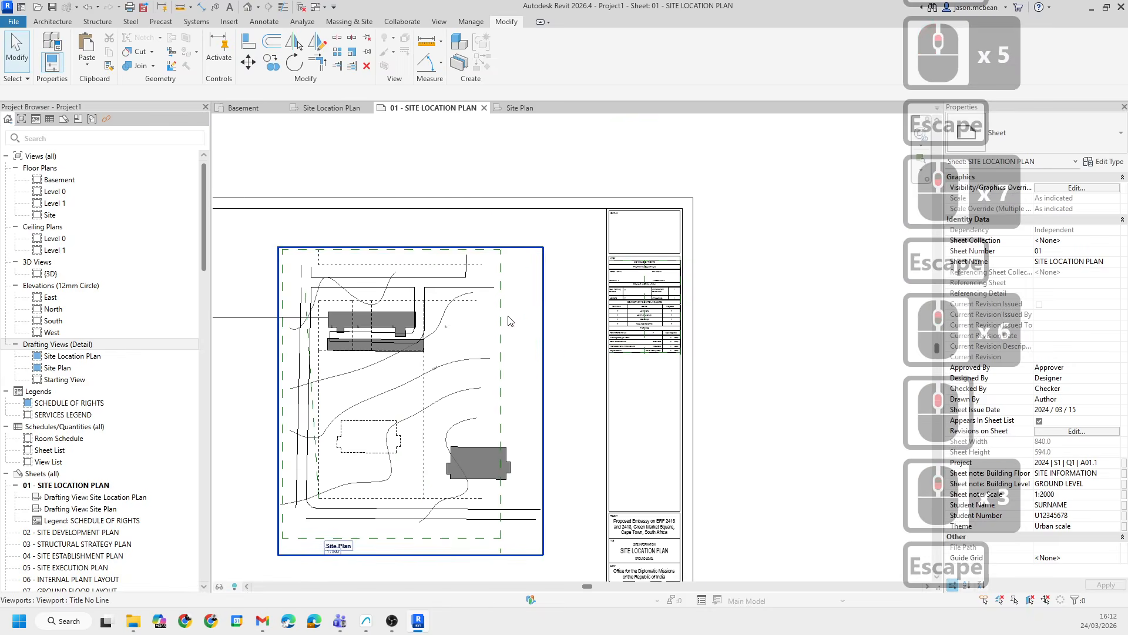
double_click(515, 343)
scroll(494, 517, "up", 5)
left_click(528, 477)
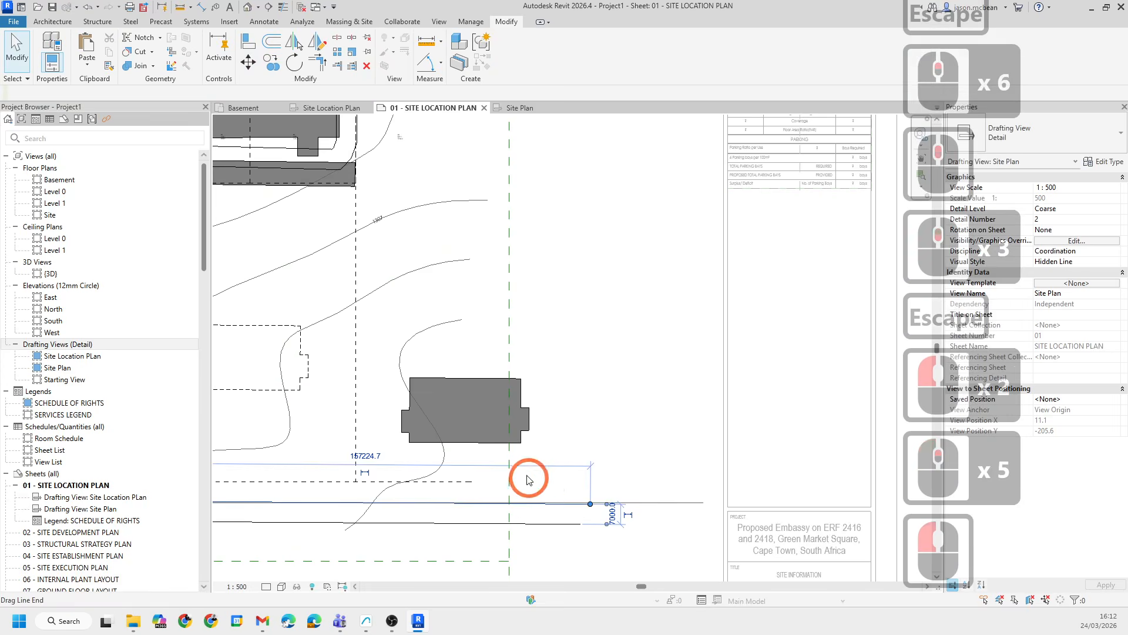
key("Escape")
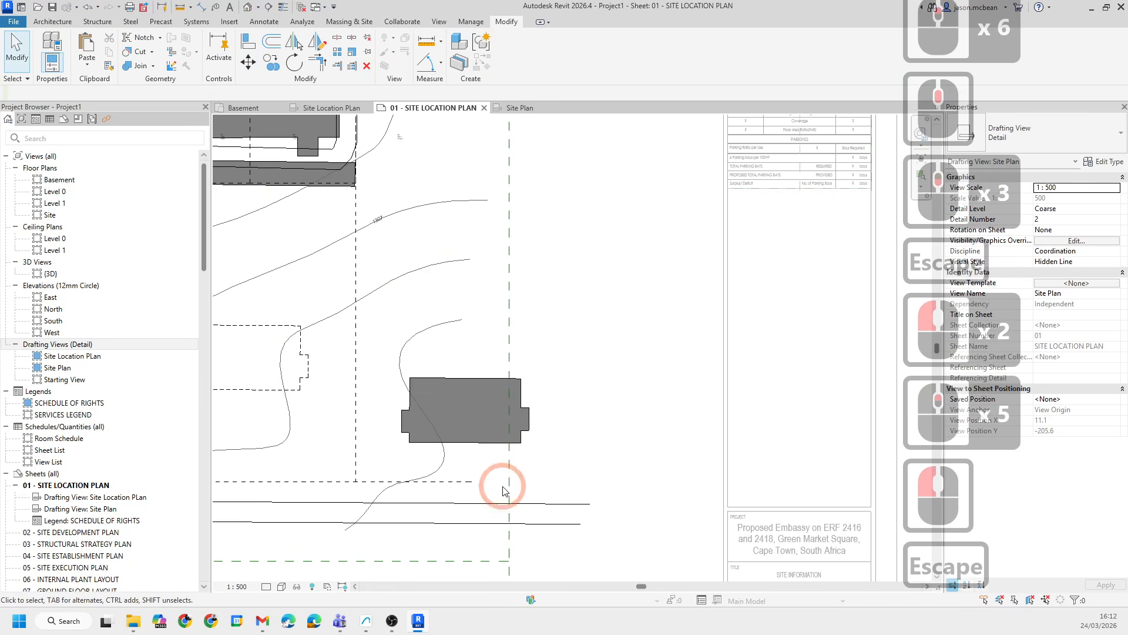
left_click(351, 67)
left_click(508, 487)
left_click(501, 503)
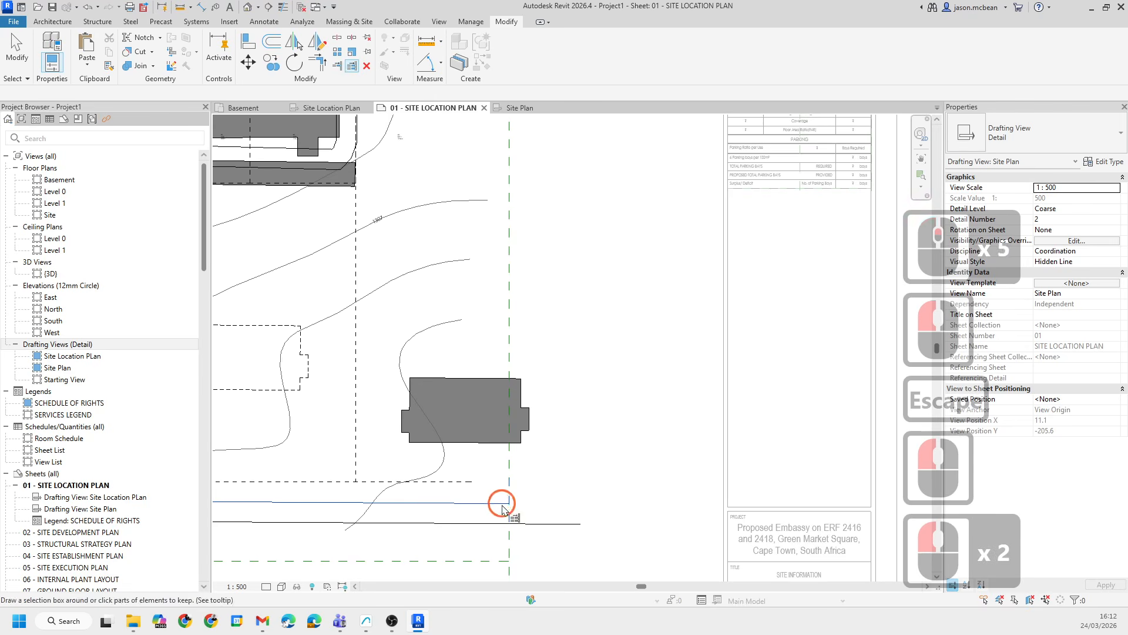
left_click(498, 523)
key("Escape")
scroll(628, 429, "down", 6)
scroll(569, 405, "up", 5)
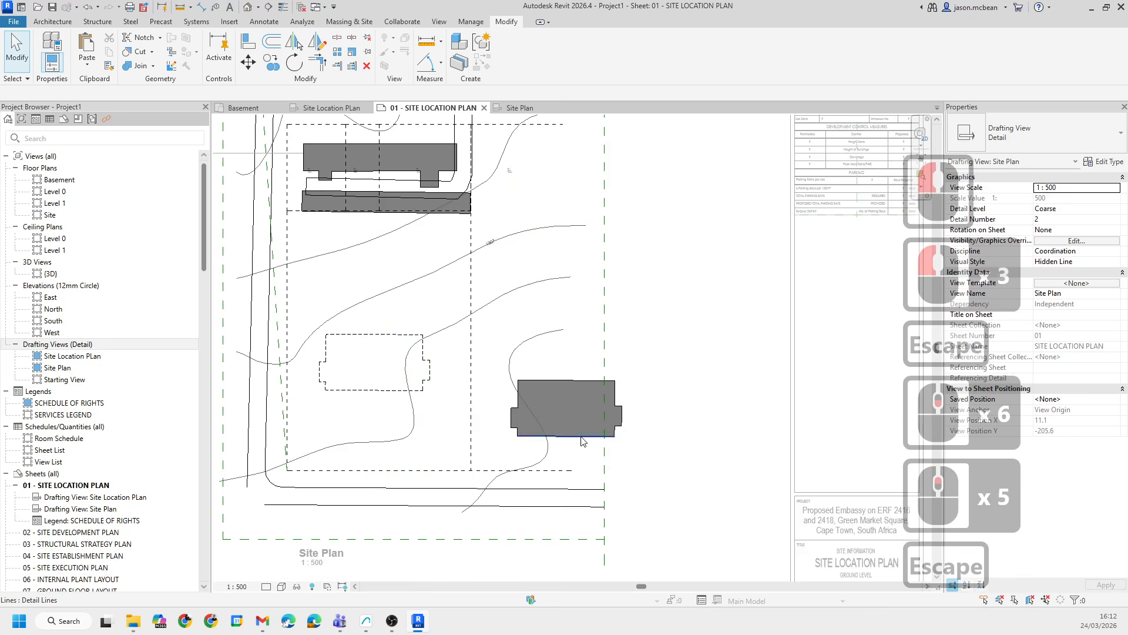
middle_click_drag(701, 300, 675, 328)
key("Escape")
middle_click_drag(622, 387, 550, 373)
key("Escape")
scroll(549, 399, "down", 5)
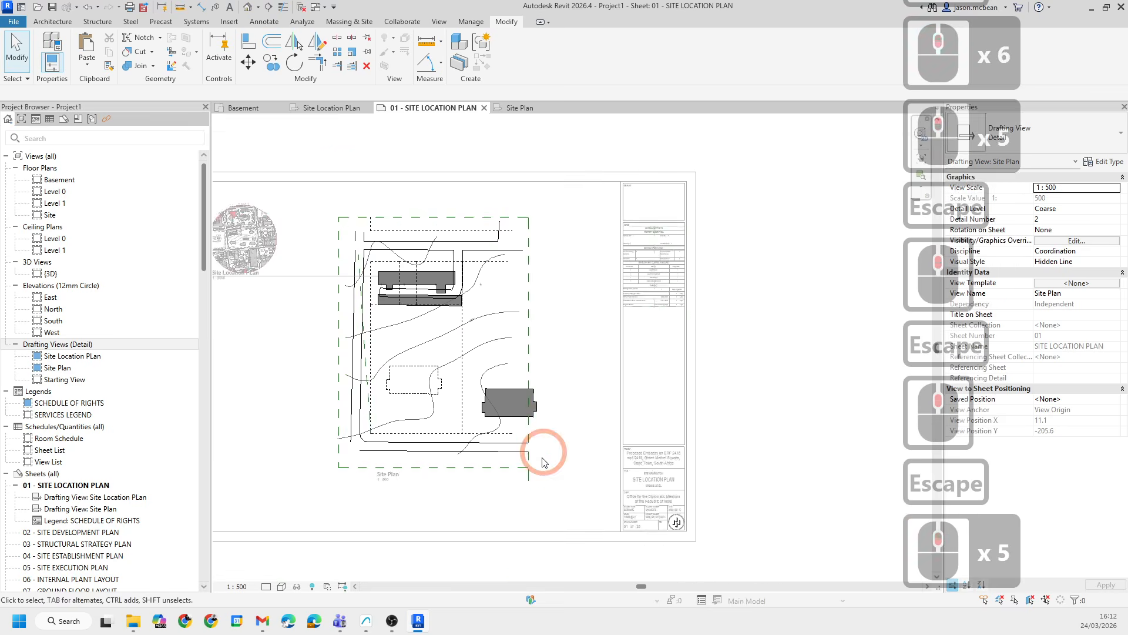
scroll(538, 464, "up", 3)
key("Escape")
scroll(532, 470, "up", 3)
- Shorten the right reference plane's lower end to meet the bottom reference plane
left_click(528, 497)
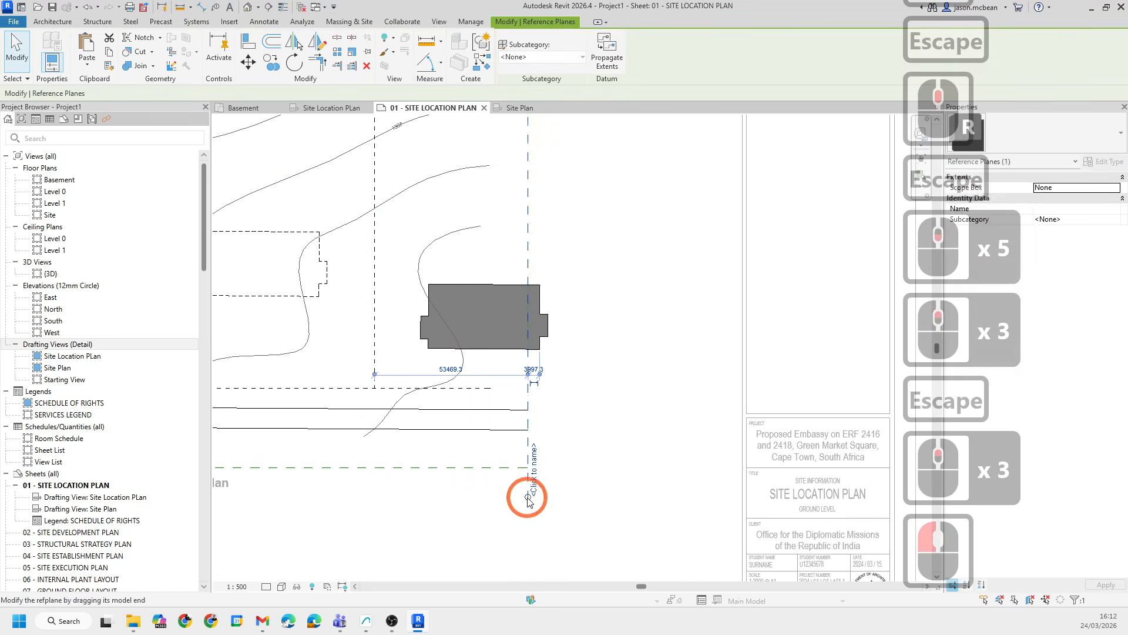
left_click_drag(529, 497, 528, 468)
key("Escape")
scroll(633, 394, "down", 6)
- Nudge the bottom reference plane upward three increments
left_click(537, 423)
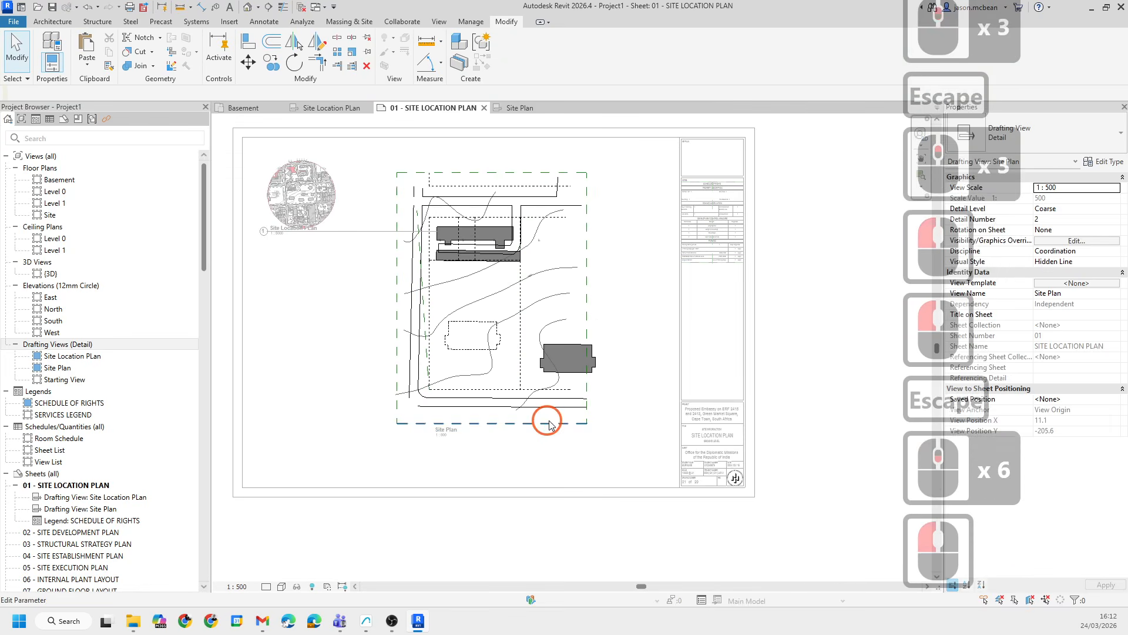
key("Up")
key("Up")
key("Up")
key("Up")
key("Up")
scroll(583, 448, "up", 6)
- Pull the right reference plane's lower end back up to the bottom reference plane
left_click(595, 397)
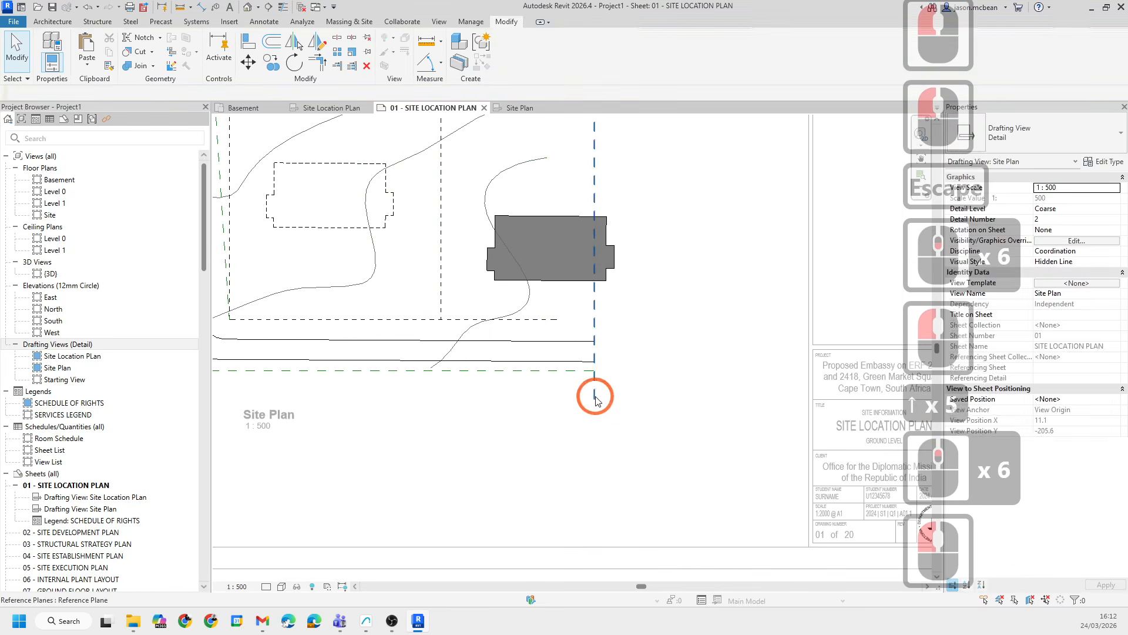
left_click(593, 403)
left_click_drag(593, 400, 594, 371)
- Adjust the left reference plane's lower end in the Site Plan viewport and deactivate the view
left_click(414, 407)
middle_click_drag(389, 412, 450, 384)
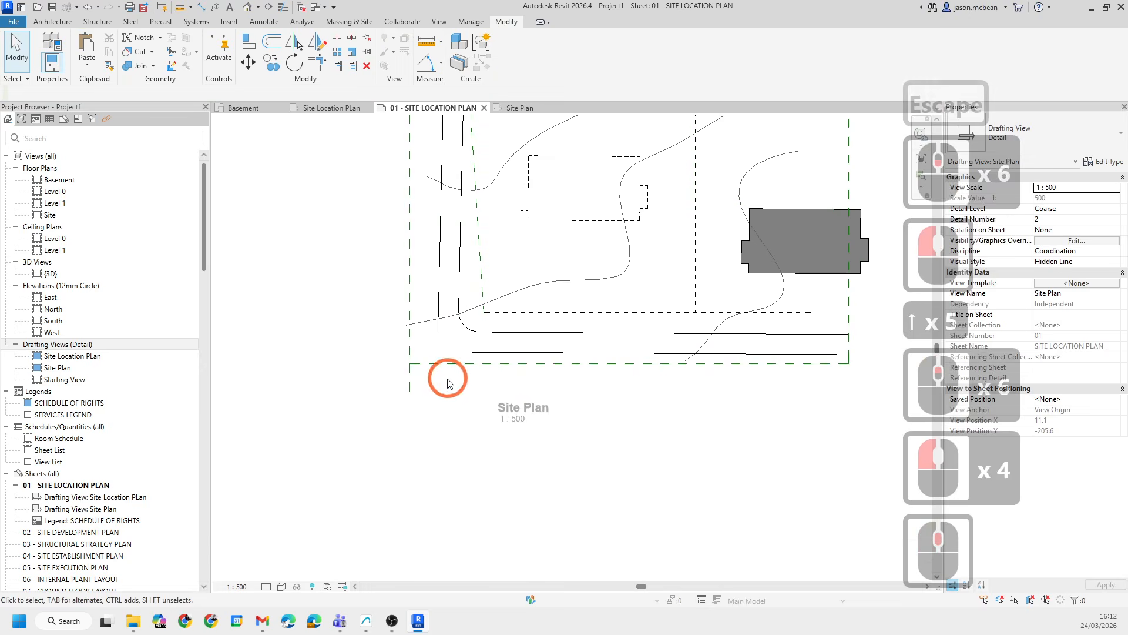
left_click(411, 388)
left_click_drag(411, 367, 411, 365)
left_click(437, 418)
scroll(437, 418, "down", 6)
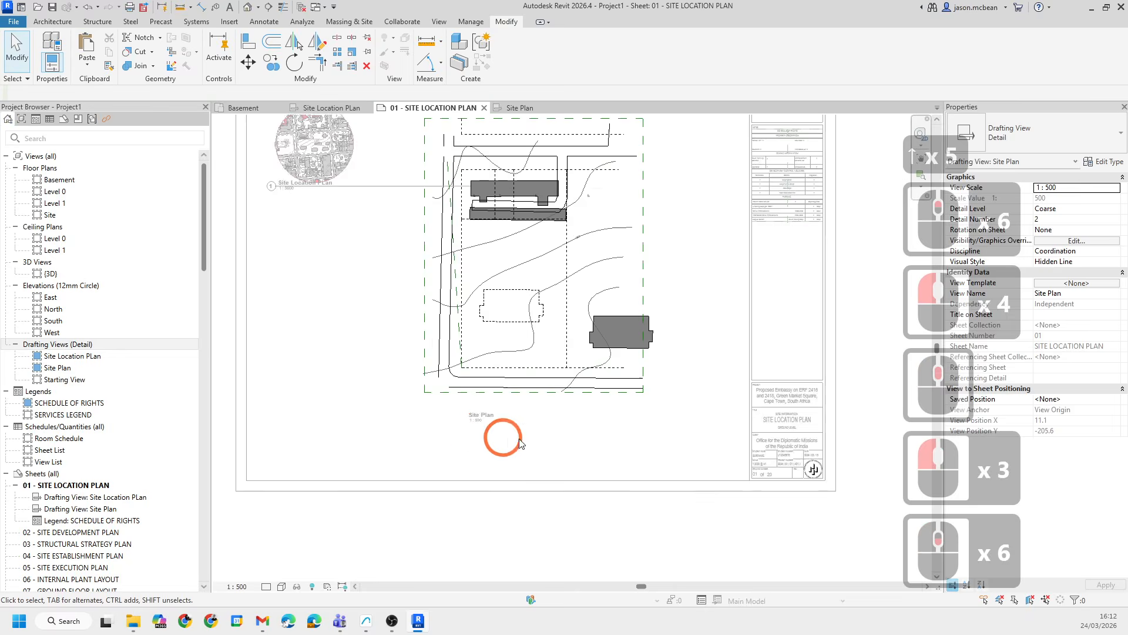
double_click(604, 427)
- Reposition the Site Location PLan viewport title and its line beneath the circular location view
scroll(534, 302, "down", 1)
middle_click_drag(534, 303, 519, 364)
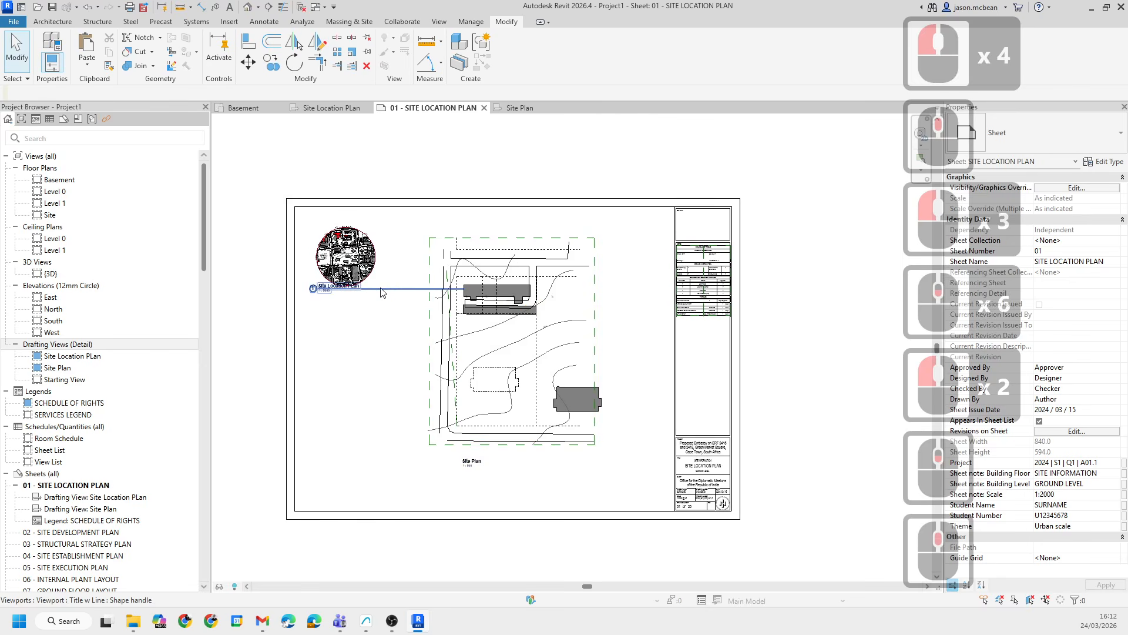
left_click(348, 289)
scroll(340, 297, "up", 7)
mouse_move(303, 271)
left_mouse_down()
mouse_move(307, 302)
mouse_move(338, 293)
mouse_move(305, 293)
left_mouse_up()
left_click(370, 332)
scroll(435, 321, "down", 3)
left_click(385, 303)
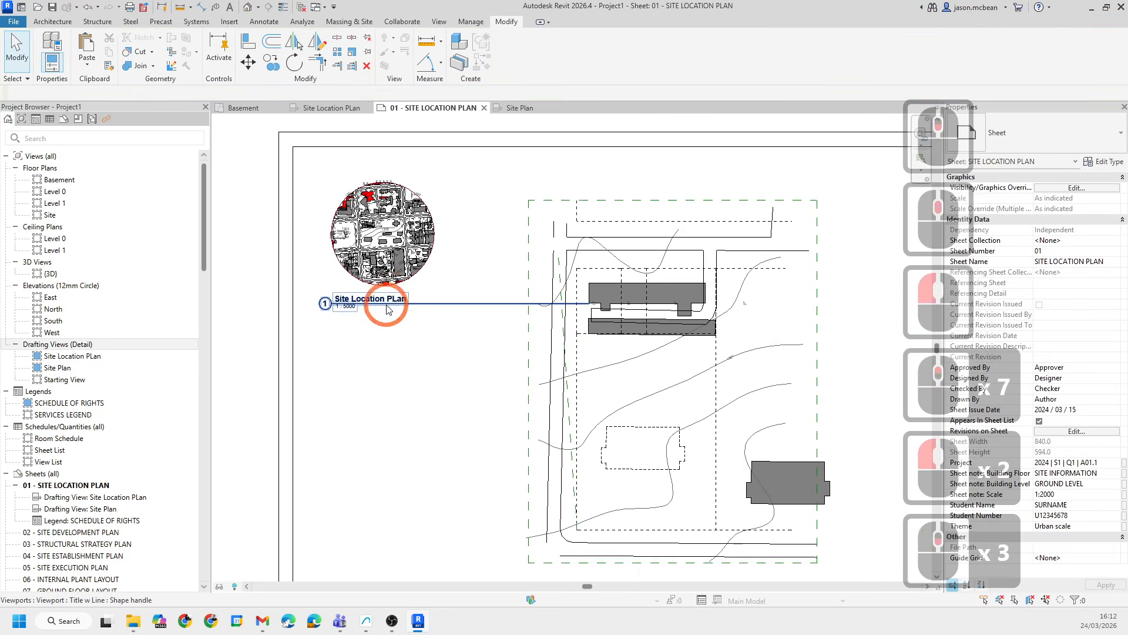
left_click(910, 206)
left_click(989, 143)
left_click(990, 194)
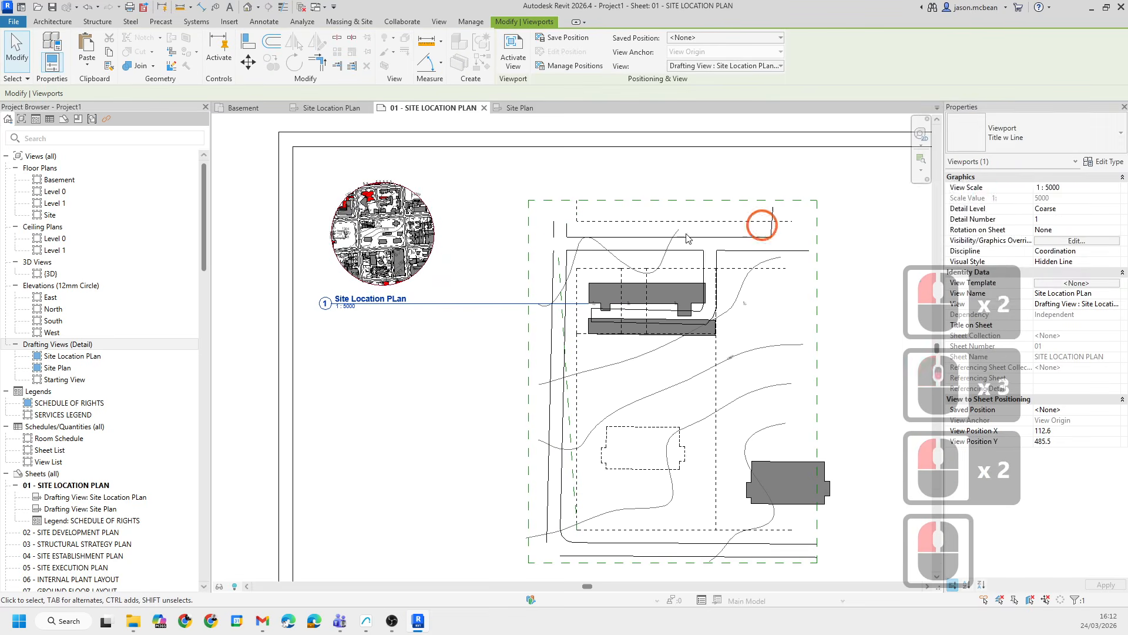
scroll(517, 261, "down", 6)
key("Escape")
key("Escape")
middle_click_drag(741, 361, 630, 352)
key("Escape")
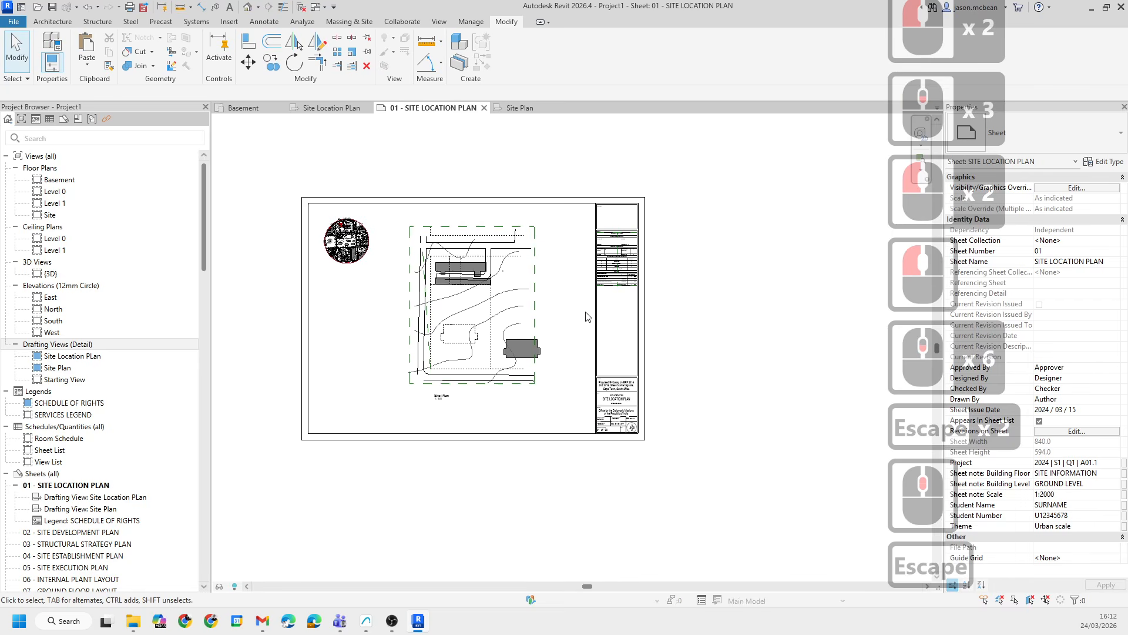
- Check the Site Plan viewport's placement within the sheet border
scroll(586, 316, "up", 3)
left_click(562, 328)
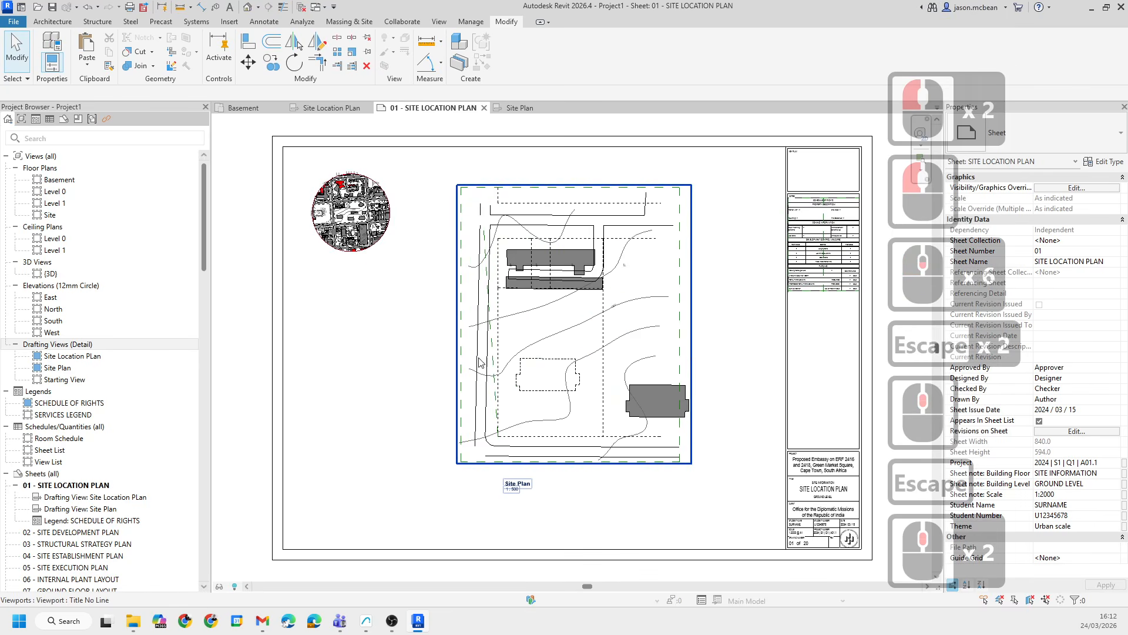
scroll(482, 363, "up", 3)
middle_click_drag(504, 312, 404, 327)
scroll(420, 336, "down", 6)
middle_click_drag(522, 386, 534, 341)
scroll(406, 306, "down", 3)
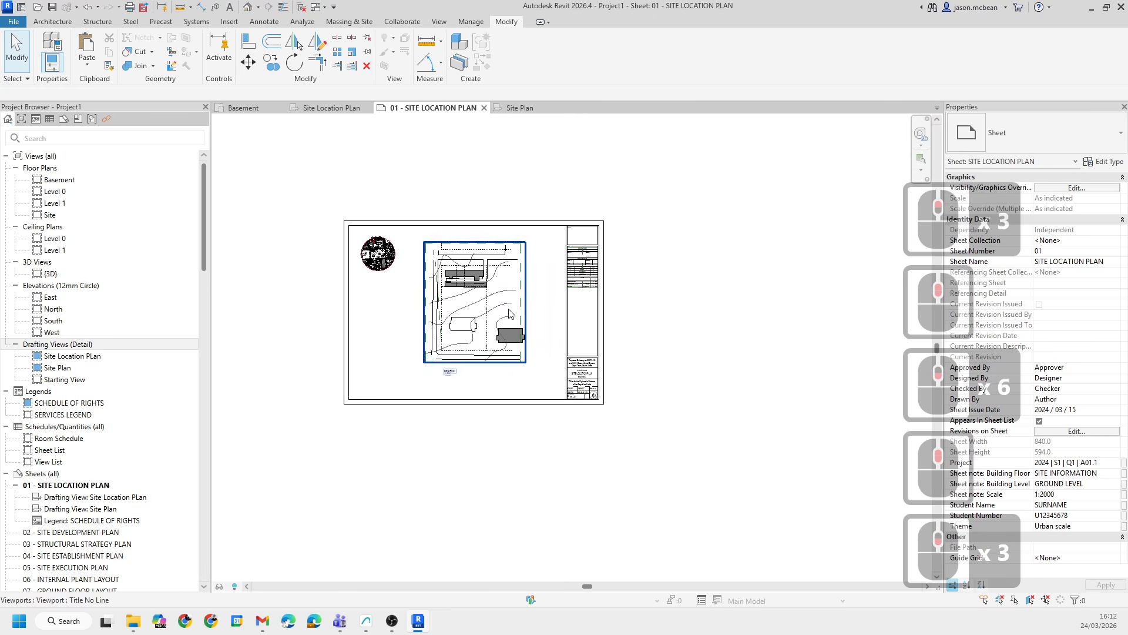
- Open the Basement and Site floor plans to inspect their contents
double_click(59, 180)
left_click(500, 415)
scroll(302, 256, "up", 6)
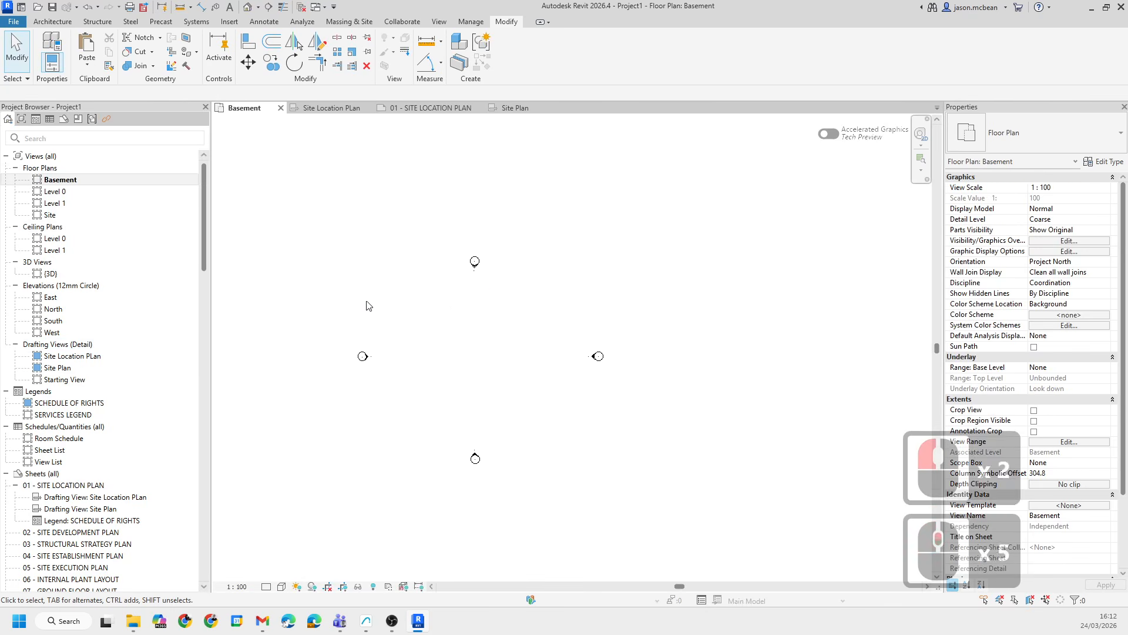
middle_click_drag(427, 356, 452, 325)
scroll(453, 327, "down", 4)
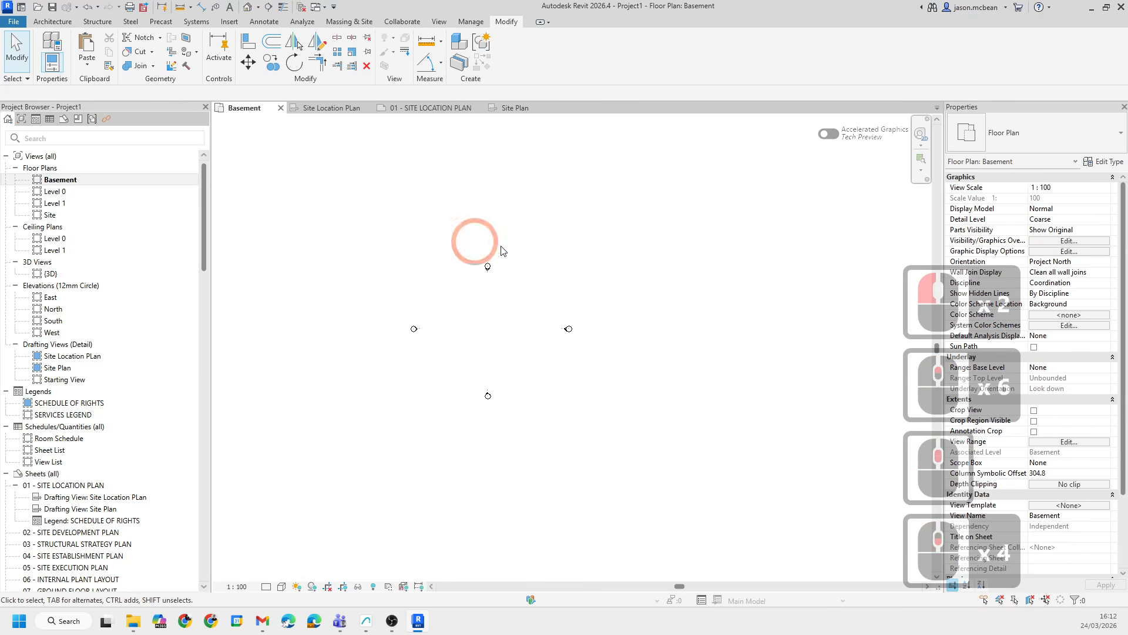
double_click(50, 216)
scroll(549, 303, "down", 8)
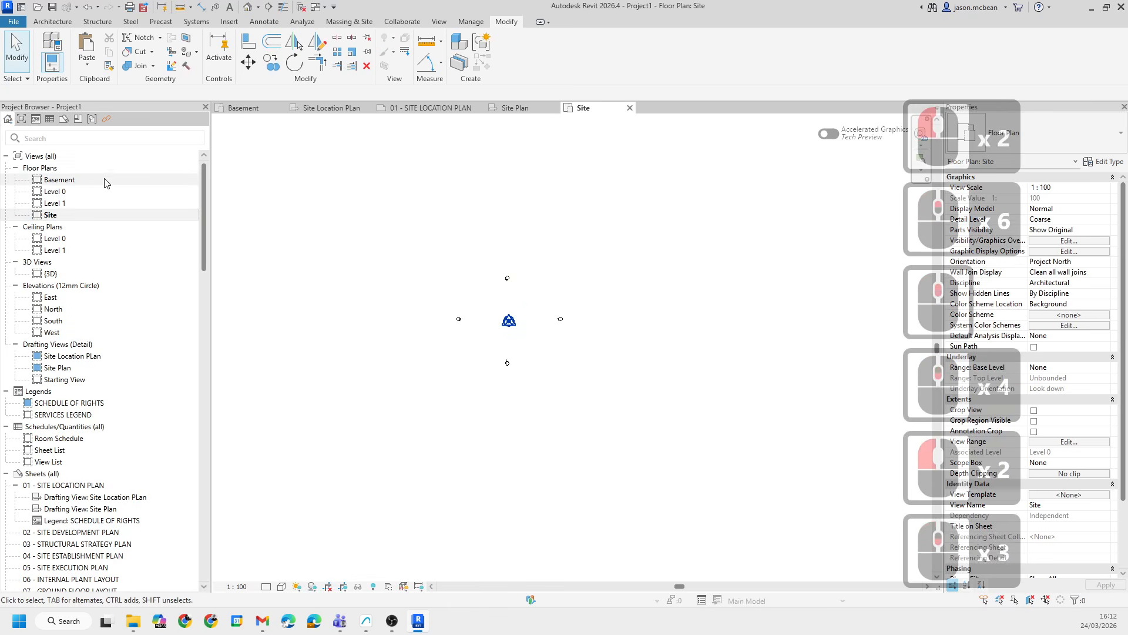
double_click(69, 181)
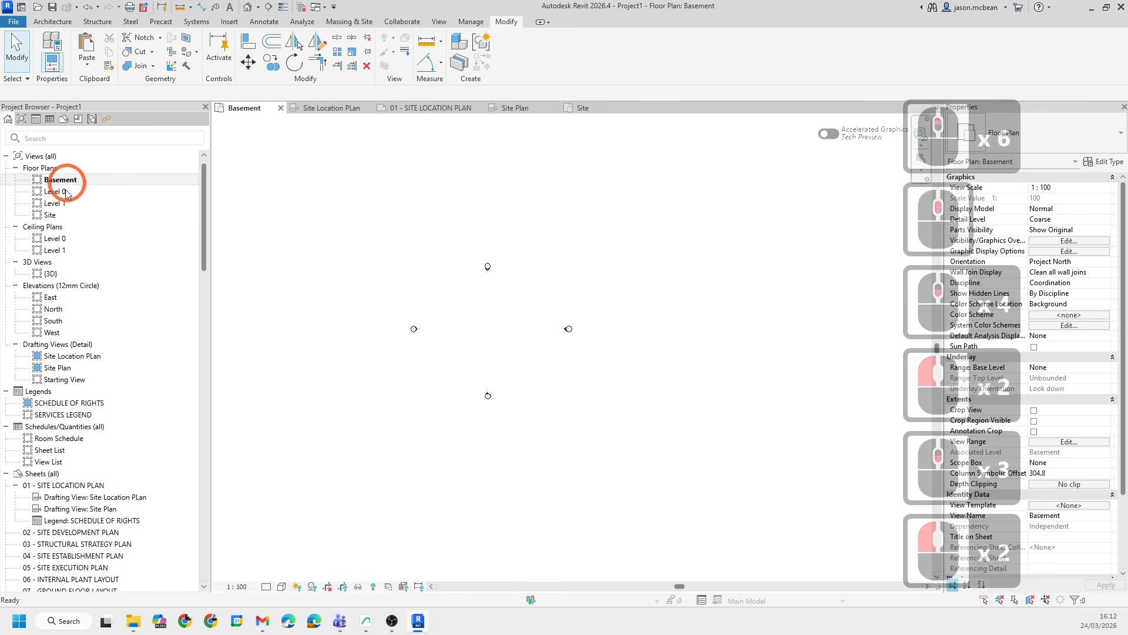
- In the Site Plan drafting view, select the cadastral boundary lines and copy them to the clipboard
double_click(57, 369)
scroll(522, 360, "up", 8)
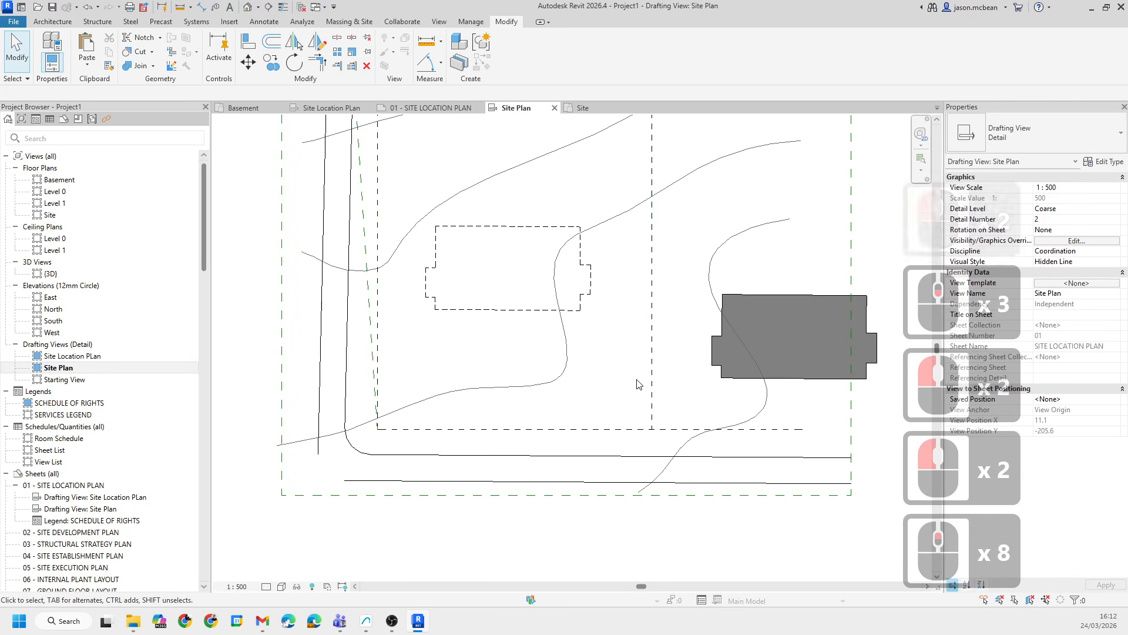
scroll(657, 428, "down", 3)
left_click(648, 426)
left_click(461, 388, "shift")
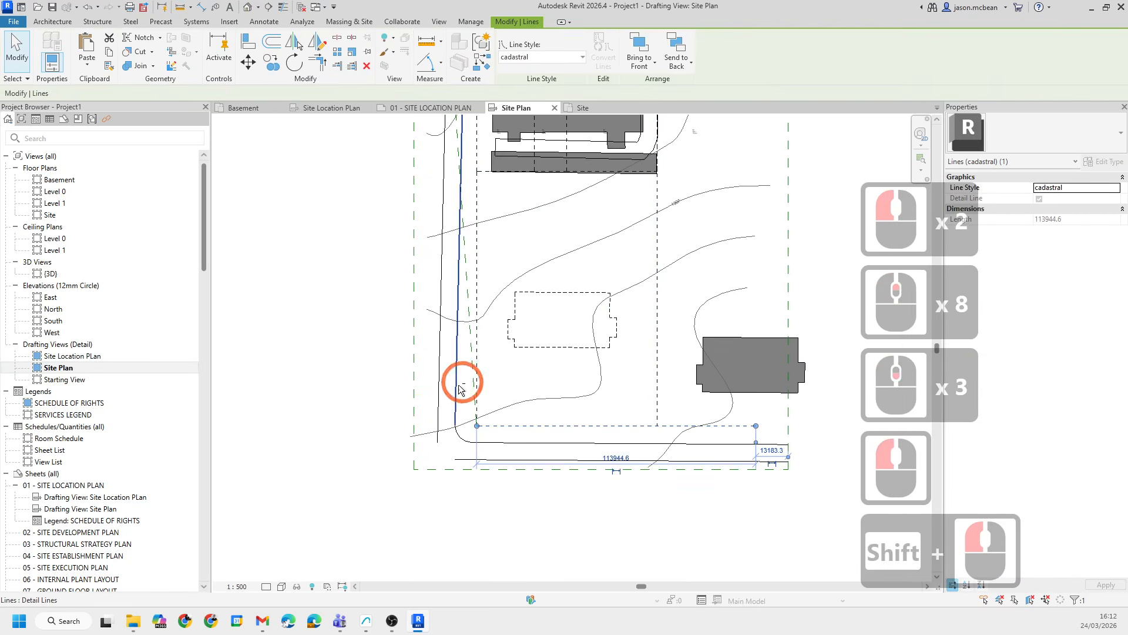
left_click(555, 157, "shift")
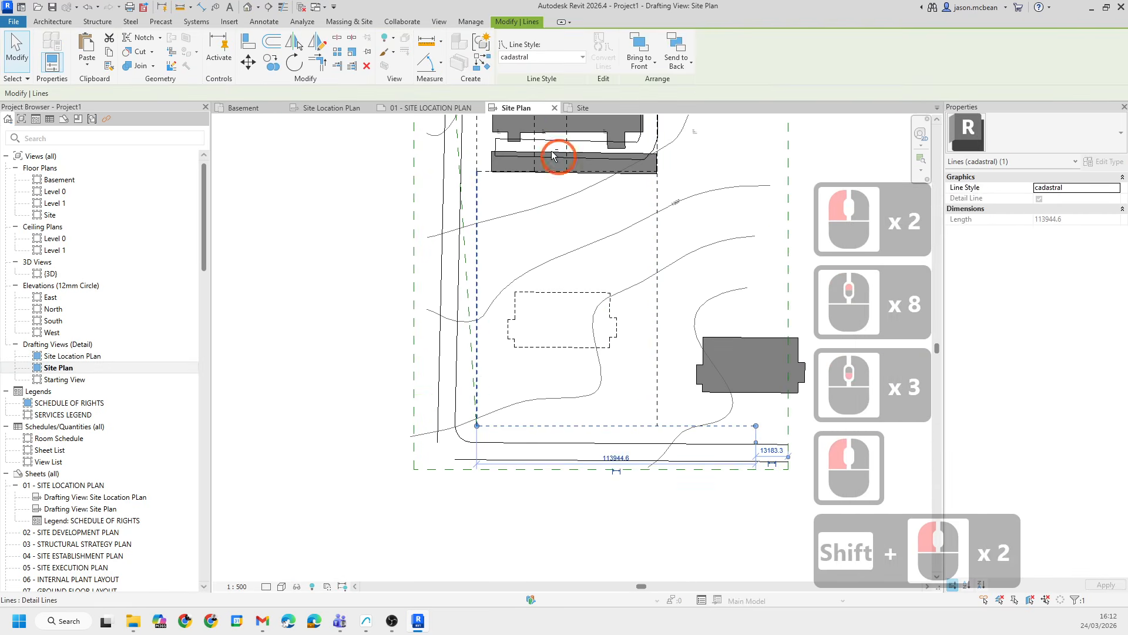
left_click(470, 176, "shift")
scroll(479, 188, "up", 5)
left_click(489, 213)
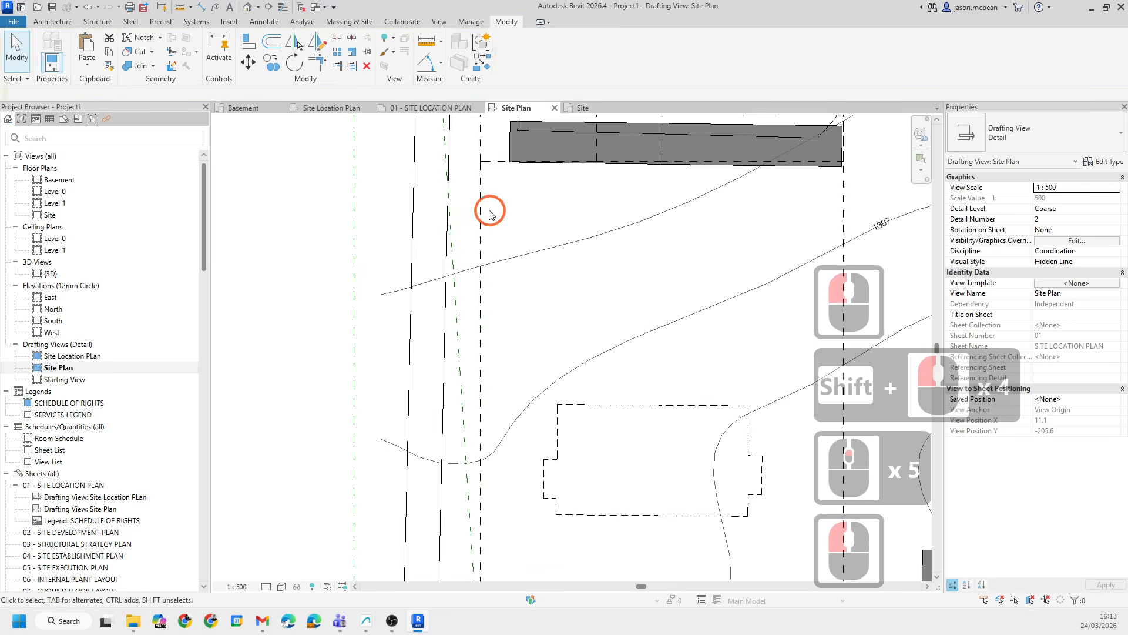
left_click(491, 161)
left_click(676, 225, "ctrl")
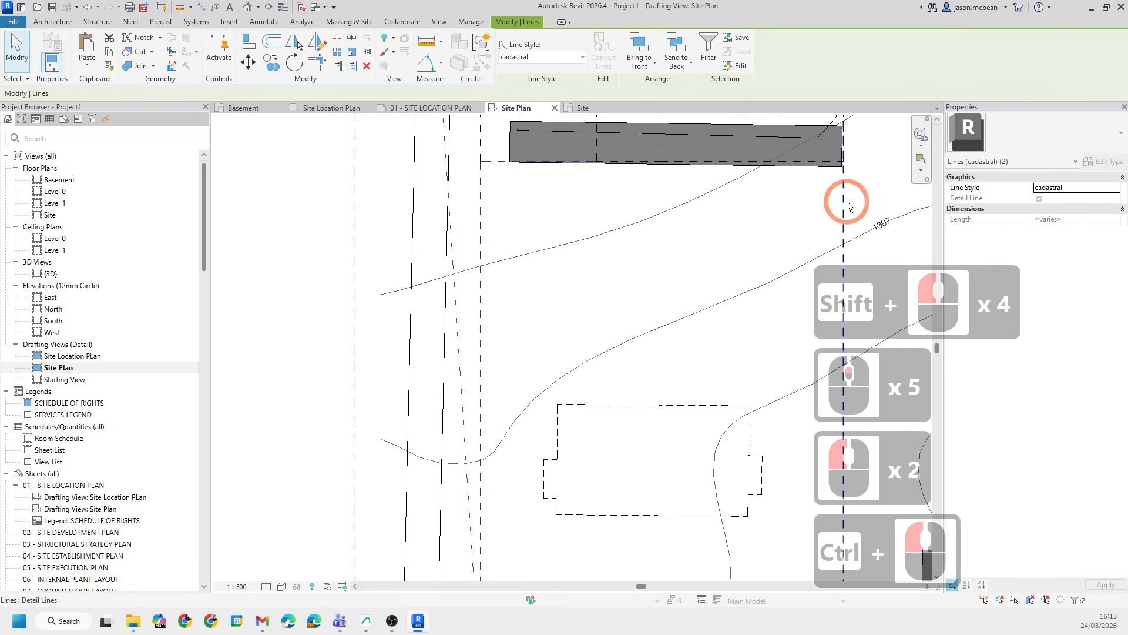
scroll(657, 188, "down", 2, "ctrl")
scroll(670, 194, "down", 1)
middle_click_drag(757, 495, 659, 382)
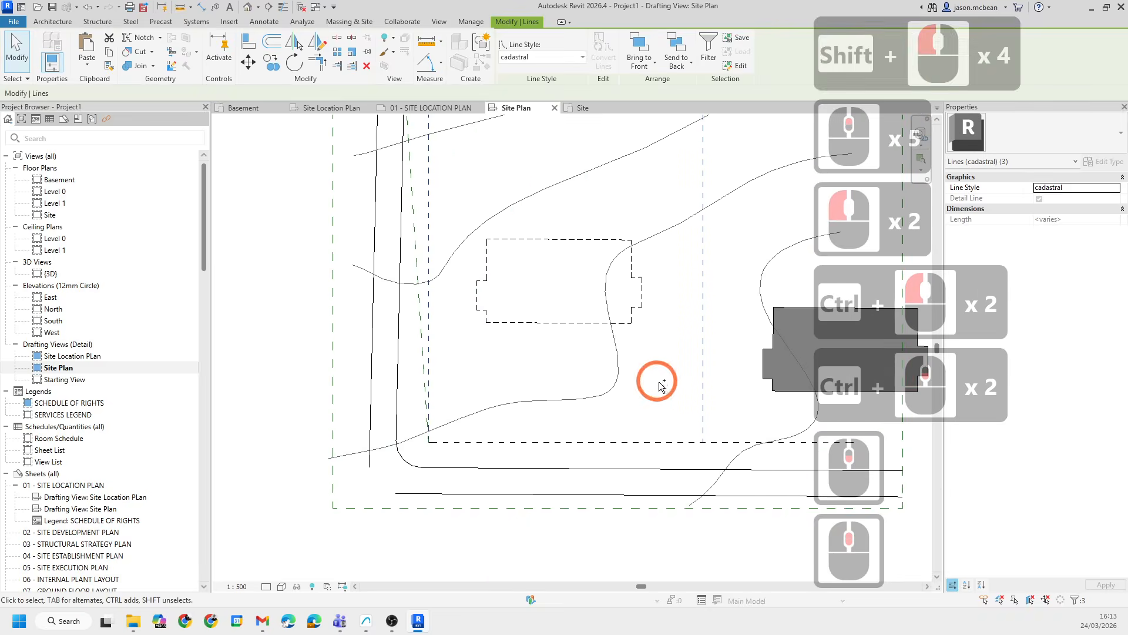
left_click(660, 442, "ctrl")
key("ctrl+c")
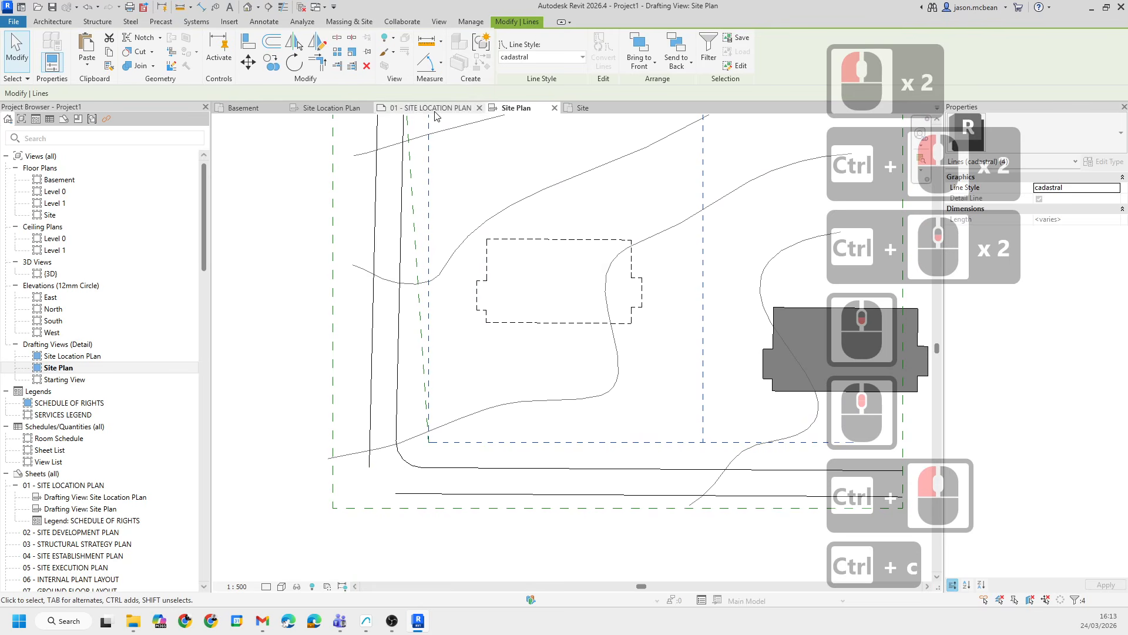
- Paste the copied cadastral lines into the Basement floor plan
left_click(247, 107)
key("ctrl+v")
left_click(516, 376)
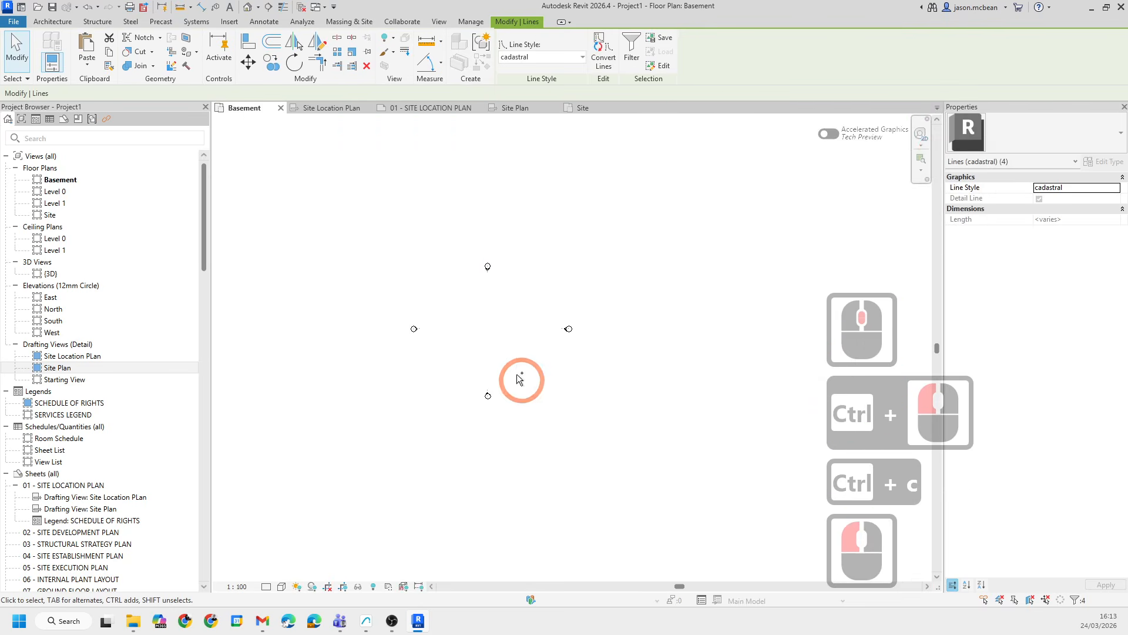
left_click(590, 409)
middle_click_drag(574, 391, 532, 405)
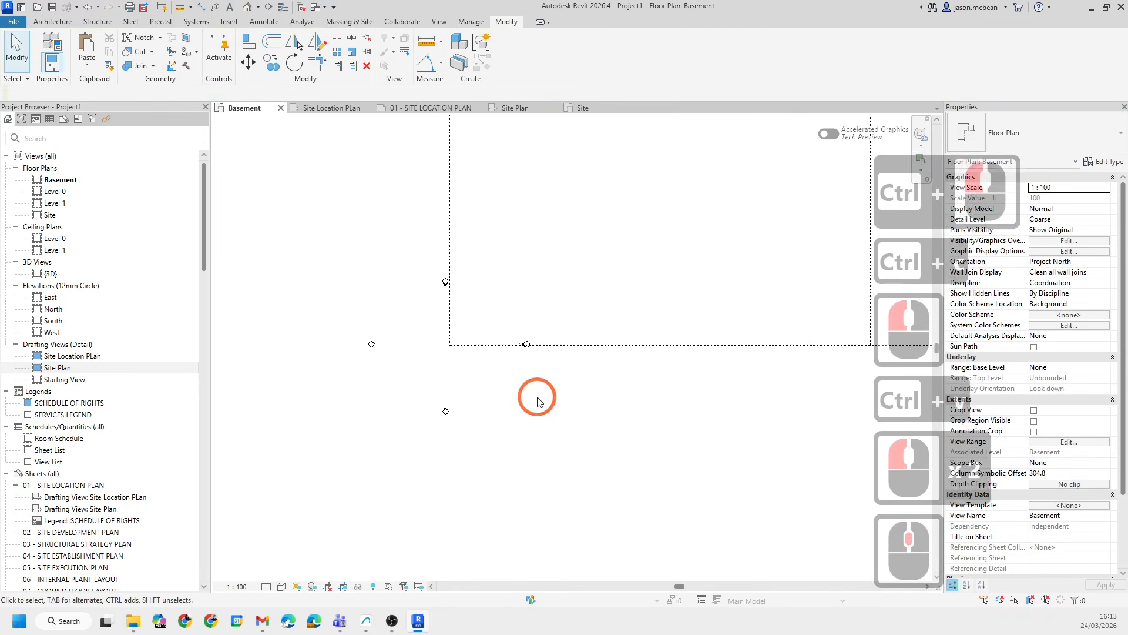
- Turn on Internal Origin visibility under Site in the Basement plan's Visibility/Graphics overrides
key("v")
key("g")
left_click(409, 367)
key("s")
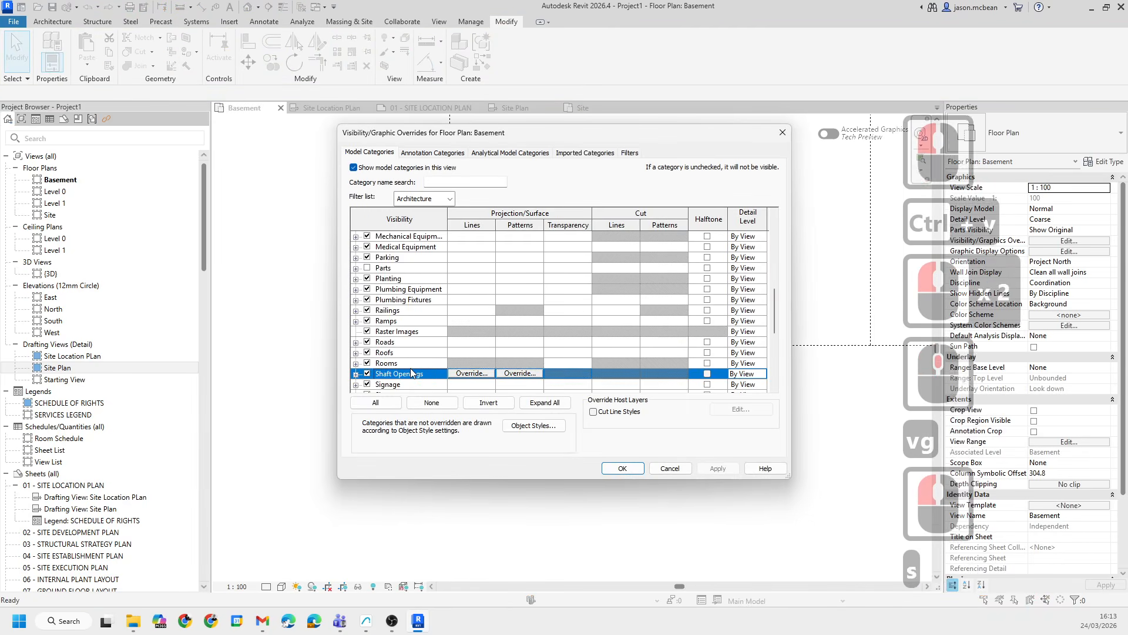
scroll(359, 357, "down", 7)
left_click(356, 320)
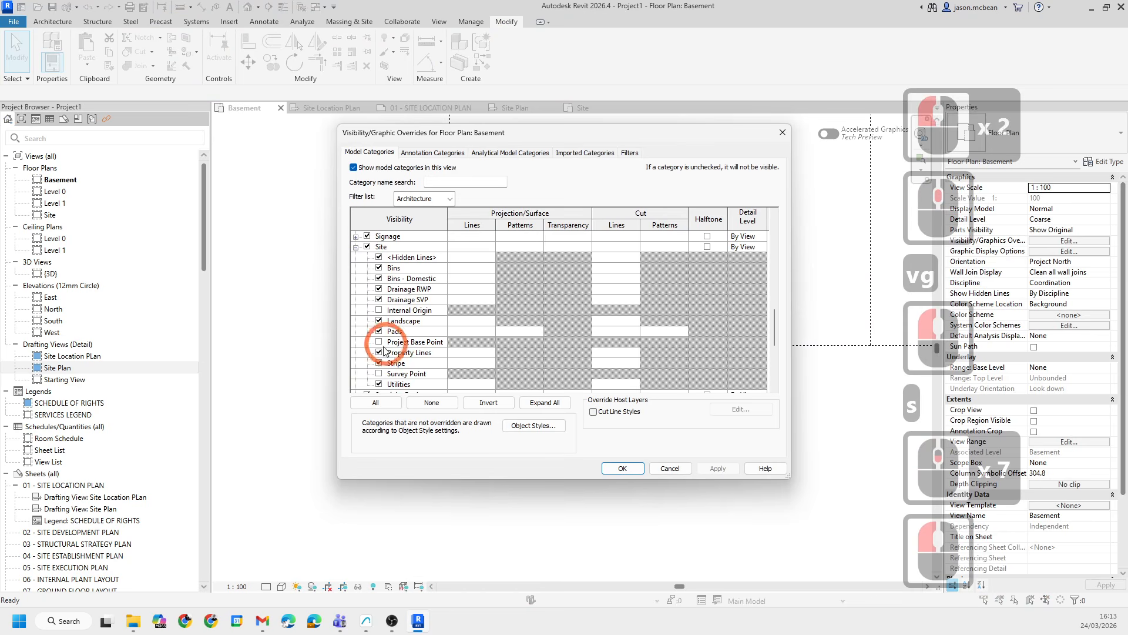
left_click(466, 311)
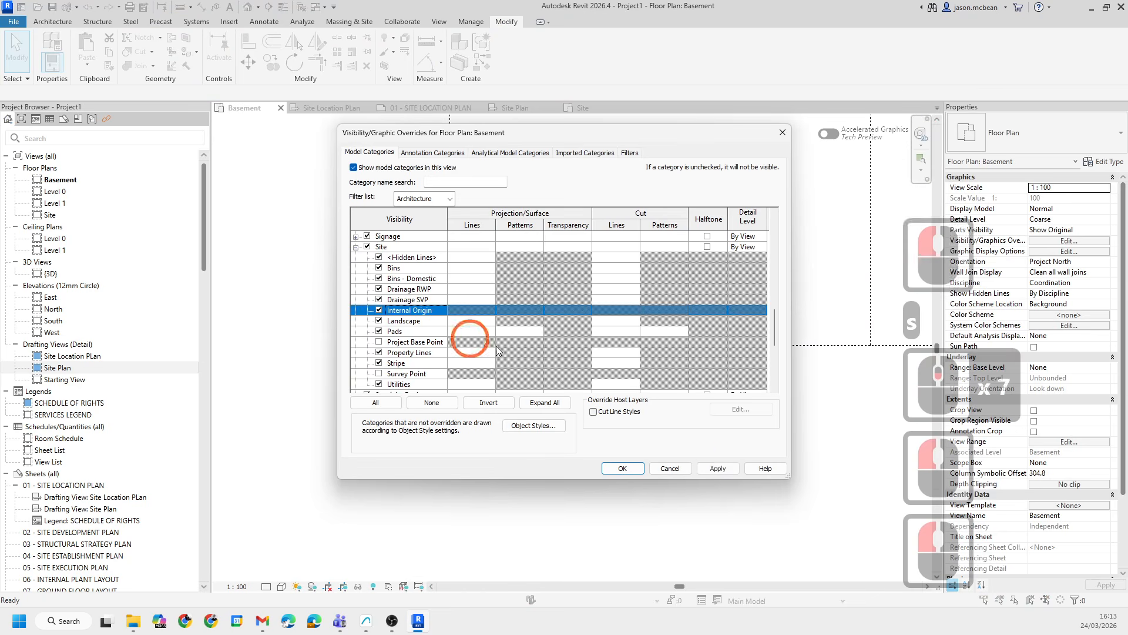
left_click(619, 469)
left_click(526, 369)
scroll(492, 382, "up", 5)
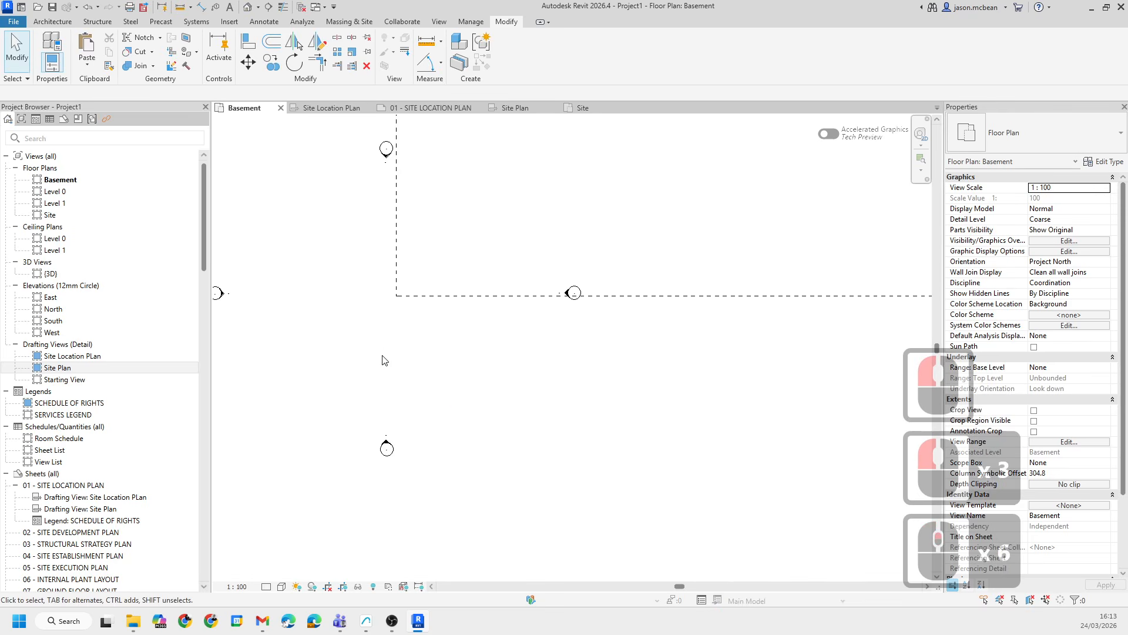
scroll(444, 364, "down", 10)
key("Escape")
scroll(510, 393, "down", 14)
scroll(508, 400, "up", 9)
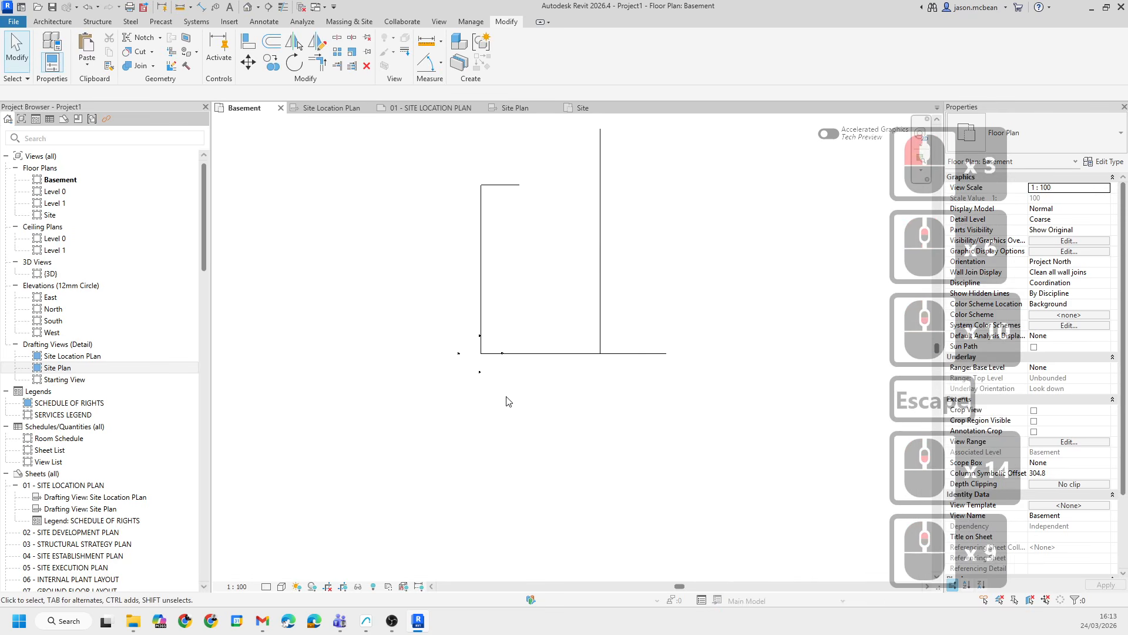
- Turn on Project Base Point visibility under Site in the Basement plan's Visibility/Graphics overrides
key("v")
key("g")
left_click(431, 355)
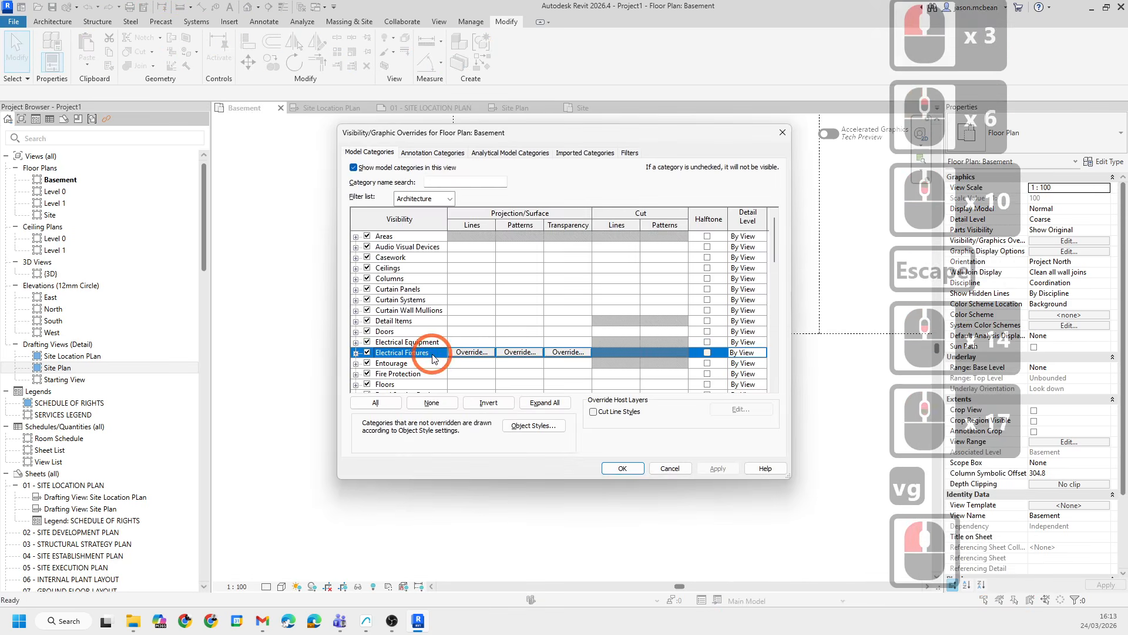
key("s")
scroll(432, 359, "down", 2)
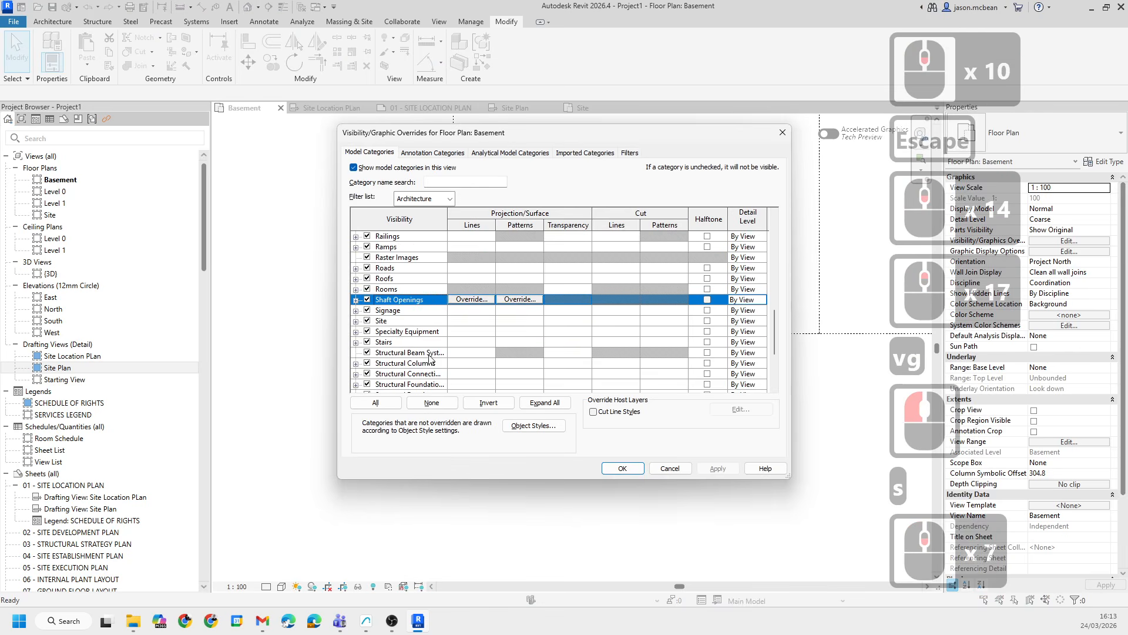
left_click(355, 320)
left_click(379, 353)
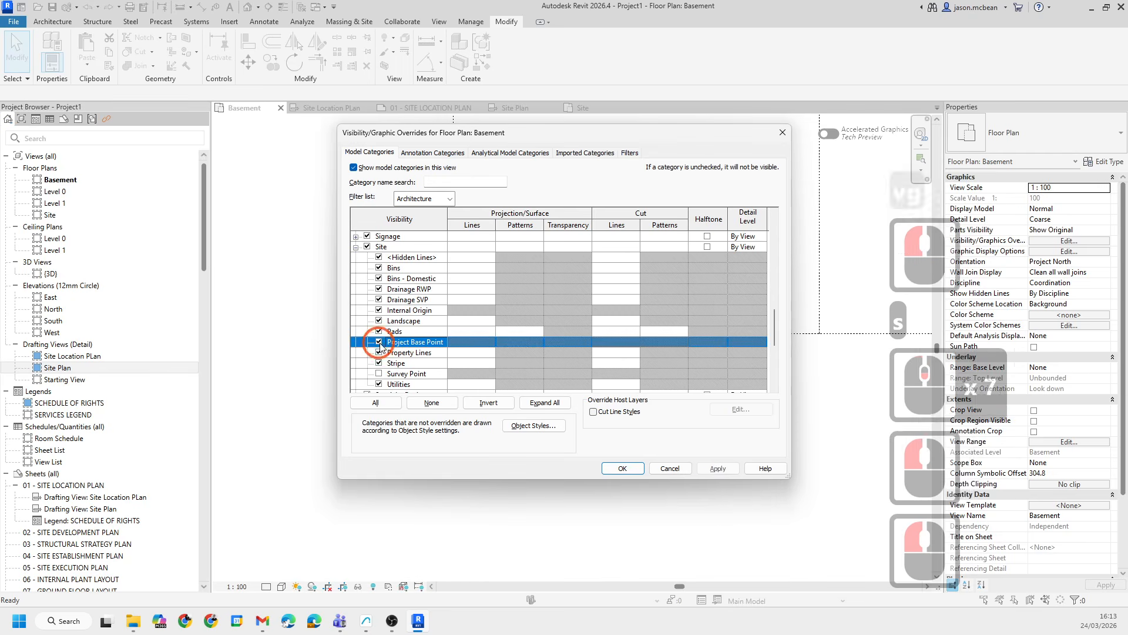
left_click(718, 469)
left_click(622, 468)
scroll(529, 382, "down", 10)
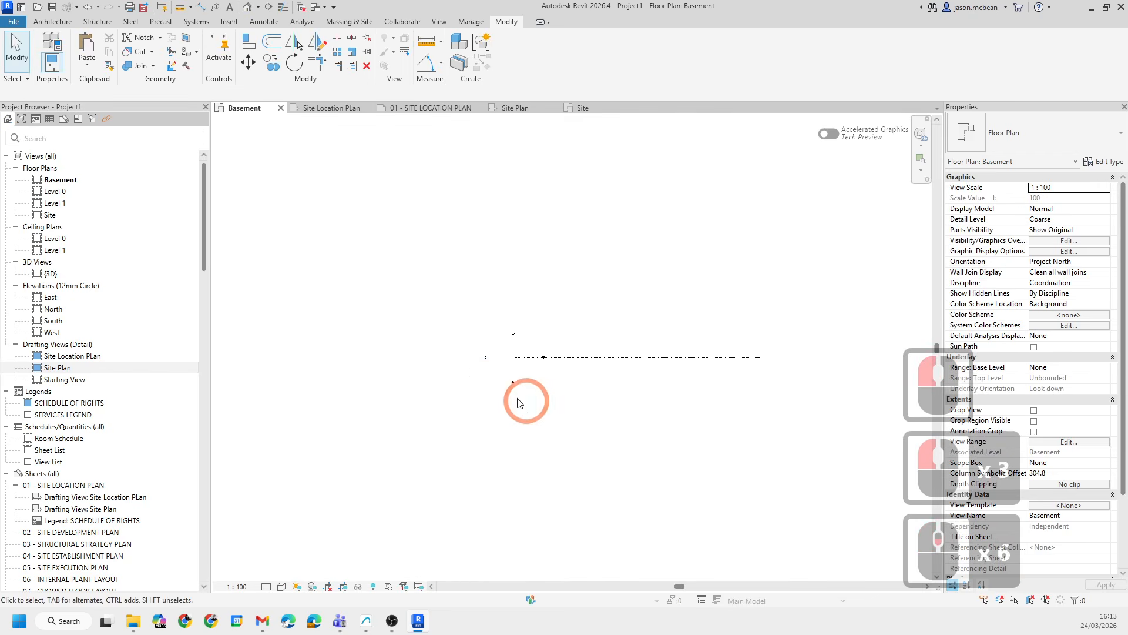
- Set the Basement plan's detail level to Fine
scroll(511, 398, "up", 10)
scroll(435, 525, "up", 5)
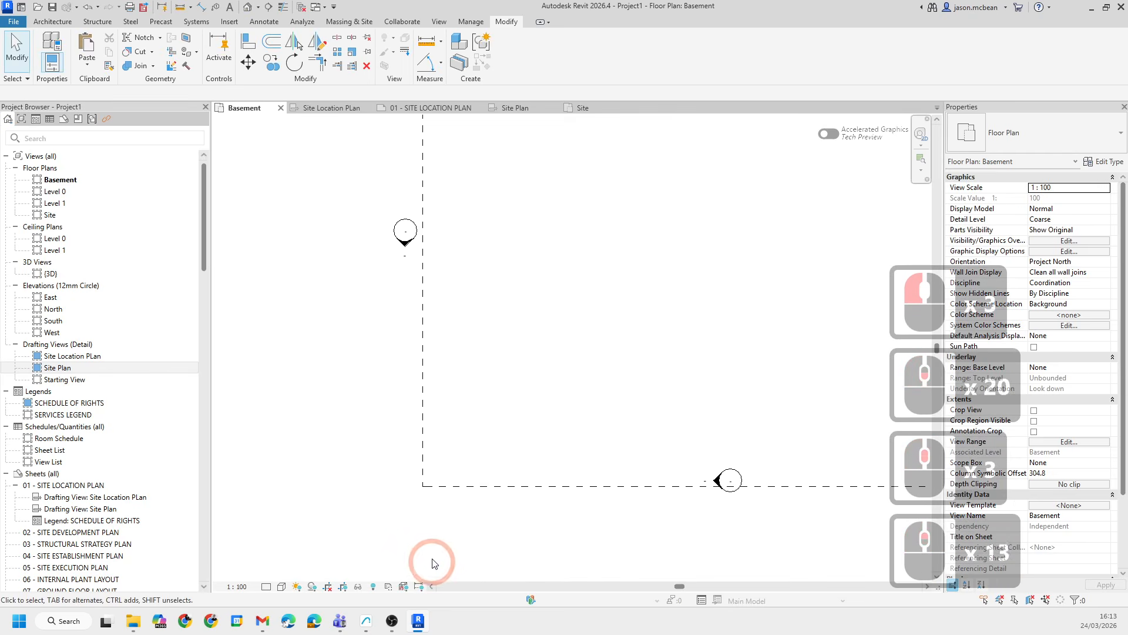
left_click(268, 587)
left_click(287, 585)
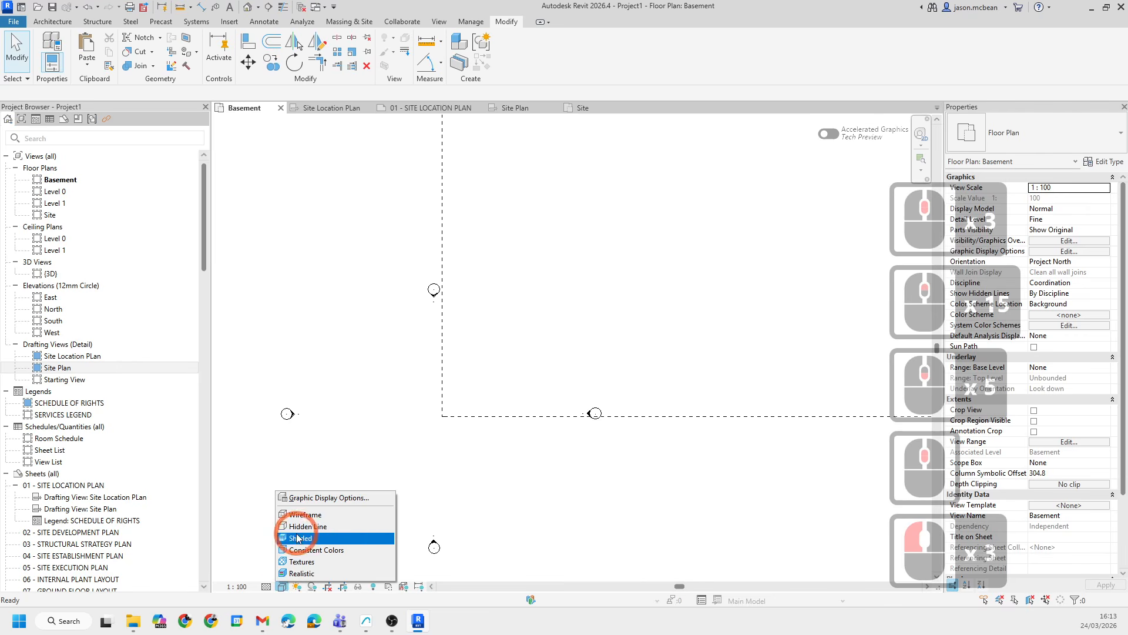
left_click(429, 405)
scroll(408, 351, "down", 5)
middle_click_drag(419, 238, 432, 396)
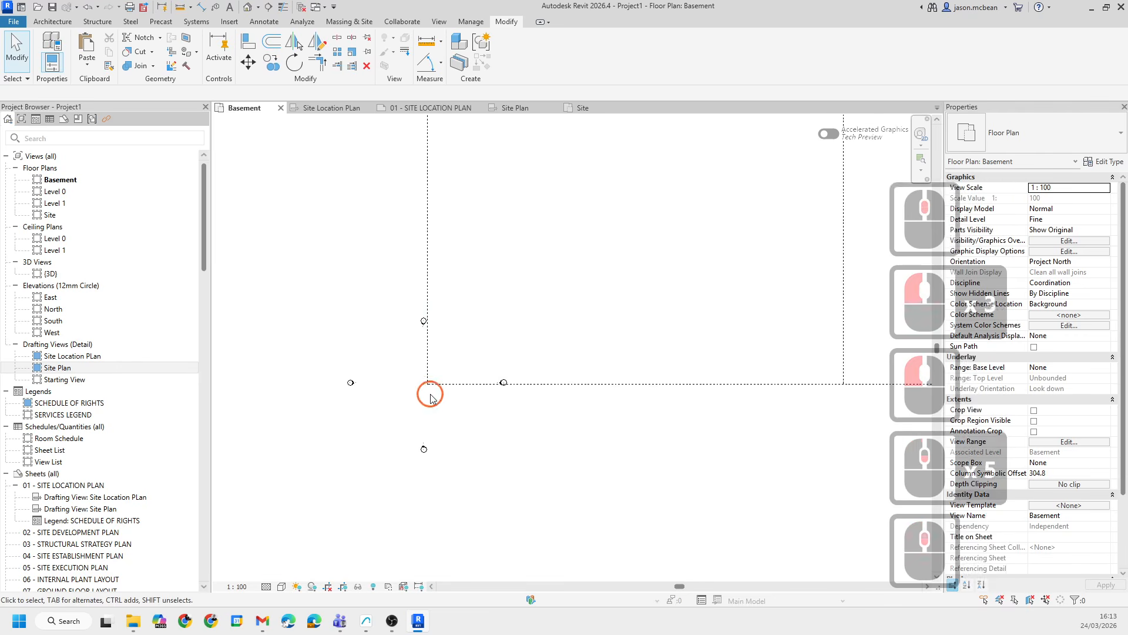
middle_click_drag(473, 550, 470, 461)
scroll(453, 437, "up", 3)
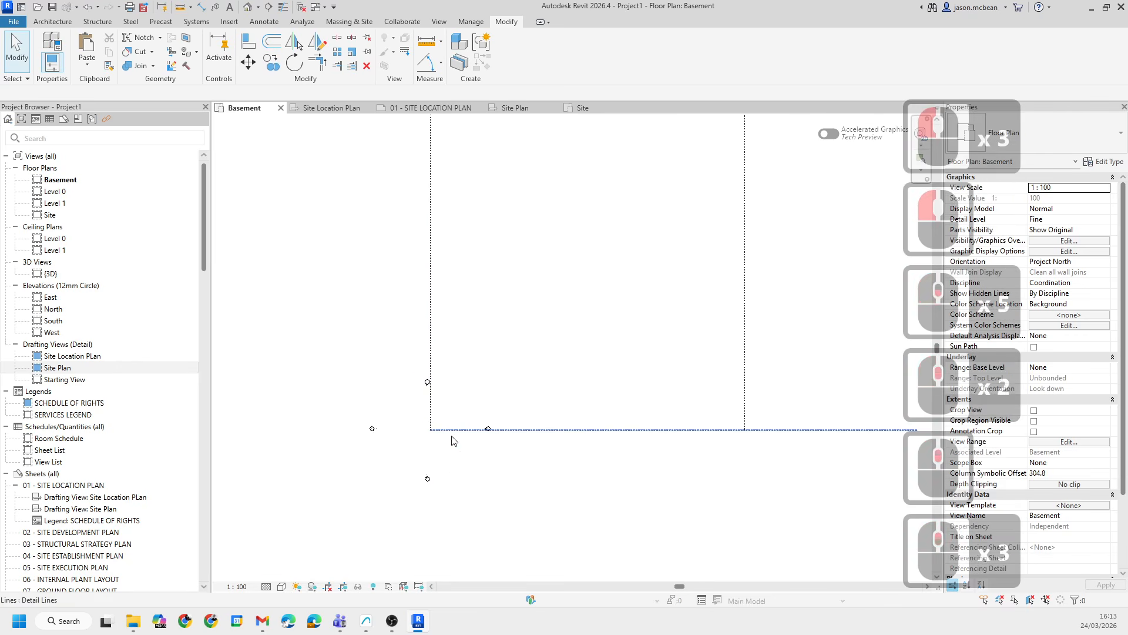
key("v")
key("g")
key("Escape")
key("Escape")
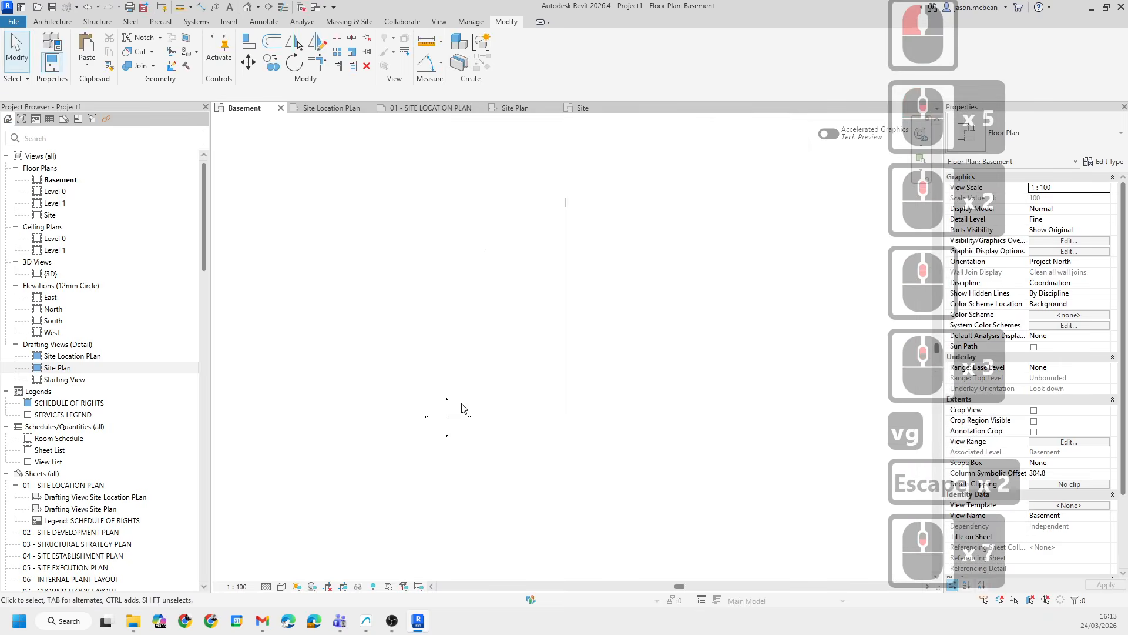
- Open the Level 0 plan and turn on Project Base Point visibility under Site in its Visibility/Graphics overrides
key("Escape")
key("Escape")
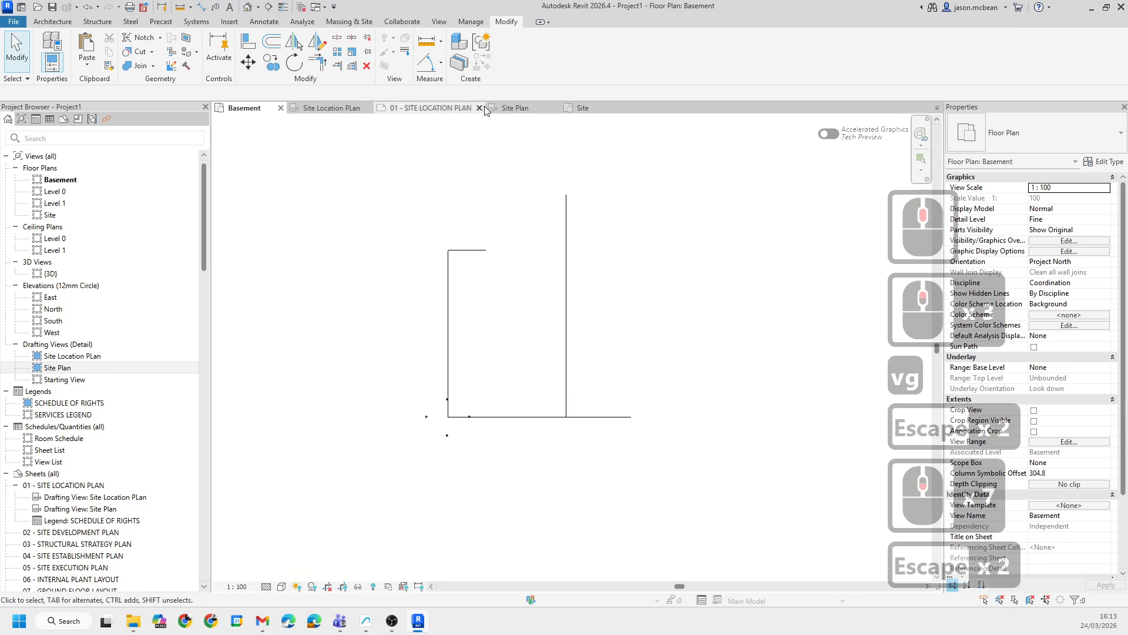
double_click(56, 191)
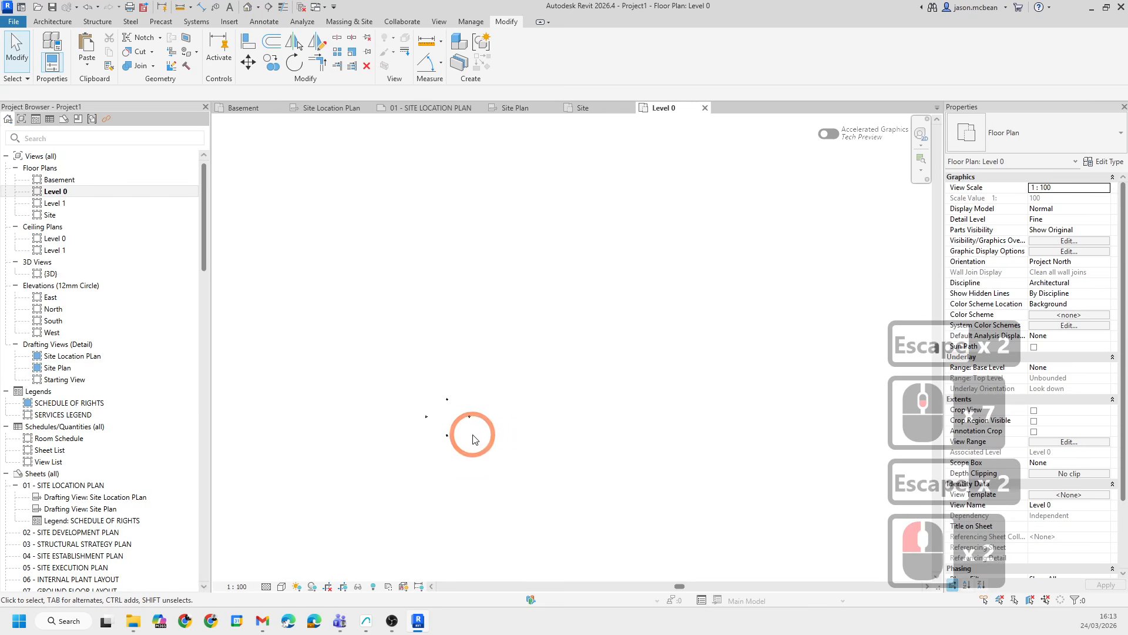
scroll(473, 438, "up", 7)
middle_click_drag(478, 426, 473, 436)
key("v")
key("g")
left_click(394, 352)
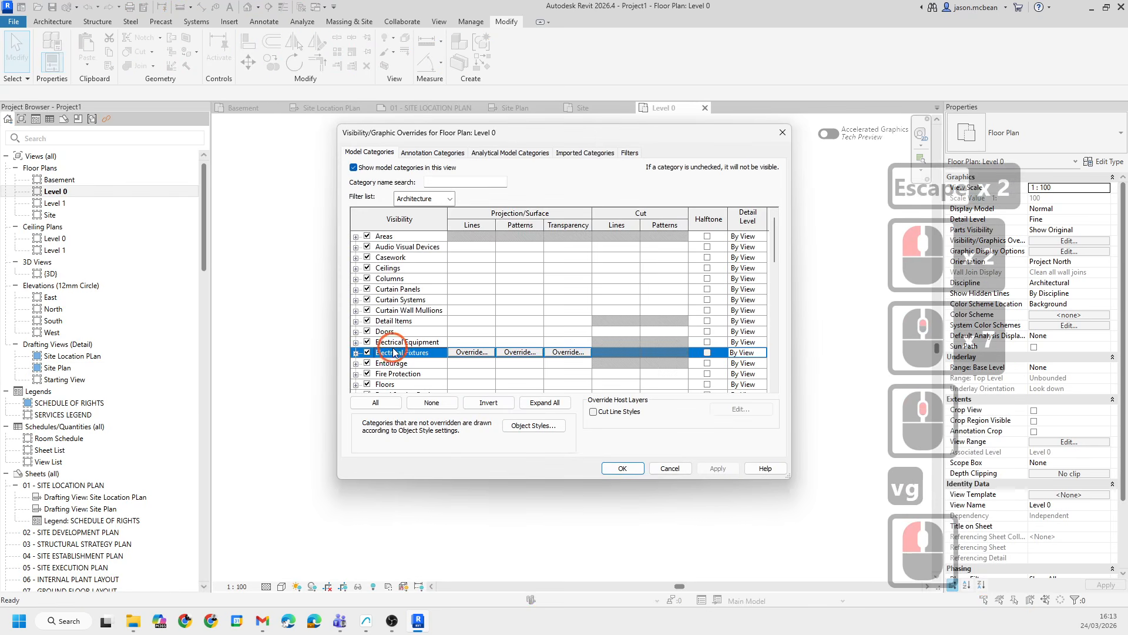
key("s")
scroll(376, 353, "down", 5)
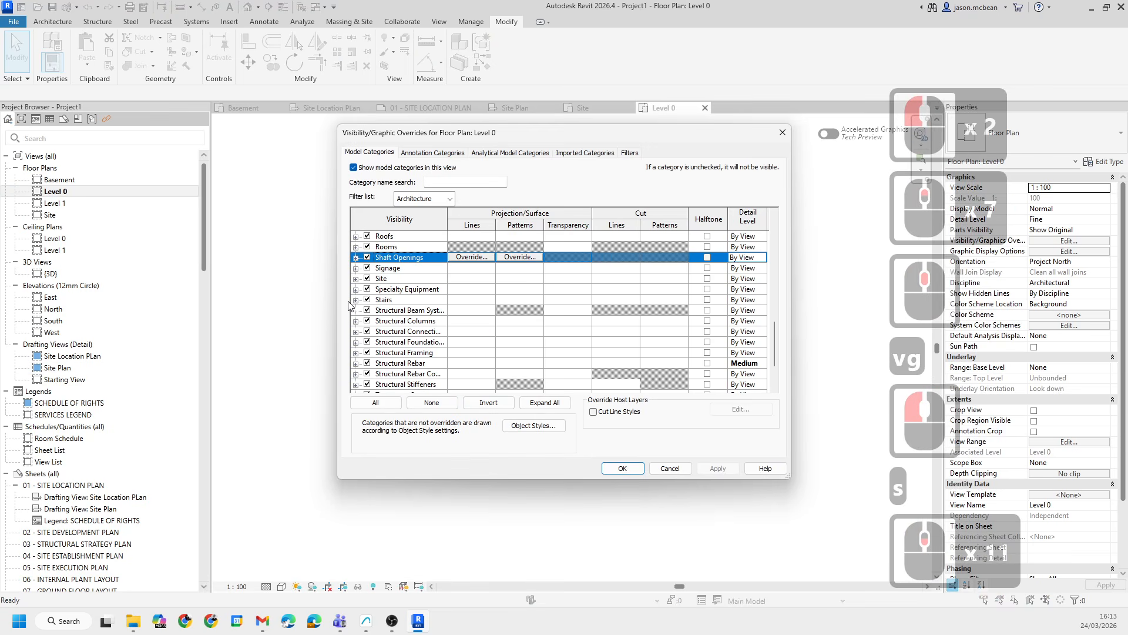
left_click(355, 278)
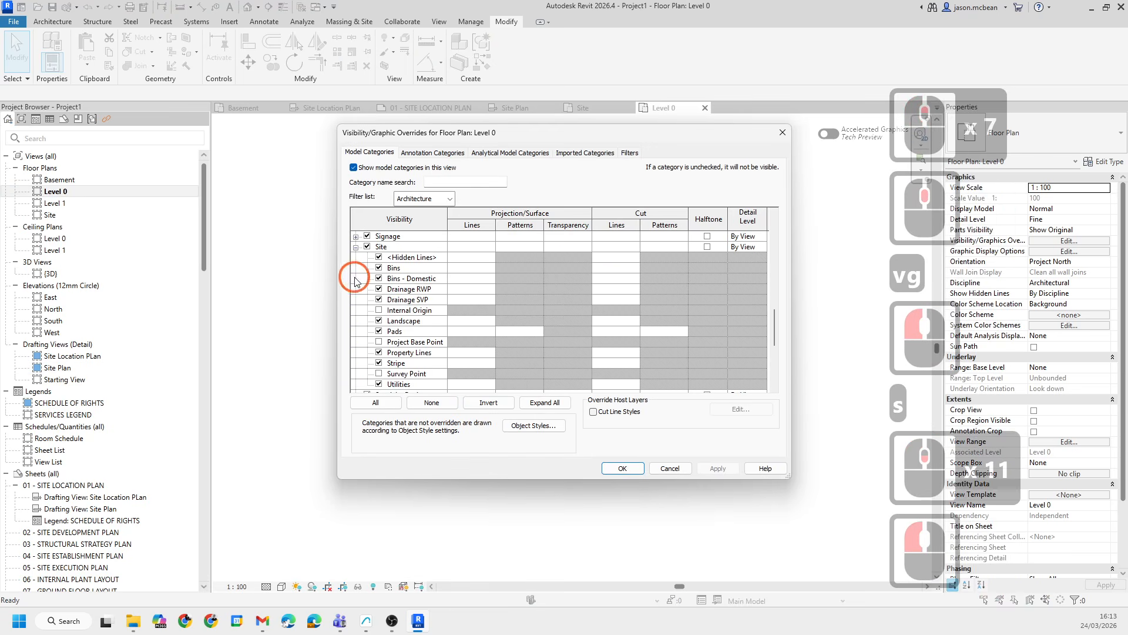
left_click(379, 341)
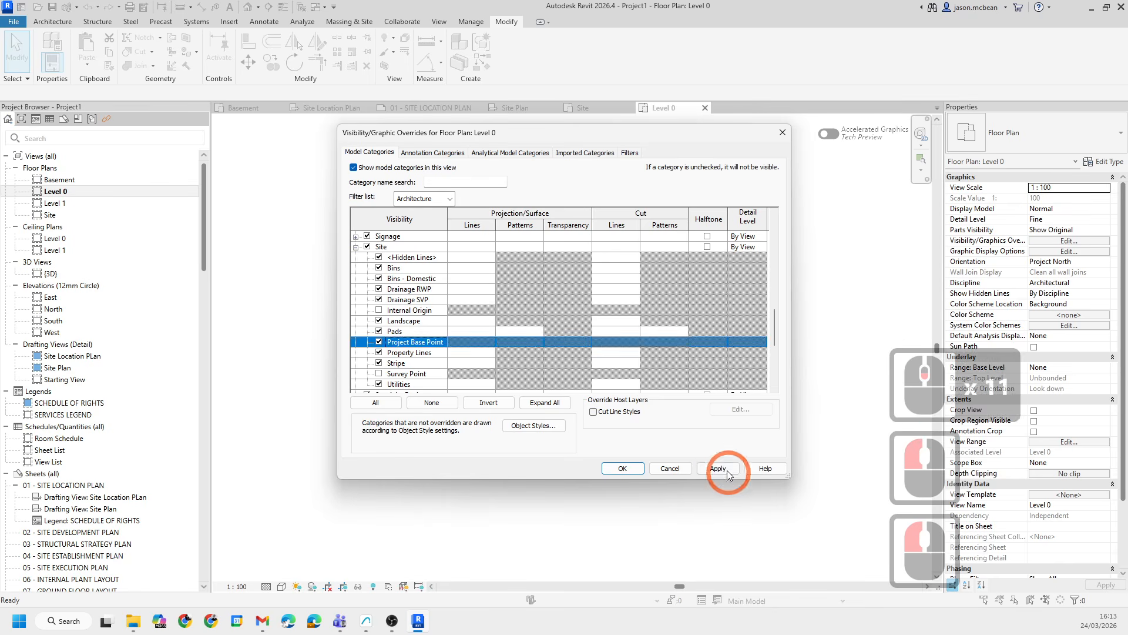
left_click(728, 469)
left_click(618, 469)
- Inspect the project base point marker in the Level 0 plan
scroll(453, 422, "up", 2)
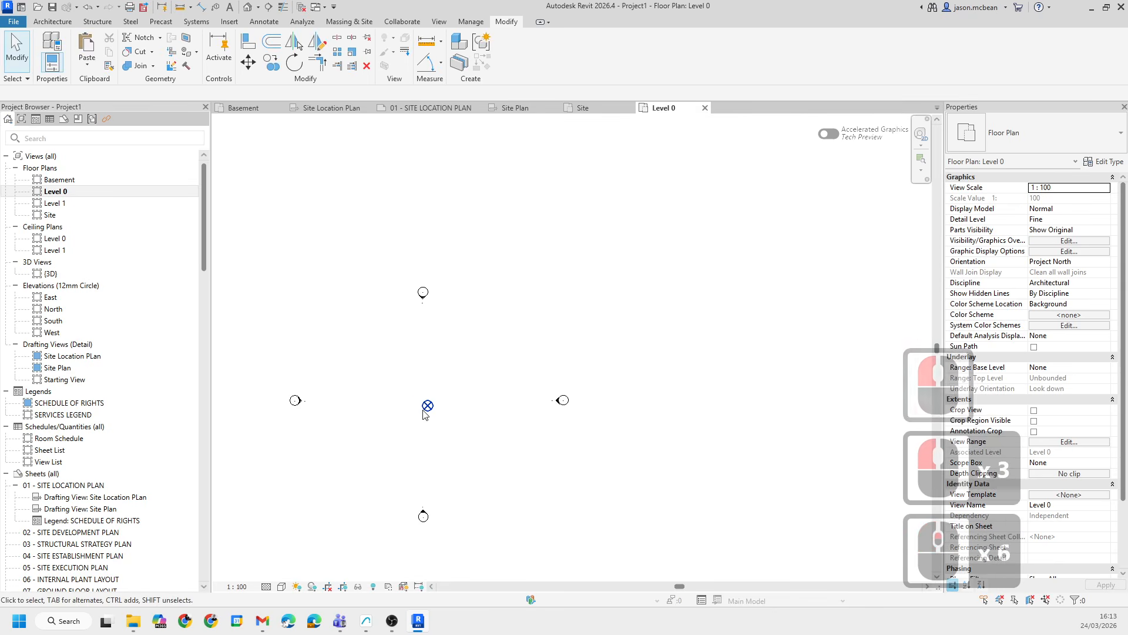
left_click(424, 411)
left_click(453, 468)
key("Escape")
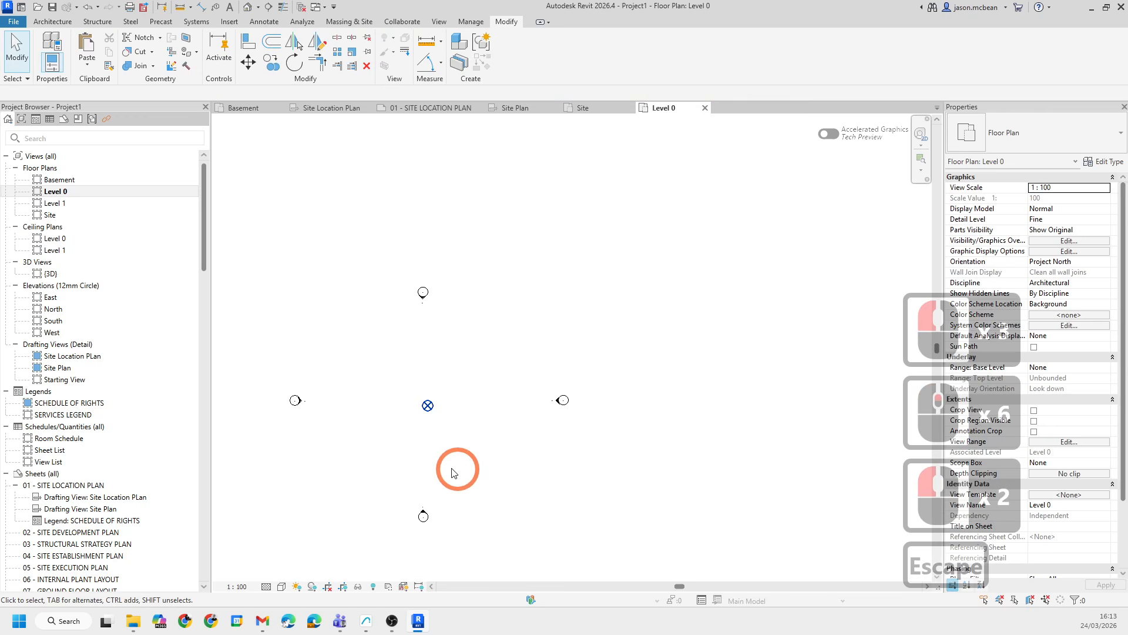
left_click(428, 411)
key("Escape")
scroll(504, 329, "down", 5)
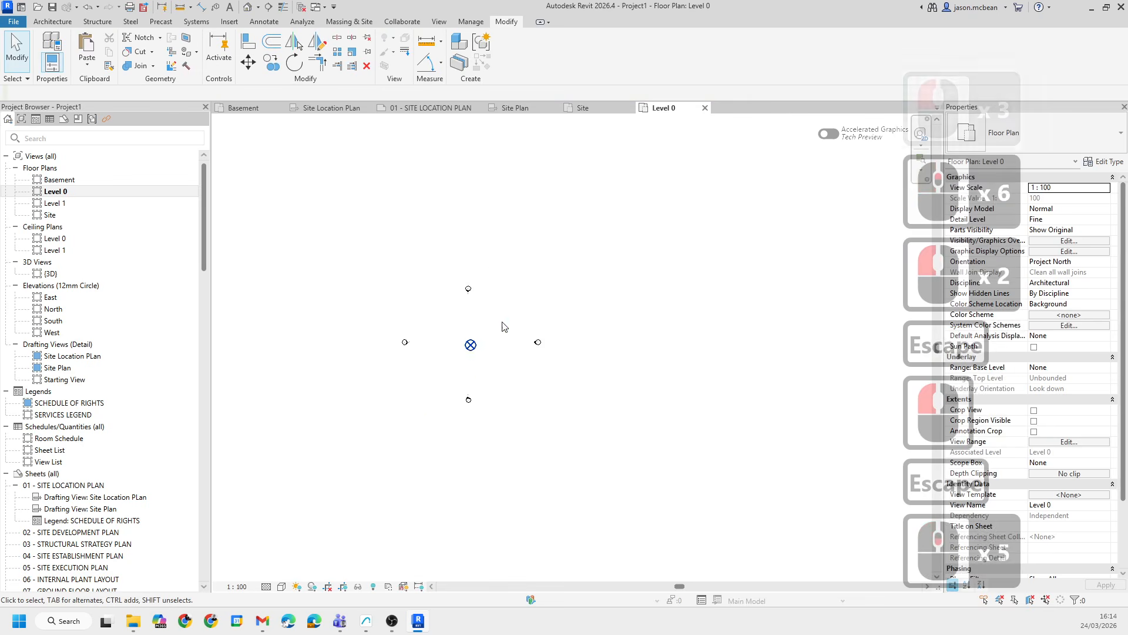
scroll(488, 338, "up", 6)
key("Escape")
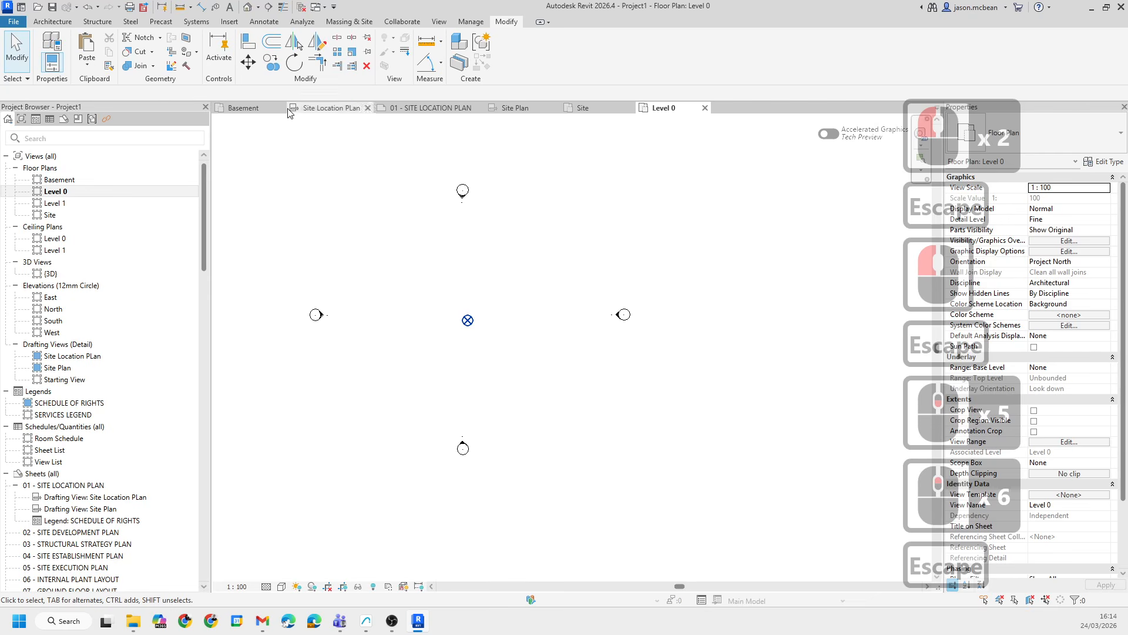
- In the Basement plan, trim the top and bottom cadastral lines to meet the vertical line at clean corners
left_click(254, 110)
key("Escape")
scroll(476, 441, "up", 8)
scroll(485, 379, "down", 6)
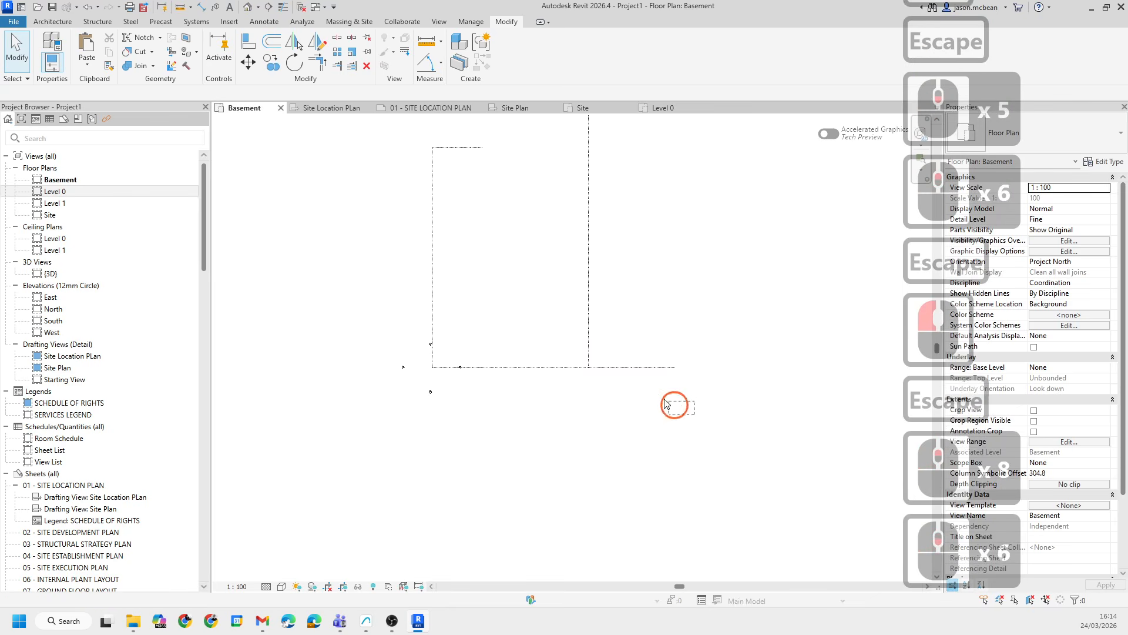
left_click_drag(664, 400, 559, 299)
middle_click_drag(674, 233, 615, 320)
left_click(566, 292)
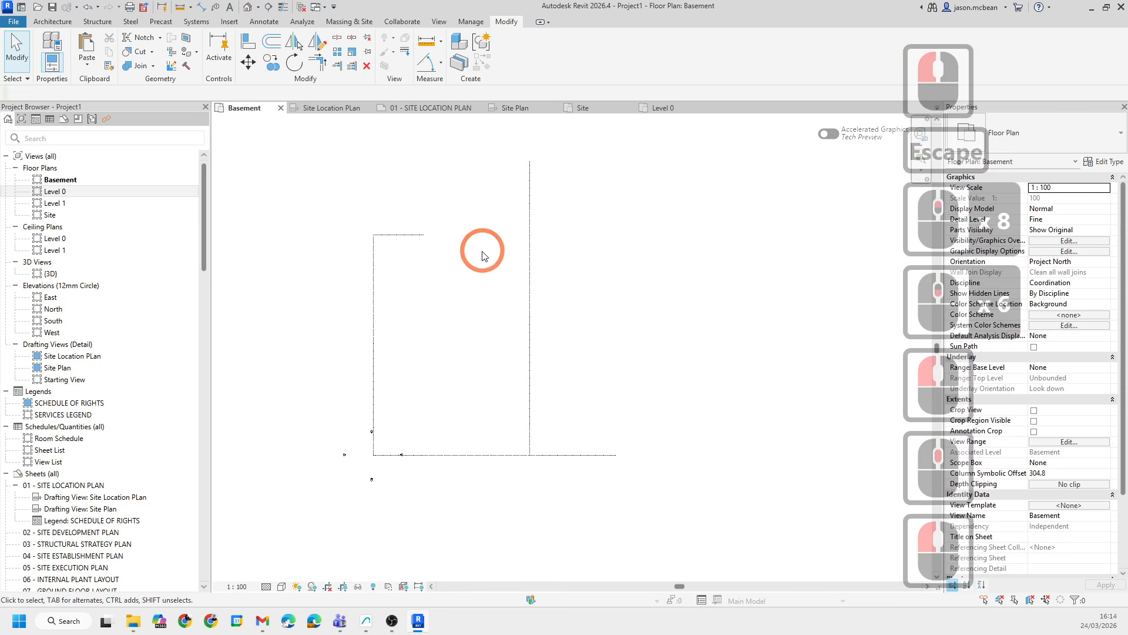
key("t")
key("r")
left_click(419, 236)
left_click(531, 305)
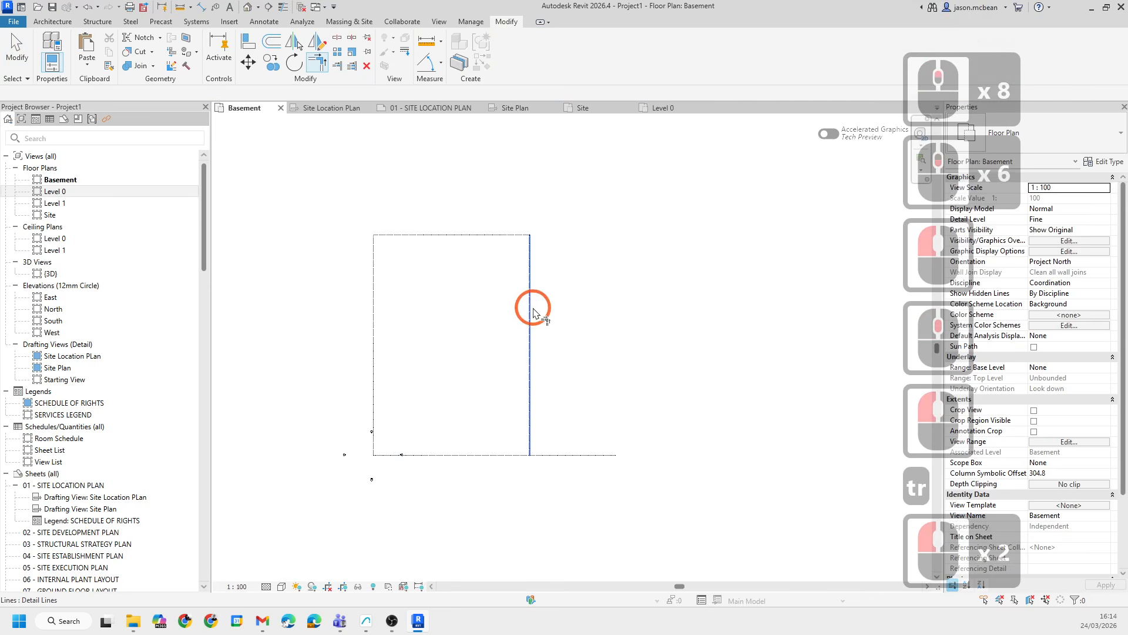
left_click(503, 456)
left_click(529, 451)
key("Escape")
- Review the trimmed cadastral boundary and origin markers in the Basement plan
scroll(435, 470, "up", 6)
key("Escape")
scroll(296, 435, "up", 7)
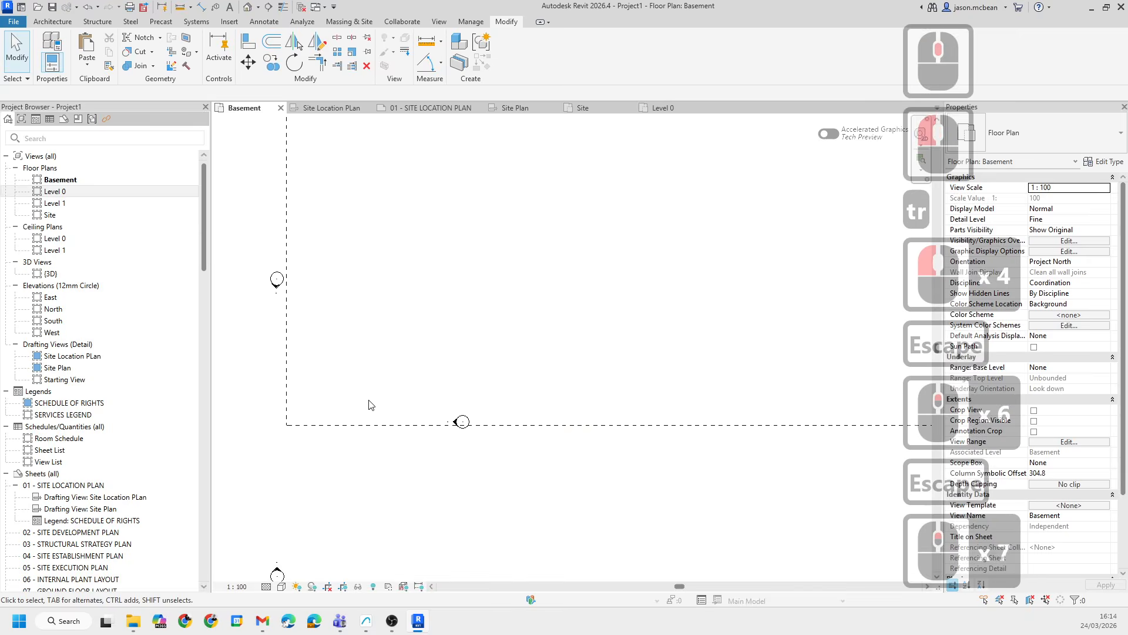
scroll(370, 404, "down", 9)
key("Escape")
scroll(651, 468, "down", 4)
left_click_drag(671, 469, 590, 345)
left_click_drag(695, 275, 499, 474, "shift")
scroll(587, 441, "up", 3)
key("Escape")
middle_click_drag(517, 368, 433, 453)
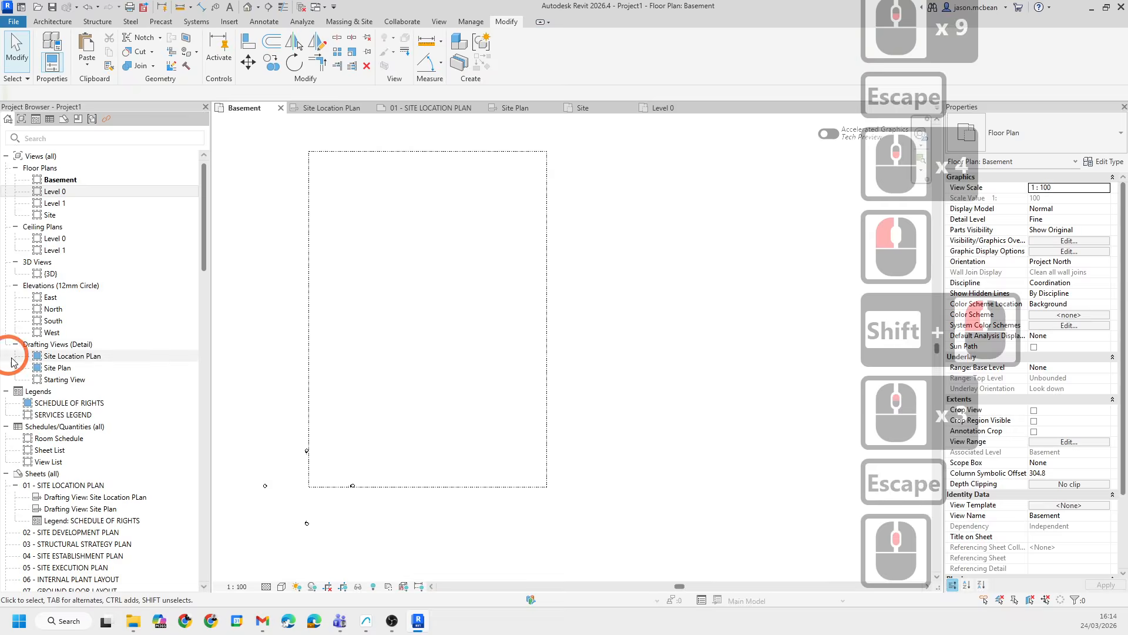
middle_click_drag(361, 487, 382, 471)
scroll(353, 486, "up", 6)
scroll(351, 487, "down", 8)
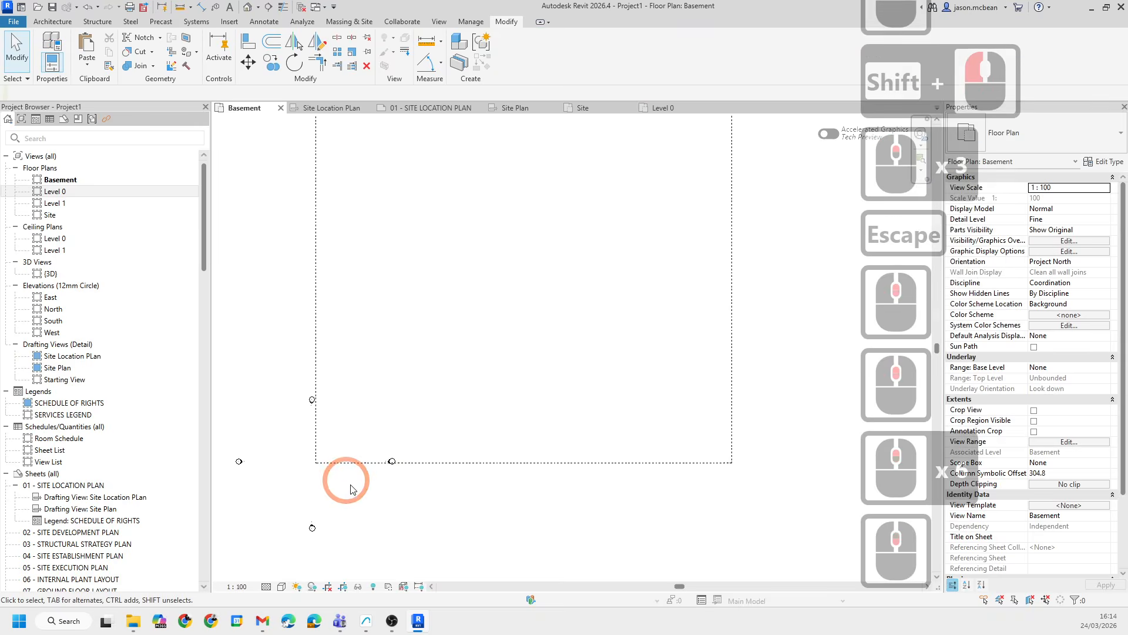
left_click_drag(561, 504, 497, 200)
left_click(312, 242, "shift")
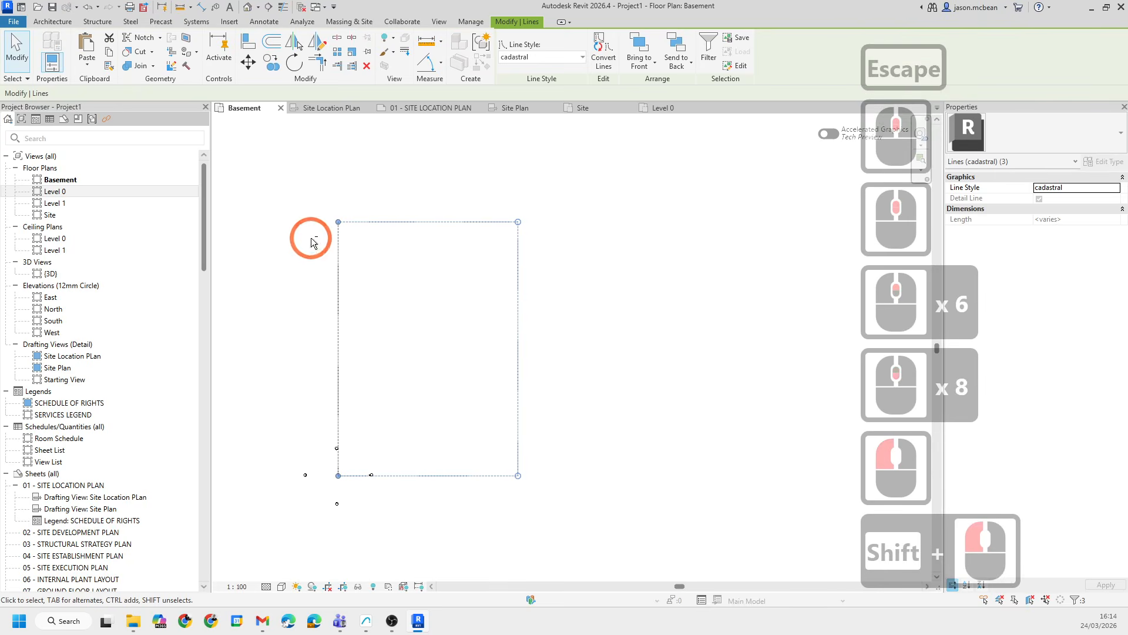
left_click_drag(365, 318, 285, 279)
left_click(626, 395)
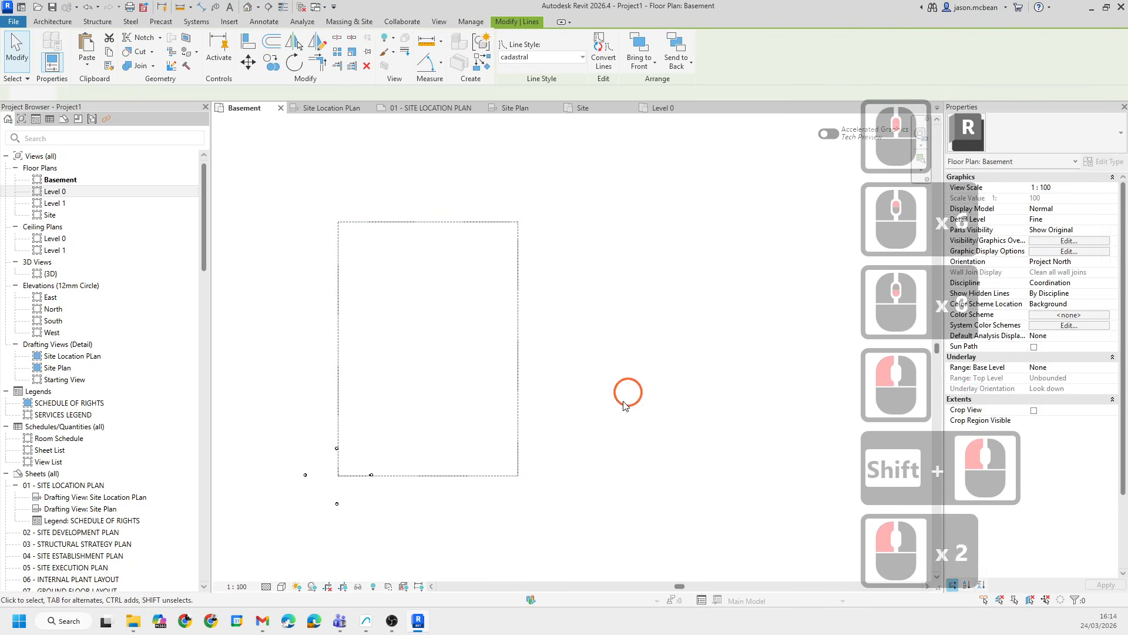
key("Escape")
- Select all four cadastral boundary lines and cut them from the Basement plan
left_click_drag(592, 525, 478, 209)
left_click(337, 307, "shift")
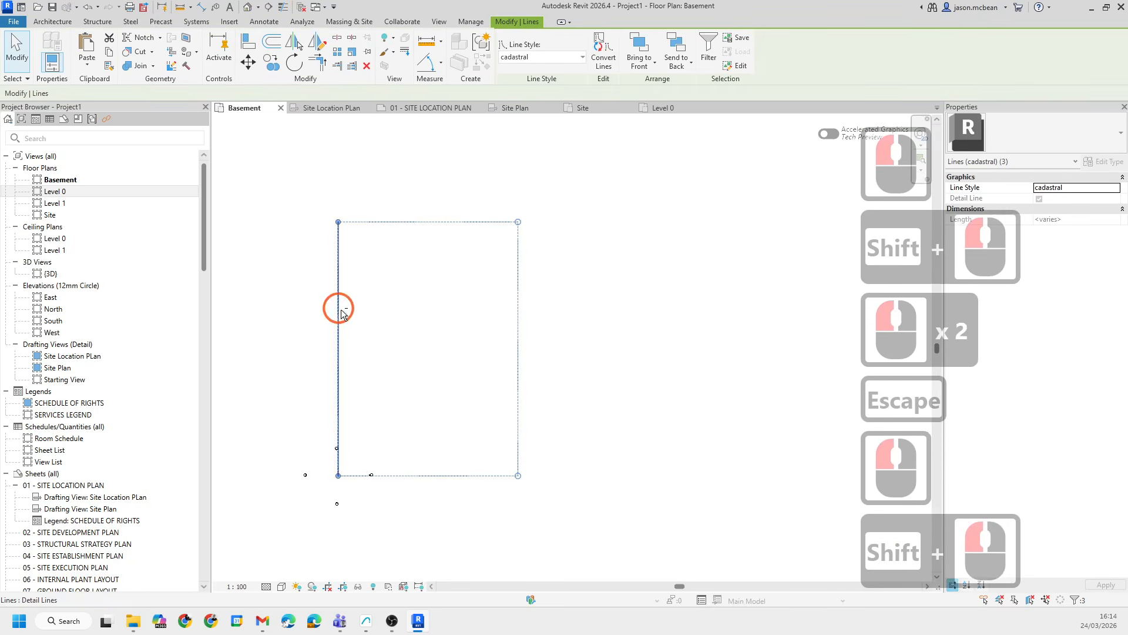
left_click(445, 487)
key("Tab")
left_click(448, 474)
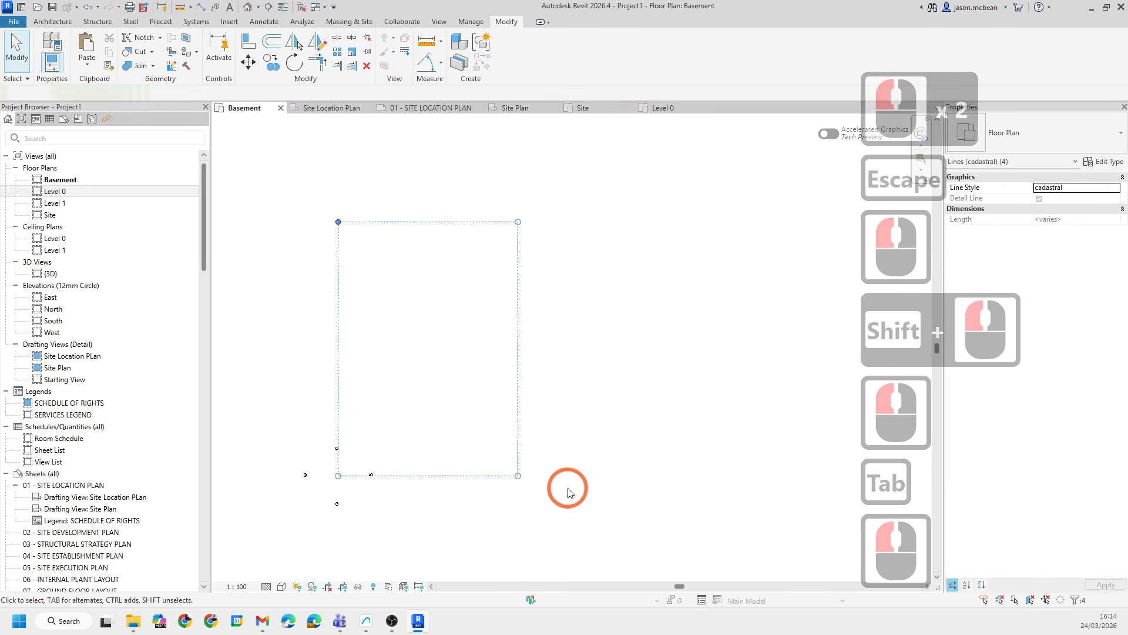
key("ctrl+x")
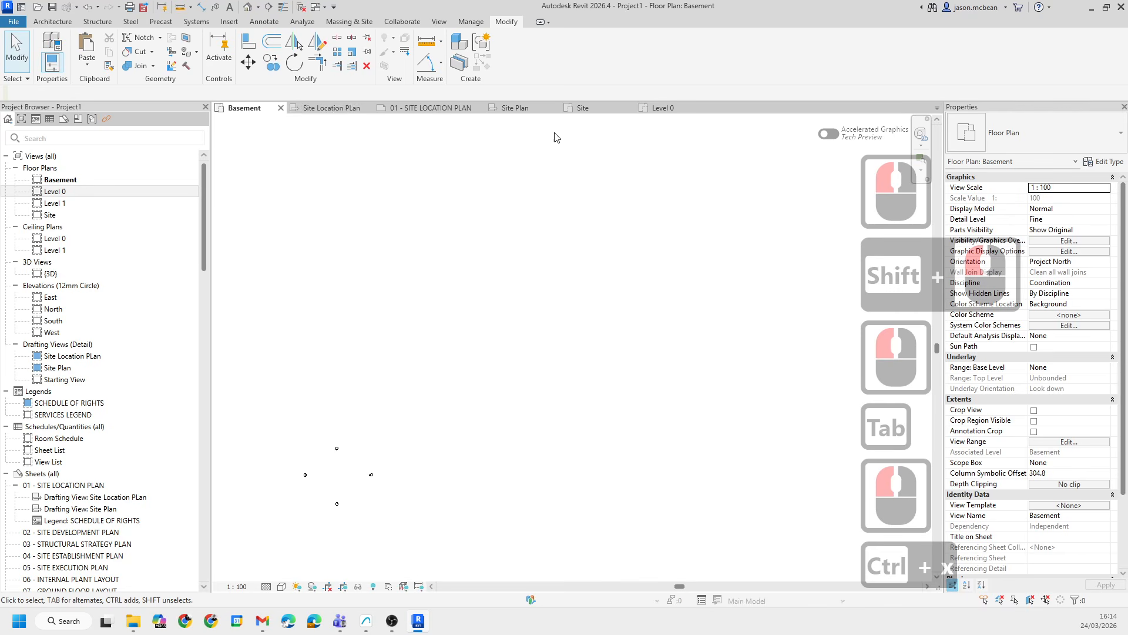
- Paste the boundary lines into the Site plan and move their lower-left corner onto the project base point
left_click(584, 108)
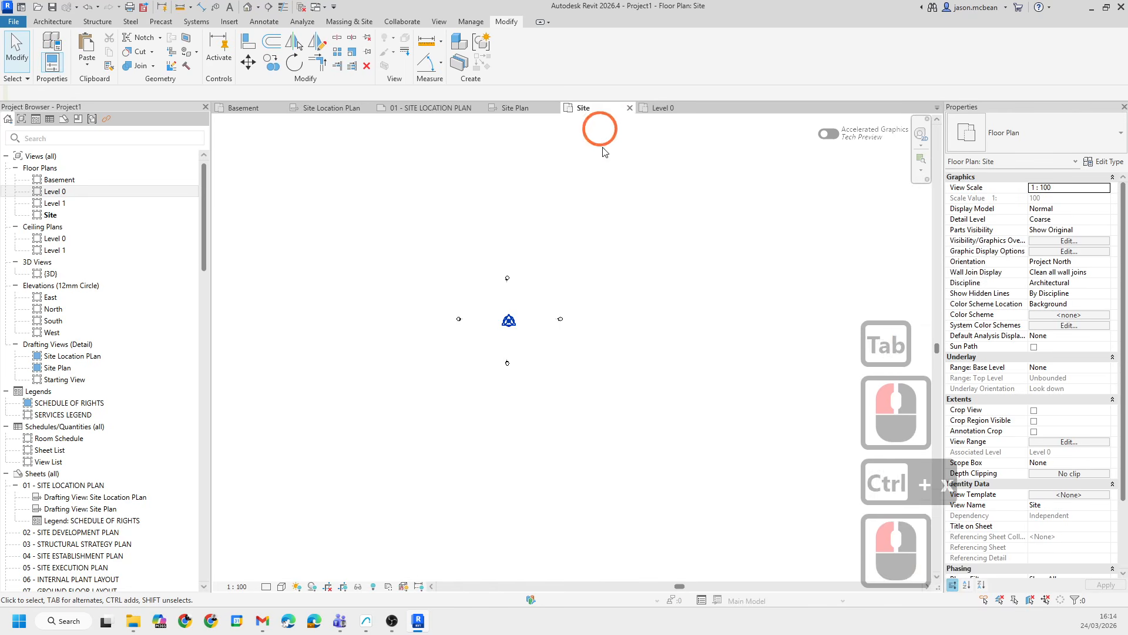
scroll(533, 314, "up", 7)
key("ctrl+v")
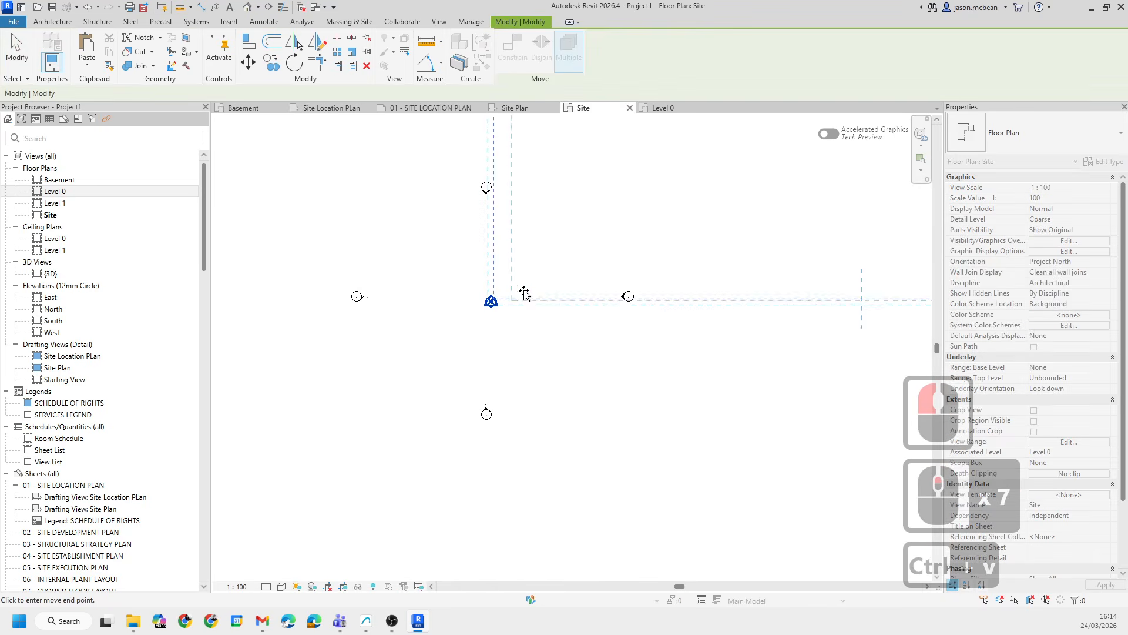
left_click(590, 279)
scroll(578, 264, "up", 5)
left_click(248, 61)
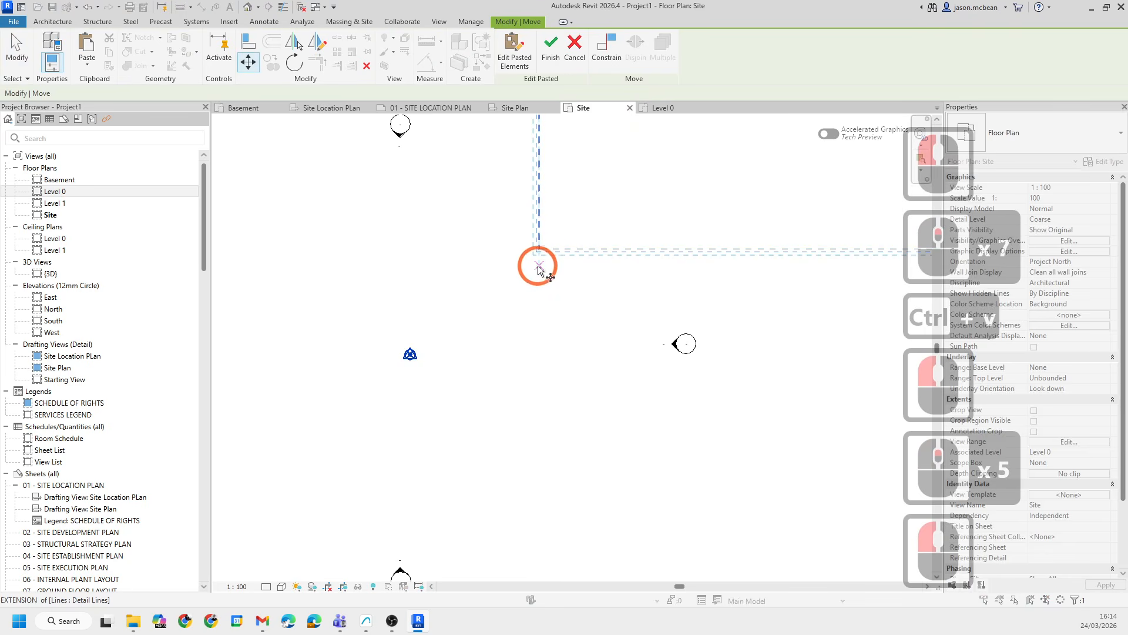
left_click(539, 249)
left_click(410, 354)
scroll(463, 453, "down", 6)
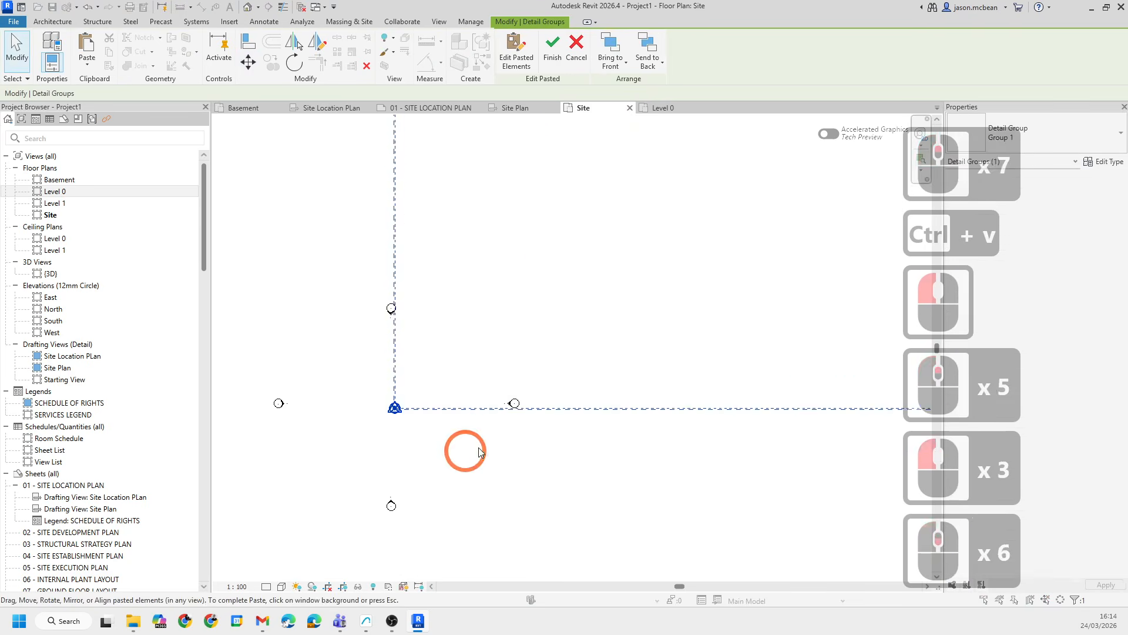
key("Escape")
scroll(454, 438, "down", 6)
key("Escape")
key("Escape")
scroll(587, 411, "down", 5)
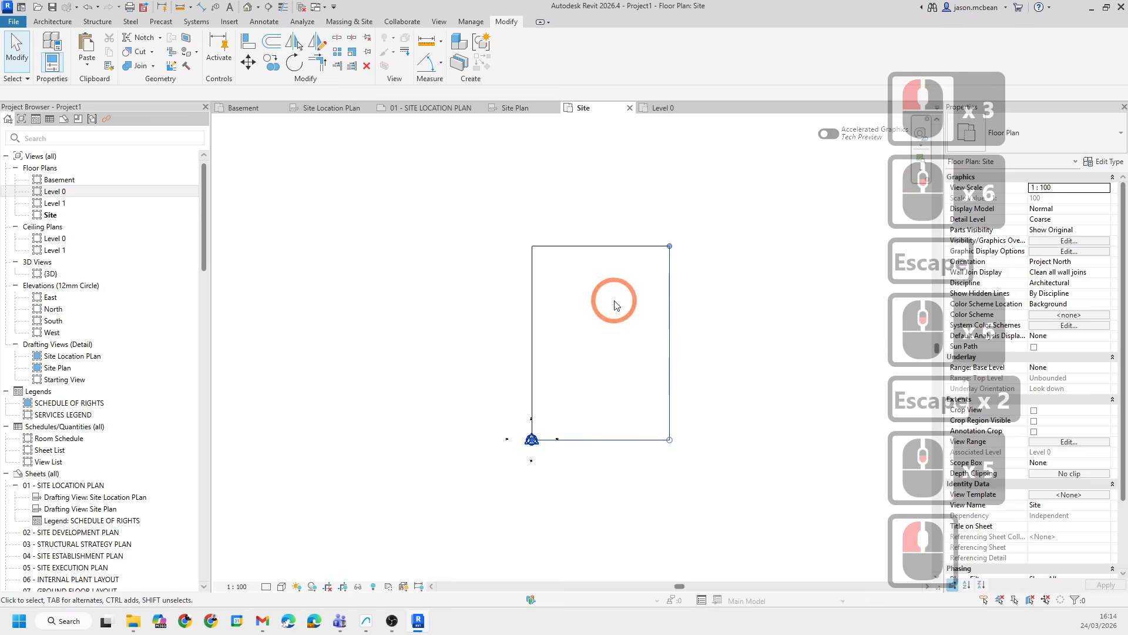
- Select the four cadastral boundary lines in the Site plan and copy them
left_click_drag(611, 299, 485, 175)
left_click(771, 332)
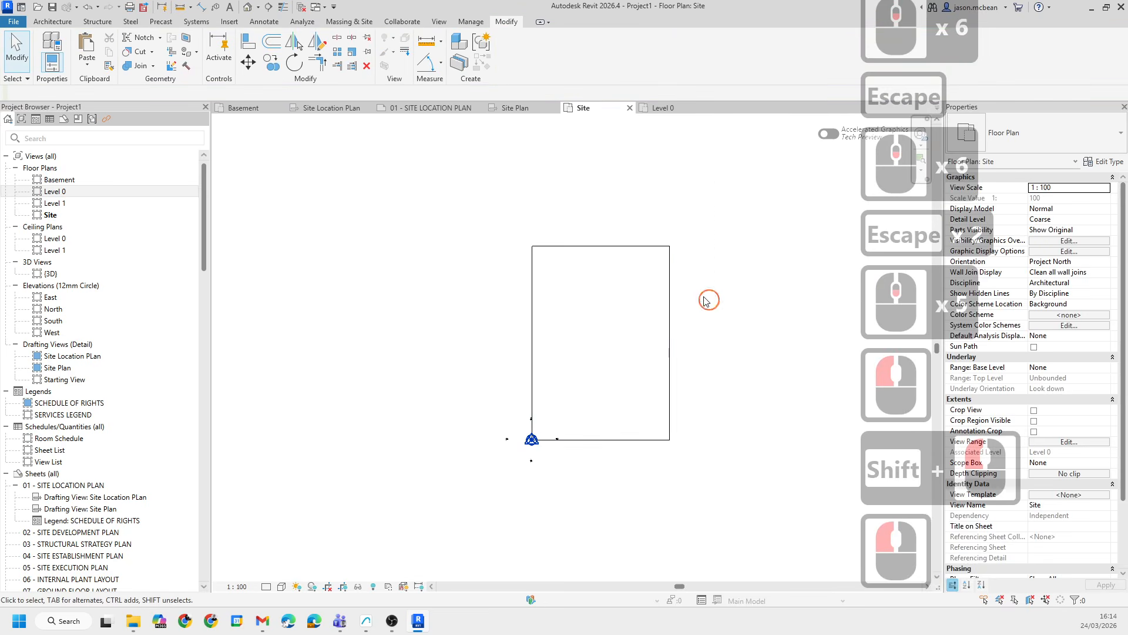
left_click_drag(707, 300, 493, 175)
left_click_drag(693, 503, 646, 365, "shift")
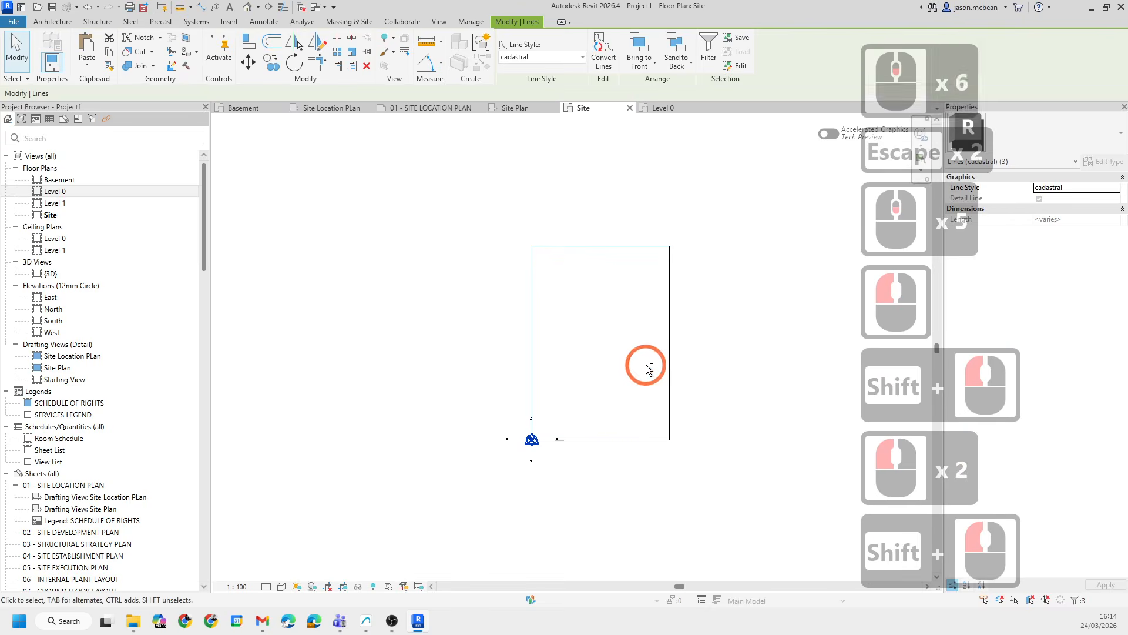
left_click(815, 384)
key("Tab")
left_click(660, 447)
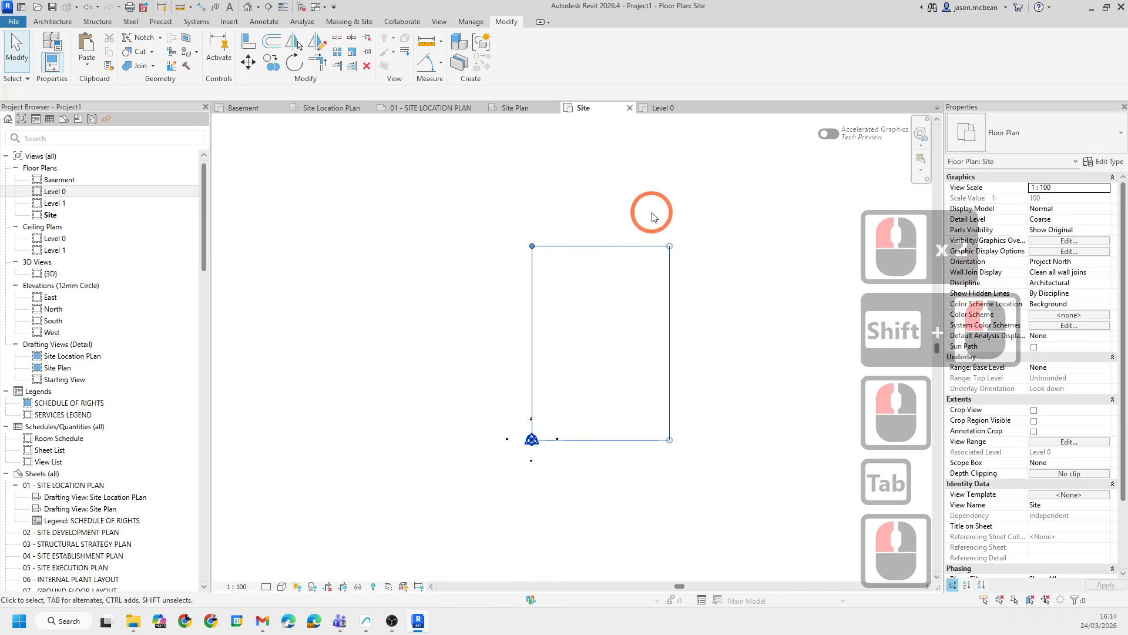
key("ctrl+c")
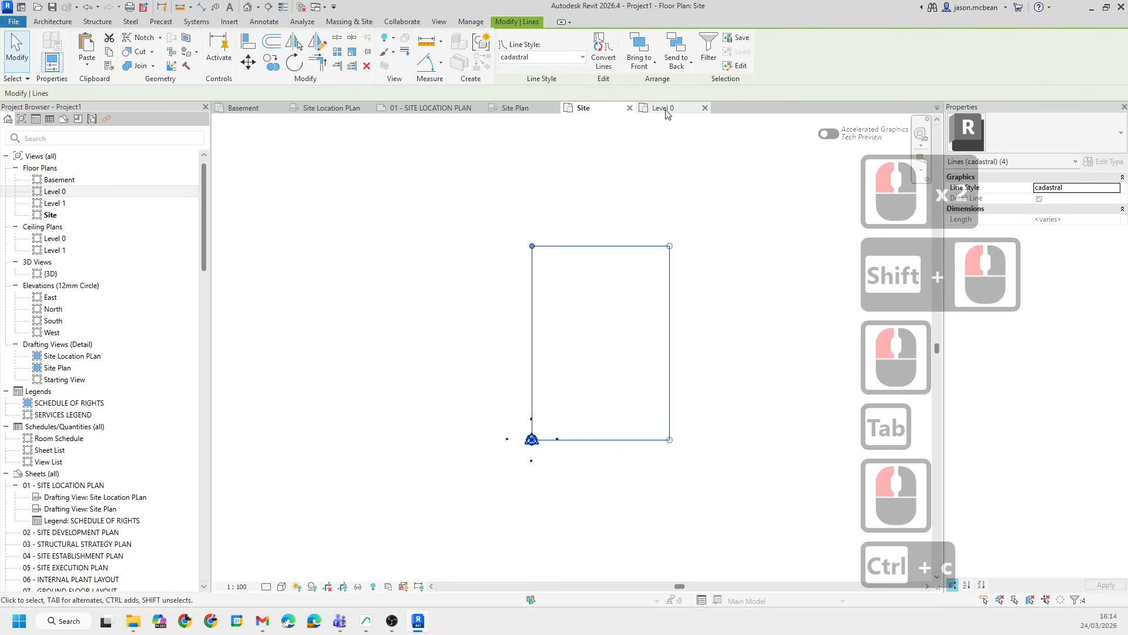
- Paste the copied boundary lines into the Basement plan aligned to the current view
left_click(241, 107)
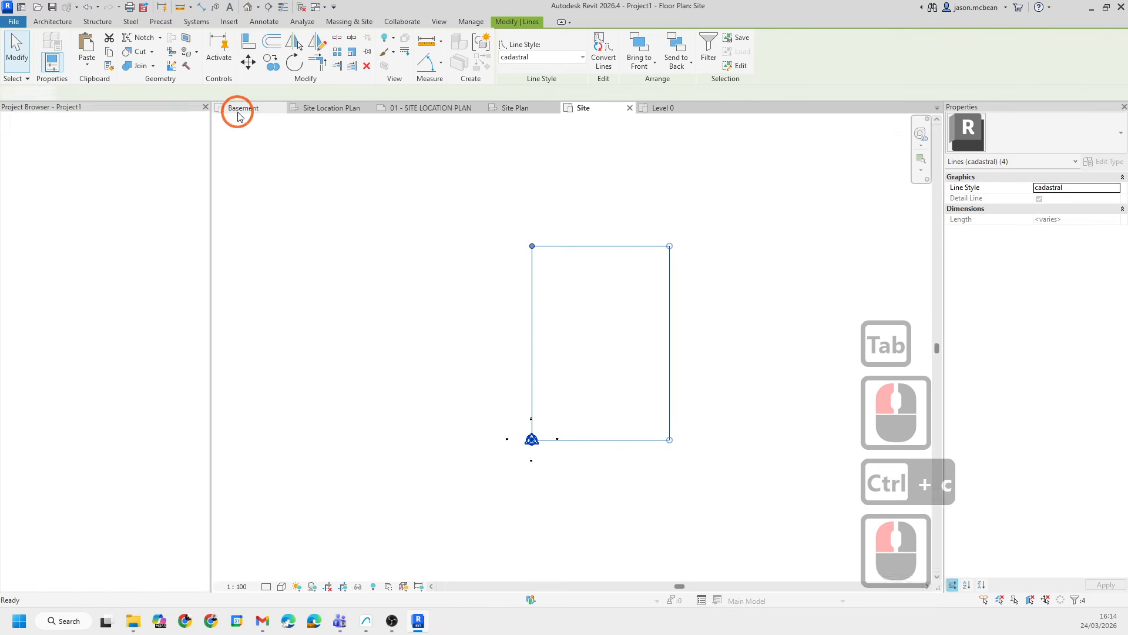
left_click(85, 75)
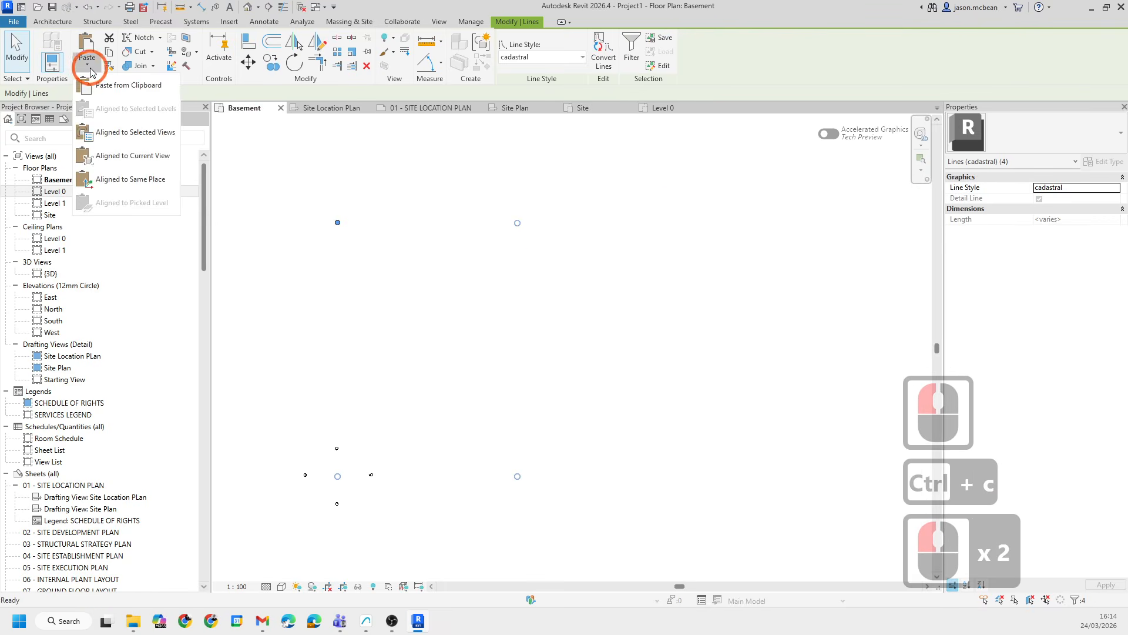
left_click(130, 158)
left_click(450, 334)
scroll(412, 411, "up", 3)
key("Escape")
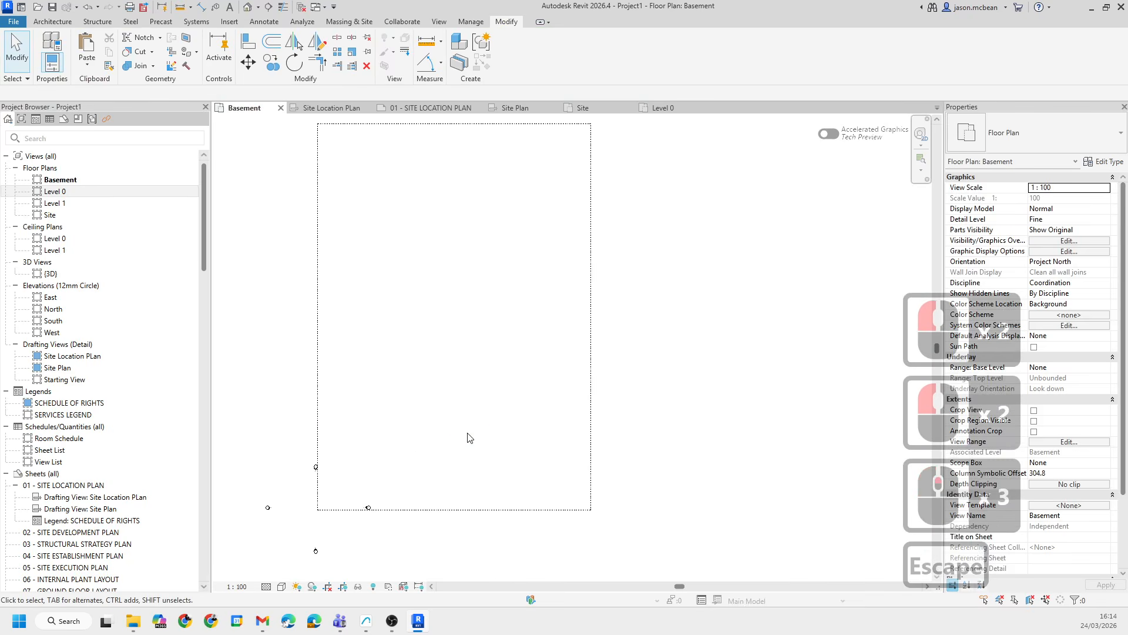
- Examine the pasted cadastral boundary against the origin markers in the Basement plan
middle_click_drag(470, 438, 514, 470)
scroll(541, 454, "down", 3)
scroll(585, 415, "up", 4)
middle_click_drag(575, 444, 559, 381)
scroll(448, 515, "down", 3)
left_click_drag(639, 420, 292, 317)
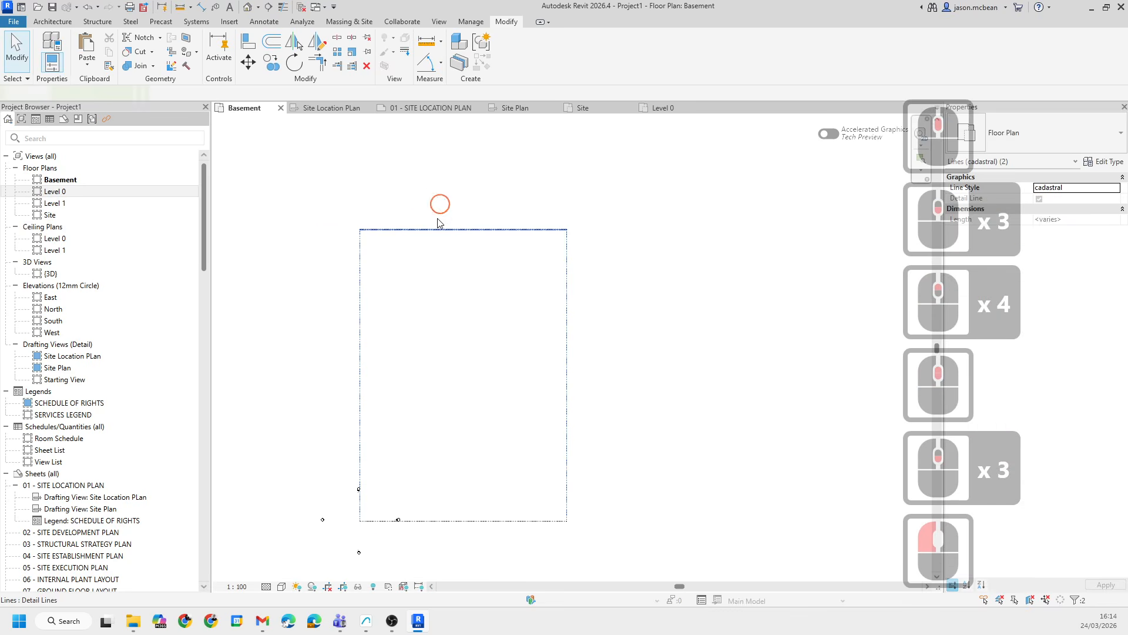
left_click_drag(441, 204, 398, 525)
left_click(612, 450)
middle_click_drag(644, 441, 602, 447)
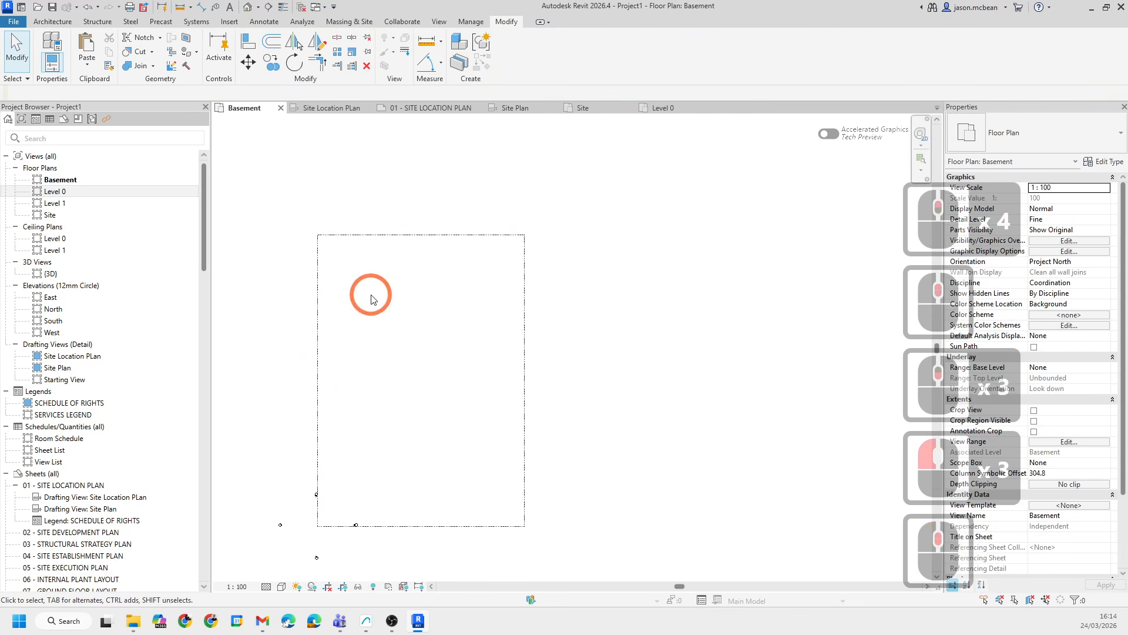
- Switch to Teams and browse the Support channel's Module Files to the 2026 0 Project Data folder
middle_click_drag(423, 316, 423, 316)
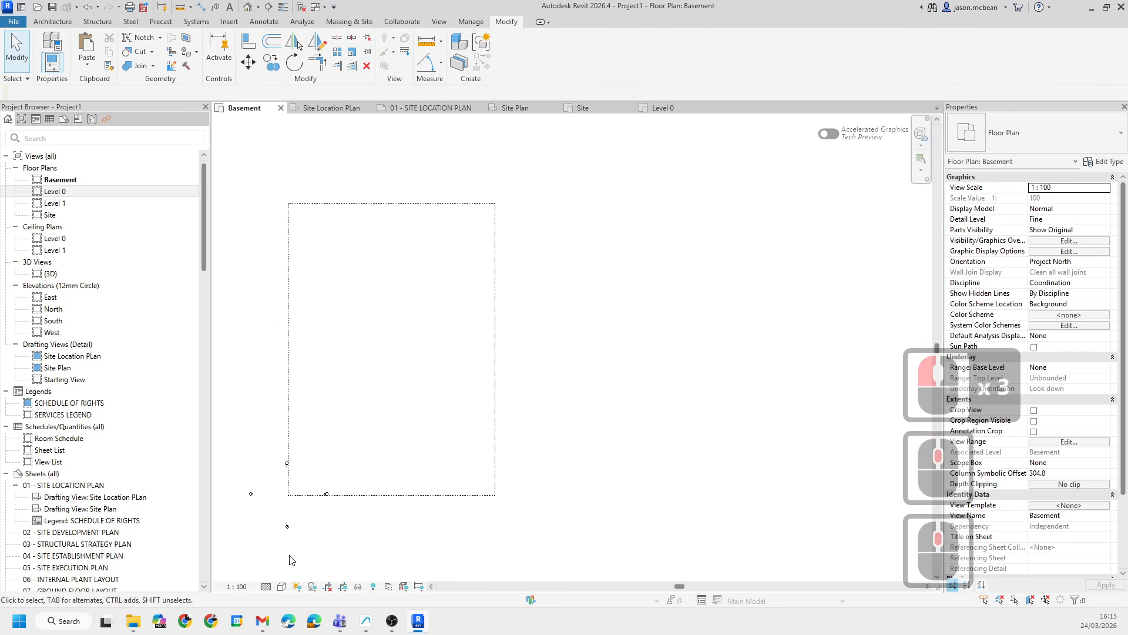
left_click(136, 620)
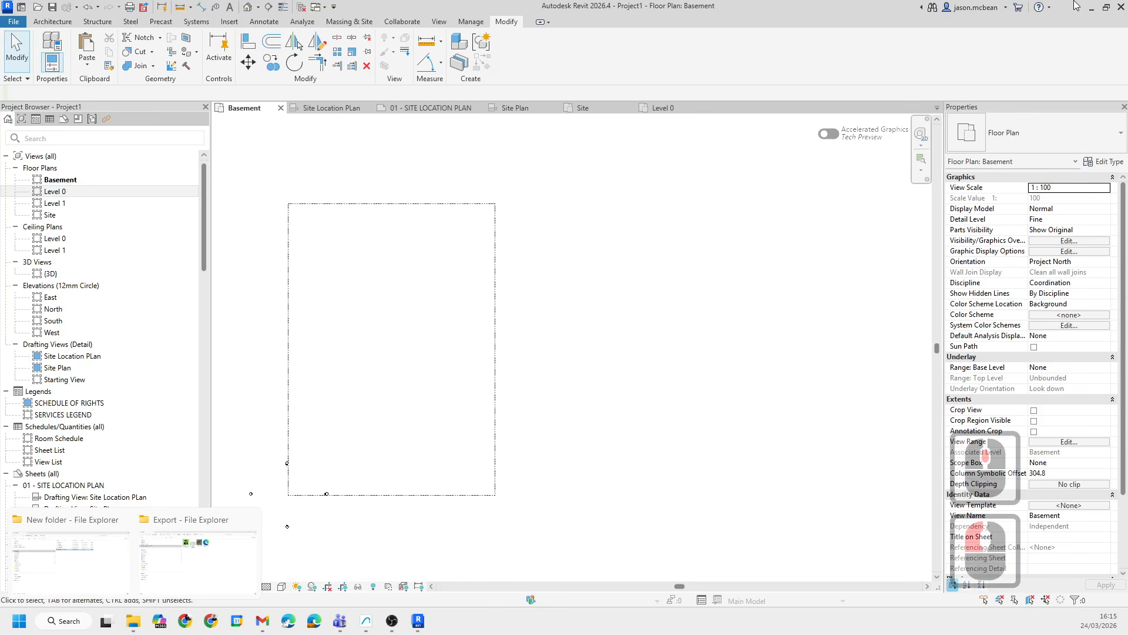
left_click(1091, 6)
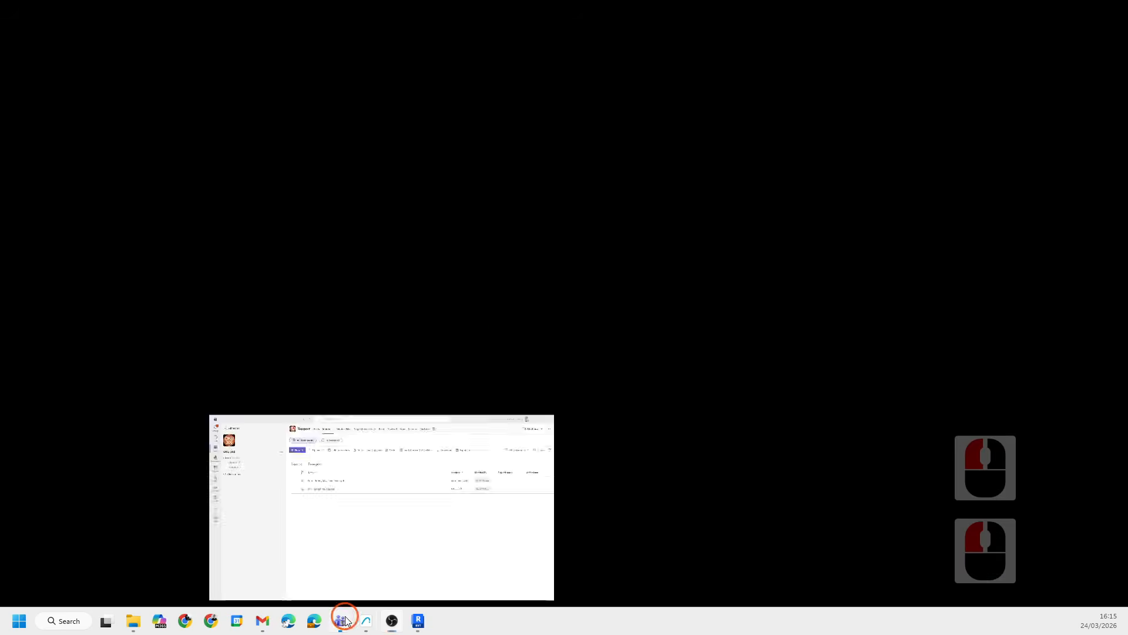
left_click(341, 620)
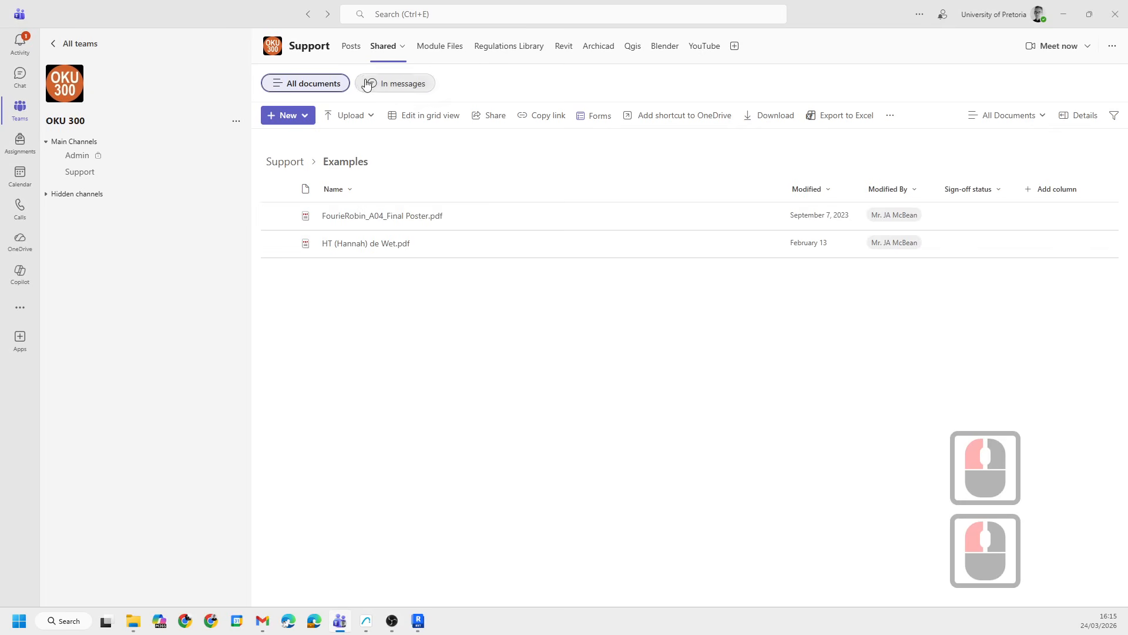
left_click(287, 162)
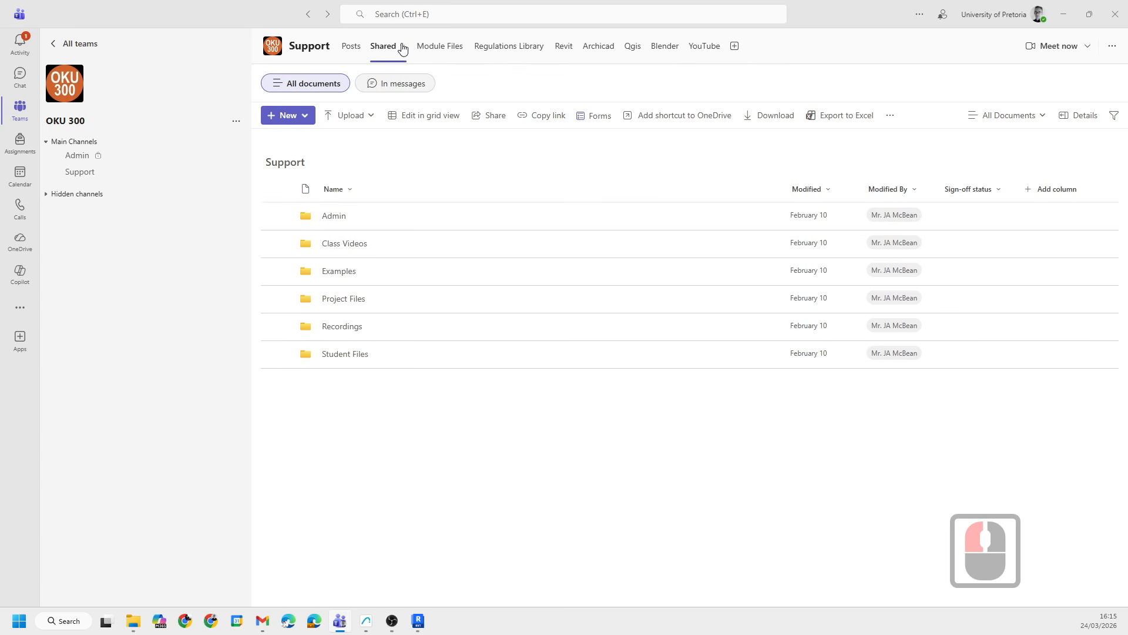
left_click(454, 55)
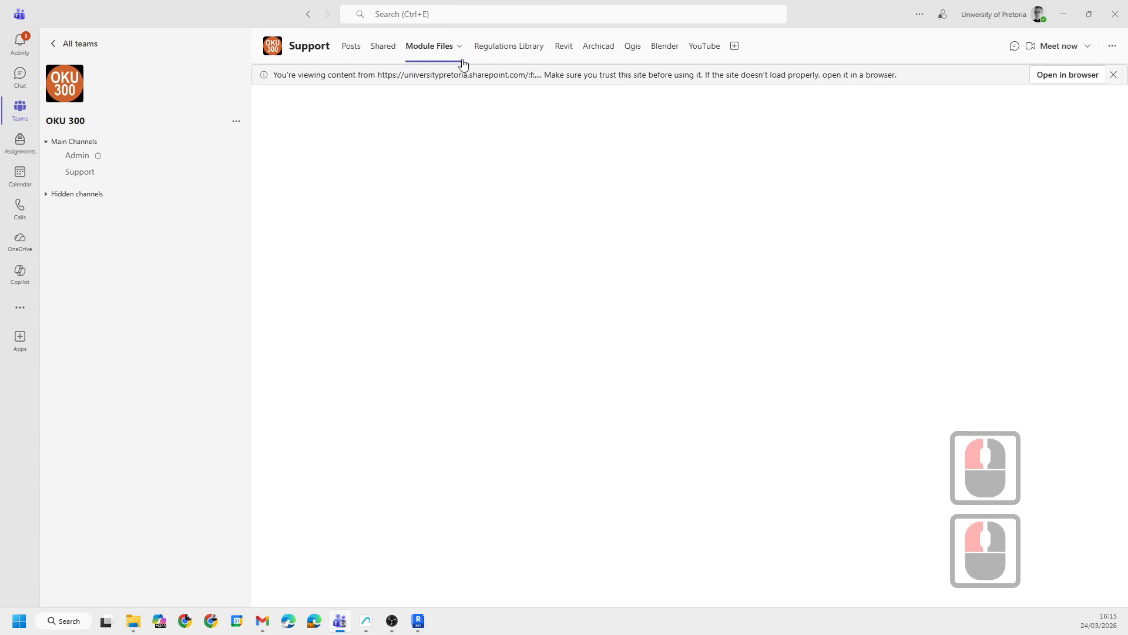
left_click(364, 186)
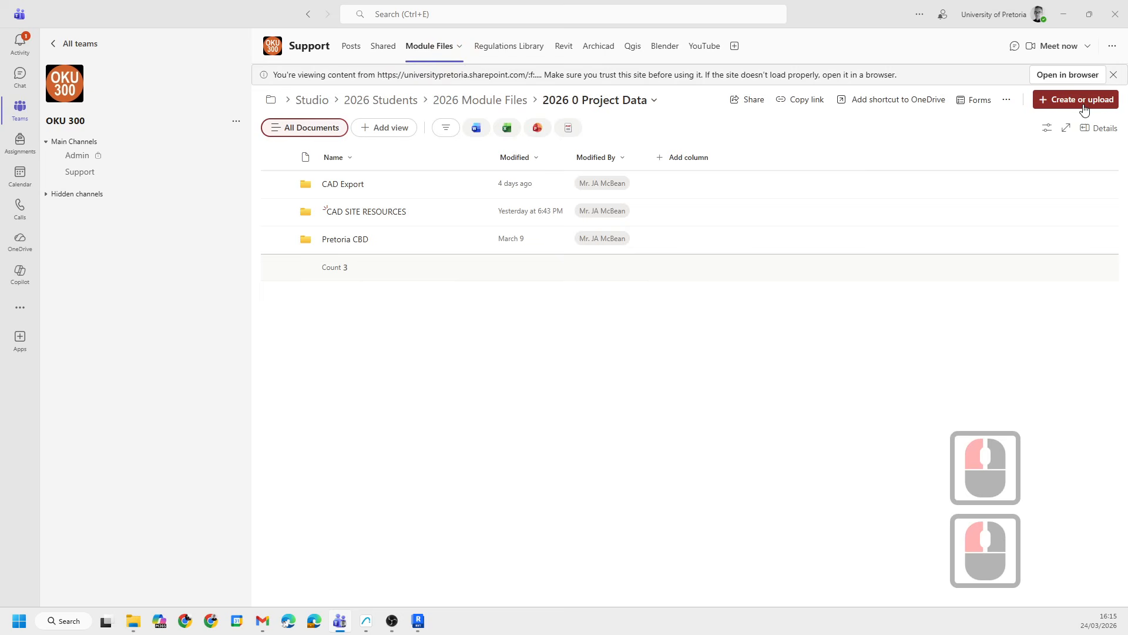
- Open the project data folder in the browser and browse into CAD SITE RESOURCES, then REVIT
left_click(1055, 76)
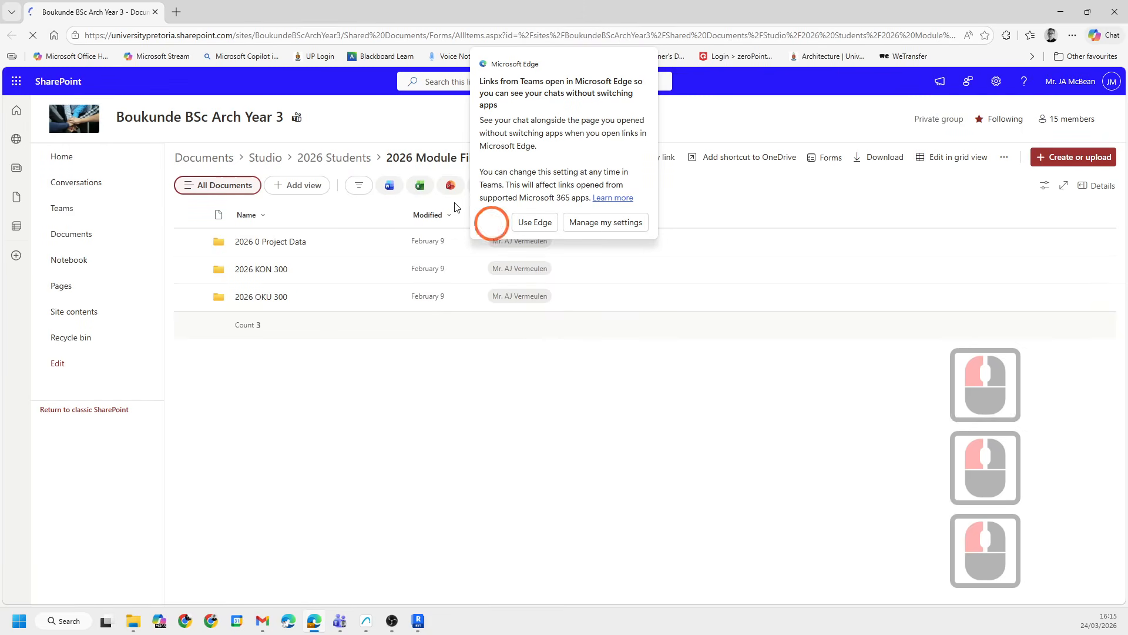
double_click(259, 241)
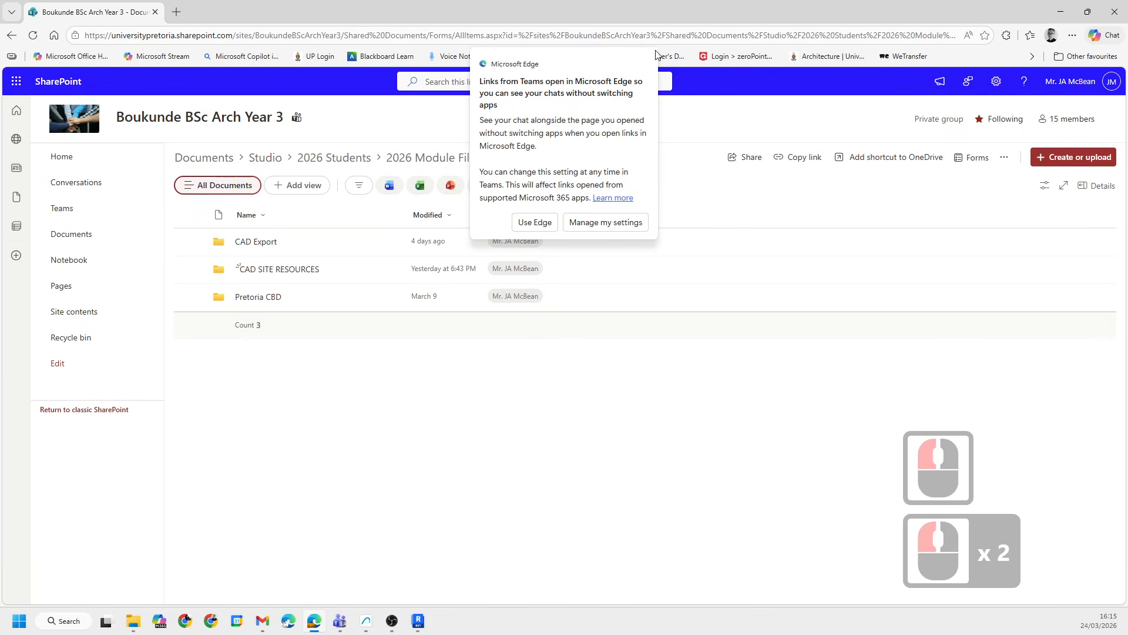
left_click_drag(599, 51, 771, 93)
left_click(529, 205)
left_click(569, 229)
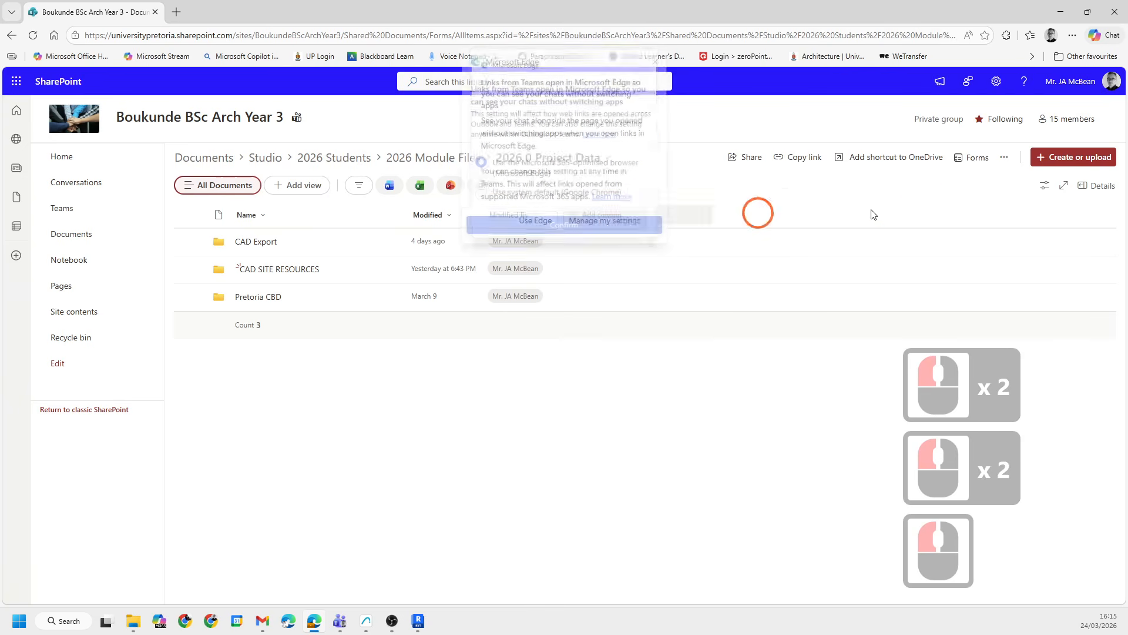
left_click(745, 353)
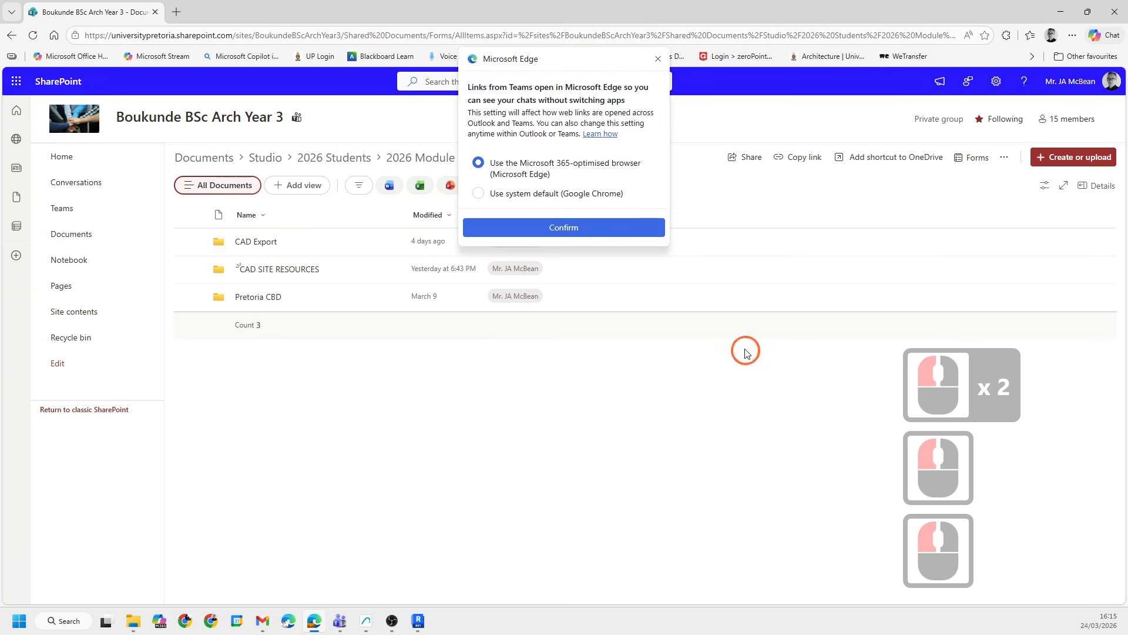
left_click(658, 61)
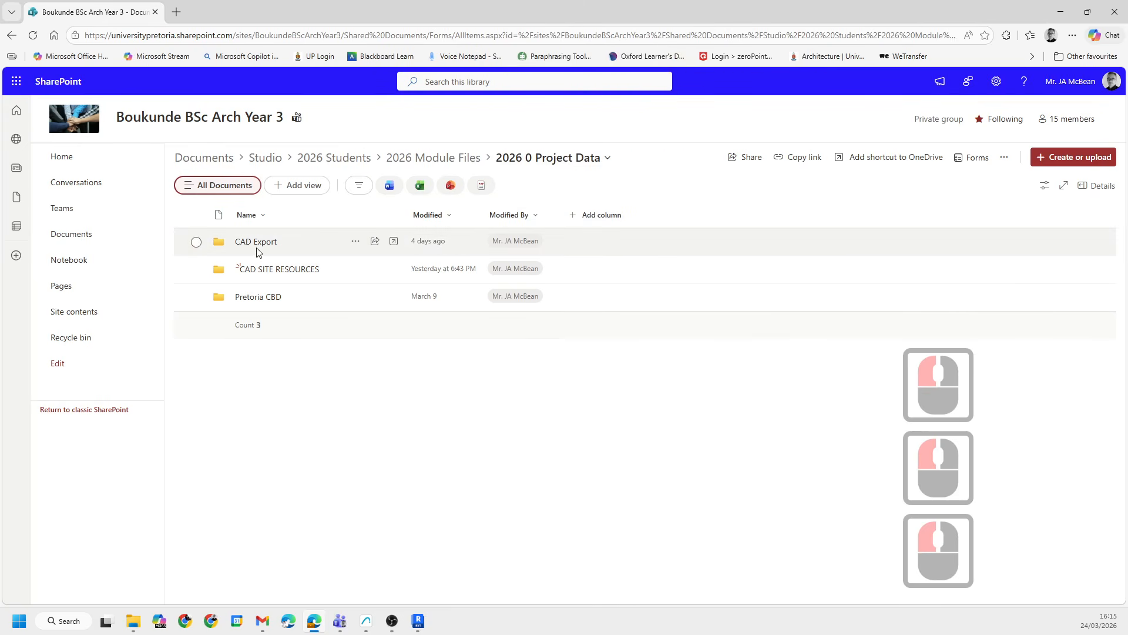
double_click(262, 267)
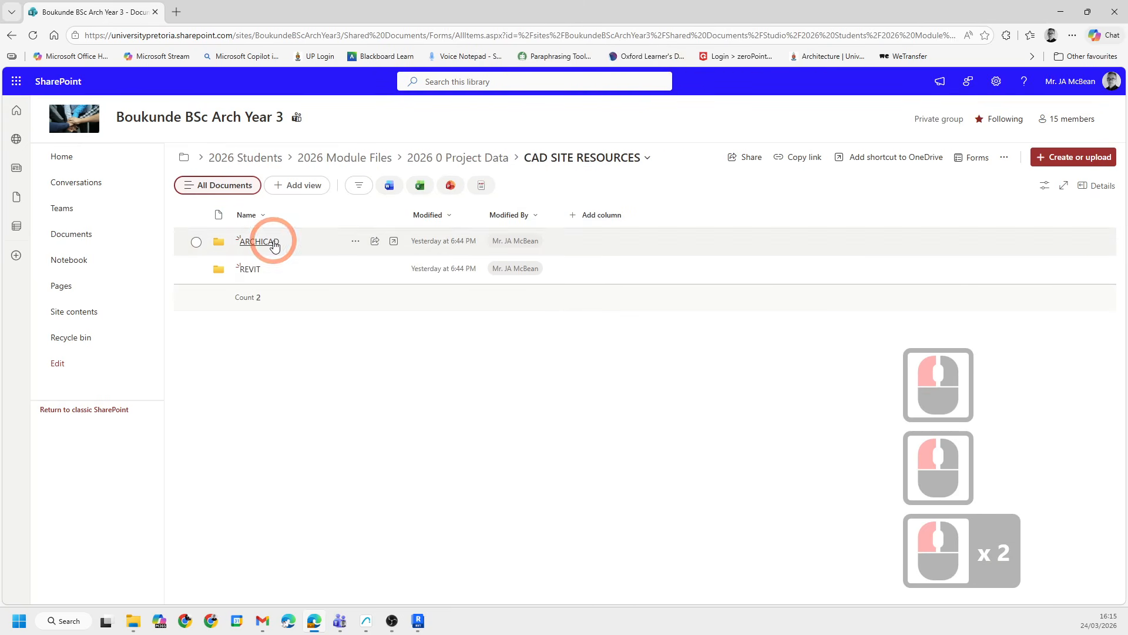
left_click(247, 269)
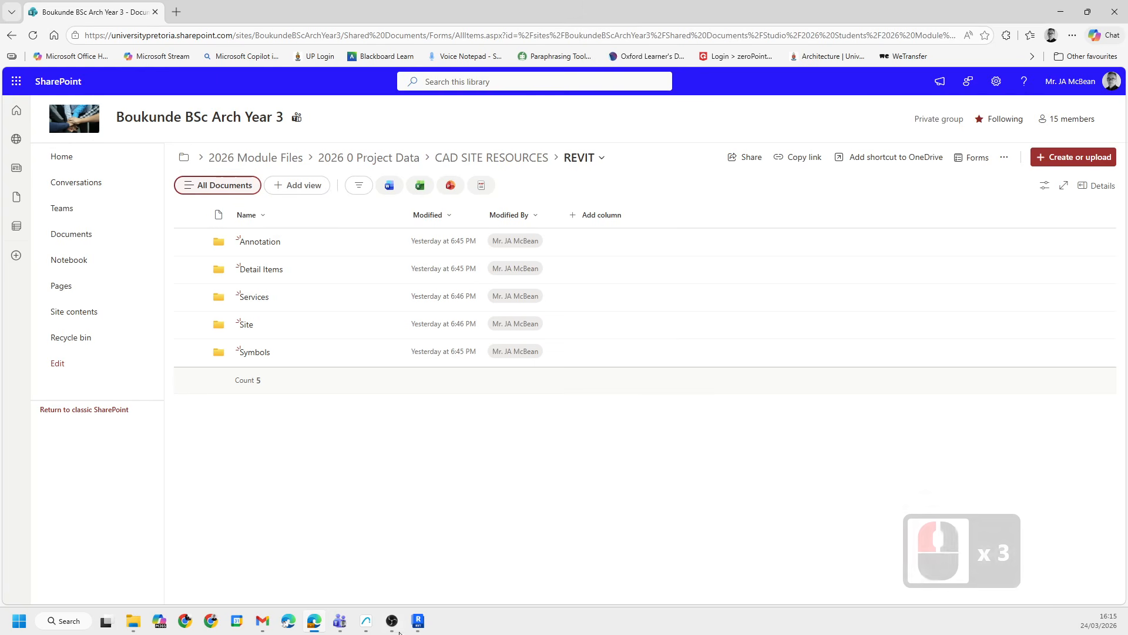
- Return to the Basement plan and browse File Explorer to OKU 300 > 2026 0 Project Data > CAD SITE RESOURCES > REVIT > Services
left_click(418, 620)
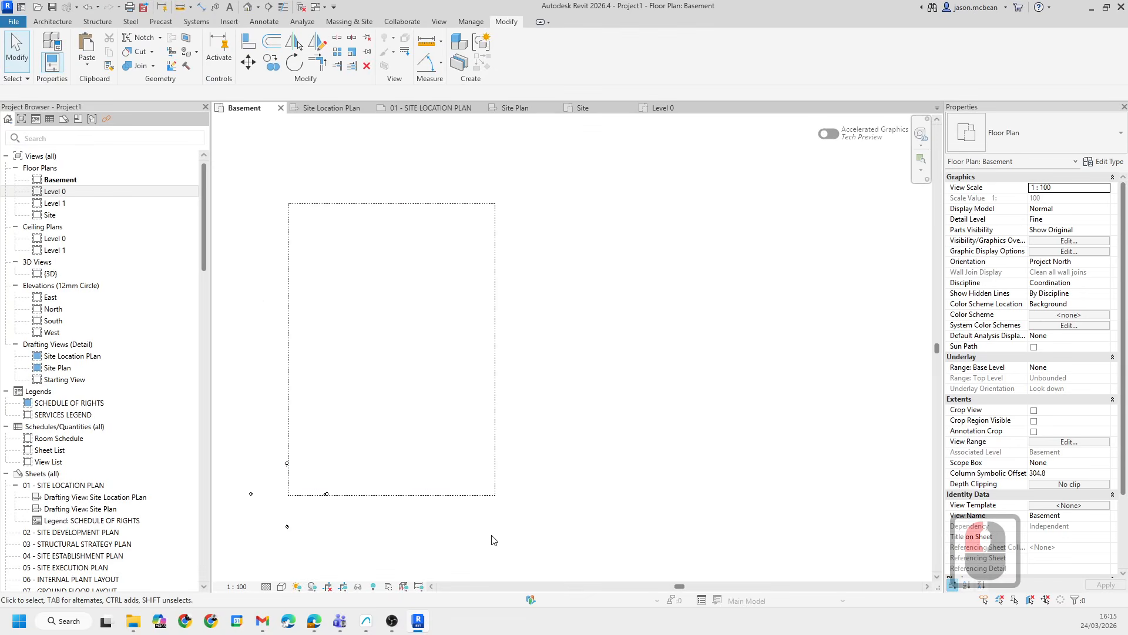
middle_click_drag(472, 368, 490, 323)
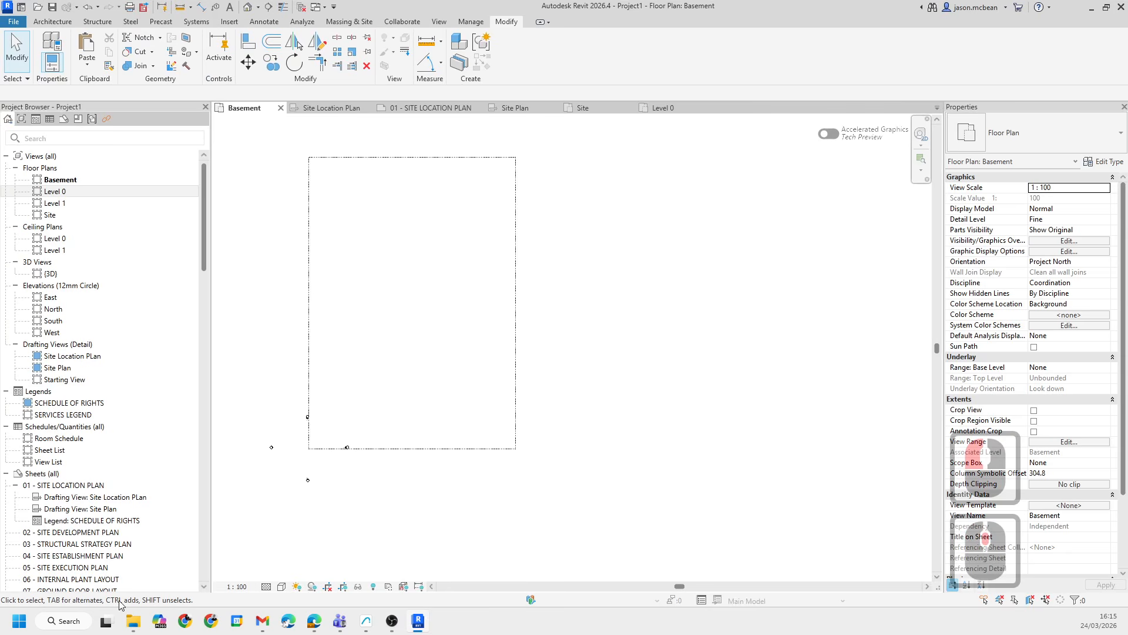
left_click(134, 625)
left_click(112, 561)
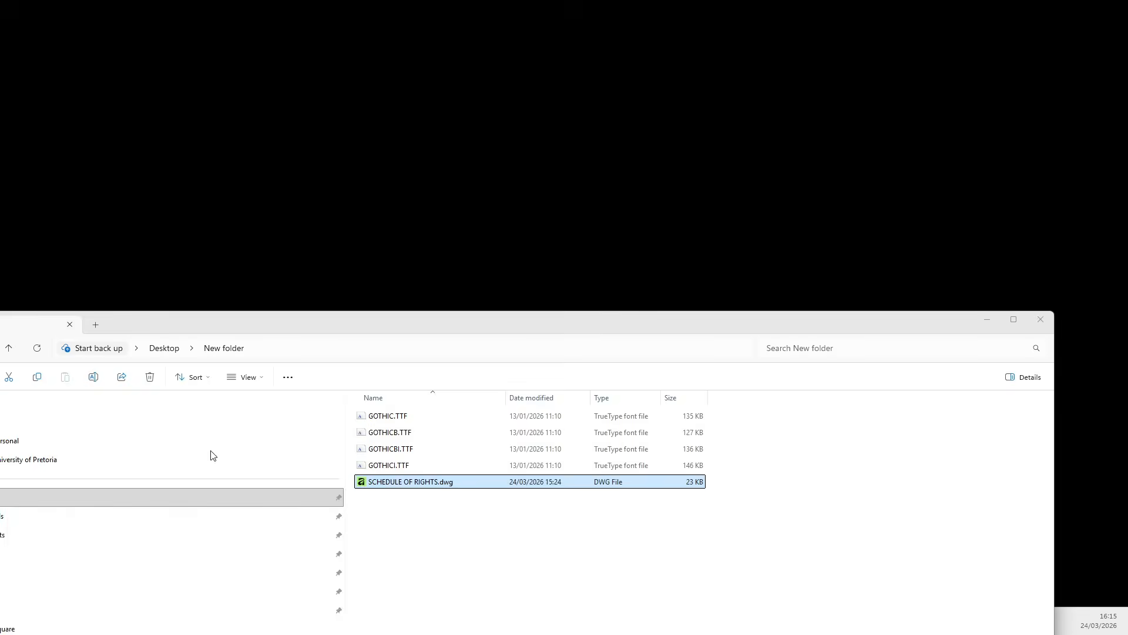
left_click_drag(564, 337, 877, 205)
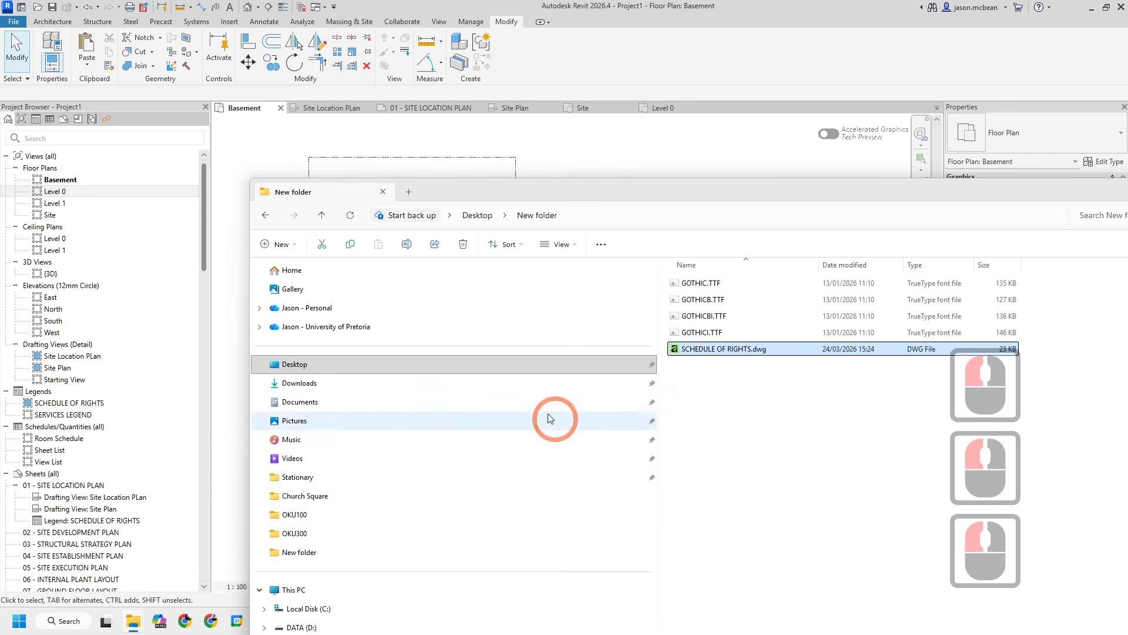
left_click(303, 533)
left_click(754, 322)
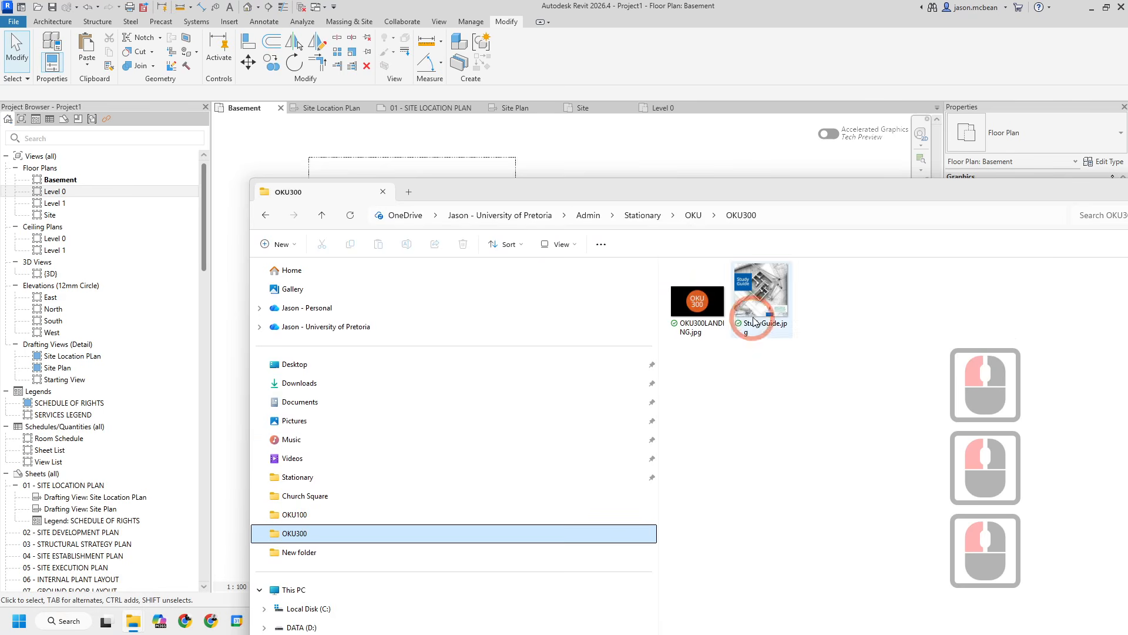
left_click(312, 327)
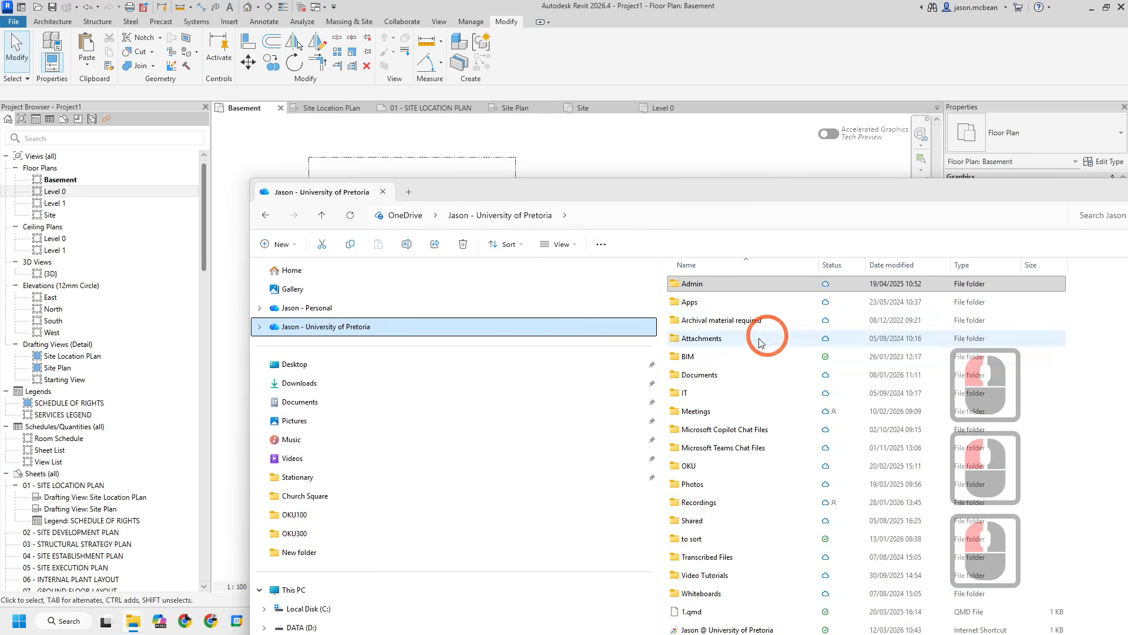
double_click(688, 465)
left_click(703, 392)
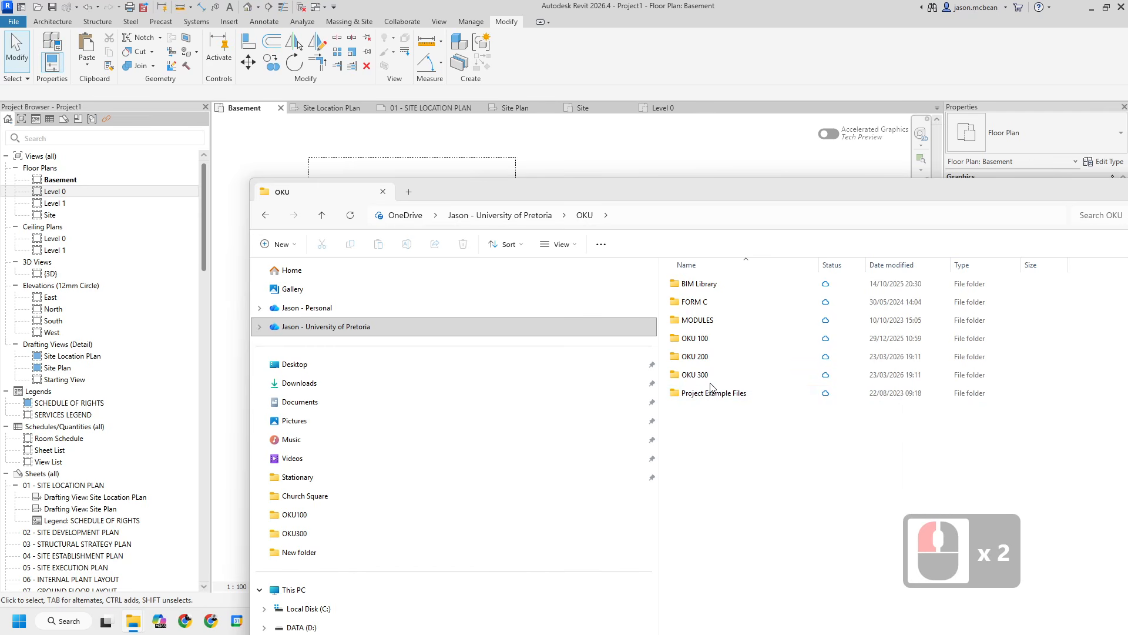
left_click(725, 435)
left_click_drag(708, 194, 667, 243)
double_click(643, 434)
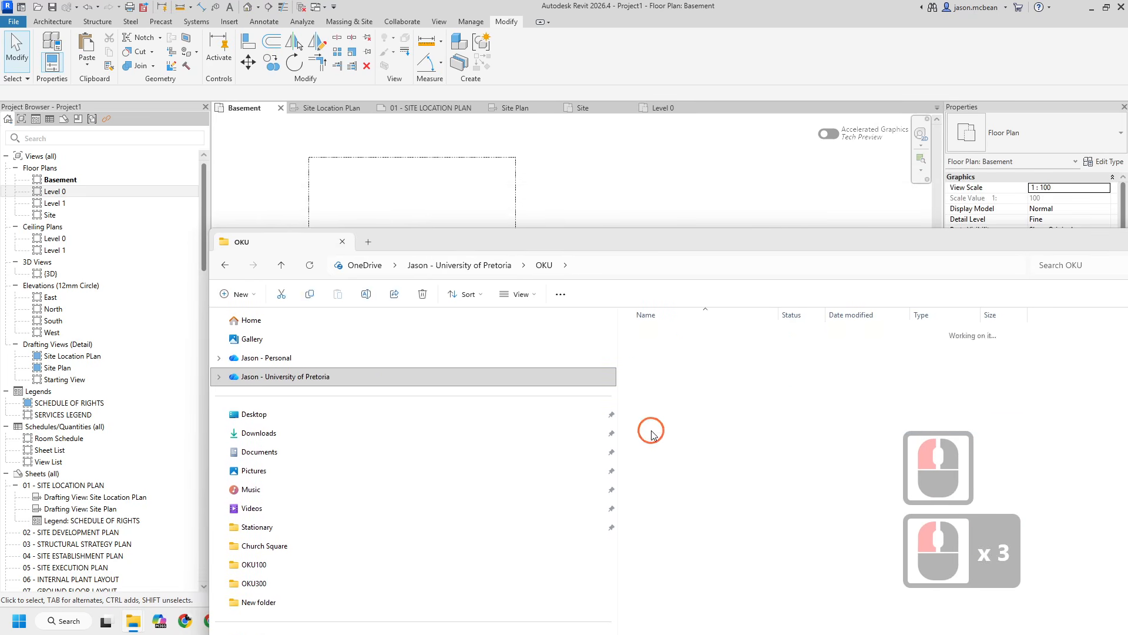
left_click(684, 335)
double_click(684, 339)
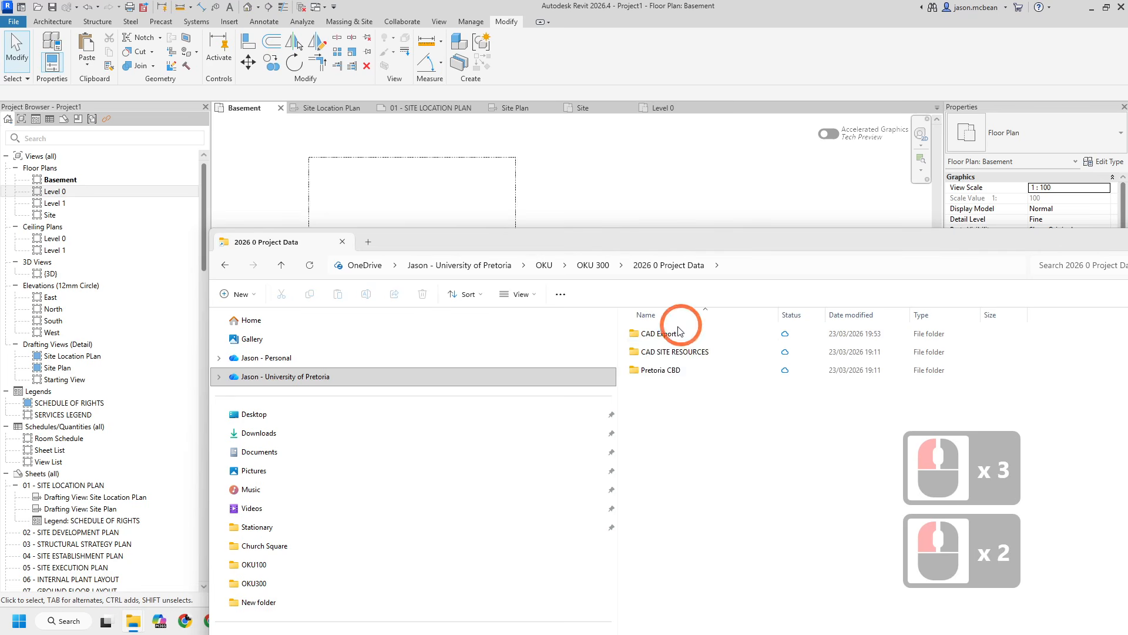
double_click(664, 351)
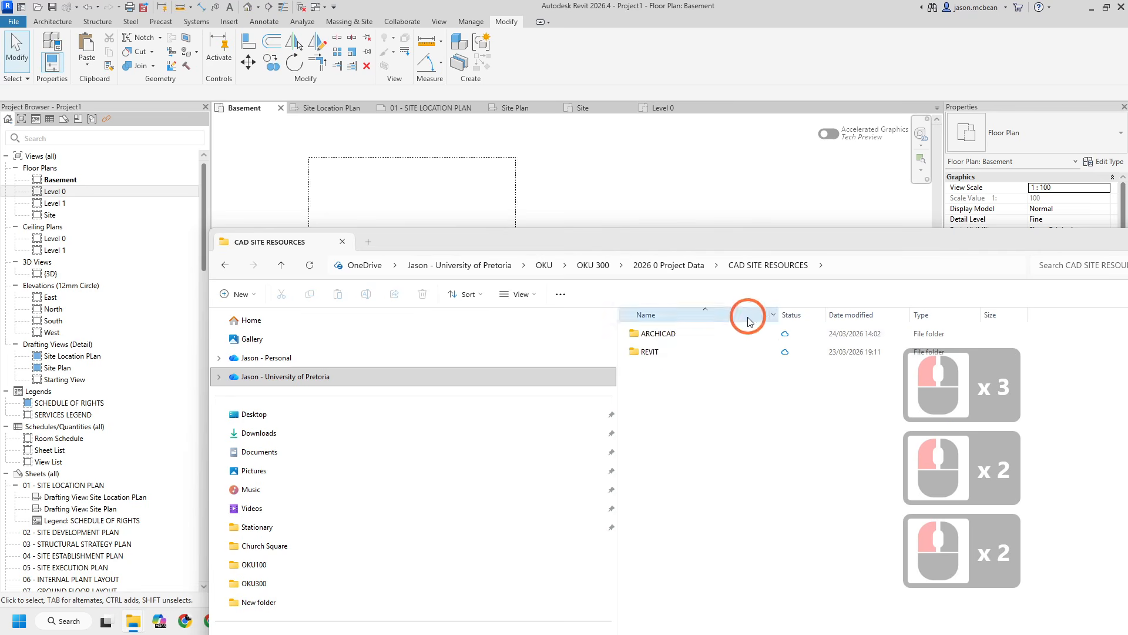
double_click(649, 351)
double_click(654, 370)
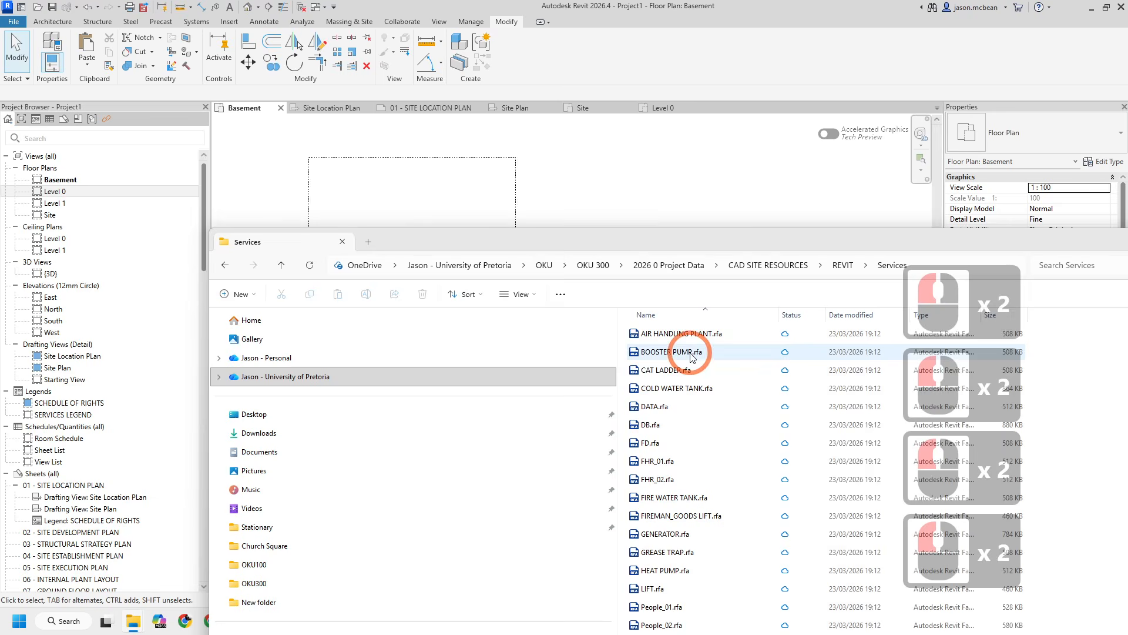
- Select all the Services family files and bring them into the Basement plan
key("ctrl+a")
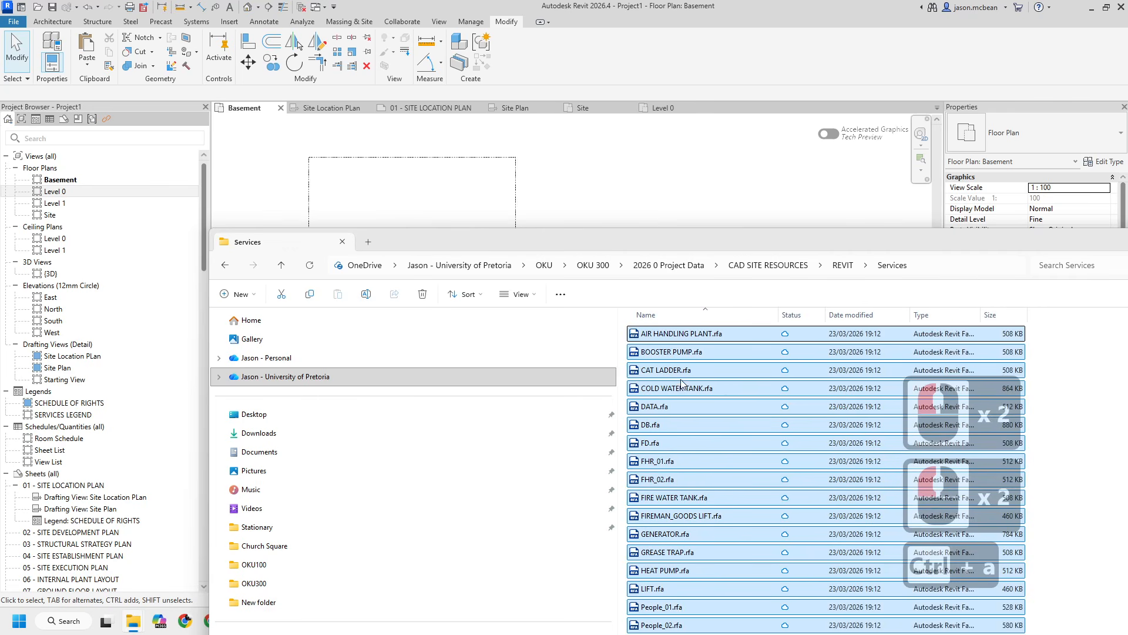
left_click(522, 299)
left_click_drag(412, 207, 415, 211)
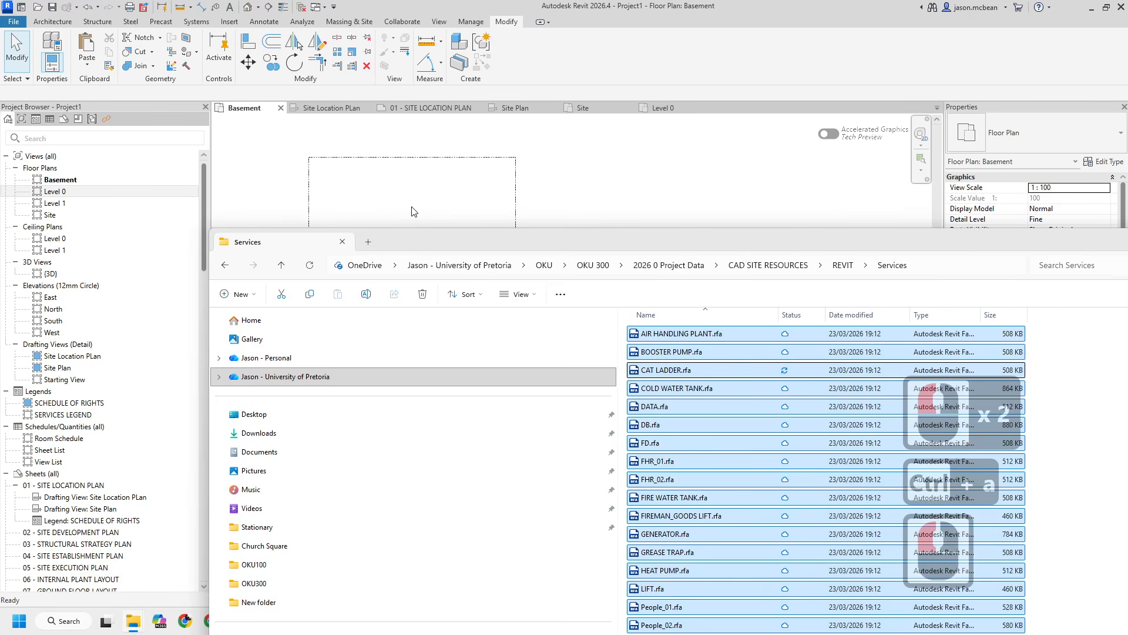
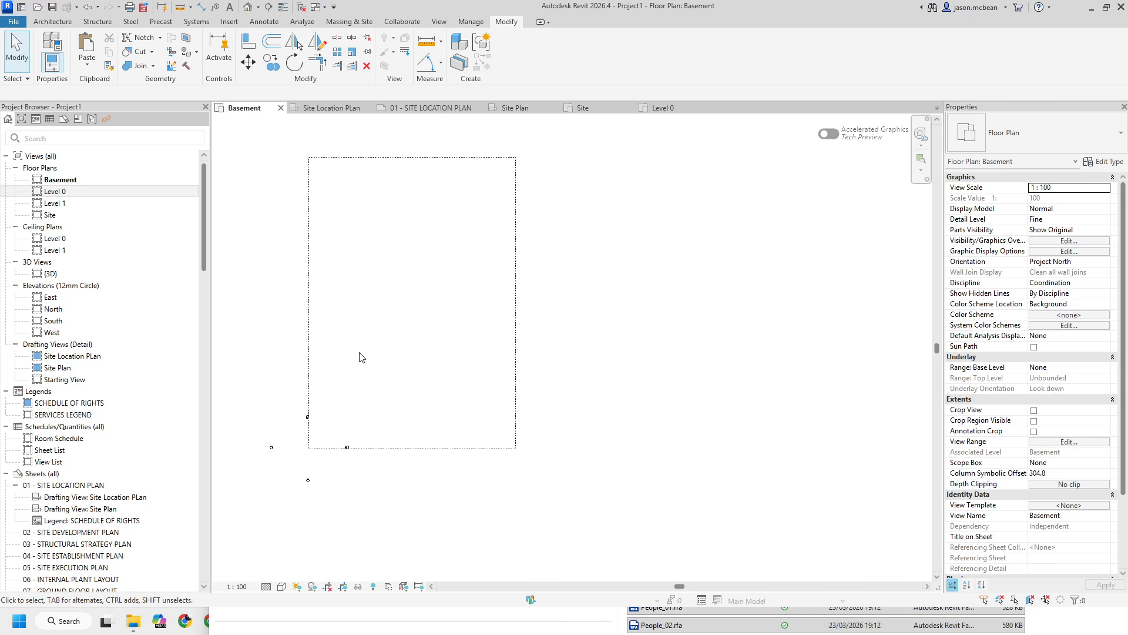
- Place a GENERATOR 2.5mm Label detail component inside the Basement plan's boundary, near its lower left
scroll(470, 450, "down", 4)
scroll(438, 427, "up", 7)
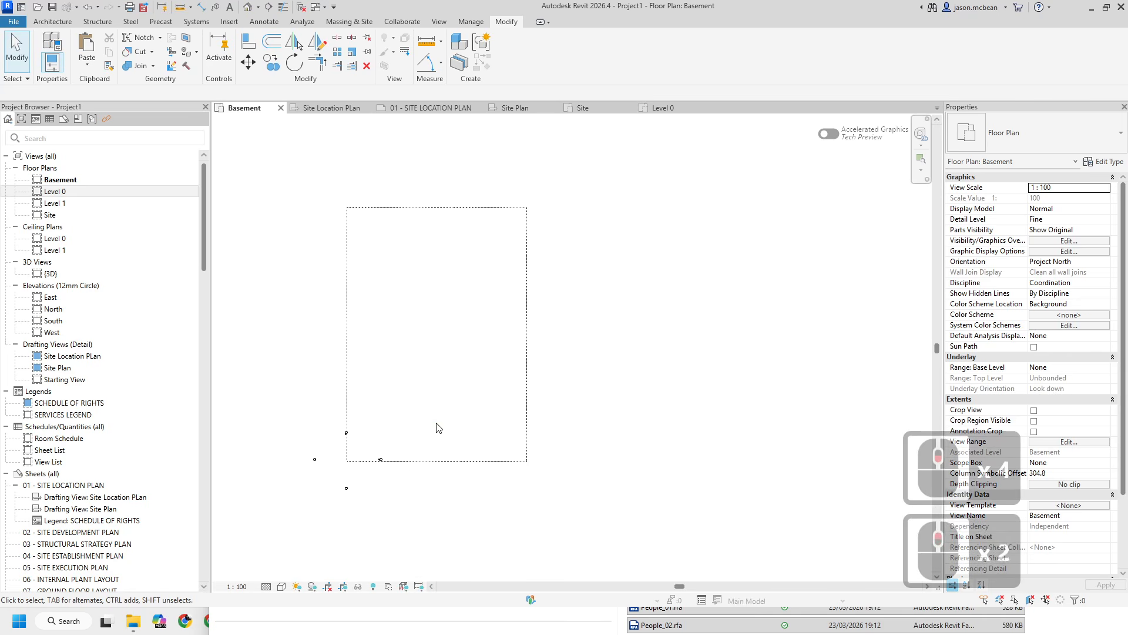
middle_click_drag(380, 391, 400, 437)
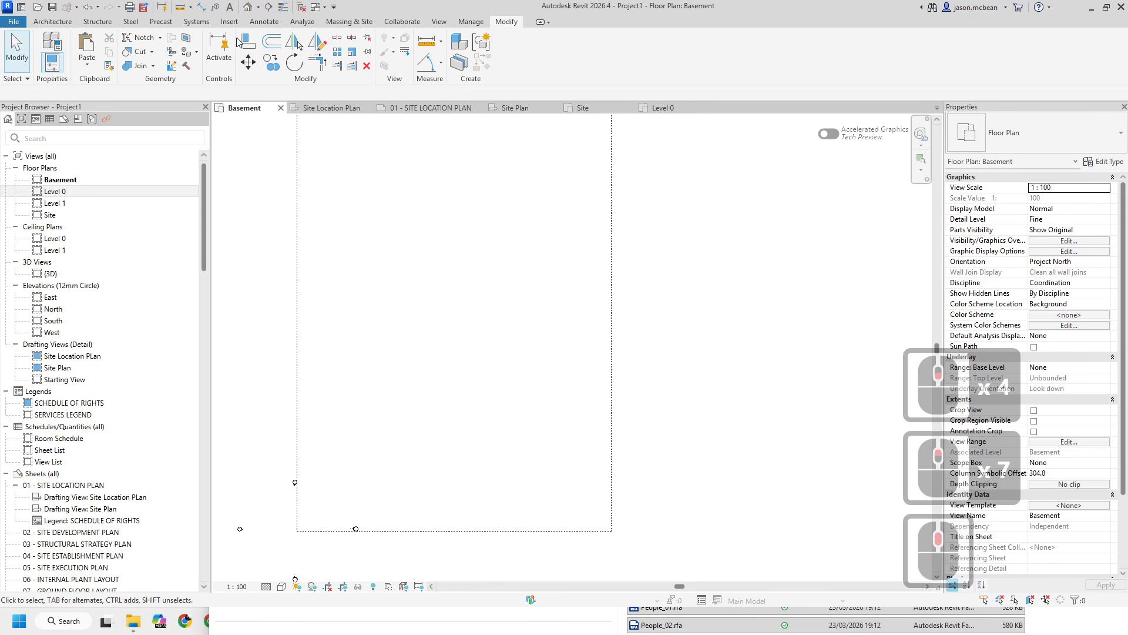
left_click(264, 21)
left_click(491, 192)
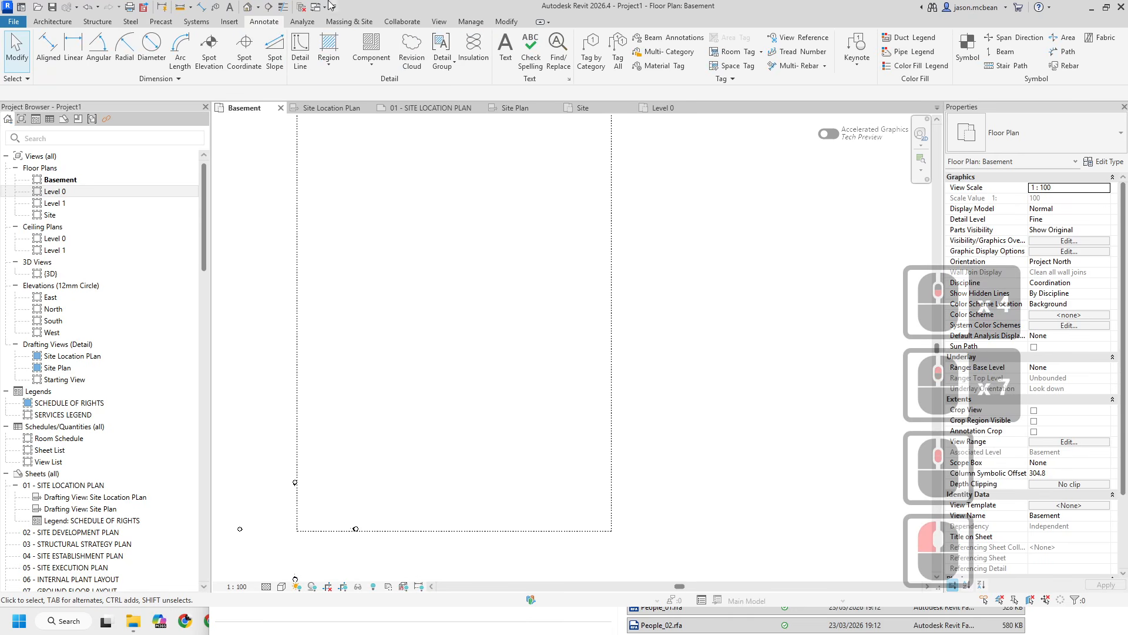
left_click(371, 63)
left_click(400, 94)
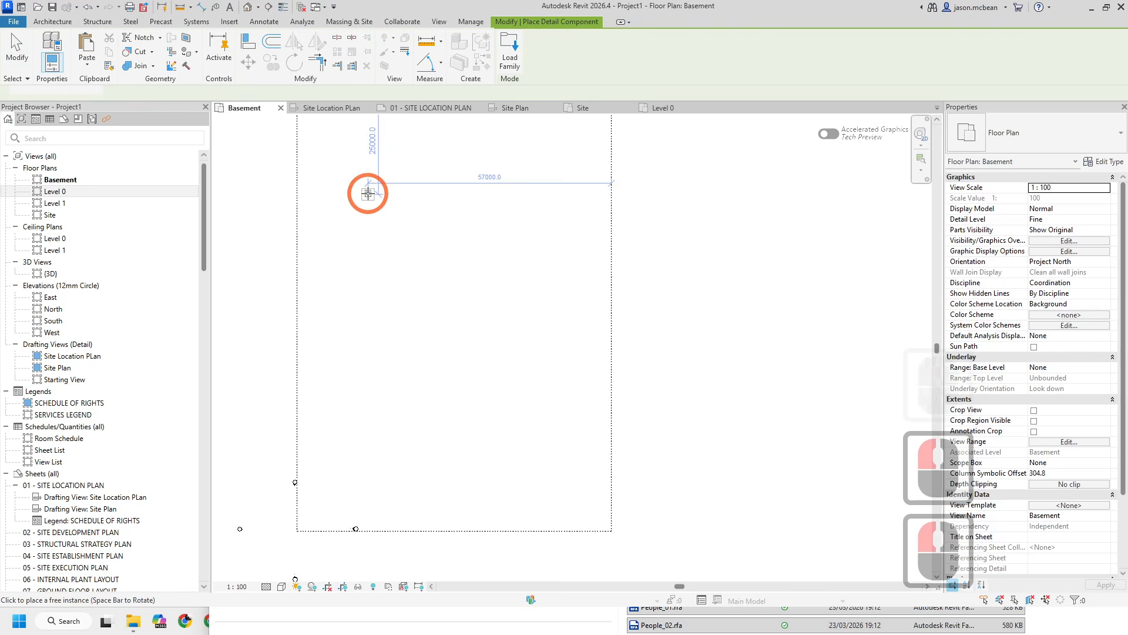
left_click(1017, 132)
scroll(1037, 255, "down", 12)
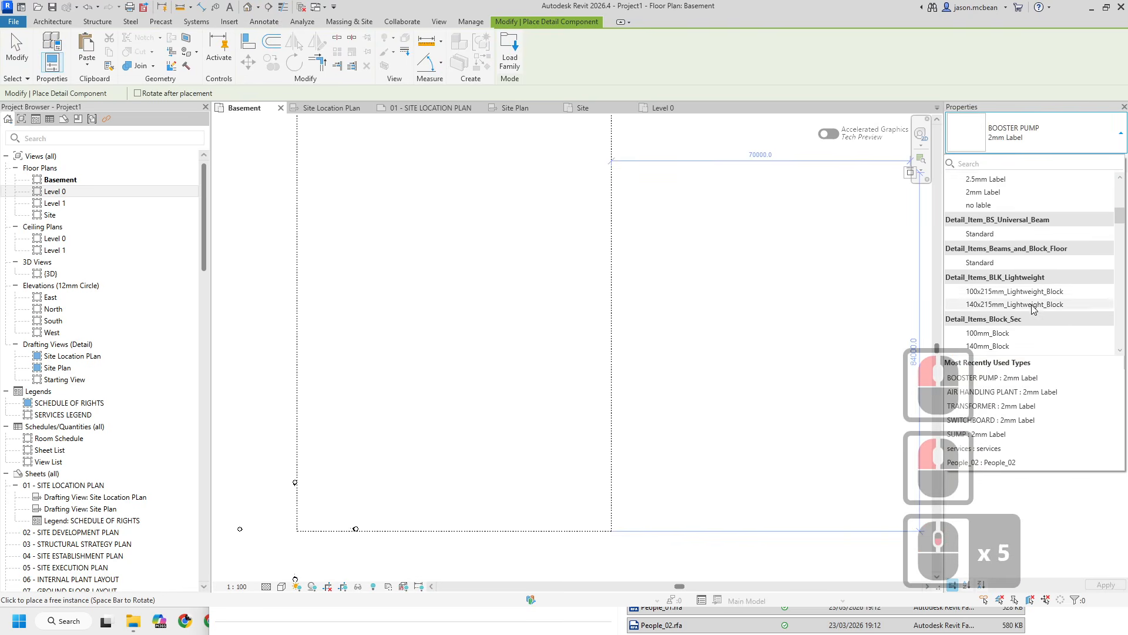
scroll(1039, 259, "down", 16)
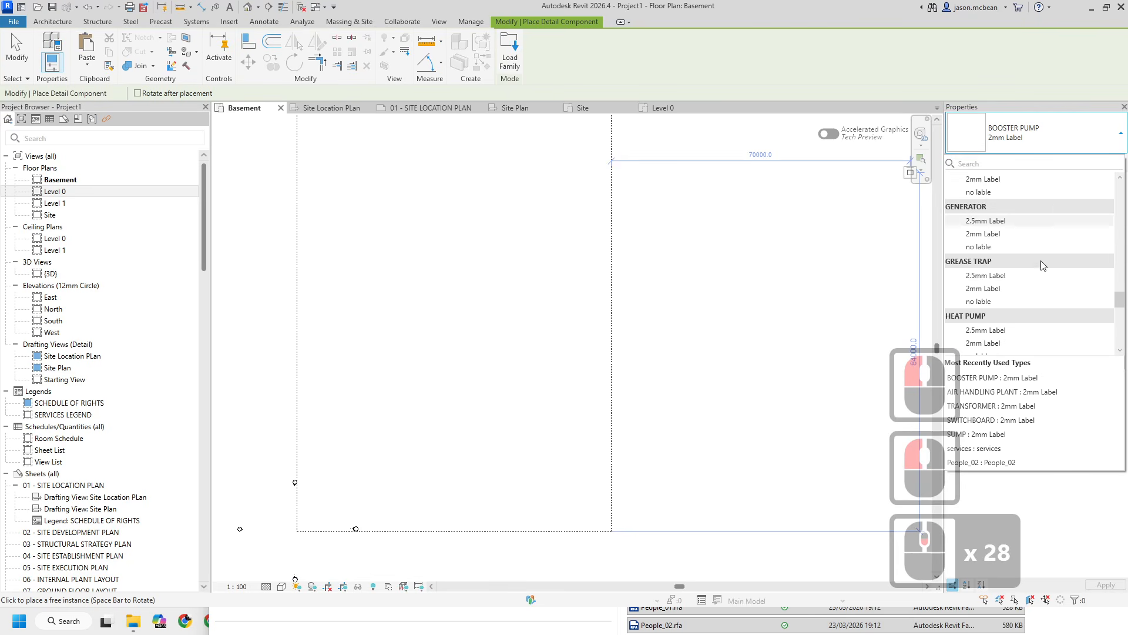
left_click(992, 222)
scroll(428, 483, "up", 7)
middle_click_drag(309, 526, 373, 329)
scroll(373, 365, "up", 6)
left_click(368, 301)
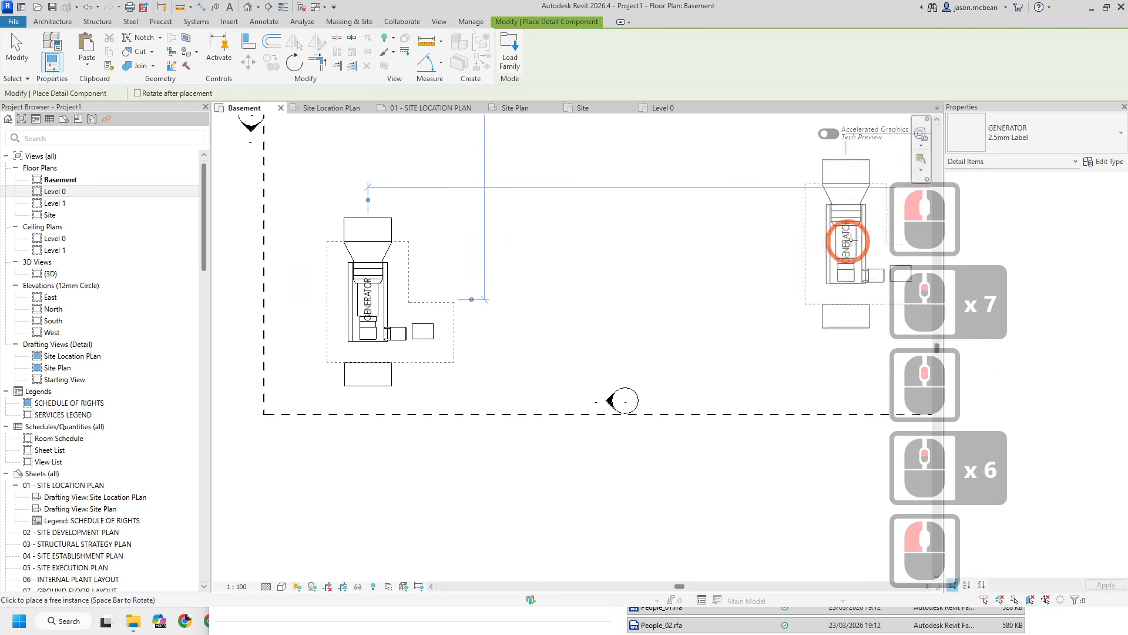
- Place a HEAT PUMP 2.5mm Label detail component to the right of the generator
left_click(1033, 135)
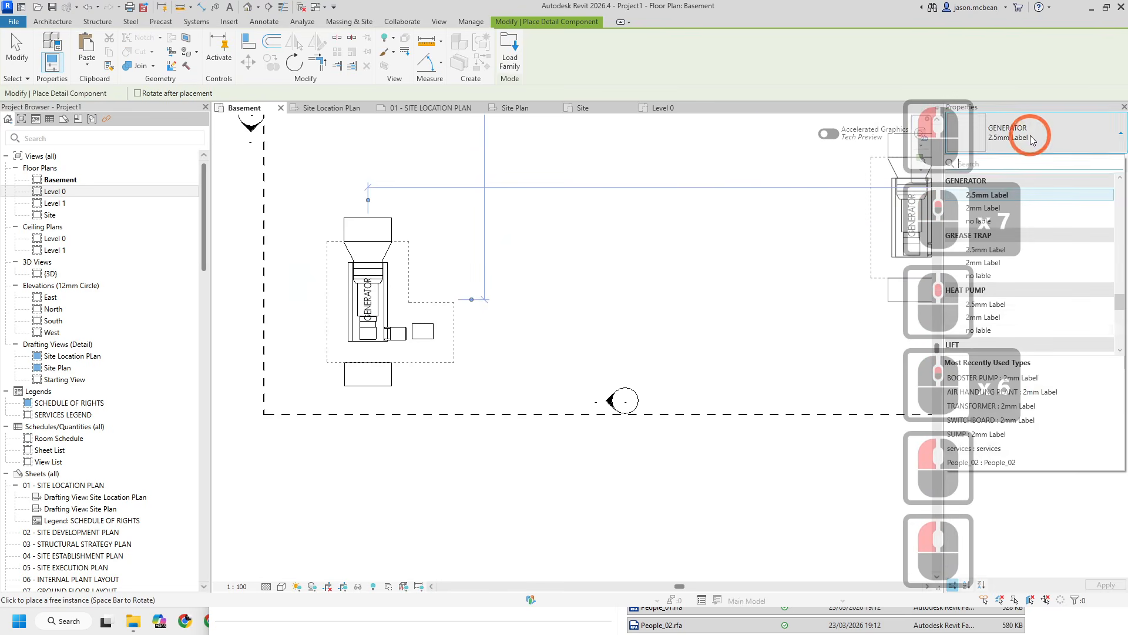
left_click(999, 305)
left_click(552, 329)
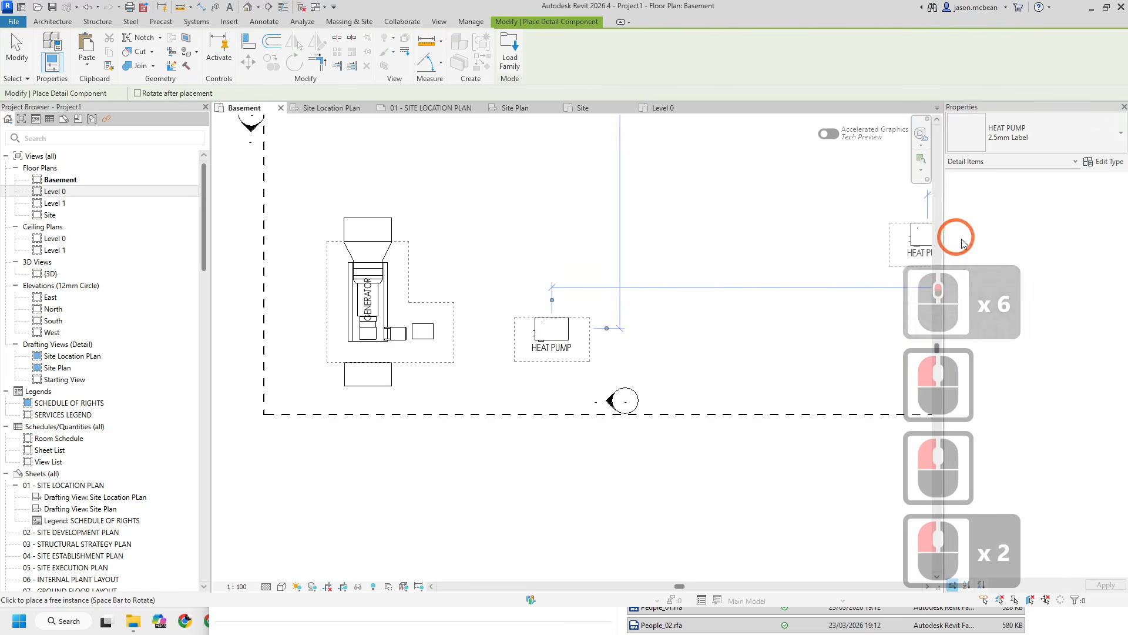
- Place a GREASE TRAP 2.5mm Label detail component above and to the right of the generator
left_click(1053, 129)
scroll(1028, 290, "up", 3)
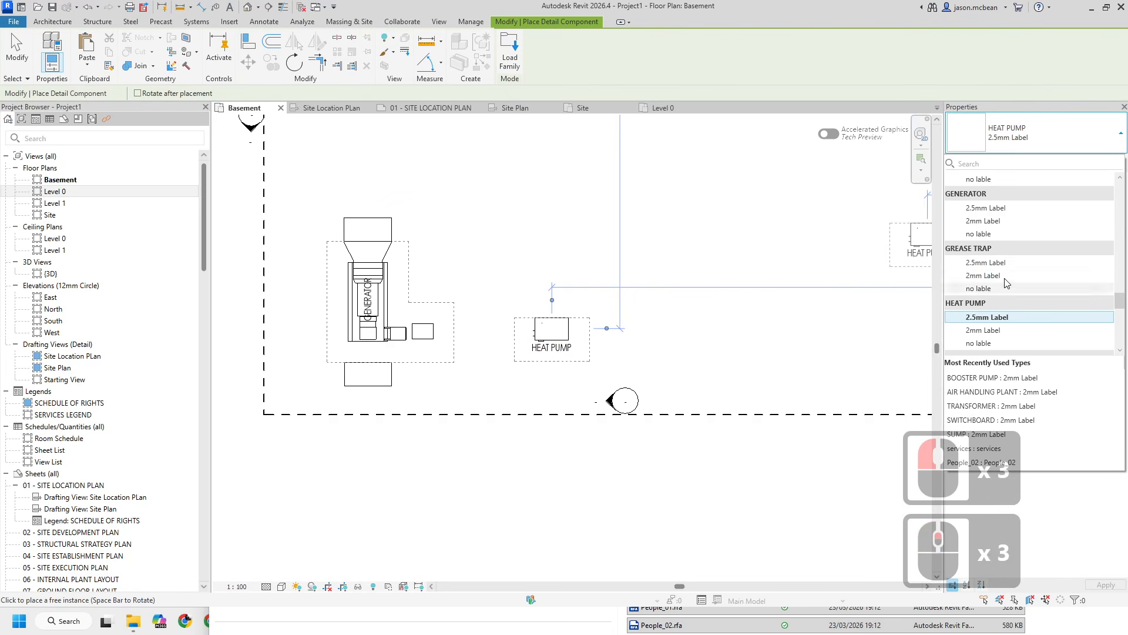
left_click(995, 263)
left_click(491, 173)
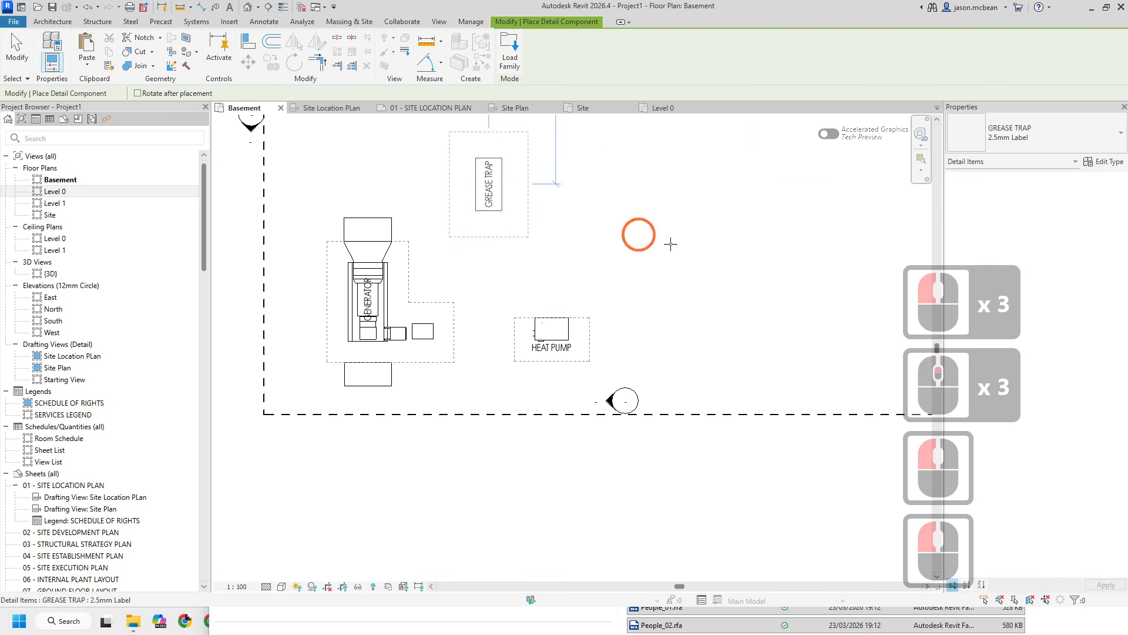
- Place a FIRE WATER TANK 2.5mm Label detail component to the right of the grease trap
middle_click_drag(660, 233, 503, 352)
left_click(1049, 134)
scroll(1028, 252, "up", 6)
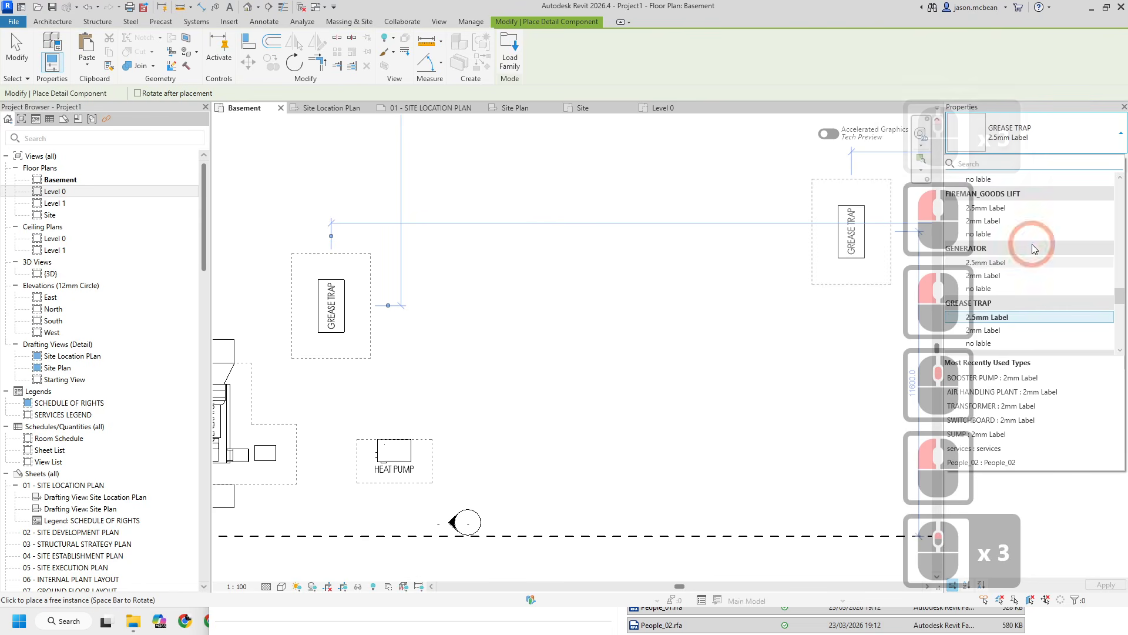
left_click(993, 275)
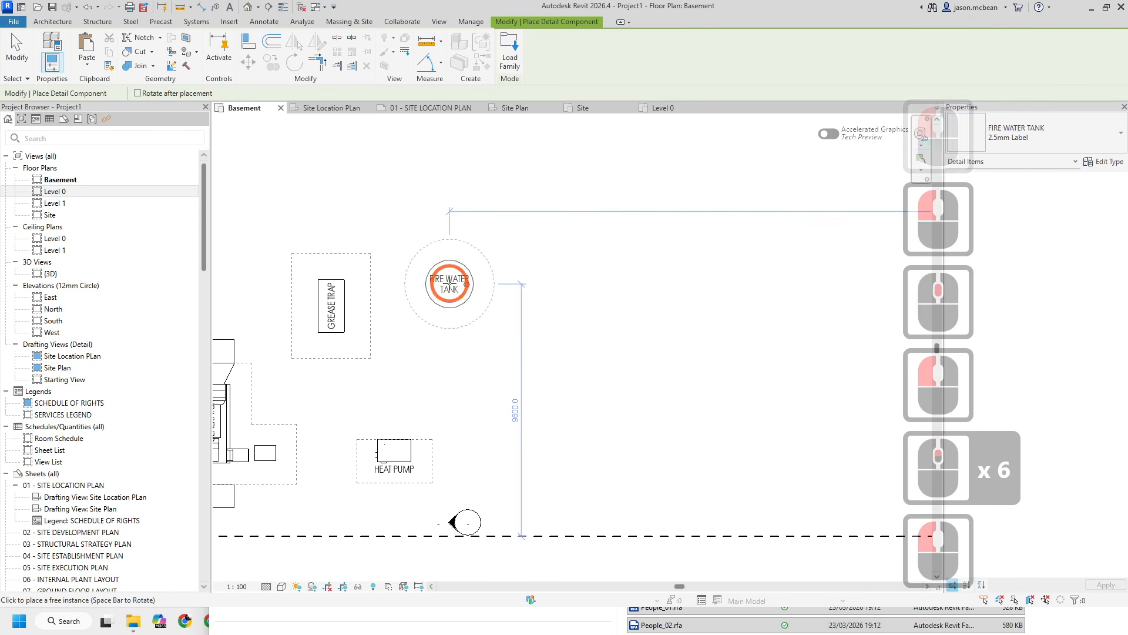
scroll(521, 286, "down", 2)
left_click(499, 268)
left_click(1048, 134)
scroll(999, 241, "up", 6)
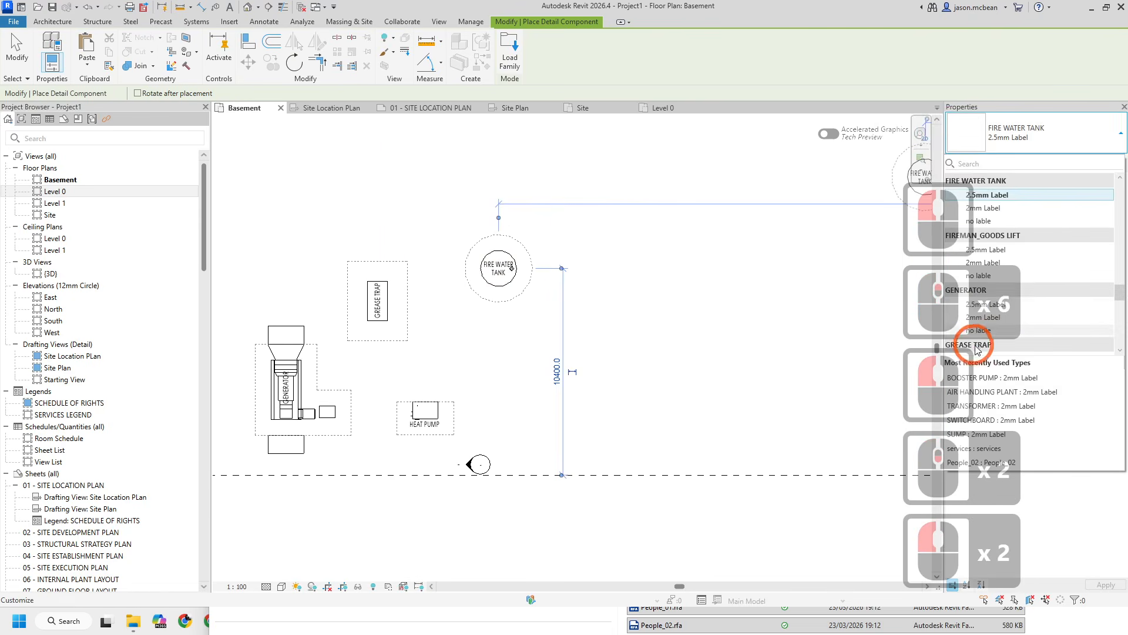
scroll(529, 294, "down", 7)
key("Escape")
key("Escape")
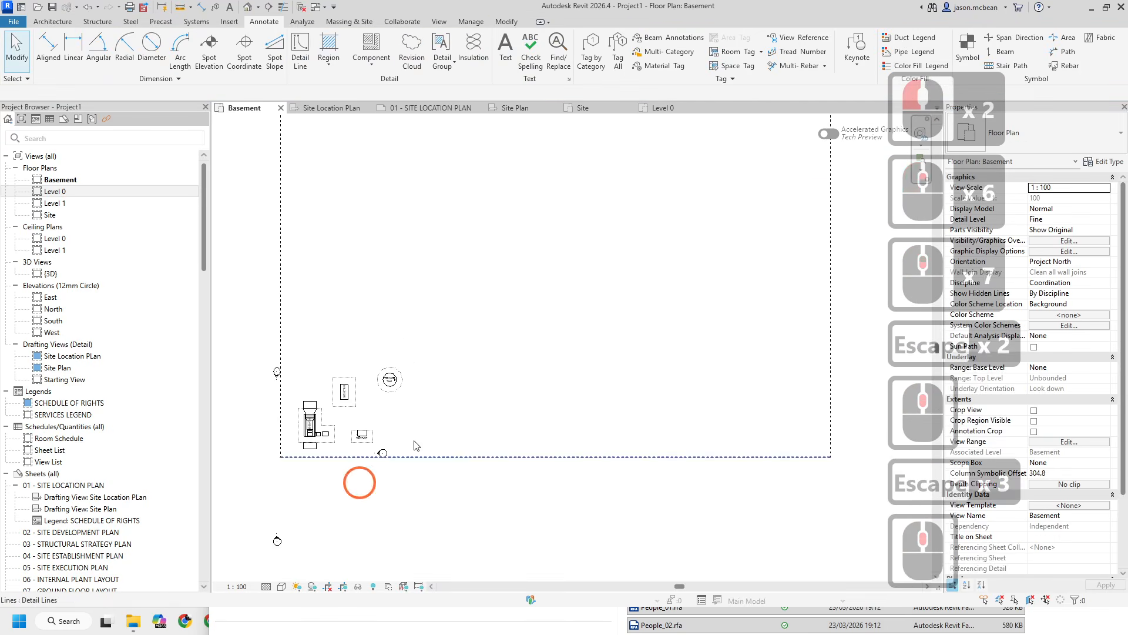
scroll(434, 387, "down", 2)
scroll(434, 387, "up", 2)
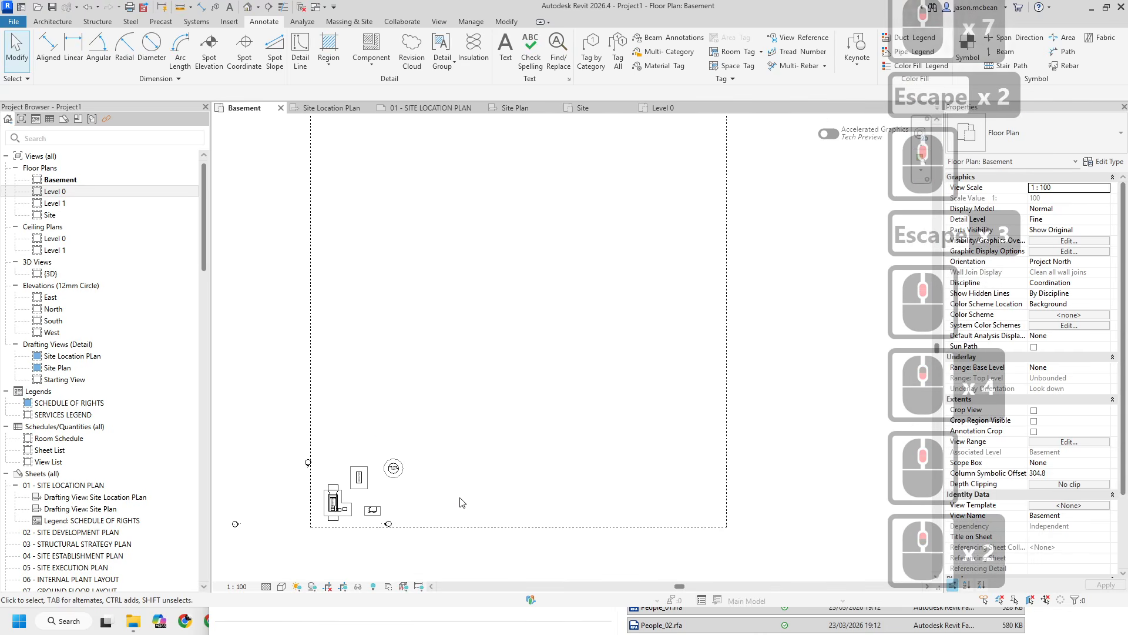
scroll(463, 503, "up", 5)
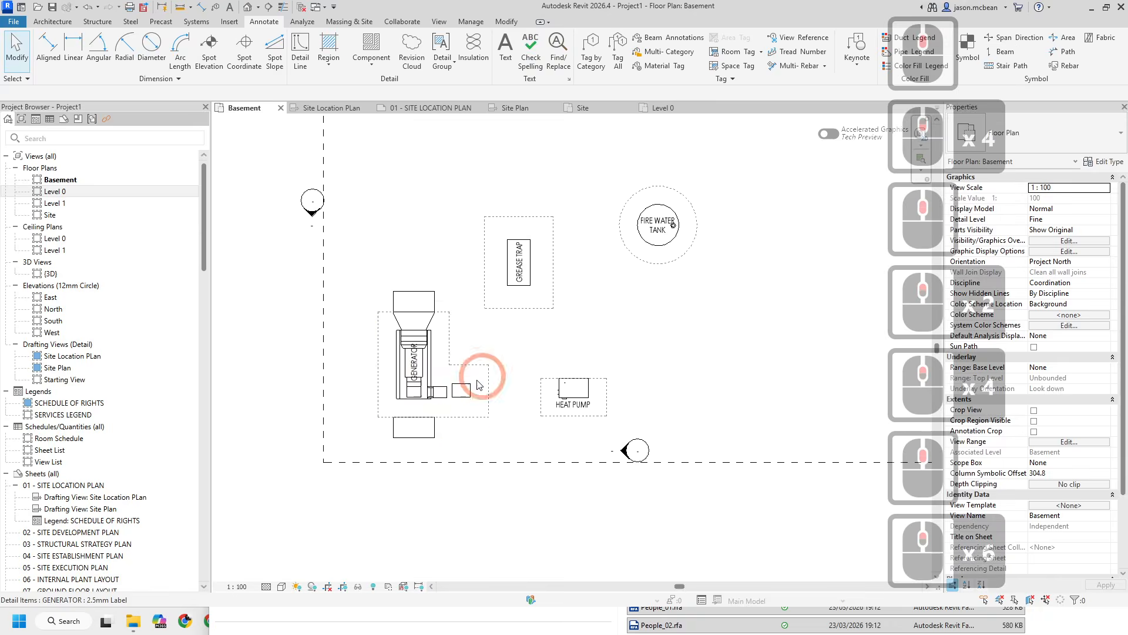
key("Escape")
middle_click_drag(504, 389, 373, 425)
scroll(372, 425, "down", 4)
middle_click_drag(466, 308, 405, 417)
key("Escape")
middle_click_drag(476, 243, 499, 301)
key("Escape")
middle_click_drag(461, 338, 562, 318)
- Draw three roads-style detail lines forming an open parking bay 2500 mm wide and 5000 mm long above the services
scroll(481, 374, "up", 1)
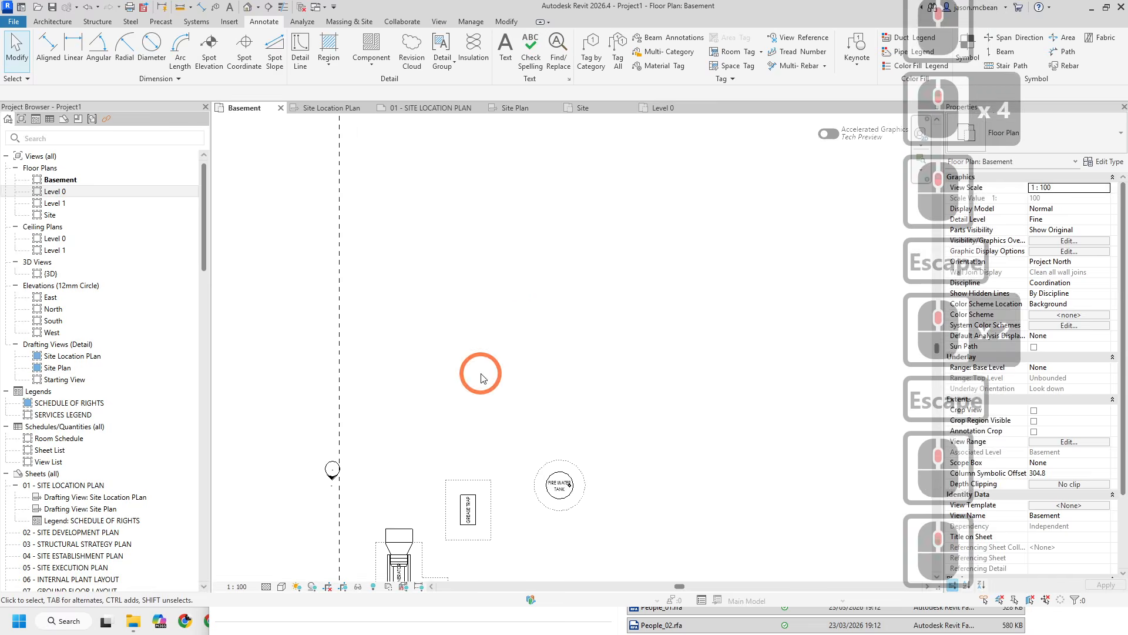
scroll(480, 374, "up", 1)
key("d")
key("l")
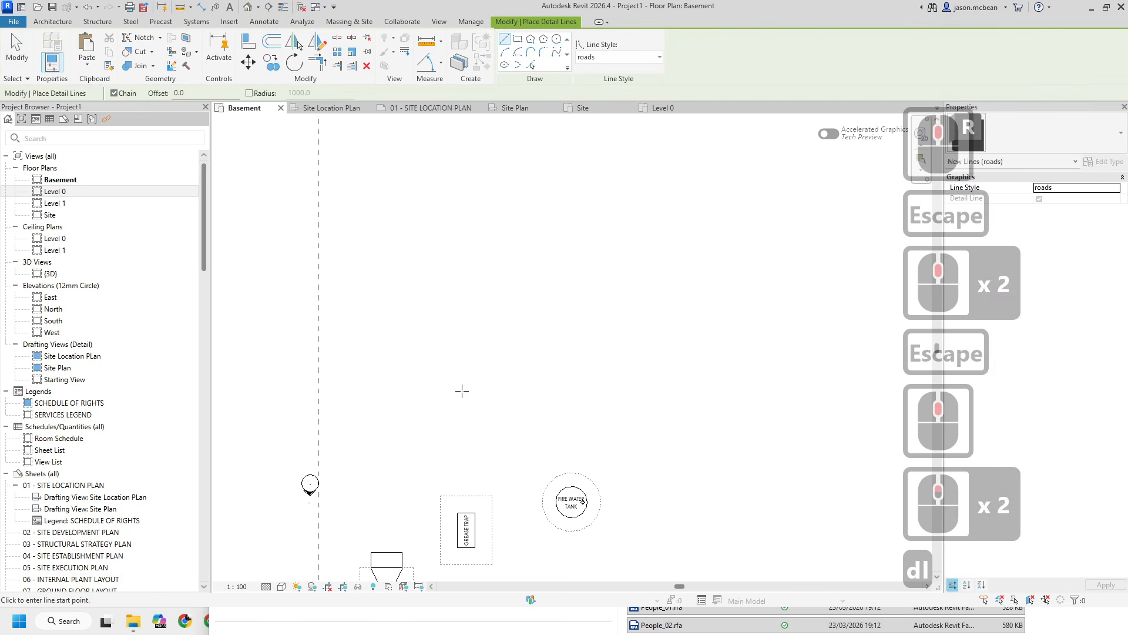
left_click(462, 391)
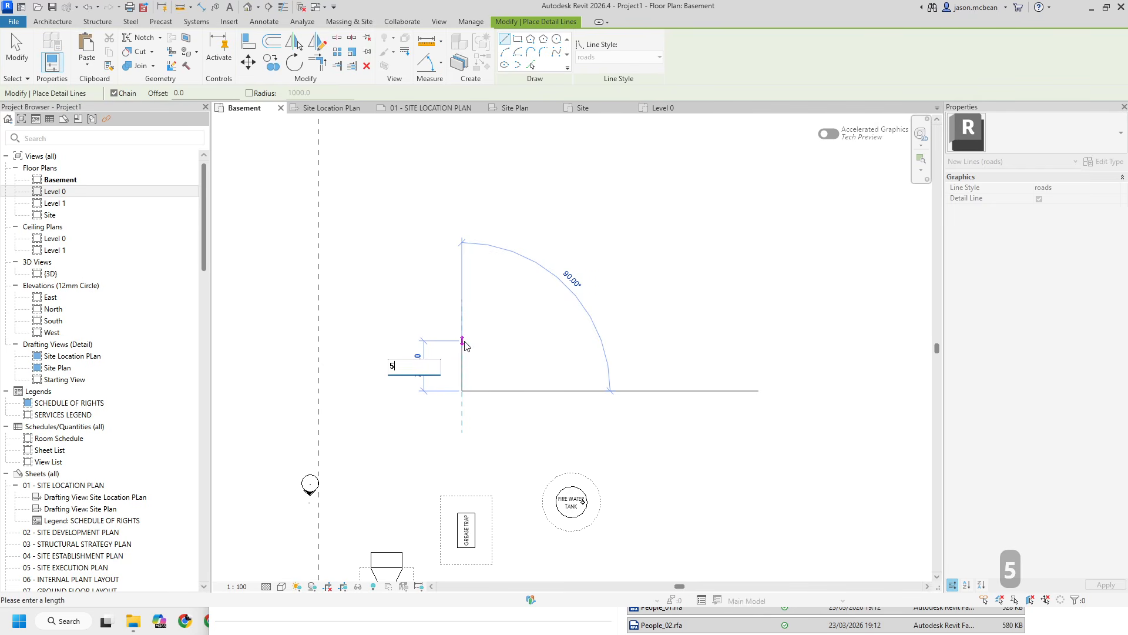
type("00")
key("Return")
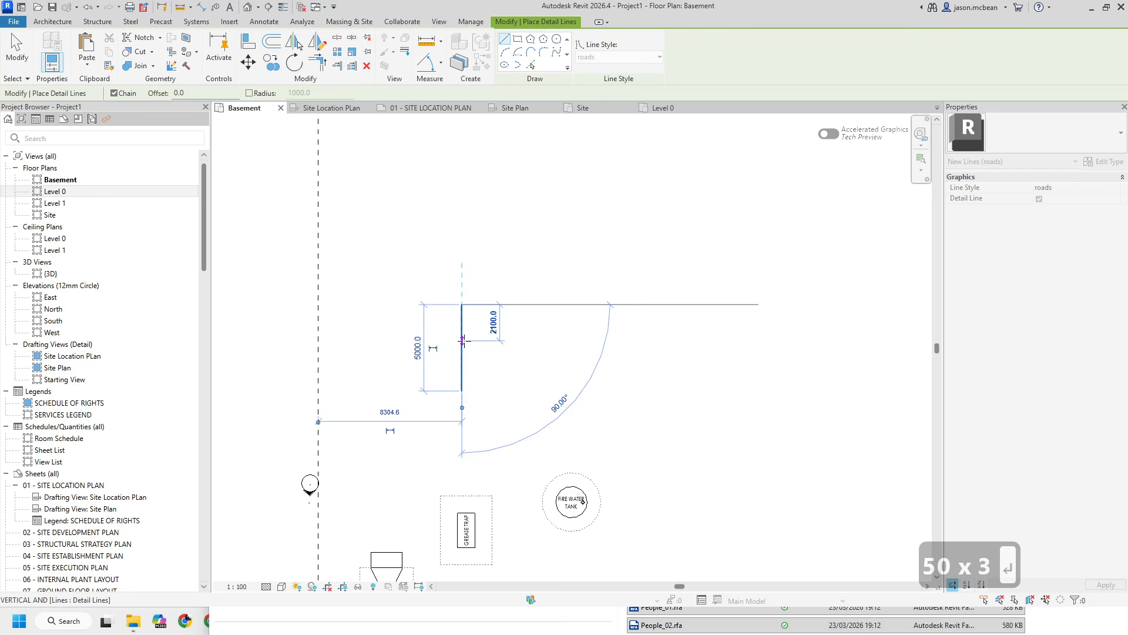
type("25")
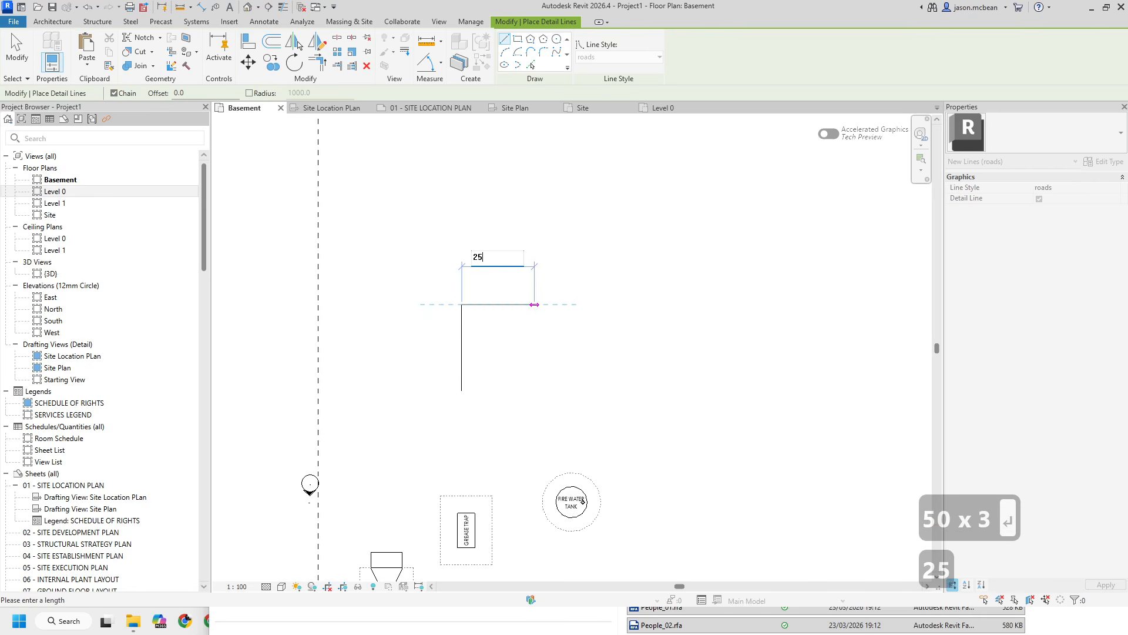
type("00")
key("Return")
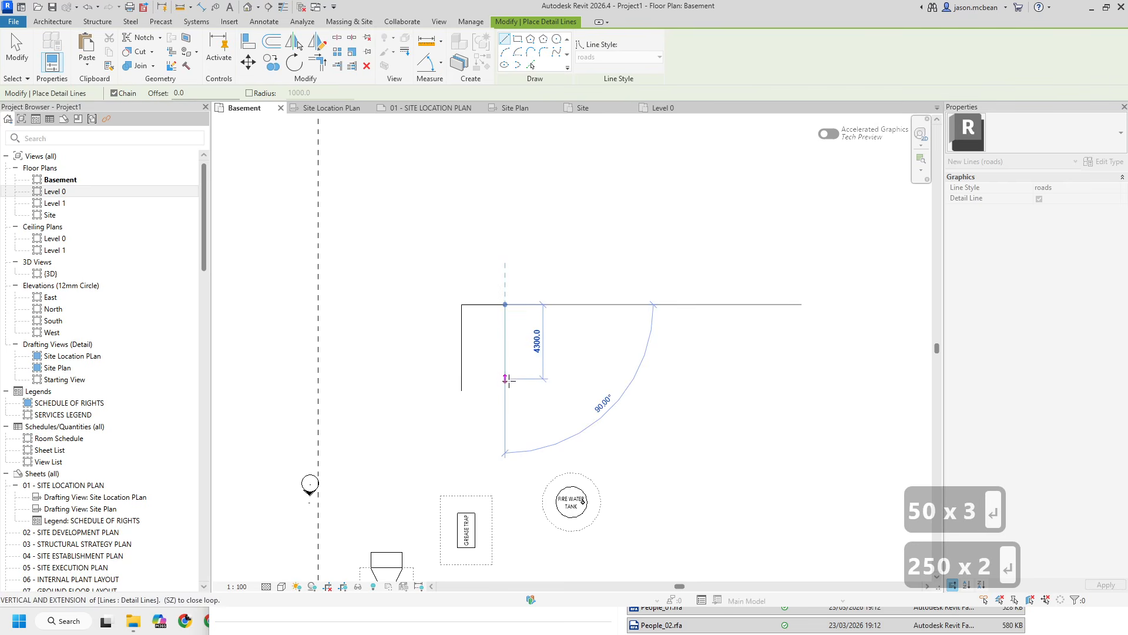
left_click(505, 391)
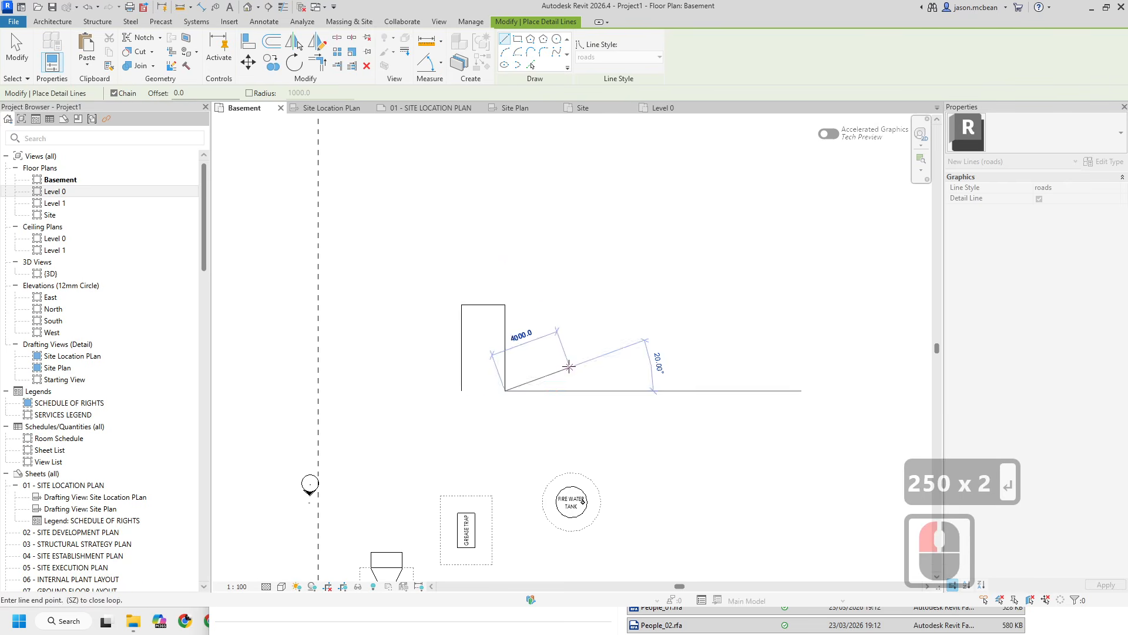
key("Escape")
key("Escape")
- Select the three parking bay lines and change their line style to 3
left_click(506, 364)
left_click(506, 365)
key("Escape")
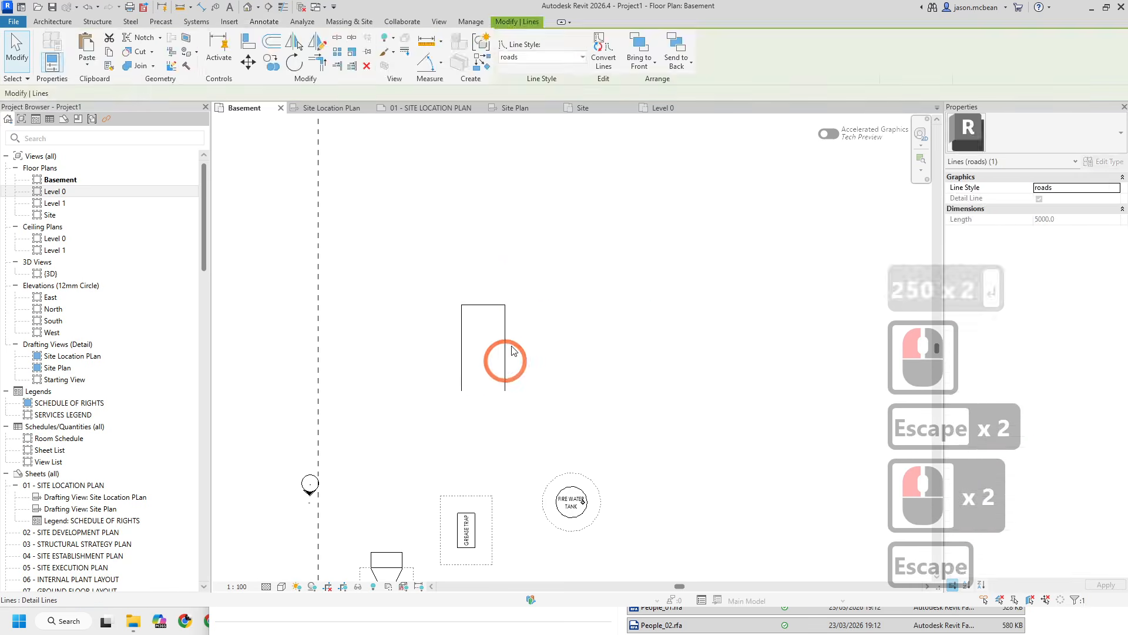
left_click_drag(605, 431, 410, 276)
left_click(534, 58)
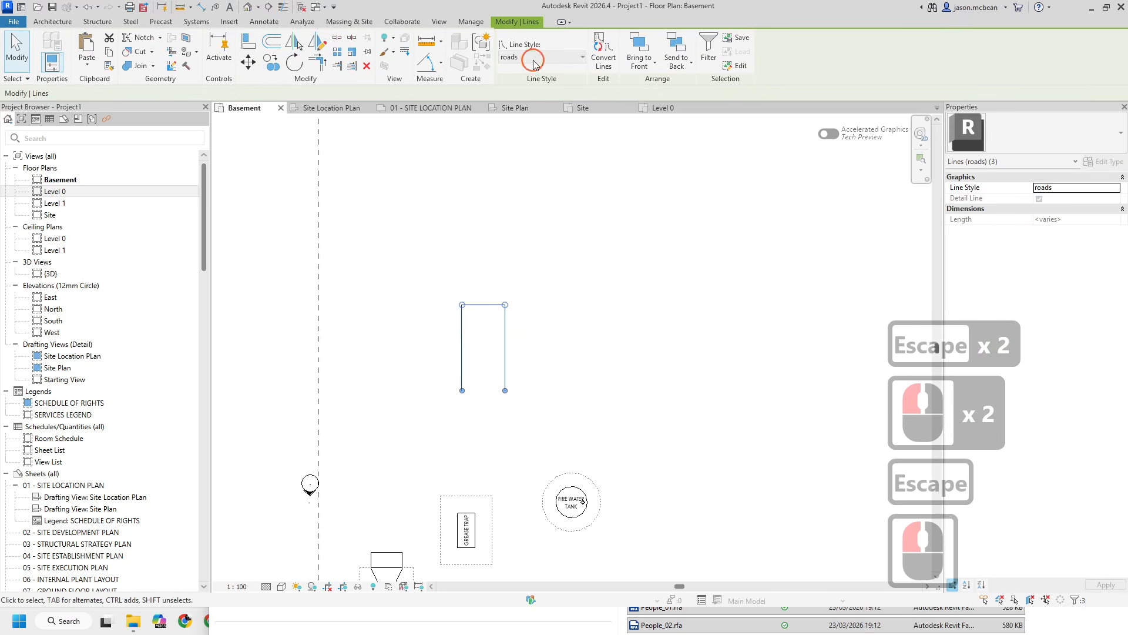
scroll(525, 144, "up", 20)
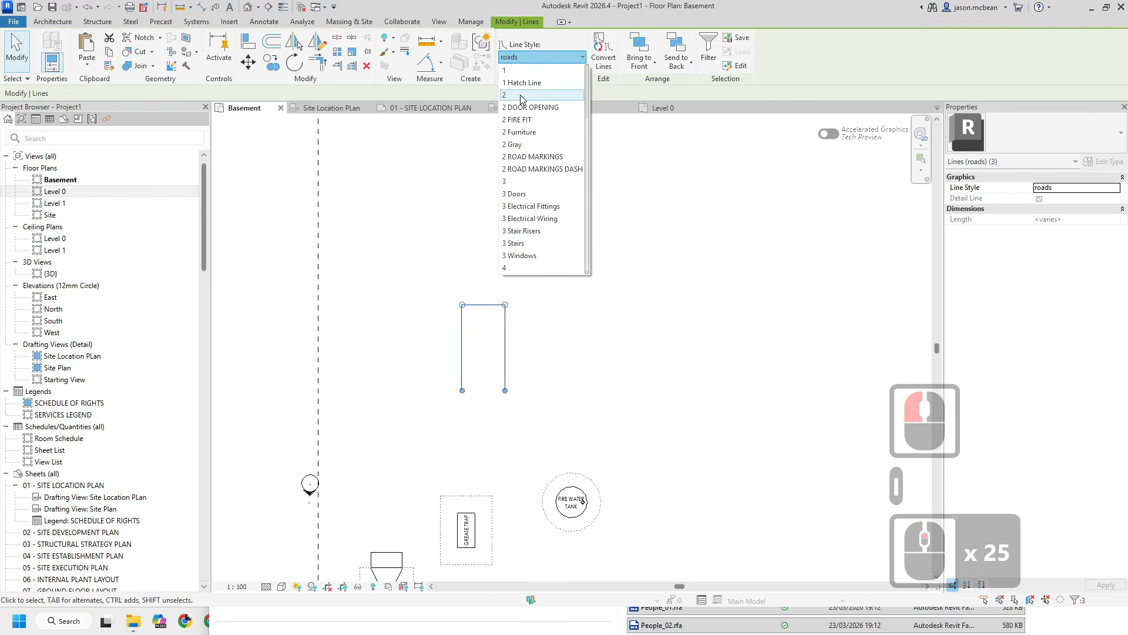
left_click(516, 171)
scroll(517, 345, "up", 6)
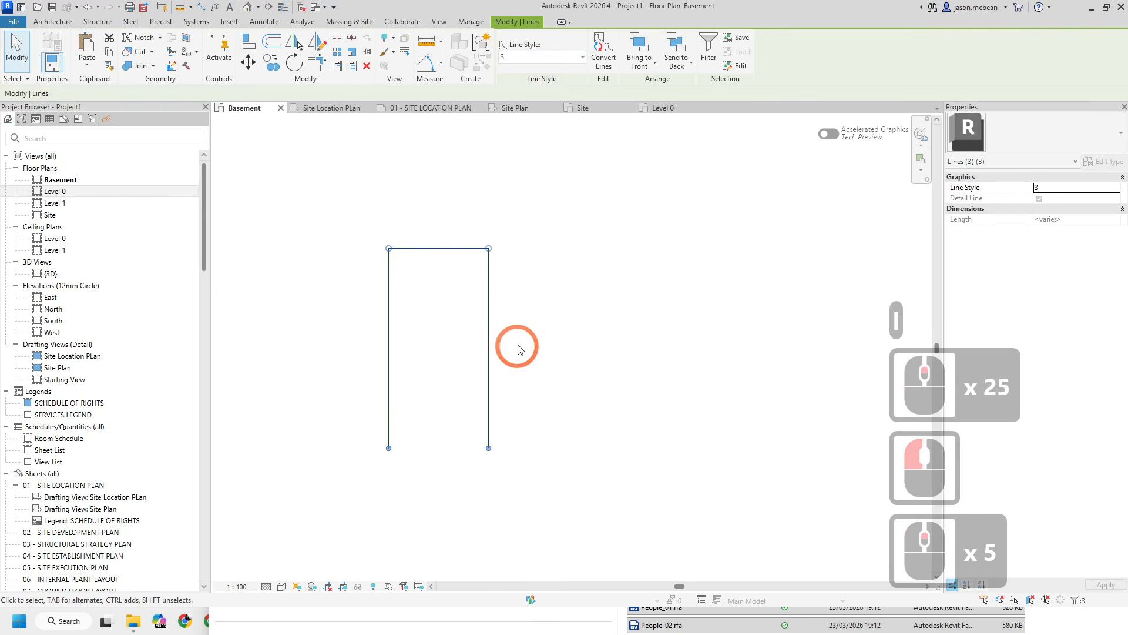
key("Escape")
- Group the three bay lines into a detail group named parking
left_click_drag(340, 179, 542, 522)
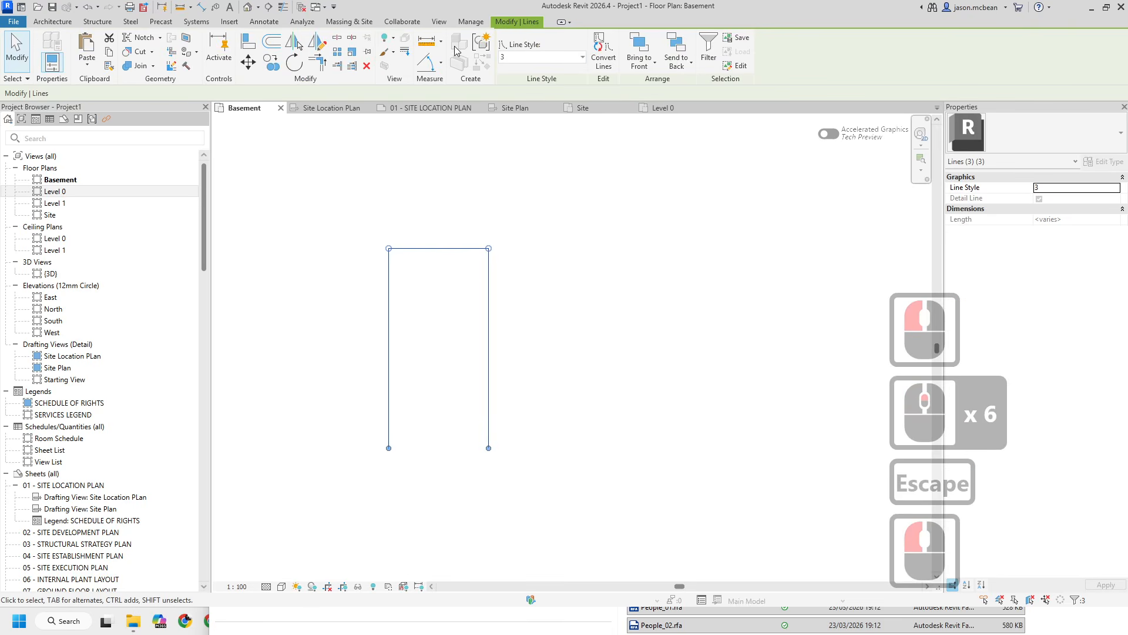
left_click(481, 44)
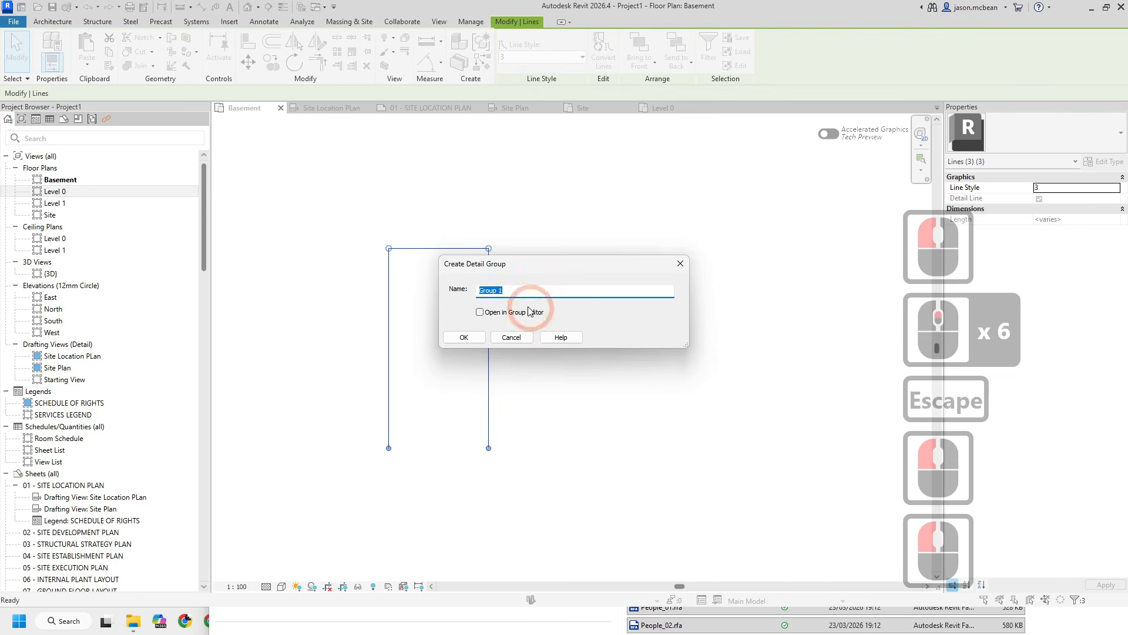
type("parki")
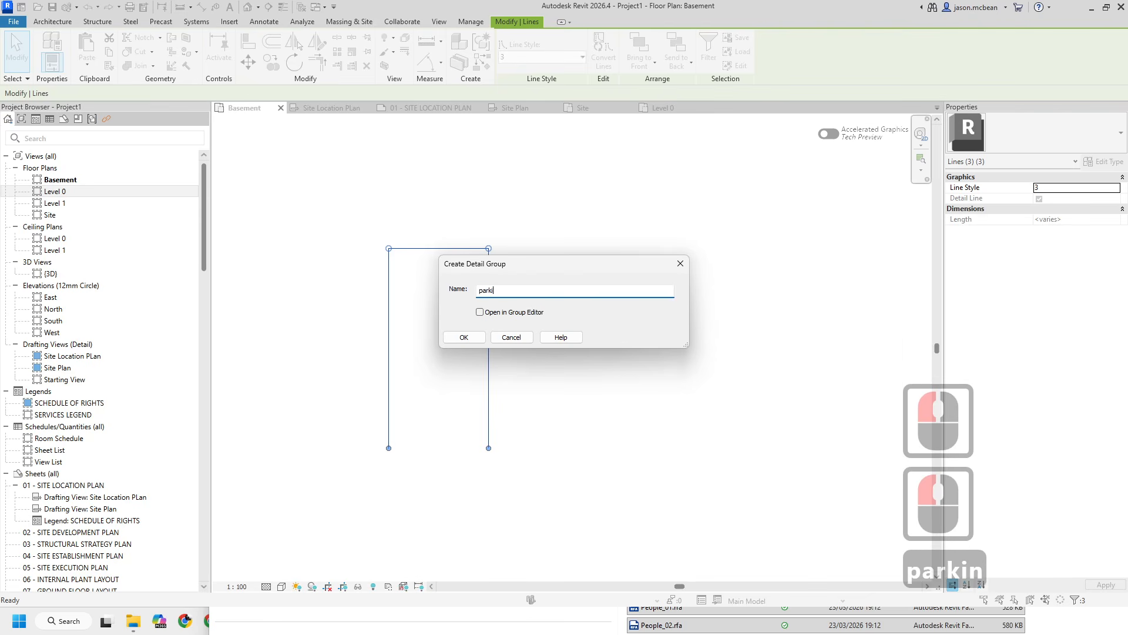
type("ng")
key("Return")
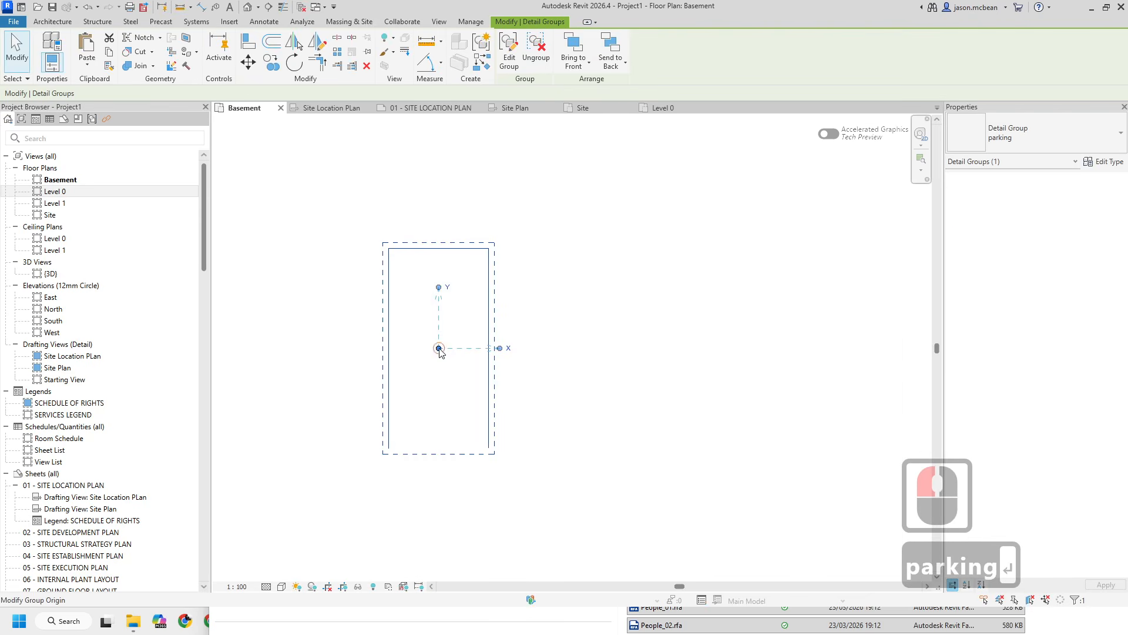
- Move the parking group's origin to the bay's top-left corner
left_click_drag(439, 349, 388, 249)
scroll(436, 212, "down", 4)
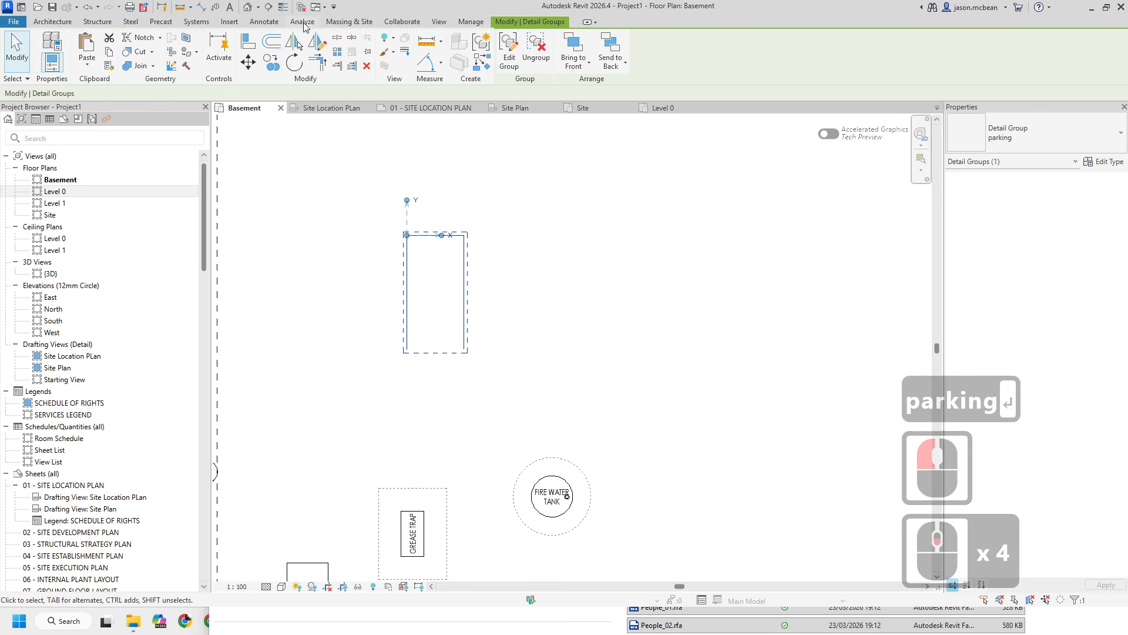
scroll(449, 313, "down", 6)
key("Escape")
key("Escape")
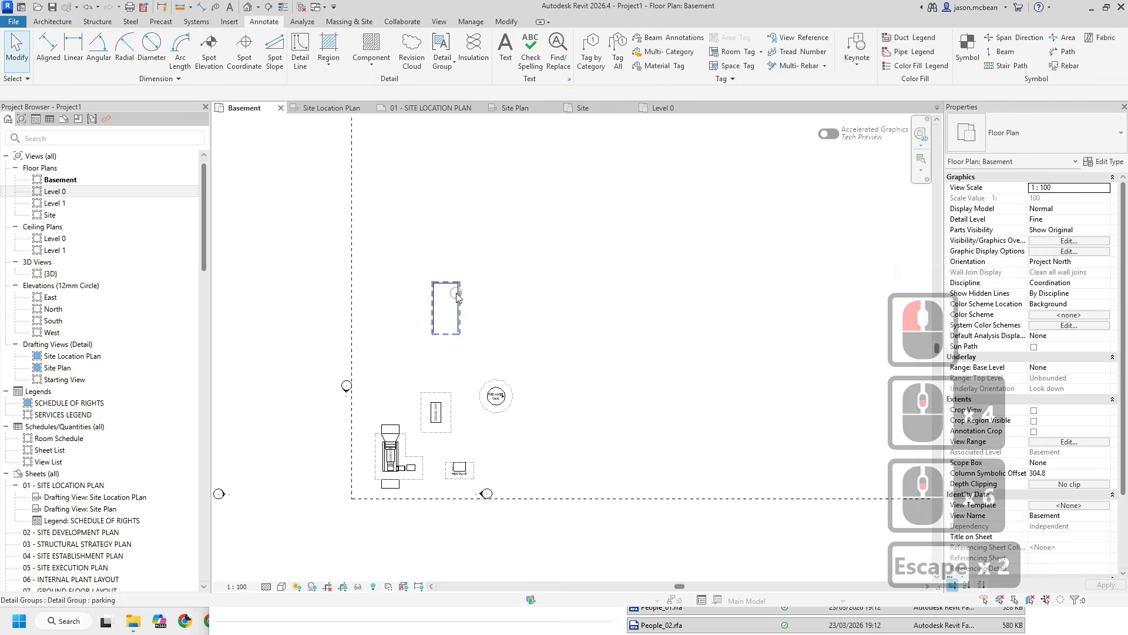
left_click(551, 287)
key("Escape")
middle_click_drag(554, 286, 488, 336)
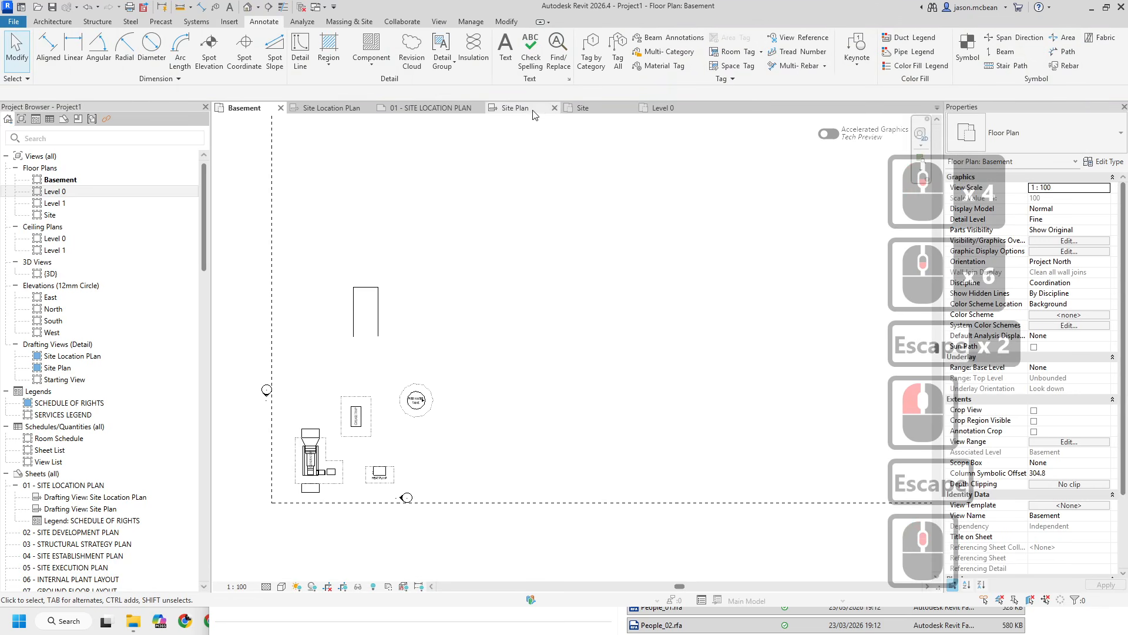
- Review the Site floor plan and the Site Plan drafting view by switching between their tabs and panning
left_click(604, 108)
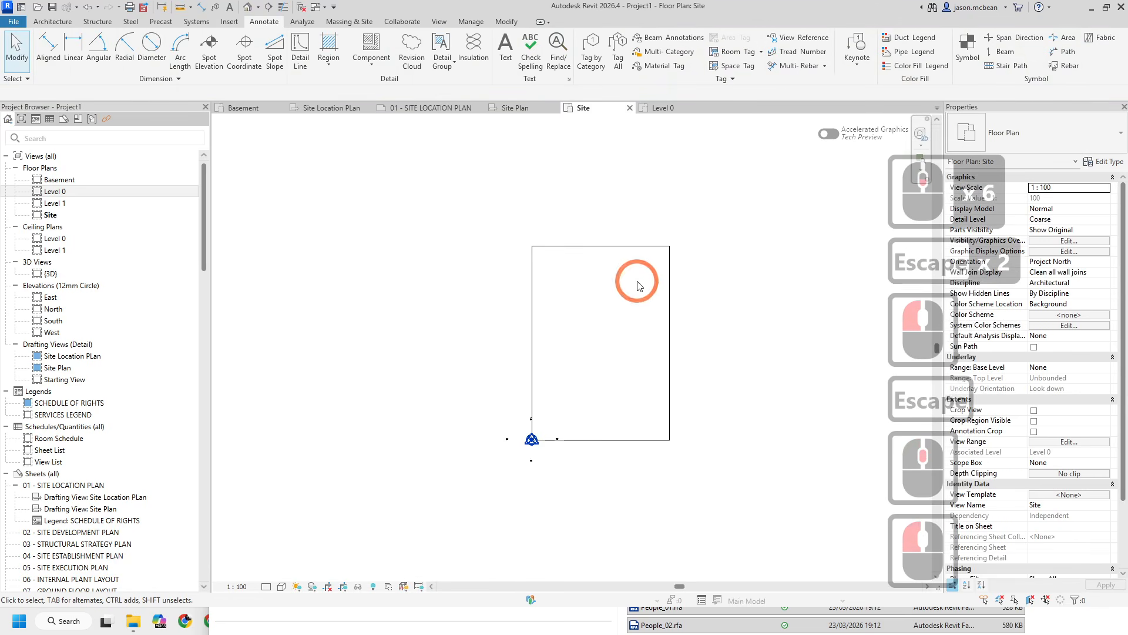
middle_click_drag(637, 283, 480, 312)
key("Escape")
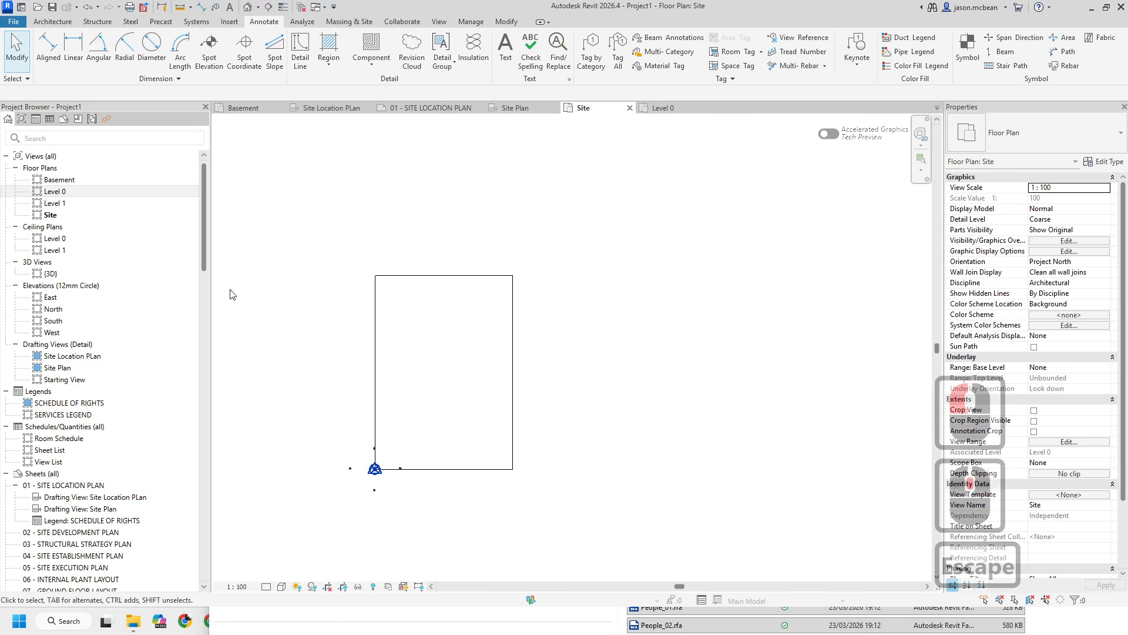
middle_click_drag(557, 148, 495, 141)
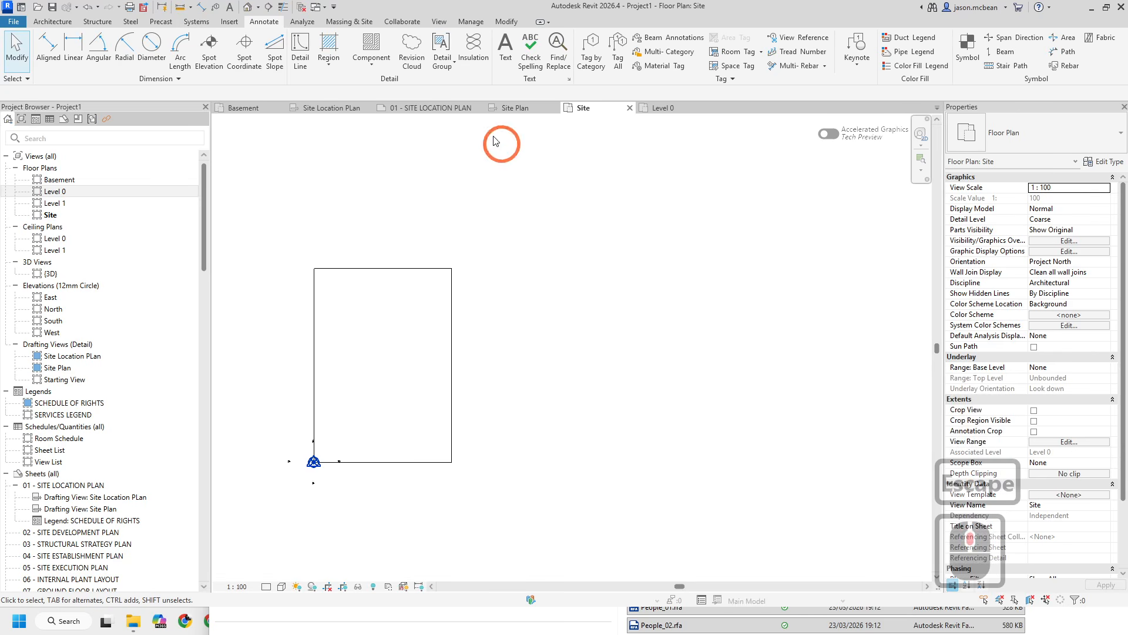
left_click(511, 108)
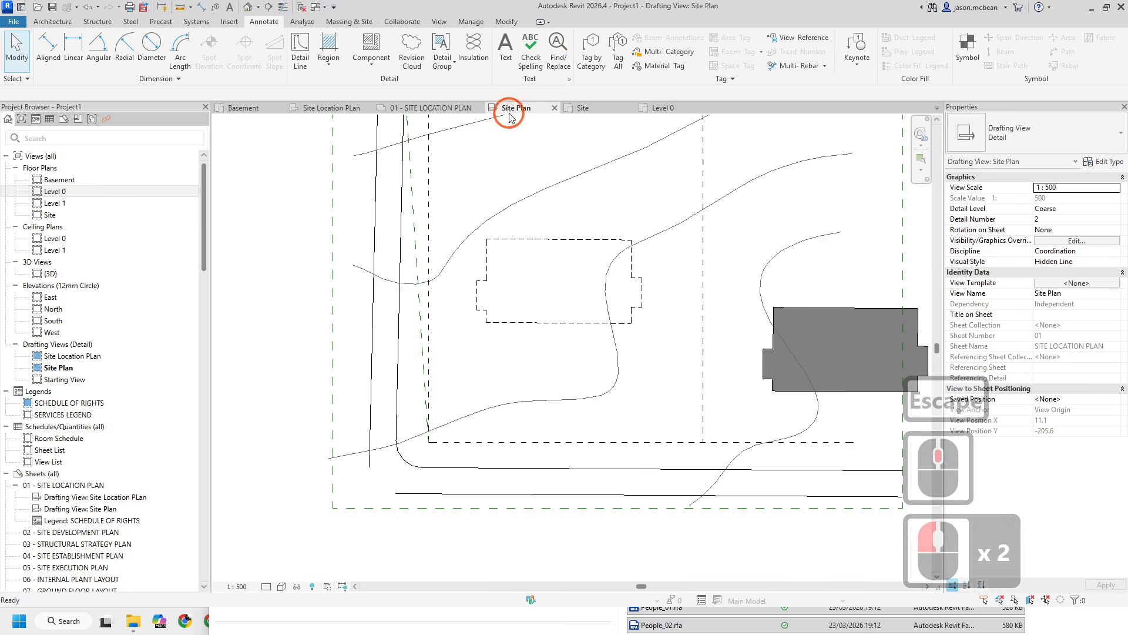
middle_click_drag(441, 466, 511, 511)
left_click(433, 375)
key("Escape")
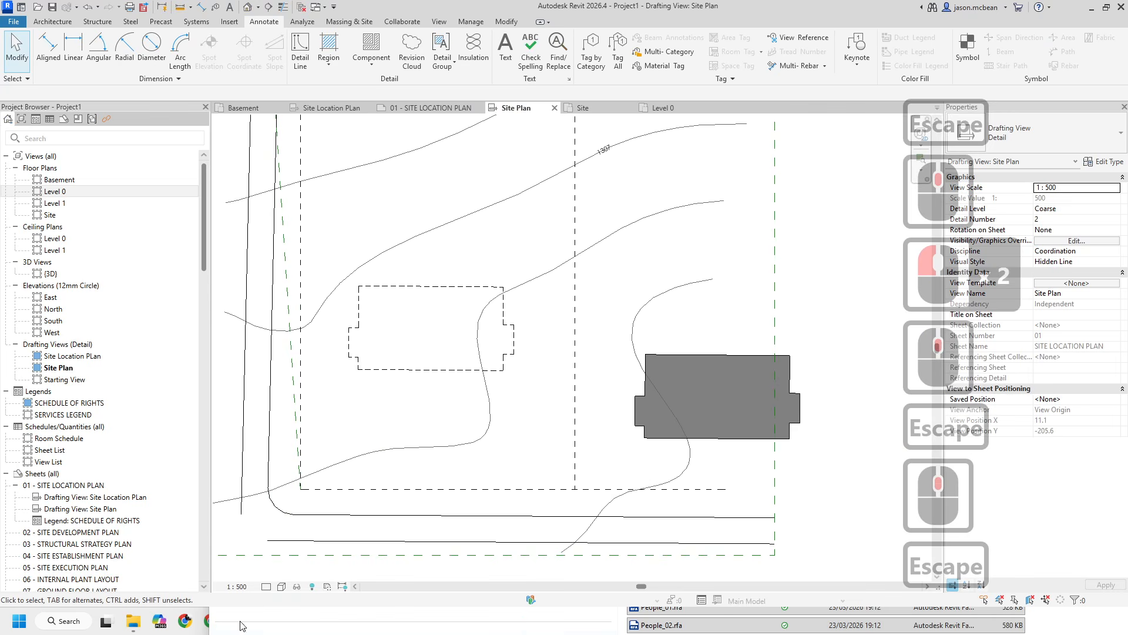
- Load all families from the REVIT Symbols folder into the project, overwriting the existing versions
left_click(505, 611)
left_click(403, 605)
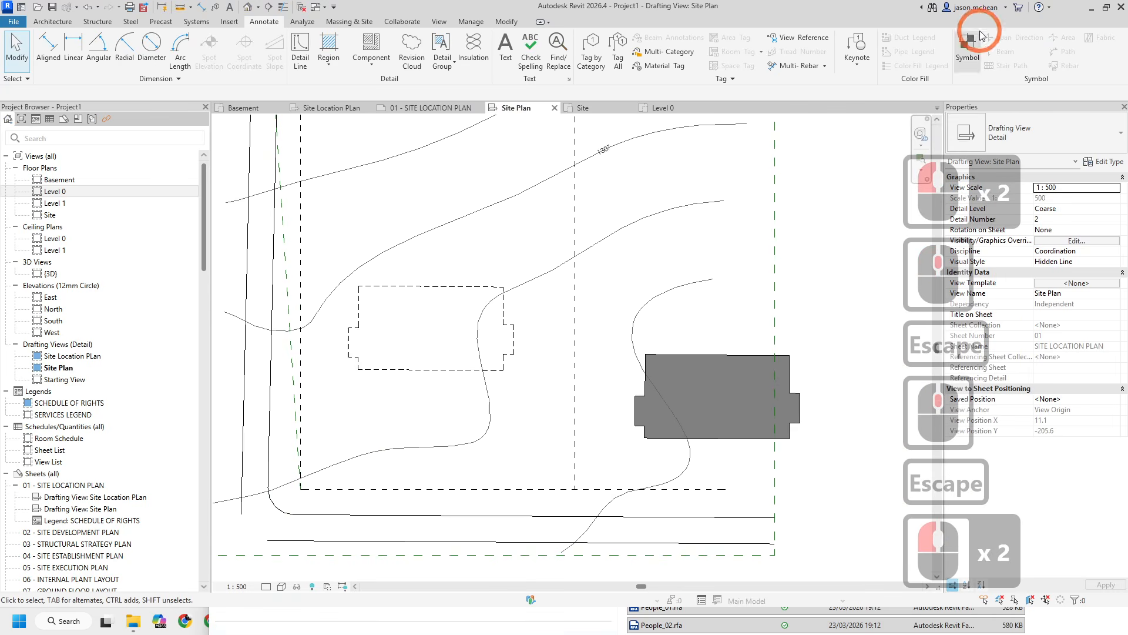
left_click(1067, 627)
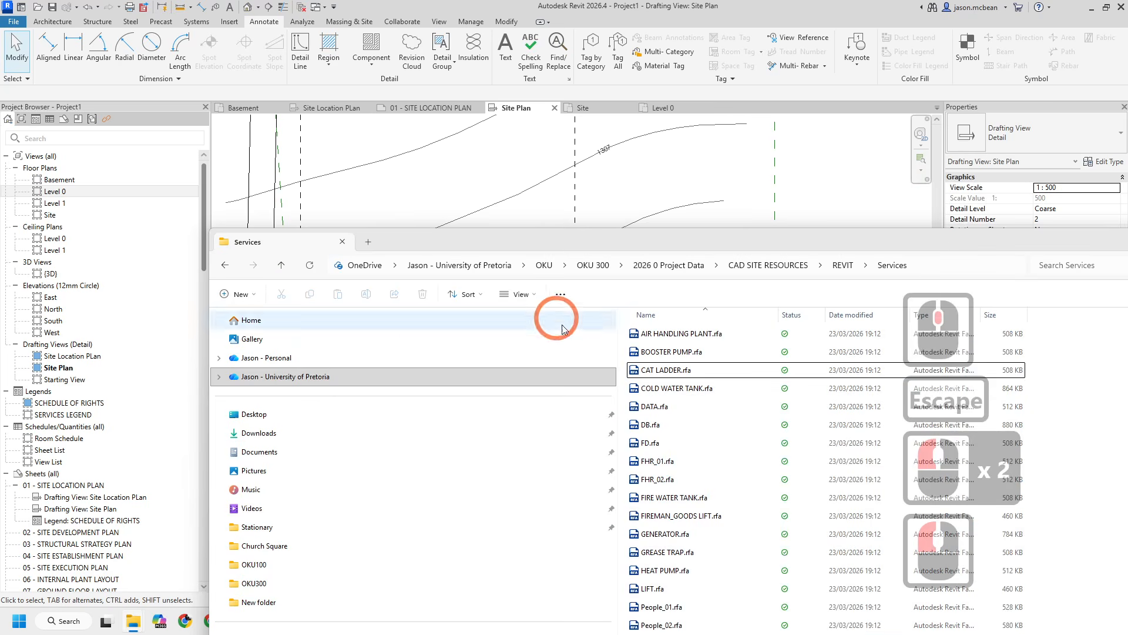
left_click(843, 265)
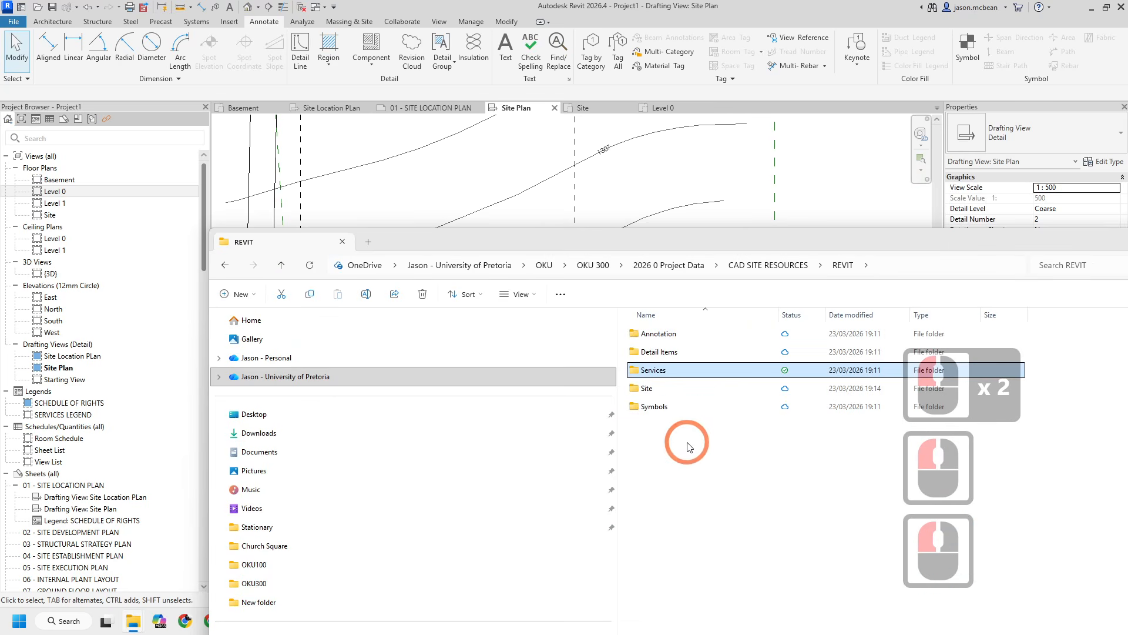
left_click(658, 411)
double_click(658, 407)
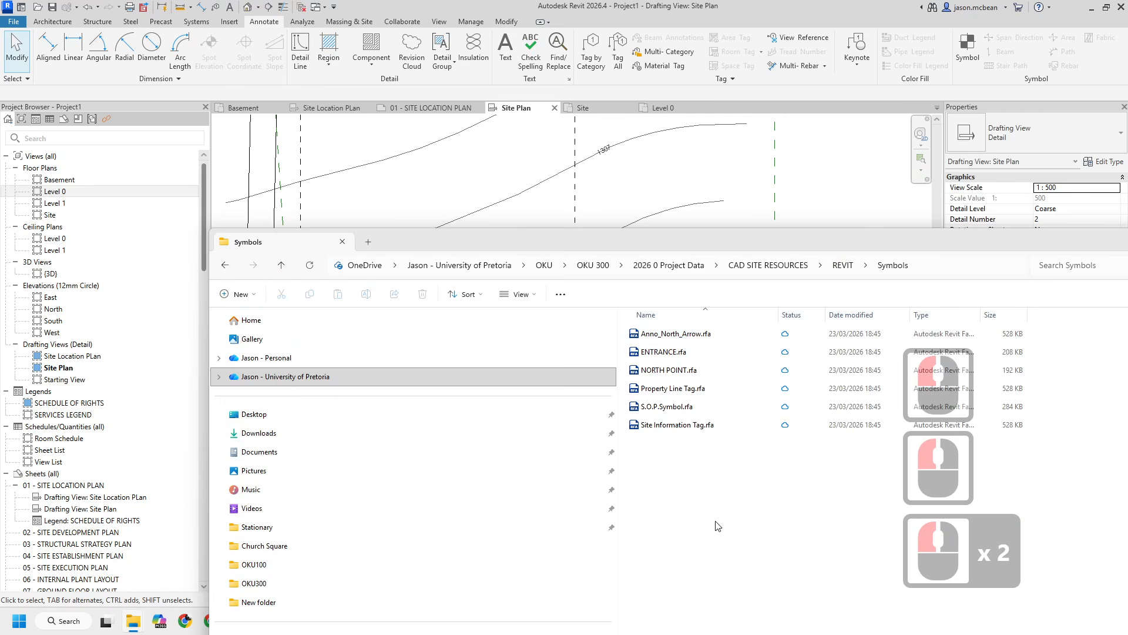
left_click_drag(721, 527, 674, 337)
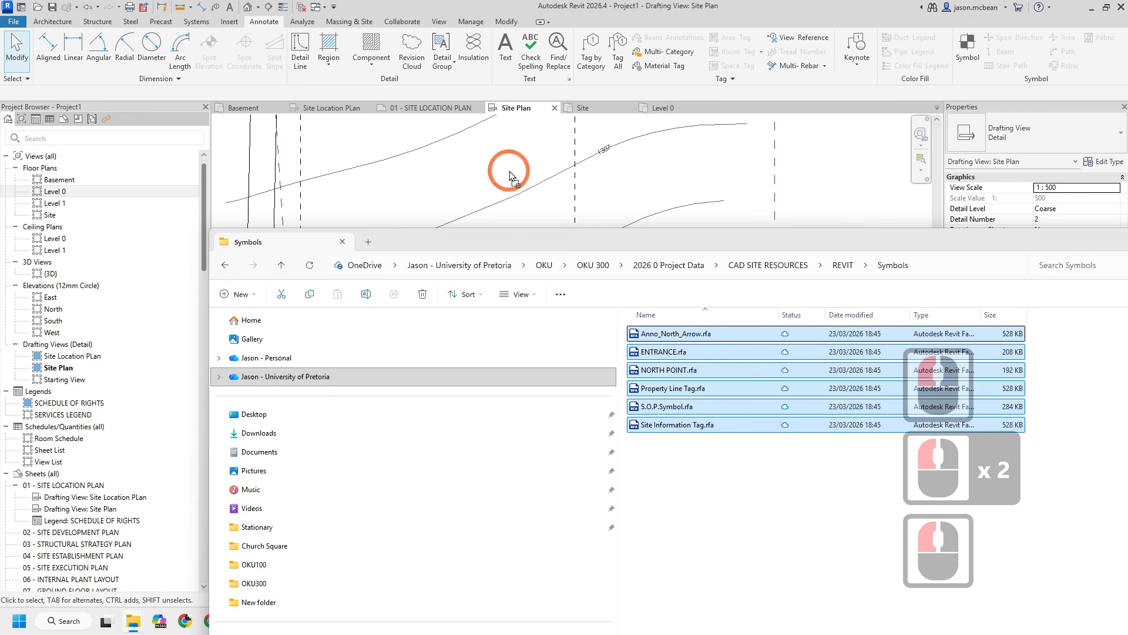
left_click_drag(511, 175, 512, 176)
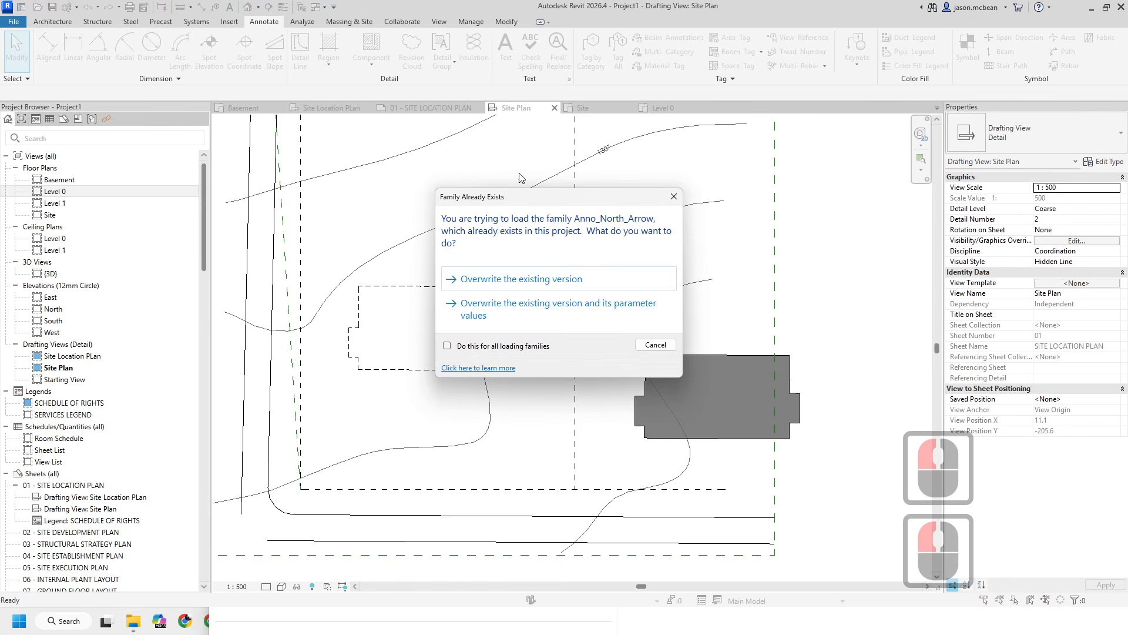
left_click(545, 281)
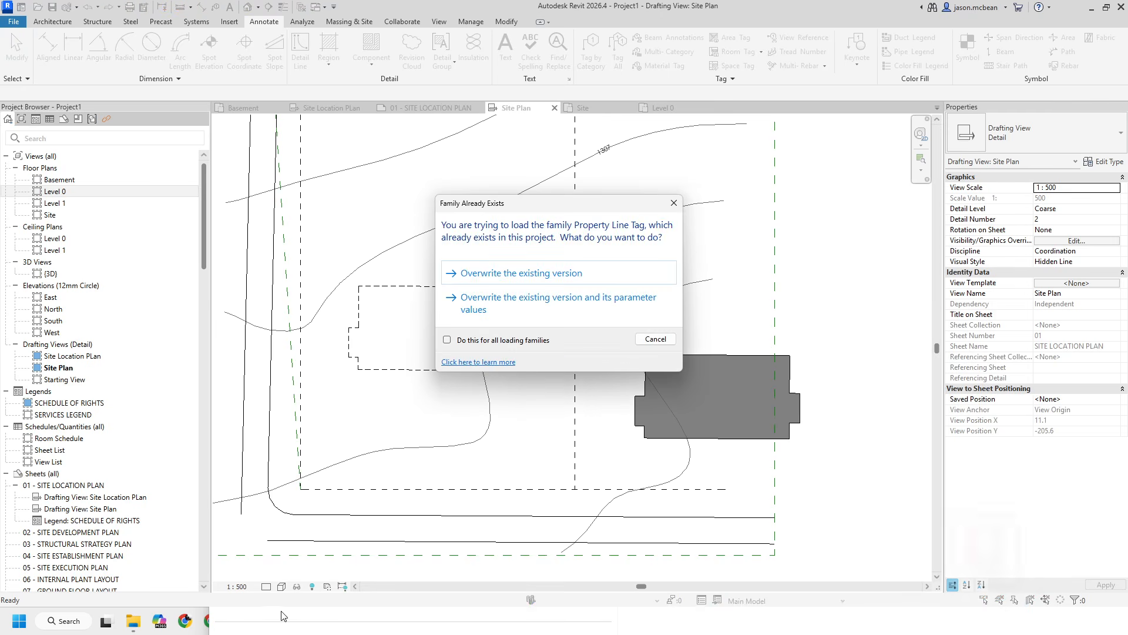
left_click(542, 271)
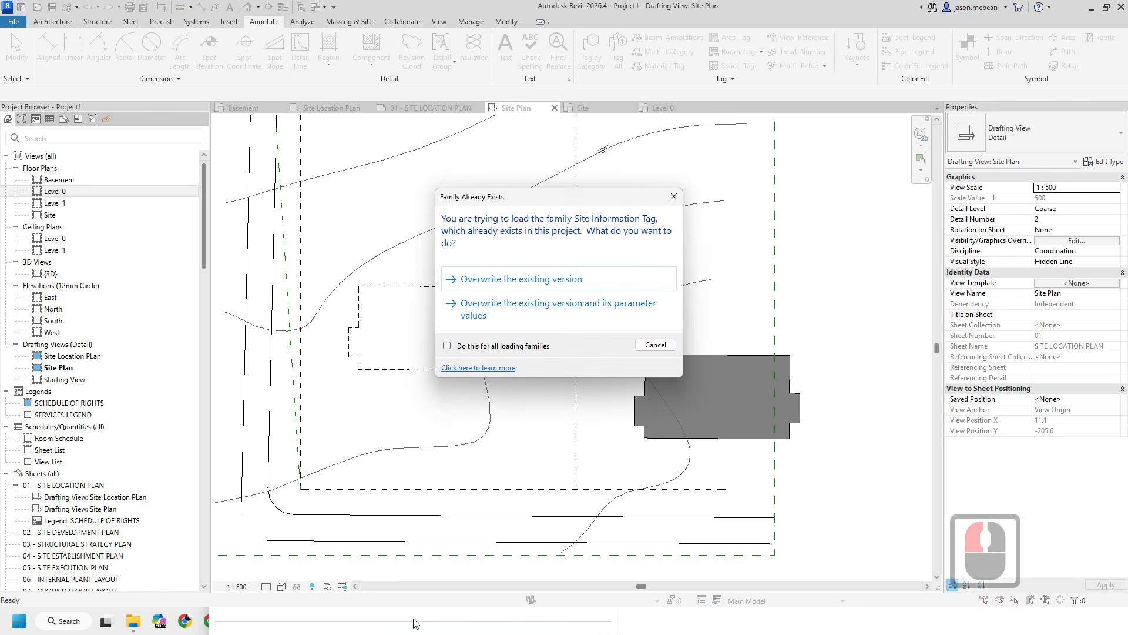
left_click(510, 316)
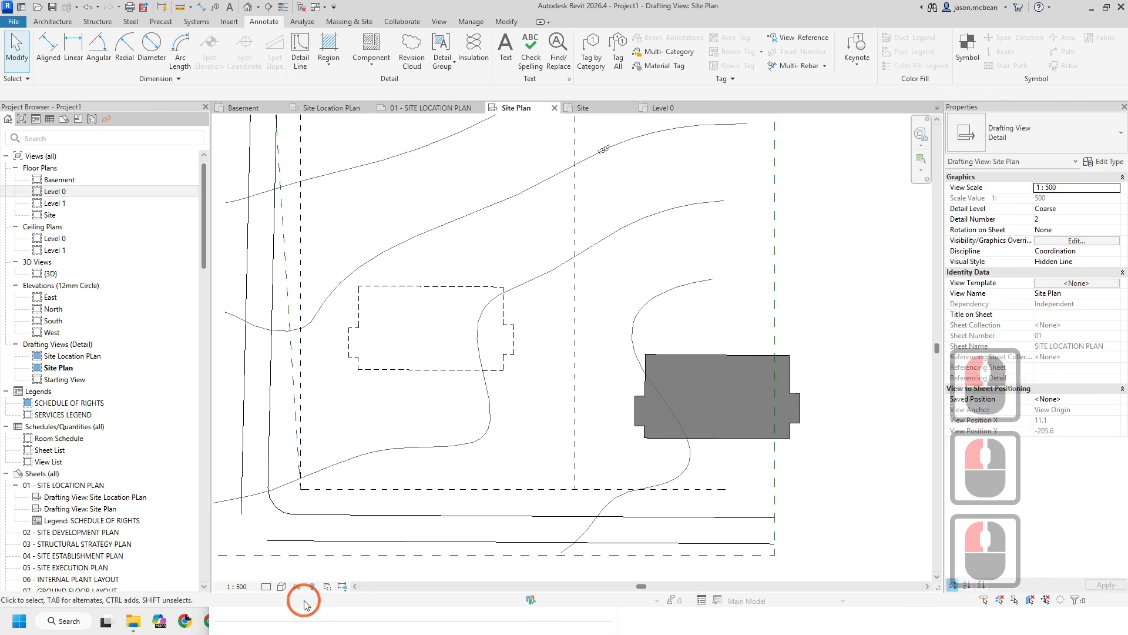
- Load all families from the REVIT Site folder into the project, overwriting the existing versions
left_click(280, 606)
left_click(552, 628)
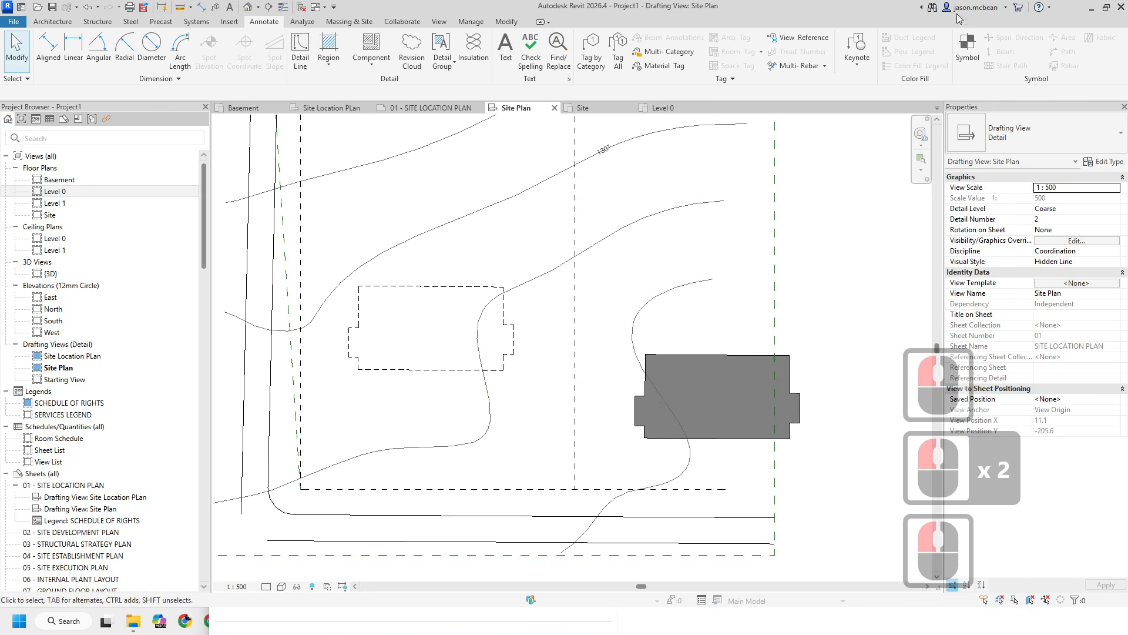
left_click_drag(958, 17, 784, 75)
key("alt+Tab")
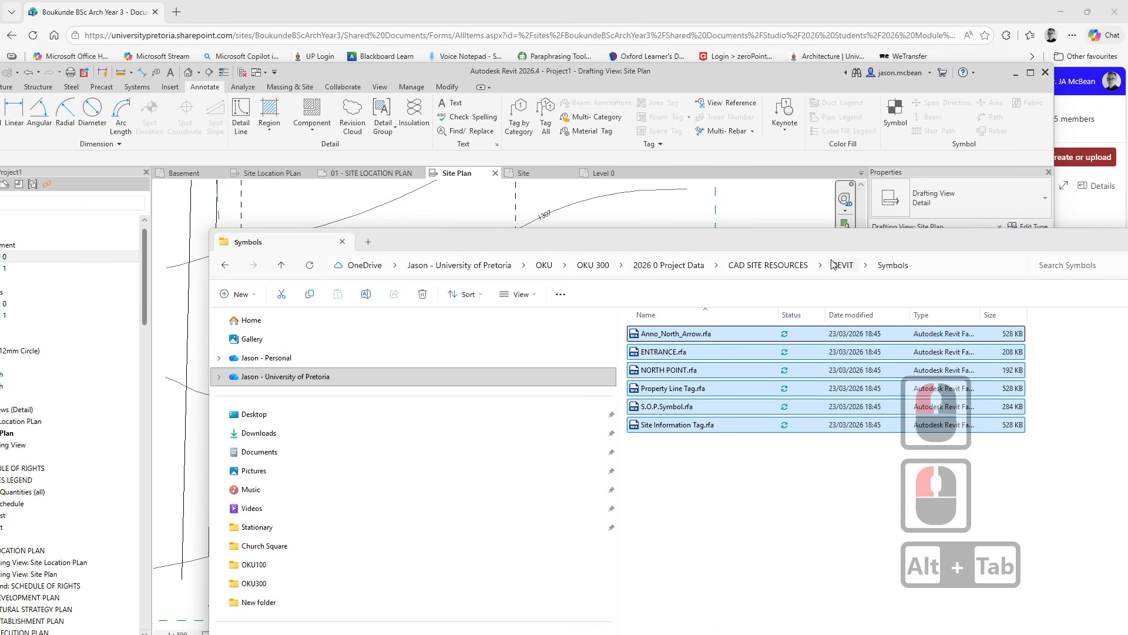
left_click(833, 270)
double_click(652, 389)
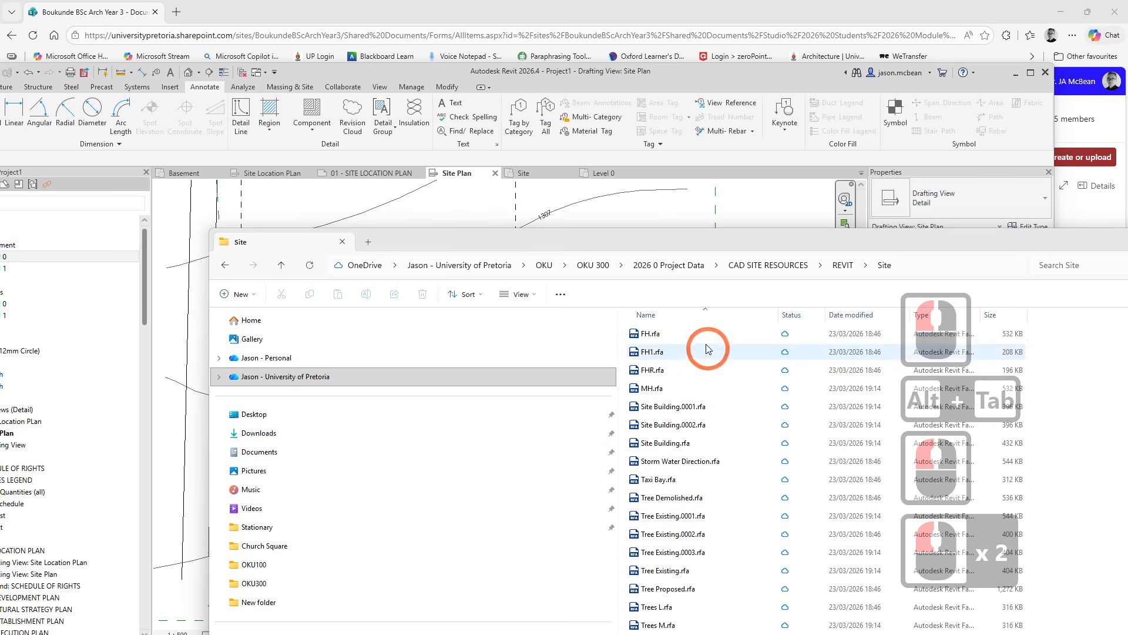
left_click(685, 333)
scroll(738, 383, "up", 7)
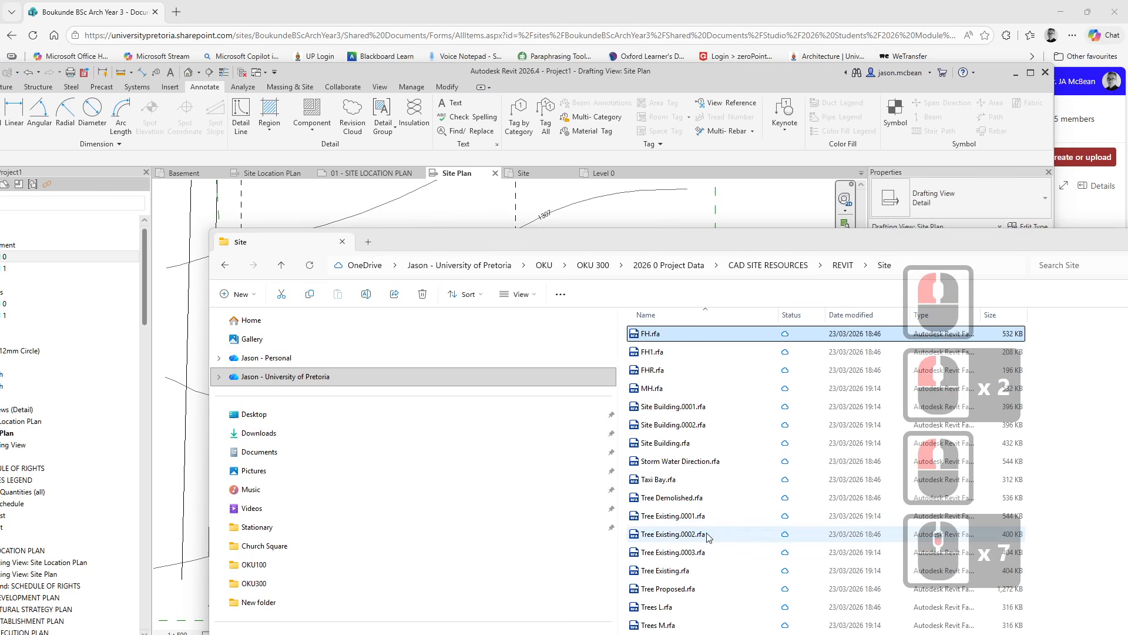
key("ctrl+a")
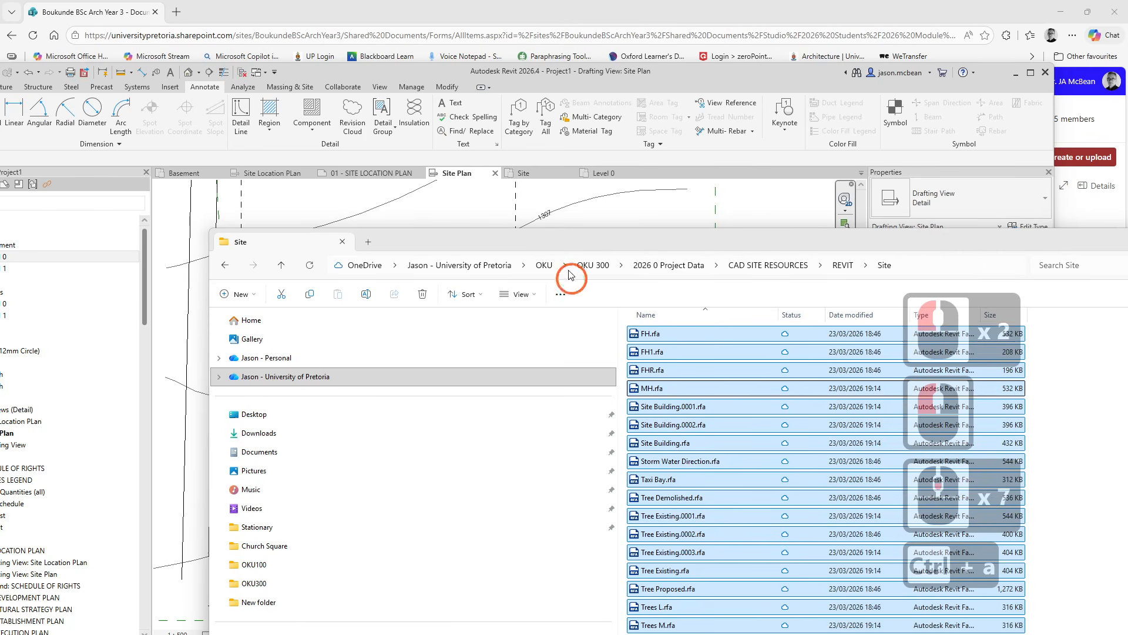
left_click_drag(455, 215, 457, 214)
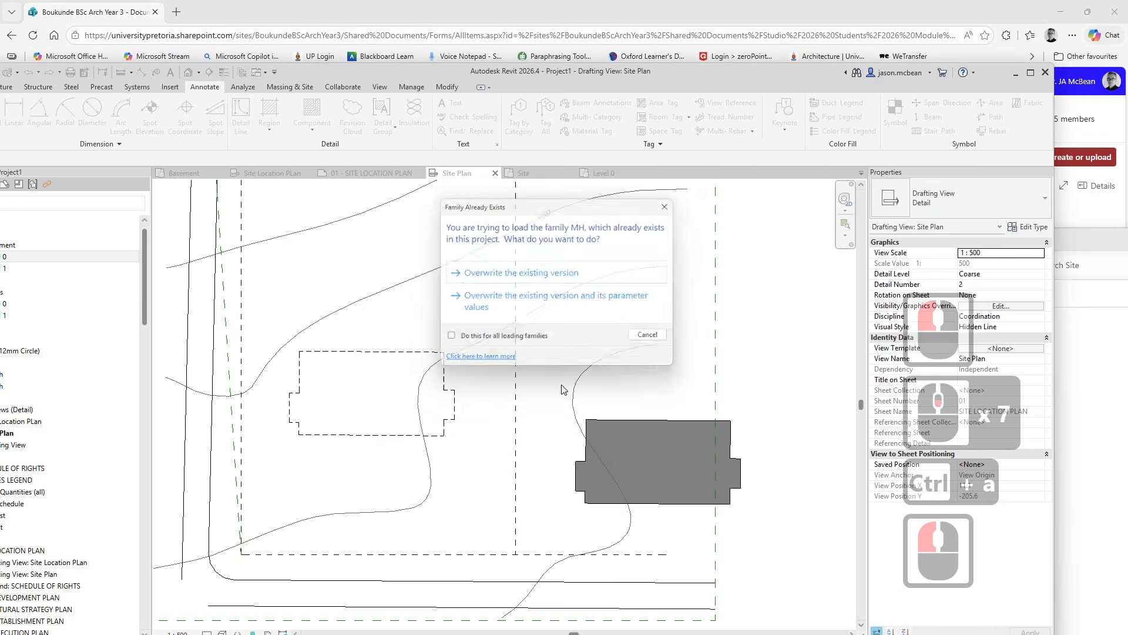
left_click(466, 322)
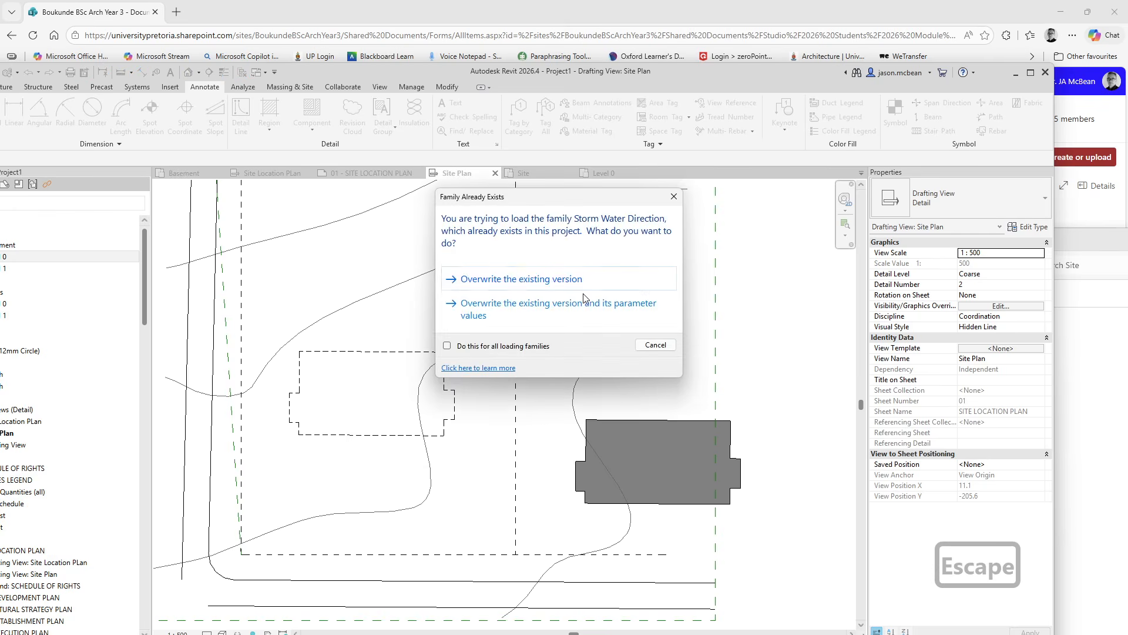
left_click(584, 298)
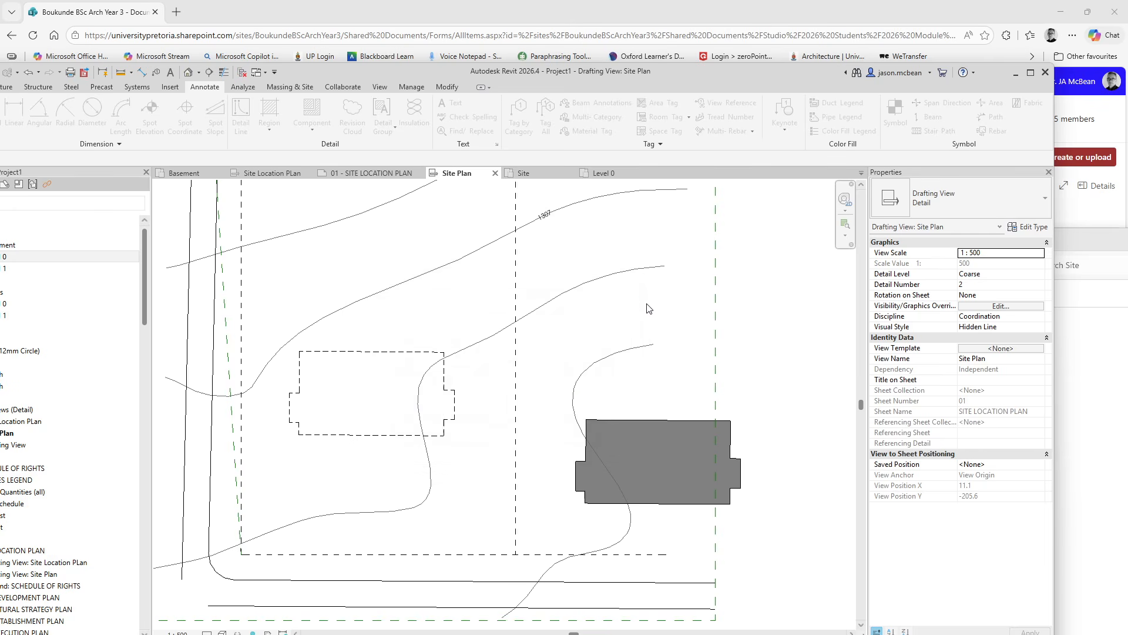
- Place two Tree Existing detail components near the road corner in the Site Plan drafting view
left_click(1030, 72)
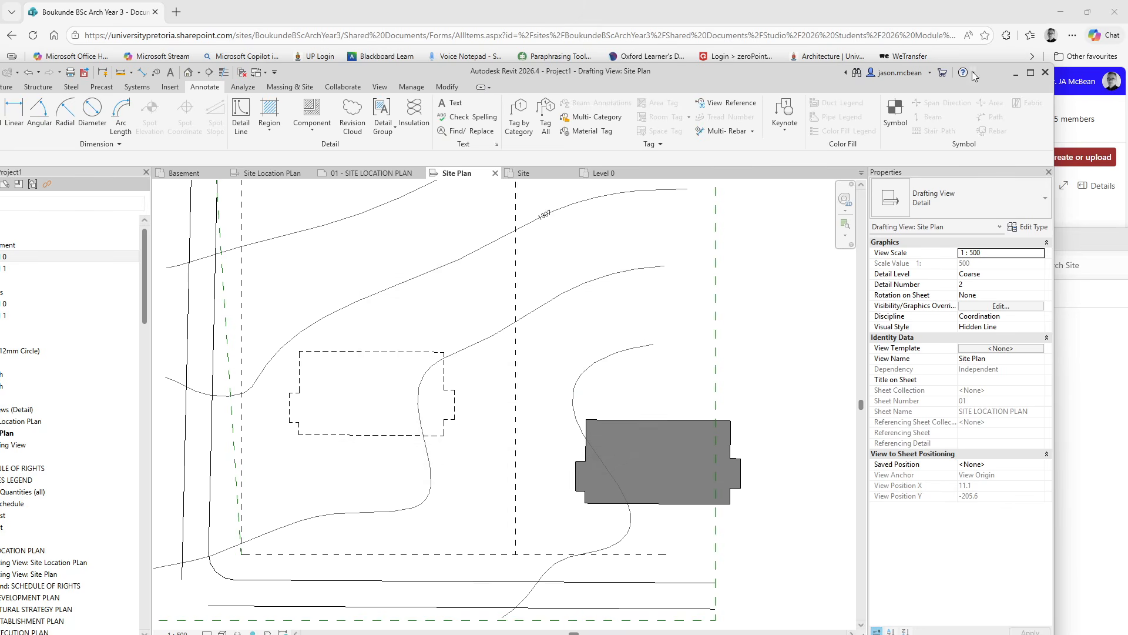
left_click(1030, 73)
scroll(693, 302, "up", 10)
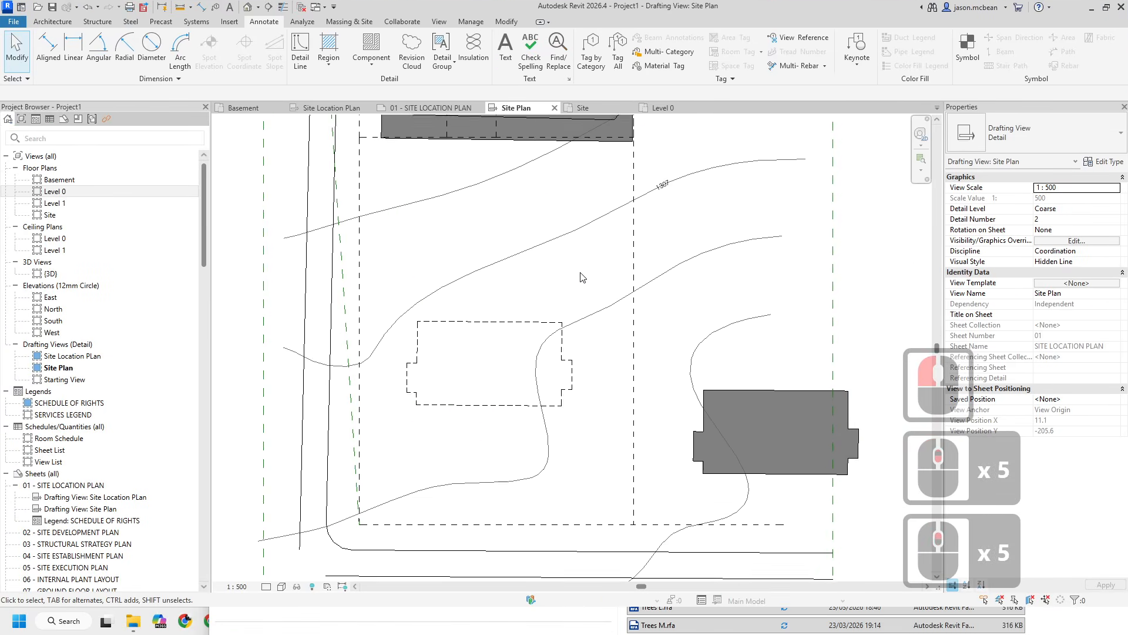
left_click(379, 56)
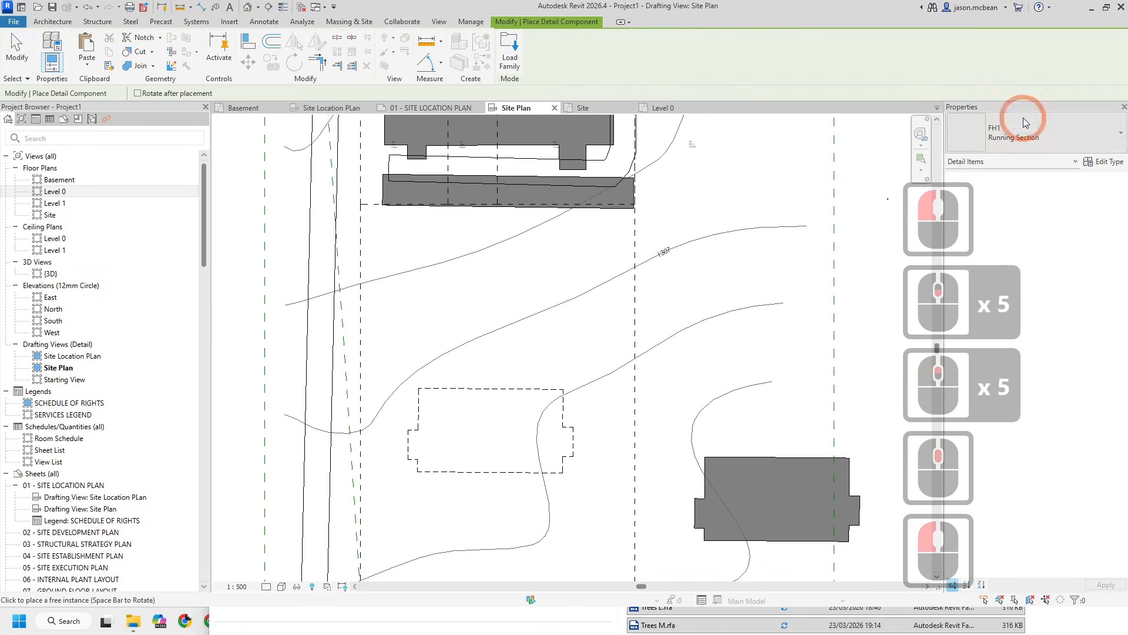
left_click(996, 141)
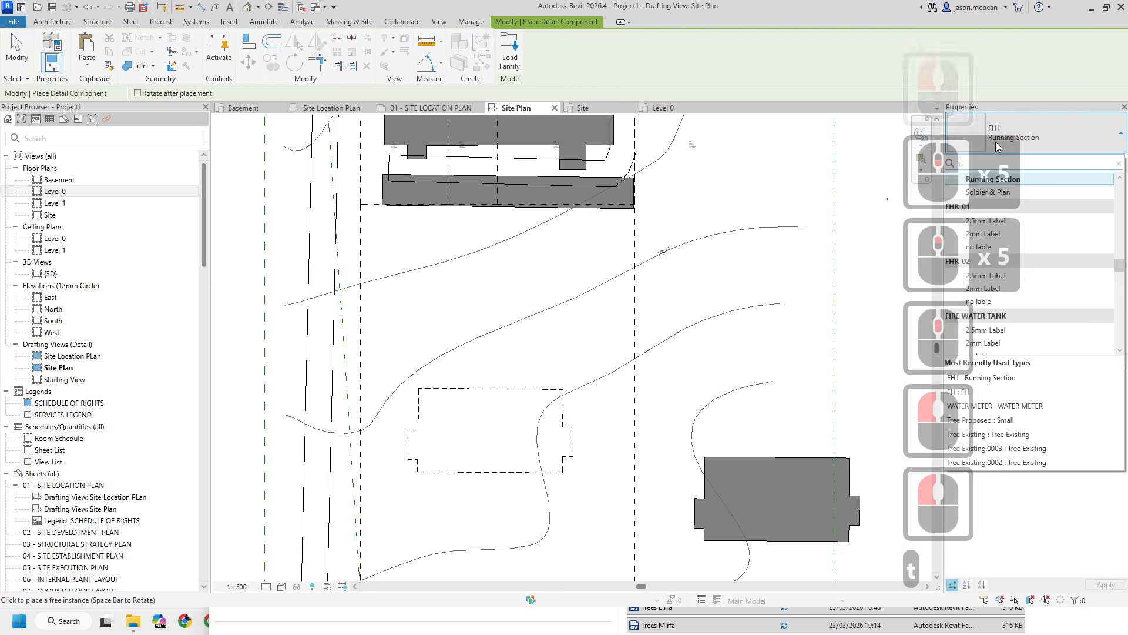
type("tre")
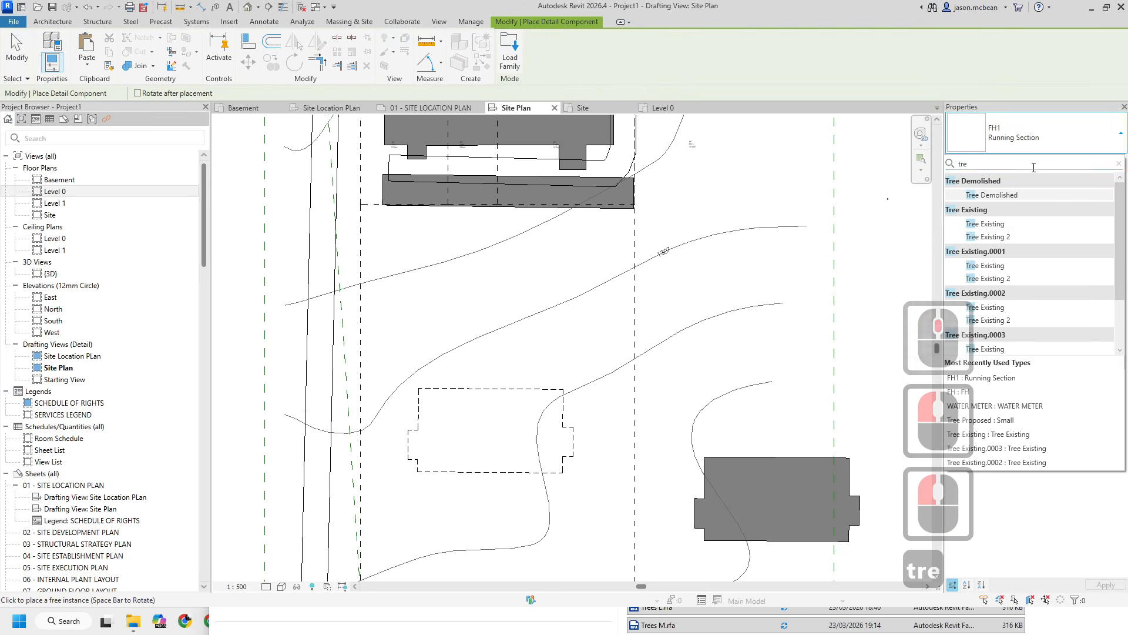
left_click(985, 224)
scroll(464, 385, "up", 8)
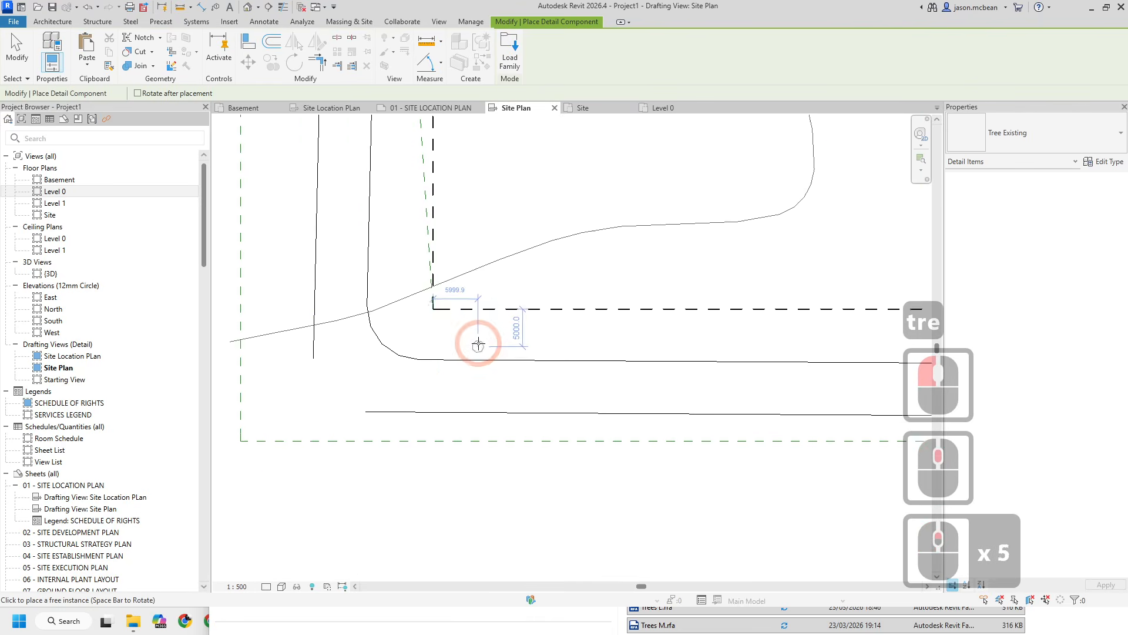
left_click(444, 324)
left_click_drag(453, 326, 554, 228)
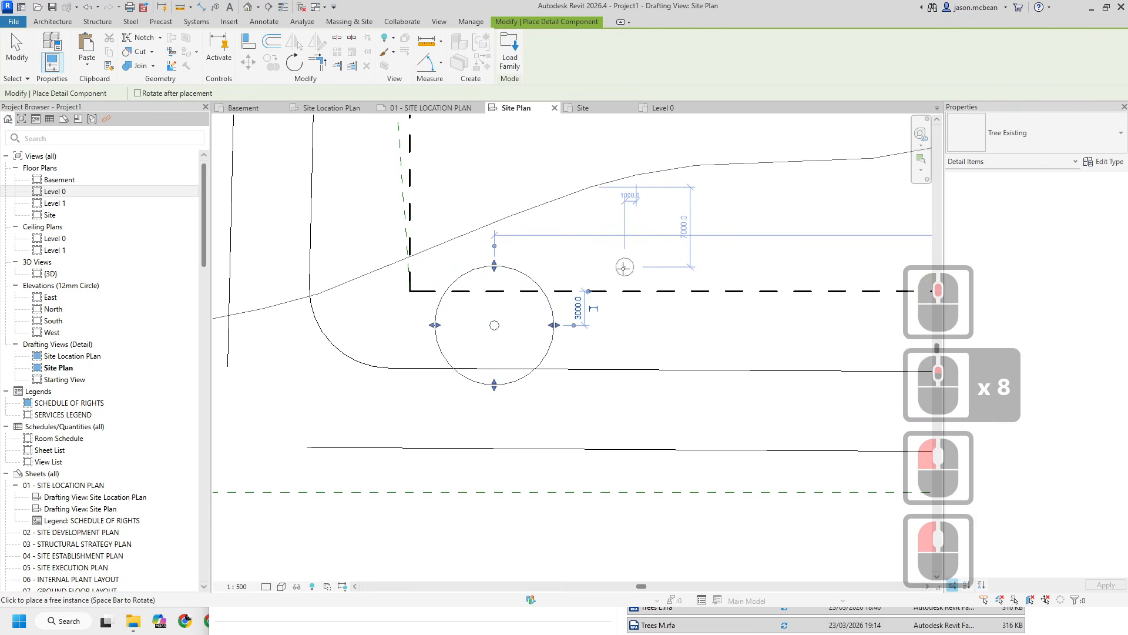
left_click(625, 267)
left_click_drag(635, 266, 597, 297)
key("Escape")
key("Escape")
left_click(655, 265)
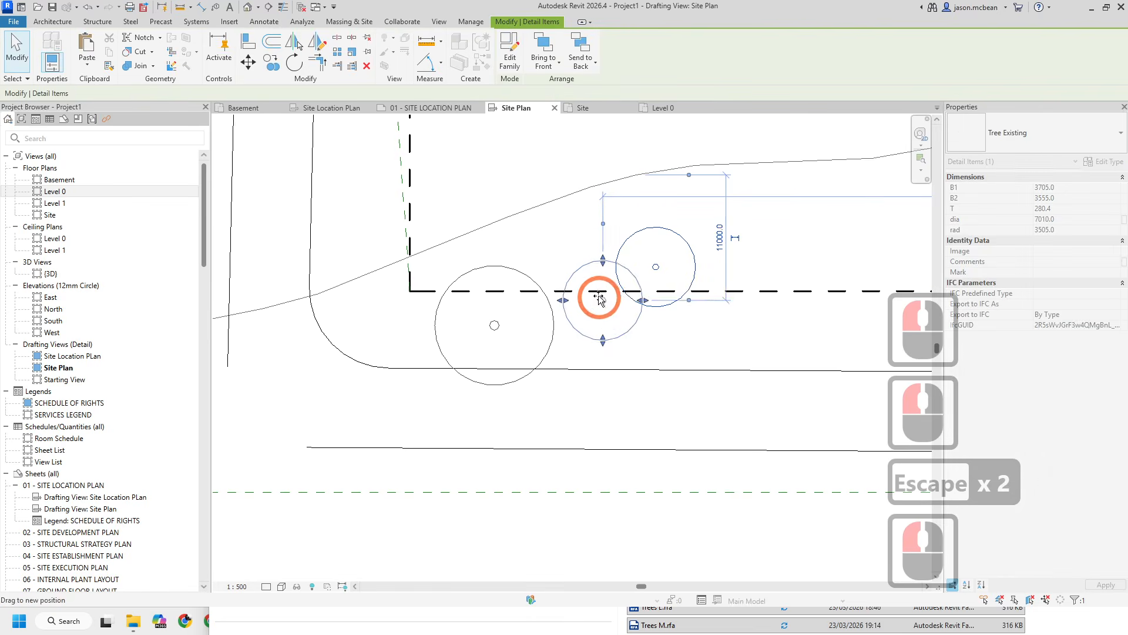
key("Escape")
key("Escape")
- Import the SiteAerial.tif image into the Site Plan drafting view and place it over the site linework
scroll(453, 474, "down", 5)
scroll(427, 374, "down", 6)
scroll(390, 284, "down", 5)
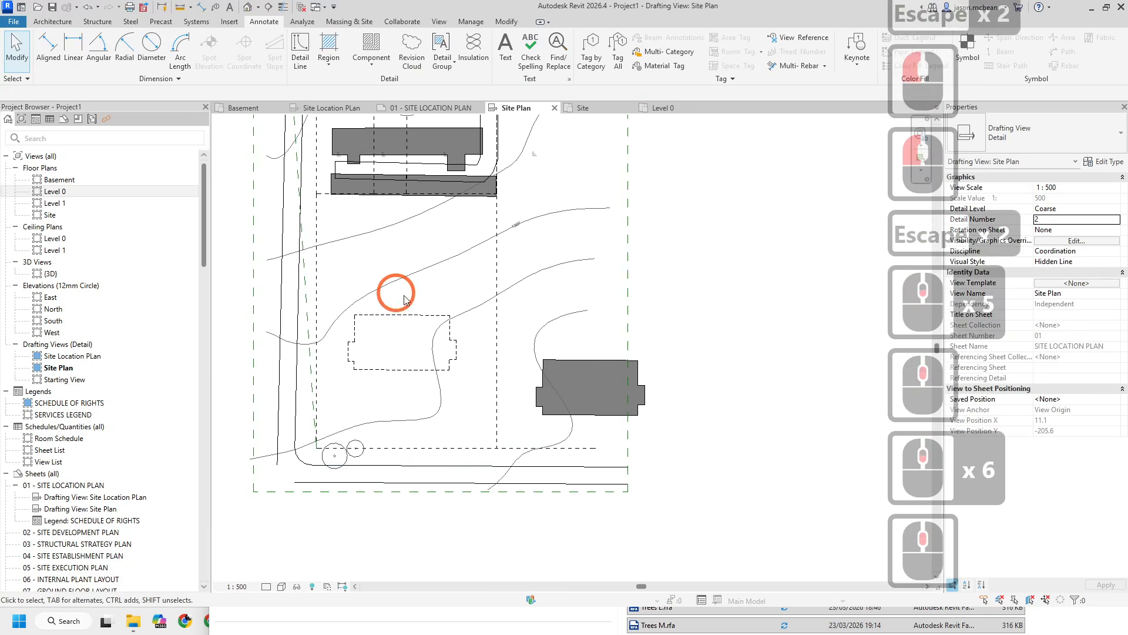
left_click(231, 22)
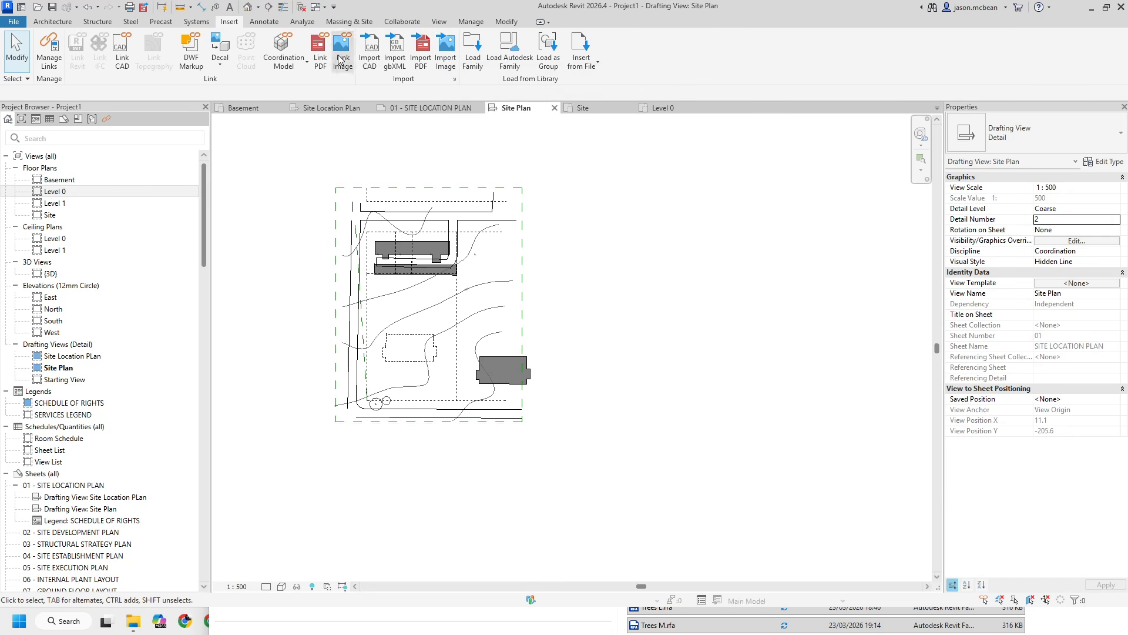
left_click(454, 249)
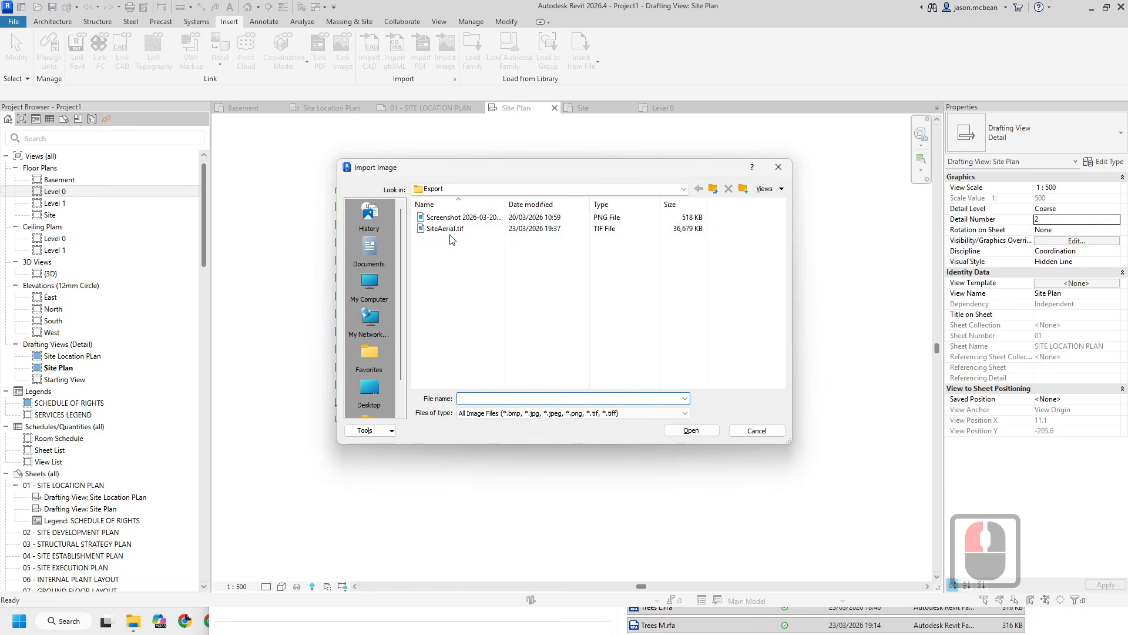
left_click(460, 229)
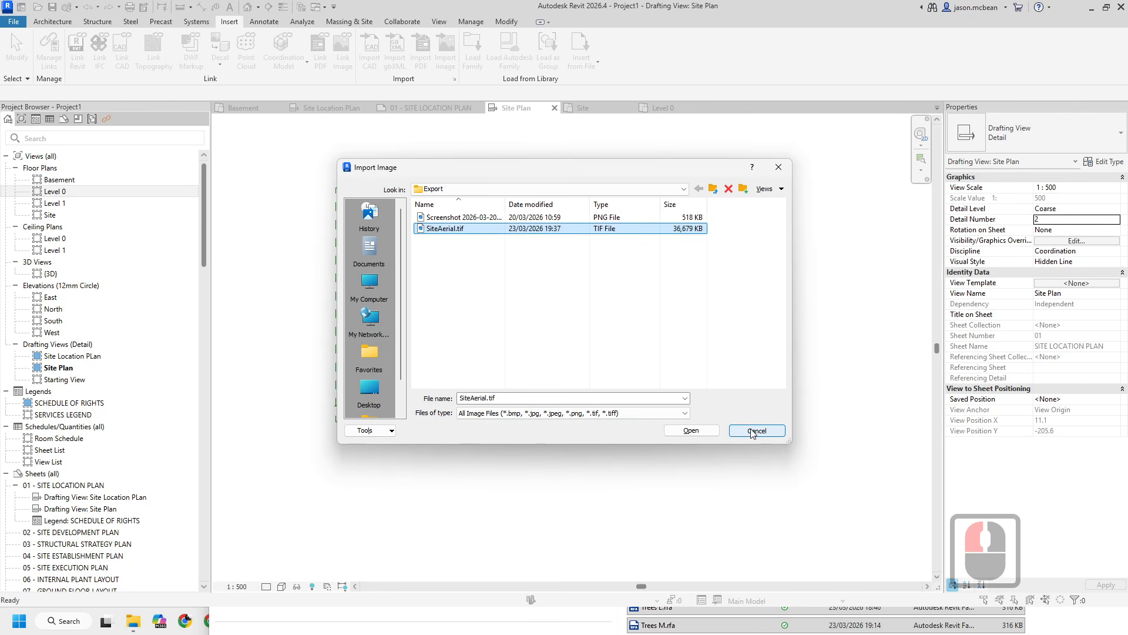
left_click(691, 431)
left_click(487, 310)
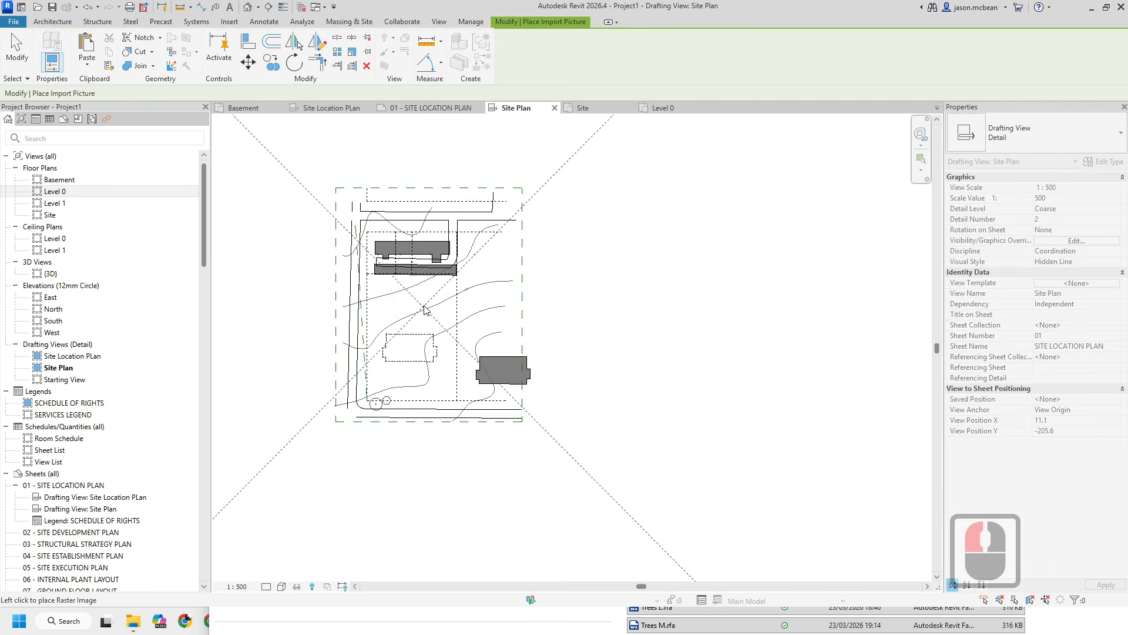
scroll(516, 340, "down", 5)
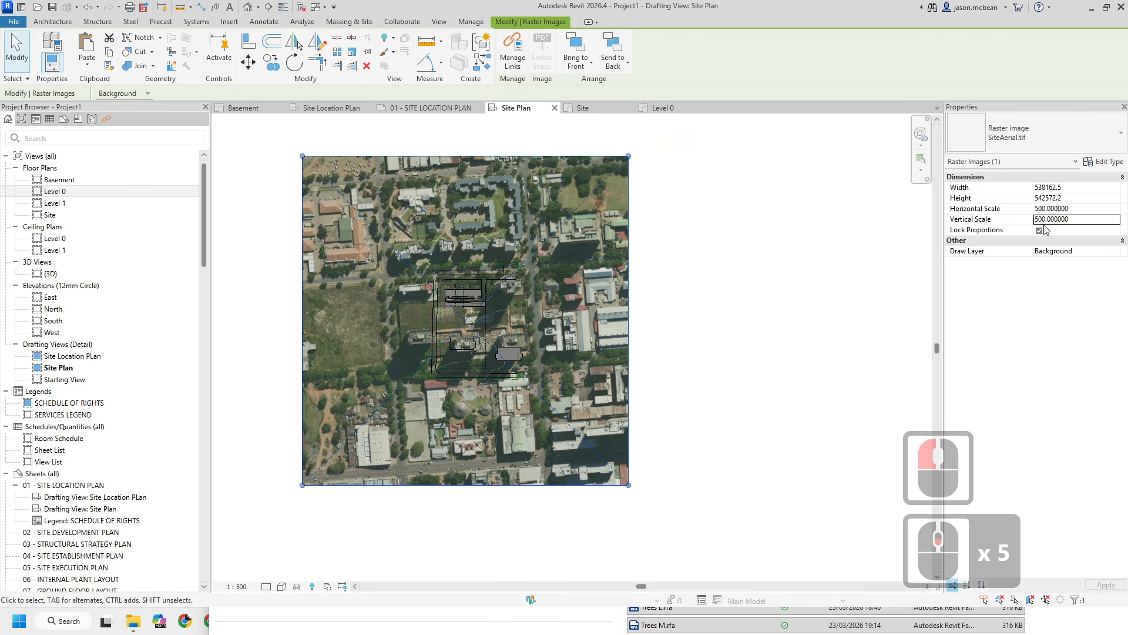
- Examine the aerial image's instance properties and its type properties
left_click(1065, 252)
left_click(718, 260)
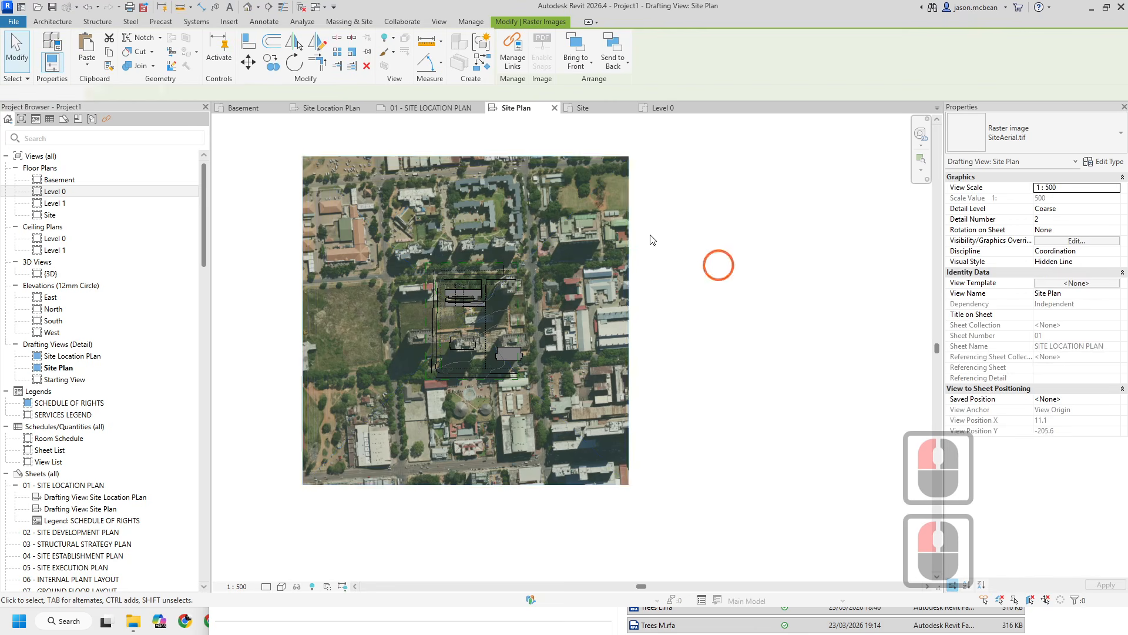
double_click(622, 196)
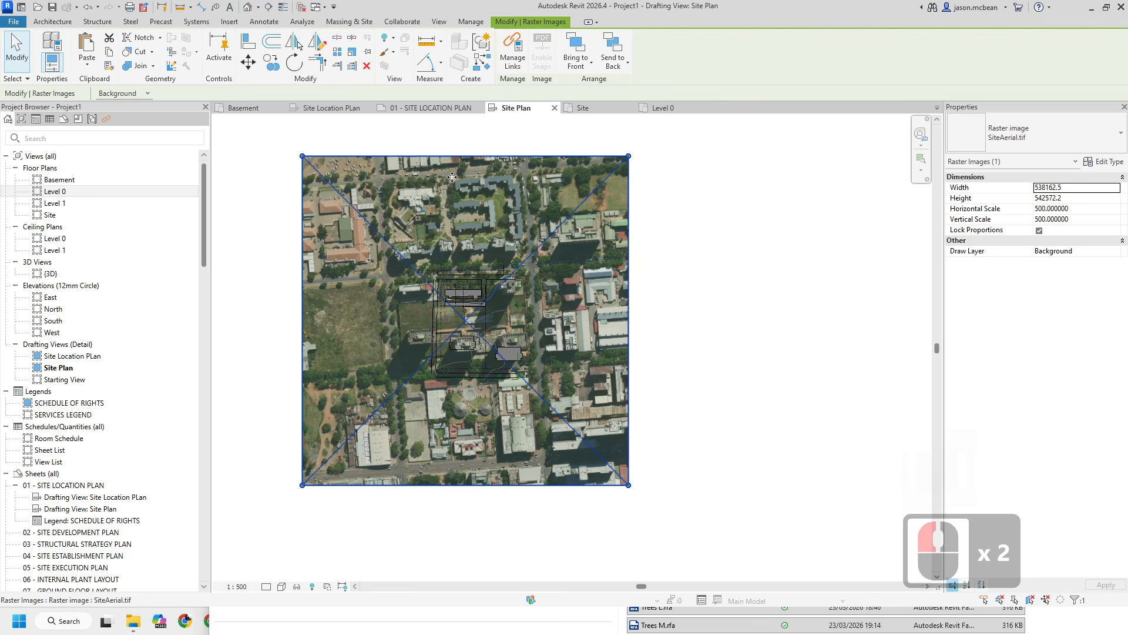
double_click(477, 177)
left_click(1063, 241)
middle_click_drag(786, 202, 816, 201)
left_click(1115, 168)
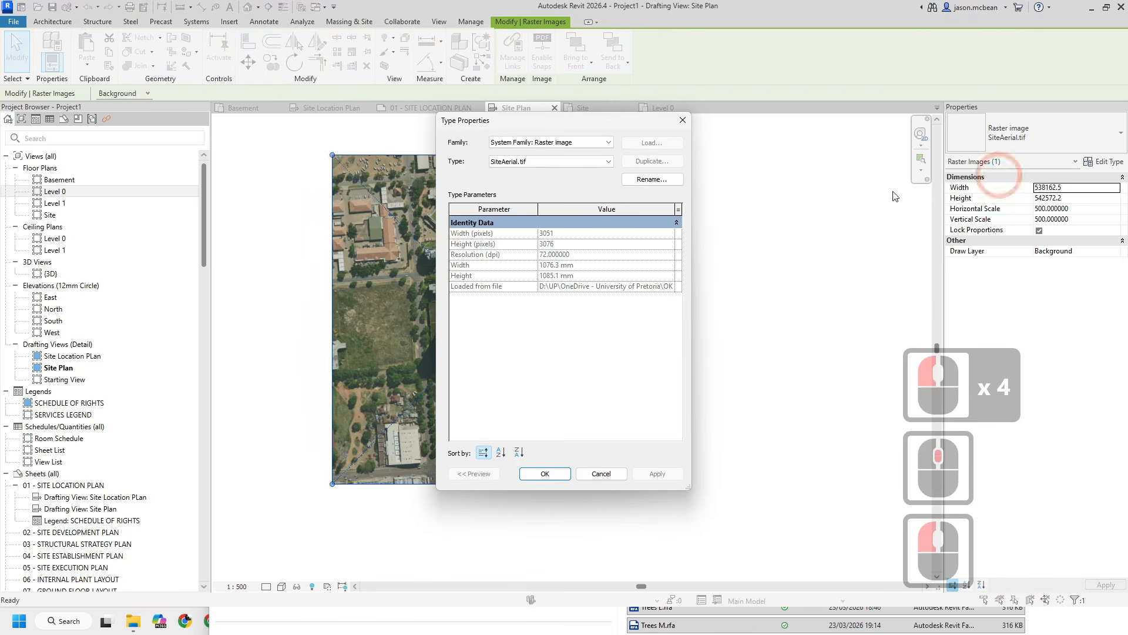
left_click(683, 121)
scroll(642, 220, "up", 2)
scroll(522, 317, "up", 4)
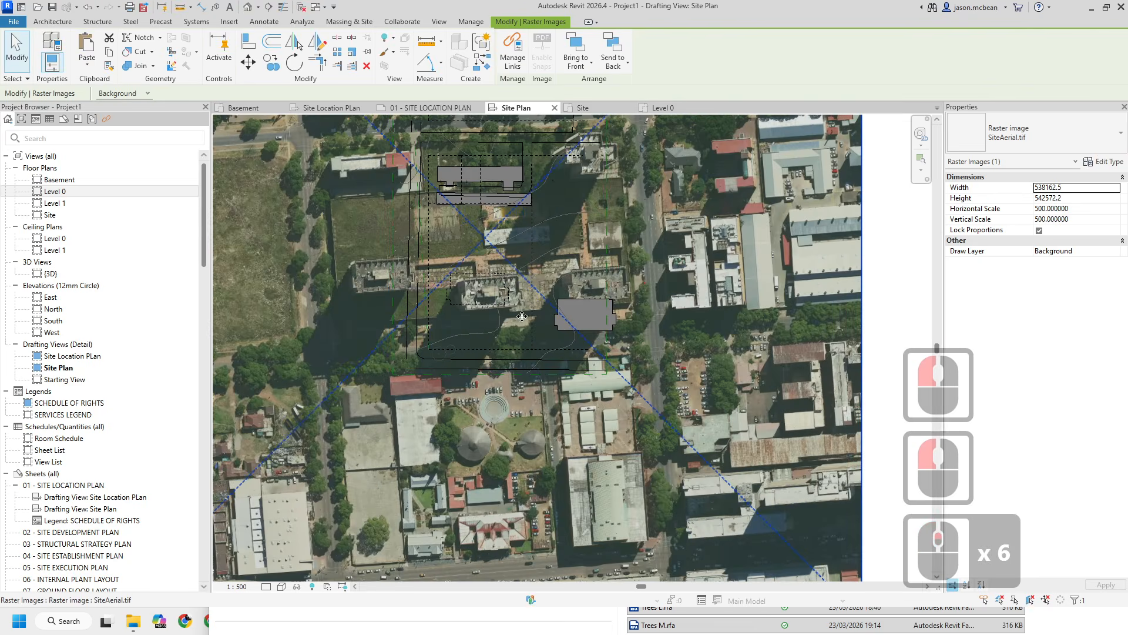
scroll(522, 317, "down", 3)
scroll(372, 259, "down", 2)
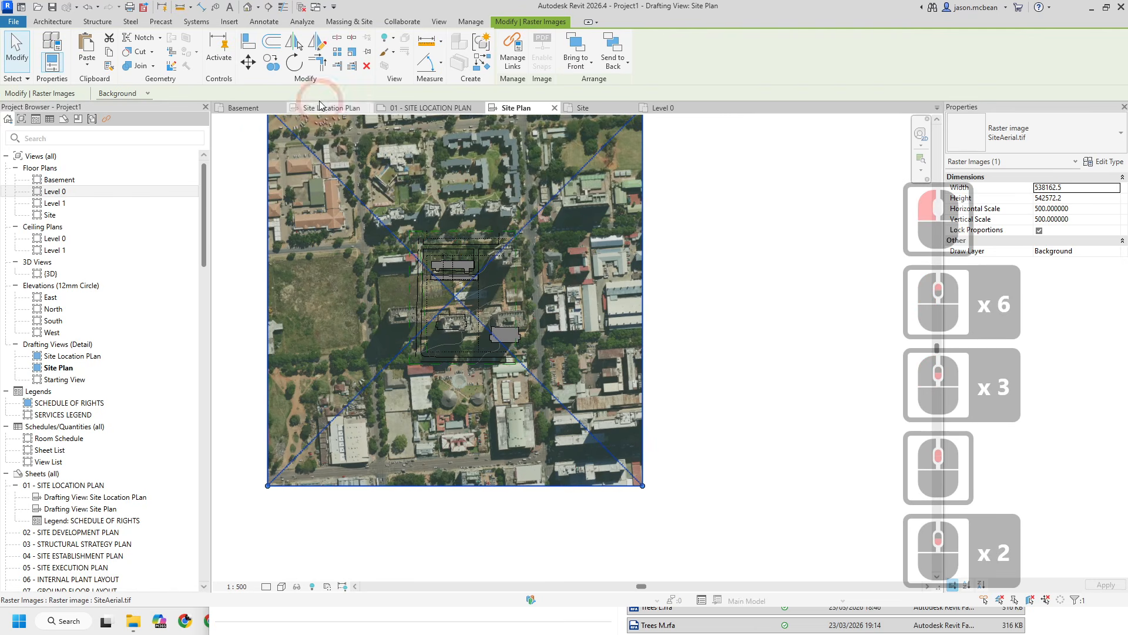
- Move the aerial image so its buildings line up with the site plan linework
left_click(248, 63)
scroll(415, 356, "up", 10)
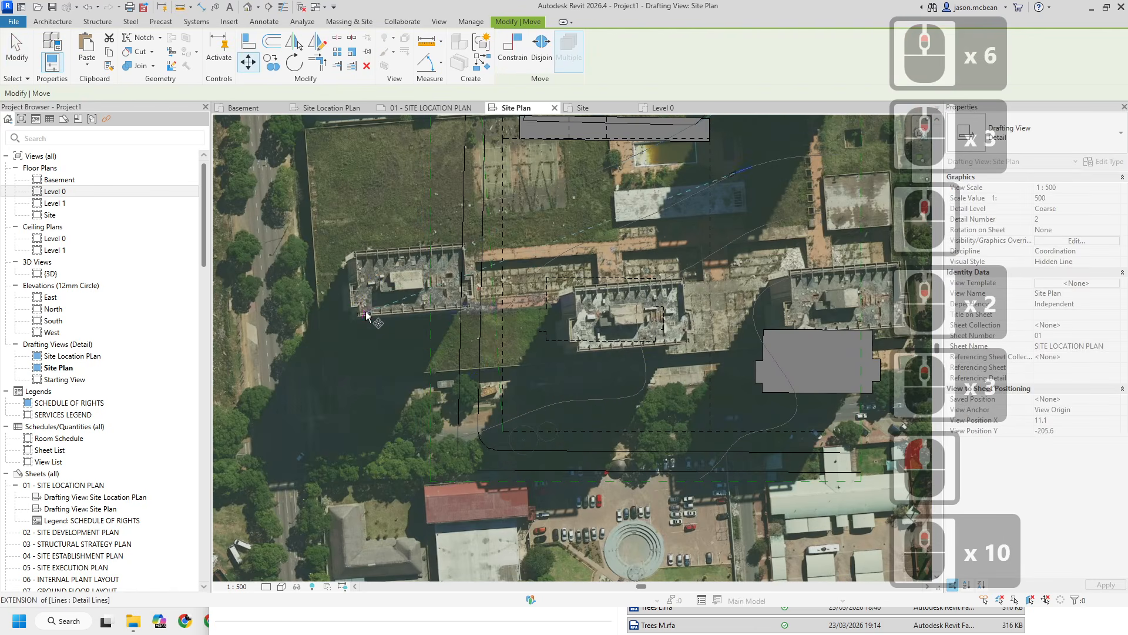
left_click(347, 317)
left_click(548, 342)
scroll(632, 429, "up", 1)
middle_click_drag(657, 348, 488, 332)
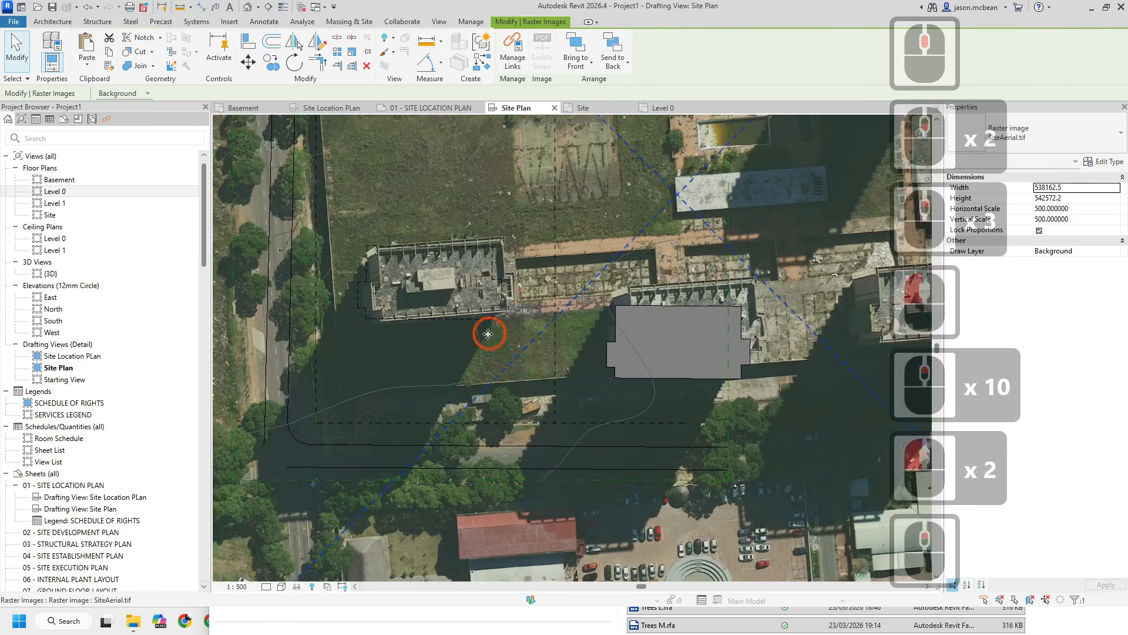
scroll(489, 332, "down", 5)
middle_click_drag(605, 351, 562, 414)
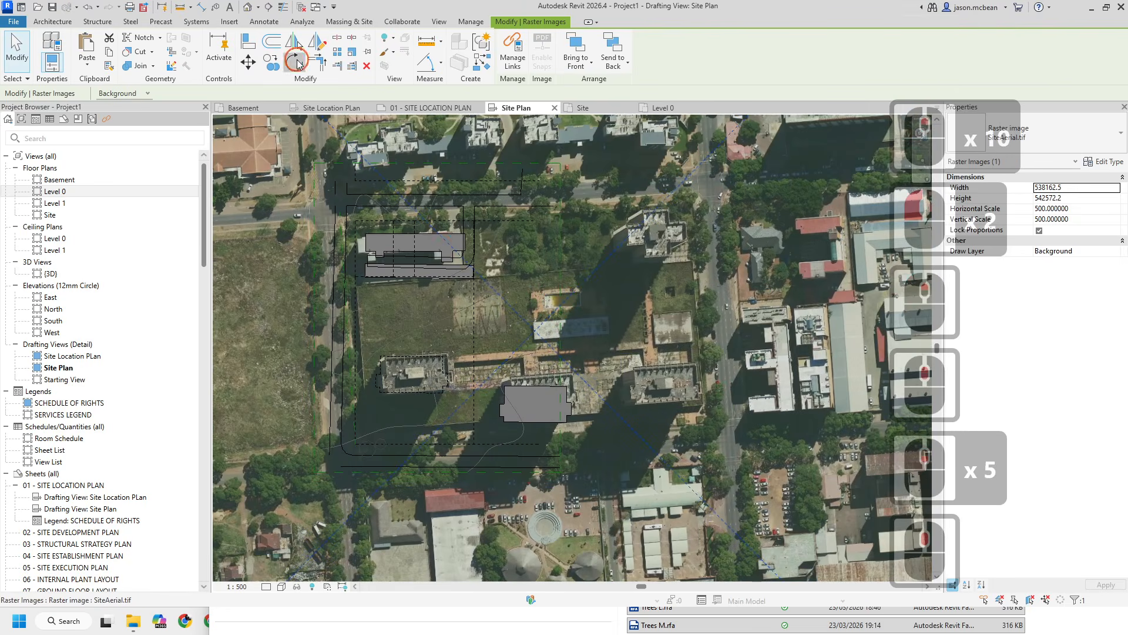
- Rotate the aerial image about the site's lower corner to align it with the road edge
left_click(294, 61)
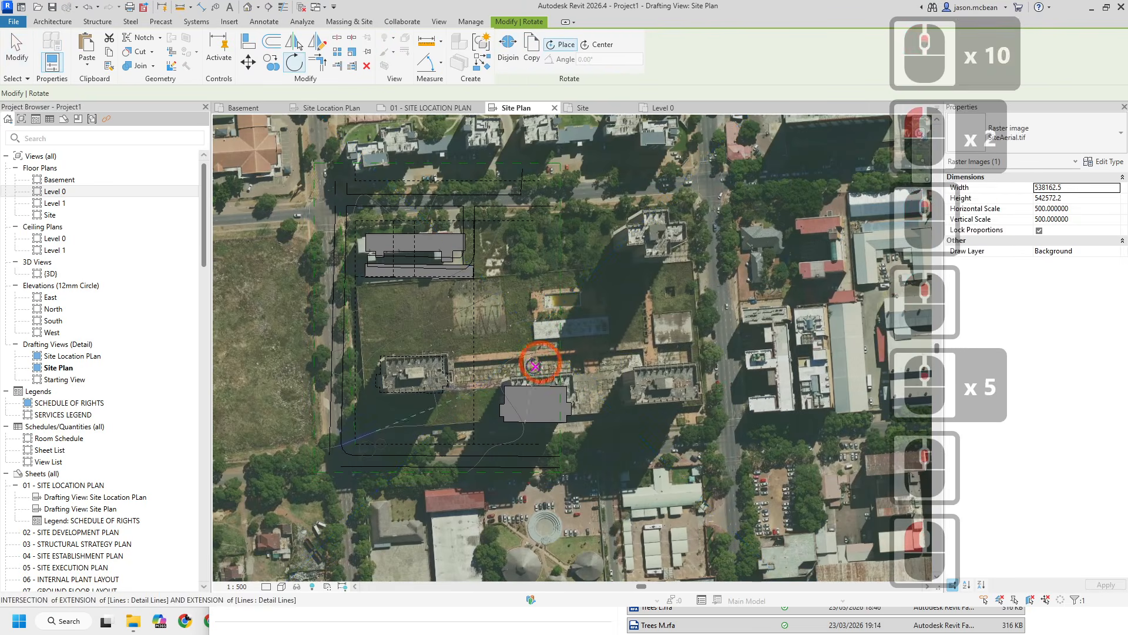
left_click(561, 47)
left_click(355, 444)
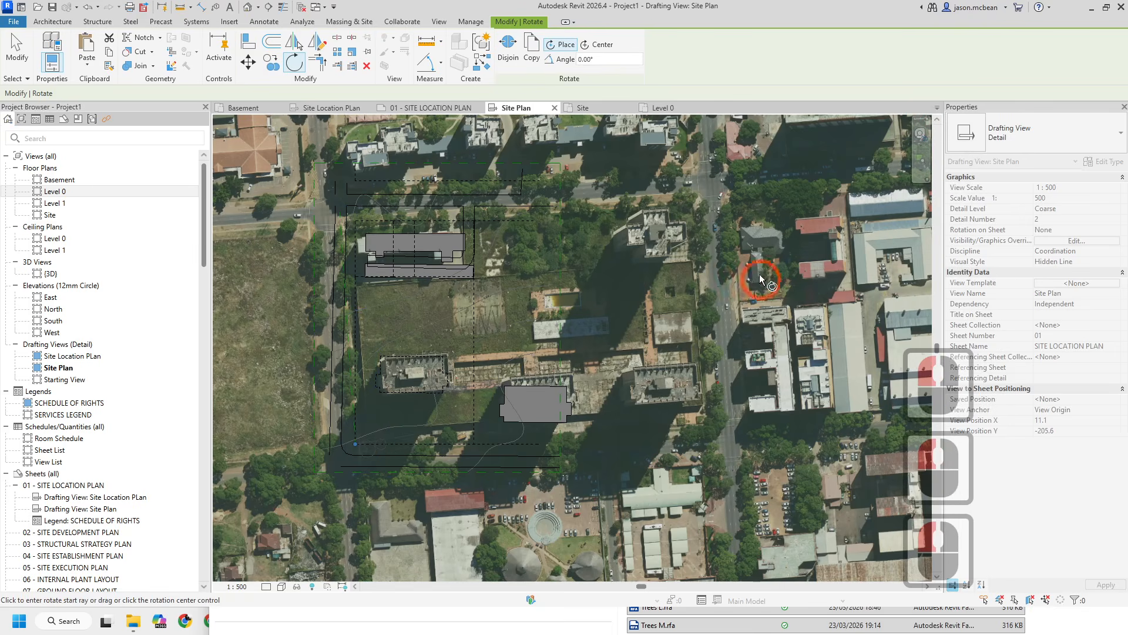
left_click(755, 455)
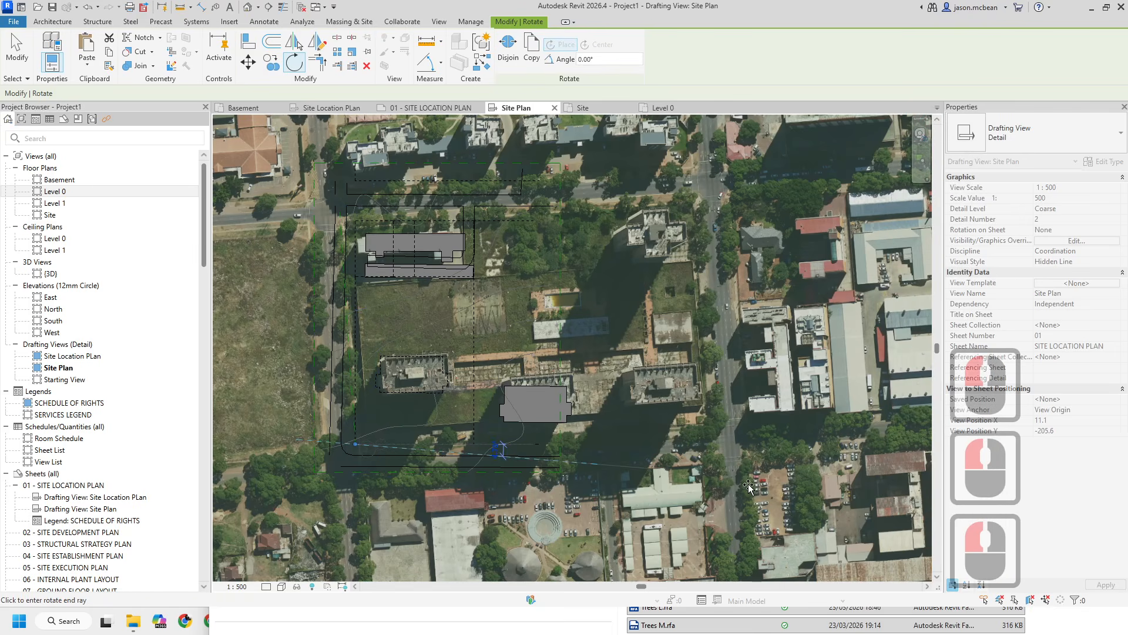
left_click(740, 508)
scroll(730, 479, "up", 4)
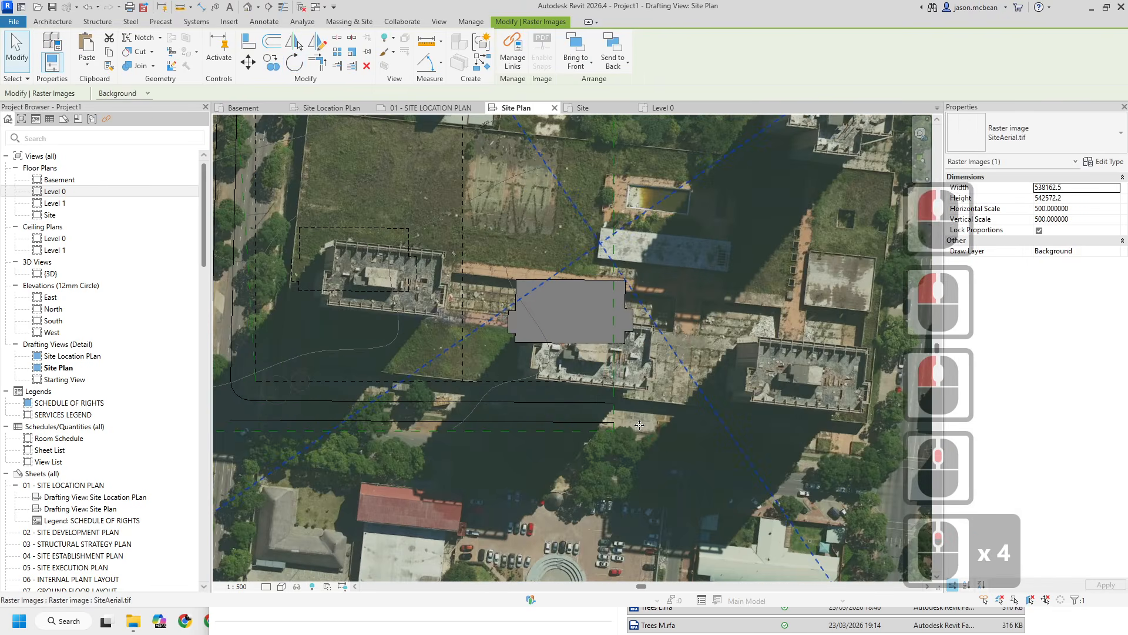
scroll(641, 423, "down", 6)
- Nudge the rotated aerial image slightly to refine its alignment with the site linework
left_click(793, 395)
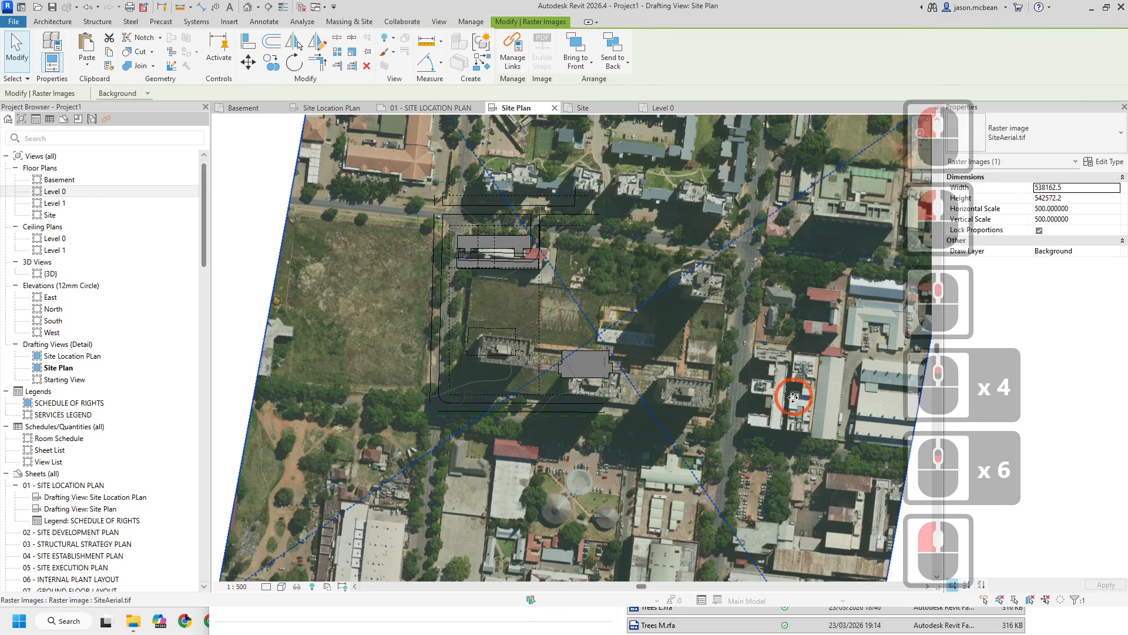
middle_click_drag(793, 396, 726, 403)
key("Escape")
scroll(488, 264, "up", 6)
key("Escape")
scroll(523, 275, "down", 7)
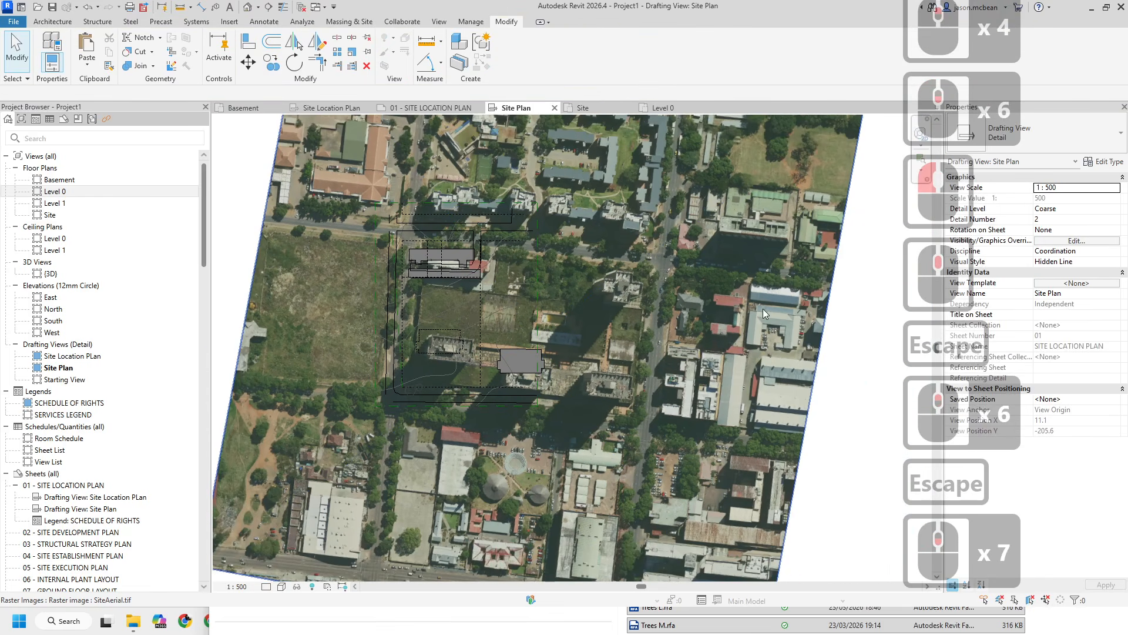
- Review how the aerial image appears on sheet 01 and in the Site floor plan, returning to Site Plan
left_click(815, 354)
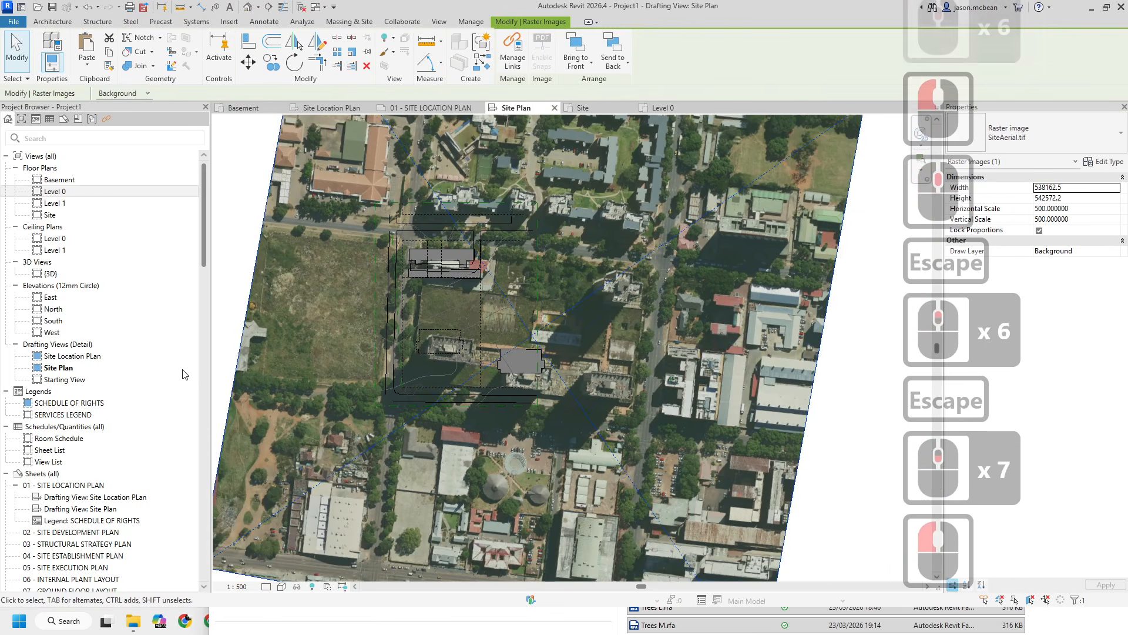
left_click(448, 103)
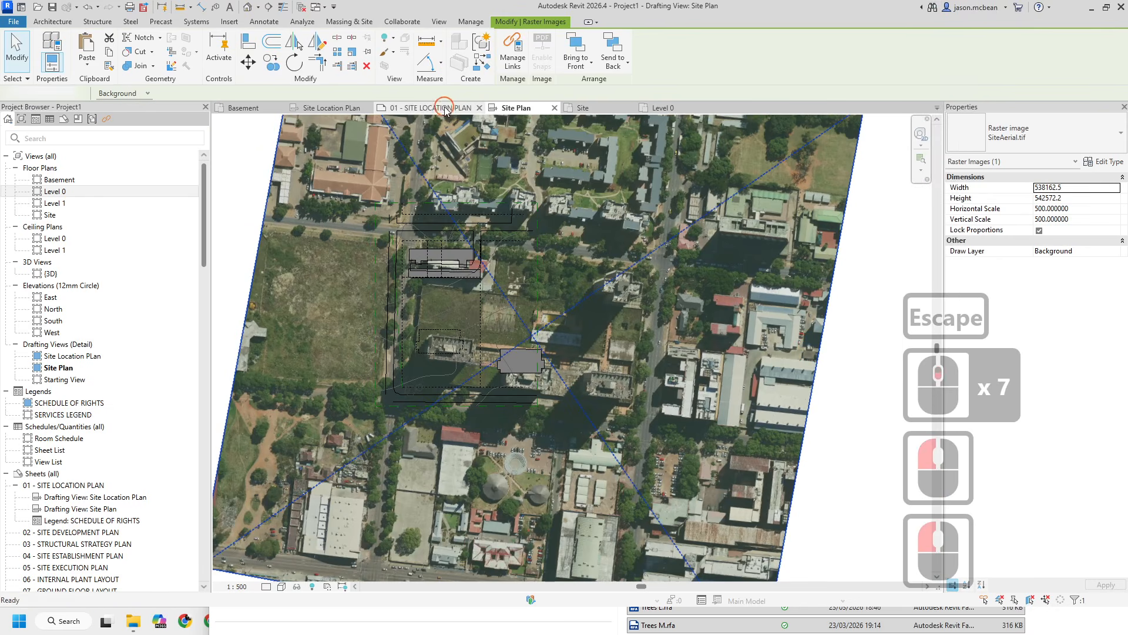
double_click(484, 202)
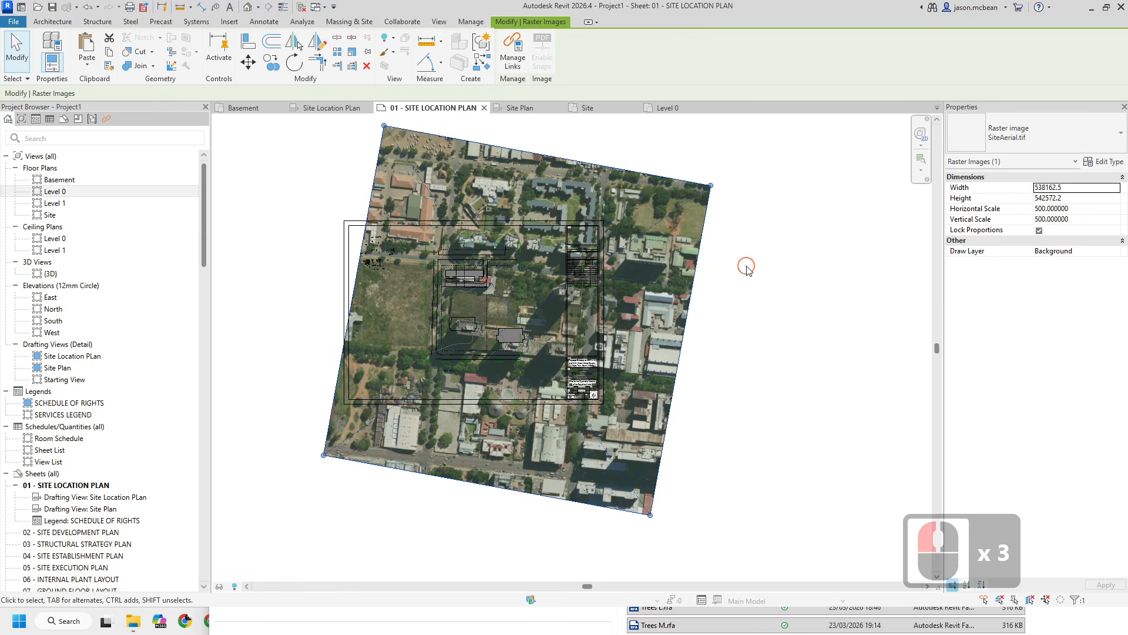
left_click(703, 224)
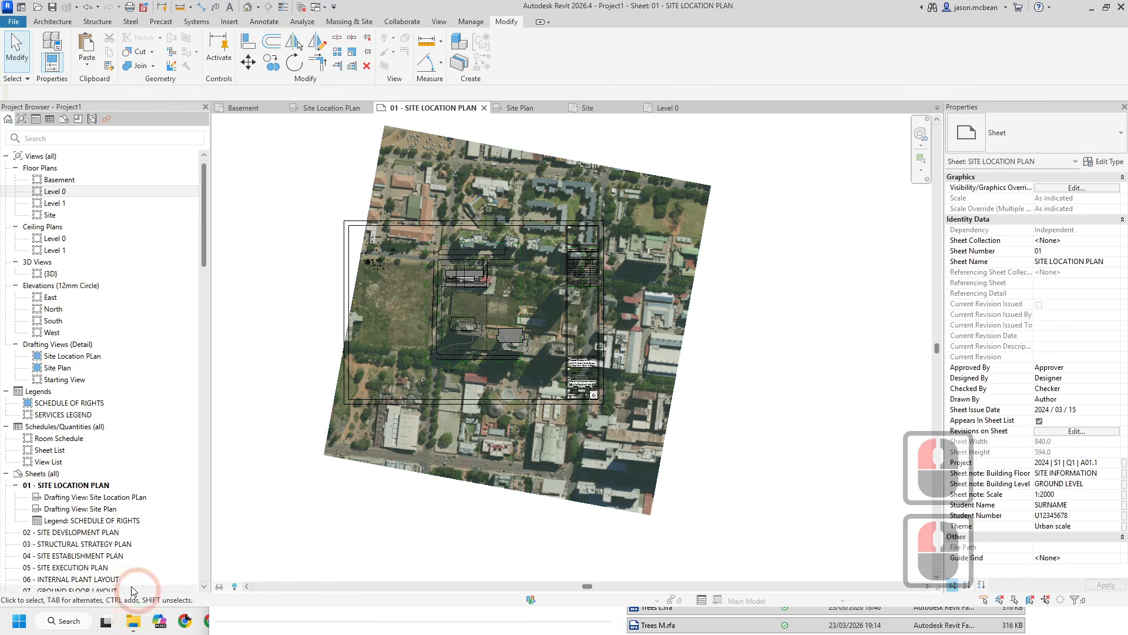
left_click(617, 180)
left_click(630, 179)
left_click(668, 185)
left_click(669, 185)
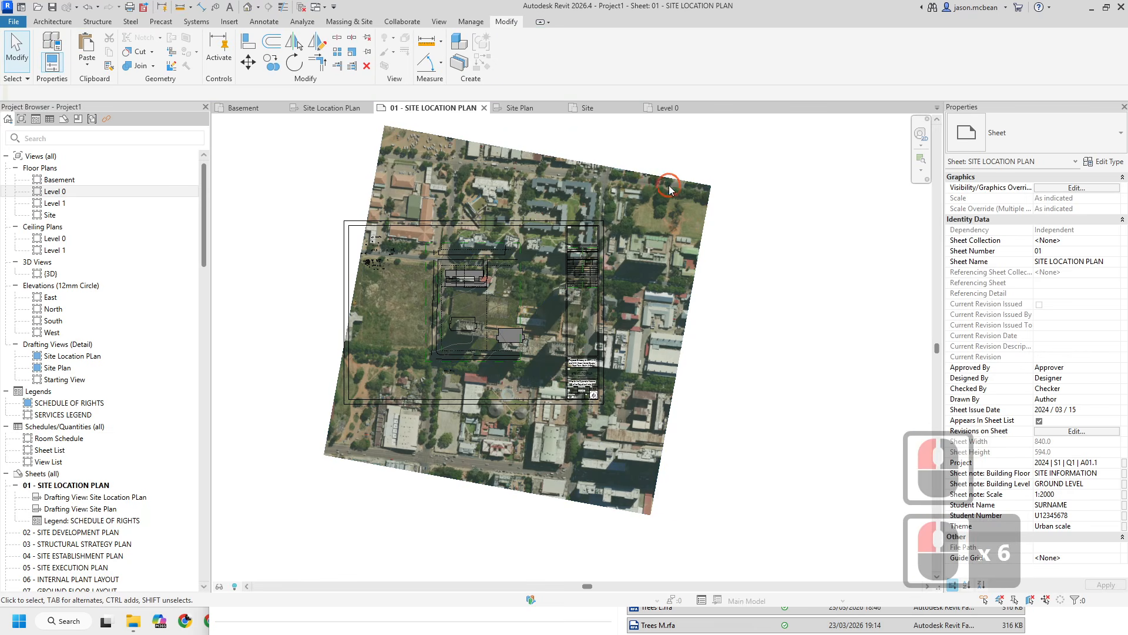
left_click(479, 149)
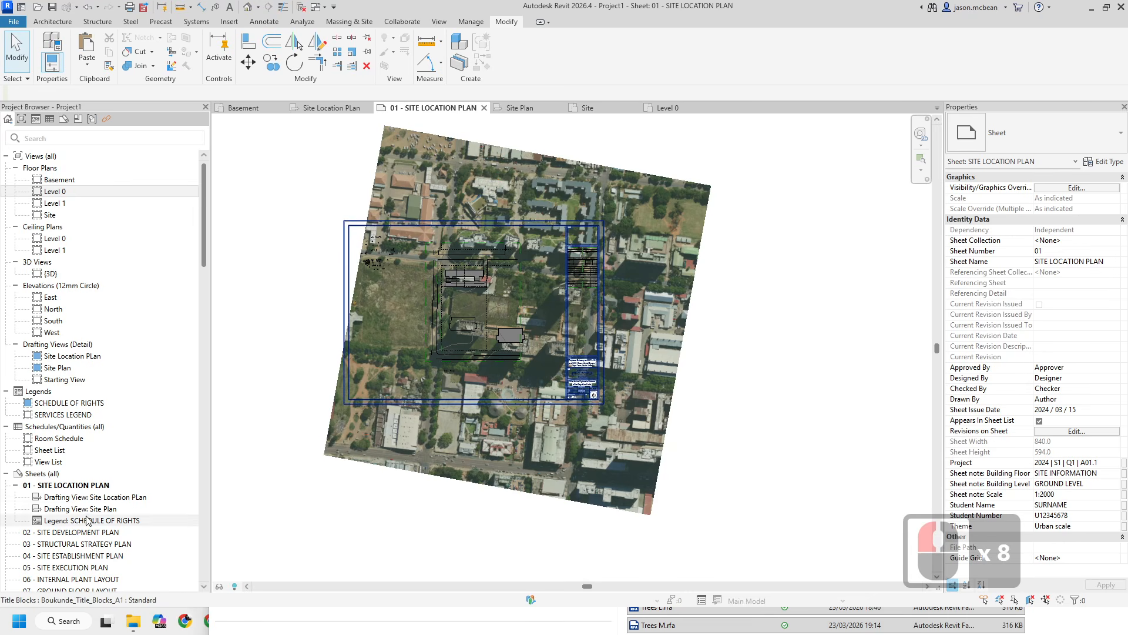
left_click(611, 106)
left_click(635, 295)
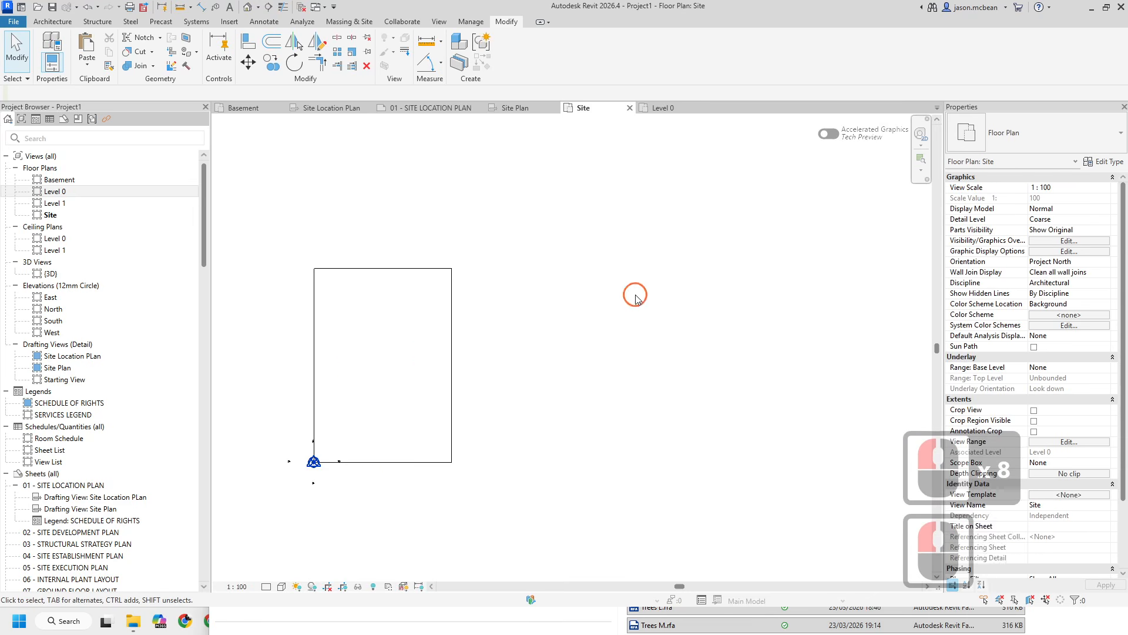
scroll(532, 348, "down", 5)
middle_click(533, 348)
middle_click(533, 349)
left_click(528, 108)
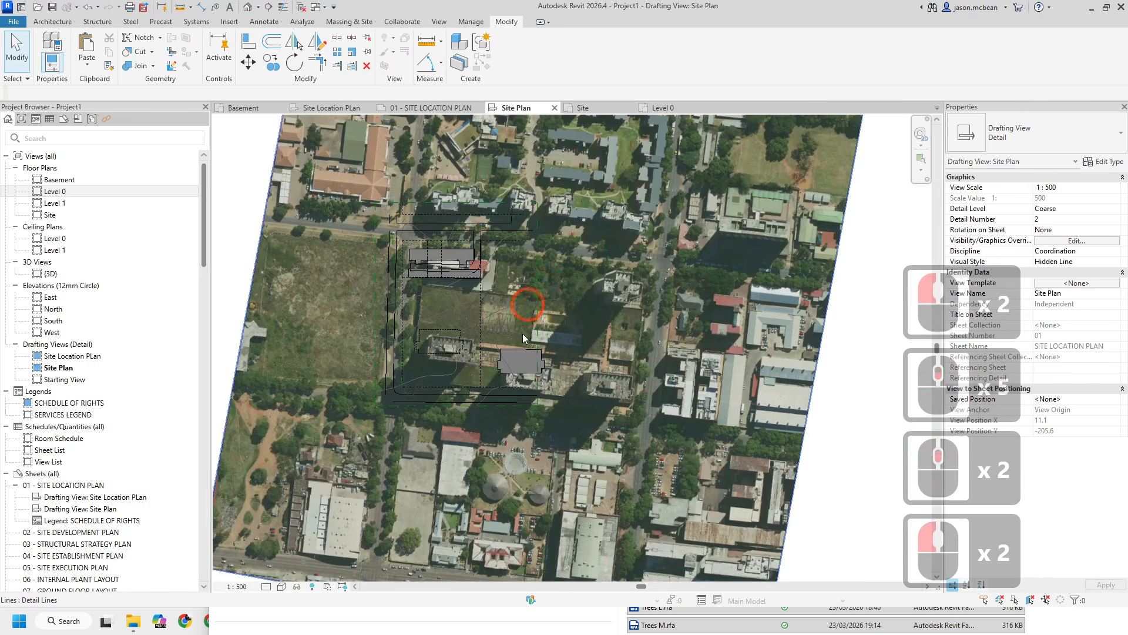
- Delete a stray detail line in the Site Plan view
scroll(663, 219, "down", 4)
left_click(661, 209)
key("Delete")
- Move the larger Tree Existing component along the road corner next to the smaller tree
scroll(487, 338, "up", 10)
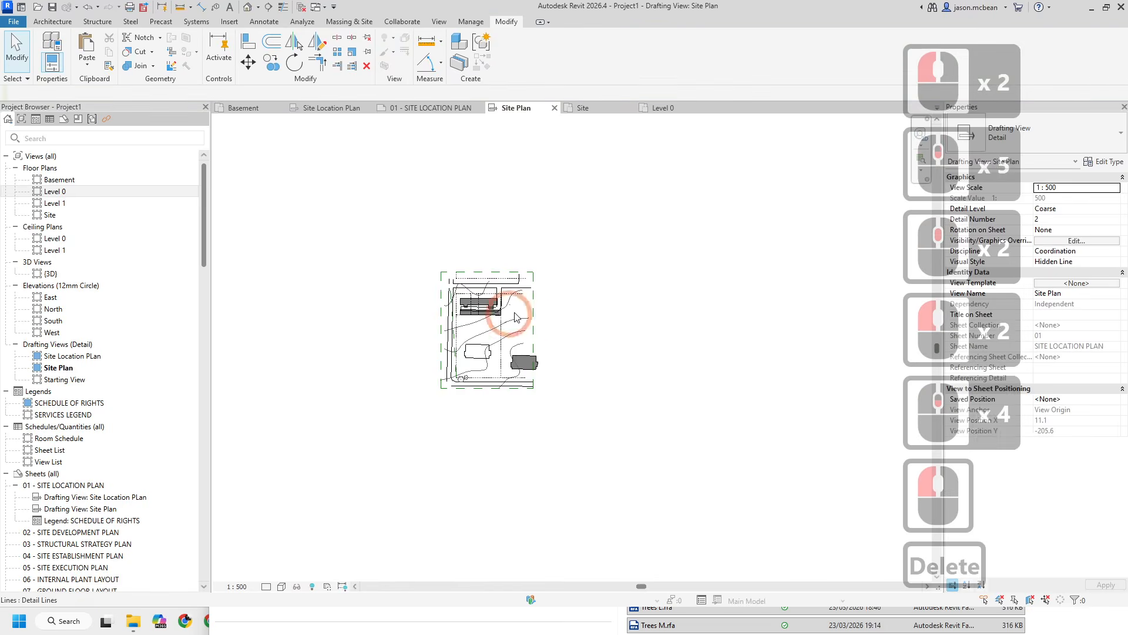
scroll(444, 509, "up", 8)
left_click(320, 435)
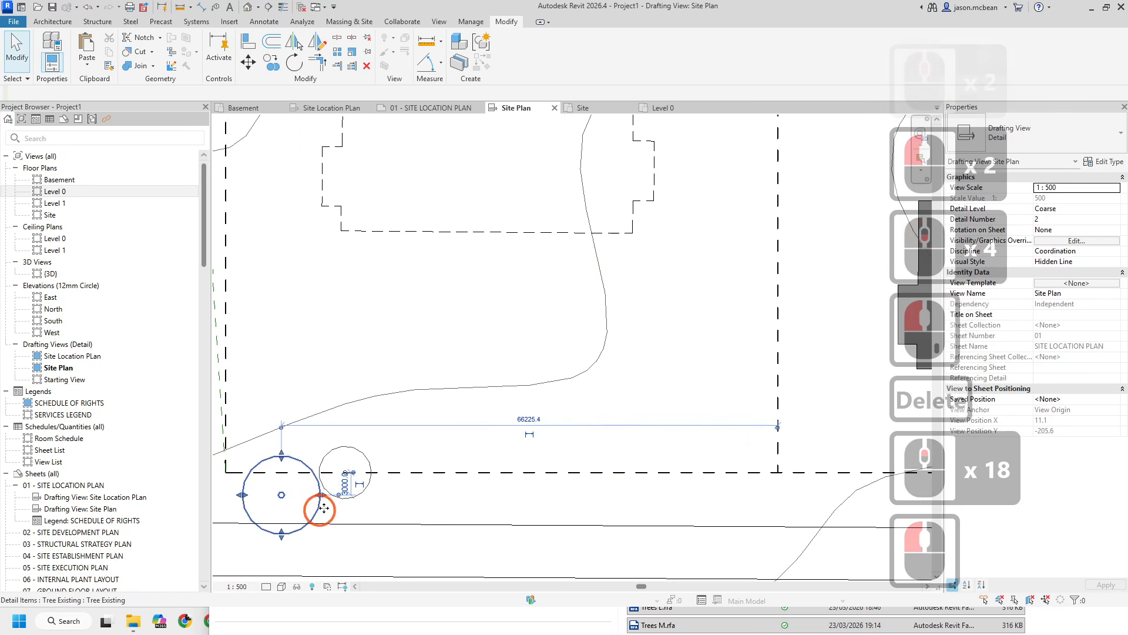
middle_click_drag(320, 435, 394, 465)
left_click_drag(397, 465, 414, 465)
left_click(428, 456)
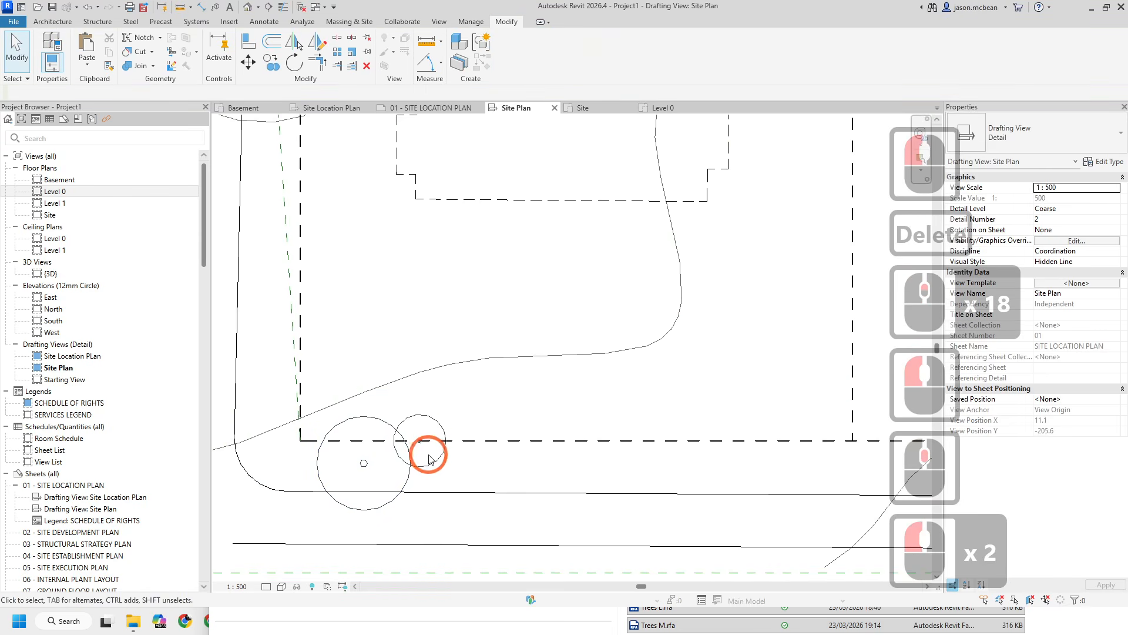
left_click(443, 458)
left_click(542, 401)
- Place a Taxi Bay detail component inside the site boundary
scroll(398, 511, "down", 3)
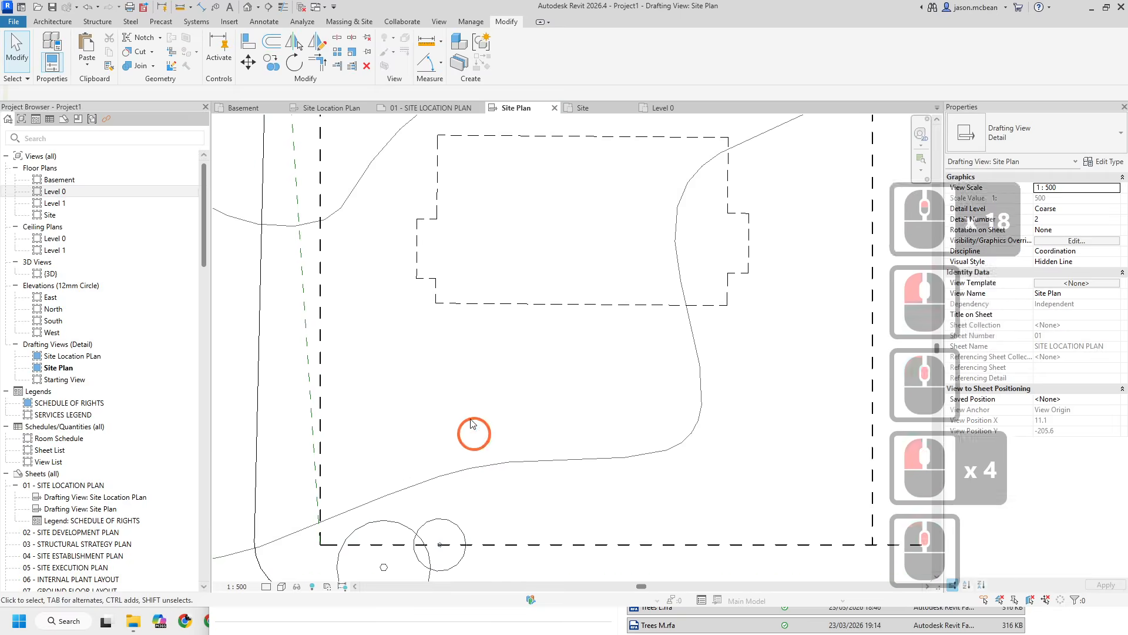
scroll(493, 340, "up", 3)
middle_click_drag(522, 328, 549, 290)
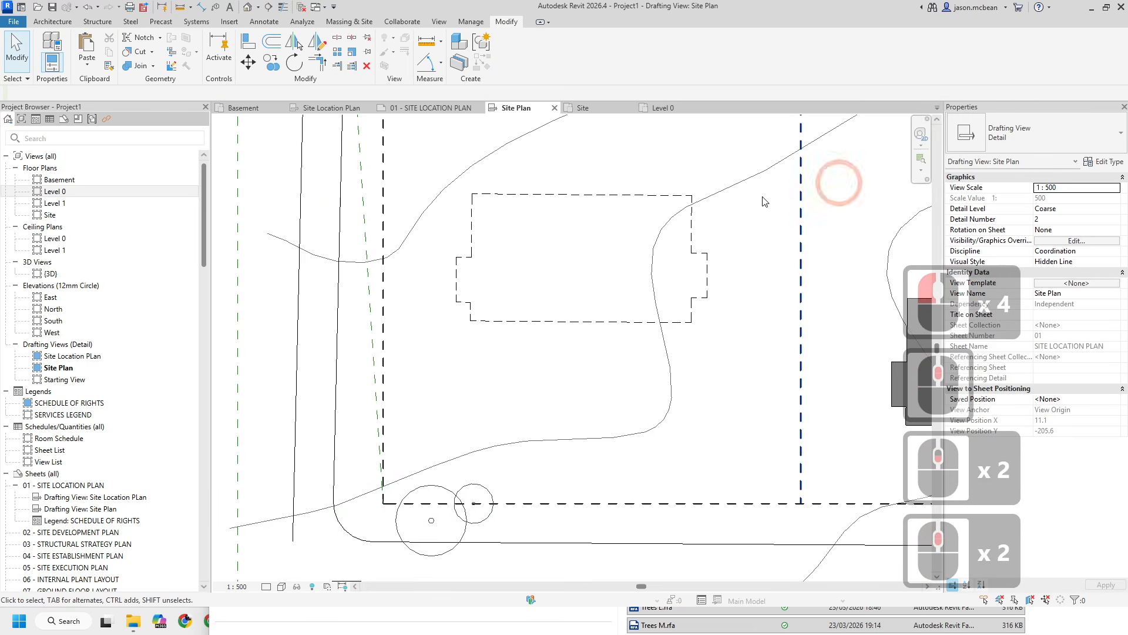
left_click(264, 22)
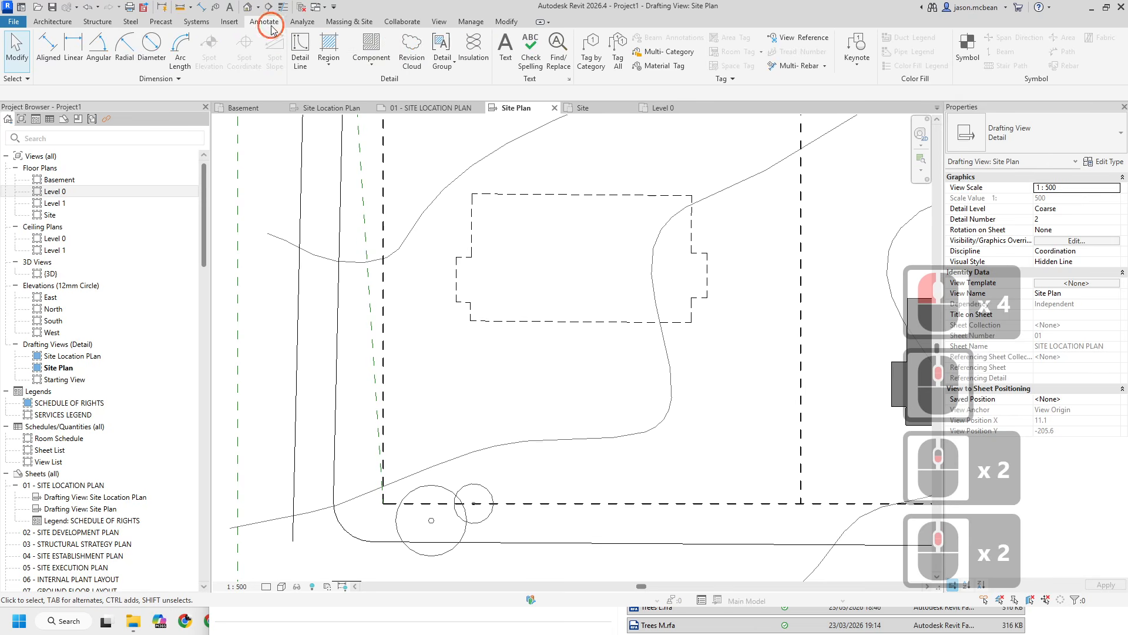
left_click(382, 38)
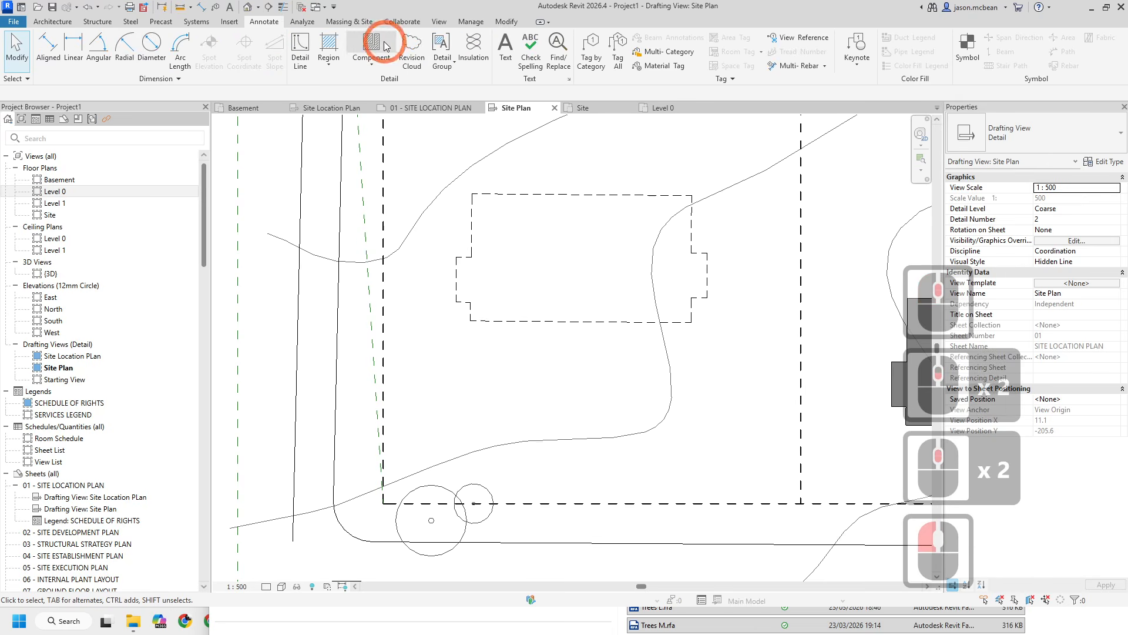
left_click(1040, 129)
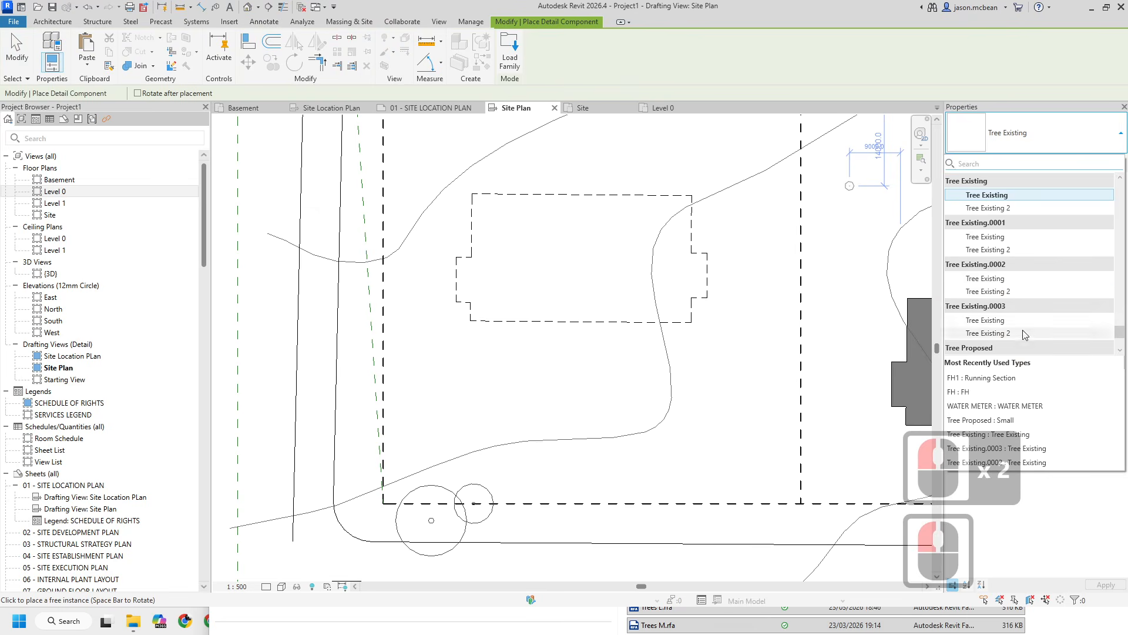
scroll(1008, 260, "up", 3)
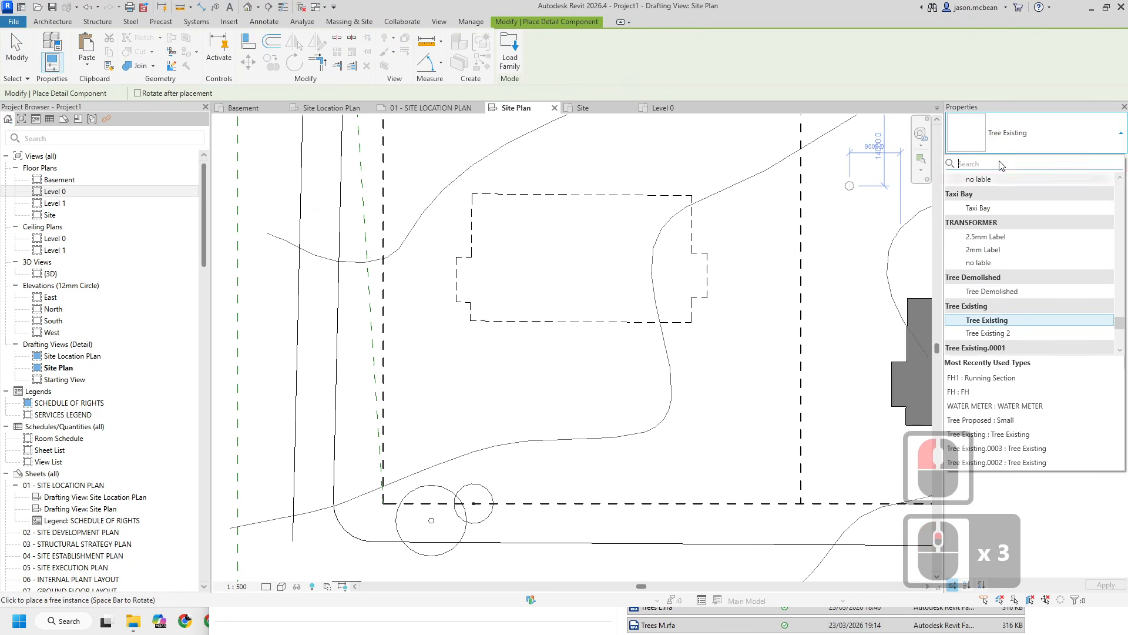
scroll(999, 288, "up", 2)
left_click(985, 288)
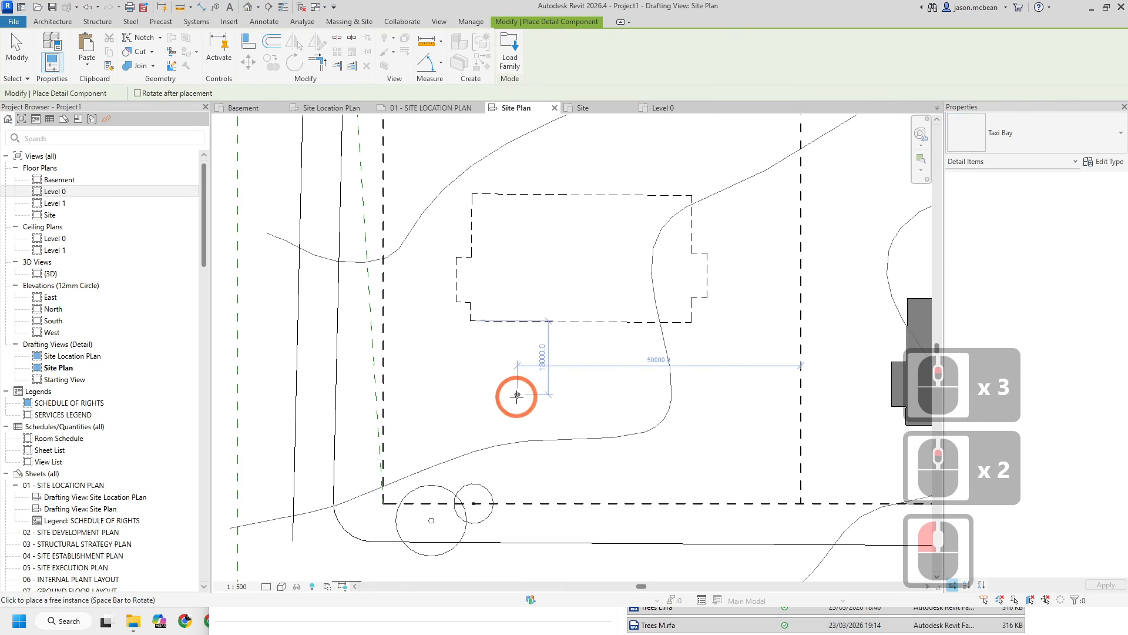
left_click(491, 407)
scroll(405, 399, "up", 10)
scroll(404, 400, "up", 4)
key("Escape")
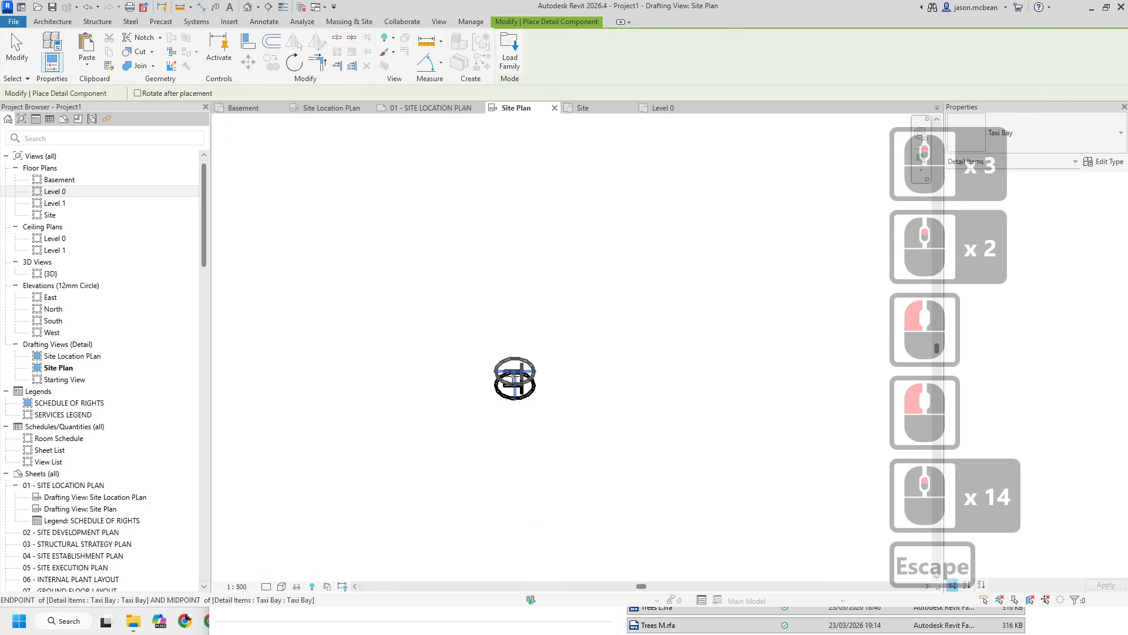
- Move the Taxi Bay component towards the road and delete it
scroll(527, 390, "down", 3)
key("Escape")
scroll(526, 391, "down", 3)
key("Escape")
left_click(524, 388)
scroll(553, 392, "down", 6)
left_click_drag(540, 392, 369, 389)
key("Escape")
key("Escape")
scroll(325, 392, "up", 7)
left_click(339, 366)
scroll(340, 367, "down", 7)
key("Delete")
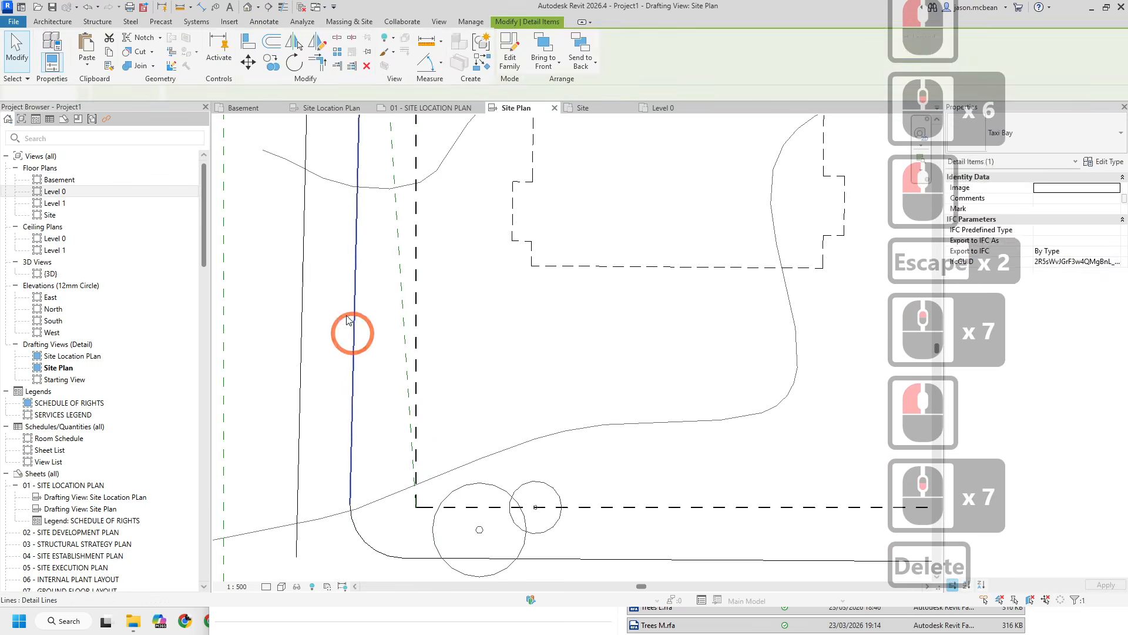
scroll(352, 327, "down", 5)
scroll(641, 320, "up", 3)
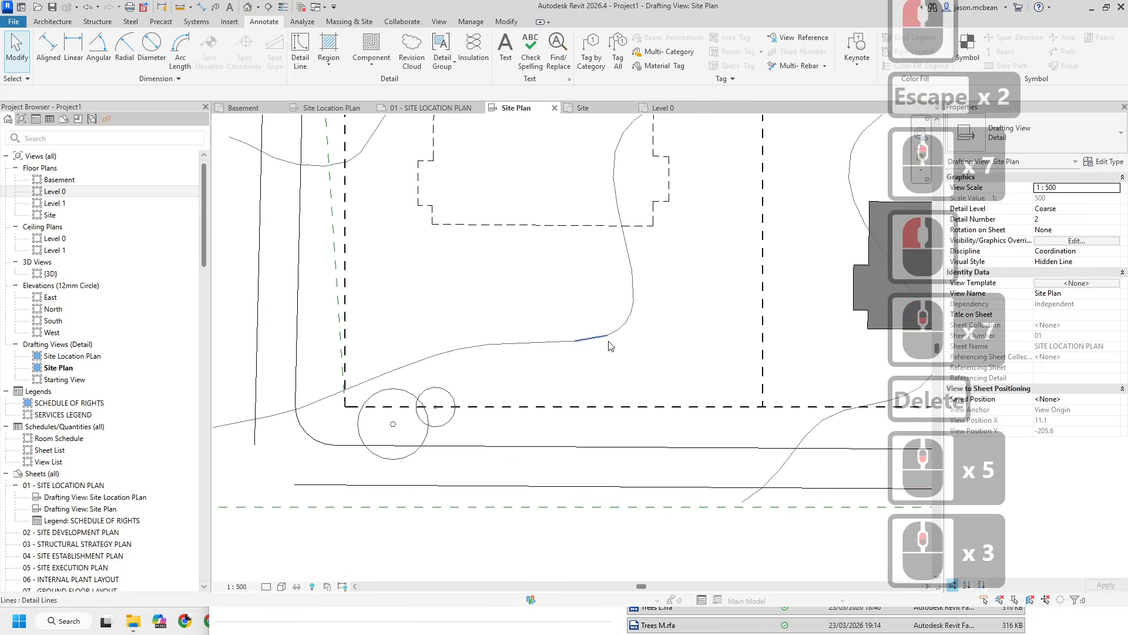
- Place an FH detail component, rotated three quarter-turns, at the road corner beside the existing trees
left_click(1104, 313)
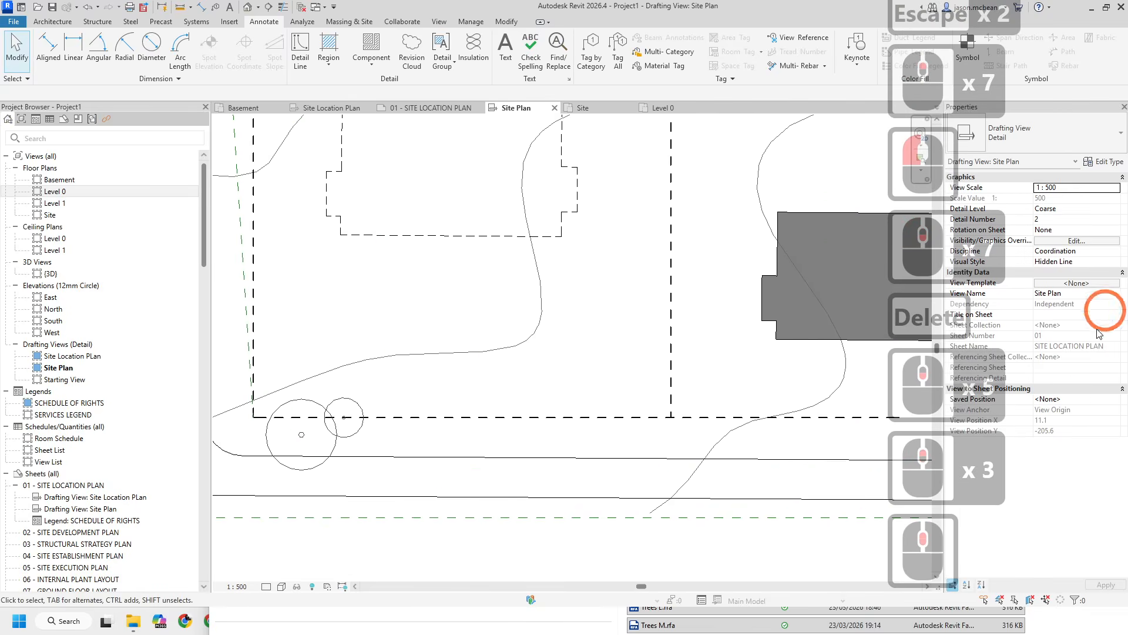
left_click(371, 47)
left_click(1051, 141)
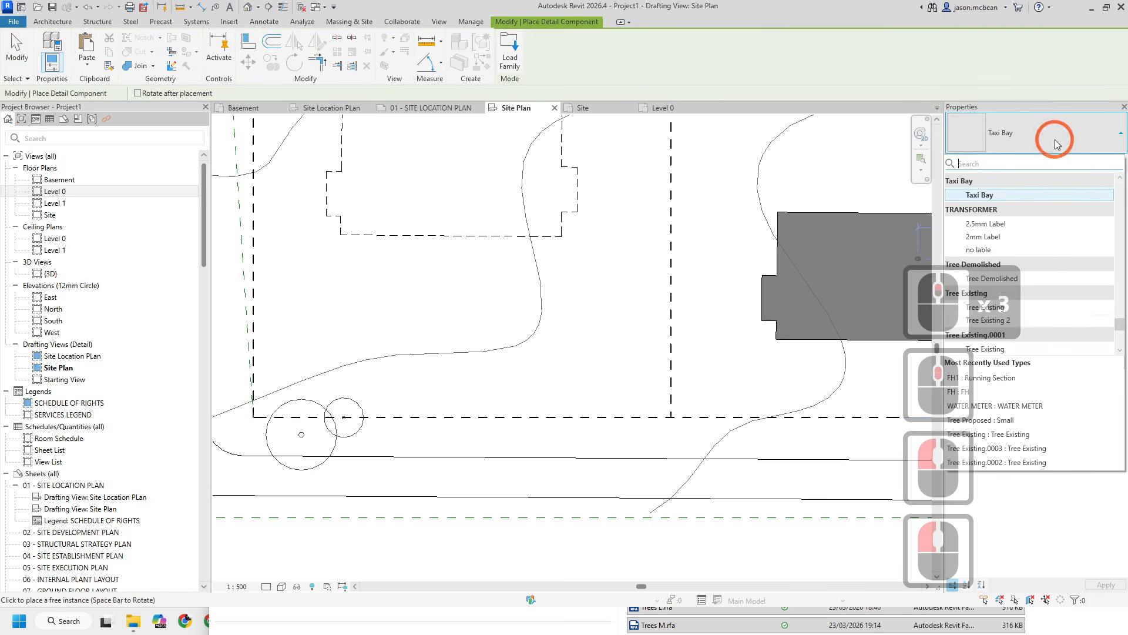
scroll(1002, 323, "up", 14)
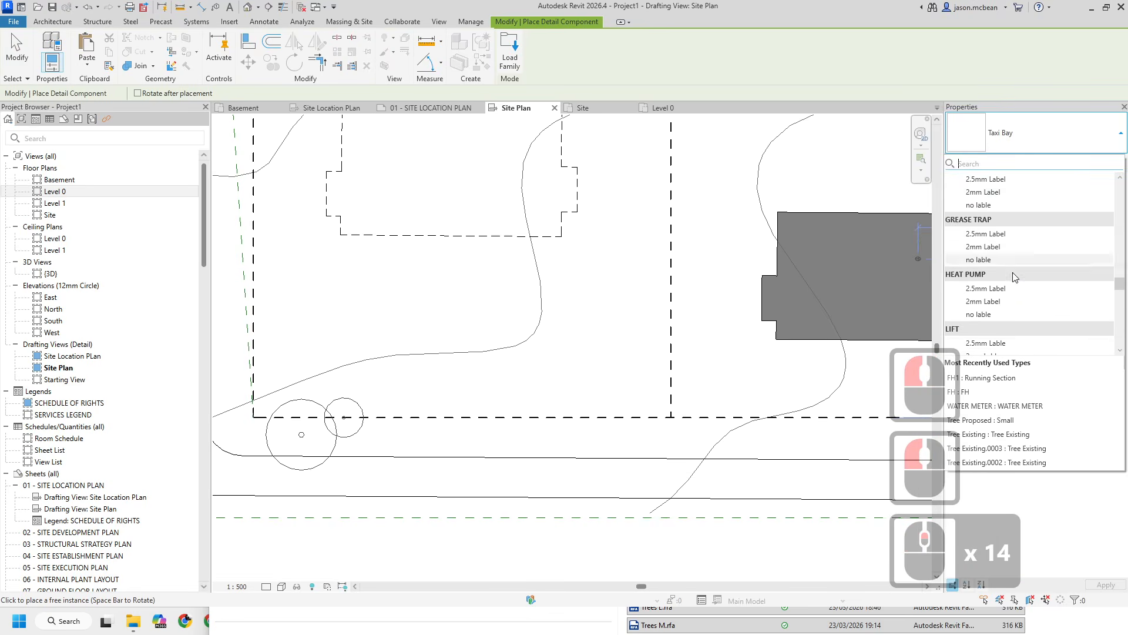
scroll(1013, 273, "up", 12)
scroll(999, 235, "up", 4)
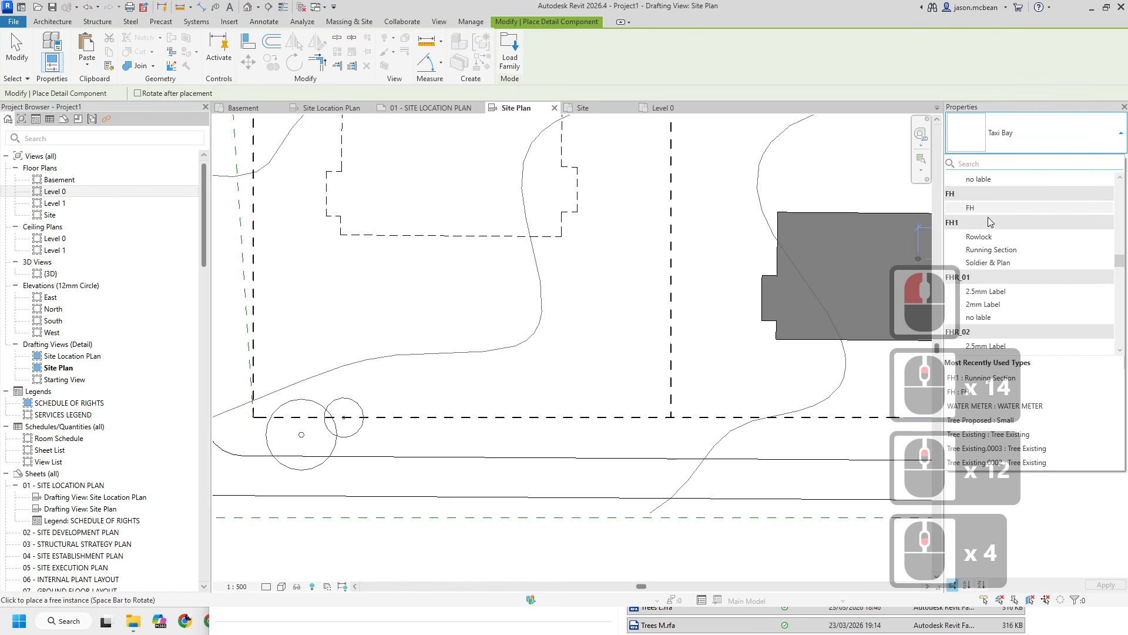
left_click(1005, 207)
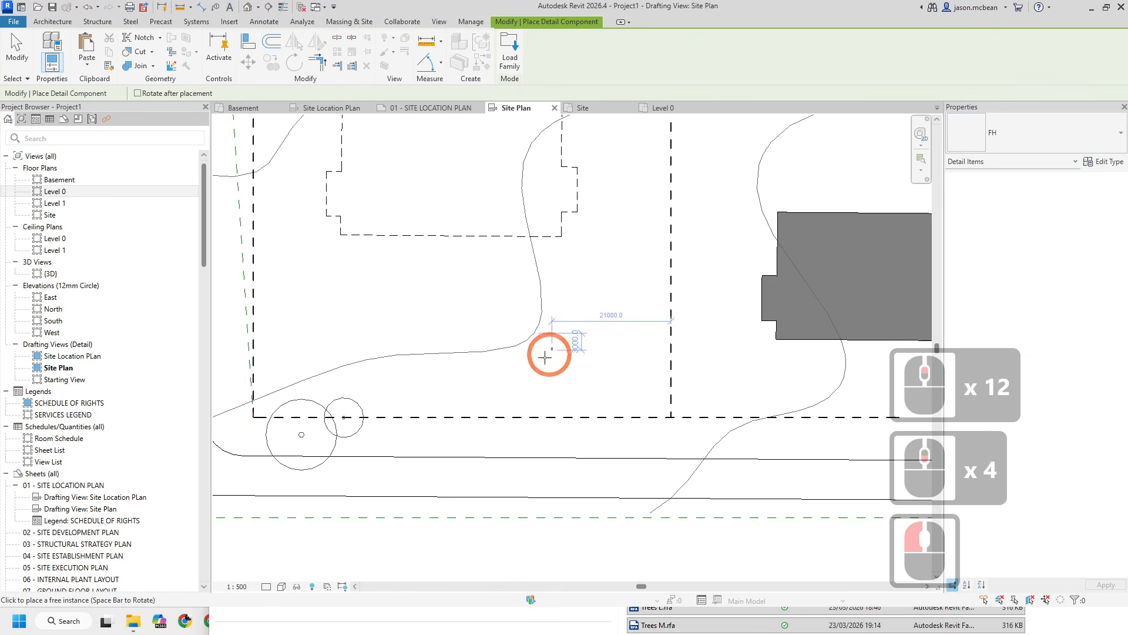
scroll(337, 424, "up", 6)
middle_click_drag(301, 473, 563, 329)
scroll(477, 390, "up", 4)
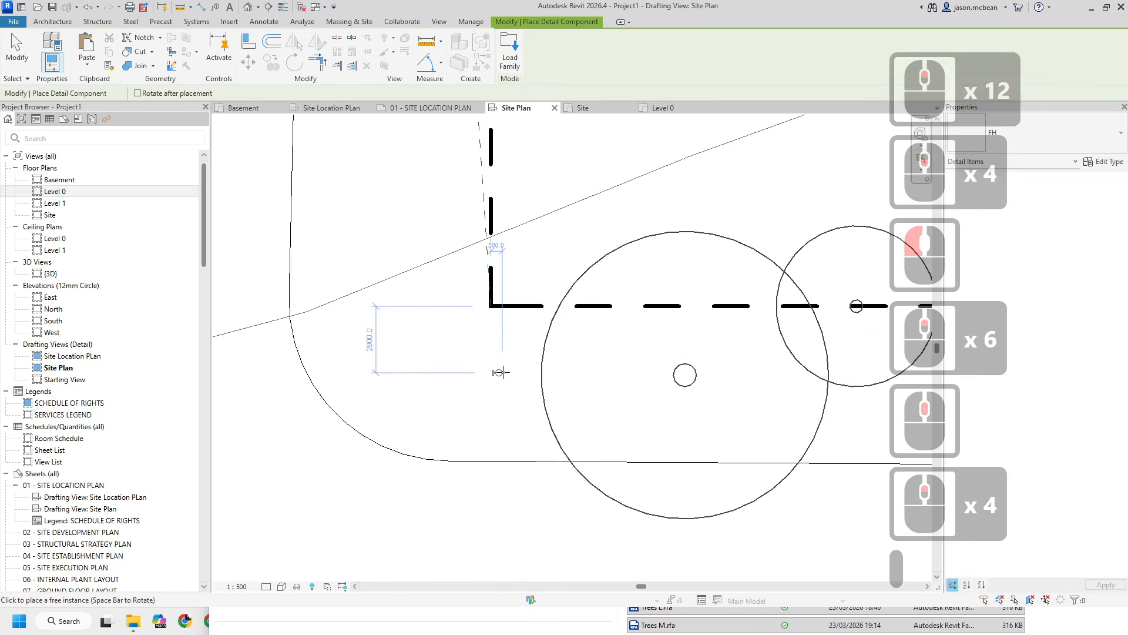
key("space")
key("space")
key("space")
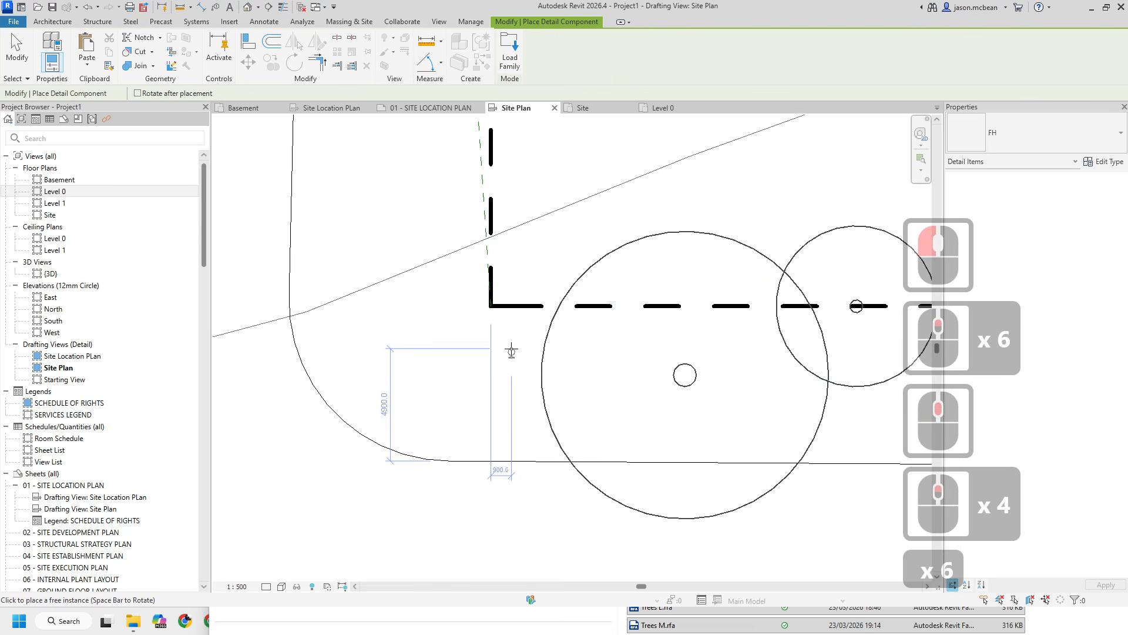
left_click(511, 351)
key("Escape")
key("Escape")
- Inspect the placed hydrant and the trees along the road corner of the site boundary
scroll(359, 363, "down", 4)
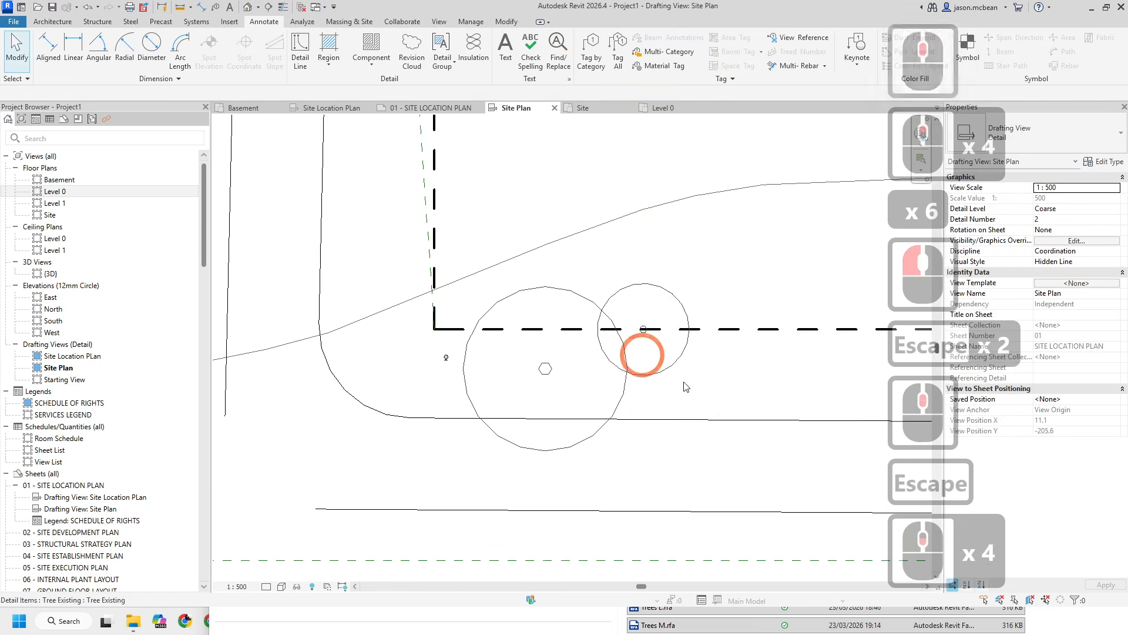
key("Escape")
middle_click_drag(921, 318, 673, 346)
scroll(672, 347, "up", 3)
key("Escape")
scroll(631, 375, "down", 10)
scroll(625, 377, "up", 6)
key("Escape")
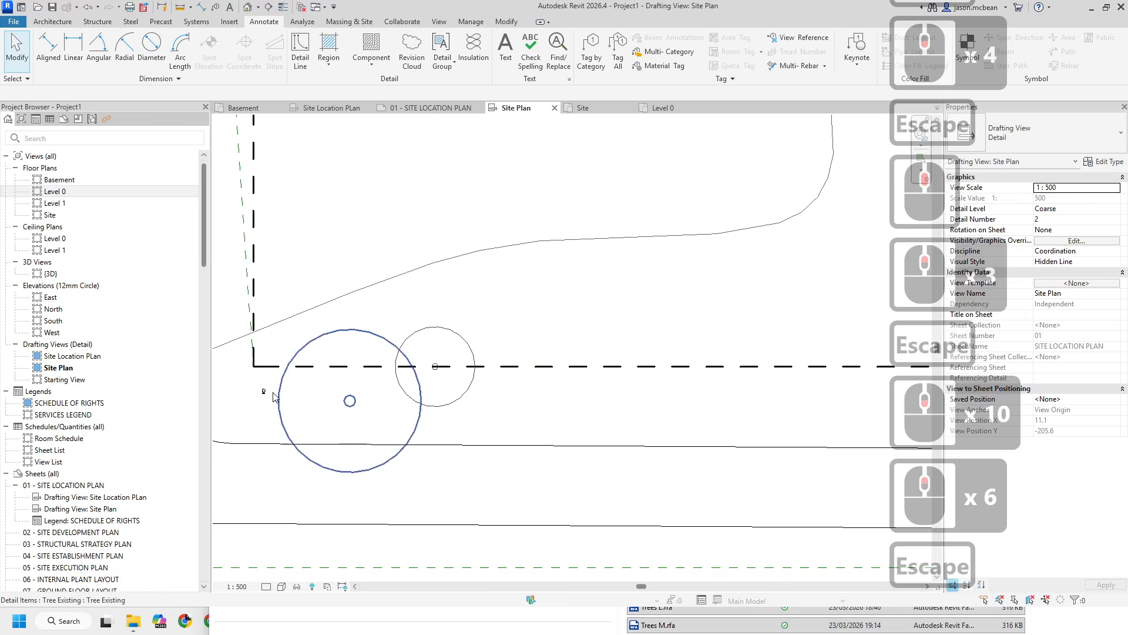
scroll(263, 395, "up", 3)
left_click(263, 392)
key("Escape")
scroll(756, 369, "up", 3)
middle_click_drag(710, 403, 581, 383)
scroll(580, 382, "down", 5)
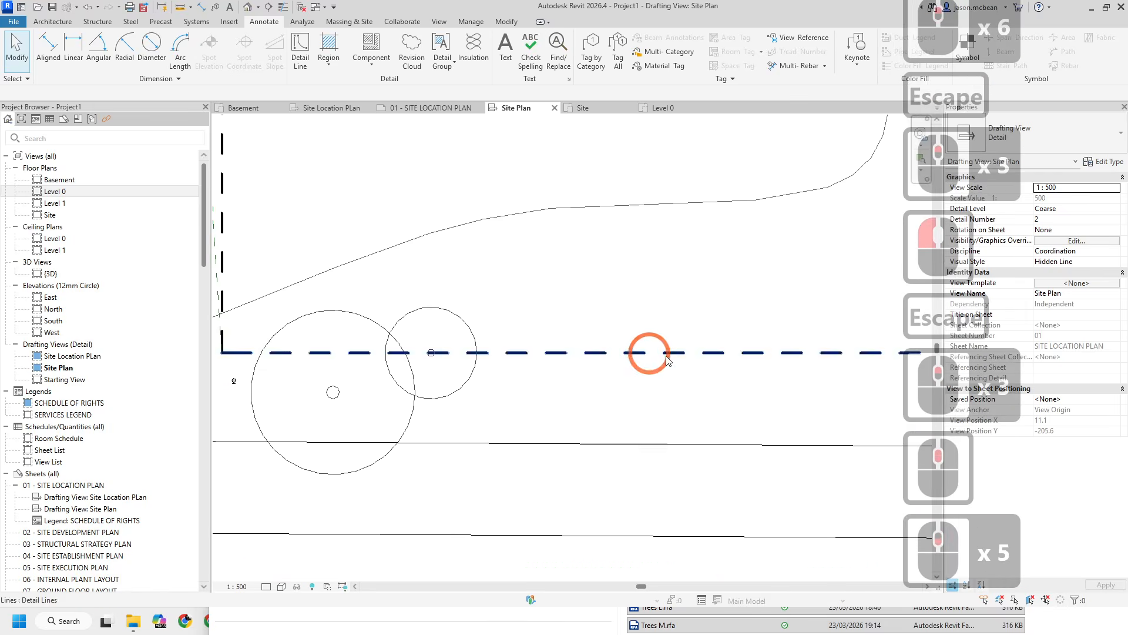
middle_click_drag(831, 372, 655, 379)
key("Escape")
scroll(673, 379, "down", 5)
middle_click_drag(518, 389, 483, 392)
scroll(481, 390, "down", 3)
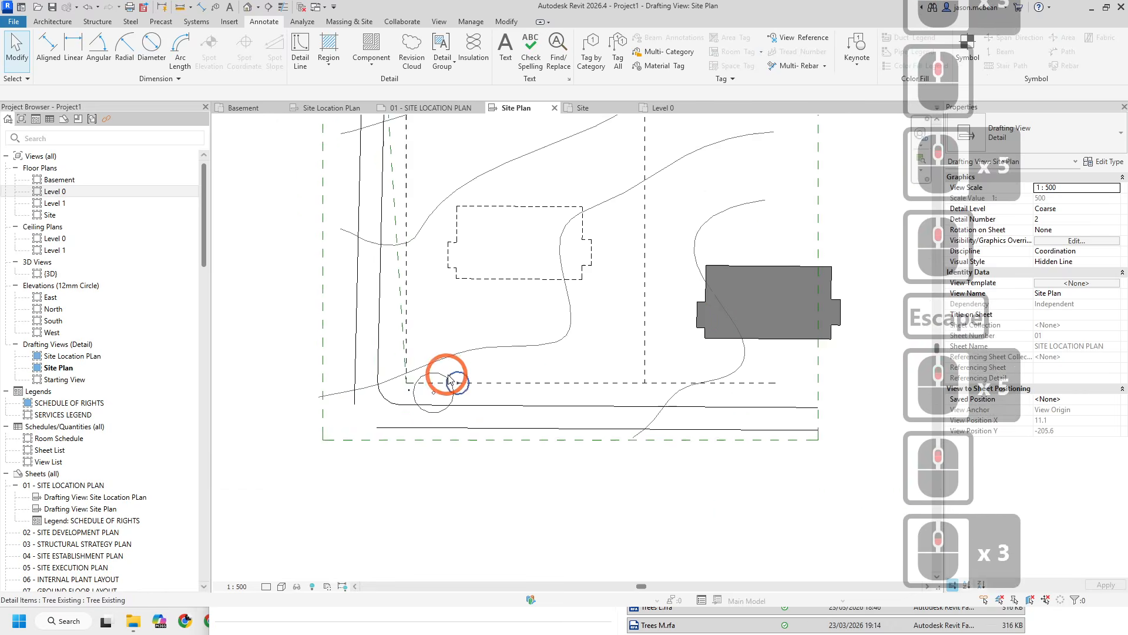
scroll(449, 376, "down", 3)
- Review the whole Site Plan layout, including boundary, buildings, contours and trees
middle_click_drag(628, 316, 568, 405)
middle_click_drag(467, 353, 483, 448)
middle_click_drag(527, 323, 563, 313)
scroll(563, 312, "down", 3)
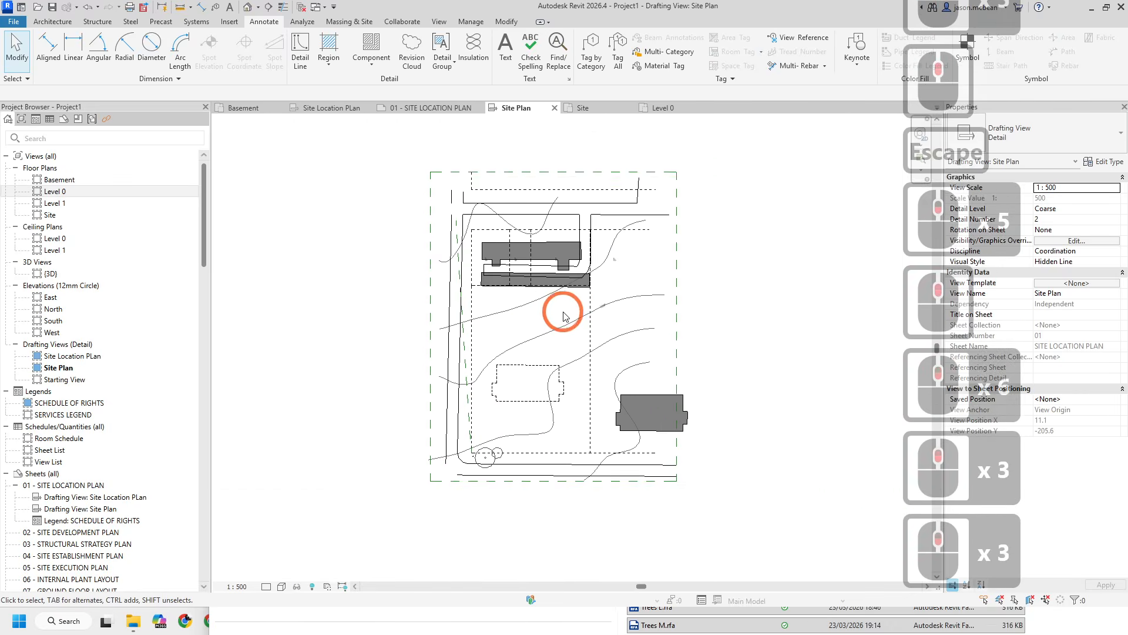
scroll(563, 316, "down", 1)
key("Escape")
scroll(532, 315, "up", 2)
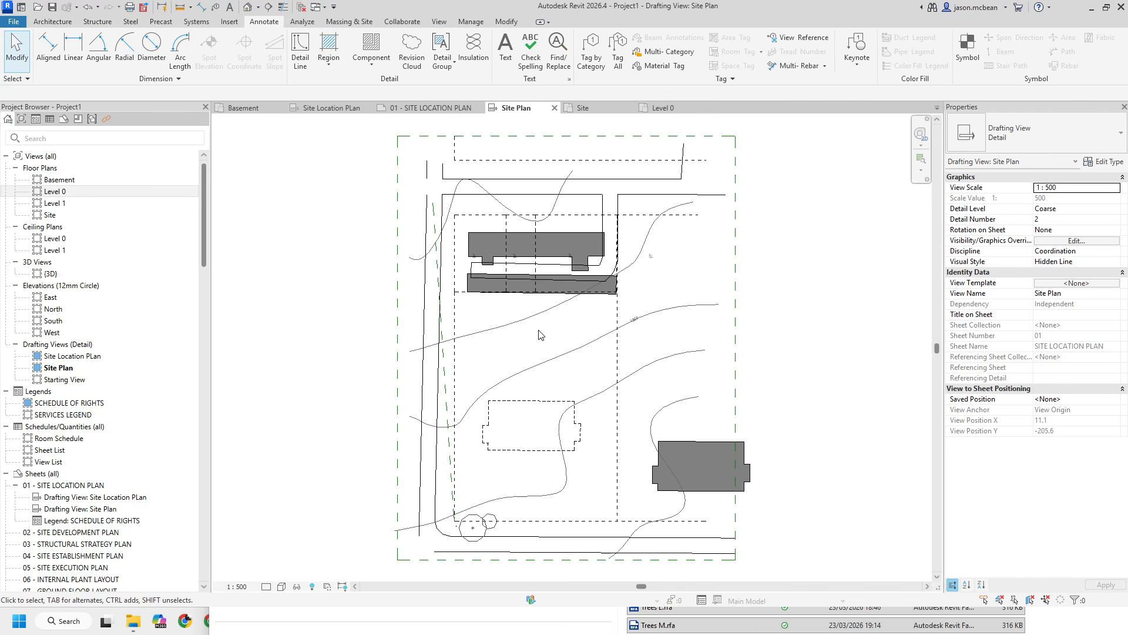
scroll(715, 362, "down", 6)
middle_click_drag(715, 362, 580, 396)
key("Escape")
mouse_move(502, 407)
middle_mouse_down()
mouse_move(509, 335)
mouse_move(532, 362)
mouse_move(501, 359)
middle_mouse_up()
scroll(524, 341, "up", 5)
scroll(504, 353, "up", 3)
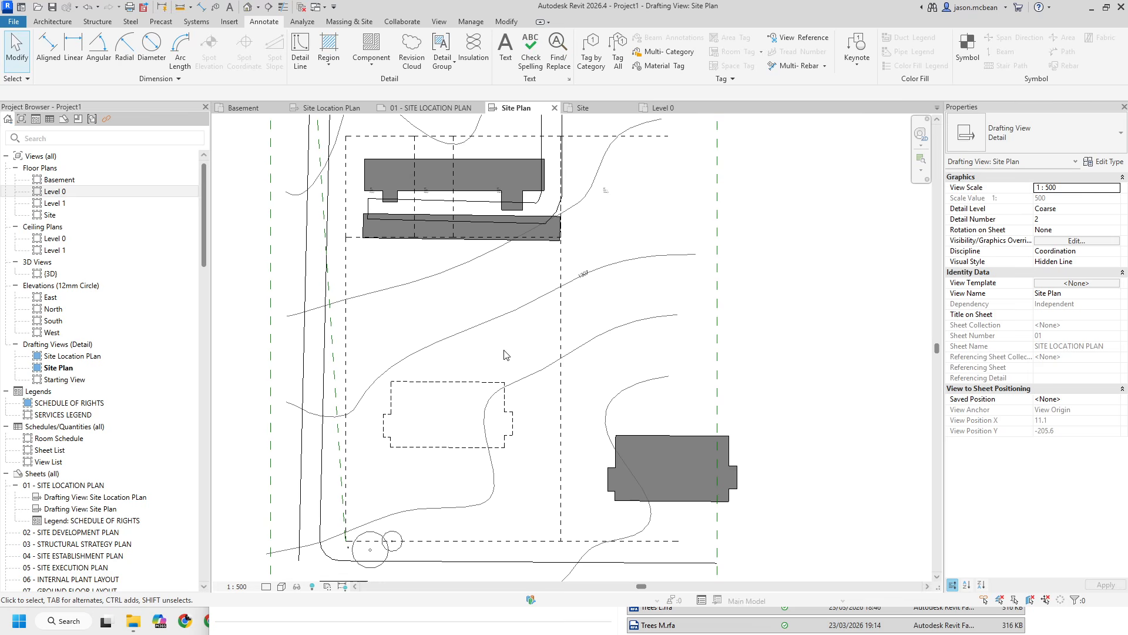
middle_click_drag(540, 469, 606, 431)
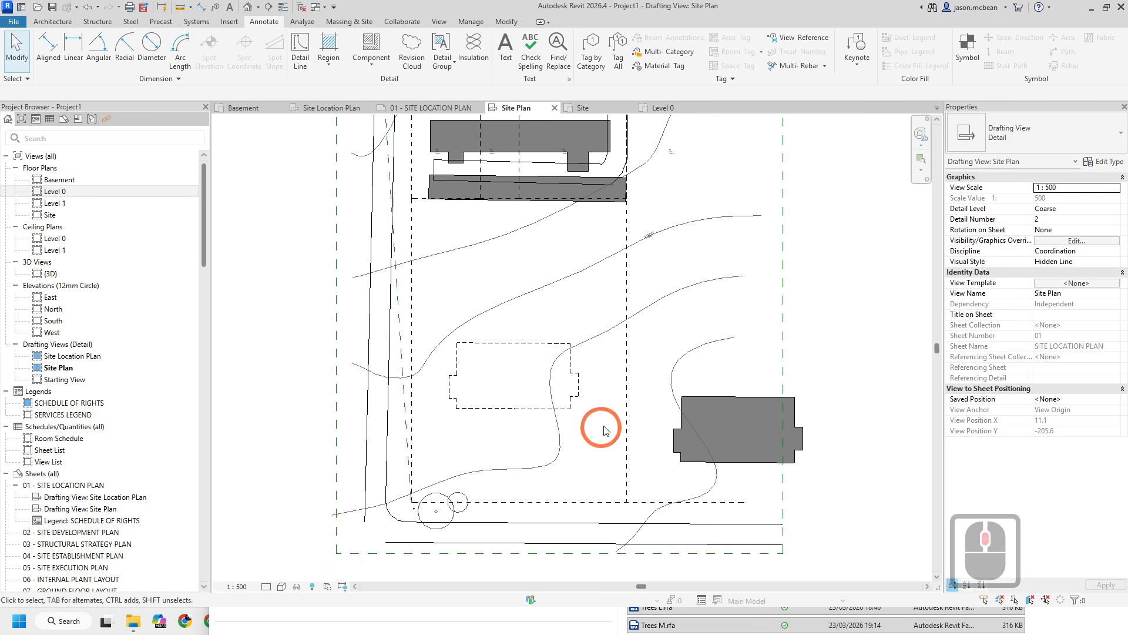